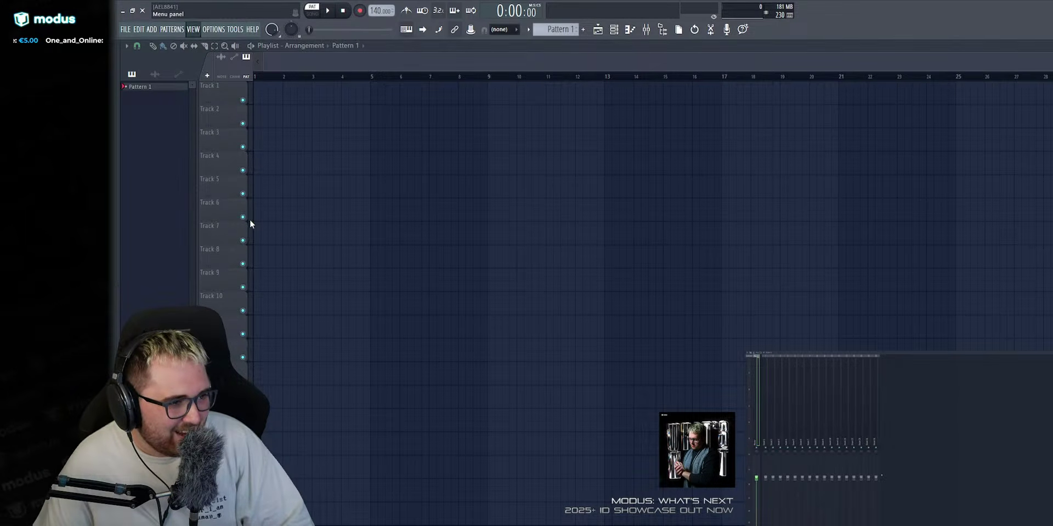
# Open the MEGANOVA project.
pyautogui.click(133, 11)
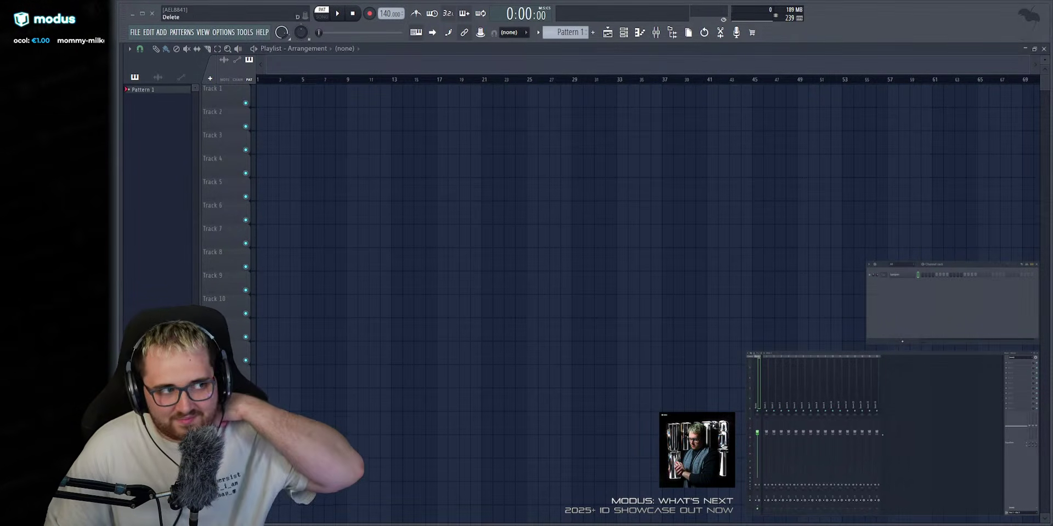
pyautogui.click(185, 156)
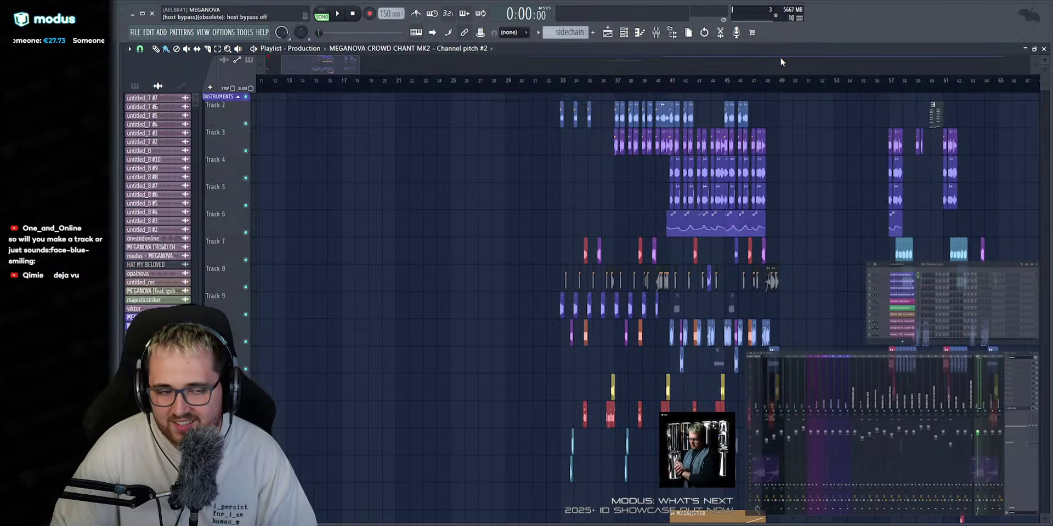
# Solo Tracks 4, 5 and 6, which hold the crowd chant clips and their channel pitch automation.
pyautogui.scroll(4, 780, 57)
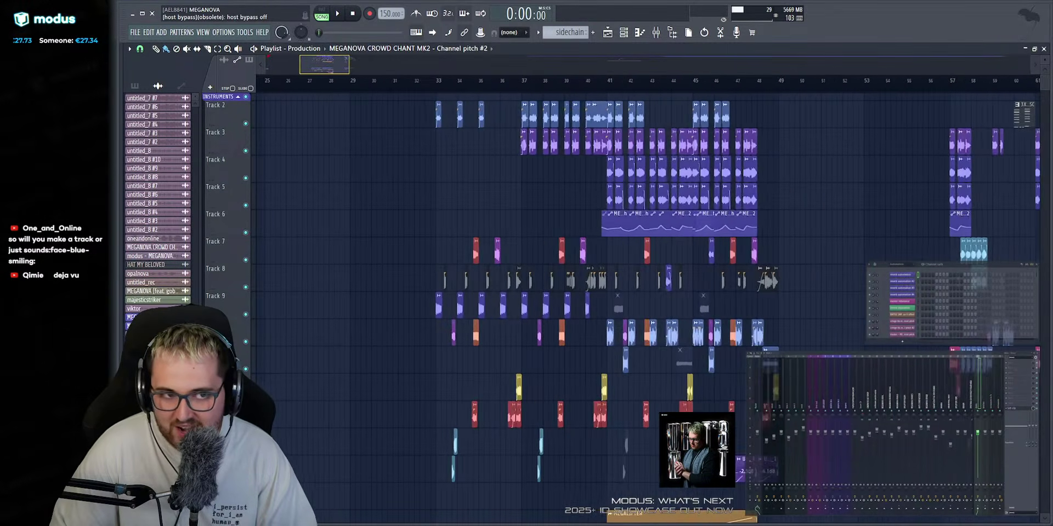
pyautogui.scroll(4, 780, 57)
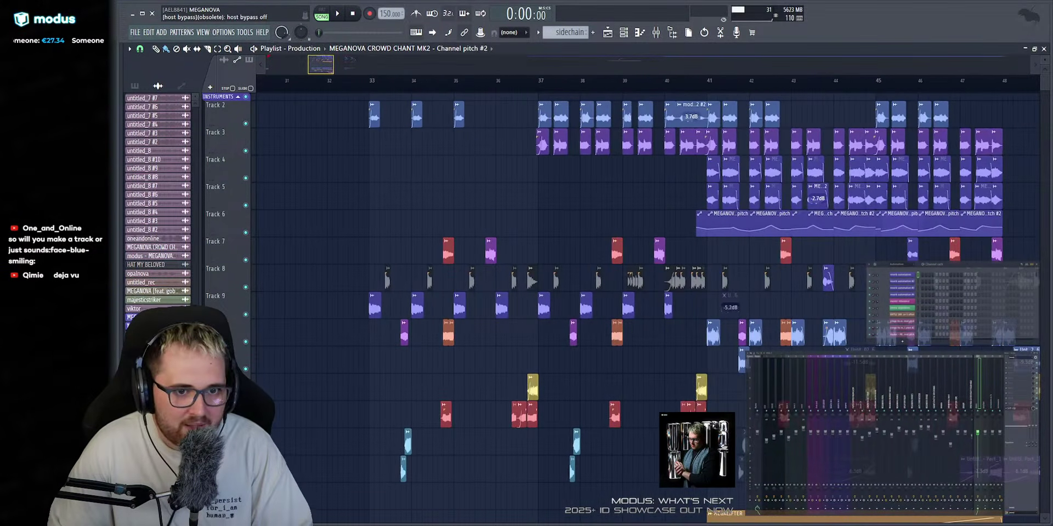
pyautogui.scroll(5, 779, 57)
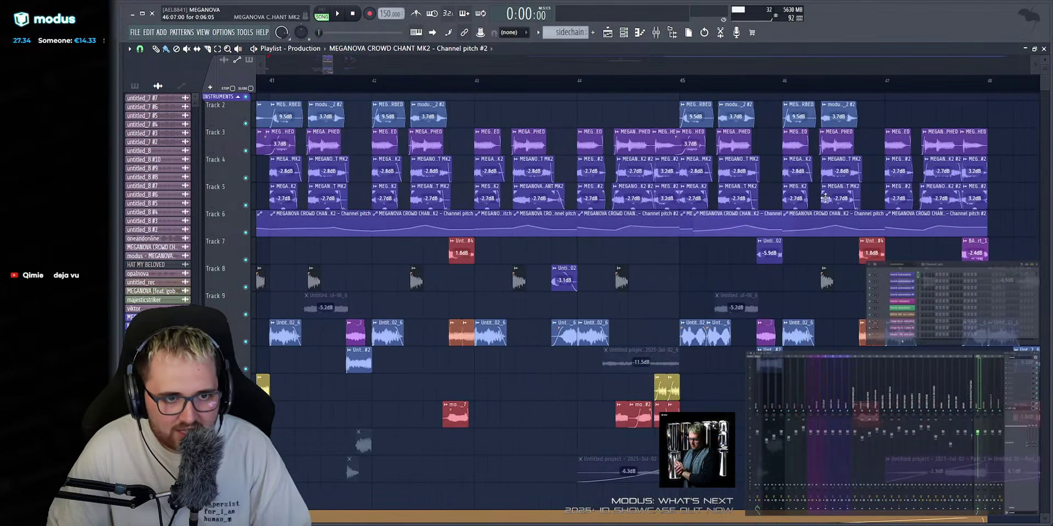
pyautogui.moveTo(636, 66); pyautogui.dragTo(614, 48)
pyautogui.scroll(4, 615, 203)
pyautogui.moveTo(447, 218); pyautogui.dragTo(931, 233)
pyautogui.hotkey('ctrl', 'd')
pyautogui.rightClick(246, 206)
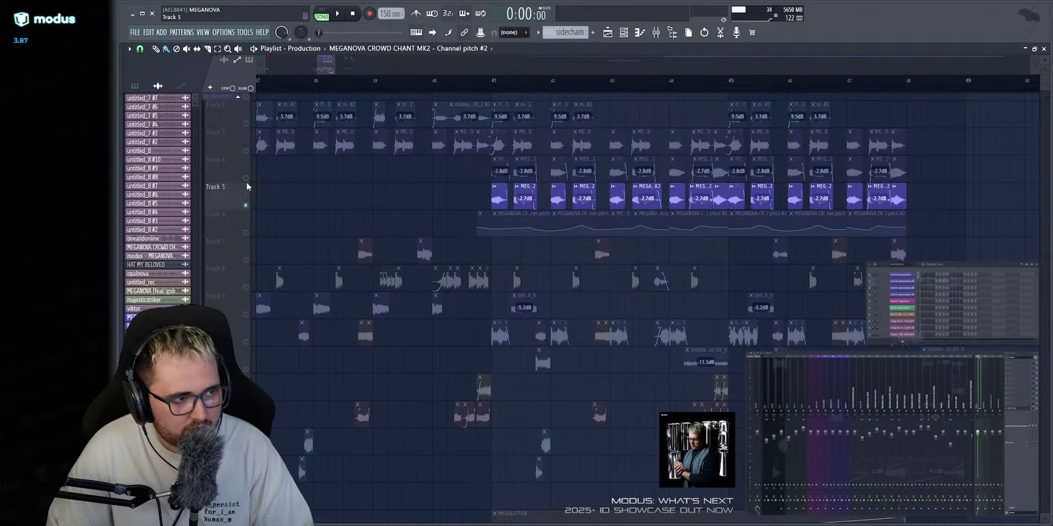
pyautogui.click(246, 178)
pyautogui.click(246, 233)
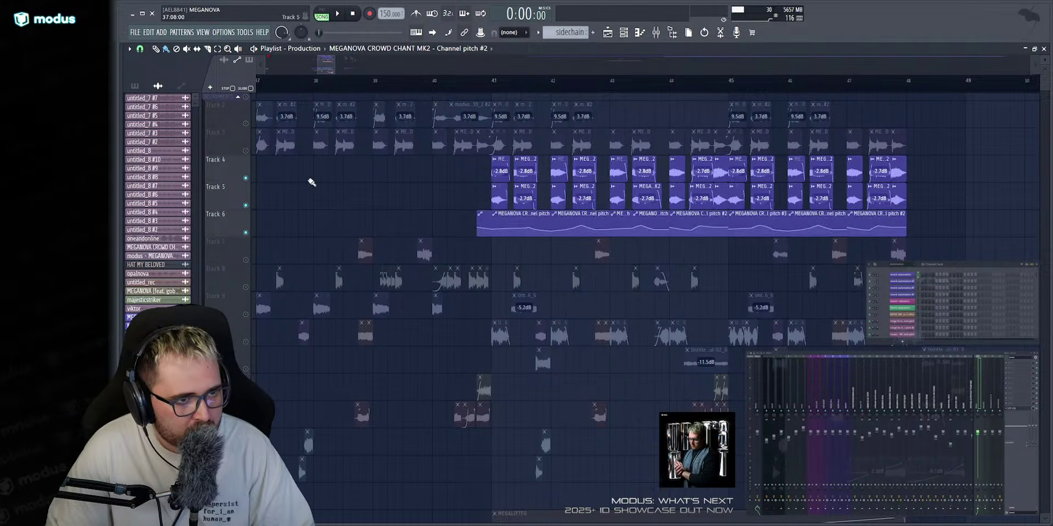
# Mute Track 6's pitch automation and play the soloed chant clips on Tracks 4 and 5 from just before bar 41.
pyautogui.click(476, 82)
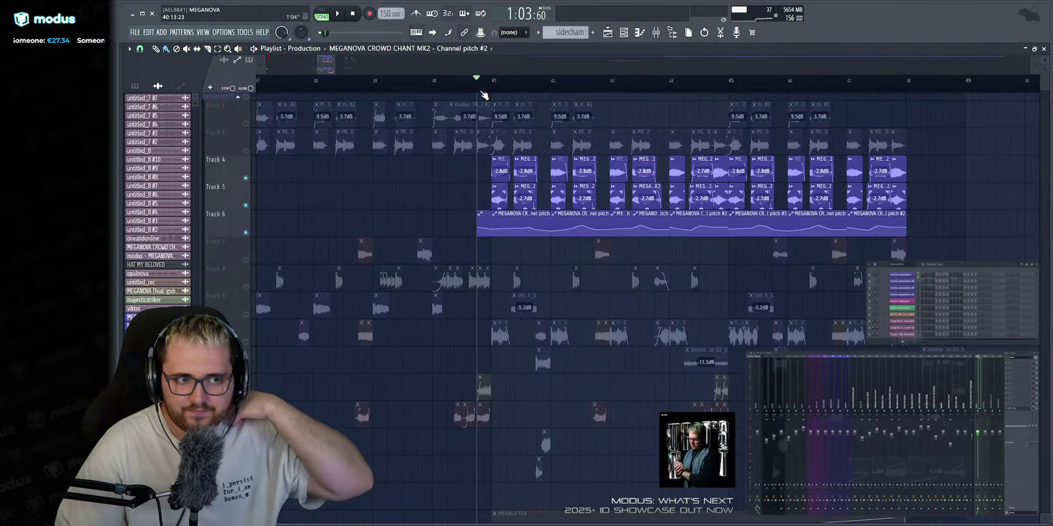
pyautogui.scroll(-3, 503, 68)
pyautogui.scroll(5, 503, 68)
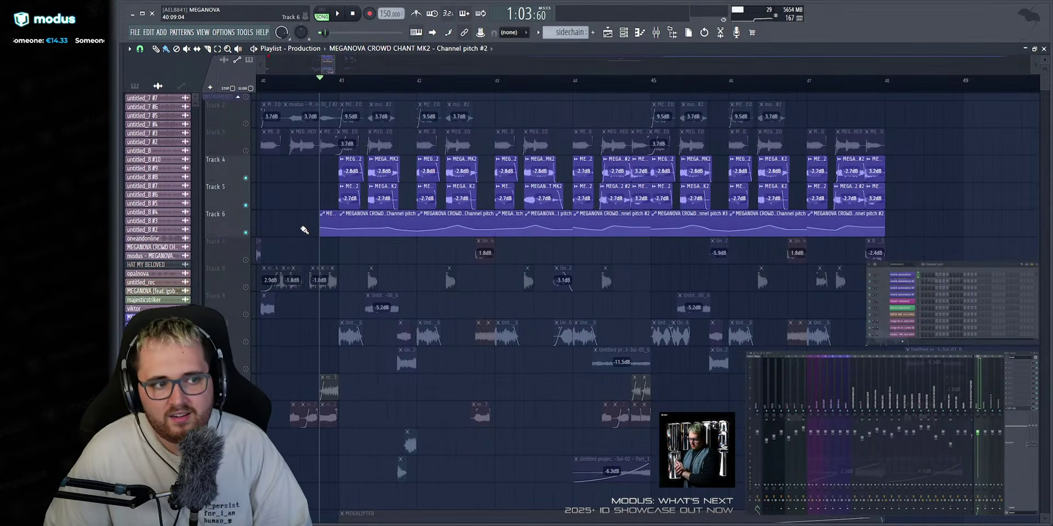
pyautogui.moveTo(304, 230); pyautogui.dragTo(905, 208)
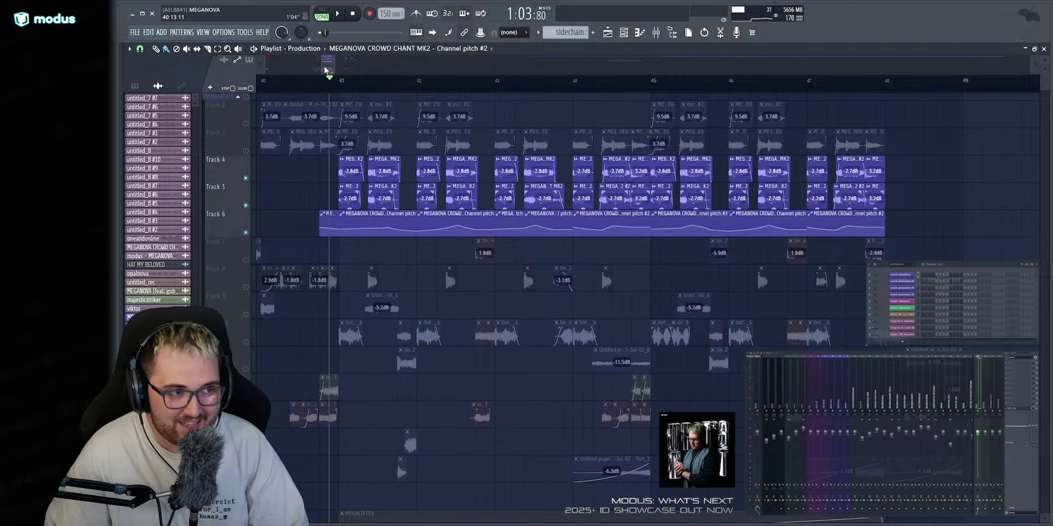
pyautogui.scroll(5, 325, 70)
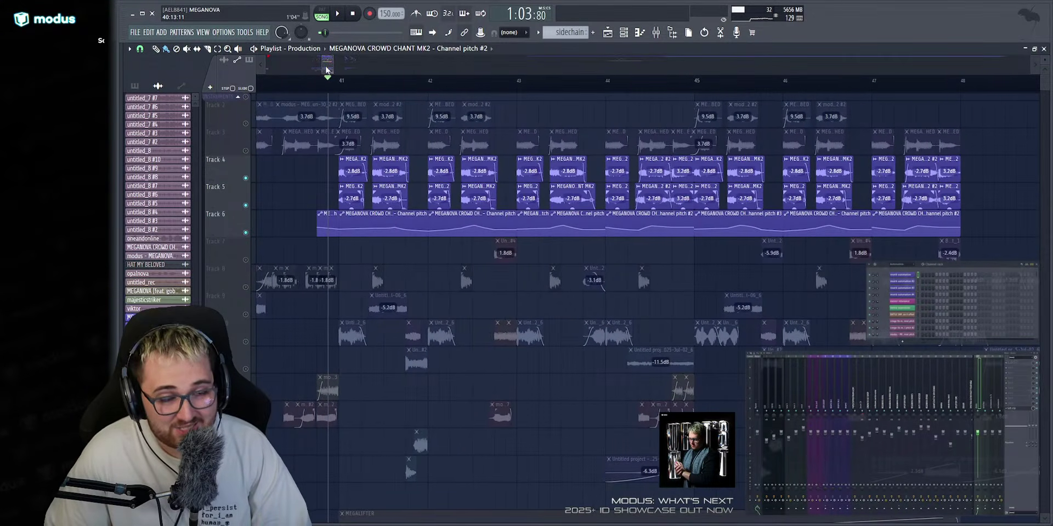
pyautogui.click(246, 234)
pyautogui.press('space')
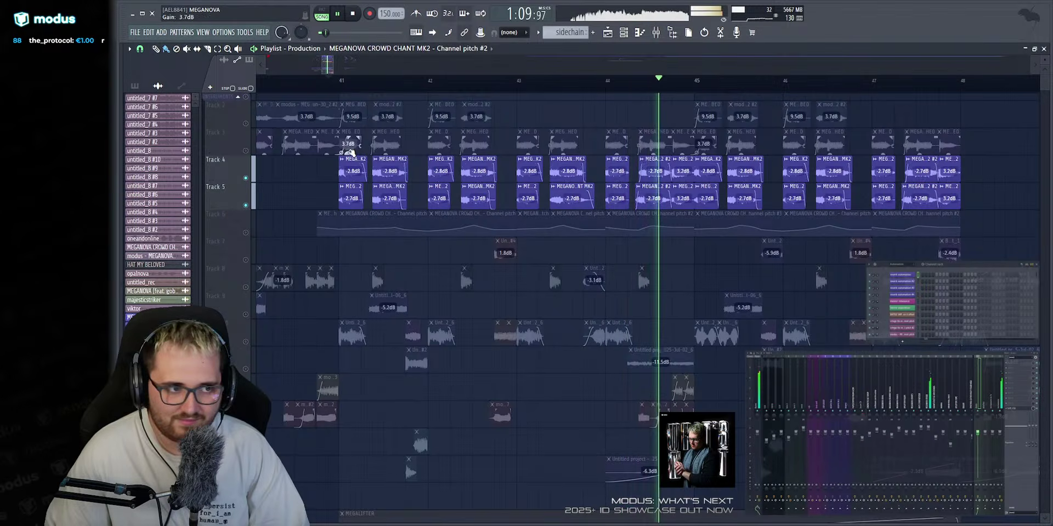
pyautogui.press('space')
# Highlight all the crowd chant clips on Tracks 4 and 5, and clear the selection.
pyautogui.moveTo(320, 173); pyautogui.dragTo(1001, 186)
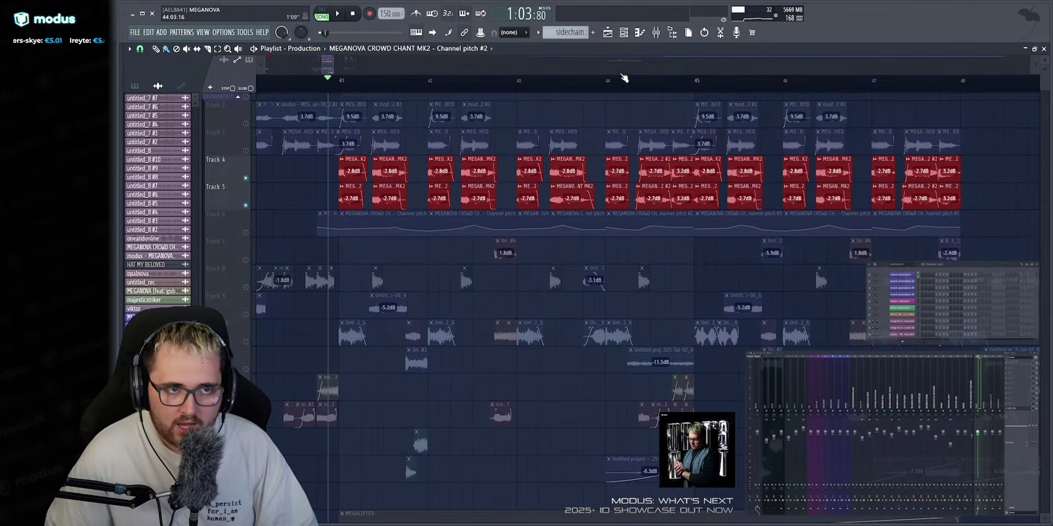
pyautogui.scroll(-4, 624, 78)
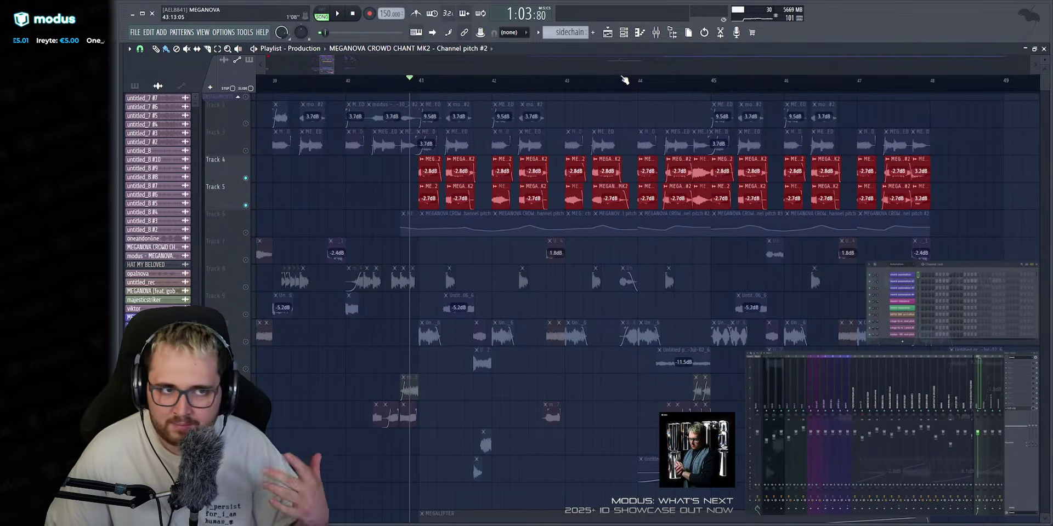
pyautogui.scroll(-2, 624, 80)
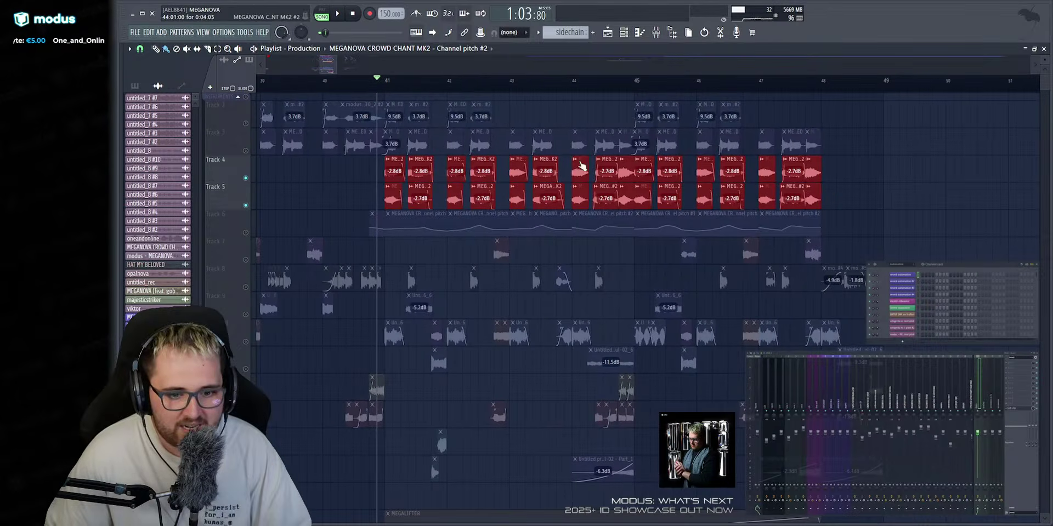
pyautogui.click(857, 116)
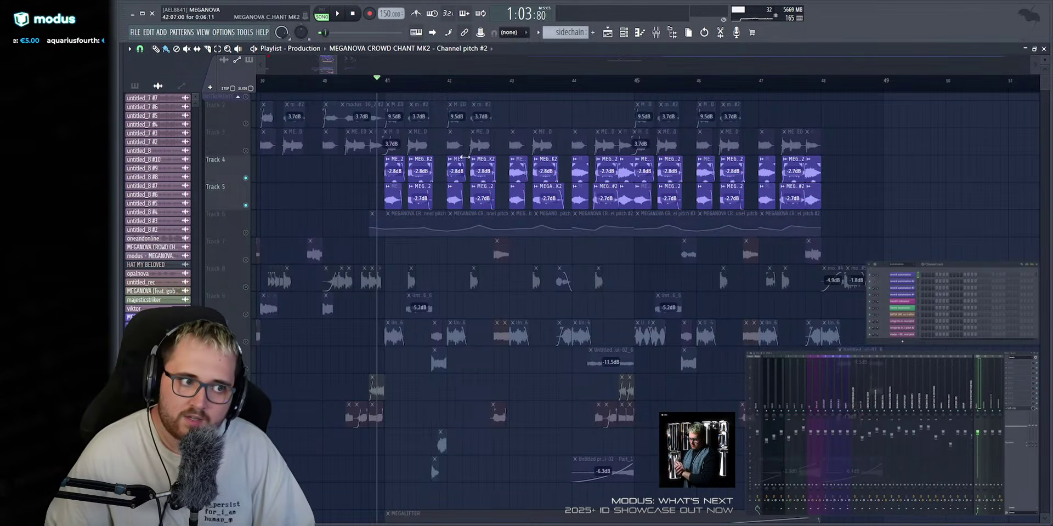
# Re-enable Track 6's pitch automation, play it with the chant clips on Tracks 4 and 5, and end the solo.
pyautogui.click(246, 232)
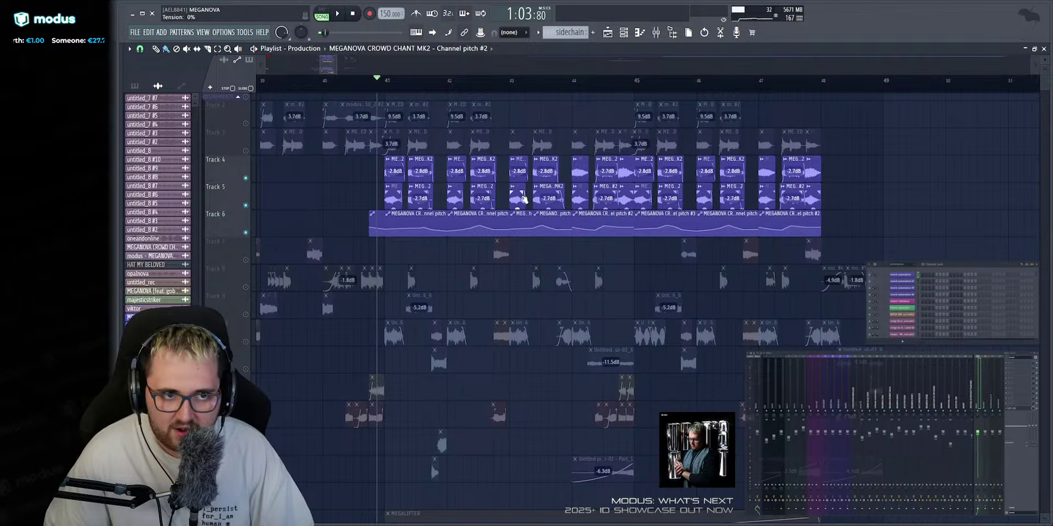
pyautogui.press('space')
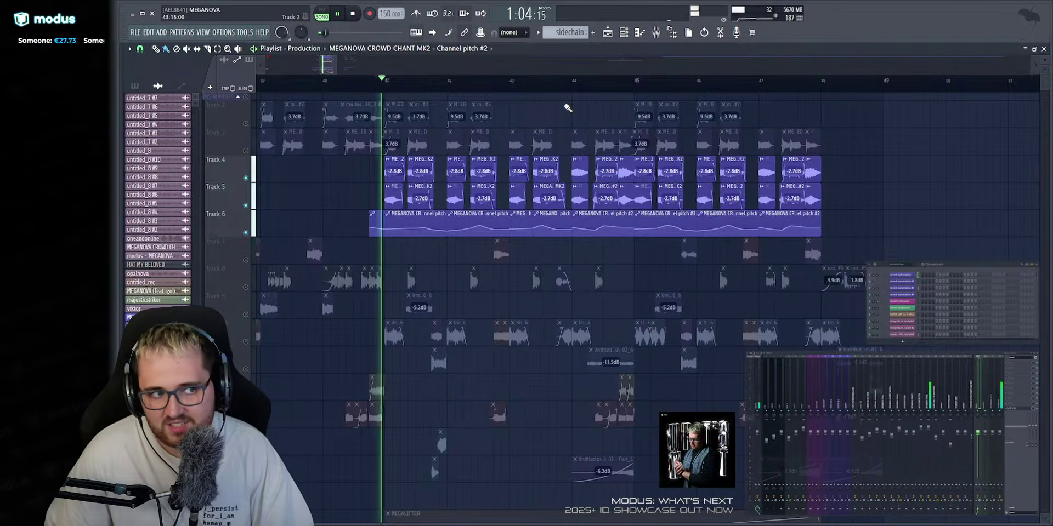
pyautogui.scroll(3, 450, 64)
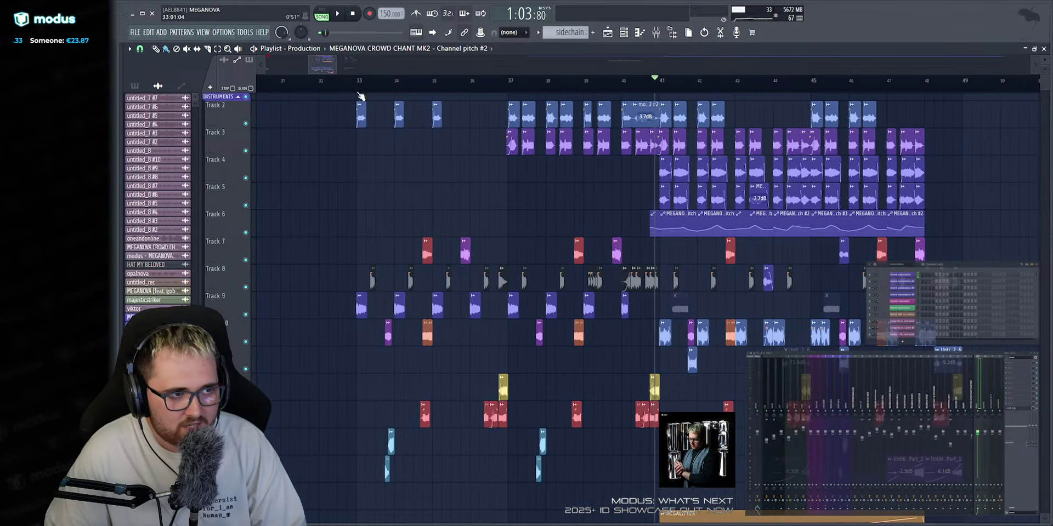
# Play the full arrangement with all tracks from bar 33 through the end of the first drop.
pyautogui.click(354, 86)
pyautogui.press('space')
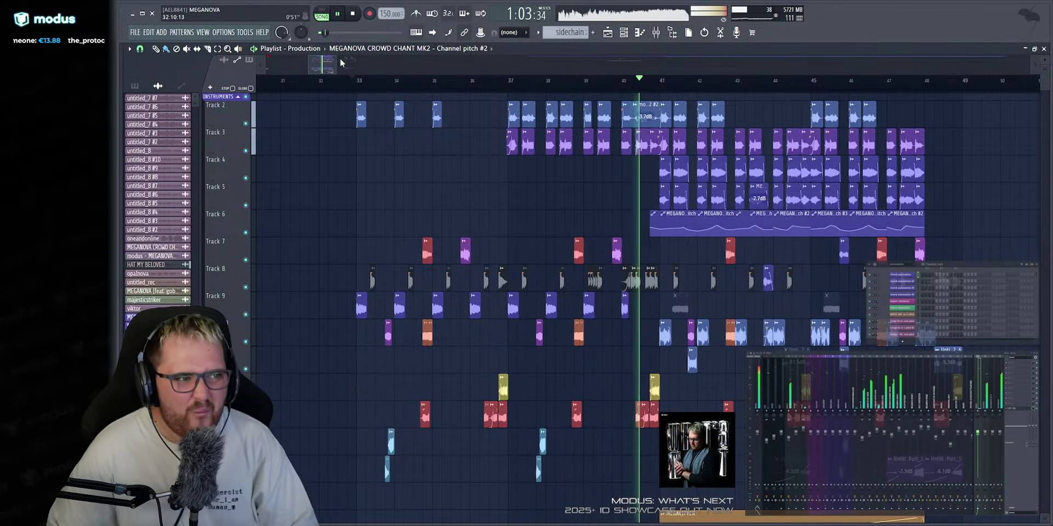
pyautogui.scroll(3, 340, 58)
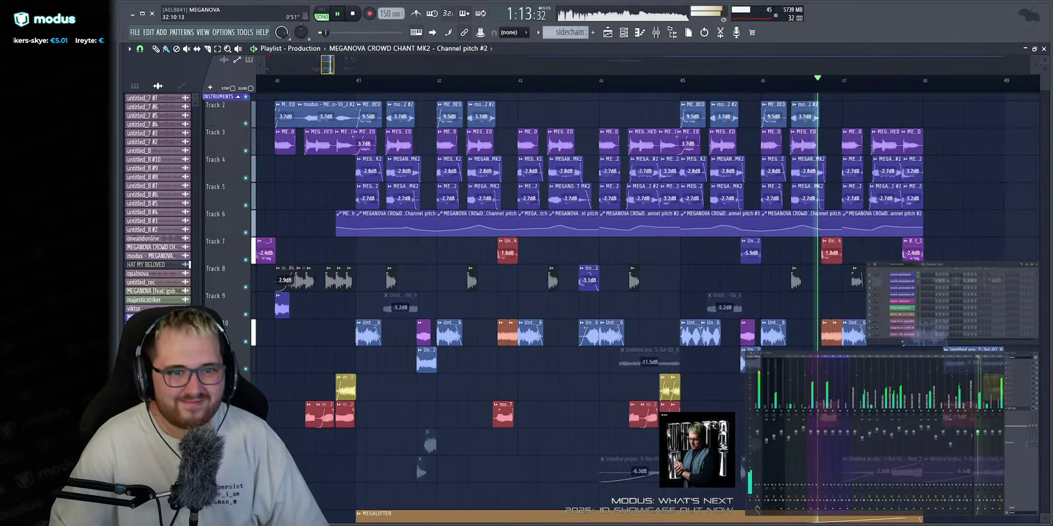
pyautogui.moveTo(329, 65); pyautogui.dragTo(332, 65)
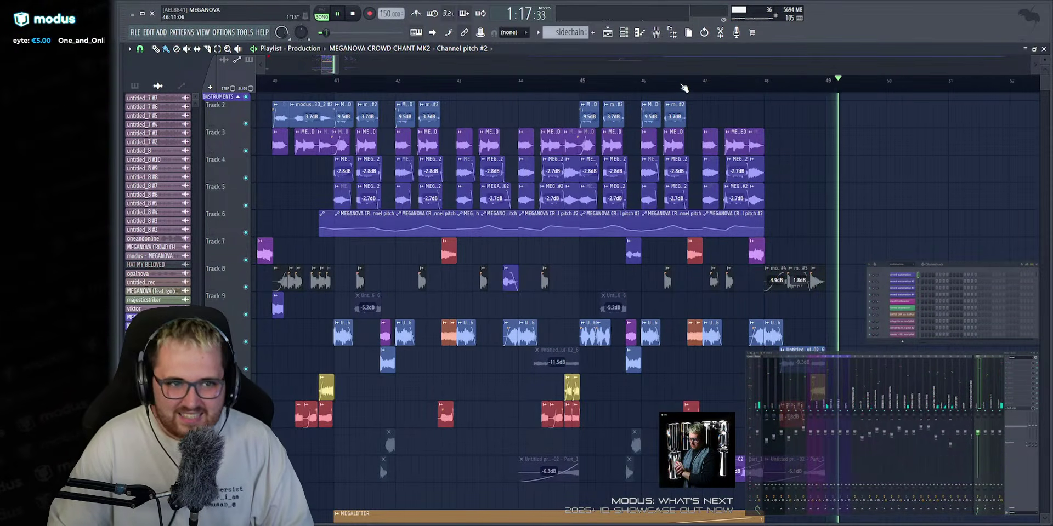
pyautogui.scroll(-5, 682, 89)
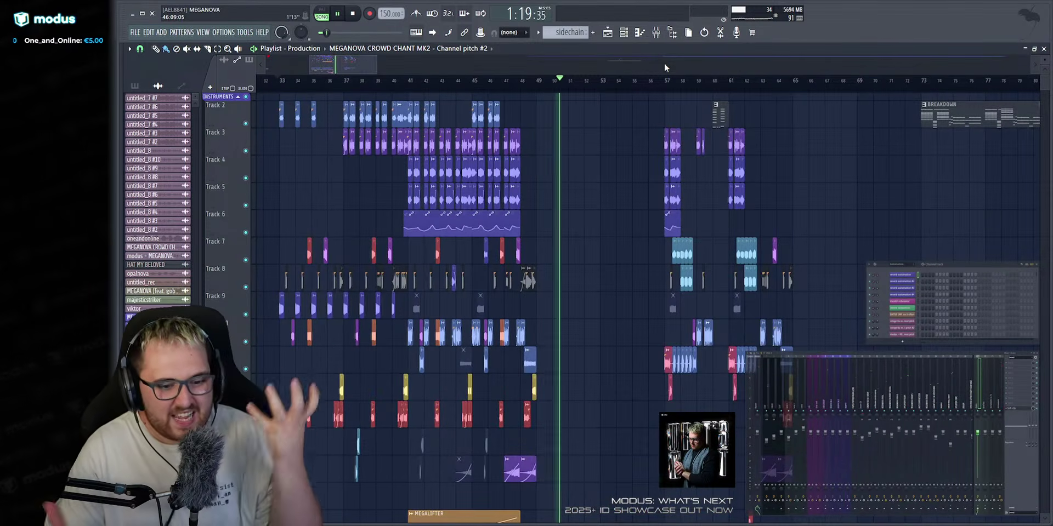
pyautogui.scroll(2, 656, 56)
pyautogui.scroll(2, 655, 56)
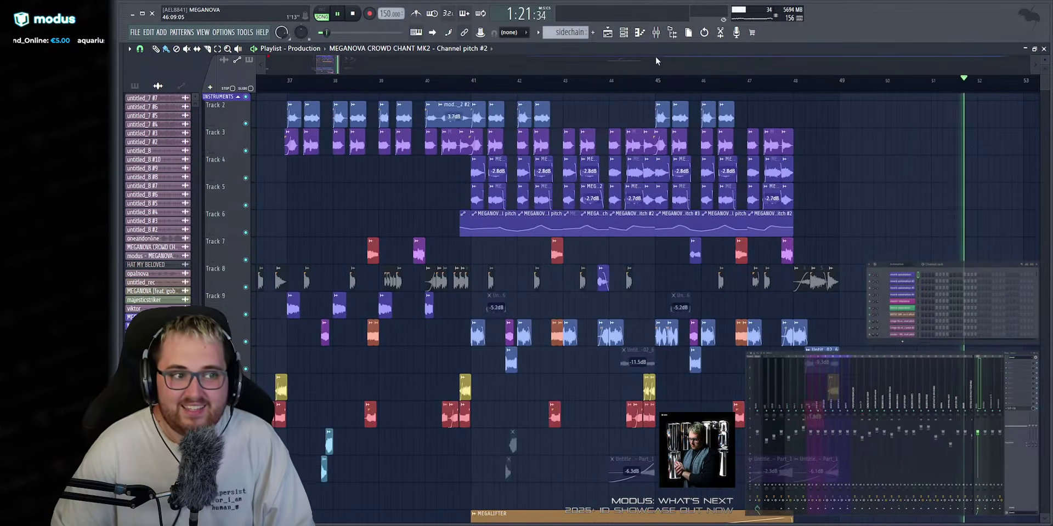
# Replay the full mix of the drop's second half from just before bar 41 and stop playback.
pyautogui.click(459, 81)
pyautogui.press('space')
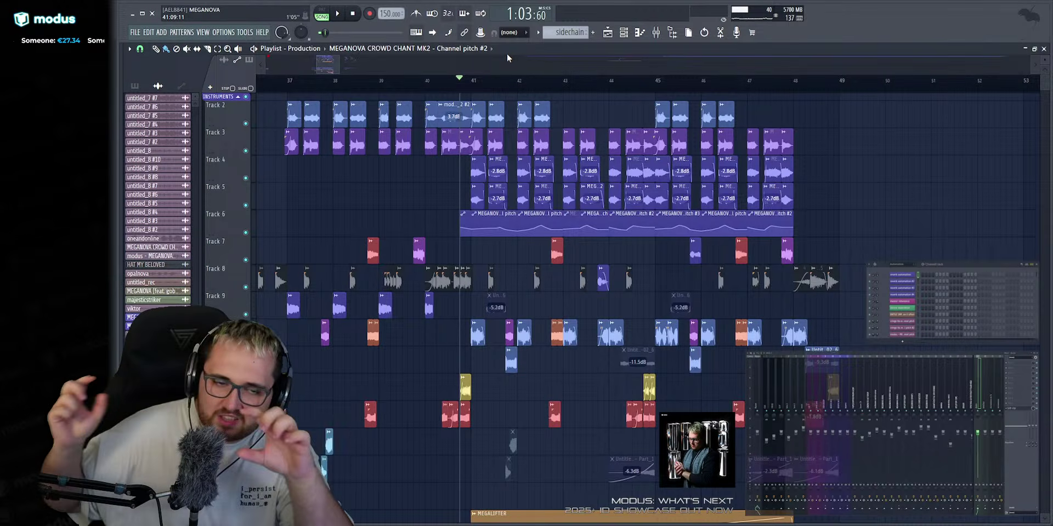
pyautogui.click(465, 80)
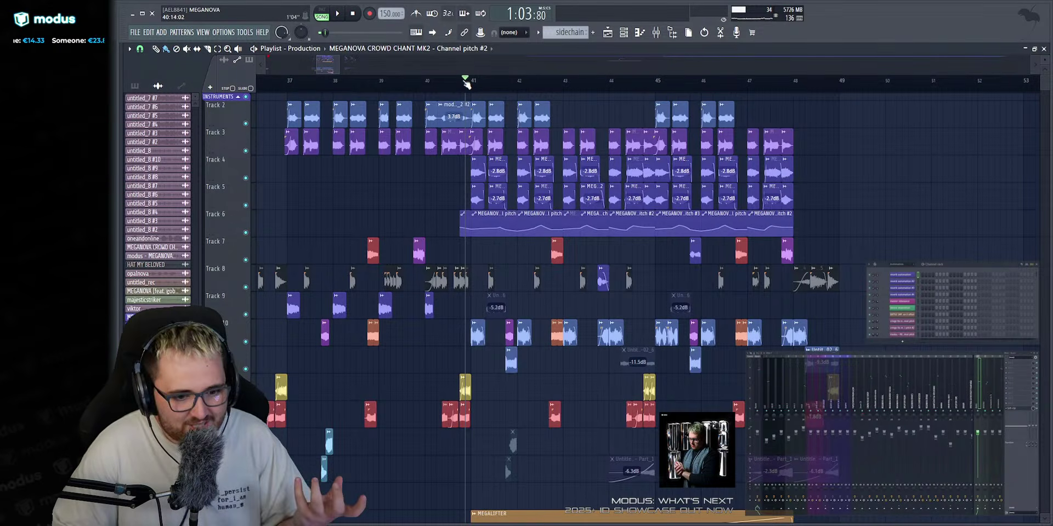
pyautogui.press('space')
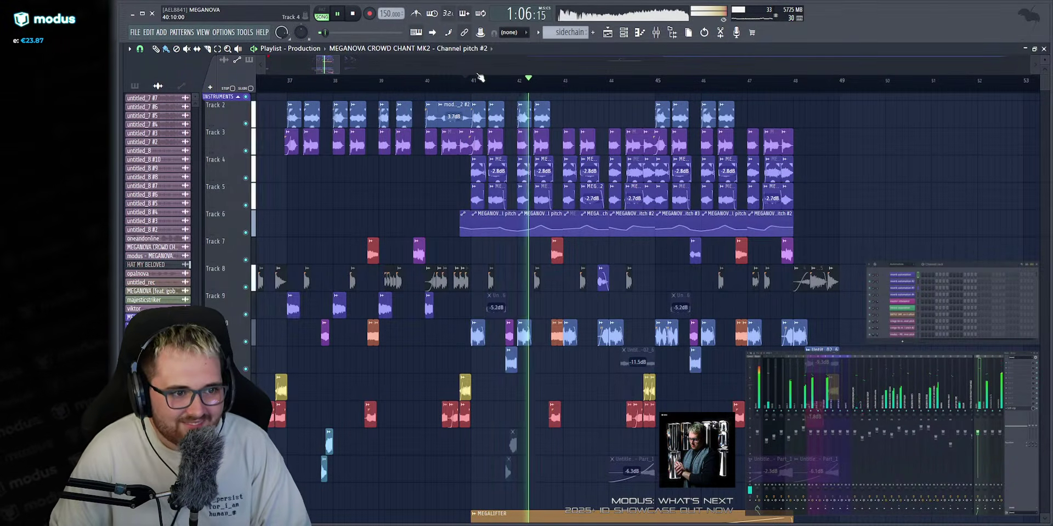
pyautogui.scroll(1, 487, 58)
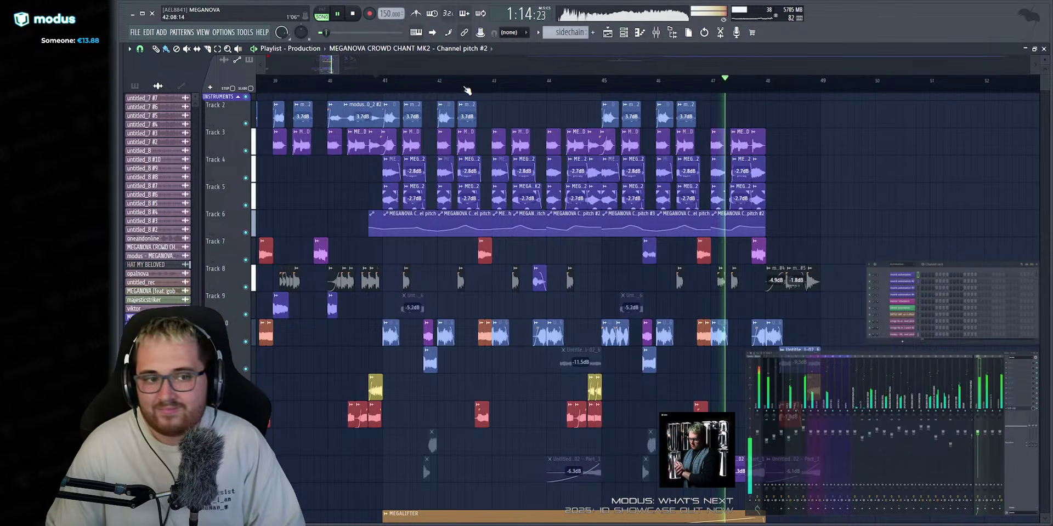
pyautogui.moveTo(475, 73)
pyautogui.mouseDown()
pyautogui.moveTo(486, 63)
pyautogui.moveTo(495, 73)
pyautogui.moveTo(466, 63)
pyautogui.mouseUp()
pyautogui.press('space')
# Set the playhead just before the clips at bar 57 and look over the surrounding arrangement.
pyautogui.scroll(4, 476, 70)
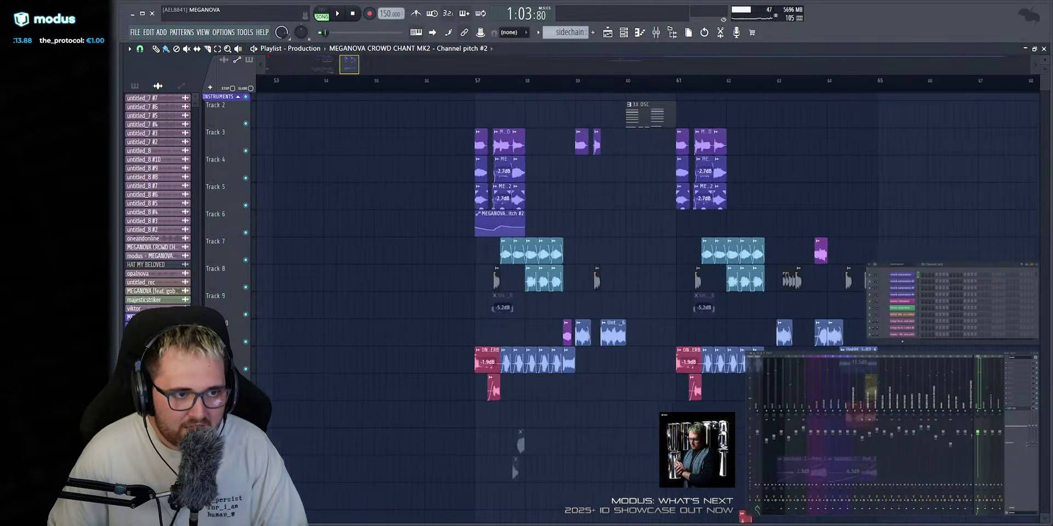
pyautogui.click(457, 80)
pyautogui.scroll(-5, 399, 68)
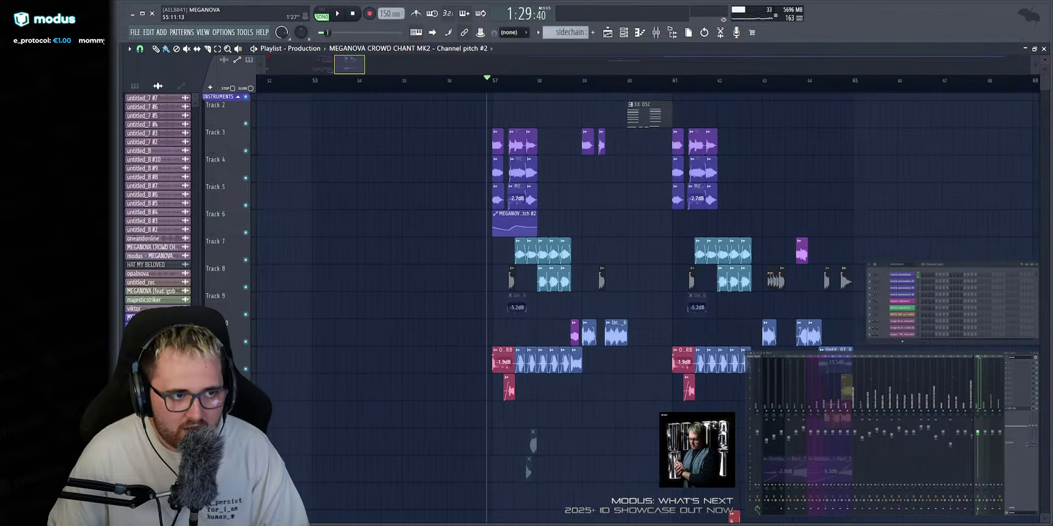
pyautogui.scroll(4, 399, 68)
pyautogui.scroll(-5, 399, 69)
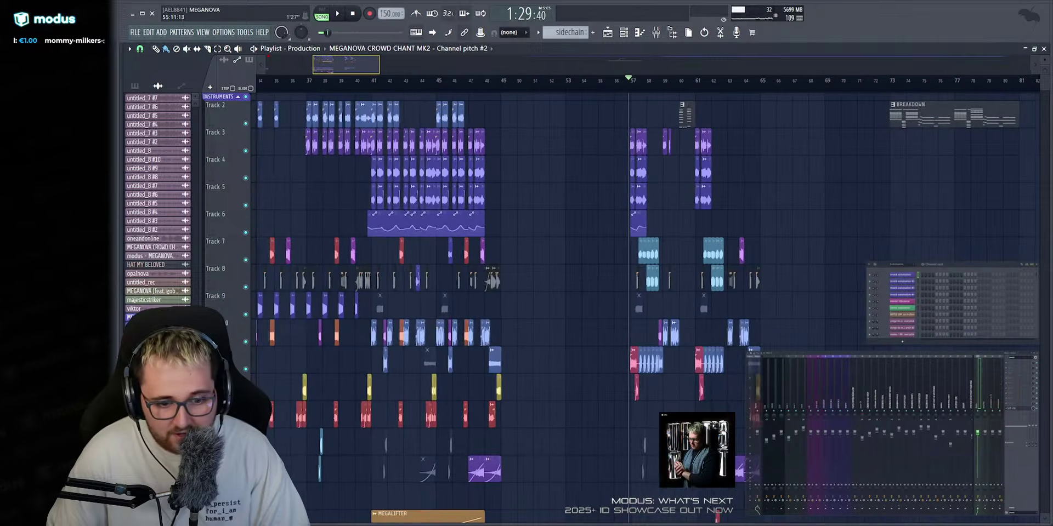
pyautogui.scroll(1, 441, 87)
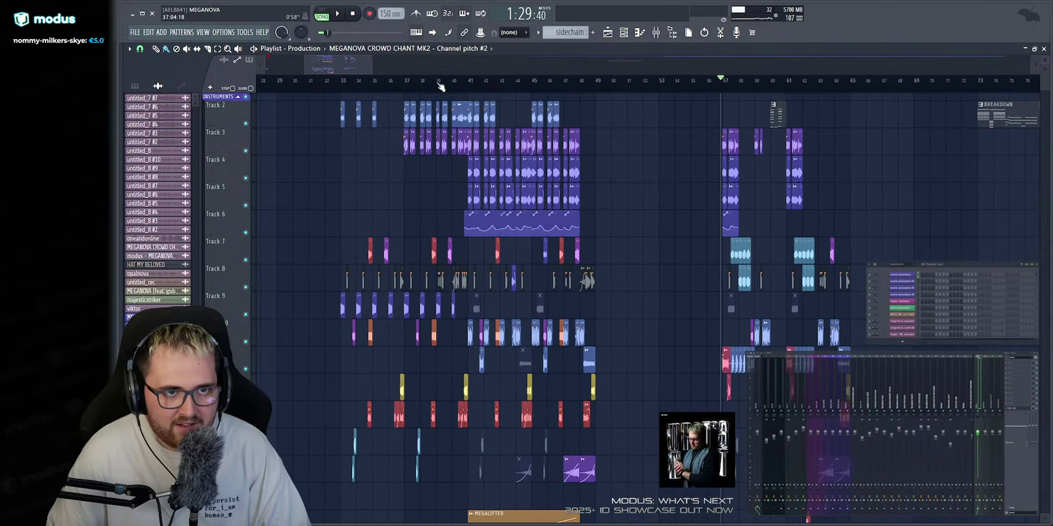
# Trace the drop from bar 33 to bar 49 with the playhead, and return it to just before bar 57.
pyautogui.moveTo(344, 87); pyautogui.dragTo(595, 110)
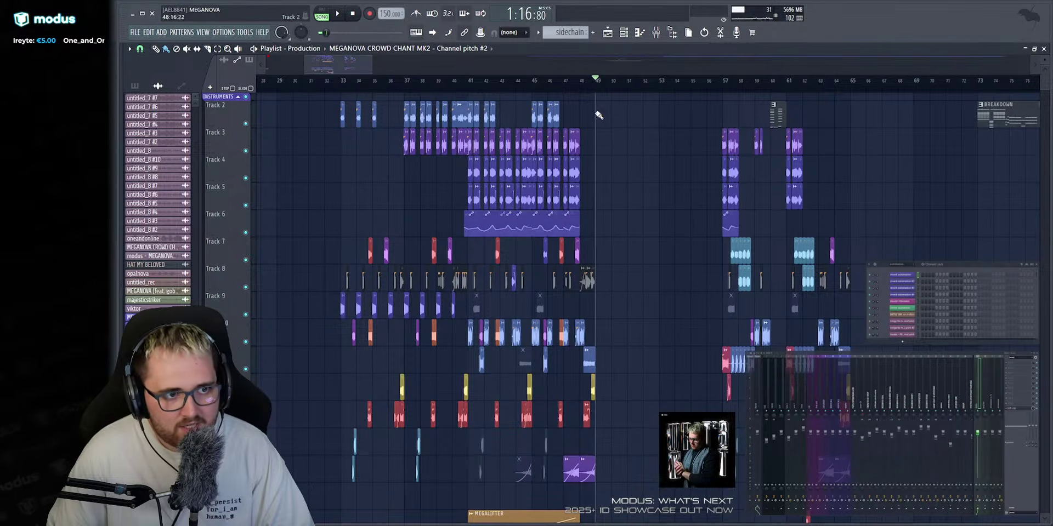
pyautogui.scroll(3, 767, 125)
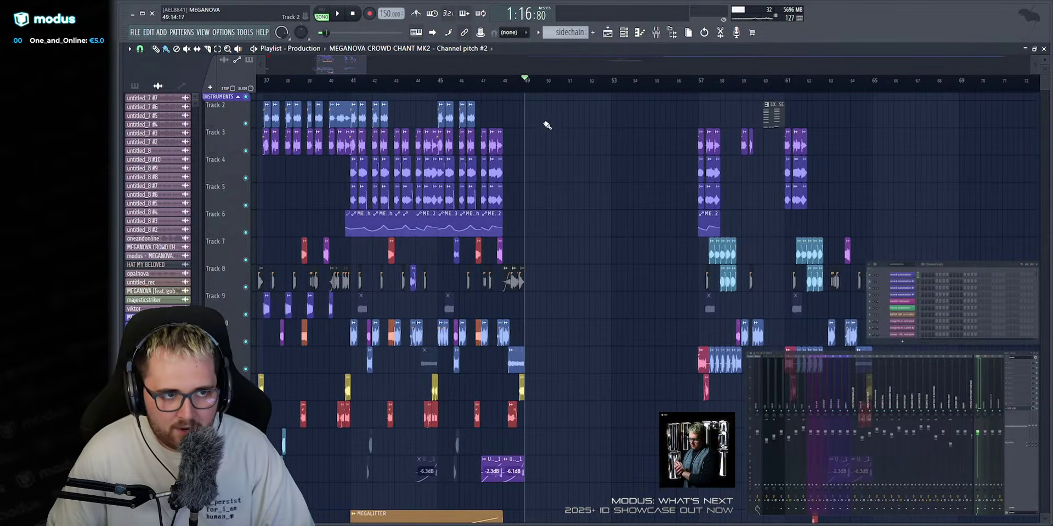
pyautogui.moveTo(733, 91); pyautogui.dragTo(548, 92)
pyautogui.click(517, 83)
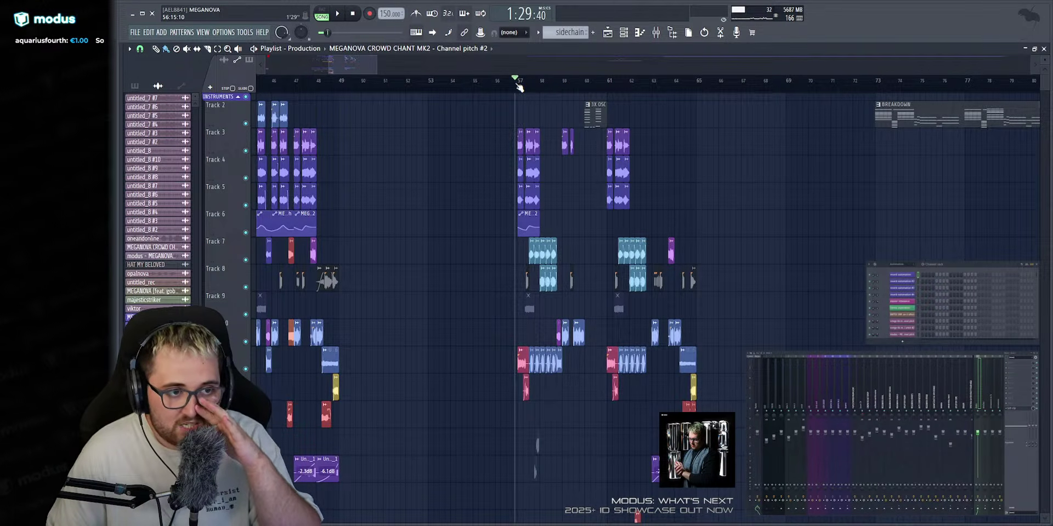
# Play the full arrangement from just before bar 57 to about bar 62 and stop playback.
pyautogui.press('space')
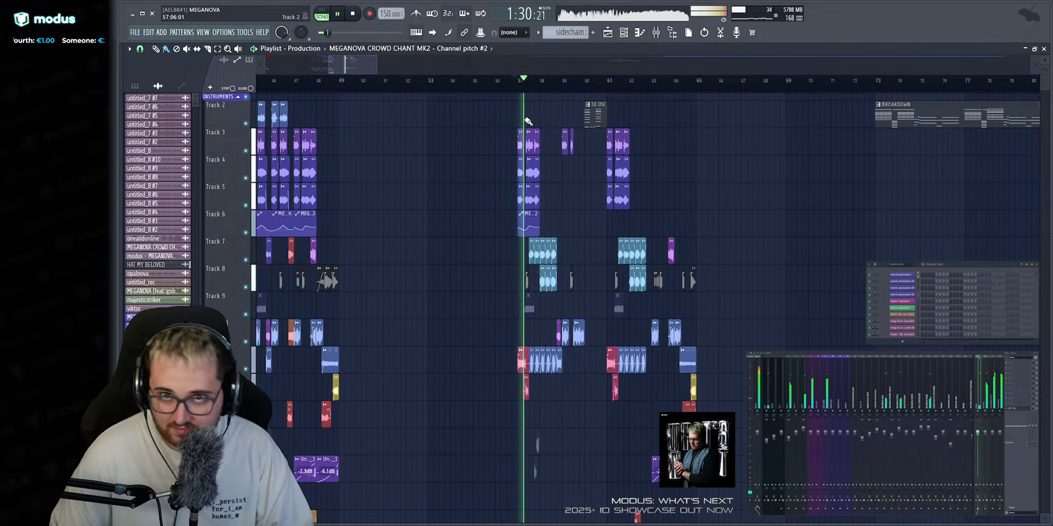
pyautogui.scroll(4, 544, 75)
pyautogui.scroll(-3, 516, 307)
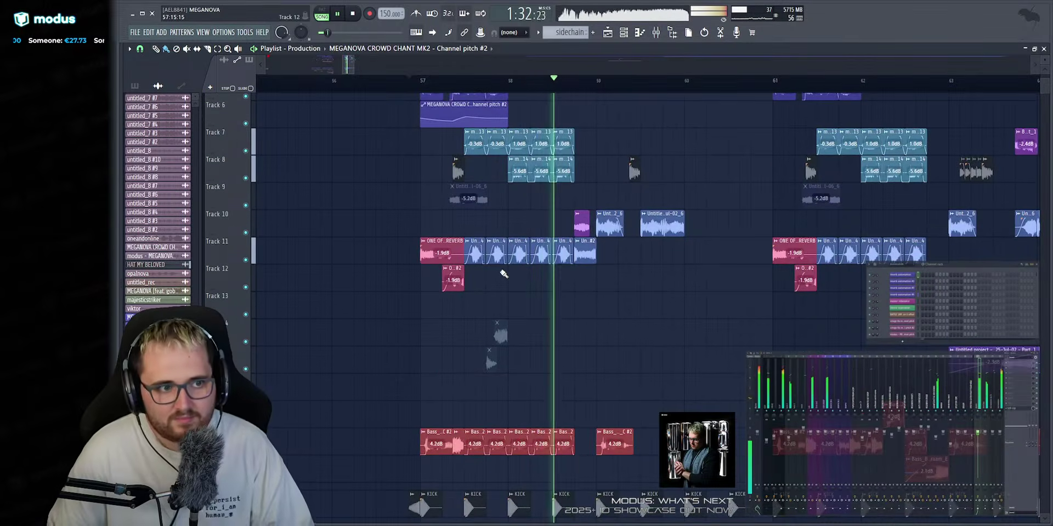
pyautogui.scroll(2, 495, 286)
pyautogui.scroll(2, 496, 286)
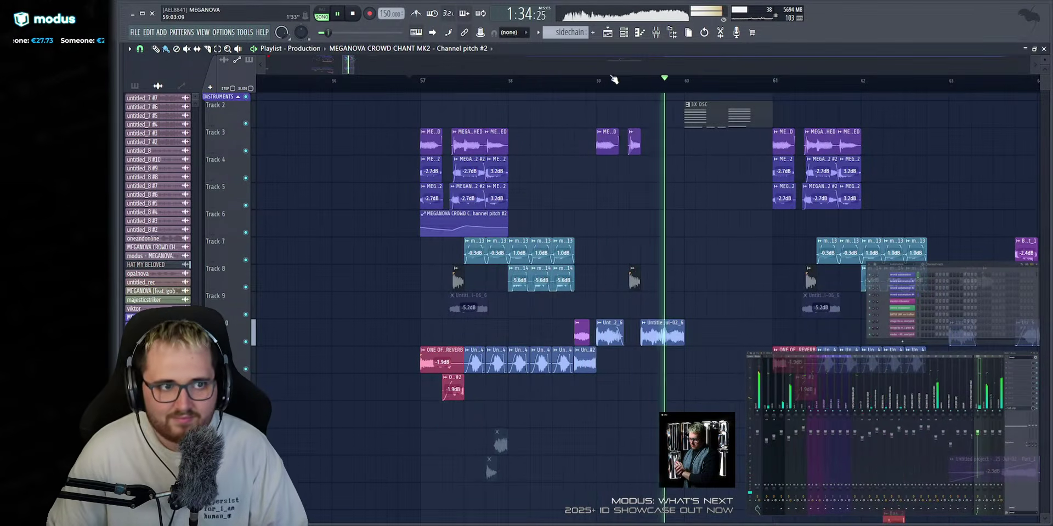
pyautogui.scroll(-2, 598, 107)
pyautogui.scroll(2, 617, 64)
pyautogui.scroll(-4, 618, 64)
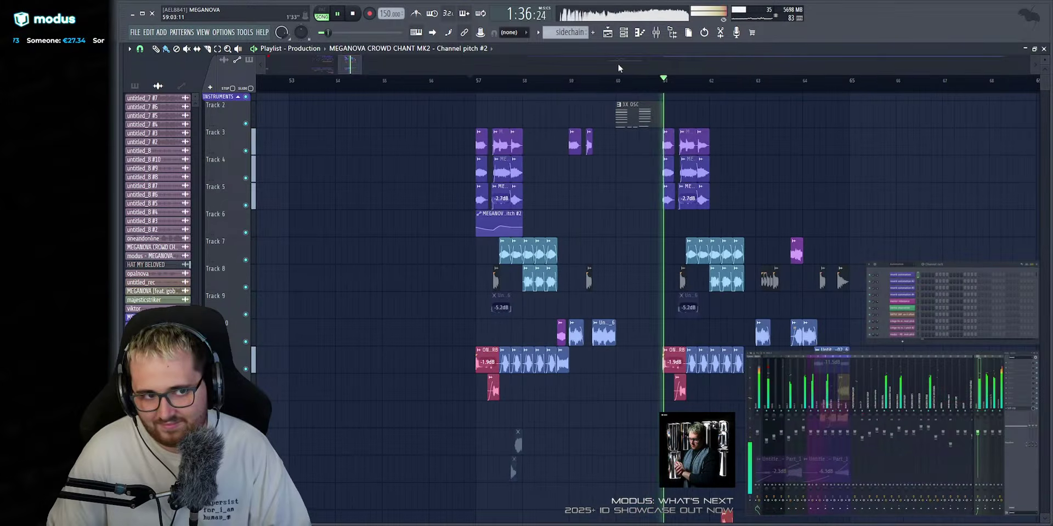
pyautogui.scroll(-1, 599, 64)
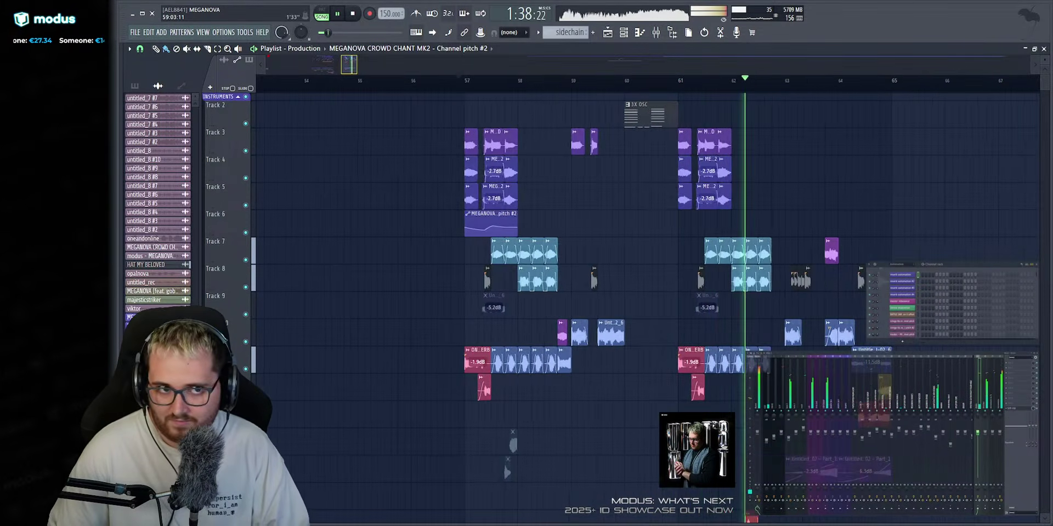
pyautogui.press('space')
# Switch the playlist to the empty ZHE DRUM CHALONGE arrangement and set the channel rack's group filter to All.
pyautogui.moveTo(410, 104); pyautogui.dragTo(399, 58)
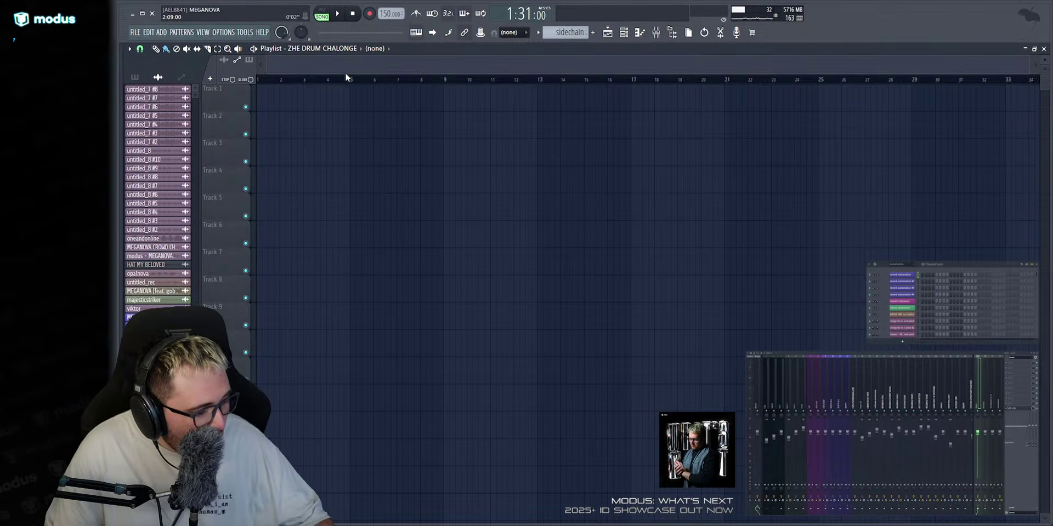
pyautogui.scroll(1, 356, 83)
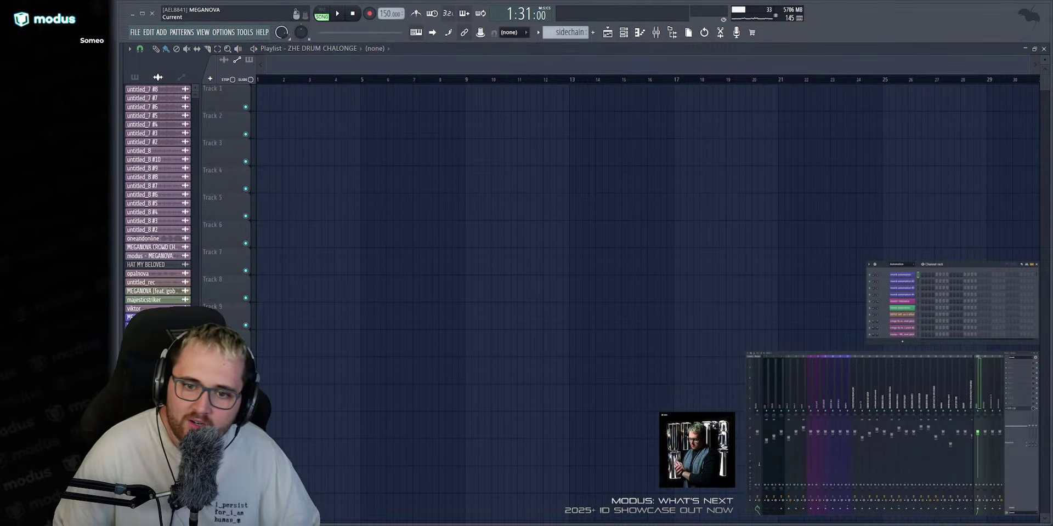
pyautogui.click(904, 265)
pyautogui.click(906, 269)
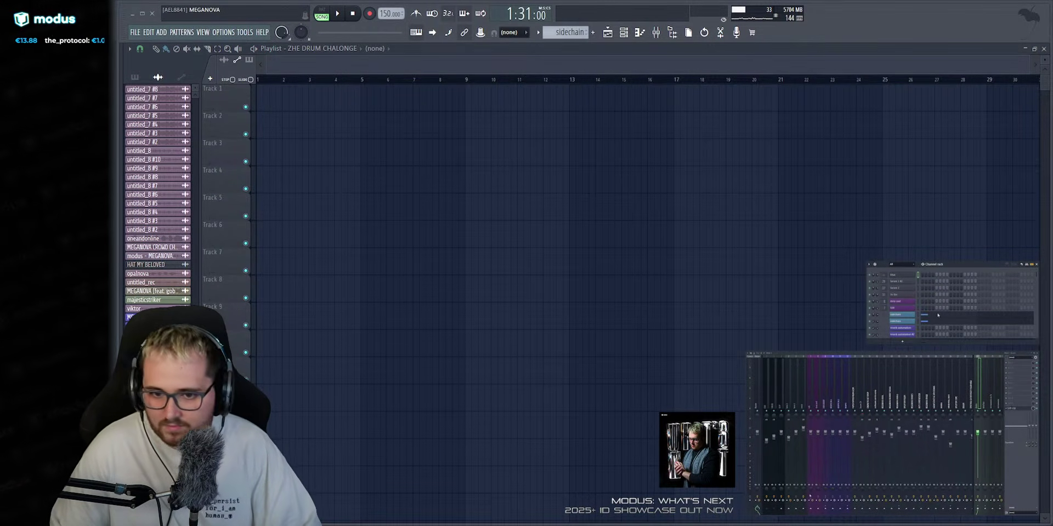
# Add a Serum 2 instance and a Fruity Granulizer, and place their windows side by side.
pyautogui.hotkey('ctrl', 'z')
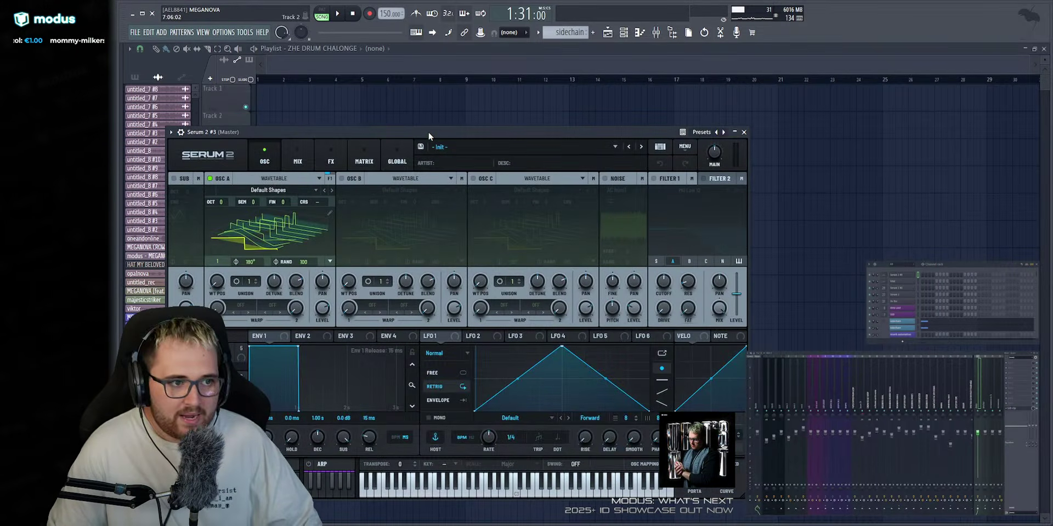
pyautogui.moveTo(428, 132); pyautogui.dragTo(536, 101)
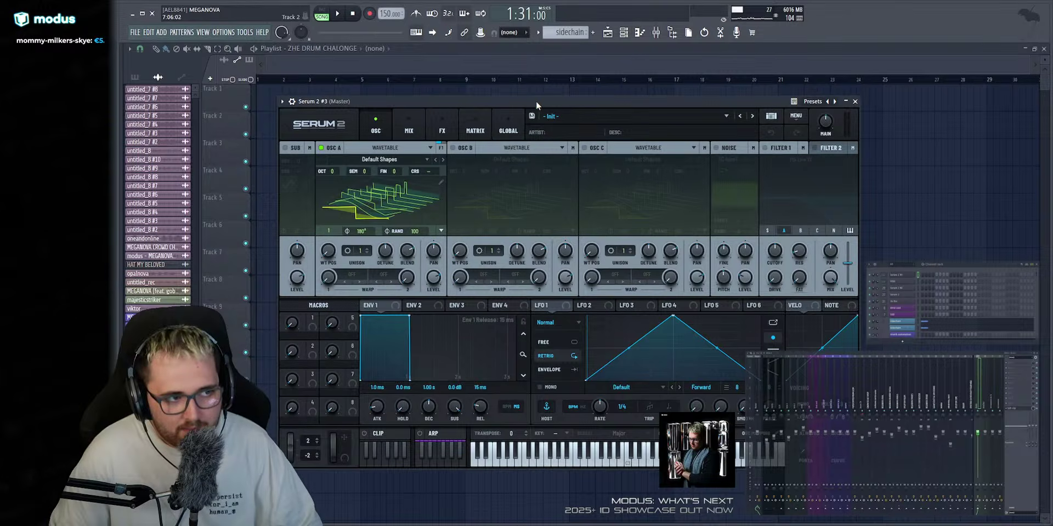
pyautogui.click(937, 314)
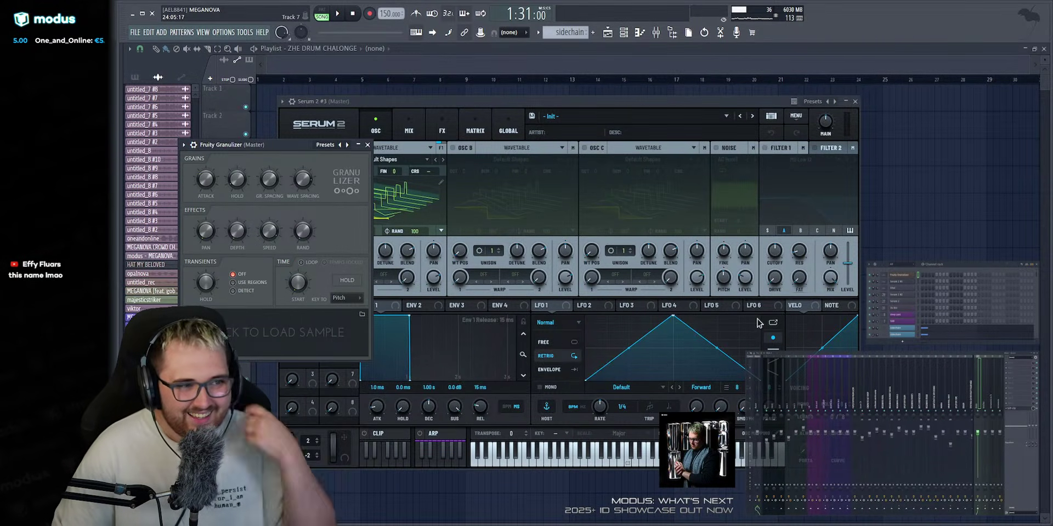
pyautogui.moveTo(270, 145); pyautogui.dragTo(905, 117)
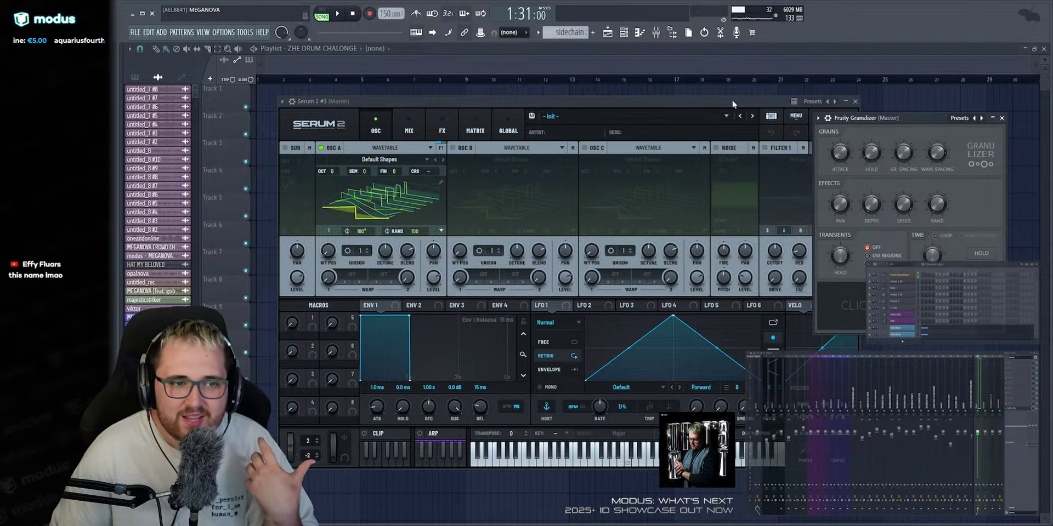
pyautogui.moveTo(732, 99); pyautogui.dragTo(662, 89)
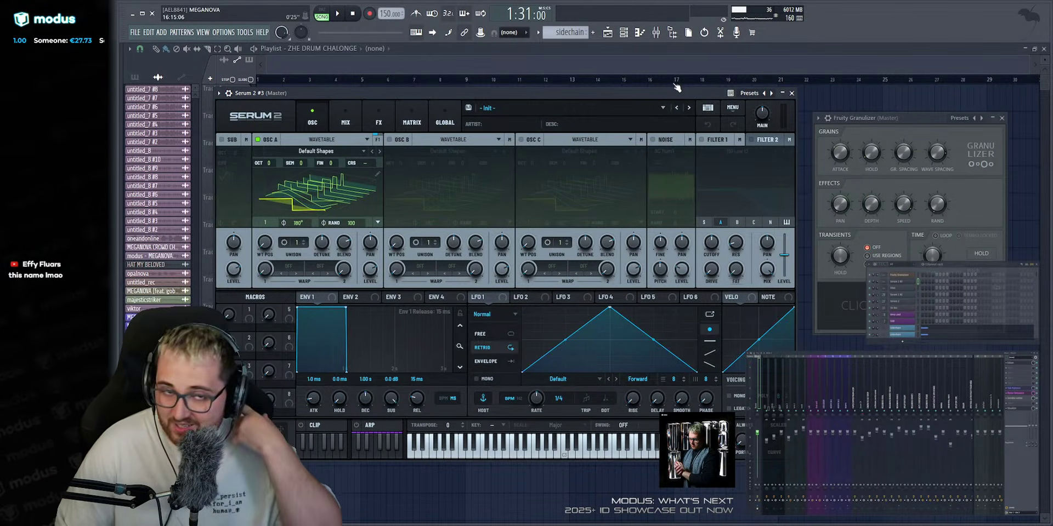
# Show and widen the file browser, go to the modus sample packs, and collapse the open 02_hypernova folders.
pyautogui.moveTo(140, 222)
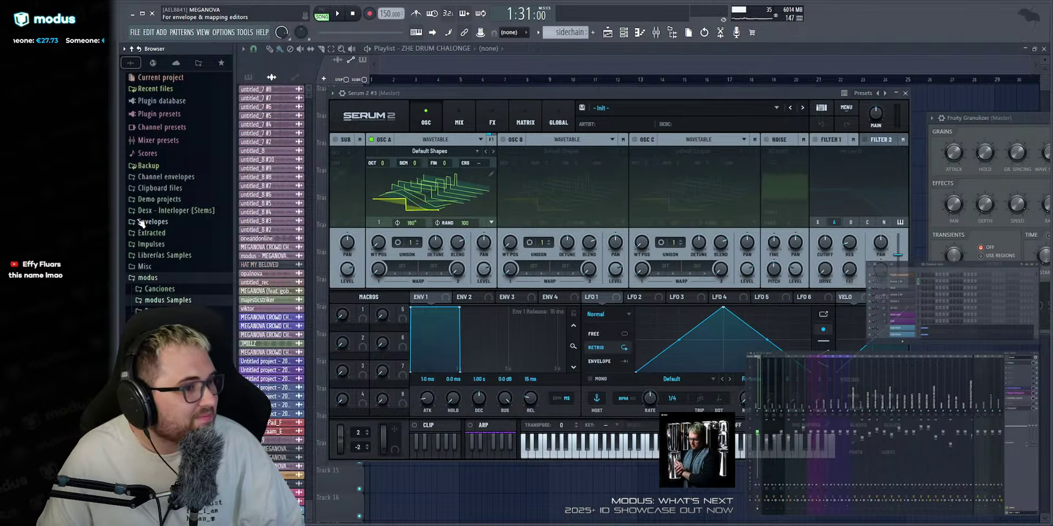
pyautogui.moveTo(236, 182); pyautogui.dragTo(270, 182)
pyautogui.click(225, 64)
pyautogui.scroll(5, 173, 250)
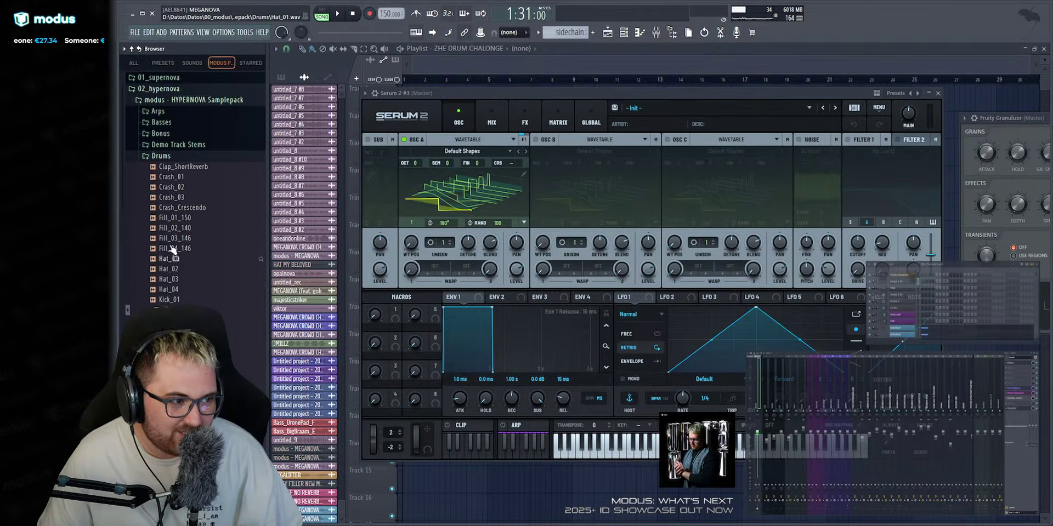
pyautogui.click(186, 157)
pyautogui.click(198, 98)
pyautogui.click(204, 91)
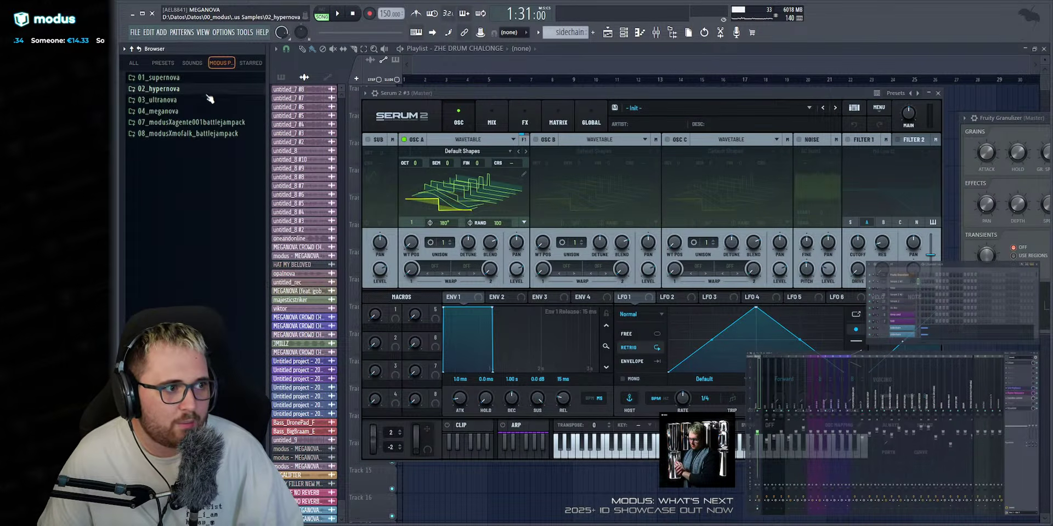
# Expand 04_meganova down to the Drums folder of the MEGANOVA samplepack.
pyautogui.click(207, 111)
pyautogui.click(217, 121)
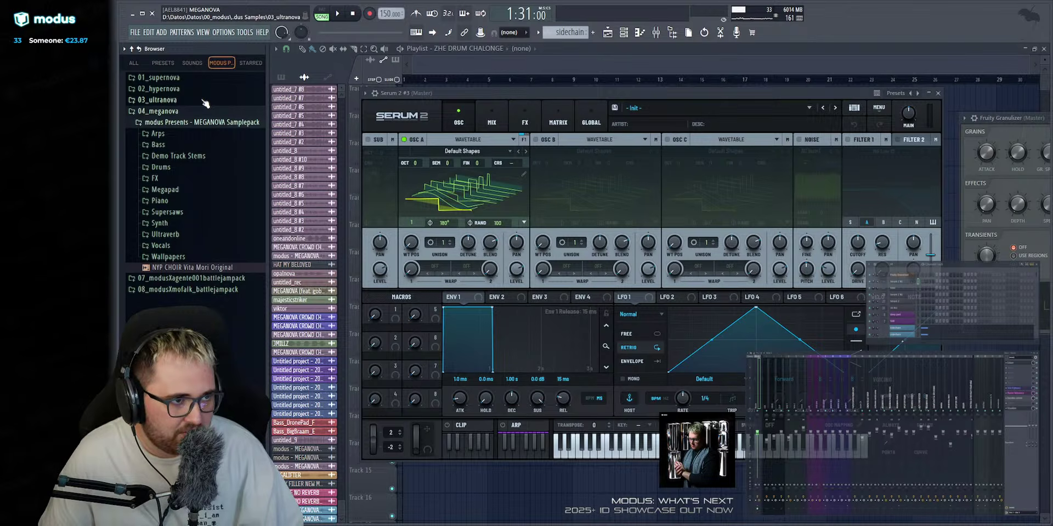
pyautogui.click(163, 167)
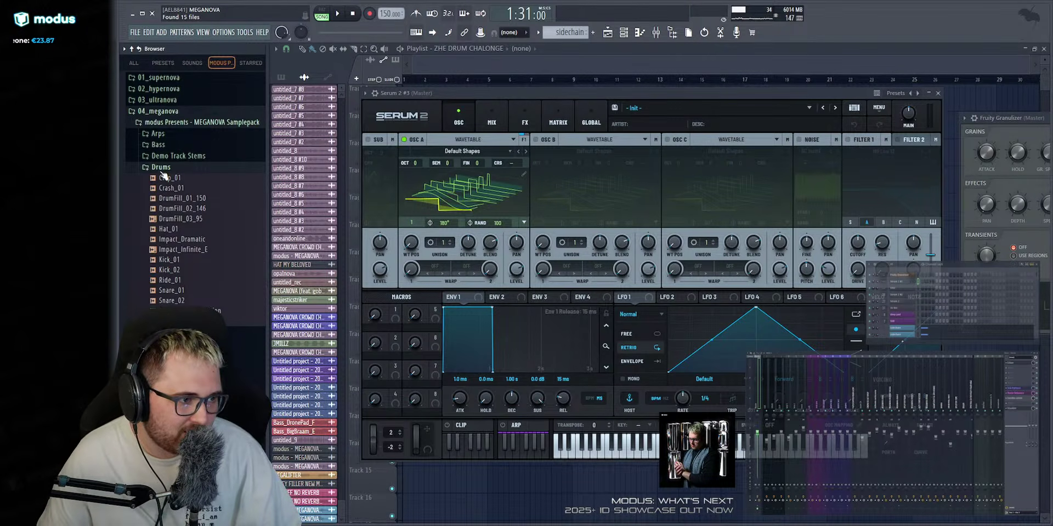
# Audition the Kick_01 and Kick_02 samples alternately to compare them.
pyautogui.click(173, 270)
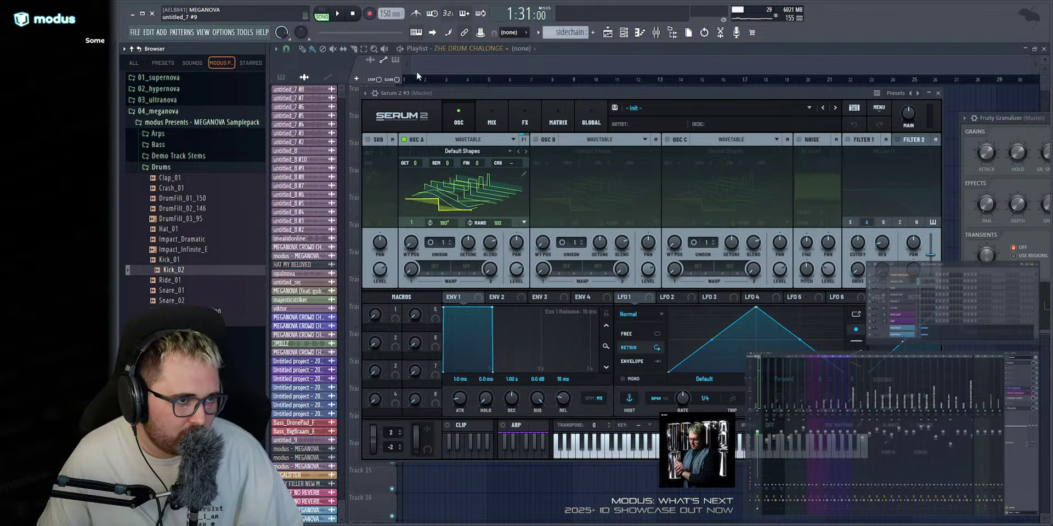
pyautogui.click(176, 261)
pyautogui.click(176, 270)
pyautogui.click(177, 261)
pyautogui.click(179, 271)
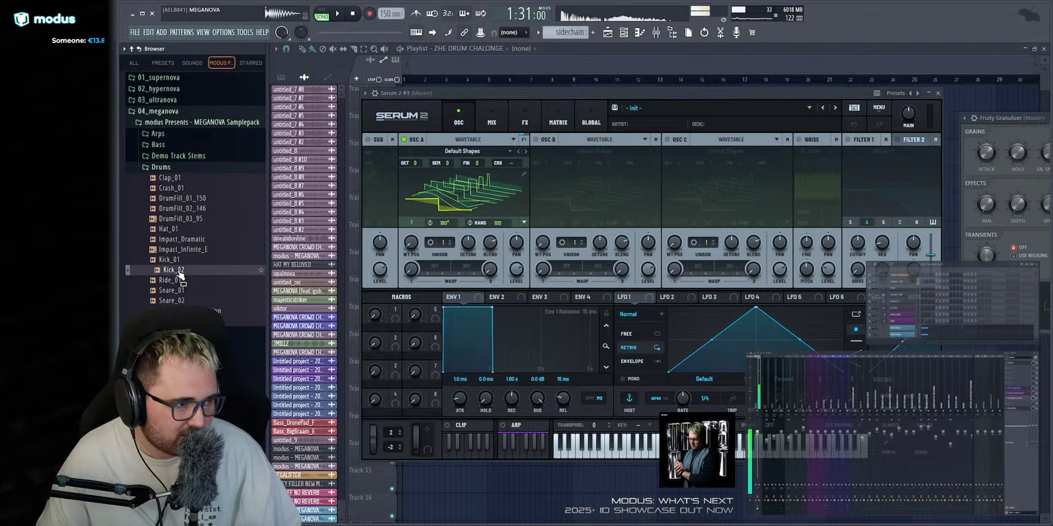
pyautogui.click(182, 272)
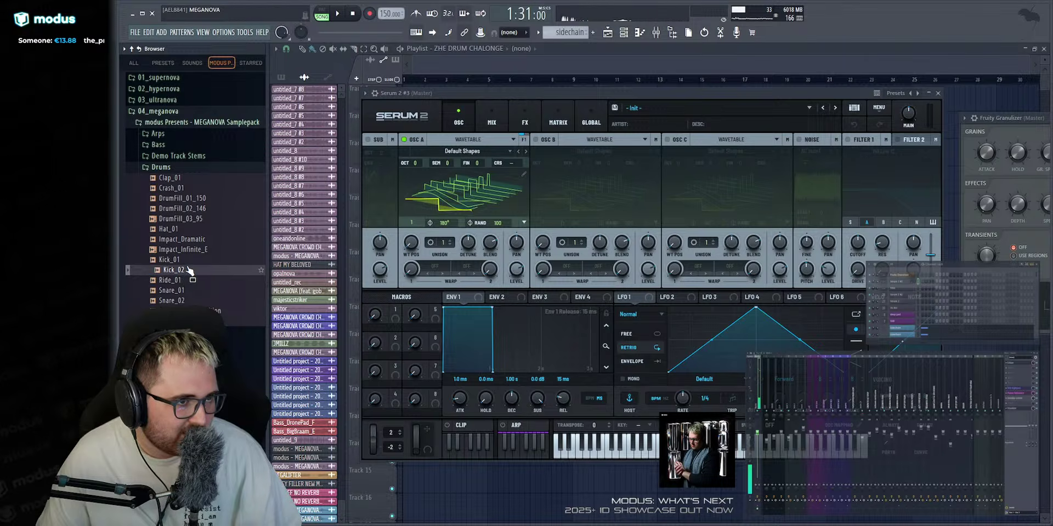
# Return to the Production arrangement, solo the KICK track, play it briefly from just before bar 57 and stop.
pyautogui.click(439, 65)
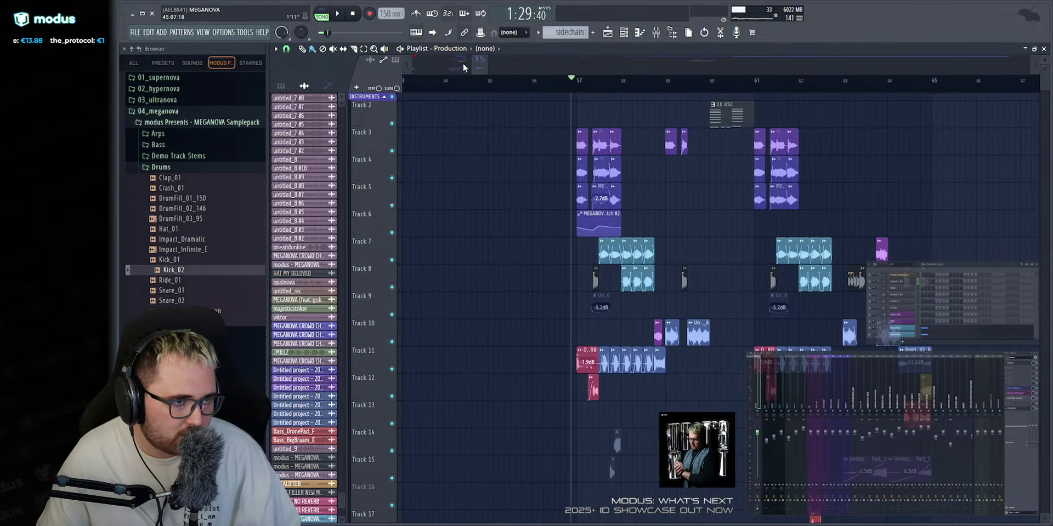
pyautogui.moveTo(474, 61); pyautogui.dragTo(486, 54)
pyautogui.scroll(-10, 503, 309)
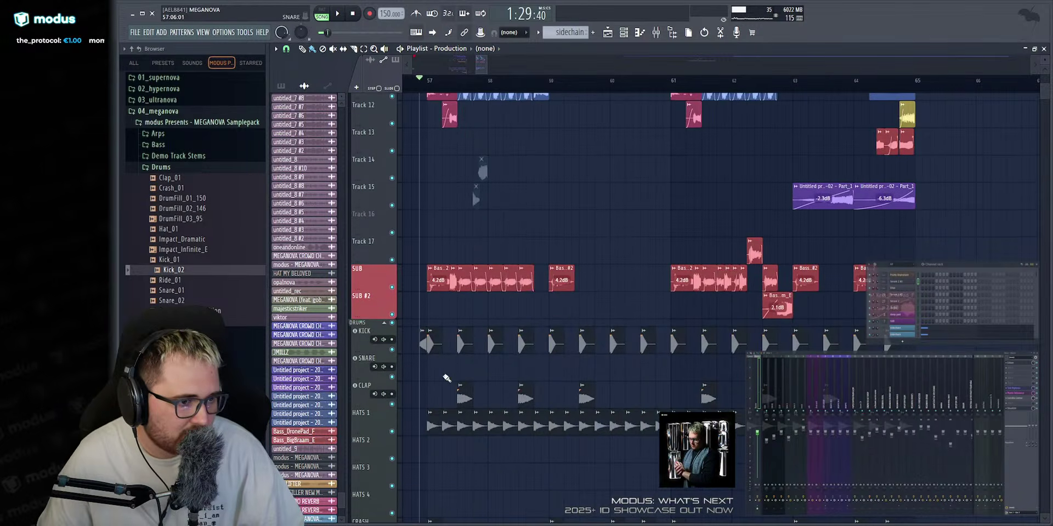
pyautogui.rightClick(393, 350)
pyautogui.press('space')
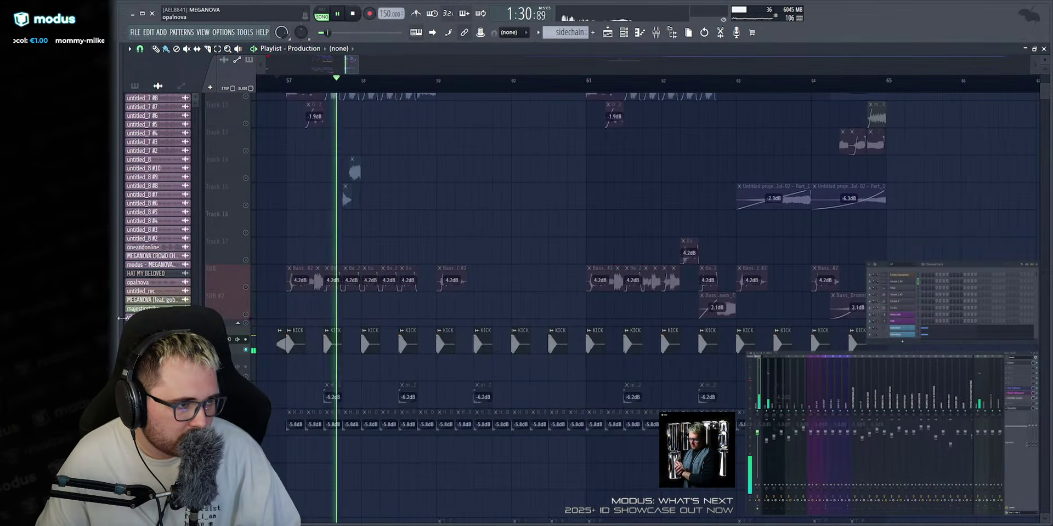
pyautogui.press('space')
pyautogui.moveTo(135, 292)
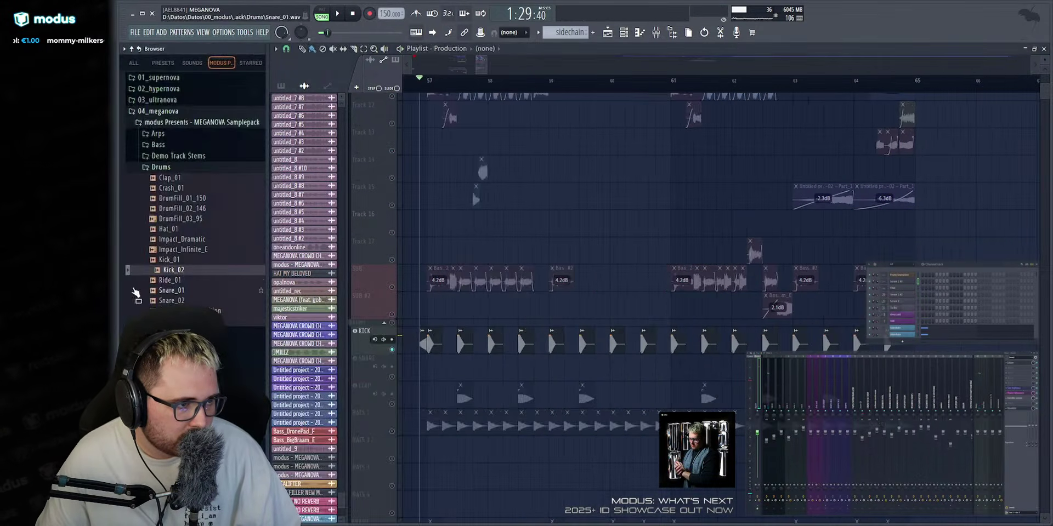
# Switch back to the ZHE DRUM CHALONGE arrangement and audition Kick_01 and Kick_02 again.
pyautogui.click(439, 49)
pyautogui.click(449, 83)
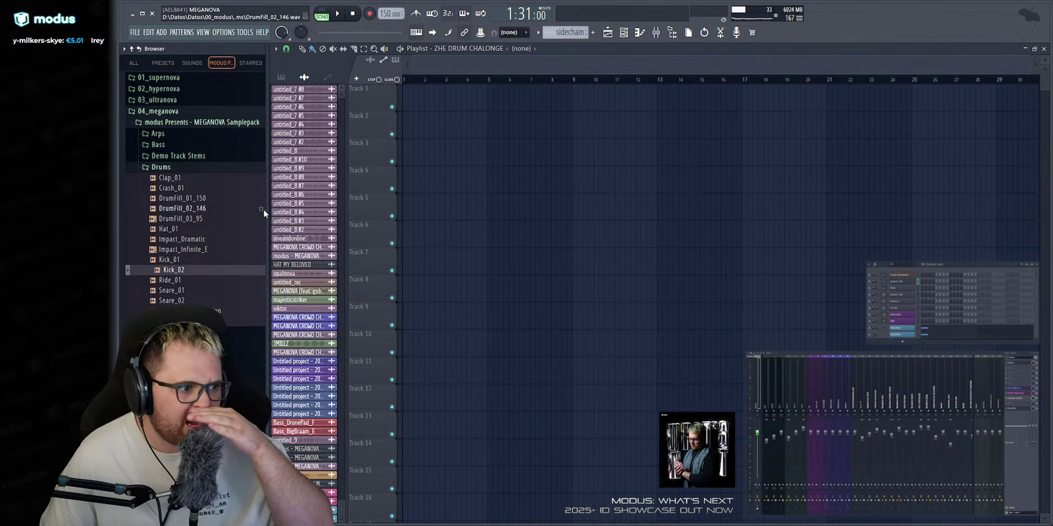
pyautogui.press('Up')
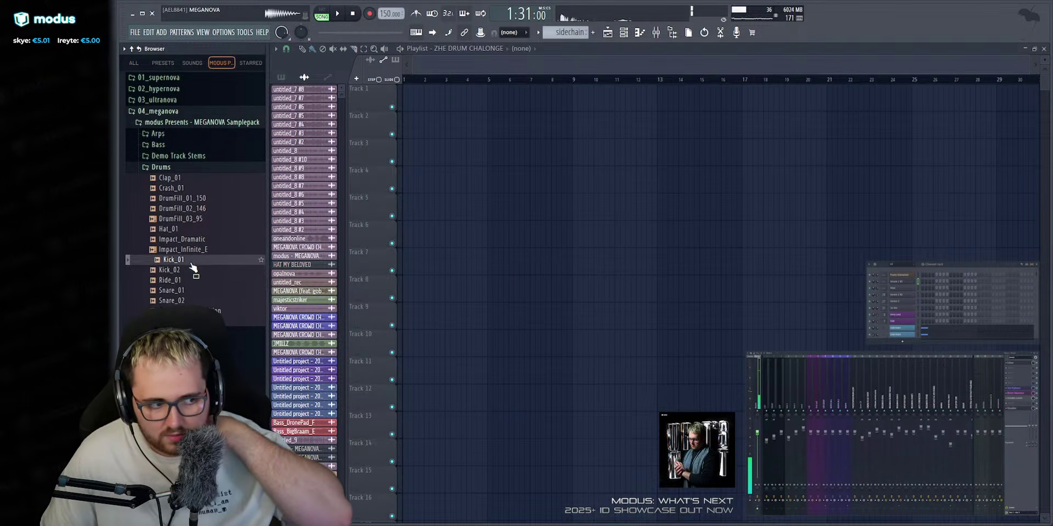
pyautogui.click(187, 271)
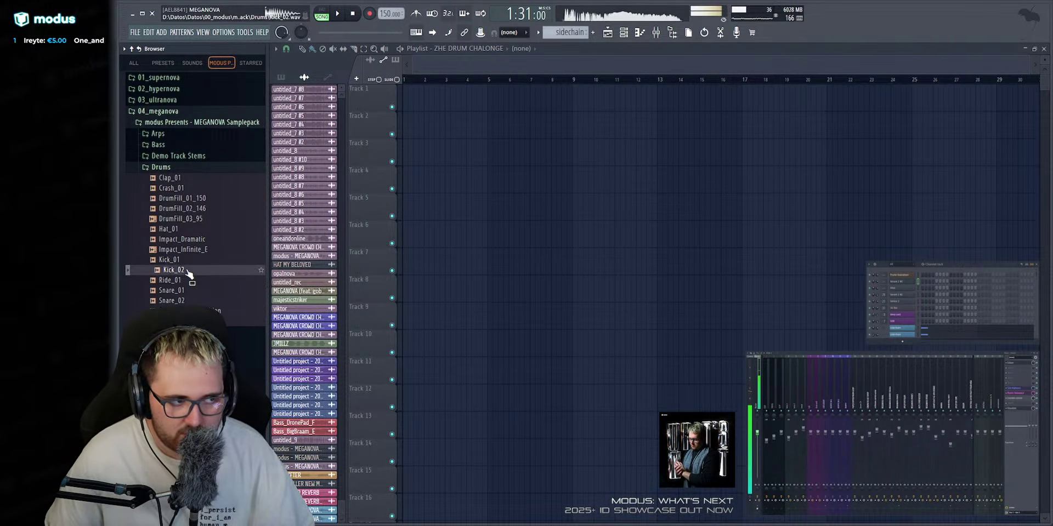
# Reopen Serum 2, load the Kick_02 sample into its oscillators A and B, and hide the file browser.
pyautogui.click(913, 283)
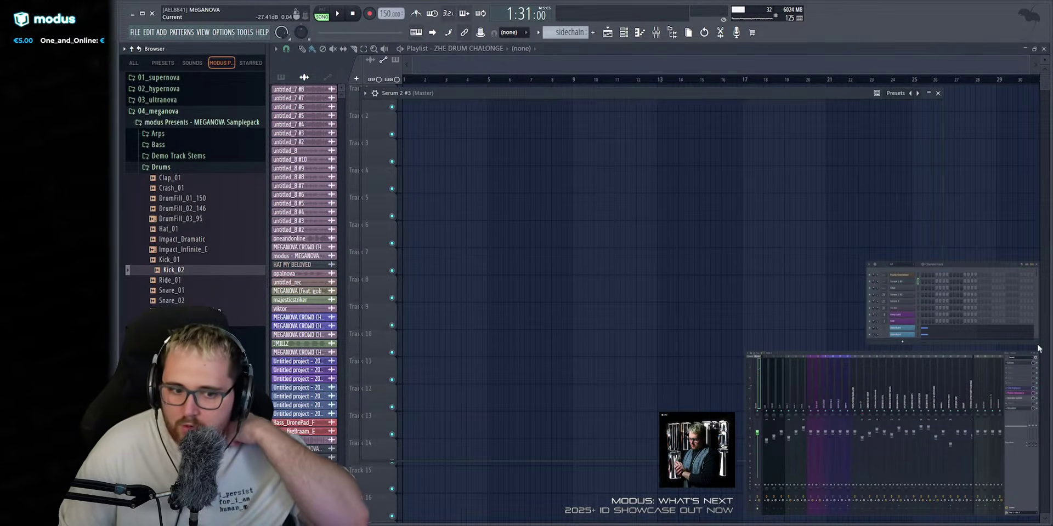
pyautogui.moveTo(165, 269); pyautogui.dragTo(501, 264)
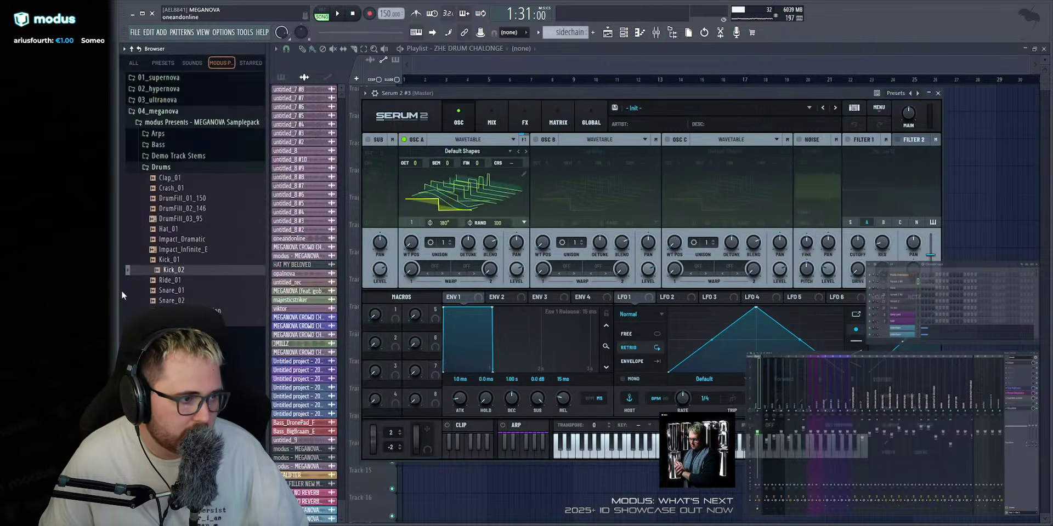
pyautogui.moveTo(170, 271); pyautogui.dragTo(493, 260)
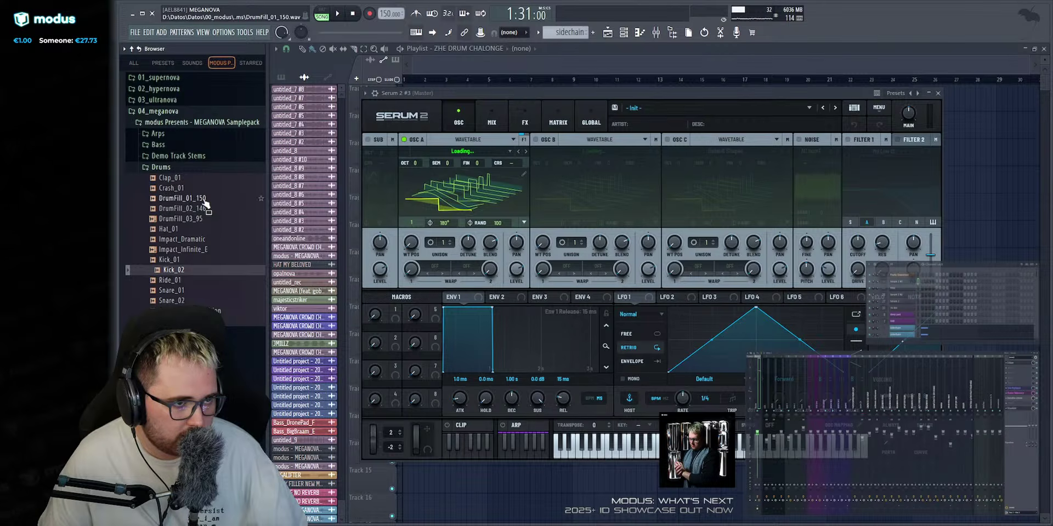
pyautogui.moveTo(476, 93); pyautogui.dragTo(481, 114)
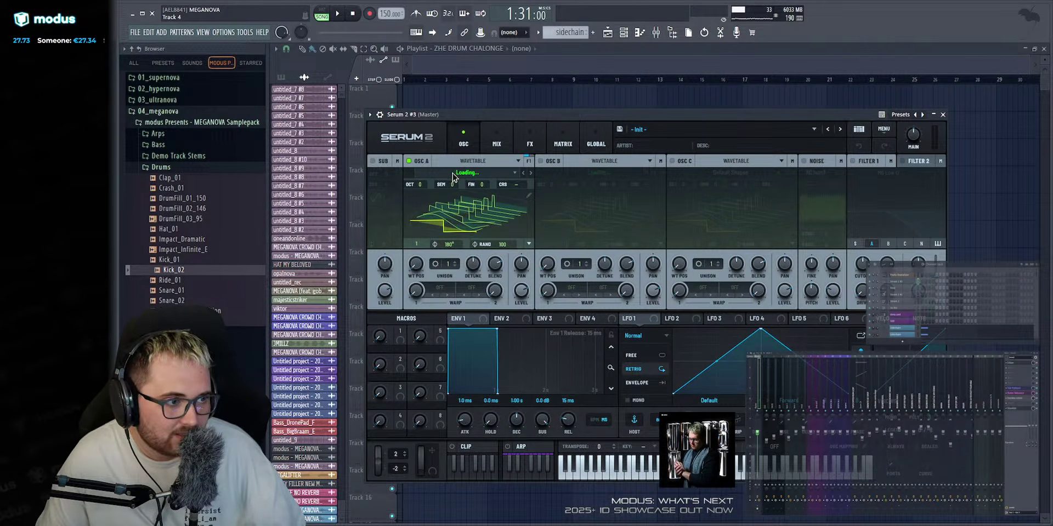
pyautogui.hotkey('alt', 'F8')
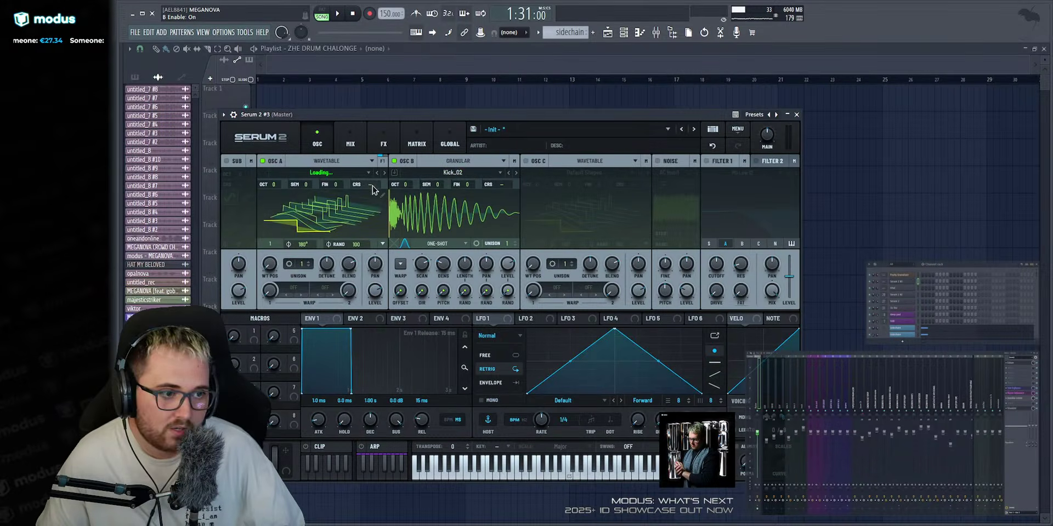
# Turn off Serum 2's oscillator B, test the Kick_02 sound with a repeated note, and reposition the plugin window.
pyautogui.click(396, 161)
pyautogui.moveTo(437, 114); pyautogui.dragTo(501, 88)
pyautogui.press('q')
pyautogui.press('q')
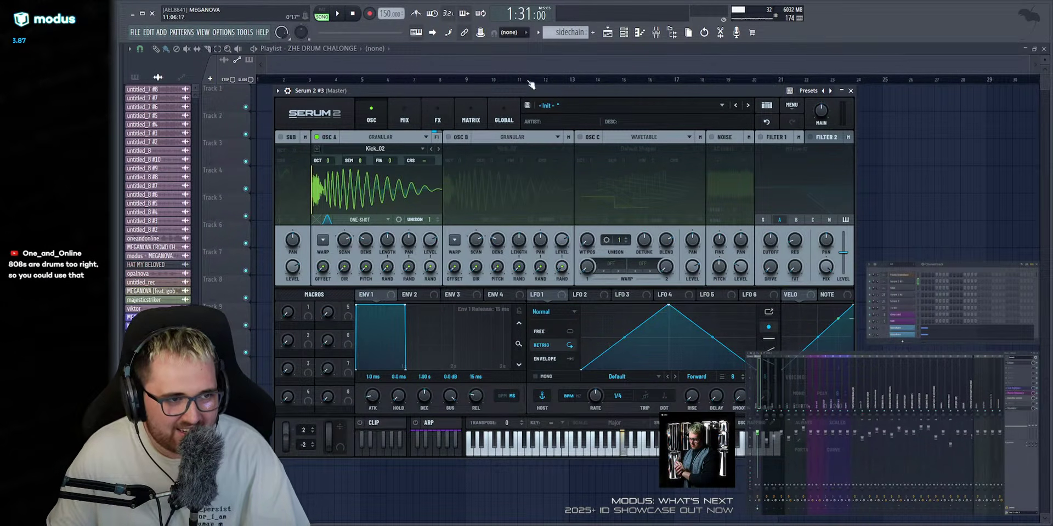
pyautogui.moveTo(526, 89); pyautogui.dragTo(555, 84)
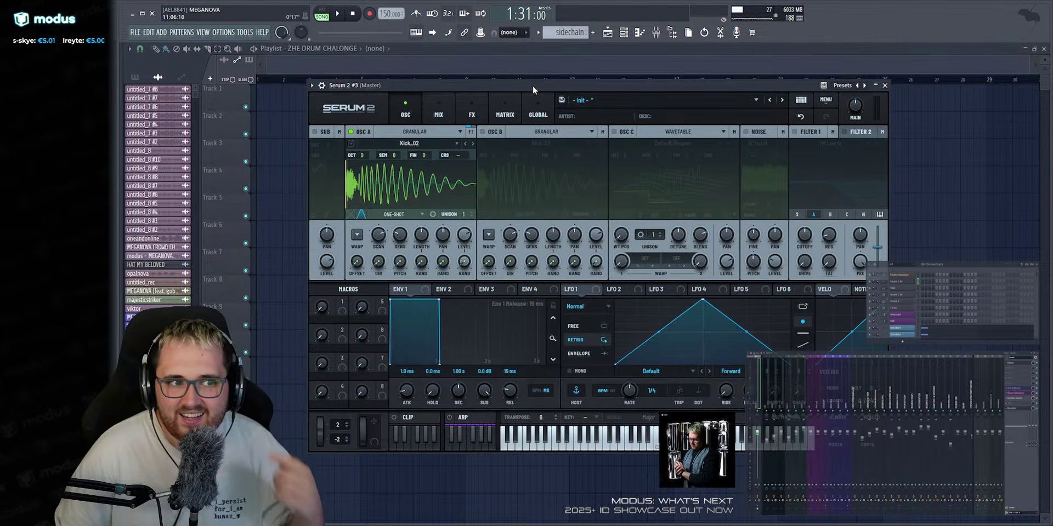
pyautogui.moveTo(532, 85); pyautogui.dragTo(522, 79)
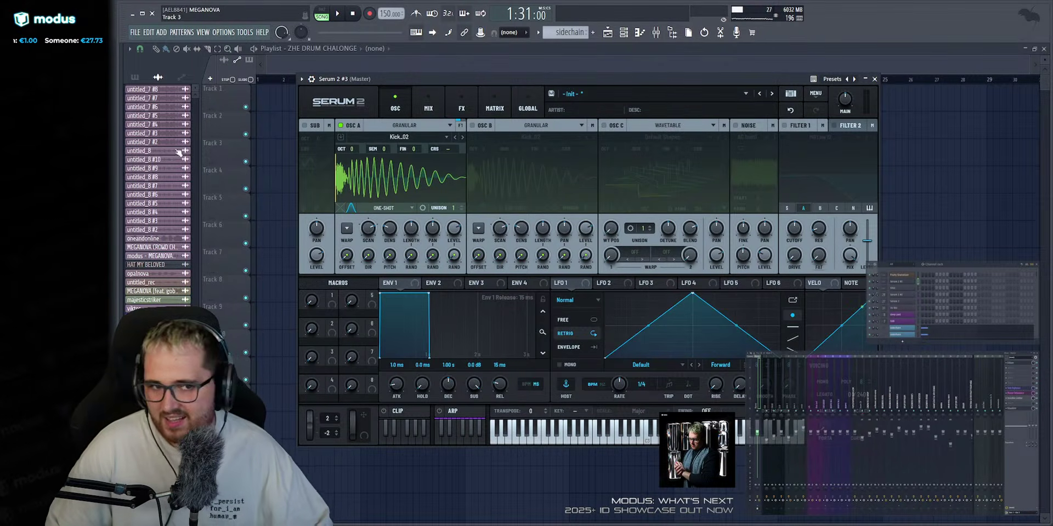
pyautogui.hotkey('alt', 'F8')
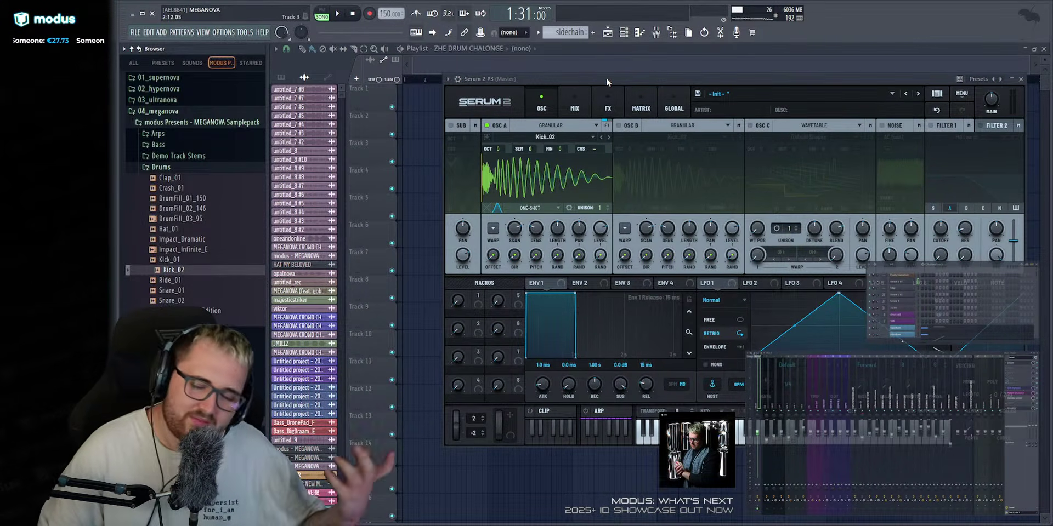
pyautogui.hotkey('alt', 'F8')
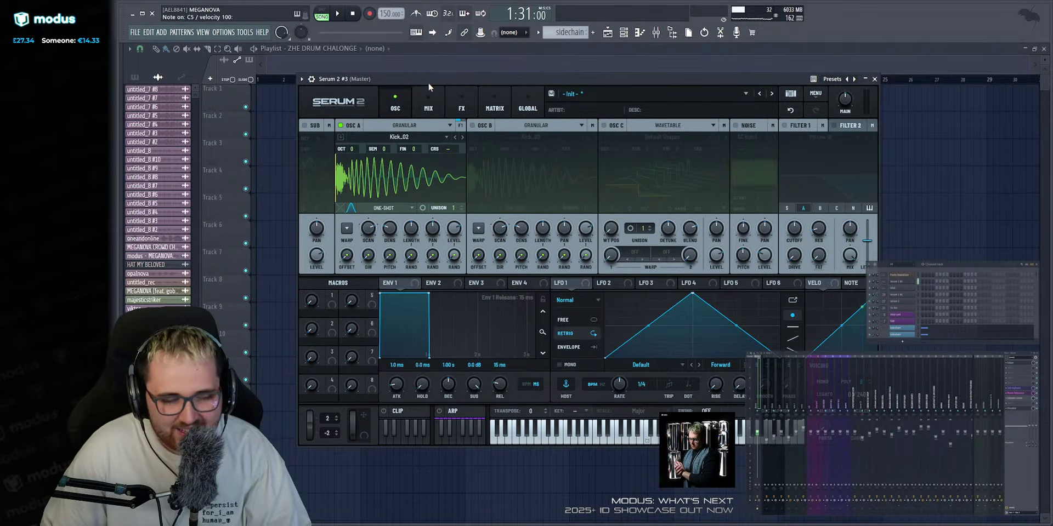
# Test the Kick_02 sound, set oscillator A's grain length to 625 ms and shorten the end of its sample region.
pyautogui.press('z')
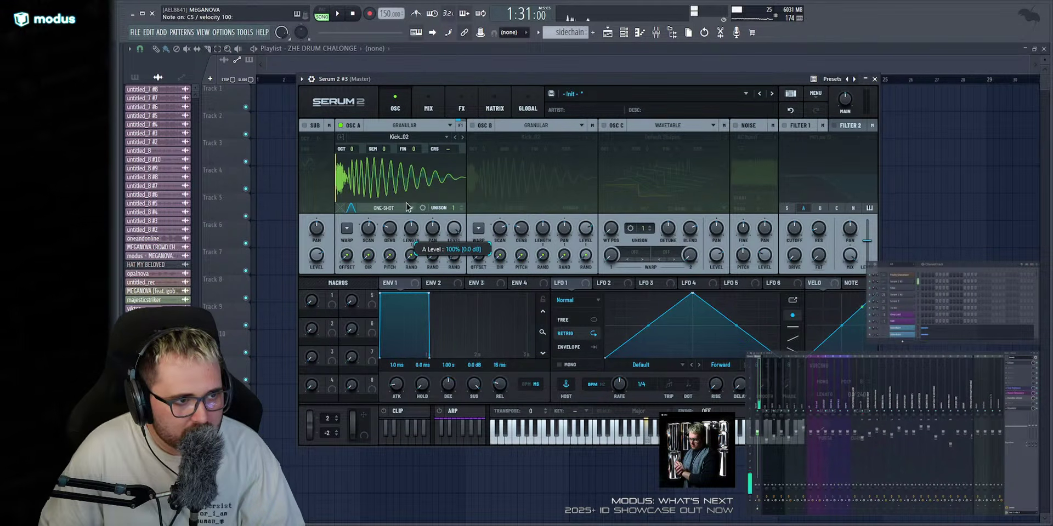
pyautogui.moveTo(407, 234); pyautogui.dragTo(406, 238)
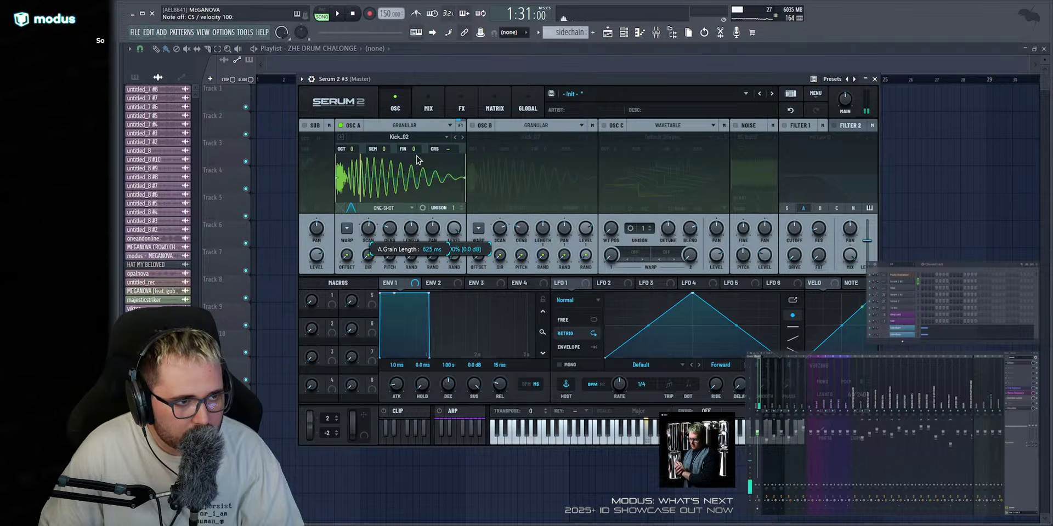
pyautogui.moveTo(465, 180); pyautogui.dragTo(419, 186)
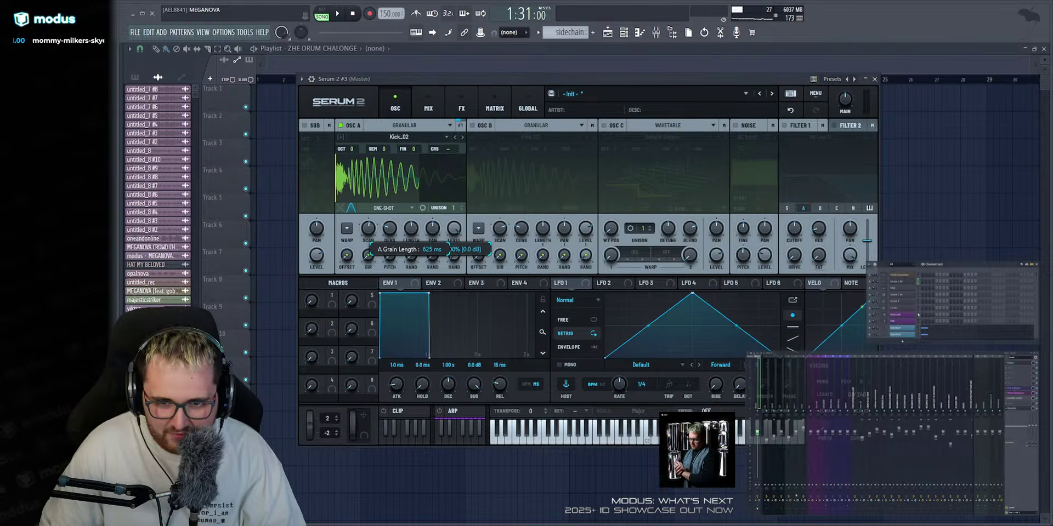
# Replace the current Serum 2 channel with a fresh Serum 2 instance and load the Kick_02 sample into oscillator A.
pyautogui.hotkey('alt', 'Delete')
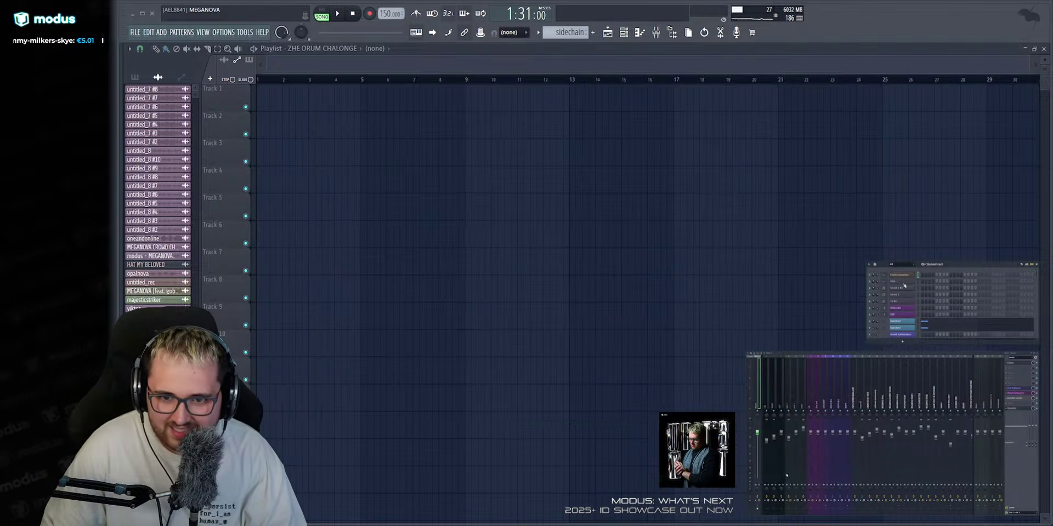
pyautogui.click(938, 317)
pyautogui.moveTo(411, 163); pyautogui.dragTo(495, 95)
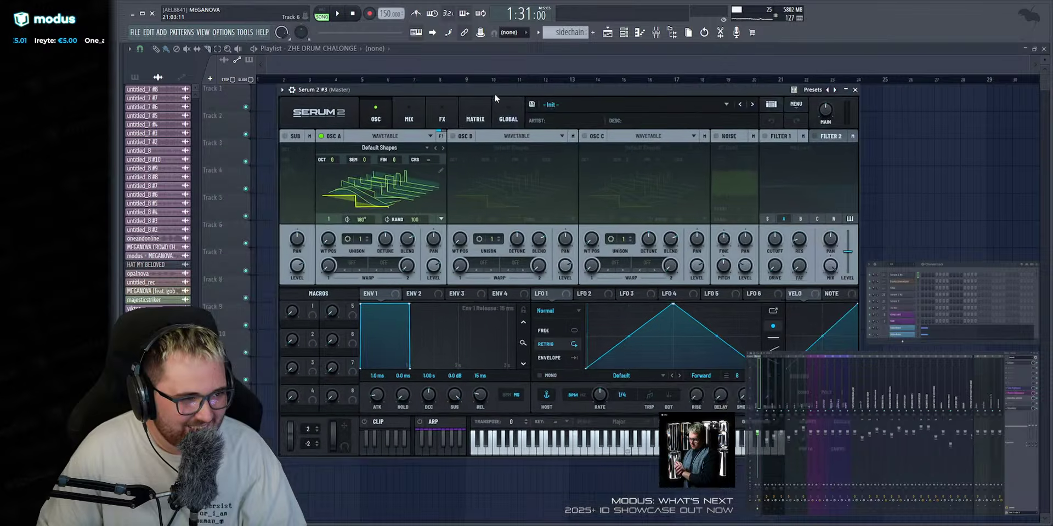
pyautogui.hotkey('alt', 'F8')
pyautogui.moveTo(173, 270); pyautogui.dragTo(560, 261)
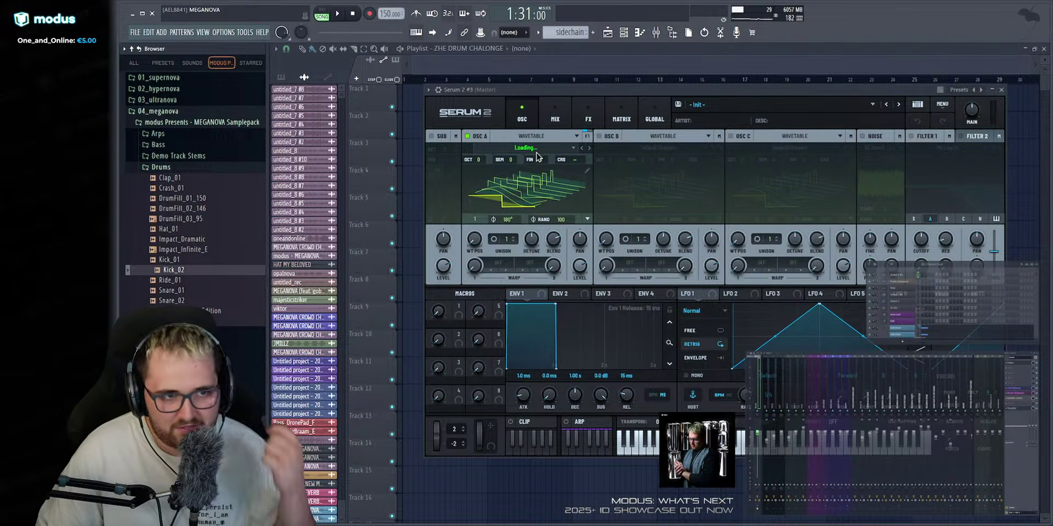
pyautogui.hotkey('alt', 'F8')
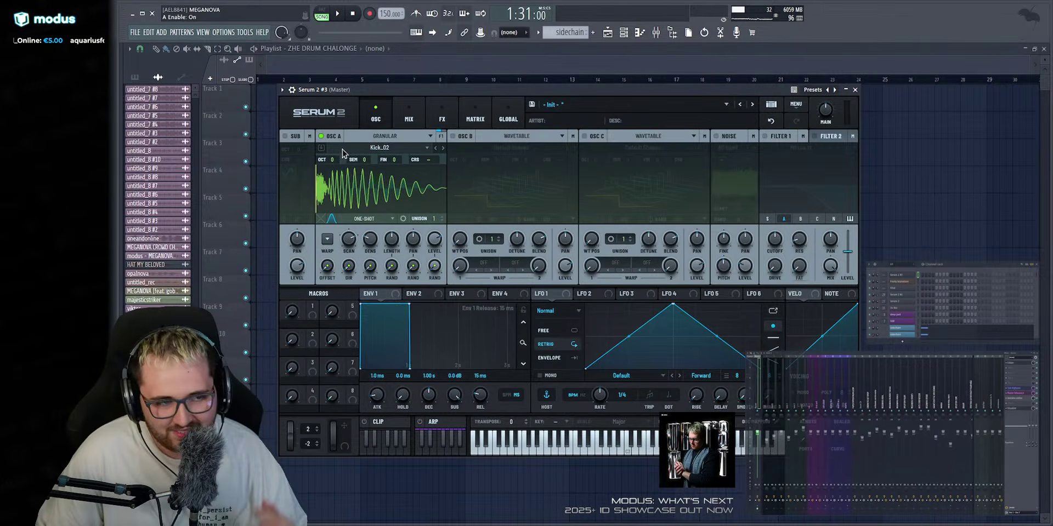
# Trim oscillator A's sample end to about the middle of Kick_02 and raise the grain density to about 11.84, testing with repeated notes.
pyautogui.press('z')
pyautogui.press('z')
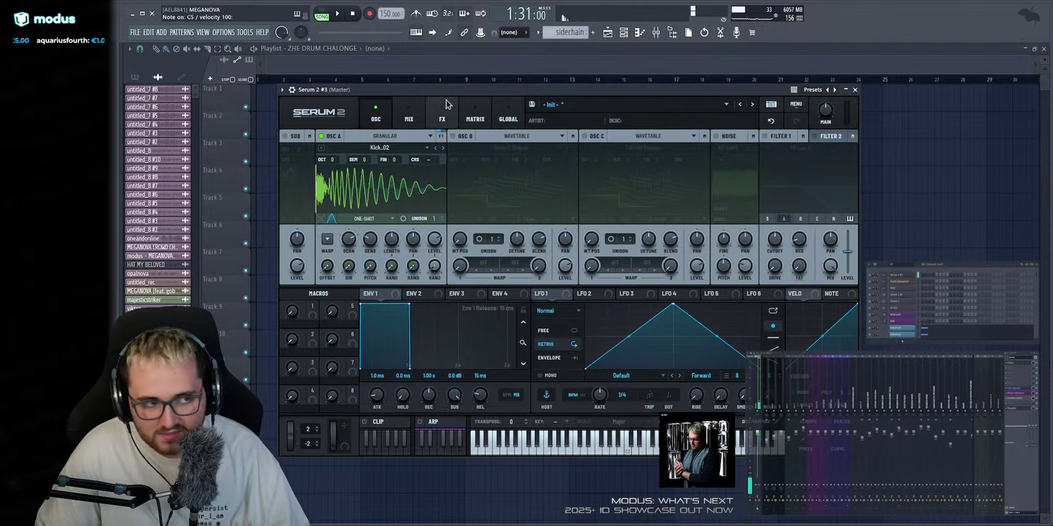
pyautogui.moveTo(446, 191); pyautogui.dragTo(378, 195)
pyautogui.press('z')
pyautogui.moveTo(371, 239); pyautogui.dragTo(378, 219)
pyautogui.press('z')
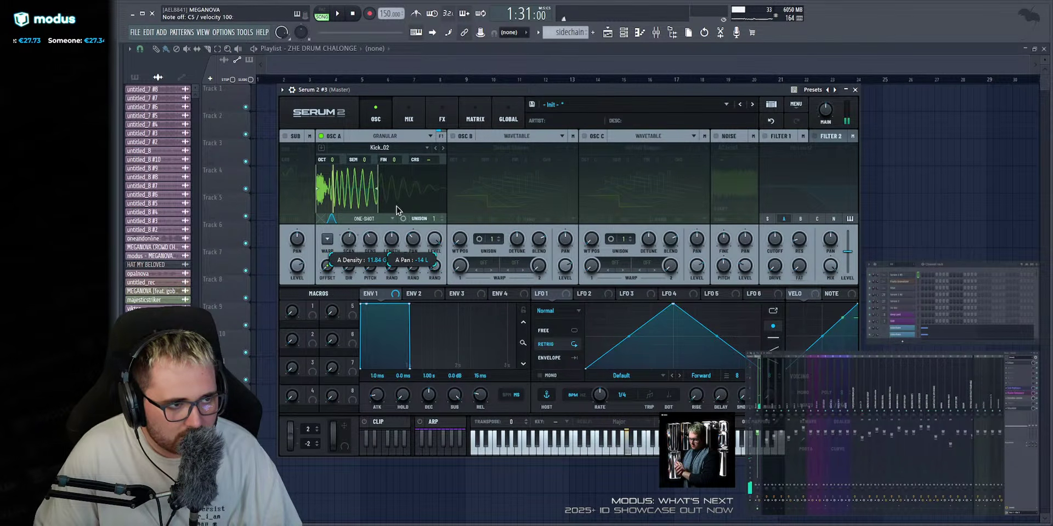
# Shorten oscillator A's grain length to about 45 ms and raise its random pitch to 12 semitones while playing test notes.
pyautogui.press('q')
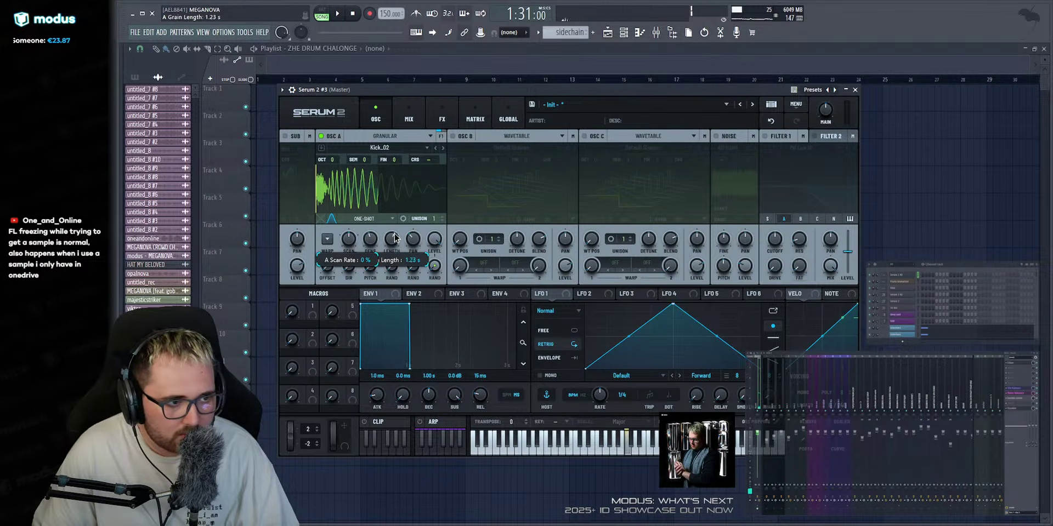
pyautogui.moveTo(394, 238); pyautogui.dragTo(379, 256)
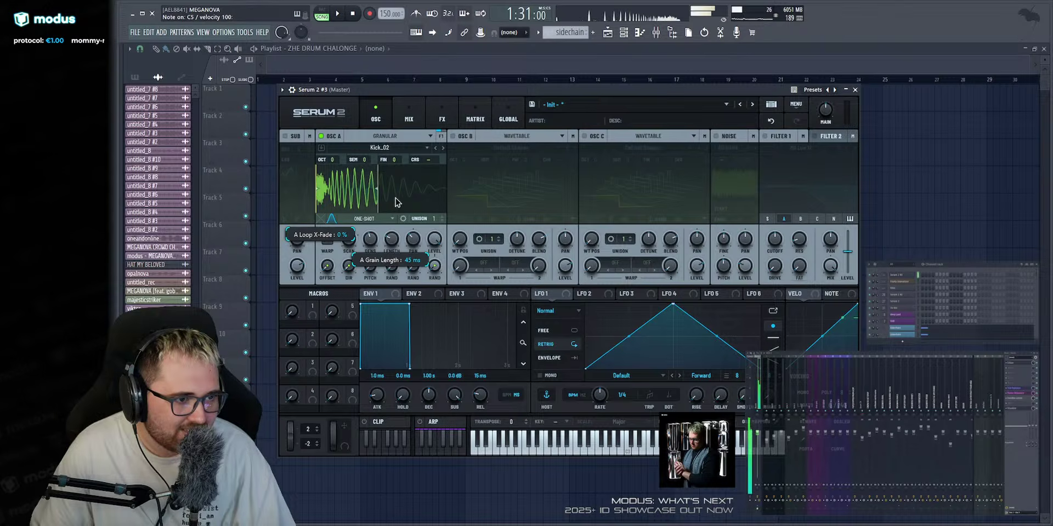
pyautogui.moveTo(371, 266); pyautogui.dragTo(375, 238)
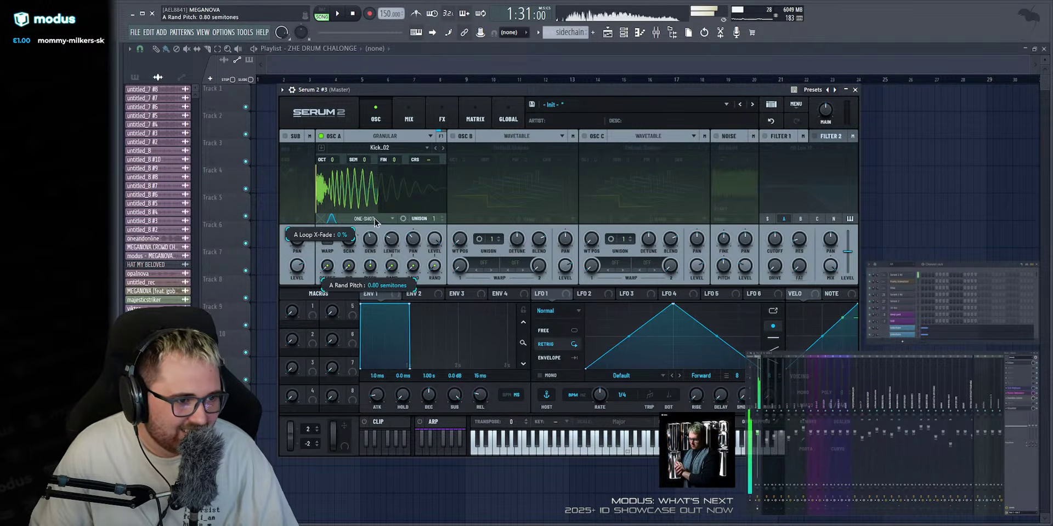
pyautogui.press('q')
pyautogui.press('q')
pyautogui.press('q')
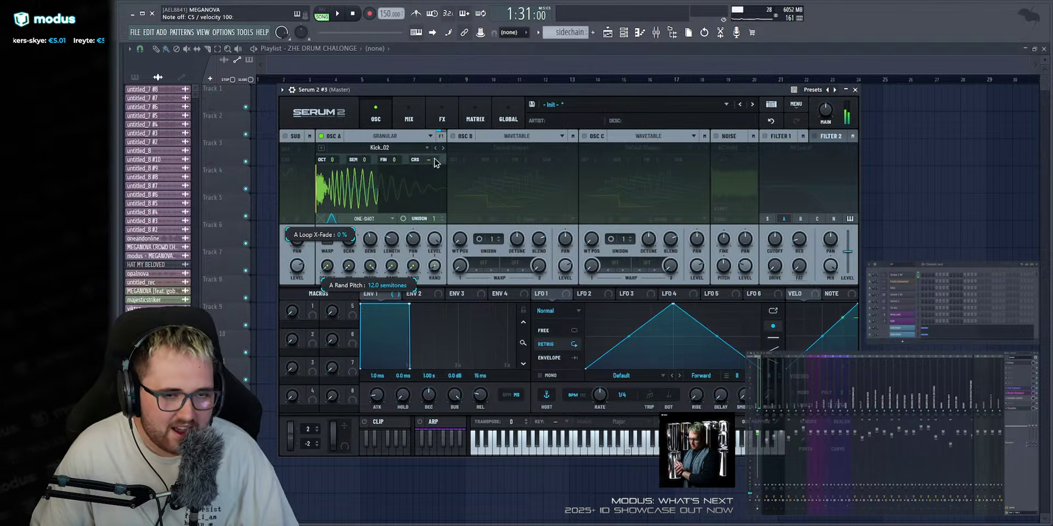
# Show the plugin wrapper's controls and retest oscillator A with the random pitch at 12 semitones.
pyautogui.click(292, 89)
pyautogui.press('q')
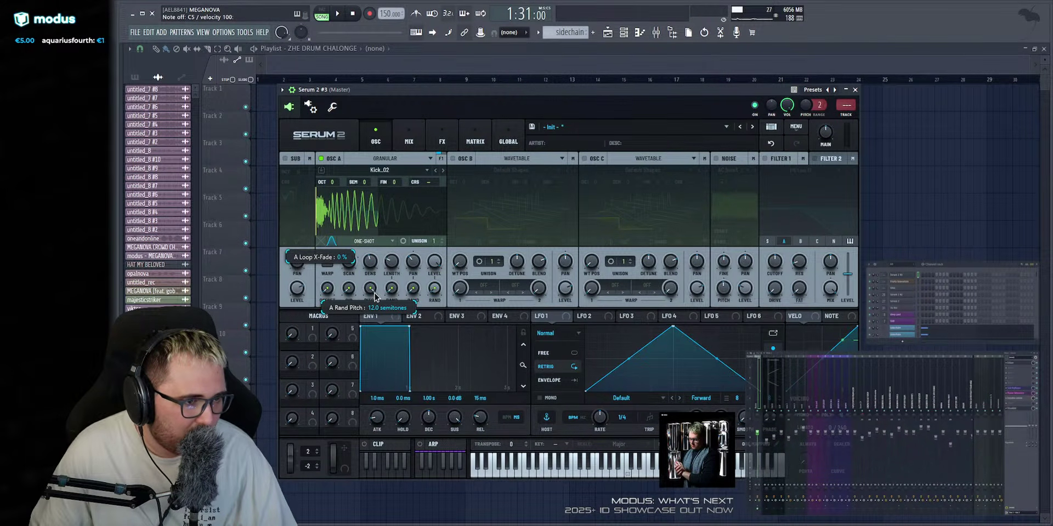
pyautogui.moveTo(375, 297); pyautogui.dragTo(372, 315)
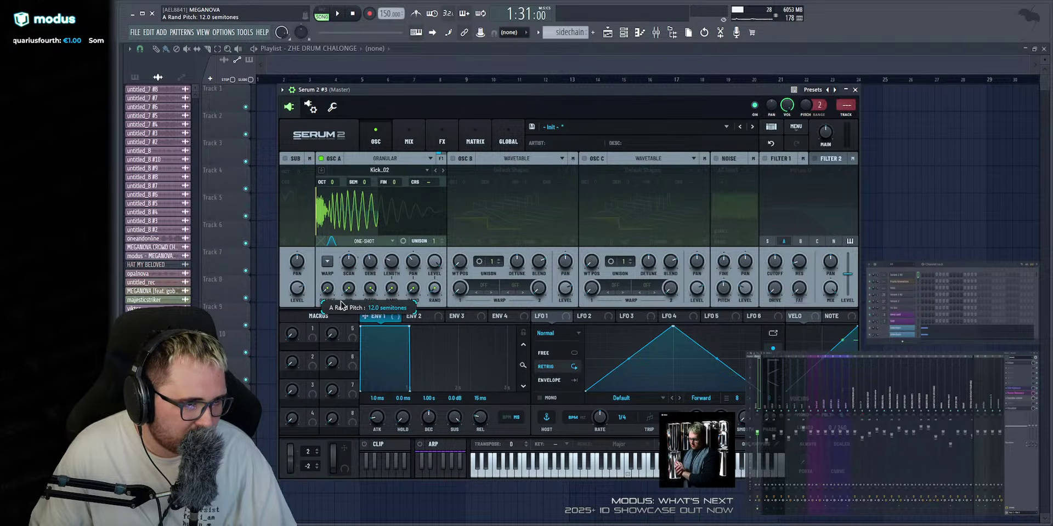
pyautogui.press('z')
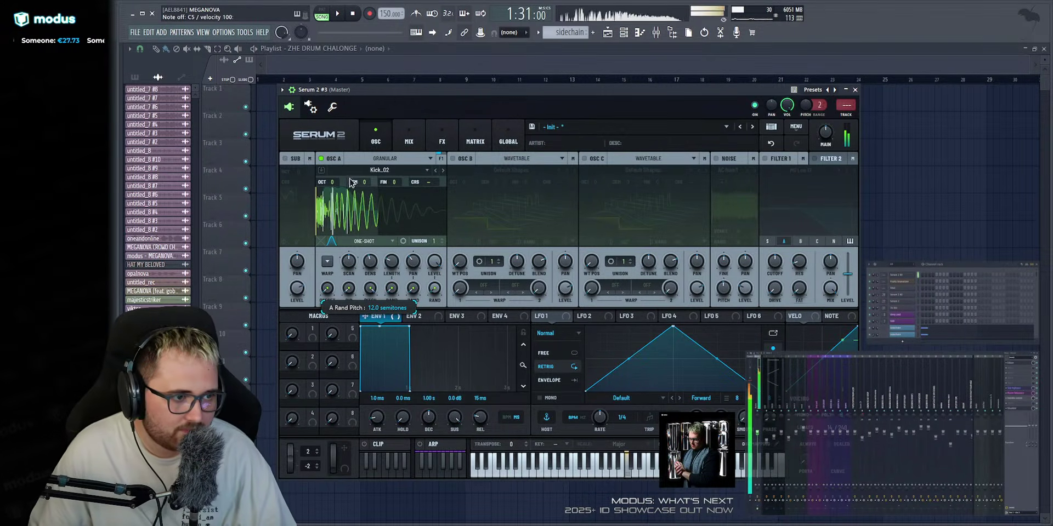
# Turn off Fast idle in the Serum 2 wrapper's troubleshooting options, return to the synth editor and test the sound.
pyautogui.click(310, 107)
pyautogui.click(321, 128)
pyautogui.click(362, 128)
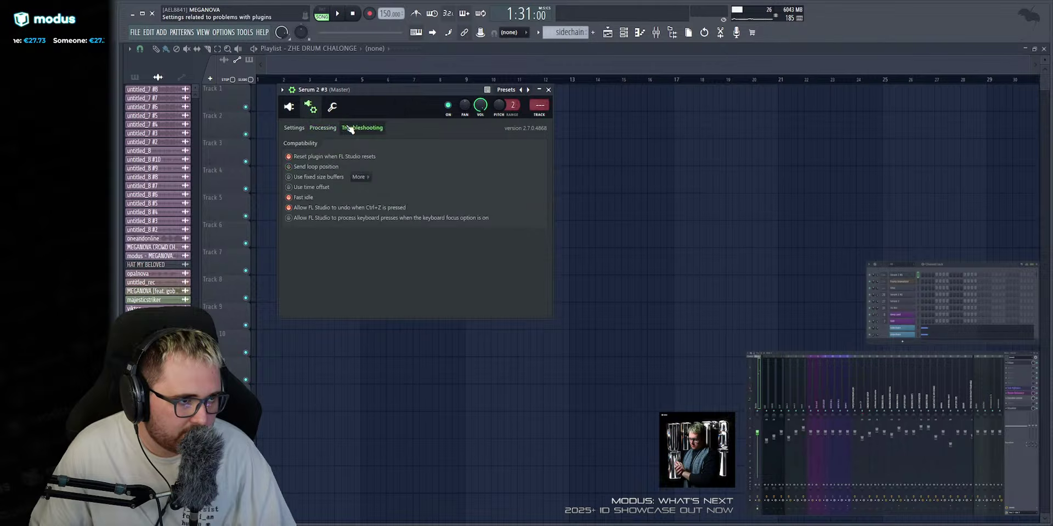
pyautogui.click(289, 107)
pyautogui.press('z')
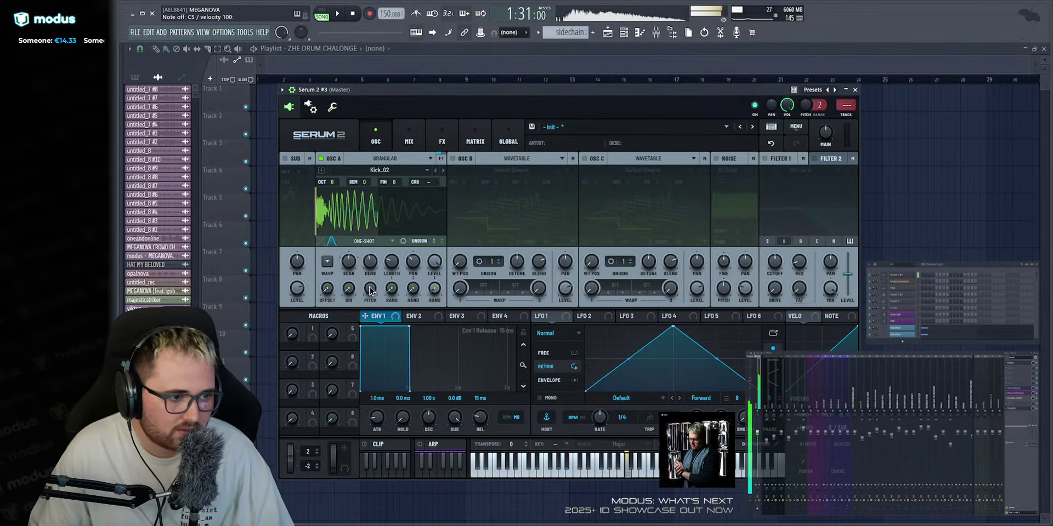
# Set oscillator A's random pitch to about 4.46 semitones and its scan rate to 3%, testing with repeated notes.
pyautogui.press('z')
pyautogui.moveTo(370, 289); pyautogui.dragTo(393, 185)
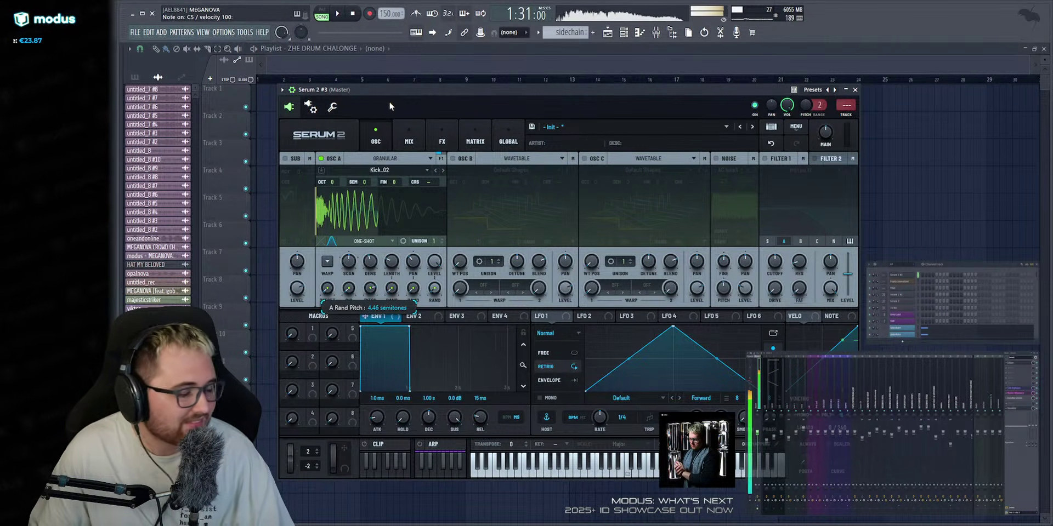
pyautogui.press('z')
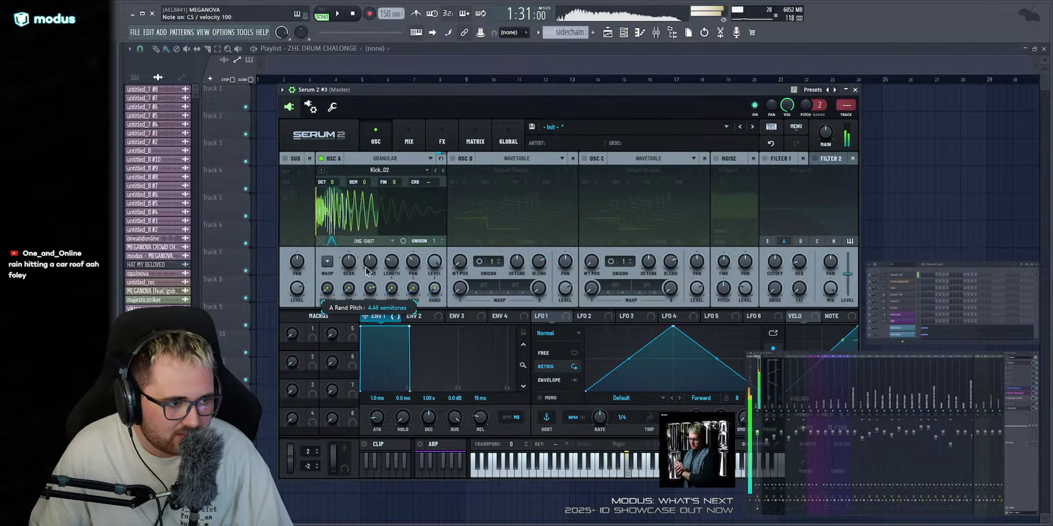
pyautogui.moveTo(354, 263); pyautogui.dragTo(354, 267)
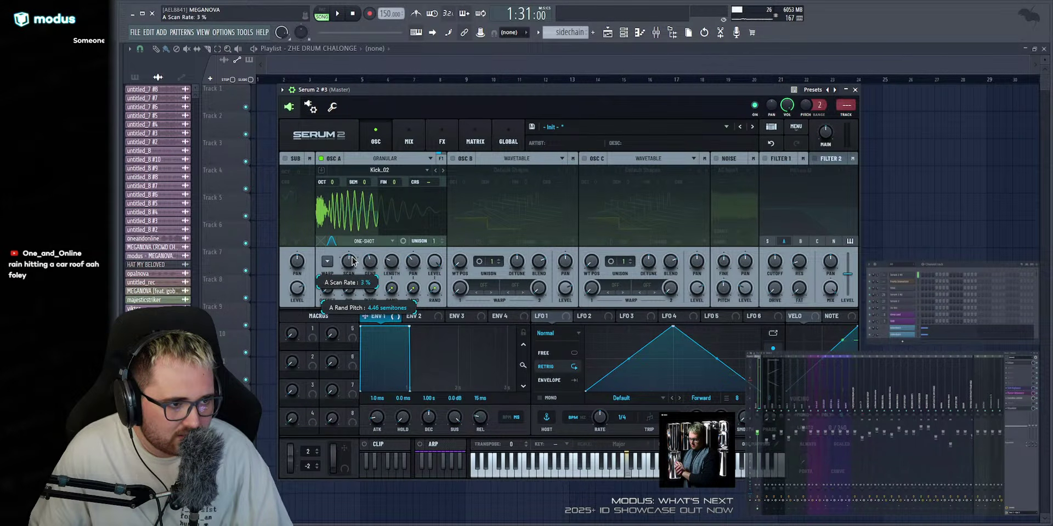
pyautogui.press('z')
pyautogui.press('z')
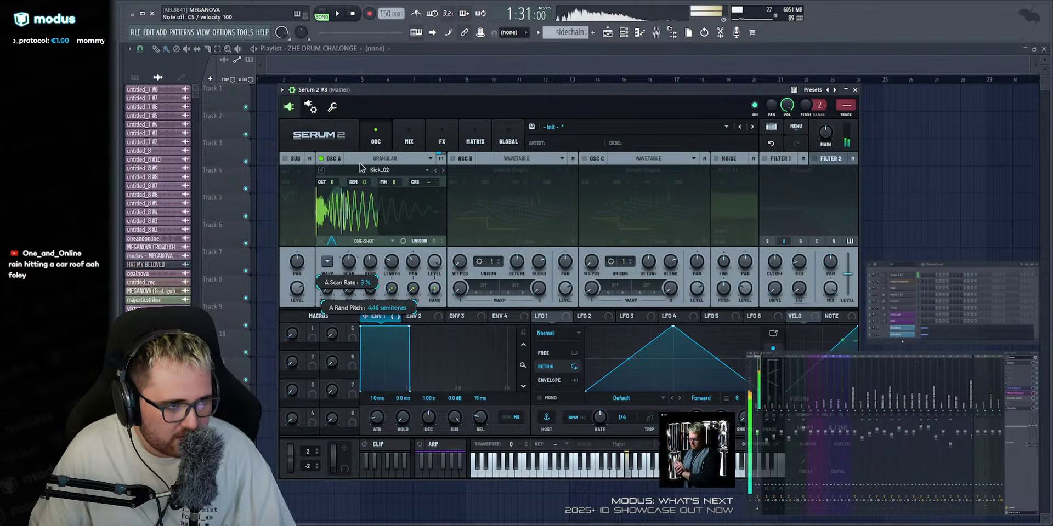
# Enable oscillator B with the Memory Organ wavetable, turn off oscillator A, and sweep B's wavetable position to 34 while playing a note.
pyautogui.click(453, 158)
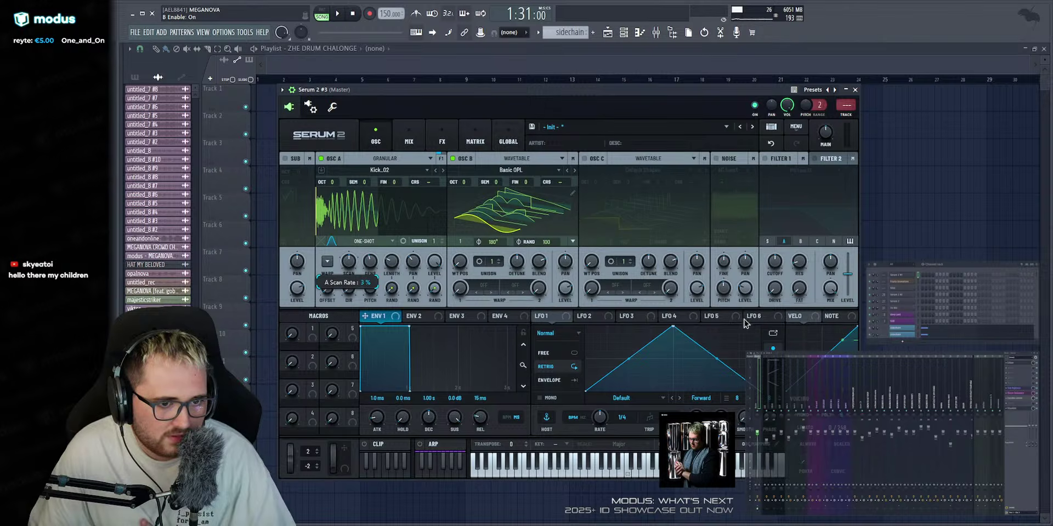
pyautogui.click(550, 203)
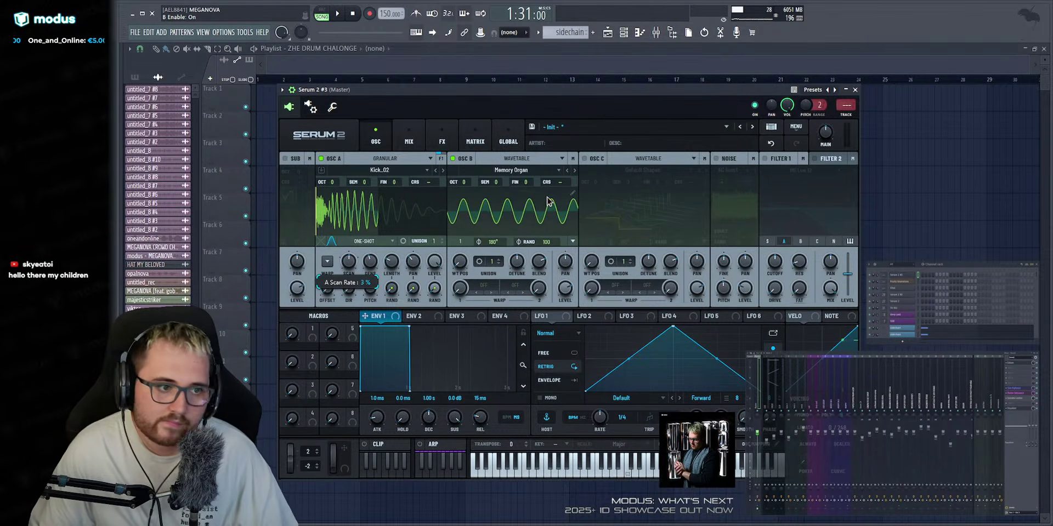
pyautogui.click(549, 201)
pyautogui.press('z')
pyautogui.moveTo(461, 263); pyautogui.dragTo(448, 207)
pyautogui.click(322, 159)
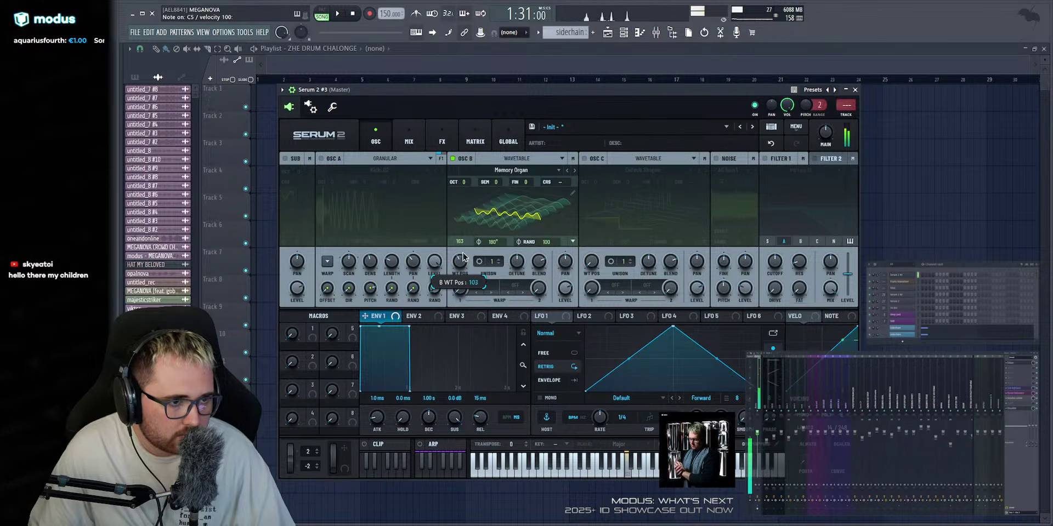
pyautogui.moveTo(460, 261); pyautogui.dragTo(458, 271)
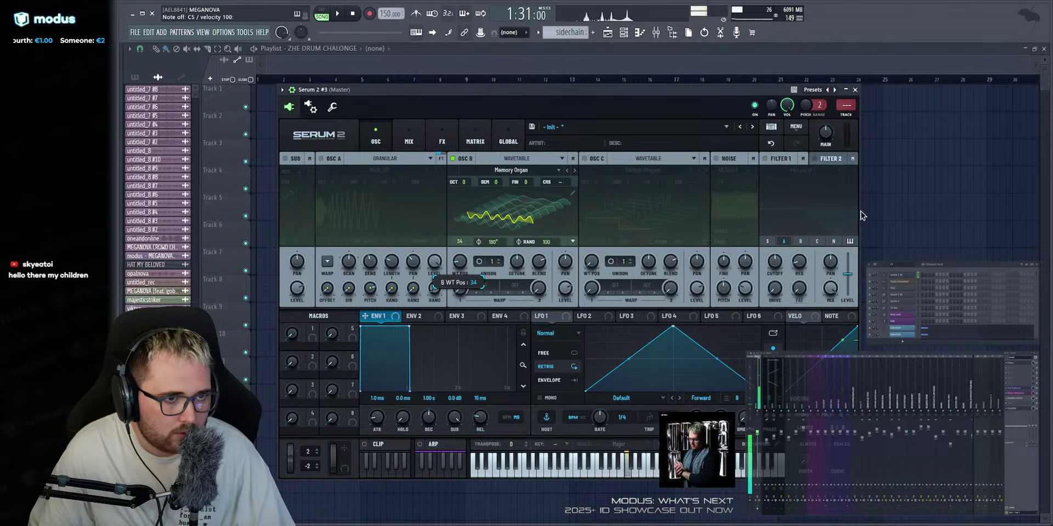
# Review the Serum 2 wrapper's processing and troubleshooting options, and reload the plugin from its general settings.
pyautogui.click(311, 107)
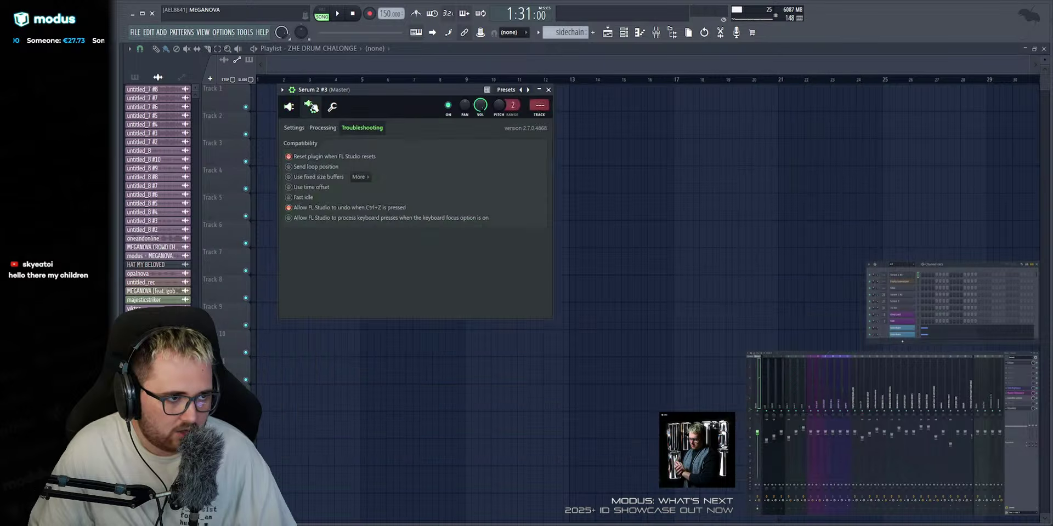
pyautogui.click(332, 107)
pyautogui.click(312, 108)
pyautogui.click(323, 126)
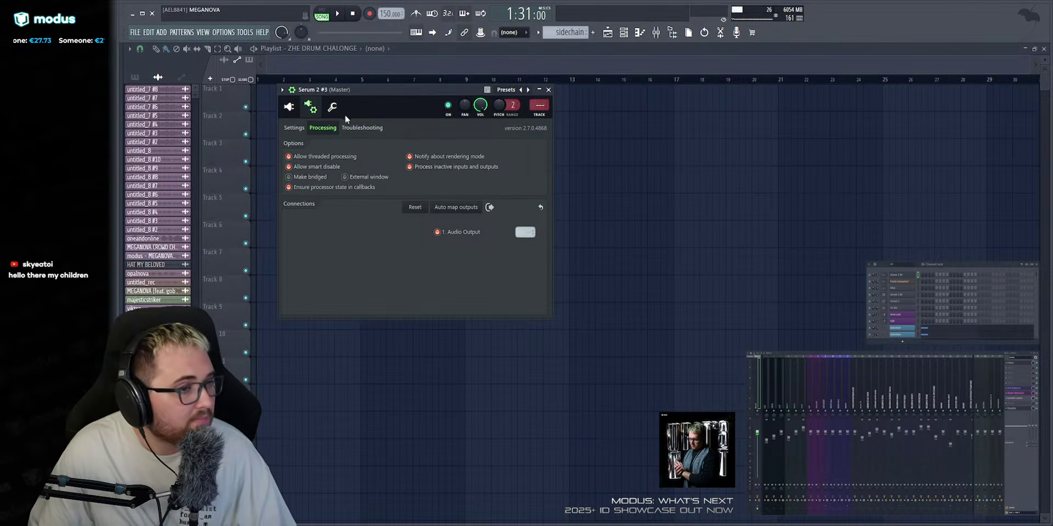
pyautogui.click(333, 109)
pyautogui.click(312, 108)
pyautogui.click(351, 128)
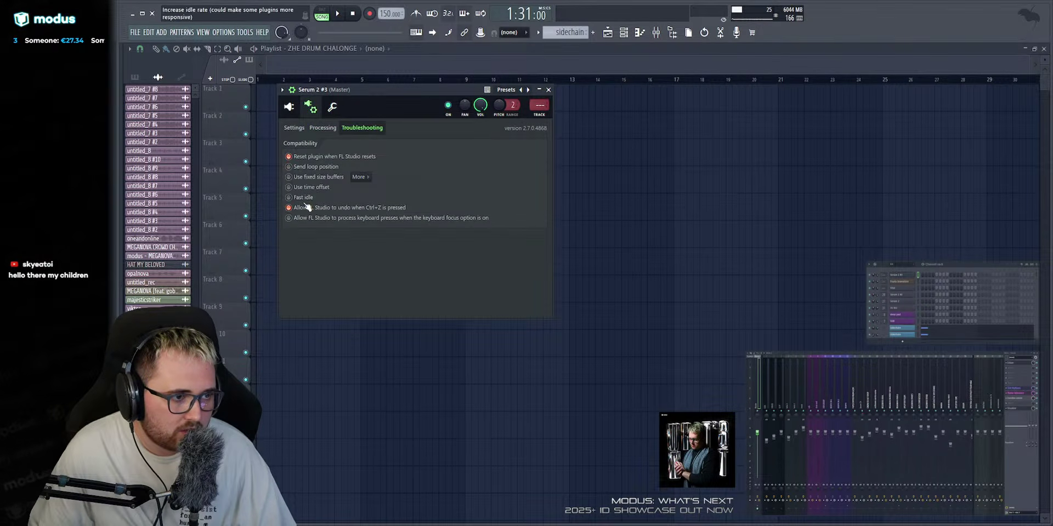
pyautogui.click(292, 127)
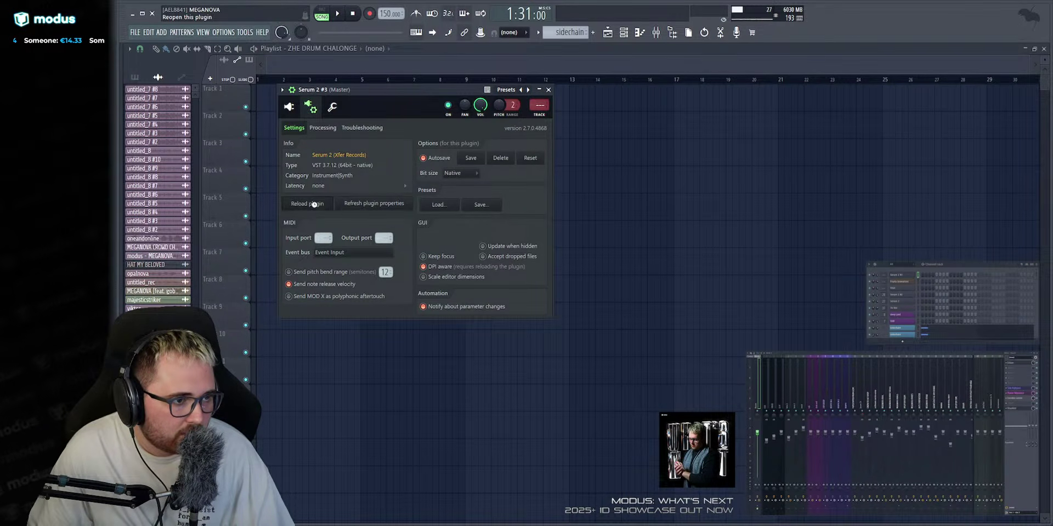
# Return to the Serum 2 editor and set oscillator A's wavetable position to 2 on Default Shapes.
pyautogui.click(289, 106)
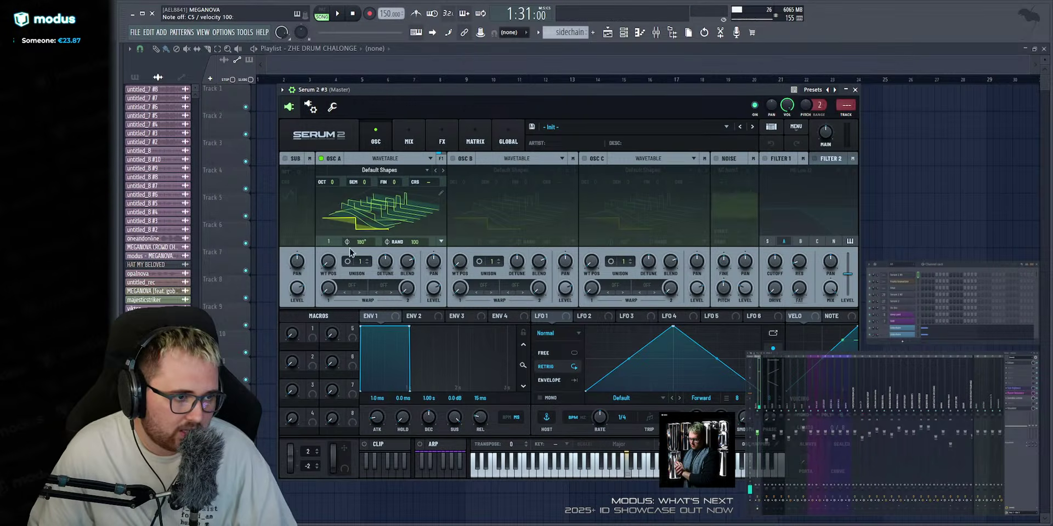
pyautogui.moveTo(327, 261); pyautogui.dragTo(354, 237)
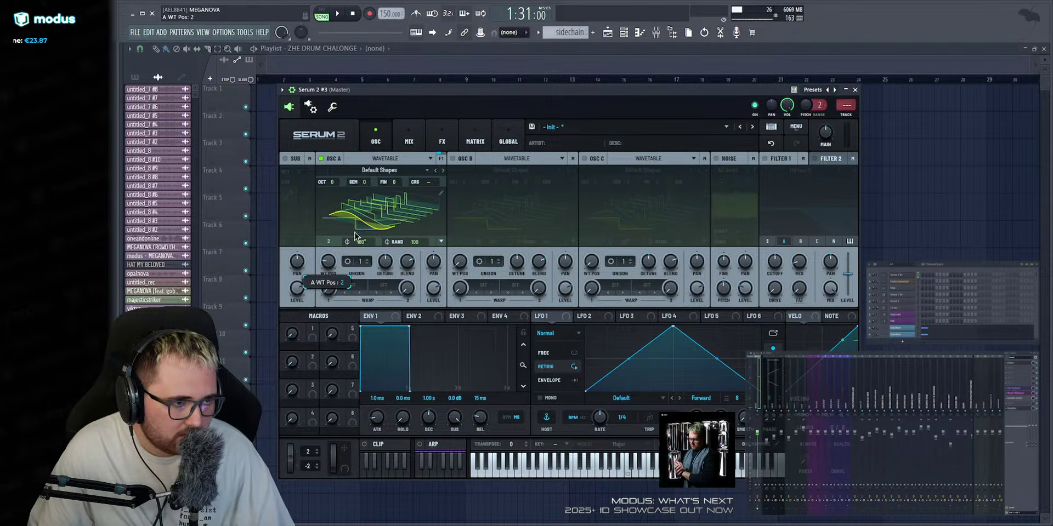
# Check the Serum 2 wrapper settings, return to the editor, and set oscillator A's wavetable position to 4.
pyautogui.click(311, 107)
pyautogui.click(375, 207)
pyautogui.click(288, 107)
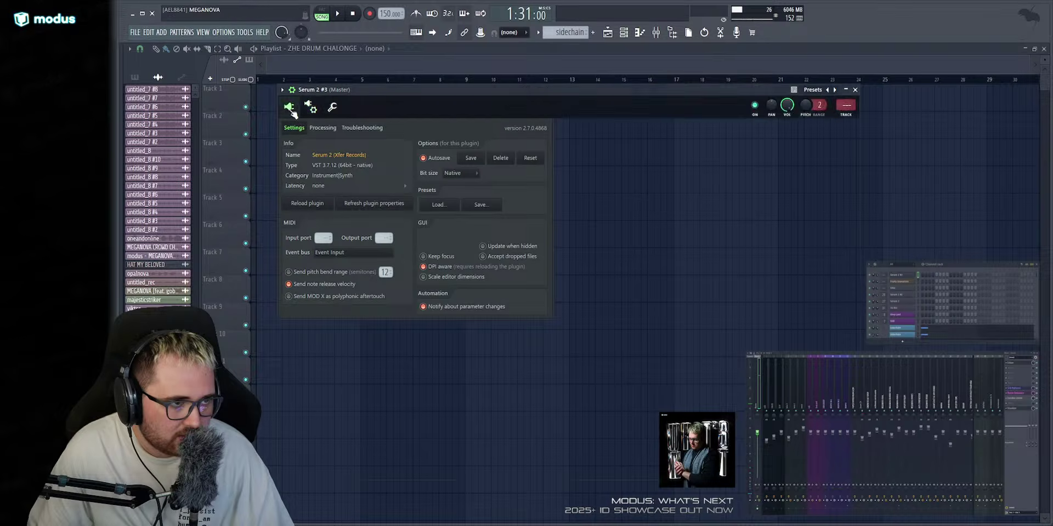
pyautogui.moveTo(328, 262); pyautogui.dragTo(328, 252)
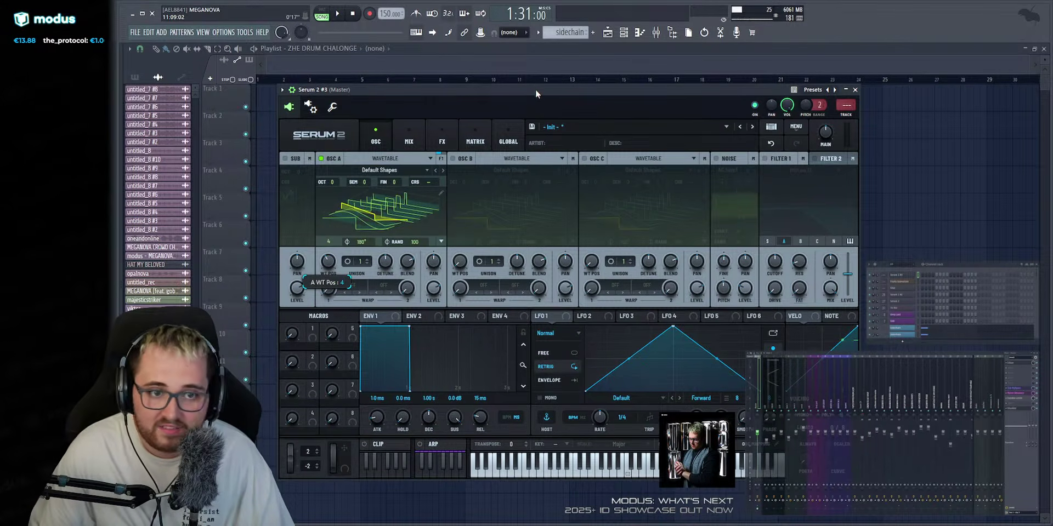
# Play a test note, open the website for the Serum 2 2.0.20 update, and close the plugin window.
pyautogui.press('z')
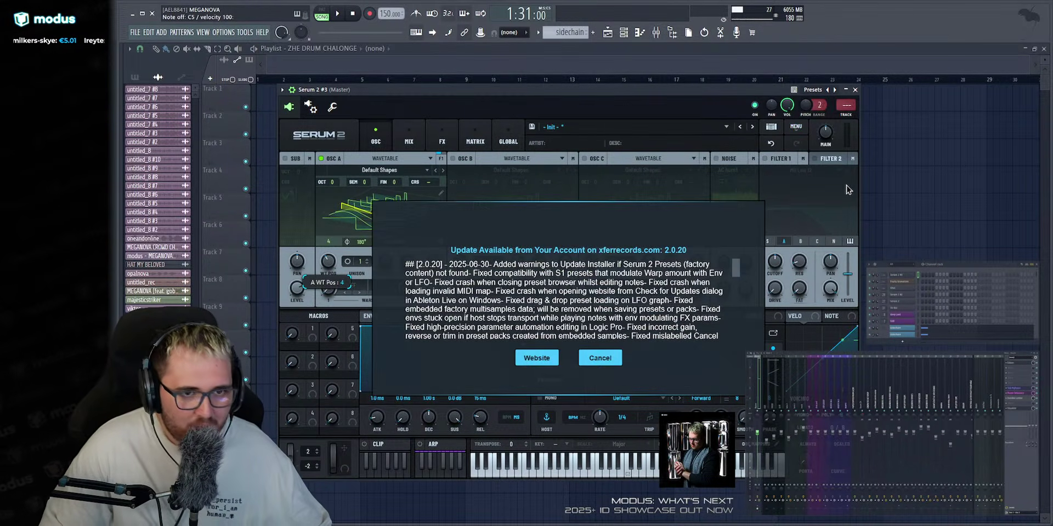
pyautogui.click(530, 363)
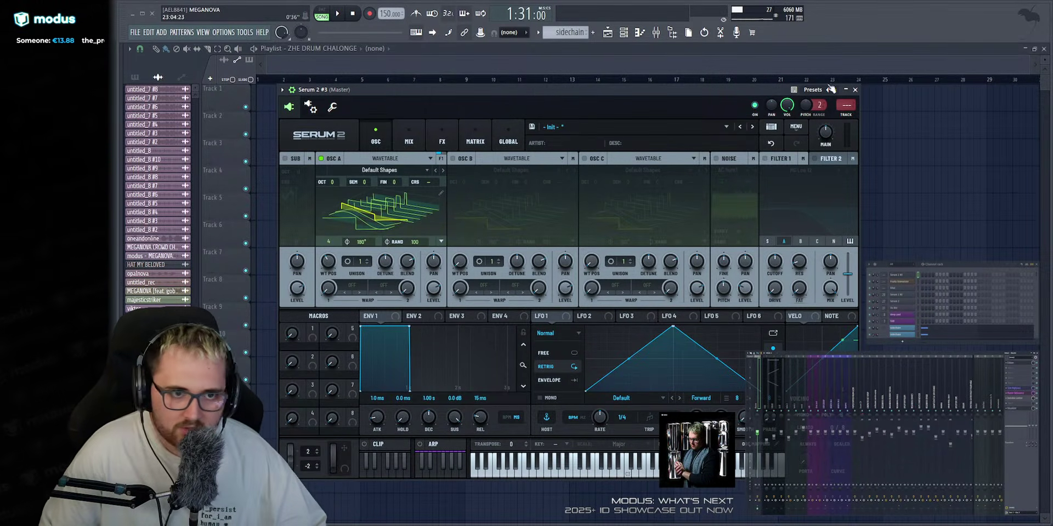
pyautogui.click(855, 89)
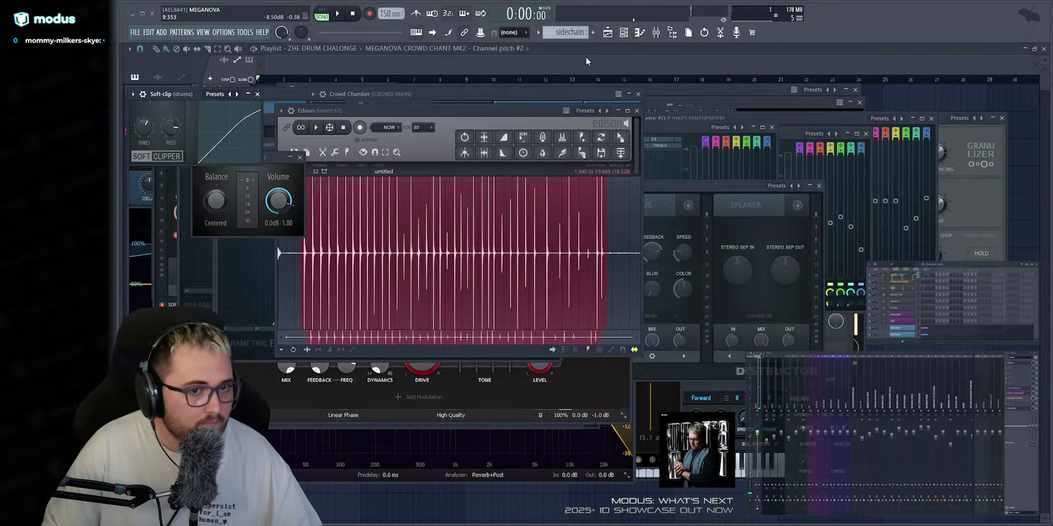
# Close all open plugin windows, reopen Serum 2, and set oscillator A's wavetable position to 2.
pyautogui.hotkey('alt', 'F12')
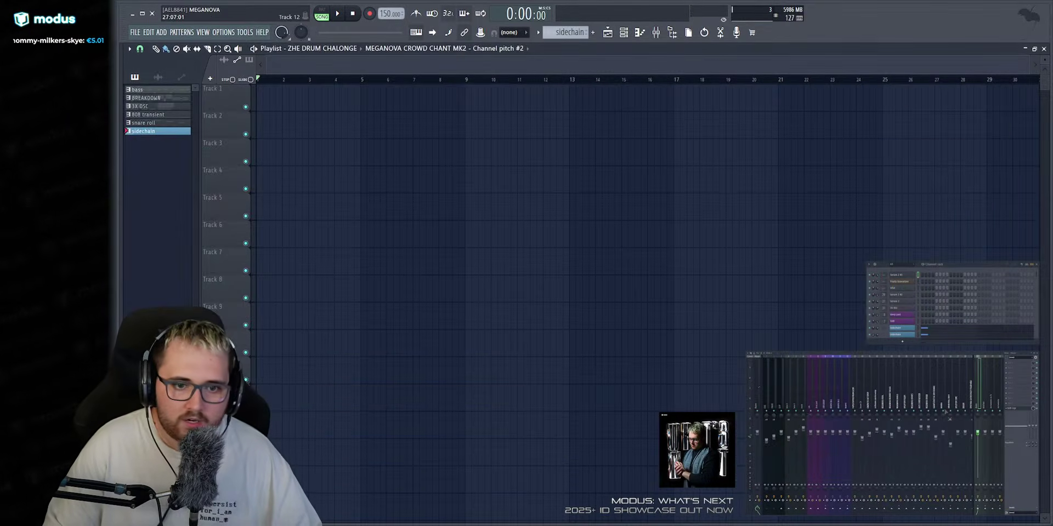
pyautogui.click(906, 275)
pyautogui.moveTo(328, 261)
pyautogui.mouseDown()
pyautogui.moveTo(327, 244)
pyautogui.moveTo(327, 259)
pyautogui.mouseUp()
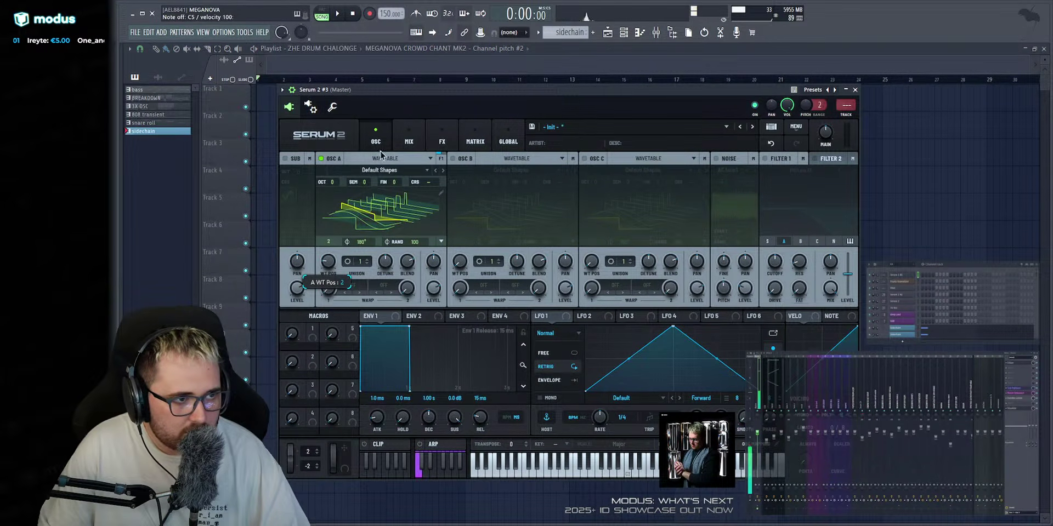
# Look through the Mix, Matrix and Global pages, return to the oscillators, and set A's wavetable position to 4.
pyautogui.click(408, 141)
pyautogui.click(474, 141)
pyautogui.click(504, 141)
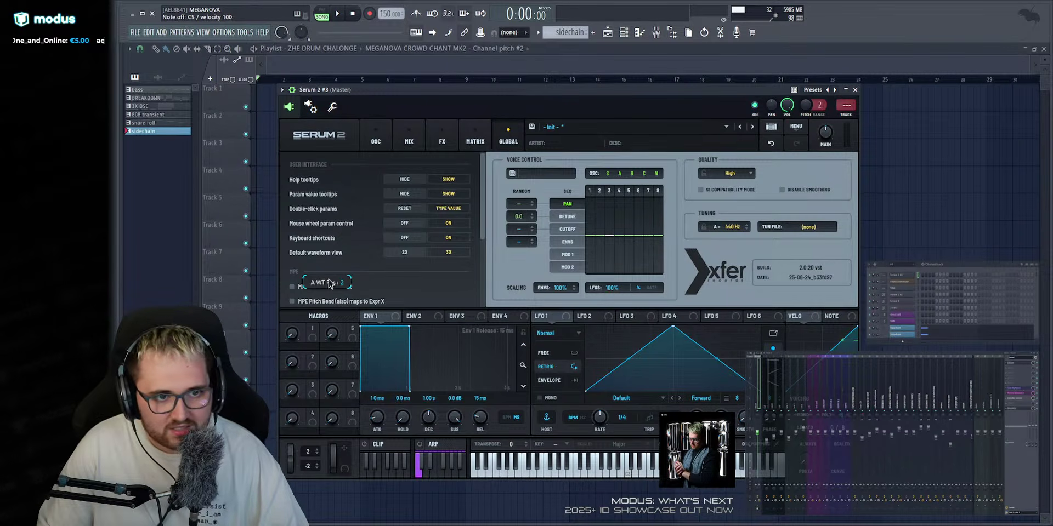
pyautogui.click(375, 140)
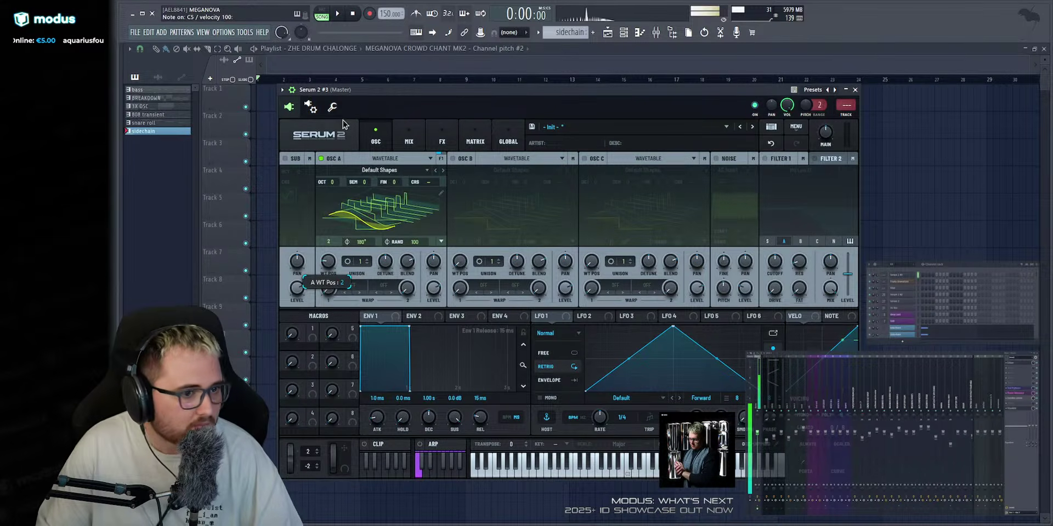
pyautogui.moveTo(332, 257); pyautogui.dragTo(372, 179)
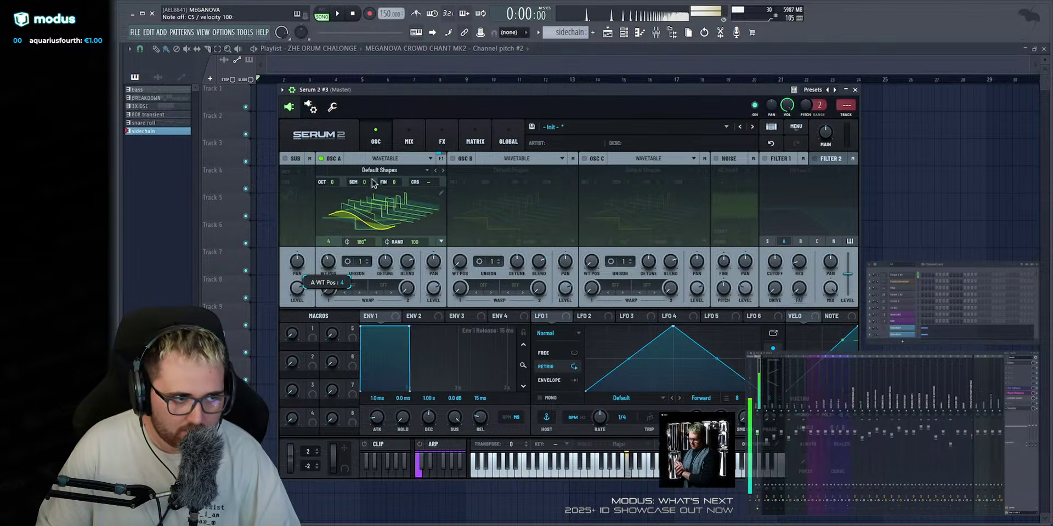
# Review the Serum 2 wrapper's general, processing and troubleshooting settings and close the plugin.
pyautogui.click(311, 107)
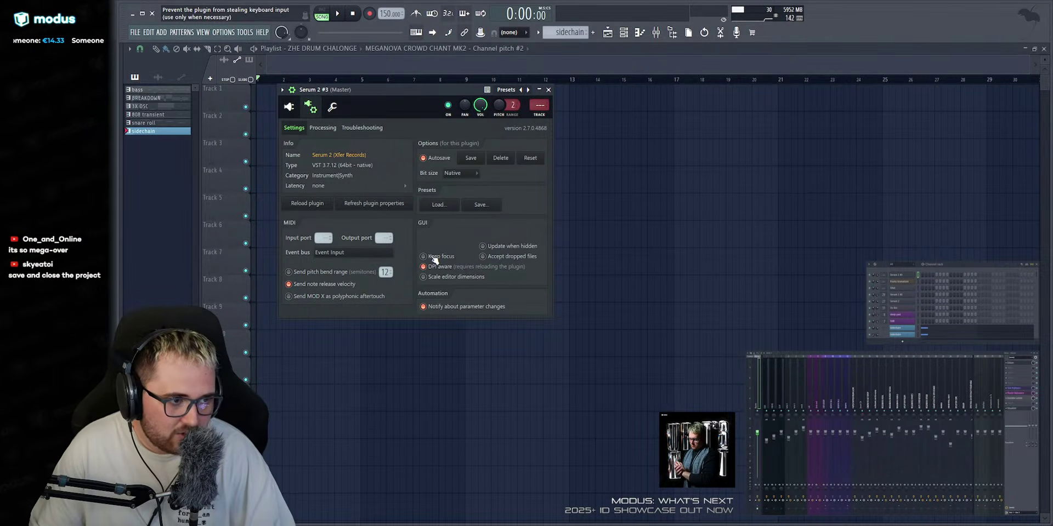
pyautogui.click(322, 128)
pyautogui.click(361, 129)
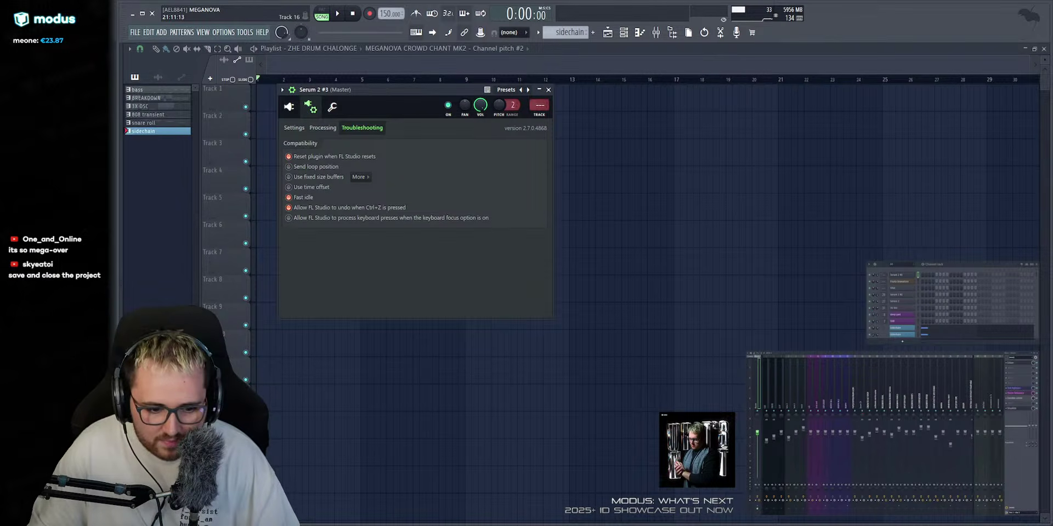
pyautogui.press('Escape')
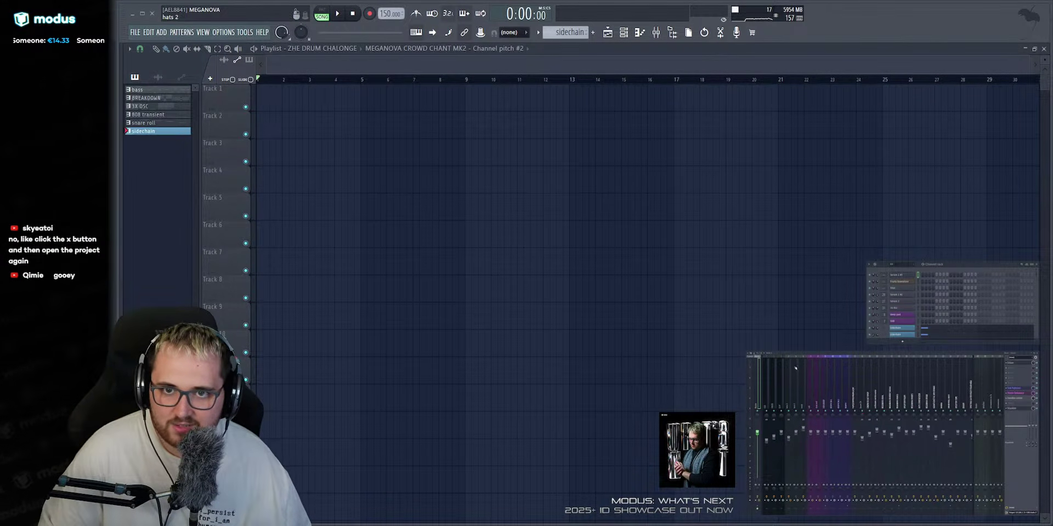
# Delete the Serum 2 channel from the channel rack and save the project.
pyautogui.click(904, 275)
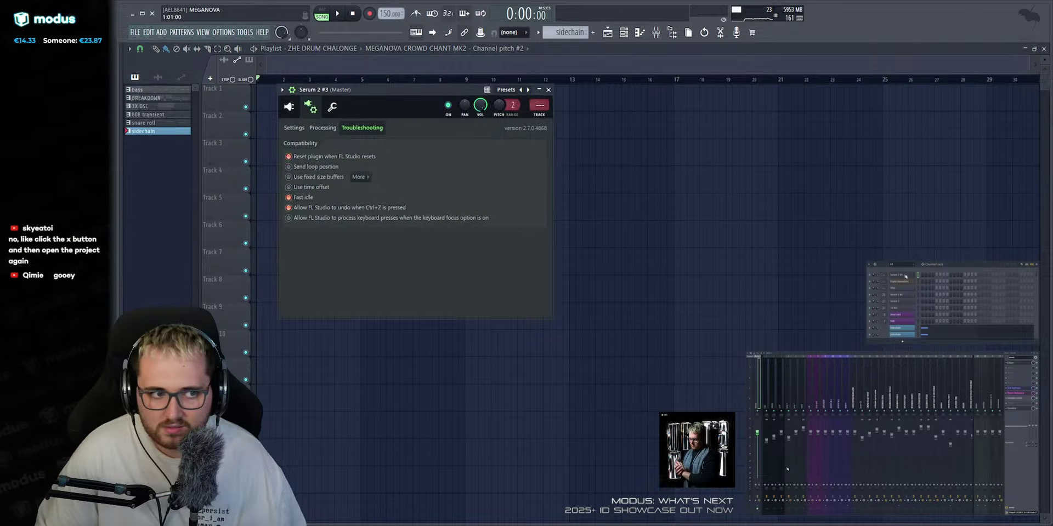
pyautogui.hotkey('alt', 'Delete')
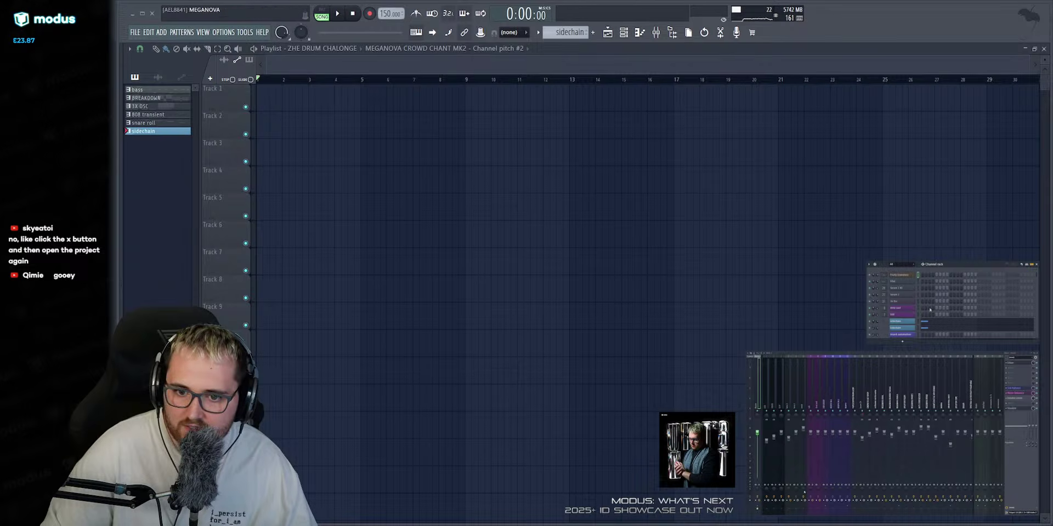
pyautogui.hotkey('ctrl', 's')
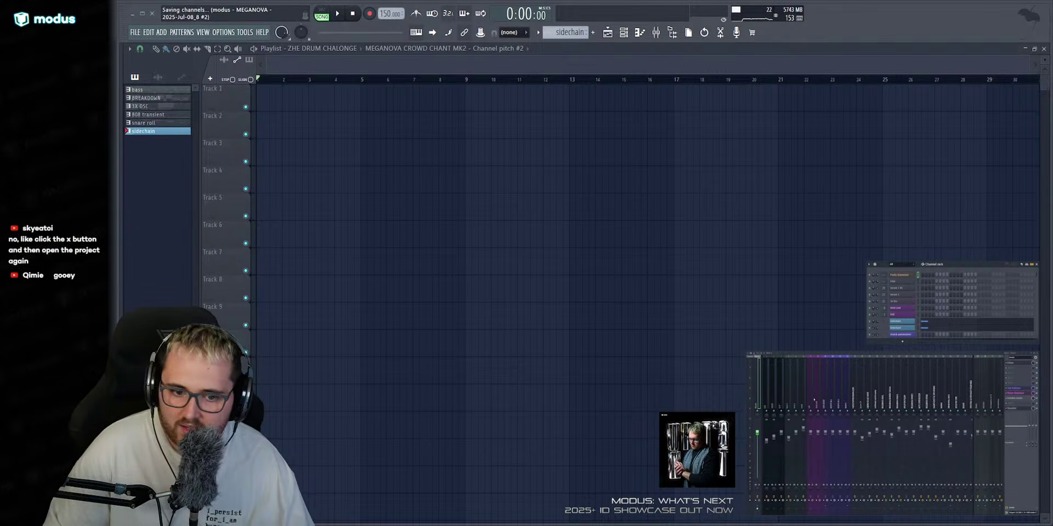
# Move a fresh Serum 2 instance's window, test oscillator A's wavetable position with a note, and show its unison settings.
pyautogui.moveTo(482, 146); pyautogui.dragTo(640, 104)
pyautogui.press('z')
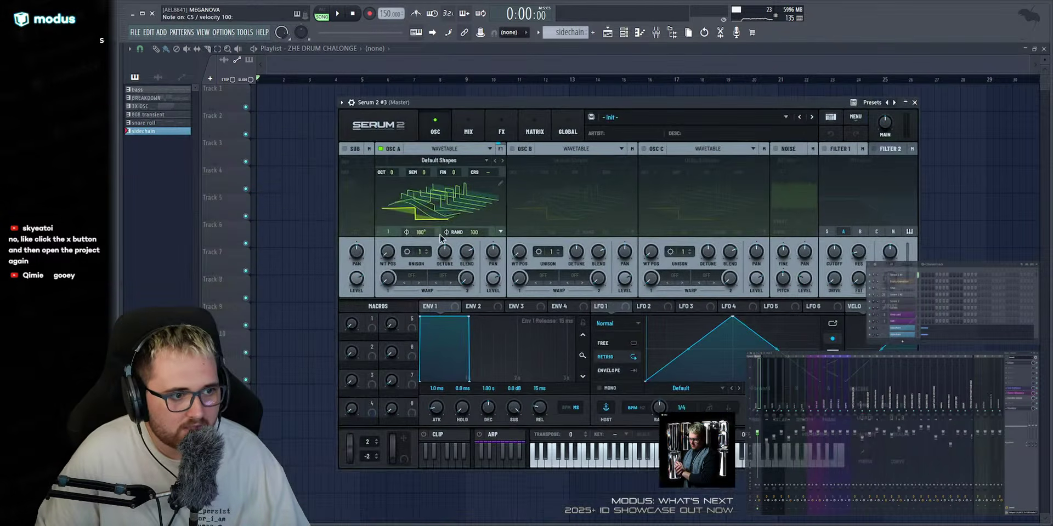
pyautogui.moveTo(387, 232); pyautogui.dragTo(416, 274)
pyautogui.click(405, 249)
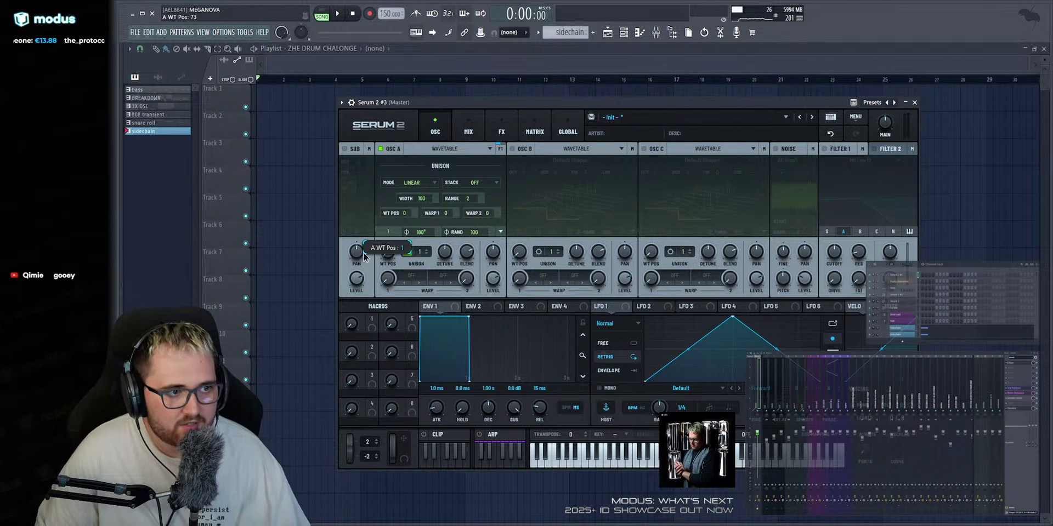
# Enlarge the Serum 2 interface, set oscillator A's wavetable position to 4, and hide the unison settings.
pyautogui.hotkey('ctrl', '+')
pyautogui.moveTo(483, 101); pyautogui.dragTo(365, 56)
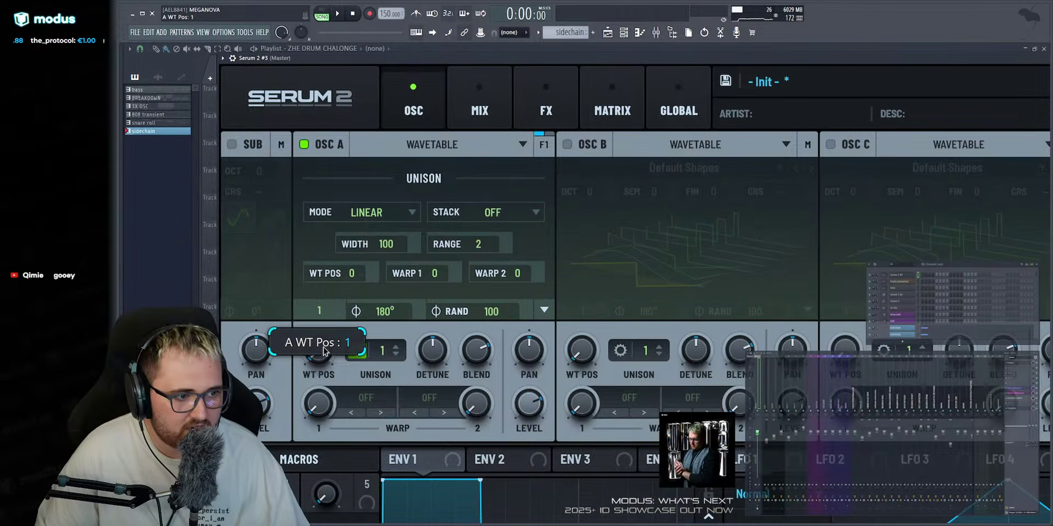
pyautogui.moveTo(324, 351); pyautogui.dragTo(328, 146)
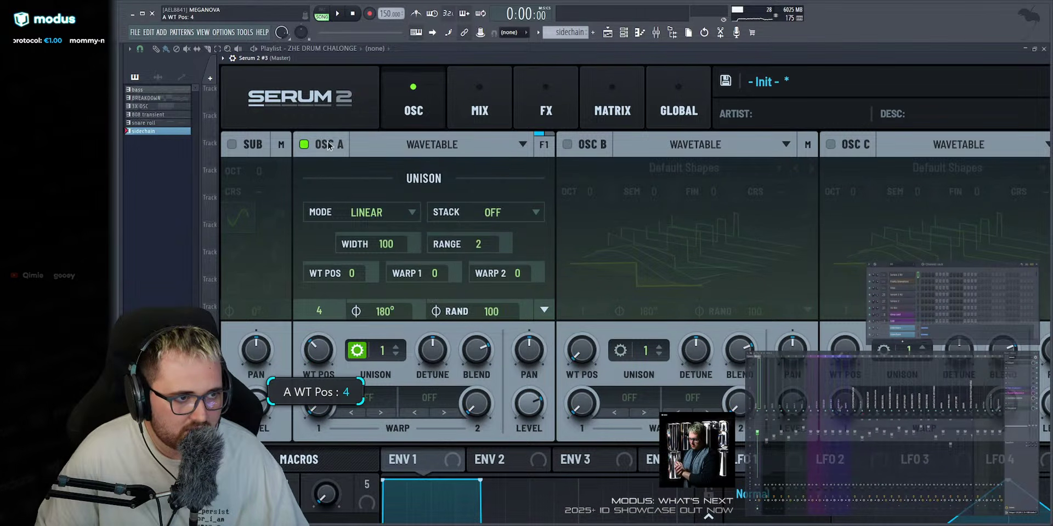
pyautogui.click(357, 351)
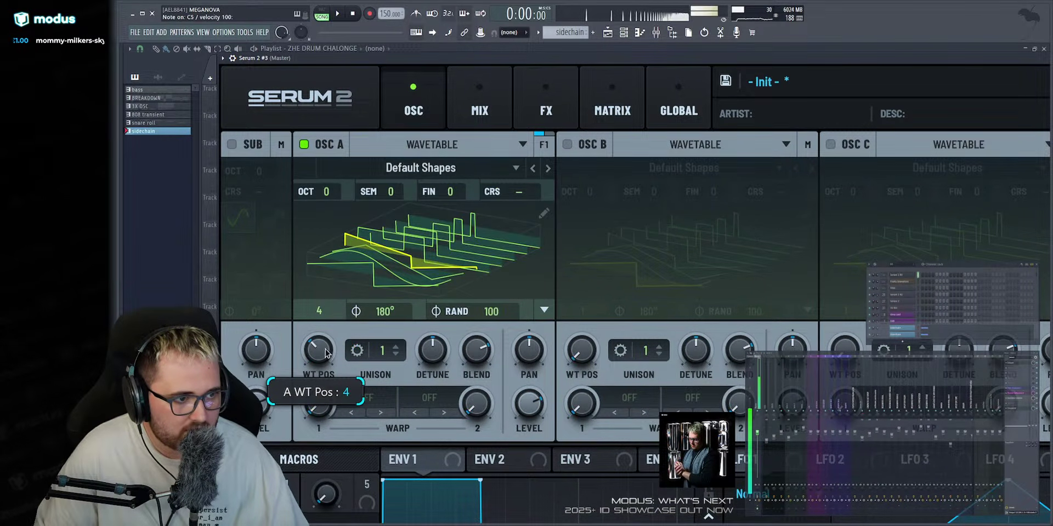
# Step oscillator A's wavetable position down to 1 and back up to 4 to test the display.
pyautogui.scroll(-1, 327, 353)
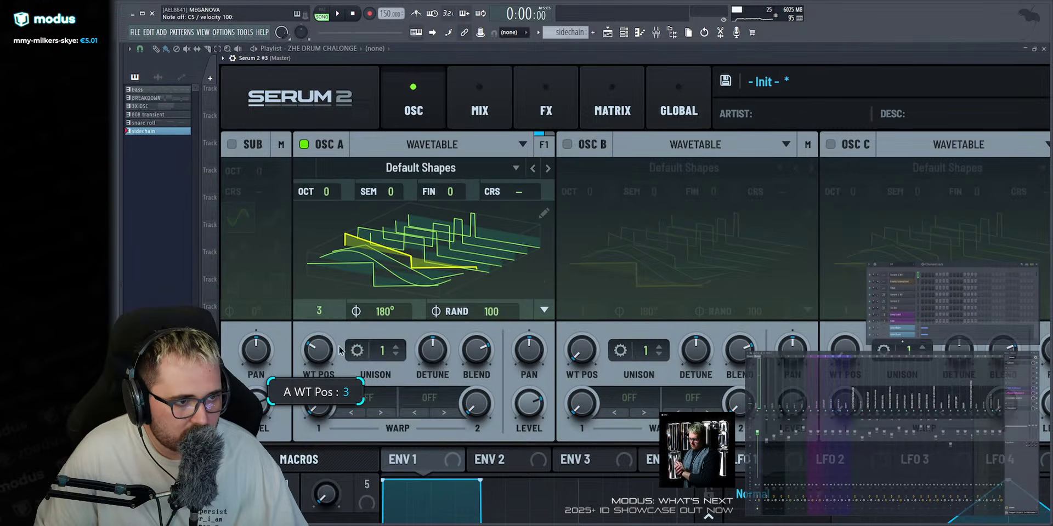
pyautogui.scroll(-2, 339, 351)
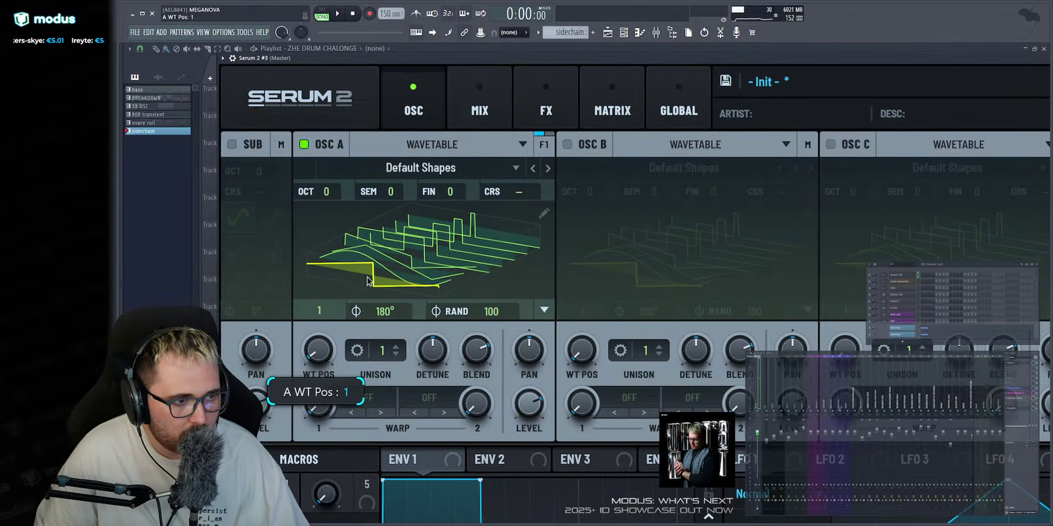
pyautogui.scroll(3, 316, 350)
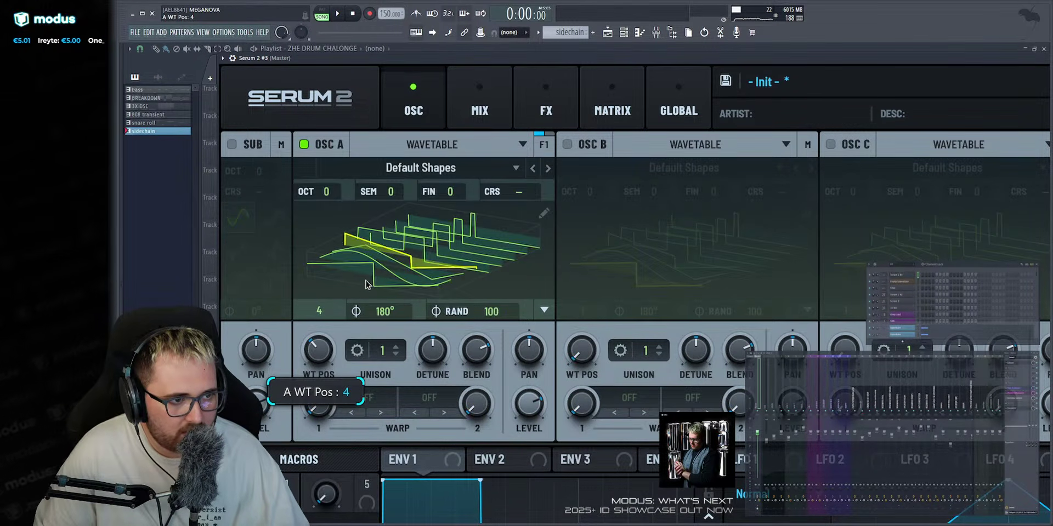
# Reduce the Serum 2 interface size, toggle the wrapper controls, and remove the Serum 2 channel.
pyautogui.click(300, 99)
pyautogui.click(288, 183)
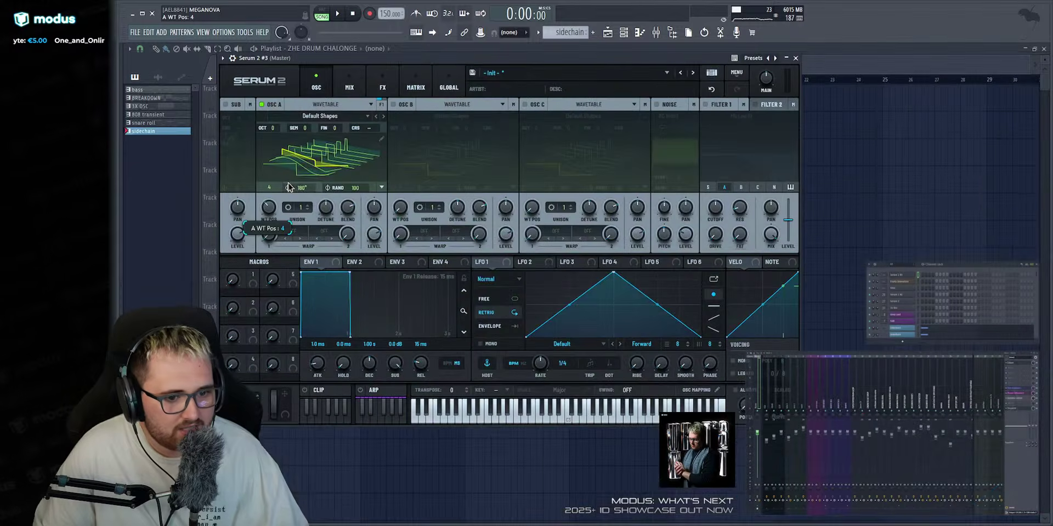
pyautogui.click(232, 58)
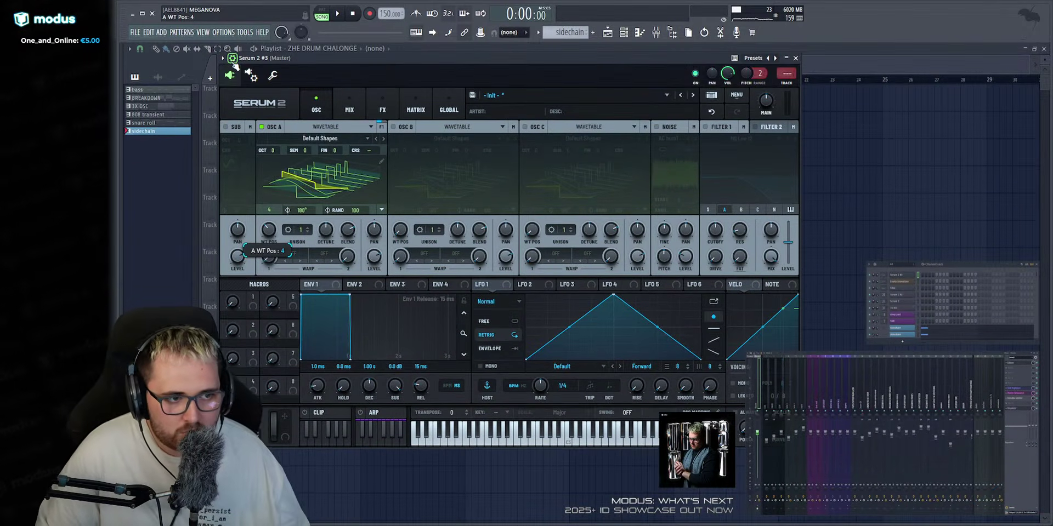
pyautogui.click(232, 58)
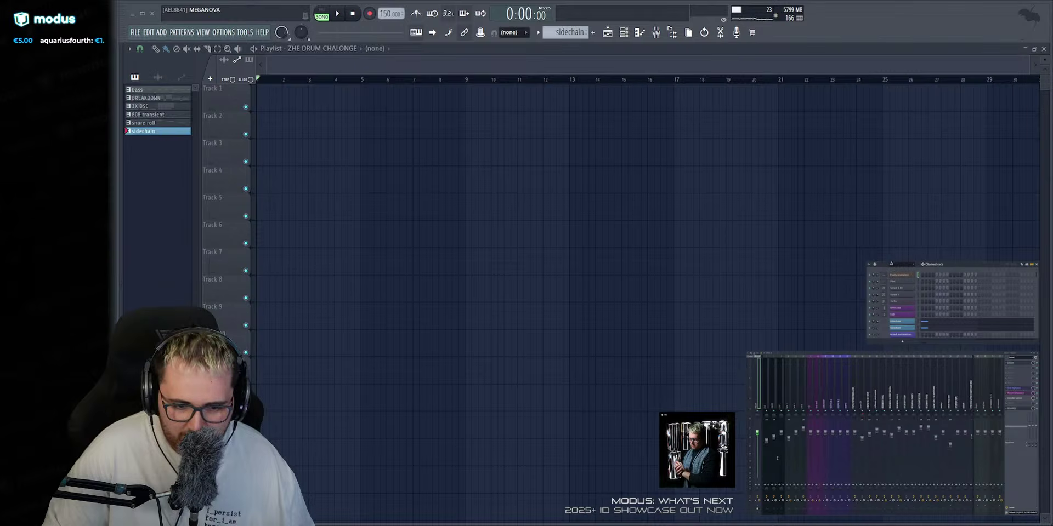
# Open the Fruity Granulizer channel, load Kick_02 from the MEGANOVA Drums folder into it, and reposition its window.
pyautogui.click(905, 277)
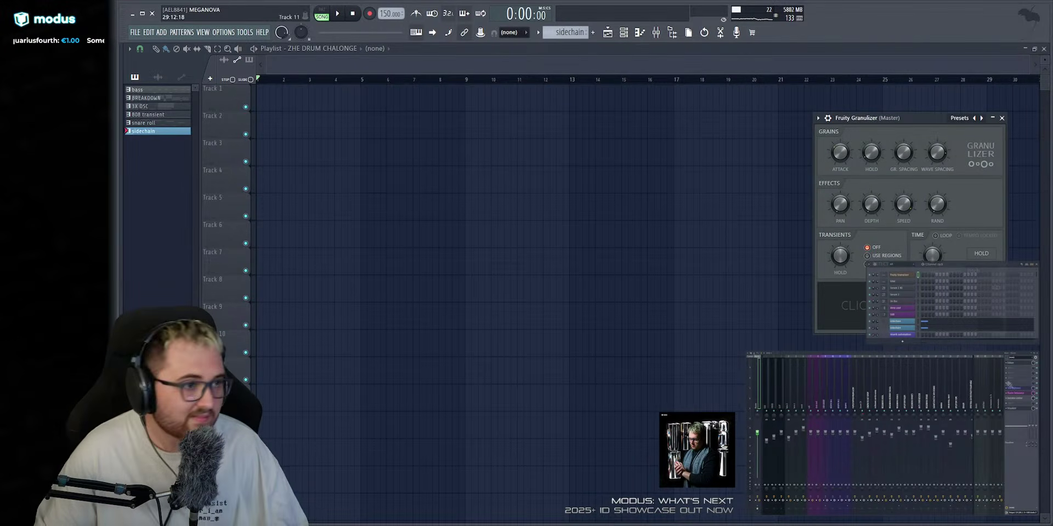
pyautogui.moveTo(136, 239)
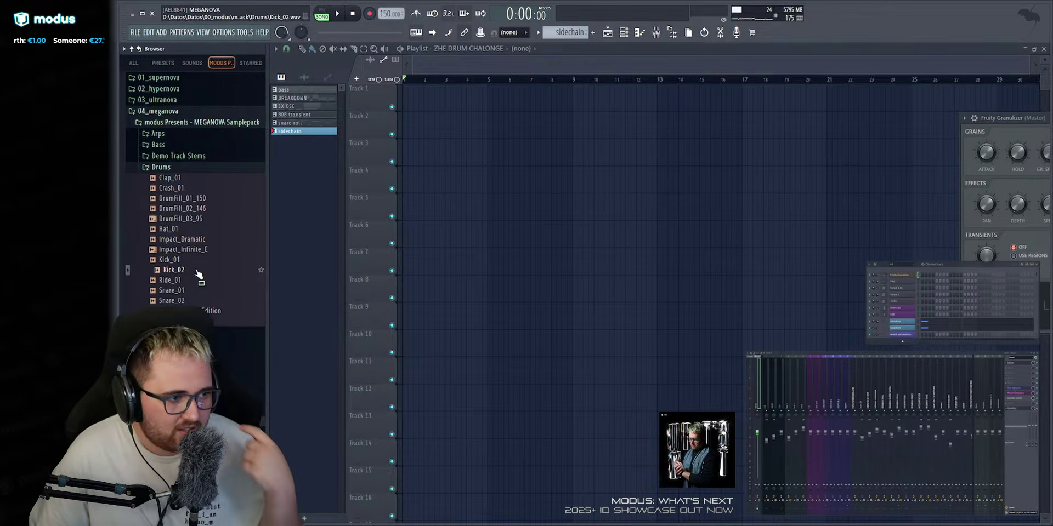
pyautogui.moveTo(196, 270); pyautogui.dragTo(998, 305)
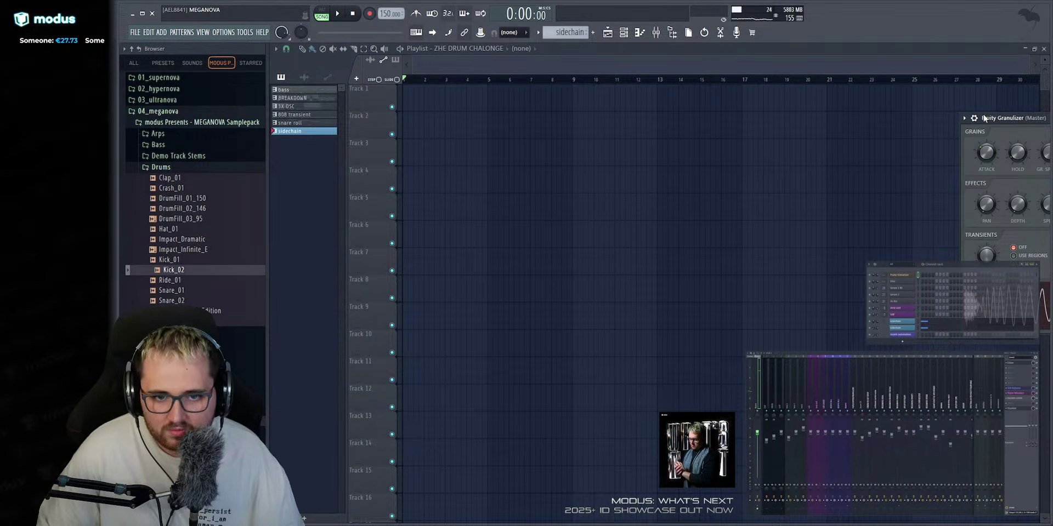
pyautogui.moveTo(984, 118); pyautogui.dragTo(565, 102)
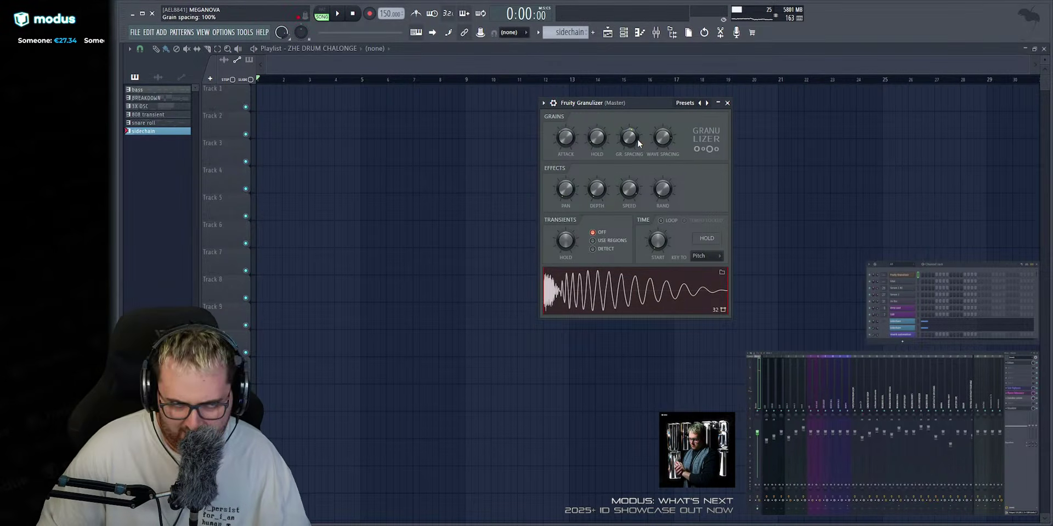
# Enable looping in Fruity Granulizer and switch the hold function on and off while playing C5 test notes.
pyautogui.press('q')
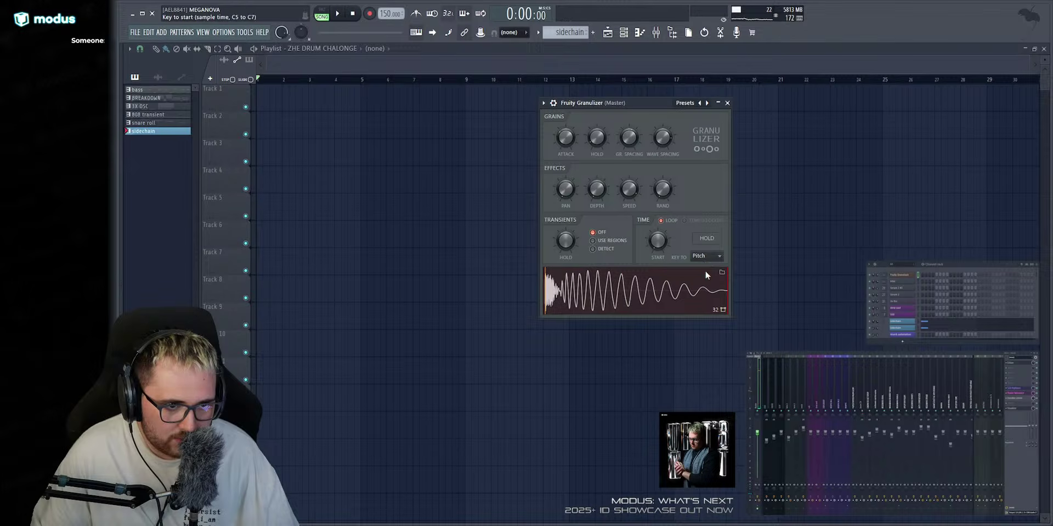
pyautogui.press('q')
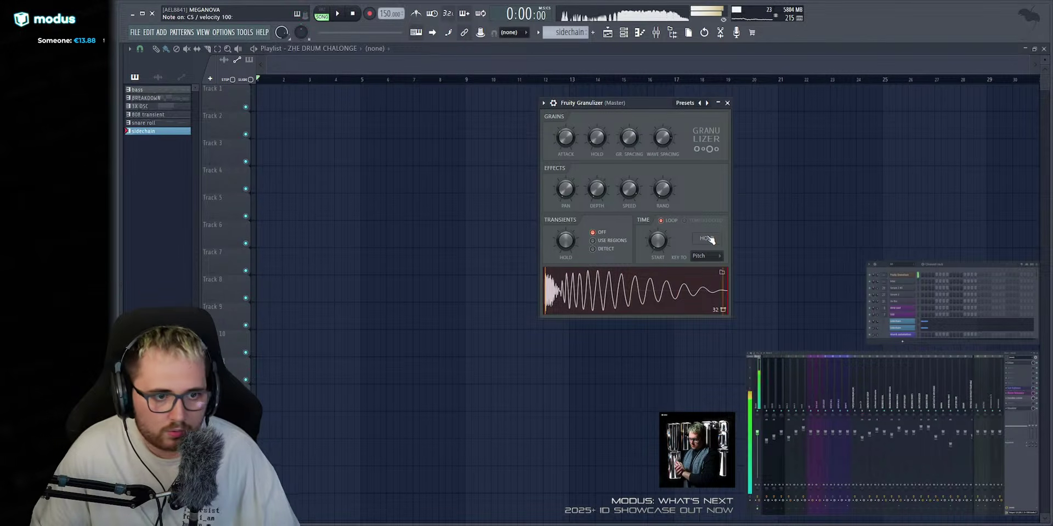
pyautogui.click(709, 241)
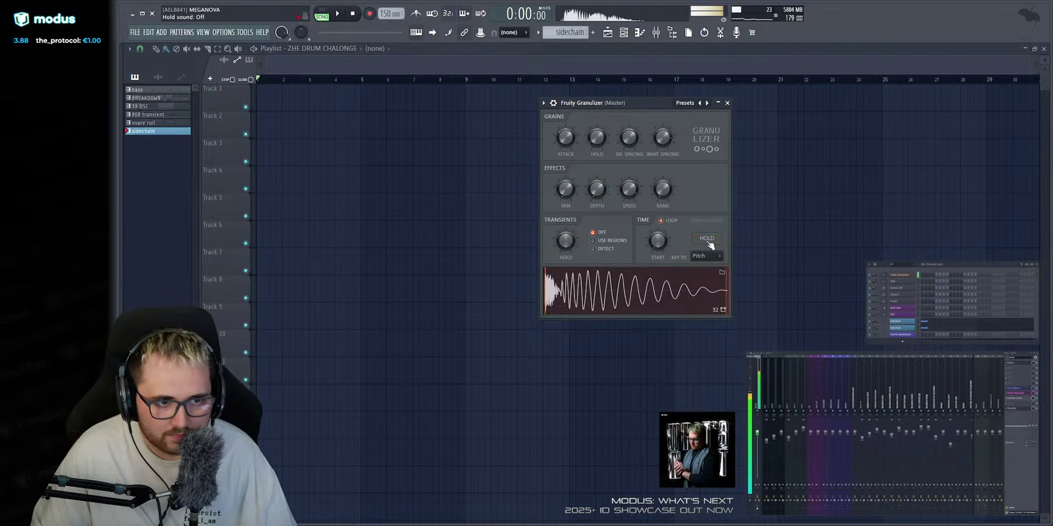
pyautogui.click(708, 240)
pyautogui.click(708, 239)
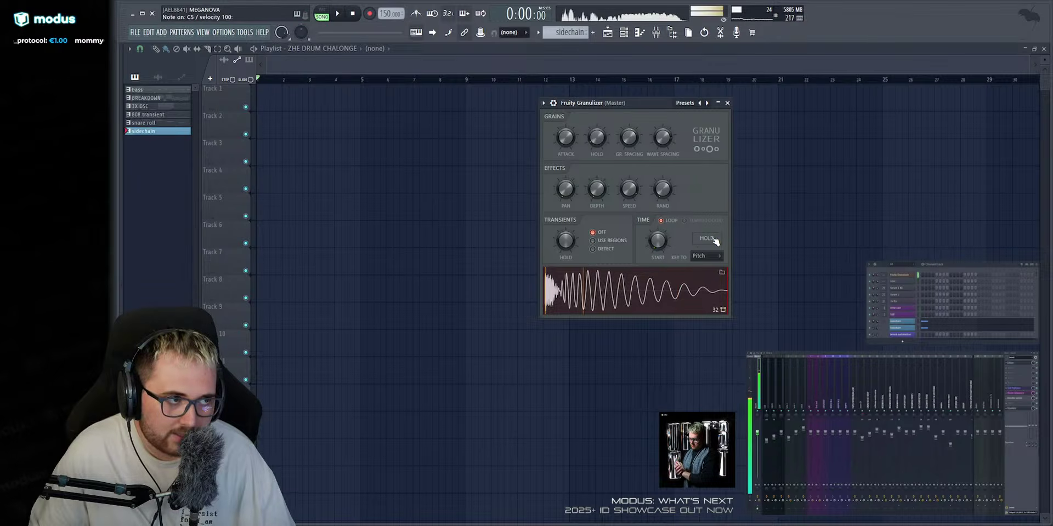
# Switch the hold function and toggle looping off and back on in Fruity Granulizer.
pyautogui.click(714, 240)
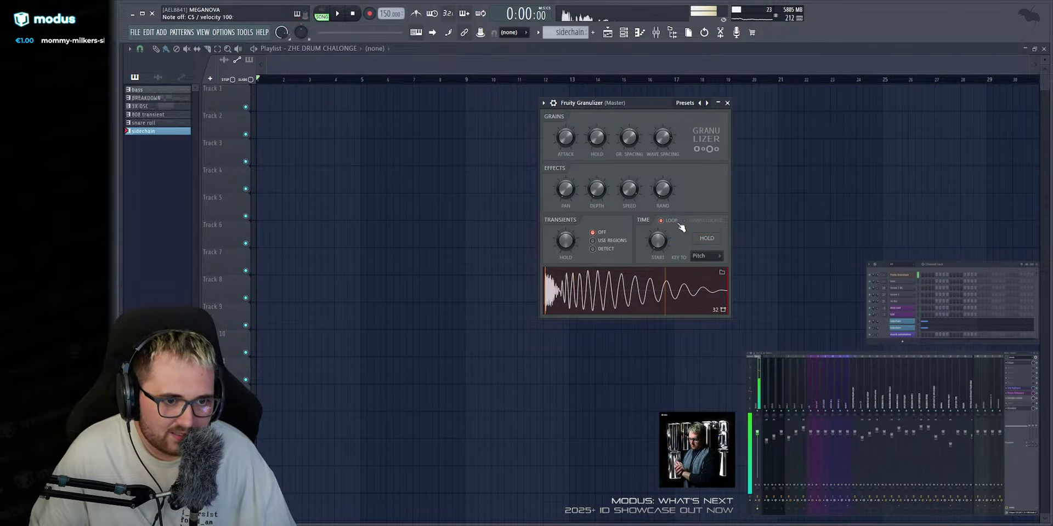
pyautogui.click(670, 223)
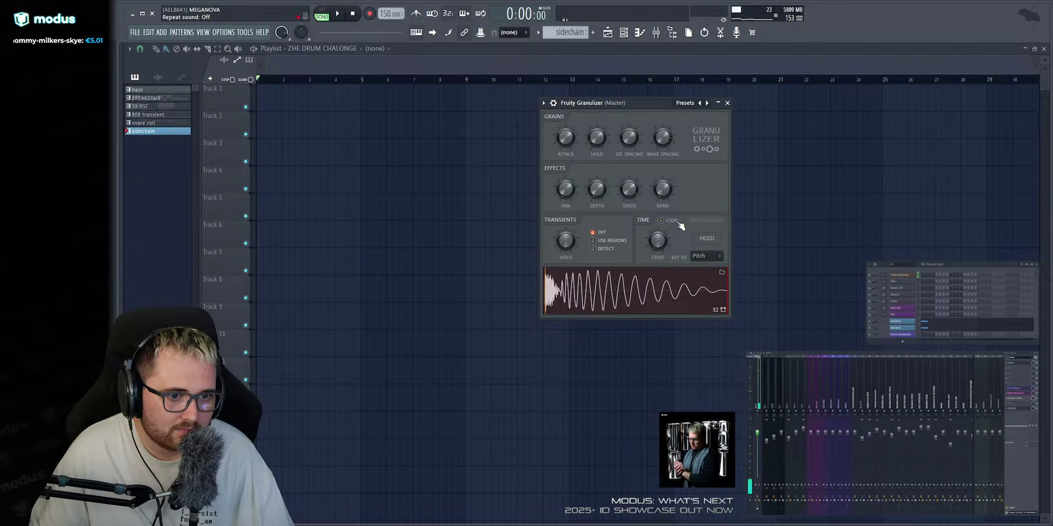
pyautogui.click(671, 222)
# Compare the Use Regions and Detect transient modes, raise the transient hold time to 500 ms, and settle on Use Regions.
pyautogui.click(611, 244)
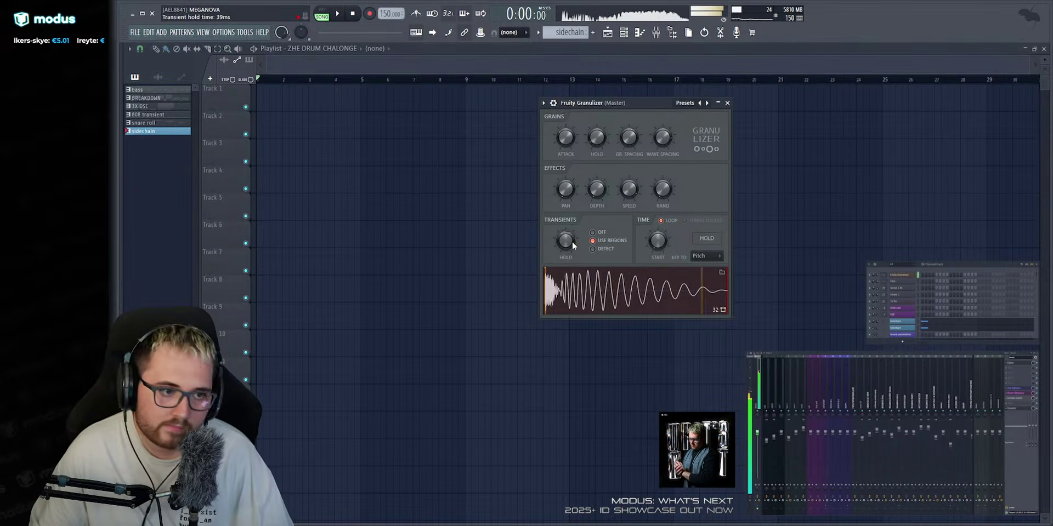
pyautogui.click(604, 250)
pyautogui.moveTo(569, 240); pyautogui.dragTo(569, 164)
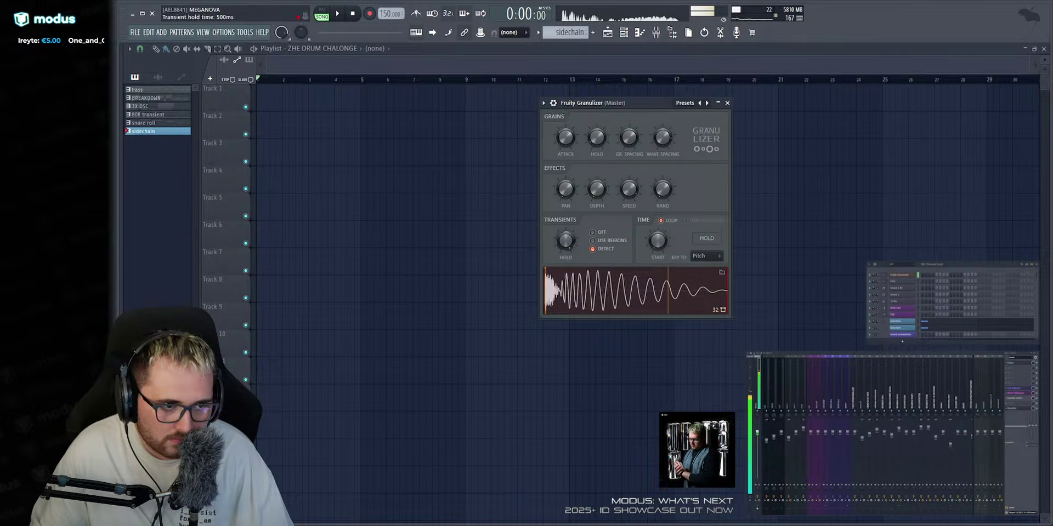
pyautogui.click(593, 241)
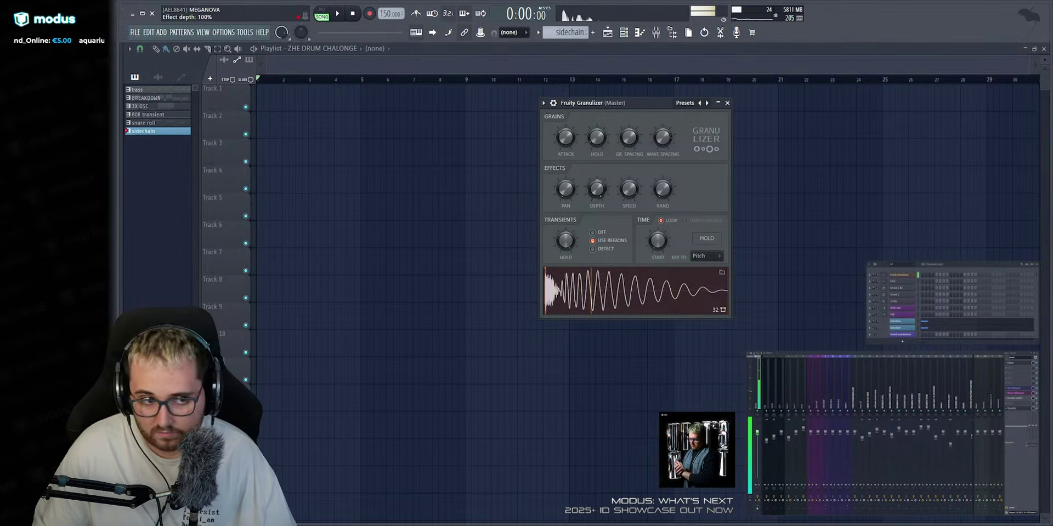
# Experiment with the Granulizer's effect pan, depth, speed and randomness, trying 100% depth and ending at 54% speed.
pyautogui.moveTo(597, 189); pyautogui.dragTo(629, 222)
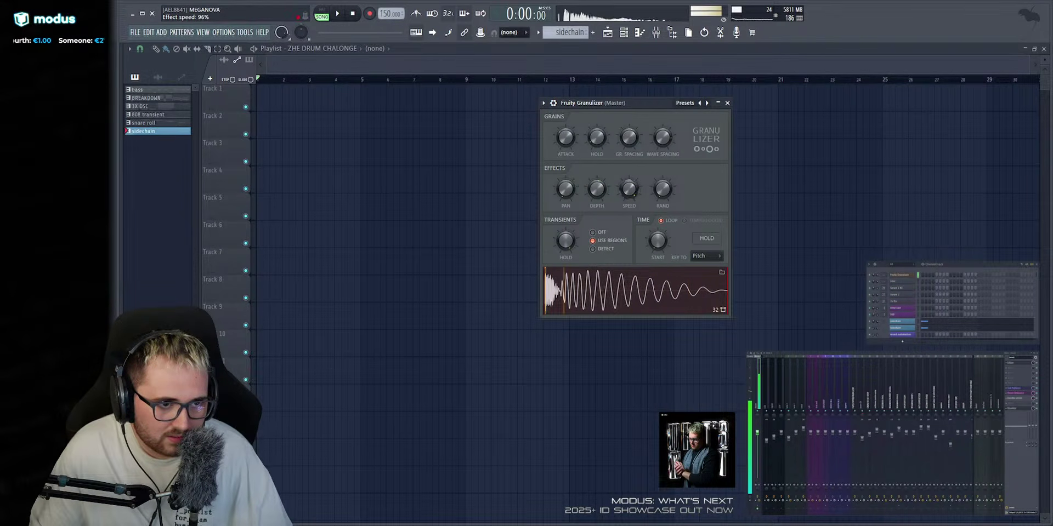
pyautogui.moveTo(629, 189); pyautogui.dragTo(597, 190)
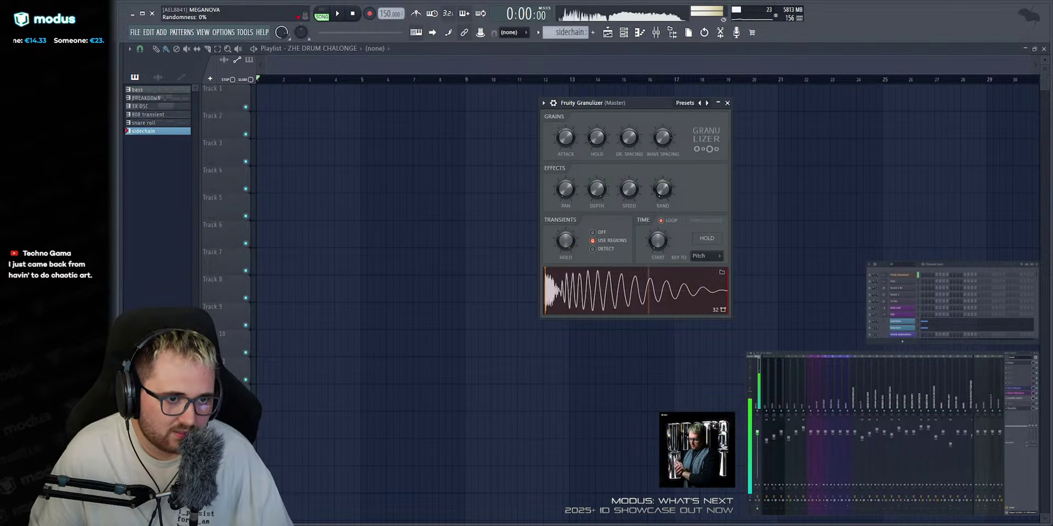
pyautogui.moveTo(568, 190); pyautogui.dragTo(568, 166)
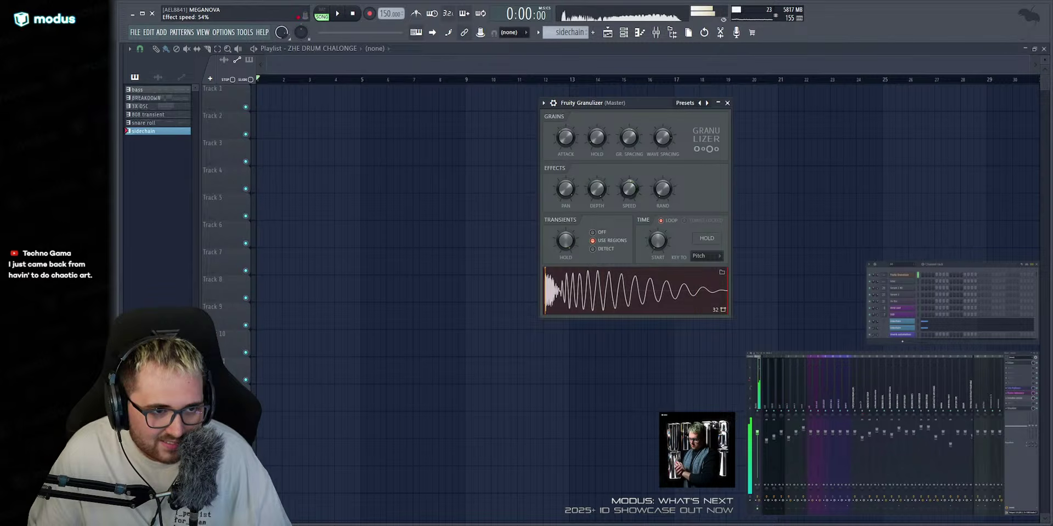
# Adjust the grain spacing and attack with a 17 ms grain hold time, and set the transient hold to 0 ms and sample start to 0%.
pyautogui.moveTo(629, 137); pyautogui.dragTo(662, 142)
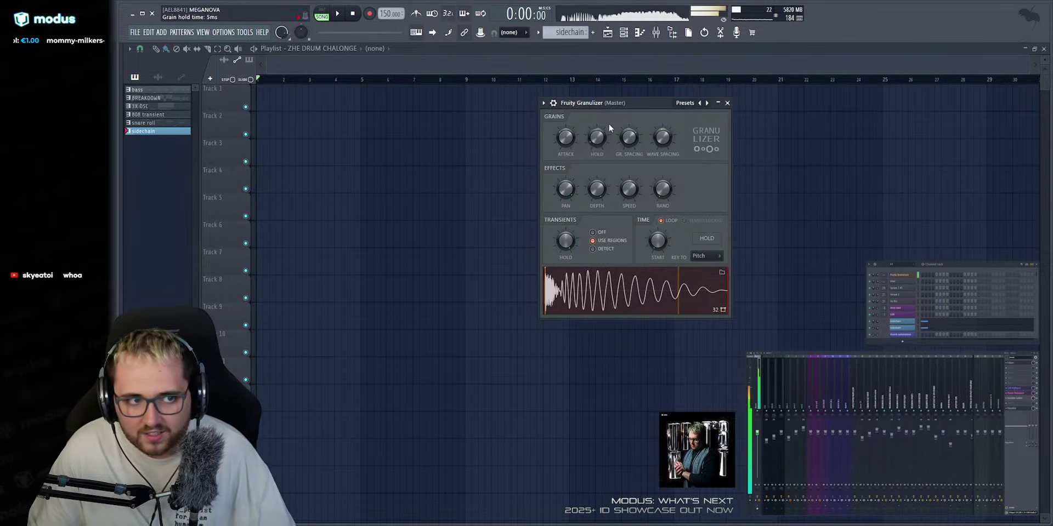
pyautogui.moveTo(600, 137)
pyautogui.mouseDown()
pyautogui.moveTo(600, 126)
pyautogui.moveTo(596, 145)
pyautogui.moveTo(602, 137)
pyautogui.mouseUp()
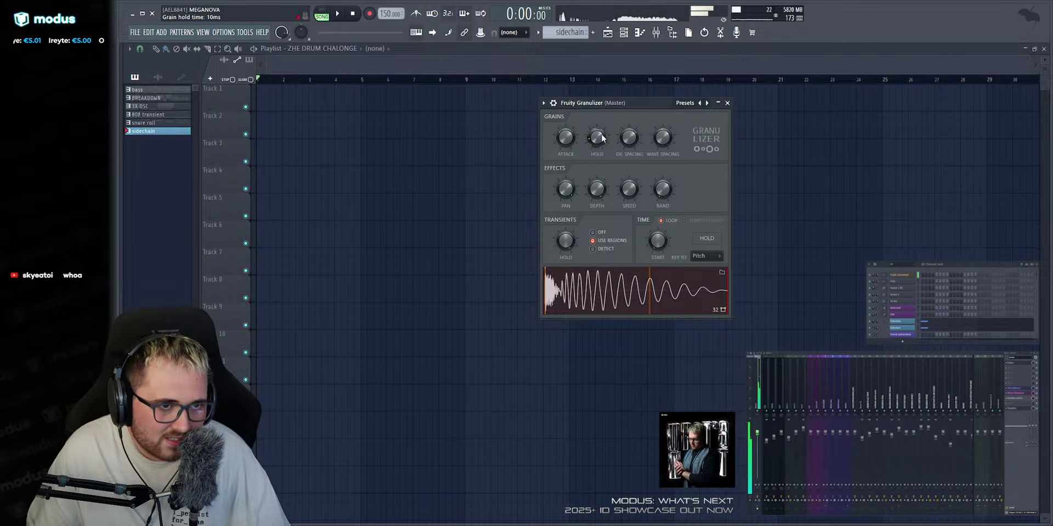
pyautogui.scroll(2, 602, 138)
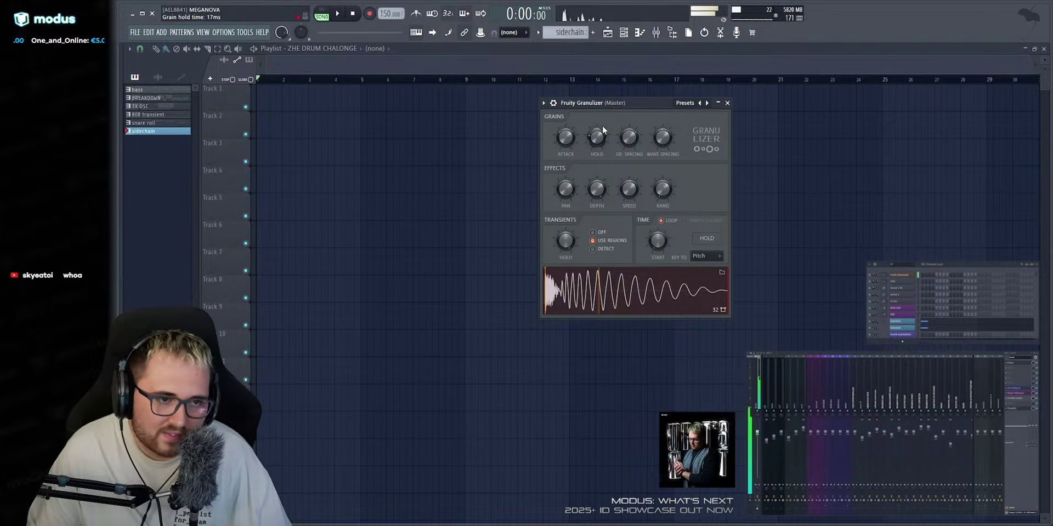
pyautogui.moveTo(602, 134); pyautogui.dragTo(566, 136)
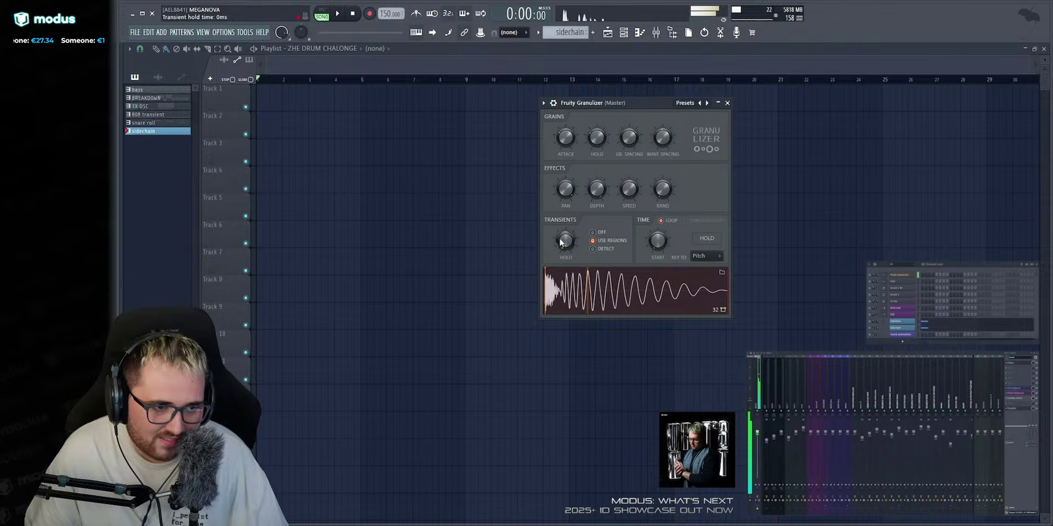
pyautogui.moveTo(657, 241)
pyautogui.mouseDown()
pyautogui.moveTo(657, 206)
pyautogui.moveTo(660, 246)
pyautogui.mouseUp()
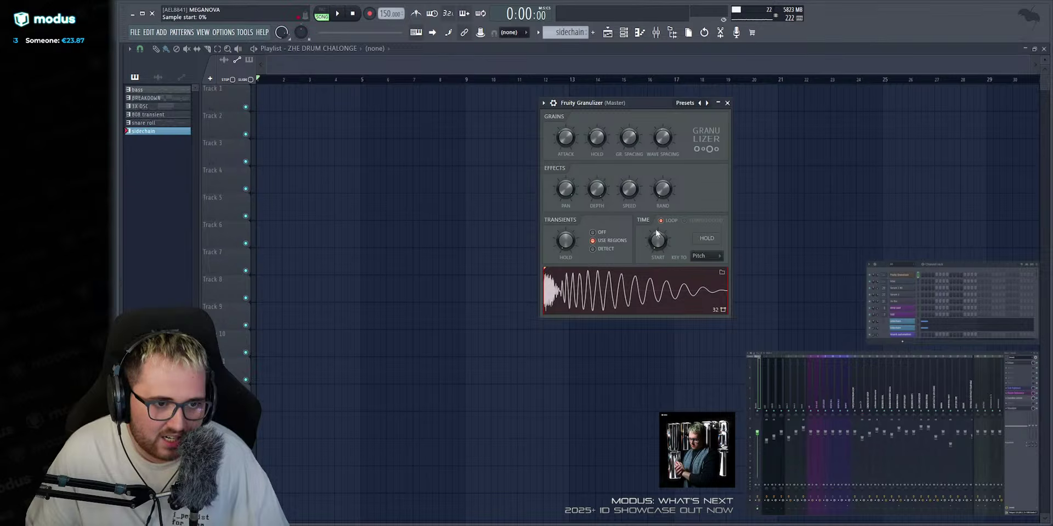
pyautogui.press('q')
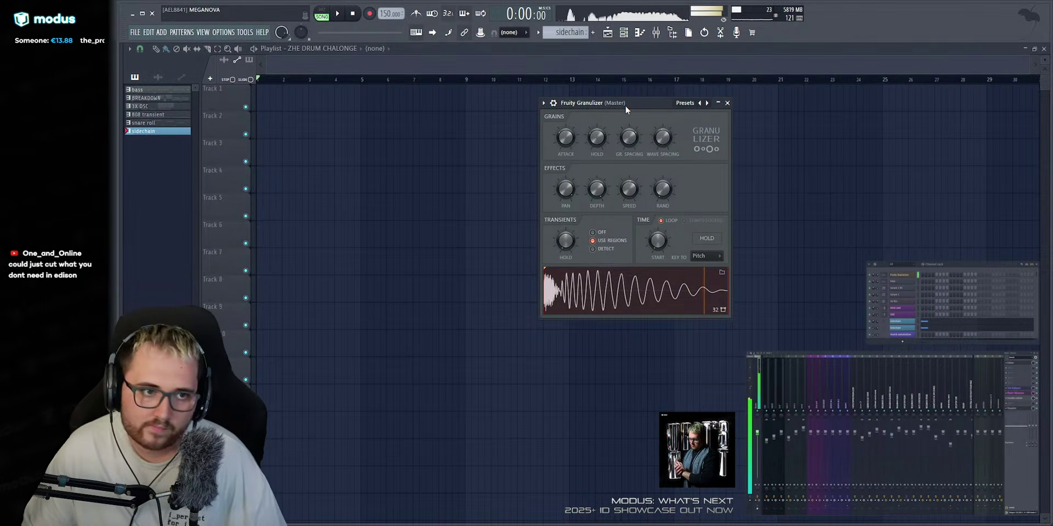
# Adjust the wave spacing, set the stereo separation to 91%, and try a grain spacing of 28%.
pyautogui.moveTo(663, 138); pyautogui.dragTo(629, 143)
pyautogui.moveTo(565, 189); pyautogui.dragTo(565, 209)
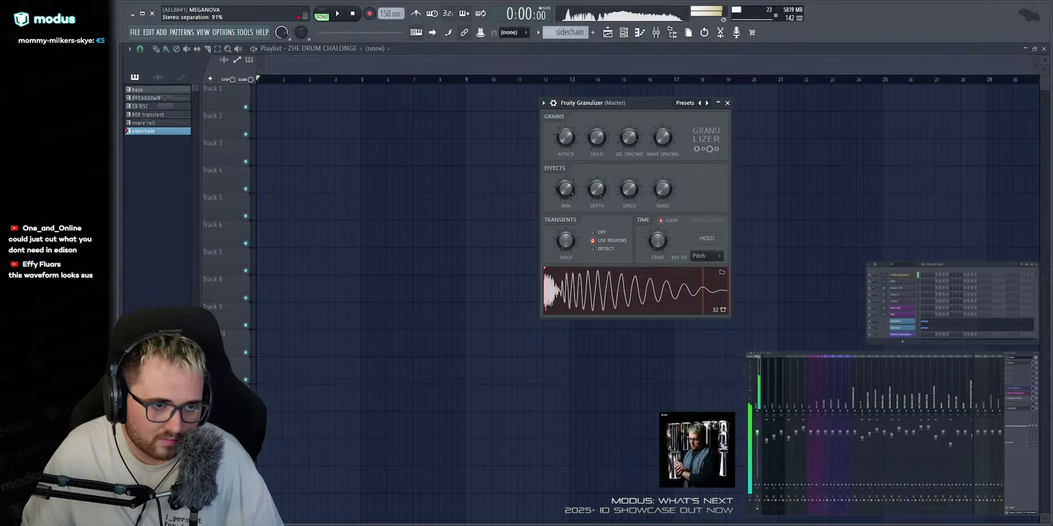
pyautogui.moveTo(629, 137); pyautogui.dragTo(629, 140)
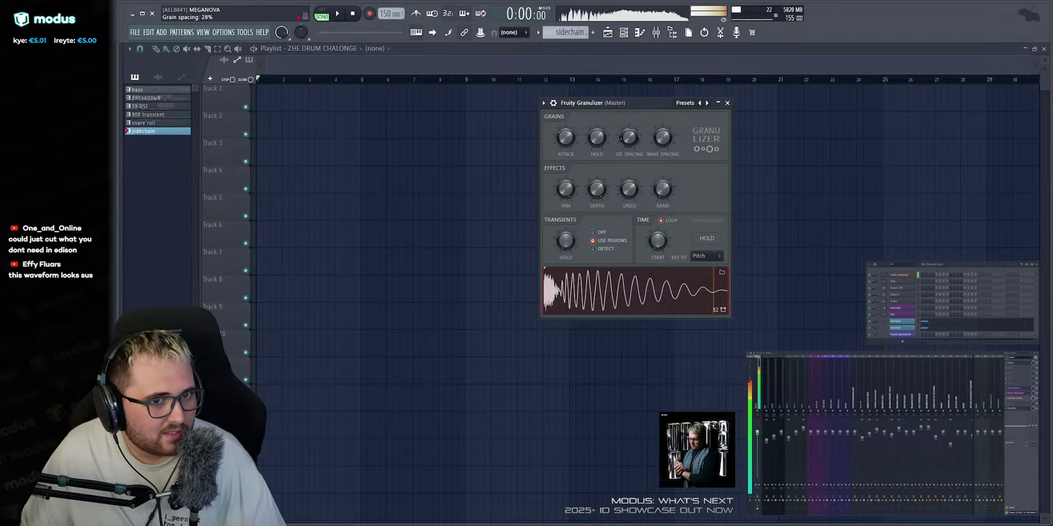
pyautogui.moveTo(629, 138); pyautogui.dragTo(657, 107)
pyautogui.click(553, 103)
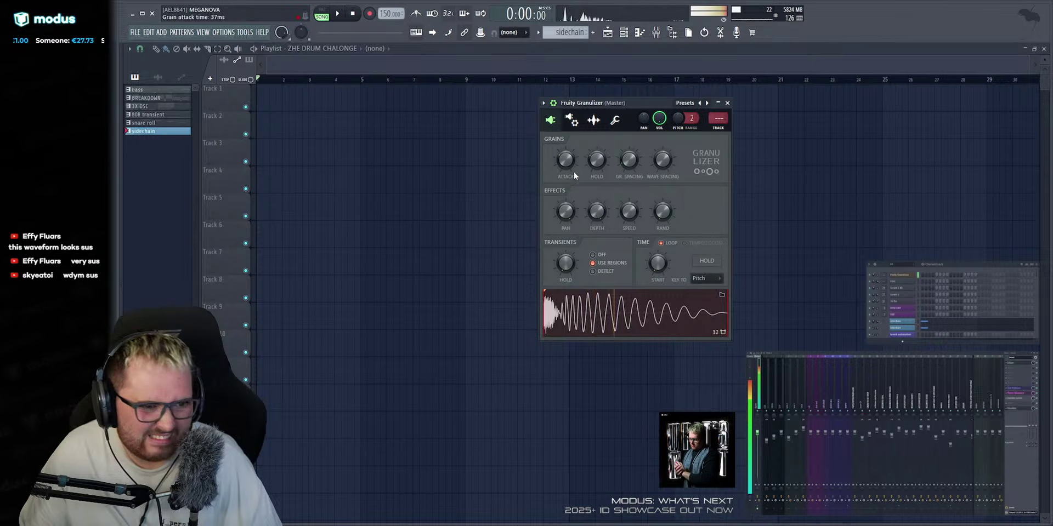
pyautogui.moveTo(597, 211); pyautogui.dragTo(628, 209)
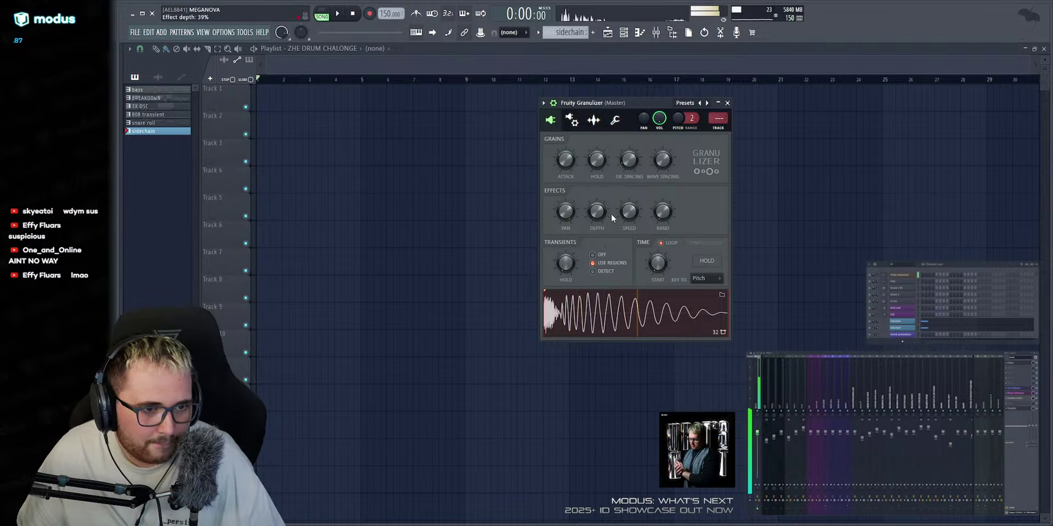
pyautogui.moveTo(662, 160)
pyautogui.mouseDown()
pyautogui.moveTo(662, 169)
pyautogui.moveTo(662, 154)
pyautogui.mouseUp()
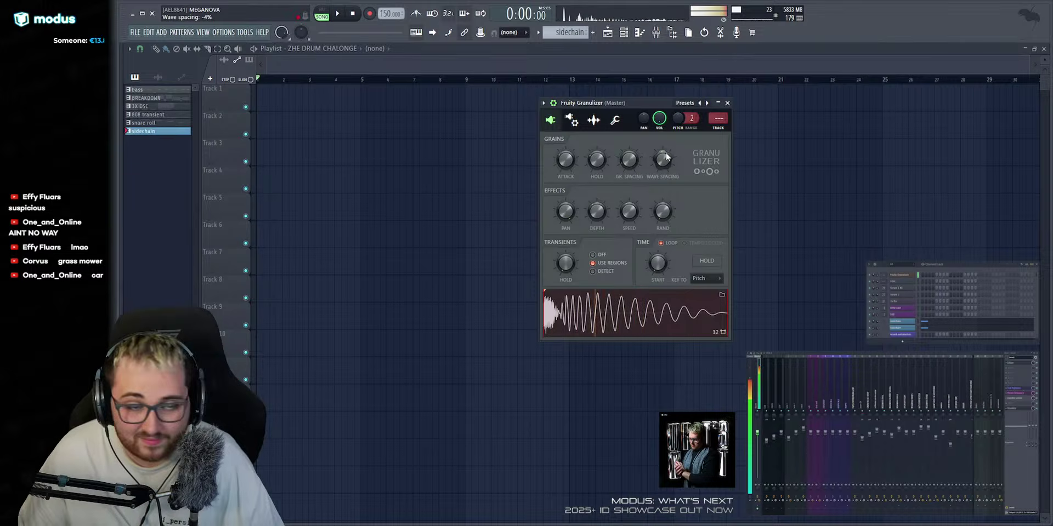
# Route the Granulizer channel to mixer Insert 67 and load SerumFX on that track.
pyautogui.moveTo(718, 118); pyautogui.dragTo(718, 82)
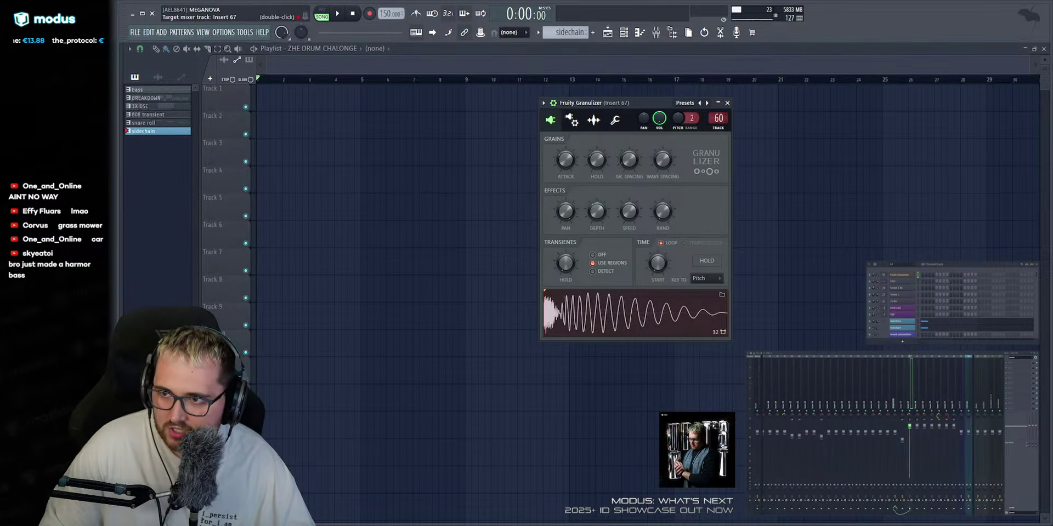
pyautogui.moveTo(967, 436); pyautogui.dragTo(969, 436)
pyautogui.click(876, 386)
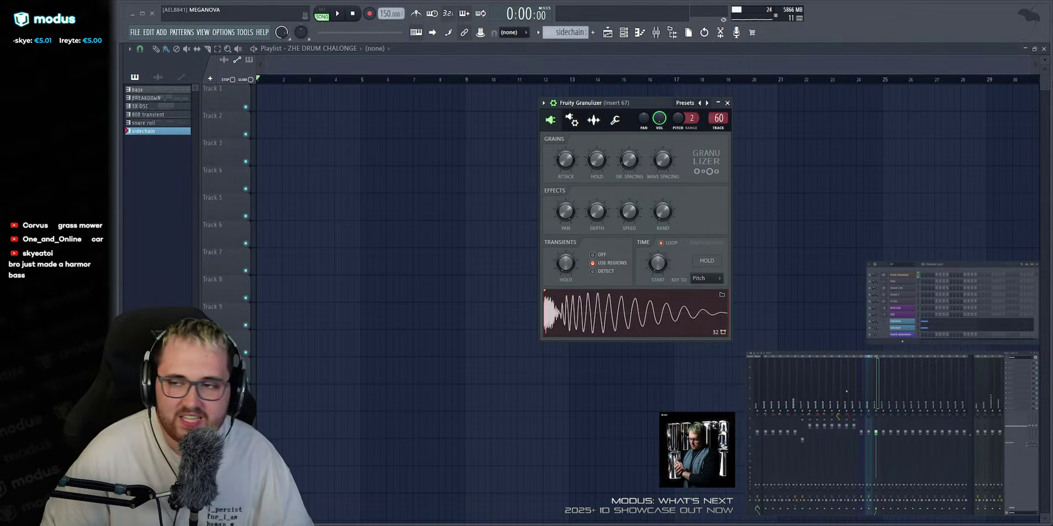
pyautogui.click(811, 392)
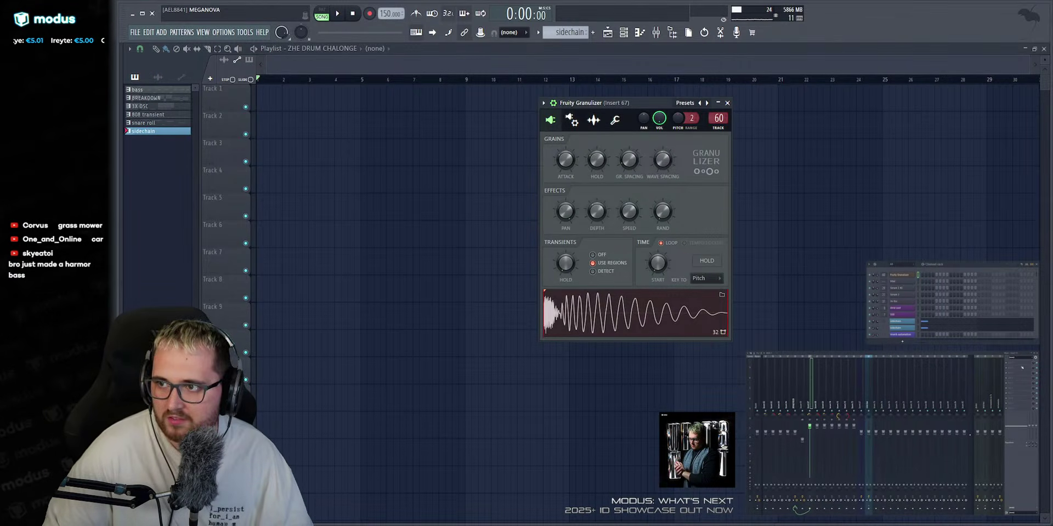
pyautogui.click(900, 460)
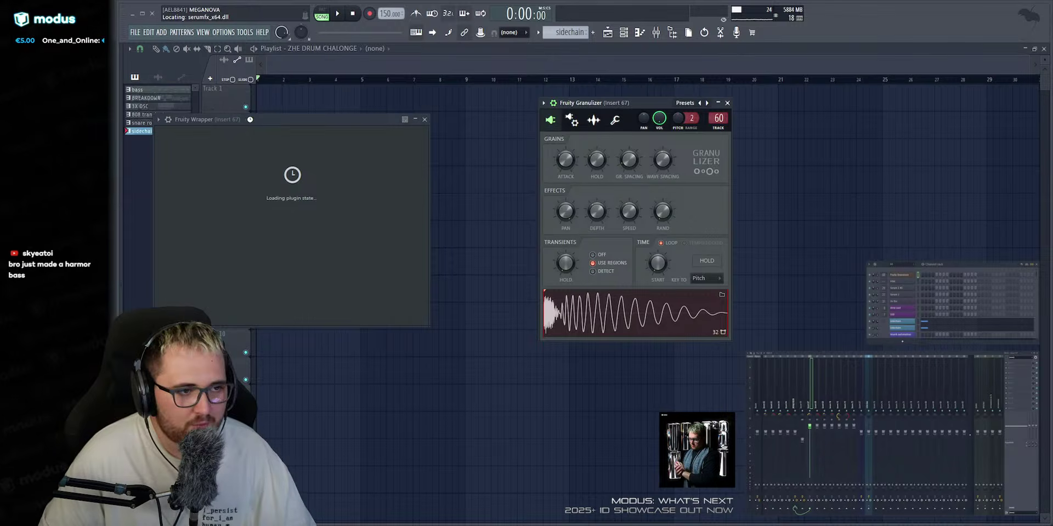
# Arrange the Granulizer and SerumFX windows side by side above the playlist.
pyautogui.moveTo(300, 124); pyautogui.dragTo(756, 165)
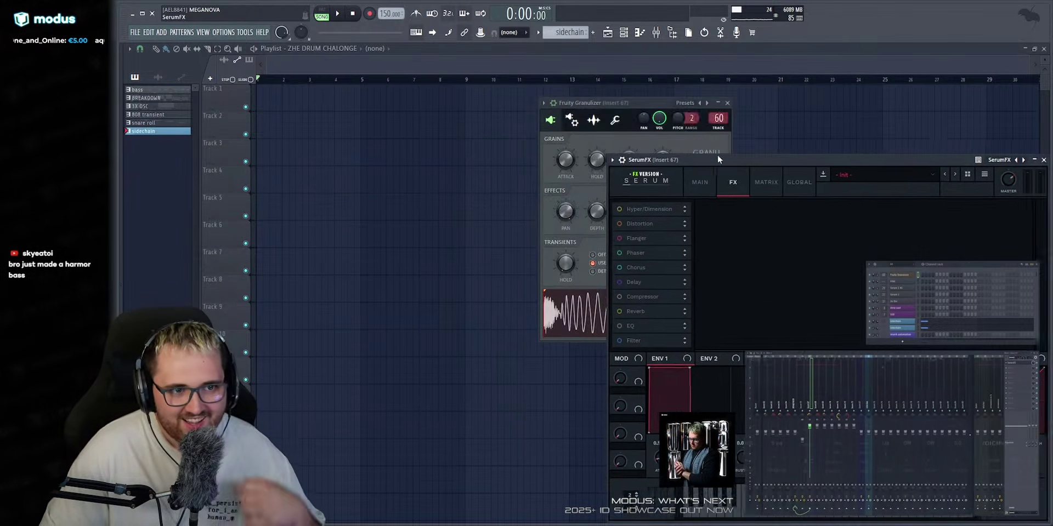
pyautogui.moveTo(606, 103); pyautogui.dragTo(397, 94)
pyautogui.moveTo(687, 163); pyautogui.dragTo(595, 112)
# Try oscillator A in SerumFX with the SawWidthMod wavetable and a raised wavetable position, then restore the default oscillator.
pyautogui.click(609, 131)
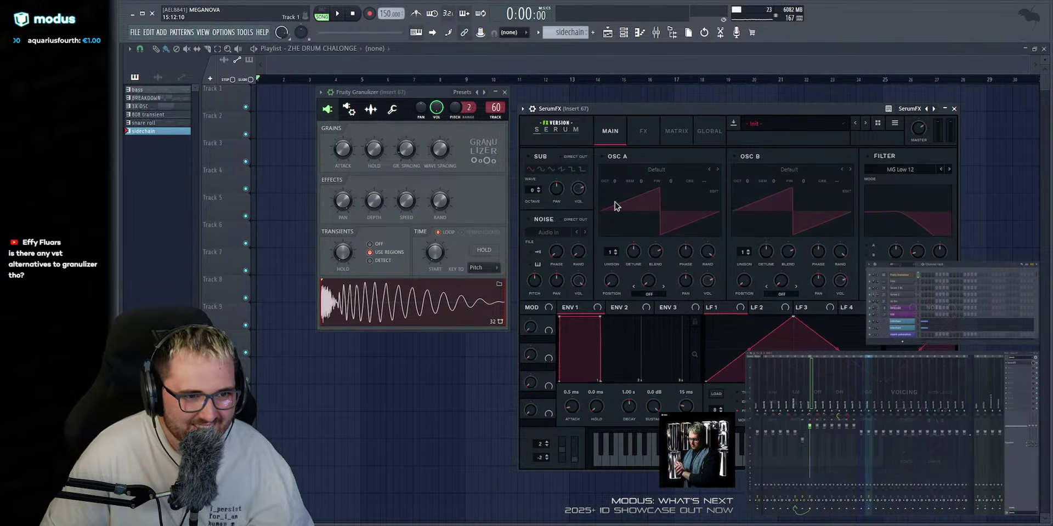
pyautogui.click(625, 157)
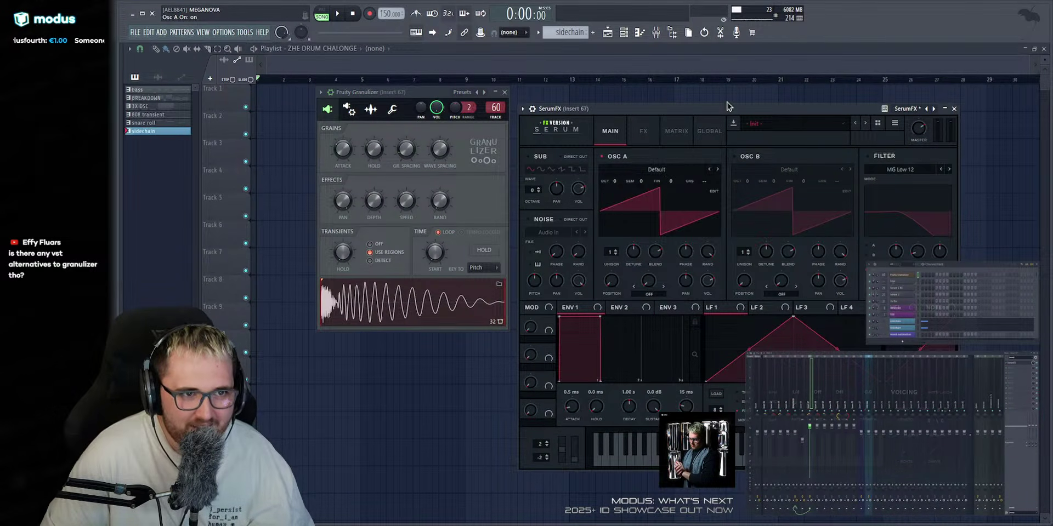
pyautogui.click(718, 169)
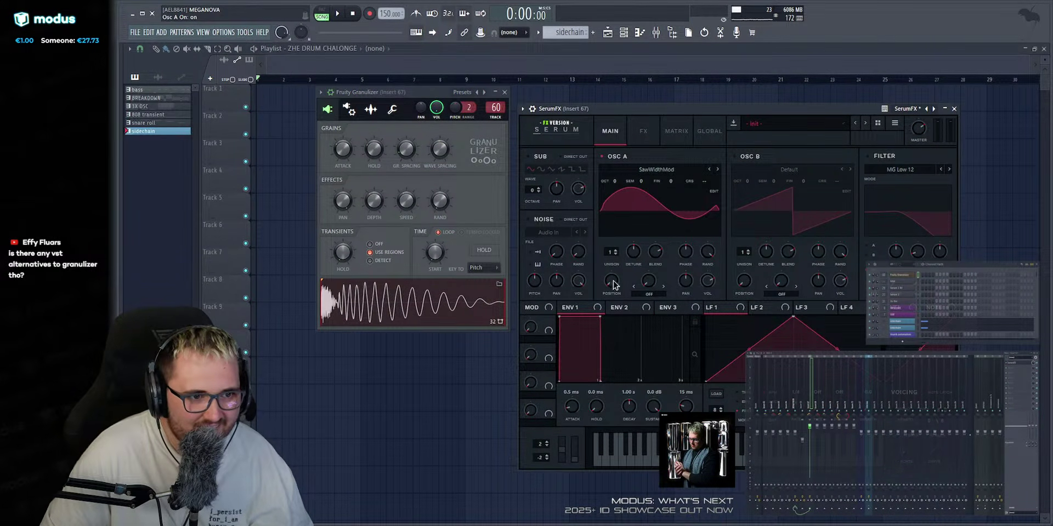
pyautogui.moveTo(613, 284); pyautogui.dragTo(620, 235)
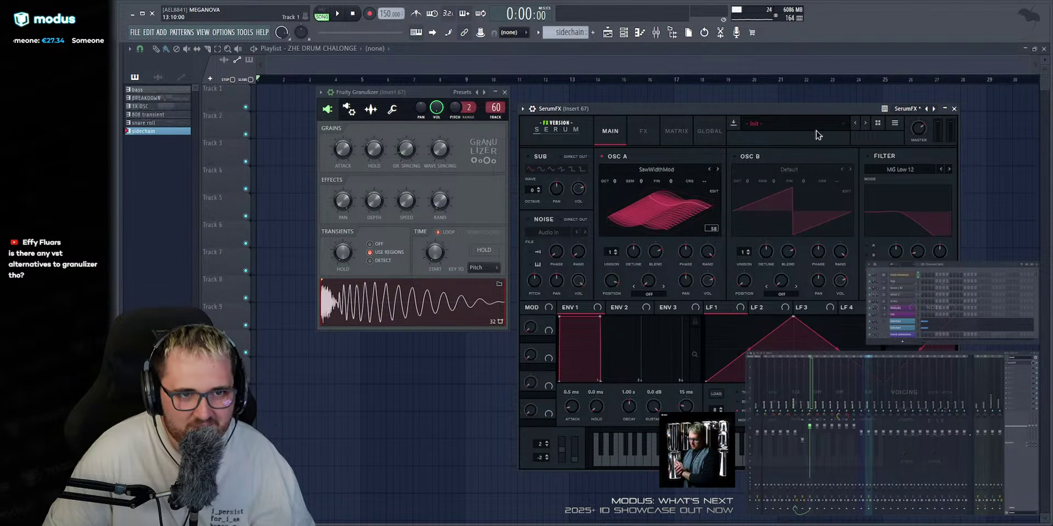
pyautogui.click(930, 193)
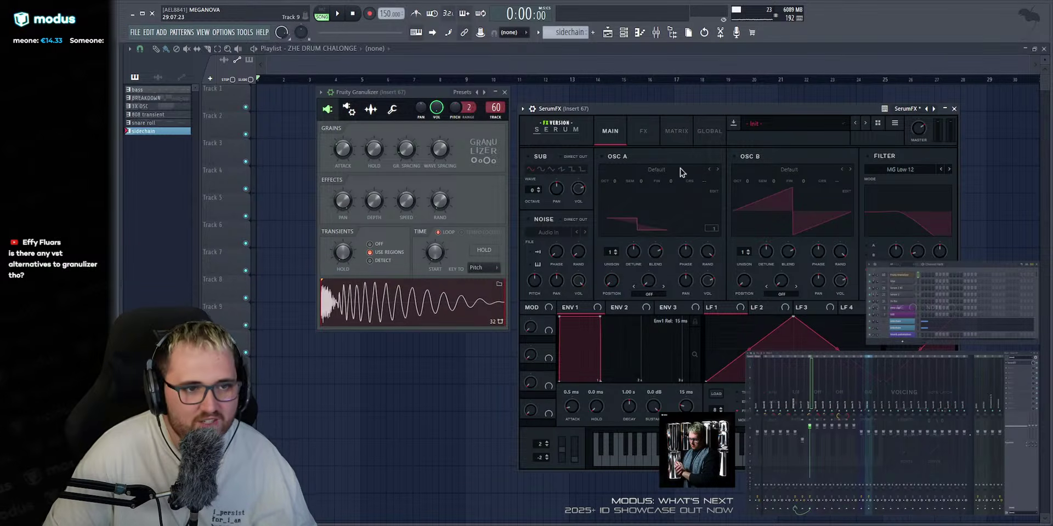
# Enable the Phaser in the SerumFX effects rack.
pyautogui.click(643, 134)
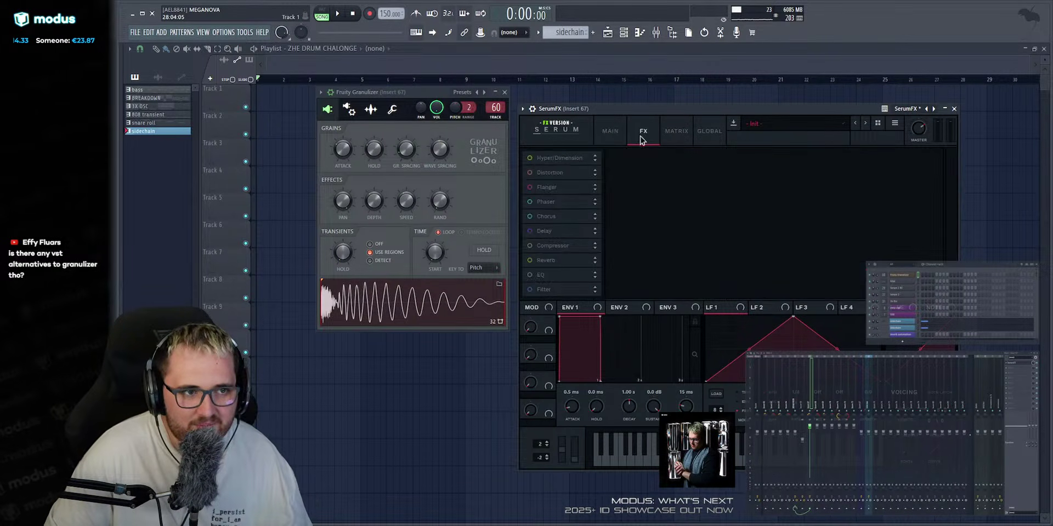
pyautogui.click(530, 202)
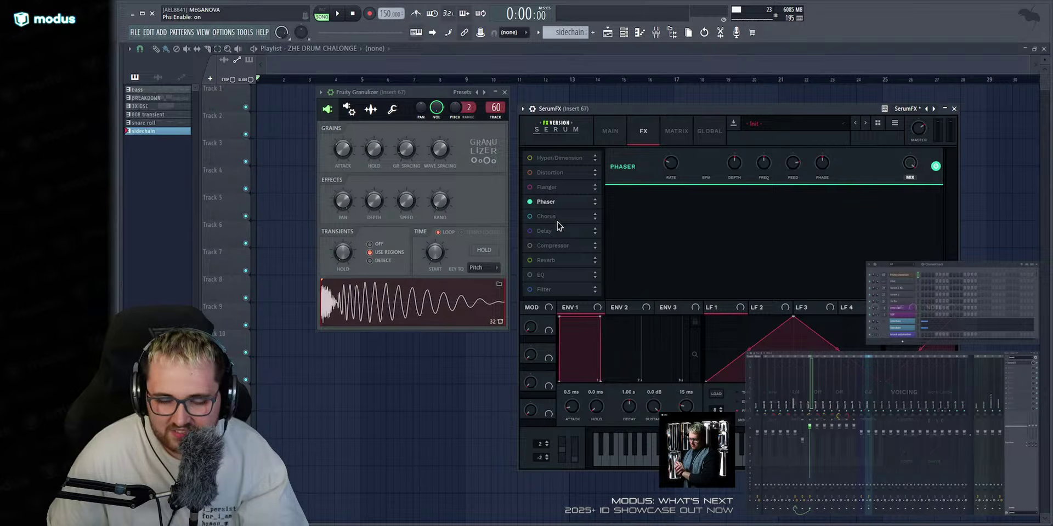
# Bring up Serum 2 on the UPLIFTER TIME channel and test oscillator A's wavetable position with the Default Shapes table.
pyautogui.click(902, 296)
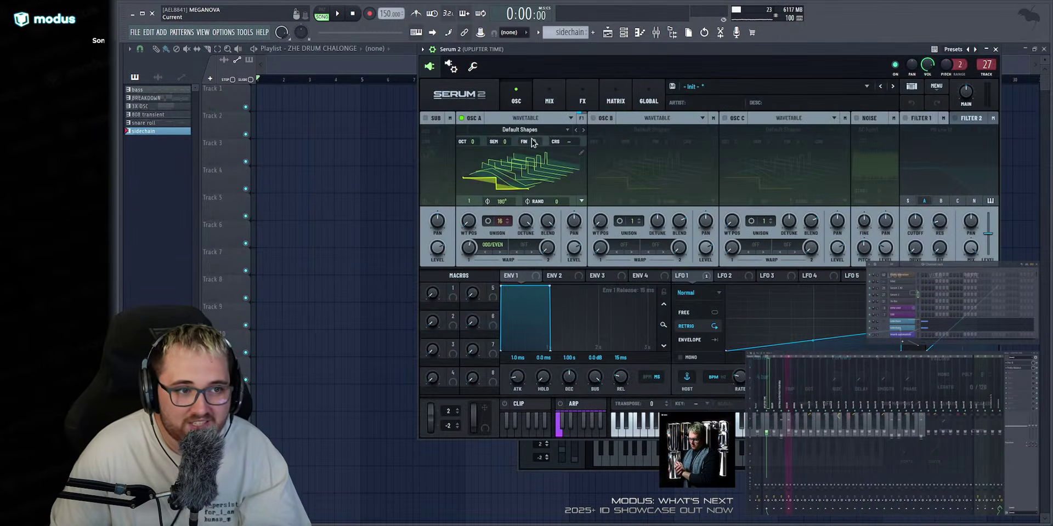
pyautogui.moveTo(468, 227); pyautogui.dragTo(475, 170)
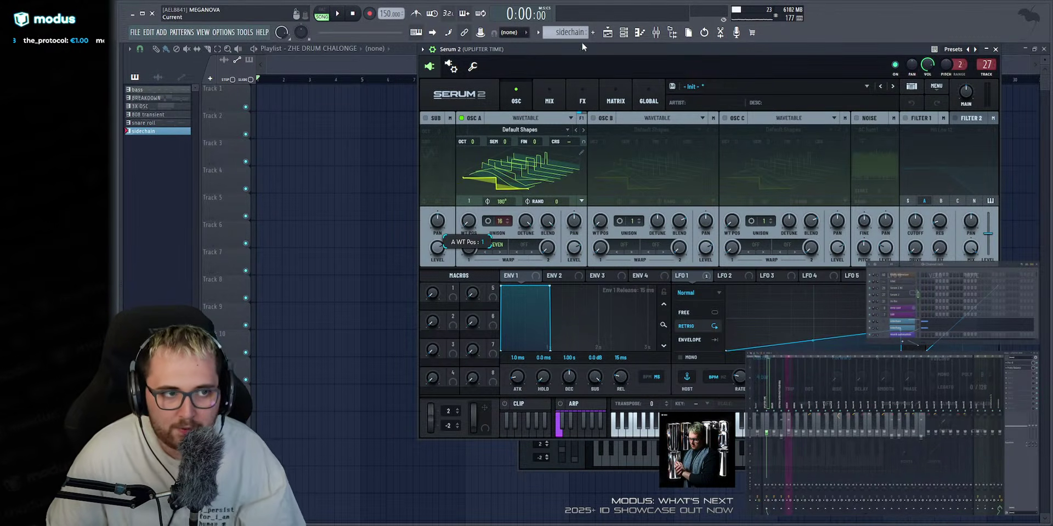
# Examine Serum 2's wrapper pages, including Settings, Processing and Troubleshooting, and retest oscillator A's wavetable position.
pyautogui.click(462, 68)
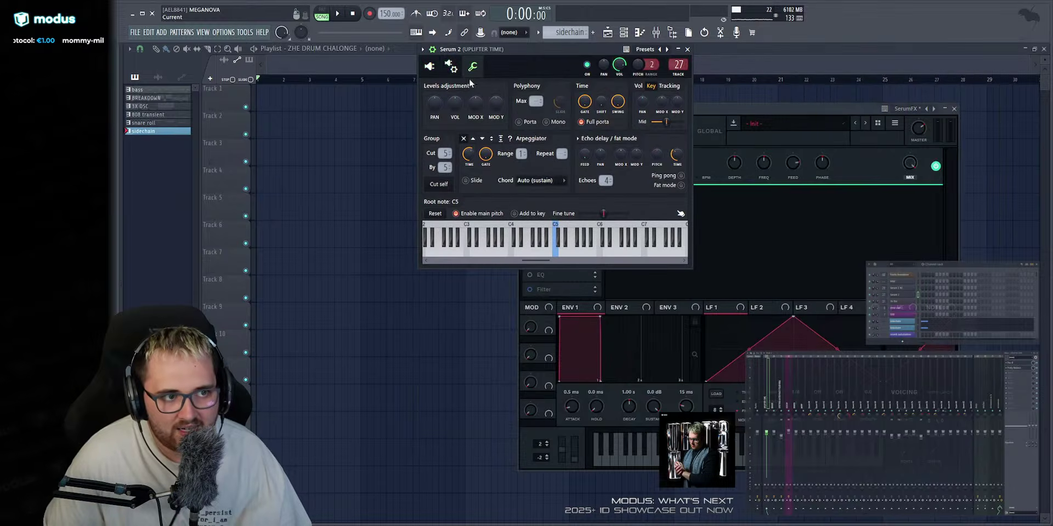
pyautogui.click(472, 66)
pyautogui.click(491, 86)
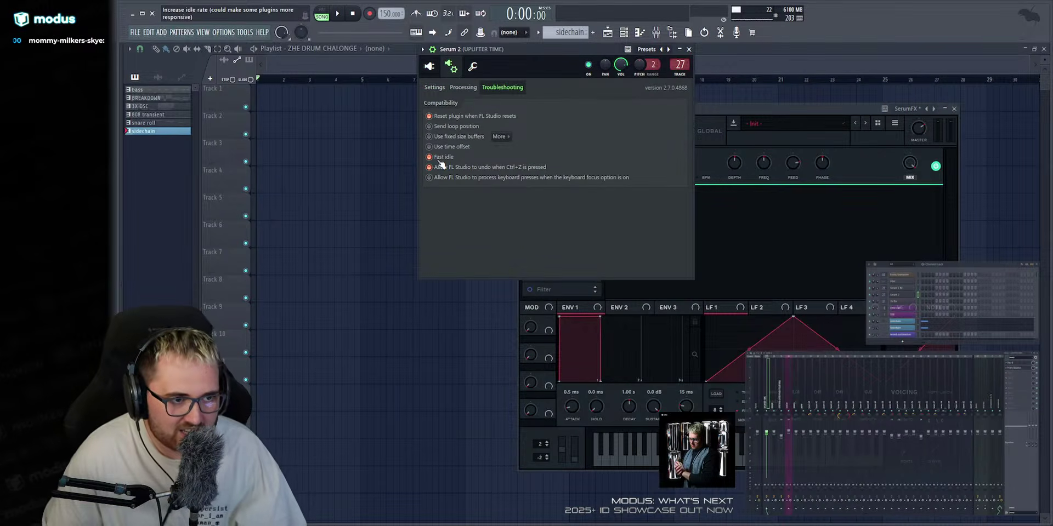
pyautogui.click(434, 88)
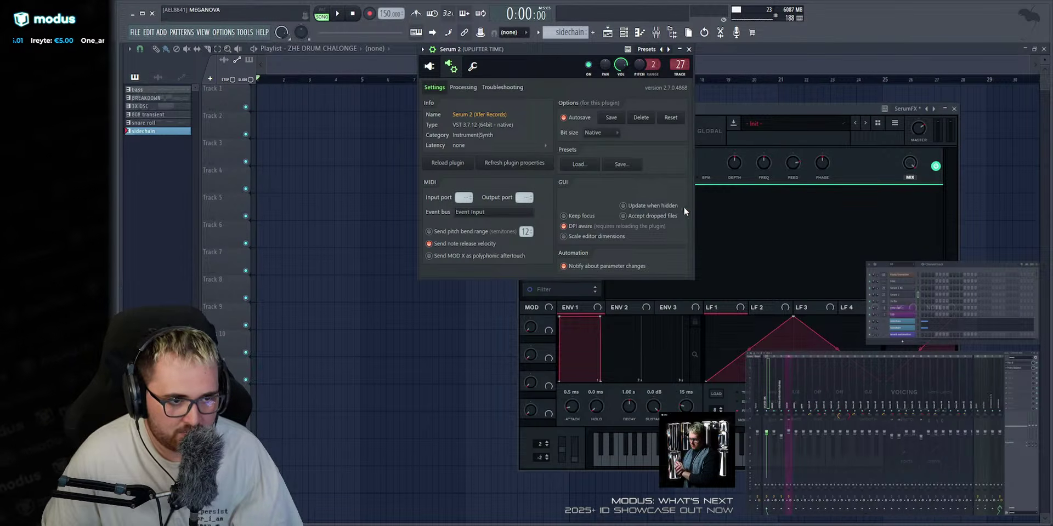
pyautogui.click(500, 89)
pyautogui.click(464, 87)
pyautogui.click(473, 67)
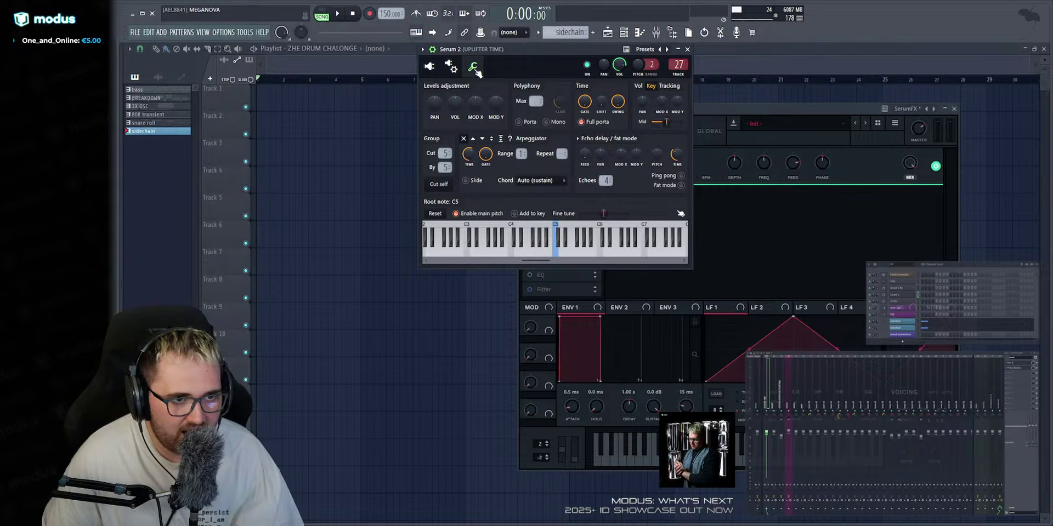
pyautogui.click(429, 66)
pyautogui.moveTo(467, 220); pyautogui.dragTo(470, 185)
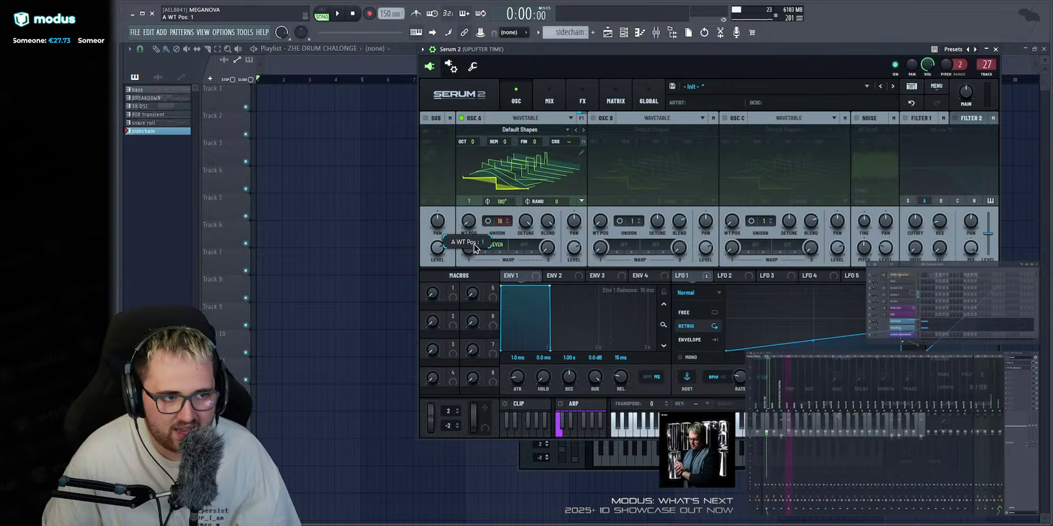
pyautogui.moveTo(475, 249); pyautogui.dragTo(478, 274)
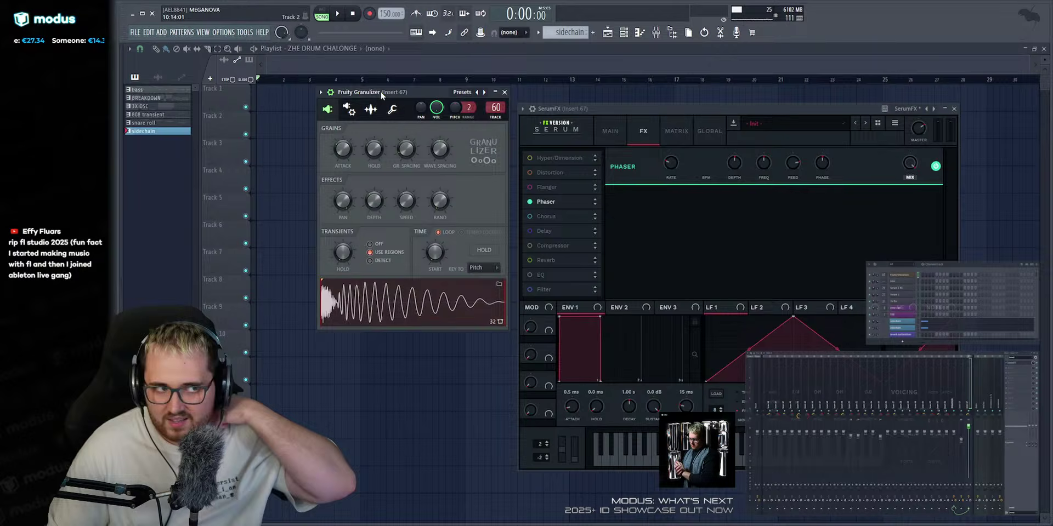
# Reroute the Granulizer channel to mixer Insert 73 and lower that track's volume slightly.
pyautogui.moveTo(411, 92)
pyautogui.mouseDown()
pyautogui.moveTo(413, 130)
pyautogui.moveTo(406, 109)
pyautogui.mouseUp()
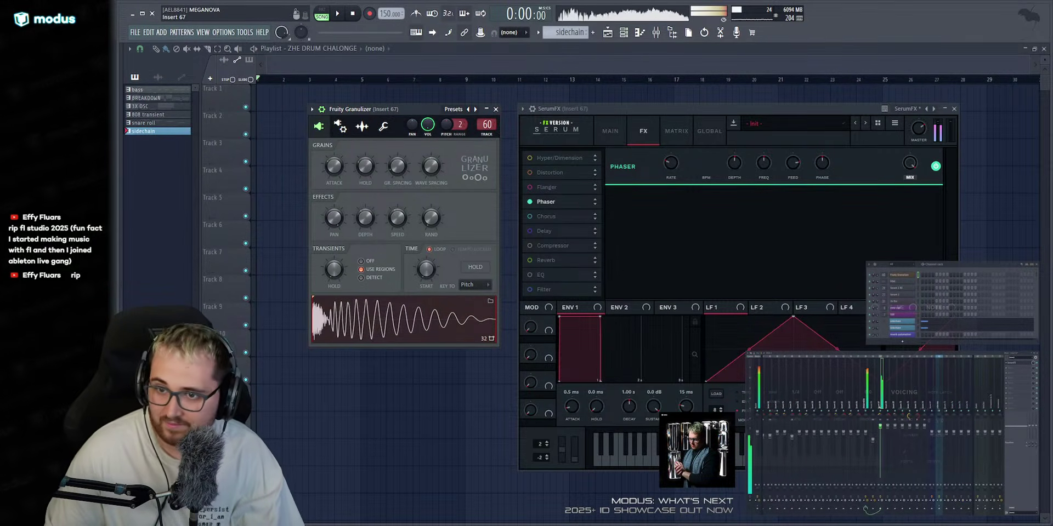
pyautogui.click(549, 110)
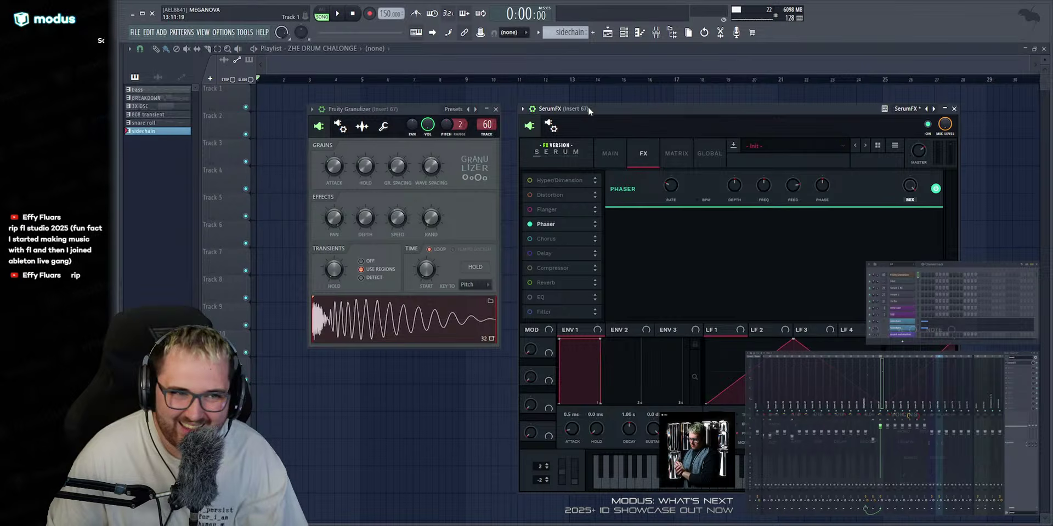
pyautogui.moveTo(486, 125); pyautogui.dragTo(486, 104)
pyautogui.scroll(-3, 803, 393)
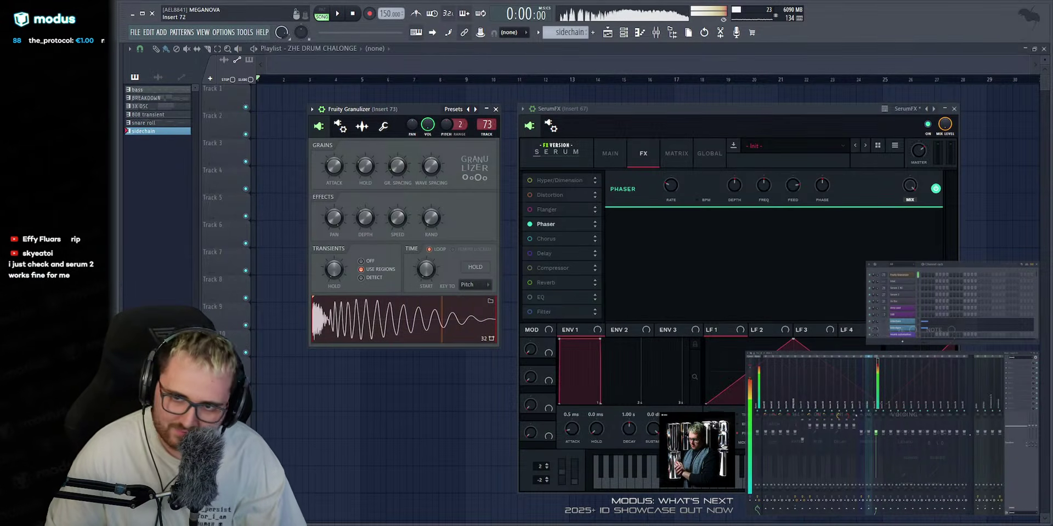
pyautogui.moveTo(876, 433); pyautogui.dragTo(875, 439)
# Move SerumFX with its enabled Phaser from Insert 67 to Insert 73.
pyautogui.click(636, 124)
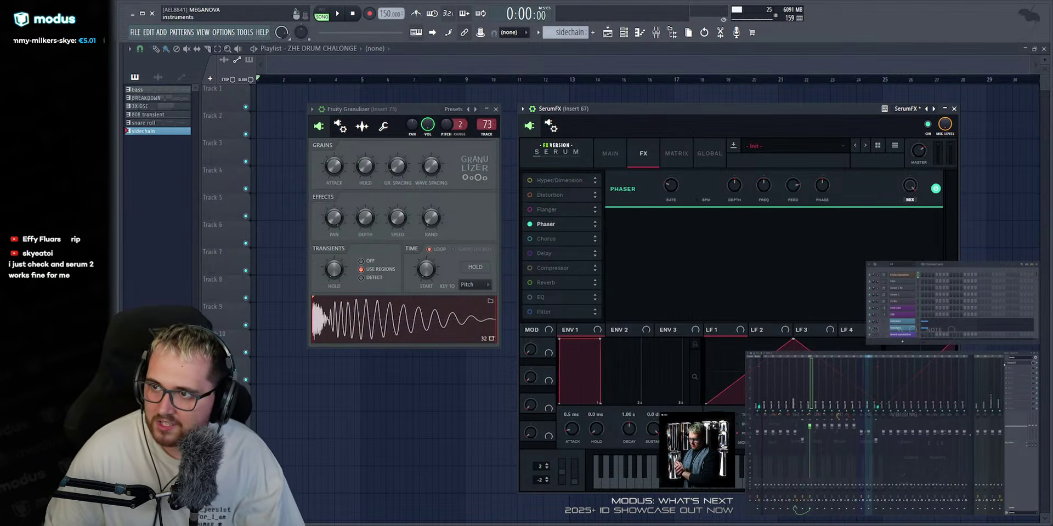
pyautogui.moveTo(1013, 363); pyautogui.dragTo(811, 388)
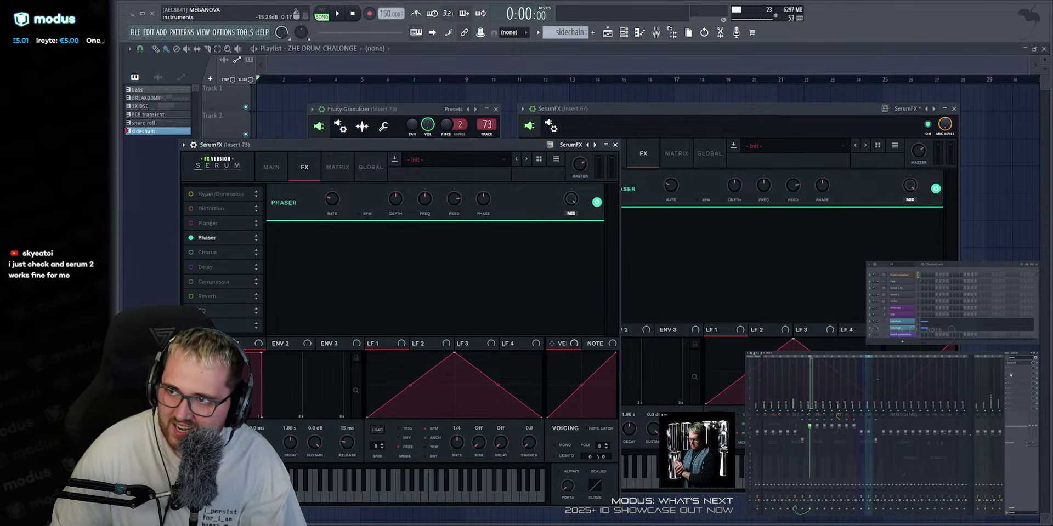
pyautogui.click(877, 392)
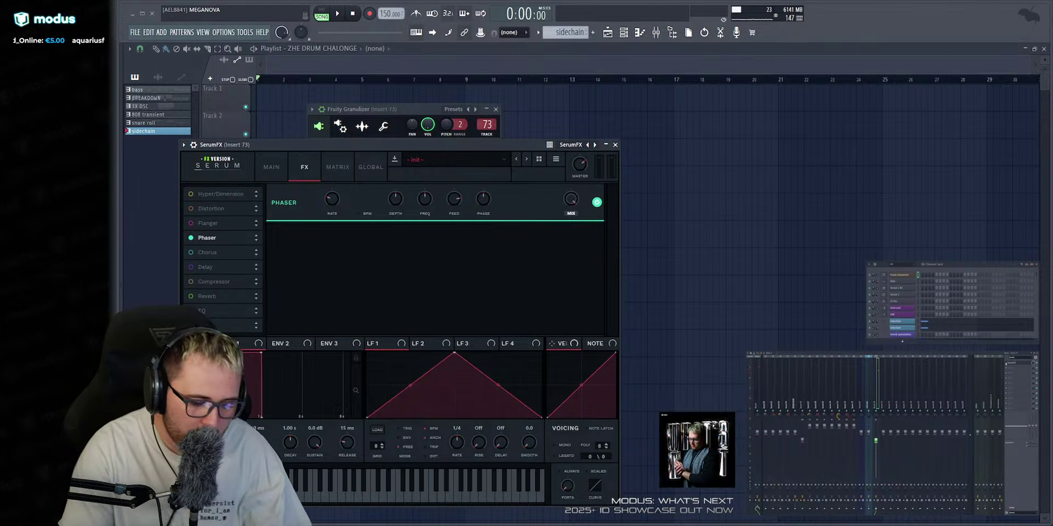
# Load kHs Filter Table on Insert 73 and audition different frames of the Filter Morph table.
pyautogui.click(198, 167)
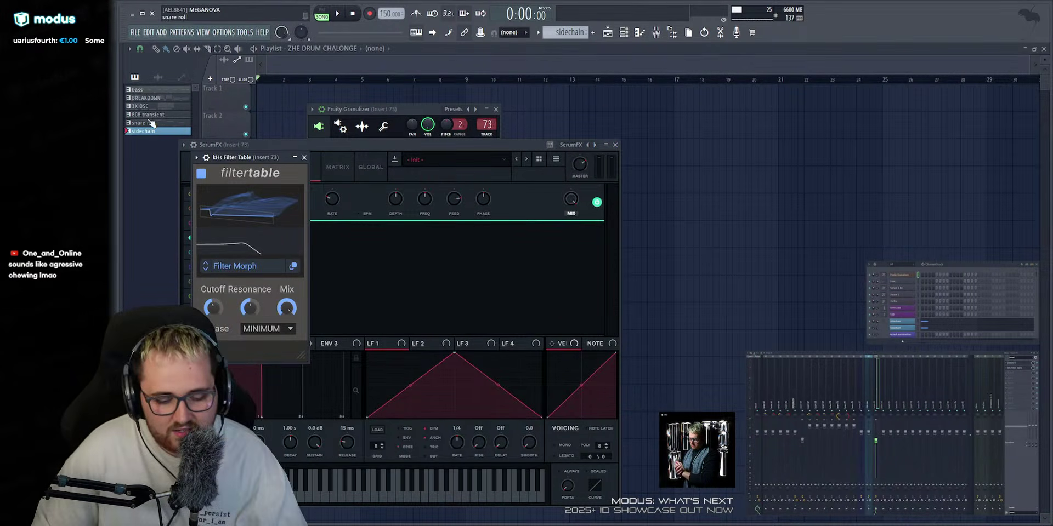
pyautogui.moveTo(286, 201); pyautogui.dragTo(286, 191)
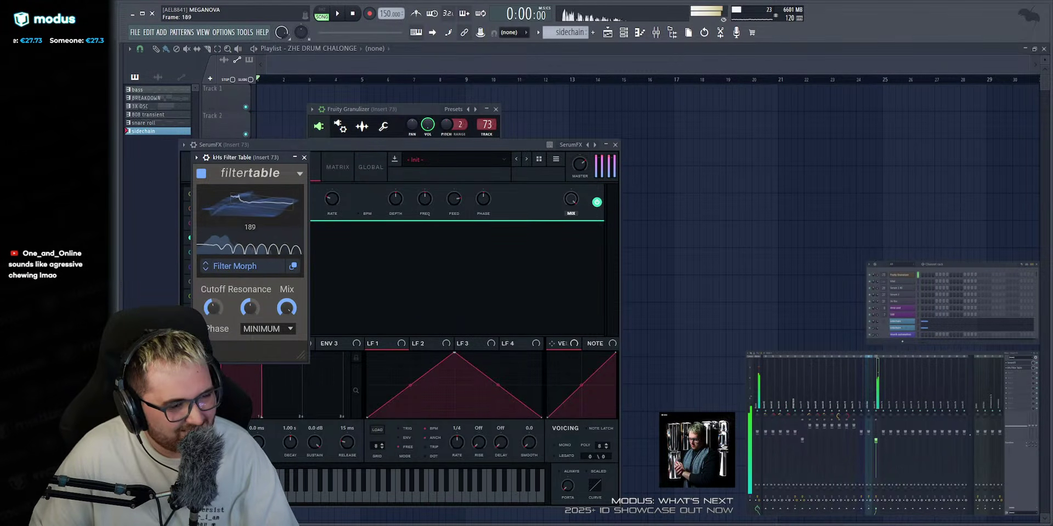
pyautogui.moveTo(287, 197); pyautogui.dragTo(286, 204)
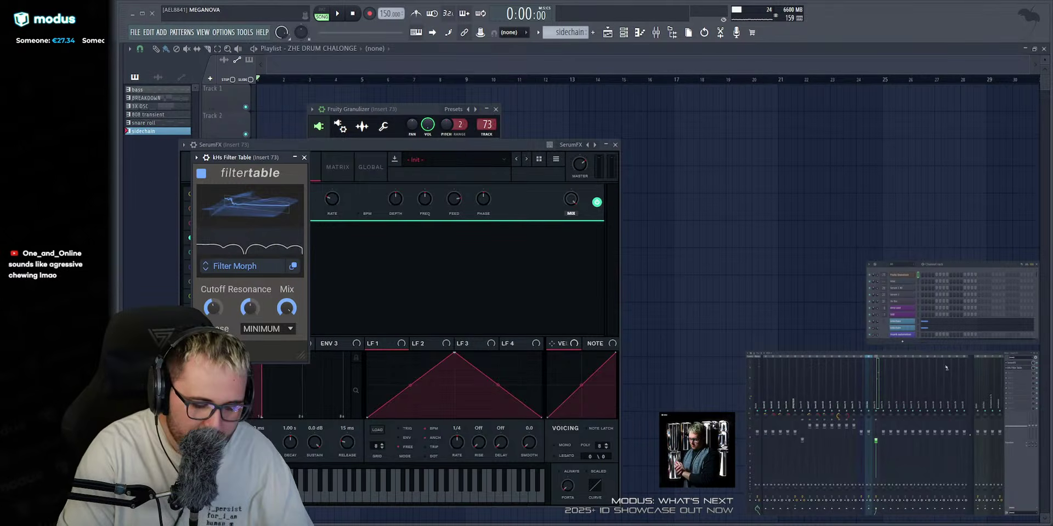
# Add Edison to Insert 73, start recording immediately, and arrange its window beside the Filter Table and SerumFX.
pyautogui.hotkey('ctrl', 'e')
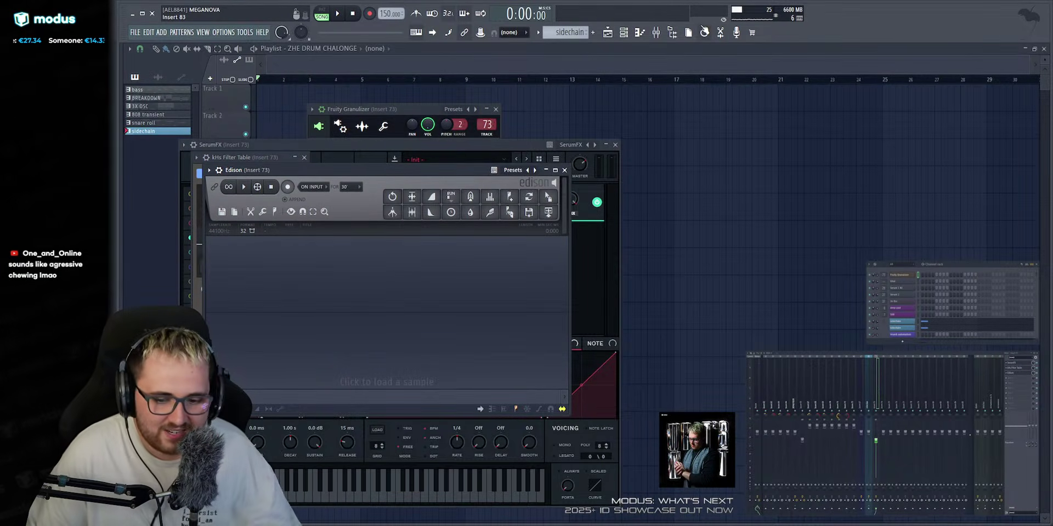
pyautogui.click(287, 187)
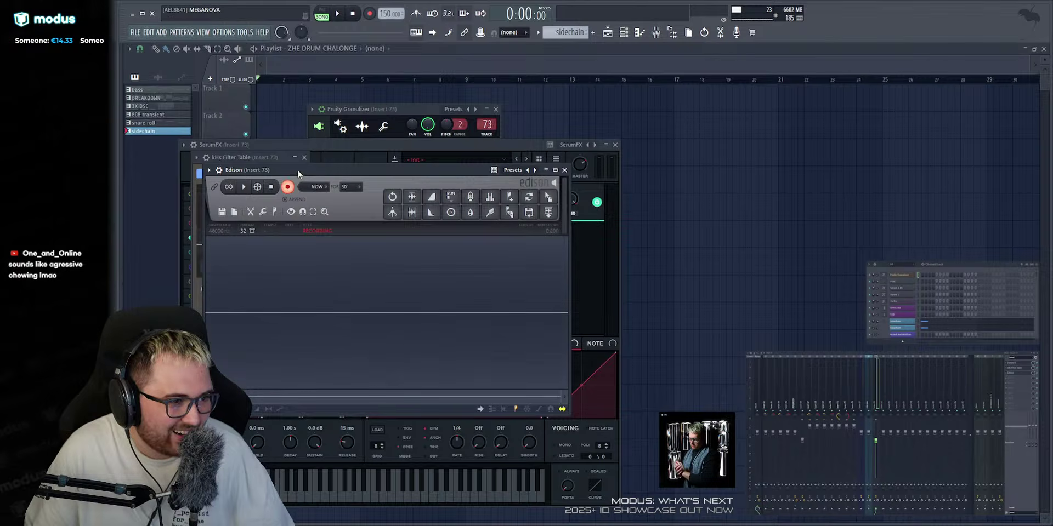
pyautogui.moveTo(297, 169); pyautogui.dragTo(718, 143)
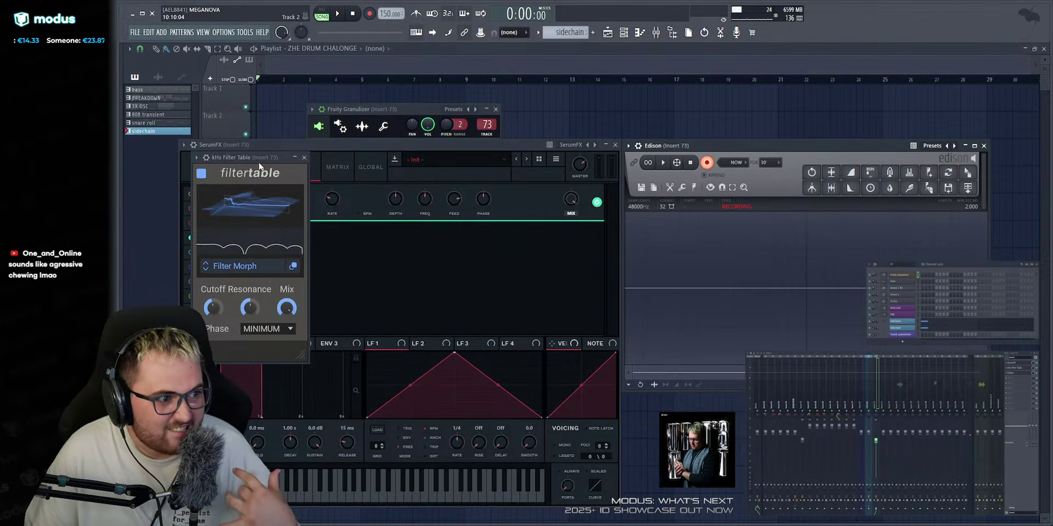
pyautogui.moveTo(259, 163); pyautogui.dragTo(280, 160)
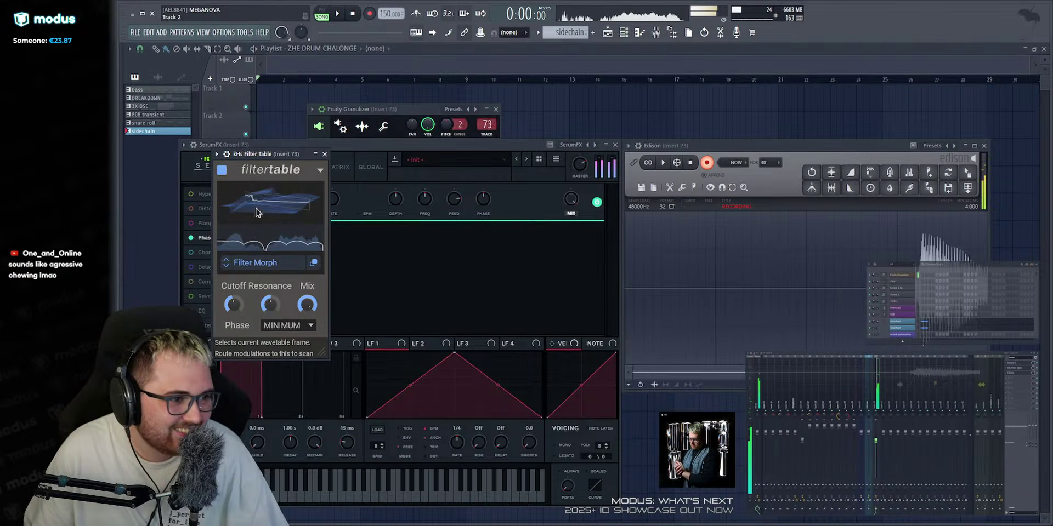
# Raise the Filter Table's resonance to about 345%, increase its cutoff, and sweep the Filter Morph frames while recording.
pyautogui.moveTo(270, 305); pyautogui.dragTo(271, 263)
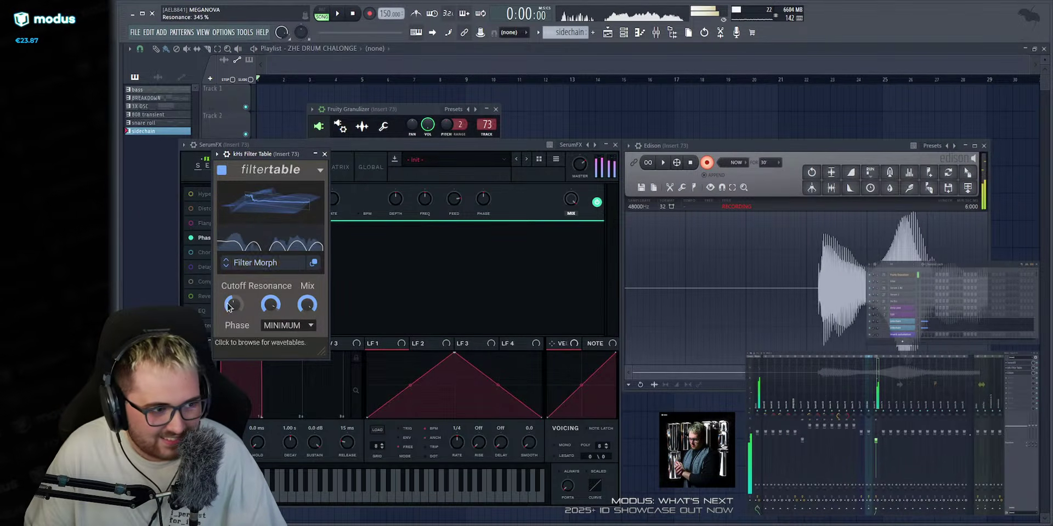
pyautogui.moveTo(230, 307)
pyautogui.mouseDown()
pyautogui.moveTo(229, 320)
pyautogui.moveTo(229, 291)
pyautogui.mouseUp()
pyautogui.moveTo(270, 209); pyautogui.dragTo(270, 193)
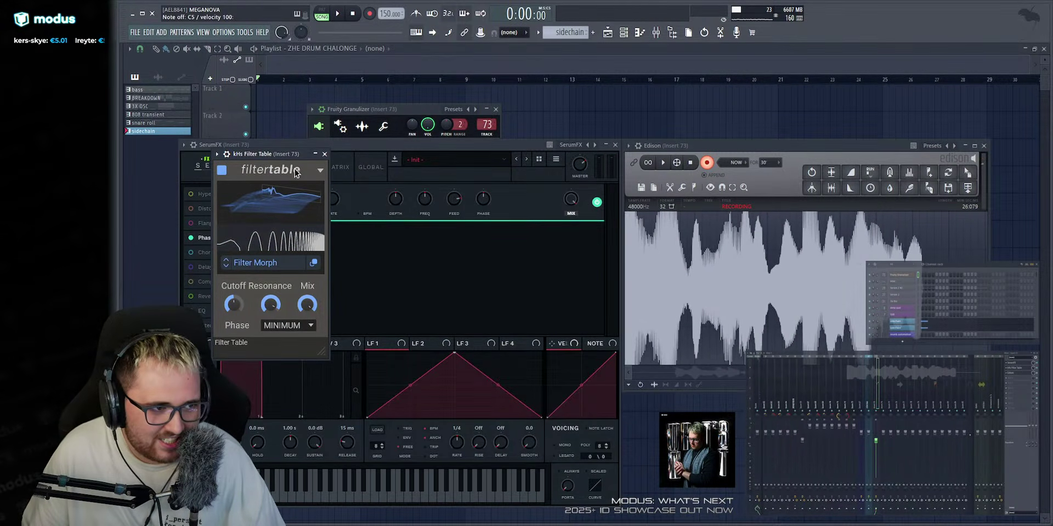
# Switch the Filter Table through Notchdrop to Peakdrop and sweep the wavetable frames while recording.
pyautogui.click(226, 266)
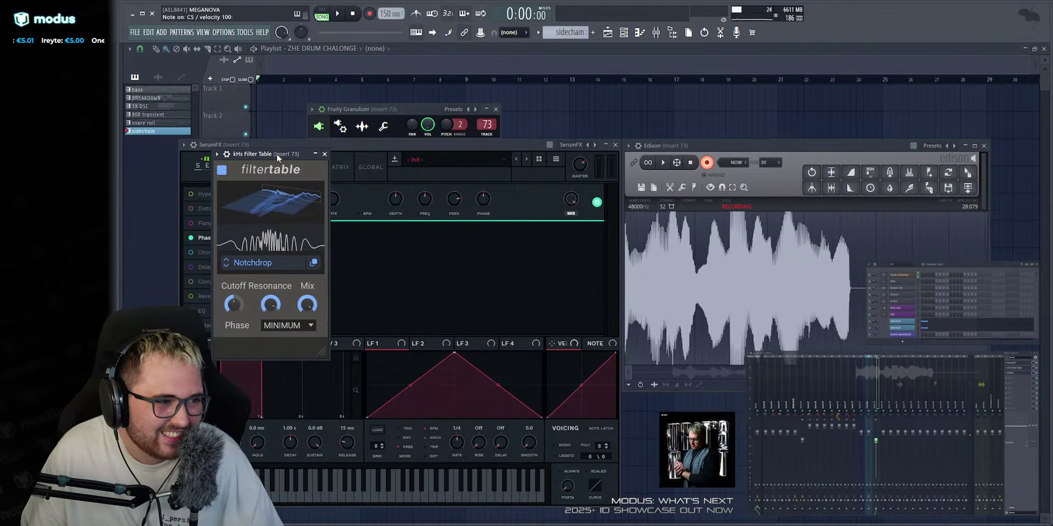
pyautogui.moveTo(269, 204)
pyautogui.mouseDown()
pyautogui.moveTo(269, 223)
pyautogui.moveTo(271, 193)
pyautogui.mouseUp()
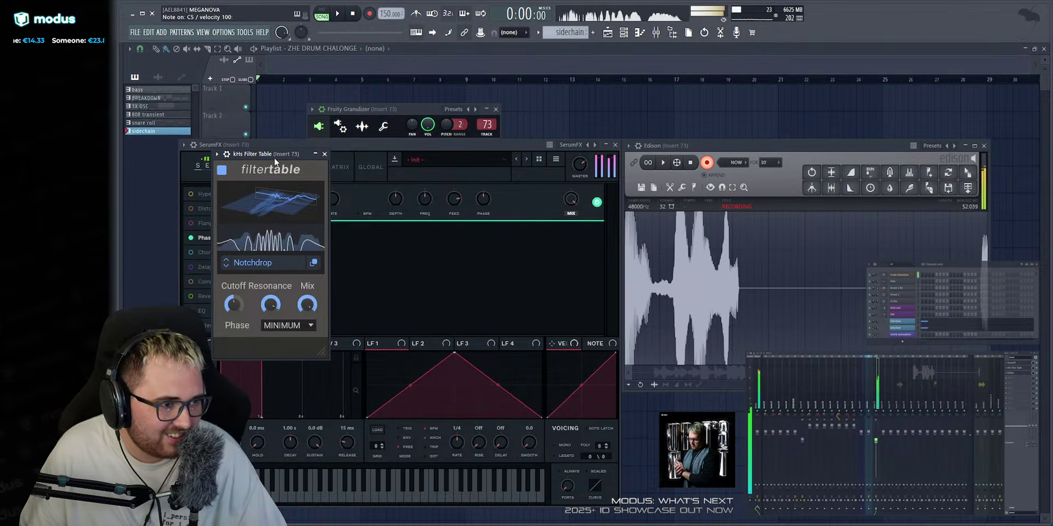
pyautogui.moveTo(263, 218); pyautogui.dragTo(264, 212)
# Bring SerumFX forward and try its Phaser with more depth, varied mix, and a frequency of about 676 Hz.
pyautogui.moveTo(384, 145); pyautogui.dragTo(511, 123)
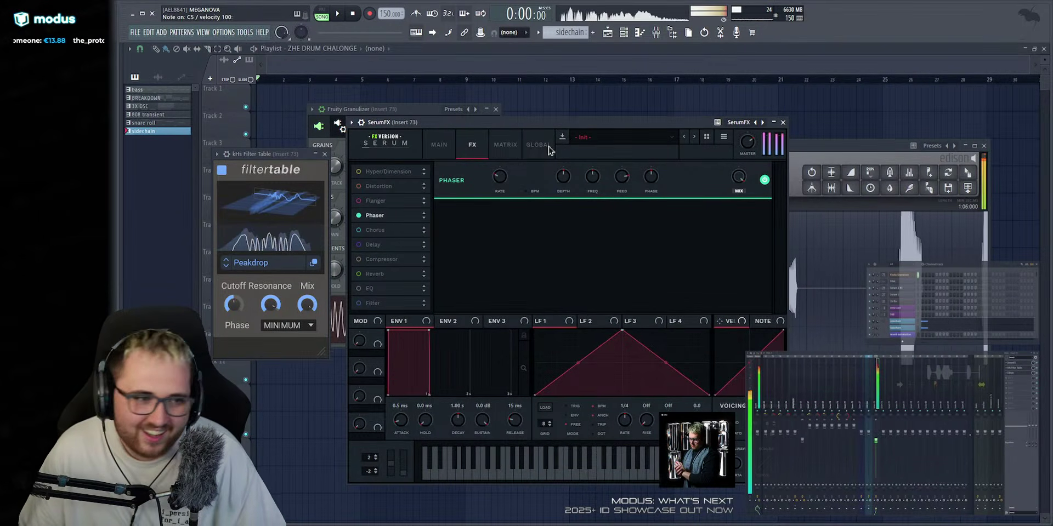
pyautogui.moveTo(564, 176); pyautogui.dragTo(579, 137)
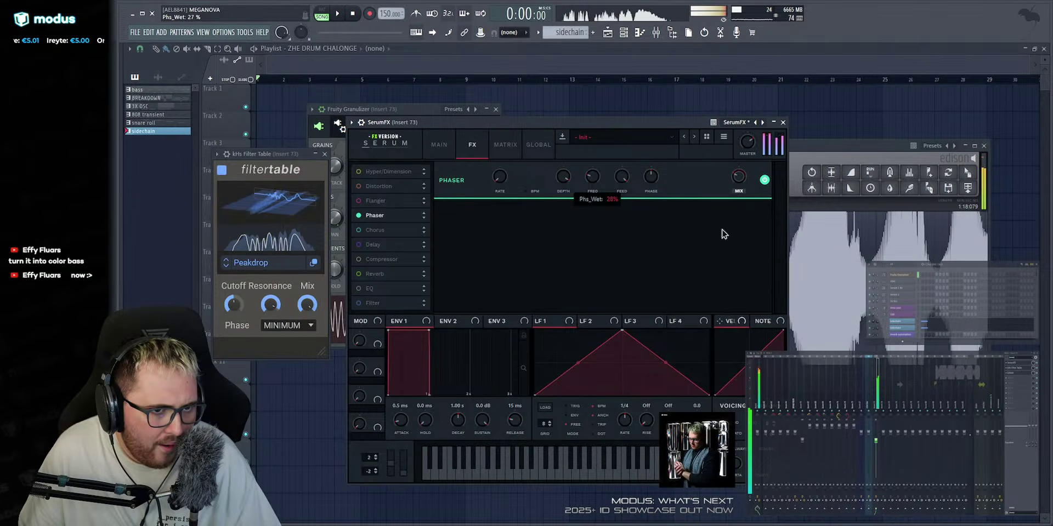
pyautogui.moveTo(723, 235); pyautogui.dragTo(599, 169)
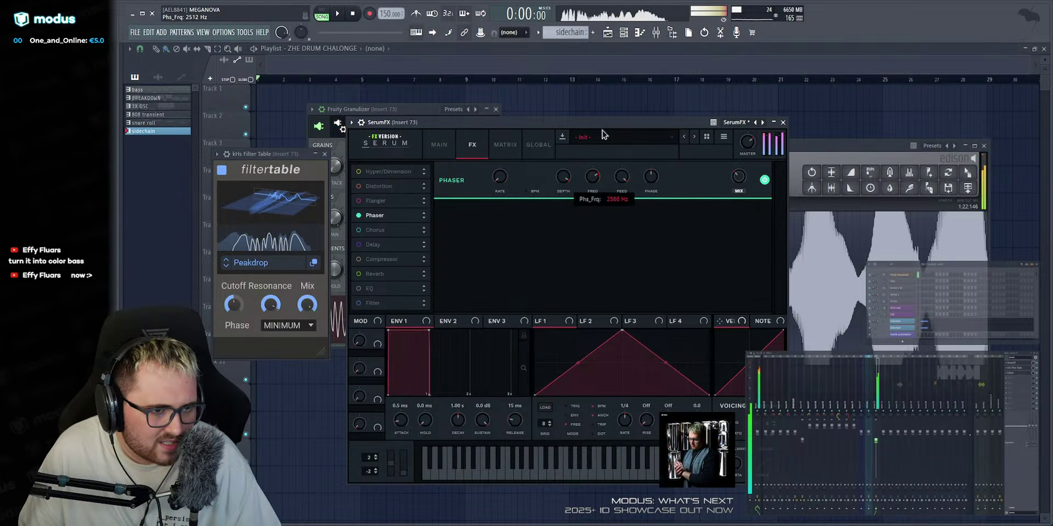
pyautogui.moveTo(603, 135); pyautogui.dragTo(597, 165)
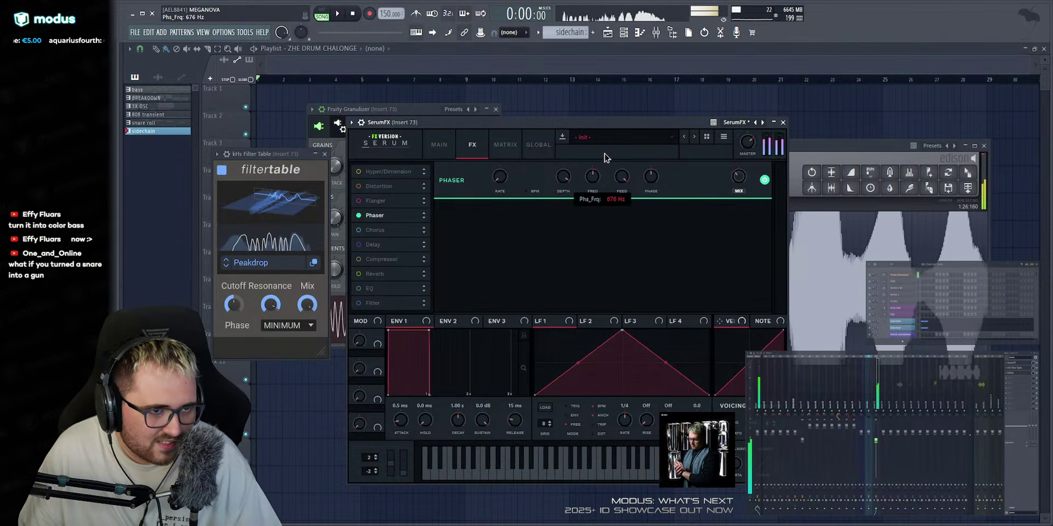
# Take SerumFX off Insert 73 and leave only the Filter Table window open above the playlist.
pyautogui.click(1008, 369)
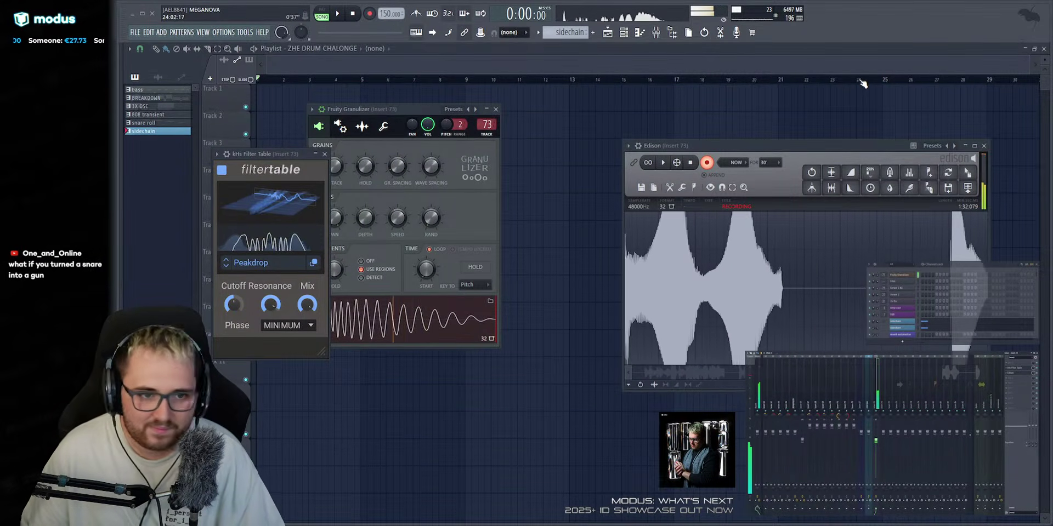
pyautogui.moveTo(276, 155); pyautogui.dragTo(388, 151)
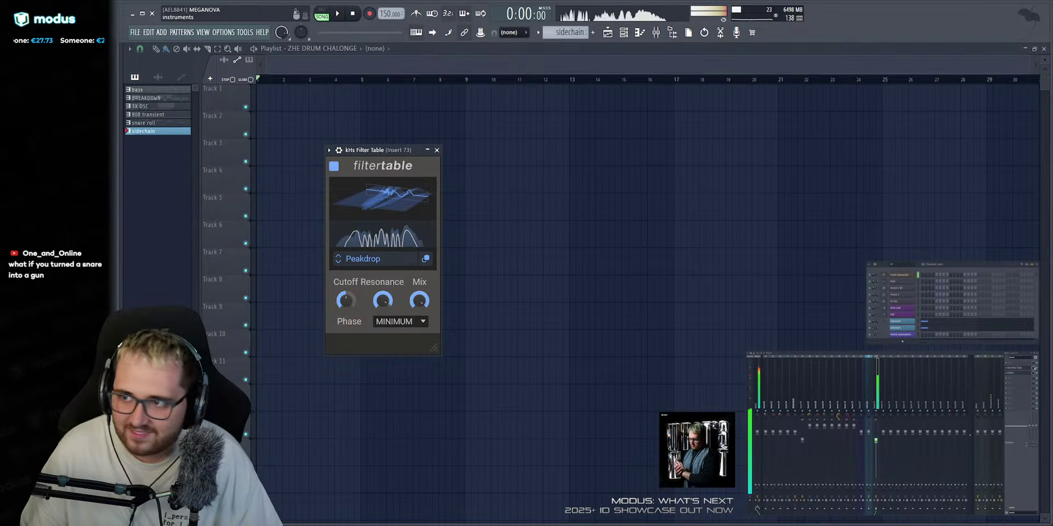
pyautogui.click(1018, 370)
pyautogui.click(1019, 369)
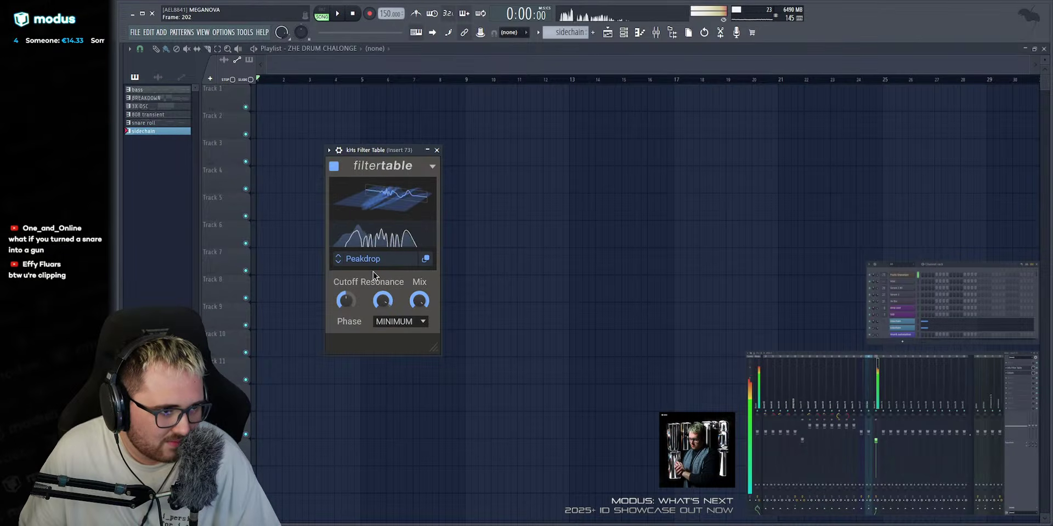
# Change the Filter Table's wavetable to Band Reject and sweep its frames.
pyautogui.click(338, 262)
pyautogui.moveTo(370, 216); pyautogui.dragTo(370, 241)
pyautogui.click(339, 261)
pyautogui.moveTo(367, 202); pyautogui.dragTo(418, 212)
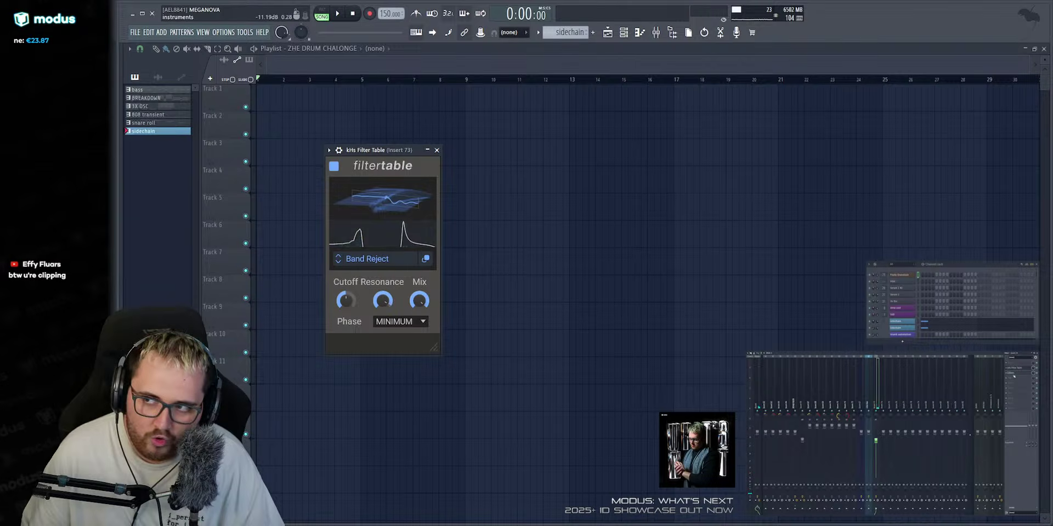
# Show the Edison recording again and lower the Filter Table's cutoff while playing Granulizer notes.
pyautogui.click(1012, 373)
pyautogui.click(351, 150)
pyautogui.press('z')
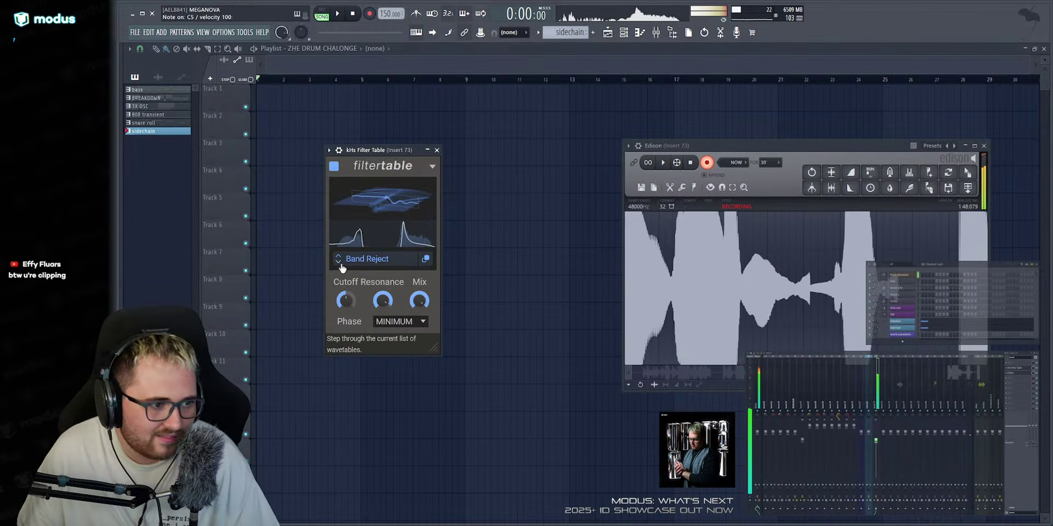
pyautogui.moveTo(346, 300); pyautogui.dragTo(346, 324)
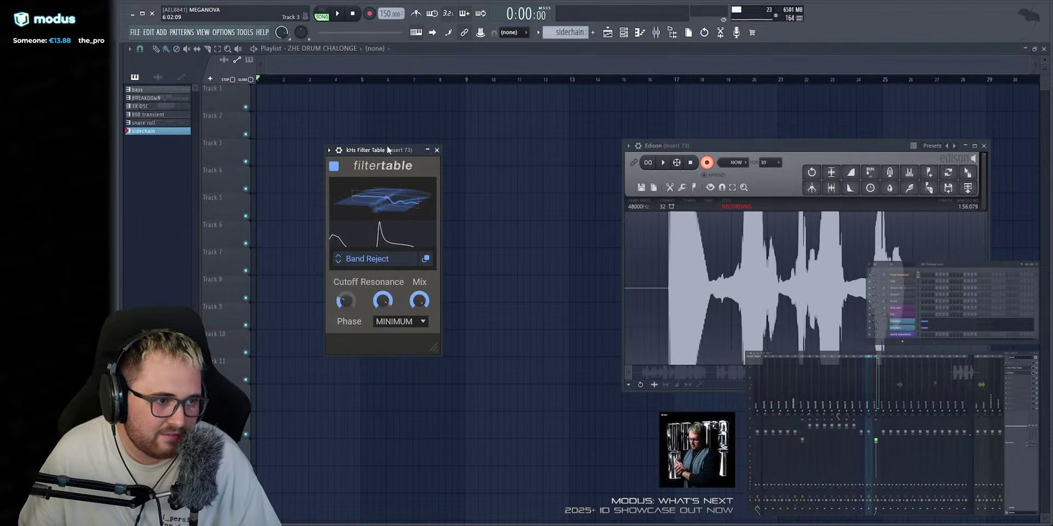
# Step the Filter Table through the Driven Bandpass, Driven Highpass and Driven Lowpass wavetables, sweeping frames and raising the cutoff.
pyautogui.click(338, 262)
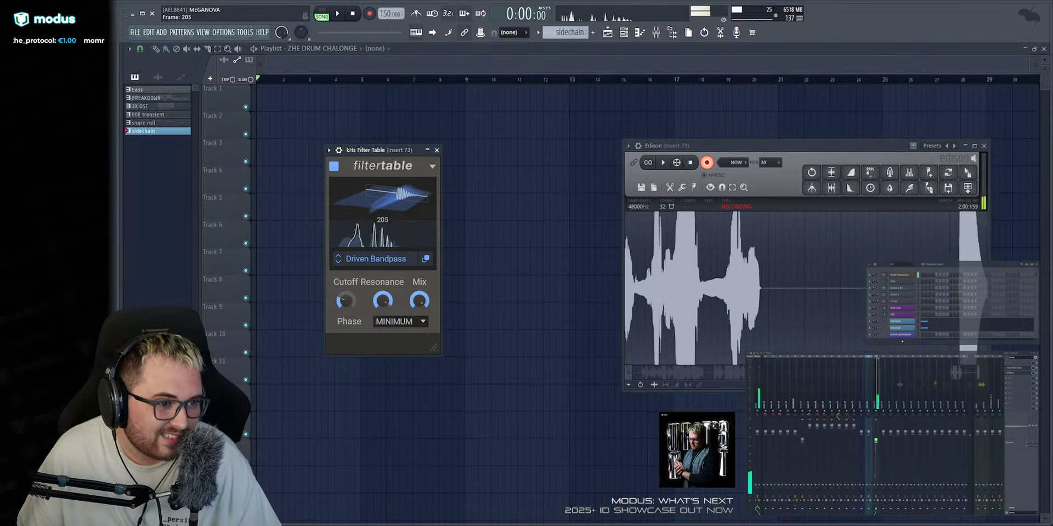
pyautogui.moveTo(345, 300)
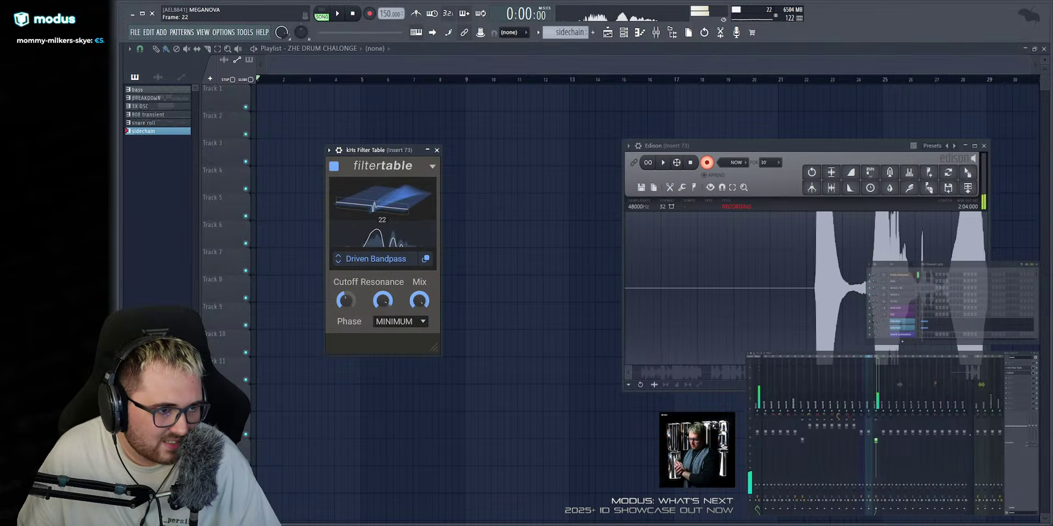
pyautogui.click(337, 263)
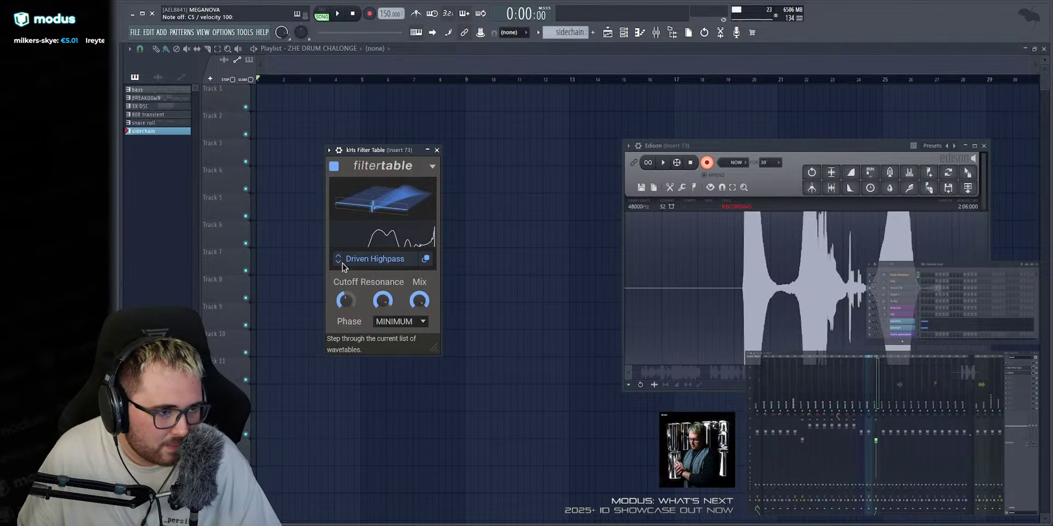
pyautogui.click(341, 264)
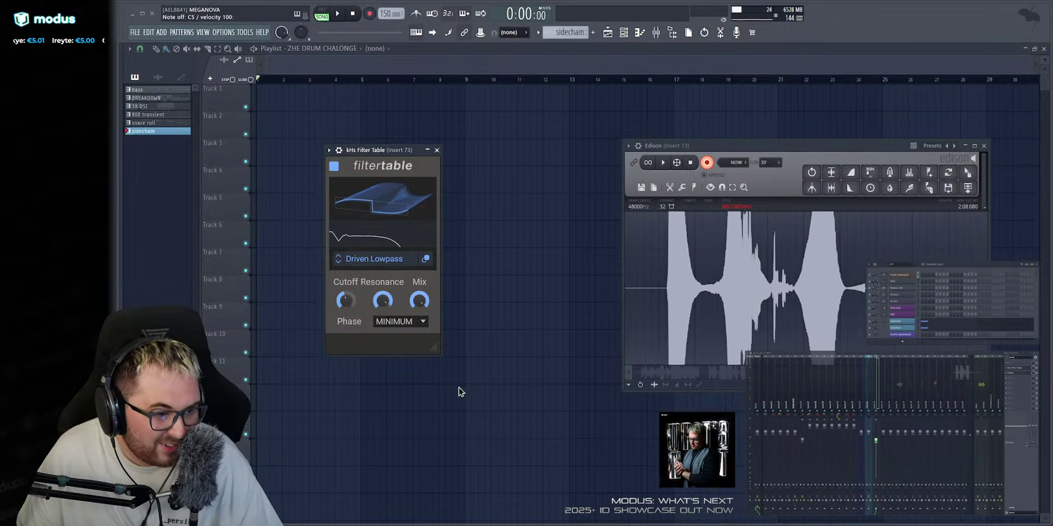
# Try the Angry Growl wavetable in the Filter Table with less resonance and sweep its frames over played notes.
pyautogui.click(614, 295)
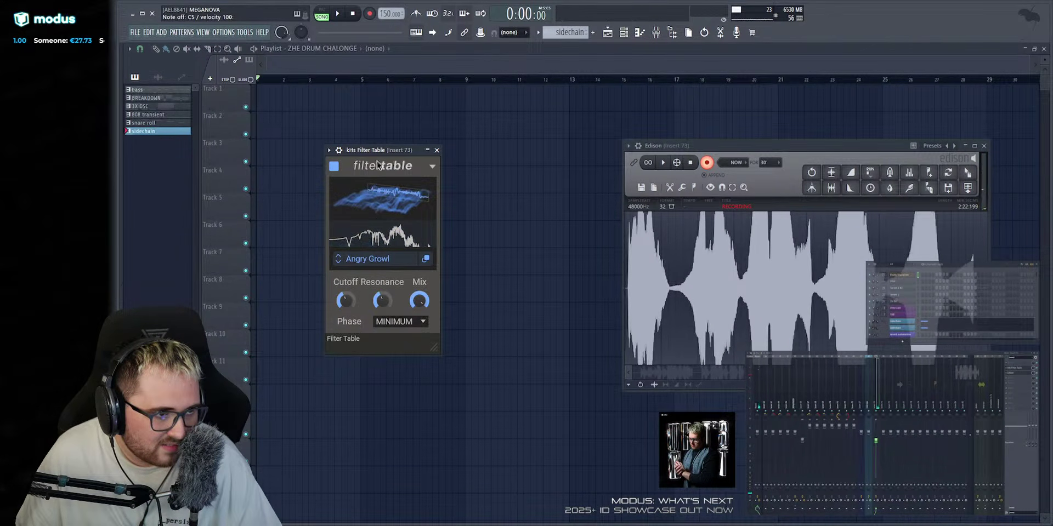
pyautogui.moveTo(383, 195); pyautogui.dragTo(383, 226)
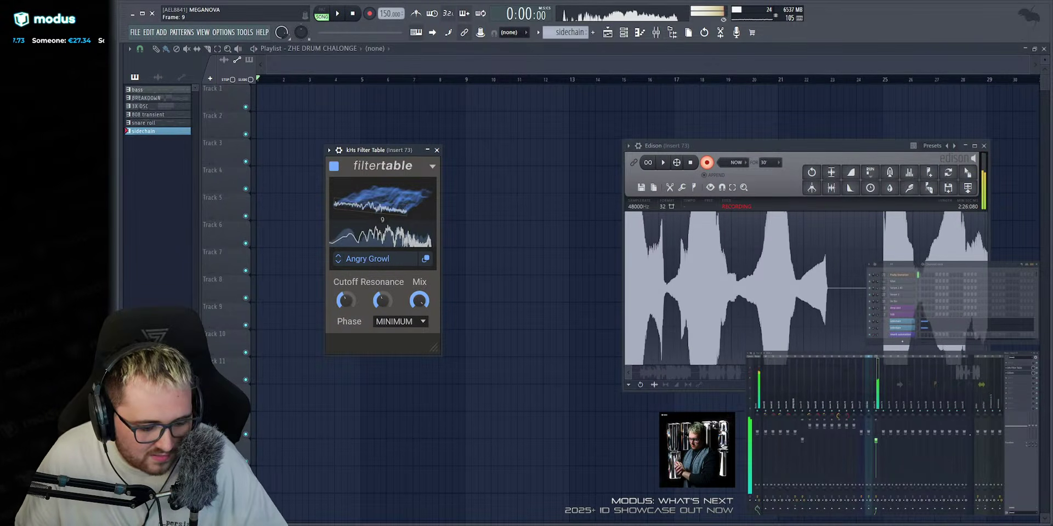
pyautogui.moveTo(383, 226); pyautogui.dragTo(373, 207)
# Change the Filter Table's wavetable to Bright Vowels, sweep its frames, and raise the cutoff while playing notes.
pyautogui.click(339, 264)
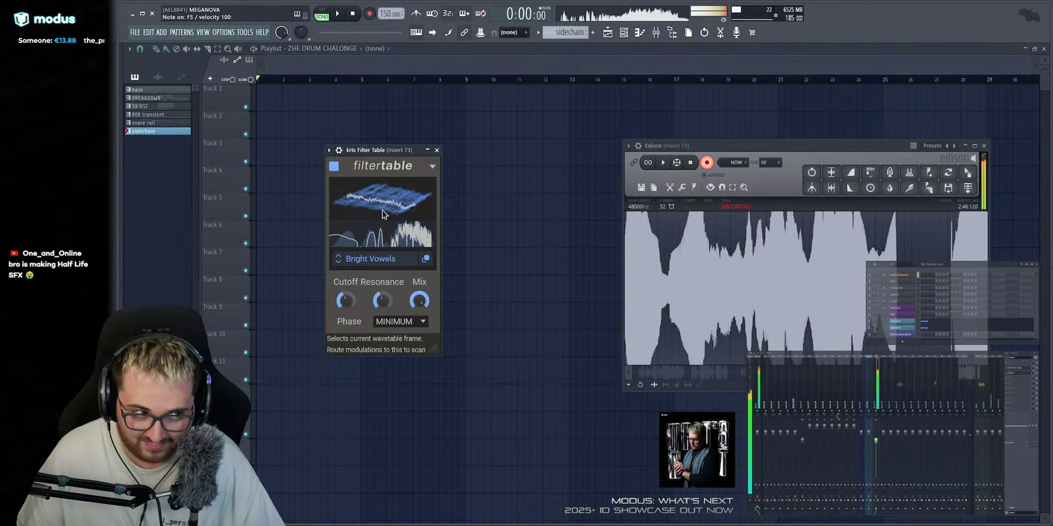
pyautogui.moveTo(346, 303); pyautogui.dragTo(346, 295)
pyautogui.moveTo(379, 202)
pyautogui.mouseDown()
pyautogui.moveTo(380, 154)
pyautogui.moveTo(383, 219)
pyautogui.moveTo(382, 209)
pyautogui.mouseUp()
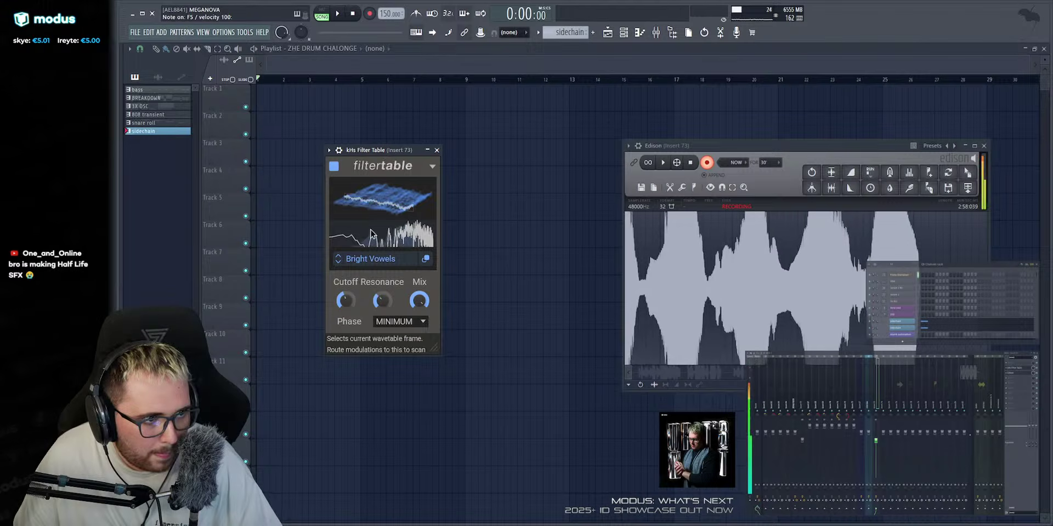
pyautogui.moveTo(346, 300); pyautogui.dragTo(346, 286)
pyautogui.moveTo(382, 213); pyautogui.dragTo(382, 212)
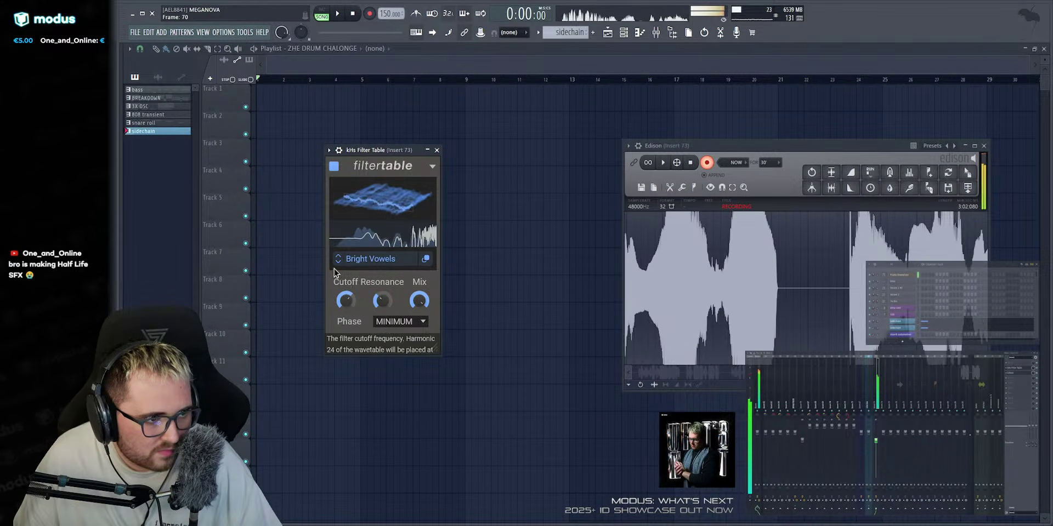
# Change the wavetable to Eldritch Notches and sweep its frames with resonance around 122% and cutoff around 637 Hz.
pyautogui.click(338, 261)
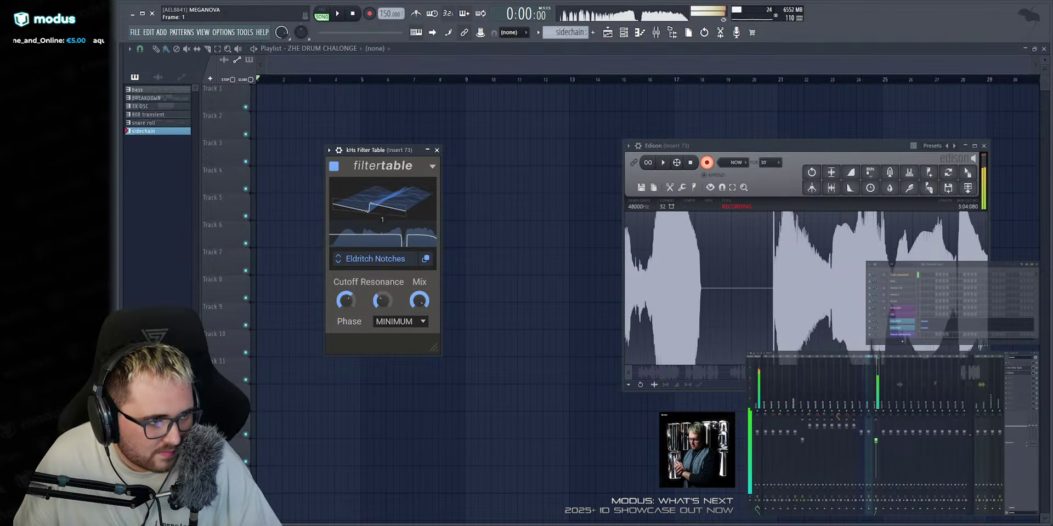
pyautogui.moveTo(382, 212); pyautogui.dragTo(382, 206)
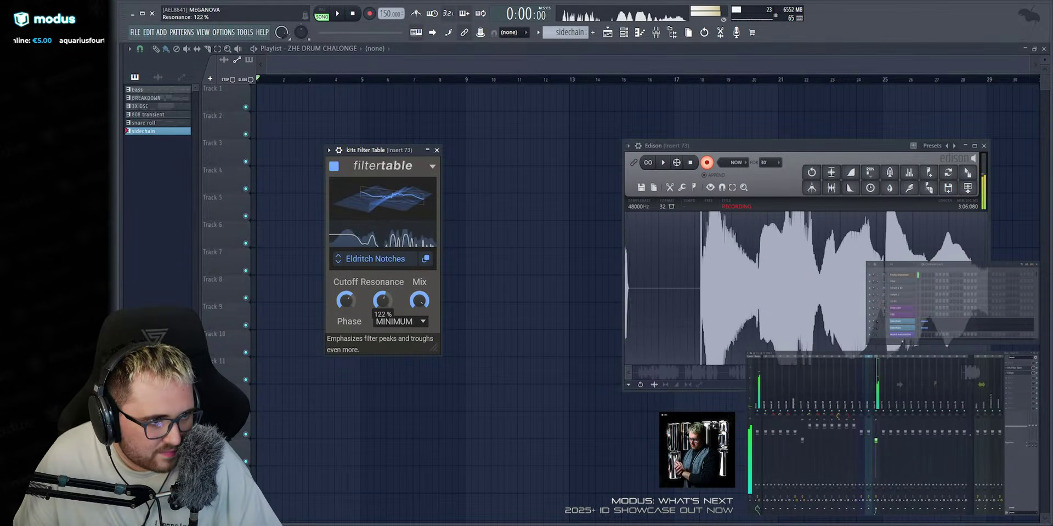
pyautogui.moveTo(346, 301); pyautogui.dragTo(346, 296)
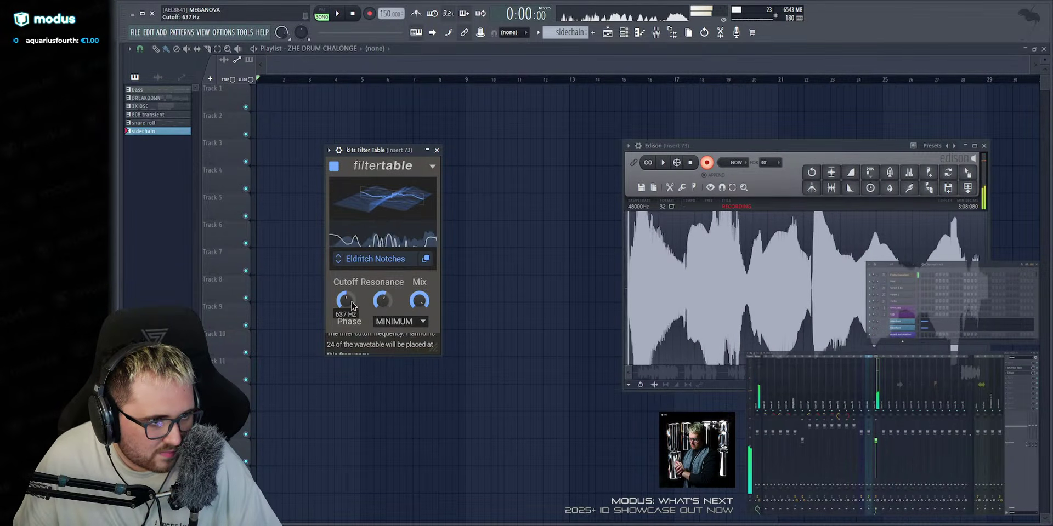
pyautogui.moveTo(382, 204); pyautogui.dragTo(376, 188)
# Advance the Filter Table to the Gnarly wavetable and sweep its frames while playing Granulizer notes.
pyautogui.click(336, 263)
pyautogui.click(338, 263)
pyautogui.click(382, 149)
pyautogui.press('v')
pyautogui.moveTo(369, 233); pyautogui.dragTo(369, 218)
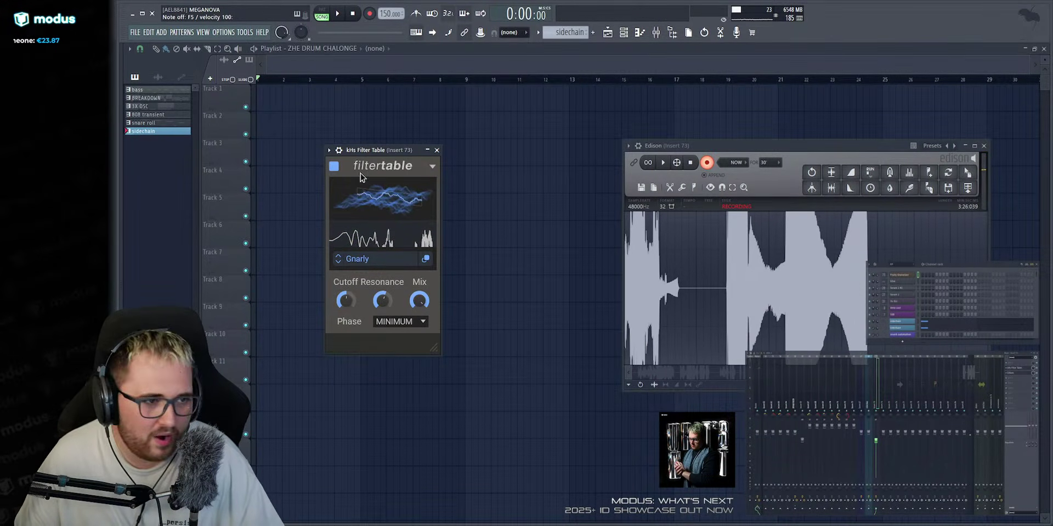
# Stop the Edison recording, normalize the whole take, and move the Edison window beside the Filter Table.
pyautogui.click(706, 162)
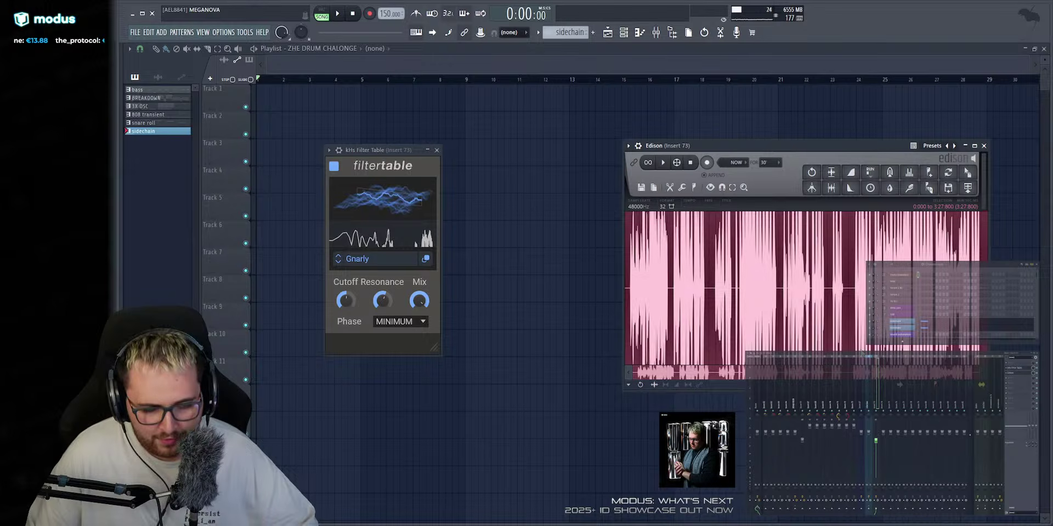
pyautogui.hotkey('ctrl', 'z')
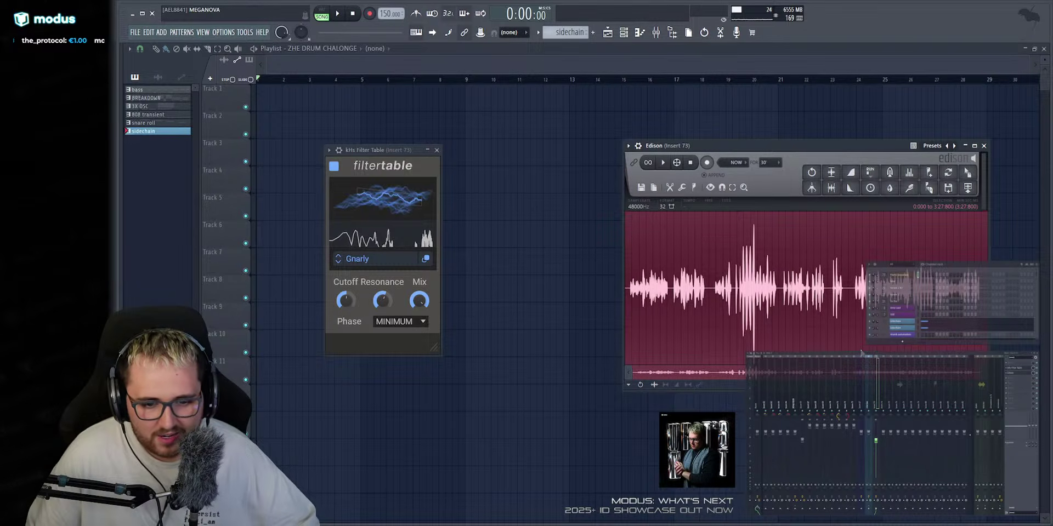
pyautogui.moveTo(862, 147); pyautogui.dragTo(698, 116)
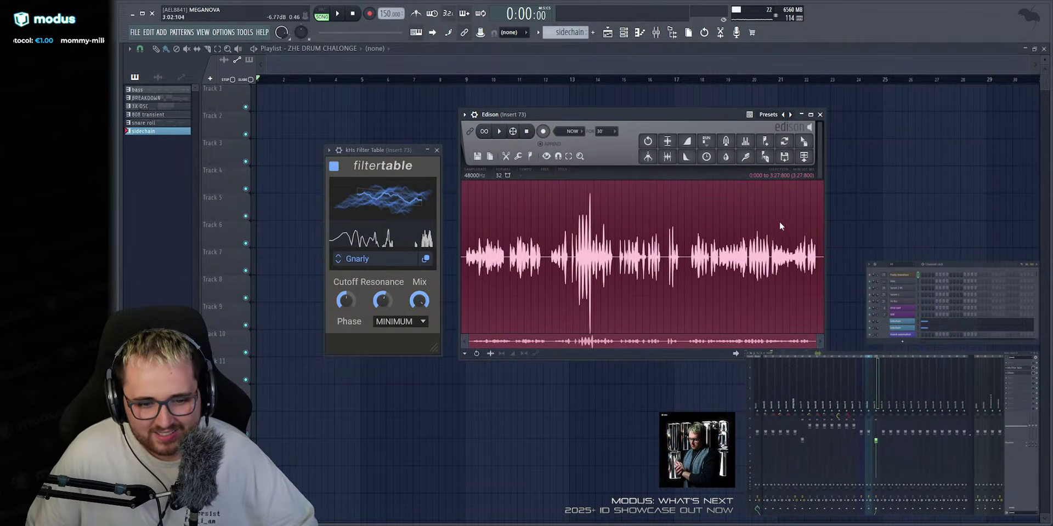
# Start recording in Edison again, switch the Filter Table to Gutteralish, and sweep its frames while playing notes.
pyautogui.click(543, 131)
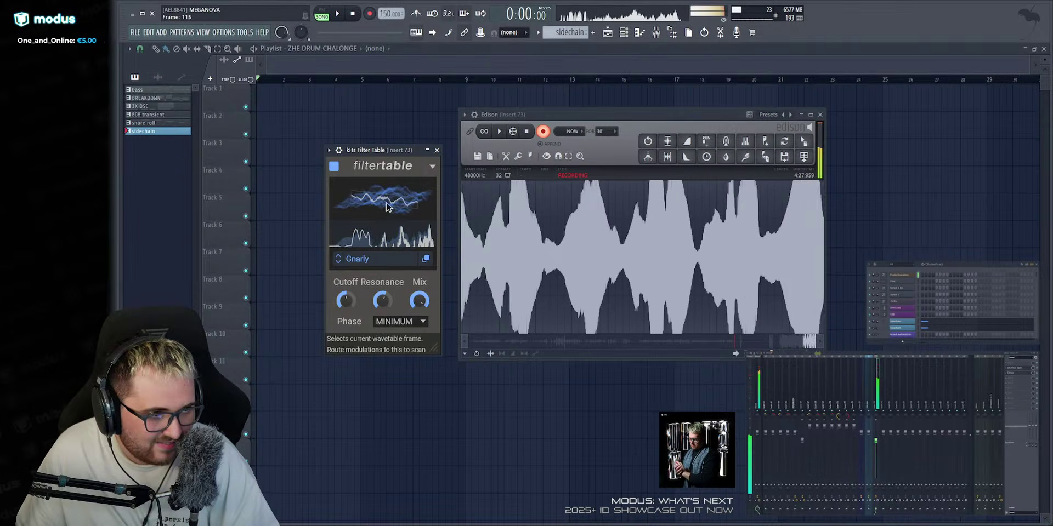
pyautogui.click(338, 263)
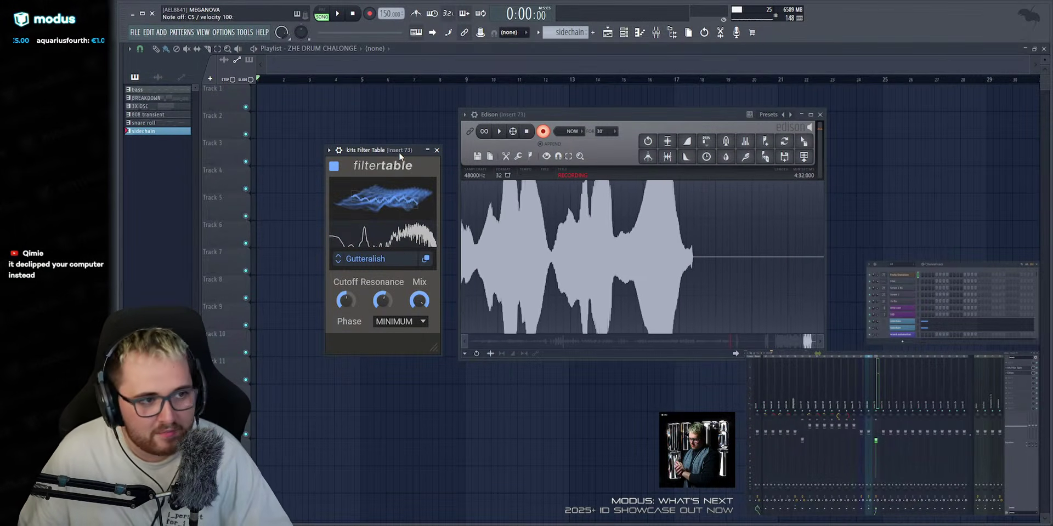
pyautogui.press('z')
pyautogui.moveTo(386, 201); pyautogui.dragTo(386, 195)
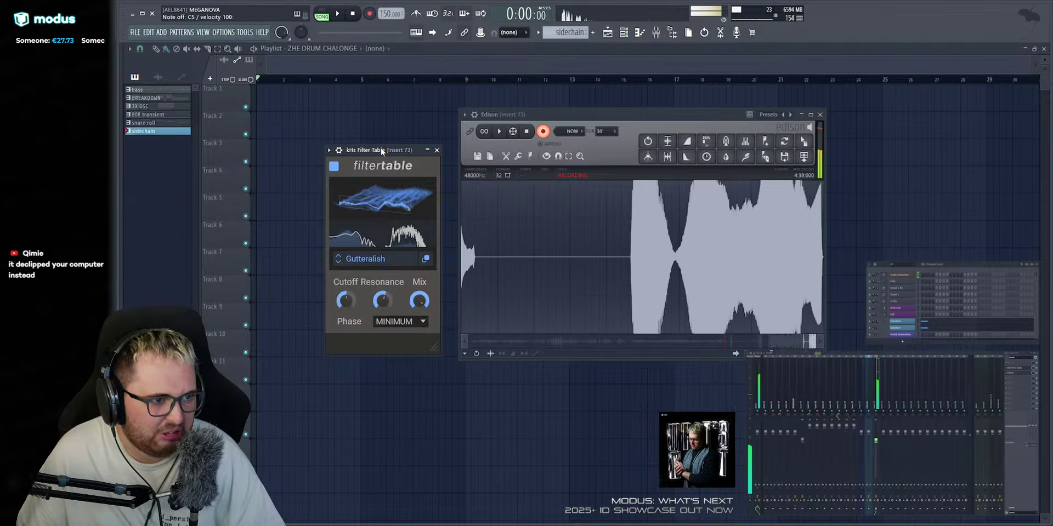
# Change the wavetable to Lofi Yoi, lower the resonance and cutoff, and sweep its frames over played notes.
pyautogui.click(338, 261)
pyautogui.press('z')
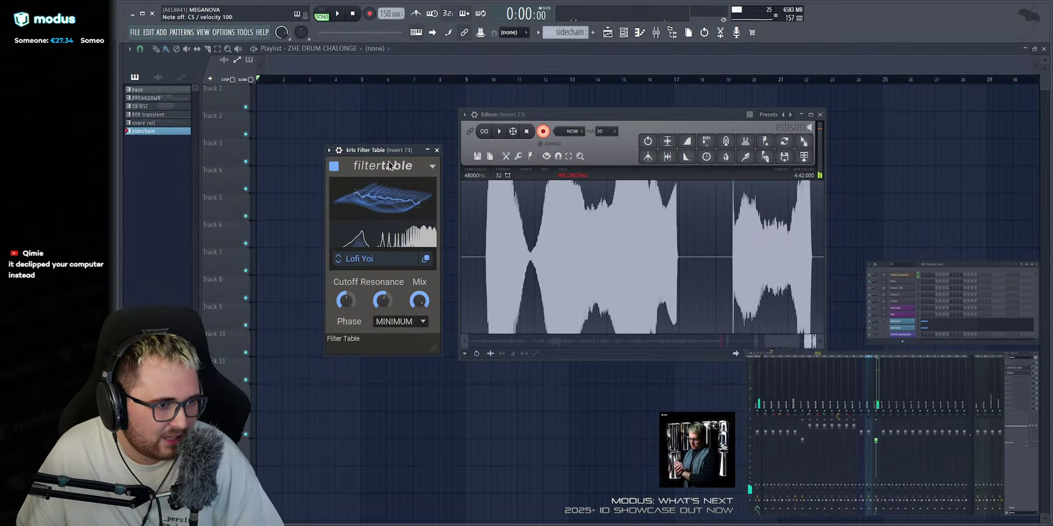
pyautogui.moveTo(382, 300); pyautogui.dragTo(345, 293)
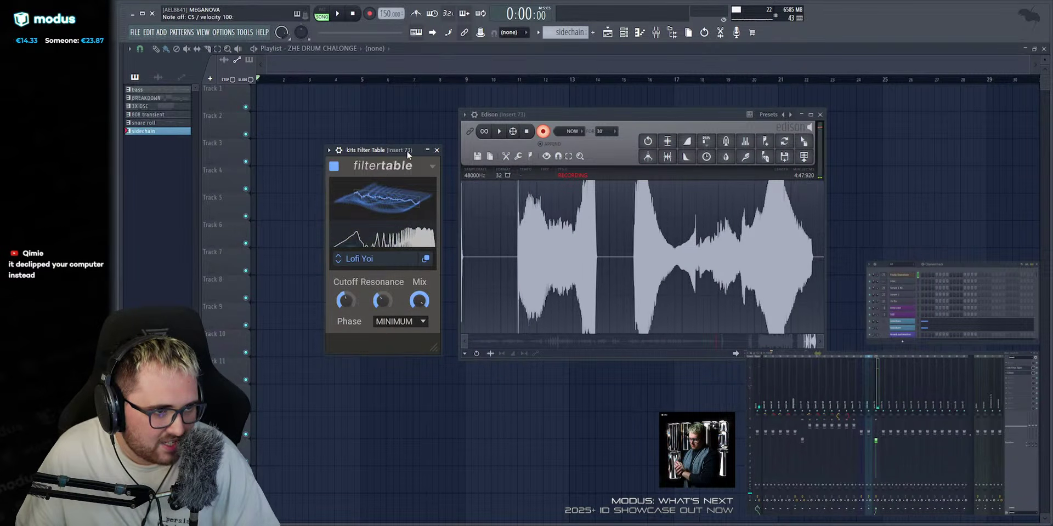
pyautogui.moveTo(382, 199)
pyautogui.mouseDown()
pyautogui.moveTo(382, 176)
pyautogui.moveTo(382, 189)
pyautogui.mouseUp()
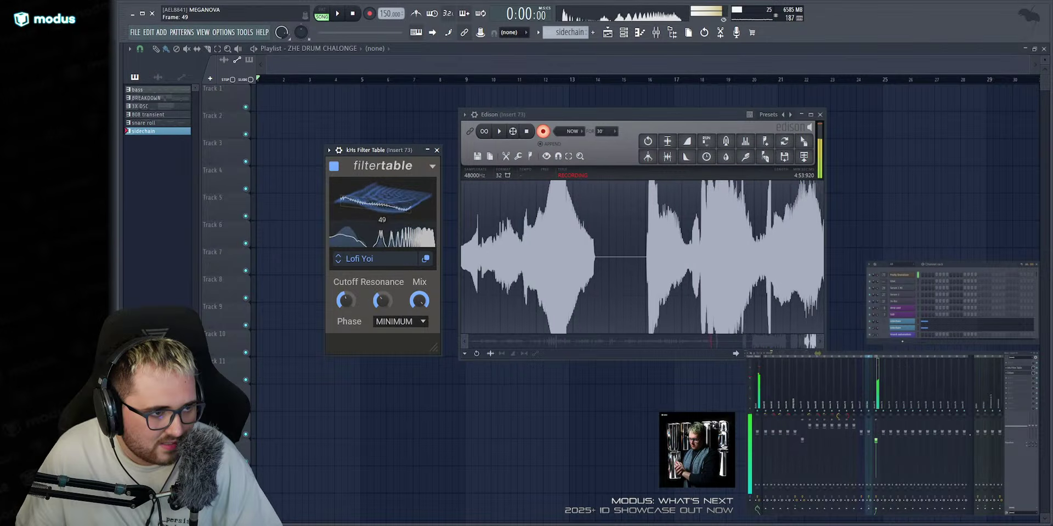
pyautogui.moveTo(382, 189); pyautogui.dragTo(383, 191)
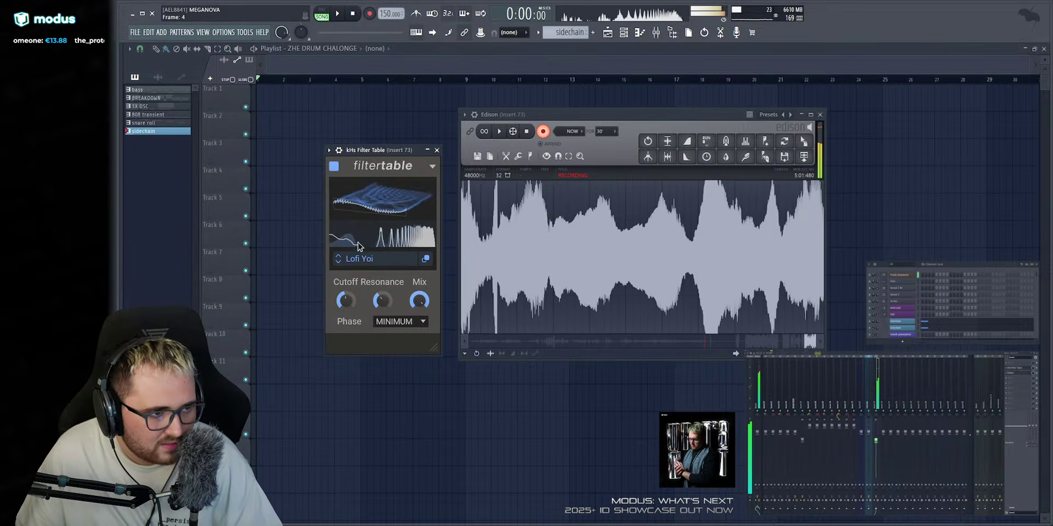
# Record a frame sweep of the Multiformant wavetable, then stop the Edison recording.
pyautogui.click(338, 262)
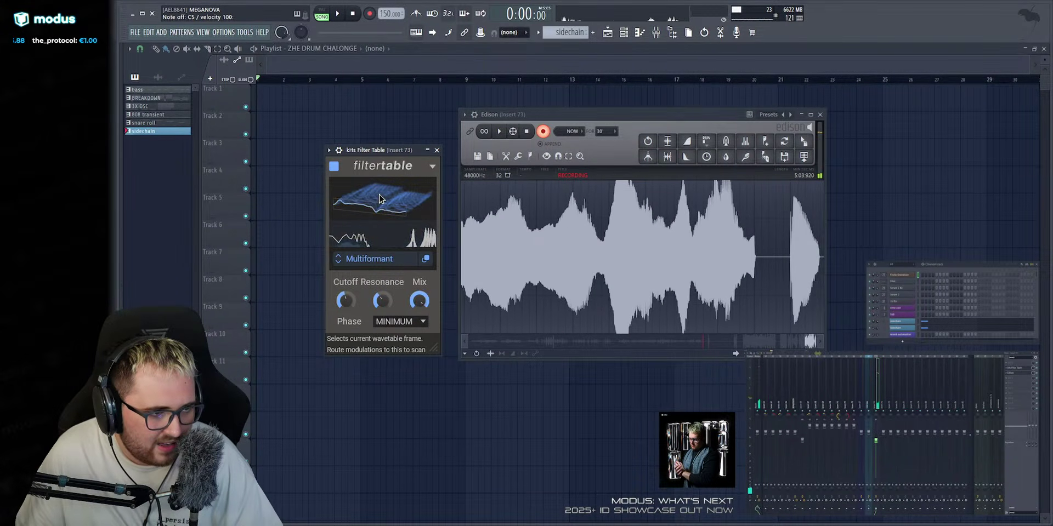
pyautogui.moveTo(362, 217); pyautogui.dragTo(362, 190)
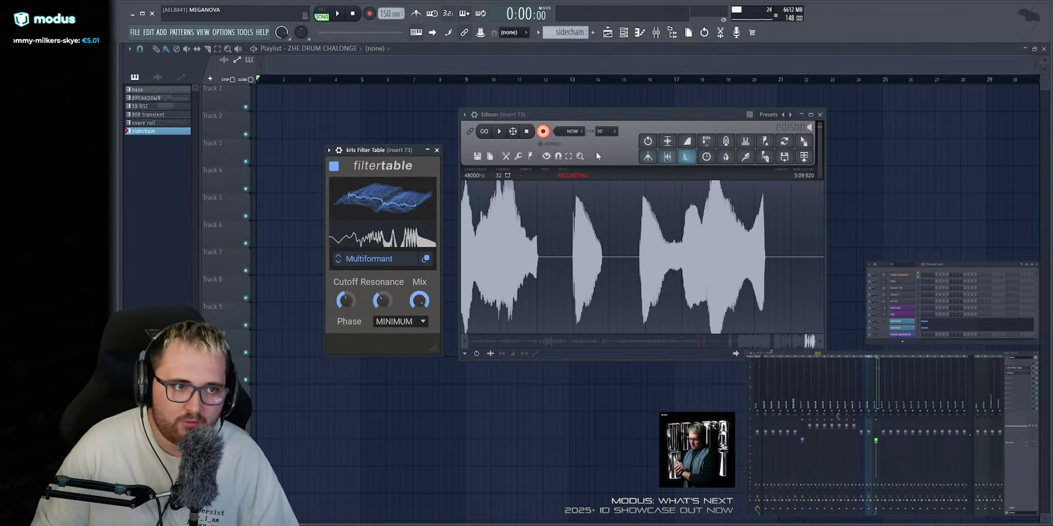
pyautogui.click(543, 132)
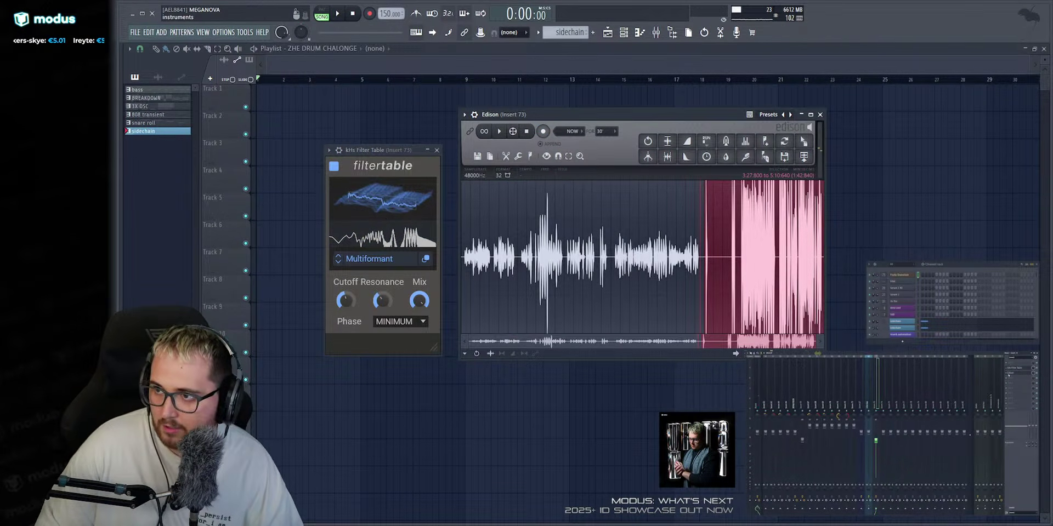
# Close the Filter Table, add a new Vital instance on its Init Preset, and close the TASTY_2 Vital window.
pyautogui.click(830, 70)
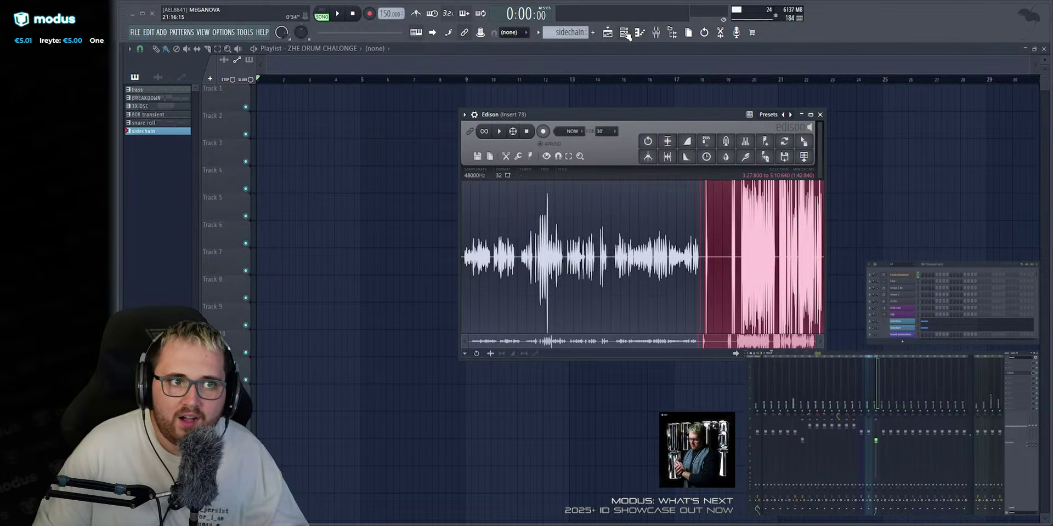
pyautogui.click(909, 283)
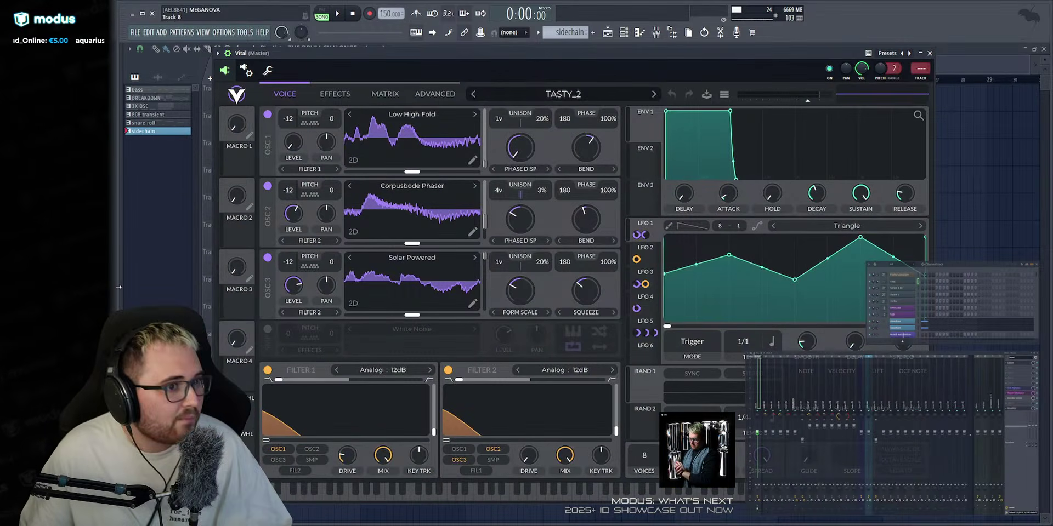
pyautogui.click(124, 271)
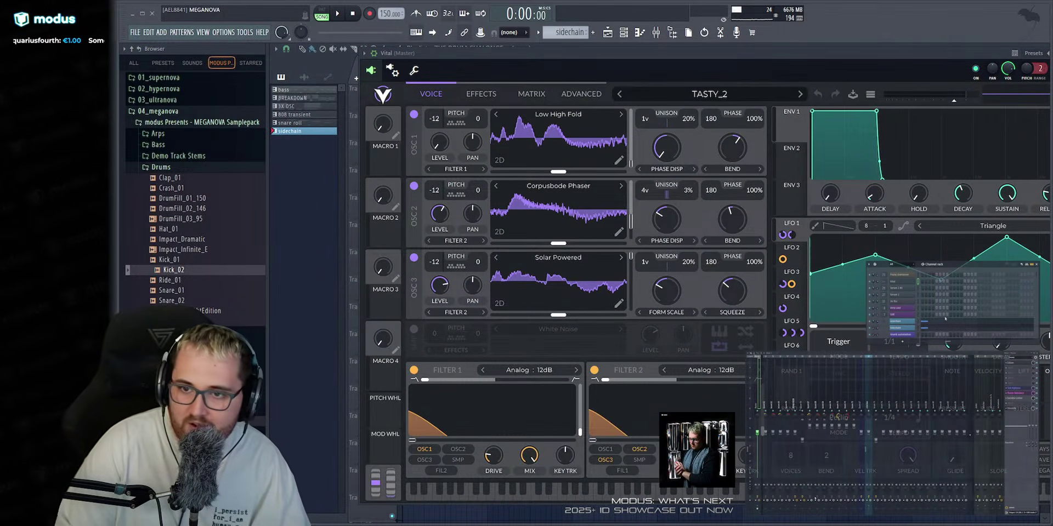
pyautogui.hotkey('alt', 'F8')
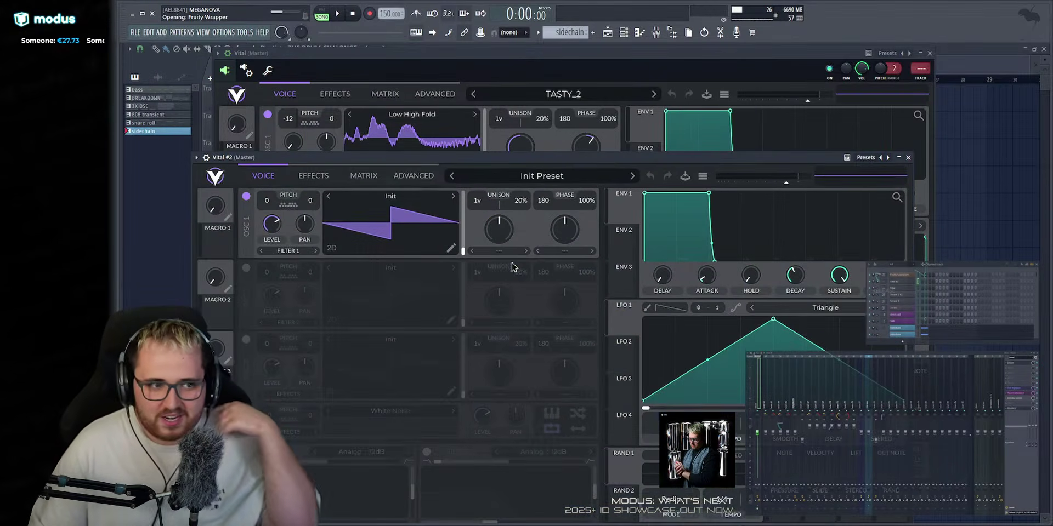
pyautogui.click(929, 53)
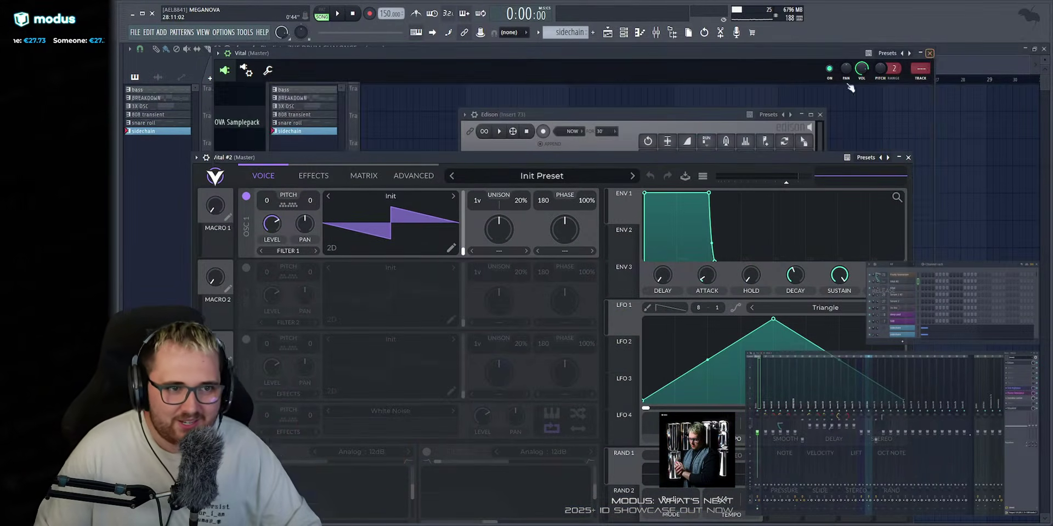
pyautogui.moveTo(541, 161); pyautogui.dragTo(588, 89)
# Load the Kick_02 sample as Oscillator 1's wavetable in the new Vital, transpose it to -48, and play test notes.
pyautogui.hotkey('alt', 'F8')
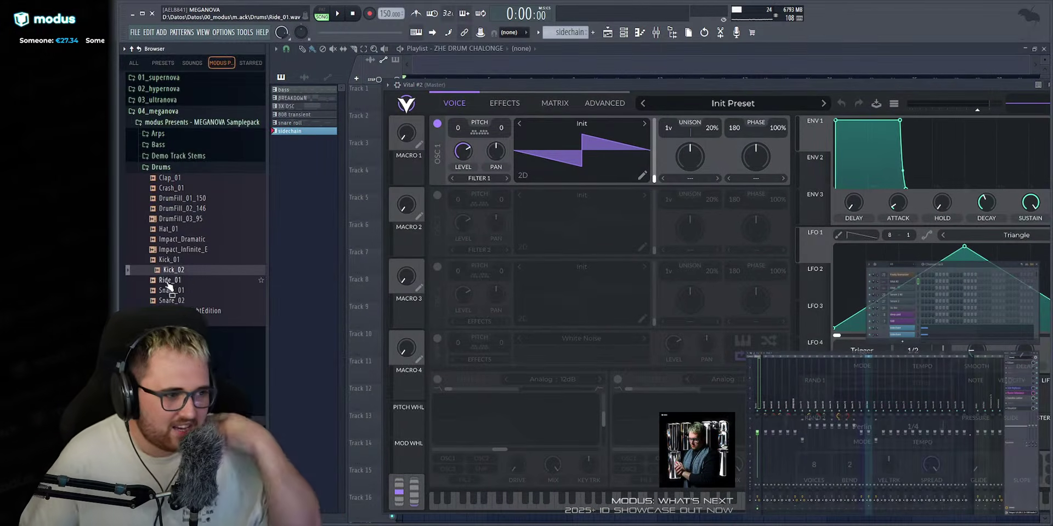
pyautogui.moveTo(182, 270); pyautogui.dragTo(580, 157)
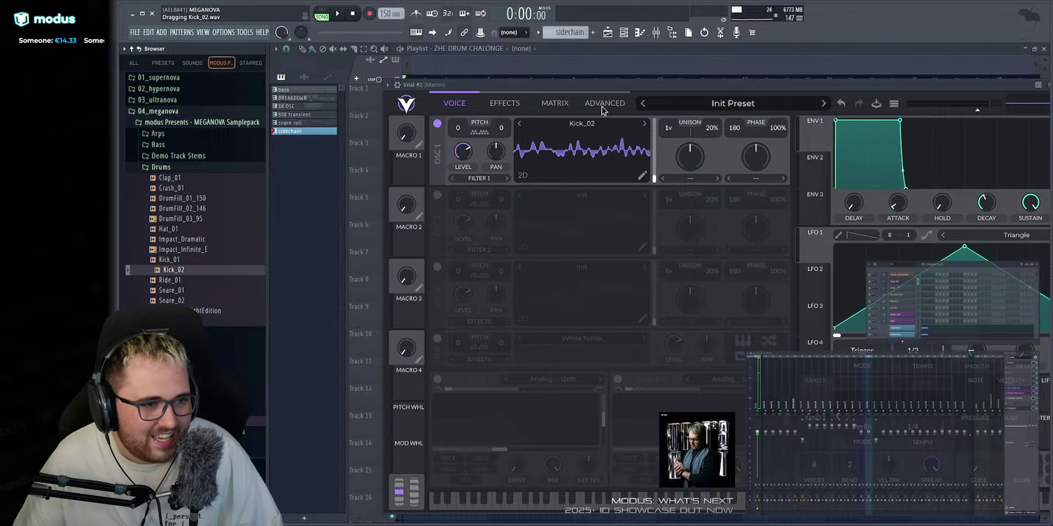
pyautogui.hotkey('alt', 'F8')
pyautogui.press('z')
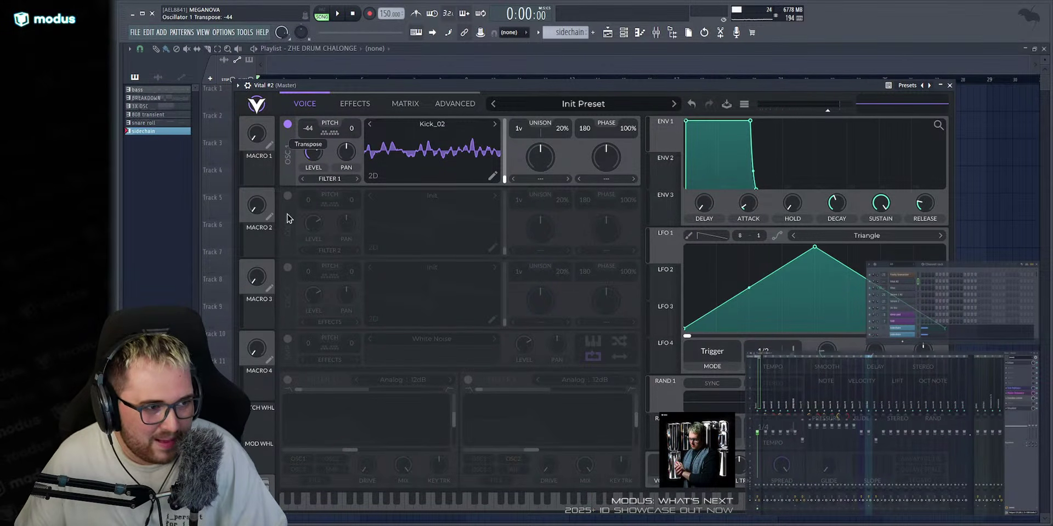
pyautogui.press('z')
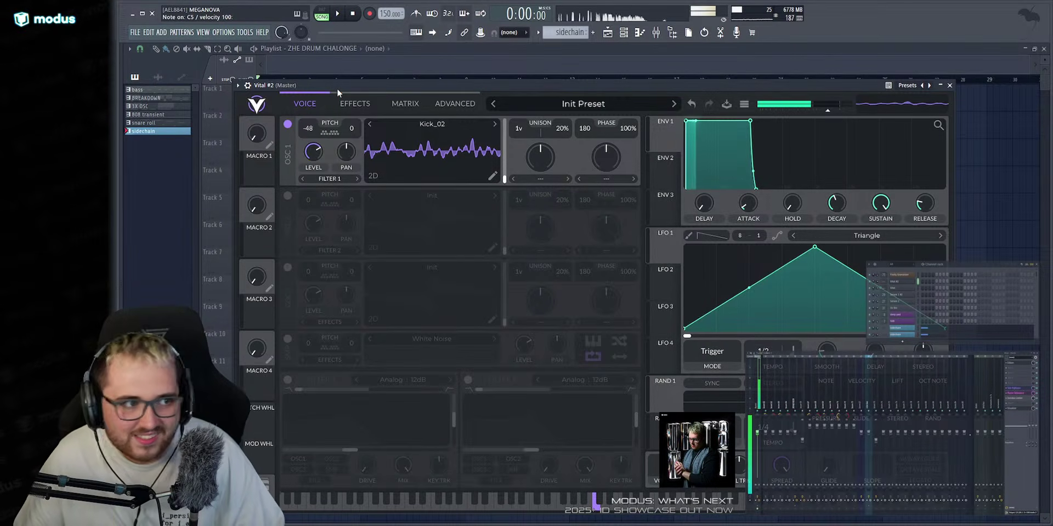
# Set Oscillator 1's transpose to -24, play a test note, and raise the Kick_02 wavetable's frame position slightly.
pyautogui.moveTo(312, 129); pyautogui.dragTo(321, 116)
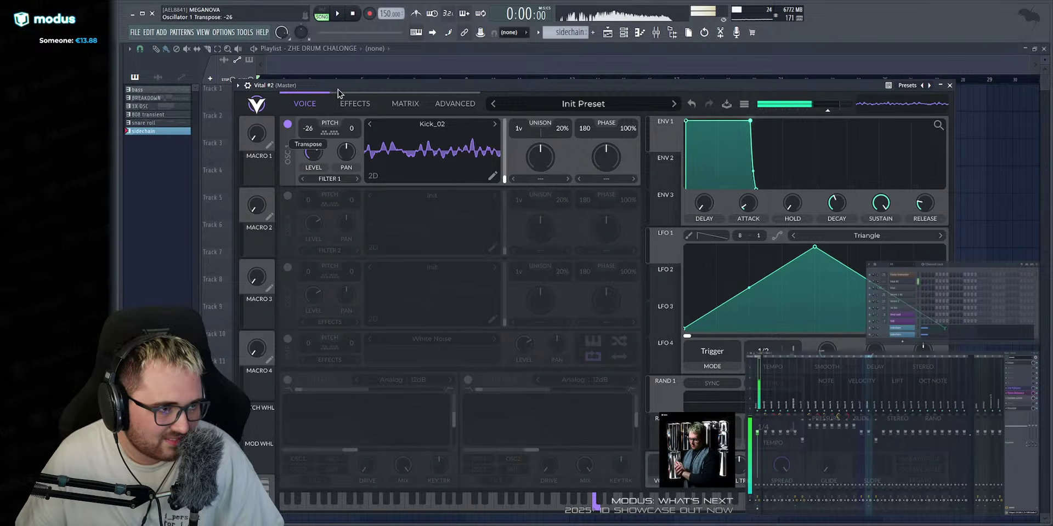
pyautogui.press('z')
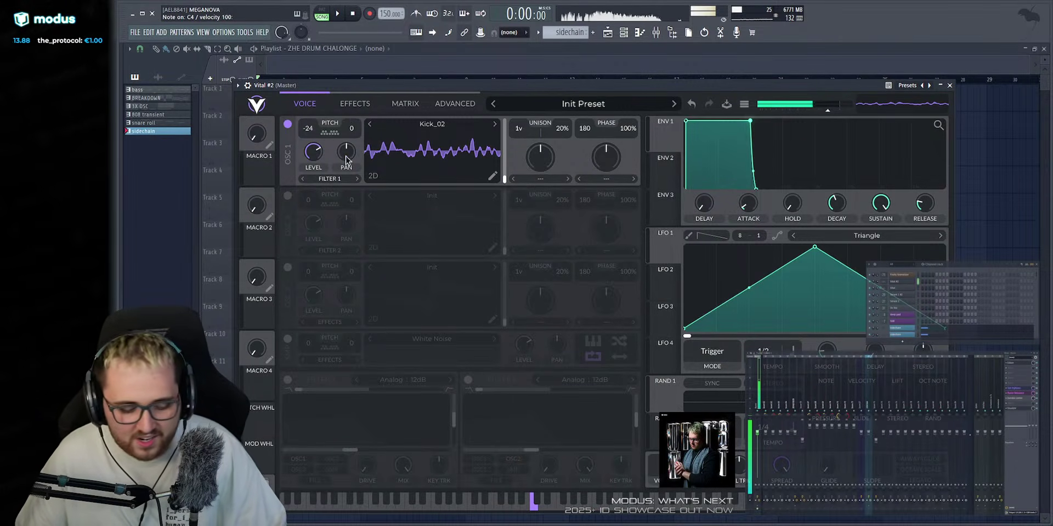
pyautogui.moveTo(505, 181)
pyautogui.mouseDown()
pyautogui.moveTo(518, 129)
pyautogui.moveTo(508, 176)
pyautogui.mouseUp()
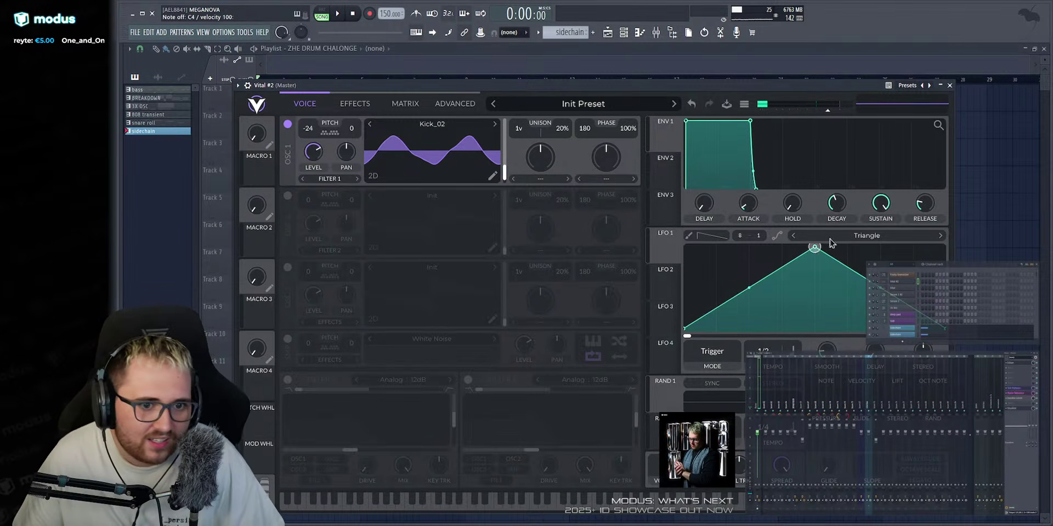
# Shape LFO 1 into a rising ramp with a flattened end and assign it to Oscillator 1's wavetable frame at -256.
pyautogui.moveTo(815, 247); pyautogui.dragTo(945, 248)
pyautogui.moveTo(665, 250); pyautogui.dragTo(503, 151)
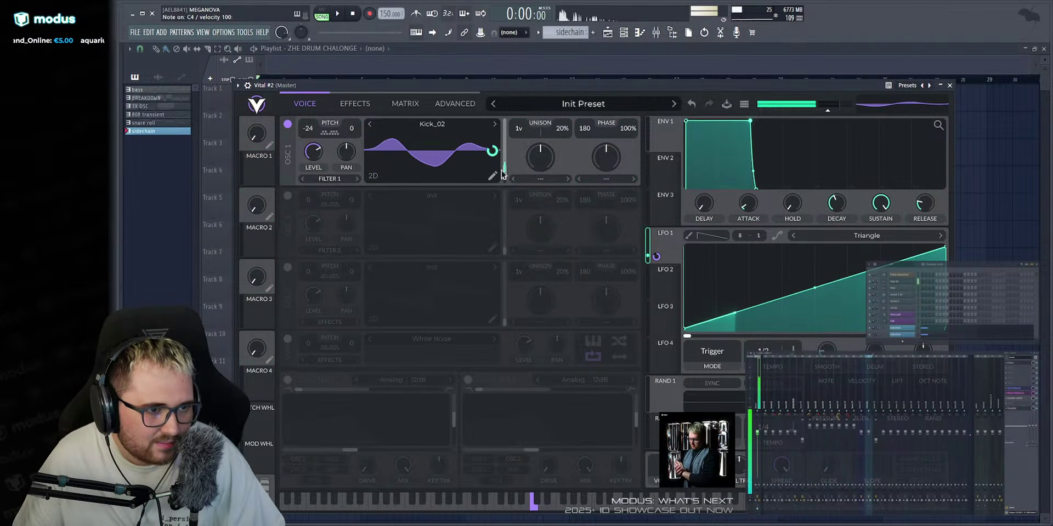
pyautogui.moveTo(492, 151); pyautogui.dragTo(492, 252)
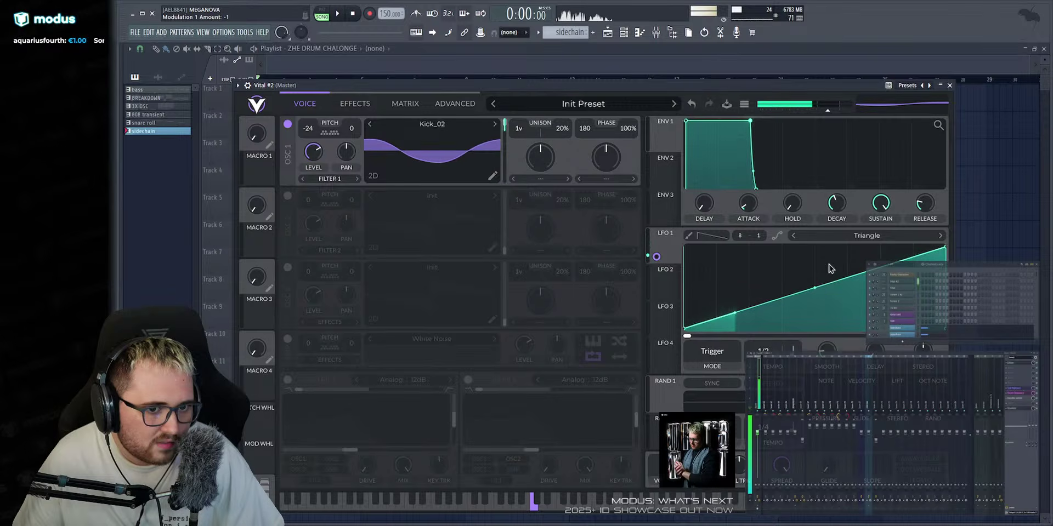
pyautogui.moveTo(943, 250); pyautogui.dragTo(877, 253)
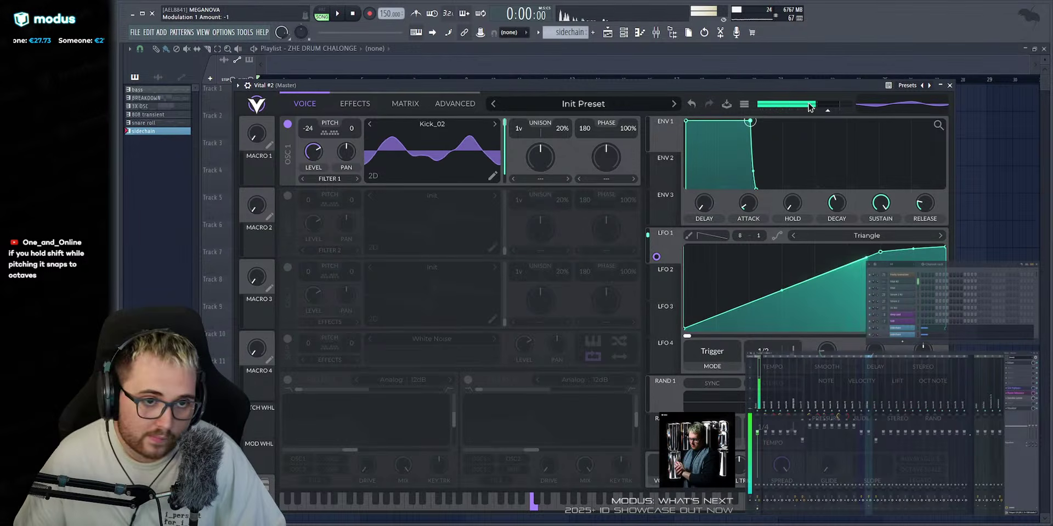
# Enable the Soft Clip distortion effect and raise its drive to about 14 dB.
pyautogui.click(338, 105)
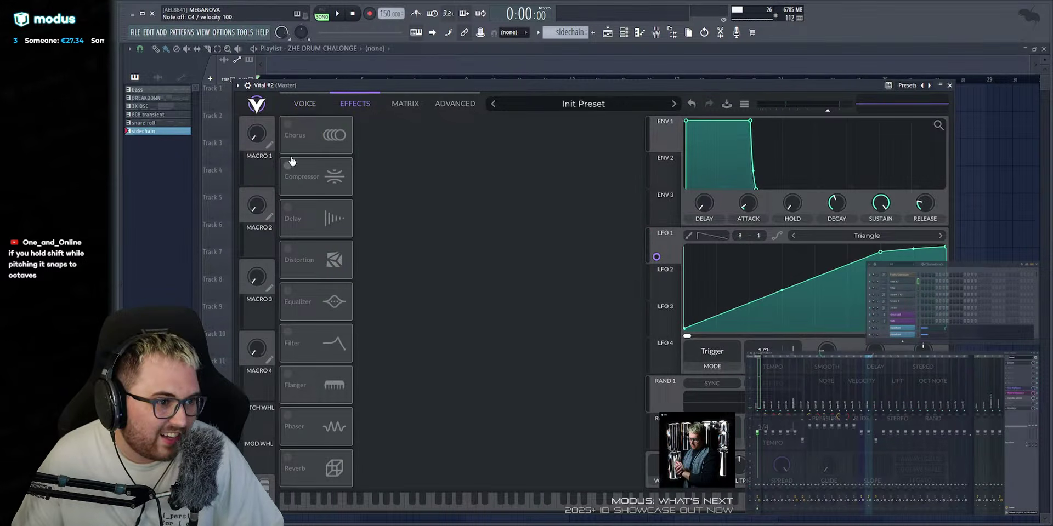
pyautogui.click(287, 257)
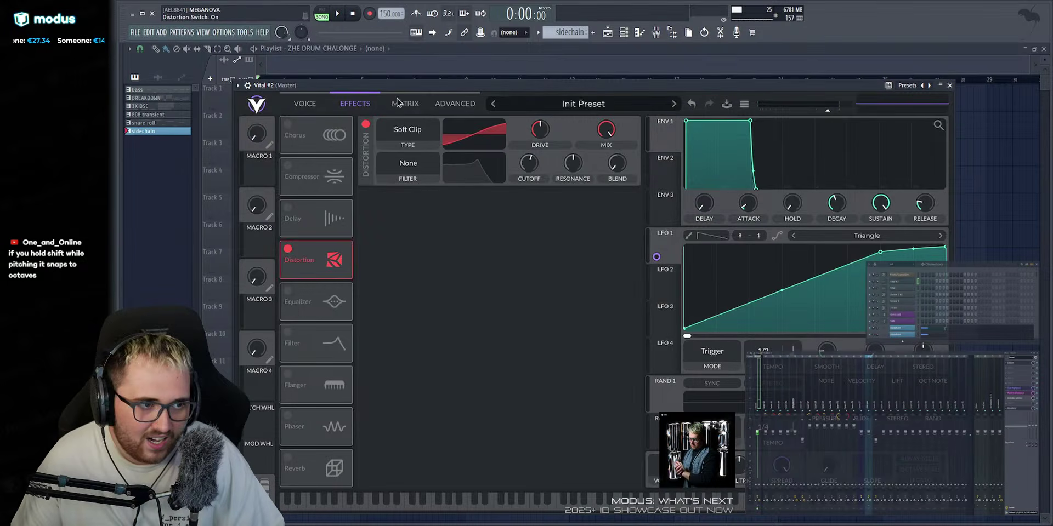
pyautogui.moveTo(540, 127); pyautogui.dragTo(547, 125)
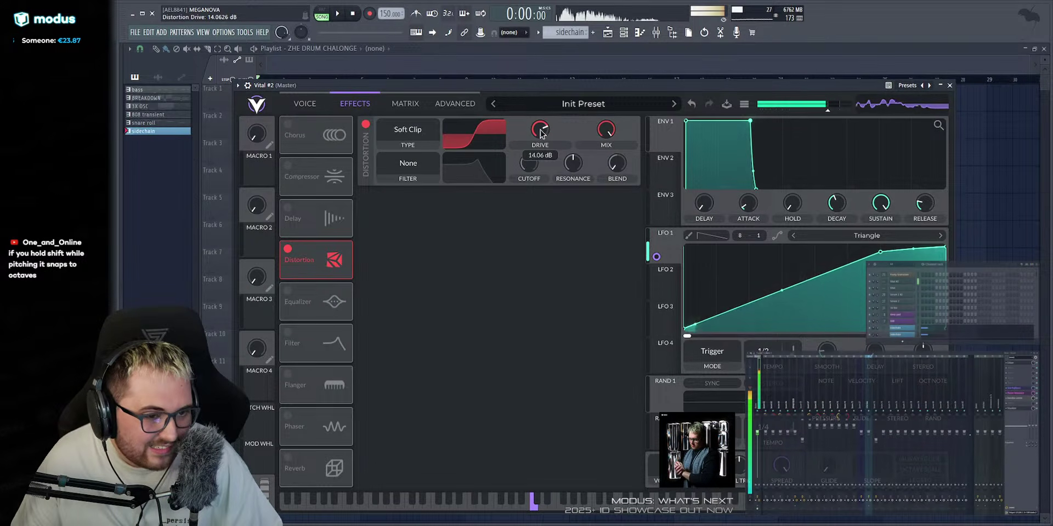
# Set Oscillator 1's spectral morph to Vocode with its amount turned down, and show the wavetable in 3D.
pyautogui.click(664, 272)
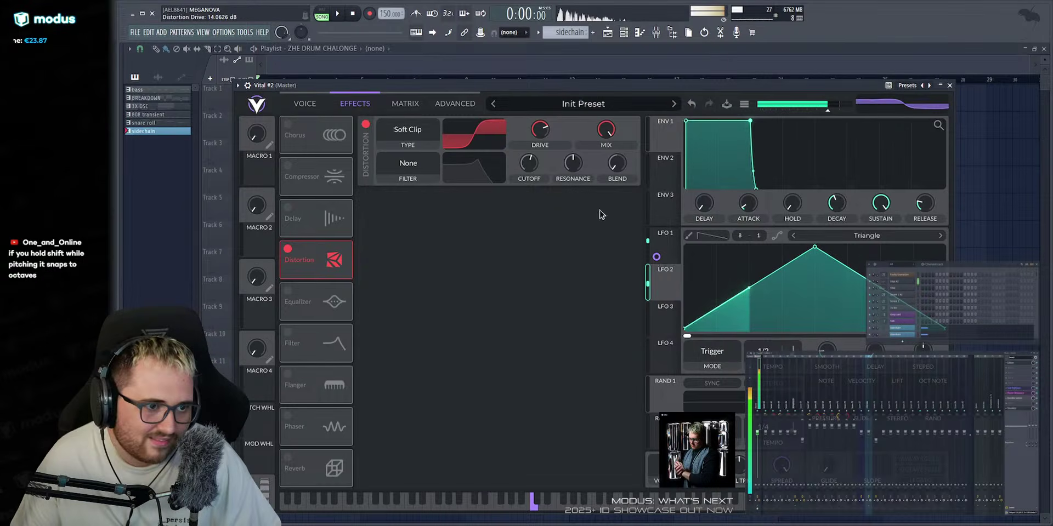
pyautogui.click(292, 105)
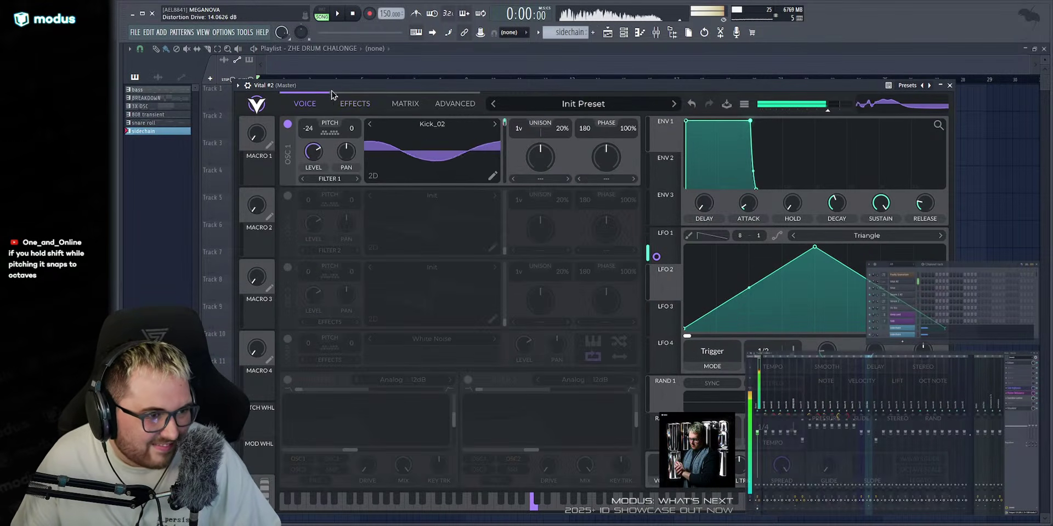
pyautogui.click(546, 180)
pyautogui.click(550, 213)
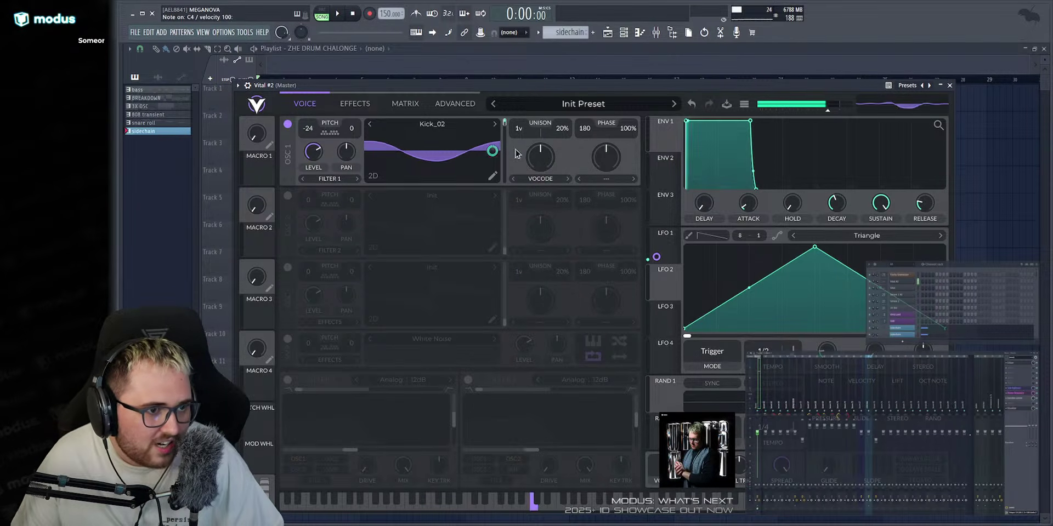
pyautogui.click(375, 176)
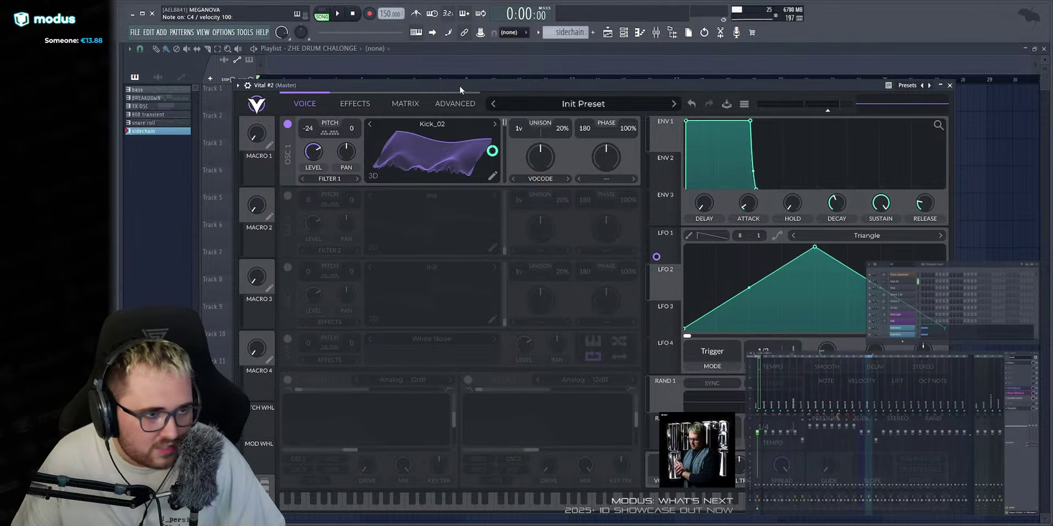
pyautogui.moveTo(492, 155)
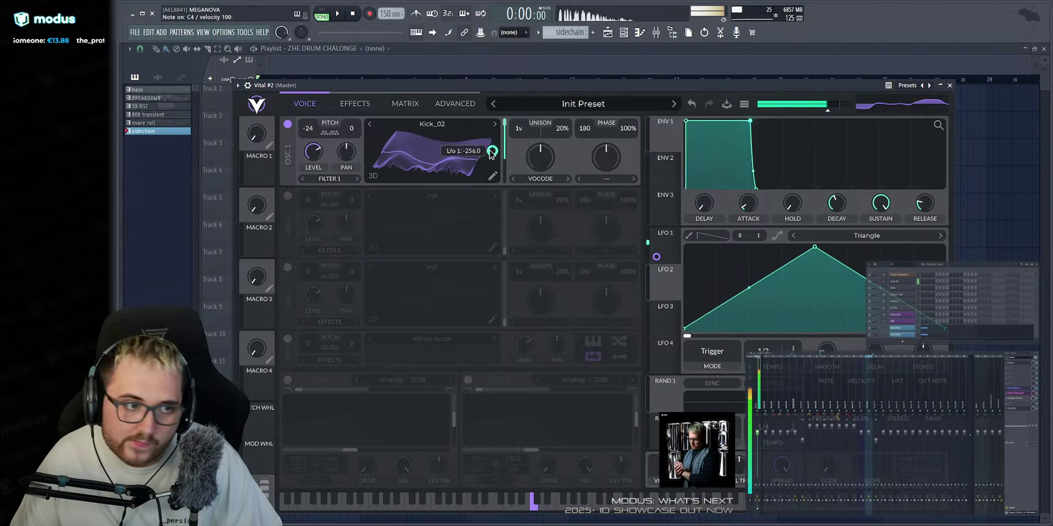
pyautogui.moveTo(536, 167); pyautogui.dragTo(530, 194)
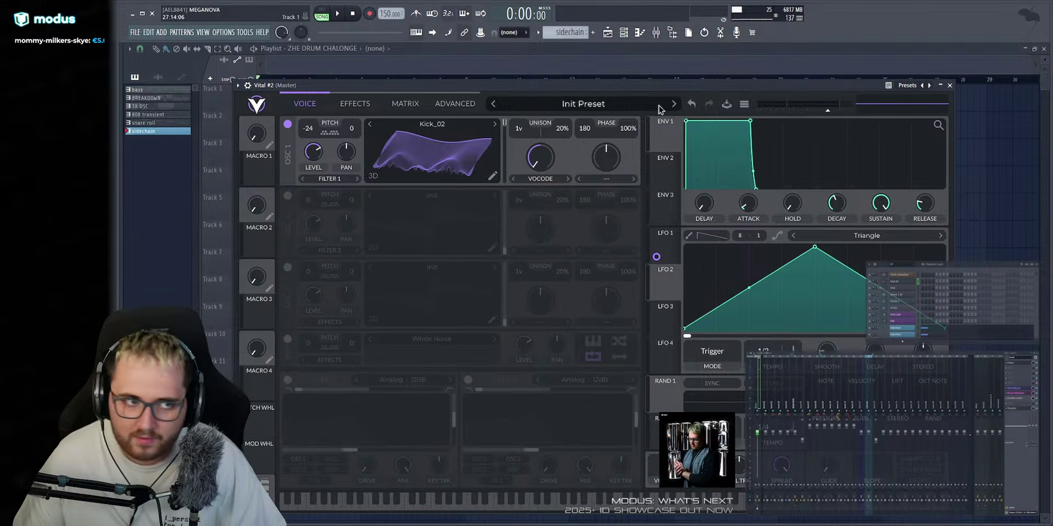
# Route the new Vital instance to mixer track 73 and reposition its window.
pyautogui.click(248, 86)
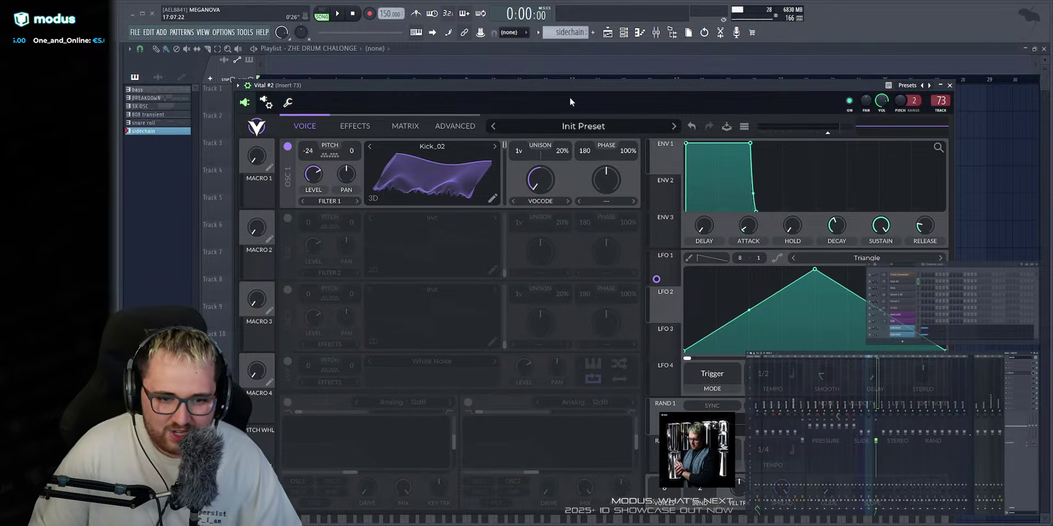
pyautogui.moveTo(576, 90); pyautogui.dragTo(581, 61)
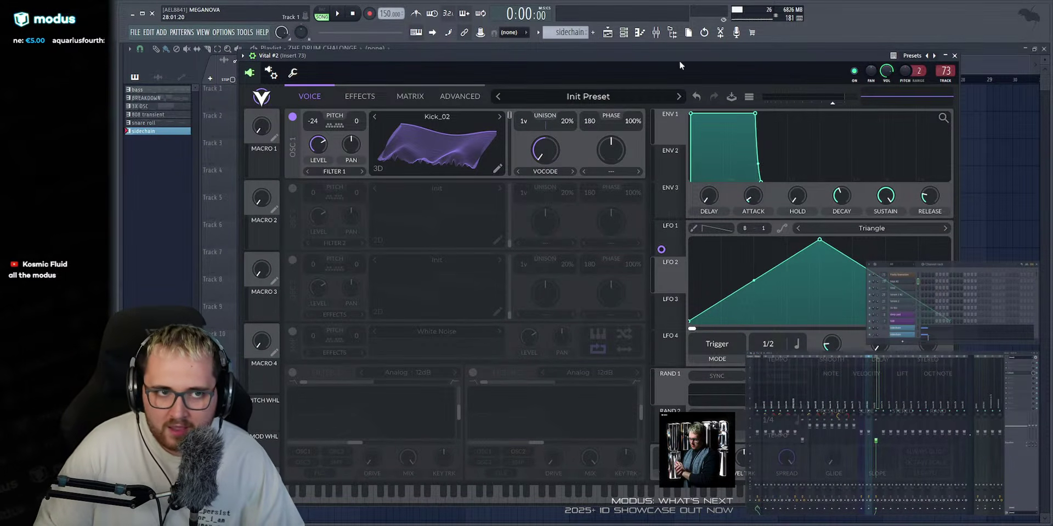
pyautogui.moveTo(679, 60); pyautogui.dragTo(644, 60)
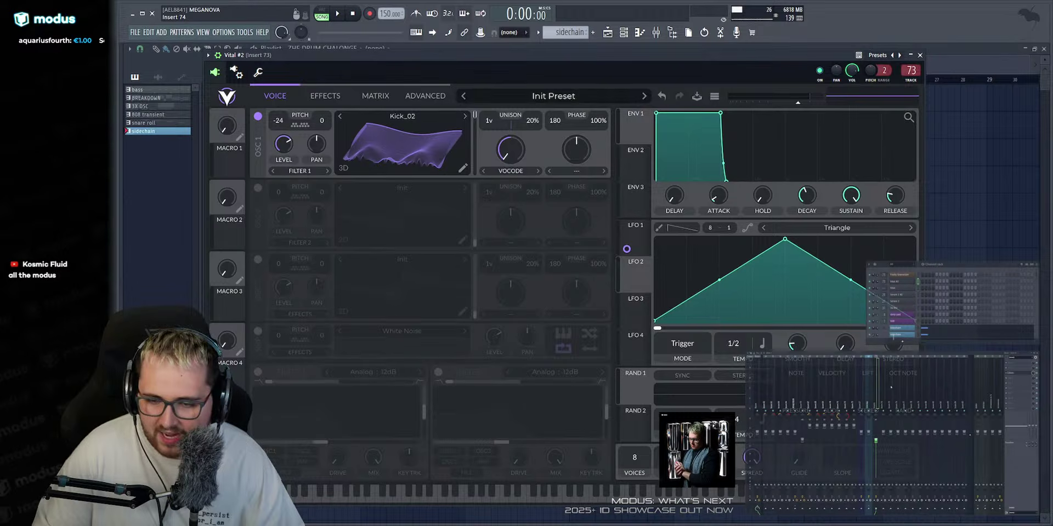
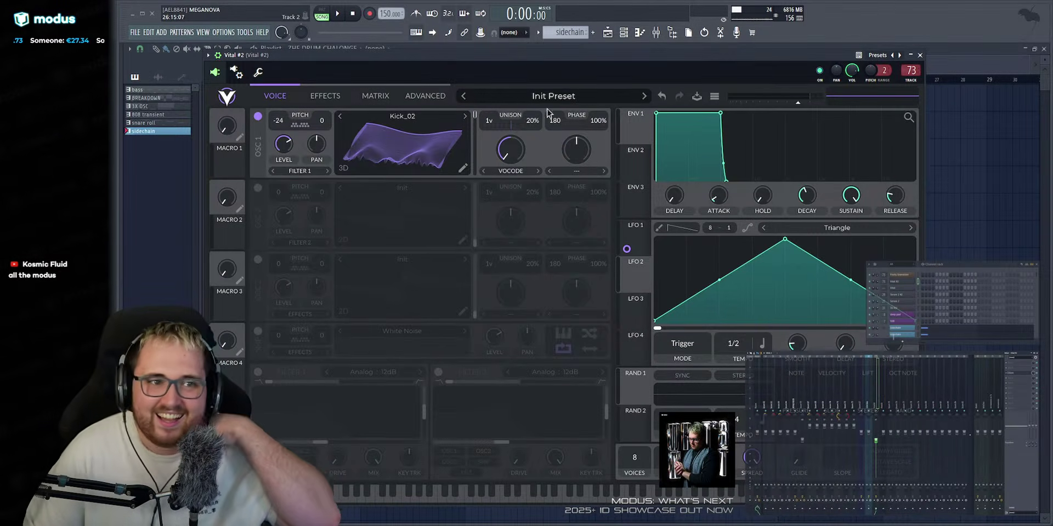
# Play a test note, then try the Form Scale spectral morph on Oscillator 1 with a raised amount.
pyautogui.press('q')
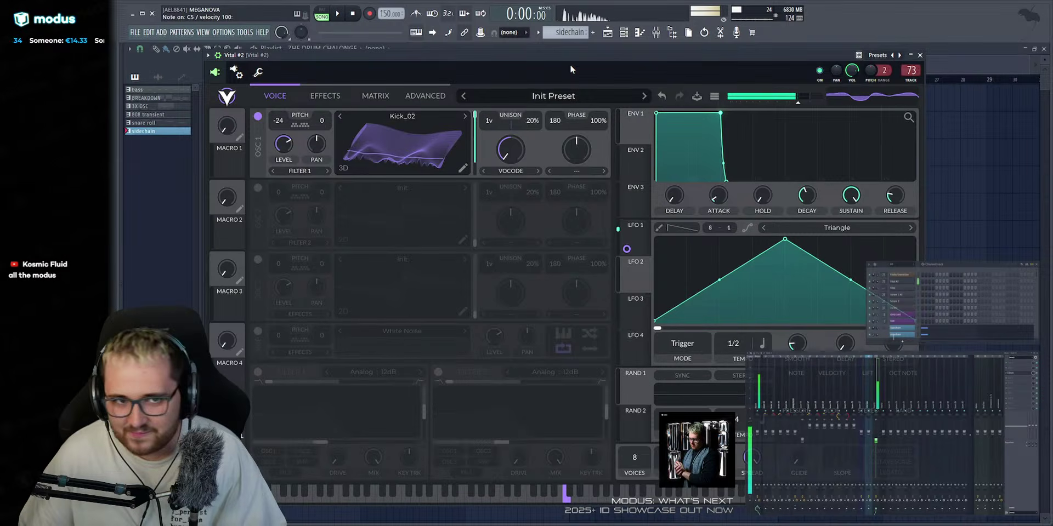
pyautogui.click(537, 170)
pyautogui.moveTo(509, 155); pyautogui.dragTo(535, 124)
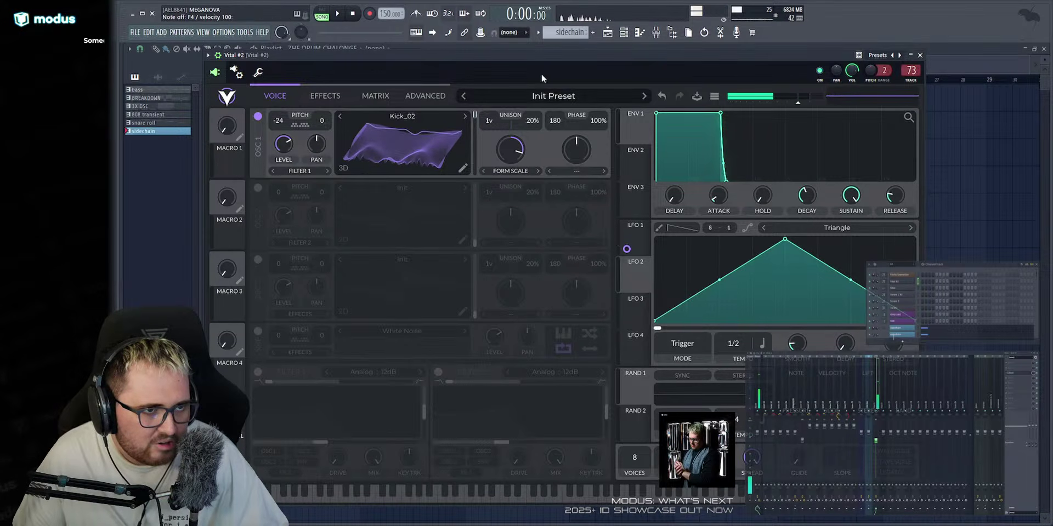
# Switch Oscillator 1's spectral morph to Harm Stretch, adjust its amount, and play a test note.
pyautogui.click(538, 171)
pyautogui.moveTo(510, 148)
pyautogui.mouseDown()
pyautogui.moveTo(500, 158)
pyautogui.moveTo(511, 157)
pyautogui.mouseUp()
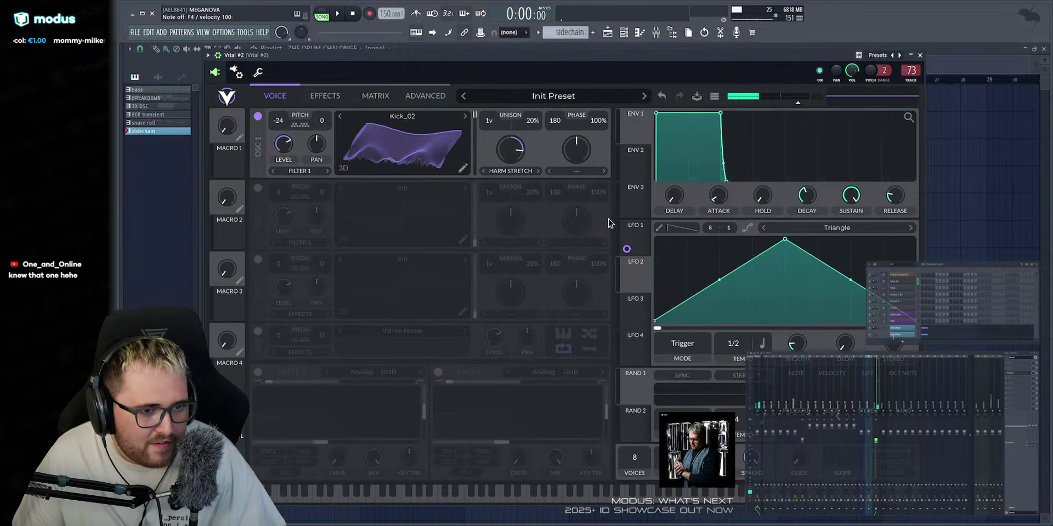
pyautogui.press('v')
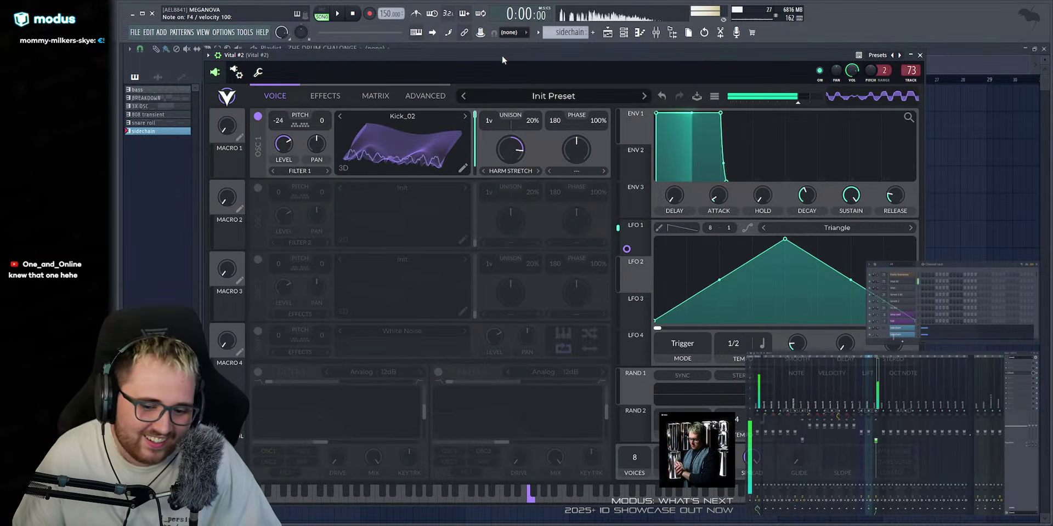
# Set LFO 1's tempo to 1/1, lower its bend point for a smoother rise, and play test notes.
pyautogui.click(630, 236)
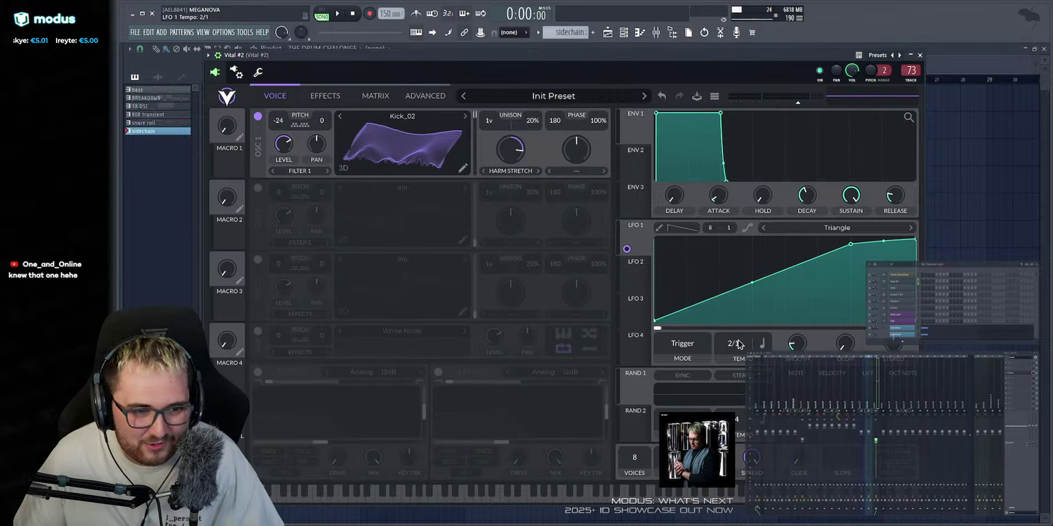
pyautogui.press('v')
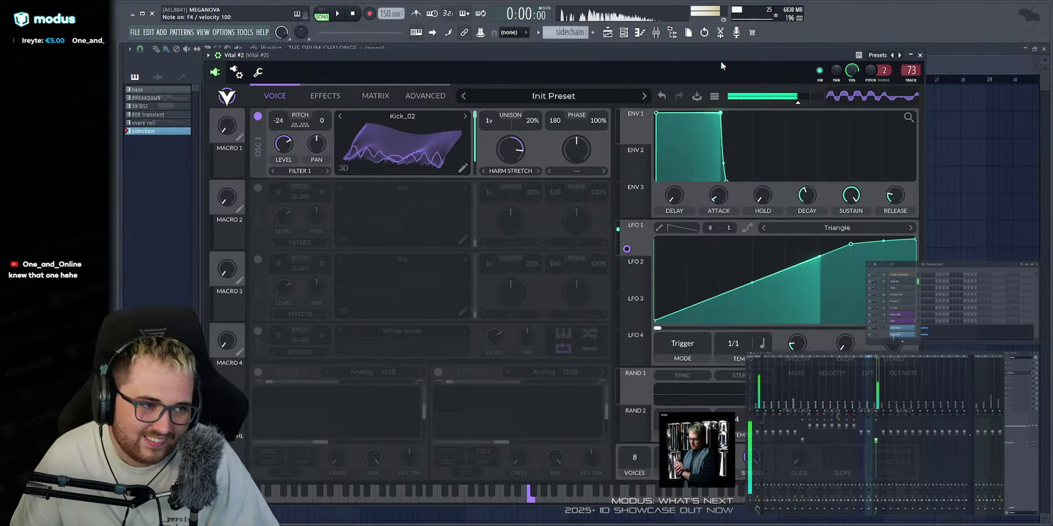
pyautogui.moveTo(817, 248); pyautogui.dragTo(818, 259)
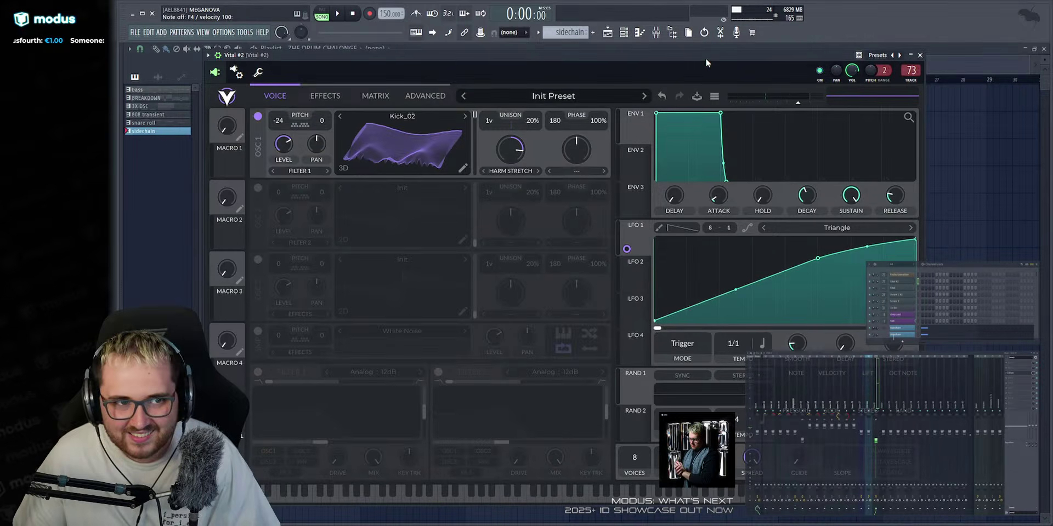
pyautogui.press('v')
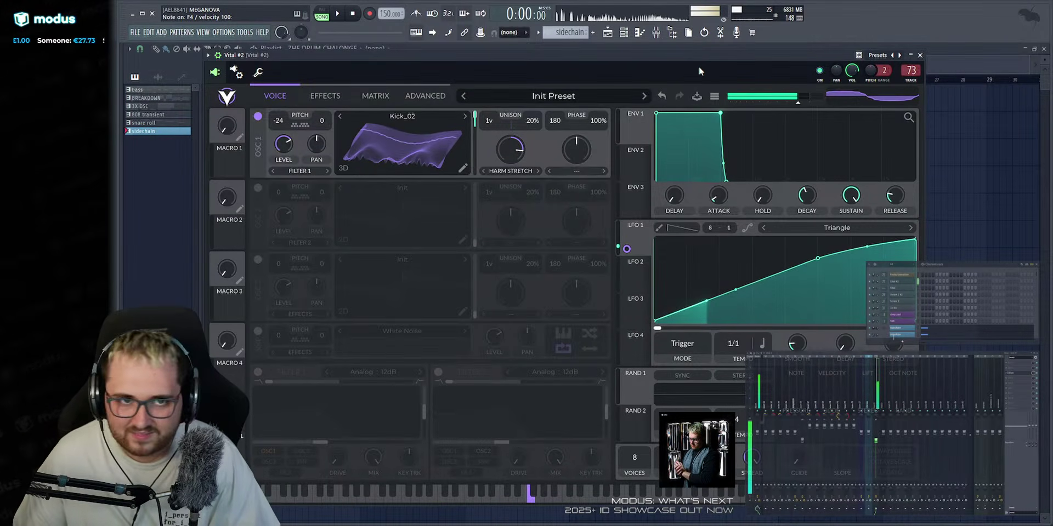
# Try the Formant phase distortion on Oscillator 1 at about 62%, then reset its amount to 50%.
pyautogui.click(568, 171)
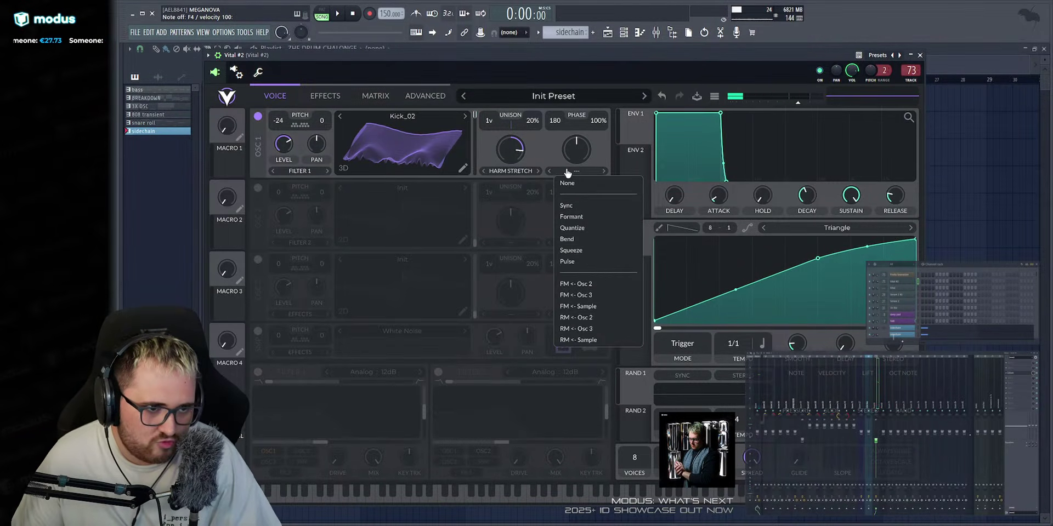
pyautogui.click(571, 216)
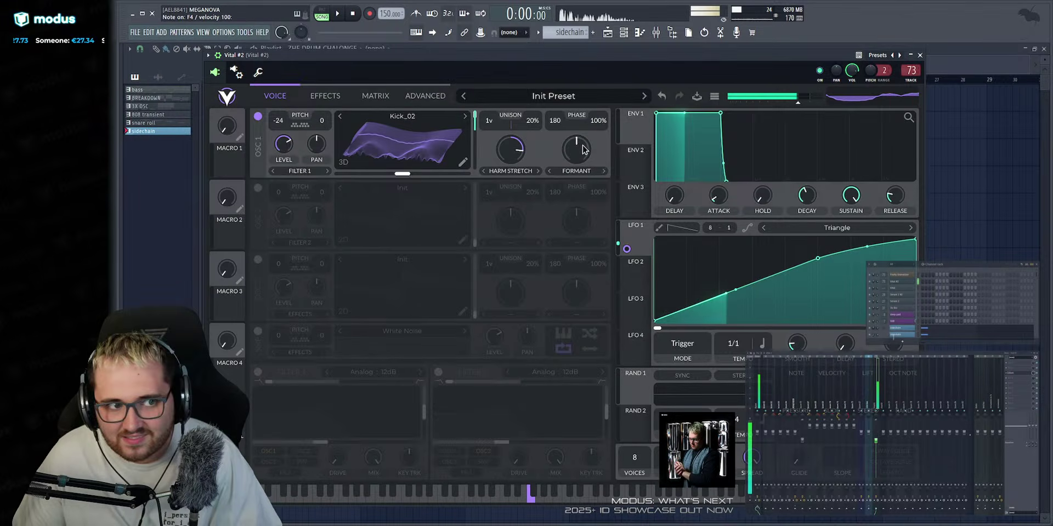
pyautogui.moveTo(577, 165); pyautogui.dragTo(586, 149)
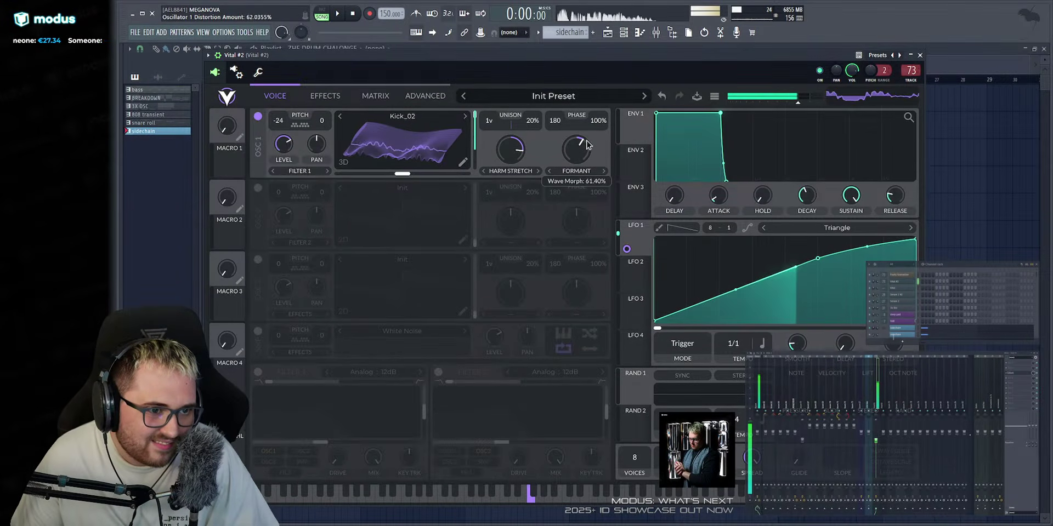
pyautogui.doubleClick(586, 149)
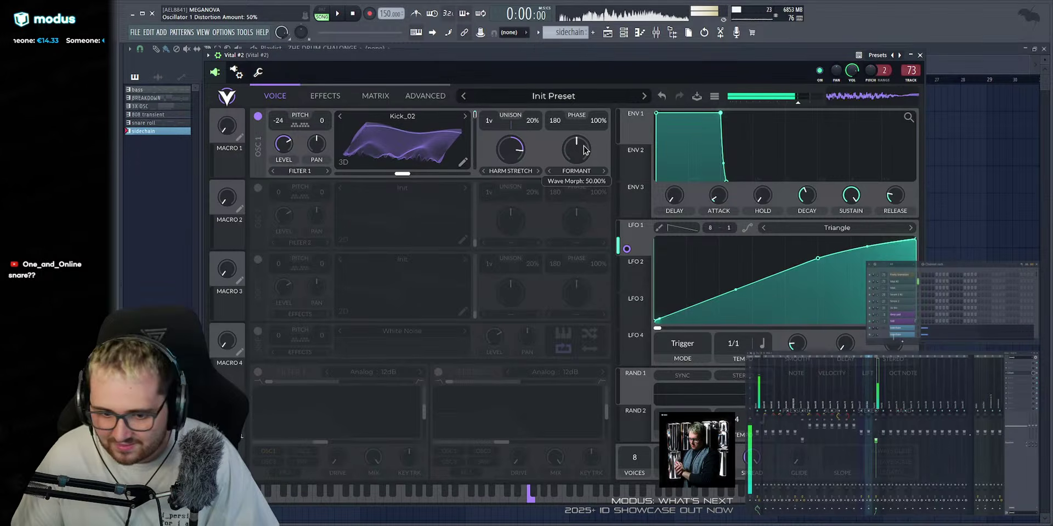
# Switch Oscillator 1's phase distortion to Bend and set its amount to about 54%.
pyautogui.click(591, 175)
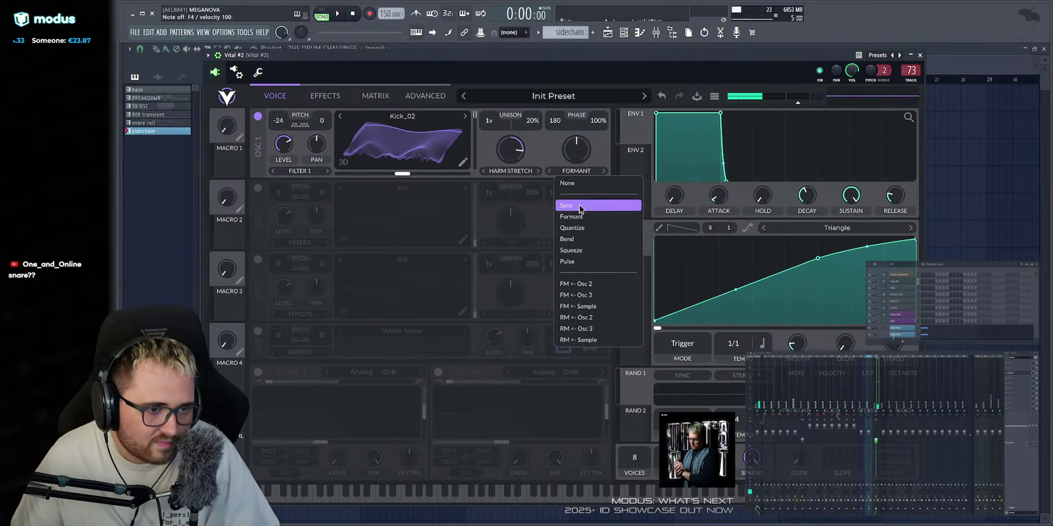
pyautogui.click(581, 231)
pyautogui.moveTo(581, 156)
pyautogui.mouseDown()
pyautogui.moveTo(578, 182)
pyautogui.moveTo(589, 143)
pyautogui.mouseUp()
pyautogui.click(603, 171)
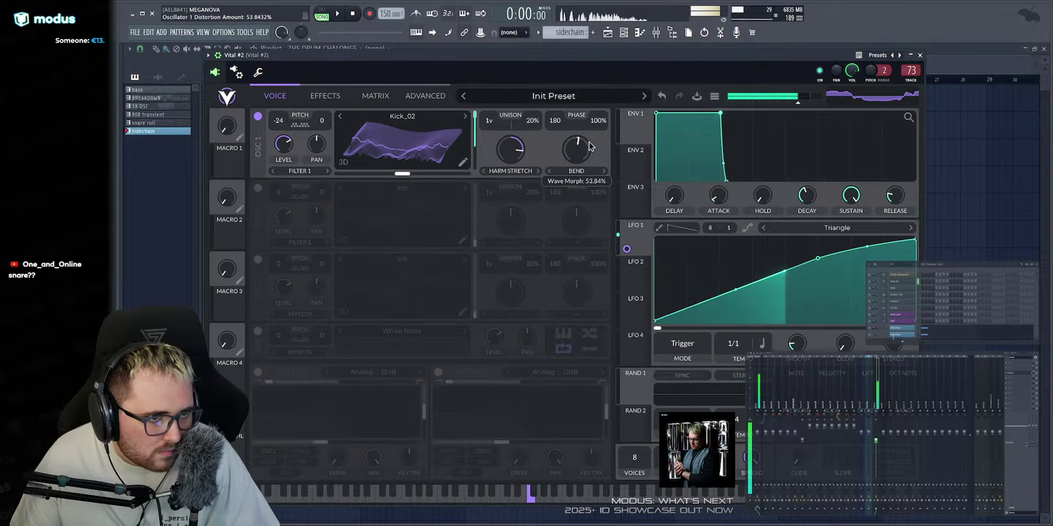
# Assign LFO 2 to Oscillator 1's Bend amount and reshape it into a falling ramp.
pyautogui.click(639, 265)
pyautogui.moveTo(636, 250); pyautogui.dragTo(576, 159)
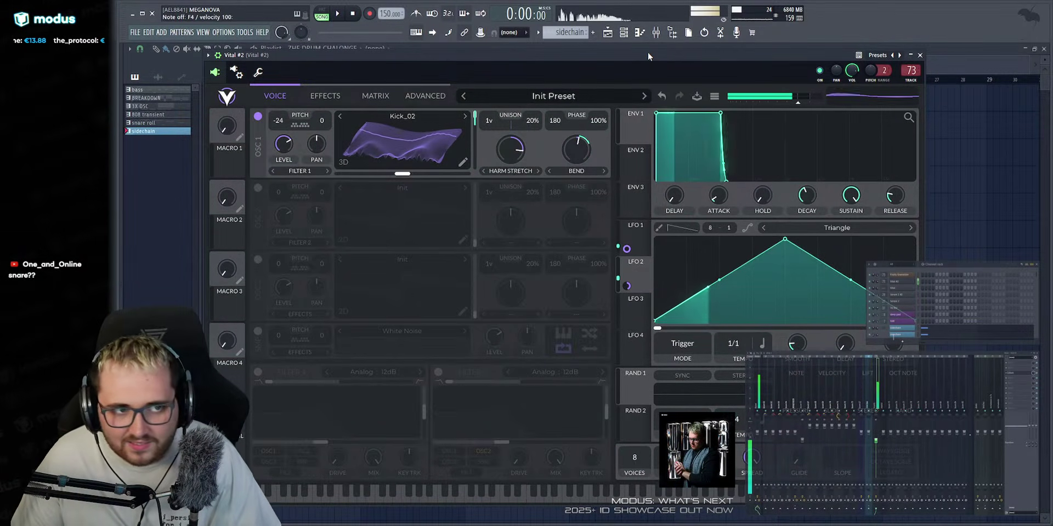
pyautogui.moveTo(784, 239); pyautogui.dragTo(651, 238)
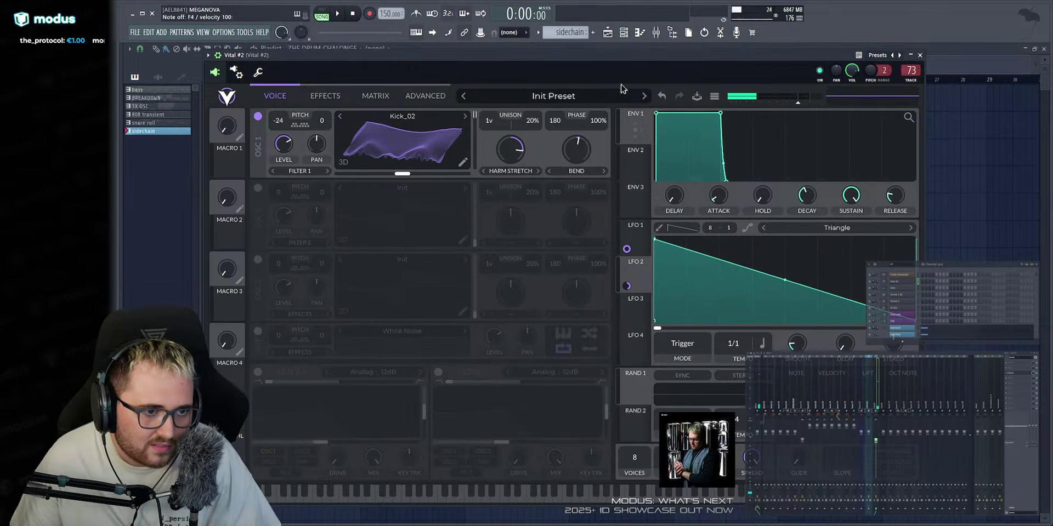
# Refine LFO 2's shape with a short initial rise and an added point near the end of its fall, then play a test note.
pyautogui.doubleClick(850, 301)
pyautogui.moveTo(883, 311); pyautogui.dragTo(884, 315)
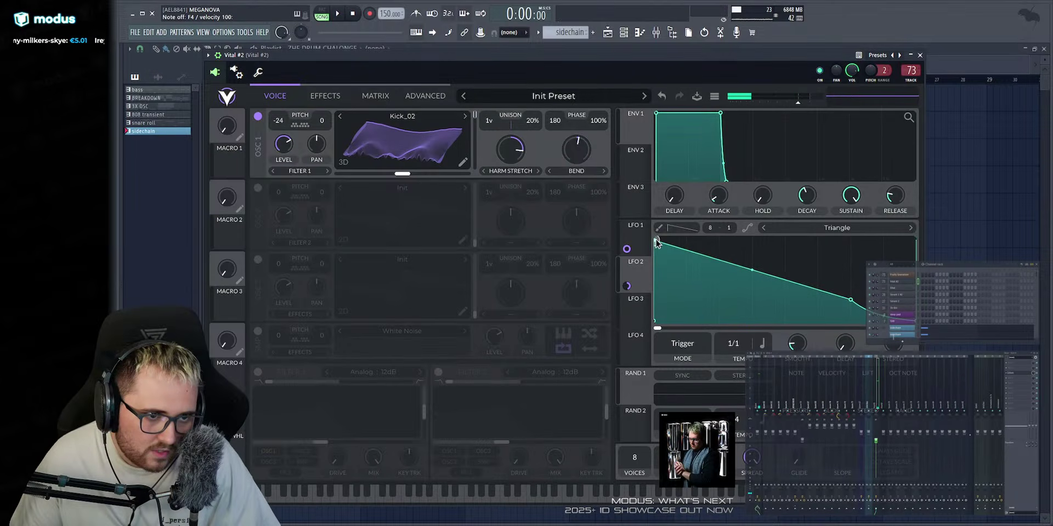
pyautogui.press('v')
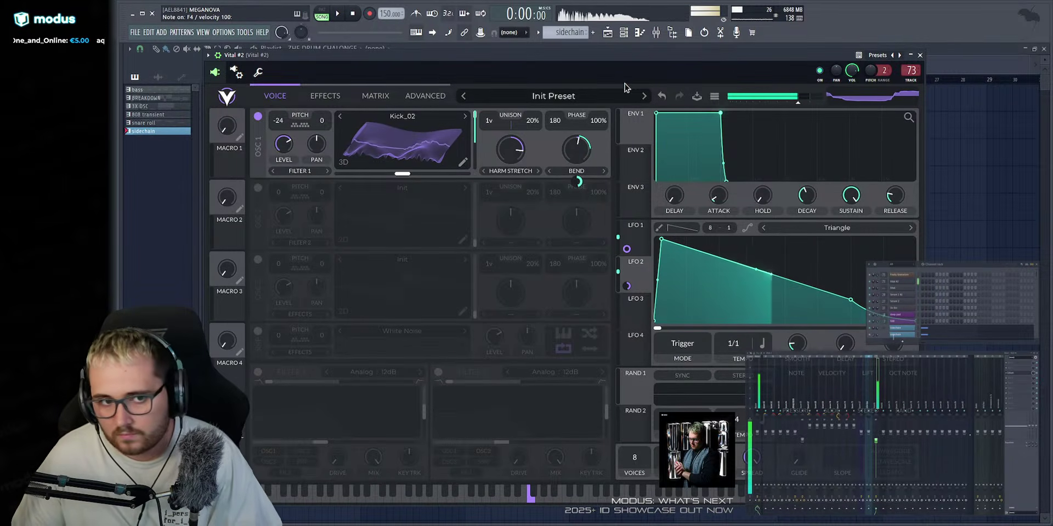
# Try Envelope 1 with its sustain at zero as a modulator of Oscillator 1's pitch.
pyautogui.moveTo(850, 195); pyautogui.dragTo(875, 345)
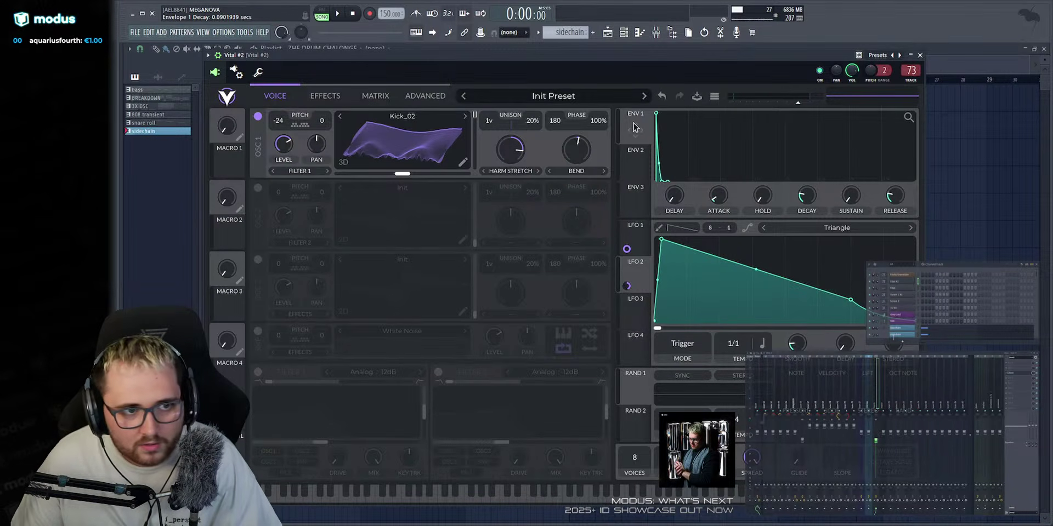
pyautogui.moveTo(634, 127); pyautogui.dragTo(280, 125)
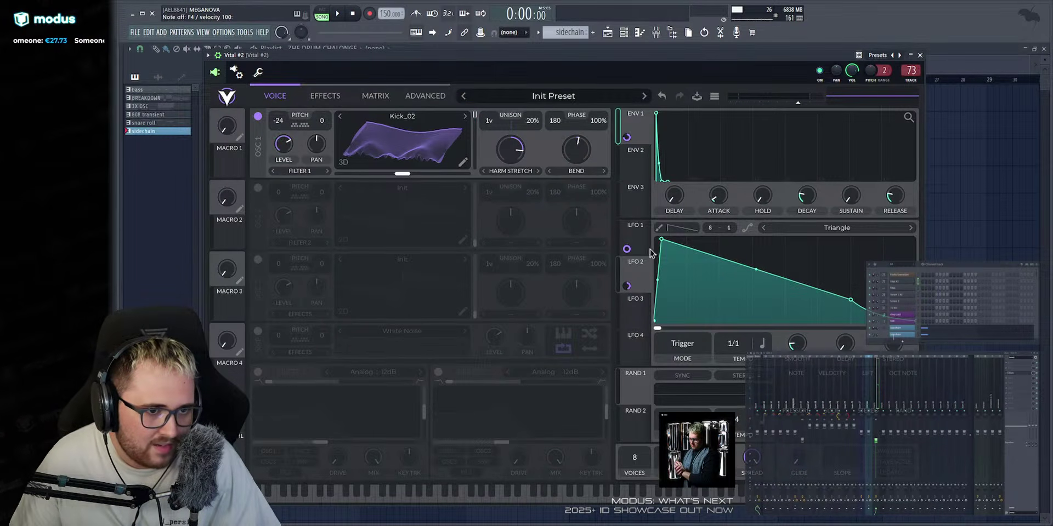
# Assign LFO 3 to Oscillator 1's pitch, set it to Envelope mode and shape it as a steep falling curve.
pyautogui.moveTo(634, 314); pyautogui.dragTo(280, 124)
pyautogui.moveTo(786, 244); pyautogui.dragTo(657, 240)
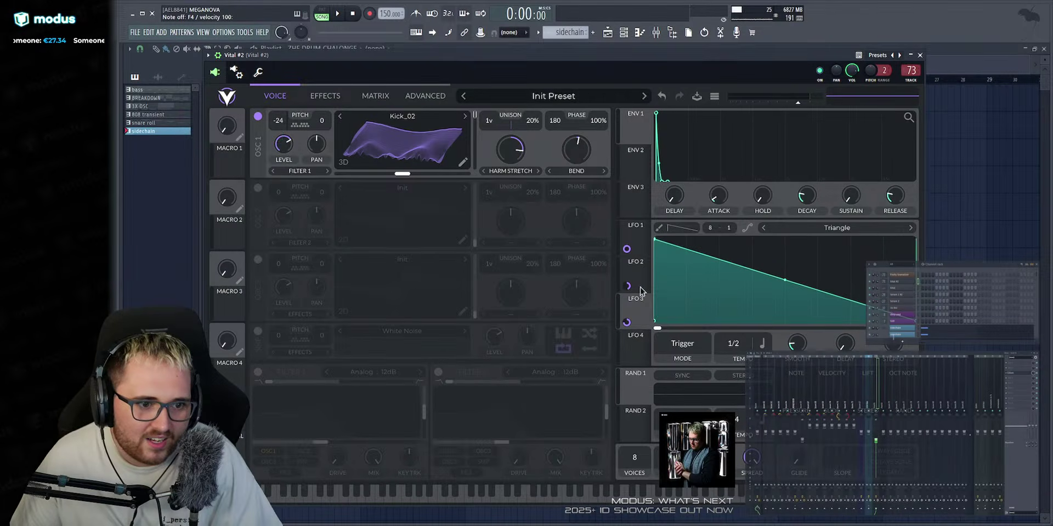
pyautogui.click(682, 344)
pyautogui.click(682, 387)
pyautogui.moveTo(785, 280); pyautogui.dragTo(743, 329)
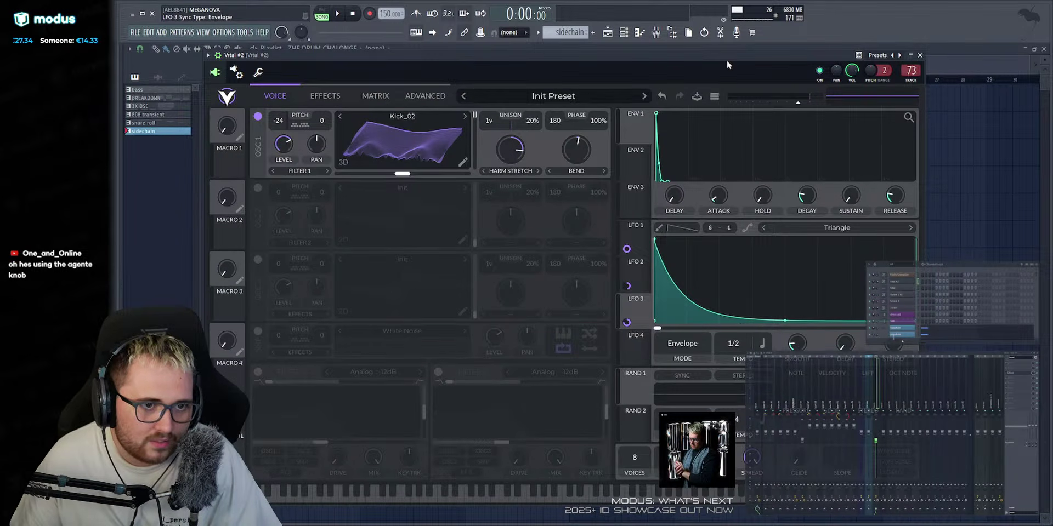
pyautogui.press('v')
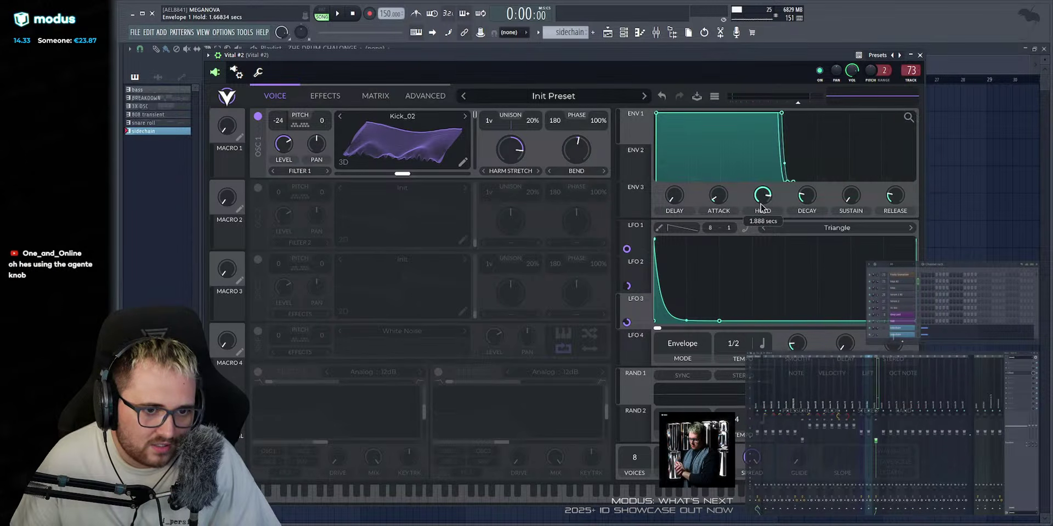
# Raise Envelope 1's hold, cut its decay to zero and stretch LFO 3's falling curve while playing test notes.
pyautogui.moveTo(762, 196); pyautogui.dragTo(785, 148)
pyautogui.press('r')
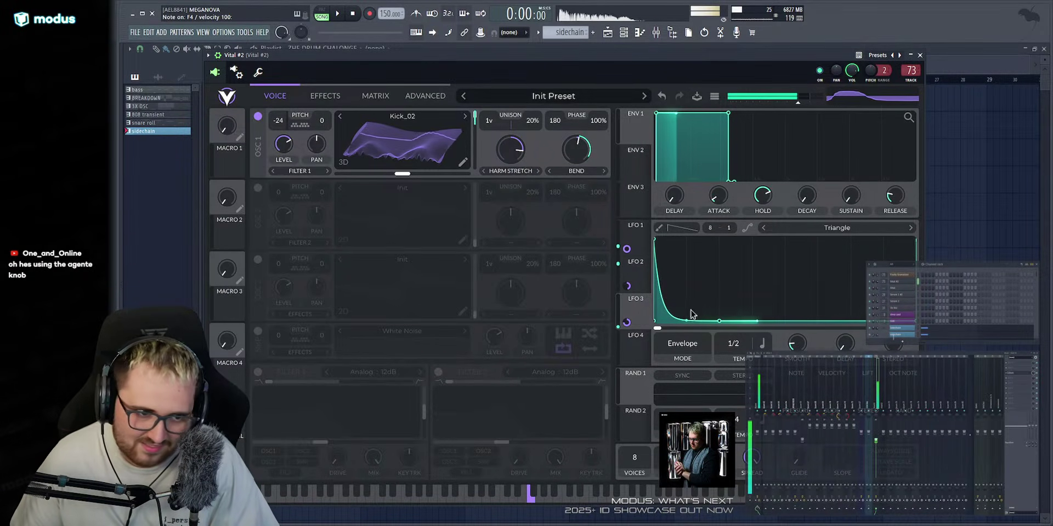
pyautogui.press('v')
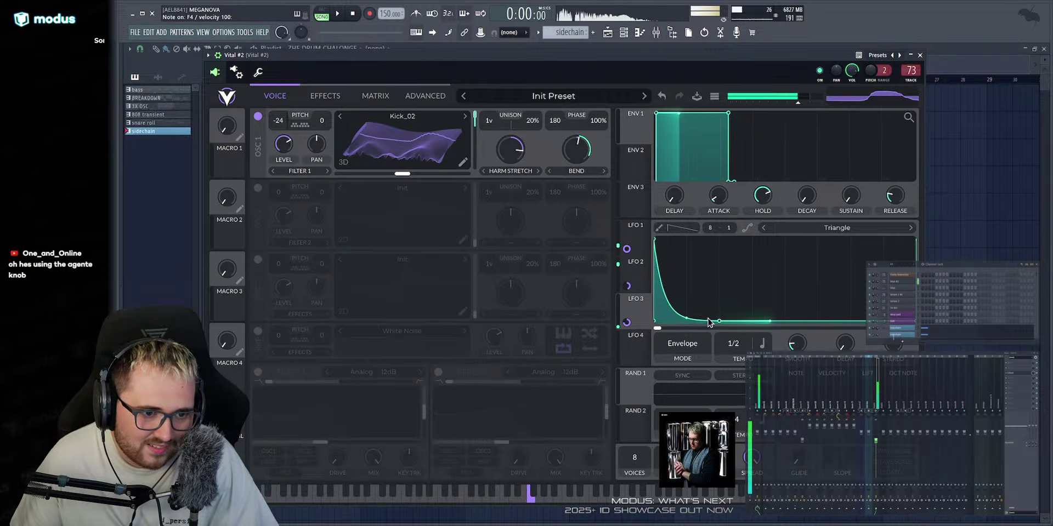
pyautogui.moveTo(719, 320); pyautogui.dragTo(785, 337)
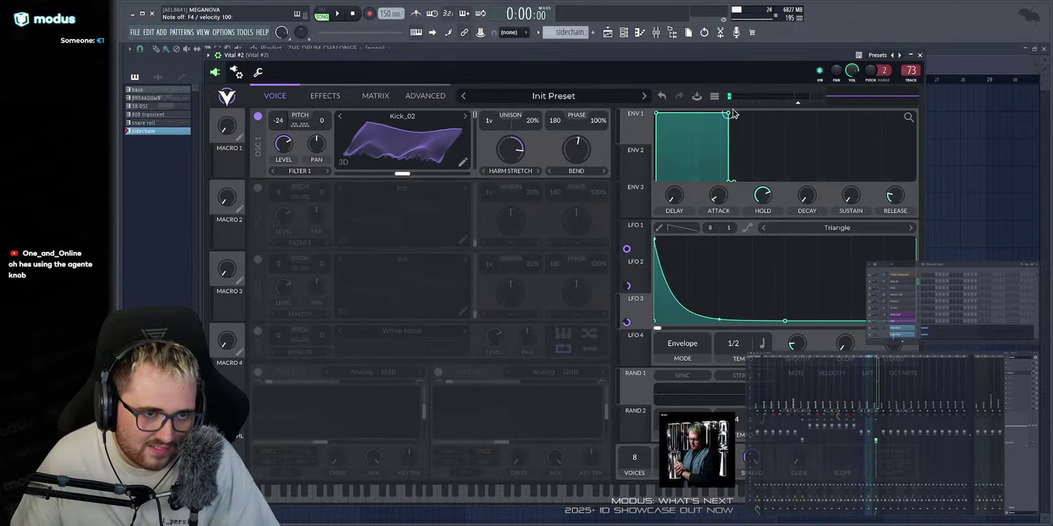
pyautogui.press('r')
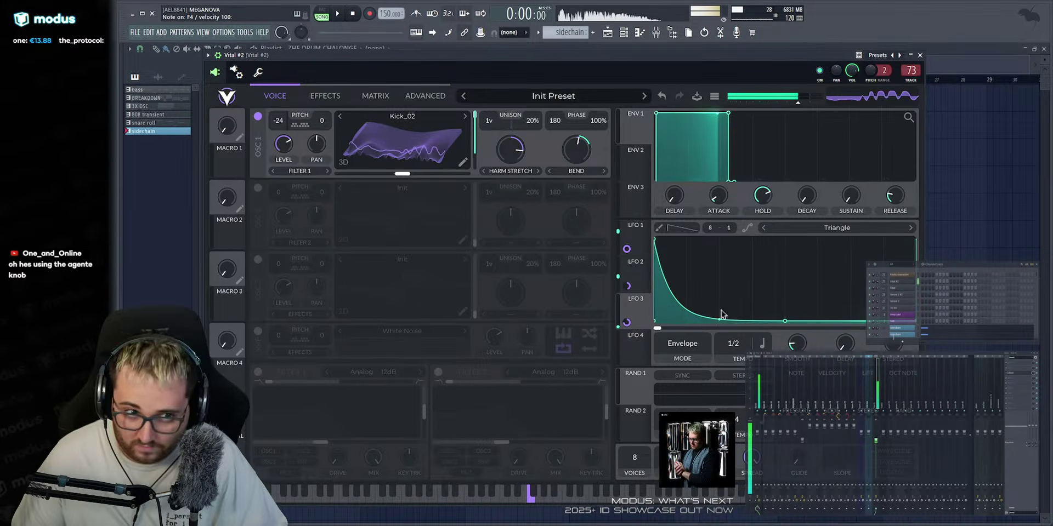
# Shorten Envelope 1's hold, set its sustain to 1 and tighten LFO 3's pitch drop, auditioning the result.
pyautogui.moveTo(729, 172); pyautogui.dragTo(772, 63)
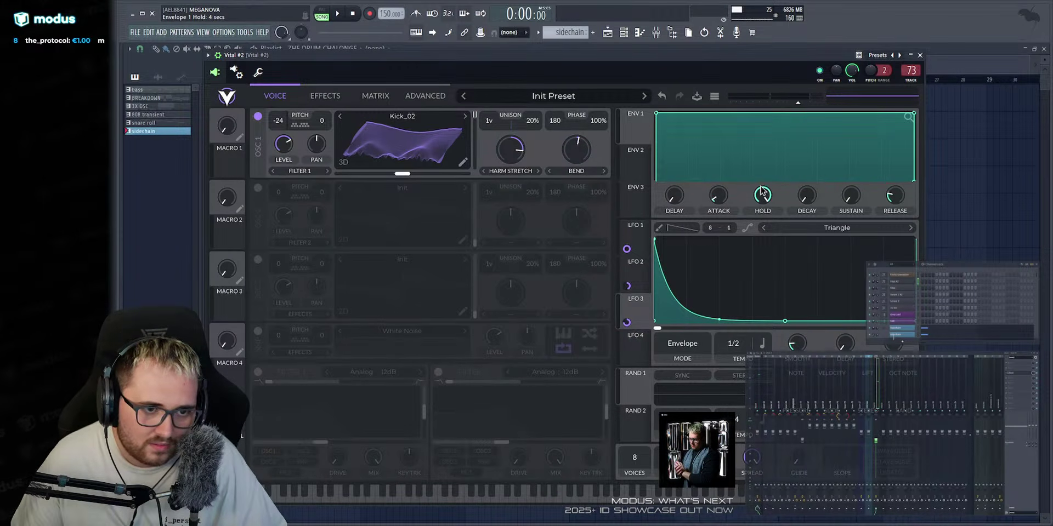
pyautogui.moveTo(761, 192); pyautogui.dragTo(762, 291)
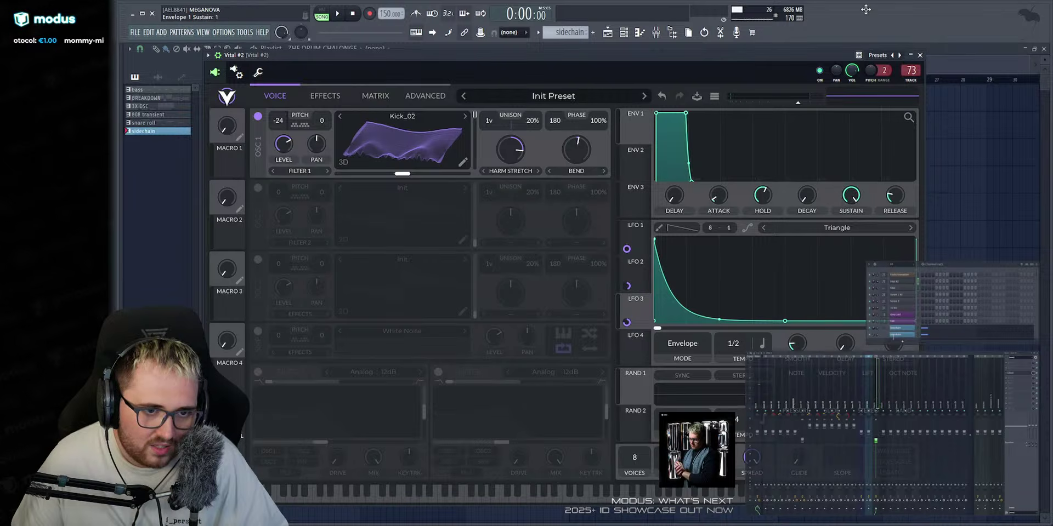
pyautogui.press('v')
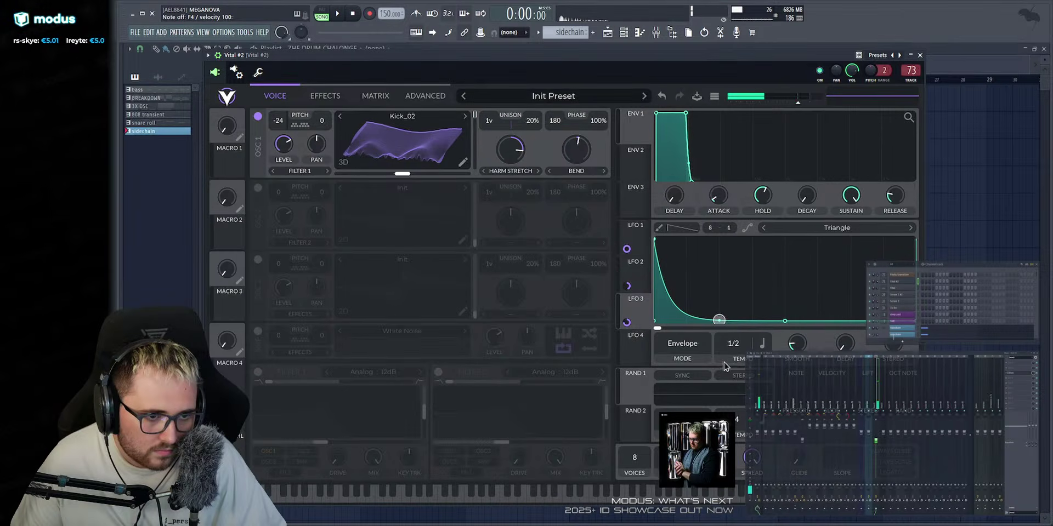
pyautogui.moveTo(785, 320); pyautogui.dragTo(757, 321)
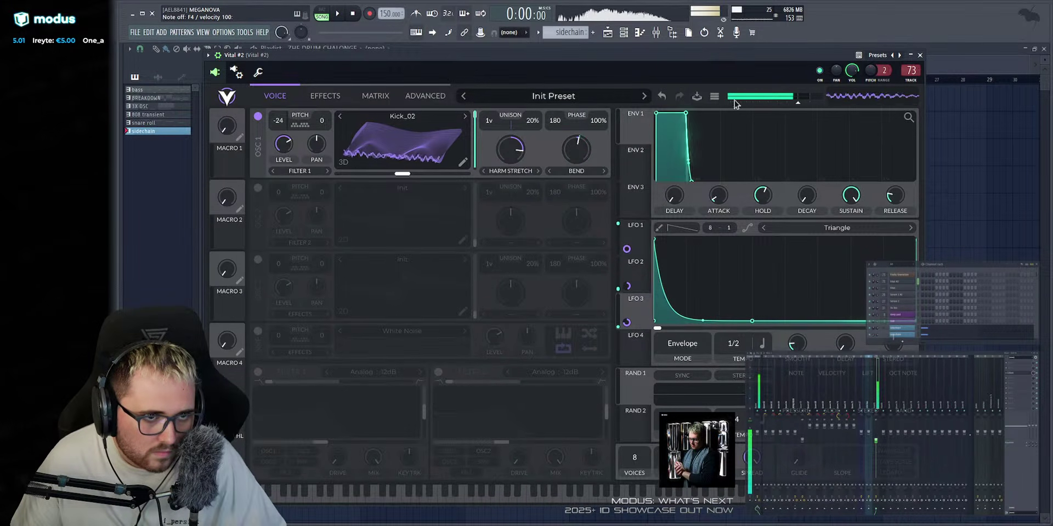
pyautogui.press('v')
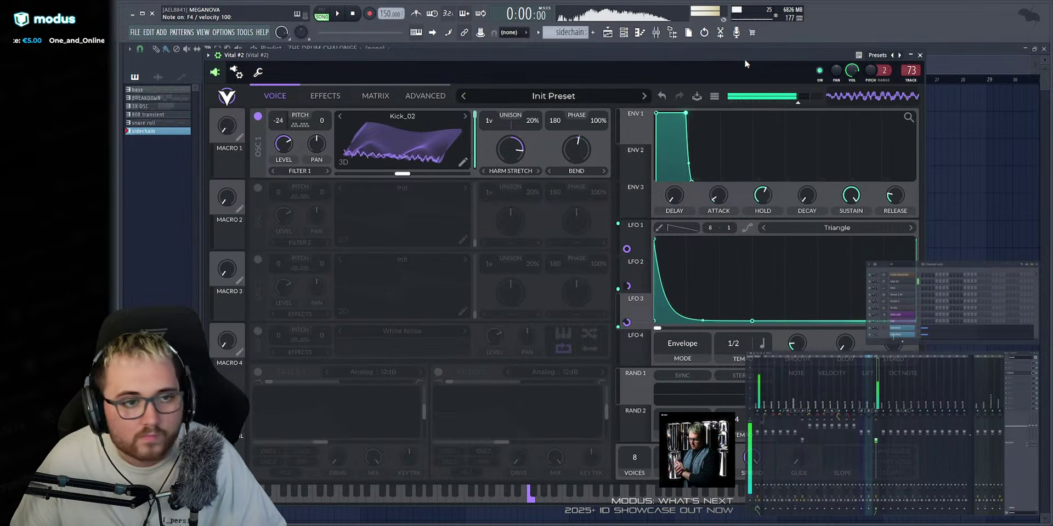
# Enable the multiband Compressor effect and place it after Distortion in the effects chain.
pyautogui.click(306, 98)
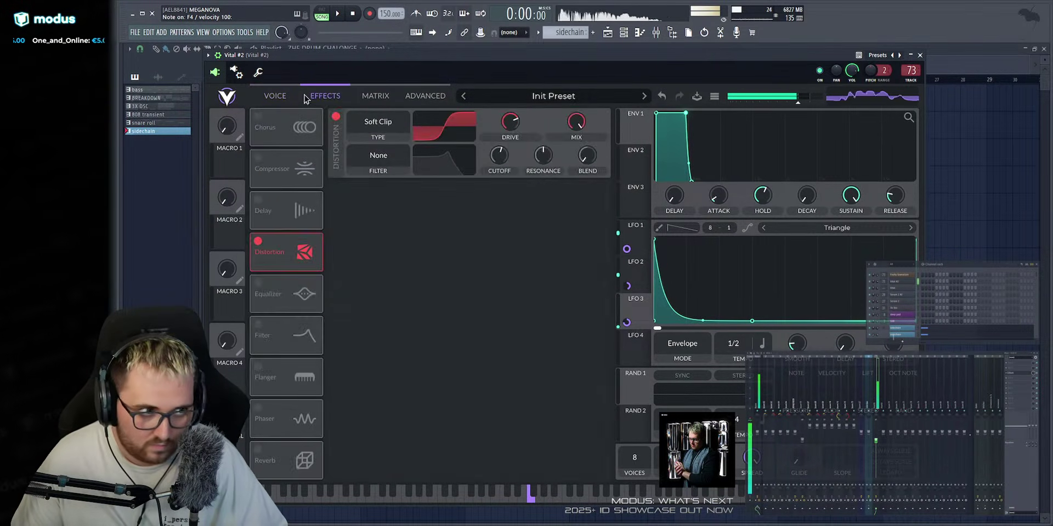
pyautogui.click(259, 158)
pyautogui.moveTo(295, 172); pyautogui.dragTo(291, 244)
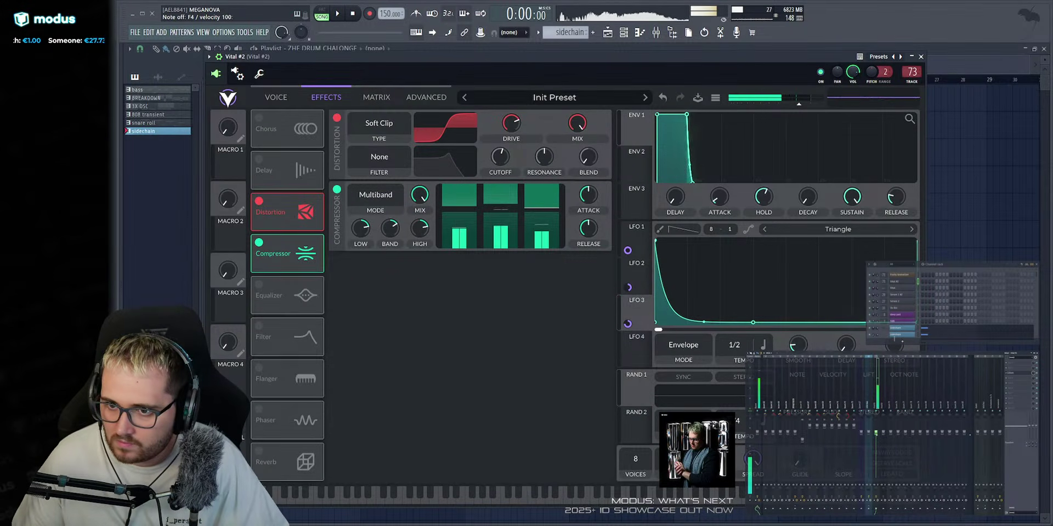
# Open Edison on the mixer track, start a new recording and return to Vital to play the sound.
pyautogui.click(1011, 373)
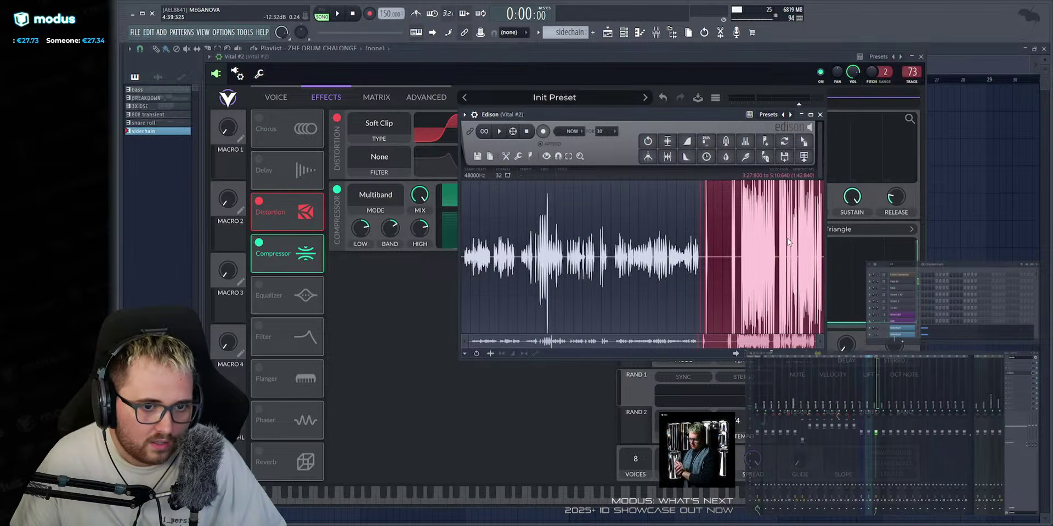
pyautogui.click(550, 134)
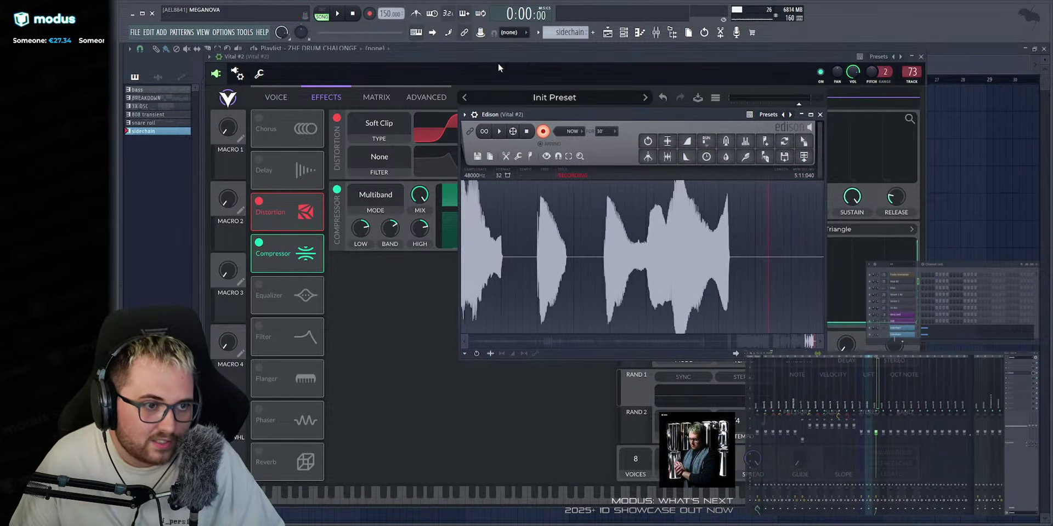
pyautogui.click(496, 58)
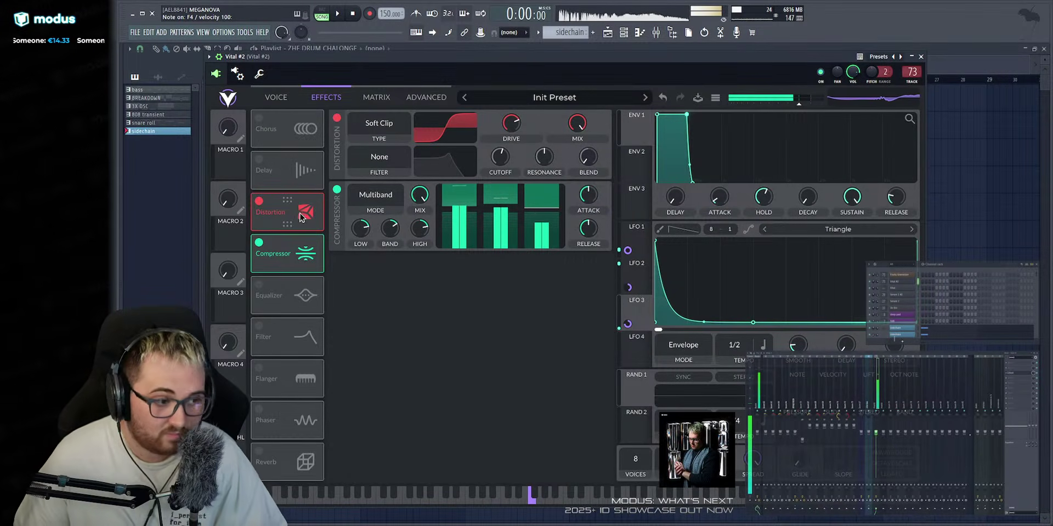
# Enable Filter 1 on Oscillator 1, set its type to Phaser: Positive and play test notes.
pyautogui.click(264, 99)
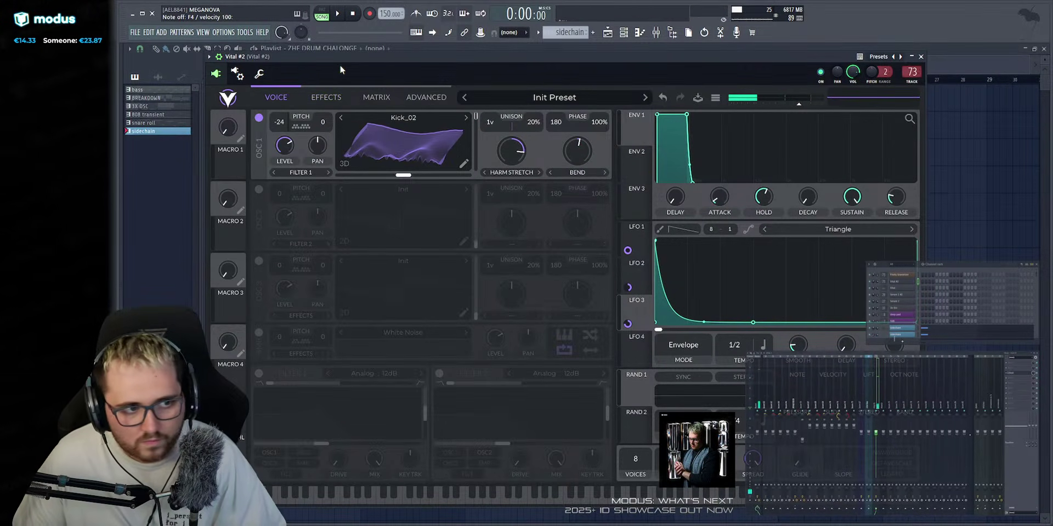
pyautogui.click(258, 373)
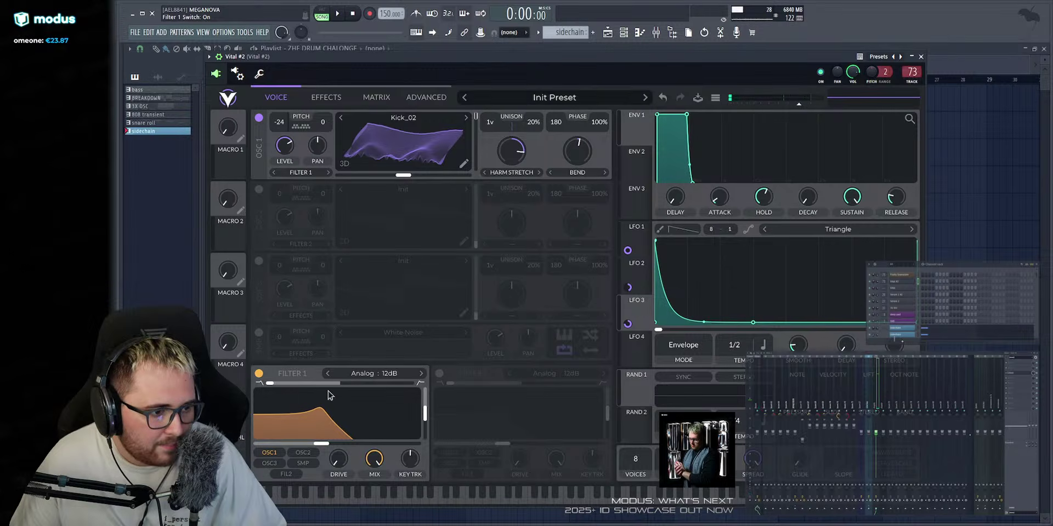
pyautogui.click(363, 374)
pyautogui.click(460, 469)
pyautogui.click(463, 484)
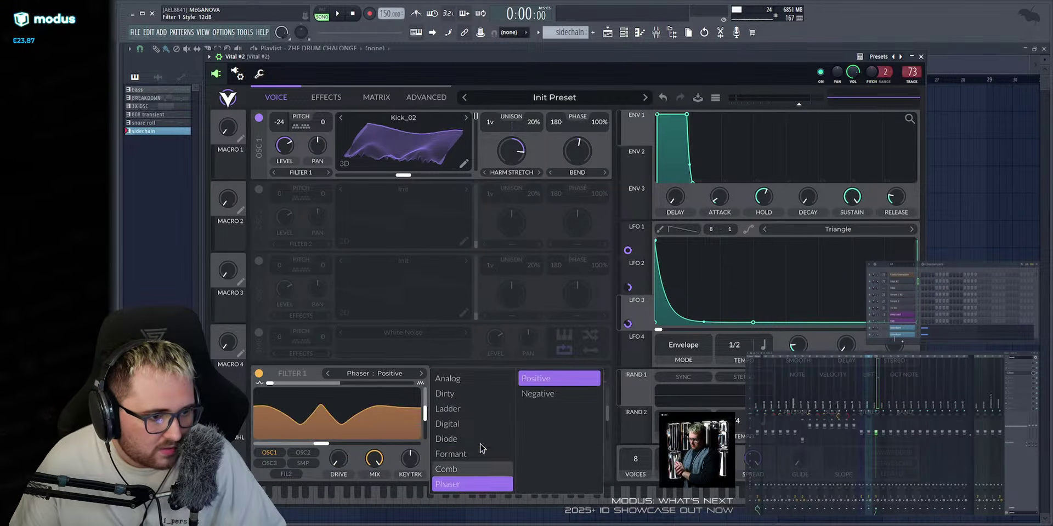
pyautogui.click(559, 379)
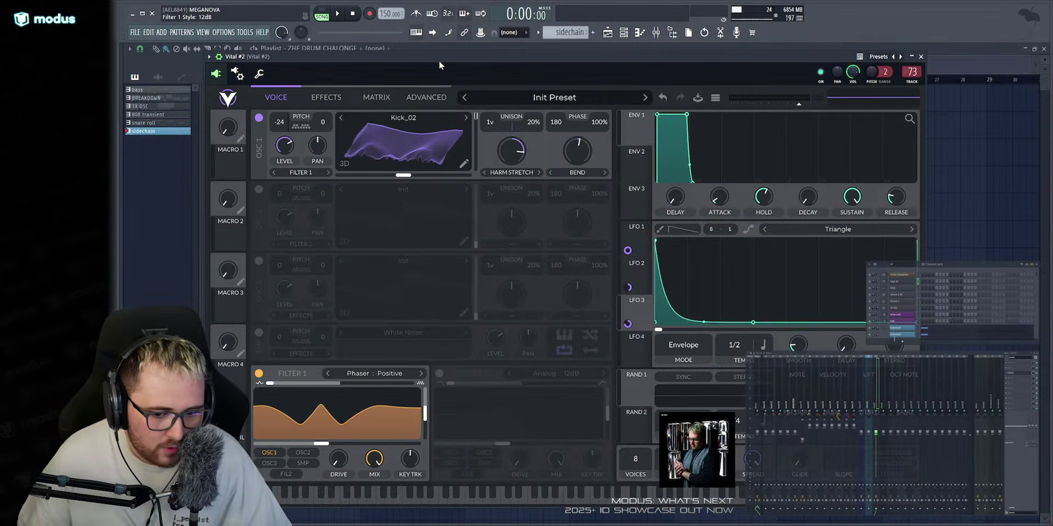
pyautogui.press('v')
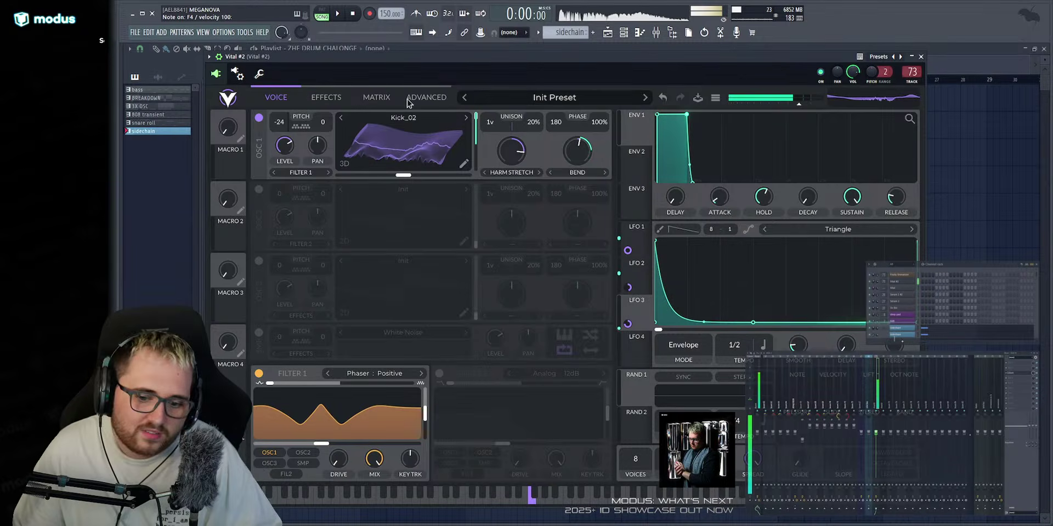
pyautogui.press('v')
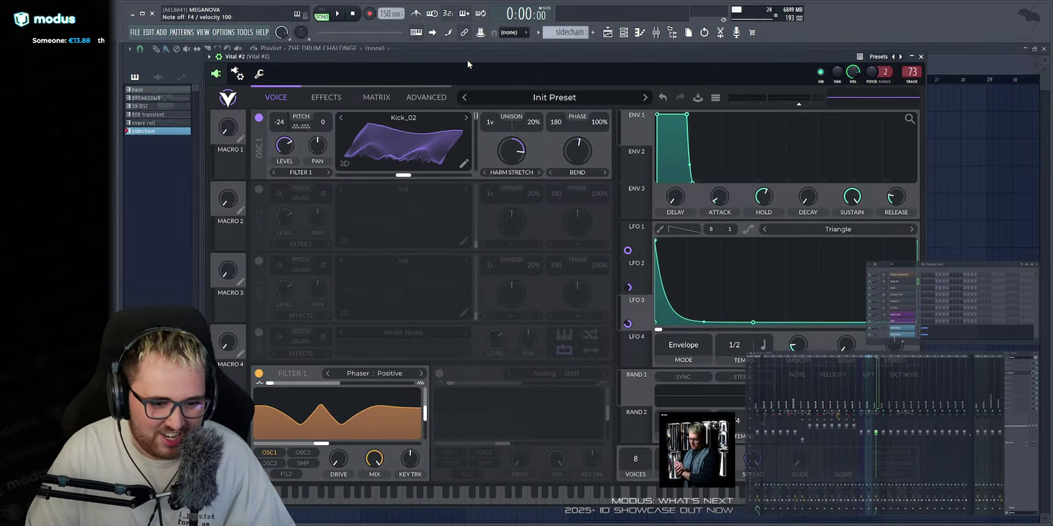
# Adjust Filter 1's cutoff and assign LFO 4 to modulate it, auditioning the sweep.
pyautogui.press('v')
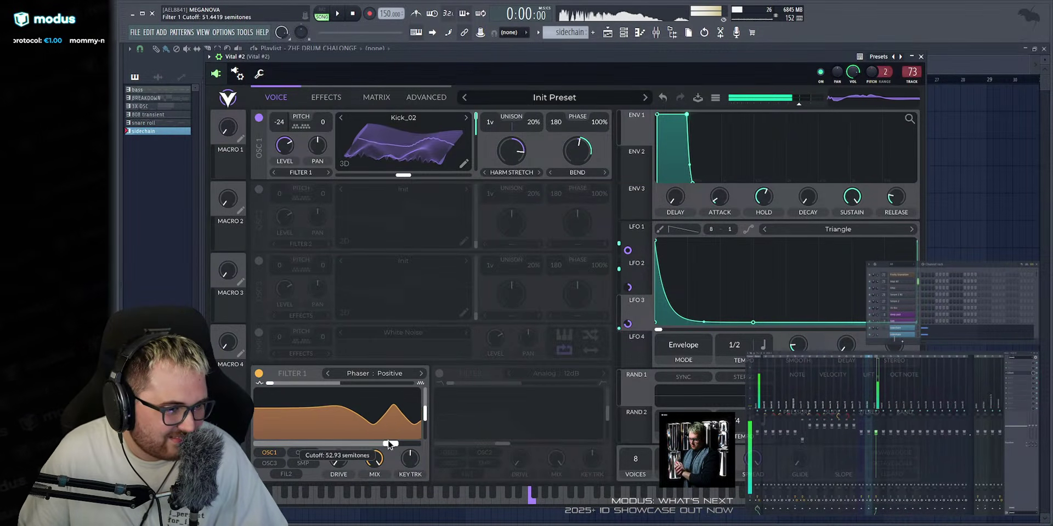
pyautogui.click(636, 337)
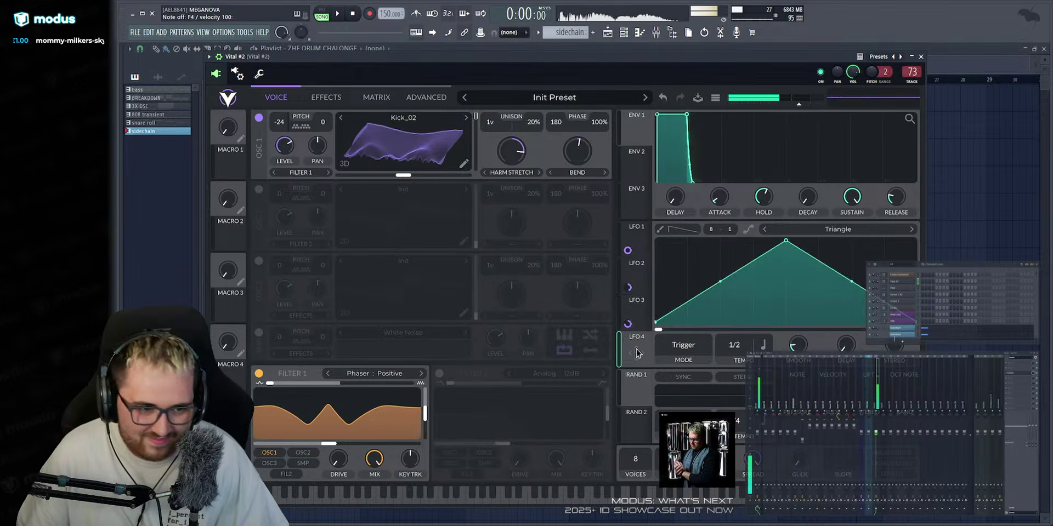
pyautogui.moveTo(636, 354); pyautogui.dragTo(333, 445)
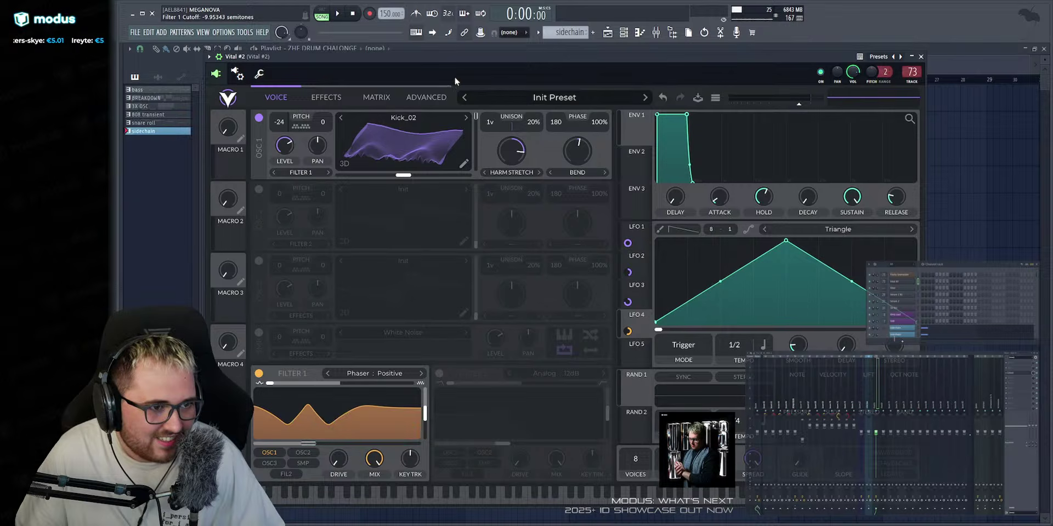
pyautogui.press('v')
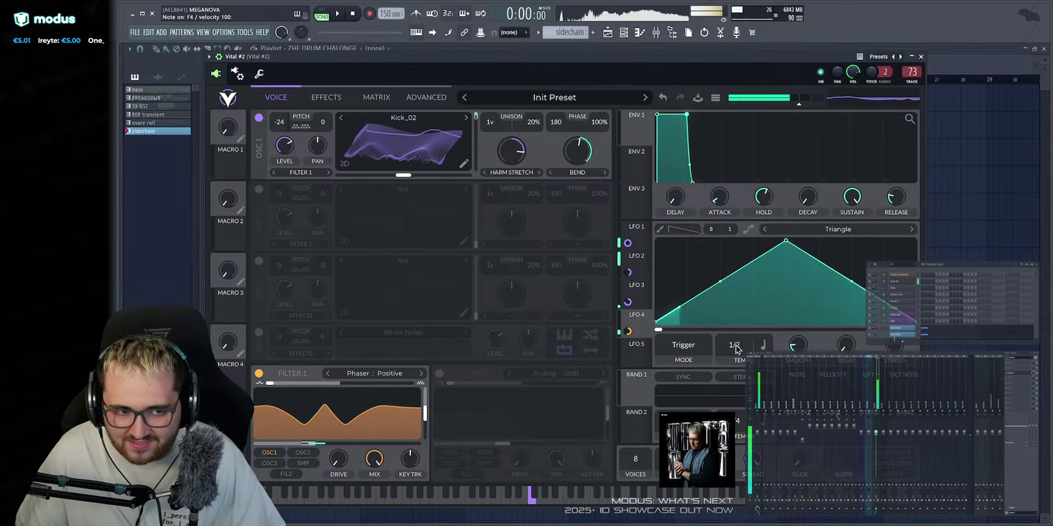
# Set LFO 4's tempo to 1/1 and reshape it to hold at its maximum before ramping down.
pyautogui.scroll(-1, 737, 349)
pyautogui.moveTo(786, 242); pyautogui.dragTo(598, 183)
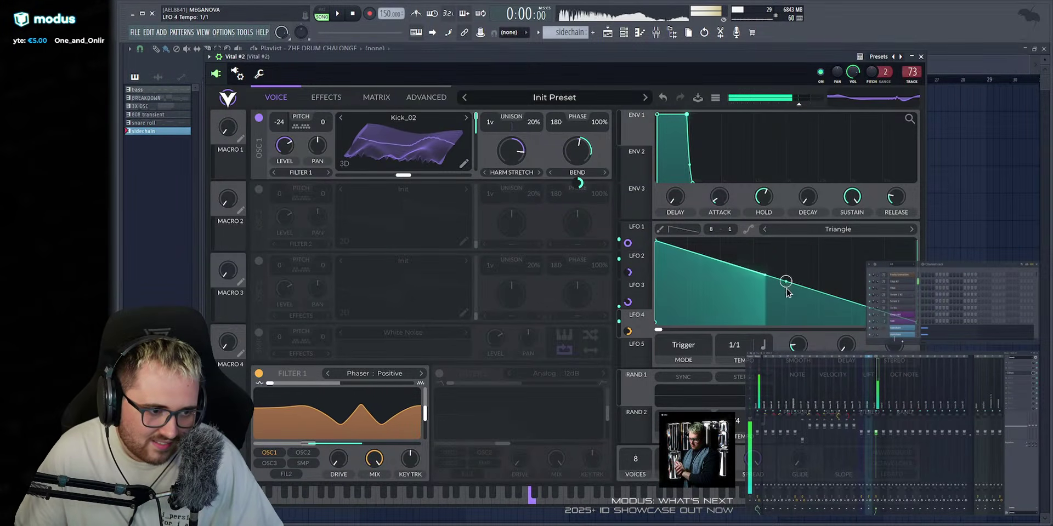
pyautogui.moveTo(787, 288); pyautogui.dragTo(789, 335)
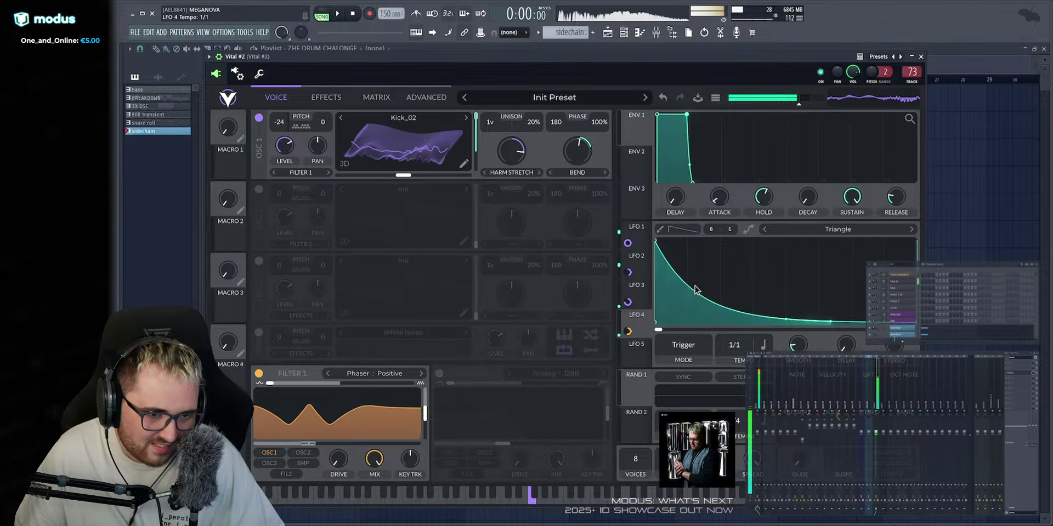
pyautogui.doubleClick(690, 269)
pyautogui.moveTo(690, 268); pyautogui.dragTo(761, 223)
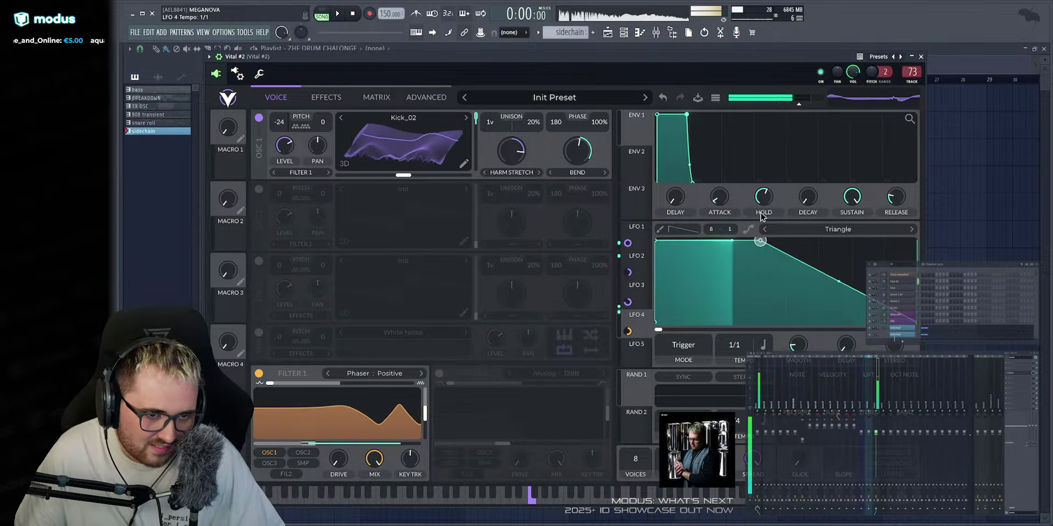
pyautogui.doubleClick(829, 293)
pyautogui.moveTo(829, 292); pyautogui.dragTo(900, 324)
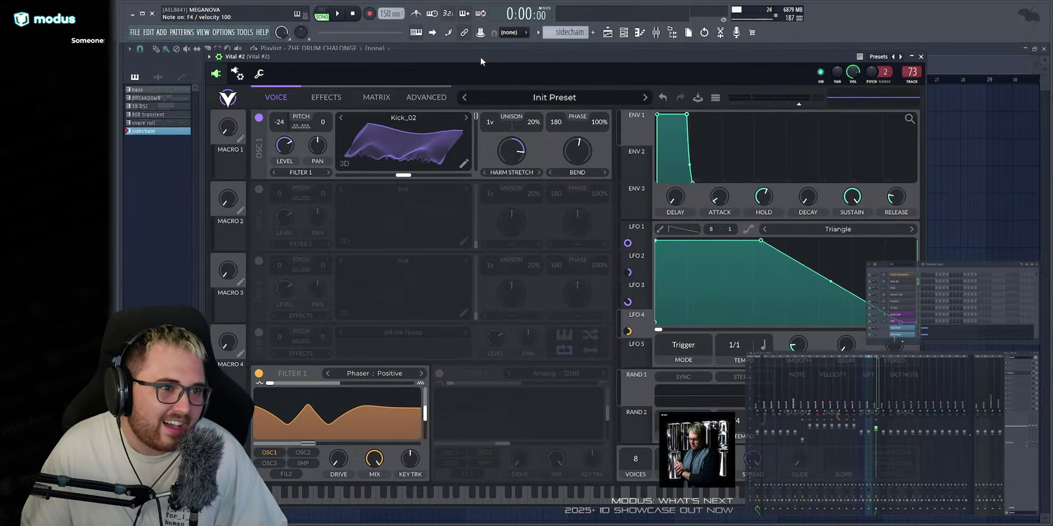
# Set LFO 3 to Trigger mode with a 1/1 tempo and add a smaller second peak to its curve.
pyautogui.click(635, 231)
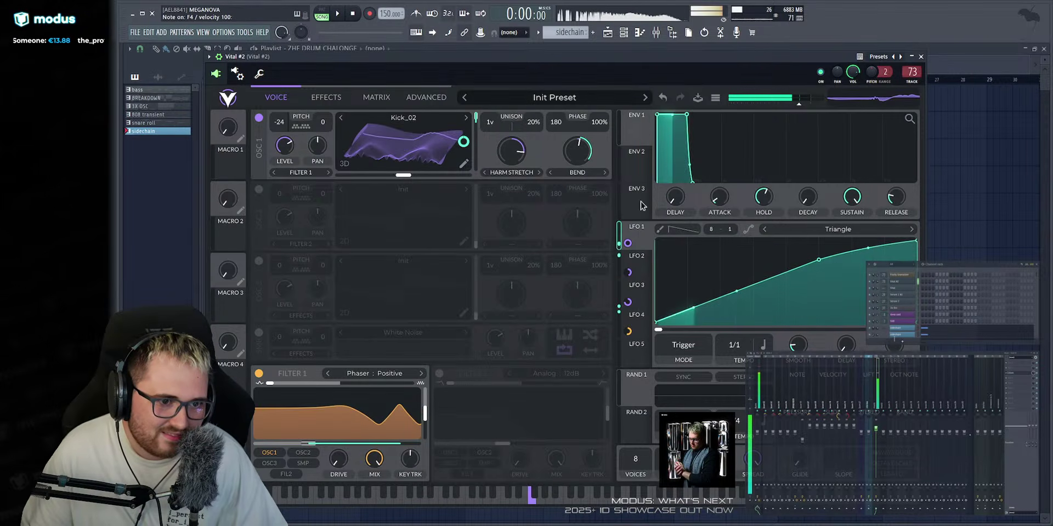
pyautogui.click(636, 285)
pyautogui.click(684, 345)
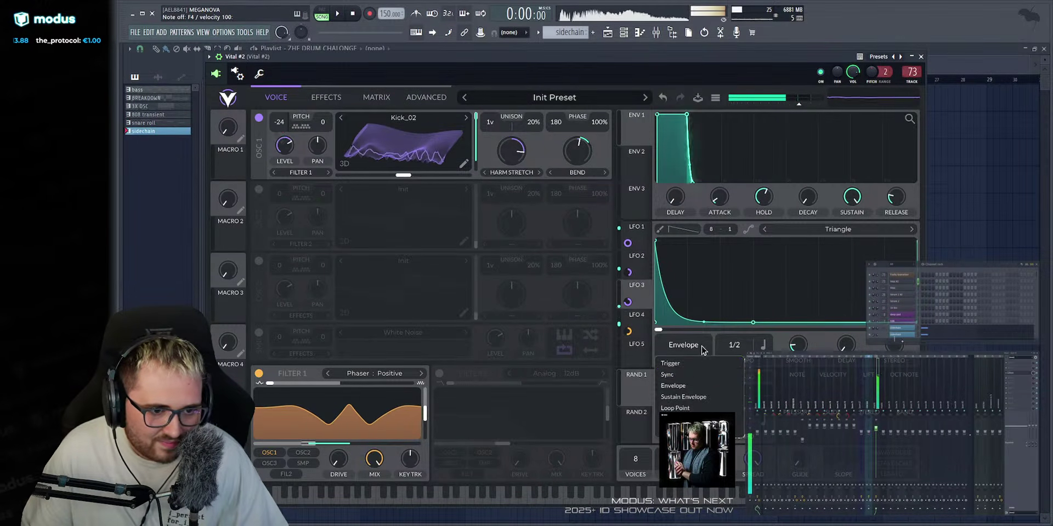
pyautogui.click(683, 367)
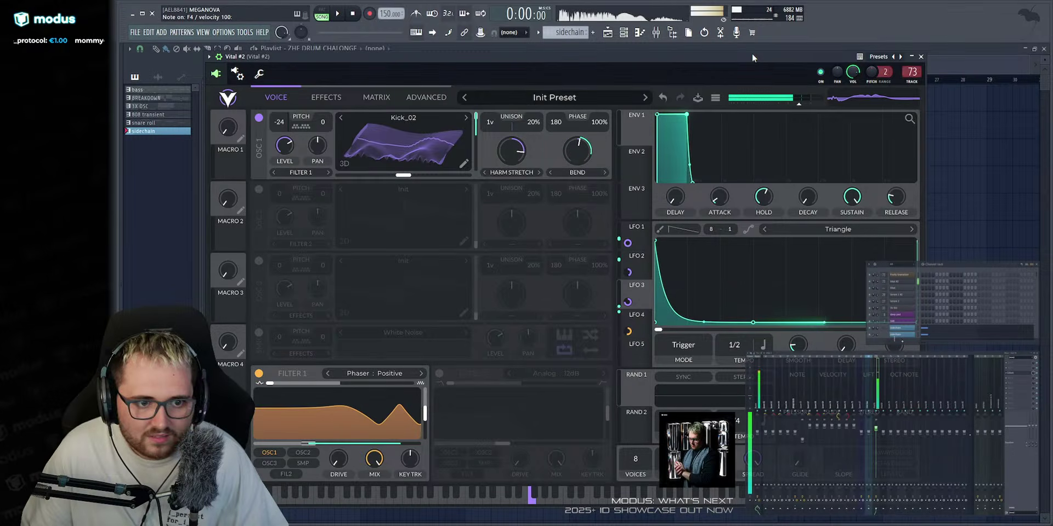
pyautogui.moveTo(730, 348); pyautogui.dragTo(741, 368)
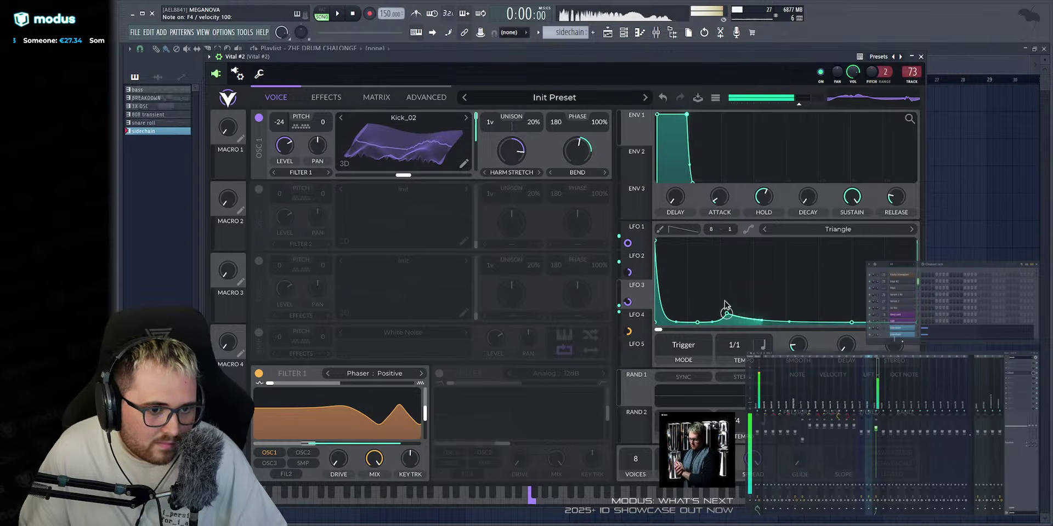
pyautogui.moveTo(727, 313); pyautogui.dragTo(725, 298)
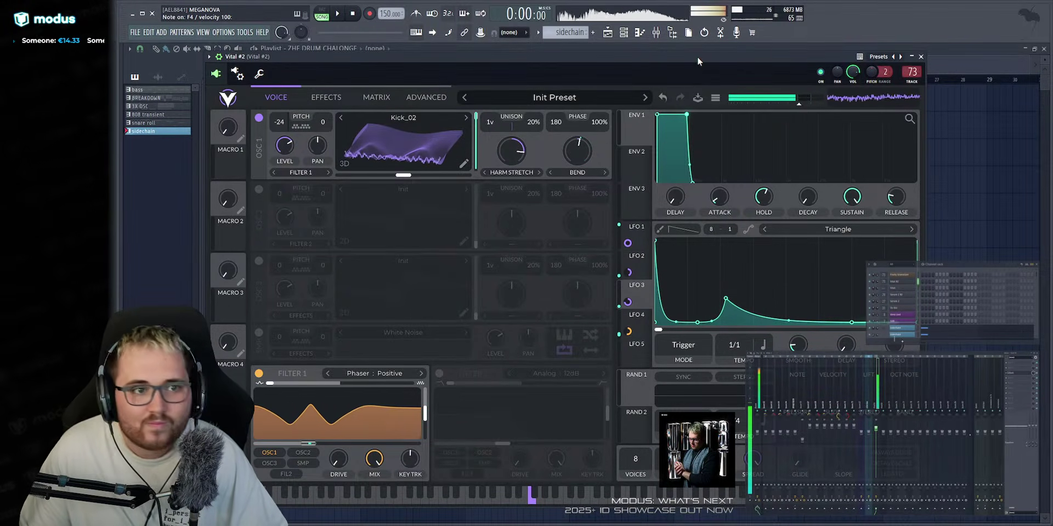
# Enable Oscillator 2 and audition the snare samples in the MEGANOVA Drums folder.
pyautogui.click(259, 190)
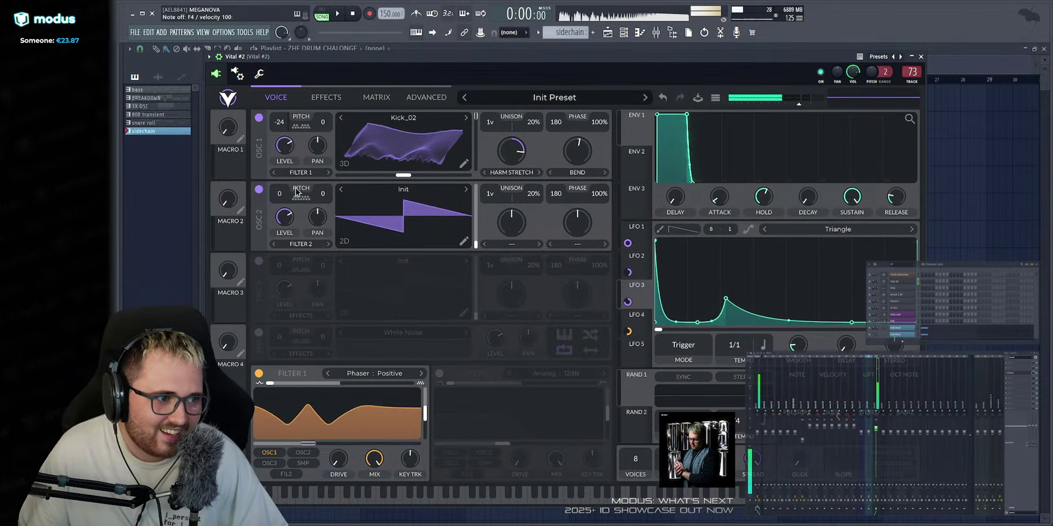
pyautogui.moveTo(119, 168)
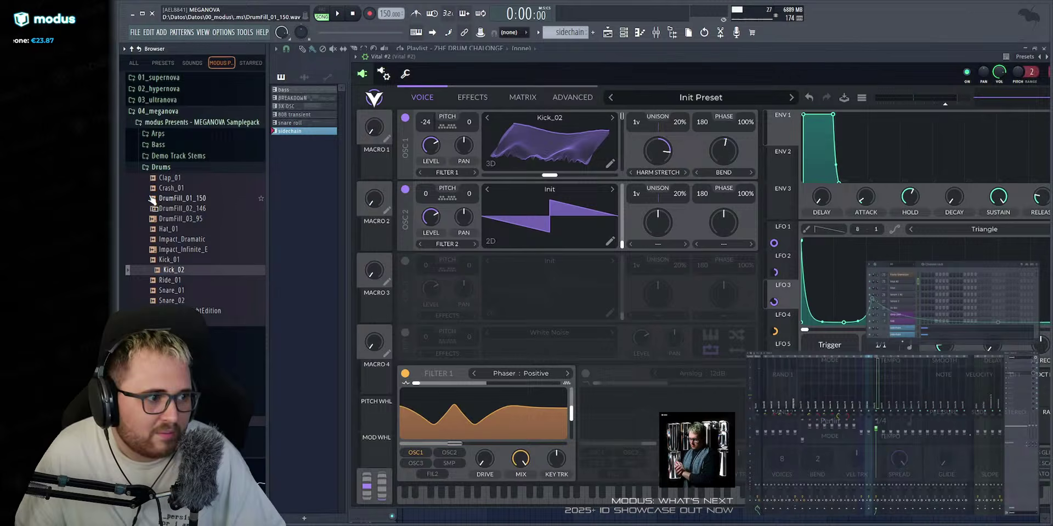
pyautogui.click(175, 292)
pyautogui.click(175, 301)
pyautogui.click(176, 311)
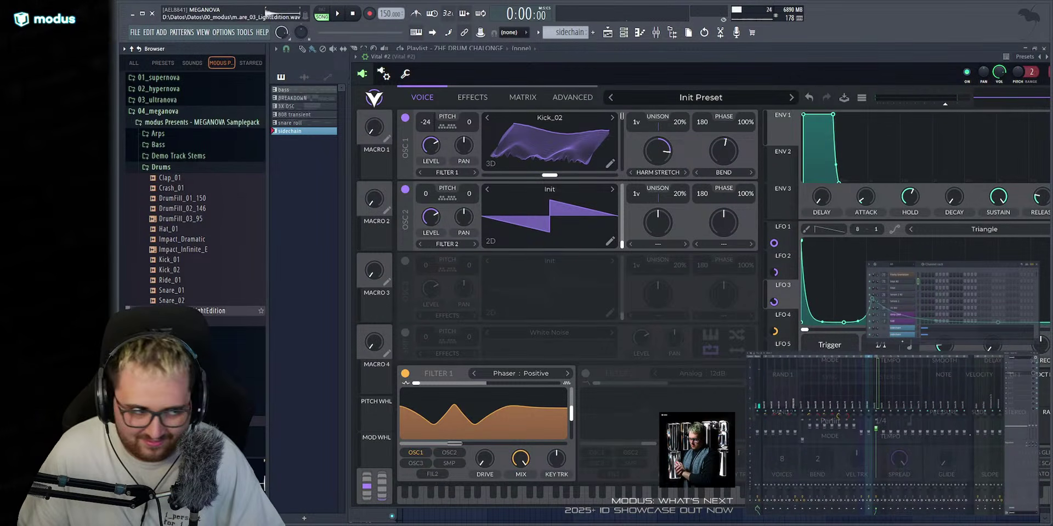
pyautogui.click(170, 321)
pyautogui.click(170, 311)
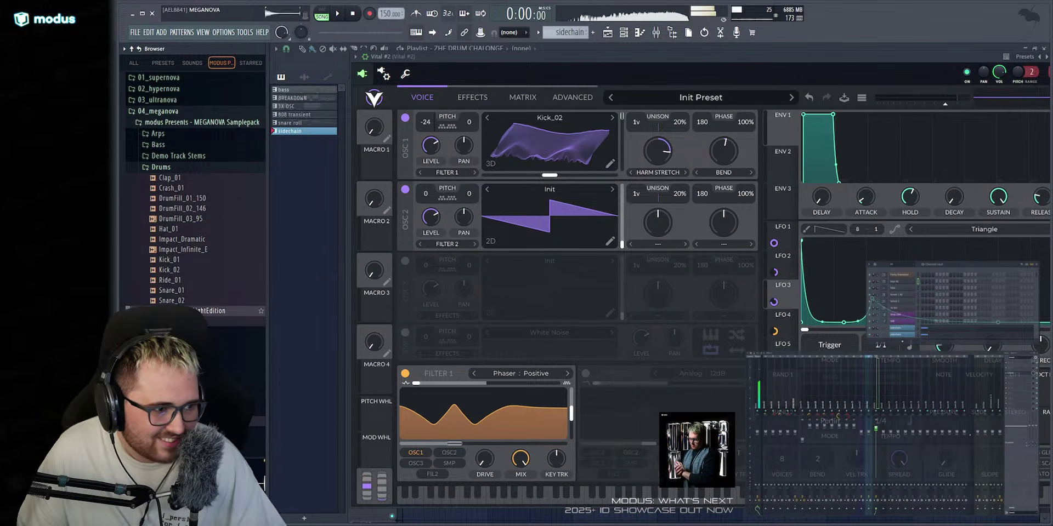
pyautogui.click(185, 303)
pyautogui.click(180, 321)
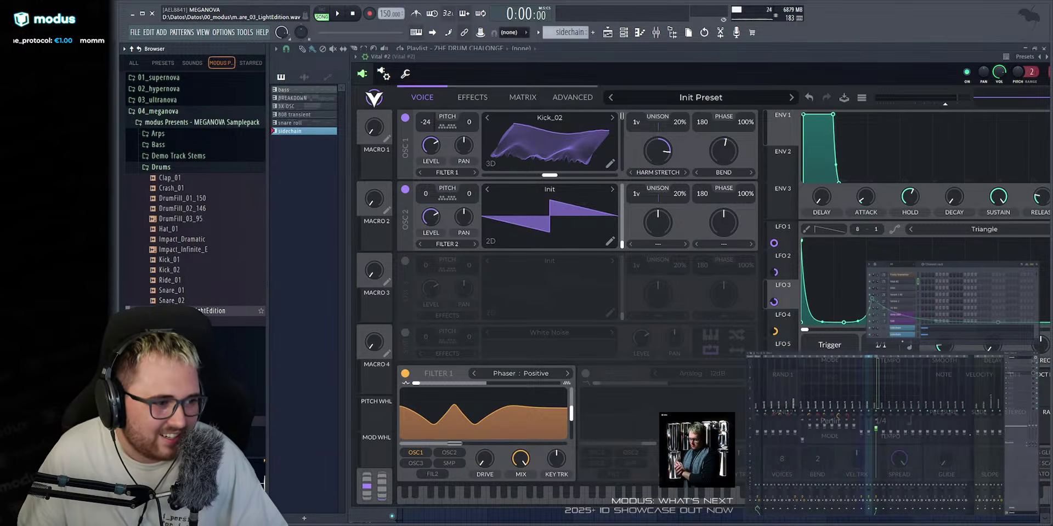
pyautogui.click(217, 312)
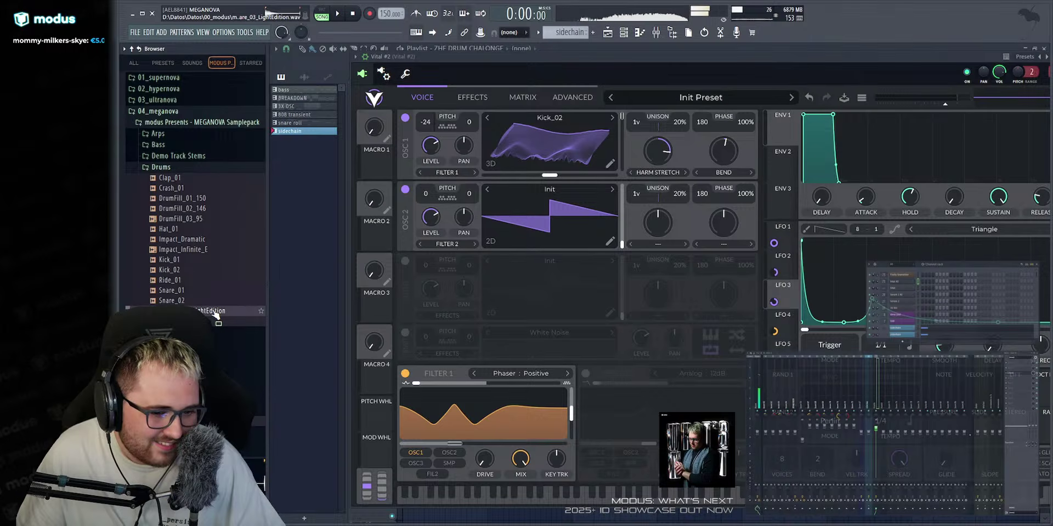
pyautogui.click(207, 322)
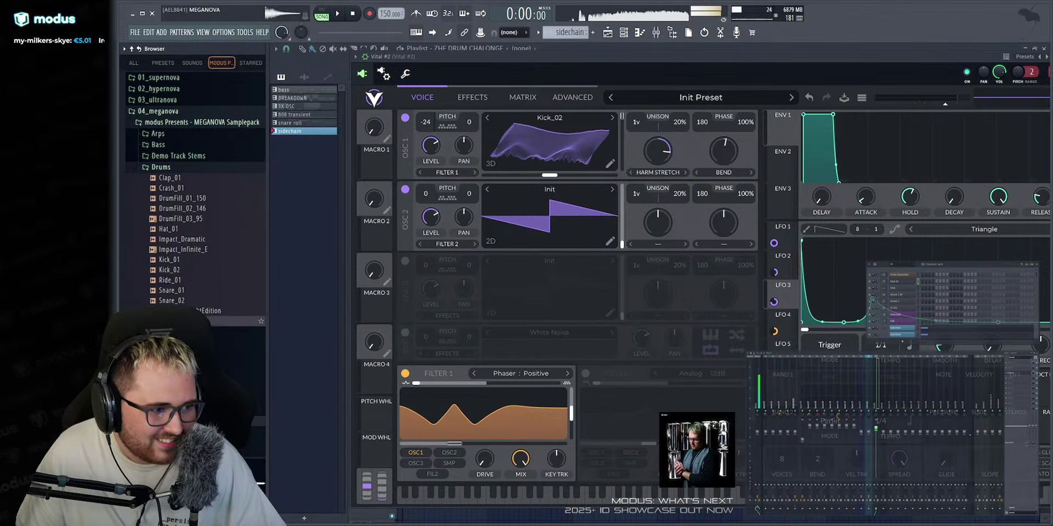
# Load the Snare_01 sample into Oscillator 2 as its wavetable.
pyautogui.click(204, 291)
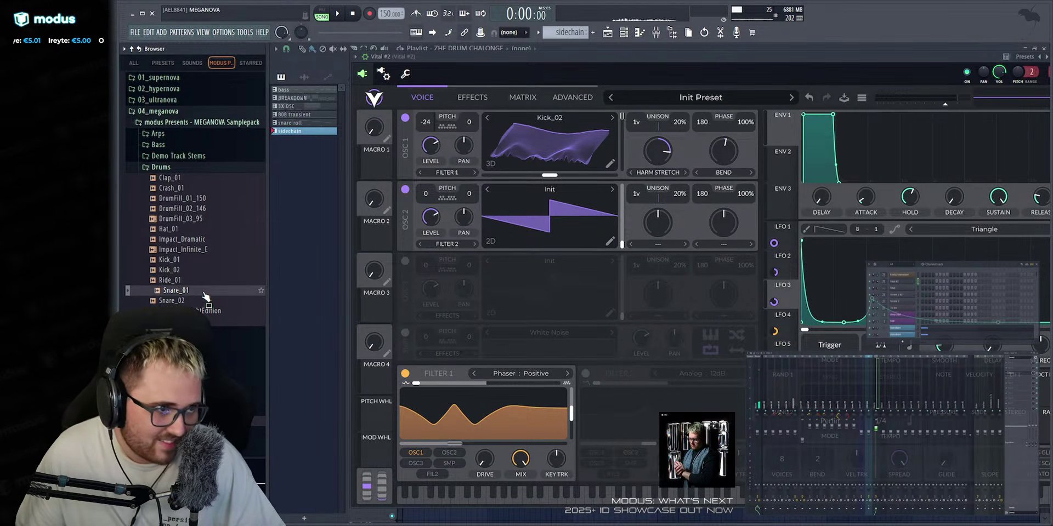
pyautogui.moveTo(203, 292); pyautogui.dragTo(555, 213)
pyautogui.moveTo(545, 244); pyautogui.dragTo(549, 236)
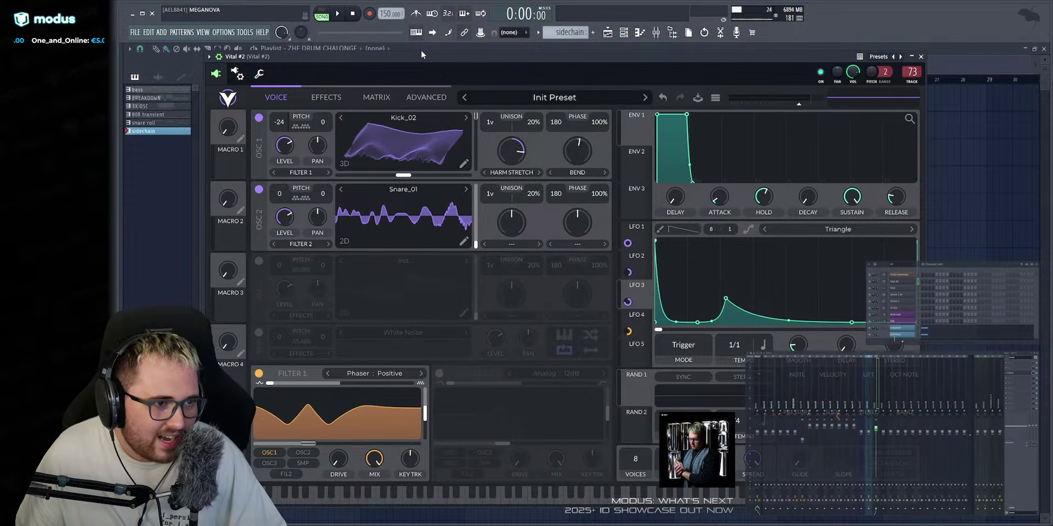
# Turn off Oscillator 1 and audition Snare_01 at different wave frames with Oscillator 2 shown in 3D view.
pyautogui.click(258, 117)
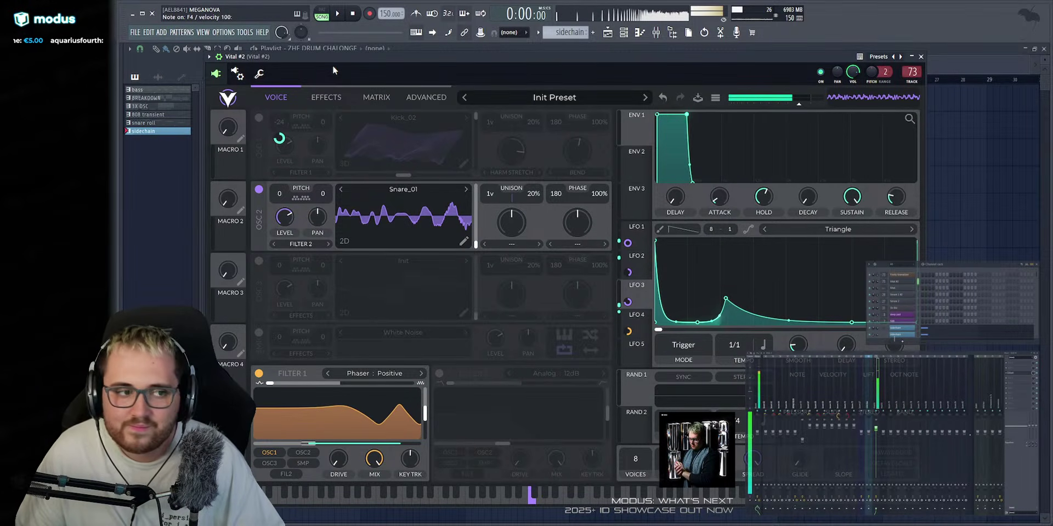
pyautogui.moveTo(475, 245); pyautogui.dragTo(475, 190)
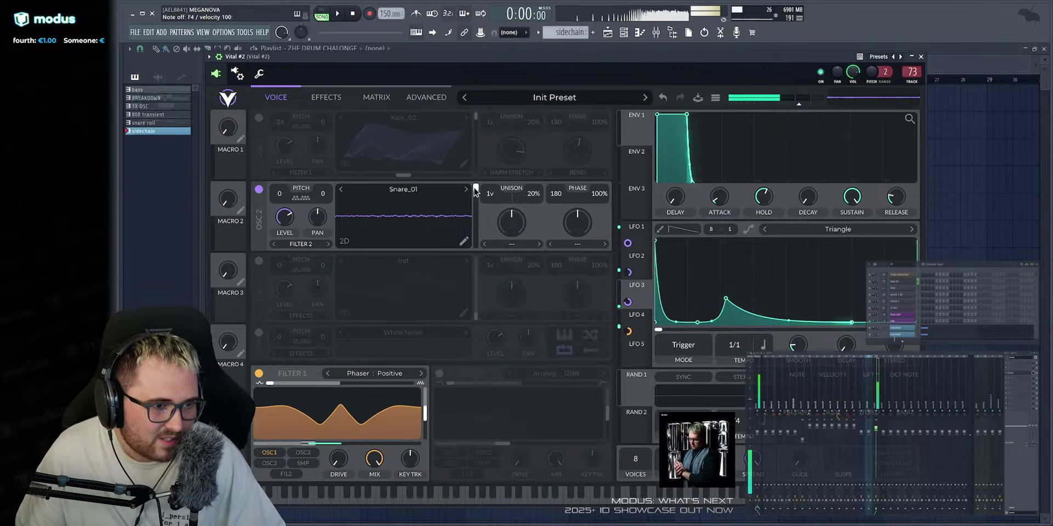
pyautogui.click(344, 241)
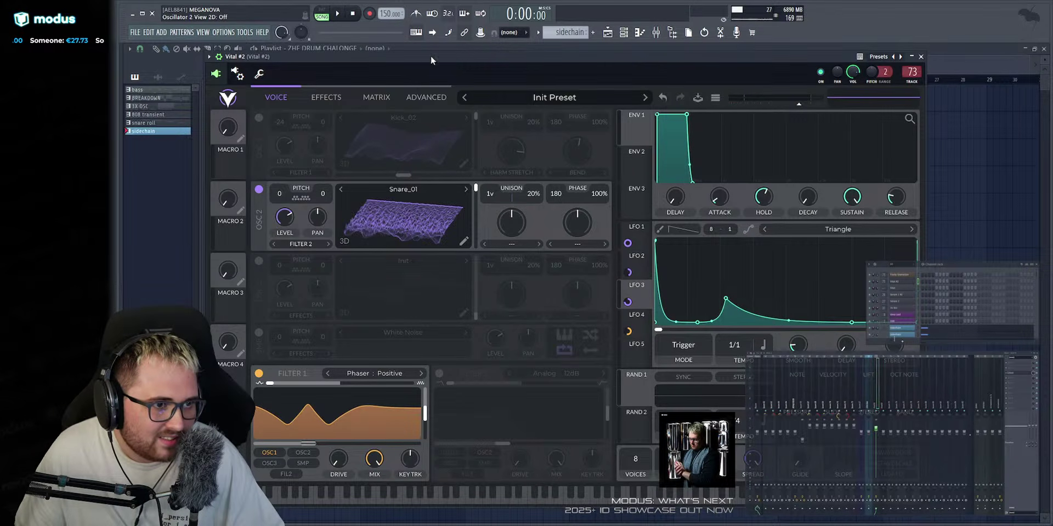
pyautogui.moveTo(473, 192); pyautogui.dragTo(476, 275)
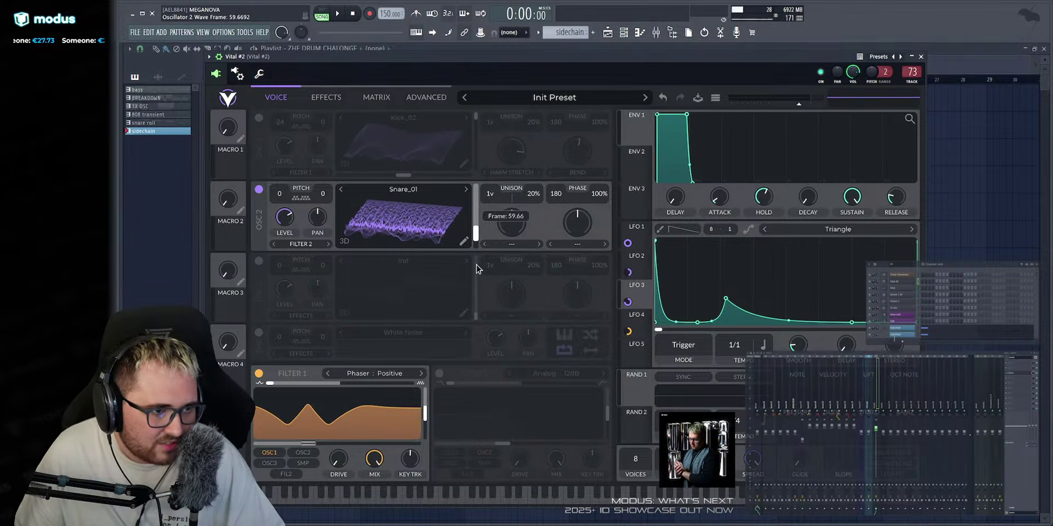
pyautogui.moveTo(475, 216); pyautogui.dragTo(476, 259)
pyautogui.press('v')
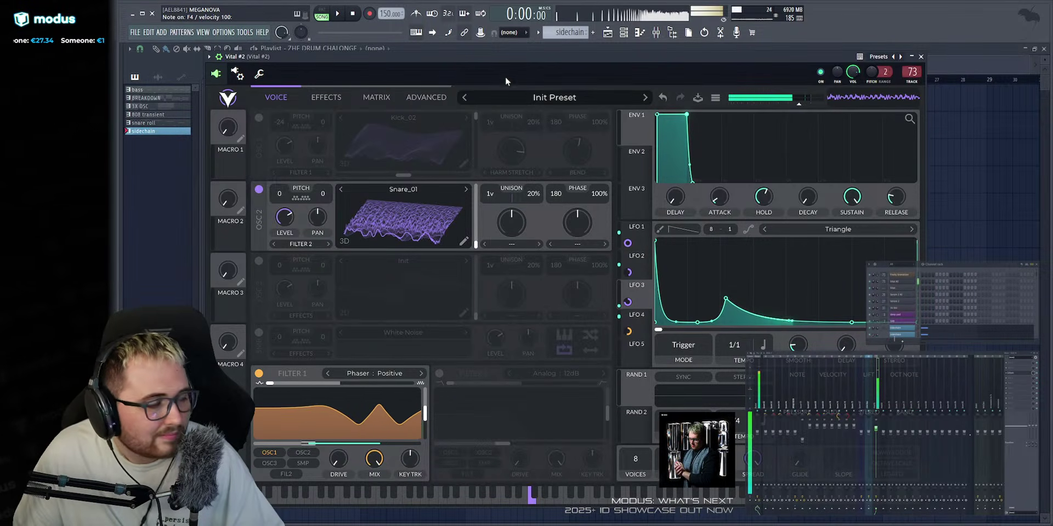
pyautogui.click(475, 244)
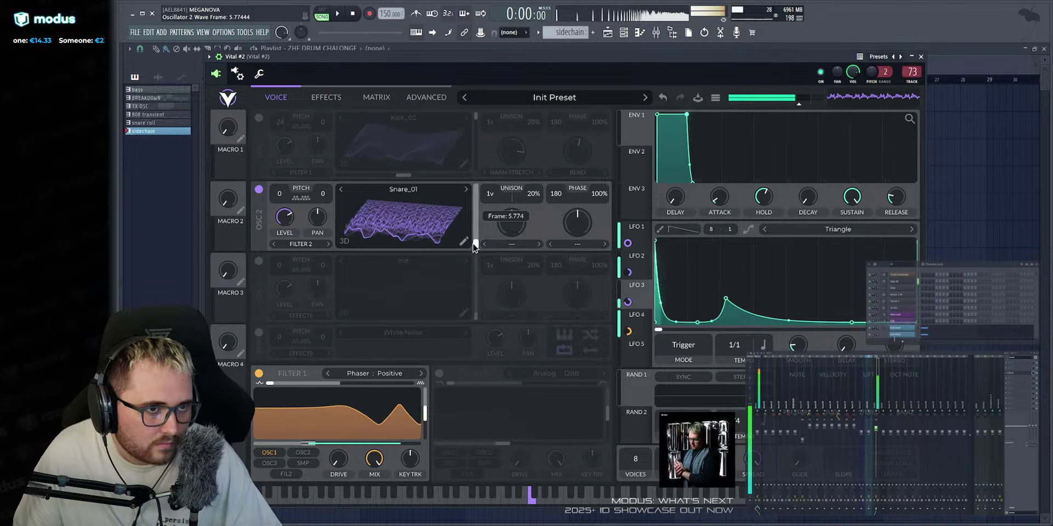
# Try the Random Amplitudes spectral morph on Oscillator 2, playing notes and lowering its amount to zero.
pyautogui.click(500, 244)
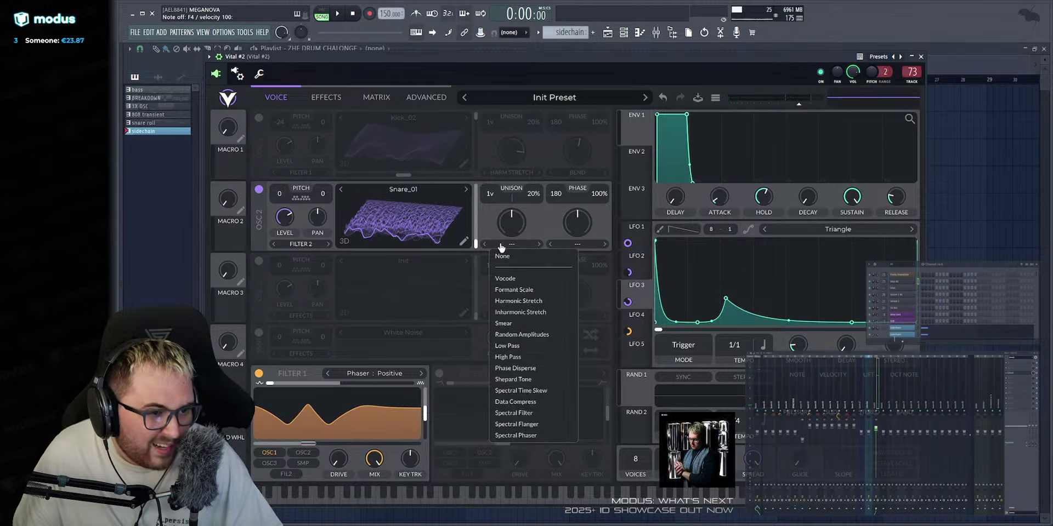
pyautogui.click(528, 336)
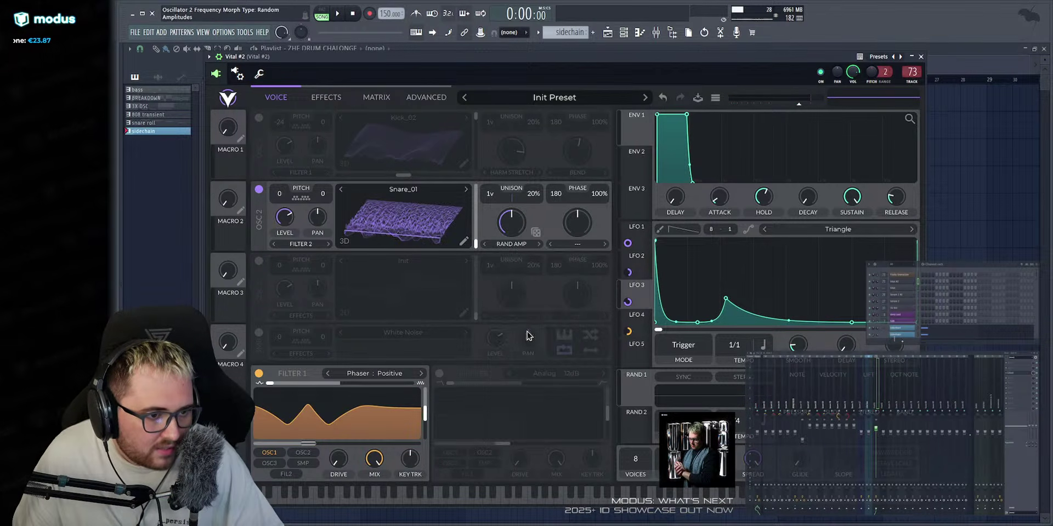
pyautogui.click(344, 241)
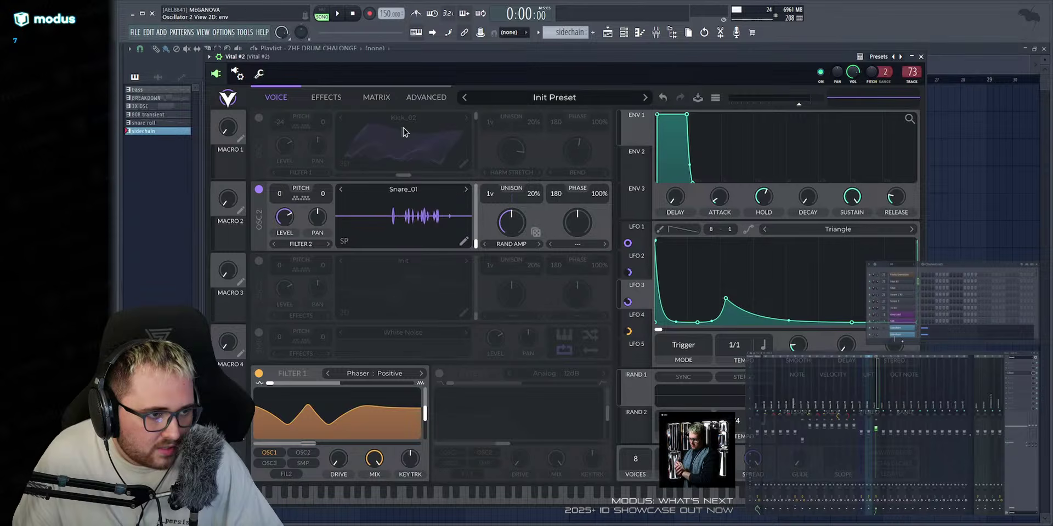
pyautogui.press('v')
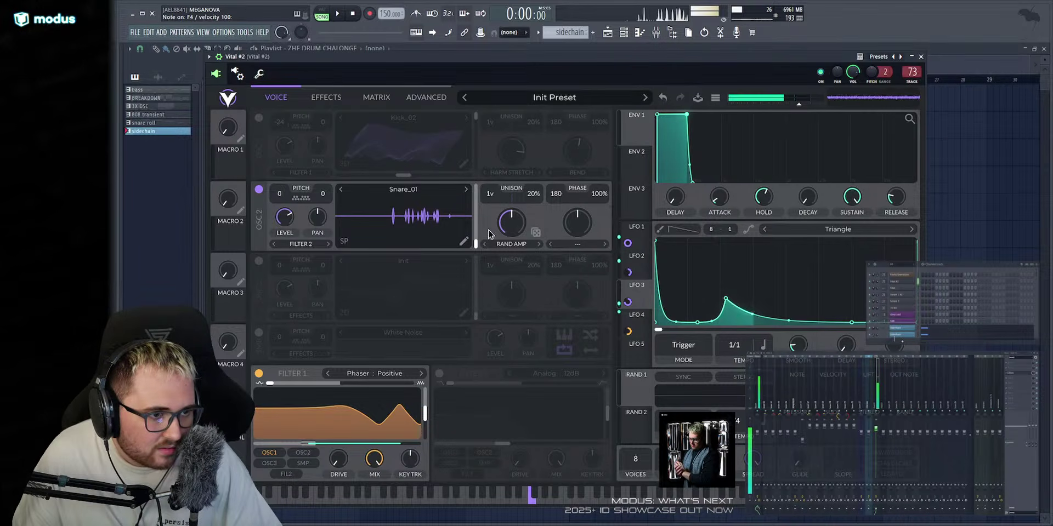
pyautogui.press('v')
pyautogui.moveTo(510, 223); pyautogui.dragTo(508, 265)
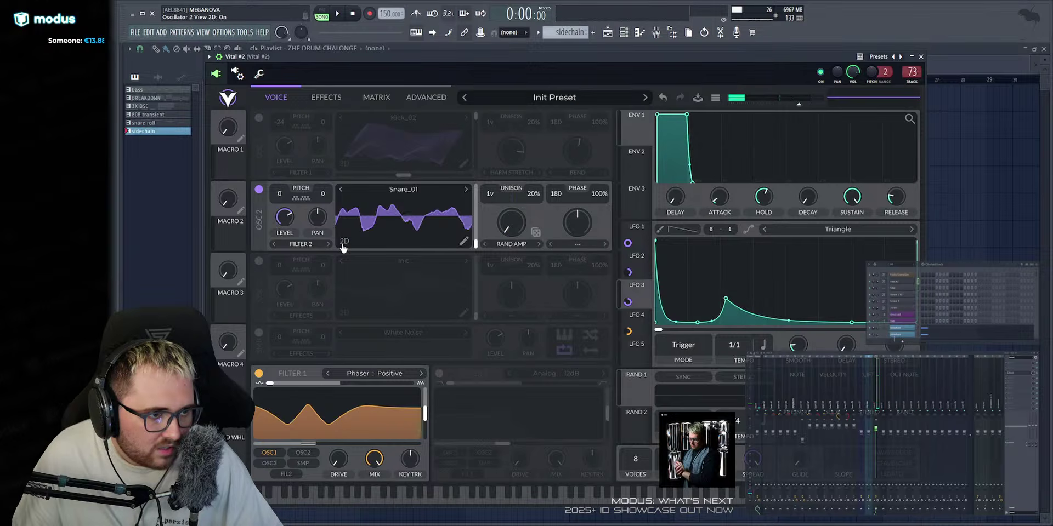
# Show Oscillator 2 in spectrum view and audition Random Amplitudes with the morph amount at about 21%.
pyautogui.click(344, 164)
pyautogui.press('v')
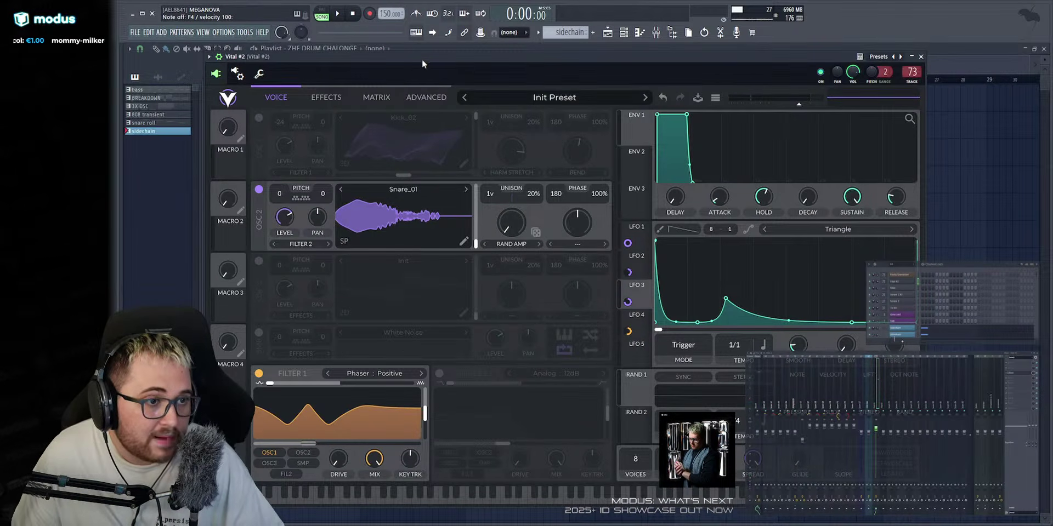
pyautogui.press('v')
pyautogui.moveTo(514, 222); pyautogui.dragTo(514, 214)
# Try the Smear spectral morph on Oscillator 2 and turn its amount down while the note plays.
pyautogui.click(539, 245)
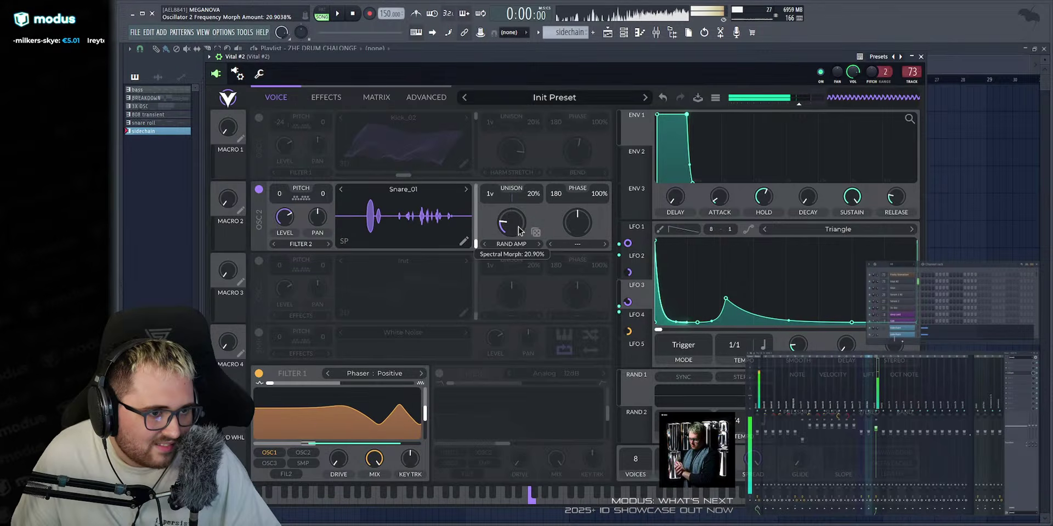
pyautogui.click(484, 245)
pyautogui.click(485, 244)
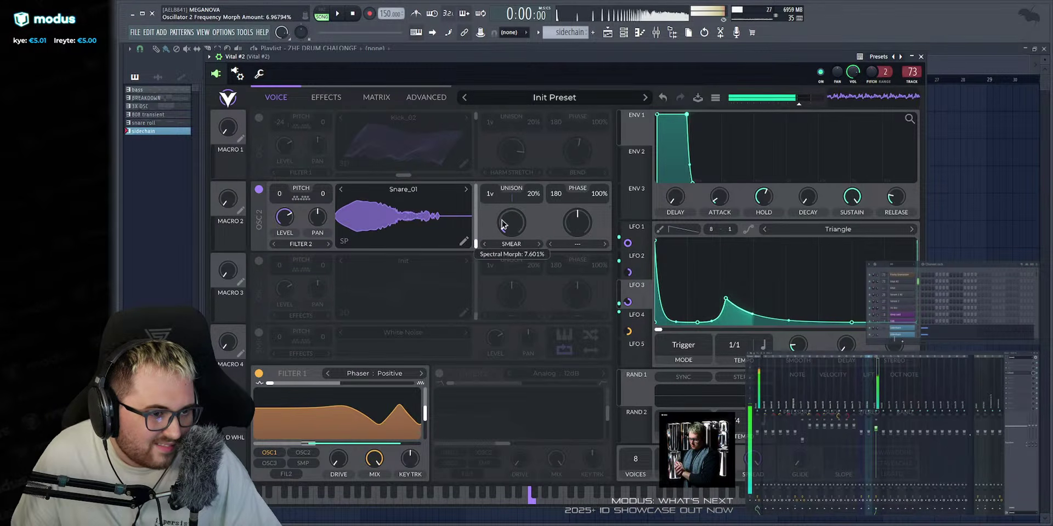
pyautogui.moveTo(501, 222)
pyautogui.mouseDown()
pyautogui.moveTo(510, 190)
pyautogui.moveTo(501, 248)
pyautogui.mouseUp()
# Set Oscillator 2's spectral morph to Formant Scale at about 20% and its pitch to -24.
pyautogui.click(485, 245)
pyautogui.click(484, 244)
pyautogui.click(484, 244)
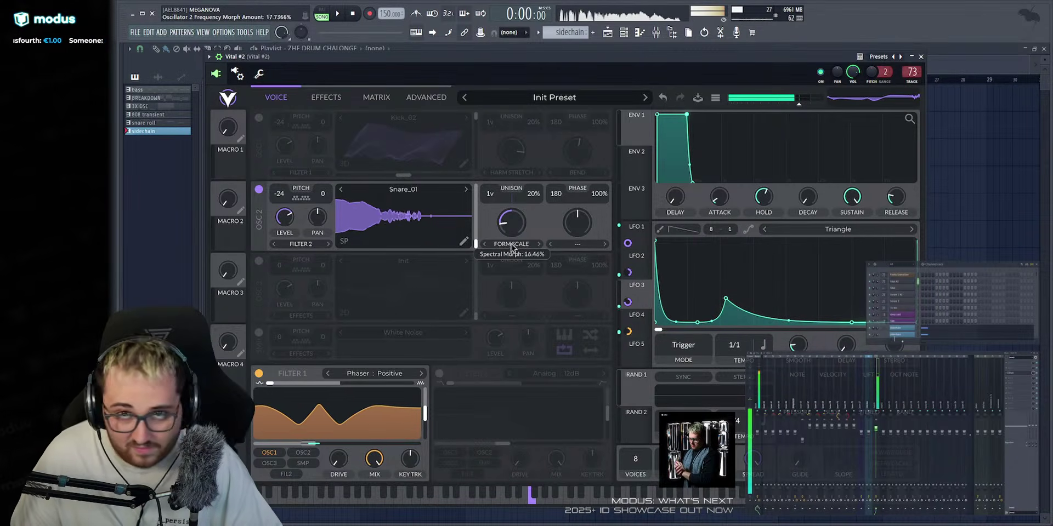
pyautogui.moveTo(512, 247); pyautogui.dragTo(500, 230)
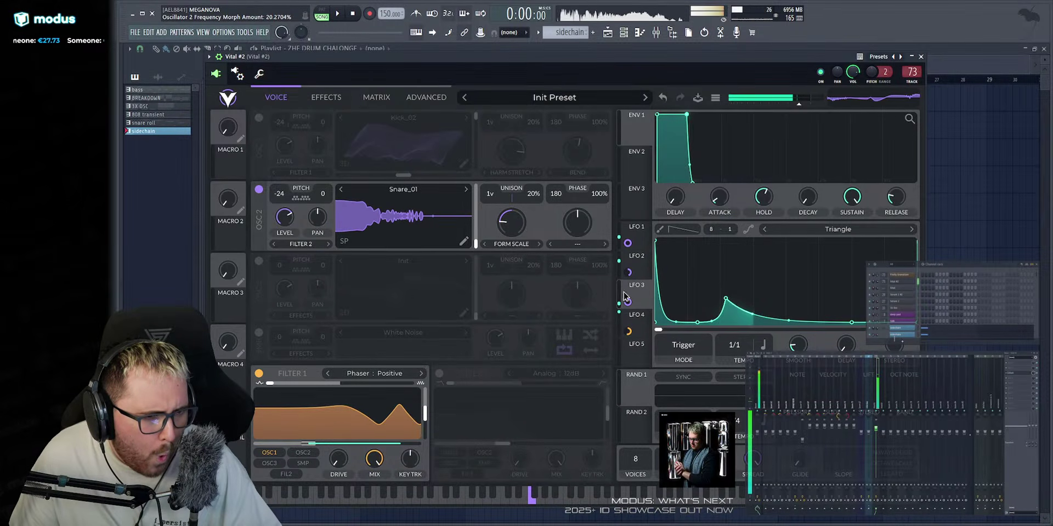
# Assign LFO 3 to Oscillator 2's level and review the LFO 1 and LFO 4 curves.
pyautogui.moveTo(627, 301); pyautogui.dragTo(284, 216)
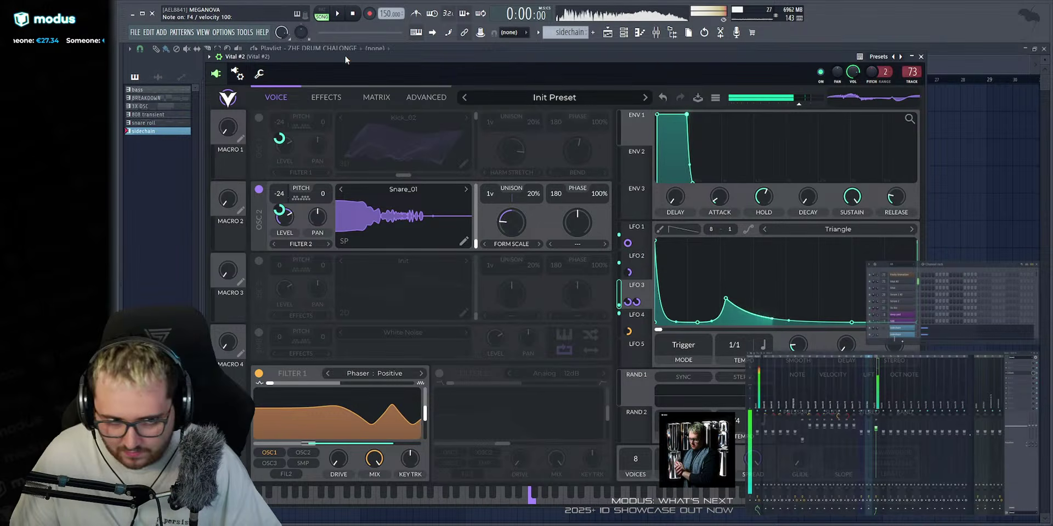
pyautogui.click(635, 230)
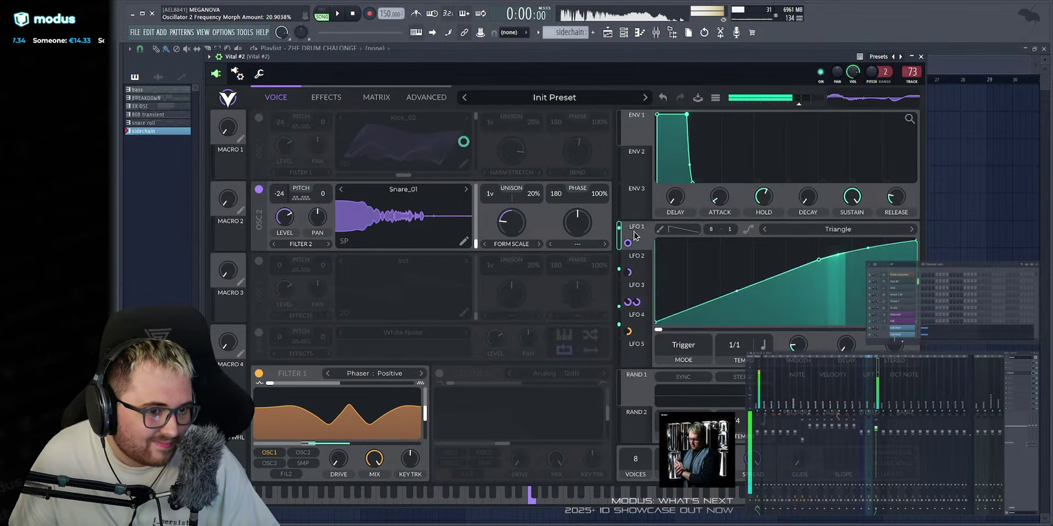
pyautogui.click(637, 326)
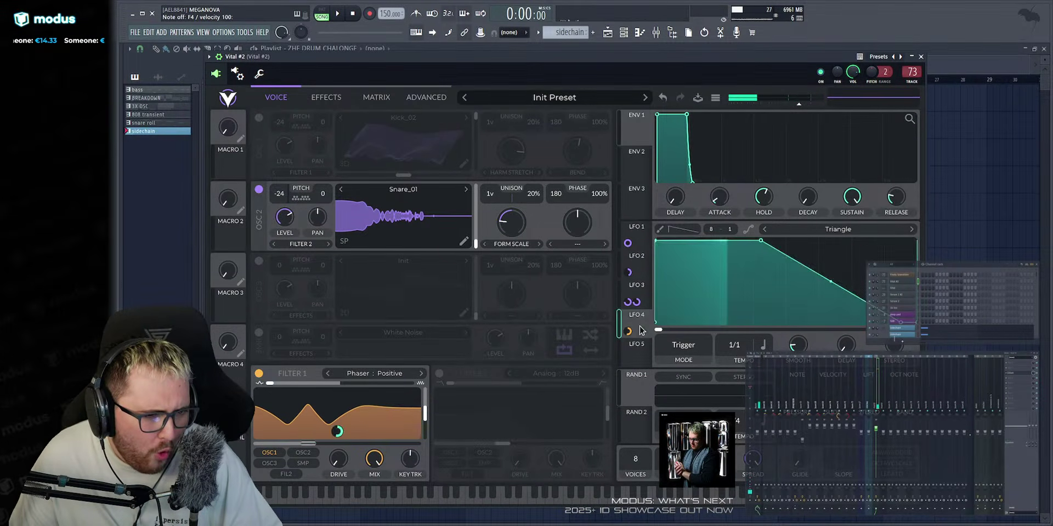
# Assign LFO 5 to Oscillator 2's Formant Scale amount and reshape it into a straight ramp down from its maximum.
pyautogui.moveTo(636, 354); pyautogui.dragTo(504, 214)
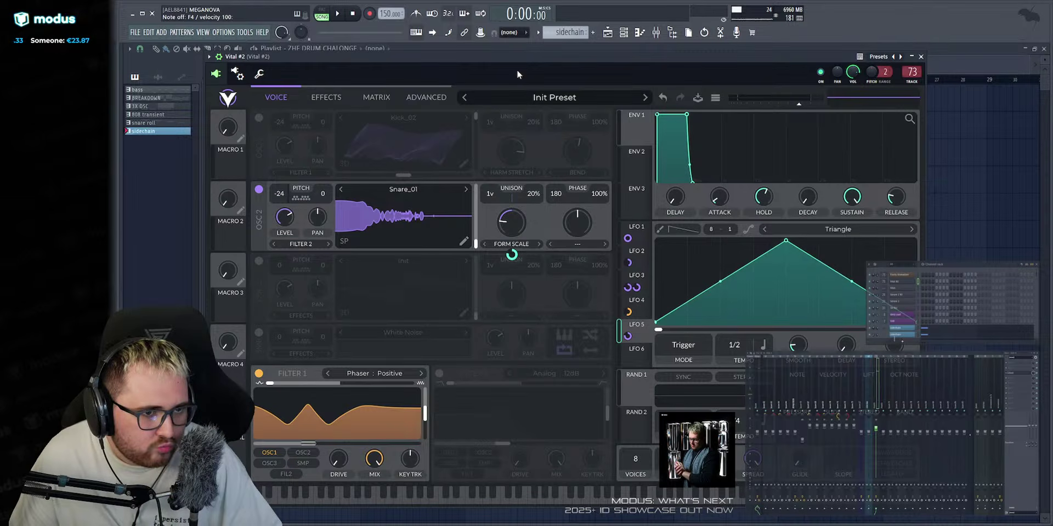
pyautogui.moveTo(788, 241); pyautogui.dragTo(628, 220)
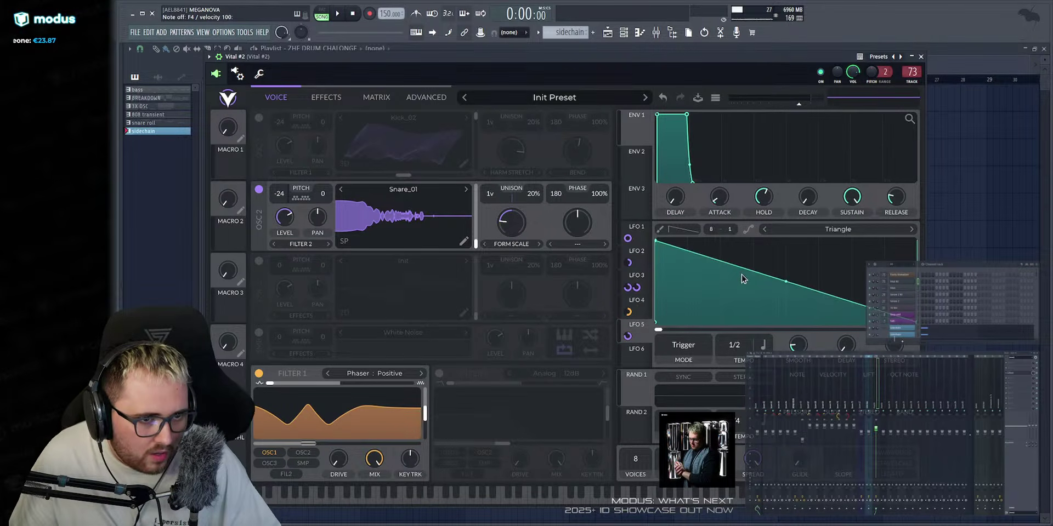
# Replace LFO 5's ramp with a copy of LFO 3's curve and set LFO 5's tempo to 1/1.
pyautogui.doubleClick(743, 274)
pyautogui.moveTo(743, 274); pyautogui.dragTo(721, 324)
pyautogui.click(634, 285)
pyautogui.rightClick(634, 283)
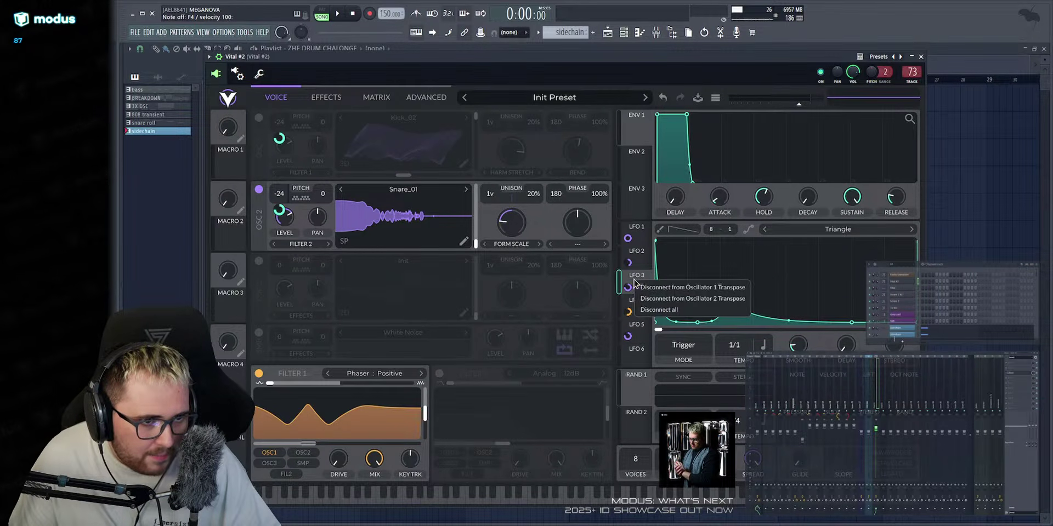
pyautogui.click(632, 281)
pyautogui.rightClick(696, 260)
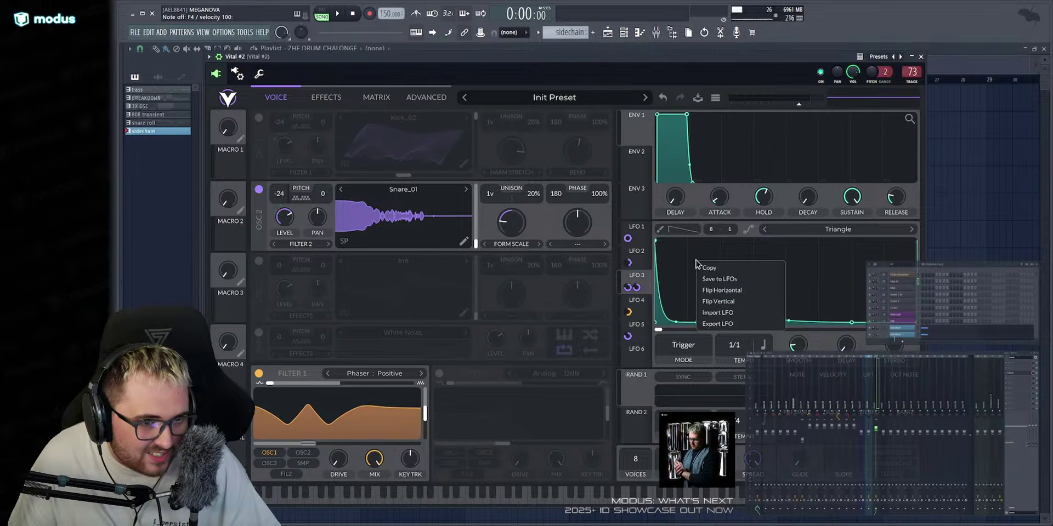
pyautogui.click(700, 267)
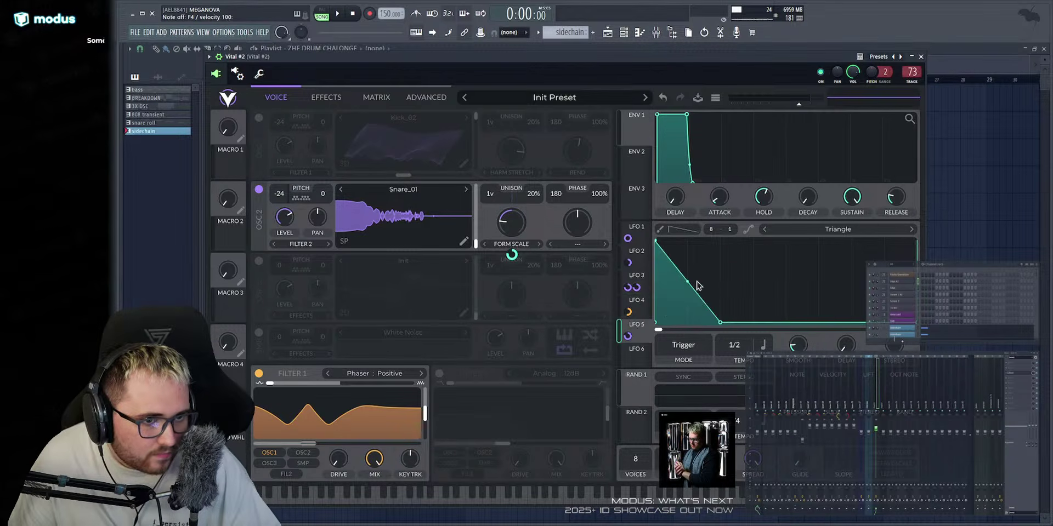
pyautogui.click(734, 345)
pyautogui.click(724, 305)
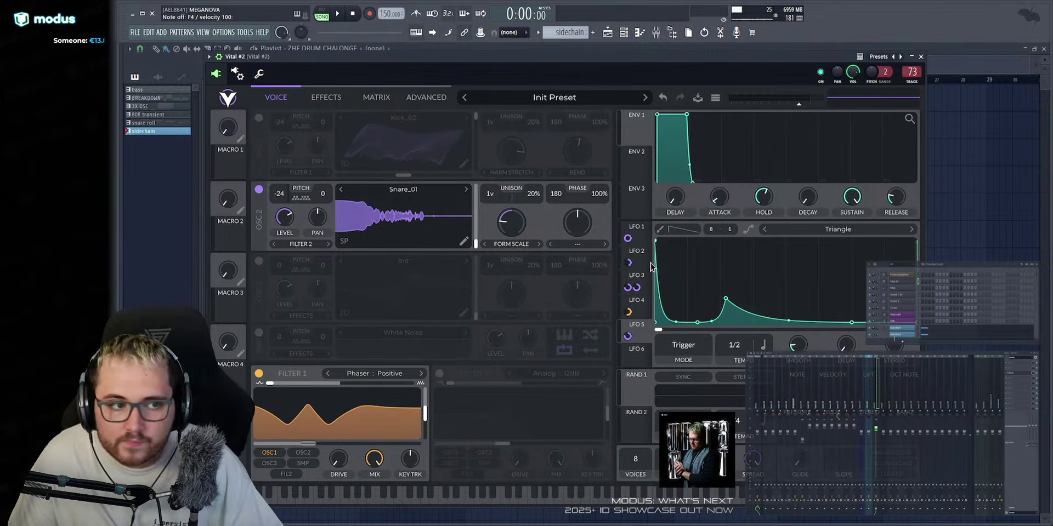
pyautogui.moveTo(638, 332); pyautogui.dragTo(512, 274)
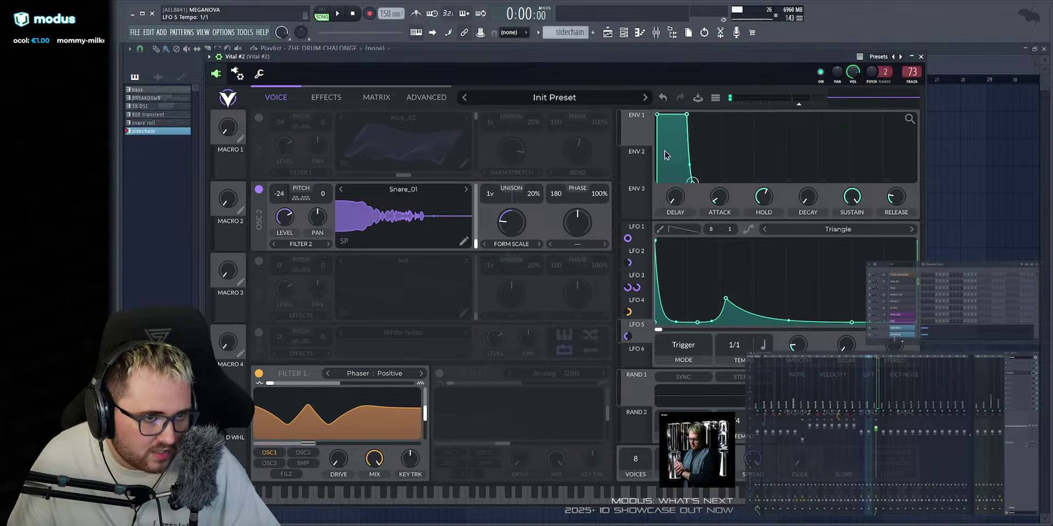
# Fine-tune Oscillator 2's Formant Scale amount to about 20% and raise the second peak of LFO 5's curve while playing F4.
pyautogui.press('v')
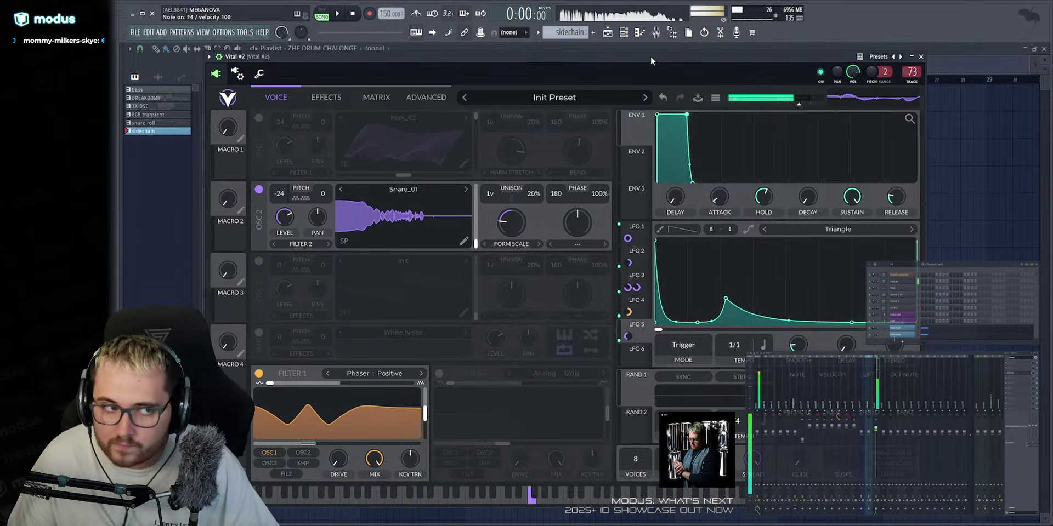
pyautogui.moveTo(500, 225)
pyautogui.mouseDown()
pyautogui.moveTo(515, 211)
pyautogui.moveTo(513, 234)
pyautogui.mouseUp()
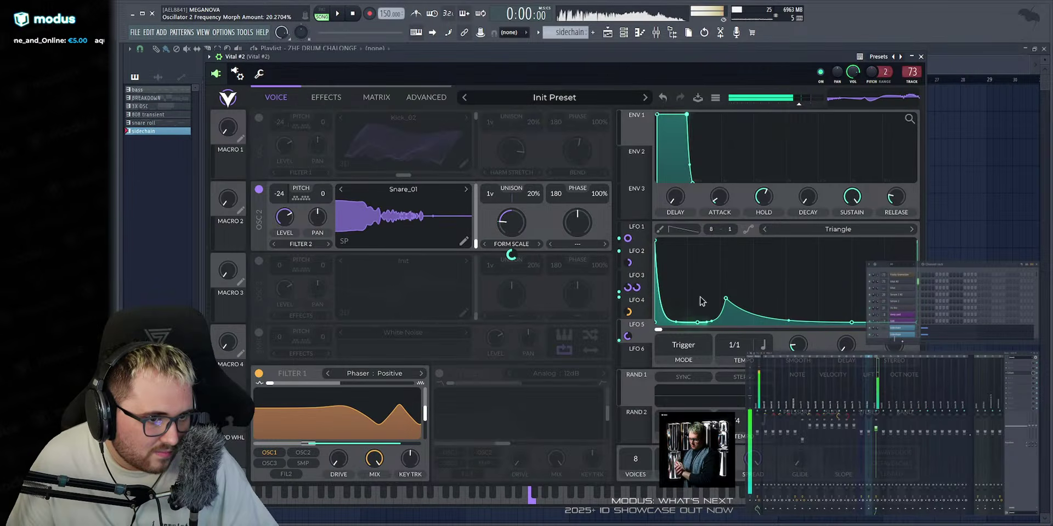
pyautogui.moveTo(725, 298); pyautogui.dragTo(724, 257)
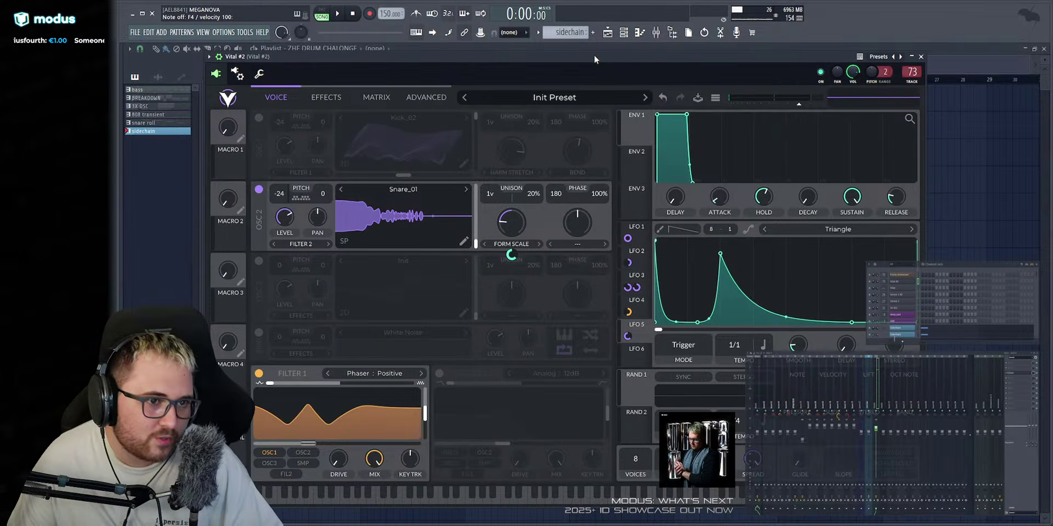
# Audition the reshaped Oscillator 2 sound by playing the F4 note several times.
pyautogui.press('v')
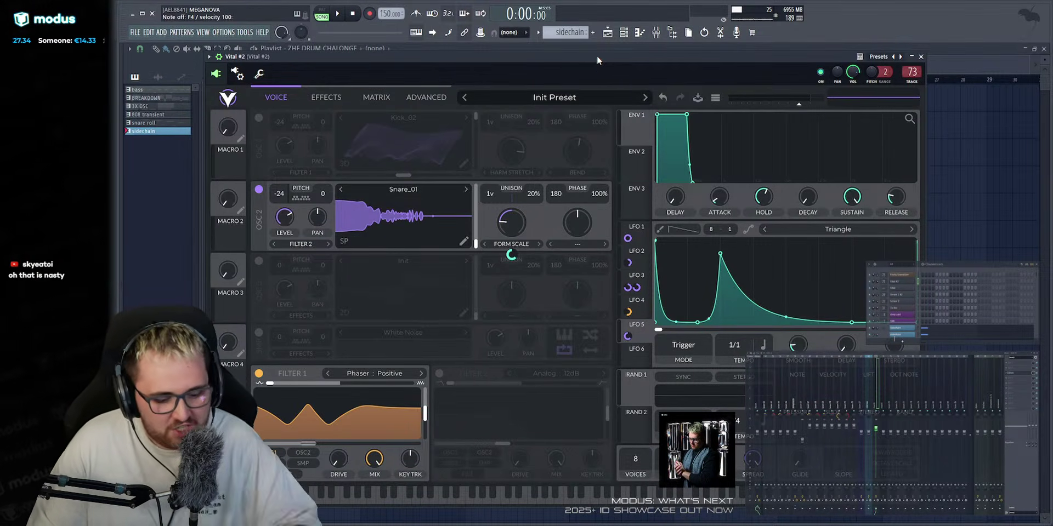
pyautogui.press('v')
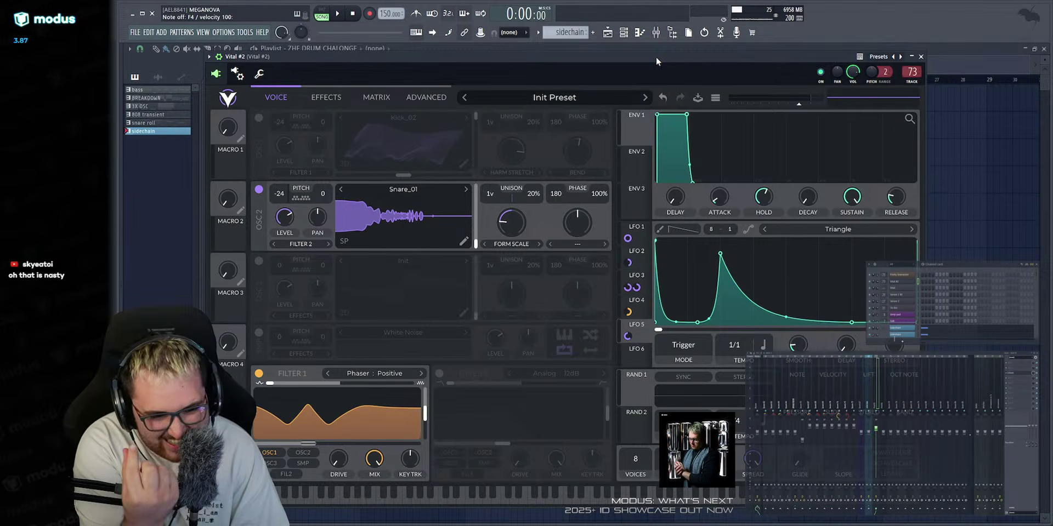
pyautogui.press('v')
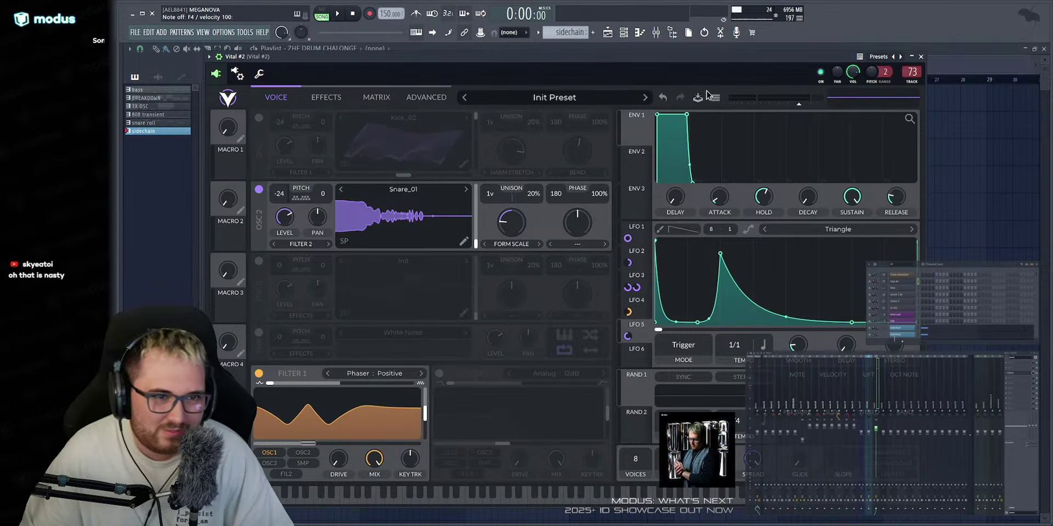
pyautogui.press('v')
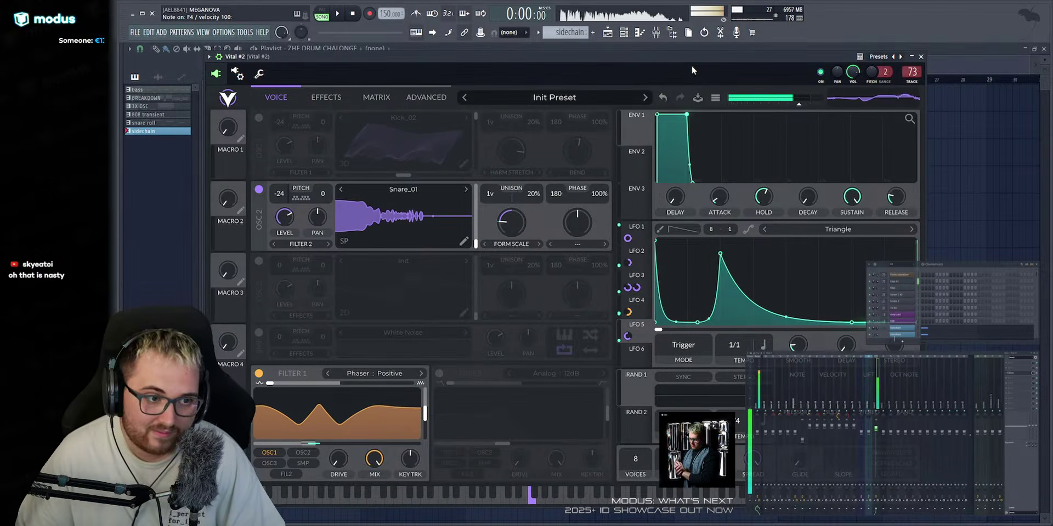
# Try the Squeeze, Pulse, Bend and Quantize wave morphs on Oscillator 2, varying their amounts while the note plays.
pyautogui.click(577, 244)
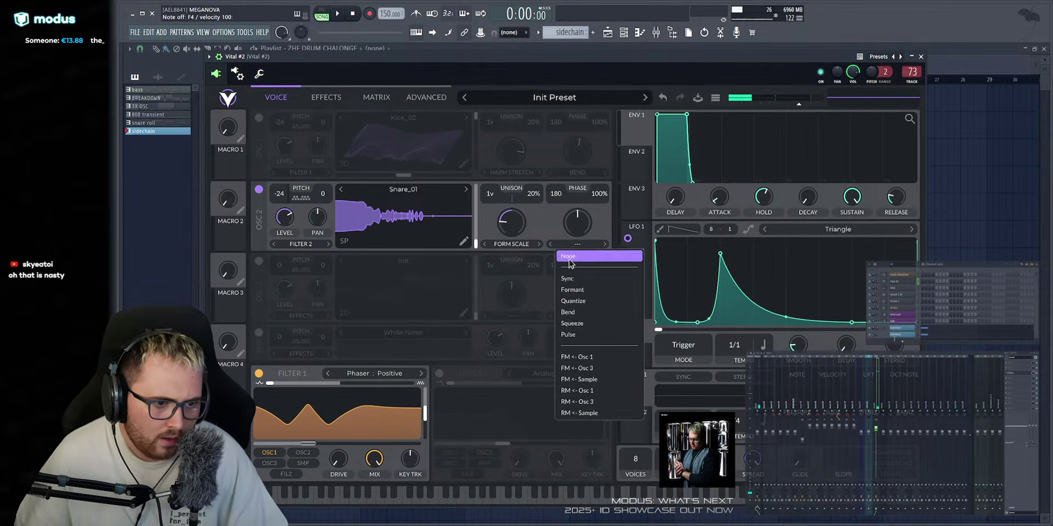
pyautogui.click(579, 323)
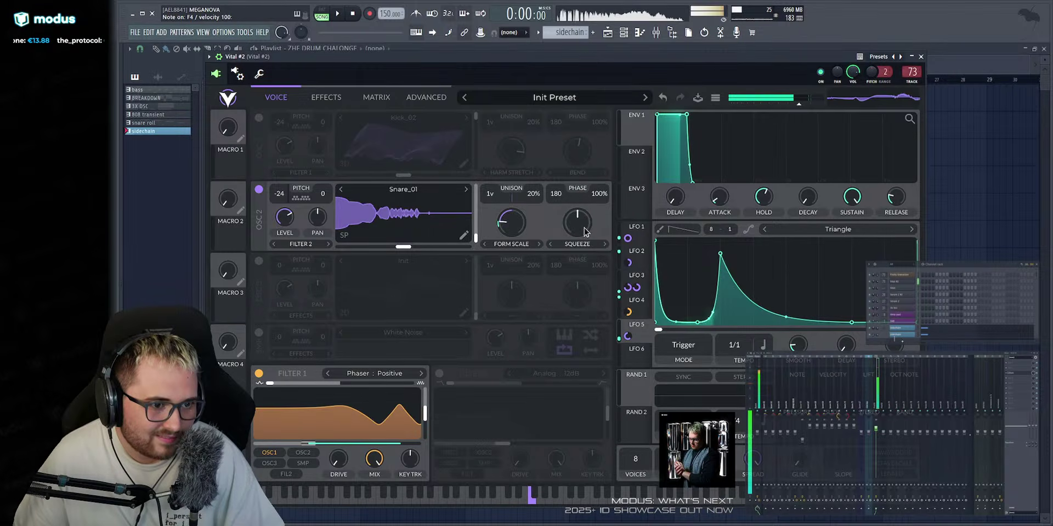
pyautogui.moveTo(576, 218)
pyautogui.mouseDown()
pyautogui.moveTo(565, 248)
pyautogui.moveTo(584, 247)
pyautogui.moveTo(580, 224)
pyautogui.mouseUp()
pyautogui.click(604, 244)
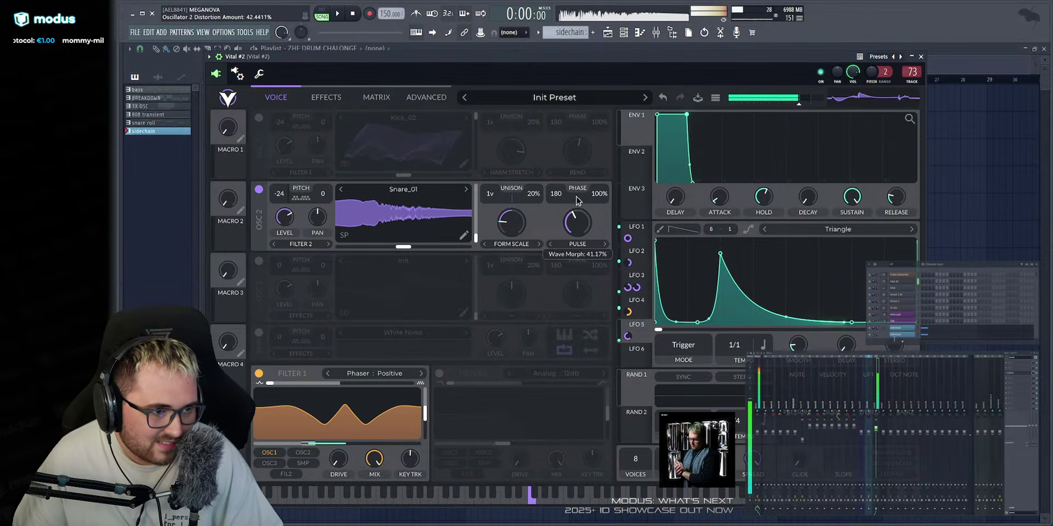
pyautogui.doubleClick(549, 244)
pyautogui.click(548, 244)
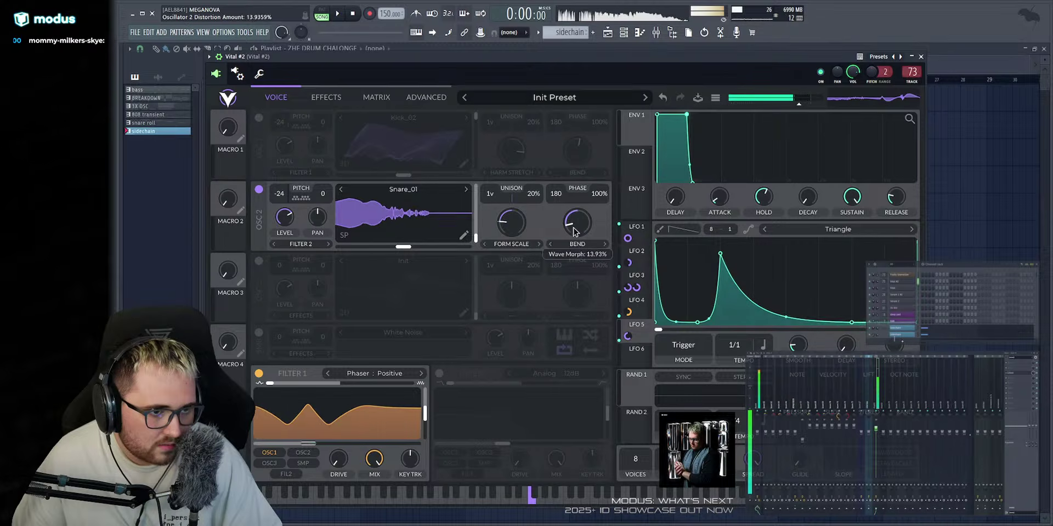
pyautogui.moveTo(577, 221)
pyautogui.mouseDown()
pyautogui.moveTo(582, 207)
pyautogui.moveTo(575, 224)
pyautogui.mouseUp()
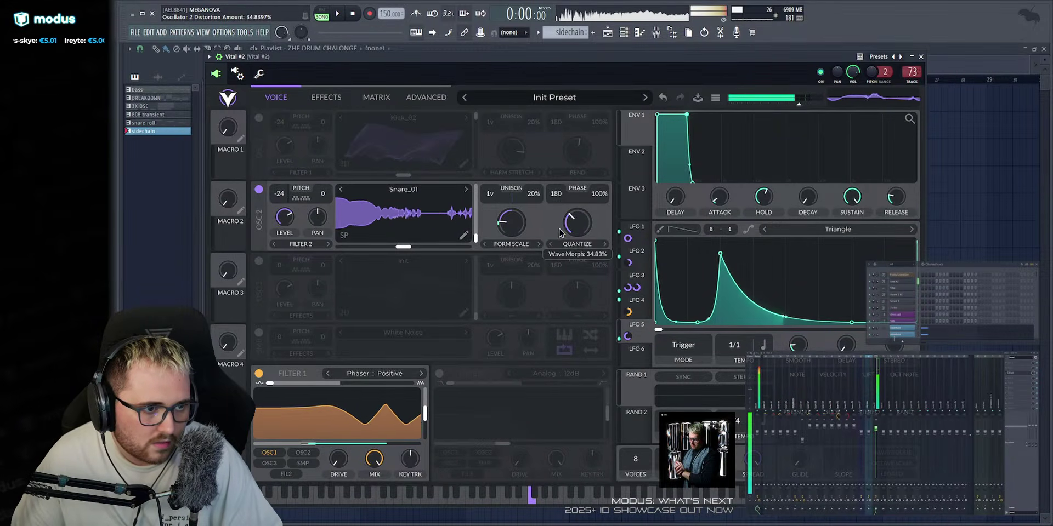
# Switch Oscillator 2's wave morph to Formant, adjust its amount to just below the midpoint and assign LFO 5 to it.
pyautogui.click(550, 244)
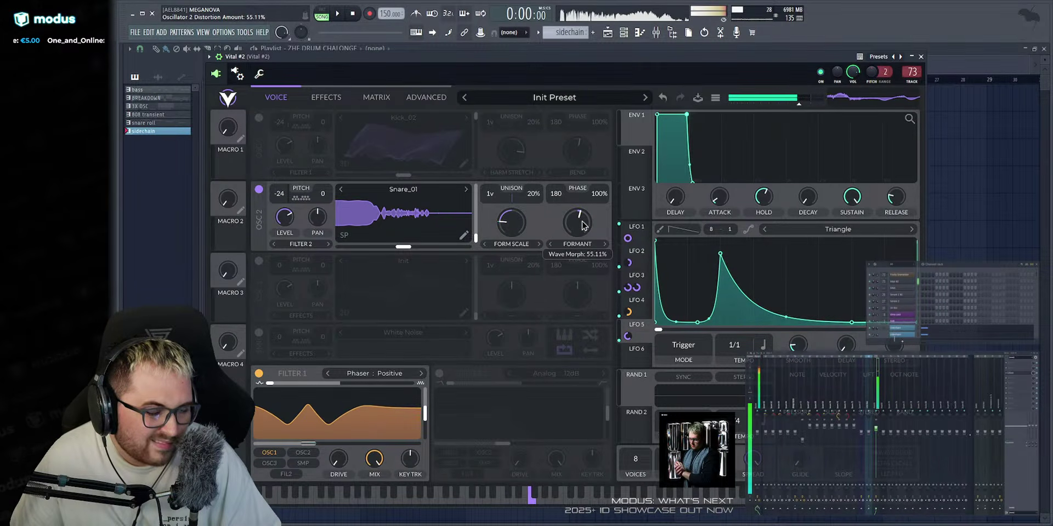
pyautogui.moveTo(582, 228); pyautogui.dragTo(604, 251)
pyautogui.moveTo(627, 336); pyautogui.dragTo(575, 226)
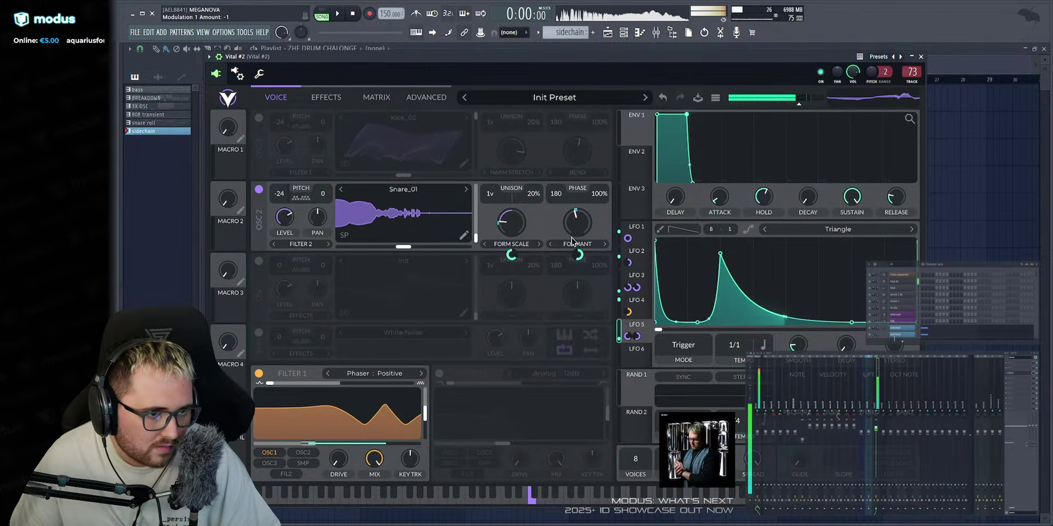
pyautogui.moveTo(578, 258)
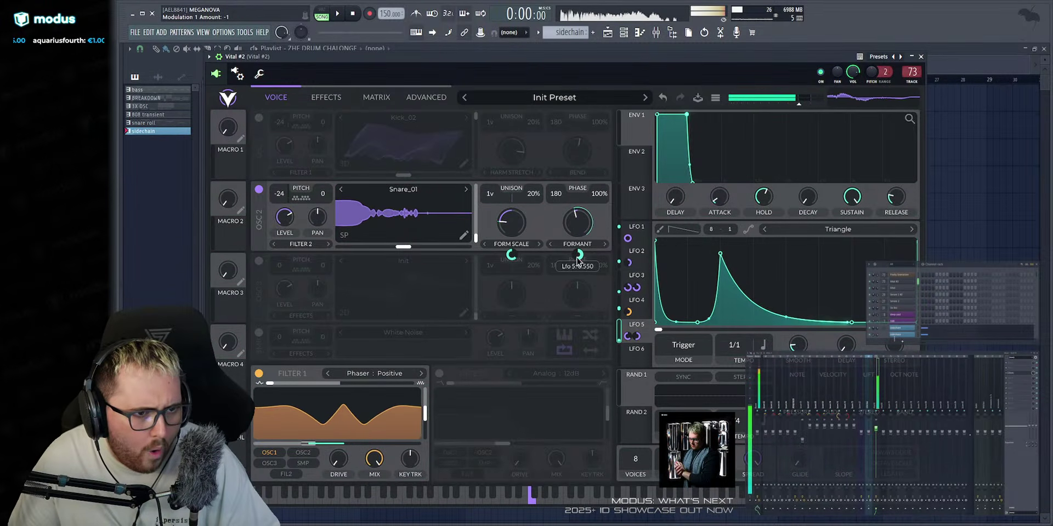
# Reset oscillator 2's Formant amount to its default and feed oscillator 2 into filter 1 as well.
pyautogui.doubleClick(577, 234)
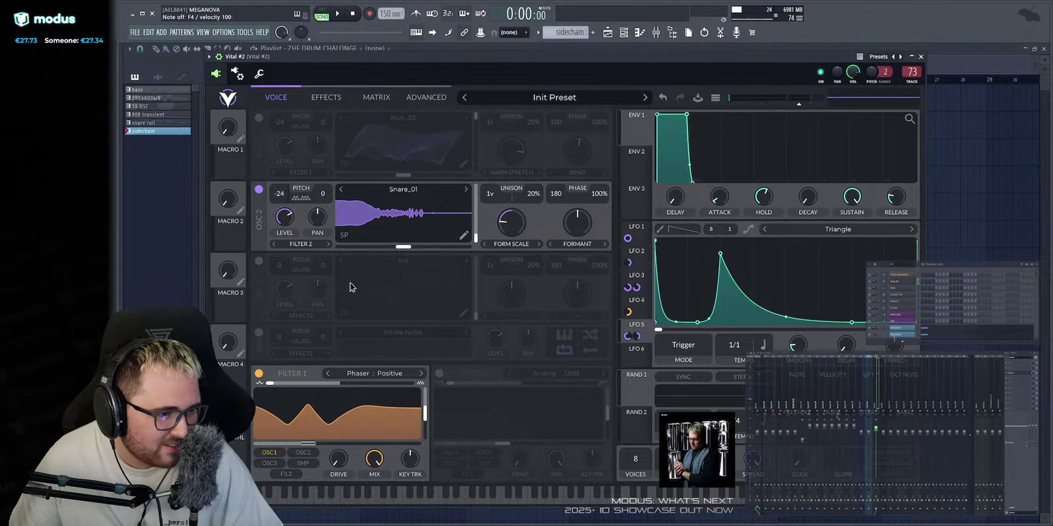
pyautogui.click(303, 454)
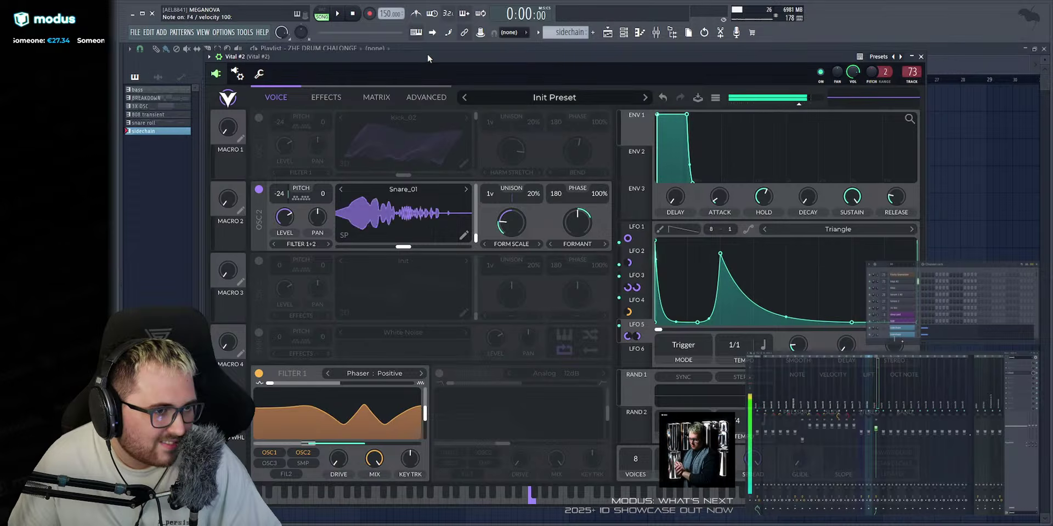
# Turn oscillator 1 back on and balance oscillator 2's level against it, switching each oscillator off and on to compare.
pyautogui.click(258, 117)
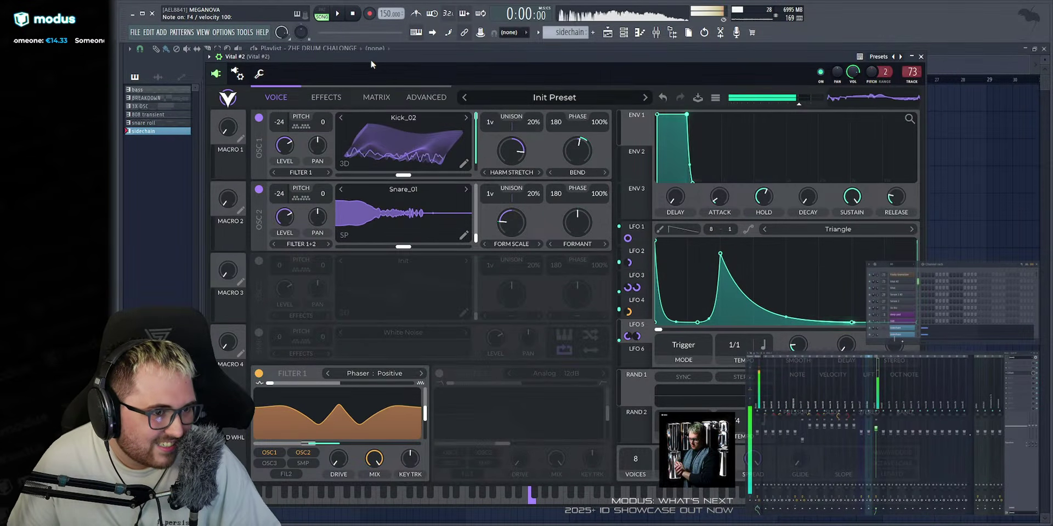
pyautogui.moveTo(284, 219); pyautogui.dragTo(285, 239)
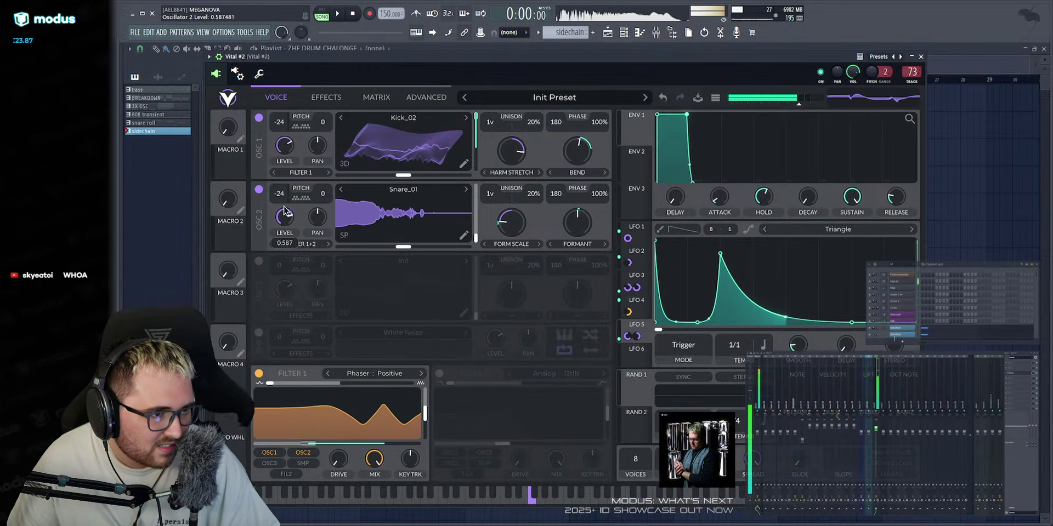
pyautogui.click(258, 189)
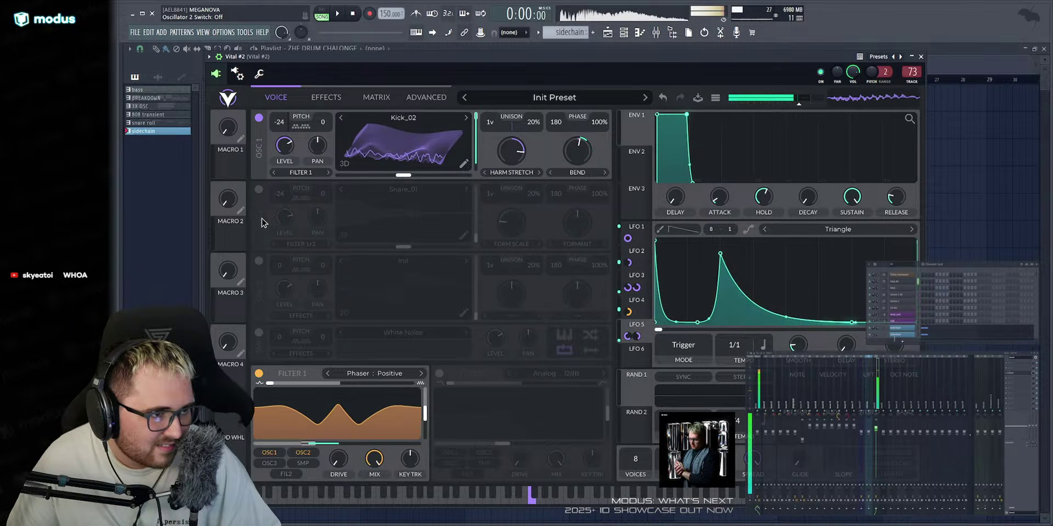
pyautogui.click(258, 189)
pyautogui.click(258, 117)
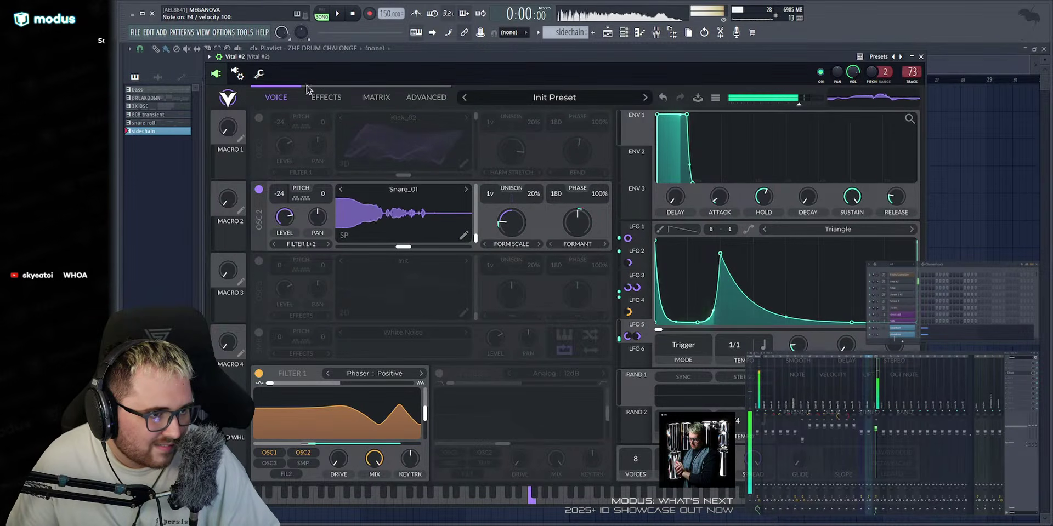
pyautogui.click(258, 189)
pyautogui.click(258, 189)
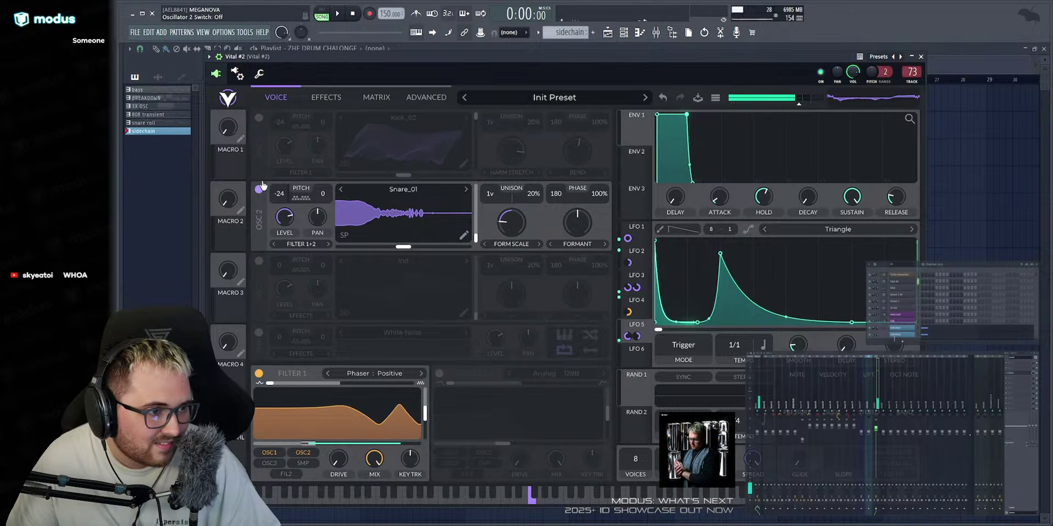
pyautogui.click(258, 117)
pyautogui.moveTo(291, 222); pyautogui.dragTo(302, 217)
# Set the Soft Clip distortion's drive to about 1.9 dB in the effects, return to the voice view and audition the sound.
pyautogui.click(326, 99)
pyautogui.moveTo(507, 126); pyautogui.dragTo(521, 141)
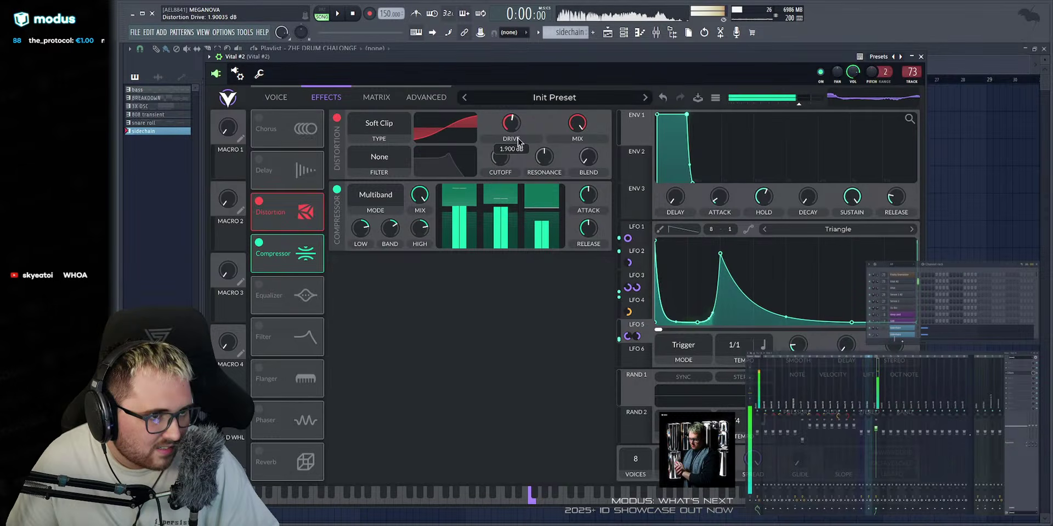
pyautogui.click(277, 96)
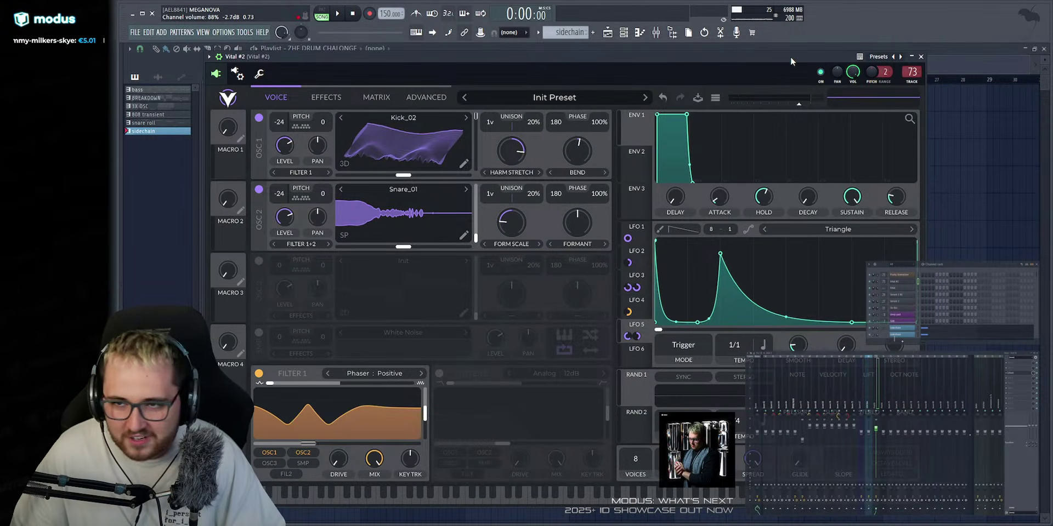
pyautogui.press('v')
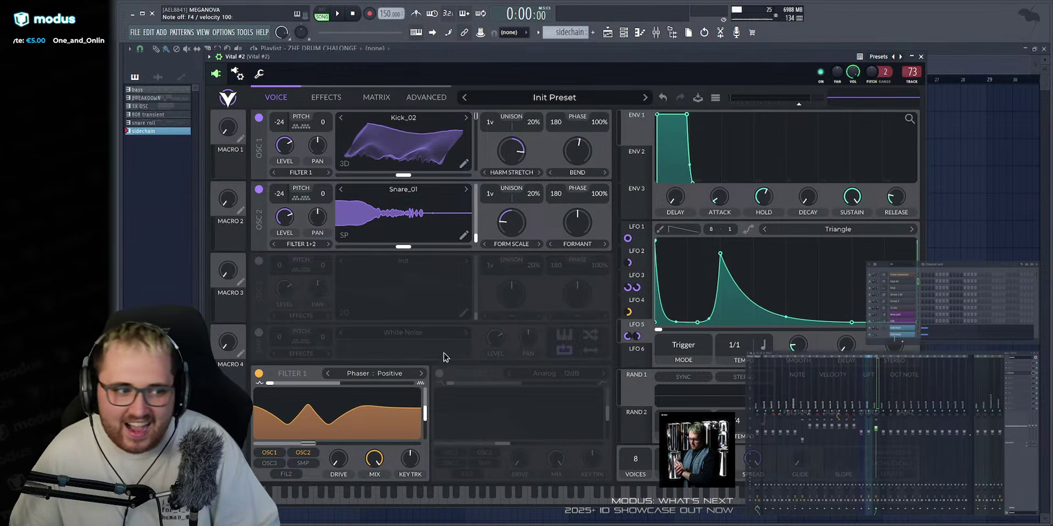
# Enable filter 2 as a Comb: Low High Comb filter with about 77% resonance and audition the patch.
pyautogui.click(439, 375)
pyautogui.click(551, 374)
pyautogui.click(630, 469)
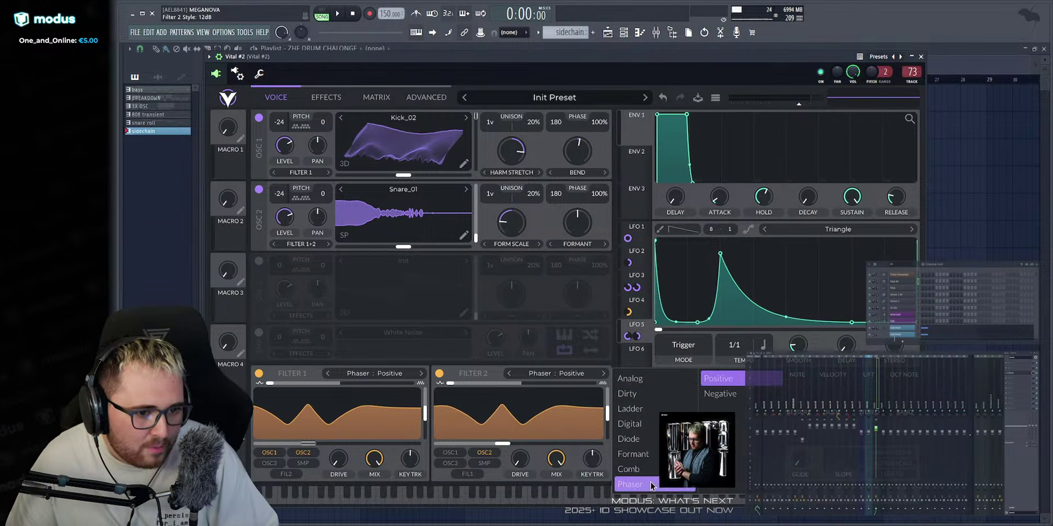
pyautogui.click(730, 378)
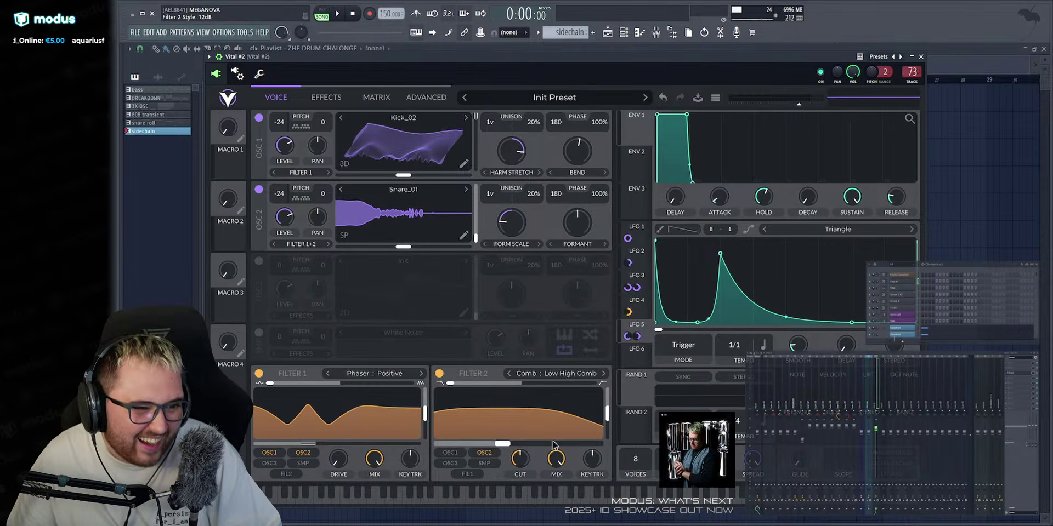
pyautogui.moveTo(607, 414); pyautogui.dragTo(607, 399)
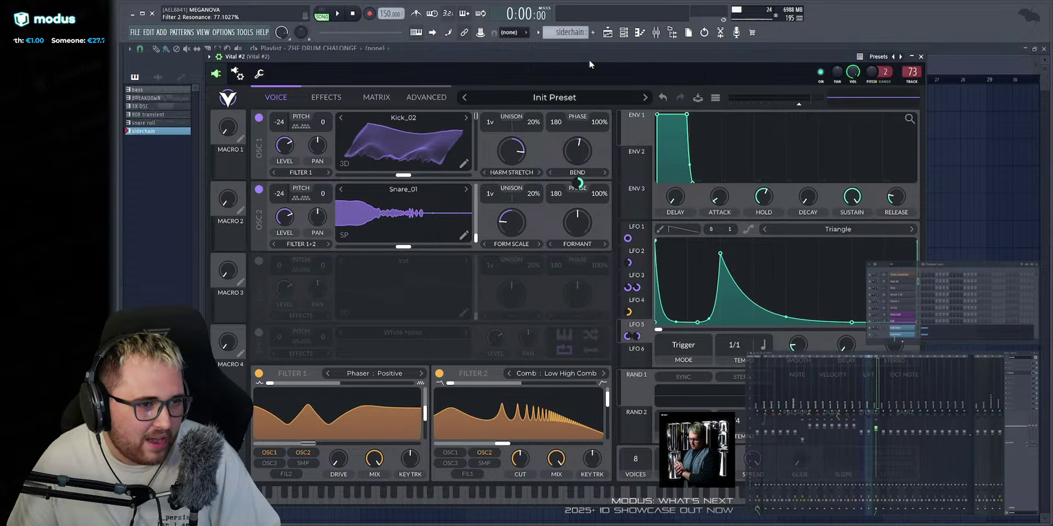
pyautogui.press('v')
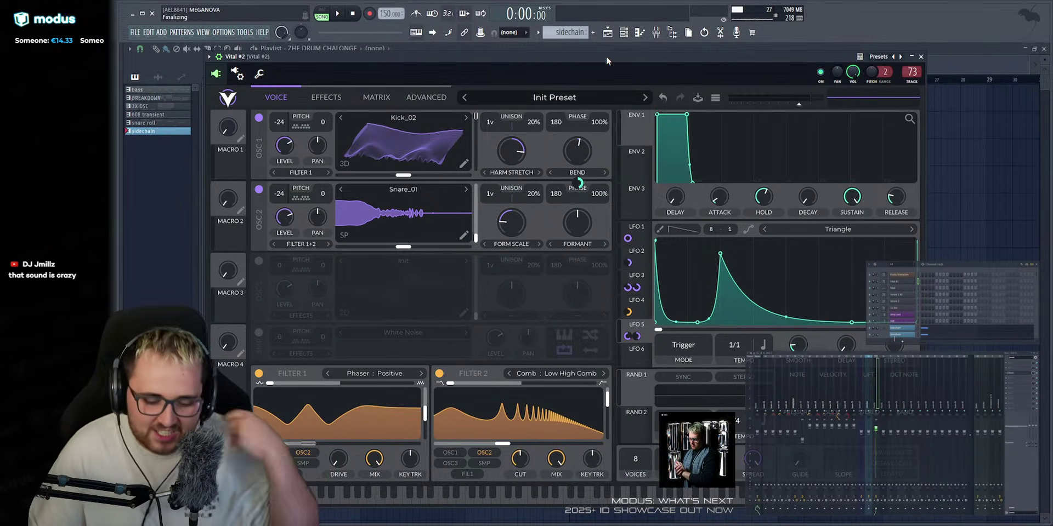
pyautogui.press('q')
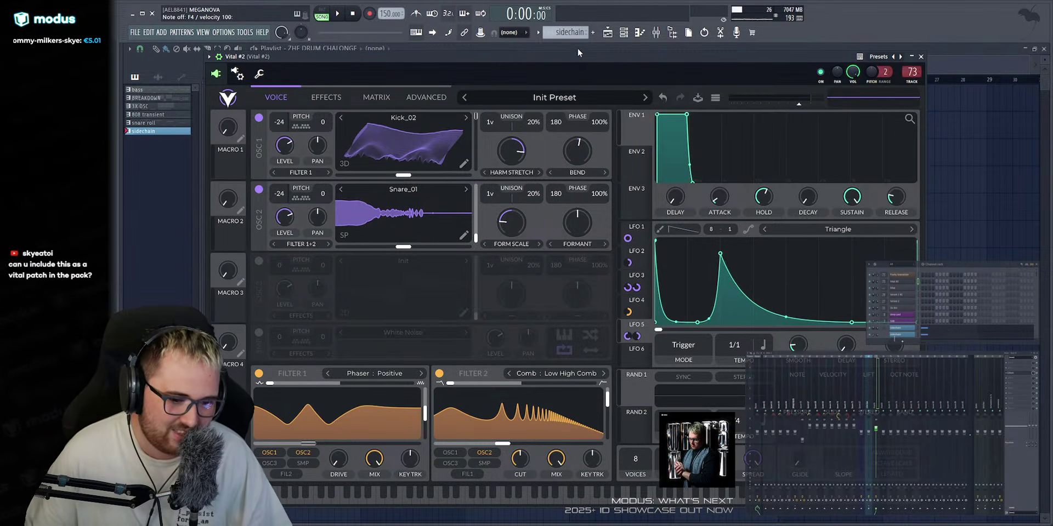
pyautogui.press('v')
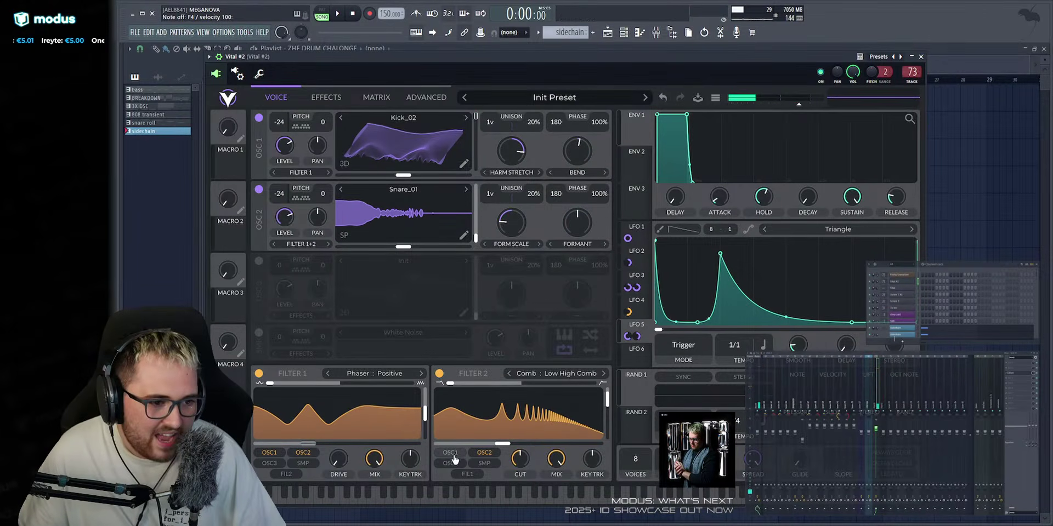
# Feed oscillator 1 into filter 2 too and shape the comb with higher resonance, blend at 2 and minimum cutoff.
pyautogui.press('v')
pyautogui.moveTo(502, 444); pyautogui.dragTo(464, 443)
pyautogui.moveTo(607, 400)
pyautogui.mouseDown()
pyautogui.moveTo(607, 411)
pyautogui.moveTo(607, 389)
pyautogui.mouseUp()
pyautogui.moveTo(478, 444); pyautogui.dragTo(535, 444)
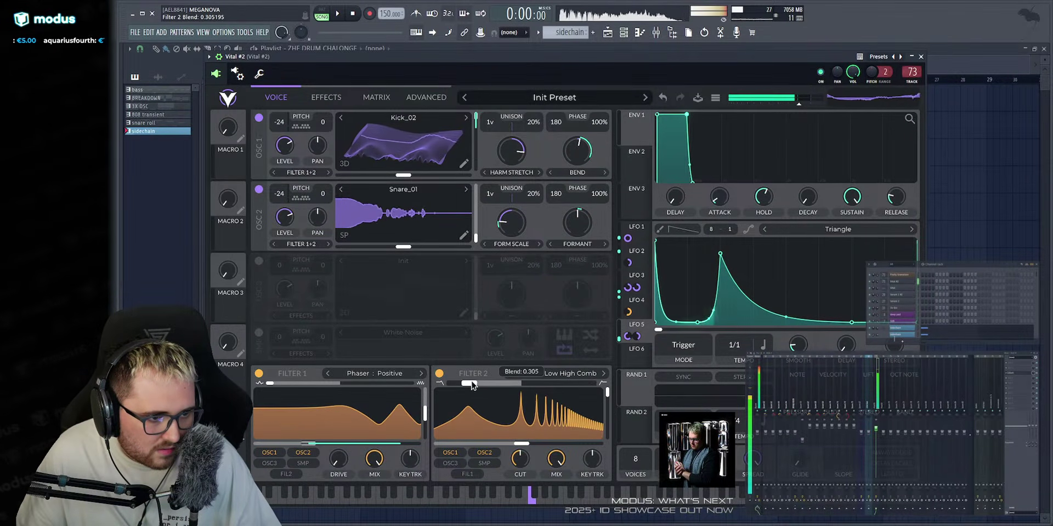
pyautogui.moveTo(528, 380); pyautogui.dragTo(603, 385)
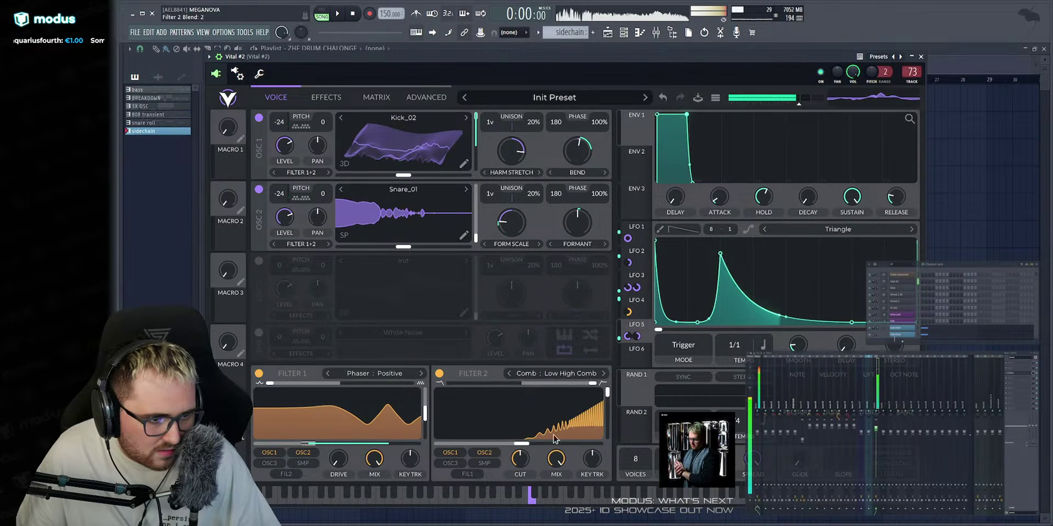
pyautogui.moveTo(522, 443); pyautogui.dragTo(423, 453)
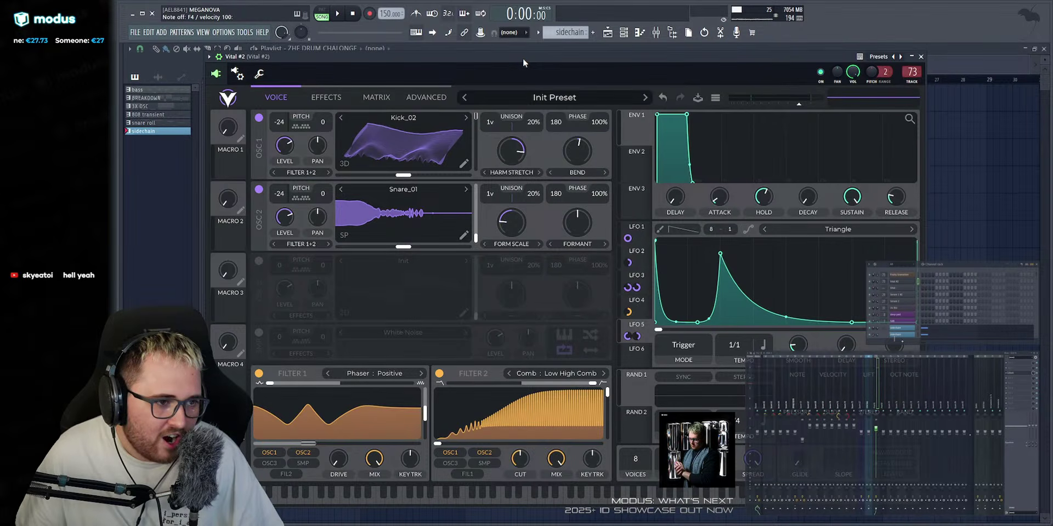
# Audition oscillator 2 alone through both filters with oscillator 1 switched off, and turn oscillator 1 back on.
pyautogui.click(258, 117)
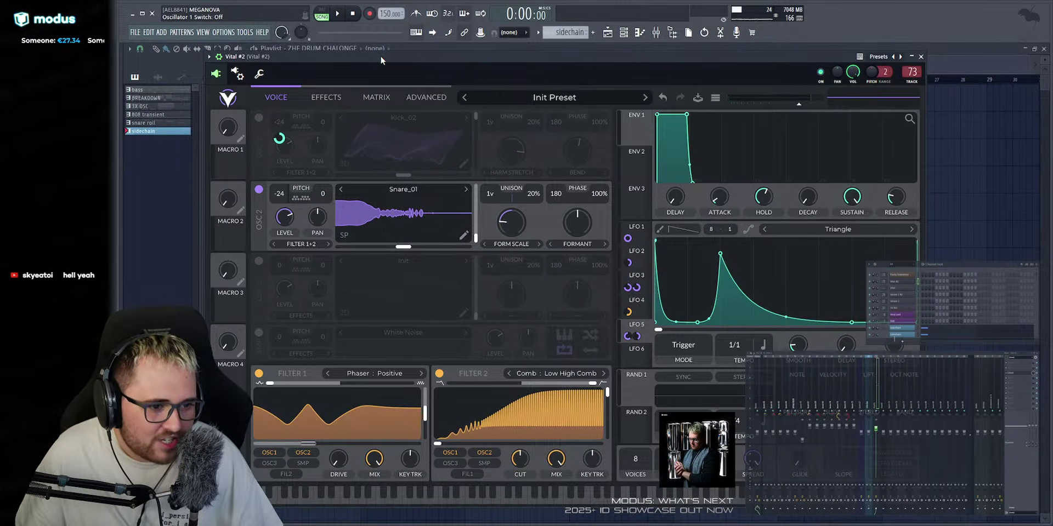
pyautogui.press('v')
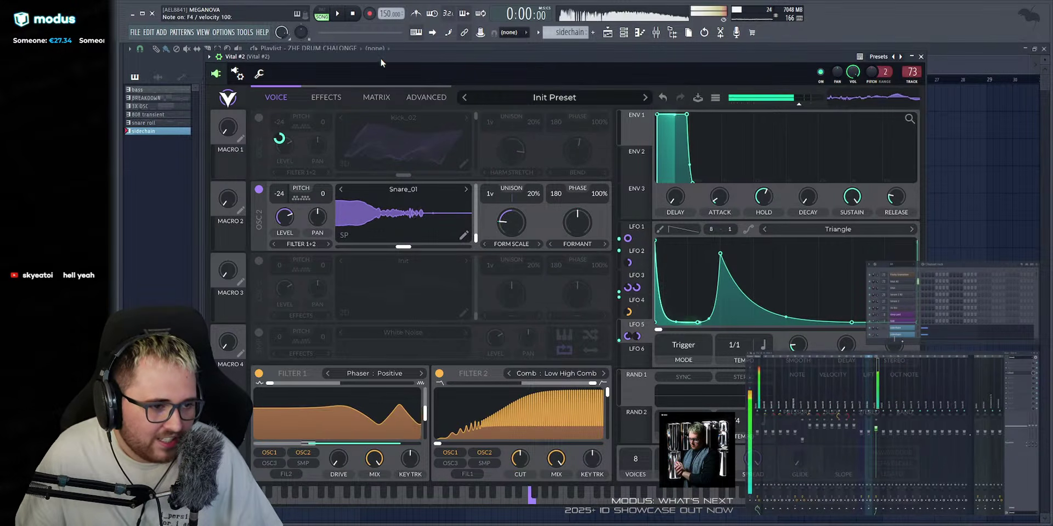
pyautogui.click(258, 117)
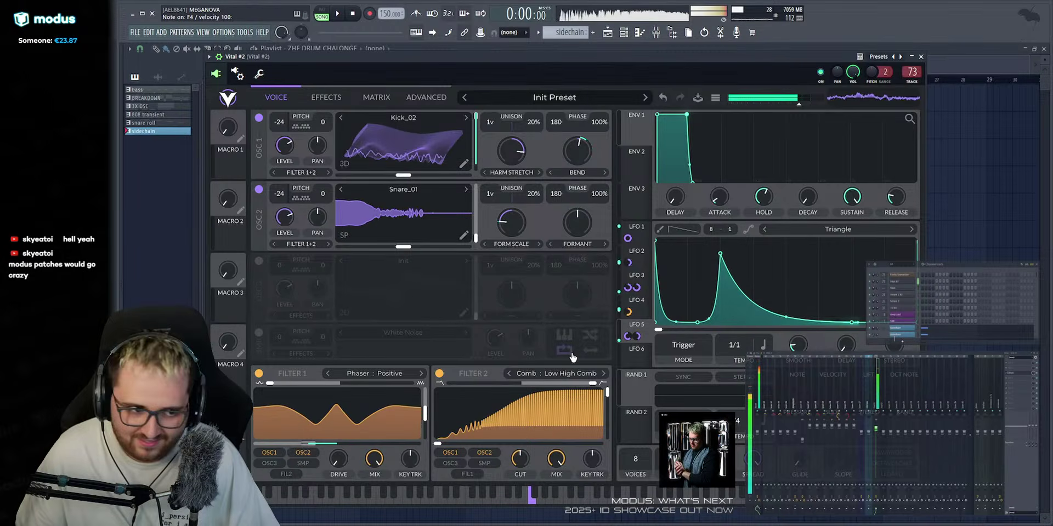
# Change filter 2 to the Formant: AOIE model and shift its formants down to the lowest setting.
pyautogui.click(604, 374)
pyautogui.click(576, 374)
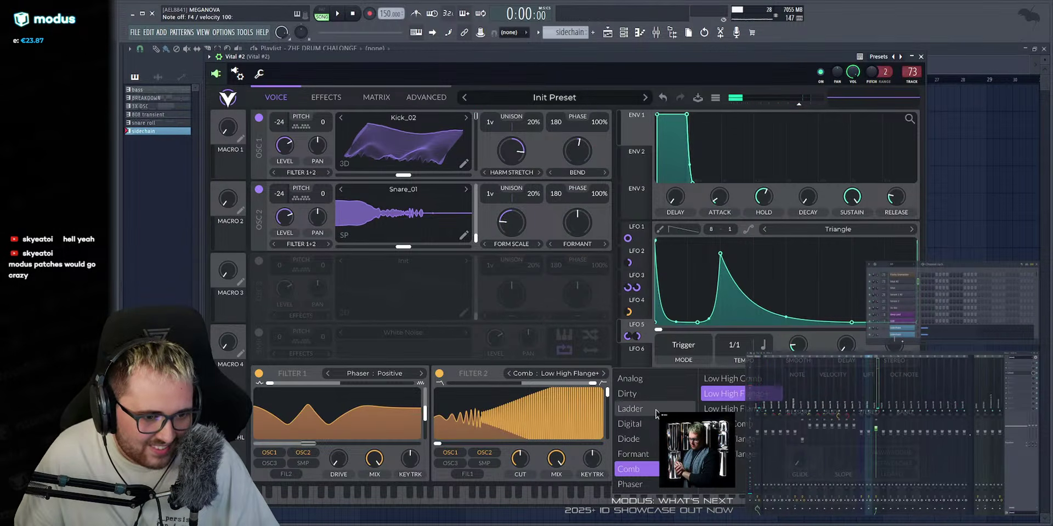
pyautogui.click(631, 424)
pyautogui.click(632, 454)
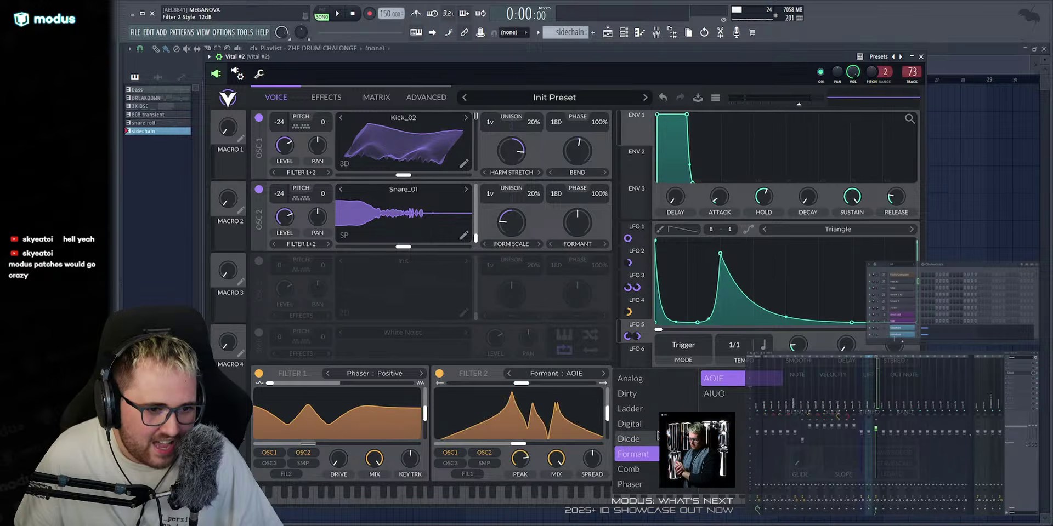
pyautogui.click(727, 376)
pyautogui.press('v')
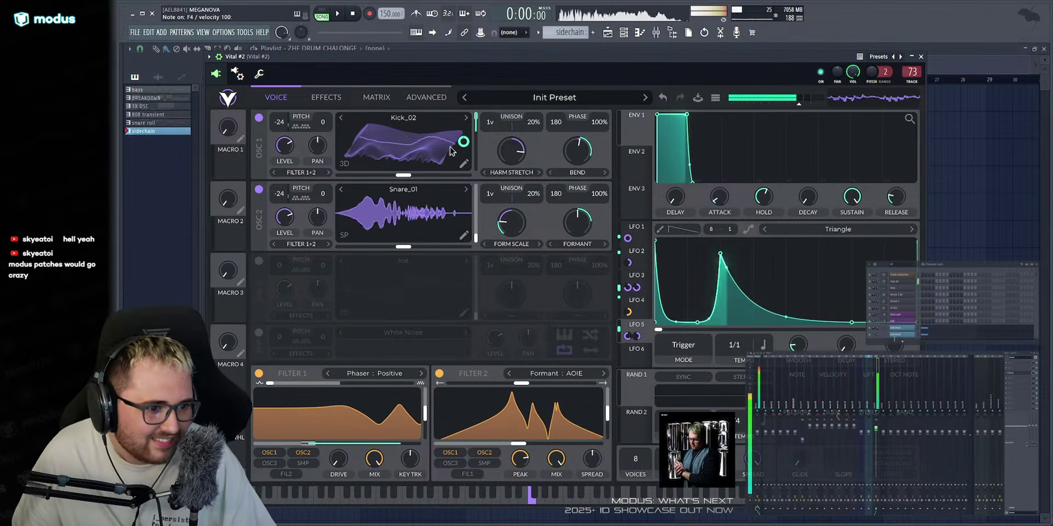
pyautogui.moveTo(529, 387); pyautogui.dragTo(440, 396)
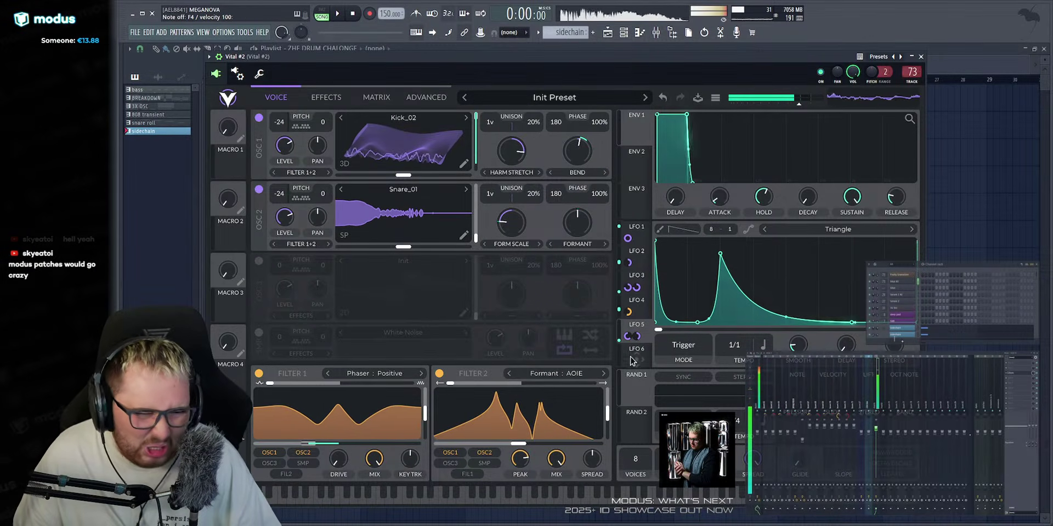
# Assign LFO 6 to filter 2's formant shift, set the LFO's tempo to 1/1 and audition the result.
pyautogui.click(636, 360)
pyautogui.moveTo(636, 361); pyautogui.dragTo(694, 353)
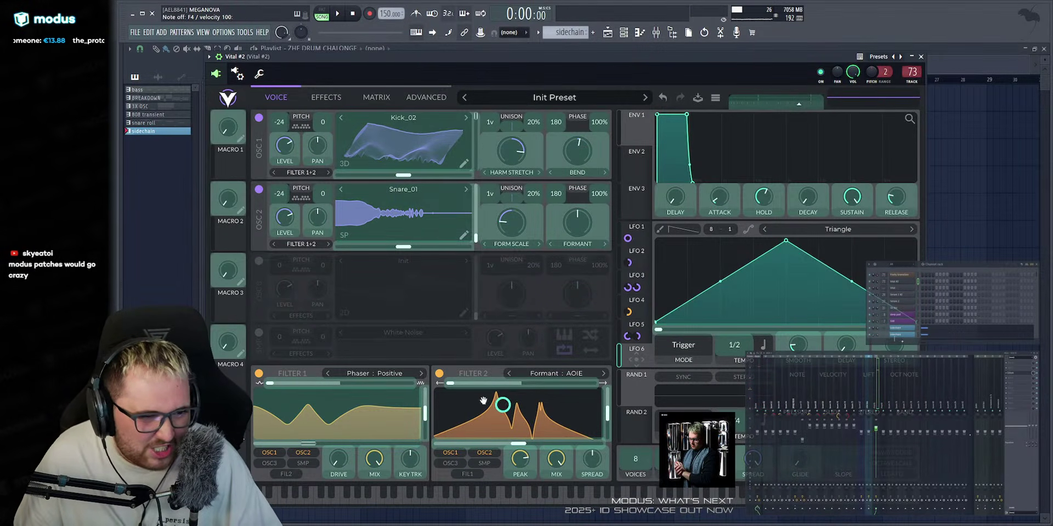
pyautogui.moveTo(483, 401); pyautogui.dragTo(485, 400)
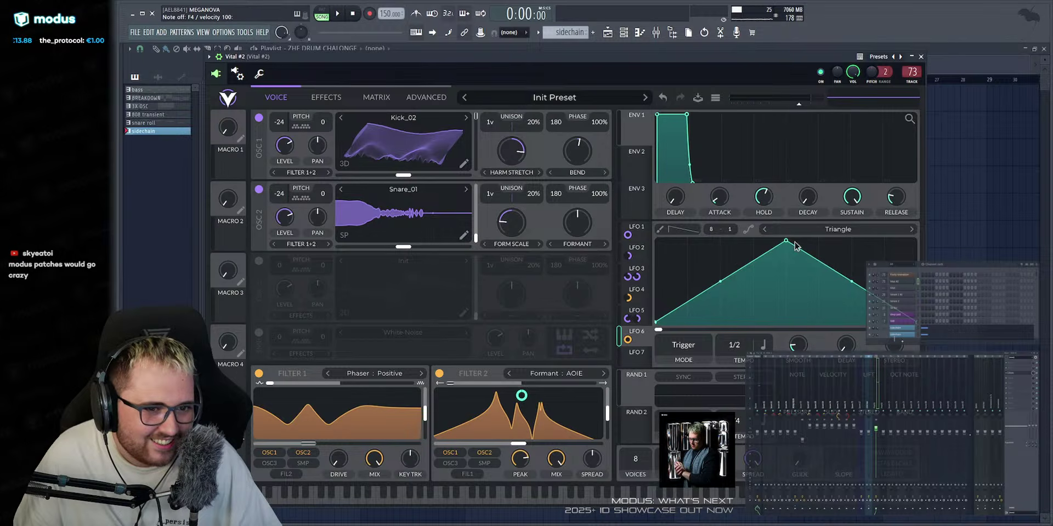
pyautogui.click(679, 347)
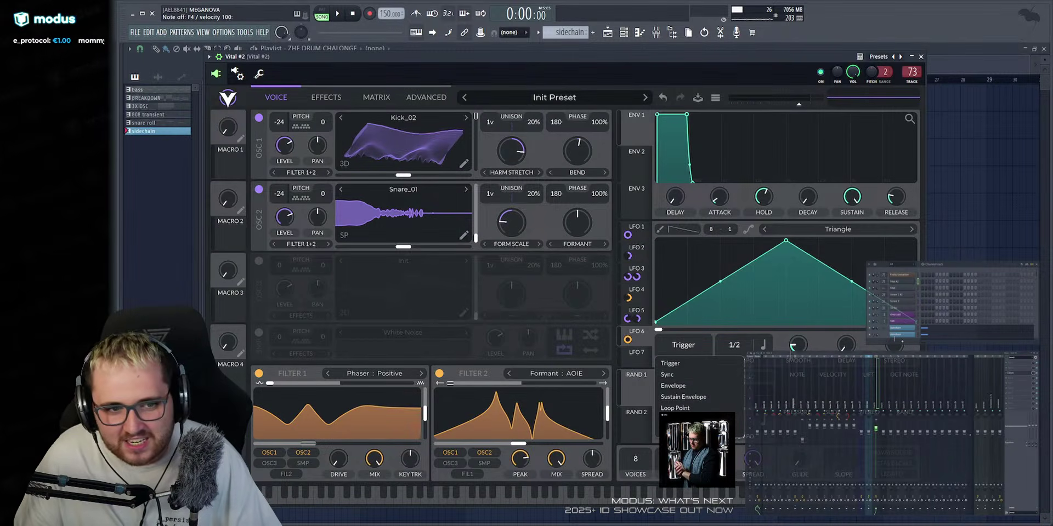
pyautogui.click(781, 349)
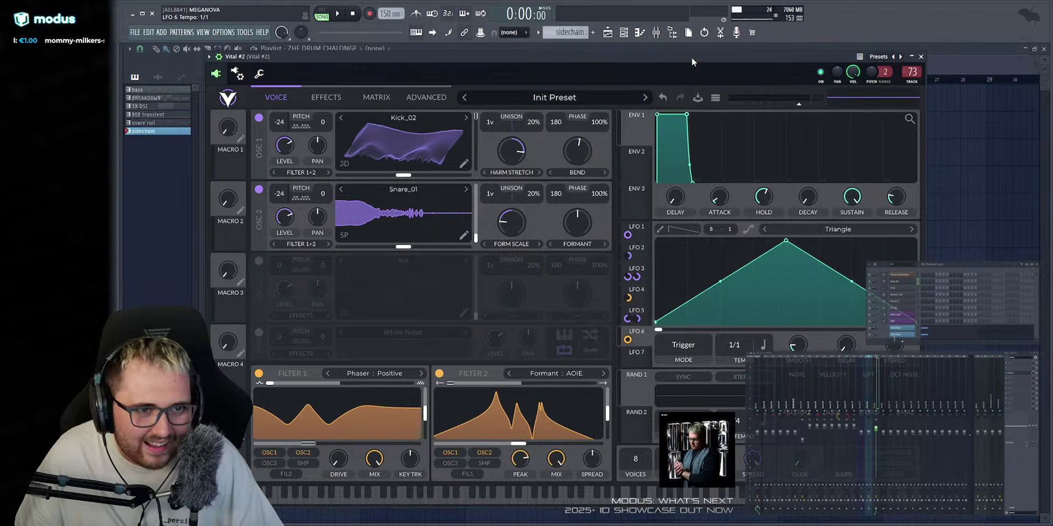
pyautogui.press('v')
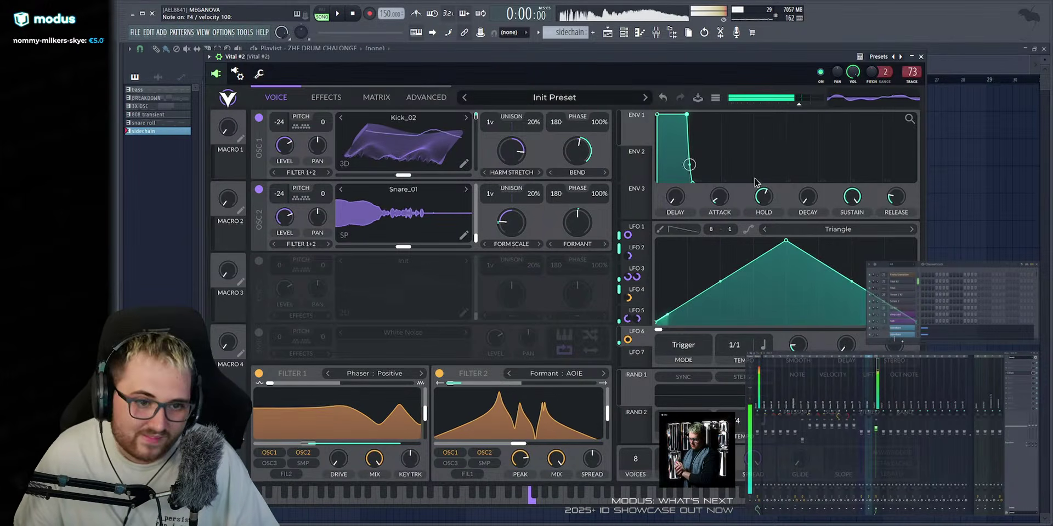
# Reshape LFO 6 into a curve falling gently from about mid height until a quarter cycle, and dropping to zero by the halfway point.
pyautogui.click(642, 291)
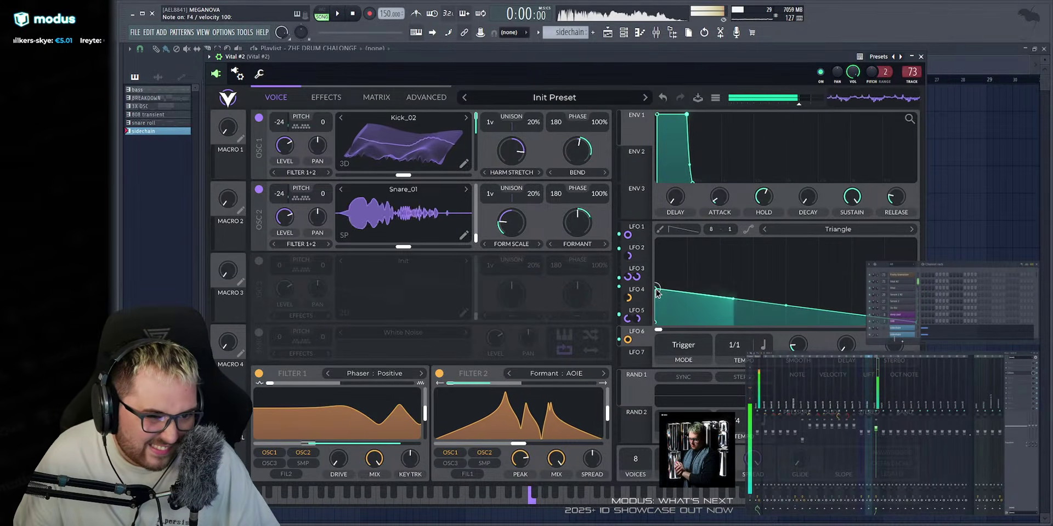
pyautogui.moveTo(658, 289); pyautogui.dragTo(658, 291)
pyautogui.moveTo(786, 308); pyautogui.dragTo(792, 324)
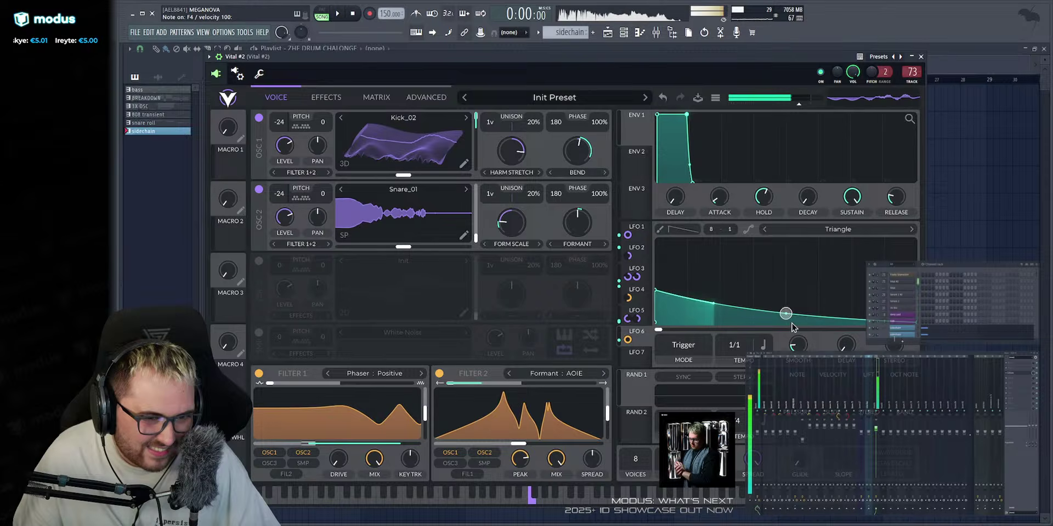
pyautogui.doubleClick(720, 302)
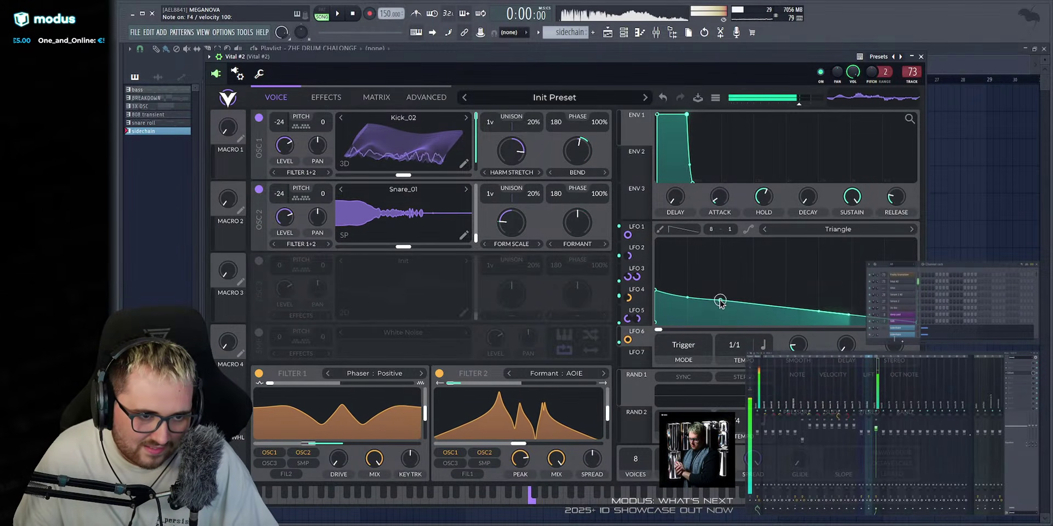
pyautogui.doubleClick(772, 322)
pyautogui.moveTo(752, 348); pyautogui.dragTo(752, 336)
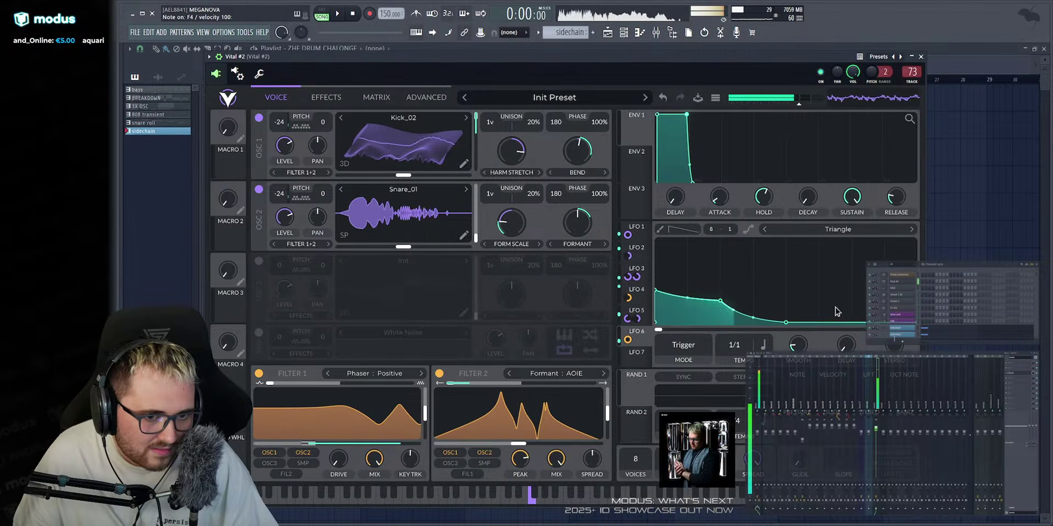
# Raise LFO 6's end point slightly, and assign LFO 7 to filter 2's mix as a falling ramp with a 1/1 tempo.
pyautogui.moveTo(917, 323); pyautogui.dragTo(918, 303)
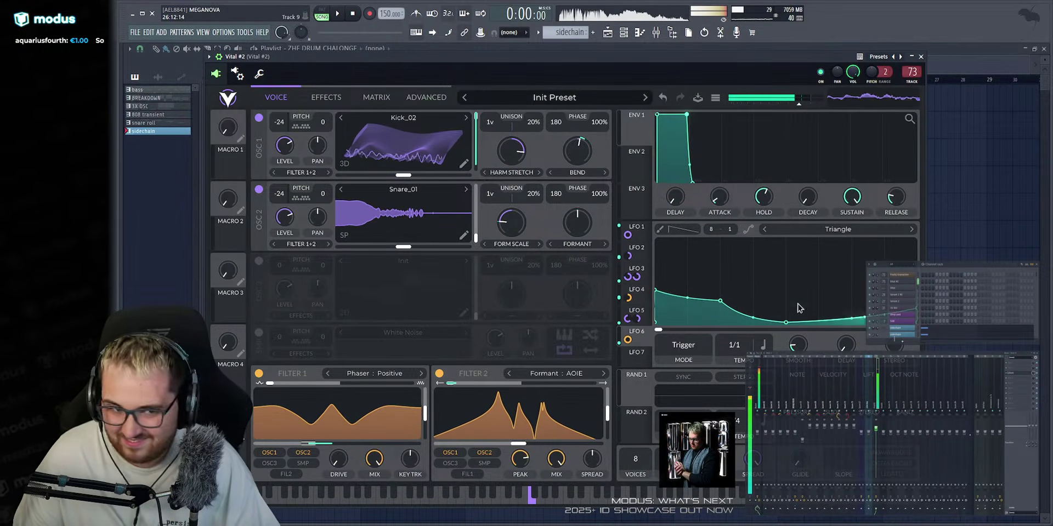
pyautogui.moveTo(635, 353); pyautogui.dragTo(557, 462)
pyautogui.moveTo(786, 242); pyautogui.dragTo(656, 240)
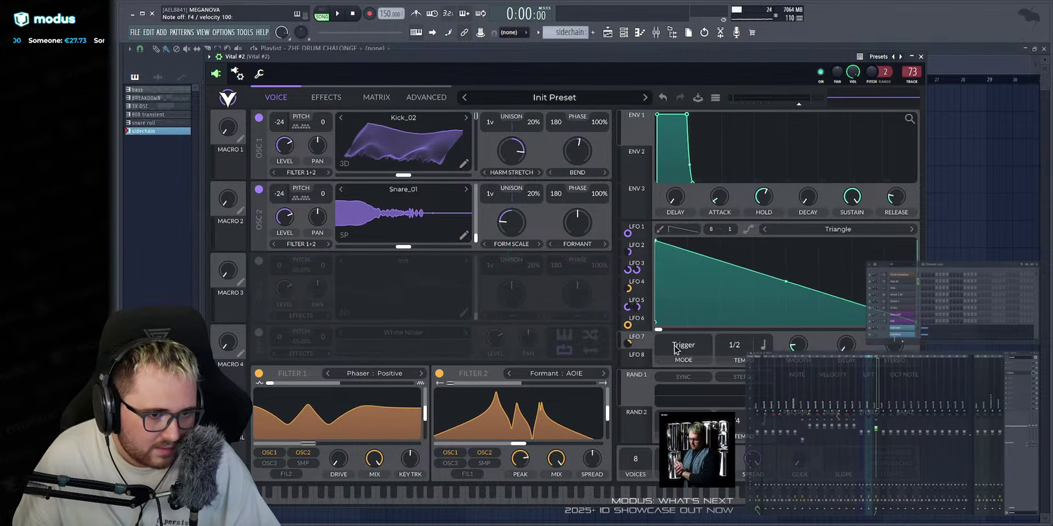
pyautogui.click(679, 346)
pyautogui.click(727, 342)
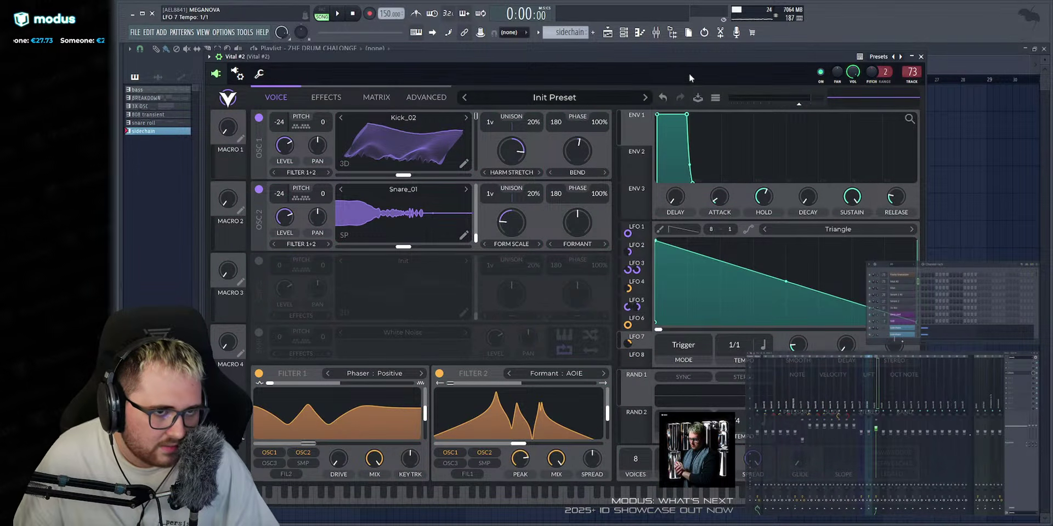
pyautogui.moveTo(689, 78); pyautogui.dragTo(689, 84)
pyautogui.press('v')
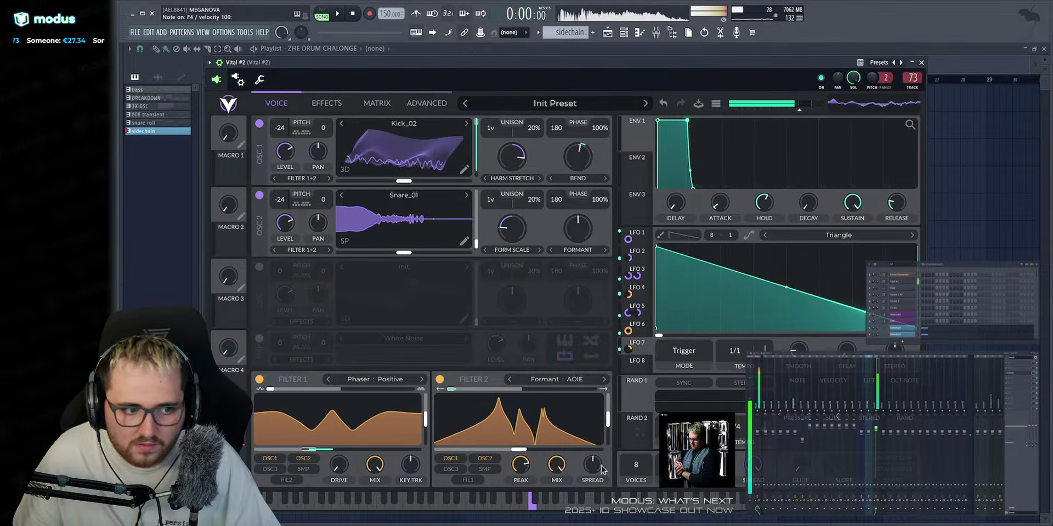
# Turn filter 2's mix down to zero, and reshape LFO 7 to hold full level until just past mid-cycle before falling.
pyautogui.moveTo(557, 465); pyautogui.dragTo(557, 444)
pyautogui.doubleClick(736, 268)
pyautogui.moveTo(736, 268); pyautogui.dragTo(804, 247)
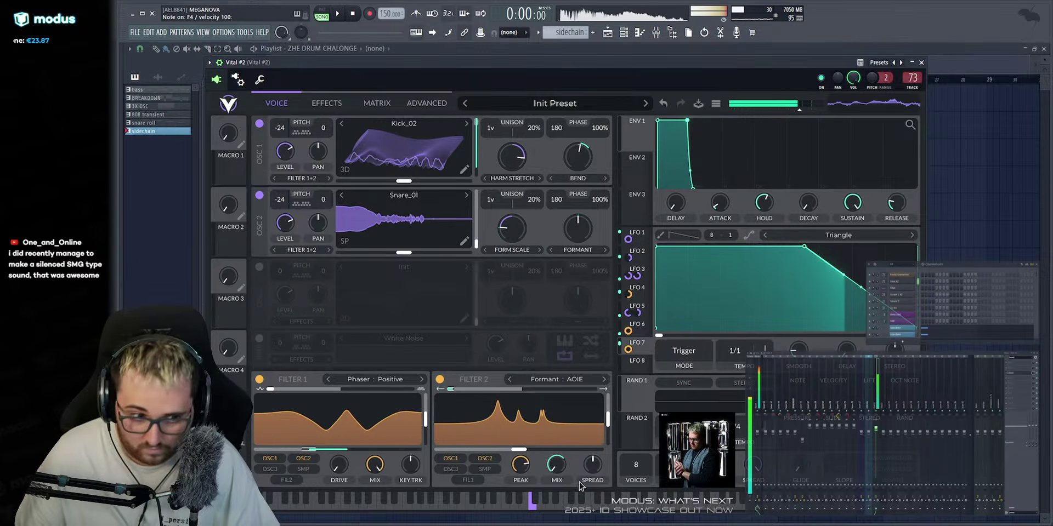
# Try raised formant spread settings on filter 2 while auditioning the patch.
pyautogui.moveTo(595, 464); pyautogui.dragTo(595, 409)
pyautogui.doubleClick(596, 463)
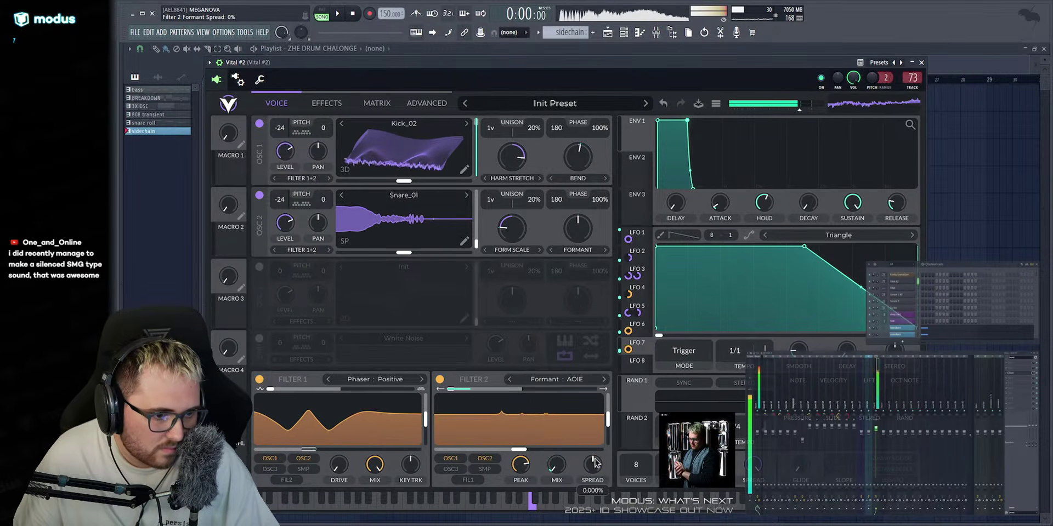
pyautogui.moveTo(595, 463); pyautogui.dragTo(598, 435)
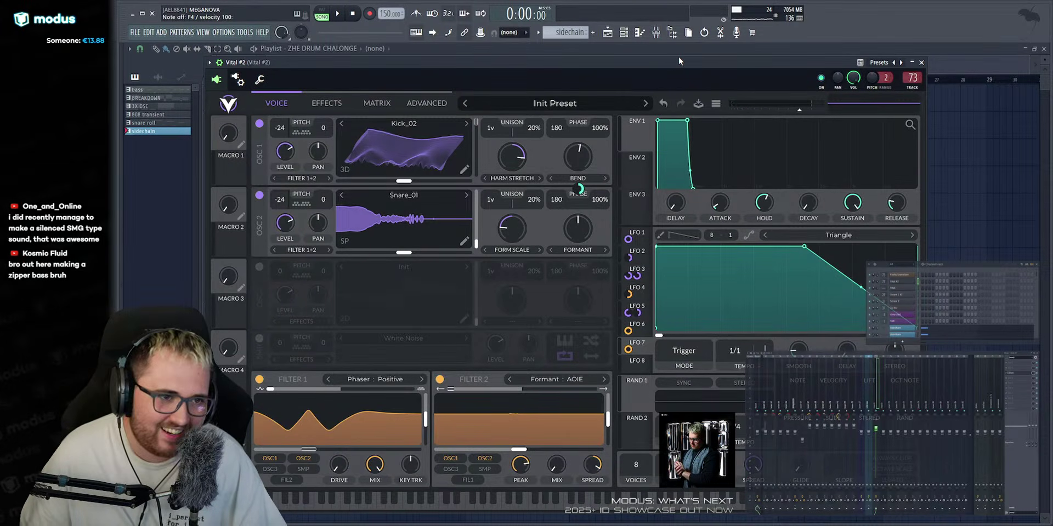
# Assign LFO 6 to filter 2's formant spread with a modulation amount of -1, raise the spread to 100% and audition it.
pyautogui.click(635, 332)
pyautogui.click(638, 349)
pyautogui.click(639, 332)
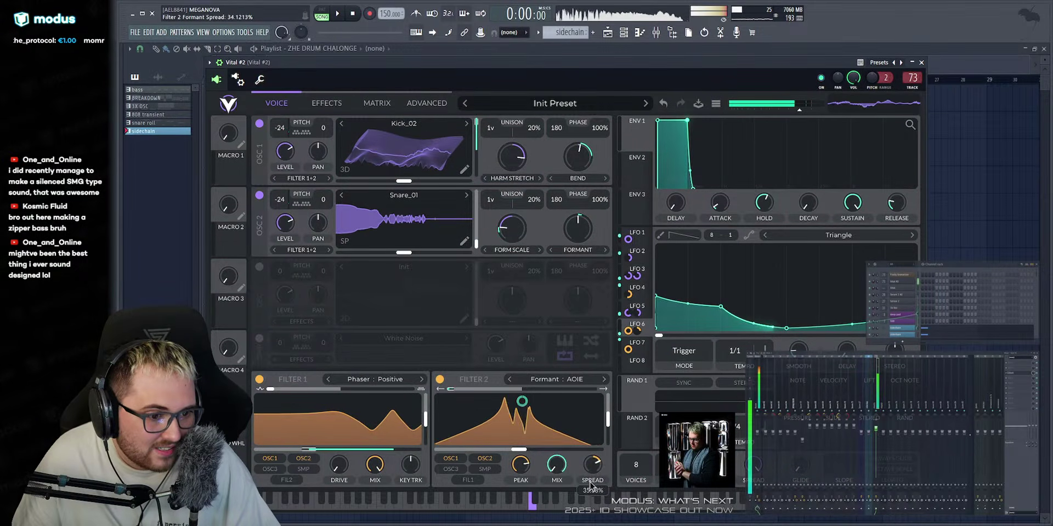
pyautogui.moveTo(596, 490); pyautogui.dragTo(594, 483)
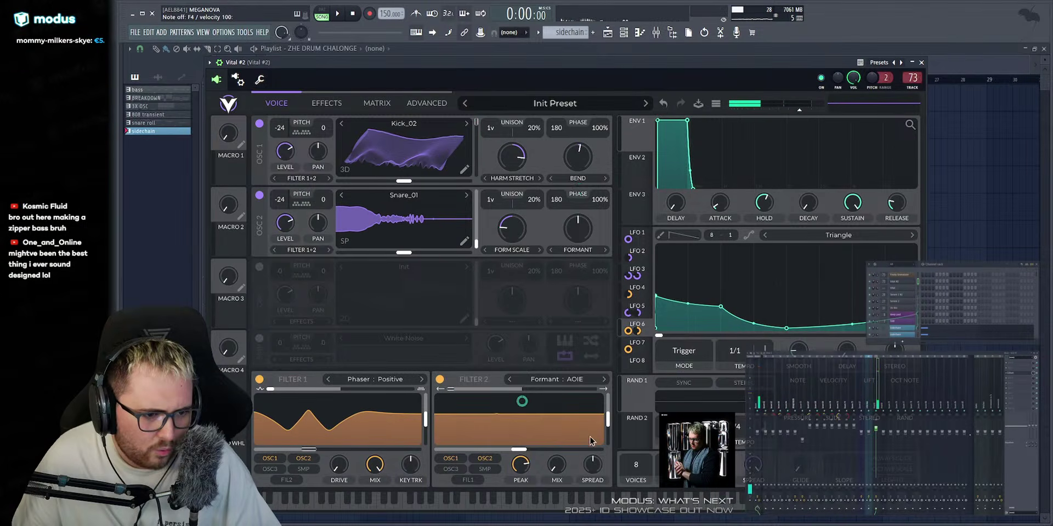
pyautogui.moveTo(592, 491)
pyautogui.mouseDown()
pyautogui.moveTo(593, 518)
pyautogui.moveTo(592, 491)
pyautogui.mouseUp()
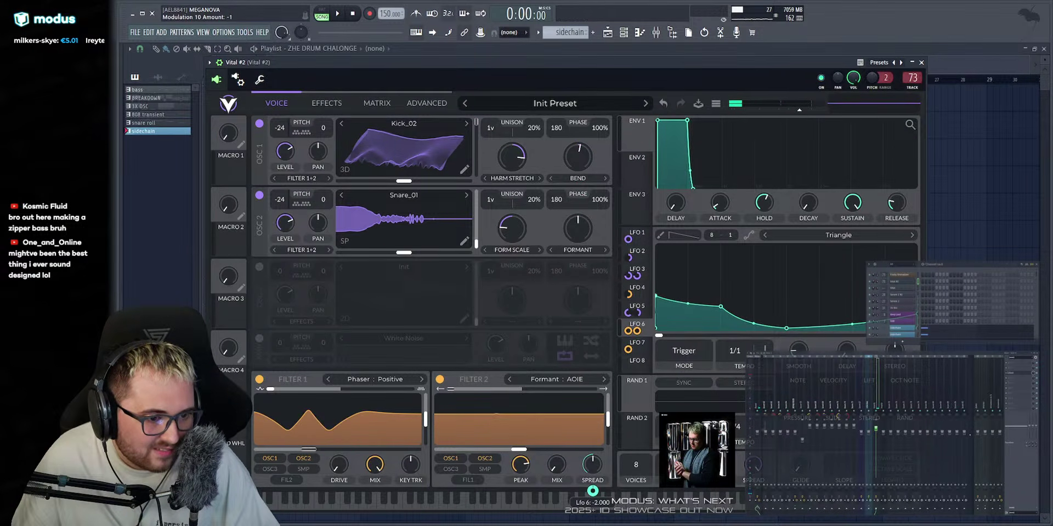
pyautogui.press('v')
pyautogui.moveTo(586, 418); pyautogui.dragTo(601, 74)
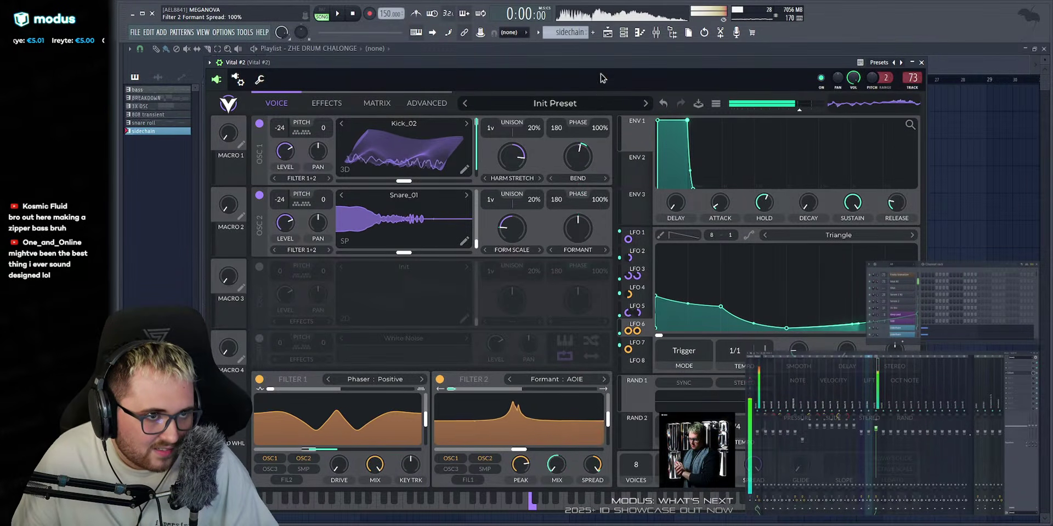
pyautogui.press('v')
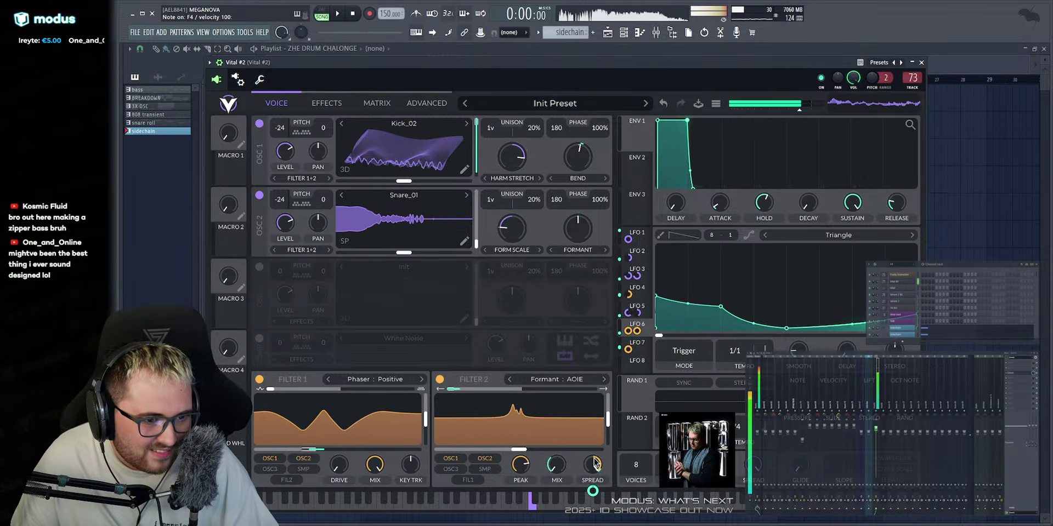
# Lower filter 2's formant spread, readjust LFO 6's modulation of it and audition the change.
pyautogui.moveTo(592, 466); pyautogui.dragTo(591, 492)
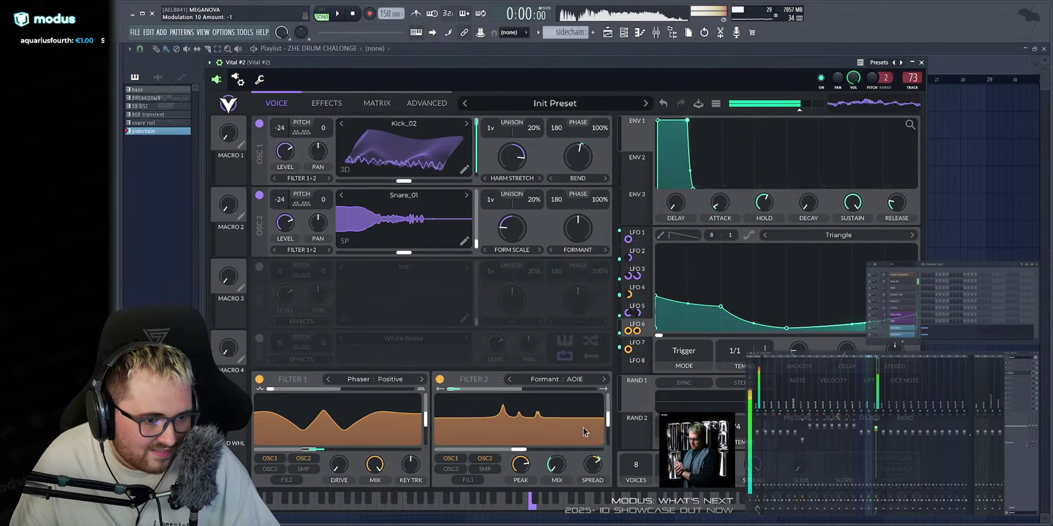
pyautogui.moveTo(592, 490); pyautogui.dragTo(593, 485)
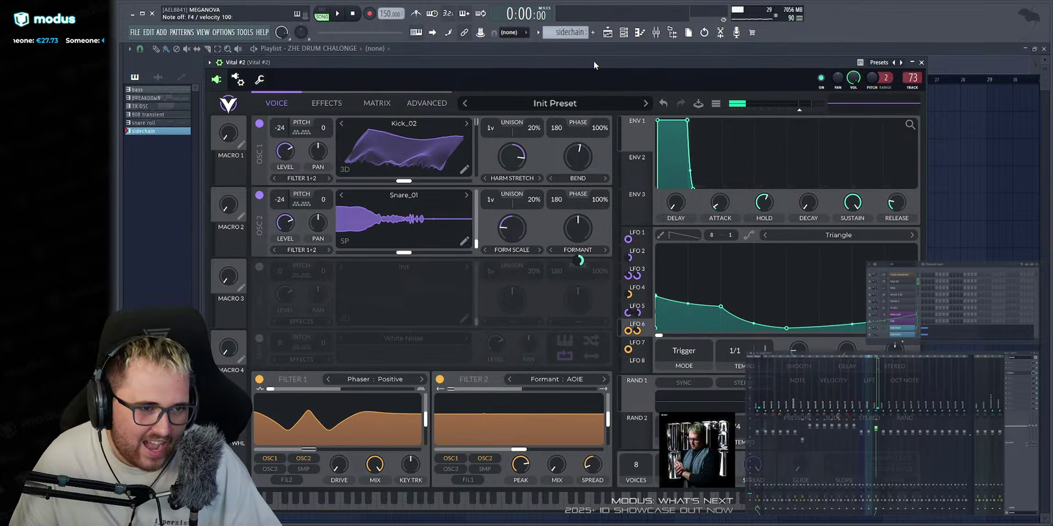
pyautogui.press('v')
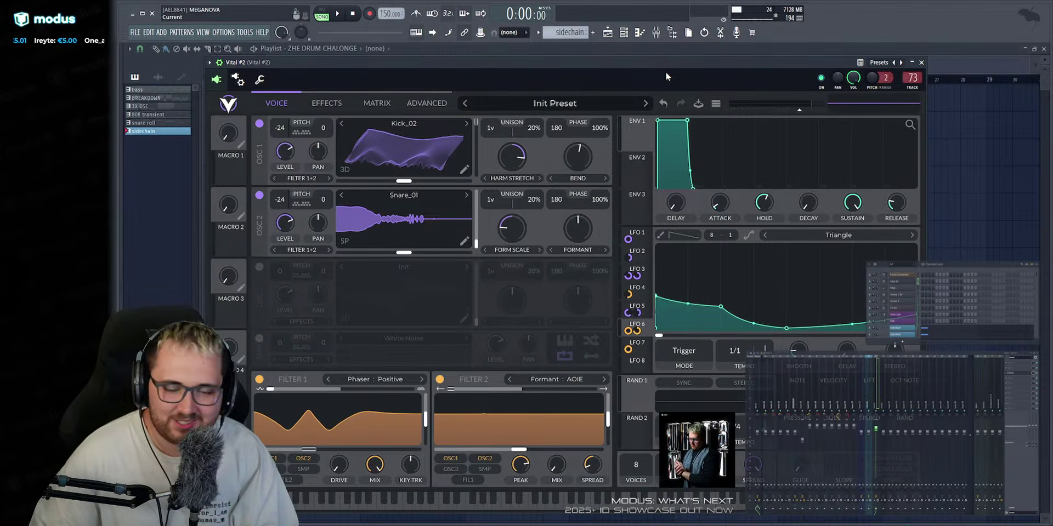
# Audition the patch on a high and a low note, and check its distortion and compressor effects.
pyautogui.moveTo(658, 59); pyautogui.dragTo(650, 60)
pyautogui.press('q')
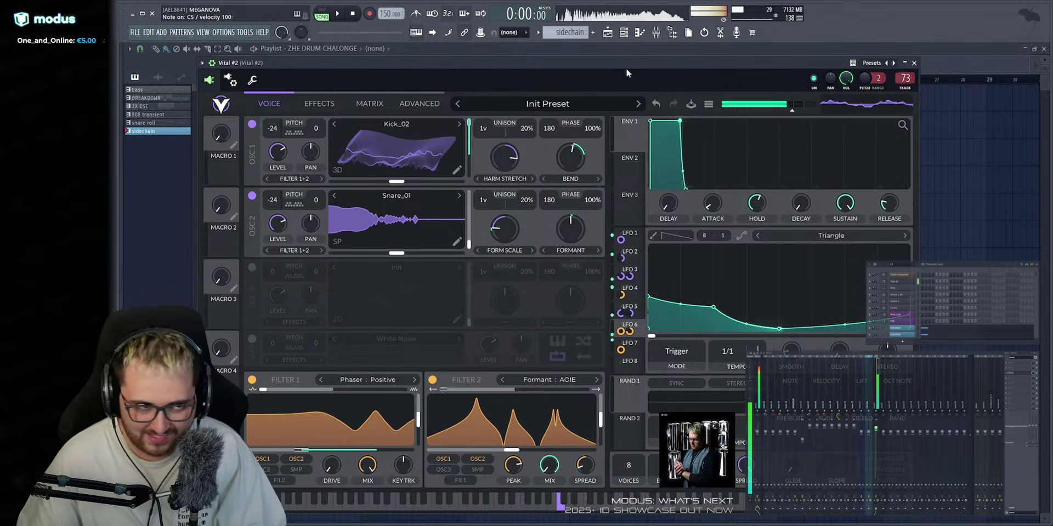
pyautogui.press('v')
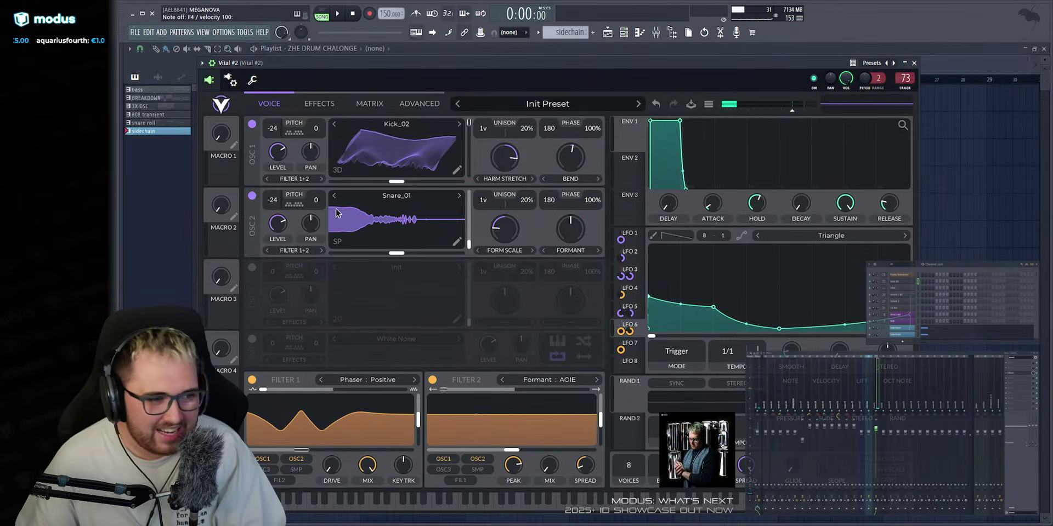
pyautogui.click(323, 105)
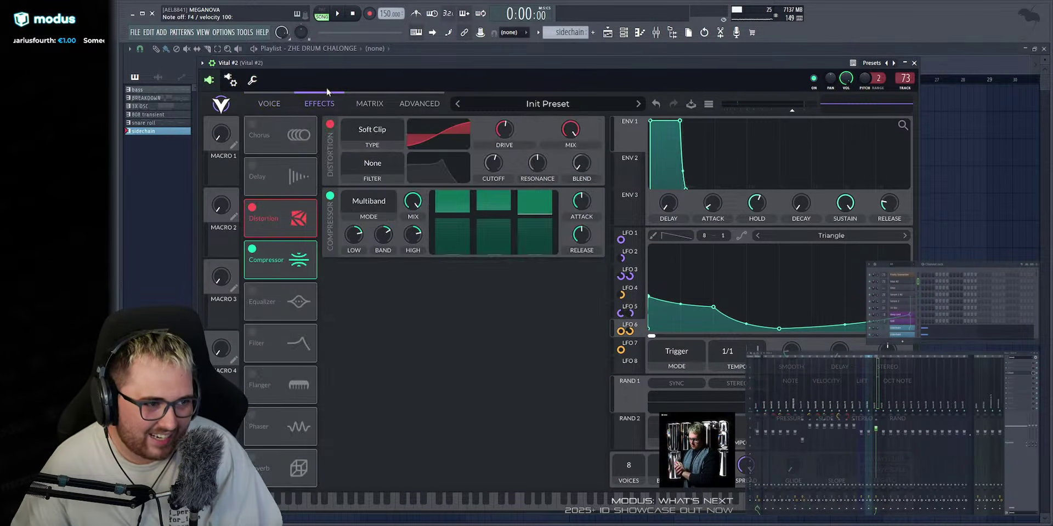
pyautogui.click(269, 104)
pyautogui.press('v')
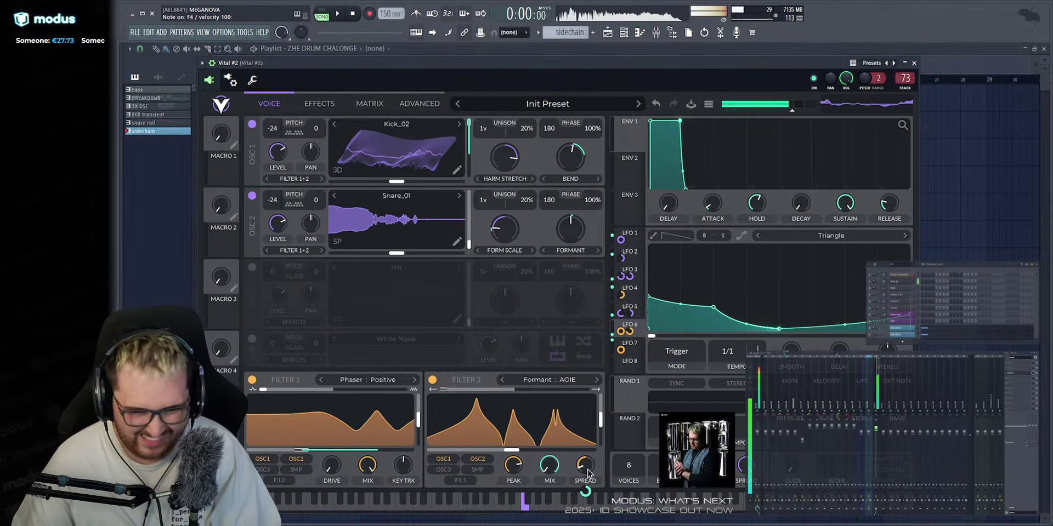
# Set LFO 6's modulation of filter 2's formant spread to about -0.52 and the spread to about -18%, auditioning the result.
pyautogui.moveTo(587, 473); pyautogui.dragTo(594, 437)
pyautogui.moveTo(584, 492); pyautogui.dragTo(584, 516)
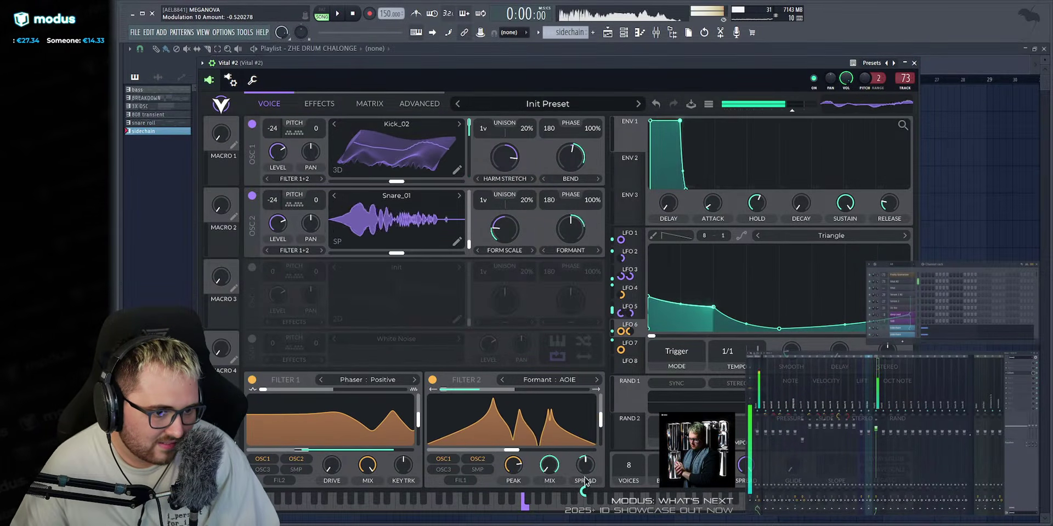
pyautogui.moveTo(585, 467)
pyautogui.mouseDown()
pyautogui.moveTo(587, 486)
pyautogui.moveTo(587, 462)
pyautogui.mouseUp()
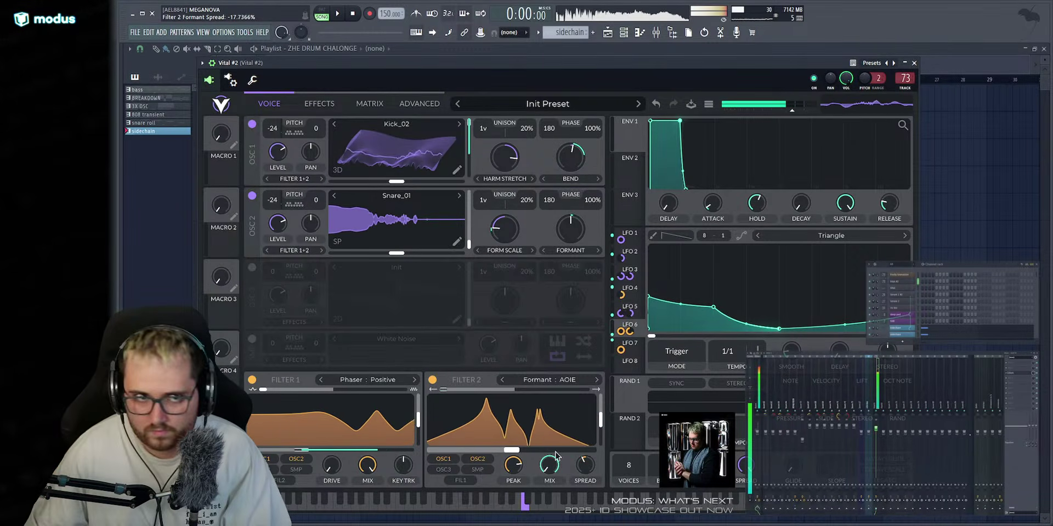
pyautogui.press('v')
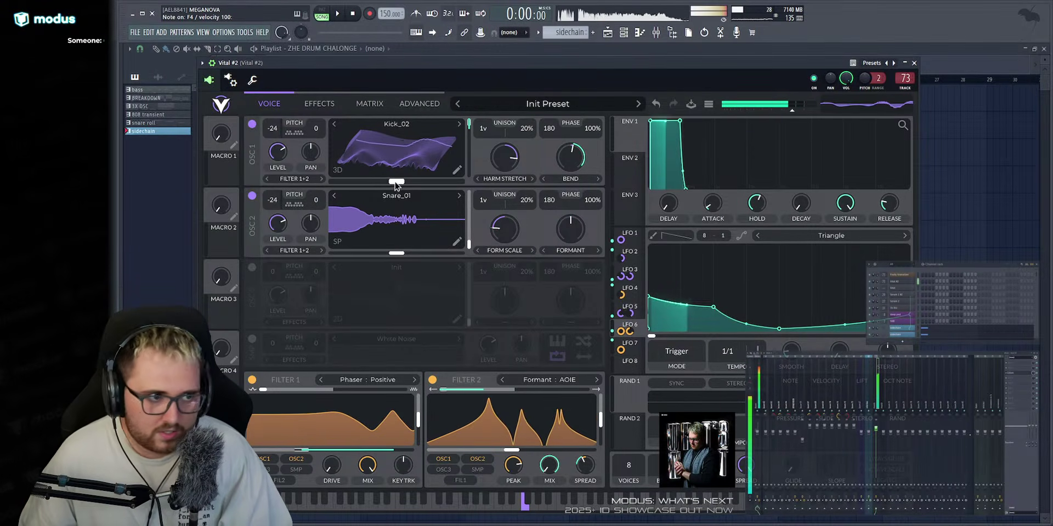
pyautogui.moveTo(396, 185)
pyautogui.mouseDown()
pyautogui.moveTo(462, 193)
pyautogui.moveTo(451, 182)
pyautogui.moveTo(390, 182)
pyautogui.mouseUp()
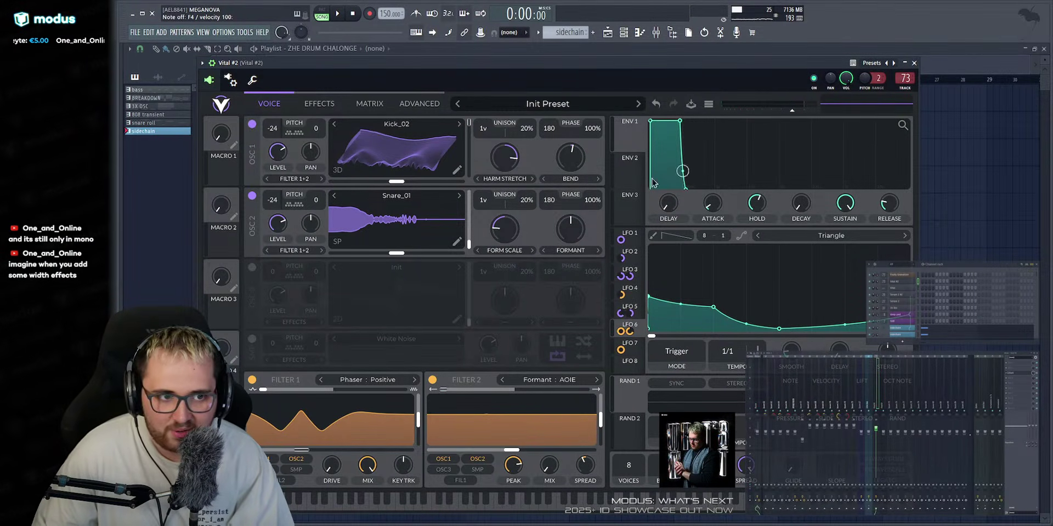
# Check the Edison recorder, and try a stereo offset on LFO 1 while auditioning the patch.
pyautogui.click(635, 239)
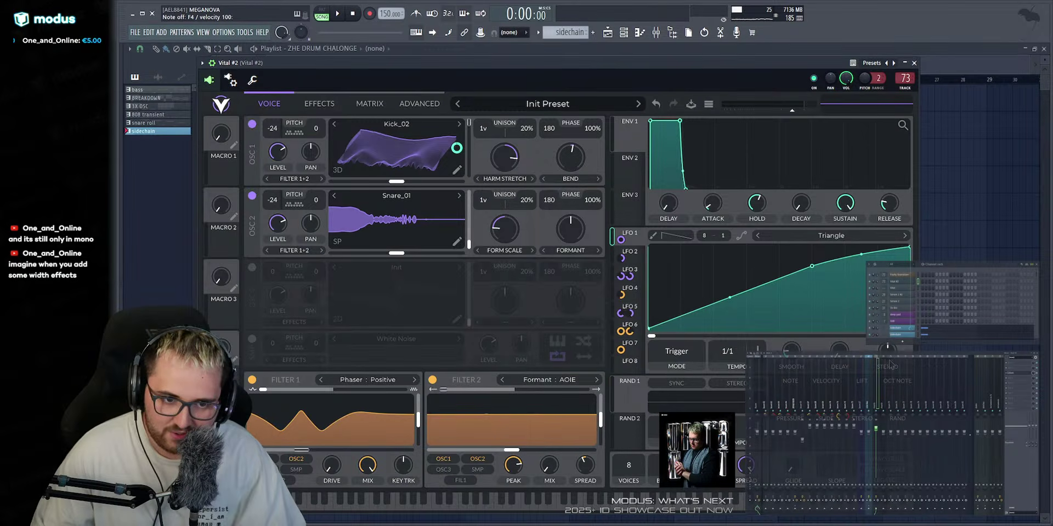
pyautogui.moveTo(766, 73); pyautogui.dragTo(621, 45)
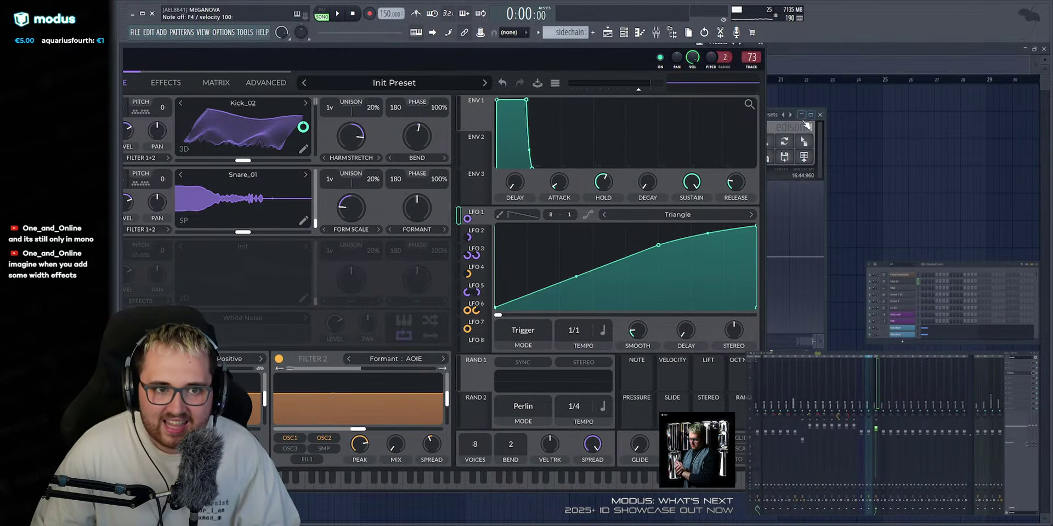
pyautogui.click(772, 124)
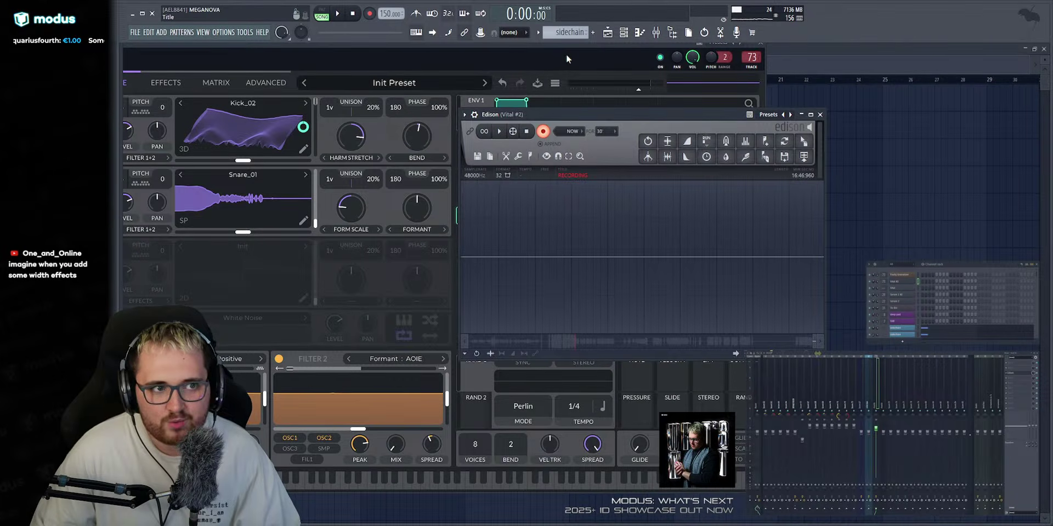
pyautogui.click(566, 54)
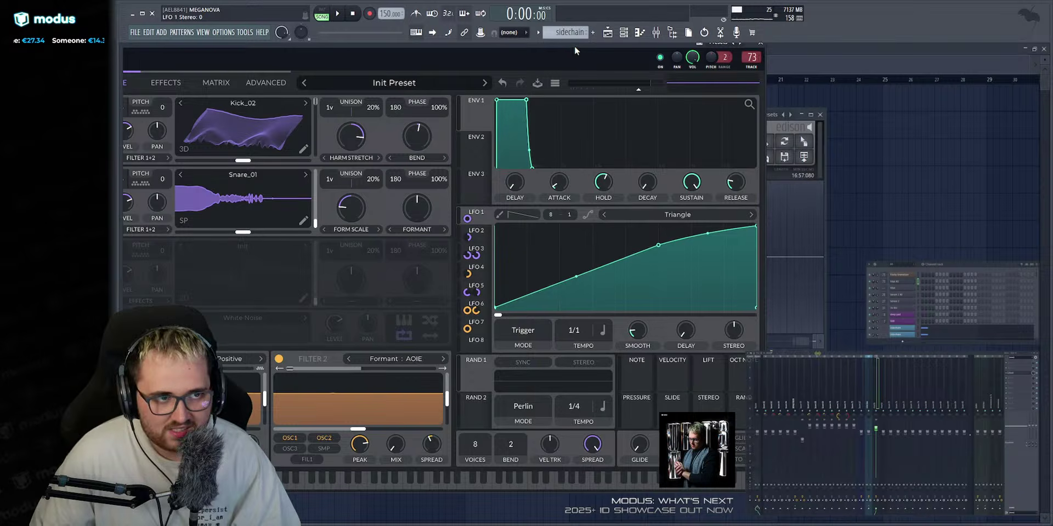
pyautogui.moveTo(578, 48); pyautogui.dragTo(592, 54)
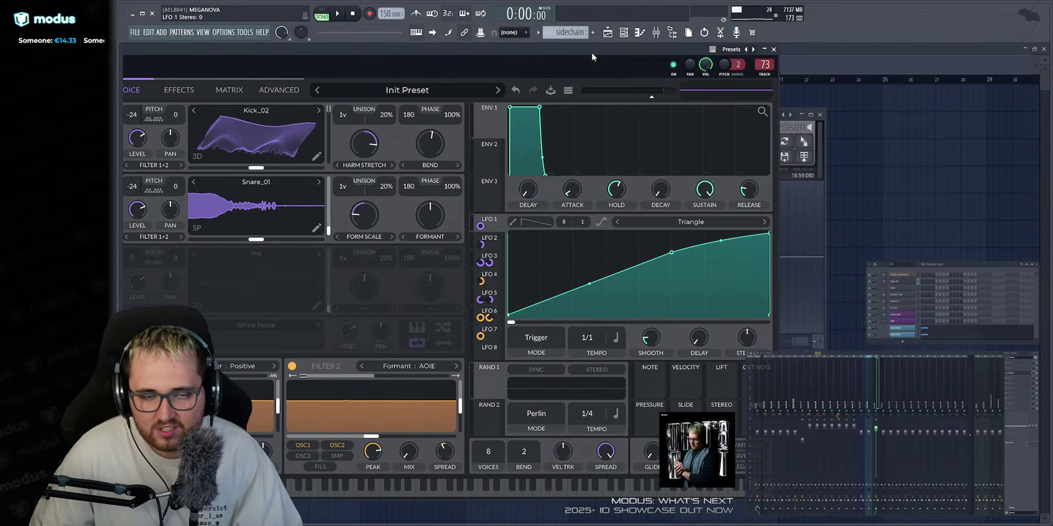
pyautogui.moveTo(748, 339)
pyautogui.mouseDown()
pyautogui.moveTo(750, 326)
pyautogui.moveTo(750, 343)
pyautogui.mouseUp()
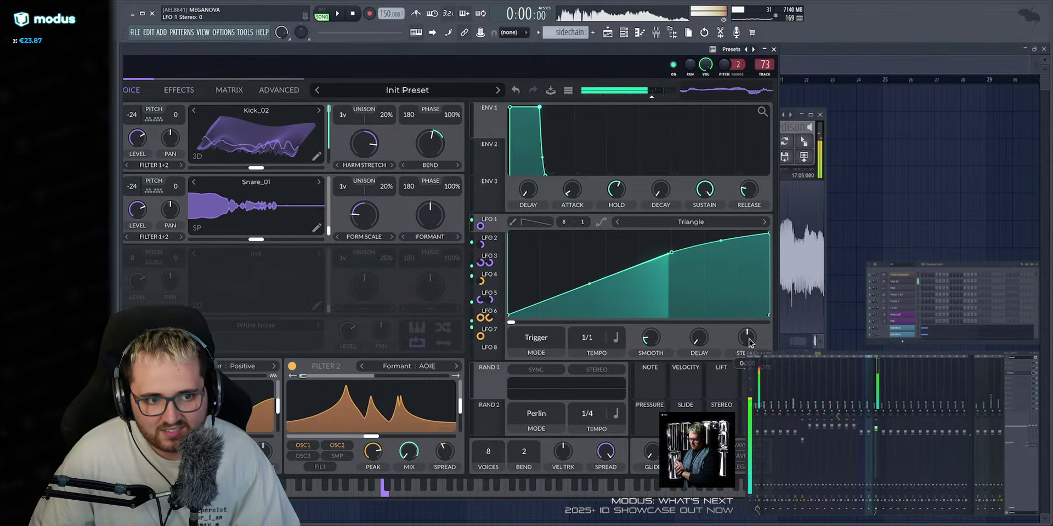
# Give LFO 2 a stereo offset of about 0.14, move its peak to about a quarter cycle and audition the patch.
pyautogui.click(489, 240)
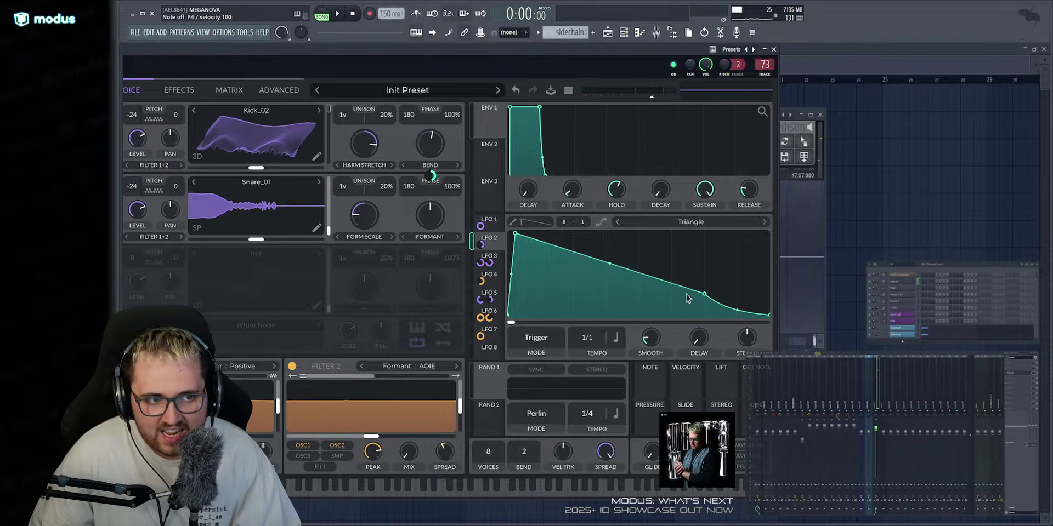
pyautogui.press('v')
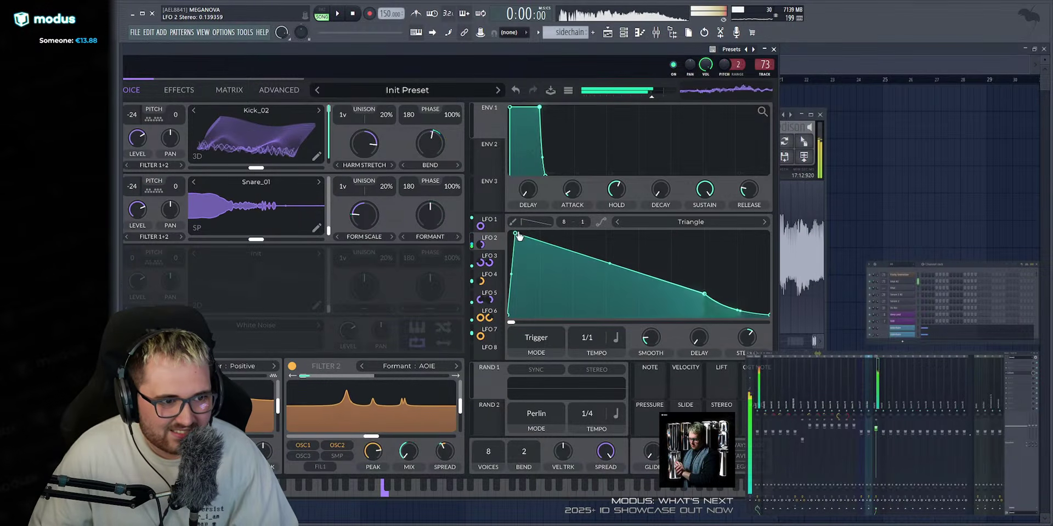
pyautogui.moveTo(515, 234); pyautogui.dragTo(572, 234)
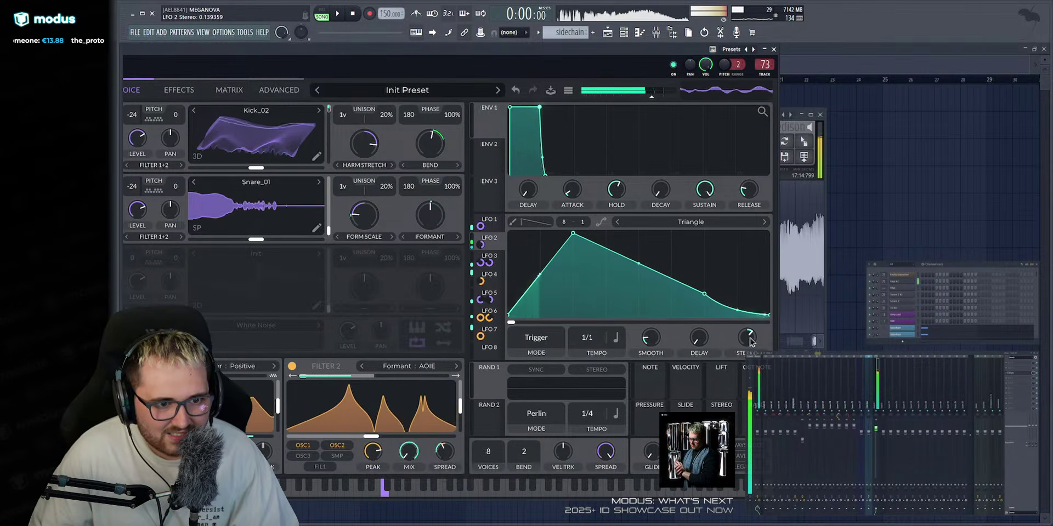
pyautogui.moveTo(750, 343)
pyautogui.mouseDown()
pyautogui.moveTo(751, 333)
pyautogui.moveTo(750, 343)
pyautogui.mouseUp()
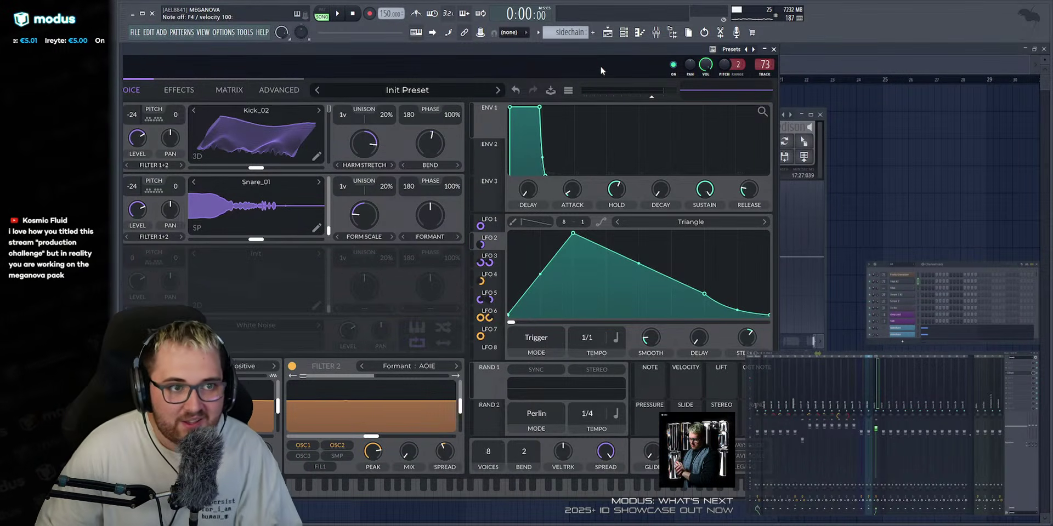
pyautogui.press('q')
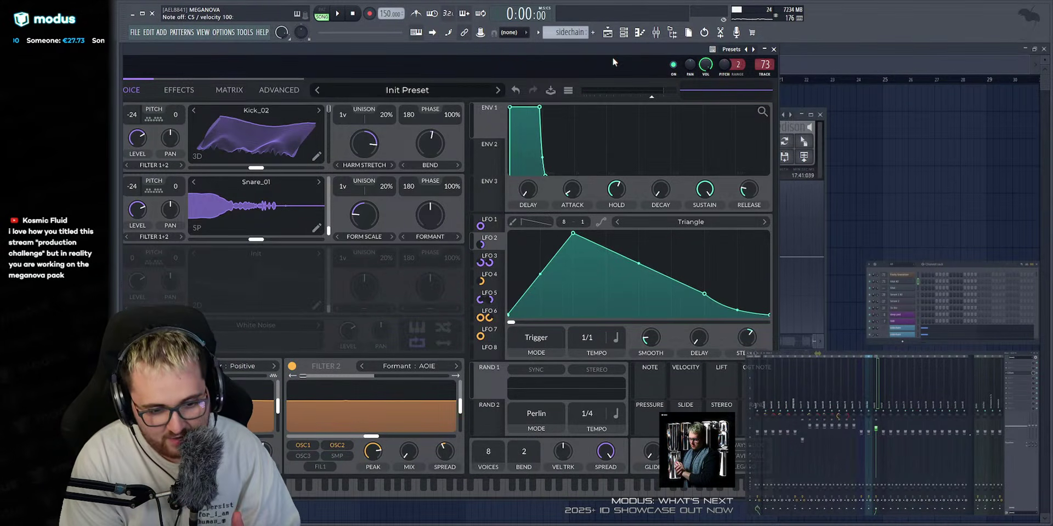
pyautogui.moveTo(624, 55); pyautogui.dragTo(808, 112)
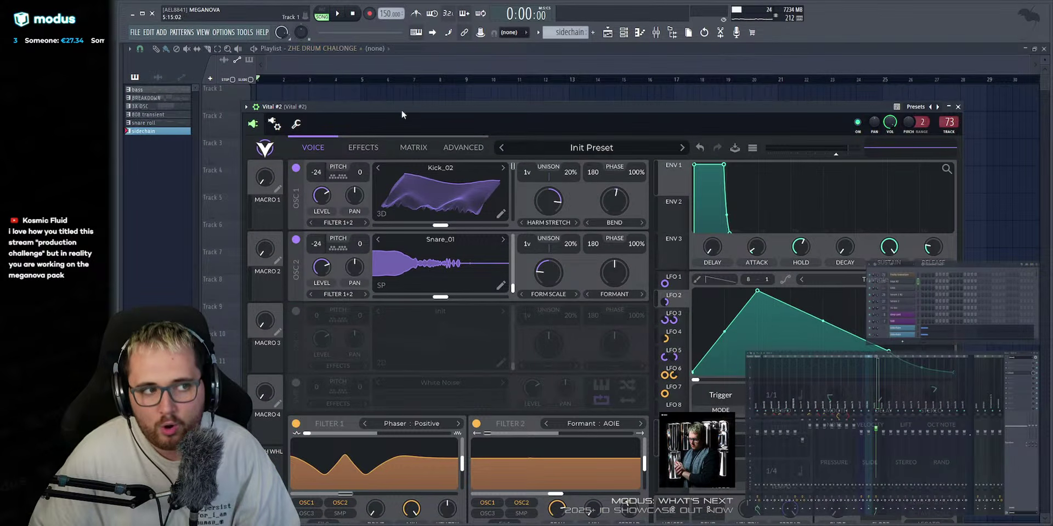
# Move the Vital window up to clear the lower controls, and audition the patch while viewing LFO 3.
pyautogui.moveTo(417, 107); pyautogui.dragTo(400, 49)
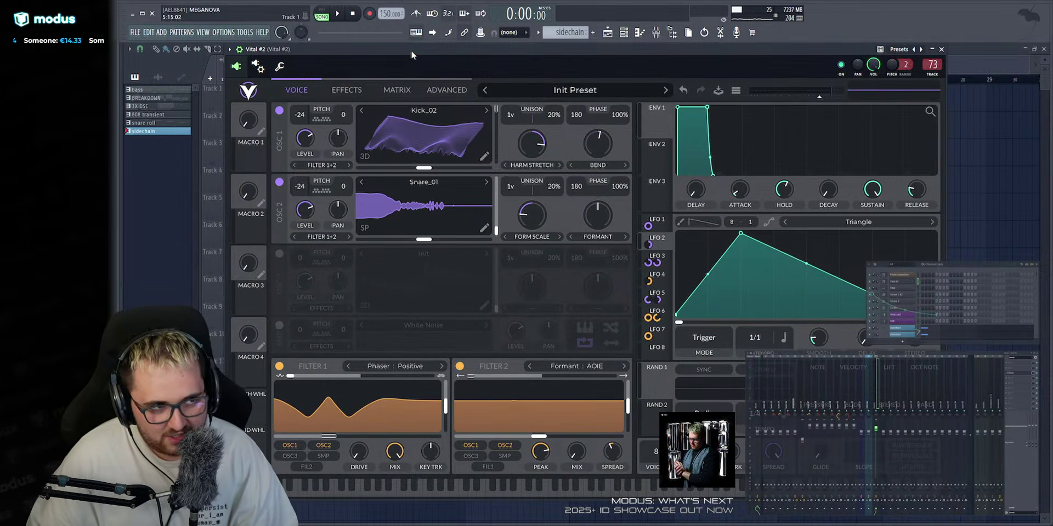
pyautogui.moveTo(410, 51); pyautogui.dragTo(348, 45)
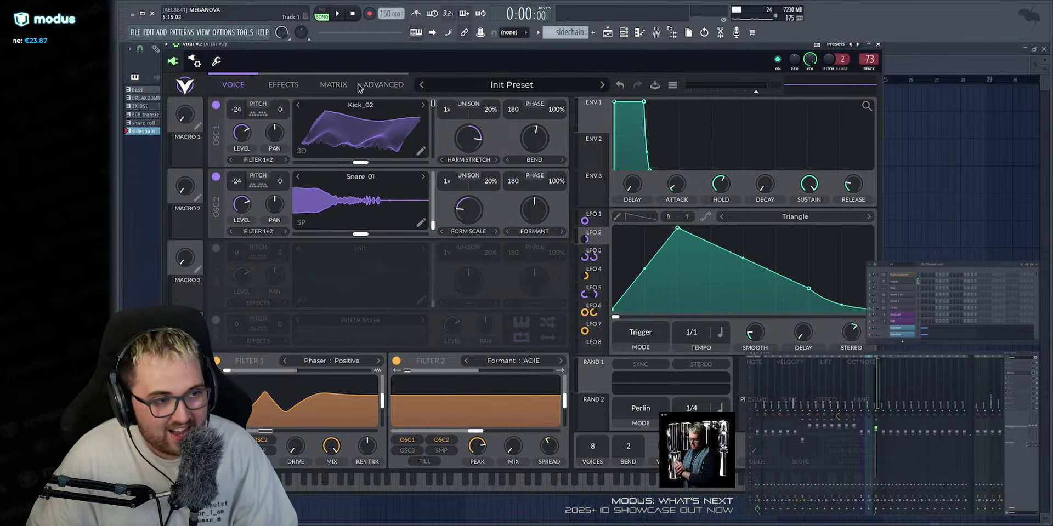
pyautogui.moveTo(370, 45); pyautogui.dragTo(375, 62)
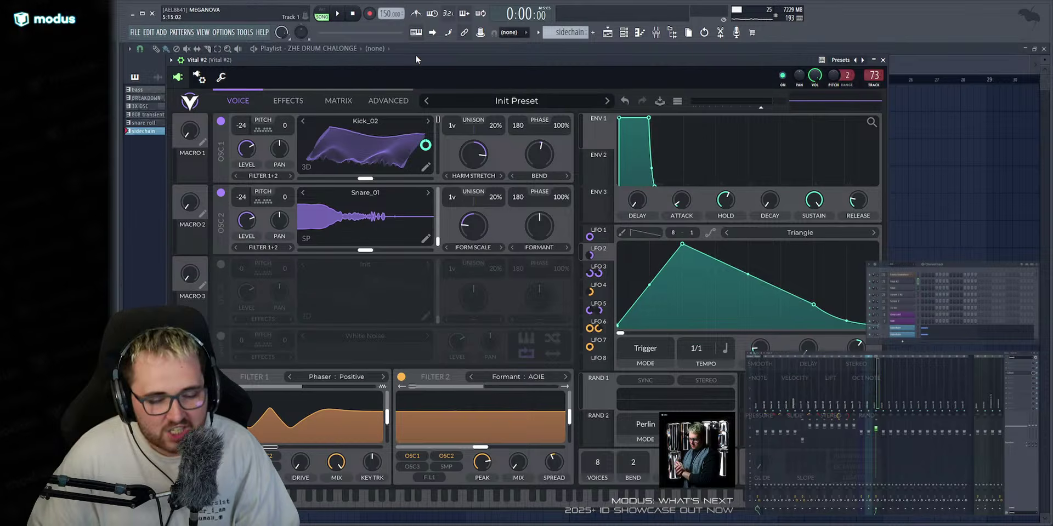
pyautogui.press('v')
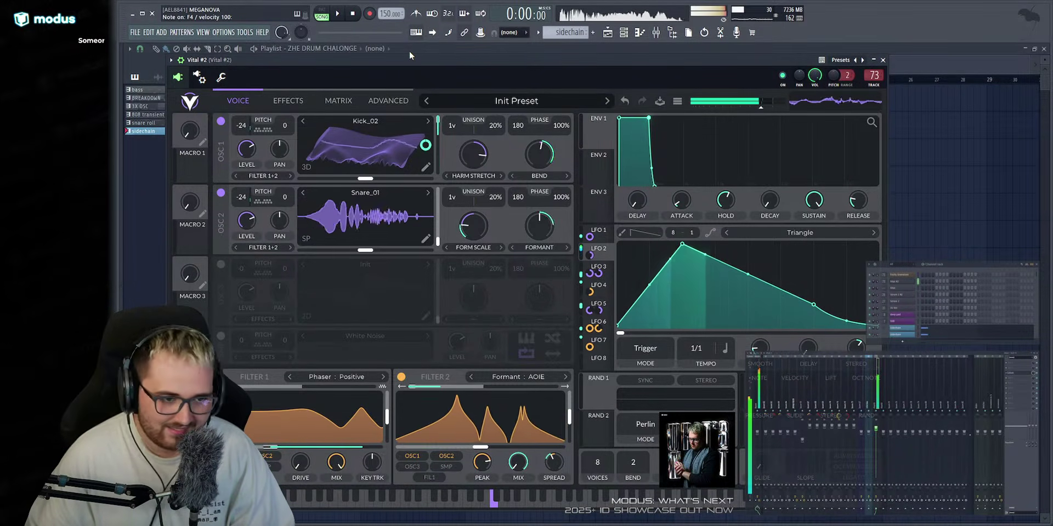
pyautogui.click(600, 271)
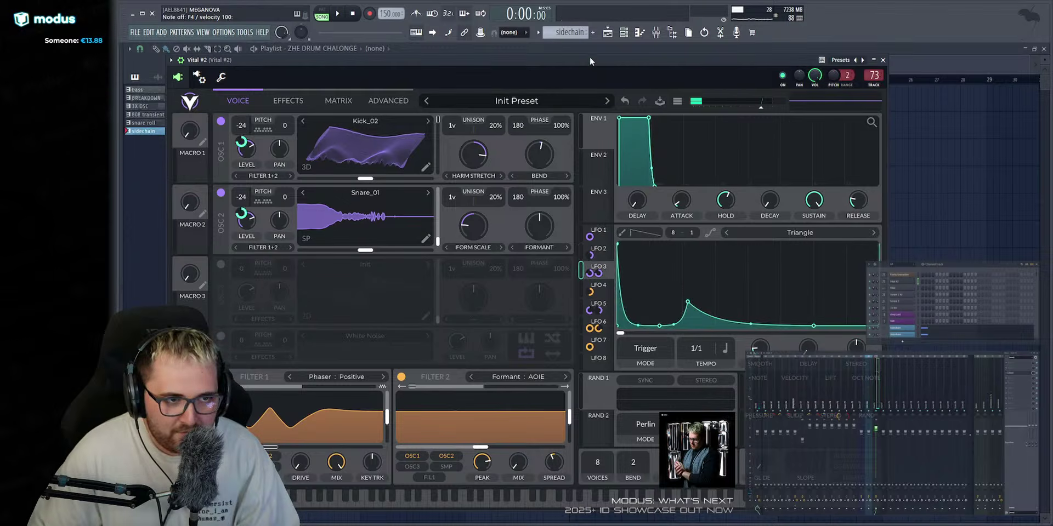
pyautogui.press('v')
# Give LFO 4 a stereo offset of about 0.02 and reshape its start into a steep curved rise while auditioning.
pyautogui.click(598, 289)
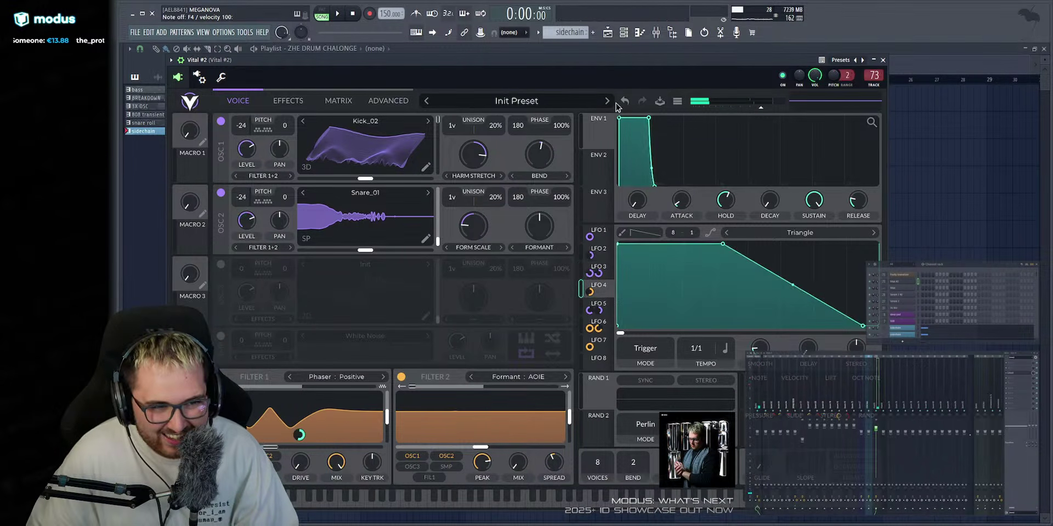
pyautogui.press('v')
pyautogui.moveTo(854, 352)
pyautogui.mouseDown()
pyautogui.moveTo(853, 341)
pyautogui.moveTo(847, 369)
pyautogui.mouseUp()
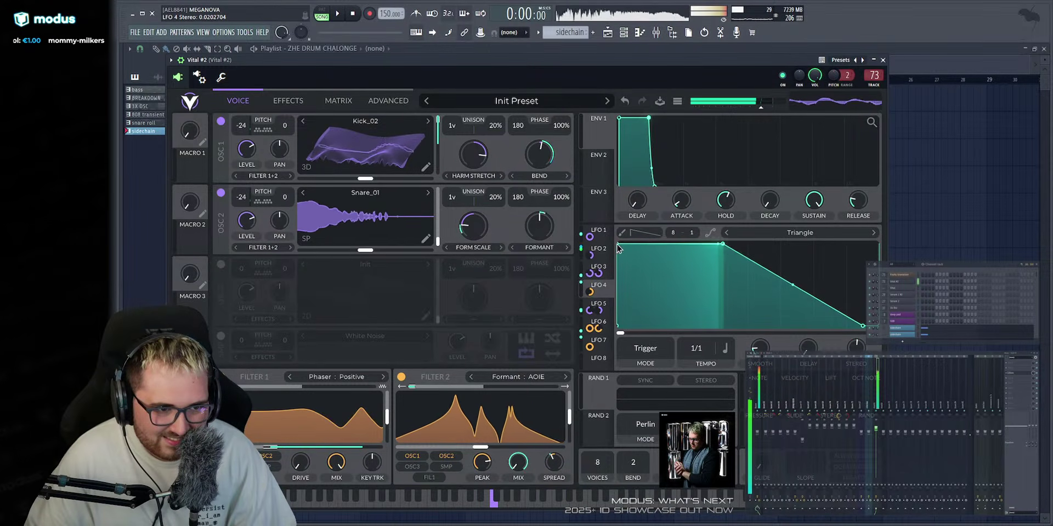
pyautogui.moveTo(618, 244); pyautogui.dragTo(649, 236)
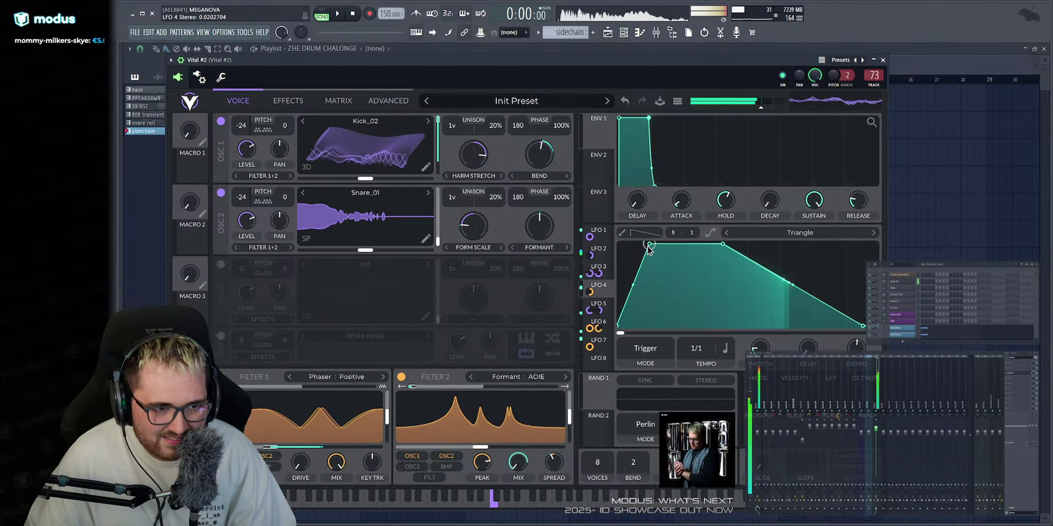
pyautogui.moveTo(632, 286); pyautogui.dragTo(616, 90)
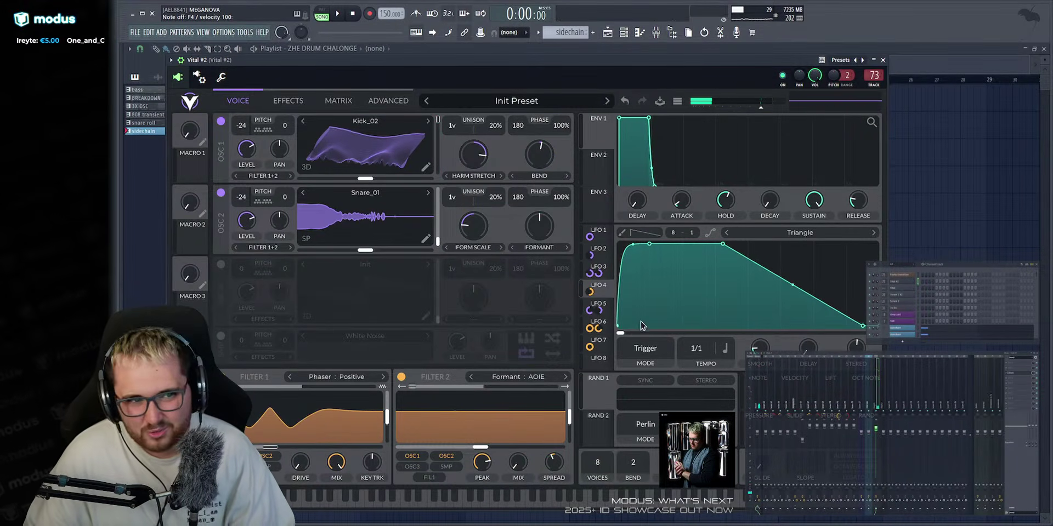
# Set LFO 6's stereo offset to 0.5 and reset LFO 7's stereo offset to 0 while auditioning.
pyautogui.click(612, 306)
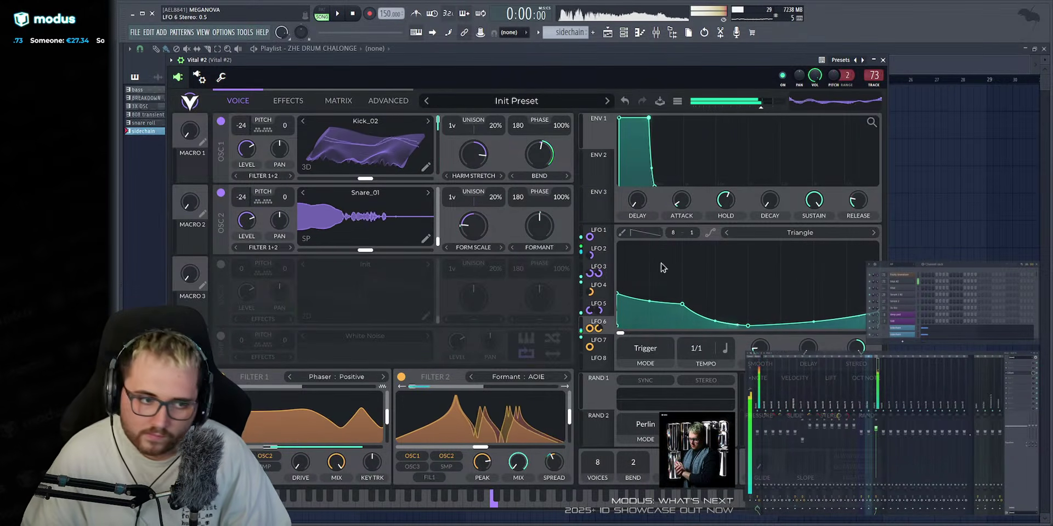
pyautogui.click(598, 341)
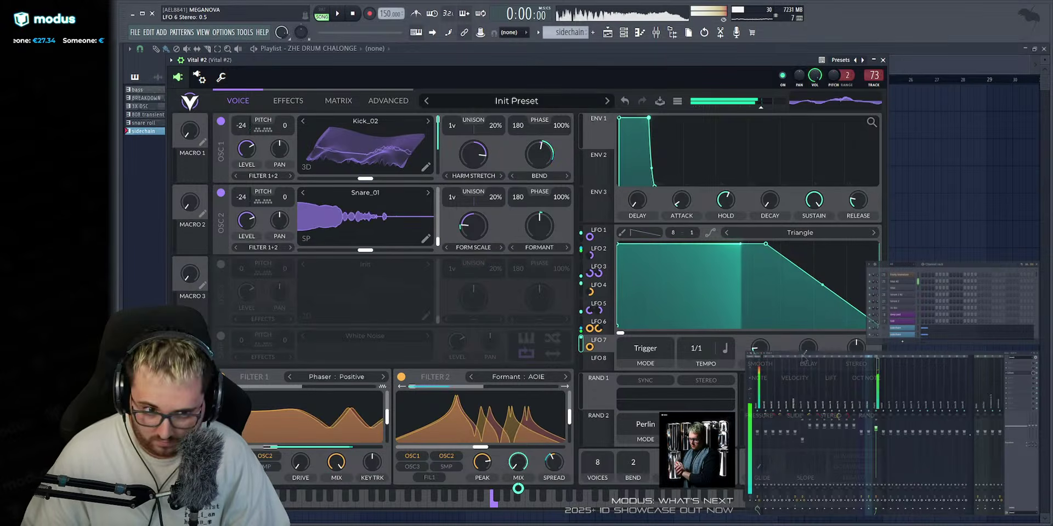
pyautogui.doubleClick(858, 347)
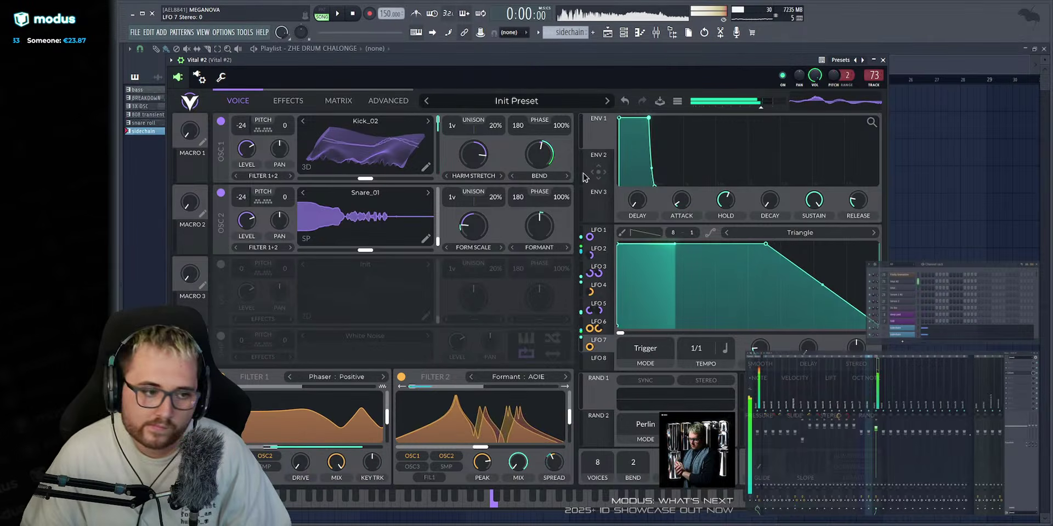
# Enable oscillator 3 and load the Snare_04 sample from the MEGANOVA drums folder as its wavetable.
pyautogui.click(220, 264)
pyautogui.moveTo(379, 60); pyautogui.dragTo(459, 48)
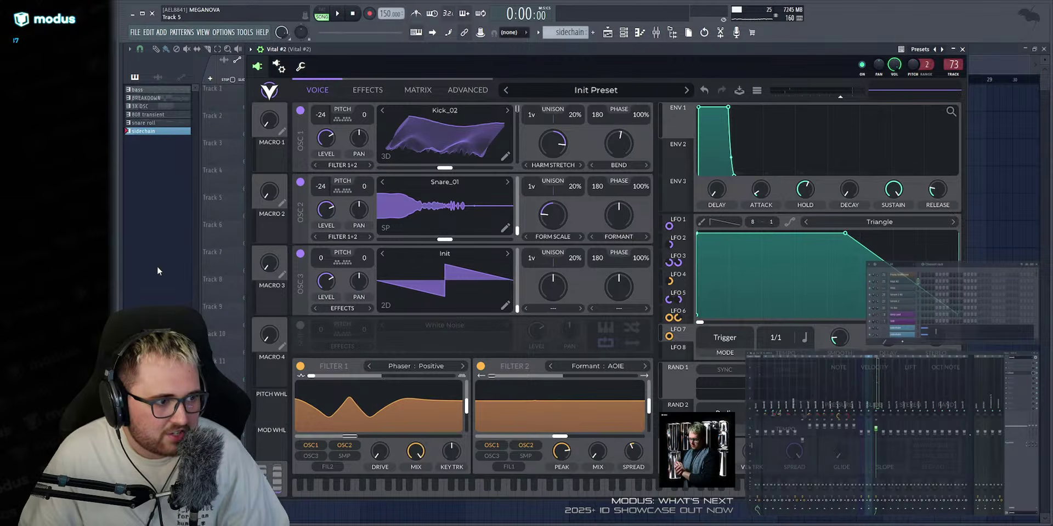
pyautogui.hotkey('alt', 'F8')
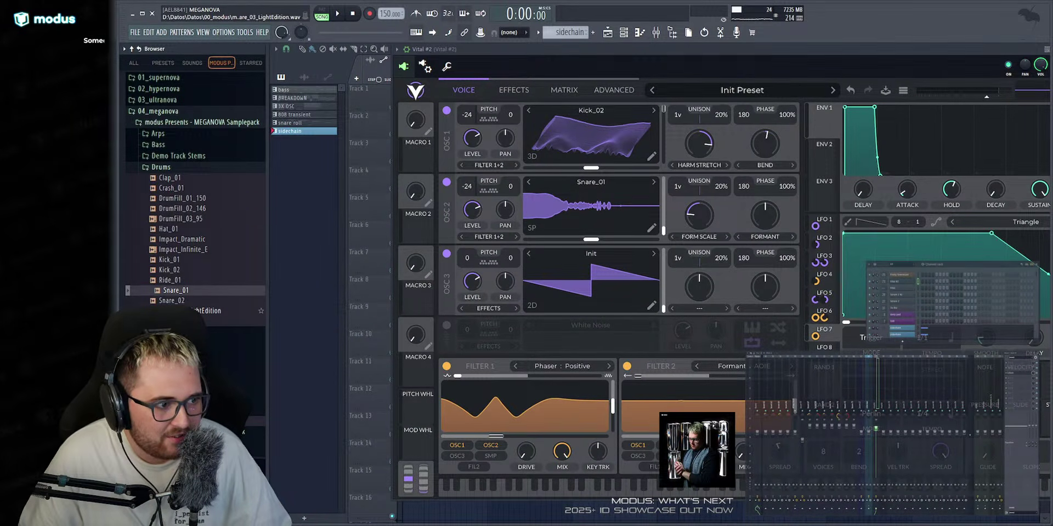
pyautogui.click(181, 311)
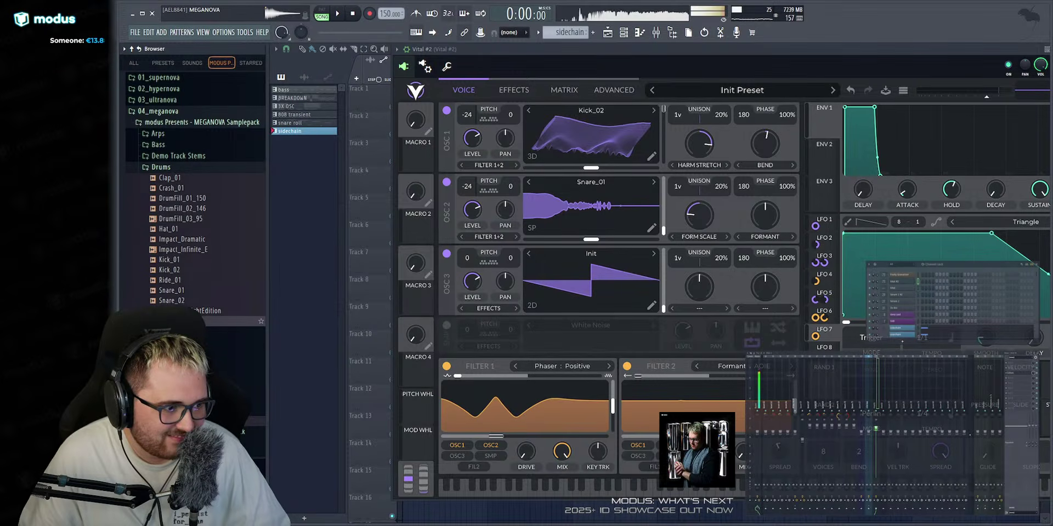
pyautogui.moveTo(219, 321); pyautogui.dragTo(595, 263)
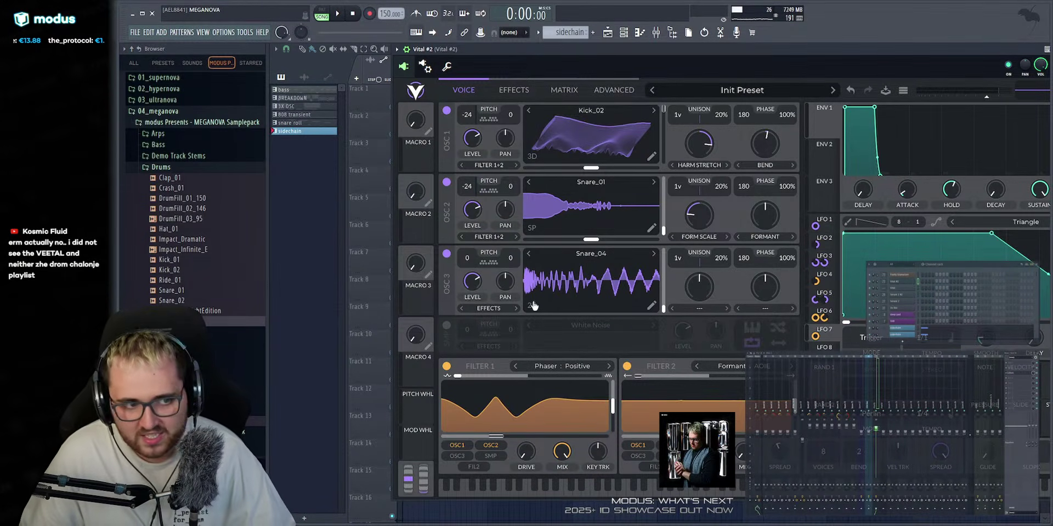
pyautogui.hotkey('alt', 'F8')
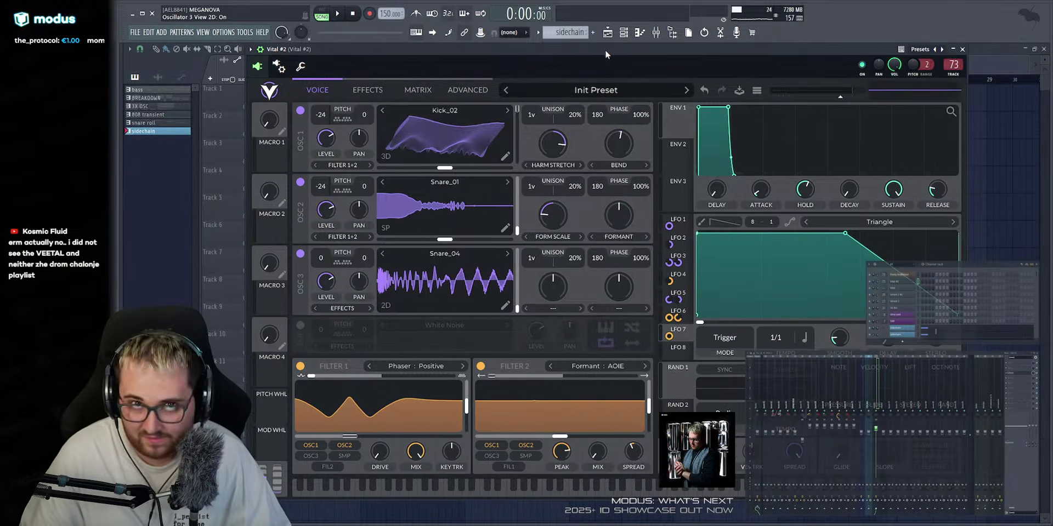
# Switch off oscillators 1 and 2, transpose oscillator 3 to -24 and audition it alone on two notes.
pyautogui.press('z')
pyautogui.click(300, 182)
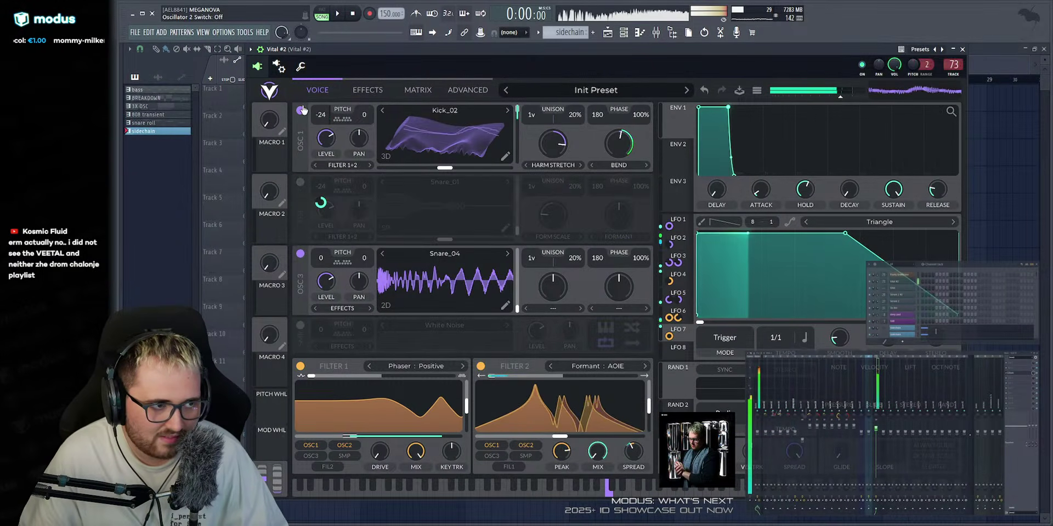
pyautogui.click(300, 110)
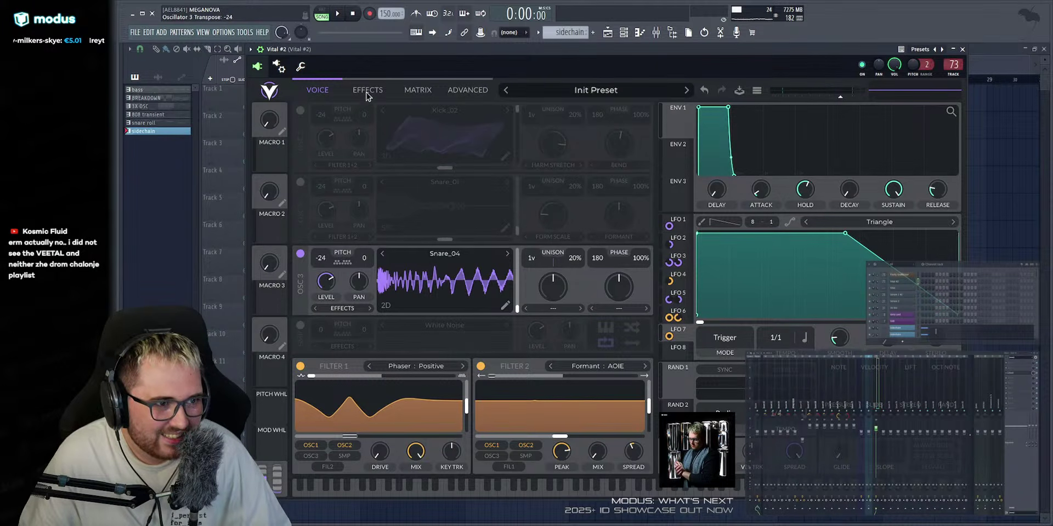
pyautogui.press('z')
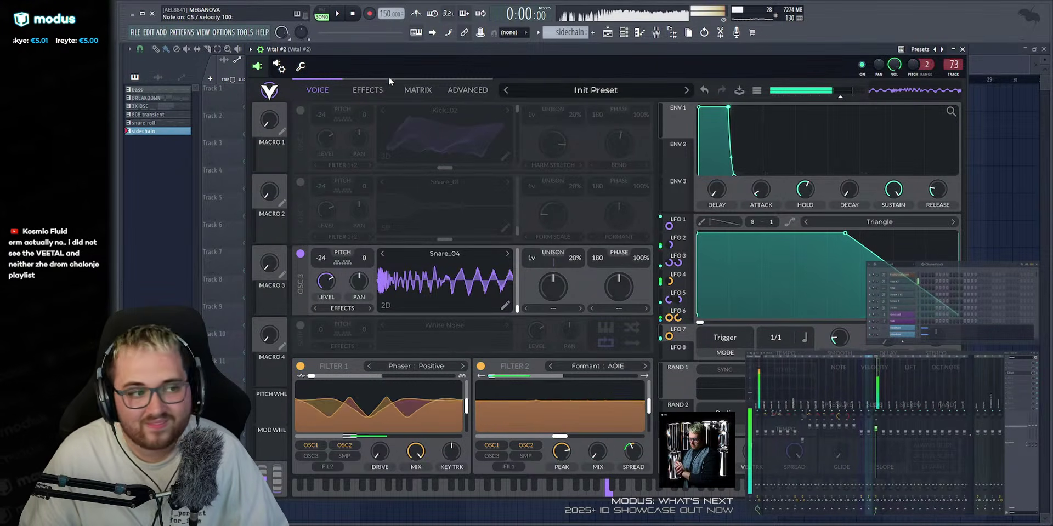
pyautogui.press('v')
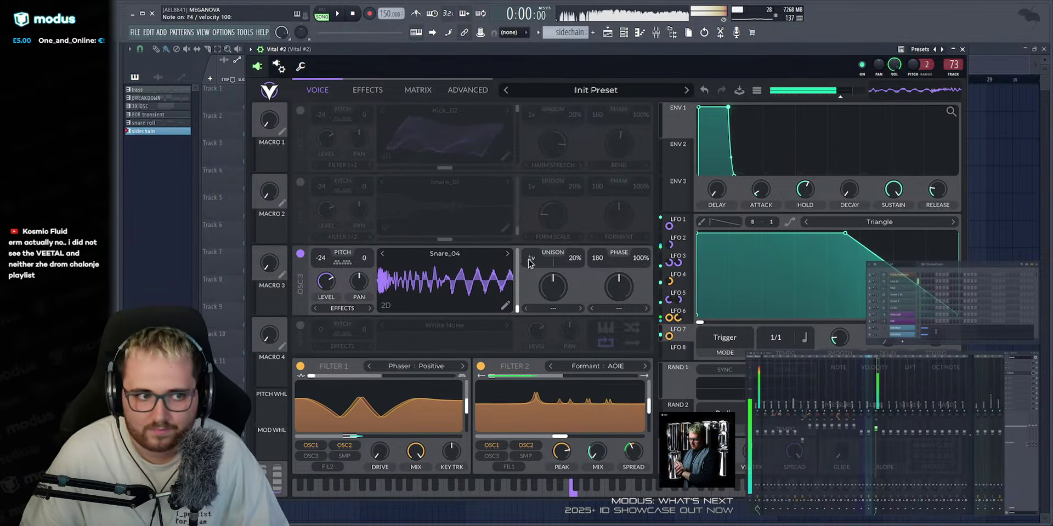
# Set oscillator 3 to 7 unison voices with 26% detune and 0% phase randomization, and audition repeated notes.
pyautogui.moveTo(529, 260)
pyautogui.mouseDown()
pyautogui.moveTo(543, 230)
pyautogui.moveTo(531, 262)
pyautogui.moveTo(540, 253)
pyautogui.mouseUp()
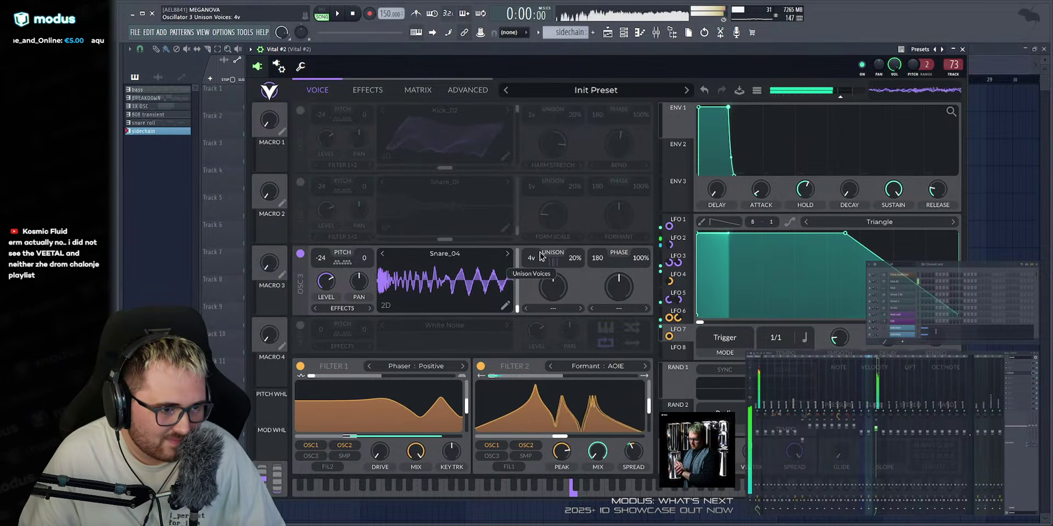
pyautogui.scroll(-3, 540, 256)
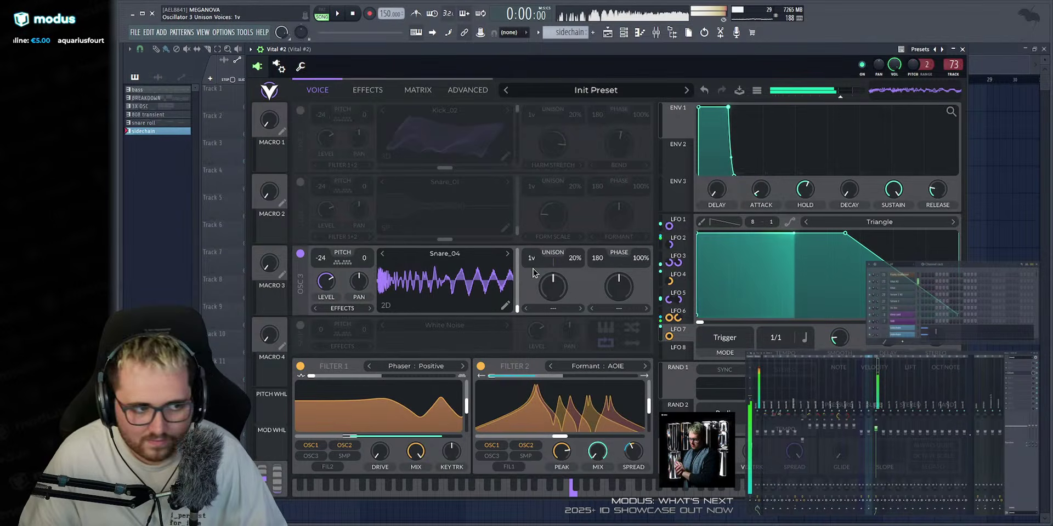
pyautogui.scroll(6, 532, 268)
pyautogui.scroll(-5, 584, 258)
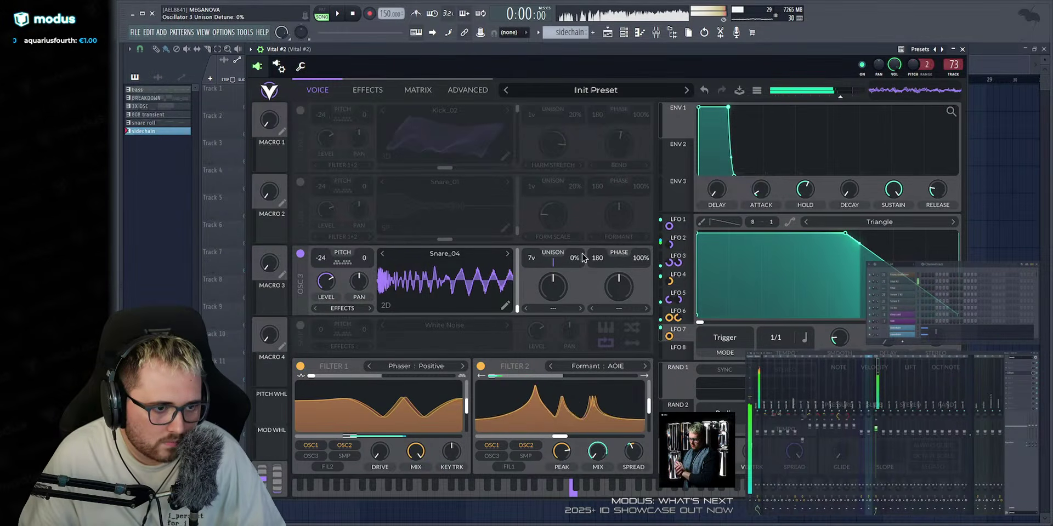
pyautogui.scroll(6, 576, 258)
pyautogui.scroll(-10, 640, 257)
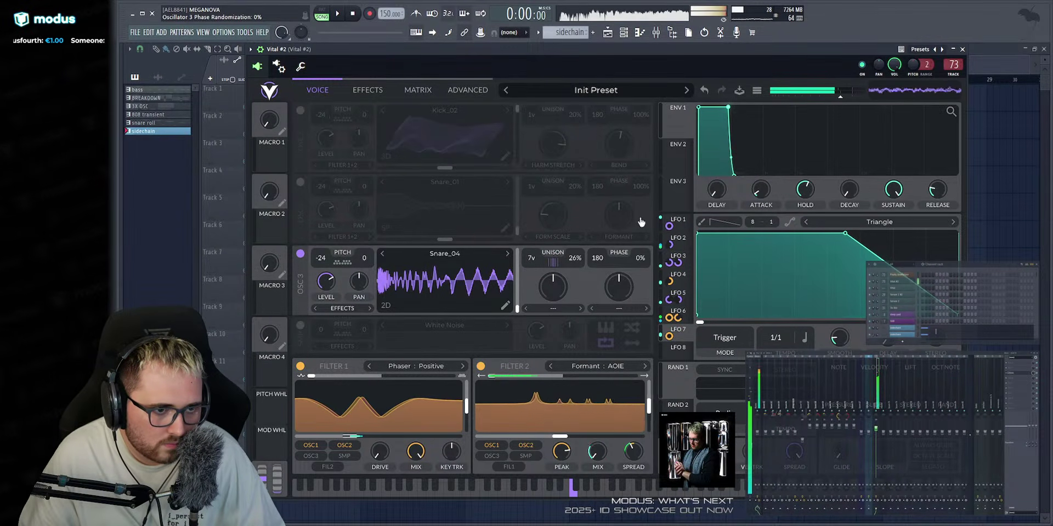
pyautogui.press('v')
pyautogui.press('v')
pyautogui.press('v')
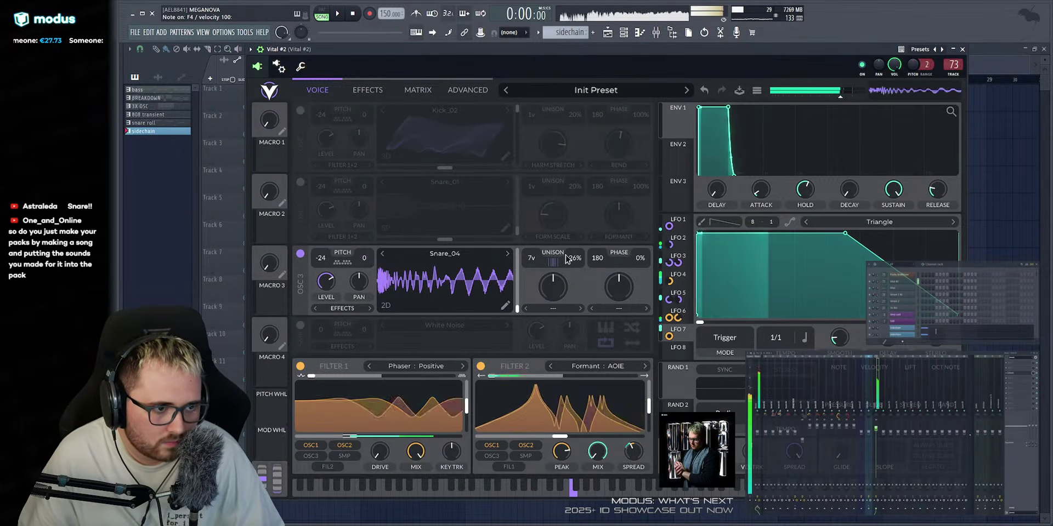
# Try oscillator 3's unison detune at 100%, 0% and 4%, and settle on 2% while auditioning.
pyautogui.scroll(15, 567, 259)
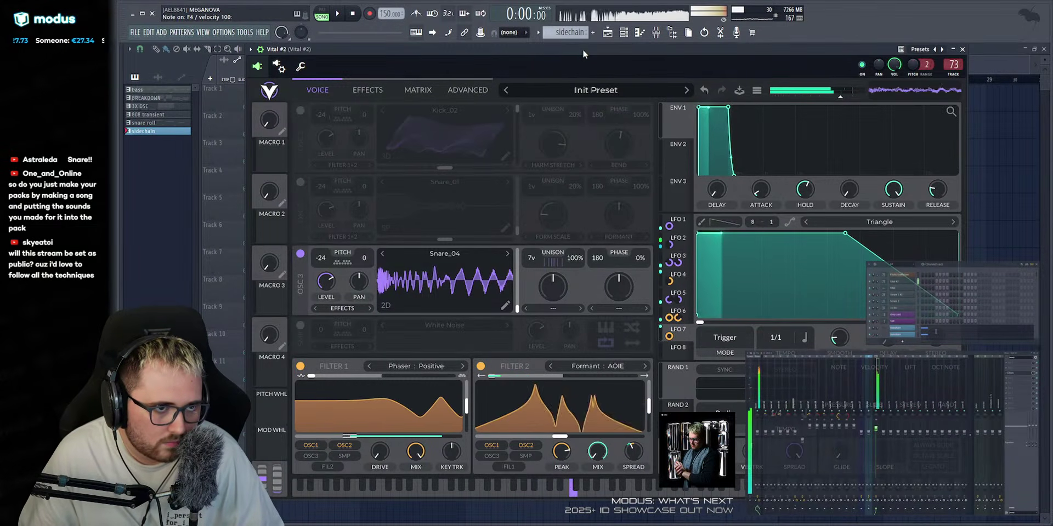
pyautogui.moveTo(574, 258); pyautogui.dragTo(575, 340)
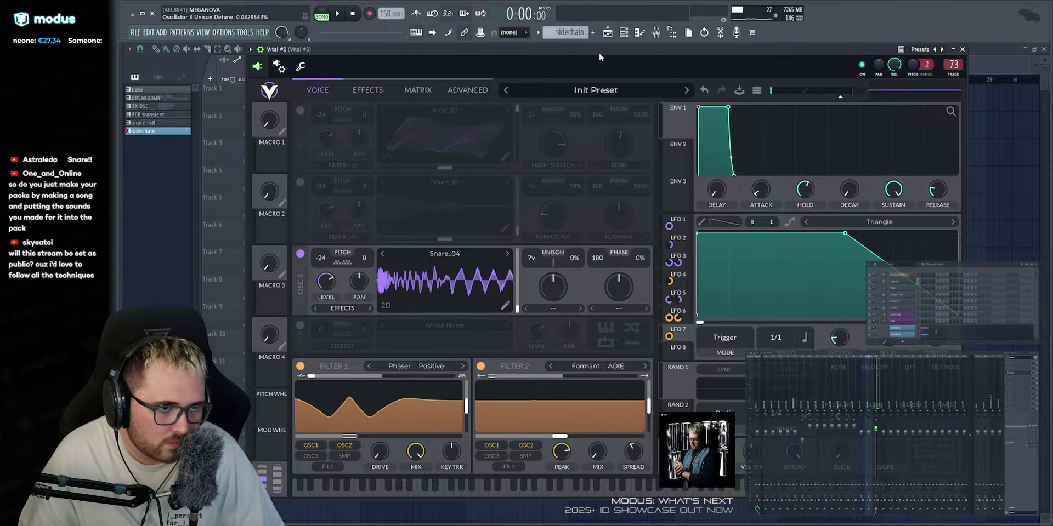
pyautogui.moveTo(572, 262); pyautogui.dragTo(577, 248)
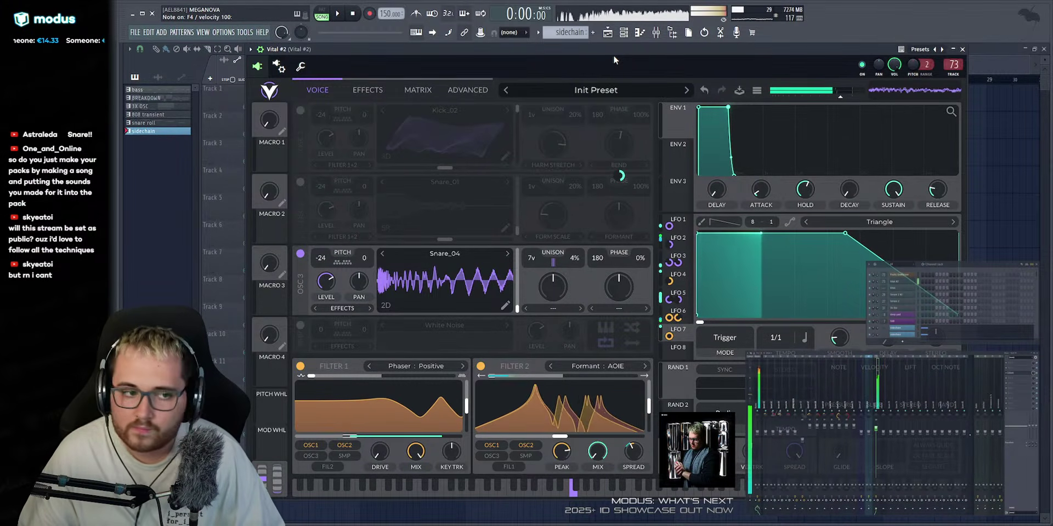
pyautogui.moveTo(572, 258); pyautogui.dragTo(572, 264)
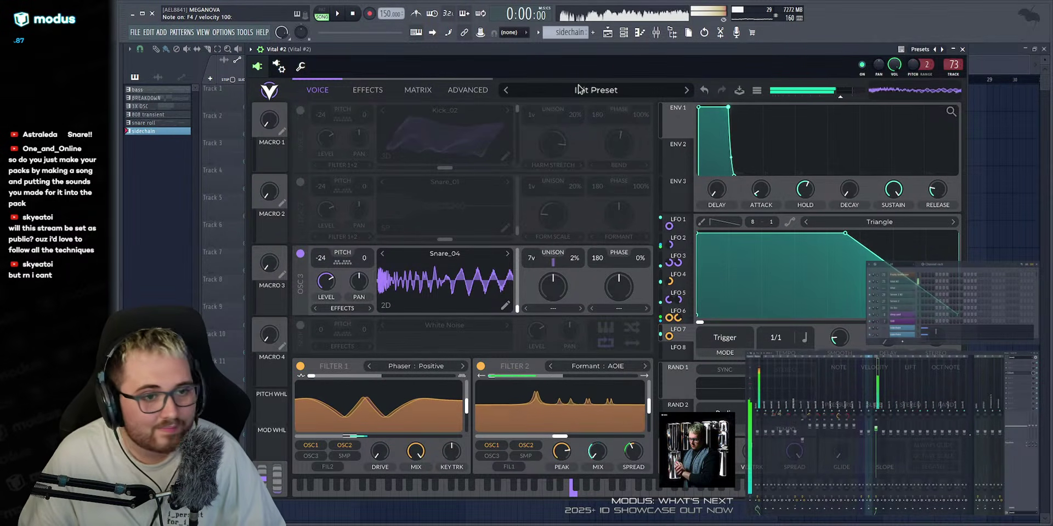
# Apply the Spectral Filter morph to oscillator 3 and set its amount to about 46% while auditioning.
pyautogui.click(540, 309)
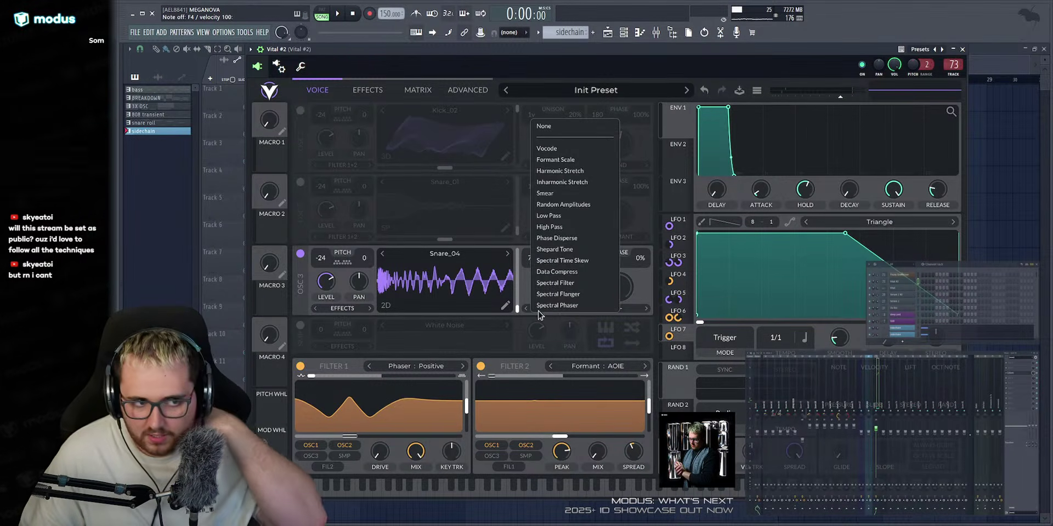
pyautogui.click(543, 282)
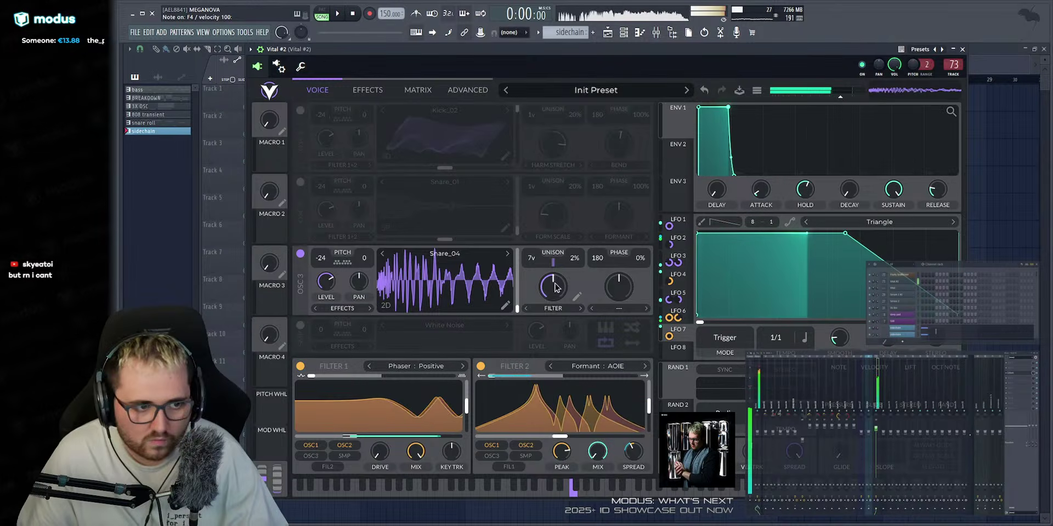
pyautogui.moveTo(545, 318); pyautogui.dragTo(548, 278)
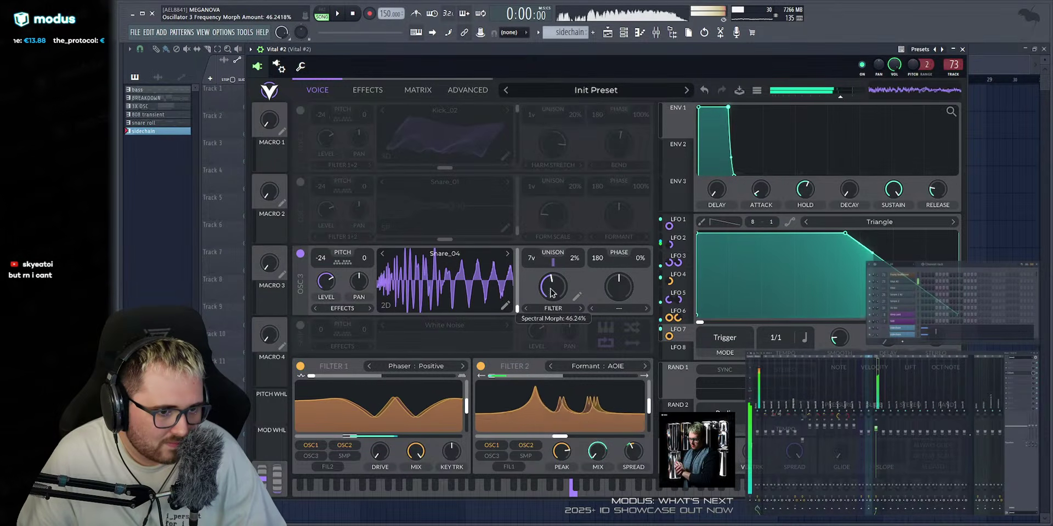
# Assign LFO 8 to oscillator 3's spectral filter morph, audition it and lower the base morph amount to 0%.
pyautogui.click(681, 350)
pyautogui.moveTo(680, 350); pyautogui.dragTo(553, 288)
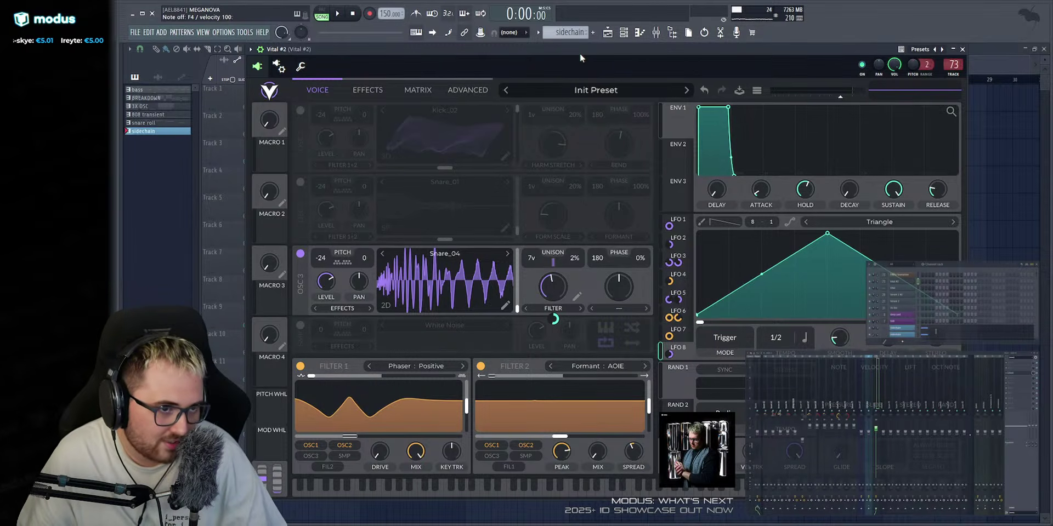
pyautogui.press('v')
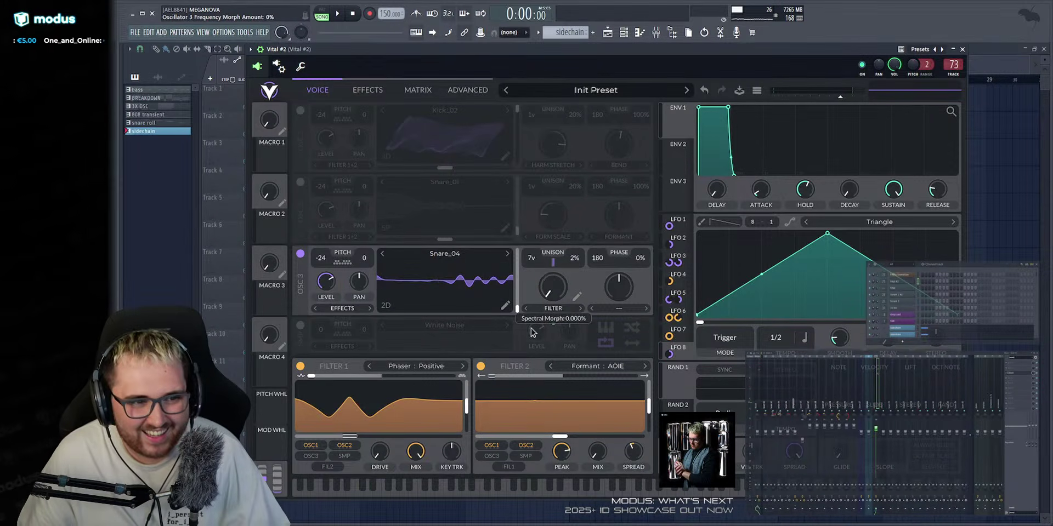
# Set LFO 8's rate to 1/1 and reshape its triangle into a rising ramp with an added low point near the start.
pyautogui.press('v')
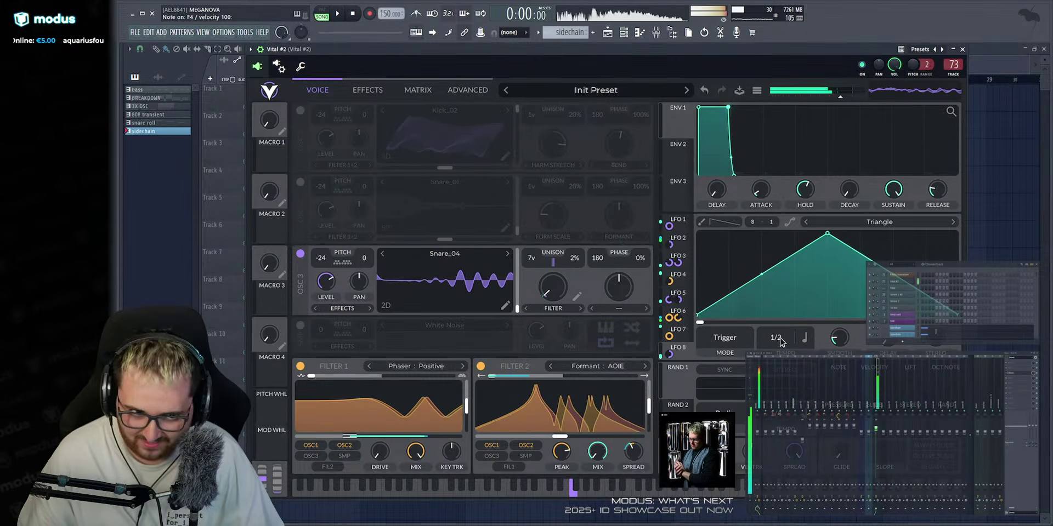
pyautogui.scroll(-1, 777, 339)
pyautogui.moveTo(829, 236); pyautogui.dragTo(956, 234)
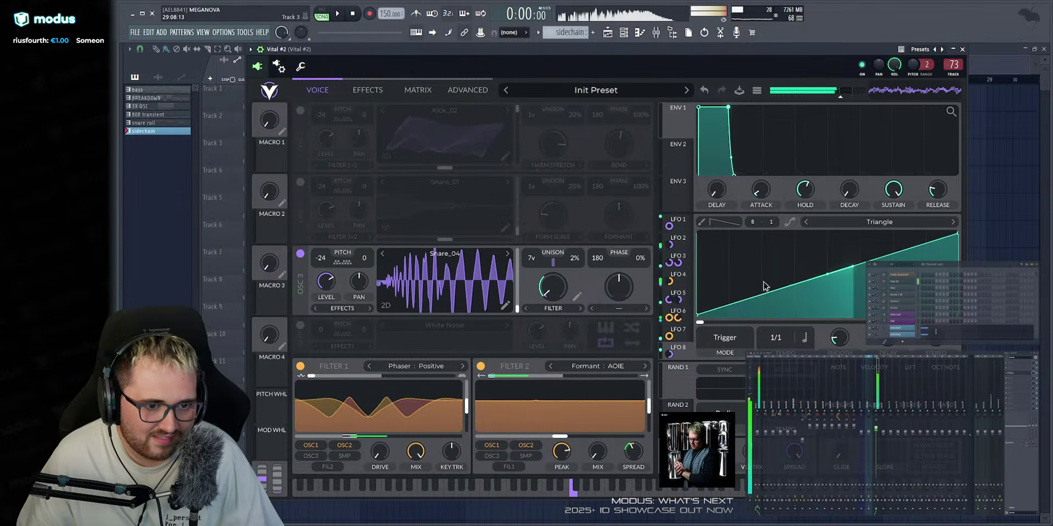
pyautogui.doubleClick(727, 285)
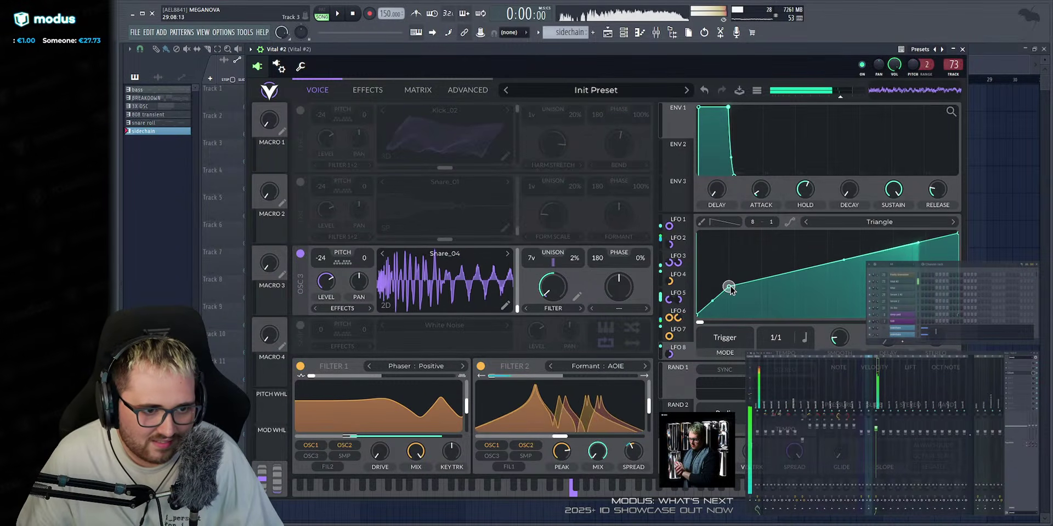
pyautogui.moveTo(716, 286); pyautogui.dragTo(694, 299)
# Set oscillator 3's unison detune to 4% and its phase to 148 while auditioning.
pyautogui.moveTo(574, 259); pyautogui.dragTo(574, 264)
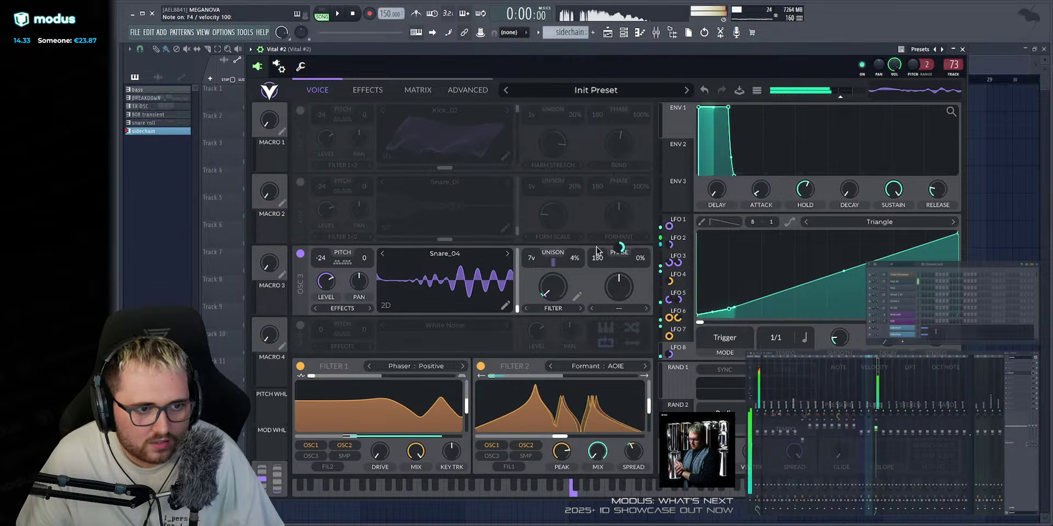
pyautogui.moveTo(598, 259)
pyautogui.mouseDown()
pyautogui.moveTo(597, 287)
pyautogui.moveTo(597, 263)
pyautogui.mouseUp()
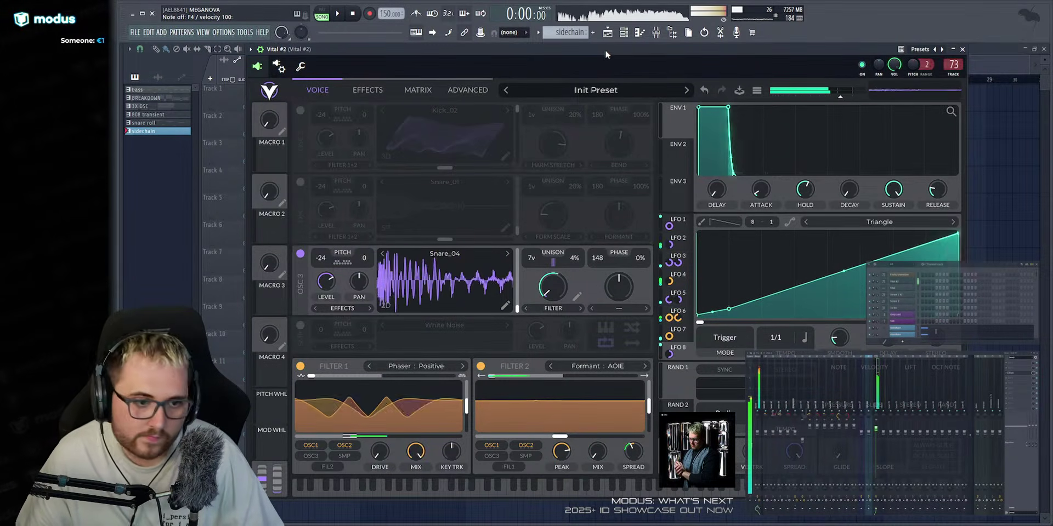
pyautogui.click(621, 308)
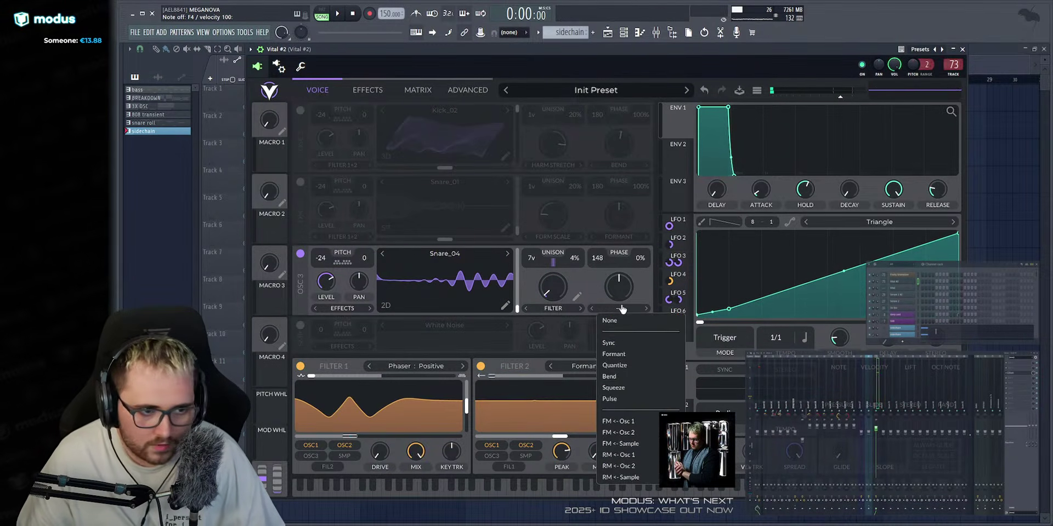
pyautogui.click(504, 57)
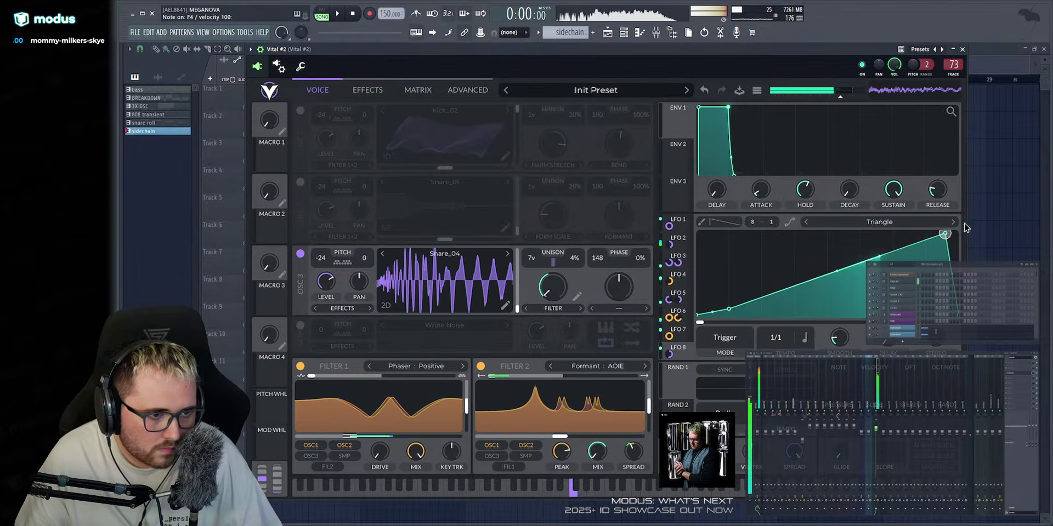
# Apply the FM <- Osc 1 distortion to oscillator 3 and enable oscillator 1 alongside it.
pyautogui.click(610, 308)
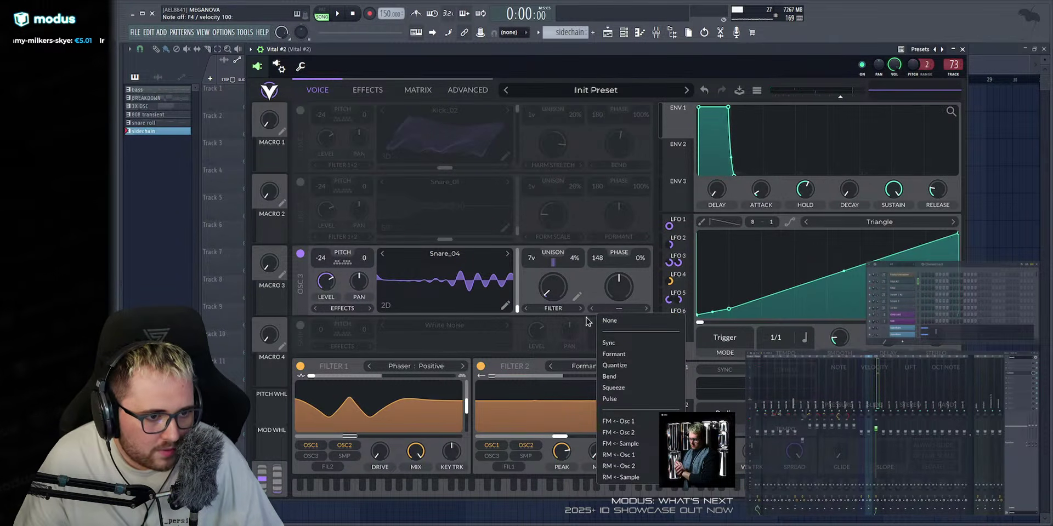
pyautogui.click(569, 310)
pyautogui.click(630, 307)
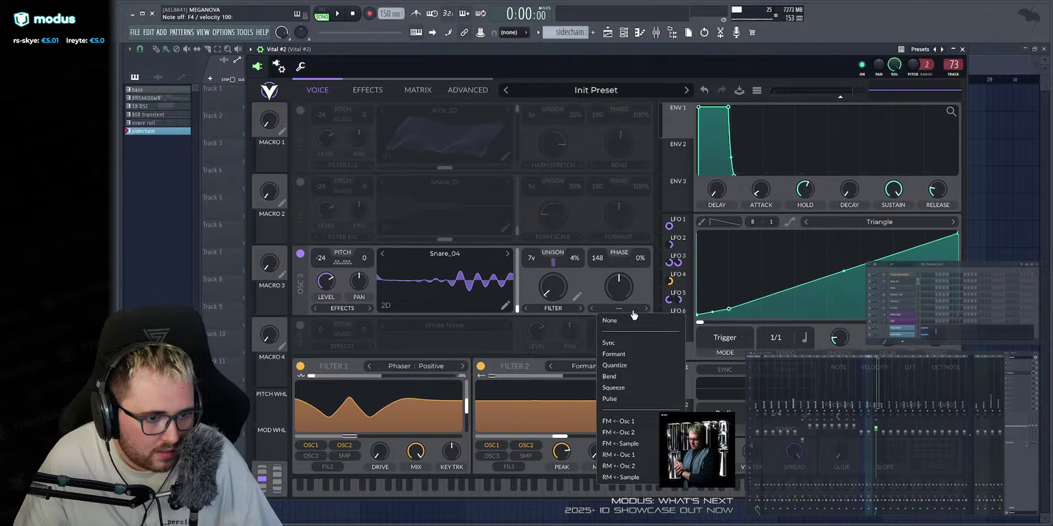
pyautogui.click(625, 421)
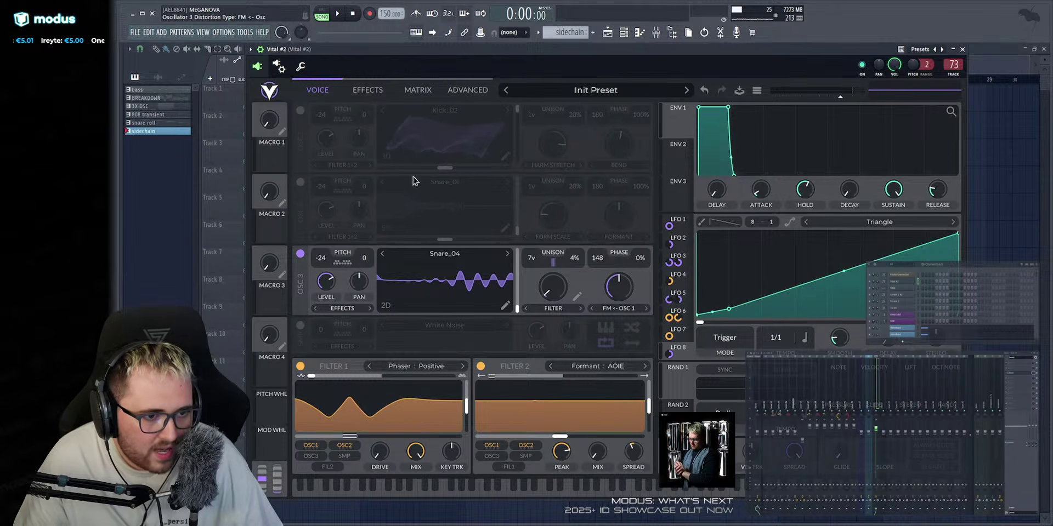
pyautogui.click(301, 254)
pyautogui.click(299, 111)
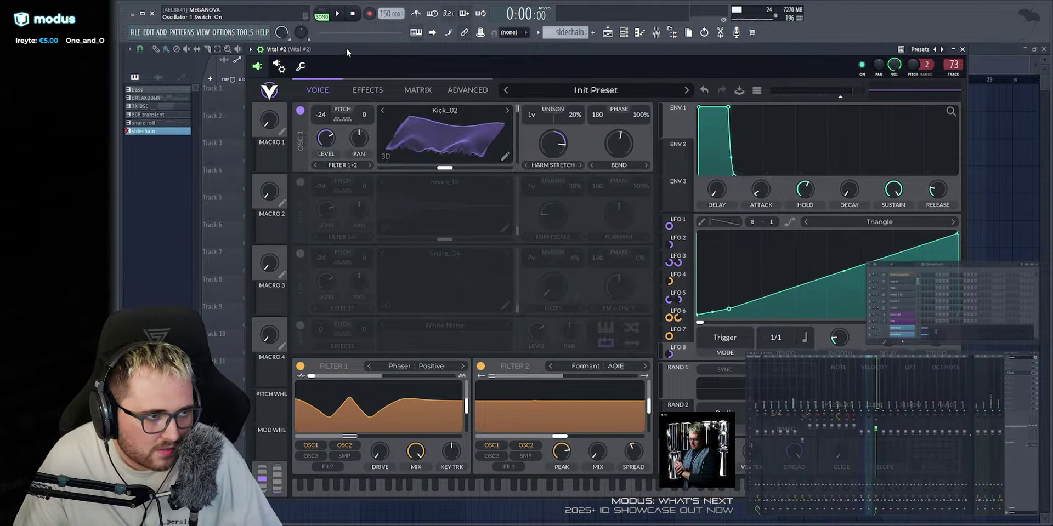
pyautogui.click(300, 253)
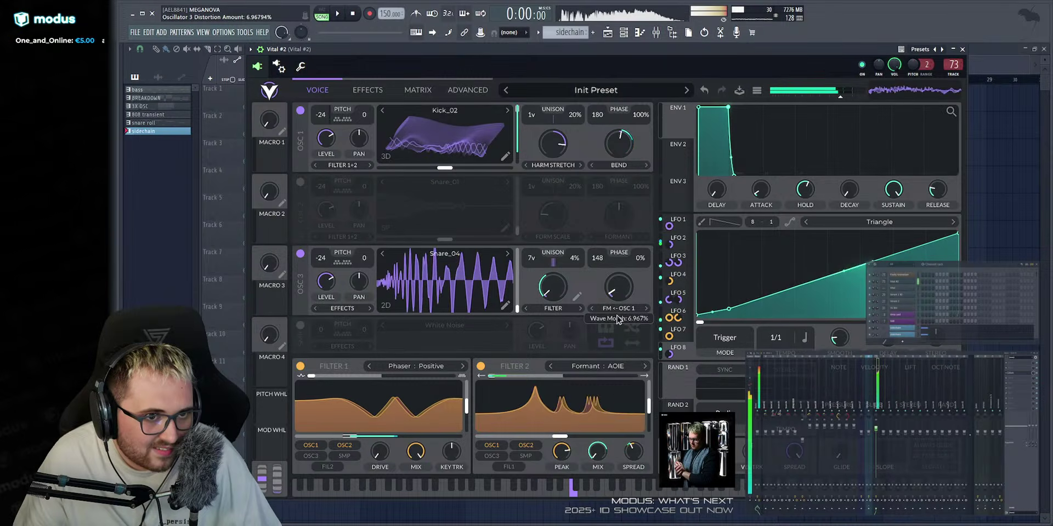
# Raise oscillator 3's FM distortion amount to about 21% while auditioning the note.
pyautogui.moveTo(617, 317); pyautogui.dragTo(617, 314)
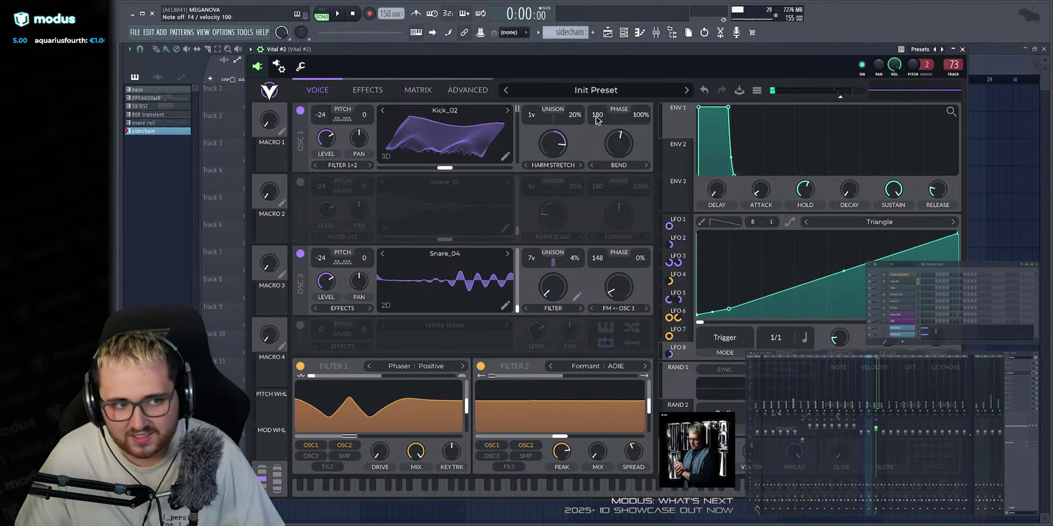
pyautogui.rightClick(679, 353)
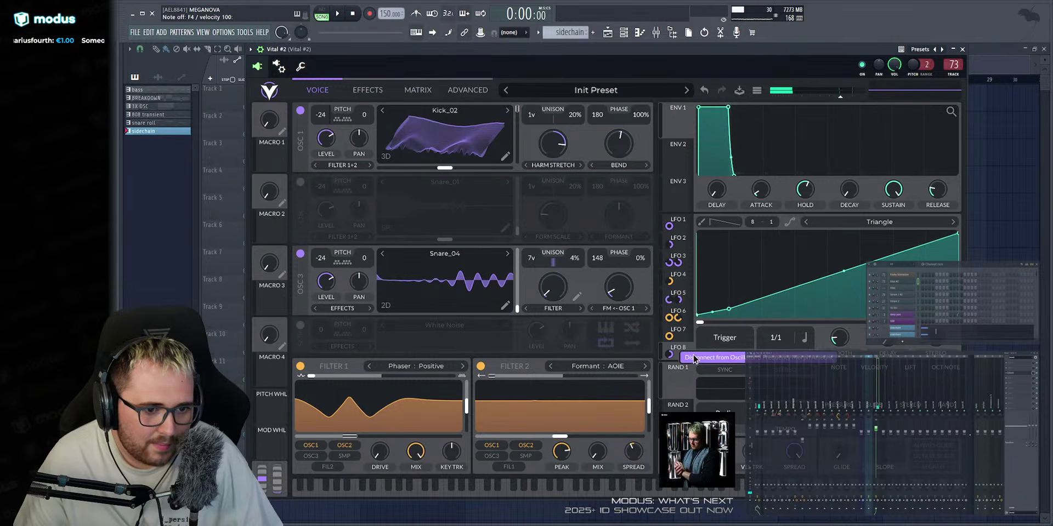
pyautogui.press('v')
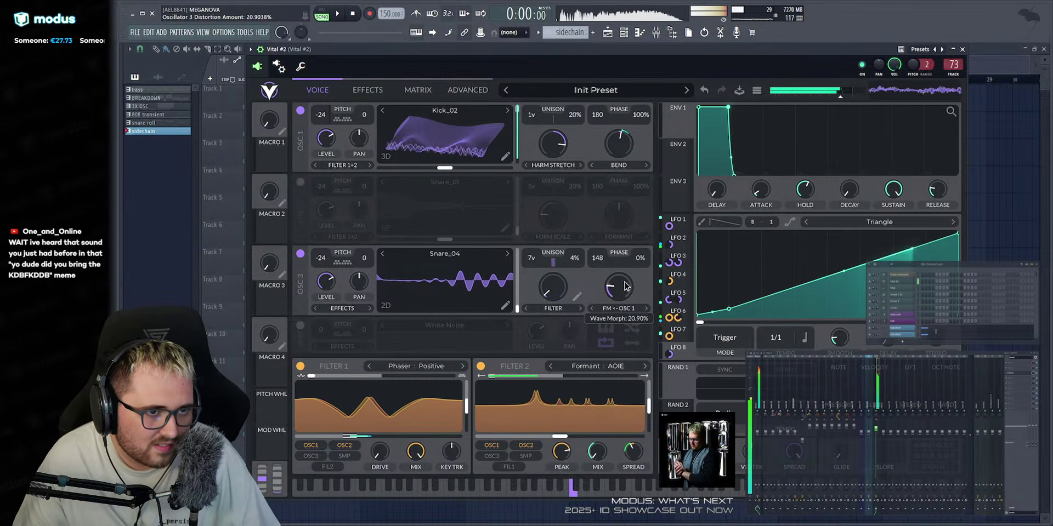
# Try FM <- Osc 2 at about 42% on oscillator 3, with oscillator 1 disabled and oscillator 2 enabled.
pyautogui.click(619, 308)
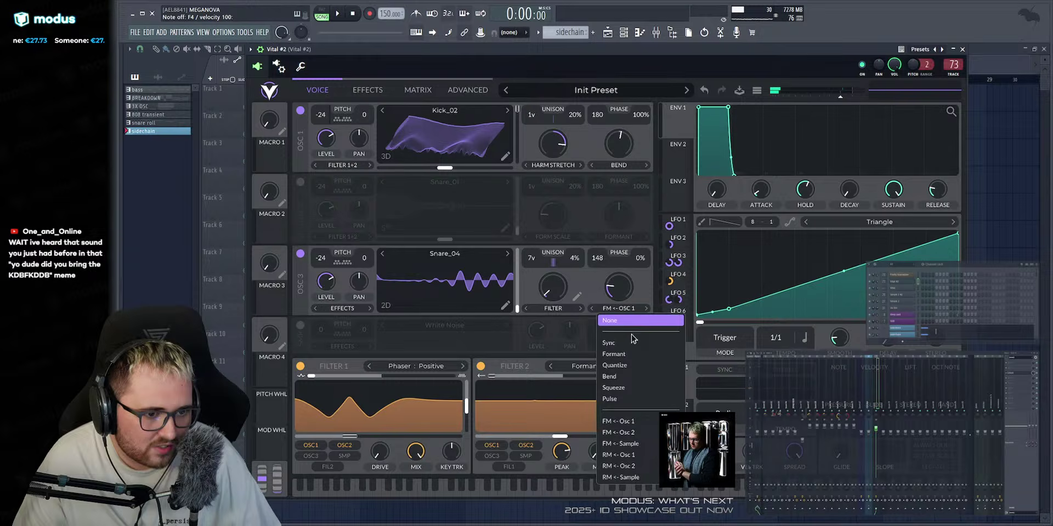
pyautogui.click(624, 432)
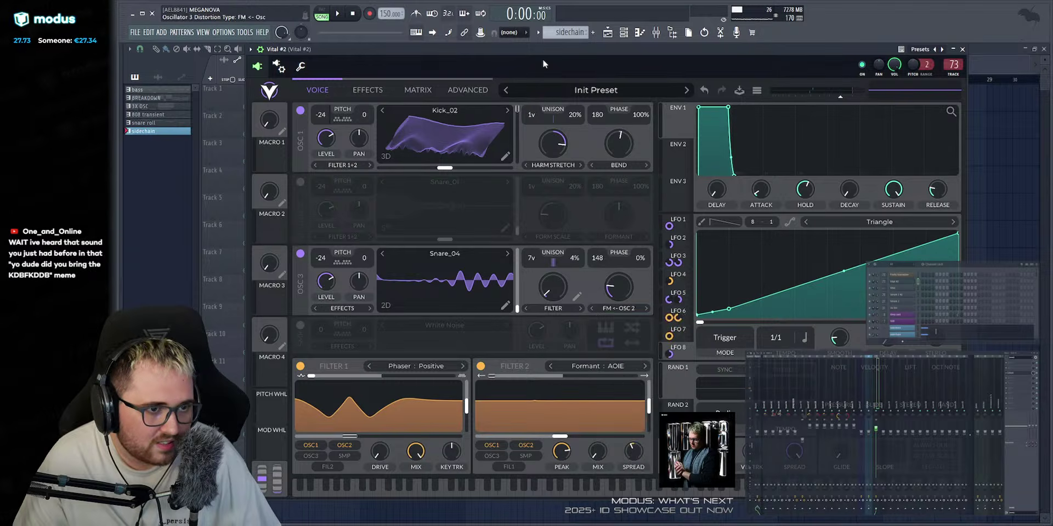
pyautogui.click(301, 110)
pyautogui.click(300, 183)
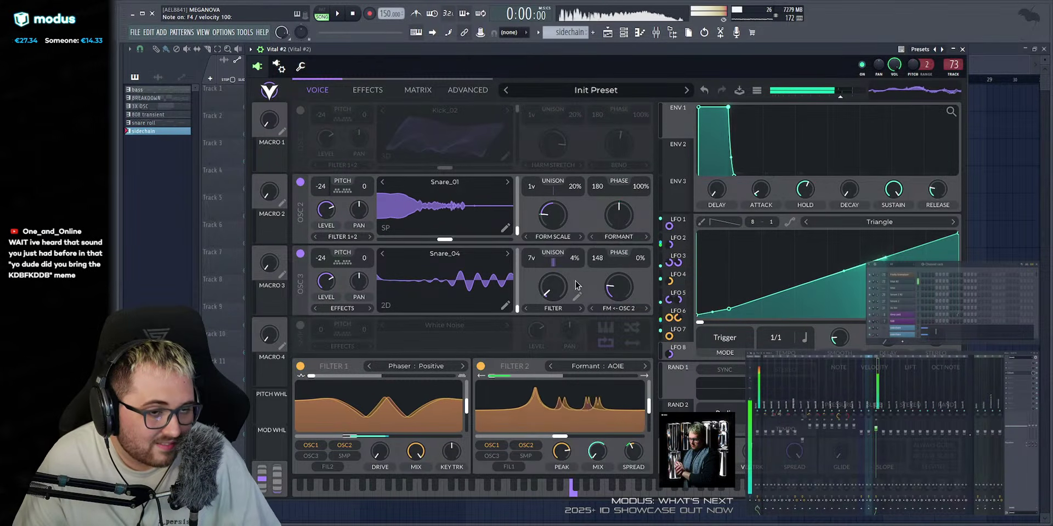
pyautogui.moveTo(614, 285)
pyautogui.mouseDown()
pyautogui.moveTo(614, 303)
pyautogui.moveTo(615, 288)
pyautogui.mouseUp()
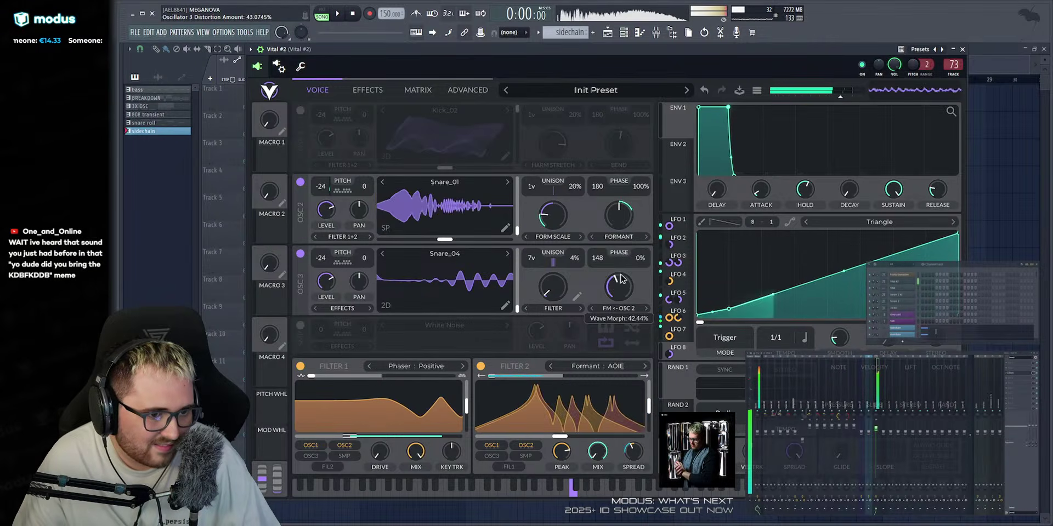
# Try RM <- Osc 1 and RM <- Osc 2 on oscillator 3, varying the distortion and spectral filter amounts while auditioning.
pyautogui.click(628, 310)
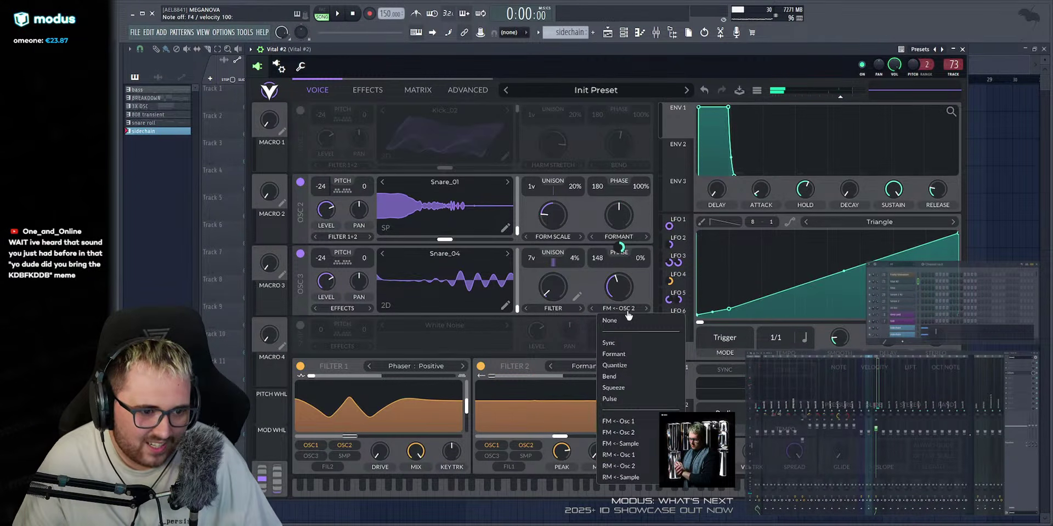
pyautogui.click(629, 455)
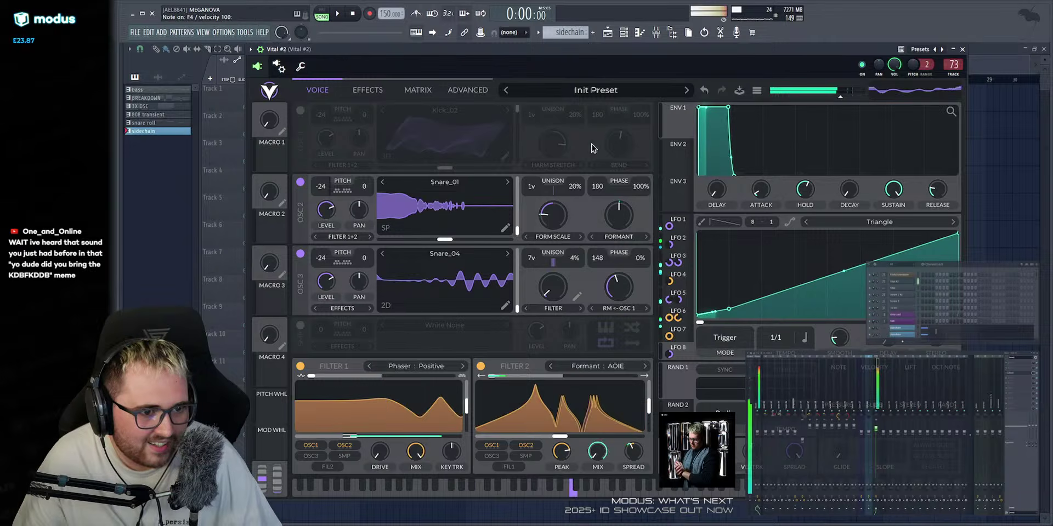
pyautogui.click(647, 308)
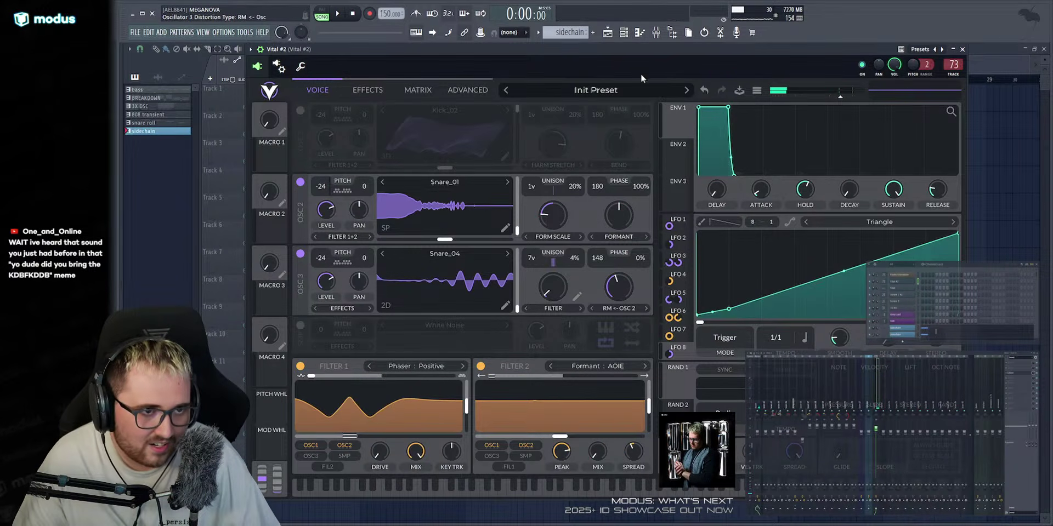
pyautogui.moveTo(621, 290)
pyautogui.mouseDown()
pyautogui.moveTo(618, 311)
pyautogui.moveTo(621, 242)
pyautogui.moveTo(617, 288)
pyautogui.mouseUp()
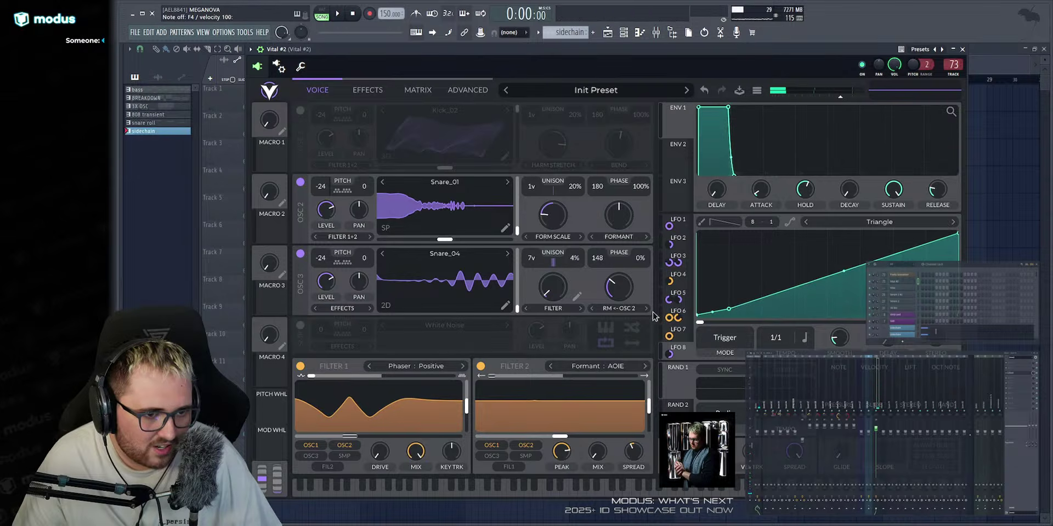
pyautogui.moveTo(555, 299); pyautogui.dragTo(555, 277)
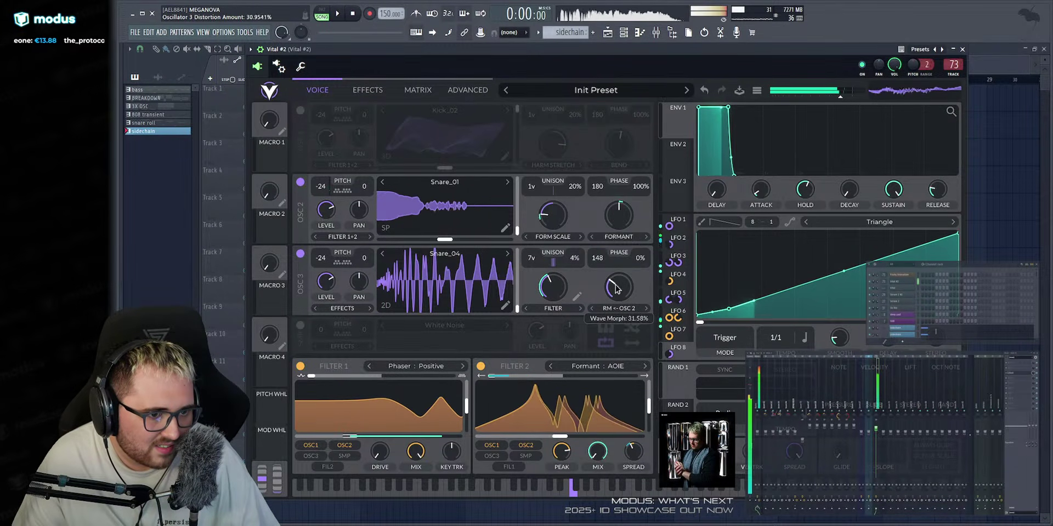
pyautogui.moveTo(620, 289); pyautogui.dragTo(629, 257)
# Set oscillator 3's distortion type to None and switch its spectral morph to Phase Disperse.
pyautogui.click(619, 309)
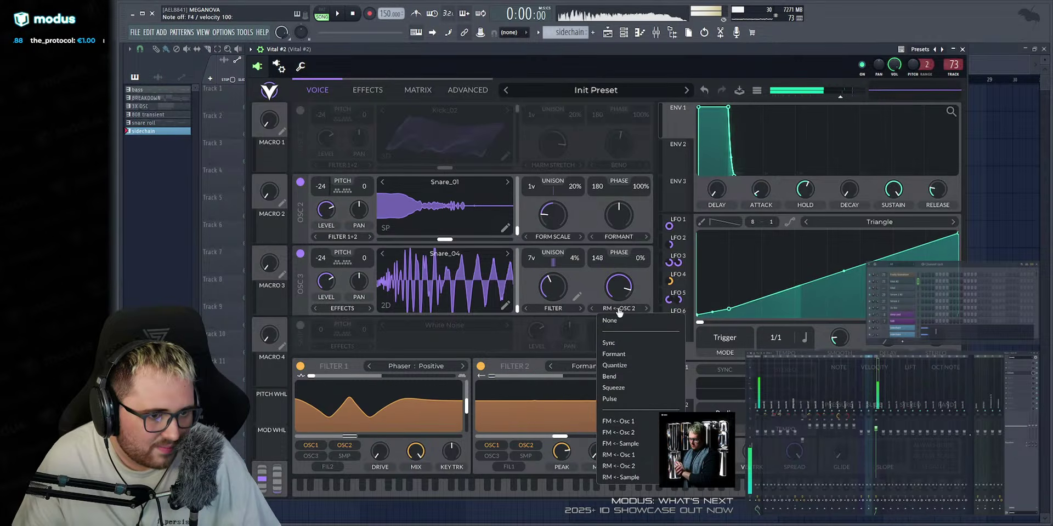
pyautogui.click(609, 320)
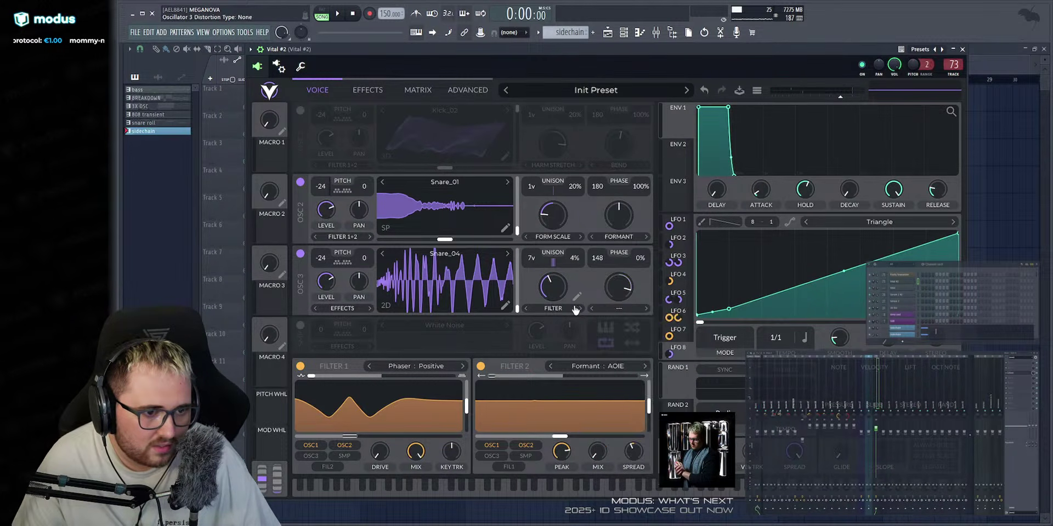
pyautogui.click(573, 308)
pyautogui.click(547, 243)
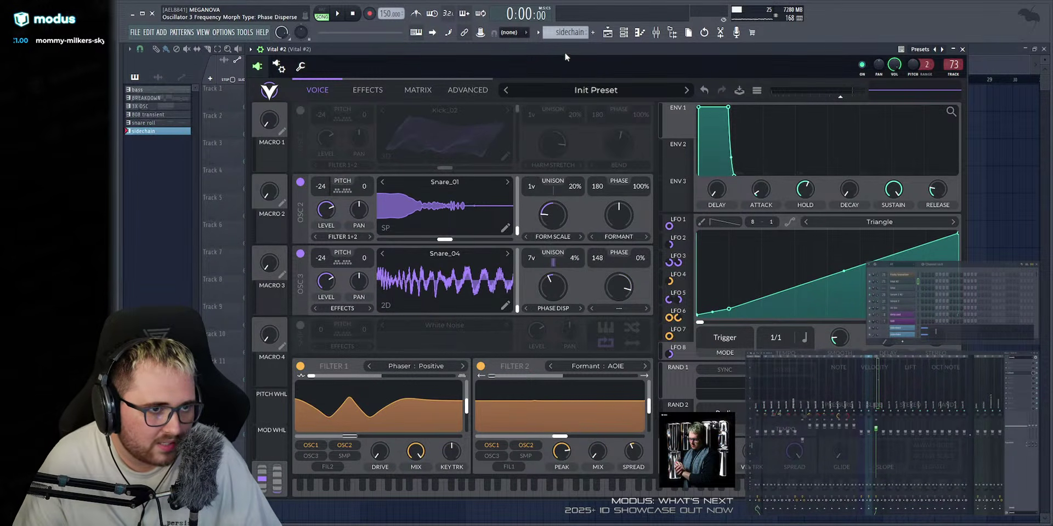
# Enable oscillator 1 and set oscillator 3's Phase Disperse amount to about 25% while auditioning.
pyautogui.click(300, 110)
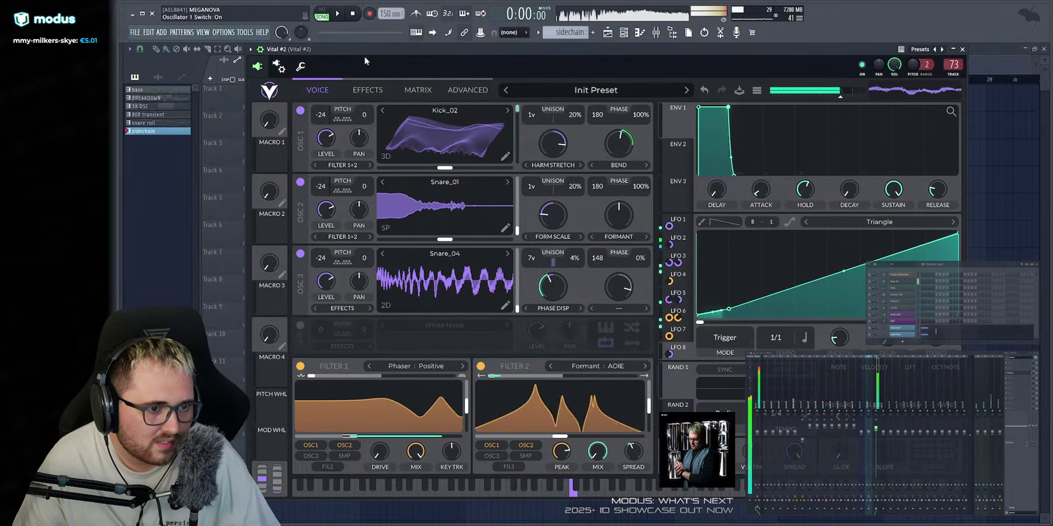
pyautogui.moveTo(552, 285)
pyautogui.mouseDown()
pyautogui.moveTo(554, 307)
pyautogui.moveTo(553, 287)
pyautogui.mouseUp()
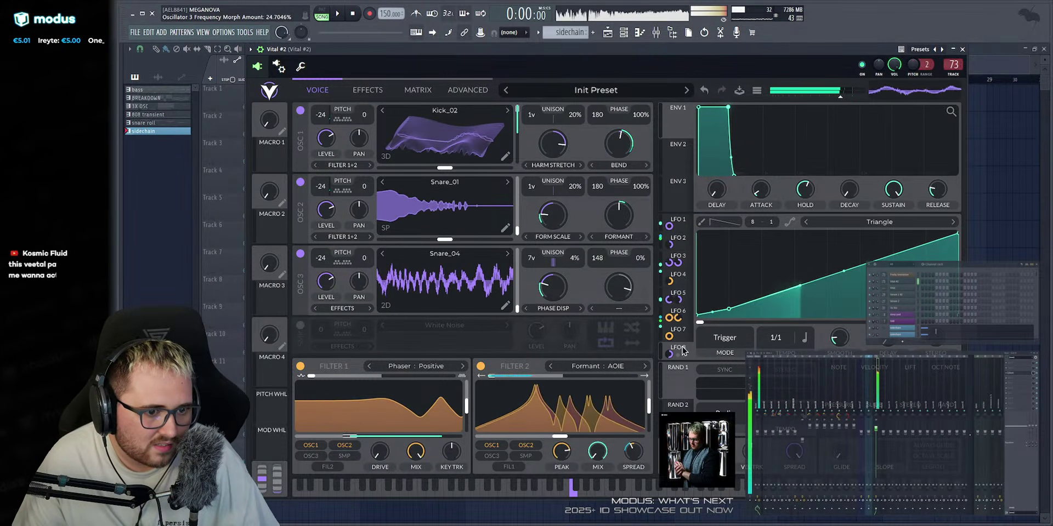
pyautogui.rightClick(547, 290)
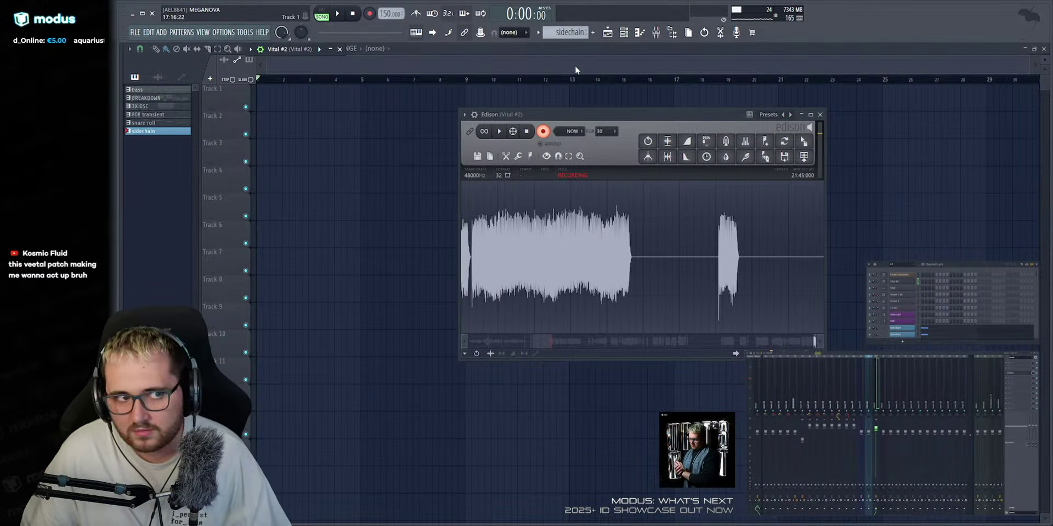
# Restore the minimized Vital window, placing it slightly lower, and play a test note.
pyautogui.click(291, 49)
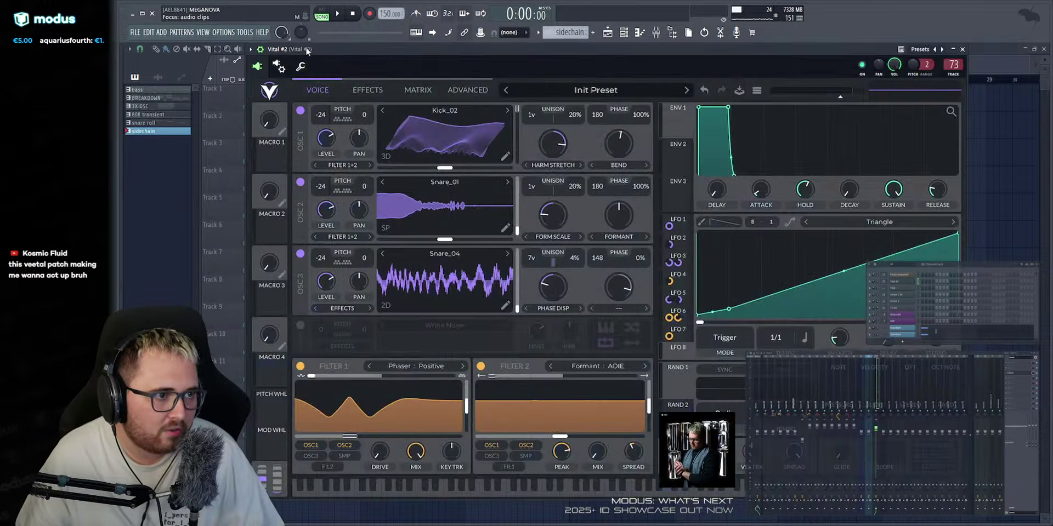
pyautogui.moveTo(288, 62); pyautogui.dragTo(312, 57)
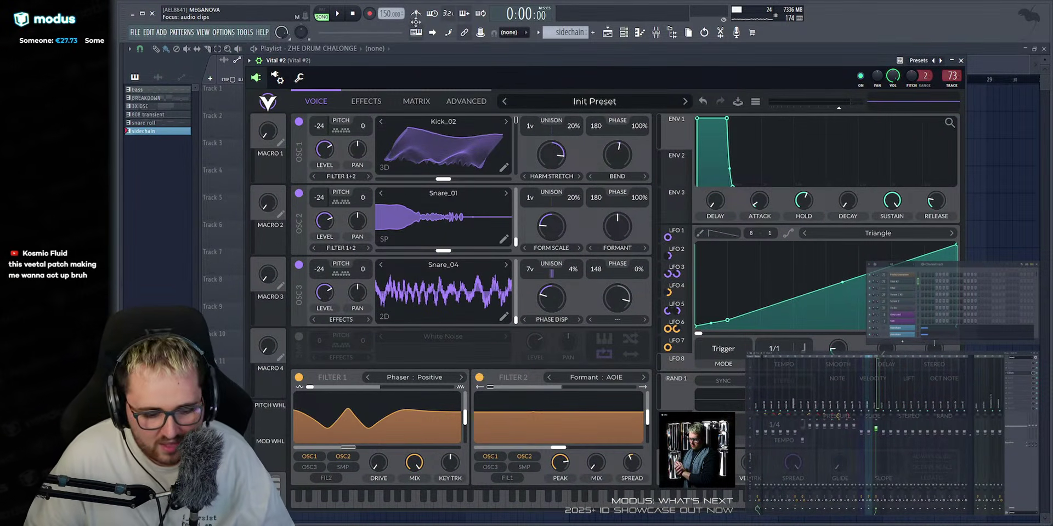
pyautogui.press('v')
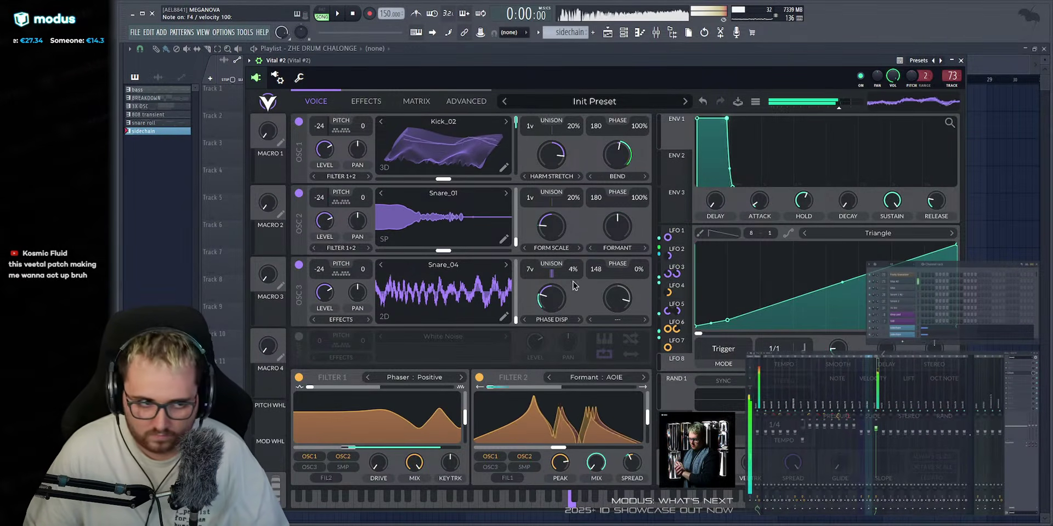
# Audition other spectral morphs on oscillator 3, trying High Pass at about 72% and Rand Amp at about 89%.
pyautogui.moveTo(551, 307); pyautogui.dragTo(556, 245)
pyautogui.click(526, 321)
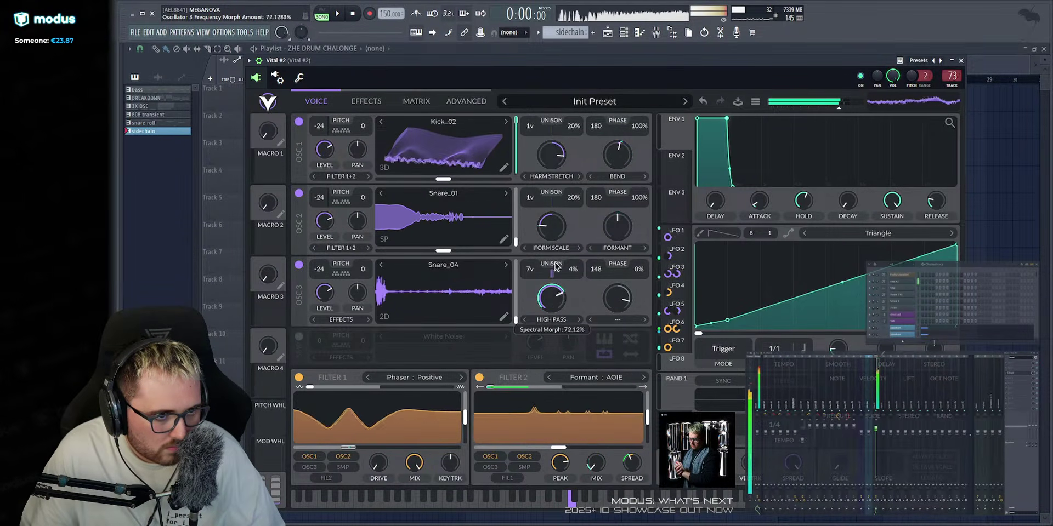
pyautogui.moveTo(539, 303); pyautogui.dragTo(552, 254)
pyautogui.click(524, 319)
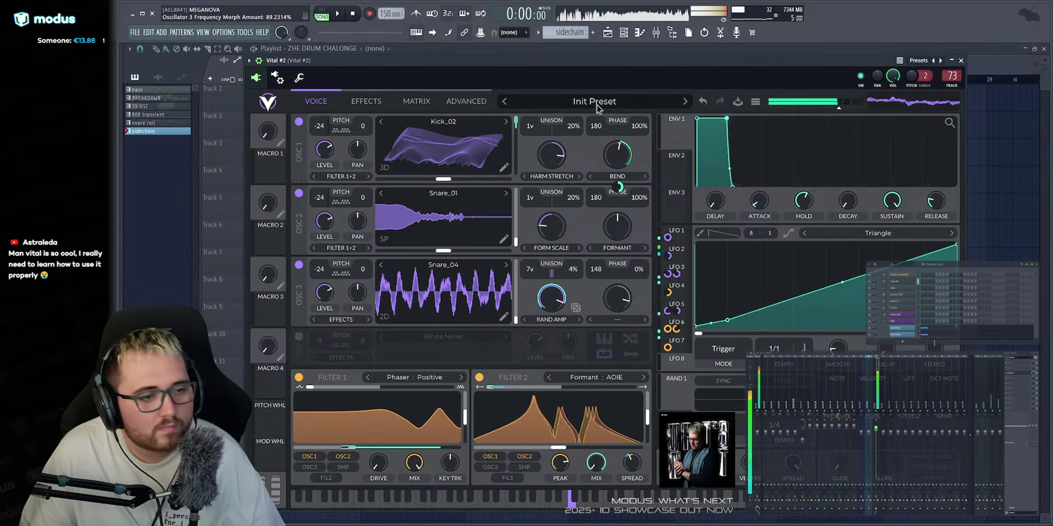
# Switch oscillator 3's spectral morph to Inharmonic after trying Smear, lower its level to about 0.28, and play a test note.
pyautogui.click(524, 322)
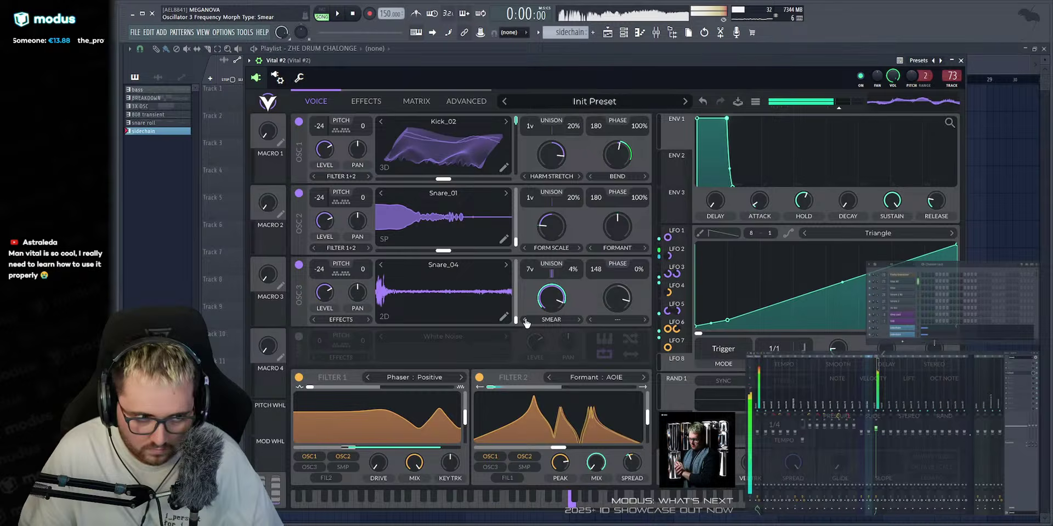
pyautogui.click(578, 320)
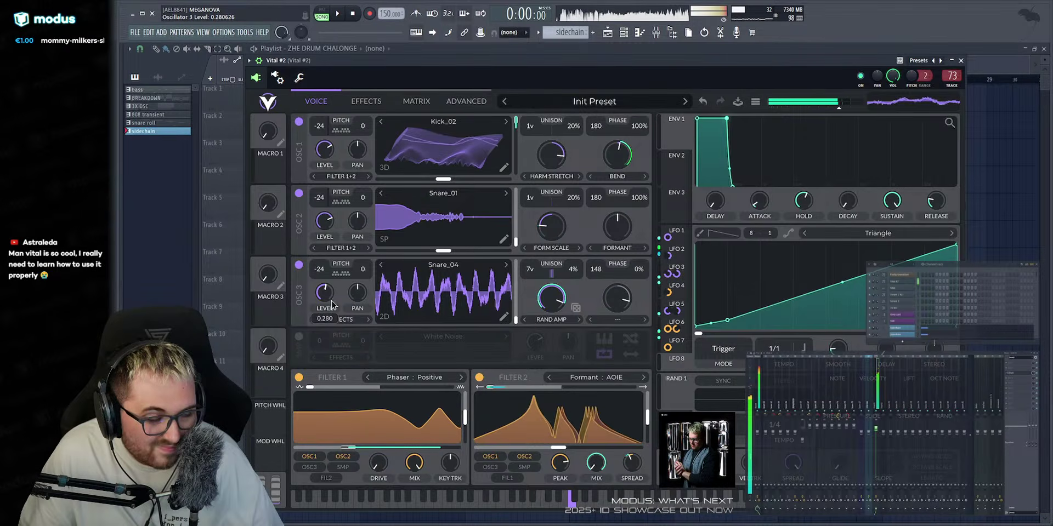
pyautogui.moveTo(556, 316); pyautogui.dragTo(560, 266)
pyautogui.click(526, 321)
pyautogui.click(526, 320)
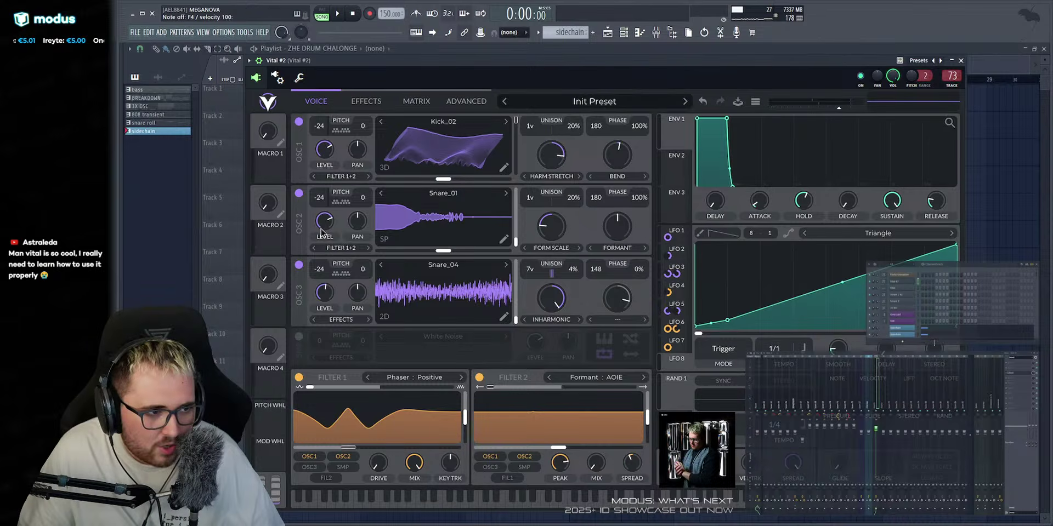
pyautogui.press('v')
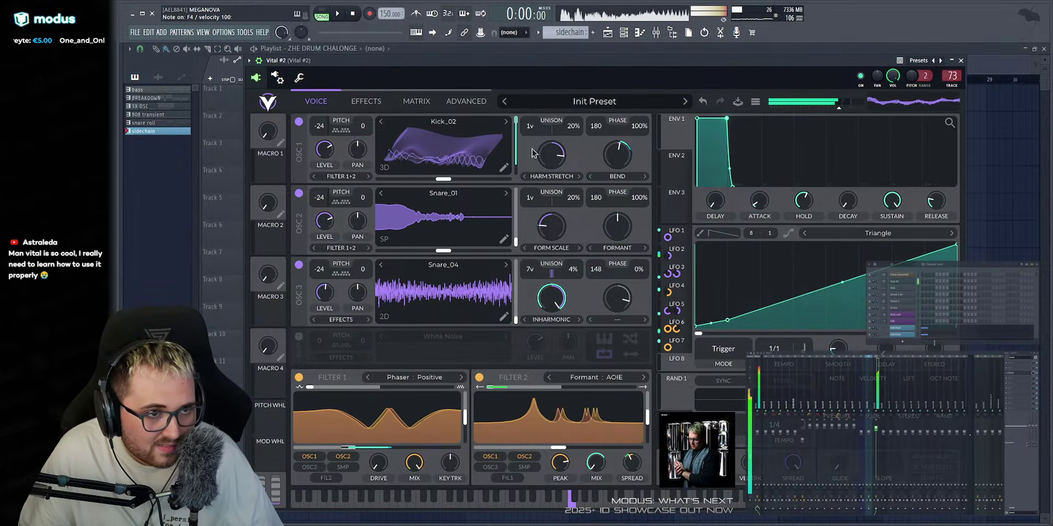
# Solo oscillator 3, reduce its unison to one voice while auditioning, and re-enable oscillators 1 and 2.
pyautogui.click(298, 193)
pyautogui.click(299, 121)
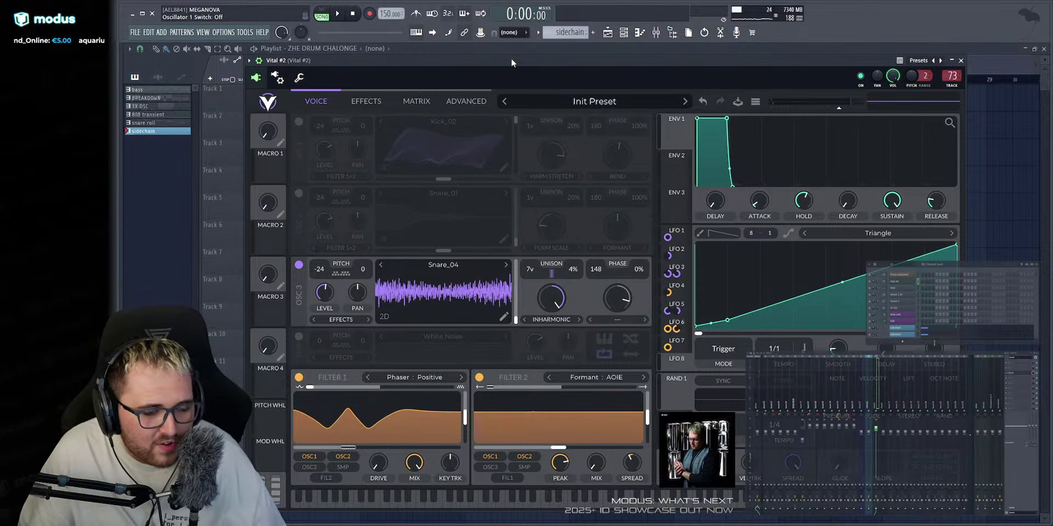
pyautogui.press('v')
pyautogui.press('v')
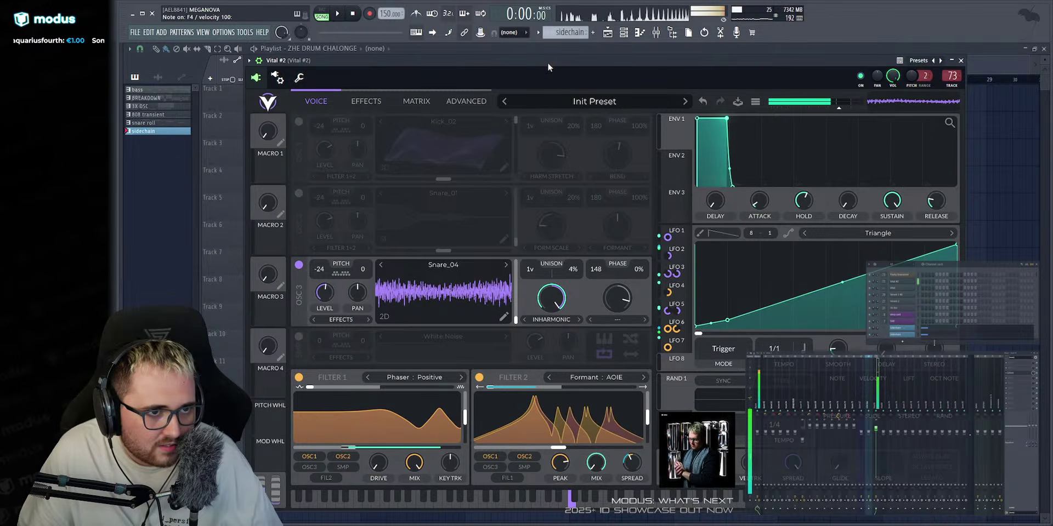
pyautogui.click(298, 193)
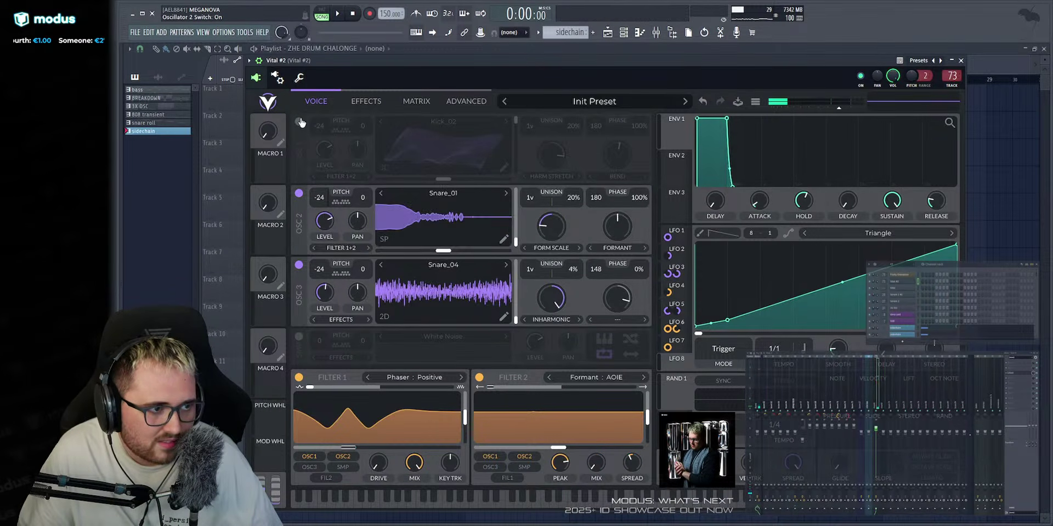
pyautogui.click(298, 121)
# Lower oscillator 3's spectral morph amount, switch the morph to Rand Amp, set its phase to 180, and play a test note.
pyautogui.moveTo(548, 292); pyautogui.dragTo(551, 316)
pyautogui.click(581, 321)
pyautogui.click(579, 320)
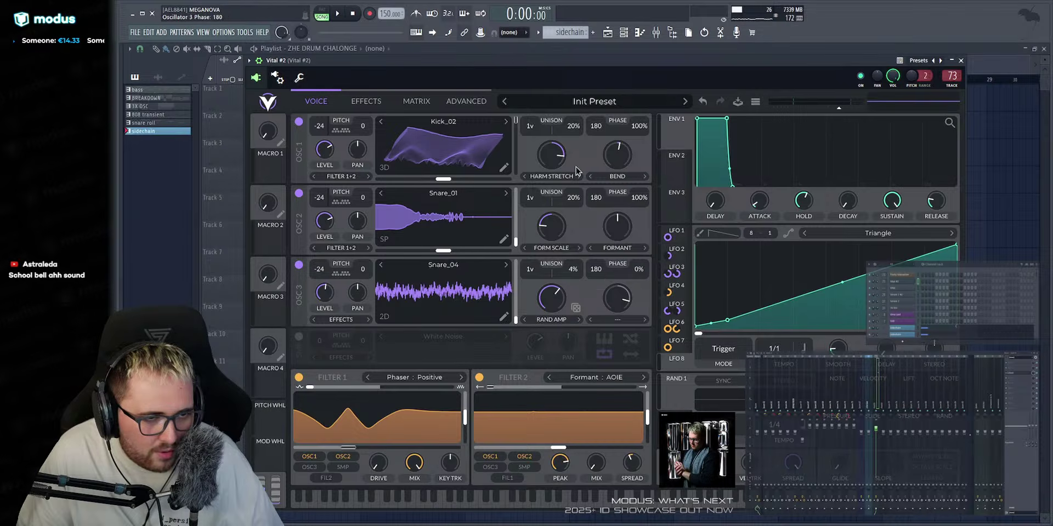
pyautogui.press('v')
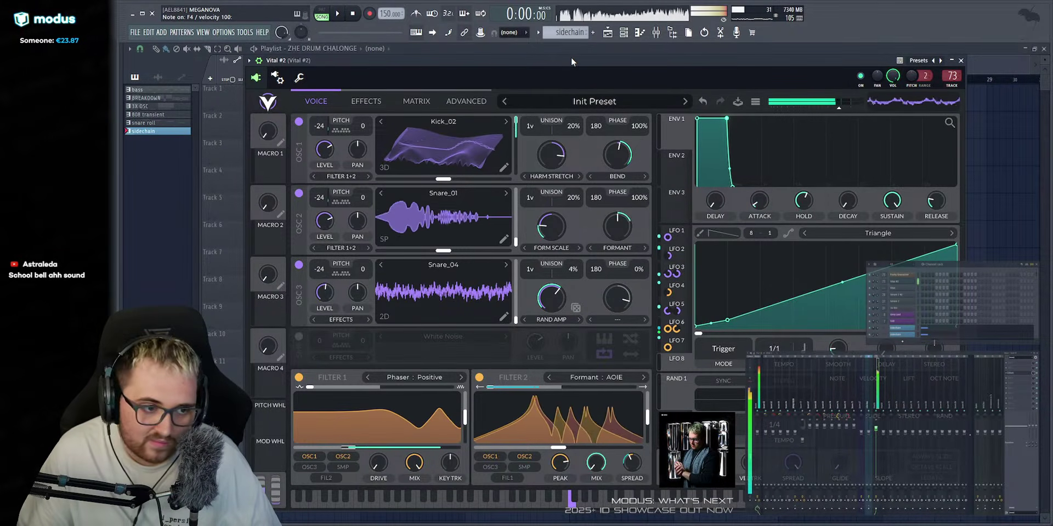
# Switch off the Distortion effect and lower oscillator 3's level to about 0.06 while playing a test note.
pyautogui.click(366, 102)
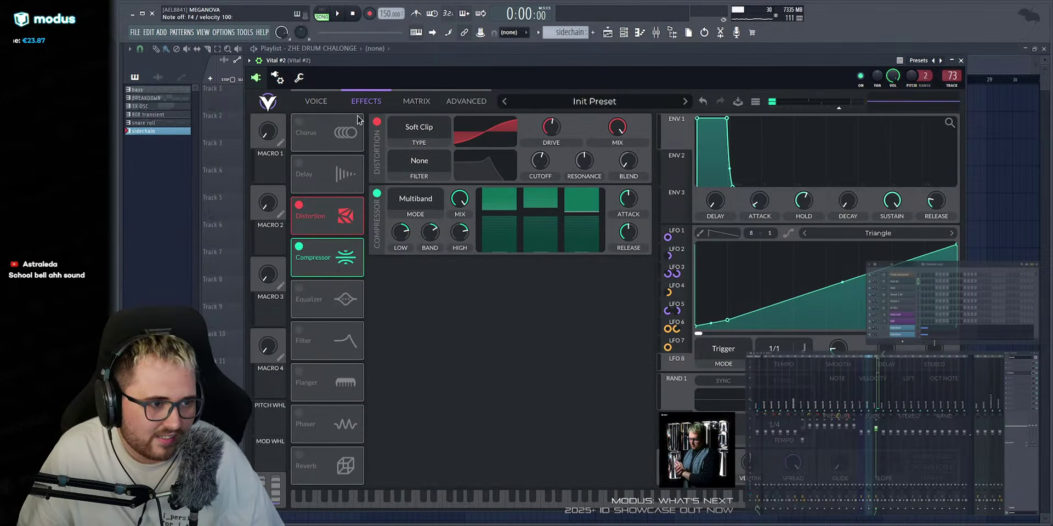
pyautogui.click(299, 206)
pyautogui.click(324, 102)
pyautogui.press('v')
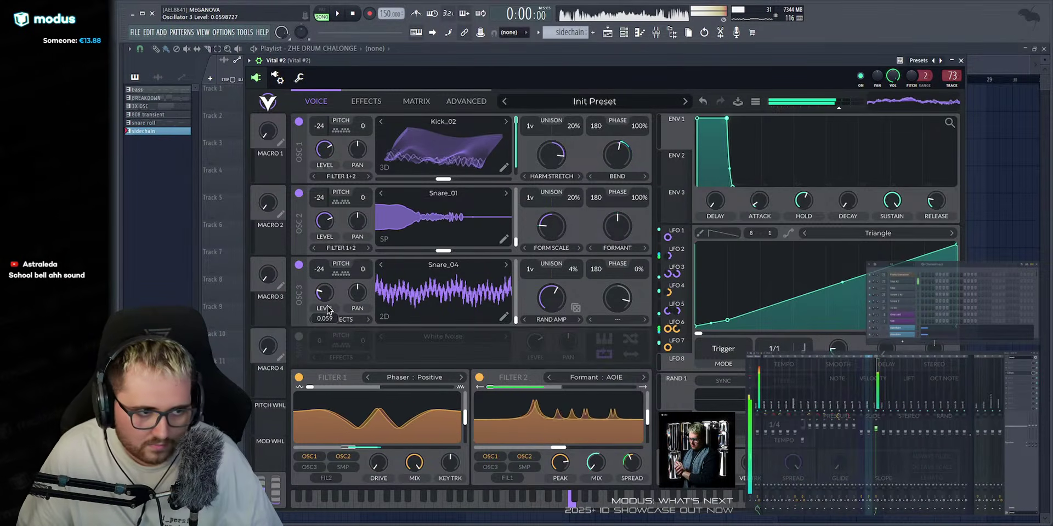
# Switch oscillator 3 to the Inharmonic morph and modulate its morph amount with LFO 8 at about 0.73.
pyautogui.moveTo(541, 307)
pyautogui.mouseDown()
pyautogui.moveTo(548, 288)
pyautogui.moveTo(547, 308)
pyautogui.mouseUp()
pyautogui.doubleClick(525, 319)
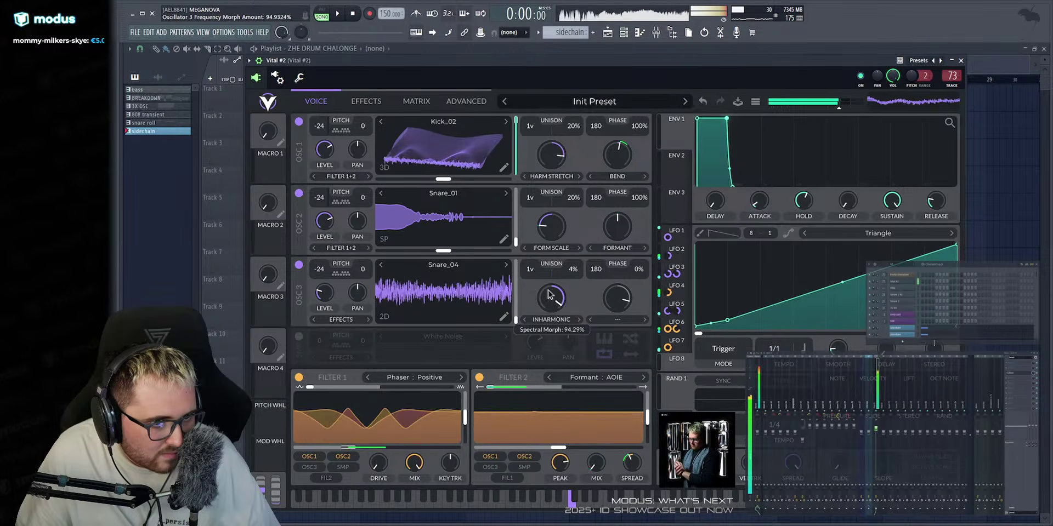
pyautogui.moveTo(584, 308); pyautogui.dragTo(550, 329)
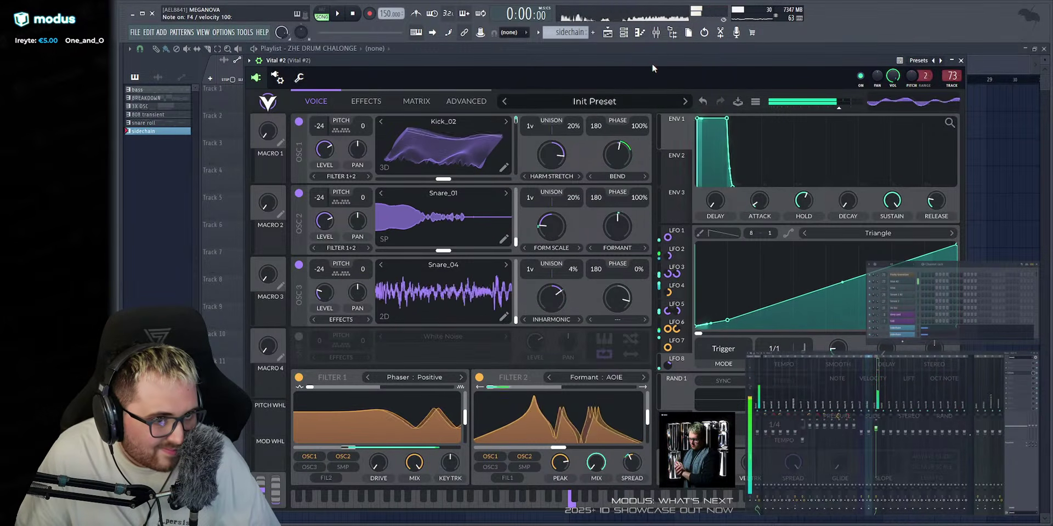
pyautogui.moveTo(553, 327); pyautogui.dragTo(552, 313)
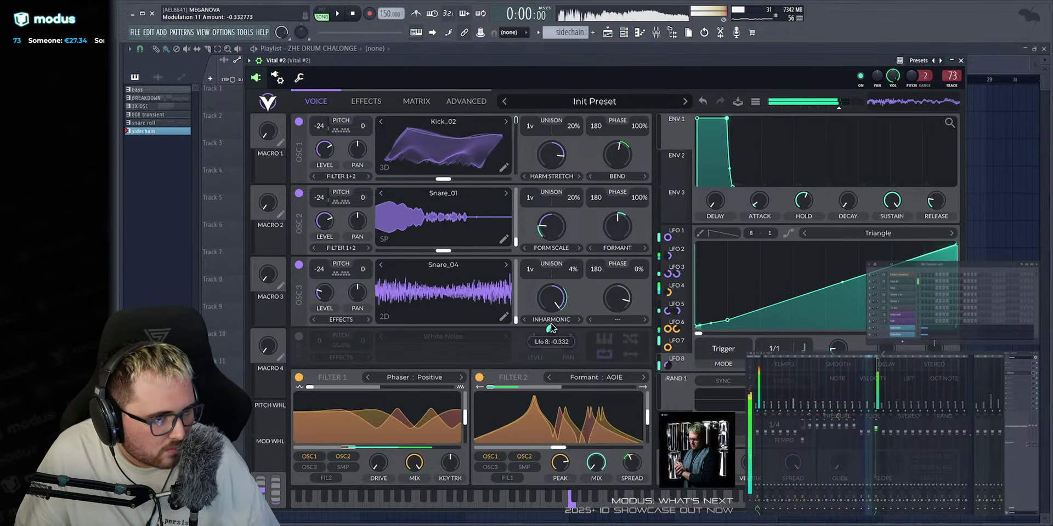
pyautogui.moveTo(551, 302); pyautogui.dragTo(553, 329)
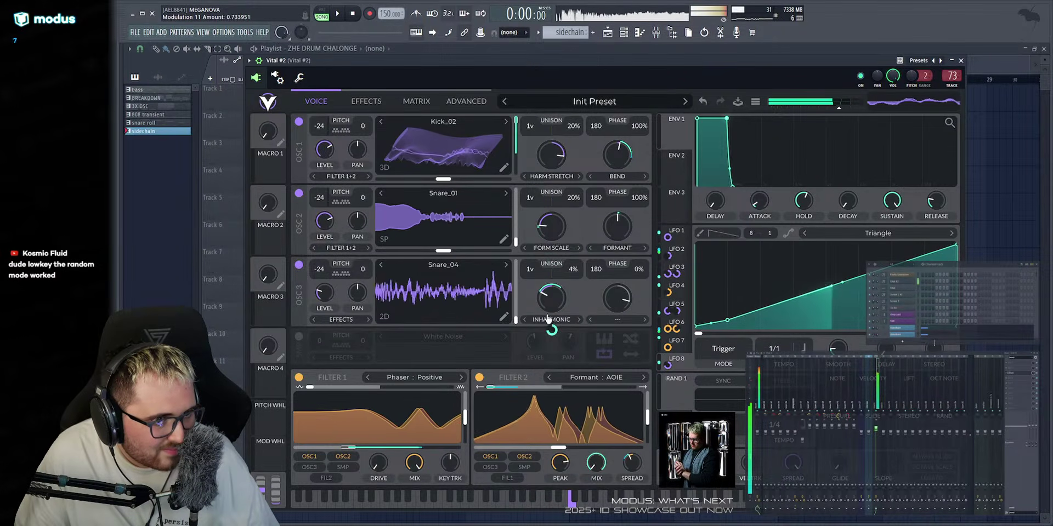
# Add a point at the top of LFO 8's curve near its end, forming a short plateau, and play a test note.
pyautogui.doubleClick(897, 243)
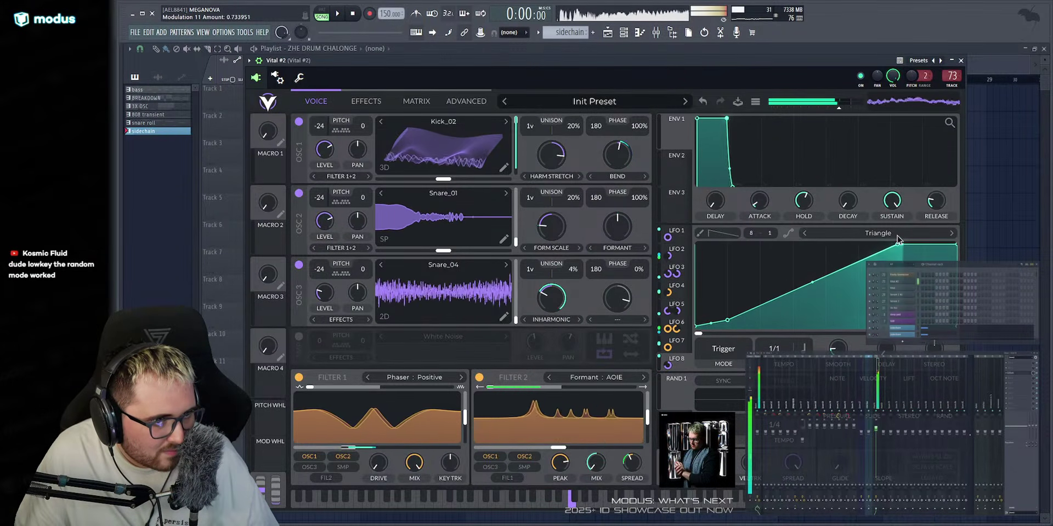
pyautogui.moveTo(897, 245); pyautogui.dragTo(933, 243)
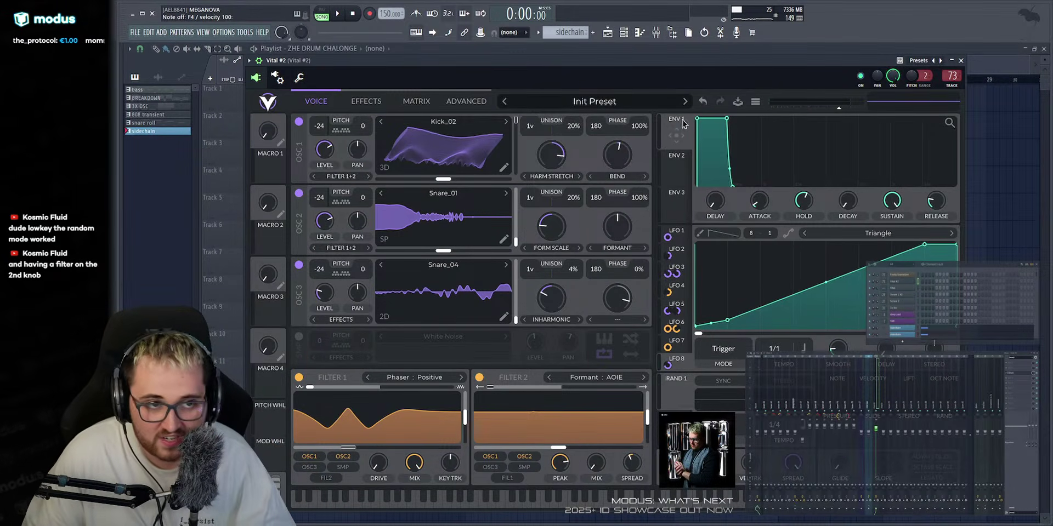
pyautogui.press('q')
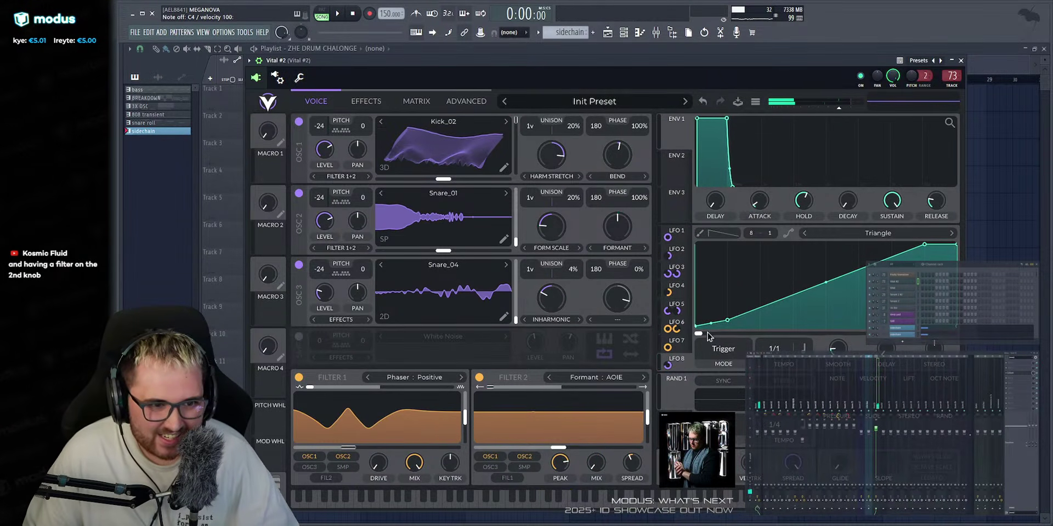
# Set the mode of LFOs 8, 7, 6 and 5 to Envelope.
pyautogui.click(715, 354)
pyautogui.click(723, 393)
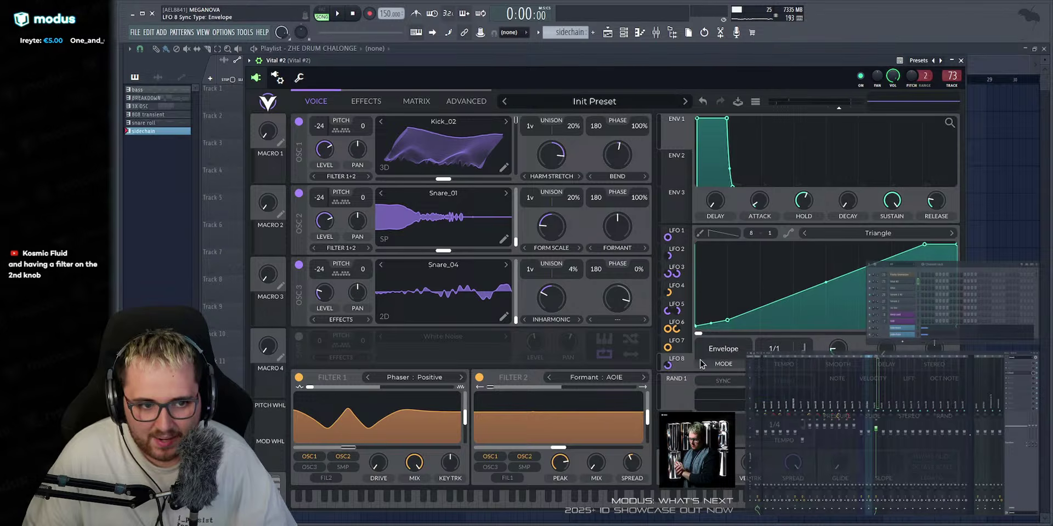
pyautogui.click(682, 341)
pyautogui.click(723, 352)
pyautogui.click(724, 389)
pyautogui.click(680, 324)
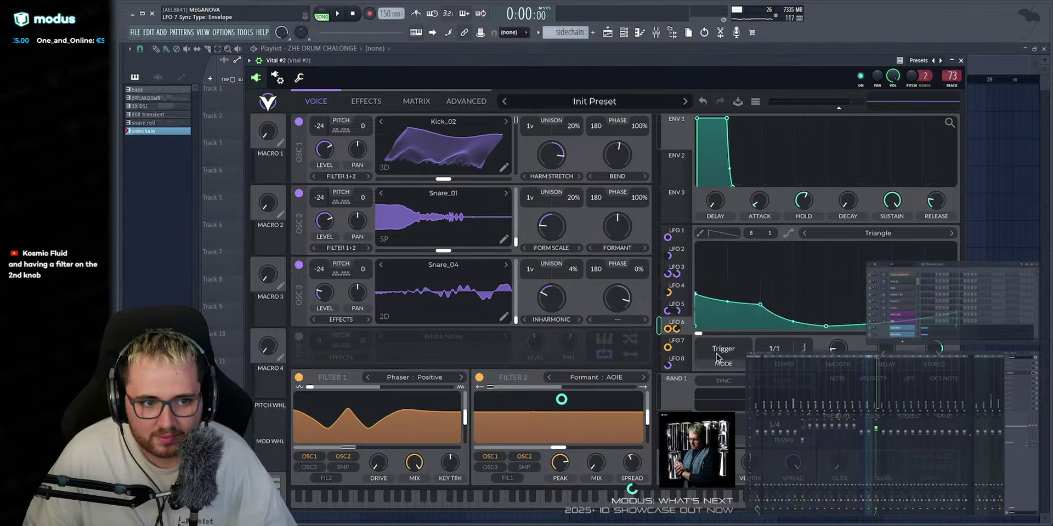
pyautogui.click(720, 353)
pyautogui.click(729, 390)
pyautogui.click(681, 306)
pyautogui.click(716, 347)
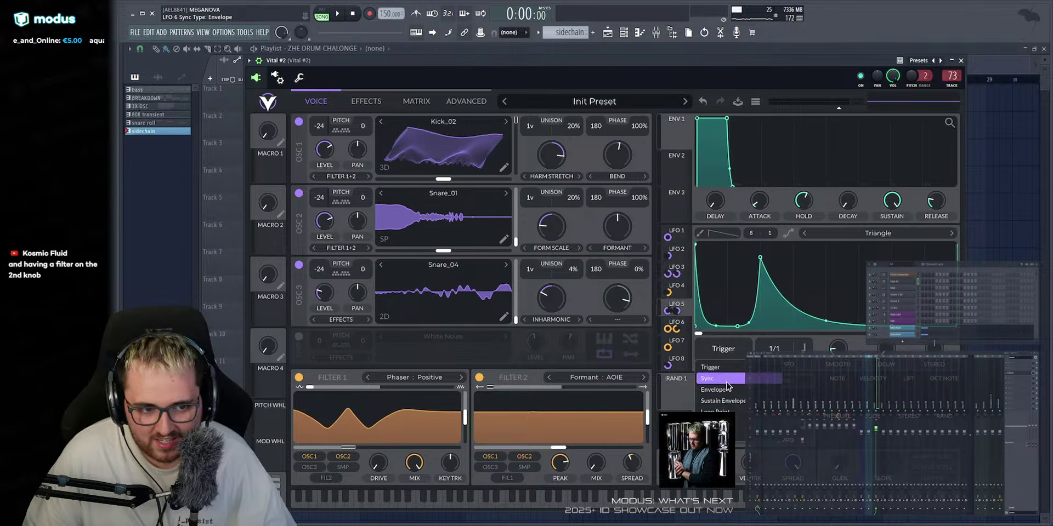
pyautogui.click(723, 389)
# Set the mode of LFOs 4, 3, 2 and 1 to Envelope.
pyautogui.click(688, 288)
pyautogui.click(723, 348)
pyautogui.click(723, 390)
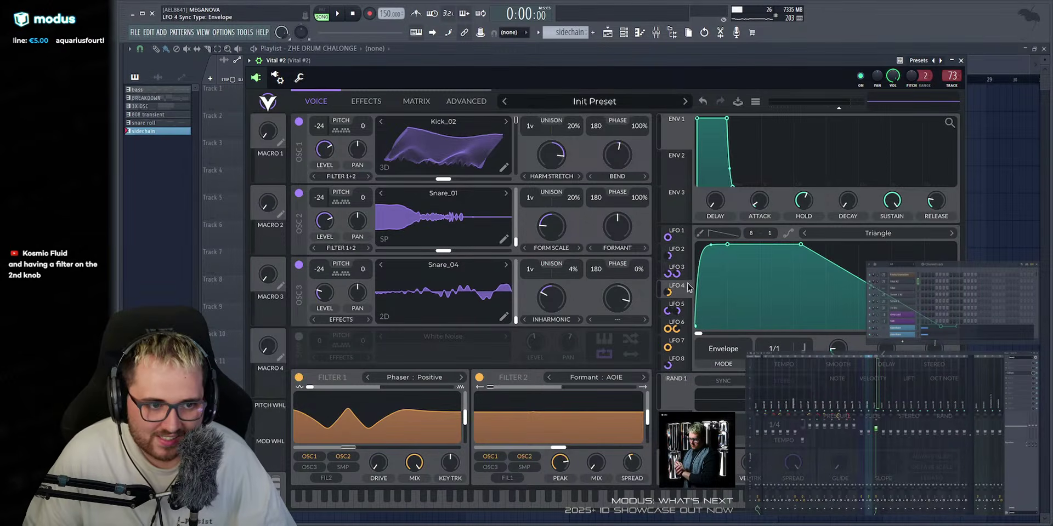
pyautogui.click(682, 270)
pyautogui.click(723, 348)
pyautogui.click(722, 389)
pyautogui.click(682, 251)
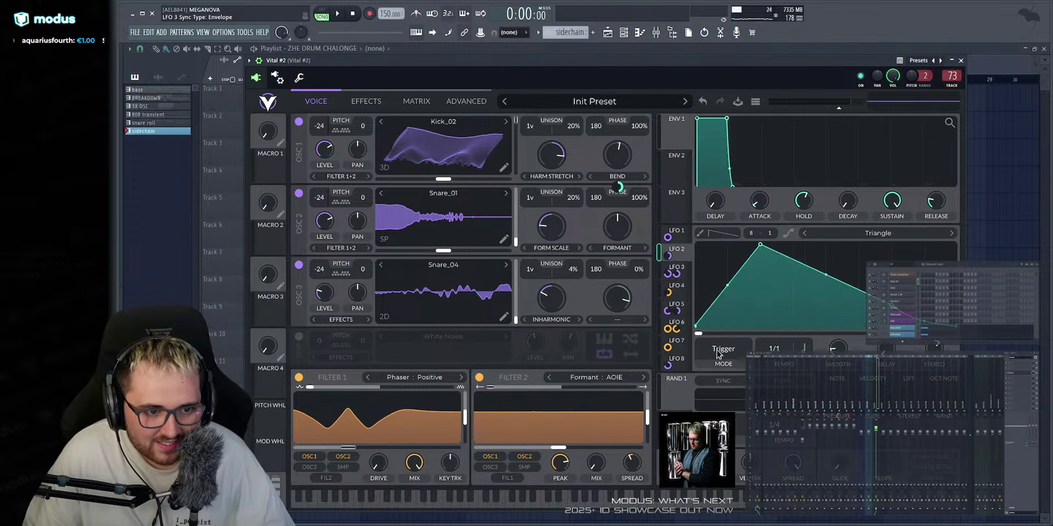
pyautogui.click(723, 349)
pyautogui.click(722, 389)
pyautogui.click(680, 233)
pyautogui.click(723, 349)
pyautogui.click(719, 389)
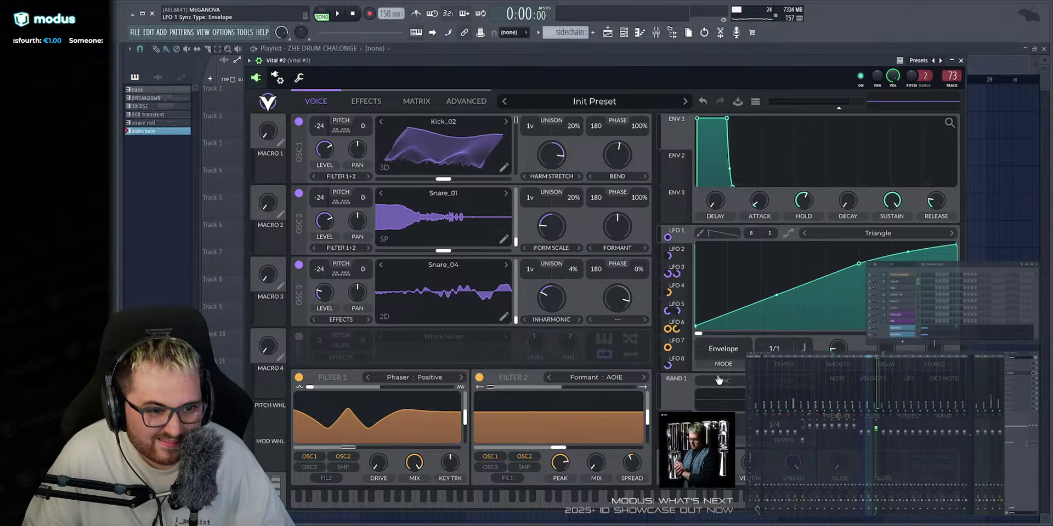
# Play several test notes to audition the patch with the LFOs in Envelope mode.
pyautogui.press('z')
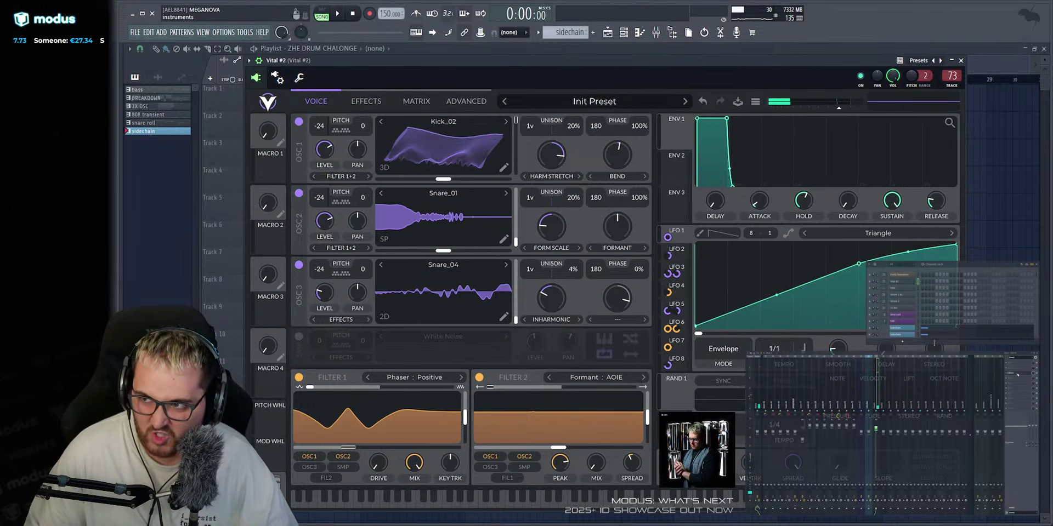
pyautogui.click(1010, 373)
pyautogui.click(681, 71)
pyautogui.press('z')
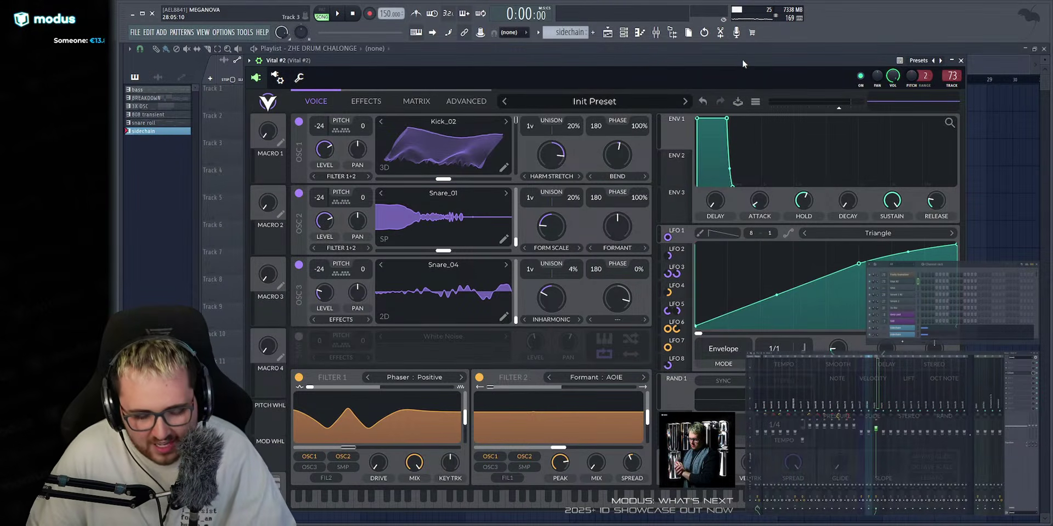
pyautogui.press('b')
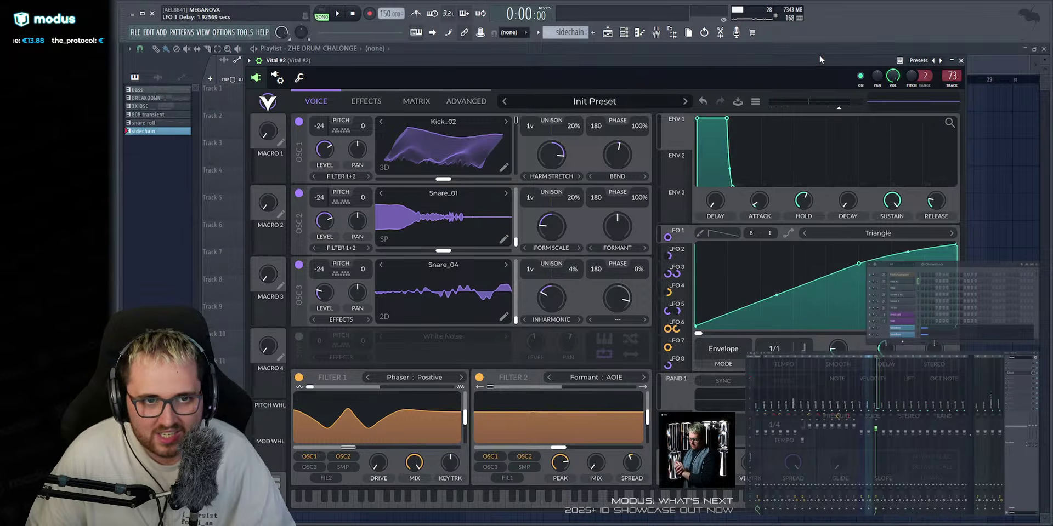
pyautogui.press('b')
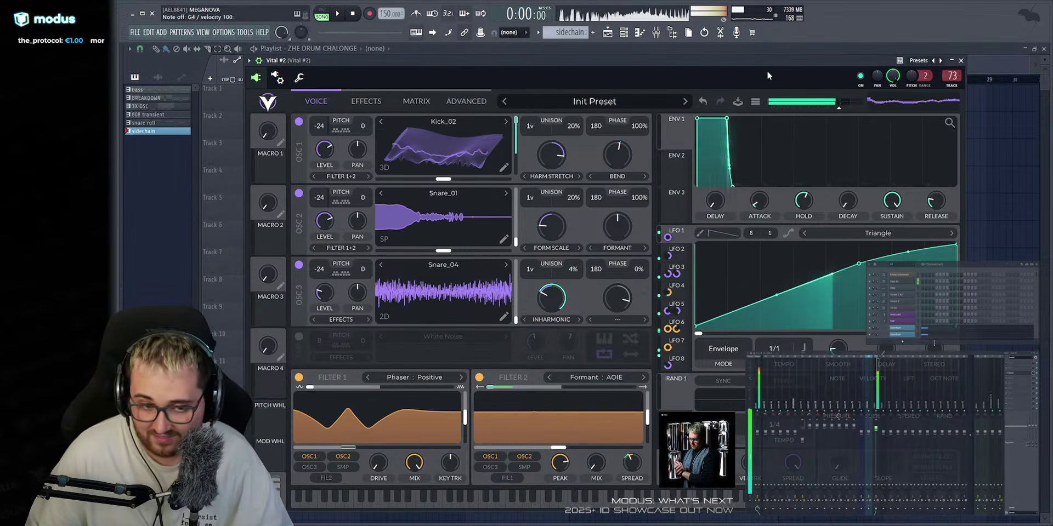
pyautogui.press('b')
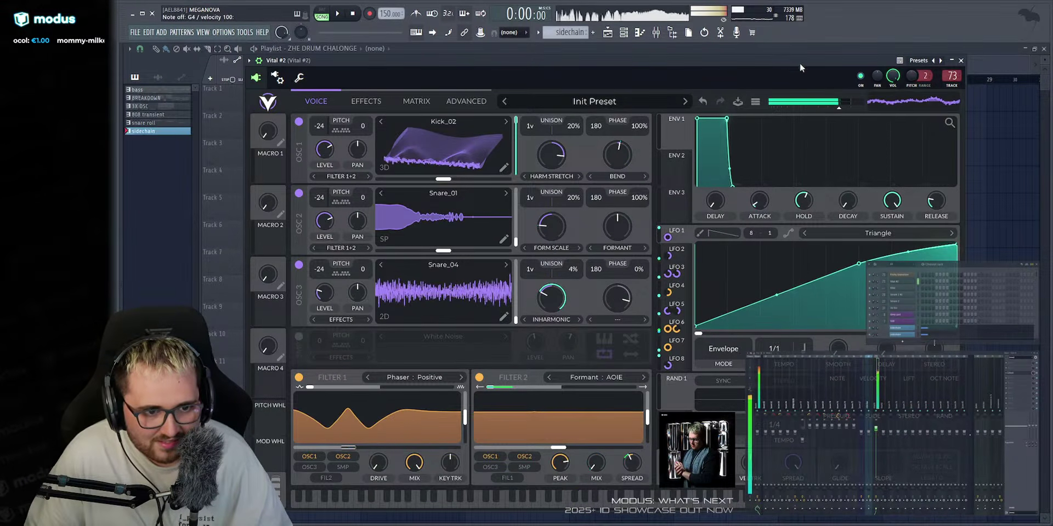
# Try the Loop Hold and Sustain Envelope modes on LFO 1 while playing a note, and return it to Envelope.
pyautogui.click(723, 349)
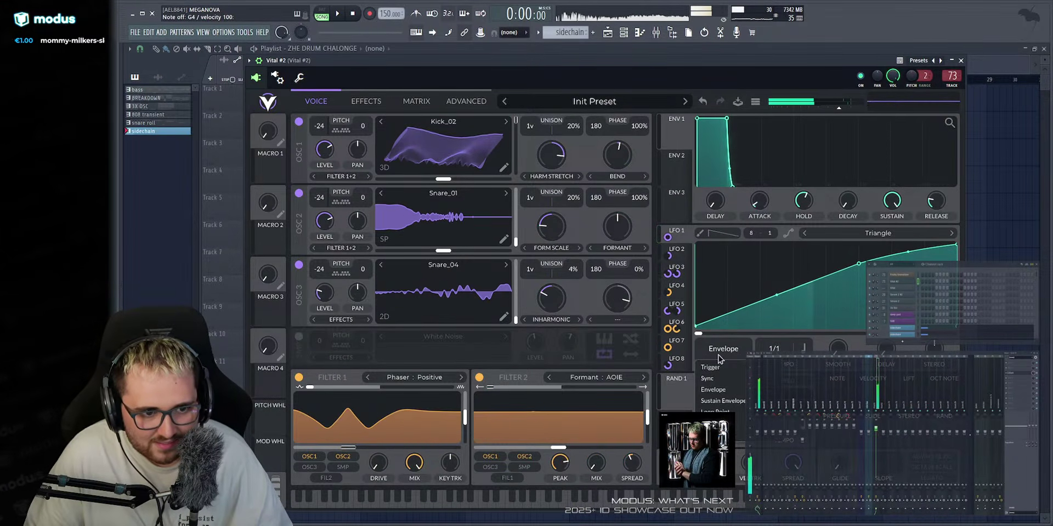
pyautogui.click(723, 424)
pyautogui.press('b')
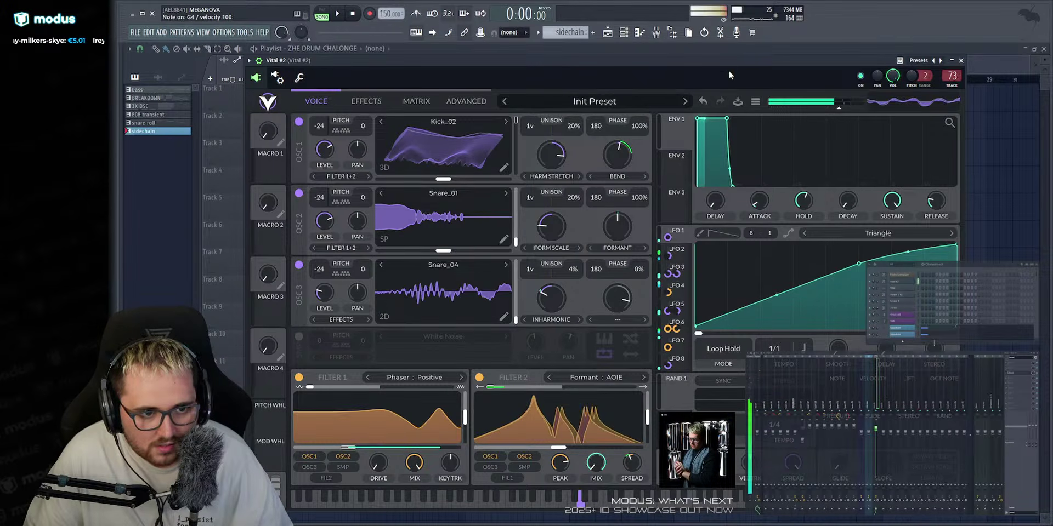
pyautogui.click(727, 355)
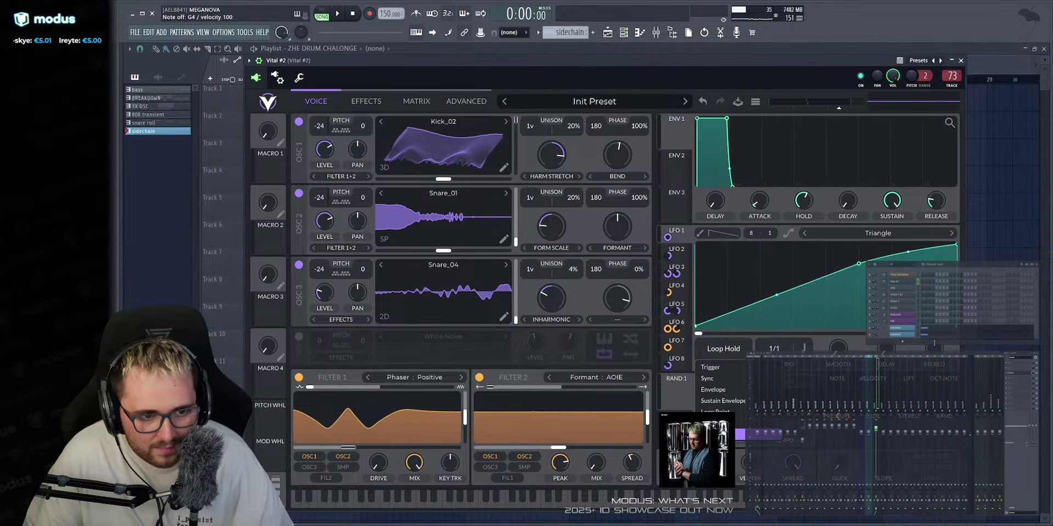
pyautogui.click(723, 434)
pyautogui.click(724, 351)
pyautogui.click(718, 400)
pyautogui.press('b')
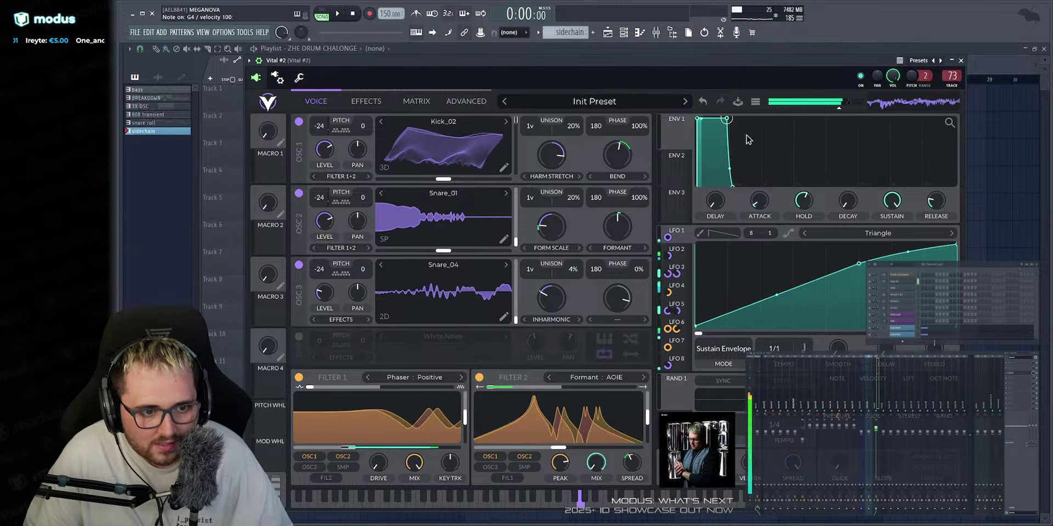
pyautogui.click(724, 351)
pyautogui.click(721, 391)
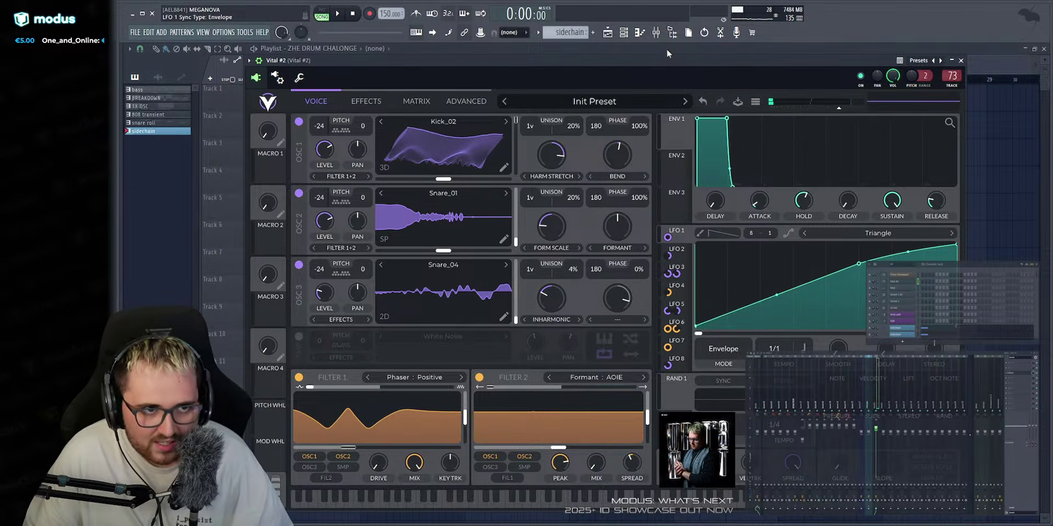
pyautogui.press('b')
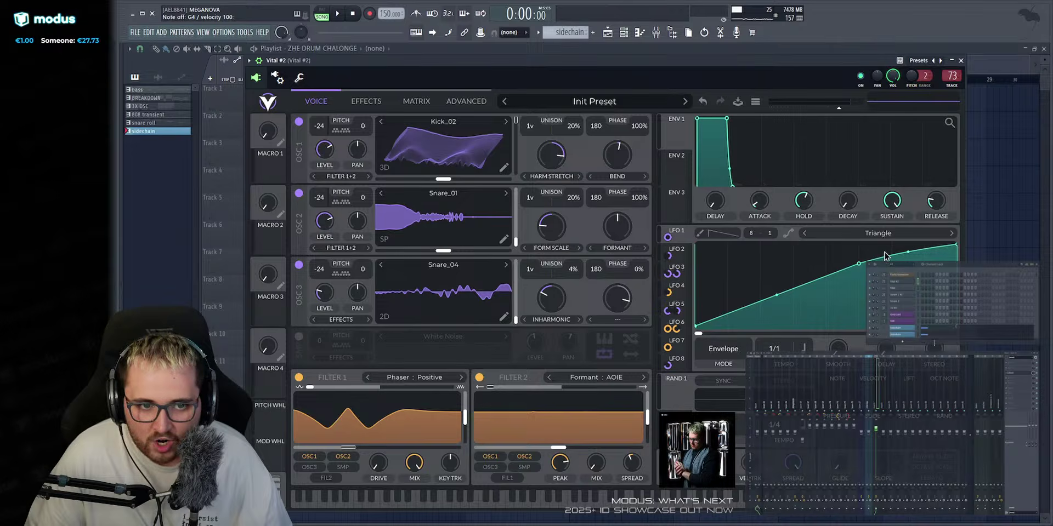
# Review the curves of LFOs 2 to 5, set LFO 5's tempo to Freeze with its phase at 0, and audition a note.
pyautogui.click(678, 252)
pyautogui.click(686, 271)
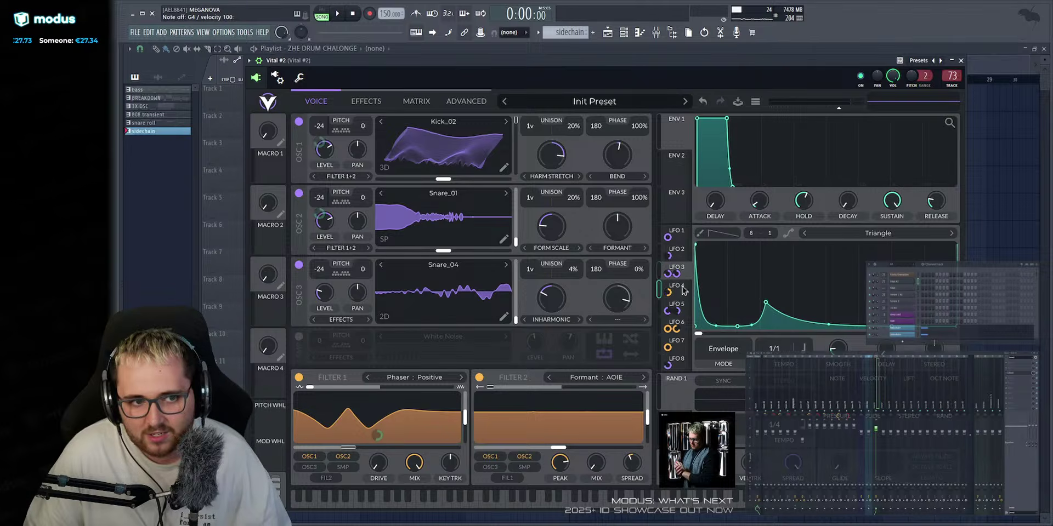
pyautogui.click(683, 290)
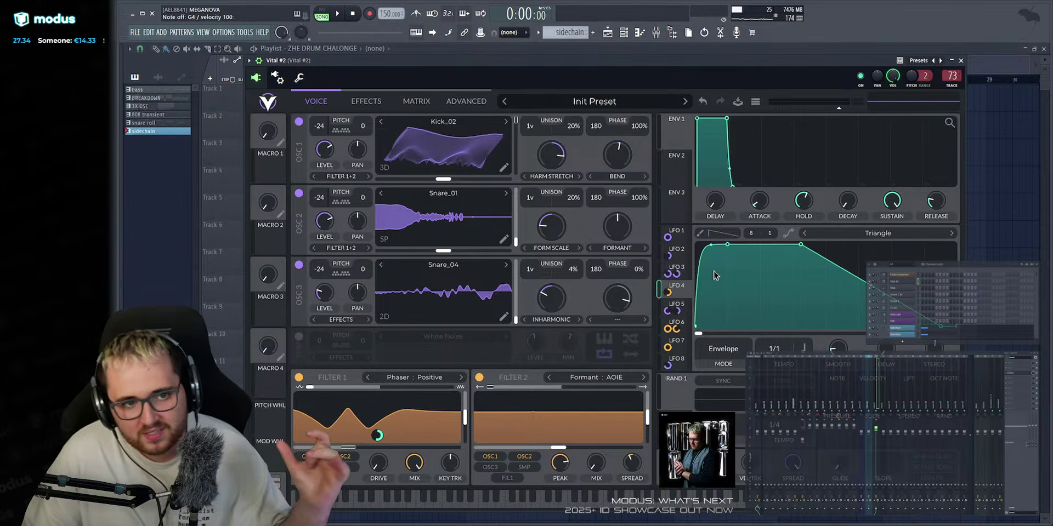
pyautogui.click(683, 309)
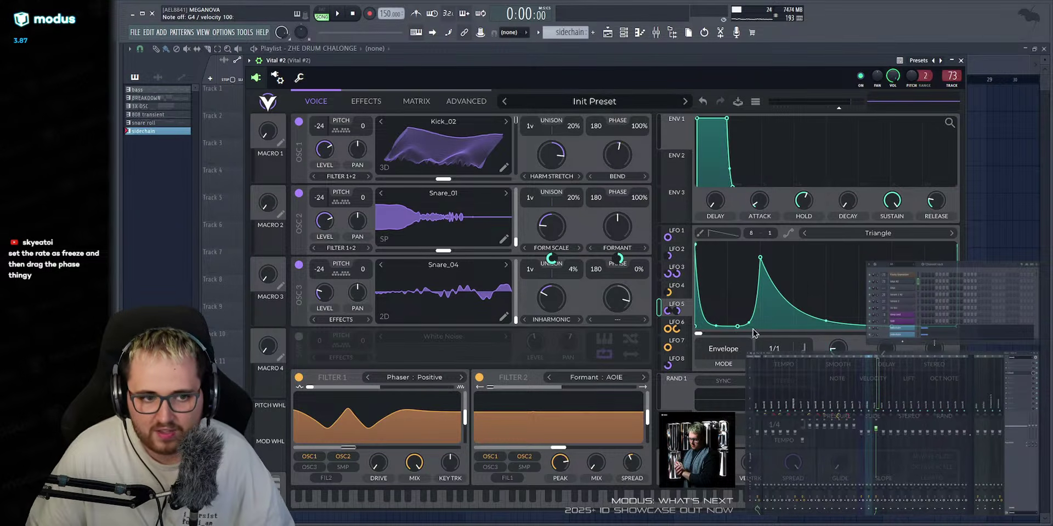
pyautogui.click(731, 352)
pyautogui.click(858, 344)
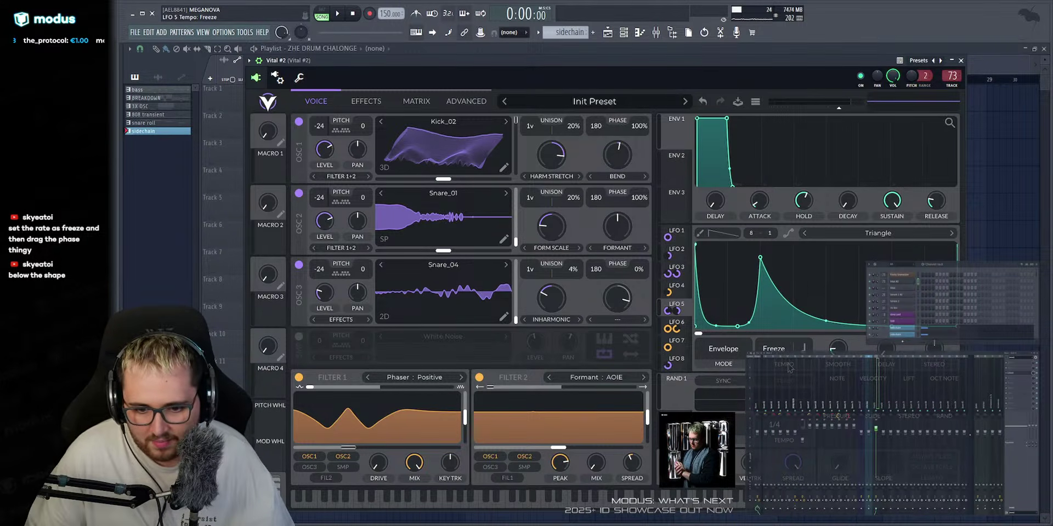
pyautogui.moveTo(728, 341); pyautogui.dragTo(603, 318)
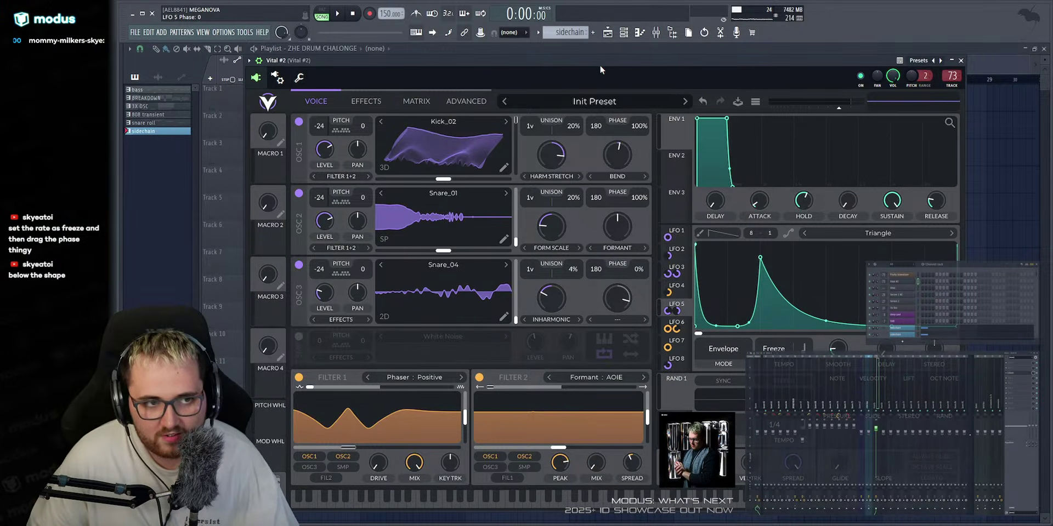
pyautogui.press('v')
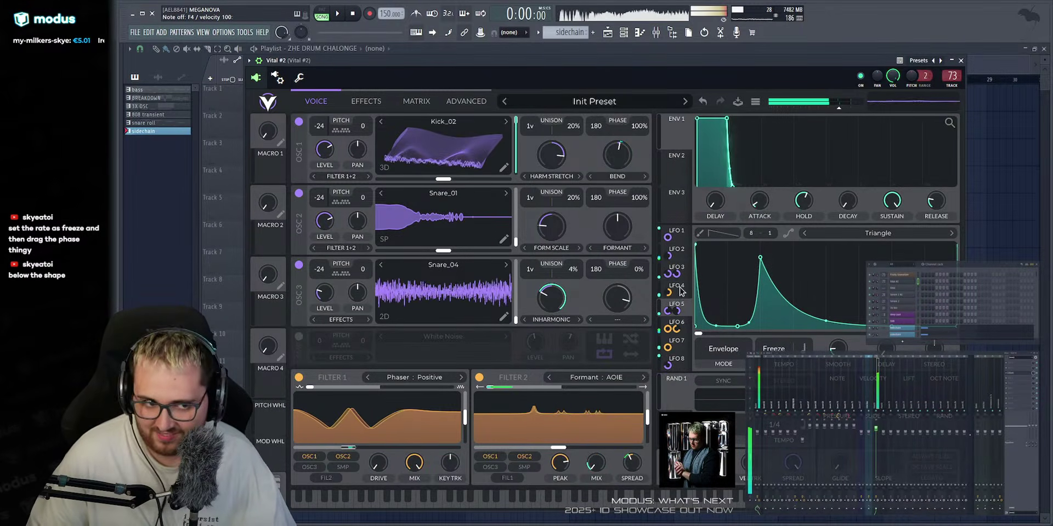
# Set the tempo of LFOs 6, 7, 8, 4, 3, 2 and 1 to Freeze.
pyautogui.click(680, 291)
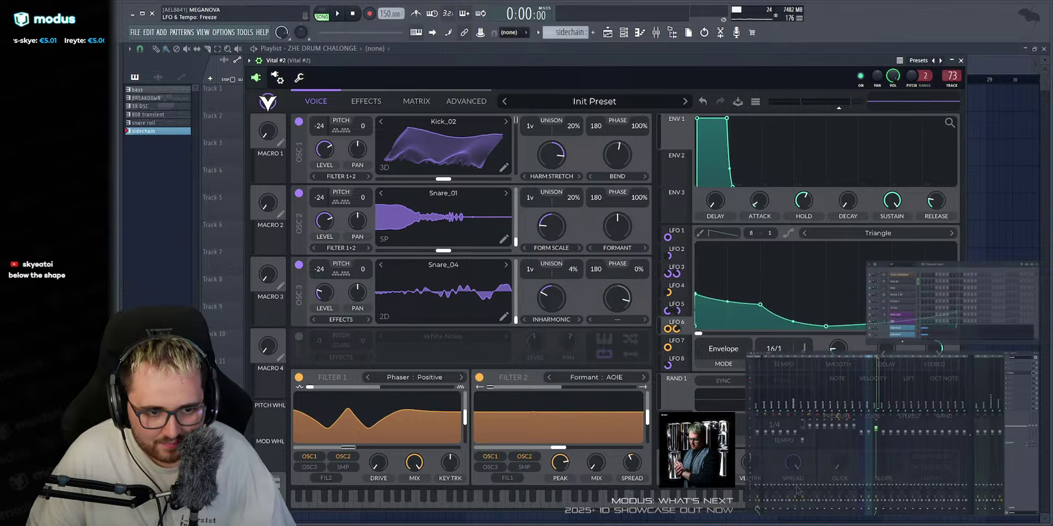
pyautogui.click(667, 346)
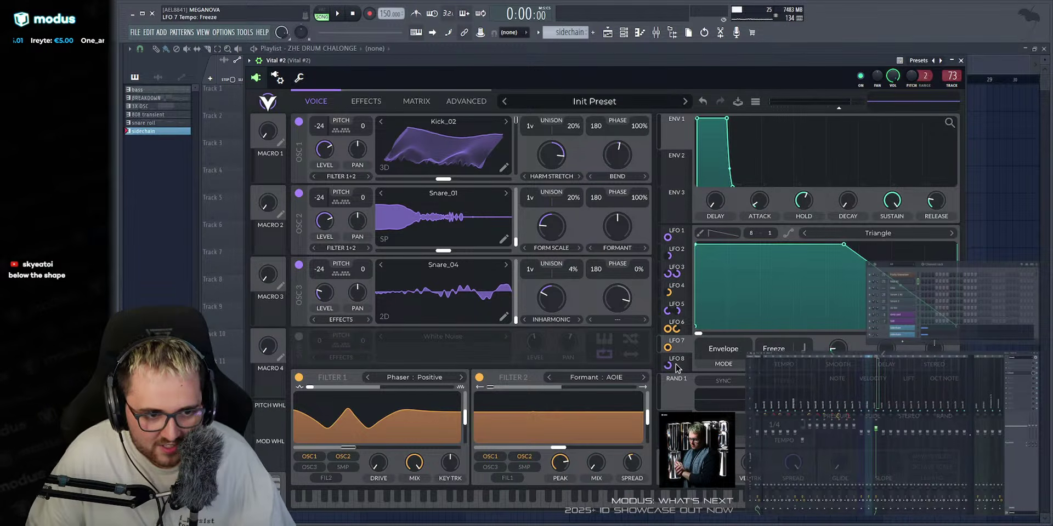
pyautogui.click(676, 365)
pyautogui.click(680, 291)
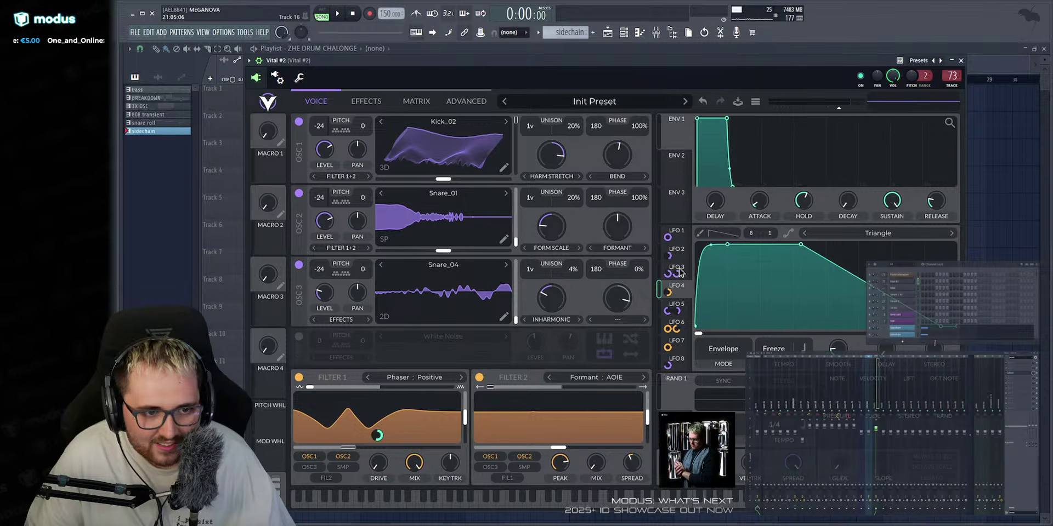
pyautogui.click(680, 272)
pyautogui.click(680, 254)
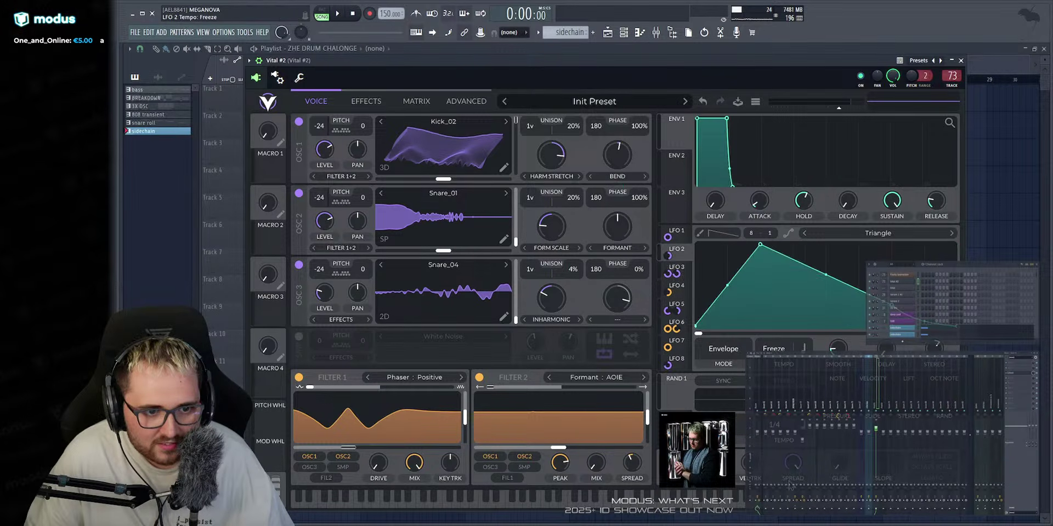
pyautogui.click(685, 237)
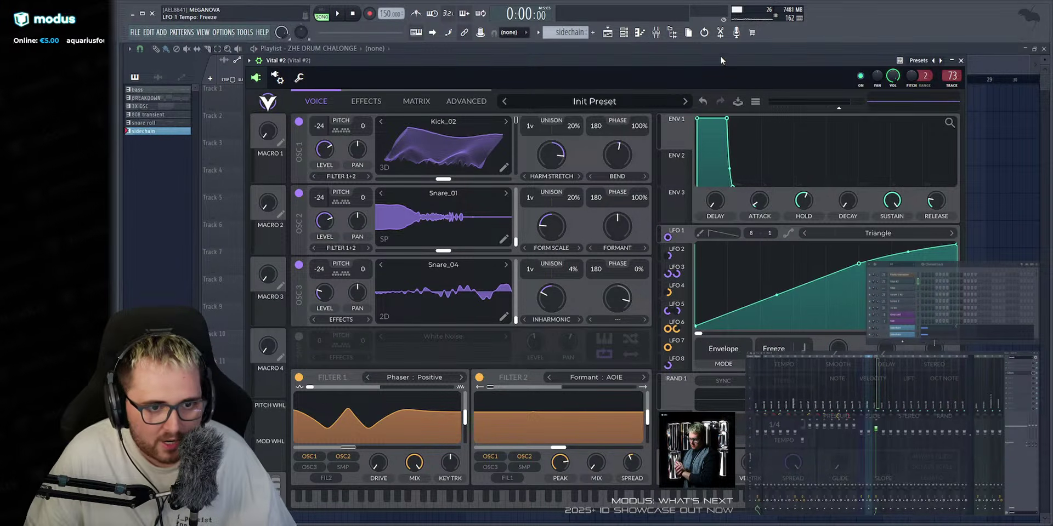
# Try sweeping LFO 1's phase while playing a note, and reset the phase to 0.
pyautogui.press('v')
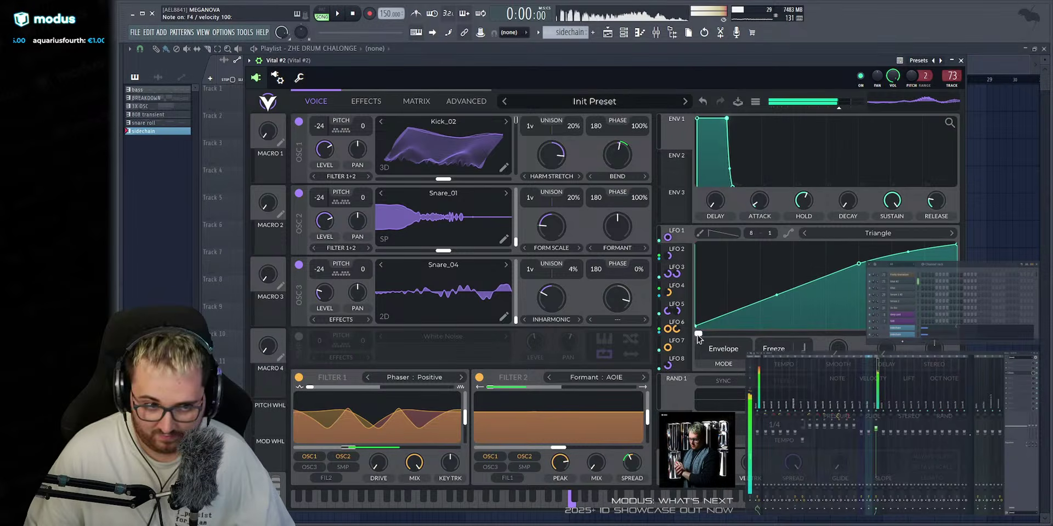
pyautogui.moveTo(698, 333); pyautogui.dragTo(872, 346)
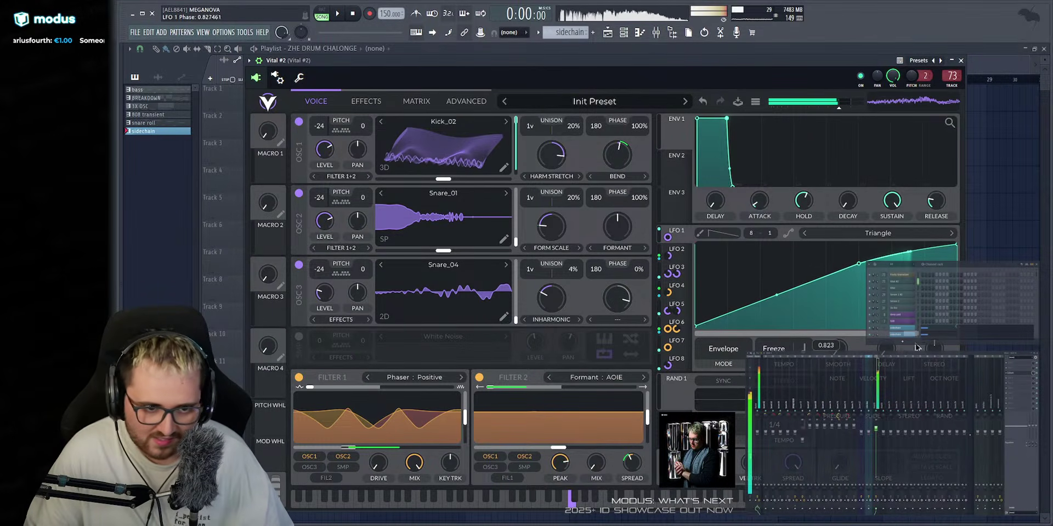
pyautogui.click(685, 250)
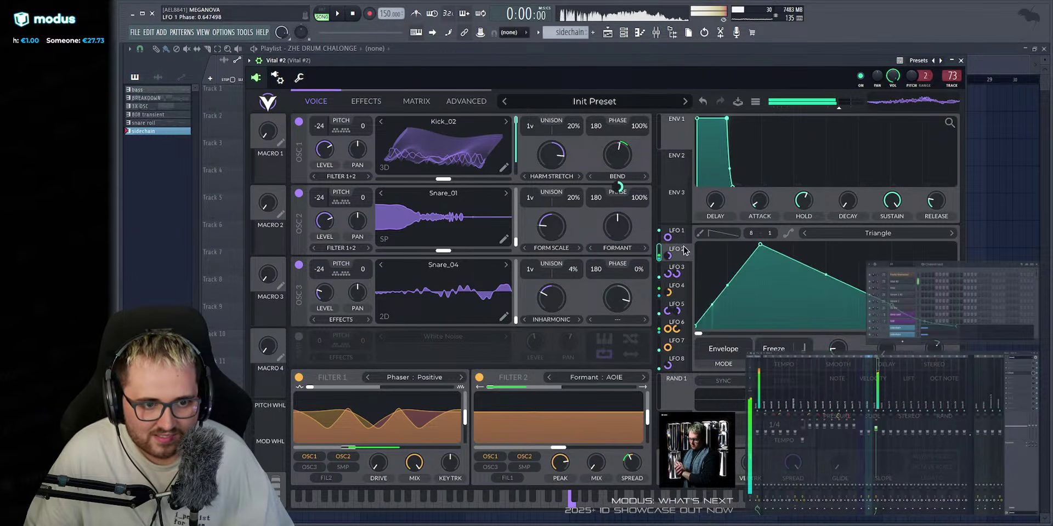
pyautogui.click(681, 234)
pyautogui.moveTo(863, 333); pyautogui.dragTo(839, 335)
pyautogui.doubleClick(838, 334)
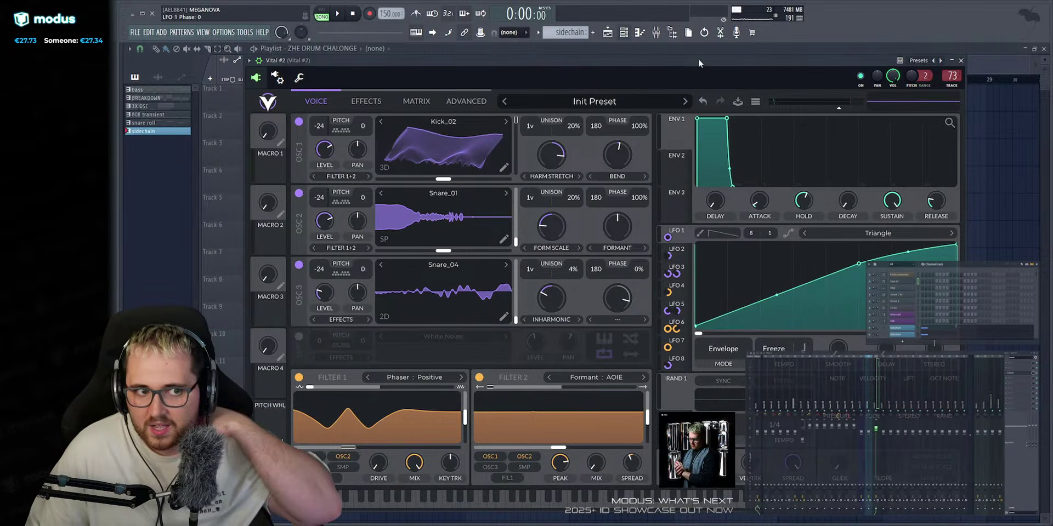
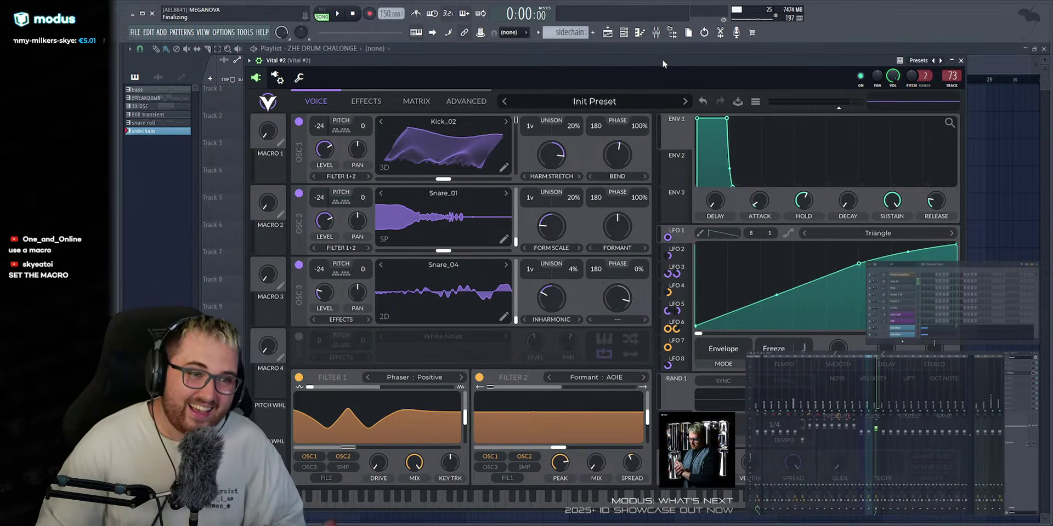
# Assign Macro 1 to modulate the phase of LFOs 1, 2, 3 and 4.
pyautogui.moveTo(663, 61); pyautogui.dragTo(666, 62)
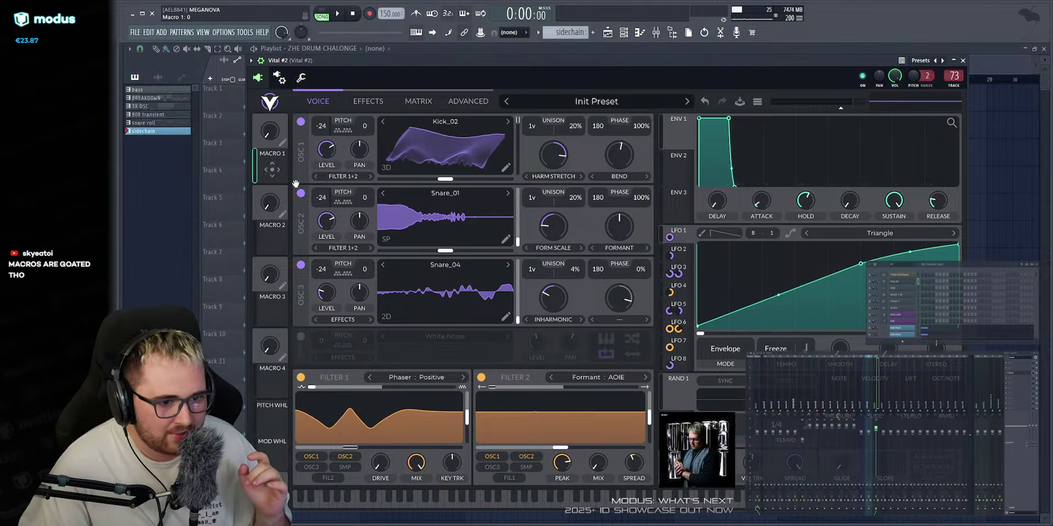
pyautogui.moveTo(296, 184); pyautogui.dragTo(732, 336)
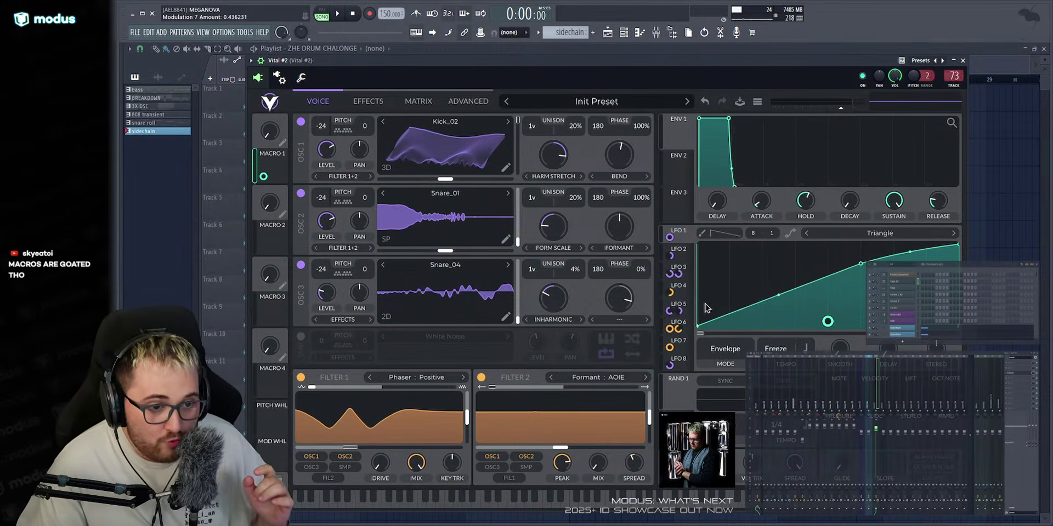
pyautogui.click(681, 253)
pyautogui.moveTo(282, 141); pyautogui.dragTo(737, 335)
pyautogui.click(687, 272)
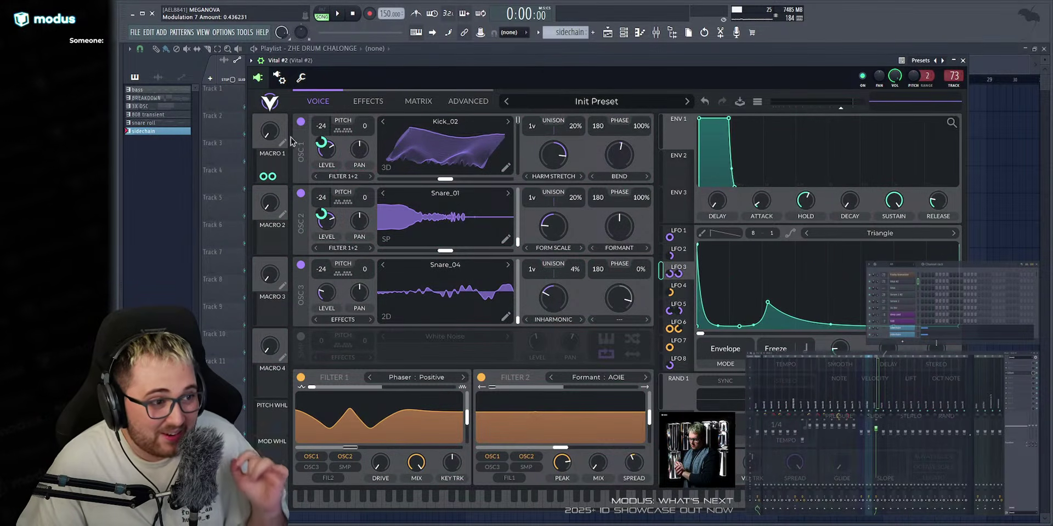
pyautogui.moveTo(281, 161); pyautogui.dragTo(744, 337)
pyautogui.click(679, 294)
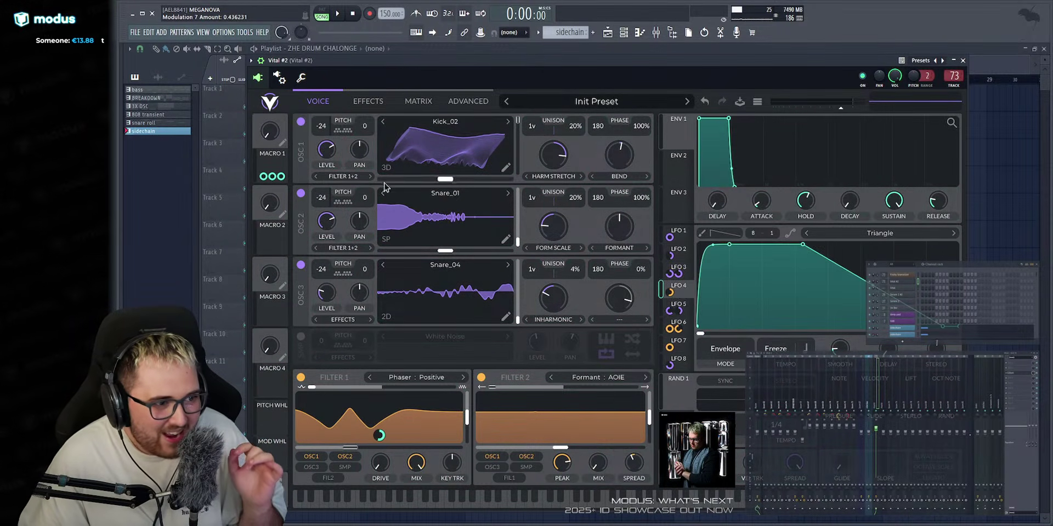
pyautogui.moveTo(269, 163); pyautogui.dragTo(741, 335)
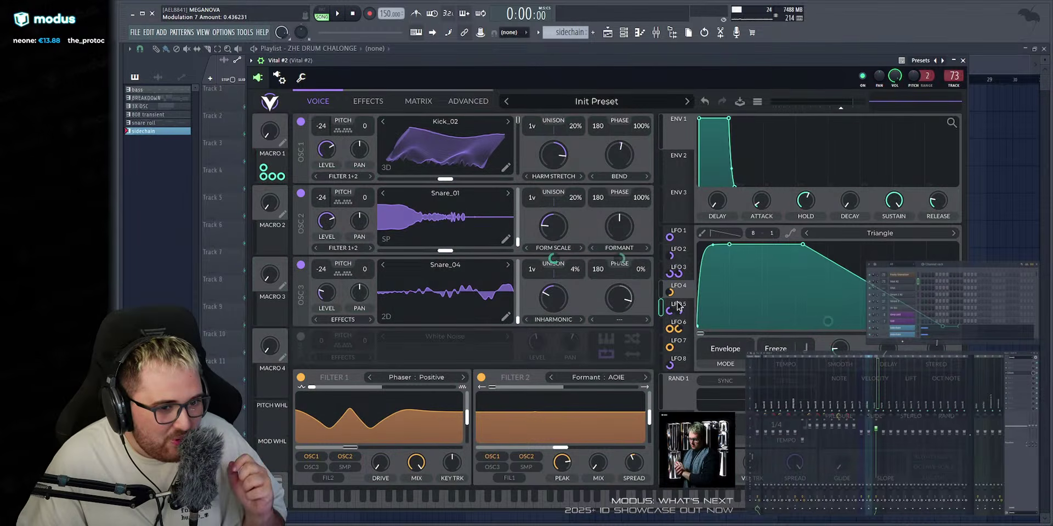
# Assign Macro 1 to modulate the phase of LFOs 5, 6, 7 and 8.
pyautogui.click(678, 305)
pyautogui.moveTo(281, 161); pyautogui.dragTo(827, 321)
pyautogui.click(683, 326)
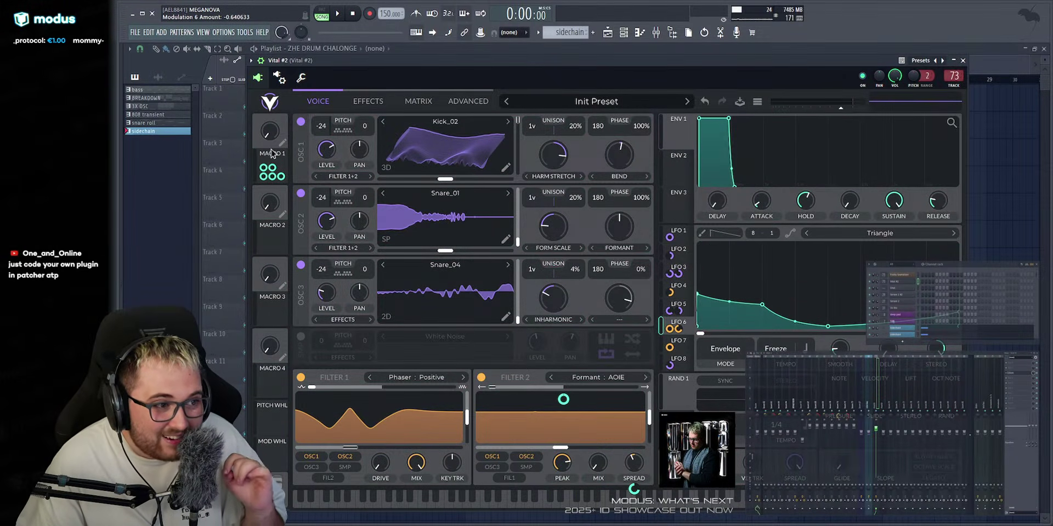
pyautogui.moveTo(281, 143); pyautogui.dragTo(323, 217)
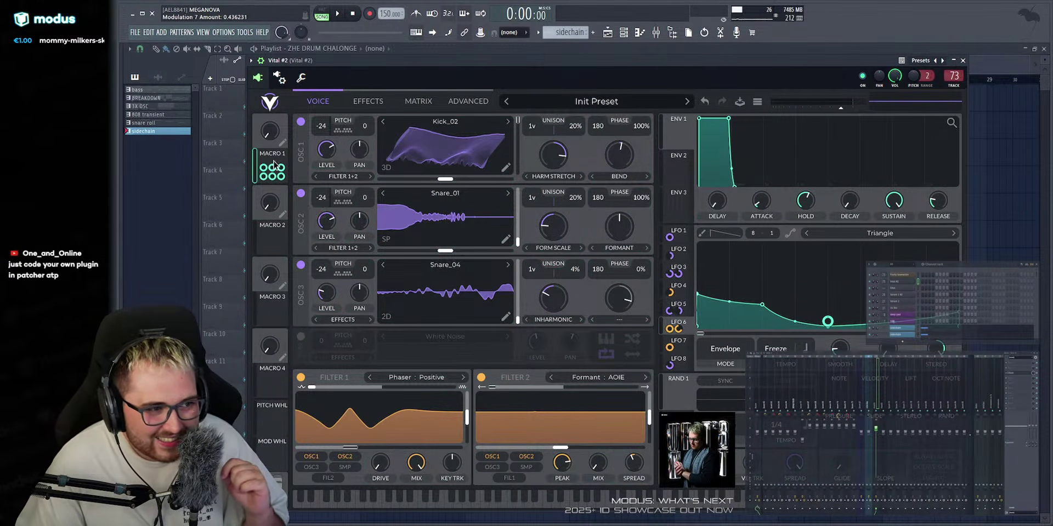
pyautogui.click(684, 341)
pyautogui.moveTo(271, 157); pyautogui.dragTo(715, 335)
pyautogui.moveTo(273, 164); pyautogui.dragTo(269, 168)
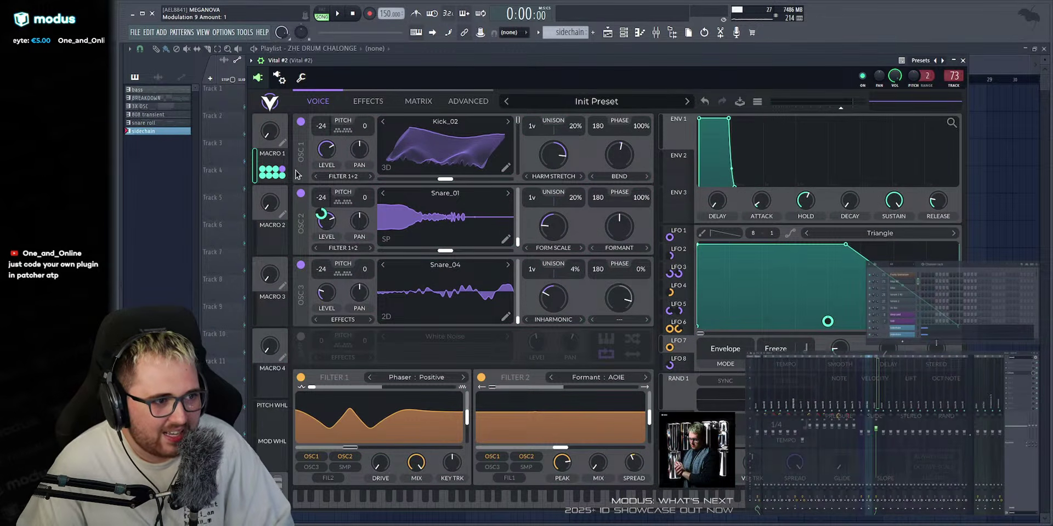
pyautogui.click(683, 359)
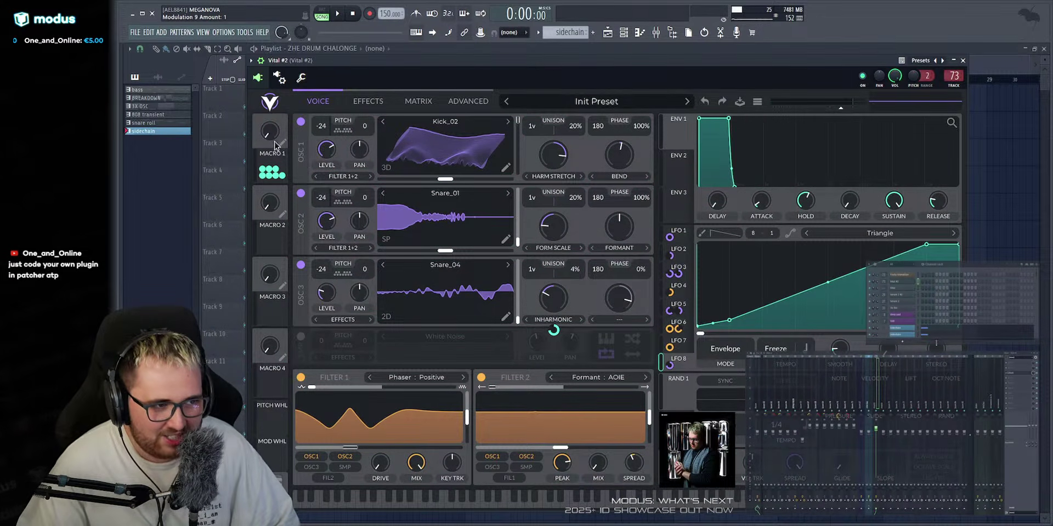
pyautogui.moveTo(277, 162); pyautogui.dragTo(828, 320)
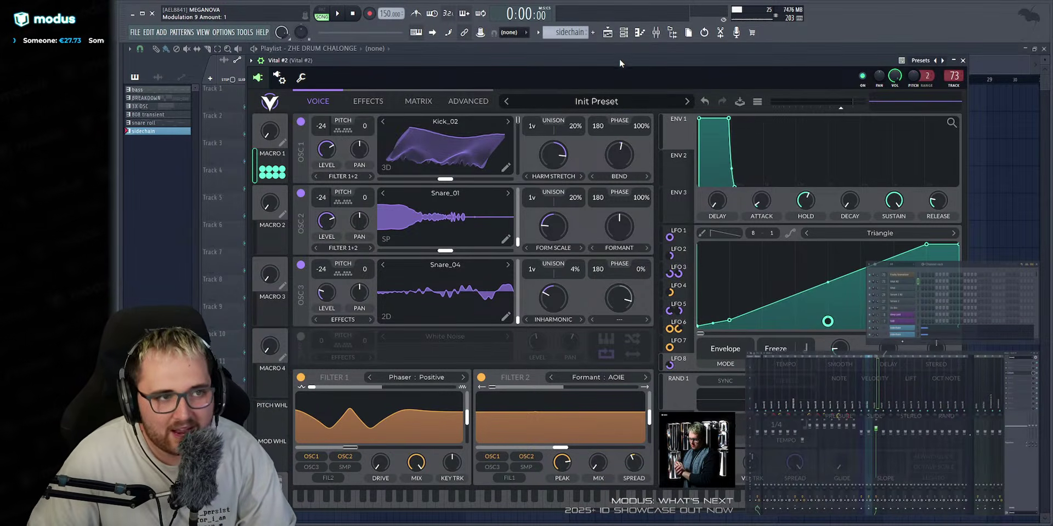
# Play test notes while raising Macro 1 to about the middle of its range.
pyautogui.press('q')
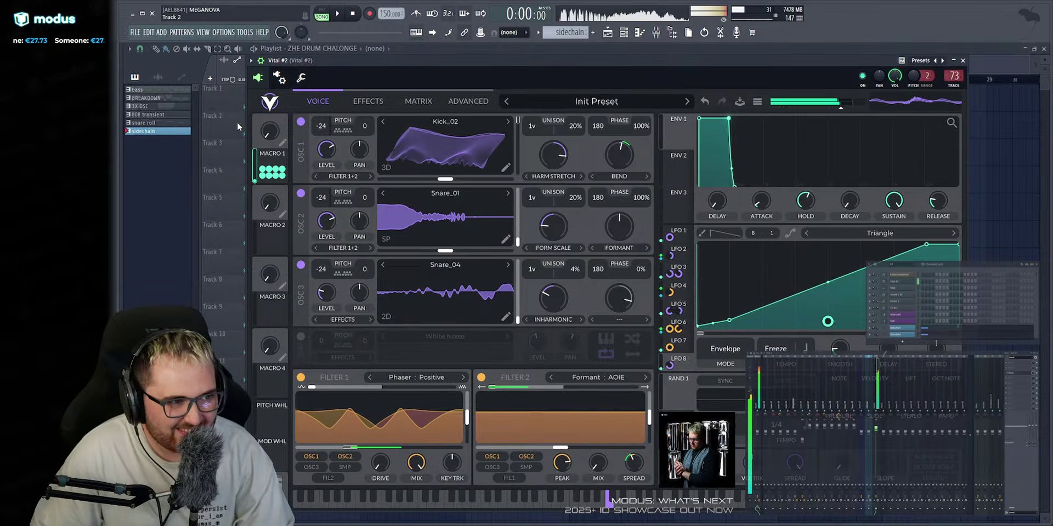
pyautogui.moveTo(269, 130); pyautogui.dragTo(275, 107)
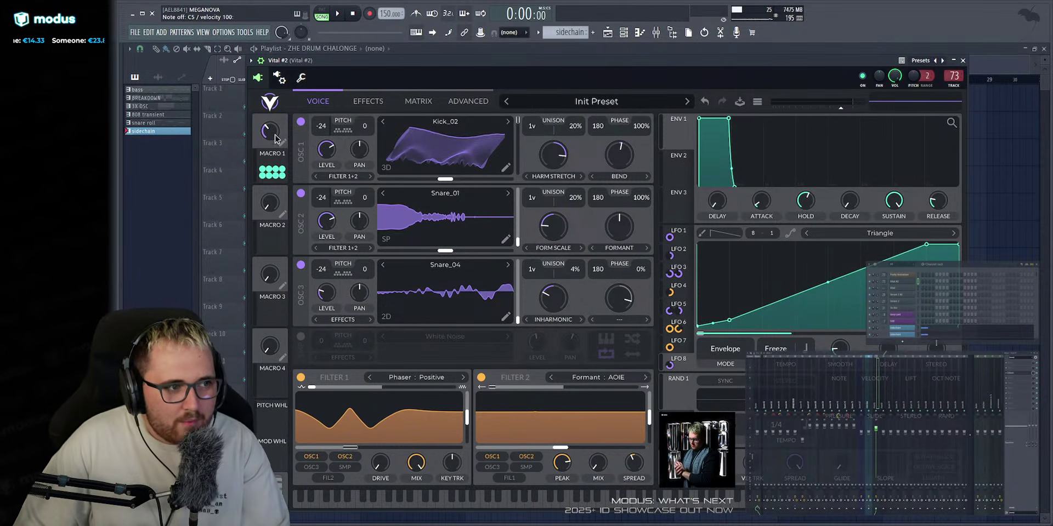
pyautogui.moveTo(268, 132); pyautogui.dragTo(271, 133)
pyautogui.press('q')
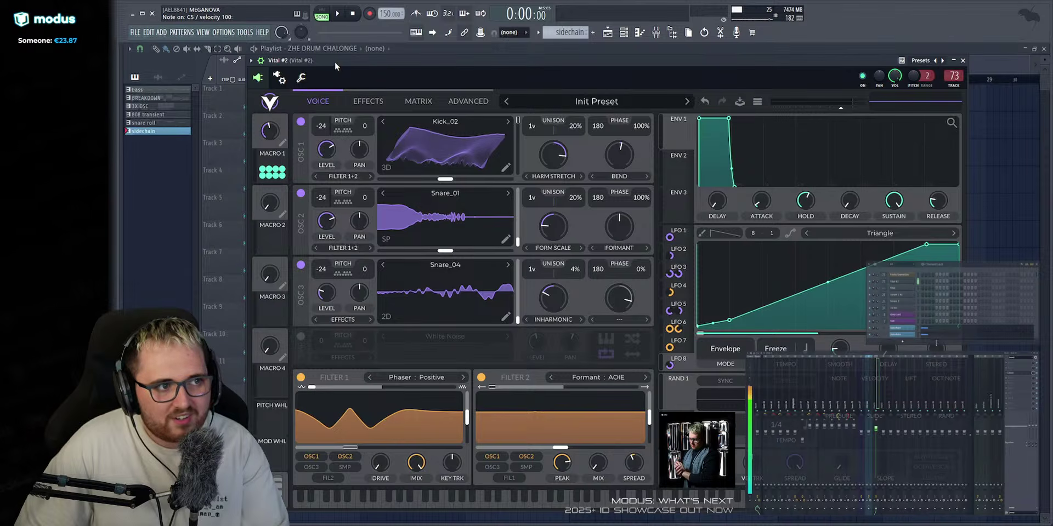
pyautogui.press('v')
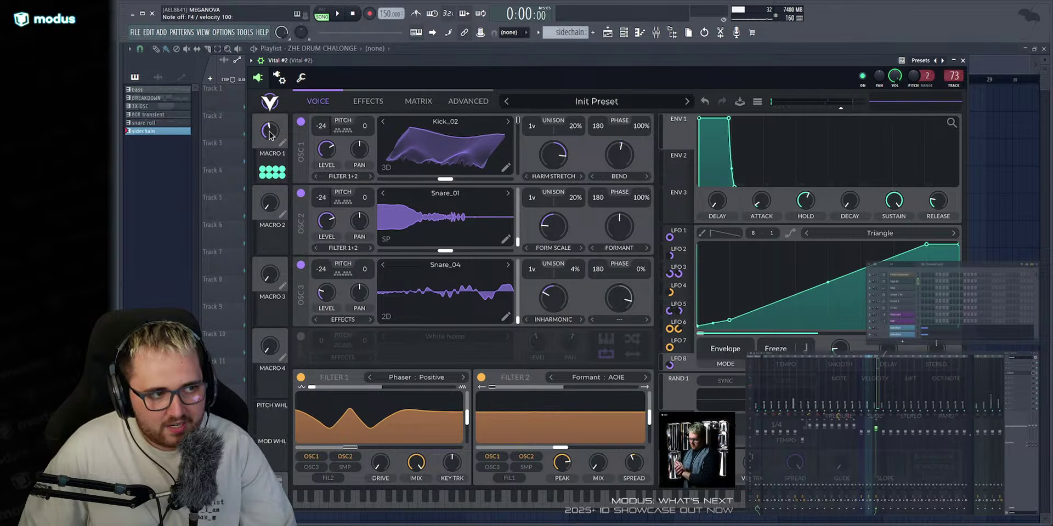
pyautogui.press('v')
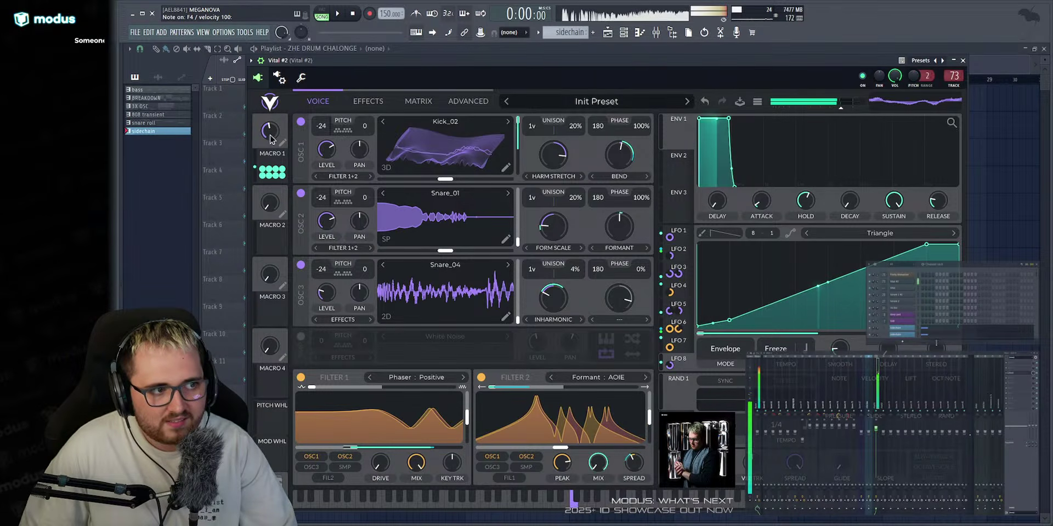
# Sweep Macro 1 up and down while playing a note, and leave it at its maximum.
pyautogui.moveTo(269, 131); pyautogui.dragTo(265, 151)
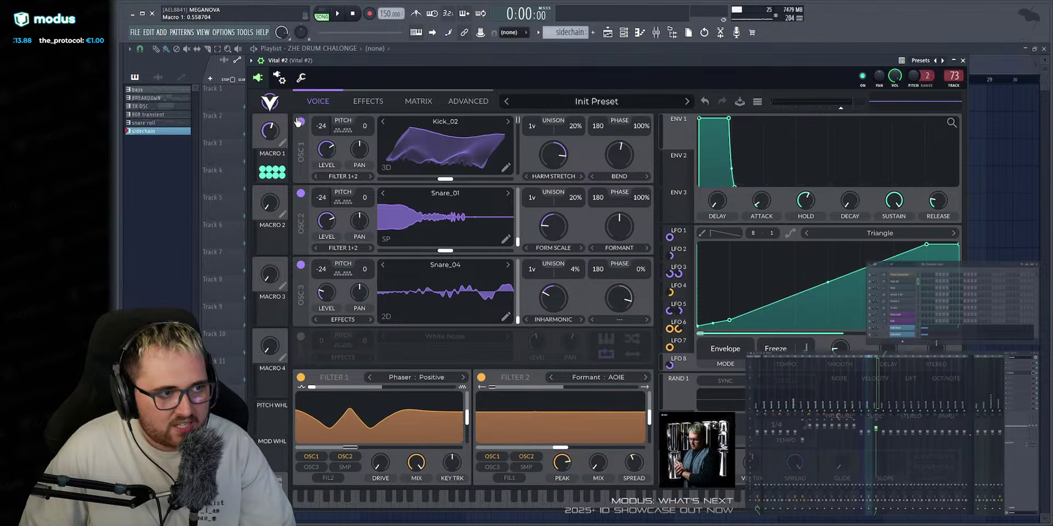
pyautogui.press('v')
pyautogui.moveTo(272, 133); pyautogui.dragTo(301, 5)
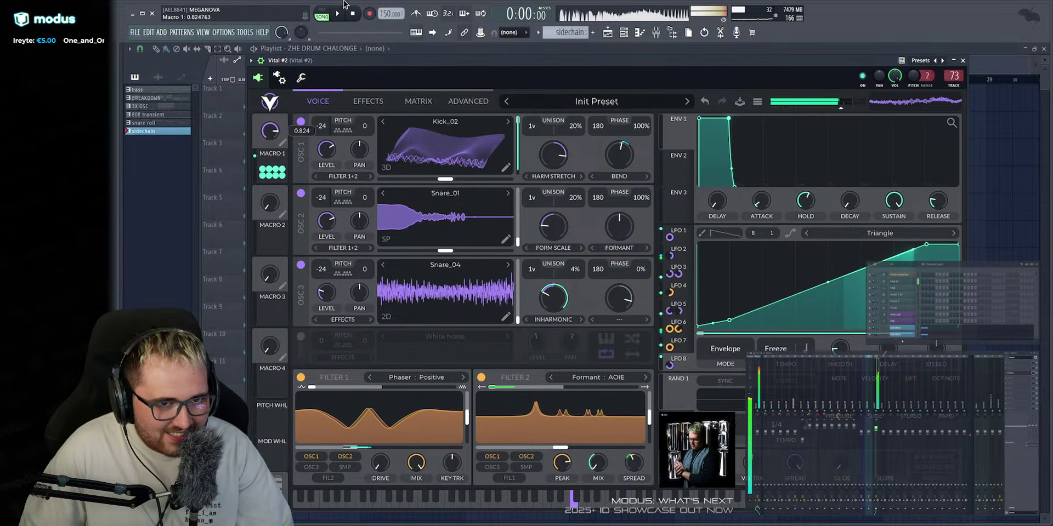
pyautogui.moveTo(351, 4); pyautogui.dragTo(263, 369)
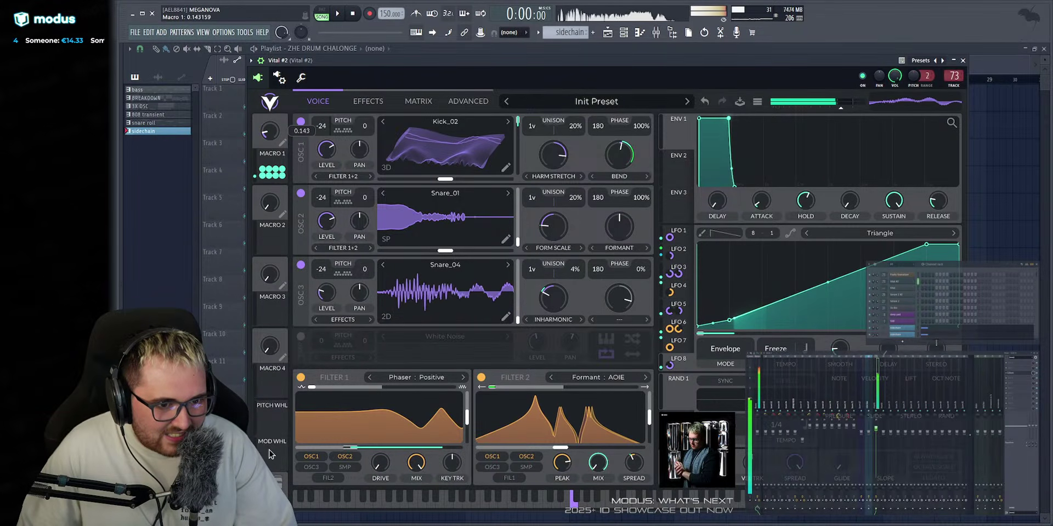
pyautogui.moveTo(269, 454); pyautogui.dragTo(537, 72)
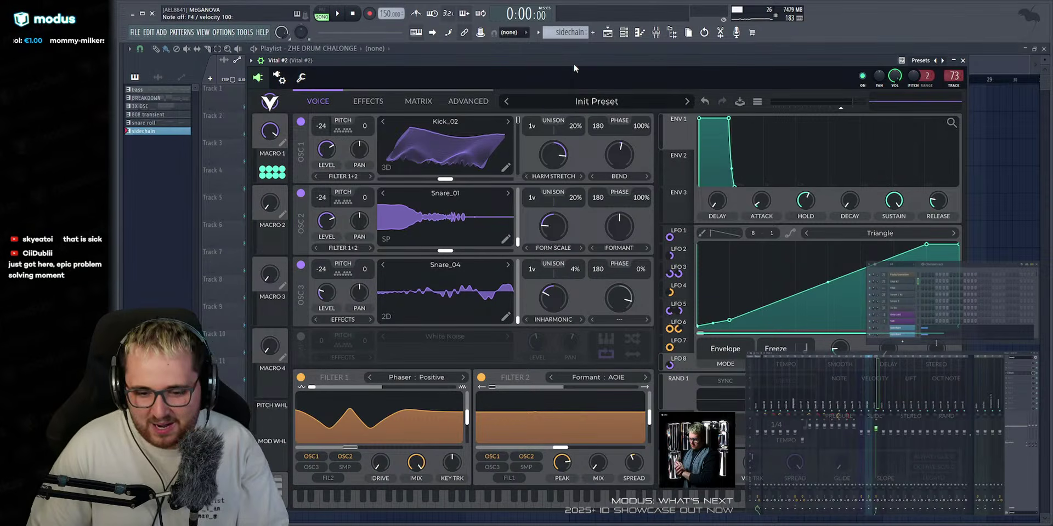
# Play test notes and lower Macro 1 slightly below its maximum while auditioning the patch.
pyautogui.press('v')
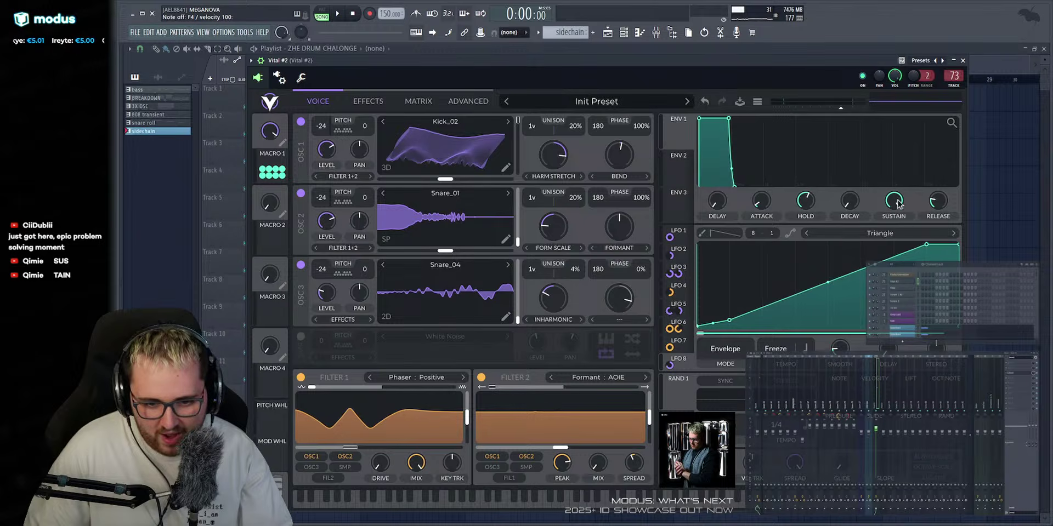
pyautogui.moveTo(730, 67); pyautogui.dragTo(648, 50)
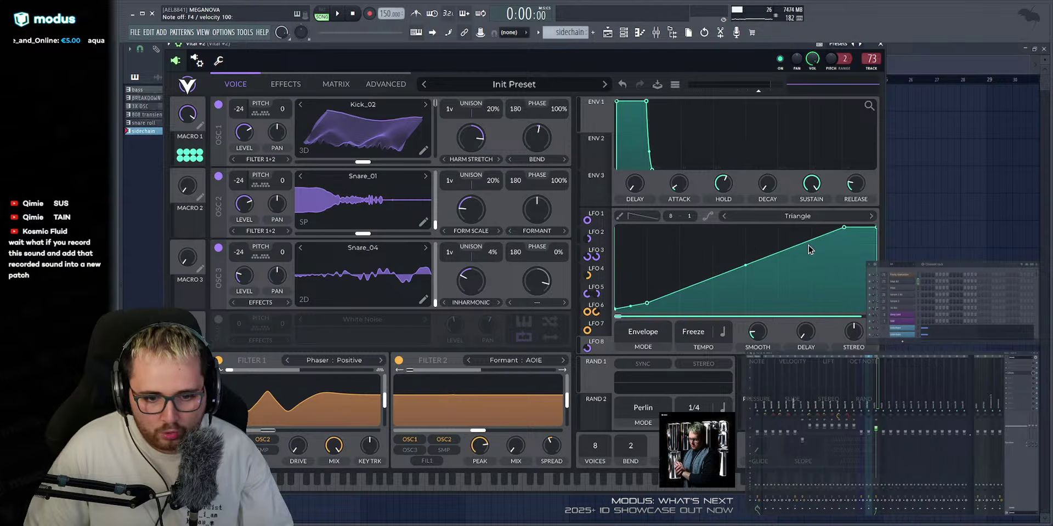
pyautogui.moveTo(584, 50); pyautogui.dragTo(657, 64)
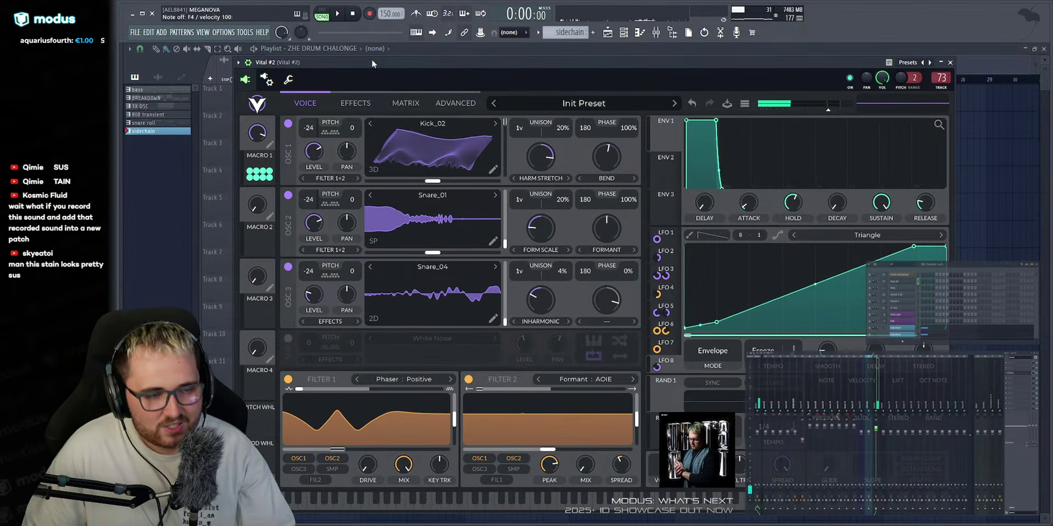
pyautogui.press('v')
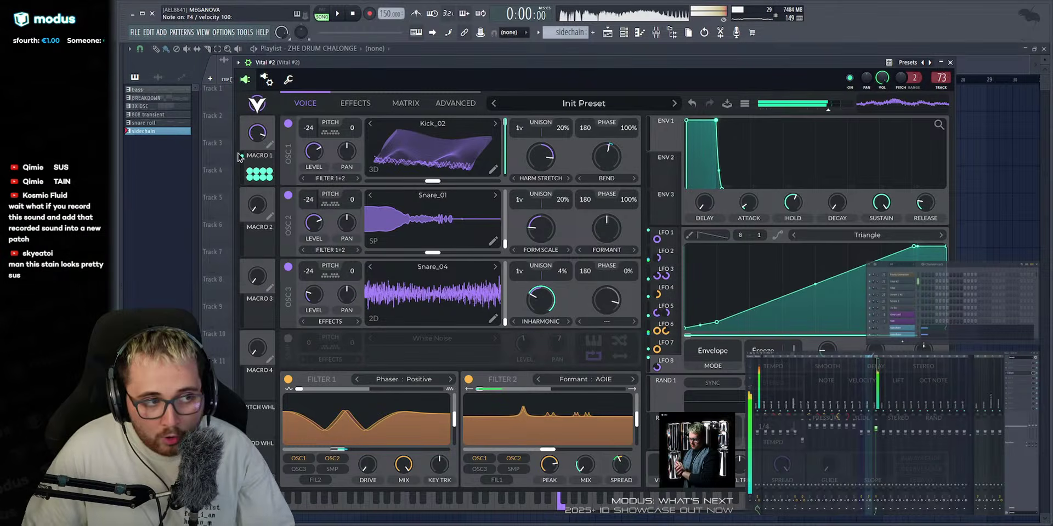
pyautogui.moveTo(263, 139); pyautogui.dragTo(272, 204)
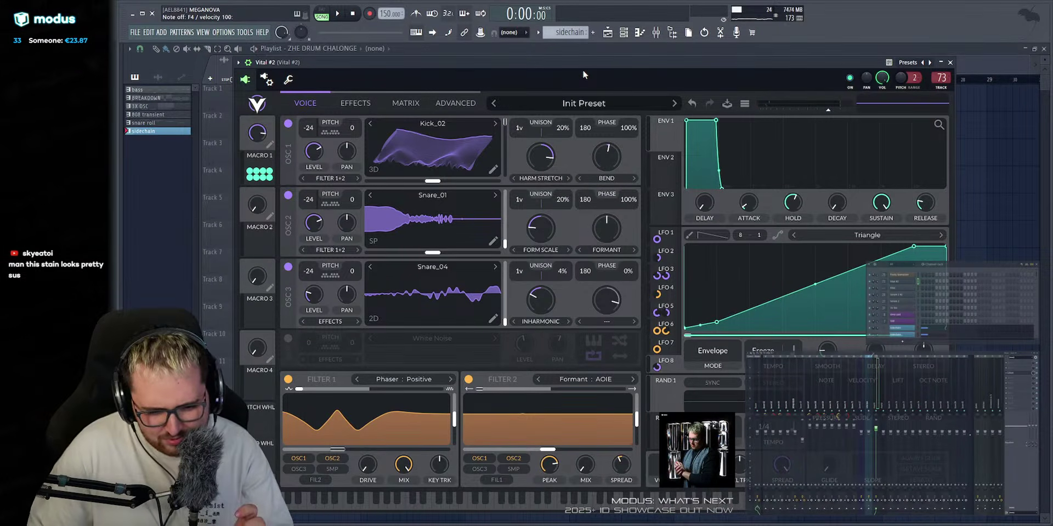
# Save the project and open the LePhonk effect for the Vital track beside the synth window.
pyautogui.click(354, 105)
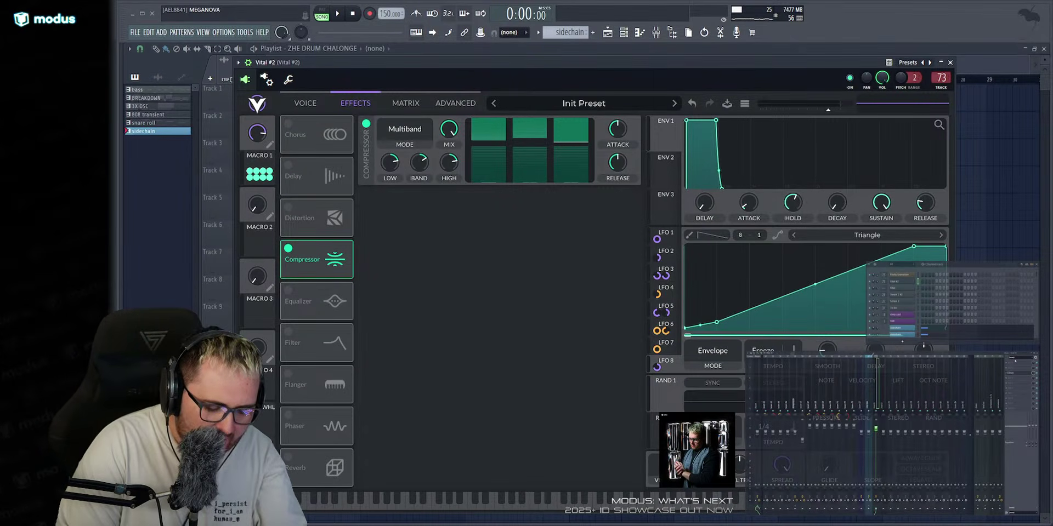
pyautogui.hotkey('ctrl', 's')
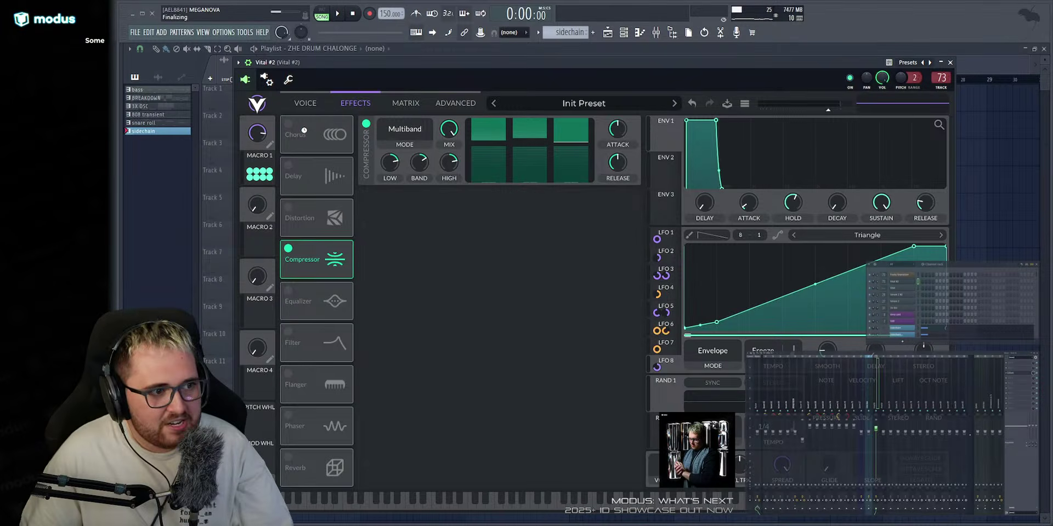
pyautogui.moveTo(450, 125); pyautogui.dragTo(849, 73)
pyautogui.moveTo(656, 69); pyautogui.dragTo(503, 63)
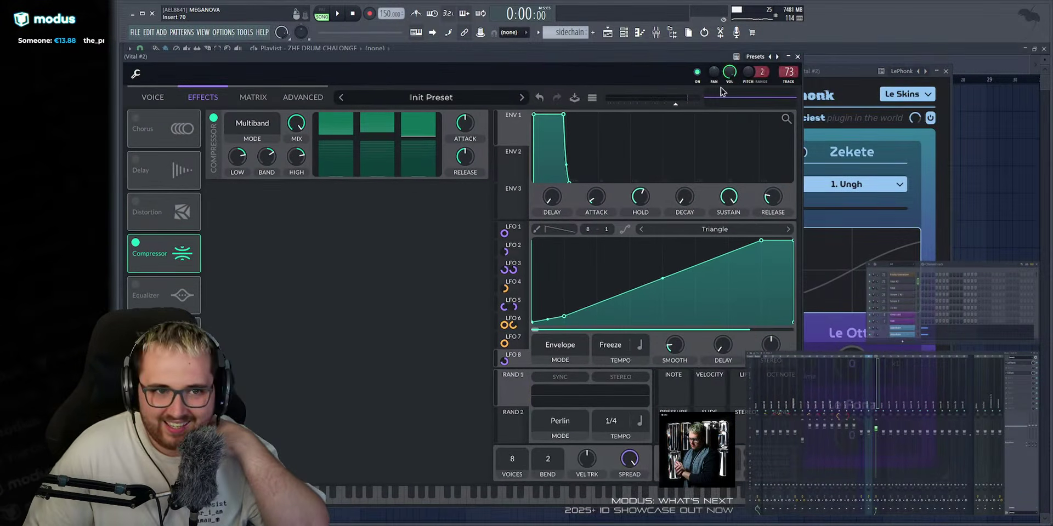
pyautogui.click(844, 83)
pyautogui.moveTo(828, 70); pyautogui.dragTo(873, 63)
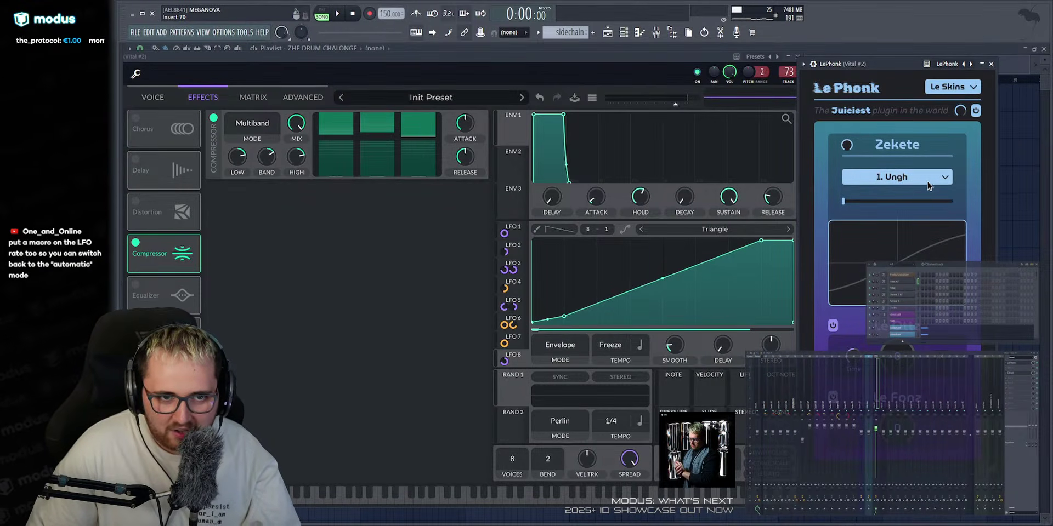
# Audition LePhonk's Zekete types 2. Beef and 3. Tub of gravy with the Zekete amount raised to maximum.
pyautogui.click(899, 205)
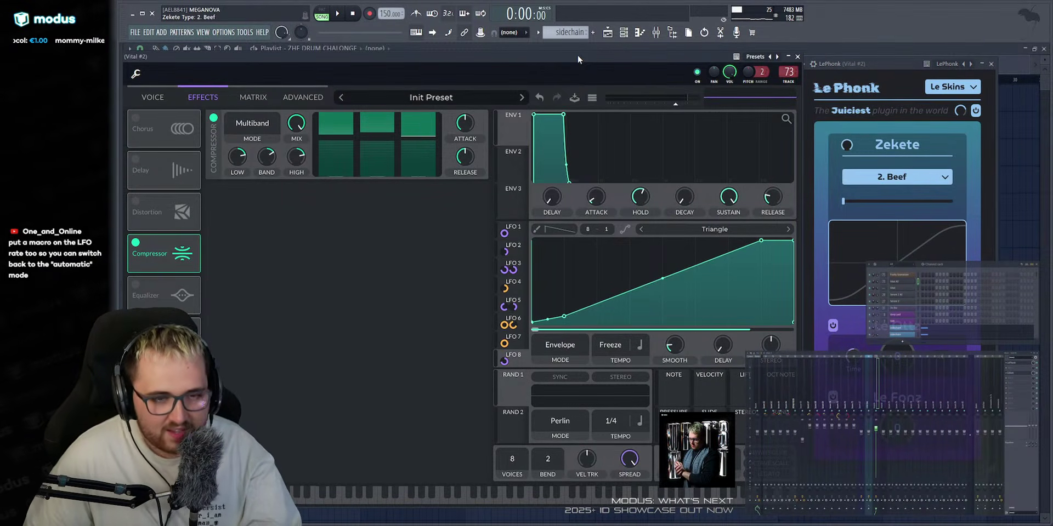
pyautogui.moveTo(532, 62)
pyautogui.mouseDown()
pyautogui.moveTo(487, 54)
pyautogui.moveTo(518, 65)
pyautogui.mouseUp()
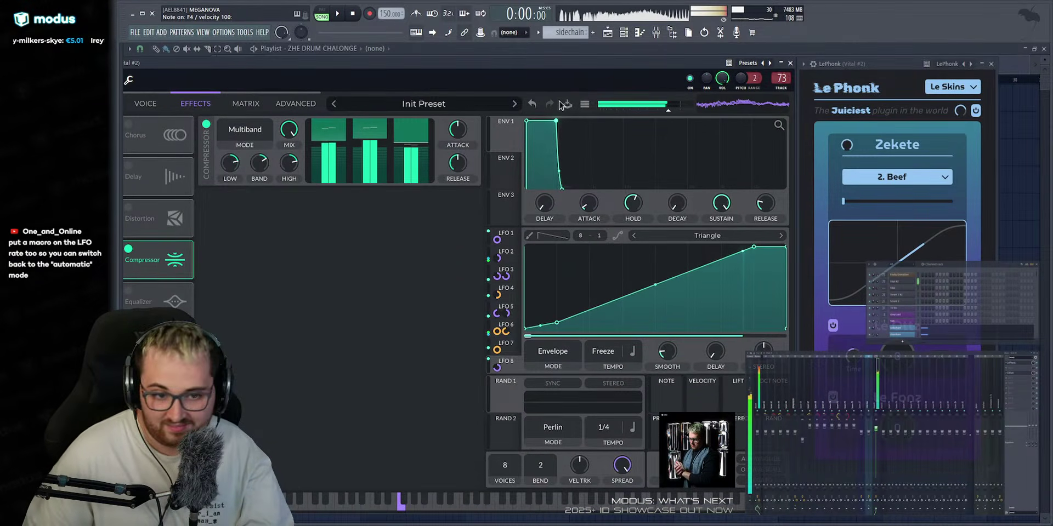
pyautogui.moveTo(845, 201); pyautogui.dragTo(767, 158)
pyautogui.scroll(-1, 928, 181)
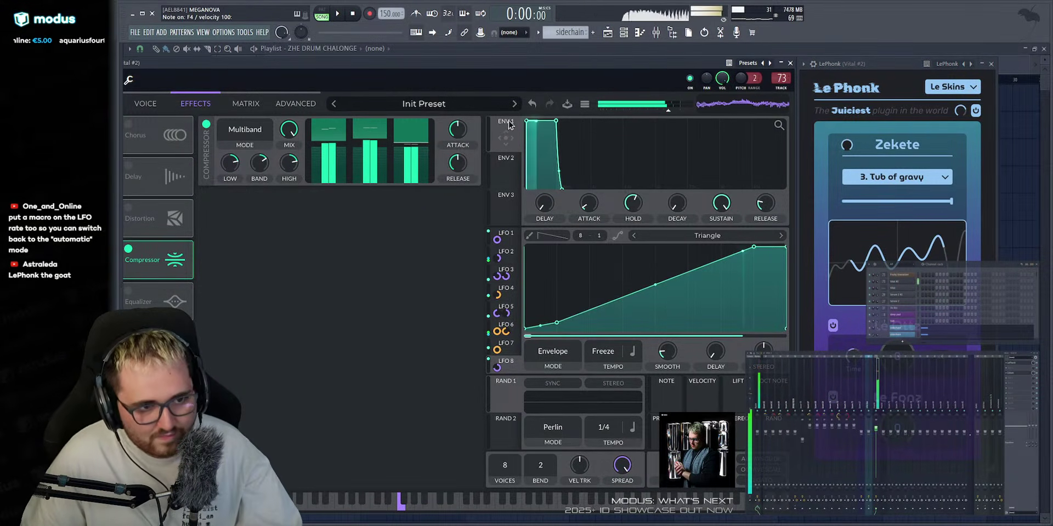
# Bring Vital's macros back into view and raise Macro 1 to its maximum to audition the distorted sound.
pyautogui.moveTo(553, 64); pyautogui.dragTo(710, 73)
pyautogui.moveTo(256, 139); pyautogui.dragTo(257, 120)
pyautogui.moveTo(234, 170); pyautogui.dragTo(327, 60)
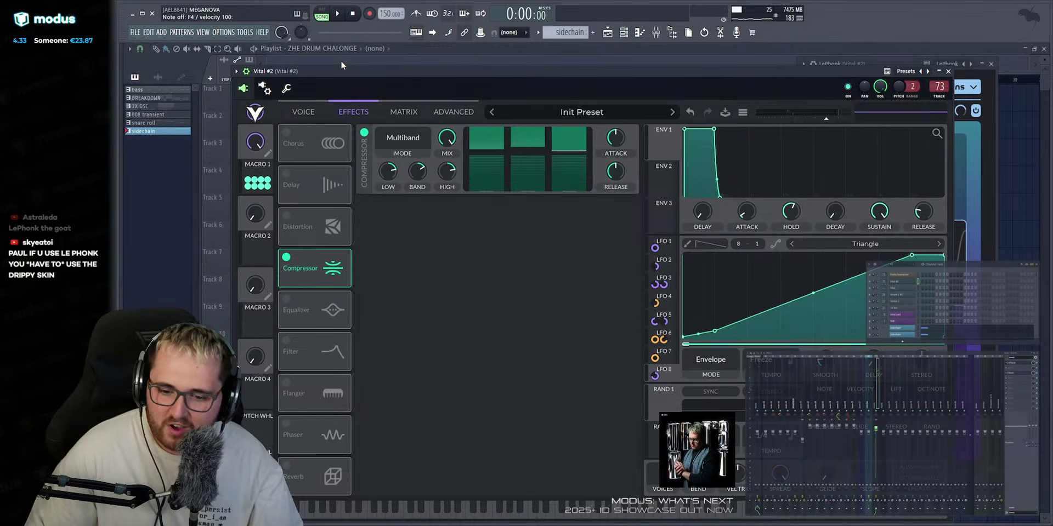
# Change the LePhonk skin to Drippy and arrange the Vital window beside it.
pyautogui.click(976, 131)
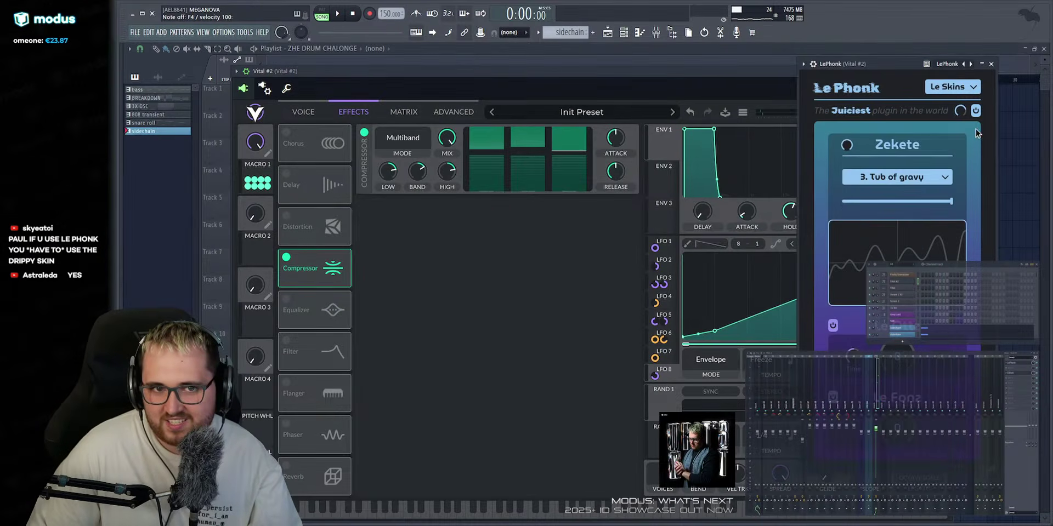
pyautogui.click(954, 89)
pyautogui.click(946, 110)
pyautogui.click(495, 71)
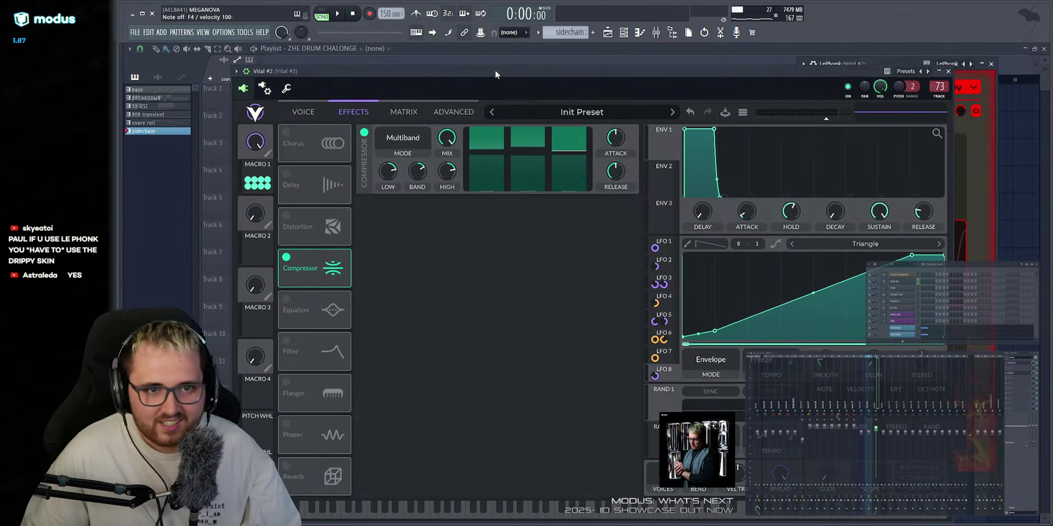
pyautogui.moveTo(800, 73); pyautogui.dragTo(642, 78)
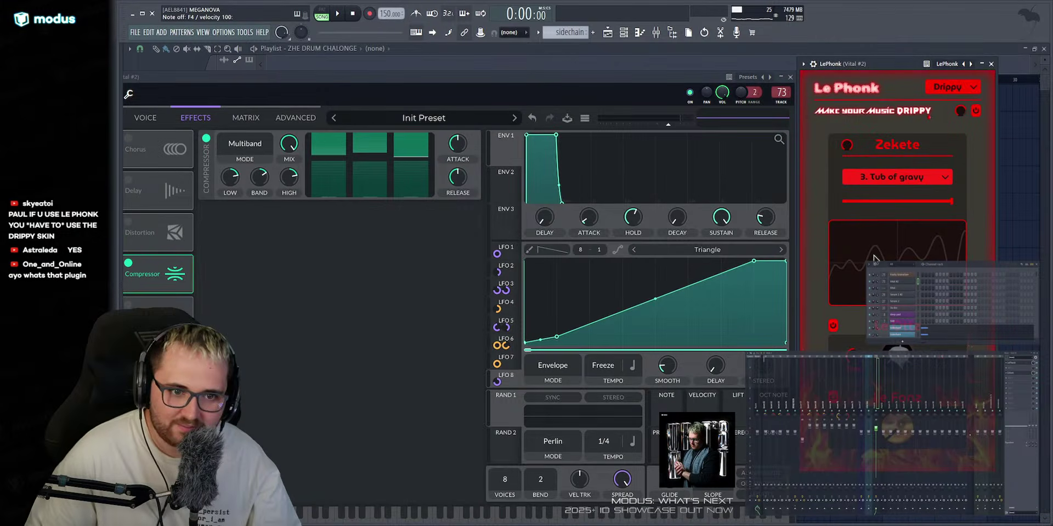
# Audition Zekete types 4. Woah haha and 5. glumbis in LePhonk with repeated test notes.
pyautogui.click(878, 225)
pyautogui.click(592, 77)
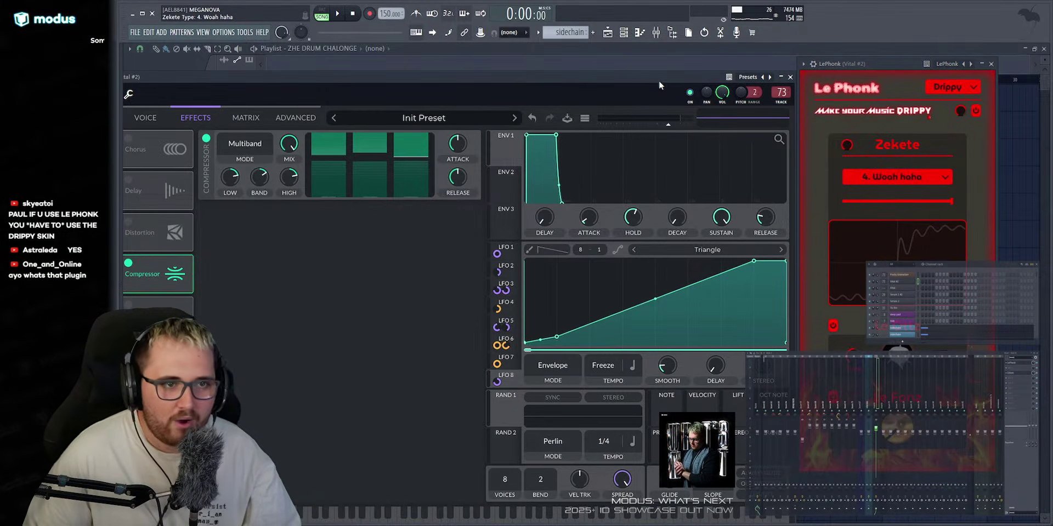
pyautogui.press('v')
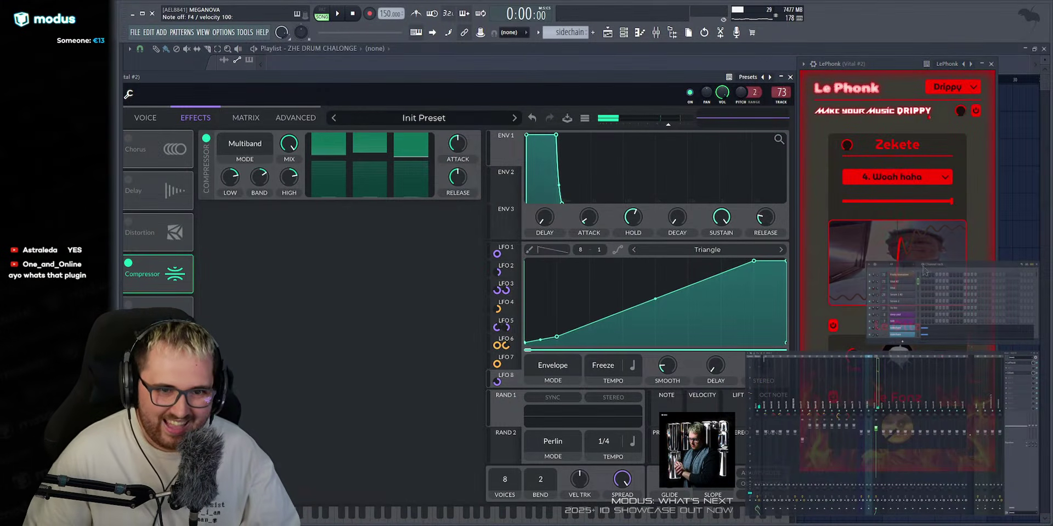
pyautogui.press('v')
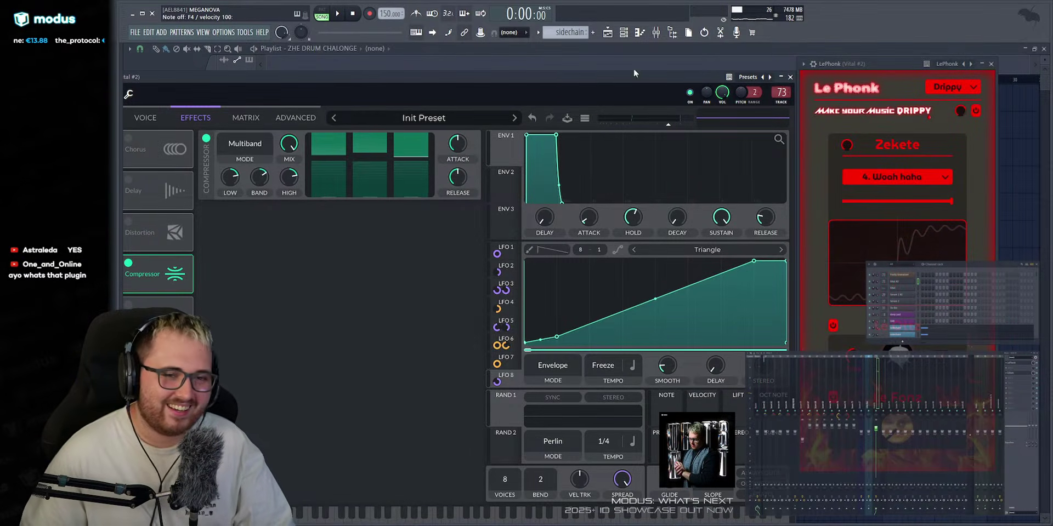
pyautogui.press('v')
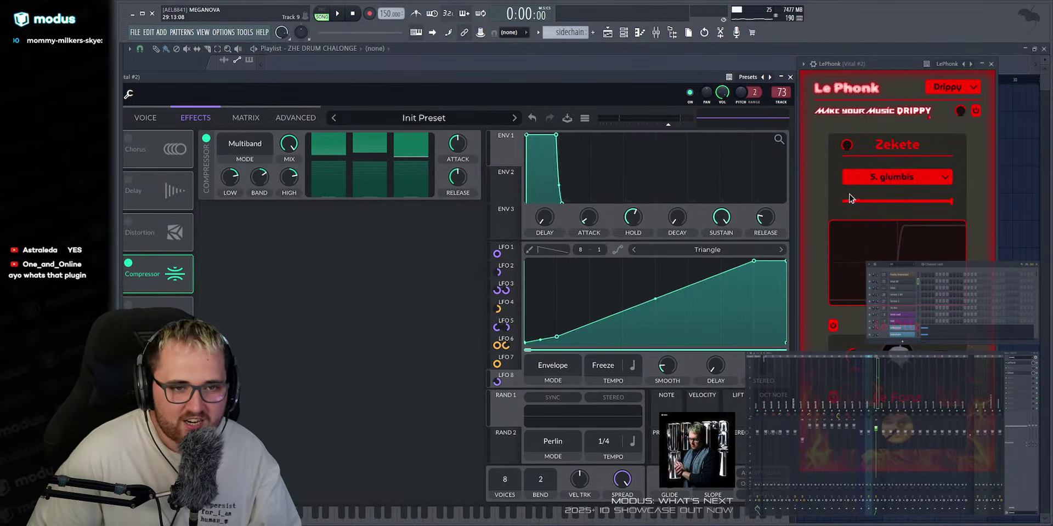
pyautogui.press('v')
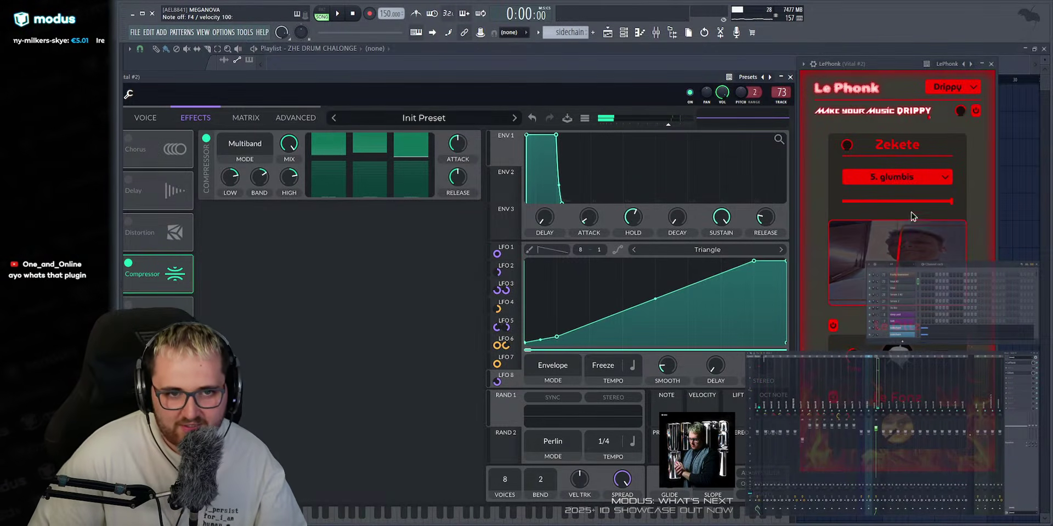
# Set the Zekete type to 6. Scrimbly, reduce its amount to about half, and play test notes.
pyautogui.click(880, 256)
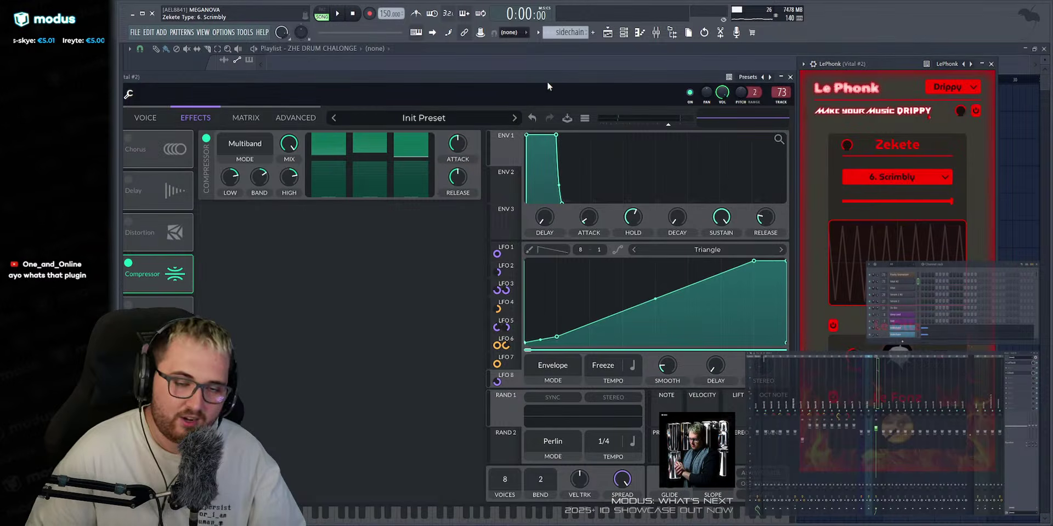
pyautogui.press('v')
pyautogui.moveTo(911, 201); pyautogui.dragTo(857, 206)
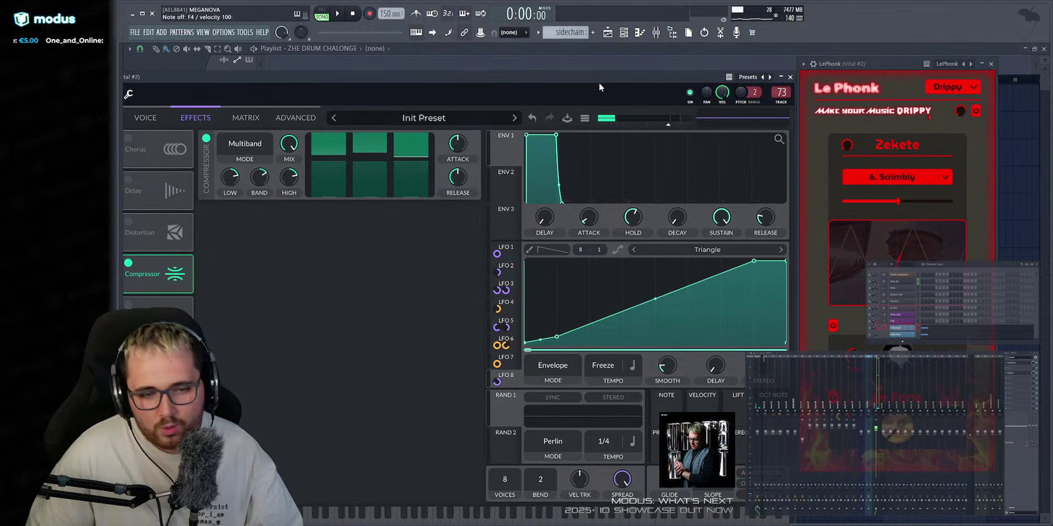
pyautogui.moveTo(578, 85); pyautogui.dragTo(643, 62)
pyautogui.press('v')
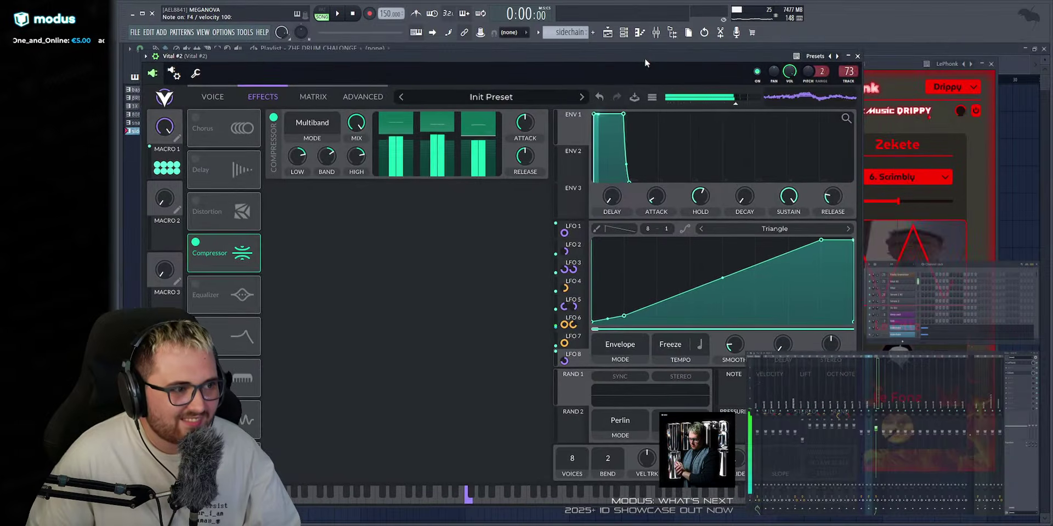
# Sweep Macro 1 down to near zero while holding a note, and leave it at about a third of its range.
pyautogui.moveTo(144, 125); pyautogui.dragTo(111, 398)
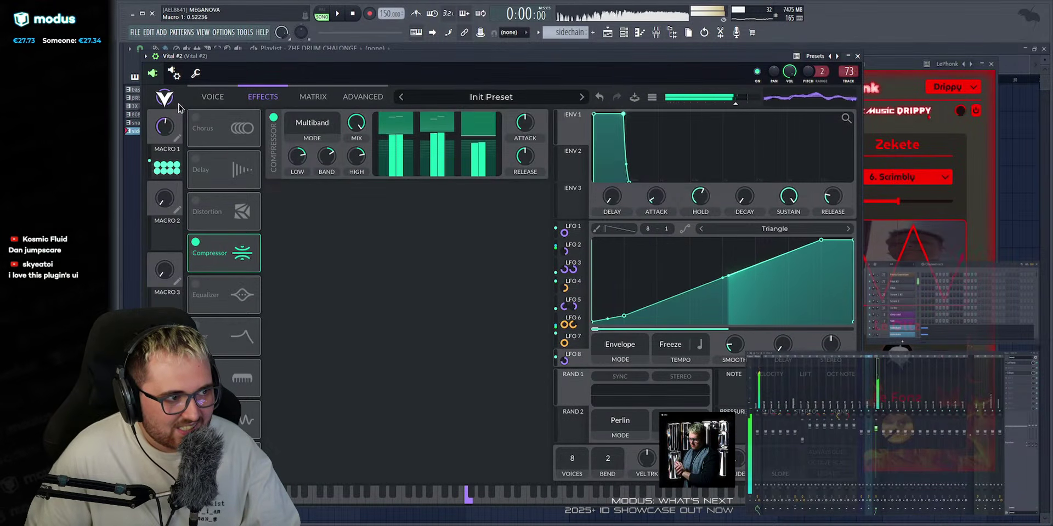
pyautogui.moveTo(164, 126); pyautogui.dragTo(158, 241)
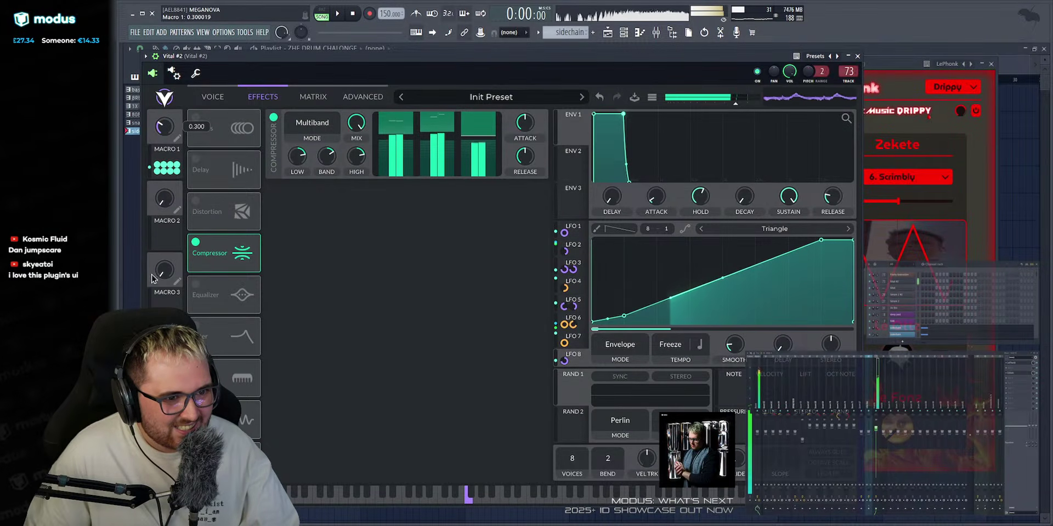
pyautogui.moveTo(149, 306); pyautogui.dragTo(145, 359)
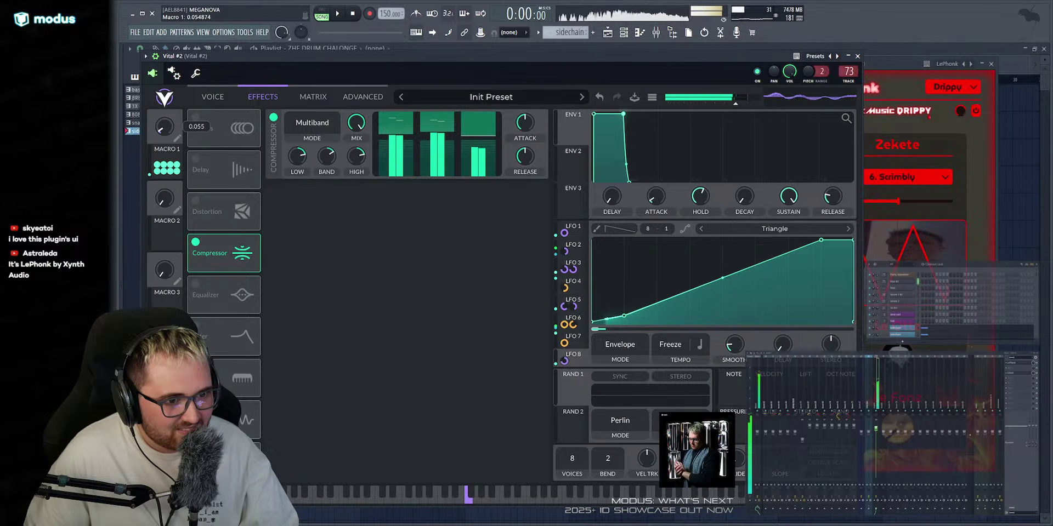
pyautogui.moveTo(164, 126); pyautogui.dragTo(164, 92)
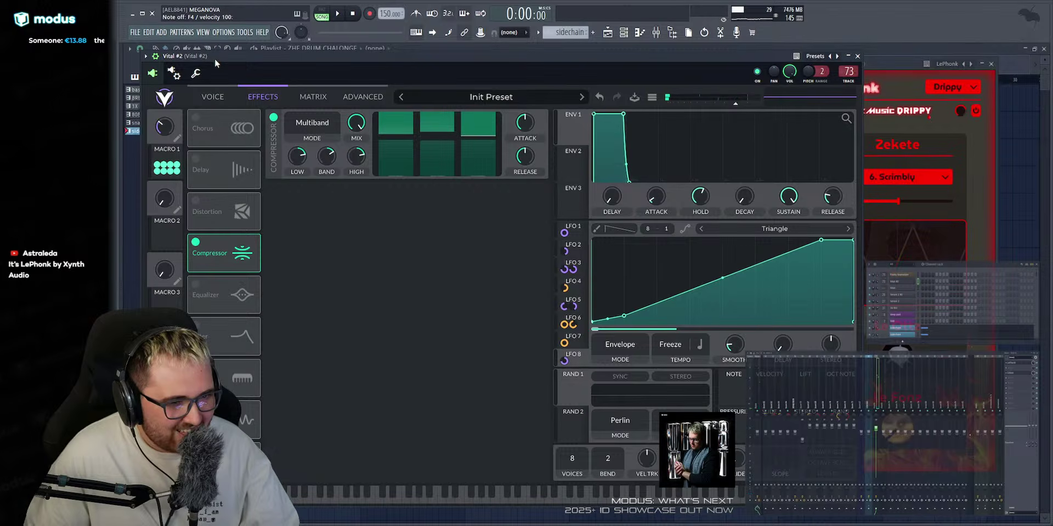
# Examine LFO 5's modulation connections, curve and point options, and the available LFO modes.
pyautogui.click(577, 326)
pyautogui.click(582, 297)
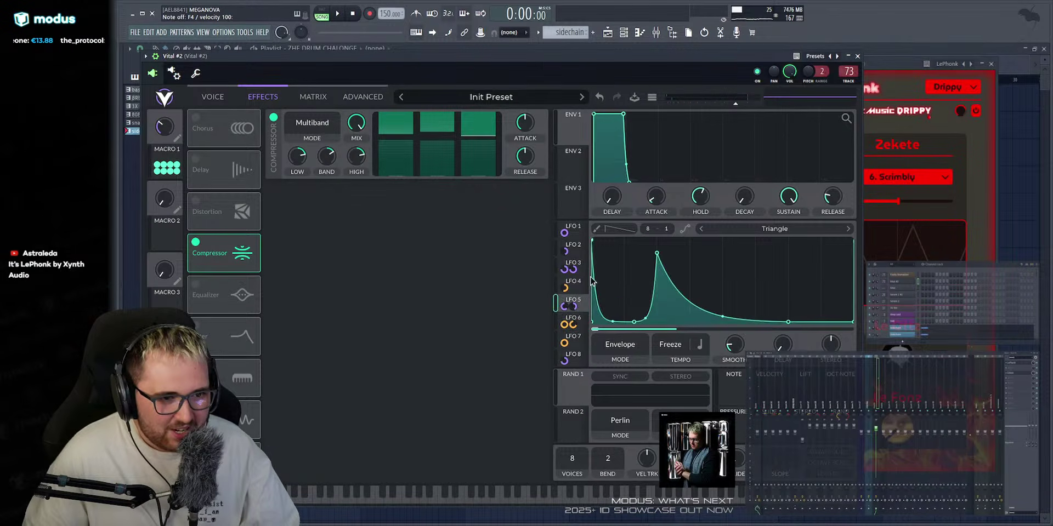
pyautogui.rightClick(579, 303)
pyautogui.click(603, 272)
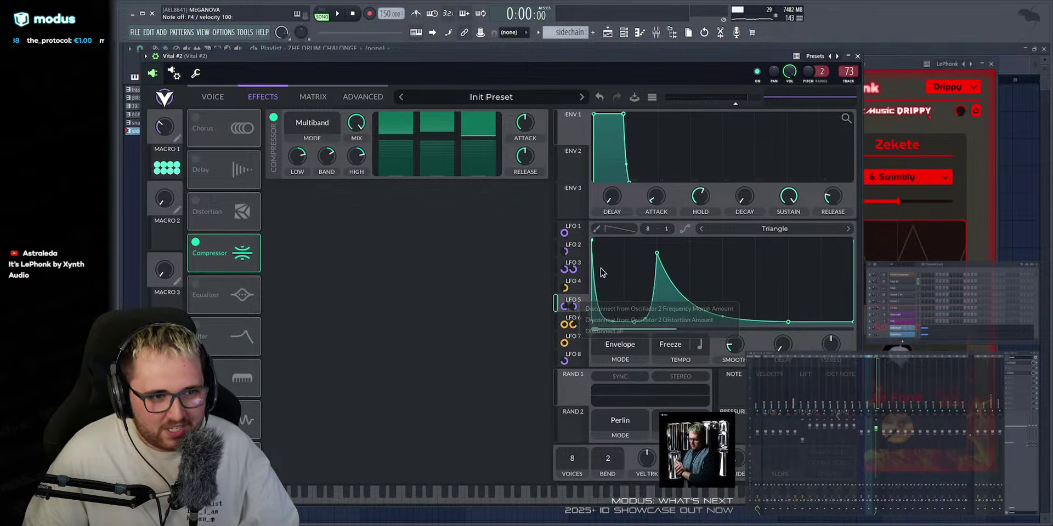
pyautogui.rightClick(618, 251)
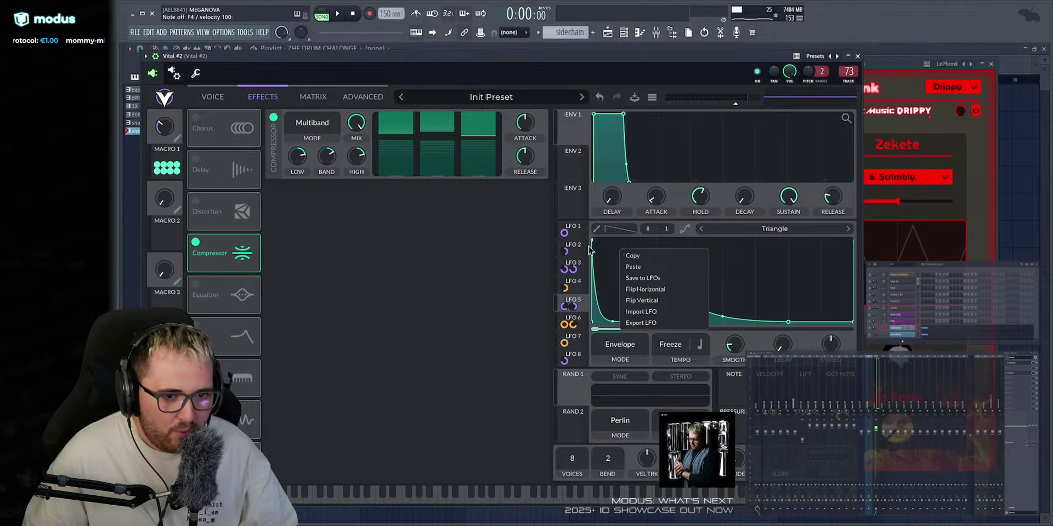
pyautogui.click(756, 259)
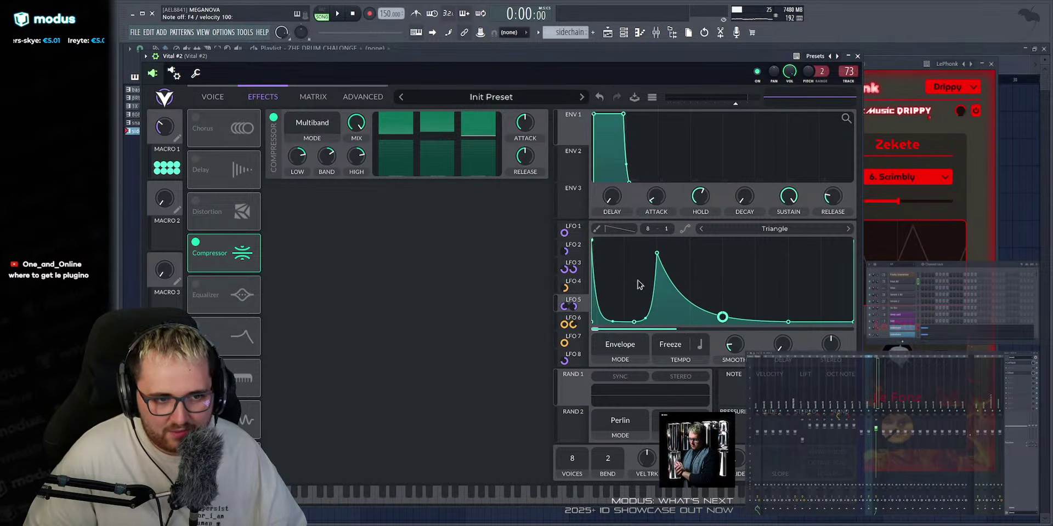
pyautogui.rightClick(592, 242)
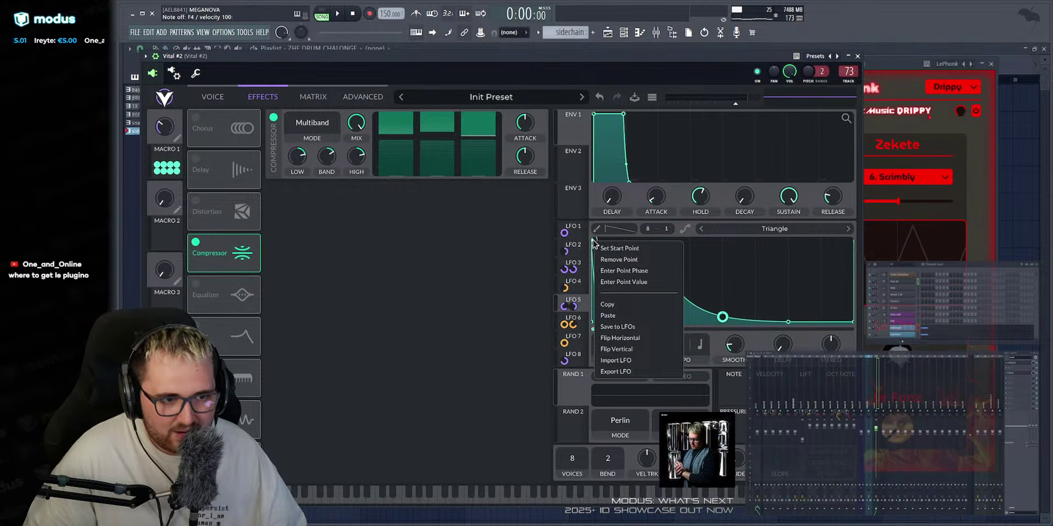
pyautogui.click(759, 263)
pyautogui.rightClick(759, 266)
pyautogui.click(733, 262)
pyautogui.click(639, 344)
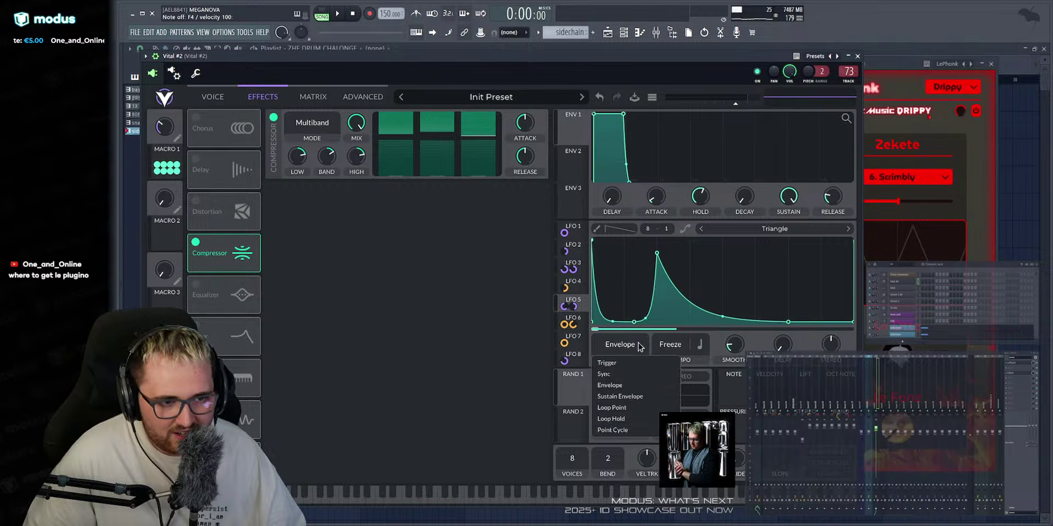
pyautogui.click(753, 343)
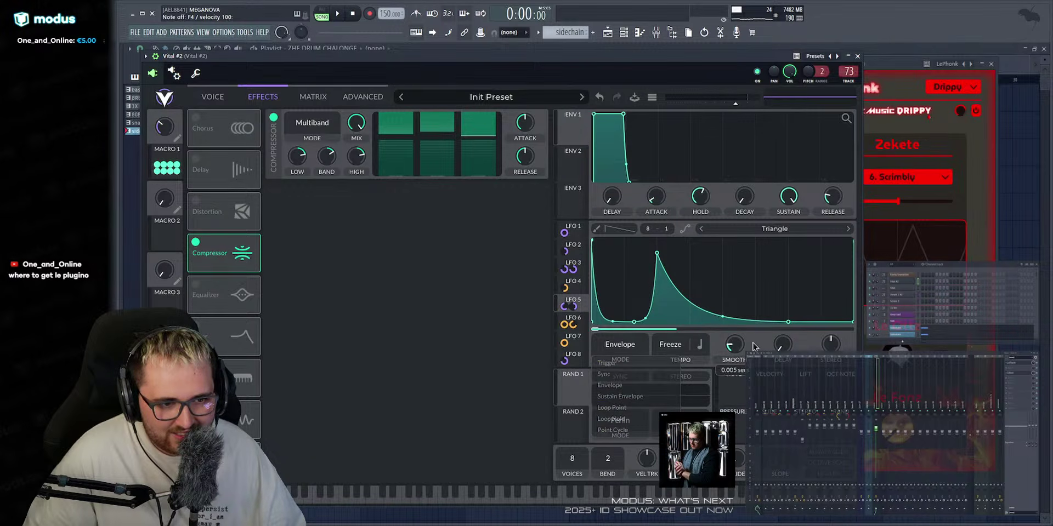
# Examine LFO 5's tempo options, shape presets and modulation connections.
pyautogui.click(700, 345)
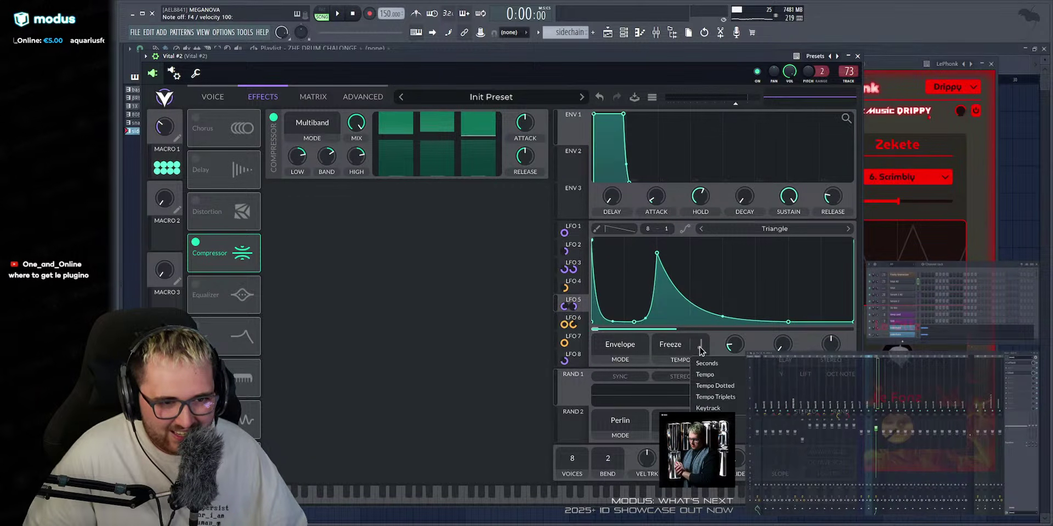
pyautogui.click(756, 347)
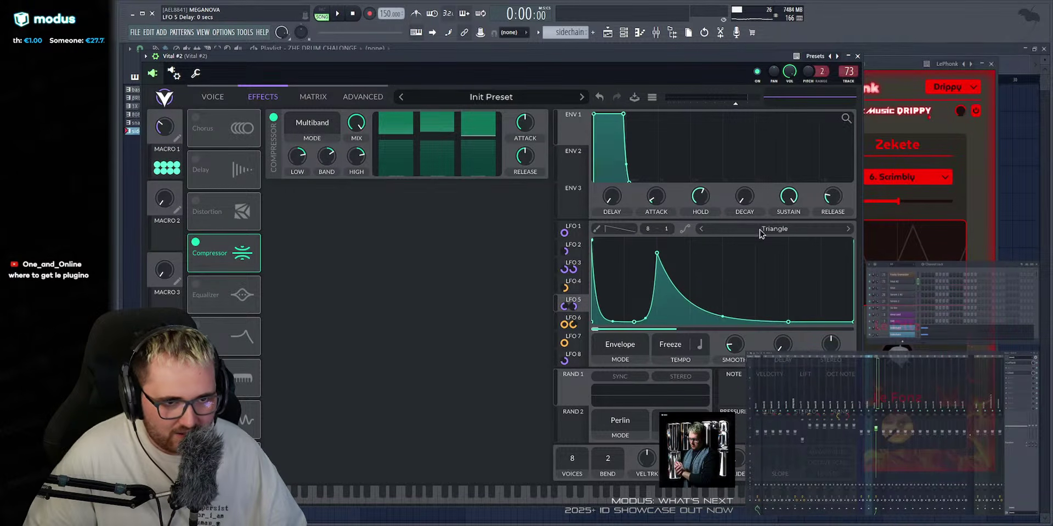
pyautogui.click(784, 232)
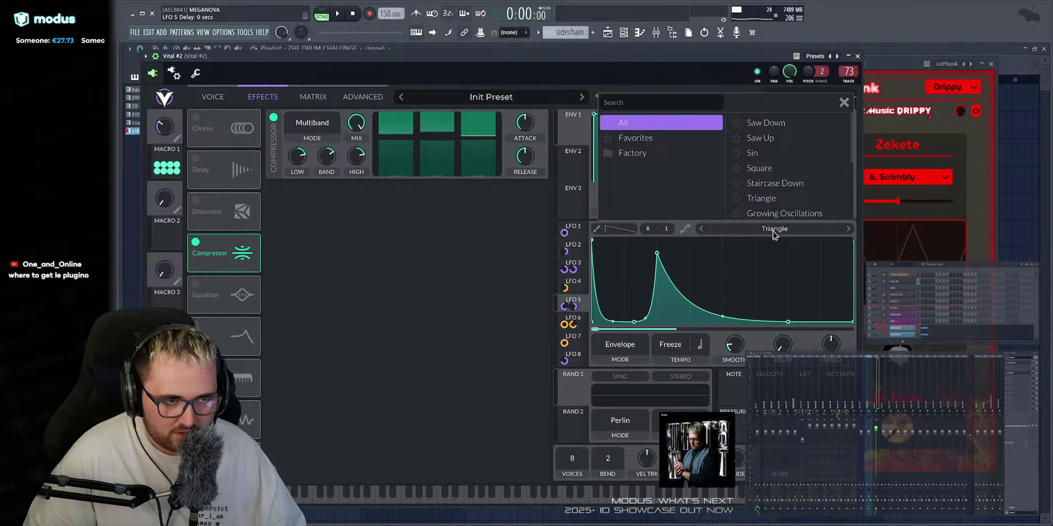
pyautogui.click(669, 234)
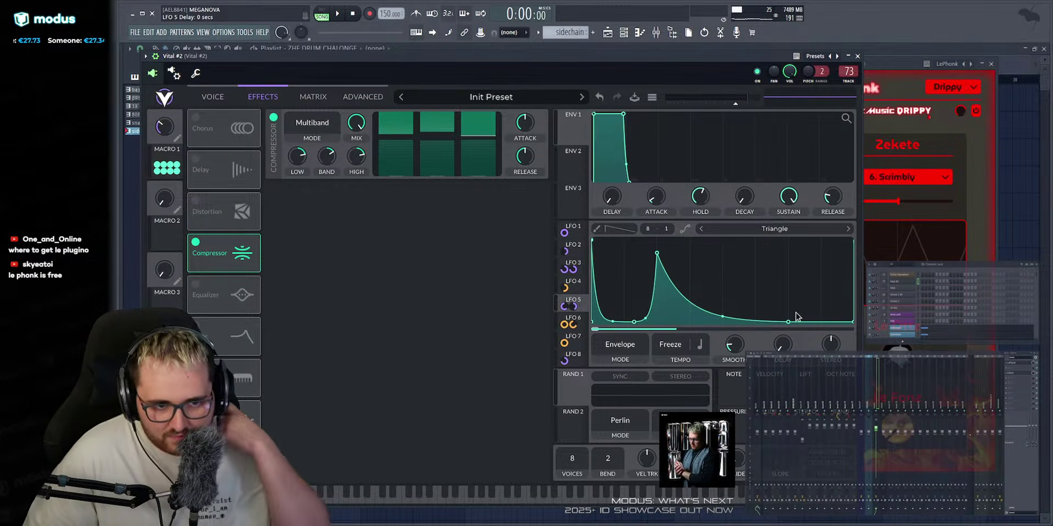
pyautogui.rightClick(556, 309)
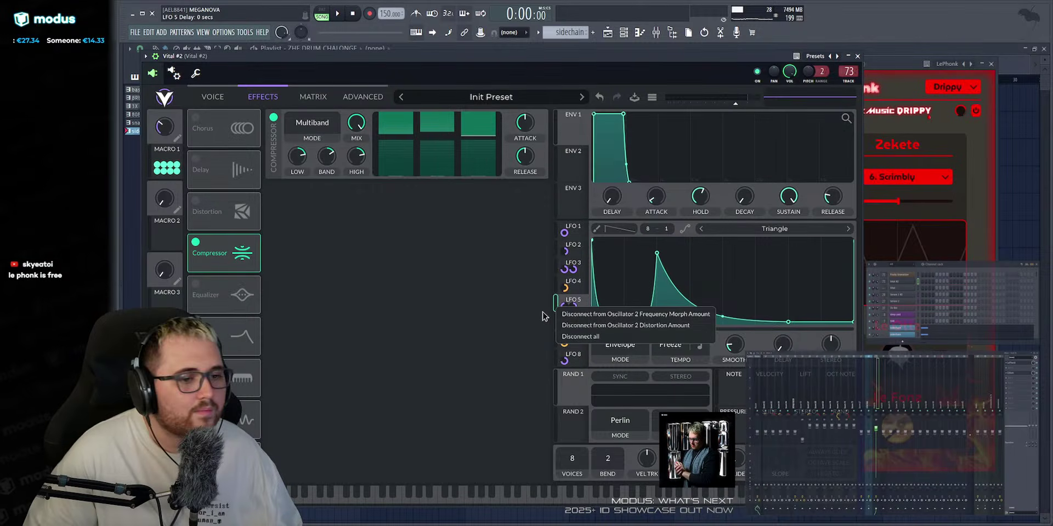
pyautogui.click(580, 304)
pyautogui.rightClick(566, 307)
pyautogui.click(571, 306)
# Bypass LFO 5's connection to Oscillator 2 Distortion Amount and play test notes while viewing the oscillators.
pyautogui.rightClick(574, 307)
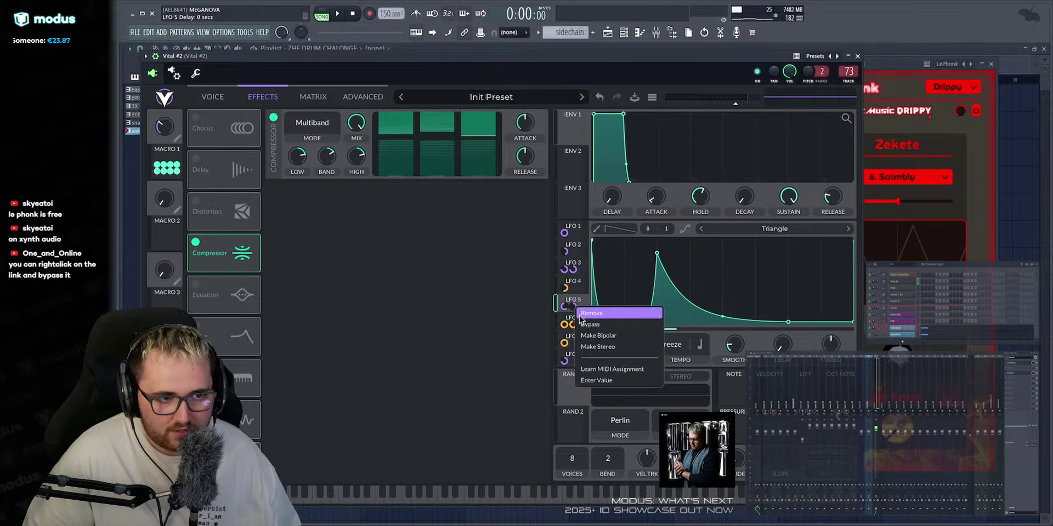
pyautogui.click(585, 324)
pyautogui.rightClick(575, 311)
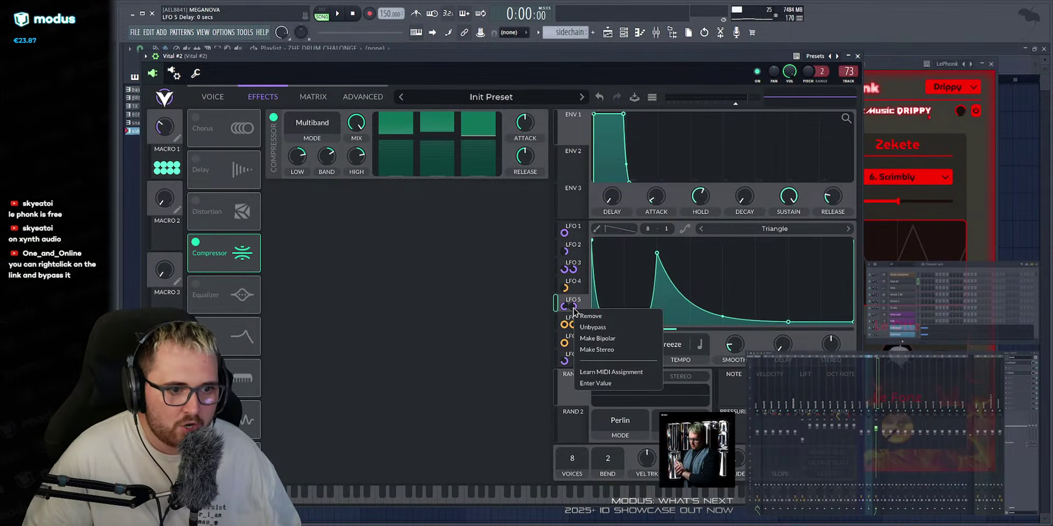
pyautogui.click(575, 305)
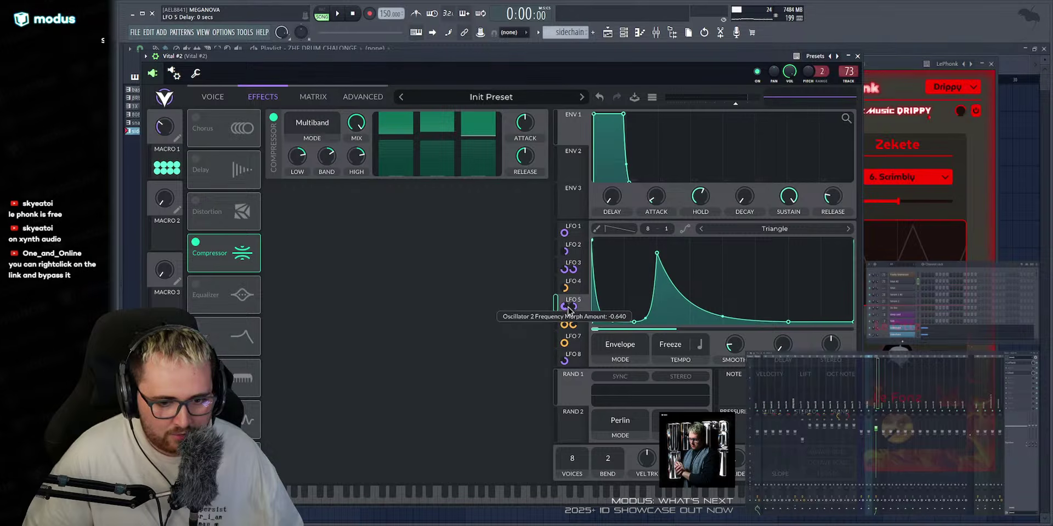
pyautogui.rightClick(572, 307)
pyautogui.click(571, 305)
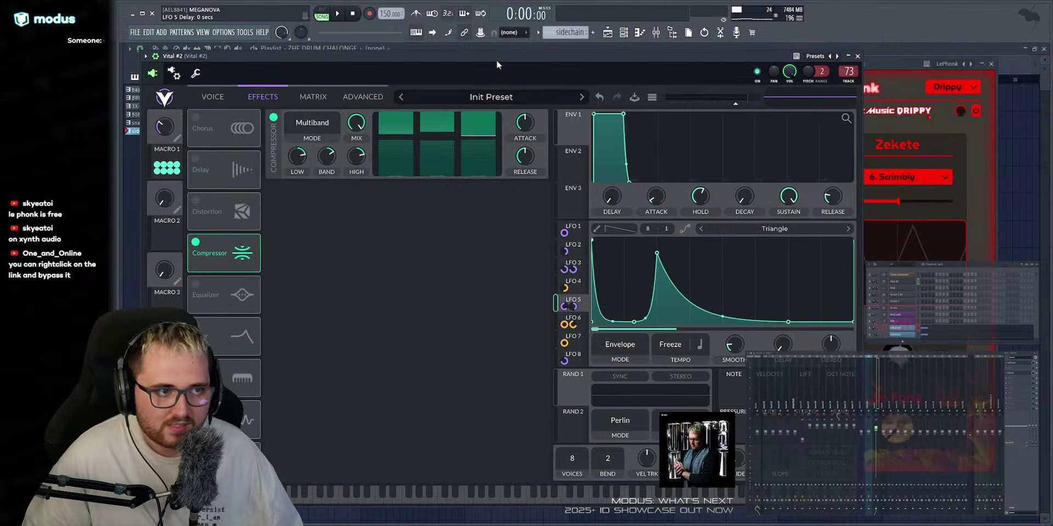
pyautogui.press('v')
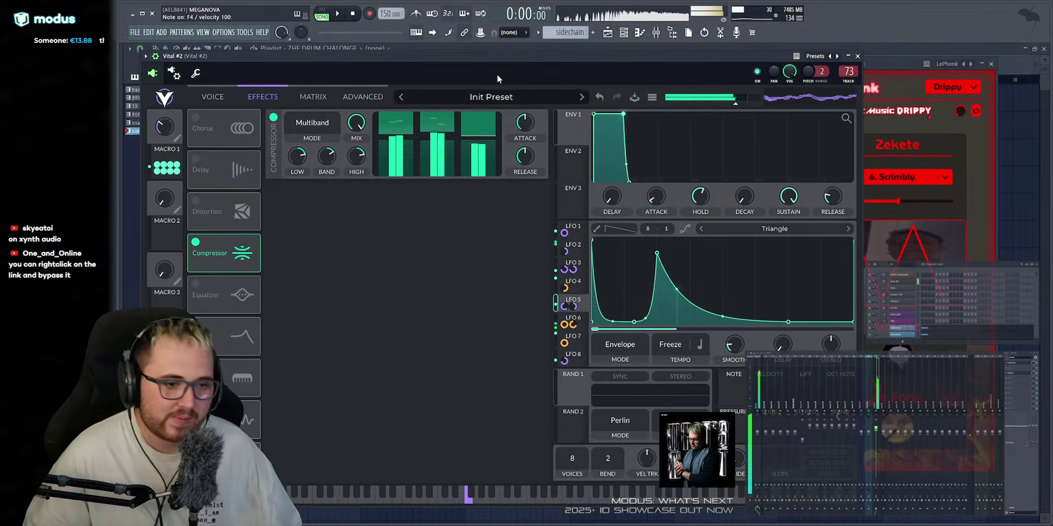
pyautogui.click(215, 100)
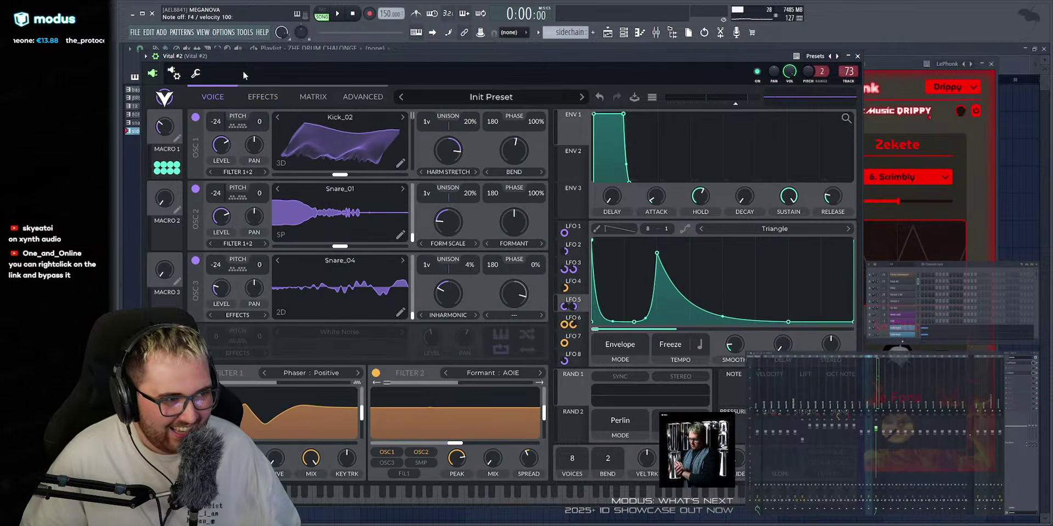
pyautogui.press('v')
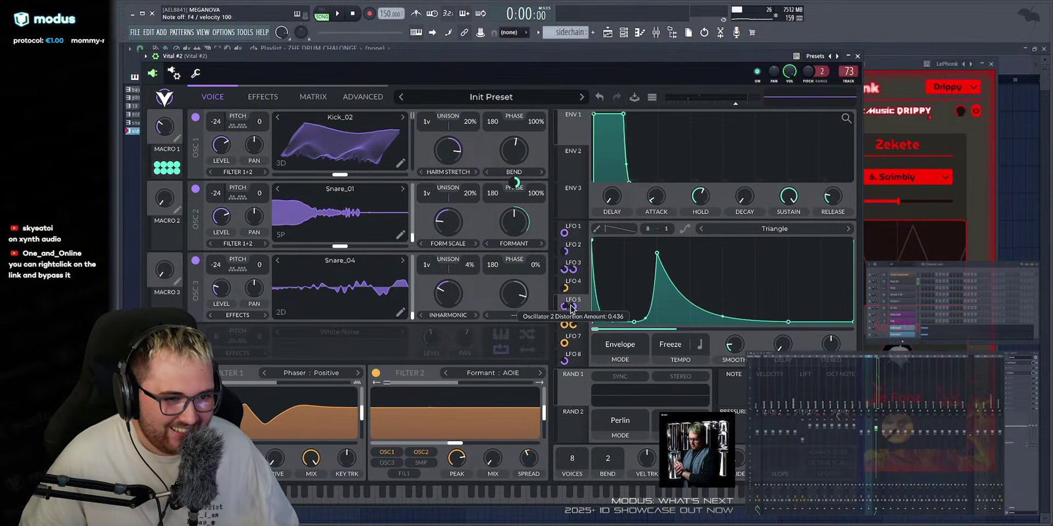
# Toggle the bypass of LFO 5's Oscillator 2 Distortion Amount connection, and set the LFO's own phase to 0.
pyautogui.rightClick(574, 307)
pyautogui.click(586, 324)
pyautogui.rightClick(565, 306)
pyautogui.click(568, 310)
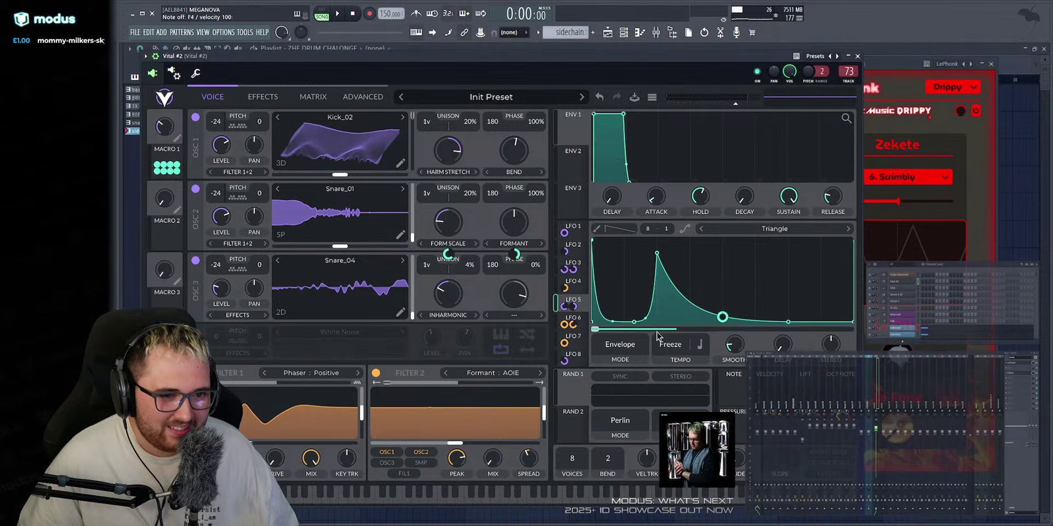
pyautogui.moveTo(603, 333)
pyautogui.mouseDown()
pyautogui.moveTo(620, 334)
pyautogui.moveTo(590, 333)
pyautogui.mouseUp()
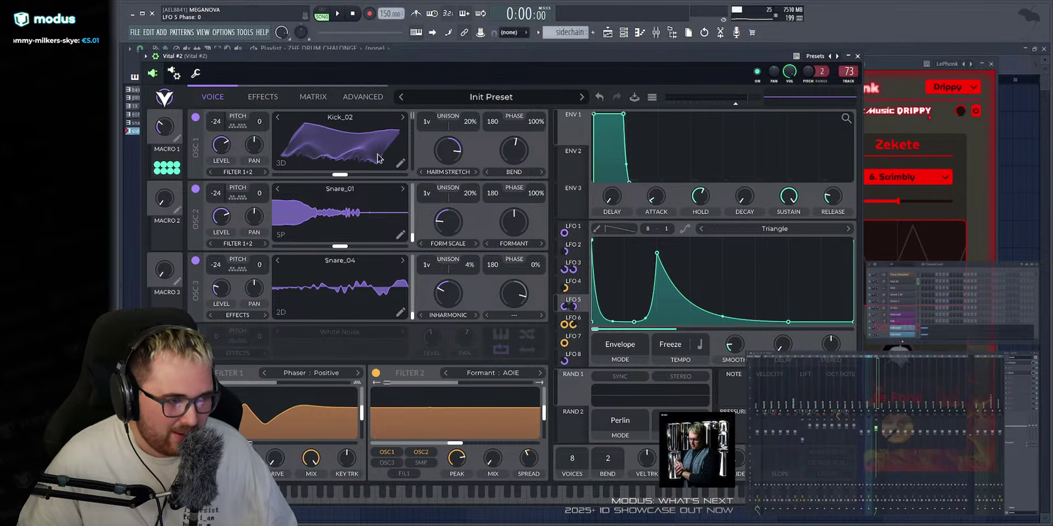
pyautogui.press('v')
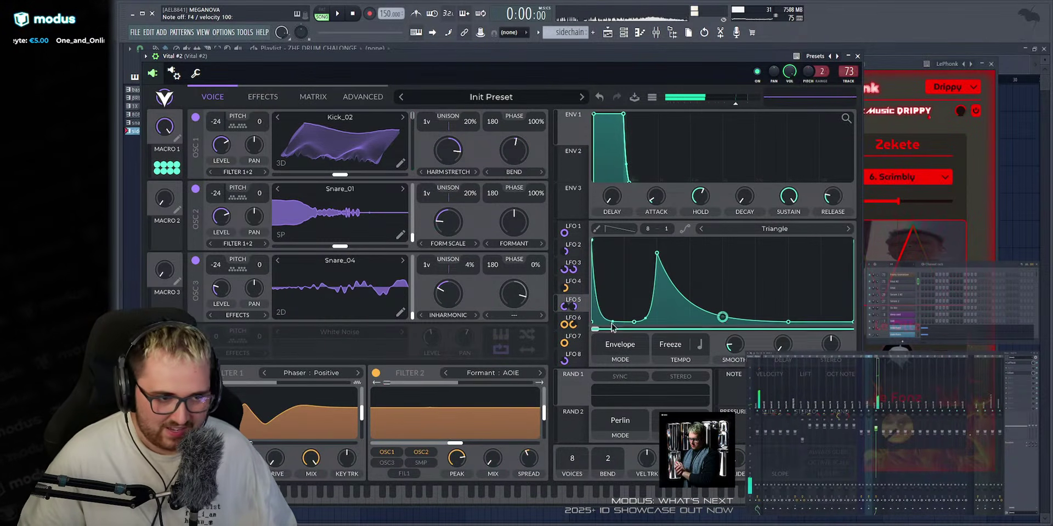
# Bypass LFO 5's connection to Oscillator 2 Frequency Morph Amount and sweep Macro 1 down from its maximum while holding a note.
pyautogui.rightClick(573, 308)
pyautogui.click(561, 312)
pyautogui.rightClick(563, 310)
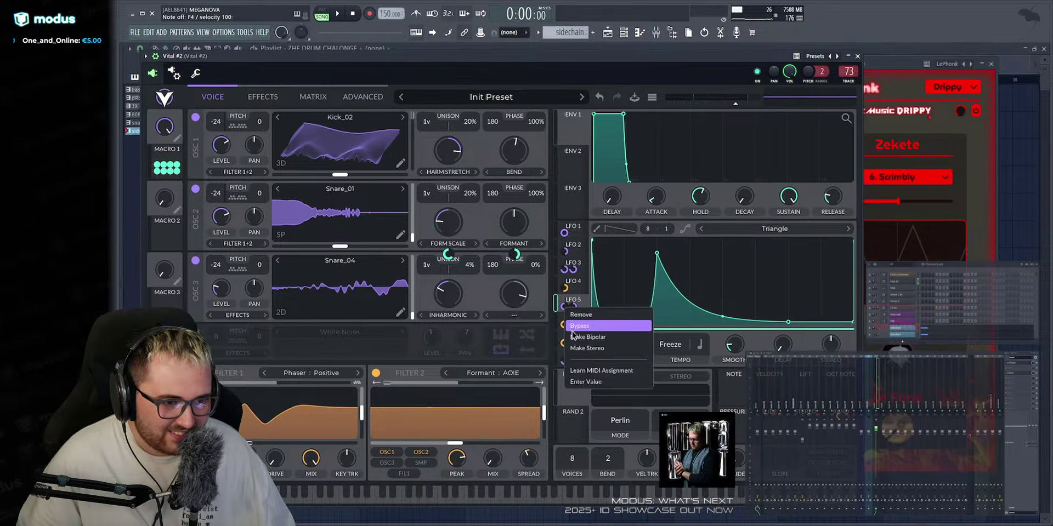
pyautogui.click(576, 327)
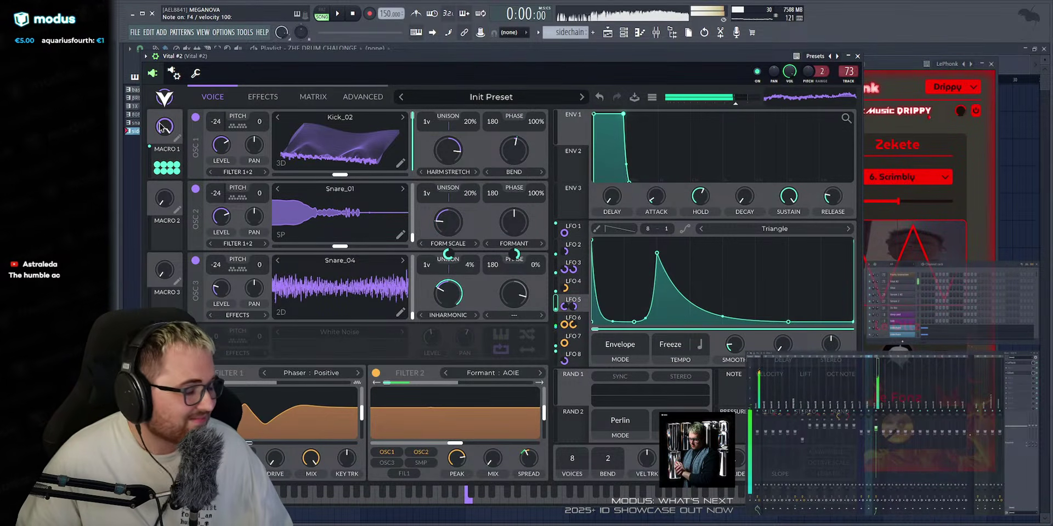
pyautogui.moveTo(164, 127); pyautogui.dragTo(153, 167)
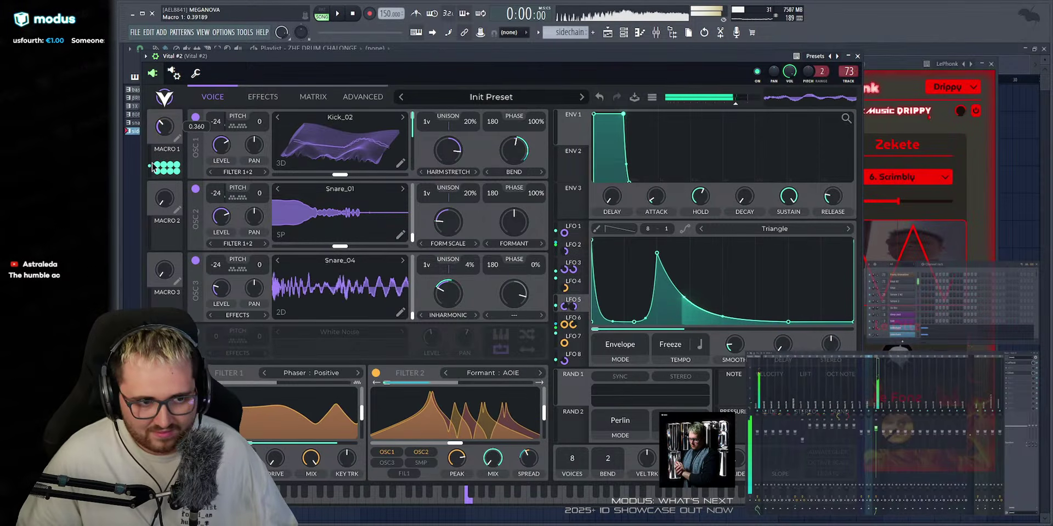
# Check the bypass state of both LFO 5 connections and test Macro 1 near its maximum while holding a note.
pyautogui.rightClick(565, 307)
pyautogui.rightClick(574, 305)
pyautogui.rightClick(574, 311)
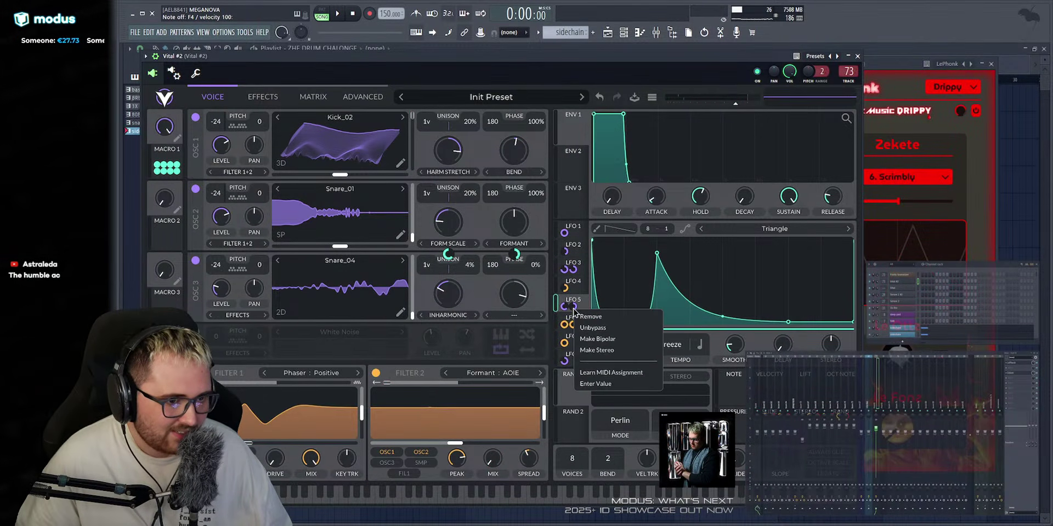
pyautogui.click(576, 304)
pyautogui.rightClick(562, 306)
pyautogui.click(571, 300)
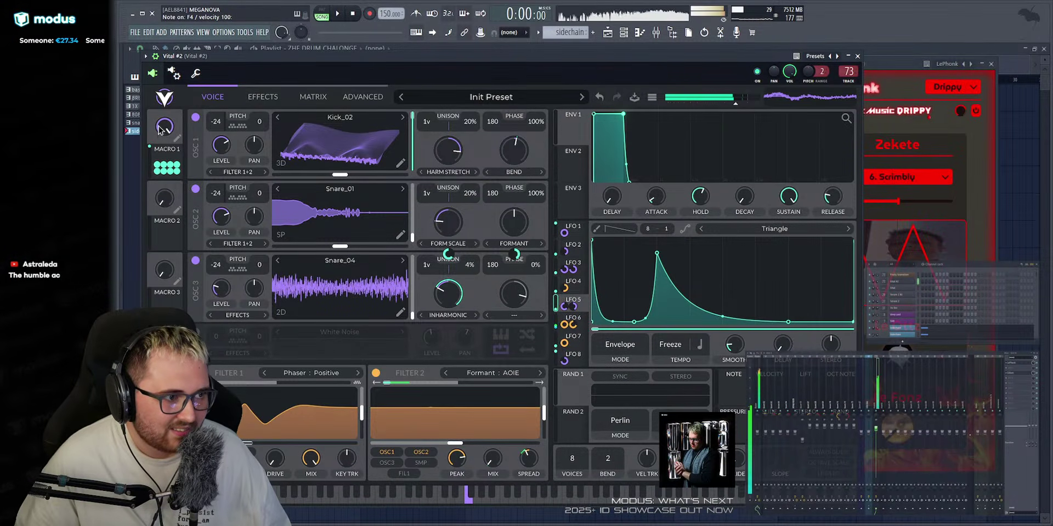
pyautogui.moveTo(166, 129); pyautogui.dragTo(166, 144)
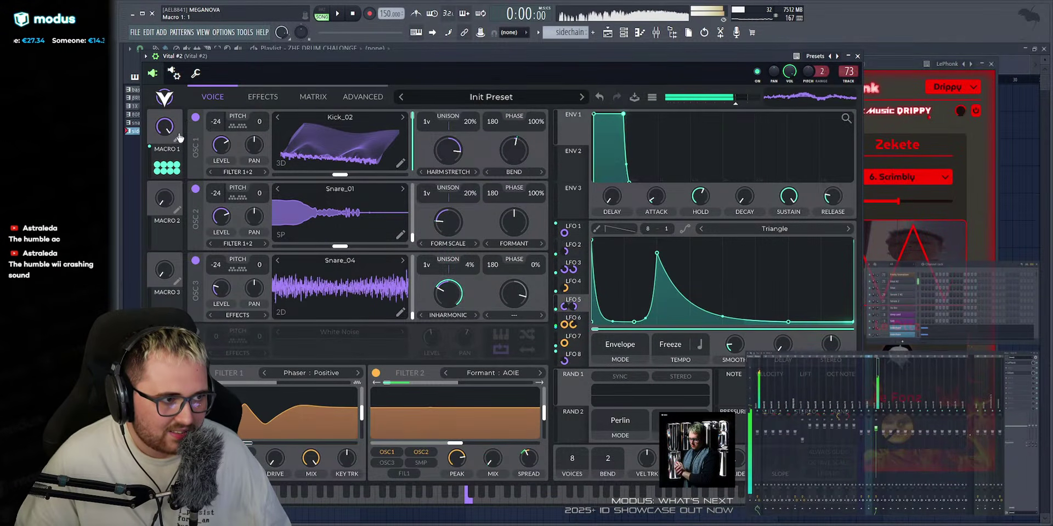
pyautogui.moveTo(571, 310)
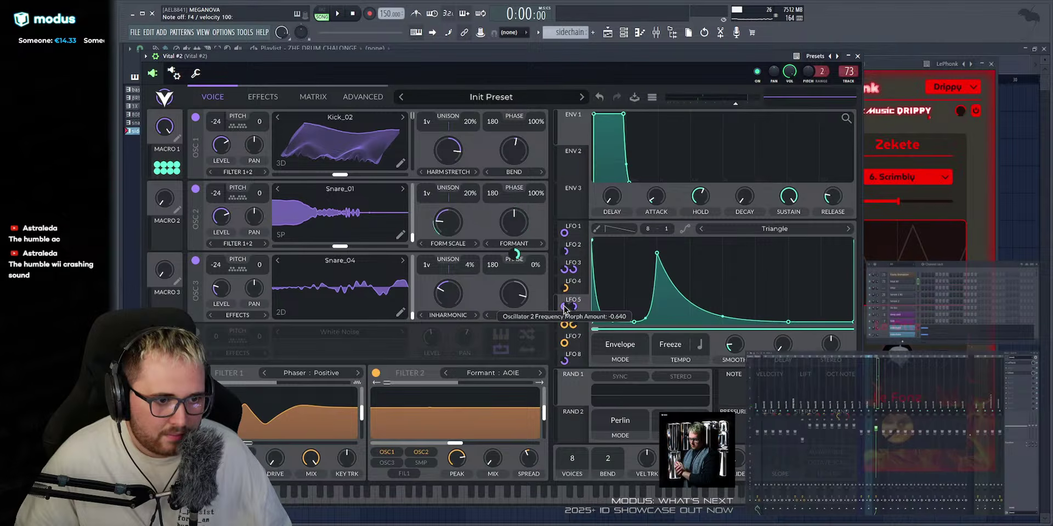
# Bypass Macro 1's connection to LFO 5 Phase and sweep Macro 1 down to about 0.22 while holding a note.
pyautogui.click(160, 168)
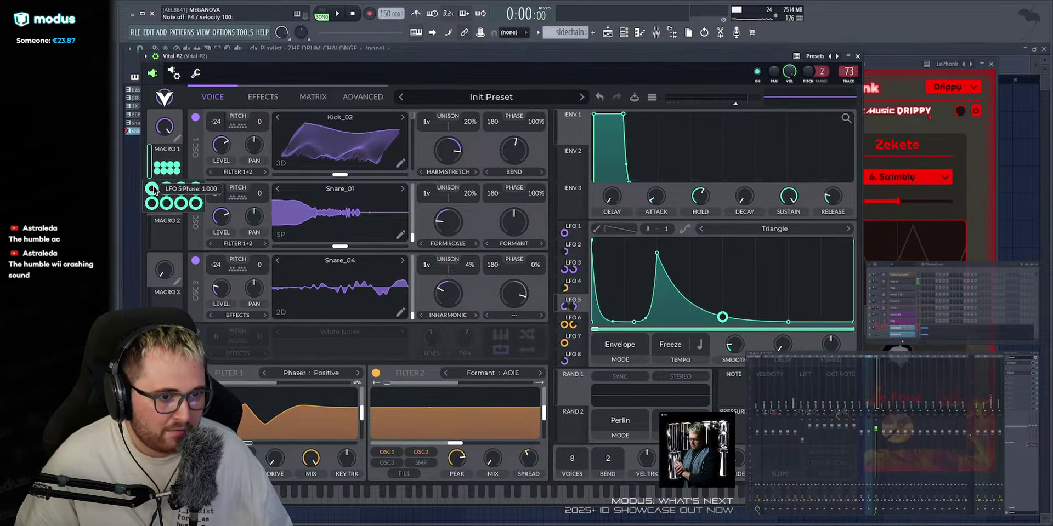
pyautogui.rightClick(153, 190)
pyautogui.click(159, 213)
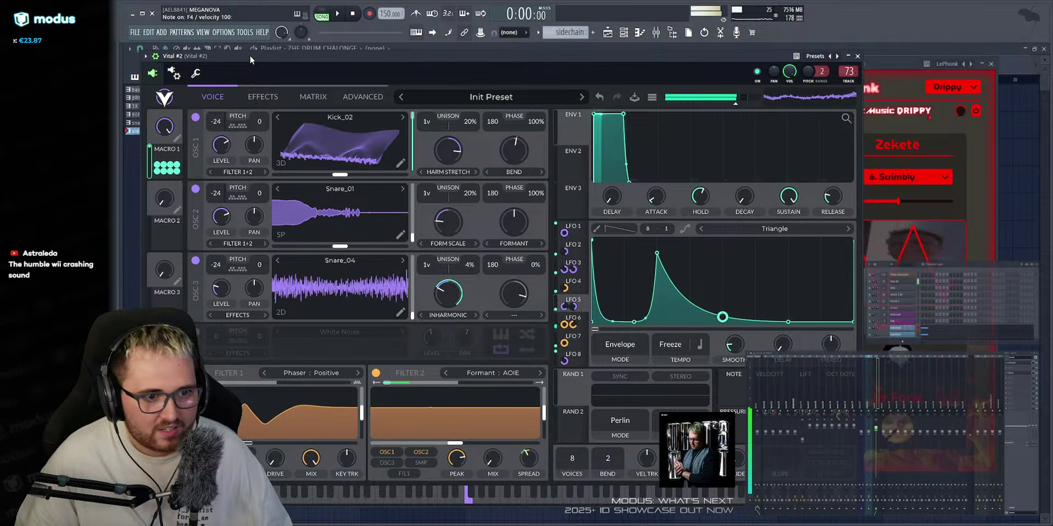
pyautogui.moveTo(157, 127); pyautogui.dragTo(181, 195)
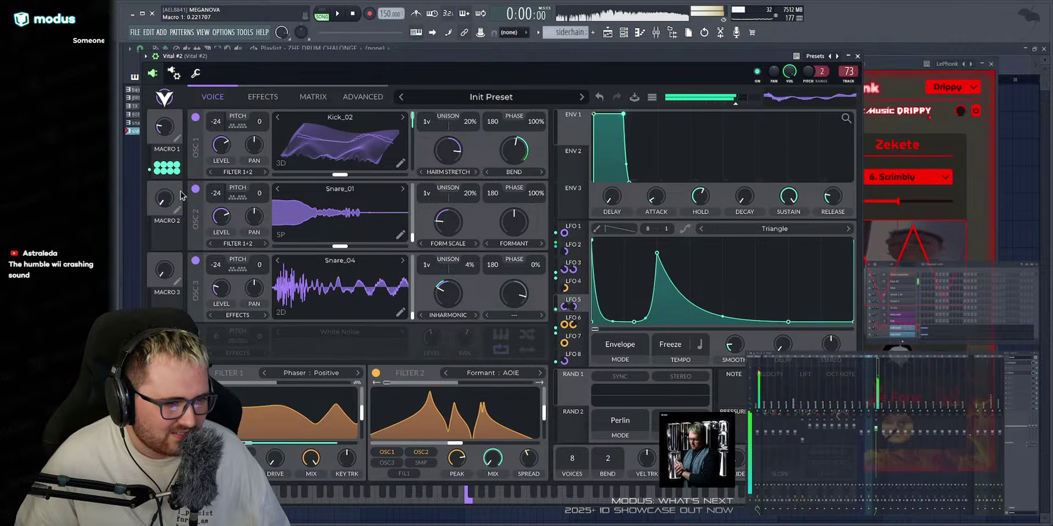
# Step through LFOs 4 to 8 with test notes and leave Macro 1 near the low end of its range.
pyautogui.click(573, 282)
pyautogui.click(576, 300)
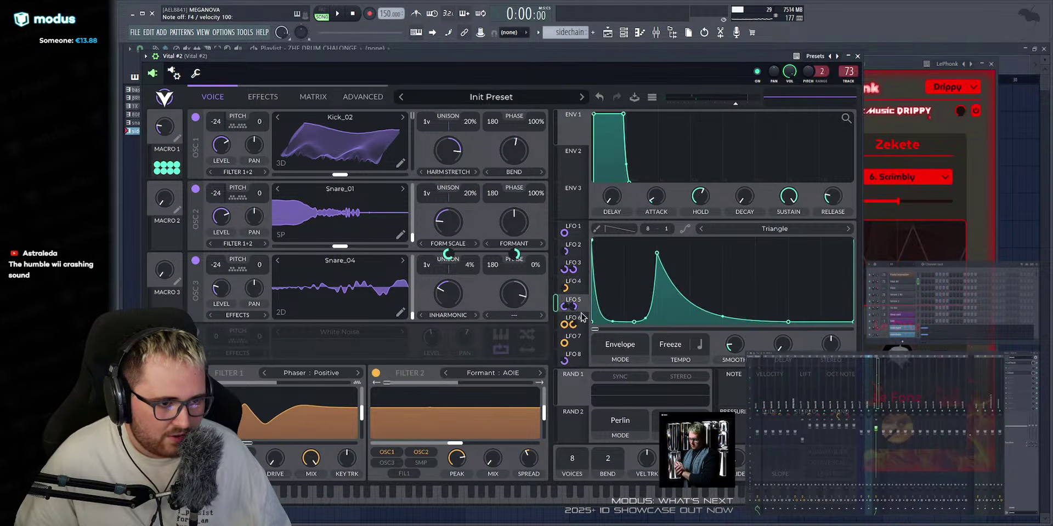
pyautogui.press('v')
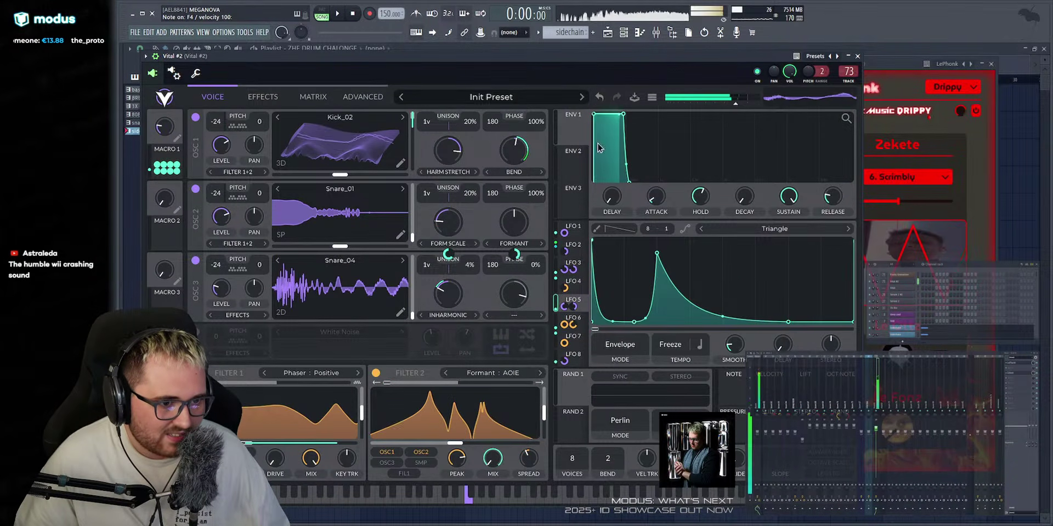
pyautogui.hotkey('alt', 'F8')
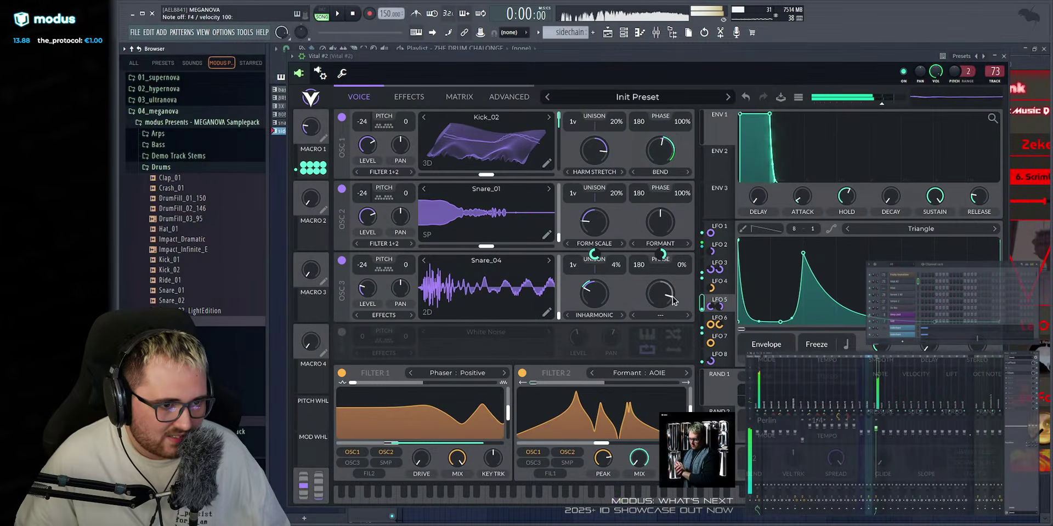
pyautogui.click(721, 322)
pyautogui.click(719, 341)
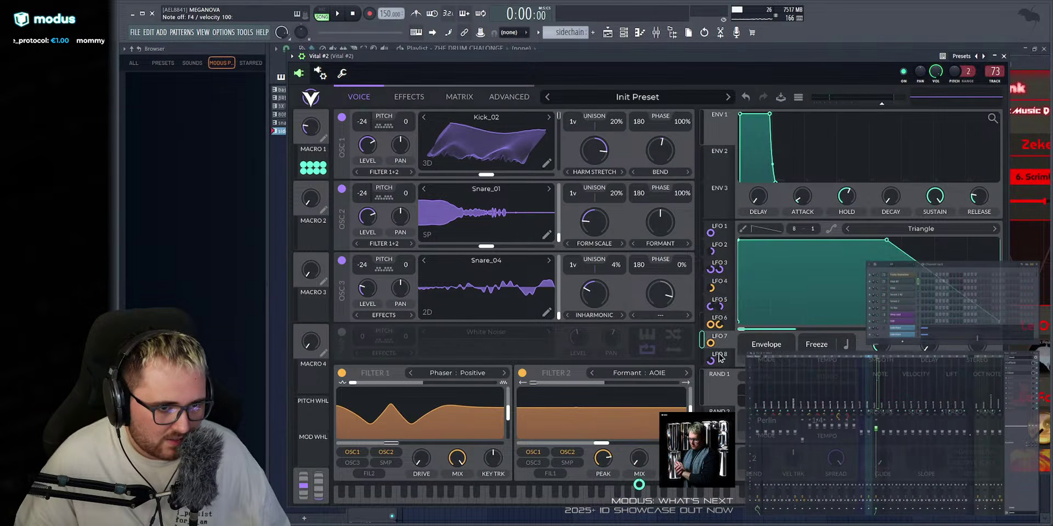
pyautogui.click(719, 356)
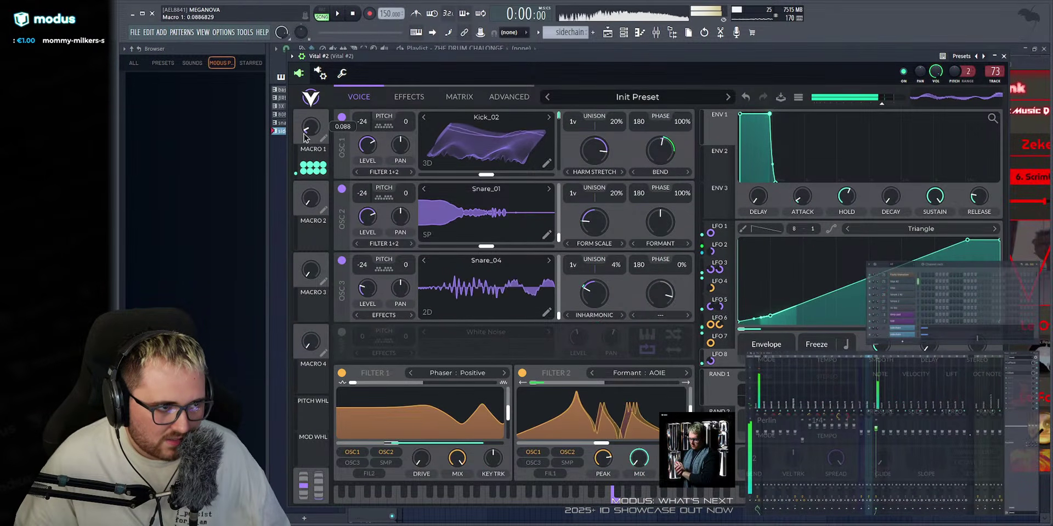
pyautogui.moveTo(313, 122); pyautogui.dragTo(333, 134)
# Compare the curves and modulation targets of LFOs 1 to 6, ending on LFO 3.
pyautogui.click(725, 286)
pyautogui.click(728, 307)
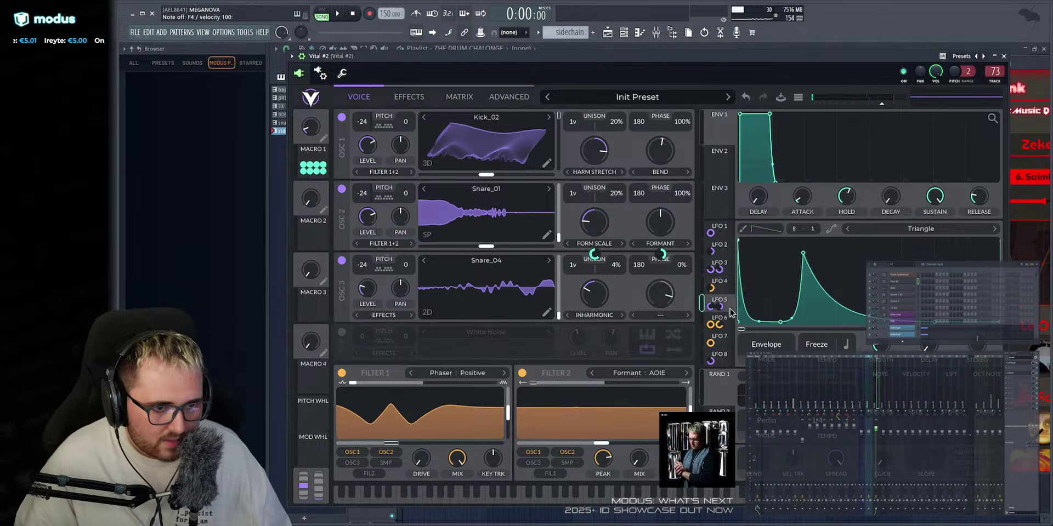
pyautogui.click(729, 322)
pyautogui.click(725, 303)
pyautogui.click(724, 284)
pyautogui.click(723, 264)
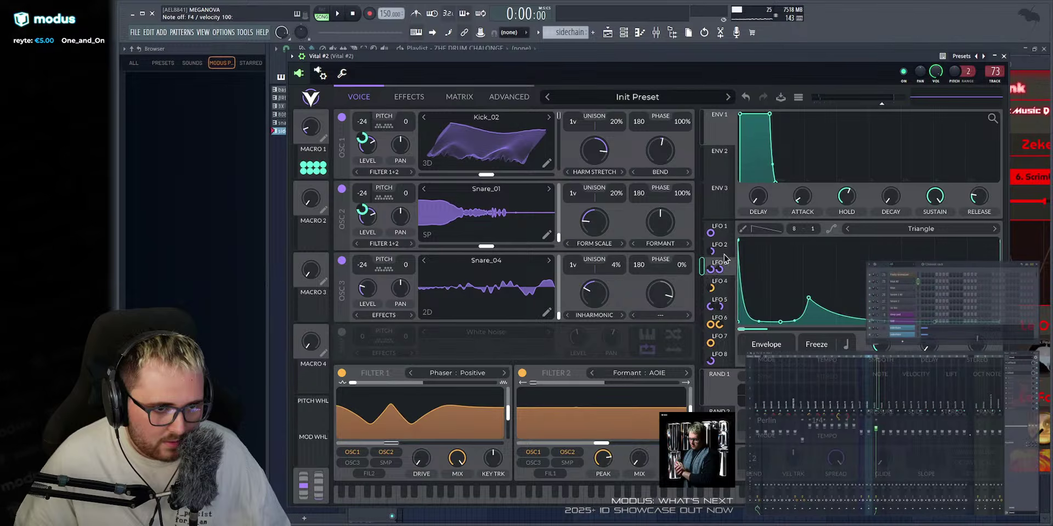
pyautogui.click(726, 247)
pyautogui.click(725, 228)
pyautogui.click(722, 265)
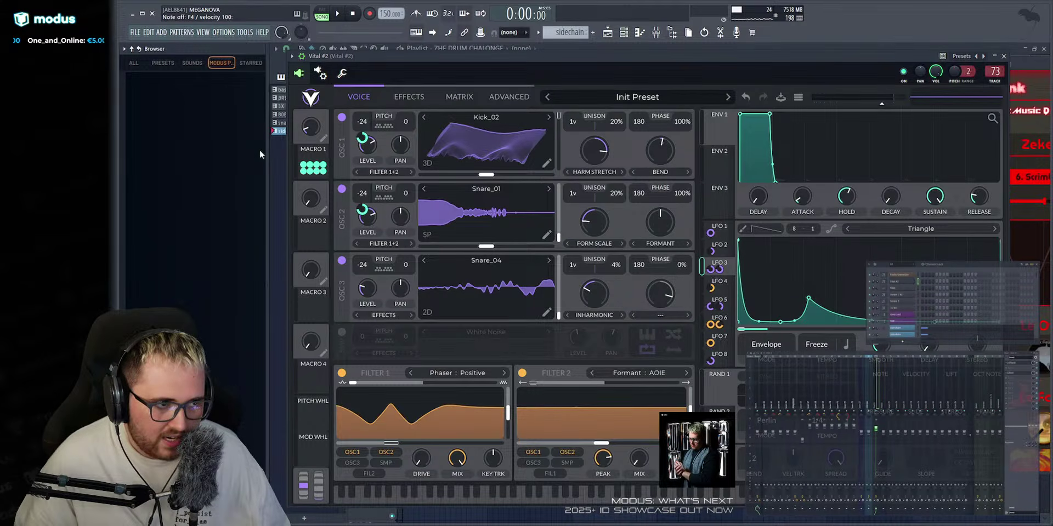
# Check the options of one of Macro 1's LFO phase connections and sweep Macro 1 to about 0.41 while holding a note.
pyautogui.moveTo(313, 167)
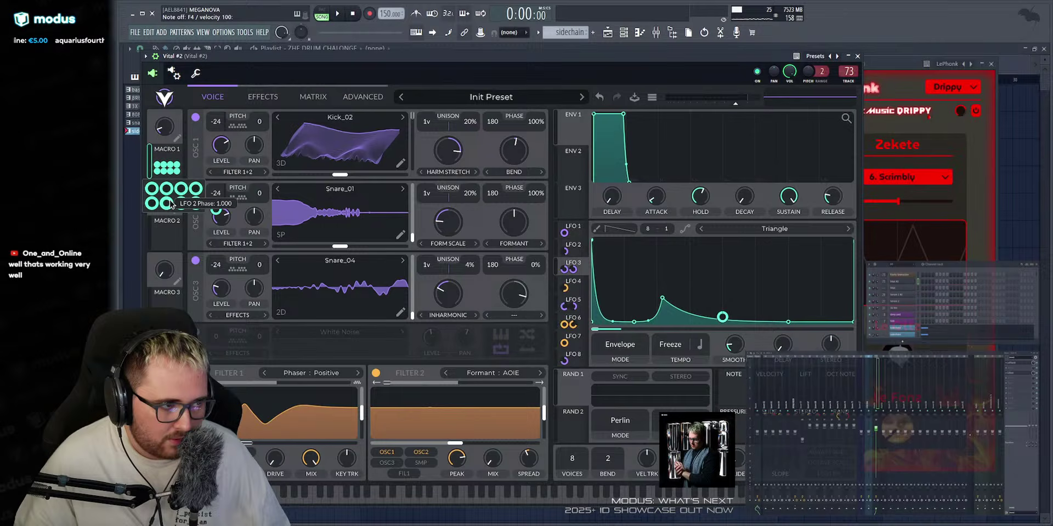
pyautogui.rightClick(185, 204)
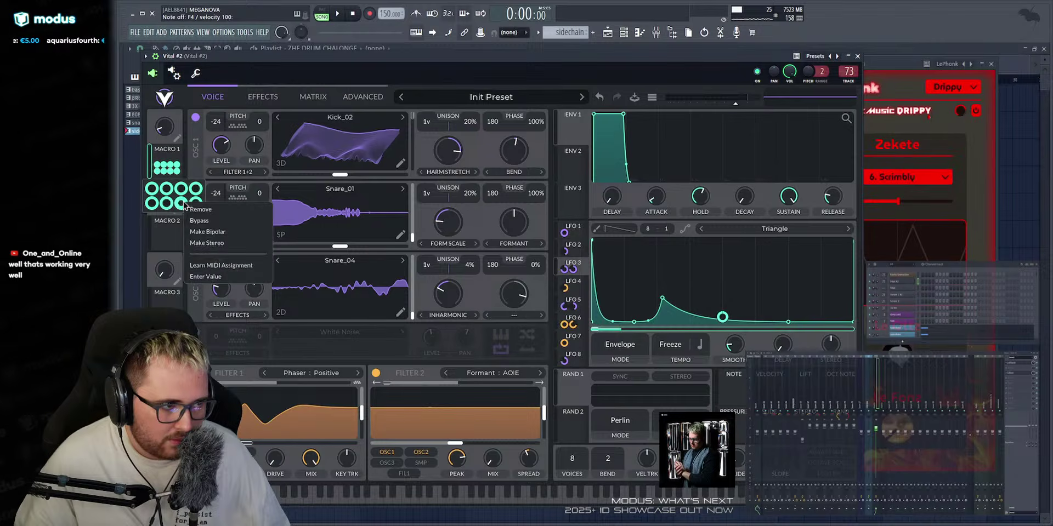
pyautogui.click(200, 209)
pyautogui.moveTo(296, 65); pyautogui.dragTo(302, 62)
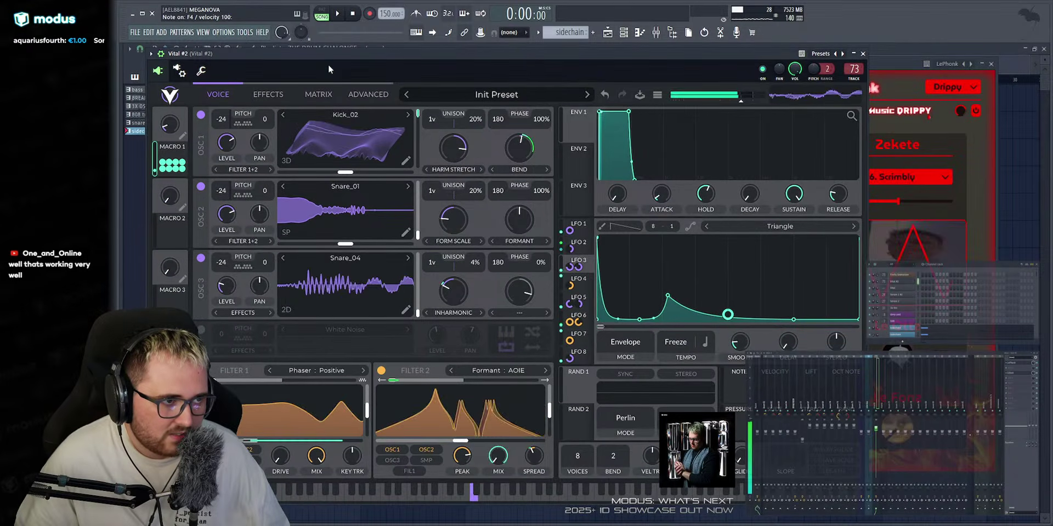
pyautogui.moveTo(170, 124); pyautogui.dragTo(195, 97)
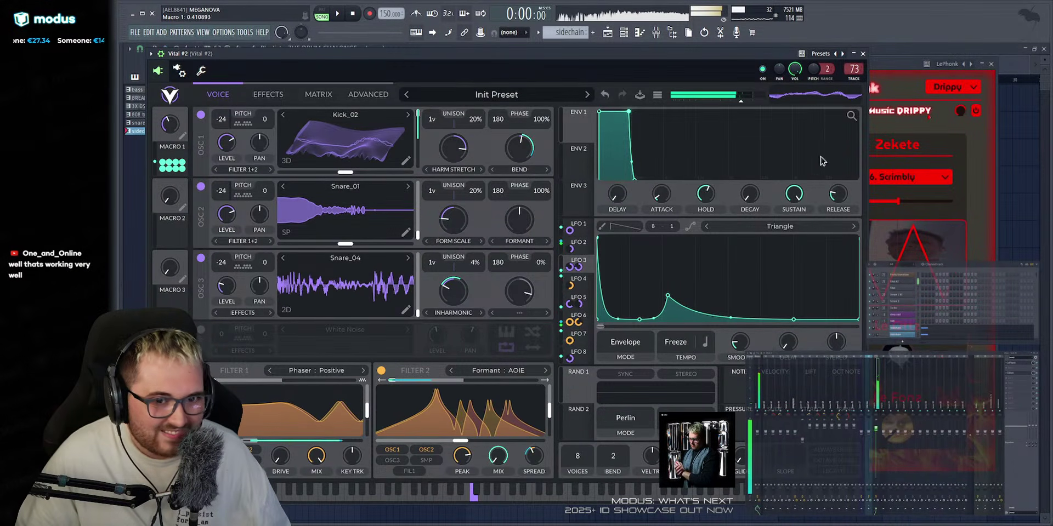
# Switch LePhonk's Zekete algorithm from Saimbly to Ungh.
pyautogui.click(897, 85)
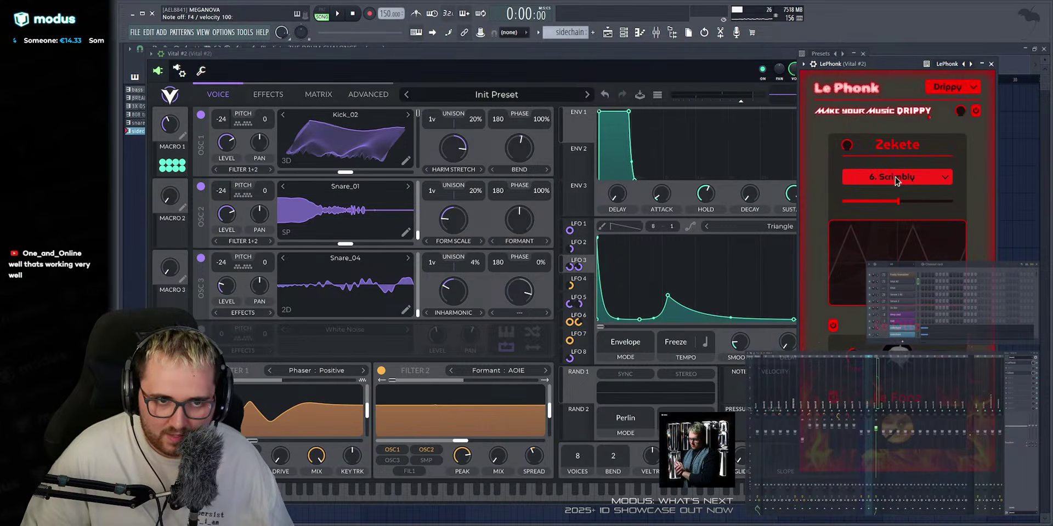
pyautogui.click(883, 178)
pyautogui.click(889, 79)
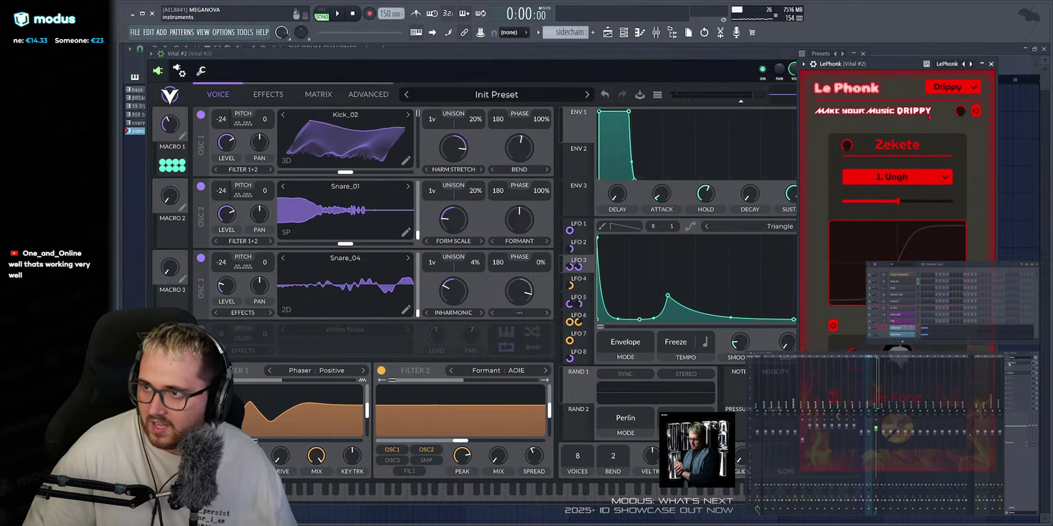
# Load kHs Filter Table on the bass mixer track, move its window beside Vital, and select the Degrade table.
pyautogui.middleClick(1014, 365)
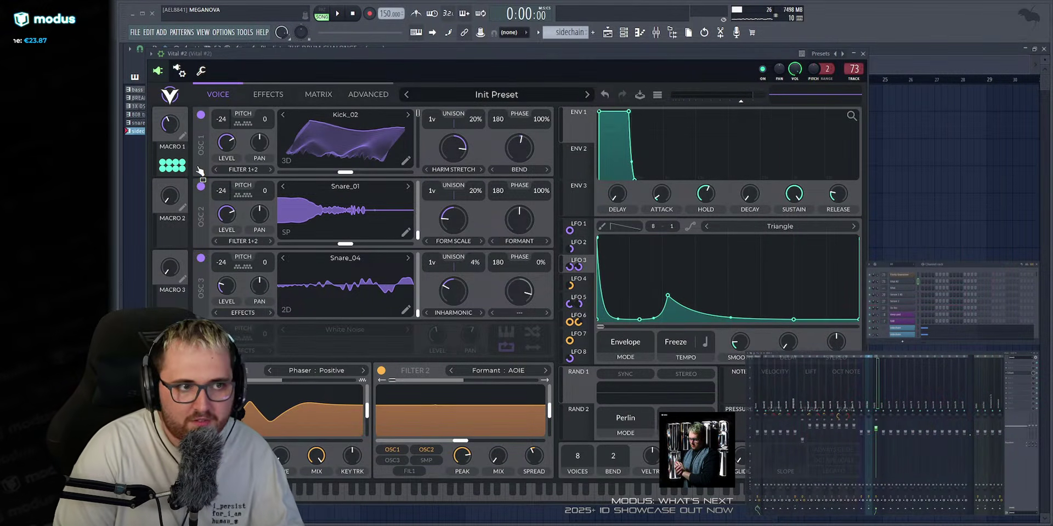
pyautogui.press('Escape')
pyautogui.hotkey('ctrl', 's')
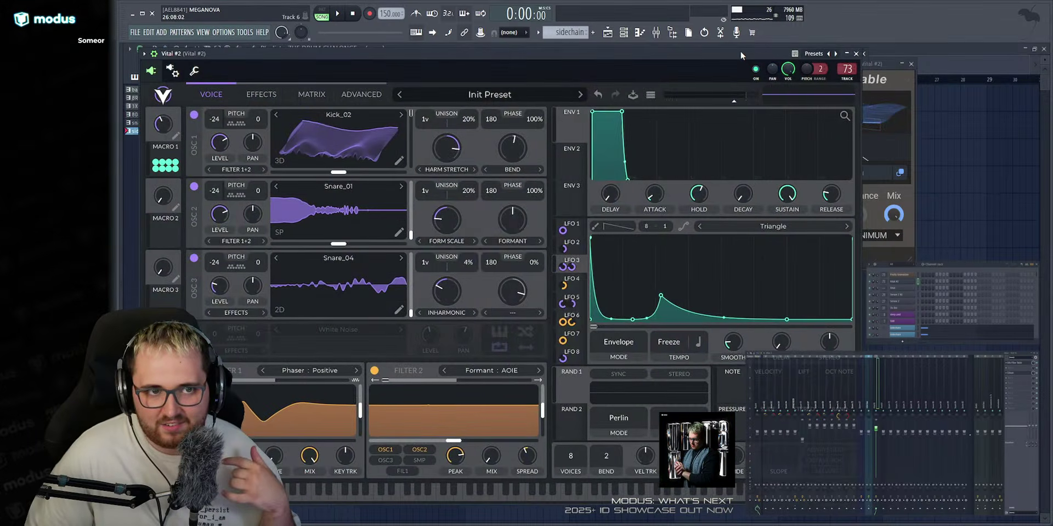
pyautogui.moveTo(874, 62); pyautogui.dragTo(929, 82)
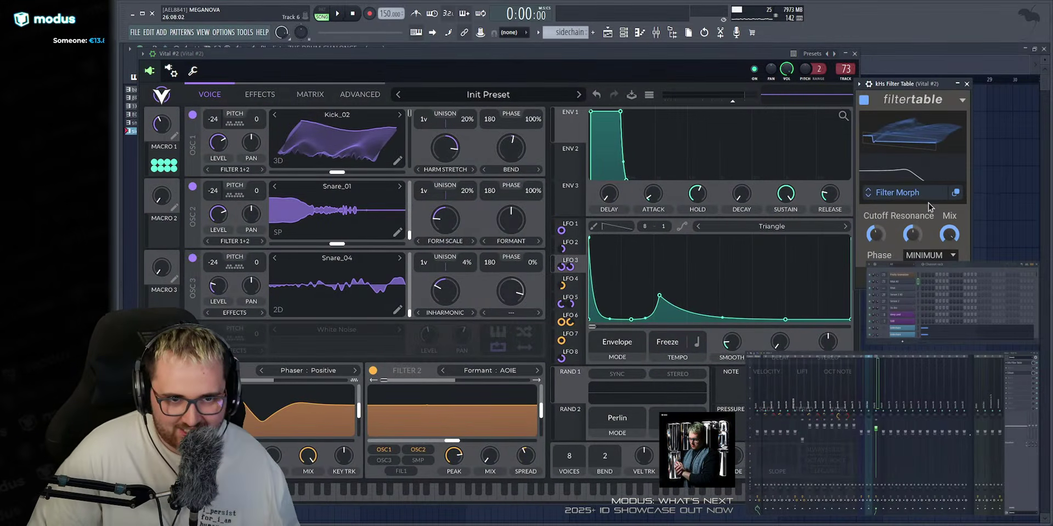
pyautogui.click(868, 196)
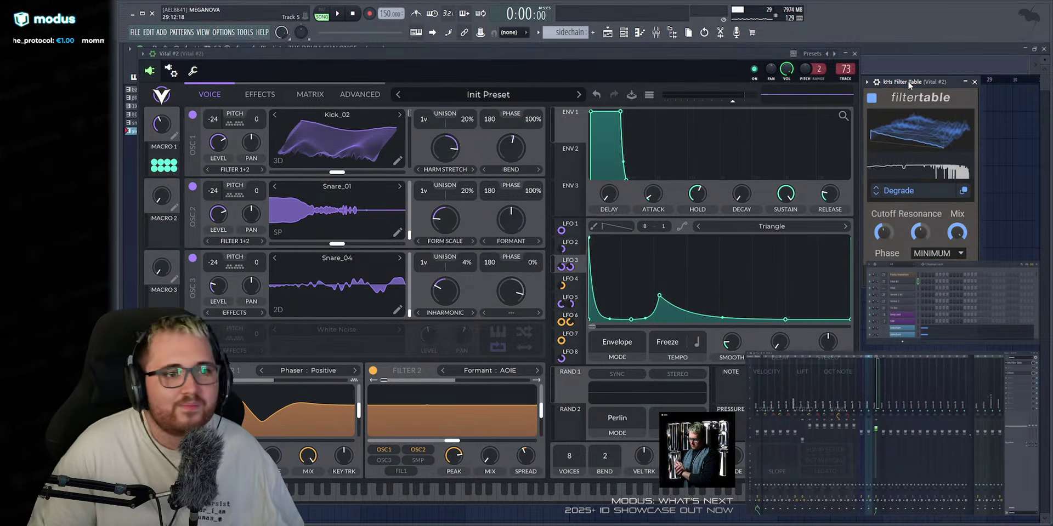
# Audition the filtered bass with a test note, set Macro 1 to about 0.37, and close the plugin windows.
pyautogui.press('v')
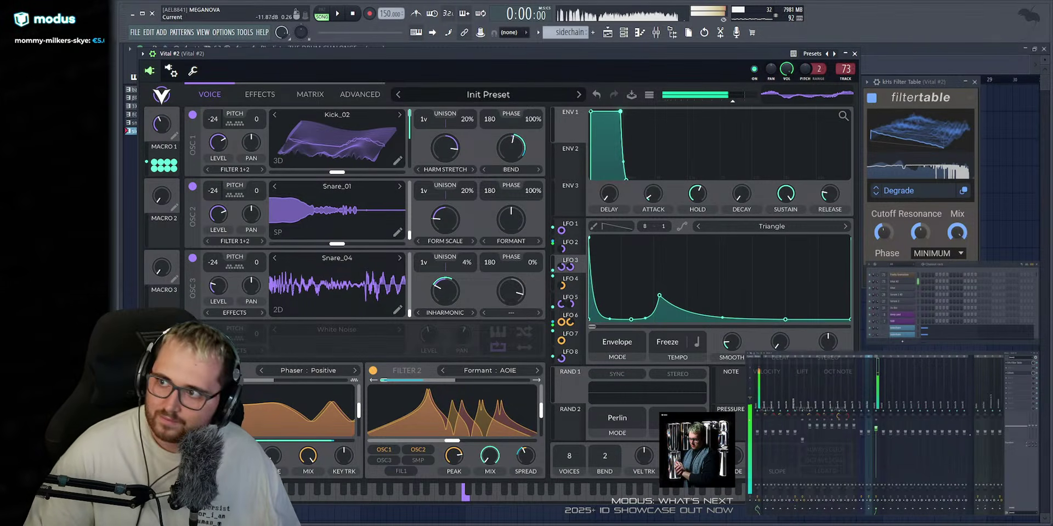
pyautogui.moveTo(163, 136)
pyautogui.moveTo(308, 128); pyautogui.dragTo(308, 125)
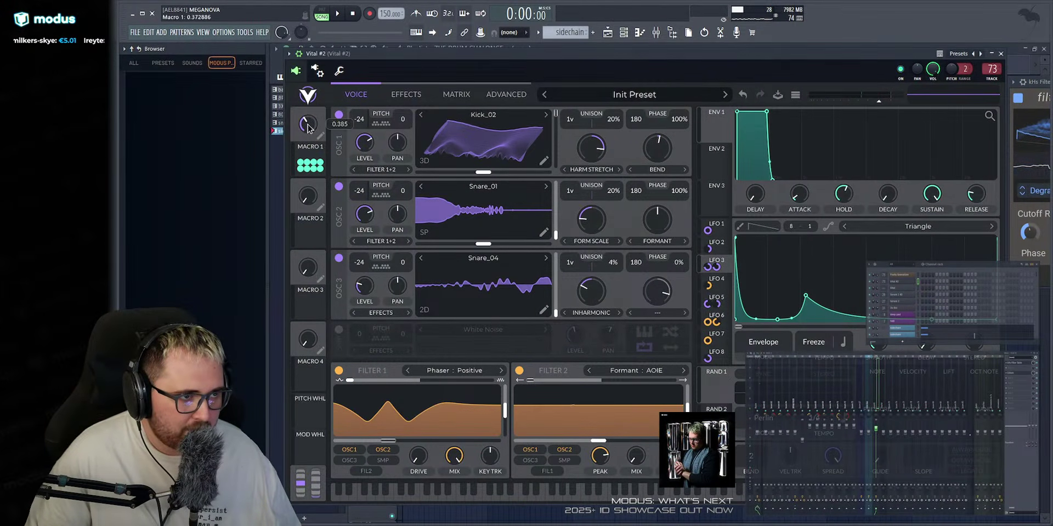
pyautogui.click(1022, 319)
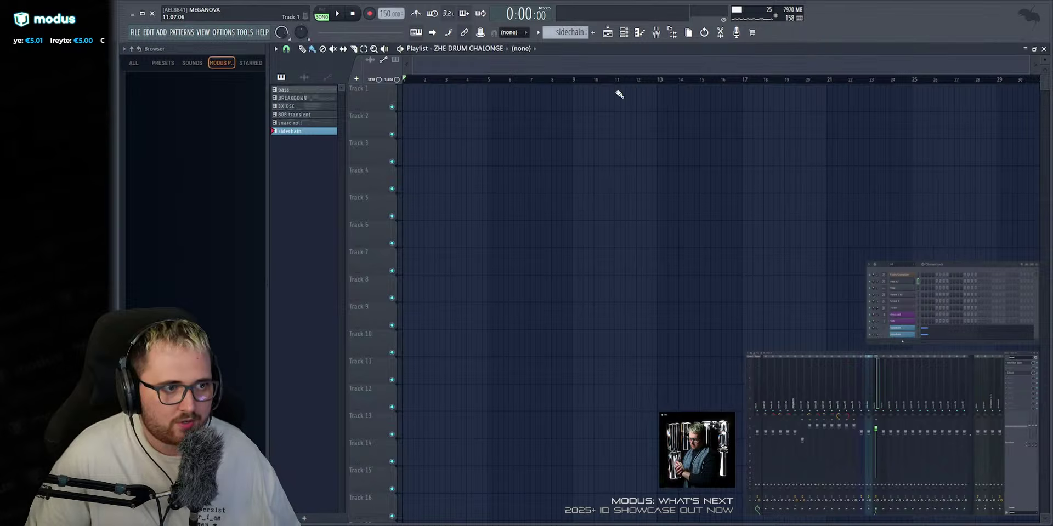
# Display the full folder list in the browser, and hide the browser to give the playlist more room.
pyautogui.scroll(-5, 521, 68)
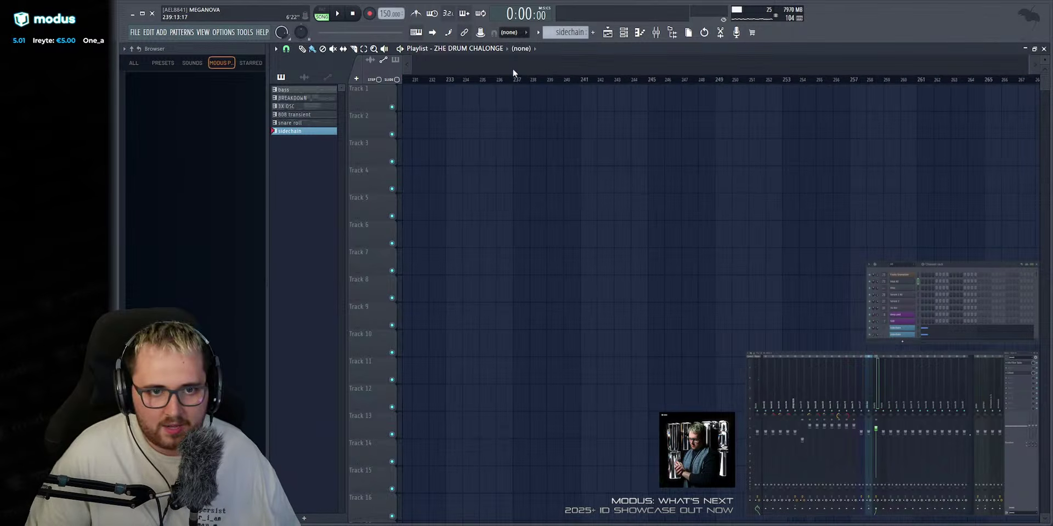
pyautogui.click(133, 63)
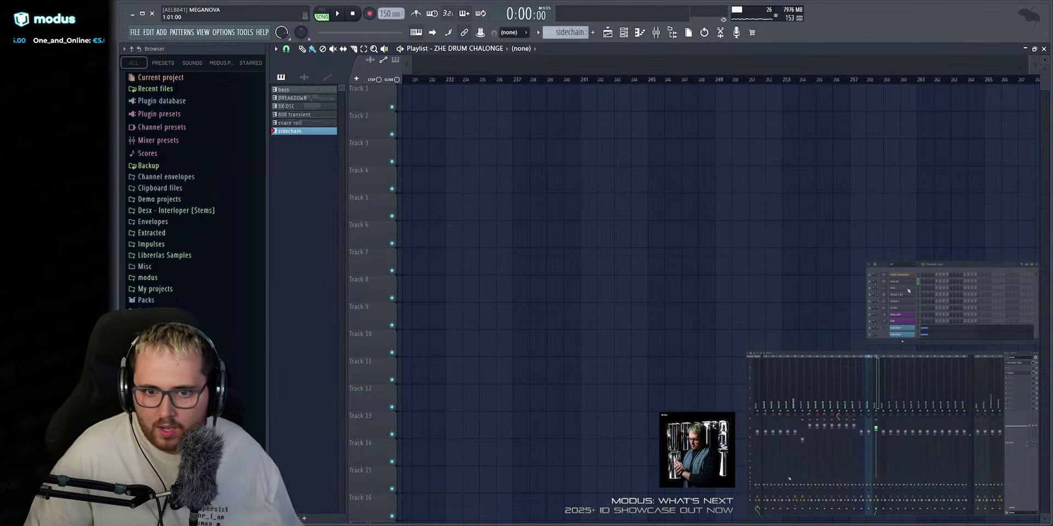
pyautogui.moveTo(564, 33); pyautogui.dragTo(564, 63)
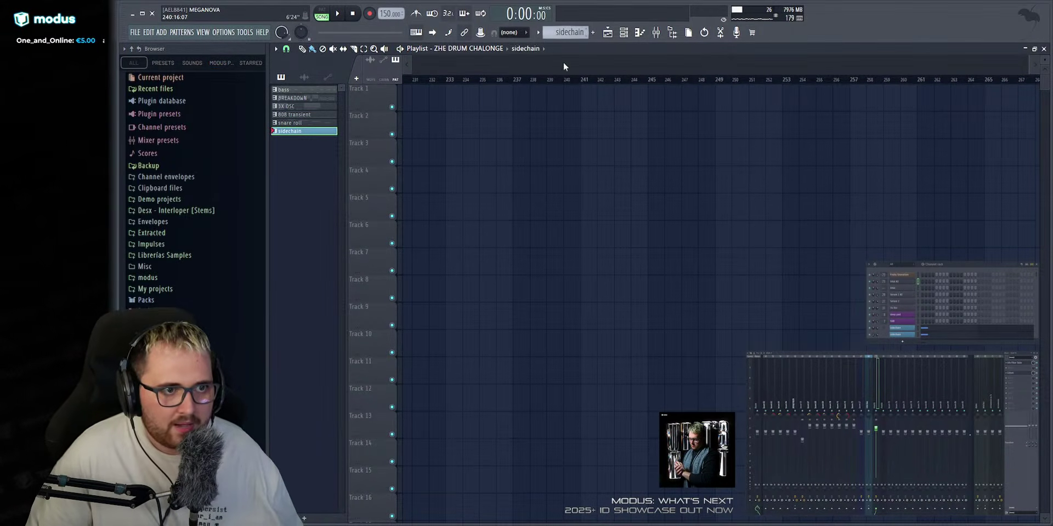
pyautogui.click(630, 138)
pyautogui.hotkey('alt', 'F8')
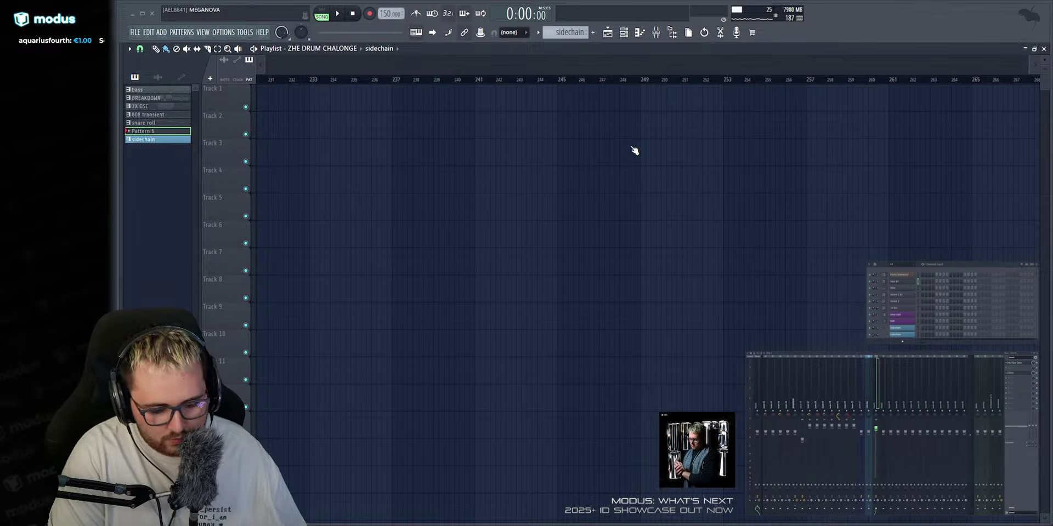
# Create a new pattern and name it MACRON.
pyautogui.press('F2')
pyautogui.write('MACHRON')
pyautogui.press('Return')
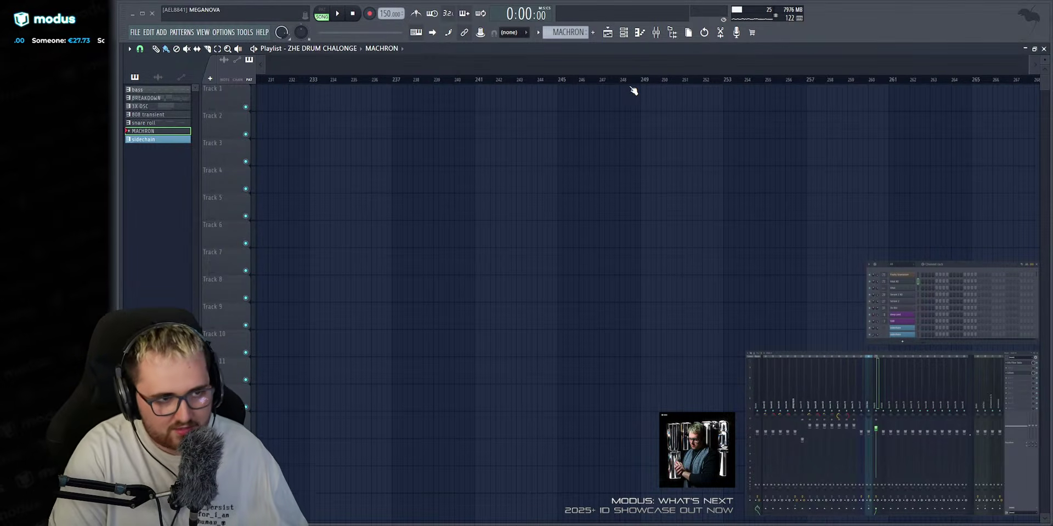
pyautogui.press('F2')
pyautogui.write('MACRON')
pyautogui.press('Return')
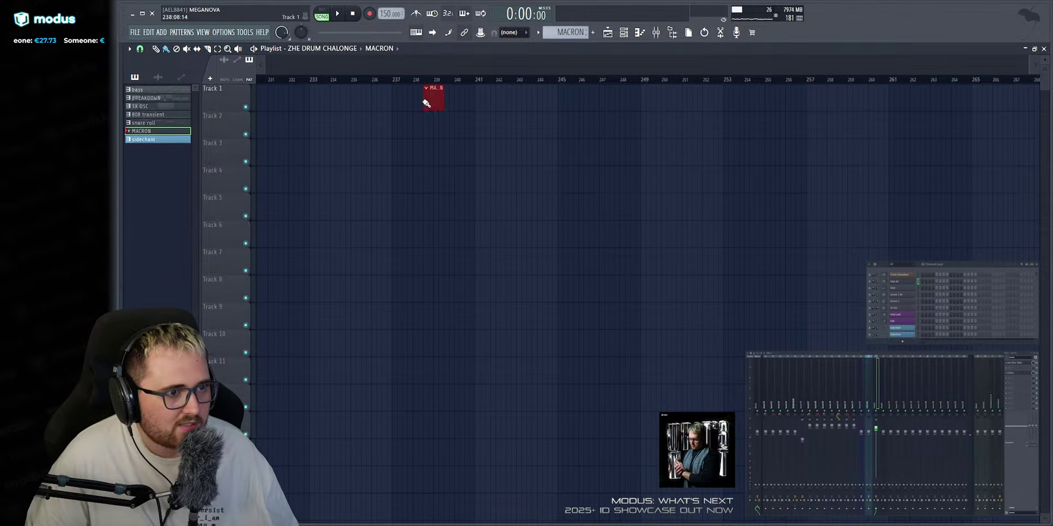
# Place a single MACRON clip at the start of Track 1 and clear any stray clips.
pyautogui.hscroll(-10, 419, 71)
pyautogui.moveTo(883, 64)
pyautogui.mouseDown()
pyautogui.moveTo(857, 65)
pyautogui.moveTo(904, 76)
pyautogui.mouseUp()
pyautogui.rightClick(841, 97)
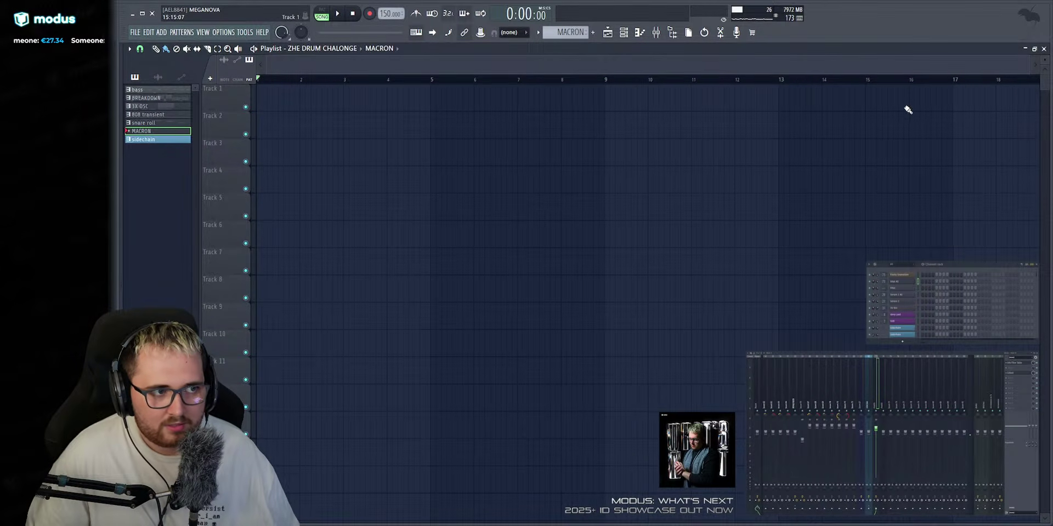
pyautogui.moveTo(397, 120)
pyautogui.mouseDown()
pyautogui.moveTo(289, 118)
pyautogui.moveTo(278, 96)
pyautogui.mouseUp()
pyautogui.rightClick(403, 130)
pyautogui.rightClick(351, 131)
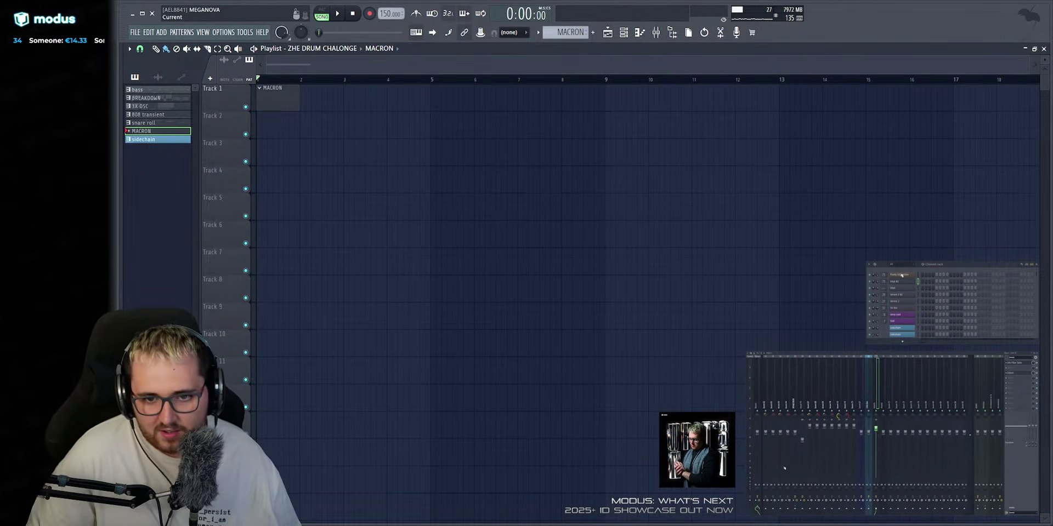
# Draw a four-bar F4 note for Vital #2 in the MACRON pattern, starting at bar 1.
pyautogui.press('F7')
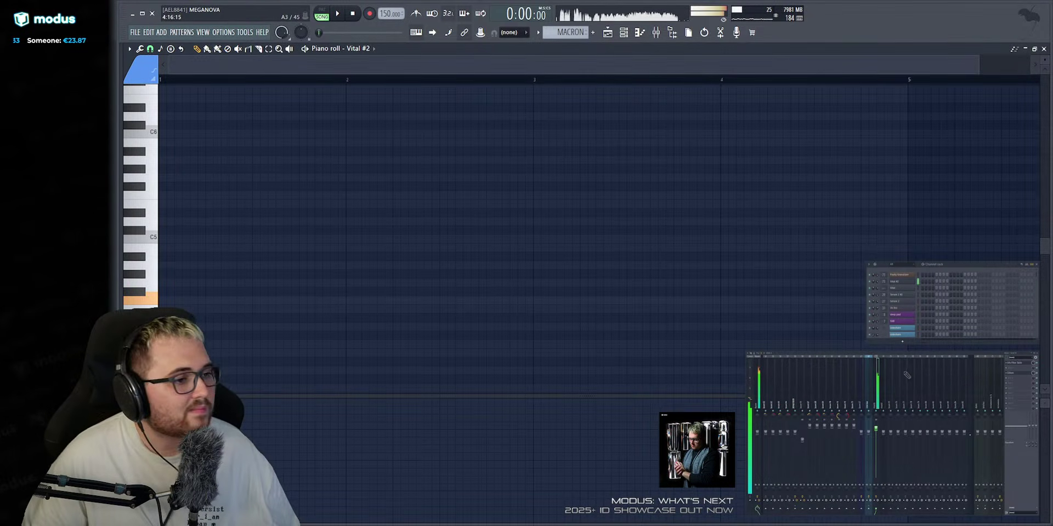
pyautogui.click(167, 301)
pyautogui.hotkey('alt', 'F8')
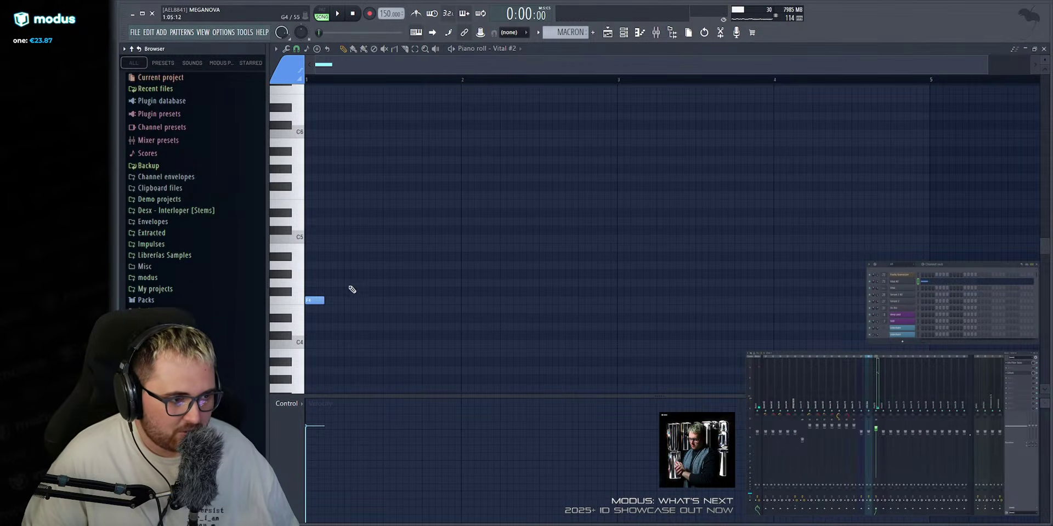
pyautogui.moveTo(321, 300); pyautogui.dragTo(927, 301)
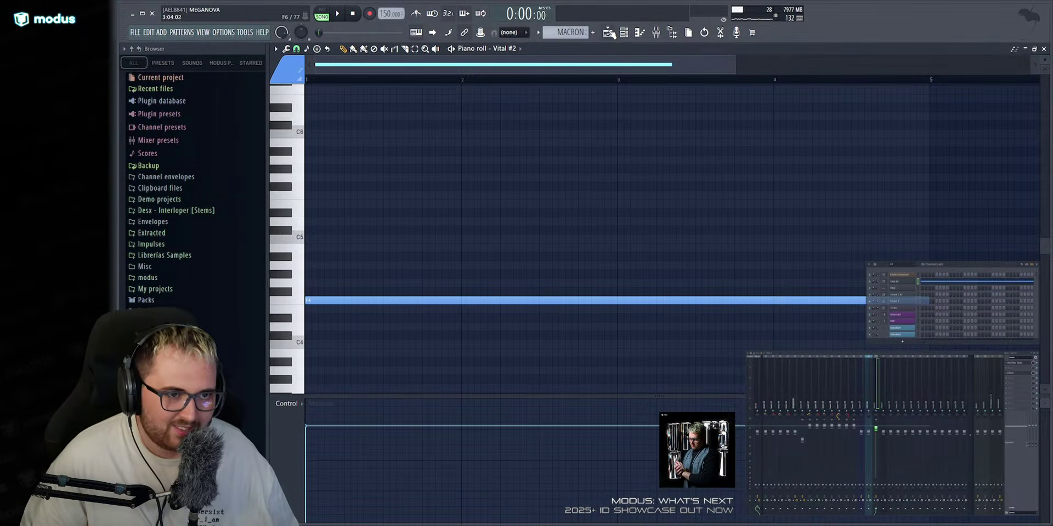
# Play the MACRON clip from the start of the playlist and stop playback.
pyautogui.press('F5')
pyautogui.press('space')
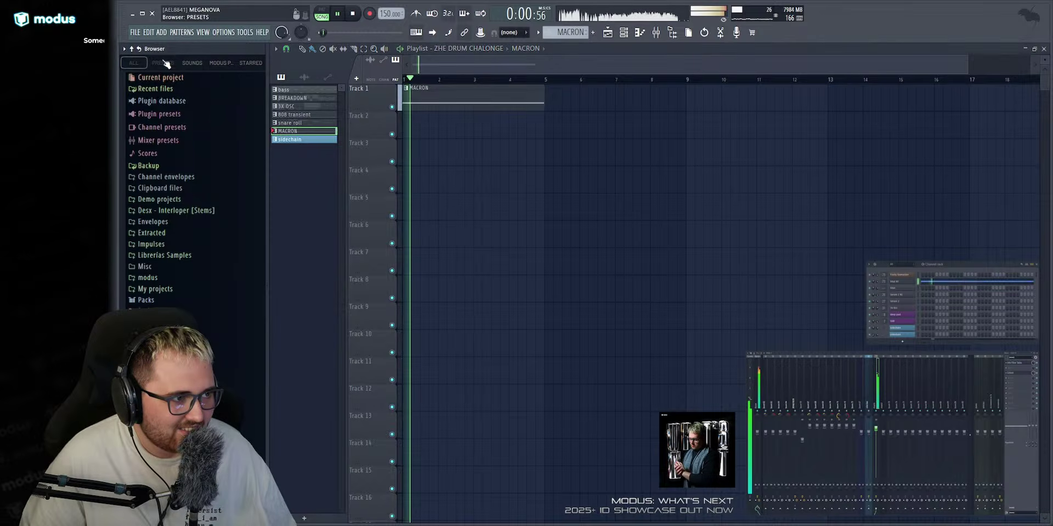
pyautogui.press('space')
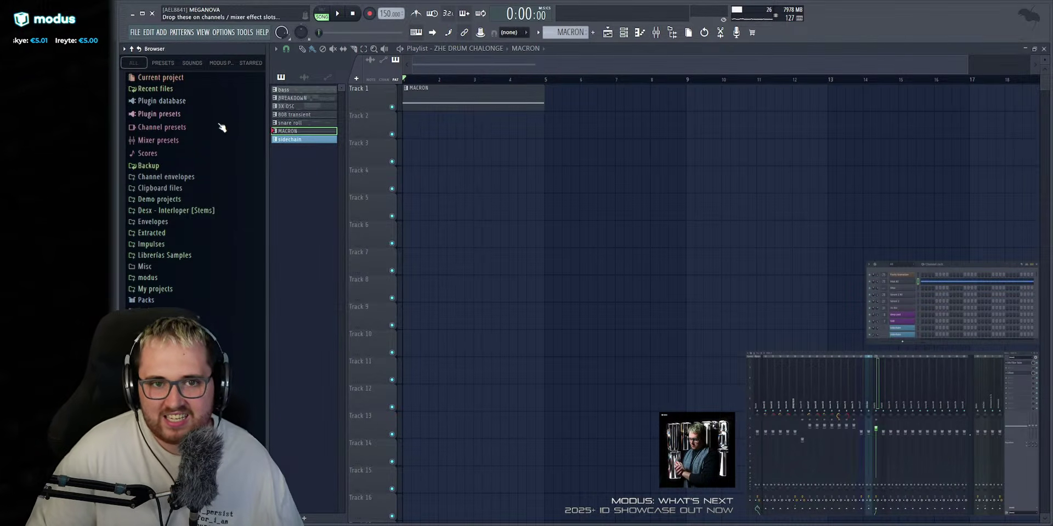
# Hide and restore the browser, inspect its Presets category, and return to the full folder list.
pyautogui.hotkey('alt', 'F8')
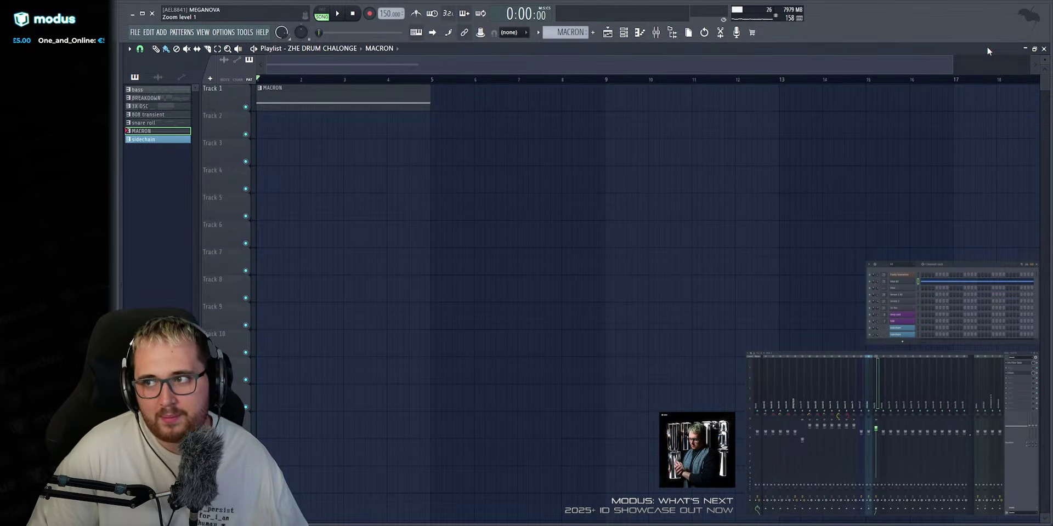
pyautogui.hotkey('alt', 'F8')
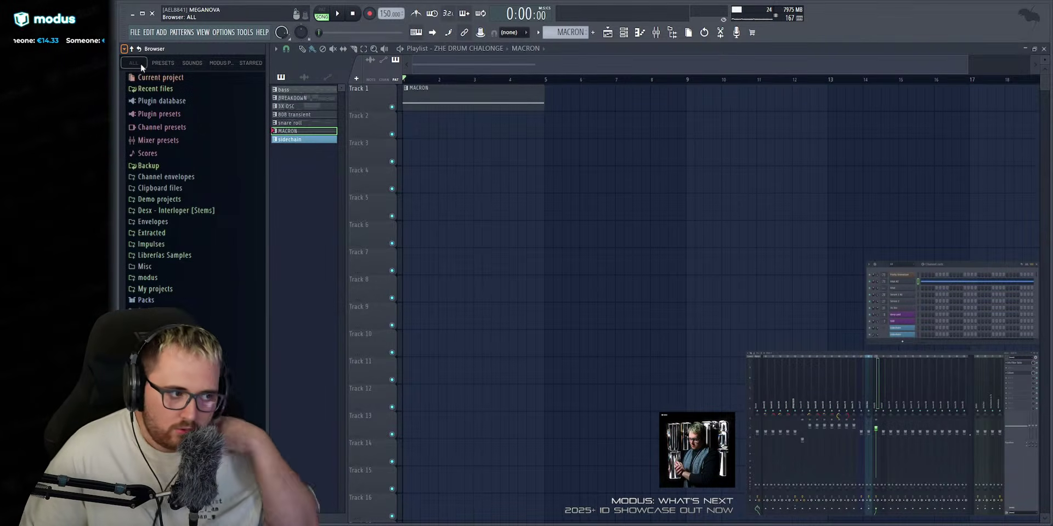
pyautogui.click(164, 63)
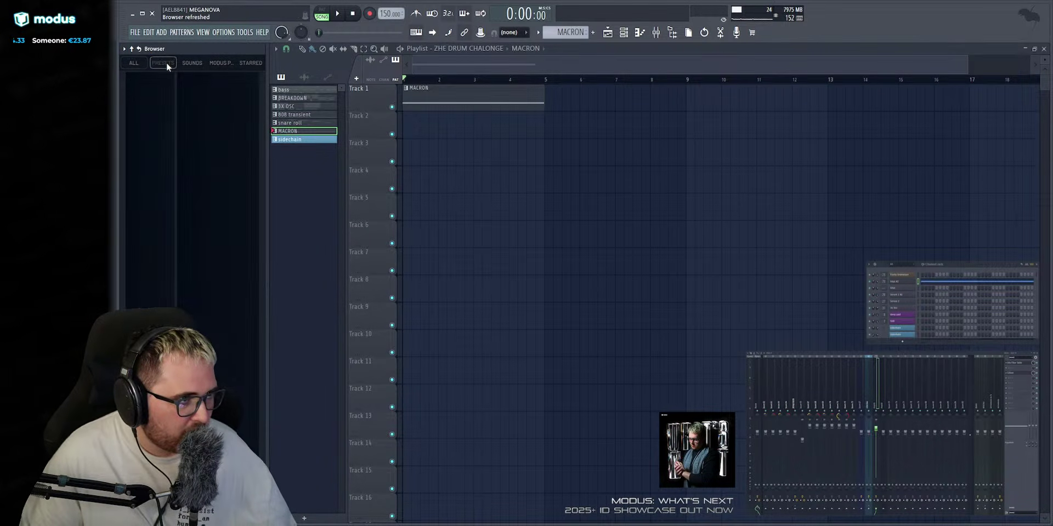
pyautogui.click(135, 62)
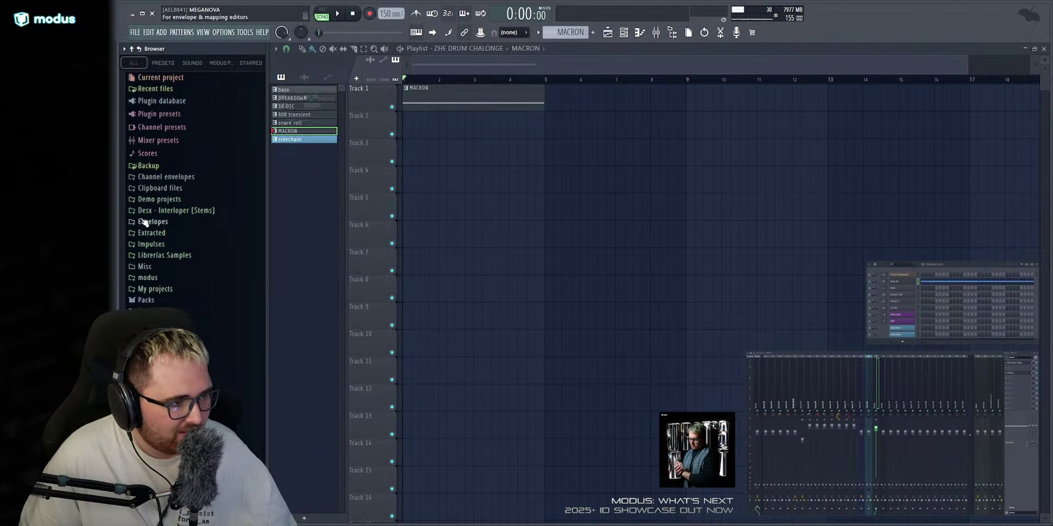
pyautogui.click(139, 49)
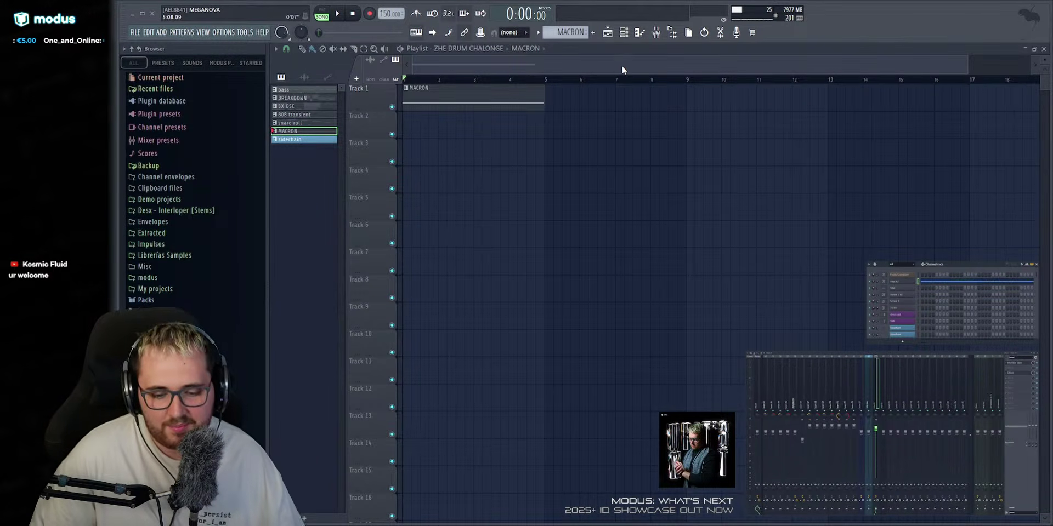
# Widen the restored browser slightly and open the side panel with News, Downloads and Gopher.
pyautogui.hotkey('alt', 'F8')
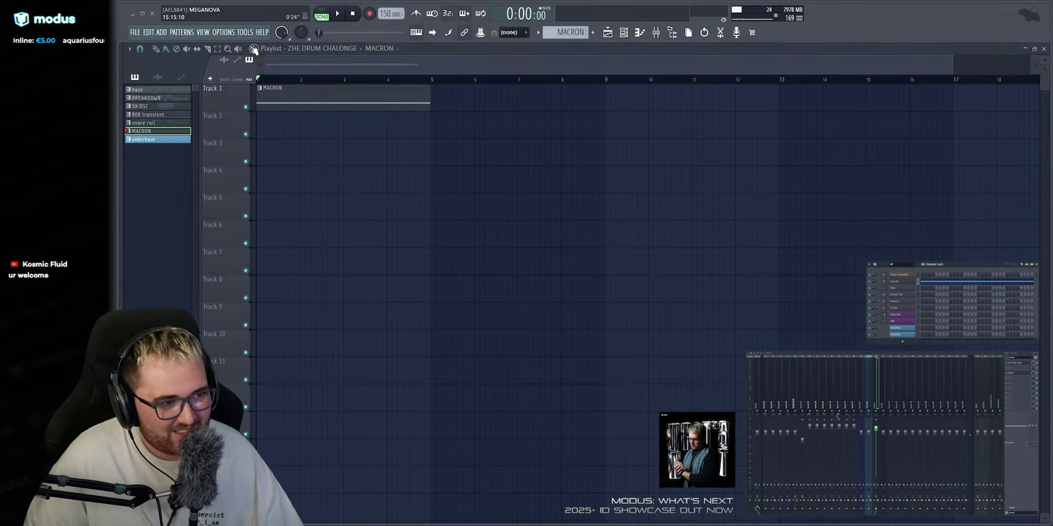
pyautogui.hotkey('alt', 'F8')
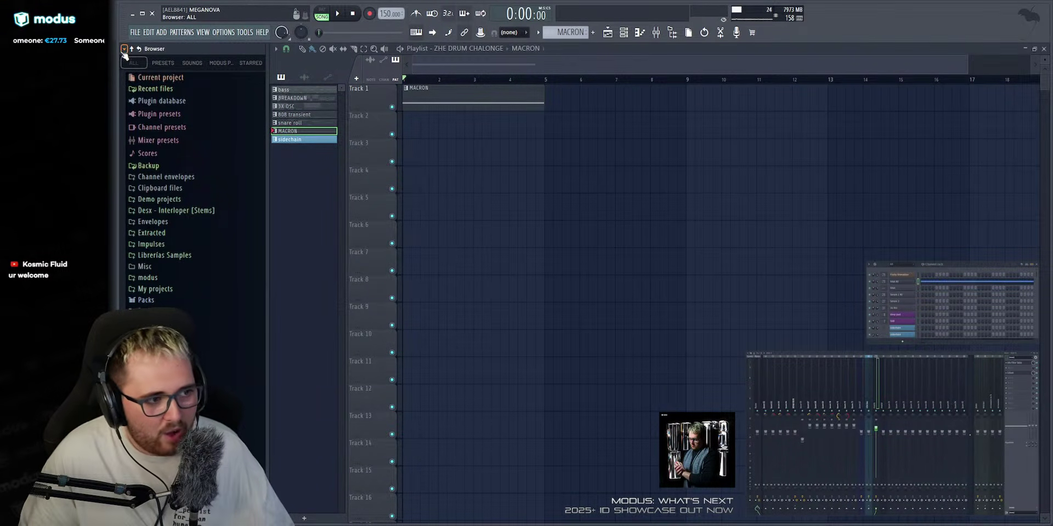
pyautogui.moveTo(266, 266)
pyautogui.mouseDown()
pyautogui.moveTo(123, 274)
pyautogui.moveTo(304, 278)
pyautogui.moveTo(277, 280)
pyautogui.mouseUp()
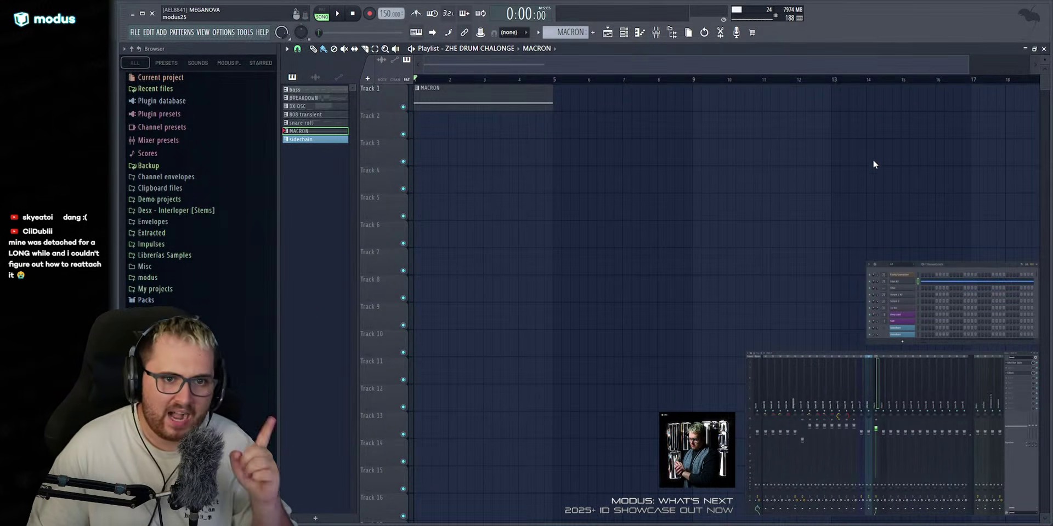
pyautogui.click(752, 33)
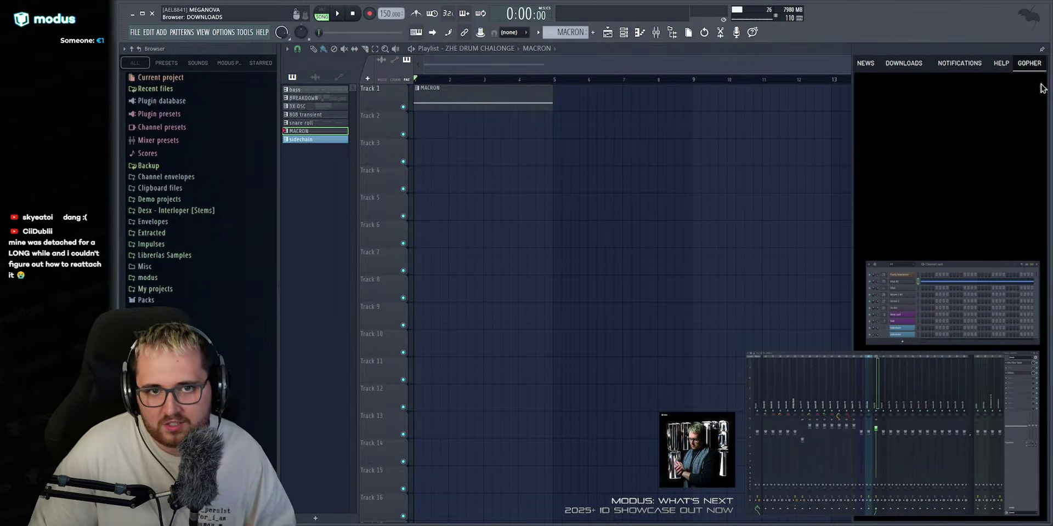
# Hide the browser and ask Gopher "how do i detach the browser window?".
pyautogui.hotkey('alt', 'F8')
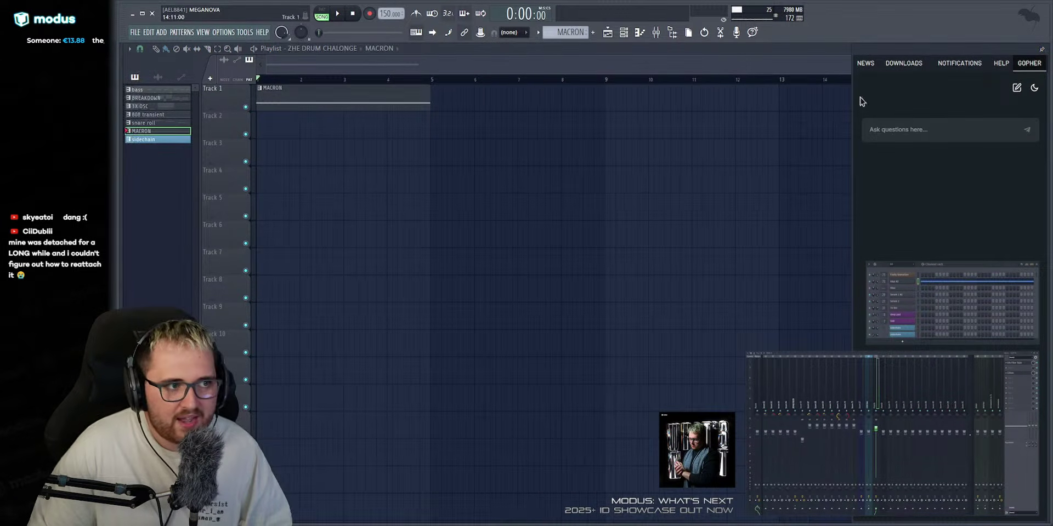
pyautogui.click(930, 129)
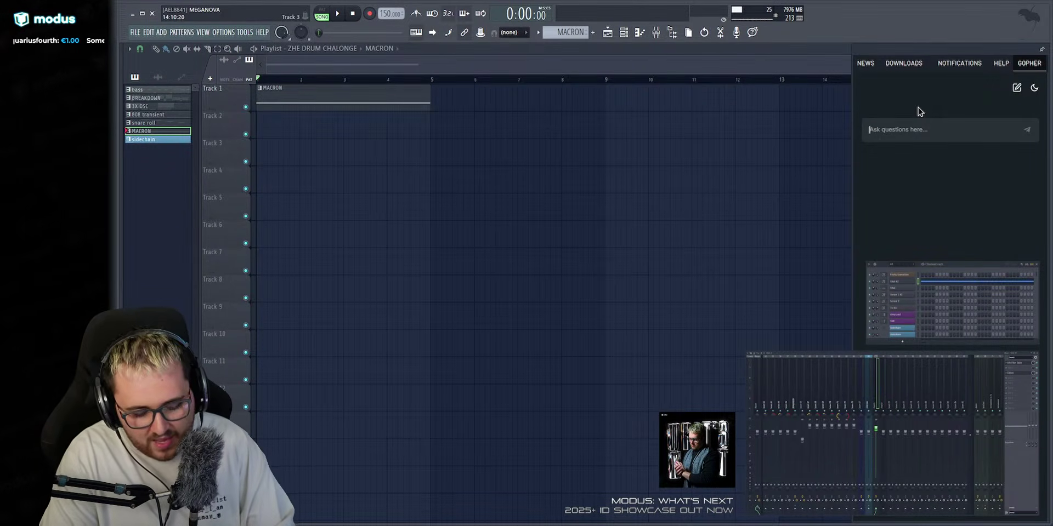
pyautogui.write('how do i deta')
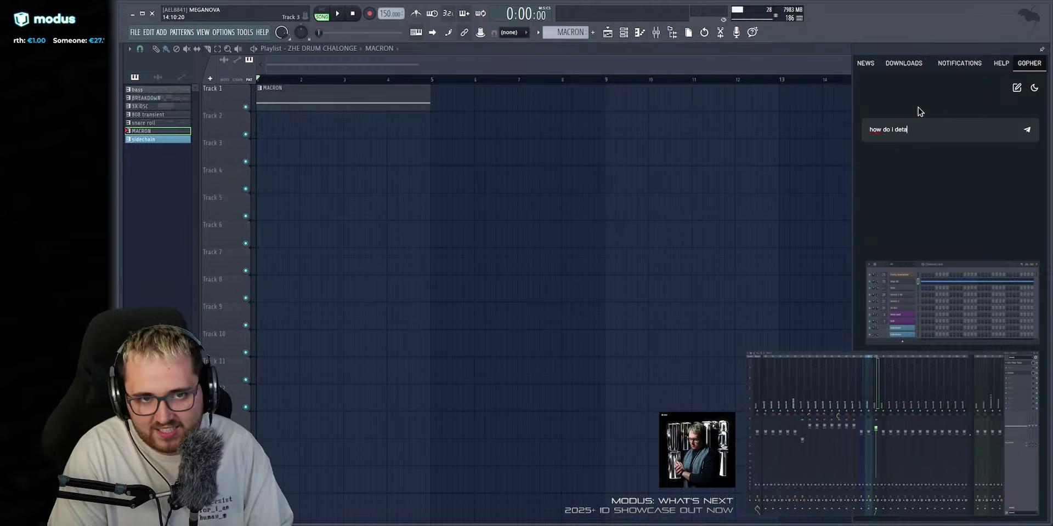
pyautogui.write('ch the browser')
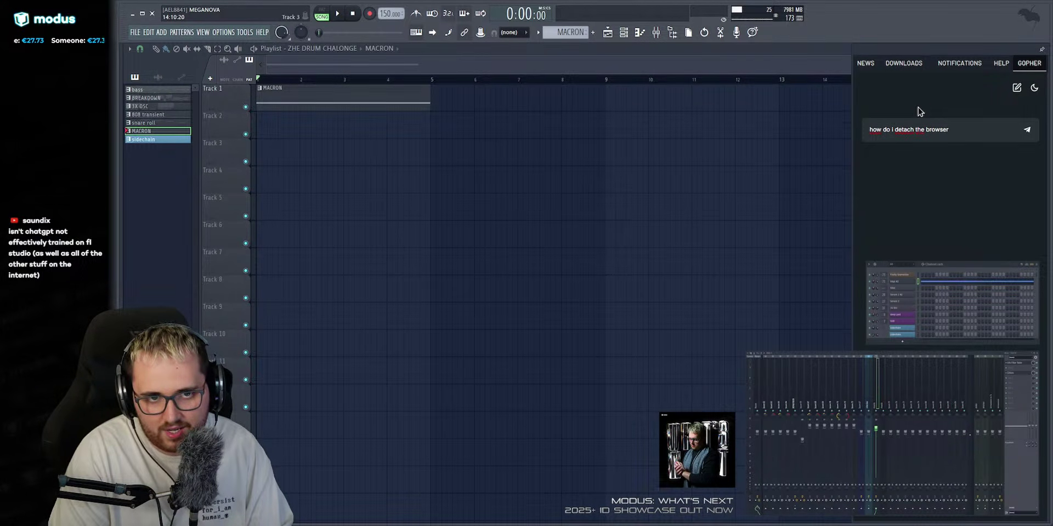
pyautogui.write(' window')
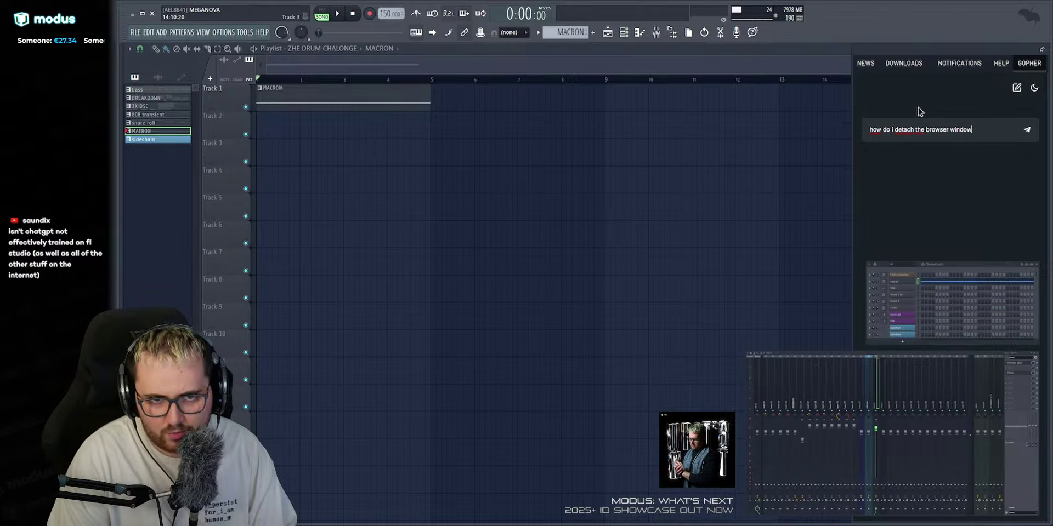
pyautogui.write(' fre fr')
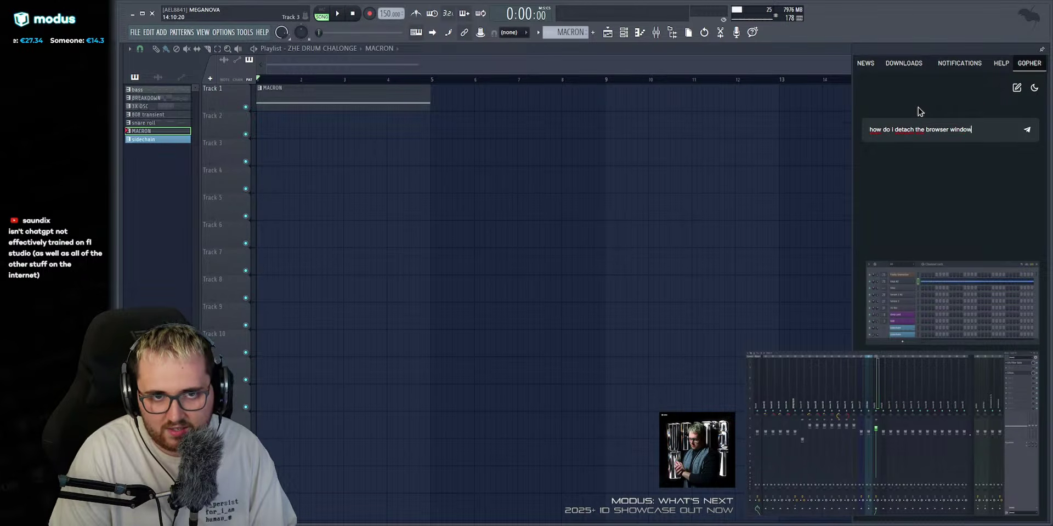
pyautogui.write('?')
pyautogui.press('Return')
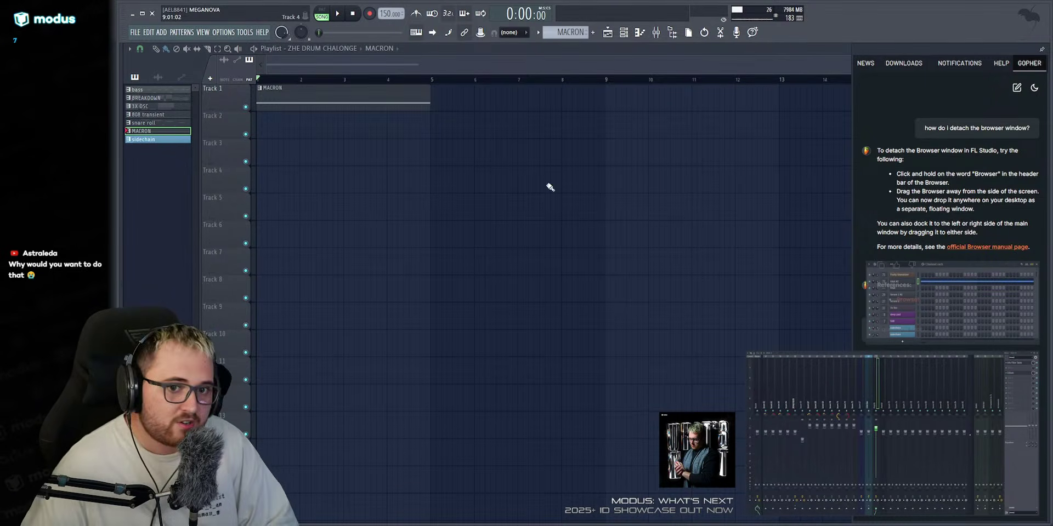
# Dismiss the Gopher side panel, hide the browser, then narrow and shift the mixer window to free a browser-sized gap beside it.
pyautogui.hotkey('alt', 'F8')
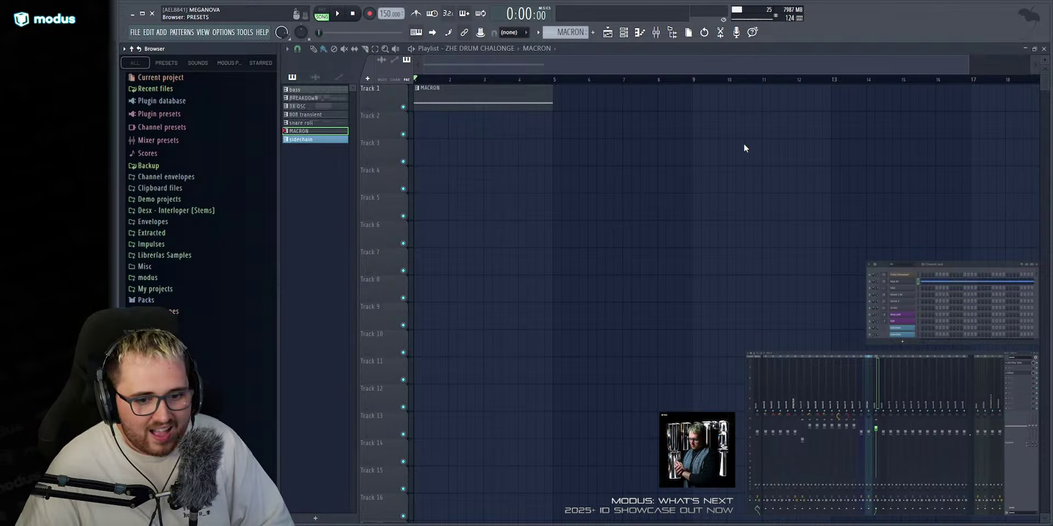
pyautogui.hotkey('alt', 'F8')
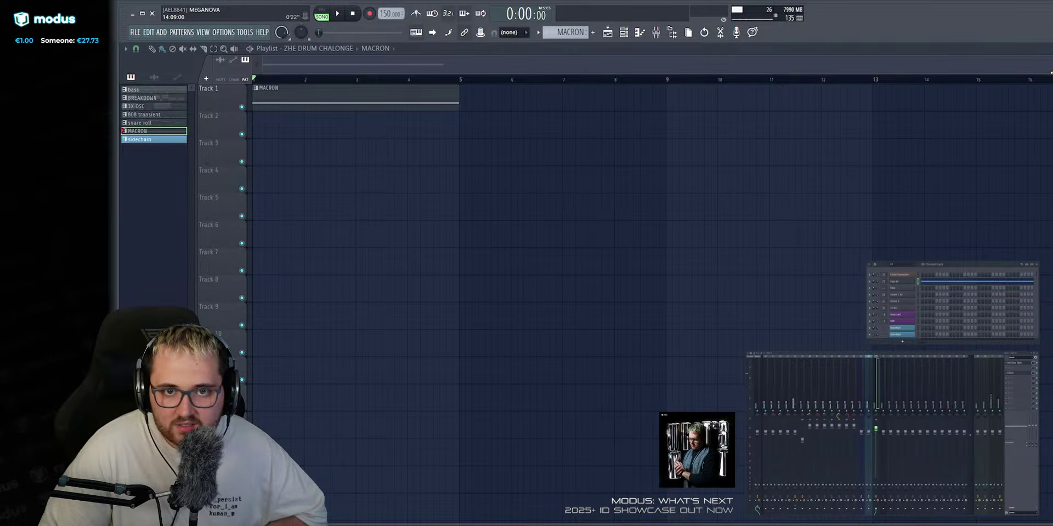
pyautogui.moveTo(1039, 395); pyautogui.dragTo(989, 395)
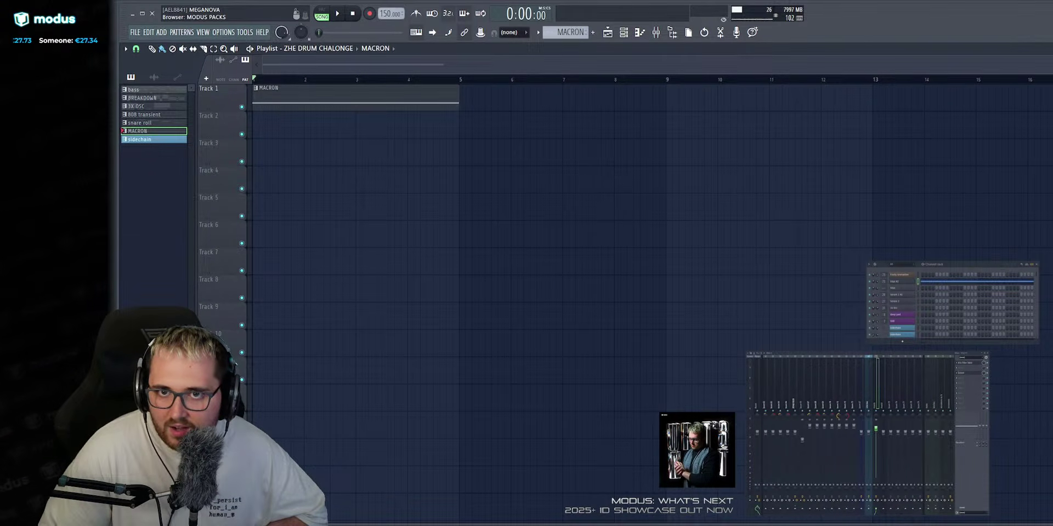
pyautogui.hotkey('shift', '1')
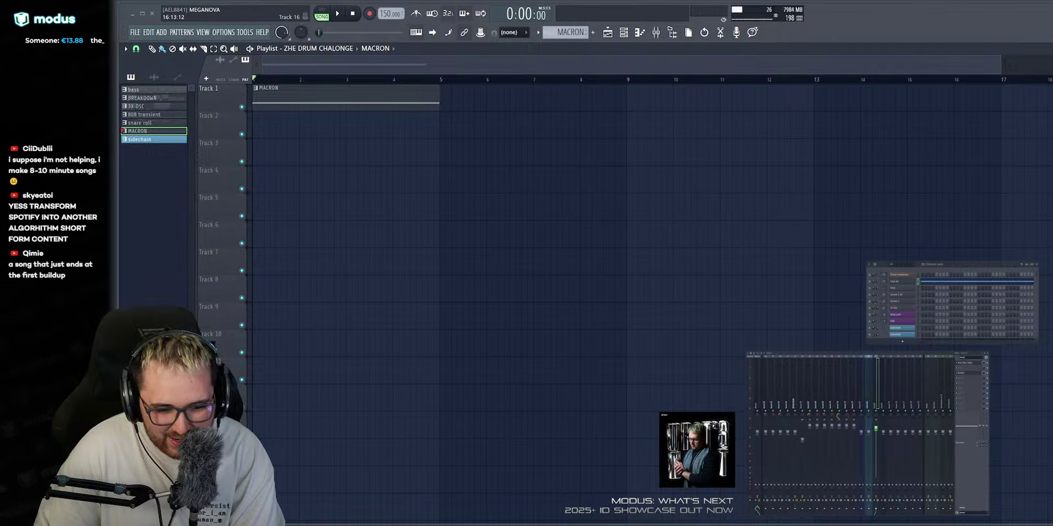
pyautogui.press('F12')
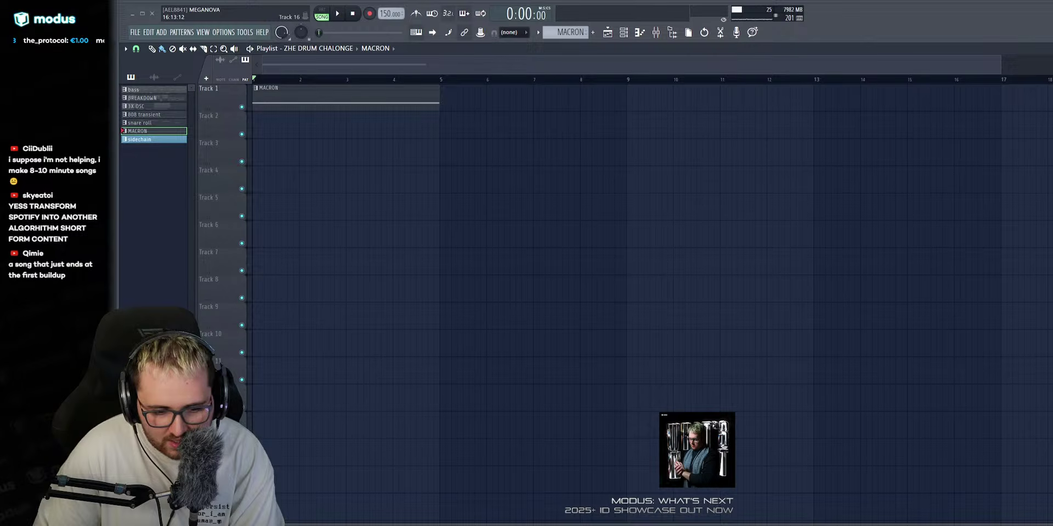
pyautogui.hotkey('alt', 'Tab')
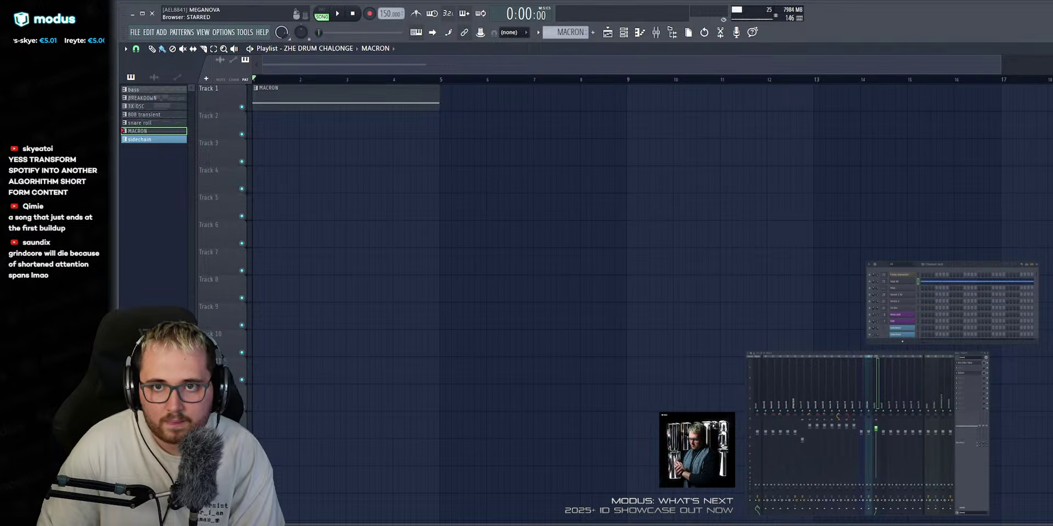
pyautogui.moveTo(1052, 58); pyautogui.dragTo(1048, 59)
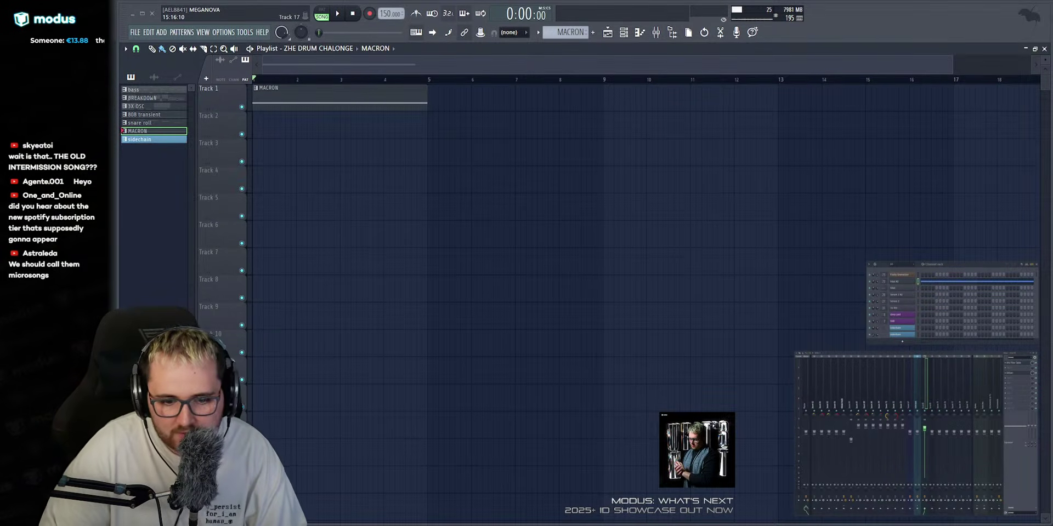
# Show the browser as a detached floating window and fit it in the gap beside the mixer.
pyautogui.hotkey('alt', 'F8')
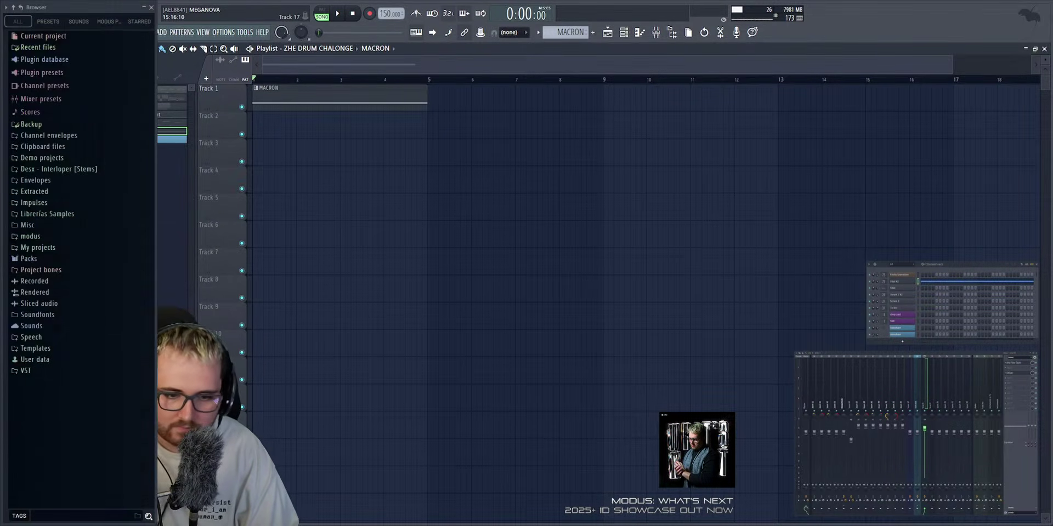
pyautogui.moveTo(88, 7); pyautogui.dragTo(714, 7)
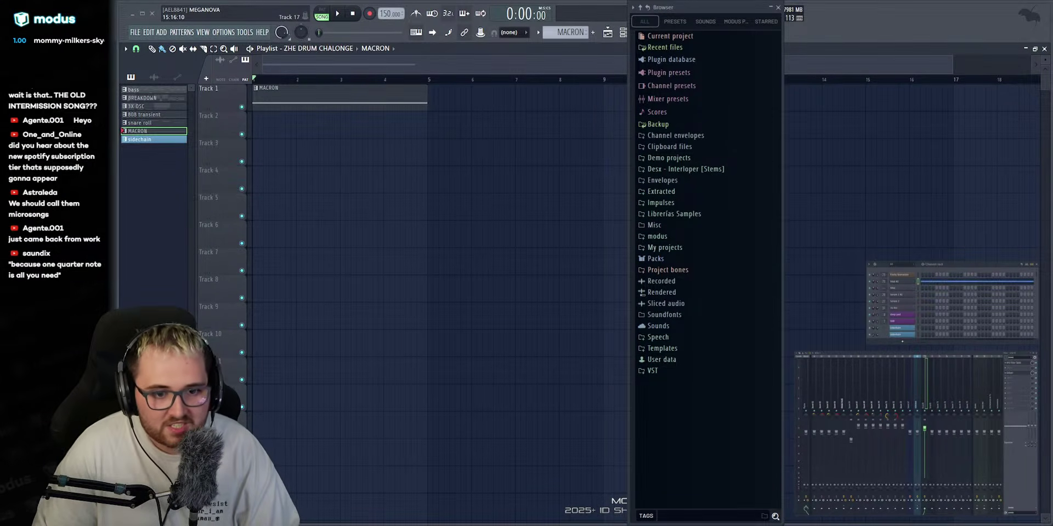
pyautogui.moveTo(715, 8); pyautogui.dragTo(712, 7)
pyautogui.hotkey('alt', 'F8')
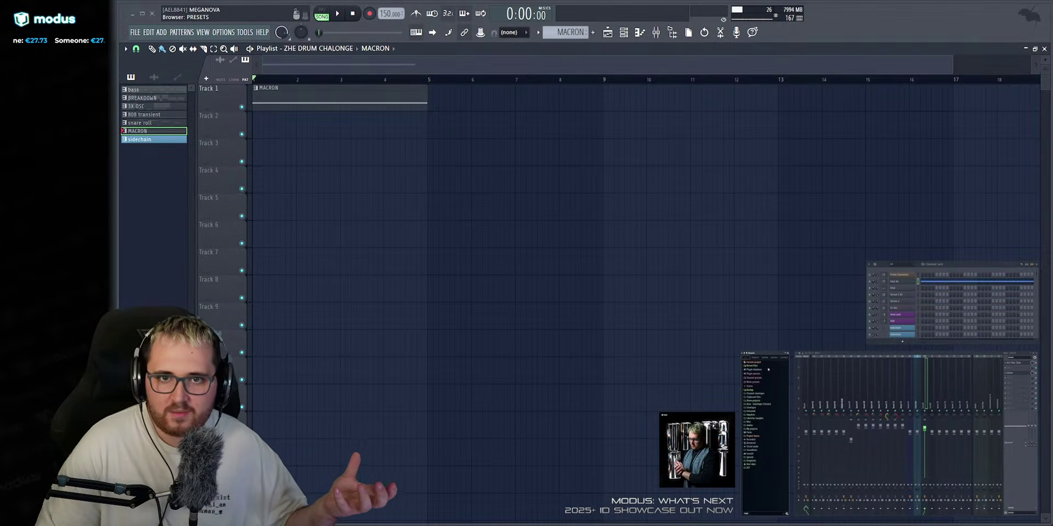
pyautogui.click(117, 260)
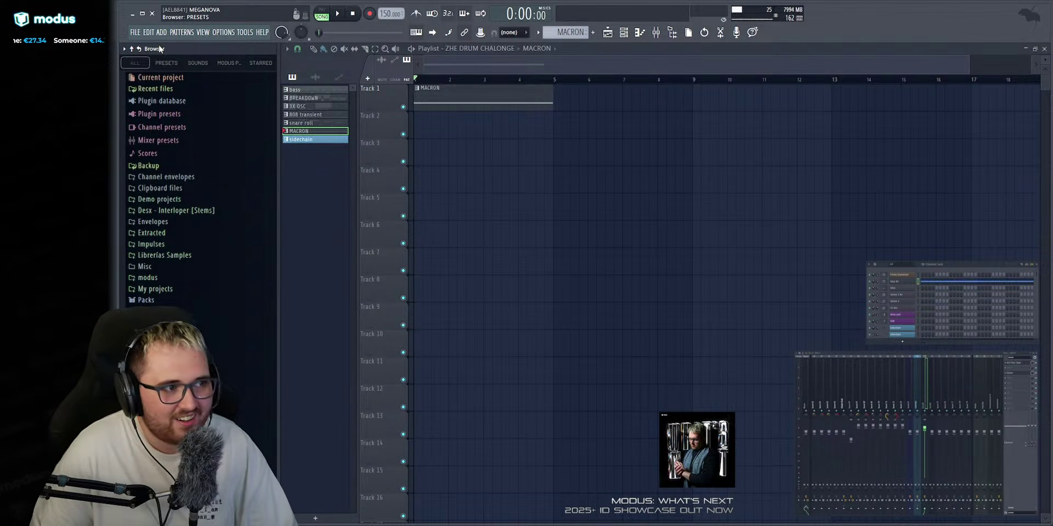
pyautogui.hotkey('alt', 'F8')
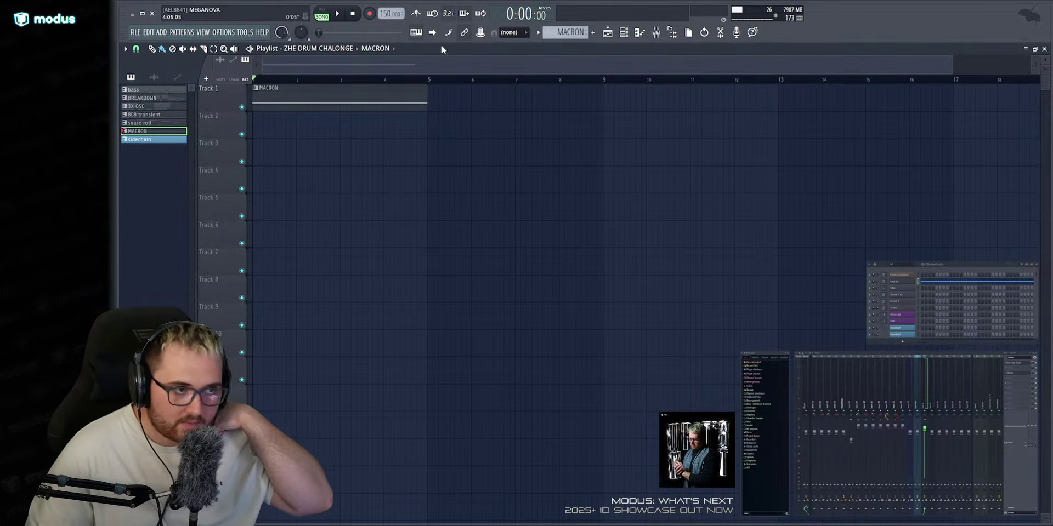
# Play the MACRON clip briefly from the start of the playlist and stop playback.
pyautogui.scroll(3, 400, 68)
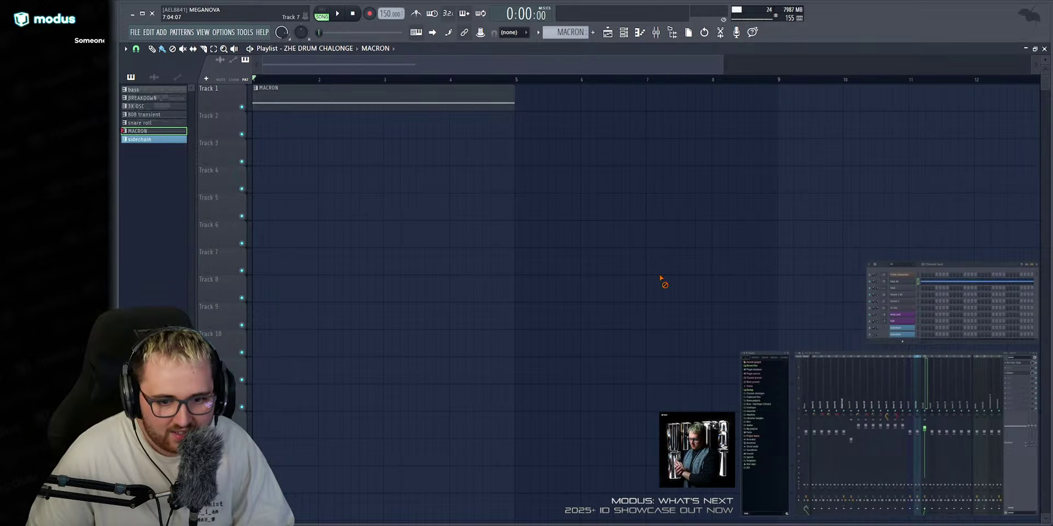
pyautogui.press('space')
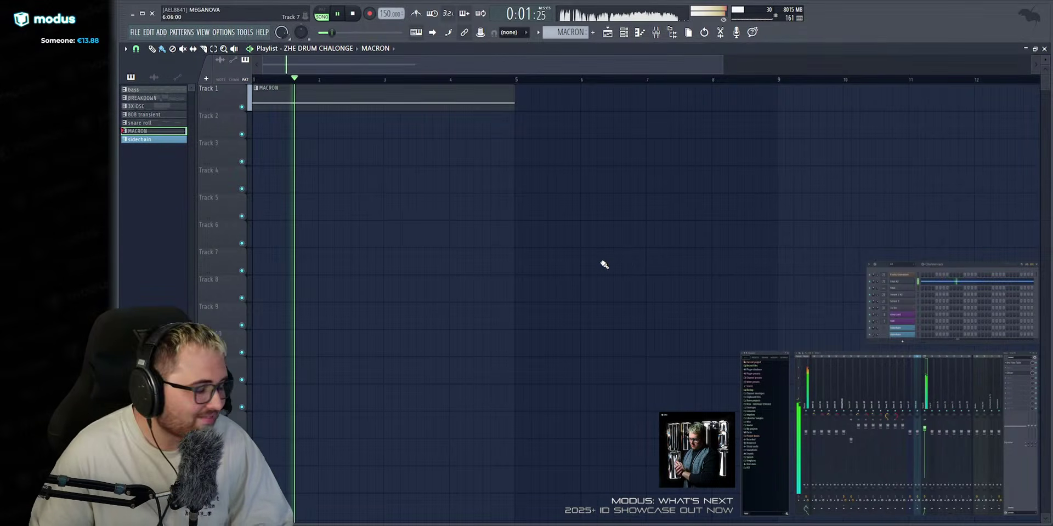
pyautogui.press('space')
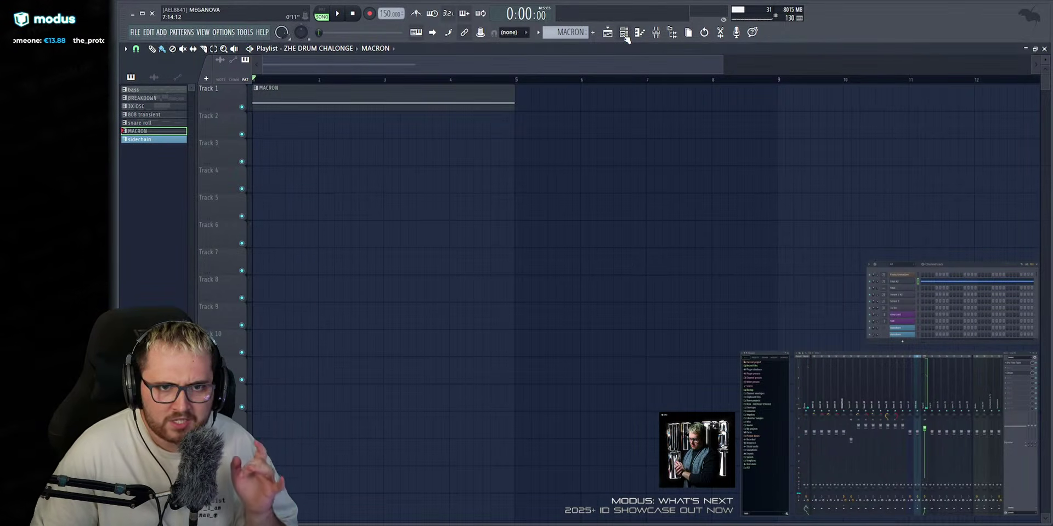
# Create an automation clip for Vital #2's Macro 1 on Track 2, ramping up to about 68% by bar 5, and audition it.
pyautogui.click(899, 283)
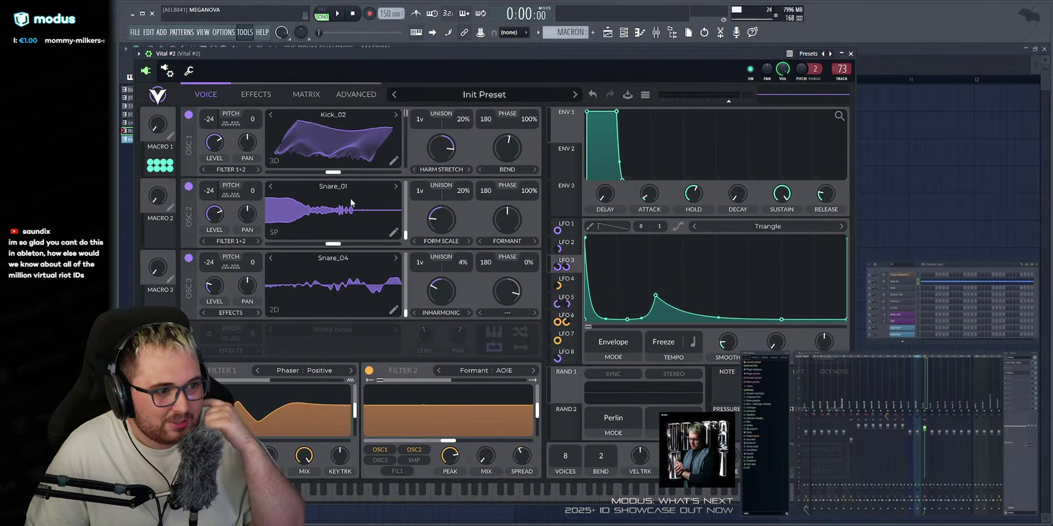
pyautogui.rightClick(950, 196)
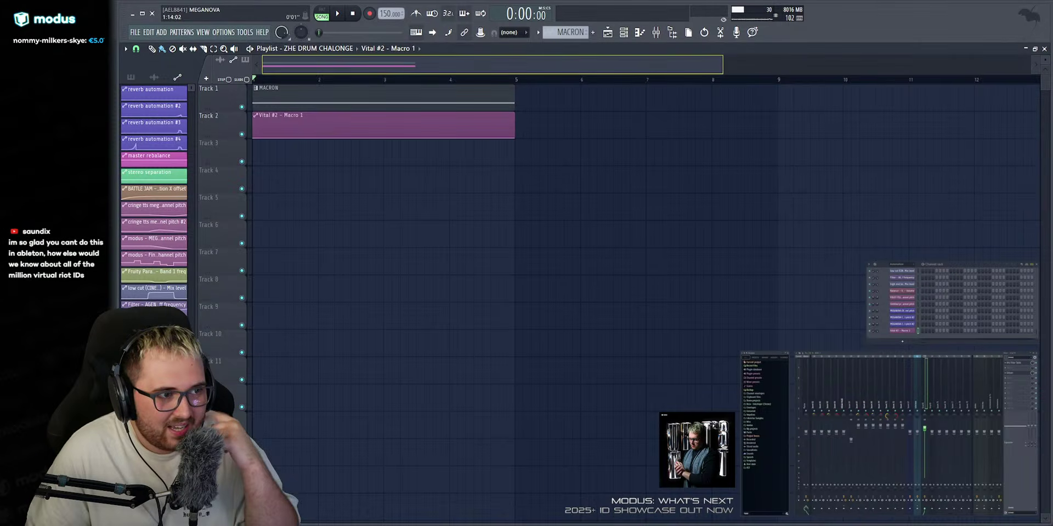
pyautogui.scroll(1, 314, 66)
pyautogui.moveTo(554, 138); pyautogui.dragTo(541, 86)
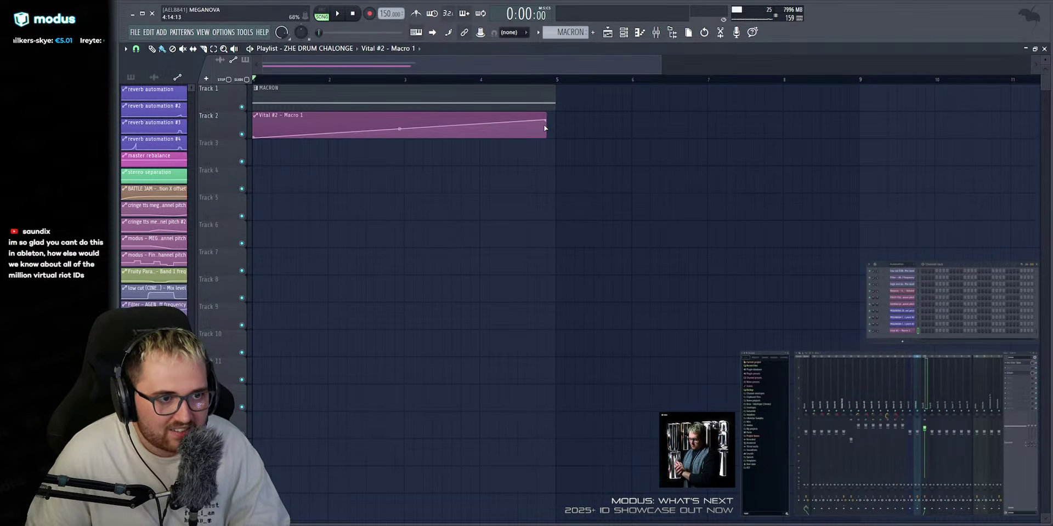
pyautogui.press('space')
pyautogui.moveTo(547, 119); pyautogui.dragTo(557, 116)
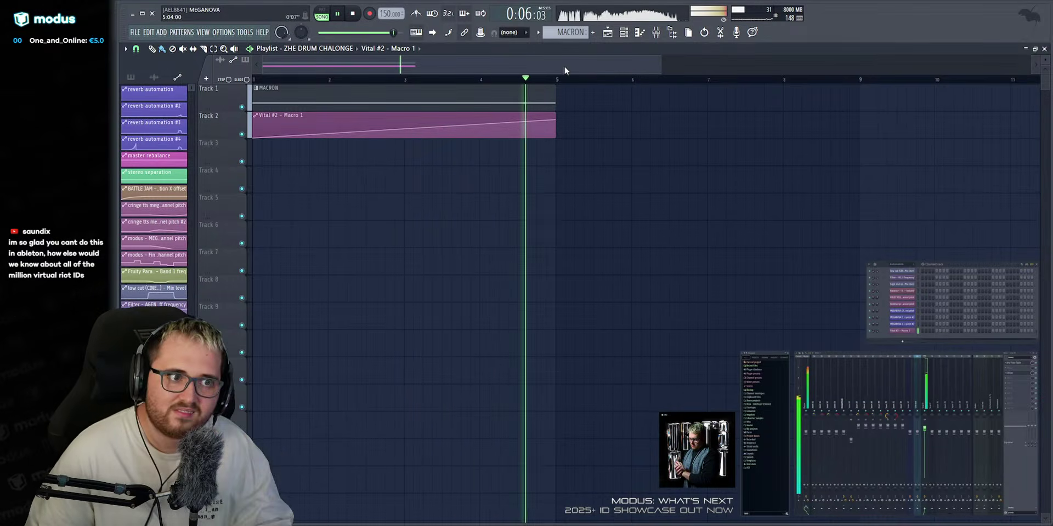
pyautogui.scroll(2, 561, 64)
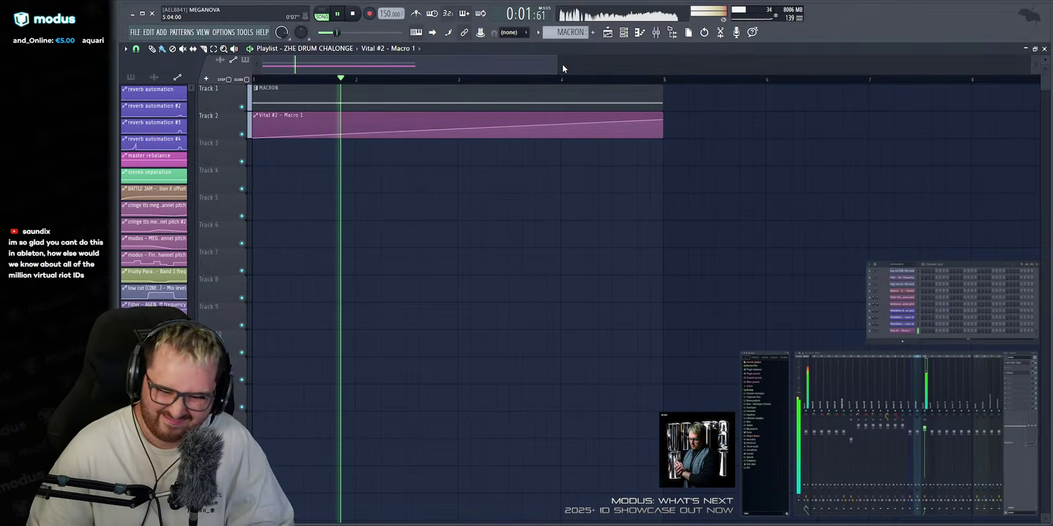
pyautogui.press('space')
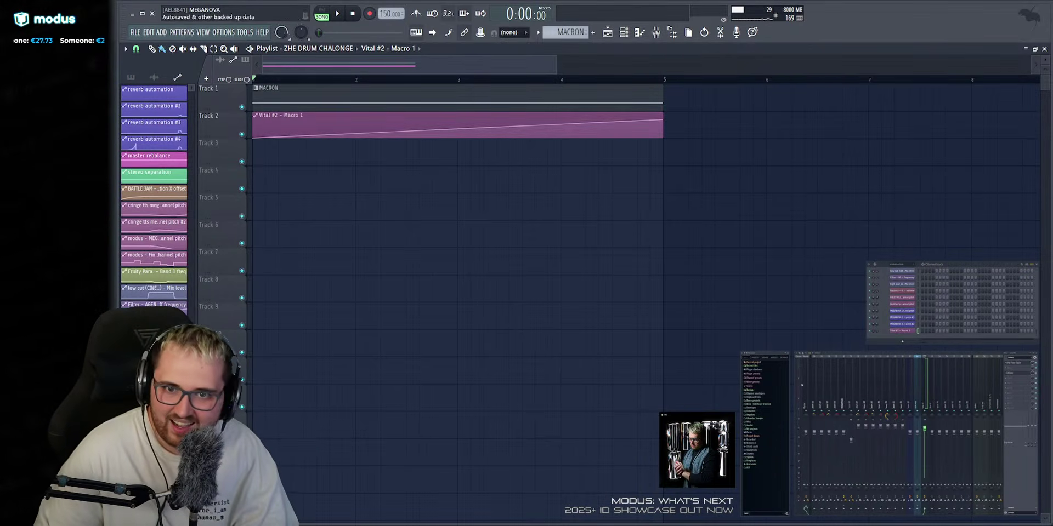
# Open Edison on the Vital #2 mixer track, stop its recording, and place the captured audio on Track 1 after the MACRON clip.
pyautogui.hotkey('ctrl', 'e')
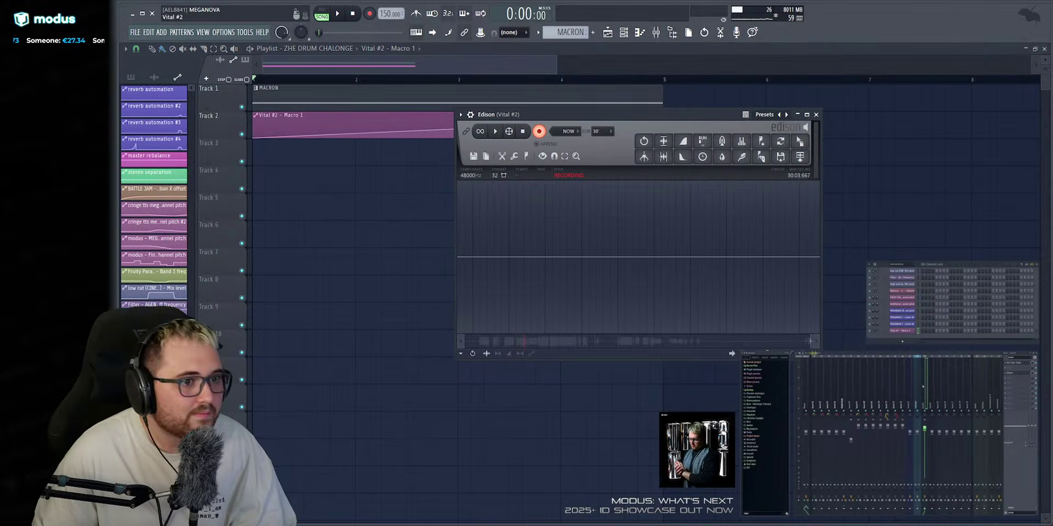
pyautogui.click(540, 132)
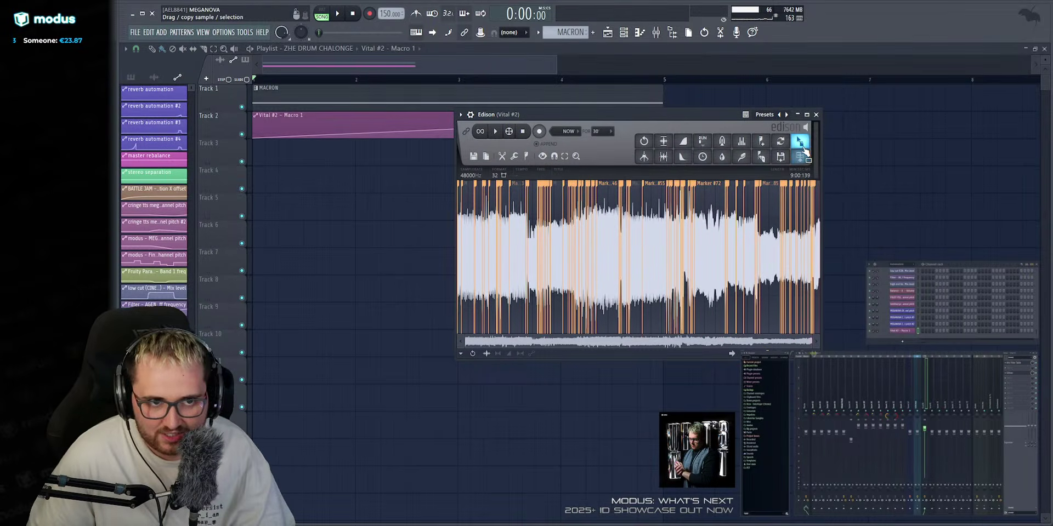
pyautogui.moveTo(803, 147); pyautogui.dragTo(752, 96)
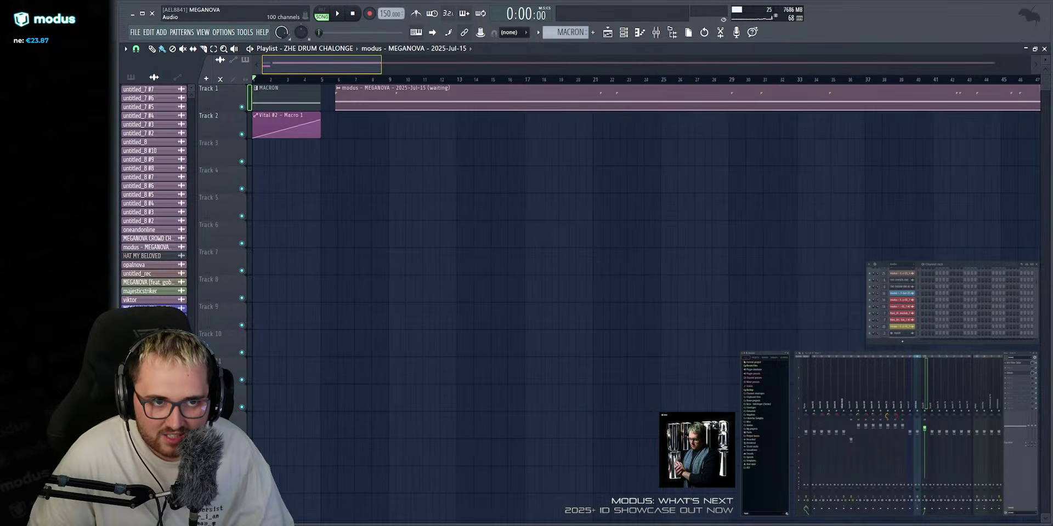
pyautogui.moveTo(381, 65); pyautogui.dragTo(1033, 65)
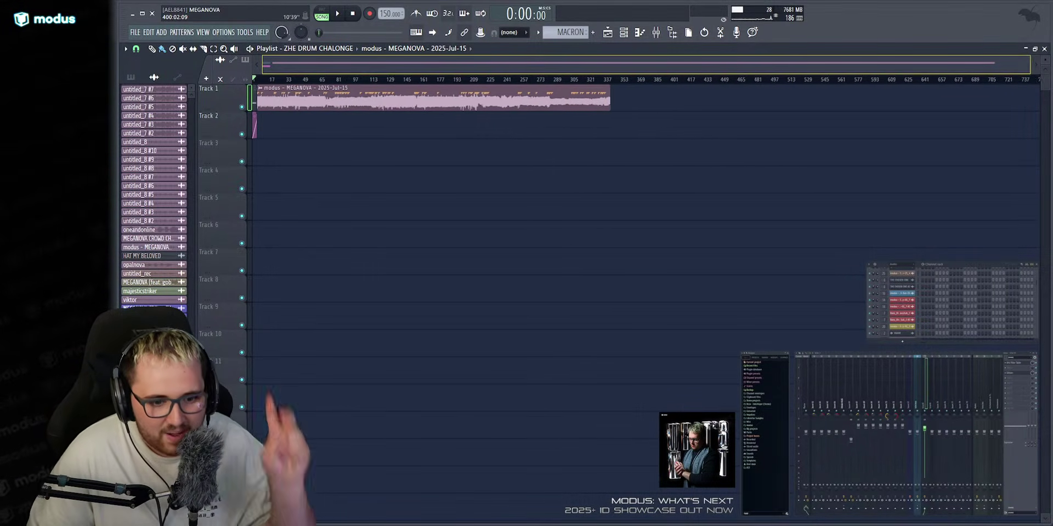
pyautogui.moveTo(1031, 65); pyautogui.dragTo(277, 65)
# Audition the MACRON clip with its Macro 1 automation and check Filter Table on the Vital #2 mixer track during playback.
pyautogui.press('space')
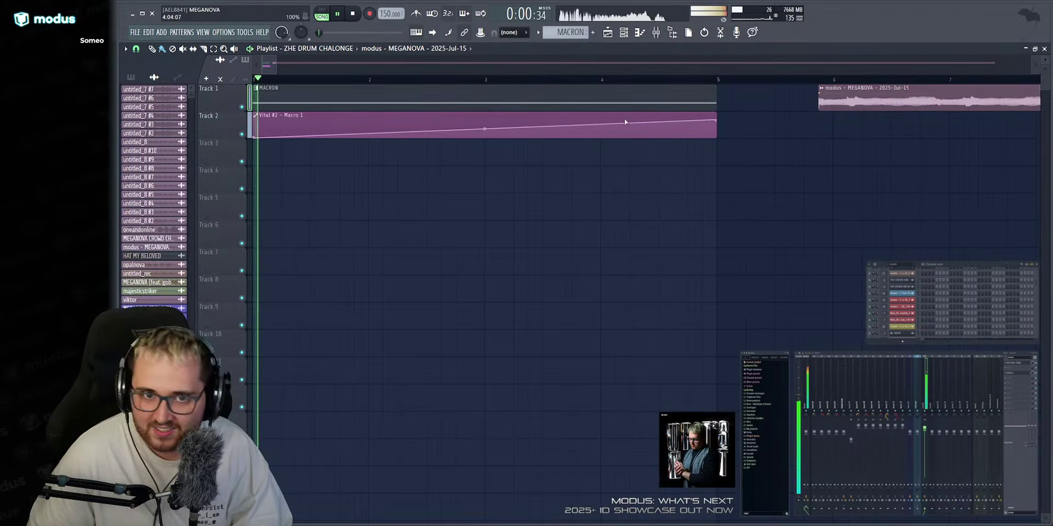
pyautogui.press('space')
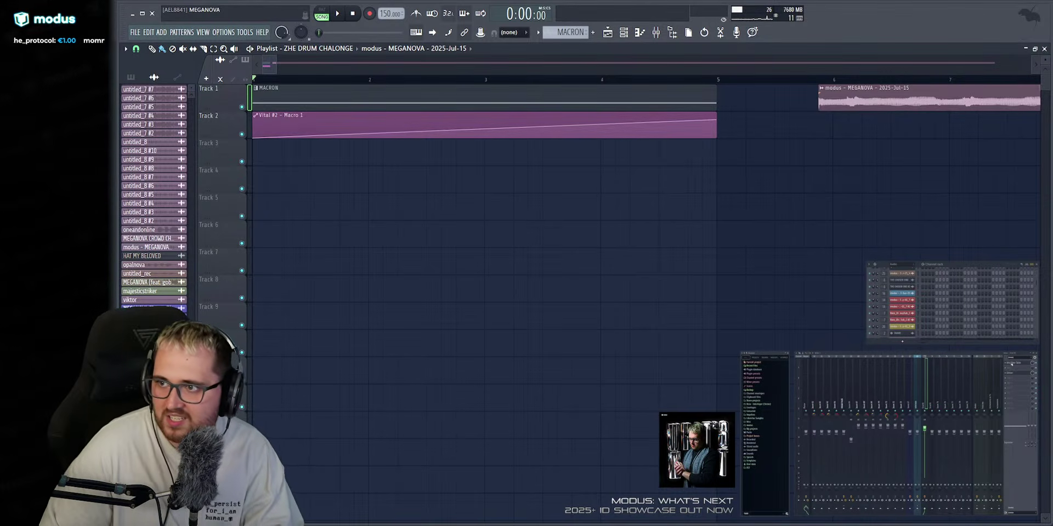
pyautogui.click(1012, 364)
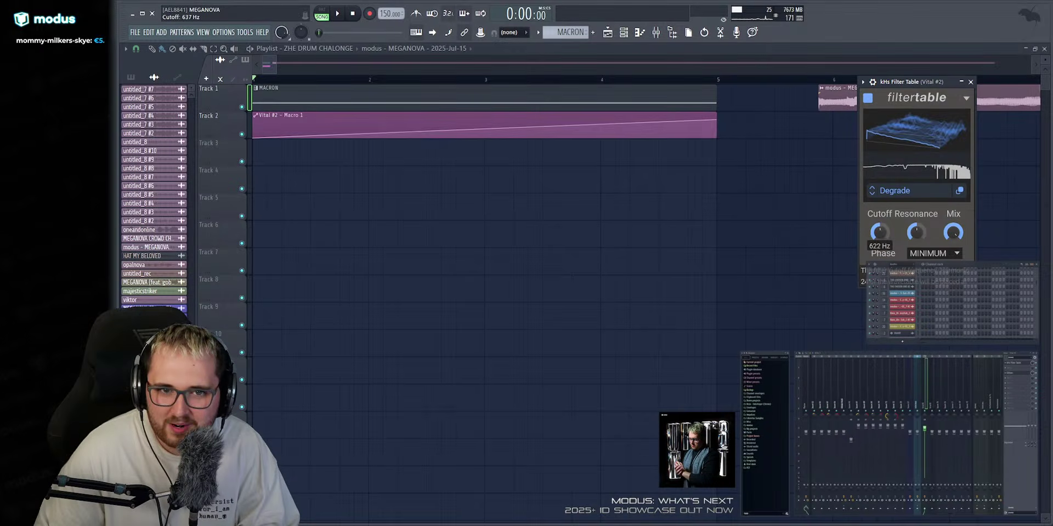
pyautogui.press('space')
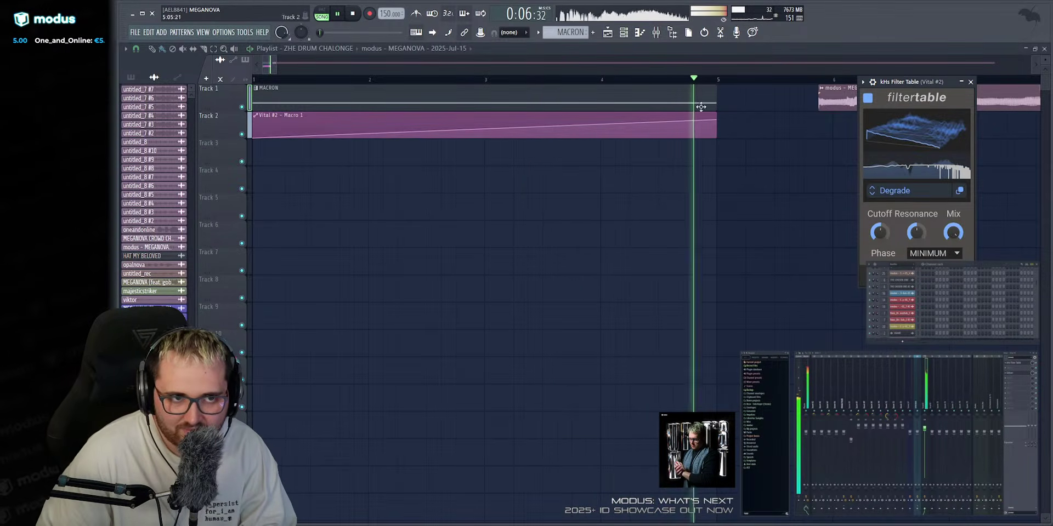
pyautogui.press('space')
# Select bars 1 to 5 of the playlist as the playback loop and briefly audition it with Filter Table open.
pyautogui.moveTo(721, 80); pyautogui.dragTo(253, 80)
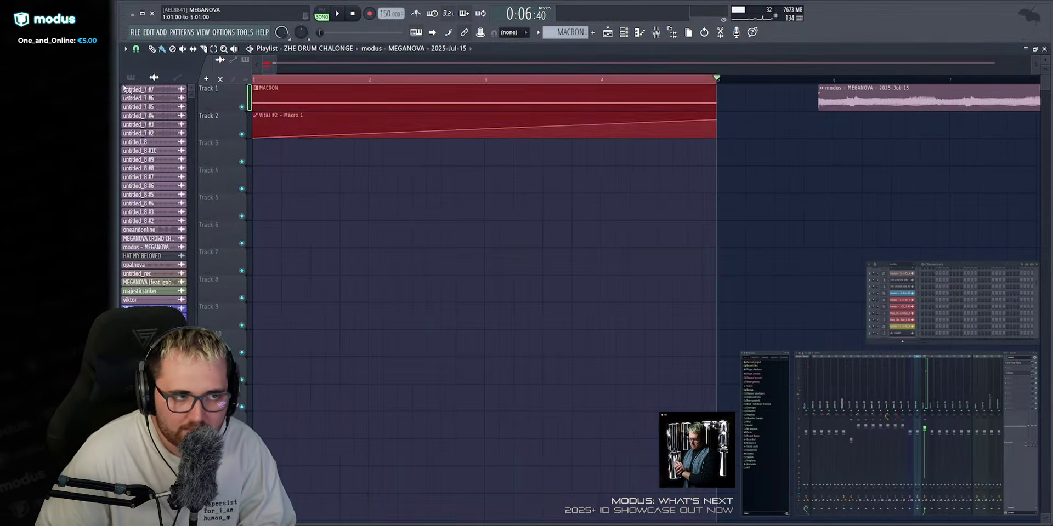
pyautogui.click(1018, 364)
pyautogui.press('space')
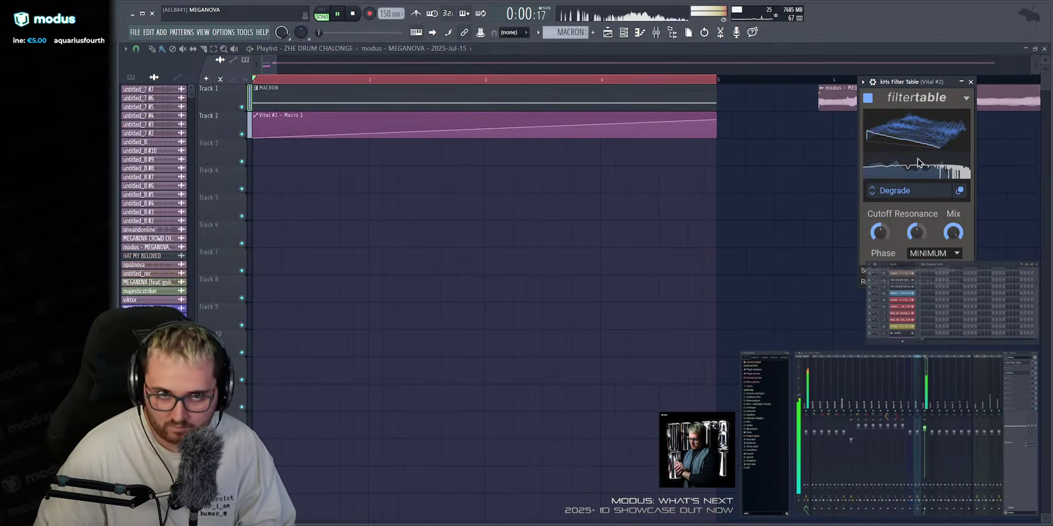
pyautogui.press('space')
# Clear all recorded audio in the Vital #2 track's Edison, start a new recording, and play the bar 1 to 5 loop.
pyautogui.click(1016, 373)
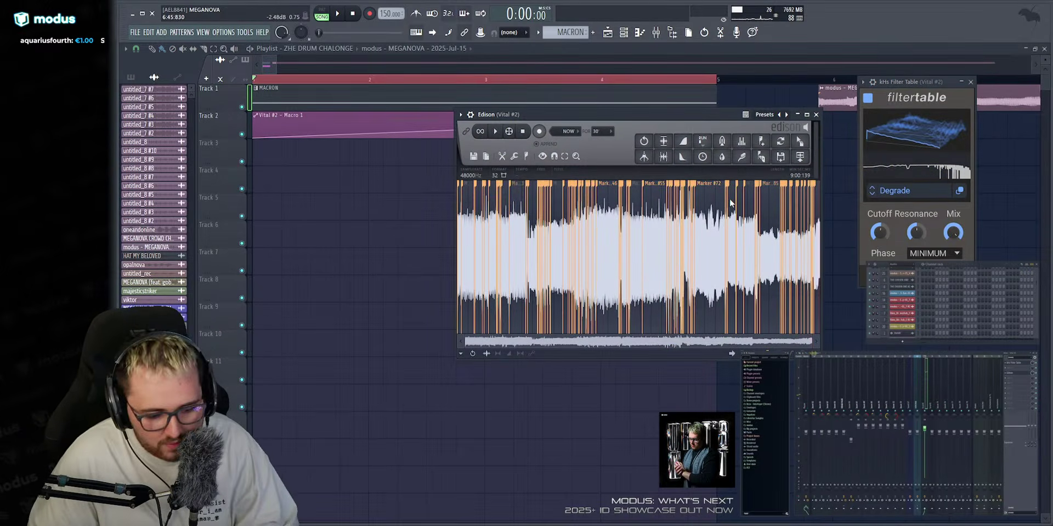
pyautogui.hotkey('ctrl', 'a')
pyautogui.press('Delete')
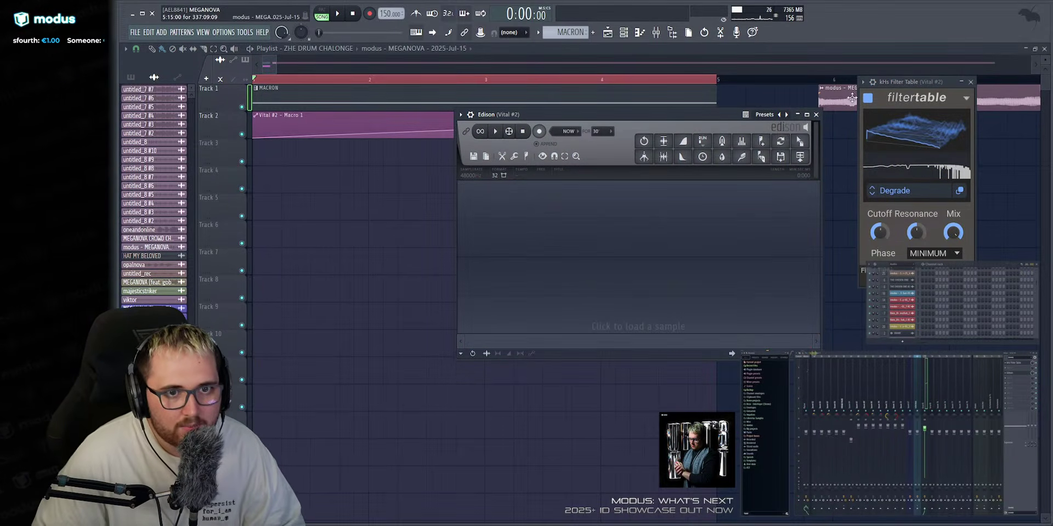
pyautogui.click(538, 132)
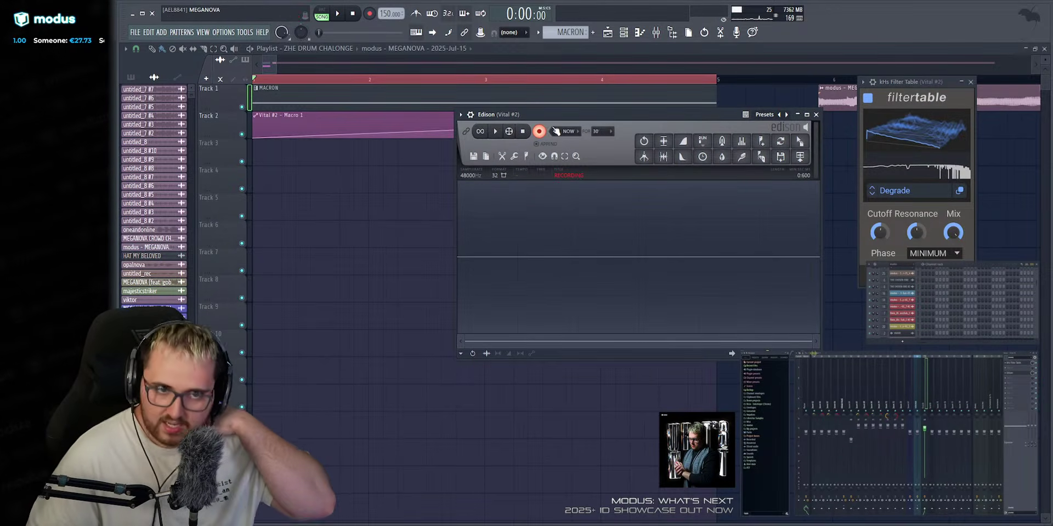
pyautogui.click(515, 57)
pyautogui.press('space')
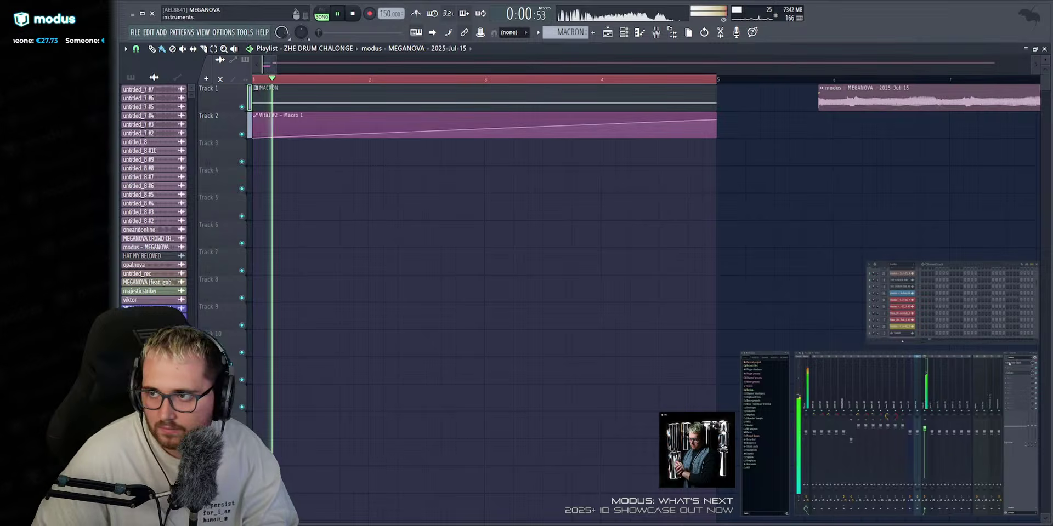
# Reopen Filter Table and Edison from the Vital #2 track and arrange their windows so the looped clips stay visible.
pyautogui.click(1016, 363)
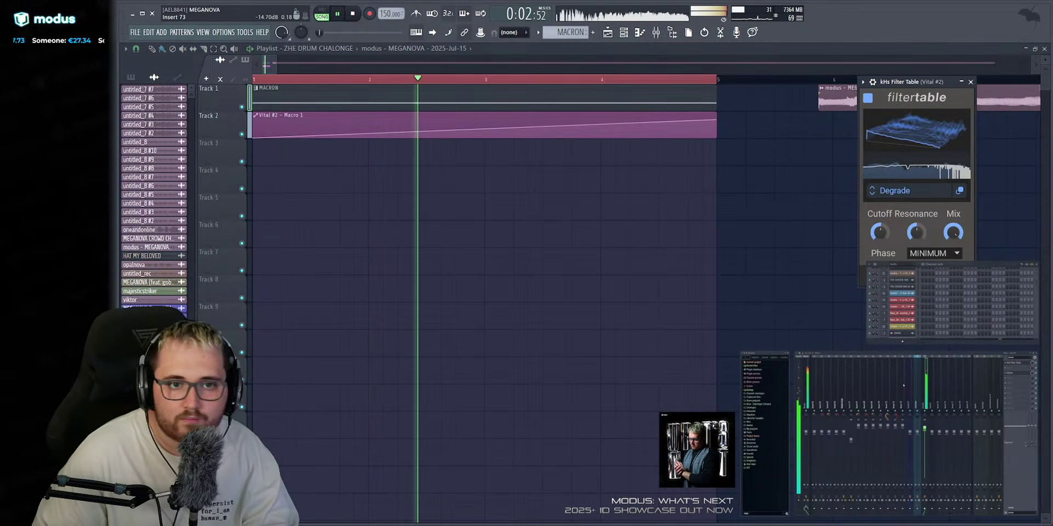
pyautogui.click(1013, 373)
pyautogui.moveTo(630, 115); pyautogui.dragTo(388, 293)
pyautogui.moveTo(884, 92); pyautogui.dragTo(824, 132)
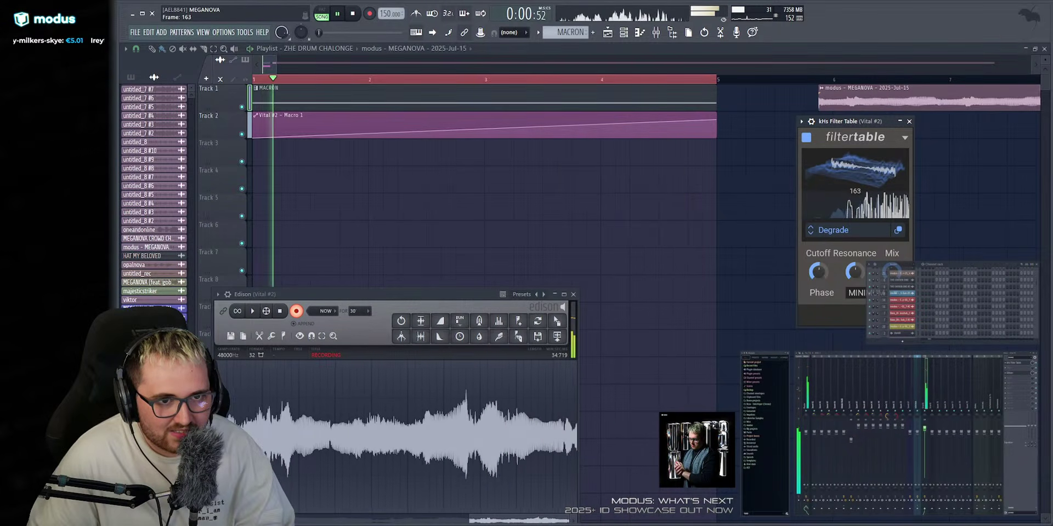
# Sweep Filter Table's frames with the Degrade wavetable, switch to Encoding, and sweep its frames while Edison records the loop.
pyautogui.press('space')
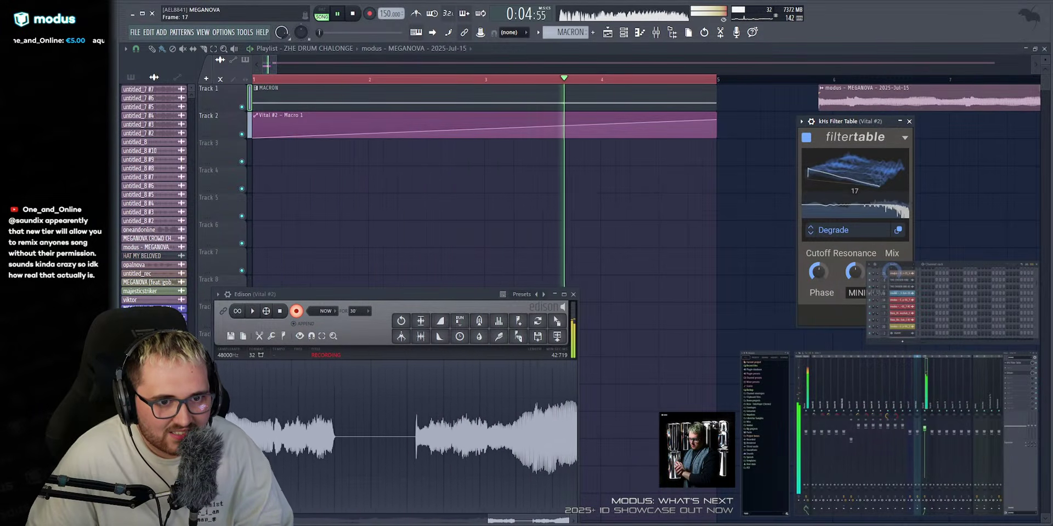
pyautogui.press('space')
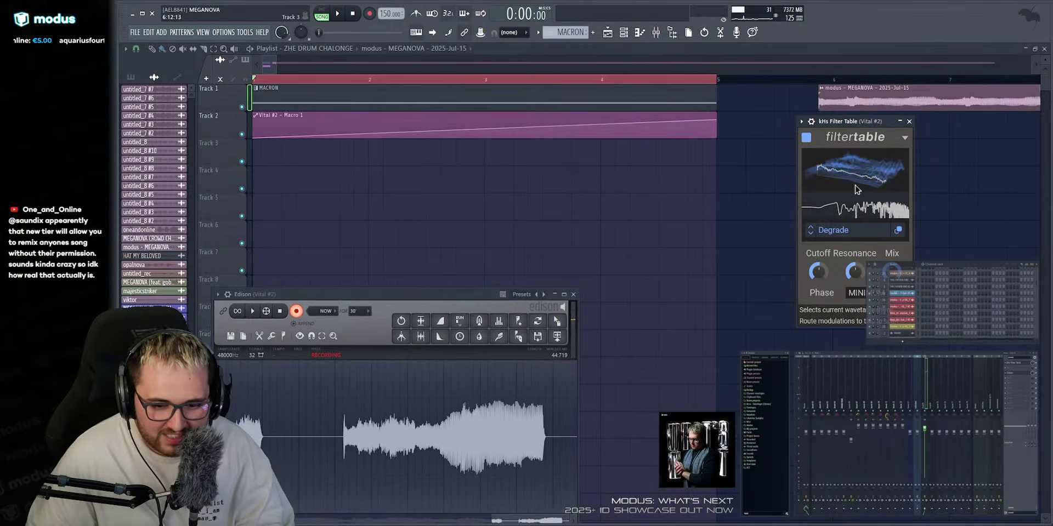
pyautogui.press('space')
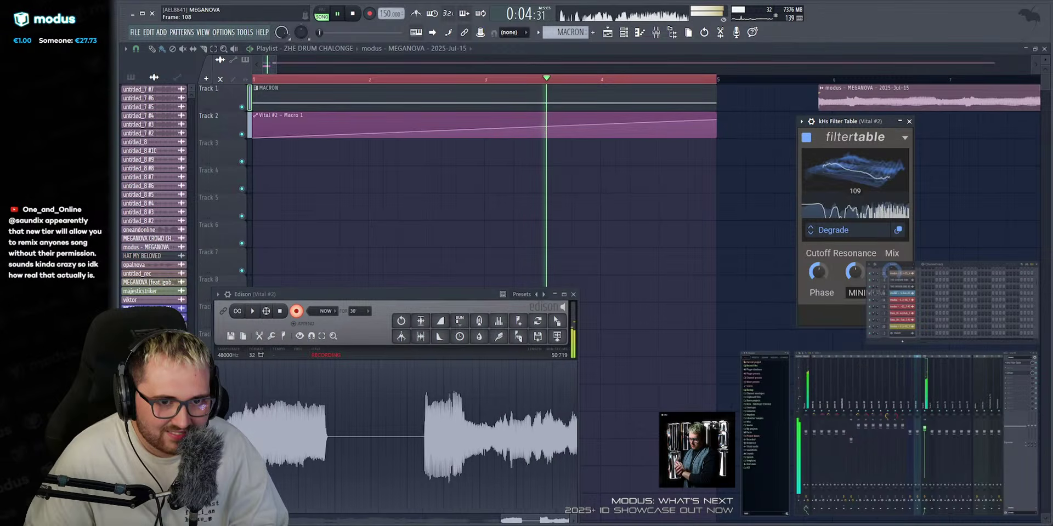
pyautogui.click(811, 238)
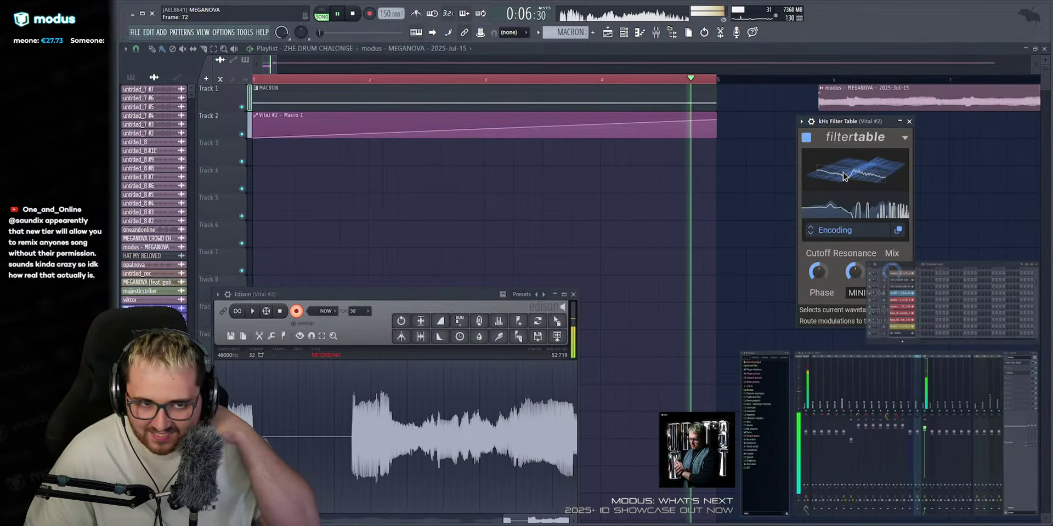
pyautogui.moveTo(847, 177); pyautogui.dragTo(846, 194)
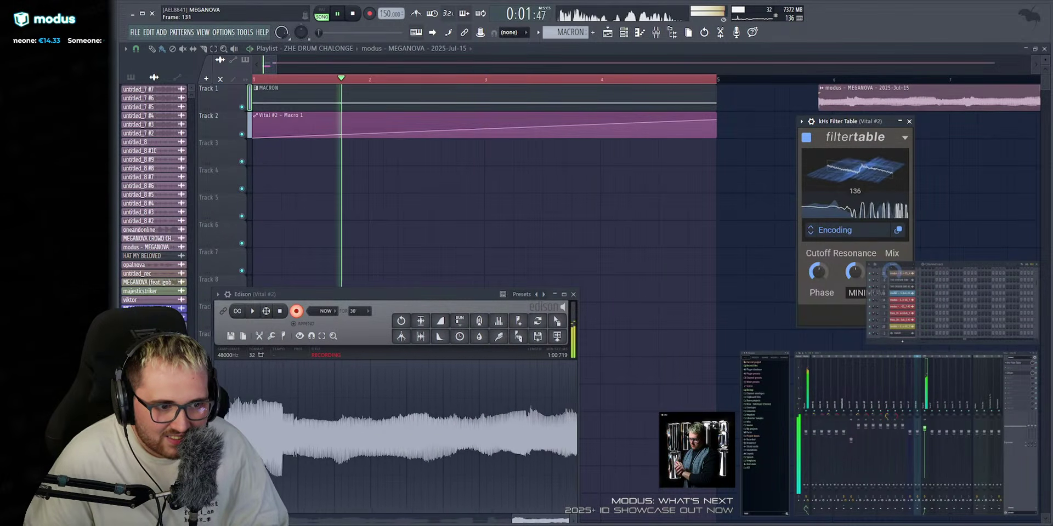
# Try the Glass Twist wavetable, switch Filter Table to Mega Squelch with 43% resonance, and sweep its frames while recording.
pyautogui.click(810, 234)
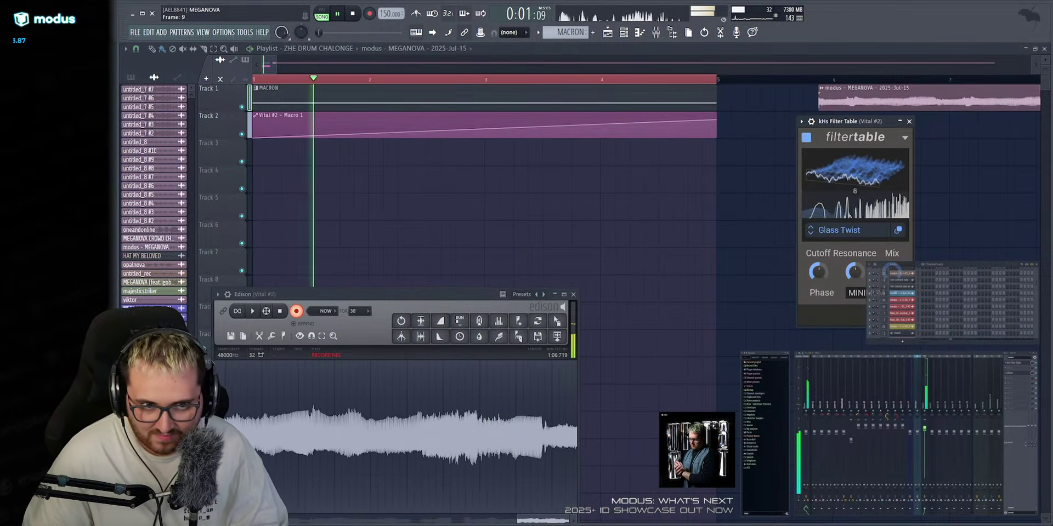
pyautogui.moveTo(843, 167); pyautogui.dragTo(842, 29)
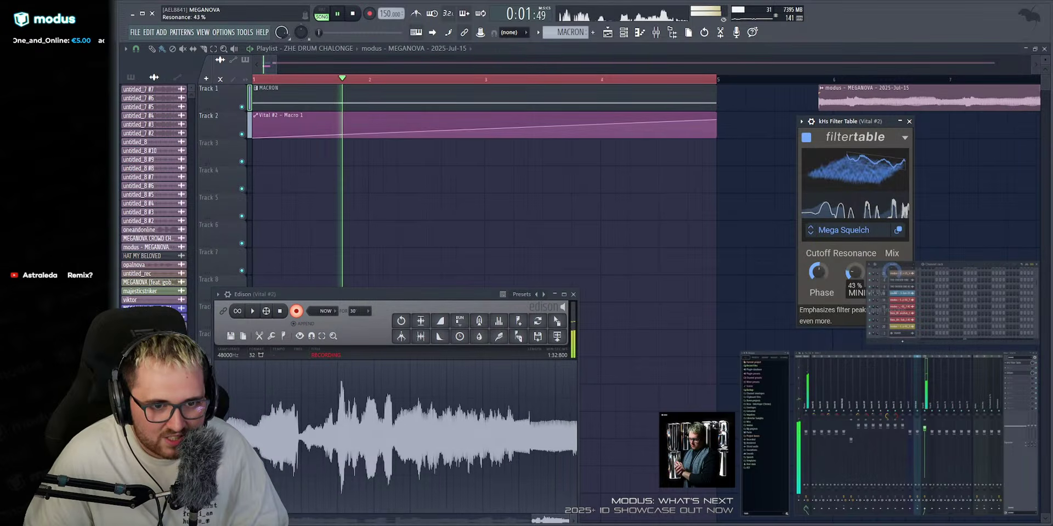
pyautogui.moveTo(864, 168); pyautogui.dragTo(864, 187)
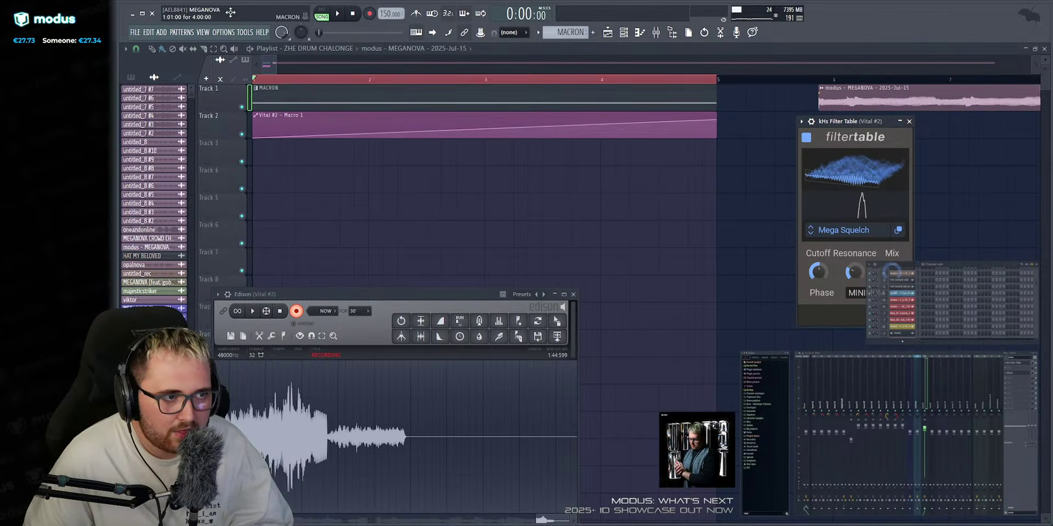
# Create an automation clip for Filter Table's Frame on Track 3 across bars 1 to 5, raise its end point to about 71%, and audition it.
pyautogui.rightClick(426, 239)
pyautogui.moveTo(716, 165); pyautogui.dragTo(718, 121)
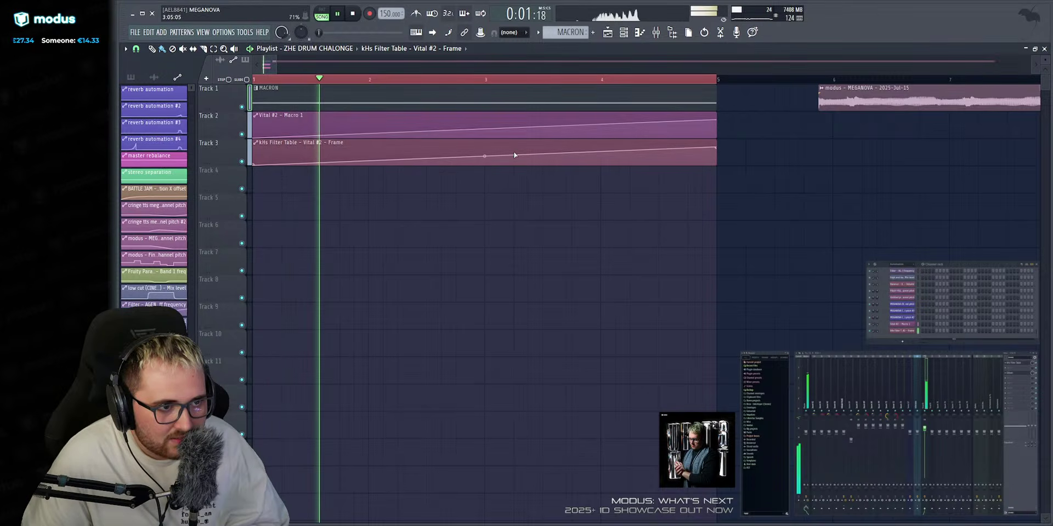
pyautogui.press('space')
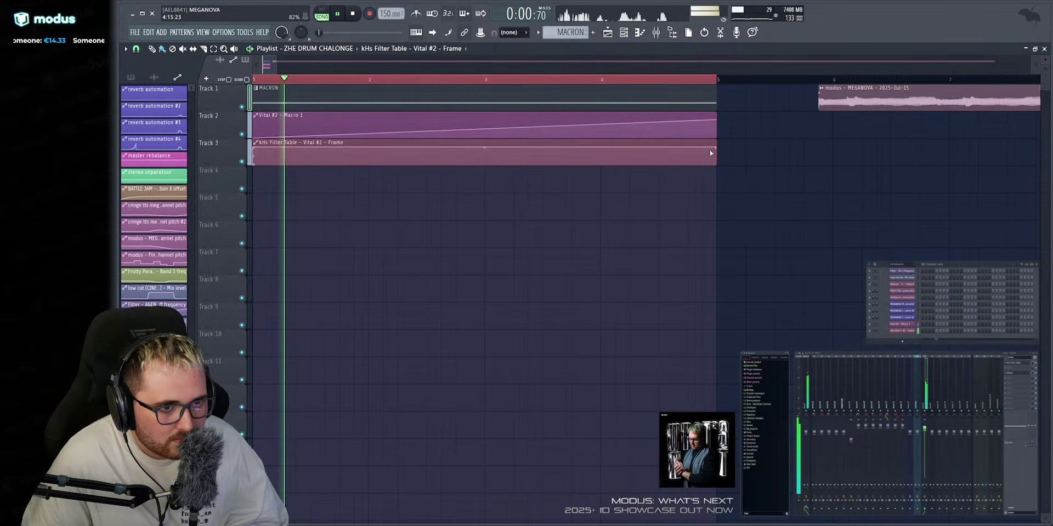
# Reshape the kHs Filter Table Frame automation into a curved descent ending at the minimum at the start of bar 5.
pyautogui.press('space')
pyautogui.moveTo(711, 153); pyautogui.dragTo(721, 187)
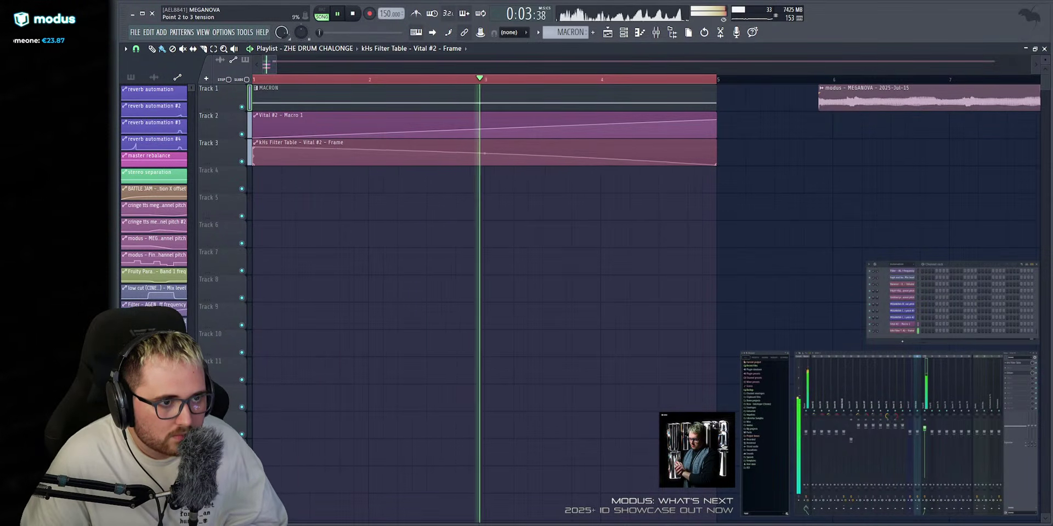
pyautogui.press('space')
pyautogui.moveTo(484, 157); pyautogui.dragTo(484, 149)
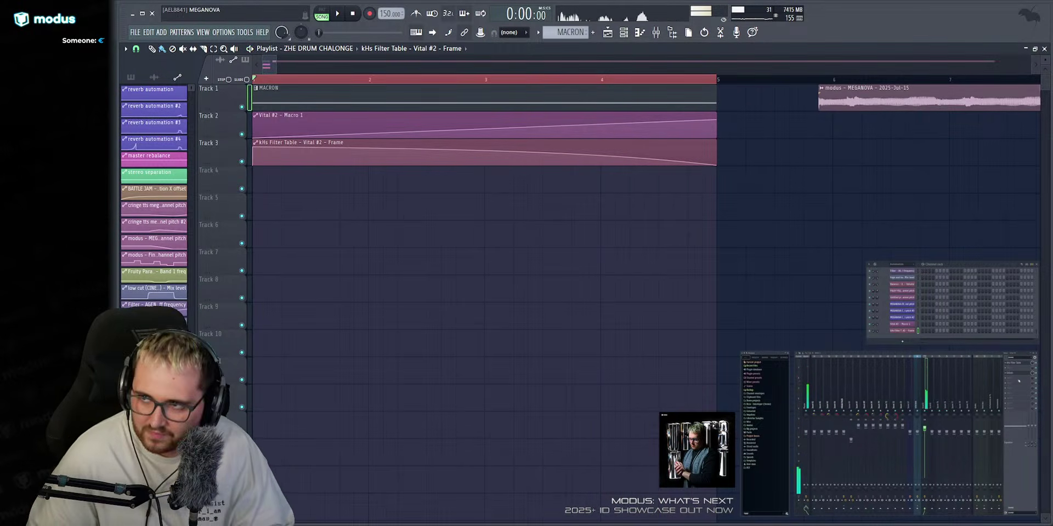
# Change the Filter Table wavetable on Vital #2 to Metallic Lowpass and audition it with the Frame automation.
pyautogui.click(1019, 363)
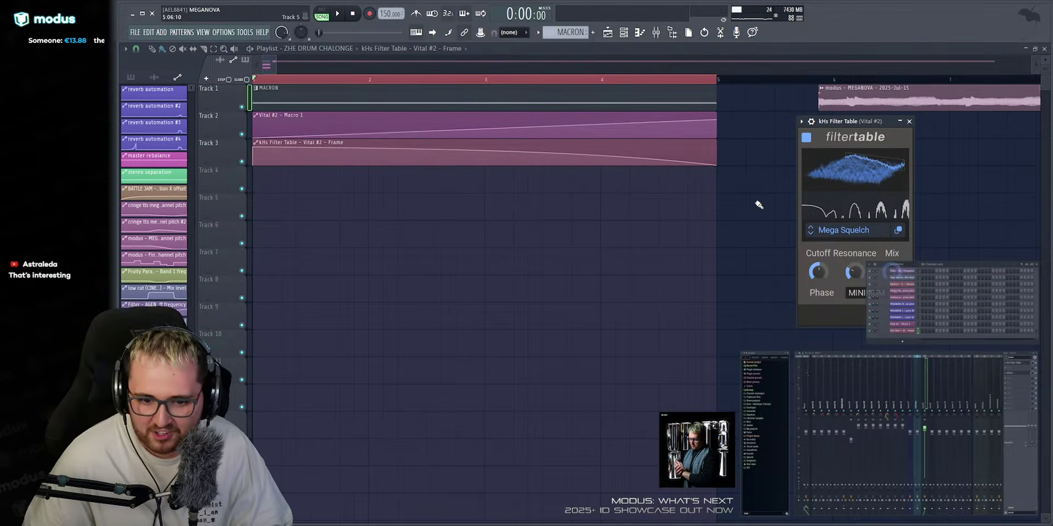
pyautogui.click(909, 121)
pyautogui.press('space')
pyautogui.click(1017, 364)
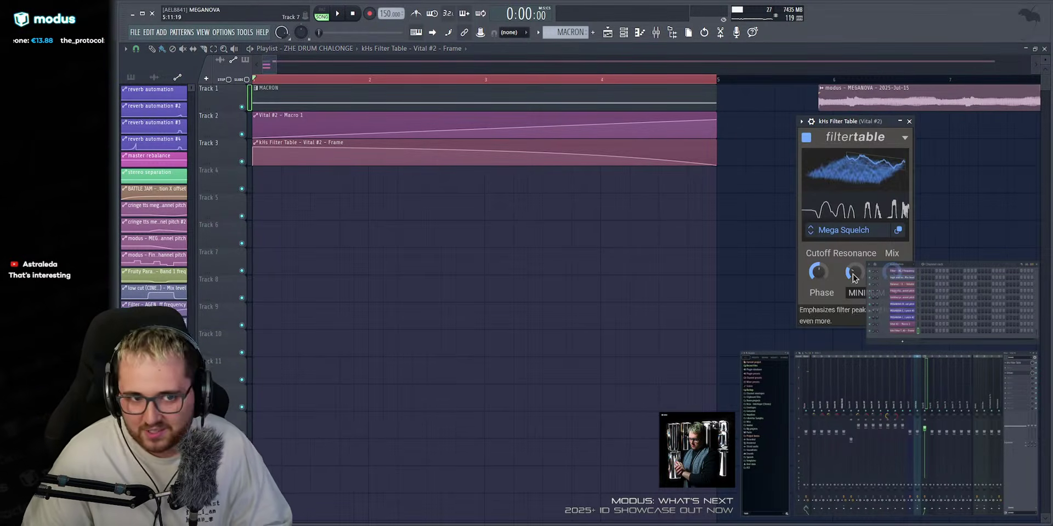
pyautogui.moveTo(844, 122); pyautogui.dragTo(818, 130)
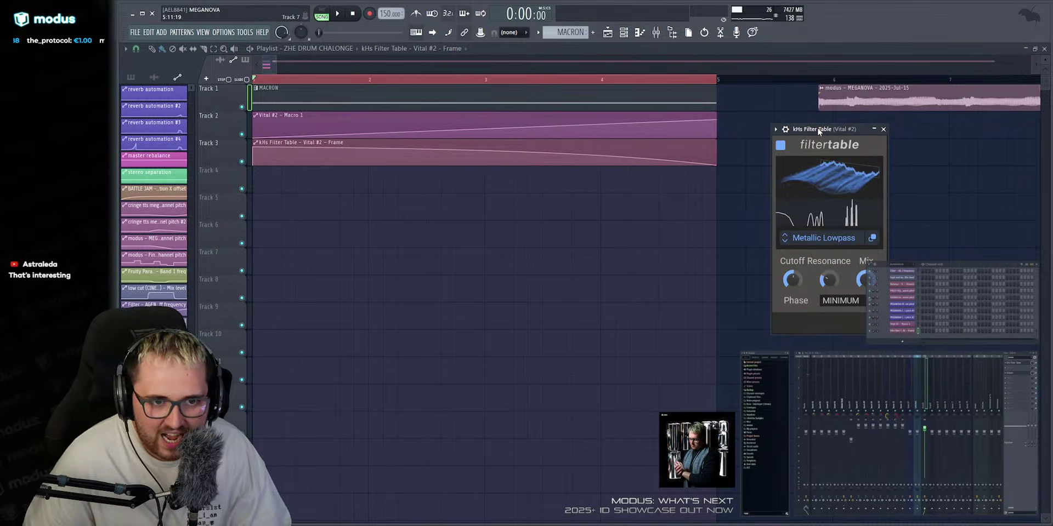
pyautogui.press('space')
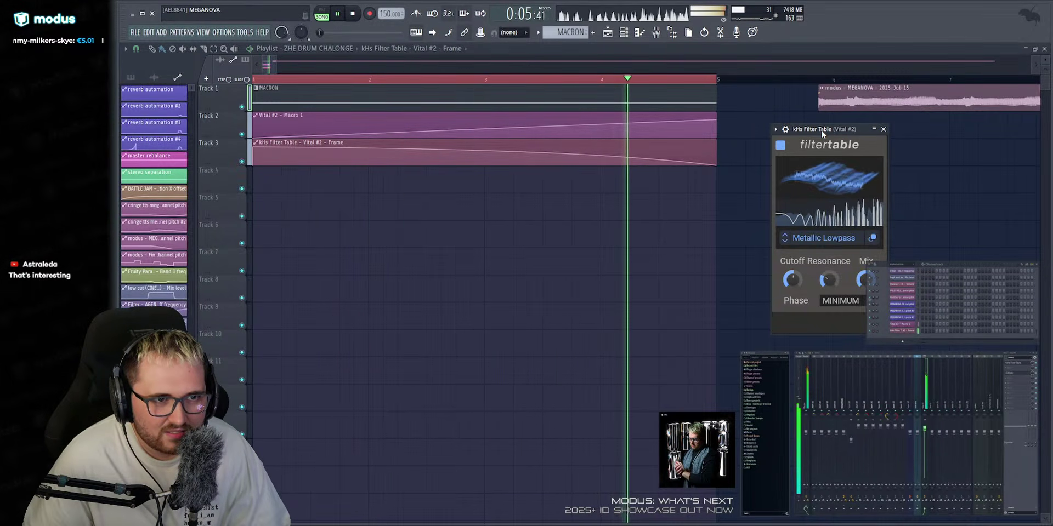
pyautogui.press('Escape')
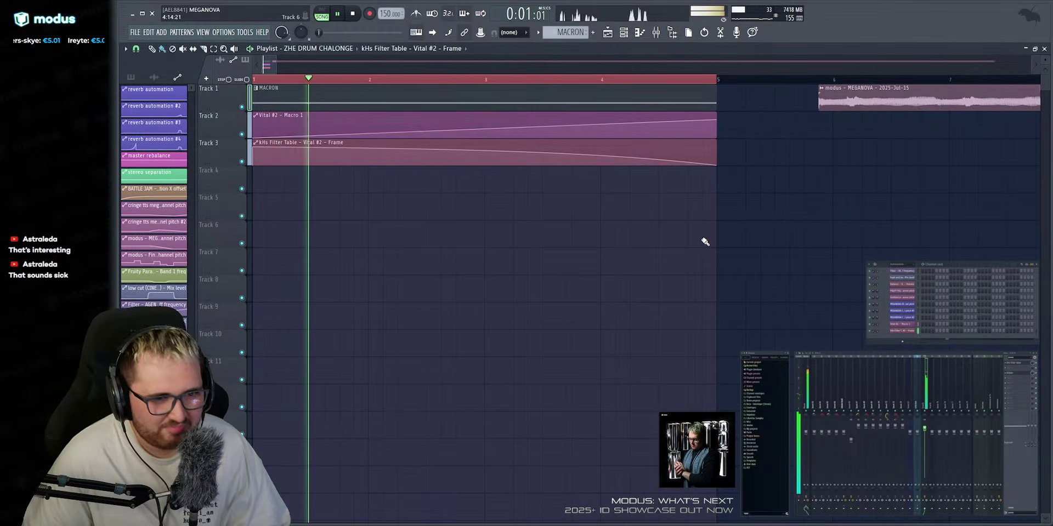
# Audition the Randflange wavetable in Filter Table with the Frame automation, and delete that automation clip from Track 3.
pyautogui.click(1014, 363)
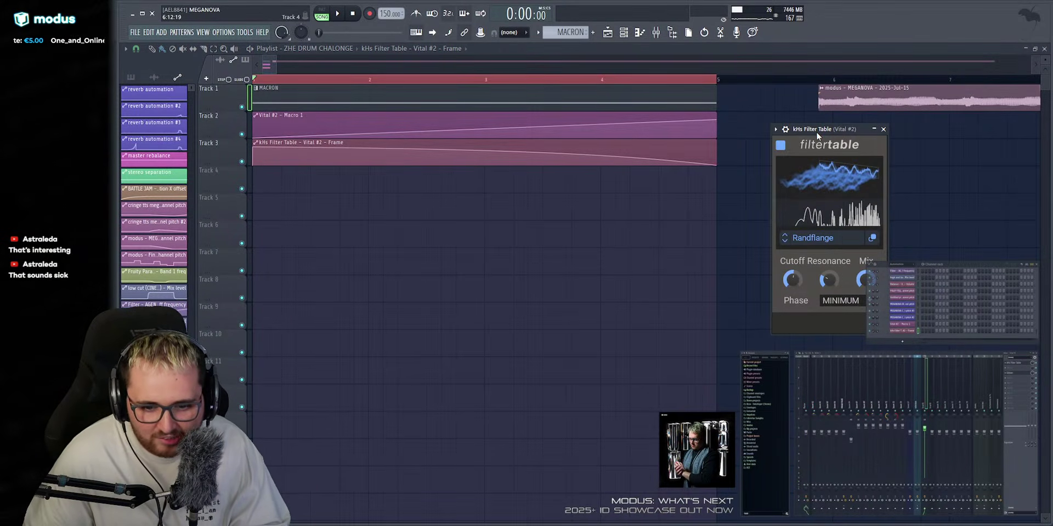
pyautogui.press('space')
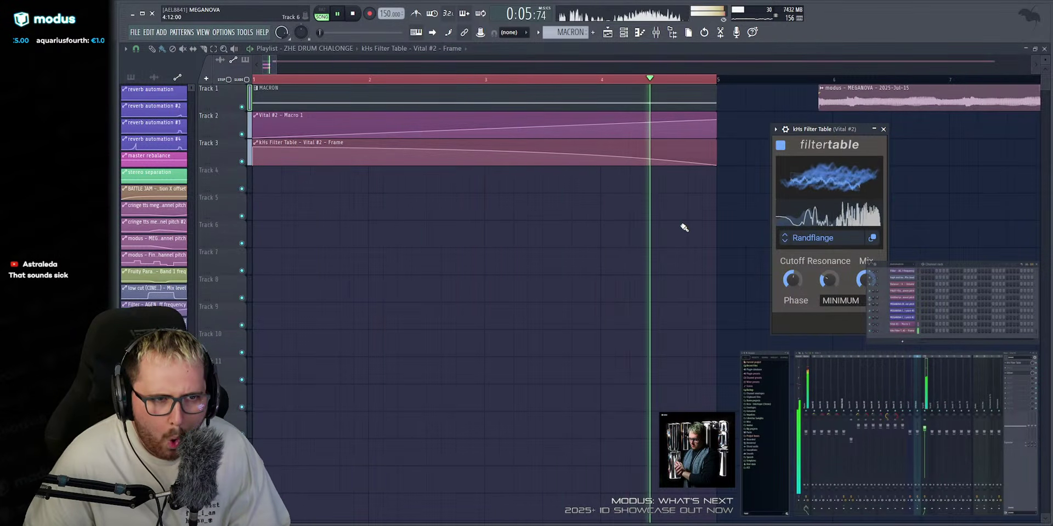
pyautogui.press('Escape')
pyautogui.rightClick(692, 159)
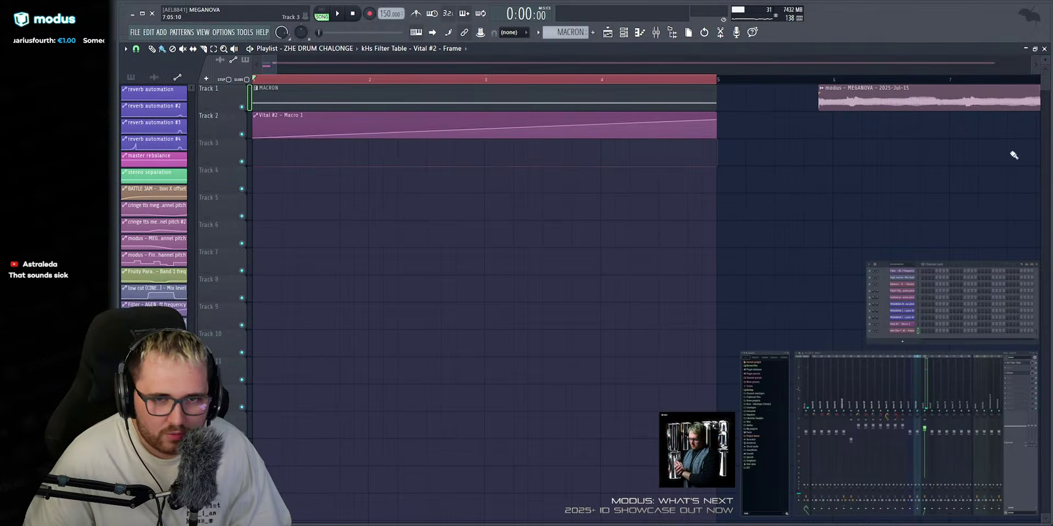
# Reopen Filter Table on Vital #2 and play the loop while sweeping the Randflange wavetable frame by hand.
pyautogui.click(1021, 364)
pyautogui.moveTo(835, 134); pyautogui.dragTo(831, 146)
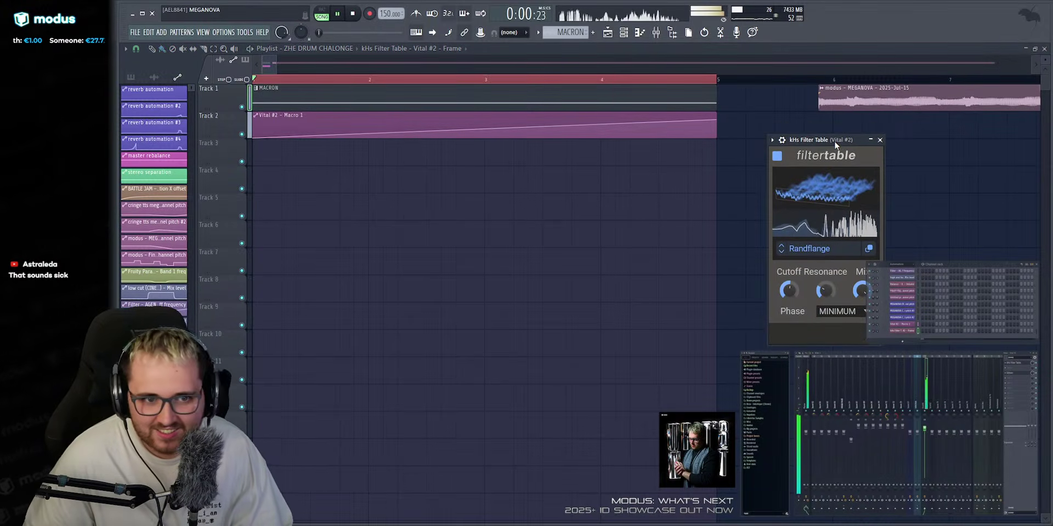
pyautogui.press('space')
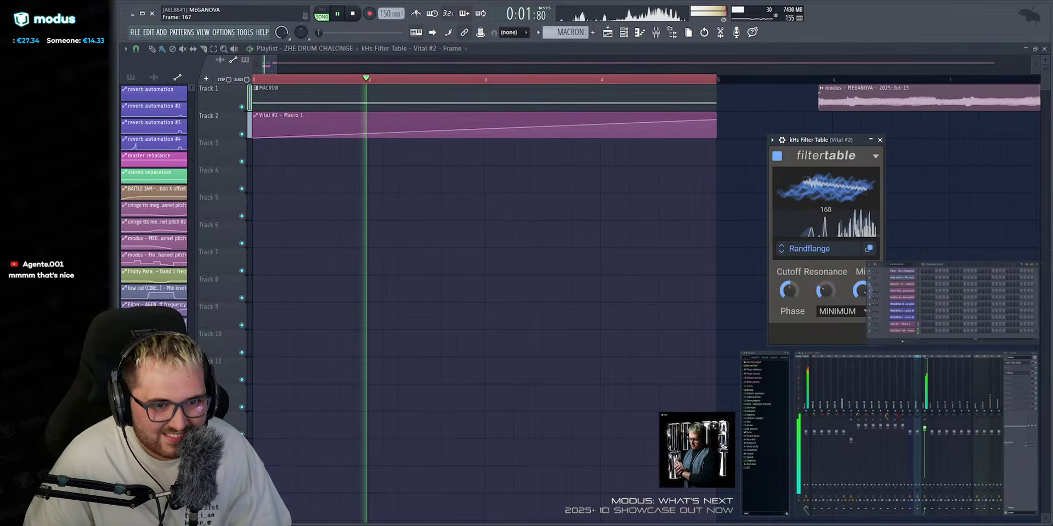
# Audition the Spectral Notches and Spectre Gates wavetables while sweeping through their frames.
pyautogui.click(781, 250)
pyautogui.moveTo(837, 204); pyautogui.dragTo(837, 217)
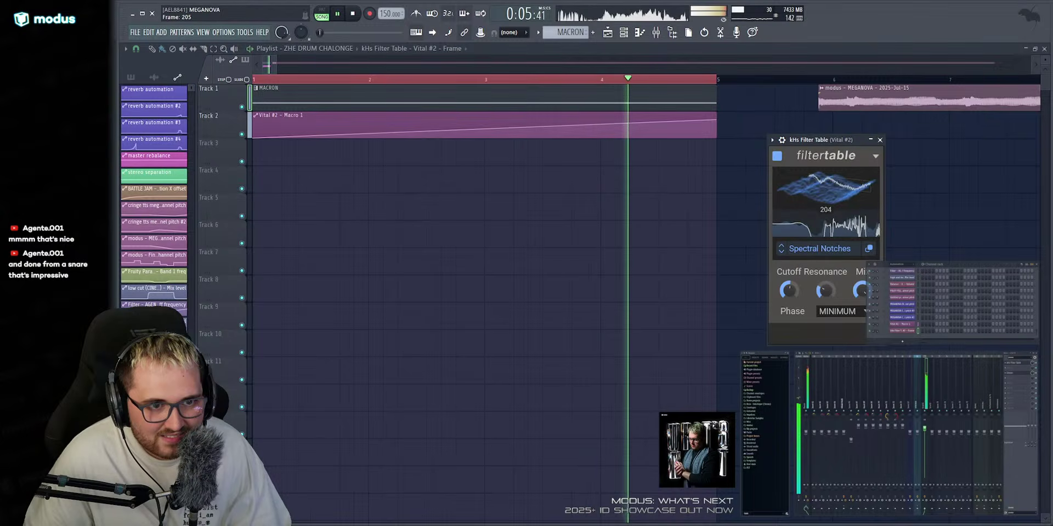
pyautogui.press('space')
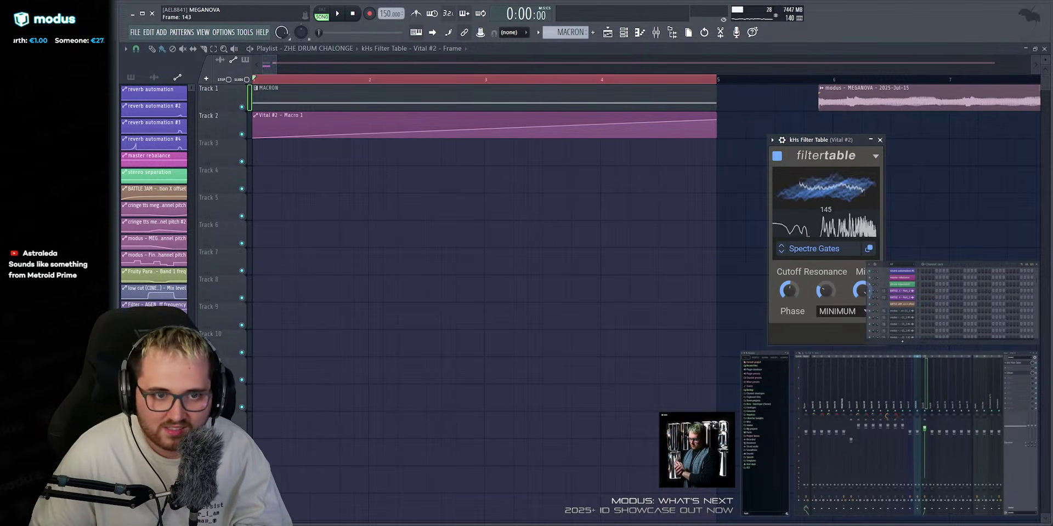
pyautogui.press('space')
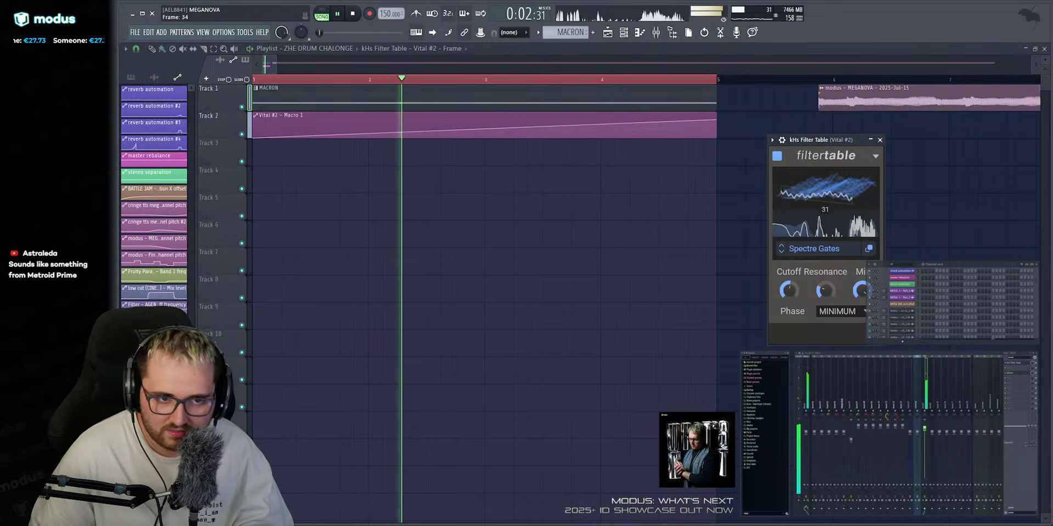
# Load the Bloom Major wavetable and audition its frames while adjusting the cutoff and setting the mix to 72%.
pyautogui.click(781, 252)
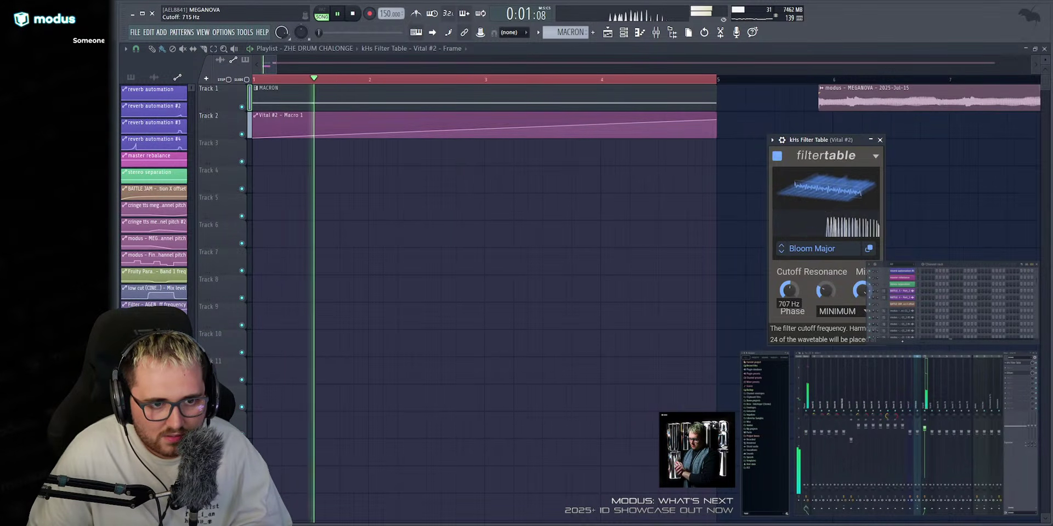
pyautogui.moveTo(789, 291); pyautogui.dragTo(788, 297)
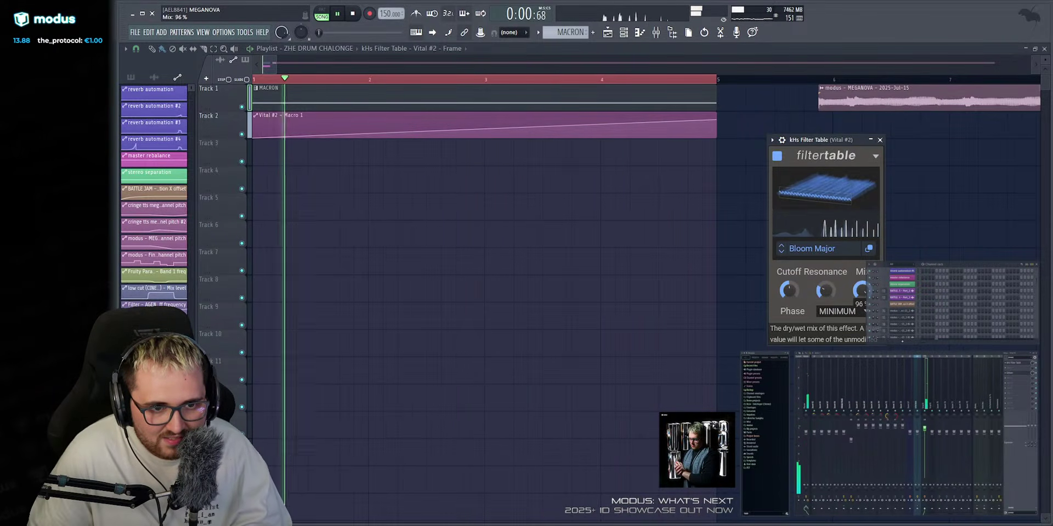
pyautogui.moveTo(861, 292); pyautogui.dragTo(861, 321)
pyautogui.moveTo(825, 190); pyautogui.dragTo(826, 148)
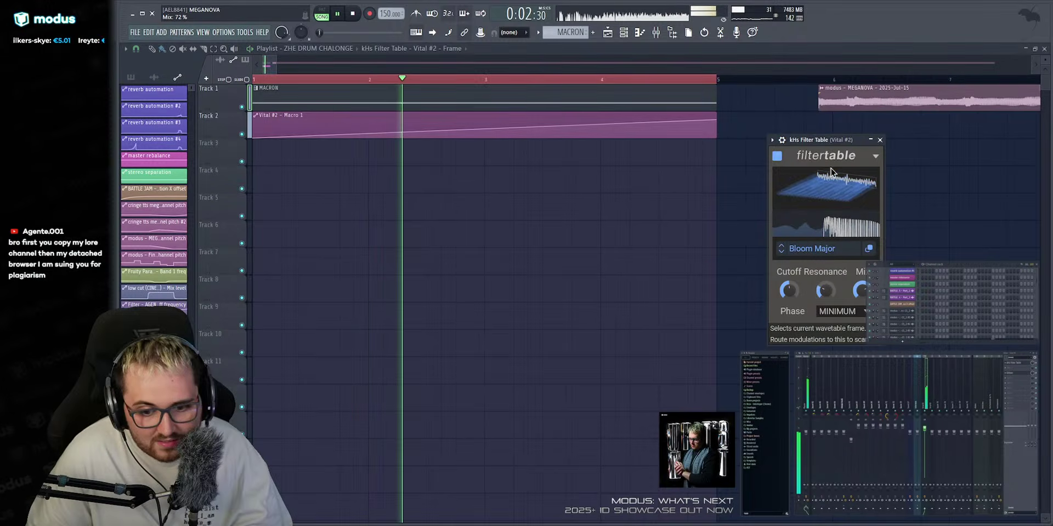
pyautogui.press('space')
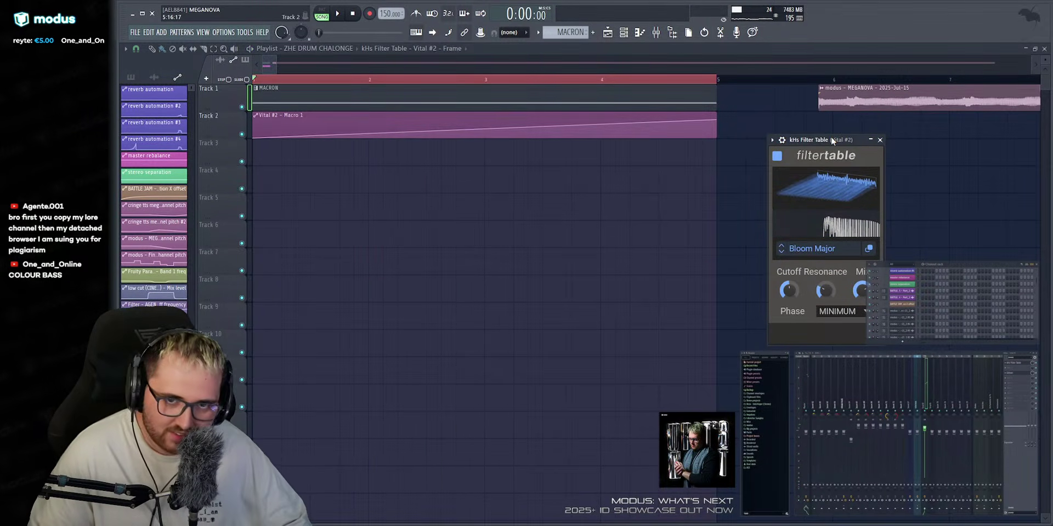
pyautogui.press('space')
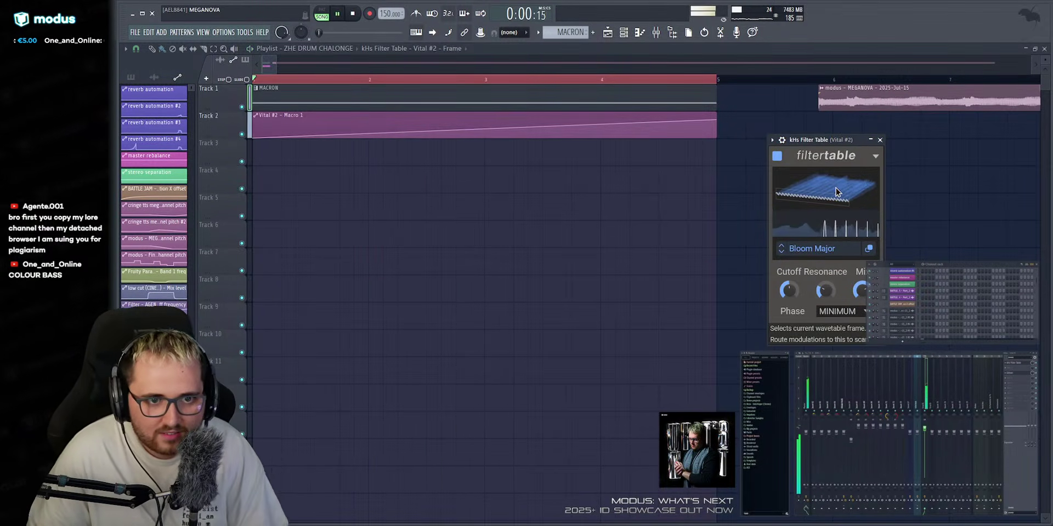
# Load the Chromasweep wavetable and audition it while sweeping through its frames.
pyautogui.click(782, 252)
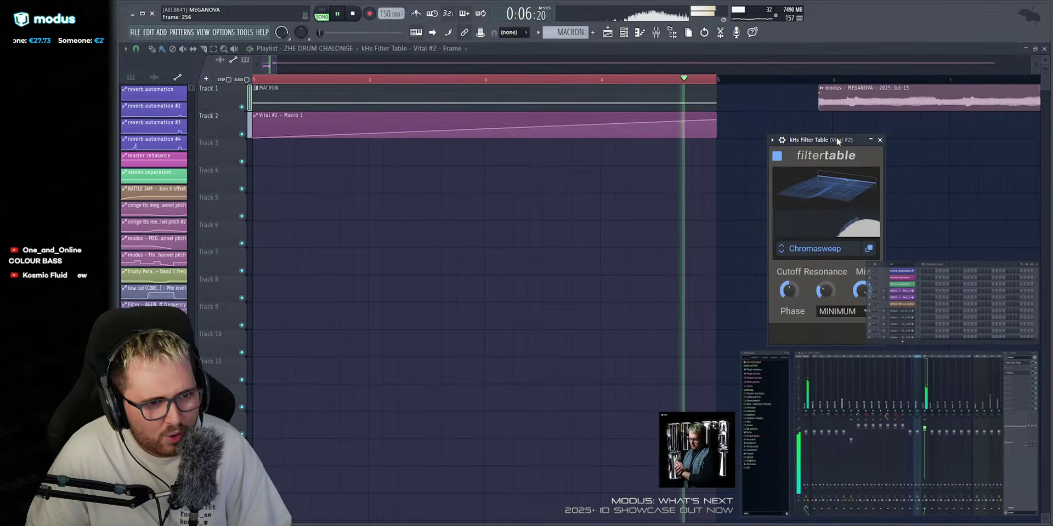
pyautogui.press('space')
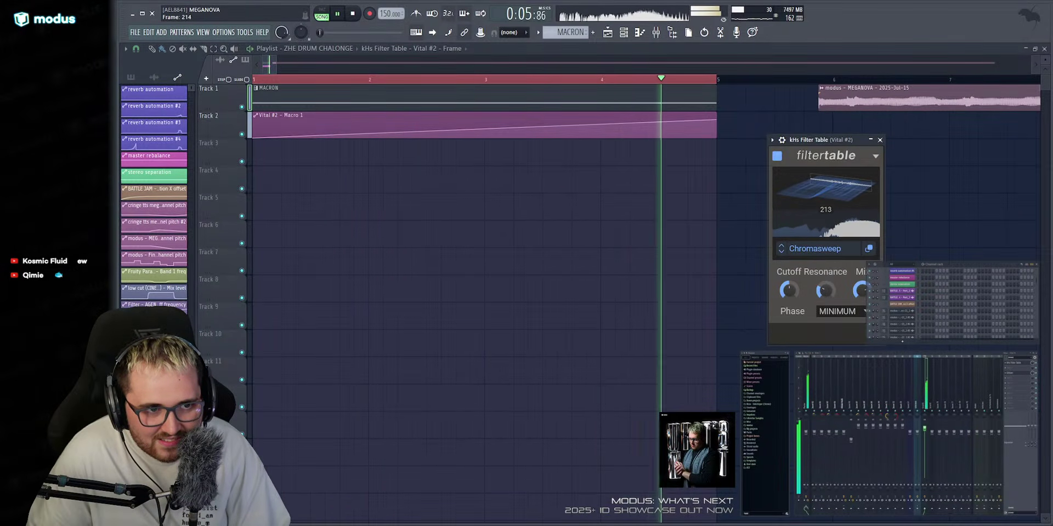
pyautogui.press('space')
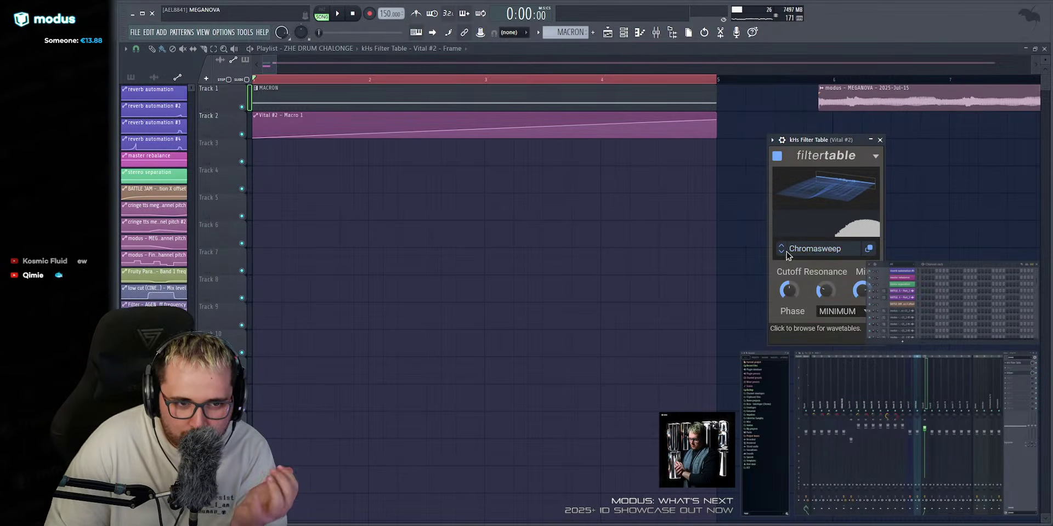
# Switch Filter Table to the Focus Major wavetable and play the loop while sweeping its frame position.
pyautogui.press('space')
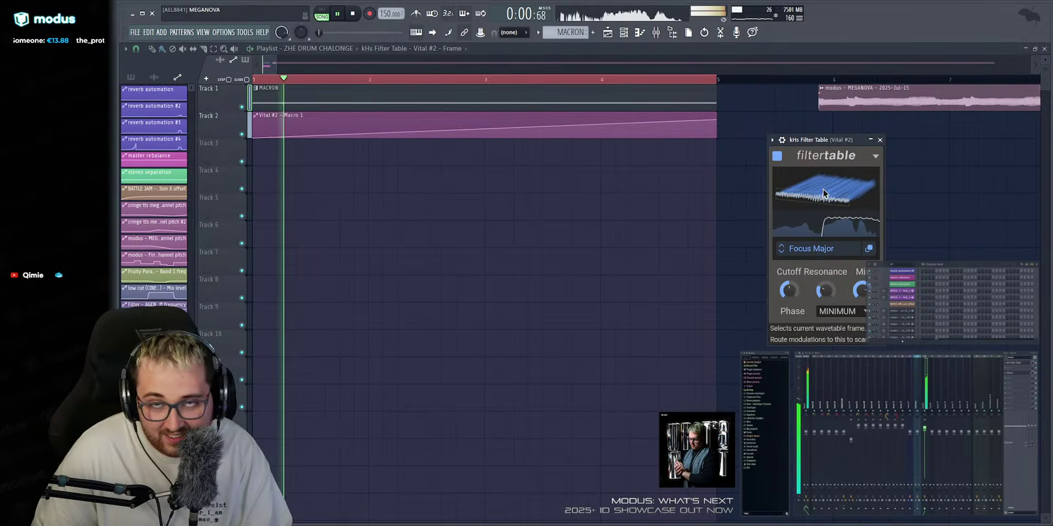
pyautogui.press('space')
pyautogui.press('space')
pyautogui.moveTo(817, 196); pyautogui.dragTo(817, 156)
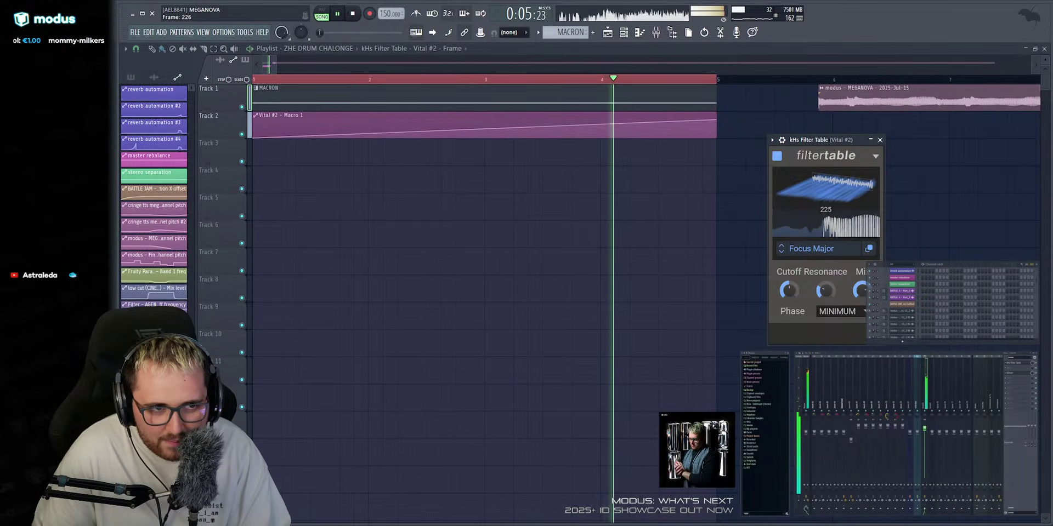
pyautogui.press('space')
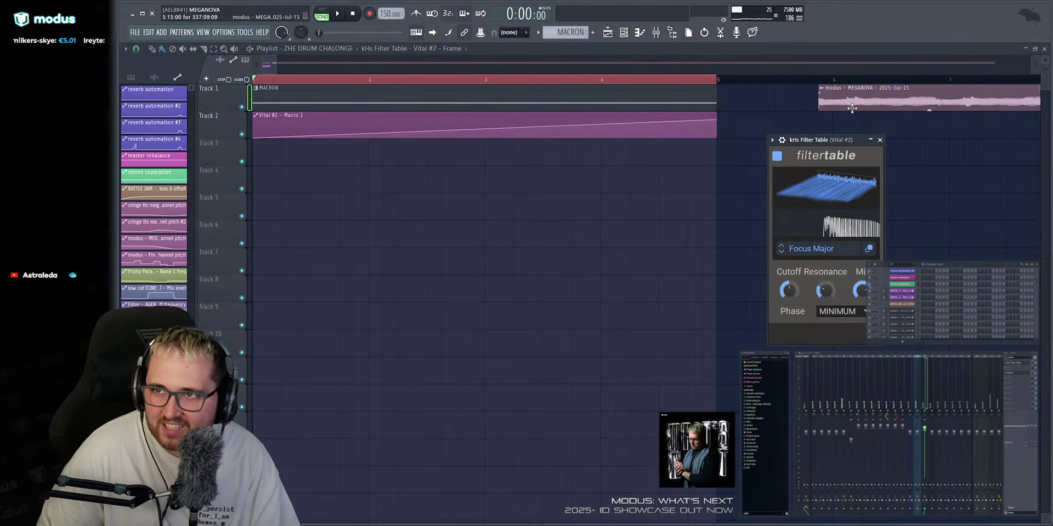
pyautogui.press('space')
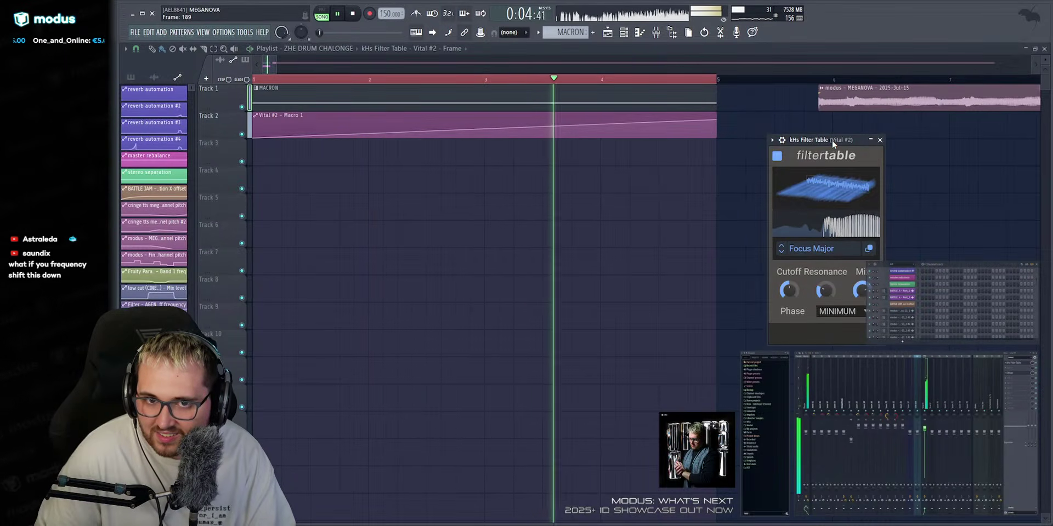
pyautogui.press('space')
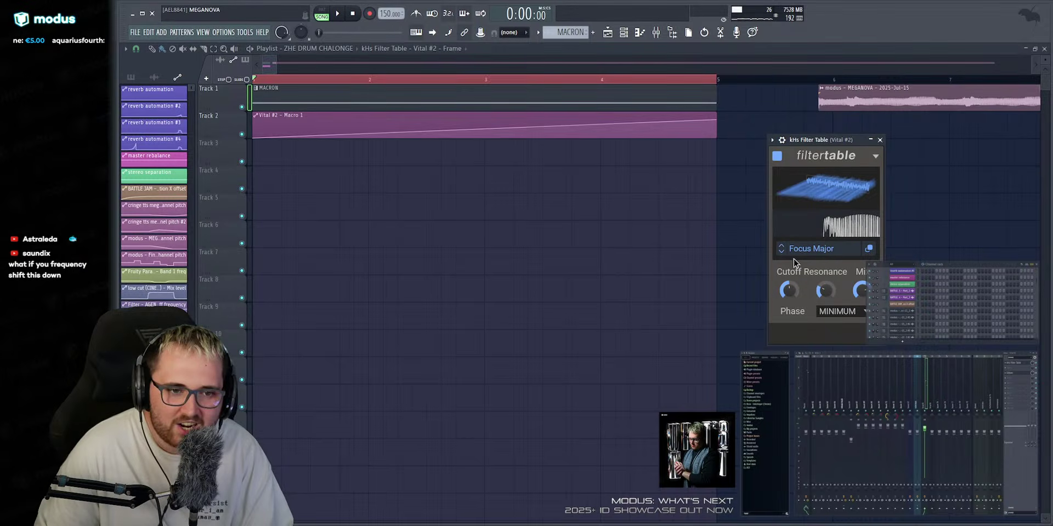
# Load the Focus Pentatonic wavetable and audition it up to frame 256 with increased resonance.
pyautogui.press('space')
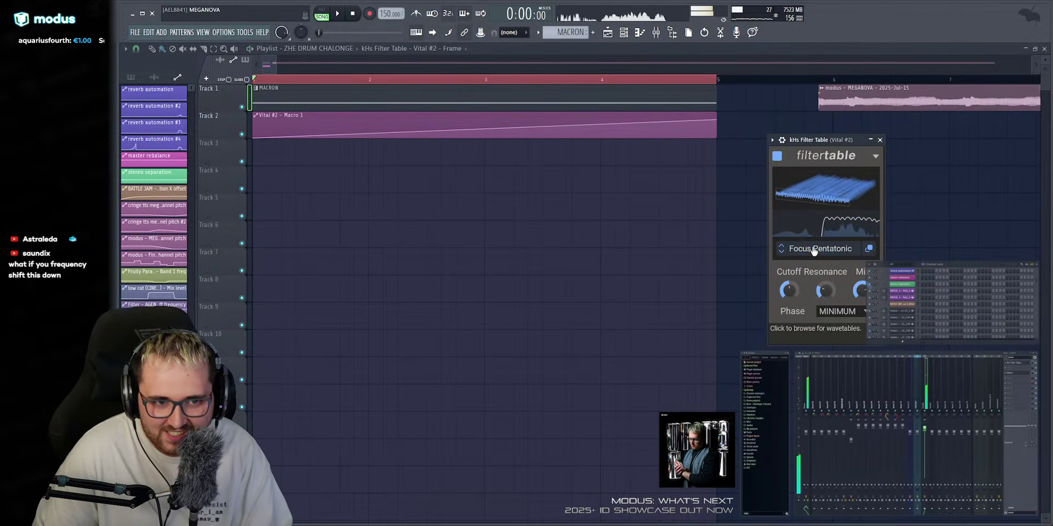
pyautogui.press('space')
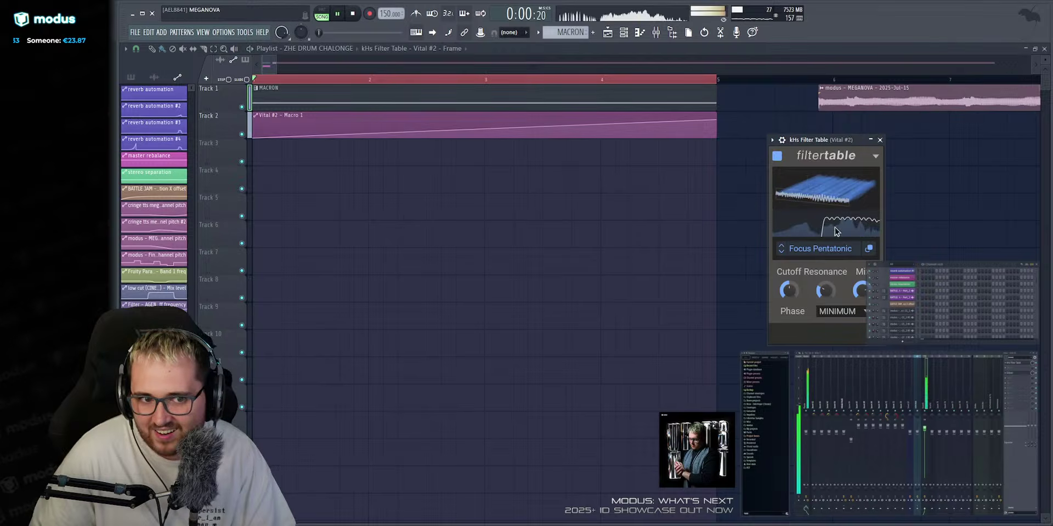
pyautogui.moveTo(824, 291)
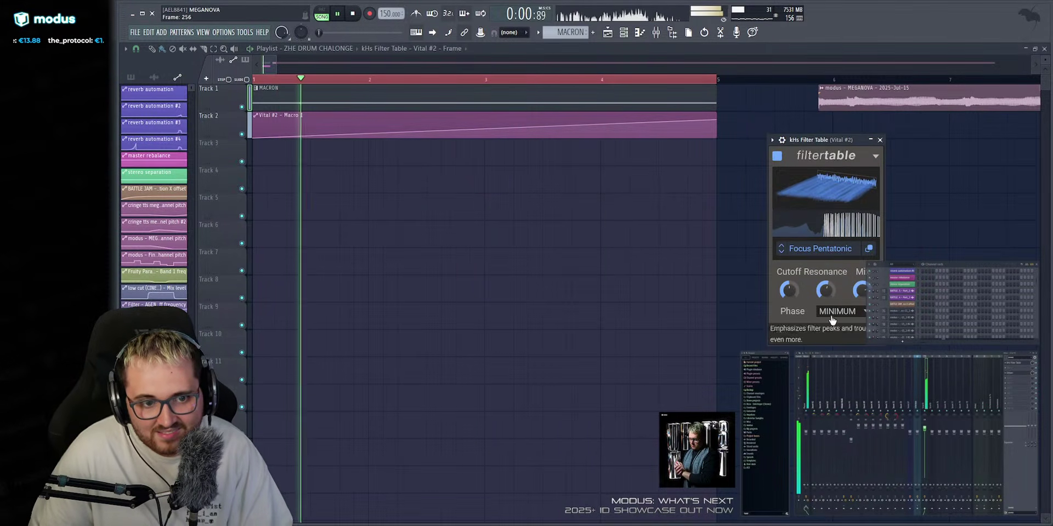
# Load the Harmonic Bloom wavetable in Filter Table and lower the resonance to 42%.
pyautogui.click(781, 247)
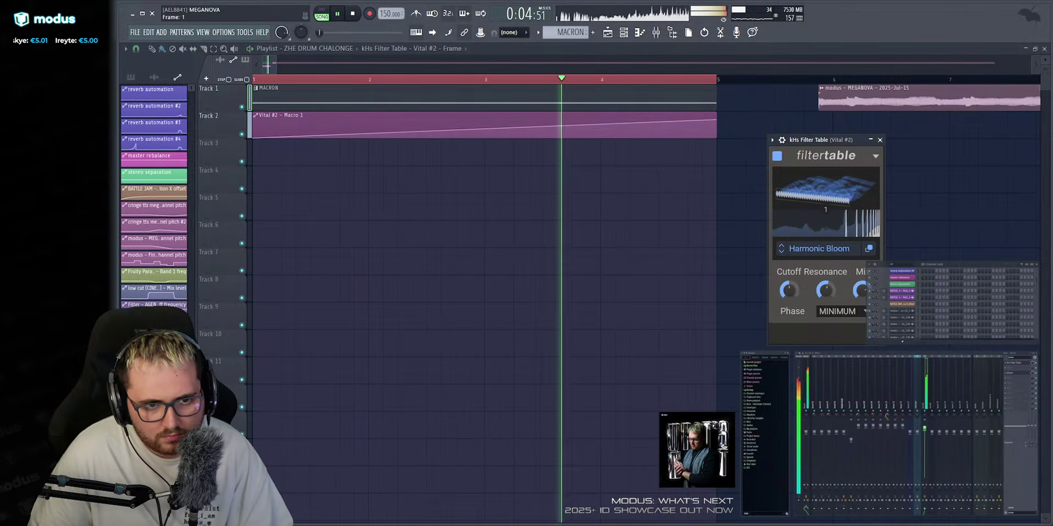
pyautogui.moveTo(825, 290); pyautogui.dragTo(825, 313)
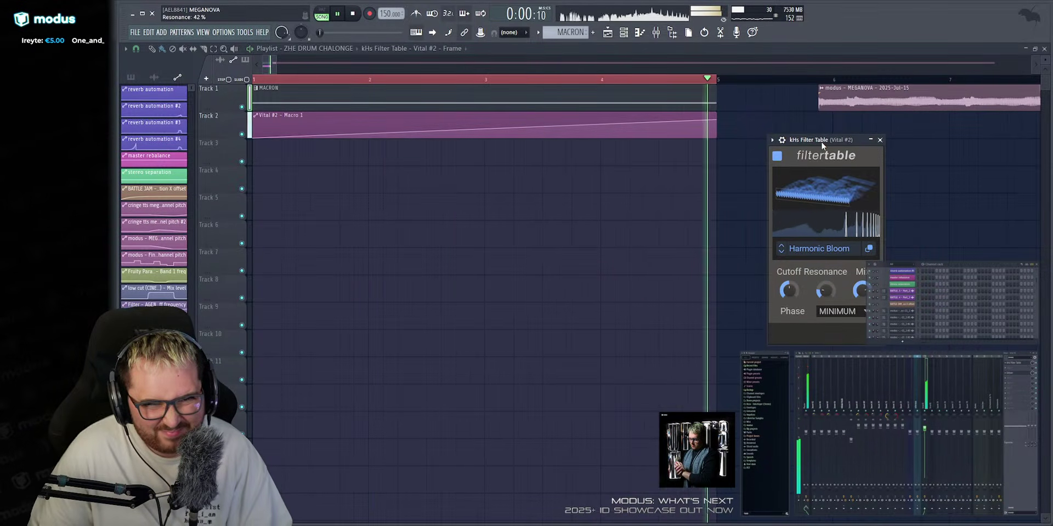
# Restart playback from the middle of bar 3 and move the Harmonic Bloom wavetable frame to about 13.
pyautogui.press('space')
pyautogui.click(557, 79)
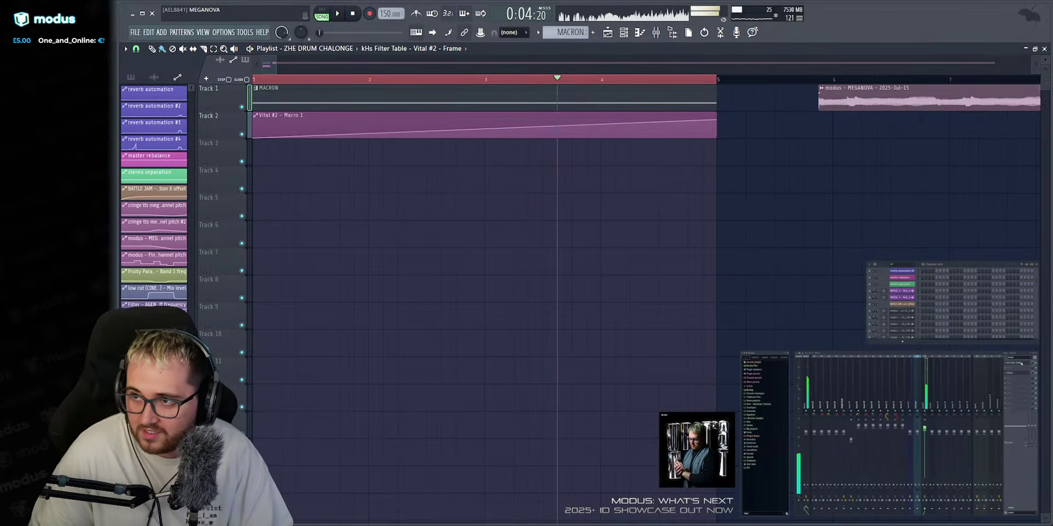
pyautogui.press('space')
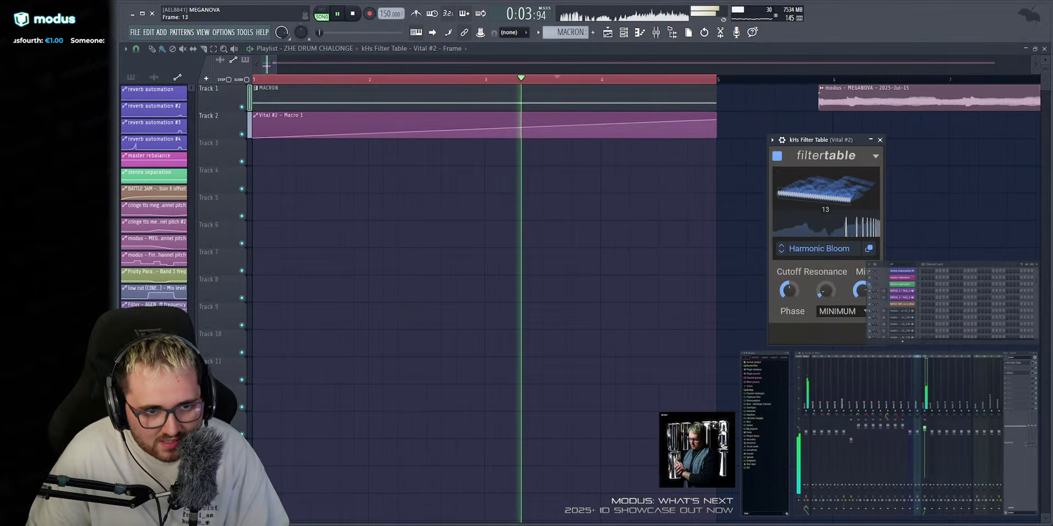
# Switch Filter Table to the Octava wavetable, audition its frames over the loop and close the plugin window.
pyautogui.click(780, 252)
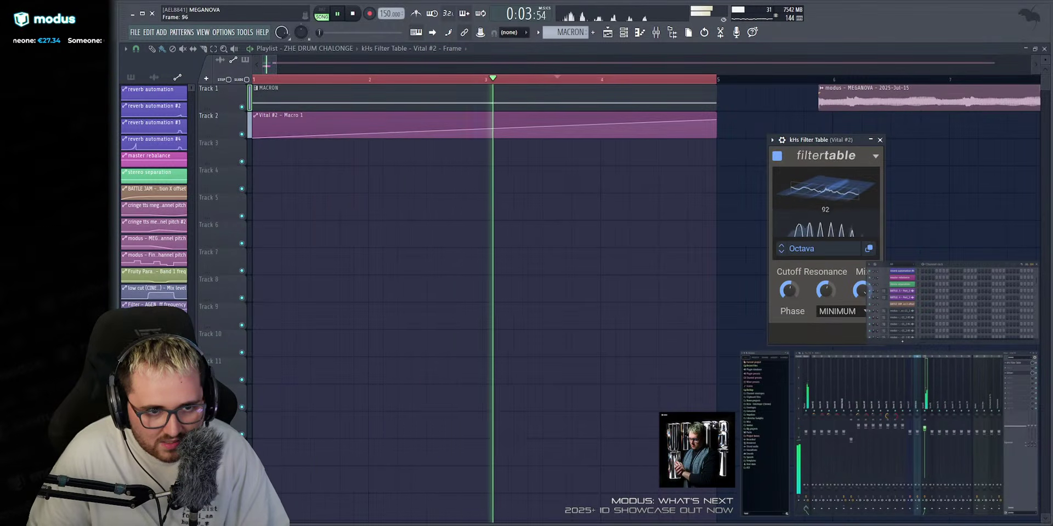
pyautogui.press('space')
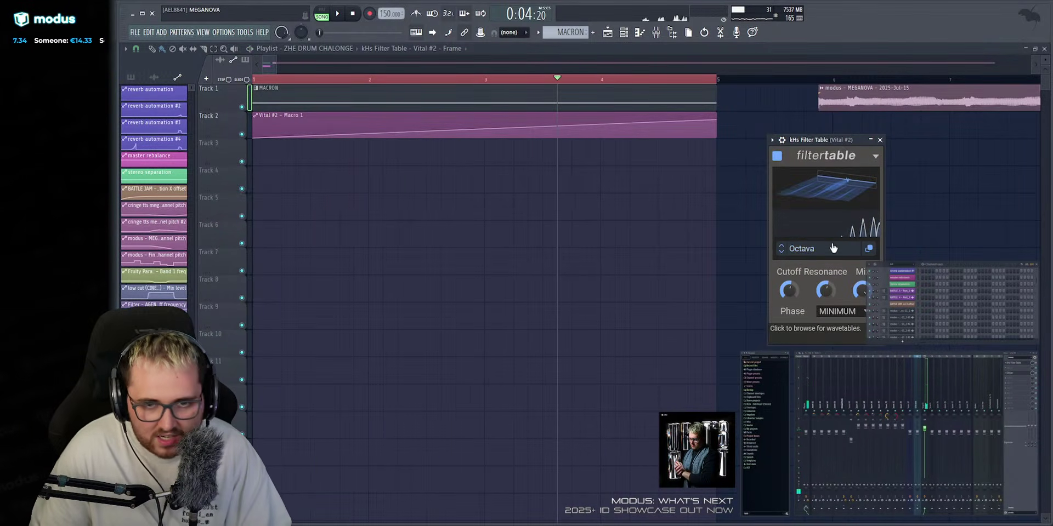
pyautogui.press('Escape')
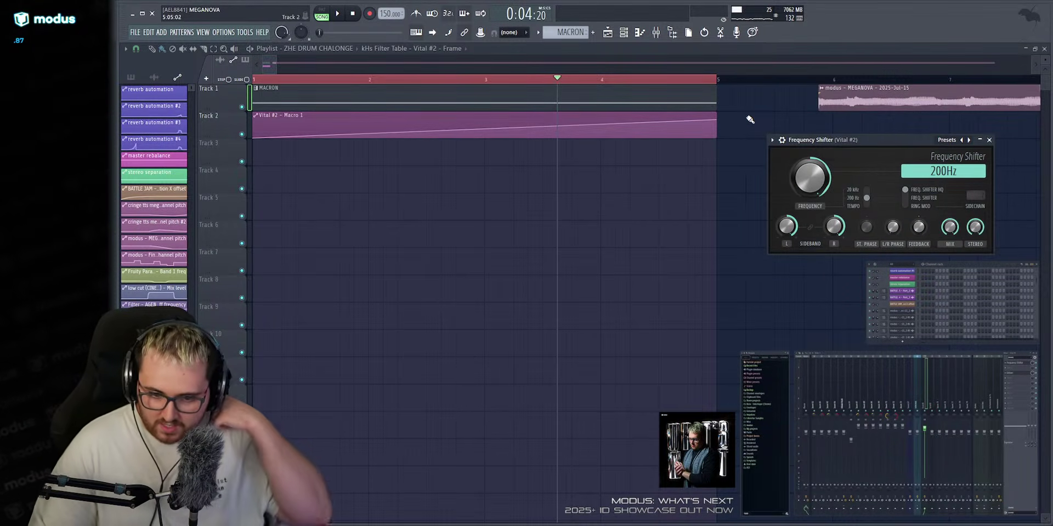
# Set Frequency Shifter to the 20 kHz range with 25% feedback and lower the shift to -4299 Hz while auditioning the loop.
pyautogui.moveTo(815, 146); pyautogui.dragTo(538, 184)
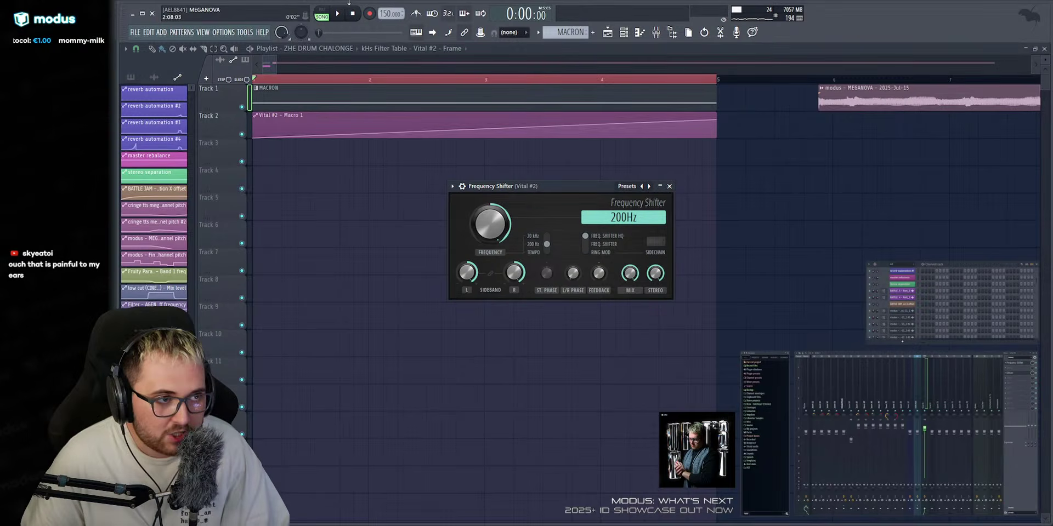
pyautogui.click(340, 13)
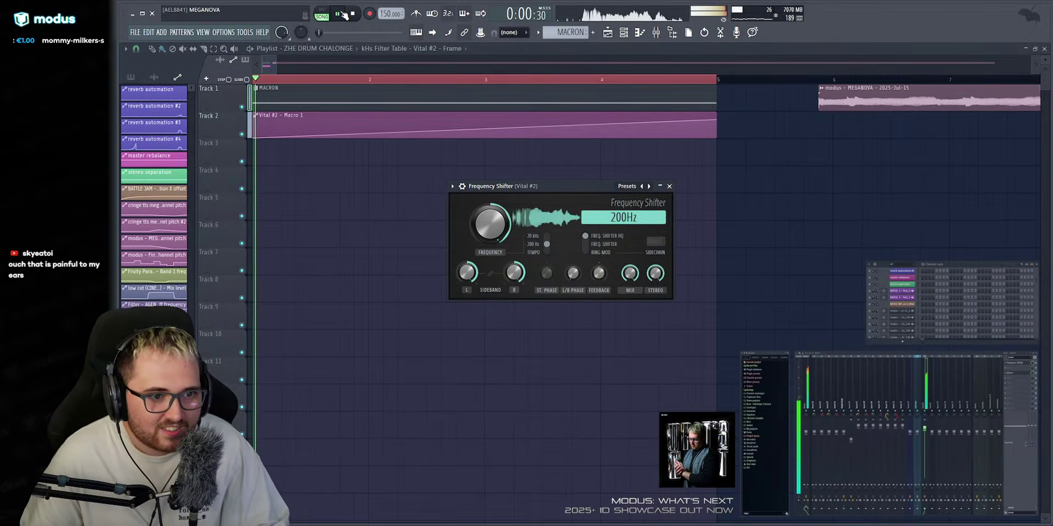
pyautogui.click(546, 245)
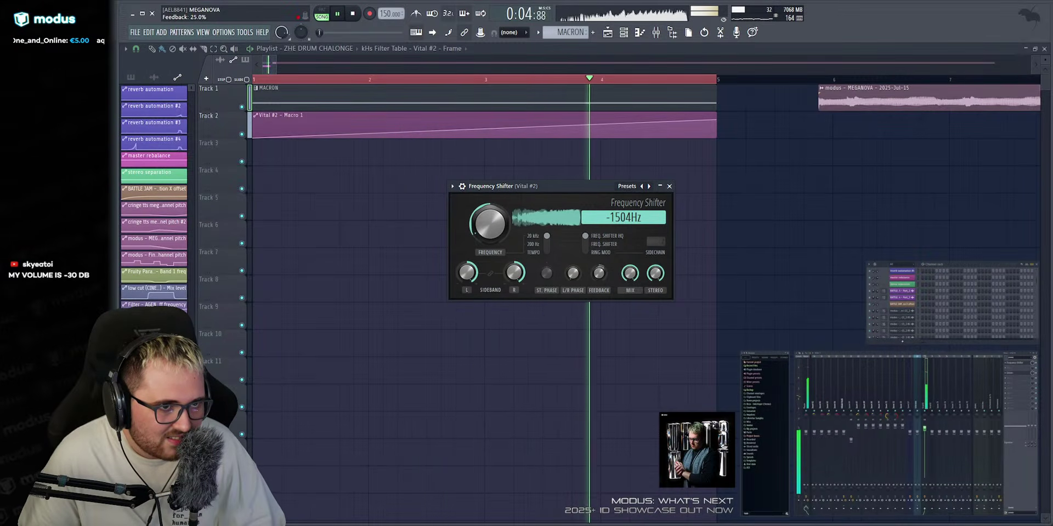
pyautogui.press('space')
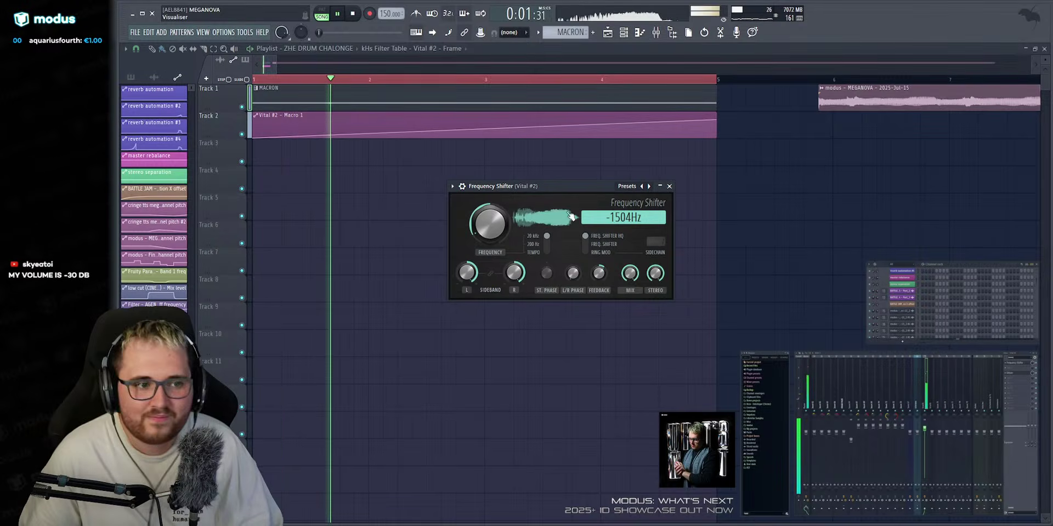
pyautogui.press('space')
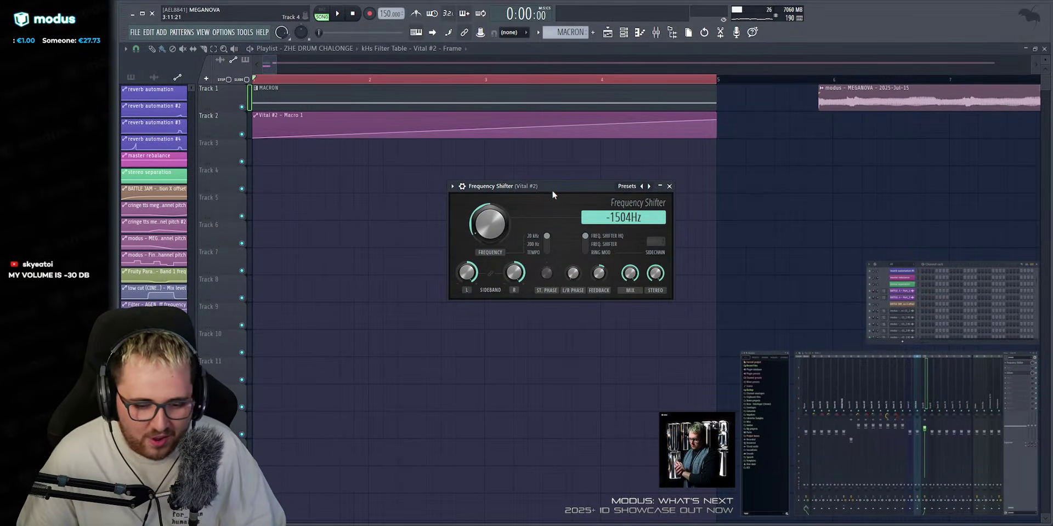
pyautogui.press('space')
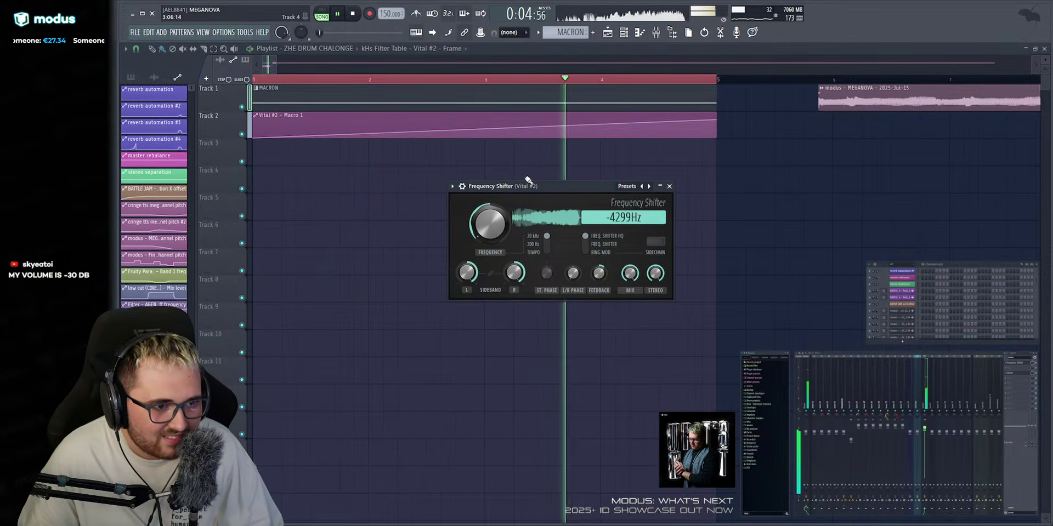
pyautogui.press('space')
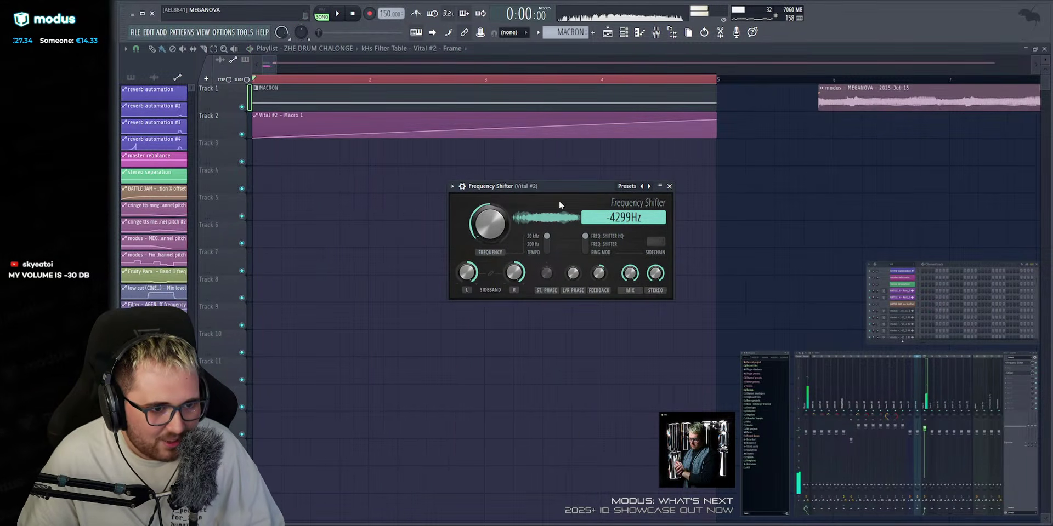
# Set Spectral Gate's weak/strong balance to 1.0 and its cutoff amplitude to about -5.46 dB while playing the loop.
pyautogui.press('space')
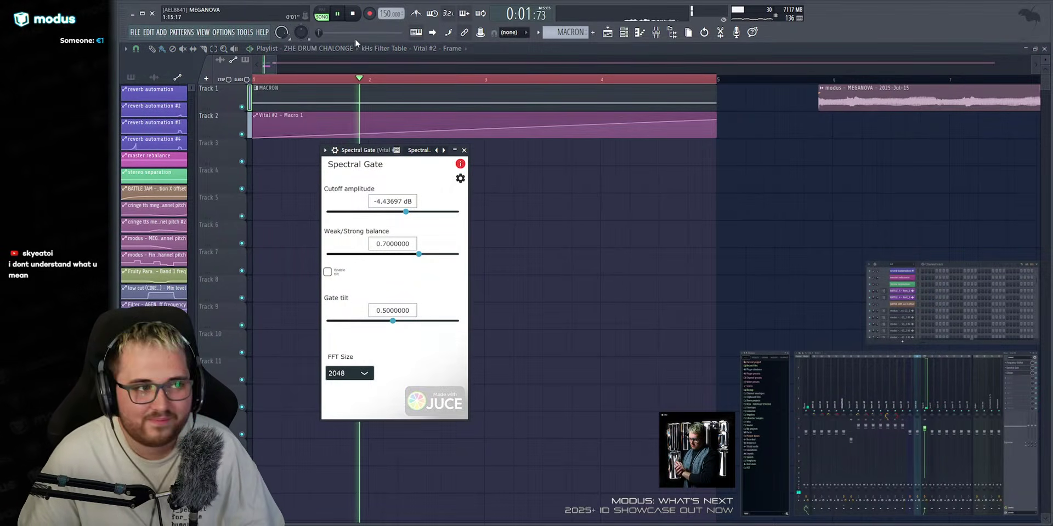
pyautogui.click(353, 14)
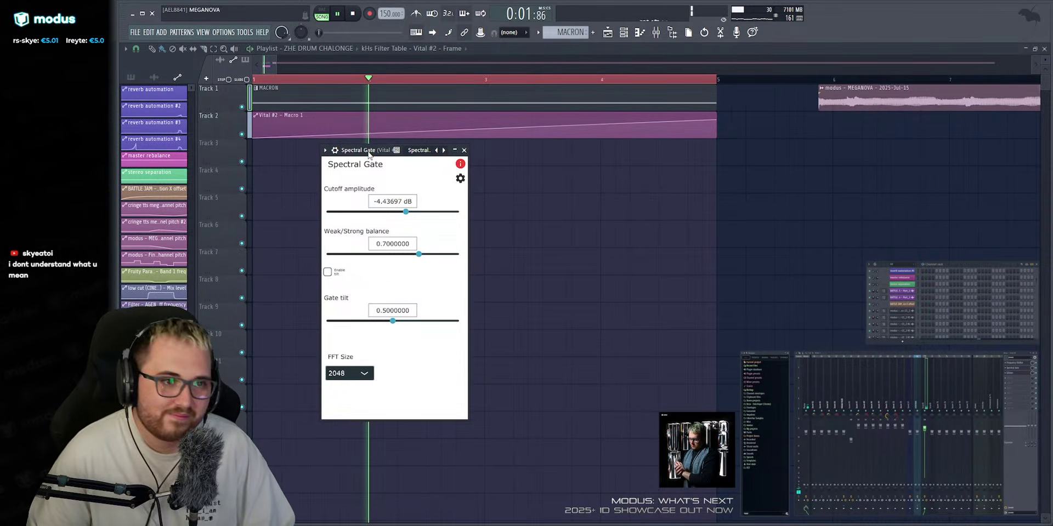
pyautogui.moveTo(419, 254); pyautogui.dragTo(458, 254)
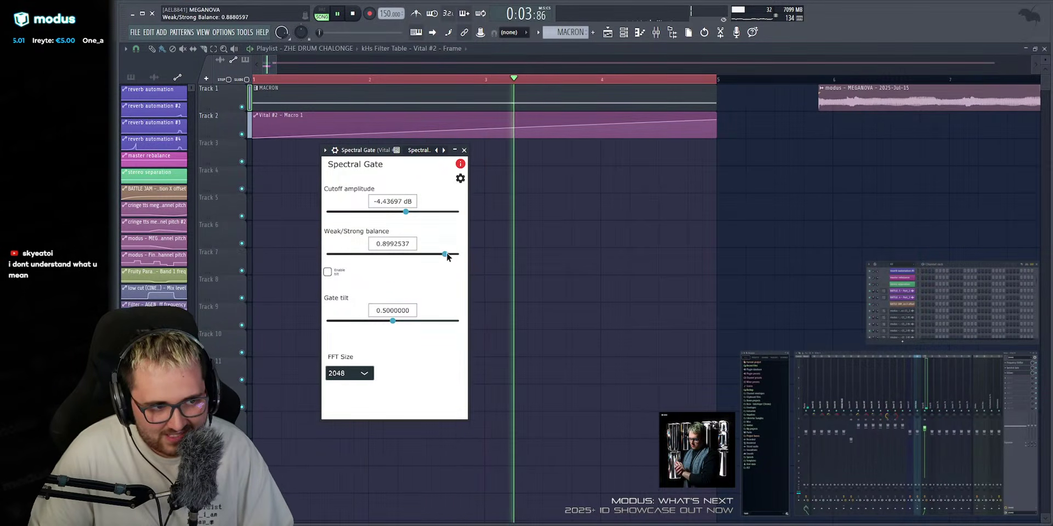
pyautogui.moveTo(405, 211)
pyautogui.mouseDown()
pyautogui.moveTo(421, 211)
pyautogui.moveTo(396, 216)
pyautogui.mouseUp()
pyautogui.click(498, 79)
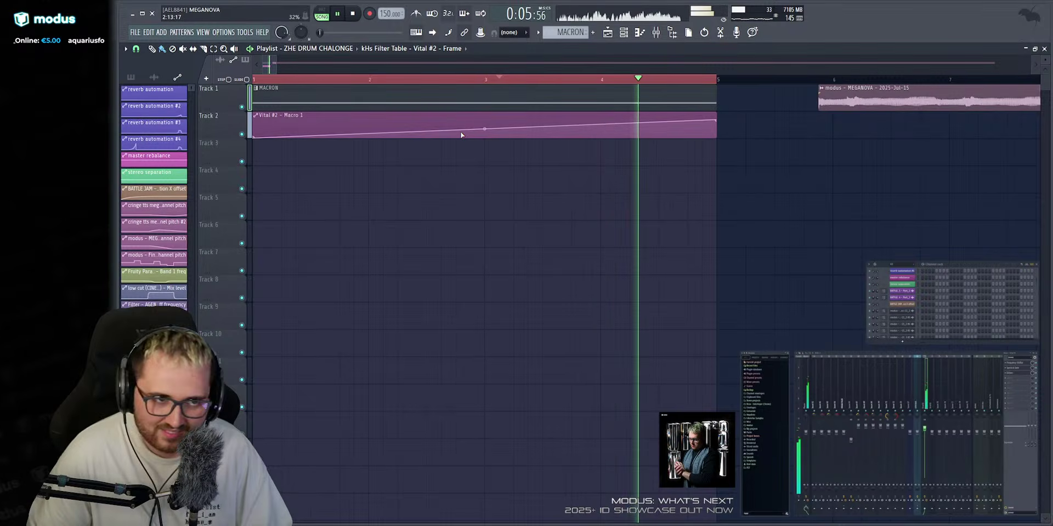
pyautogui.press('space')
pyautogui.click(1015, 369)
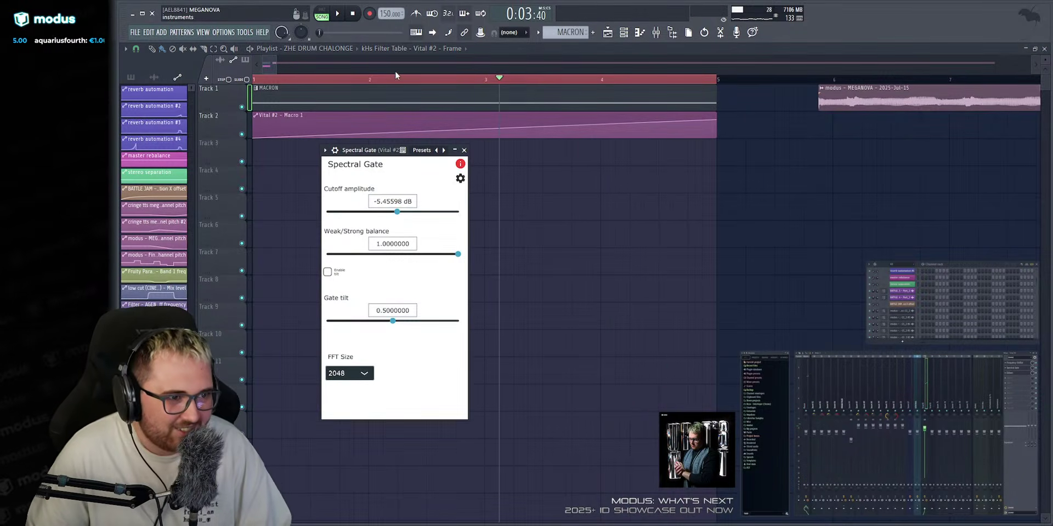
# Set the playback start to bar 2, close the Edison recorder window and audition the loop.
pyautogui.click(369, 80)
pyautogui.click(1012, 375)
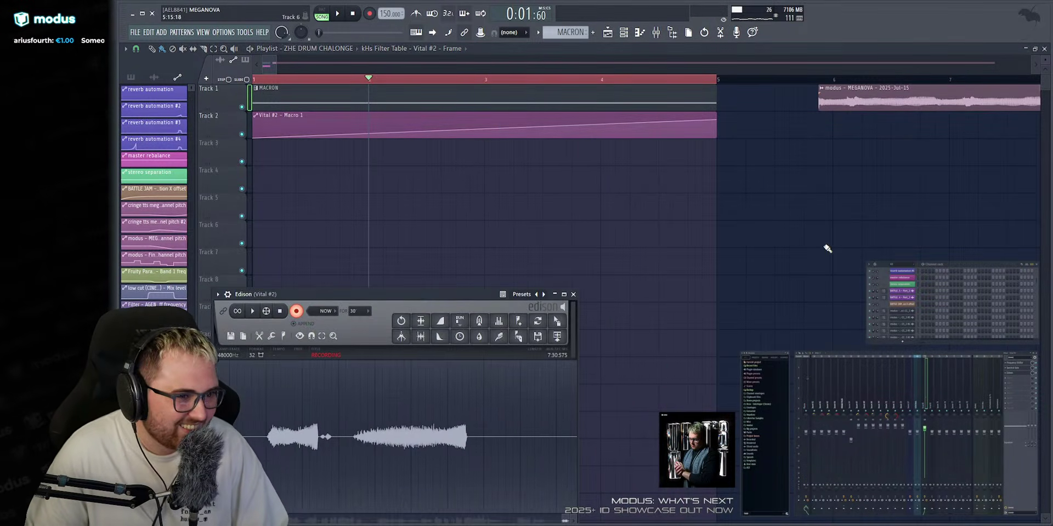
pyautogui.click(573, 297)
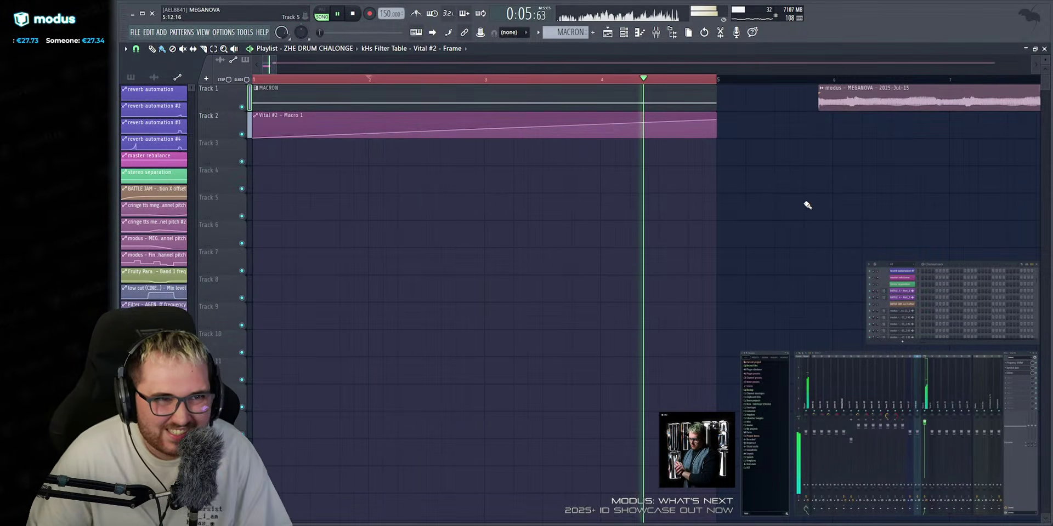
pyautogui.press('space')
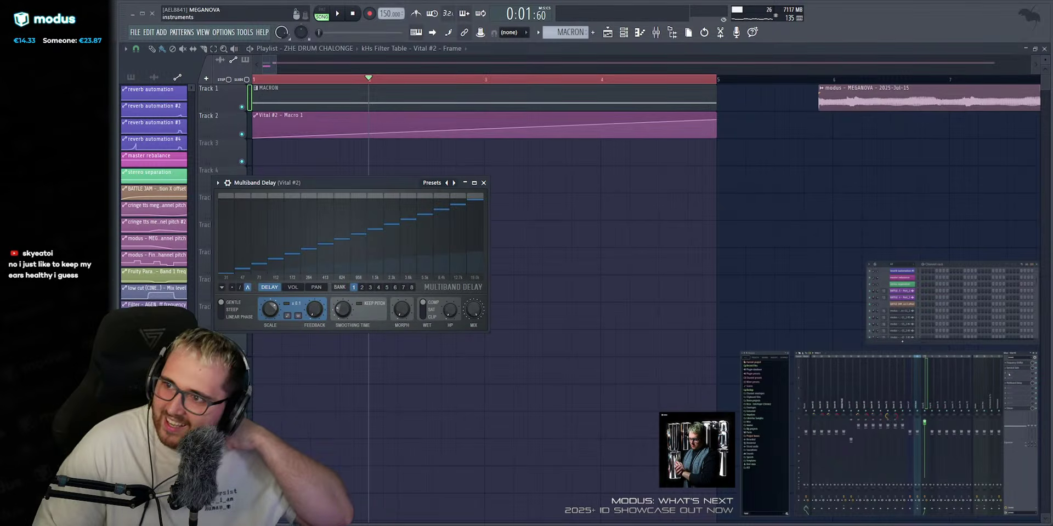
# Set the Multiband Delay on Vital #2 to Steep filtering and briefly audition the loop from bar 2.
pyautogui.moveTo(308, 183); pyautogui.dragTo(445, 185)
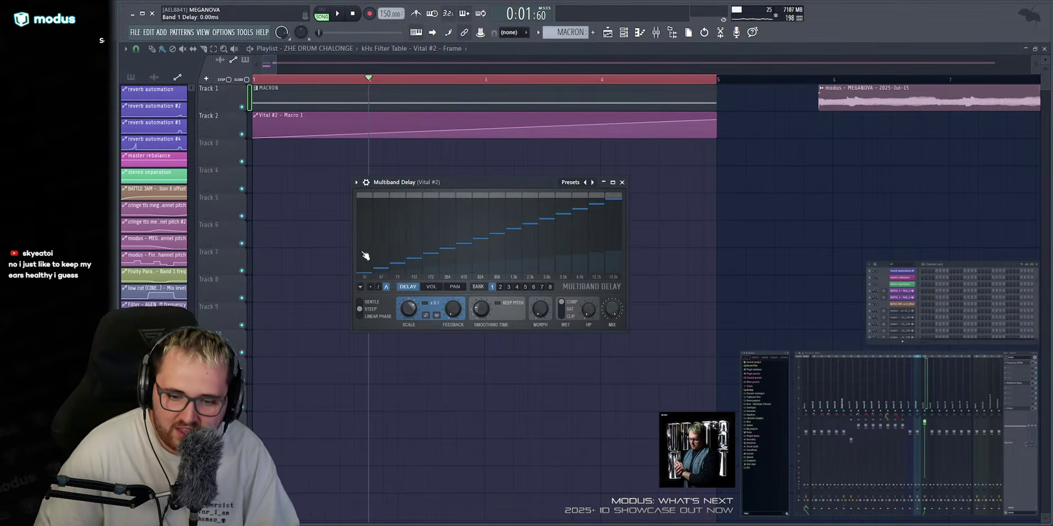
pyautogui.moveTo(493, 181); pyautogui.dragTo(558, 242)
pyautogui.moveTo(534, 190); pyautogui.dragTo(519, 151)
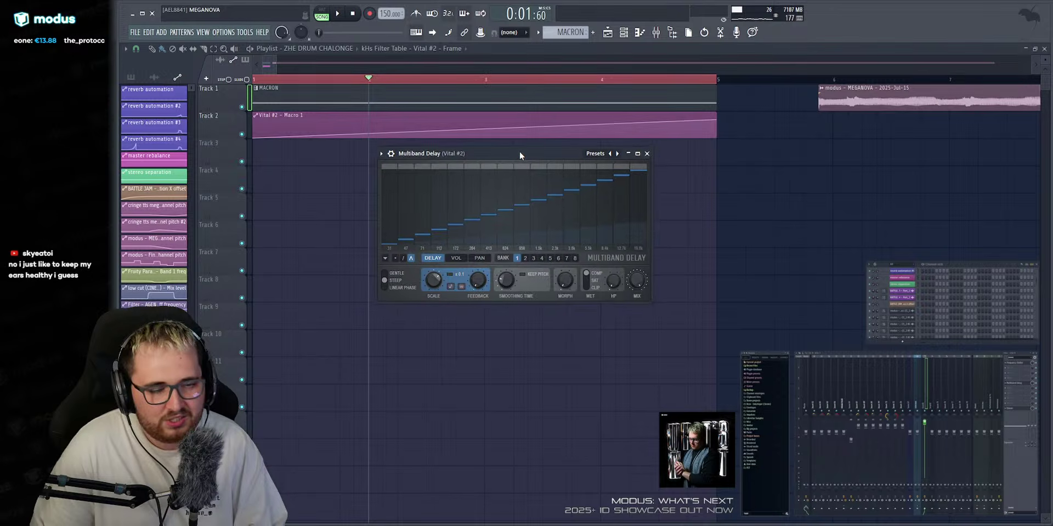
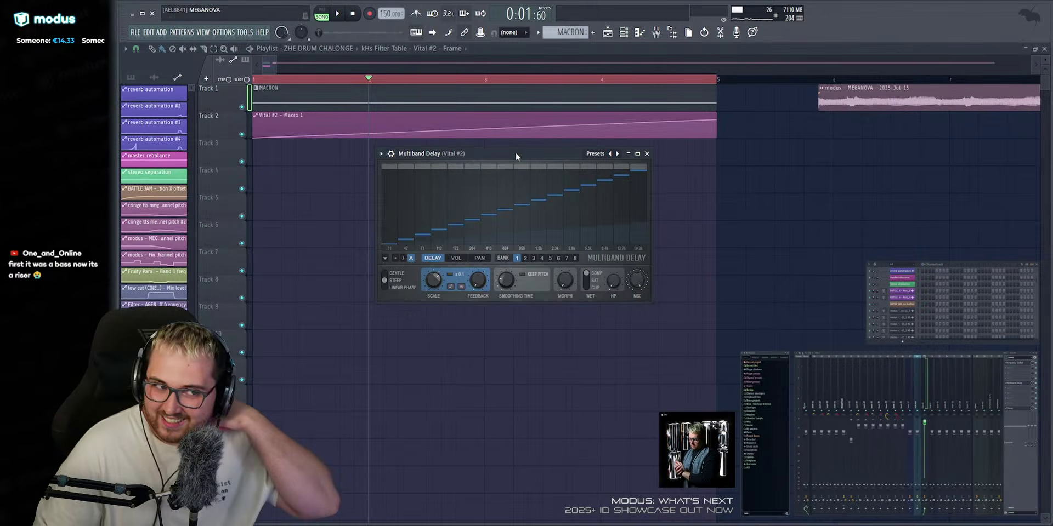
pyautogui.press('space')
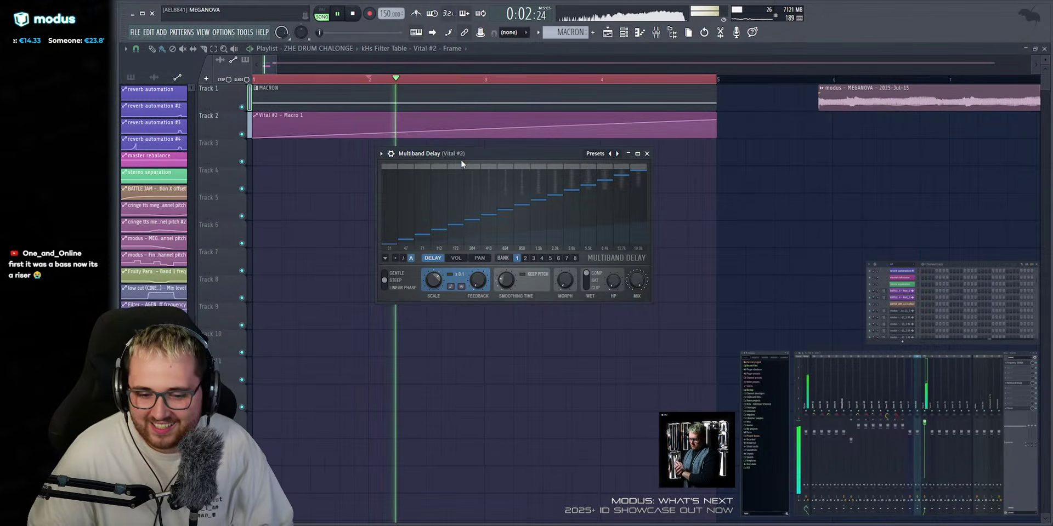
pyautogui.press('space')
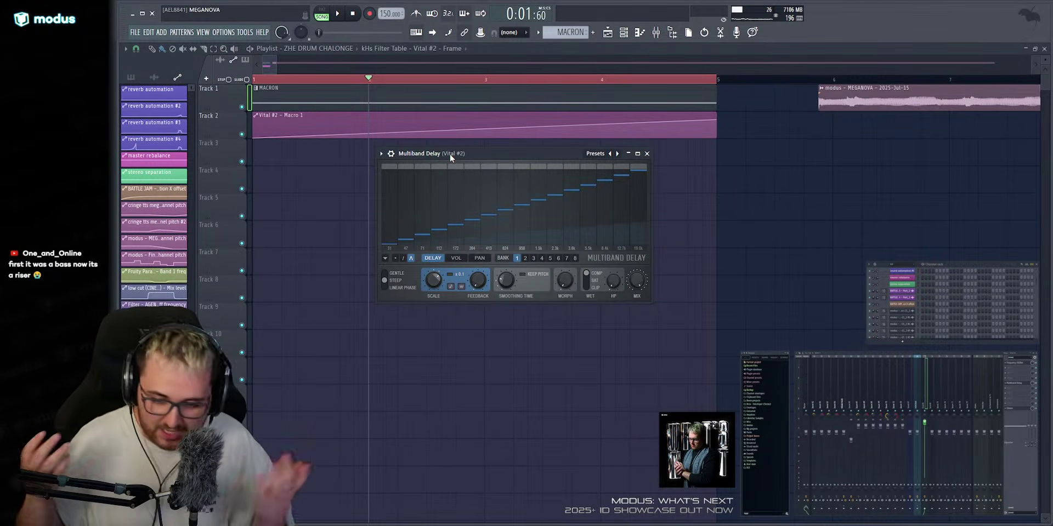
# Enable the x0.1 delay scaling in Multiband Delay and replay the loop from bar 2.
pyautogui.press('space')
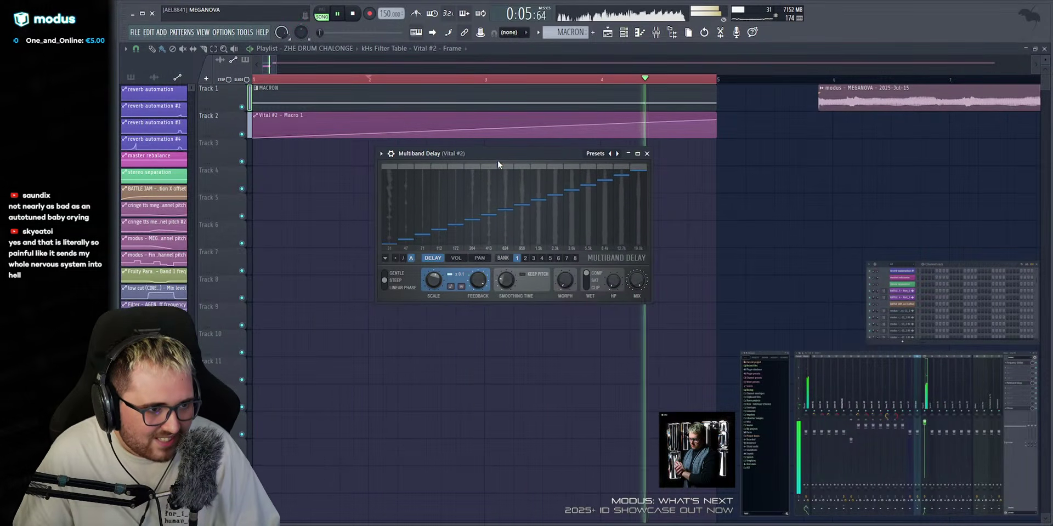
pyautogui.press('space')
pyautogui.press('space')
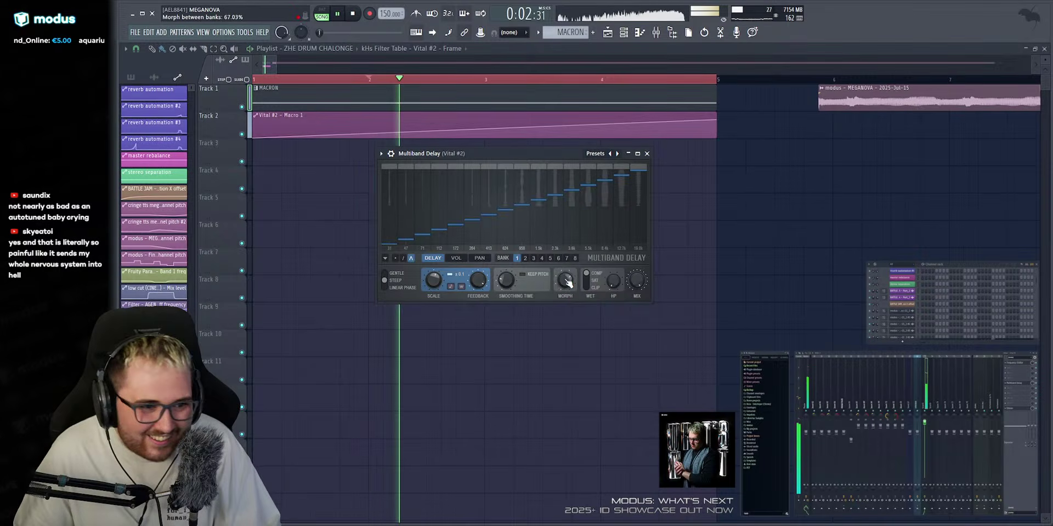
# Try the Weighting option in Multiband Delay and compare the loop with it on and off.
pyautogui.click(462, 287)
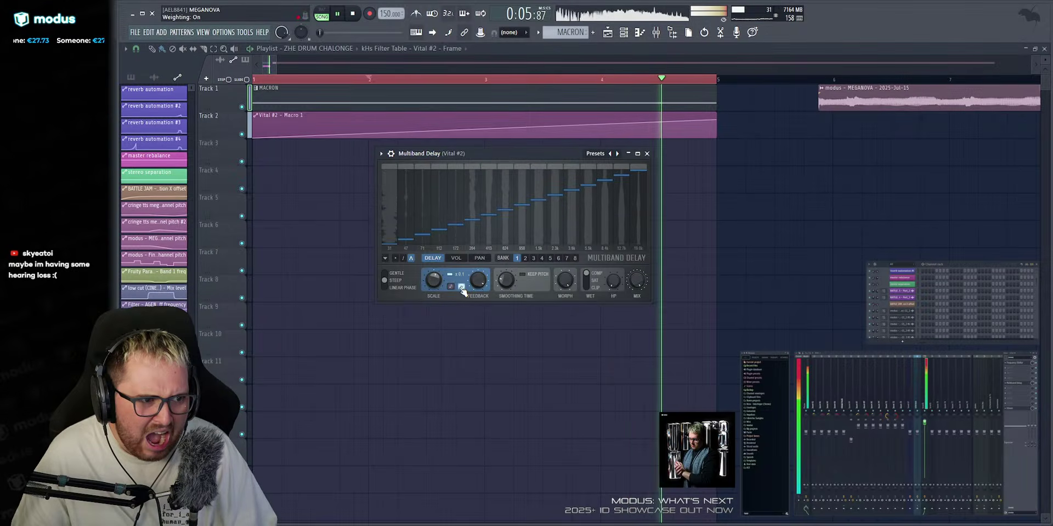
pyautogui.press('space')
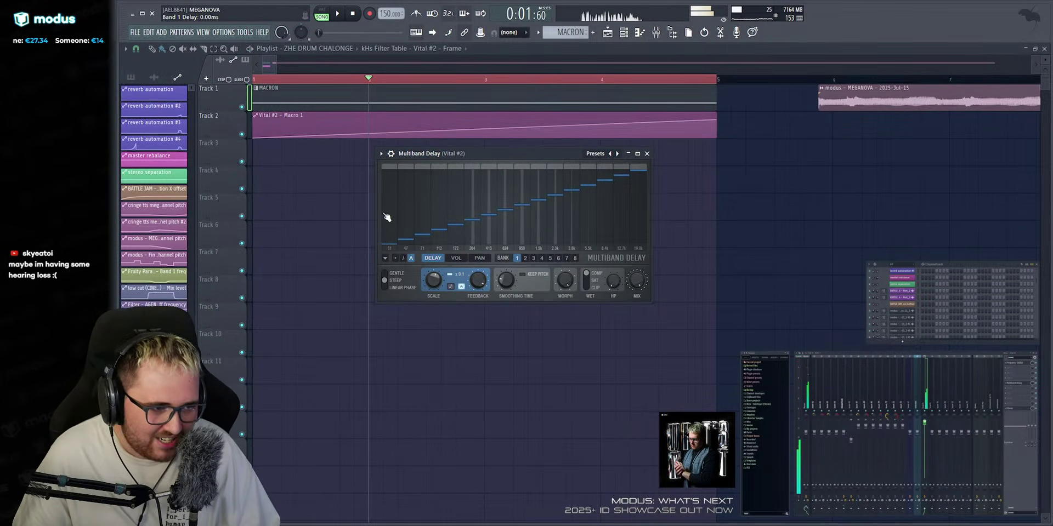
pyautogui.press('space')
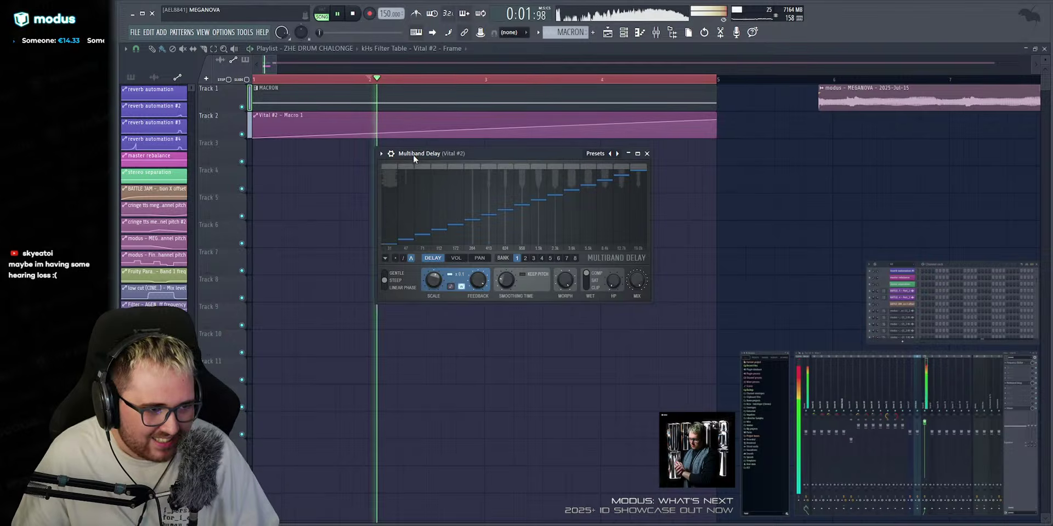
pyautogui.press('space')
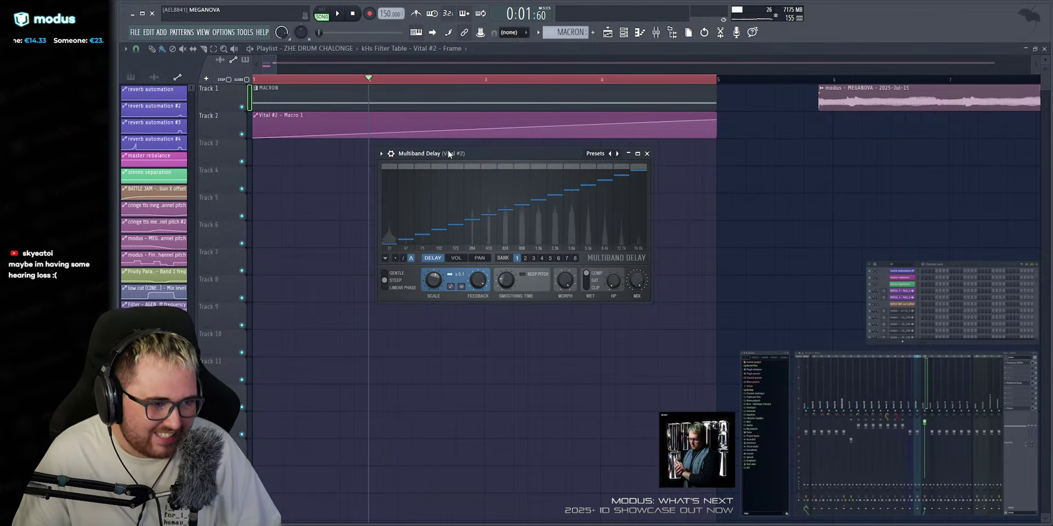
# Switch Multiband Delay to Gentle filtering and lower its delay scale while the loop plays.
pyautogui.press('space')
pyautogui.click(450, 286)
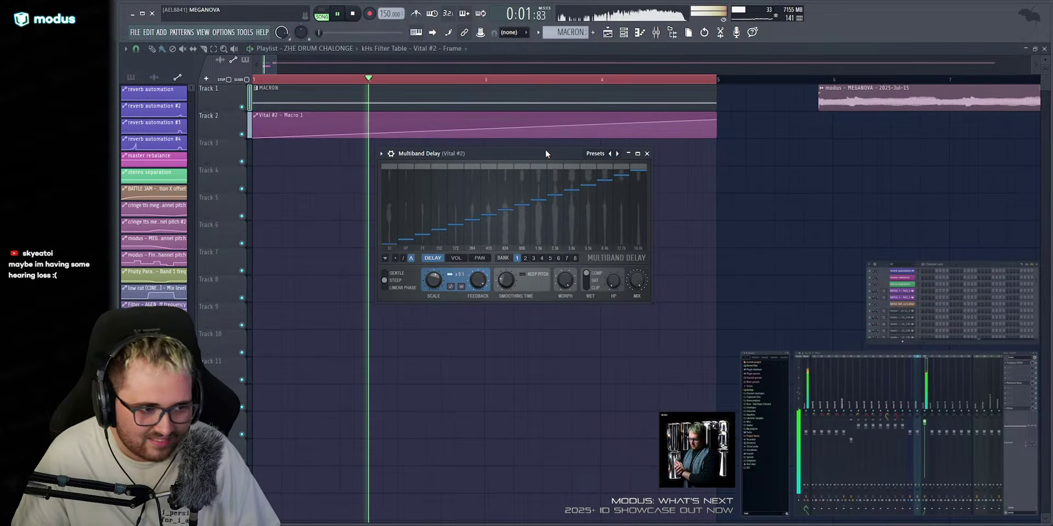
pyautogui.click(385, 273)
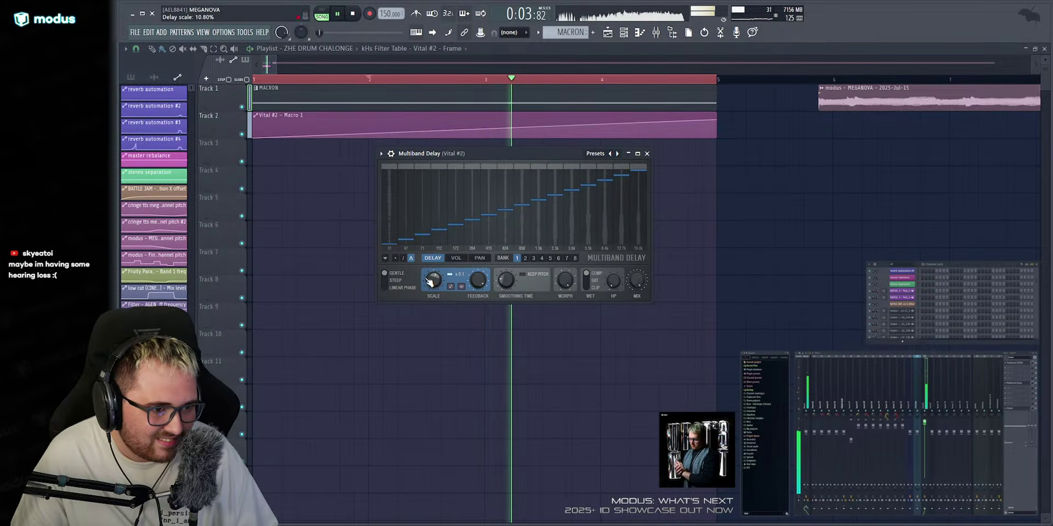
pyautogui.moveTo(433, 280)
pyautogui.mouseDown()
pyautogui.moveTo(433, 262)
pyautogui.moveTo(434, 315)
pyautogui.moveTo(433, 287)
pyautogui.mouseUp()
pyautogui.press('space')
# Set the delay feedback to about 45%, enable the toggle beside Weighting and raise the delay scale while auditioning the loop.
pyautogui.press('space')
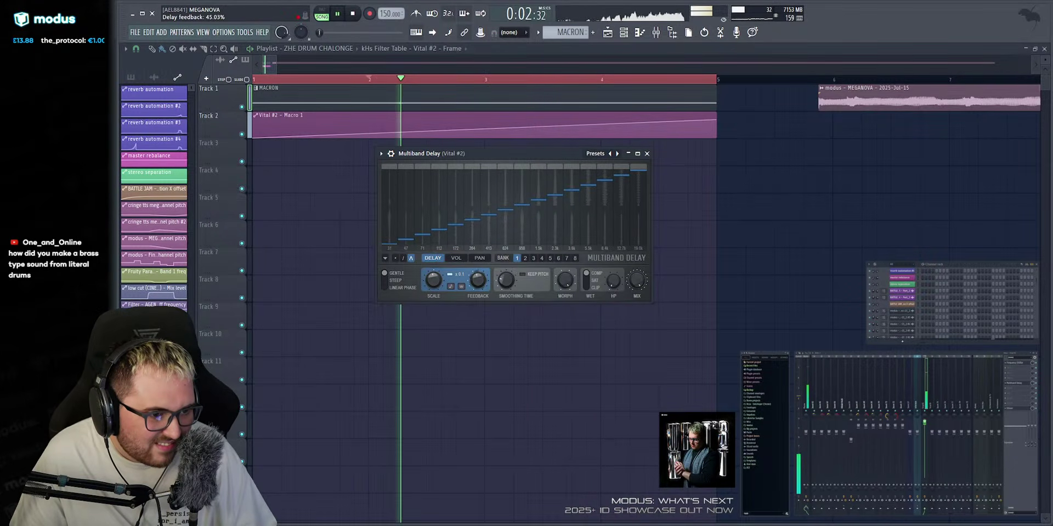
pyautogui.click(447, 286)
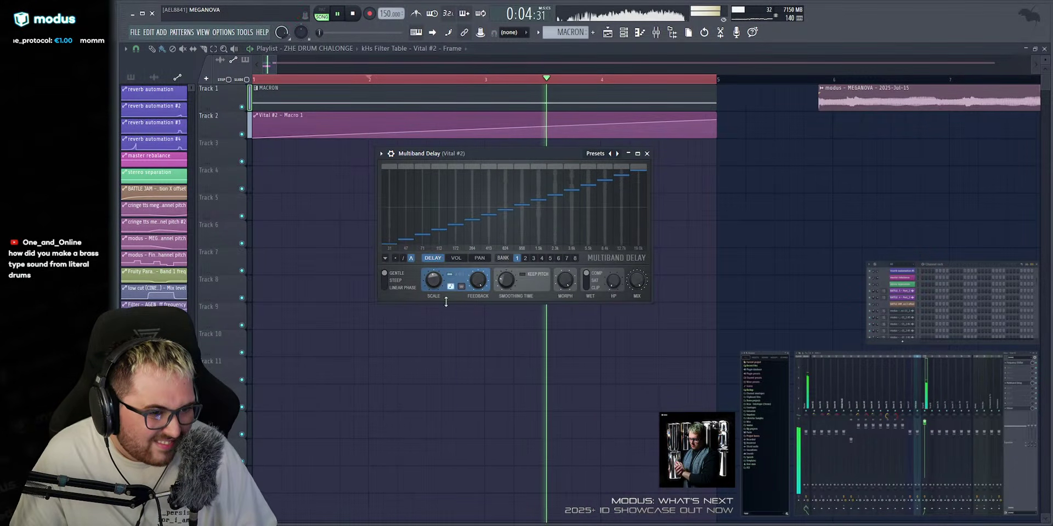
pyautogui.press('space')
pyautogui.press('space')
pyautogui.moveTo(434, 280); pyautogui.dragTo(433, 271)
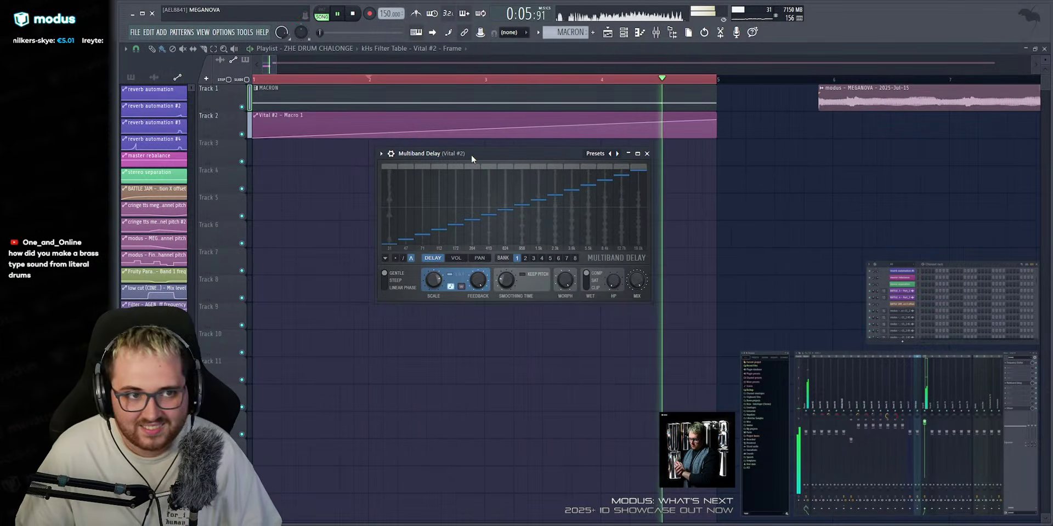
pyautogui.press('space')
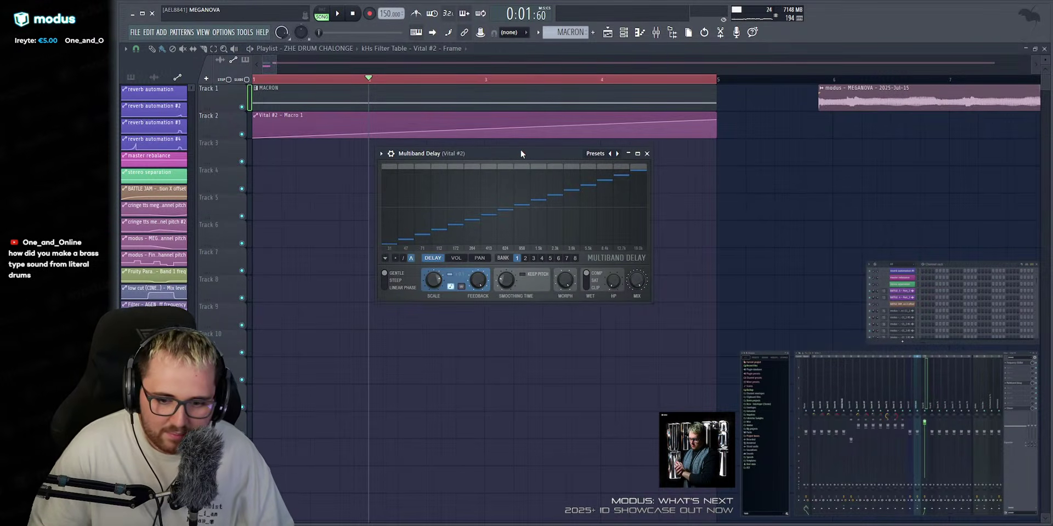
# Audition the loop through Multiband Delay, moving its window slightly and reopening it on the Vital #2 track.
pyautogui.press('space')
pyautogui.press('space')
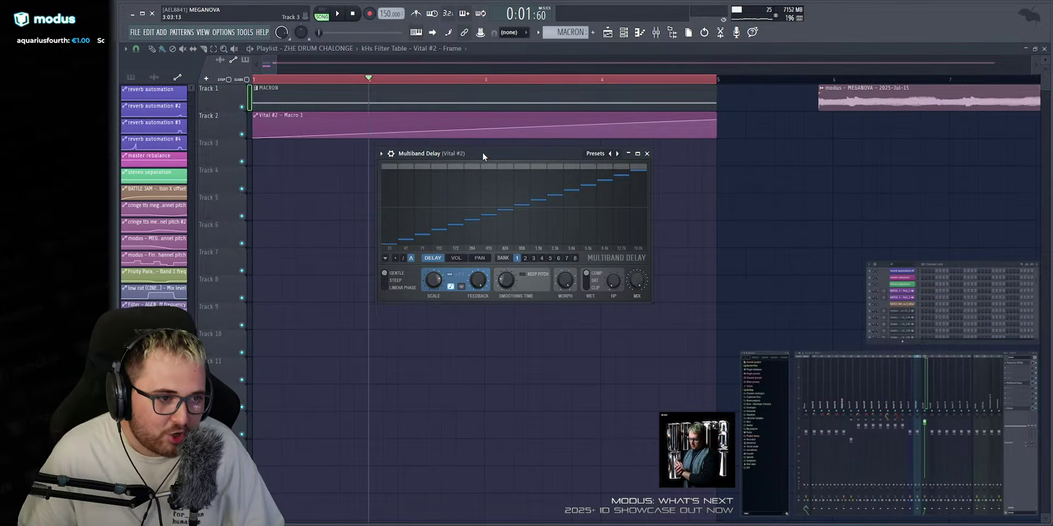
pyautogui.moveTo(482, 153); pyautogui.dragTo(478, 155)
pyautogui.press('space')
pyautogui.press('Escape')
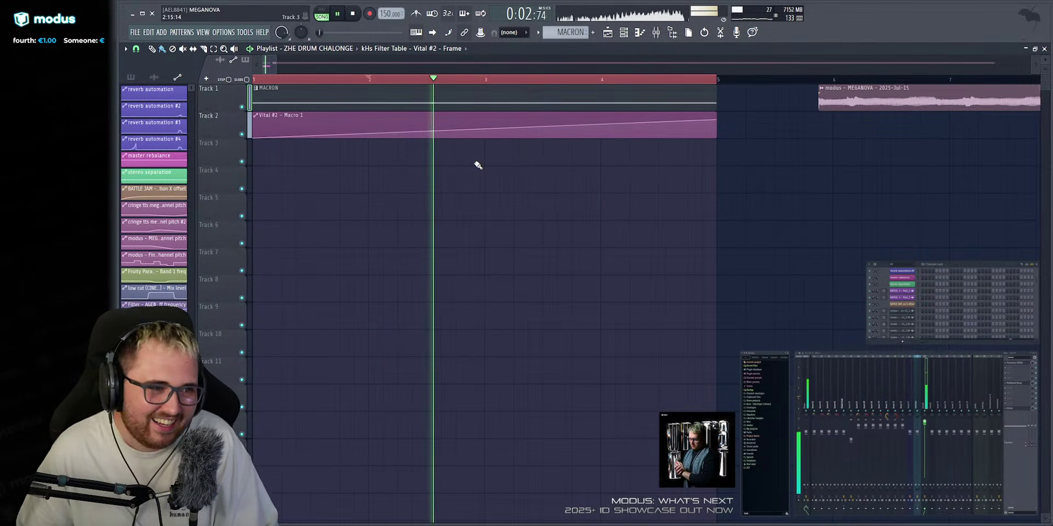
pyautogui.click(1014, 383)
pyautogui.press('space')
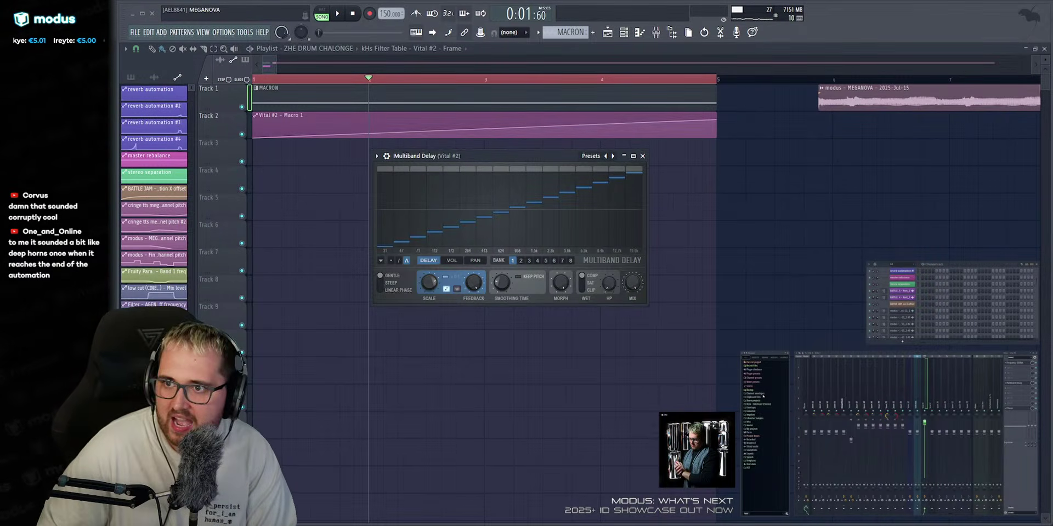
# Load Distructor on the Vital #2 mixer track and audition the loop through it.
pyautogui.click(917, 367)
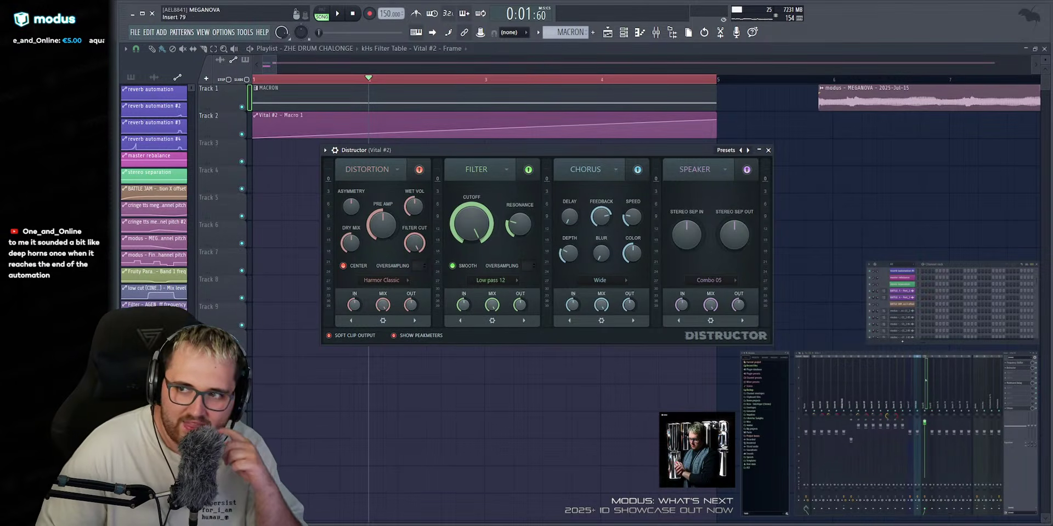
pyautogui.press('space')
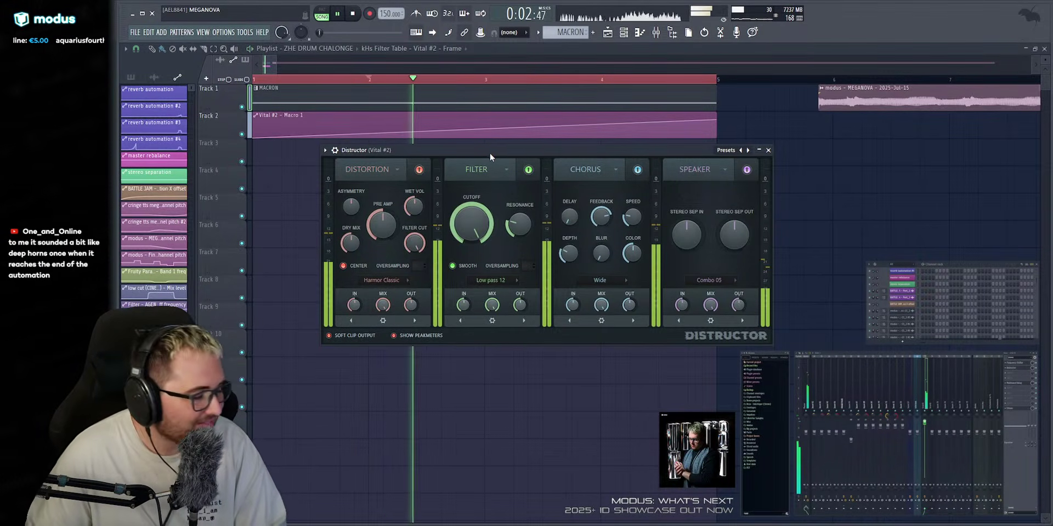
pyautogui.press('space')
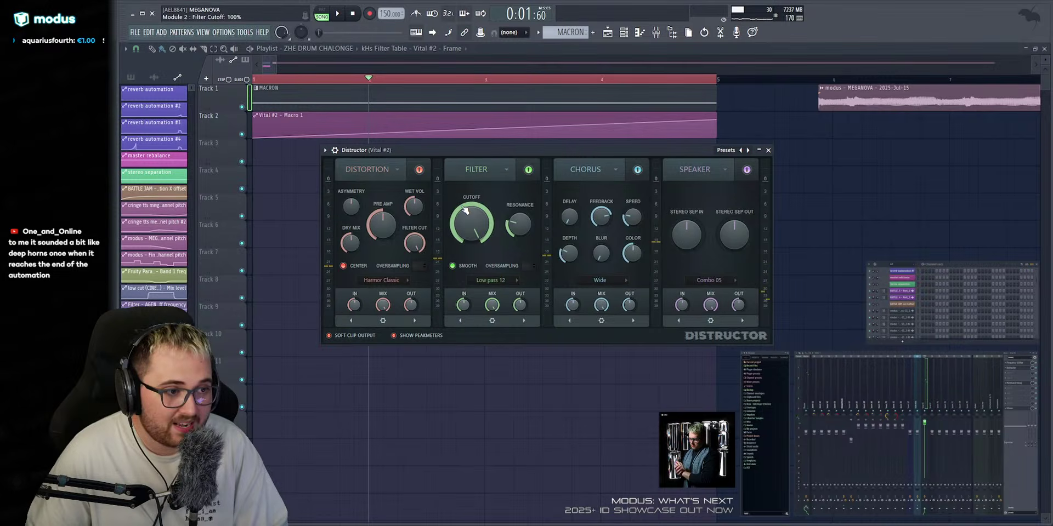
# Try a pre amp of 80% and an asymmetry of 55% on Distructor's Harmor Classic distortion while replaying the loop.
pyautogui.press('space')
pyautogui.moveTo(351, 206); pyautogui.dragTo(350, 192)
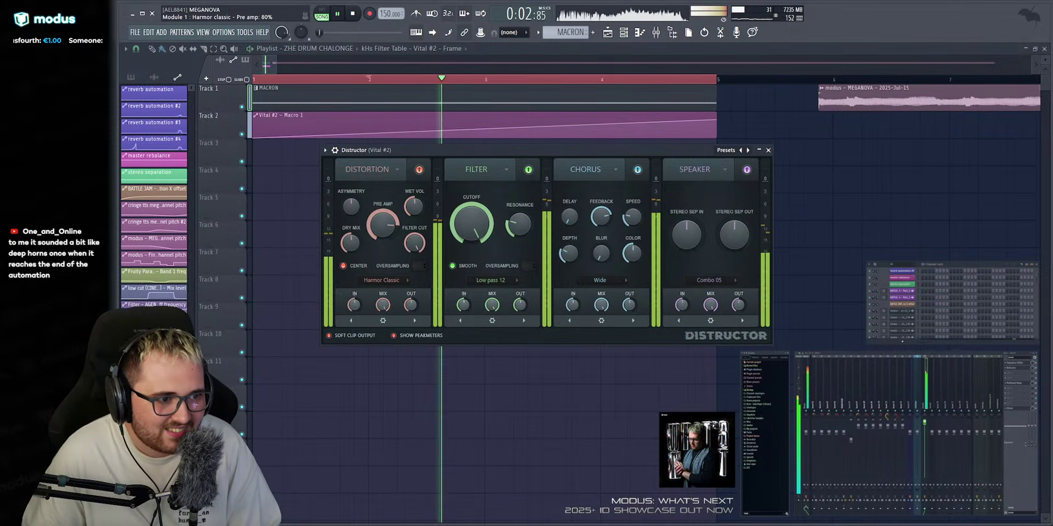
pyautogui.press('space')
pyautogui.press('space')
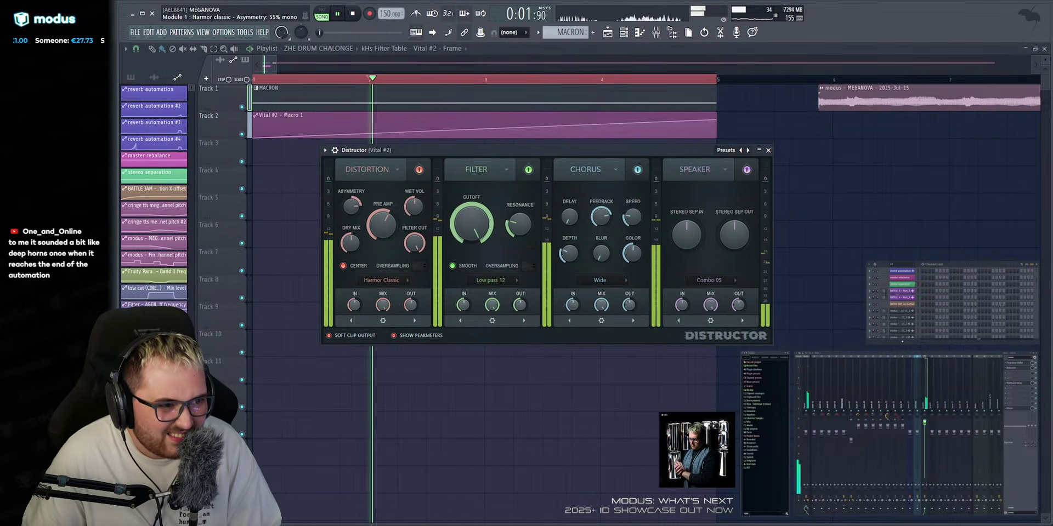
pyautogui.moveTo(351, 206); pyautogui.dragTo(351, 210)
pyautogui.press('space')
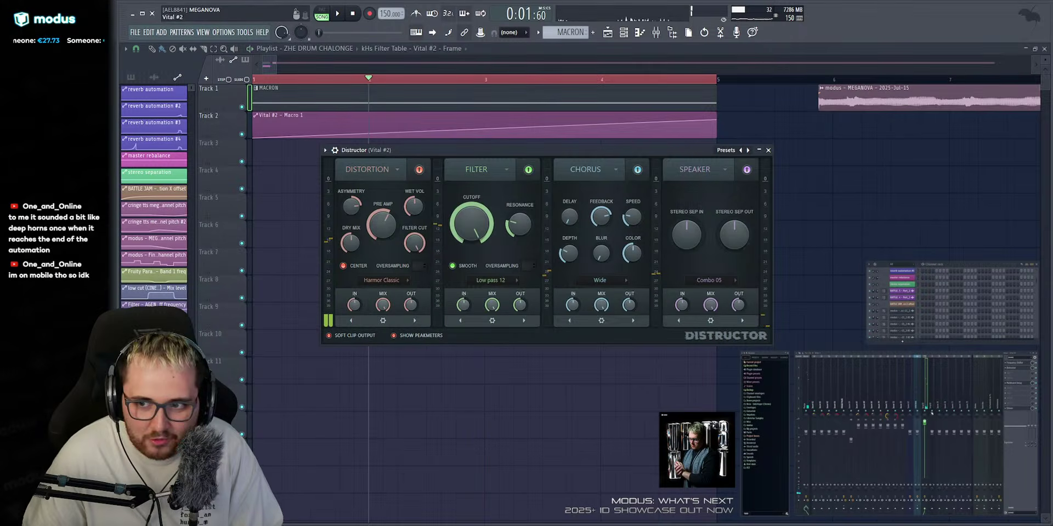
pyautogui.press('space')
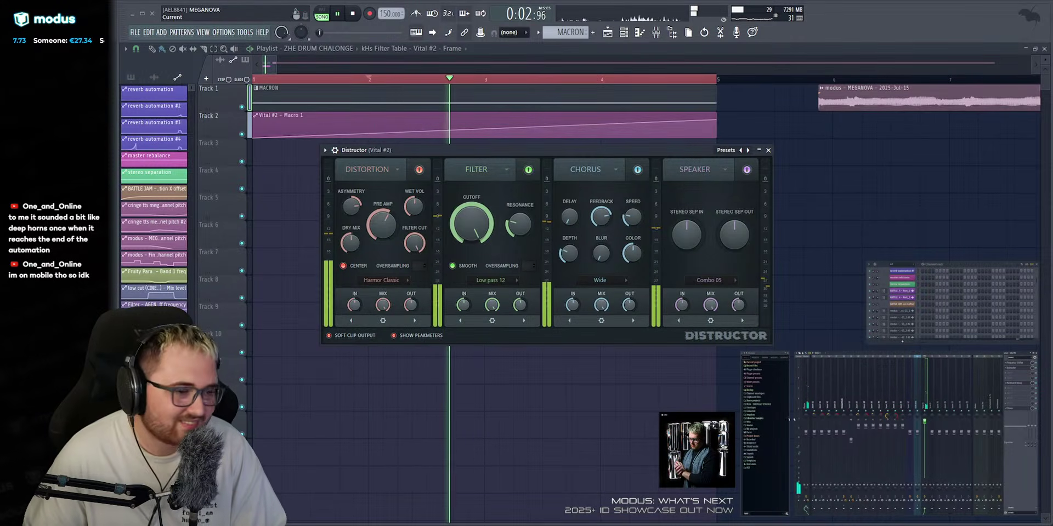
pyautogui.press('space')
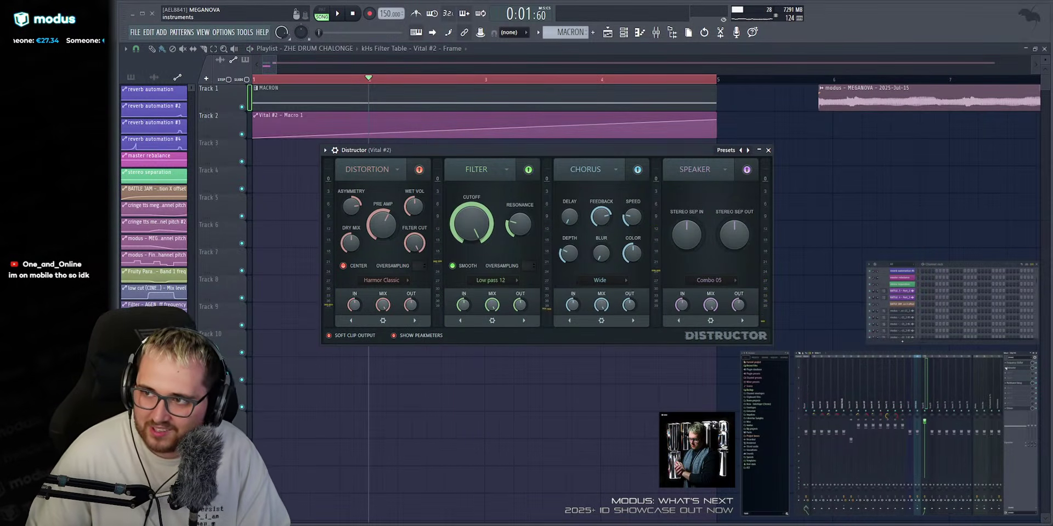
# Remove Distructor from the Vital #2 track, close Multiband Delay and save the project.
pyautogui.keyDown('alt'); pyautogui.rightClick(1013, 369); pyautogui.keyUp('alt')
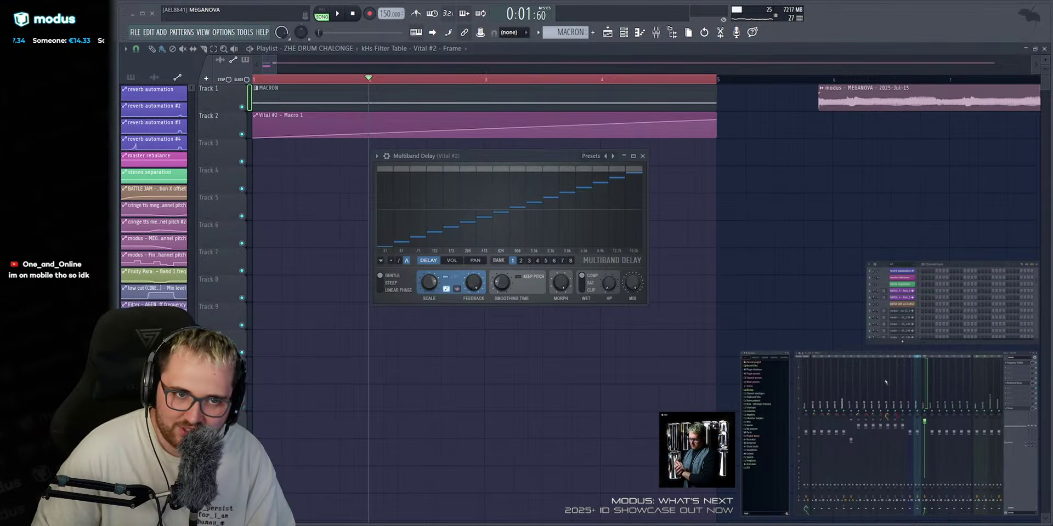
pyautogui.press('Escape')
pyautogui.hotkey('ctrl', 's')
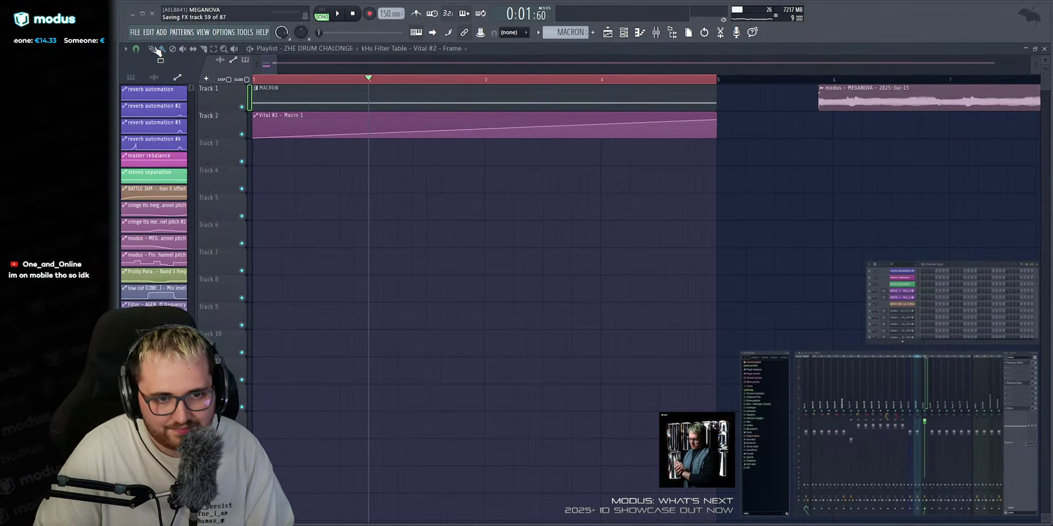
# Audition the loop with AllPassPhase on the Vital #2 track and close its window.
pyautogui.press('space')
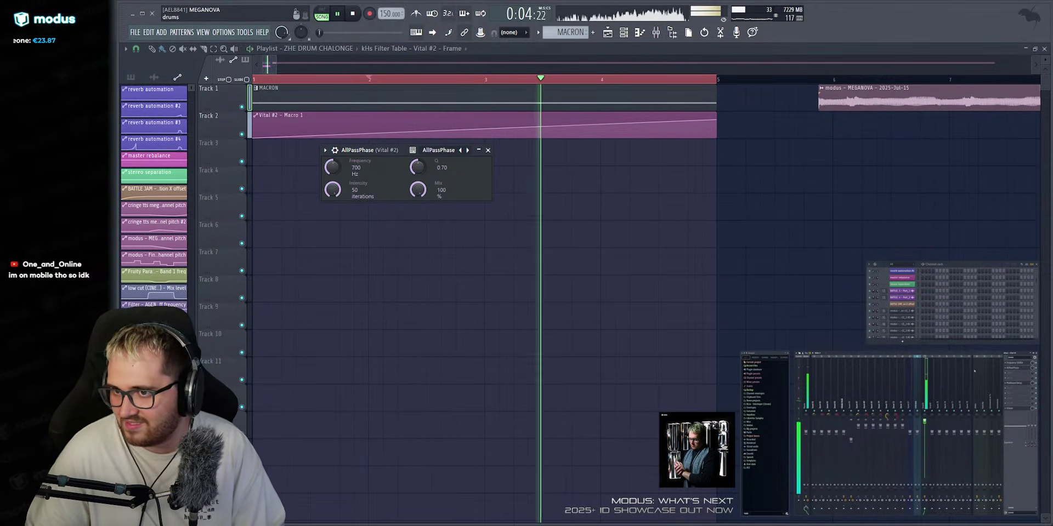
pyautogui.click(488, 150)
pyautogui.press('space')
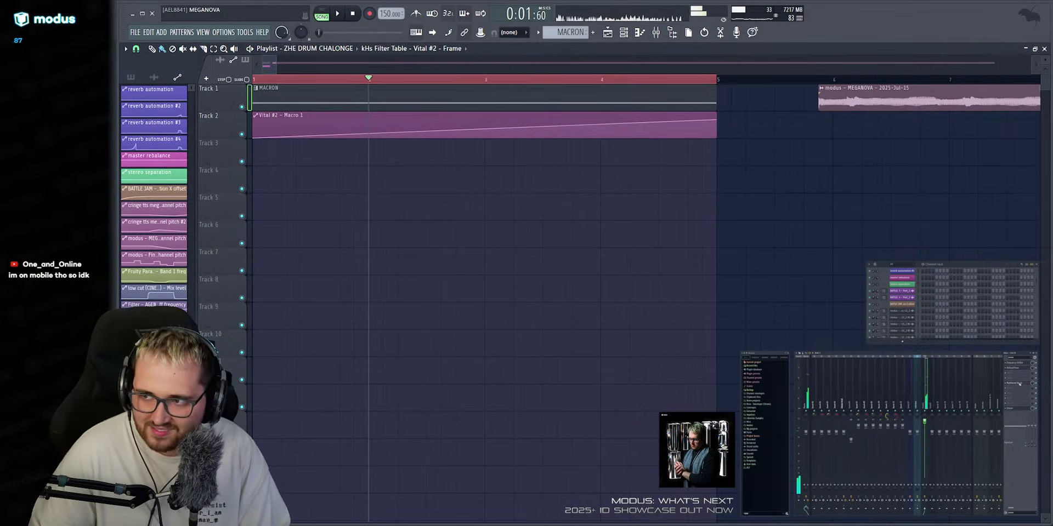
# Reopen Multiband Delay and audition the loop with the x0.1 delay scaling enabled.
pyautogui.click(1014, 383)
pyautogui.press('space')
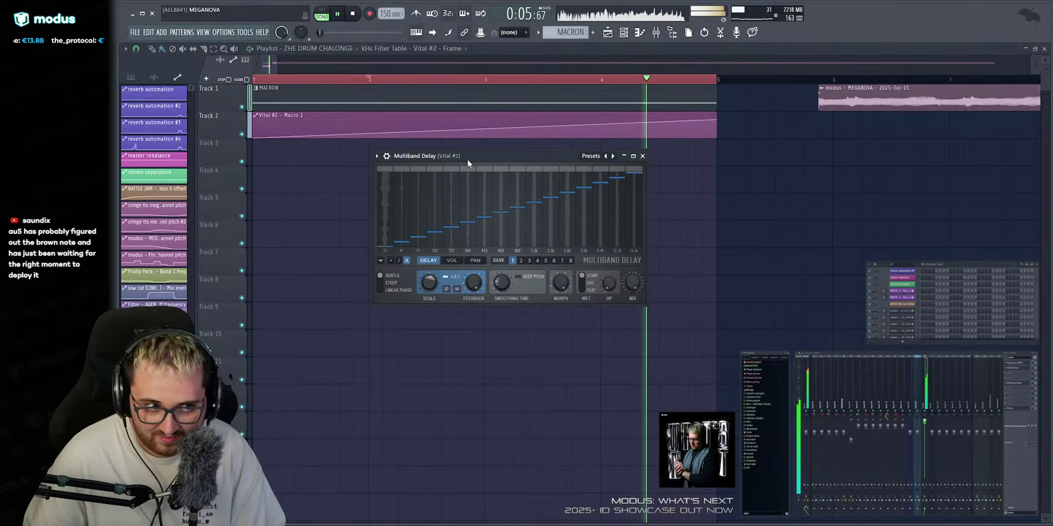
pyautogui.press('space')
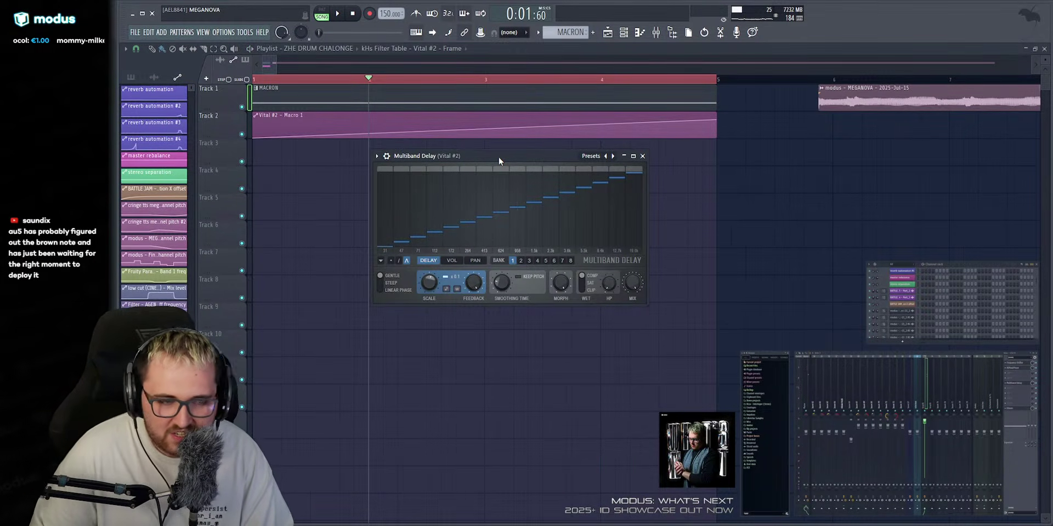
pyautogui.press('space')
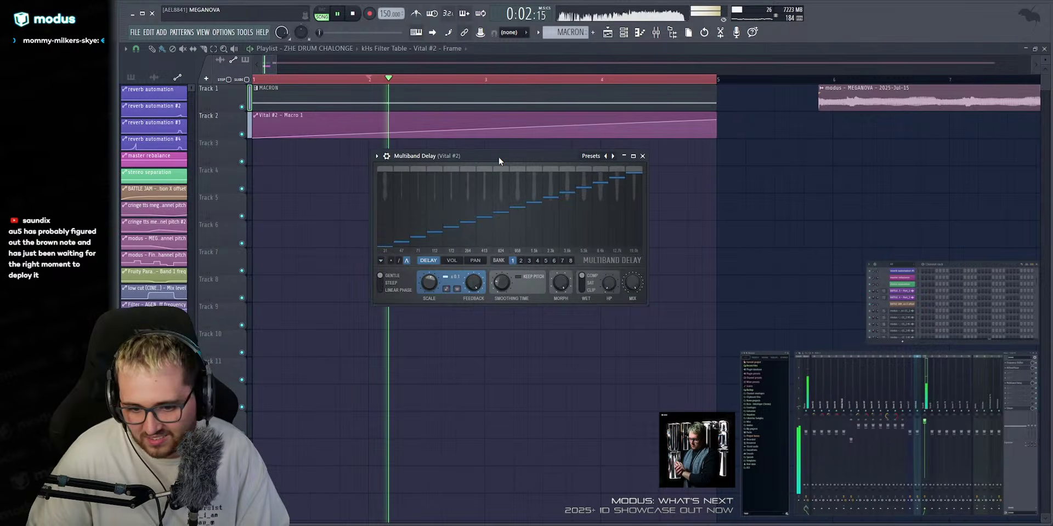
pyautogui.press('space')
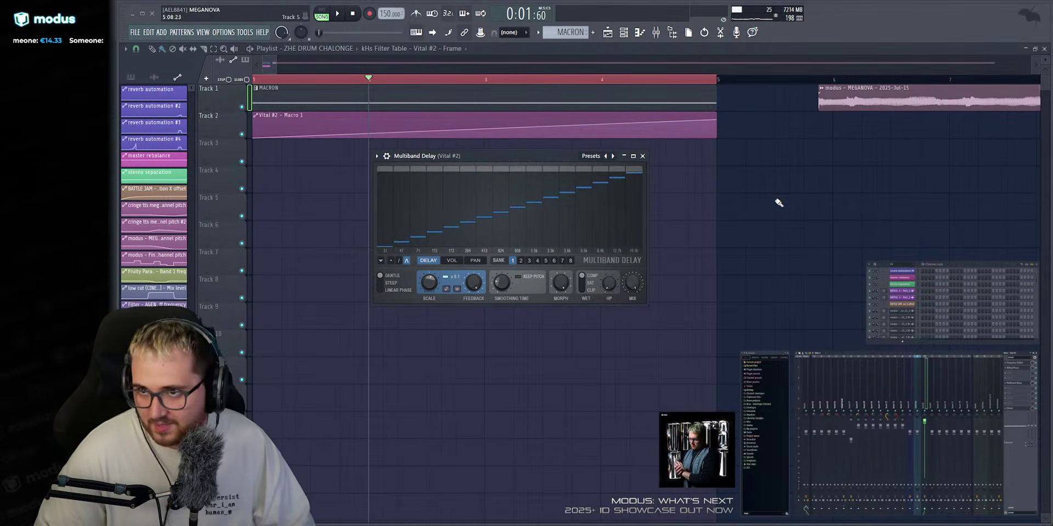
pyautogui.press('Escape')
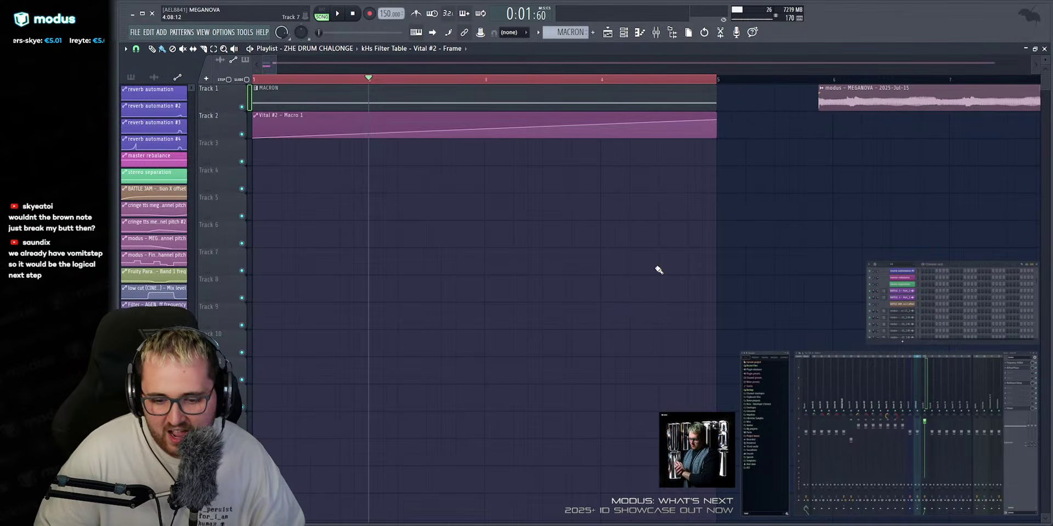
# Remove Multiband Delay from the Vital #2 track, load Pitch Shifter in its place and play the loop.
pyautogui.click(1014, 384)
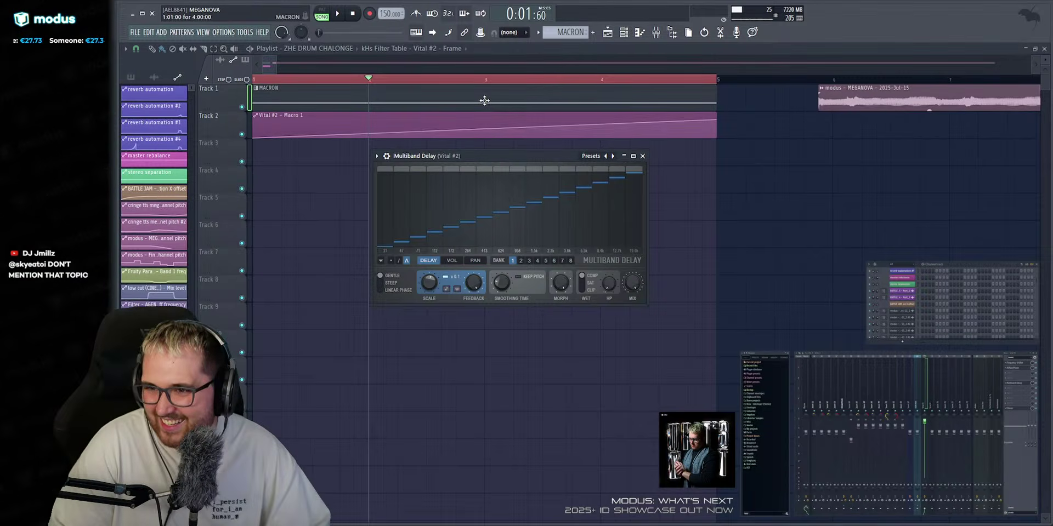
pyautogui.click(1008, 388)
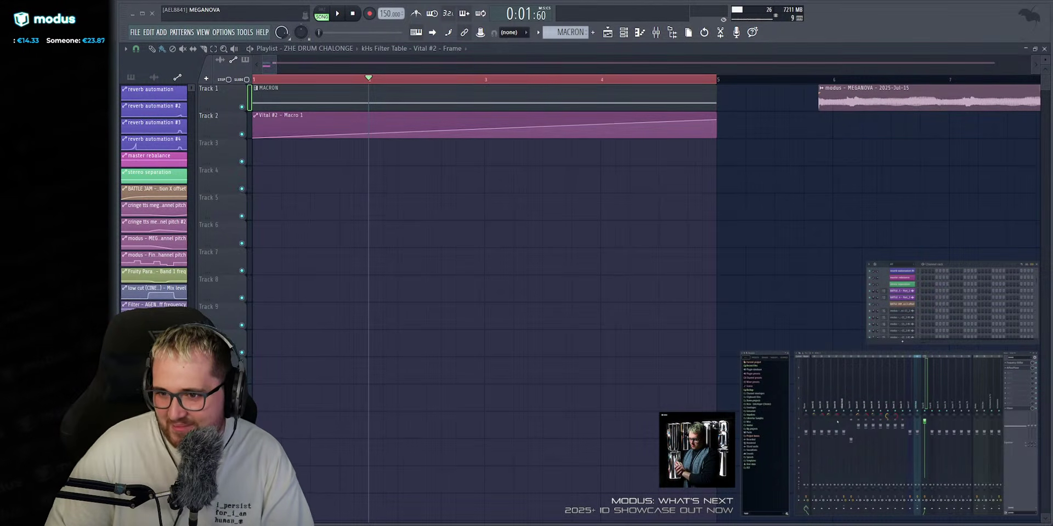
pyautogui.click(970, 466)
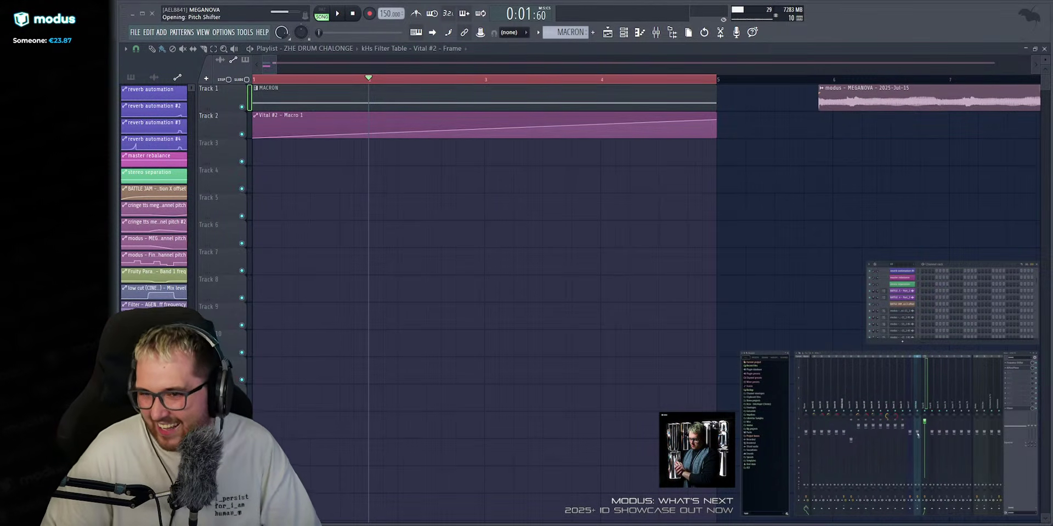
pyautogui.moveTo(379, 95); pyautogui.dragTo(590, 173)
pyautogui.press('space')
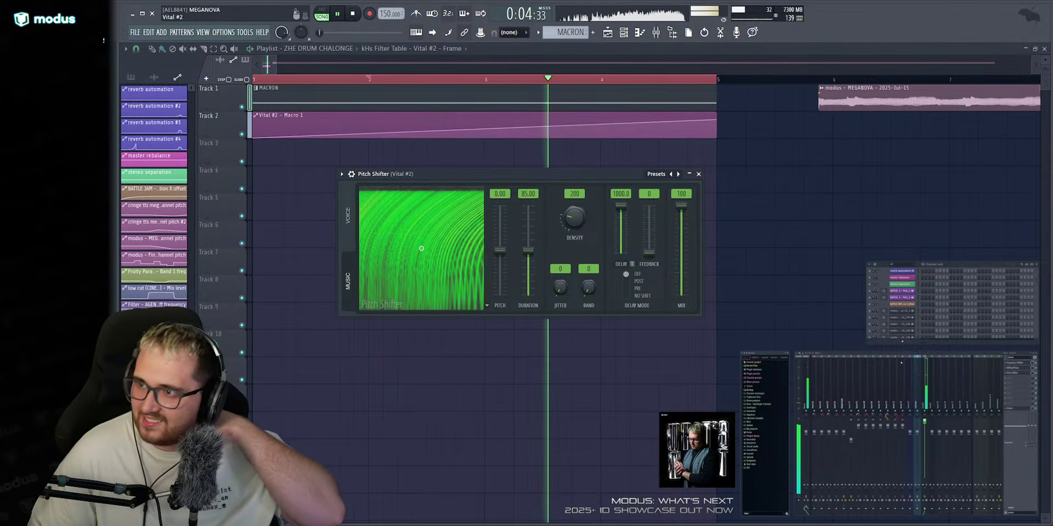
pyautogui.press('space')
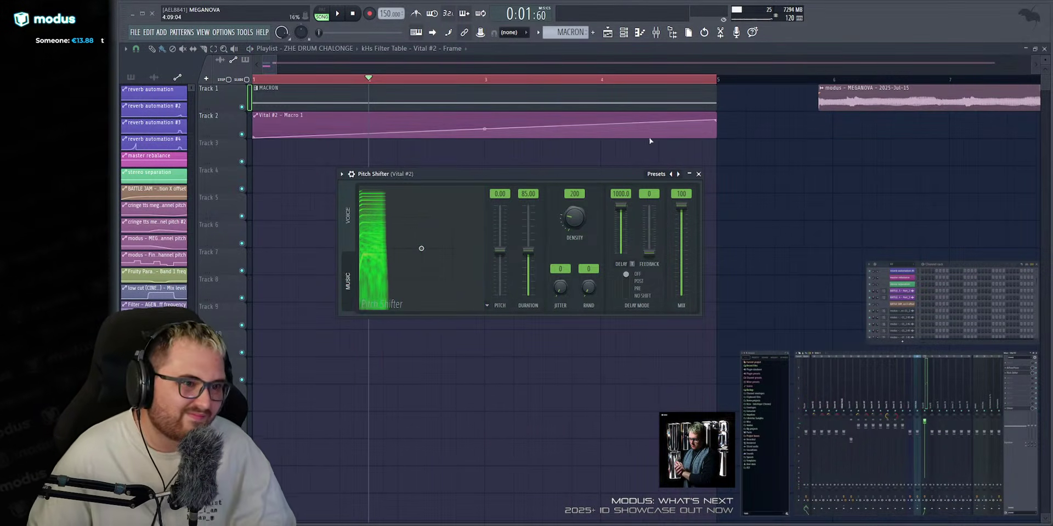
# Set Pitch Shifter's duration to 150 ms and density to 500% while auditioning pitch shifts of +12.00 and +1.76 semitones.
pyautogui.press('space')
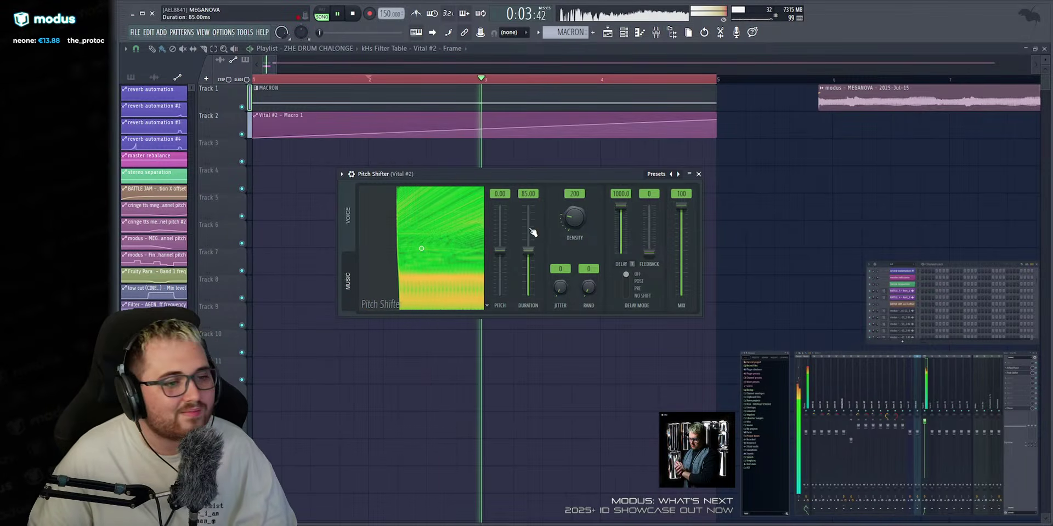
pyautogui.moveTo(500, 251); pyautogui.dragTo(499, 205)
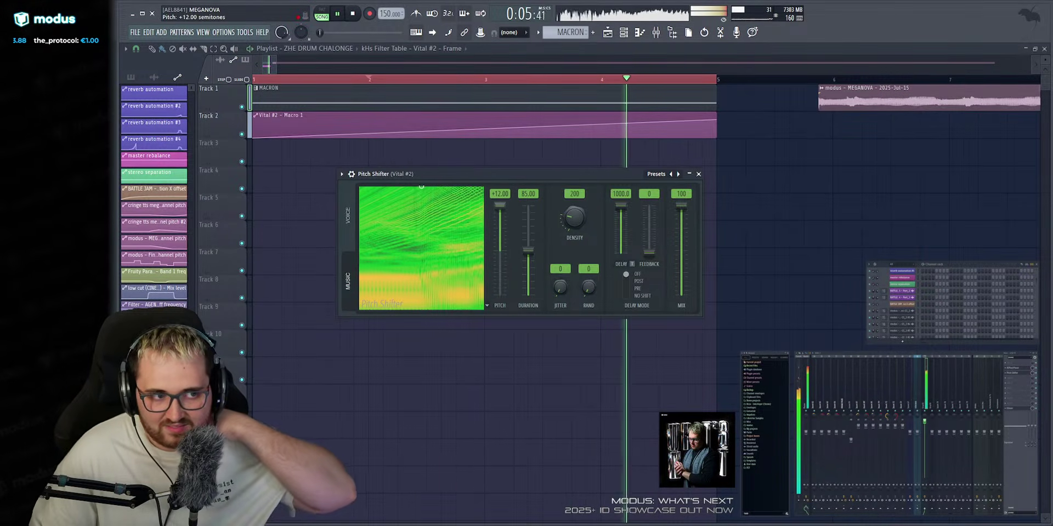
pyautogui.moveTo(572, 220); pyautogui.dragTo(576, 266)
pyautogui.moveTo(500, 205); pyautogui.dragTo(528, 206)
pyautogui.moveTo(499, 252)
pyautogui.mouseDown()
pyautogui.moveTo(500, 292)
pyautogui.moveTo(500, 244)
pyautogui.mouseUp()
pyautogui.moveTo(576, 217); pyautogui.dragTo(575, 176)
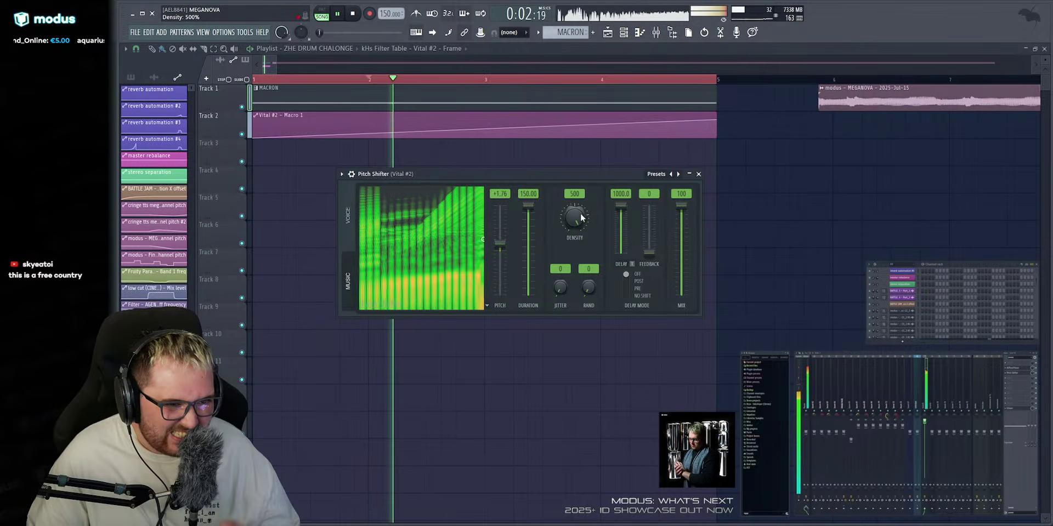
# Audition Pitch Shifter with the pitch lowered to -12.00 semitones and with it at -7.00 semitones.
pyautogui.moveTo(502, 250); pyautogui.dragTo(500, 294)
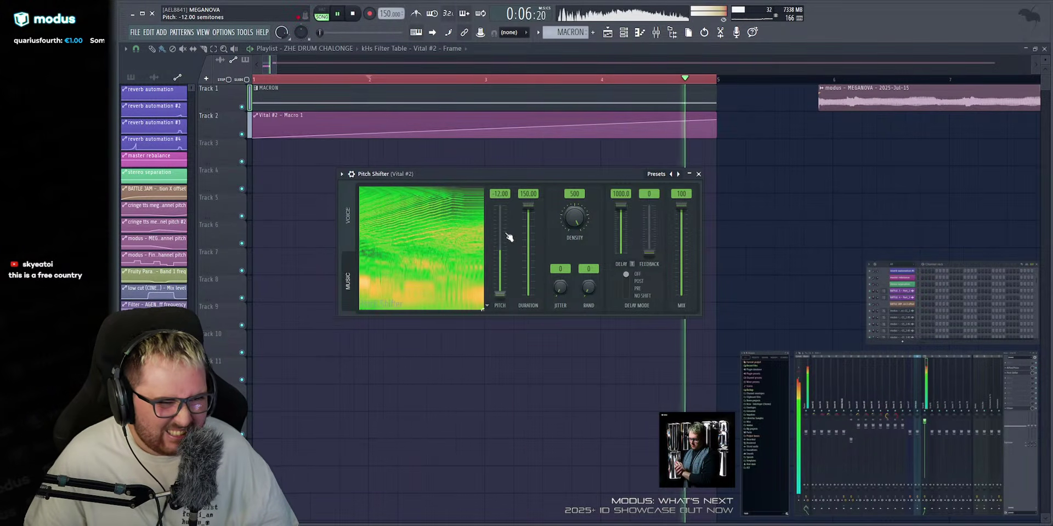
pyautogui.press('space')
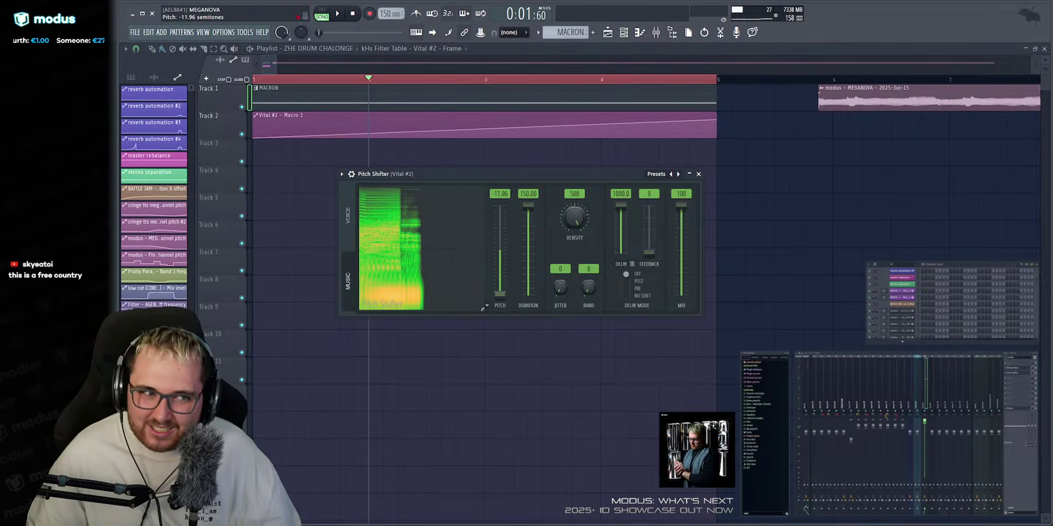
pyautogui.moveTo(500, 294)
pyautogui.mouseDown()
pyautogui.moveTo(500, 274)
pyautogui.moveTo(482, 272)
pyautogui.moveTo(482, 250)
pyautogui.moveTo(500, 251)
pyautogui.moveTo(482, 266)
pyautogui.moveTo(483, 285)
pyautogui.mouseUp()
pyautogui.press('space')
pyautogui.press('space')
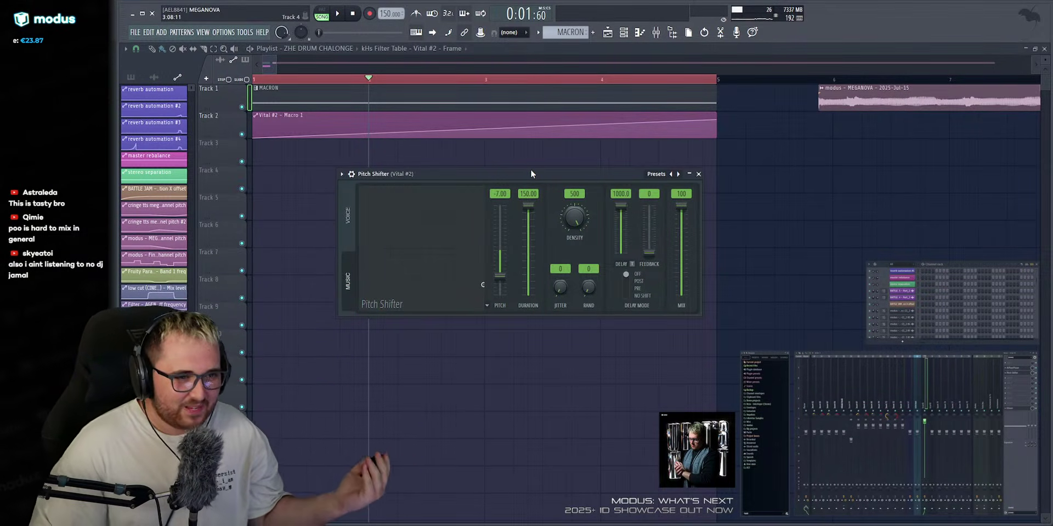
pyautogui.press('space')
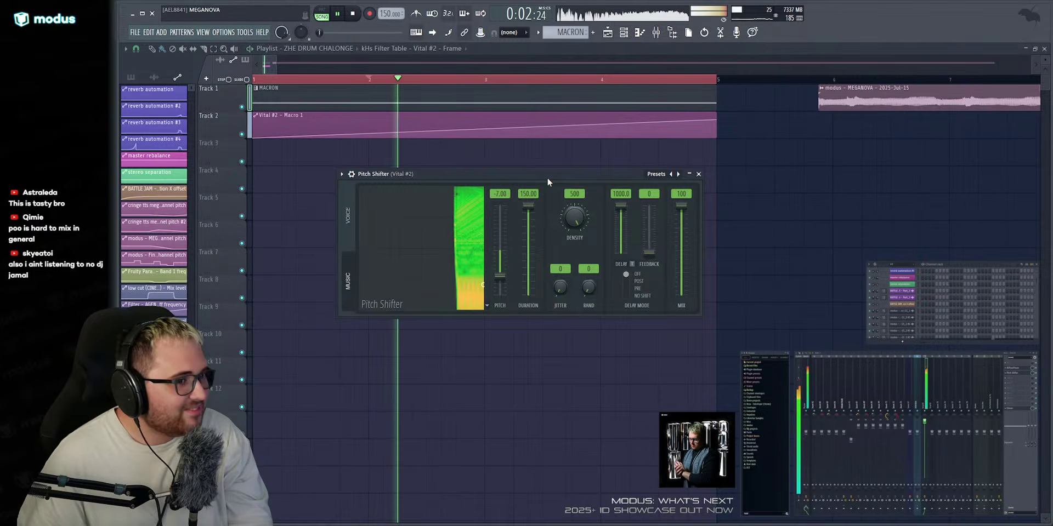
# Compare a -2.00 semitone shift over the loop and set Pitch Shifter's pitch to -12.00 semitones.
pyautogui.moveTo(482, 282); pyautogui.dragTo(482, 256)
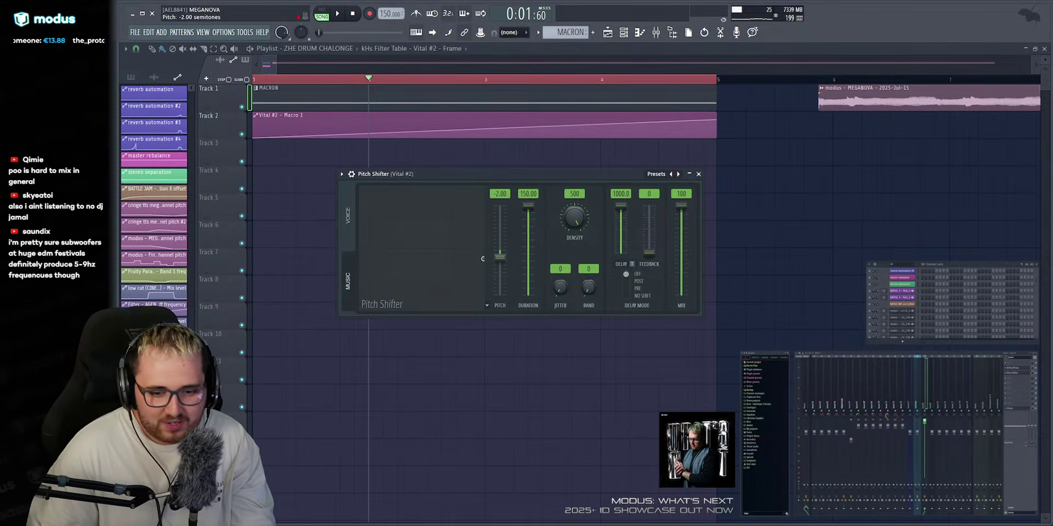
pyautogui.press('space')
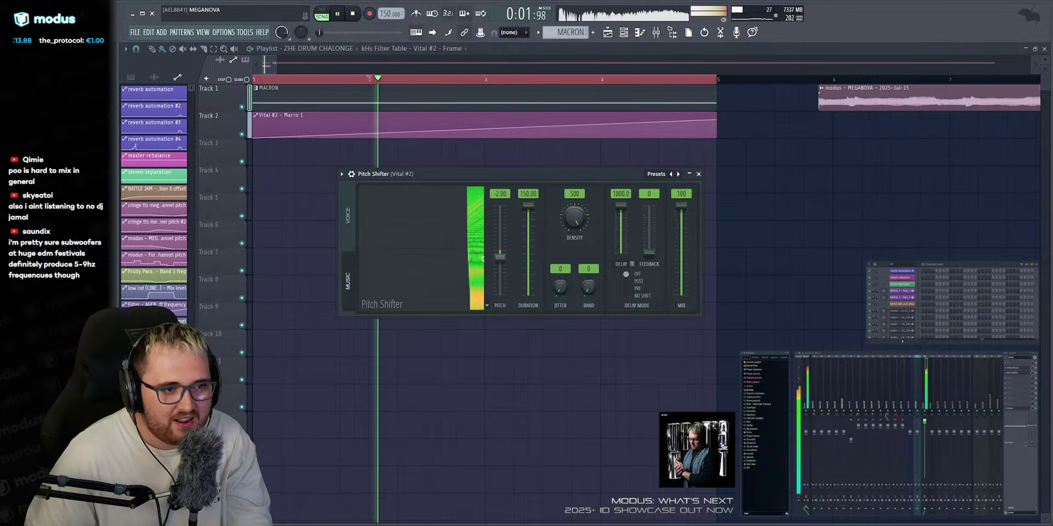
pyautogui.moveTo(482, 258); pyautogui.dragTo(504, 294)
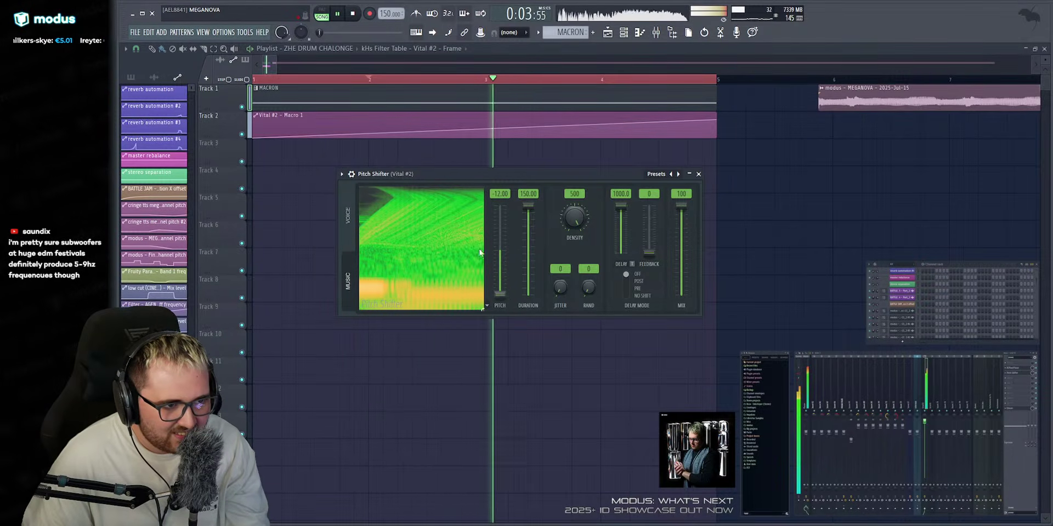
# Switch Pitch Shifter to Voice mode with 5% formant correction and audition pitches of -6.00 and +7.00, ending at pitch 0.00 and formant -11.16.
pyautogui.click(346, 216)
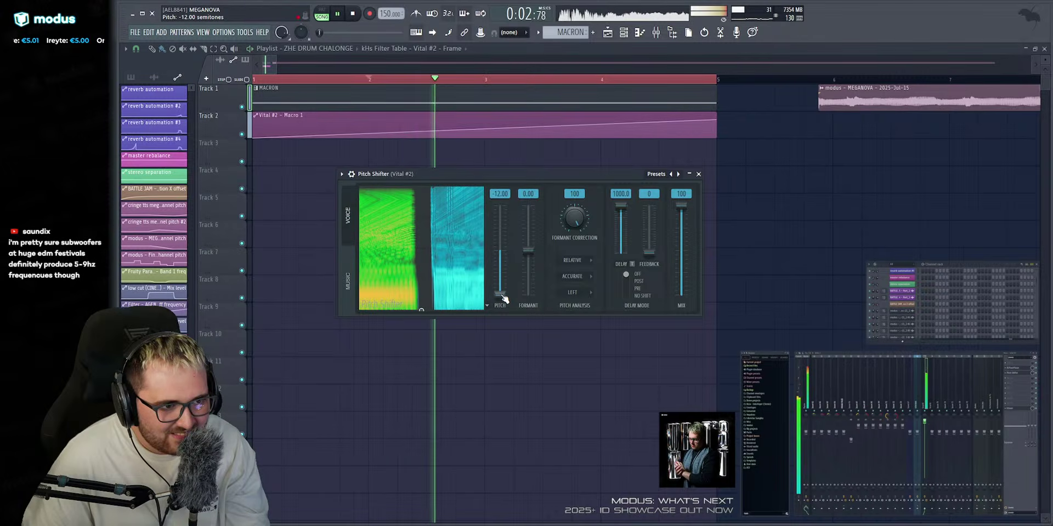
pyautogui.moveTo(502, 294); pyautogui.dragTo(503, 274)
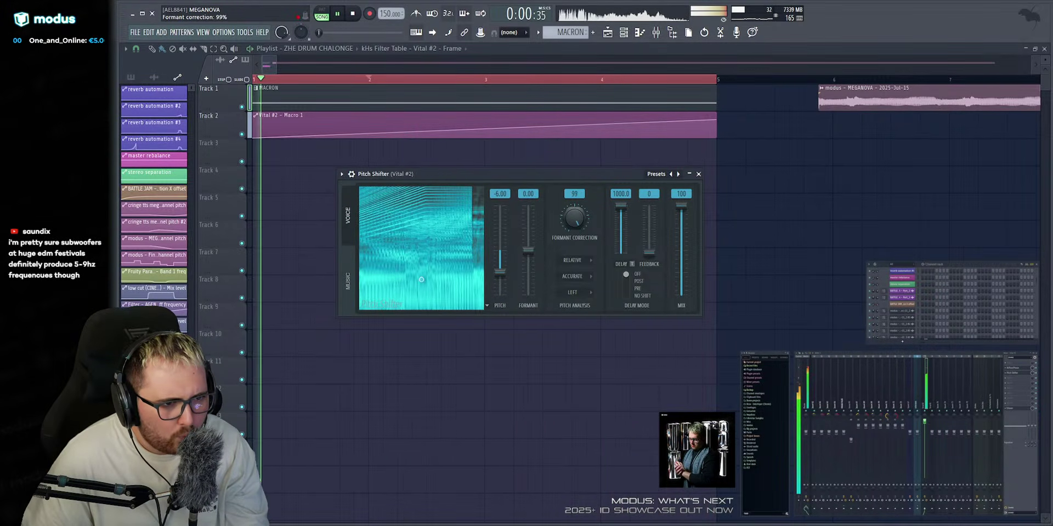
pyautogui.moveTo(574, 219); pyautogui.dragTo(574, 272)
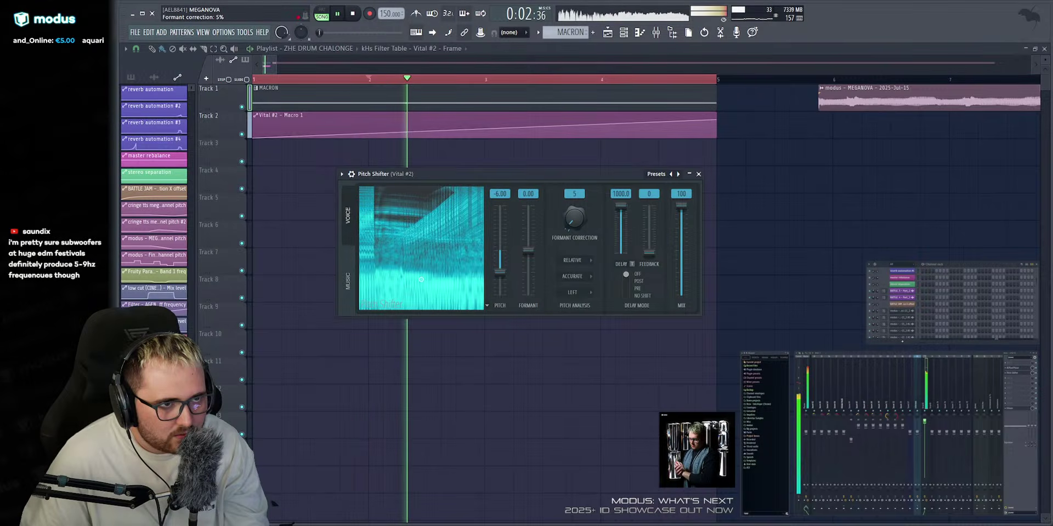
pyautogui.moveTo(503, 277); pyautogui.dragTo(529, 273)
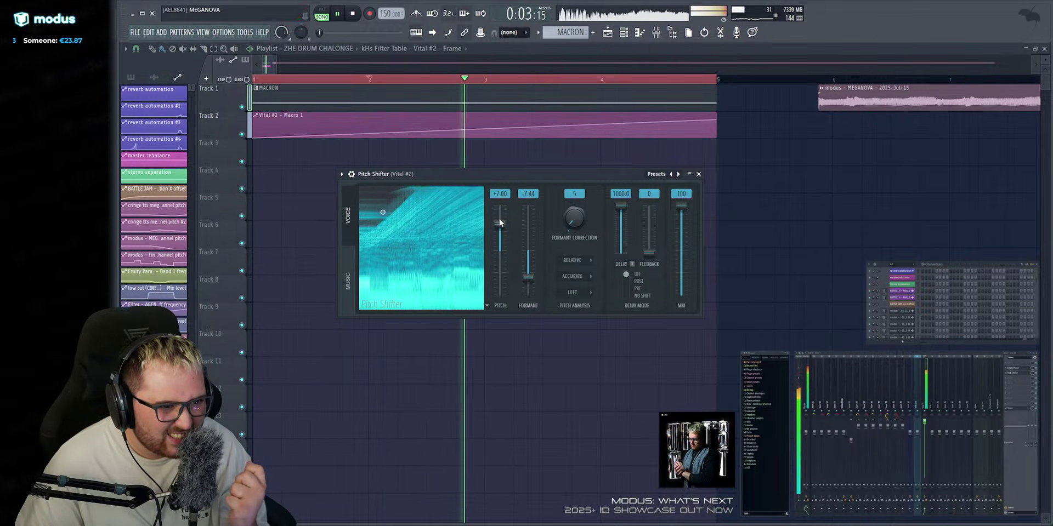
pyautogui.moveTo(502, 225); pyautogui.dragTo(528, 290)
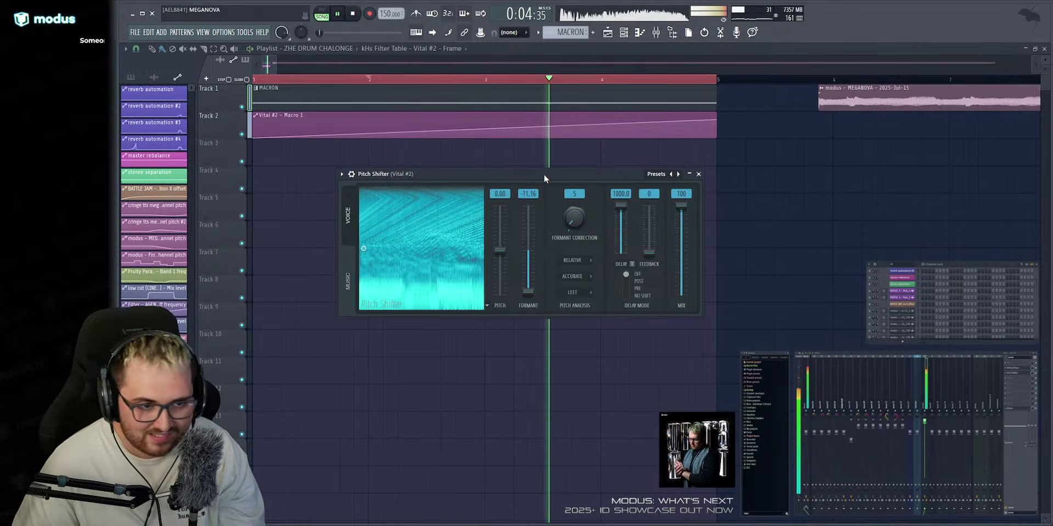
# Set Pitch Shifter's feedback to 59, formant correction to 26% and formant to -12.00 while the loop plays, and stop playback.
pyautogui.moveTo(649, 253); pyautogui.dragTo(650, 226)
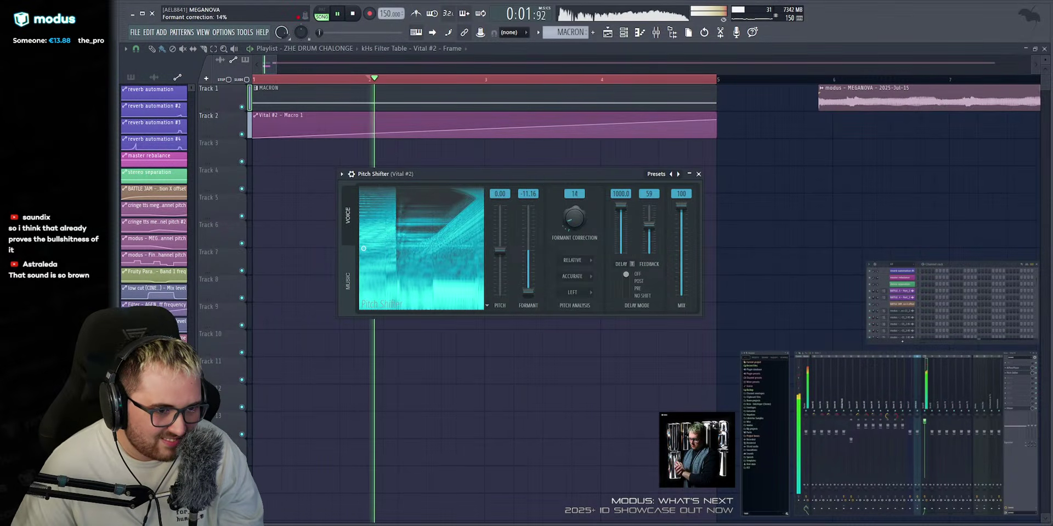
pyautogui.moveTo(574, 219); pyautogui.dragTo(574, 202)
pyautogui.moveTo(528, 290); pyautogui.dragTo(528, 300)
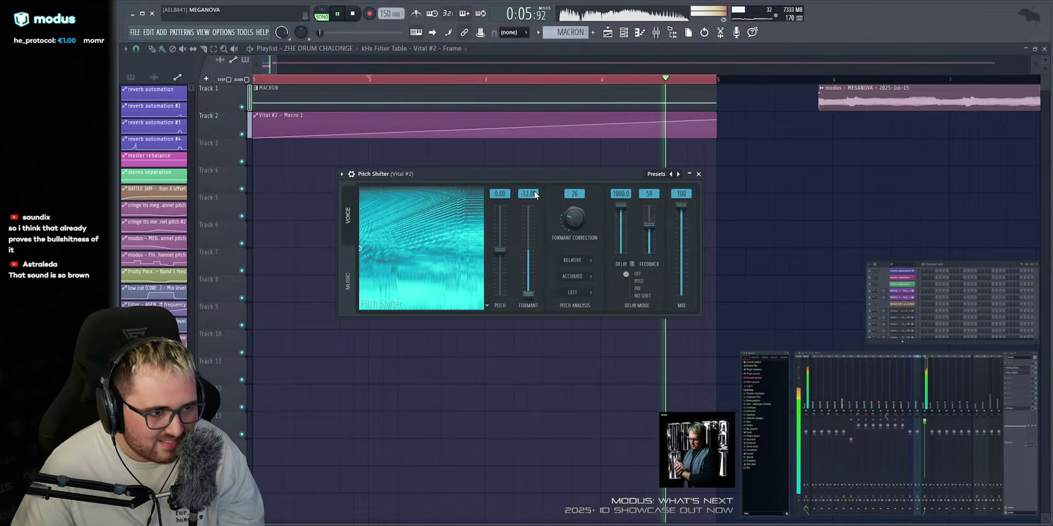
pyautogui.press('space')
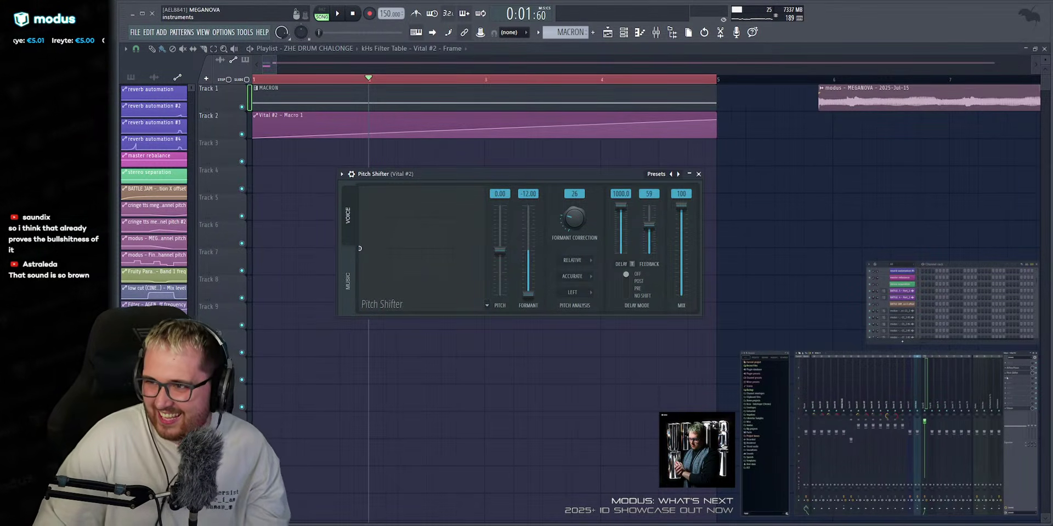
# Close Pitch Shifter, load Puberty Simulator on the Vital #2 track and audition it over the loop.
pyautogui.press('Escape')
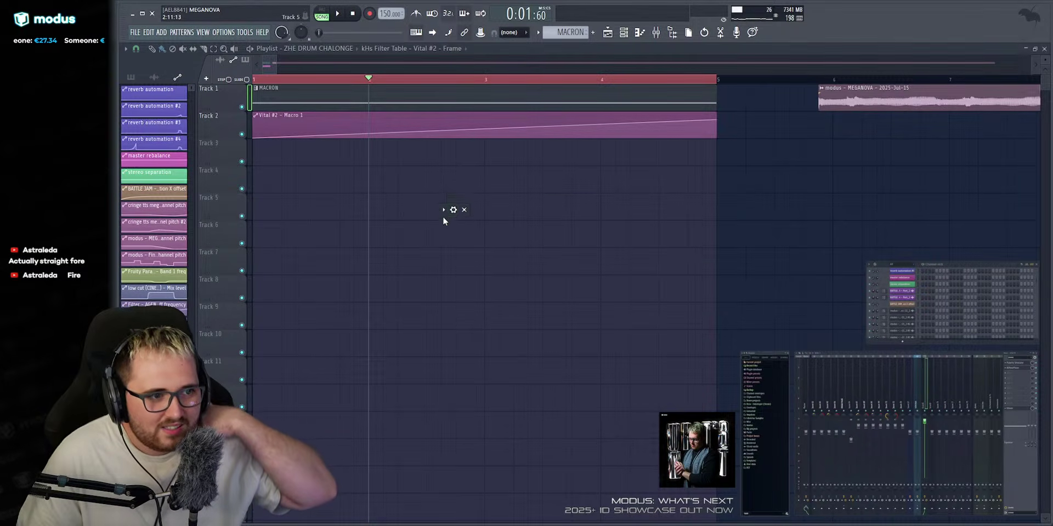
pyautogui.moveTo(423, 250)
pyautogui.mouseDown()
pyautogui.moveTo(420, 233)
pyautogui.moveTo(438, 238)
pyautogui.mouseUp()
pyautogui.click(430, 230)
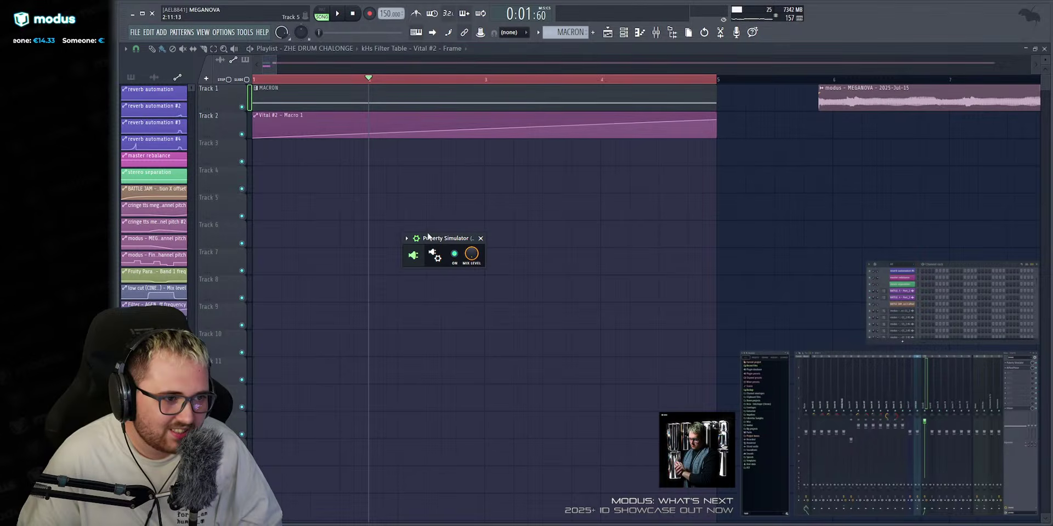
pyautogui.press('space')
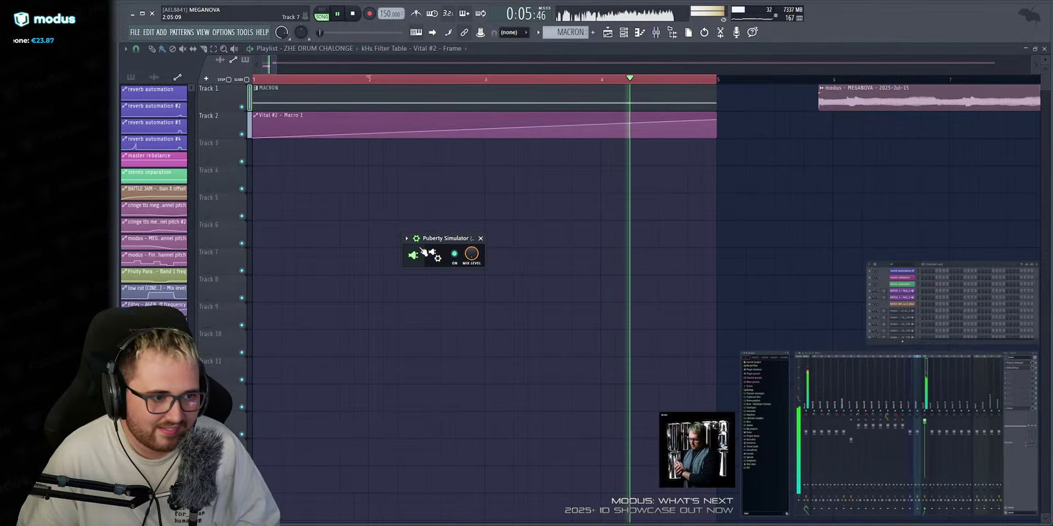
pyautogui.press('space')
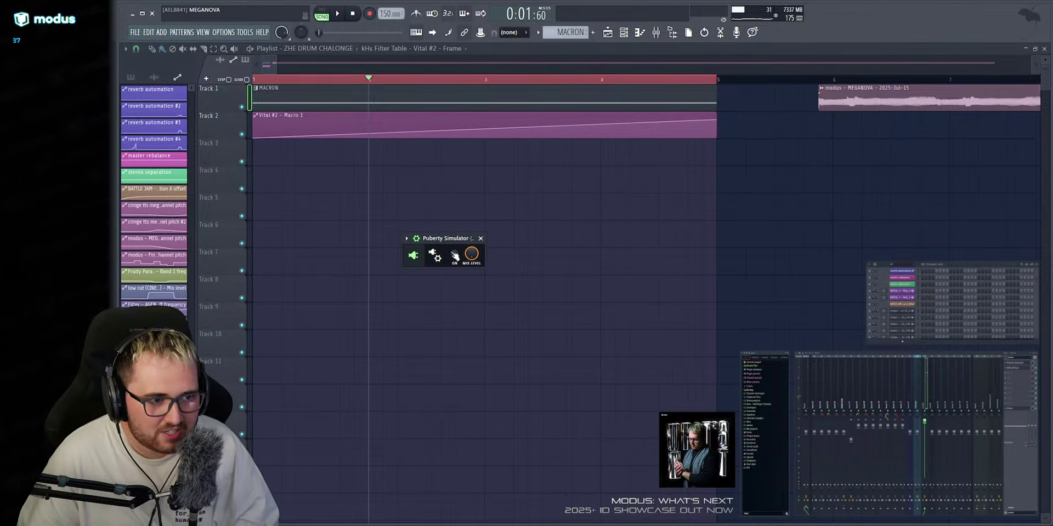
pyautogui.press('space')
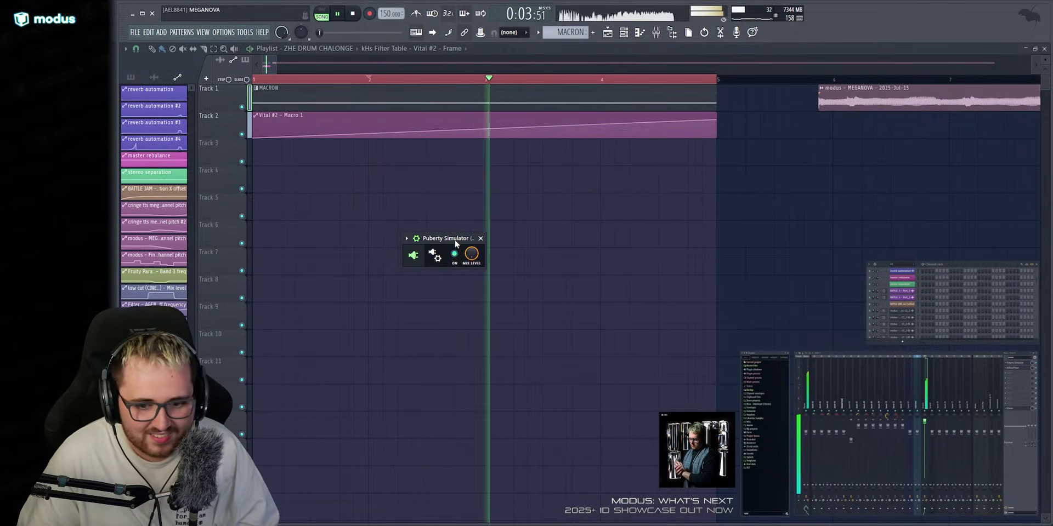
pyautogui.press('space')
pyautogui.moveTo(433, 238); pyautogui.dragTo(321, 169)
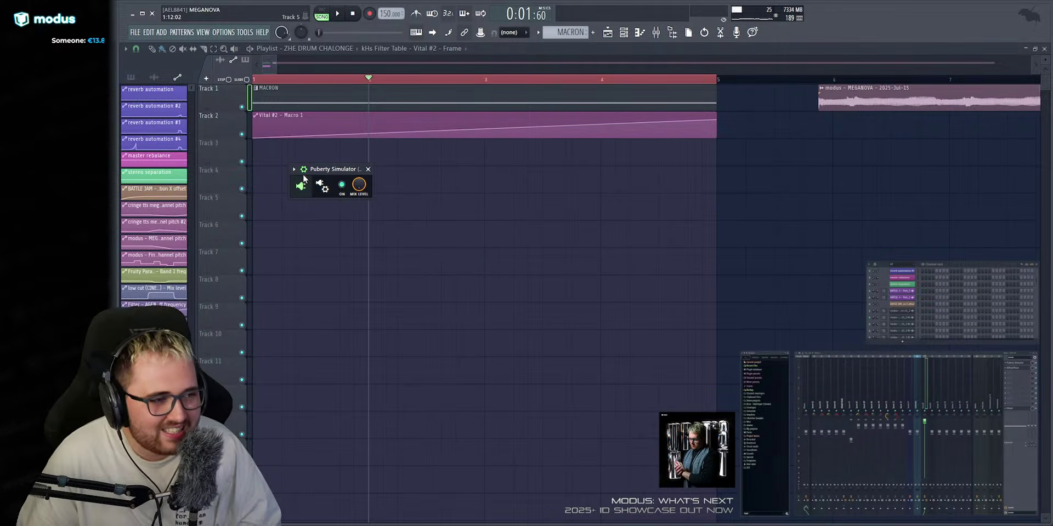
# Load N-PRYSM in plugdata-fx in place of Puberty Simulator and map its F-based note grid in pairs to F, G, G#, A#, C and D#.
pyautogui.keyDown('alt'); pyautogui.click(1016, 363); pyautogui.keyUp('alt')
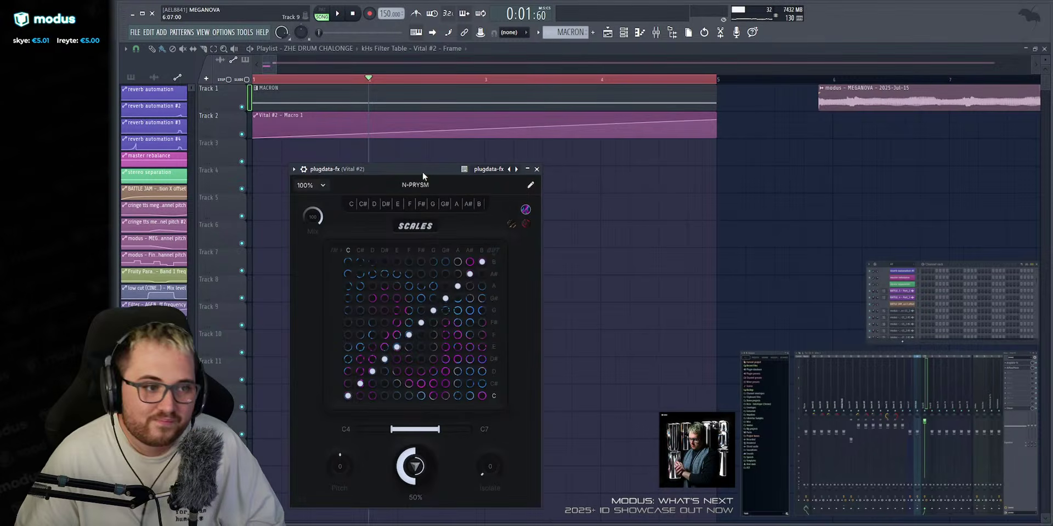
pyautogui.moveTo(423, 172); pyautogui.dragTo(550, 158)
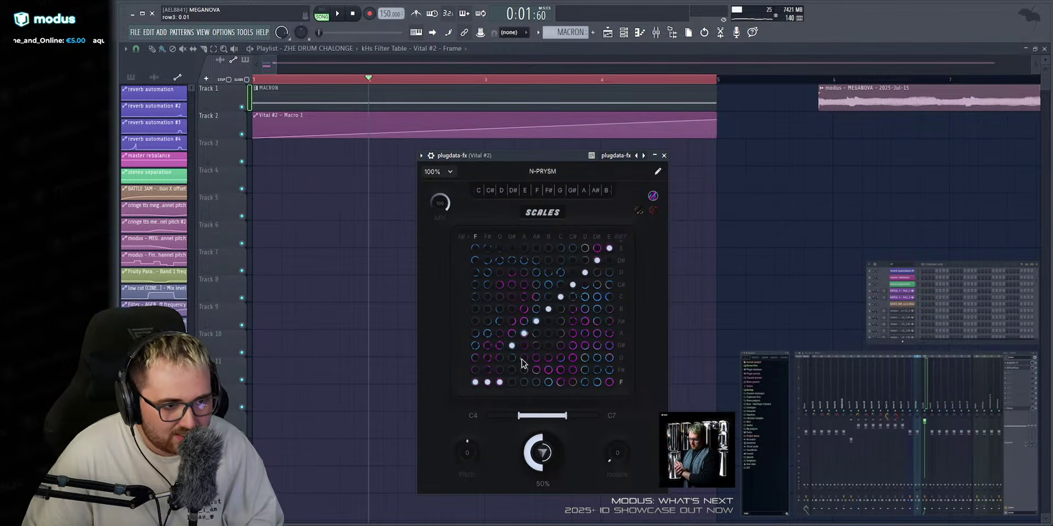
pyautogui.click(540, 345)
pyautogui.click(549, 344)
pyautogui.click(564, 322)
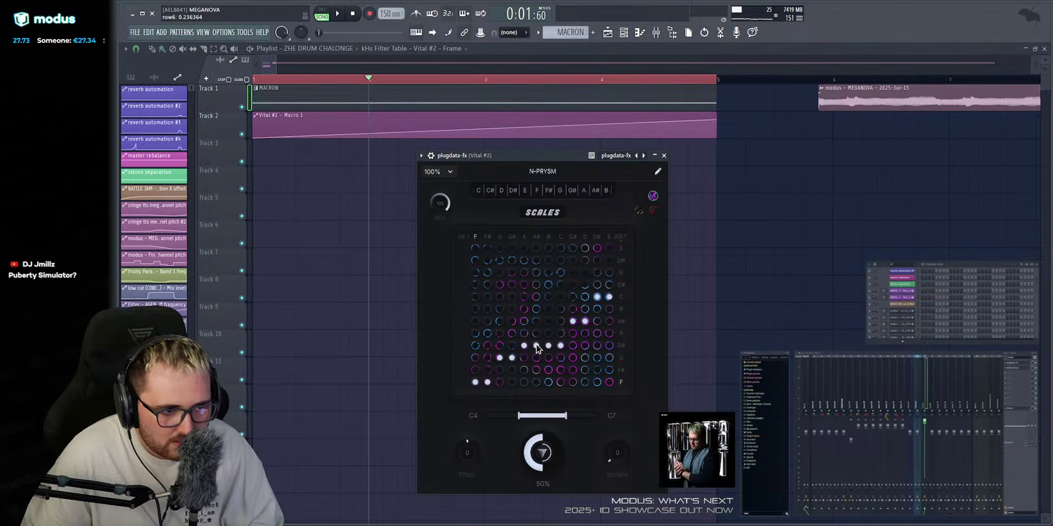
pyautogui.click(578, 300)
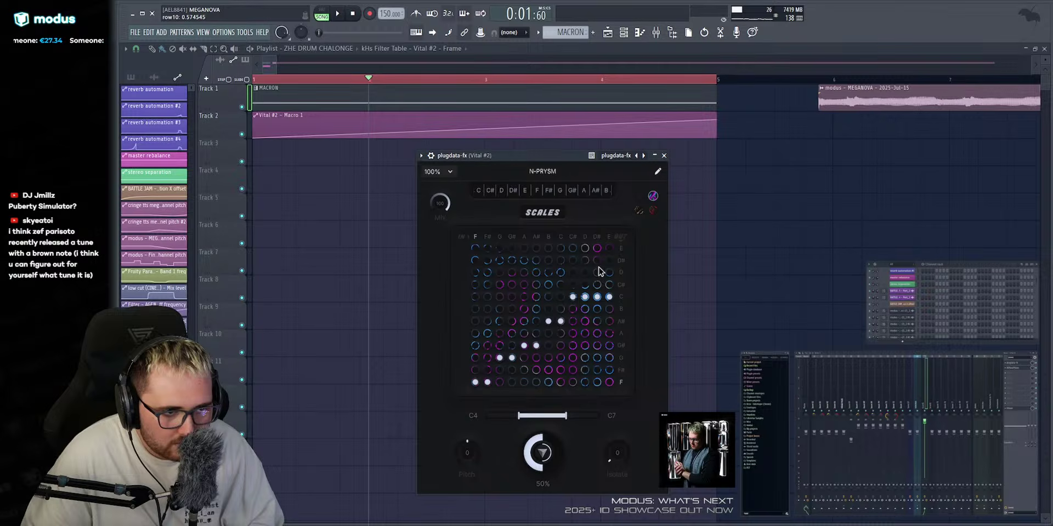
# Audition N-PRYSM over the loop, setting its note range to F4–A#7 and its main amount to 54%.
pyautogui.press('space')
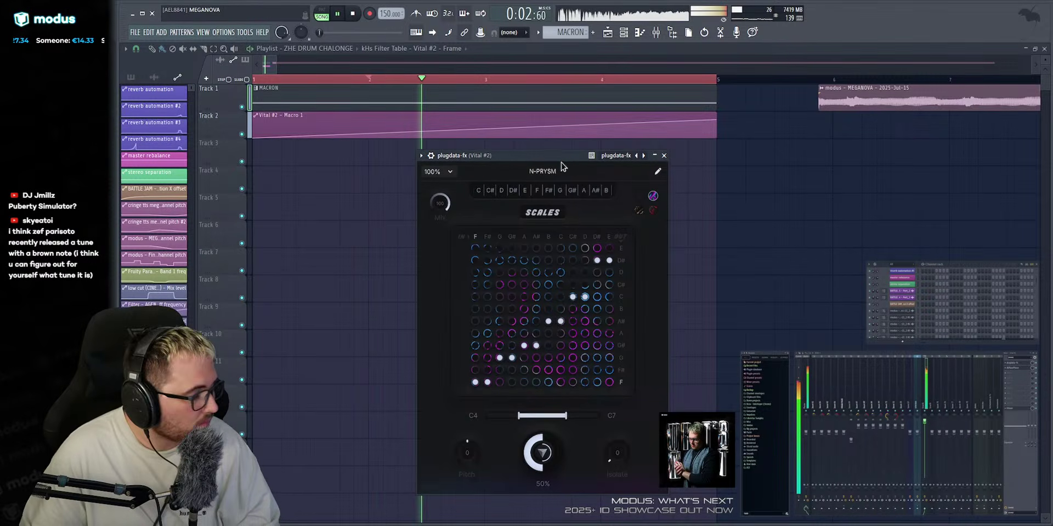
pyautogui.press('space')
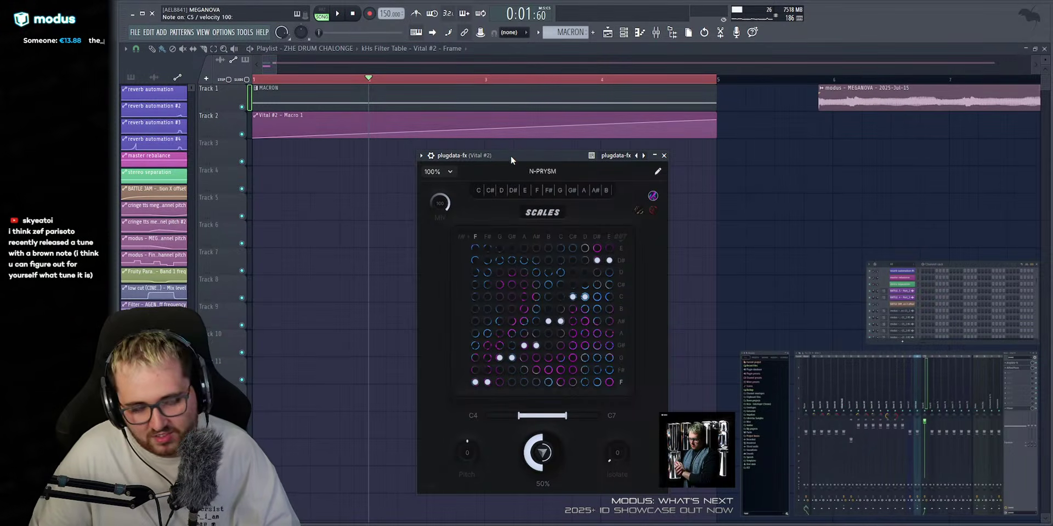
pyautogui.press('space')
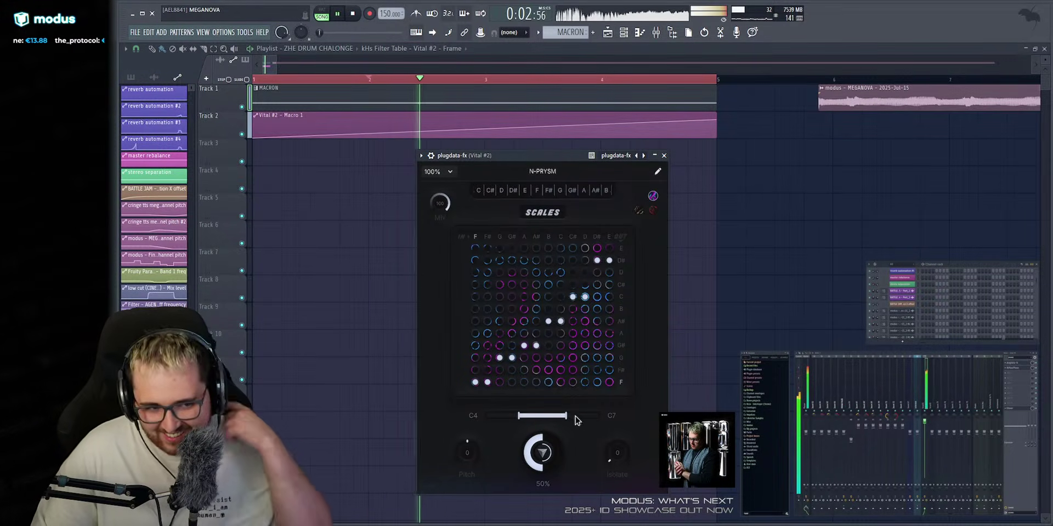
pyautogui.moveTo(519, 416); pyautogui.dragTo(586, 419)
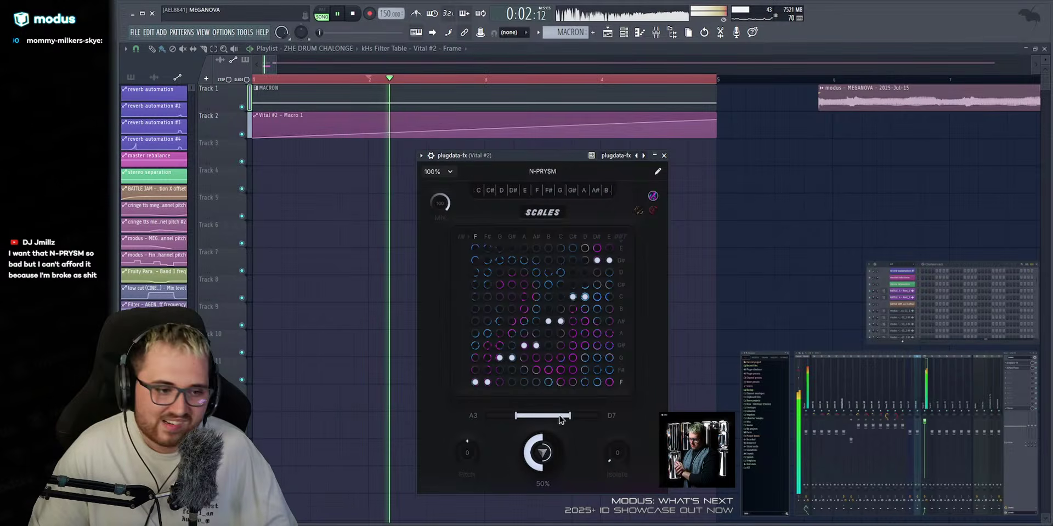
pyautogui.moveTo(560, 416); pyautogui.dragTo(549, 442)
# Set N-PRYSM's isolate amount to 11 and its pitch to 12 while the loop plays.
pyautogui.moveTo(615, 451); pyautogui.dragTo(617, 427)
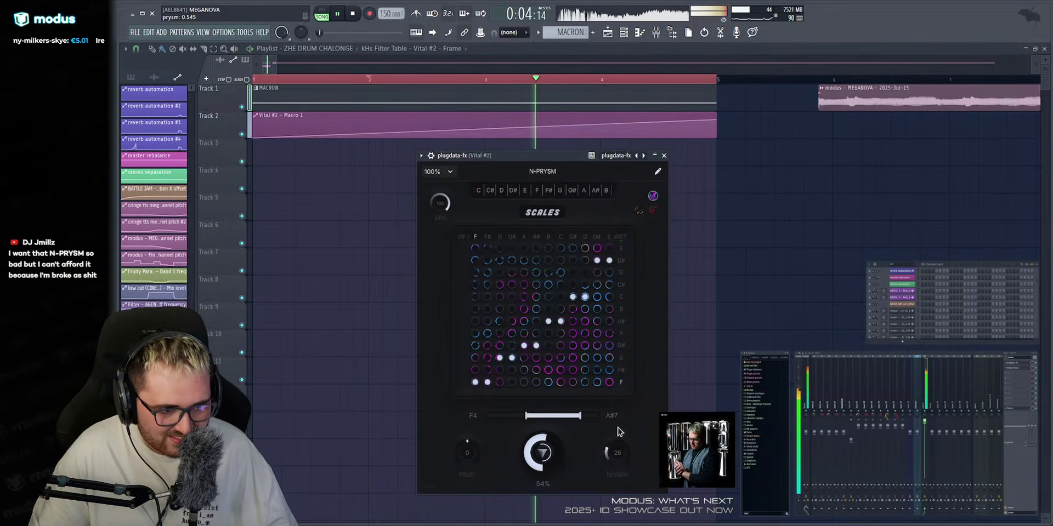
pyautogui.scroll(3, 614, 438)
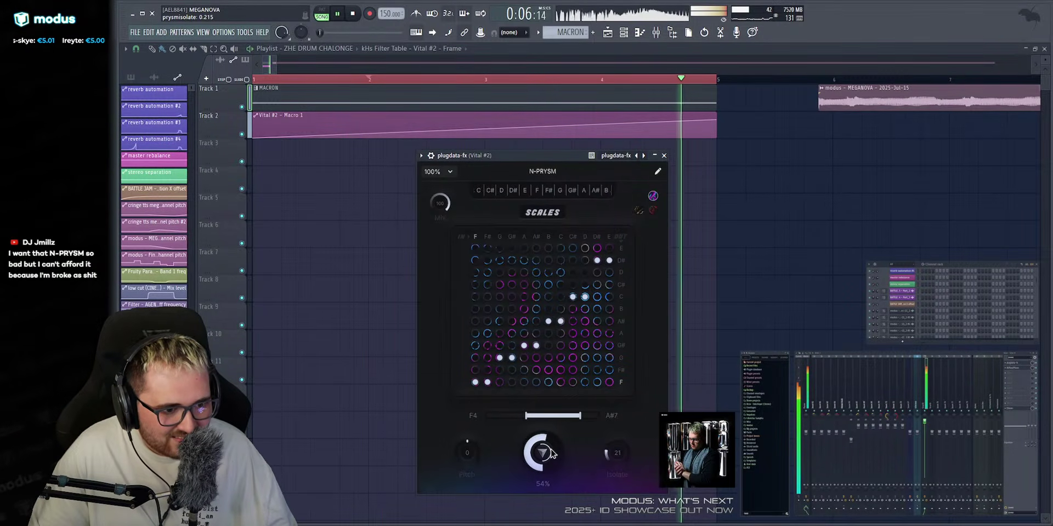
pyautogui.moveTo(618, 442); pyautogui.dragTo(615, 465)
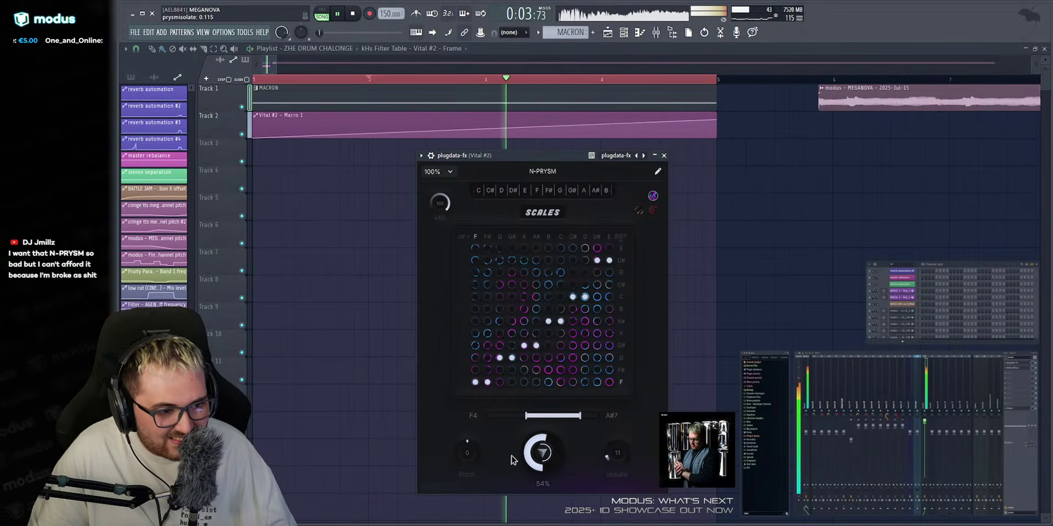
pyautogui.moveTo(472, 451)
pyautogui.mouseDown()
pyautogui.moveTo(477, 393)
pyautogui.moveTo(463, 492)
pyautogui.moveTo(463, 461)
pyautogui.mouseUp()
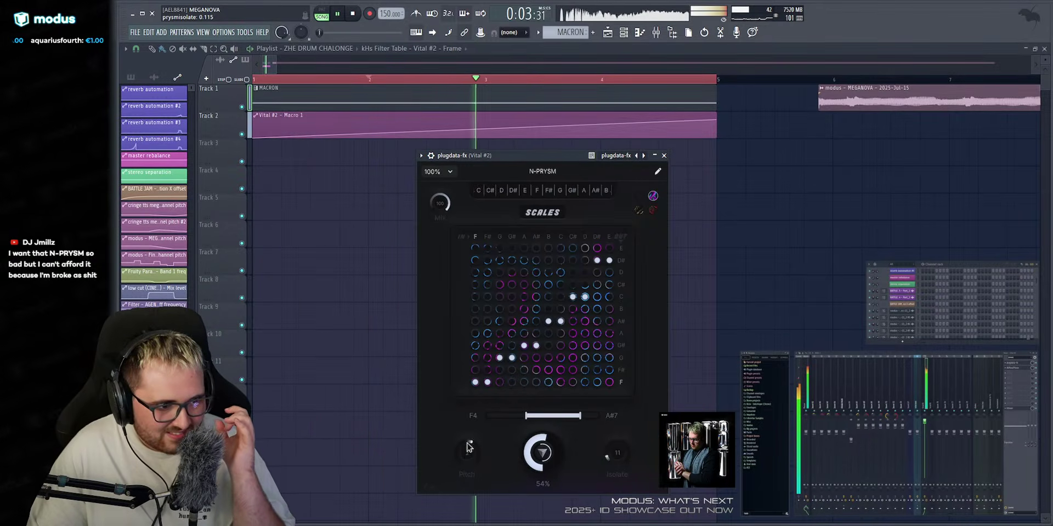
pyautogui.moveTo(471, 417); pyautogui.dragTo(474, 401)
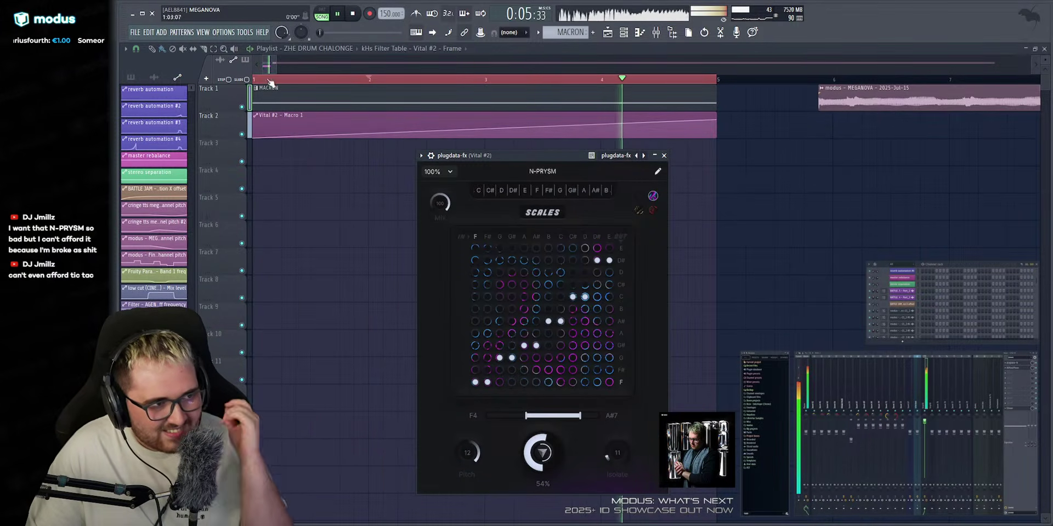
# Create an automation clip for N-PRYSM's pitch on Track 3, rising from bar 1 to bar 5, and play it.
pyautogui.click(373, 271)
pyautogui.rightClick(765, 290)
pyautogui.press('space')
pyautogui.moveTo(253, 148); pyautogui.dragTo(289, 289)
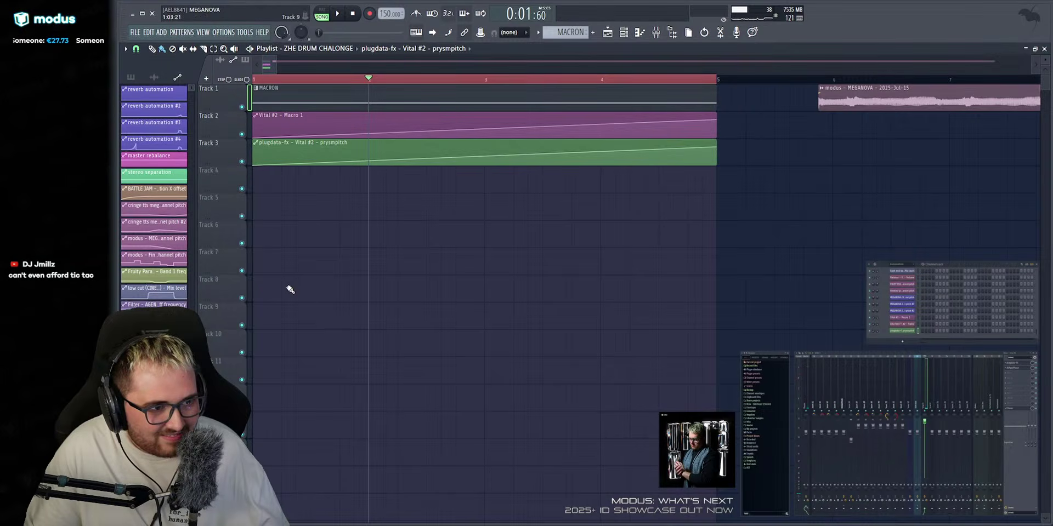
pyautogui.press('space')
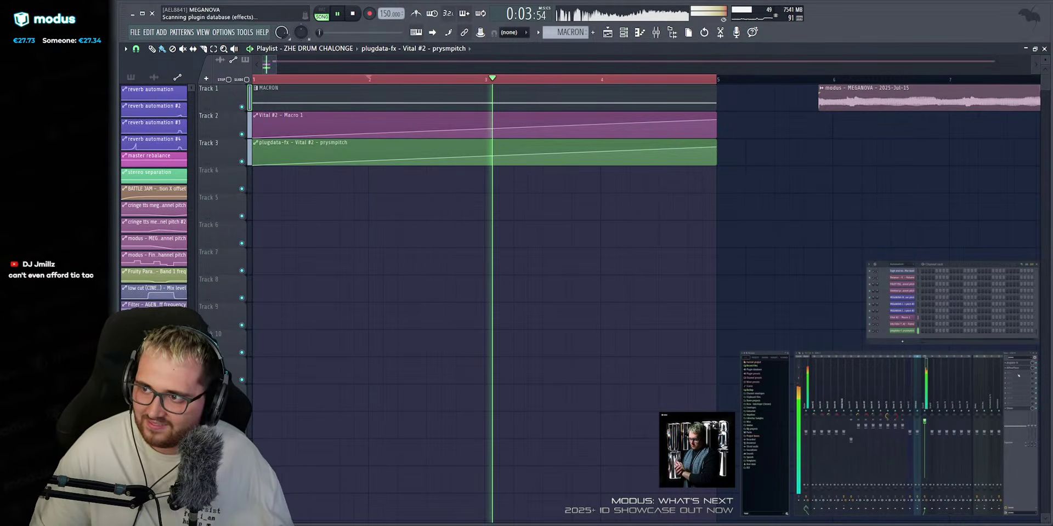
# Load Crystallizer on the Vital #2 track, extend the playlist loop region past bar 5 and stop playback.
pyautogui.hotkey('ctrl', 's')
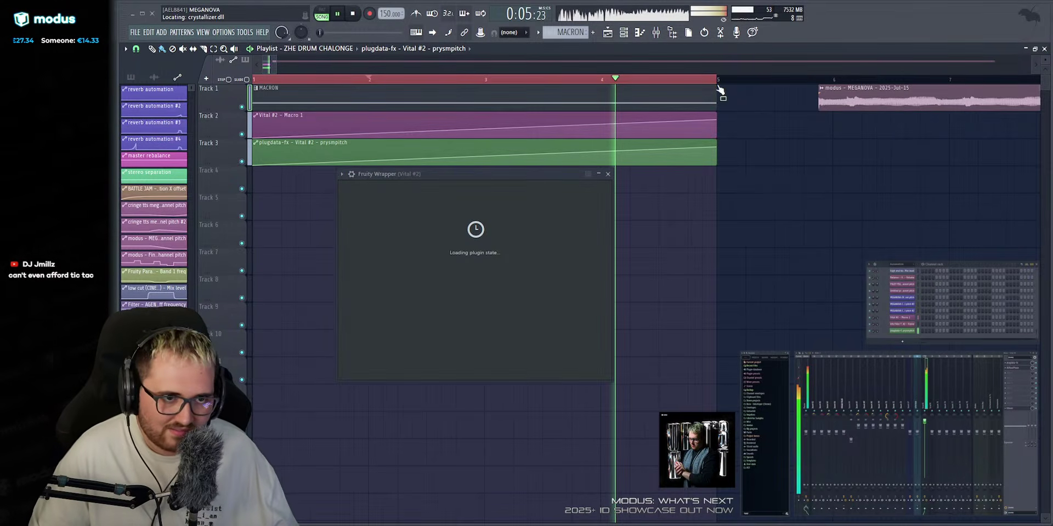
pyautogui.moveTo(718, 81); pyautogui.dragTo(789, 91)
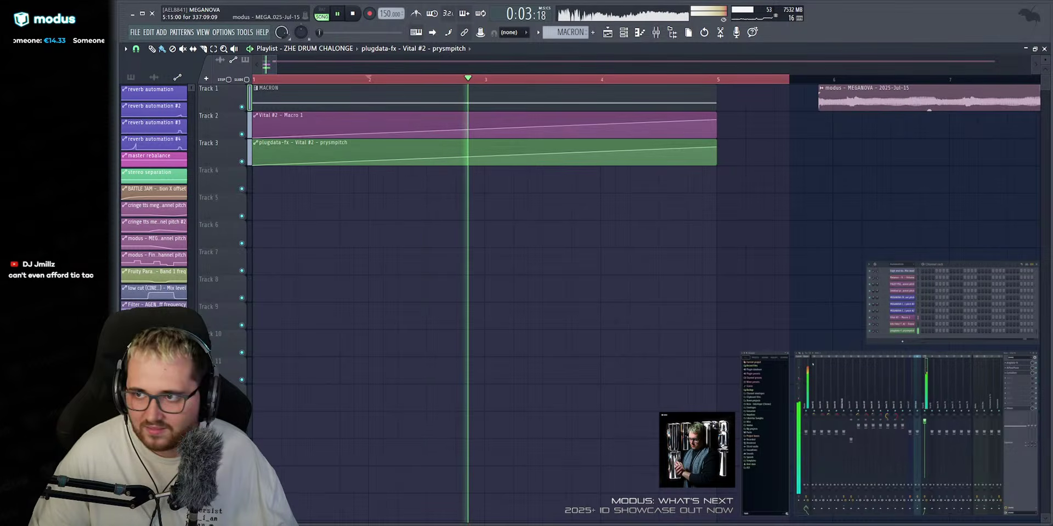
pyautogui.click(1012, 373)
pyautogui.press('space')
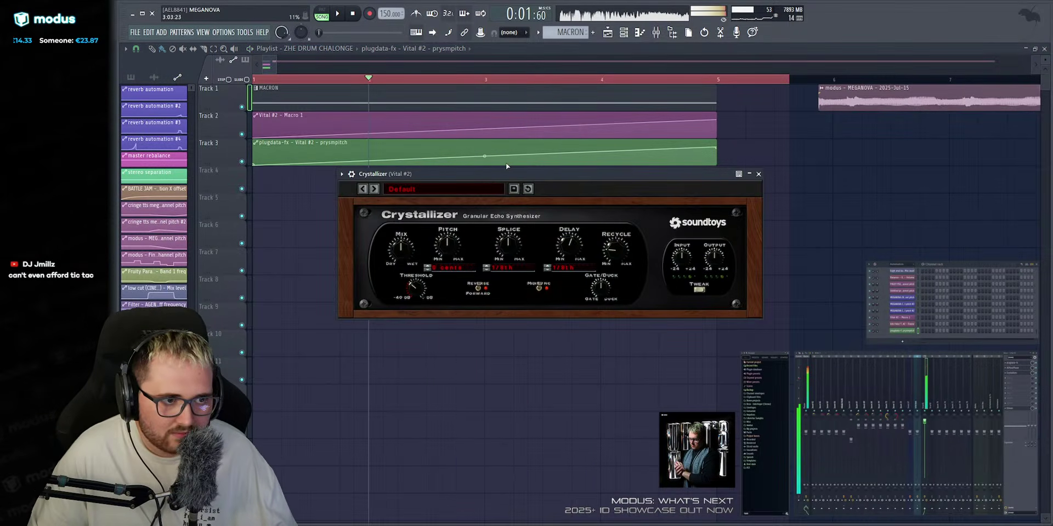
# Set Crystallizer's pitch to 1200 cents, lower its mix, and raise its recycle to 0.650 while playing the loop.
pyautogui.click(409, 189)
pyautogui.click(451, 193)
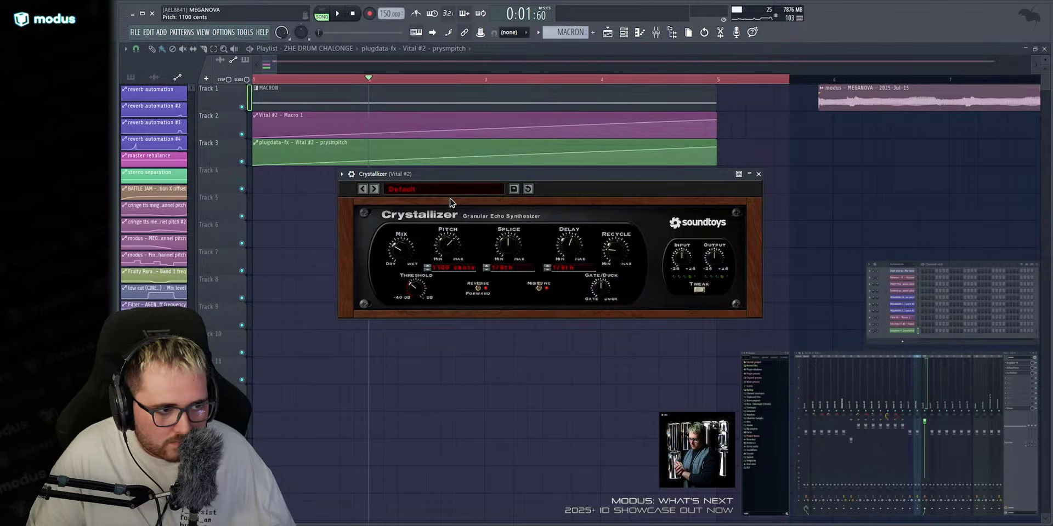
pyautogui.press('space')
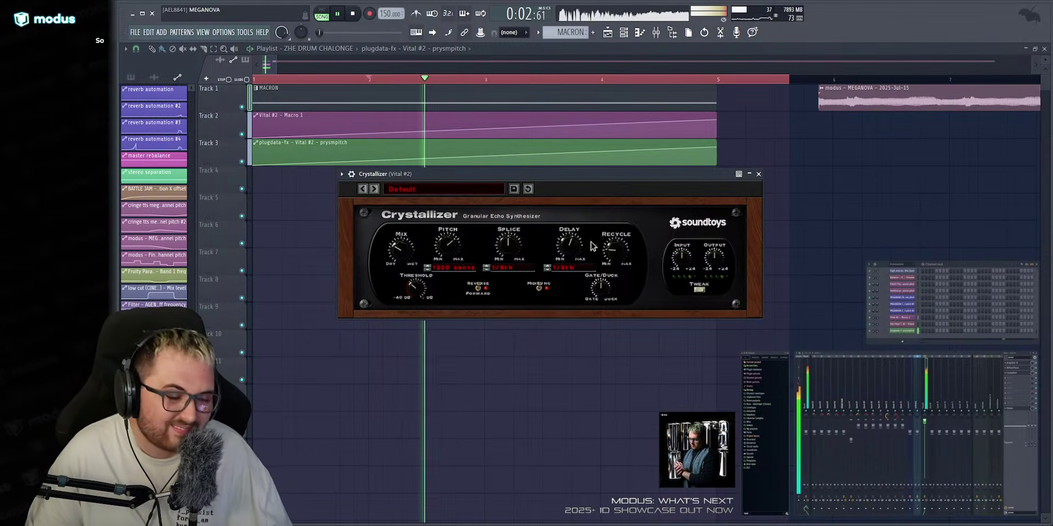
pyautogui.moveTo(611, 249); pyautogui.dragTo(614, 199)
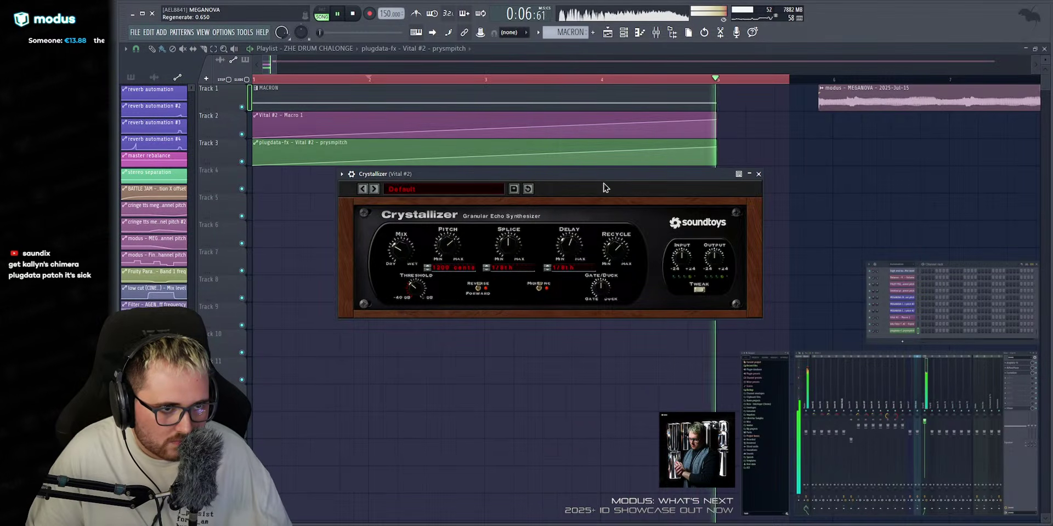
# Audition the riser loop with Crystallizer's current settings, then reopen and reposition the Crystallizer window.
pyautogui.press('space')
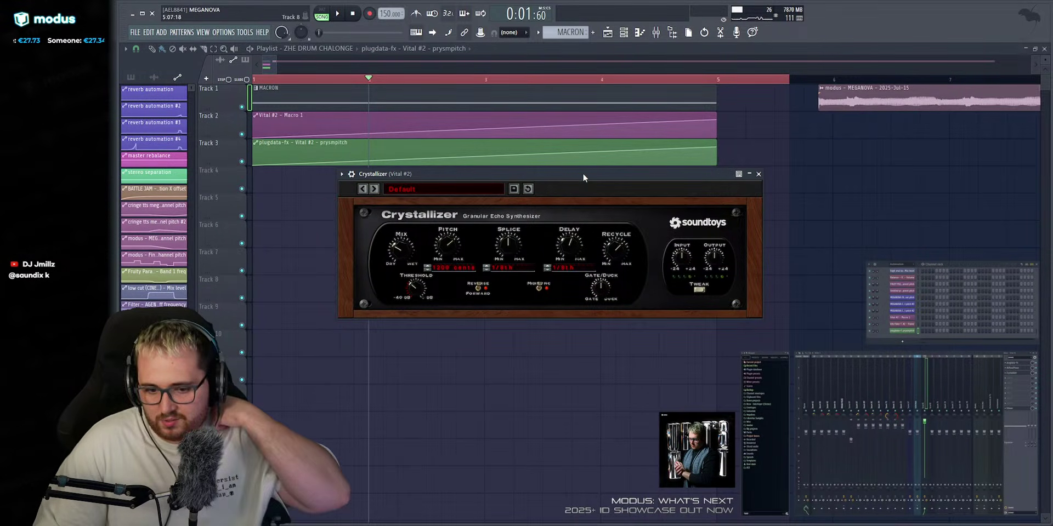
pyautogui.press('space')
pyautogui.press('space')
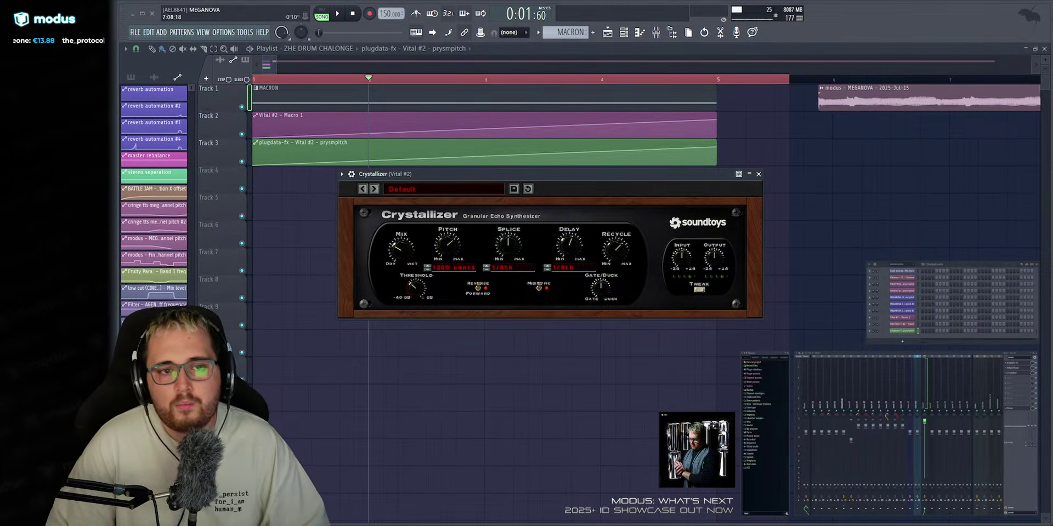
pyautogui.press('Escape')
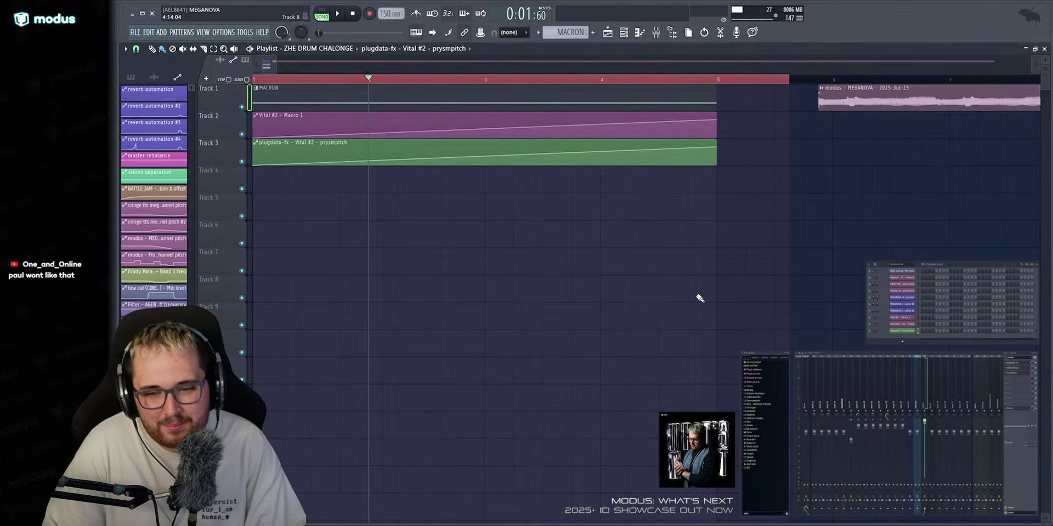
pyautogui.press('space')
pyautogui.press('space')
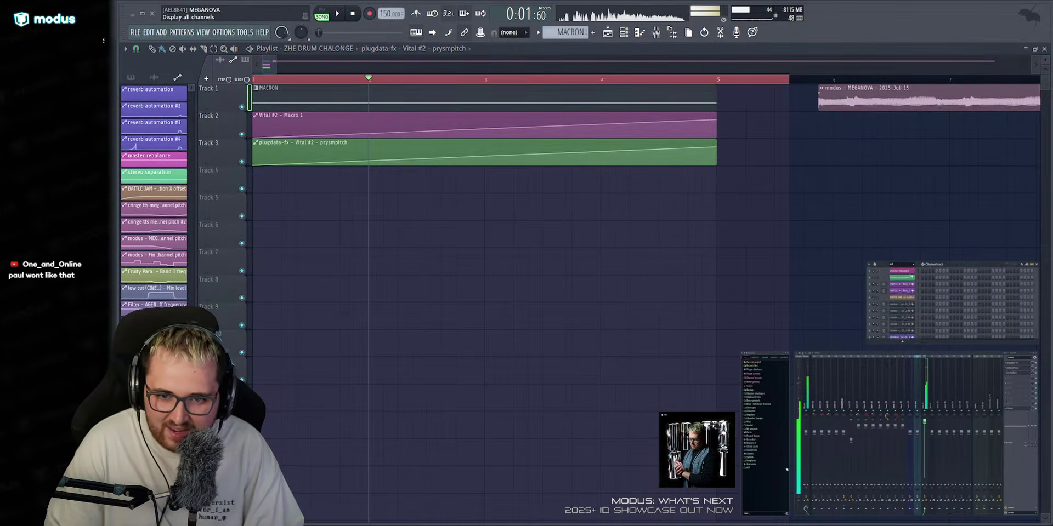
pyautogui.click(1012, 373)
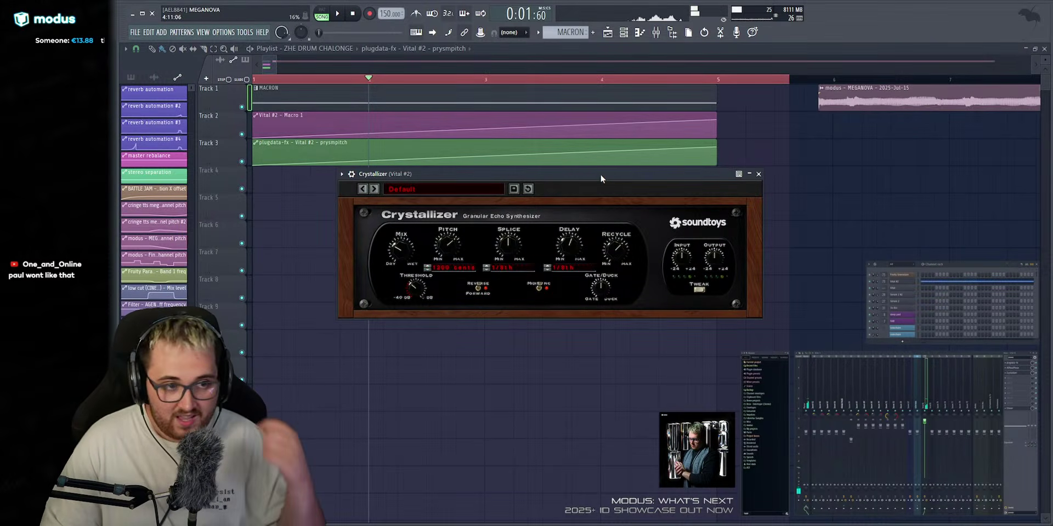
pyautogui.moveTo(600, 173); pyautogui.dragTo(581, 195)
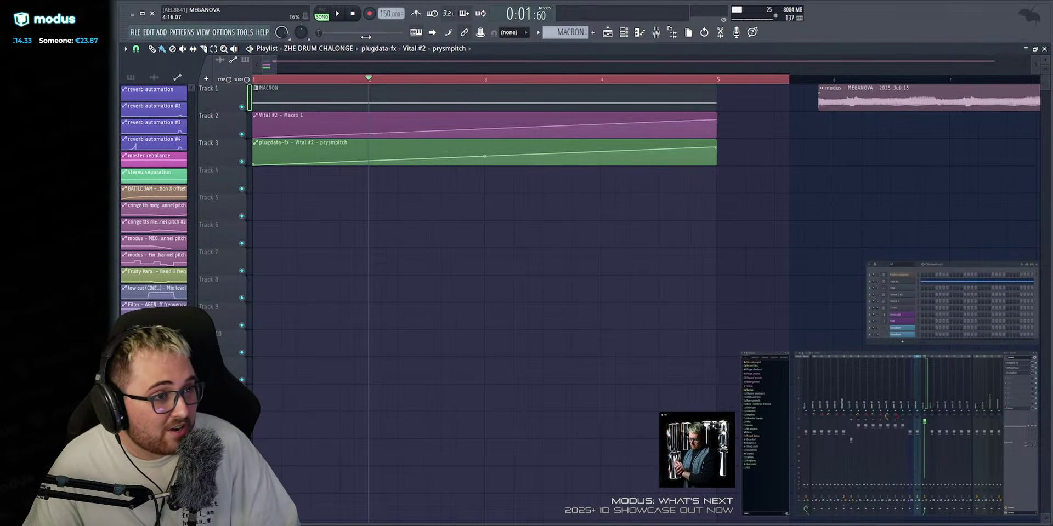
# Reset playback to the start, audition the opening of the loop, and open Crystallizer again.
pyautogui.click(356, 16)
pyautogui.press('space')
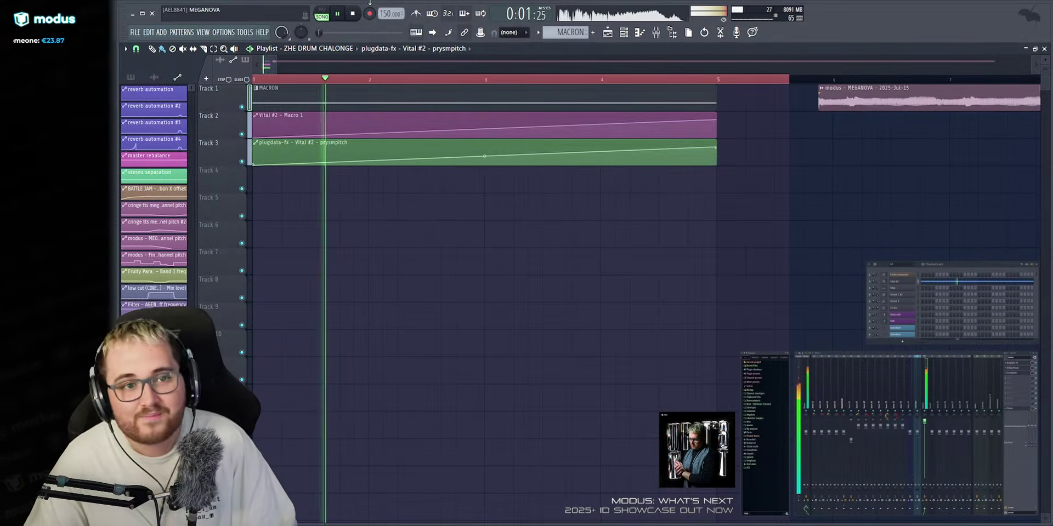
pyautogui.press('space')
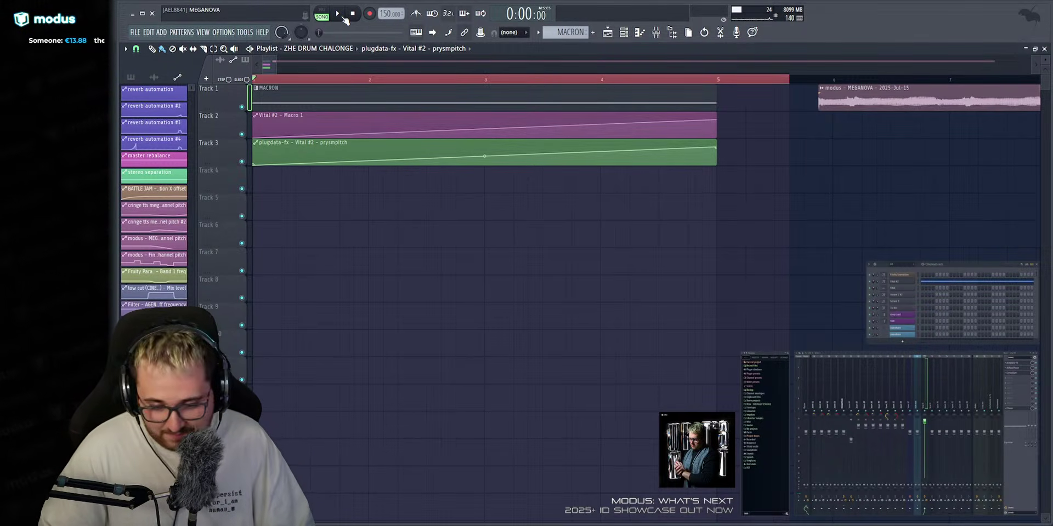
pyautogui.click(336, 13)
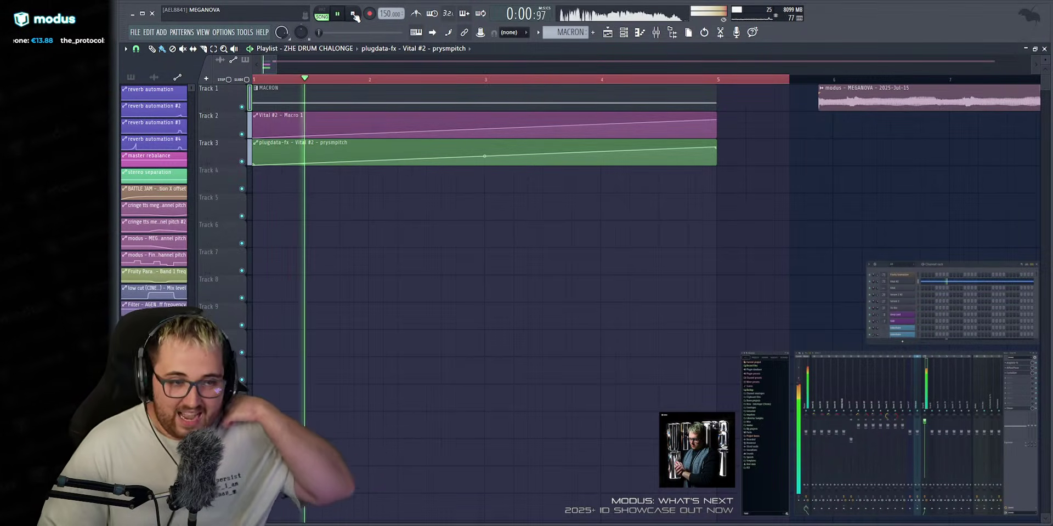
pyautogui.click(351, 13)
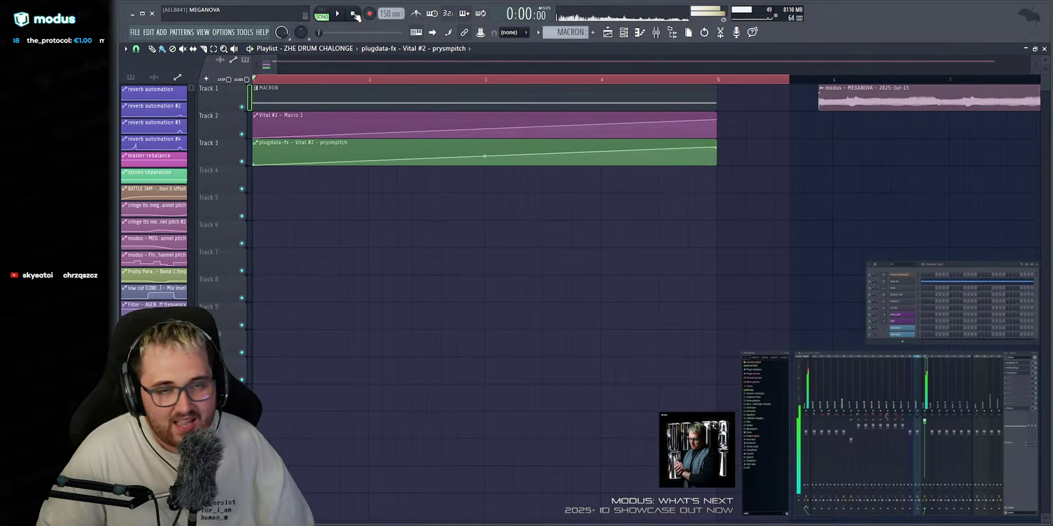
pyautogui.click(1022, 374)
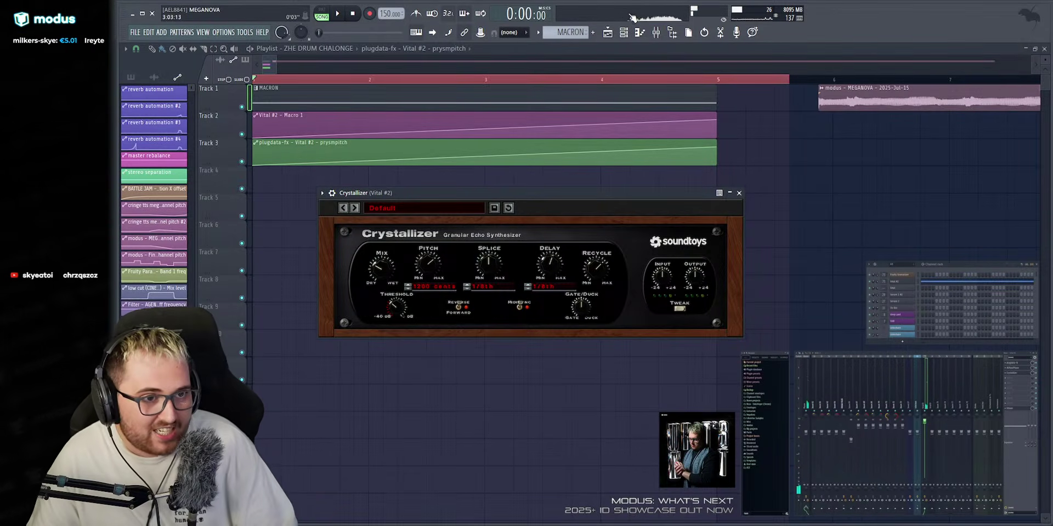
pyautogui.click(355, 13)
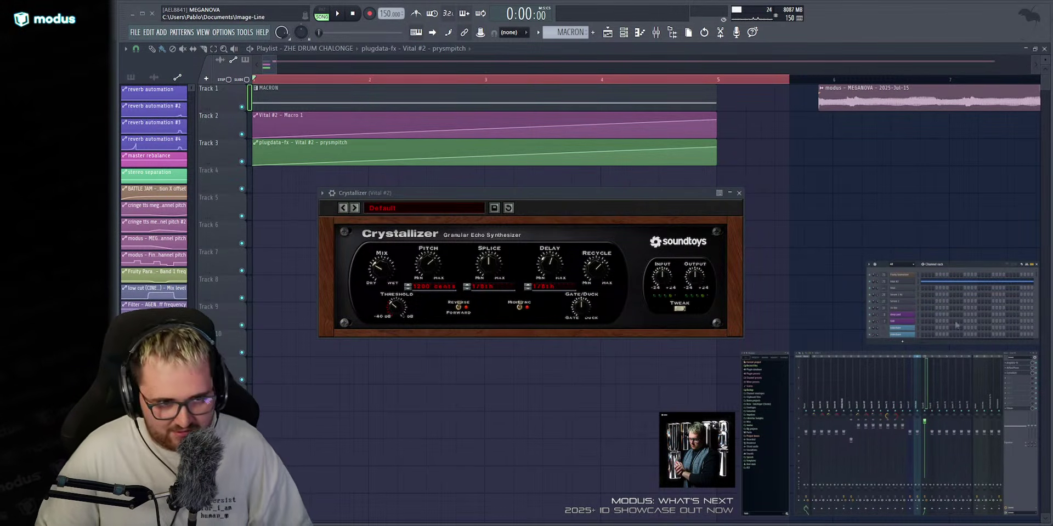
# Create a Crystallizer mix automation clip on Track 4, rising from about bar 4 to bar 5 and falling to the loop's end, and audition it.
pyautogui.press('Escape')
pyautogui.press('space')
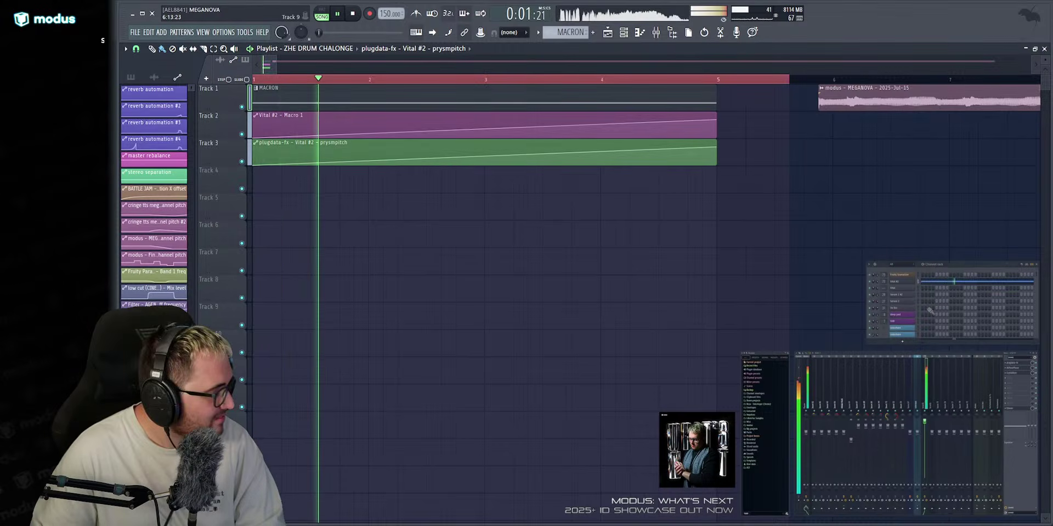
pyautogui.click(1013, 374)
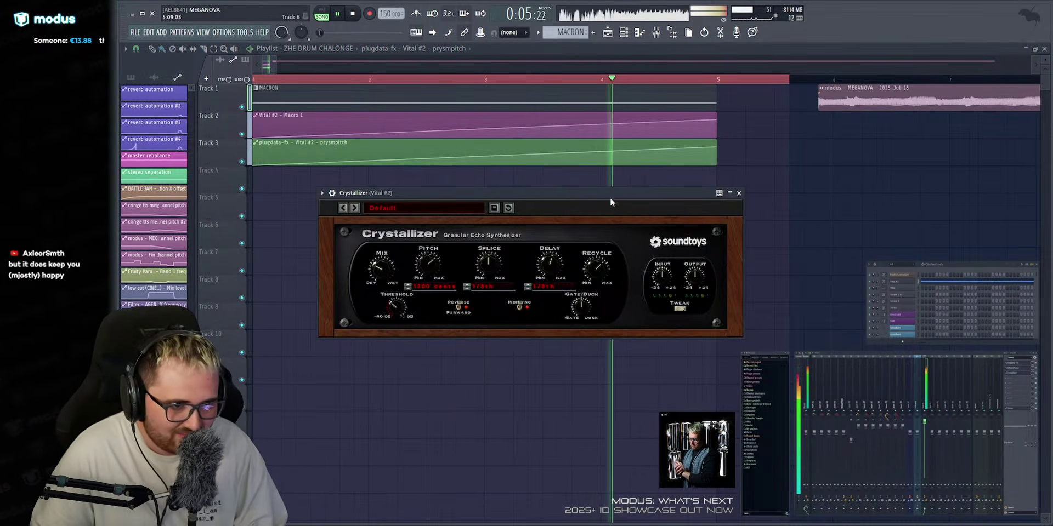
pyautogui.press('space')
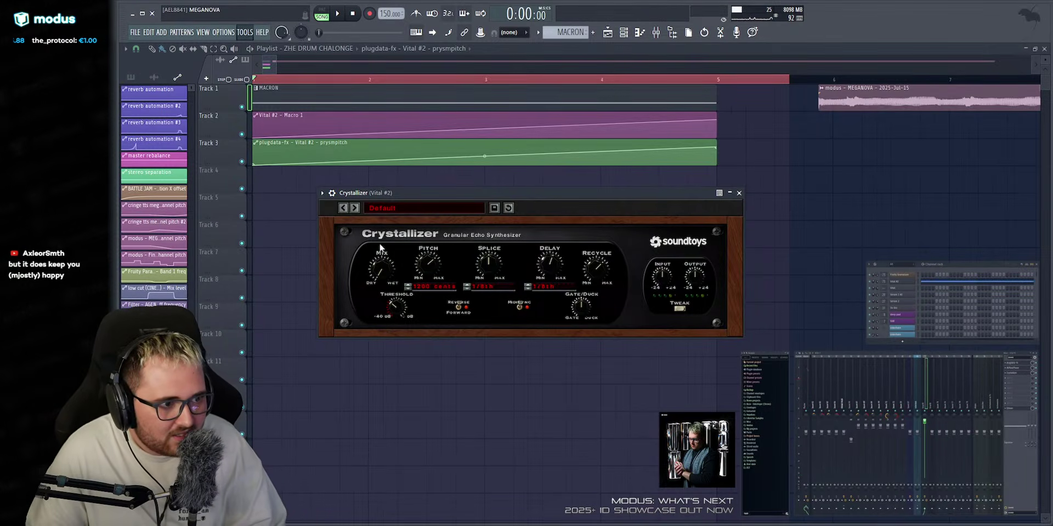
pyautogui.click(374, 273)
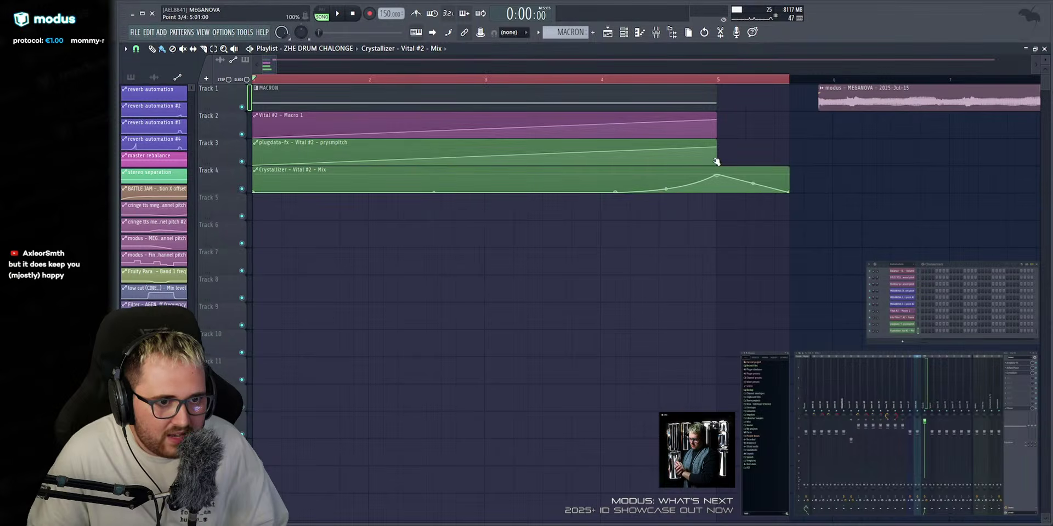
pyautogui.click(607, 81)
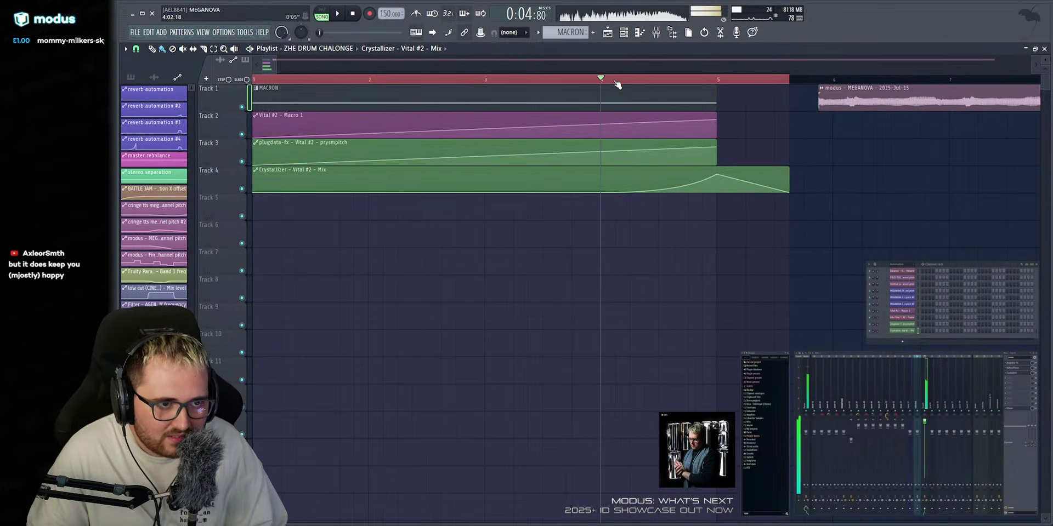
pyautogui.press('space')
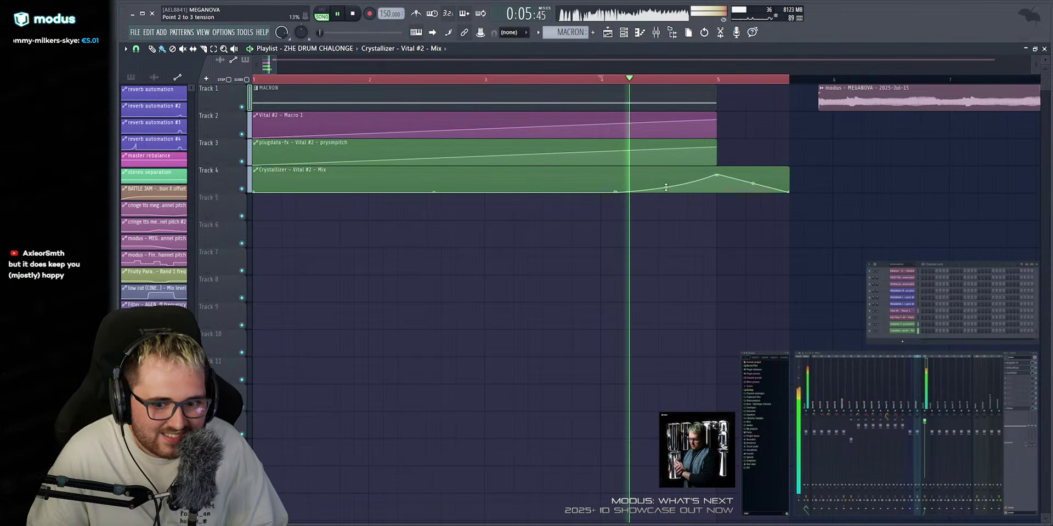
pyautogui.press('space')
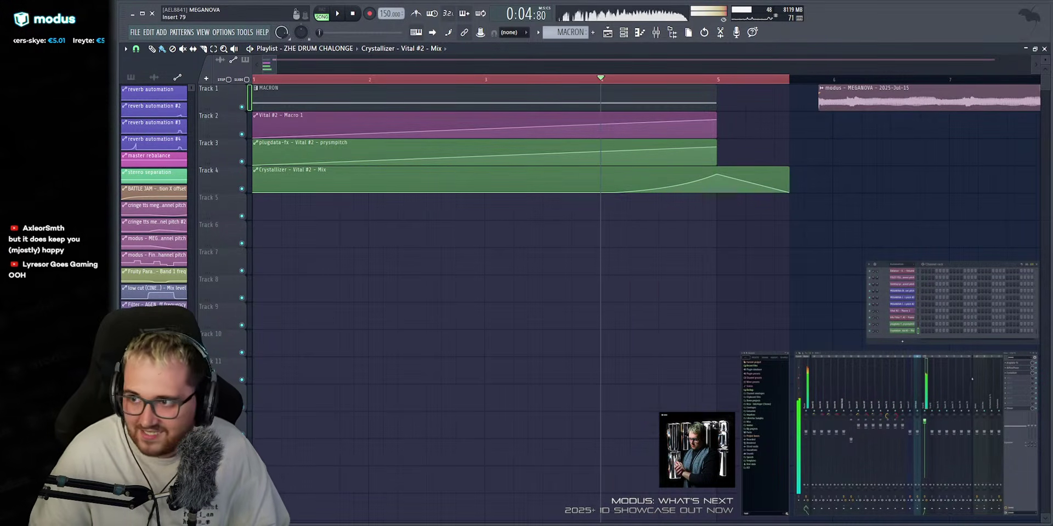
# Lower the bar 5 peak of the Crystallizer mix automation and play it from bar 4.
pyautogui.click(1011, 374)
pyautogui.click(737, 194)
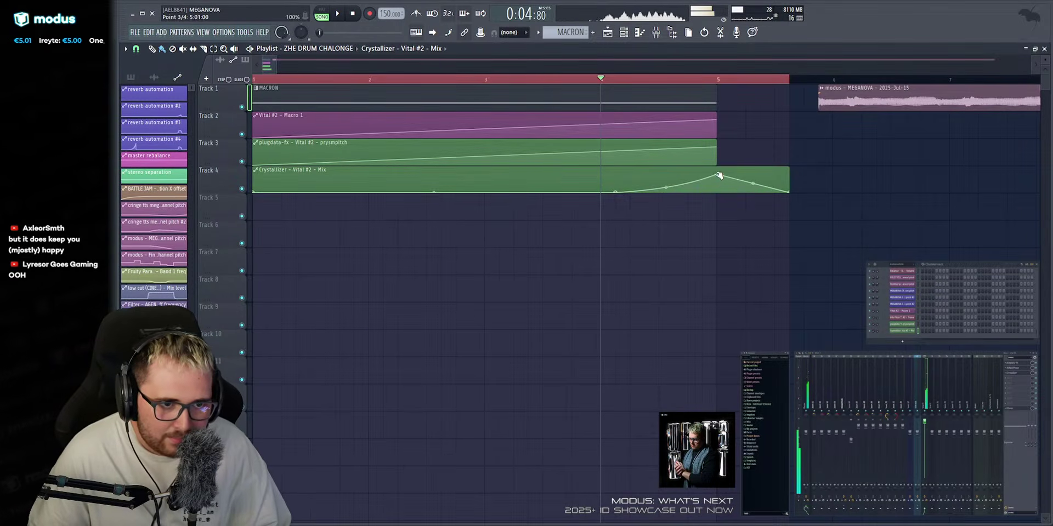
pyautogui.press('space')
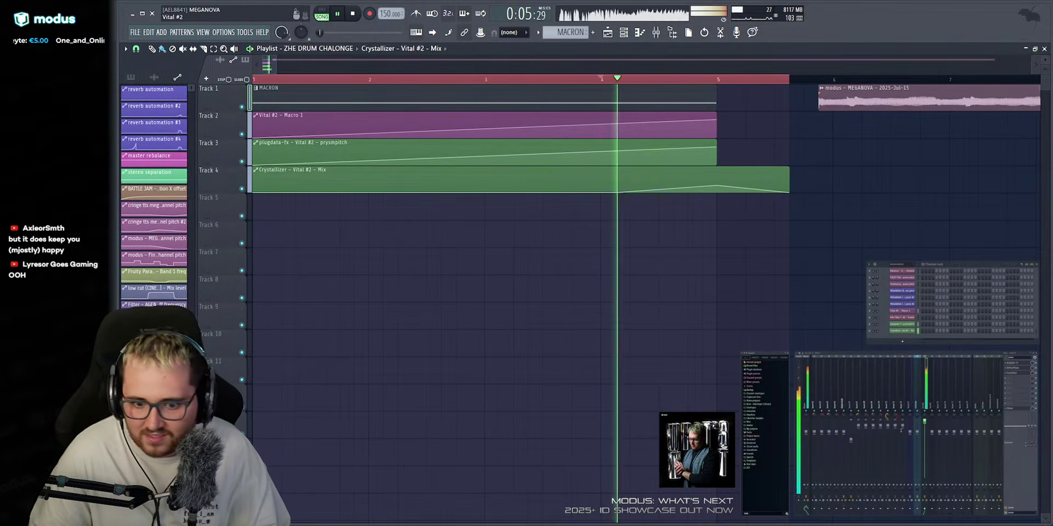
# Reduce Crystallizer's recycle amount, audition the end of the riser, and close the plugin.
pyautogui.press('space')
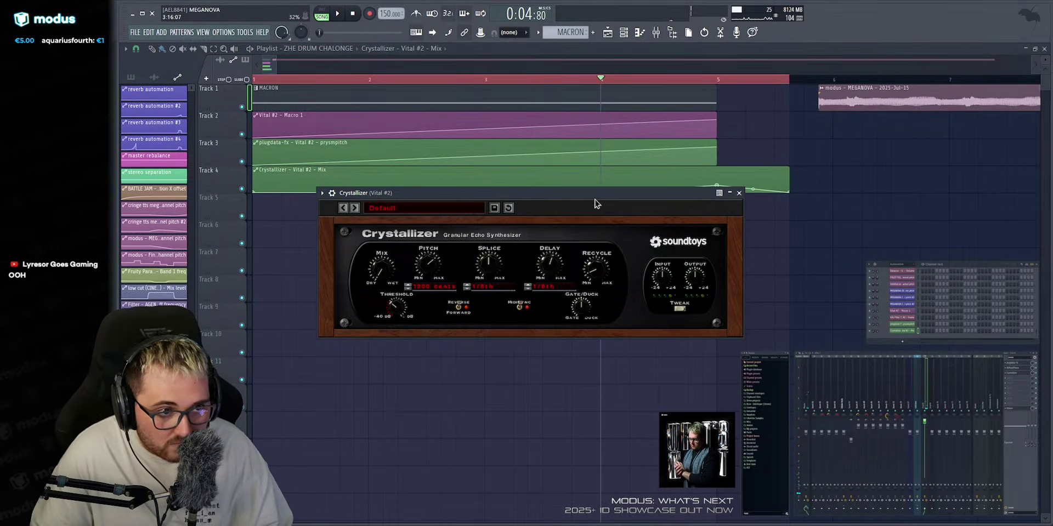
pyautogui.press('space')
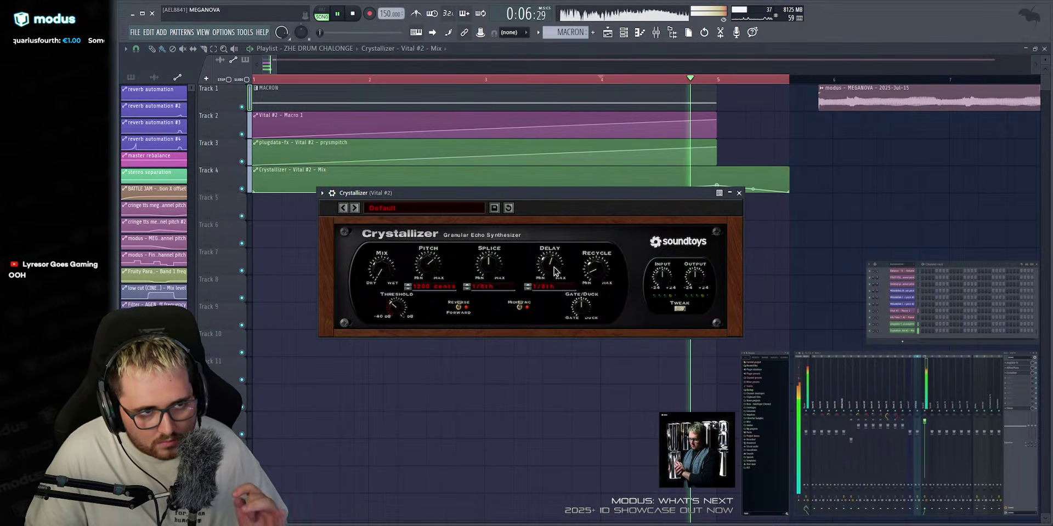
pyautogui.click(739, 193)
pyautogui.press('space')
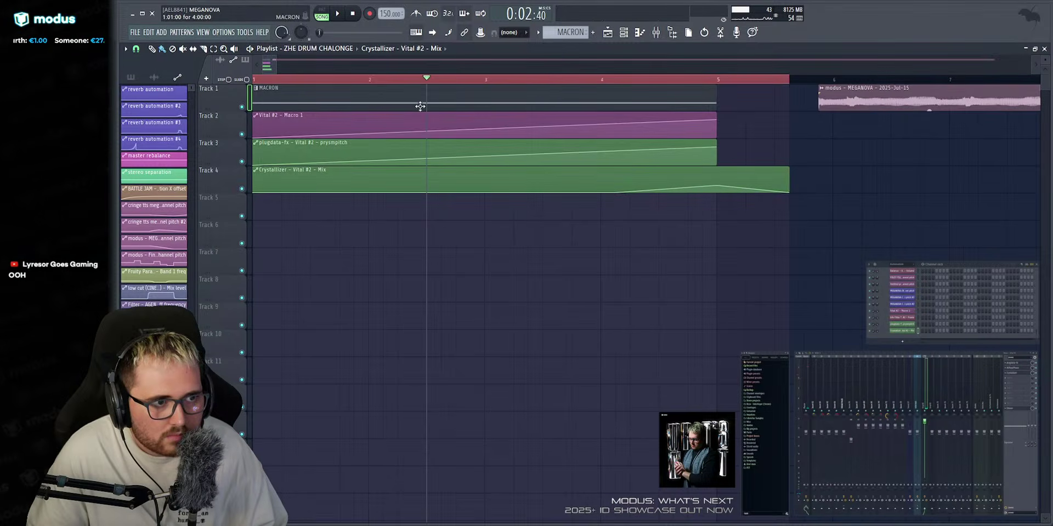
# Audition the riser from partway through bar 2 and check N-PRYSM during playback.
pyautogui.press('space')
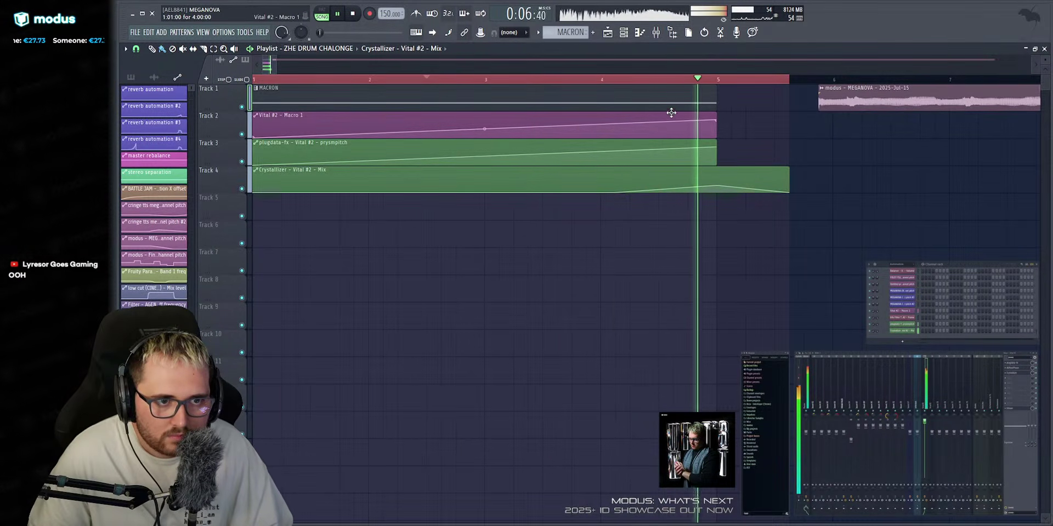
pyautogui.press('space')
pyautogui.press('space')
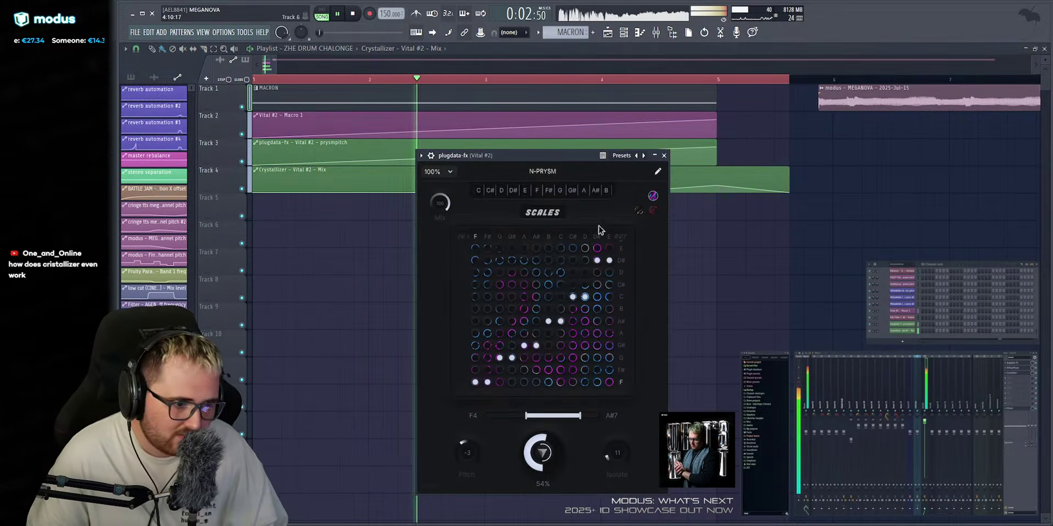
pyautogui.press('Escape')
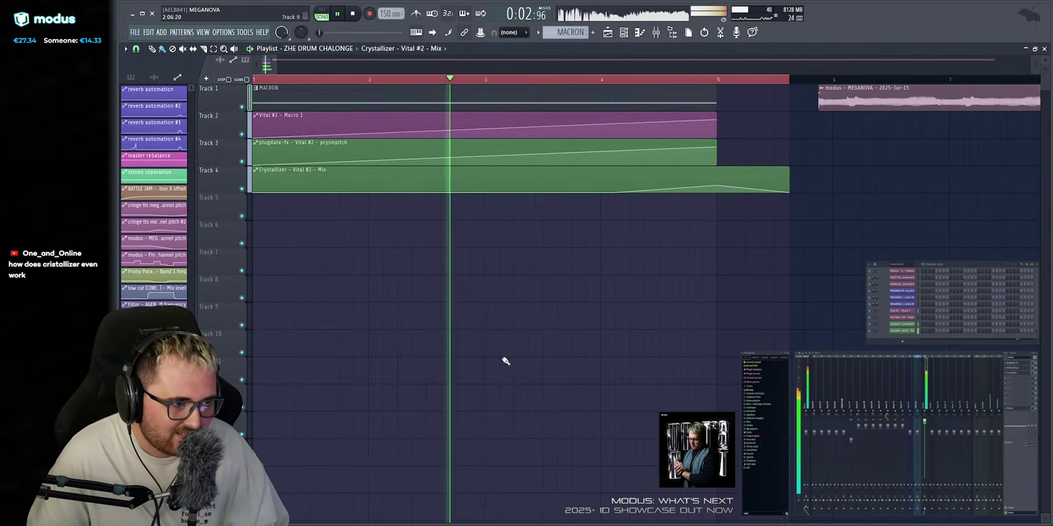
# Add five control points to the N-PRYSM pitch automation on Track 3 so it zigzags between bars 2 and 5, and audition it.
pyautogui.rightClick(470, 153)
pyautogui.rightClick(558, 164)
pyautogui.moveTo(560, 165); pyautogui.dragTo(559, 162)
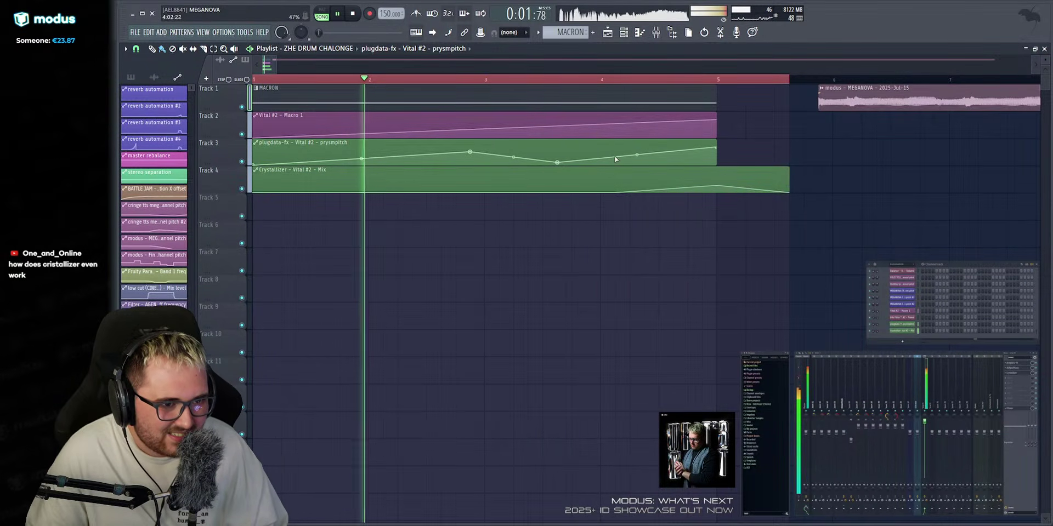
pyautogui.rightClick(616, 160)
pyautogui.rightClick(645, 153)
pyautogui.rightClick(674, 159)
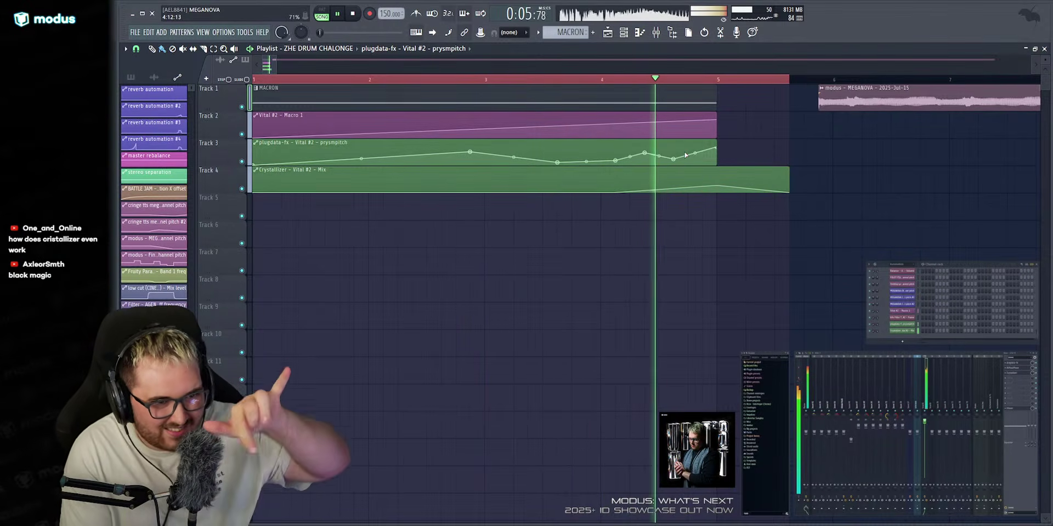
pyautogui.press('space')
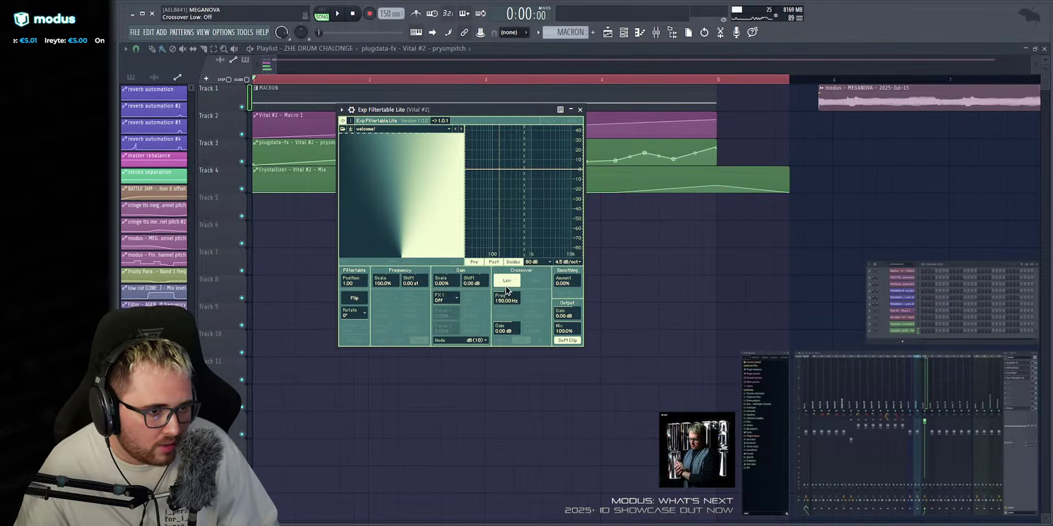
# Load Exp Filtertable Lite on Vital #2, check its plugin settings, return to its interface, and reposition its window.
pyautogui.click(341, 109)
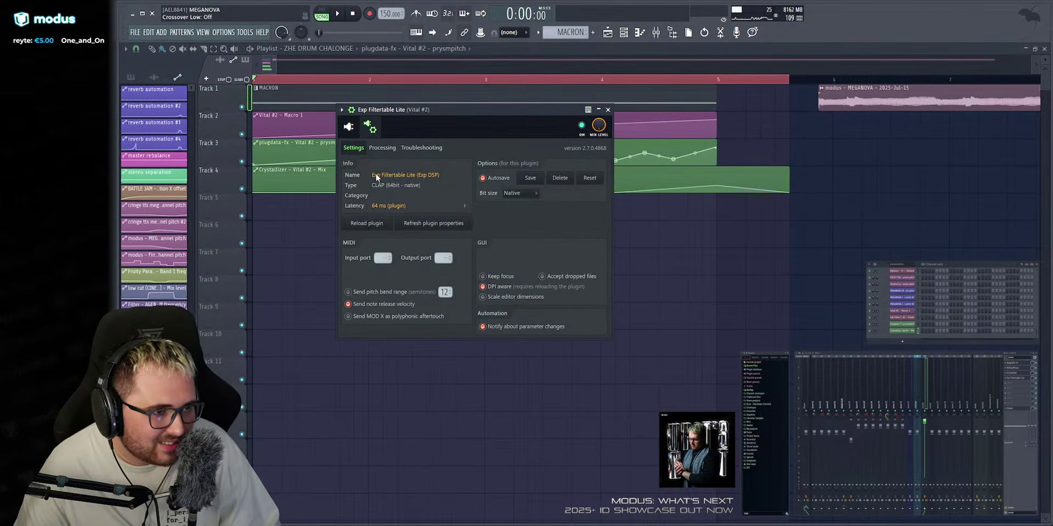
pyautogui.click(346, 134)
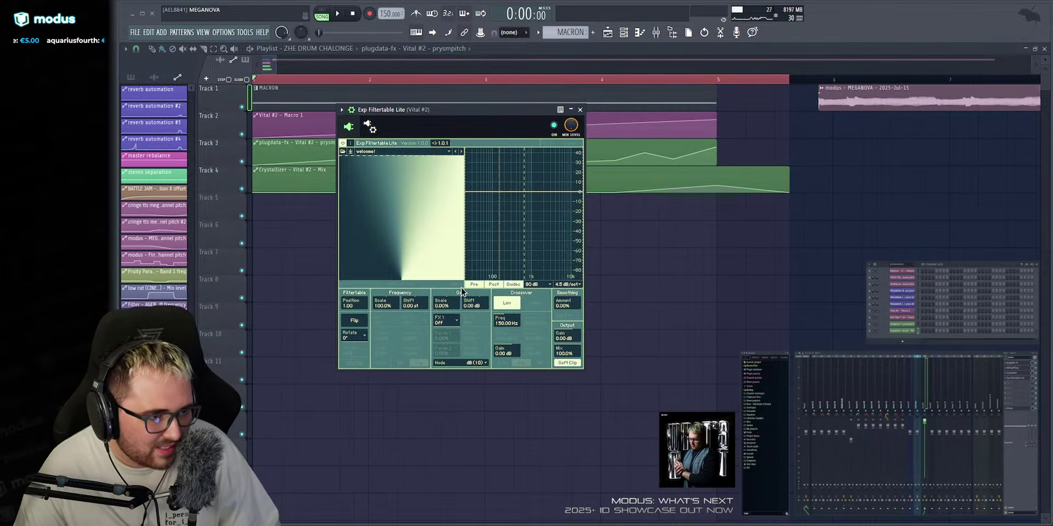
pyautogui.moveTo(401, 111); pyautogui.dragTo(393, 133)
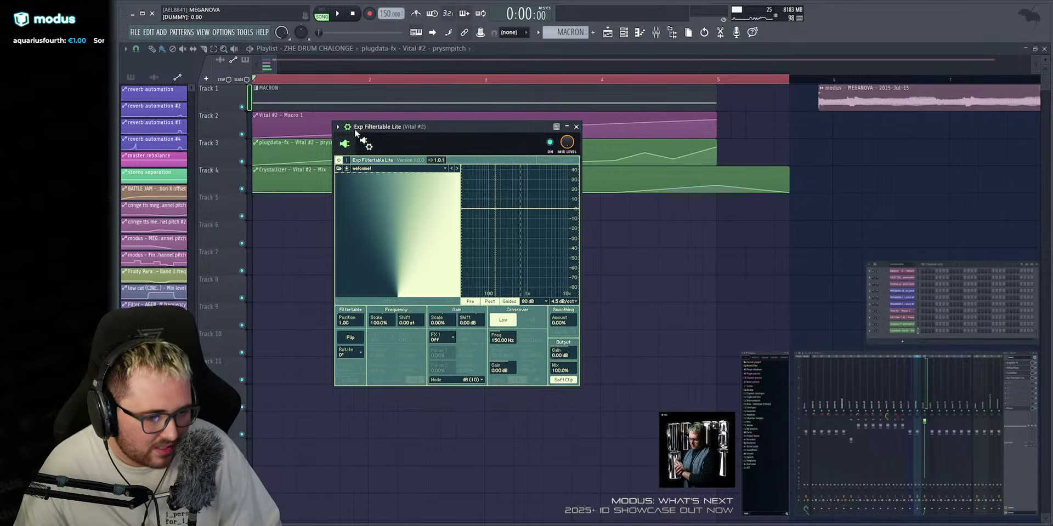
# Close the Exp Filtertable Lite window and bring the mixer back into view.
pyautogui.click(611, 33)
pyautogui.click(612, 34)
pyautogui.click(660, 34)
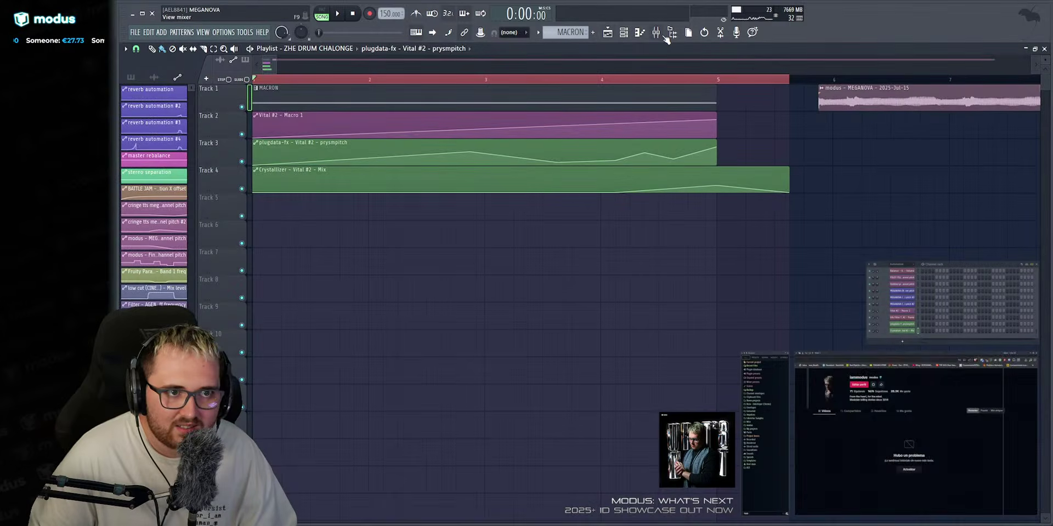
pyautogui.scroll(3, 926, 387)
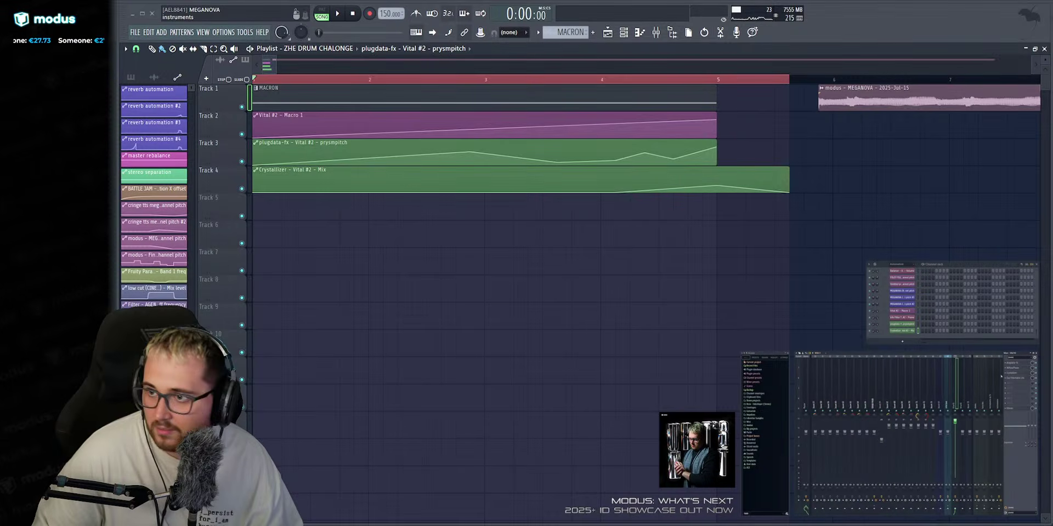
# Reopen Exp Filtertable Lite on Vital #2, nudge its window aside, and audition the riser through the effect.
pyautogui.click(1015, 378)
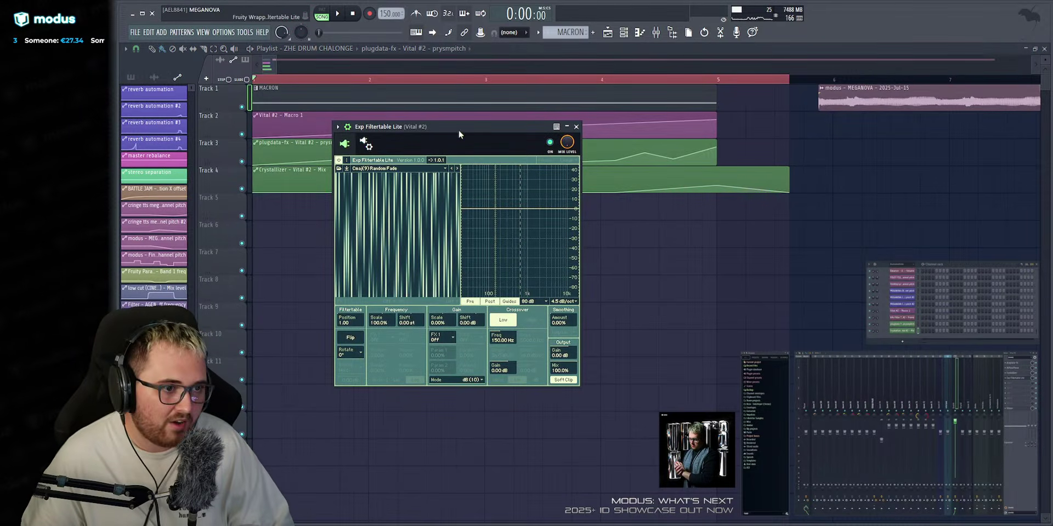
pyautogui.moveTo(458, 130); pyautogui.dragTo(443, 130)
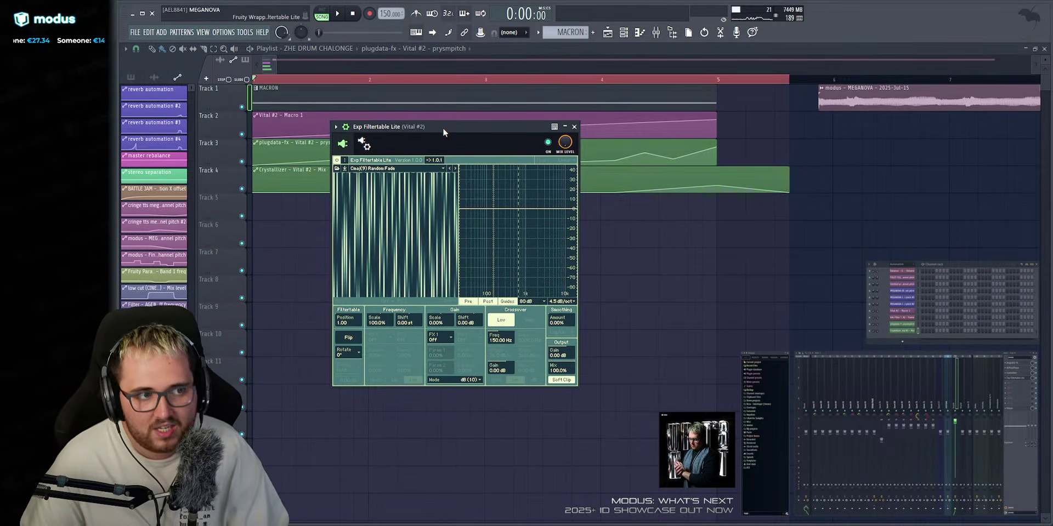
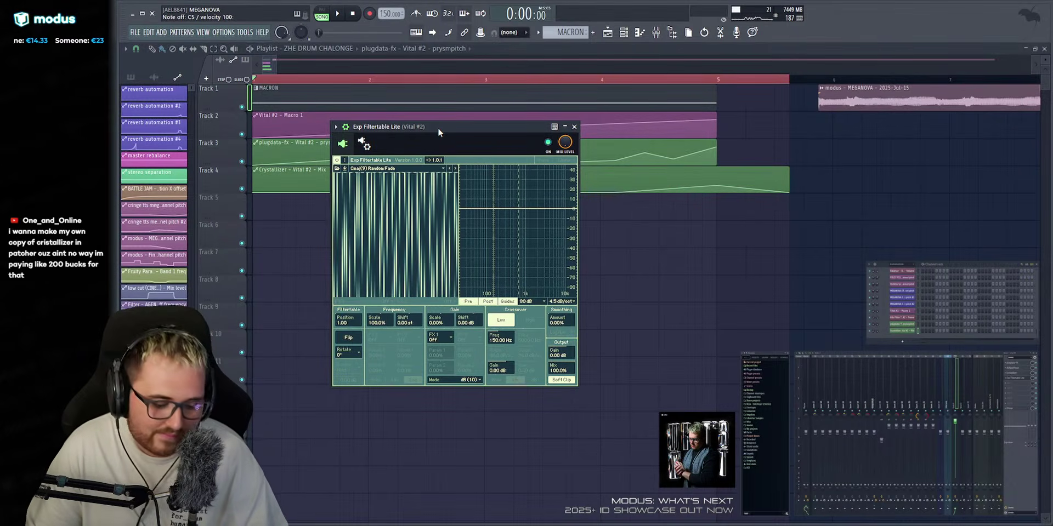
pyautogui.press('space')
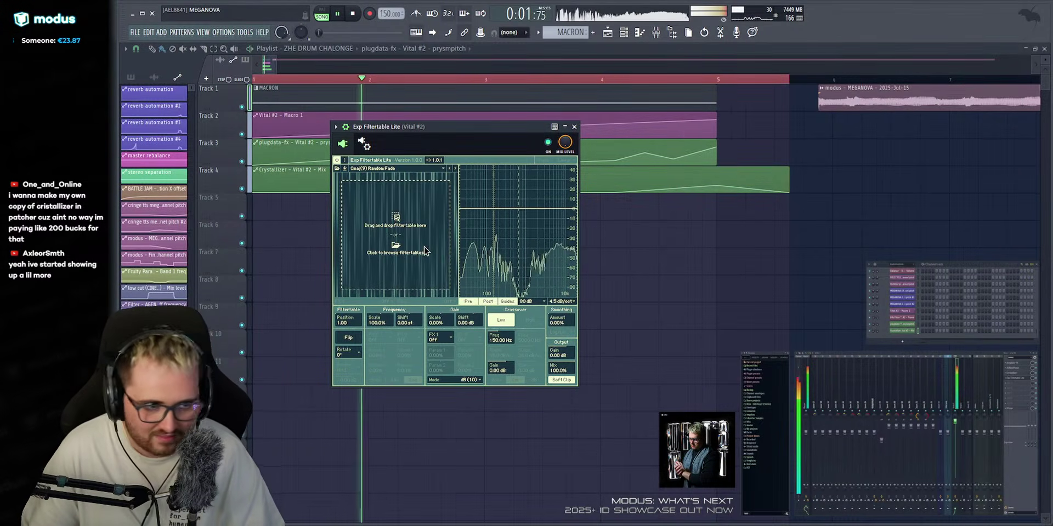
pyautogui.press('space')
pyautogui.press('space')
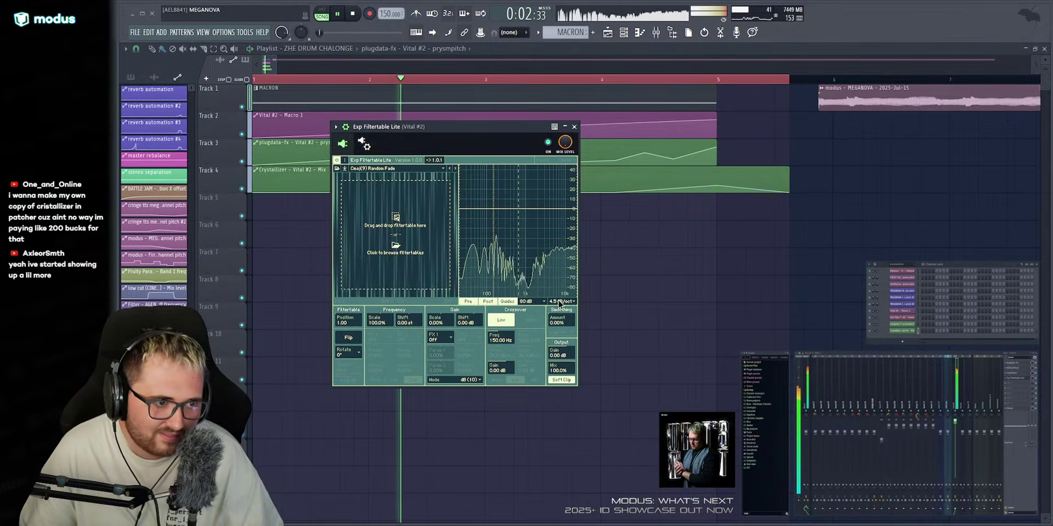
pyautogui.press('space')
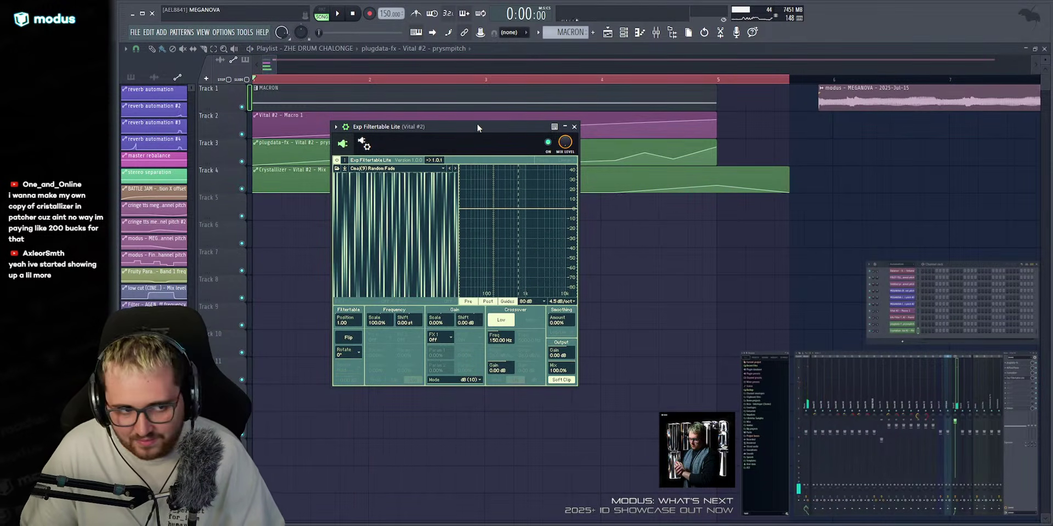
# With the riser playing, set Filtertable's frequency scale to 260%, frequency shift to 1.40 st, gain scale to 21.5% and gain shift to 12 dB.
pyautogui.click(667, 283)
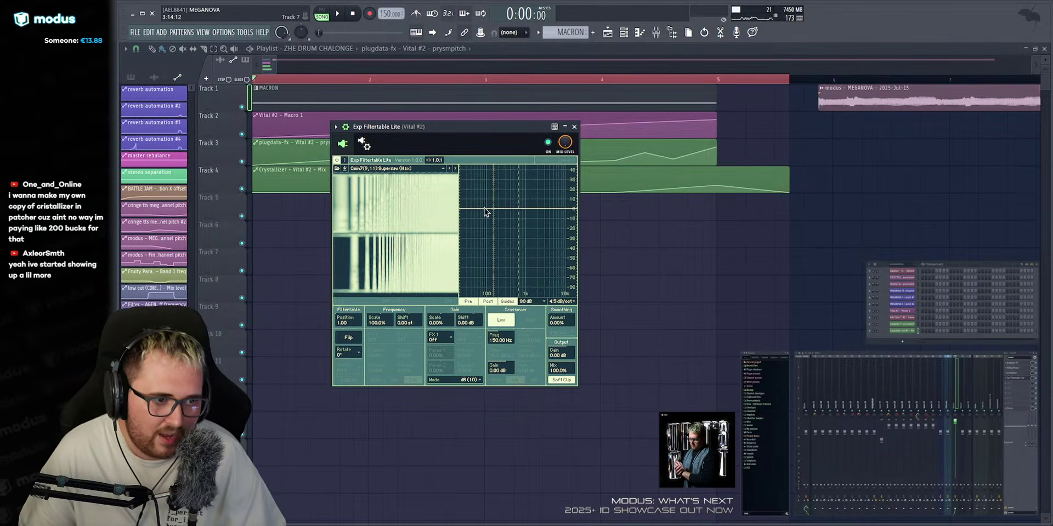
pyautogui.click(432, 145)
pyautogui.press('space')
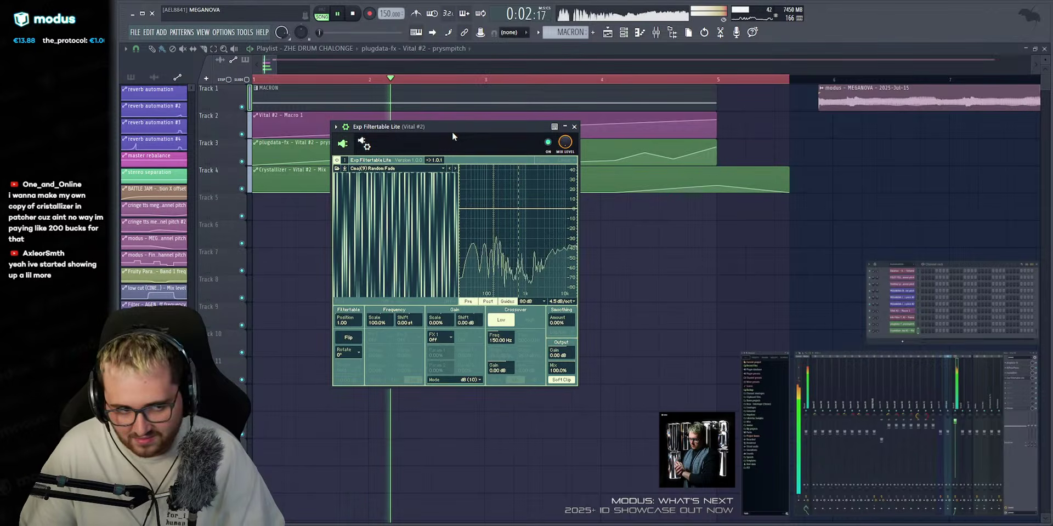
pyautogui.moveTo(380, 320); pyautogui.dragTo(442, 264)
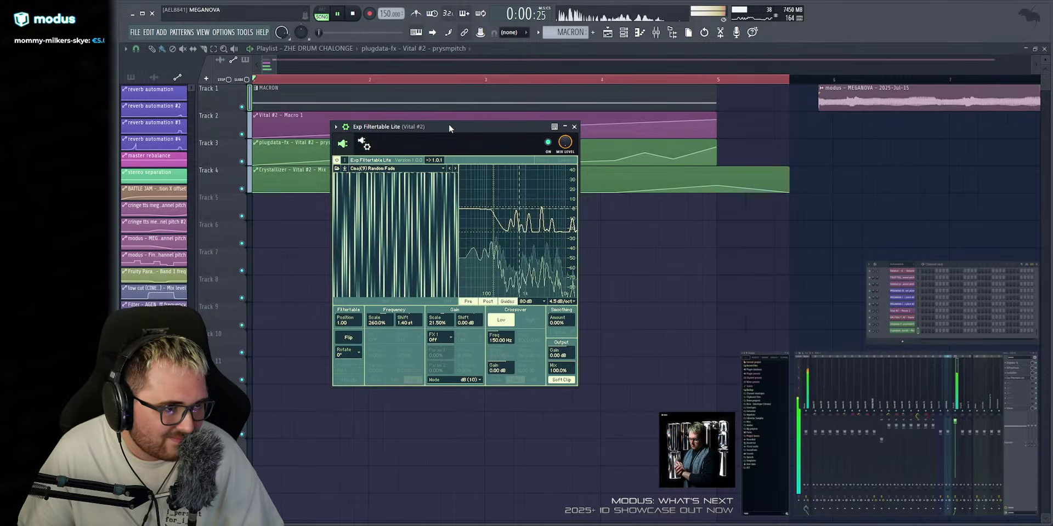
pyautogui.moveTo(464, 320); pyautogui.dragTo(465, 298)
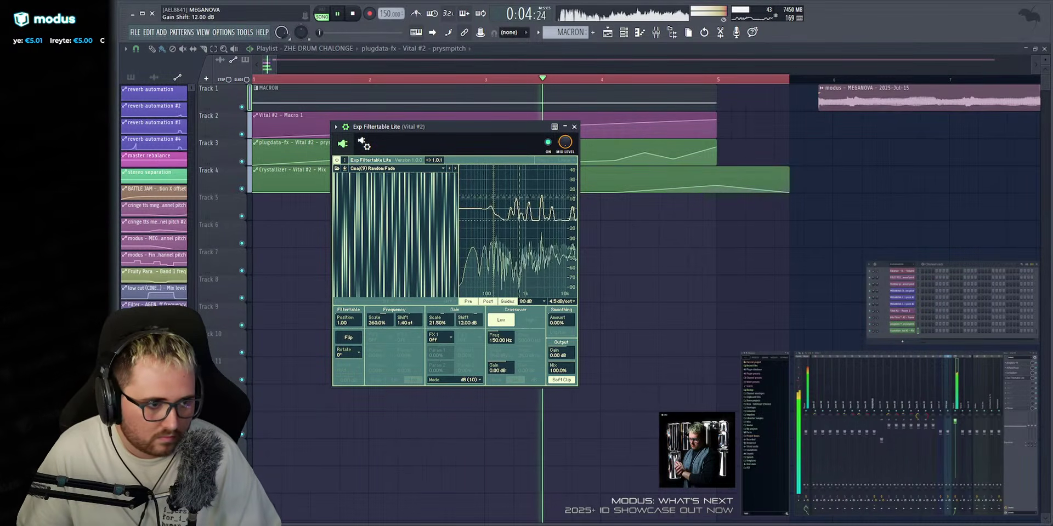
# Adjust Filtertable to position 181, frequency scale 182%, frequency shift -62 st, gain shift 11 dB and smoothing 35.5% during playback.
pyautogui.moveTo(406, 324); pyautogui.dragTo(406, 351)
pyautogui.moveTo(408, 406); pyautogui.dragTo(408, 450)
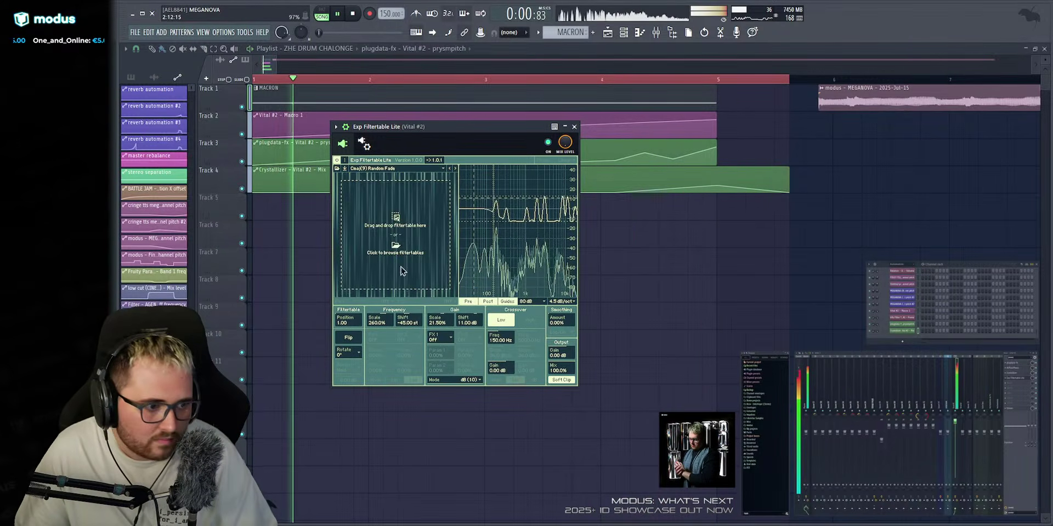
pyautogui.moveTo(379, 322); pyautogui.dragTo(408, 338)
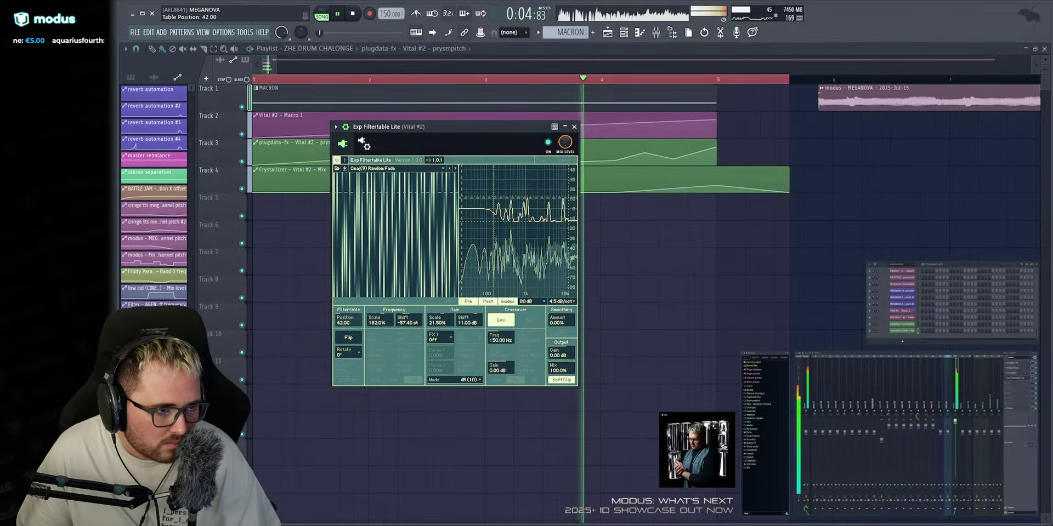
pyautogui.moveTo(347, 321); pyautogui.dragTo(346, 271)
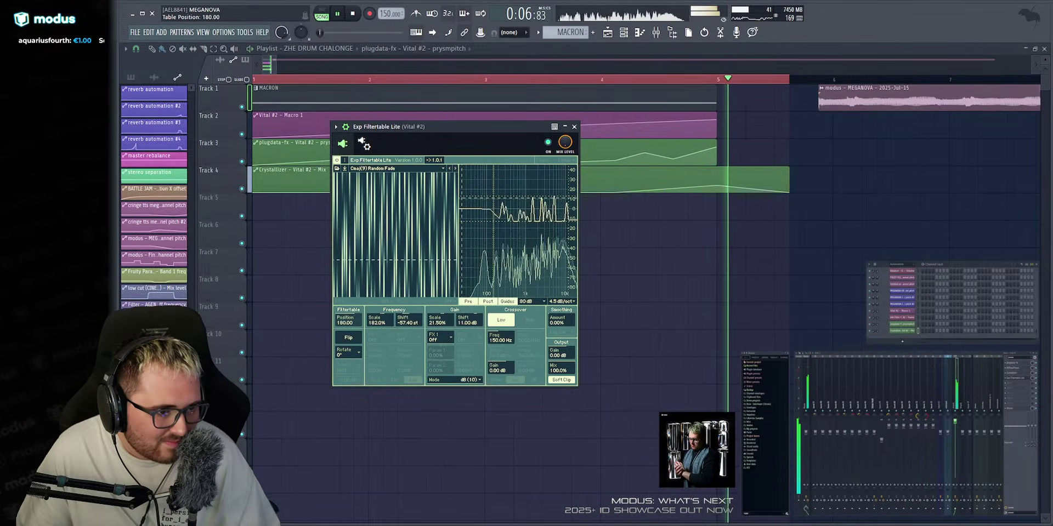
pyautogui.moveTo(557, 320)
pyautogui.mouseDown()
pyautogui.moveTo(557, 296)
pyautogui.moveTo(557, 306)
pyautogui.mouseUp()
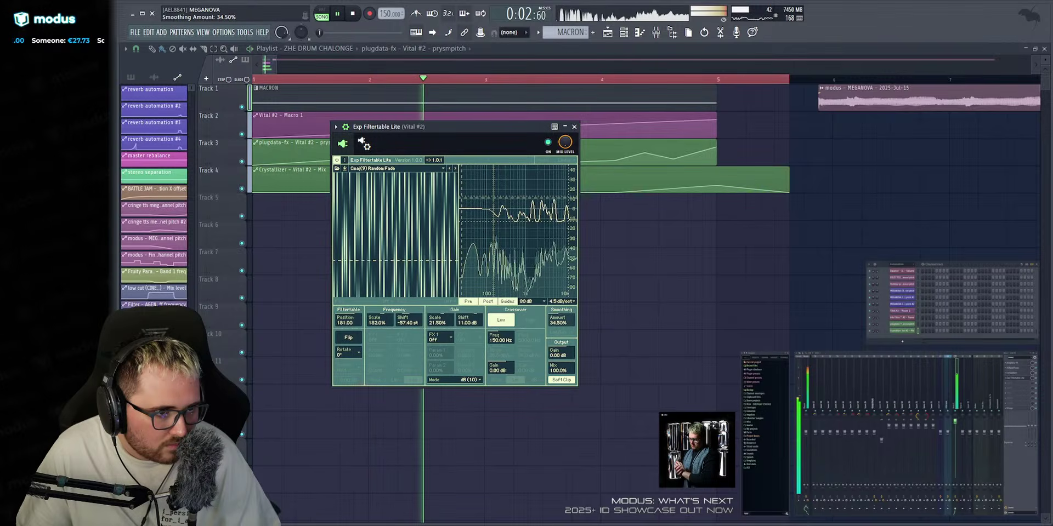
pyautogui.moveTo(408, 321); pyautogui.dragTo(408, 315)
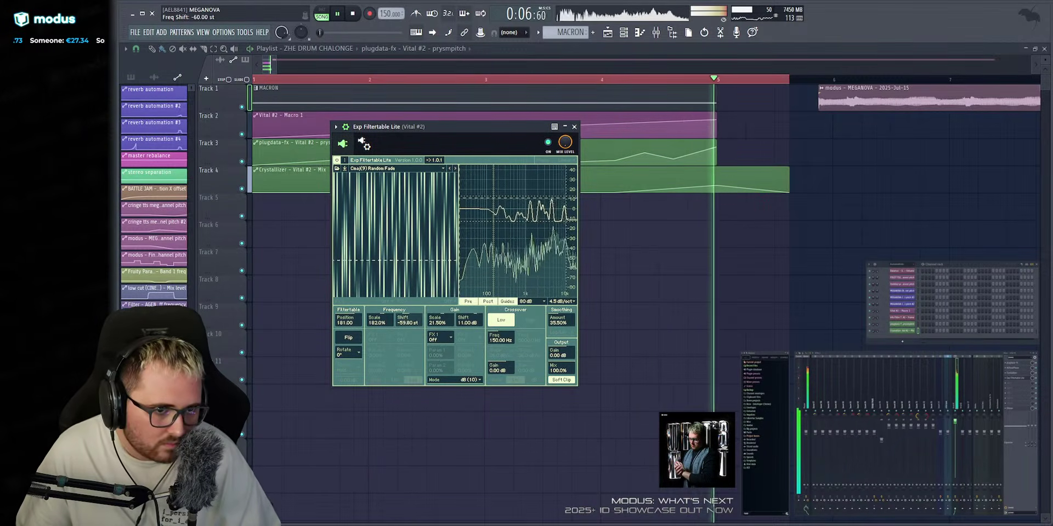
# Close Exp Filtertable Lite, open Edison on Vital #2, move its window clear, and stop its recording.
pyautogui.click(574, 127)
pyautogui.press('space')
pyautogui.click(1010, 408)
pyautogui.click(1010, 408)
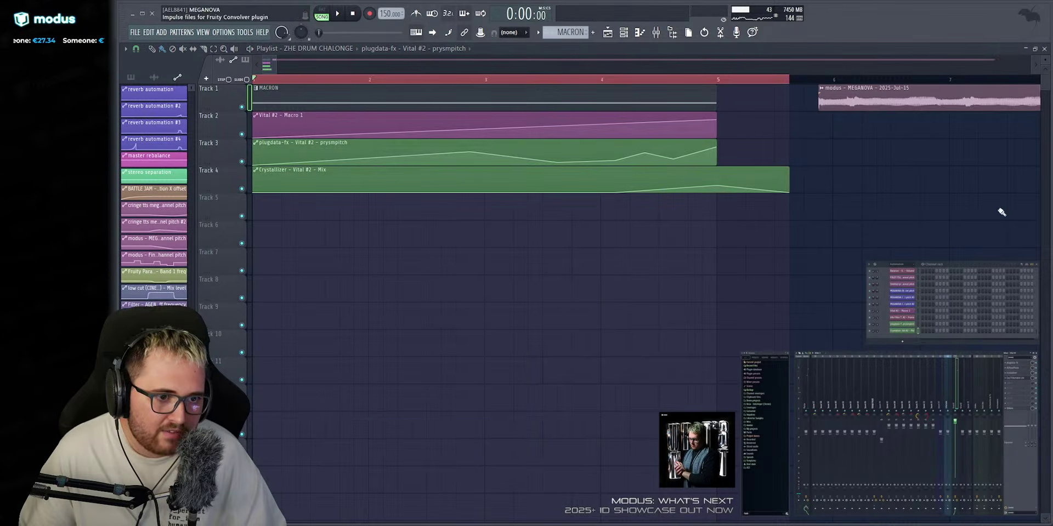
pyautogui.click(1010, 408)
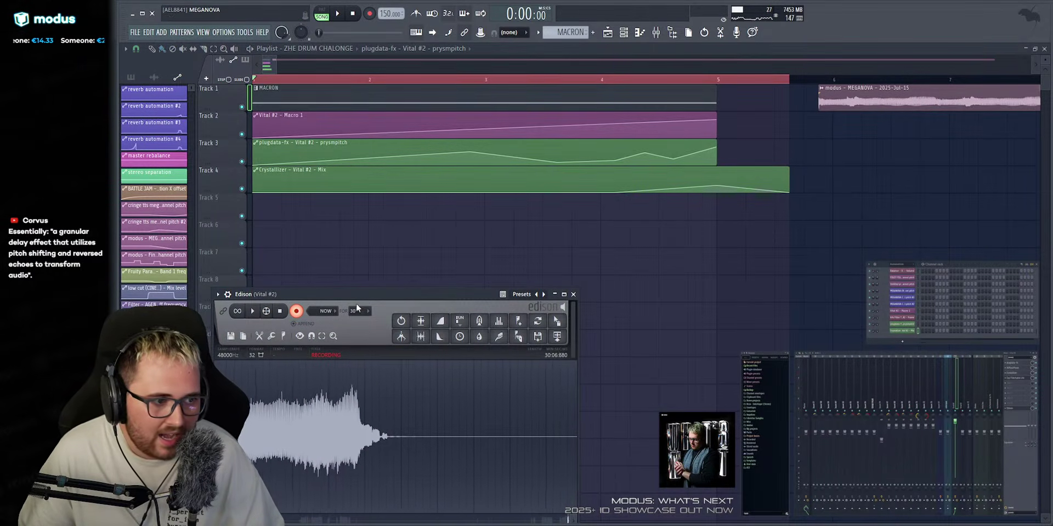
pyautogui.moveTo(356, 297); pyautogui.dragTo(477, 221)
pyautogui.click(417, 237)
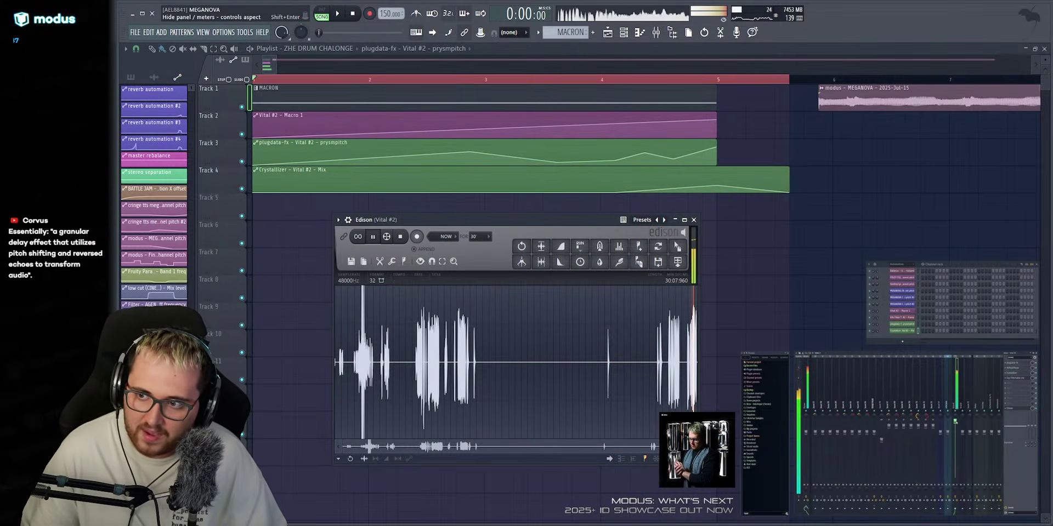
# Close Edison, audition the riser briefly, and reopen Edison on Vital #2.
pyautogui.click(693, 220)
pyautogui.press('space')
pyautogui.moveTo(275, 65); pyautogui.dragTo(275, 64)
pyautogui.press('space')
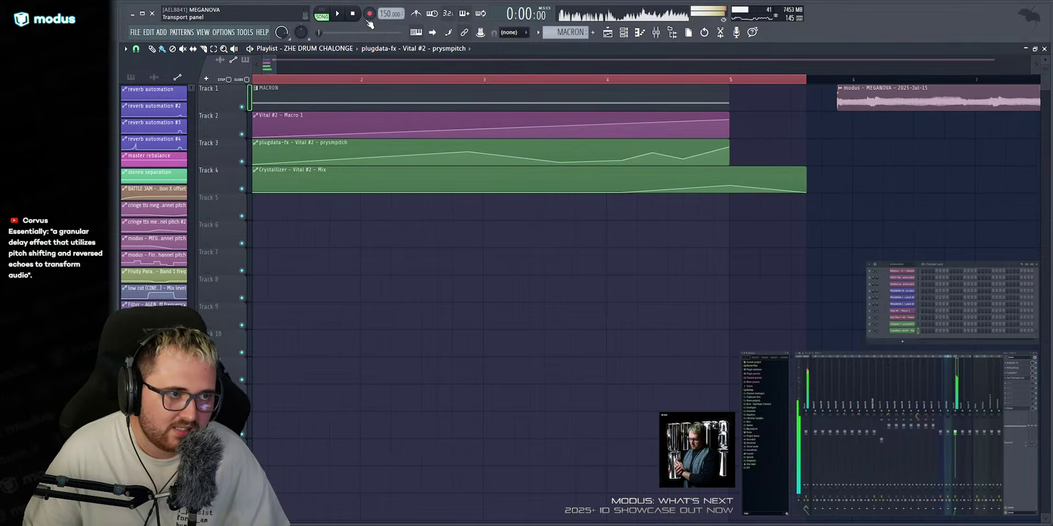
pyautogui.click(1014, 410)
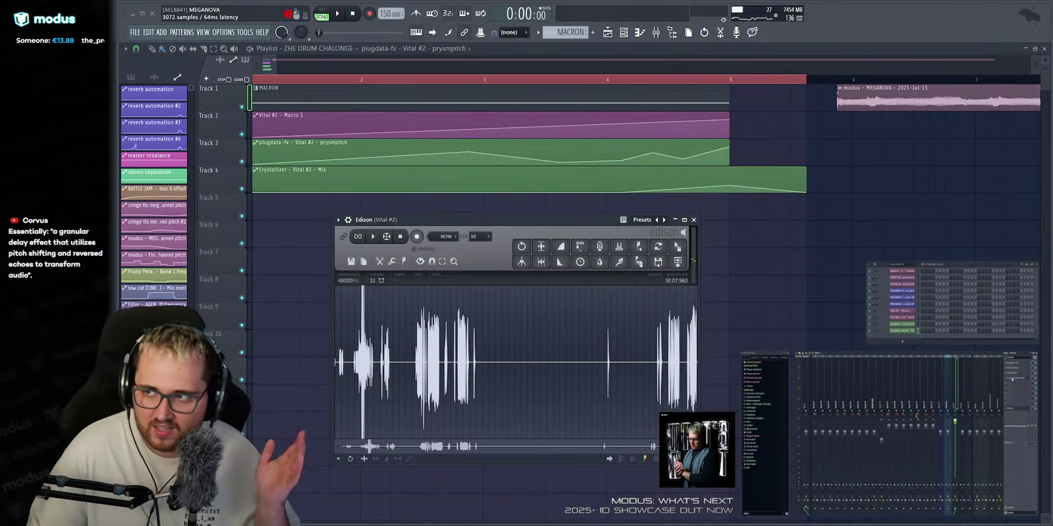
# Bring up Exp Filtertable Lite over Edison, reposition its window, and replay the riser from the start.
pyautogui.click(1012, 379)
pyautogui.moveTo(413, 140); pyautogui.dragTo(384, 151)
pyautogui.press('space')
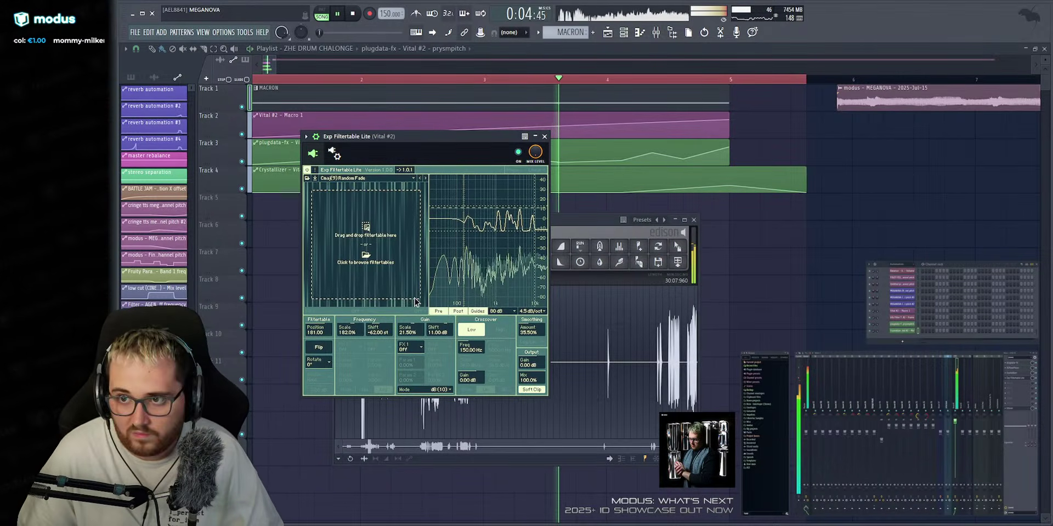
pyautogui.press('space')
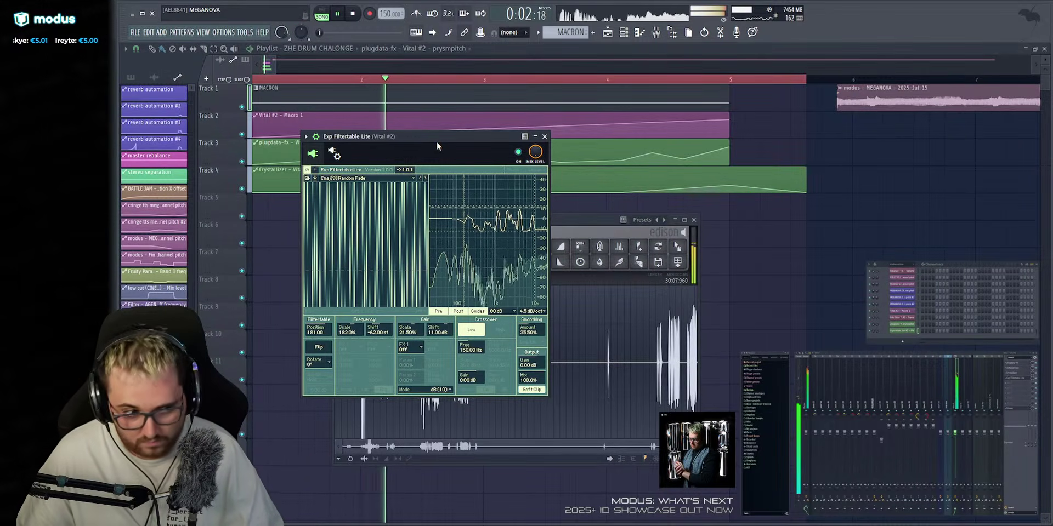
# Set Filtertable's gain effect to Gamma at 44.5%, position to 128, frequency scale to 173.8%, crossover to 70.963 Hz and smoothing to 33%.
pyautogui.click(416, 349)
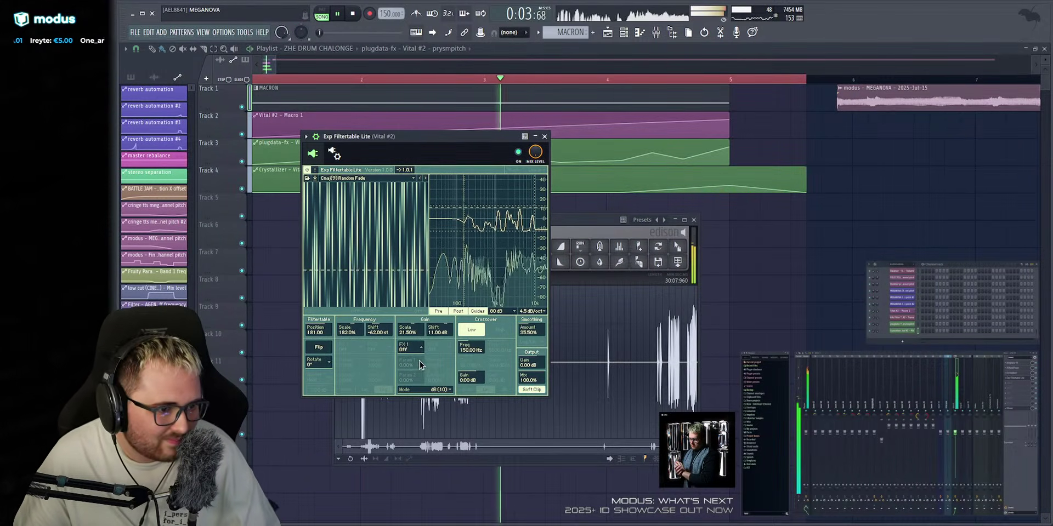
pyautogui.click(431, 388)
pyautogui.moveTo(410, 363); pyautogui.dragTo(410, 311)
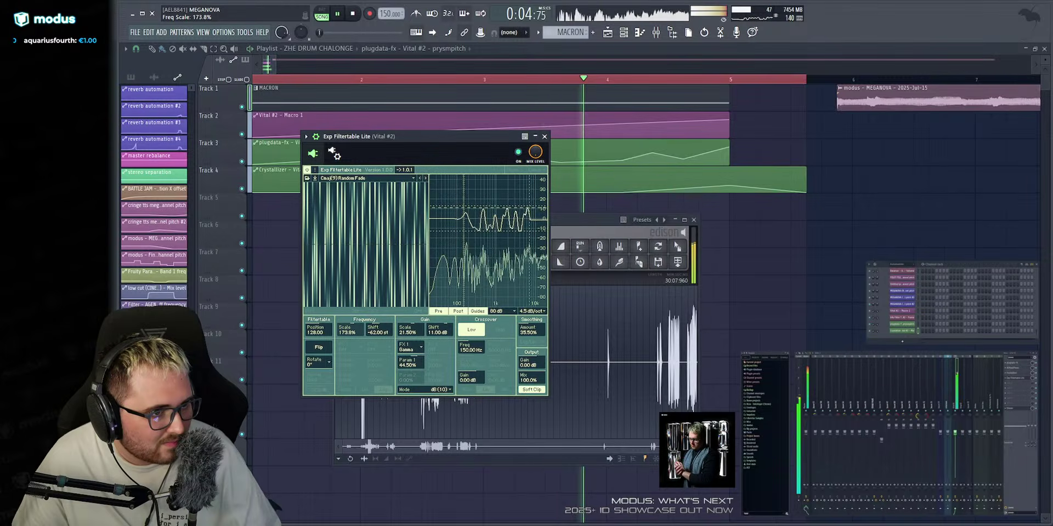
pyautogui.moveTo(471, 348); pyautogui.dragTo(471, 361)
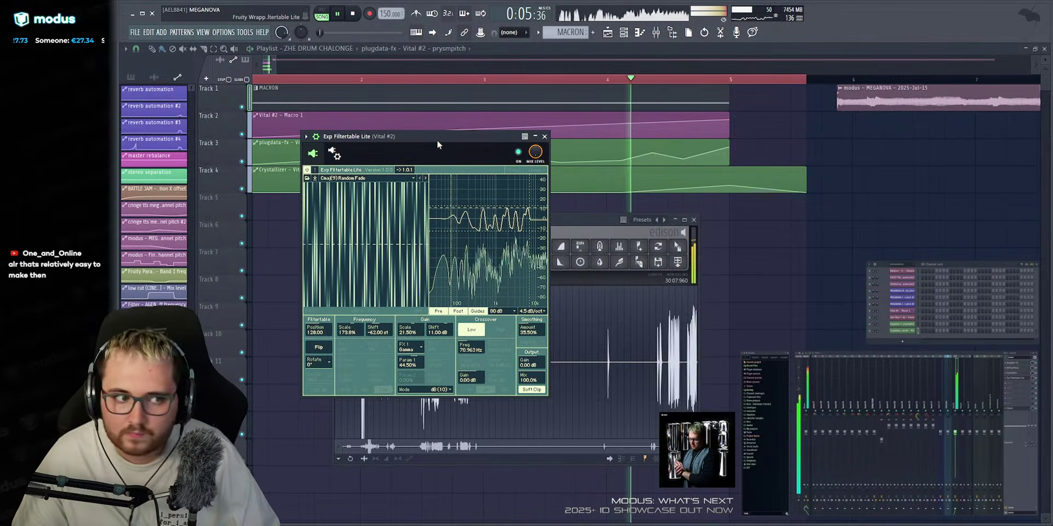
pyautogui.moveTo(530, 331); pyautogui.dragTo(530, 334)
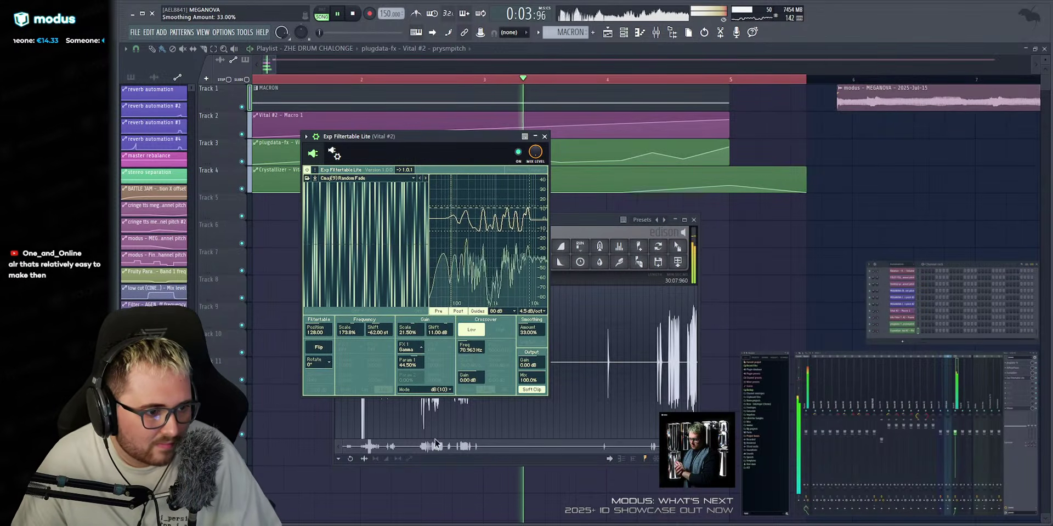
# Try the TriFold and Quantize gain effects in Filtertable, varying both of their parameters while the riser plays.
pyautogui.click(431, 412)
pyautogui.moveTo(410, 363); pyautogui.dragTo(410, 462)
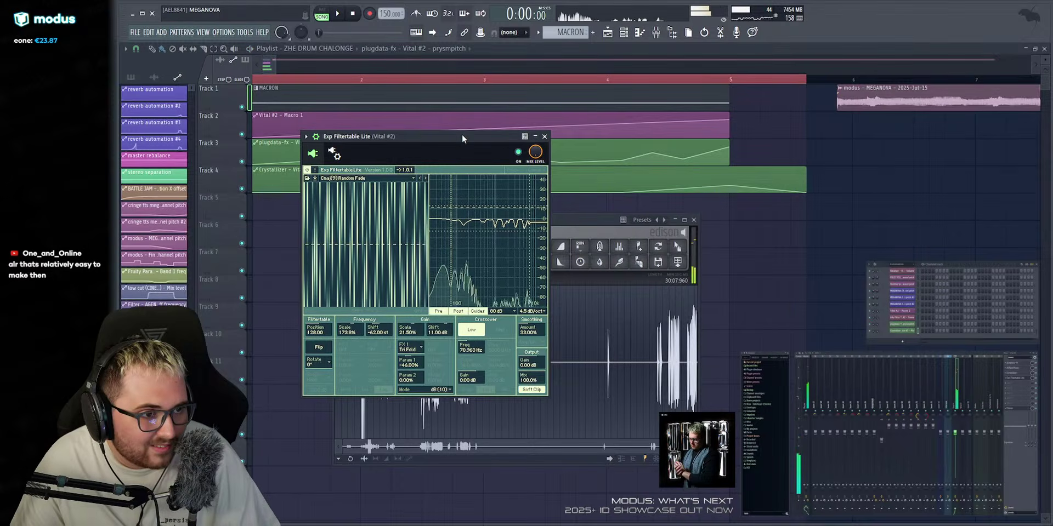
pyautogui.moveTo(415, 367); pyautogui.dragTo(416, 281)
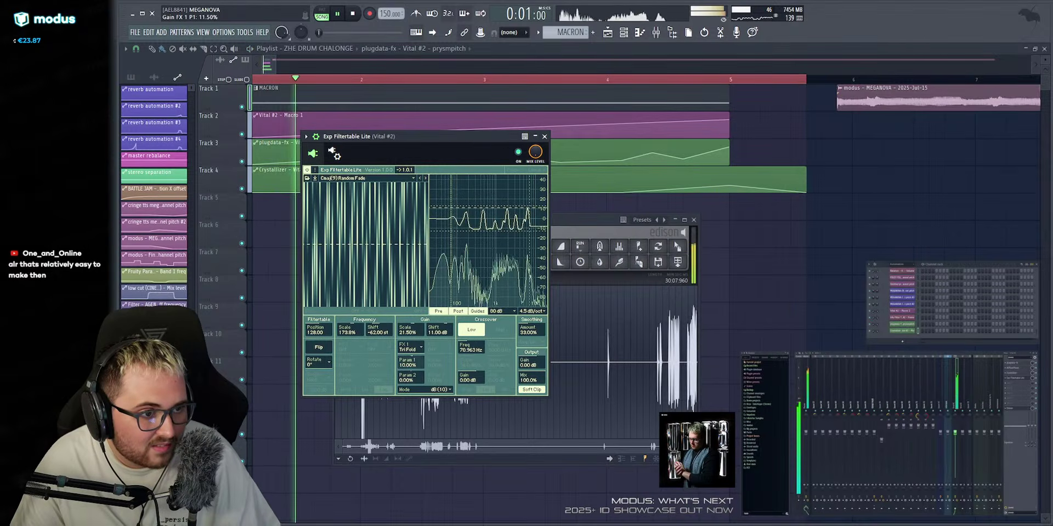
pyautogui.doubleClick(414, 379)
pyautogui.moveTo(414, 378); pyautogui.dragTo(411, 411)
pyautogui.click(410, 350)
pyautogui.click(426, 462)
# Switch Filtertable's gain effect back to Gamma with its first parameter at -30.5%.
pyautogui.click(412, 349)
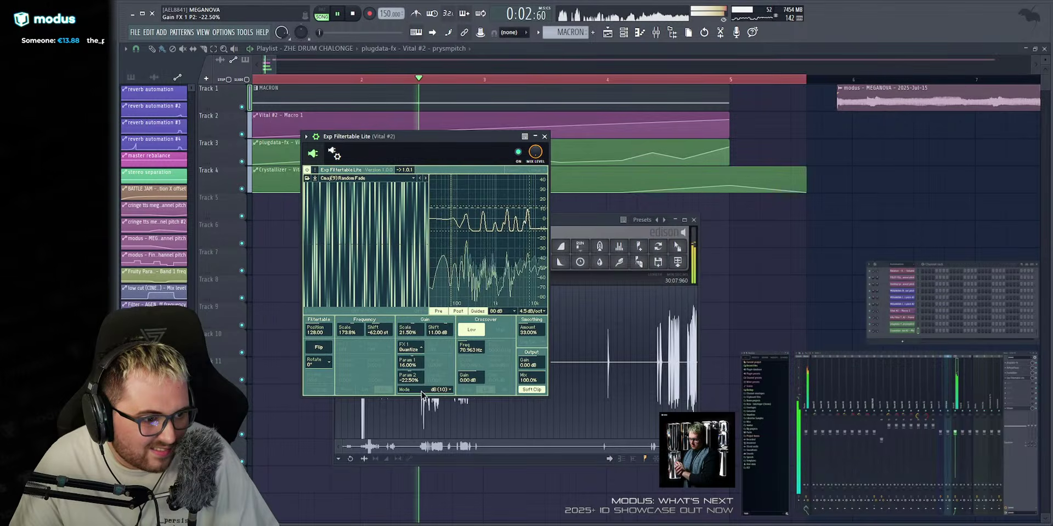
pyautogui.click(413, 379)
pyautogui.moveTo(411, 363); pyautogui.dragTo(411, 403)
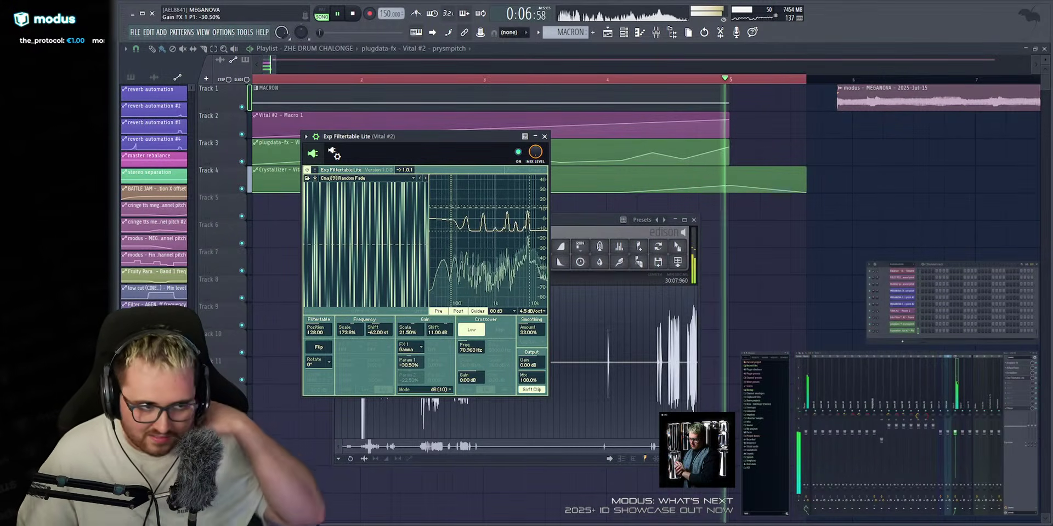
# Close the plugin windows, stop playback, and place Edison's Vital #2 recording on Track 3 of the playlist.
pyautogui.press('F12')
pyautogui.press('space')
pyautogui.click(1021, 409)
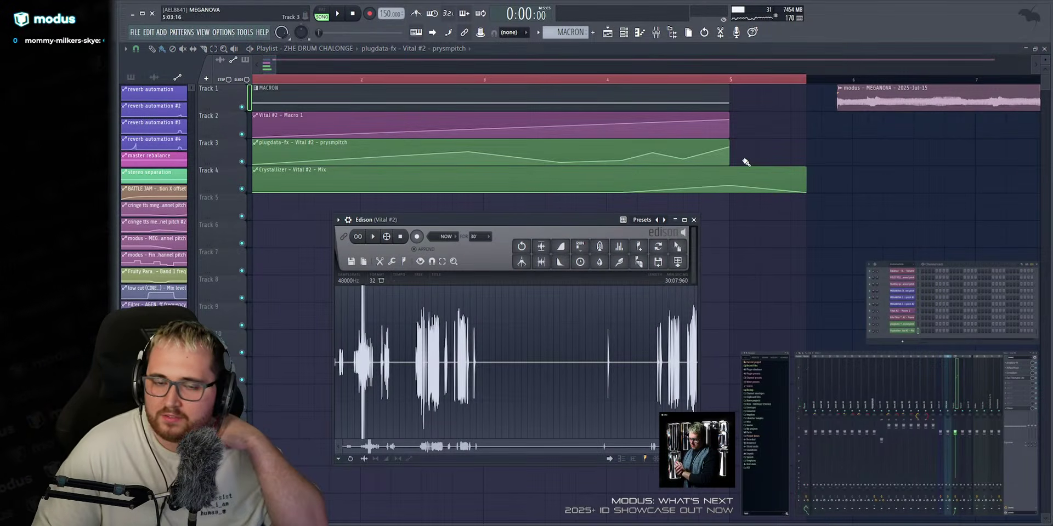
pyautogui.moveTo(679, 244); pyautogui.dragTo(889, 153)
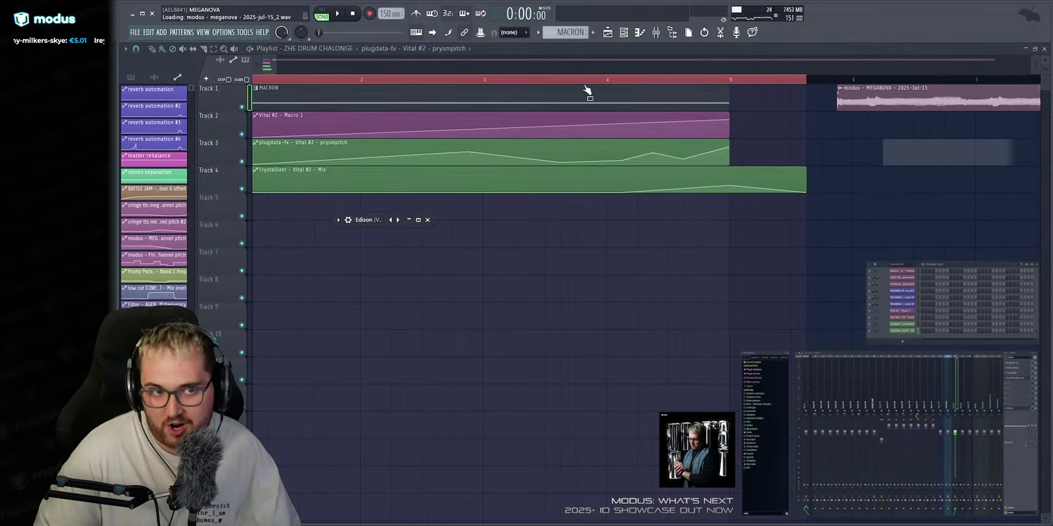
pyautogui.scroll(-10, 258, 150)
pyautogui.scroll(-1, 257, 148)
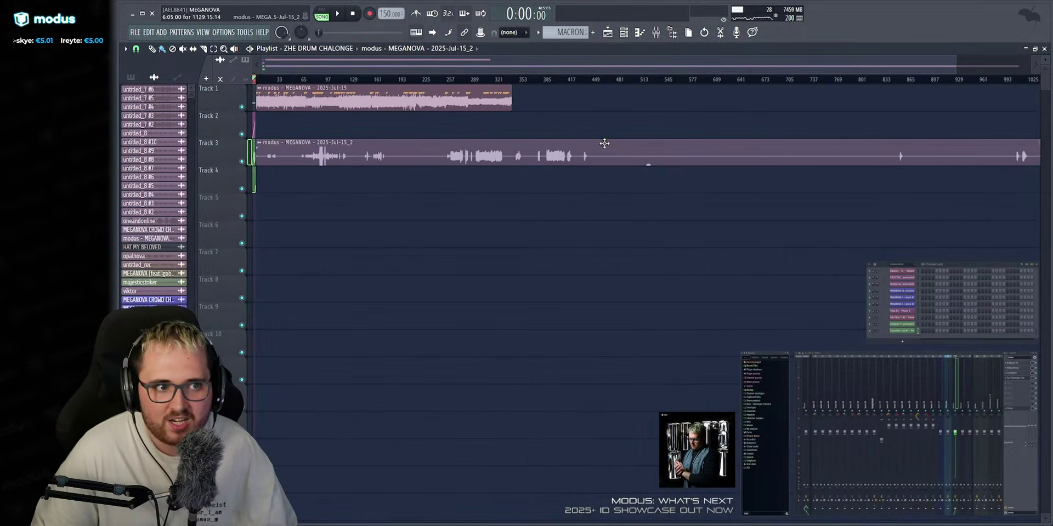
# Normalize the new recording on Track 3, return to the playlist, and reopen the clip's channel settings.
pyautogui.doubleClick(604, 144)
pyautogui.click(329, 237)
pyautogui.click(329, 235)
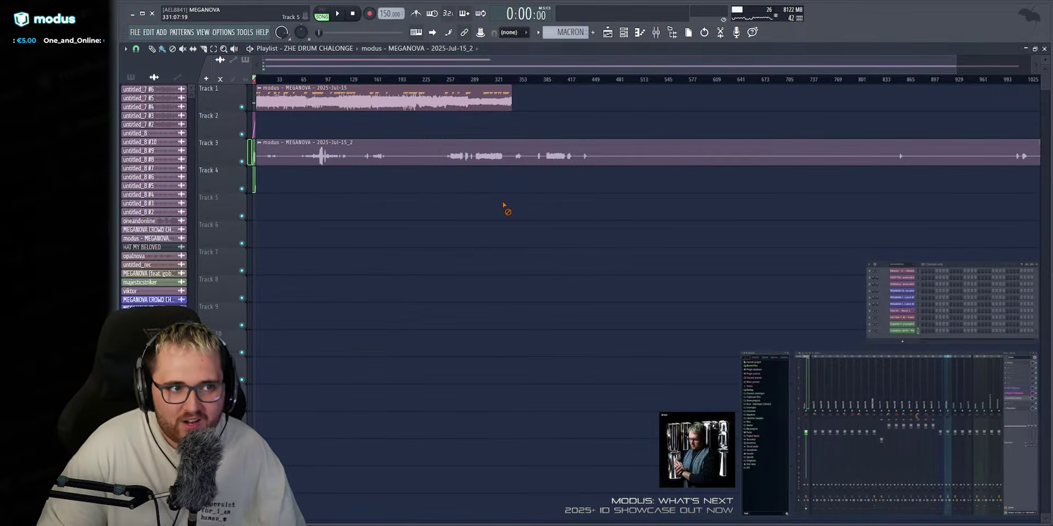
pyautogui.press('Escape')
pyautogui.doubleClick(696, 156)
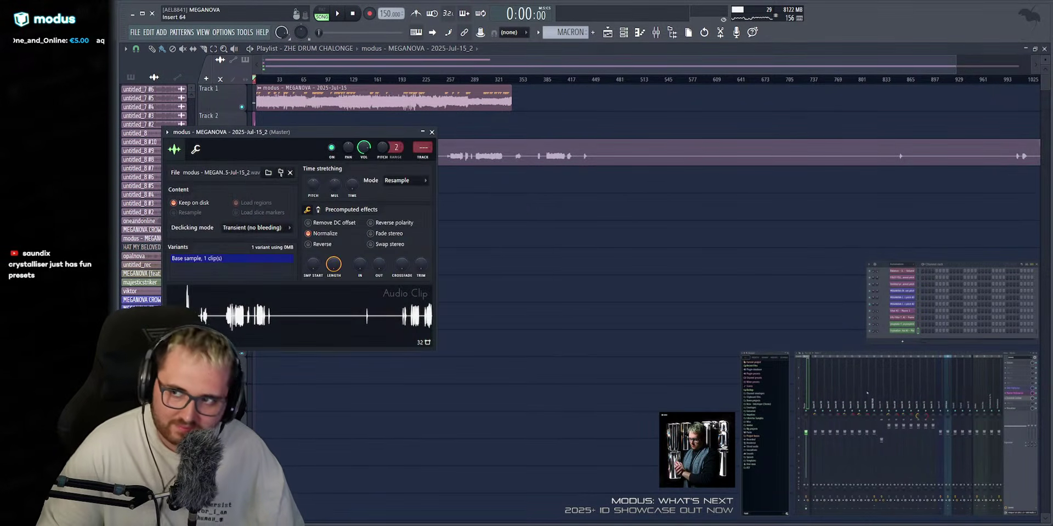
# Place the recording from the Vital #2 insert's Edison in the playlist and delete the earlier recording clip on Track 3.
pyautogui.hotkey('ctrl', 'e')
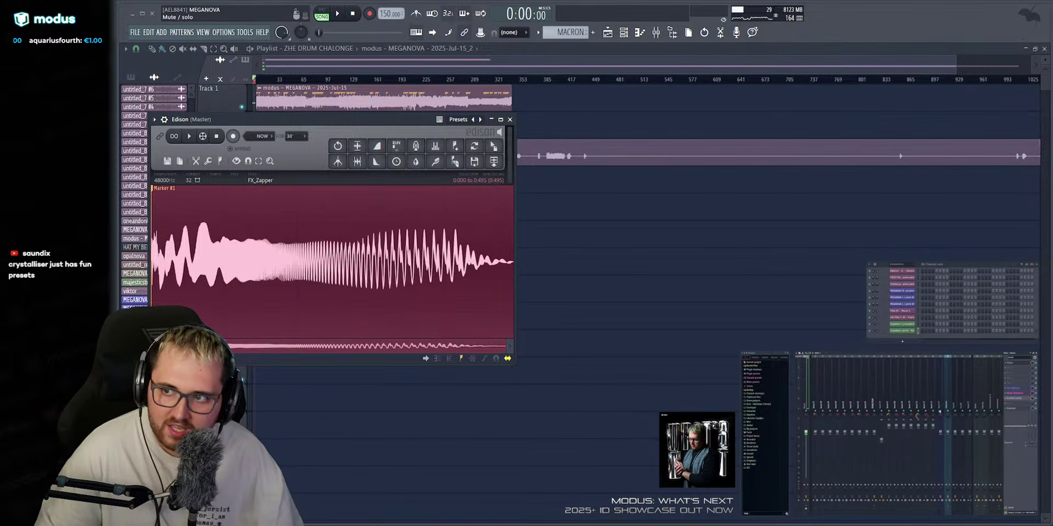
pyautogui.click(956, 402)
pyautogui.click(1013, 409)
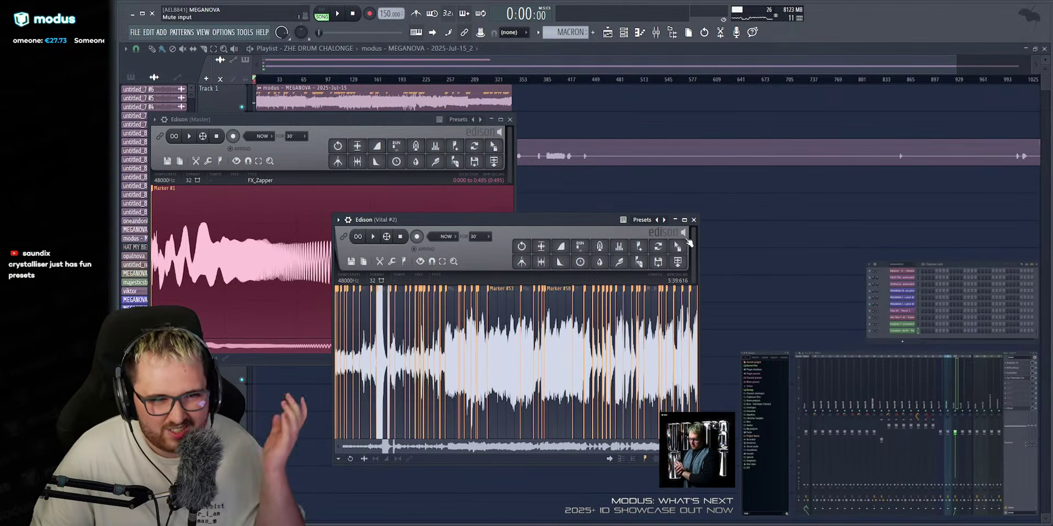
pyautogui.moveTo(678, 246); pyautogui.dragTo(682, 184)
pyautogui.rightClick(607, 164)
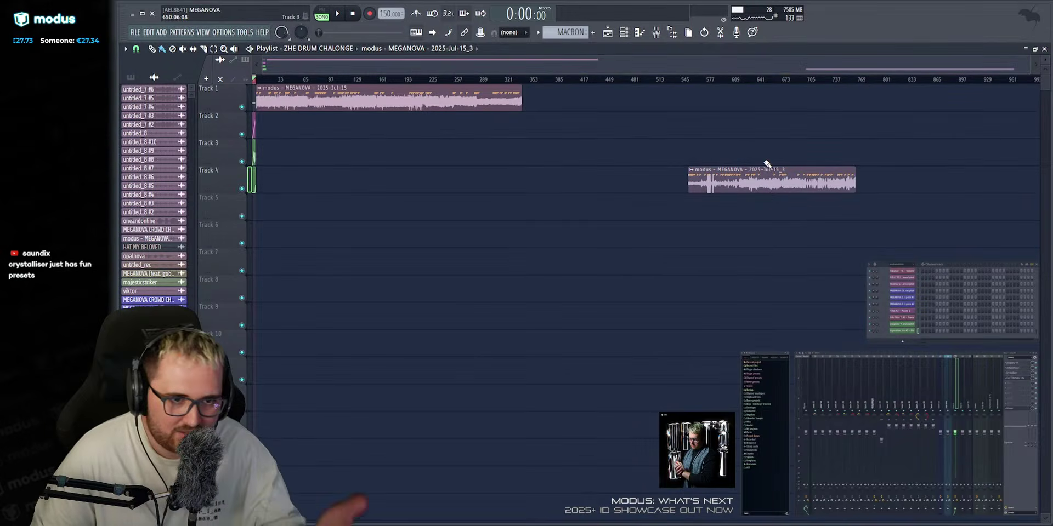
# Move the new Jul-15_3 recording to Track 2 near the start, directly below the first Meganova recording.
pyautogui.moveTo(764, 168); pyautogui.dragTo(373, 123)
pyautogui.scroll(5, 436, 71)
pyautogui.moveTo(524, 129); pyautogui.dragTo(346, 131)
pyautogui.doubleClick(341, 130)
pyautogui.click(332, 248)
pyautogui.rightClick(589, 199)
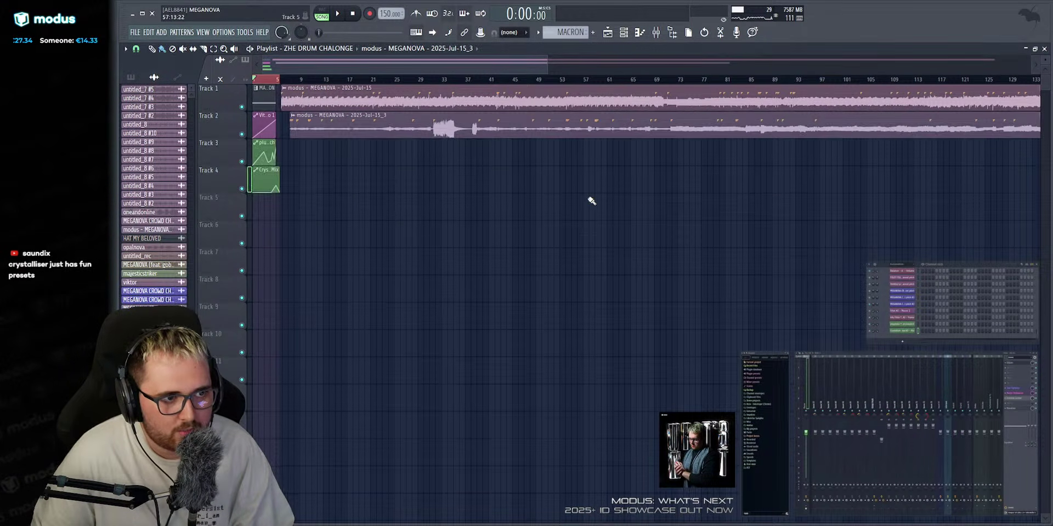
pyautogui.scroll(-4, 451, 67)
pyautogui.scroll(-2, 449, 59)
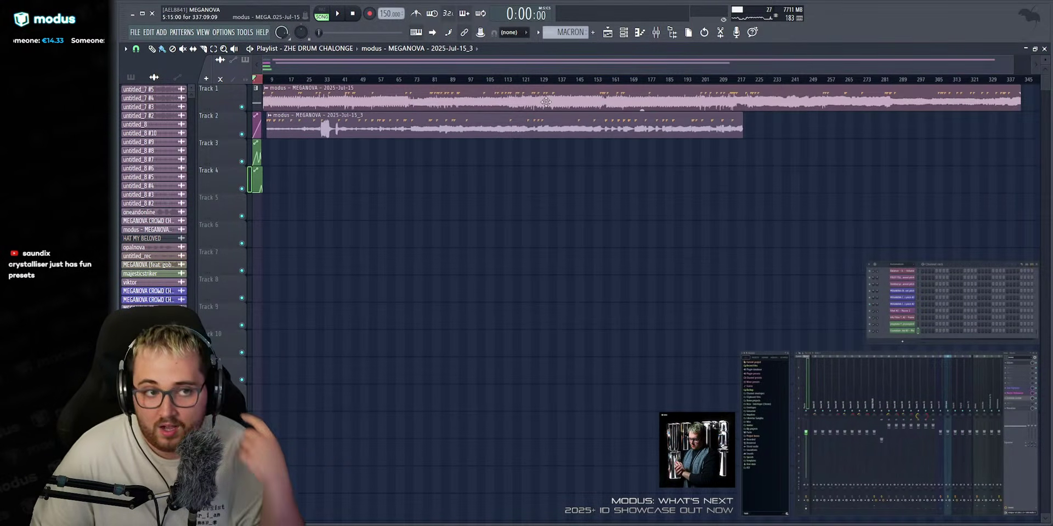
# Select both Meganova recordings on Tracks 1 and 2 of the ZHE DRUM CHALONGE arrangement and delete them.
pyautogui.click(277, 80)
pyautogui.moveTo(278, 80); pyautogui.dragTo(282, 143)
pyautogui.hotkey('ctrl', 'a')
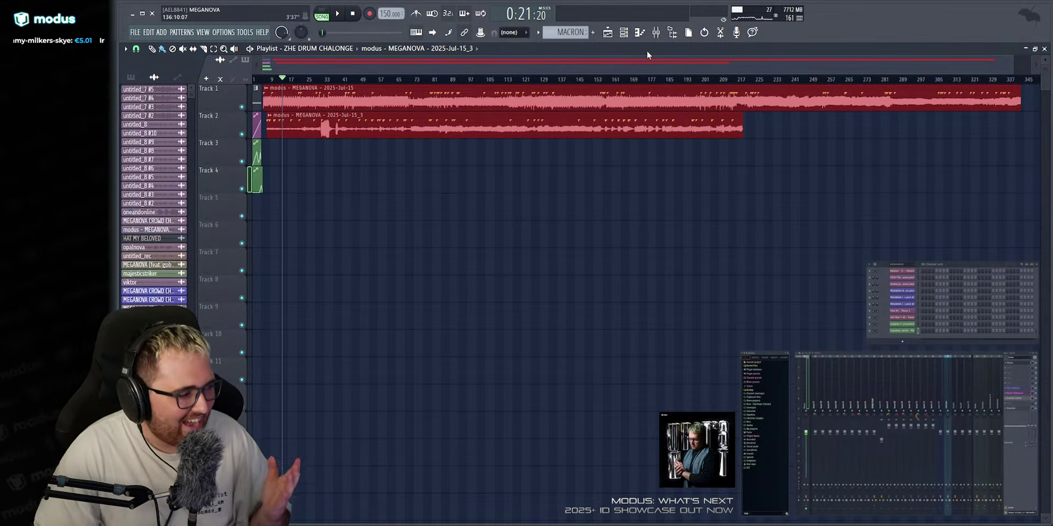
pyautogui.scroll(-1, 638, 61)
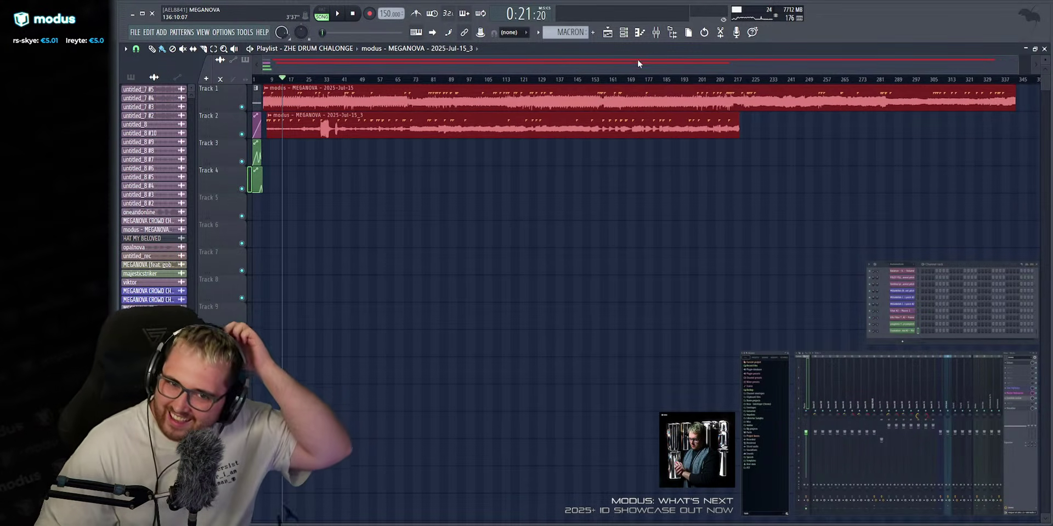
pyautogui.scroll(1, 637, 58)
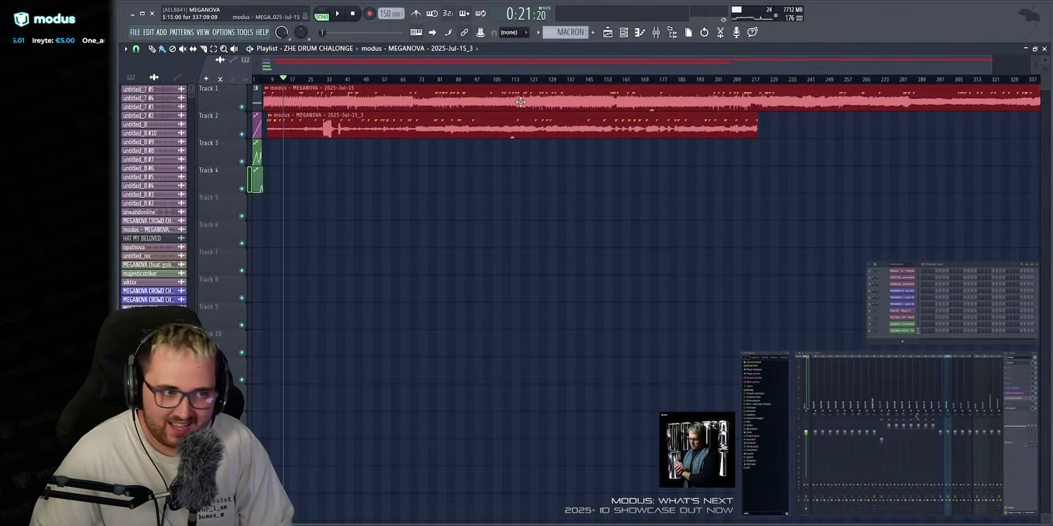
pyautogui.press('Delete')
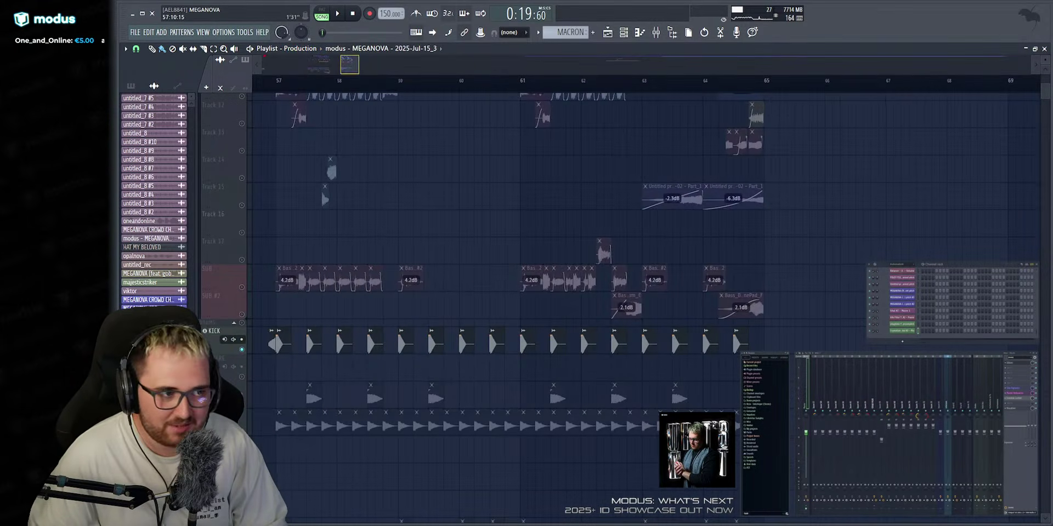
# Turn all tracks of the Production arrangement back on and place the playhead near bar 33.
pyautogui.keyDown('ctrl'); pyautogui.click(242, 124); pyautogui.keyUp('ctrl')
pyautogui.keyDown('ctrl'); pyautogui.click(242, 124); pyautogui.keyUp('ctrl')
pyautogui.scroll(4, 313, 156)
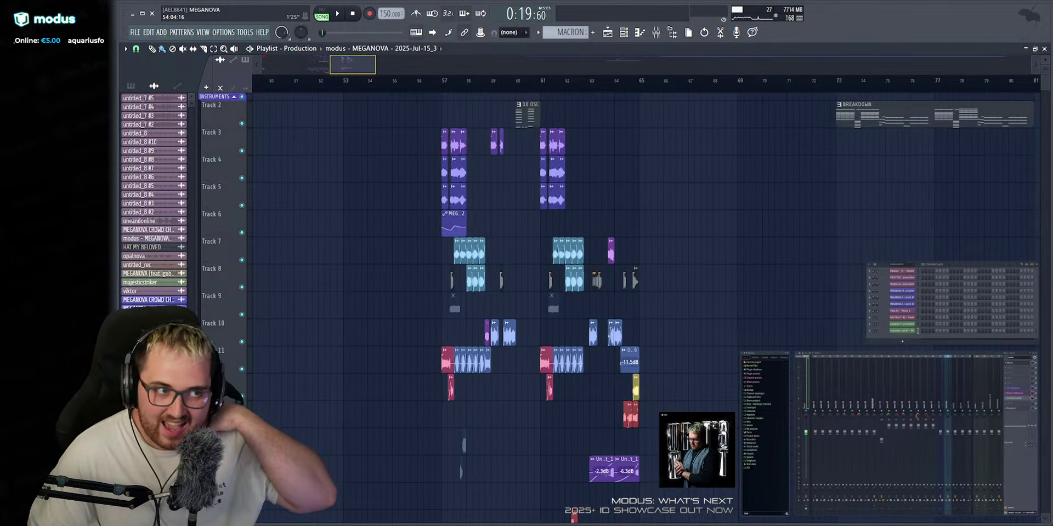
pyautogui.moveTo(351, 65); pyautogui.dragTo(336, 65)
pyautogui.scroll(3, 384, 82)
pyautogui.click(383, 80)
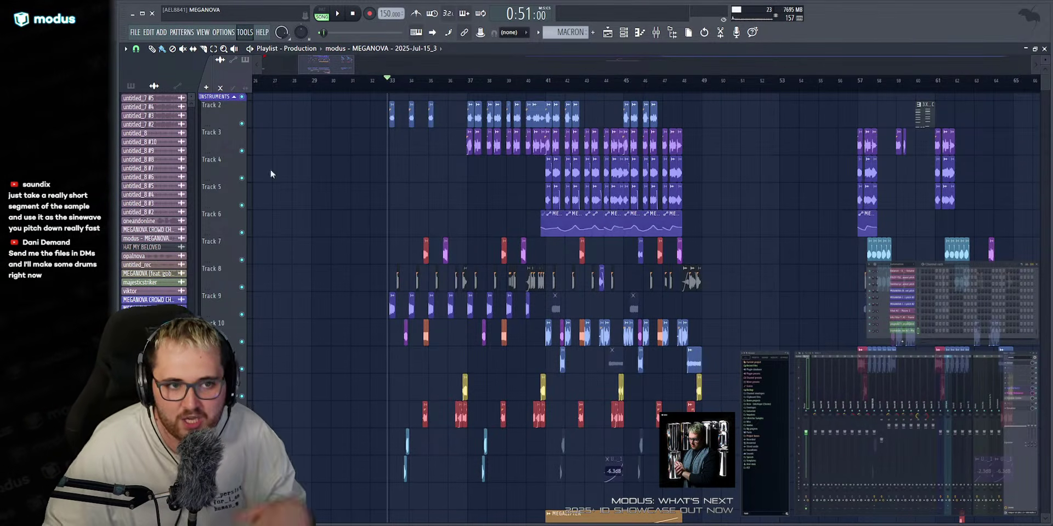
# Open the channel settings of the Final Frontier hit clip on Track 8.
pyautogui.scroll(7, 493, 384)
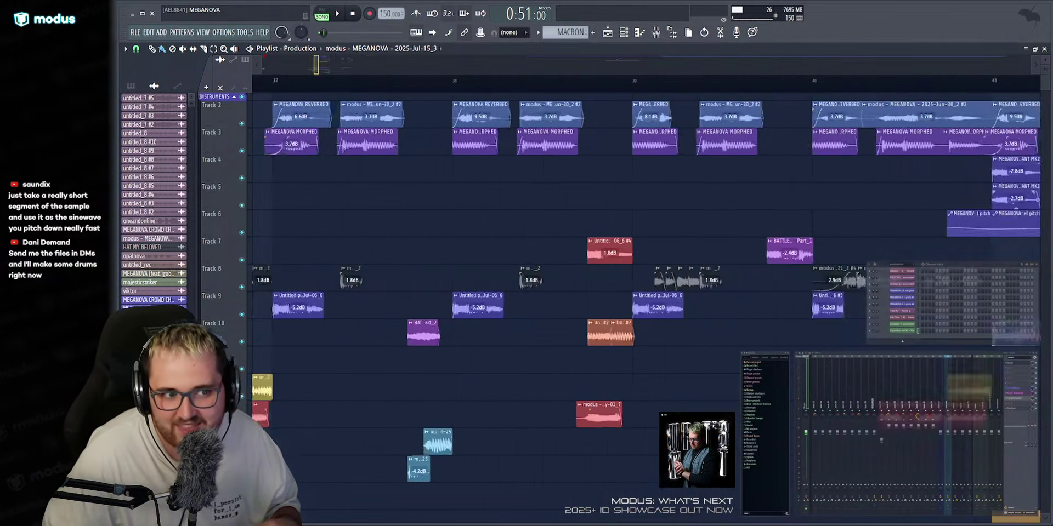
pyautogui.scroll(3, 535, 313)
pyautogui.doubleClick(476, 273)
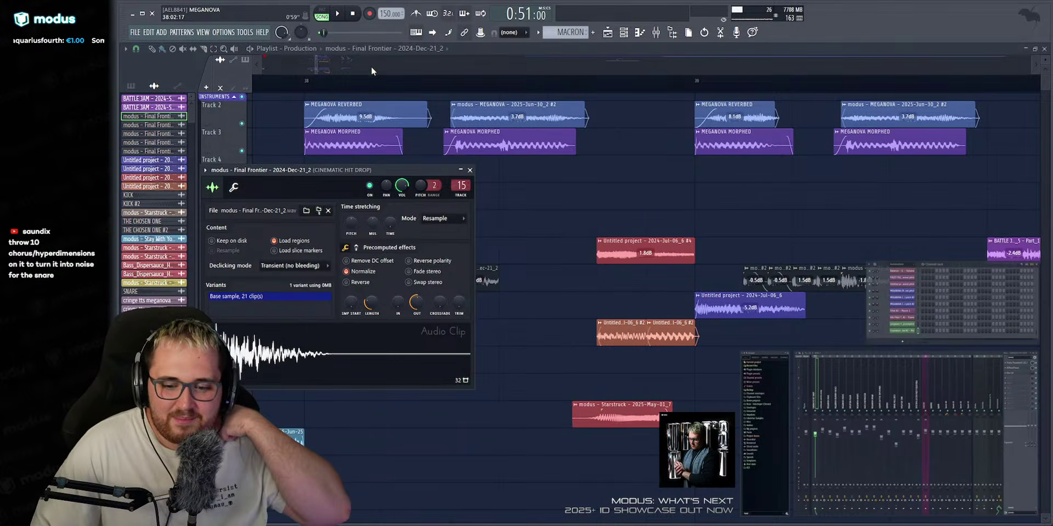
# Switch back to the ZHE DRUM CHALONGE arrangement and return the playhead to the start.
pyautogui.click(297, 52)
pyautogui.click(306, 89)
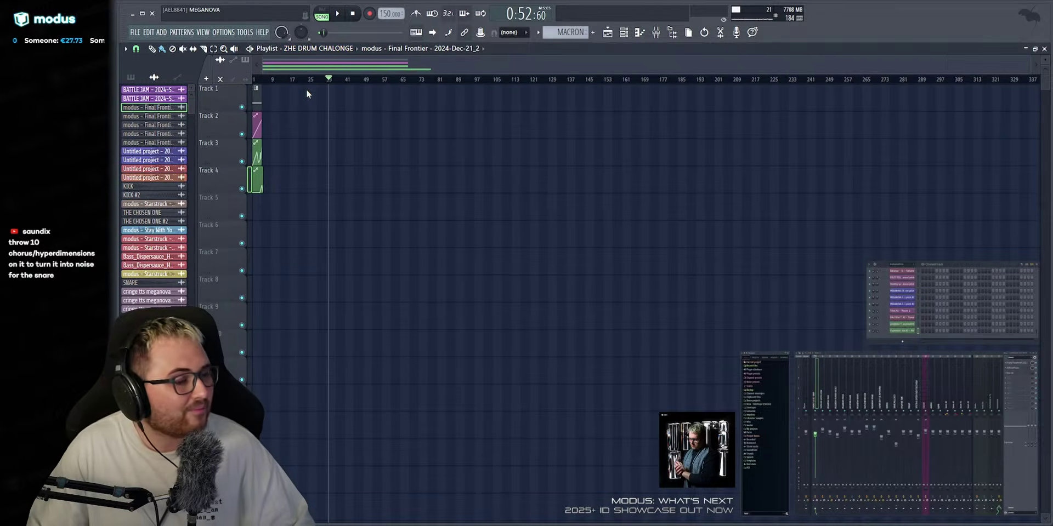
pyautogui.scroll(2, 337, 75)
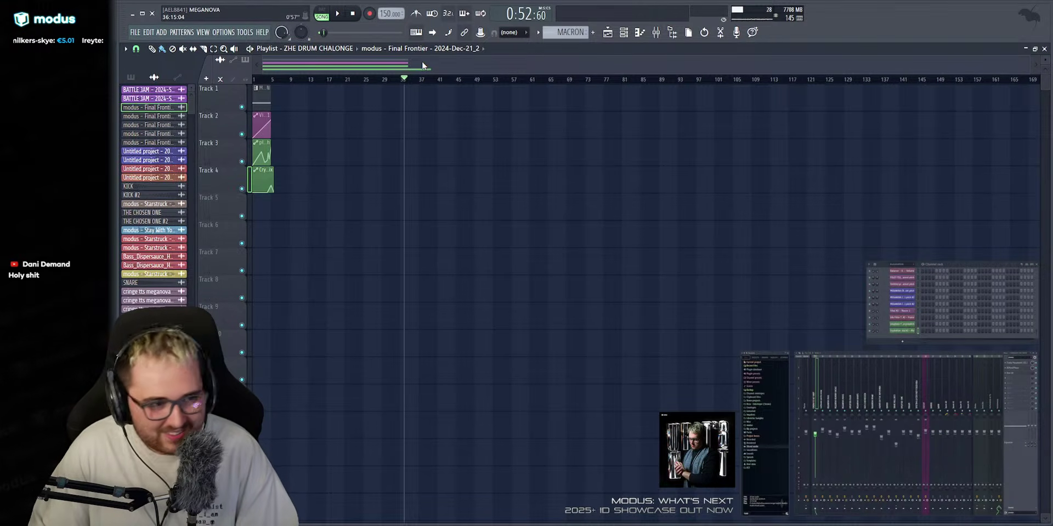
pyautogui.moveTo(421, 63); pyautogui.dragTo(425, 64)
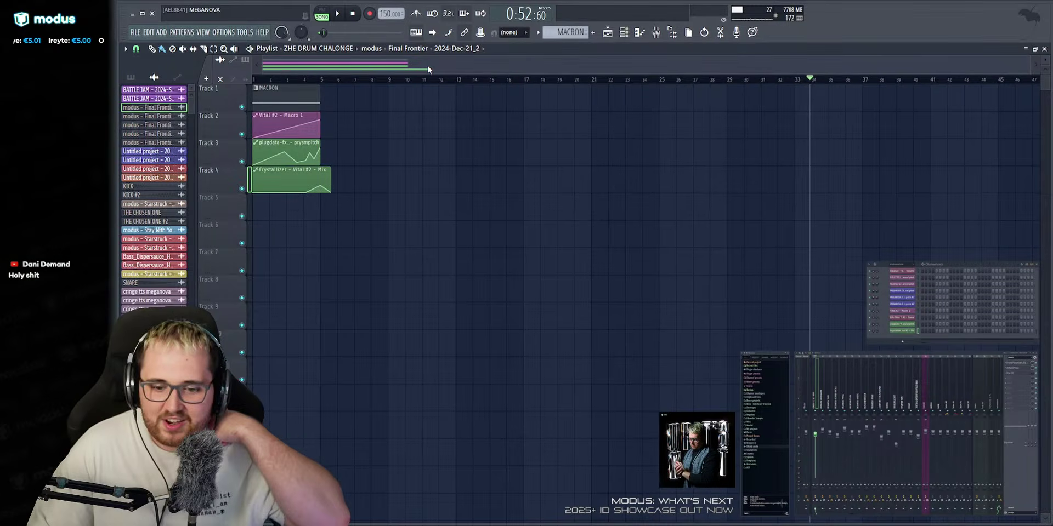
pyautogui.click(253, 80)
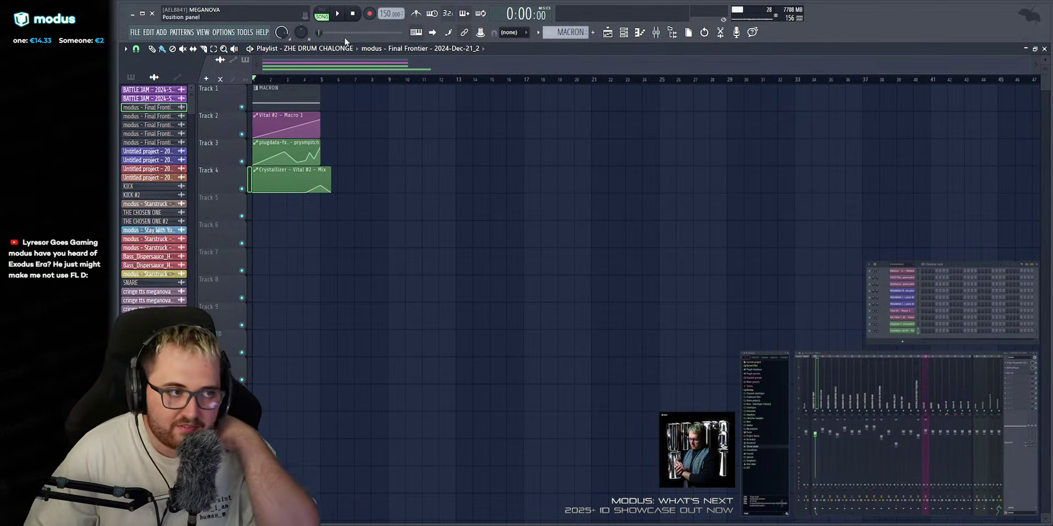
# Play the Production arrangement's drop section and follow it through the bars up to about 45.
pyautogui.click(313, 64)
pyautogui.moveTo(315, 63); pyautogui.dragTo(322, 63)
pyautogui.click(317, 80)
pyautogui.press('space')
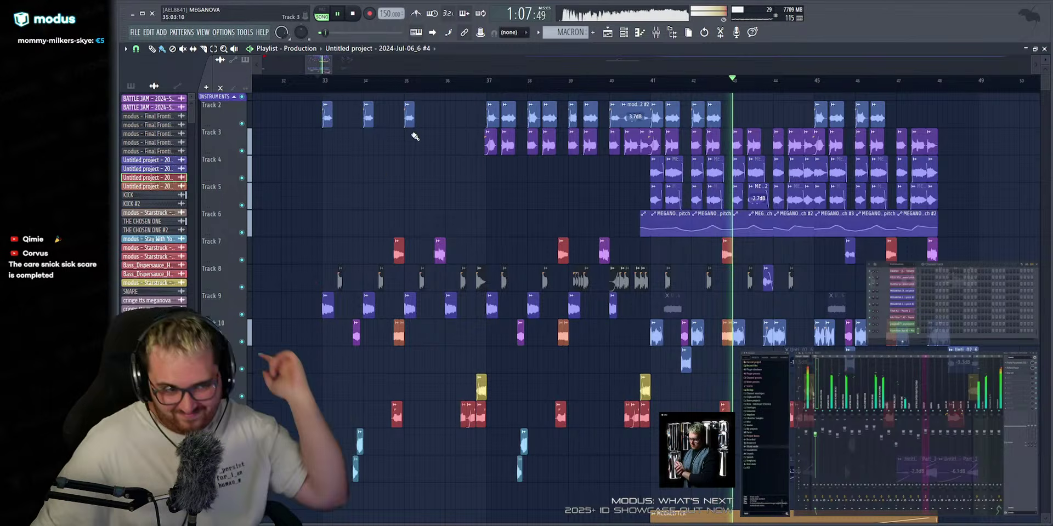
pyautogui.moveTo(320, 65); pyautogui.dragTo(322, 67)
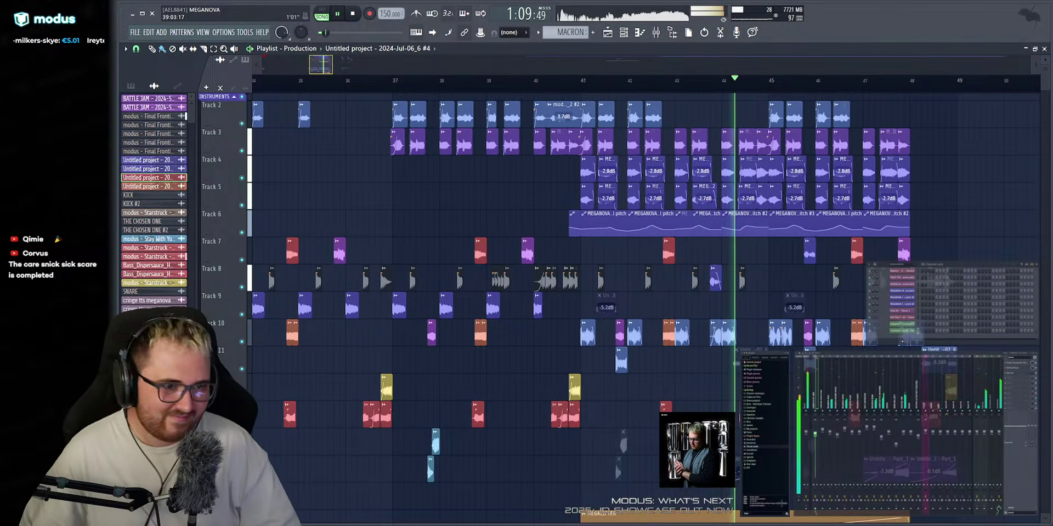
pyautogui.scroll(2, 584, 65)
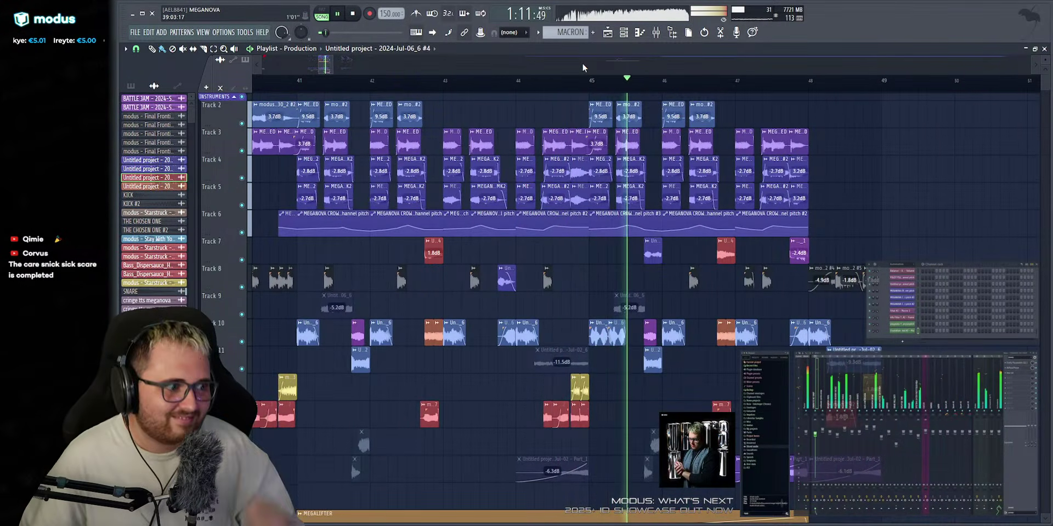
# Switch the playlist to the Draw tool, list the patterns in the picker, and stop playback.
pyautogui.click(152, 49)
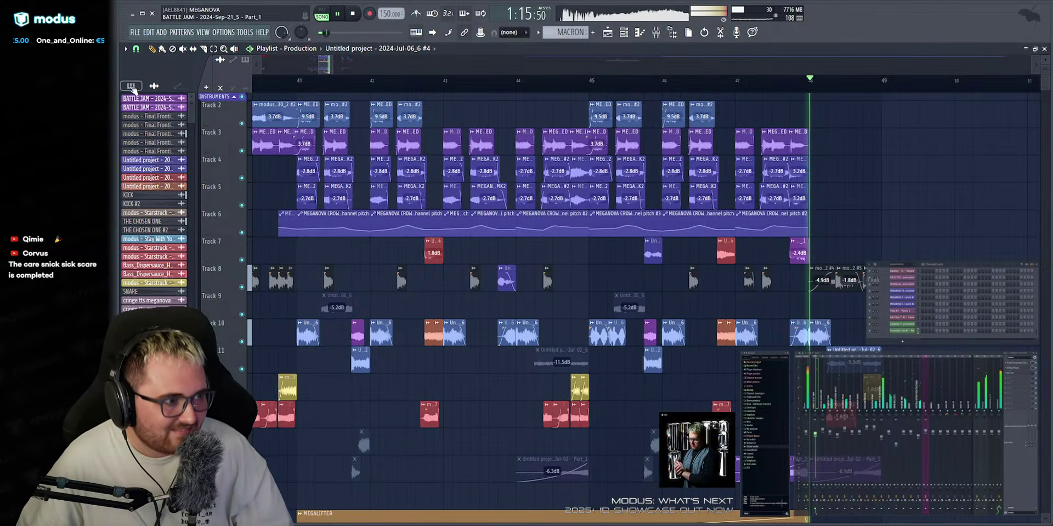
pyautogui.click(177, 87)
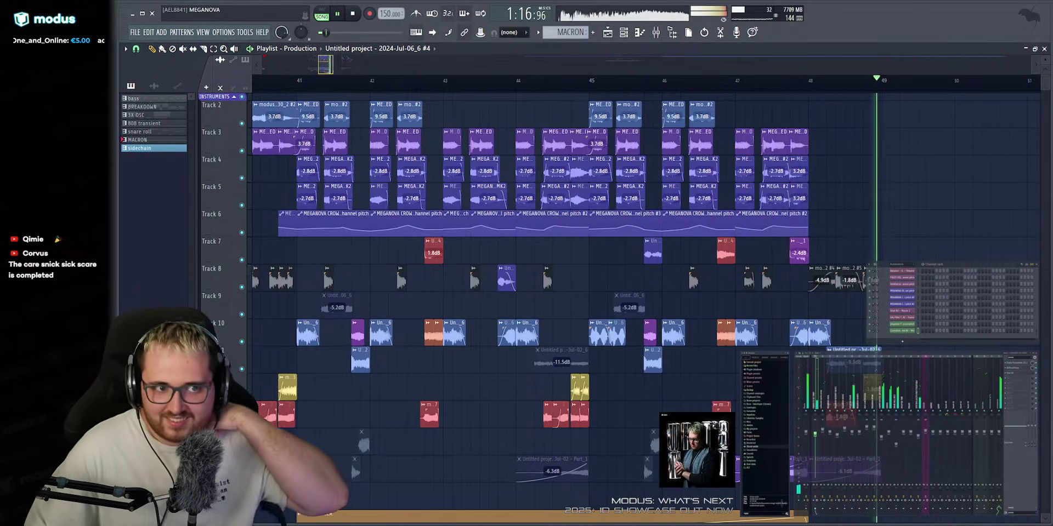
pyautogui.scroll(-6, 384, 86)
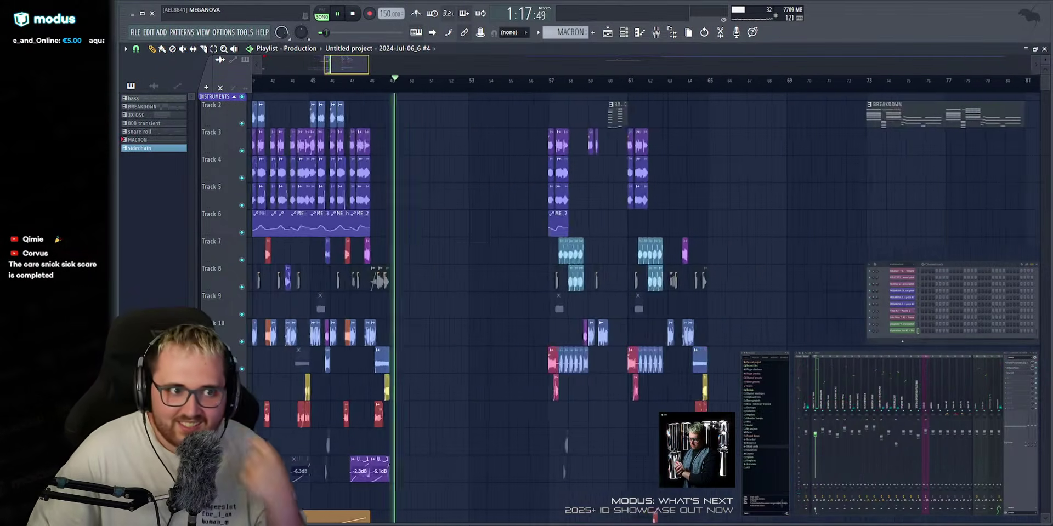
pyautogui.scroll(5, 514, 88)
pyautogui.press('space')
# Select bars 57 to 65 on the timeline and play back that section.
pyautogui.click(493, 89)
pyautogui.scroll(-3, 494, 88)
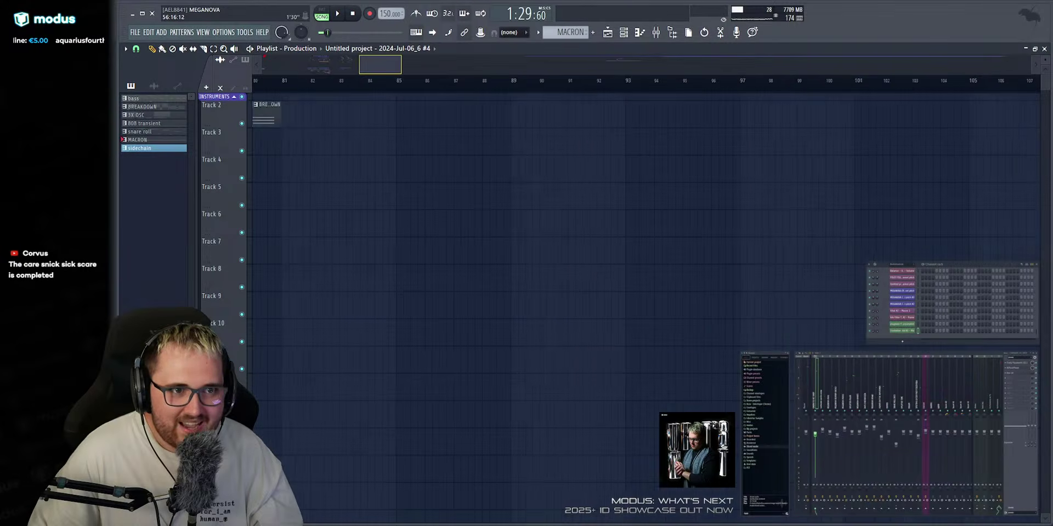
pyautogui.scroll(3, 491, 87)
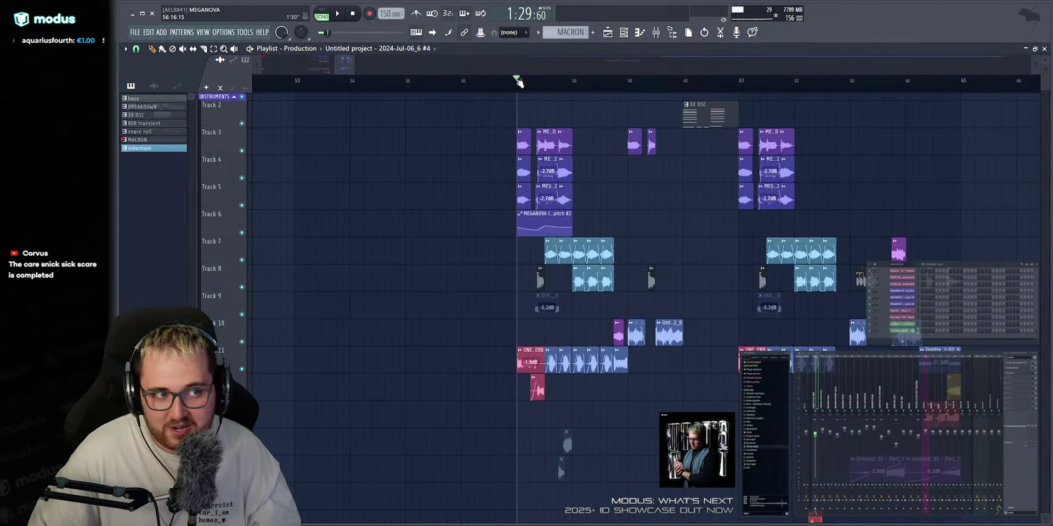
pyautogui.moveTo(518, 82); pyautogui.dragTo(961, 122)
pyautogui.press('space')
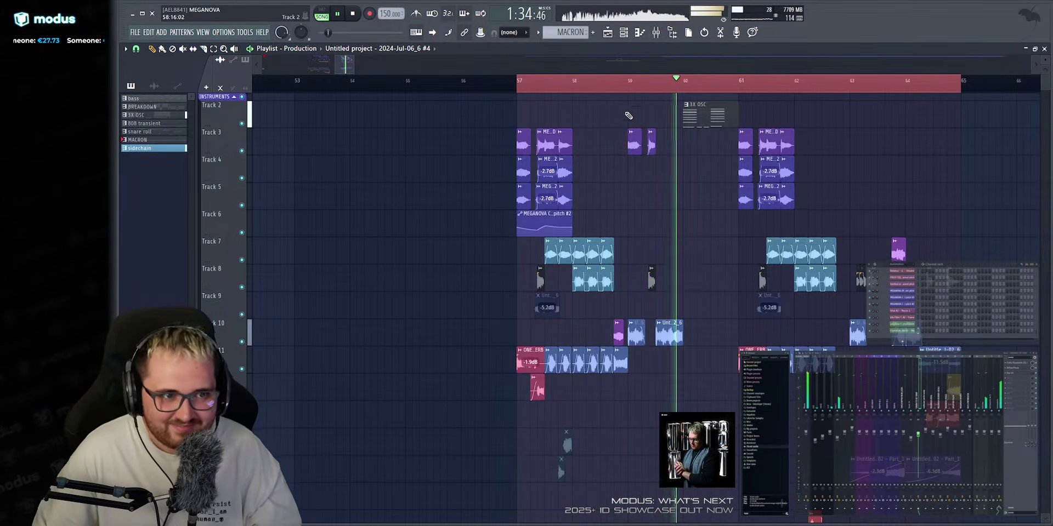
pyautogui.press('space')
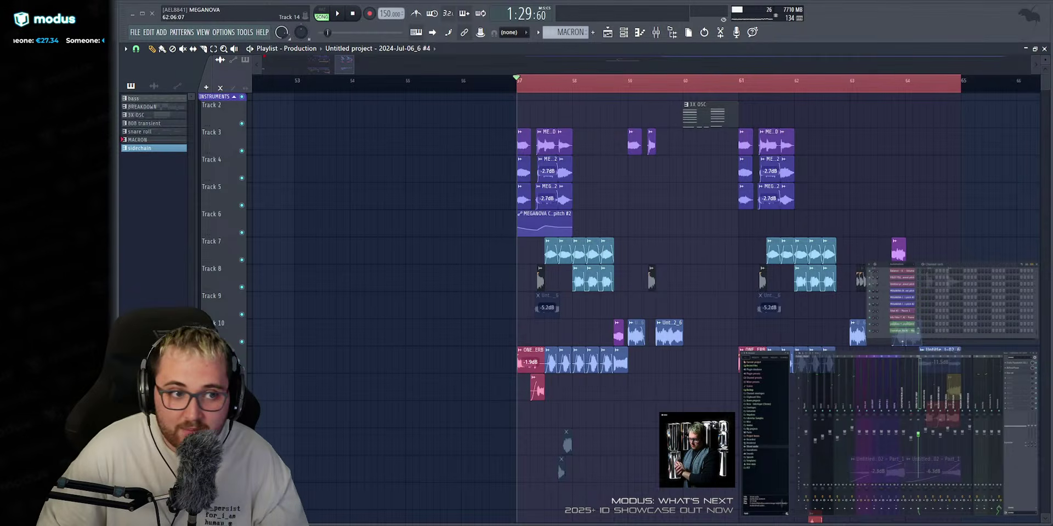
# Place the Jul-15_3 and Jul-15_2 recordings on Tracks 2 and 3 of the Production arrangement, starting at bar 65.
pyautogui.moveTo(942, 178); pyautogui.dragTo(987, 117)
pyautogui.scroll(-10, 889, 71)
pyautogui.click(636, 81)
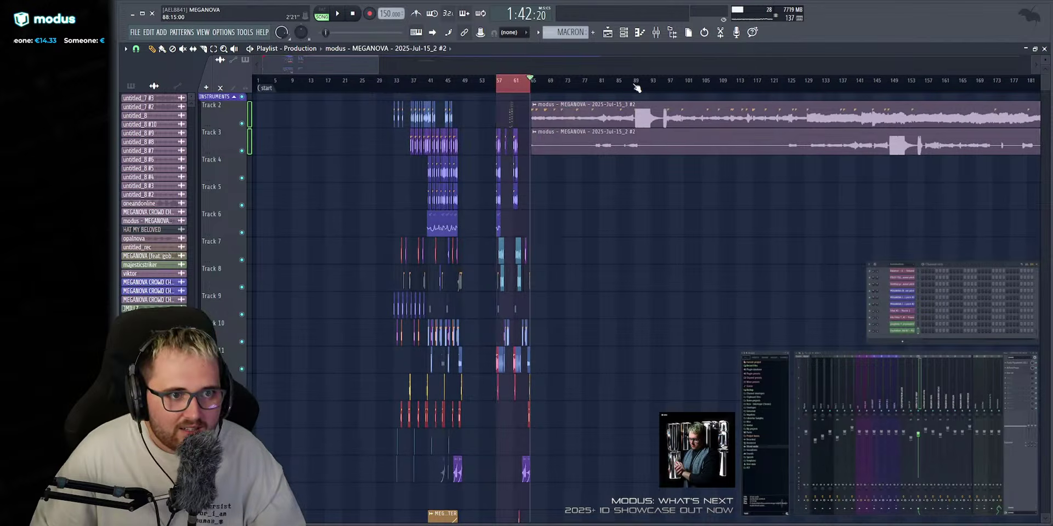
# Move both recordings to Tracks 3 and 4, past the Untitled project clips, starting around bar 555.
pyautogui.hotkey('ctrl', 'd')
pyautogui.click(616, 80)
pyautogui.scroll(-5, 628, 69)
pyautogui.moveTo(496, 143); pyautogui.dragTo(828, 236)
pyautogui.scroll(-4, 517, 162)
pyautogui.moveTo(496, 222); pyautogui.dragTo(646, 141)
pyautogui.moveTo(425, 127); pyautogui.dragTo(493, 167)
pyautogui.hotkey('ctrl', 'd')
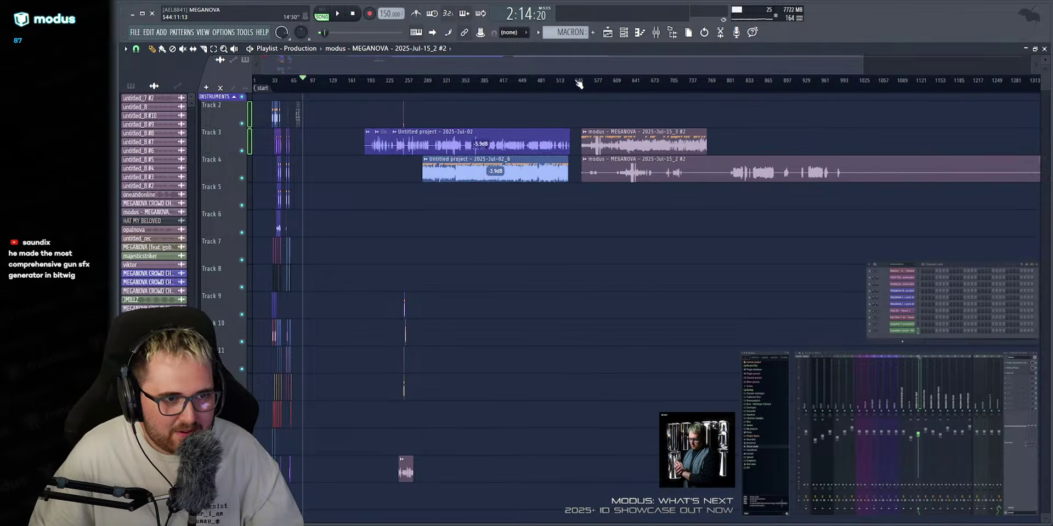
# Set the playhead near bar 577 over the recordings, and select and deselect the neighbouring Untitled project clips.
pyautogui.moveTo(582, 83); pyautogui.dragTo(595, 82)
pyautogui.moveTo(449, 204); pyautogui.dragTo(488, 142)
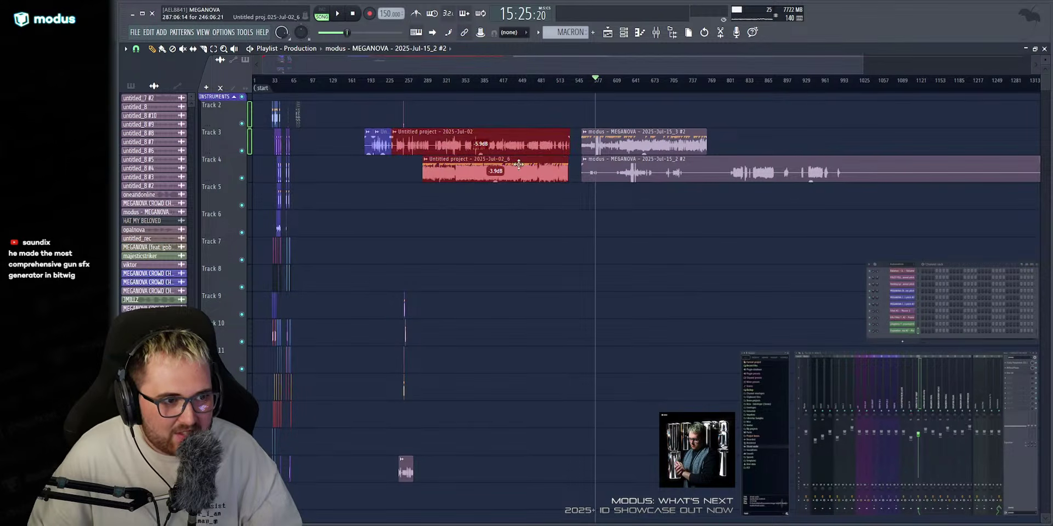
pyautogui.hotkey('ctrl', 'd')
pyautogui.scroll(3, 526, 82)
pyautogui.moveTo(515, 109); pyautogui.dragTo(549, 176)
pyautogui.hotkey('ctrl', 'd')
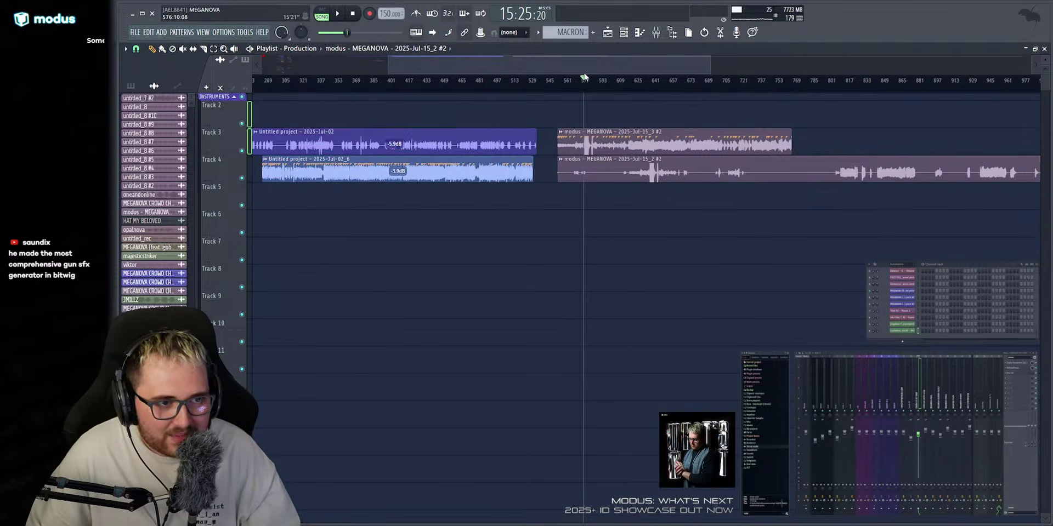
# Open and close the channel settings of the Jul-15_3 and Jul-15_2 recordings on Tracks 3 and 4.
pyautogui.scroll(5, 576, 144)
pyautogui.scroll(-2, 570, 137)
pyautogui.doubleClick(590, 135)
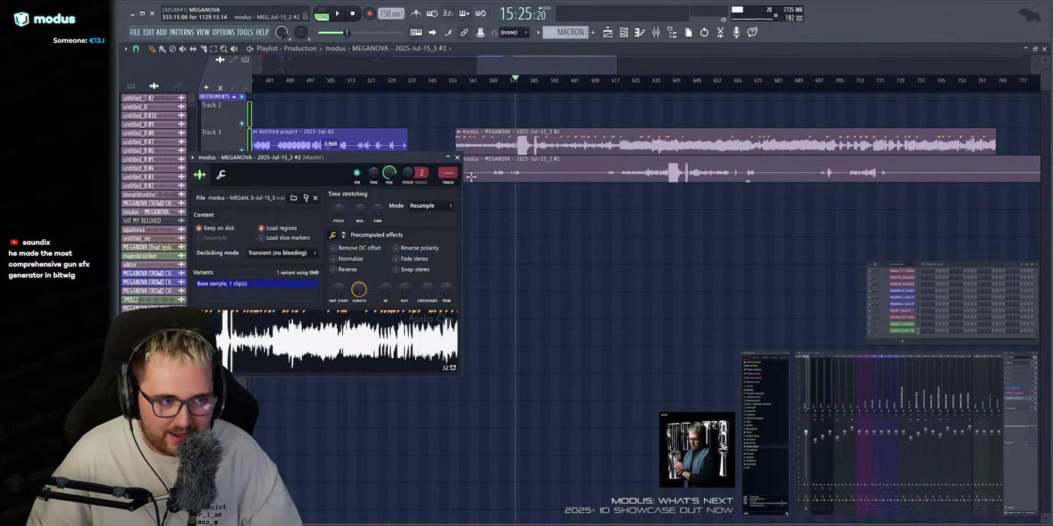
pyautogui.press('Escape')
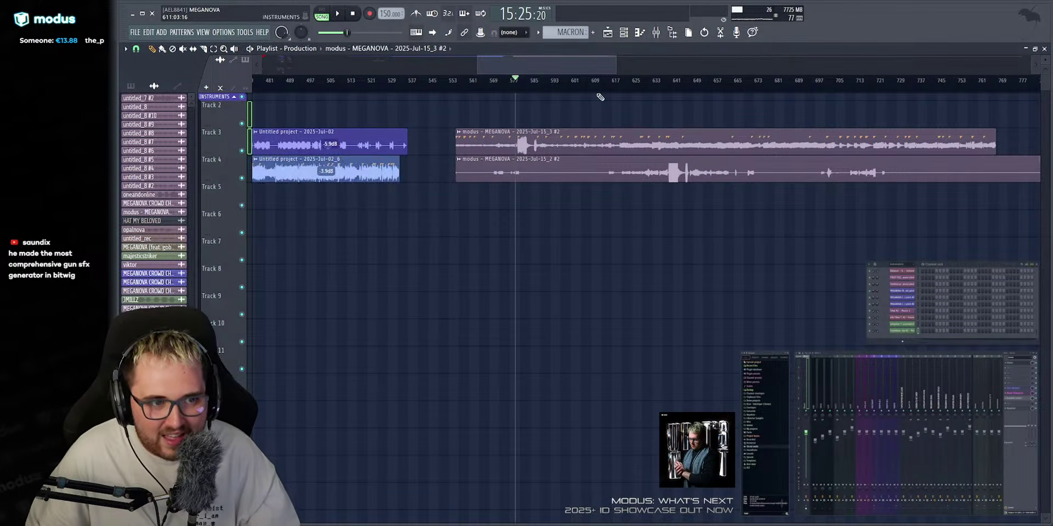
pyautogui.scroll(-1, 611, 103)
pyautogui.doubleClick(627, 165)
pyautogui.press('Escape')
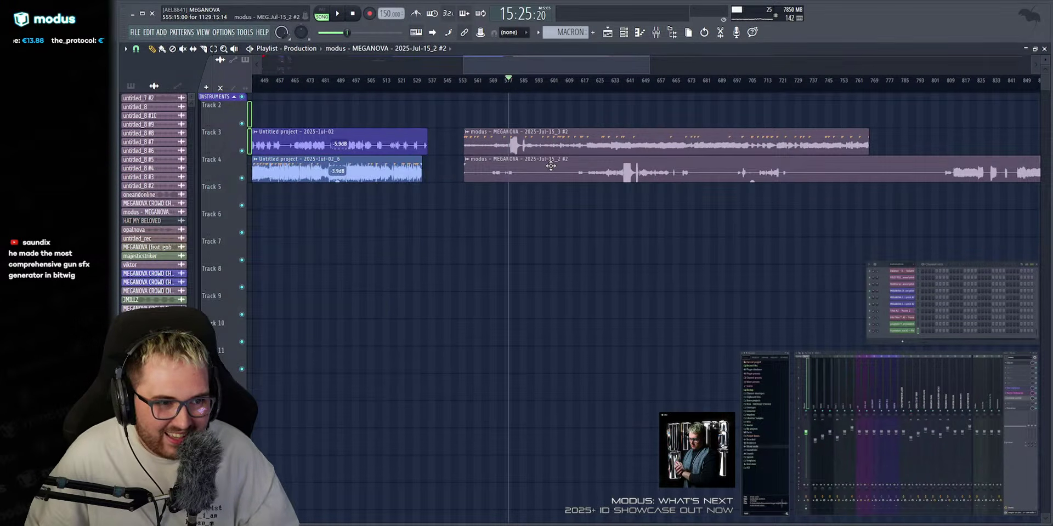
# Delete the long Jul-15_2 recording from Track 4.
pyautogui.scroll(-4, 666, 145)
pyautogui.rightClick(680, 164)
pyautogui.scroll(2, 733, 222)
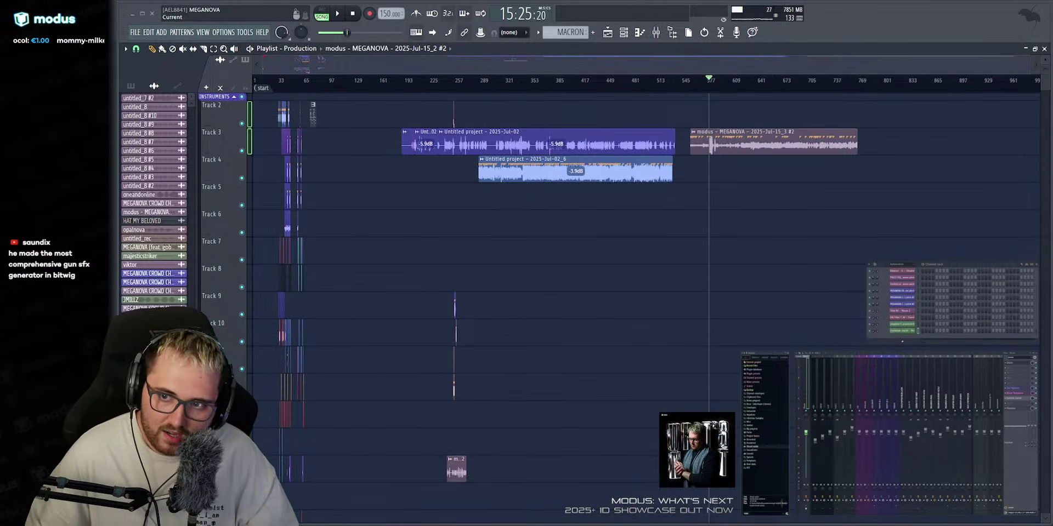
# Move the Jul-15 recording onto Track 3 behind the Jul-15_3 clip, starting around bar 777, and audition its opening.
pyautogui.moveTo(925, 169); pyautogui.dragTo(903, 149)
pyautogui.scroll(3, 795, 67)
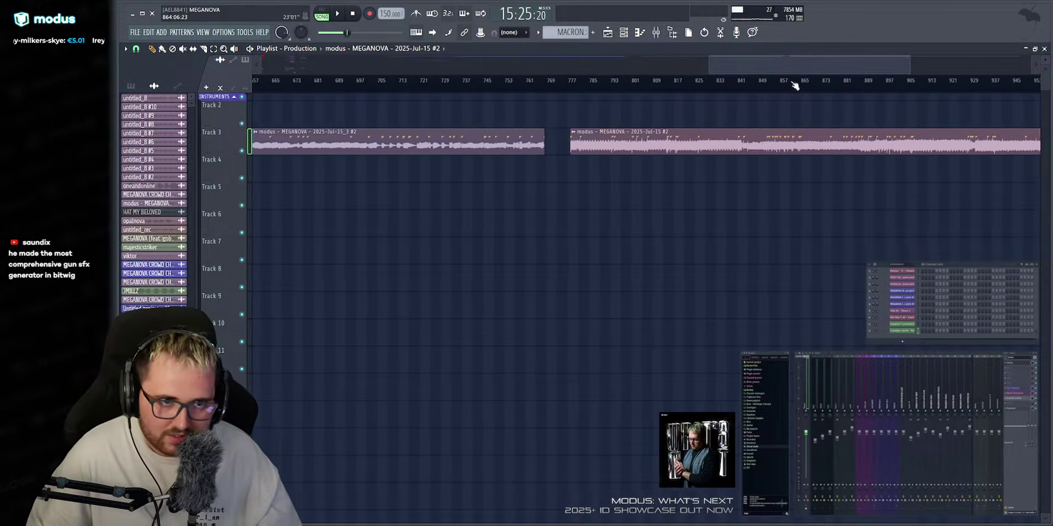
pyautogui.moveTo(578, 83); pyautogui.dragTo(574, 82)
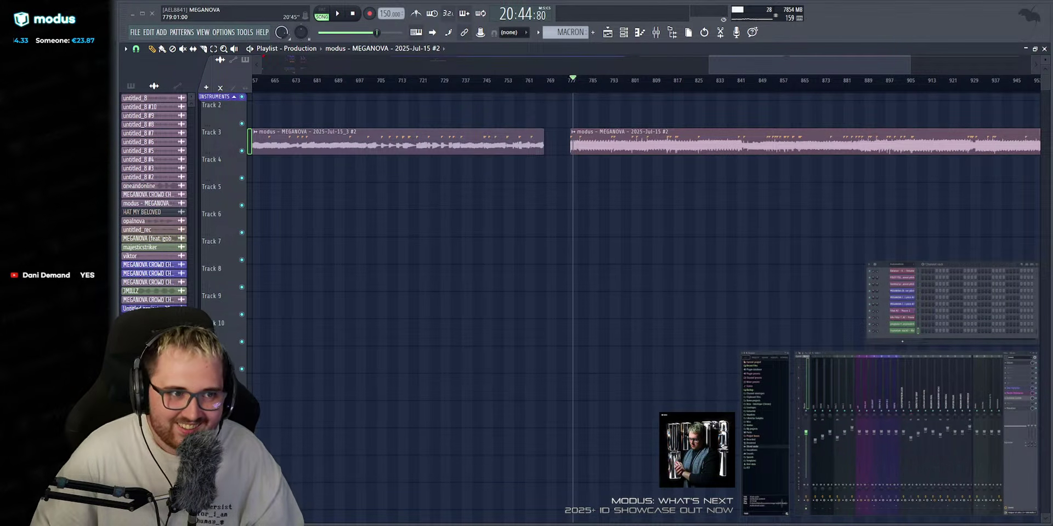
pyautogui.moveTo(572, 80); pyautogui.dragTo(569, 80)
pyautogui.press('space')
pyautogui.press('space')
pyautogui.moveTo(789, 65)
pyautogui.mouseDown()
pyautogui.moveTo(790, 82)
pyautogui.moveTo(793, 71)
pyautogui.mouseUp()
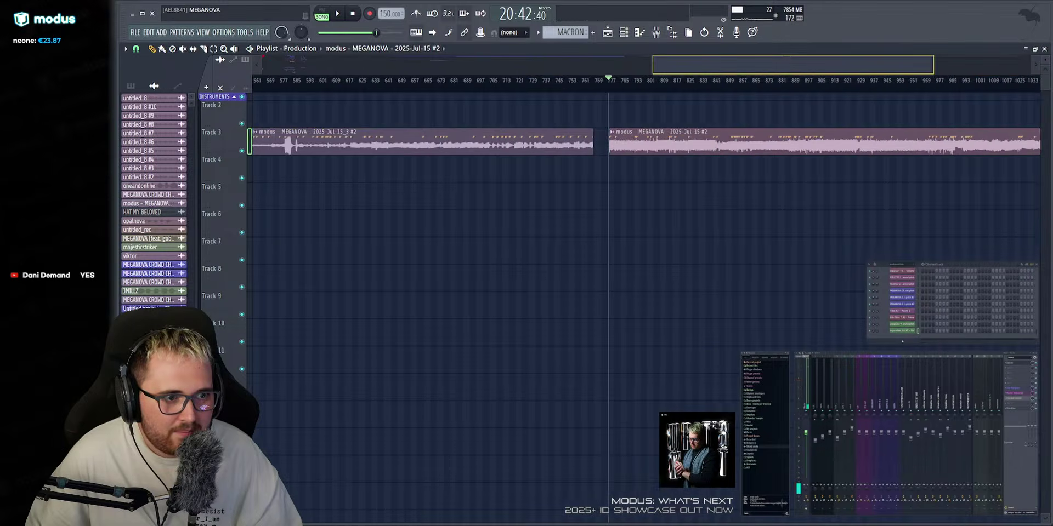
pyautogui.scroll(-2, 583, 62)
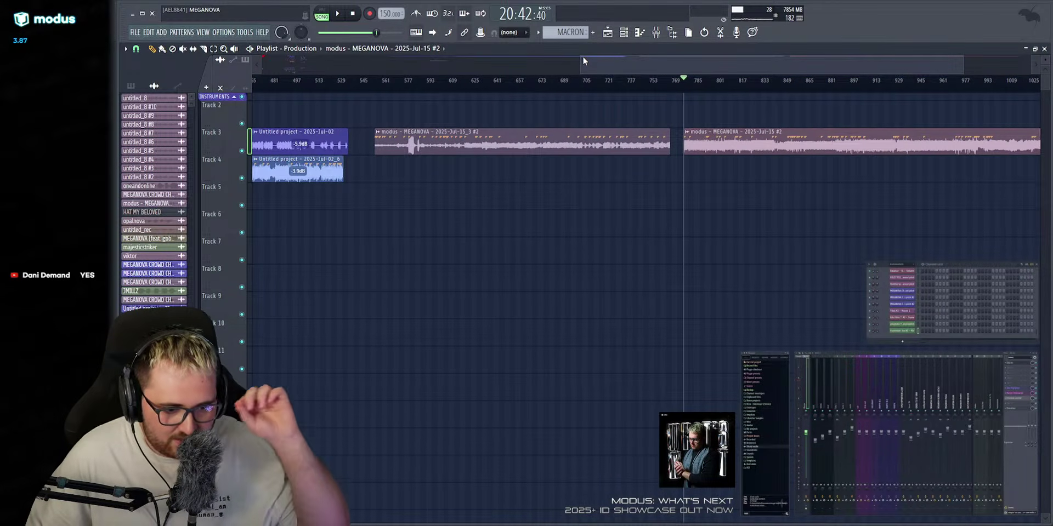
# Audition the Jul-15_3 recording on Track 3 from around bars 577 and 617.
pyautogui.click(409, 80)
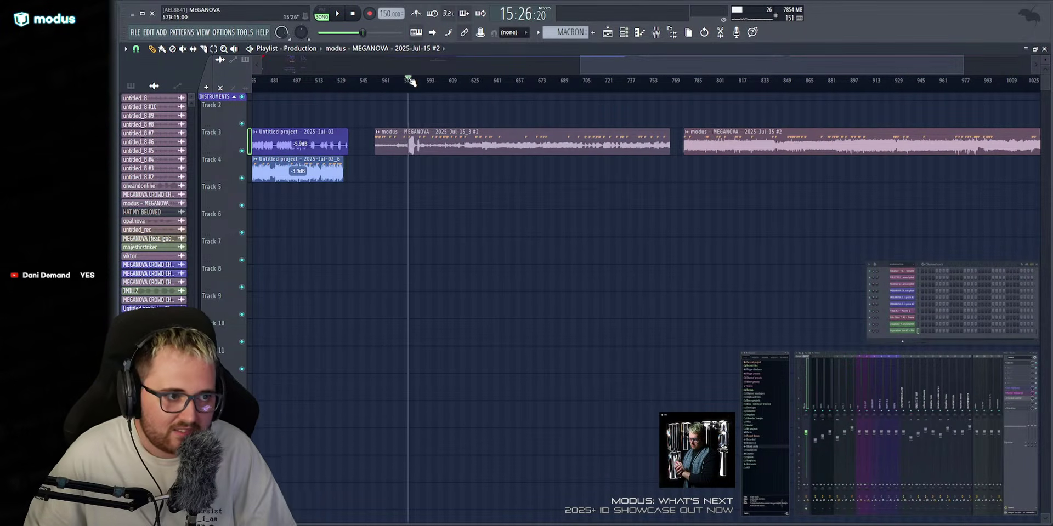
pyautogui.click(407, 80)
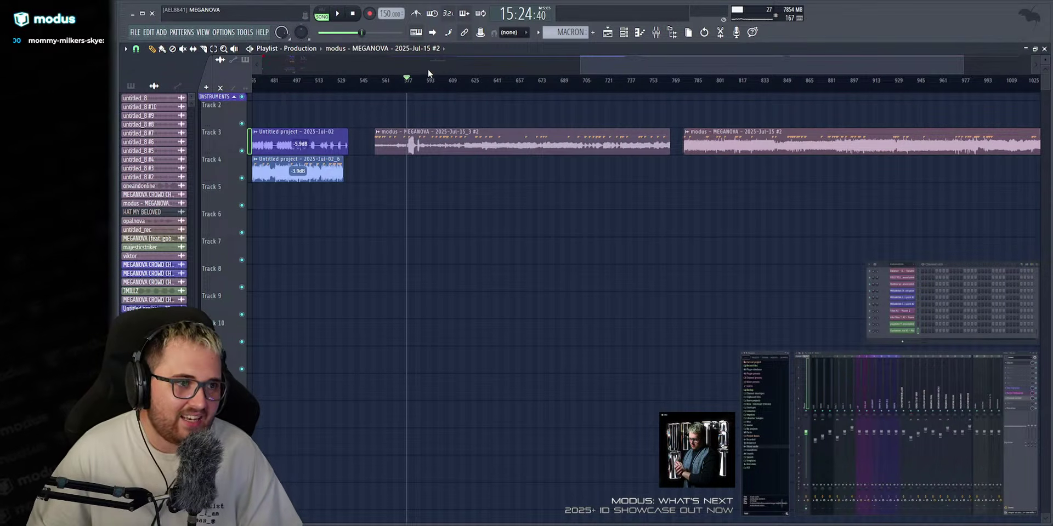
pyautogui.scroll(3, 429, 76)
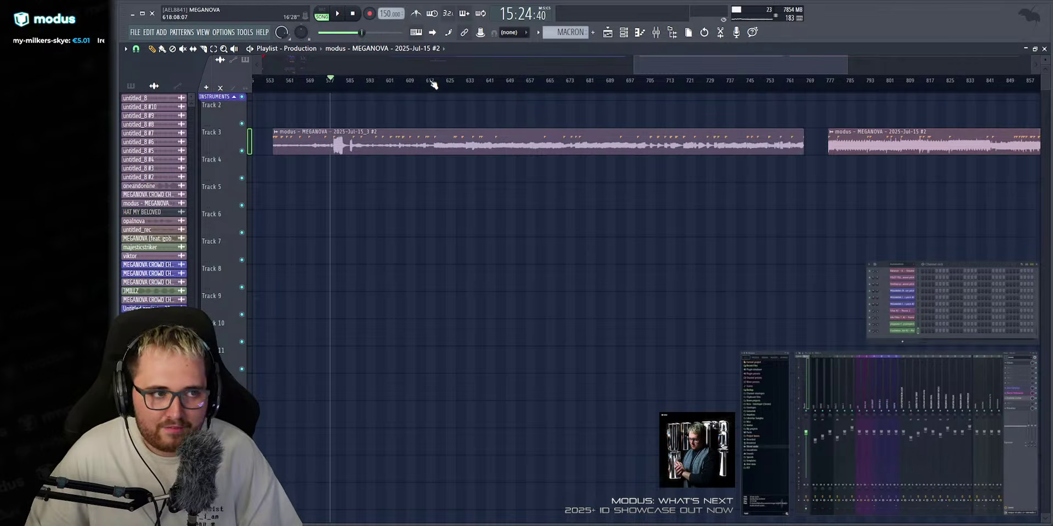
pyautogui.click(431, 80)
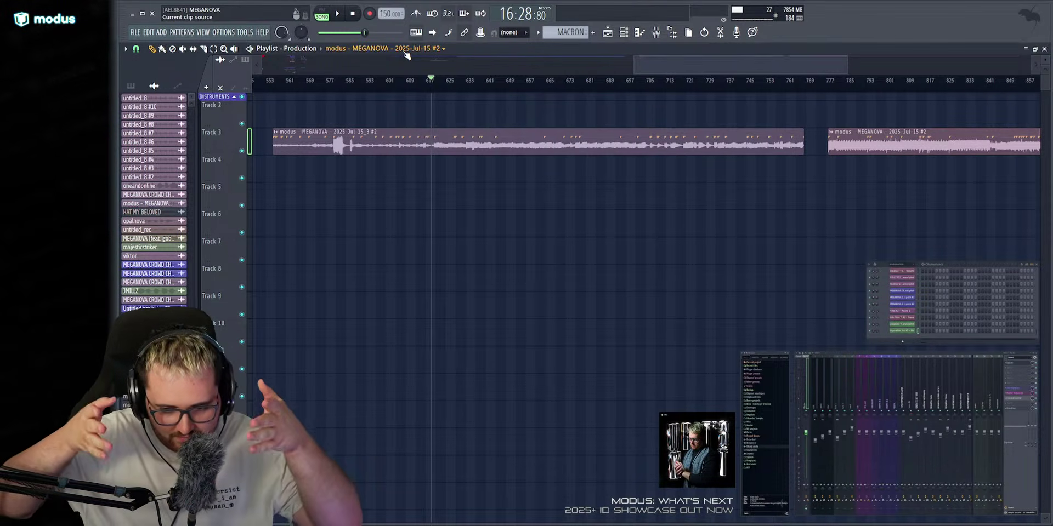
# Select the Untitled project clips together with the small clips on the other tracks near them and shift them to start around bar 295.
pyautogui.moveTo(737, 65); pyautogui.dragTo(609, 65)
pyautogui.scroll(-2, 502, 57)
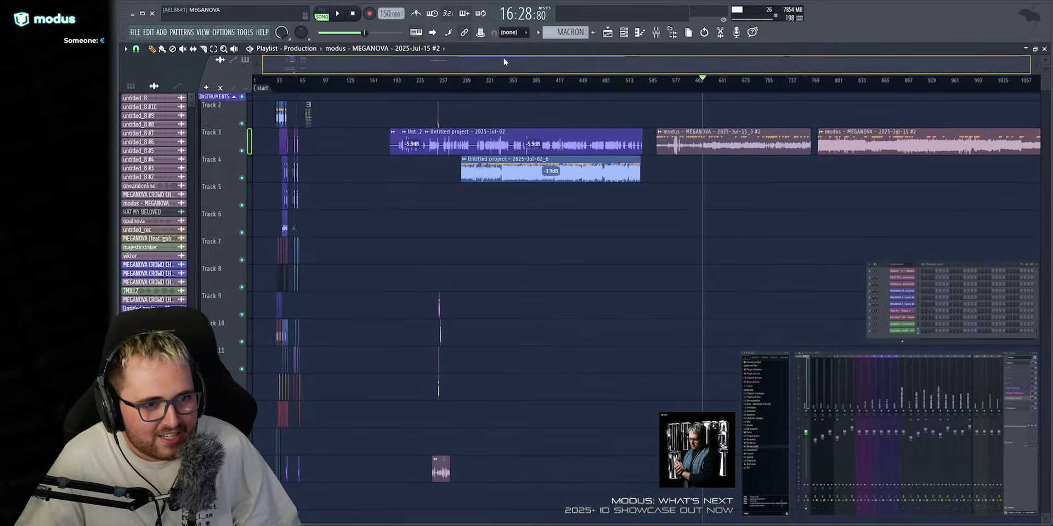
pyautogui.moveTo(376, 112); pyautogui.dragTo(600, 510)
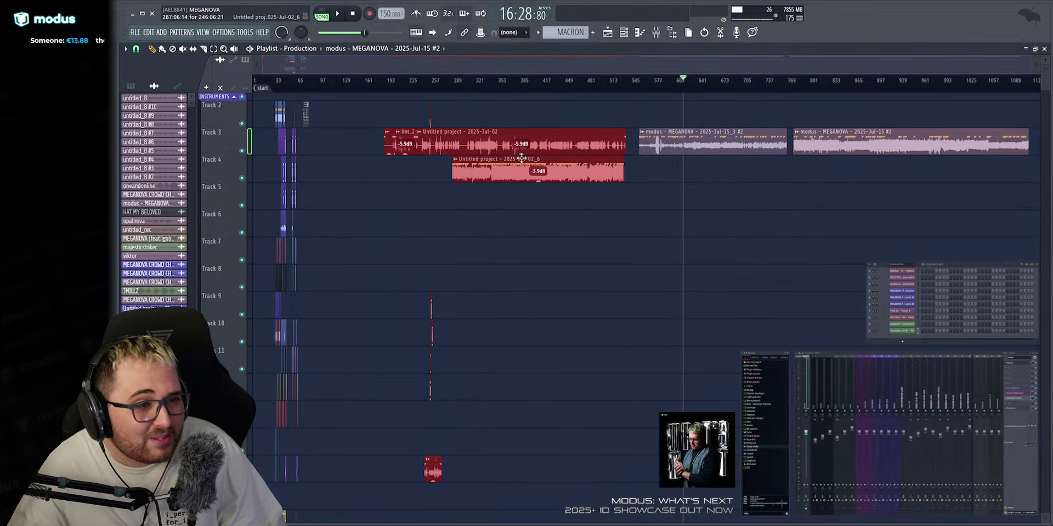
pyautogui.moveTo(526, 147); pyautogui.dragTo(603, 149)
# Place the Jul-15_3 recording on Track 6 around bar 91 and the Jul-15 recording on Track 5 around bar 103.
pyautogui.moveTo(741, 140); pyautogui.dragTo(439, 224)
pyautogui.moveTo(547, 201); pyautogui.dragTo(380, 258)
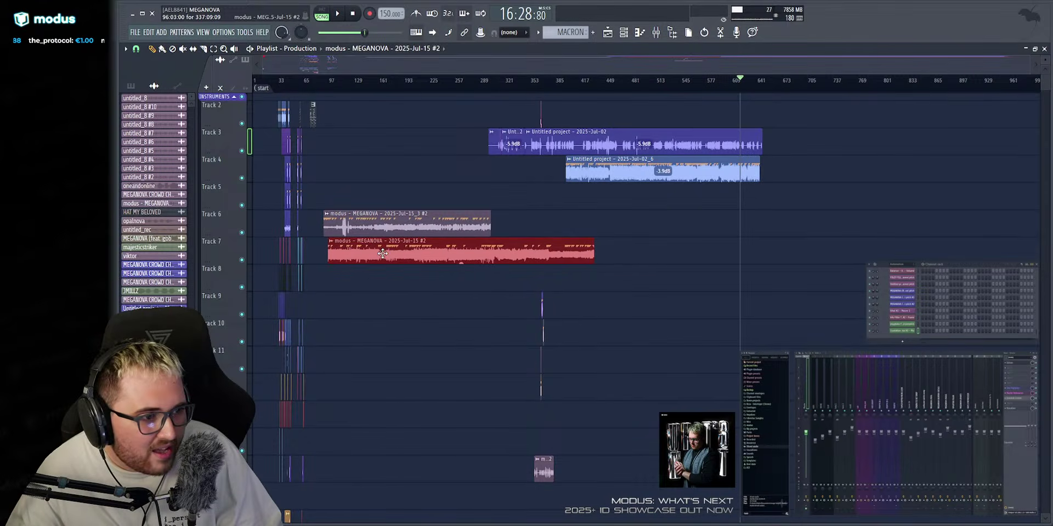
pyautogui.scroll(5, 367, 61)
pyautogui.scroll(3, 368, 61)
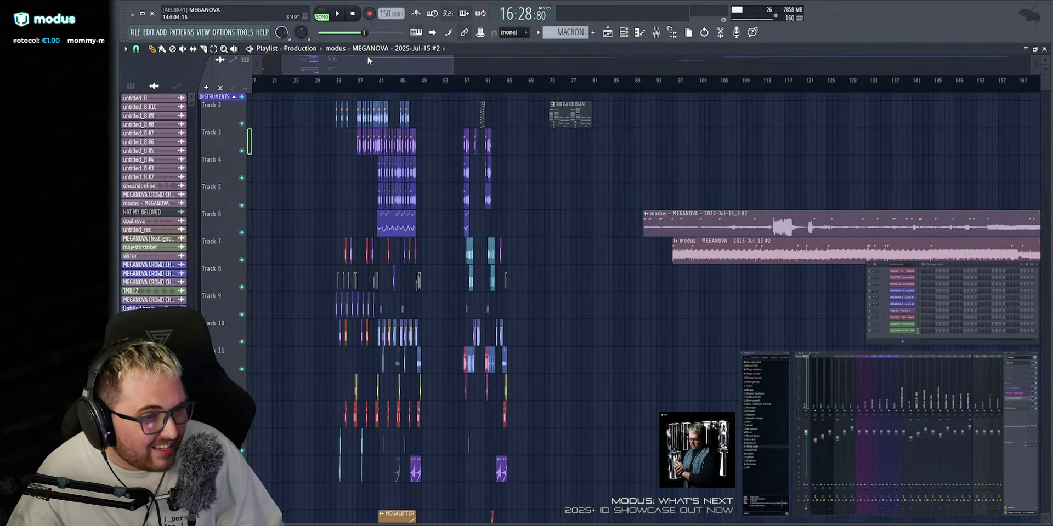
pyautogui.moveTo(368, 61); pyautogui.dragTo(403, 71)
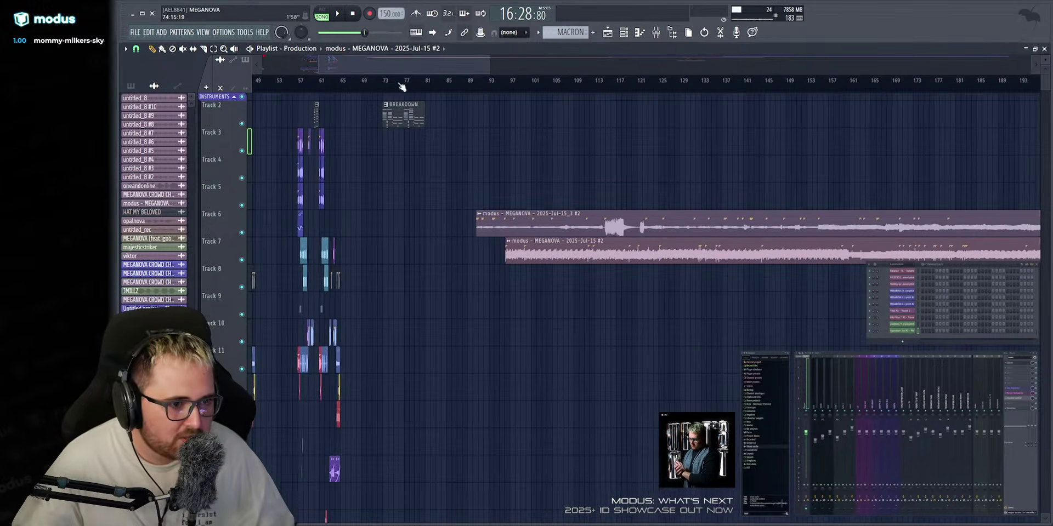
pyautogui.moveTo(543, 241); pyautogui.dragTo(586, 186)
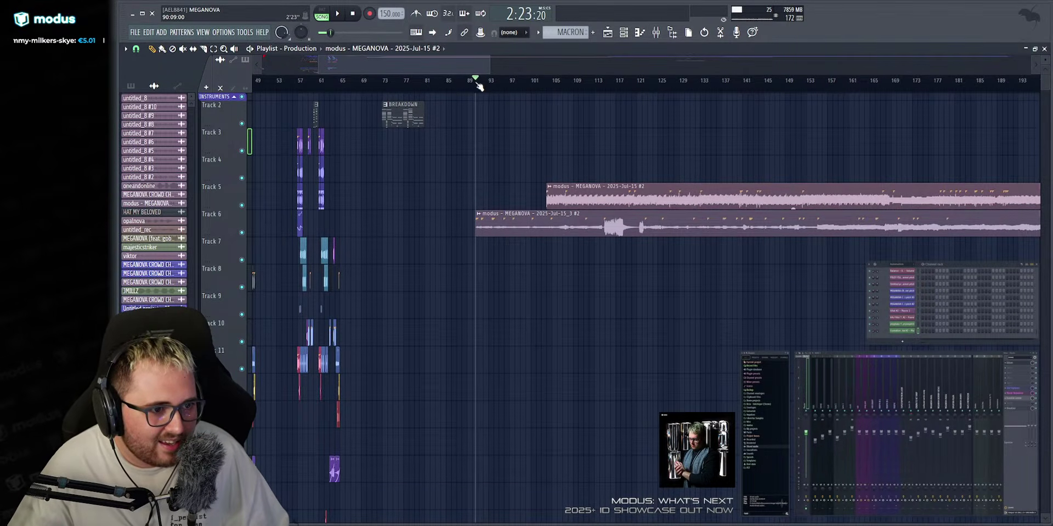
# Audition from around bar 90, and move the Jul-15_3 recording to about bar 140 and the Jul-15 recording to about bar 88.
pyautogui.scroll(2, 619, 192)
pyautogui.scroll(-3, 478, 68)
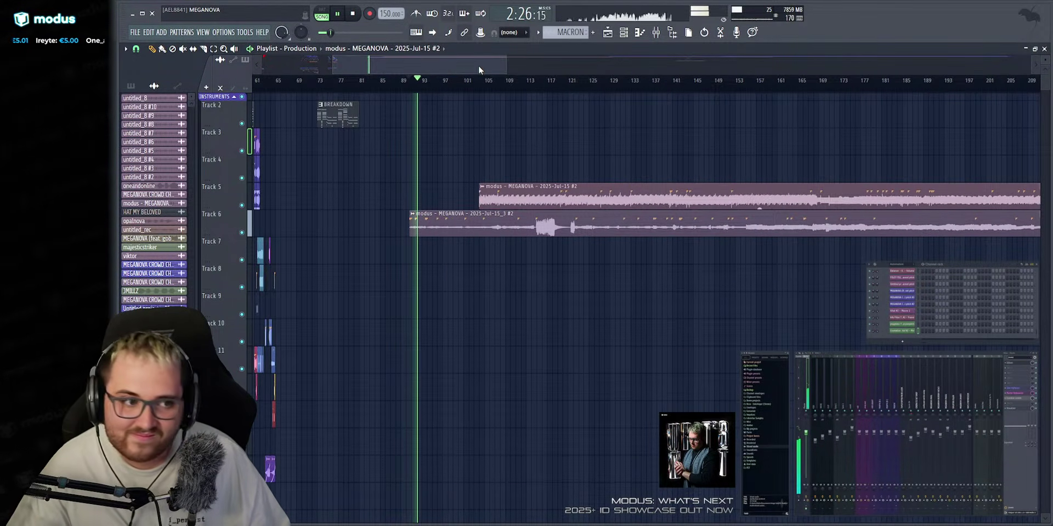
pyautogui.press('space')
pyautogui.moveTo(464, 228); pyautogui.dragTo(728, 226)
pyautogui.moveTo(573, 205); pyautogui.dragTo(492, 205)
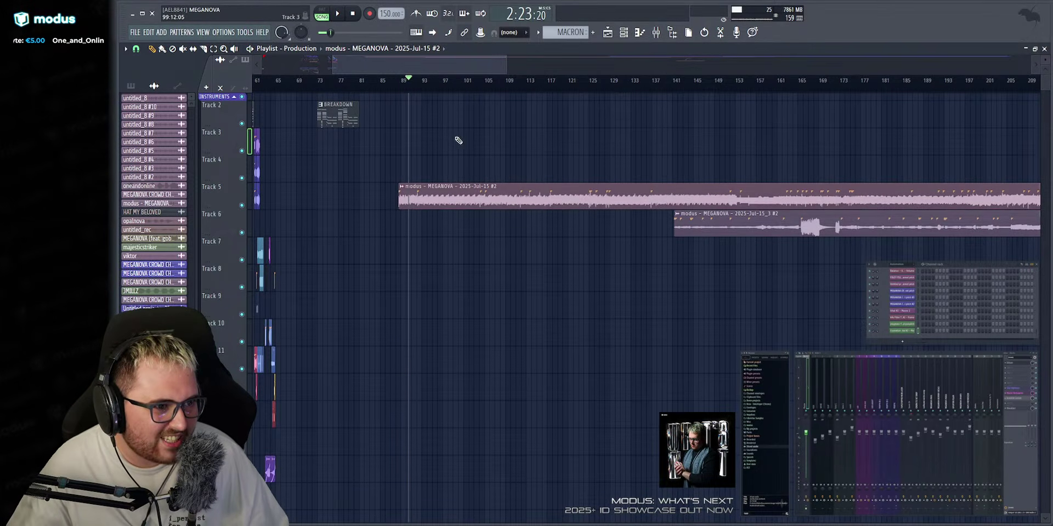
# Audition the opening of the Jul-15 recording on Track 5 from around bar 88.
pyautogui.press('space')
pyautogui.scroll(3, 419, 62)
pyautogui.scroll(4, 386, 64)
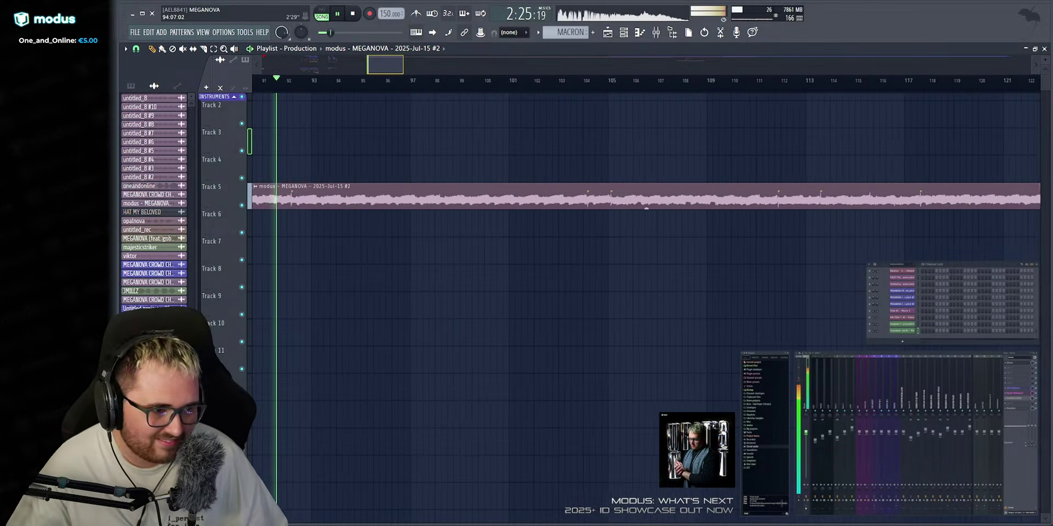
pyautogui.scroll(-6, 387, 64)
pyautogui.press('space')
pyautogui.scroll(5, 387, 64)
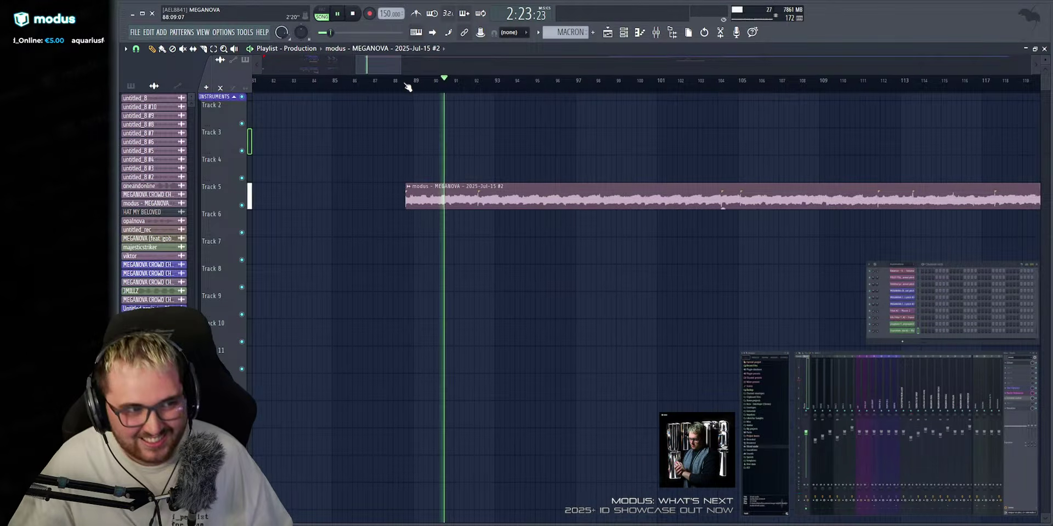
pyautogui.click(406, 85)
pyautogui.moveTo(398, 64); pyautogui.dragTo(372, 65)
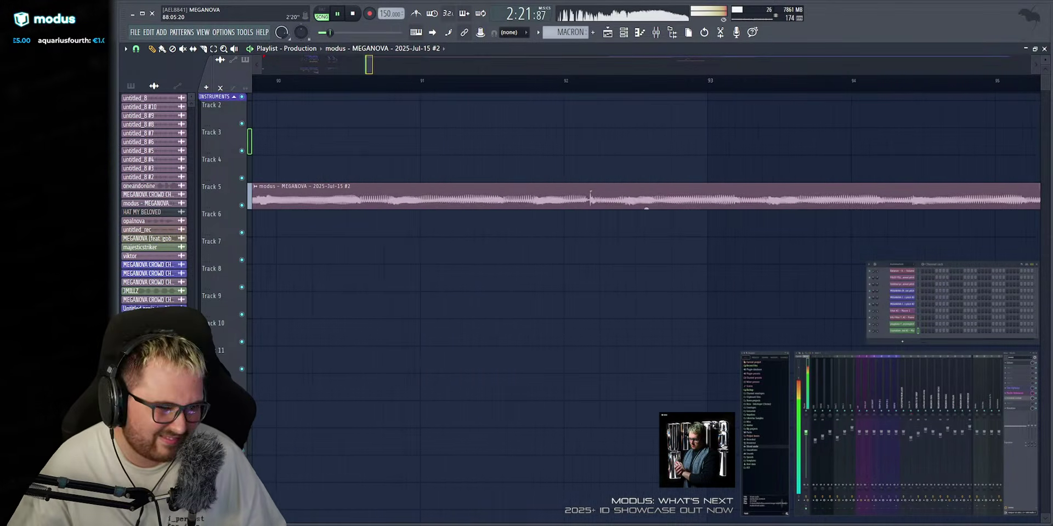
pyautogui.scroll(-2, 430, 158)
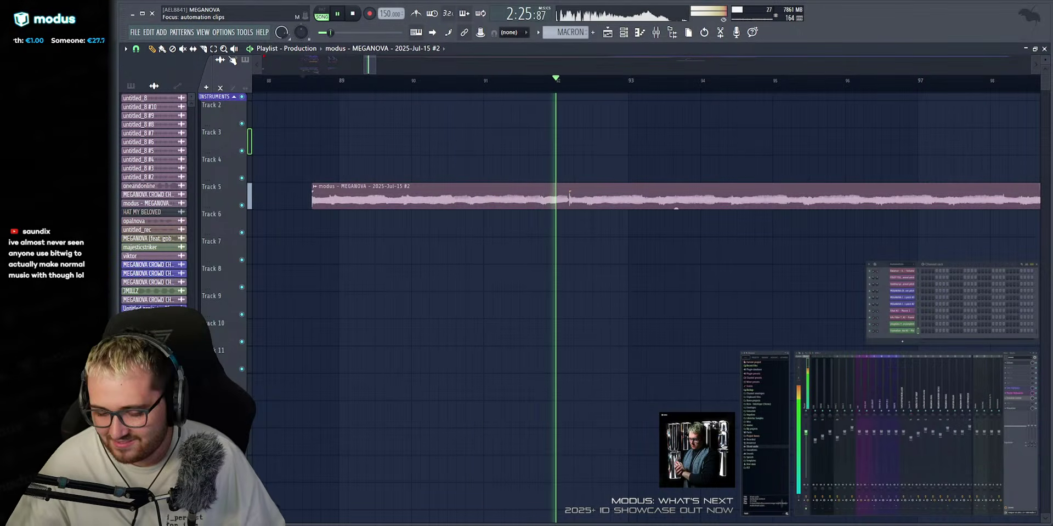
# Slice the Jul-15 recording on Track 5 at about bar 92 and remove the piece before the cut.
pyautogui.press('space')
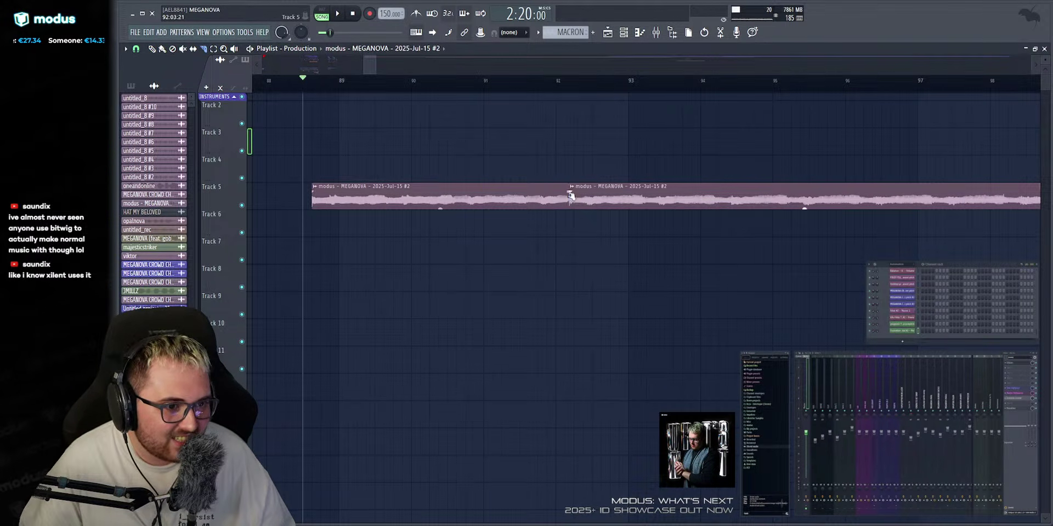
pyautogui.press('space')
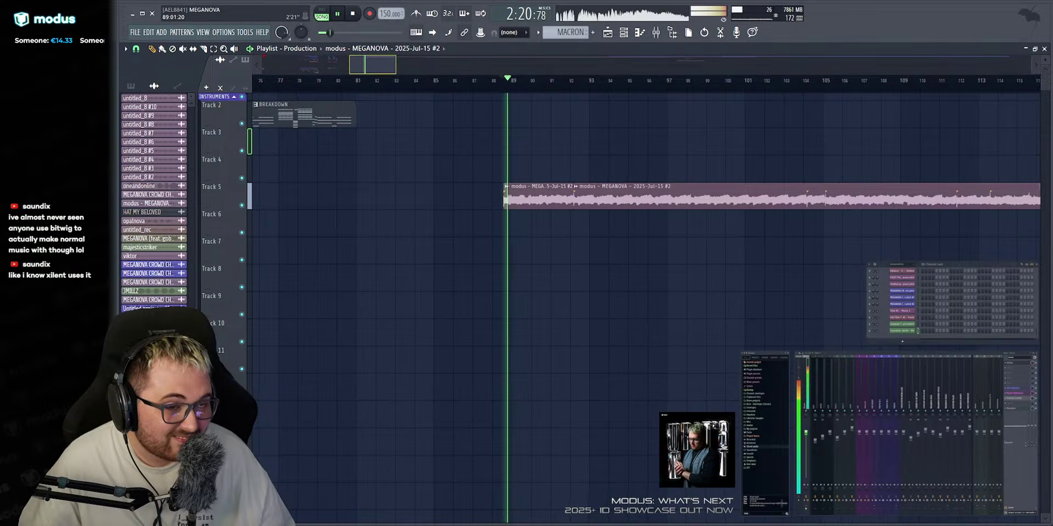
pyautogui.scroll(-5, 506, 63)
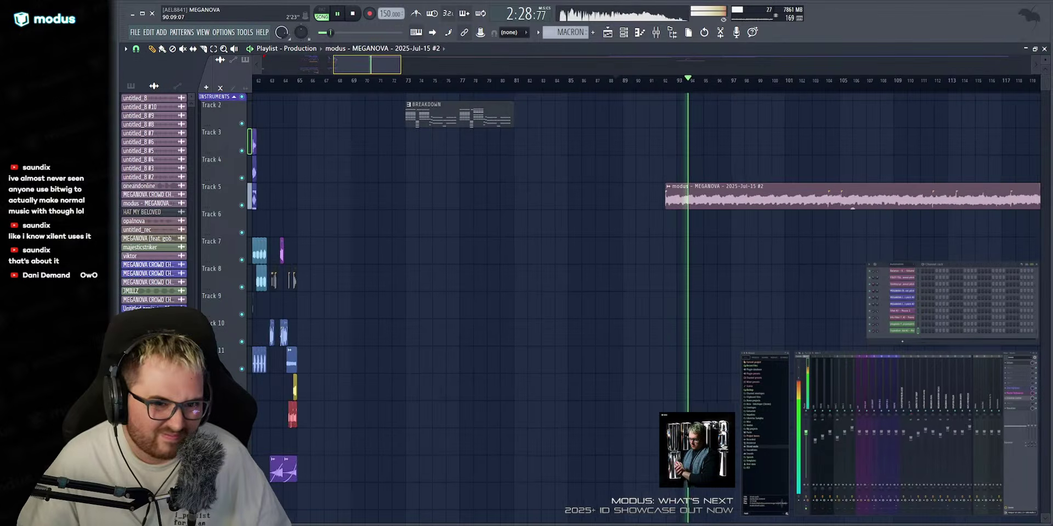
# Slice the Jul-15 recording on Track 5 at about bar 104 and audition the material beyond the cut.
pyautogui.click(204, 49)
pyautogui.moveTo(823, 180); pyautogui.dragTo(824, 214)
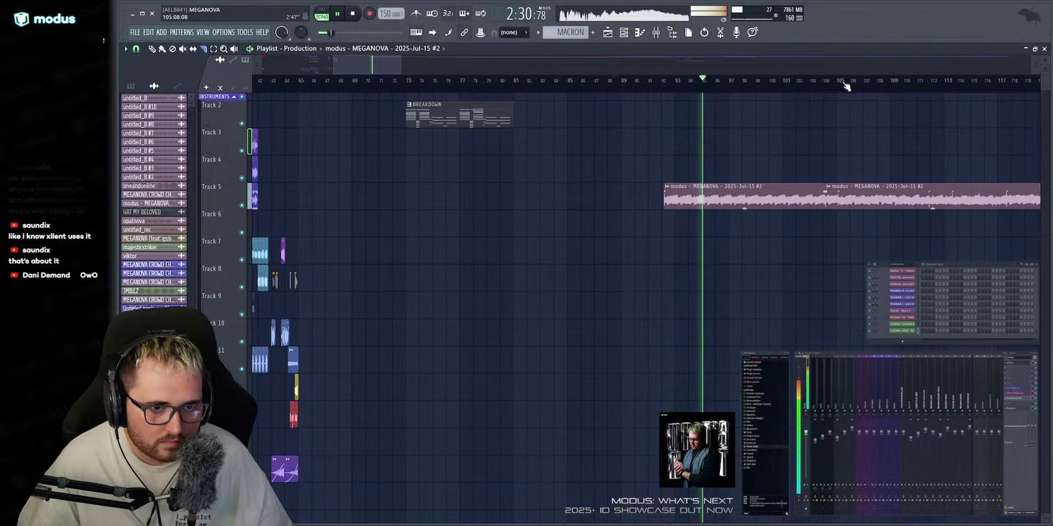
pyautogui.click(827, 83)
pyautogui.moveTo(827, 65); pyautogui.dragTo(844, 66)
pyautogui.click(707, 84)
pyautogui.moveTo(713, 65); pyautogui.dragTo(712, 74)
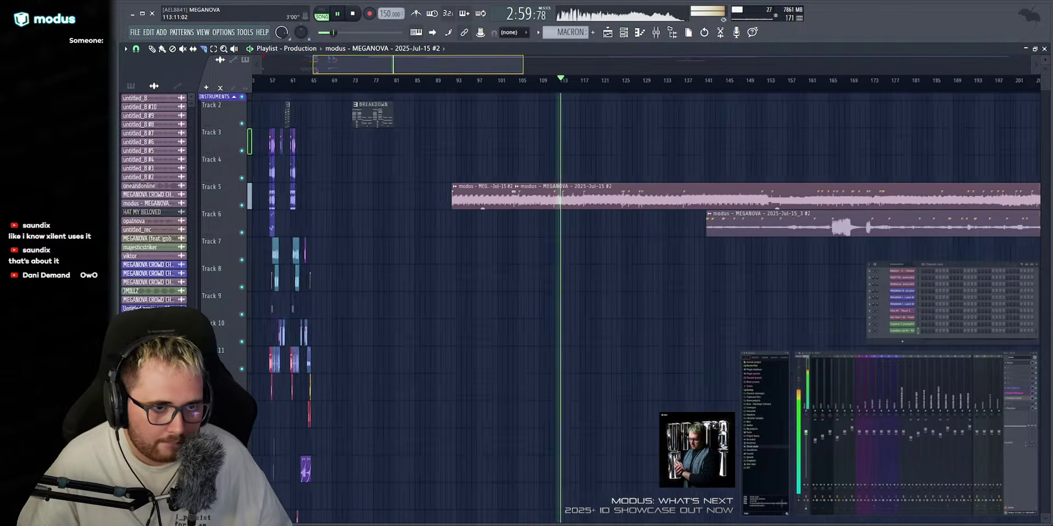
# Slice the Jul-15_3 recording on Track 6 near bar 316 and move it to Track 5, starting around bar 427.
pyautogui.scroll(-3, 707, 82)
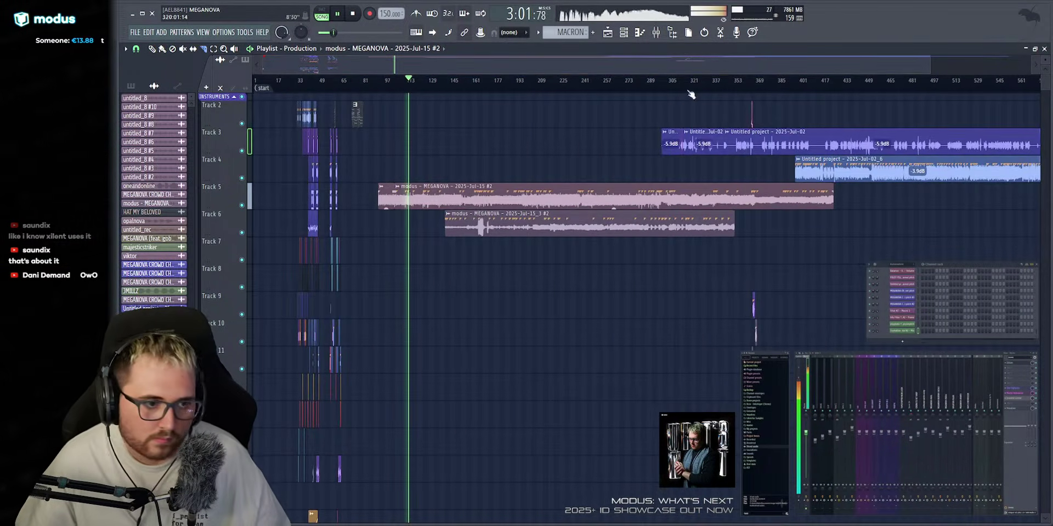
pyautogui.moveTo(441, 222); pyautogui.dragTo(484, 243)
pyautogui.moveTo(689, 238); pyautogui.dragTo(687, 238)
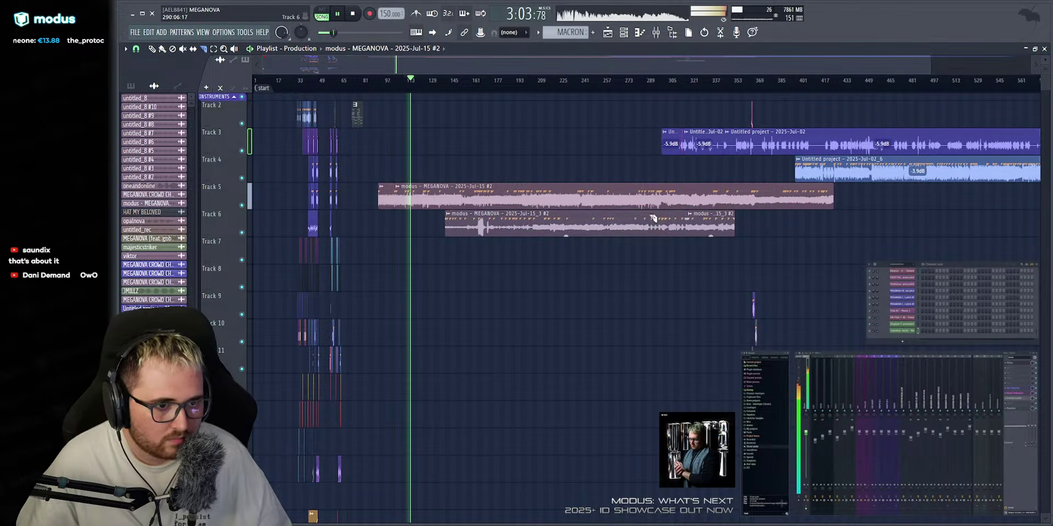
pyautogui.moveTo(494, 224)
pyautogui.mouseDown()
pyautogui.moveTo(874, 224)
pyautogui.moveTo(887, 198)
pyautogui.mouseUp()
# Mute the Untitled project clips on Tracks 3 and 4.
pyautogui.click(192, 49)
pyautogui.click(738, 139)
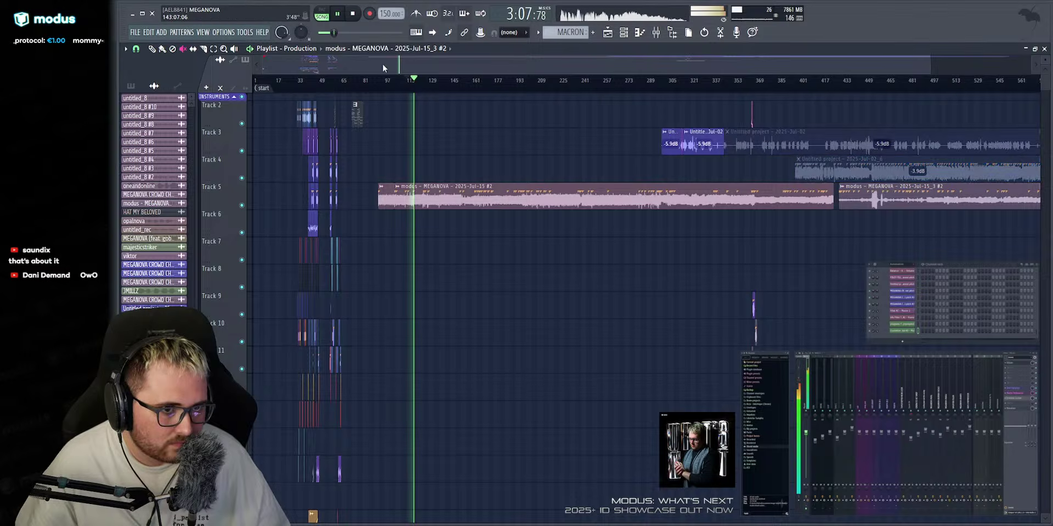
pyautogui.click(720, 143)
# Slice the Jul-15 recording on Track 5 at about bar 136 and delete the section between bars 104 and 136.
pyautogui.scroll(5, 280, 71)
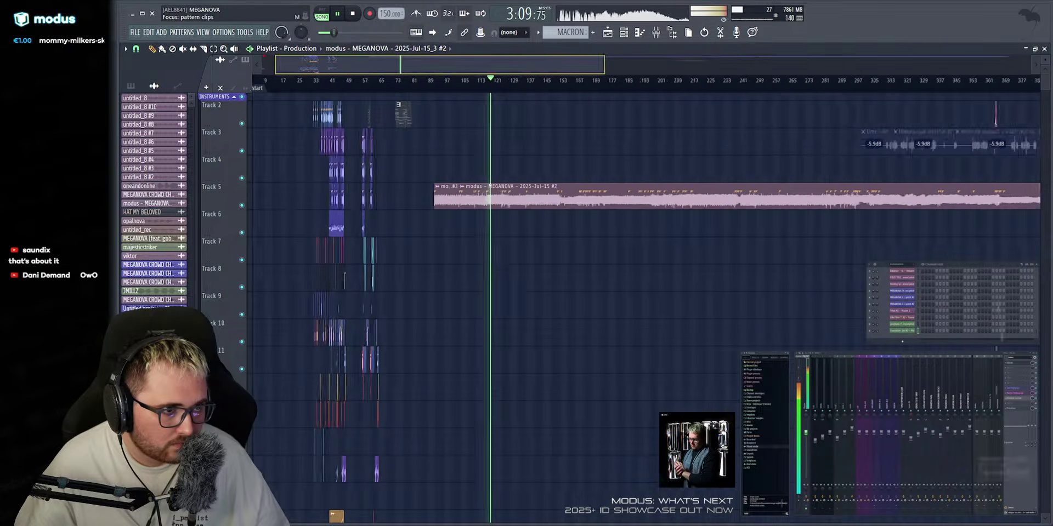
pyautogui.click(587, 88)
pyautogui.click(636, 81)
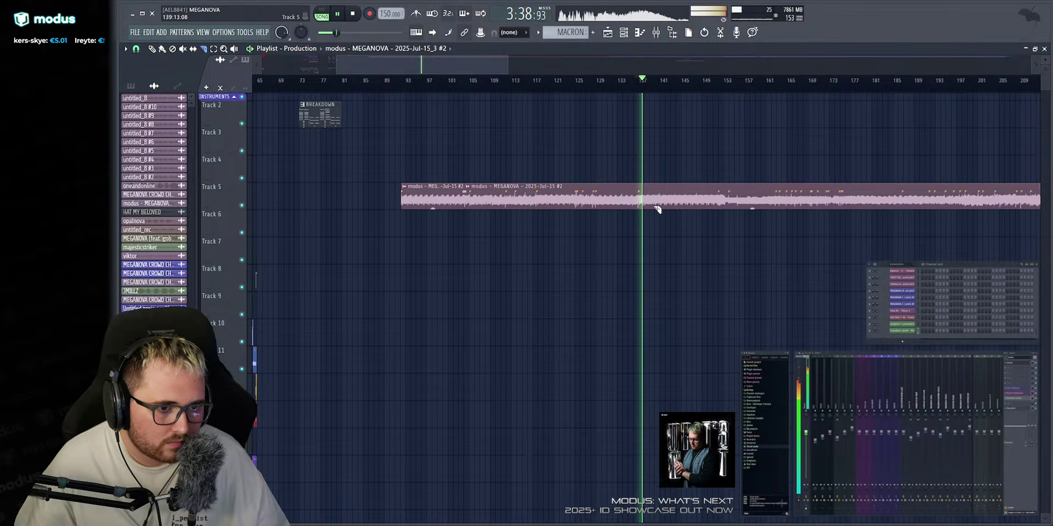
pyautogui.moveTo(638, 179); pyautogui.dragTo(638, 215)
pyautogui.click(153, 50)
pyautogui.rightClick(581, 195)
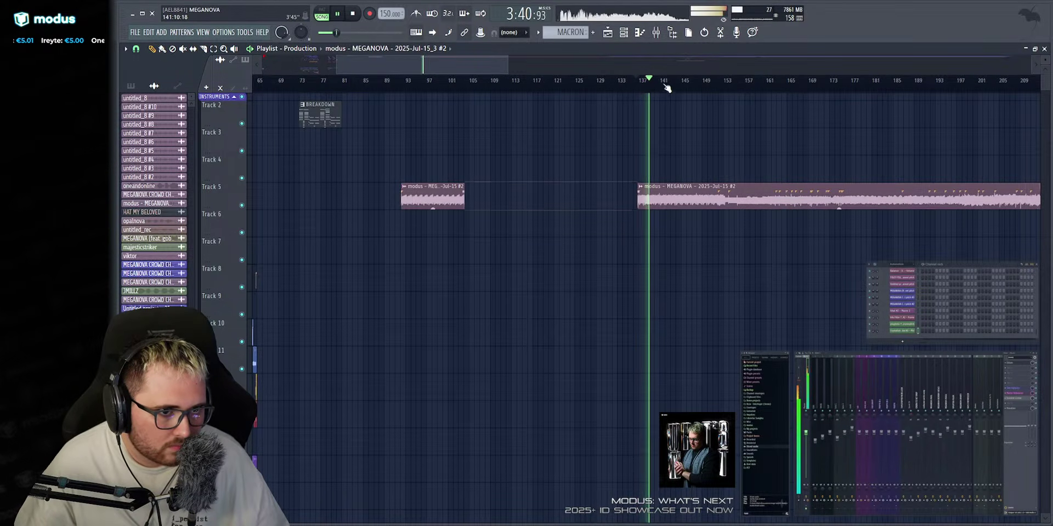
# Audition the remaining Jul-15 recording on Track 5 from around bars 153, 162 and 164.
pyautogui.moveTo(666, 84); pyautogui.dragTo(727, 101)
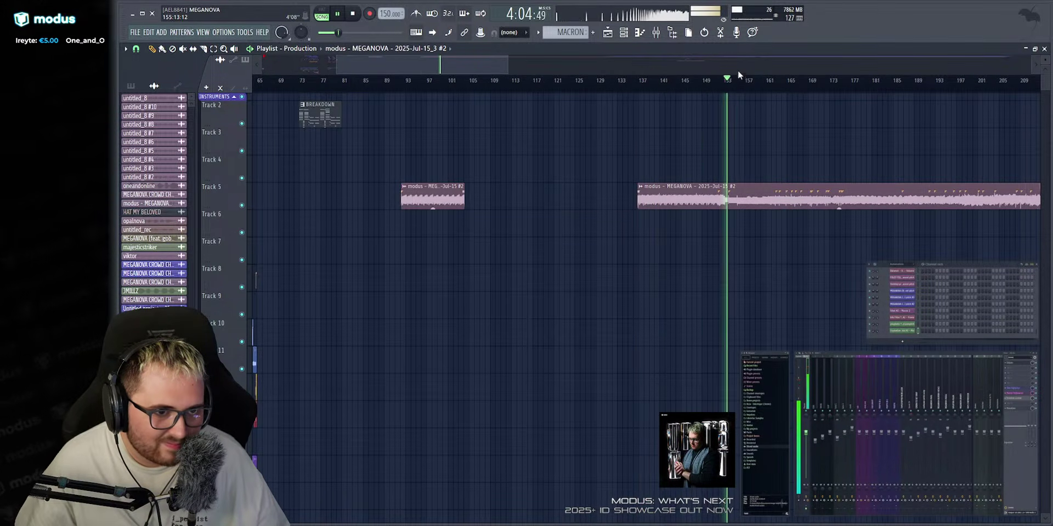
pyautogui.scroll(5, 738, 75)
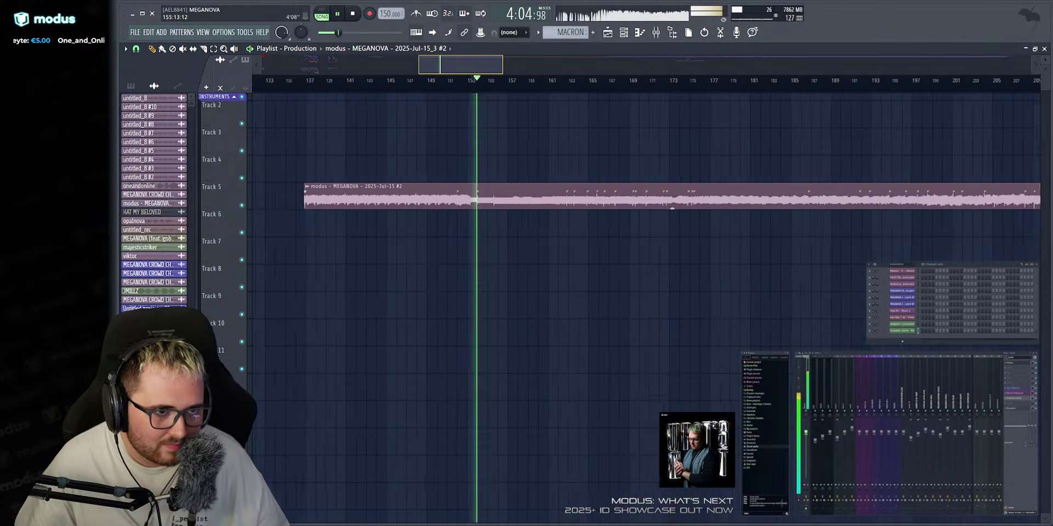
pyautogui.click(509, 81)
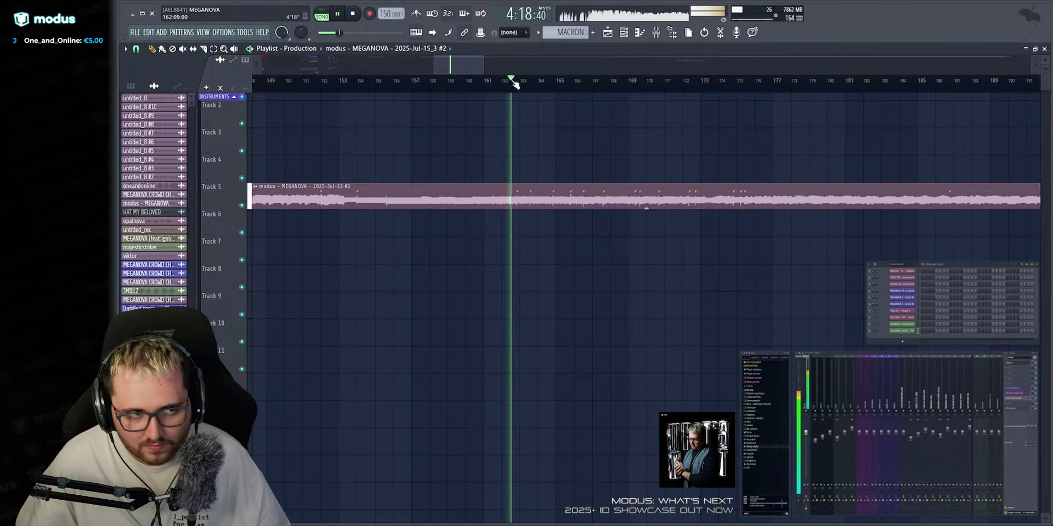
pyautogui.click(548, 82)
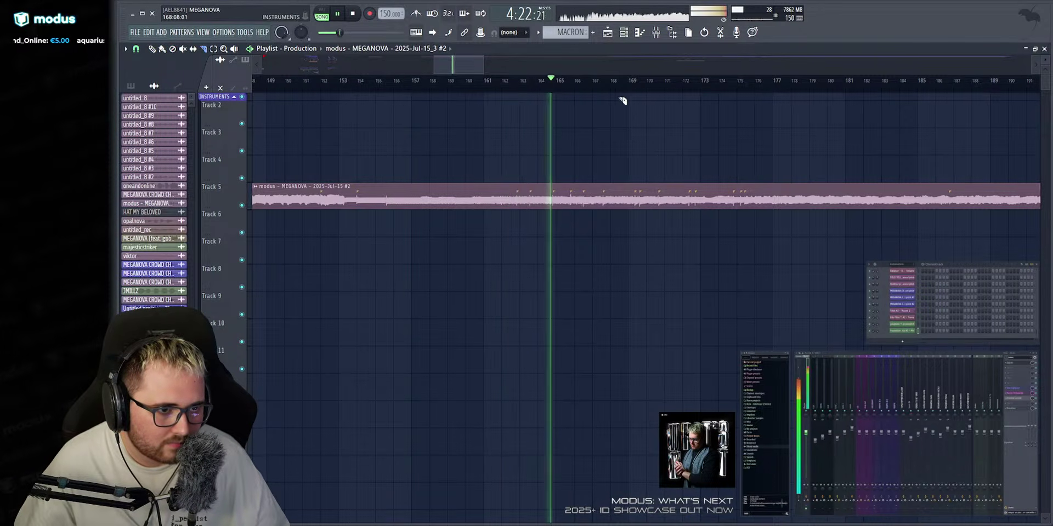
# Slice the Jul-15 recording on Track 5 at about bar 169.
pyautogui.click(628, 82)
pyautogui.scroll(2, 635, 83)
pyautogui.scroll(4, 545, 82)
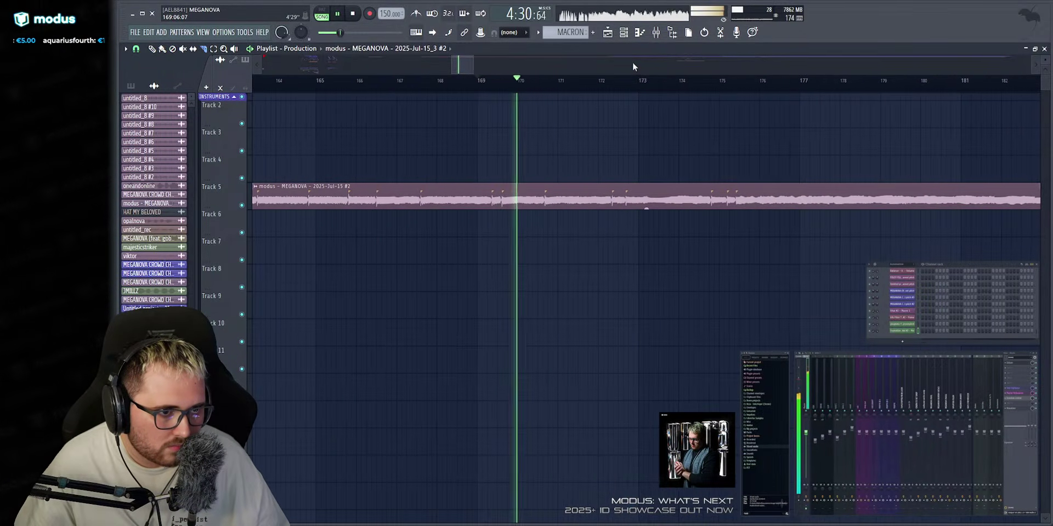
pyautogui.moveTo(524, 179); pyautogui.dragTo(525, 213)
pyautogui.scroll(-2, 547, 83)
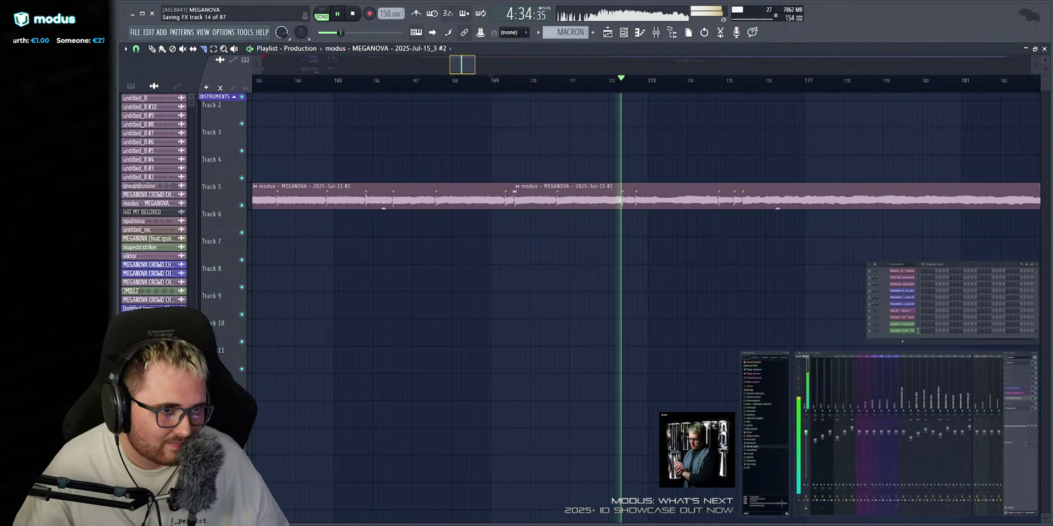
# Audition the Jul-15 recording on Track 5 from around bars 175, 187, 192 and 200.
pyautogui.scroll(-2, 461, 81)
pyautogui.click(468, 82)
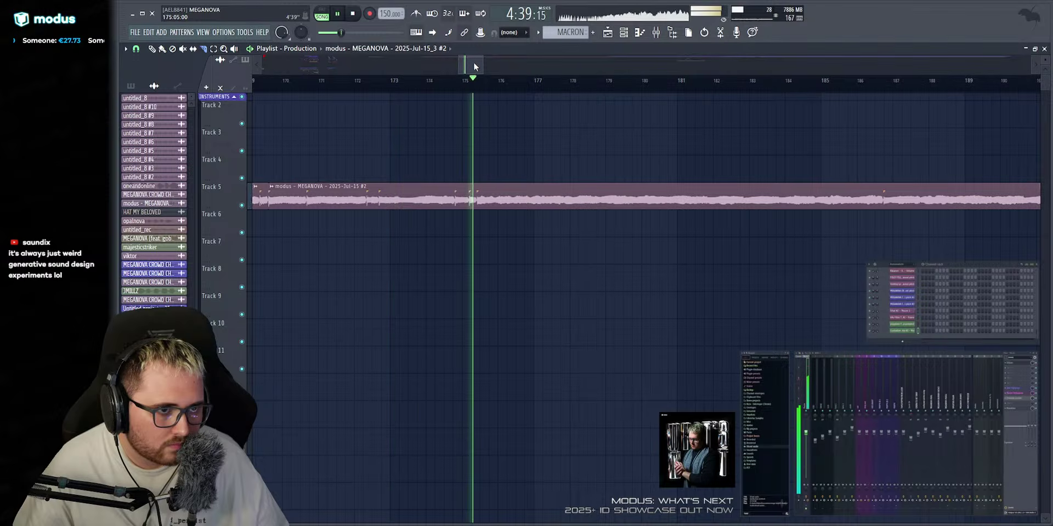
pyautogui.scroll(1, 469, 84)
pyautogui.moveTo(468, 85)
pyautogui.mouseDown()
pyautogui.moveTo(590, 82)
pyautogui.moveTo(463, 80)
pyautogui.mouseUp()
pyautogui.scroll(-2, 493, 85)
pyautogui.click(470, 81)
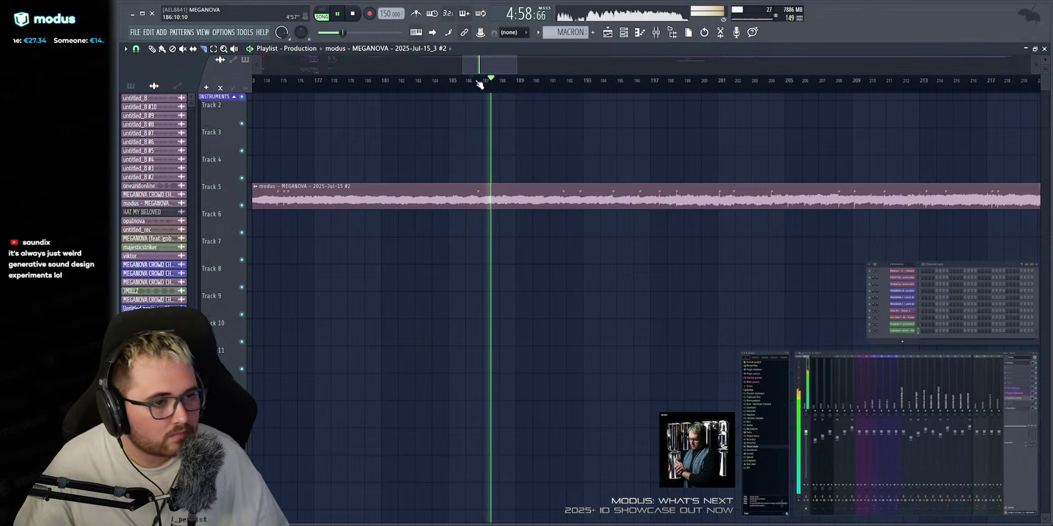
pyautogui.click(576, 81)
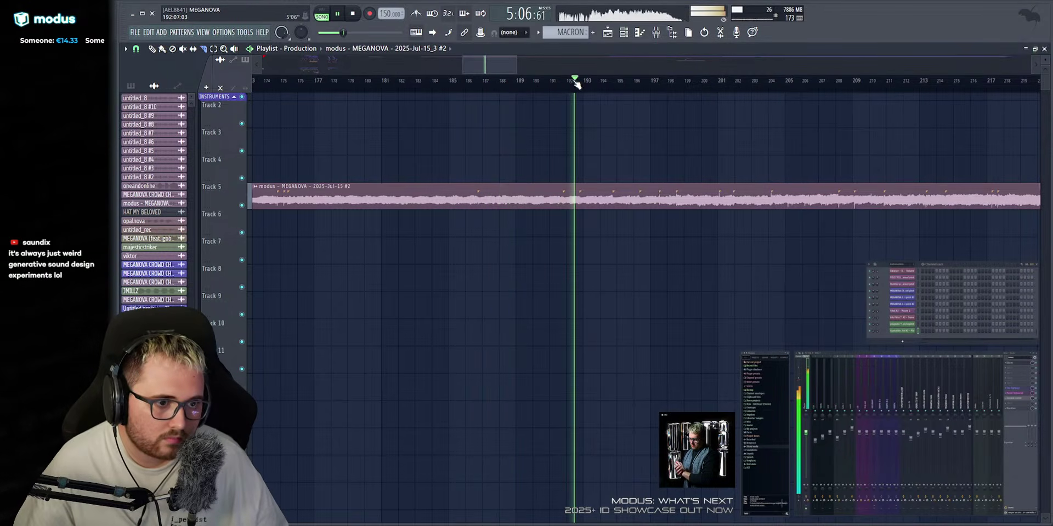
pyautogui.click(705, 82)
pyautogui.scroll(-2, 705, 83)
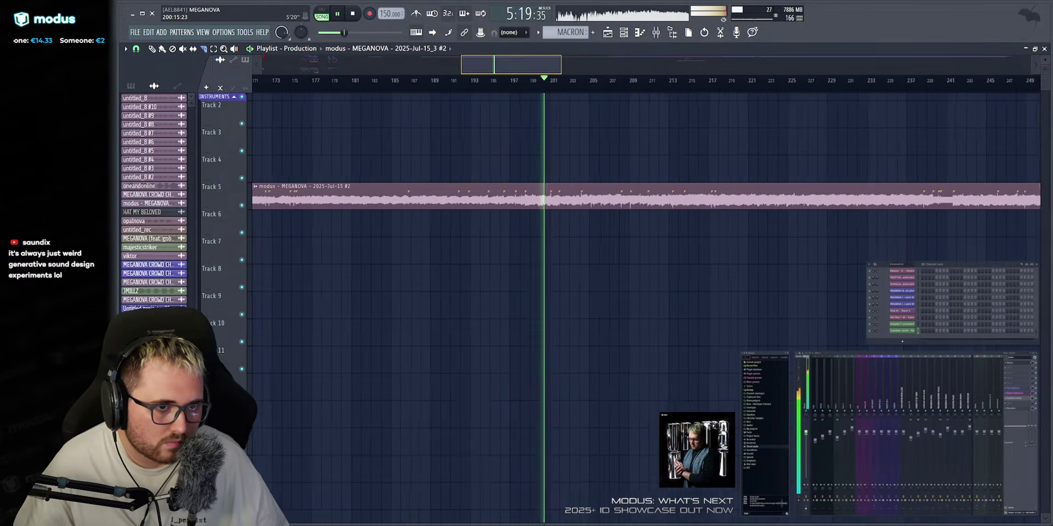
# Audition further into the Jul-15 recording on Track 5, from around bars 207, 212, 238 and 247.
pyautogui.click(612, 85)
pyautogui.click(660, 84)
pyautogui.scroll(-1, 660, 84)
pyautogui.scroll(1, 654, 71)
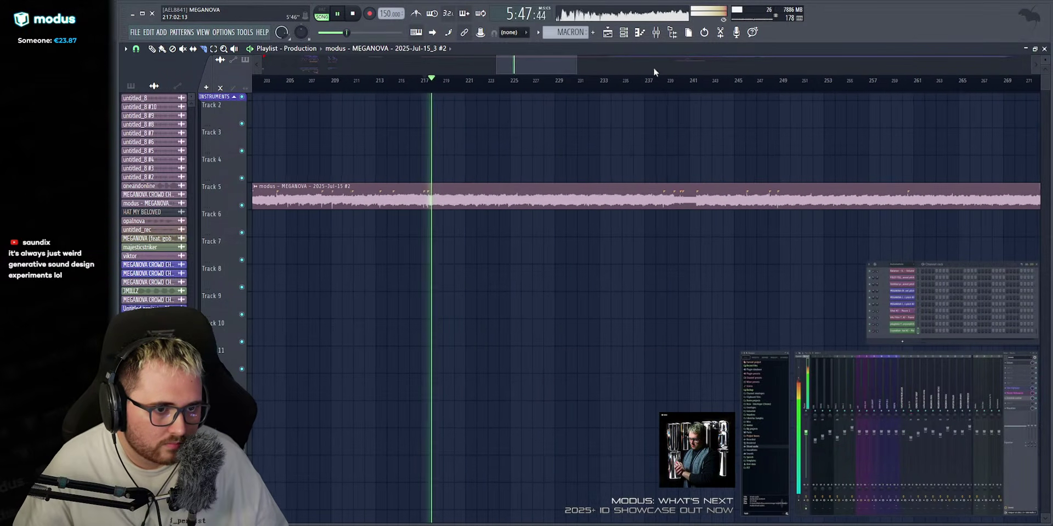
pyautogui.click(659, 82)
pyautogui.scroll(3, 662, 81)
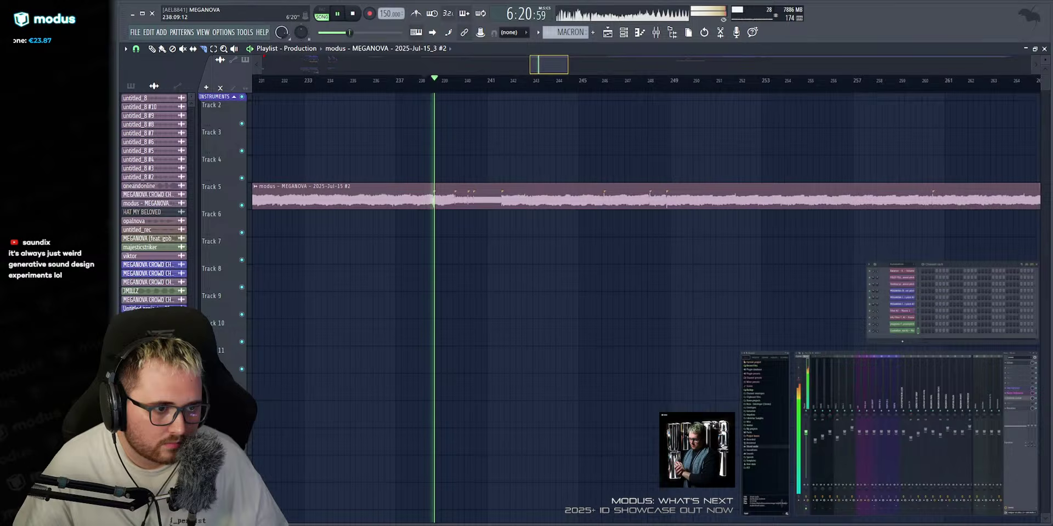
pyautogui.click(460, 83)
pyautogui.scroll(-2, 465, 83)
pyautogui.click(475, 82)
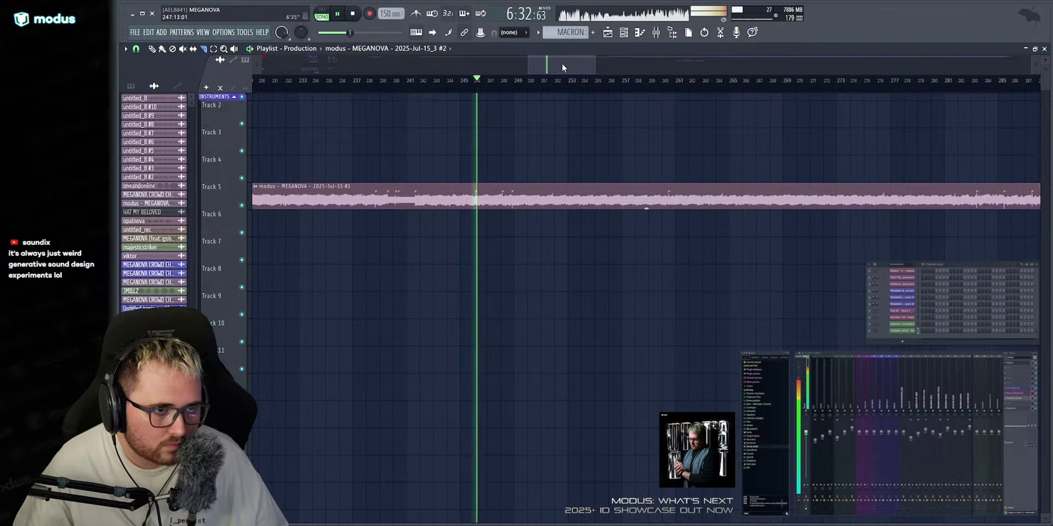
# Slice the Jul-15 recording on Track 5 at both ends of the quiet passage between about bars 240 and 242.
pyautogui.moveTo(562, 62); pyautogui.dragTo(541, 93)
pyautogui.click(413, 82)
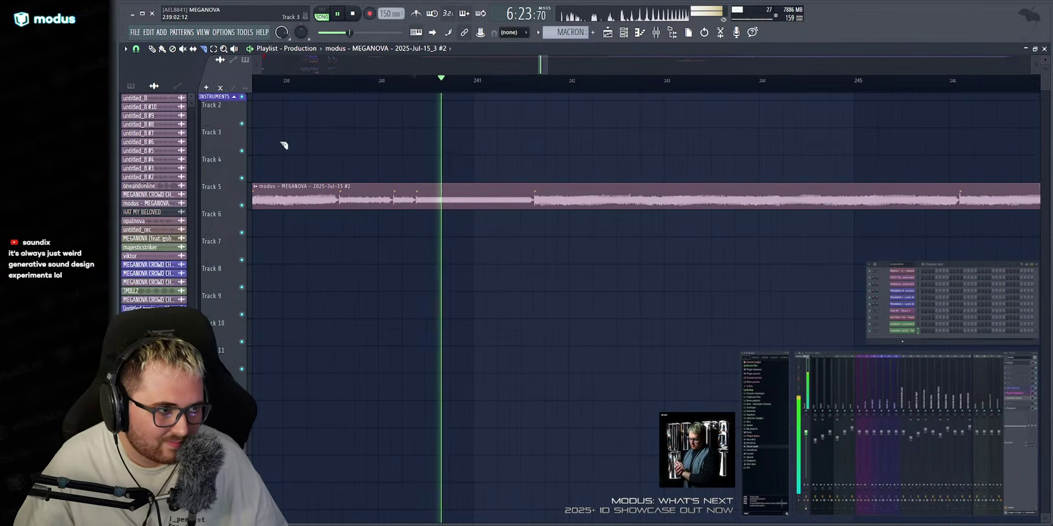
pyautogui.press('space')
pyautogui.click(416, 198)
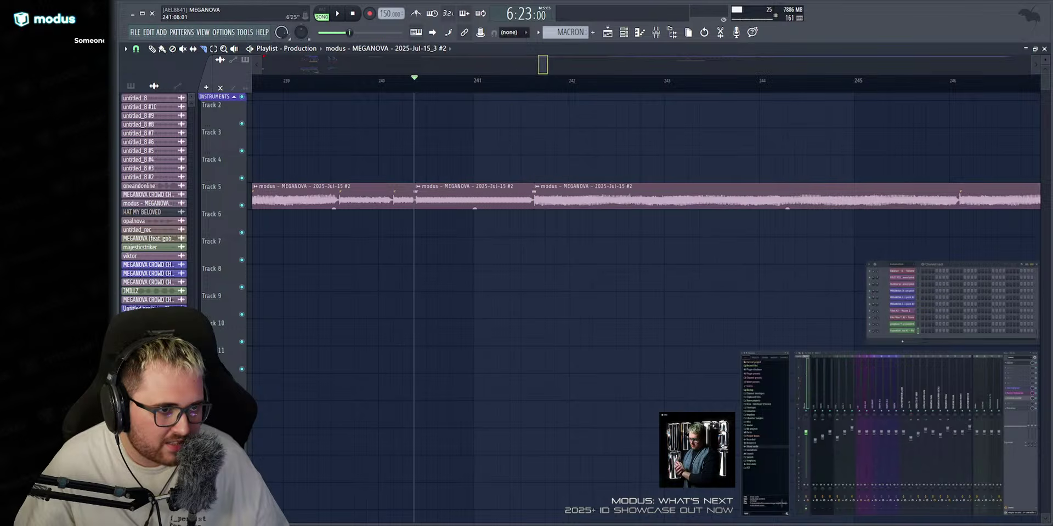
# Delete the section of the Jul-15 recording on Track 5 between about bars 169 and 240.
pyautogui.press('space')
pyautogui.scroll(-10, 519, 64)
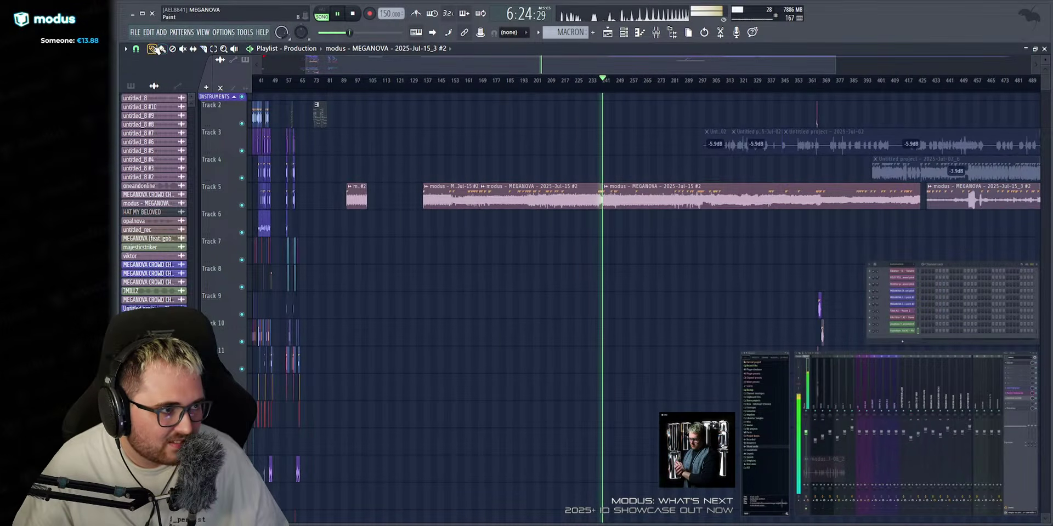
pyautogui.rightClick(528, 192)
# Audition the short Jul-15 slice on Track 5 from its start at about bar 240.
pyautogui.moveTo(535, 70); pyautogui.dragTo(550, 81)
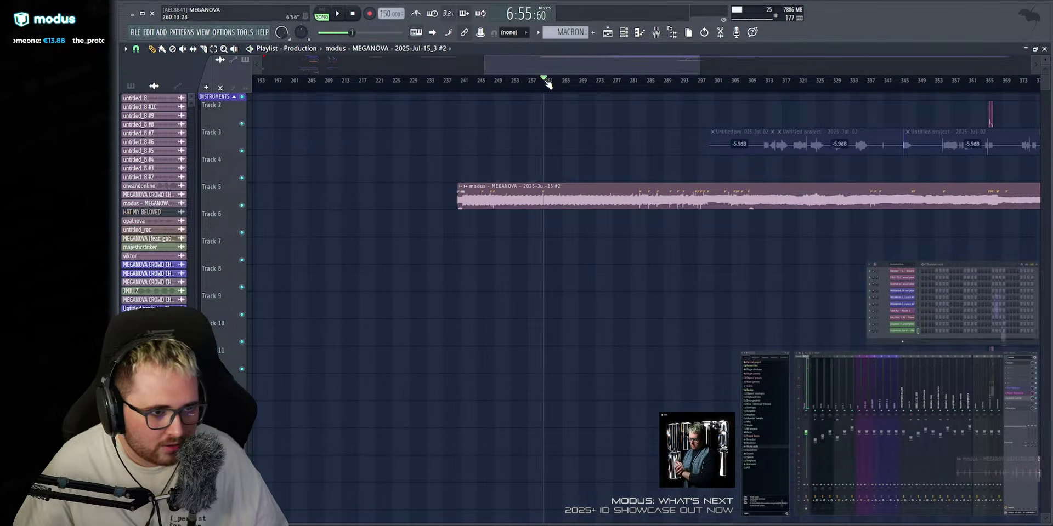
pyautogui.scroll(12, 542, 71)
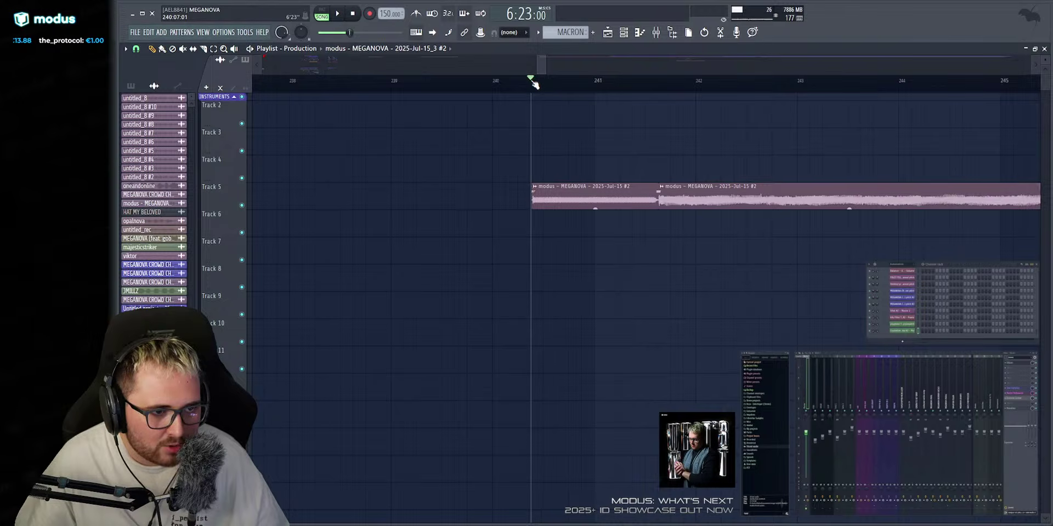
pyautogui.press('space')
pyautogui.moveTo(544, 64); pyautogui.dragTo(609, 65)
pyautogui.press('space')
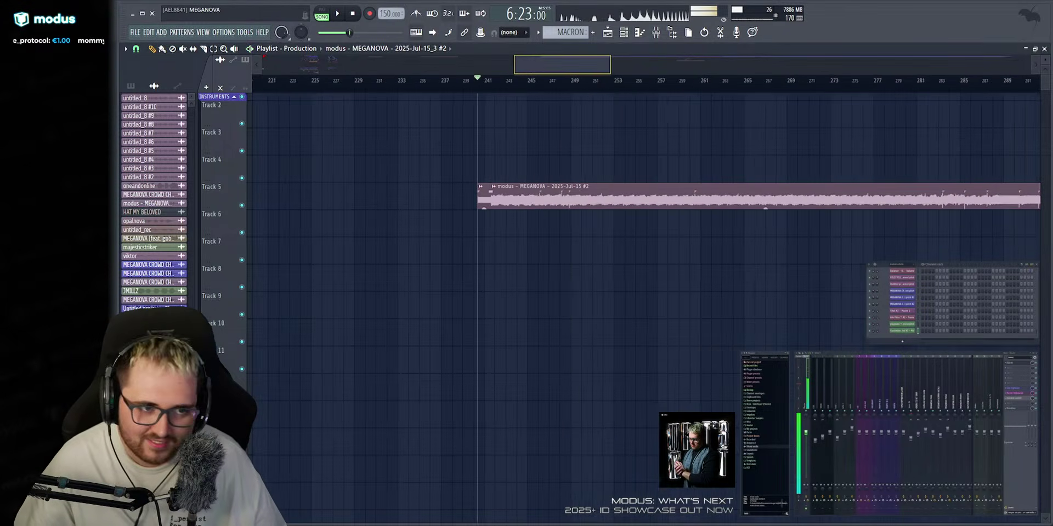
pyautogui.scroll(3, 528, 72)
pyautogui.press('space')
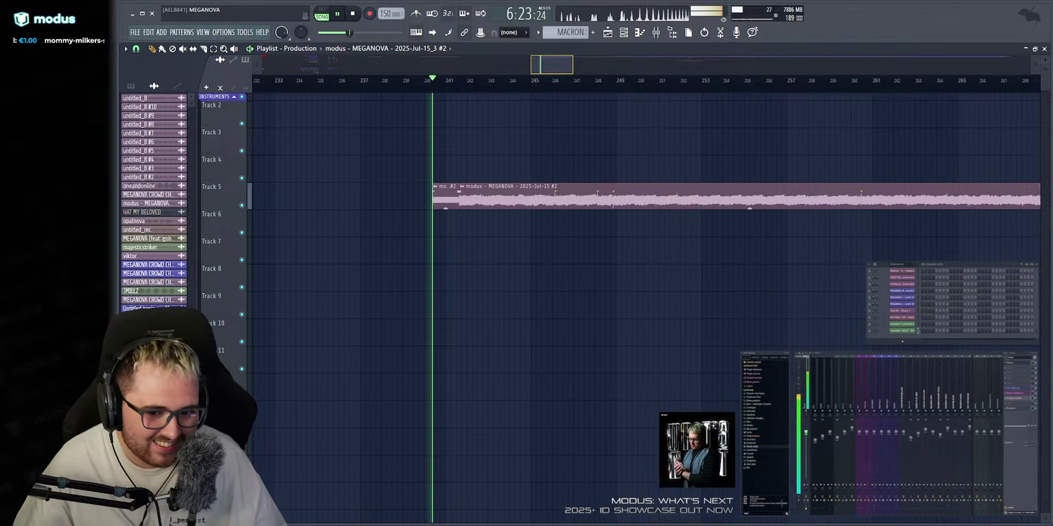
pyautogui.press('space')
# Audition the remaining Jul-15 recording on Track 5 from around bars 243, 253 and 294.
pyautogui.scroll(-6, 285, 72)
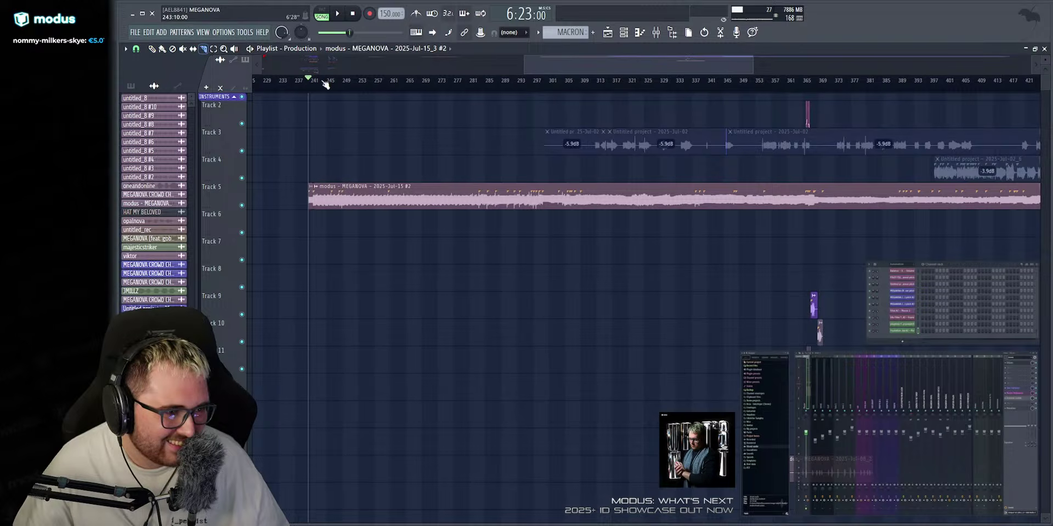
pyautogui.press('space')
pyautogui.moveTo(324, 83); pyautogui.dragTo(369, 91)
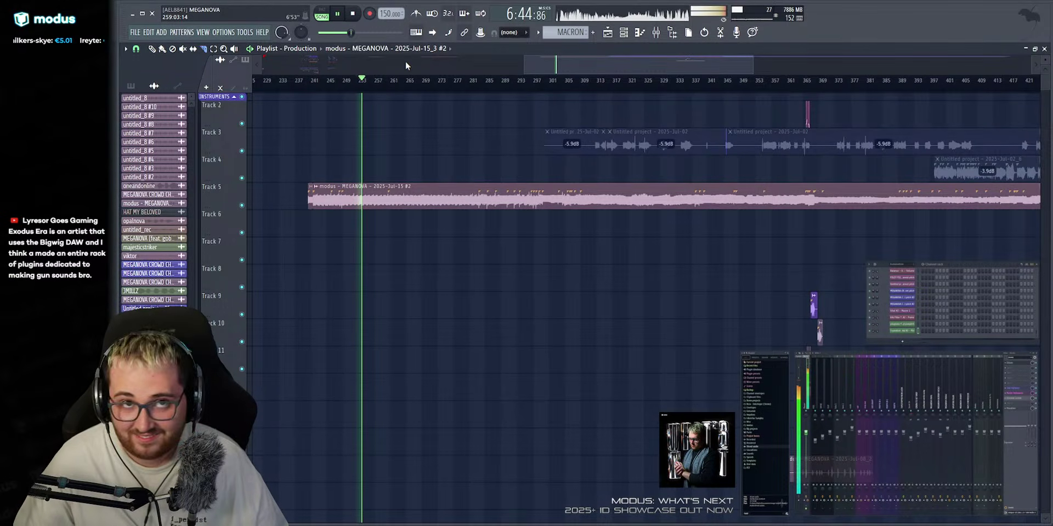
pyautogui.click(525, 77)
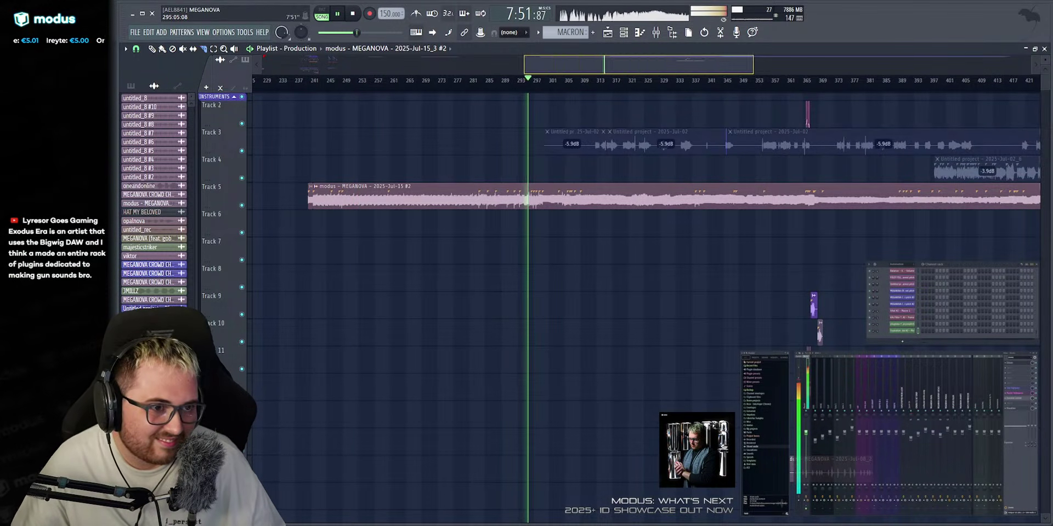
pyautogui.scroll(8, 534, 67)
pyautogui.scroll(-1, 485, 76)
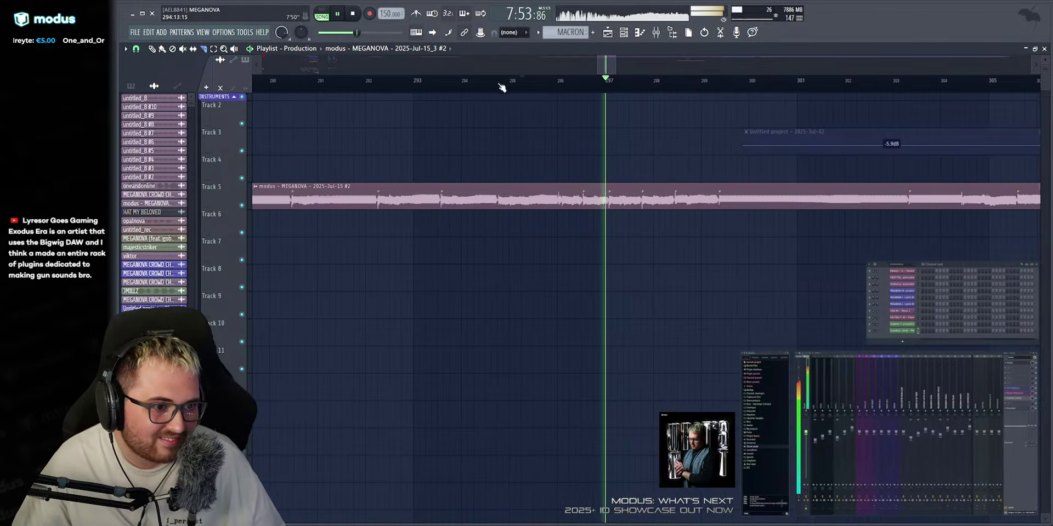
pyautogui.click(486, 81)
pyautogui.click(450, 77)
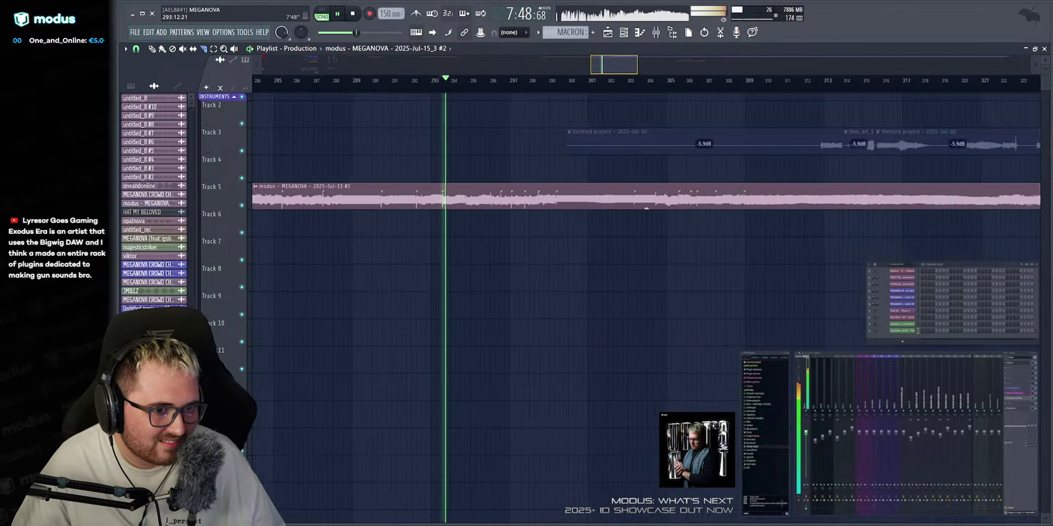
pyautogui.scroll(2, 452, 71)
pyautogui.scroll(-1, 466, 65)
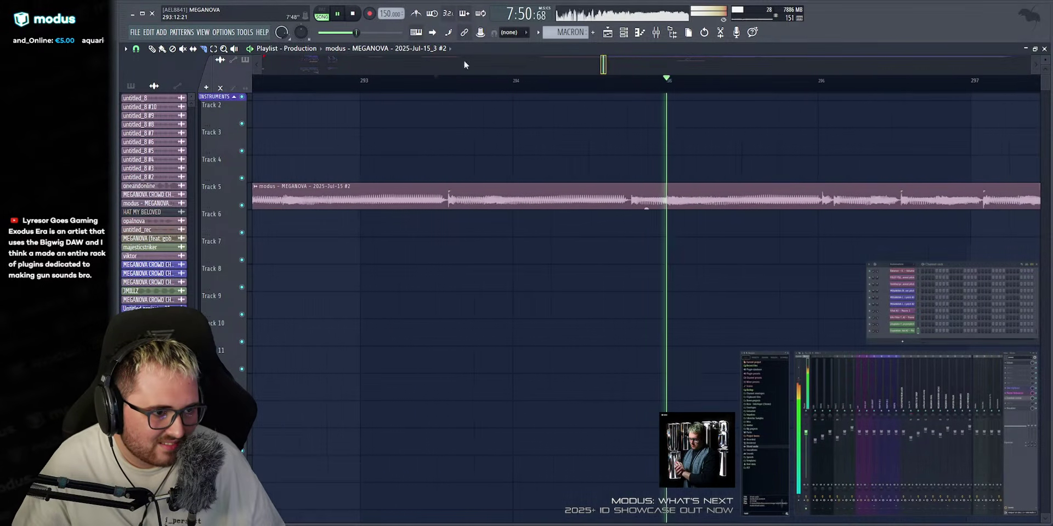
# Try slicing the Jul-15 recording on Track 5 at about bar 287.
pyautogui.click(444, 80)
pyautogui.scroll(-2, 466, 65)
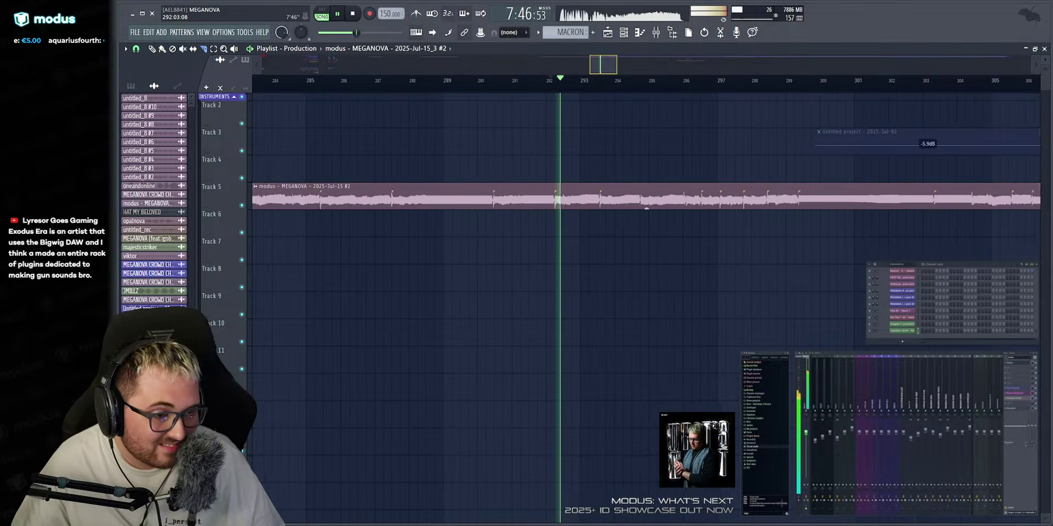
pyautogui.click(312, 80)
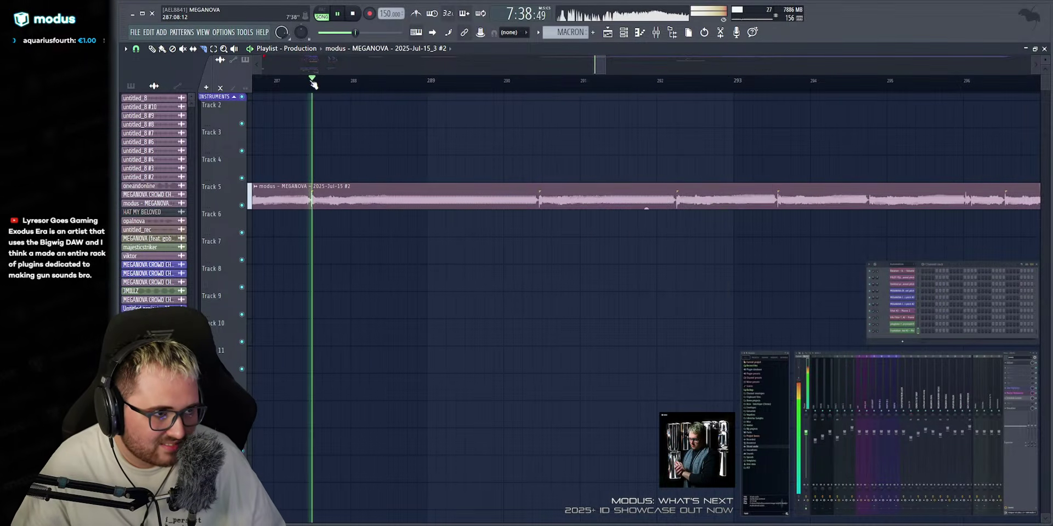
pyautogui.click(311, 204)
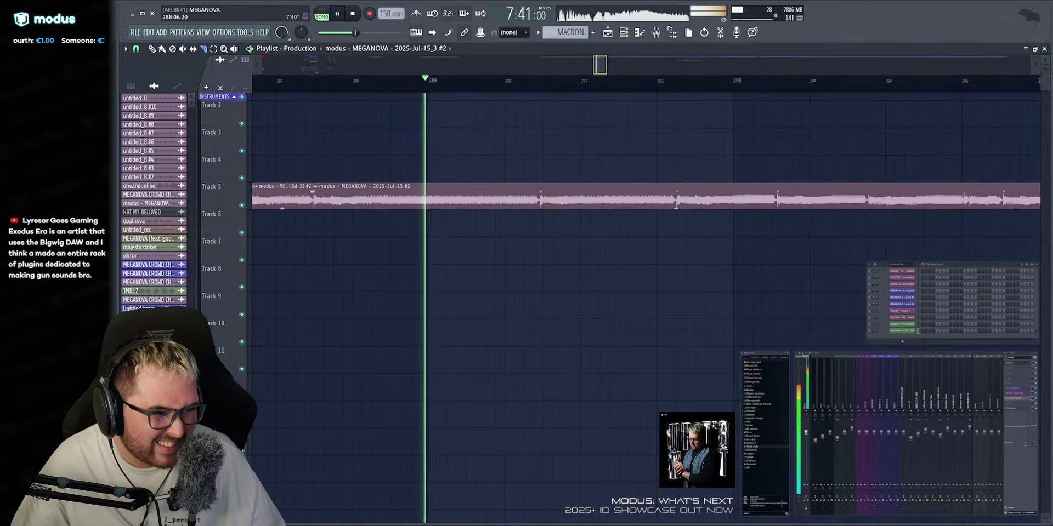
# Slice the Jul-15 recording on Track 5 at about bars 292 and 293.5.
pyautogui.scroll(-3, 602, 65)
pyautogui.click(578, 80)
pyautogui.scroll(1, 601, 65)
pyautogui.scroll(1, 601, 65)
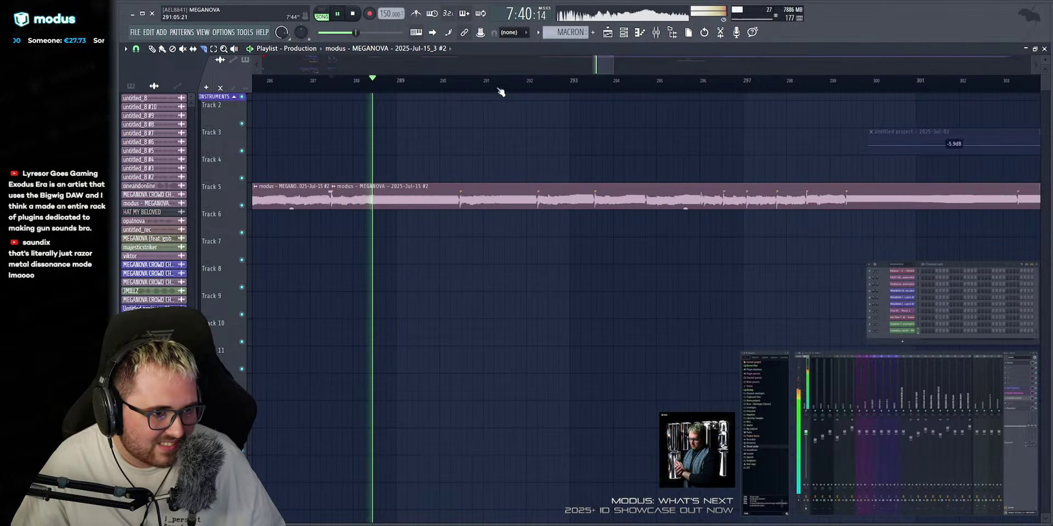
pyautogui.click(538, 82)
pyautogui.scroll(2, 602, 65)
pyautogui.press('pageup')
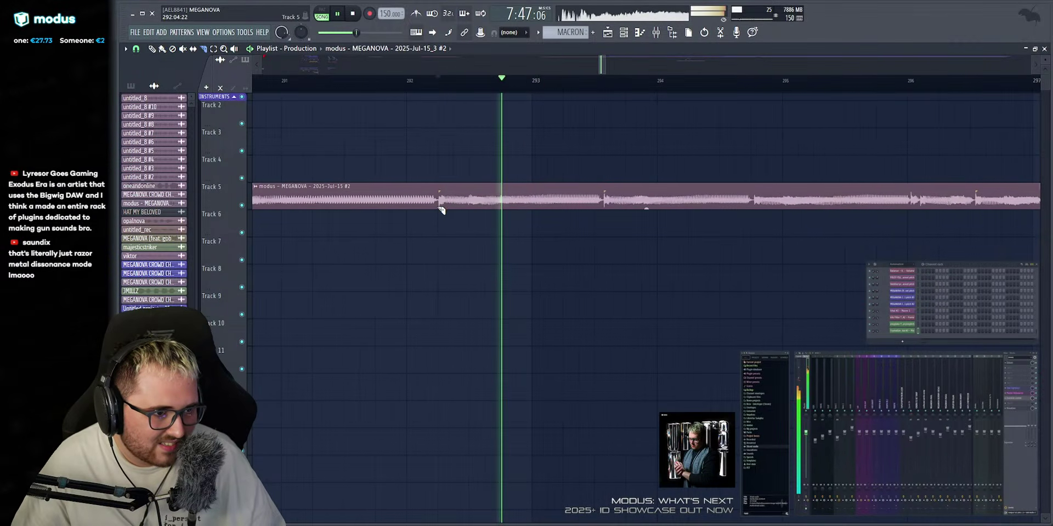
pyautogui.click(439, 204)
pyautogui.click(603, 200)
# Audition the Jul-15 recording on Track 5 from the slice at bar 292 through about bar 309, and stop playback.
pyautogui.press('space')
pyautogui.press('p')
pyautogui.scroll(-4, 411, 200)
pyautogui.press('space')
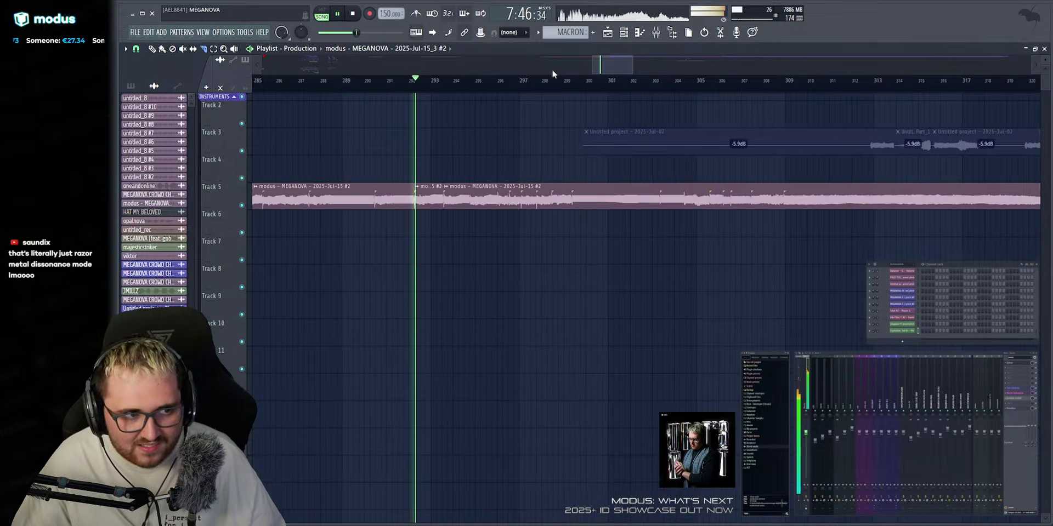
pyautogui.moveTo(617, 83)
pyautogui.mouseDown()
pyautogui.moveTo(662, 81)
pyautogui.moveTo(623, 65)
pyautogui.mouseUp()
pyautogui.scroll(-1, 613, 65)
pyautogui.click(489, 80)
pyautogui.moveTo(518, 82); pyautogui.dragTo(591, 82)
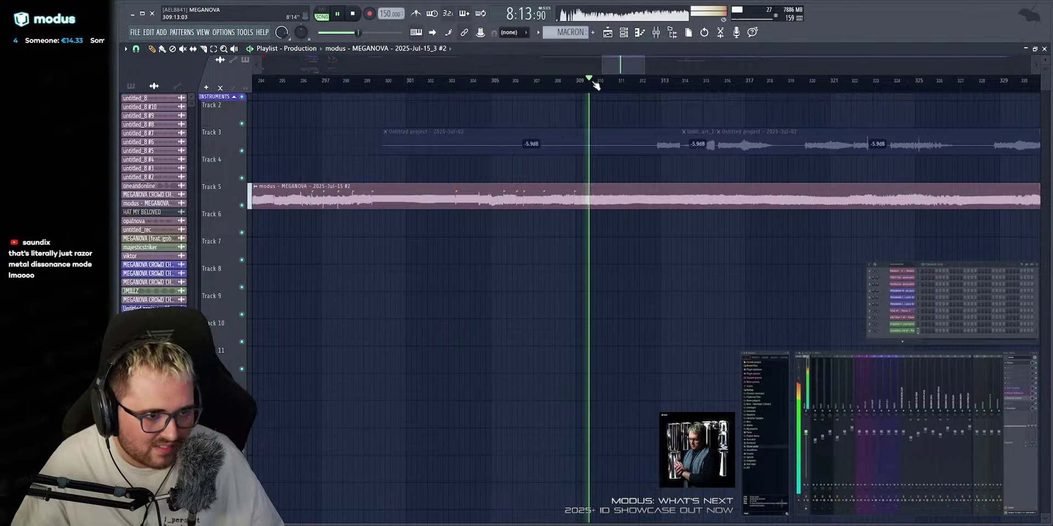
pyautogui.scroll(-2, 607, 70)
pyautogui.scroll(-7, 621, 66)
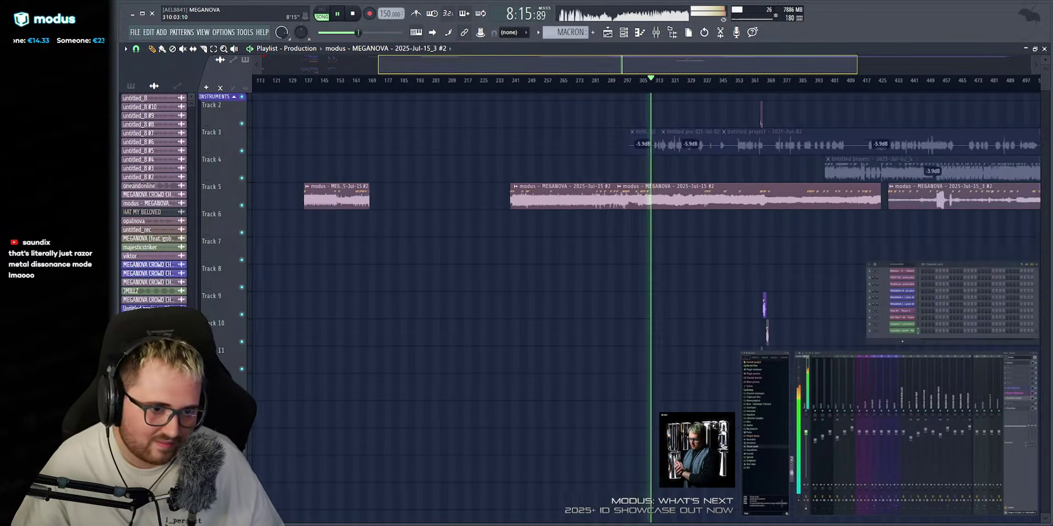
pyautogui.press('space')
# Check the Edison recording on the Vital #2 mixer track and close its window.
pyautogui.scroll(-5, 898, 392)
pyautogui.scroll(-5, 898, 392)
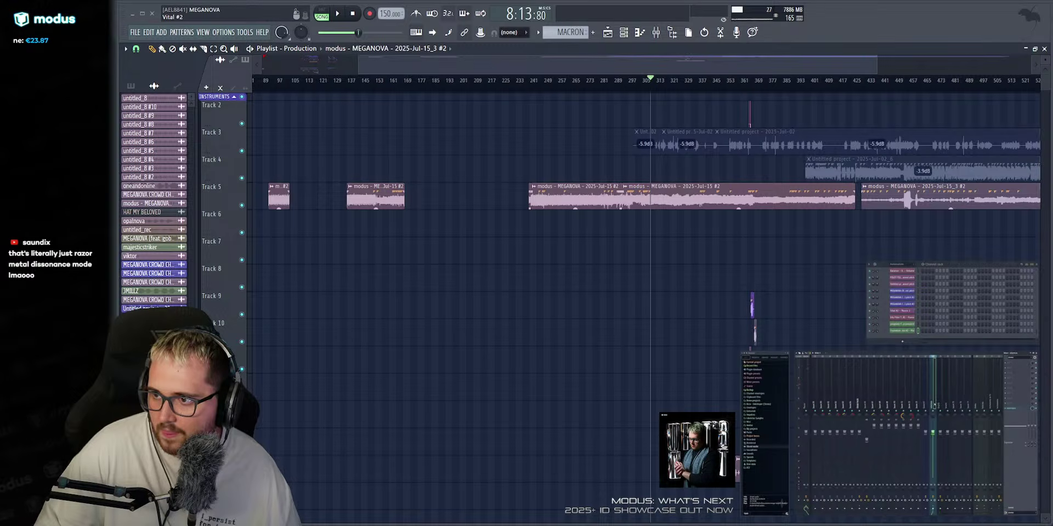
pyautogui.click(1014, 409)
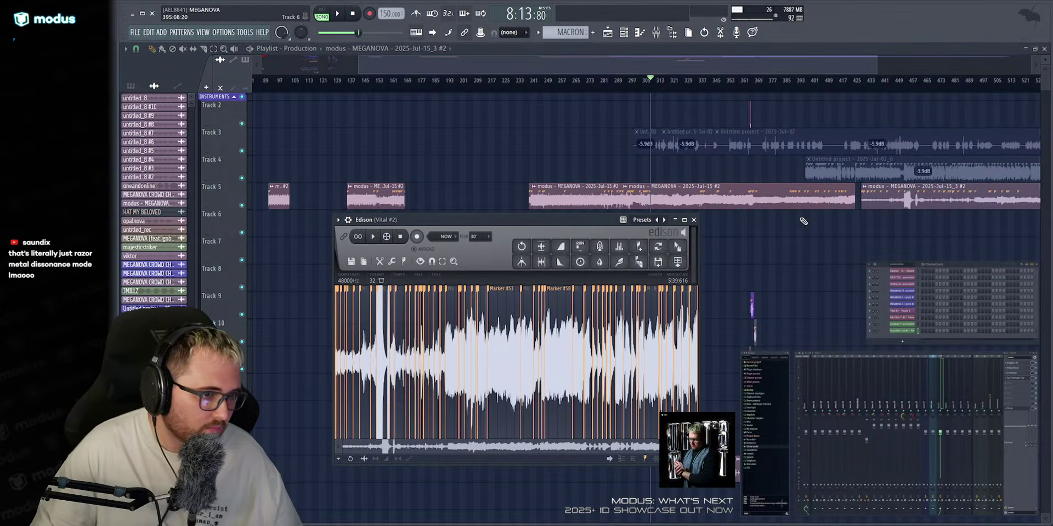
pyautogui.press('Escape')
# Solo Track 5 and move the playhead just past the end of the Jul-15_3 recording.
pyautogui.moveTo(802, 64); pyautogui.dragTo(984, 66)
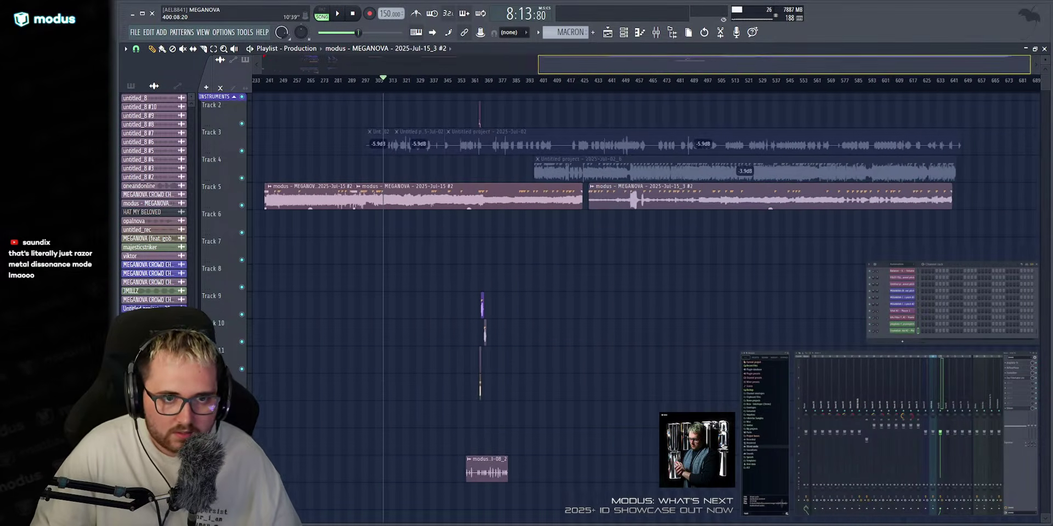
pyautogui.rightClick(242, 206)
pyautogui.click(580, 82)
pyautogui.moveTo(582, 87); pyautogui.dragTo(935, 88)
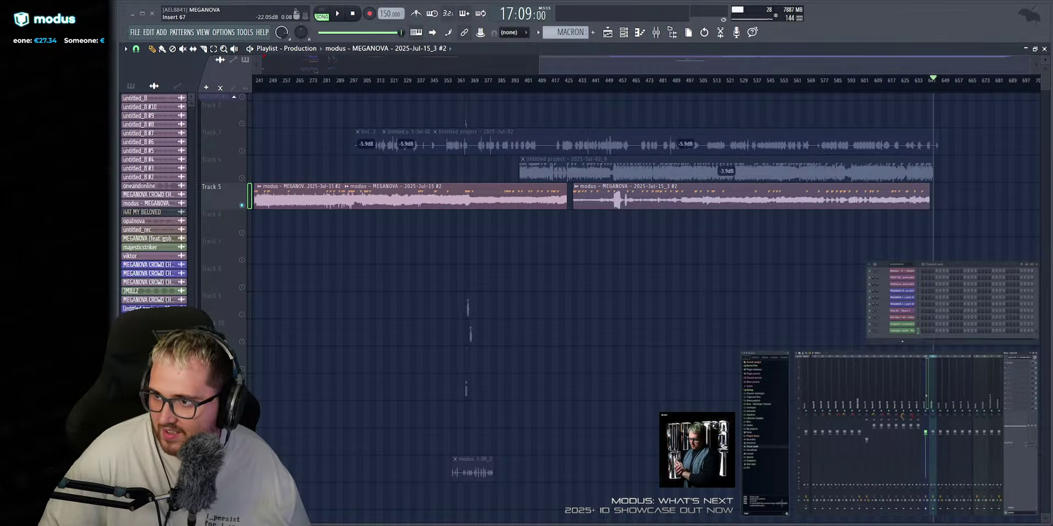
# Check the Edison recording on mixer Insert 67 and close its window.
pyautogui.click(1010, 363)
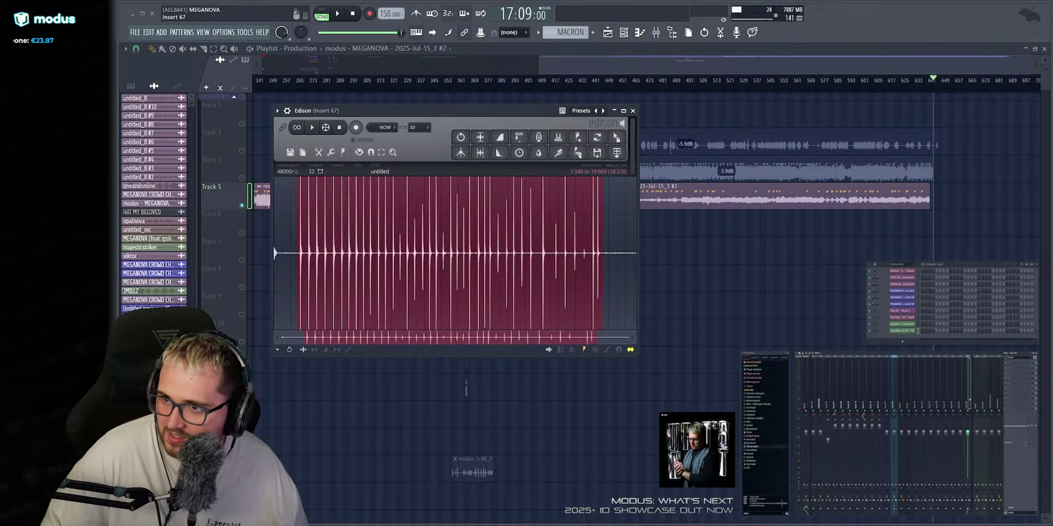
pyautogui.click(879, 399)
pyautogui.click(872, 398)
pyautogui.click(879, 399)
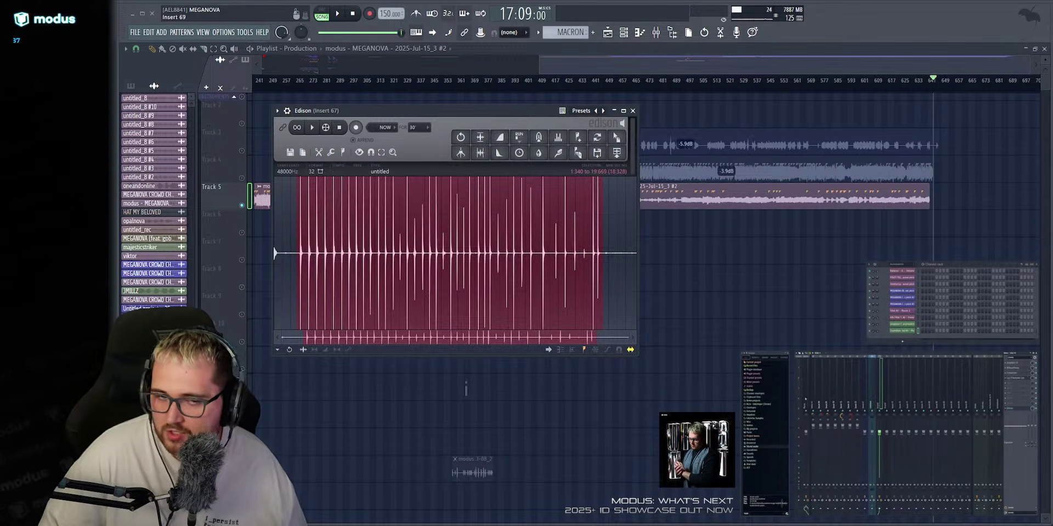
# Audition the Jul-15 recording on Track 5 from about bar 369, skipping ahead to bar 375.
pyautogui.moveTo(682, 65)
pyautogui.mouseDown()
pyautogui.moveTo(589, 65)
pyautogui.moveTo(664, 65)
pyautogui.mouseUp()
pyautogui.scroll(-4, 559, 122)
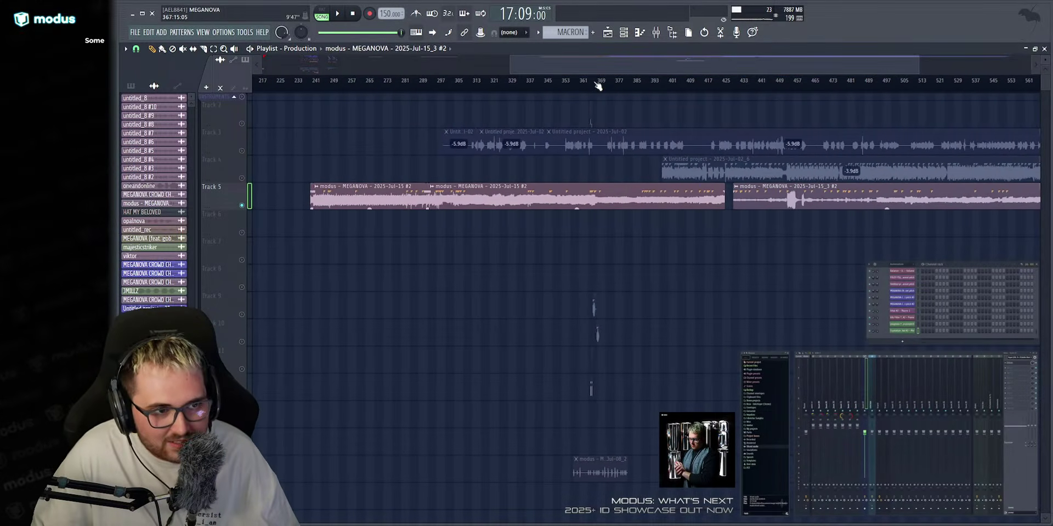
pyautogui.click(594, 81)
pyautogui.scroll(5, 599, 82)
pyautogui.press('space')
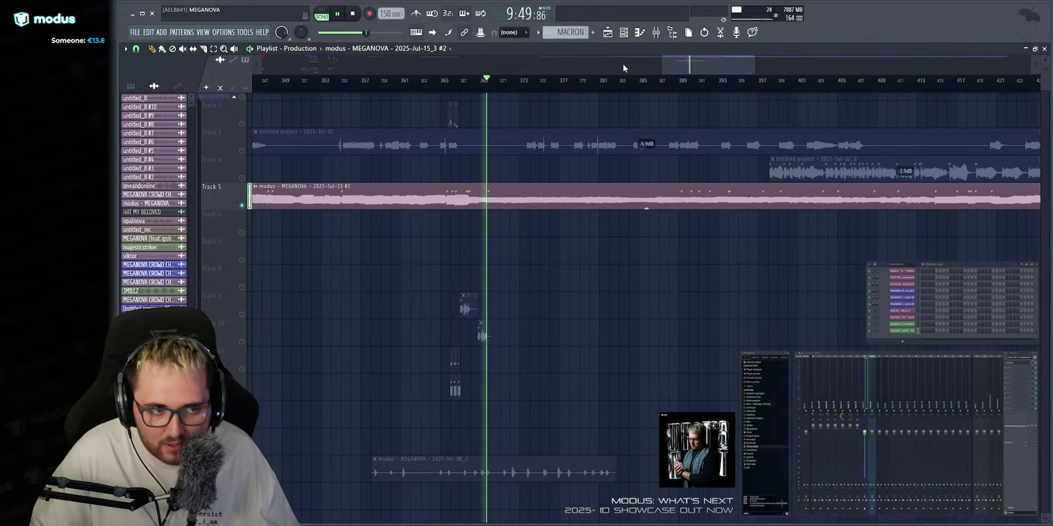
pyautogui.click(529, 83)
pyautogui.click(547, 85)
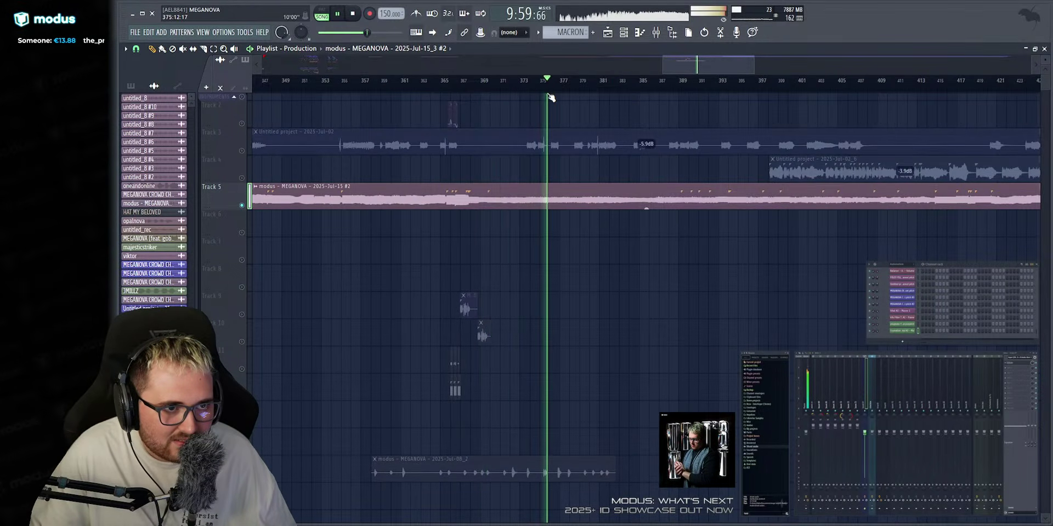
# Sample further spots of the Jul-15 recording on Track 5 between about bars 378 and 394.
pyautogui.scroll(2, 549, 85)
pyautogui.click(581, 82)
pyautogui.scroll(-1, 630, 65)
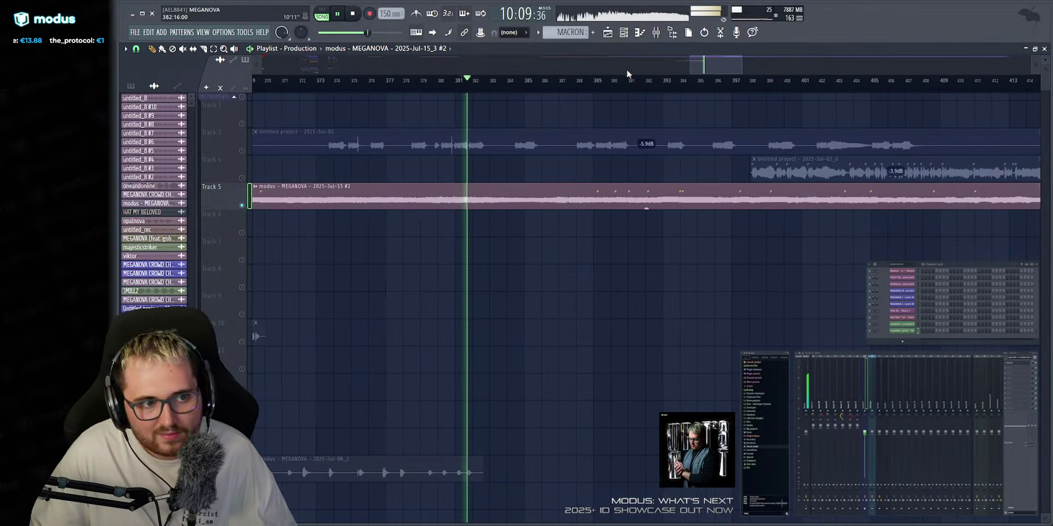
pyautogui.click(588, 82)
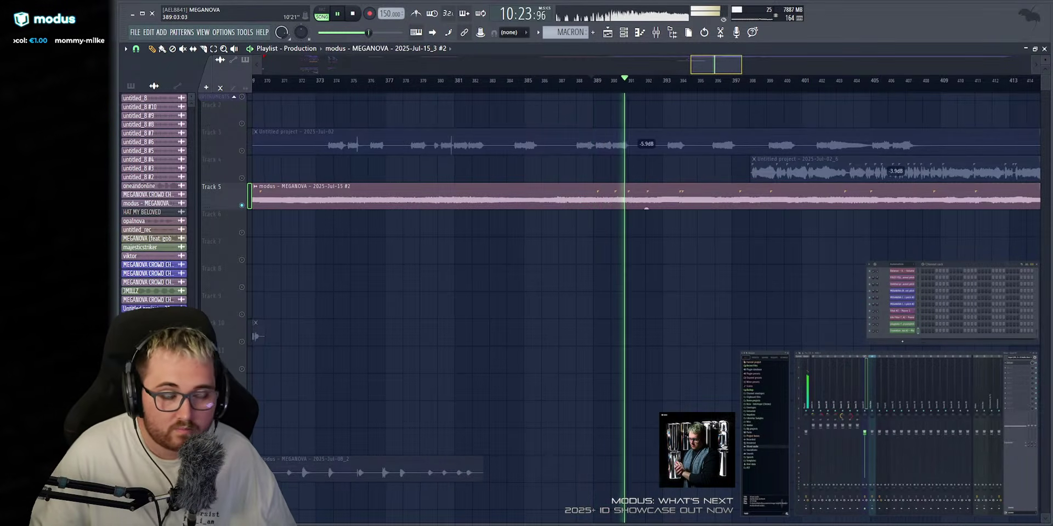
pyautogui.scroll(1, 595, 72)
pyautogui.click(629, 81)
pyautogui.scroll(1, 639, 73)
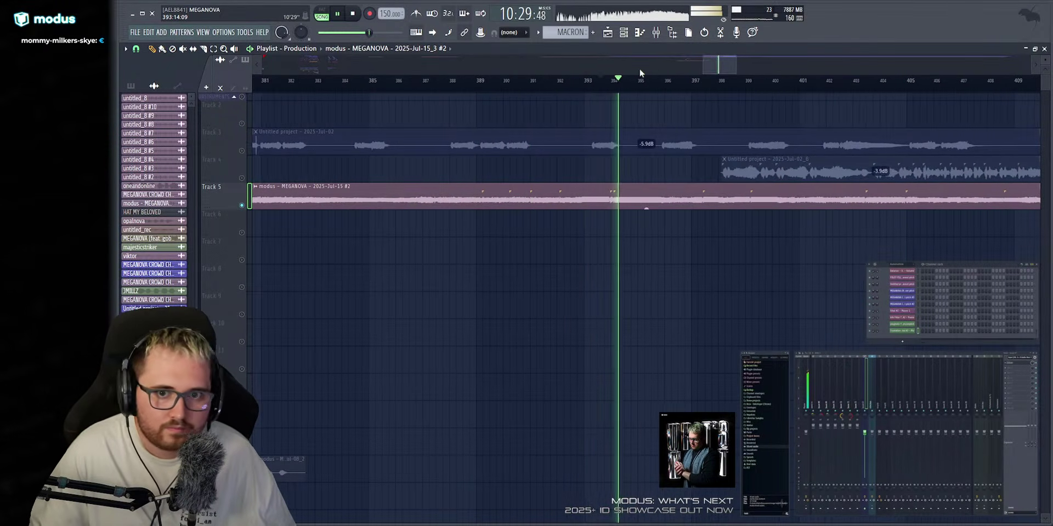
pyautogui.press('space')
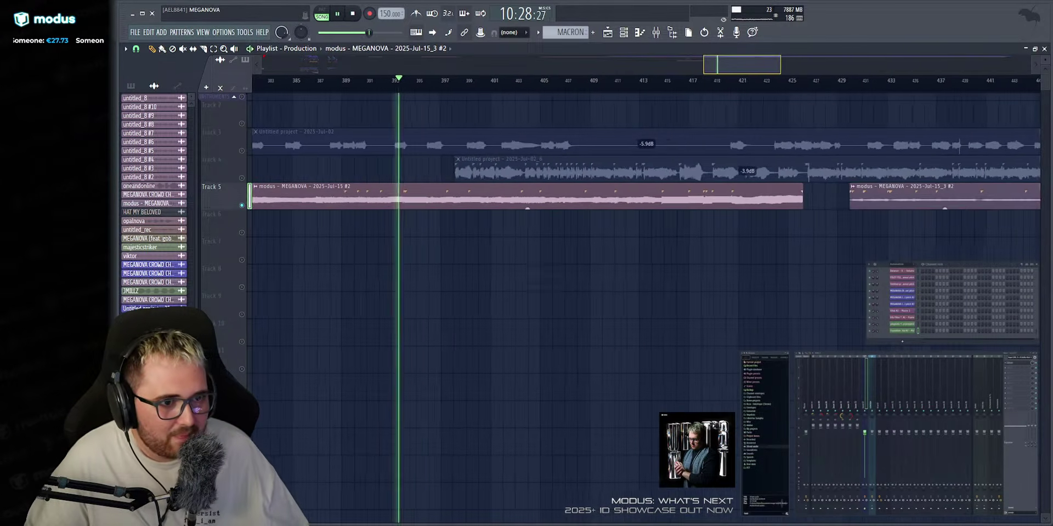
# Audition the end of the Jul-15 recording on Track 5 from about bar 411, replaying from bars 417 and 420.
pyautogui.click(611, 80)
pyautogui.scroll(2, 612, 64)
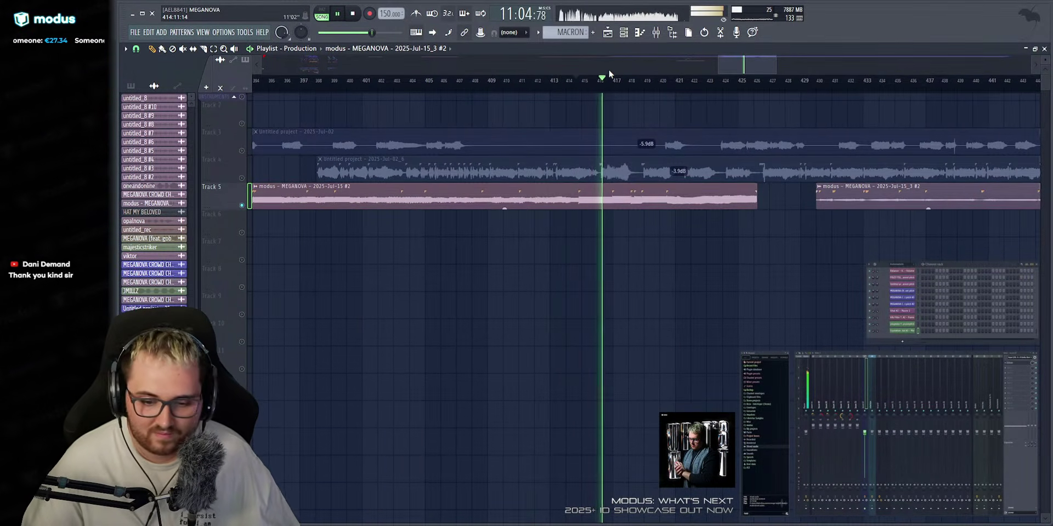
pyautogui.scroll(3, 603, 69)
pyautogui.click(506, 85)
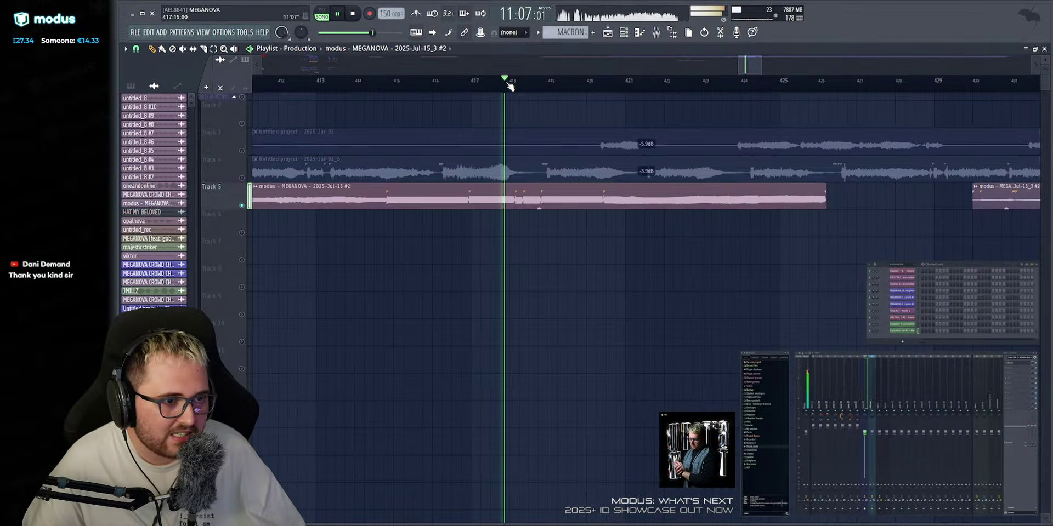
pyautogui.scroll(1, 521, 84)
pyautogui.press('space')
pyautogui.moveTo(551, 85); pyautogui.dragTo(542, 85)
pyautogui.press('space')
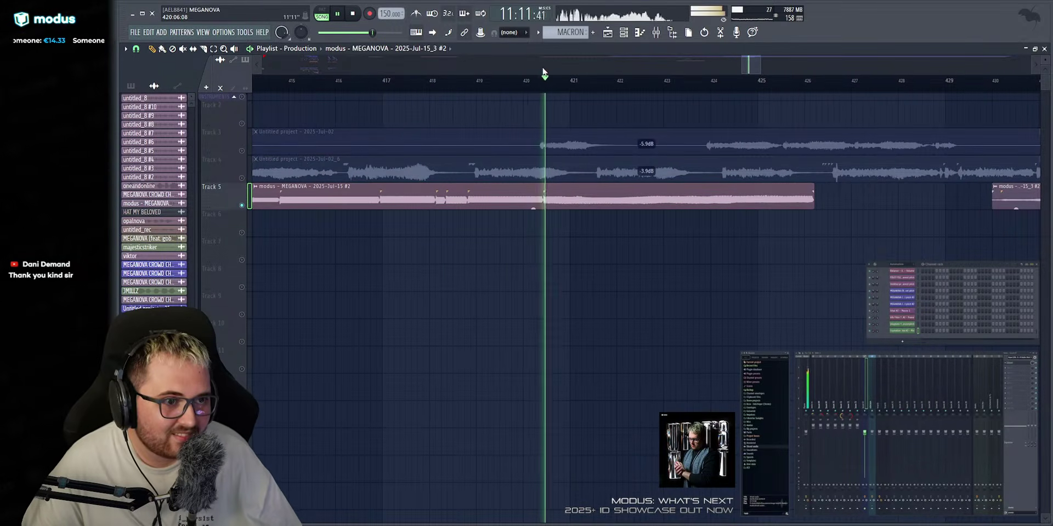
pyautogui.moveTo(751, 65); pyautogui.dragTo(753, 65)
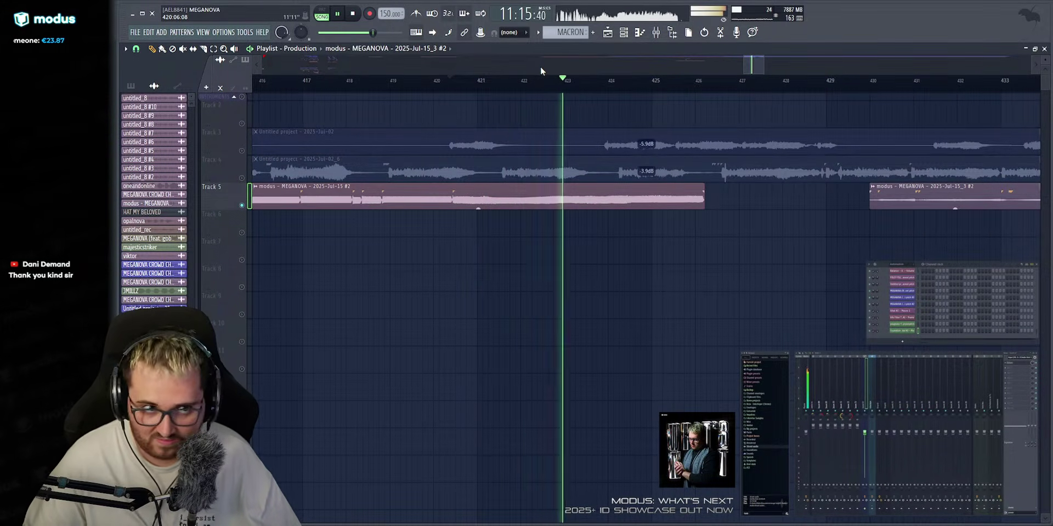
# Slice the Jul-15 recording on Track 5 at about bar 420 and delete the long section between bars 292 and 420.
pyautogui.click(206, 49)
pyautogui.press('space')
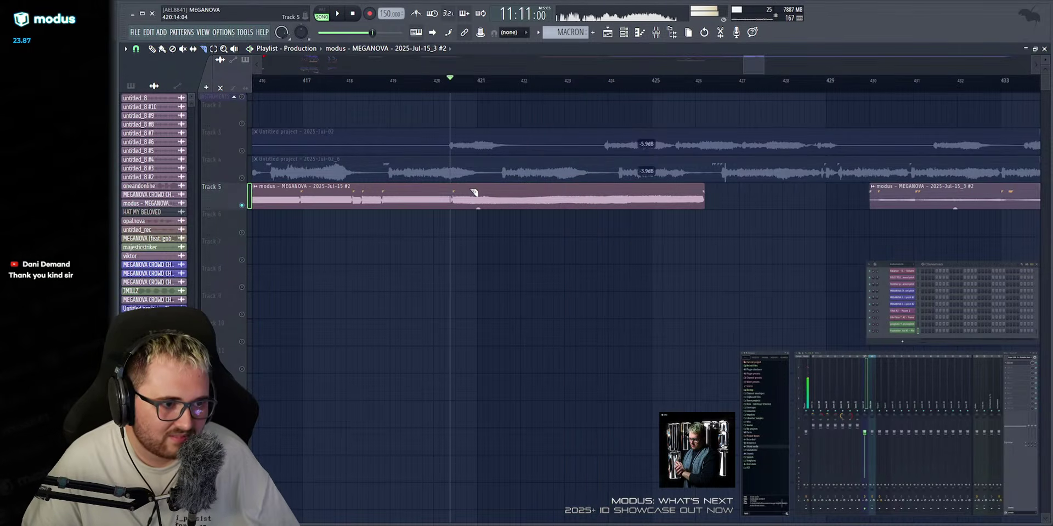
pyautogui.scroll(-10, 439, 76)
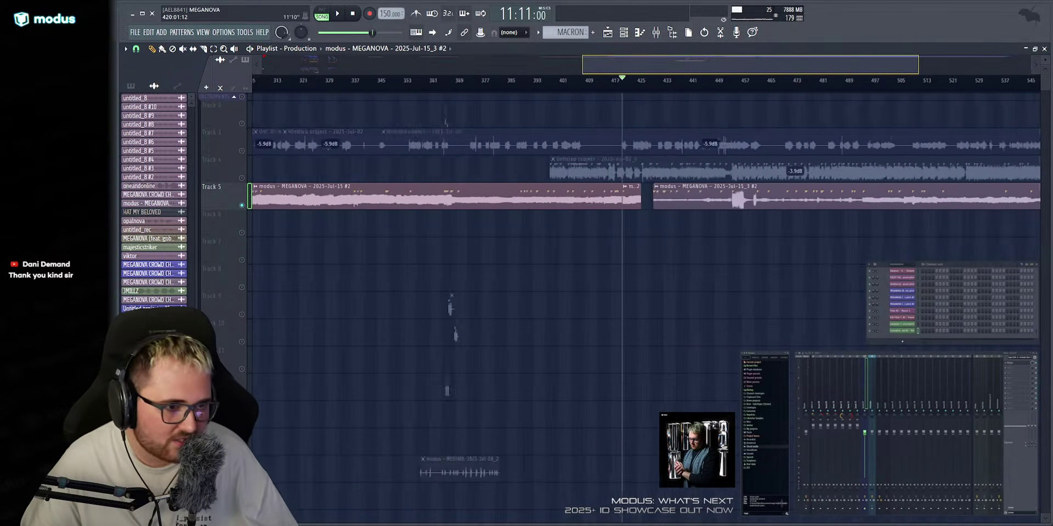
pyautogui.press('space')
pyautogui.moveTo(488, 65); pyautogui.dragTo(296, 65)
pyautogui.press('space')
pyautogui.scroll(-1, 517, 82)
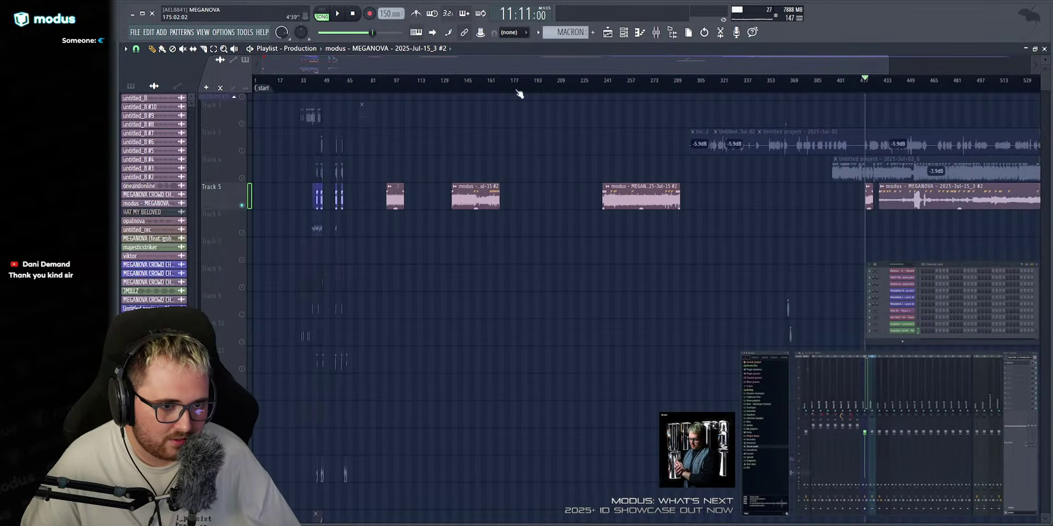
# Audition the first 12-bar Jul-15 clip on Track 5 and move it earlier to start at about bar 71.
pyautogui.press('space')
pyautogui.click(389, 81)
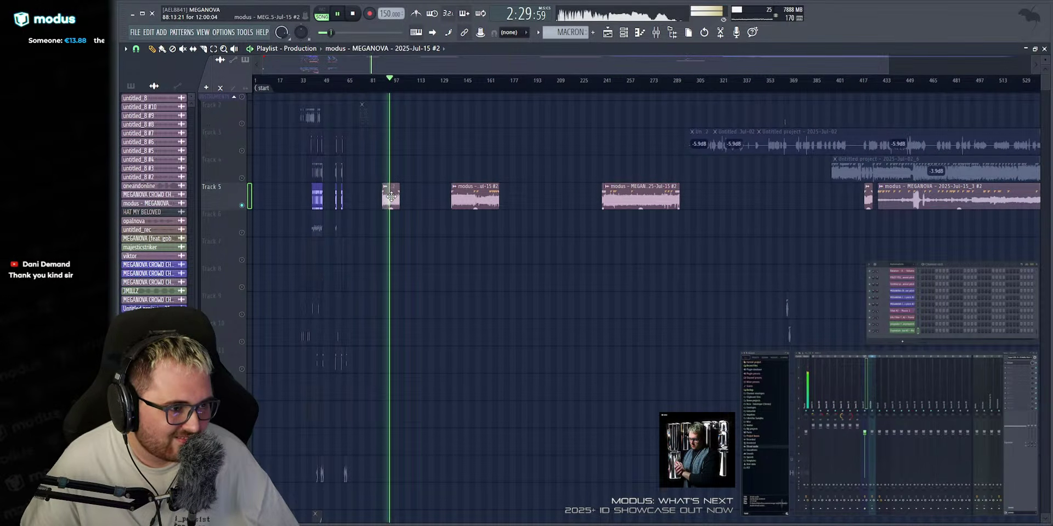
pyautogui.moveTo(403, 187); pyautogui.dragTo(372, 186)
pyautogui.press('space')
pyautogui.scroll(6, 384, 81)
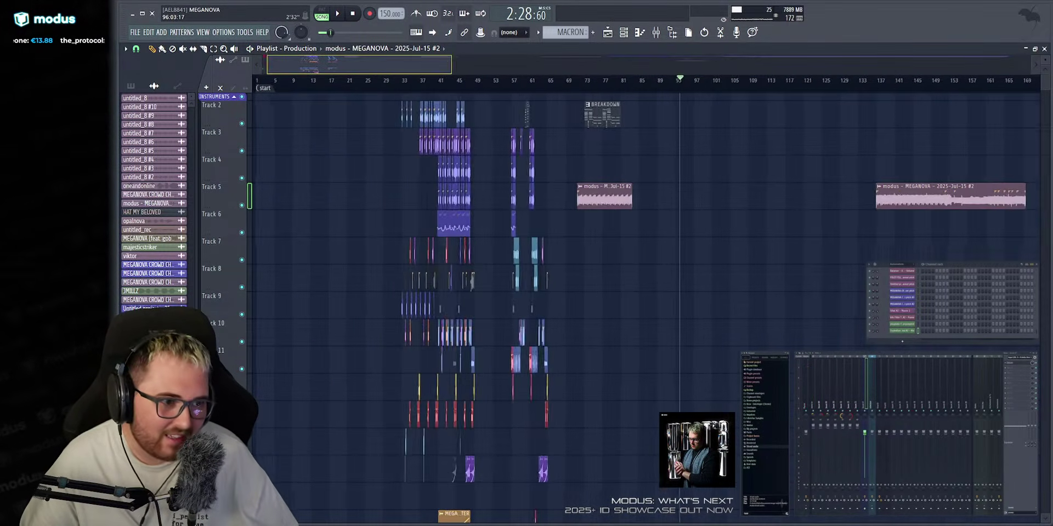
# Play the drop from about bar 59 and move the 12-bar Jul-15 clip onto Track 6 at about bar 59.
pyautogui.moveTo(517, 81); pyautogui.dragTo(528, 81)
pyautogui.press('space')
pyautogui.scroll(2, 527, 81)
pyautogui.scroll(2, 517, 77)
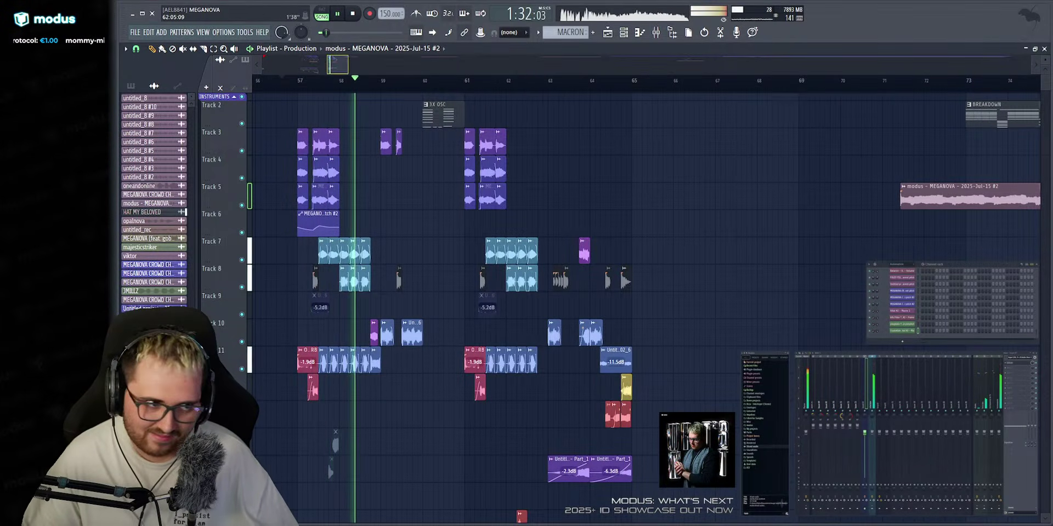
pyautogui.scroll(1, 517, 77)
pyautogui.moveTo(991, 202); pyautogui.dragTo(433, 231)
pyautogui.press('space')
# Mute the purple clip on Track 10 and the Untitled project clip on Track 11 just before bar 59.
pyautogui.scroll(4, 407, 85)
pyautogui.scroll(-4, 438, 268)
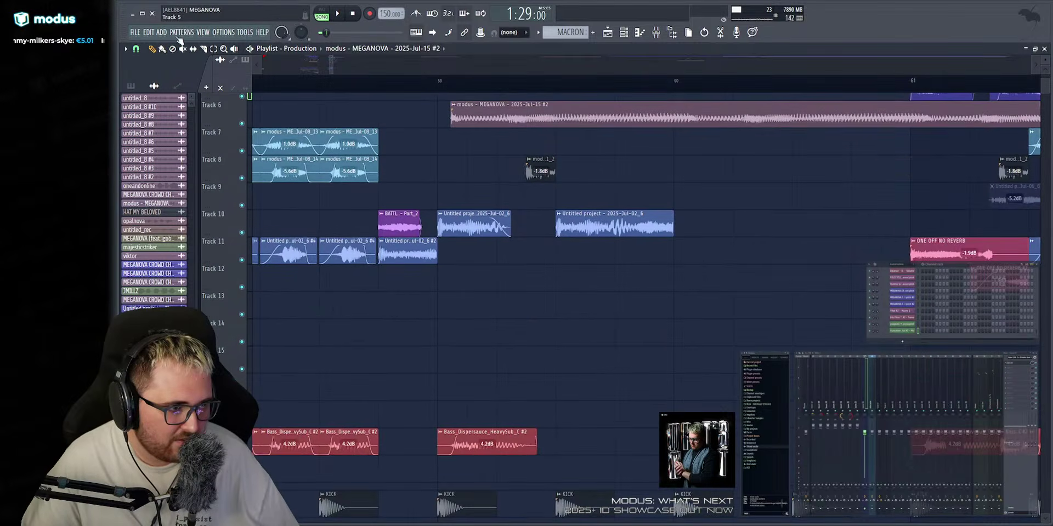
pyautogui.click(394, 221)
pyautogui.click(396, 250)
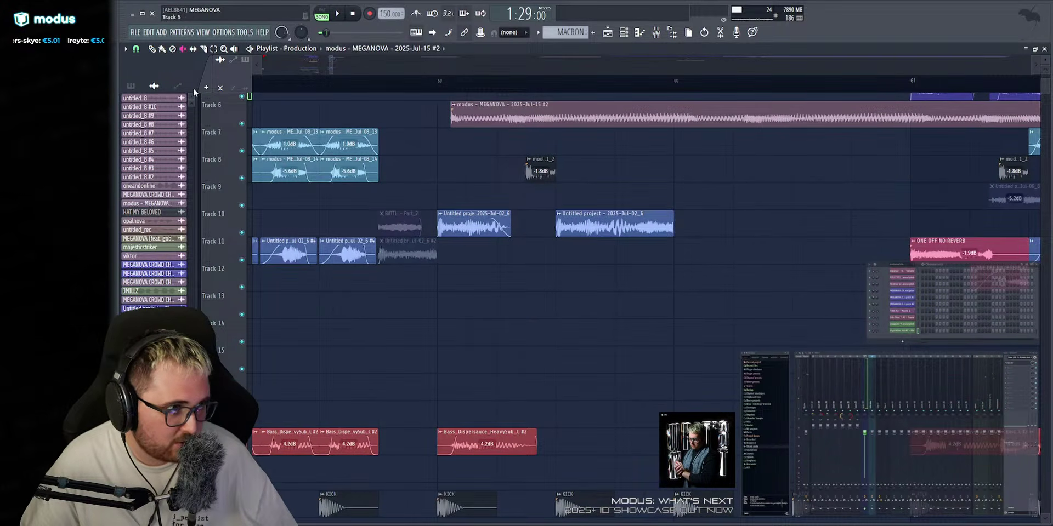
# Shift the Jul-15 clip on Track 6 to start at 58:13, where the muted clips begin, and play it back.
pyautogui.moveTo(414, 114); pyautogui.dragTo(377, 97)
pyautogui.click(289, 82)
pyautogui.press('space')
pyautogui.scroll(1, 378, 101)
# Slice the Jul-15 clip on Track 6 at bar 59 and mute the part after the cut.
pyautogui.click(204, 49)
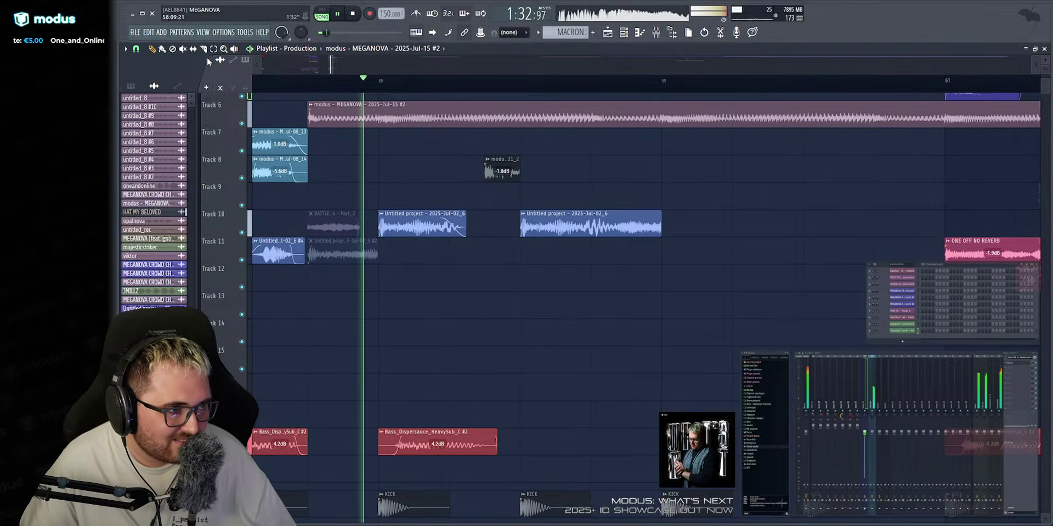
pyautogui.press('space')
pyautogui.press('space')
pyautogui.scroll(4, 383, 226)
pyautogui.press('space')
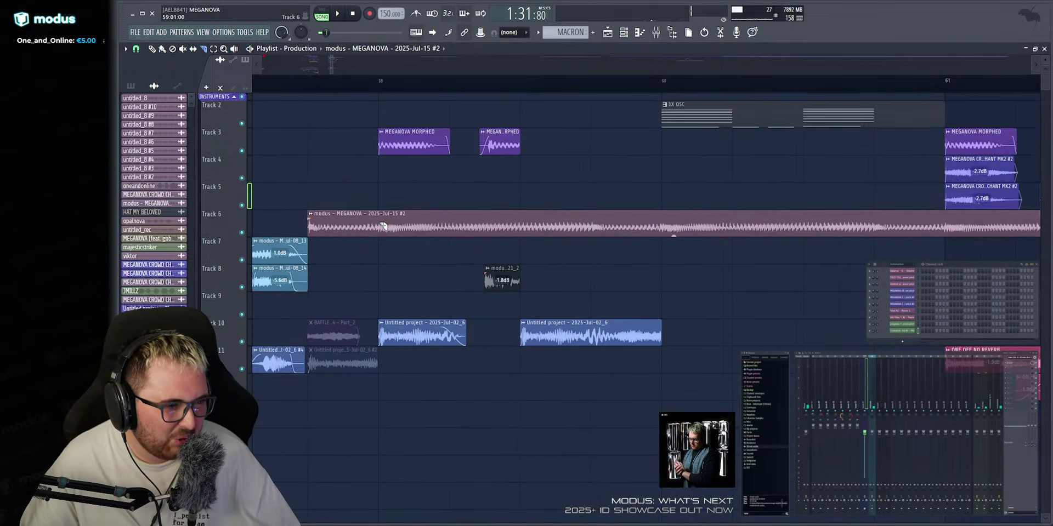
pyautogui.moveTo(384, 208); pyautogui.dragTo(384, 239)
pyautogui.press('space')
pyautogui.press('space')
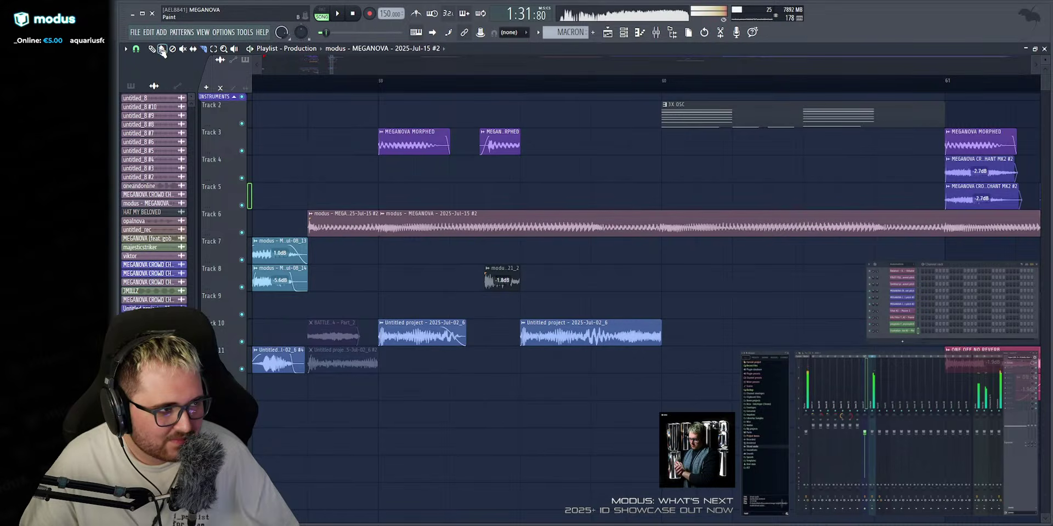
pyautogui.click(439, 219)
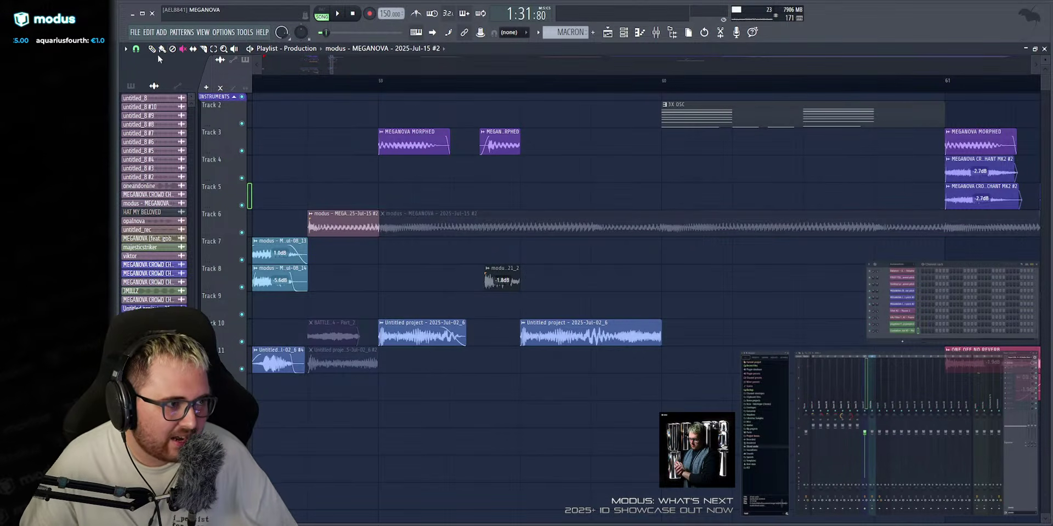
# Audition the short Jul-15 slice in context, replaying the drop from bars 58 and 57.
pyautogui.press('space')
pyautogui.scroll(-3, 314, 58)
pyautogui.scroll(4, 386, 94)
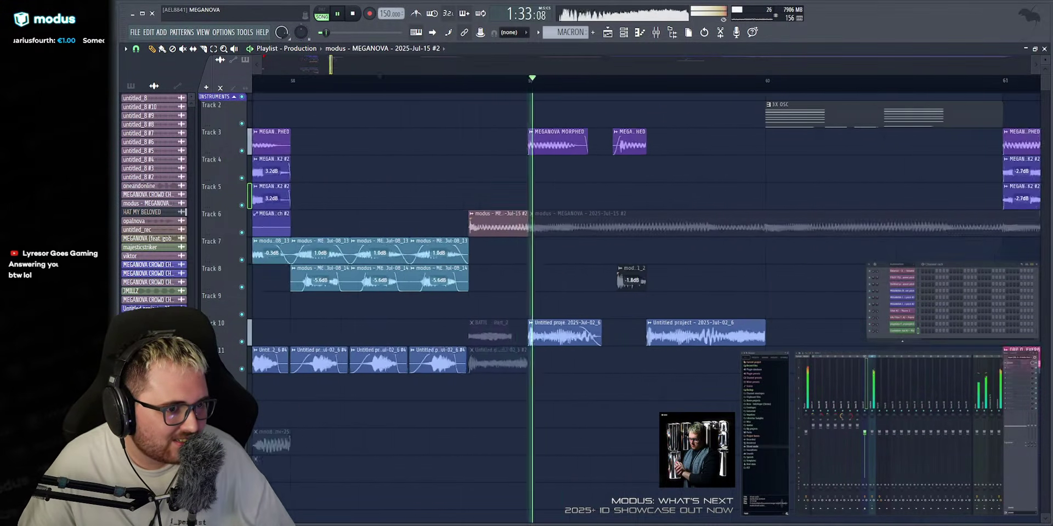
pyautogui.press('space')
pyautogui.click(464, 82)
pyautogui.press('space')
pyautogui.press('space')
pyautogui.click(359, 83)
pyautogui.scroll(-4, 330, 59)
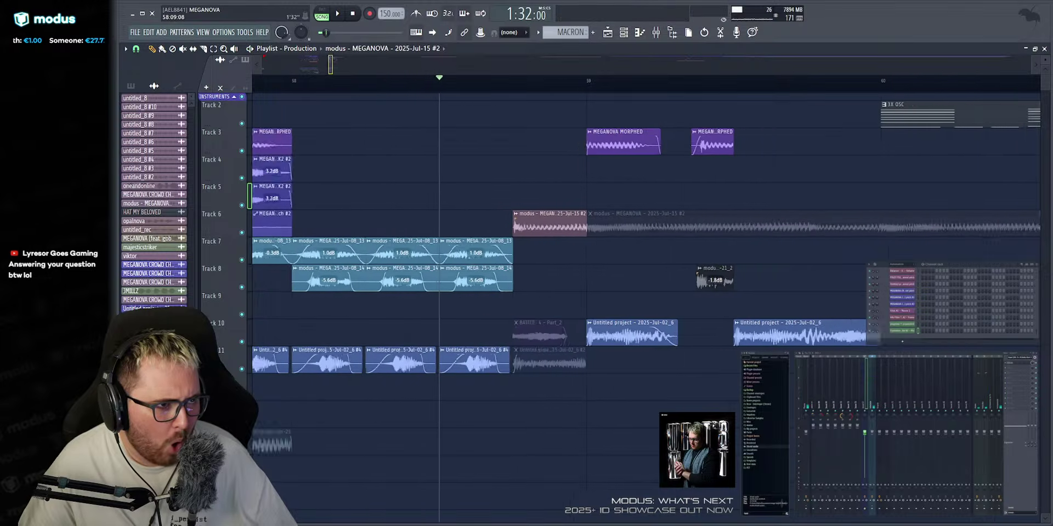
pyautogui.click(270, 84)
pyautogui.press('space')
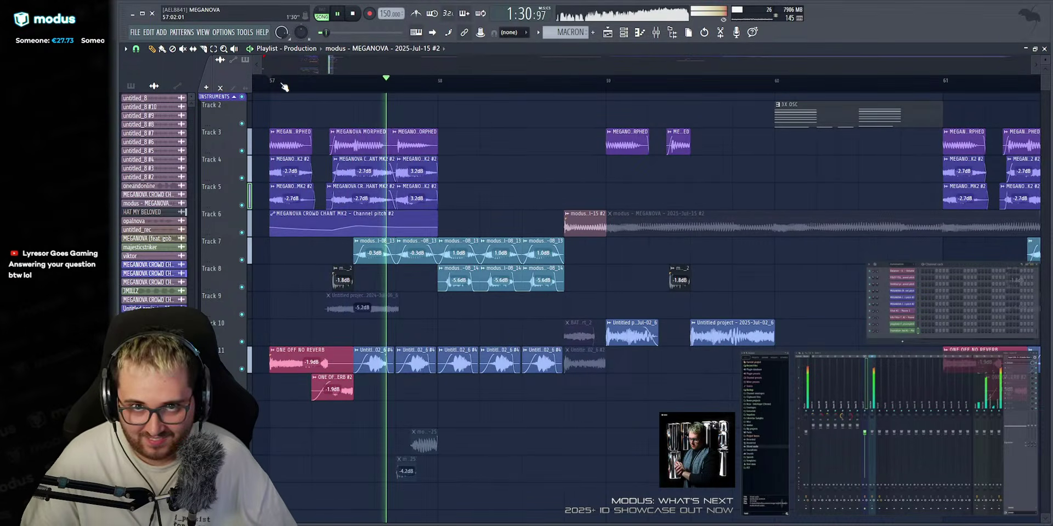
# Move the short Jul-15 slice to Track 5 at 59:13 and play the drop from bar 59.
pyautogui.press('space')
pyautogui.moveTo(578, 224); pyautogui.dragTo(744, 190)
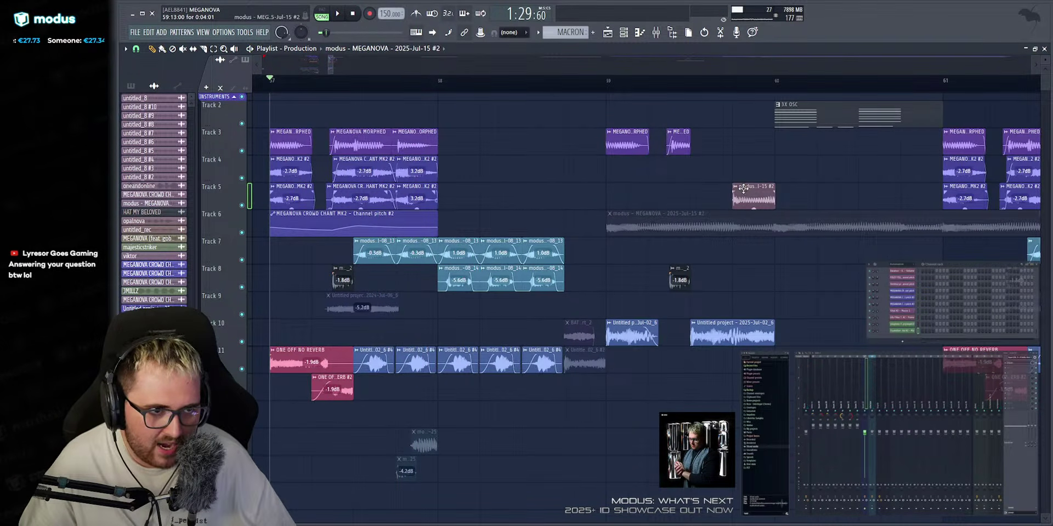
pyautogui.click(613, 80)
pyautogui.press('space')
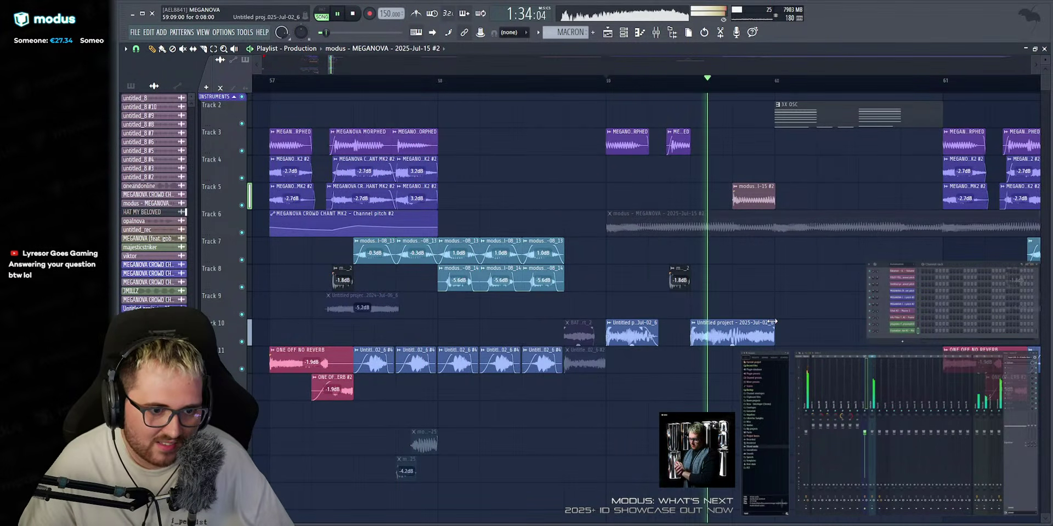
# Try shortening the second Untitled project clip on Track 10 to end at the Jul-15 slice's start, and undo the trim.
pyautogui.moveTo(773, 326); pyautogui.dragTo(726, 325)
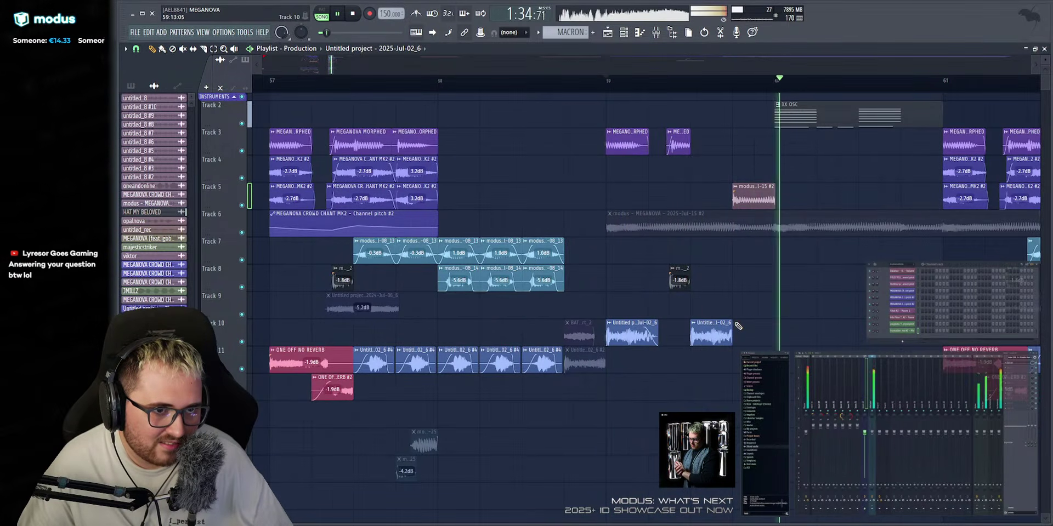
pyautogui.press('space')
pyautogui.press('space')
pyautogui.hotkey('ctrl', 'z')
# Slice the second Untitled project clip on Track 10 at 59:13, in line with the Jul-15 slice's start.
pyautogui.moveTo(759, 199)
pyautogui.mouseDown()
pyautogui.moveTo(611, 199)
pyautogui.moveTo(759, 199)
pyautogui.mouseUp()
pyautogui.press('space')
pyautogui.press('space')
pyautogui.scroll(4, 759, 200)
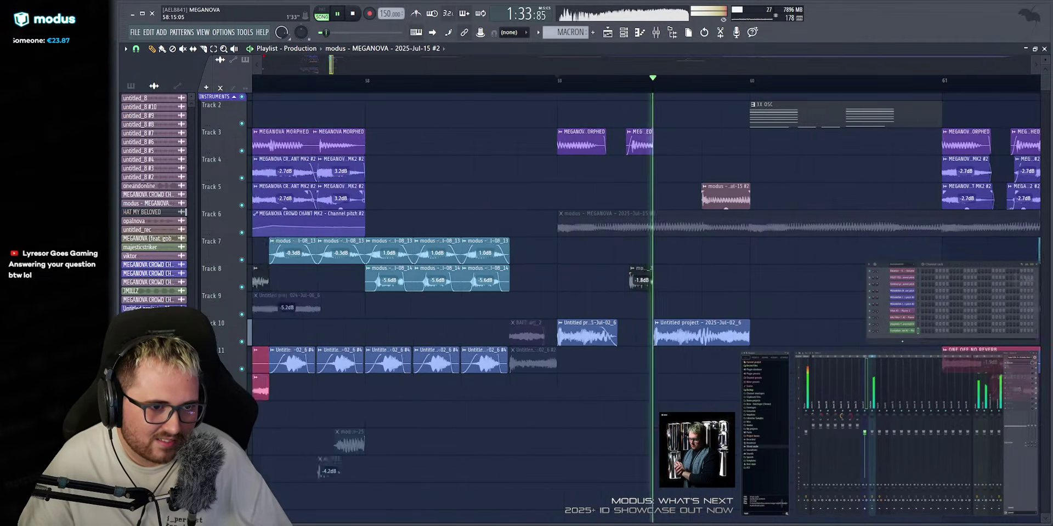
pyautogui.click(203, 49)
pyautogui.press('space')
pyautogui.press('space')
pyautogui.moveTo(399, 314)
pyautogui.mouseDown()
pyautogui.moveTo(398, 352)
pyautogui.moveTo(500, 324)
pyautogui.moveTo(451, 351)
pyautogui.mouseUp()
pyautogui.press('p')
# Give the second half of the sliced Track 10 clip a fade-in of about 0.25 s and play it back.
pyautogui.press('space')
pyautogui.press('space')
pyautogui.press('space')
pyautogui.press('space')
pyautogui.moveTo(502, 329); pyautogui.dragTo(474, 330)
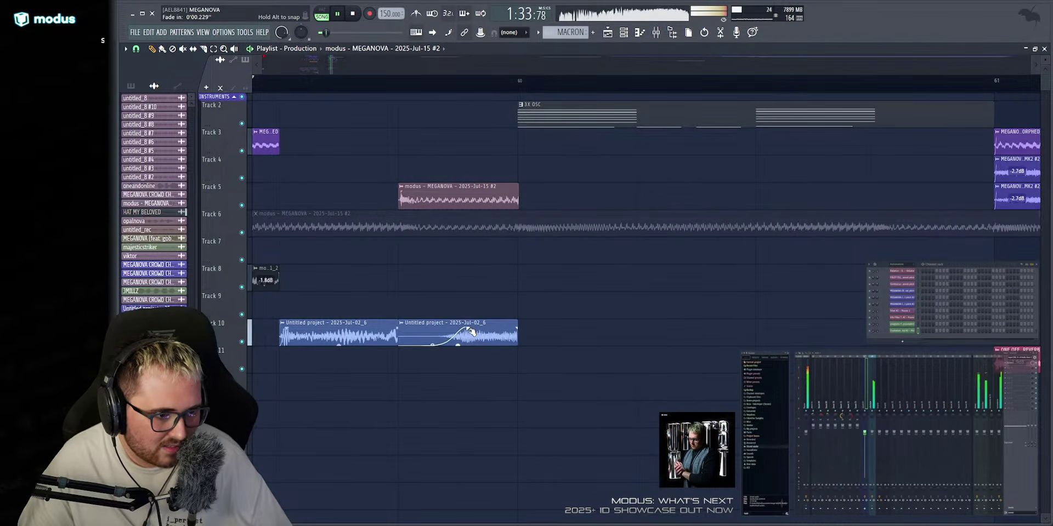
pyautogui.press('space')
pyautogui.press('space')
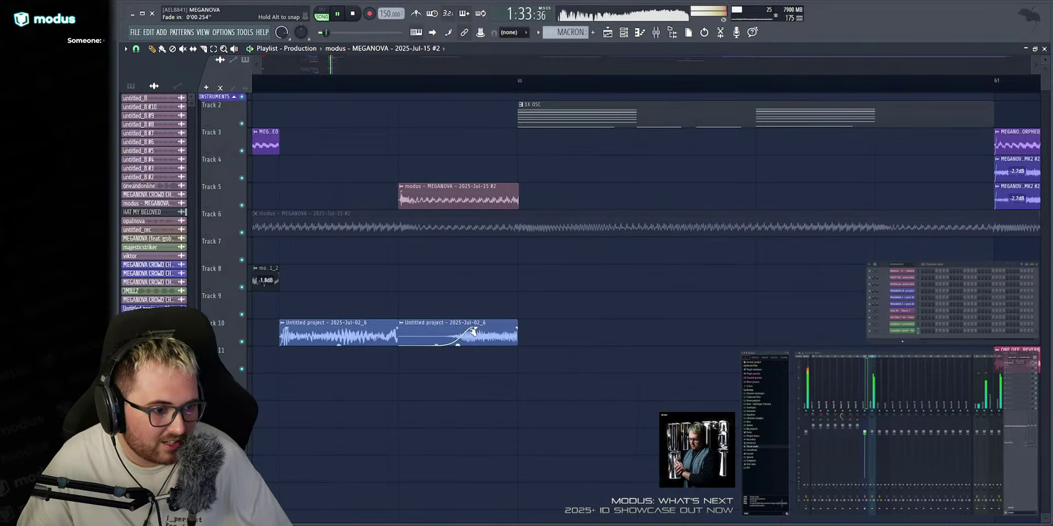
pyautogui.press('space')
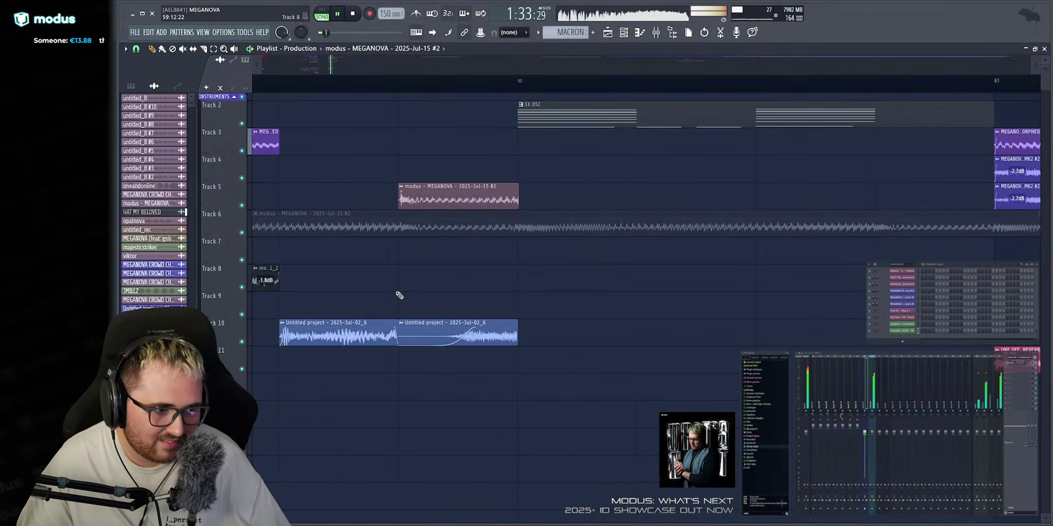
# Play the drop past bar 59 and check the mixer routing of the Untitled project clip on Track 10.
pyautogui.press('space')
pyautogui.scroll(-4, 626, 308)
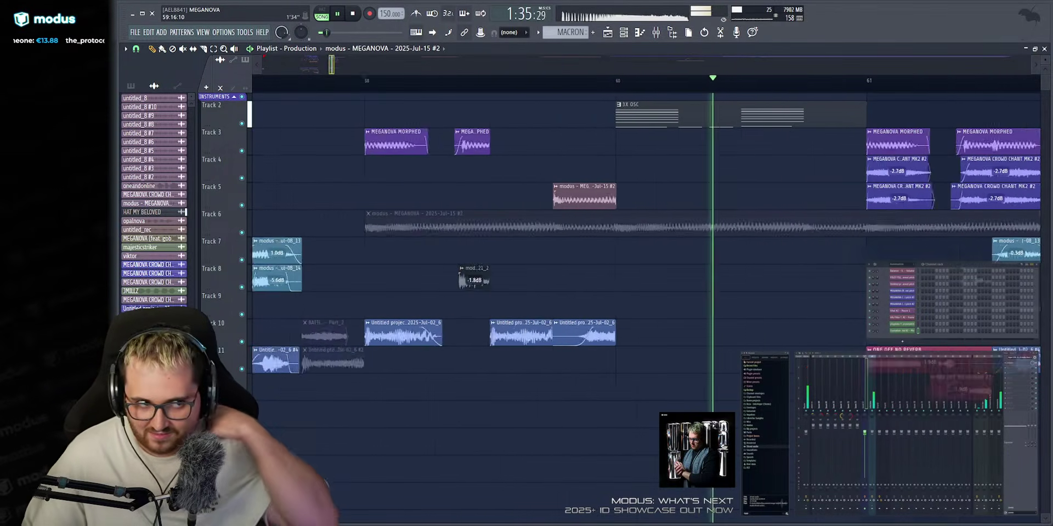
pyautogui.press('space')
pyautogui.doubleClick(593, 326)
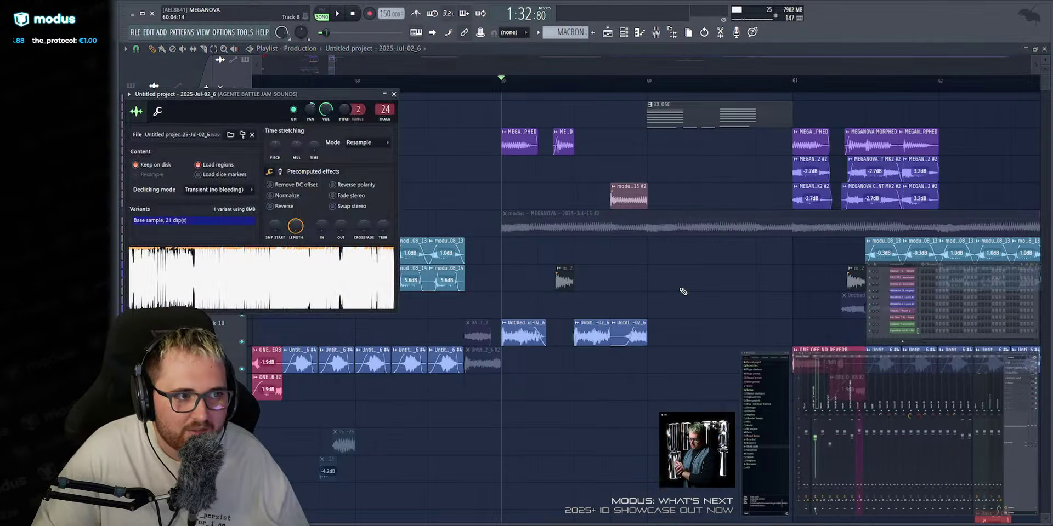
pyautogui.press('Escape')
# Route the MEGANOVA 2025-Jul-15 #2 clip on Track 5 to mixer track 24, AGENTE BATTLE JAM SOUNDS.
pyautogui.doubleClick(627, 196)
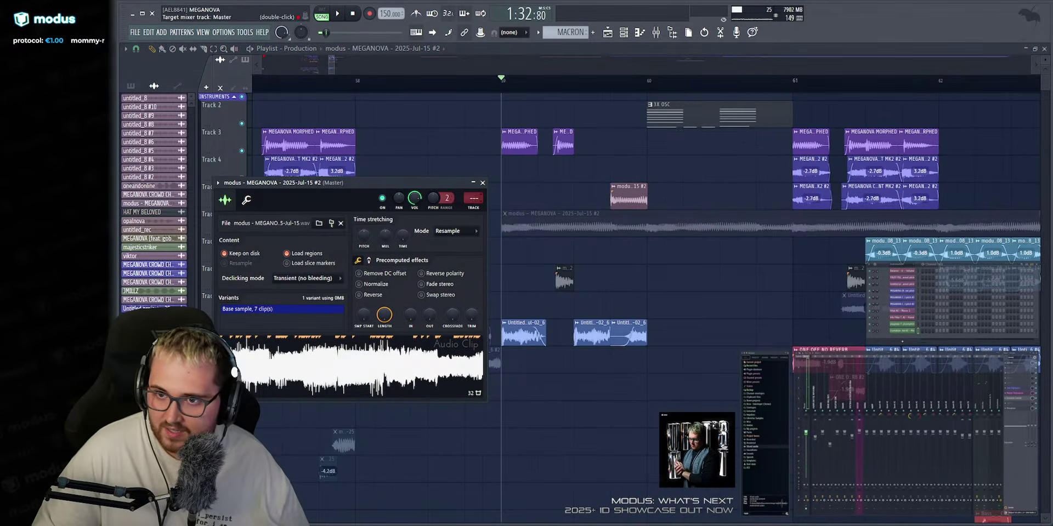
pyautogui.moveTo(473, 198); pyautogui.dragTo(473, 146)
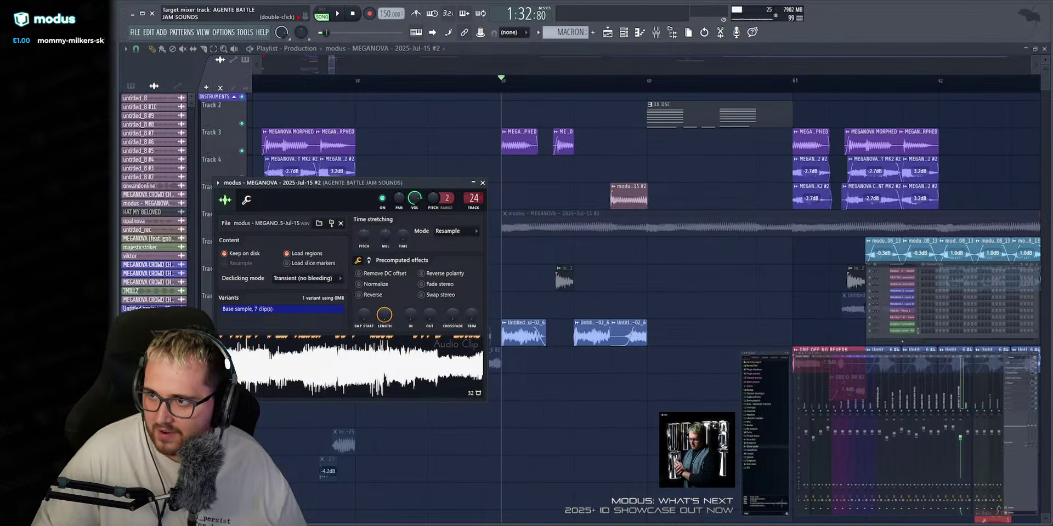
pyautogui.click(482, 183)
# Play the arrangement from bar 58 and again from bar 59, rechecking the Jul-15 clip's channel settings.
pyautogui.click(364, 84)
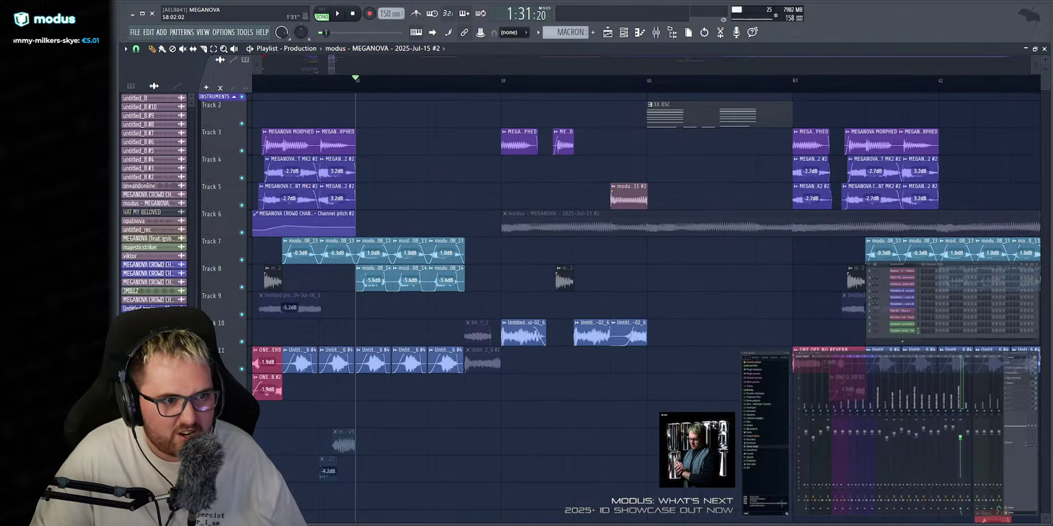
pyautogui.scroll(1, 449, 89)
pyautogui.press('space')
pyautogui.click(408, 85)
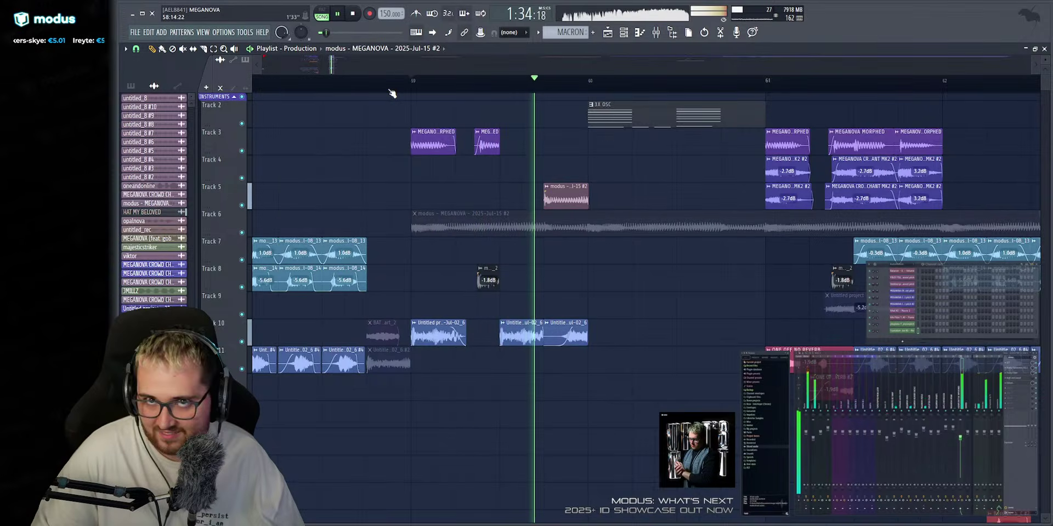
pyautogui.doubleClick(564, 197)
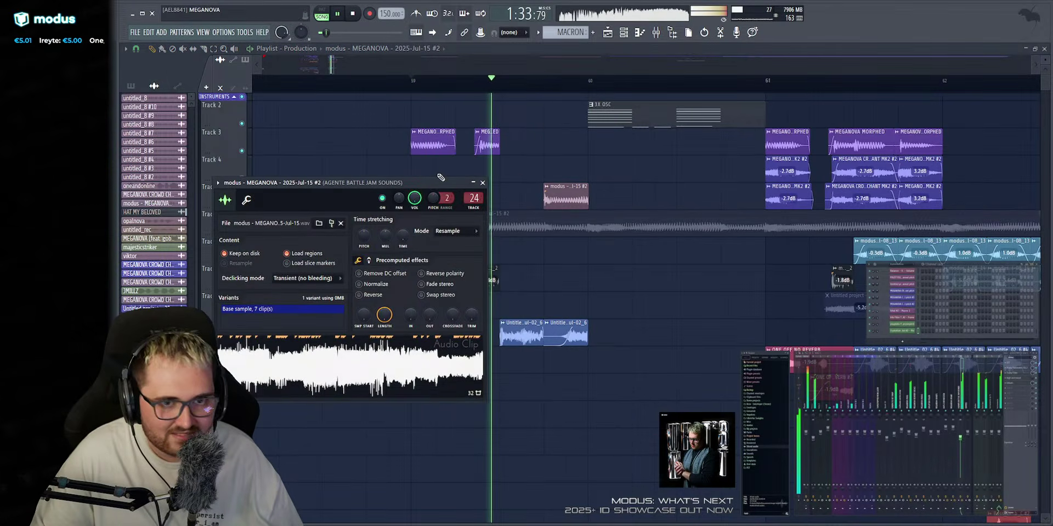
pyautogui.press('Escape')
pyautogui.press('space')
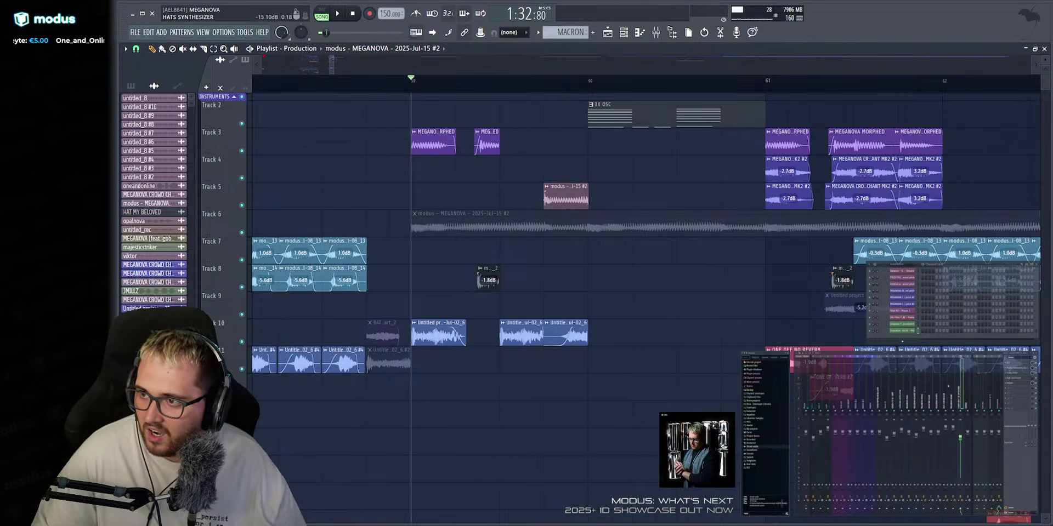
# Inspect the Fruity Parametric EQ 2 curve on the AGENTE BATTLE JAM SOUNDS mixer track and briefly play the drop.
pyautogui.click(1019, 369)
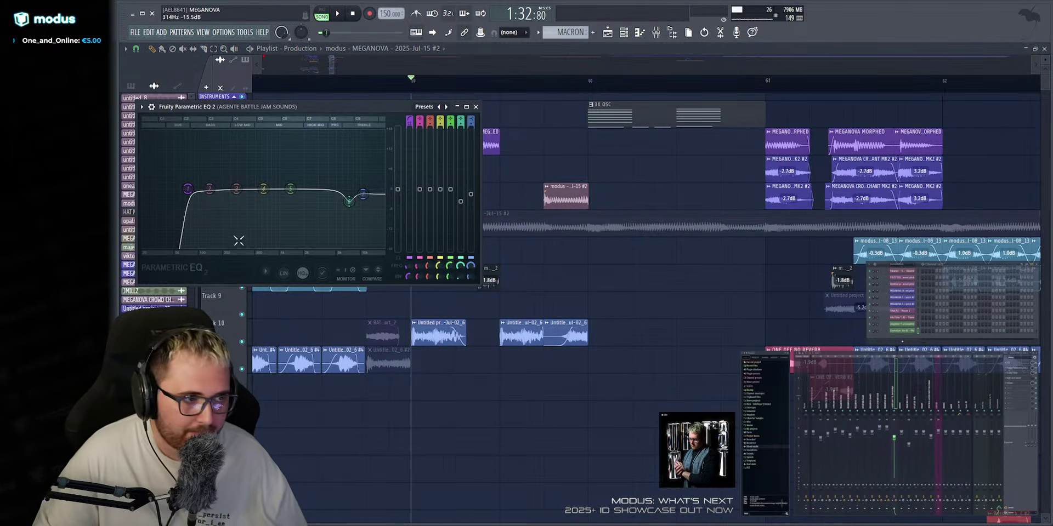
pyautogui.press('Escape')
pyautogui.press('space')
pyautogui.press('space')
# Reroute the Jul-15 clip on Track 5 to mixer track 25, CHORDS, and close its channel settings.
pyautogui.doubleClick(560, 191)
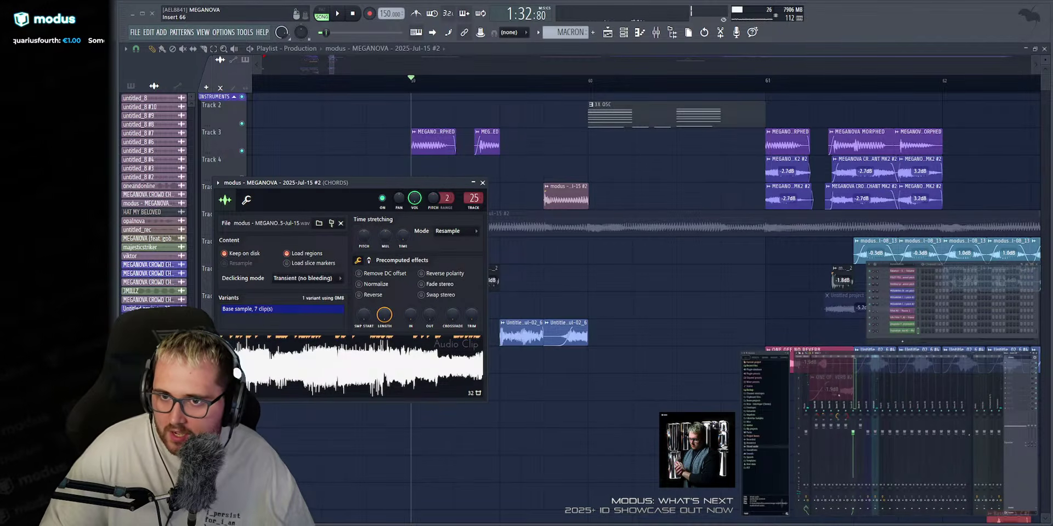
pyautogui.scroll(5, 831, 396)
pyautogui.scroll(6, 815, 395)
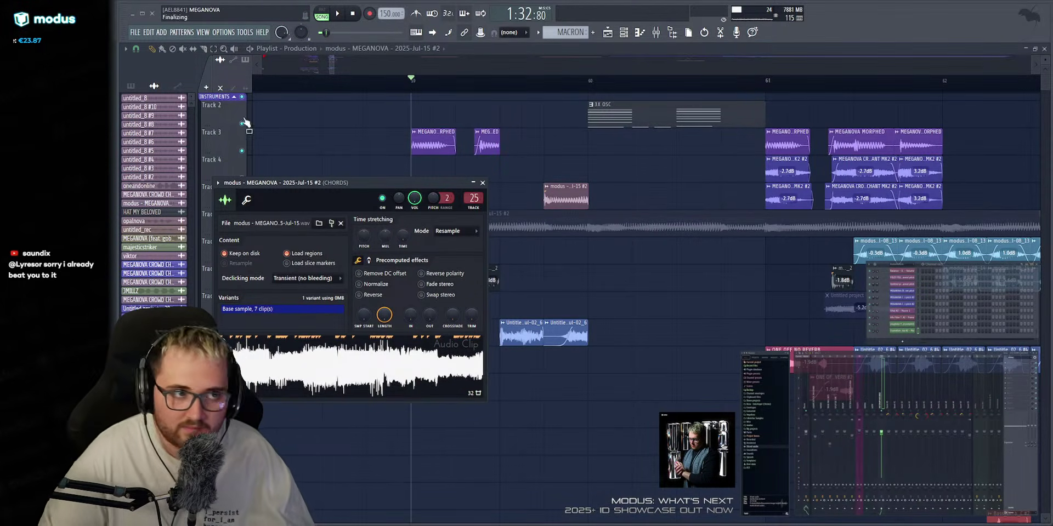
pyautogui.press('Escape')
pyautogui.press('Escape')
# Play the Jul-15 slice from 59:13 and route its channel to mixer track 33, ZHE DRUM CHALONGE.
pyautogui.click(544, 81)
pyautogui.press('space')
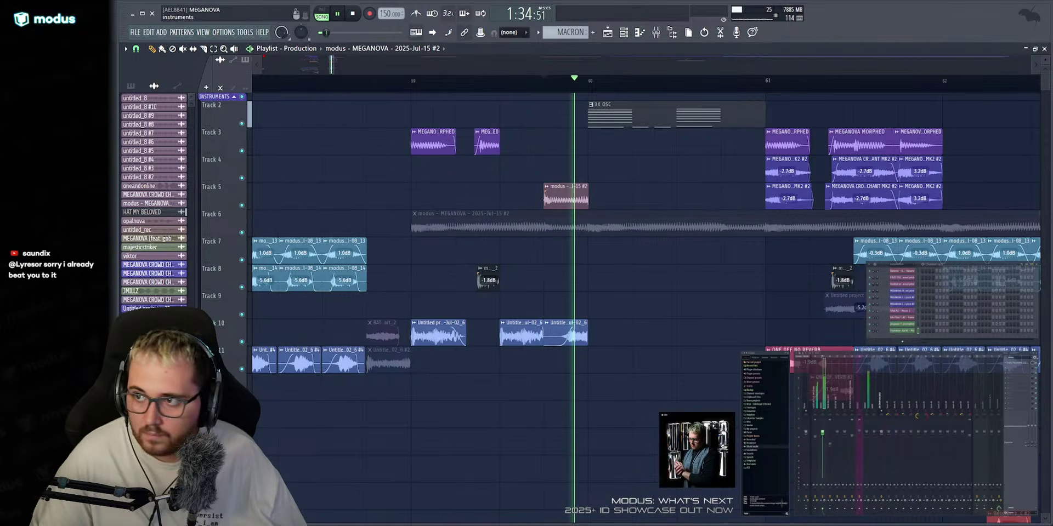
pyautogui.press('space')
pyautogui.doubleClick(547, 203)
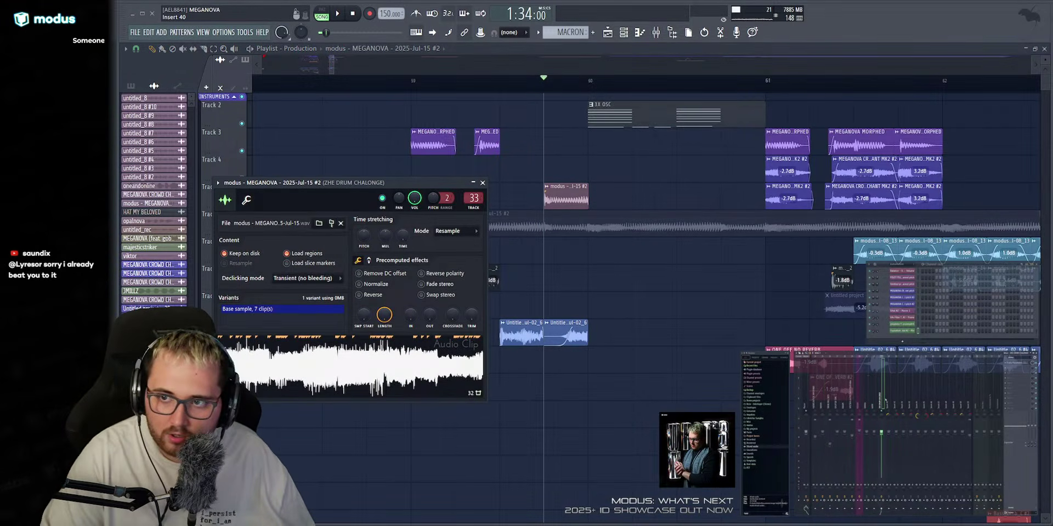
pyautogui.press('Escape')
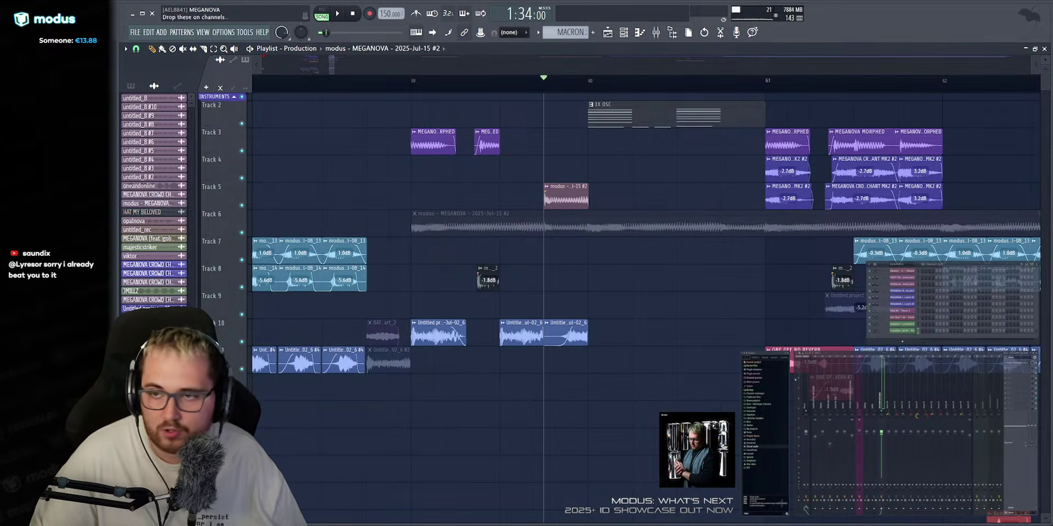
# Open Fruity Parametric EQ 2 on the ZHE DRUM CHALONGE mixer track and select the Jul-15 slice's range, 59:13 to bar 60, for looped playback.
pyautogui.click(1019, 365)
pyautogui.press('space')
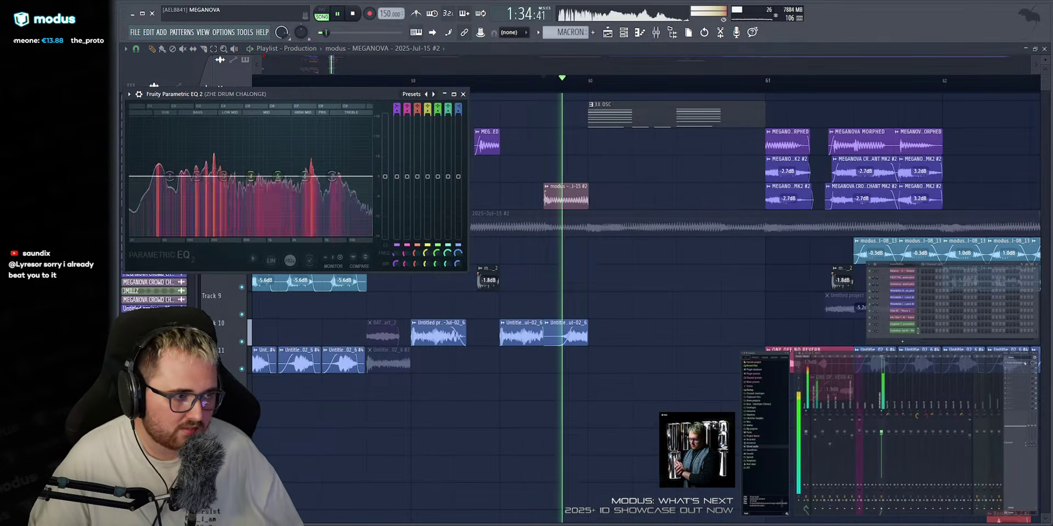
pyautogui.press('space')
pyautogui.press('space')
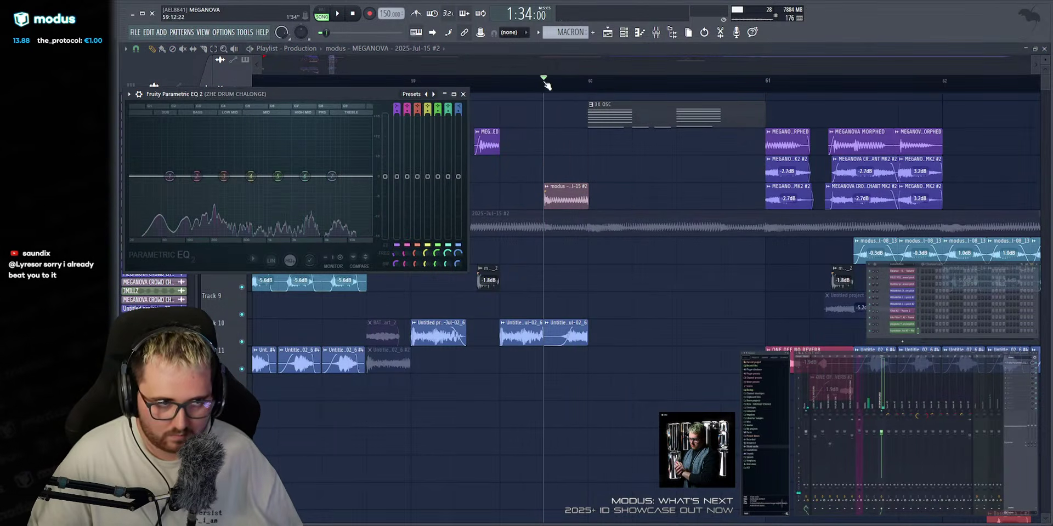
pyautogui.moveTo(545, 82); pyautogui.dragTo(587, 82)
# Boost the treble with EQ band 7 and set a narrow band 6 cut of about 2.6 dB near 3412 Hz.
pyautogui.click(1020, 365)
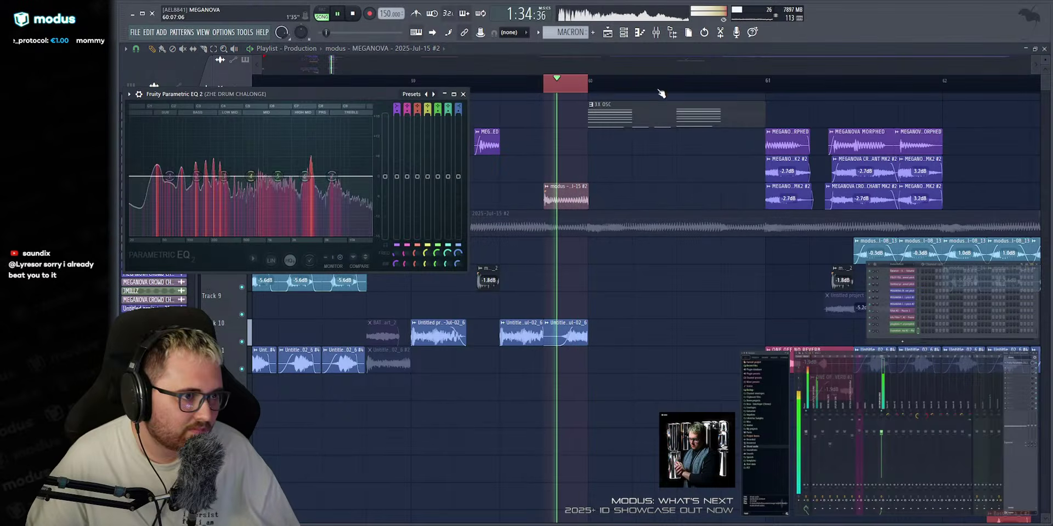
pyautogui.moveTo(332, 176); pyautogui.dragTo(312, 183)
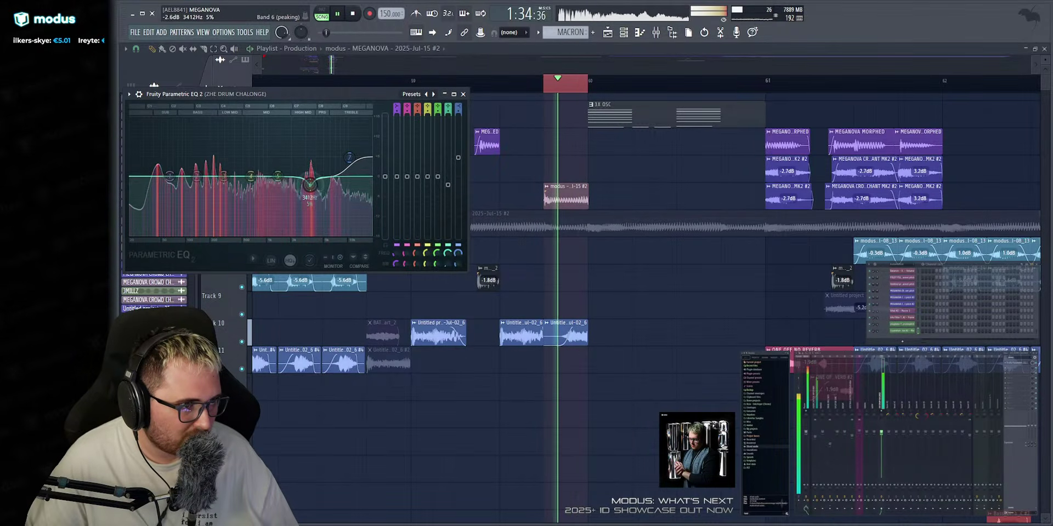
# Shape the drum channel's parametric EQ with a 3.1 dB peaking boost at 39 Hz and a slight low-mid cut.
pyautogui.scroll(4, 312, 183)
pyautogui.moveTo(215, 184); pyautogui.dragTo(154, 169)
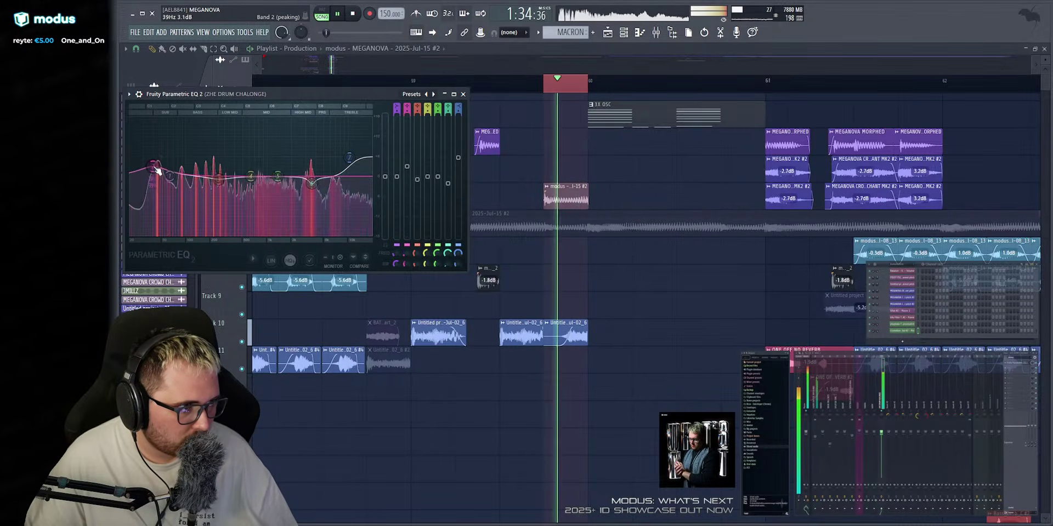
pyautogui.press('space')
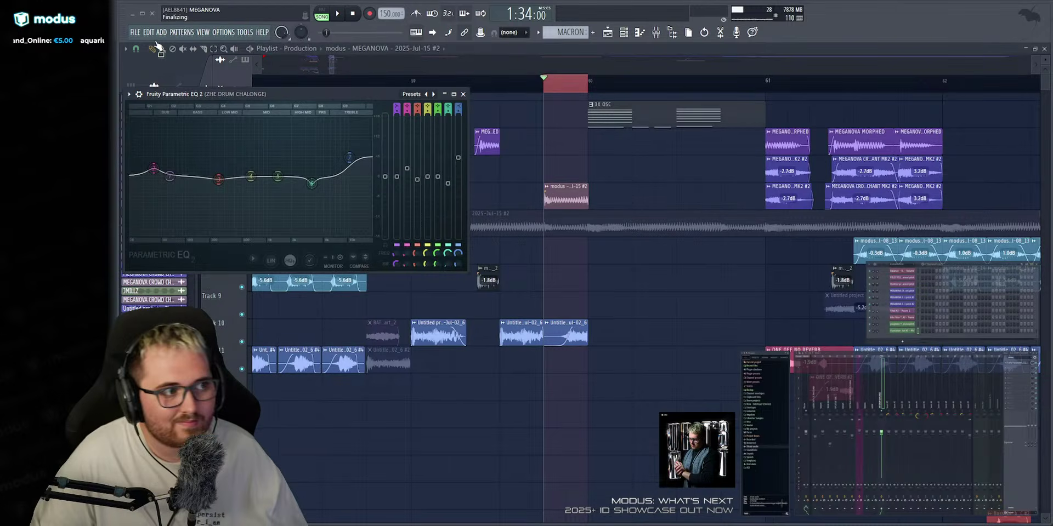
# Add AllPassPhase to the drum channel and set its intensity to 6 iterations.
pyautogui.press('space')
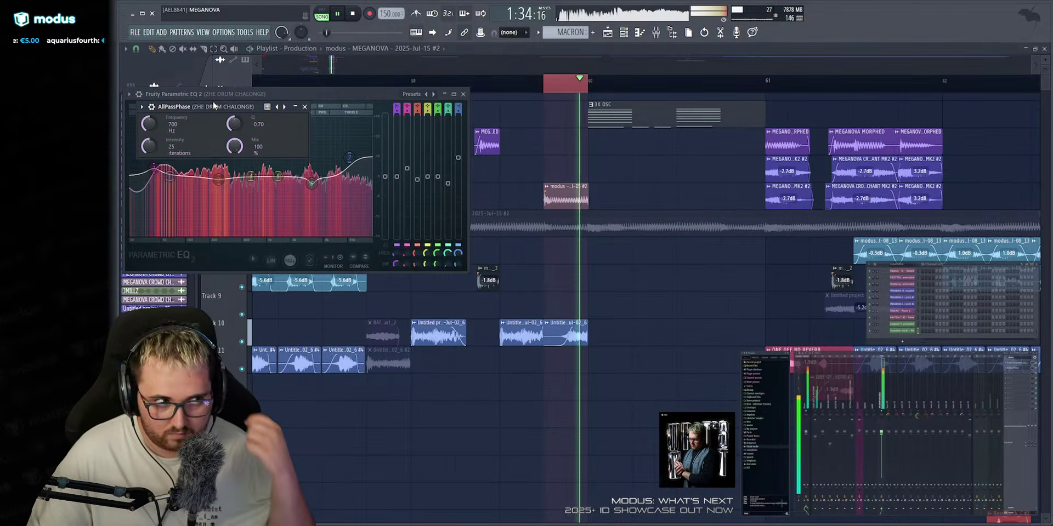
pyautogui.moveTo(208, 106); pyautogui.dragTo(469, 123)
pyautogui.moveTo(409, 163)
pyautogui.mouseDown()
pyautogui.moveTo(409, 177)
pyautogui.moveTo(409, 161)
pyautogui.mouseUp()
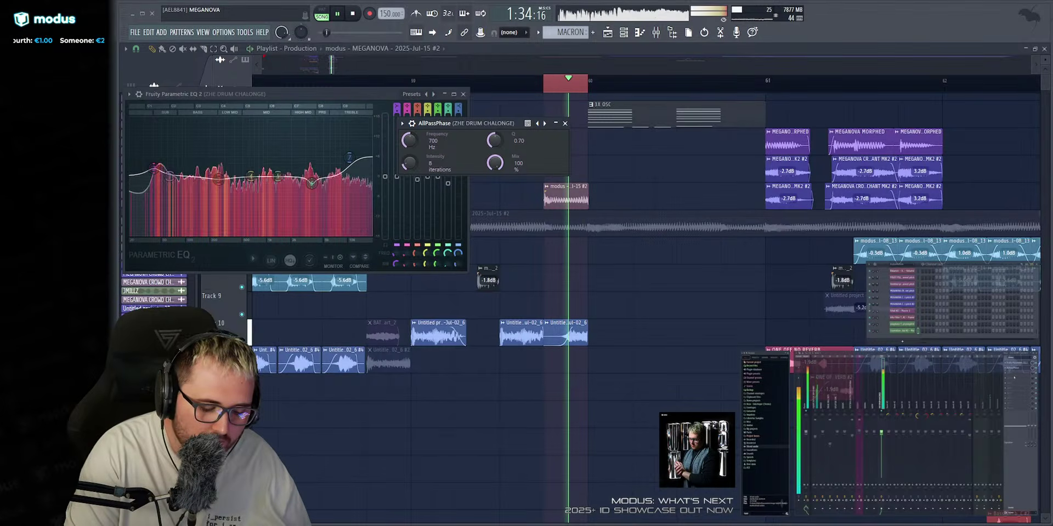
# Add Hyper Chorus to the drum channel, raising its high pass and lowering its mix.
pyautogui.click(763, 399)
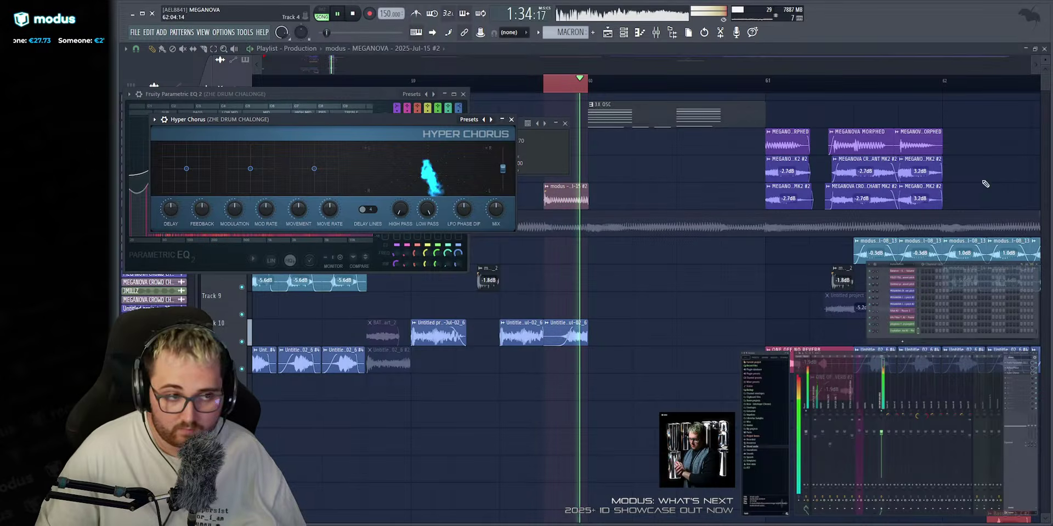
pyautogui.moveTo(400, 209); pyautogui.dragTo(401, 201)
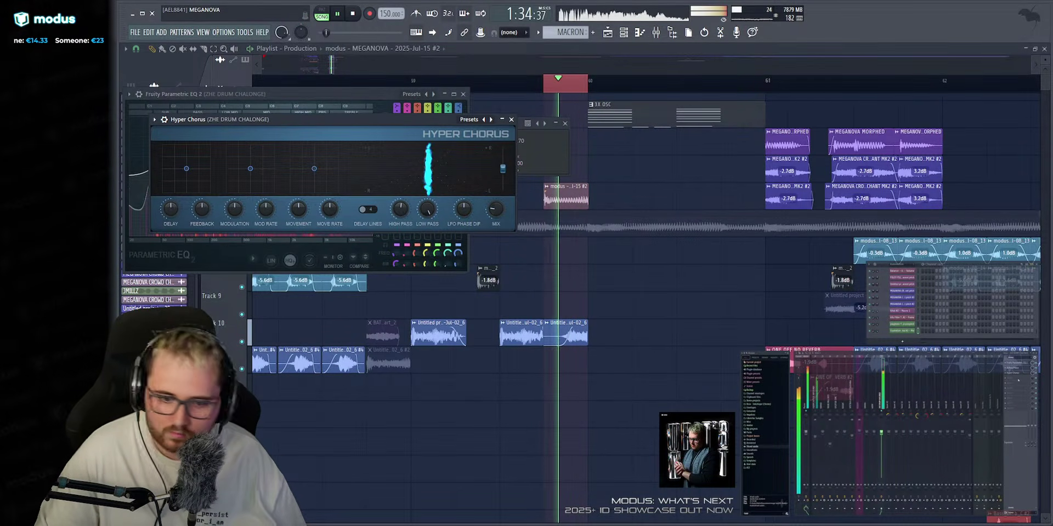
# Add OTT and Distructor to the drum channel, keeping only Distructor's Distortion module active with its pre amp adjusted.
pyautogui.click(992, 422)
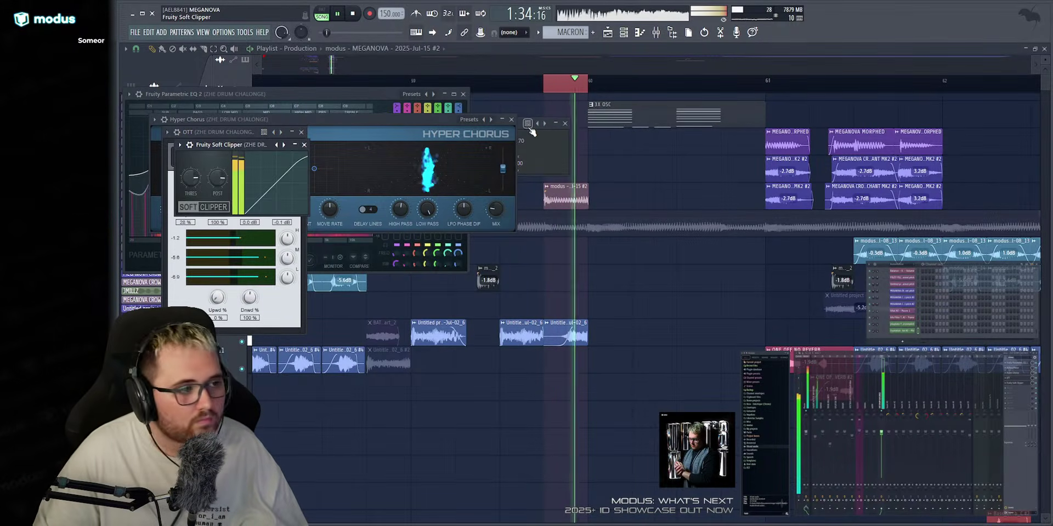
pyautogui.press('space')
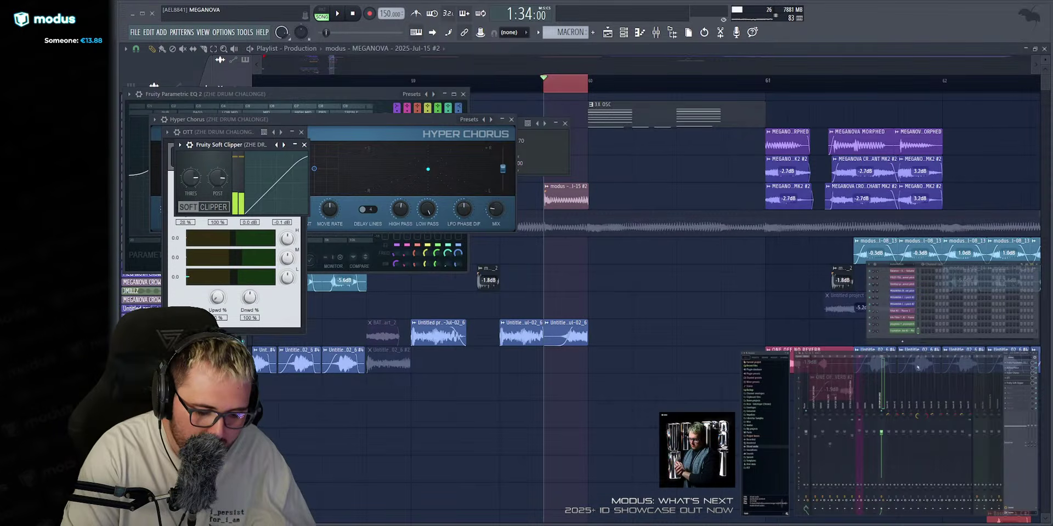
pyautogui.press('space')
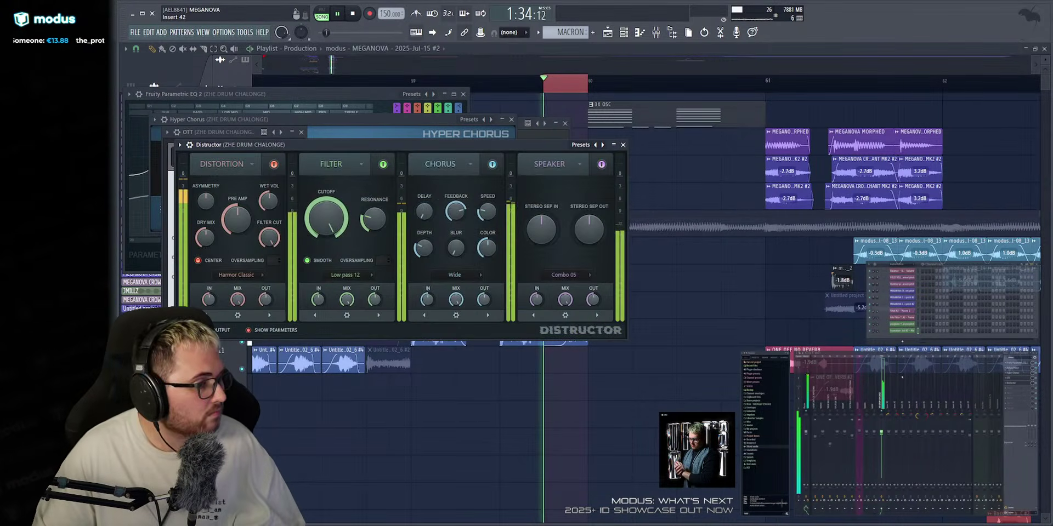
pyautogui.click(382, 166)
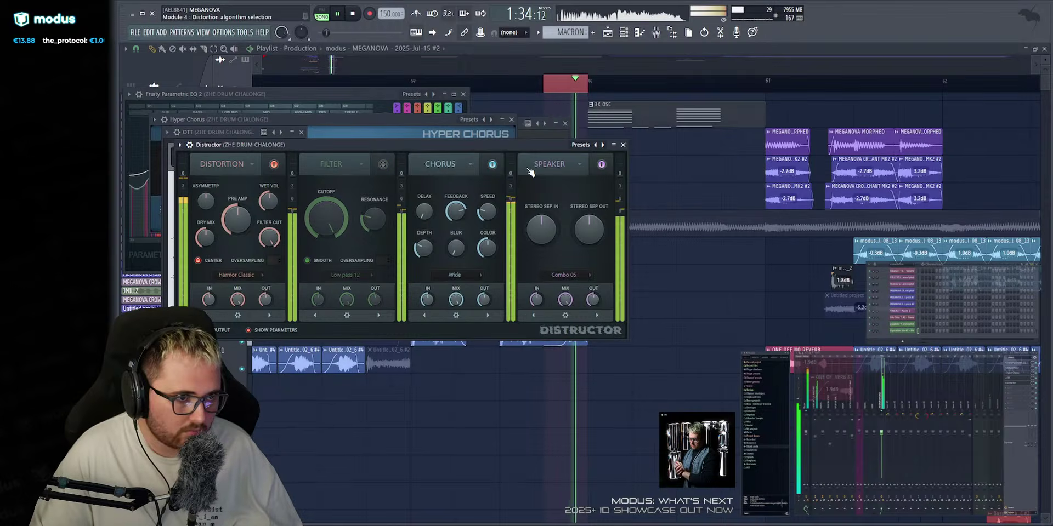
pyautogui.moveTo(236, 219); pyautogui.dragTo(244, 225)
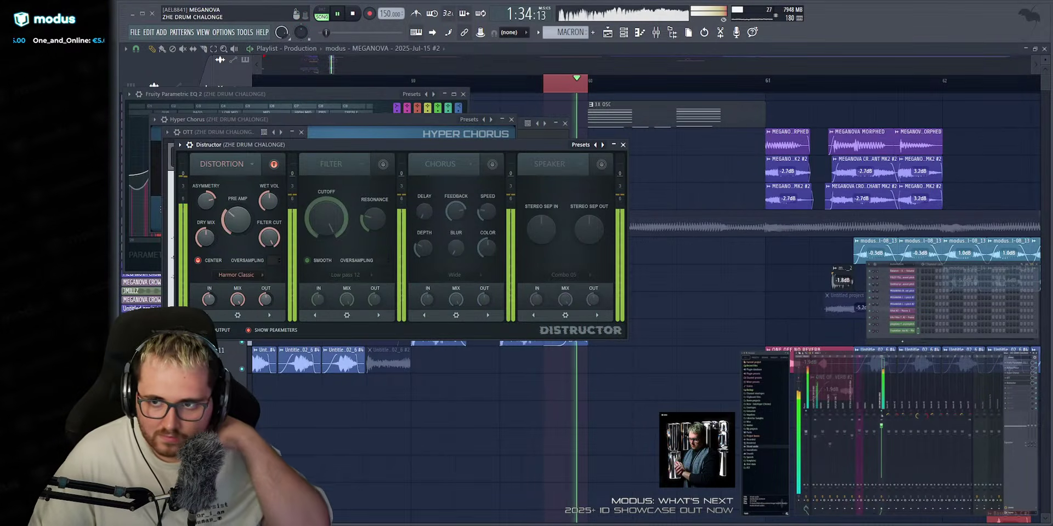
# Clear the playlist time selection and play the arrangement from bar 57 to hear the processed clip in context.
pyautogui.rightClick(665, 188)
pyautogui.click(385, 82)
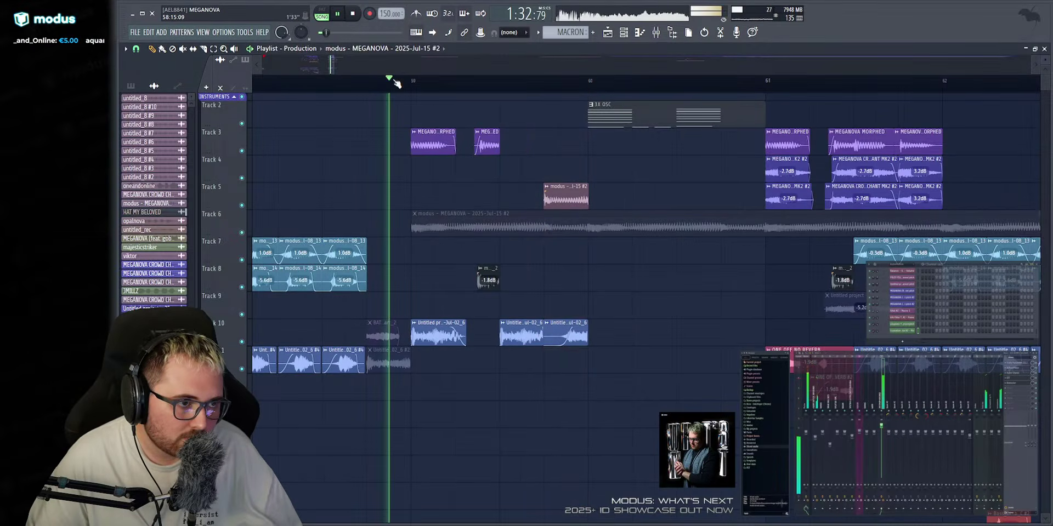
pyautogui.scroll(-2, 461, 62)
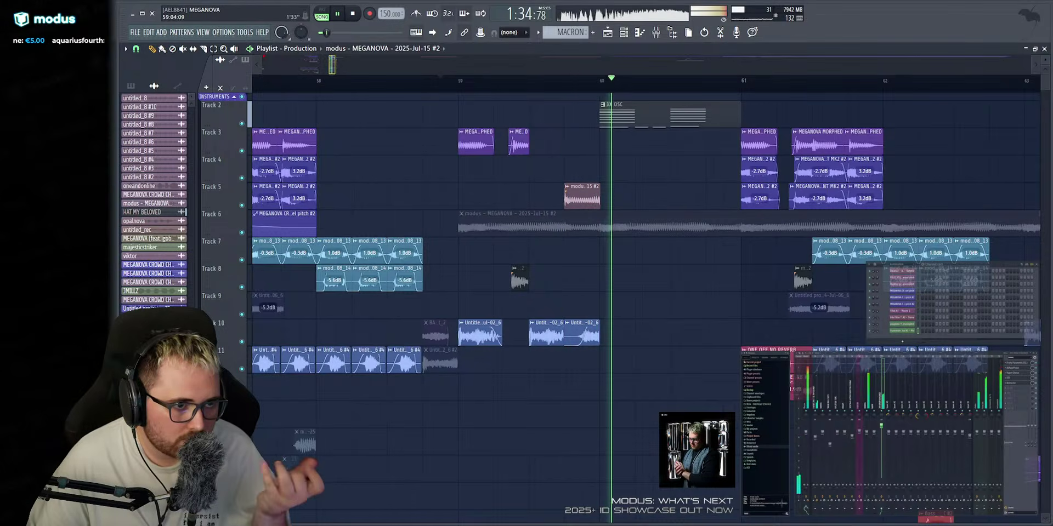
pyautogui.scroll(1, 461, 61)
pyautogui.press('space')
pyautogui.press('space')
pyautogui.scroll(-2, 448, 62)
pyautogui.click(427, 82)
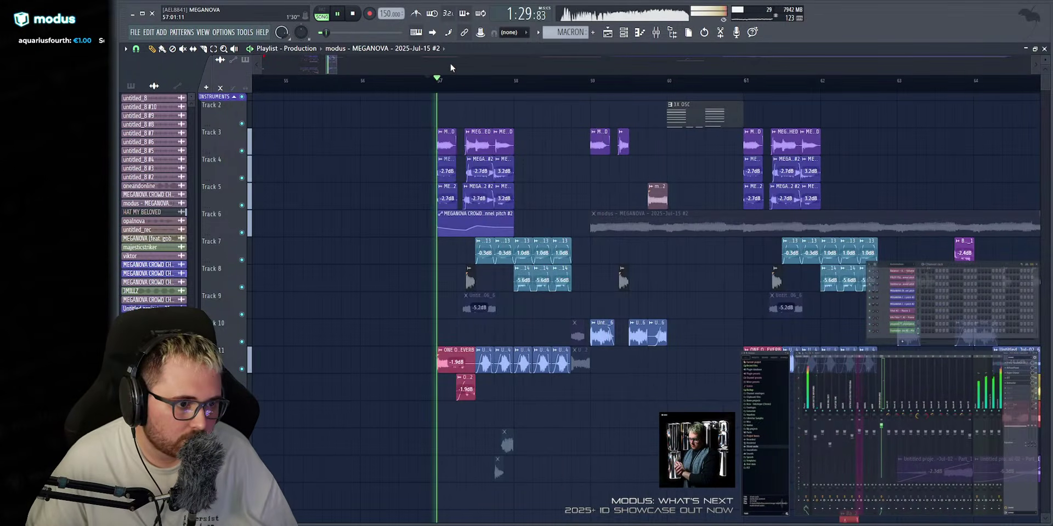
# Try placing a short heavy sub bass clip on the SUB track at 59:09:00.
pyautogui.scroll(1, 450, 63)
pyautogui.scroll(-4, 588, 369)
pyautogui.scroll(1, 564, 67)
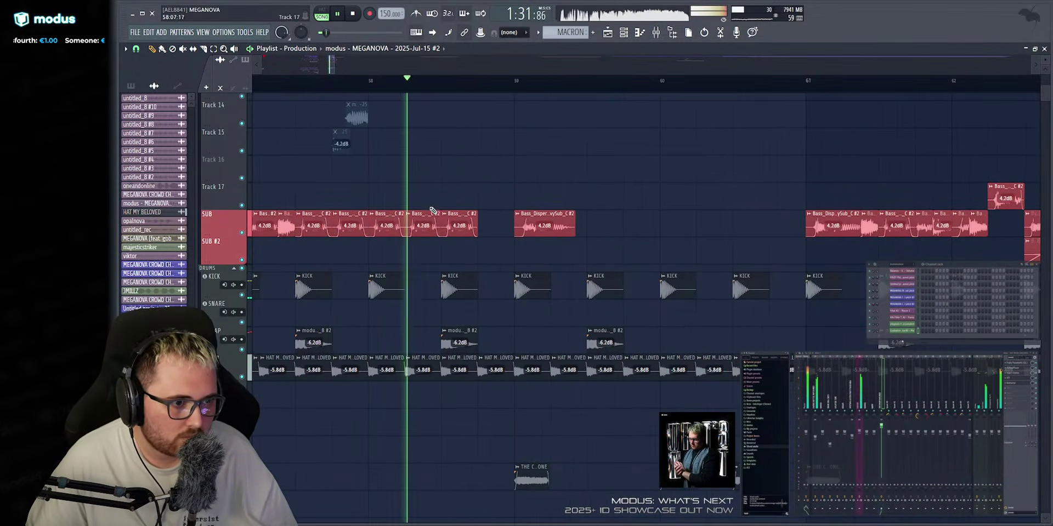
pyautogui.click(454, 216)
pyautogui.moveTo(578, 222); pyautogui.dragTo(597, 223)
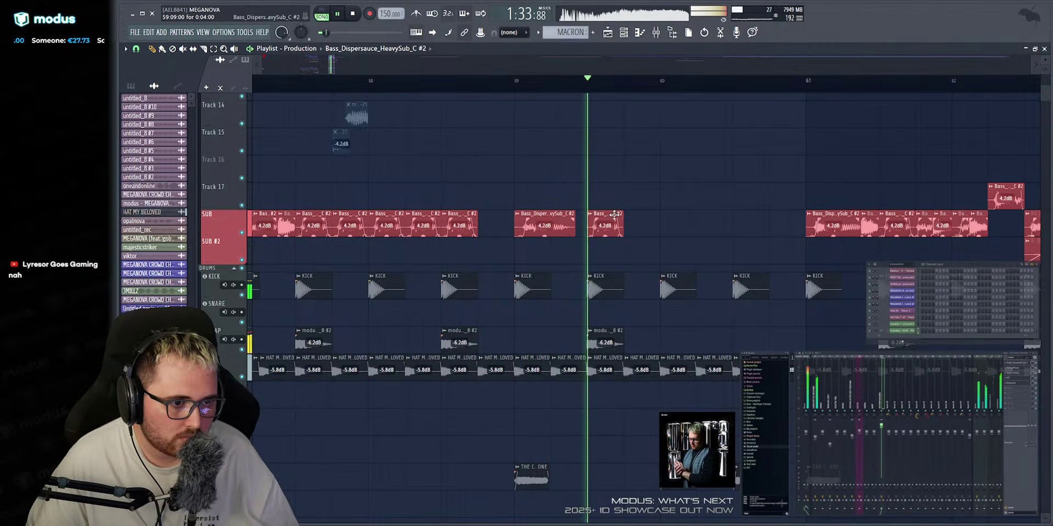
pyautogui.rightClick(597, 223)
pyautogui.press('space')
pyautogui.press('space')
# Place a copy of the Track 5 modus - MEGANOVA clip at 58:13:00, keeping the original clip.
pyautogui.scroll(4, 446, 322)
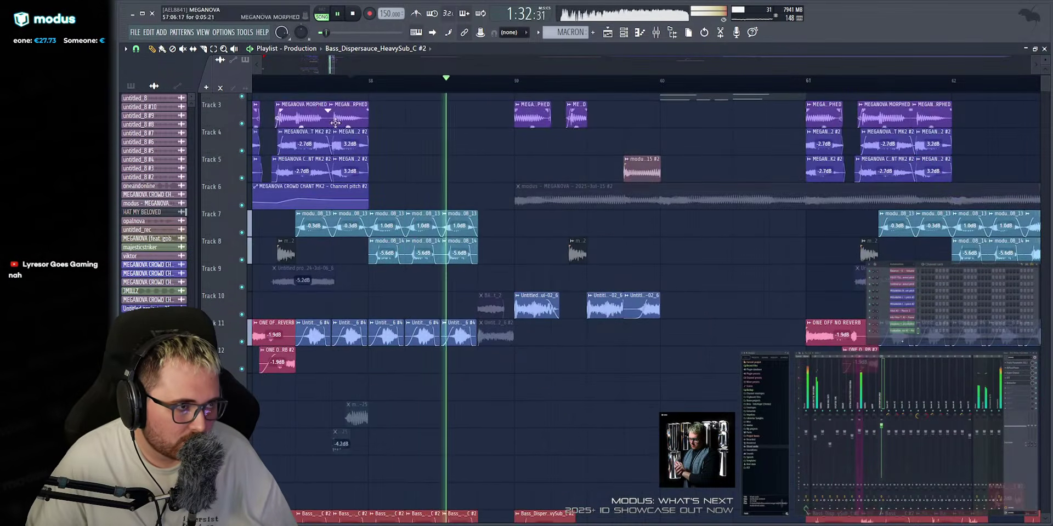
pyautogui.press('space')
pyautogui.click(647, 165)
pyautogui.moveTo(462, 167); pyautogui.dragTo(493, 168)
pyautogui.press('space')
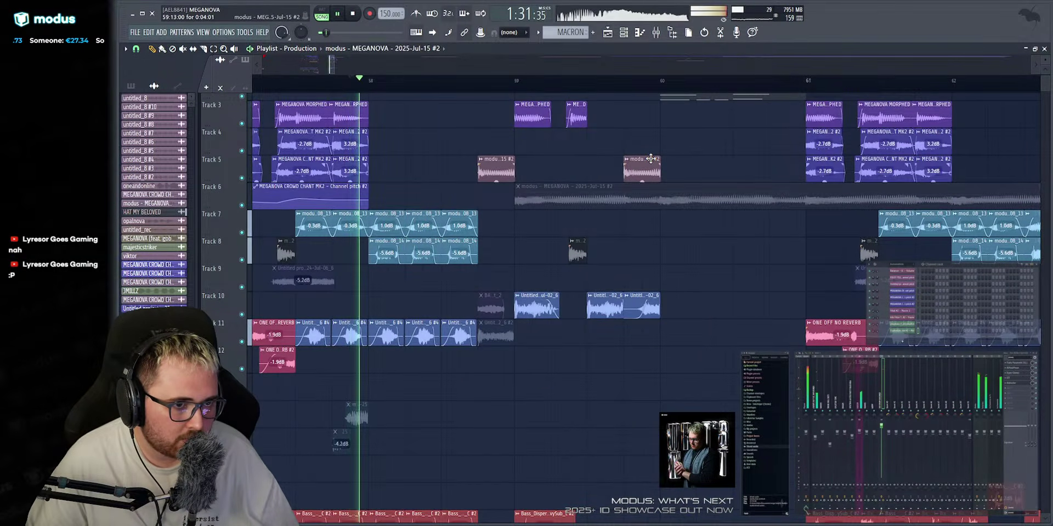
pyautogui.rightClick(646, 161)
pyautogui.hotkey('ctrl', 'z')
# Slip the audio inside the Track 5 clip at 58:13:00 to use a different part of the recording.
pyautogui.click(193, 49)
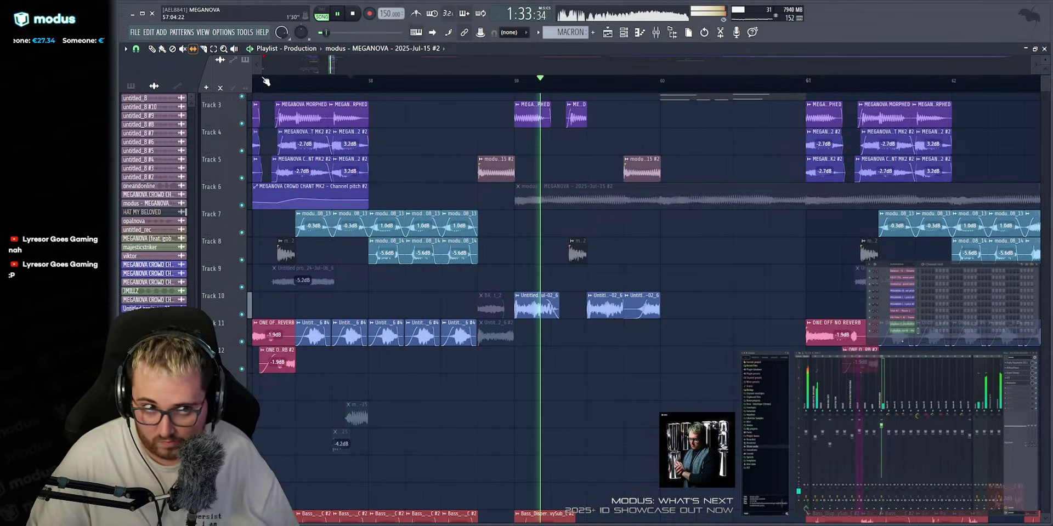
pyautogui.click(441, 81)
pyautogui.scroll(3, 505, 171)
pyautogui.press('space')
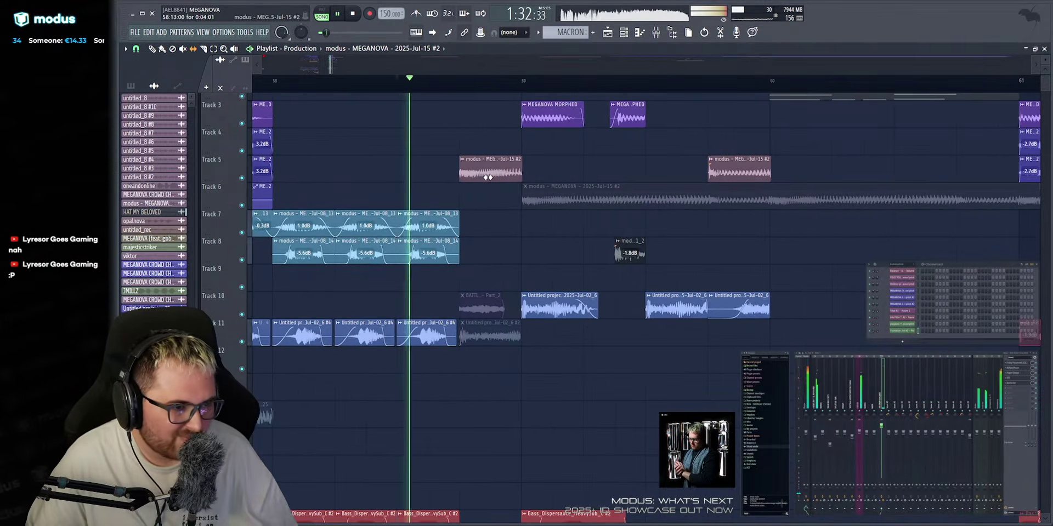
pyautogui.moveTo(494, 176); pyautogui.dragTo(489, 176)
pyautogui.press('space')
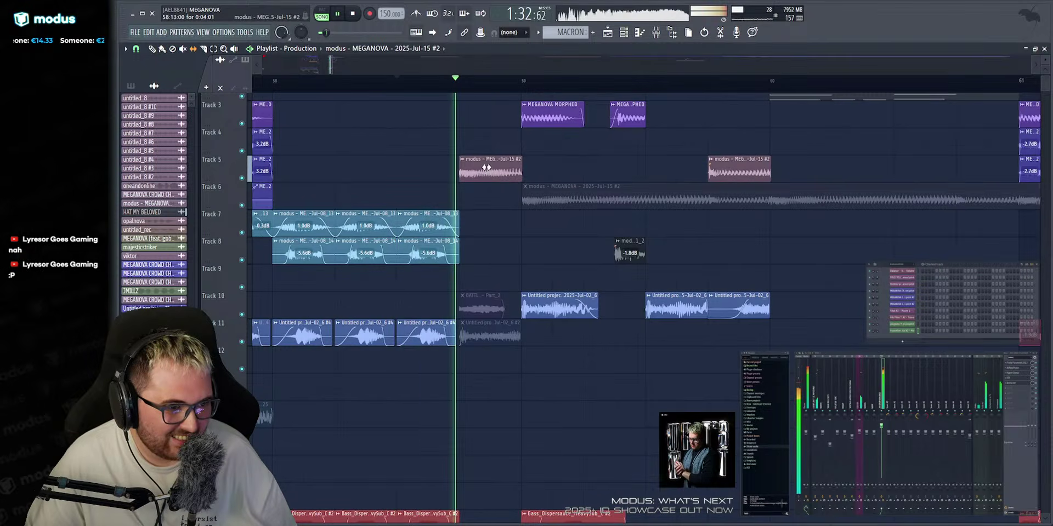
# Play from around bar 58 to check how the slipped Track 5 clip leads into bar 59.
pyautogui.click(367, 80)
pyautogui.scroll(2, 372, 81)
pyautogui.press('space')
pyautogui.scroll(-3, 423, 68)
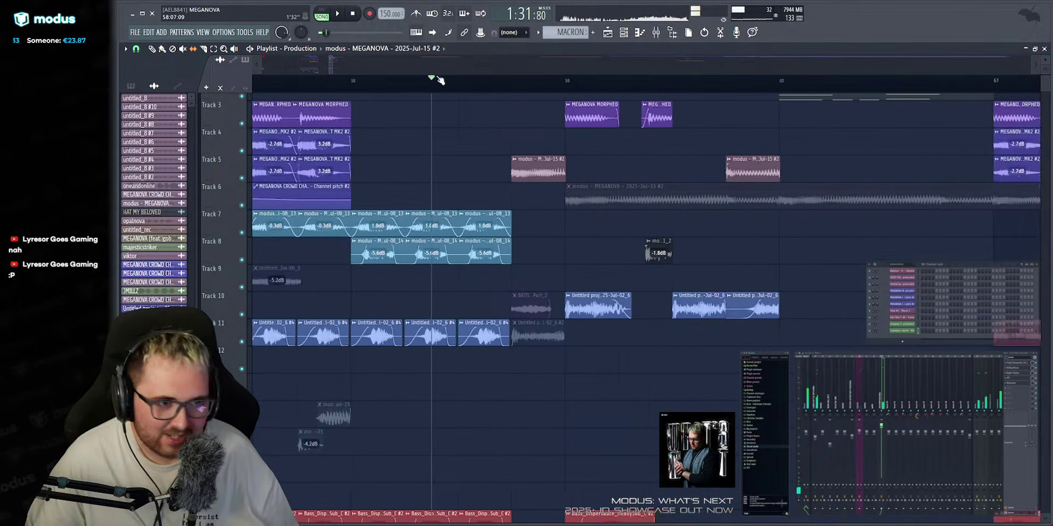
pyautogui.click(354, 81)
pyautogui.press('space')
pyautogui.scroll(4, 380, 66)
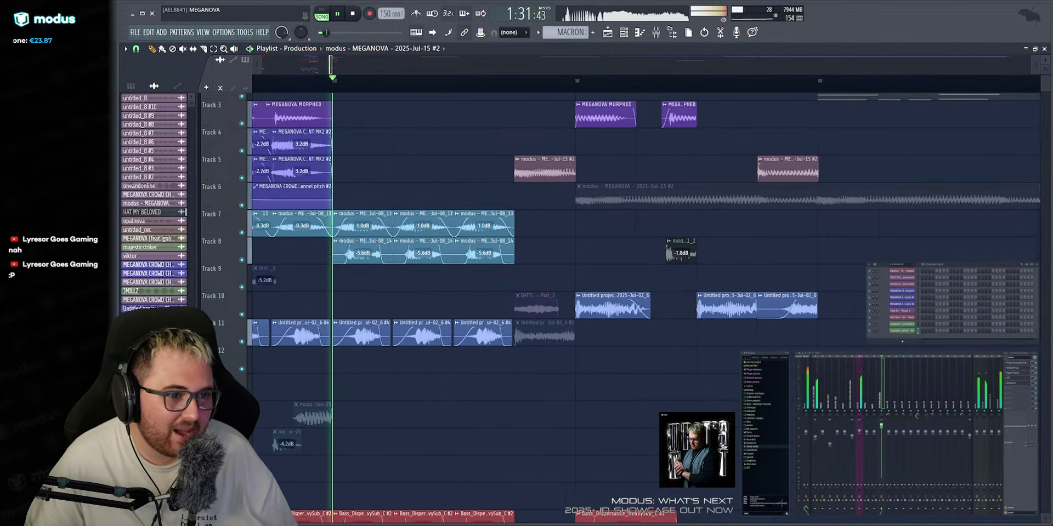
pyautogui.scroll(-1, 384, 64)
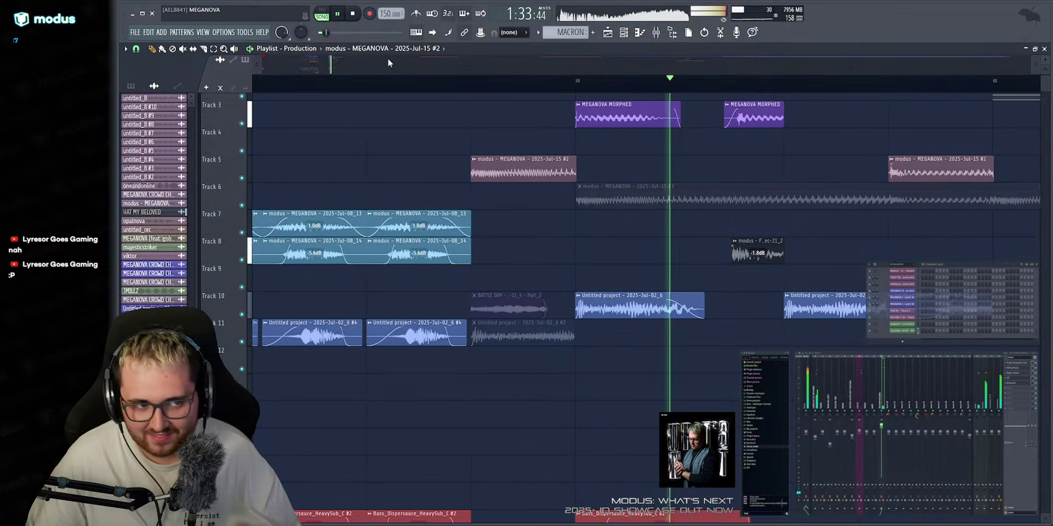
# Try placing another copy of the Track 5 modus - MEGANOVA clip at 59:01:00 and audition it.
pyautogui.press('space')
pyautogui.click(372, 81)
pyautogui.scroll(1, 373, 67)
pyautogui.scroll(-2, 390, 162)
pyautogui.press('space')
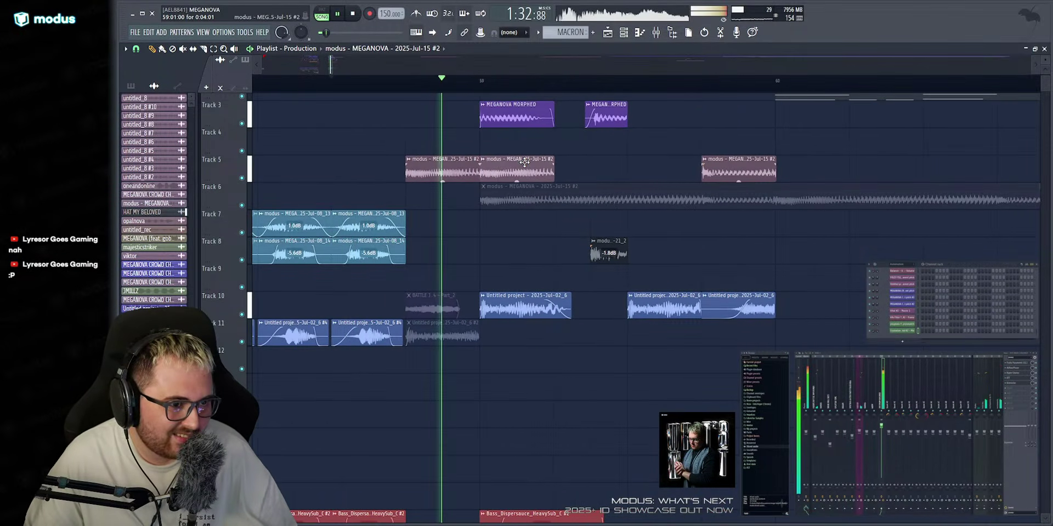
pyautogui.press('space')
pyautogui.press('space')
# Extend the 58:13:00 Track 5 clip past bar 59, sliced at the bar line with a 0.238-second fade-in on the second piece.
pyautogui.moveTo(481, 157); pyautogui.dragTo(554, 159)
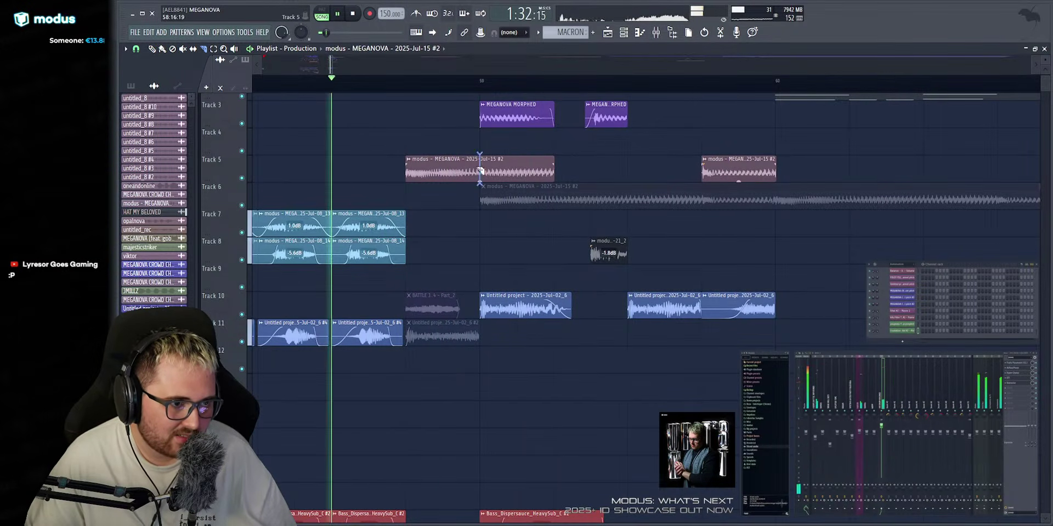
pyautogui.press('space')
pyautogui.press('space')
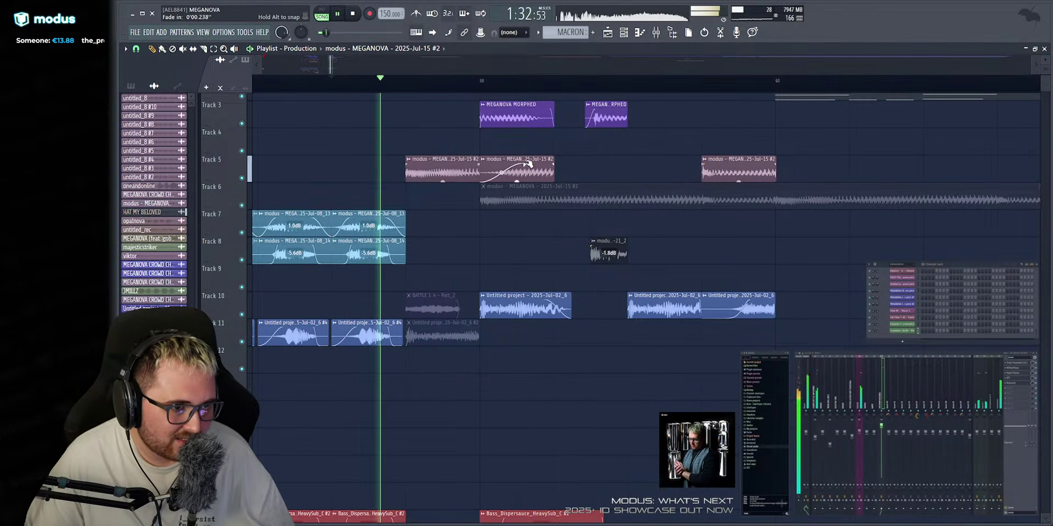
# Mute the heavy sub bass clip at bar 59 on the SUB track and play the passage.
pyautogui.scroll(-6, 400, 423)
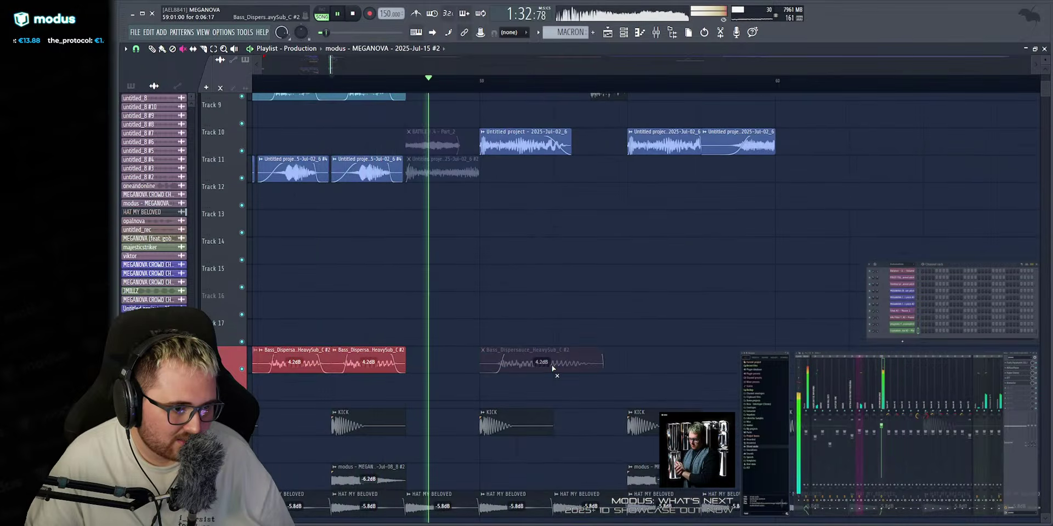
pyautogui.scroll(7, 551, 364)
pyautogui.press('space')
pyautogui.press('space')
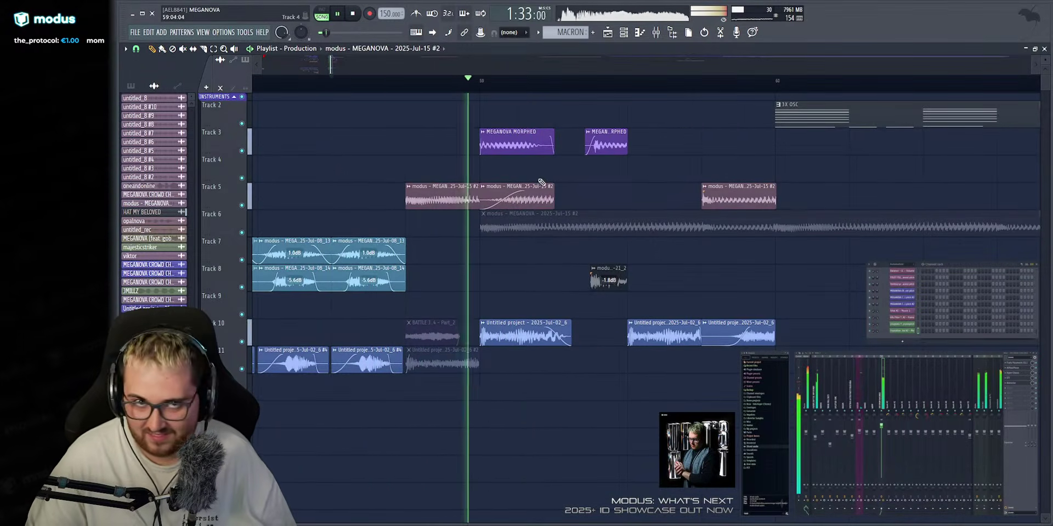
# Audition the transition into bar 59 repeatedly, starting from bar 59 and from the Track 5 clip before it.
pyautogui.press('space')
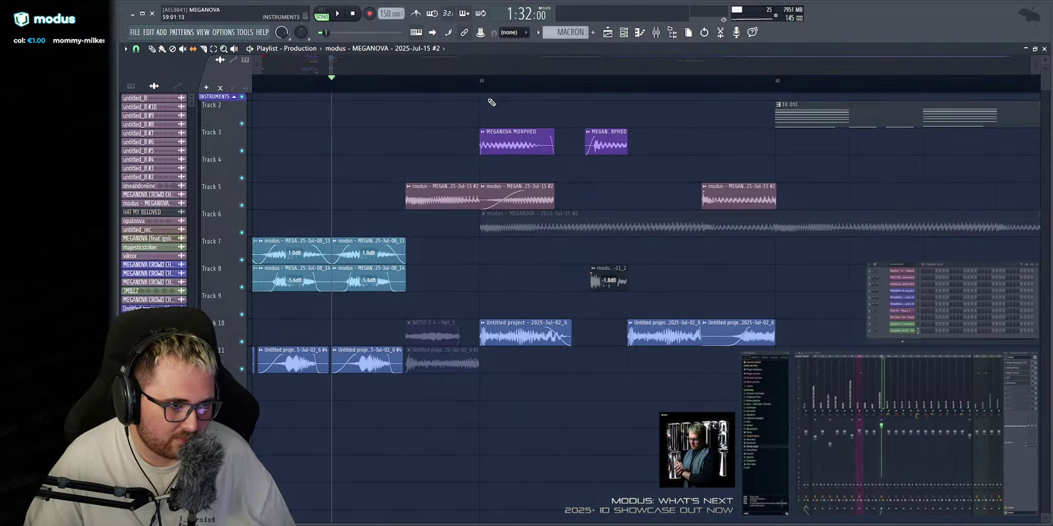
pyautogui.click(480, 82)
pyautogui.press('space')
pyautogui.press('space')
pyautogui.press('space')
pyautogui.press('space')
pyautogui.press('space')
pyautogui.press('space')
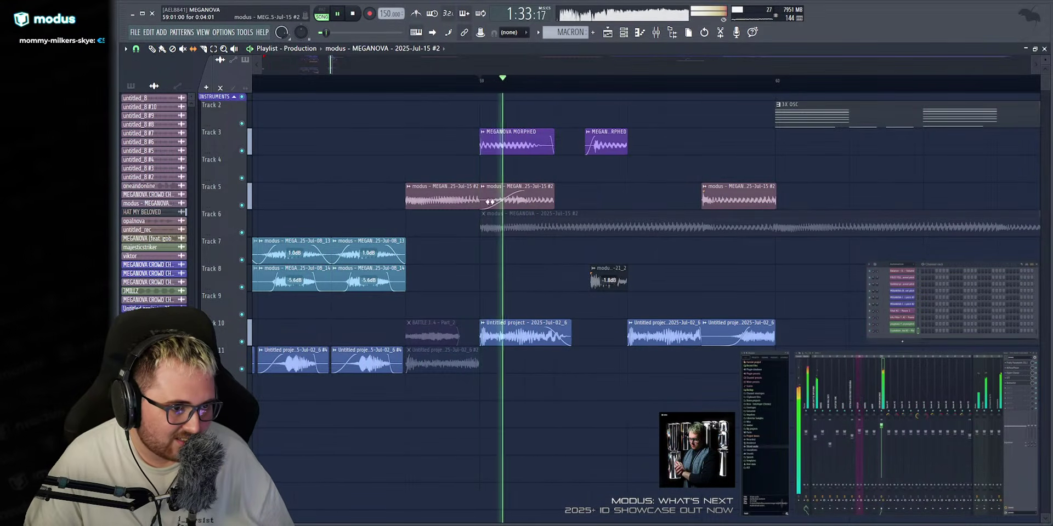
pyautogui.press('space')
pyautogui.press('space')
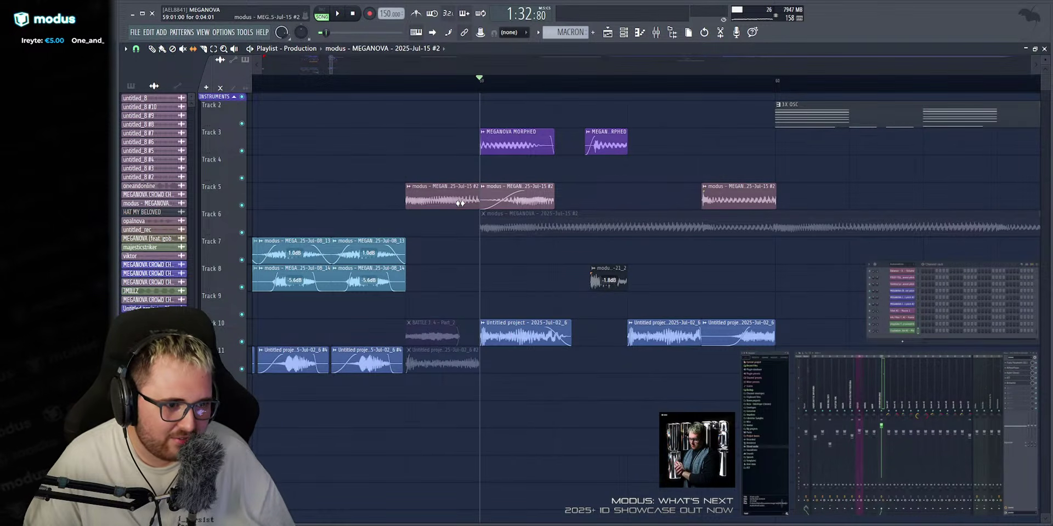
pyautogui.press('space')
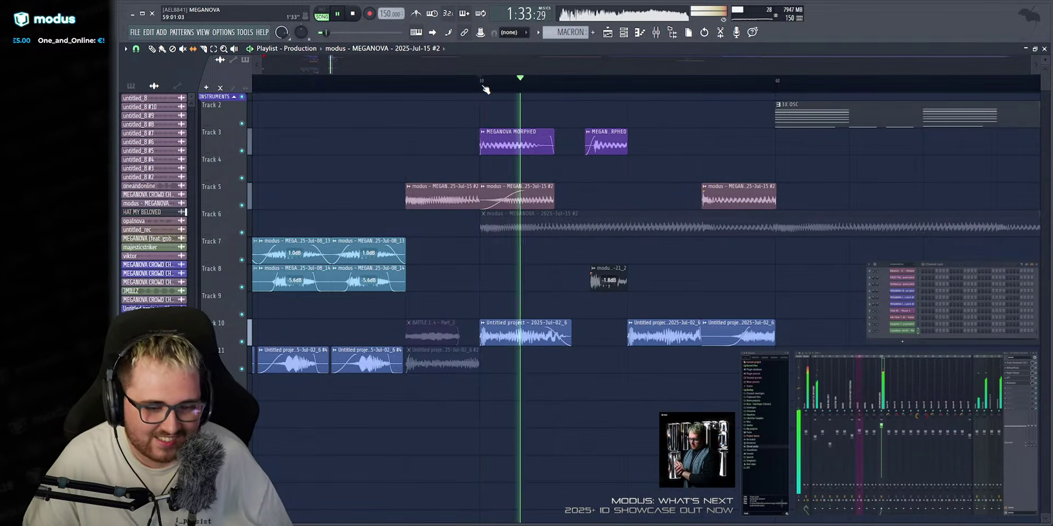
pyautogui.press('space')
pyautogui.press('space')
pyautogui.click(406, 84)
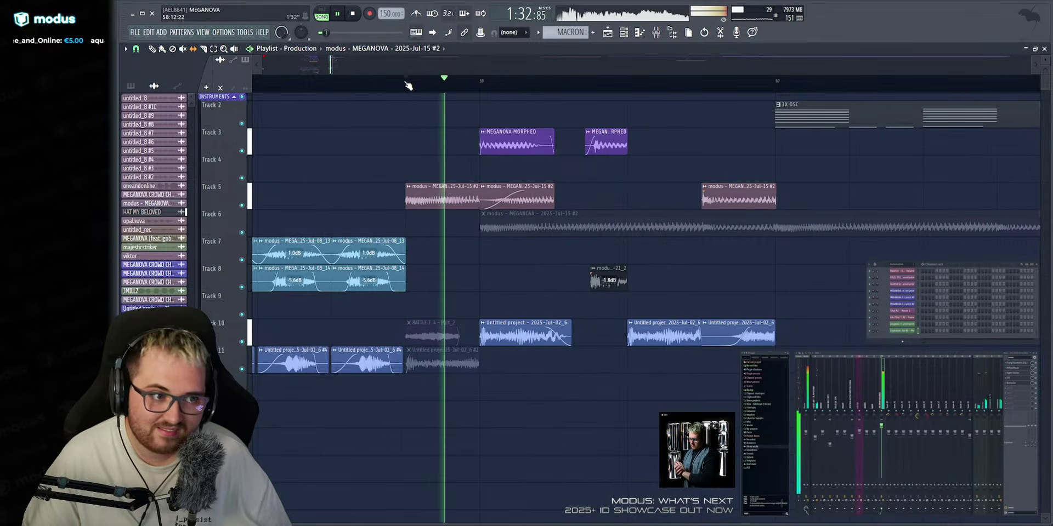
pyautogui.press('space')
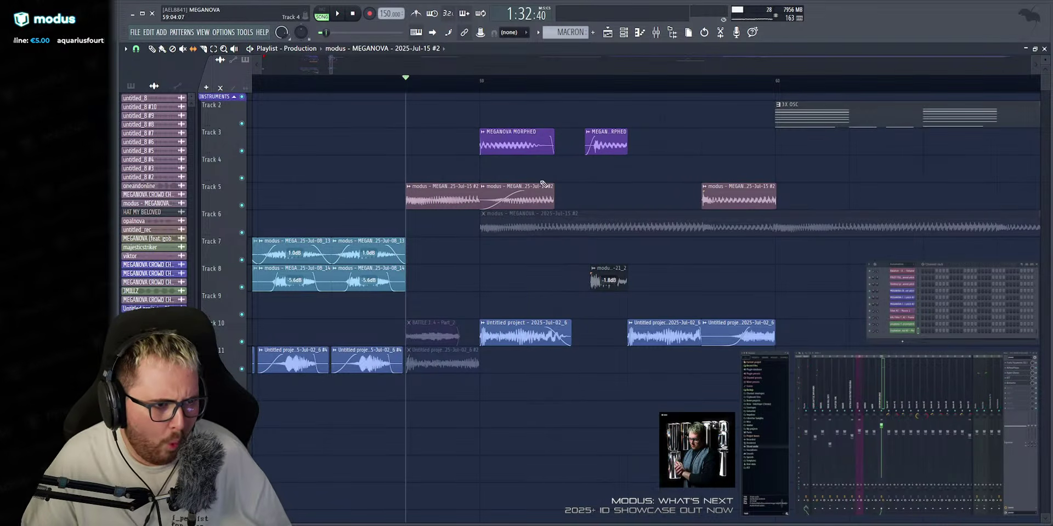
# Replay the passage from 58:13 into bar 59 several times to judge how the Track 5 clips sound together.
pyautogui.press('space')
pyautogui.press('space')
pyautogui.press('space')
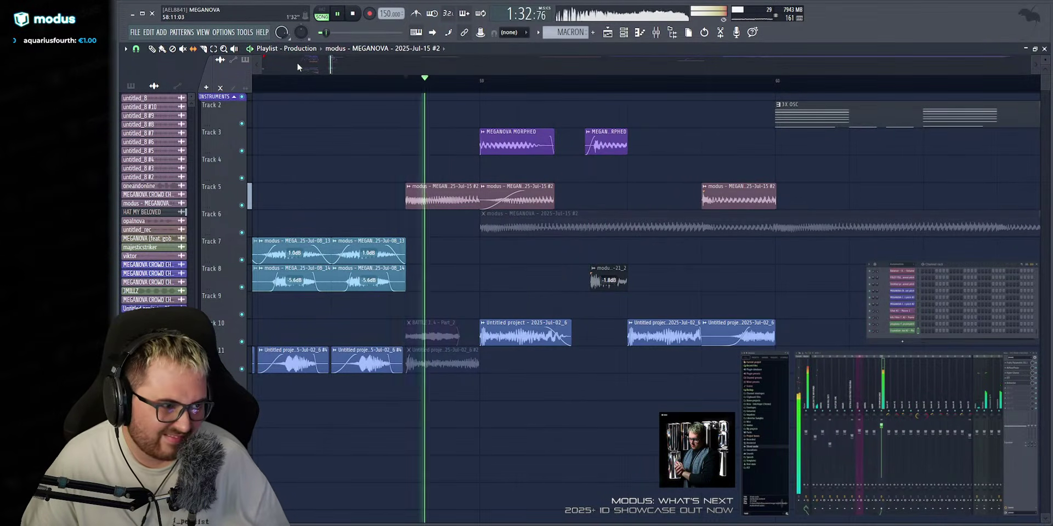
pyautogui.press('space')
pyautogui.press('space')
pyautogui.press('space')
pyautogui.press('space')
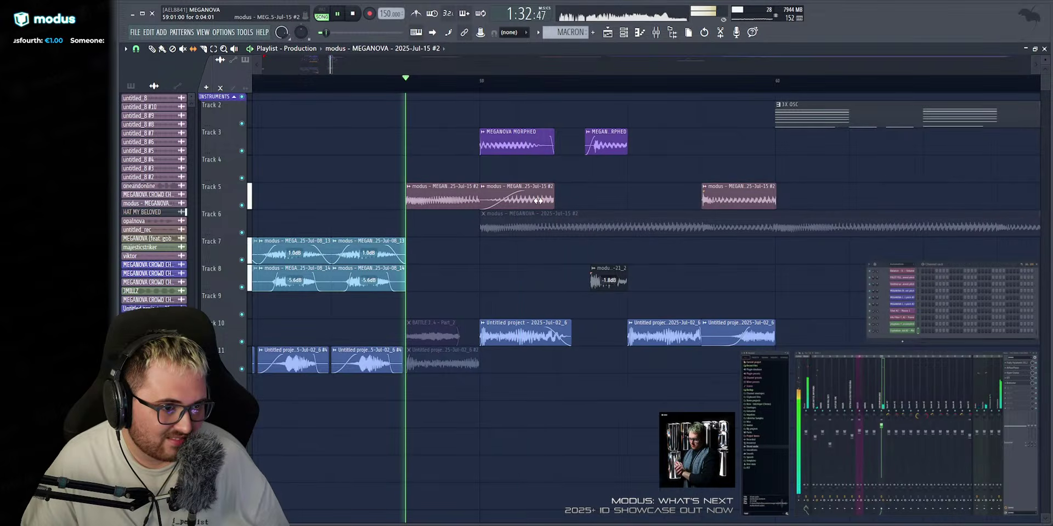
pyautogui.press('space')
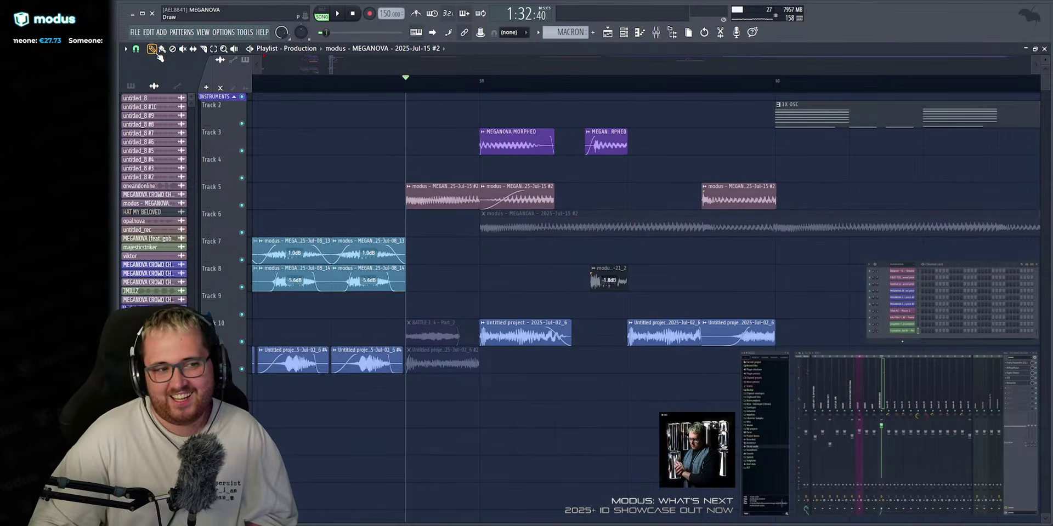
pyautogui.press('space')
pyautogui.press('space')
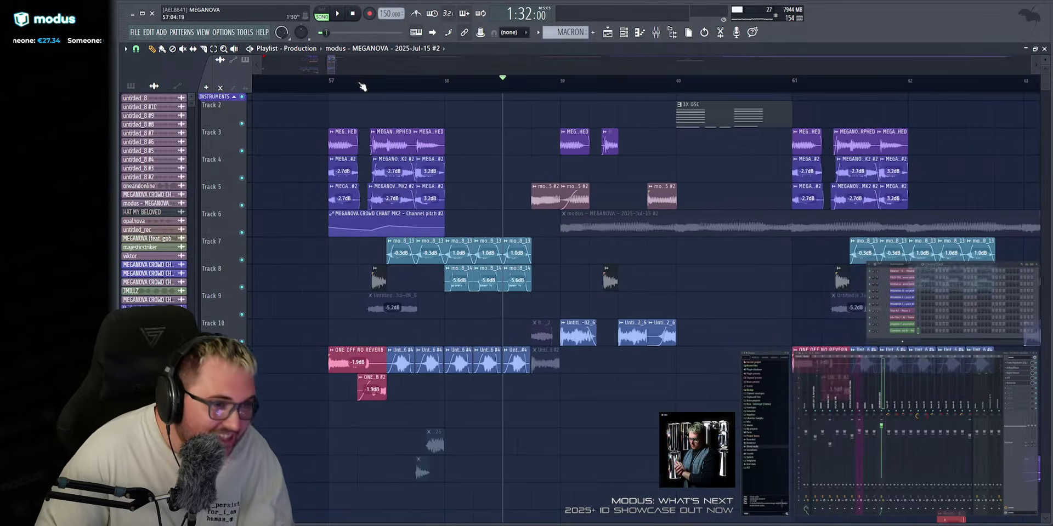
# Play the section from just before bar 57 and view the drum channel's Distructor settings.
pyautogui.click(318, 81)
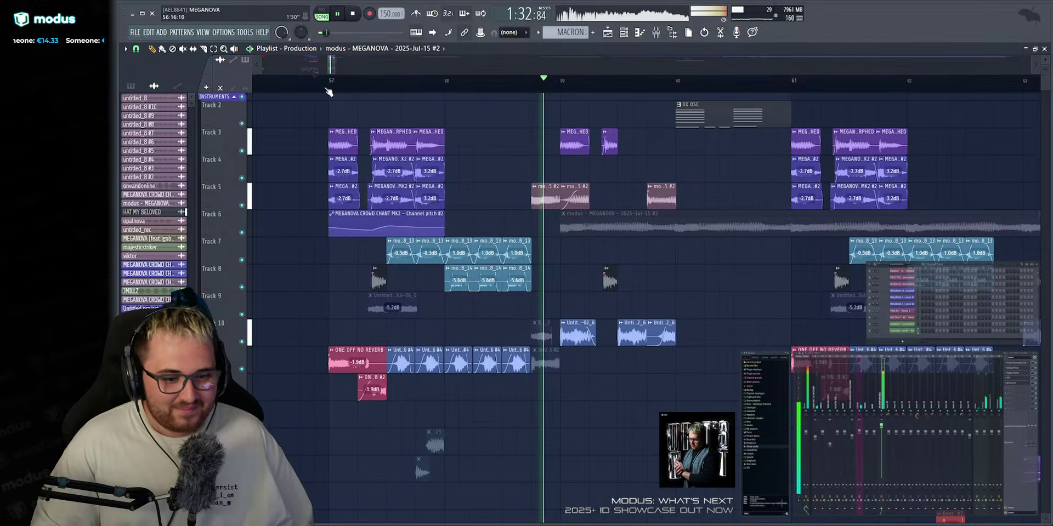
pyautogui.press('space')
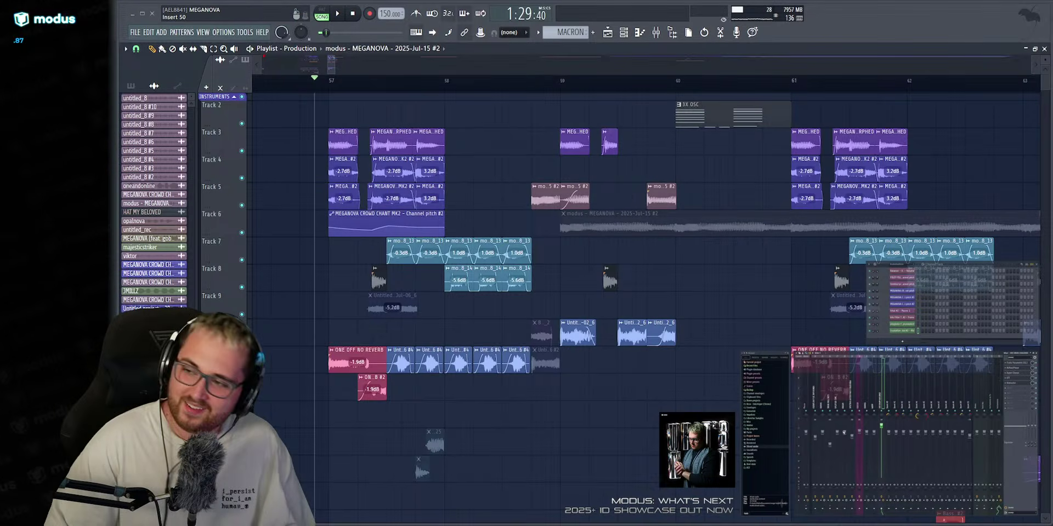
pyautogui.click(1020, 383)
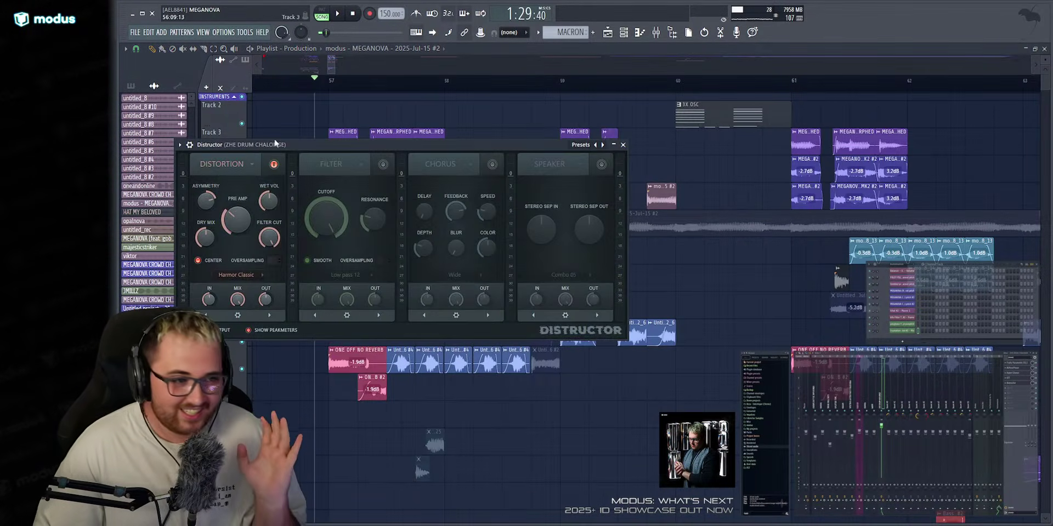
pyautogui.click(623, 145)
pyautogui.press('space')
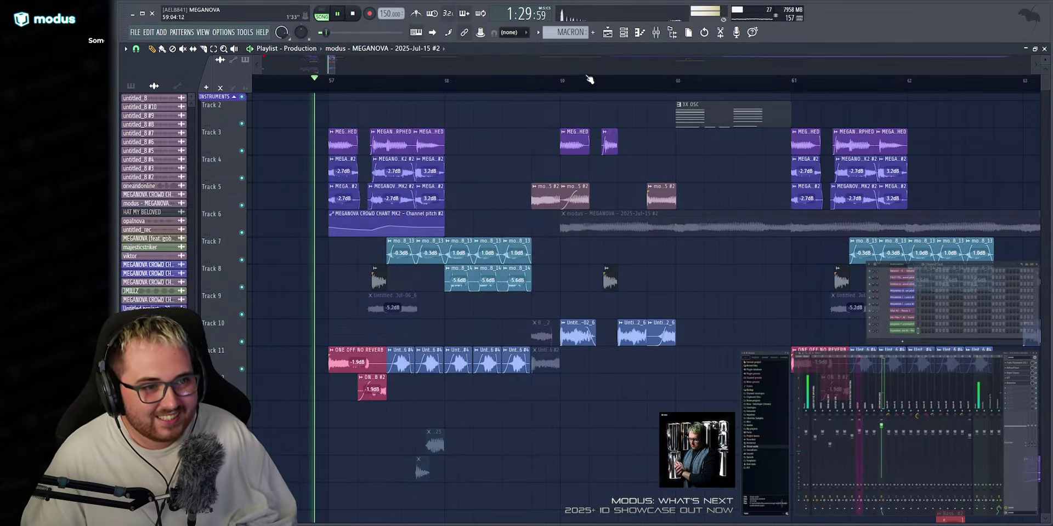
# Audition the fill from 58:13 and again from 58:05 through the start of bar 59.
pyautogui.click(530, 80)
pyautogui.scroll(3, 534, 80)
pyautogui.press('space')
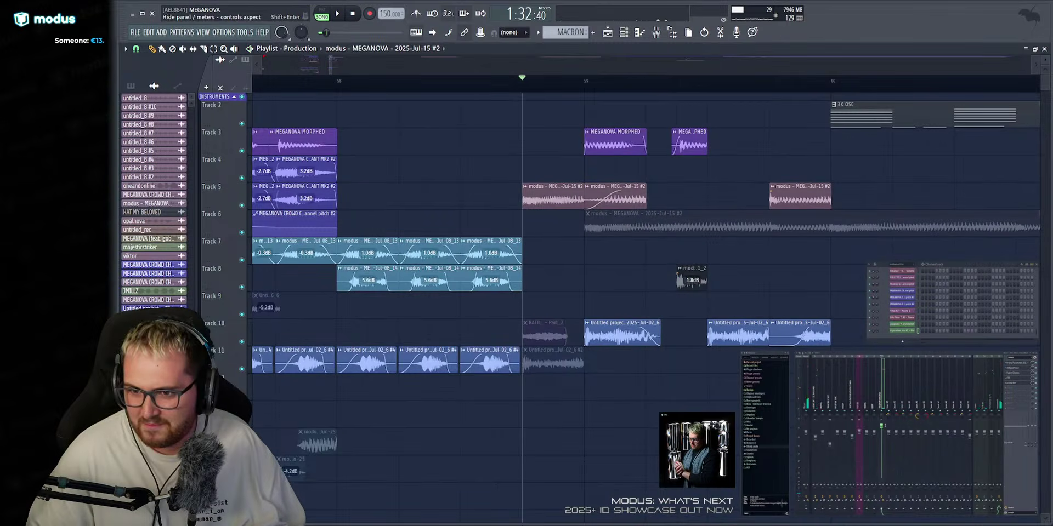
pyautogui.click(430, 81)
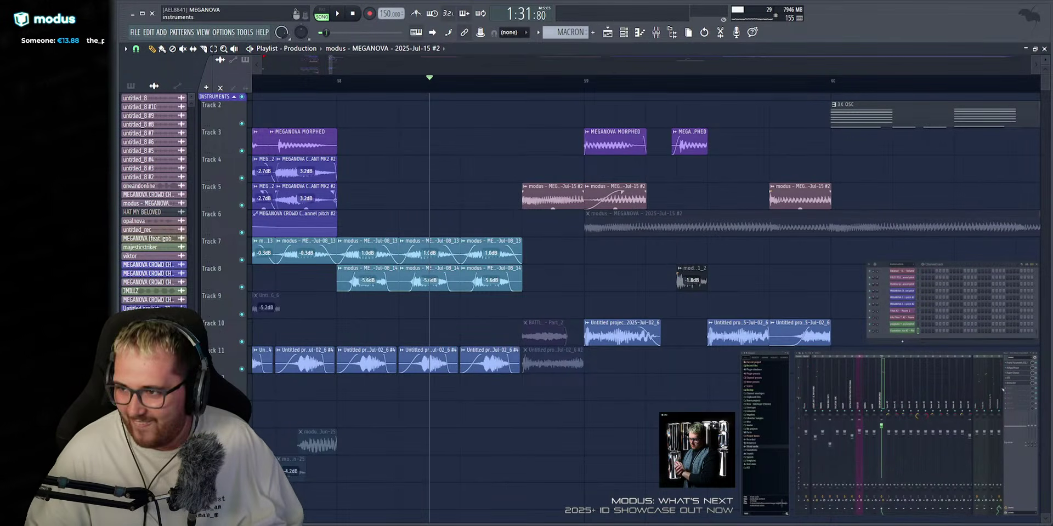
pyautogui.click(392, 77)
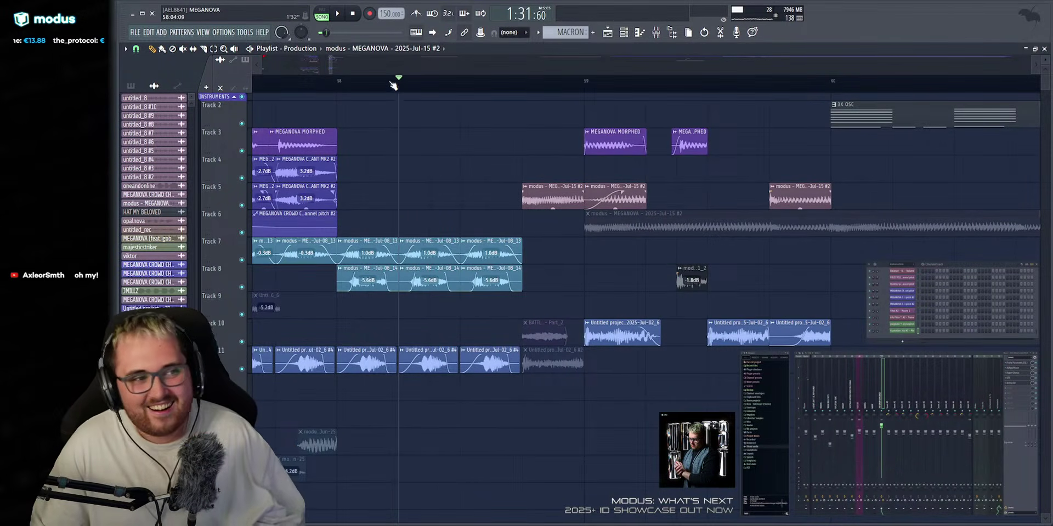
pyautogui.press('space')
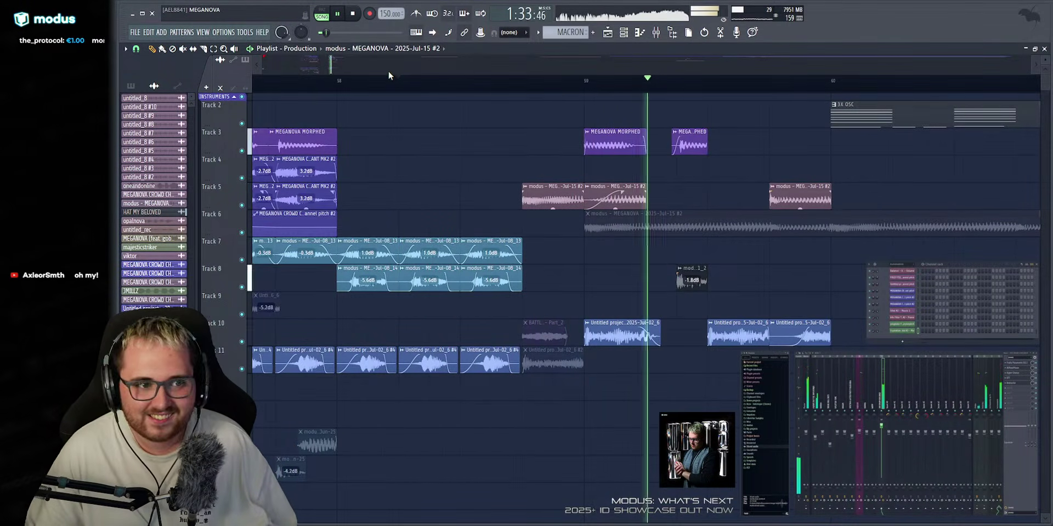
# Try placing a copy of the Track 5 bar 59 clip at 59:07:00 without its fade-in, and audition it.
pyautogui.click(525, 82)
pyautogui.scroll(2, 603, 186)
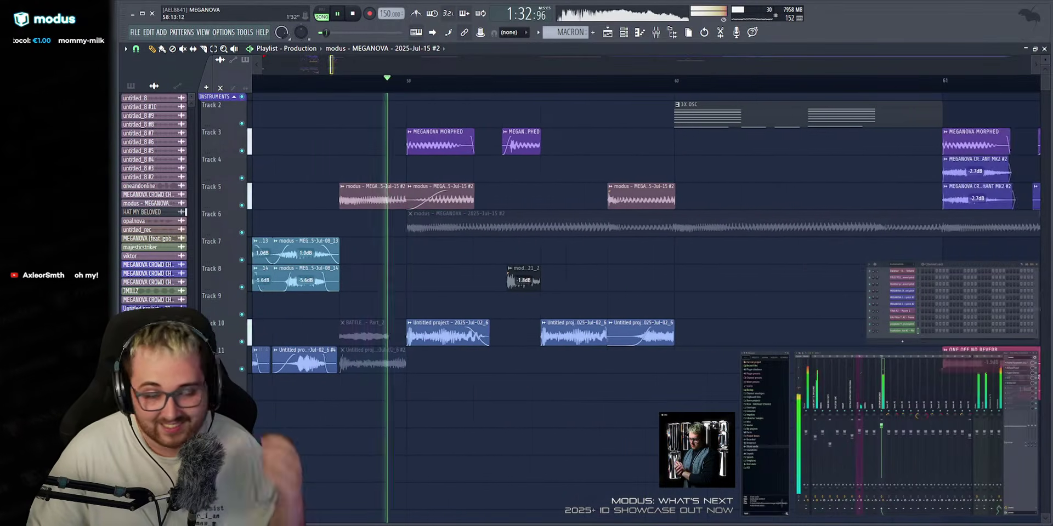
pyautogui.scroll(-2, 548, 186)
pyautogui.press('space')
pyautogui.moveTo(524, 187); pyautogui.dragTo(621, 186)
pyautogui.press('space')
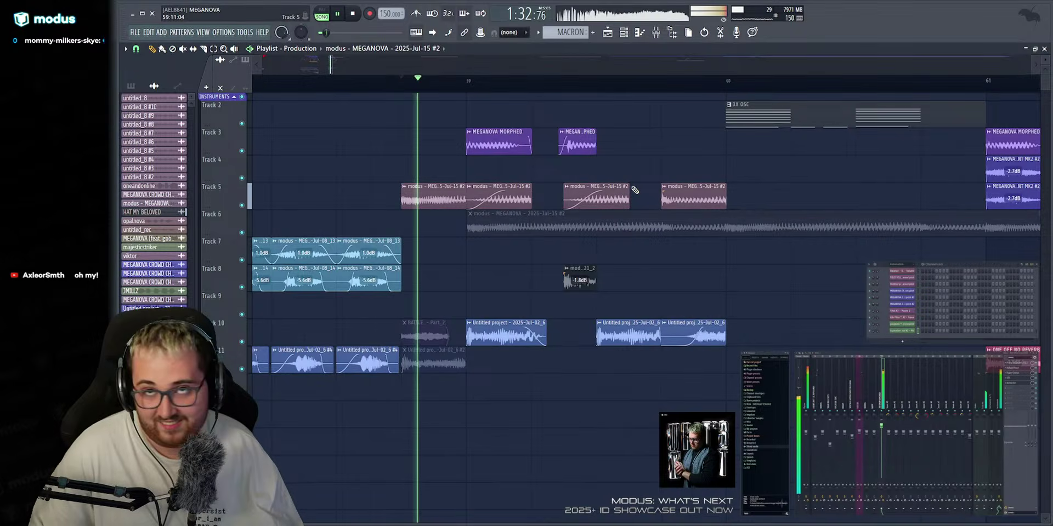
pyautogui.press('space')
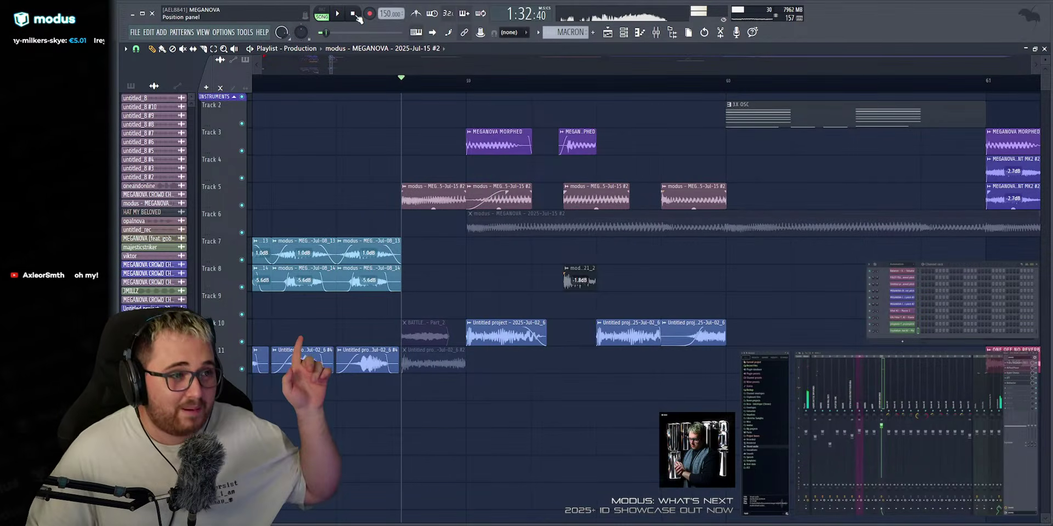
pyautogui.hotkey('ctrl', 'h')
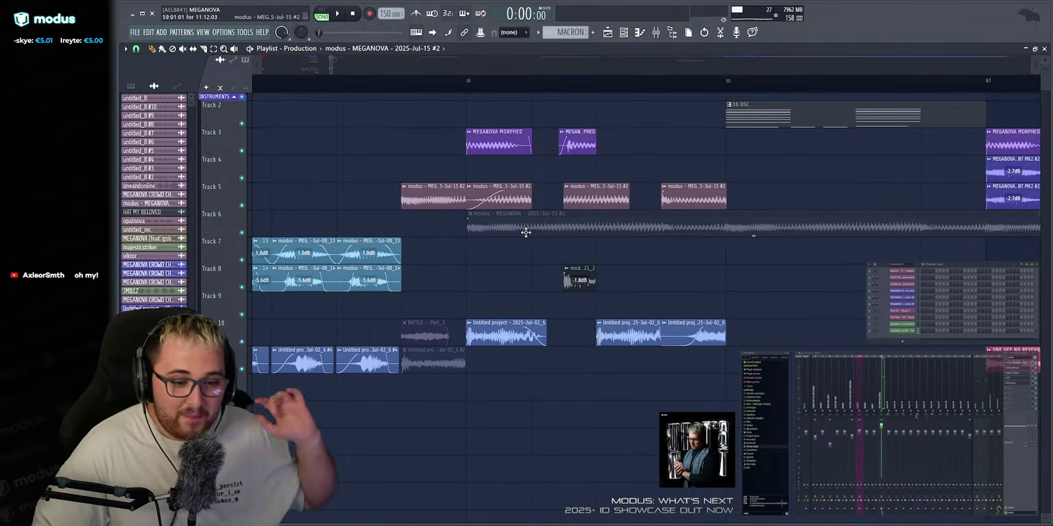
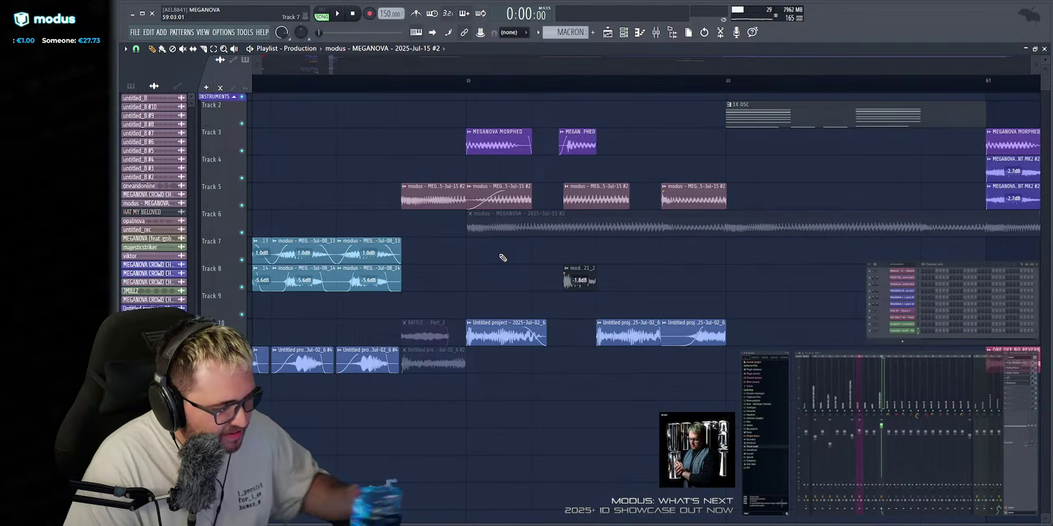
# Audition the passage from 58:13 and move the Track 5 clip at 59:07:00 to 59:05:00.
pyautogui.click(407, 82)
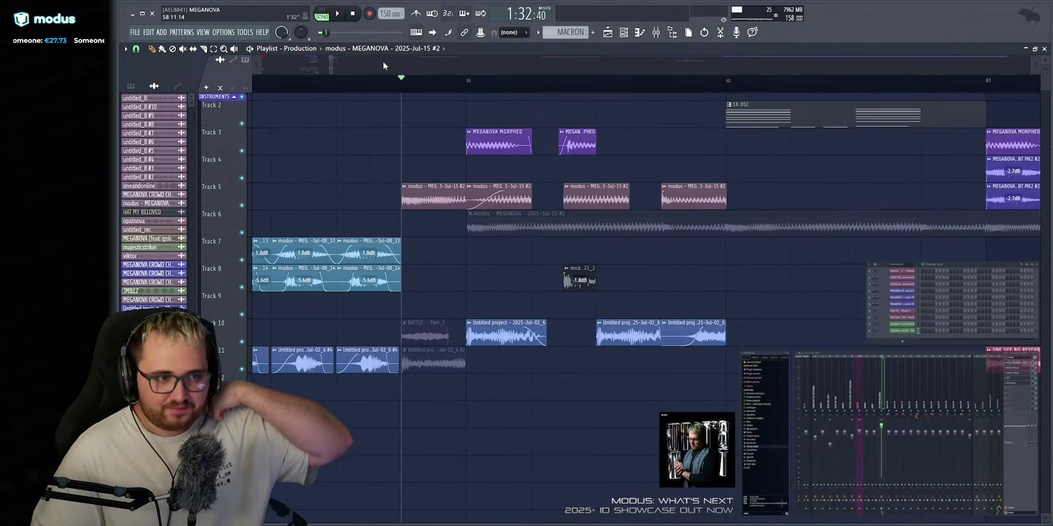
pyautogui.press('space')
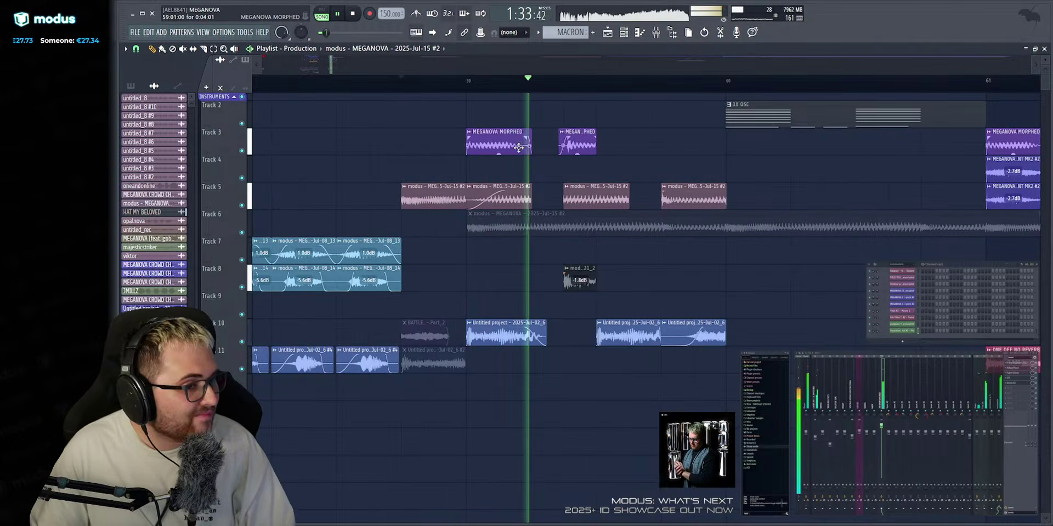
pyautogui.click(390, 81)
pyautogui.press('space')
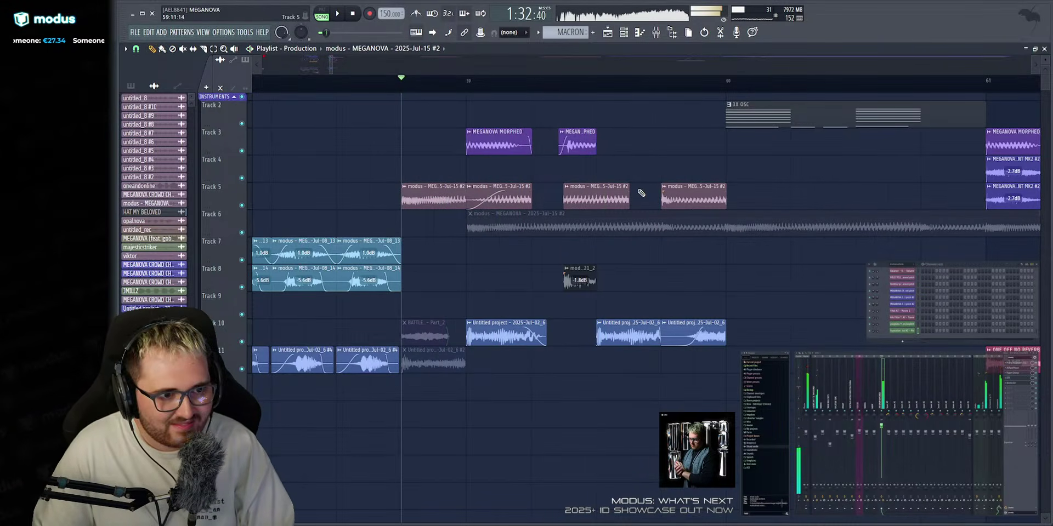
pyautogui.press('space')
pyautogui.moveTo(617, 197); pyautogui.dragTo(585, 196)
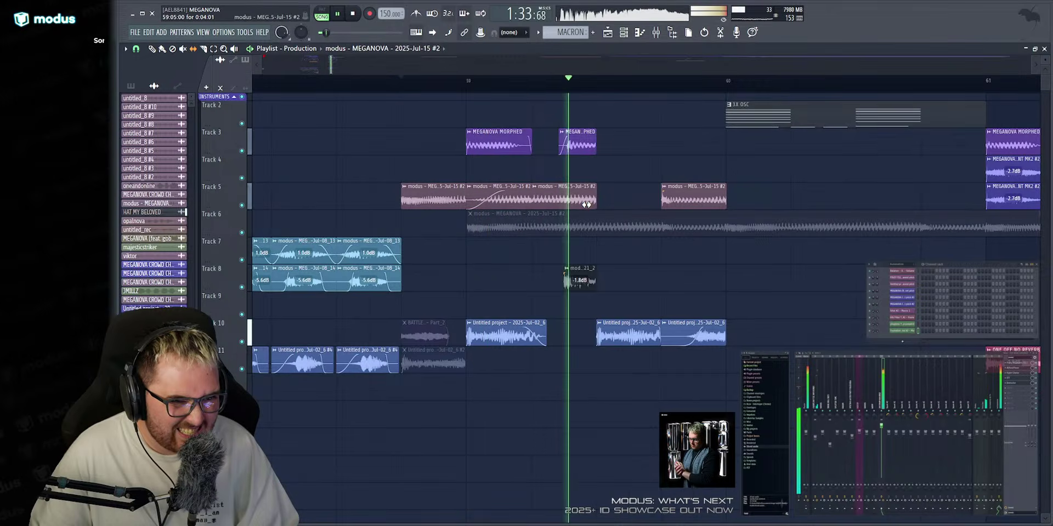
# Try deleting the Track 5 clip at 59:05:00 and extending the bar 59 clip to 0:10:01, and undo both changes.
pyautogui.click(152, 49)
pyautogui.rightClick(553, 192)
pyautogui.moveTo(530, 187); pyautogui.dragTo(629, 189)
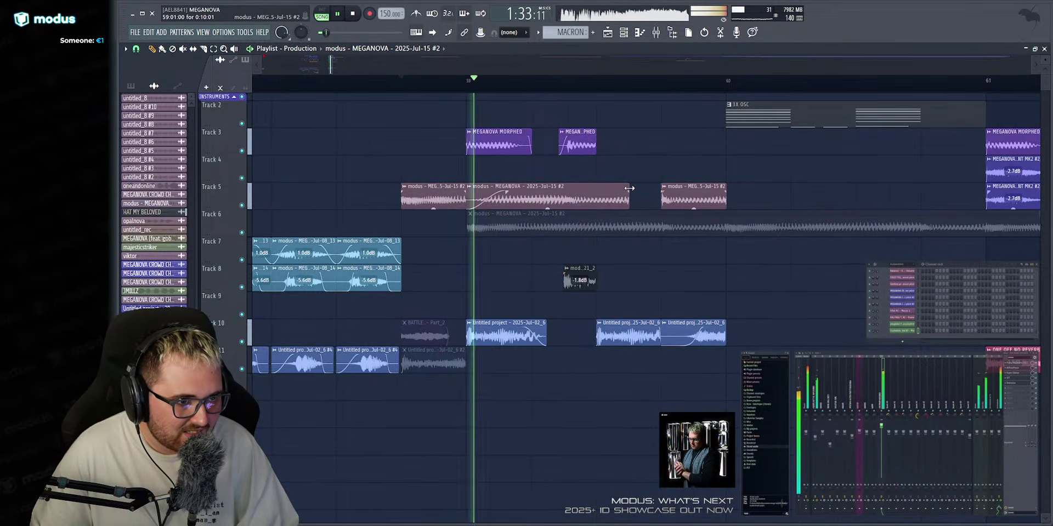
pyautogui.hotkey('ctrl', 'z')
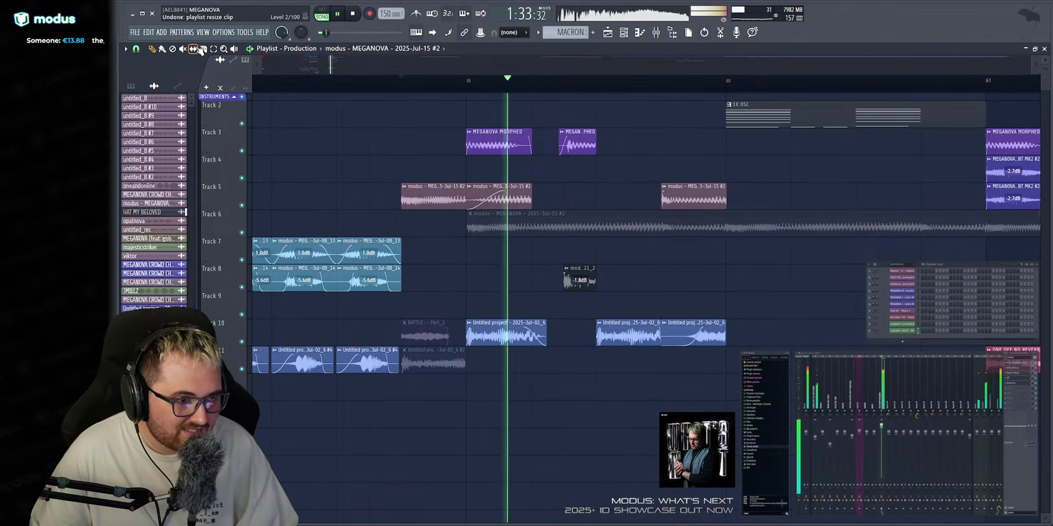
pyautogui.click(152, 50)
pyautogui.hotkey('ctrl', 'z')
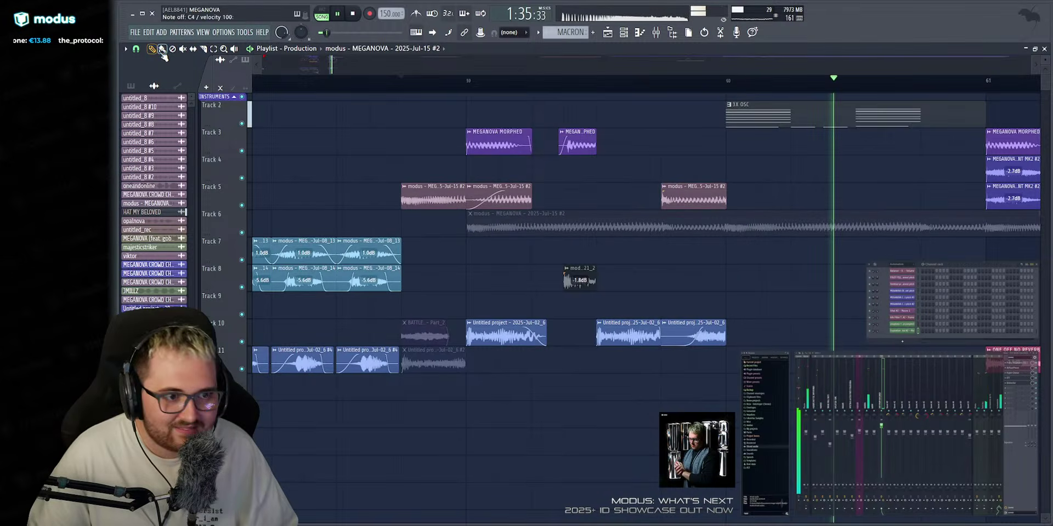
# Try shifting the audio content inside the Track 5 clip at 59:05:00 and audition it repeatedly from 58:13.
pyautogui.press('space')
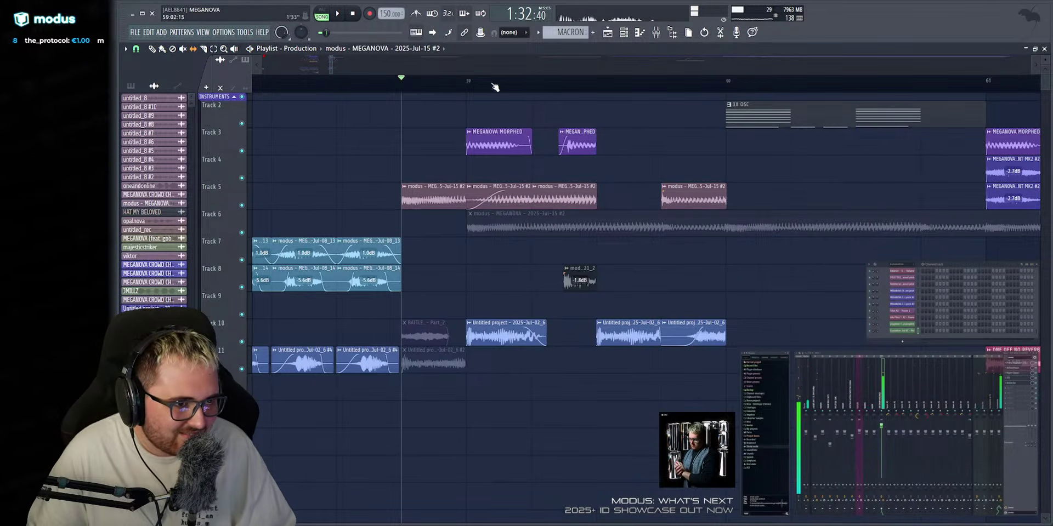
pyautogui.press('space')
pyautogui.press('space')
pyautogui.press('space')
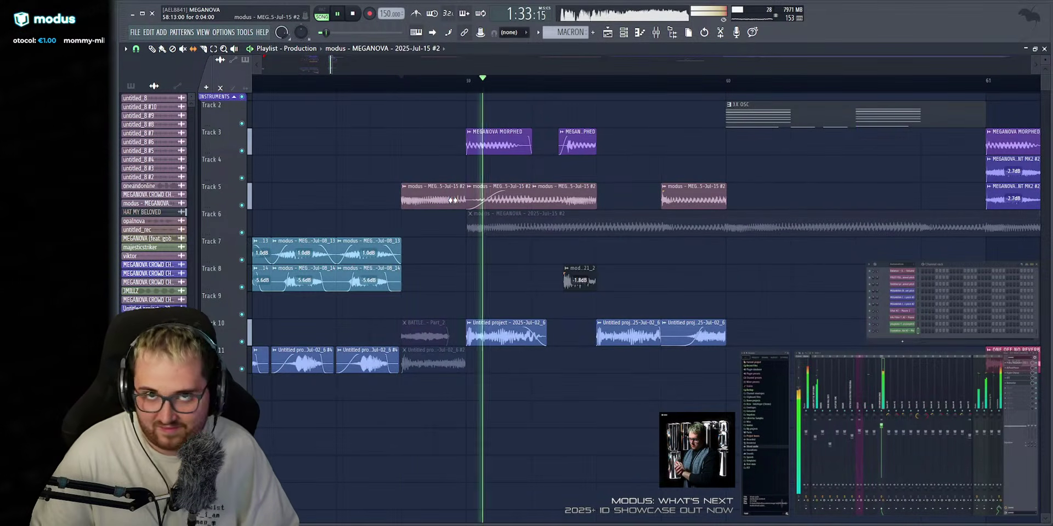
pyautogui.moveTo(544, 195); pyautogui.dragTo(331, 205)
pyautogui.press('space')
pyautogui.press('space')
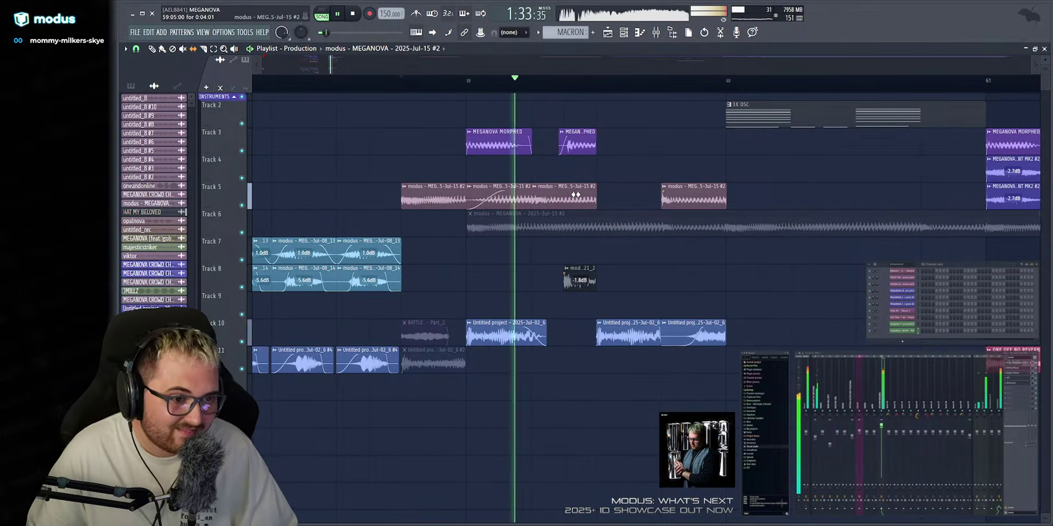
pyautogui.press('space')
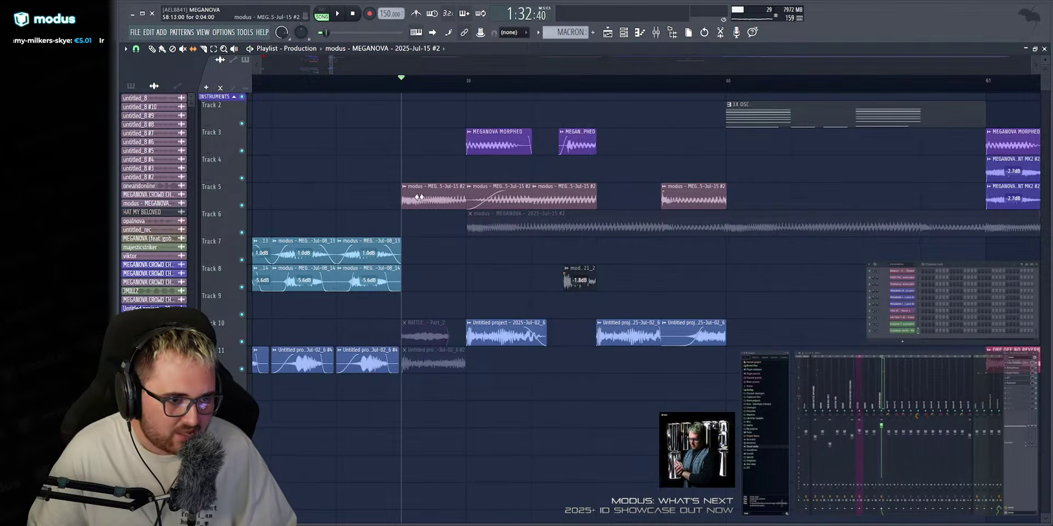
pyautogui.press('space')
pyautogui.press('space')
pyautogui.press('space')
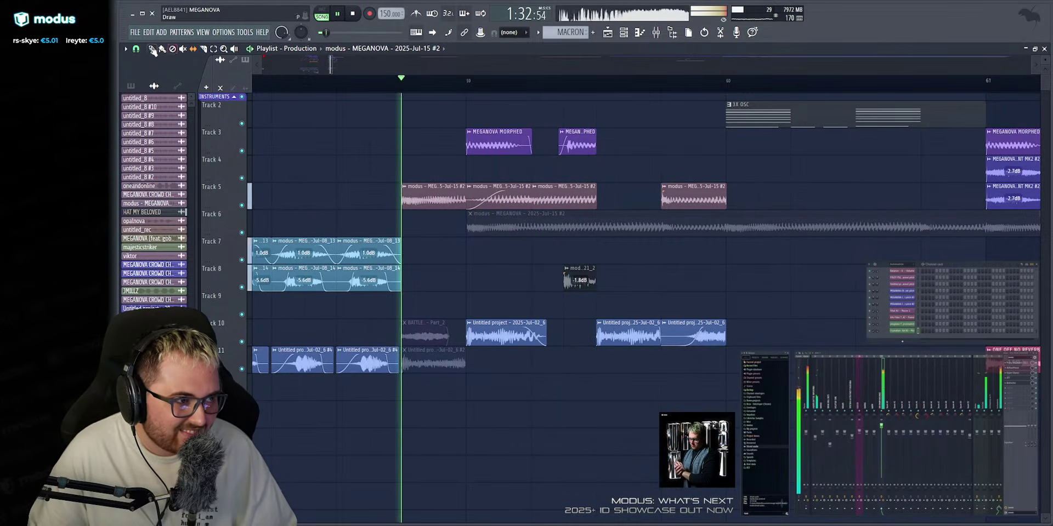
# Delete the Track 5 clip at 59:05:00 and play the passage from 58:13.
pyautogui.click(154, 49)
pyautogui.rightClick(576, 186)
pyautogui.press('space')
pyautogui.scroll(-5, 520, 71)
pyautogui.press('space')
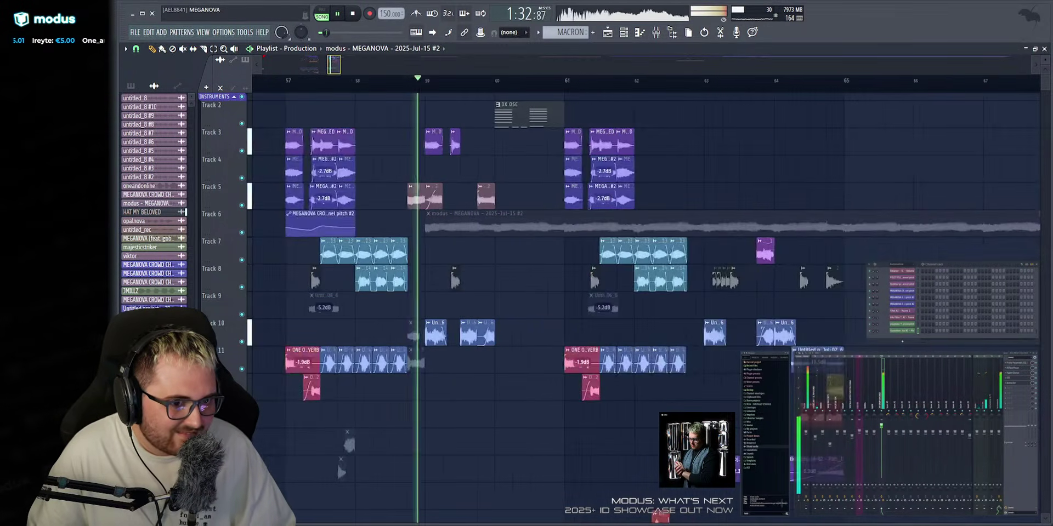
# Audition the Track 5 recordings around bars 154, 138, 163 and 240 for further fill material.
pyautogui.scroll(-7, 350, 71)
pyautogui.scroll(4, 872, 164)
pyautogui.click(605, 85)
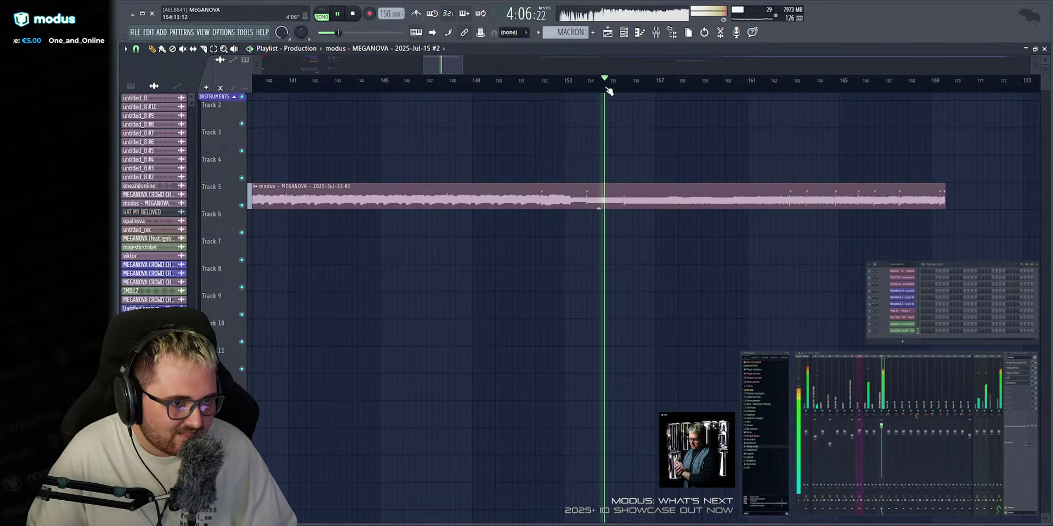
pyautogui.scroll(-4, 562, 90)
pyautogui.click(531, 81)
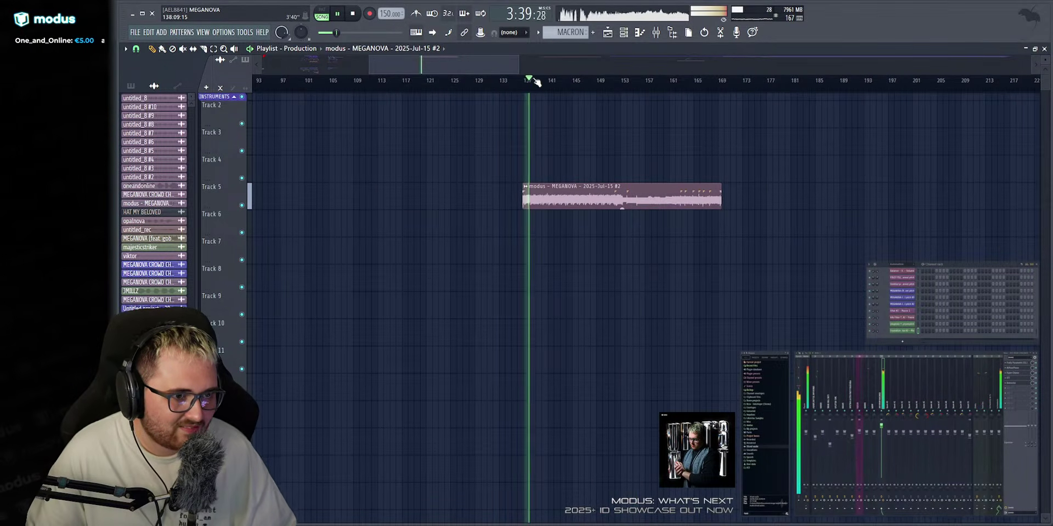
pyautogui.scroll(2, 537, 82)
pyautogui.click(747, 82)
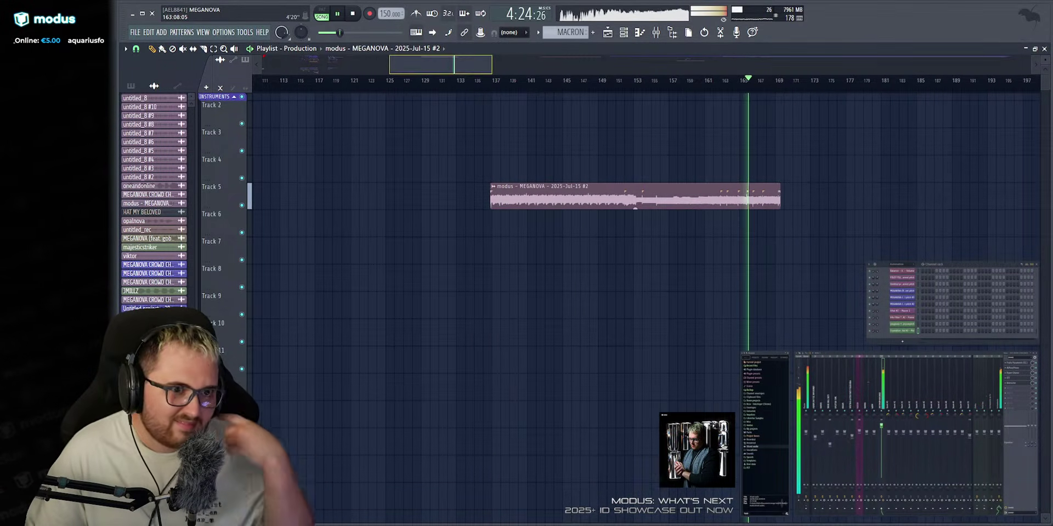
pyautogui.scroll(3, 715, 65)
pyautogui.scroll(-5, 494, 83)
pyautogui.scroll(3, 910, 82)
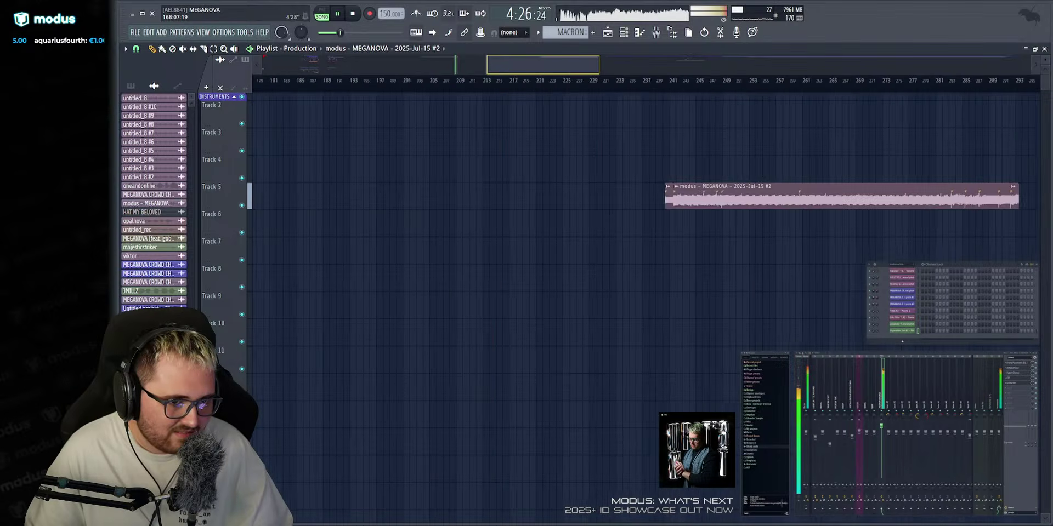
pyautogui.click(617, 84)
pyautogui.scroll(5, 617, 83)
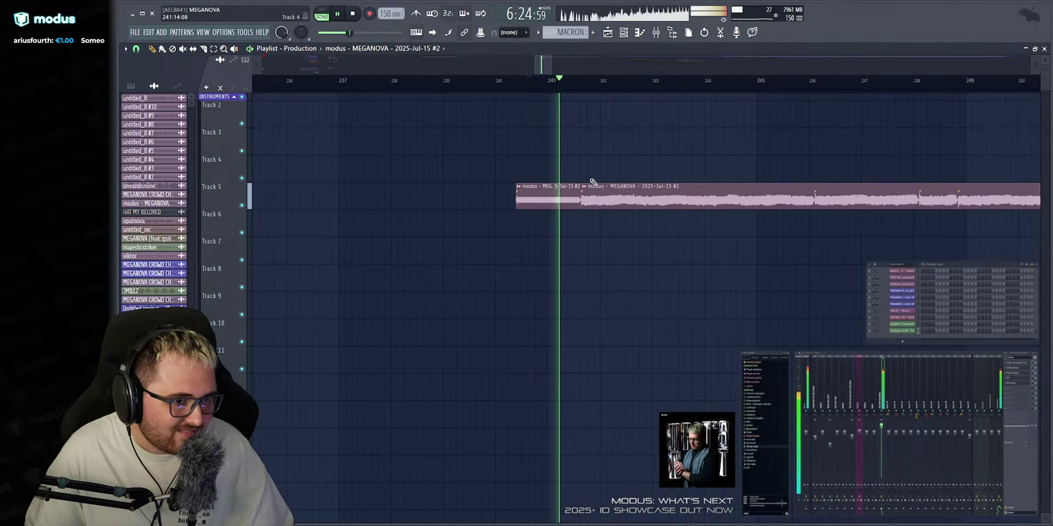
pyautogui.scroll(-1, 536, 83)
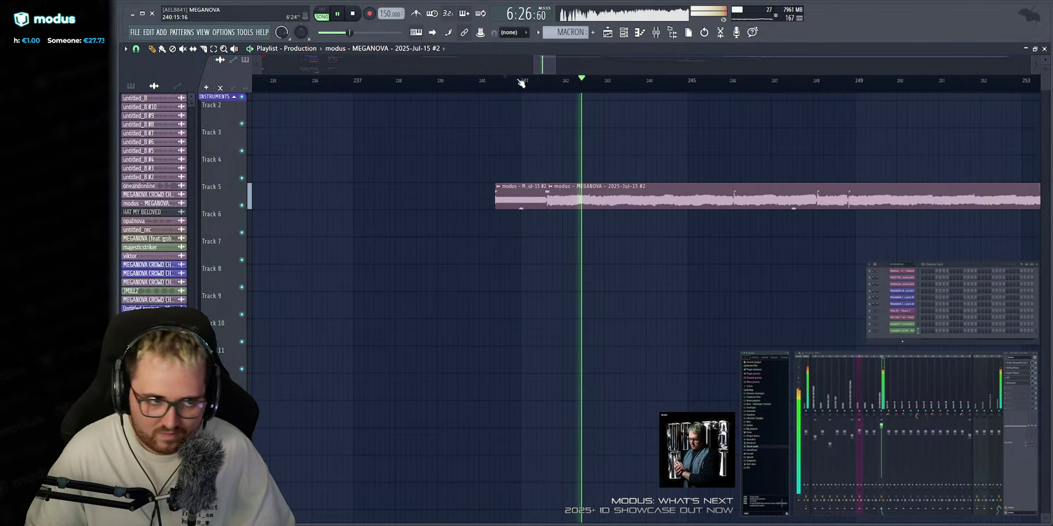
pyautogui.press('space')
pyautogui.scroll(-8, 534, 64)
pyautogui.scroll(12, 335, 69)
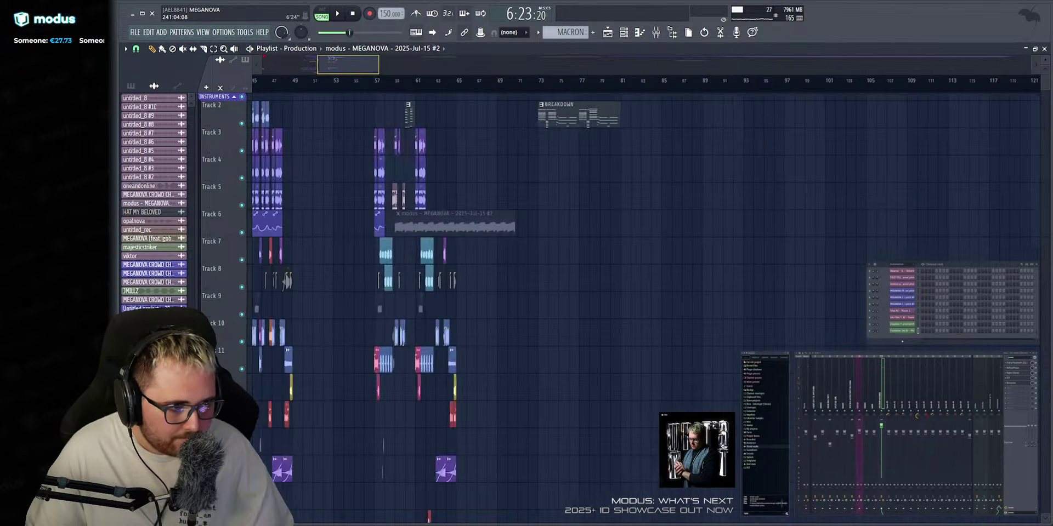
# Place a 2025-Jul-15 #2 clip on Track 5 at 59:05:00, slicing it to a length of 0:04:00 and deleting the excess.
pyautogui.click(453, 82)
pyautogui.scroll(4, 500, 148)
pyautogui.press('space')
pyautogui.press('space')
pyautogui.press('space')
pyautogui.moveTo(538, 202)
pyautogui.mouseDown()
pyautogui.moveTo(507, 203)
pyautogui.moveTo(534, 205)
pyautogui.mouseUp()
pyautogui.press('space')
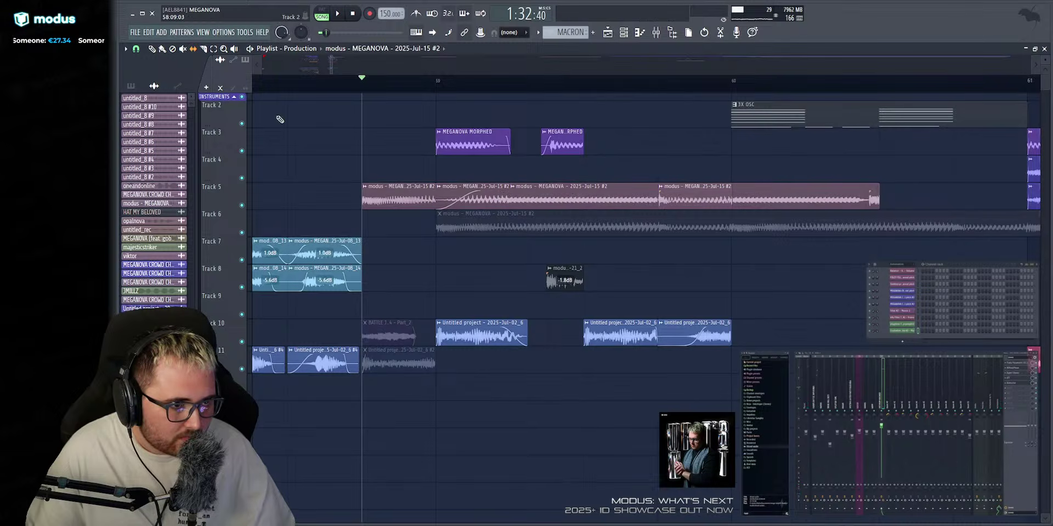
pyautogui.click(591, 197)
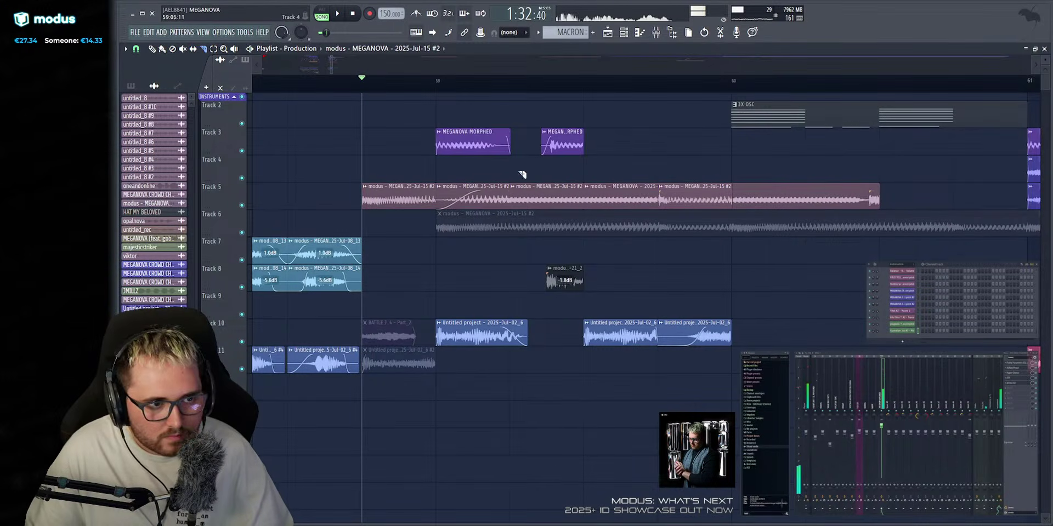
pyautogui.rightClick(628, 192)
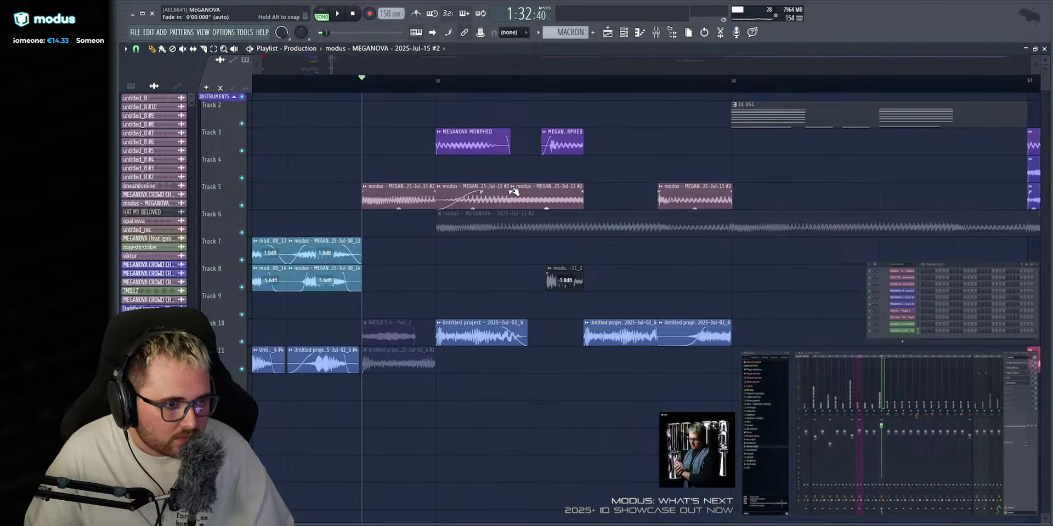
# Fade in the Track 5 clip at 59:05:00 across its length with a tension of -54%, auditioning it from 58:13.
pyautogui.press('space')
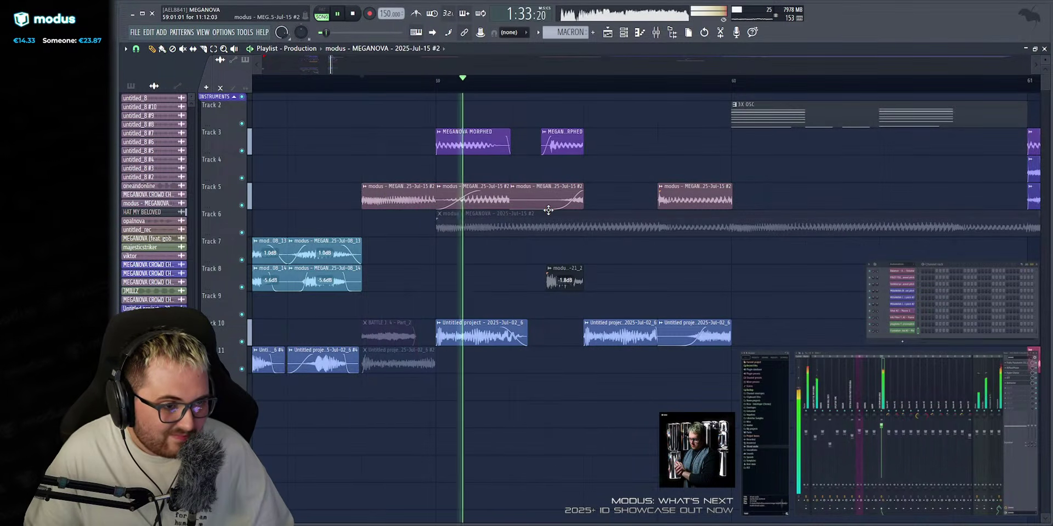
pyautogui.press('space')
pyautogui.moveTo(546, 208); pyautogui.dragTo(551, 207)
pyautogui.press('space')
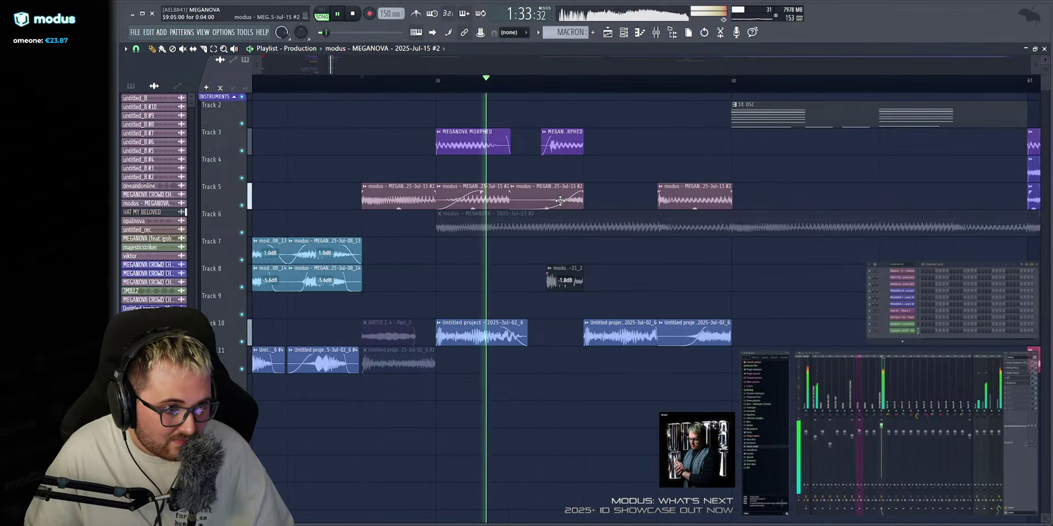
pyautogui.doubleClick(385, 195)
pyautogui.press('space')
pyautogui.press('space')
pyautogui.click(483, 184)
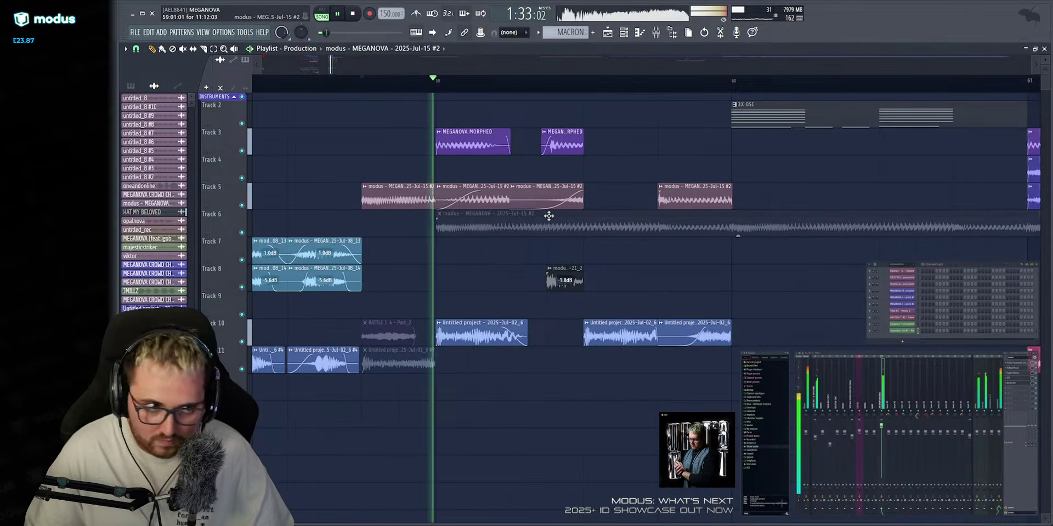
pyautogui.press('space')
pyautogui.press('space')
pyautogui.press('space')
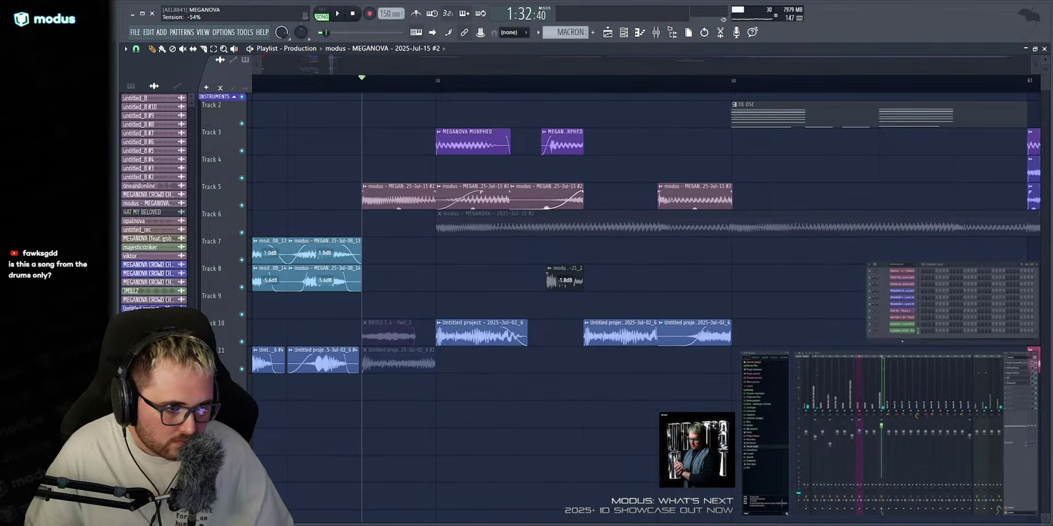
pyautogui.scroll(5, 560, 86)
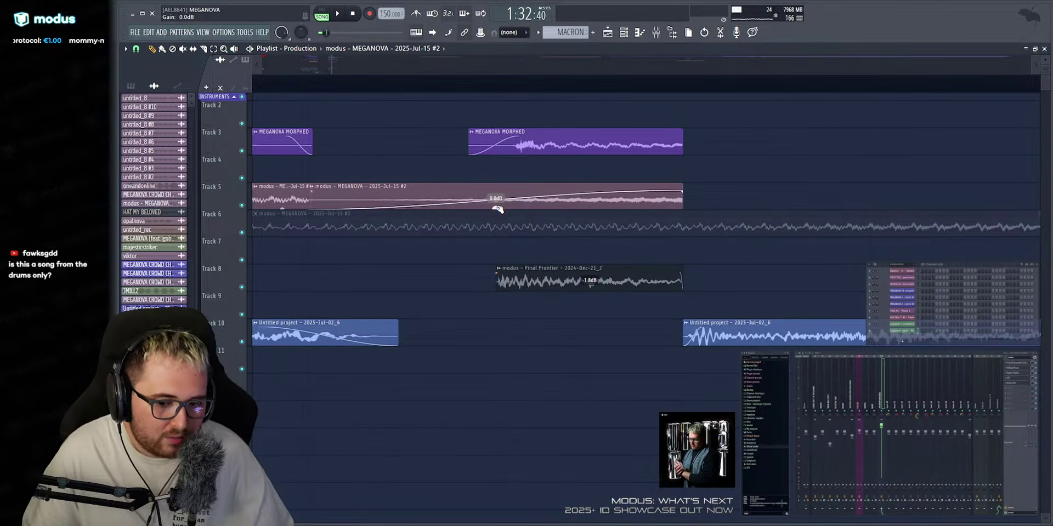
pyautogui.press('space')
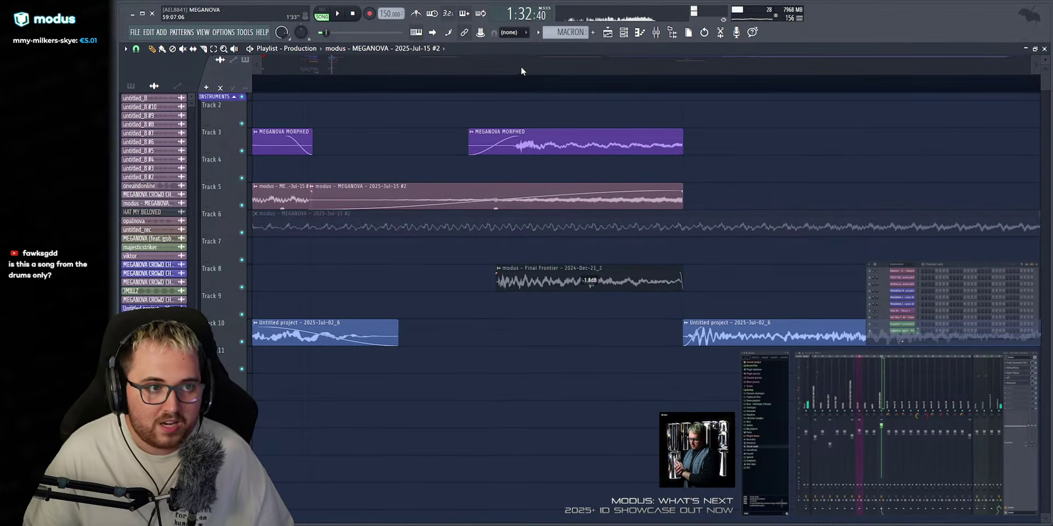
# Look at the ZHE DRUM CHALONGE arrangement and return to the Production arrangement.
pyautogui.scroll(-5, 520, 68)
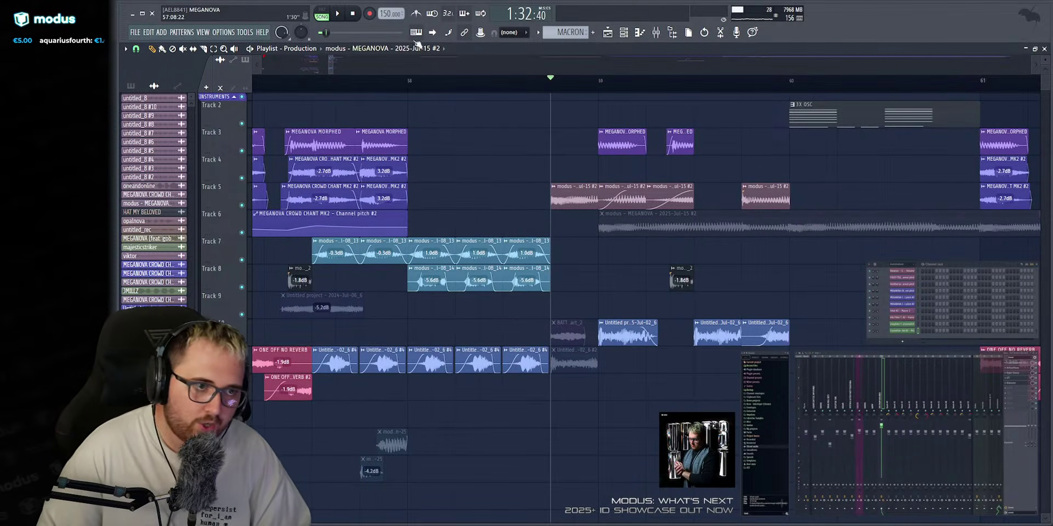
pyautogui.scroll(-8, 480, 61)
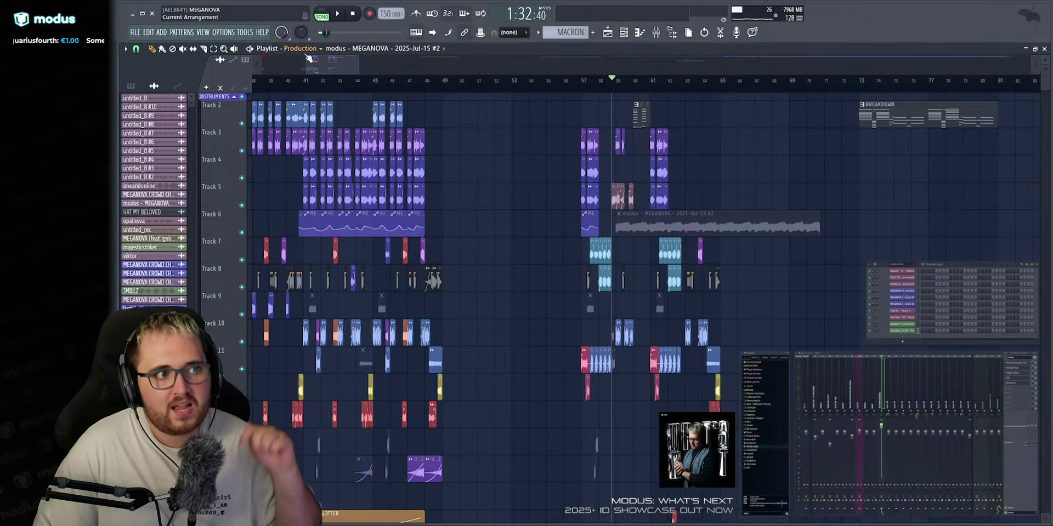
pyautogui.click(329, 87)
pyautogui.scroll(-3, 471, 61)
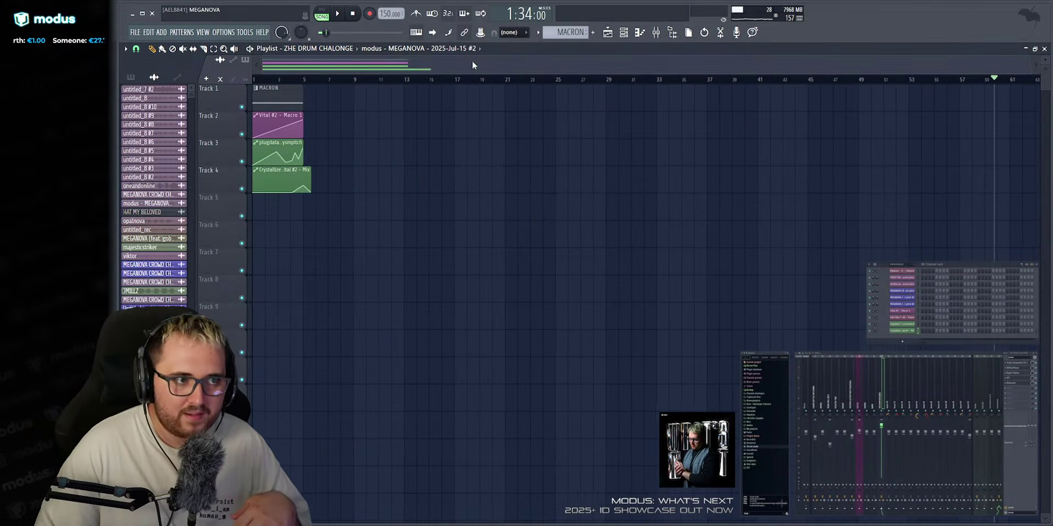
pyautogui.click(625, 34)
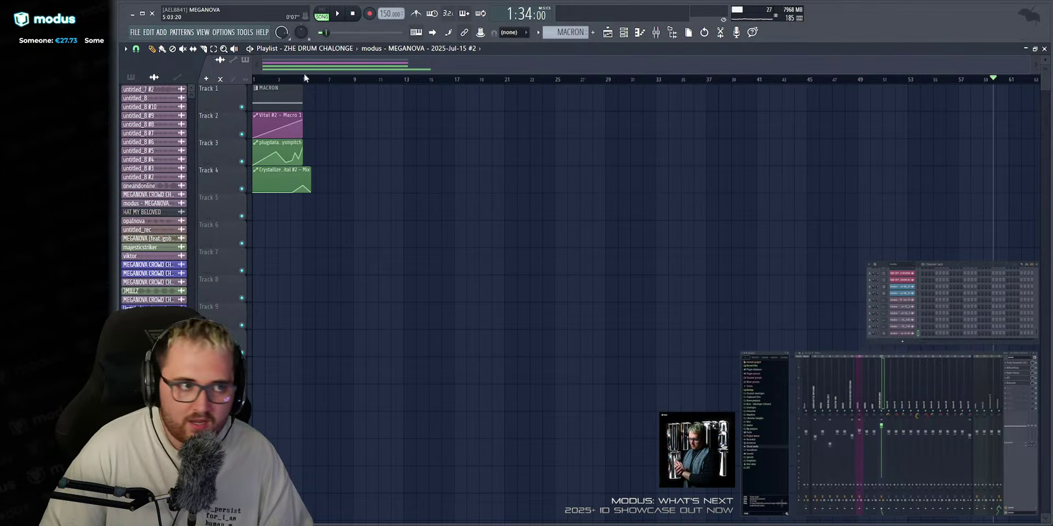
pyautogui.click(295, 48)
pyautogui.click(333, 64)
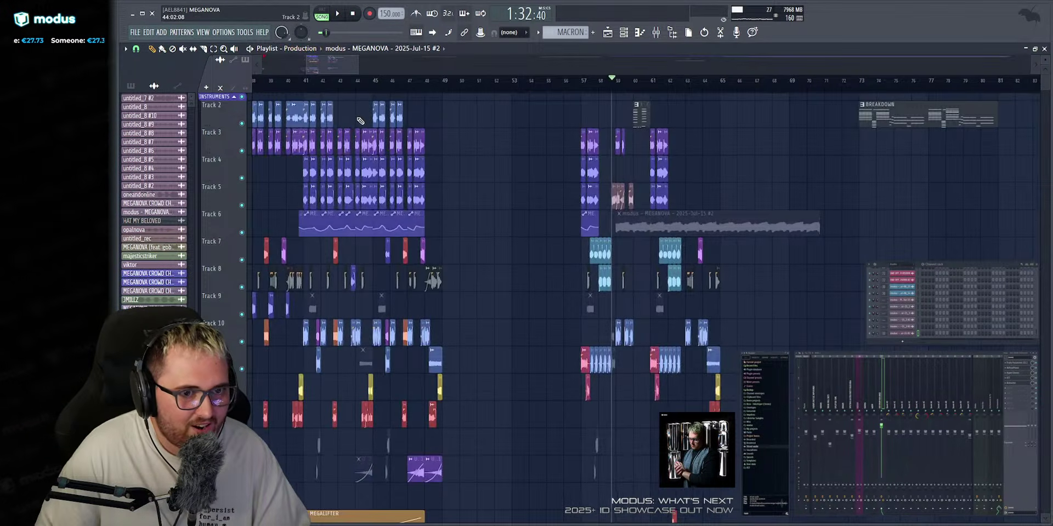
# Extend the 2025-Jul-15 #2 recording from bar 241 and place it on Track 5 directly after the 2025-Jul-15_3 clip.
pyautogui.moveTo(349, 67); pyautogui.dragTo(759, 65)
pyautogui.moveTo(597, 193); pyautogui.dragTo(856, 209)
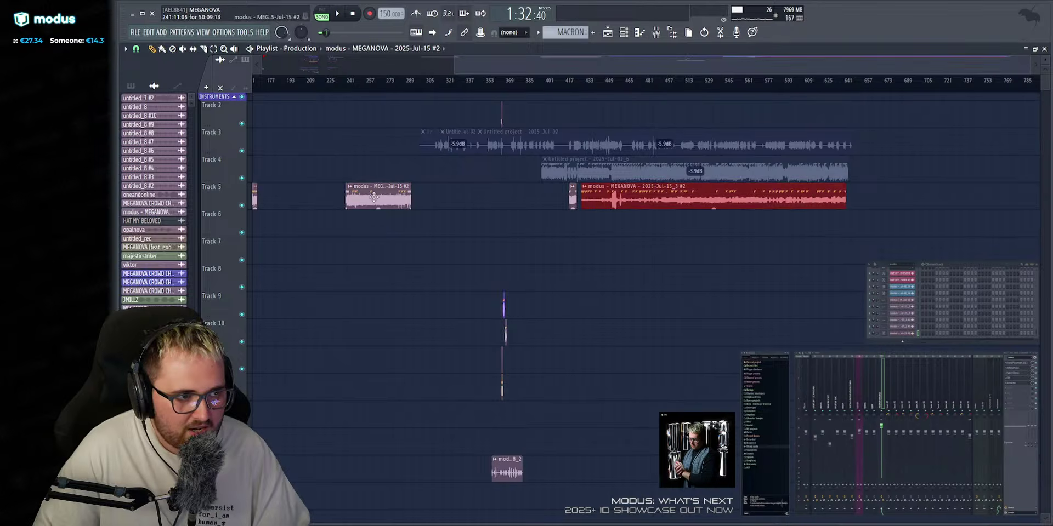
pyautogui.moveTo(382, 195)
pyautogui.mouseDown()
pyautogui.moveTo(930, 226)
pyautogui.moveTo(967, 246)
pyautogui.moveTo(362, 253)
pyautogui.mouseUp()
pyautogui.moveTo(991, 240); pyautogui.dragTo(916, 242)
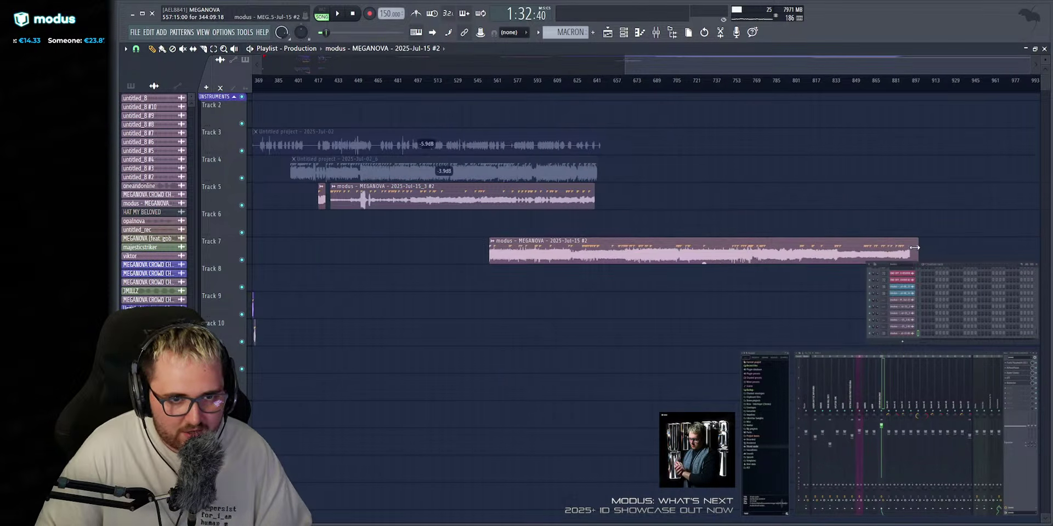
pyautogui.moveTo(840, 243); pyautogui.dragTo(684, 216)
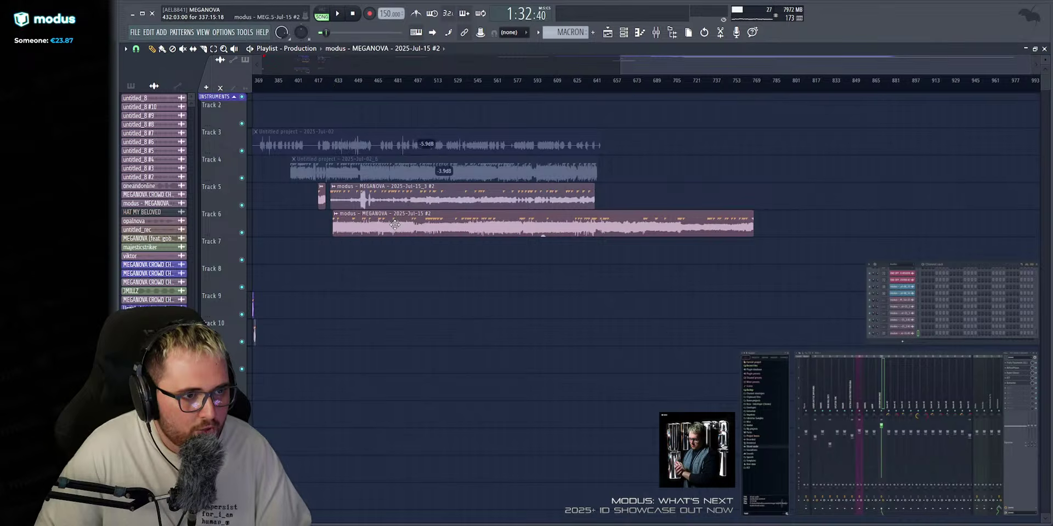
pyautogui.moveTo(395, 225); pyautogui.dragTo(657, 198)
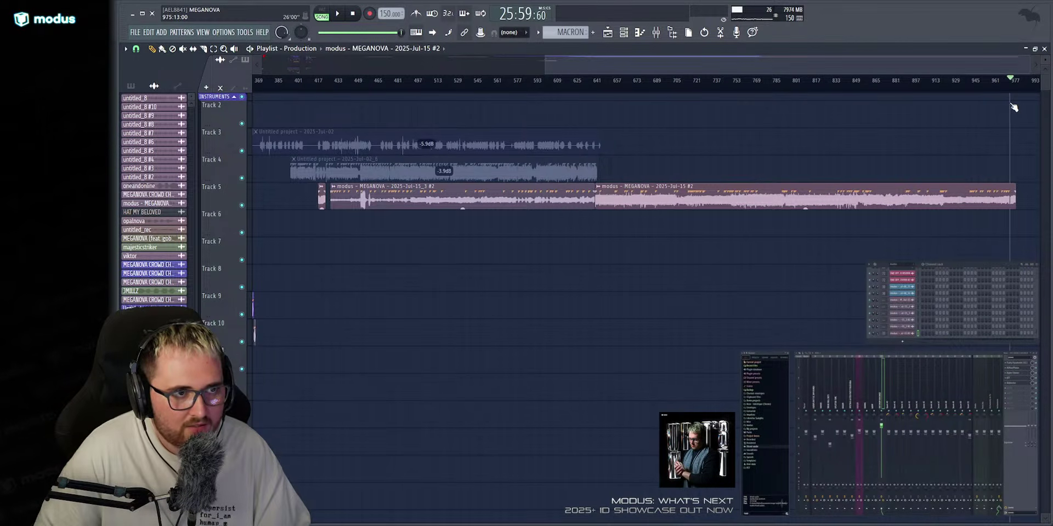
# Return to the fill around bar 59 and play it from 58:07:00.
pyautogui.moveTo(853, 66); pyautogui.dragTo(789, 132)
pyautogui.moveTo(387, 65); pyautogui.dragTo(385, 65)
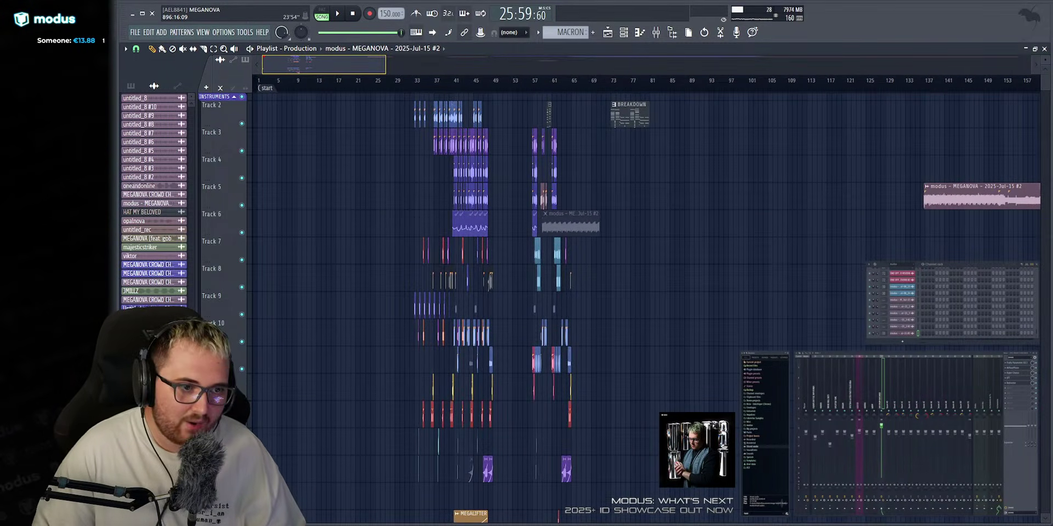
pyautogui.scroll(7, 512, 68)
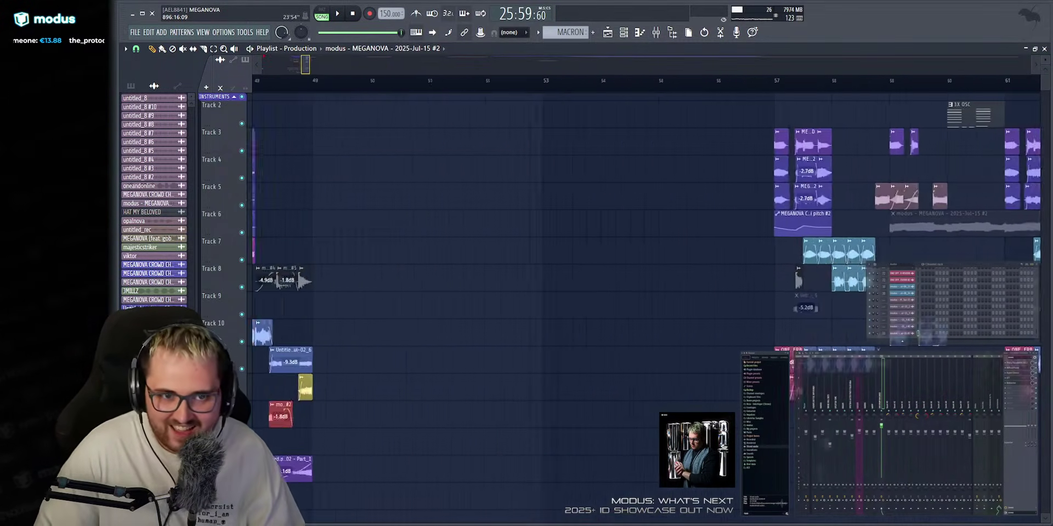
pyautogui.scroll(3, 740, 79)
pyautogui.scroll(3, 659, 89)
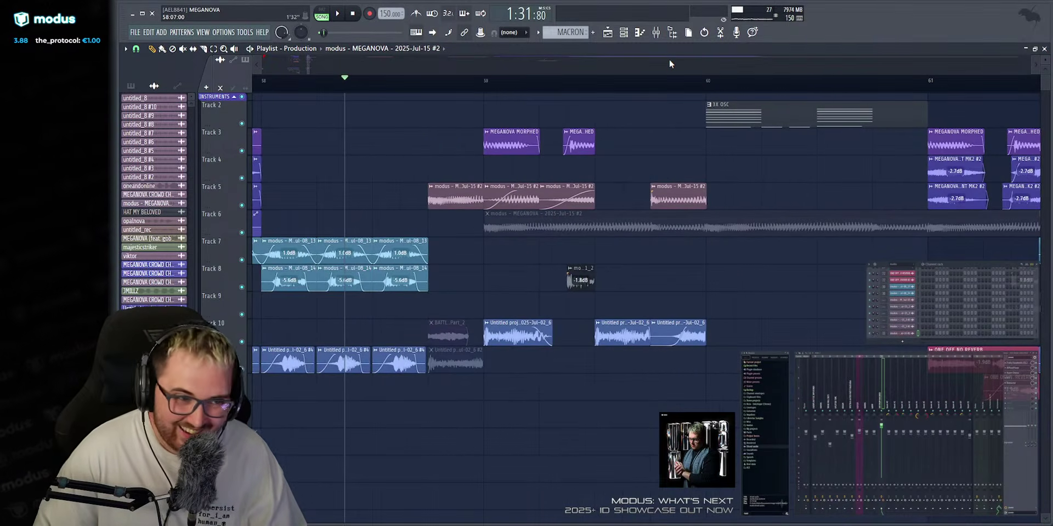
pyautogui.press('space')
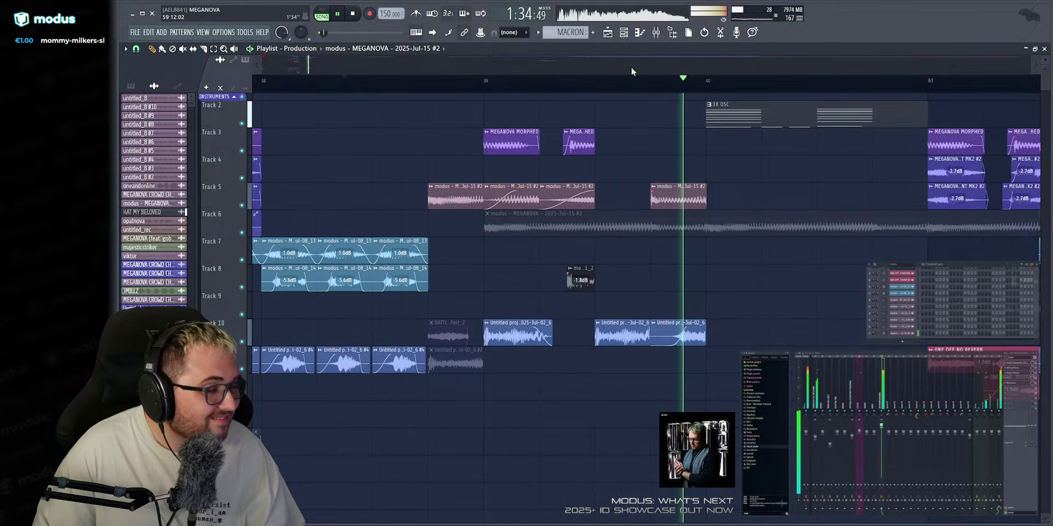
# Make the Track 5 clip at 59:05:00 its own consolidated sample and set its time stretching to Stretch Pro.
pyautogui.scroll(2, 631, 67)
pyautogui.press('space')
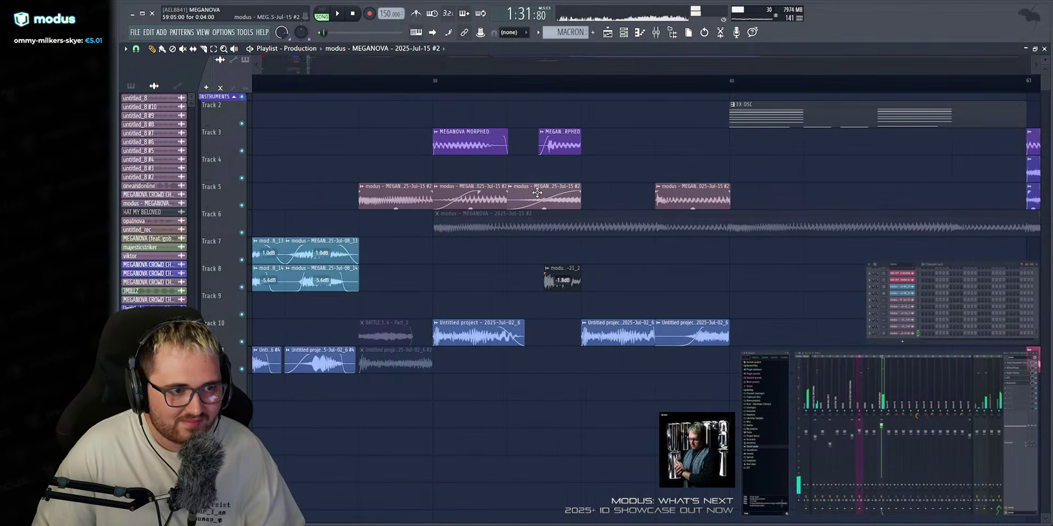
pyautogui.click(542, 185)
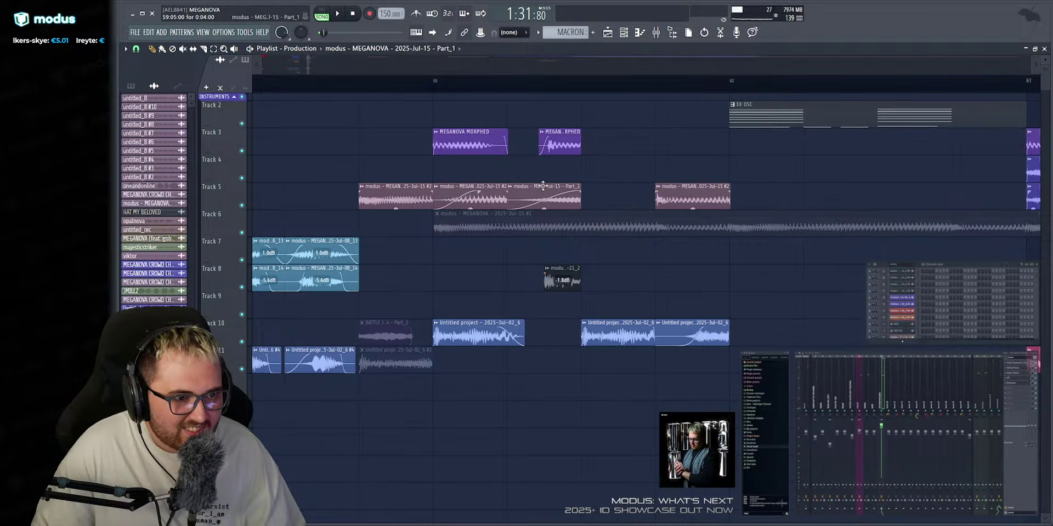
pyautogui.hotkey('ctrl', 'alt', 'c')
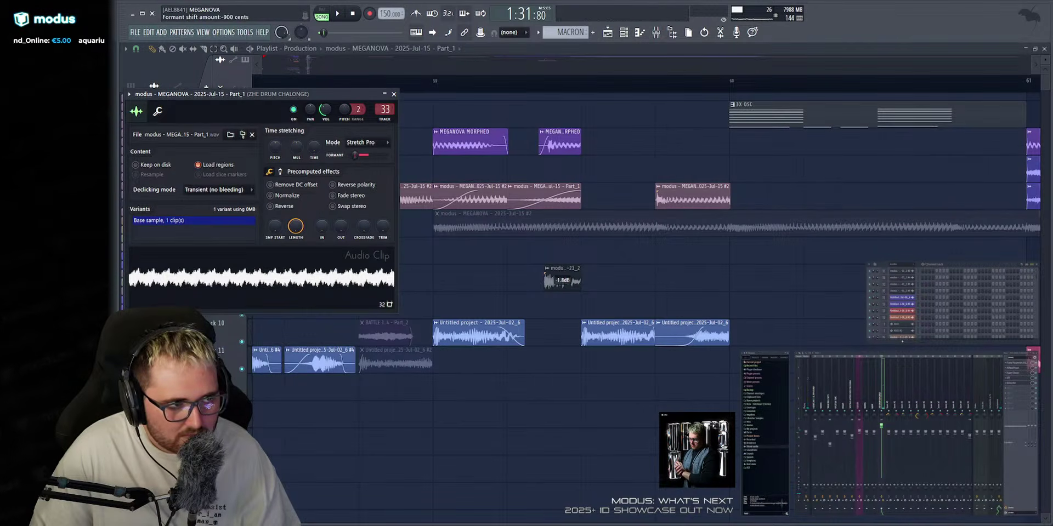
# Automate the sample's formant shift with a rising stepped curve on Track 2, spanning the clip from 59:05:00 to 59:09:00.
pyautogui.moveTo(507, 81); pyautogui.dragTo(582, 82)
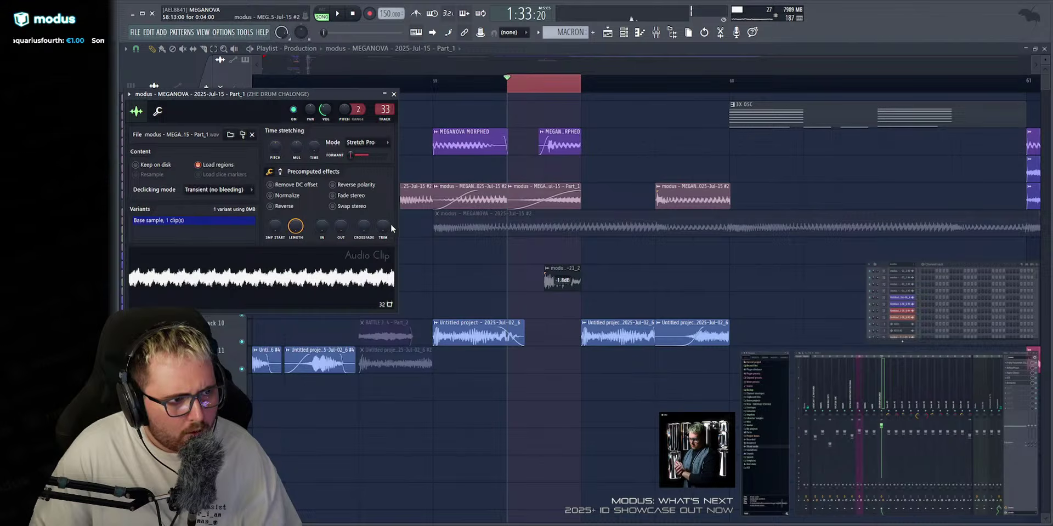
pyautogui.rightClick(594, 174)
pyautogui.moveTo(308, 64); pyautogui.dragTo(308, 99)
pyautogui.hscroll(-3, 630, 110)
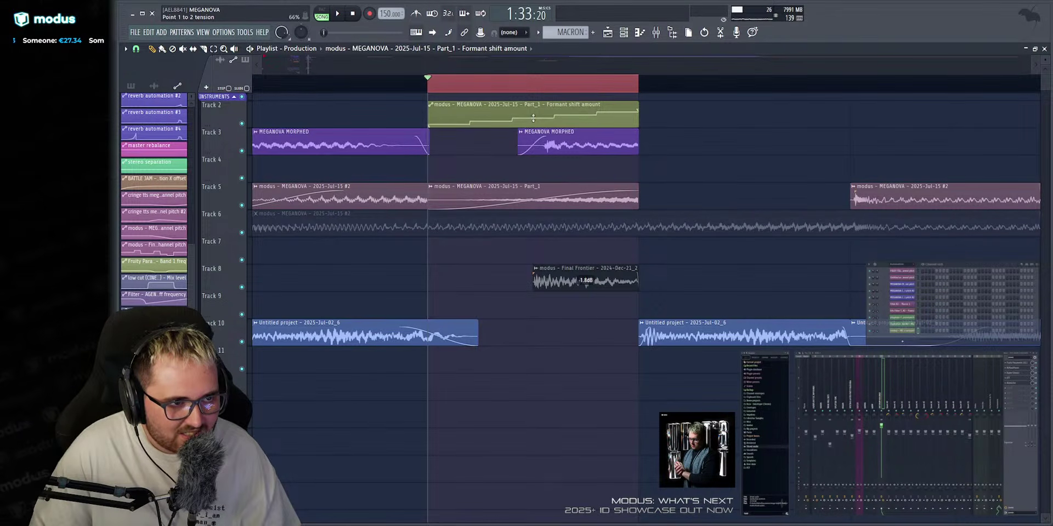
# Audition the formant automation, solo Track 5 and re-enable Track 2 so its automation still plays.
pyautogui.press('space')
pyautogui.press('space')
pyautogui.rightClick(242, 205)
pyautogui.click(242, 123)
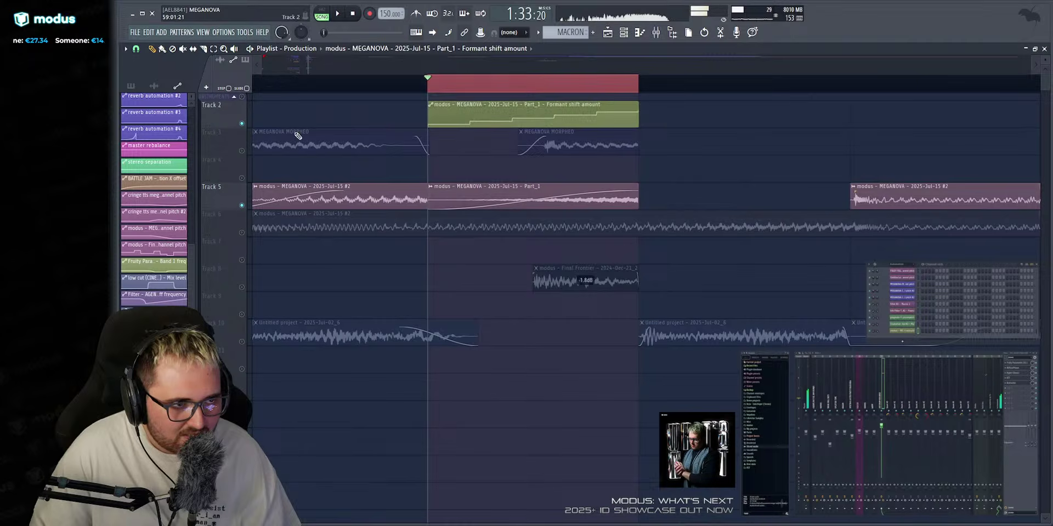
# Audition the rising formant automation from 59:05:00 while watching the formant slider in the Track 5 clip's sample settings.
pyautogui.press('space')
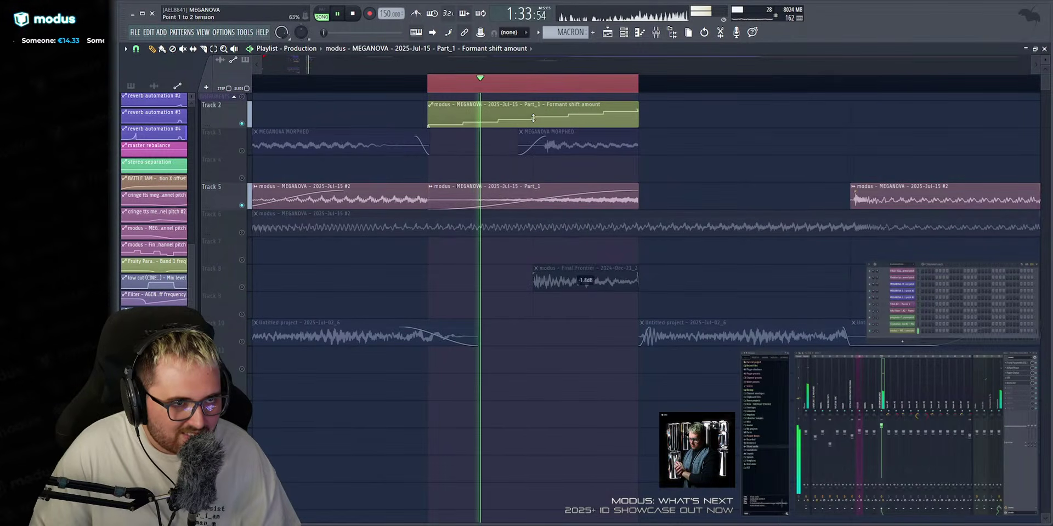
pyautogui.press('space')
pyautogui.doubleClick(530, 186)
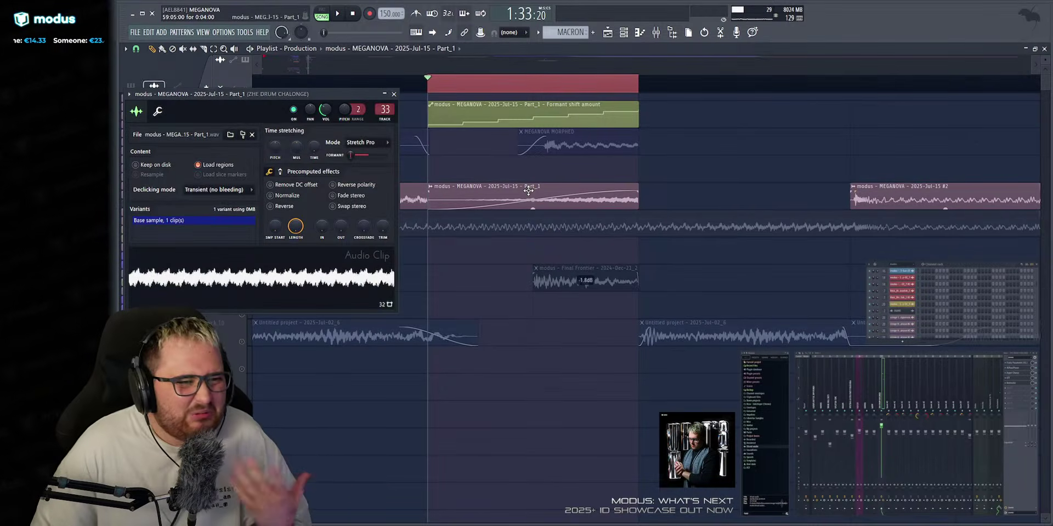
pyautogui.press('space')
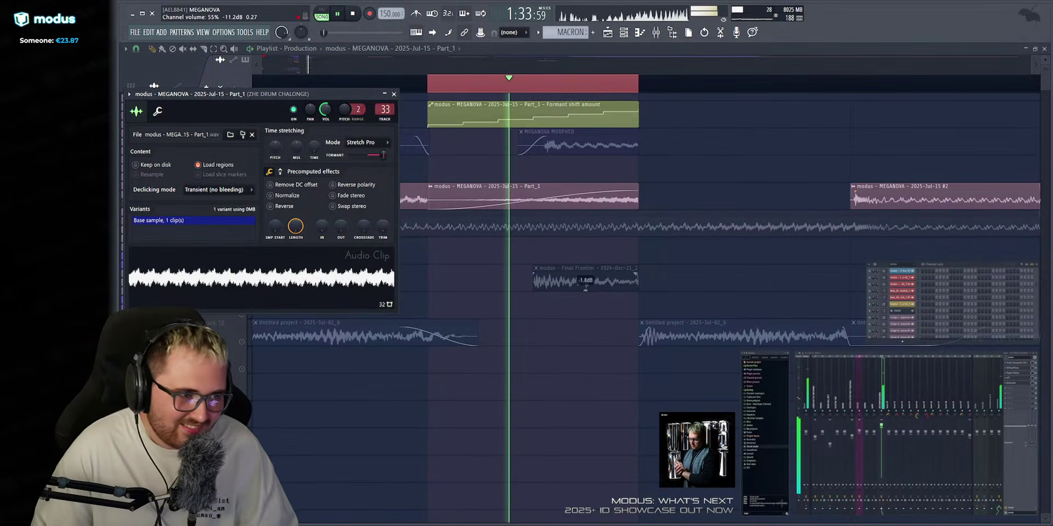
pyautogui.press('Escape')
pyautogui.press('space')
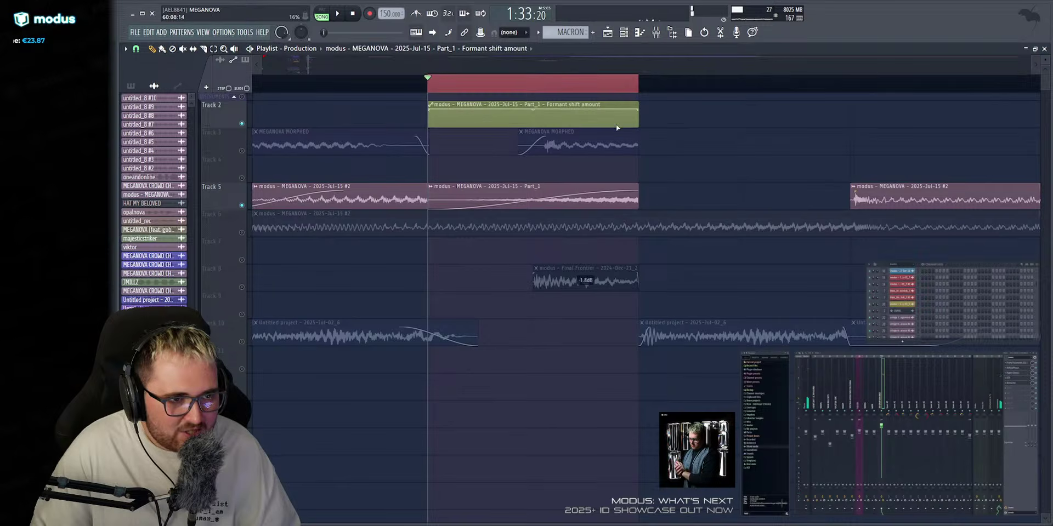
# Reverse the formant shift automation on Track 2 into a descending stepped curve and audition it.
pyautogui.moveTo(639, 111); pyautogui.dragTo(639, 143)
pyautogui.press('space')
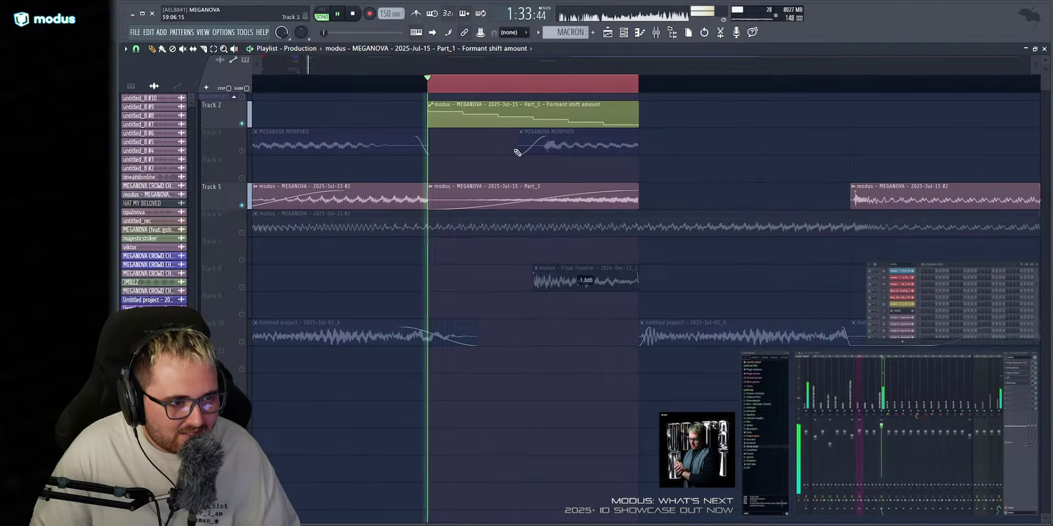
pyautogui.press('space')
pyautogui.click(550, 269)
pyautogui.press('space')
pyautogui.press('space')
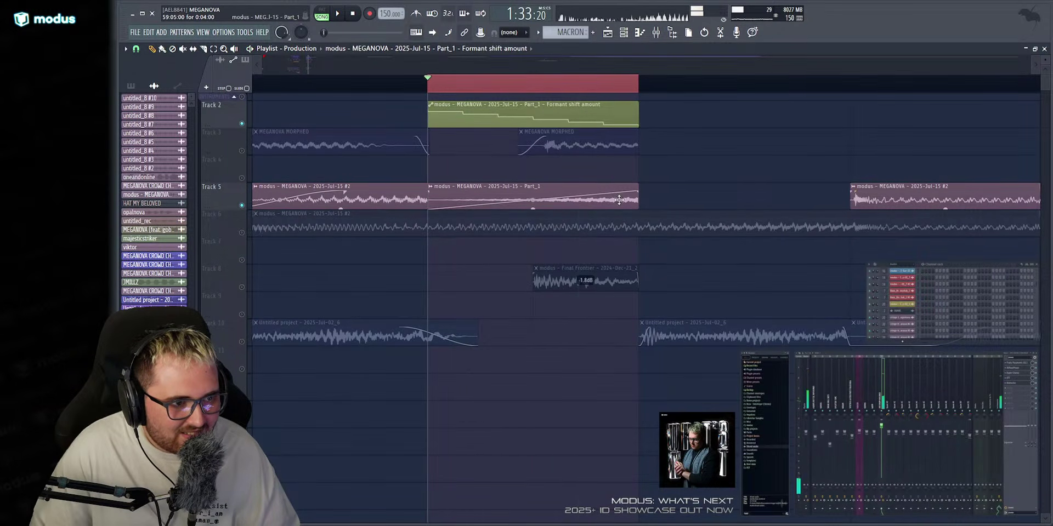
# Remove the long fade-in from the Track 5 clip at 59:05:00 and play the fill without it.
pyautogui.press('space')
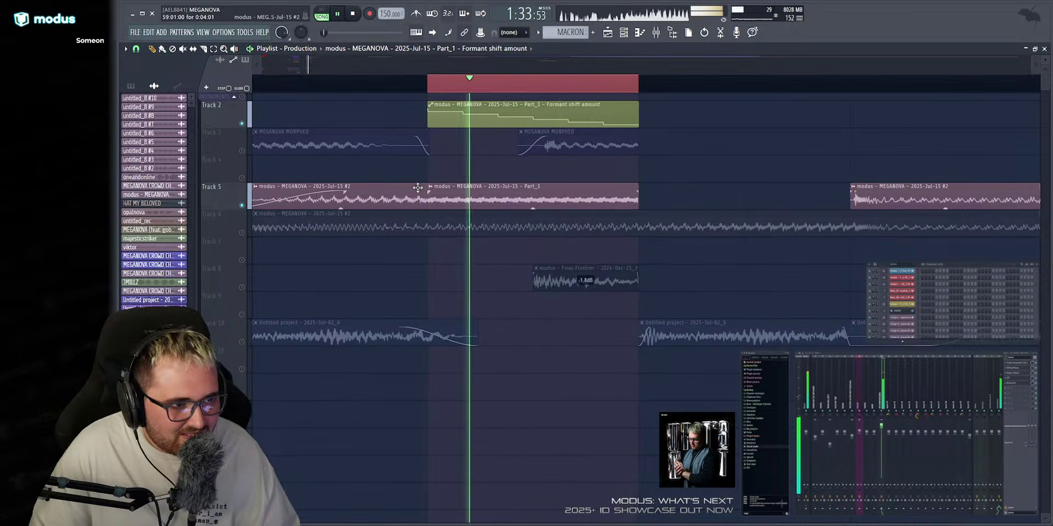
pyautogui.click(420, 188)
pyautogui.press('space')
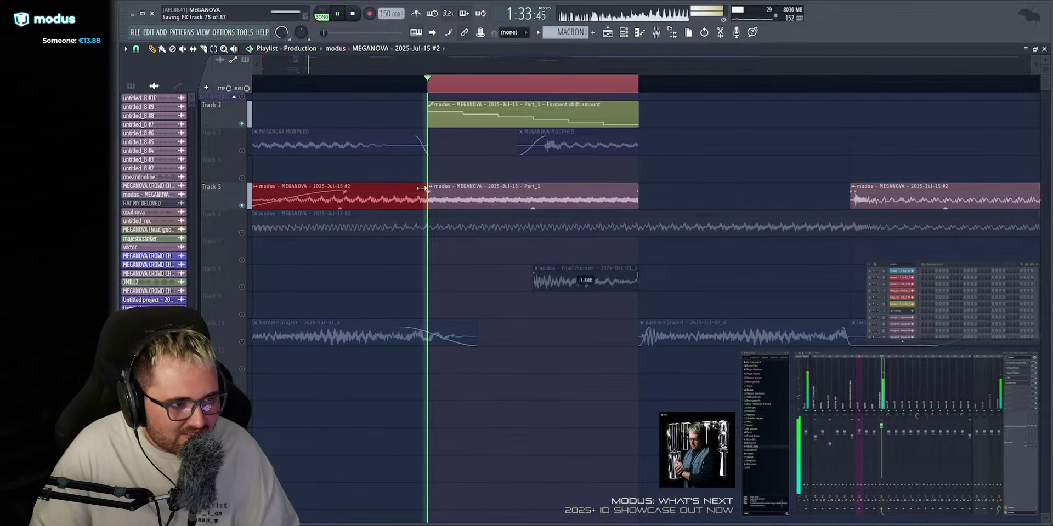
pyautogui.keyDown('ctrl'); pyautogui.click(461, 171); pyautogui.keyUp('ctrl')
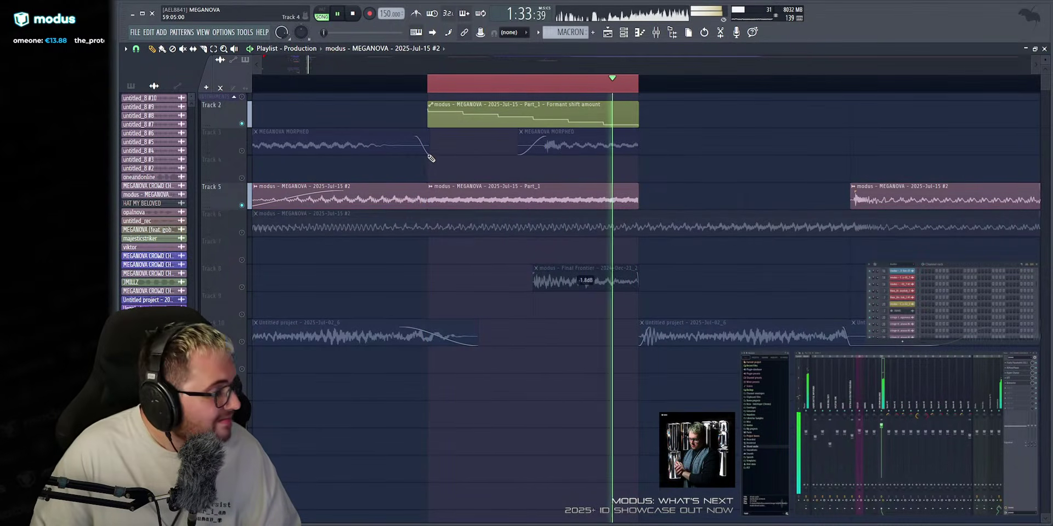
pyautogui.click(322, 81)
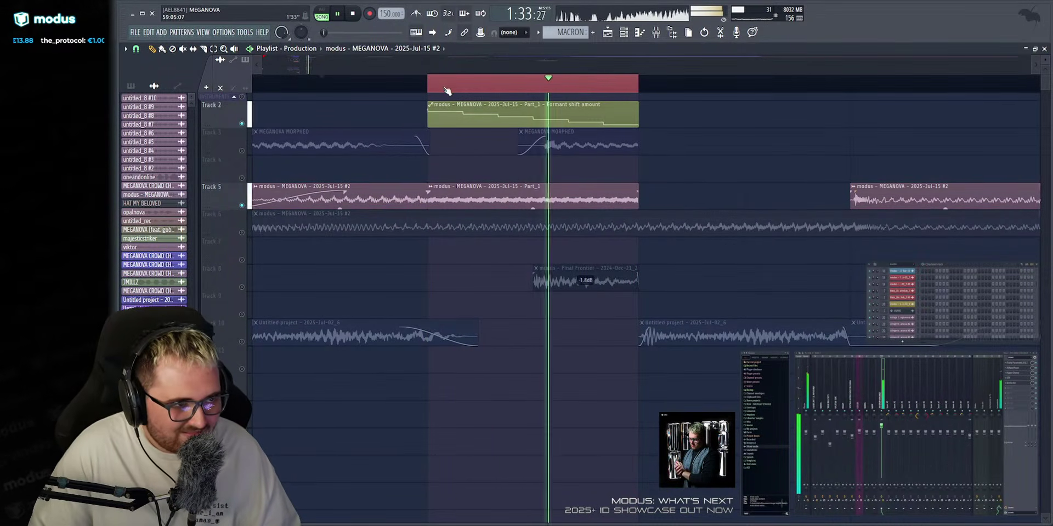
# Adjust the descending formant curve to finer steps, check the clip's sample settings and replay the fill from 59:05:00.
pyautogui.press('space')
pyautogui.press('space')
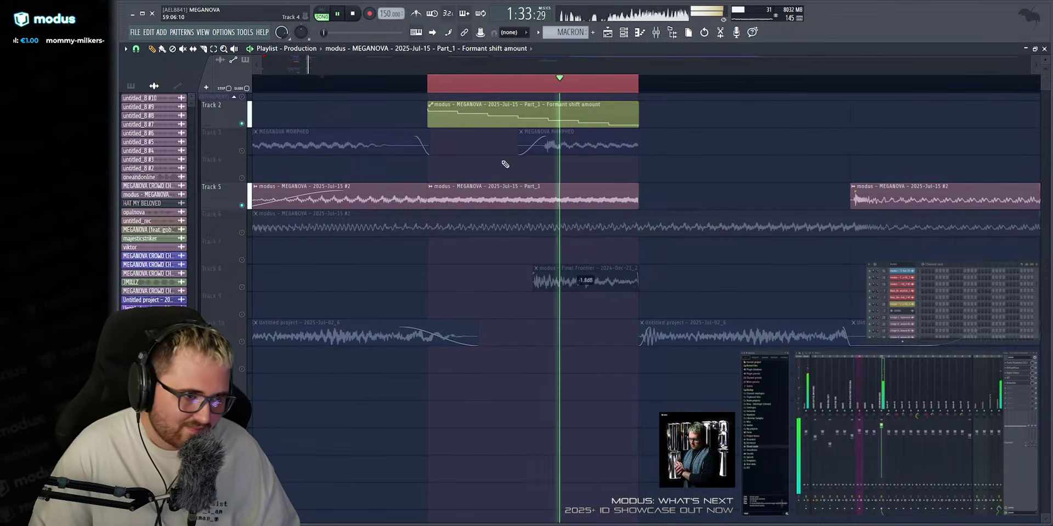
pyautogui.press('space')
pyautogui.doubleClick(490, 197)
pyautogui.click(435, 80)
pyautogui.press('space')
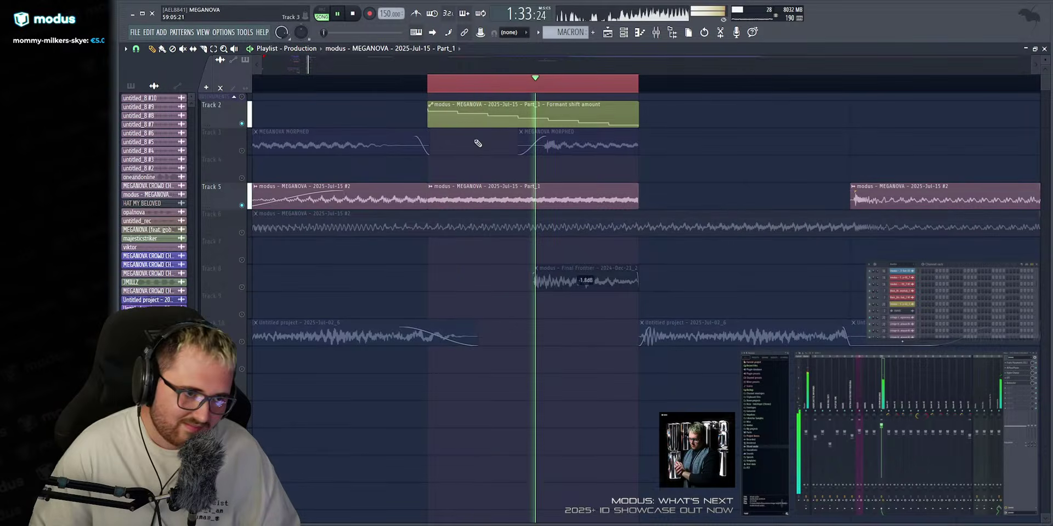
pyautogui.press('space')
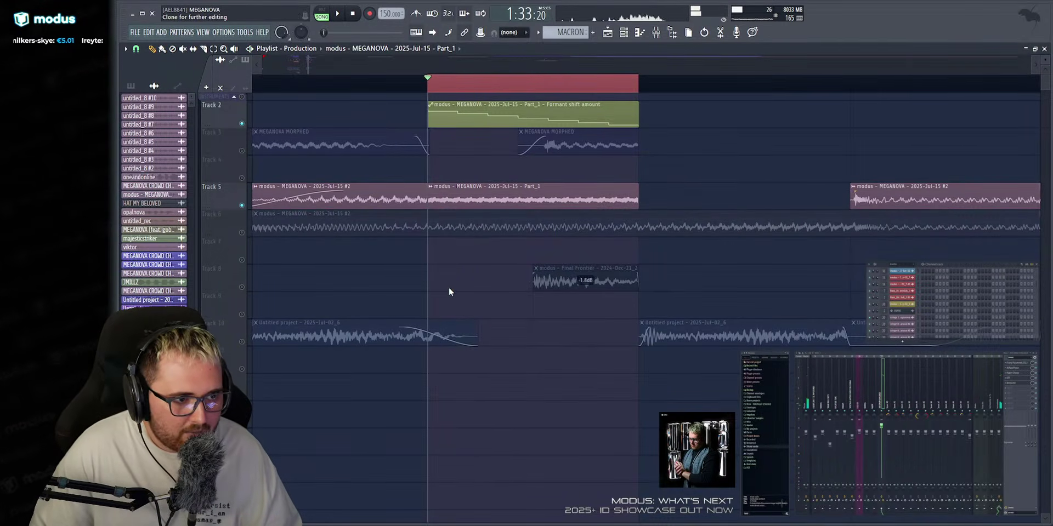
# Route the 59:05:00 clip's sample to mixer track 34 and open that track's Fruity Parametric EQ 2 beside the sample settings.
pyautogui.doubleClick(504, 196)
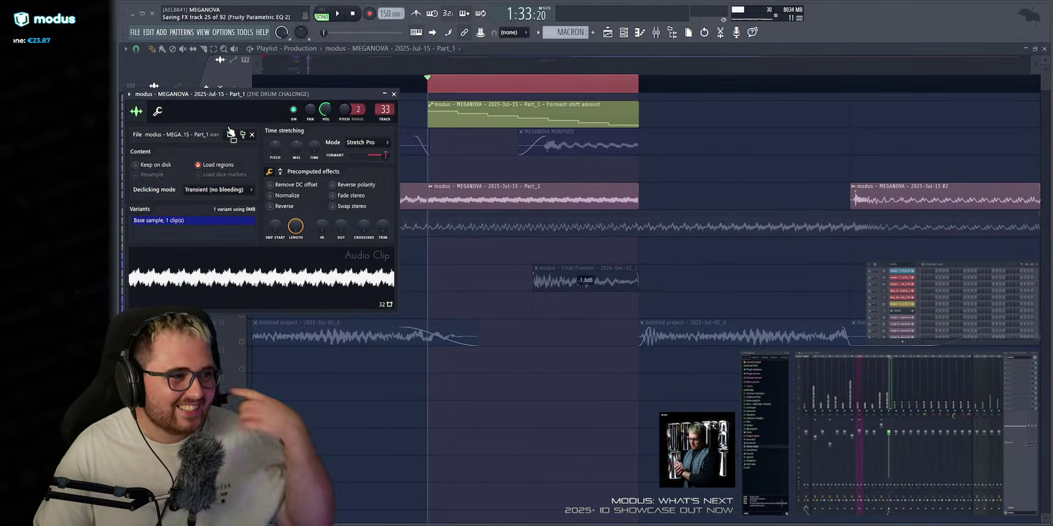
pyautogui.moveTo(267, 170); pyautogui.dragTo(665, 129)
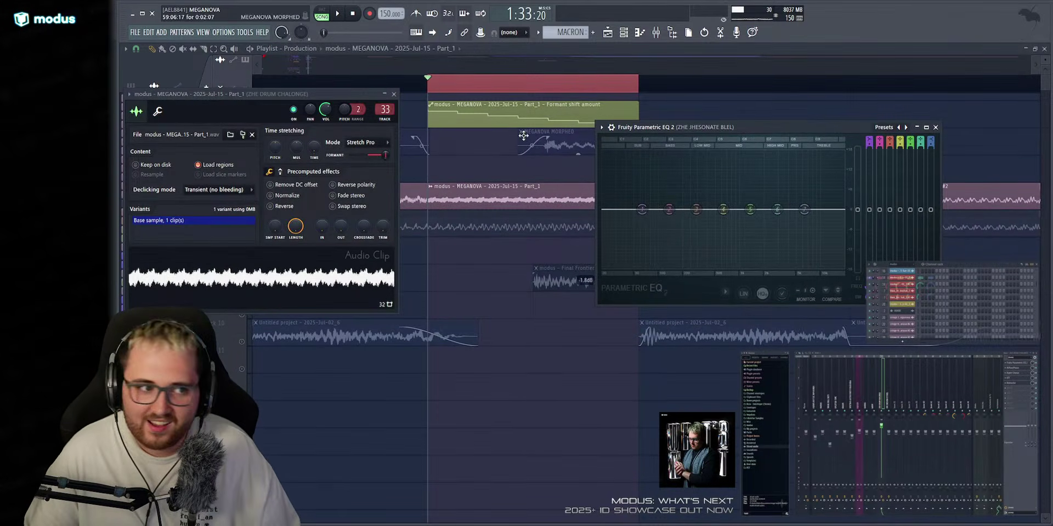
pyautogui.press('F12')
pyautogui.doubleClick(466, 197)
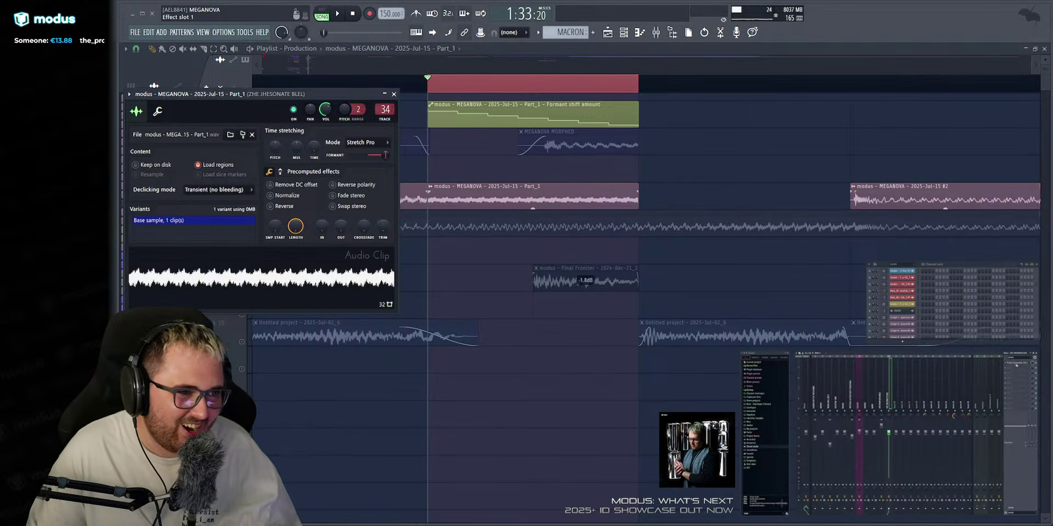
pyautogui.click(1016, 364)
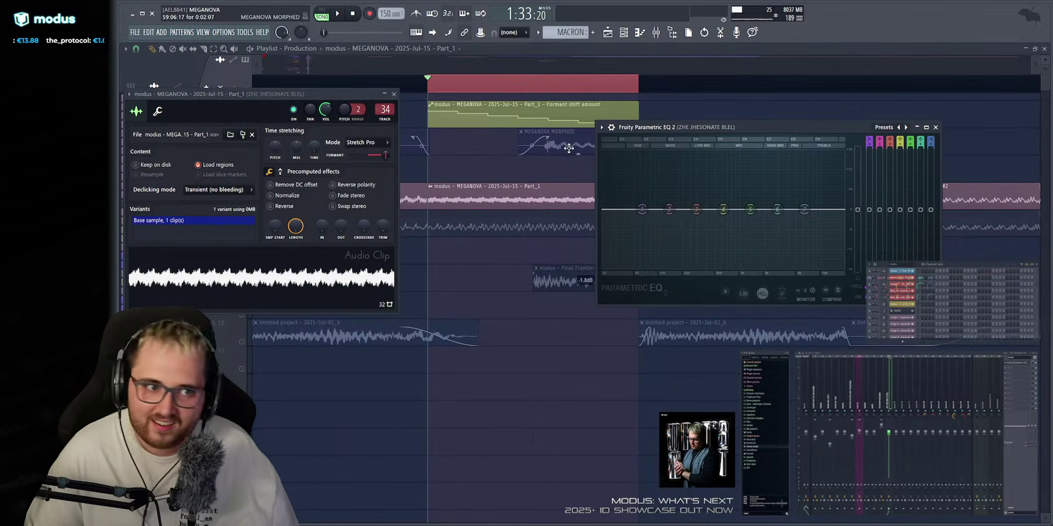
pyautogui.moveTo(627, 127); pyautogui.dragTo(467, 255)
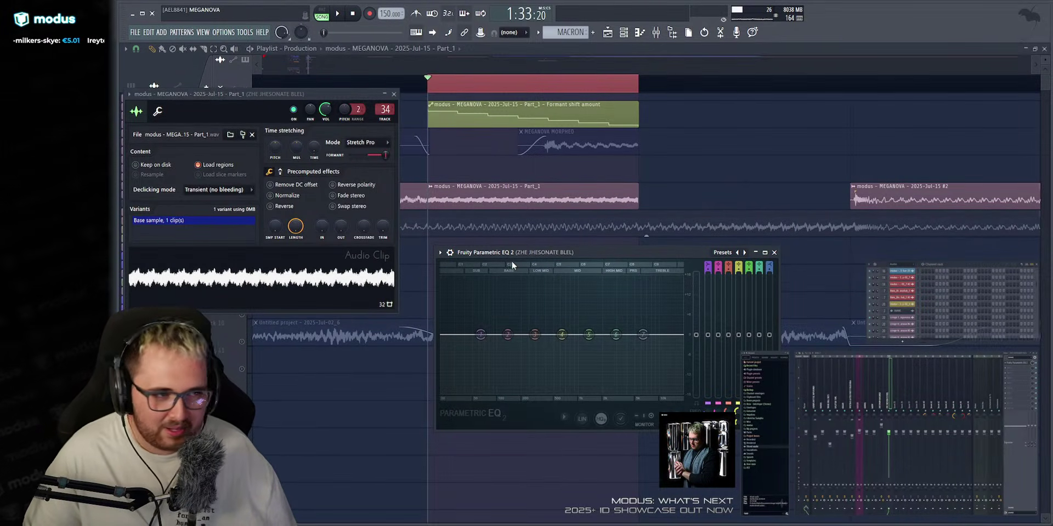
# Make EQ band 1 a high-pass filter, try it at about 1006 Hz during playback and reset its frequency.
pyautogui.press('space')
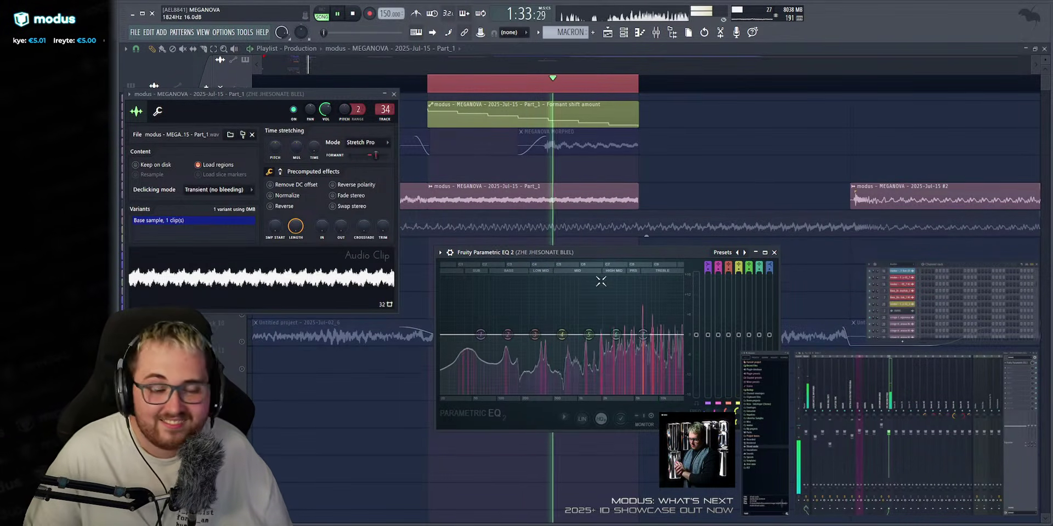
pyautogui.moveTo(480, 334); pyautogui.dragTo(584, 337)
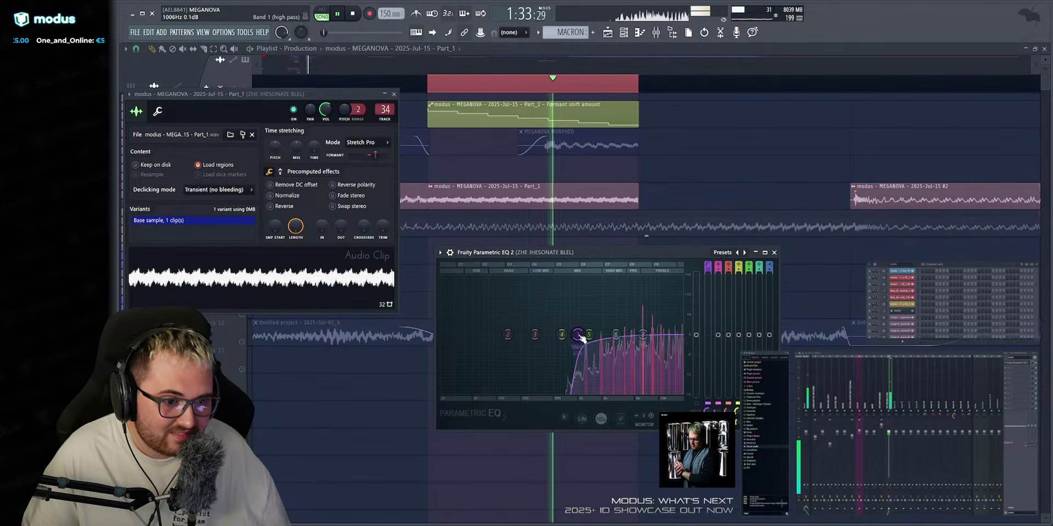
pyautogui.keyDown('alt'); pyautogui.click(584, 337); pyautogui.keyUp('alt')
pyautogui.press('space')
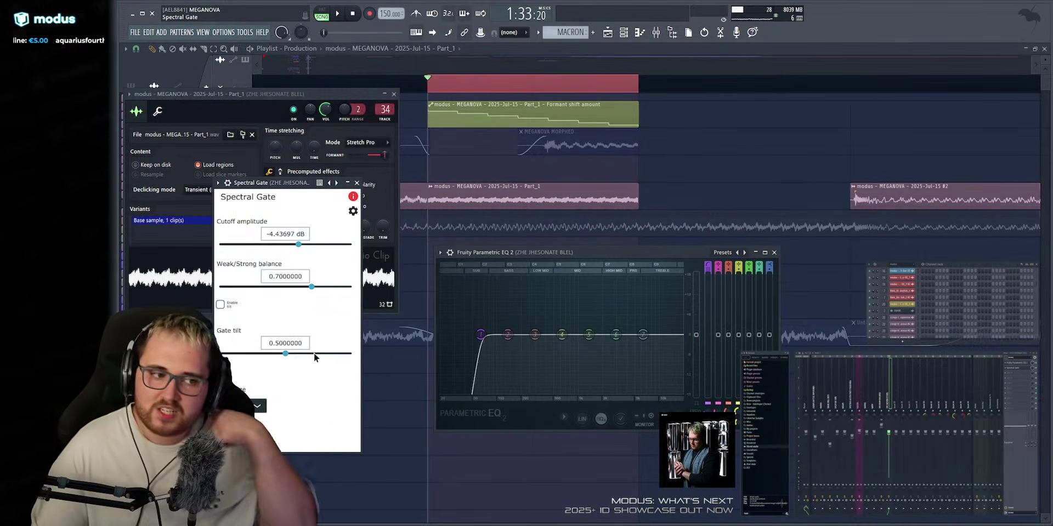
# Load Spectral Gate with cutoff -4.16053 dB, weak/strong balance 1.0, gate tilt 0.8059701 and its enable option on, and raise the EQ's high-pass frequency.
pyautogui.moveTo(286, 184); pyautogui.dragTo(301, 183)
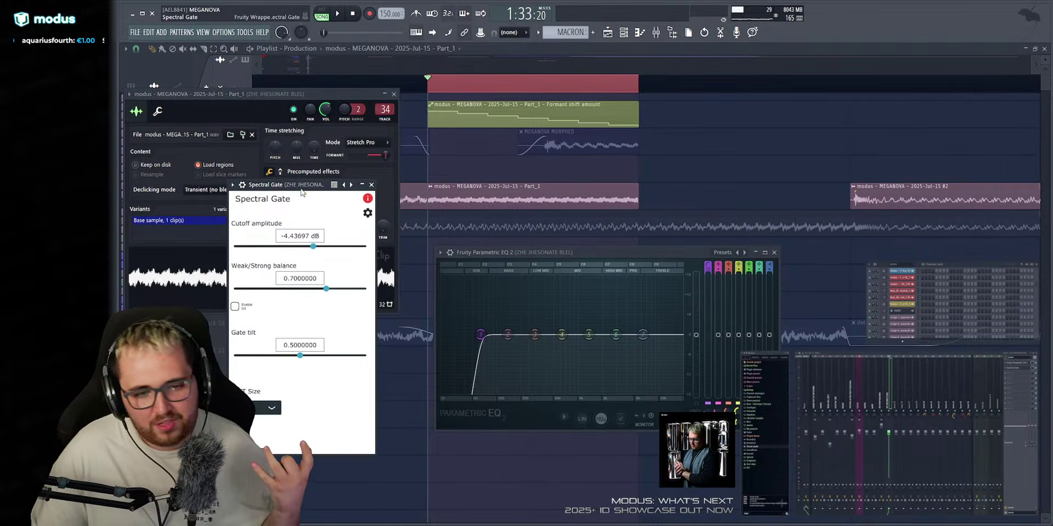
pyautogui.press('space')
pyautogui.moveTo(327, 285); pyautogui.dragTo(367, 286)
pyautogui.moveTo(312, 244)
pyautogui.mouseDown()
pyautogui.moveTo(298, 246)
pyautogui.moveTo(315, 244)
pyautogui.mouseUp()
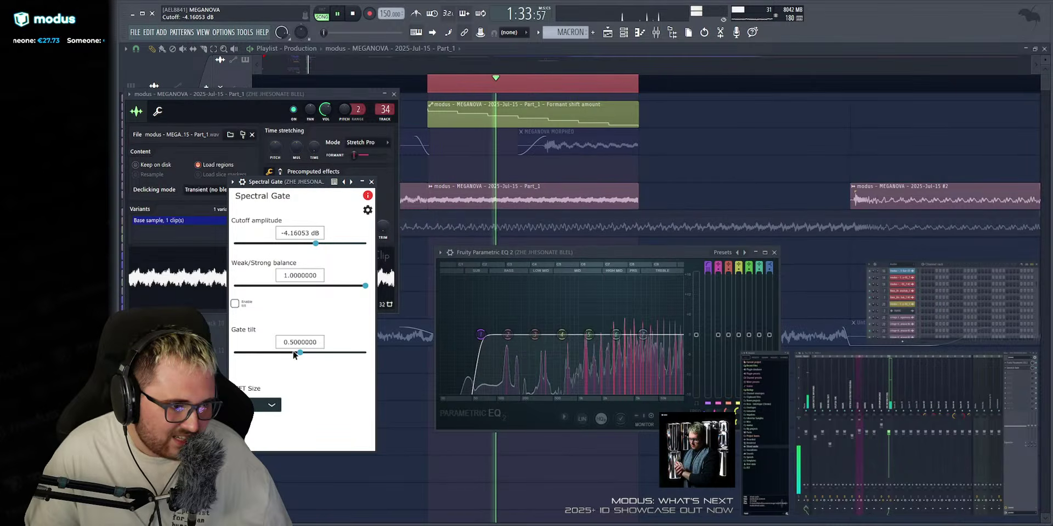
pyautogui.moveTo(299, 352); pyautogui.dragTo(340, 358)
pyautogui.click(235, 304)
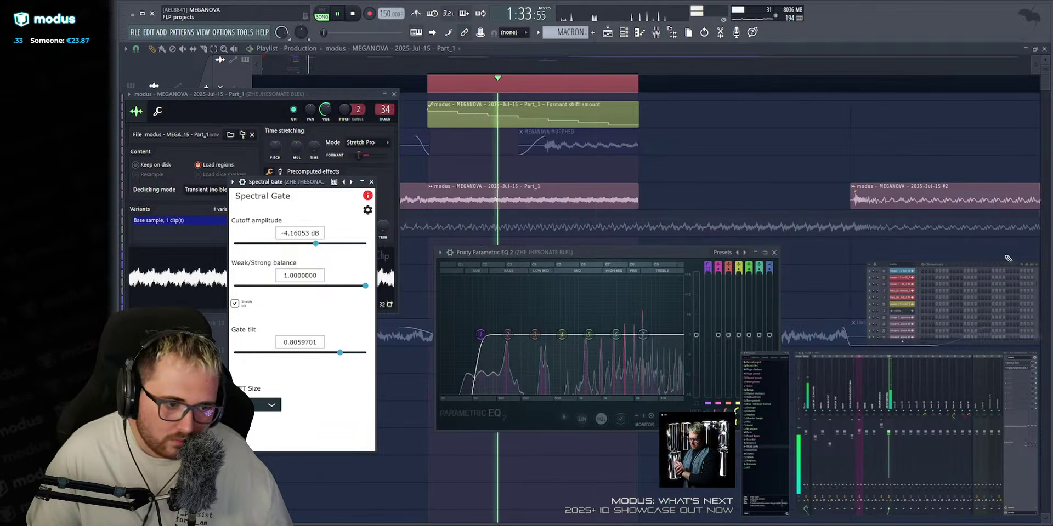
pyautogui.moveTo(480, 335); pyautogui.dragTo(521, 335)
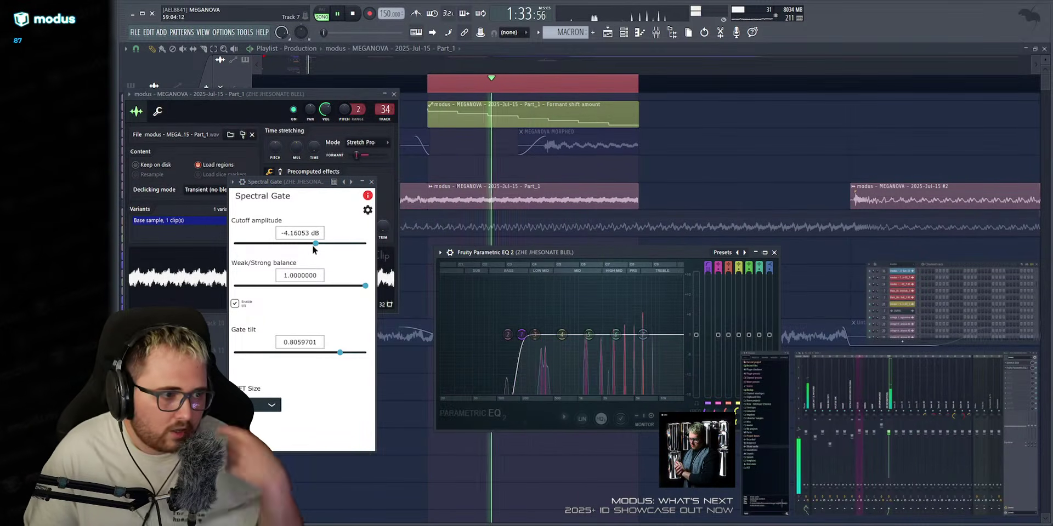
pyautogui.hotkey('alt', 'F12')
# Readjust the step tension of the descending formant automation, raise its end point slightly and audition the clip.
pyautogui.moveTo(533, 119); pyautogui.dragTo(533, 119)
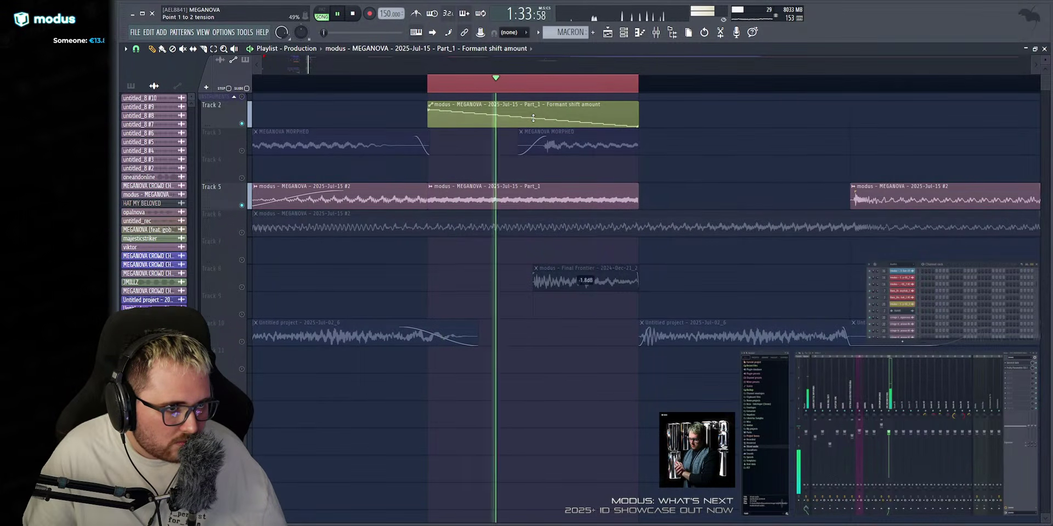
pyautogui.moveTo(533, 119); pyautogui.dragTo(533, 117)
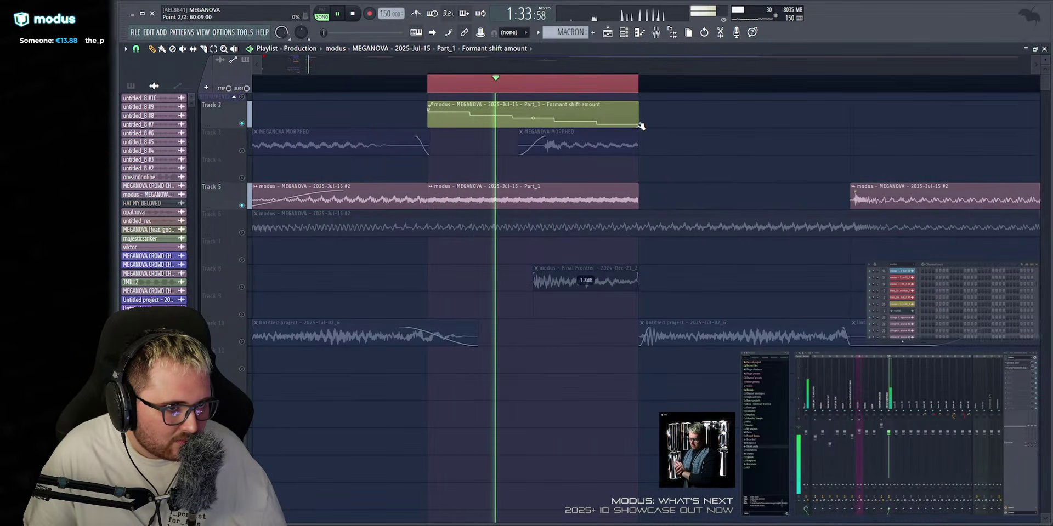
pyautogui.moveTo(639, 127); pyautogui.dragTo(640, 124)
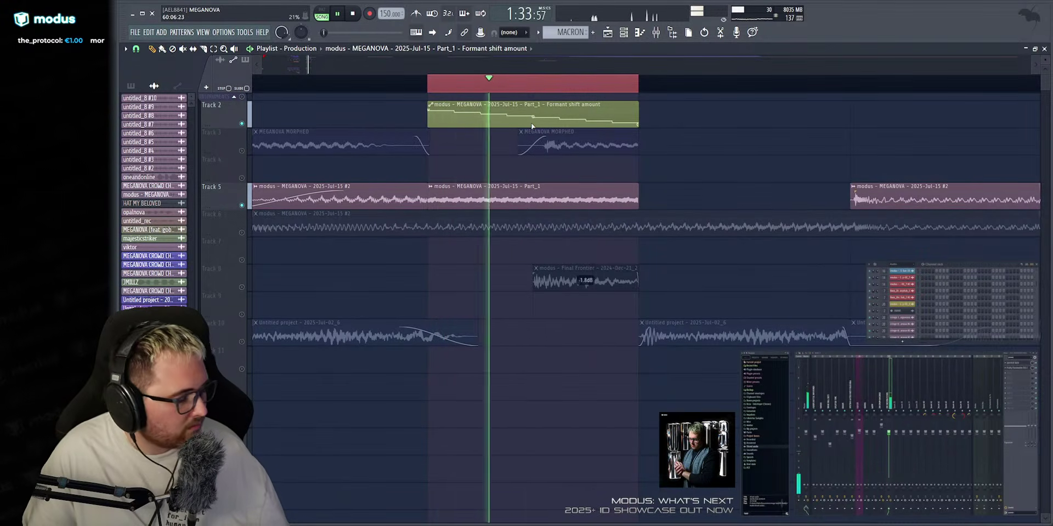
pyautogui.press('space')
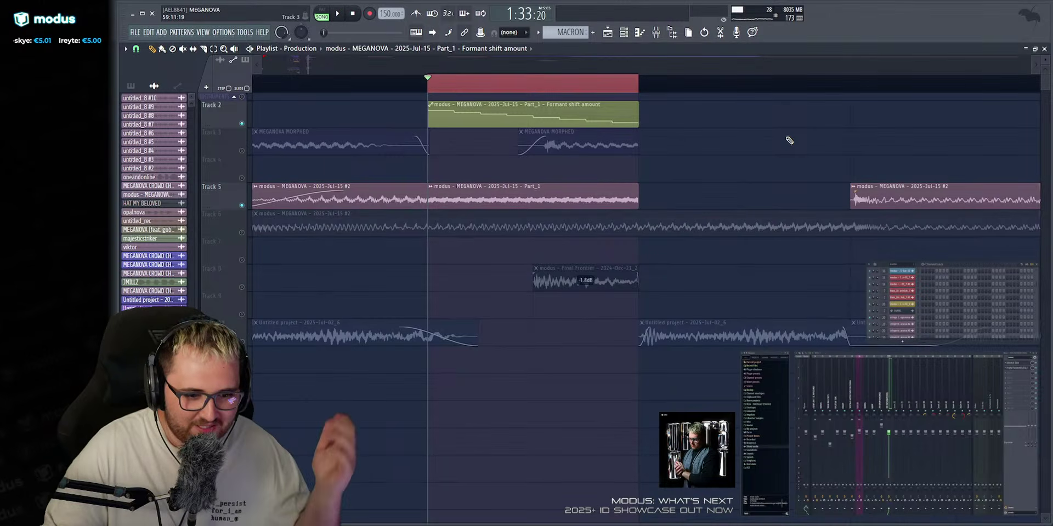
pyautogui.press('space')
pyautogui.press('space')
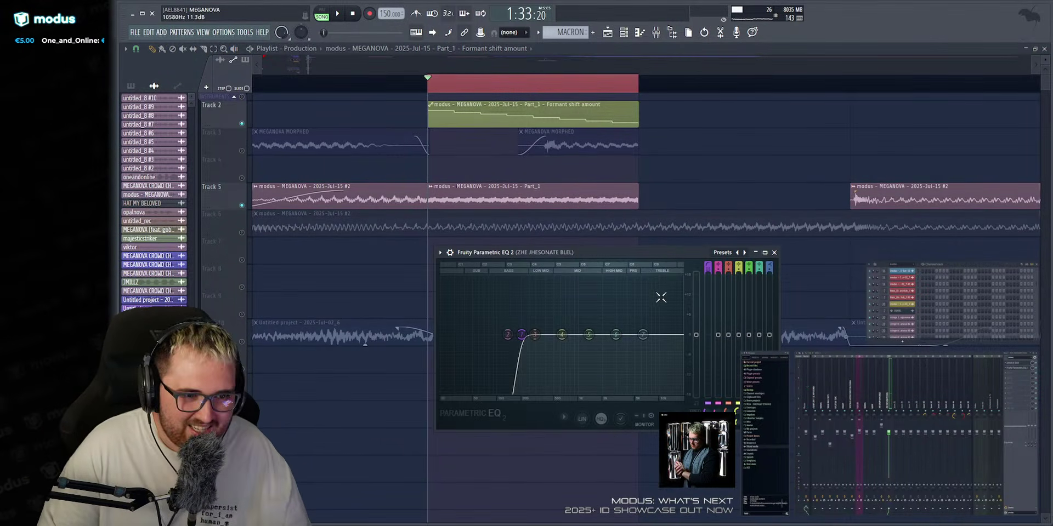
# Lower the Spectral Gate's cutoff amplitude to -4.7002 dB while the fill plays and bring its settings back up.
pyautogui.press('Escape')
pyautogui.press('space')
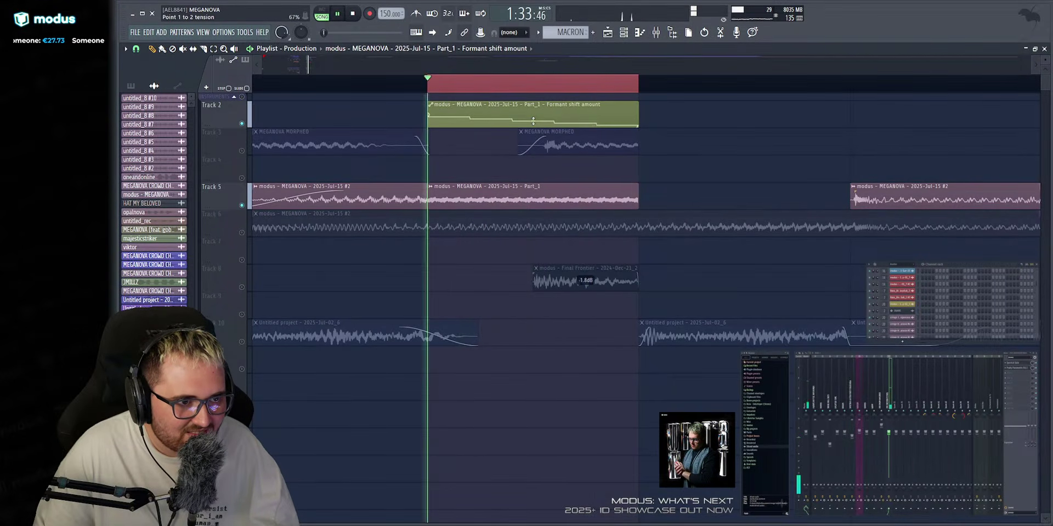
pyautogui.click(1014, 364)
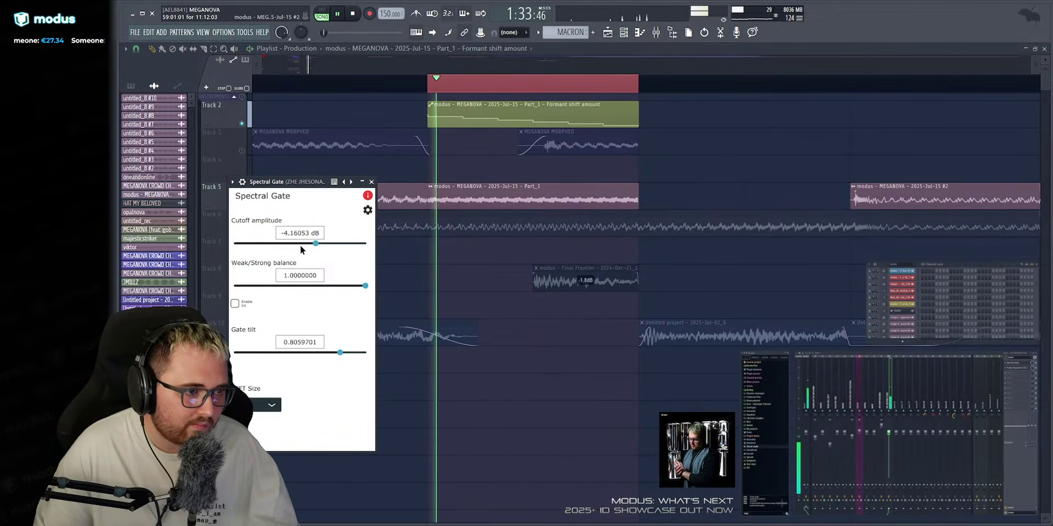
pyautogui.moveTo(301, 245); pyautogui.dragTo(311, 244)
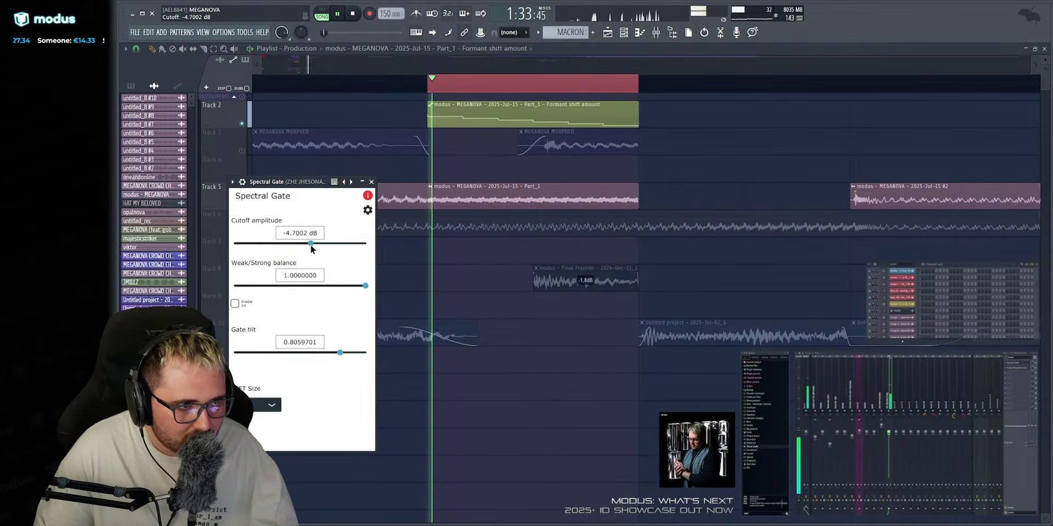
pyautogui.click(371, 182)
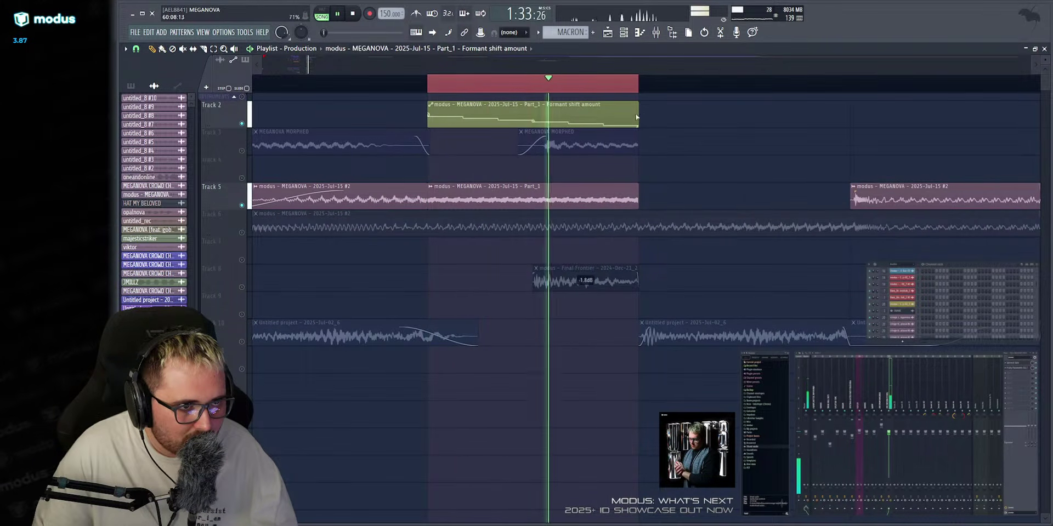
pyautogui.click(1014, 363)
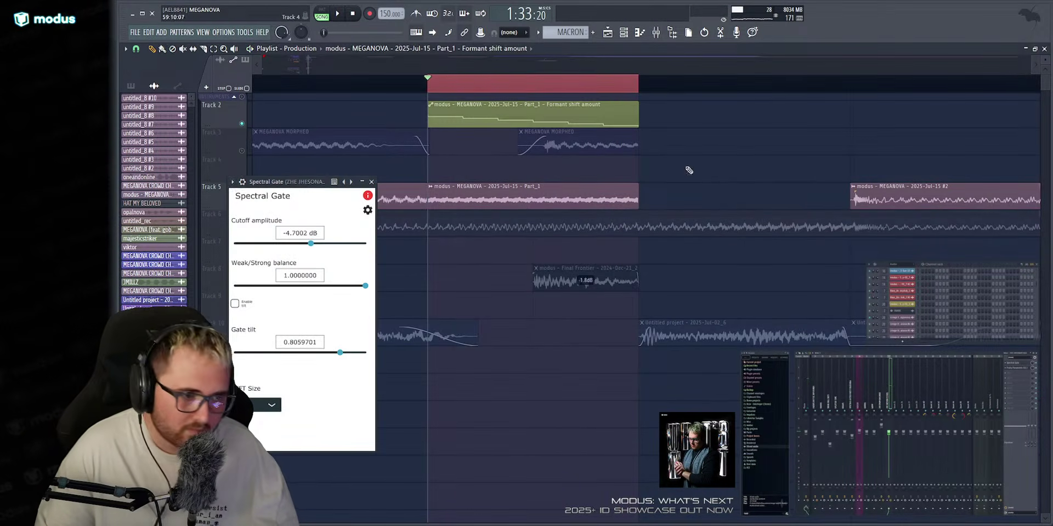
# Raise the frequency of the high-pass band in the fill's Fruity Parametric EQ 2 while the clip plays.
pyautogui.click(1016, 368)
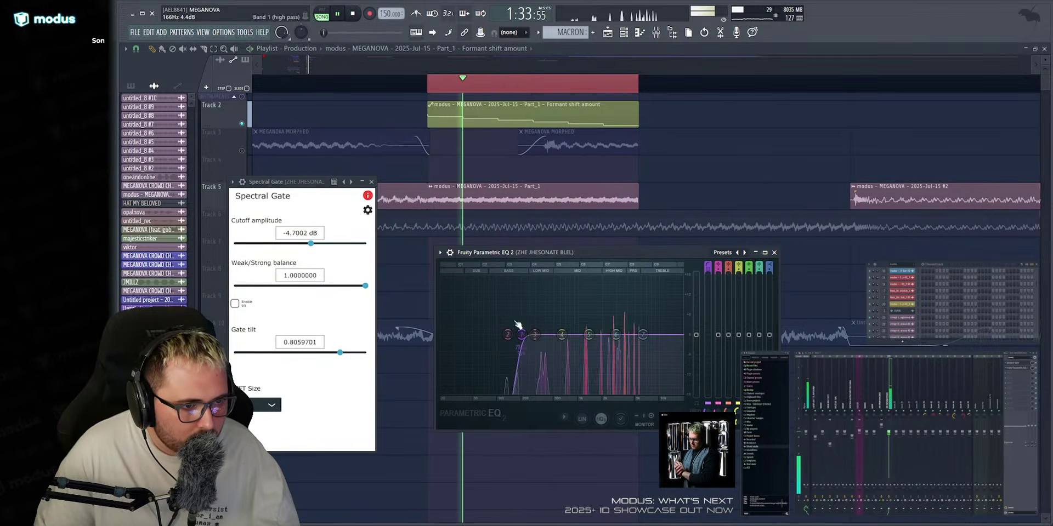
pyautogui.moveTo(522, 336); pyautogui.dragTo(533, 335)
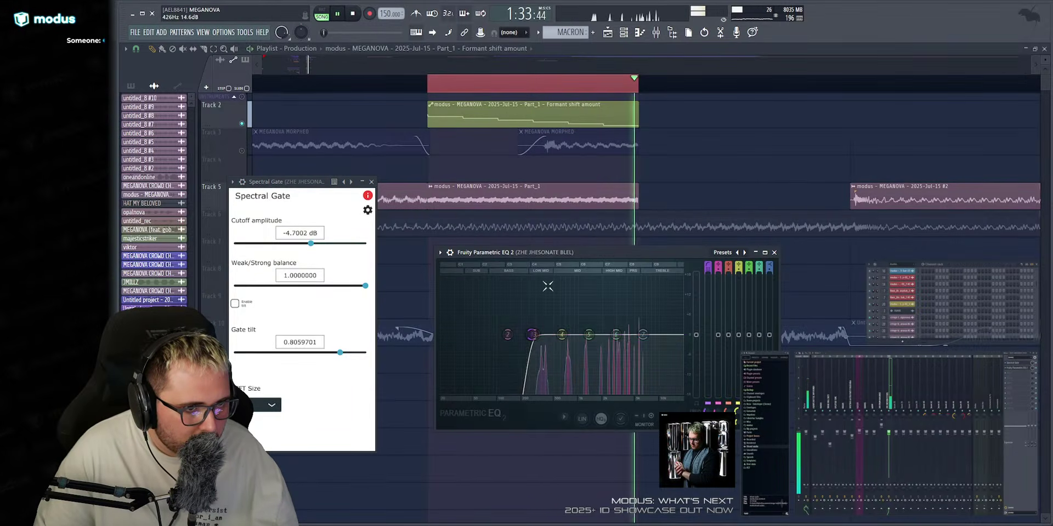
pyautogui.rightClick(740, 143)
pyautogui.press('space')
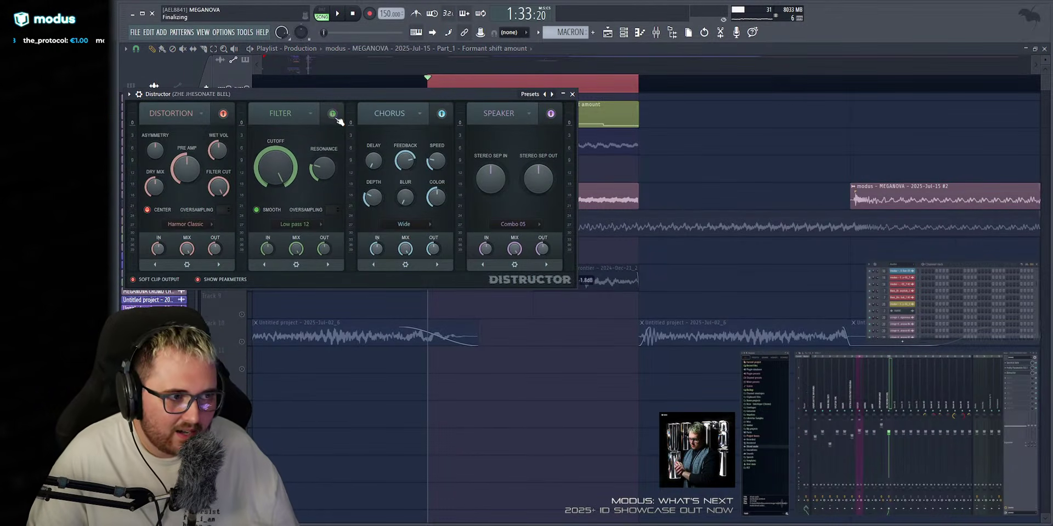
# Try Distructor on the fill with only its Harmor Classic distortion module active, adjusting the pre amp amount.
pyautogui.moveTo(475, 100); pyautogui.dragTo(659, 145)
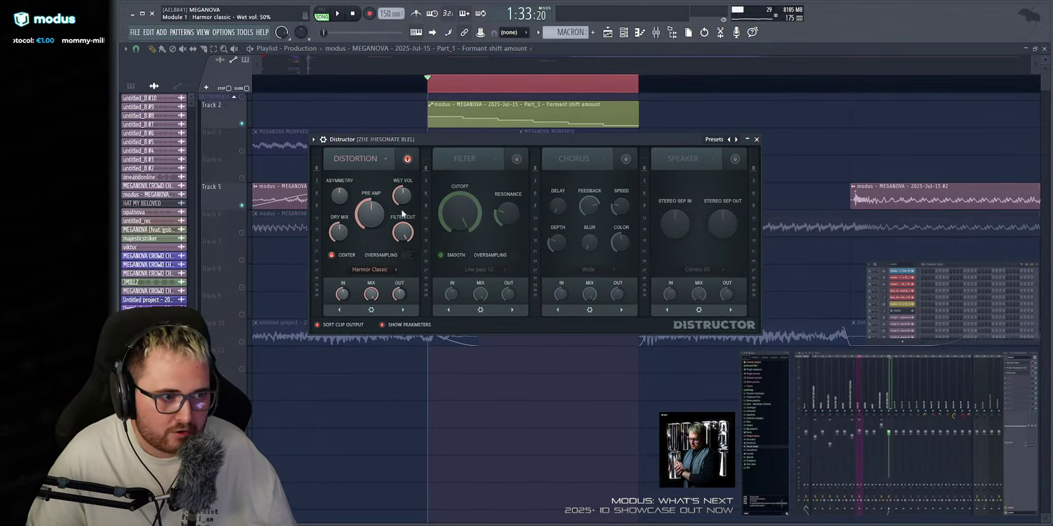
pyautogui.press('space')
pyautogui.moveTo(368, 227); pyautogui.dragTo(368, 217)
pyautogui.press('space')
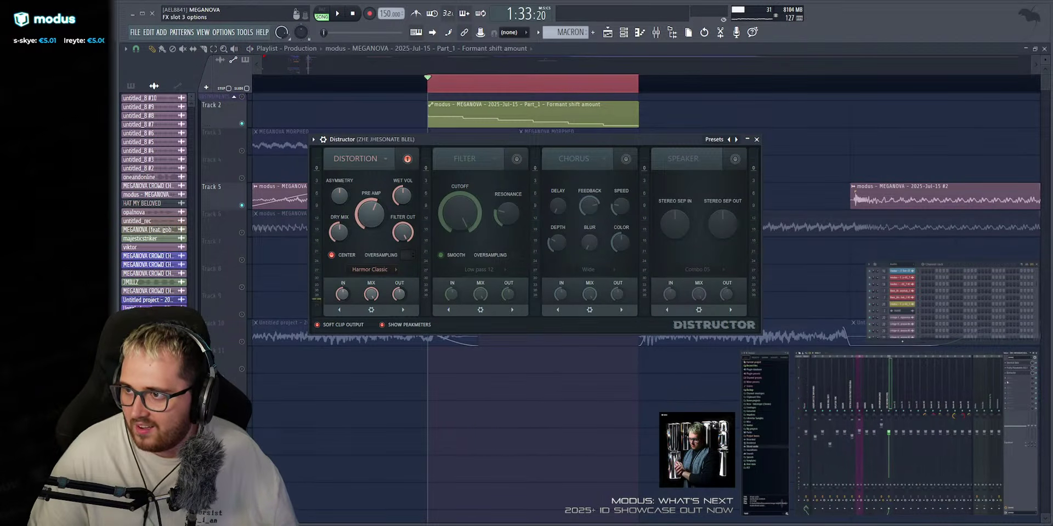
pyautogui.press('Escape')
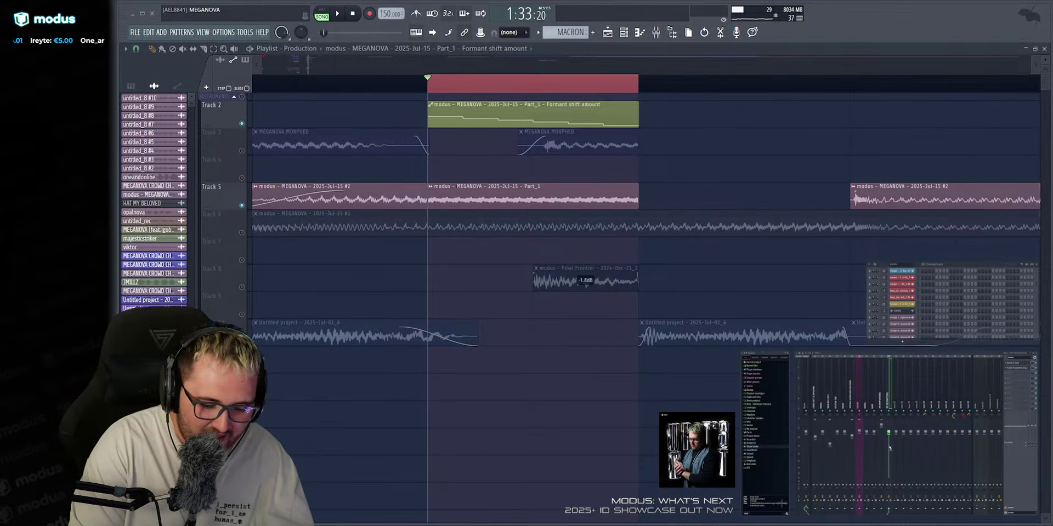
# Try Pitch Shifter in music mode with pitch +12.00, density 112% and duration 48 ms during playback.
pyautogui.press('space')
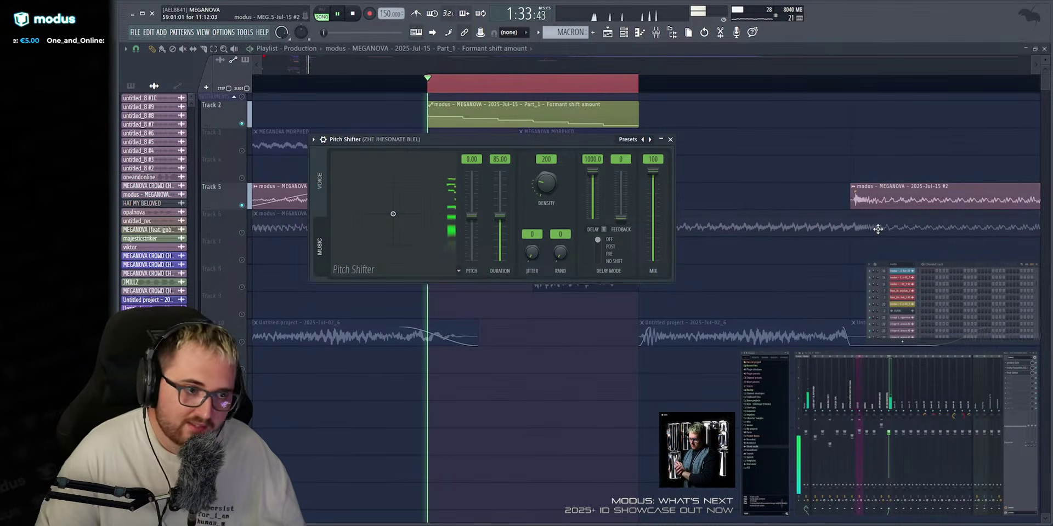
pyautogui.moveTo(478, 230); pyautogui.dragTo(472, 170)
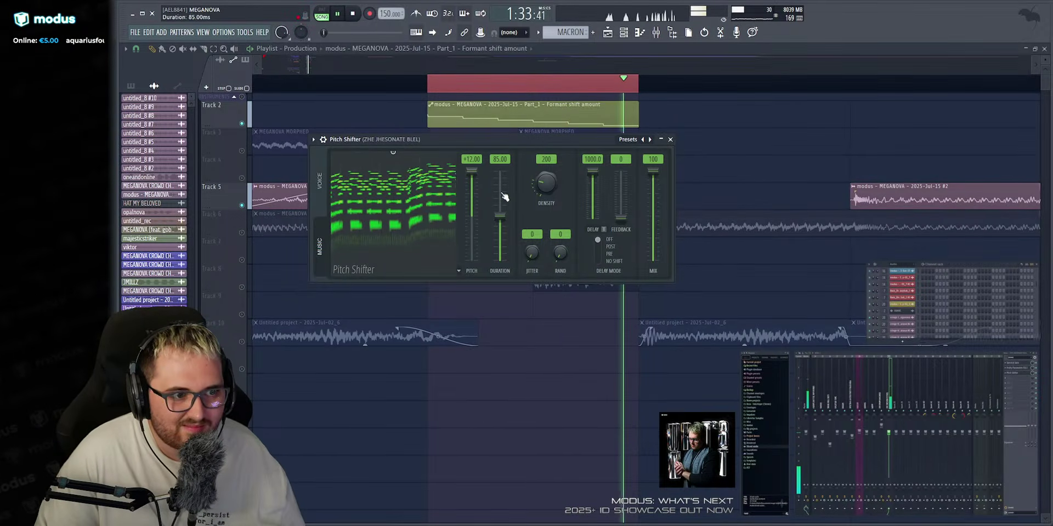
pyautogui.moveTo(542, 187)
pyautogui.mouseDown()
pyautogui.moveTo(542, 211)
pyautogui.moveTo(540, 182)
pyautogui.mouseUp()
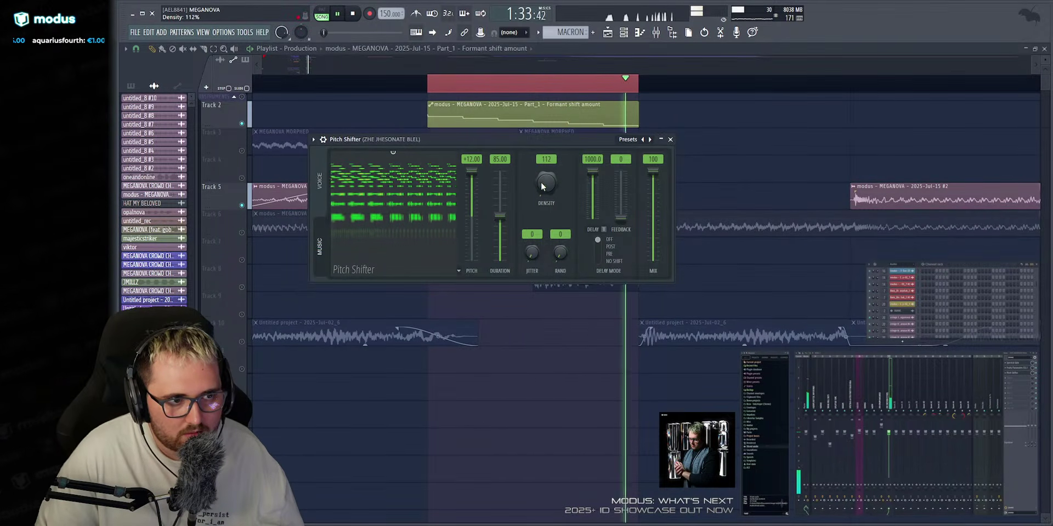
pyautogui.moveTo(497, 222); pyautogui.dragTo(505, 172)
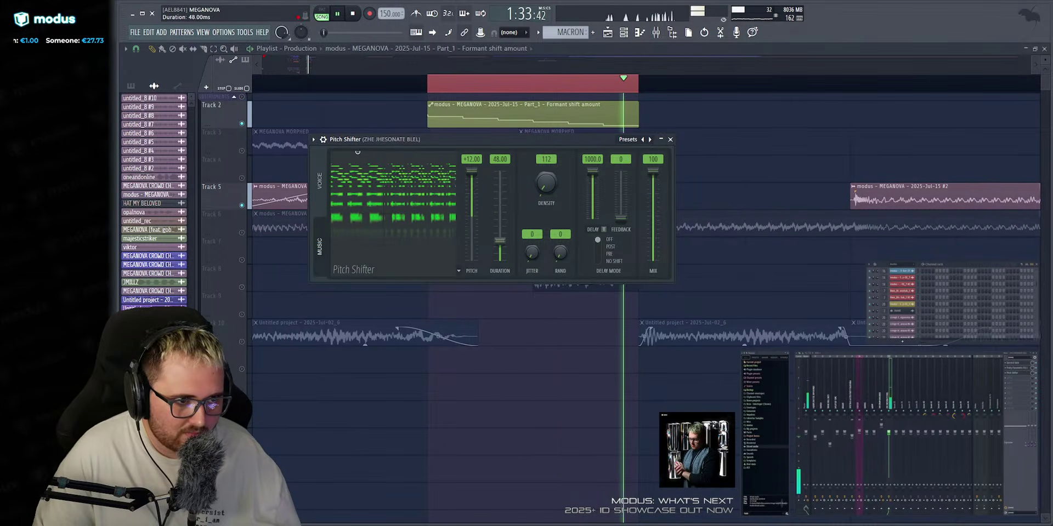
# Switch Pitch Shifter to voice mode and shift pitch to about +5.14 and formant to about 6.90 semitones while auditioning the clip.
pyautogui.click(321, 180)
pyautogui.moveTo(453, 188)
pyautogui.mouseDown()
pyautogui.moveTo(372, 188)
pyautogui.moveTo(429, 187)
pyautogui.mouseUp()
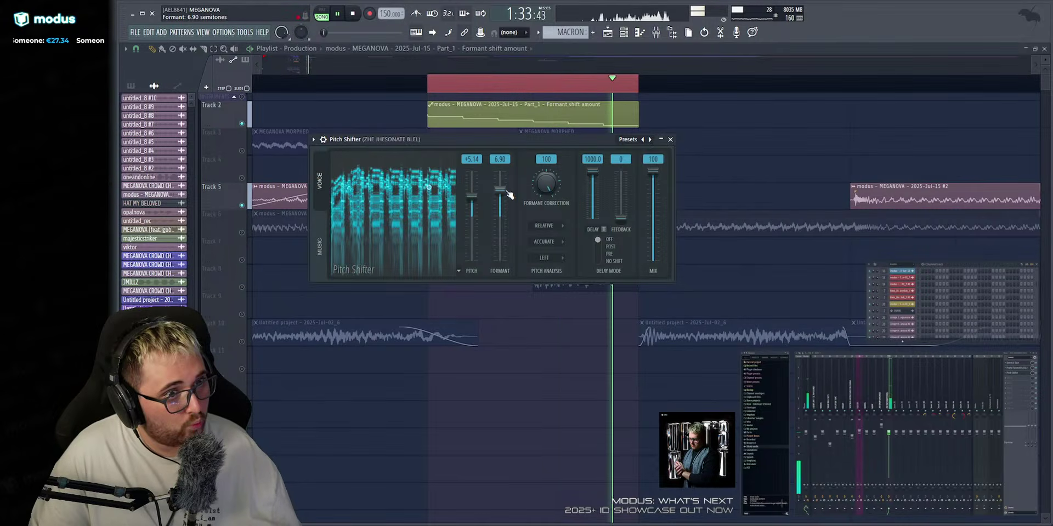
pyautogui.moveTo(545, 184)
pyautogui.mouseDown()
pyautogui.moveTo(546, 211)
pyautogui.moveTo(546, 184)
pyautogui.mouseUp()
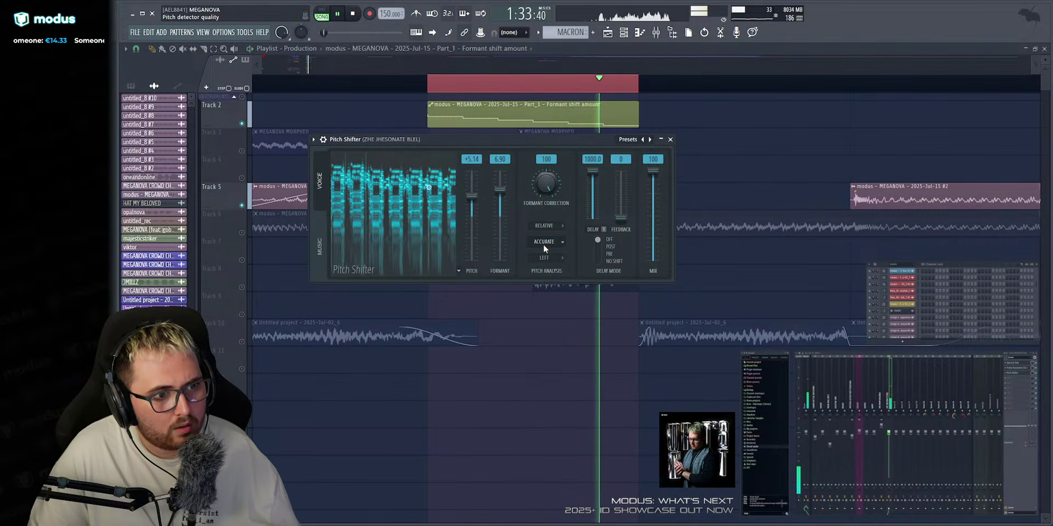
pyautogui.moveTo(429, 187)
pyautogui.mouseDown()
pyautogui.moveTo(426, 226)
pyautogui.moveTo(424, 181)
pyautogui.mouseUp()
pyautogui.rightClick(785, 141)
pyautogui.press('space')
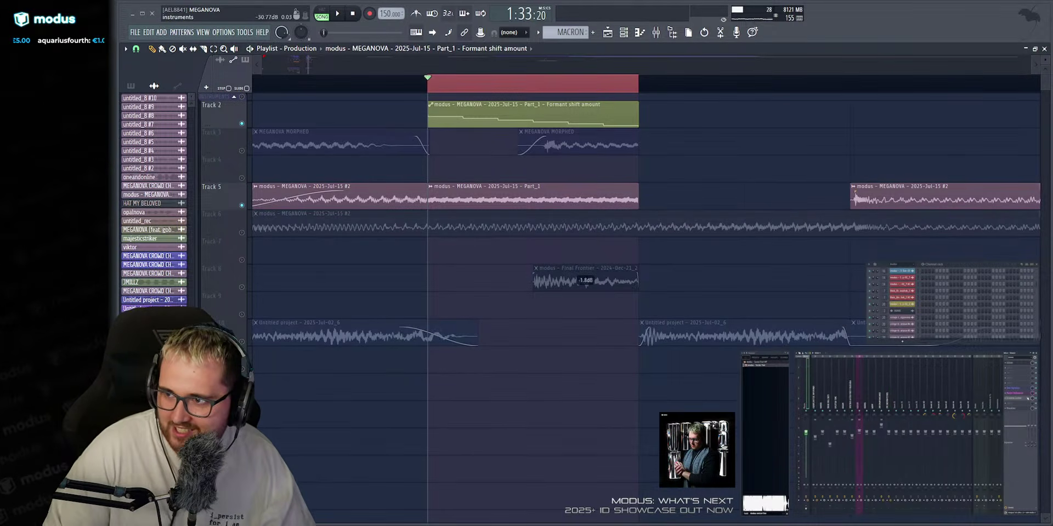
# Check the effect on the instruments mixer track and audition the soloed fill.
pyautogui.click(1021, 399)
pyautogui.click(568, 132)
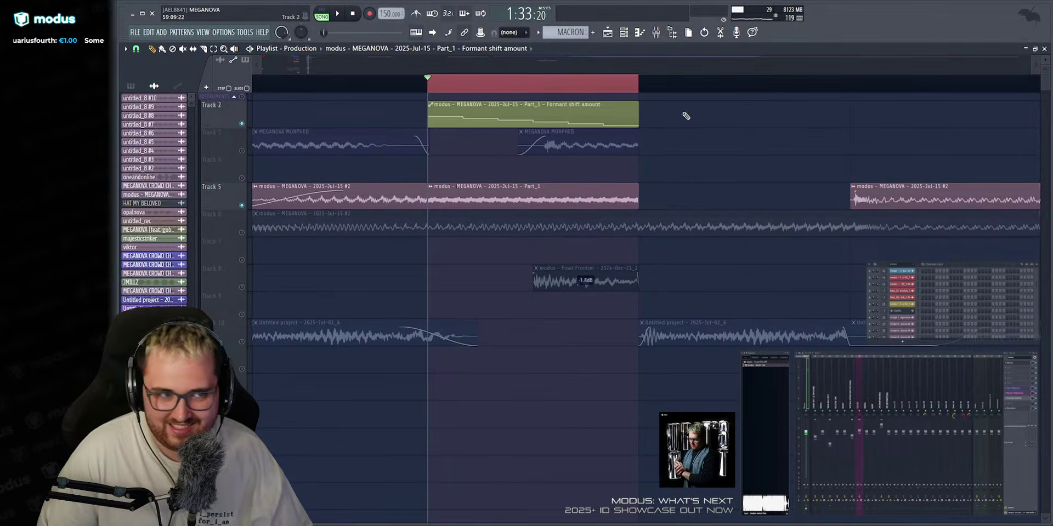
pyautogui.press('space')
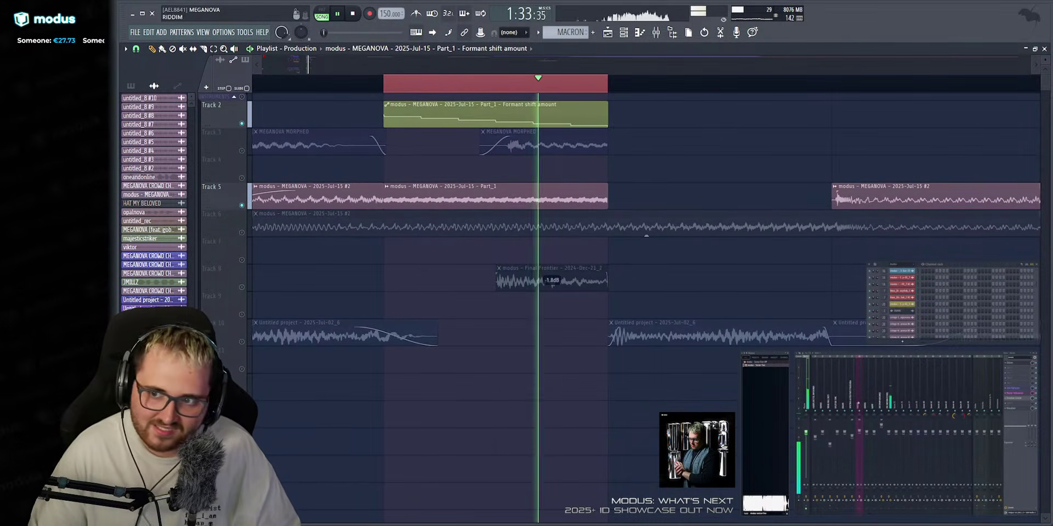
# Add OTT at 100% depth to the fill's effect chain and audition it.
pyautogui.press('space')
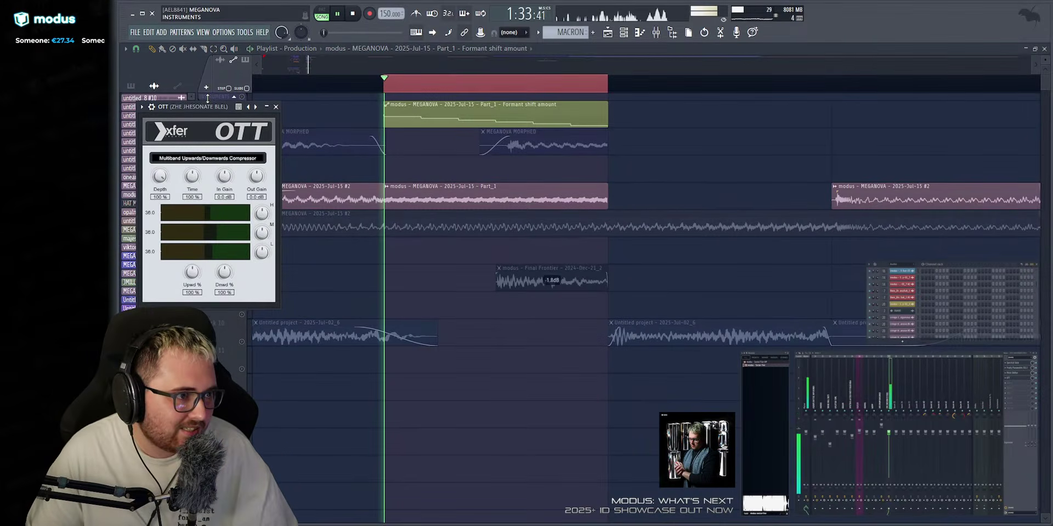
pyautogui.moveTo(205, 107); pyautogui.dragTo(370, 134)
pyautogui.press('Escape')
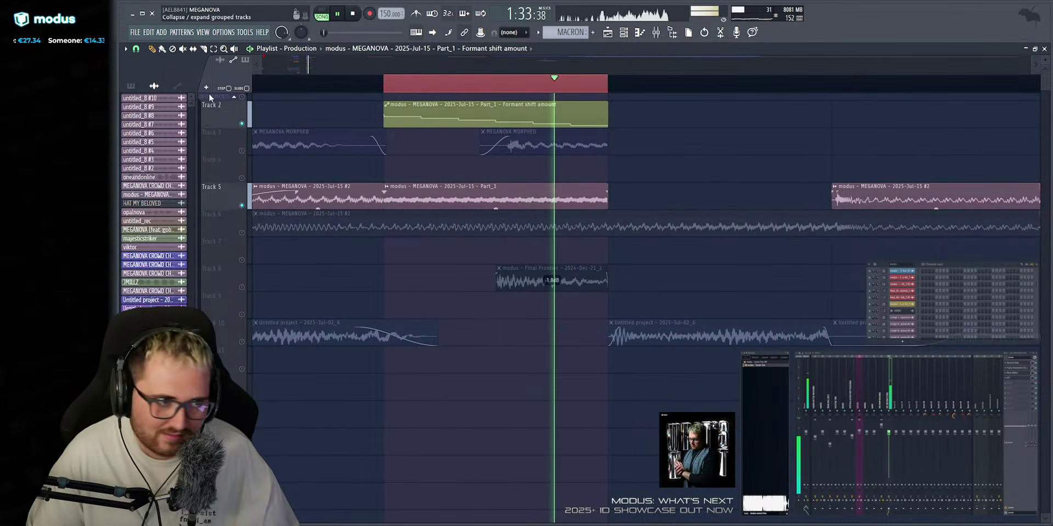
# Unsolo Track 5, clear the time selection around the fill and play the full arrangement from around 58:13.
pyautogui.press('space')
pyautogui.keyDown('ctrl'); pyautogui.click(241, 205); pyautogui.keyUp('ctrl')
pyautogui.press('space')
pyautogui.scroll(-4, 545, 165)
pyautogui.click(366, 84)
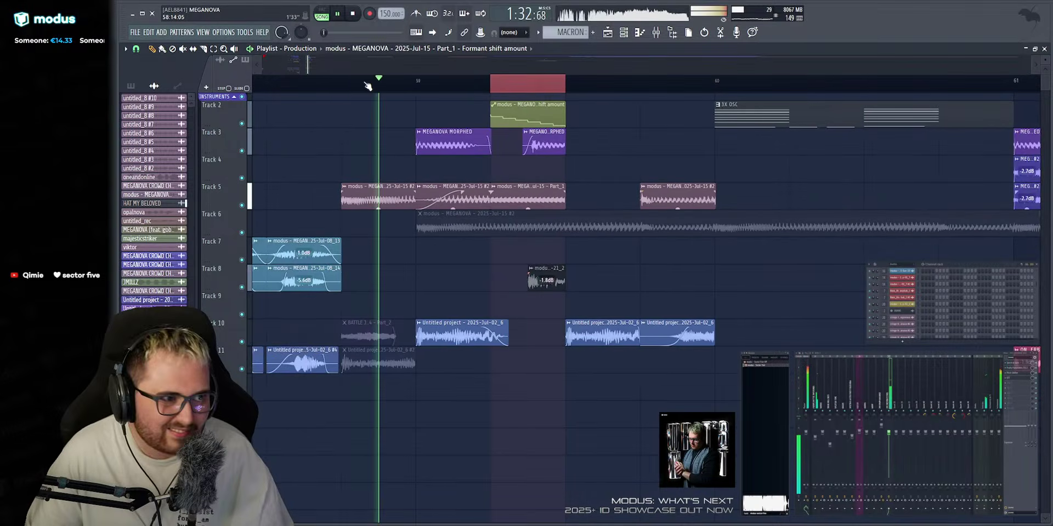
pyautogui.click(367, 84)
pyautogui.scroll(-4, 510, 219)
pyautogui.scroll(3, 636, 220)
pyautogui.click(323, 87)
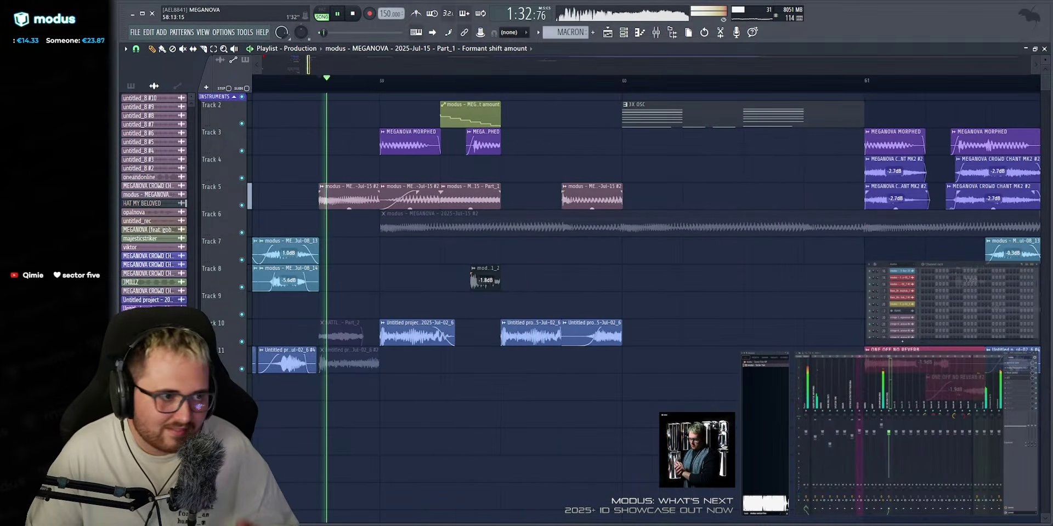
pyautogui.scroll(5, 459, 123)
# Raise the fill's mixer track volume to about 3.1 dB while it plays with the other tracks.
pyautogui.press('space')
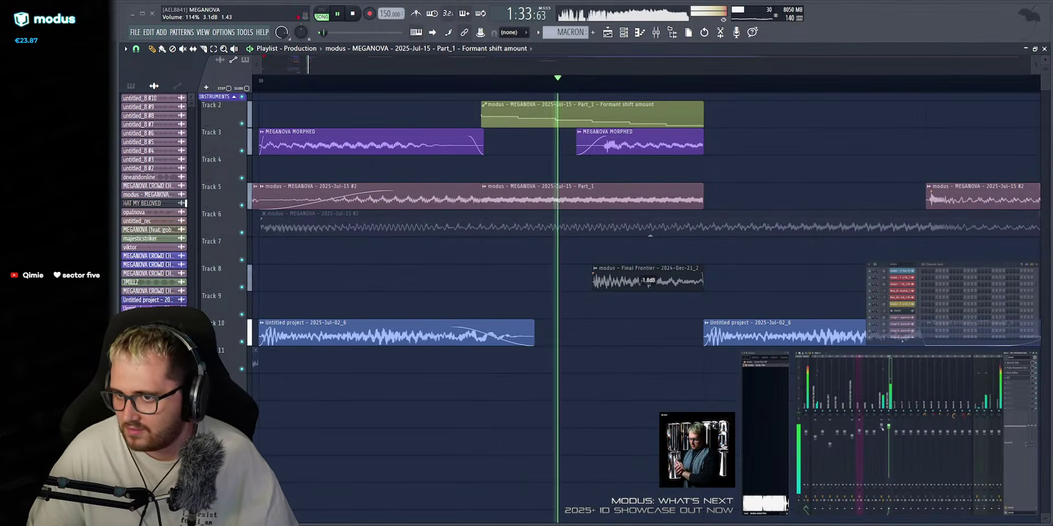
pyautogui.press('space')
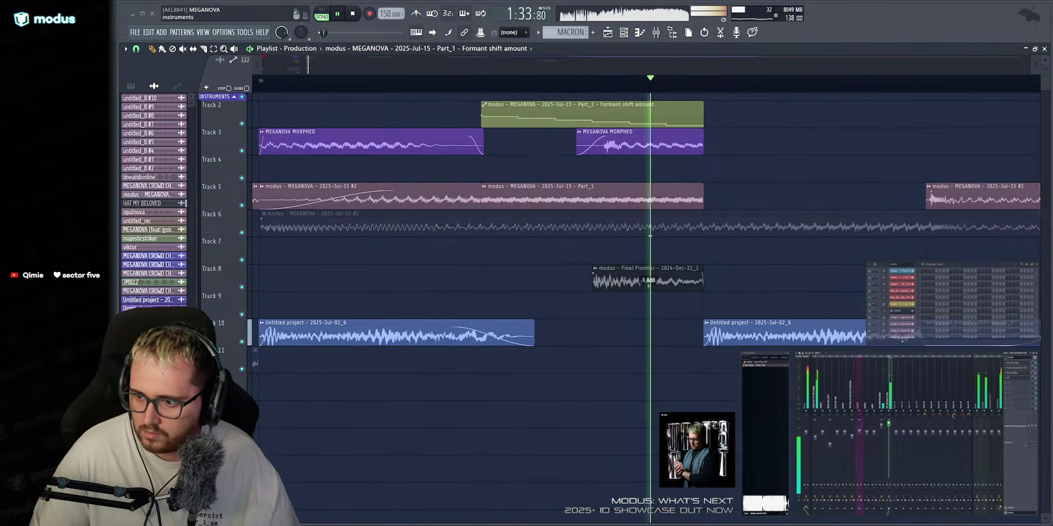
pyautogui.press('space')
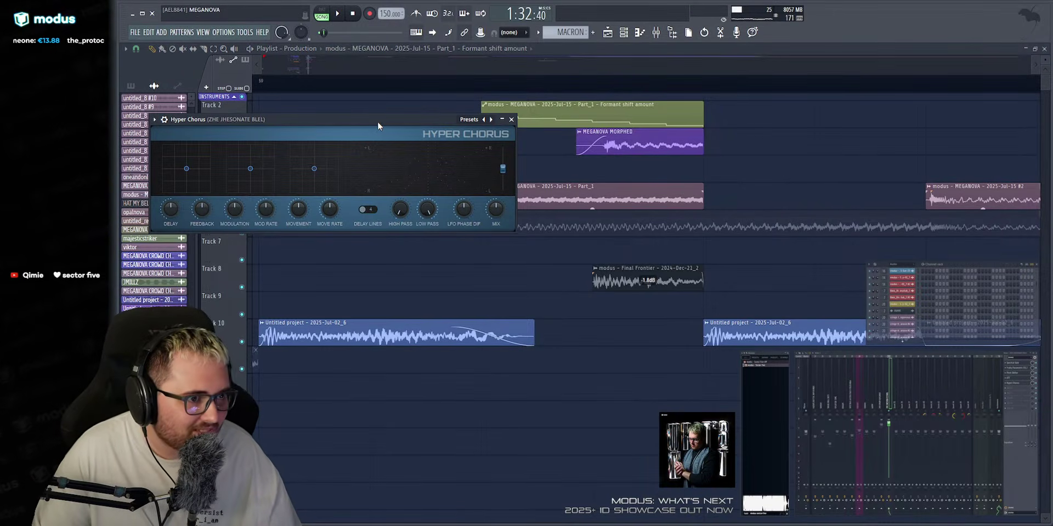
# Try Hyper Chorus at the end of the fill's effect chain.
pyautogui.press('space')
pyautogui.moveTo(445, 119); pyautogui.dragTo(537, 122)
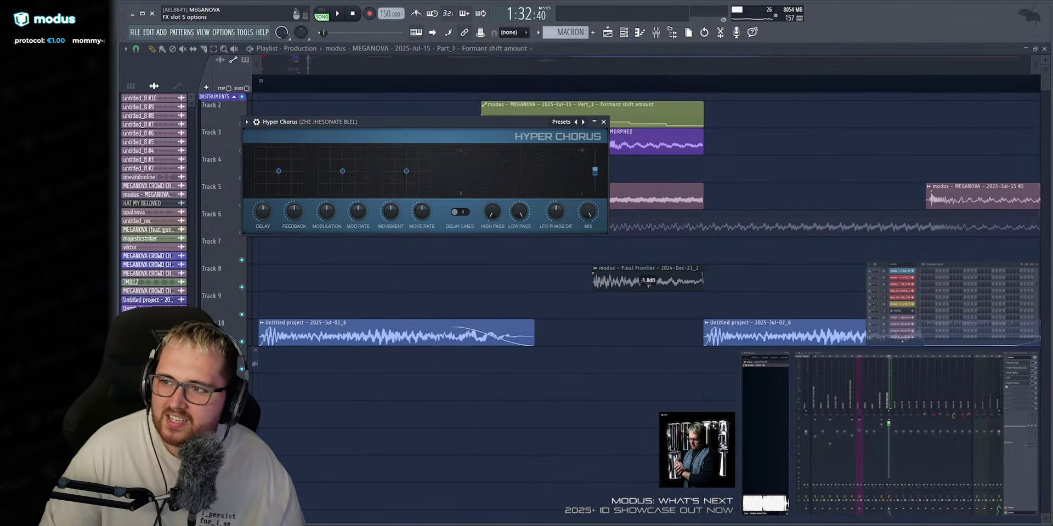
pyautogui.click(1011, 391)
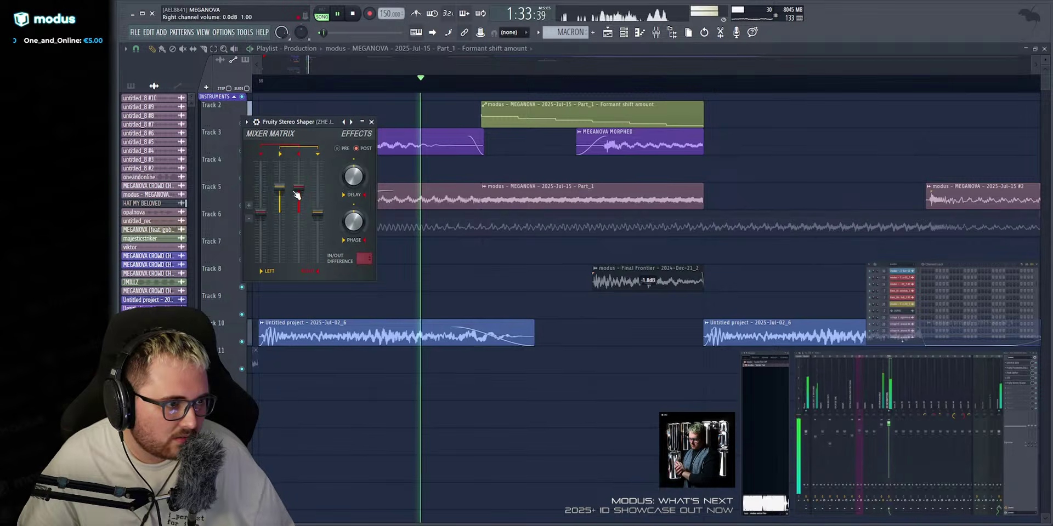
# Widen the fill with Fruity Stereo Shaper by rebalancing its channel mix, with left into right at -6.3 dB, and adding a right-side delay.
pyautogui.moveTo(316, 213); pyautogui.dragTo(290, 206)
pyautogui.press('space')
pyautogui.press('space')
pyautogui.press('space')
pyautogui.press('space')
pyautogui.press('space')
pyautogui.press('space')
pyautogui.press('space')
pyautogui.moveTo(352, 183); pyautogui.dragTo(352, 185)
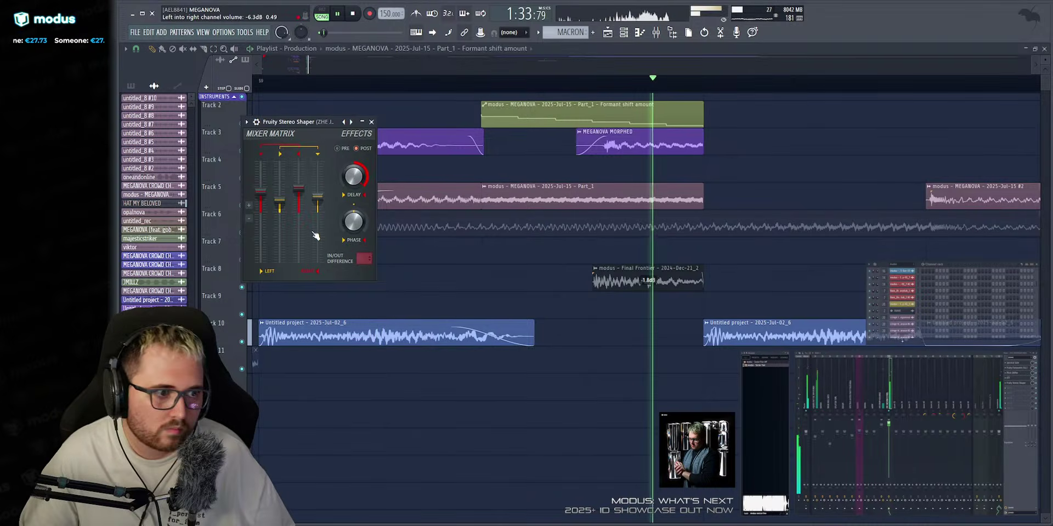
pyautogui.press('space')
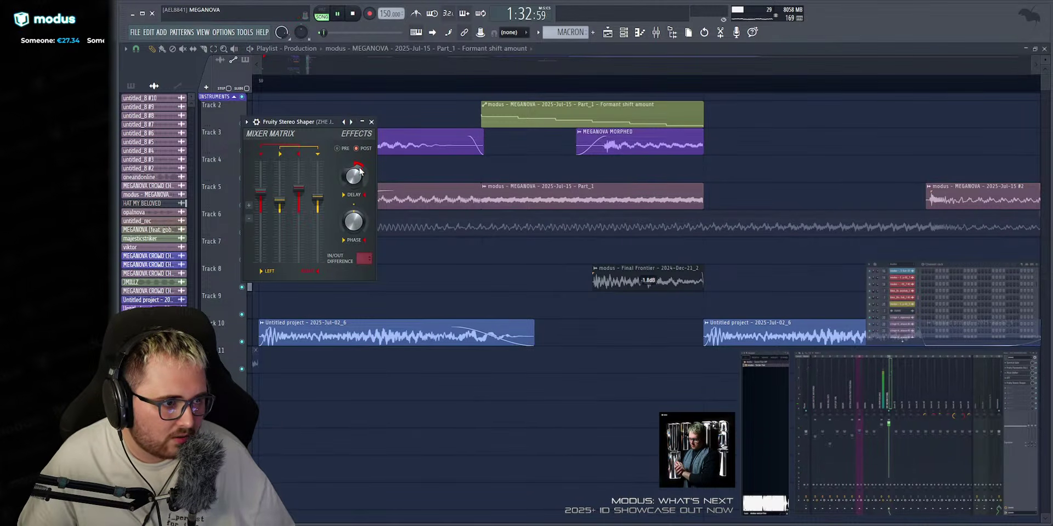
pyautogui.press('space')
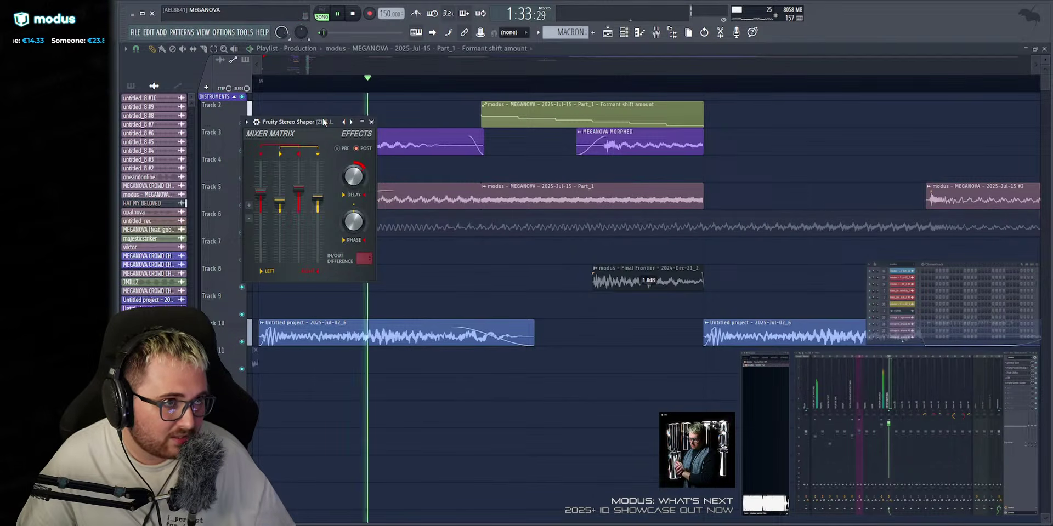
# Set Fruity Stereo Shaper's left/right dephasing to about 61% left during playback and close the plugin.
pyautogui.moveTo(355, 219); pyautogui.dragTo(355, 246)
pyautogui.press('space')
pyautogui.press('space')
pyautogui.press('space')
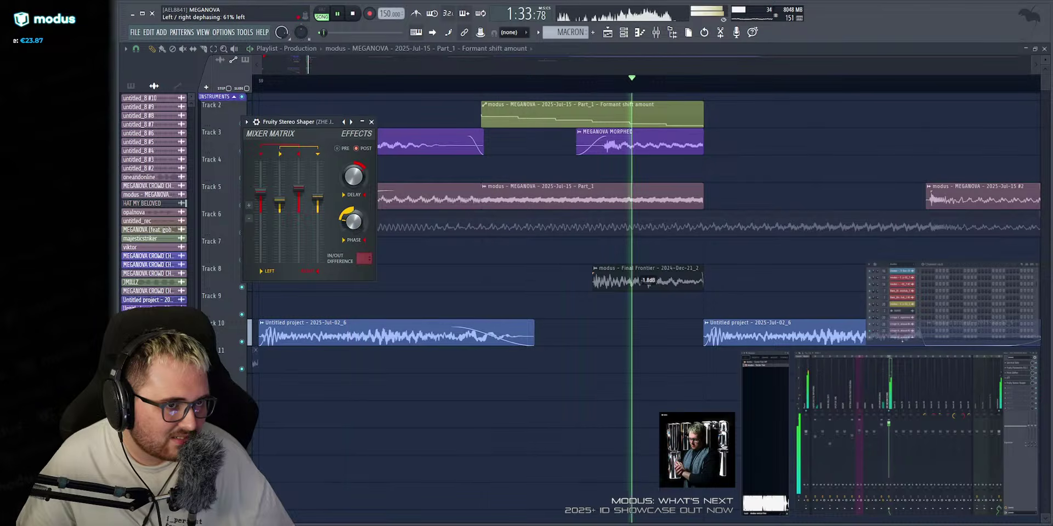
pyautogui.press('space')
pyautogui.press('space')
pyautogui.click(371, 121)
# Add another Fruity Parametric EQ 2, make band 1 a high-pass filter and raise its frequency to cut the fill's lows.
pyautogui.press('space')
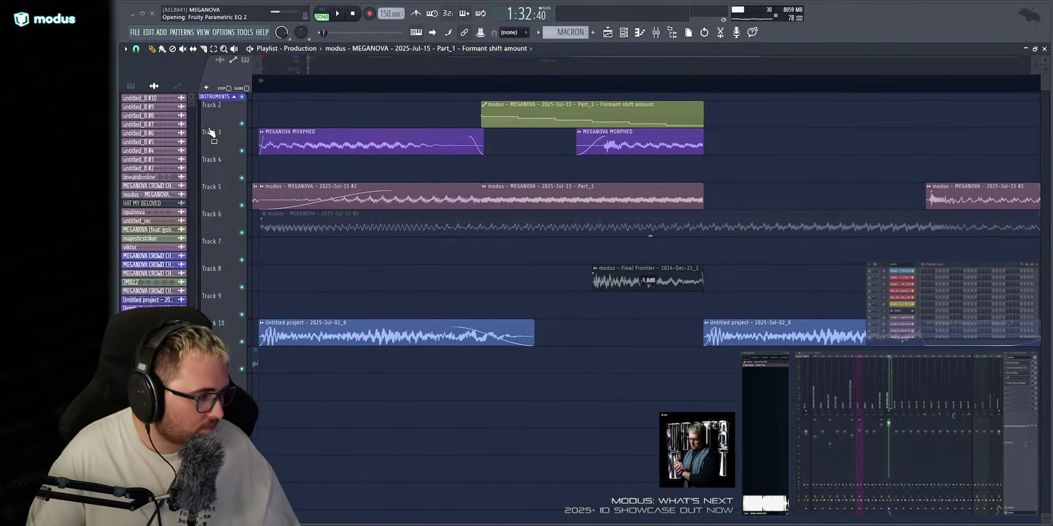
pyautogui.press('space')
pyautogui.press('space')
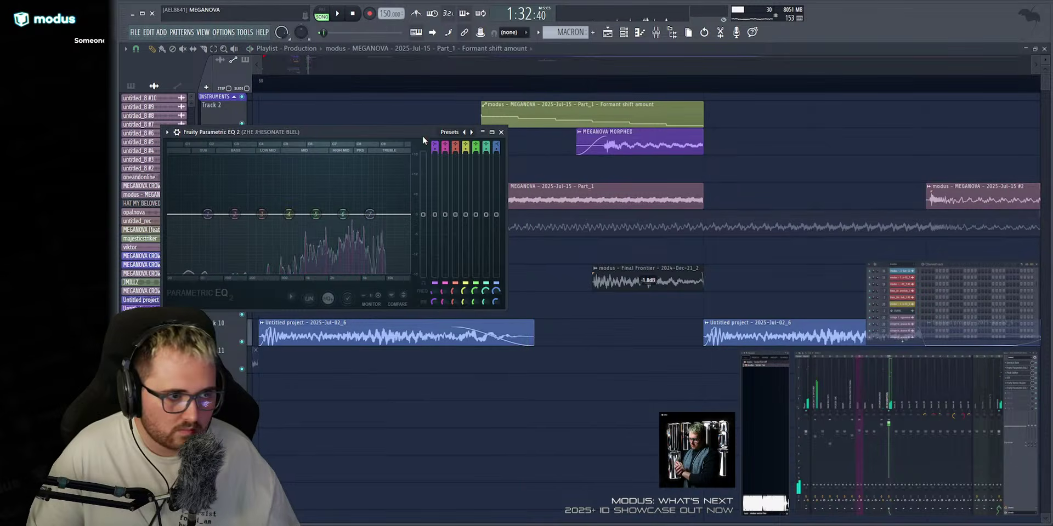
pyautogui.moveTo(434, 147); pyautogui.dragTo(434, 158)
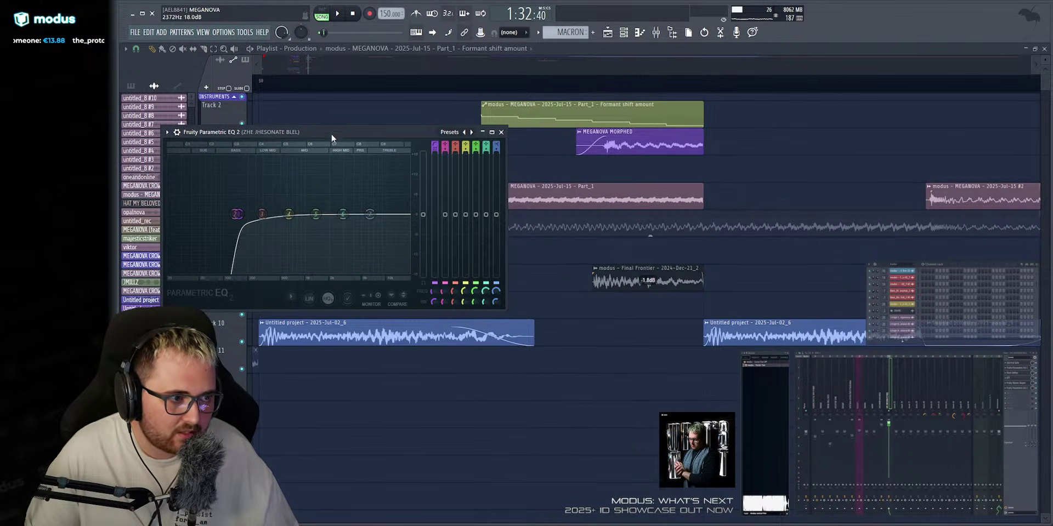
pyautogui.press('space')
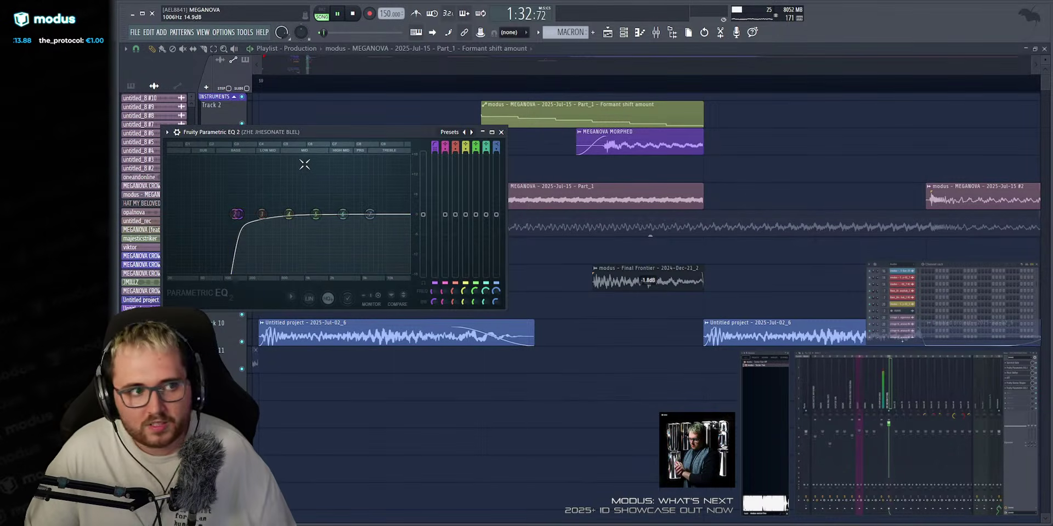
pyautogui.click(501, 132)
pyautogui.press('space')
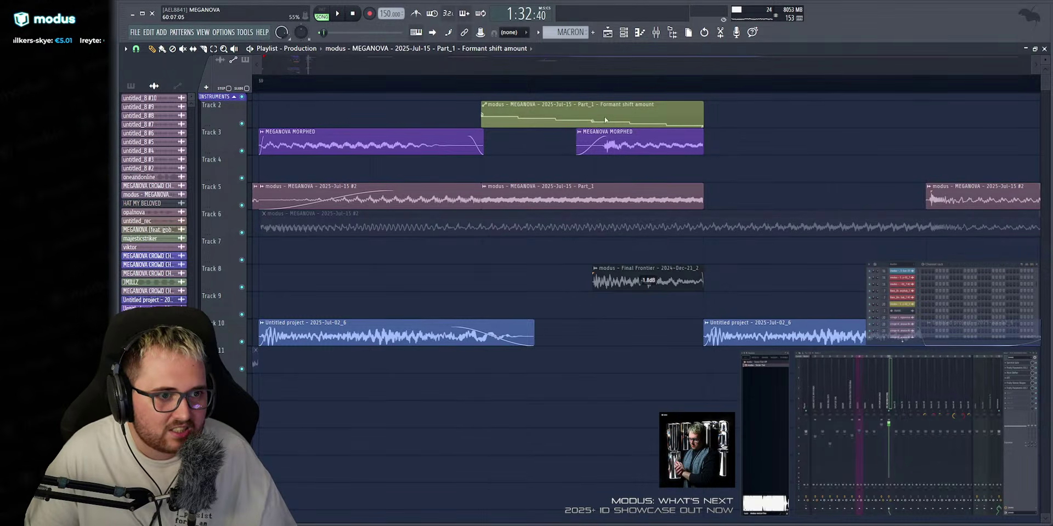
# Play the fill from around 59:05 and lower the start point of the Formant shift amount automation.
pyautogui.click(496, 87)
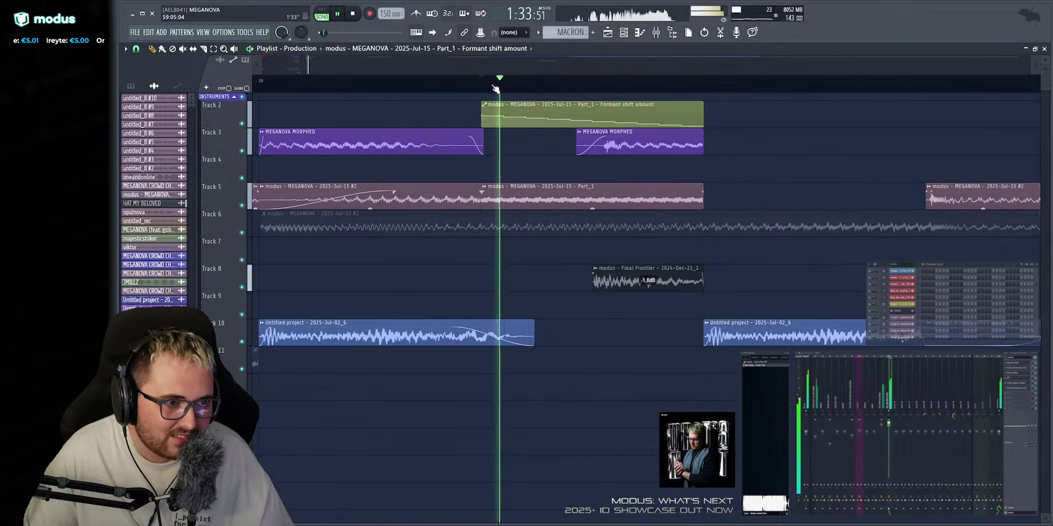
pyautogui.press('space')
pyautogui.press('space')
pyautogui.press('space')
pyautogui.moveTo(482, 116); pyautogui.dragTo(484, 122)
pyautogui.press('space')
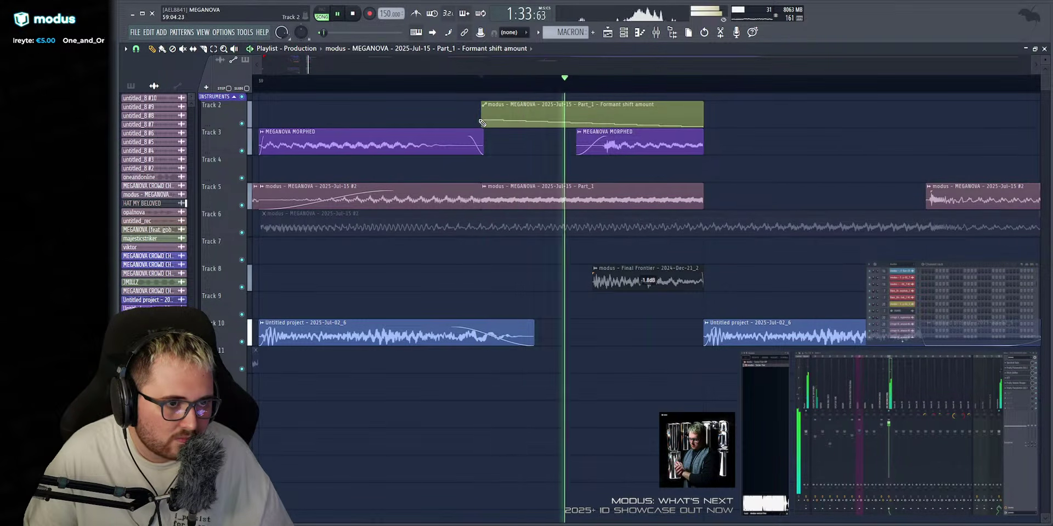
# Raise the start point of the Formant shift amount automation on Track 2 and play the fill to check the steeper slope.
pyautogui.press('space')
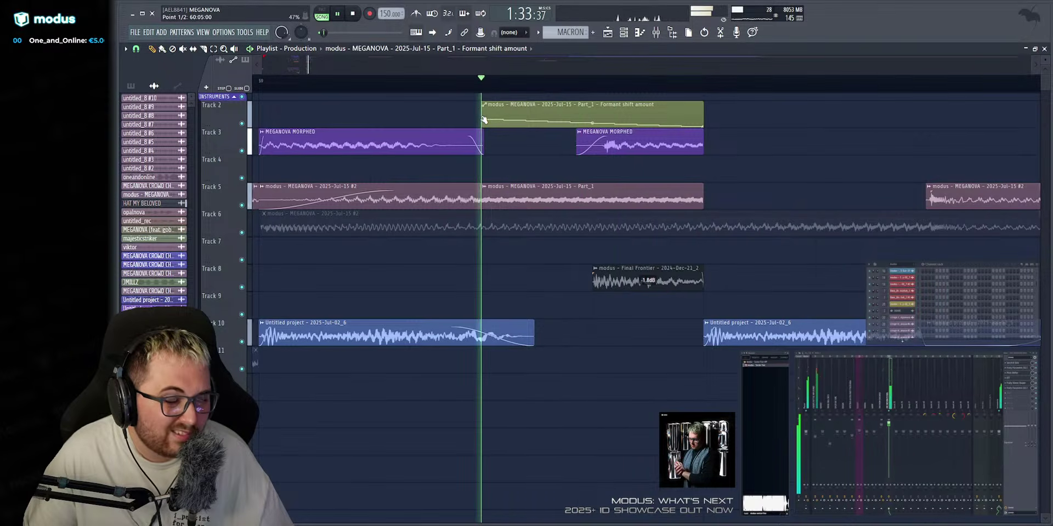
pyautogui.press('space')
pyautogui.press('space')
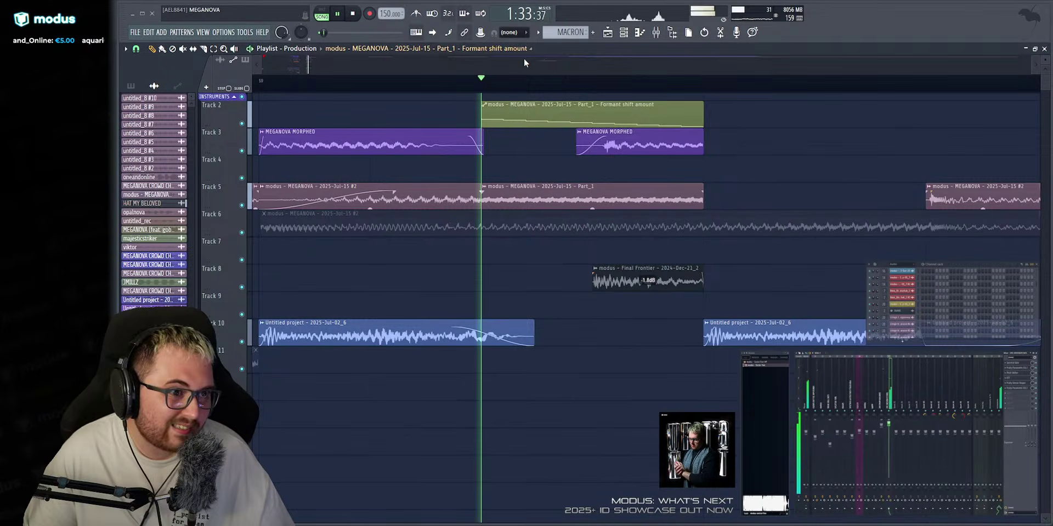
pyautogui.scroll(-3, 499, 63)
pyautogui.click(404, 80)
pyautogui.scroll(2, 432, 65)
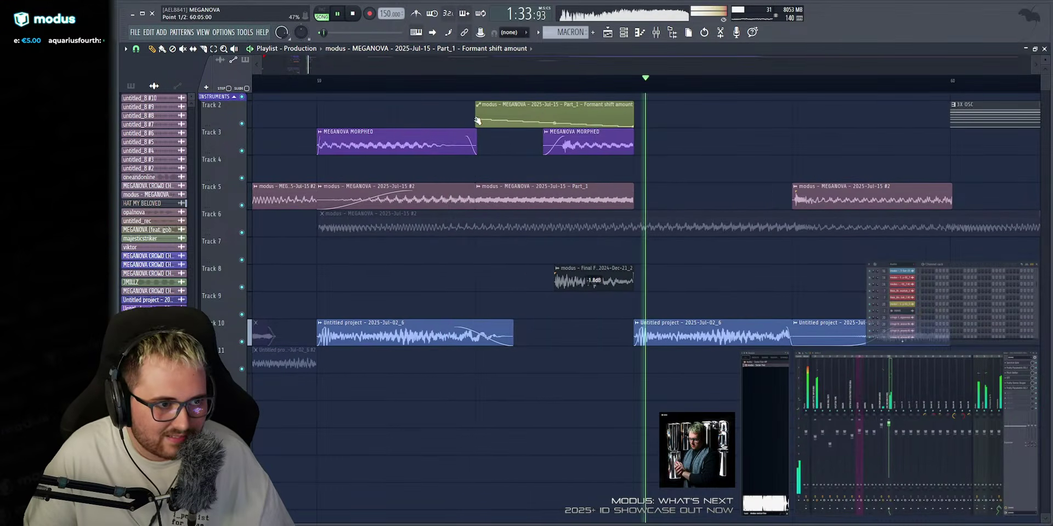
pyautogui.press('space')
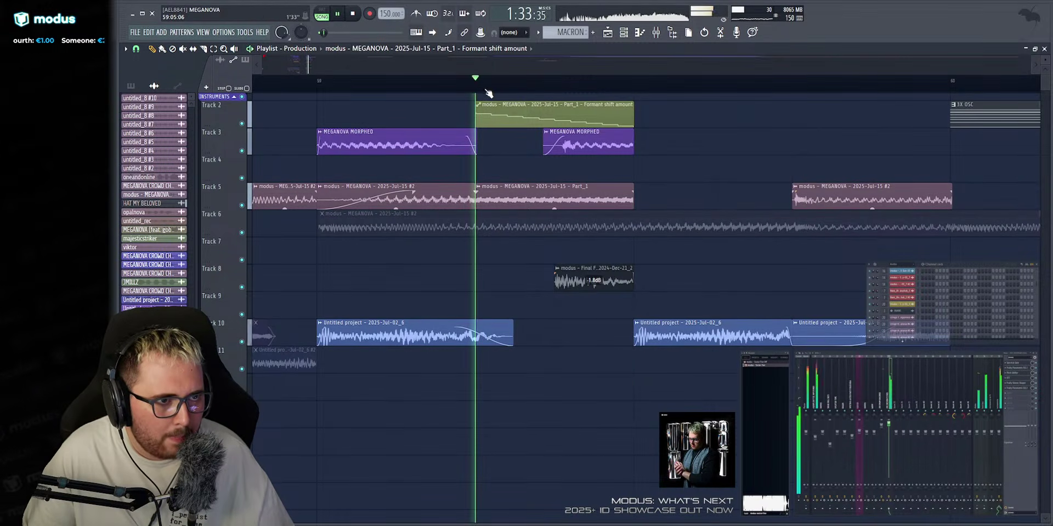
pyautogui.press('space')
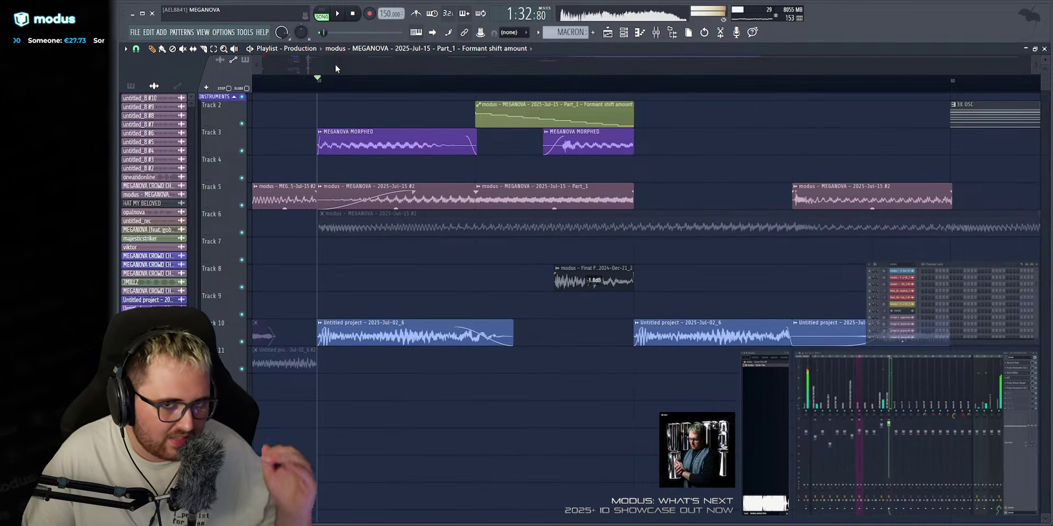
# Play the fill from bar 59 and again from around 57:15 to hear it in context.
pyautogui.press('space')
pyautogui.scroll(-2, 336, 72)
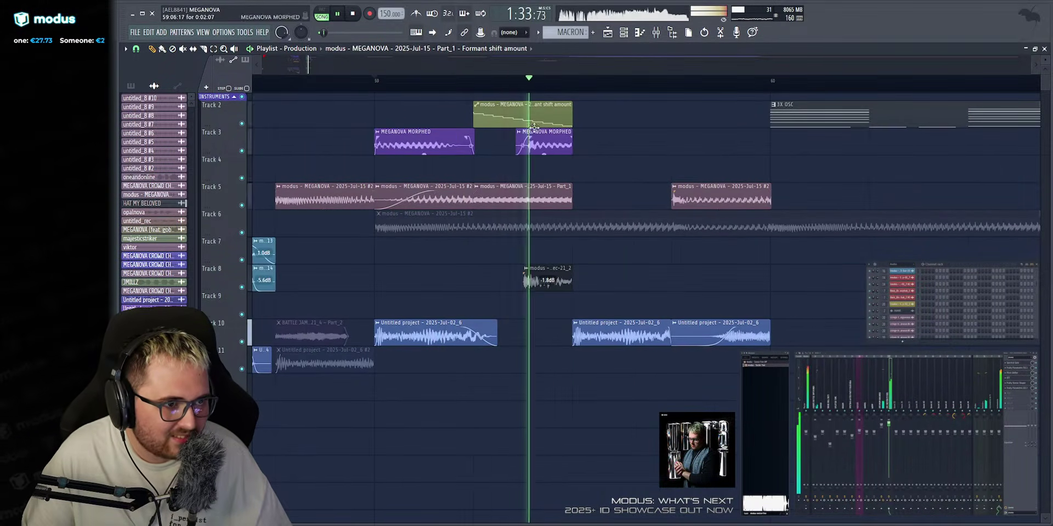
pyautogui.press('space')
pyautogui.scroll(-4, 340, 72)
pyautogui.click(368, 87)
pyautogui.press('space')
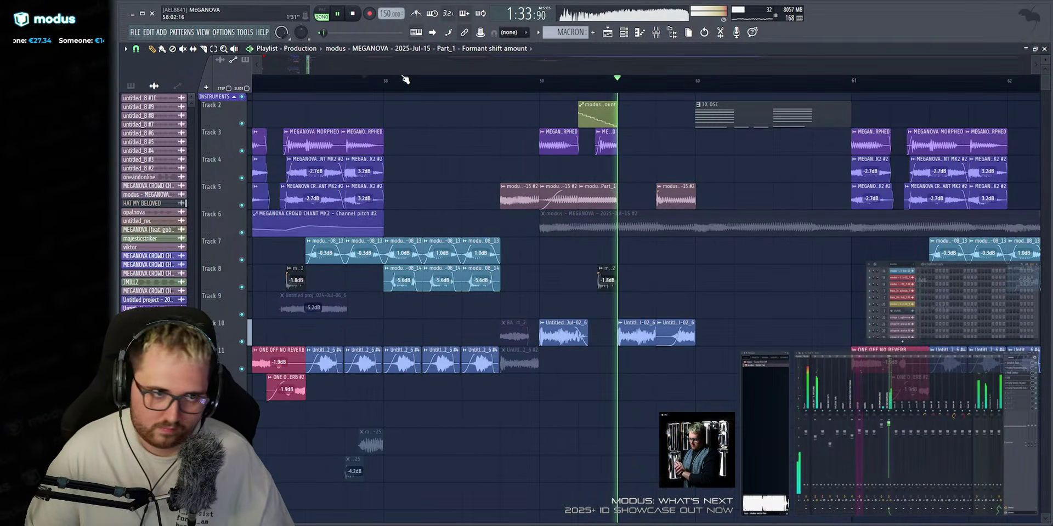
# Move the Formant shift amount automation clip at 59:05 from Track 2 down to Track 37.
pyautogui.press('space')
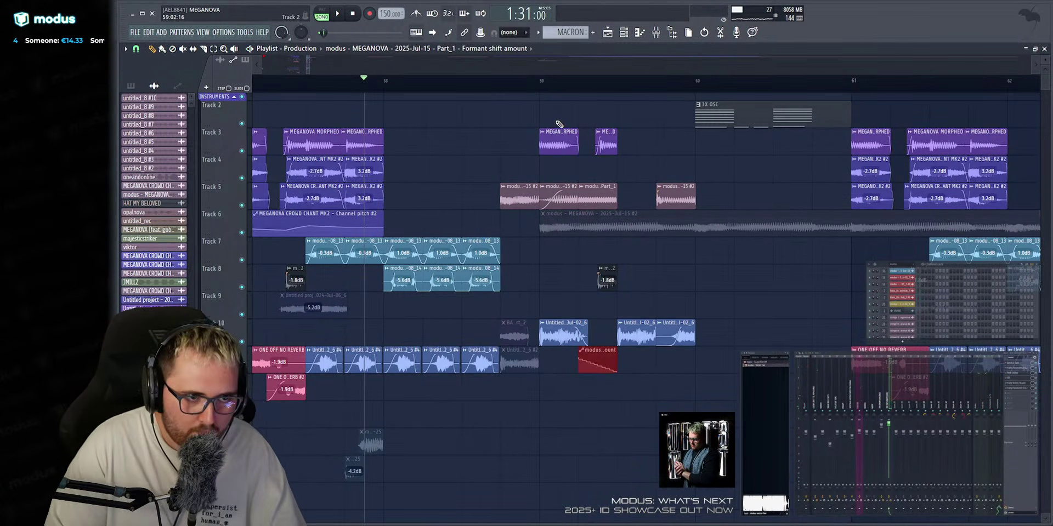
pyautogui.scroll(-12, 559, 123)
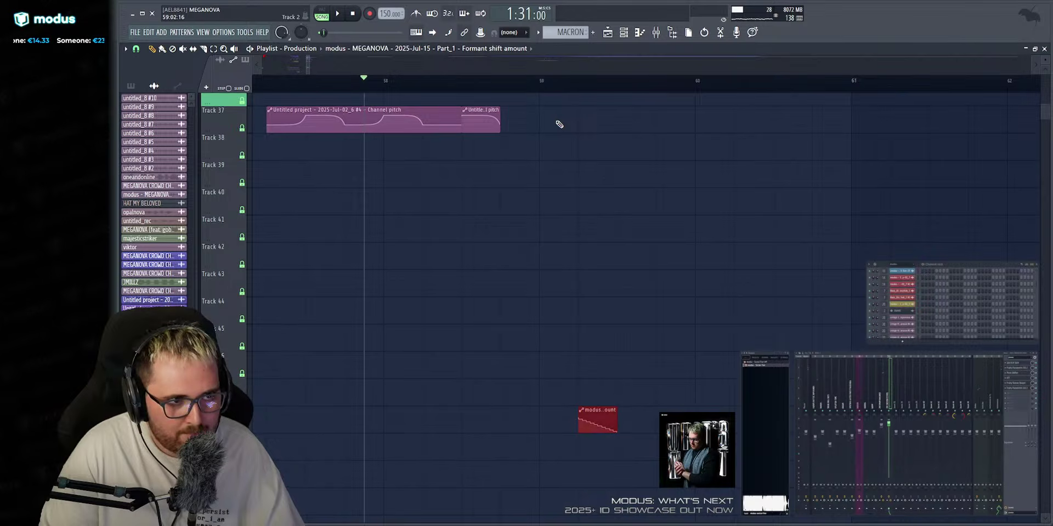
pyautogui.scroll(1, 559, 124)
pyautogui.scroll(12, 625, 166)
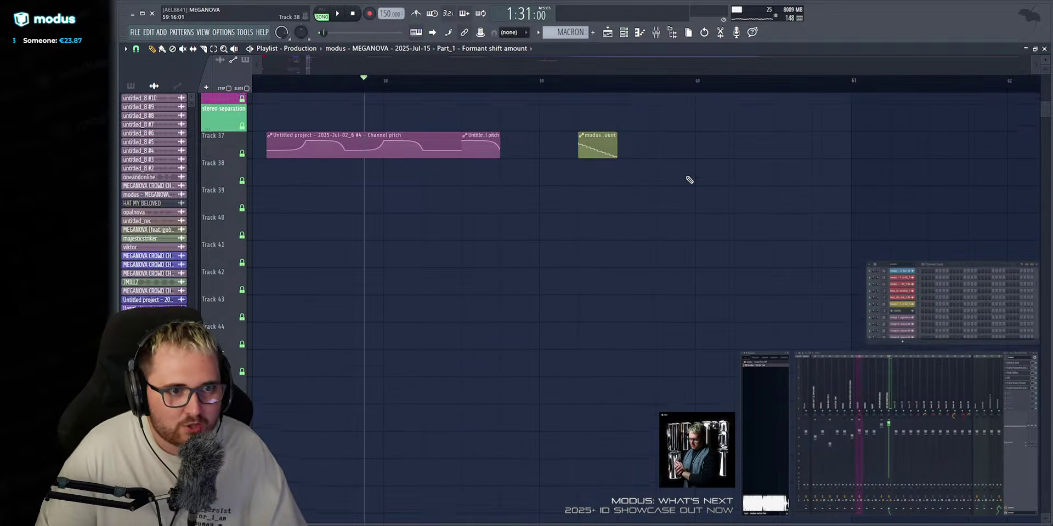
pyautogui.scroll(1, 680, 134)
# Play the fill repeatedly from around 58:13 to check how it leads into bar 60.
pyautogui.press('space')
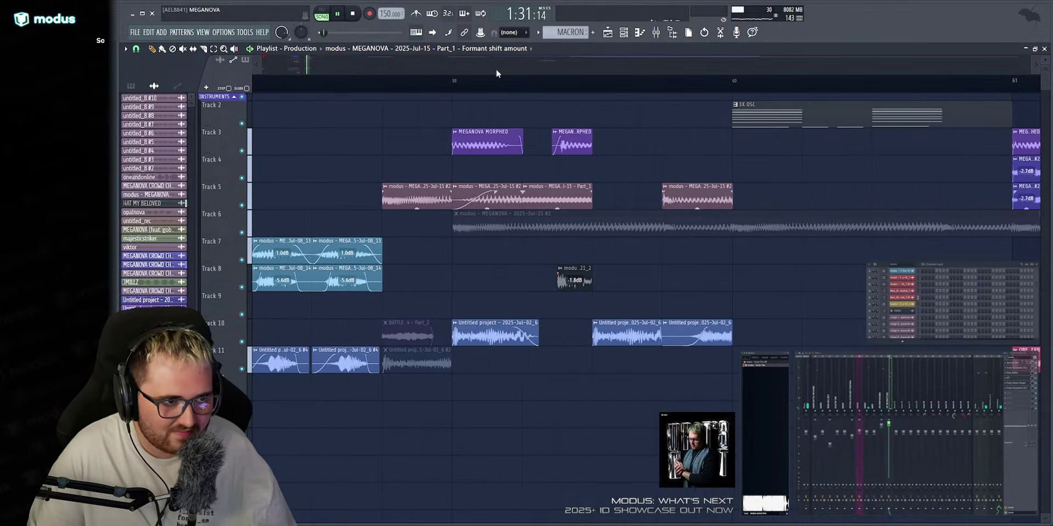
pyautogui.click(397, 87)
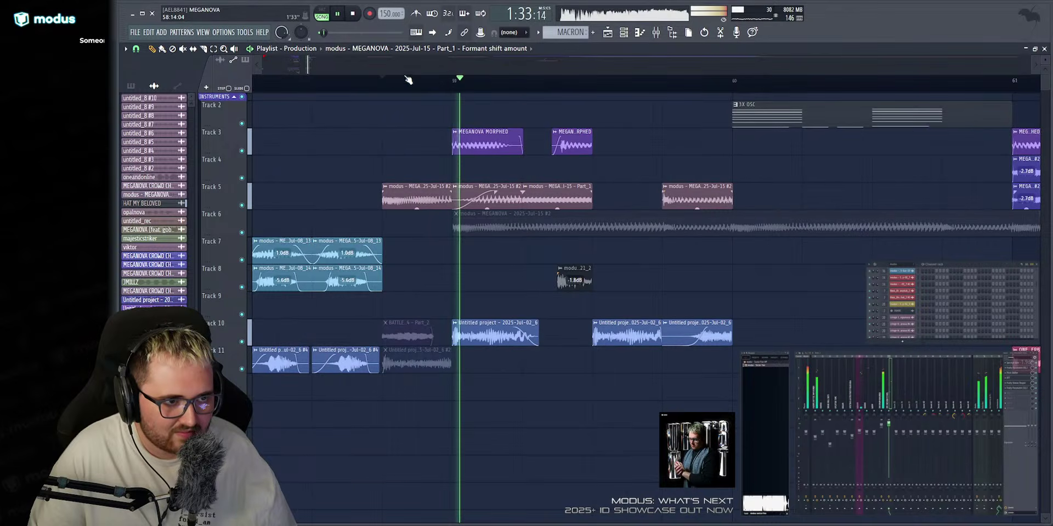
pyautogui.scroll(1, 419, 64)
pyautogui.click(302, 83)
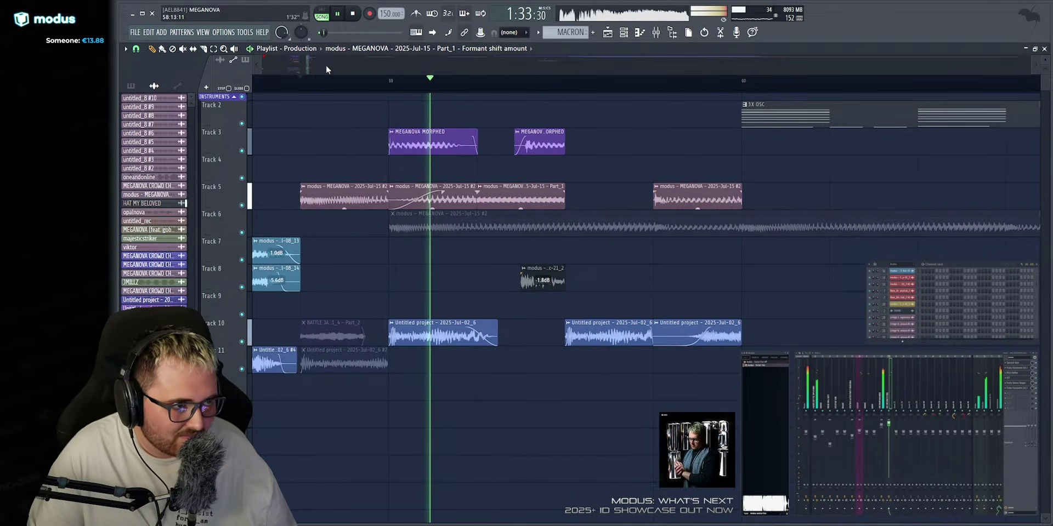
pyautogui.moveTo(309, 65); pyautogui.dragTo(310, 64)
pyautogui.click(380, 83)
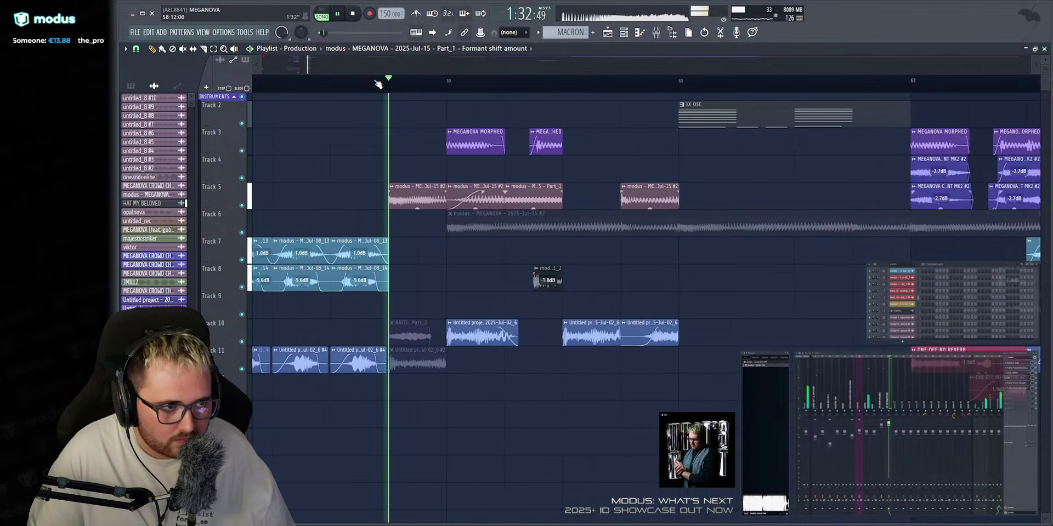
pyautogui.scroll(1, 399, 71)
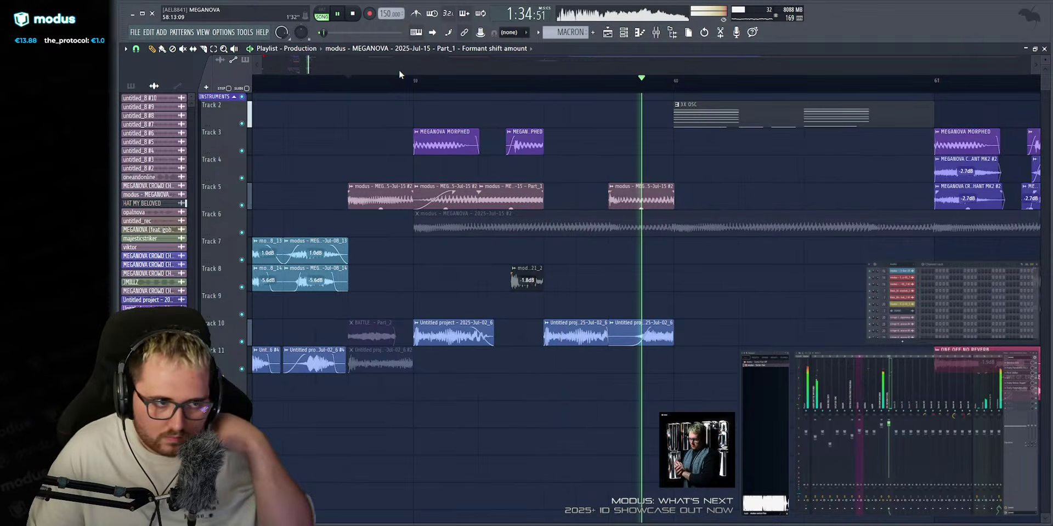
pyautogui.click(447, 81)
pyautogui.scroll(1, 553, 263)
pyautogui.scroll(-3, 545, 262)
pyautogui.press('space')
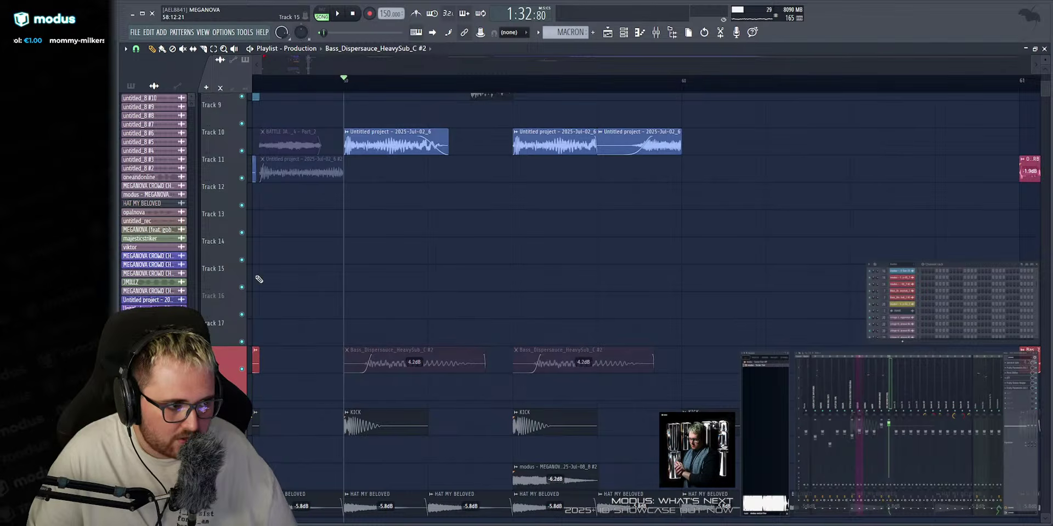
# Unmute the Bass_Dispersauce_HeavySub_C #2 clip at 59:09 and shorten it to a length of 0:04:00.
pyautogui.press('space')
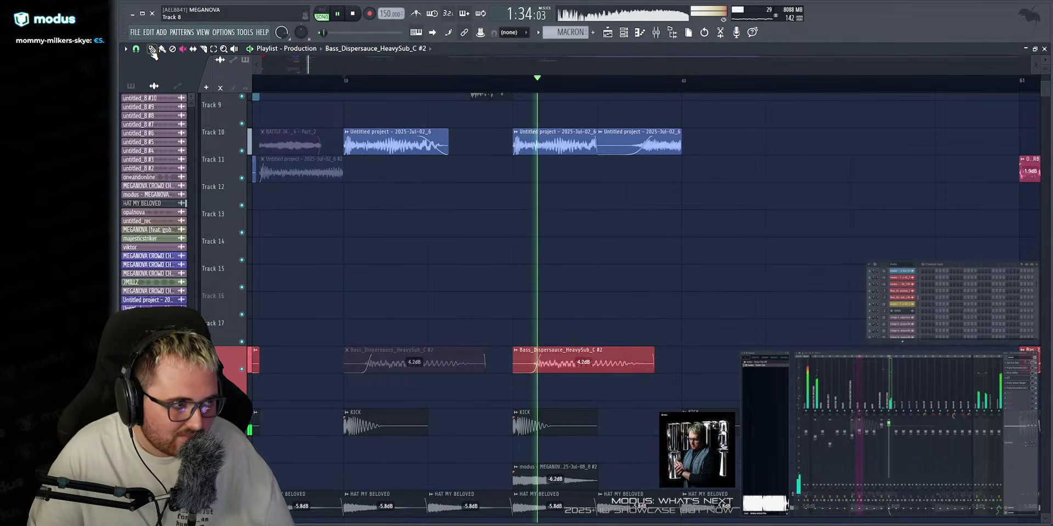
pyautogui.click(530, 81)
pyautogui.scroll(2, 526, 65)
pyautogui.press('space')
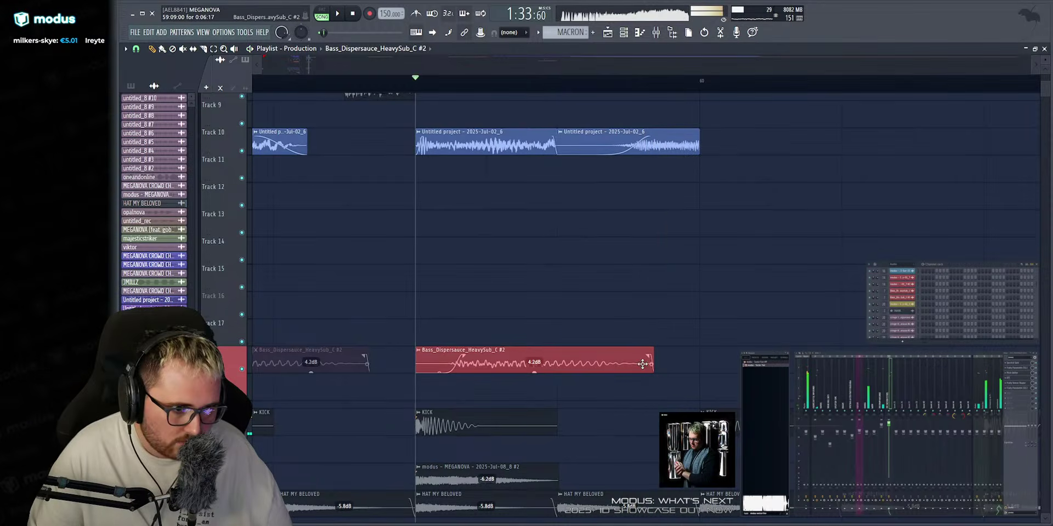
pyautogui.press('space')
pyautogui.moveTo(652, 349); pyautogui.dragTo(557, 348)
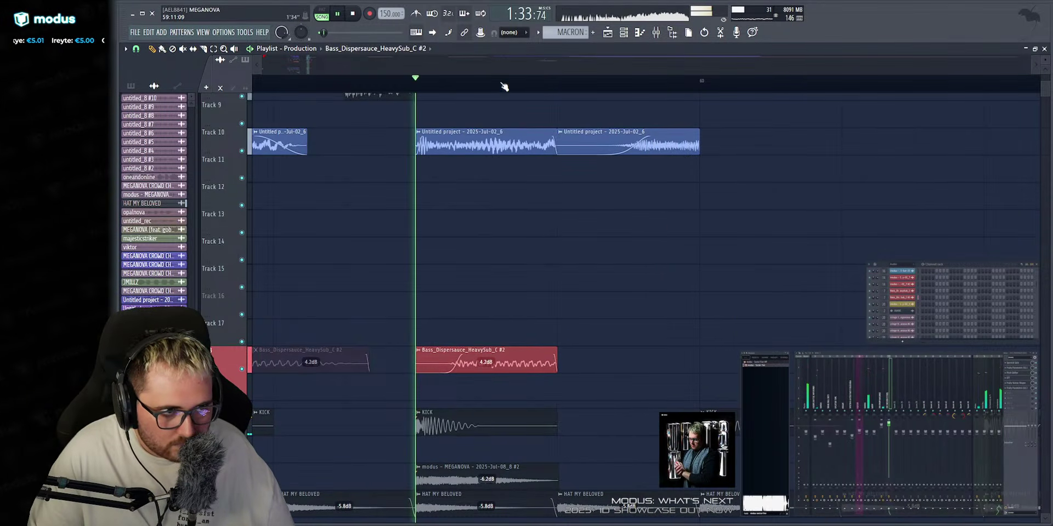
# Shape the fades of the shortened sub clip at 59:09 and play it back.
pyautogui.scroll(-3, 506, 66)
pyautogui.scroll(2, 559, 247)
pyautogui.scroll(-3, 554, 257)
pyautogui.press('space')
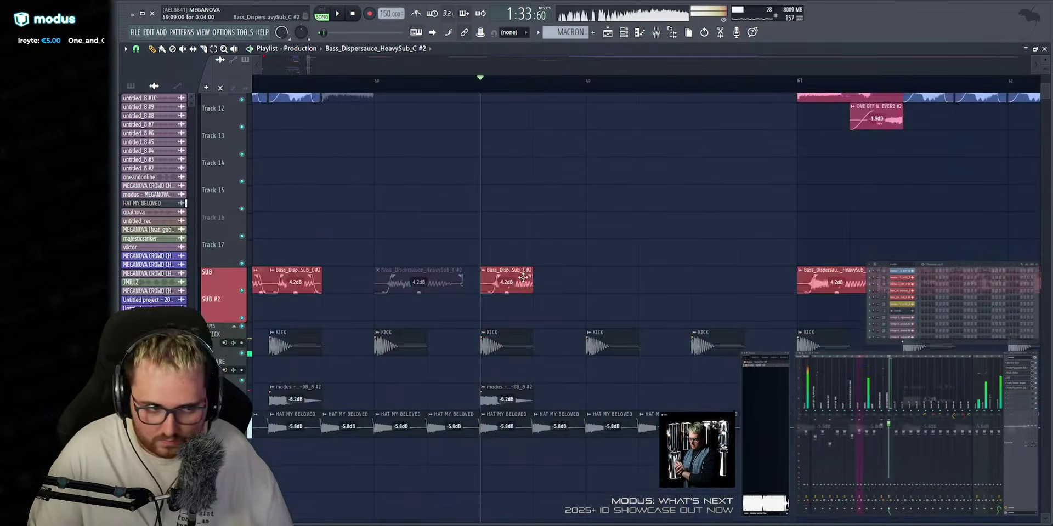
pyautogui.press('space')
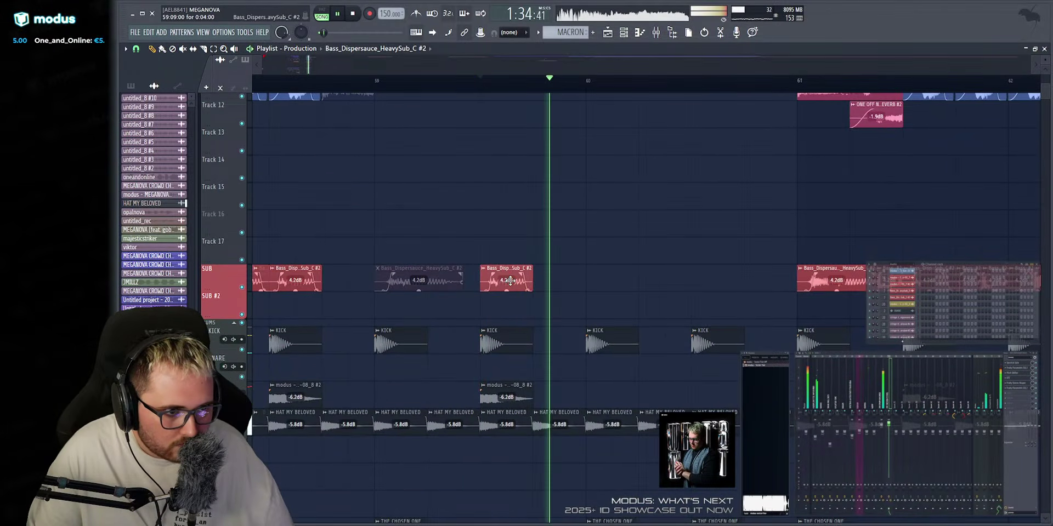
# Mute the 3X OSC clip on Track 2 at bar 60.
pyautogui.scroll(2, 550, 291)
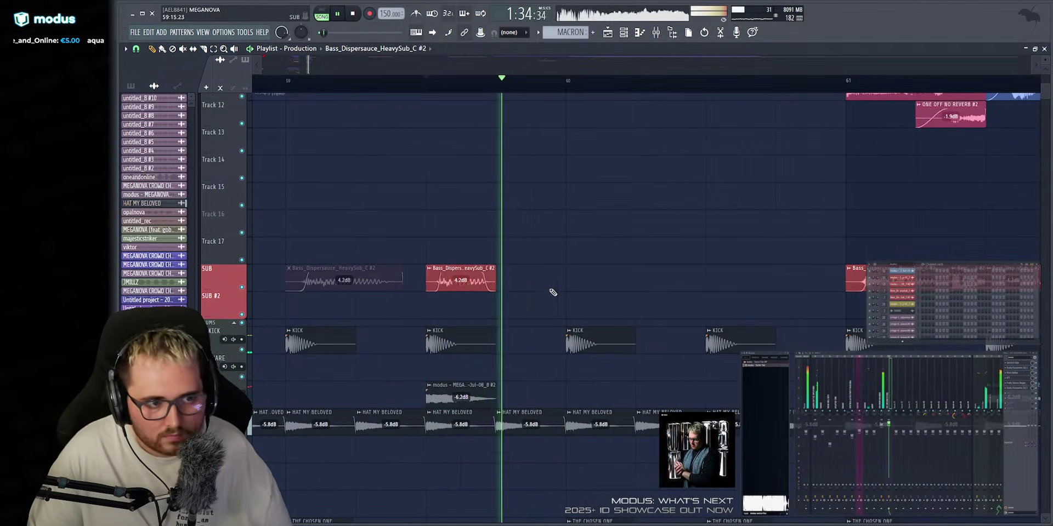
pyautogui.scroll(3, 561, 338)
pyautogui.scroll(1, 561, 337)
pyautogui.press('space')
# Play the drop from around 56:09 through bar 60 to review the arrangement with the new fill.
pyautogui.scroll(-3, 564, 64)
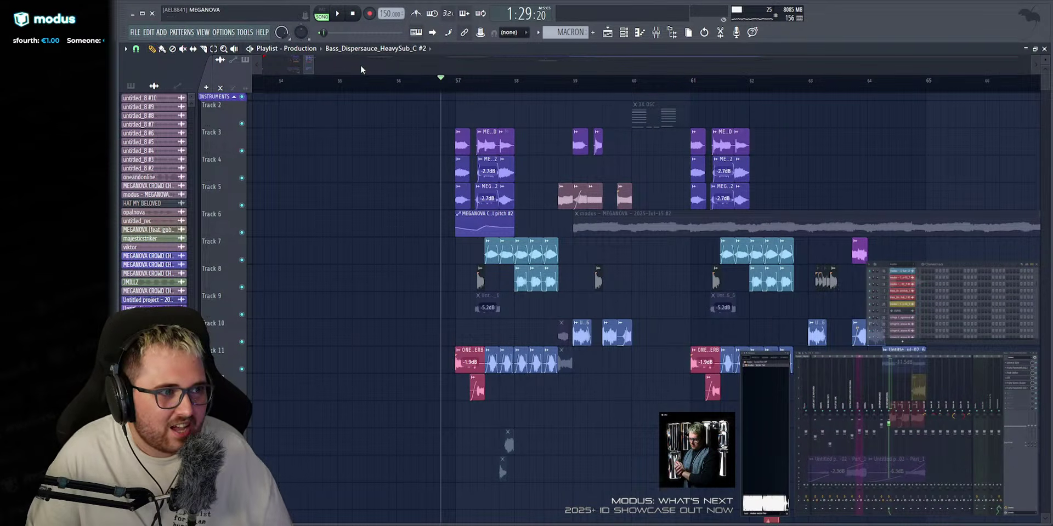
pyautogui.scroll(5, 360, 64)
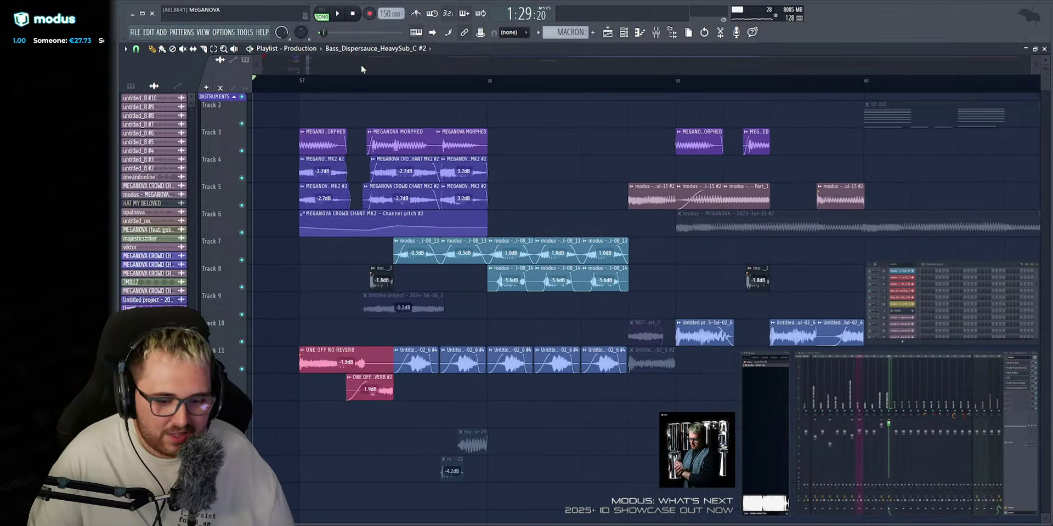
pyautogui.scroll(-1, 362, 66)
pyautogui.click(376, 84)
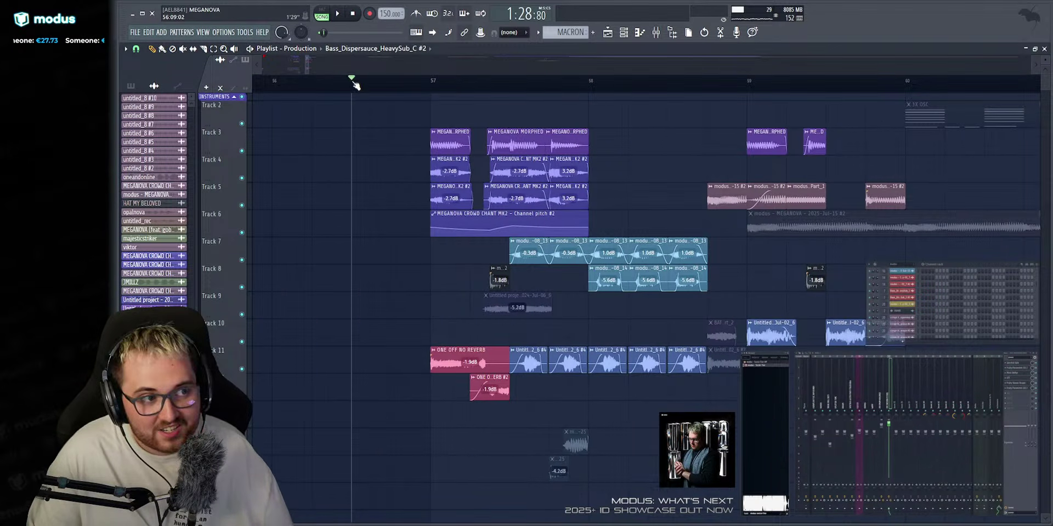
pyautogui.press('space')
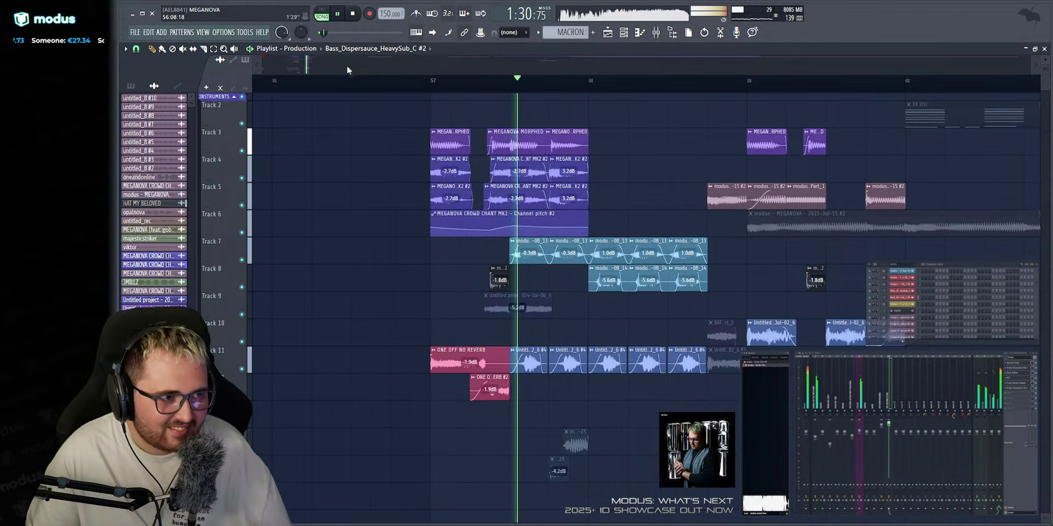
pyautogui.scroll(-1, 347, 65)
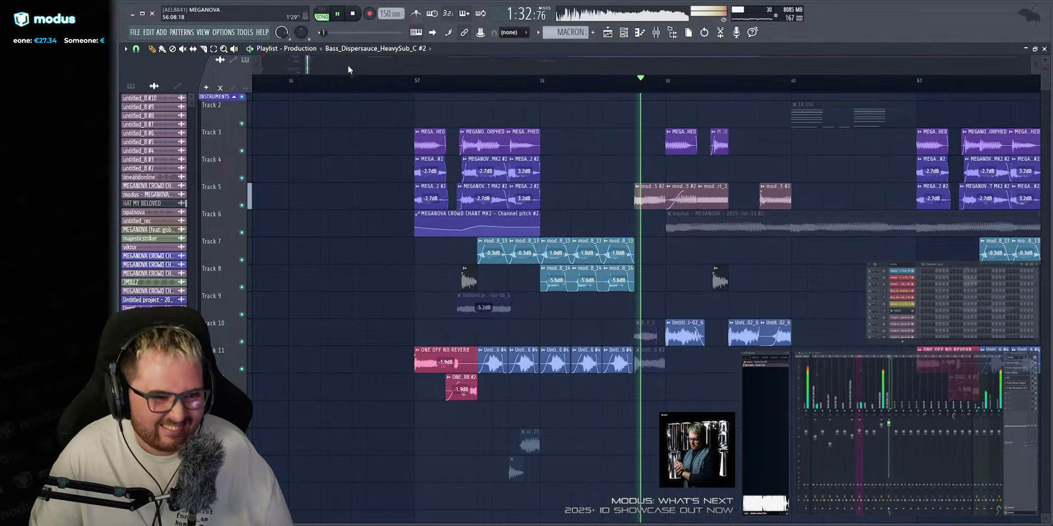
pyautogui.scroll(3, 348, 70)
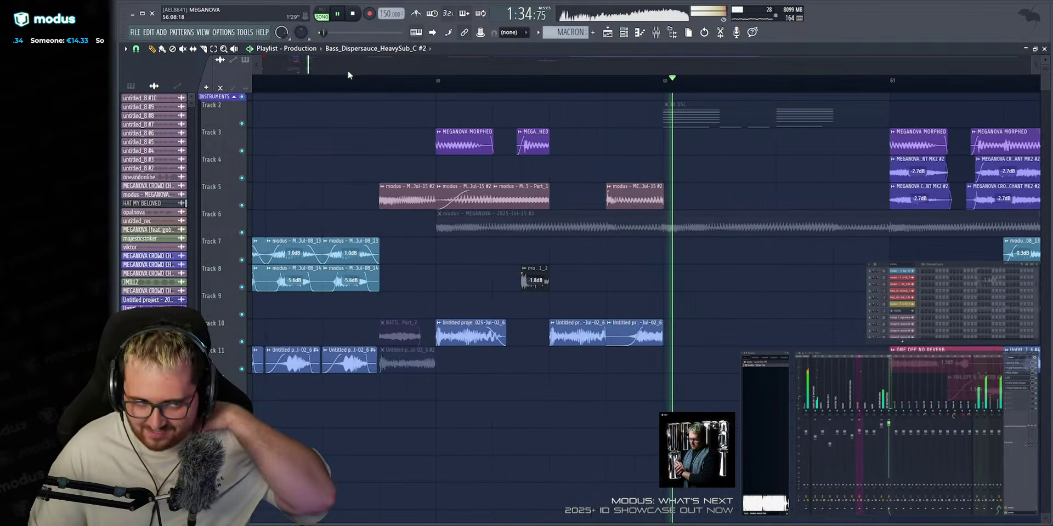
pyautogui.scroll(-3, 347, 70)
pyautogui.press('space')
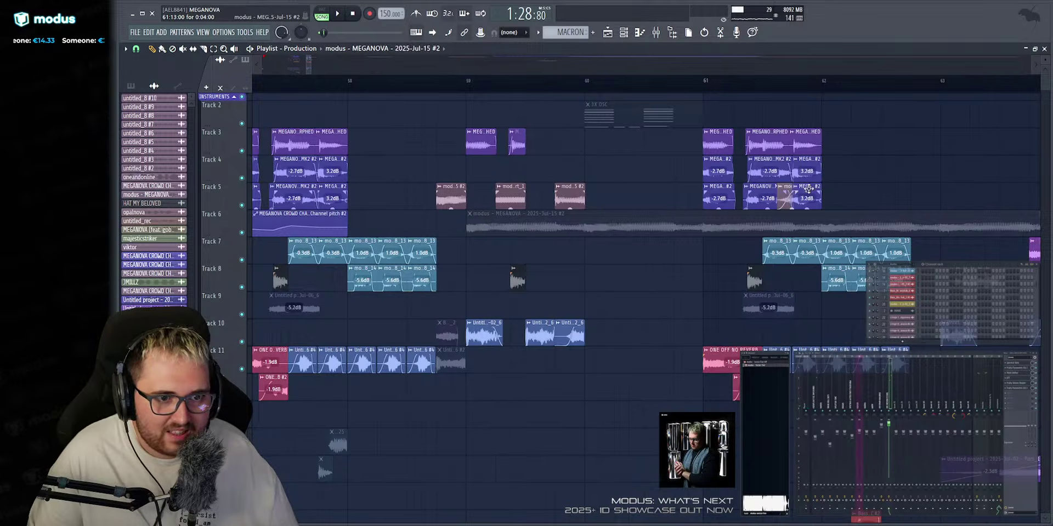
# Move the Track 5 recording clip at 59:01 out of the fill to bar 62 and select the three remaining fill clips.
pyautogui.scroll(-4, 527, 107)
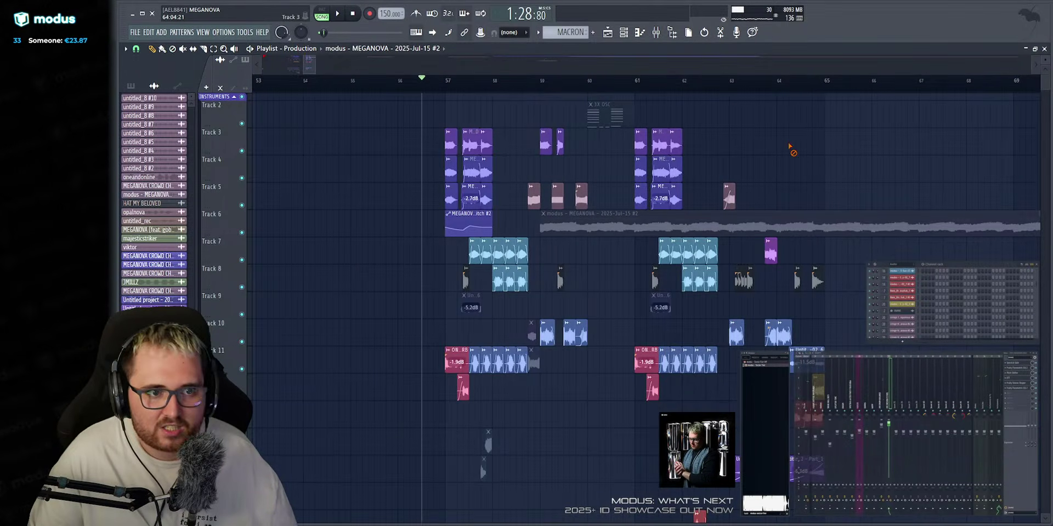
pyautogui.scroll(3, 508, 59)
pyautogui.moveTo(513, 157); pyautogui.dragTo(794, 197)
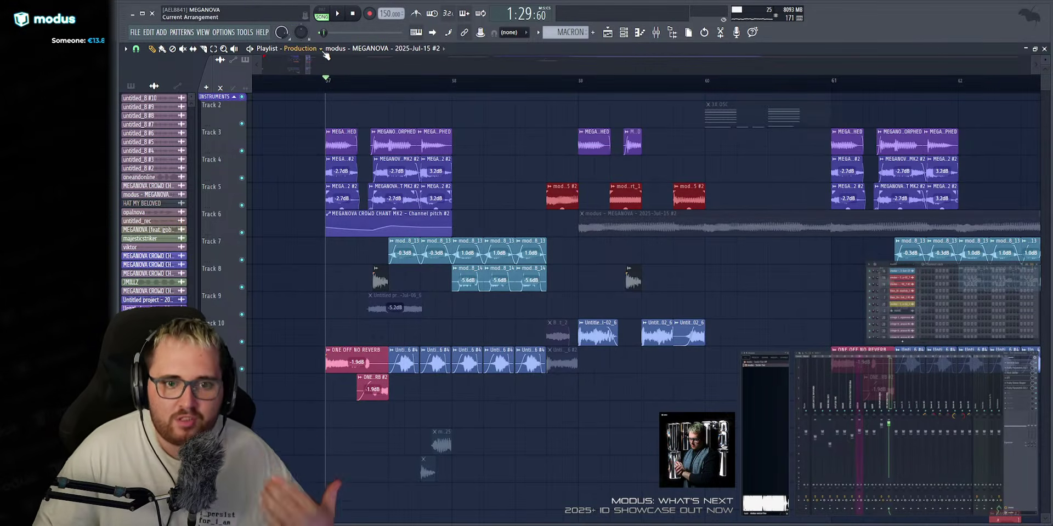
pyautogui.click(338, 15)
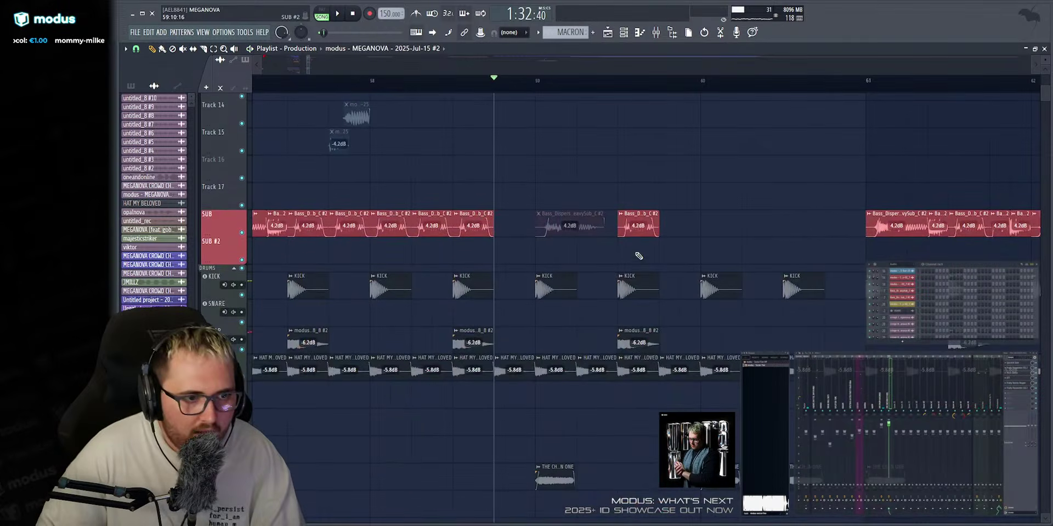
# Try to delete the muted Bass_Dispersauce_HeavySub clip at 59:01 and undo the deletion.
pyautogui.press('space')
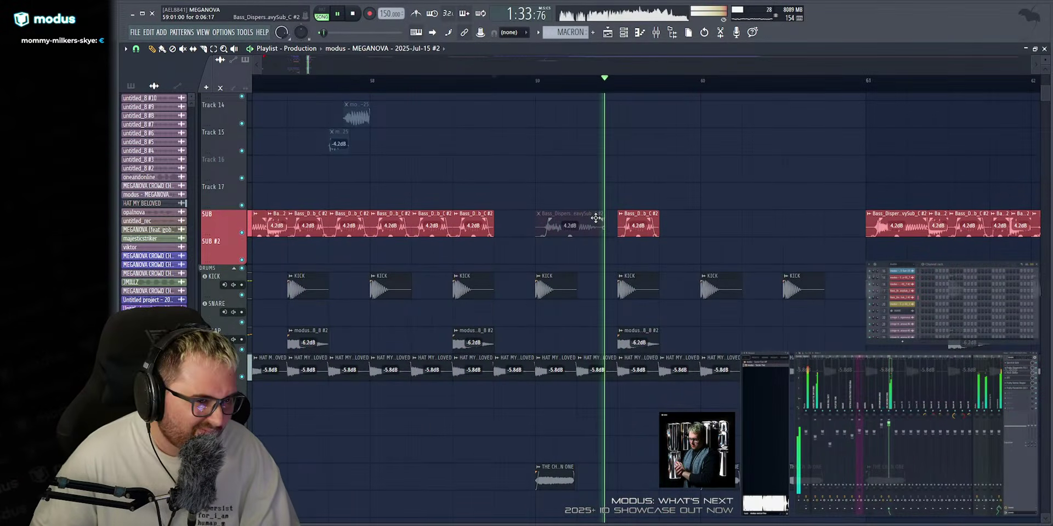
pyautogui.press('space')
pyautogui.press('space')
pyautogui.click(172, 49)
pyautogui.press('space')
pyautogui.click(568, 222)
pyautogui.press('space')
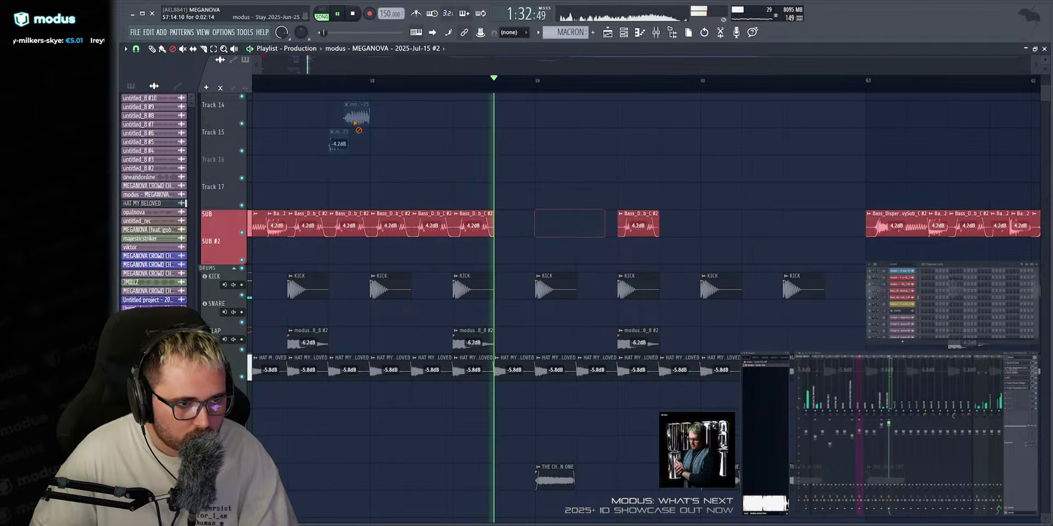
pyautogui.press('space')
pyautogui.hotkey('ctrl', 'z')
# Unmute the Bass_Dispersauce_HeavySub clip at 59:01, play the section and return to the Draw tool.
pyautogui.click(183, 48)
pyautogui.click(564, 222)
pyautogui.press('space')
pyautogui.click(153, 49)
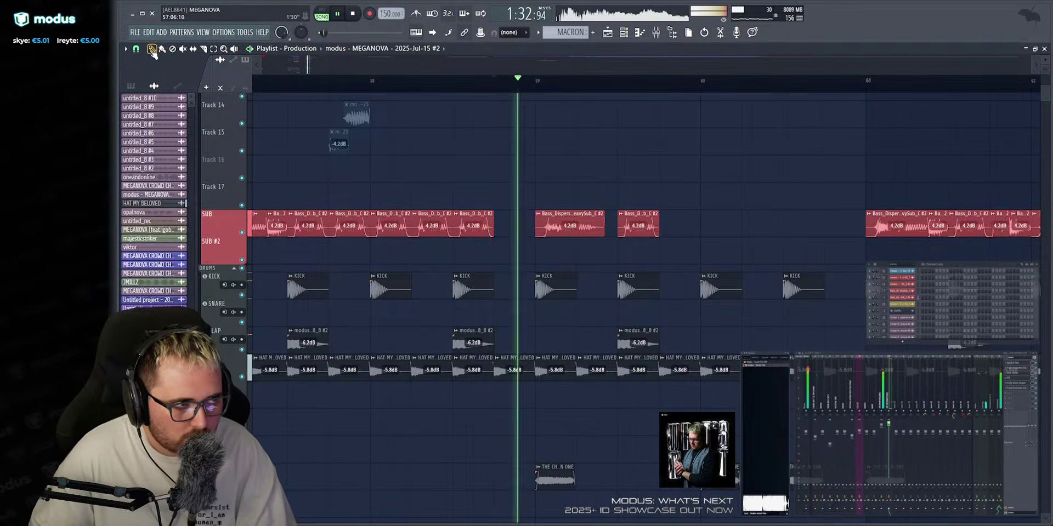
# Play the section around bars 58 to 60 and review the sub, kick and hat clips under the fill.
pyautogui.scroll(1, 590, 225)
pyautogui.scroll(3, 585, 76)
pyautogui.press('space')
pyautogui.press('space')
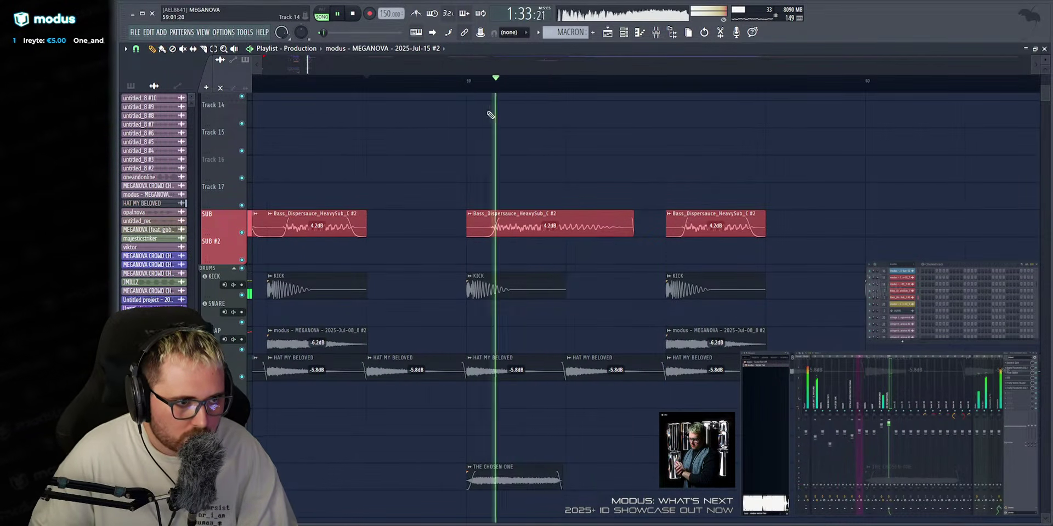
pyautogui.scroll(-3, 526, 76)
pyautogui.scroll(1, 516, 80)
pyautogui.click(499, 83)
pyautogui.scroll(2, 499, 84)
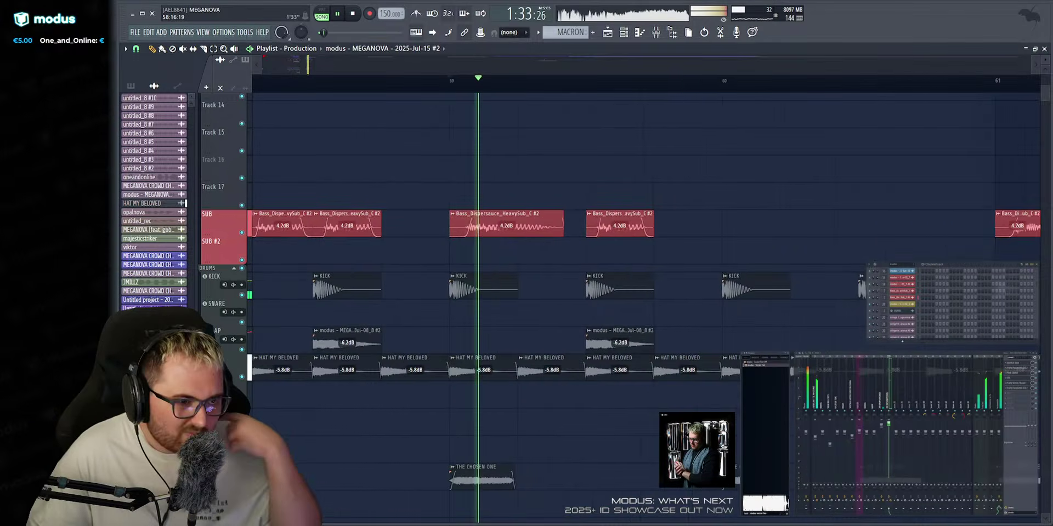
# Replay the fill around bar 59 and check the sidechain, reverb and formant automation lanes beneath it.
pyautogui.keyDown('shift'); pyautogui.middleClick(428, 132); pyautogui.keyUp('shift')
pyautogui.keyDown('shift'); pyautogui.middleClick(316, 134); pyautogui.keyUp('shift')
pyautogui.scroll(-8, 390, 314)
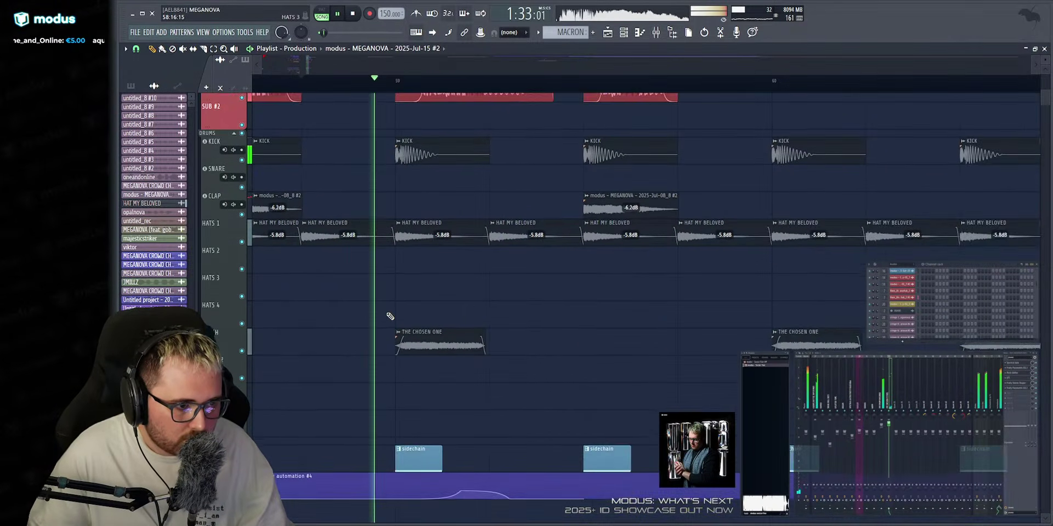
pyautogui.press('space')
pyautogui.press('space')
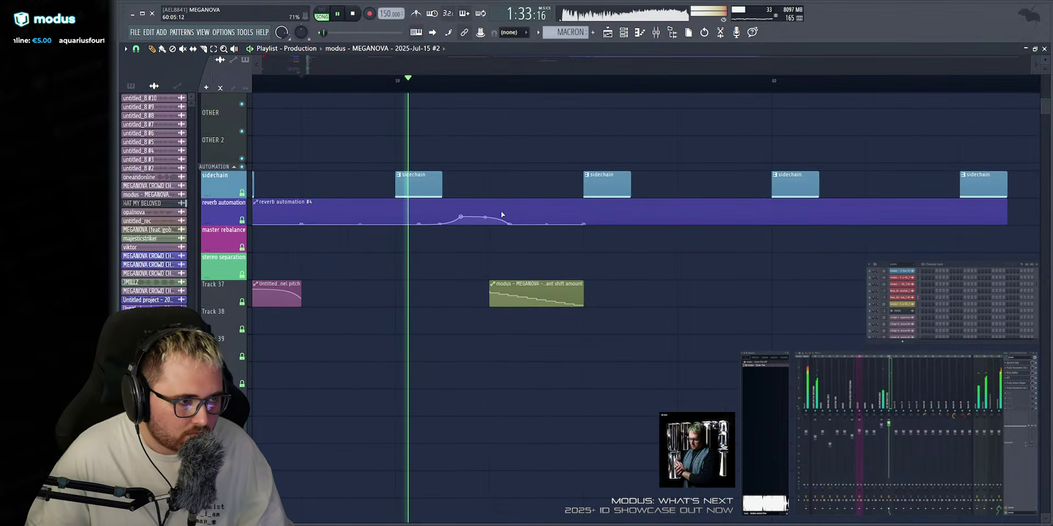
pyautogui.scroll(-5, 469, 68)
pyautogui.scroll(8, 582, 307)
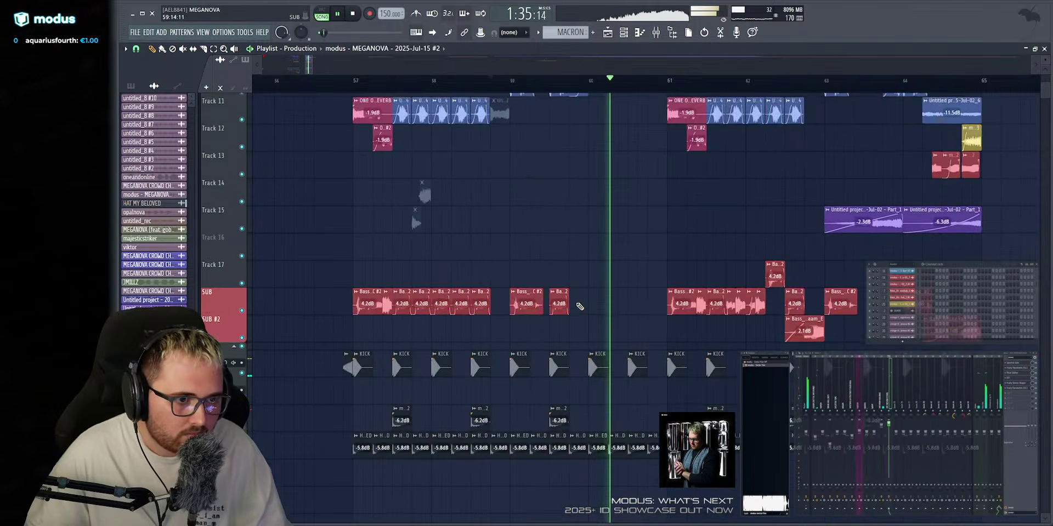
pyautogui.scroll(5, 579, 306)
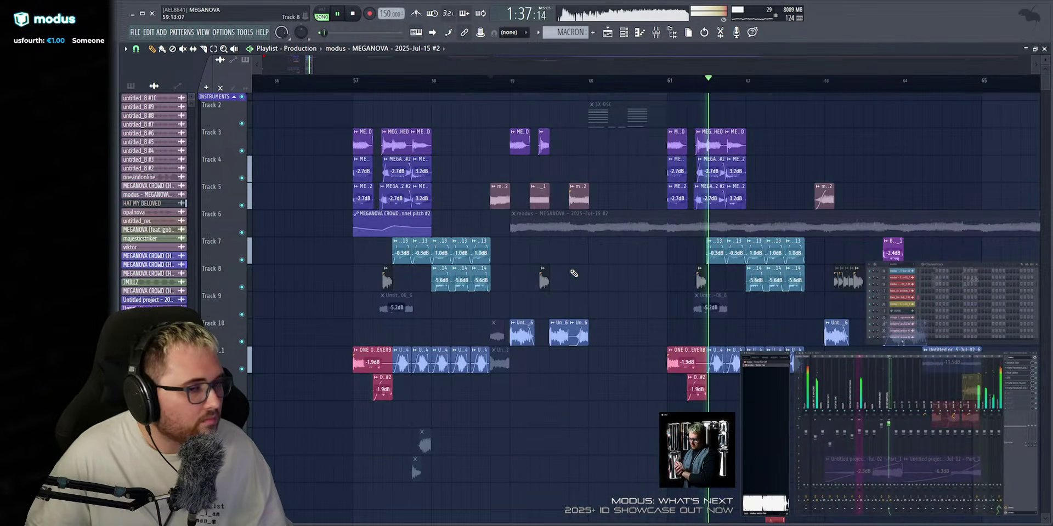
# Move the muted recording clip on Track 6 from bar 59 to past bar 65 and resume playback near bar 60.
pyautogui.moveTo(584, 226); pyautogui.dragTo(1045, 227)
pyautogui.press('space')
pyautogui.press('space')
pyautogui.click(624, 82)
# Draw a curved rise in reverb automation #4 starting at bar 61 and play it back.
pyautogui.scroll(2, 620, 351)
pyautogui.scroll(-10, 619, 358)
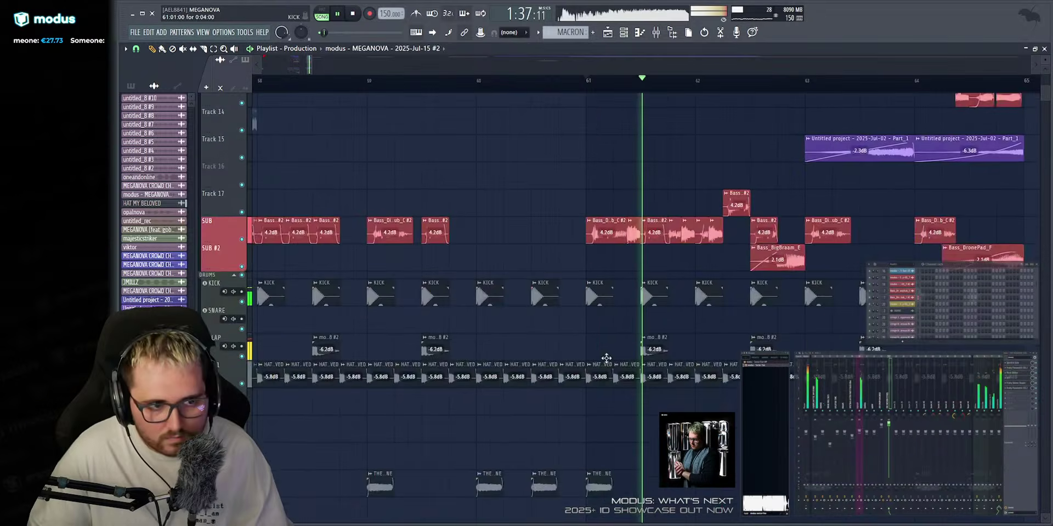
pyautogui.press('space')
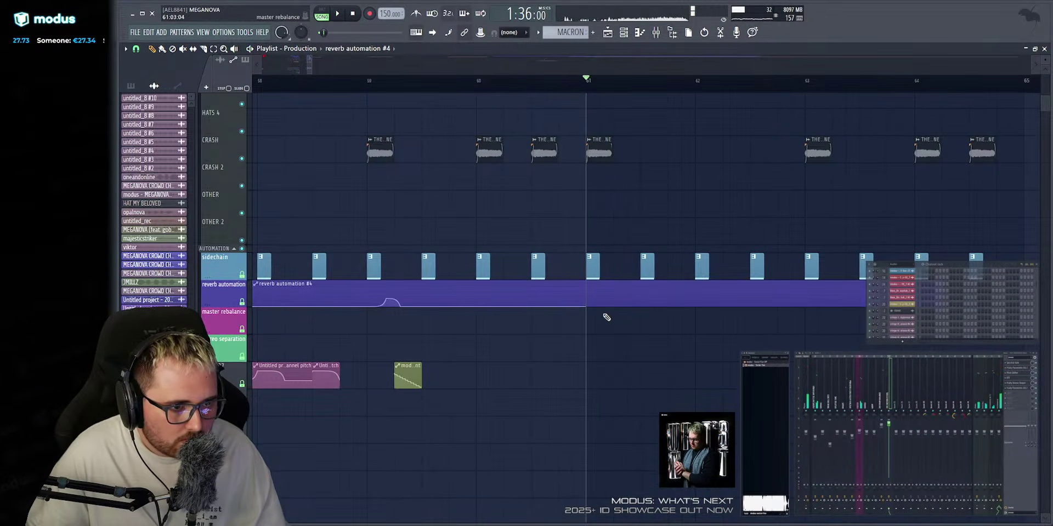
pyautogui.moveTo(586, 305); pyautogui.dragTo(612, 295)
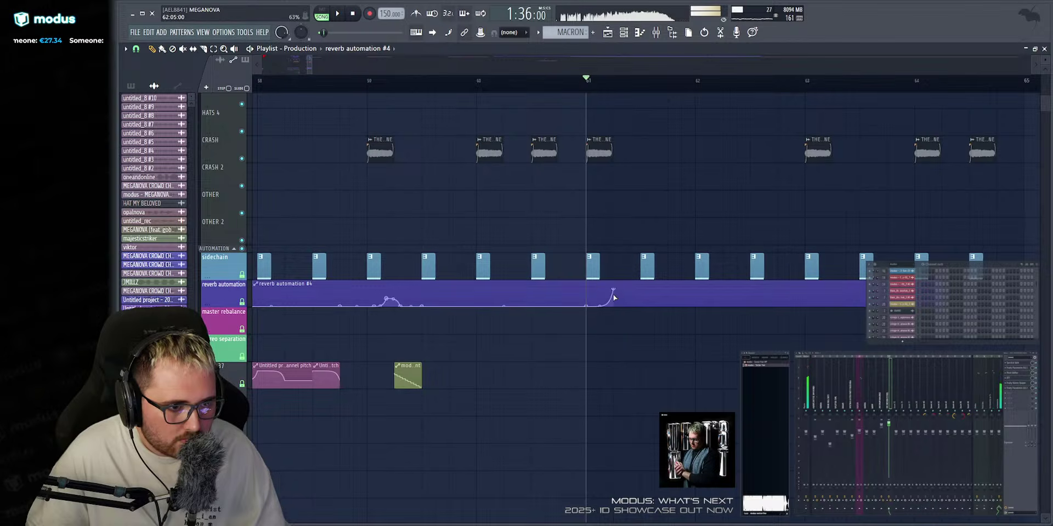
pyautogui.press('space')
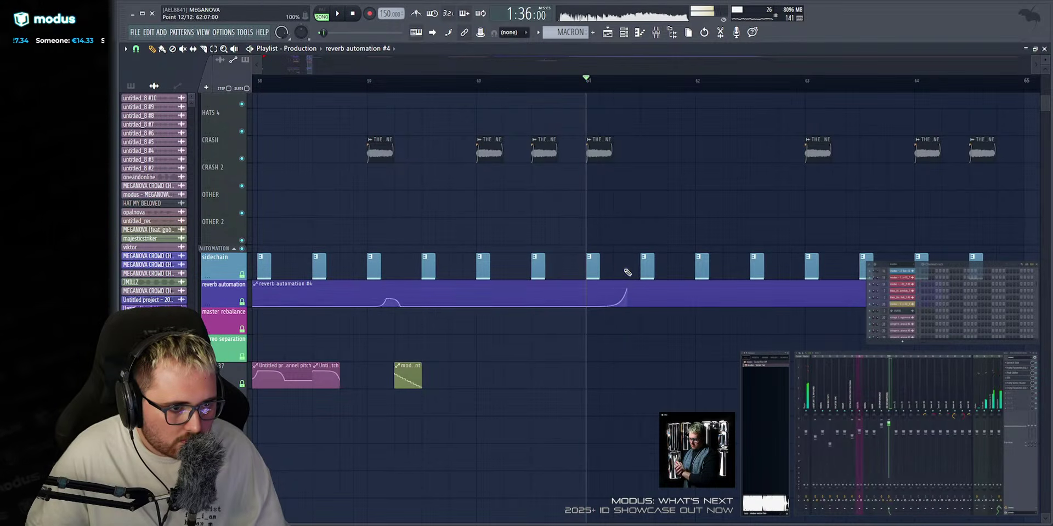
pyautogui.press('space')
pyautogui.press('space')
pyautogui.press('space')
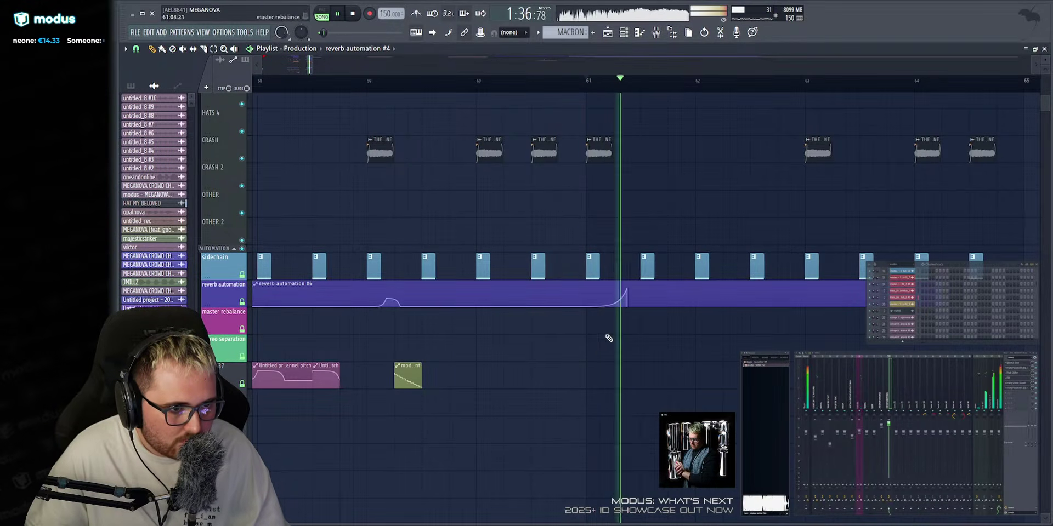
# Drop reverb automation #4 vertically back to its base level right after the bar 61 peak and play it.
pyautogui.press('space')
pyautogui.press('space')
pyautogui.press('space')
pyautogui.scroll(3, 577, 71)
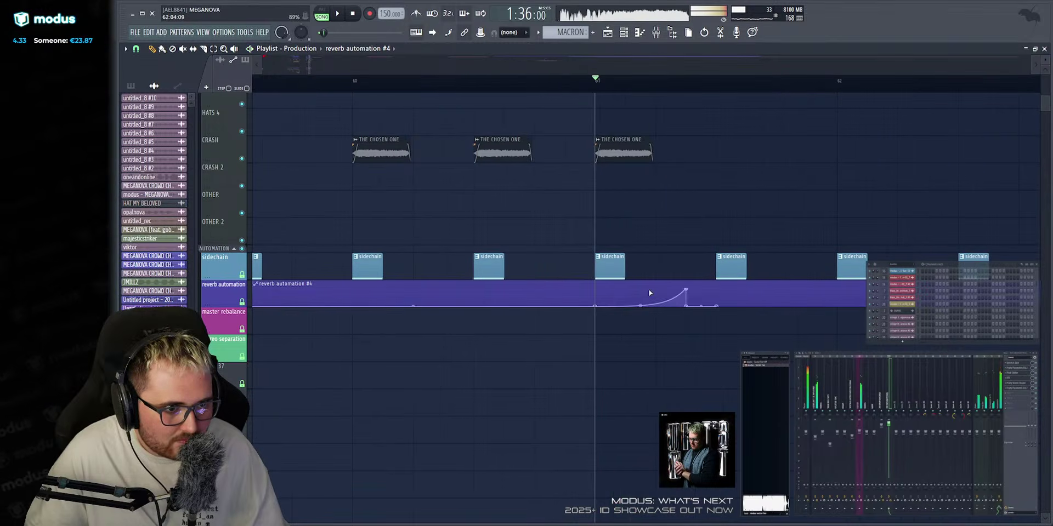
pyautogui.press('space')
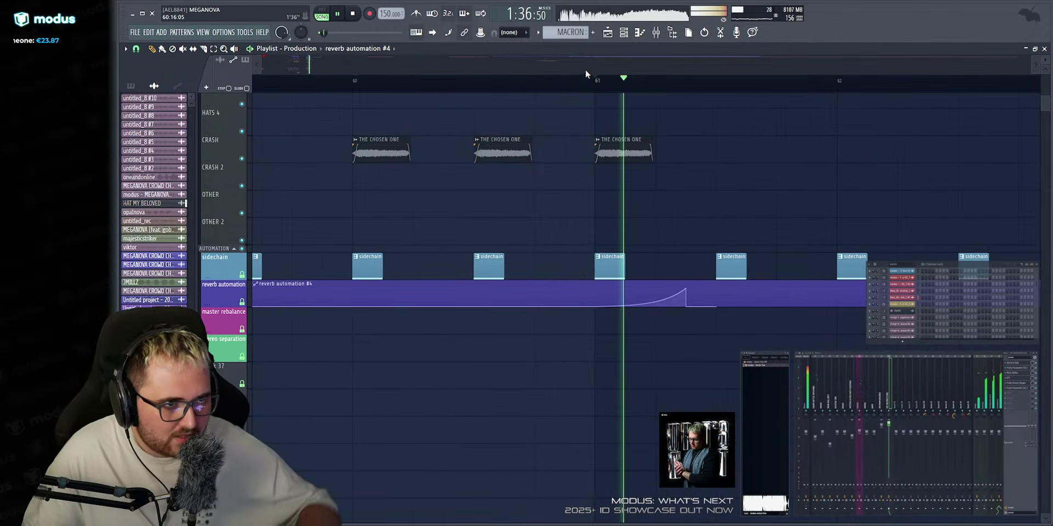
# Try a straight rise and a sloped fall for the bar 61 reverb peak while replaying the section.
pyautogui.scroll(-3, 584, 69)
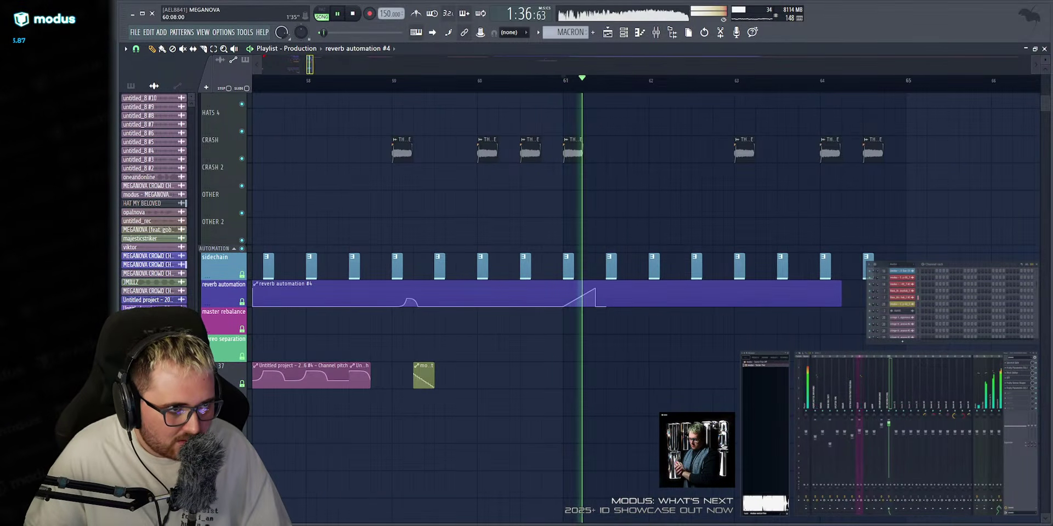
pyautogui.scroll(-2, 576, 301)
pyautogui.press('space')
pyautogui.scroll(3, 603, 296)
pyautogui.moveTo(296, 291); pyautogui.dragTo(244, 296)
pyautogui.hotkey('ctrl', 'd')
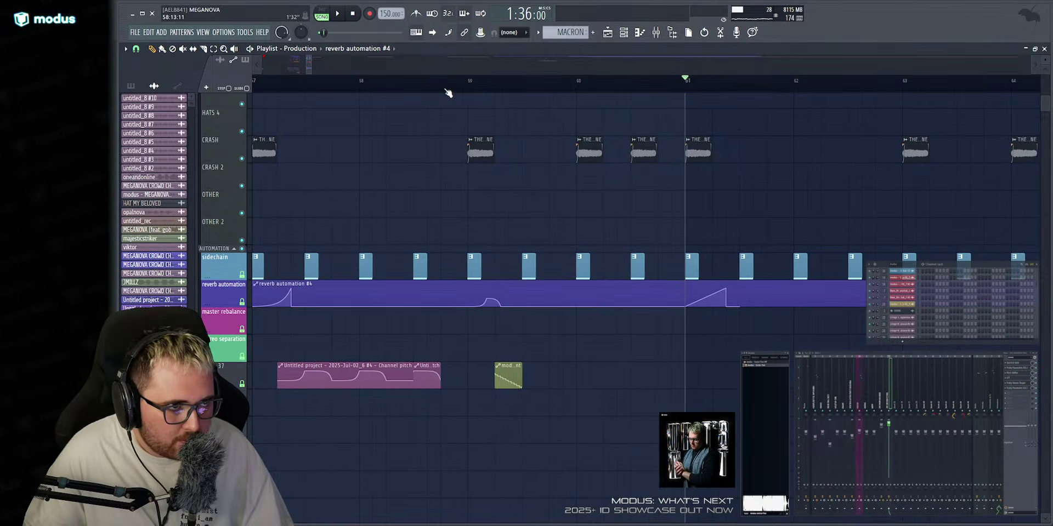
pyautogui.scroll(3, 583, 225)
pyautogui.press('space')
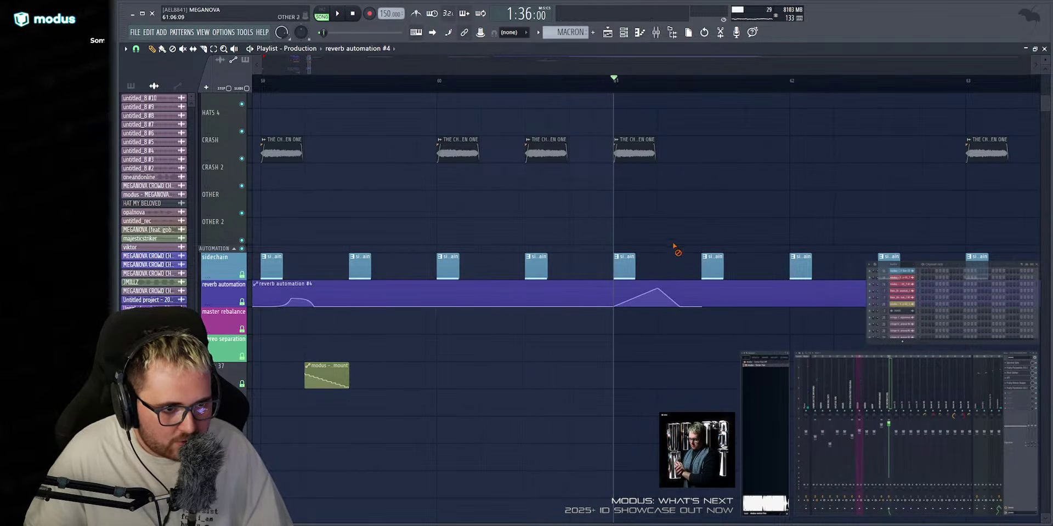
pyautogui.press('space')
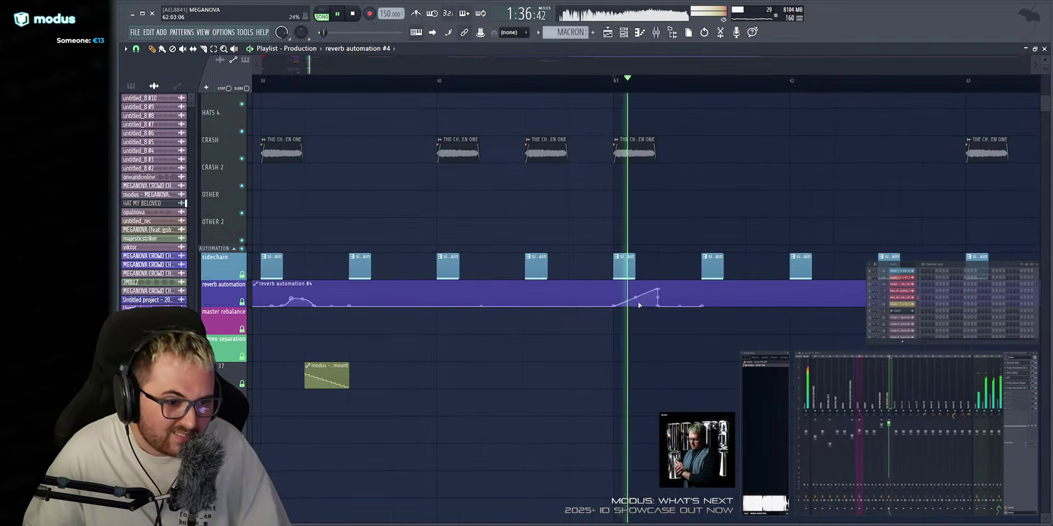
pyautogui.press('space')
pyautogui.press('space')
# Bend the bar 61 reverb rise into a gradual curve by adjusting its tension and play it back.
pyautogui.moveTo(635, 303); pyautogui.dragTo(636, 303)
pyautogui.press('space')
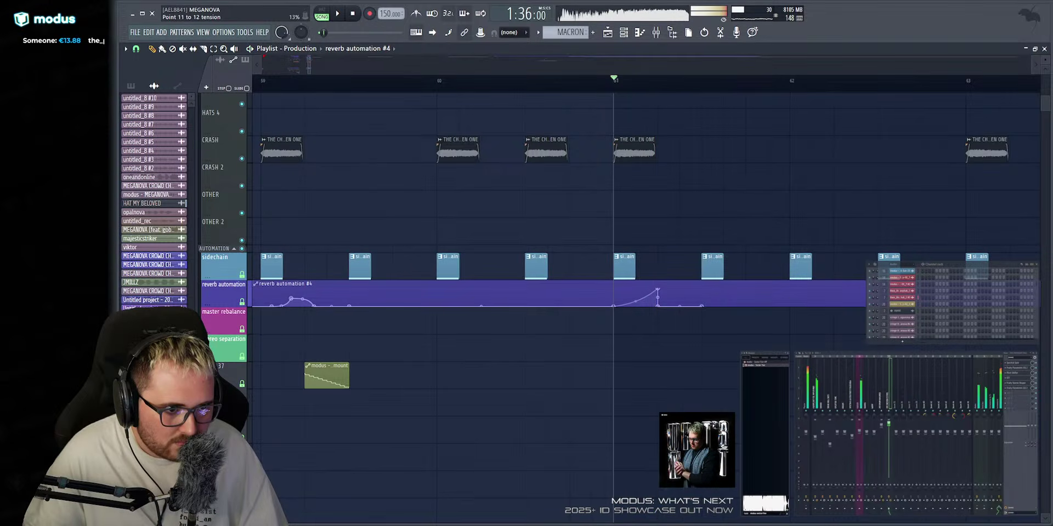
pyautogui.press('space')
pyautogui.press('space')
# Try a second rounded reverb hump right after the first peak in bar 61.
pyautogui.press('space')
pyautogui.rightClick(681, 290)
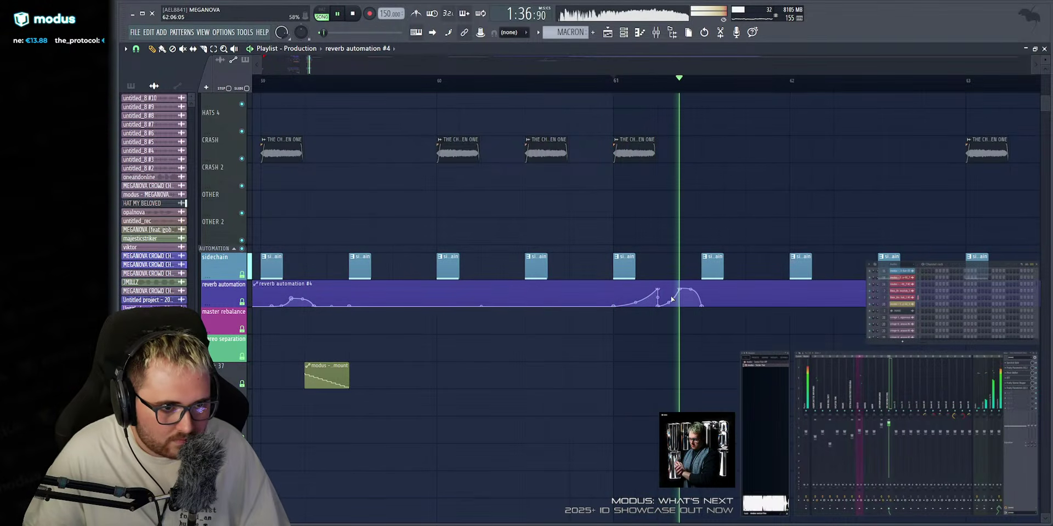
pyautogui.click(154, 160)
pyautogui.scroll(3, 612, 297)
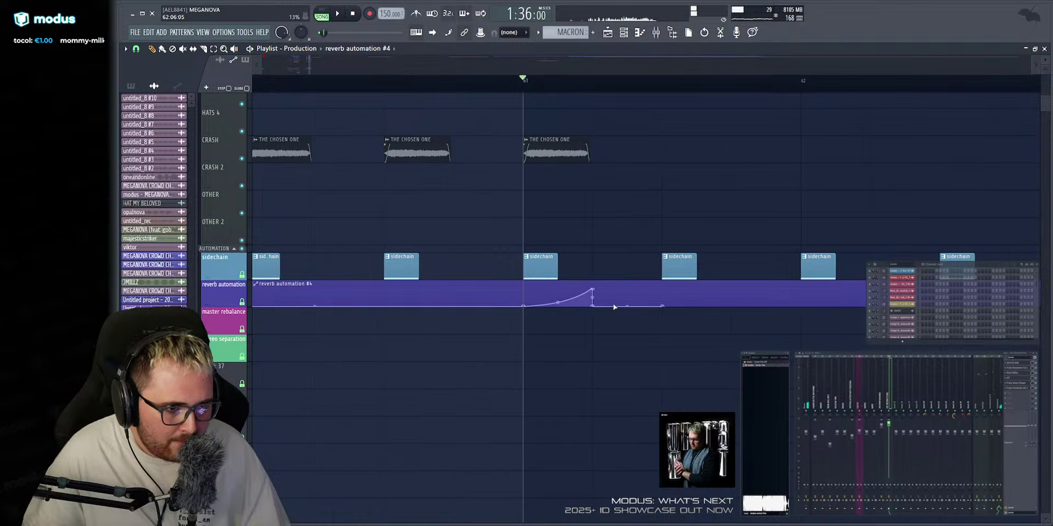
# Slope the fall after the first bar 61 reverb peak and add a second peak behind it.
pyautogui.moveTo(592, 306); pyautogui.dragTo(610, 315)
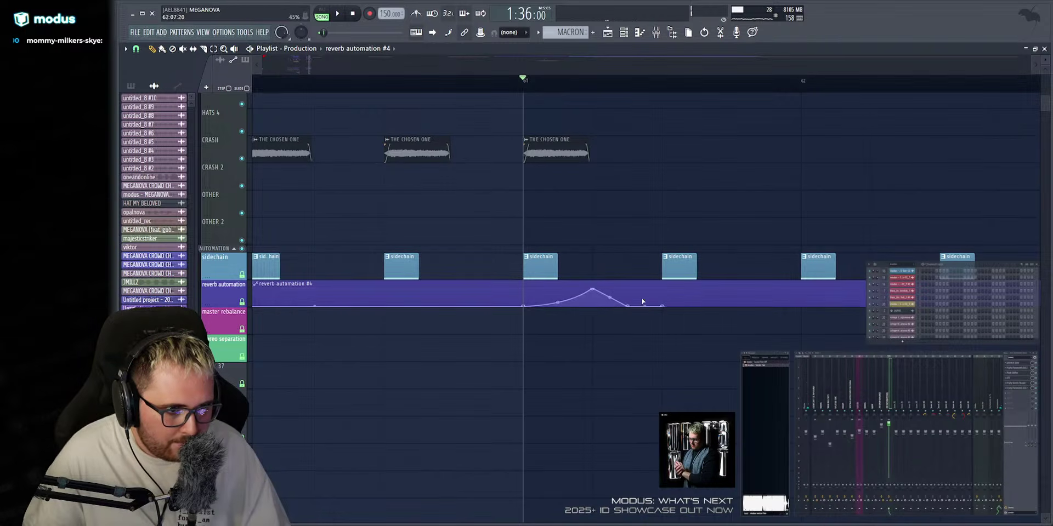
pyautogui.press('space')
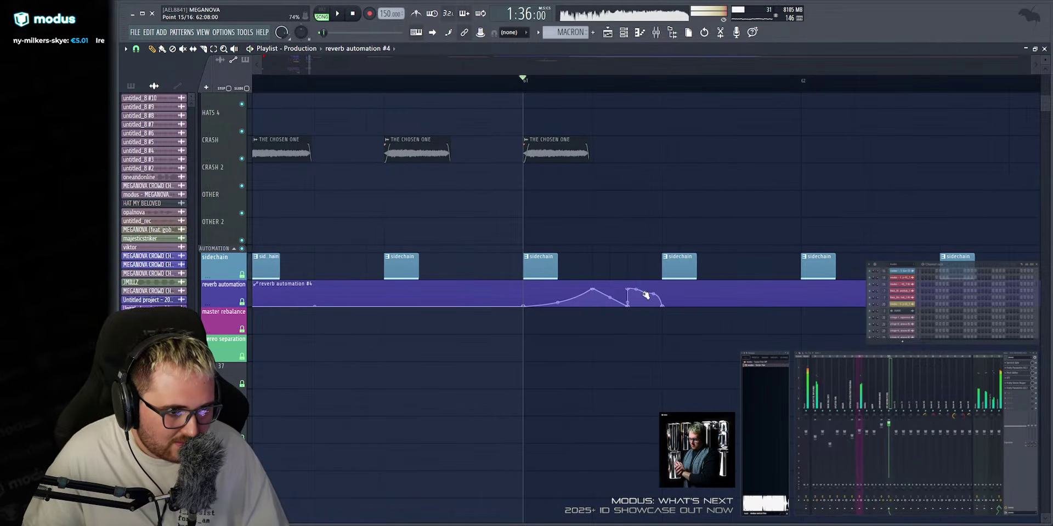
pyautogui.rightClick(644, 290)
pyautogui.click(522, 80)
pyautogui.scroll(1, 593, 270)
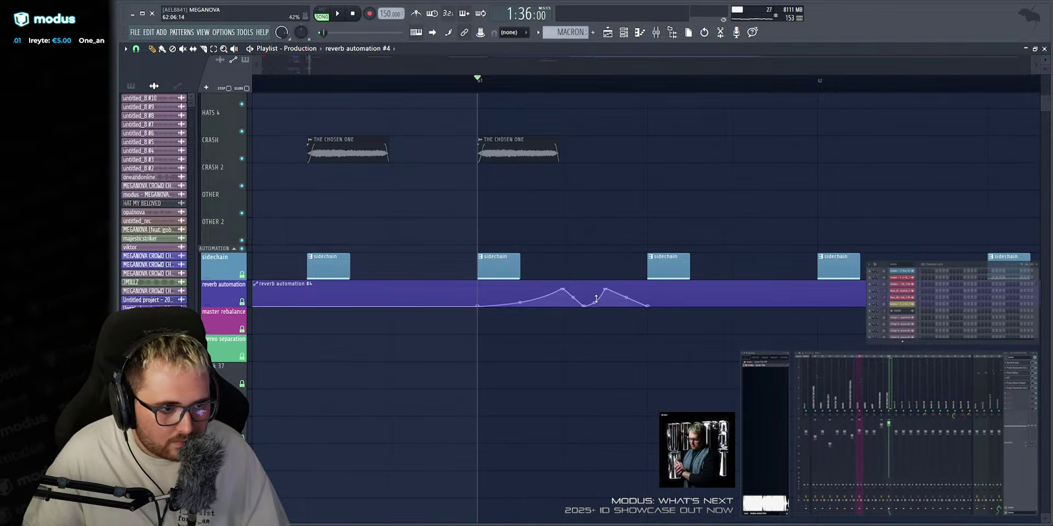
# Reshape the second bar 61 reverb peak into a vertical rise with a short straight fall and play the section.
pyautogui.press('space')
pyautogui.moveTo(651, 305); pyautogui.dragTo(607, 316)
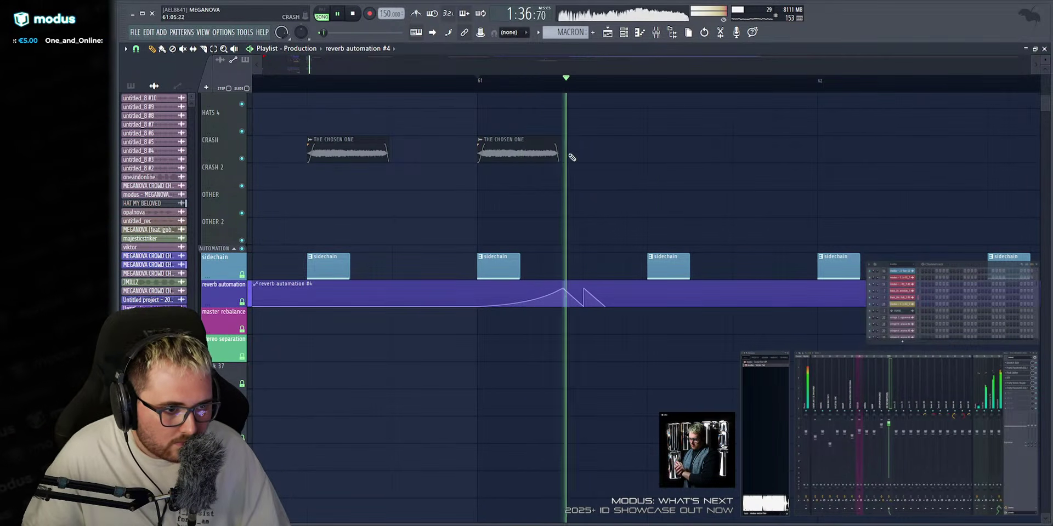
pyautogui.click(393, 80)
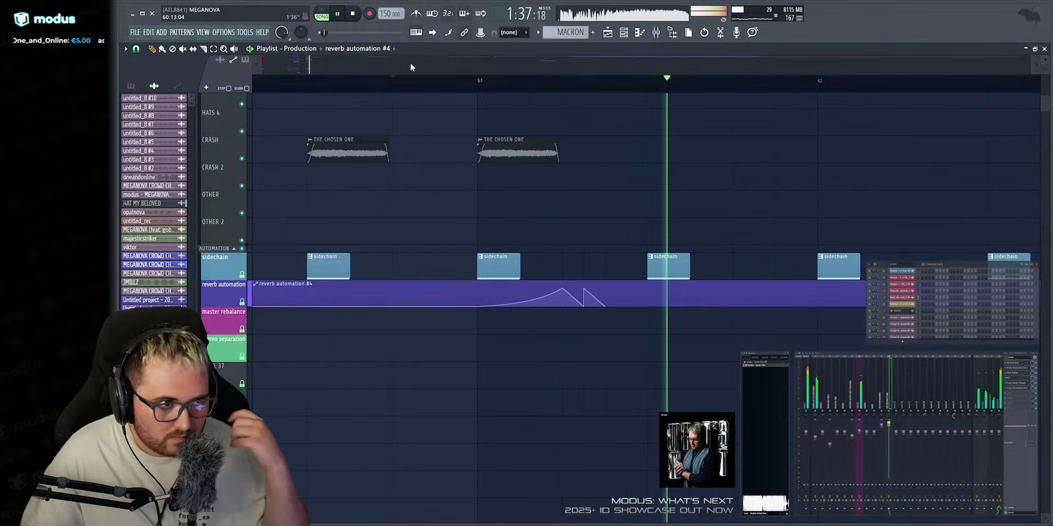
pyautogui.scroll(-2, 411, 69)
pyautogui.click(407, 77)
pyautogui.scroll(2, 408, 72)
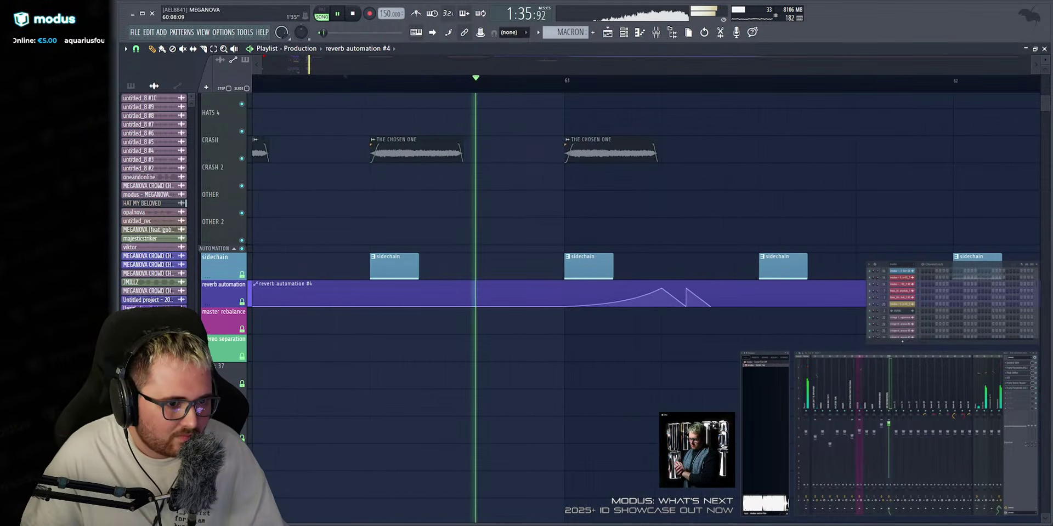
# Play the drop from before bar 57 to review the new reverb automation and return to the instrument tracks.
pyautogui.scroll(-3, 408, 71)
pyautogui.press('space')
pyautogui.scroll(-3, 434, 72)
pyautogui.scroll(3, 433, 74)
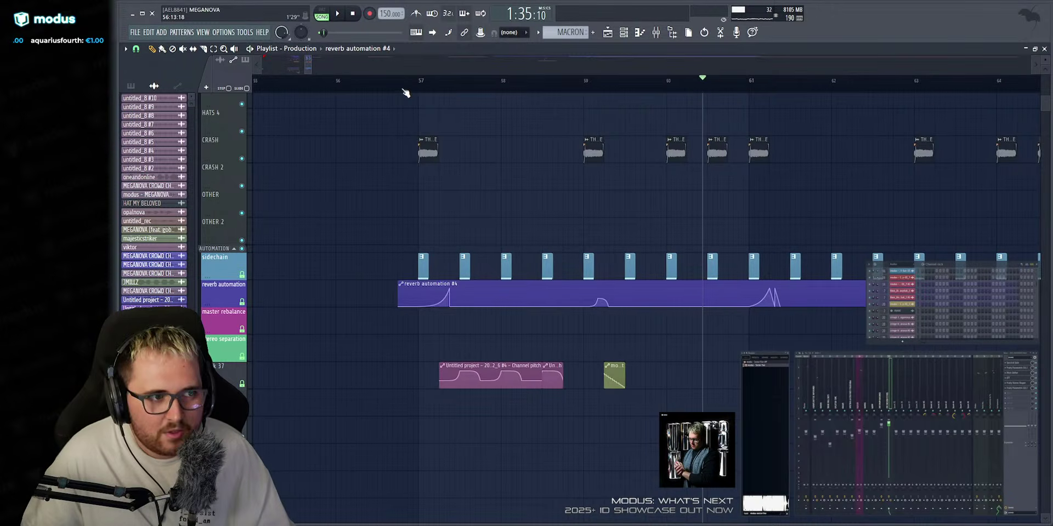
pyautogui.scroll(1, 410, 61)
pyautogui.press('space')
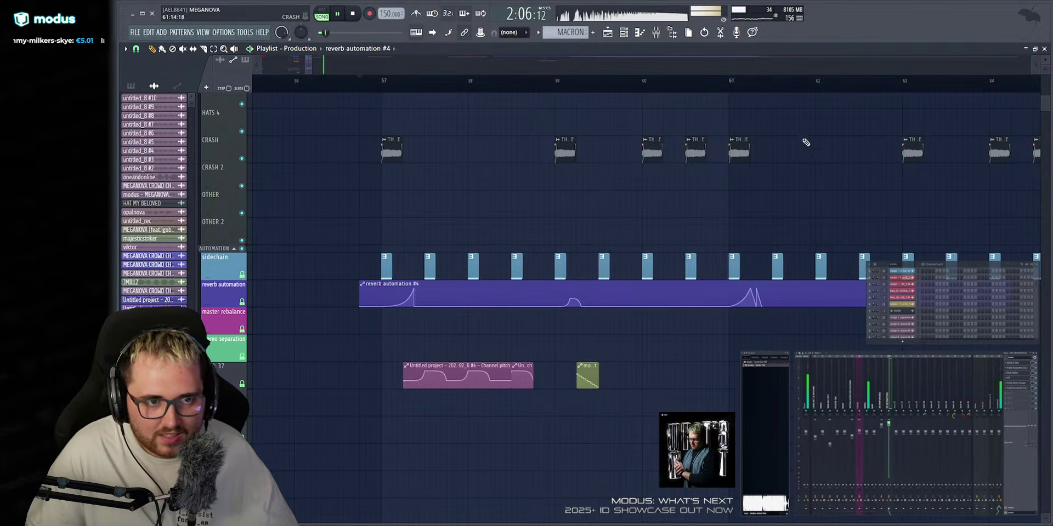
pyautogui.press('space')
pyautogui.scroll(-5, 428, 85)
pyautogui.scroll(4, 417, 85)
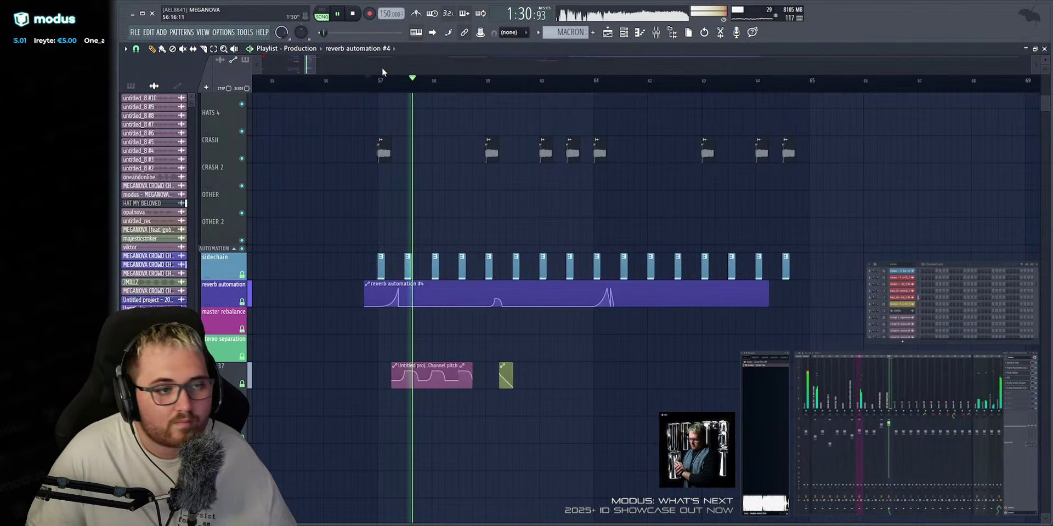
pyautogui.scroll(10, 440, 246)
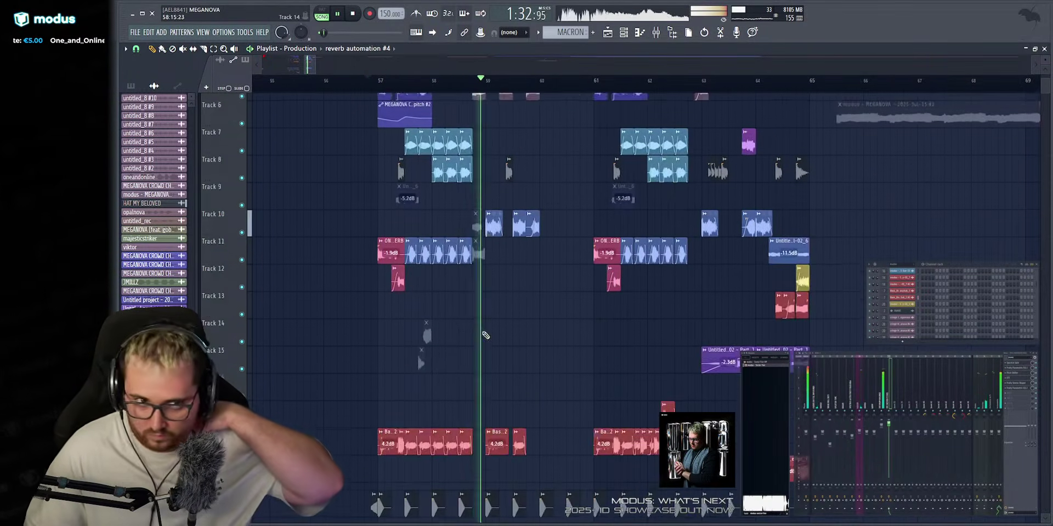
pyautogui.scroll(5, 487, 81)
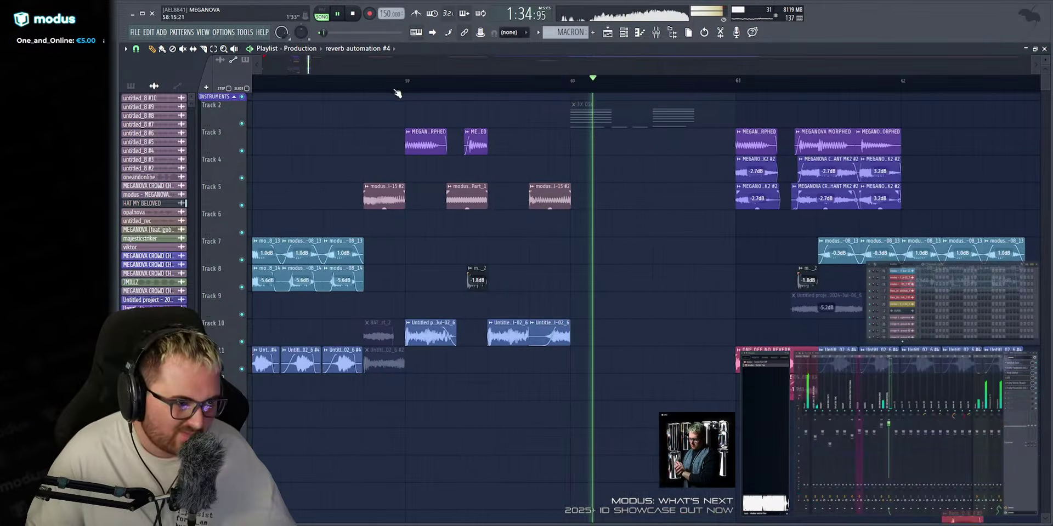
# Fill the Track 5 gap from 59:01 to 59:05 with a modus - MEGANOVA - 2025-Jul-15 #2 clip and fade it in.
pyautogui.click(363, 80)
pyautogui.scroll(1, 351, 81)
pyautogui.scroll(2, 346, 82)
pyautogui.press('space')
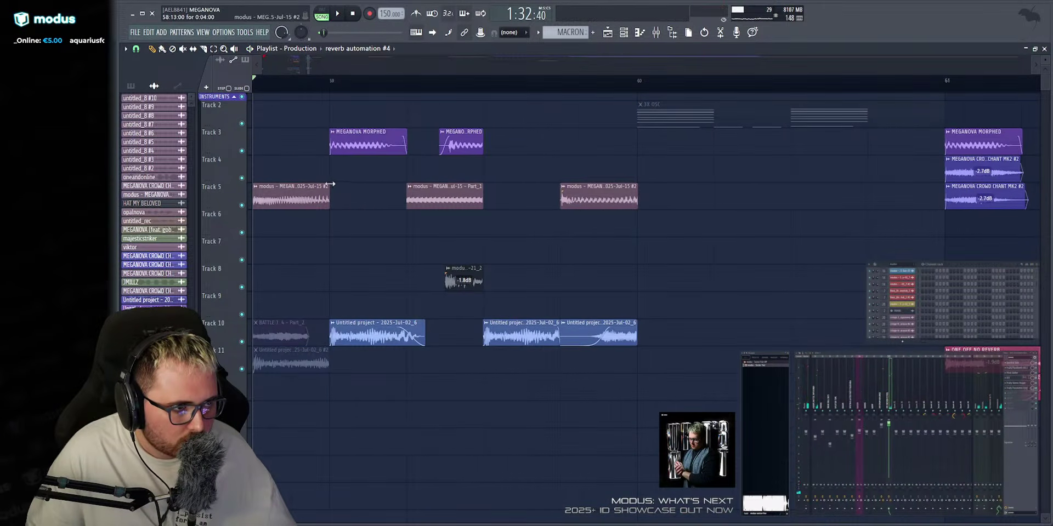
pyautogui.moveTo(411, 185)
pyautogui.mouseDown()
pyautogui.moveTo(392, 188)
pyautogui.moveTo(402, 186)
pyautogui.mouseUp()
pyautogui.press('space')
pyautogui.press('space')
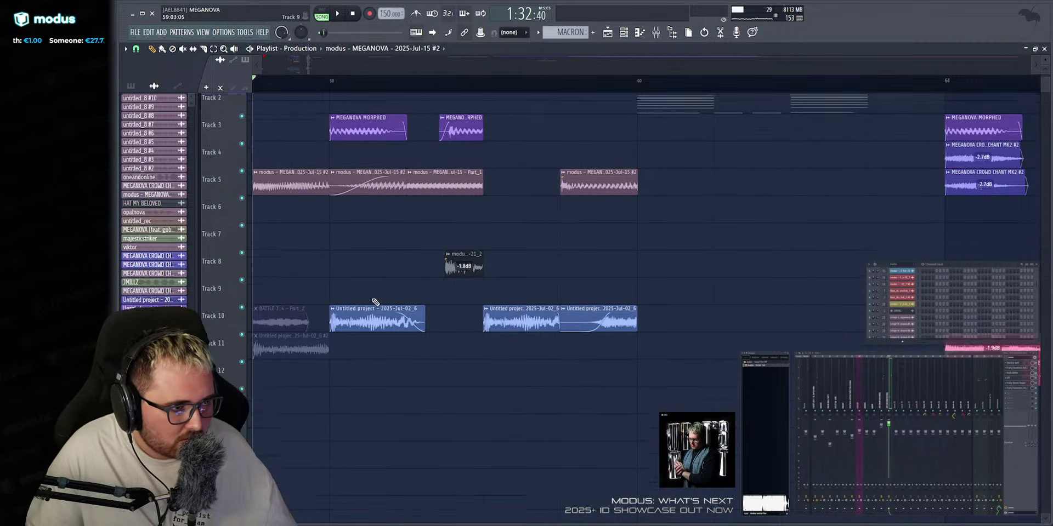
# Play the fill from 58:13 with the added Track 5 clip and return to the Draw tool.
pyautogui.scroll(-7, 376, 305)
pyautogui.scroll(7, 407, 355)
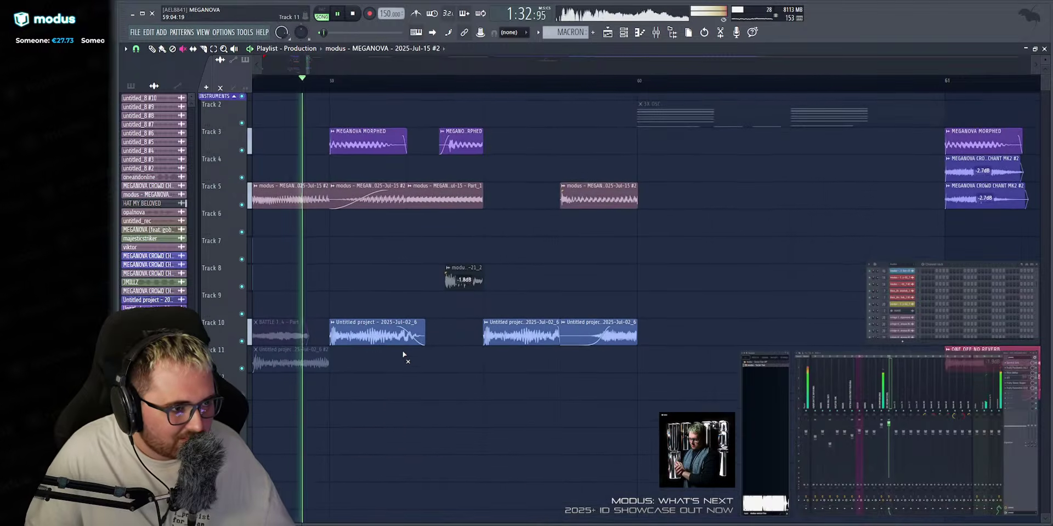
pyautogui.press('space')
pyautogui.click(153, 49)
pyautogui.press('space')
pyautogui.moveTo(308, 65); pyautogui.dragTo(306, 66)
pyautogui.scroll(3, 378, 83)
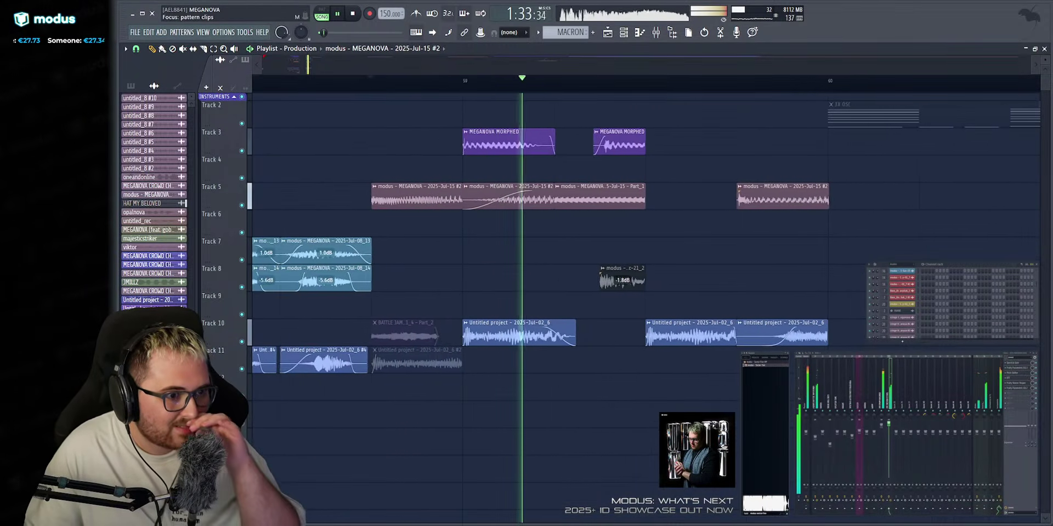
# Make the fade-in of the Track 5 clip at 59:01 steeper and play the fill.
pyautogui.click(313, 83)
pyautogui.press('space')
pyautogui.moveTo(476, 200)
pyautogui.mouseDown()
pyautogui.moveTo(476, 209)
pyautogui.moveTo(484, 200)
pyautogui.moveTo(470, 201)
pyautogui.mouseUp()
pyautogui.press('space')
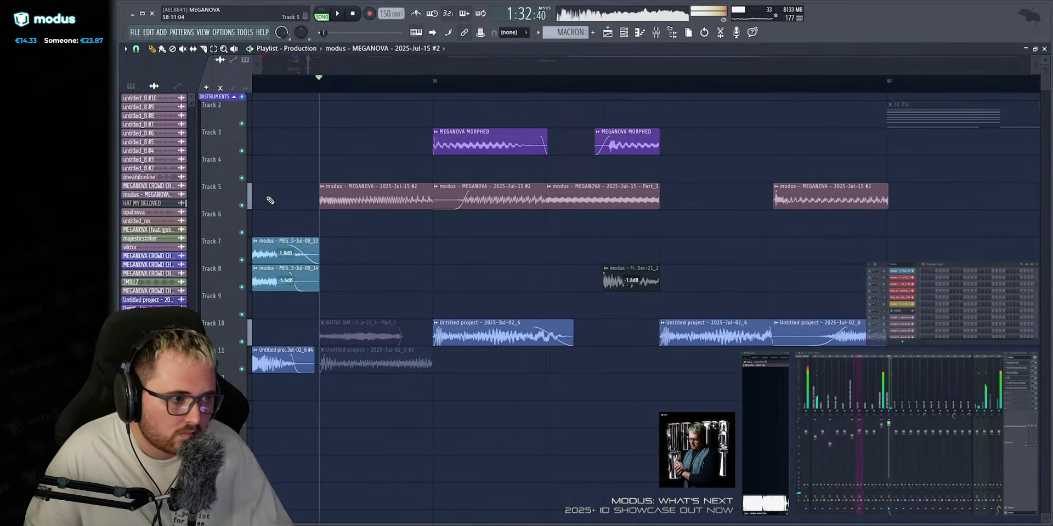
# Solo Track 5 to hear the fill clips from 58:11 on their own and restore the other tracks.
pyautogui.keyDown('ctrl'); pyautogui.click(242, 204); pyautogui.keyUp('ctrl')
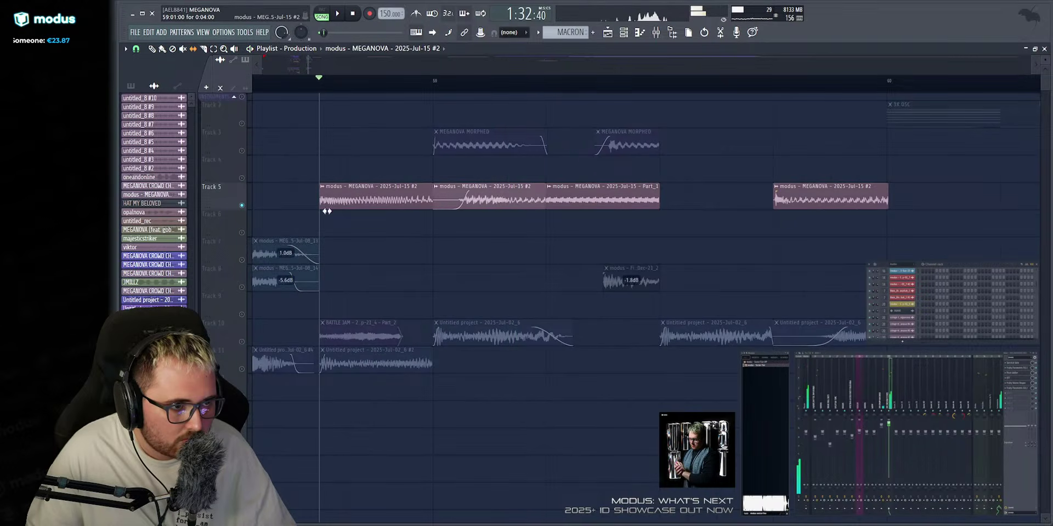
pyautogui.press('space')
pyautogui.press('space')
pyautogui.press('space')
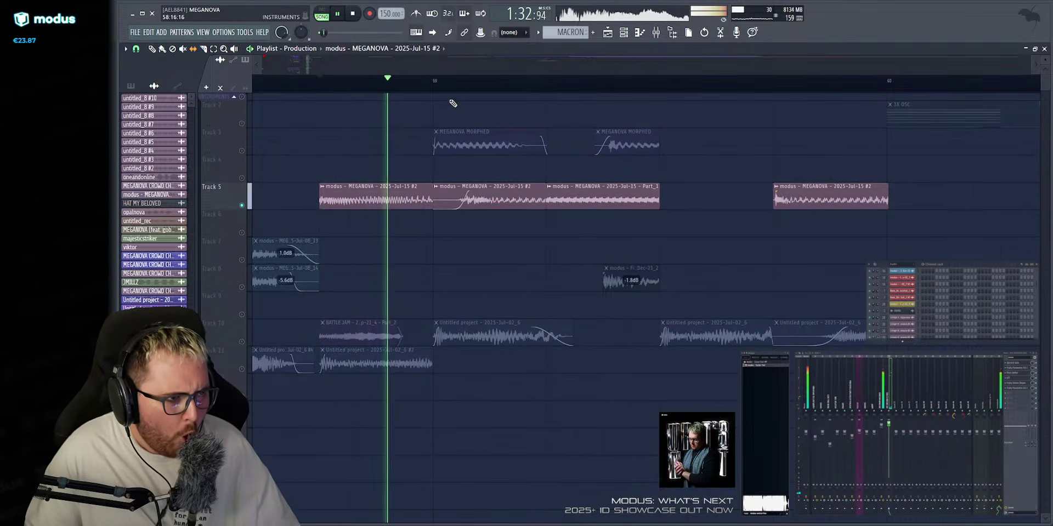
pyautogui.press('space')
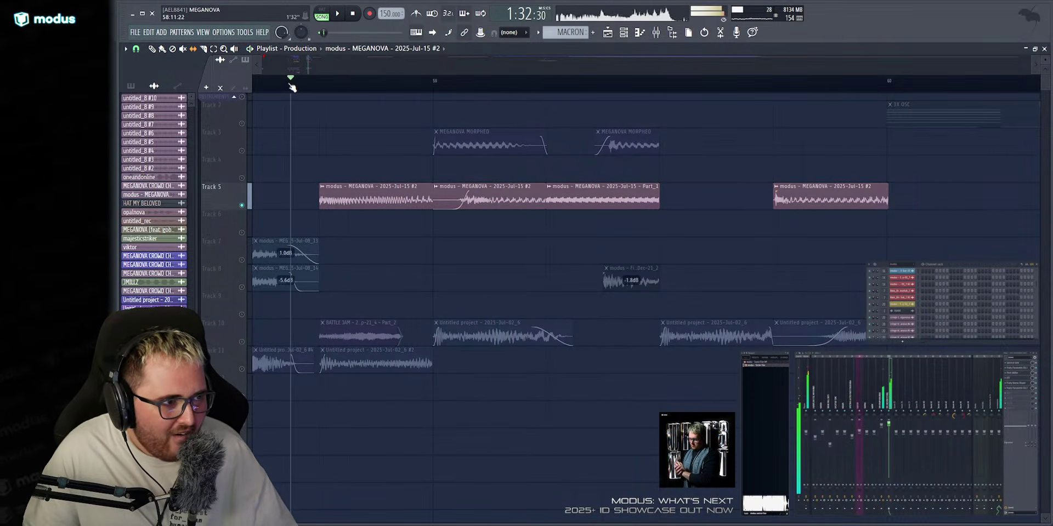
pyautogui.keyDown('ctrl'); pyautogui.click(242, 206); pyautogui.keyUp('ctrl')
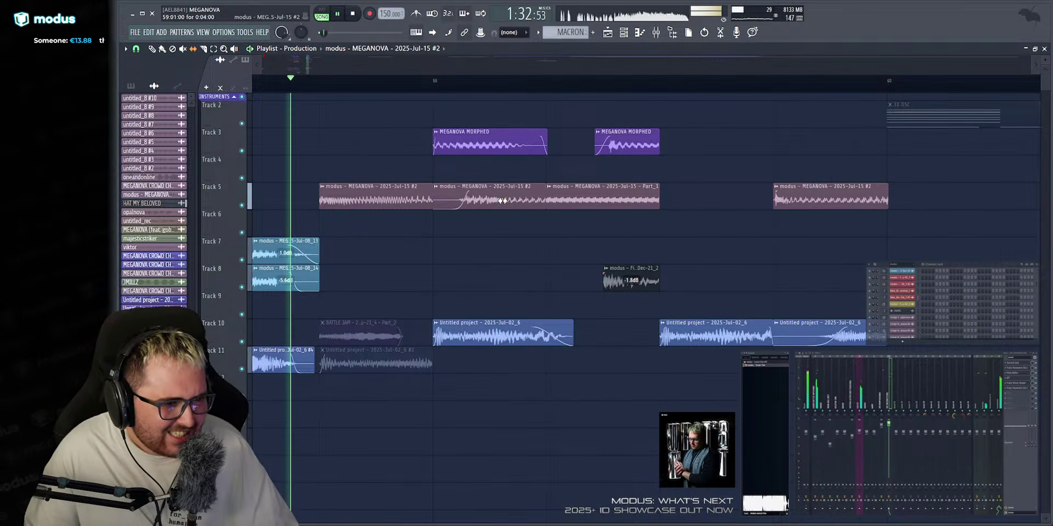
# Play the bar 59 fill from 58:12 with all tracks to judge the added clip.
pyautogui.press('space')
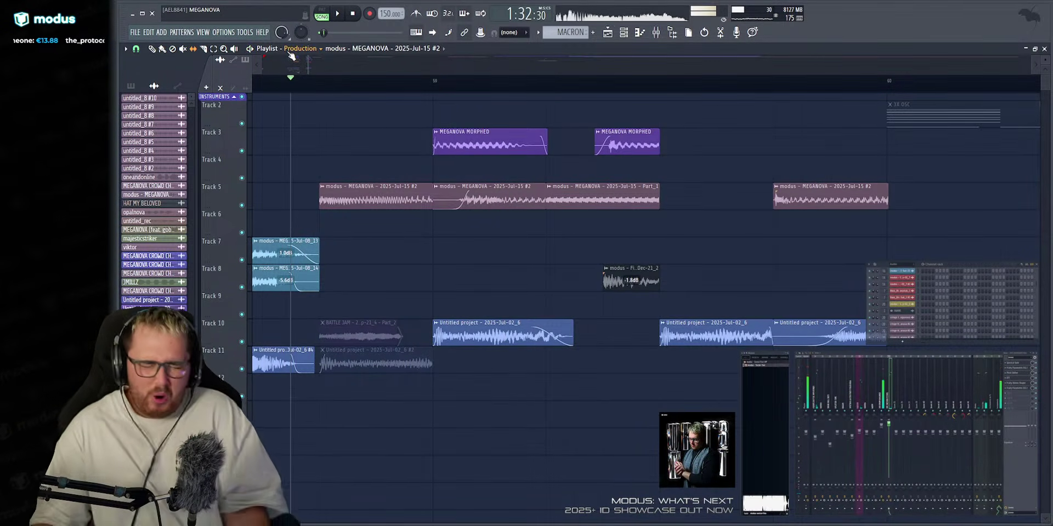
pyautogui.press('space')
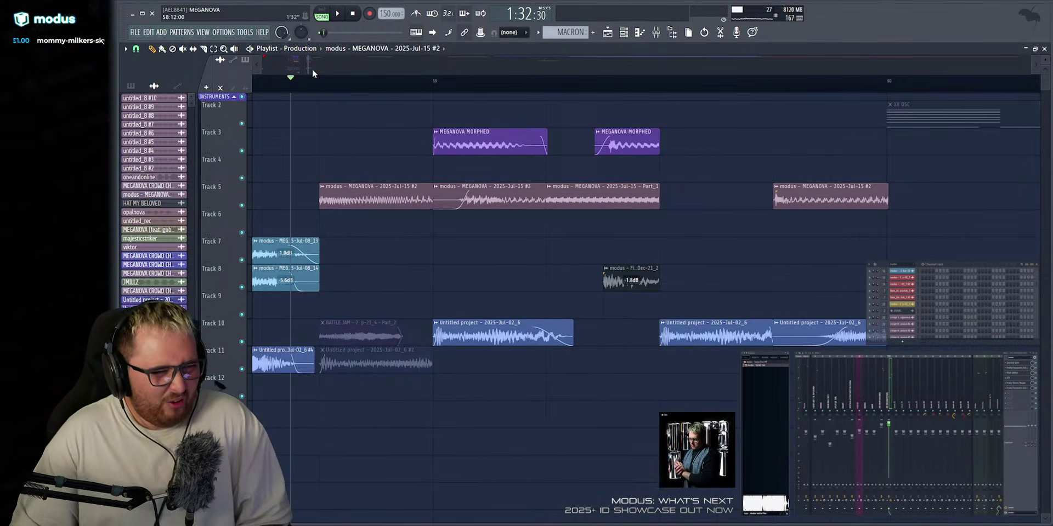
pyautogui.scroll(-3, 466, 175)
pyautogui.press('space')
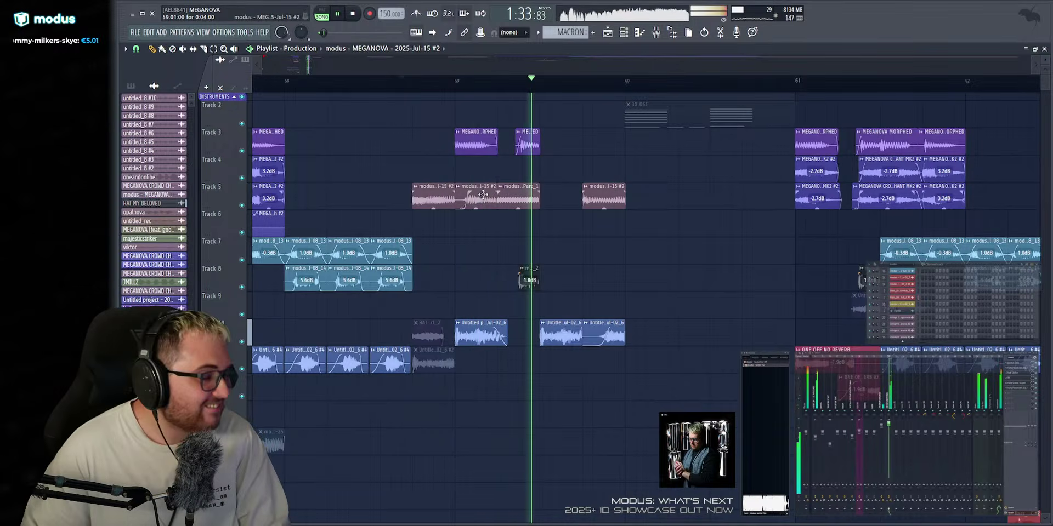
pyautogui.press('space')
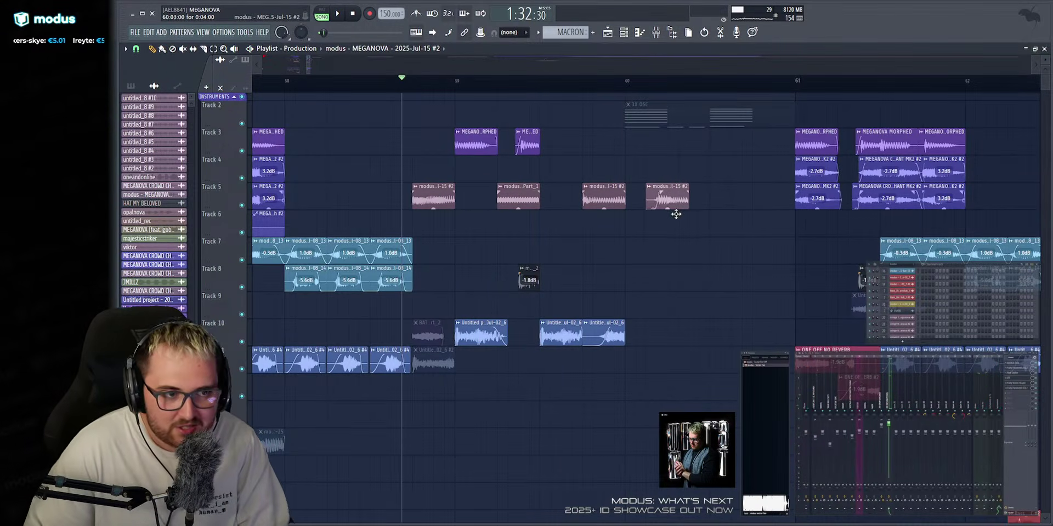
# Move the faded Track 5 clip from 59:01 to 61:01 on Track 6 and the remaining fill clips down to Track 6.
pyautogui.moveTo(815, 227); pyautogui.dragTo(826, 226)
pyautogui.scroll(-2, 521, 121)
pyautogui.press('space')
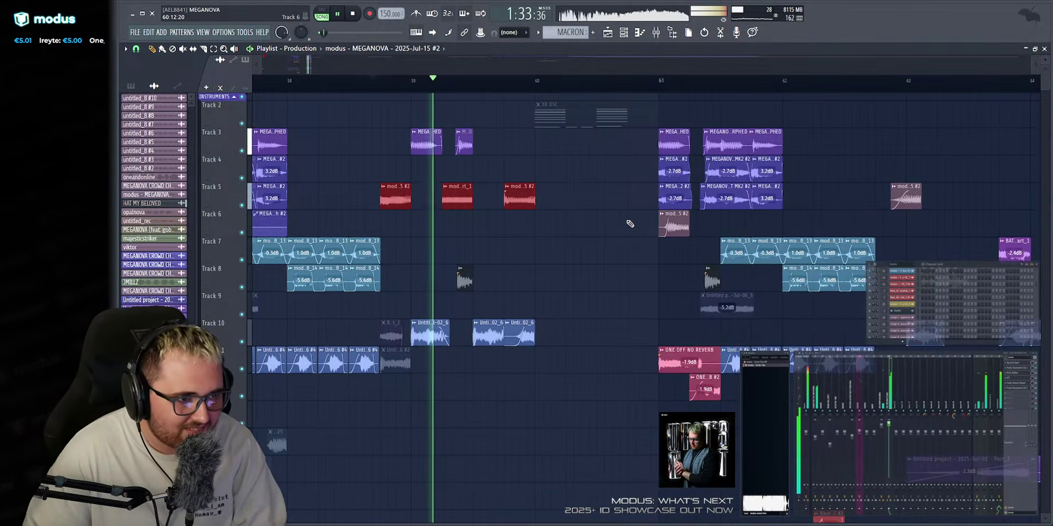
pyautogui.hotkey('shift', 'Down')
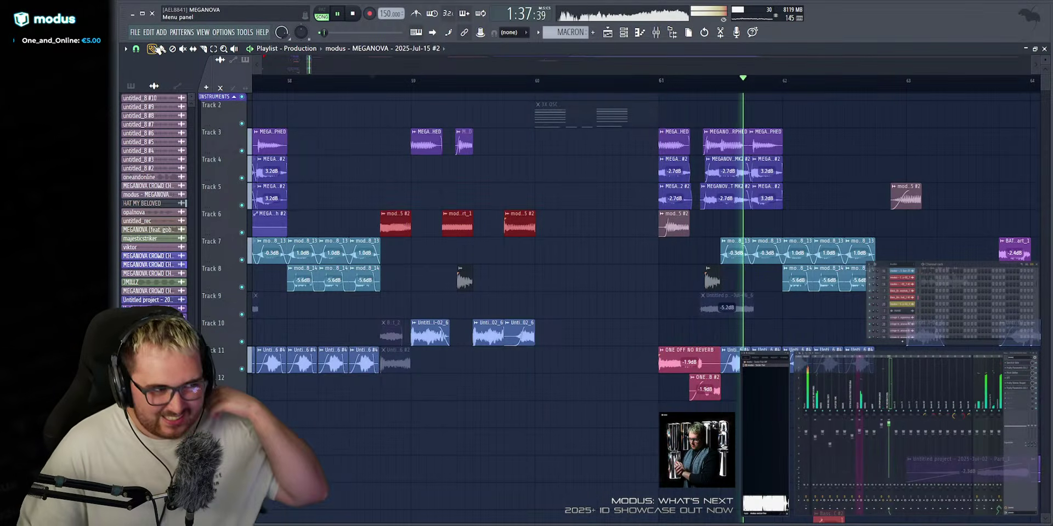
# Flatten the reverb automation by removing its peaks at bar 61 and restart playback just before that bar.
pyautogui.click(530, 82)
pyautogui.scroll(3, 575, 71)
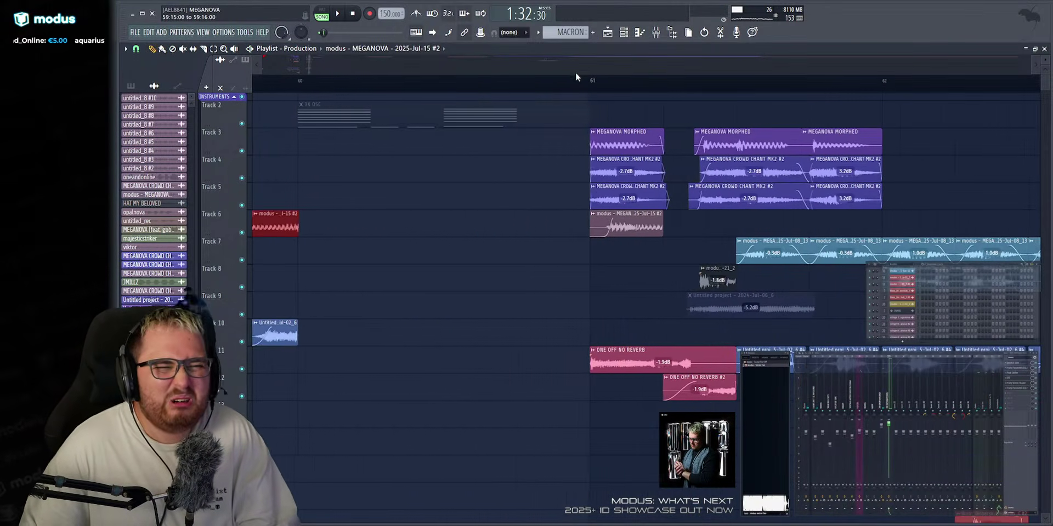
pyautogui.scroll(-15, 499, 318)
pyautogui.press('space')
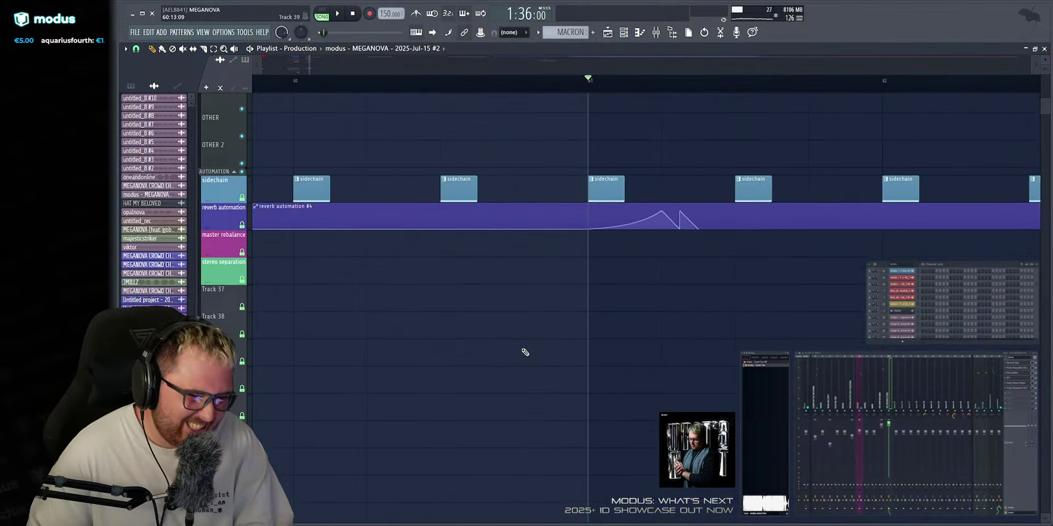
pyautogui.press('space')
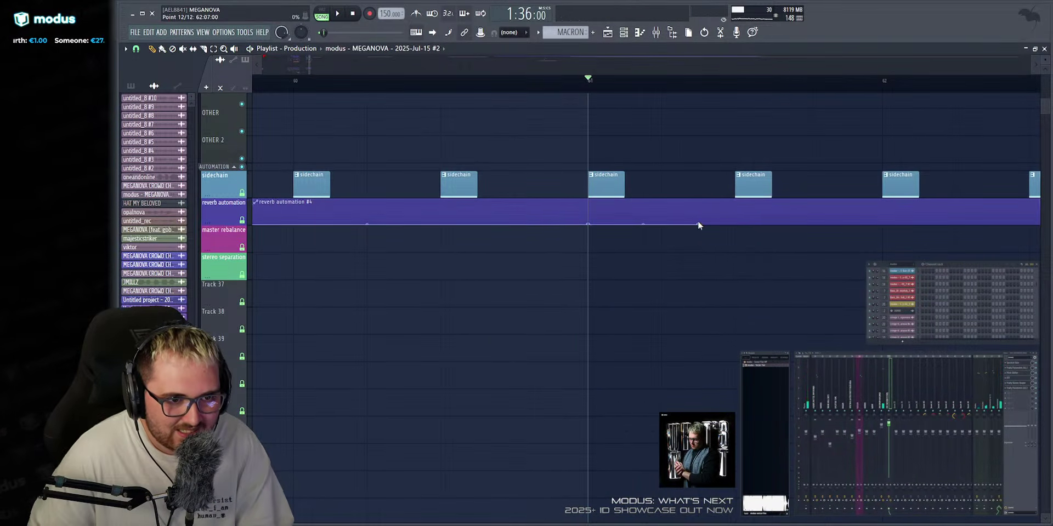
pyautogui.click(514, 81)
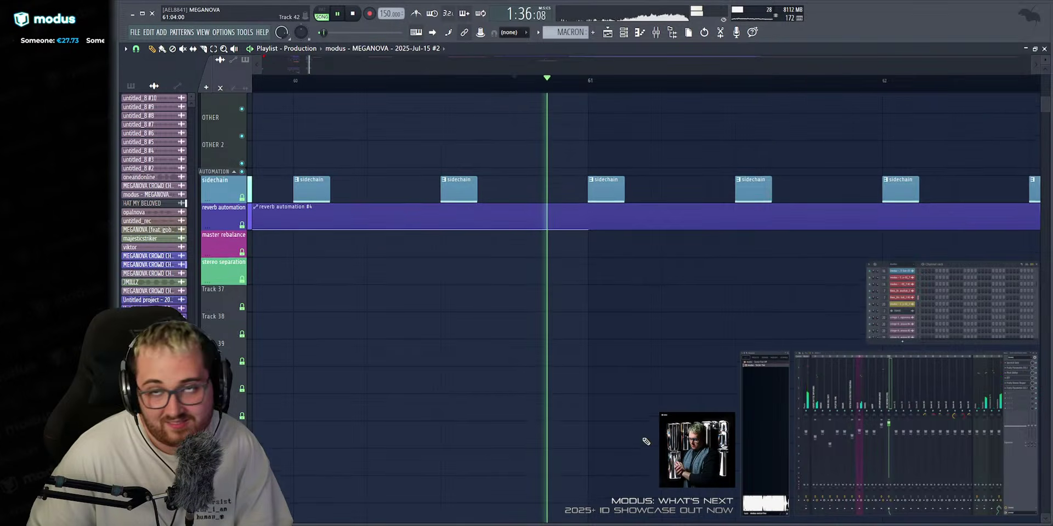
# Extend the Track 6 recording at 61:01 to 61:09, splitting it at 61:05 and slipping the second half's audio.
pyautogui.scroll(12, 639, 441)
pyautogui.scroll(10, 635, 445)
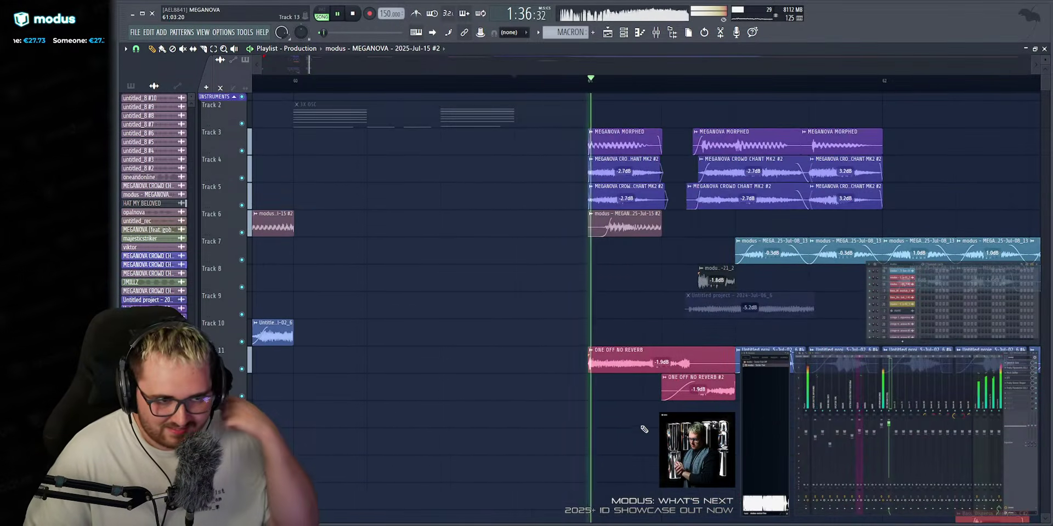
pyautogui.moveTo(660, 222); pyautogui.dragTo(735, 223)
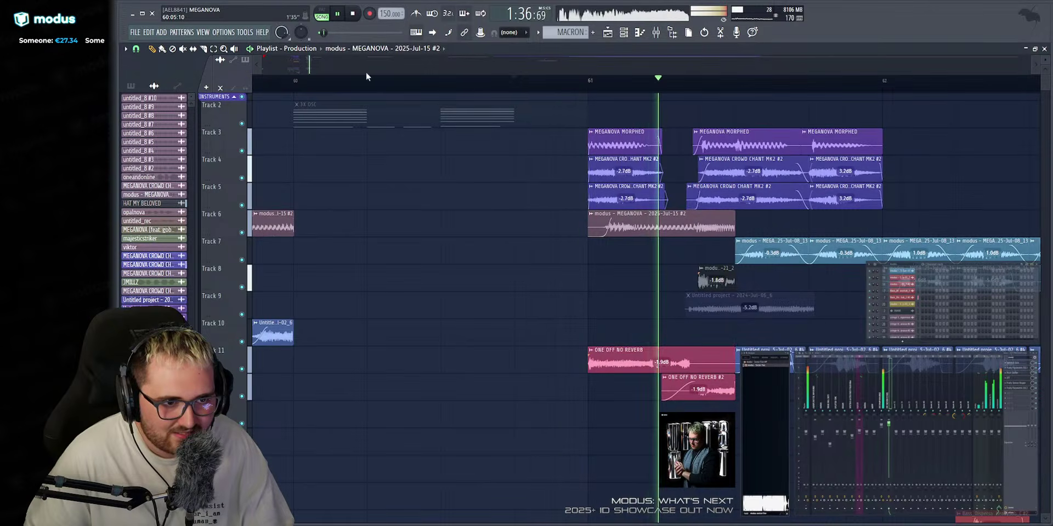
pyautogui.press('space')
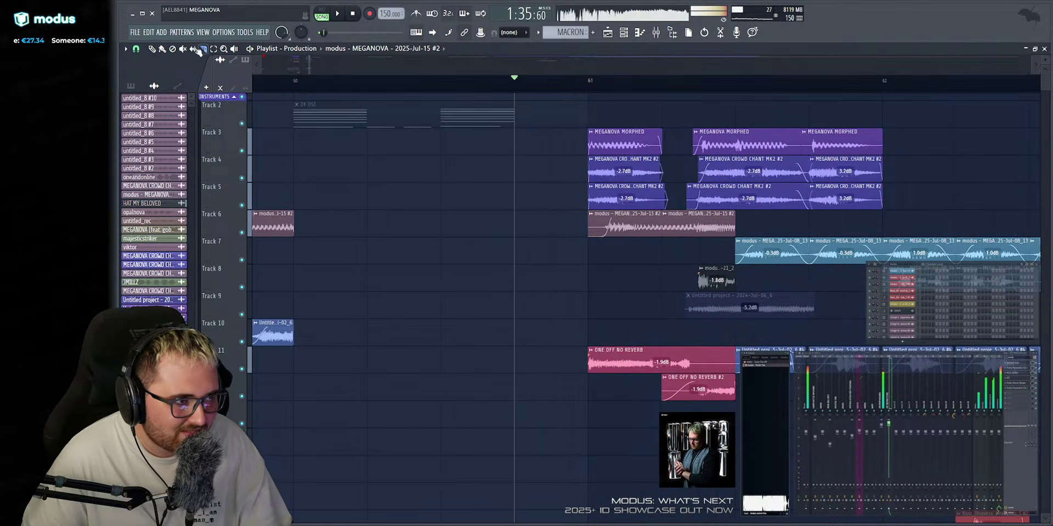
pyautogui.press('space')
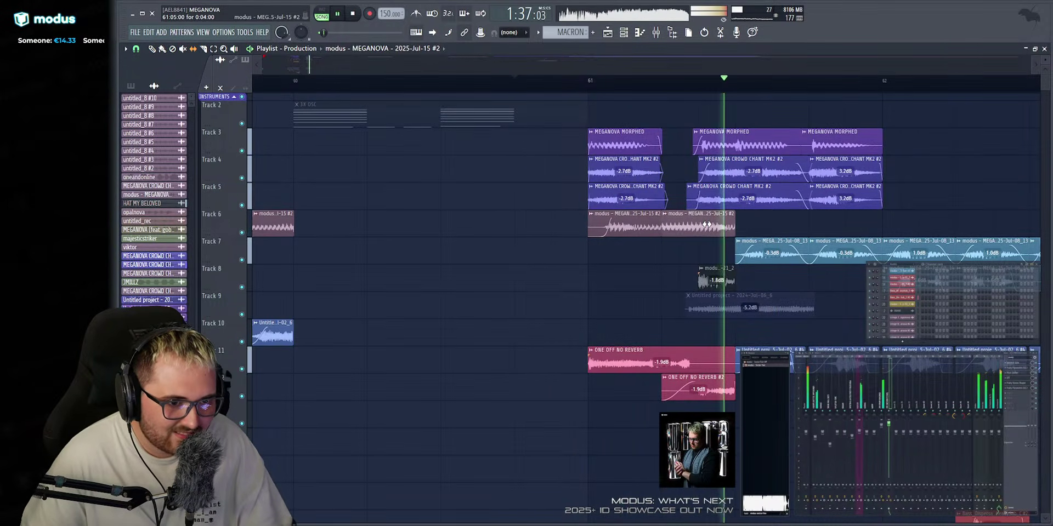
pyautogui.click(153, 49)
# Play bar 61 several times to review the extended Track 6 recording against the other tracks.
pyautogui.scroll(-1, 340, 65)
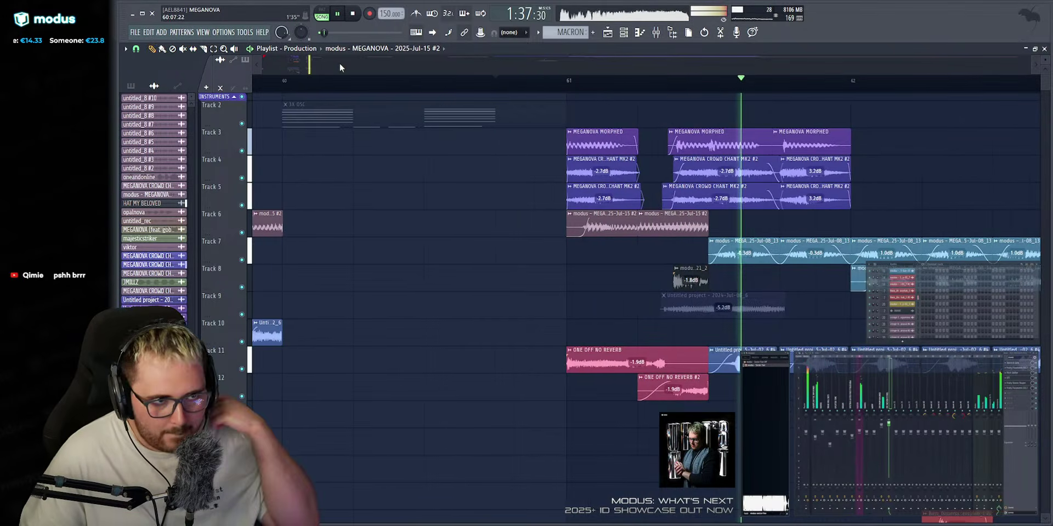
pyautogui.press('space')
pyautogui.press('space')
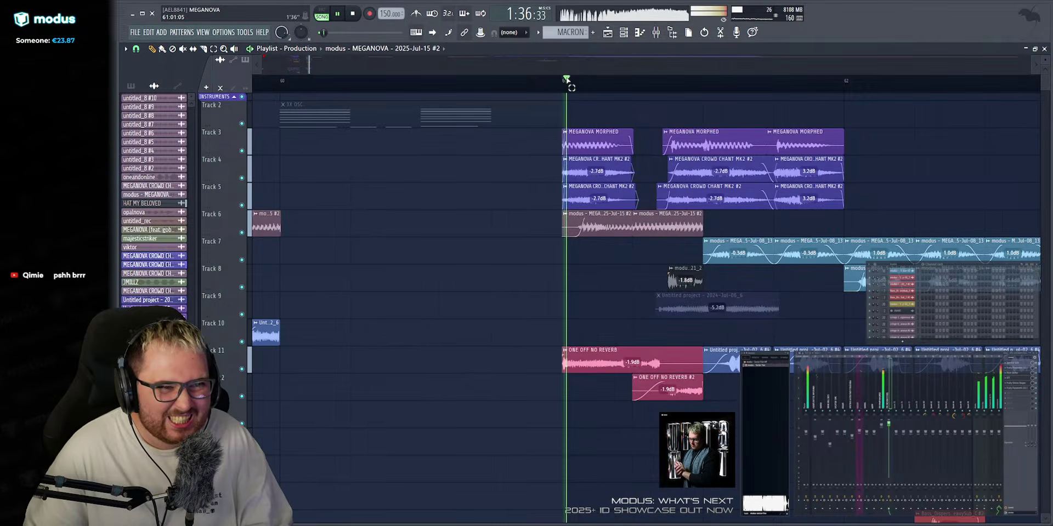
pyautogui.moveTo(566, 85); pyautogui.dragTo(738, 106)
pyautogui.scroll(-4, 688, 357)
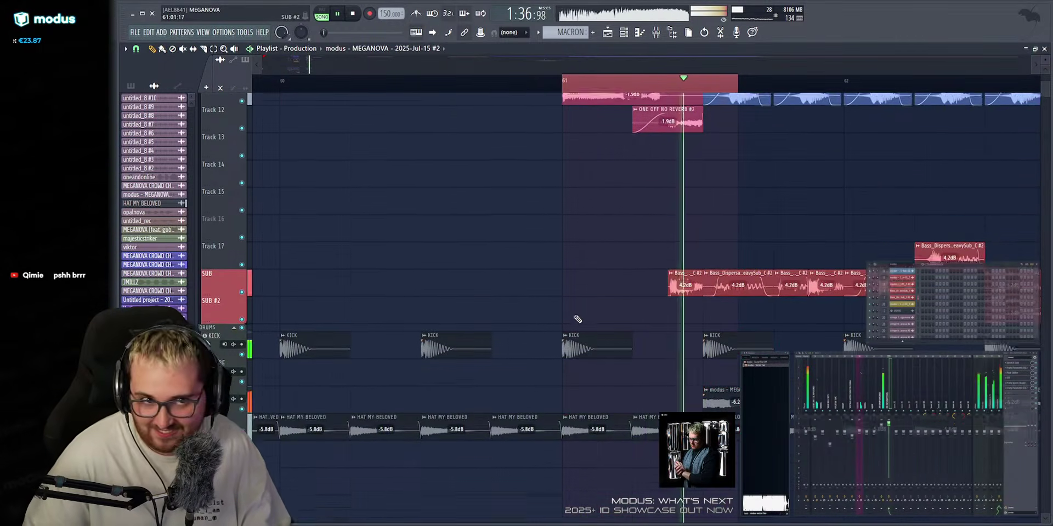
pyautogui.scroll(5, 575, 322)
pyautogui.click(527, 81)
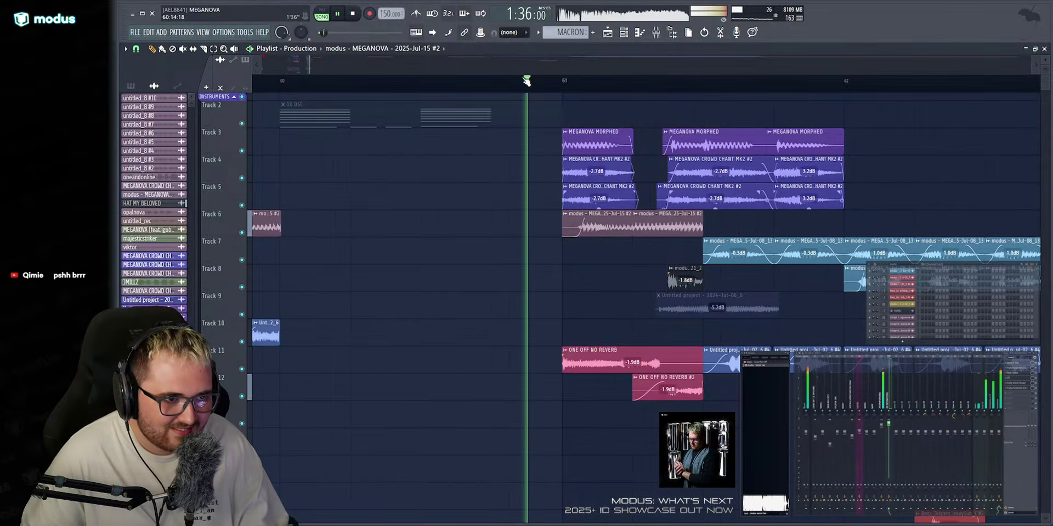
# Lower the Distructor distortion pre amp on the Track 6 recording's mixer track 33 and play bar 61.
pyautogui.doubleClick(603, 231)
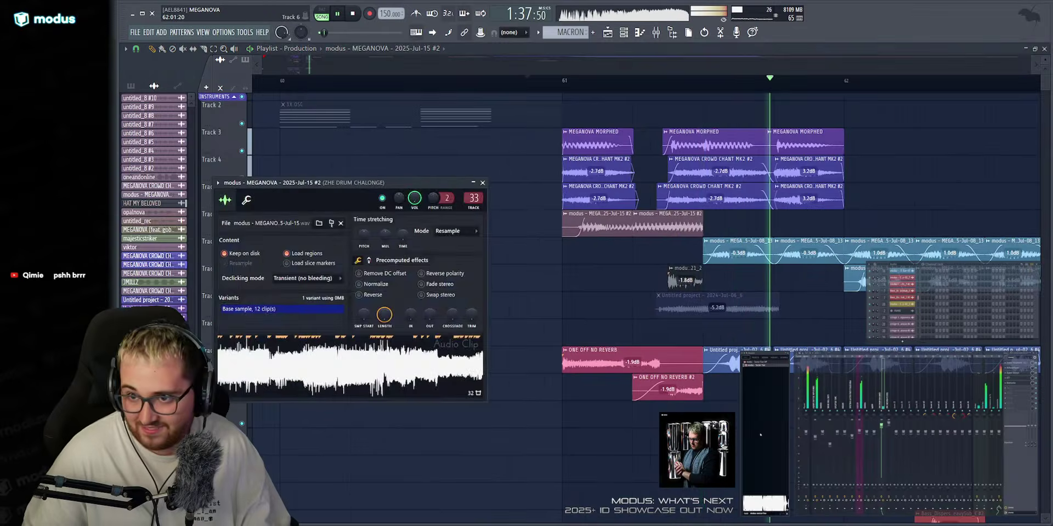
pyautogui.click(1016, 384)
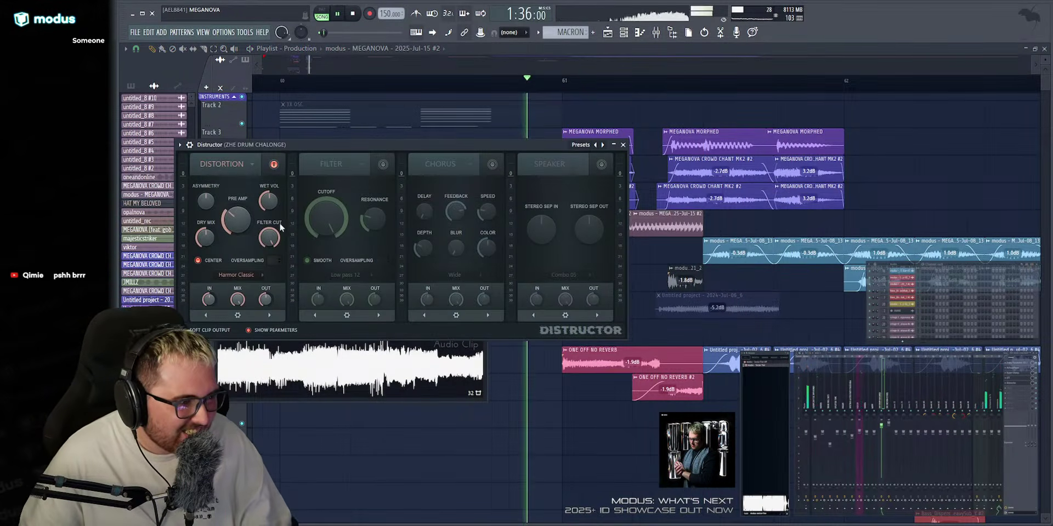
pyautogui.moveTo(237, 218); pyautogui.dragTo(236, 225)
pyautogui.press('space')
pyautogui.press('space')
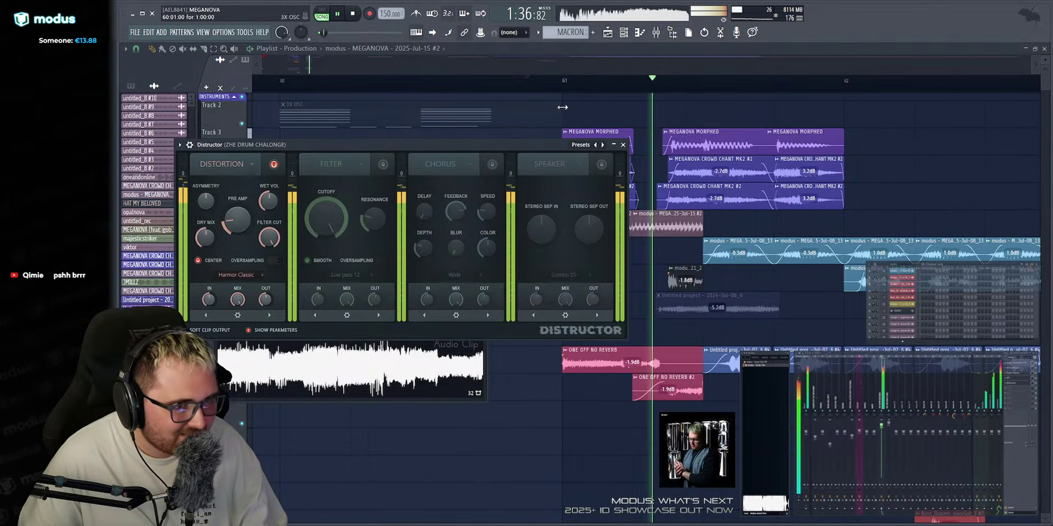
pyautogui.click(491, 83)
pyautogui.scroll(3, 836, 98)
# Make the Track 6 clip at 61:05 unique and create its Modulation X automation clip spanning 61:01 to 61:13.
pyautogui.click(357, 84)
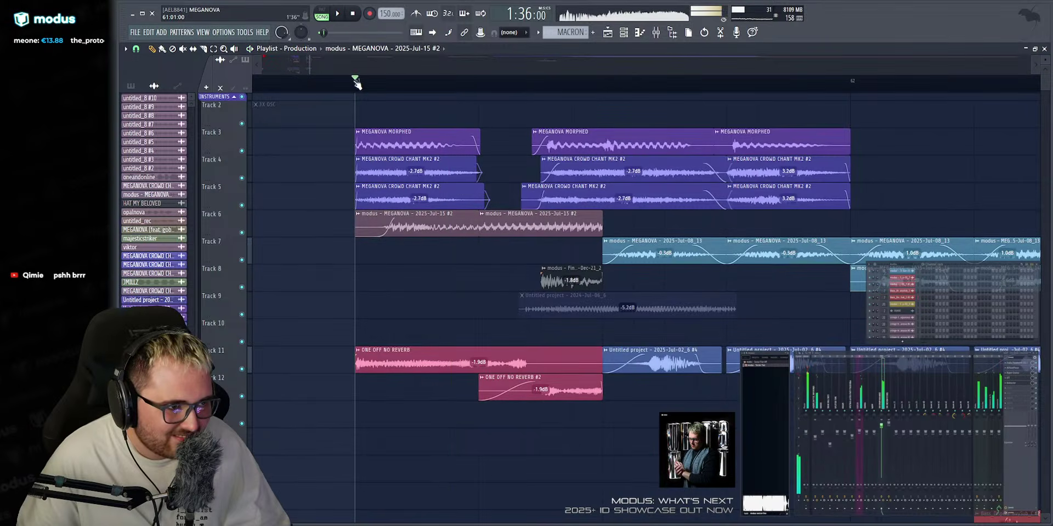
pyautogui.moveTo(357, 82); pyautogui.dragTo(726, 85)
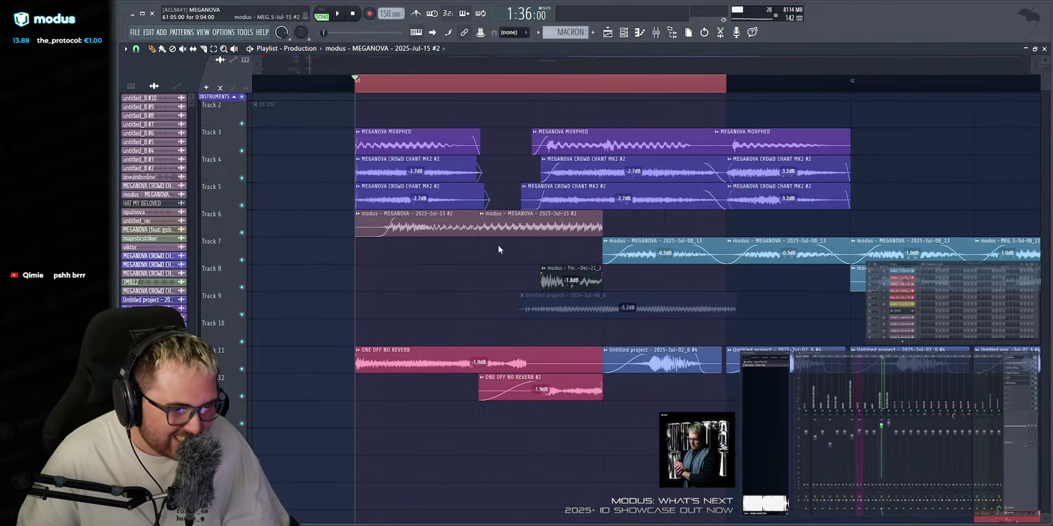
pyautogui.doubleClick(508, 219)
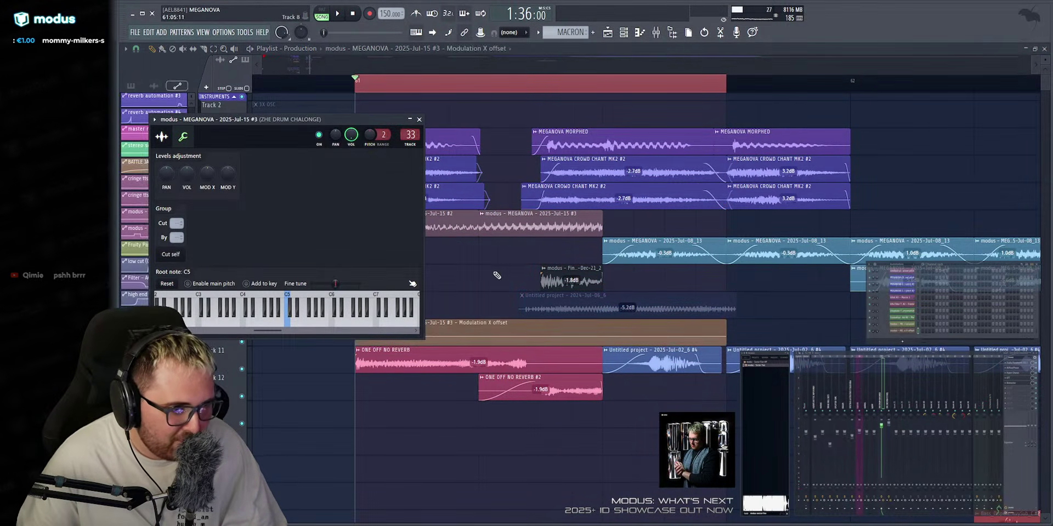
pyautogui.press('Escape')
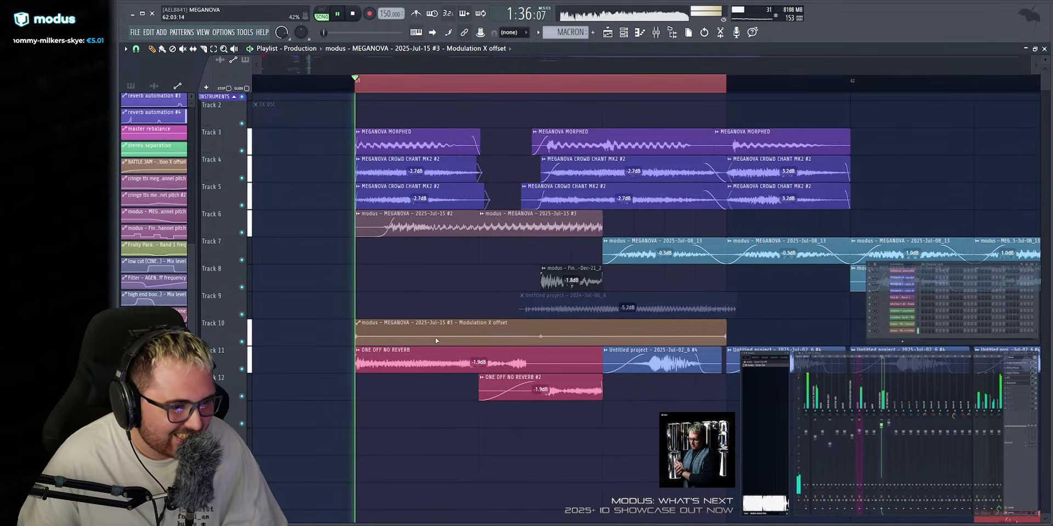
# Add points to the Modulation X automation on Track 10 and pull the curve down to a dip at 61:05.
pyautogui.rightClick(479, 338)
pyautogui.press('space')
pyautogui.press('space')
pyautogui.moveTo(447, 341); pyautogui.dragTo(443, 338)
pyautogui.press('space')
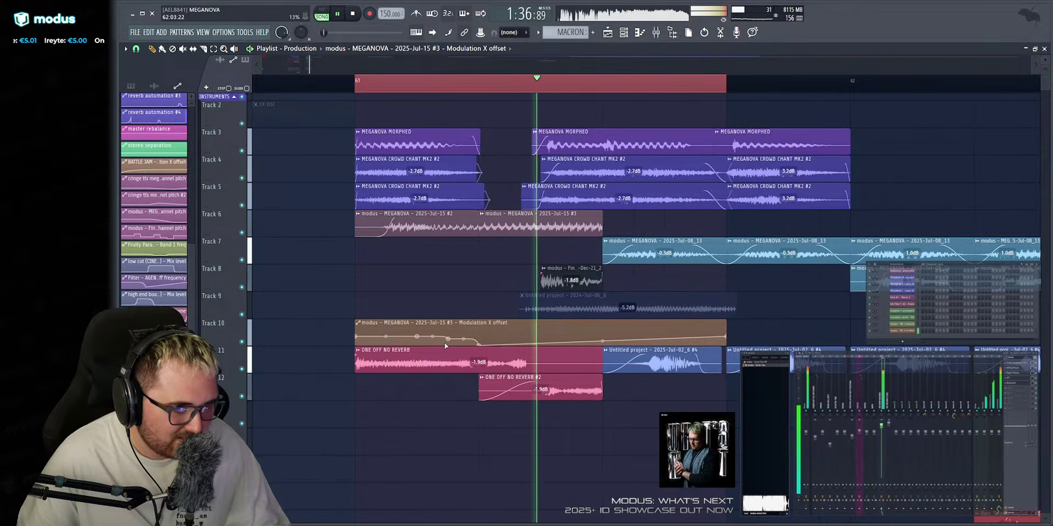
# Simplify the Modulation X curve to fall from 61:03 to 61:05 and rise back by 61:09, and play it.
pyautogui.press('space')
pyautogui.rightClick(448, 339)
pyautogui.press('space')
pyautogui.press('space')
pyautogui.press('space')
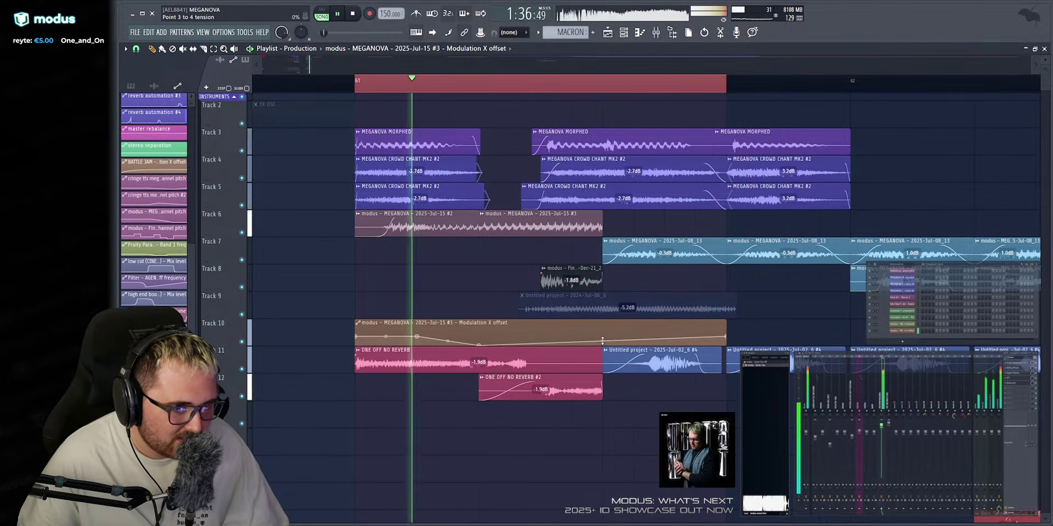
pyautogui.press('space')
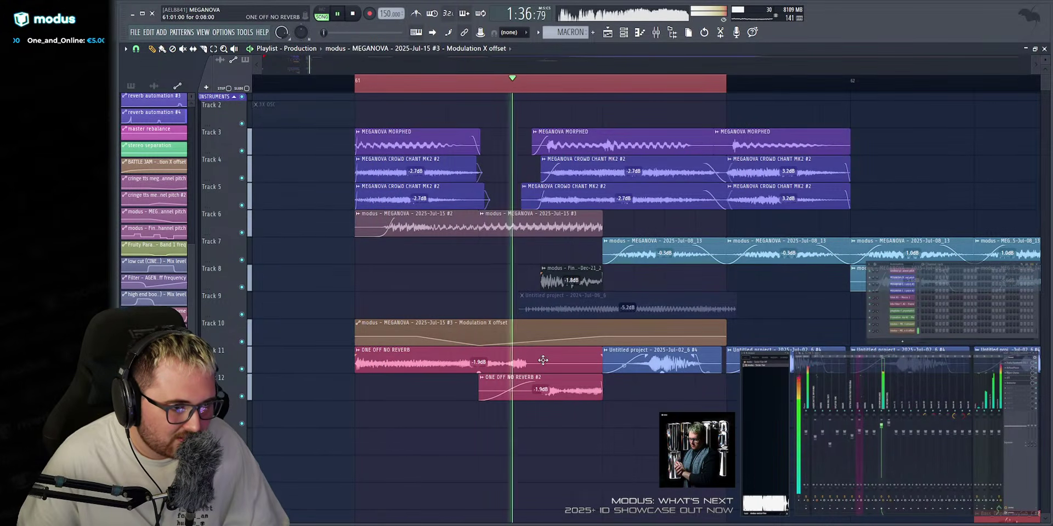
pyautogui.scroll(-4, 310, 65)
pyautogui.scroll(4, 386, 61)
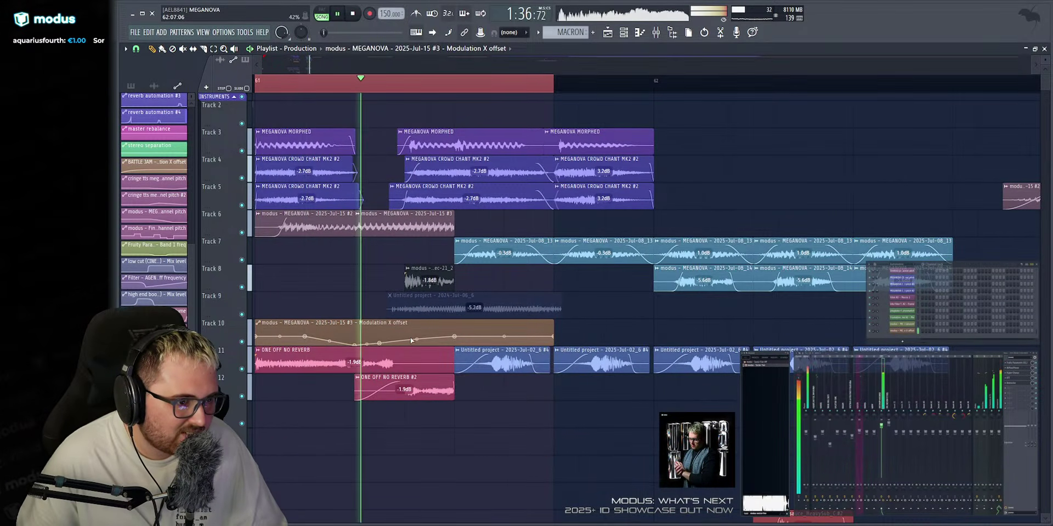
pyautogui.press('space')
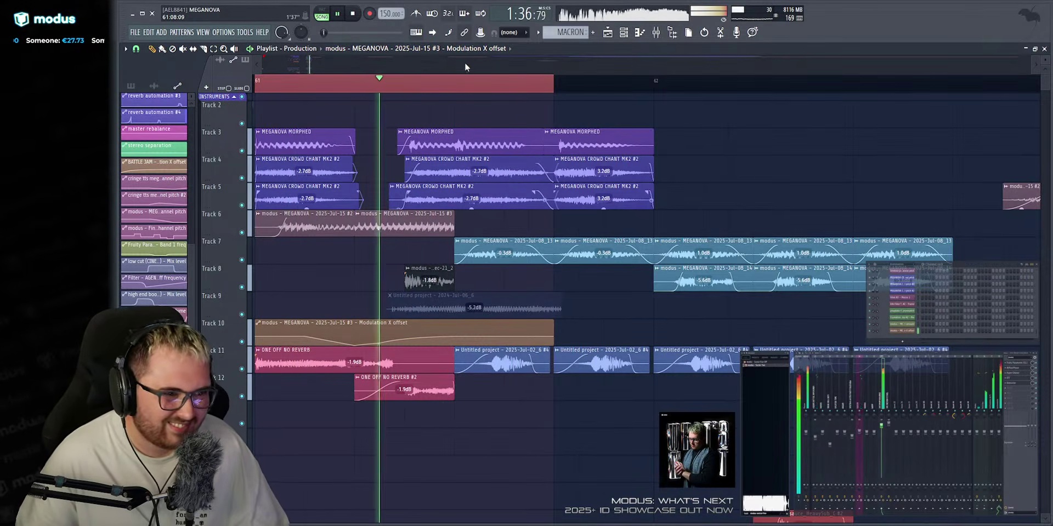
# Move the Modulation X automation clip at bar 61 from Track 10 down into the automation section below stereo separation, and play it.
pyautogui.scroll(-2, 464, 66)
pyautogui.press('space')
pyautogui.rightClick(403, 82)
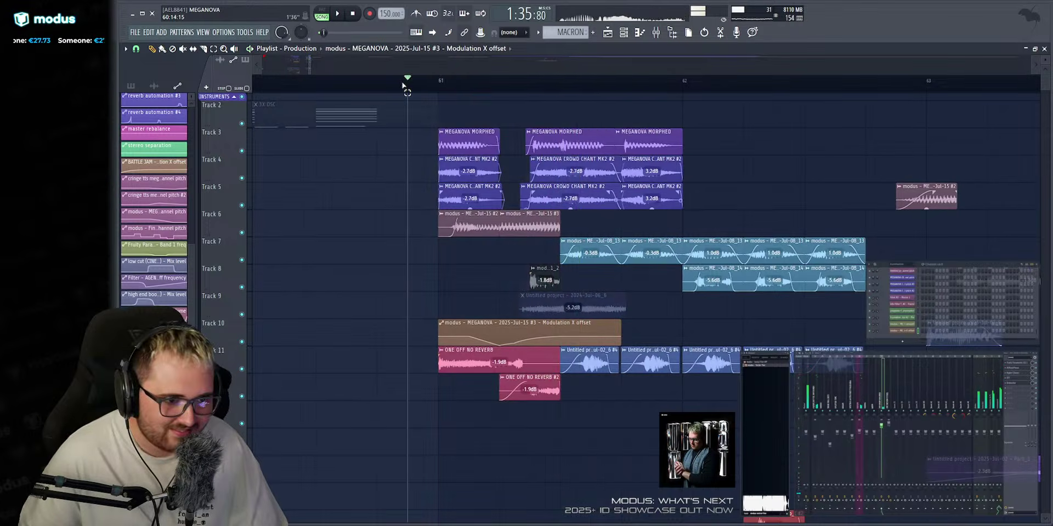
pyautogui.press('space')
pyautogui.click(612, 341)
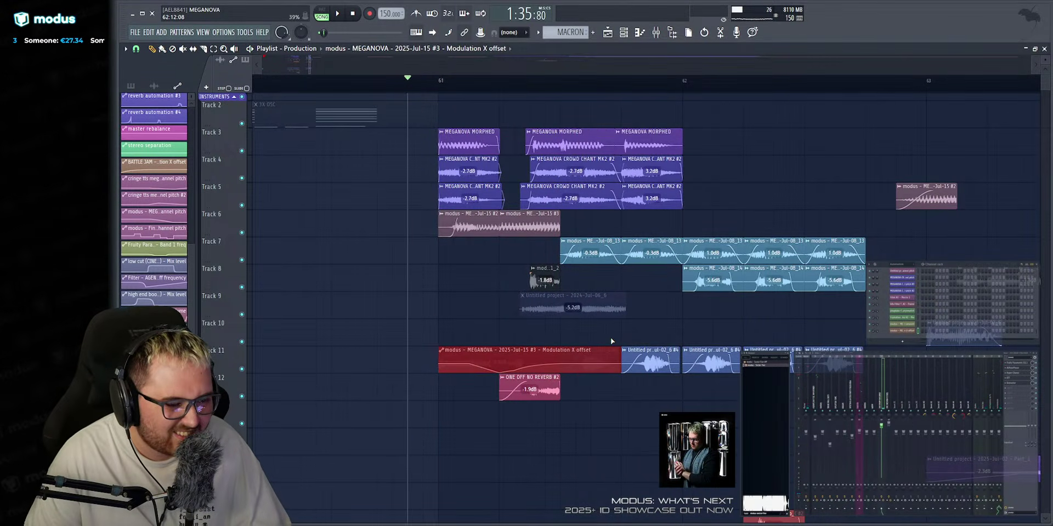
pyautogui.scroll(-10, 612, 342)
pyautogui.scroll(-2, 610, 337)
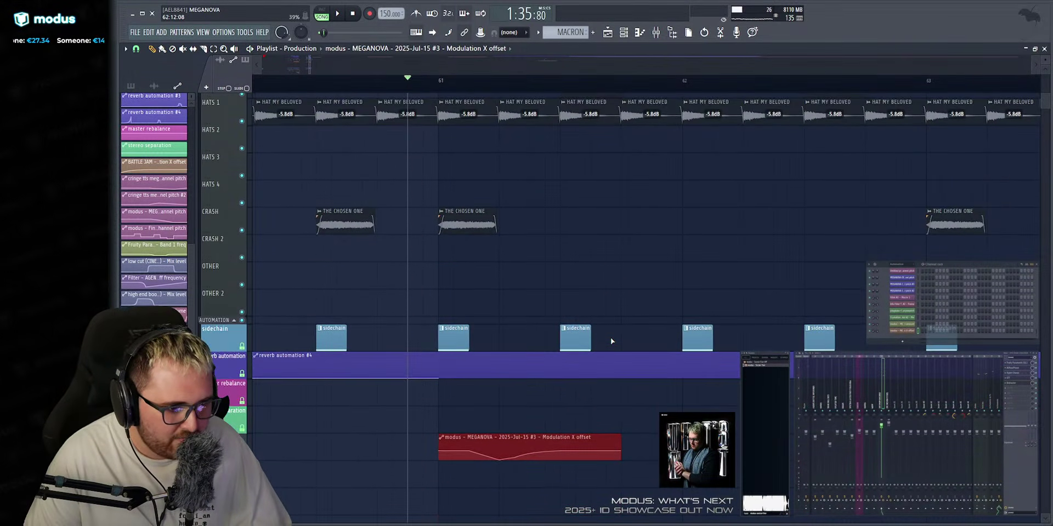
pyautogui.press('space')
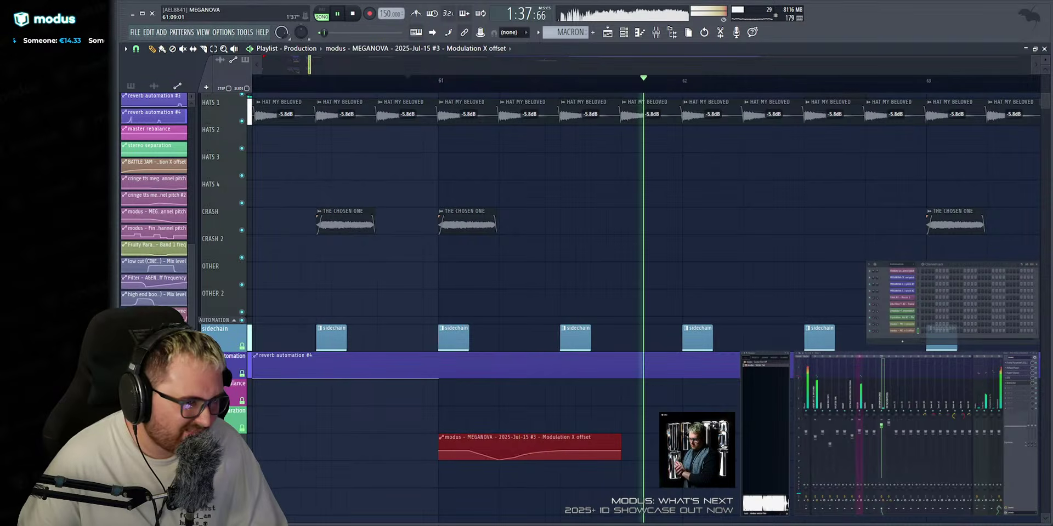
# Play the drop from bar 57 and again from about 58:11 to review the bar 59 fill.
pyautogui.scroll(-5, 560, 81)
pyautogui.scroll(12, 554, 290)
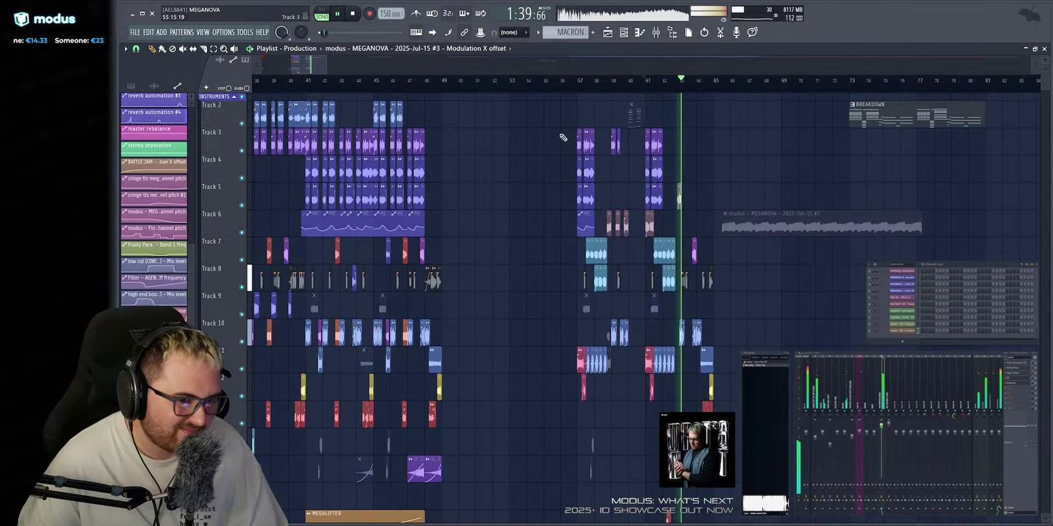
pyautogui.click(577, 82)
pyautogui.scroll(4, 582, 66)
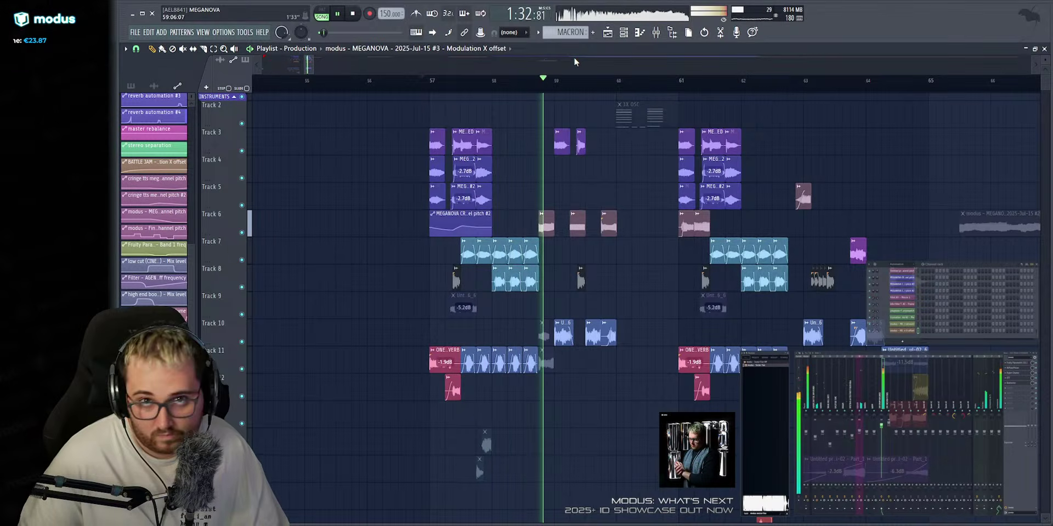
pyautogui.scroll(5, 573, 57)
pyautogui.click(381, 81)
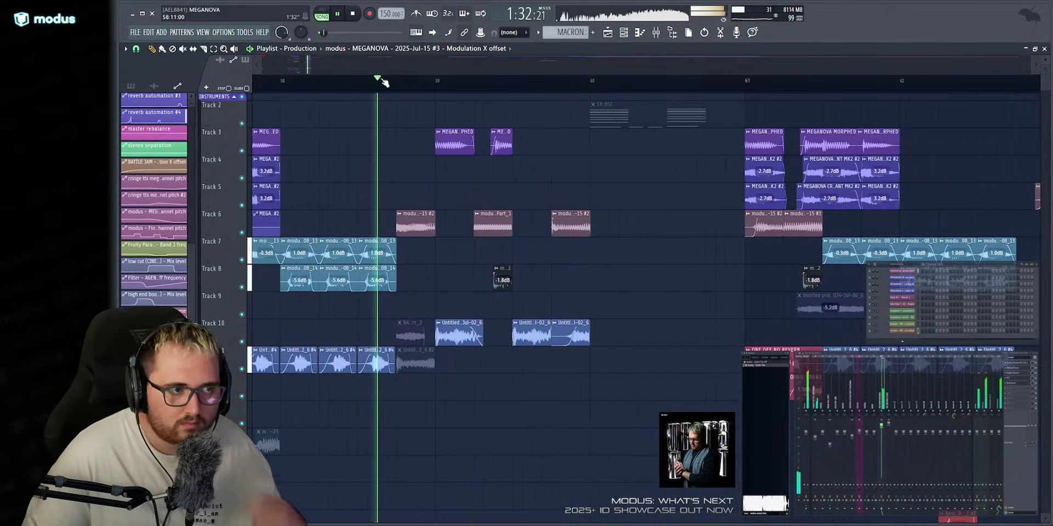
# Fill the Track 6 gap from 59:01 to 59:05 with a faded-in copy of the modus recording and play it.
pyautogui.press('space')
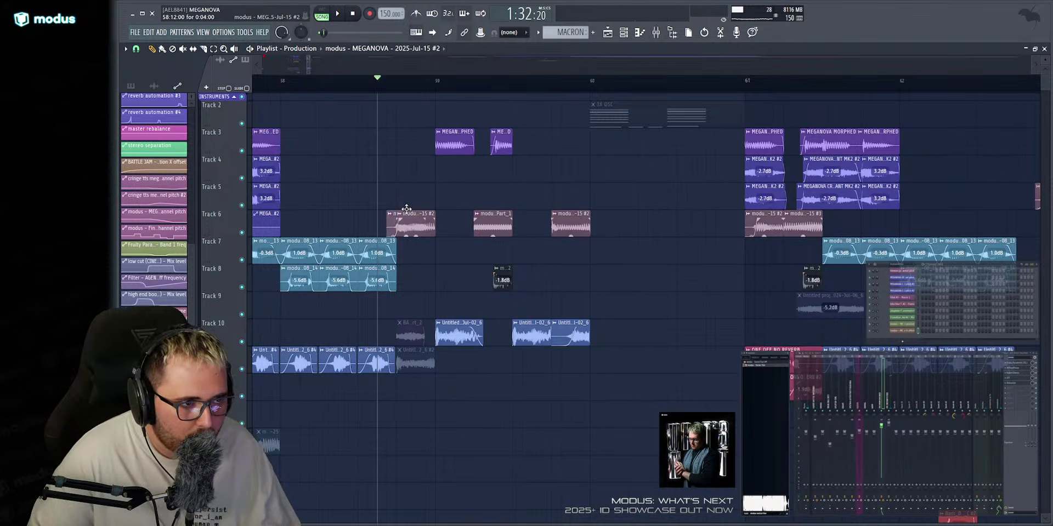
pyautogui.press('space')
pyautogui.click(424, 81)
pyautogui.scroll(4, 433, 81)
pyautogui.press('space')
pyautogui.press('space')
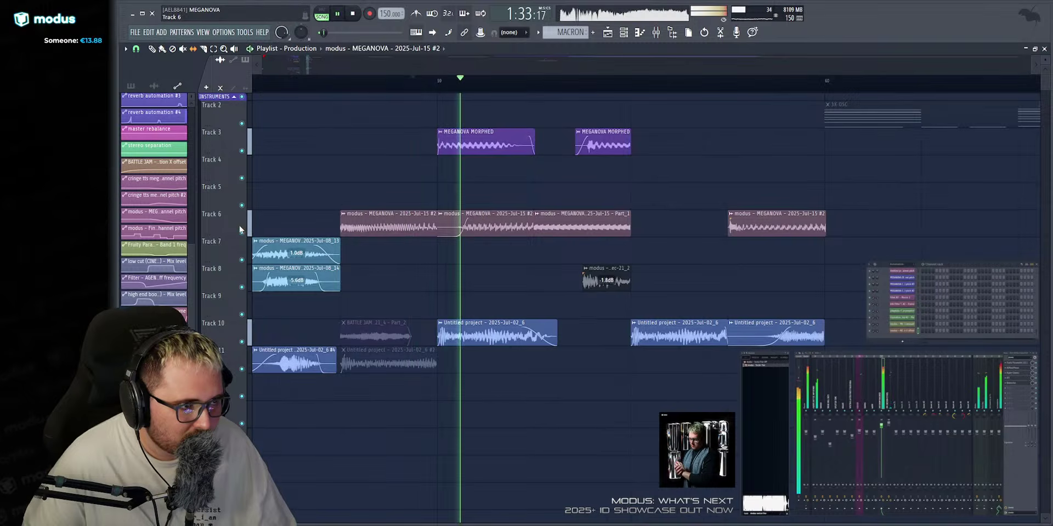
# Solo Track 6 and slip the audio inside the 59:01 clip while replaying from 58:13.
pyautogui.rightClick(242, 232)
pyautogui.click(337, 81)
pyautogui.press('space')
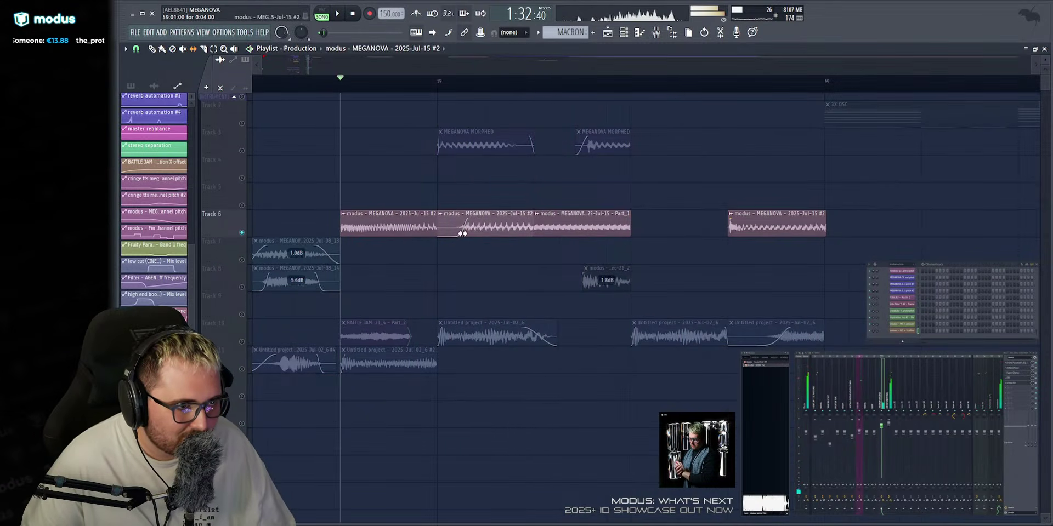
pyautogui.press('space')
pyautogui.press('space')
pyautogui.press('space')
pyautogui.press('space')
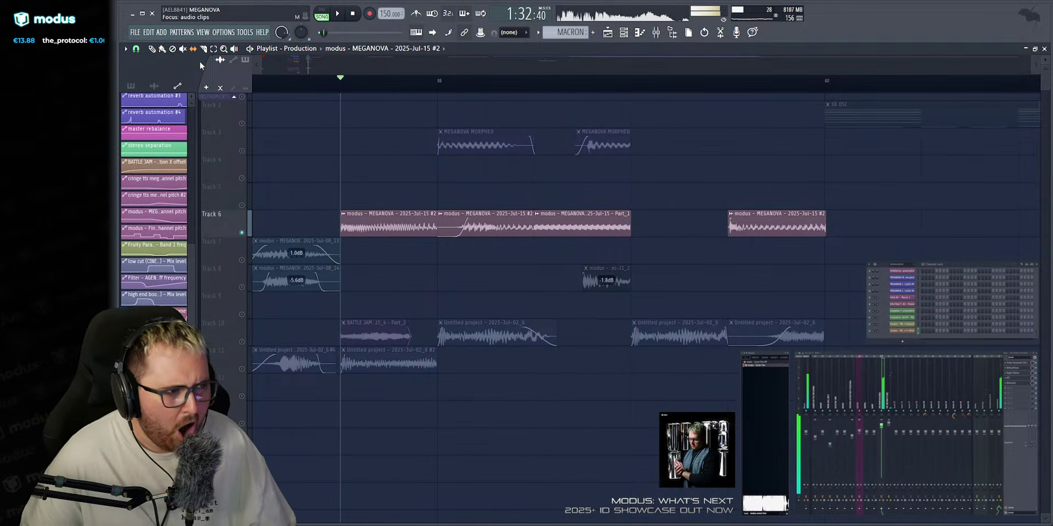
# Play the soloed Track 6 recordings from 59:01 and examine the automation clips around bar 59.
pyautogui.click(384, 82)
pyautogui.press('space')
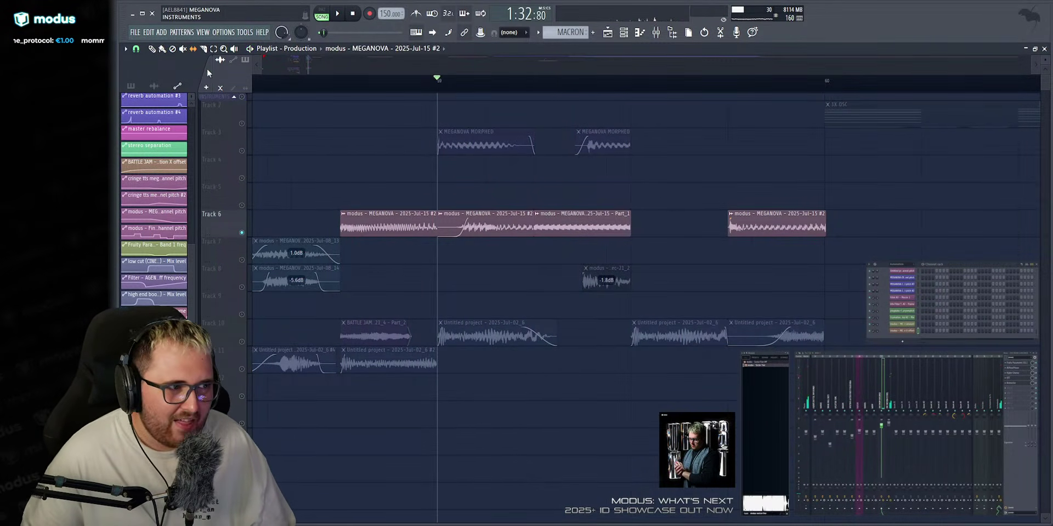
pyautogui.press('space')
pyautogui.press('space')
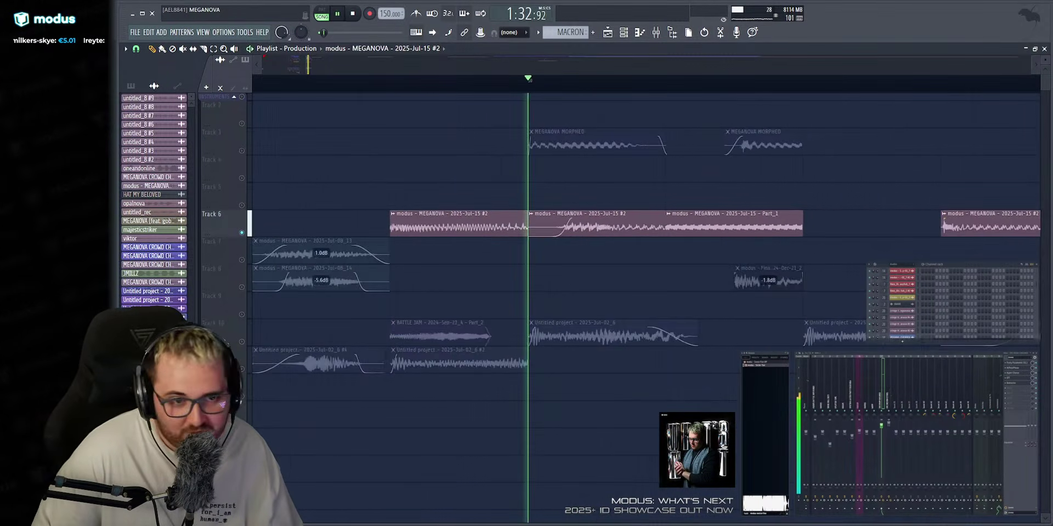
pyautogui.scroll(-10, 700, 239)
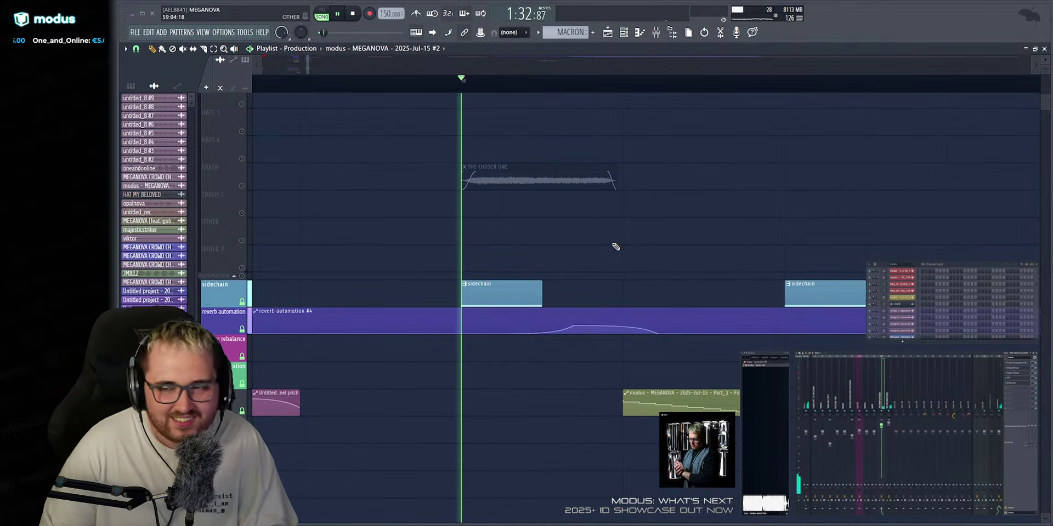
pyautogui.press('space')
pyautogui.press('space')
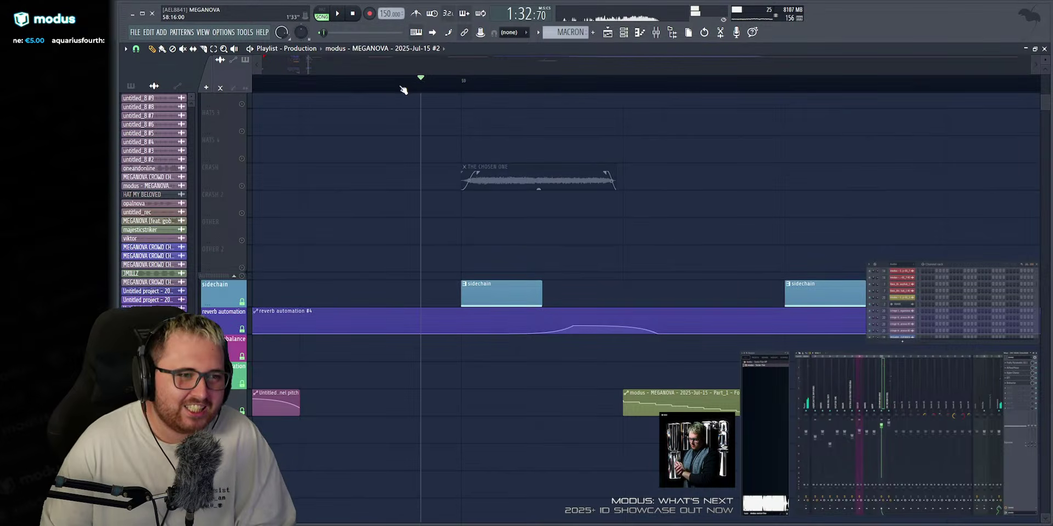
pyautogui.scroll(10, 324, 346)
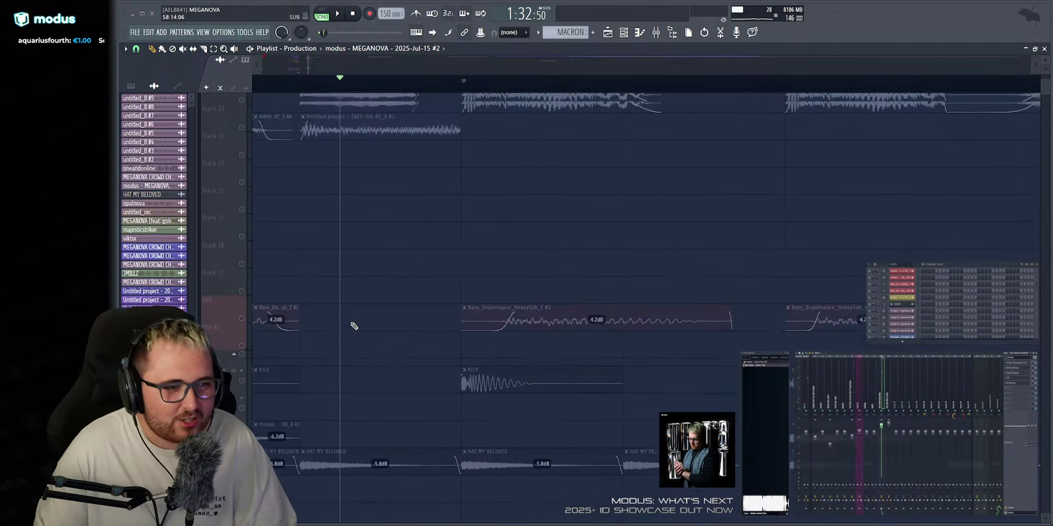
# Slip the 59:01 clip's audio to a different part of the recording, replay it and return to the Draw tool.
pyautogui.press('space')
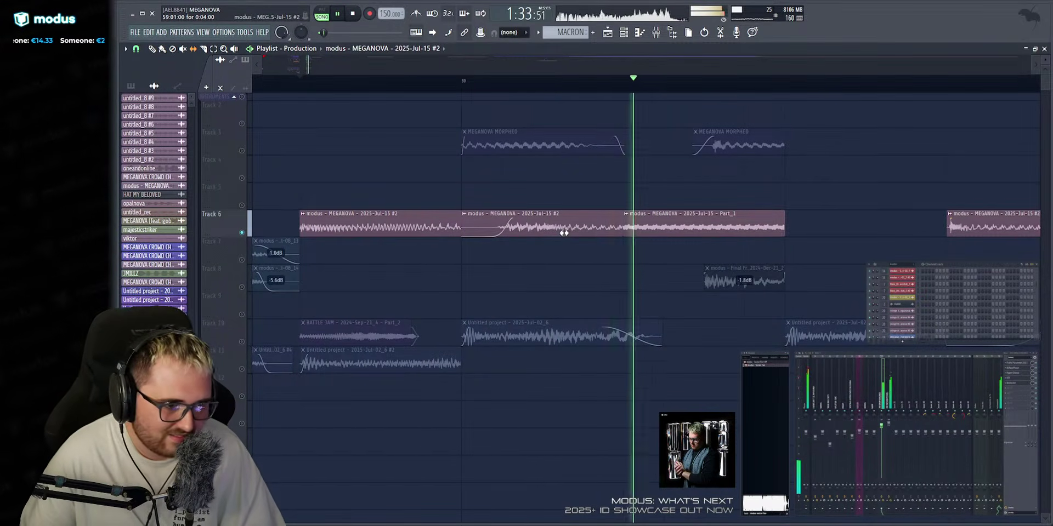
pyautogui.press('space')
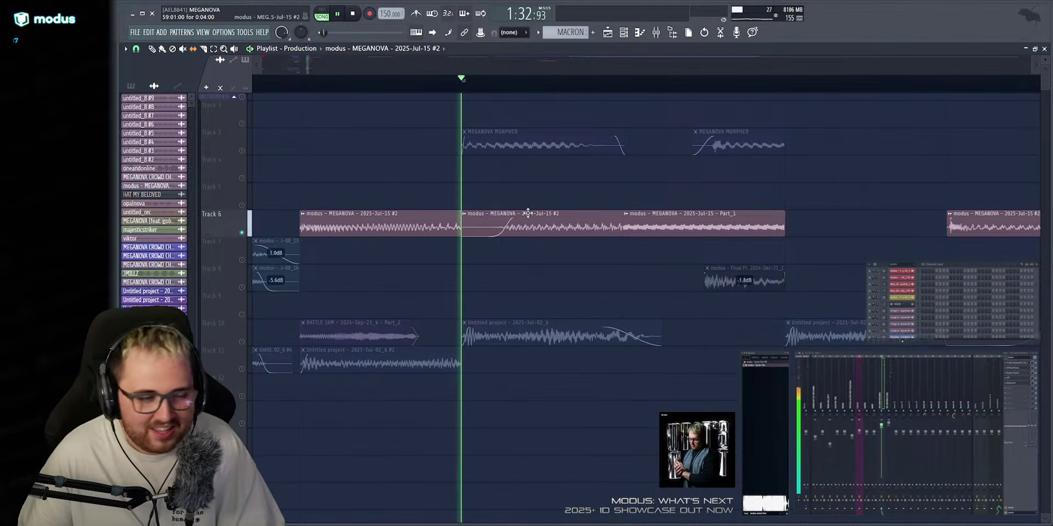
pyautogui.press('space')
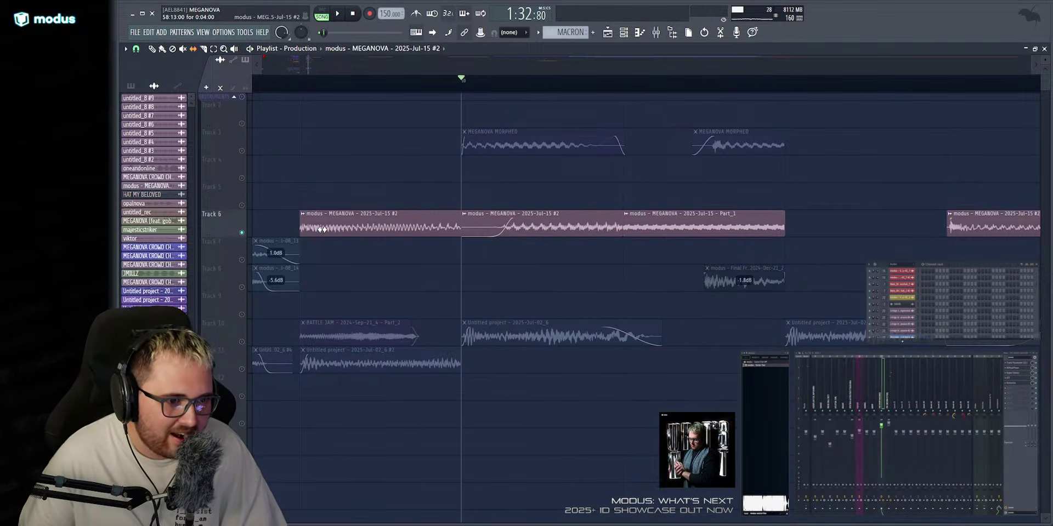
pyautogui.press('space')
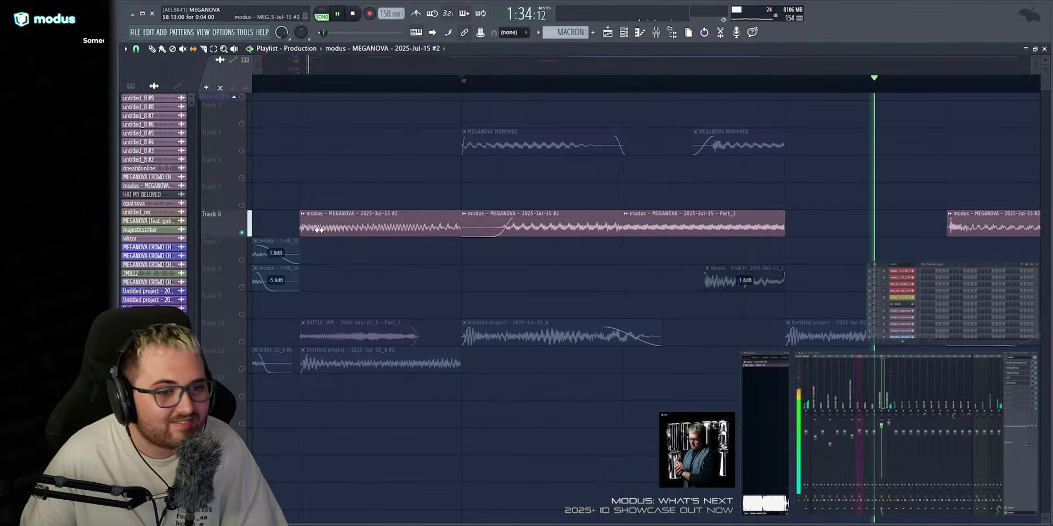
pyautogui.click(301, 88)
pyautogui.click(153, 50)
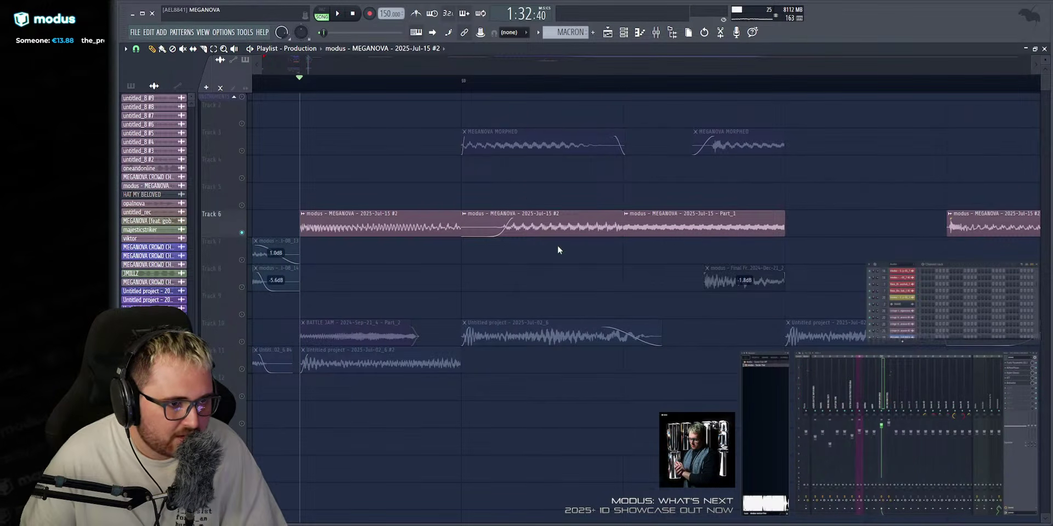
# Make the Track 6 clip at 59:01 unique, raise its ring modulation mix and set the ring modulation frequency to 15%.
pyautogui.doubleClick(517, 218)
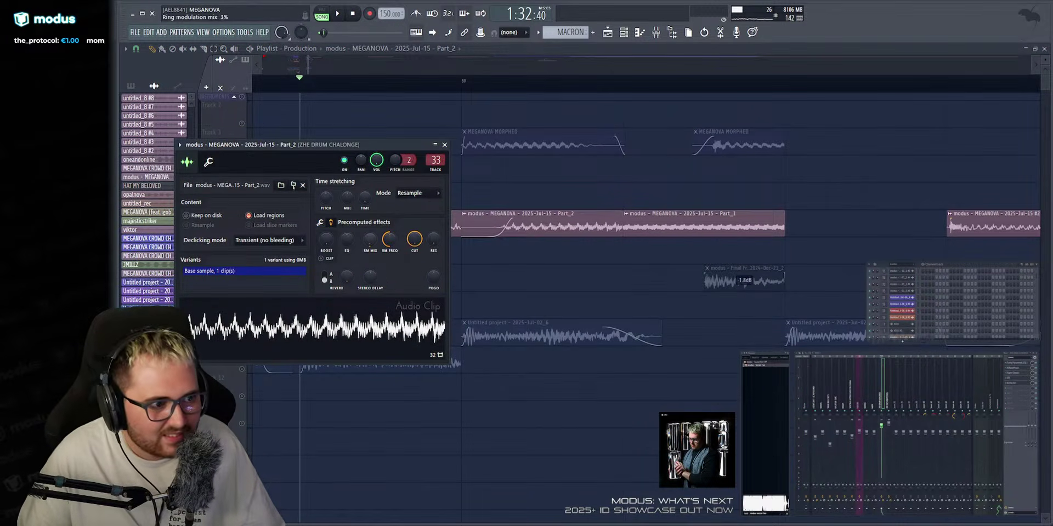
pyautogui.moveTo(370, 240); pyautogui.dragTo(370, 220)
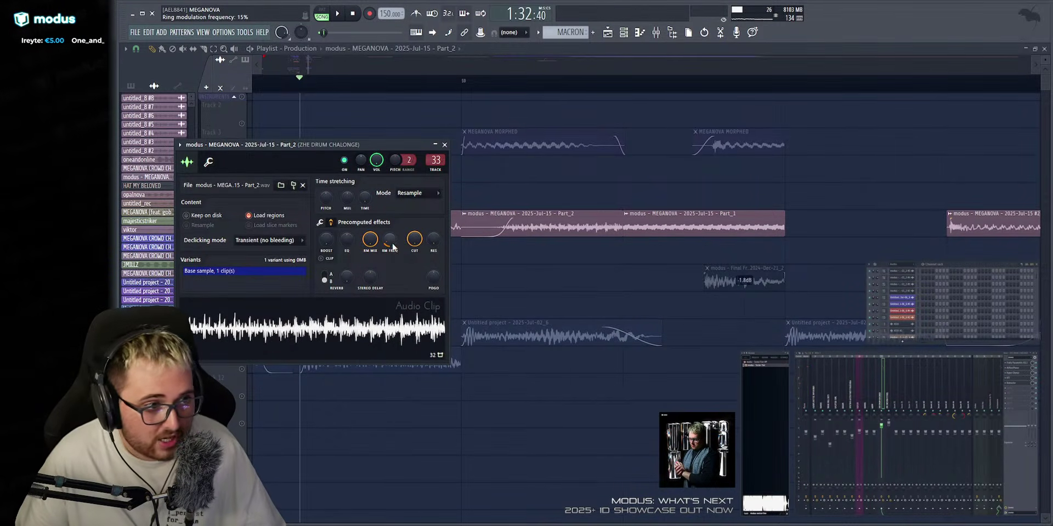
pyautogui.moveTo(433, 277); pyautogui.dragTo(433, 225)
pyautogui.click(378, 334)
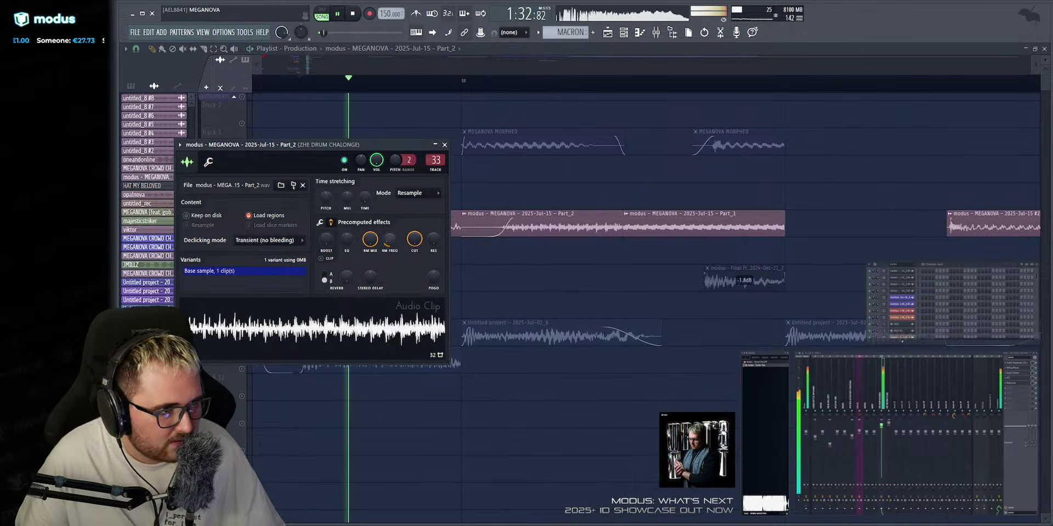
# Loop 59:01 to 59:05 and set the 59:01 clip's ring modulation frequency to 35%.
pyautogui.moveTo(463, 85); pyautogui.dragTo(581, 85)
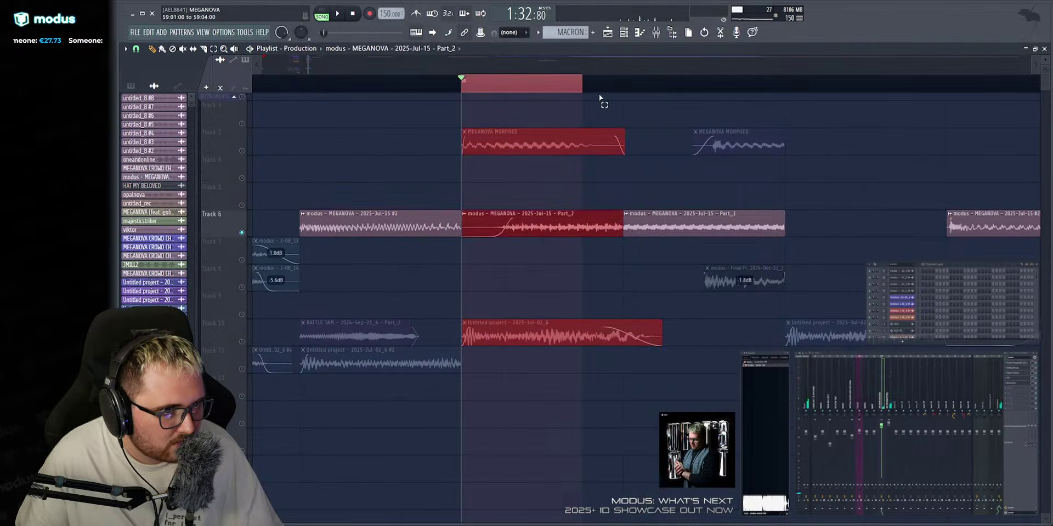
pyautogui.press('space')
pyautogui.doubleClick(573, 225)
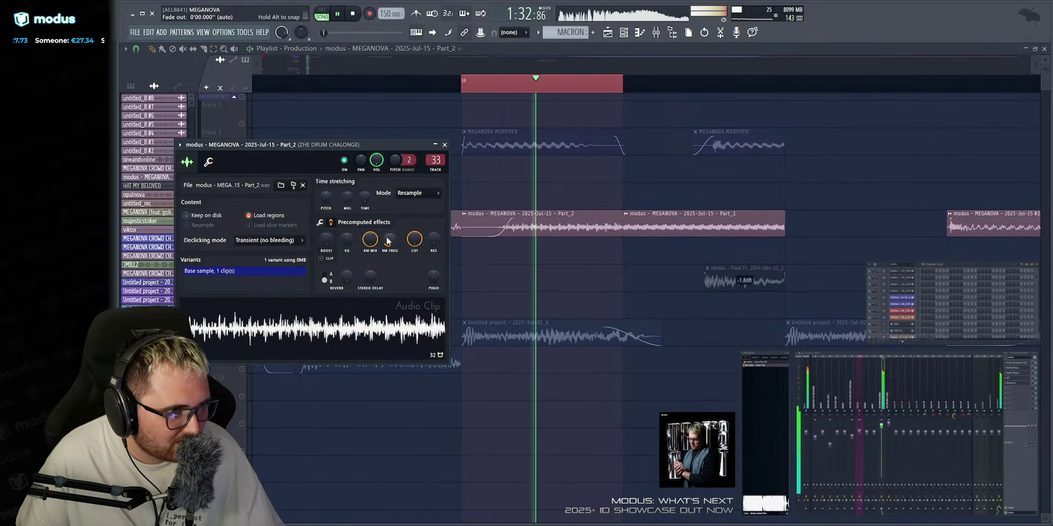
pyautogui.moveTo(390, 239); pyautogui.dragTo(389, 237)
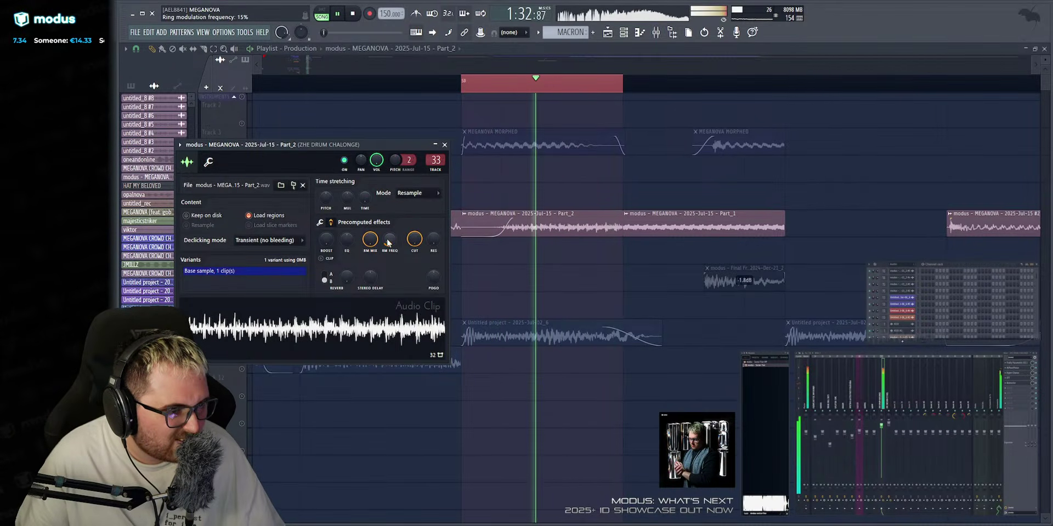
pyautogui.moveTo(390, 239)
pyautogui.mouseDown()
pyautogui.moveTo(390, 229)
pyautogui.moveTo(388, 255)
pyautogui.mouseUp()
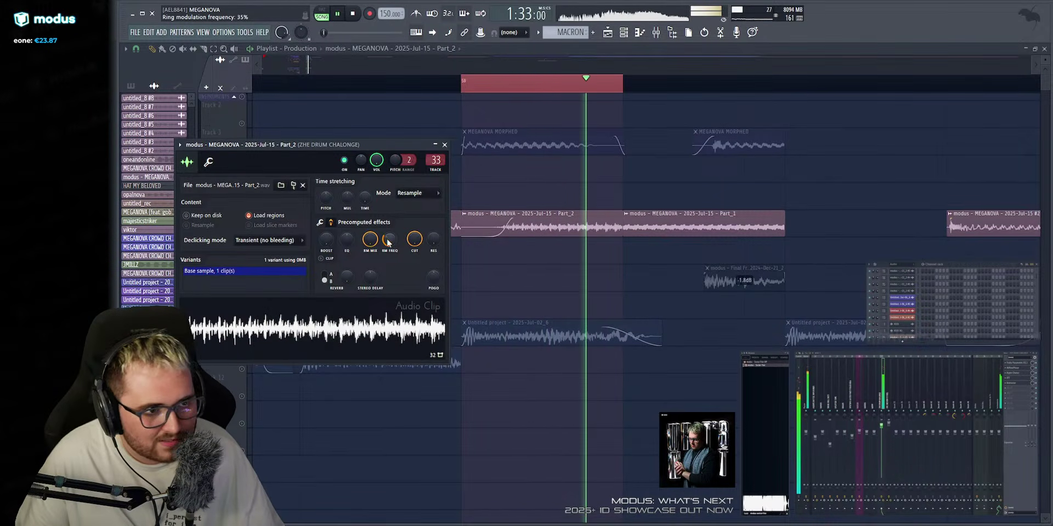
pyautogui.press('Escape')
pyautogui.press('space')
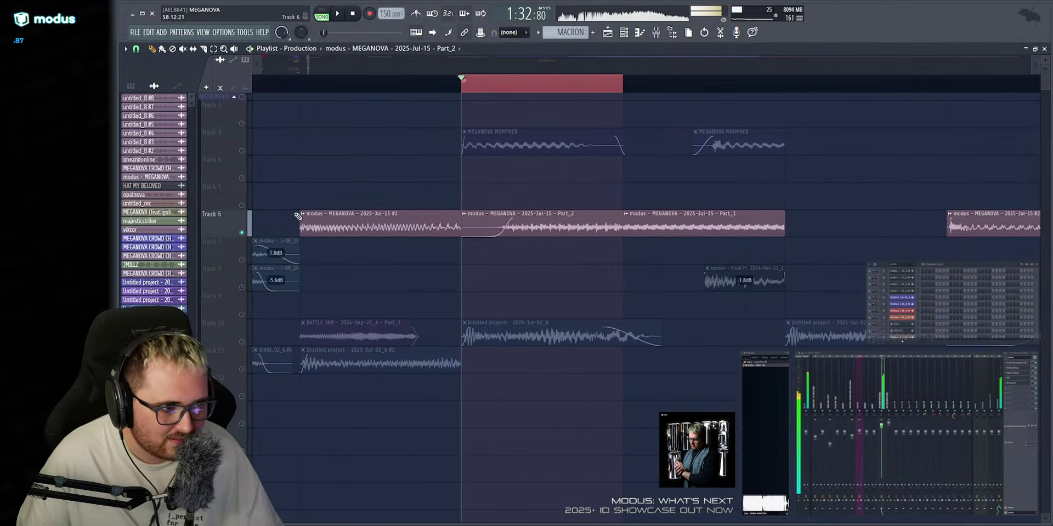
# Unsolo Track 6, then lengthen and soften the fade-in of its 59:01 clip while playing the full mix.
pyautogui.rightClick(245, 232)
pyautogui.scroll(-5, 301, 65)
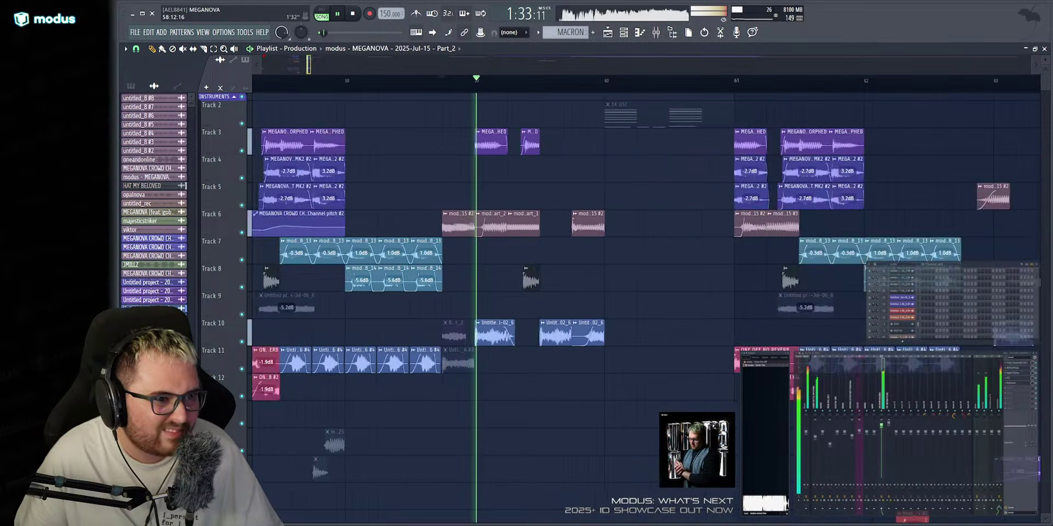
pyautogui.scroll(3, 299, 63)
pyautogui.click(284, 80)
pyautogui.scroll(1, 299, 67)
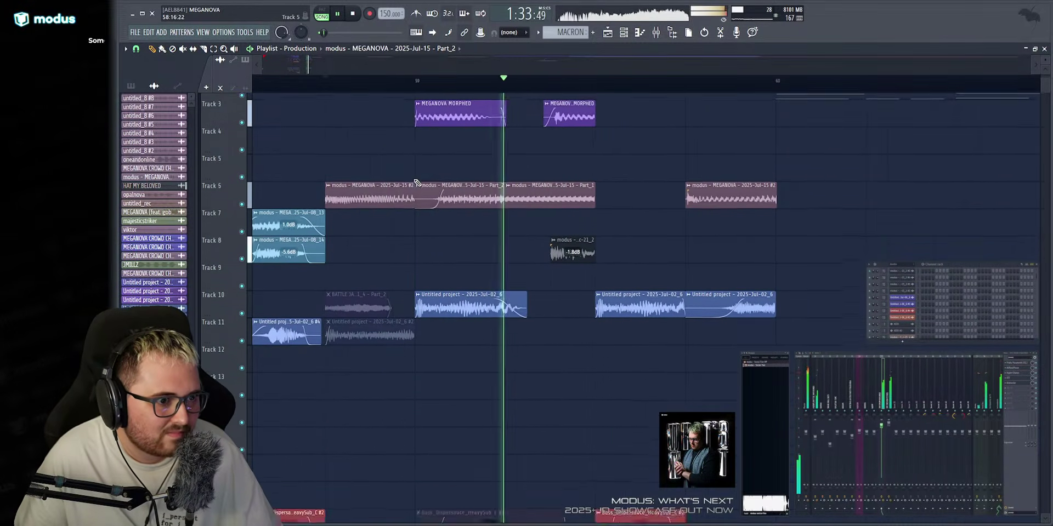
pyautogui.moveTo(439, 217); pyautogui.dragTo(466, 220)
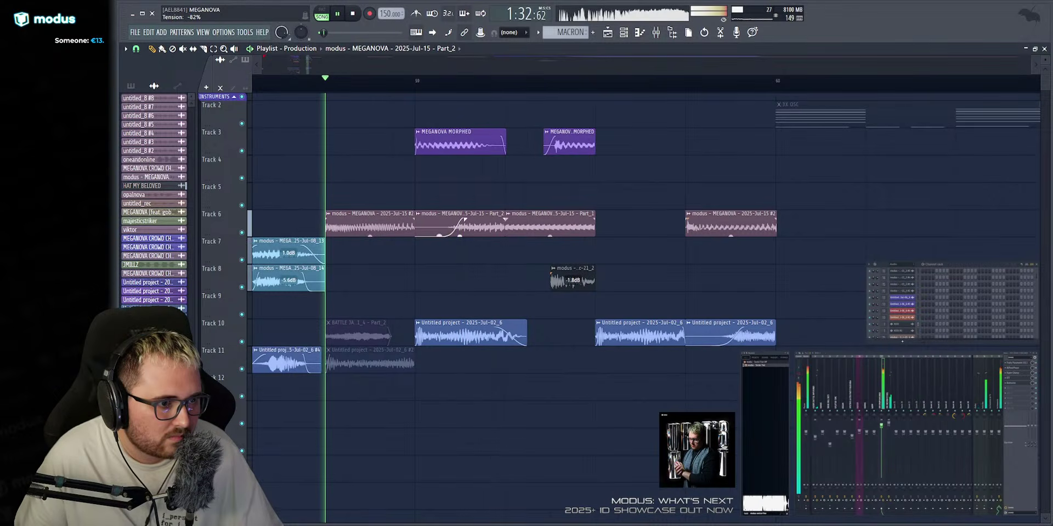
# Unmute the Bass_Dispersauce_HeavySub clip at 59:01 on the SUB track, play the fill and return to the Draw tool.
pyautogui.scroll(-5, 424, 301)
pyautogui.scroll(-2, 422, 299)
pyautogui.press('space')
pyautogui.press('space')
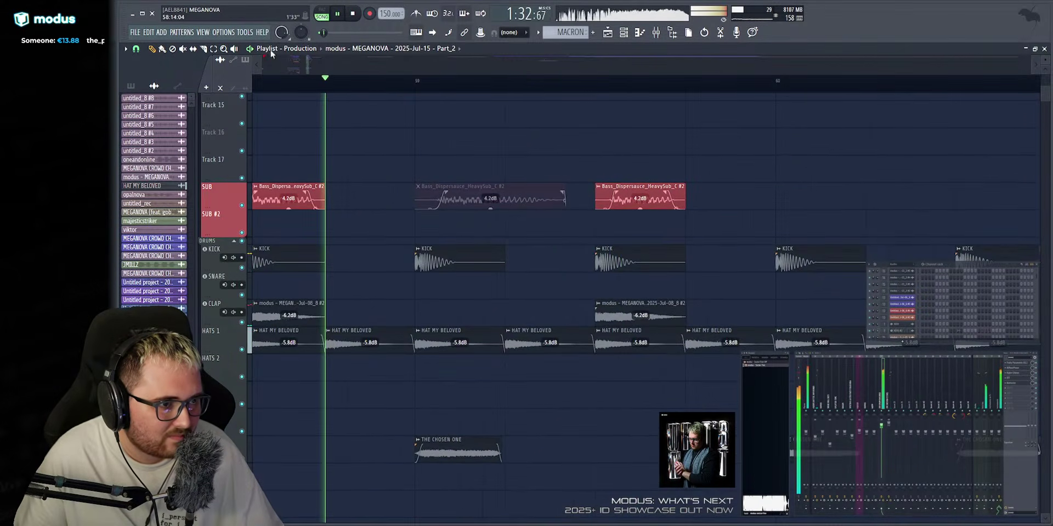
pyautogui.click(183, 49)
pyautogui.press('space')
pyautogui.click(431, 197)
pyautogui.press('space')
pyautogui.scroll(7, 372, 178)
pyautogui.scroll(1, 280, 131)
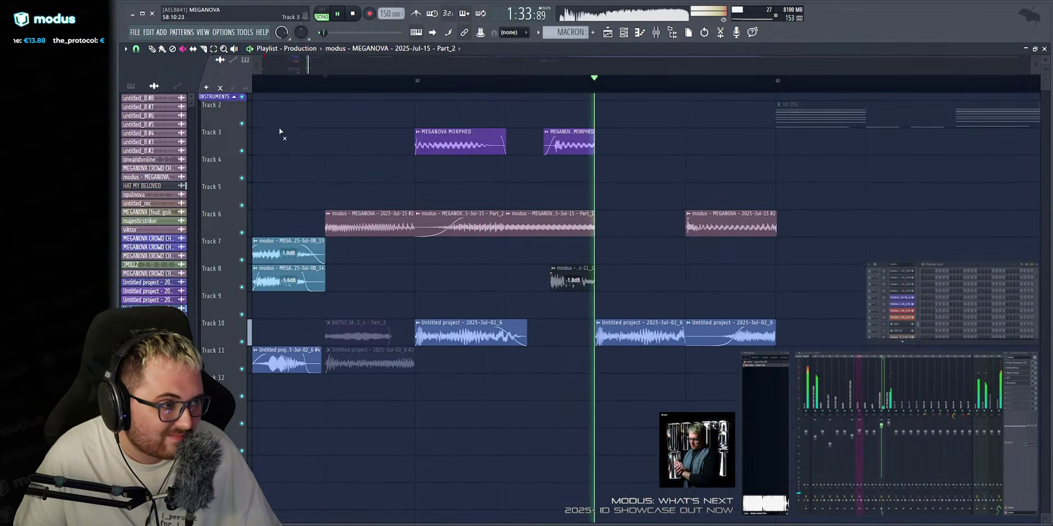
pyautogui.click(153, 49)
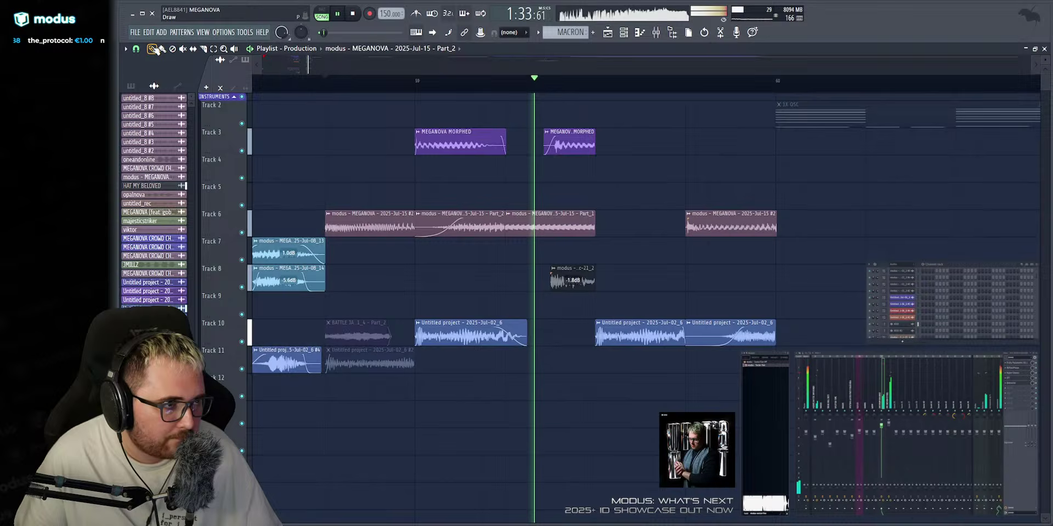
# Play the drop from just before bar 57 through to bar 61.
pyautogui.click(286, 80)
pyautogui.scroll(-1, 287, 81)
pyautogui.moveTo(308, 66); pyautogui.dragTo(311, 67)
pyautogui.click(344, 81)
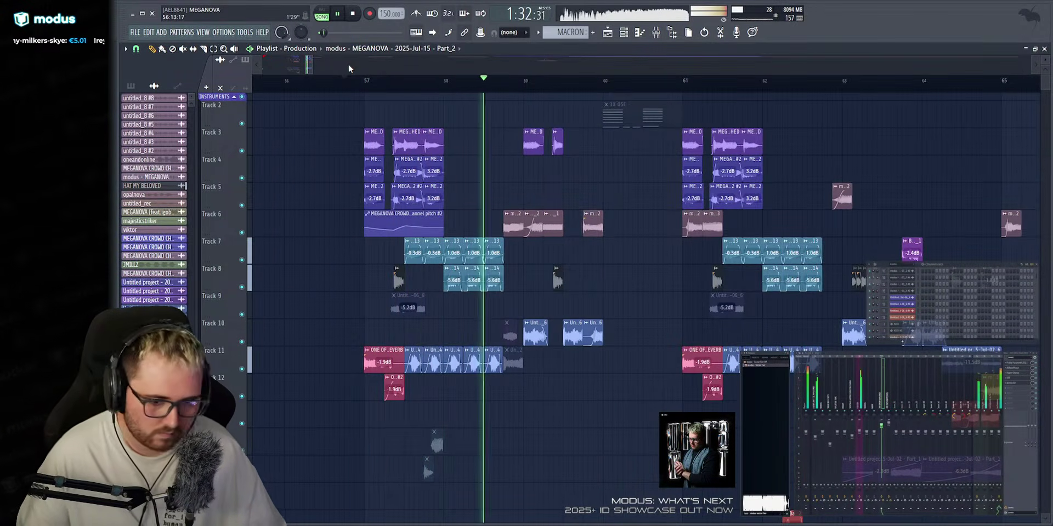
pyautogui.scroll(3, 439, 69)
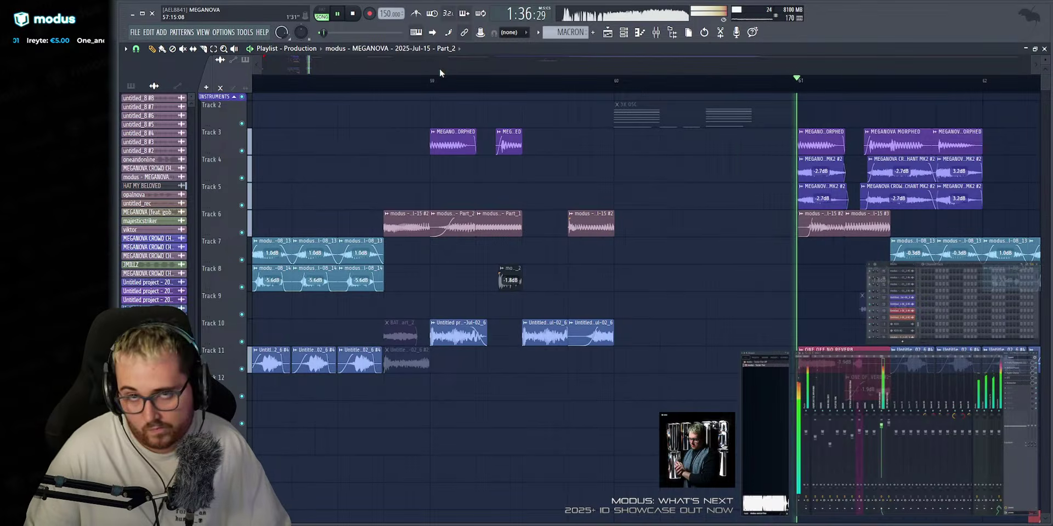
# Move the modus Part_1 clip on Track 6 from bar 59 into bar 62 and play the passage around bar 61.
pyautogui.scroll(-4, 439, 68)
pyautogui.scroll(2, 440, 68)
pyautogui.moveTo(601, 224); pyautogui.dragTo(955, 222)
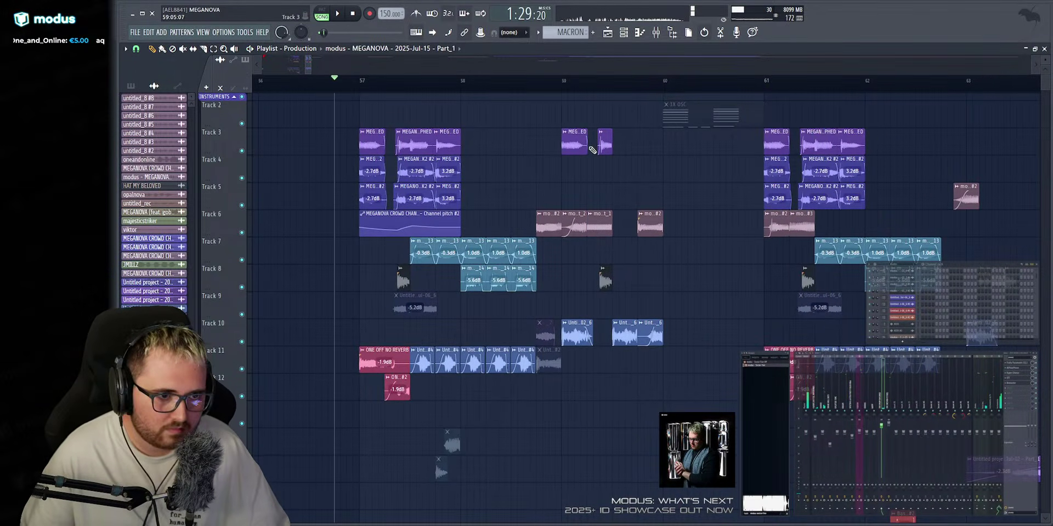
pyautogui.press('space')
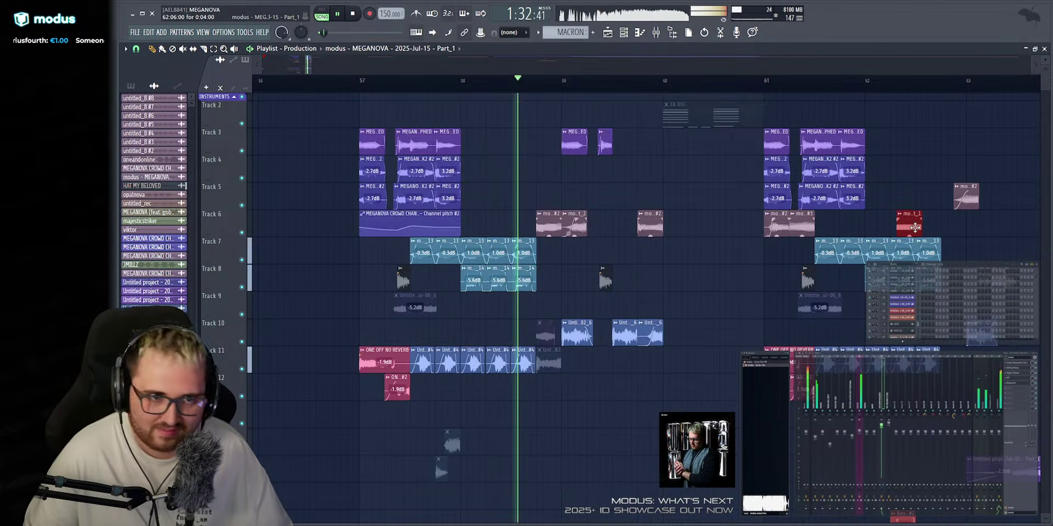
pyautogui.click(759, 81)
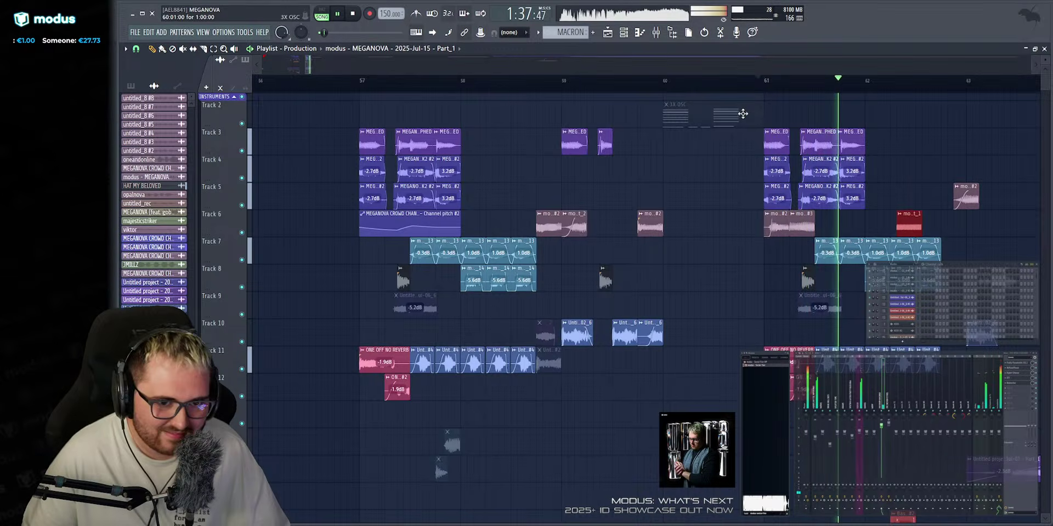
# Move the Part_1 formant shift amount automation clip on Track 37 from bar 59 into bar 62, matching its audio clip.
pyautogui.scroll(-12, 562, 268)
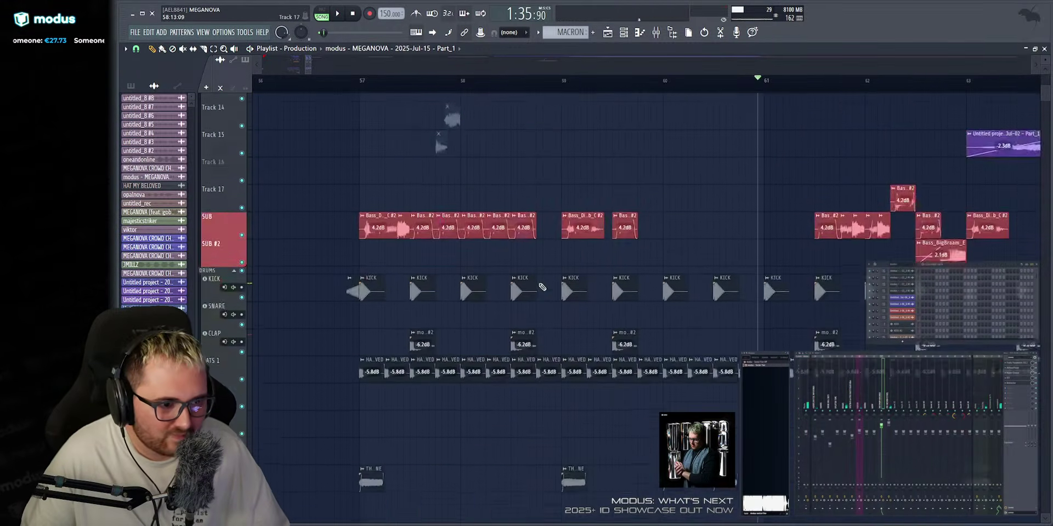
pyautogui.press('space')
pyautogui.moveTo(603, 148); pyautogui.dragTo(945, 148)
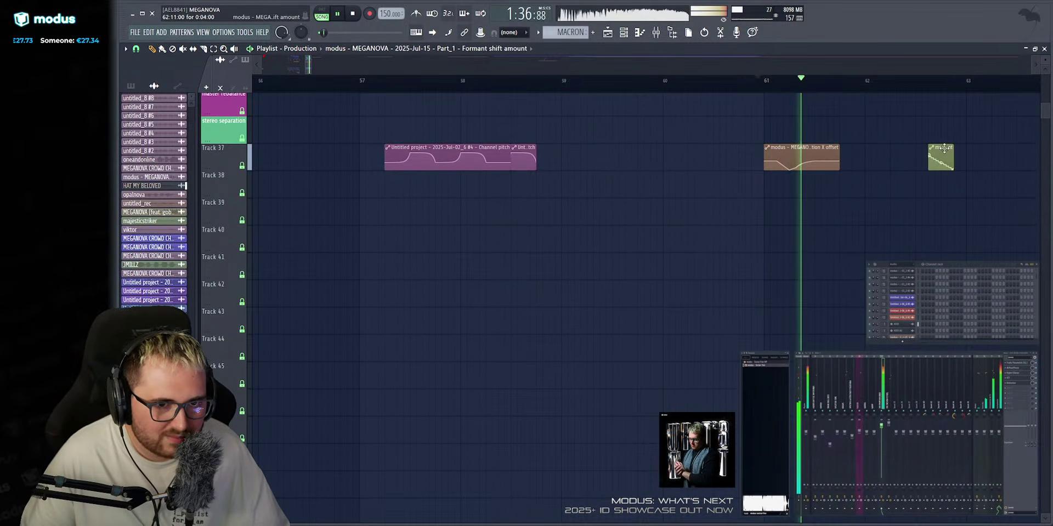
pyautogui.scroll(12, 900, 230)
pyautogui.scroll(10, 886, 234)
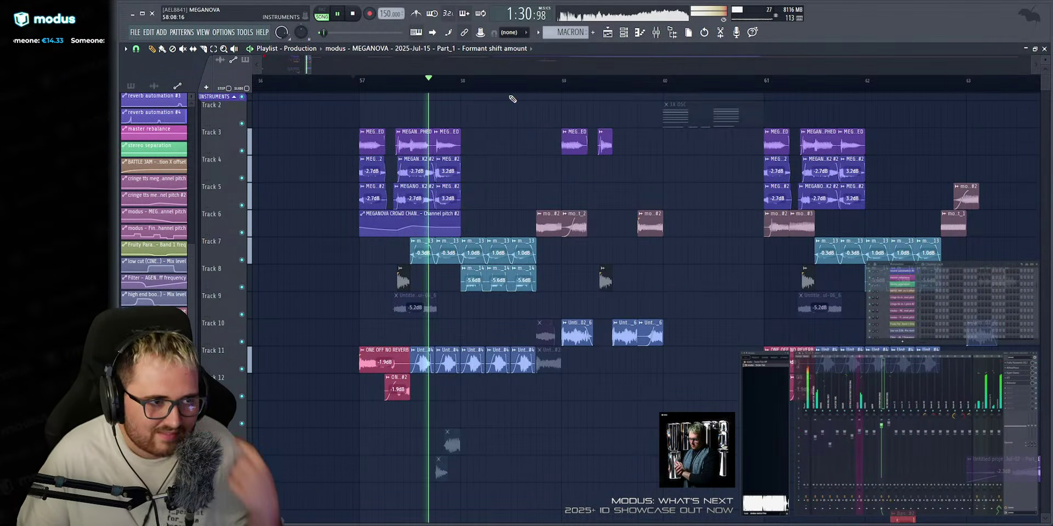
# Replay the fill from 58:13 and shift the bar 59 bump in reverb automation #4 slightly later and higher.
pyautogui.scroll(4, 511, 73)
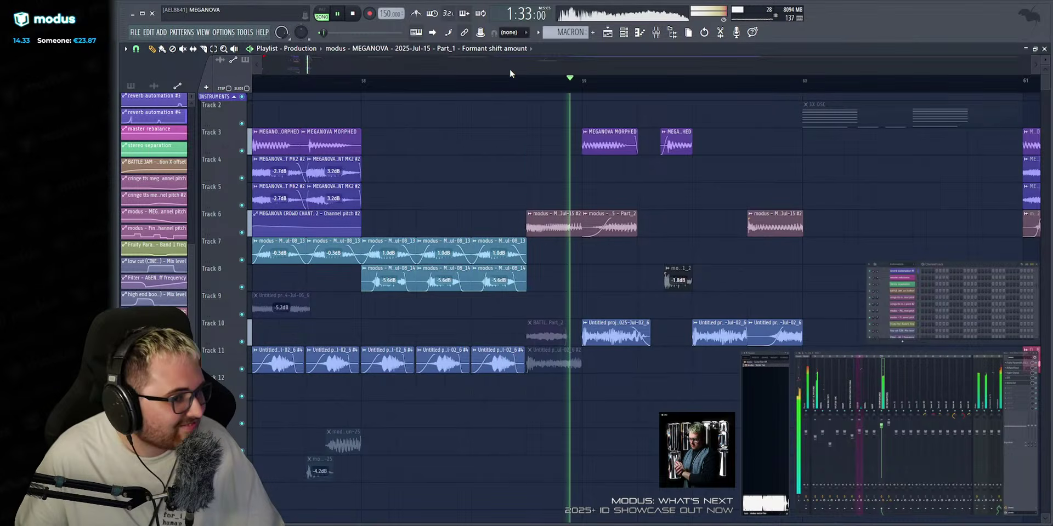
pyautogui.click(520, 85)
pyautogui.scroll(2, 520, 85)
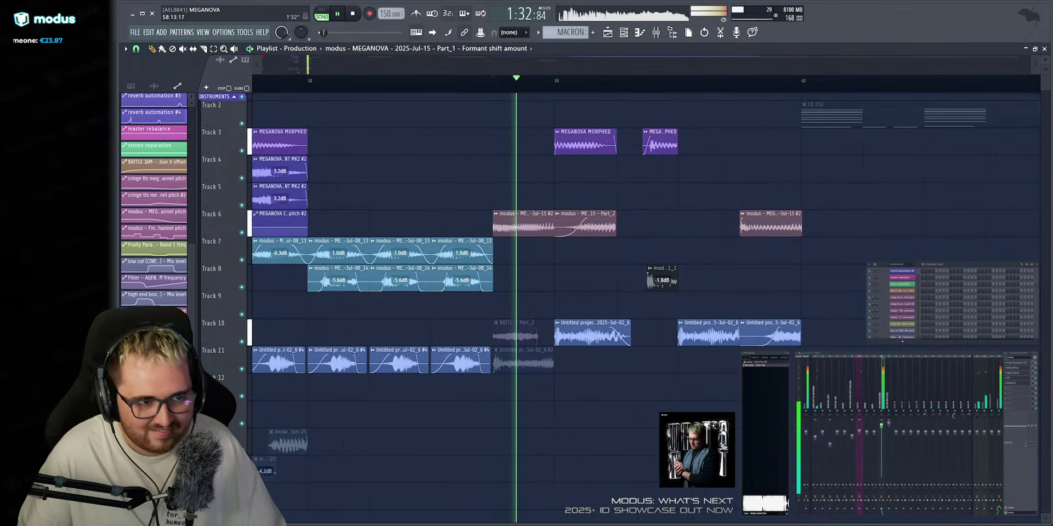
pyautogui.scroll(-12, 527, 247)
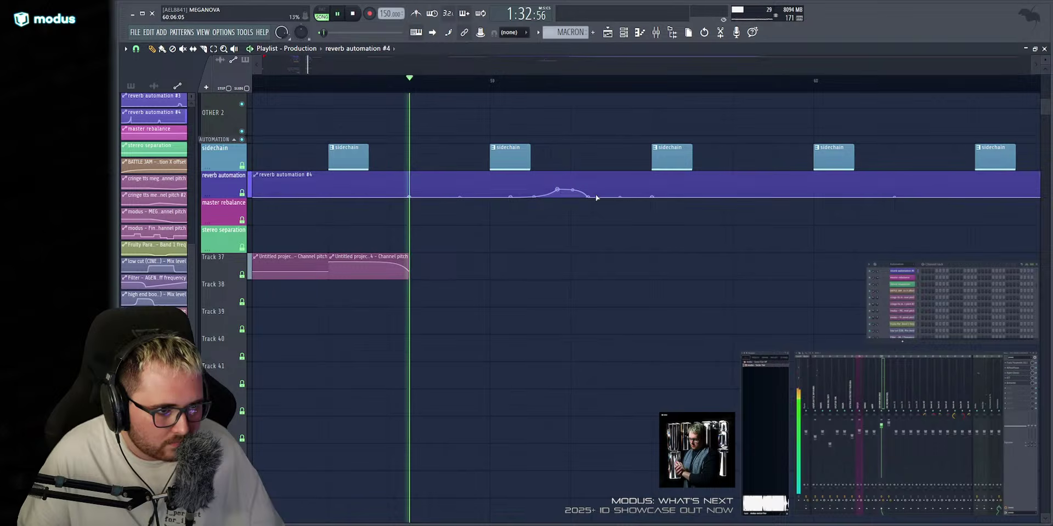
pyautogui.moveTo(588, 198)
pyautogui.mouseDown()
pyautogui.moveTo(619, 201)
pyautogui.moveTo(596, 205)
pyautogui.moveTo(574, 187)
pyautogui.mouseUp()
pyautogui.press('space')
pyautogui.press('space')
pyautogui.press('space')
pyautogui.press('space')
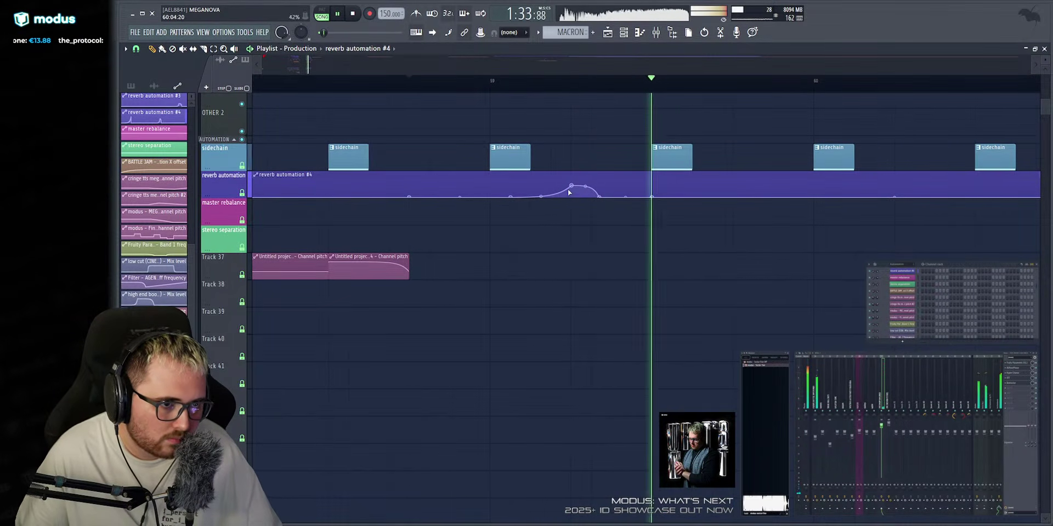
# Reshape the reverb automation #4 bump in bar 59 with a straighter falling tail and play from 58:04.
pyautogui.moveTo(572, 186); pyautogui.dragTo(613, 199)
pyautogui.rightClick(583, 190)
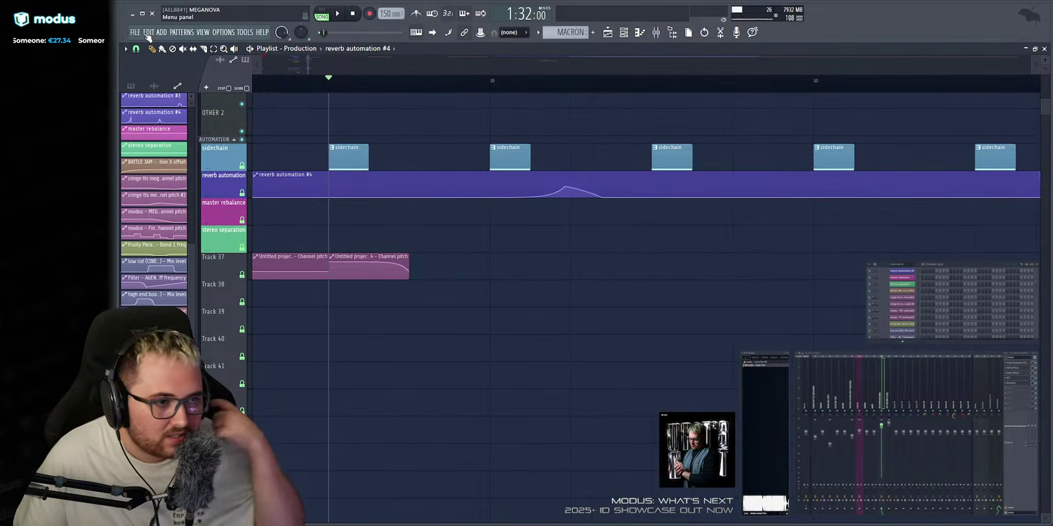
pyautogui.moveTo(274, 81); pyautogui.dragTo(236, 84)
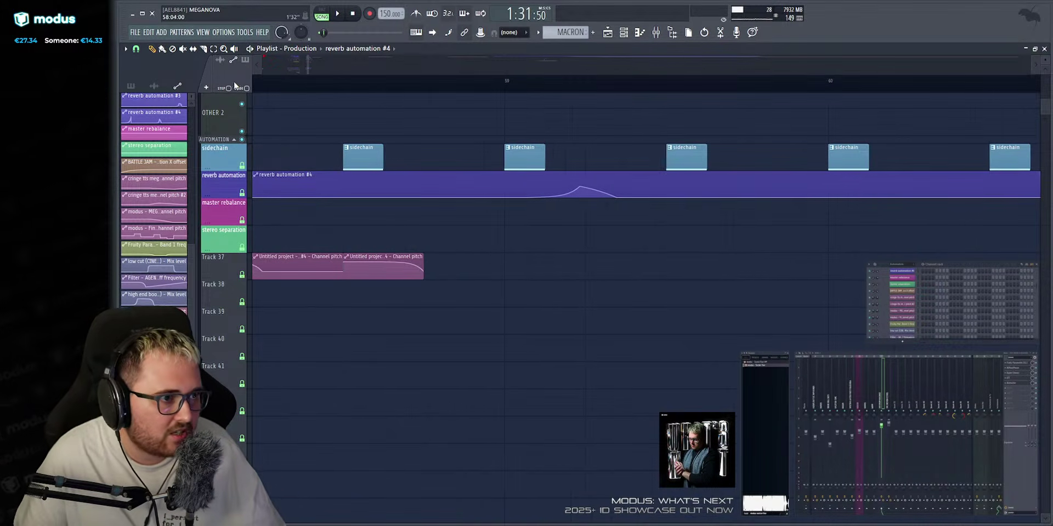
pyautogui.press('space')
pyautogui.scroll(-3, 450, 75)
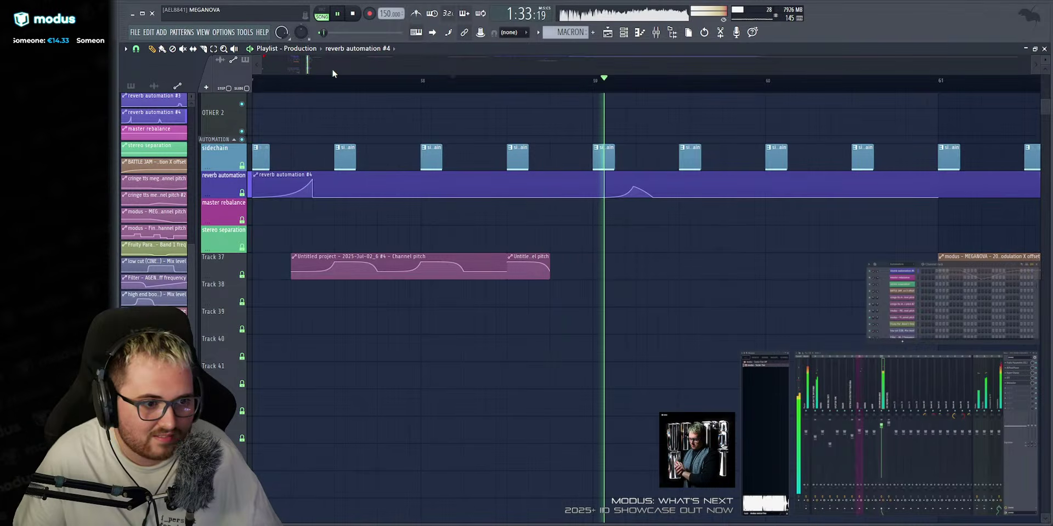
# Replay the transition into bar 59 from 58:15 and 58:13 to check the reverb bump.
pyautogui.scroll(-2, 331, 68)
pyautogui.click(583, 81)
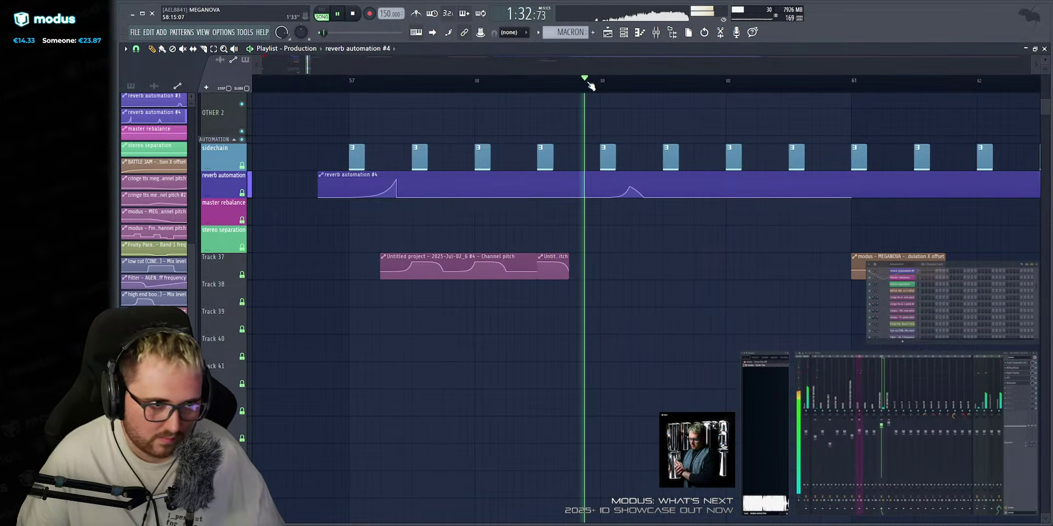
pyautogui.scroll(2, 587, 77)
pyautogui.click(467, 81)
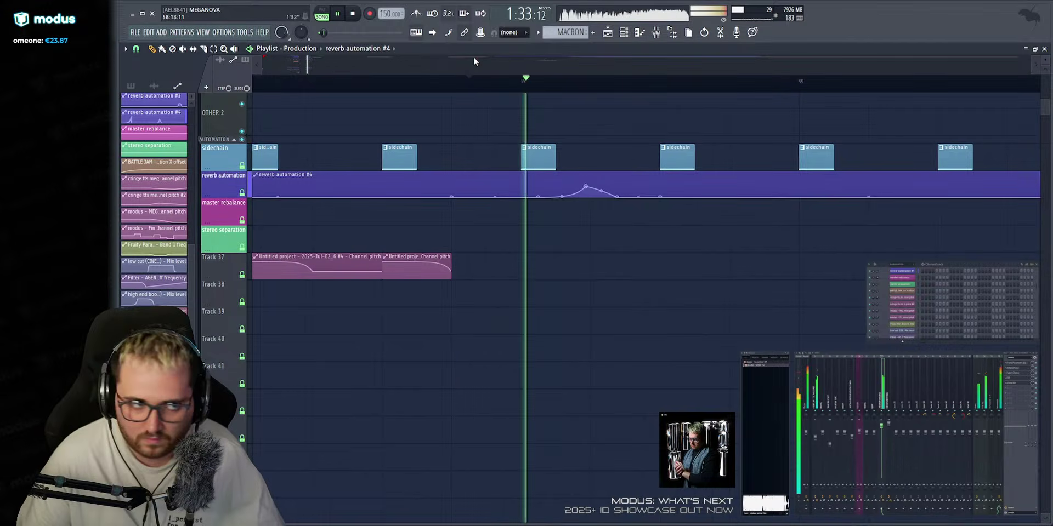
pyautogui.scroll(3, 474, 60)
pyautogui.press('space')
pyautogui.press('space')
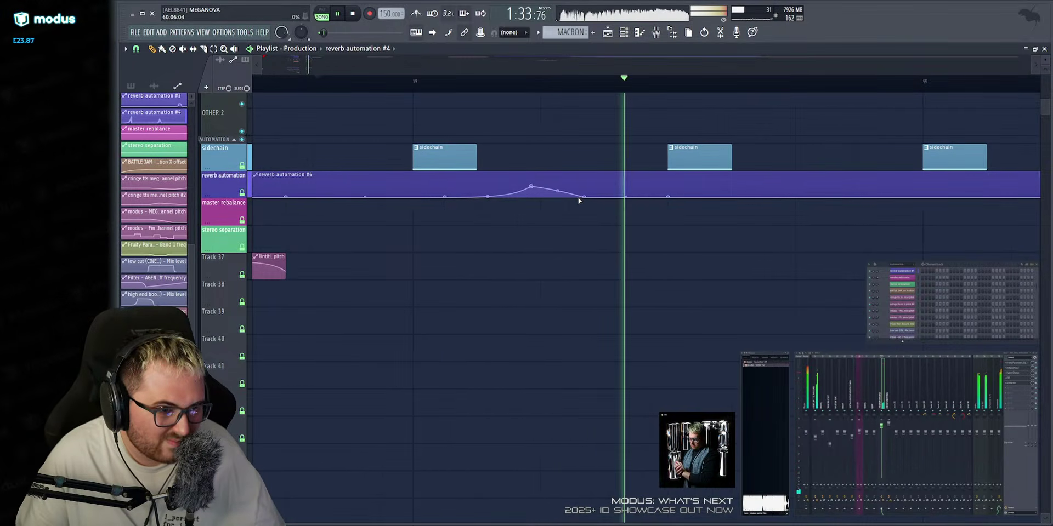
# Move the end point of the bar 59 reverb automation #4 tail slightly earlier and replay the fill.
pyautogui.press('space')
pyautogui.press('space')
pyautogui.click(287, 81)
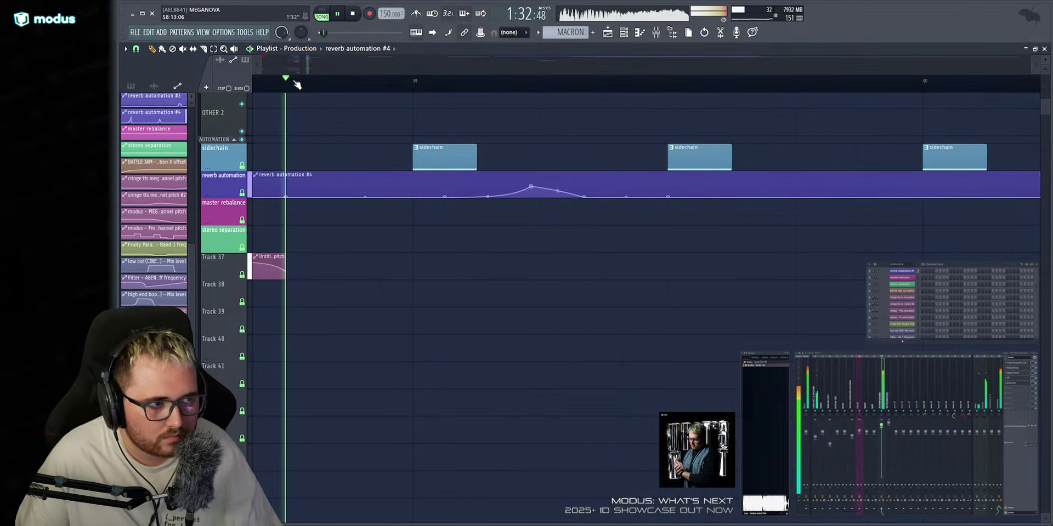
pyautogui.press('space')
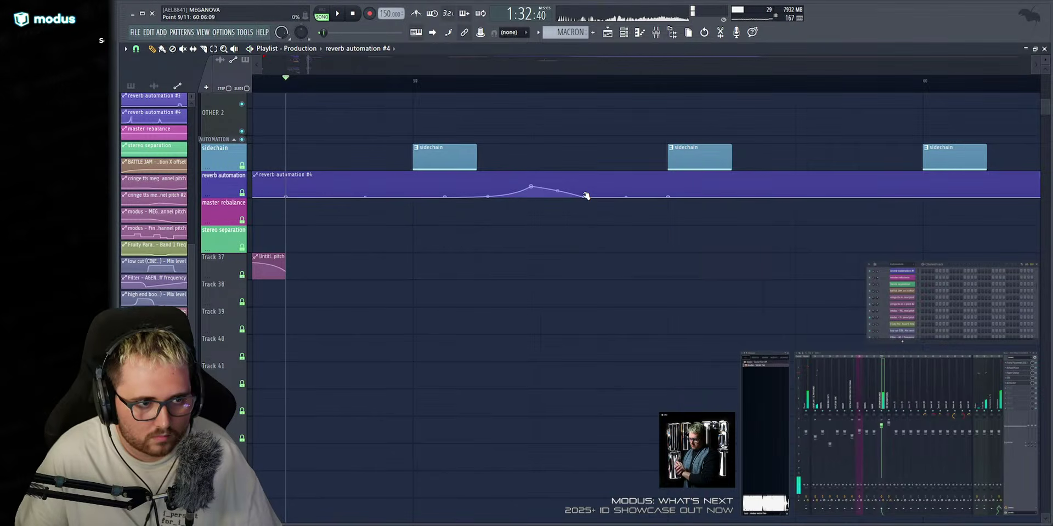
pyautogui.press('space')
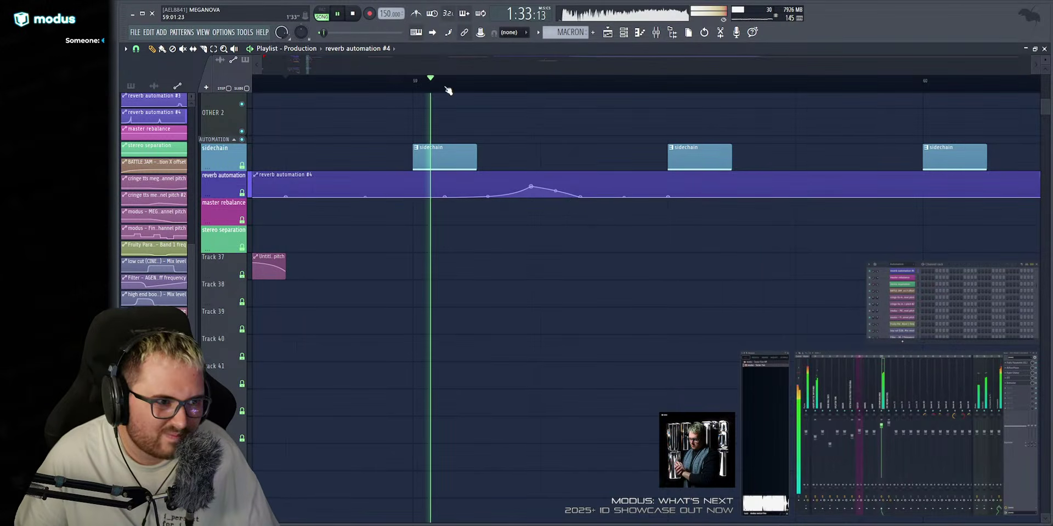
# Listen to the bar 59 fill again and review the sub, drum and instrument clips around it.
pyautogui.press('space')
pyautogui.scroll(-2, 506, 155)
pyautogui.scroll(3, 530, 263)
pyautogui.press('space')
pyautogui.press('space')
pyautogui.scroll(5, 531, 322)
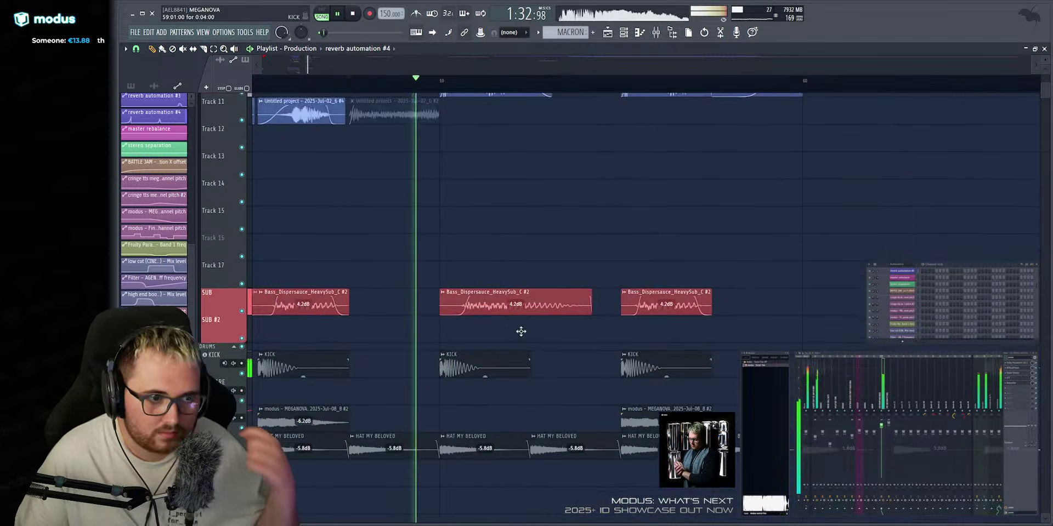
pyautogui.press('space')
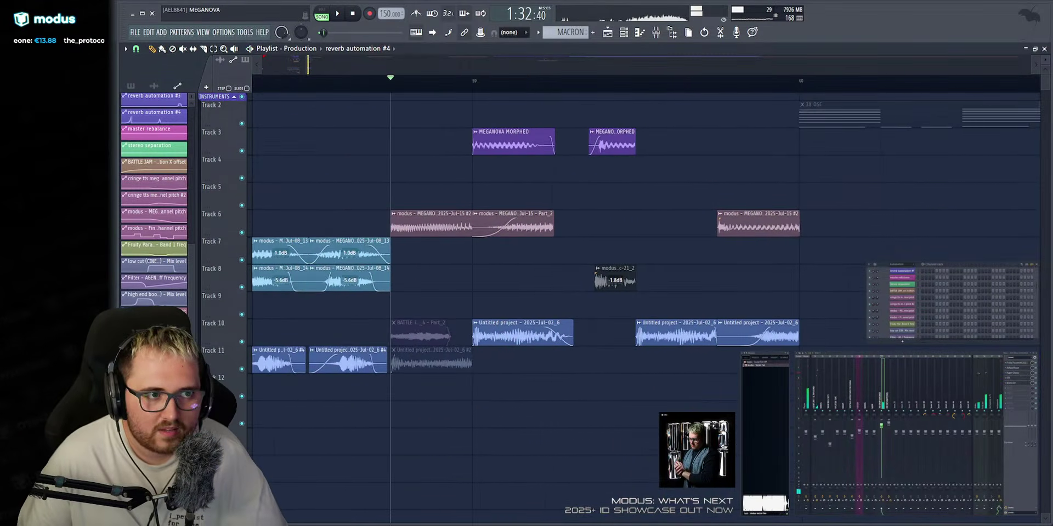
# Play the drop from 56:14 through the bar 59 fill up to bar 60.
pyautogui.keyDown('ctrl'); pyautogui.scroll(-3, 450, 64); pyautogui.keyUp('ctrl')
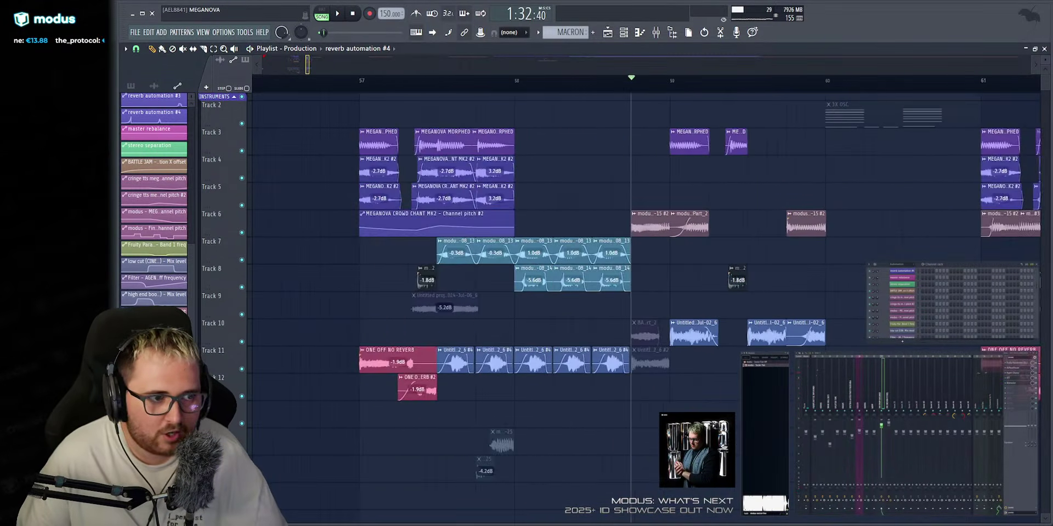
pyautogui.click(345, 81)
pyautogui.press('space')
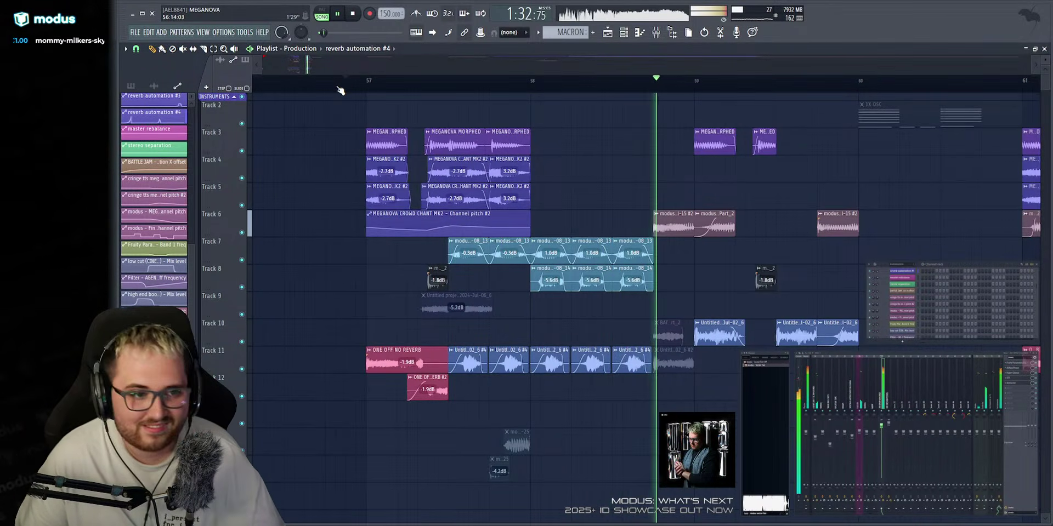
pyautogui.moveTo(308, 65); pyautogui.dragTo(309, 66)
pyautogui.moveTo(569, 65); pyautogui.dragTo(571, 66)
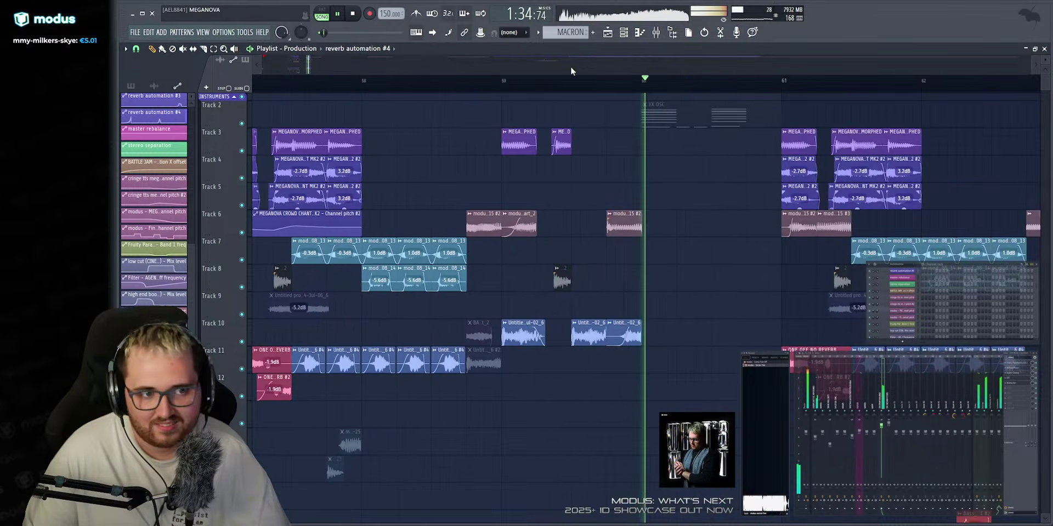
# Stop playback and select bar 60 up to bar 61 as the time range.
pyautogui.press('space')
pyautogui.click(642, 81)
pyautogui.moveTo(642, 81); pyautogui.dragTo(784, 82)
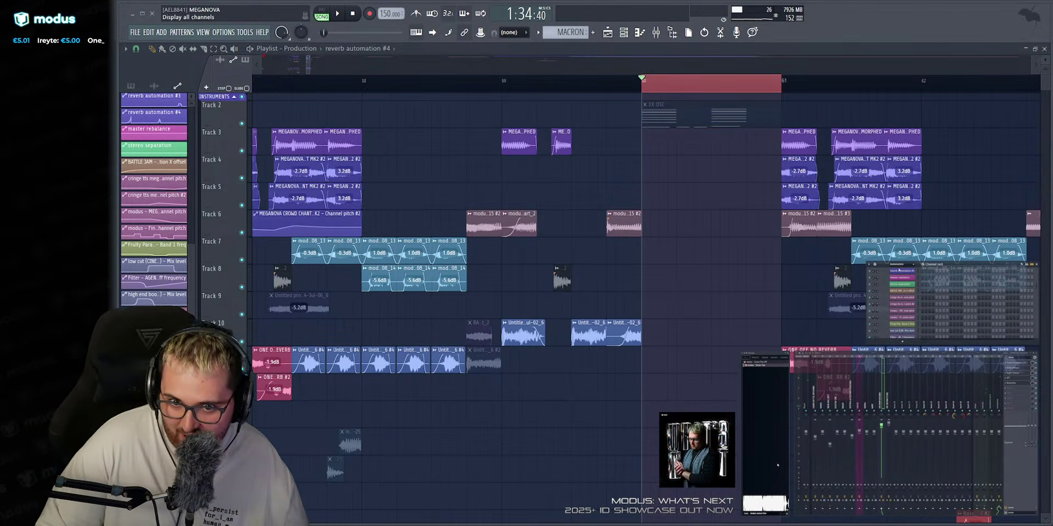
# Display all channels in the channel rack, add a Serum 2 instrument and reposition its window over the playlist.
pyautogui.click(901, 264)
pyautogui.click(899, 270)
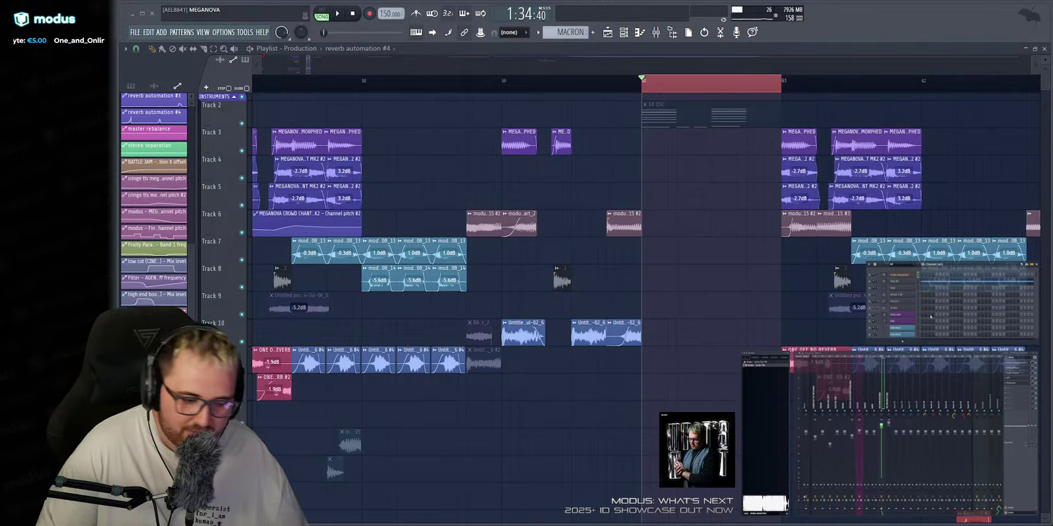
pyautogui.click(930, 316)
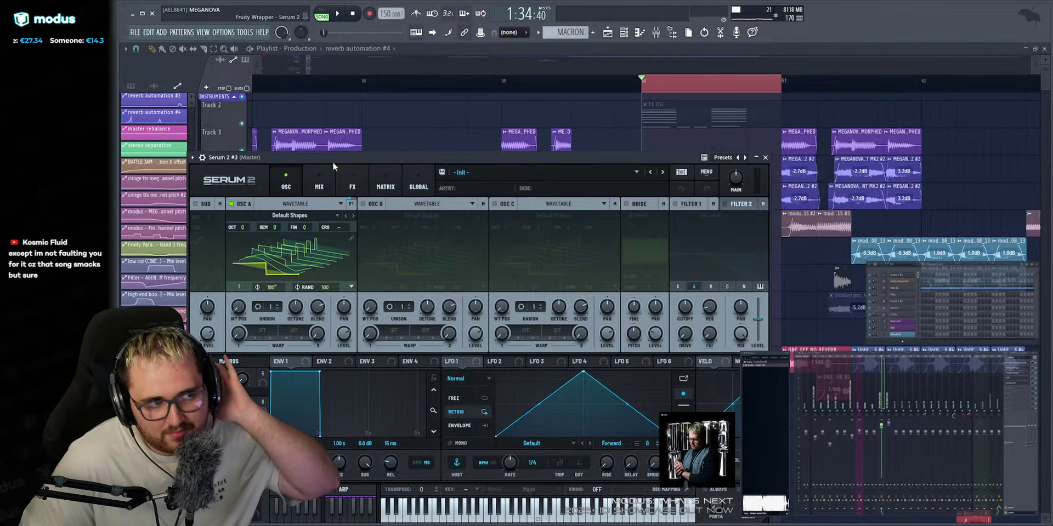
pyautogui.moveTo(340, 156); pyautogui.dragTo(371, 109)
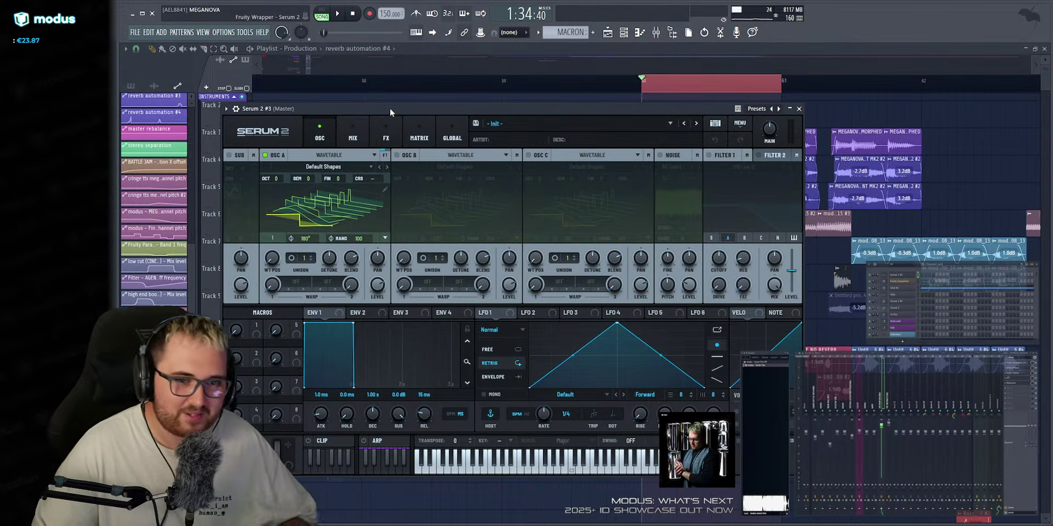
pyautogui.moveTo(400, 109); pyautogui.dragTo(408, 112)
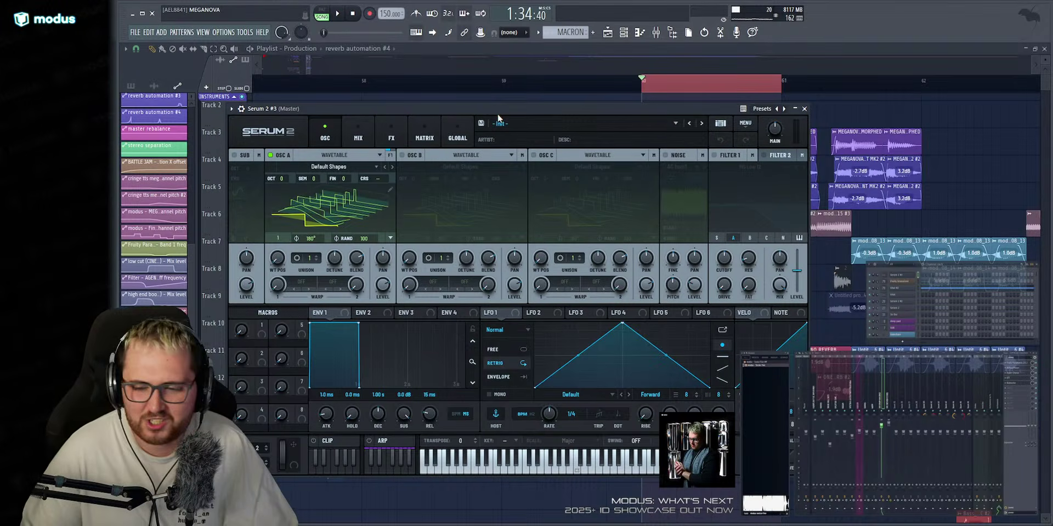
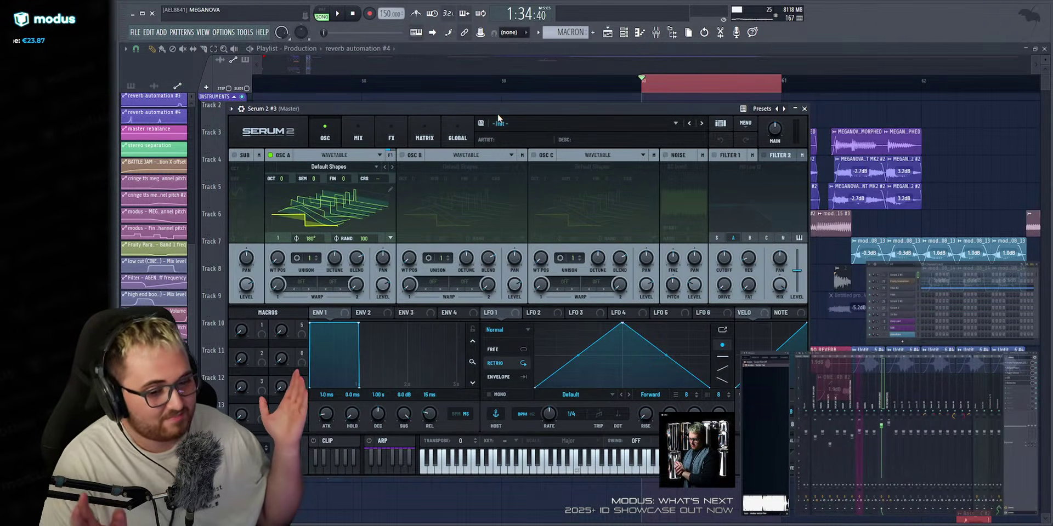
# Close and reopen the new Serum 2 instrument from the channel rack, placing its window over the playlist.
pyautogui.rightClick(1032, 161)
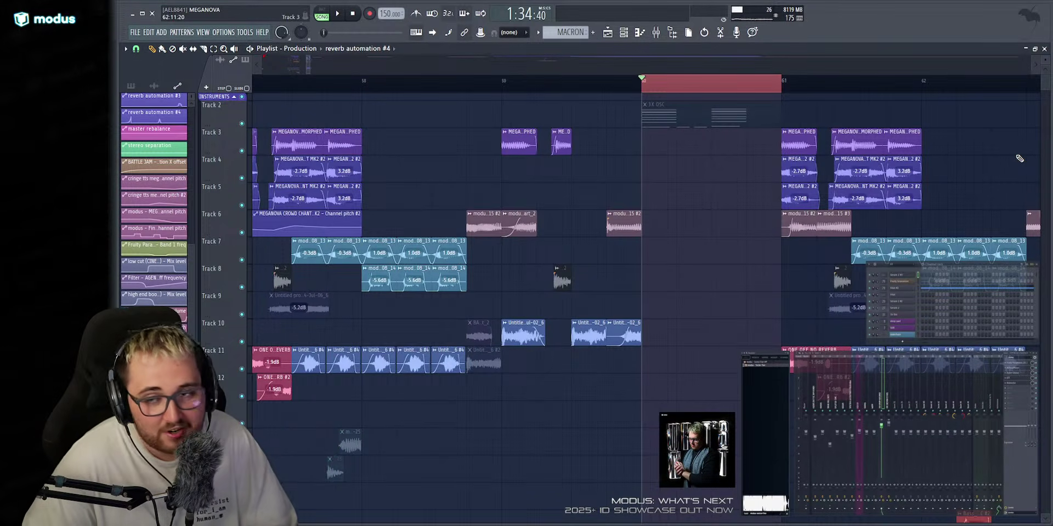
pyautogui.click(902, 275)
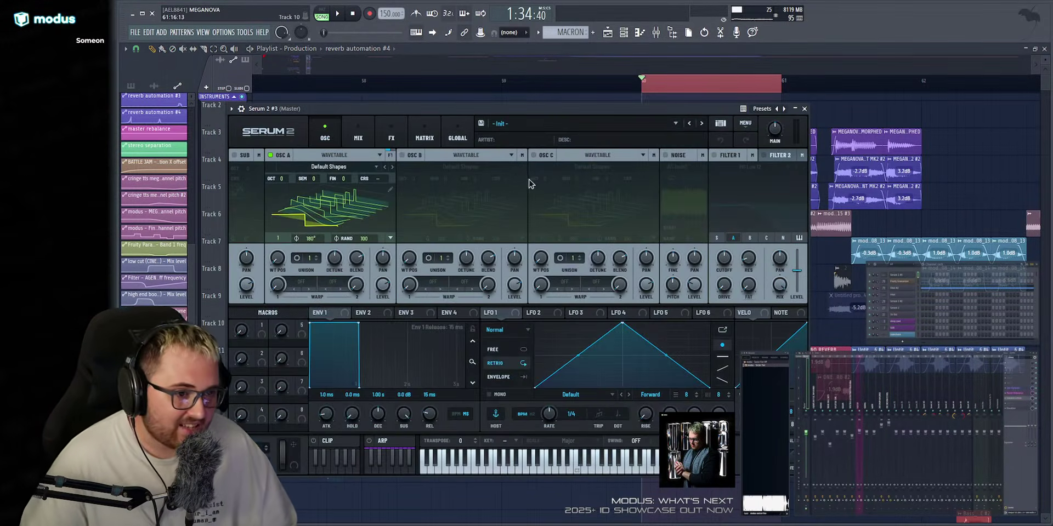
pyautogui.moveTo(475, 109); pyautogui.dragTo(507, 109)
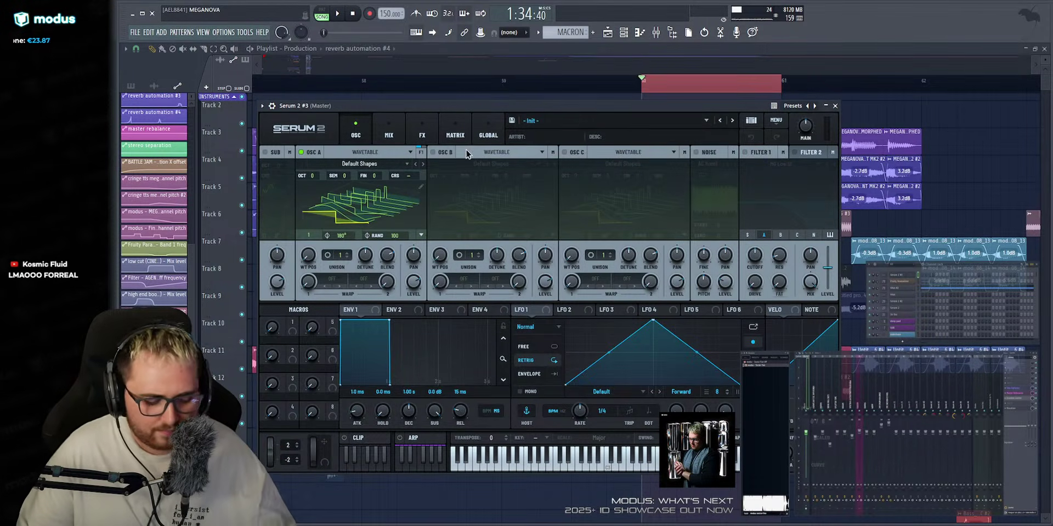
# Set oscillator A's unison to 7 voices, copy it to oscillator B one octave up, and audition a note.
pyautogui.press('v')
pyautogui.moveTo(344, 254); pyautogui.dragTo(366, 224)
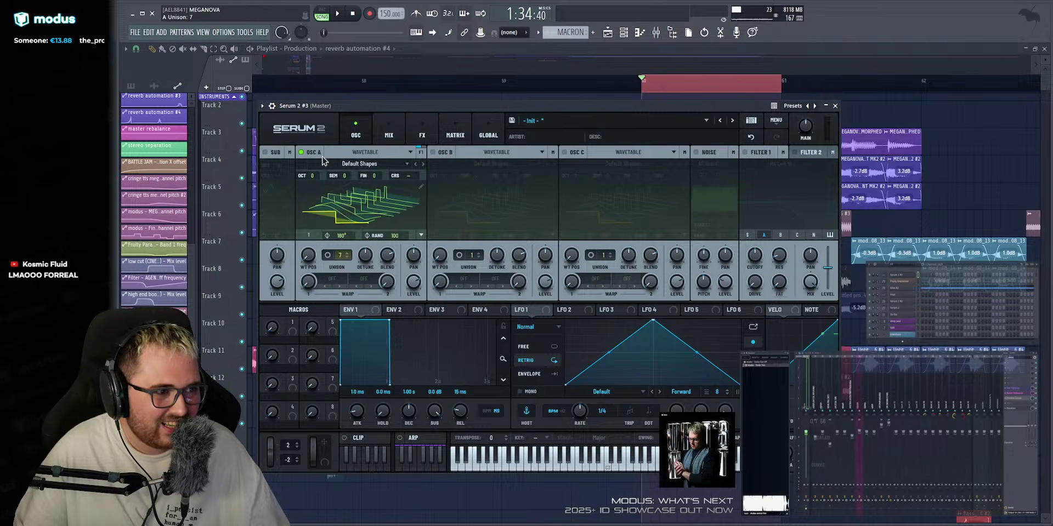
pyautogui.moveTo(318, 162); pyautogui.dragTo(444, 173)
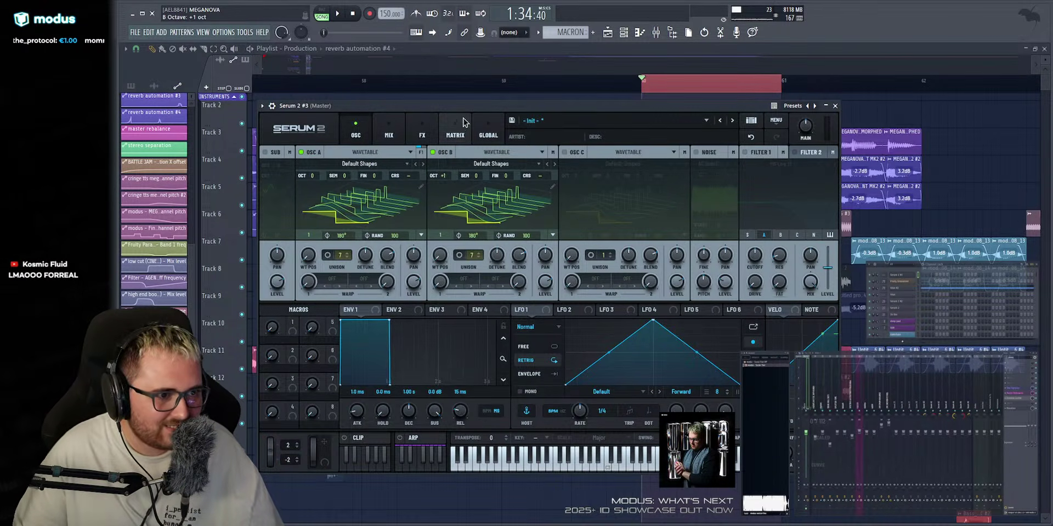
pyautogui.press('v')
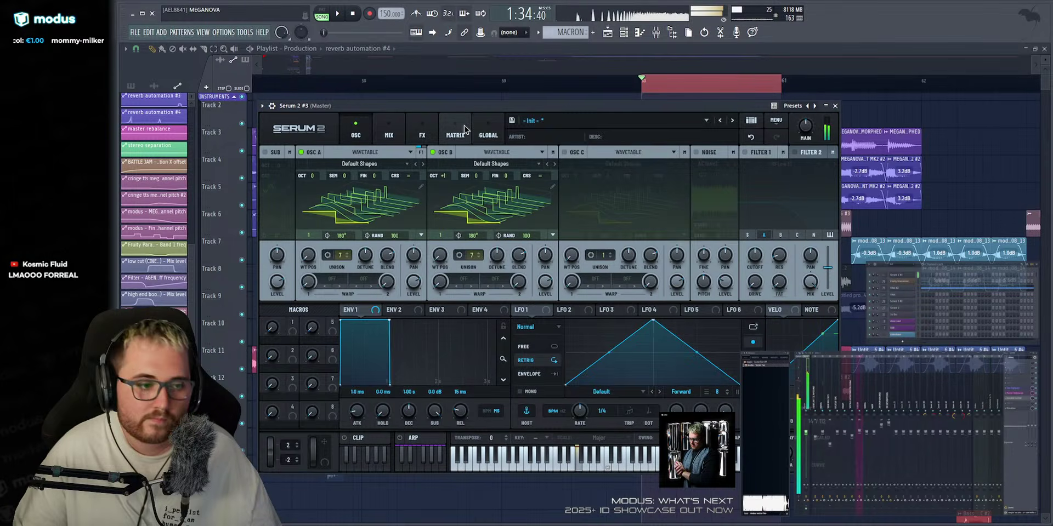
# Remove the fundamental harmonic from the first frame of oscillator B's wavetable in the wavetable editor, and audition notes.
pyautogui.moveTo(545, 282); pyautogui.dragTo(540, 320)
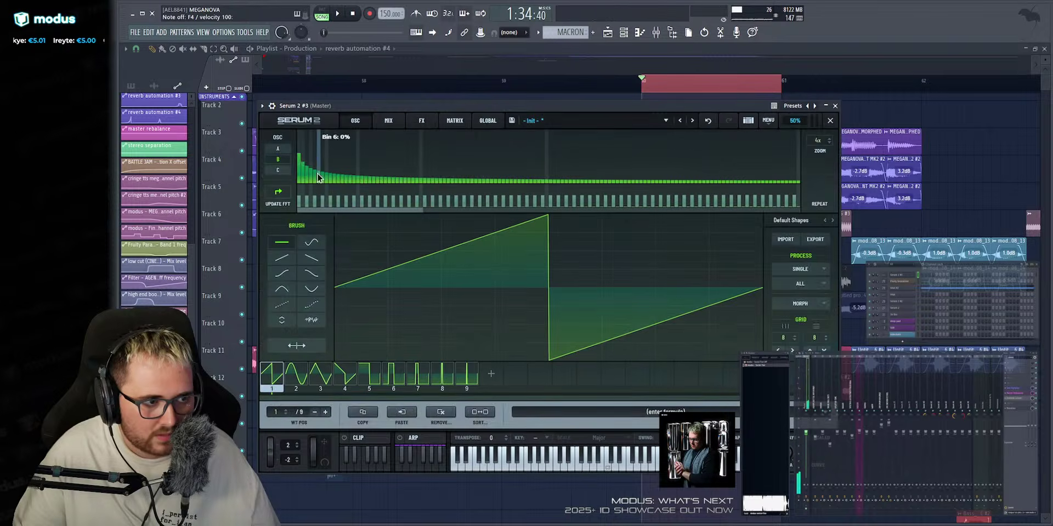
pyautogui.click(552, 186)
pyautogui.moveTo(301, 159); pyautogui.dragTo(301, 187)
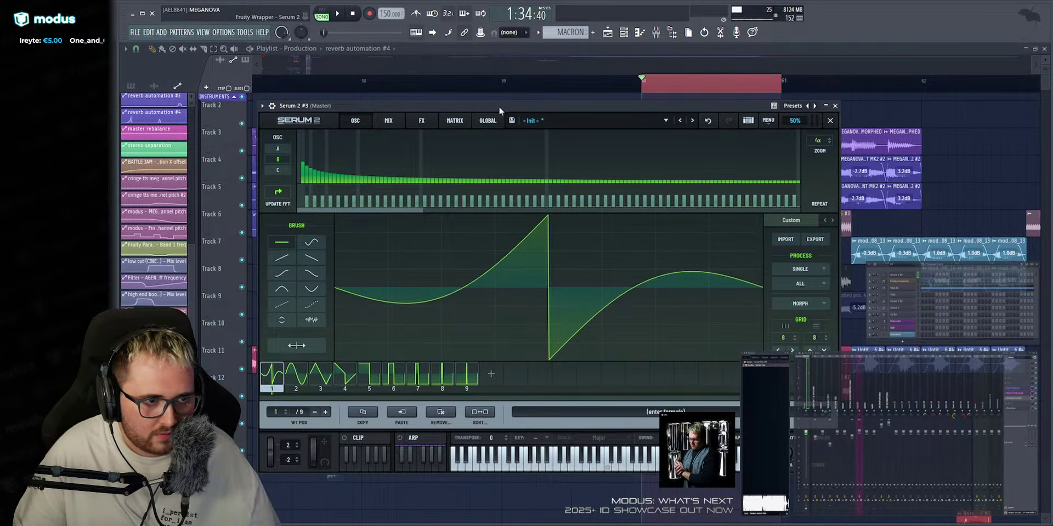
pyautogui.click(830, 121)
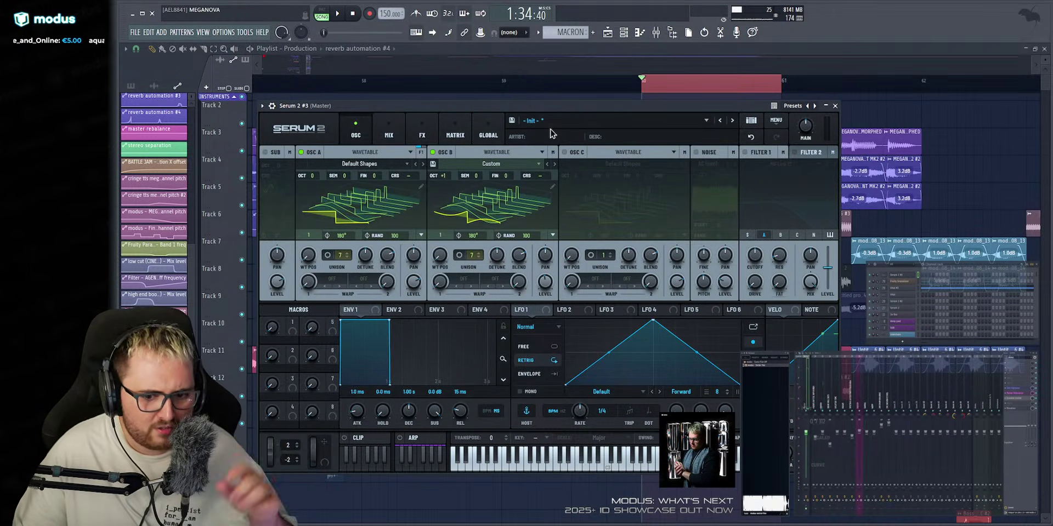
pyautogui.press('q')
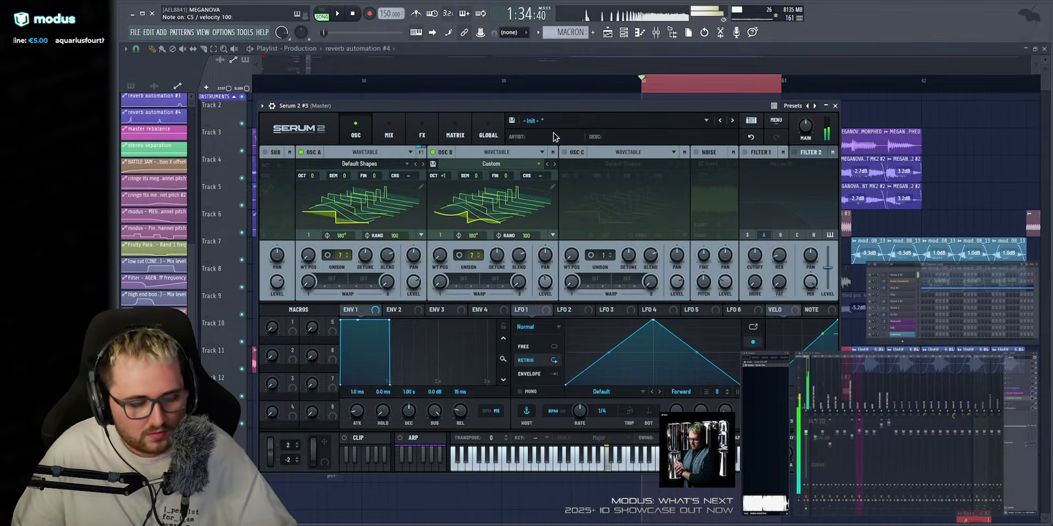
pyautogui.press('v')
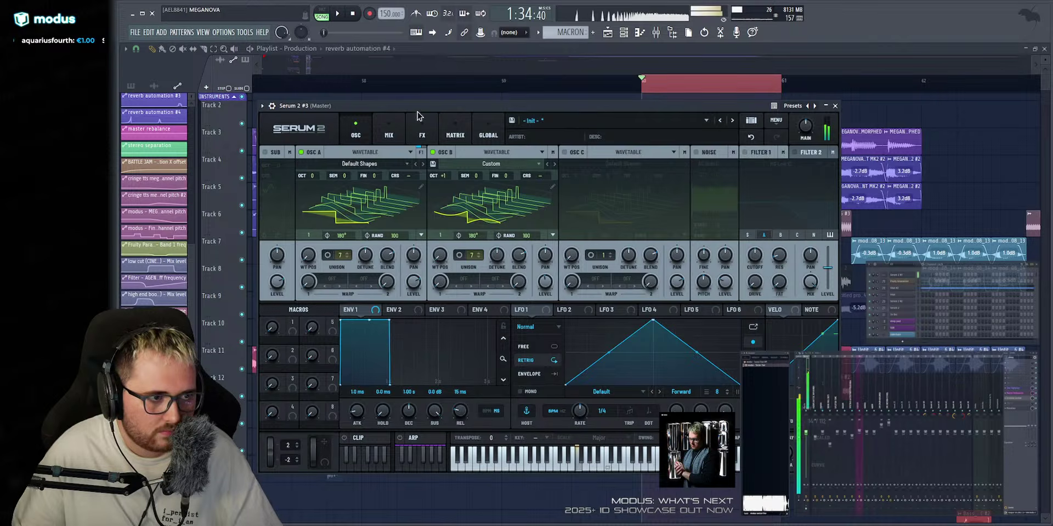
# Add a Compressor effect in Multiband mode, raise its gain to 16.2, and audition the sound.
pyautogui.click(421, 134)
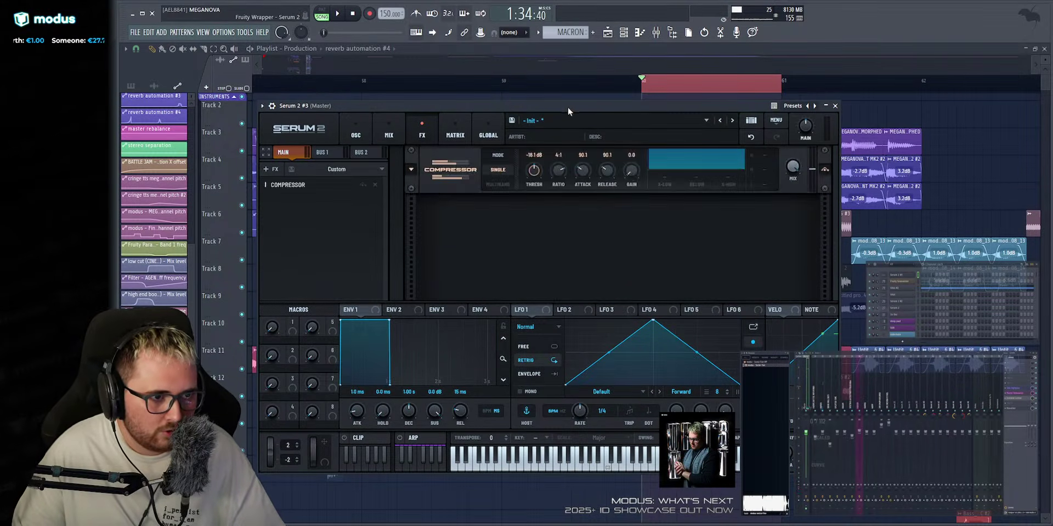
pyautogui.click(499, 184)
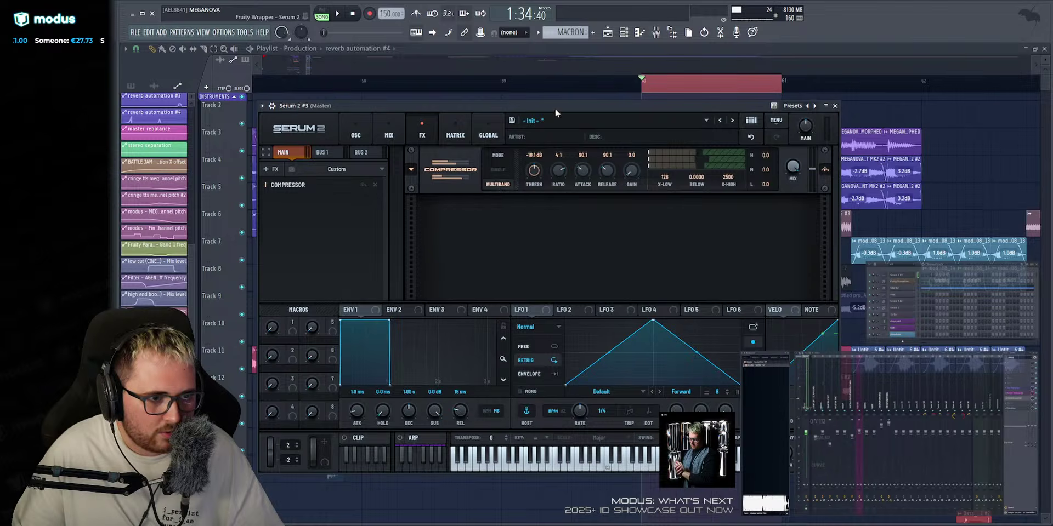
pyautogui.moveTo(630, 175); pyautogui.dragTo(622, 111)
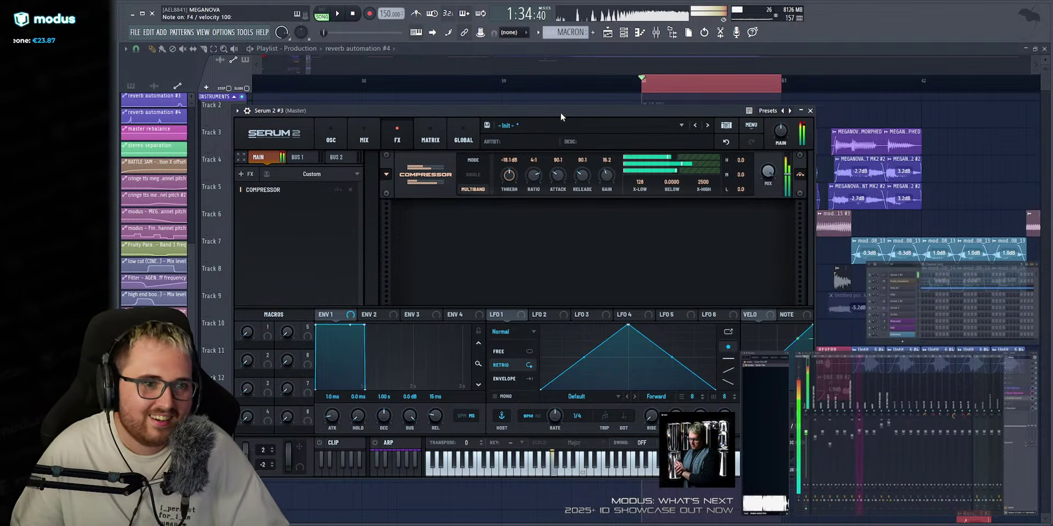
pyautogui.press('v')
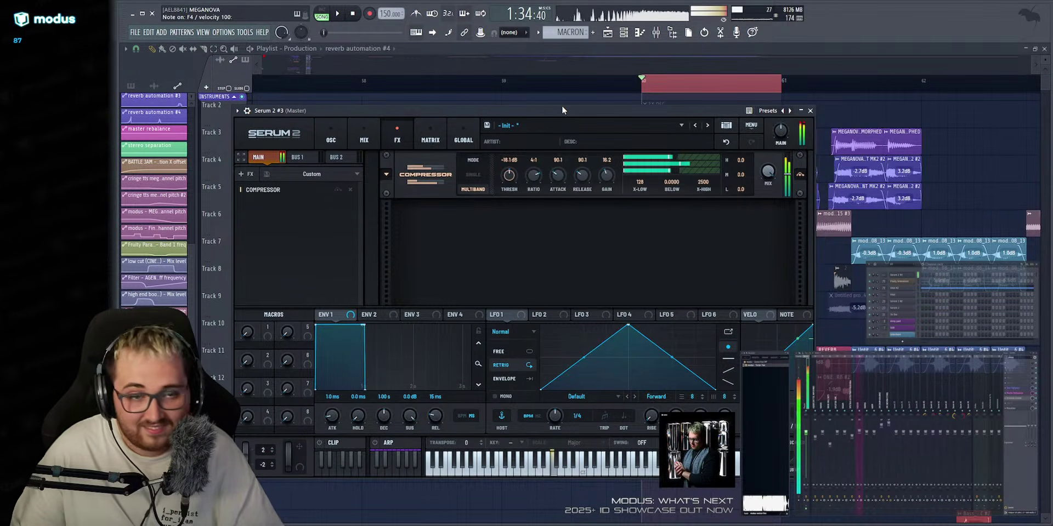
# Route the Serum 2 instrument to mixer track 35 and adjust its main volume while auditioning a note.
pyautogui.click(246, 110)
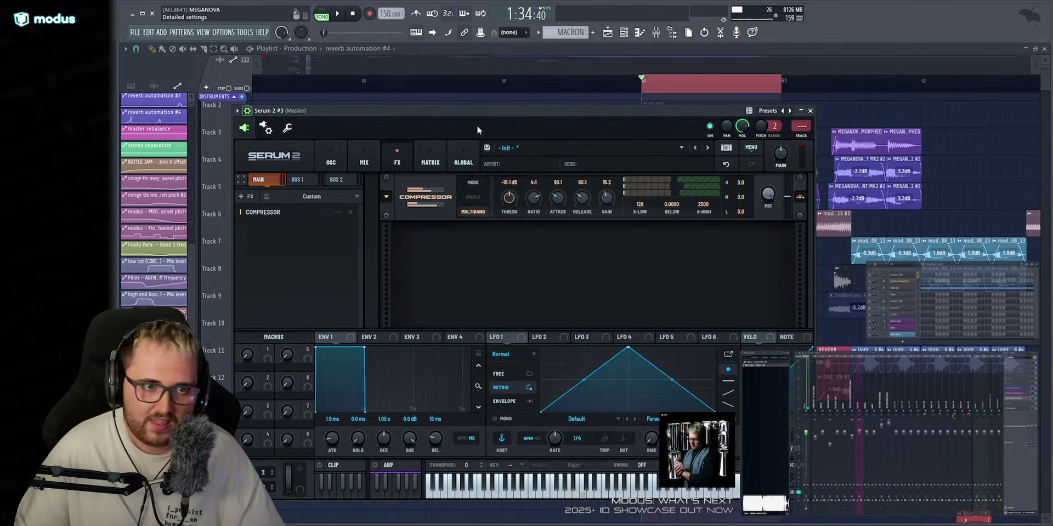
pyautogui.moveTo(801, 126); pyautogui.dragTo(802, 87)
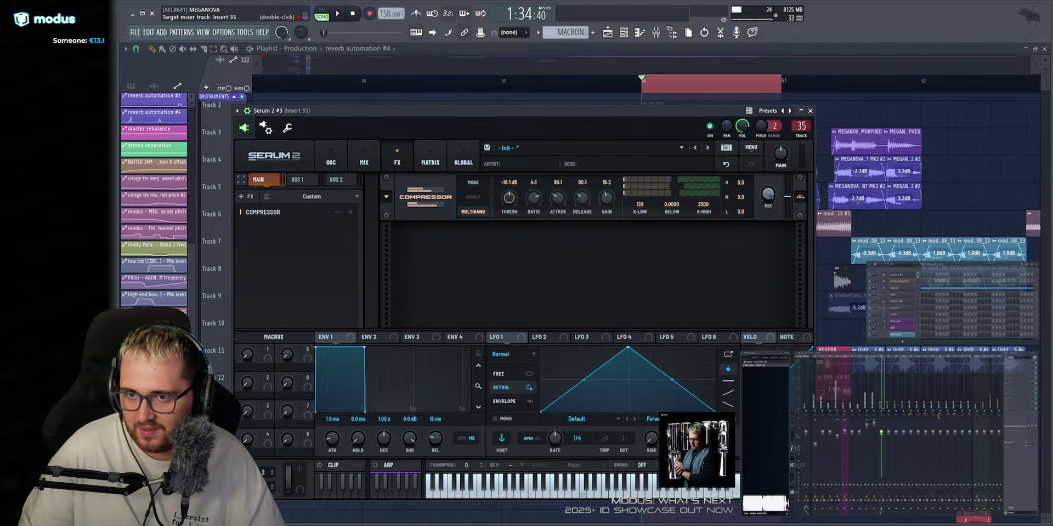
pyautogui.moveTo(778, 148); pyautogui.dragTo(778, 154)
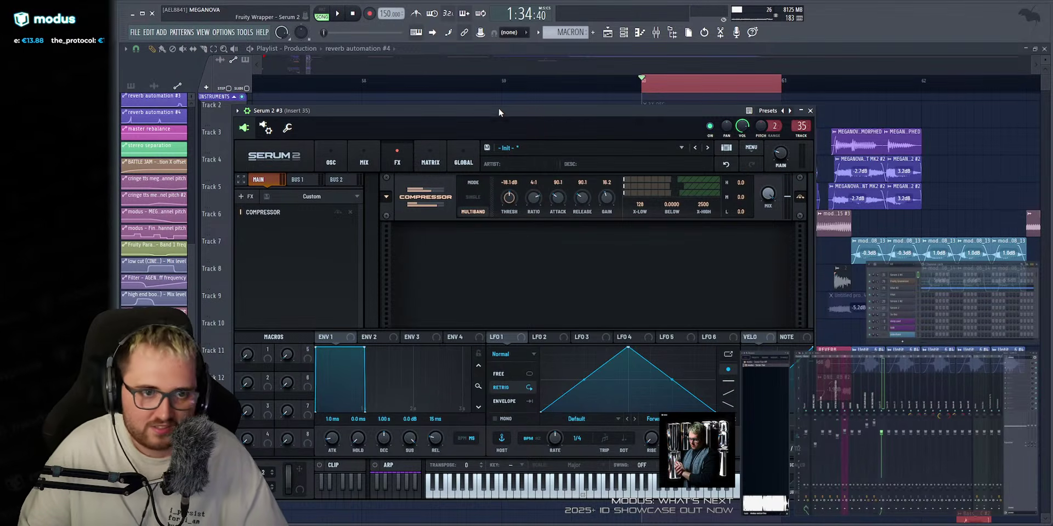
pyautogui.press('v')
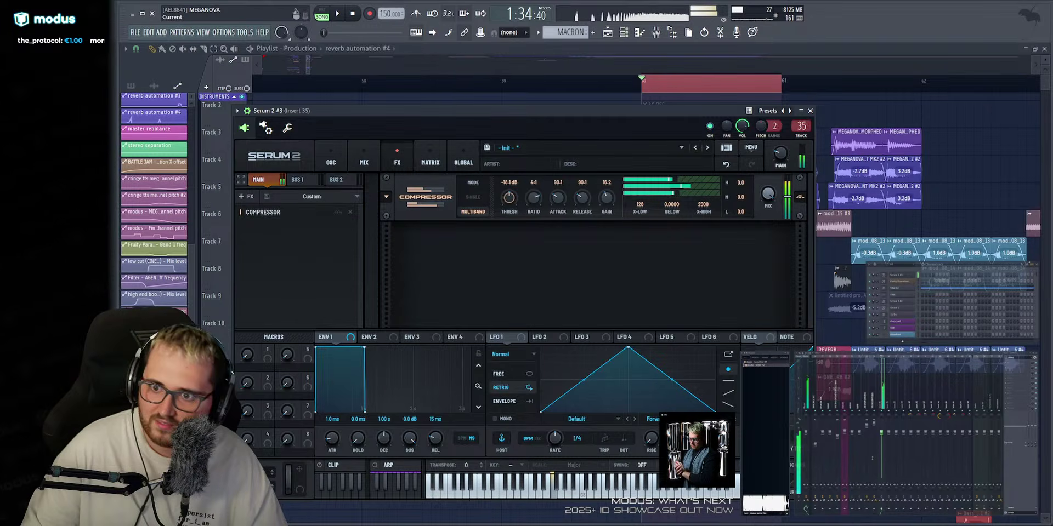
pyautogui.moveTo(780, 153); pyautogui.dragTo(788, 146)
pyautogui.press('v')
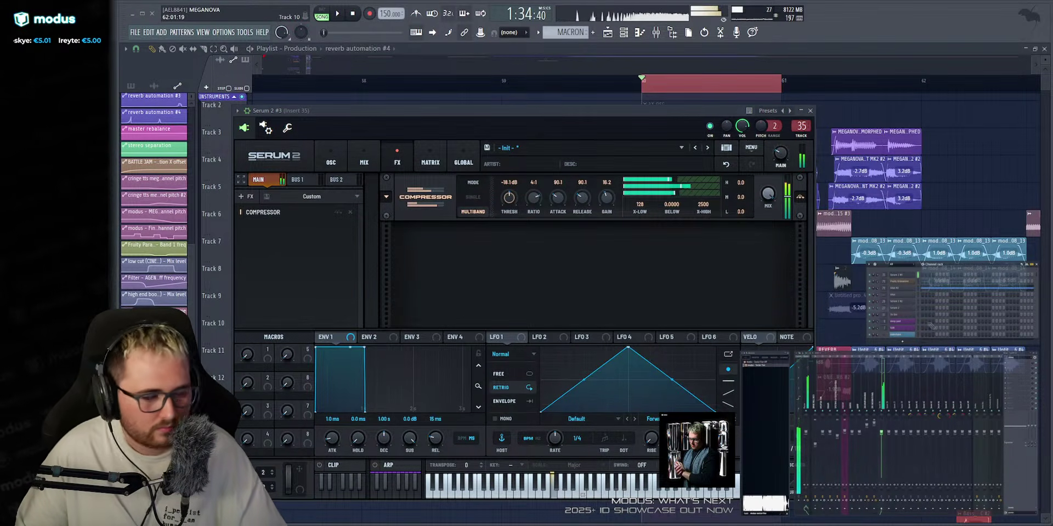
# Set oscillator B's random phase to 0 and its start phase to 15°.
pyautogui.click(331, 160)
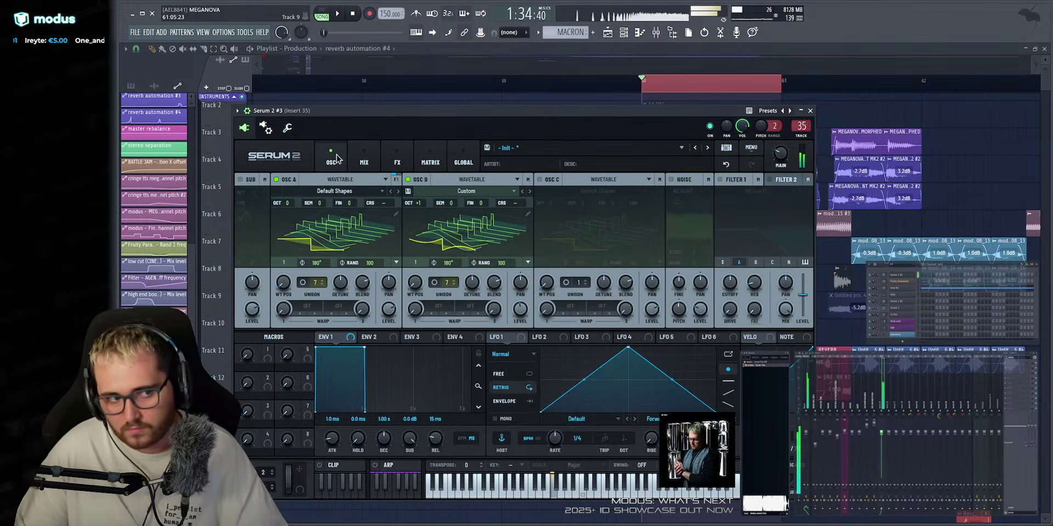
pyautogui.moveTo(501, 263); pyautogui.dragTo(502, 358)
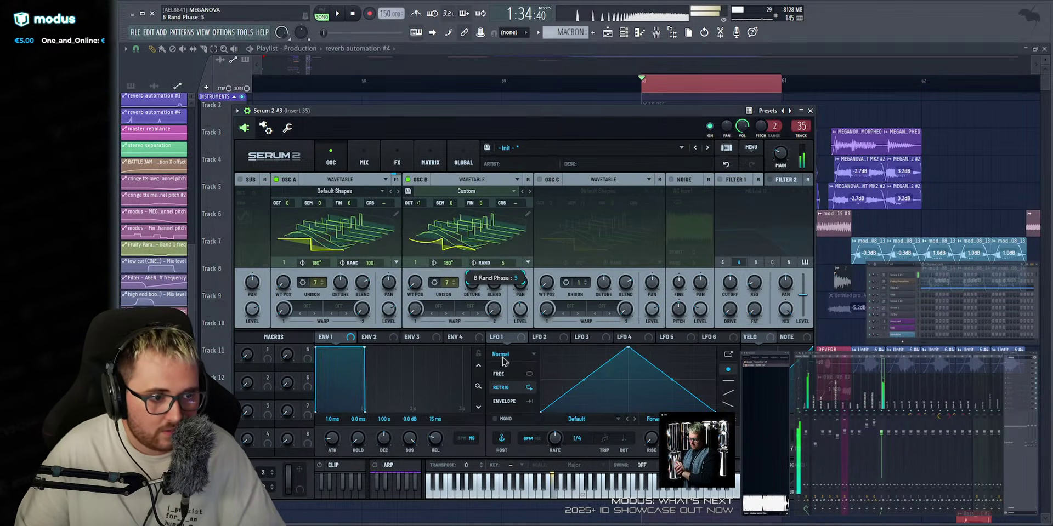
pyautogui.moveTo(494, 263); pyautogui.dragTo(495, 312)
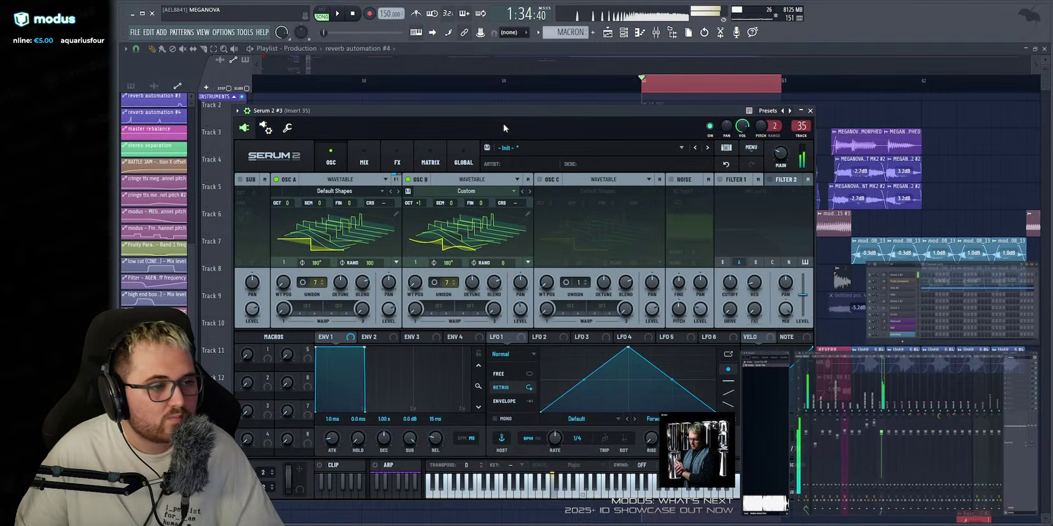
pyautogui.moveTo(448, 262); pyautogui.dragTo(442, 320)
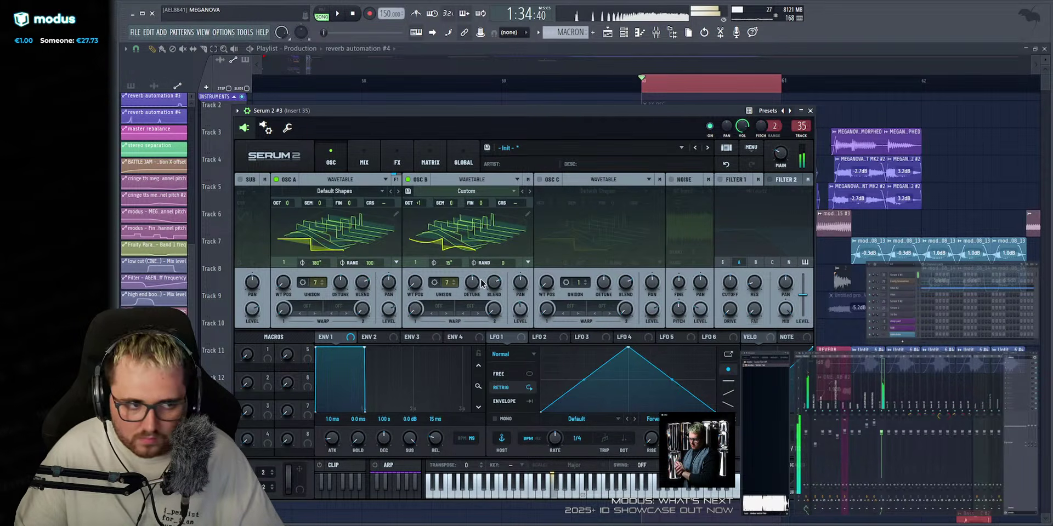
# Set oscillator B's phase to 180° and its phase randomness to 100, and adjust its level and detune while auditioning notes.
pyautogui.moveTo(500, 264); pyautogui.dragTo(499, 263)
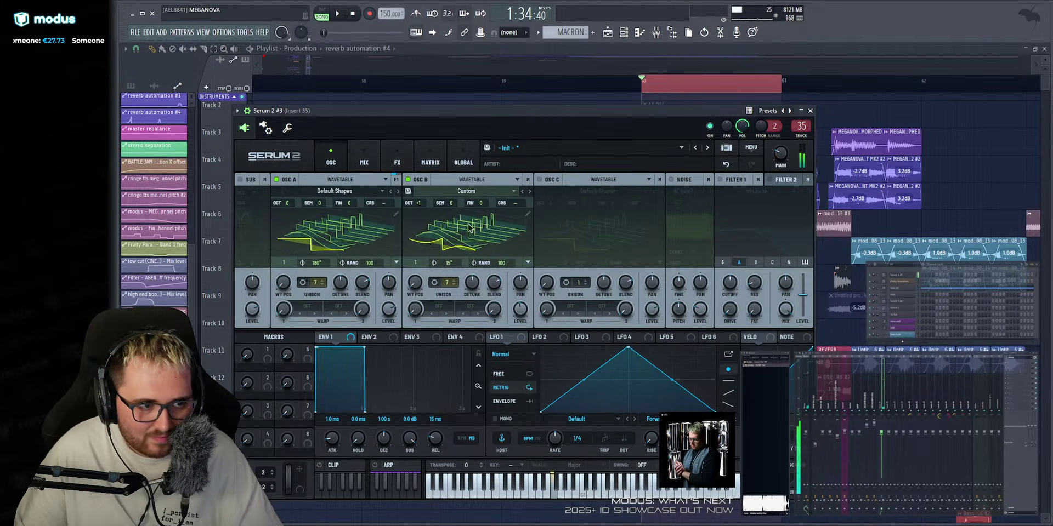
pyautogui.moveTo(449, 265)
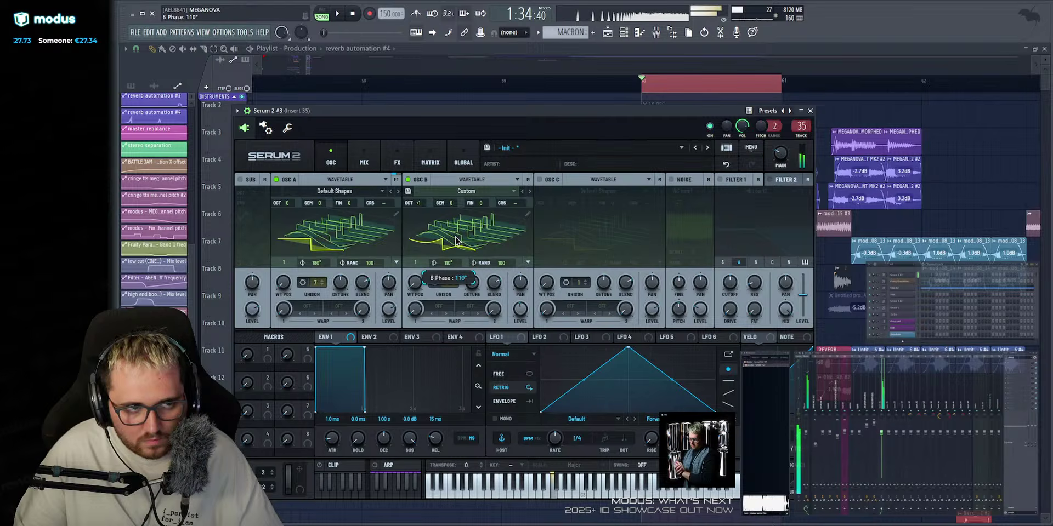
pyautogui.moveTo(453, 245); pyautogui.dragTo(448, 286)
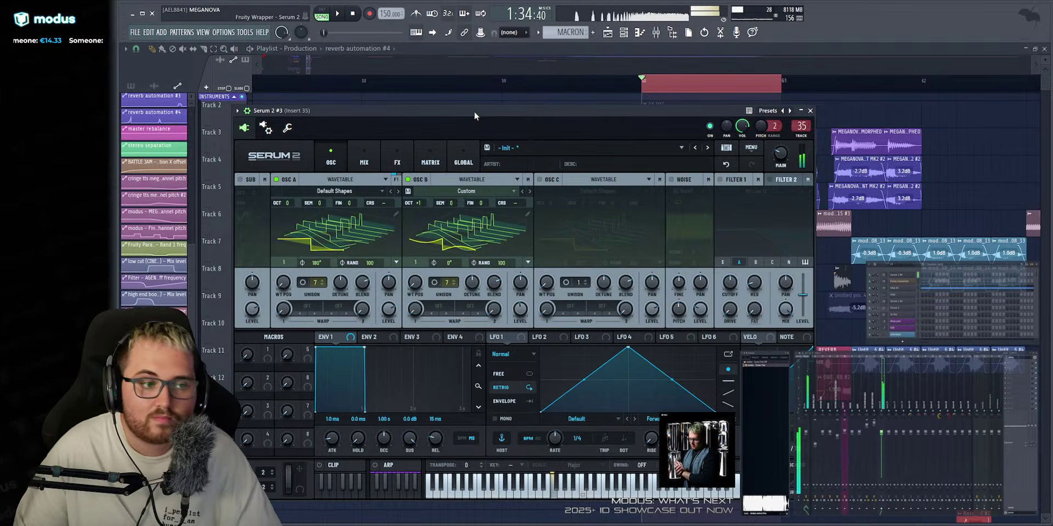
pyautogui.moveTo(521, 310); pyautogui.dragTo(519, 285)
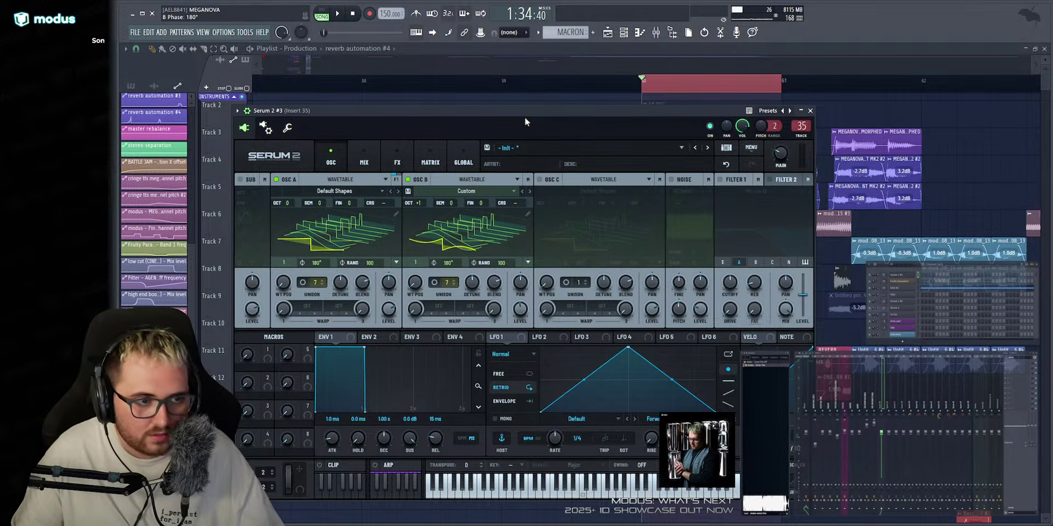
pyautogui.press('v')
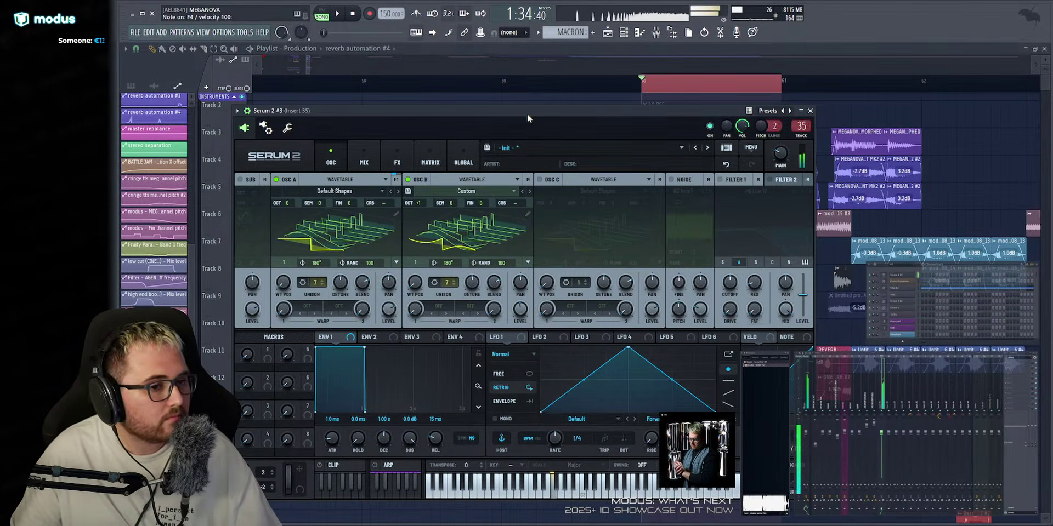
pyautogui.moveTo(472, 291); pyautogui.dragTo(472, 294)
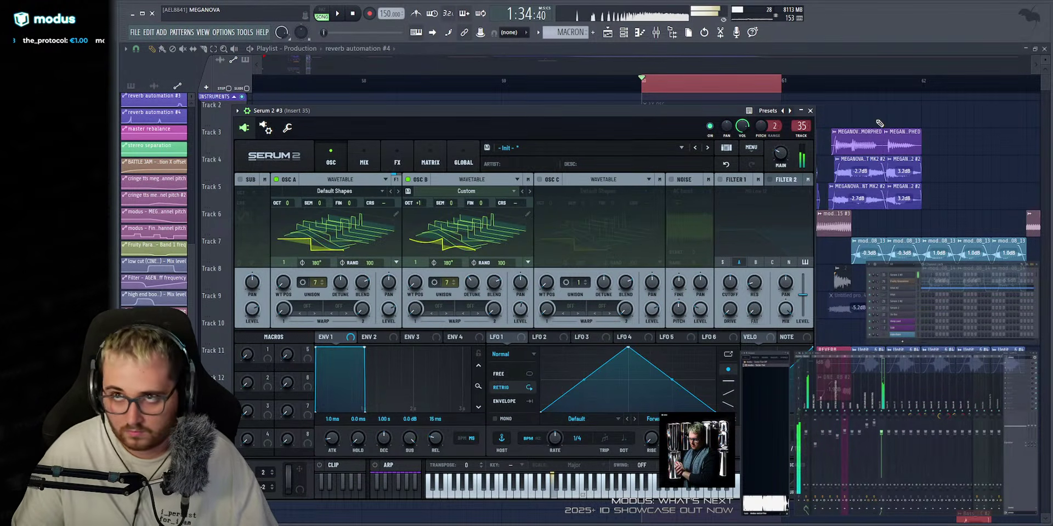
# Open the Serum 2 #3 piano roll for the SUPERSAWS pattern, with playback in pattern mode.
pyautogui.click(810, 111)
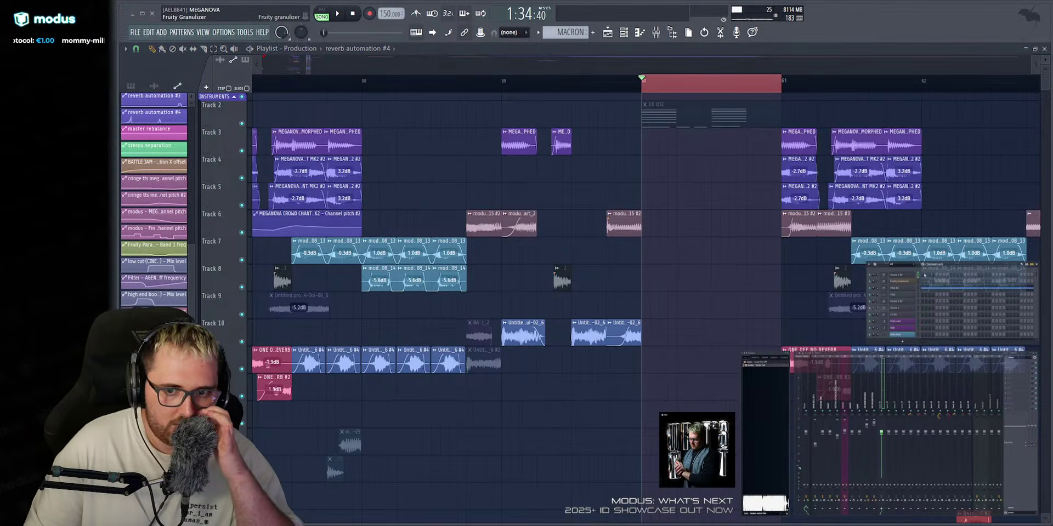
pyautogui.press('F7')
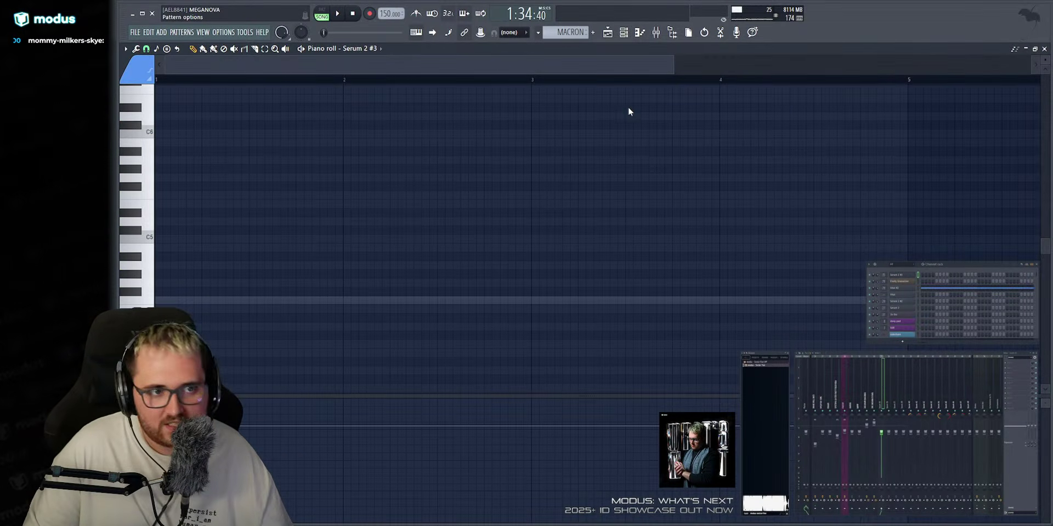
pyautogui.click(624, 150)
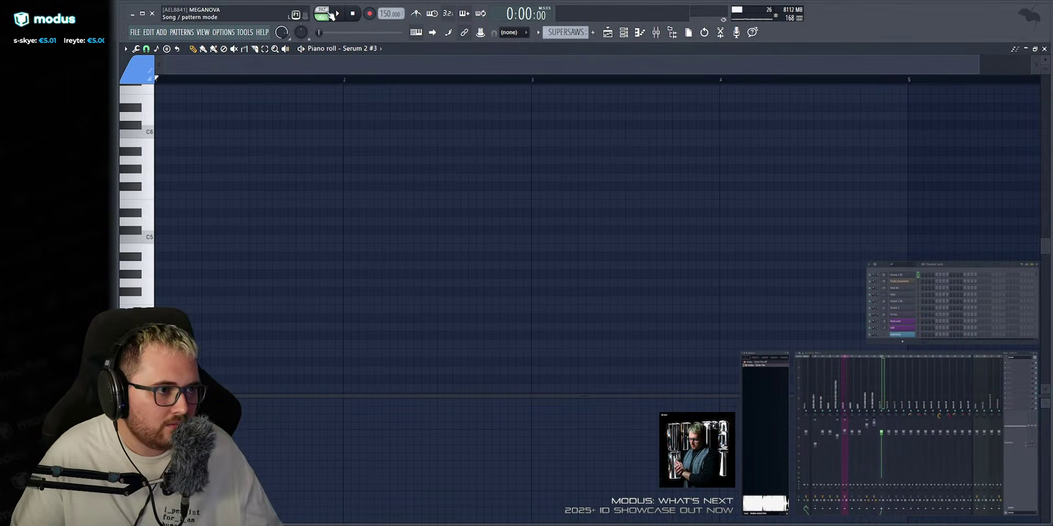
# Enter four-bar notes on G#4, G#3 and G#2 starting at bar 1, and audition them.
pyautogui.scroll(2, 212, 226)
pyautogui.click(159, 221)
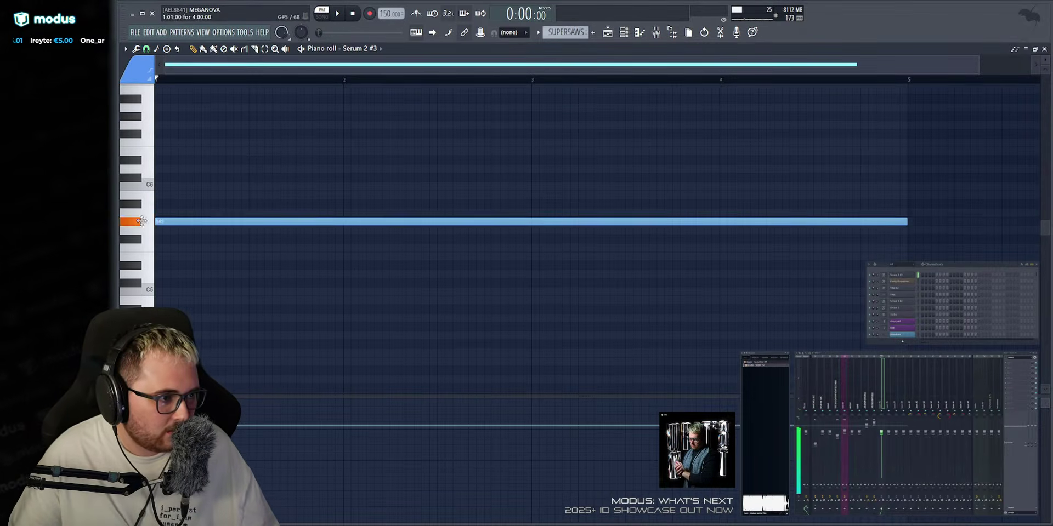
pyautogui.hotkey('ctrl', 'Down')
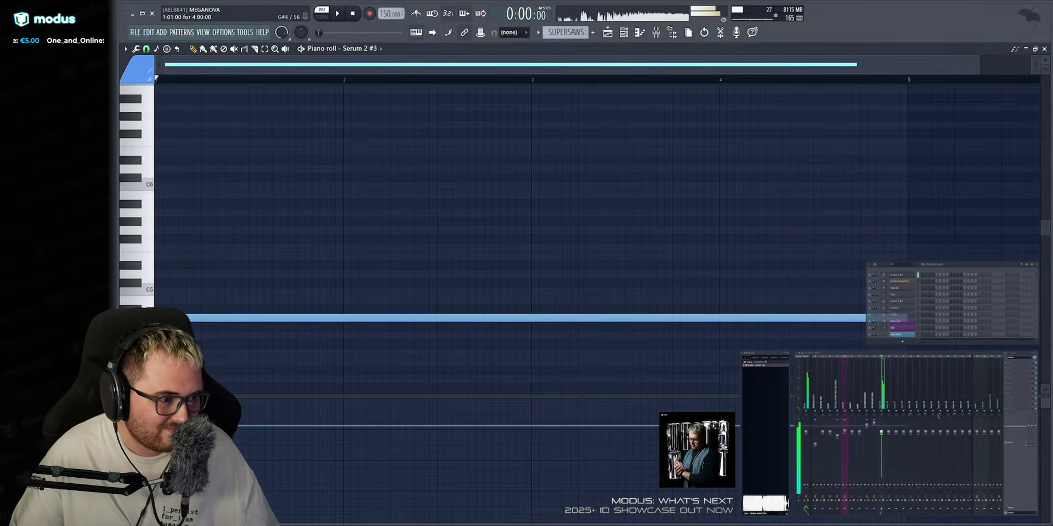
pyautogui.scroll(-5, 184, 291)
pyautogui.moveTo(174, 255)
pyautogui.mouseDown()
pyautogui.moveTo(158, 247)
pyautogui.moveTo(159, 275)
pyautogui.mouseUp()
pyautogui.click(160, 371)
pyautogui.moveTo(160, 372); pyautogui.dragTo(160, 379)
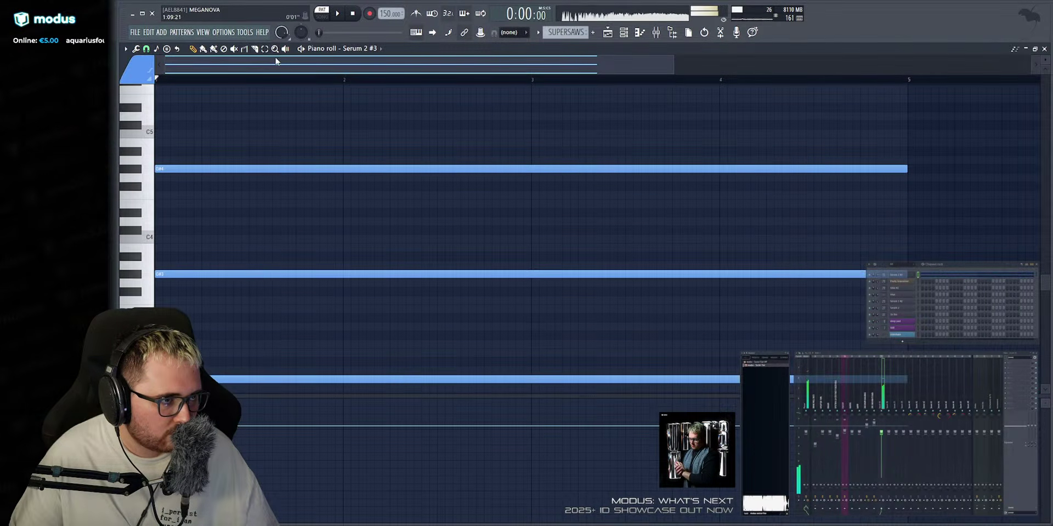
pyautogui.press('space')
pyautogui.press('space')
# Add four-bar D#5, A#5 and C6 notes at bar 1 to complete the chord, and audition it.
pyautogui.scroll(5, 207, 212)
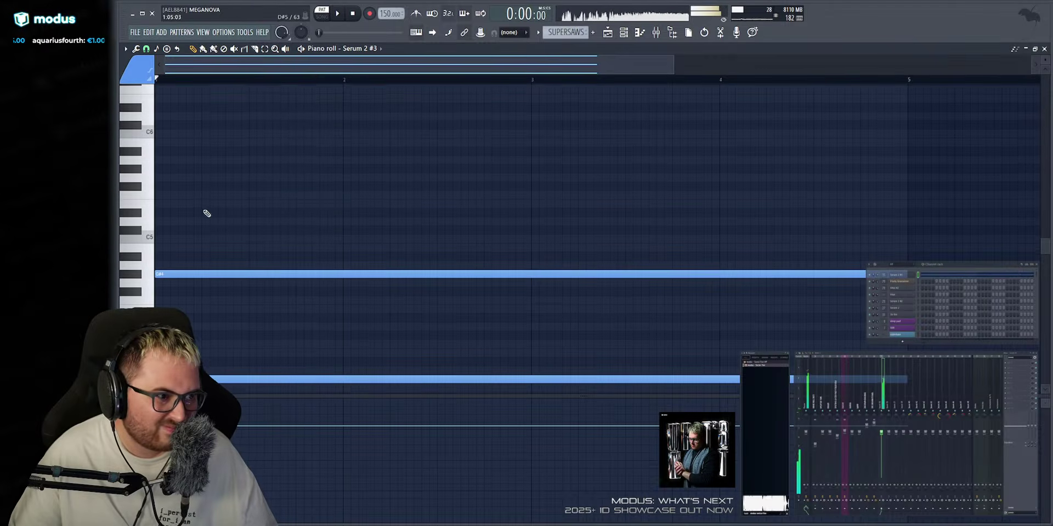
pyautogui.click(158, 213)
pyautogui.click(159, 131)
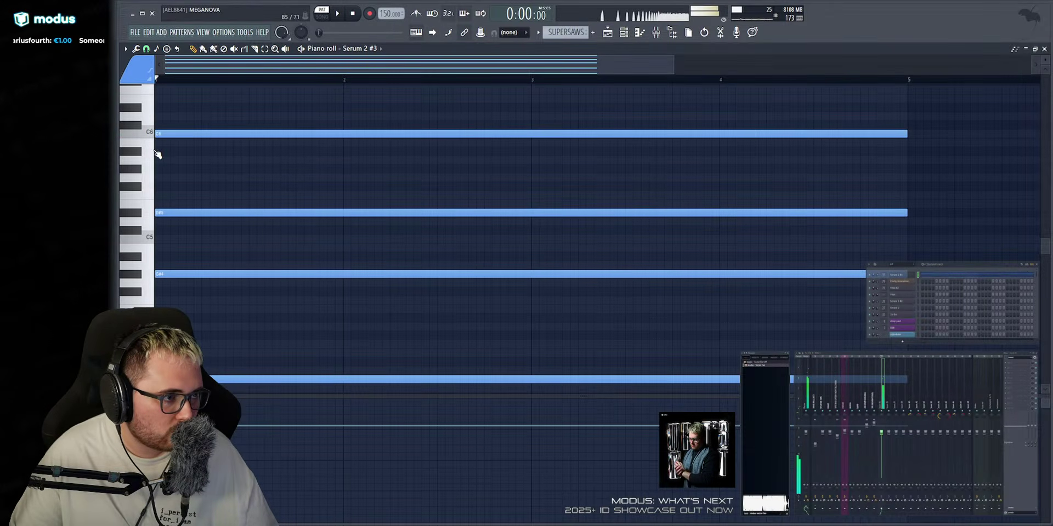
pyautogui.click(158, 149)
pyautogui.scroll(5, 176, 151)
pyautogui.press('space')
pyautogui.press('space')
# Shorten all chord notes to one beat and copy the chord to beat 3, transposed up two semitones.
pyautogui.hotkey('ctrl', 'a')
pyautogui.scroll(-12, 187, 152)
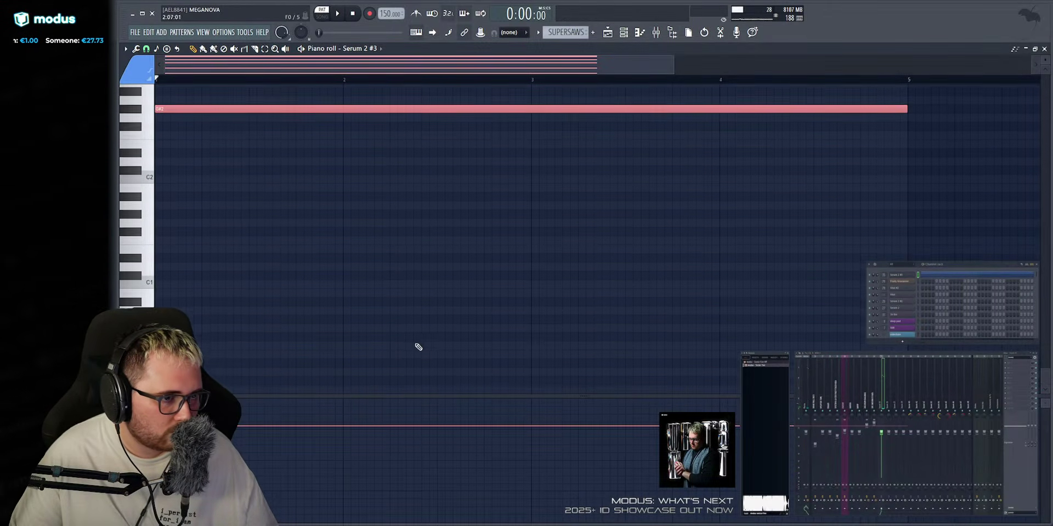
pyautogui.moveTo(906, 266)
pyautogui.mouseDown()
pyautogui.moveTo(277, 284)
pyautogui.moveTo(200, 273)
pyautogui.moveTo(284, 265)
pyautogui.moveTo(274, 244)
pyautogui.mouseUp()
pyautogui.press('space')
pyautogui.press('space')
pyautogui.press('space')
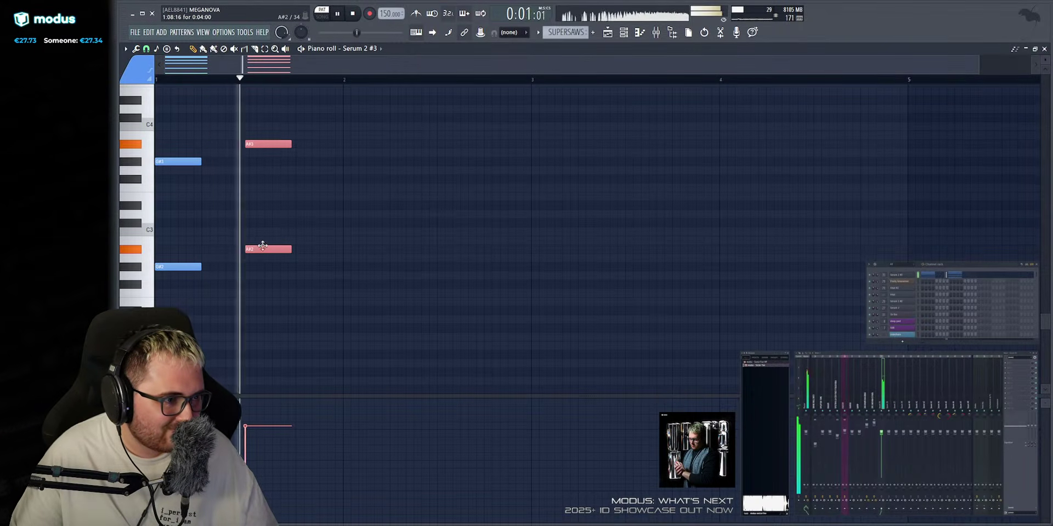
pyautogui.scroll(4, 291, 272)
pyautogui.scroll(2, 293, 271)
pyautogui.keyDown('ctrl'); pyautogui.click(437, 240); pyautogui.keyUp('ctrl')
pyautogui.scroll(-1, 329, 214)
pyautogui.press('space')
pyautogui.press('space')
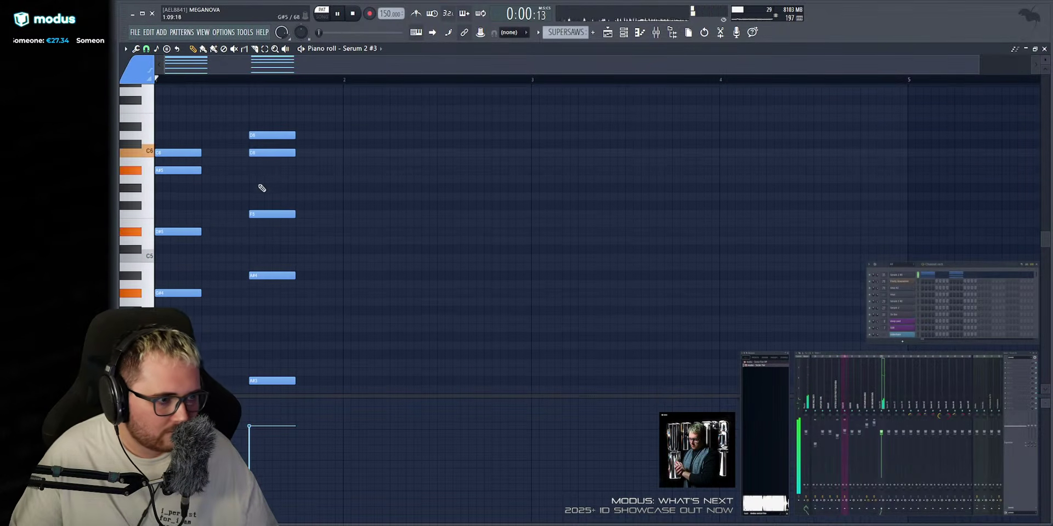
# Replace the C6 in the second chord with A#5, trying and removing a G#5 while auditioning.
pyautogui.rightClick(268, 153)
pyautogui.press('space')
pyautogui.click(251, 188)
pyautogui.press('space')
pyautogui.click(253, 169)
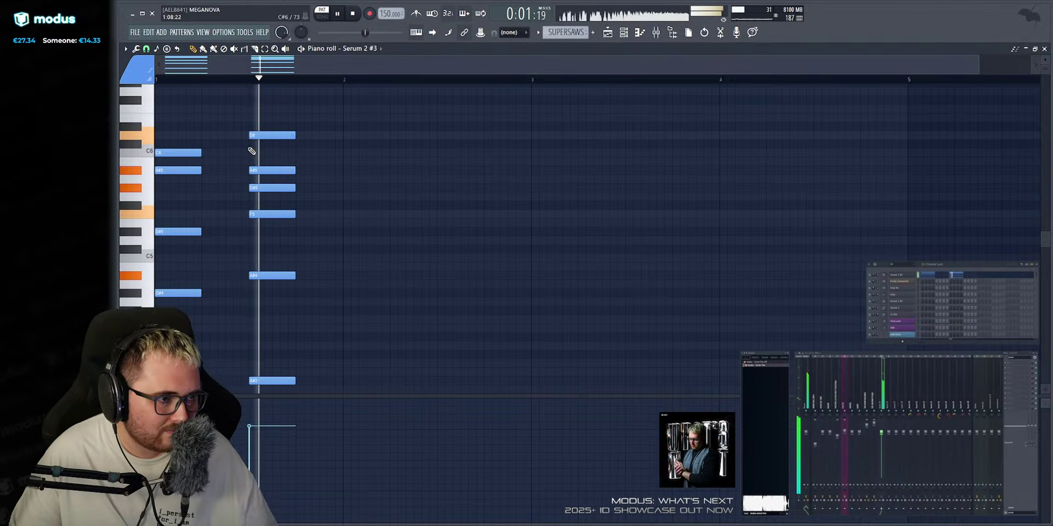
pyautogui.press('space')
pyautogui.press('space')
pyautogui.rightClick(253, 187)
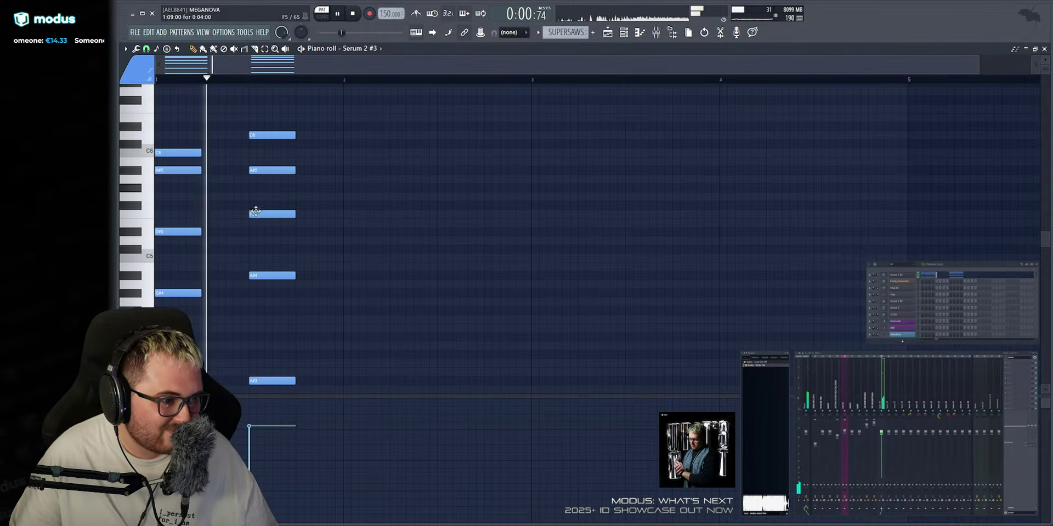
# Try adding D5, C6 and C5 in turn to the second chord while auditioning.
pyautogui.press('space')
pyautogui.click(249, 240)
pyautogui.rightClick(254, 240)
pyautogui.press('space')
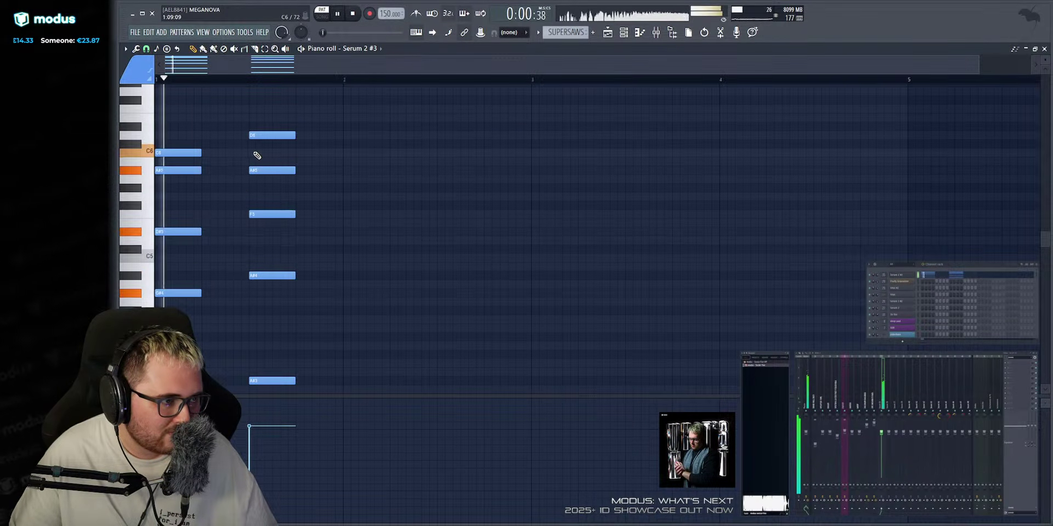
pyautogui.click(267, 153)
pyautogui.moveTo(267, 153); pyautogui.dragTo(263, 153)
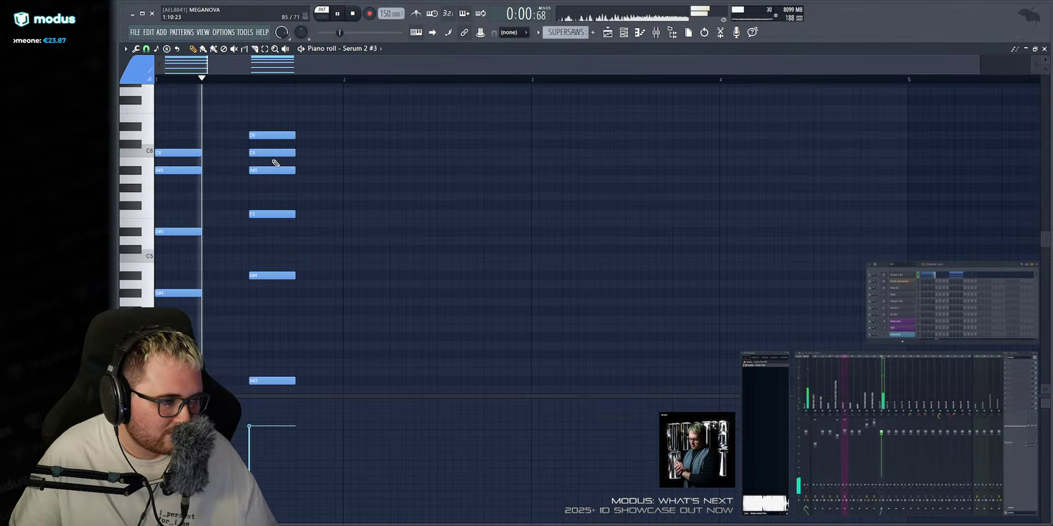
pyautogui.rightClick(263, 153)
pyautogui.press('space')
pyautogui.moveTo(251, 243); pyautogui.dragTo(250, 263)
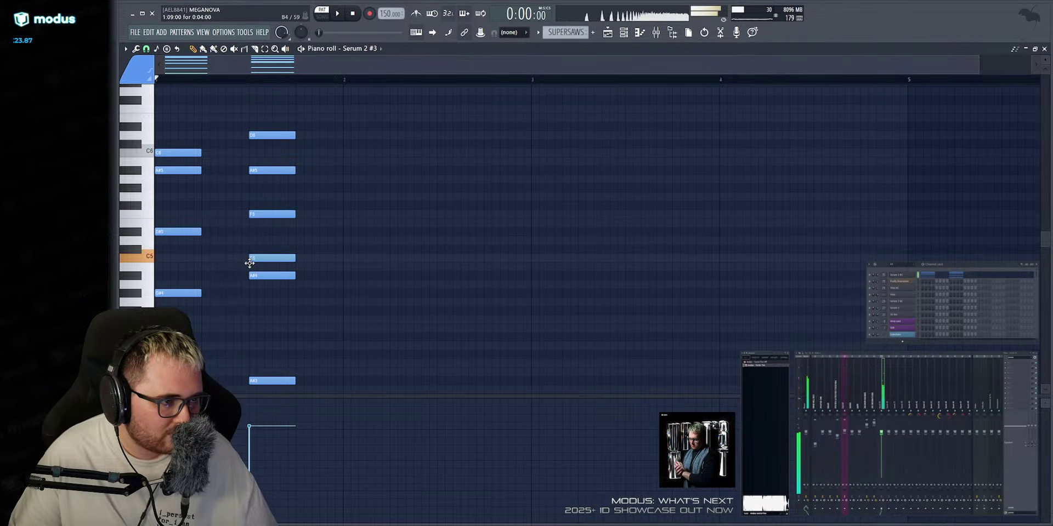
# Set Serum 2's main volume to 30% and show its effects rack beside the chord notes.
pyautogui.click(890, 276)
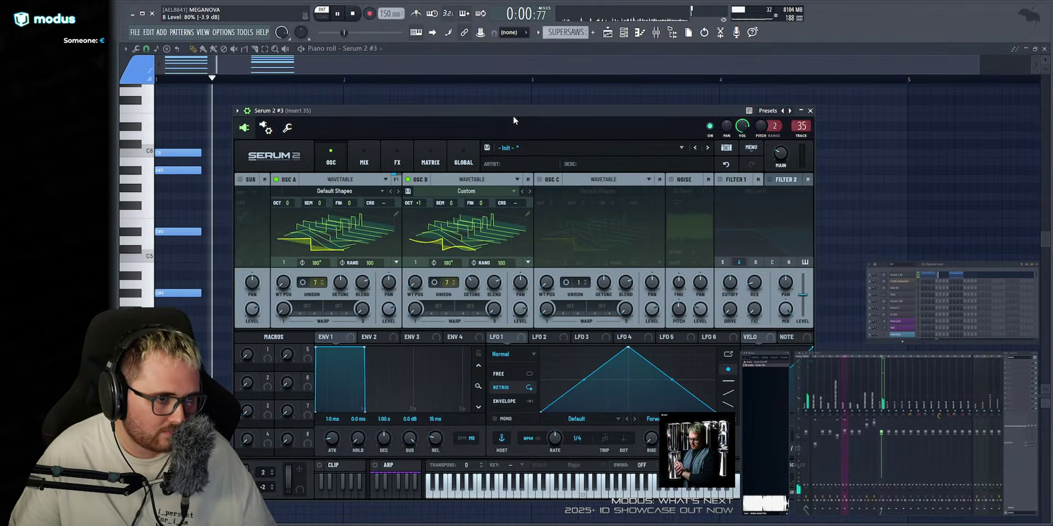
pyautogui.press('space')
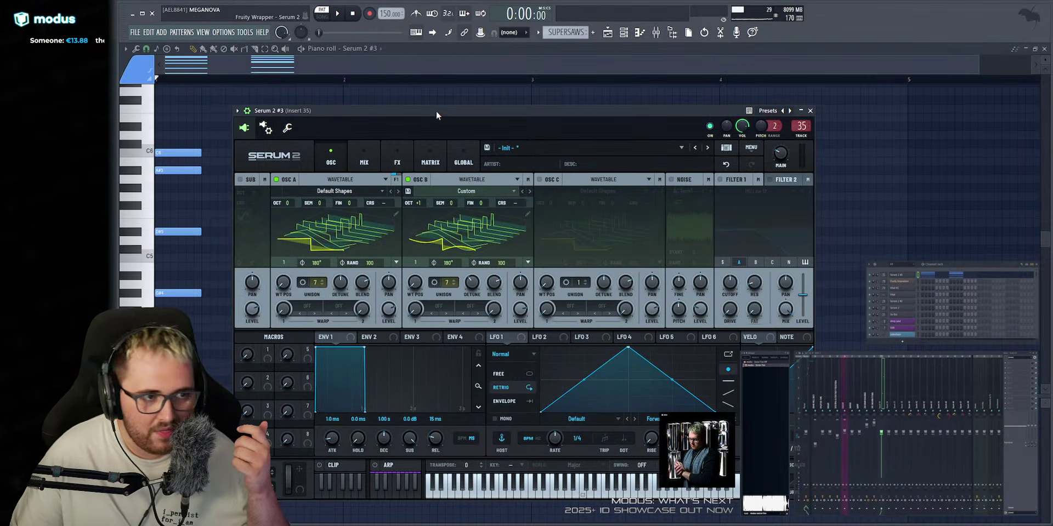
pyautogui.press('space')
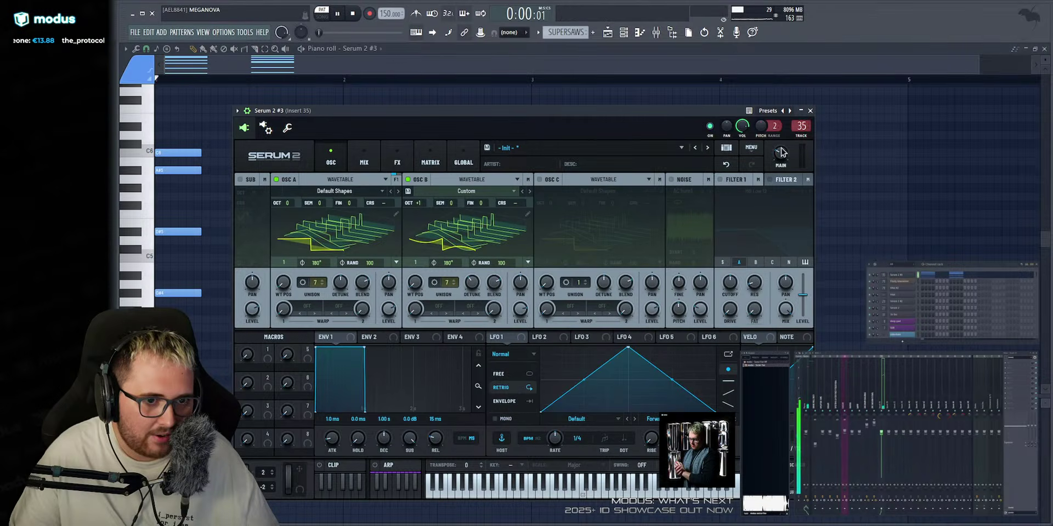
pyautogui.moveTo(788, 151); pyautogui.dragTo(787, 158)
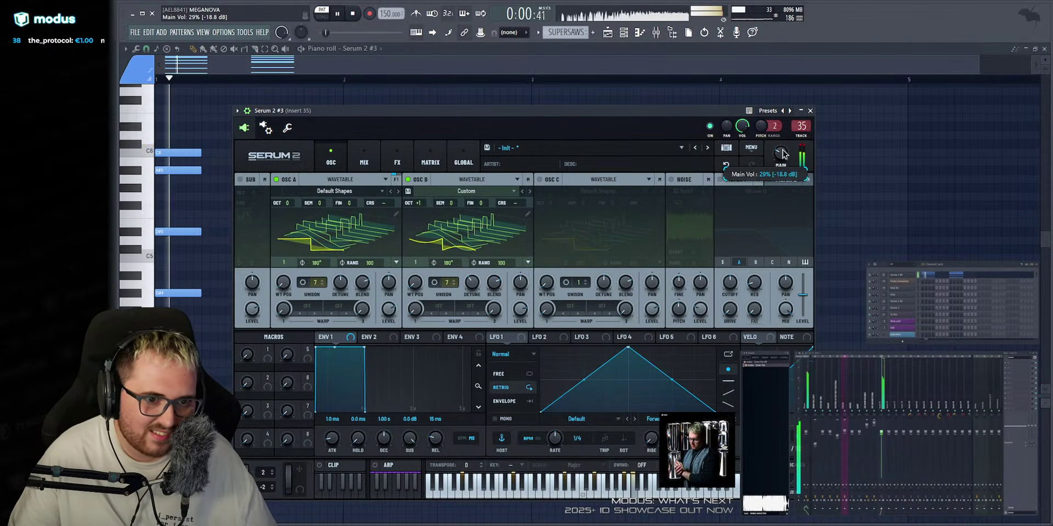
pyautogui.click(430, 158)
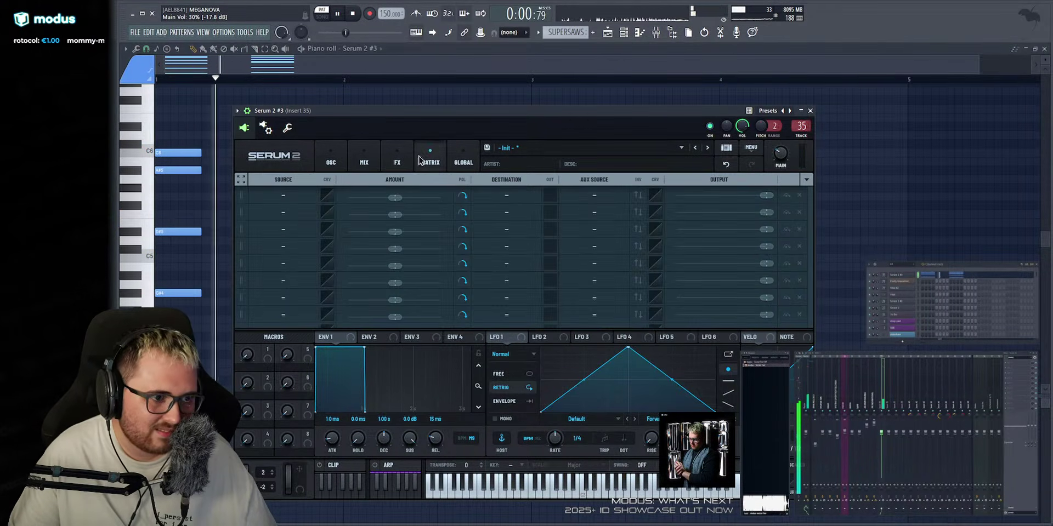
pyautogui.click(397, 158)
pyautogui.moveTo(426, 110); pyautogui.dragTo(645, 87)
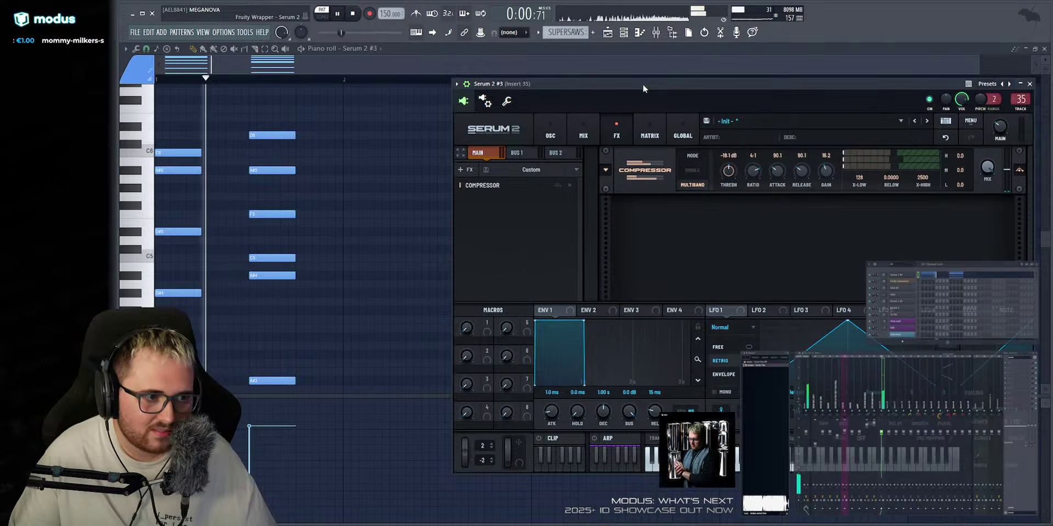
# Move the second chord's C5 note to D5, audition it and delete it.
pyautogui.rightClick(345, 173)
pyautogui.press('space')
pyautogui.click(256, 261)
pyautogui.moveTo(255, 260); pyautogui.dragTo(256, 241)
pyautogui.press('space')
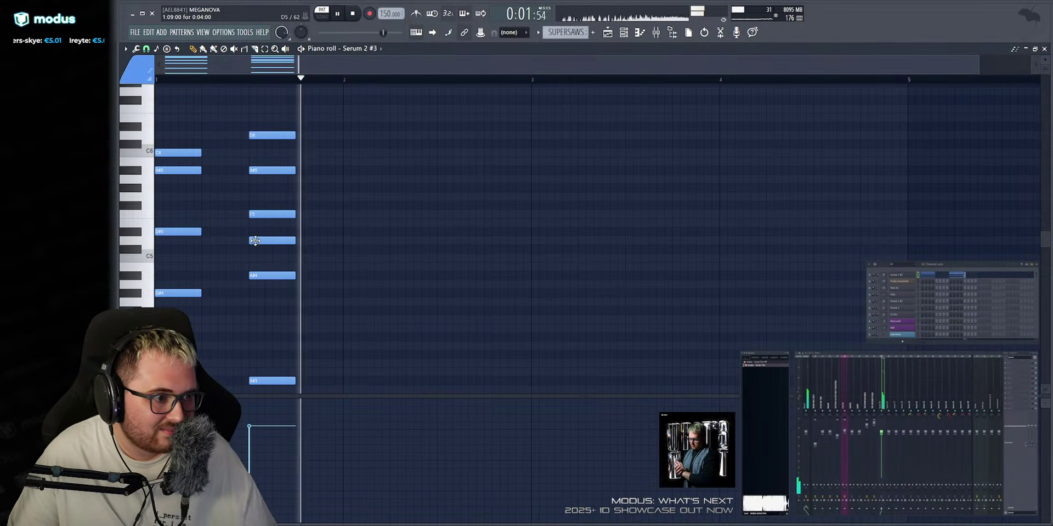
pyautogui.rightClick(255, 241)
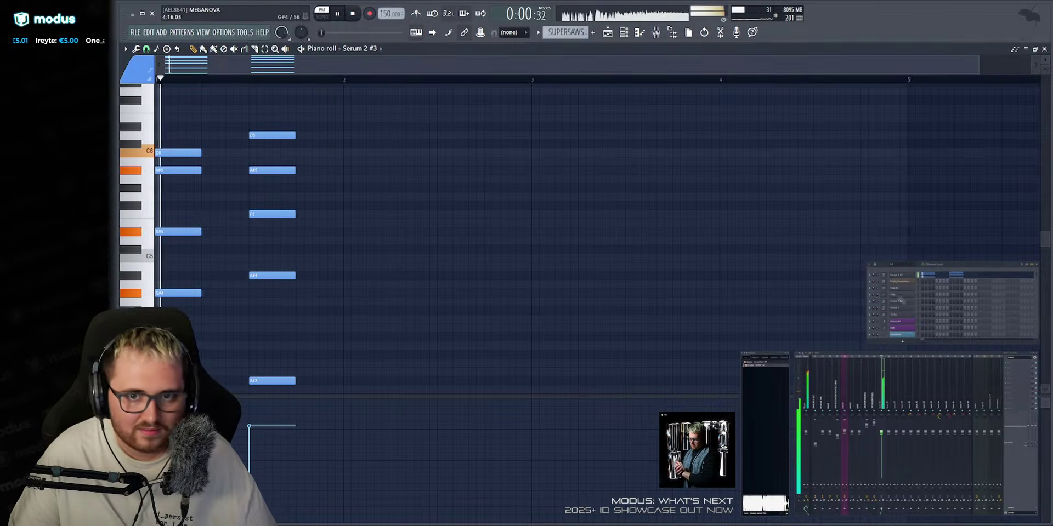
# Reopen the Serum 2 effects rack and set the compressor's gain to 16.3 while auditioning.
pyautogui.click(908, 275)
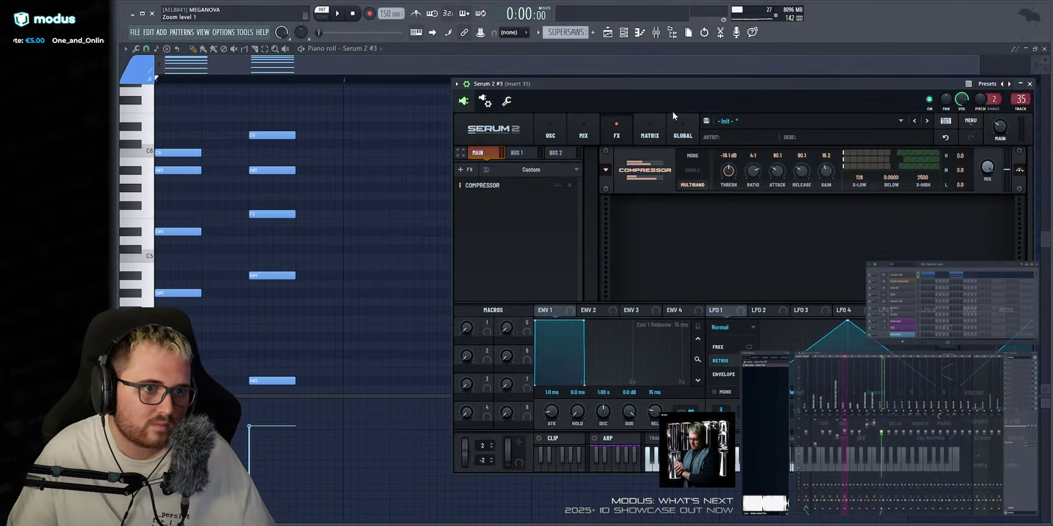
pyautogui.moveTo(770, 83); pyautogui.dragTo(488, 100)
pyautogui.moveTo(543, 192); pyautogui.dragTo(543, 191)
pyautogui.press('space')
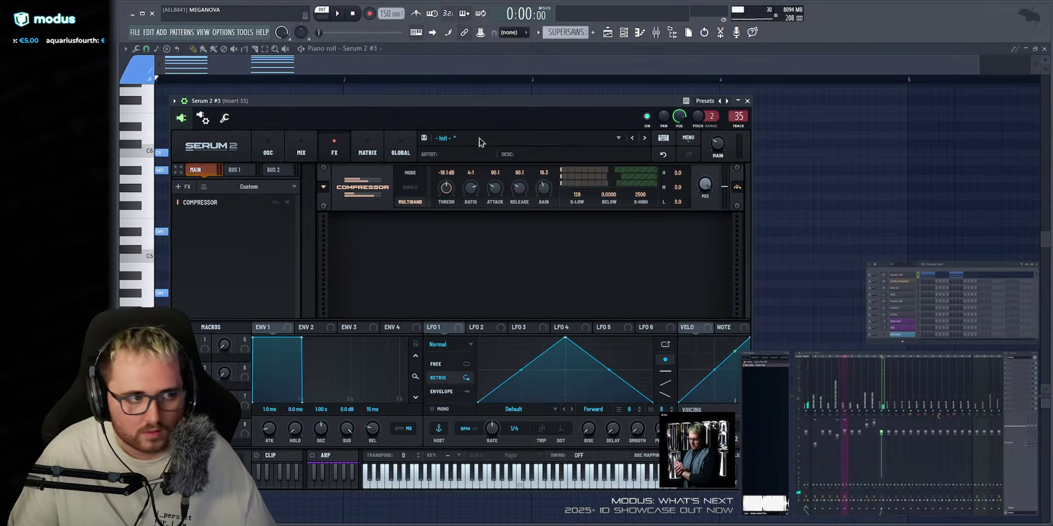
# Reshape LFO 1 into a steep decay curve and modulate the coarse pitch of oscillators A and B with it at 19%.
pyautogui.click(268, 147)
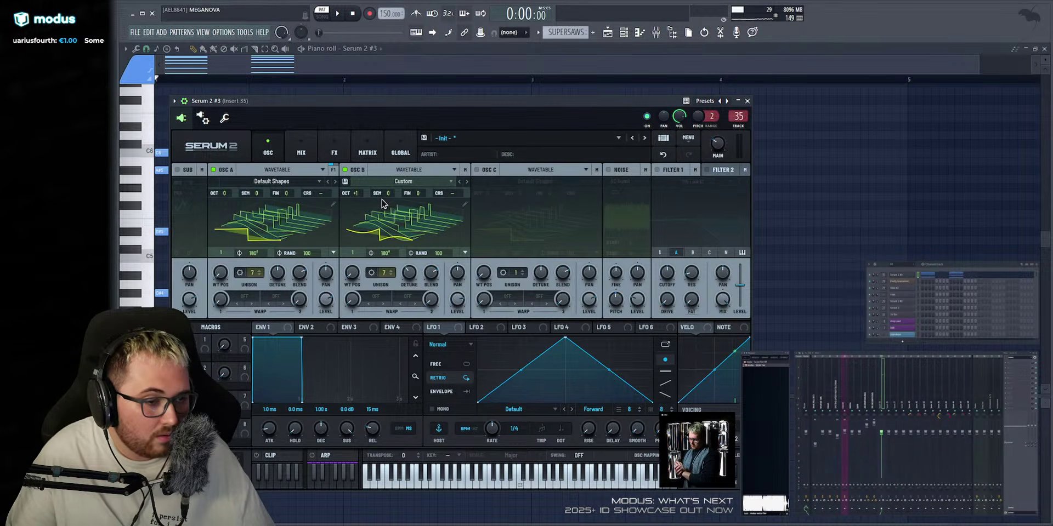
pyautogui.moveTo(565, 339); pyautogui.dragTo(478, 338)
pyautogui.moveTo(563, 373); pyautogui.dragTo(566, 396)
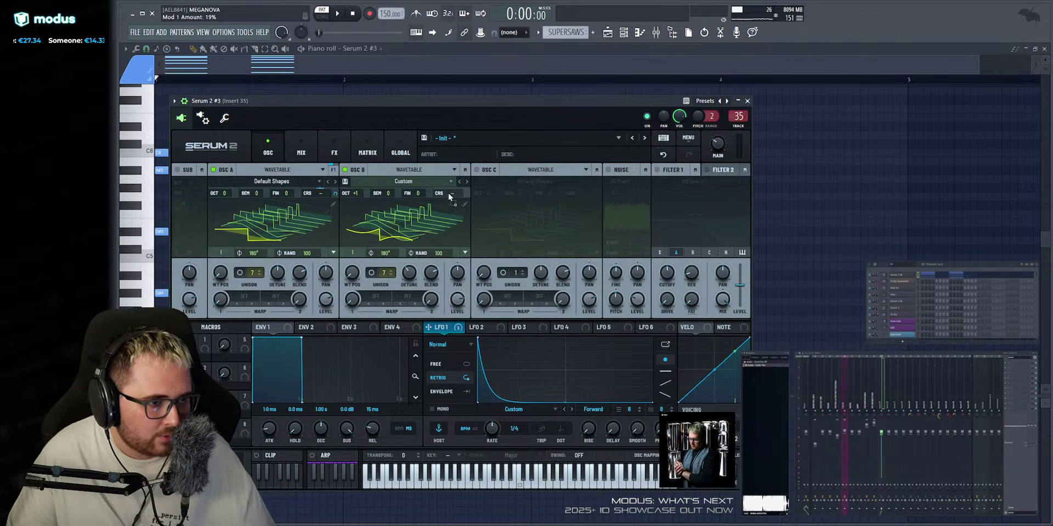
pyautogui.click(368, 149)
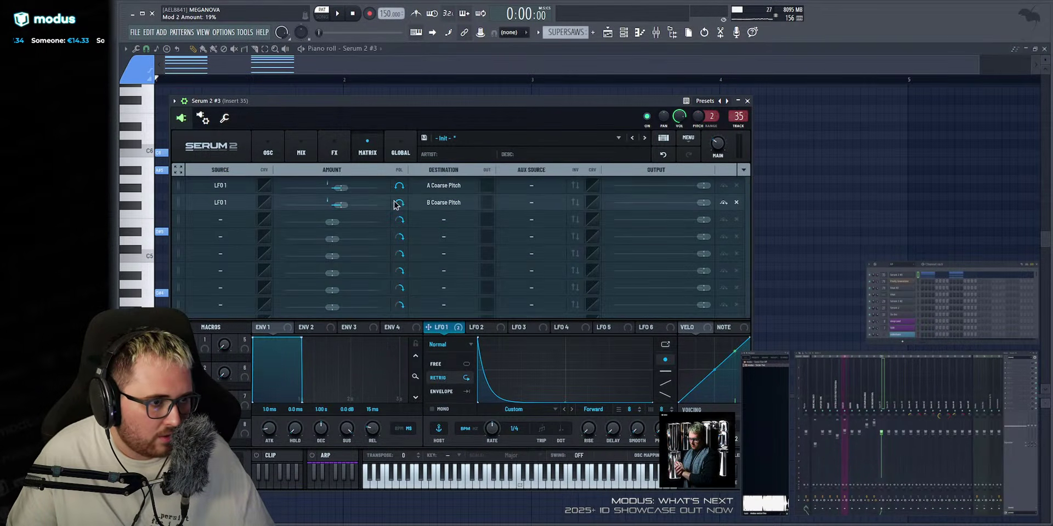
pyautogui.click(264, 148)
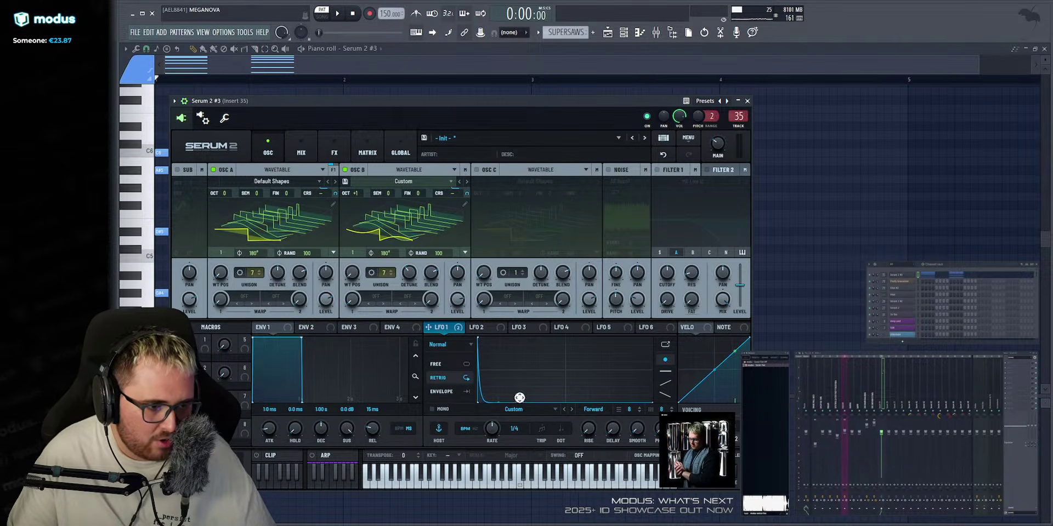
# Switch LFO 1 to Envelope mode at a 1/16 rate and audition the pitch decay.
pyautogui.click(465, 391)
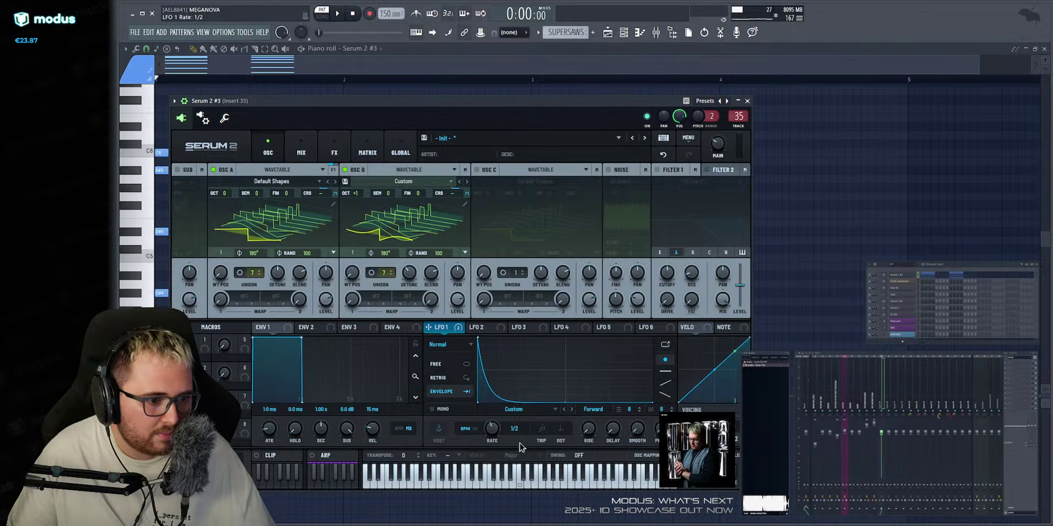
pyautogui.press('space')
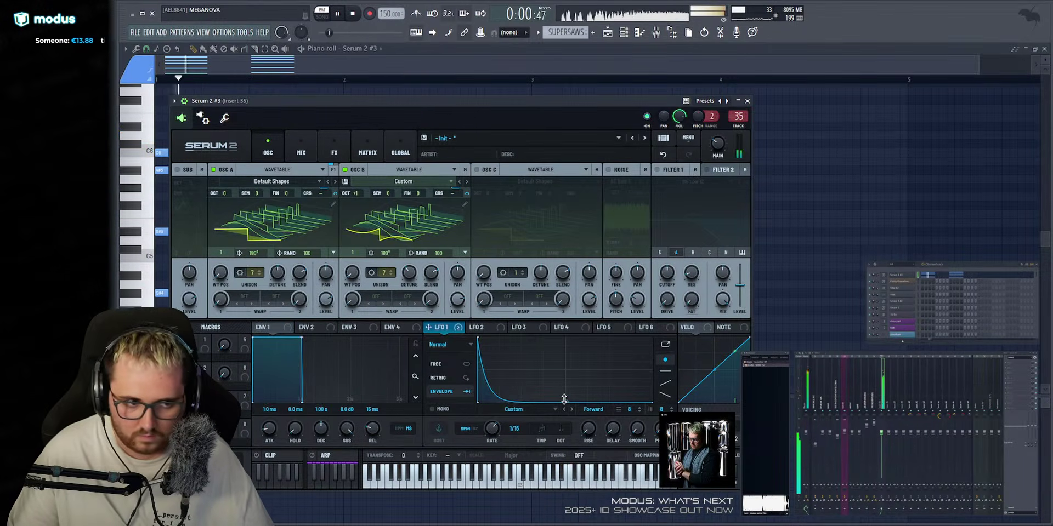
pyautogui.moveTo(550, 399); pyautogui.dragTo(562, 401)
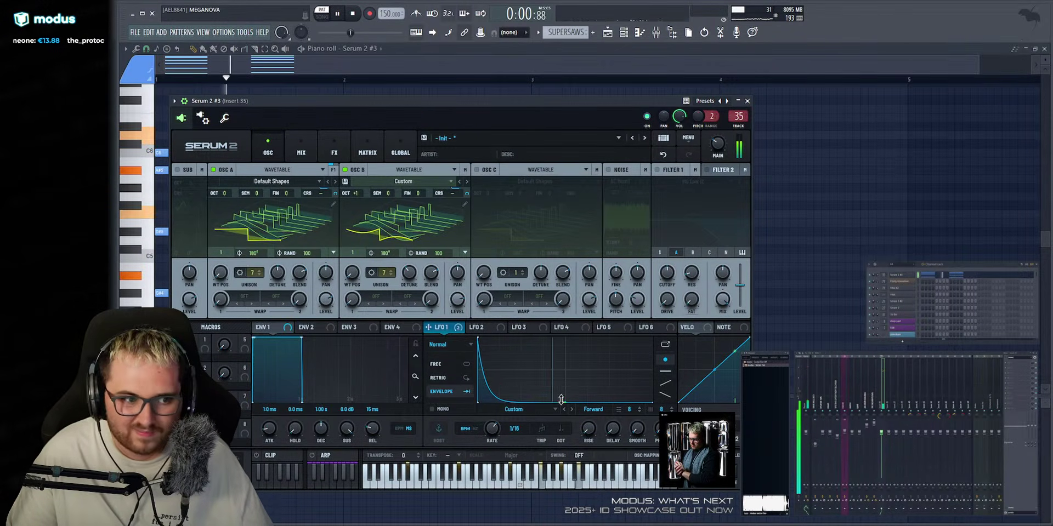
# Enable oscillator C and give oscillator B 0.07 unison detune with a 1.43% Sync warp.
pyautogui.moveTo(409, 273); pyautogui.dragTo(416, 293)
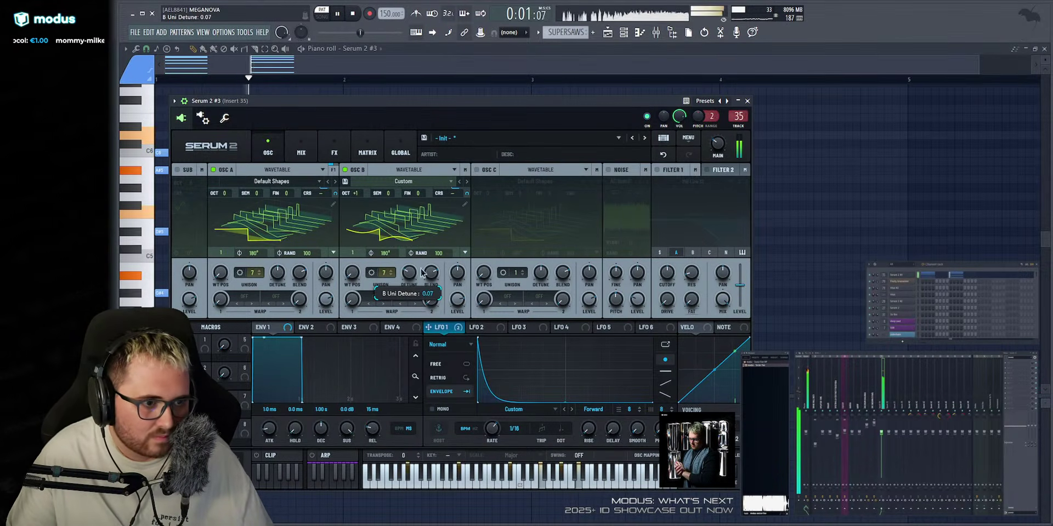
pyautogui.click(477, 170)
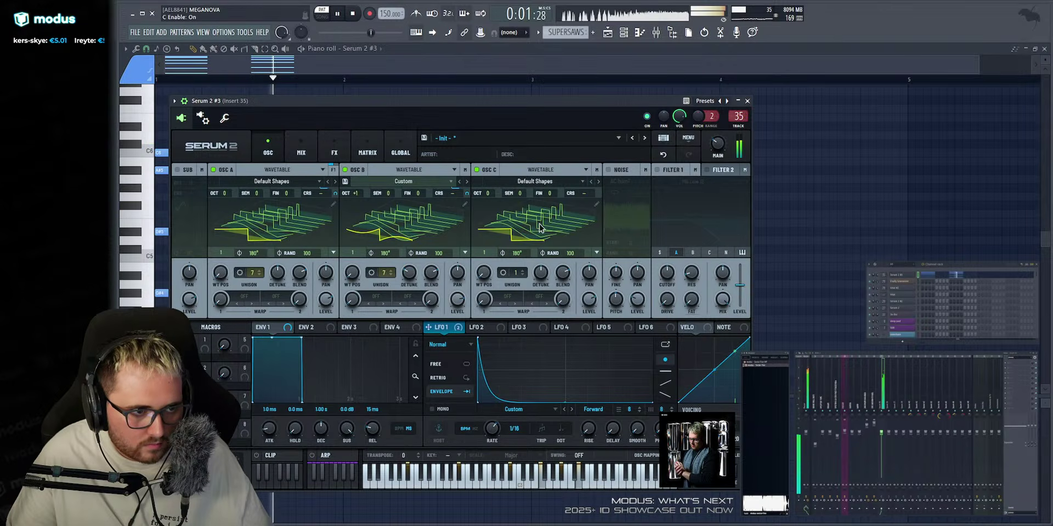
pyautogui.moveTo(589, 299); pyautogui.dragTo(595, 340)
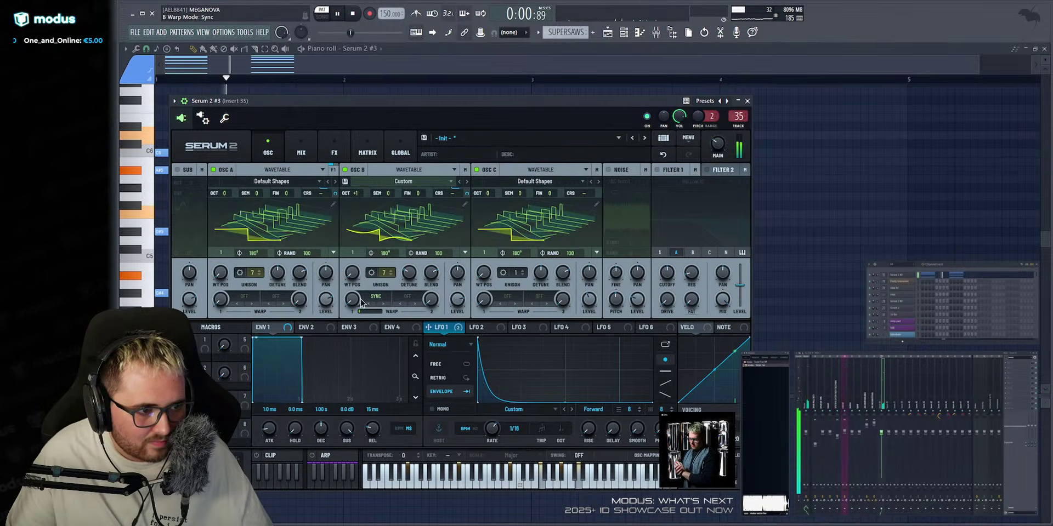
pyautogui.moveTo(345, 239); pyautogui.dragTo(342, 252)
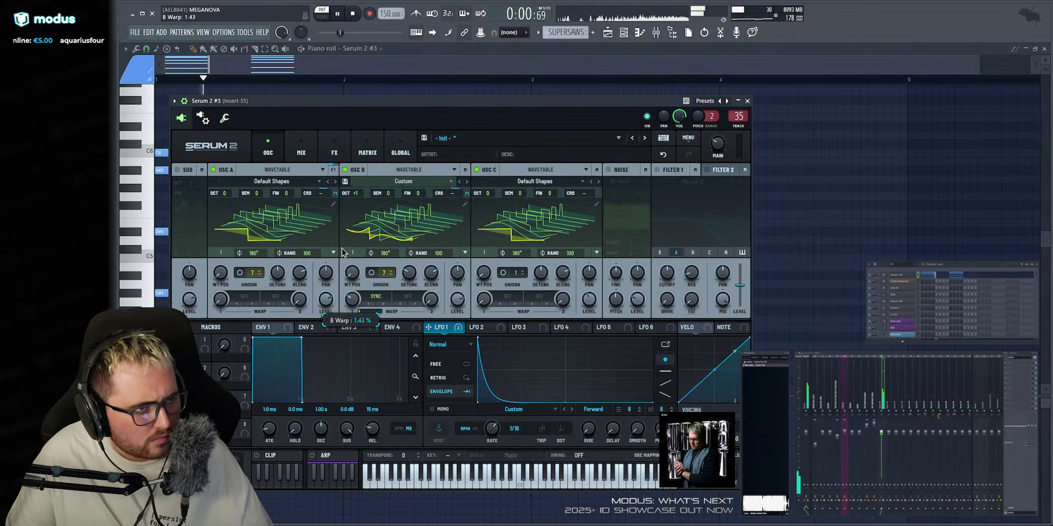
# Audition oscillator B on its own by disabling oscillators A and C, and re-enable both.
pyautogui.click(214, 169)
pyautogui.click(477, 169)
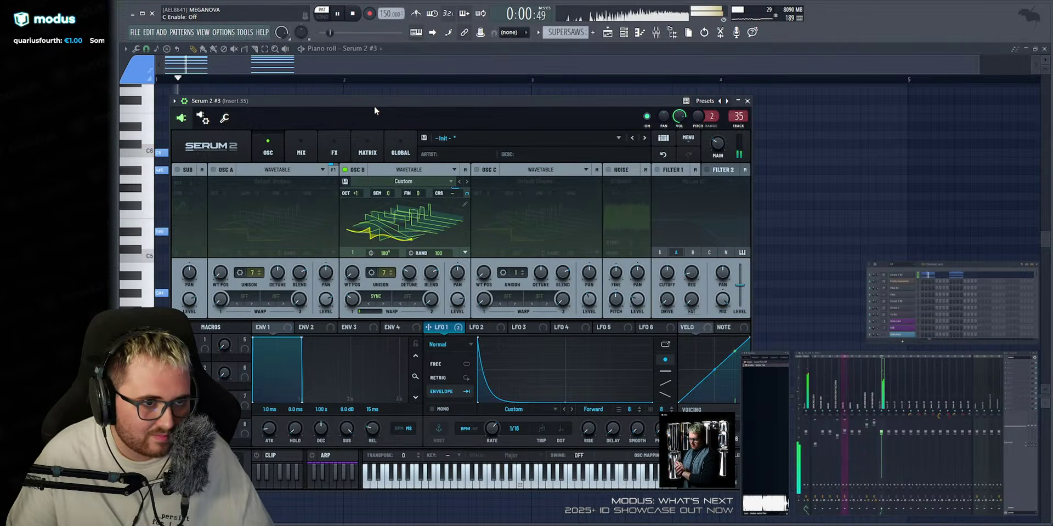
pyautogui.press('space')
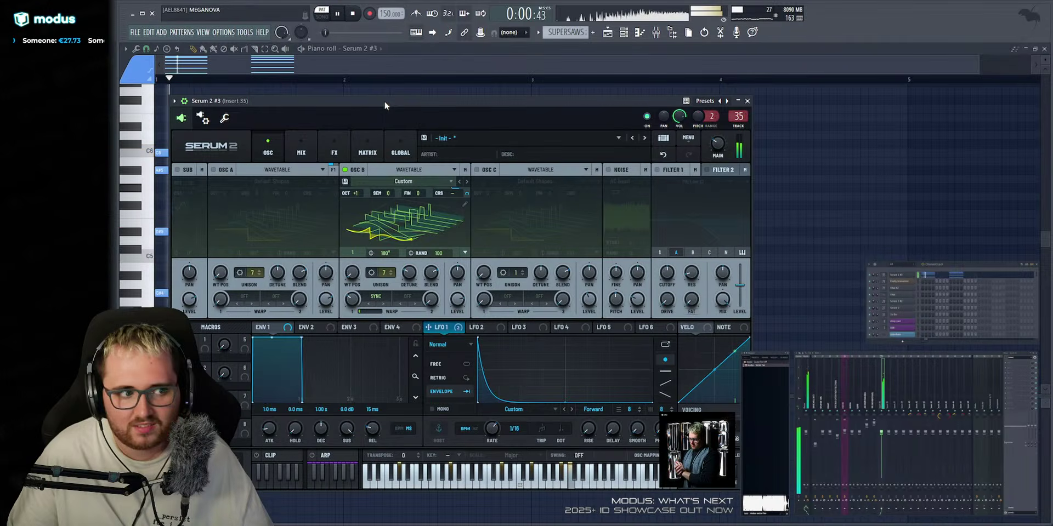
pyautogui.press('space')
pyautogui.click(476, 169)
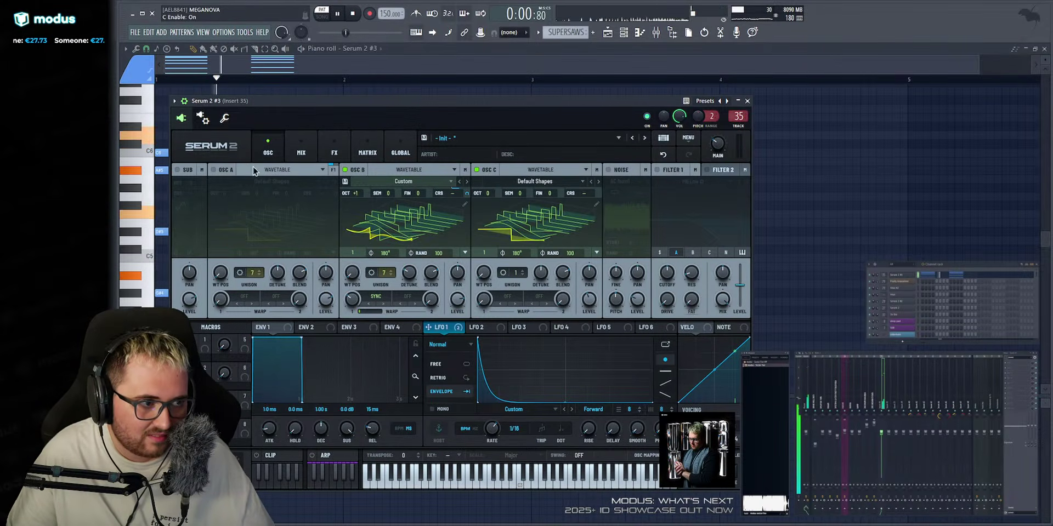
pyautogui.click(213, 170)
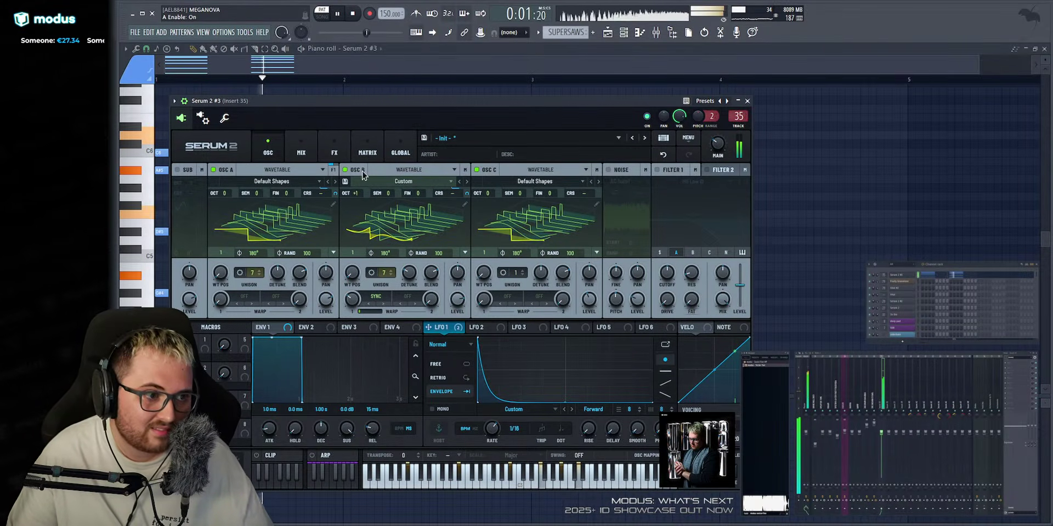
# Copy oscillator B's settings to oscillator C, remove C's warp and audition both without oscillator A.
pyautogui.moveTo(485, 171); pyautogui.dragTo(487, 173)
pyautogui.doubleClick(484, 300)
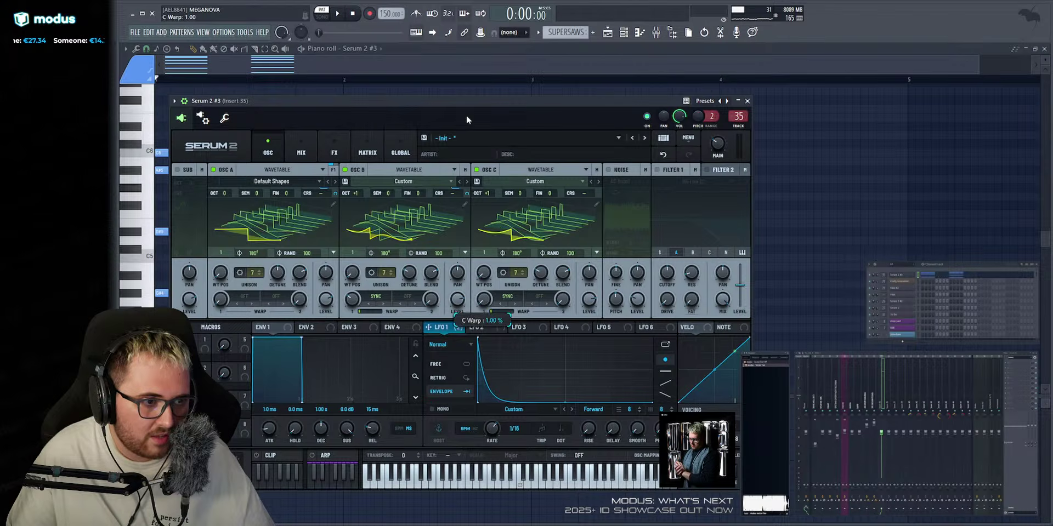
pyautogui.press('space')
pyautogui.click(213, 170)
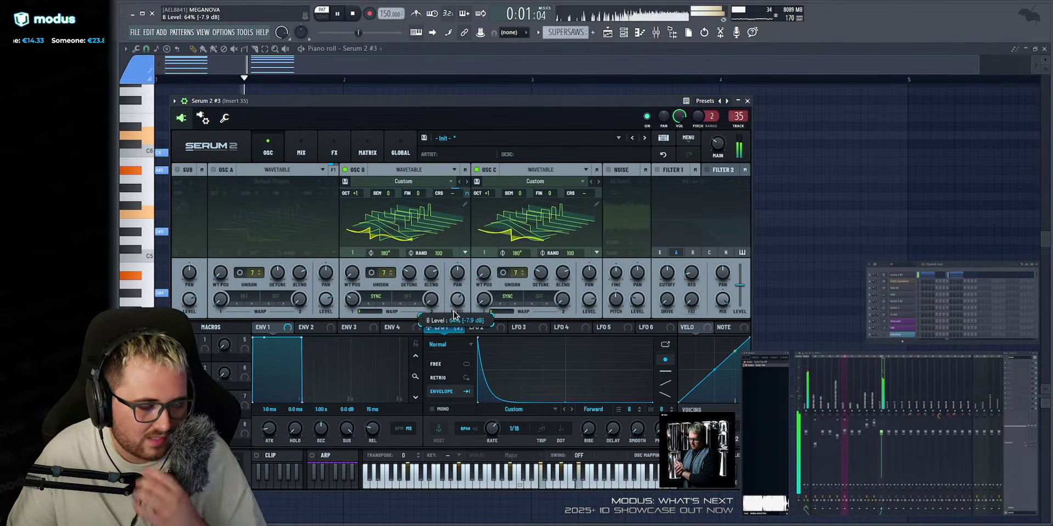
pyautogui.click(499, 305)
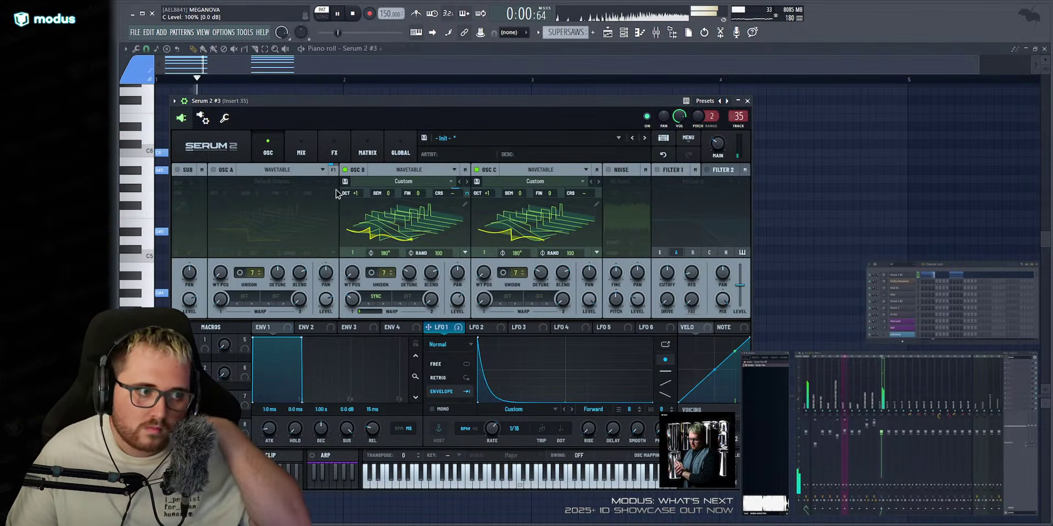
# Isolate oscillator C and set its octave to 0 and unison detune to 0.11.
pyautogui.click(352, 171)
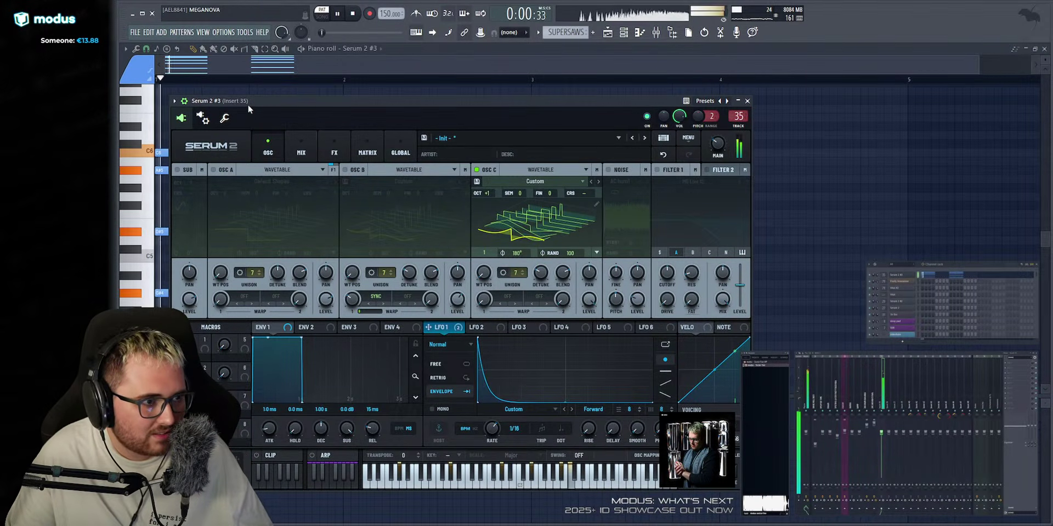
pyautogui.click(335, 148)
pyautogui.click(277, 149)
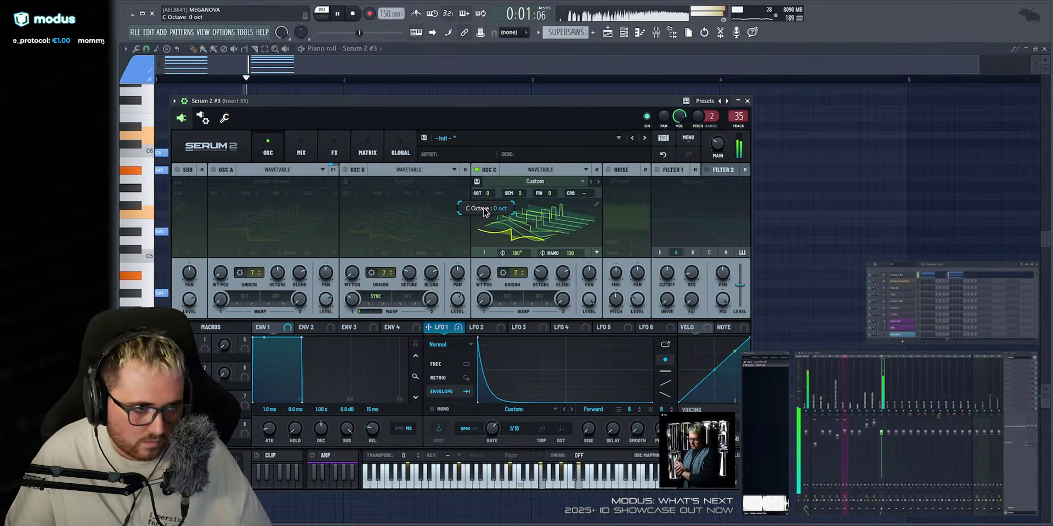
pyautogui.moveTo(540, 275)
pyautogui.mouseDown()
pyautogui.moveTo(547, 251)
pyautogui.moveTo(542, 285)
pyautogui.moveTo(541, 277)
pyautogui.mouseUp()
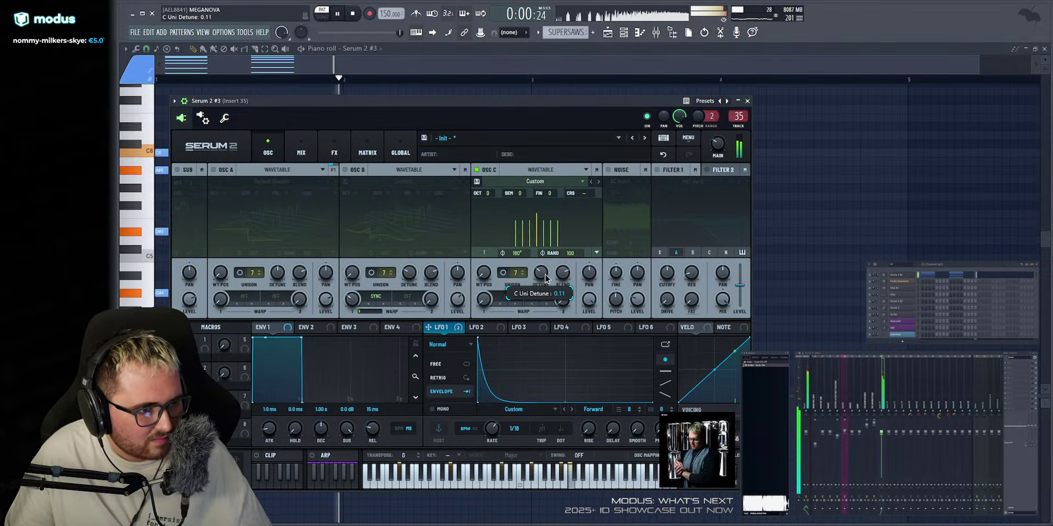
# Try the Sync and Bend + warp modes on oscillator C and clear the warp again.
pyautogui.moveTo(481, 301); pyautogui.dragTo(483, 289)
pyautogui.click(515, 304)
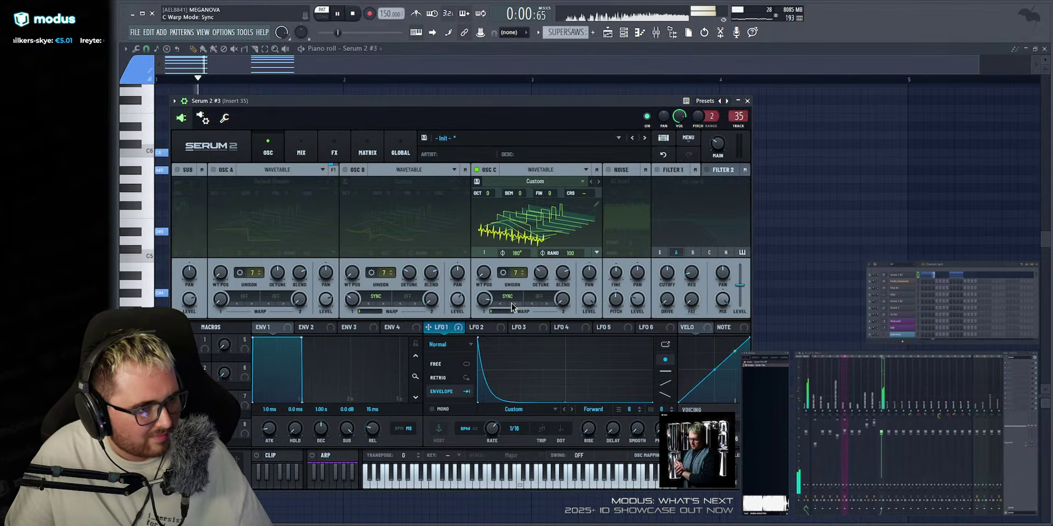
pyautogui.click(515, 304)
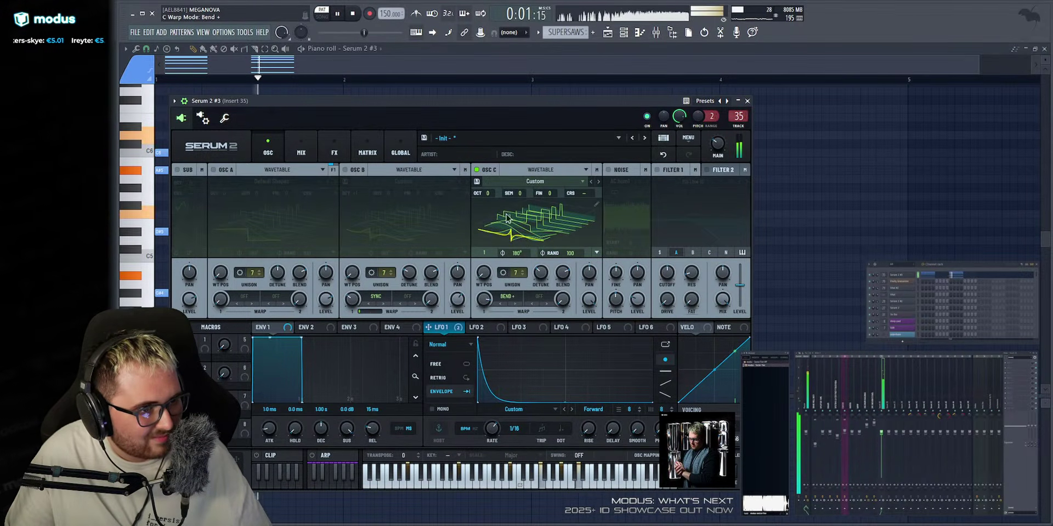
pyautogui.click(499, 303)
pyautogui.click(500, 303)
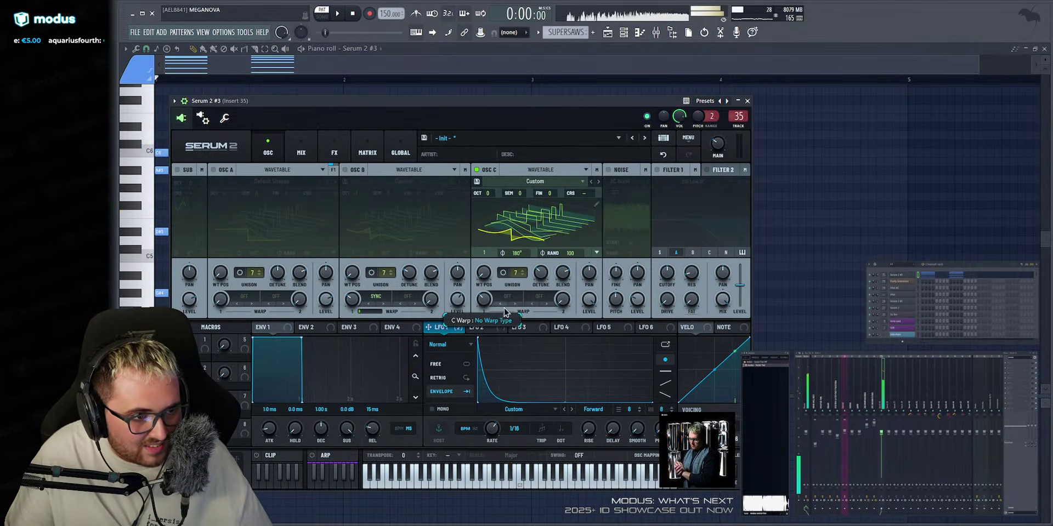
# Lower oscillator C's unison detune and set its unison blend to 60 while auditioning.
pyautogui.click(538, 101)
pyautogui.press('space')
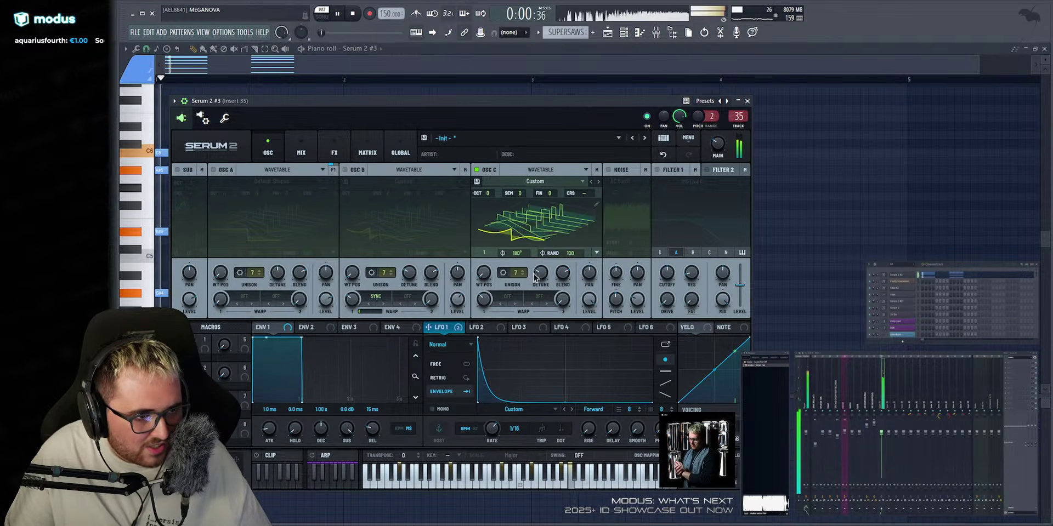
pyautogui.moveTo(541, 273); pyautogui.dragTo(540, 286)
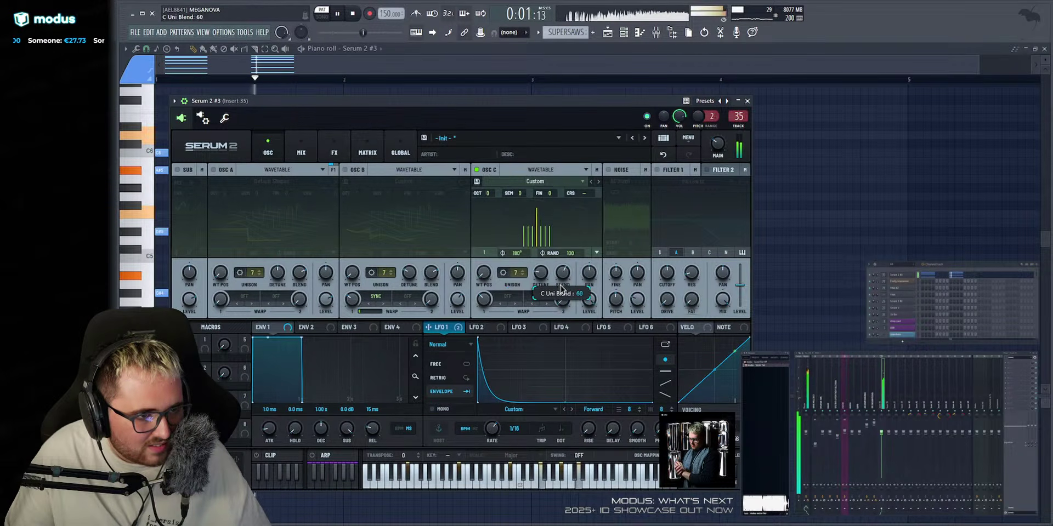
pyautogui.press('space')
# Undo the recent oscillator C changes, reopening Serum 2 #3 from the channel list.
pyautogui.click(558, 95)
pyautogui.hotkey('ctrl', 'z')
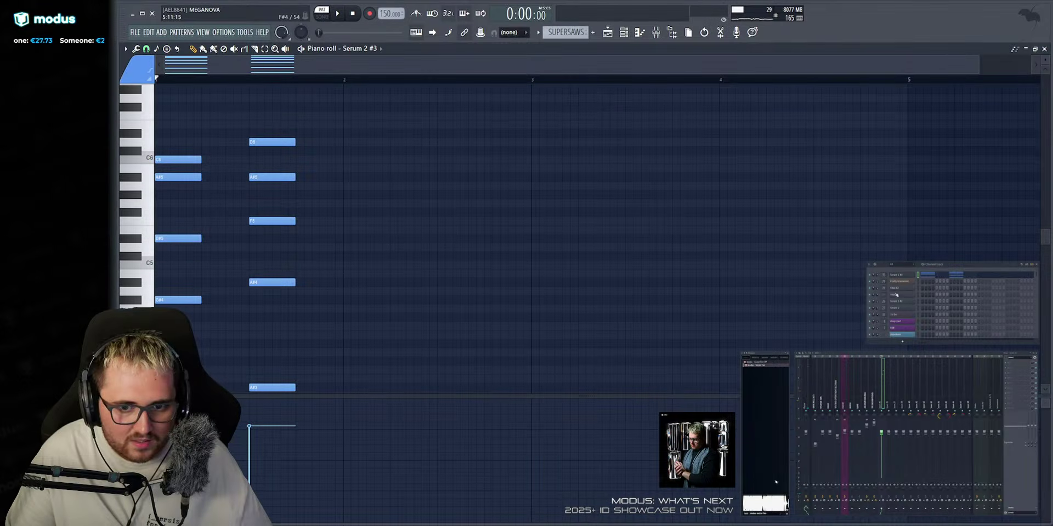
pyautogui.click(897, 275)
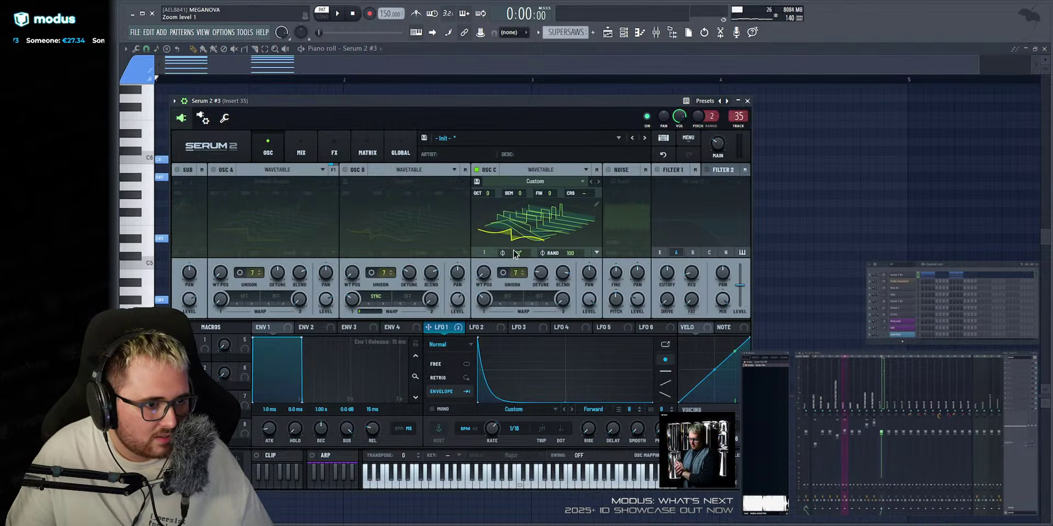
pyautogui.hotkey('ctrl', 'z')
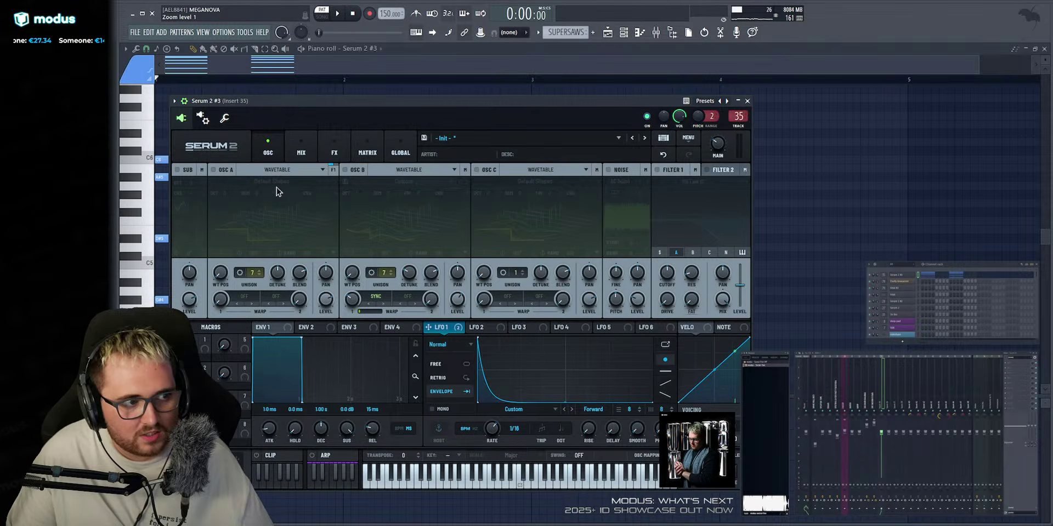
# Enable oscillator C alone with Default Shapes and 7 unison voices, and audition it.
pyautogui.press('space')
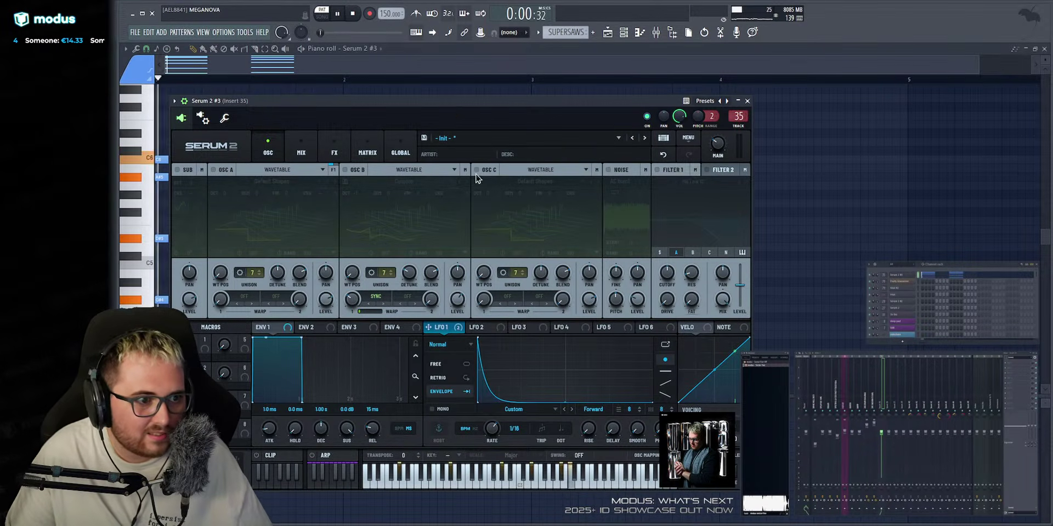
pyautogui.click(476, 169)
pyautogui.press('space')
pyautogui.press('space')
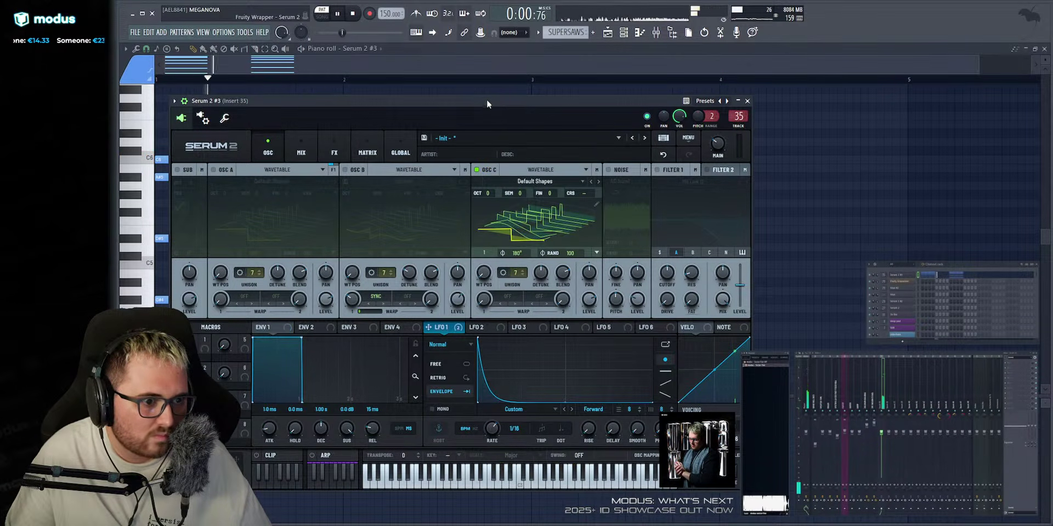
# Remove the first harmonic (bin 1) from oscillator C's saw in the wavetable editor and audition the result.
pyautogui.click(596, 204)
pyautogui.press('space')
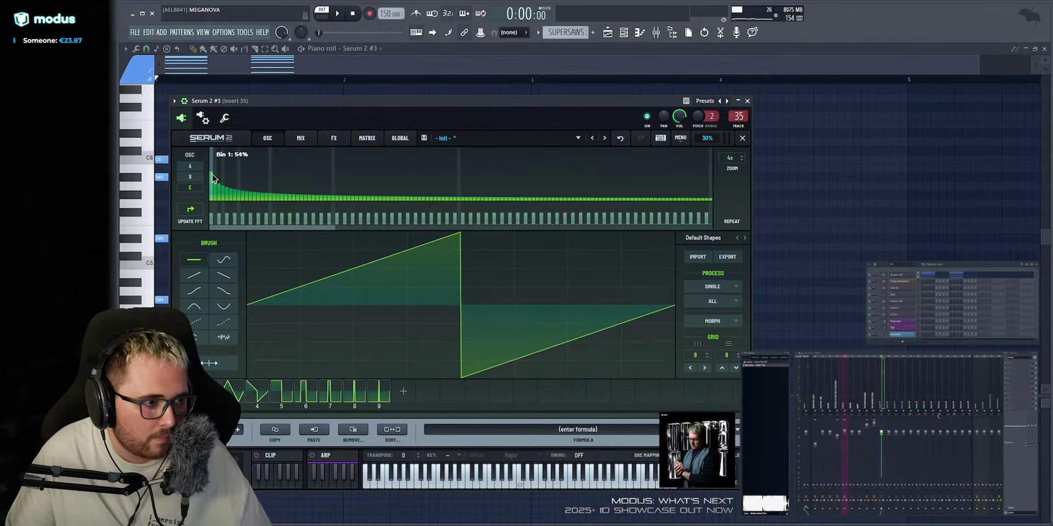
pyautogui.moveTo(213, 174); pyautogui.dragTo(212, 202)
pyautogui.press('space')
pyautogui.click(742, 138)
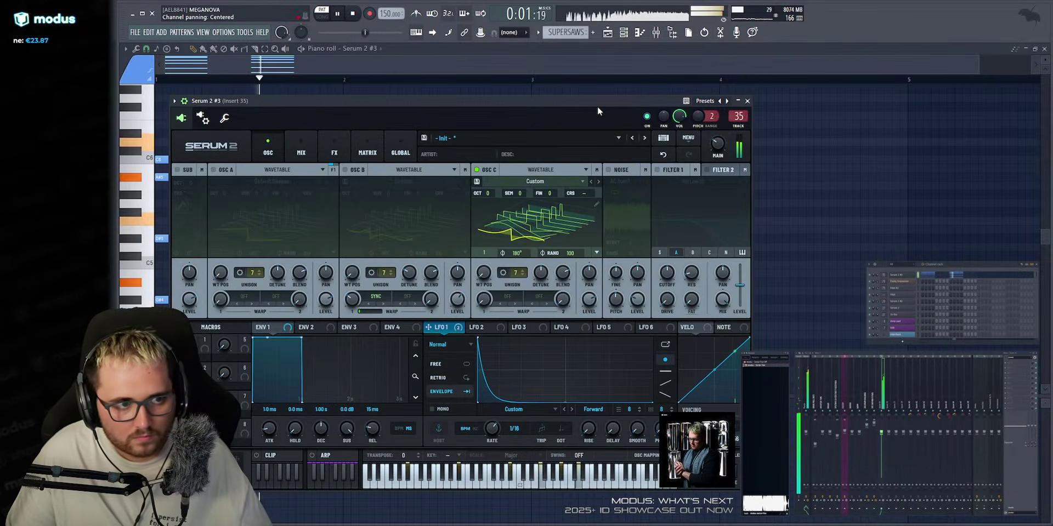
# Reopen oscillator C's wavetable editor and raise the first harmonic (bin 1) again.
pyautogui.press('space')
pyautogui.click(596, 205)
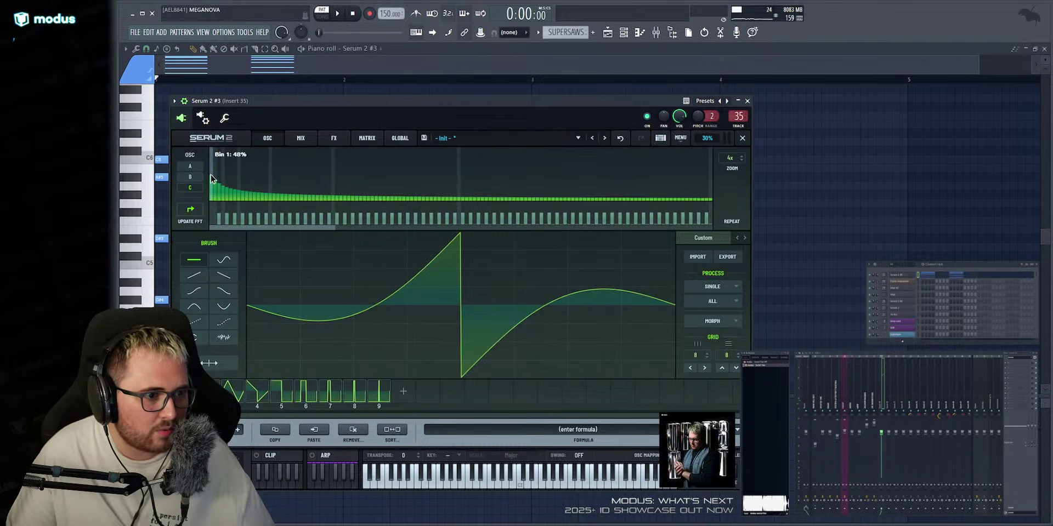
pyautogui.moveTo(212, 178); pyautogui.dragTo(212, 164)
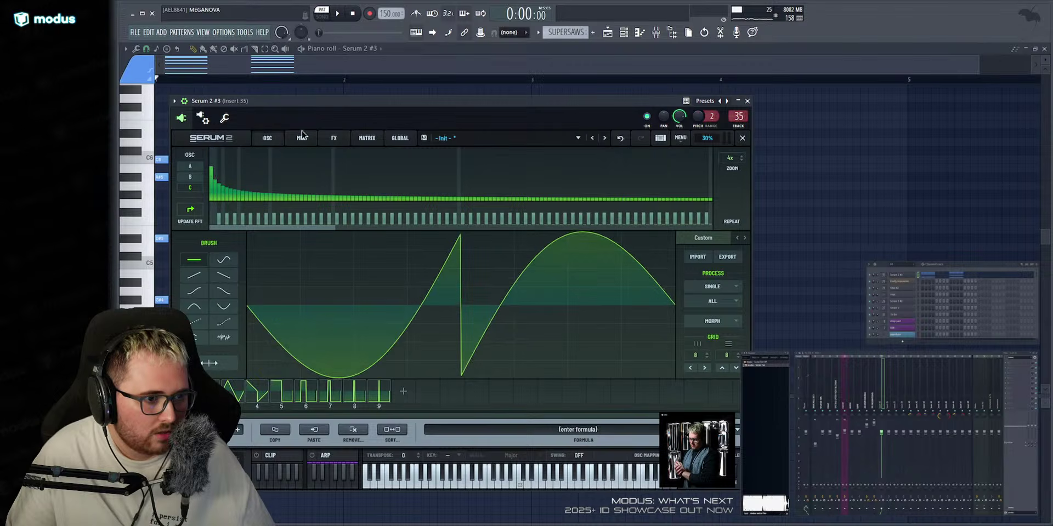
# Restore oscillator C to Default Shapes, raise it one octave, and set its unison detune to 0.10.
pyautogui.click(744, 138)
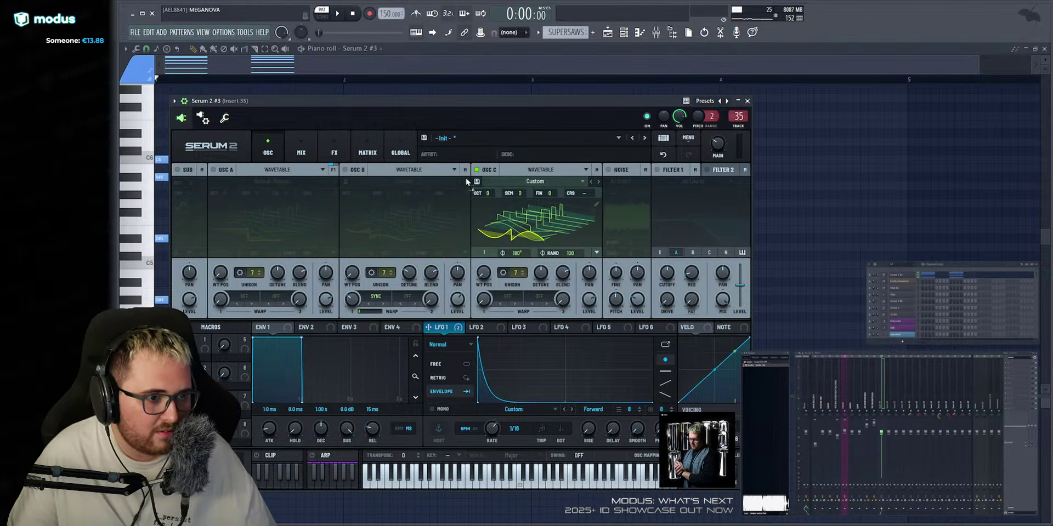
pyautogui.click(486, 171)
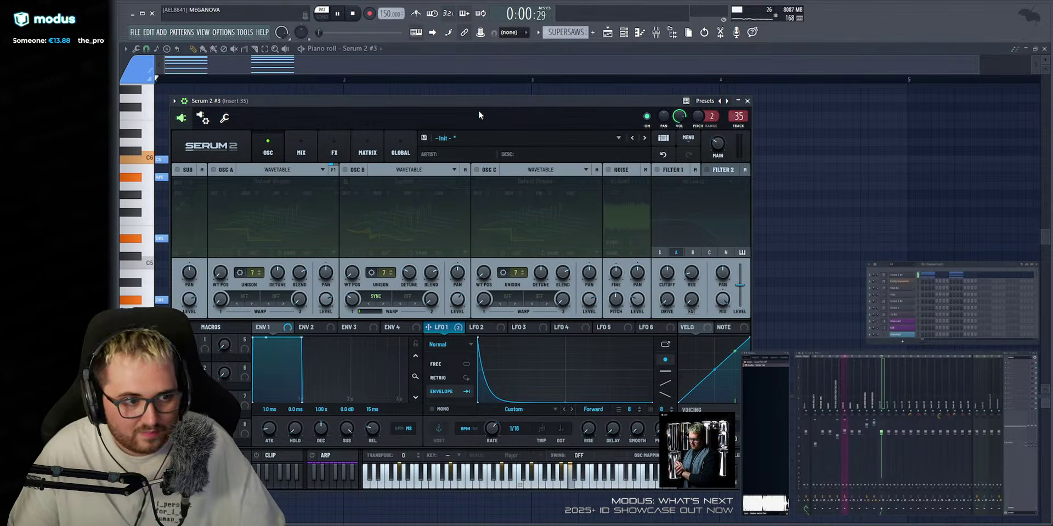
pyautogui.click(476, 170)
pyautogui.press('space')
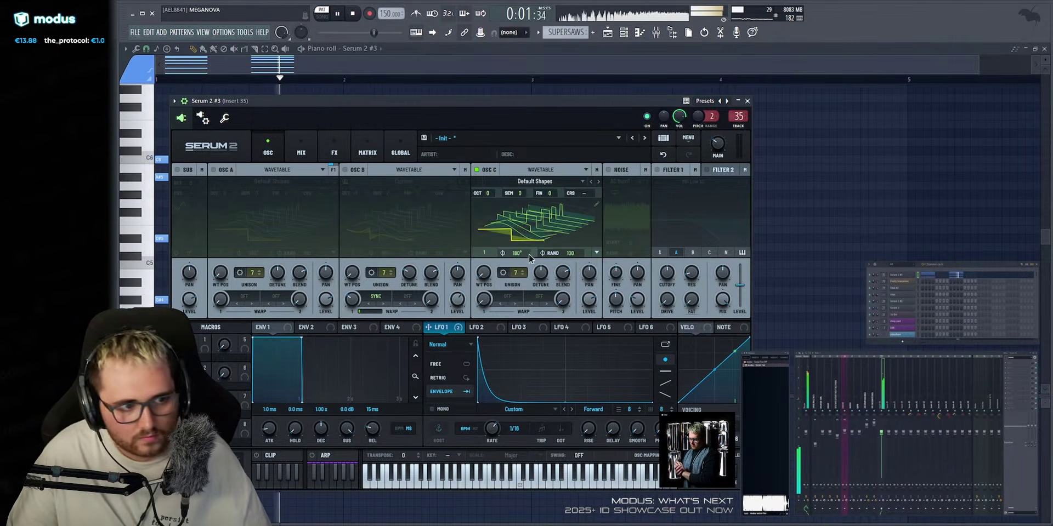
pyautogui.moveTo(487, 194); pyautogui.dragTo(490, 185)
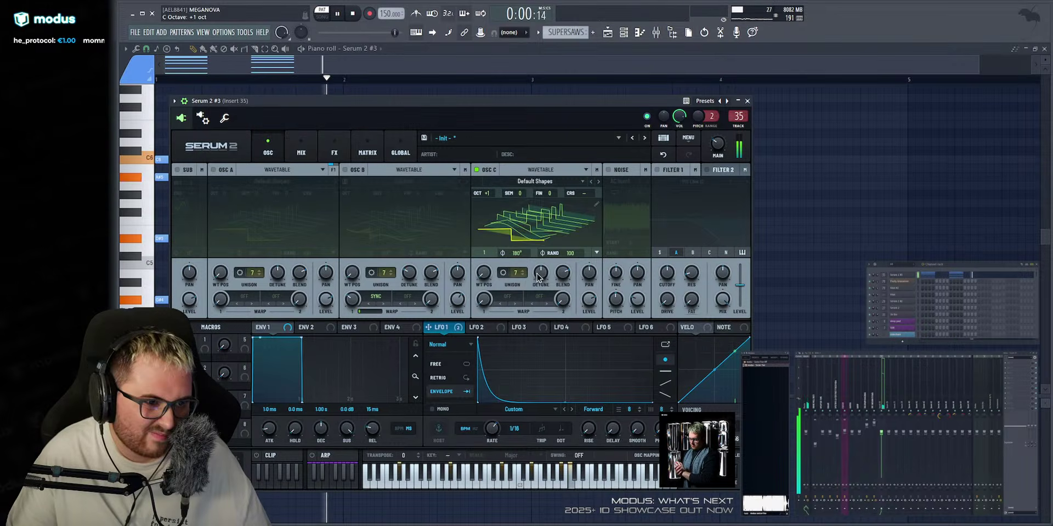
pyautogui.moveTo(541, 273); pyautogui.dragTo(544, 300)
# Enable oscillator B at 93% level and compare it with oscillator C muted and unmuted.
pyautogui.click(345, 170)
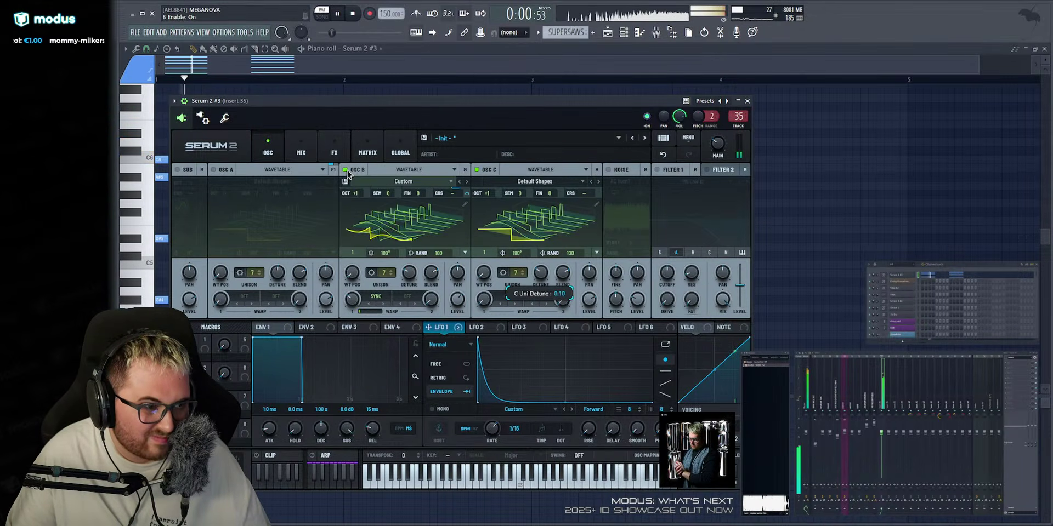
pyautogui.moveTo(459, 302); pyautogui.dragTo(462, 299)
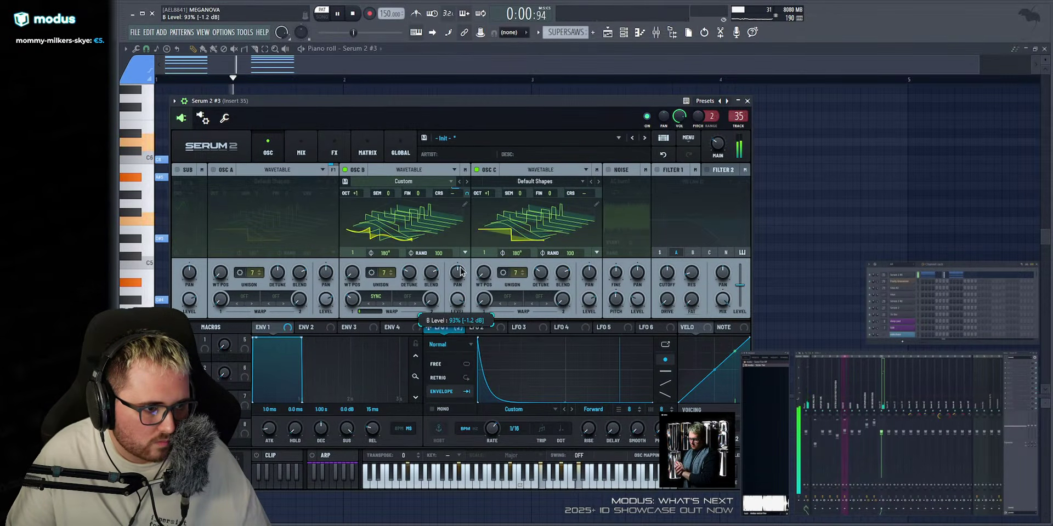
pyautogui.click(477, 170)
pyautogui.click(476, 170)
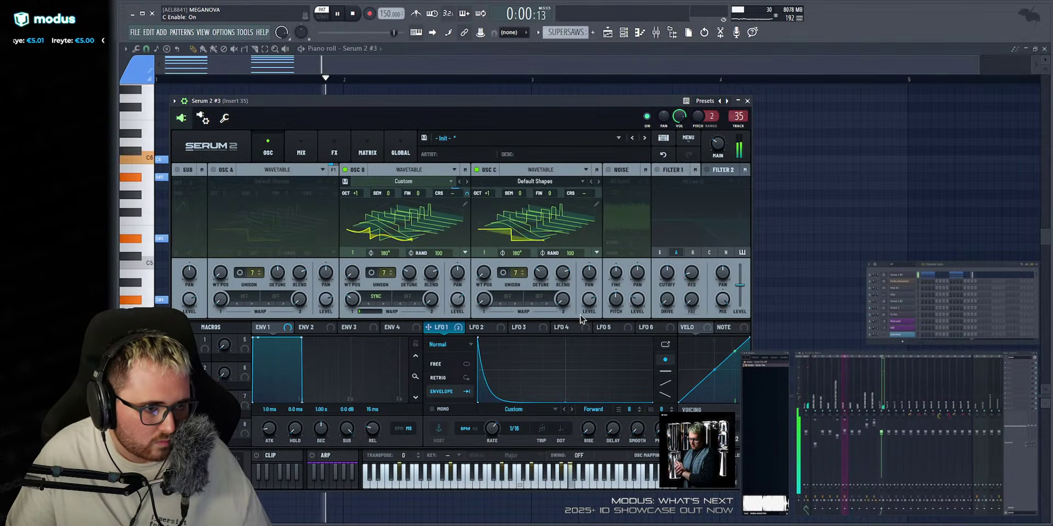
# Layer in oscillator A and balance the levels, with oscillator C at 71% and oscillator B at 72%.
pyautogui.moveTo(540, 272); pyautogui.dragTo(541, 268)
pyautogui.moveTo(588, 299); pyautogui.dragTo(587, 286)
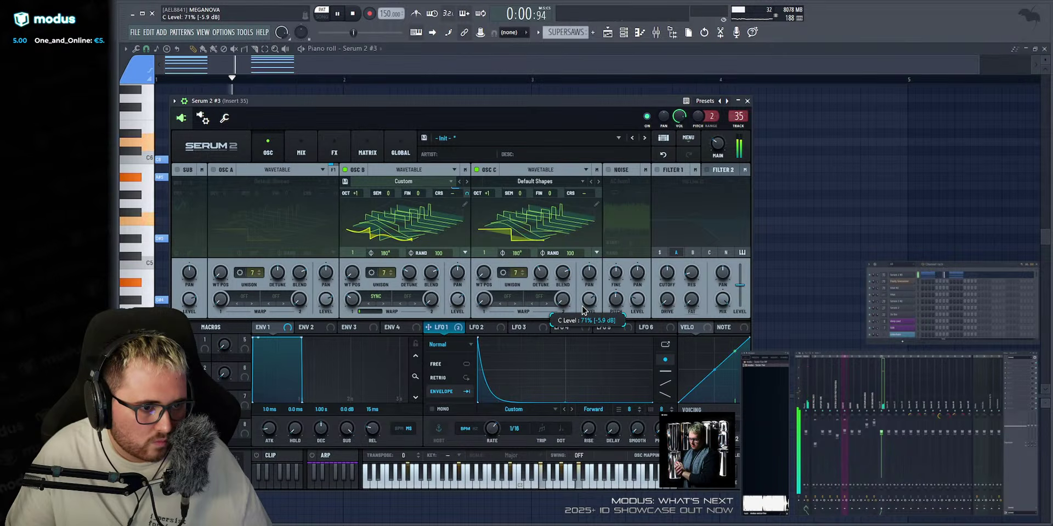
pyautogui.click(214, 169)
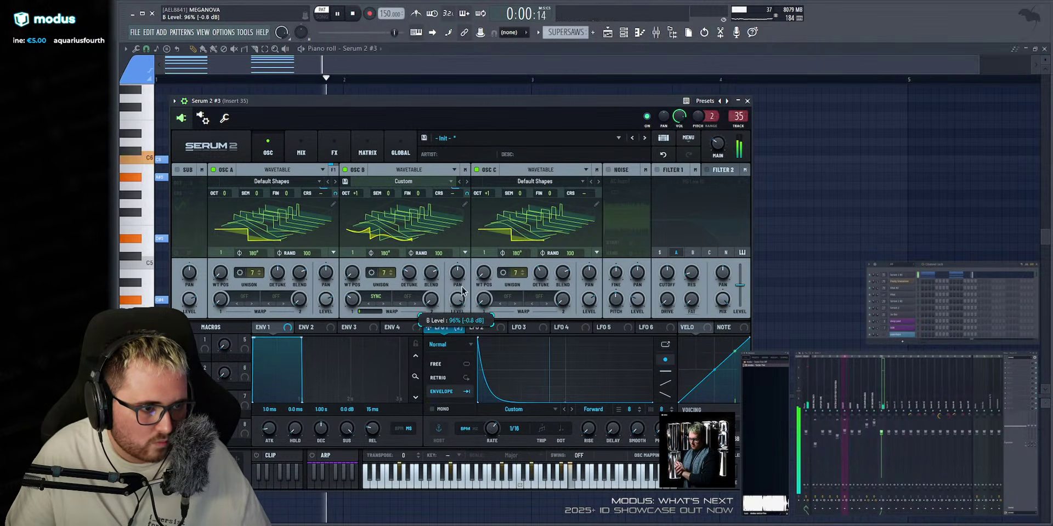
pyautogui.moveTo(458, 300); pyautogui.dragTo(462, 316)
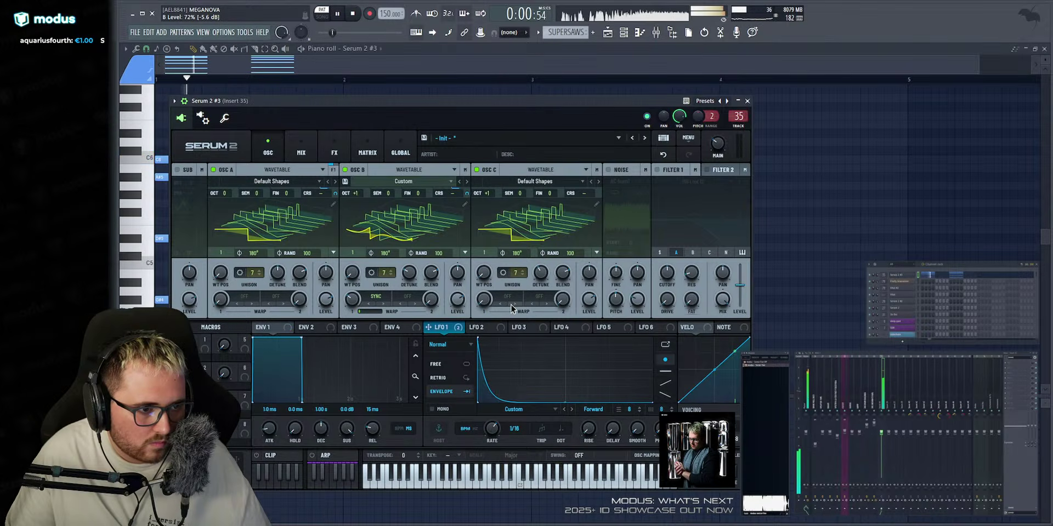
# Try the Bend + warp on oscillator C at about 43% and isolate it by disabling oscillators A and B.
pyautogui.scroll(-2, 508, 305)
pyautogui.moveTo(485, 290); pyautogui.dragTo(485, 278)
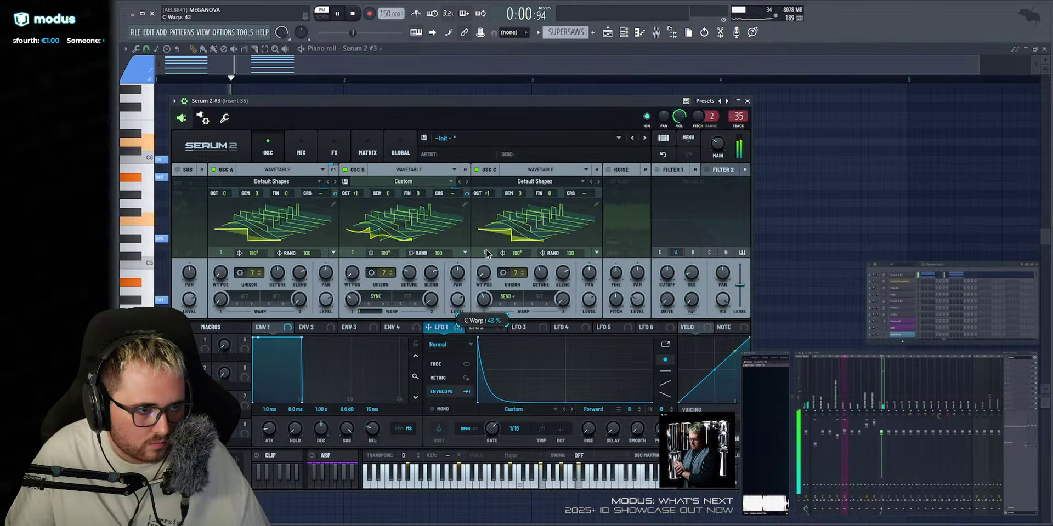
pyautogui.click(214, 170)
pyautogui.click(344, 169)
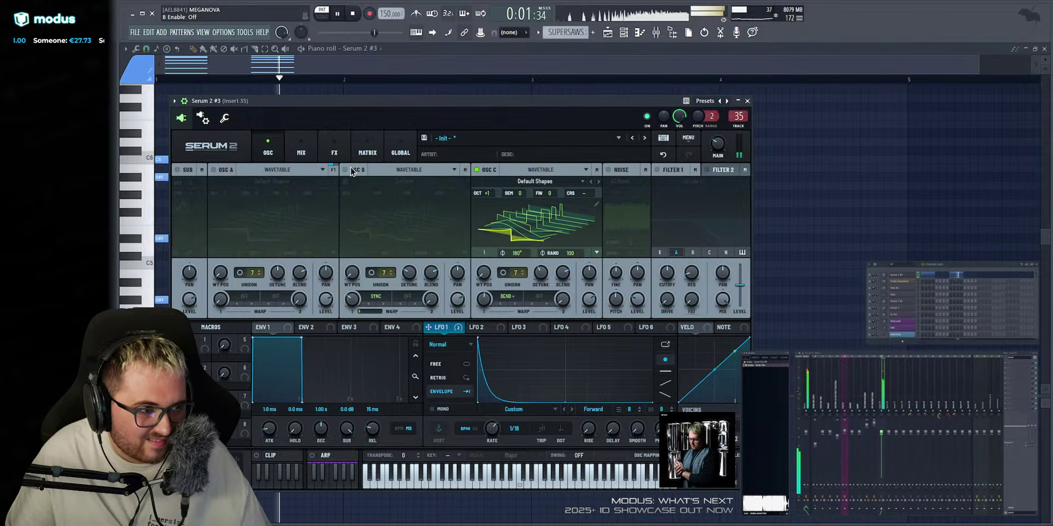
# Try the Bend -, Asym -, Flip, Mirror and Remap 4 warp modes on oscillator C.
pyautogui.scroll(-3, 510, 298)
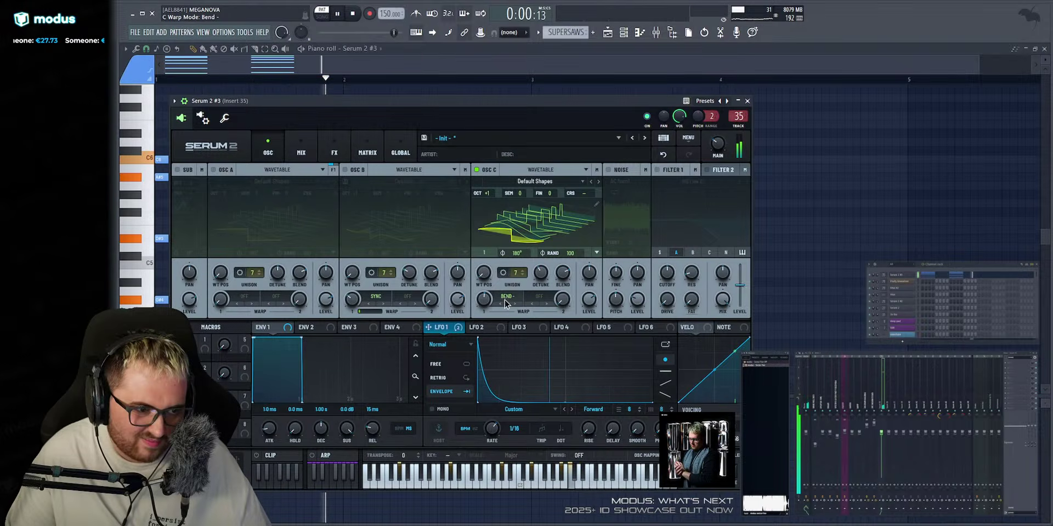
pyautogui.scroll(-3, 511, 304)
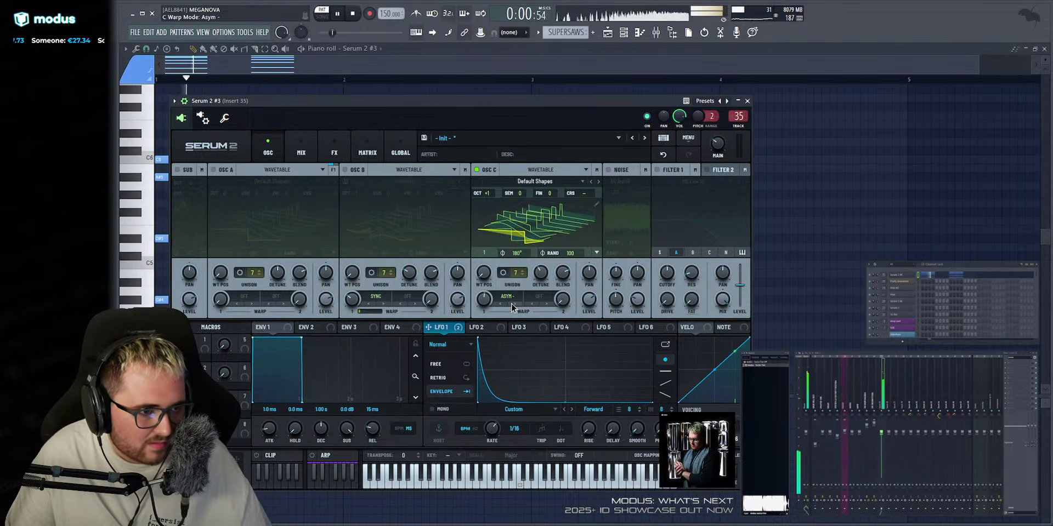
pyautogui.moveTo(484, 299); pyautogui.dragTo(484, 274)
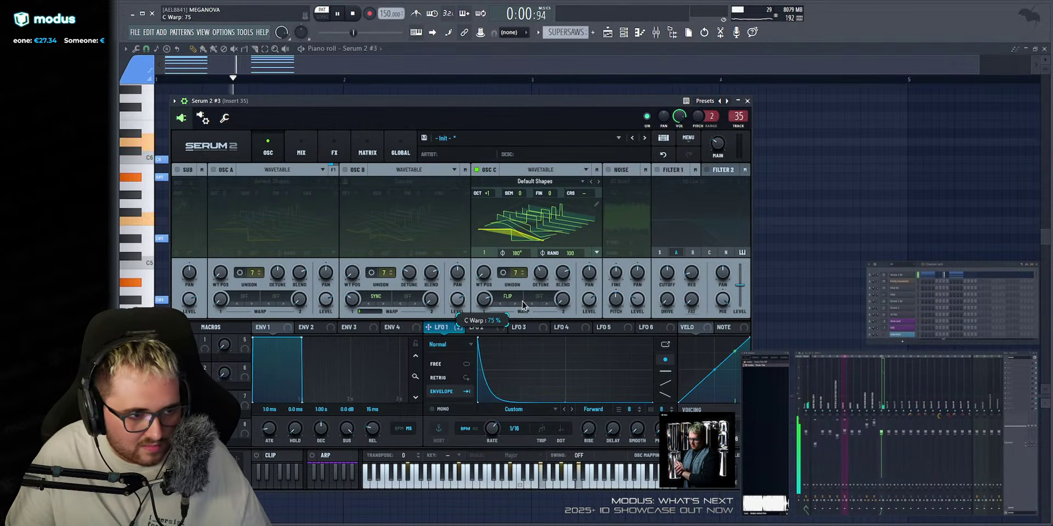
pyautogui.click(524, 303)
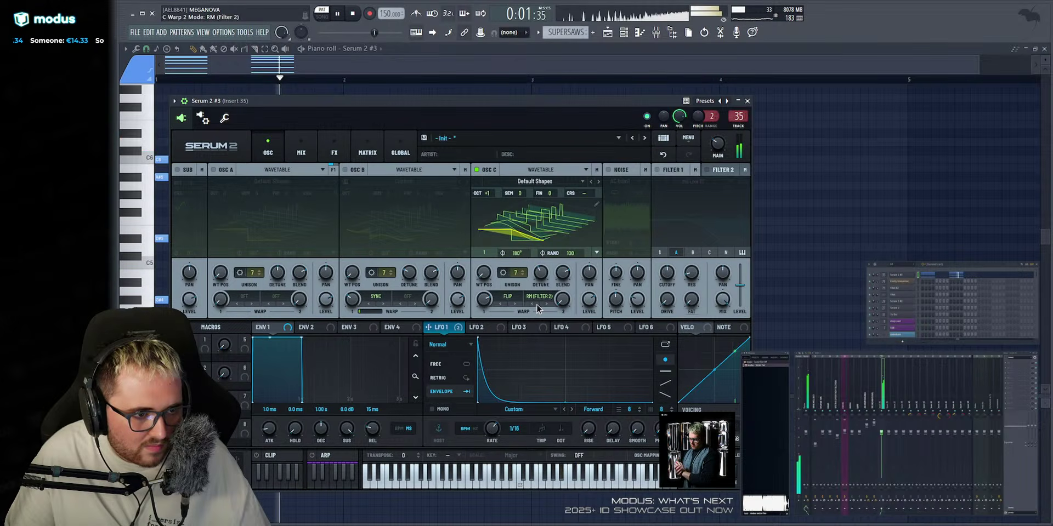
pyautogui.scroll(-1, 513, 304)
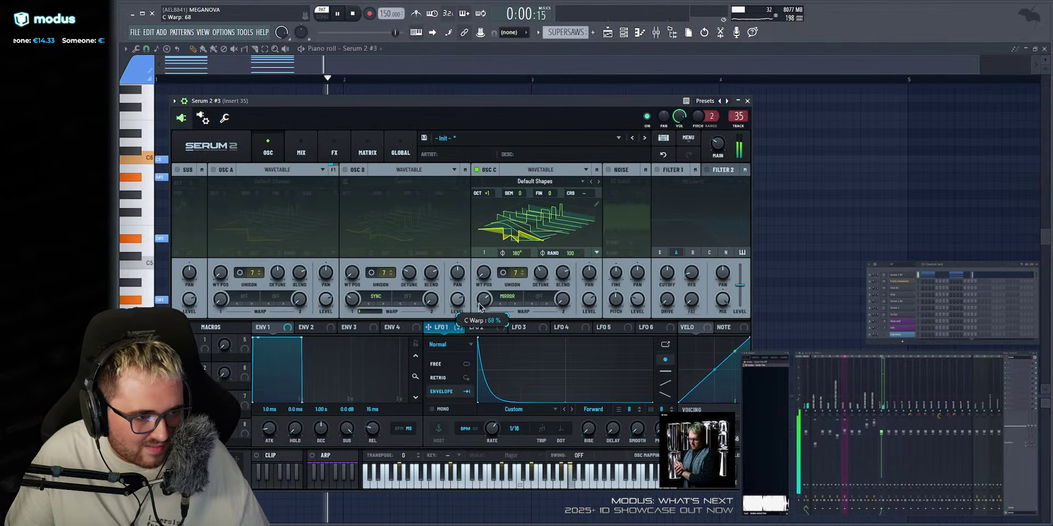
pyautogui.scroll(-2, 497, 304)
pyautogui.scroll(-2, 510, 304)
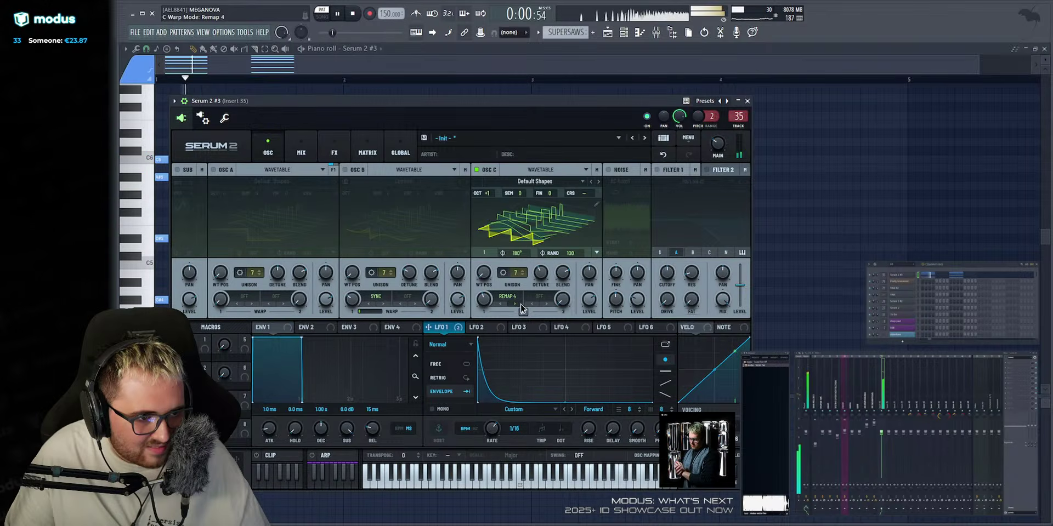
# Set oscillator C's warp mode to Odd/Even with a warp amount of 4%.
pyautogui.click(519, 305)
pyautogui.click(499, 304)
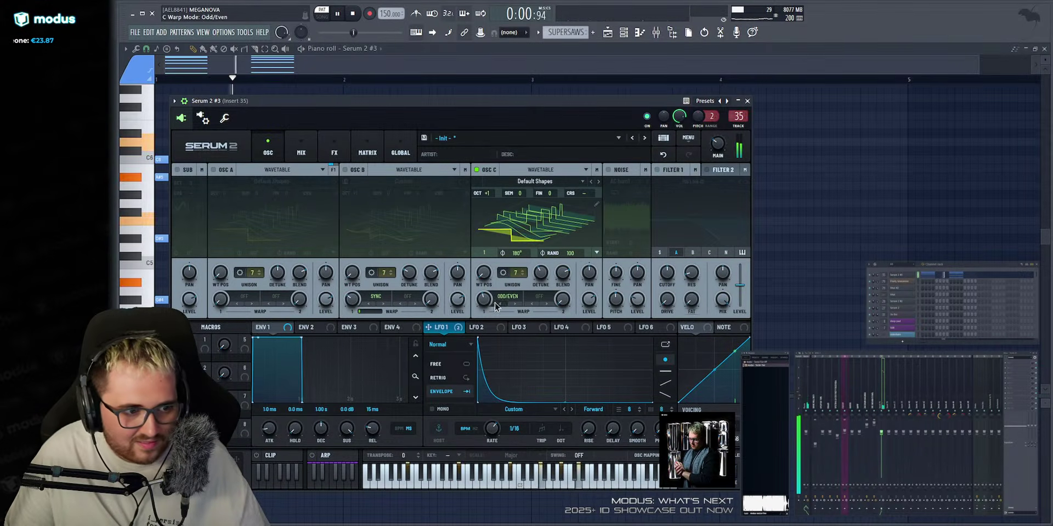
pyautogui.moveTo(482, 303); pyautogui.dragTo(488, 347)
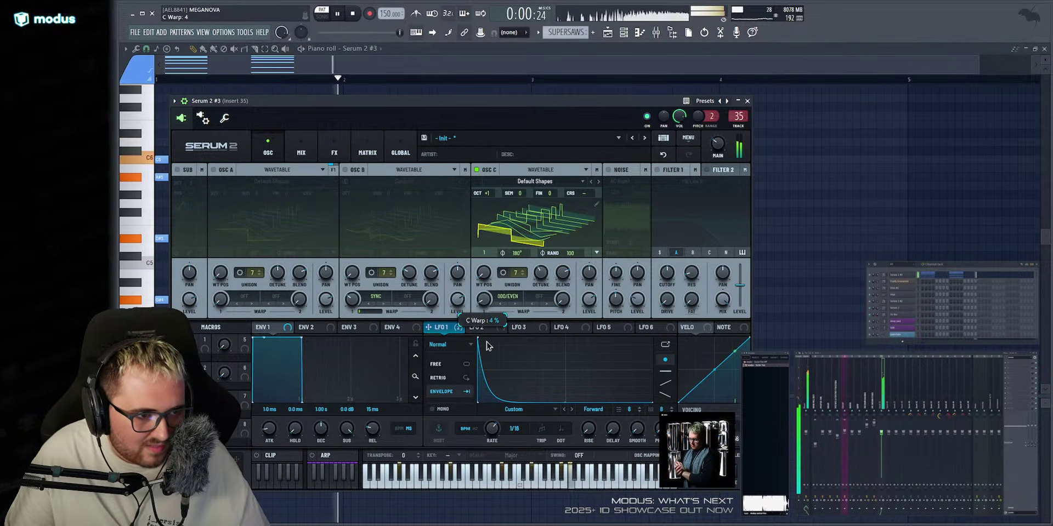
# Re-enable oscillators A and B and set oscillator C's level to 38% during playback.
pyautogui.click(344, 170)
pyautogui.click(213, 169)
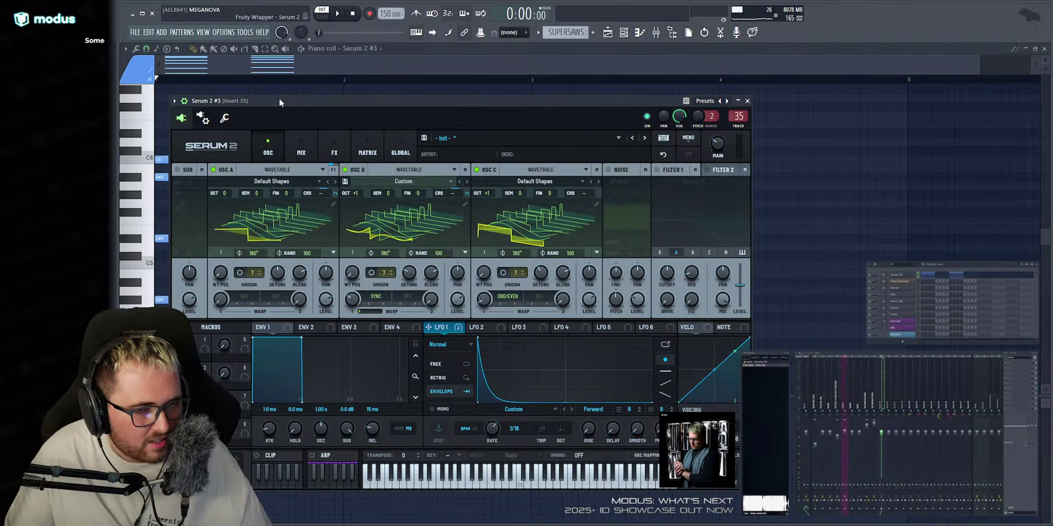
pyautogui.press('space')
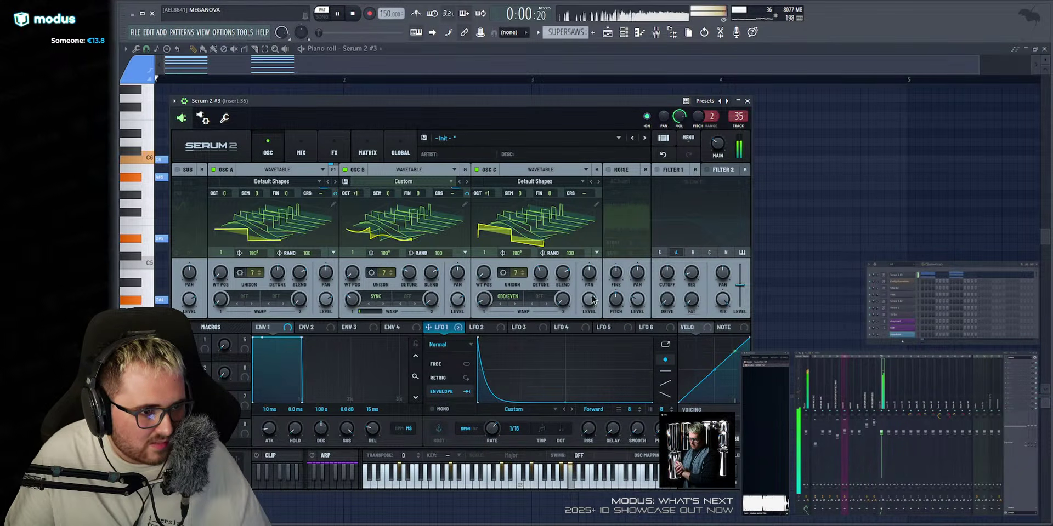
pyautogui.moveTo(589, 299); pyautogui.dragTo(592, 335)
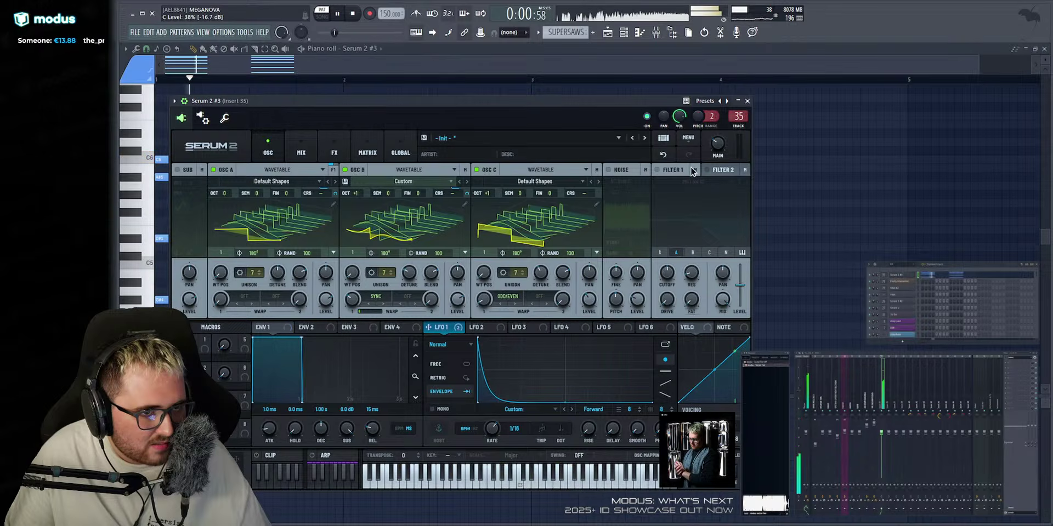
# Audition the full three-oscillator sound and add Fruity Parametric EQ 2 to insert 35.
pyautogui.press('space')
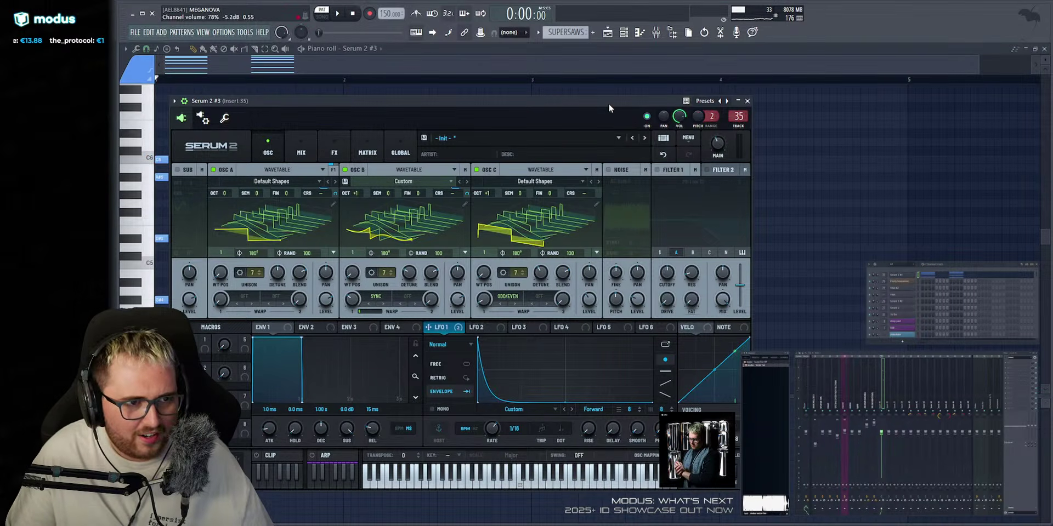
pyautogui.moveTo(717, 144)
pyautogui.press('space')
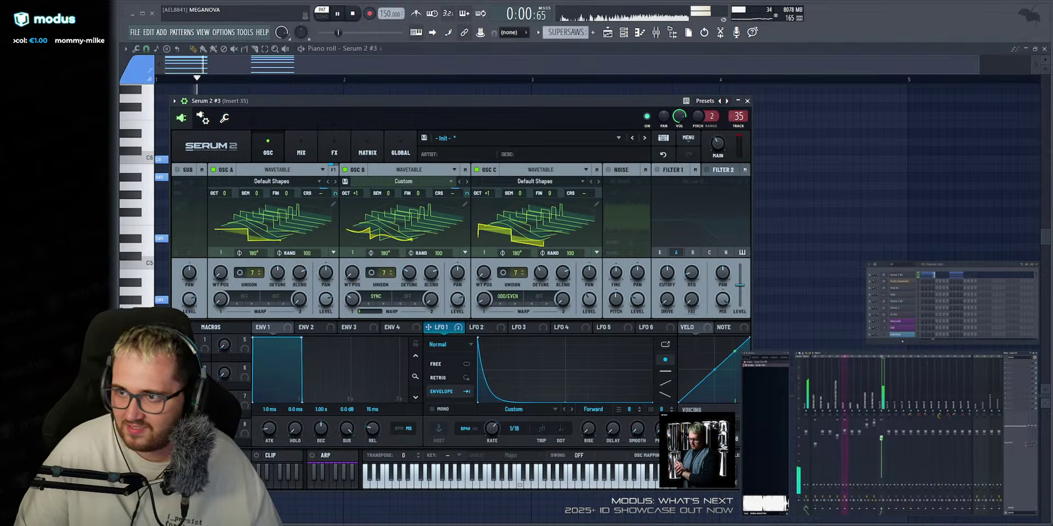
pyautogui.press('space')
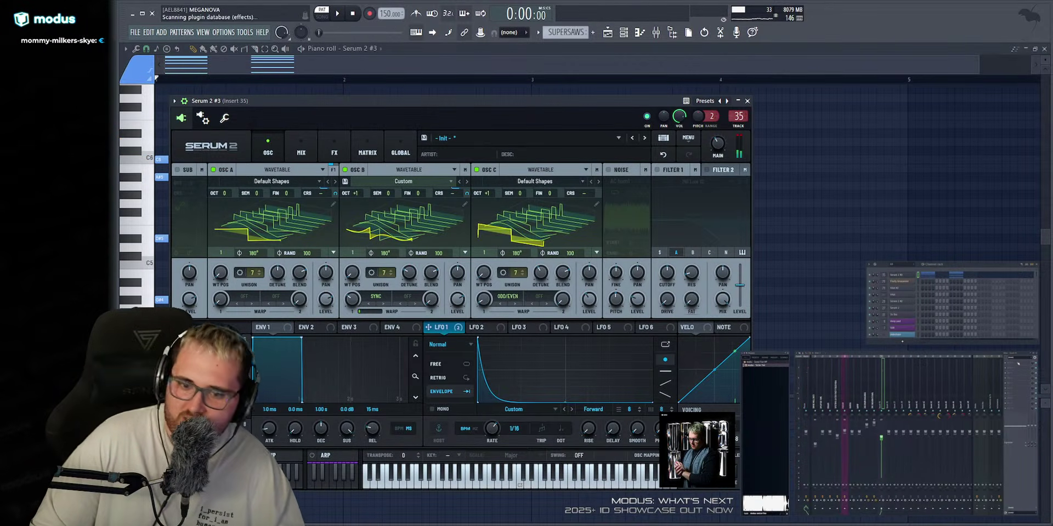
pyautogui.click(229, 130)
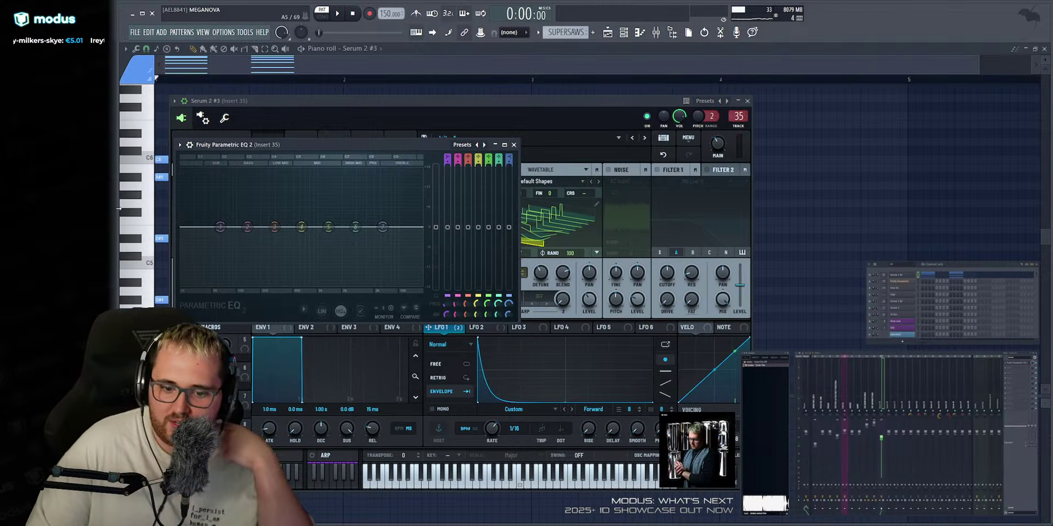
pyautogui.press('space')
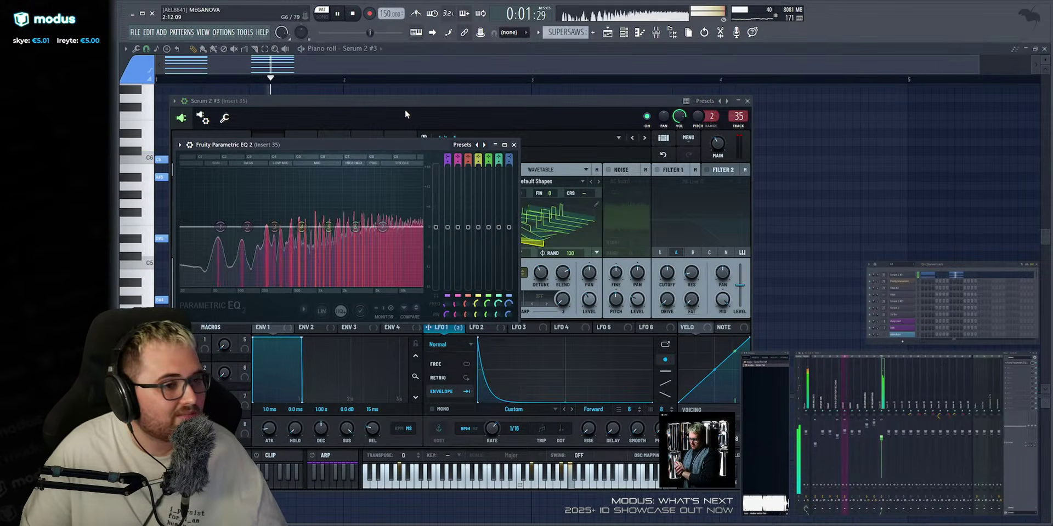
# Set EQ band 1 as a high pass at about 203 Hz with 57% bandwidth while the chords play.
pyautogui.press('space')
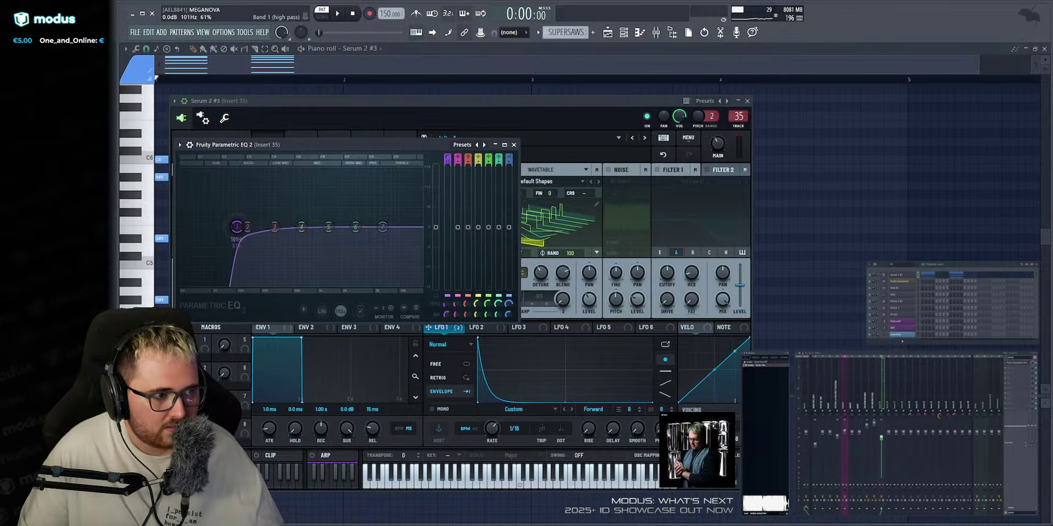
pyautogui.press('space')
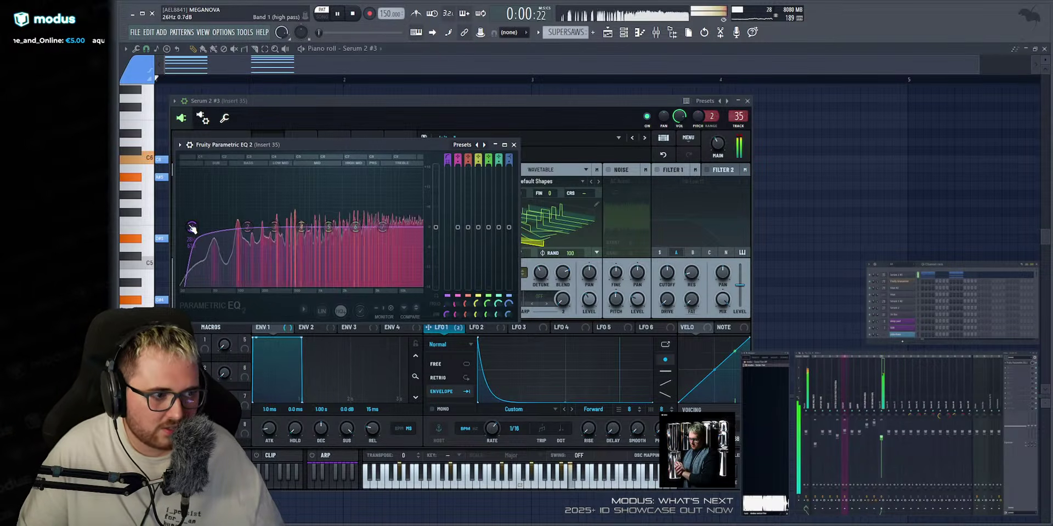
pyautogui.moveTo(192, 227); pyautogui.dragTo(251, 228)
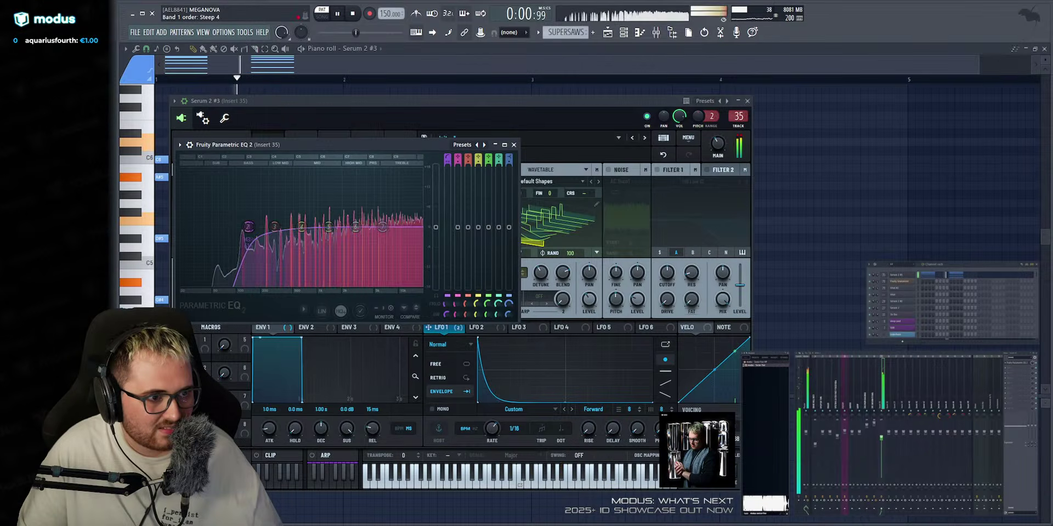
pyautogui.moveTo(247, 226); pyautogui.dragTo(261, 227)
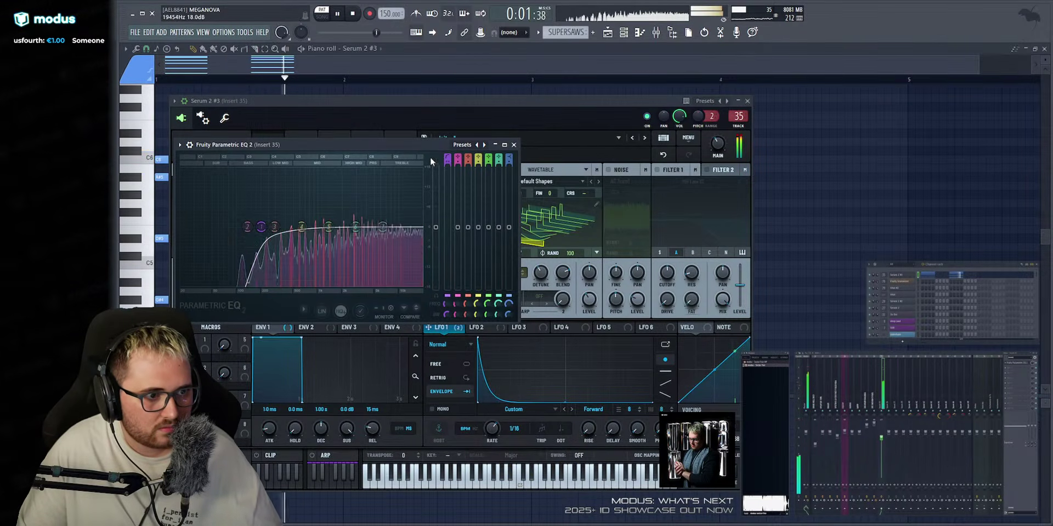
pyautogui.moveTo(447, 163); pyautogui.dragTo(448, 169)
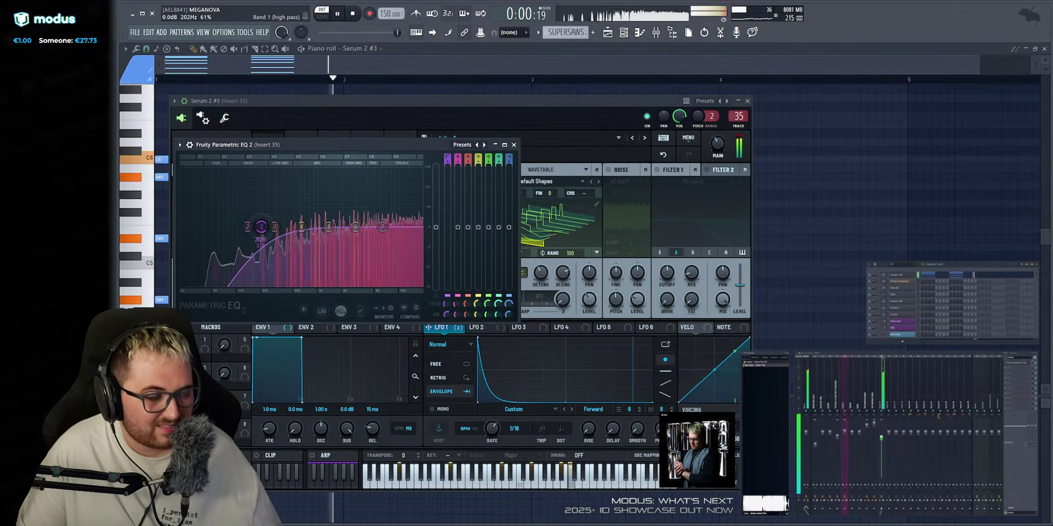
pyautogui.scroll(2, 262, 227)
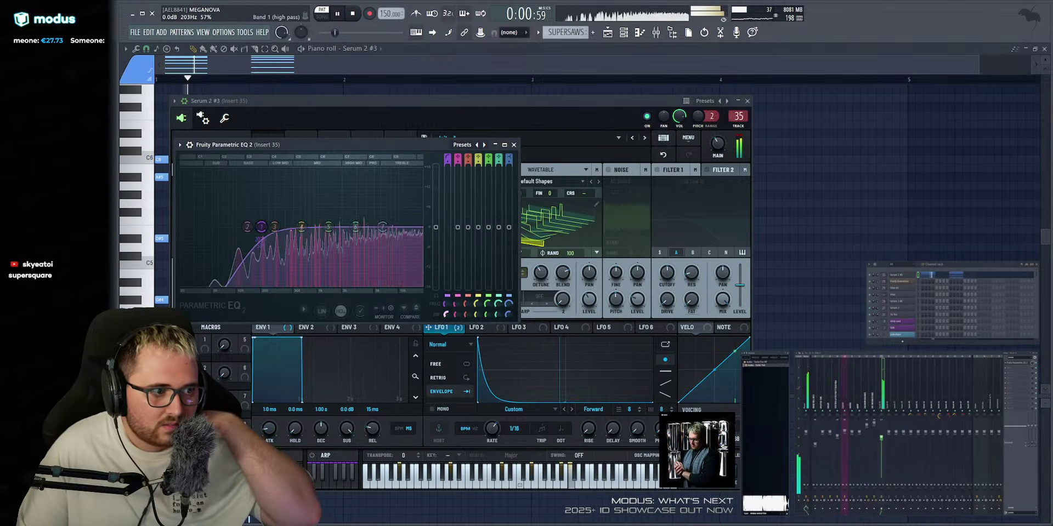
# Cut EQ band 4 slightly in the mids and move the band 7 high shelf to about 7.4 kHz.
pyautogui.moveTo(307, 221)
pyautogui.mouseDown()
pyautogui.moveTo(294, 206)
pyautogui.moveTo(301, 192)
pyautogui.moveTo(295, 234)
pyautogui.mouseUp()
pyautogui.moveTo(384, 227); pyautogui.dragTo(388, 226)
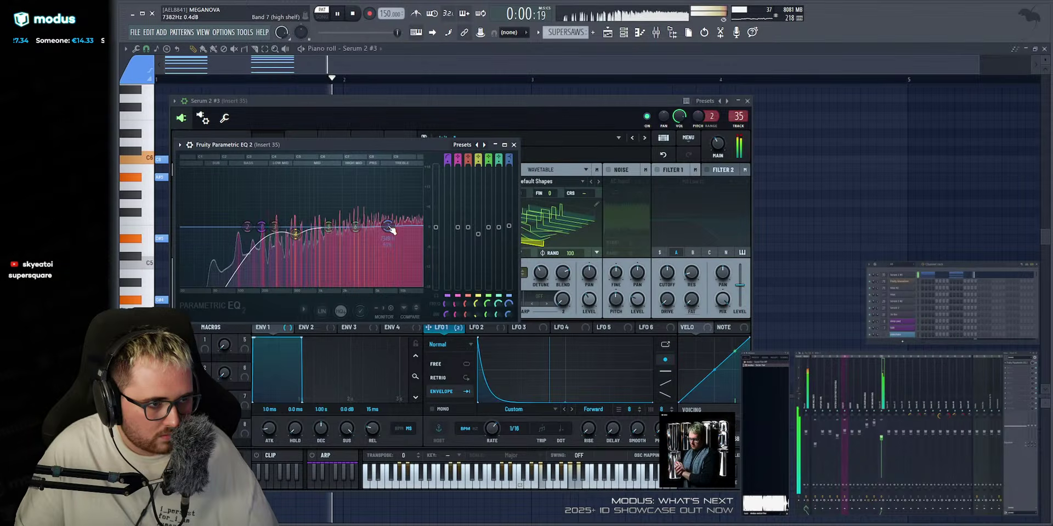
# Turn EQ band 7 into a low pass and move it to the very top of the spectrum.
pyautogui.press('space')
pyautogui.moveTo(509, 159); pyautogui.dragTo(509, 184)
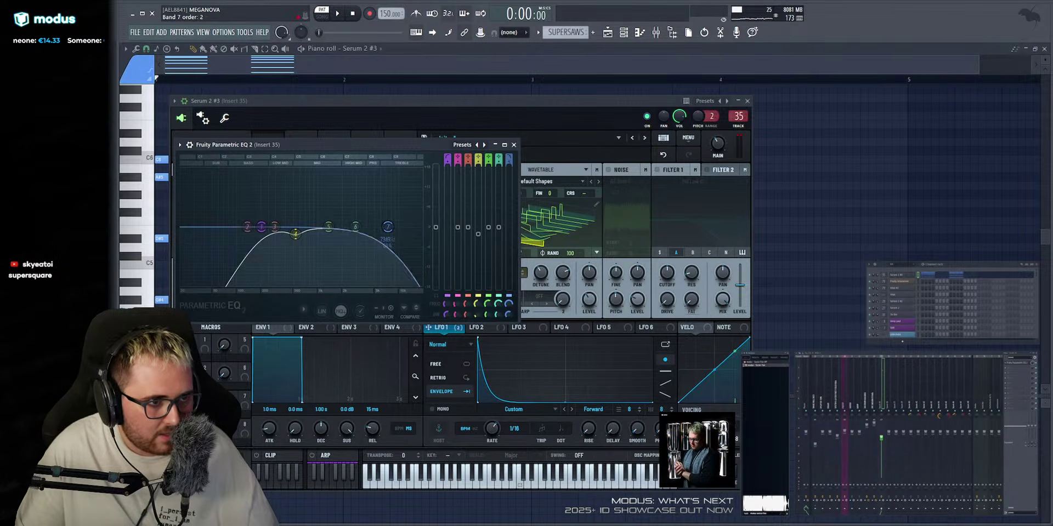
pyautogui.moveTo(392, 226); pyautogui.dragTo(423, 227)
pyautogui.press('space')
pyautogui.moveTo(508, 315); pyautogui.dragTo(509, 313)
pyautogui.press('space')
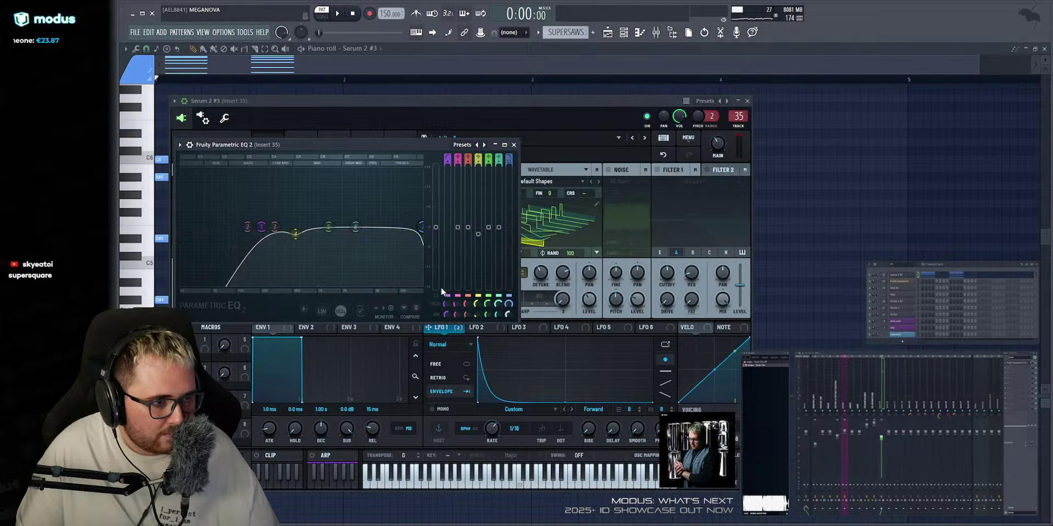
# Boost EQ band 6 by about 2.2 dB at about 14.3 kHz and audition the chords.
pyautogui.moveTo(356, 227); pyautogui.dragTo(410, 220)
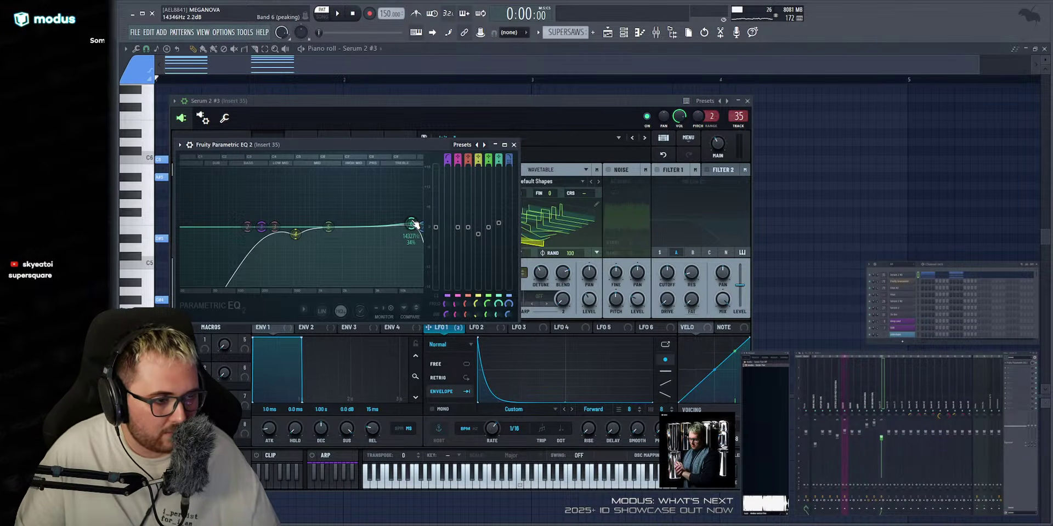
pyautogui.press('space')
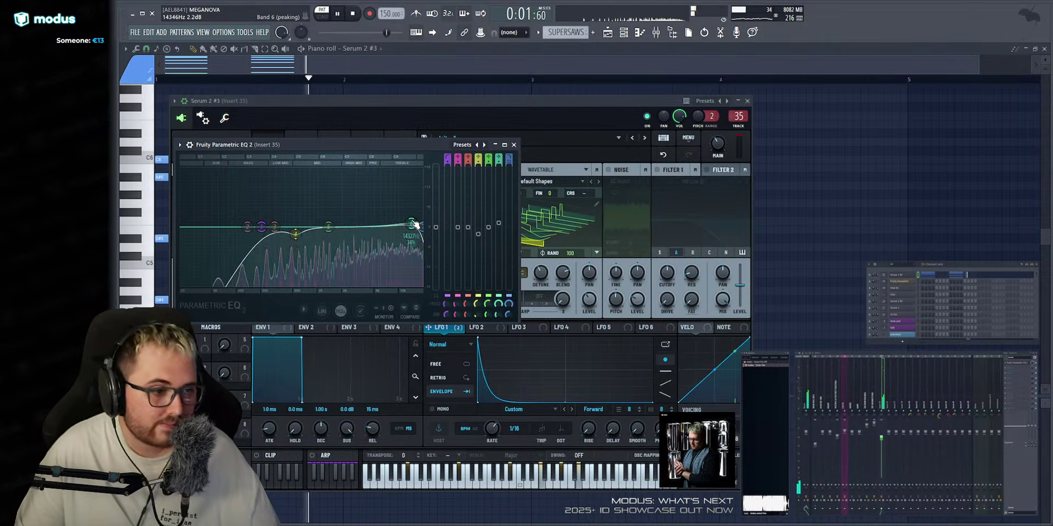
pyautogui.press('space')
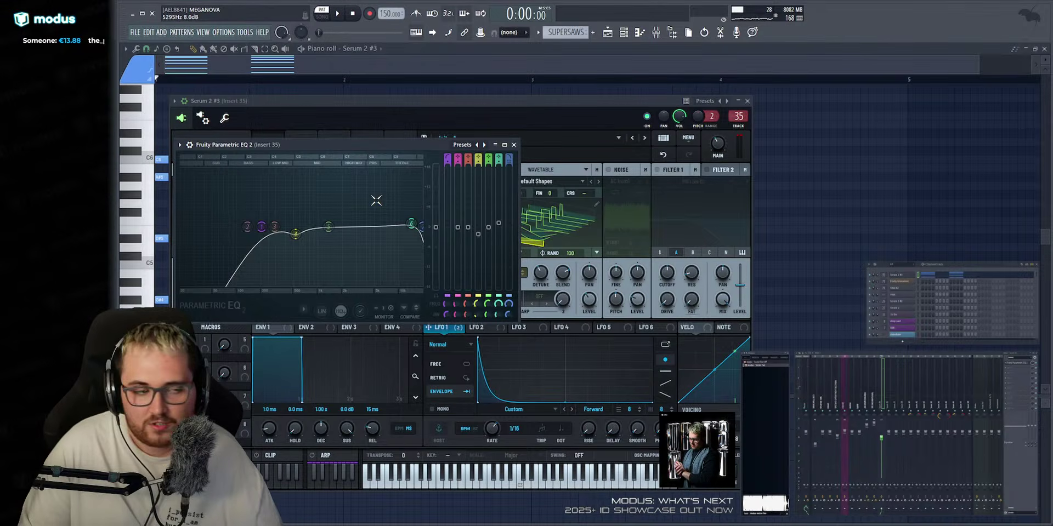
pyautogui.press('space')
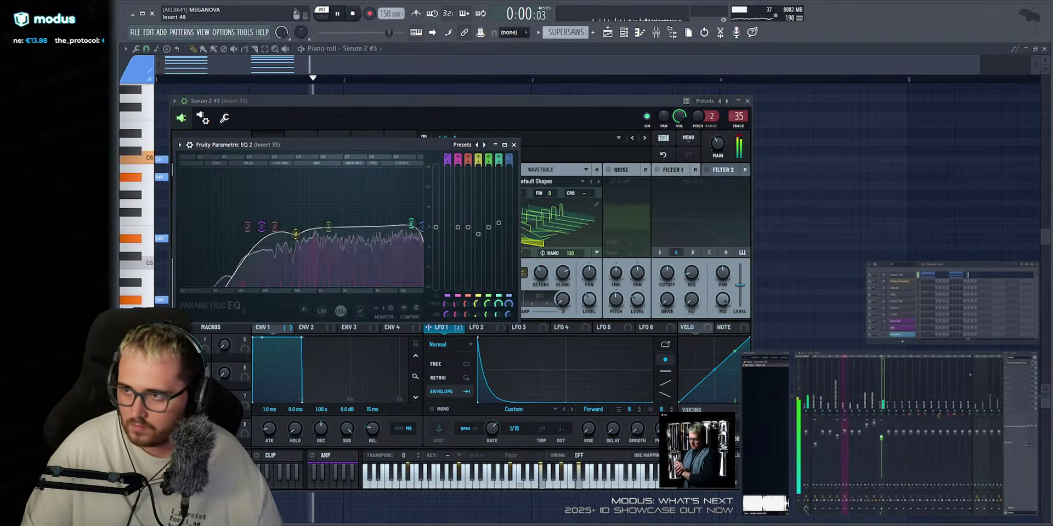
pyautogui.press('space')
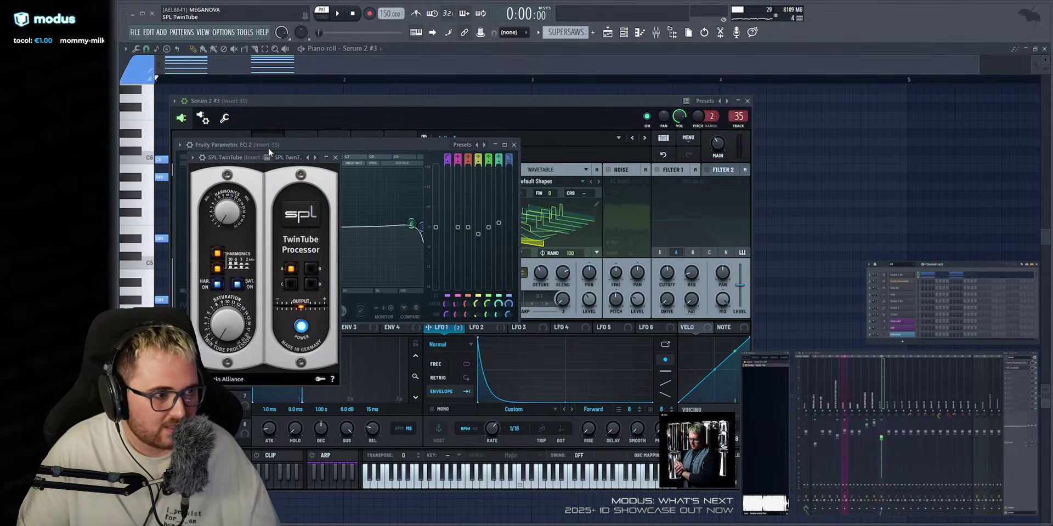
# Add SPL TwinTube to insert 35, place its window beside the EQ, and raise its saturation during playback.
pyautogui.moveTo(238, 160); pyautogui.dragTo(566, 142)
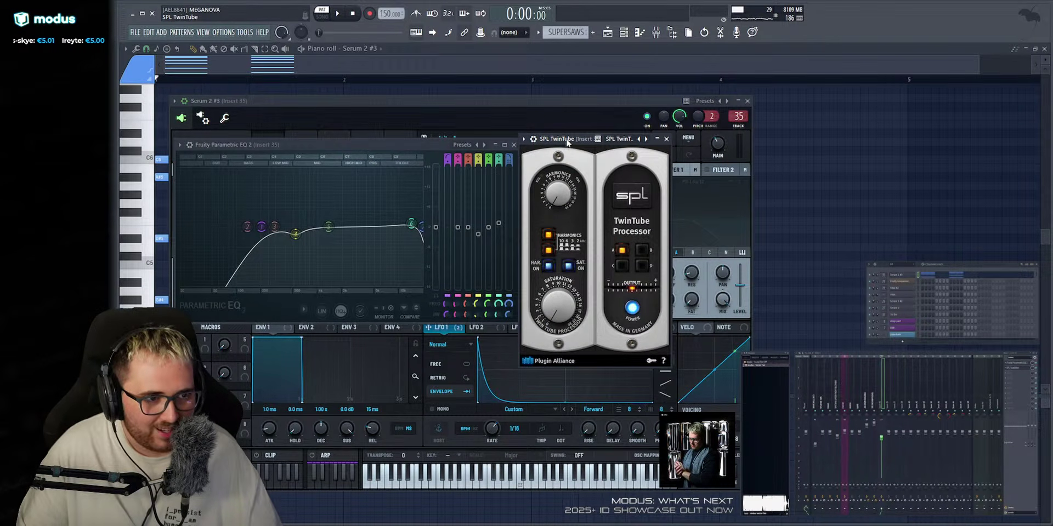
pyautogui.moveTo(567, 142); pyautogui.dragTo(570, 145)
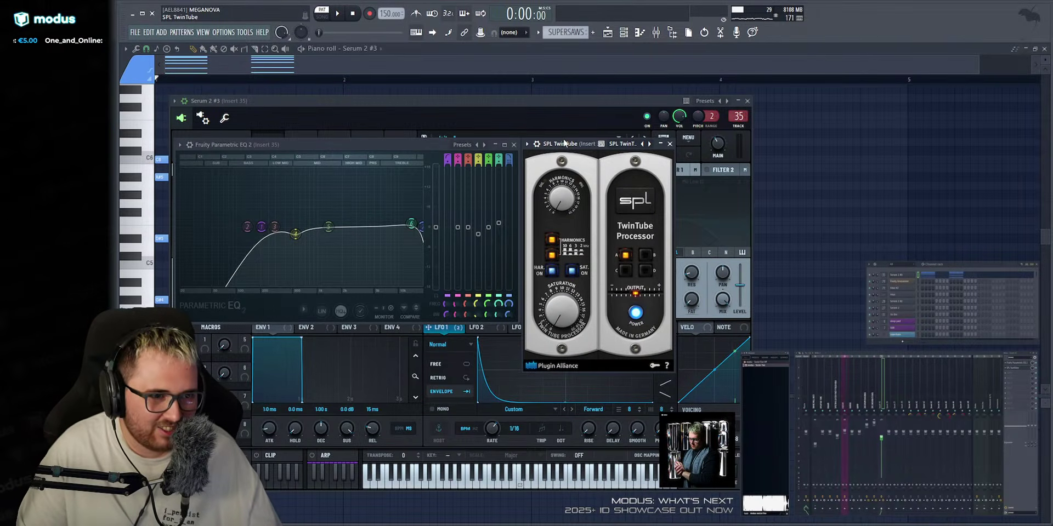
pyautogui.press('space')
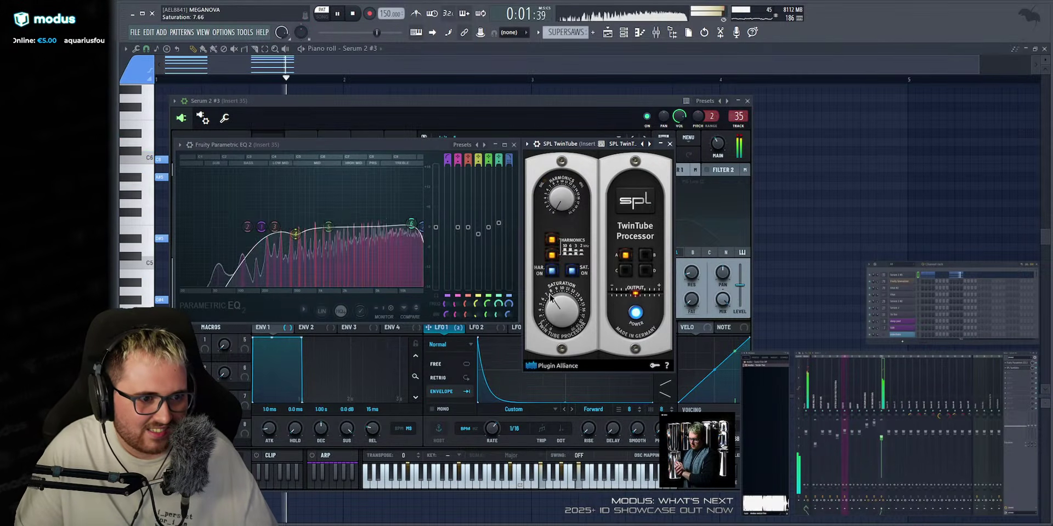
pyautogui.press('space')
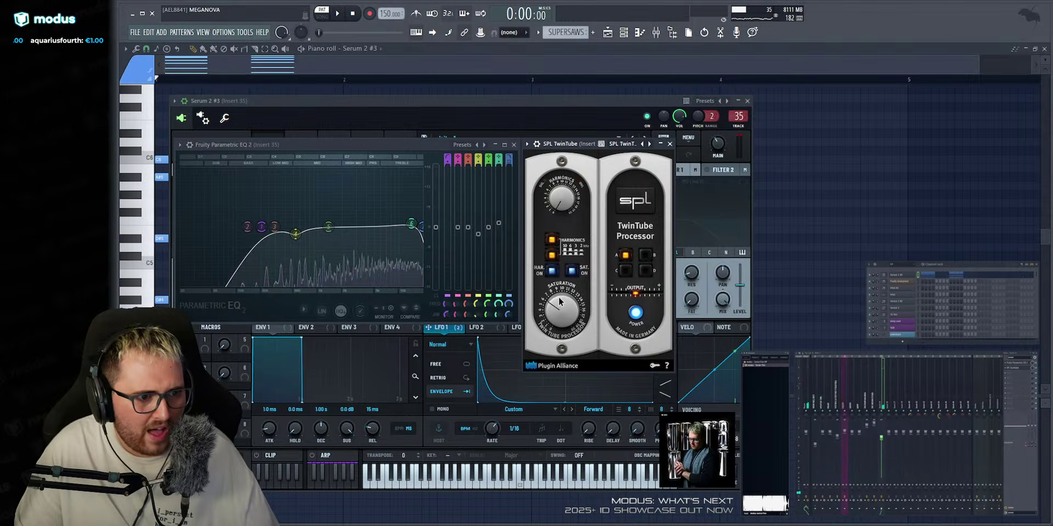
# Compare the chords with TwinTube powered off and on during playback.
pyautogui.press('space')
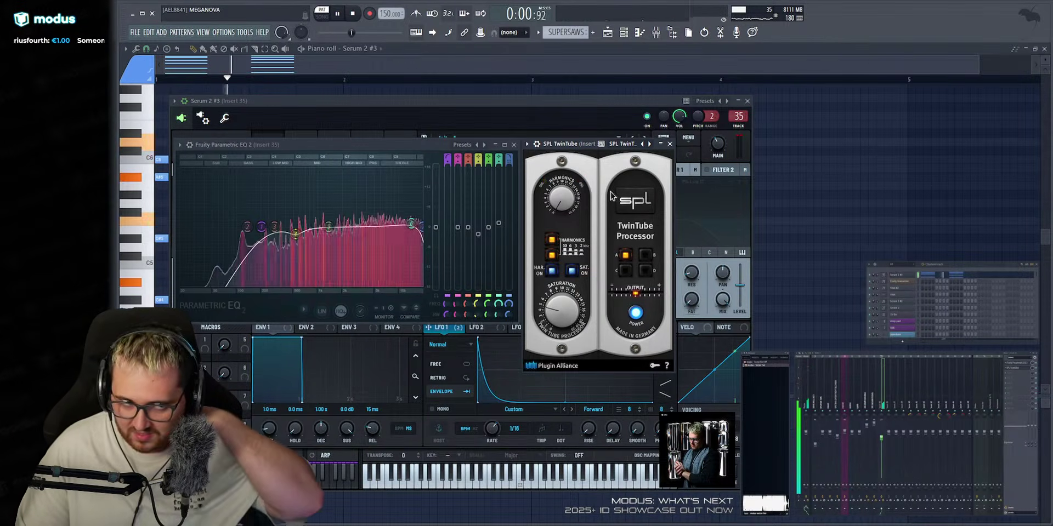
pyautogui.click(636, 317)
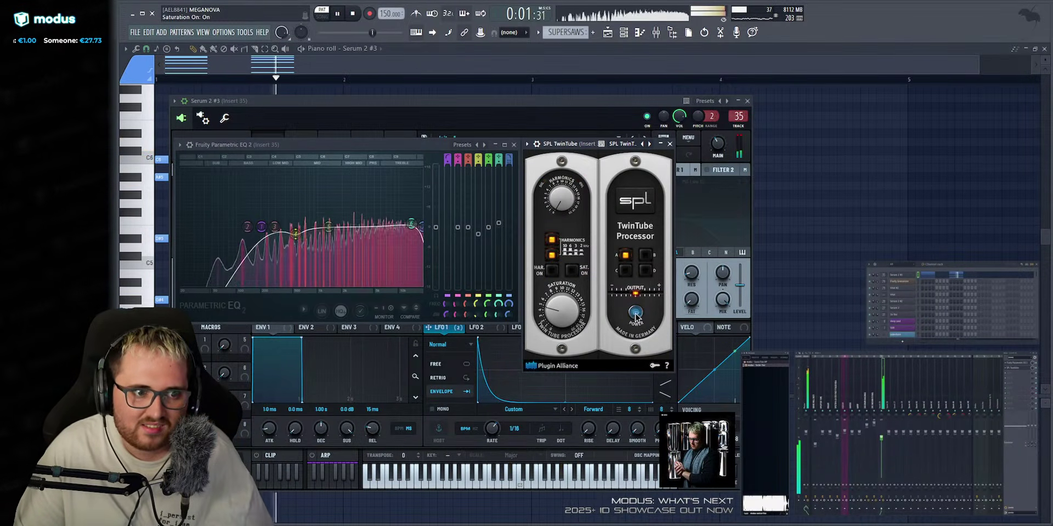
pyautogui.click(637, 318)
pyautogui.press('space')
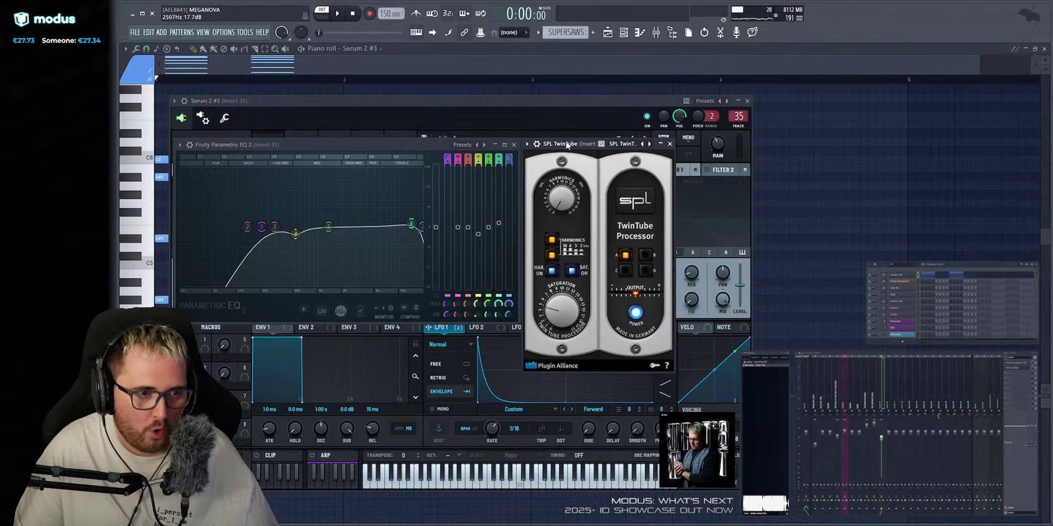
# Mute EQ band 1's high pass temporarily to compare the curve, and restore it each time.
pyautogui.click(448, 296)
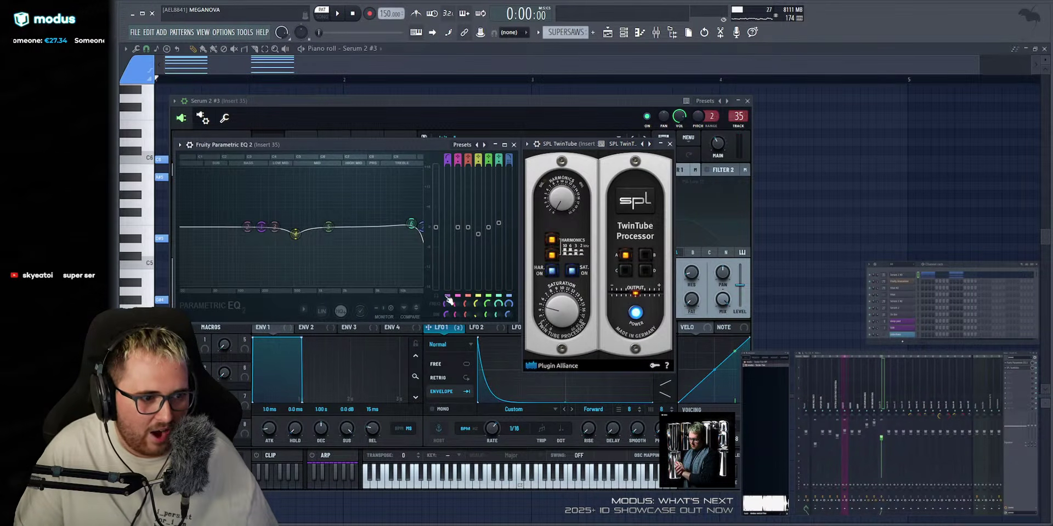
pyautogui.click(448, 296)
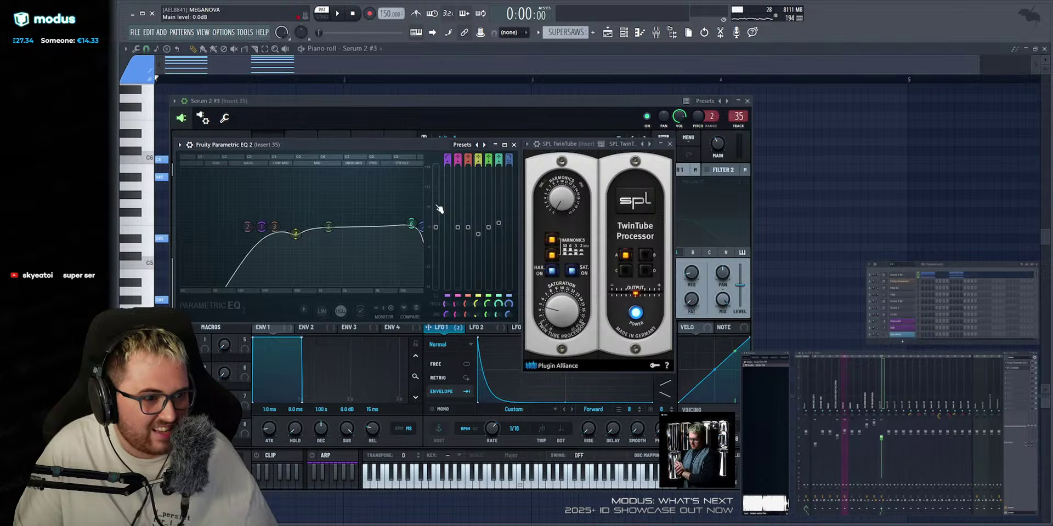
pyautogui.click(589, 148)
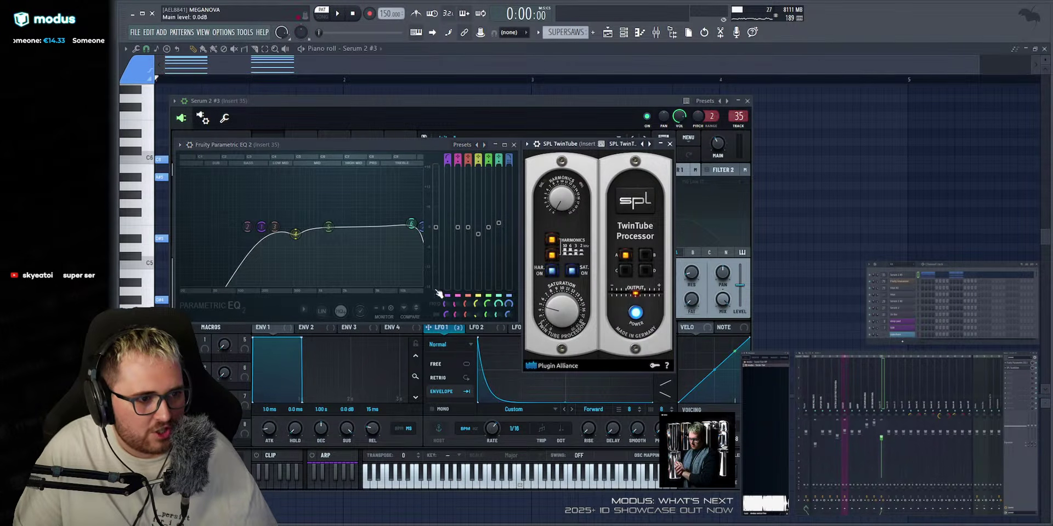
pyautogui.click(447, 296)
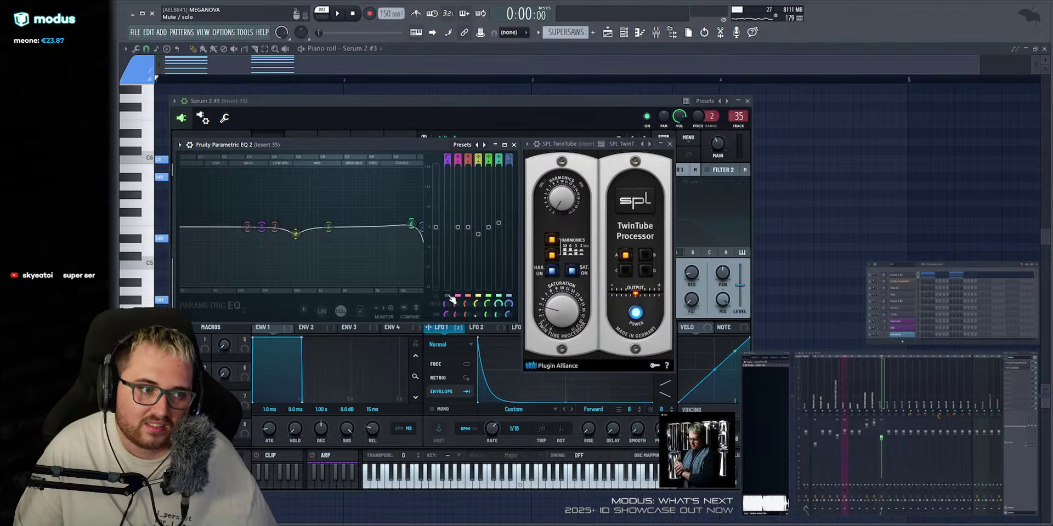
pyautogui.hotkey('ctrl', 'z')
pyautogui.click(575, 144)
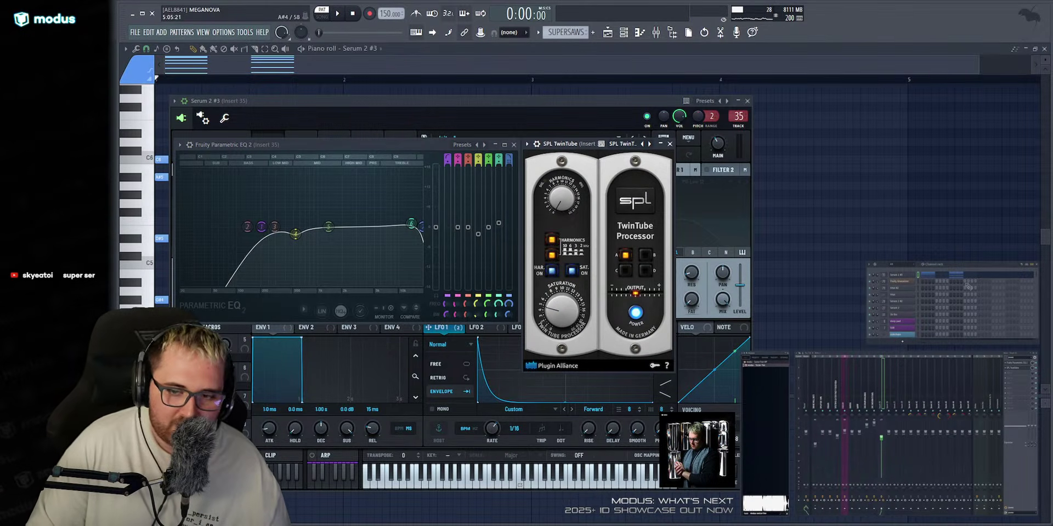
# Show the Production playlist and play the song from bar 60.
pyautogui.rightClick(920, 259)
pyautogui.click(609, 33)
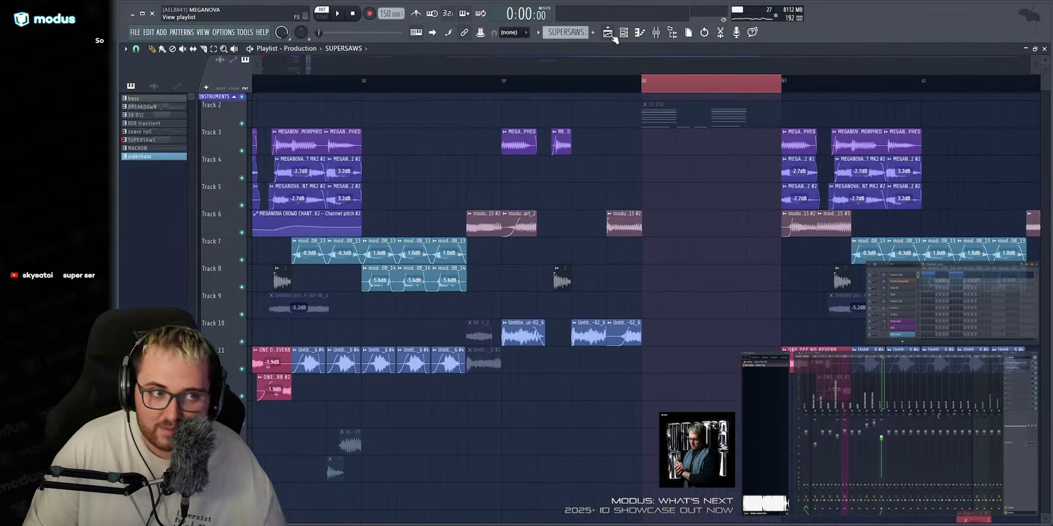
pyautogui.click(643, 82)
pyautogui.press('space')
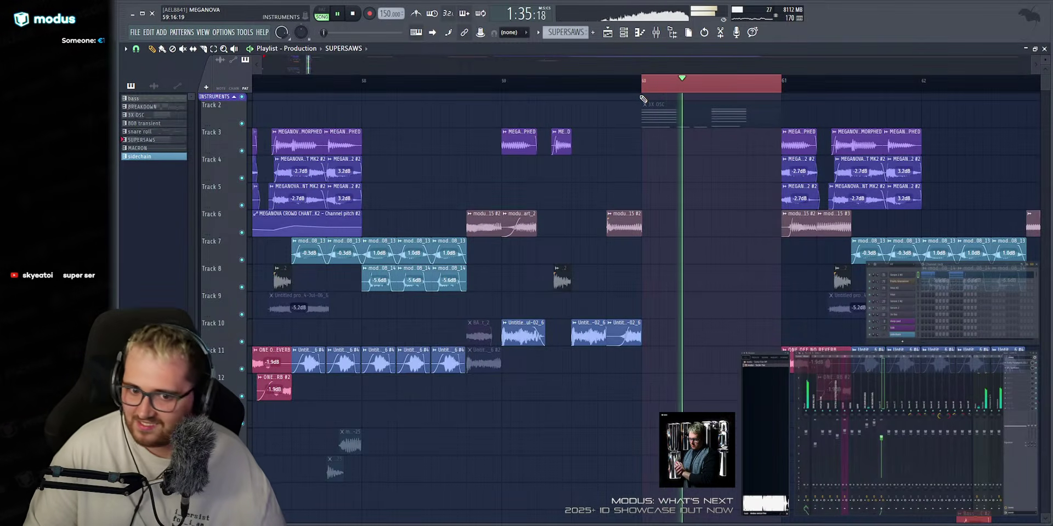
pyautogui.press('space')
# Open the 3X OSC pattern's notes, audition them, and delete all of them, including the low bass notes.
pyautogui.doubleClick(682, 110)
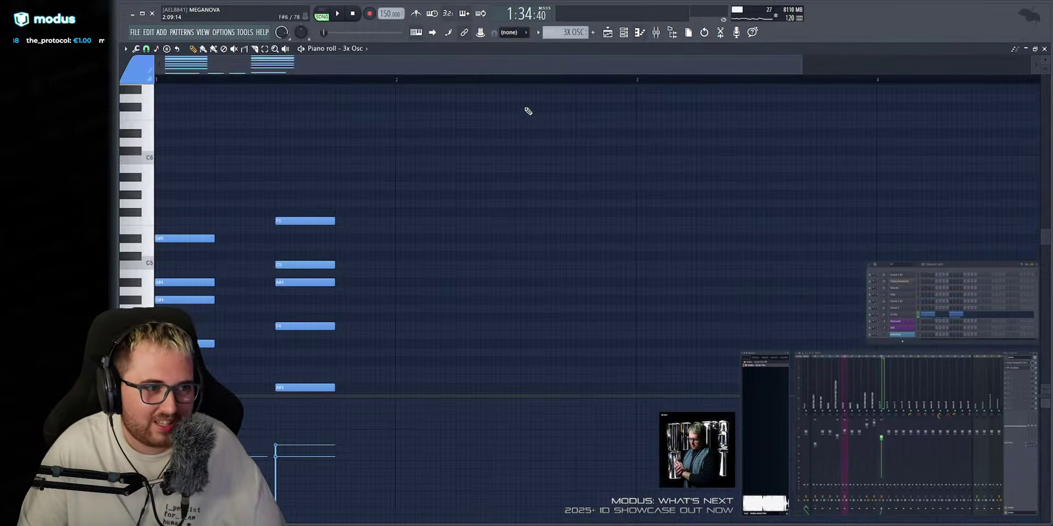
pyautogui.scroll(-1, 498, 71)
pyautogui.scroll(-12, 465, 251)
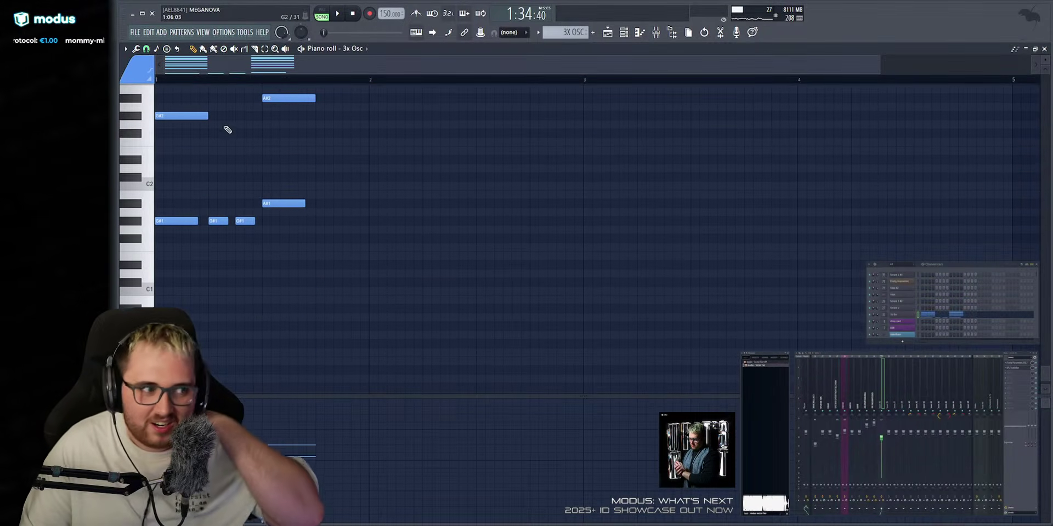
pyautogui.click(324, 15)
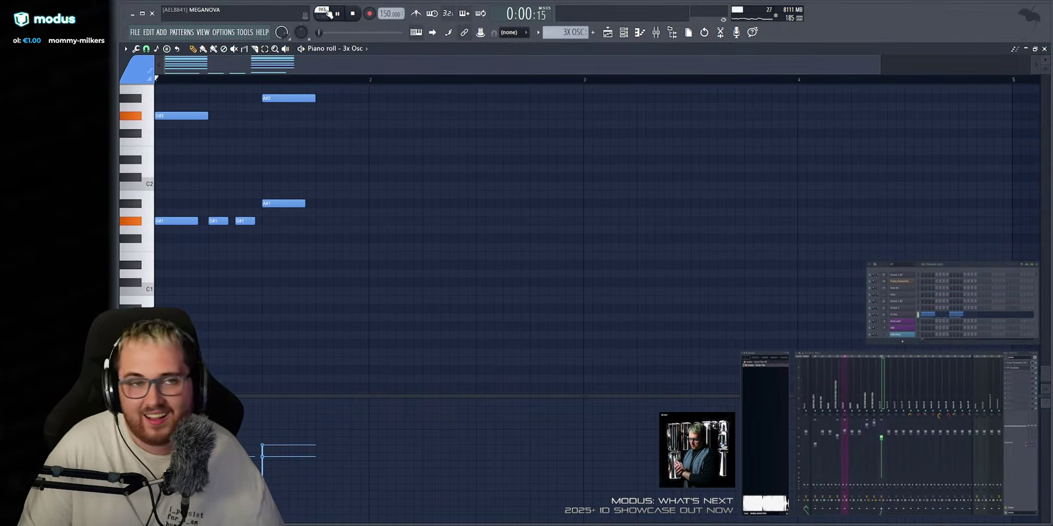
pyautogui.rightClick(246, 221)
pyautogui.rightClick(218, 220)
pyautogui.hotkey('ctrl', 'a')
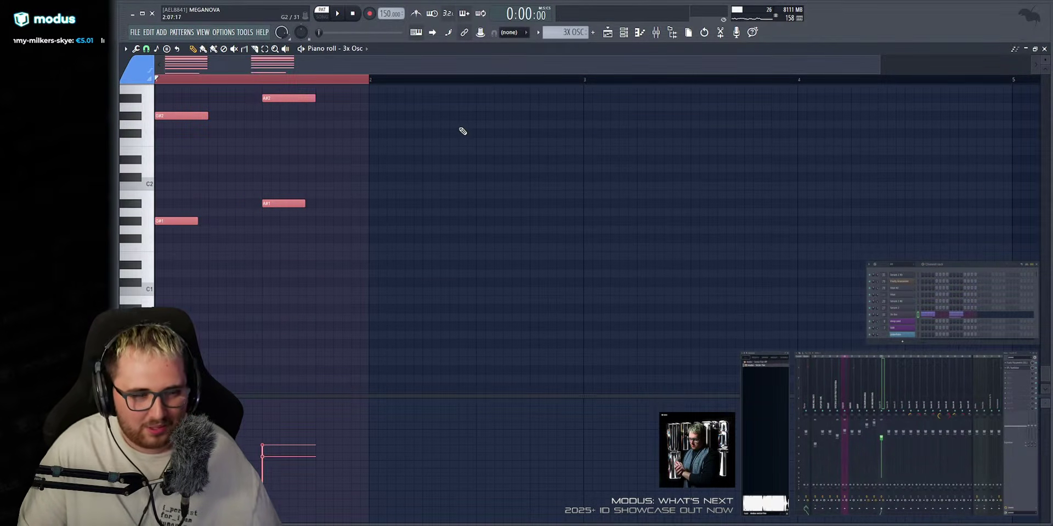
pyautogui.press('Delete')
# Place the SUPERSAWS pattern on playlist track 3 at bar 60.
pyautogui.click(624, 33)
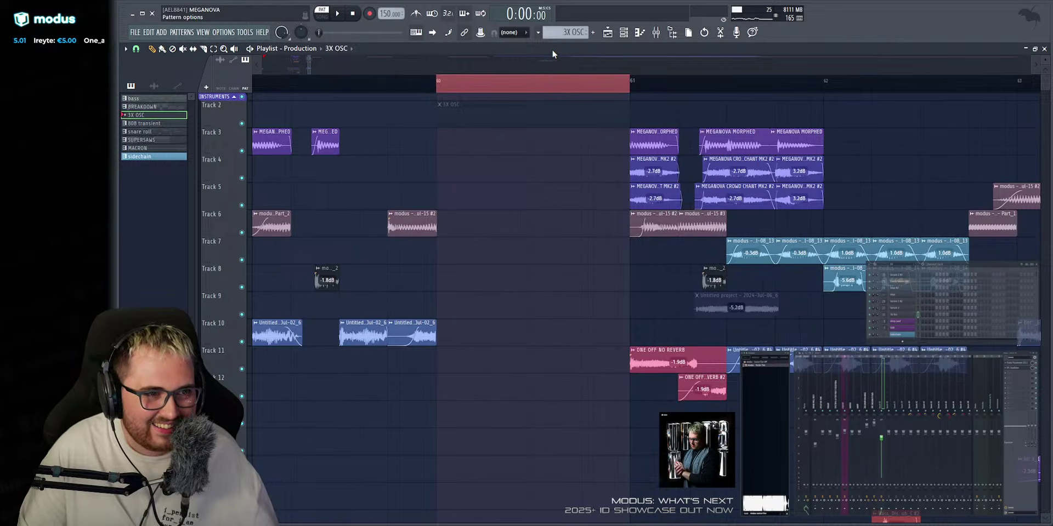
pyautogui.click(553, 97)
pyautogui.moveTo(453, 142); pyautogui.dragTo(447, 138)
# Audition the SUPERSAWS clip in the song several times, starting just before bar 60.
pyautogui.click(424, 81)
pyautogui.press('space')
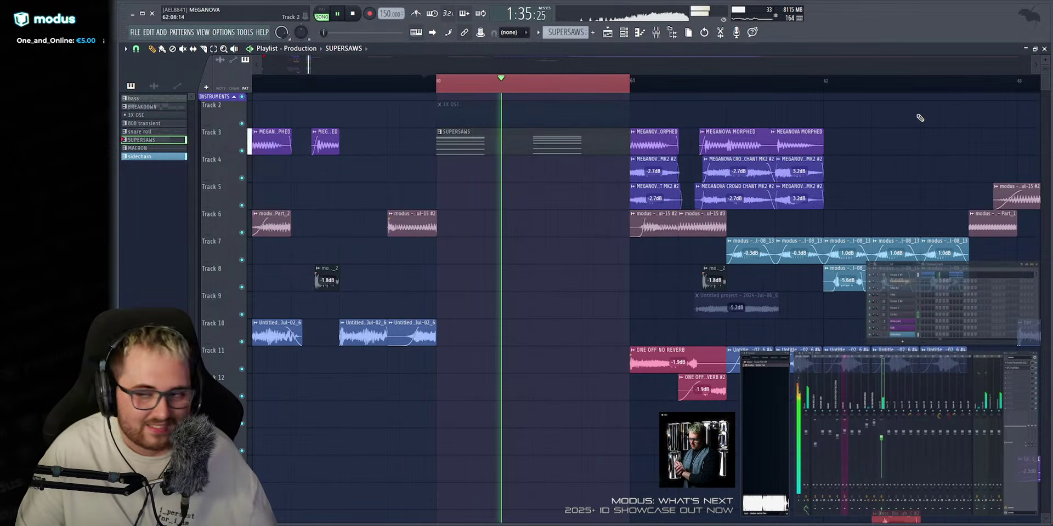
pyautogui.press('space')
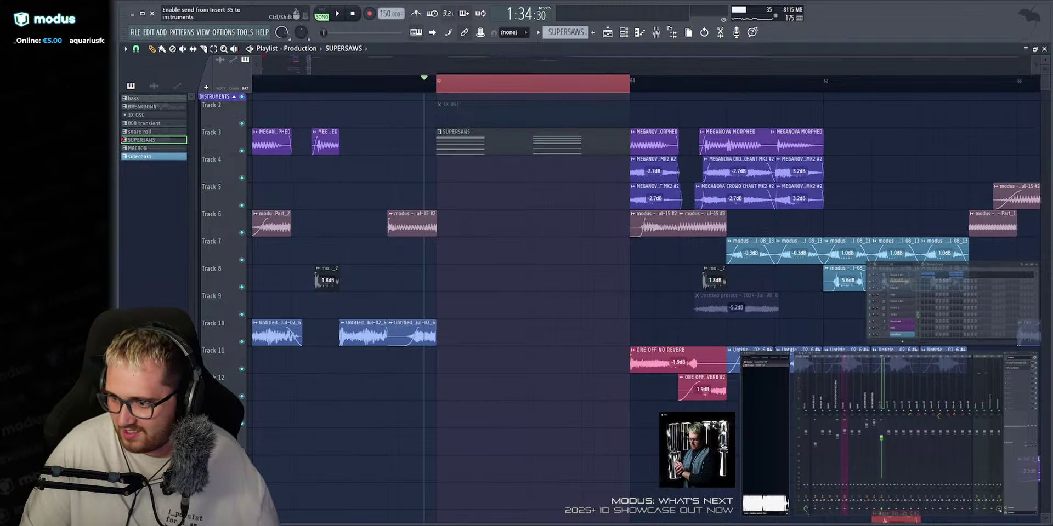
pyautogui.press('space')
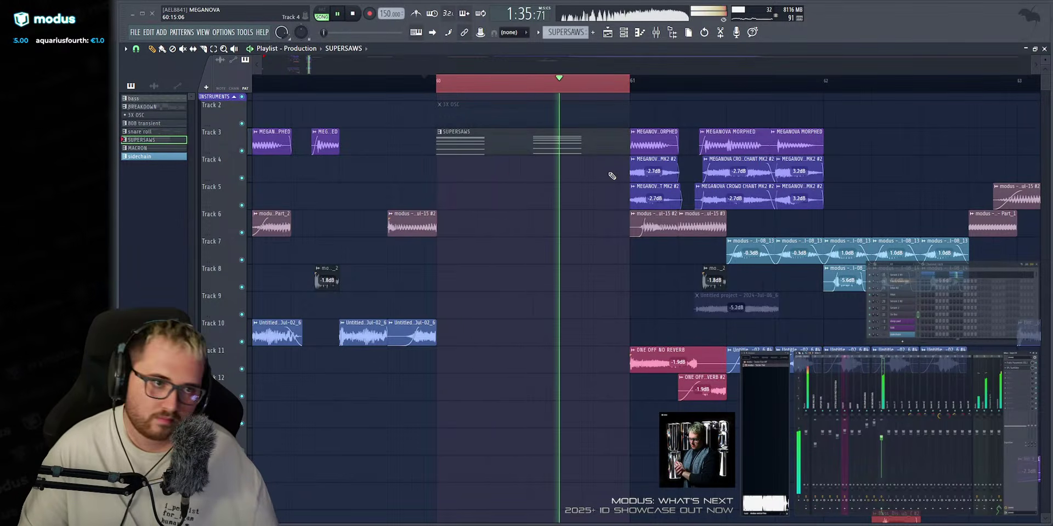
pyautogui.press('space')
pyautogui.press('space')
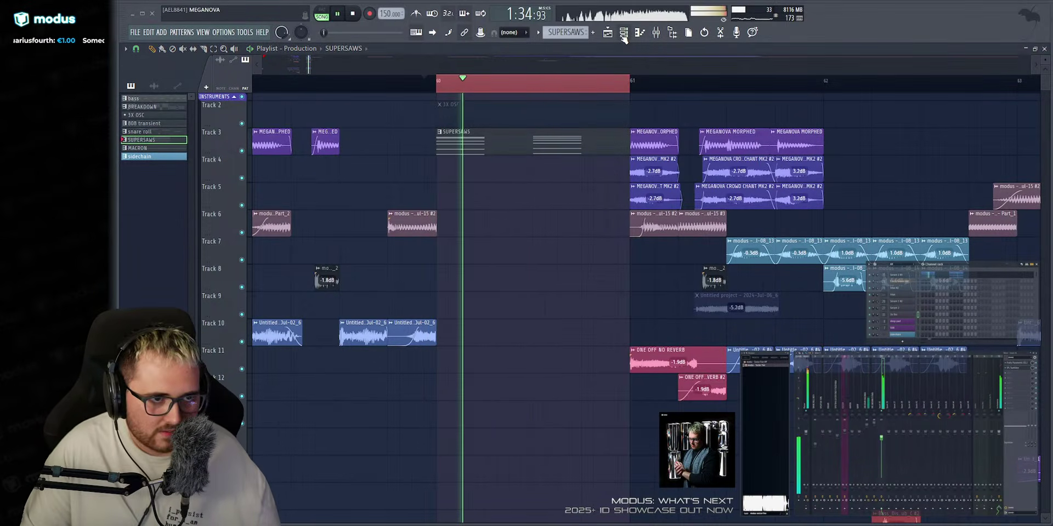
pyautogui.press('space')
# Reopen Serum 2 #3 and set oscillator C's level to 43% during song playback.
pyautogui.click(897, 276)
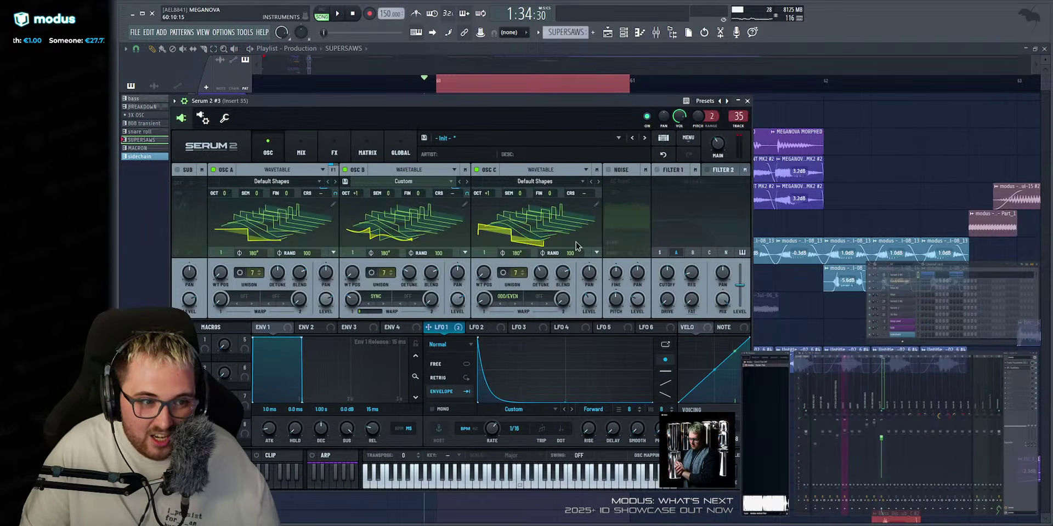
pyautogui.press('space')
pyautogui.moveTo(593, 301)
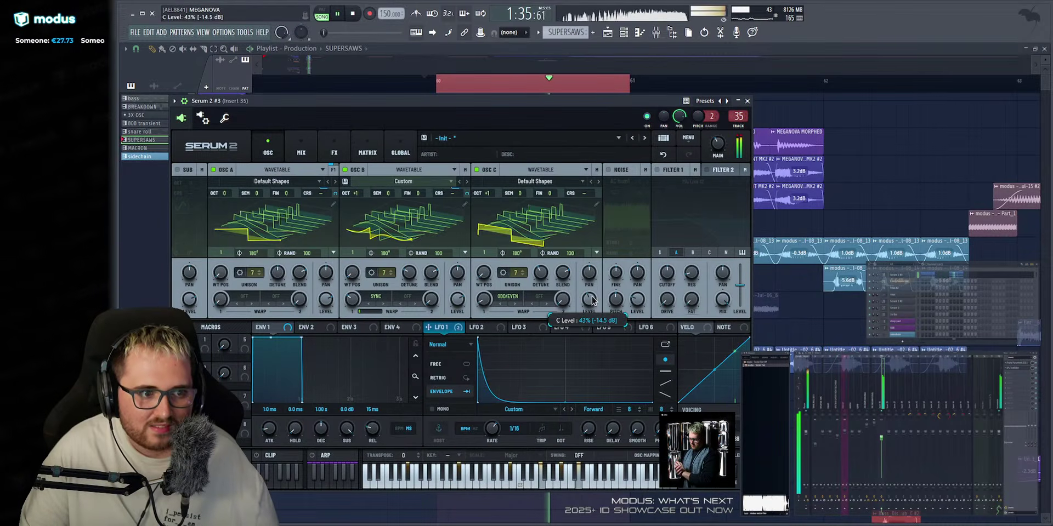
pyautogui.press('Escape')
pyautogui.press('space')
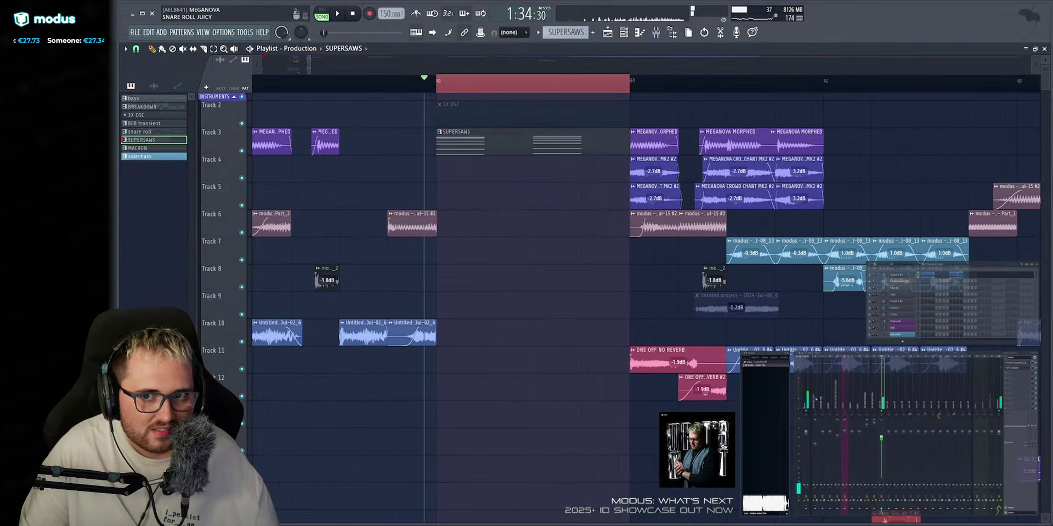
# Replay the supersaw transition, select playlist bars 57 to 61, and play that longer section.
pyautogui.press('space')
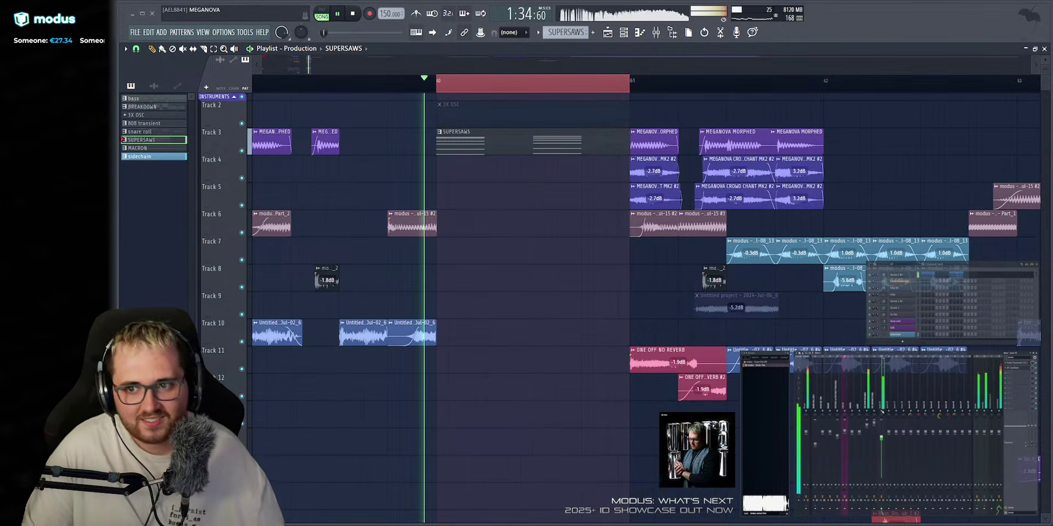
pyautogui.press('space')
pyautogui.moveTo(309, 63); pyautogui.dragTo(314, 88)
pyautogui.press('space')
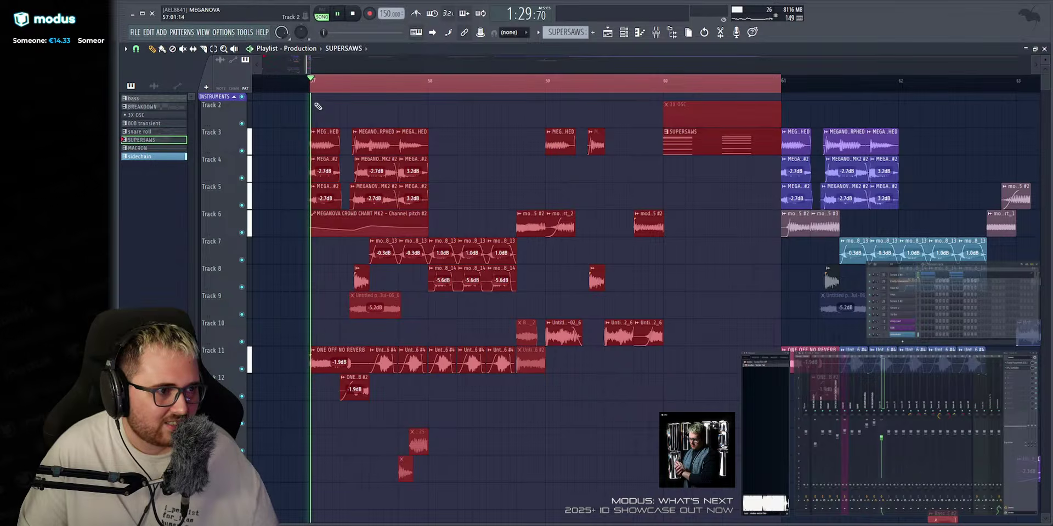
# Clear the clip selection and audition the arrangement from bar 57.
pyautogui.click(318, 106)
pyautogui.press('space')
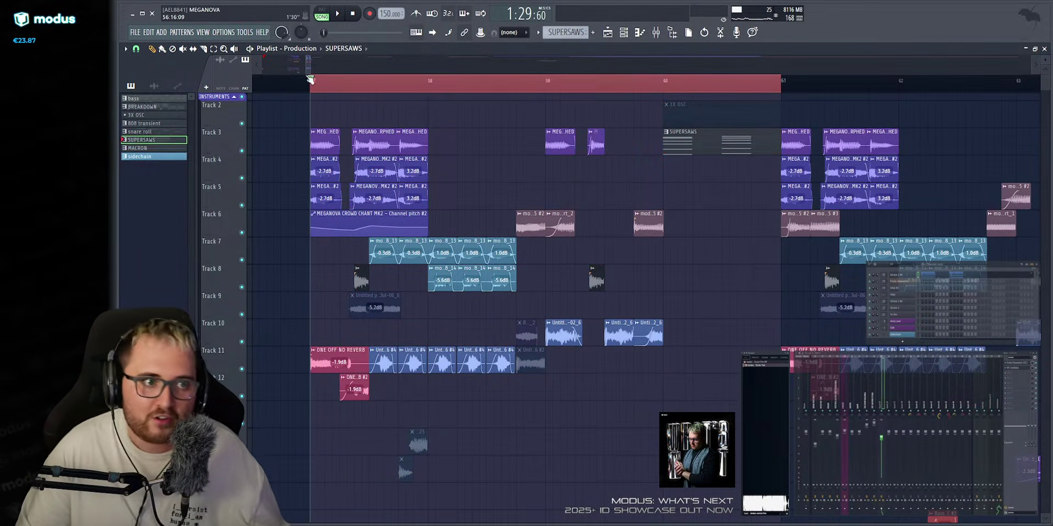
pyautogui.press('space')
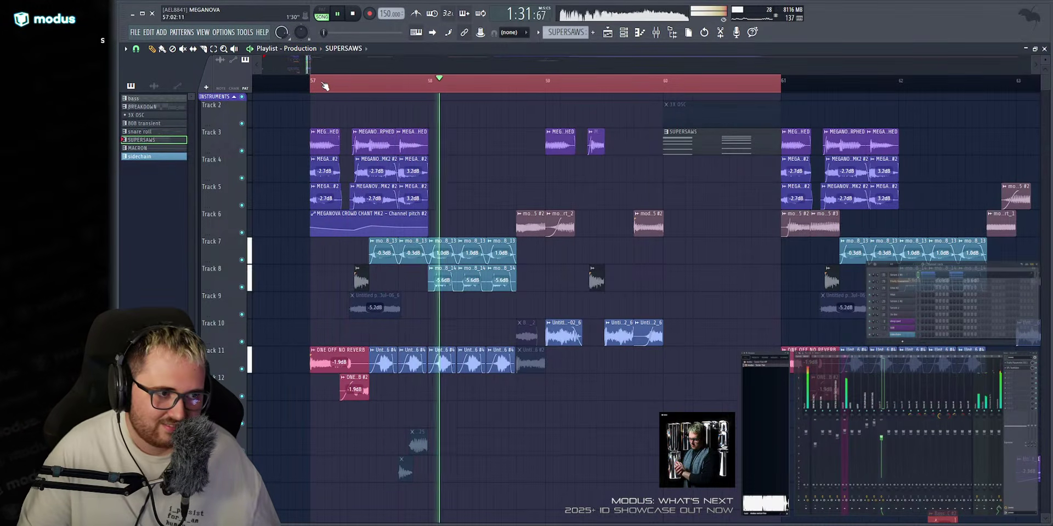
pyautogui.press('space')
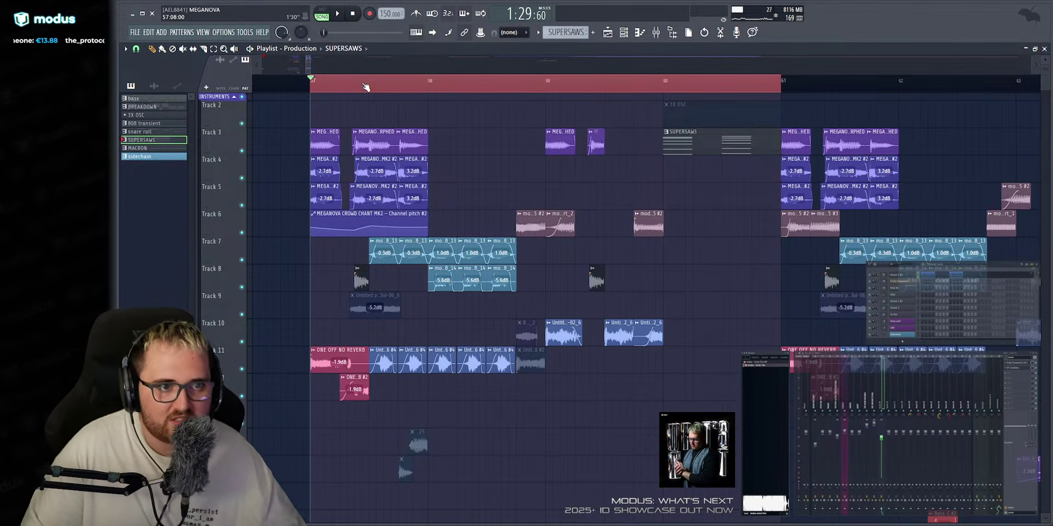
# Move the song position back into bar 59 and audition the transition into bar 60.
pyautogui.click(669, 84)
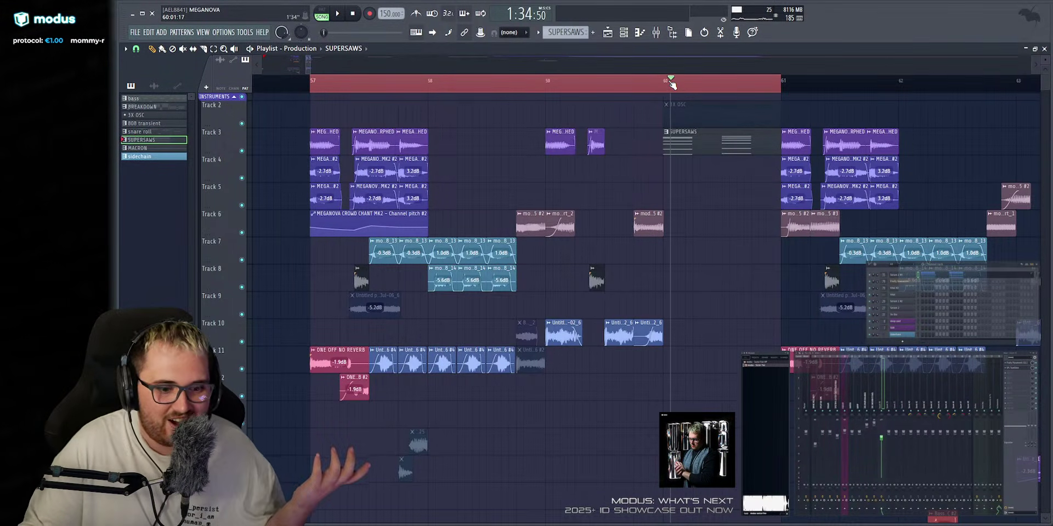
pyautogui.moveTo(668, 83); pyautogui.dragTo(583, 94)
pyautogui.press('space')
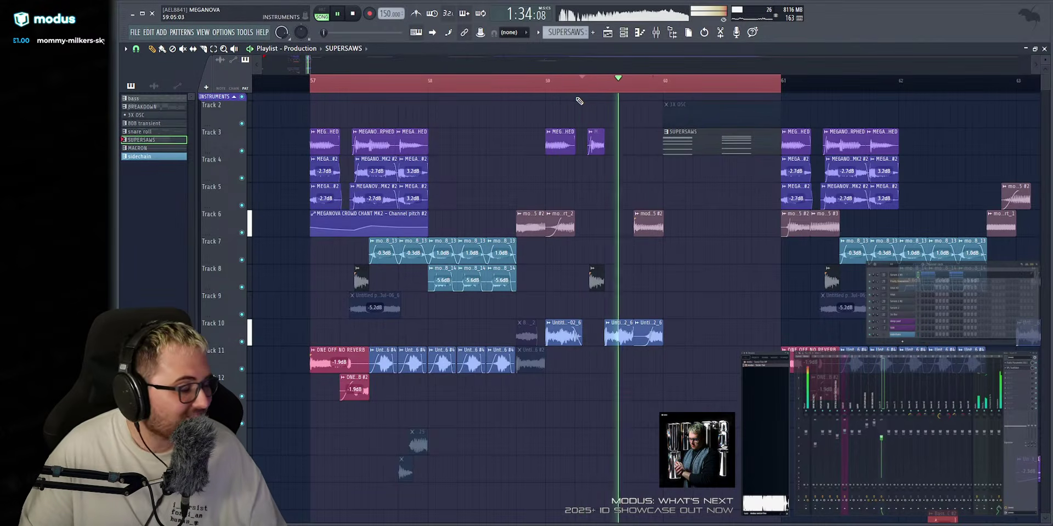
pyautogui.press('space')
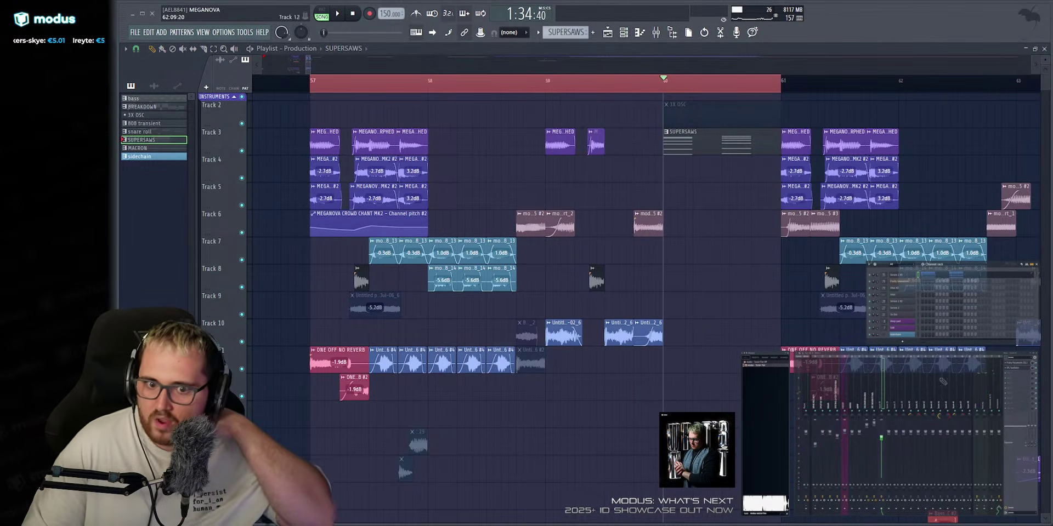
# Copy the modus - MEGANOVA Part_2 clip on track 6 from bar 59 to the start of bar 60 and audition from the preceding beat.
pyautogui.moveTo(308, 63); pyautogui.dragTo(310, 70)
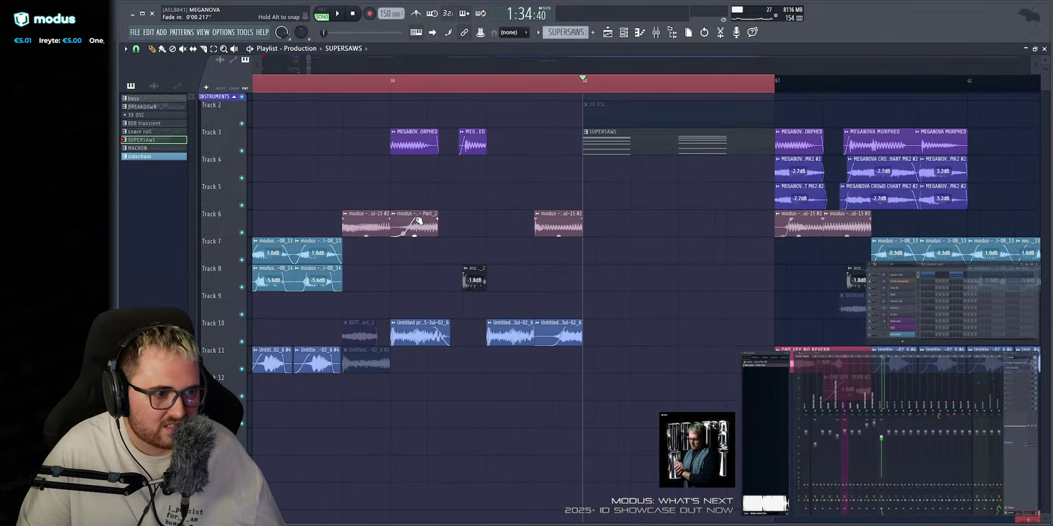
pyautogui.moveTo(413, 213); pyautogui.dragTo(585, 215)
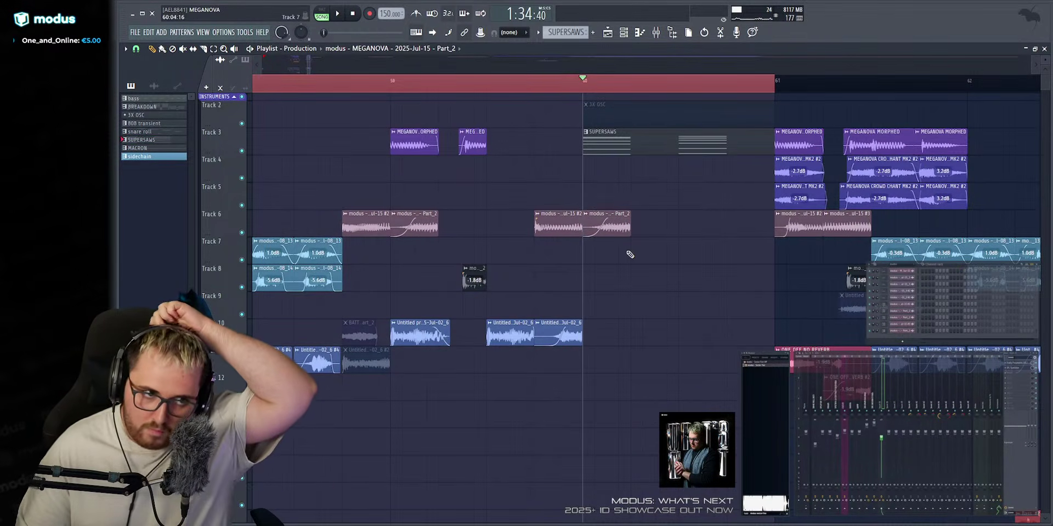
pyautogui.click(535, 88)
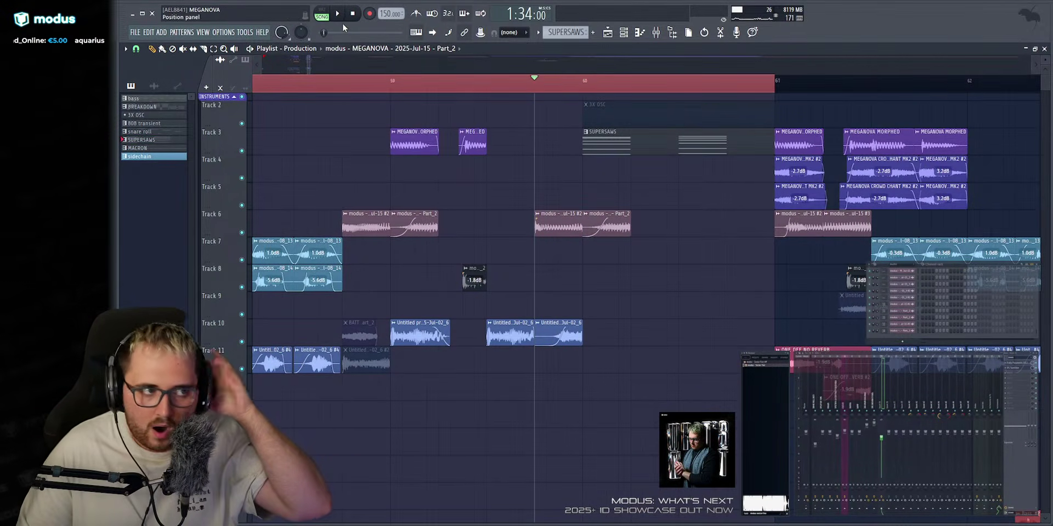
pyautogui.press('space')
pyautogui.press('space')
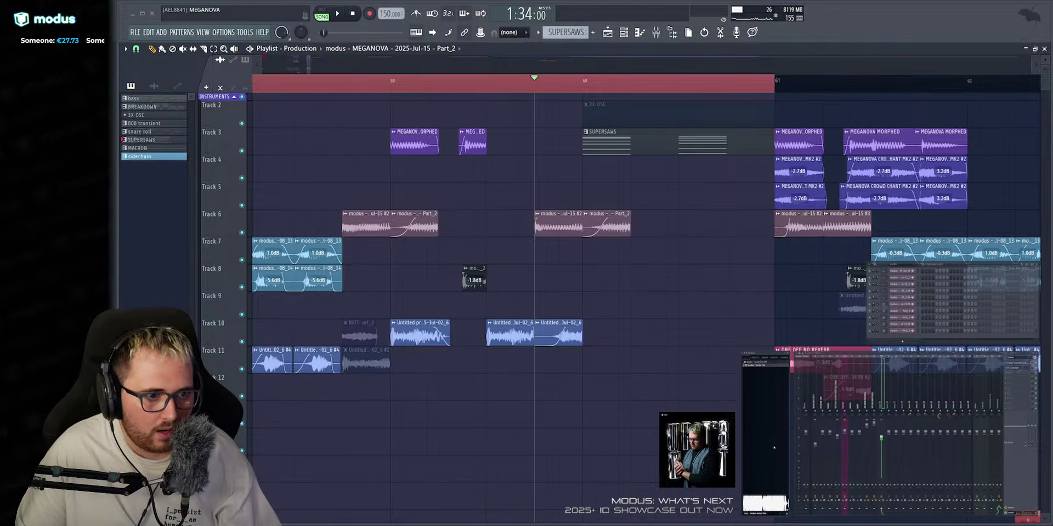
# Open the clip properties of the Part_2 clip at bar 60 and raise its pitch by 3 semitones.
pyautogui.scroll(3, 625, 60)
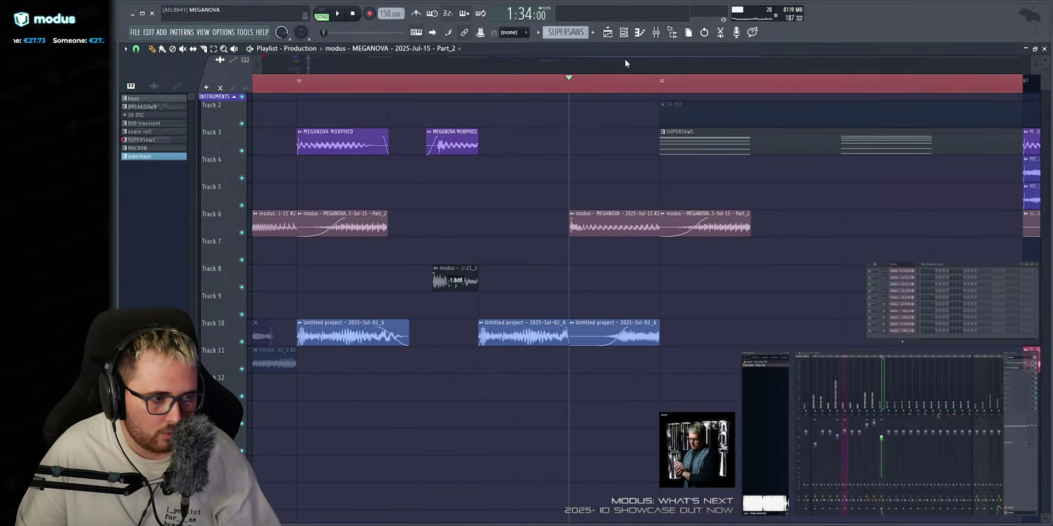
pyautogui.click(721, 231)
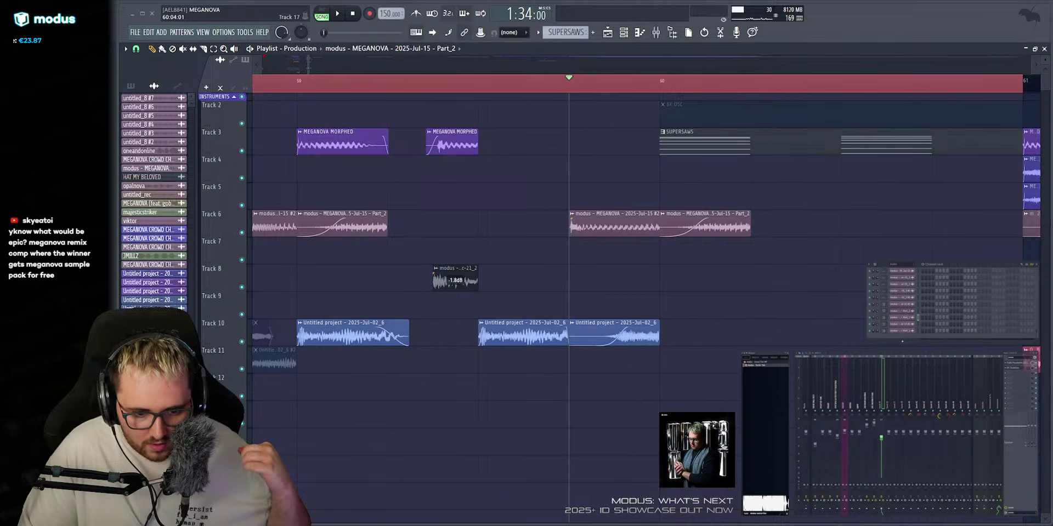
pyautogui.doubleClick(720, 231)
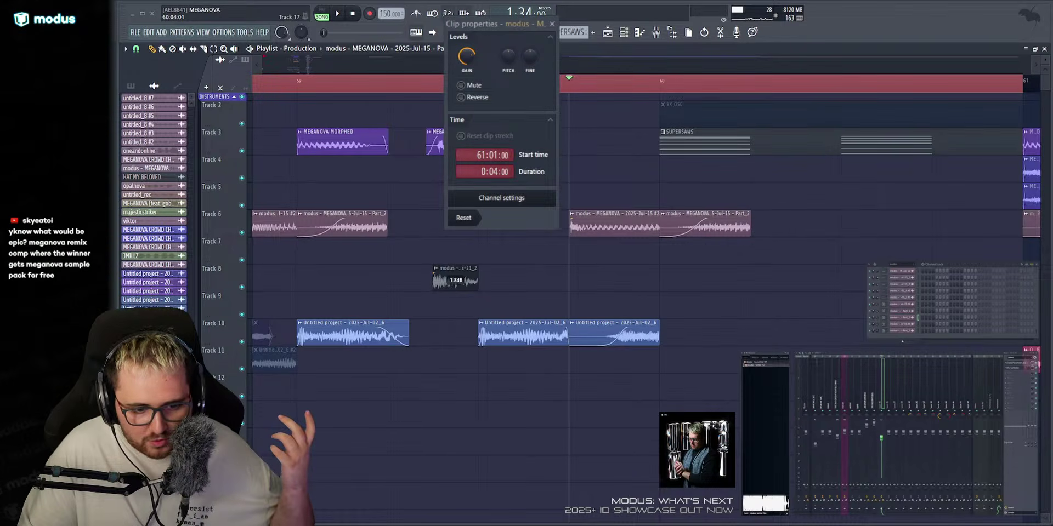
pyautogui.moveTo(494, 23); pyautogui.dragTo(333, 87)
pyautogui.moveTo(397, 292); pyautogui.dragTo(439, 371)
pyautogui.moveTo(356, 91); pyautogui.dragTo(380, 83)
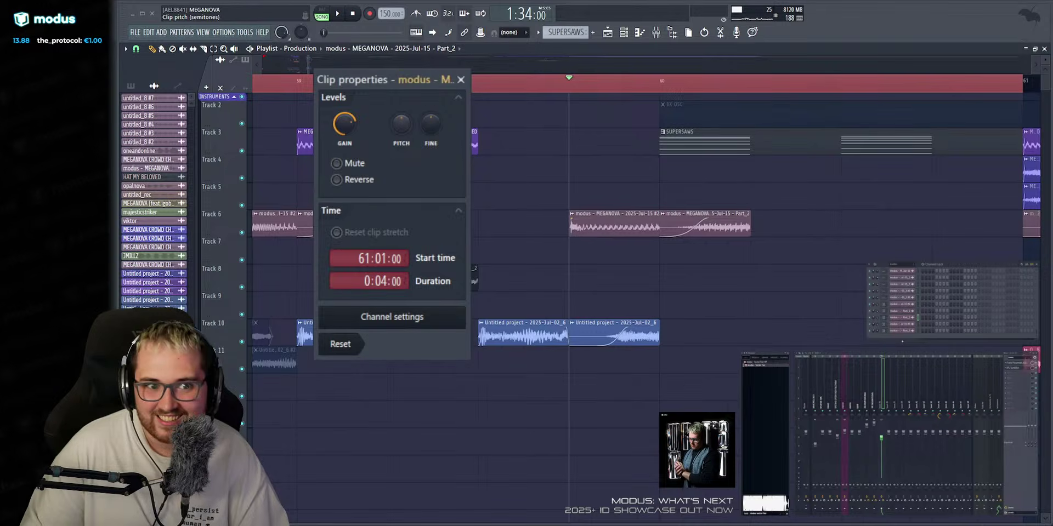
pyautogui.moveTo(402, 124); pyautogui.dragTo(401, 120)
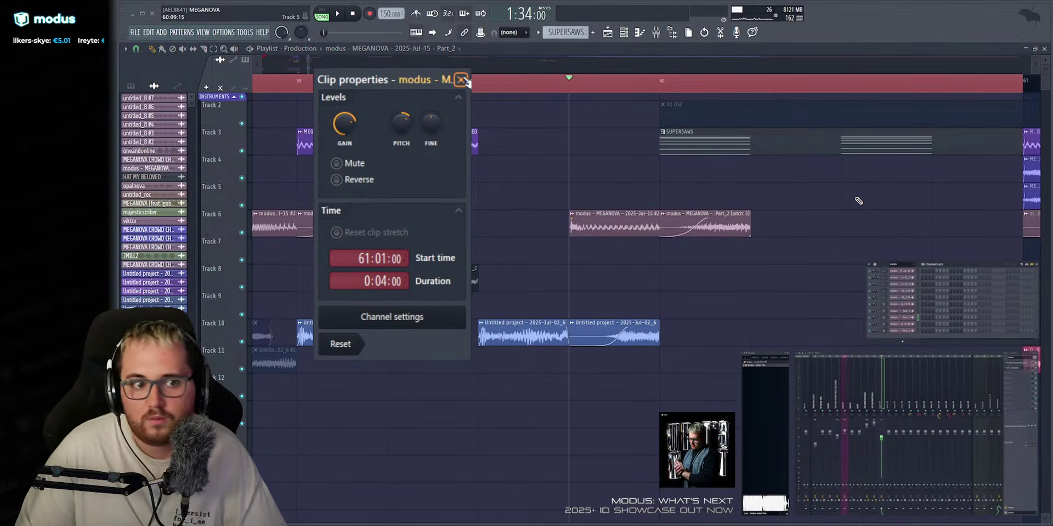
# Solo track 6, put the song position at bar 60, and trim the preceding clip's overlap so it ends at bar 60.
pyautogui.scroll(4, 751, 80)
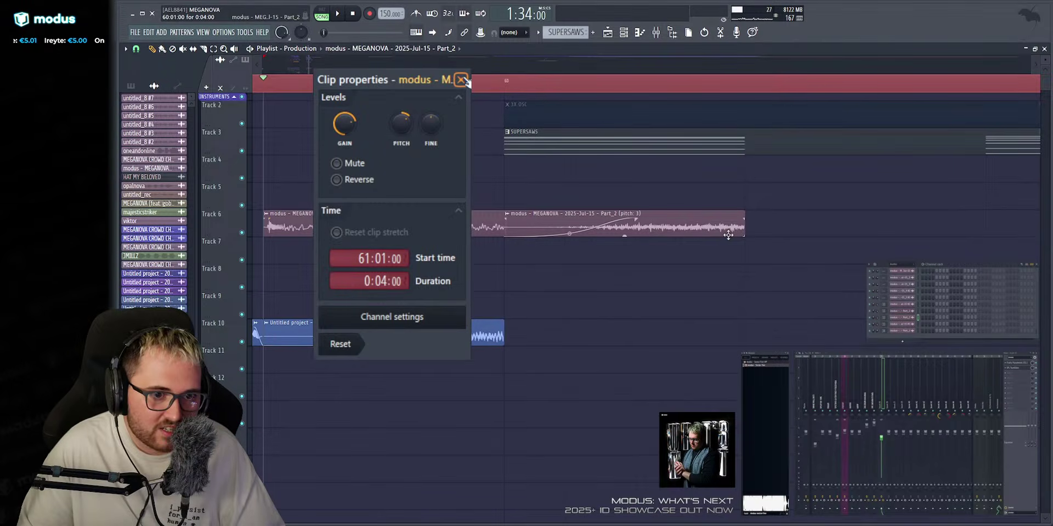
pyautogui.rightClick(241, 233)
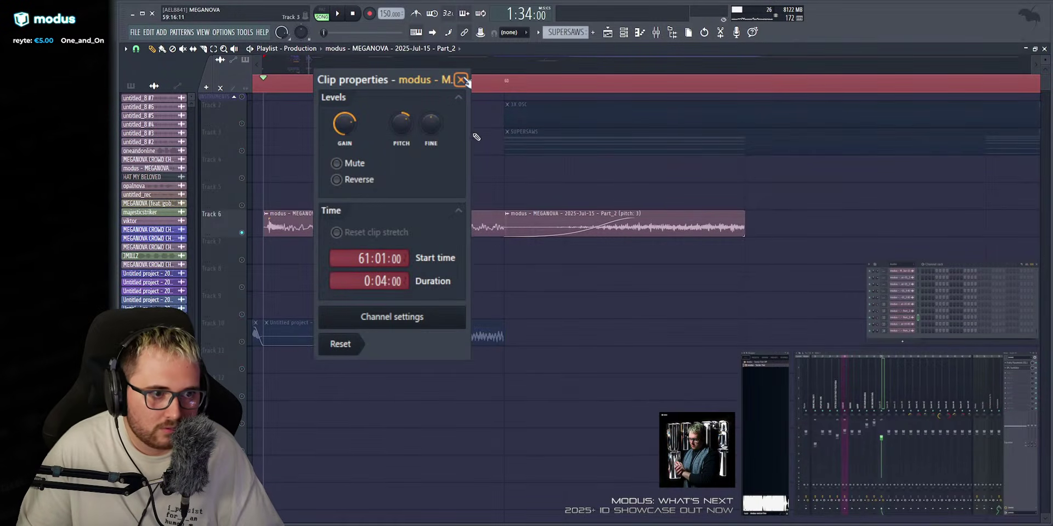
pyautogui.click(507, 79)
pyautogui.scroll(2, 505, 79)
pyautogui.hscroll(-2, 501, 109)
pyautogui.moveTo(488, 190); pyautogui.dragTo(495, 244)
pyautogui.hscroll(-2, 563, 76)
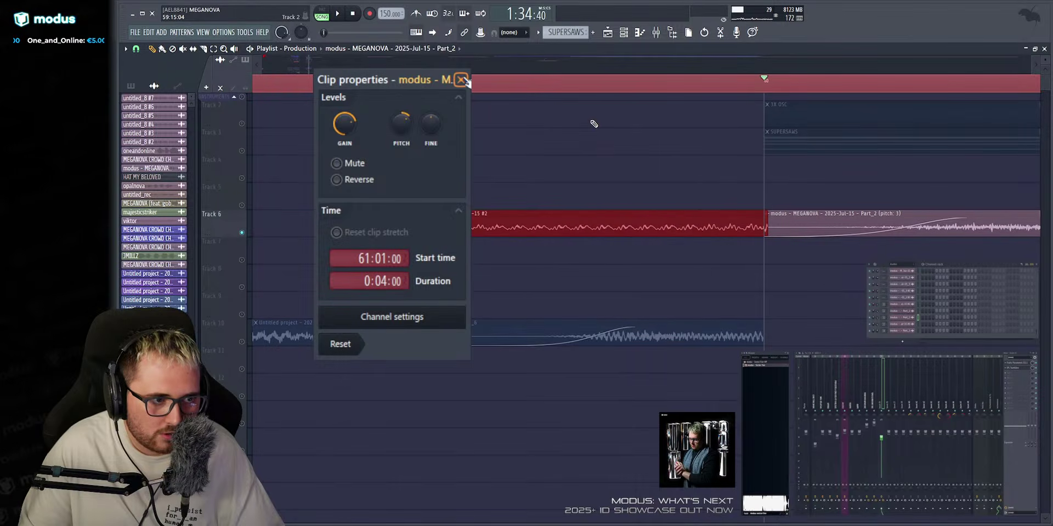
pyautogui.press('s')
pyautogui.moveTo(403, 227); pyautogui.dragTo(419, 227)
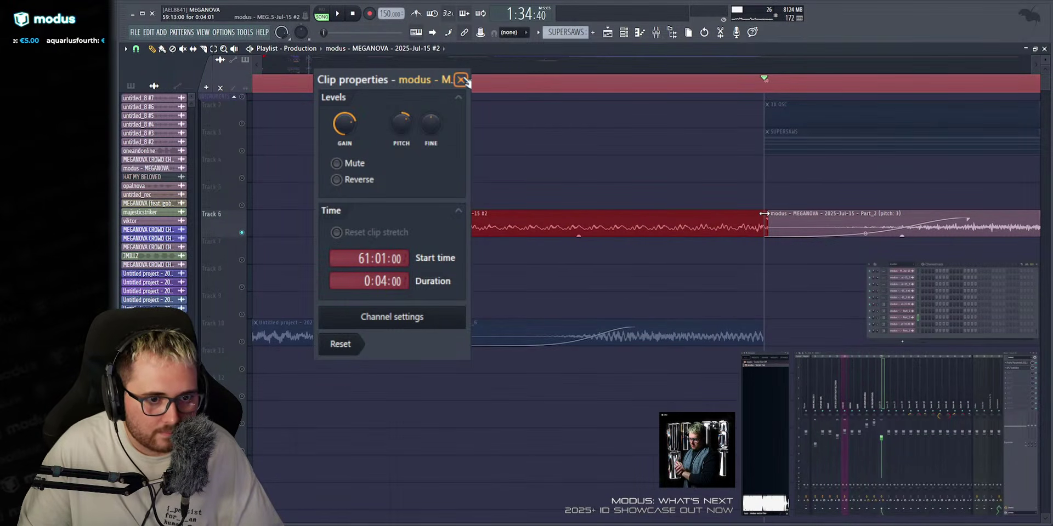
# Audition the soloed track 6 audio from bar 60.
pyautogui.press('space')
pyautogui.scroll(-2, 702, 91)
pyautogui.press('space')
pyautogui.press('space')
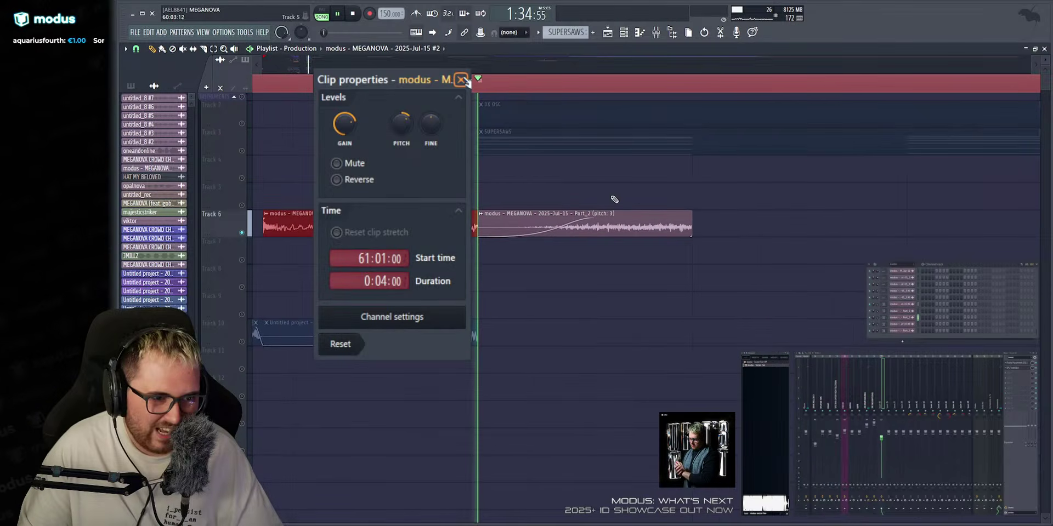
pyautogui.press('space')
# Open the pitched Part_2 clip's channel settings, replay the clip to check its pitch variant, and close the clip properties.
pyautogui.click(649, 225)
pyautogui.doubleClick(555, 213)
pyautogui.press('space')
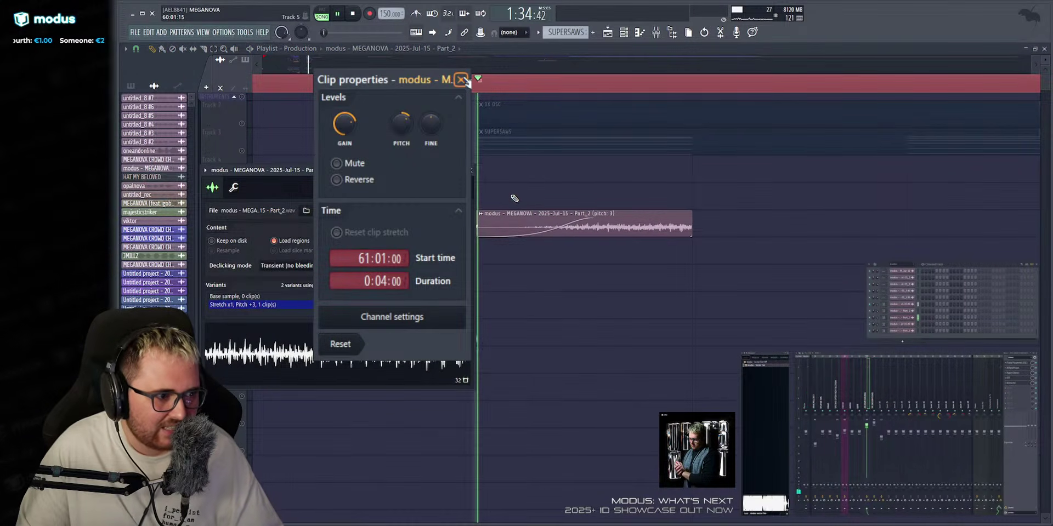
pyautogui.press('space')
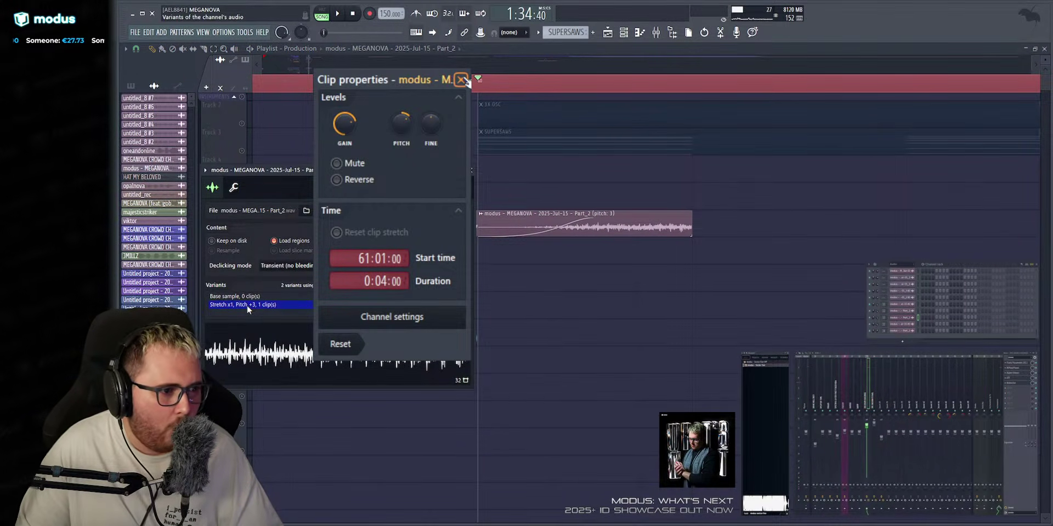
pyautogui.press('space')
pyautogui.press('space')
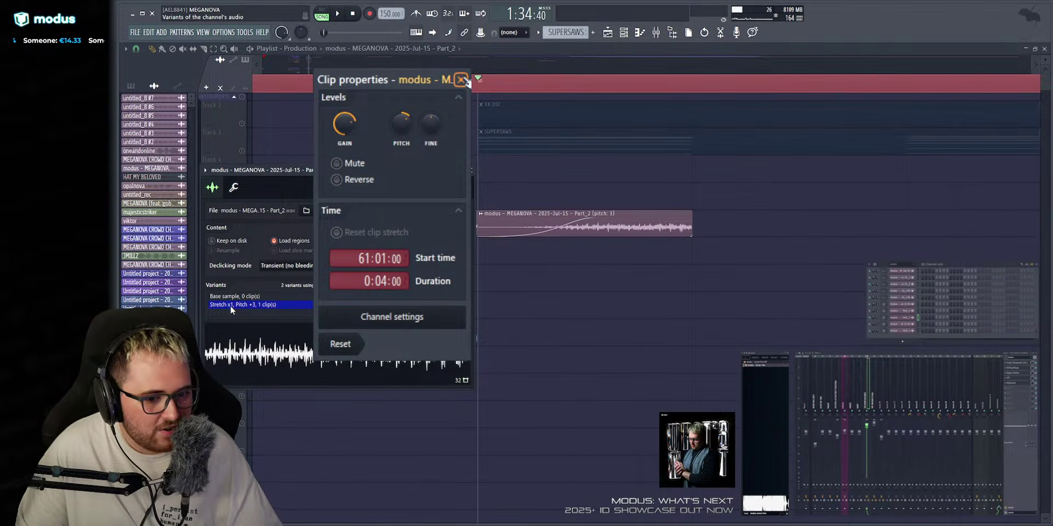
pyautogui.click(461, 80)
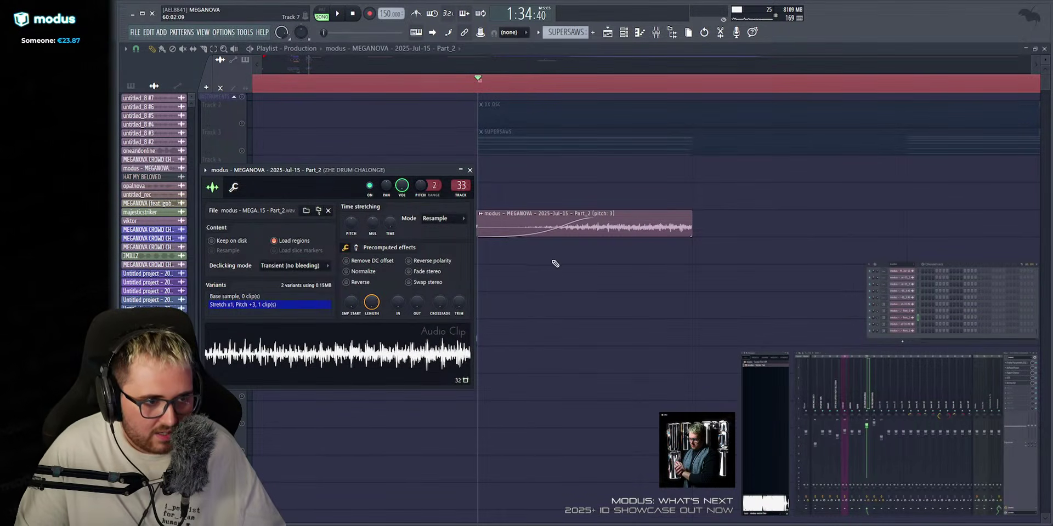
# Examine the track 6 clips around bars 59 and 60 and recheck the sample variants in the Part_2 channel settings.
pyautogui.moveTo(661, 185); pyautogui.dragTo(613, 265)
pyautogui.scroll(-3, 732, 208)
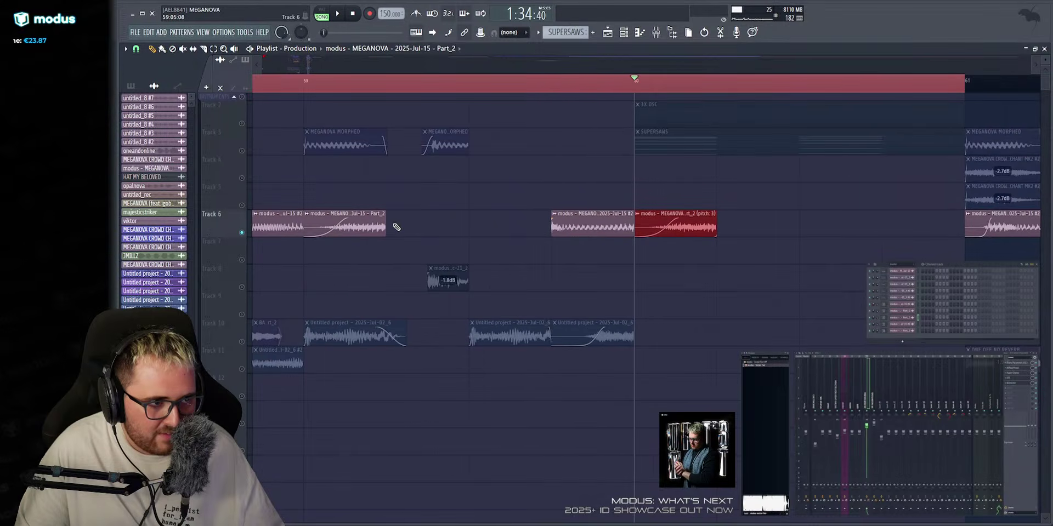
pyautogui.moveTo(436, 189); pyautogui.dragTo(365, 230)
pyautogui.scroll(3, 429, 63)
pyautogui.moveTo(535, 192); pyautogui.dragTo(564, 282)
pyautogui.doubleClick(604, 224)
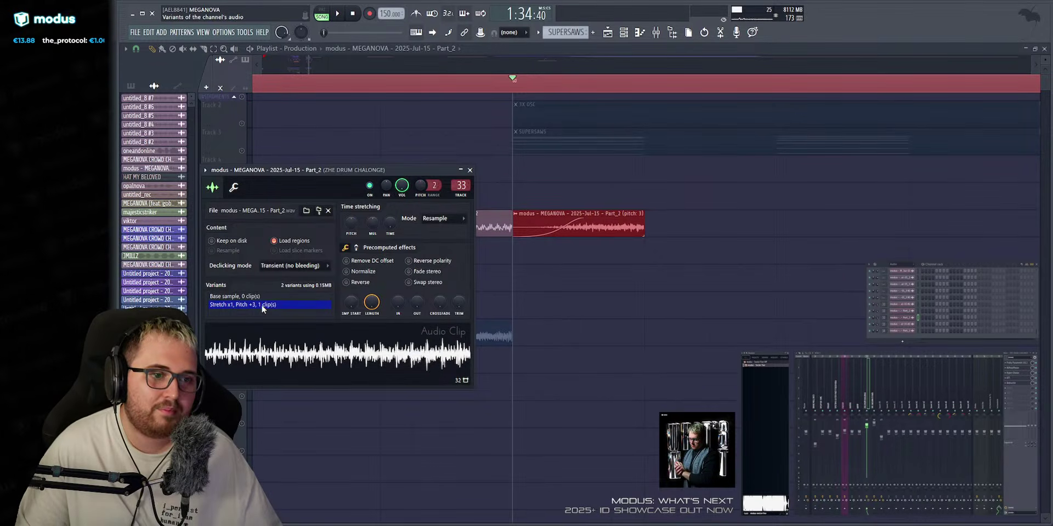
pyautogui.press('Escape')
pyautogui.doubleClick(594, 215)
pyautogui.press('Escape')
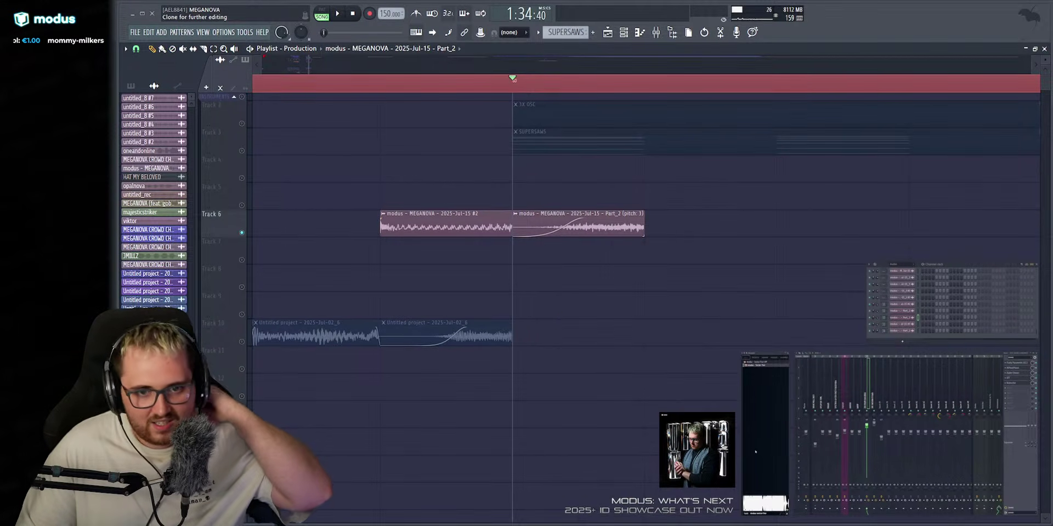
# Make the Part_2 clip at bar 60 unique so it has its own audio channel.
pyautogui.doubleClick(609, 231)
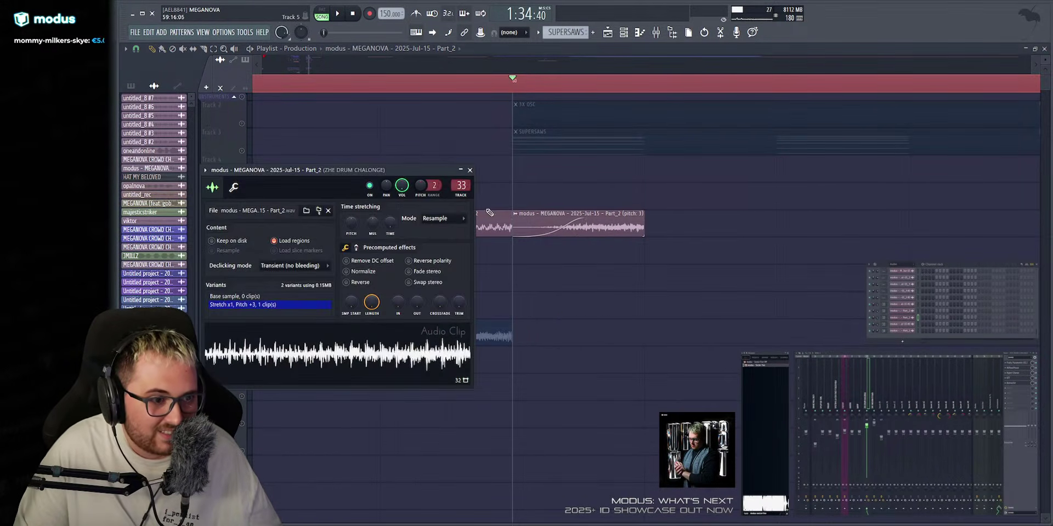
pyautogui.press('Escape')
pyautogui.click(516, 214)
pyautogui.click(557, 315)
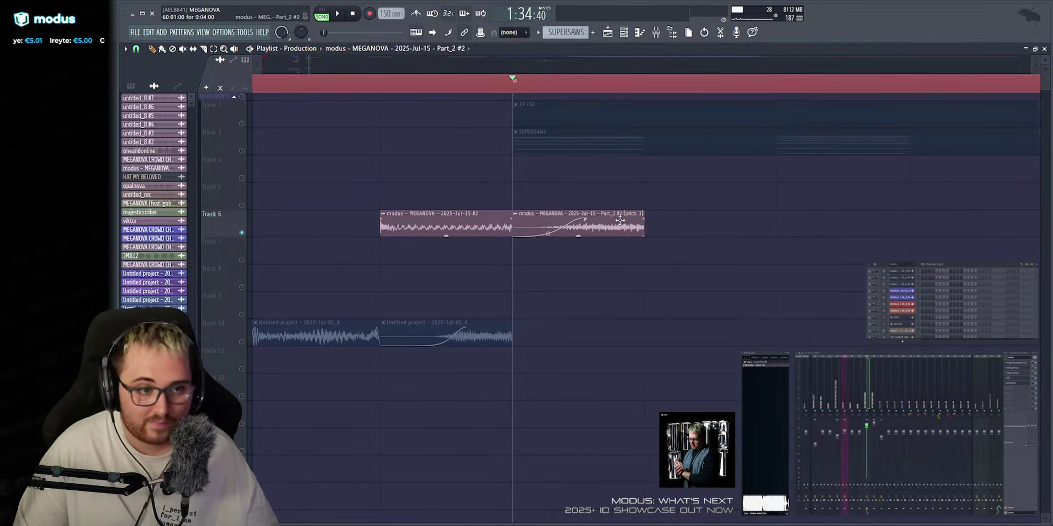
# Remove the clip-level pitch shift from Part_2 #2, set its channel pitch range to 3, and raise the channel pitch instead.
pyautogui.click(486, 226)
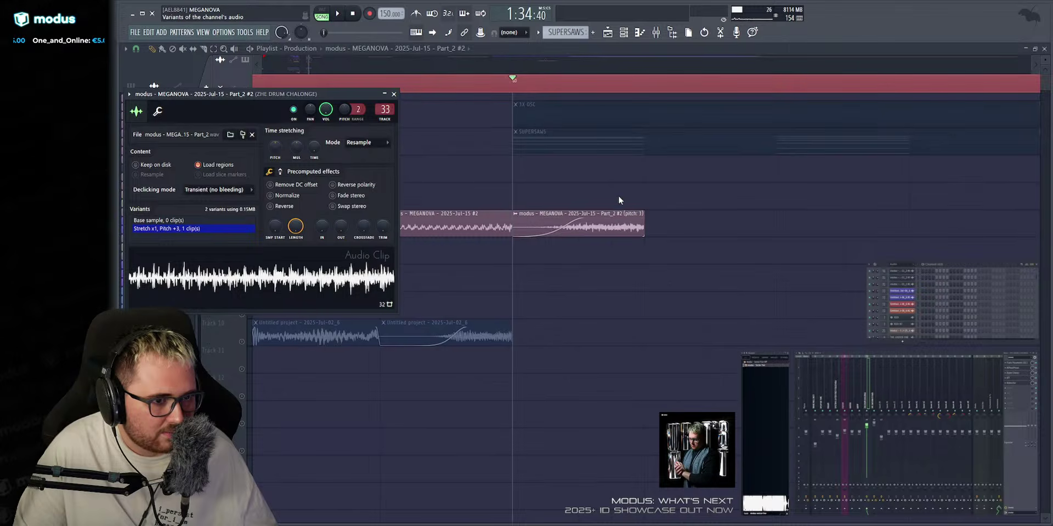
pyautogui.press('Escape')
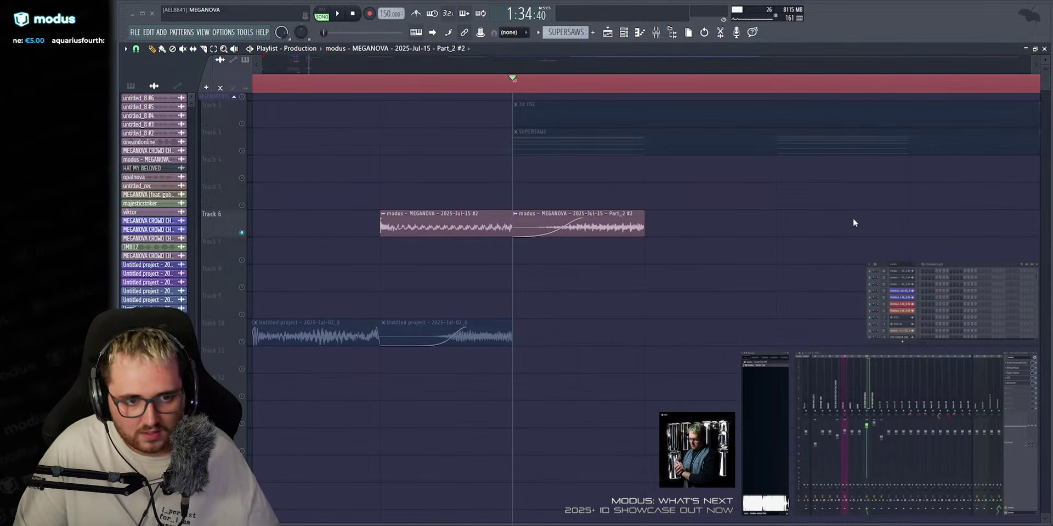
pyautogui.doubleClick(603, 221)
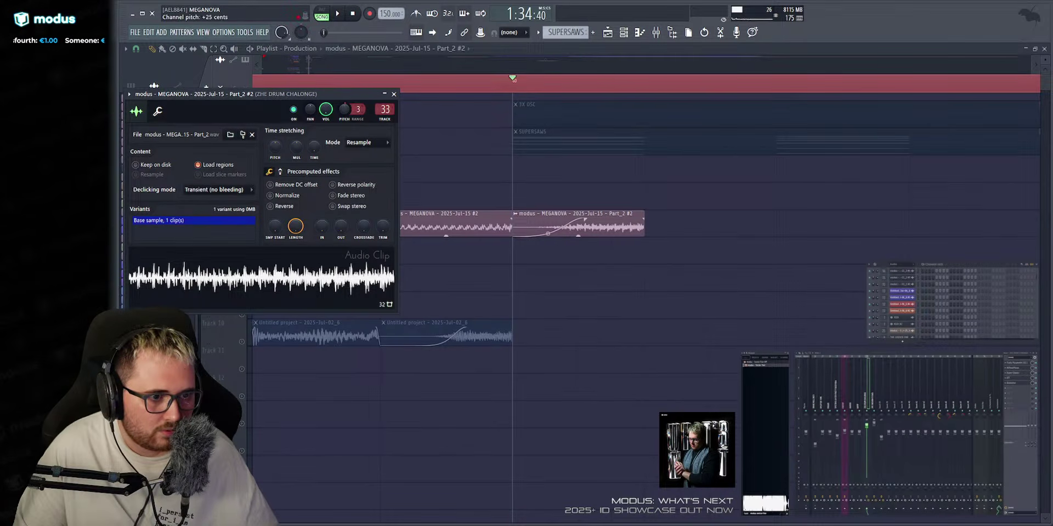
pyautogui.press('Escape')
# Audition the repitched Part_2 #2 clip, extend its end to one beat after the start of bar 60, and replay it.
pyautogui.press('space')
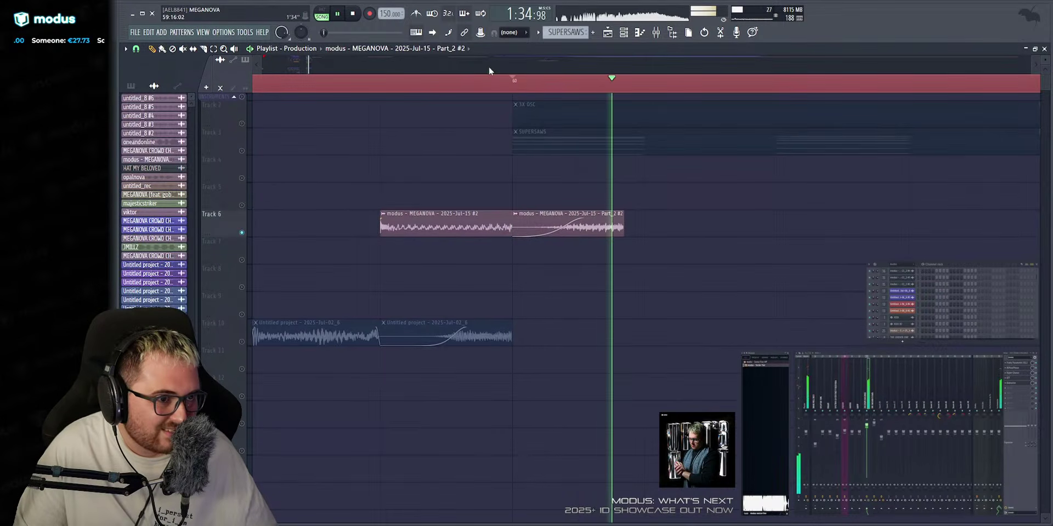
pyautogui.scroll(2, 653, 165)
pyautogui.press('space')
pyautogui.moveTo(603, 215); pyautogui.dragTo(639, 214)
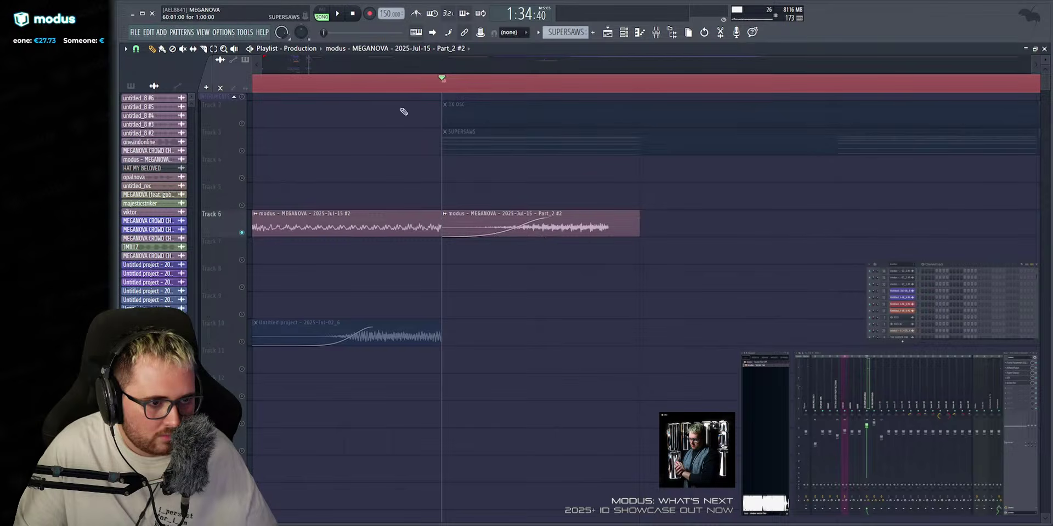
pyautogui.press('space')
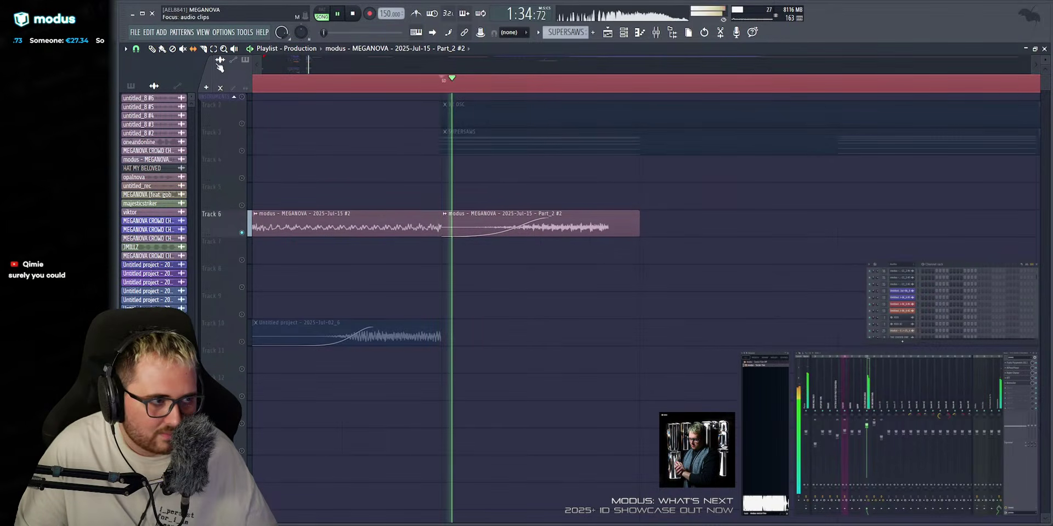
# Shift the Part_2 #2 clip to end with the first SUPERSAWS chord of bar 60, and set its start to 60:02:00.
pyautogui.moveTo(600, 228); pyautogui.dragTo(641, 226)
pyautogui.press('space')
pyautogui.press('space')
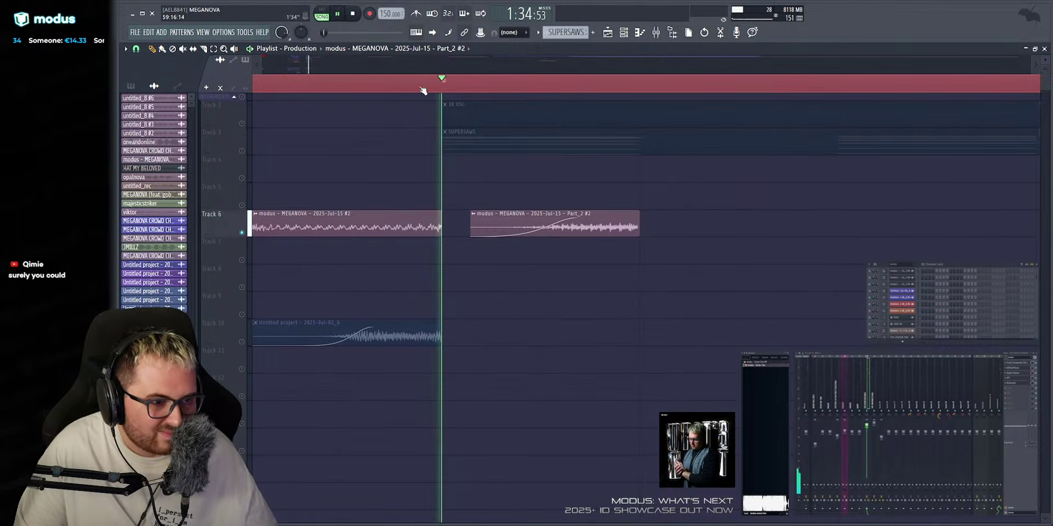
pyautogui.scroll(2, 562, 219)
pyautogui.press('space')
pyautogui.moveTo(416, 231); pyautogui.dragTo(449, 229)
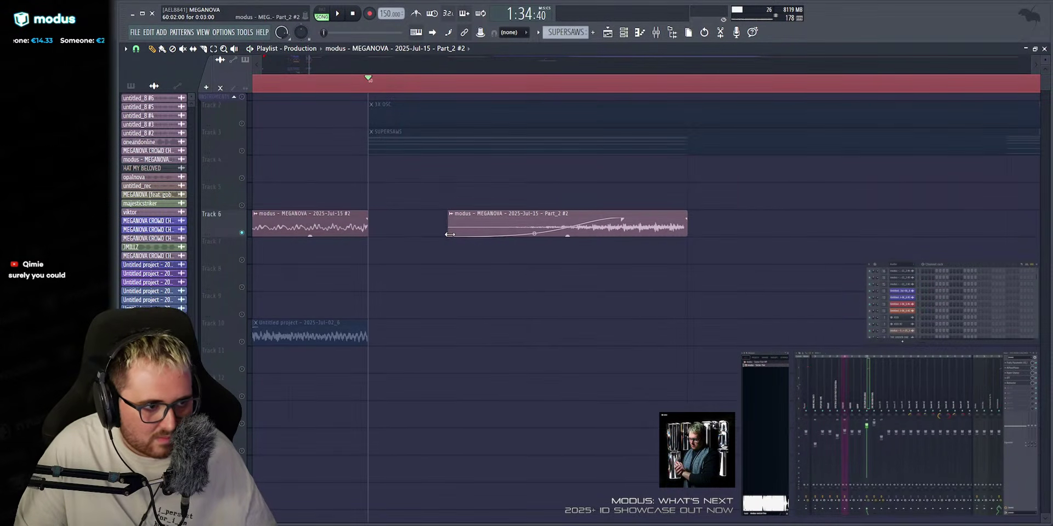
# Shorten the Part_2 #2 clip's fade-in to about 0.154 s, raise the fade curve's midpoint, and audition the result.
pyautogui.press('space')
pyautogui.press('space')
pyautogui.moveTo(621, 219); pyautogui.dragTo(570, 220)
pyautogui.press('space')
pyautogui.press('space')
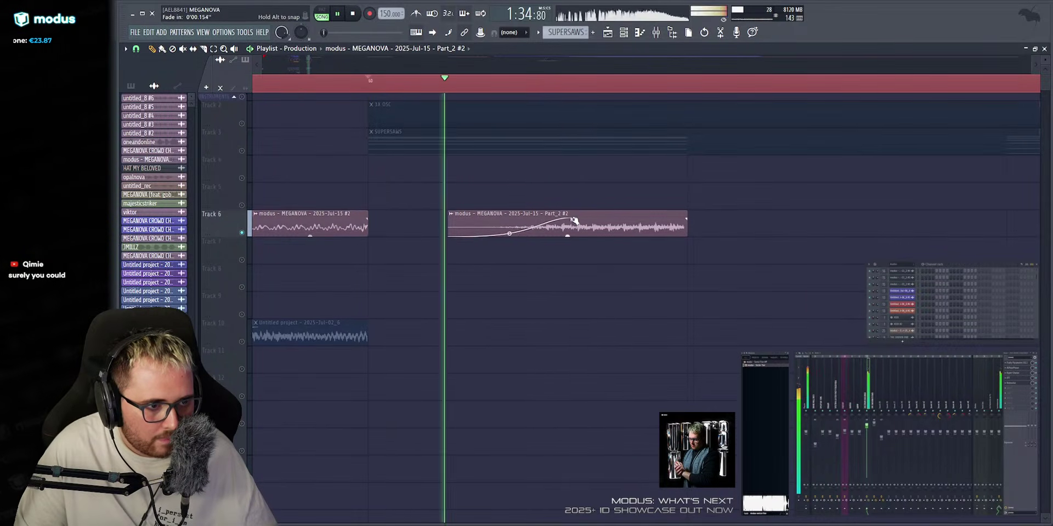
pyautogui.press('space')
pyautogui.press('space')
pyautogui.moveTo(510, 233); pyautogui.dragTo(510, 225)
pyautogui.press('space')
pyautogui.press('space')
pyautogui.scroll(-1, 445, 69)
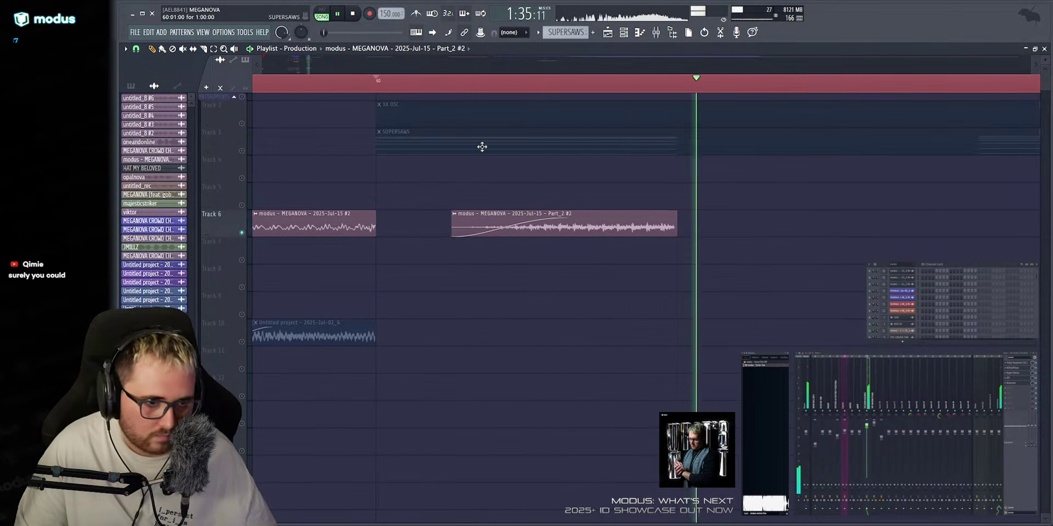
pyautogui.press('space')
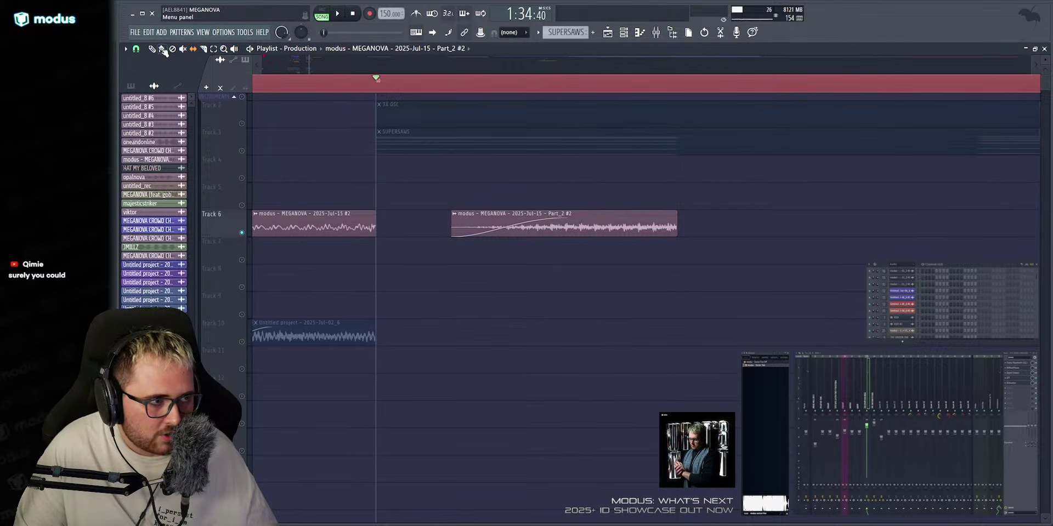
# Inspect the precomputed effects in the Part_2 #2 channel settings and audition the approach to bar 60 with track 6 soloed.
pyautogui.doubleClick(557, 214)
pyautogui.click(280, 172)
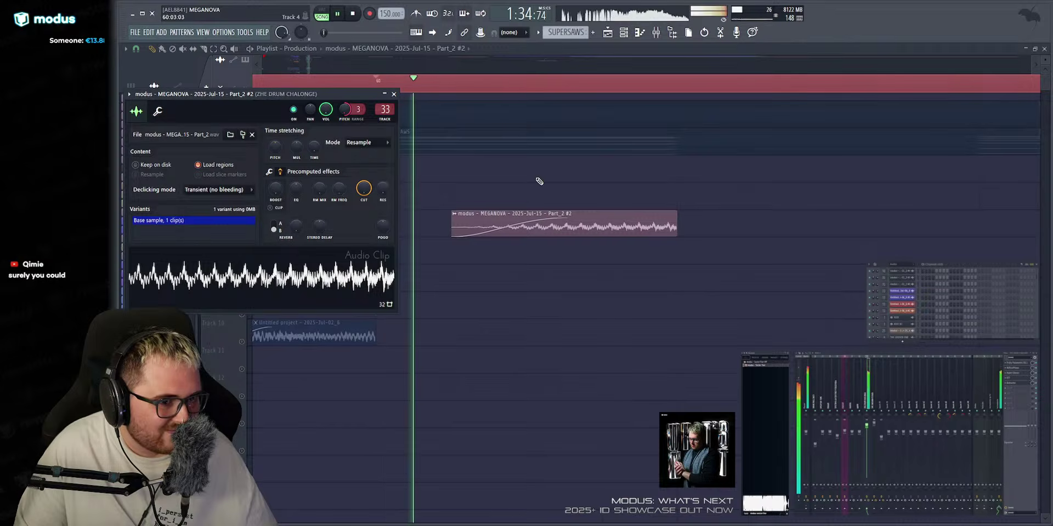
pyautogui.press('Escape')
pyautogui.scroll(-5, 307, 87)
pyautogui.press('space')
pyautogui.press('space')
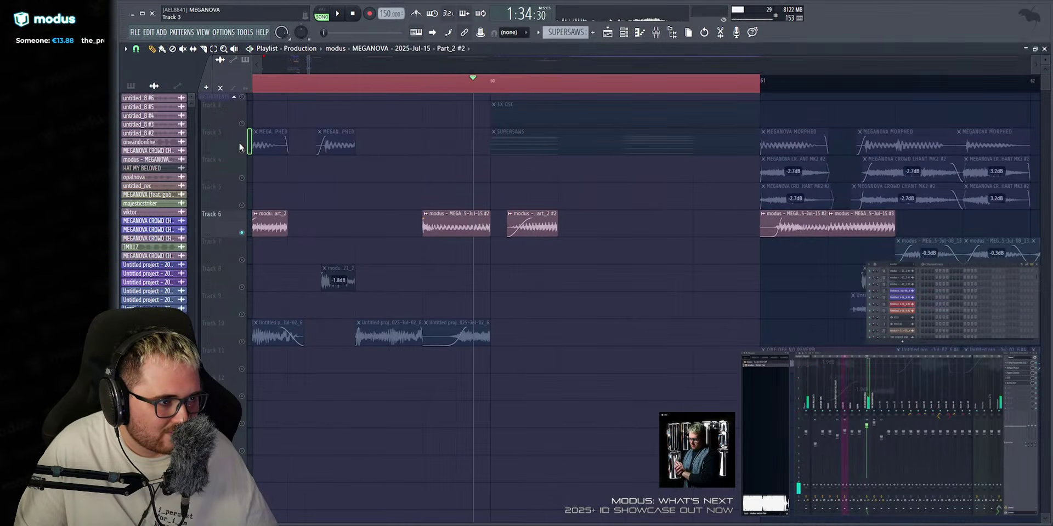
# Unsolo the playlist tracks and play the bar 60 transition in the full mix.
pyautogui.rightClick(242, 150)
pyautogui.press('space')
pyautogui.click(300, 84)
pyautogui.moveTo(309, 65); pyautogui.dragTo(312, 61)
pyautogui.press('space')
# Try a unique copy of the Part_2 #2 clip on the second SUPERSAWS chord at 60:09, shifting it to 60:10:00.
pyautogui.moveTo(471, 226); pyautogui.dragTo(655, 225)
pyautogui.click(606, 218)
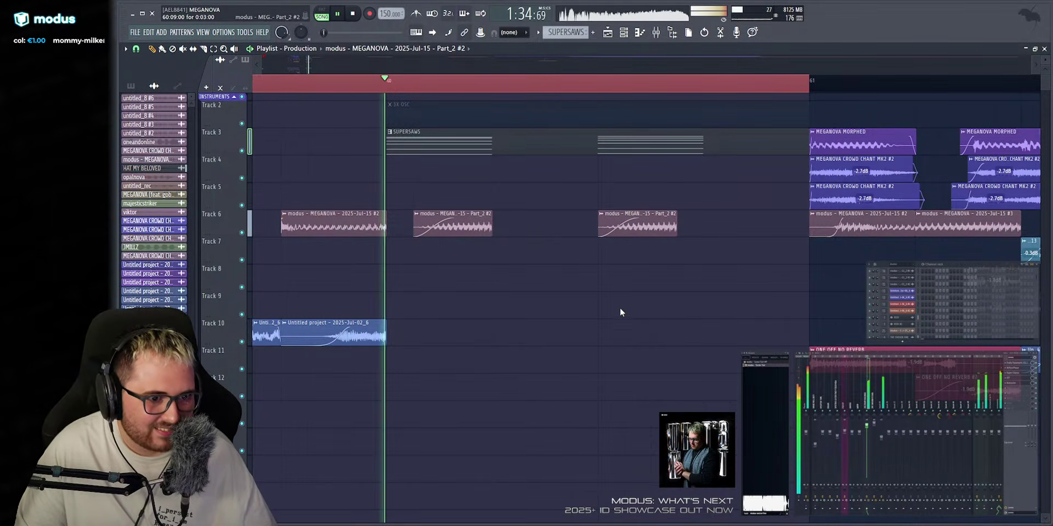
pyautogui.click(618, 310)
pyautogui.click(614, 217)
pyautogui.doubleClick(614, 216)
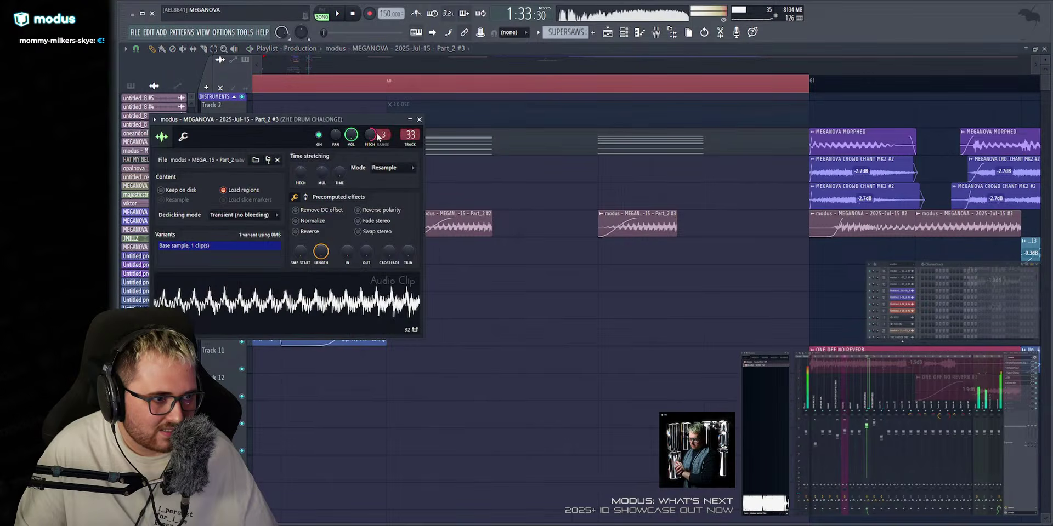
pyautogui.press('Escape')
pyautogui.press('space')
pyautogui.moveTo(640, 221); pyautogui.dragTo(677, 218)
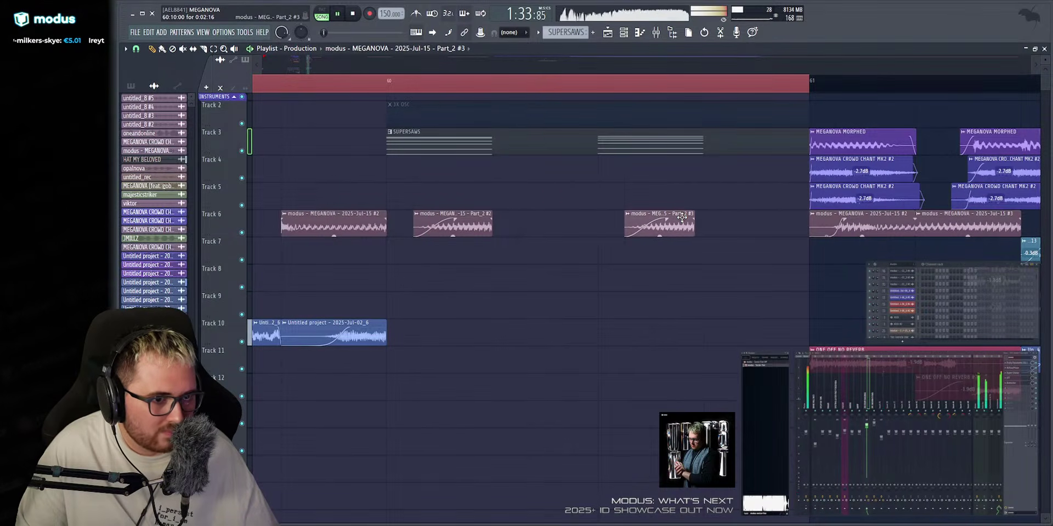
pyautogui.scroll(-2, 636, 88)
pyautogui.rightClick(660, 216)
pyautogui.press('space')
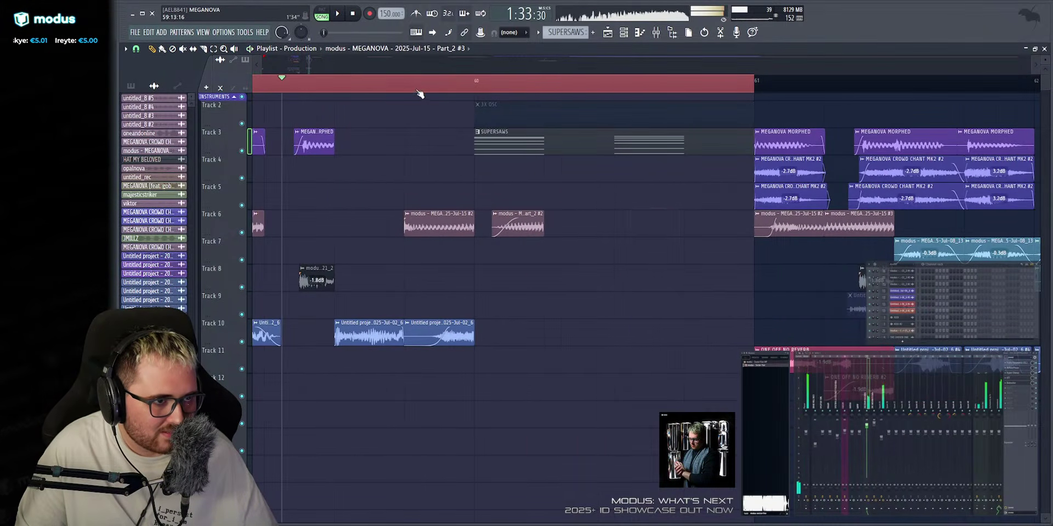
# Copy the 2025-Jul-15 #2 clip from just before bar 60 to the second SUPERSAWS chord at 60:09 and make it unique.
pyautogui.scroll(-1, 430, 63)
pyautogui.click(487, 214)
pyautogui.moveTo(486, 214); pyautogui.dragTo(612, 223)
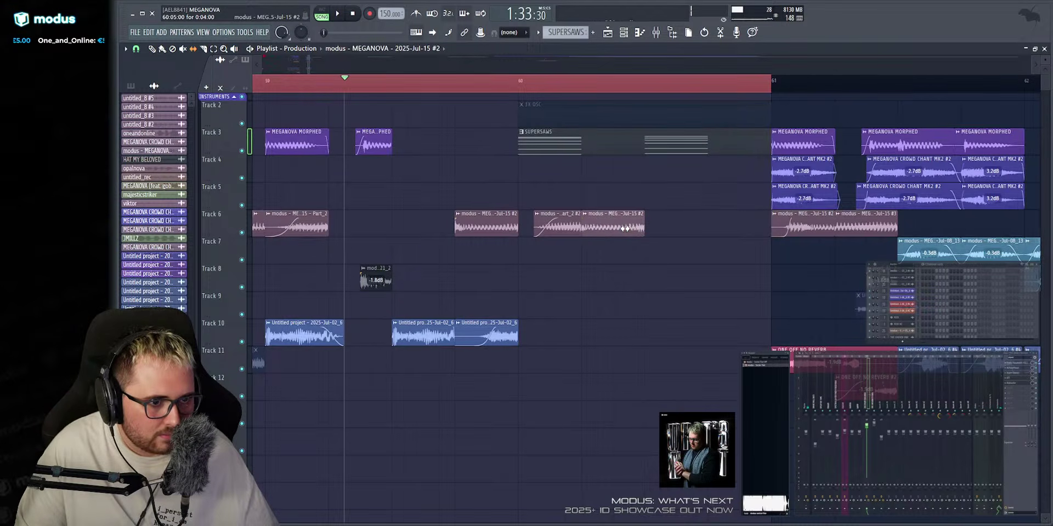
pyautogui.rightClick(242, 233)
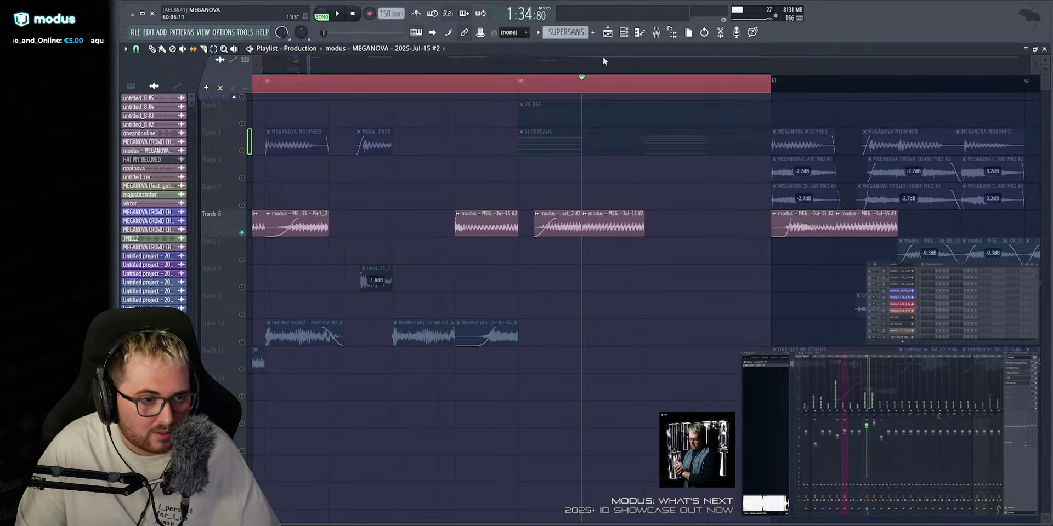
pyautogui.press('space')
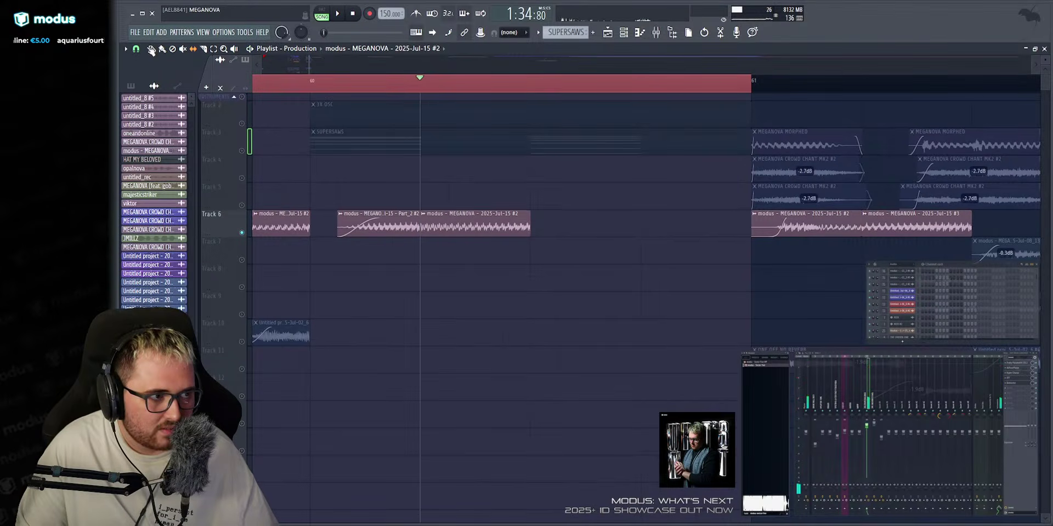
pyautogui.moveTo(613, 193); pyautogui.dragTo(558, 220)
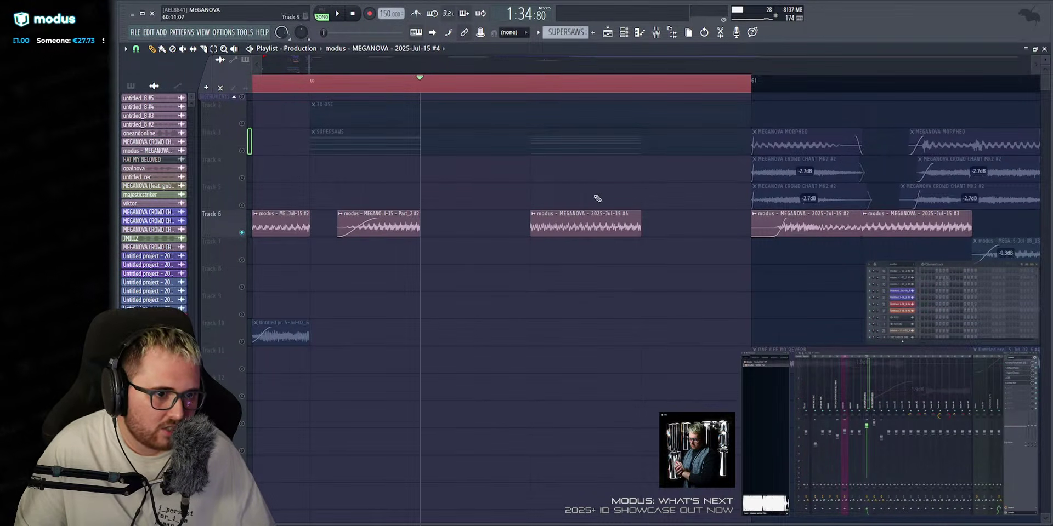
# Set the 2025-Jul-15 #4 channel's pitch range to 5, raise its pitch, and audition the clip from 60:09.
pyautogui.doubleClick(547, 212)
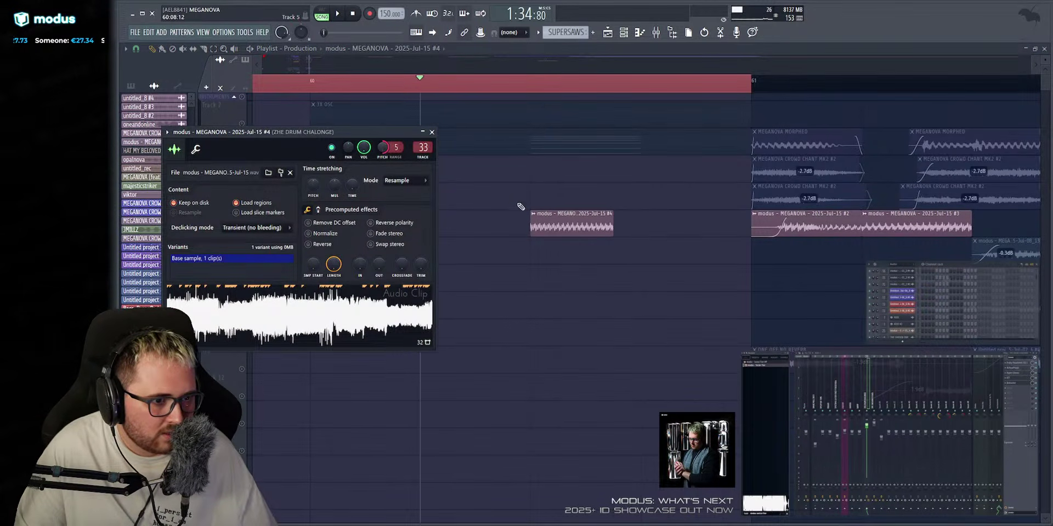
pyautogui.press('Escape')
pyautogui.click(509, 82)
pyautogui.press('space')
pyautogui.scroll(2, 527, 64)
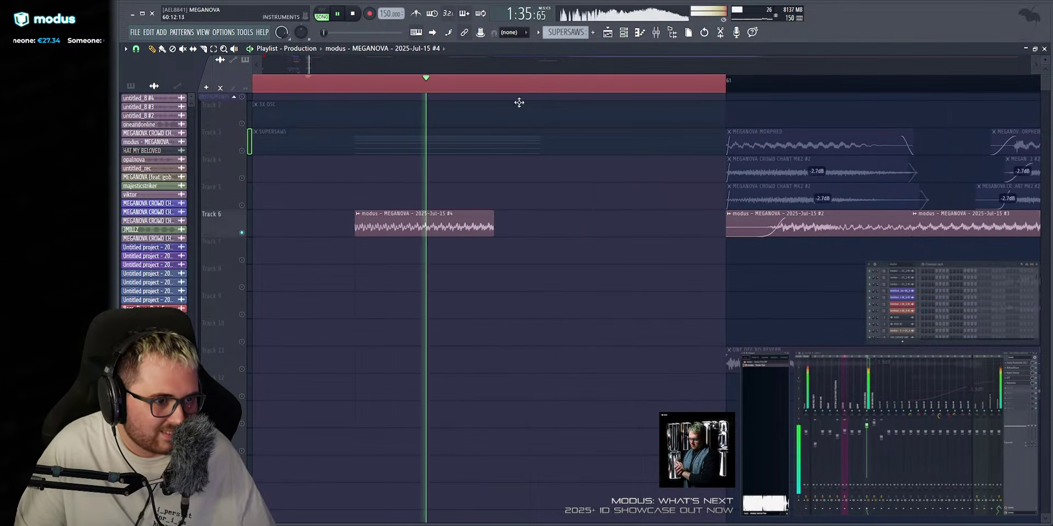
pyautogui.press('space')
# Extend the 2025-Jul-15 #4 clip's end to match the four-step SUPERSAWS chord and replay it.
pyautogui.moveTo(494, 215); pyautogui.dragTo(540, 235)
pyautogui.press('space')
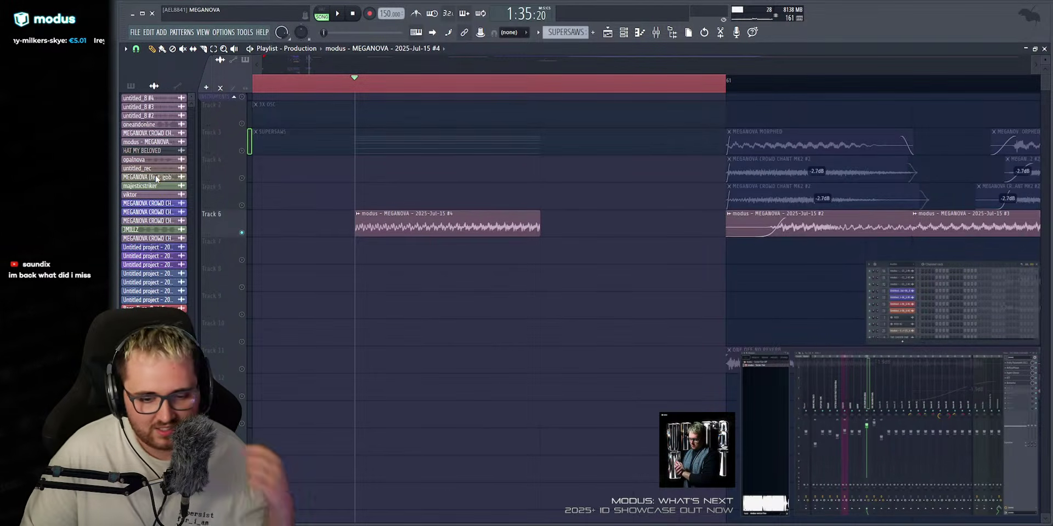
pyautogui.press('space')
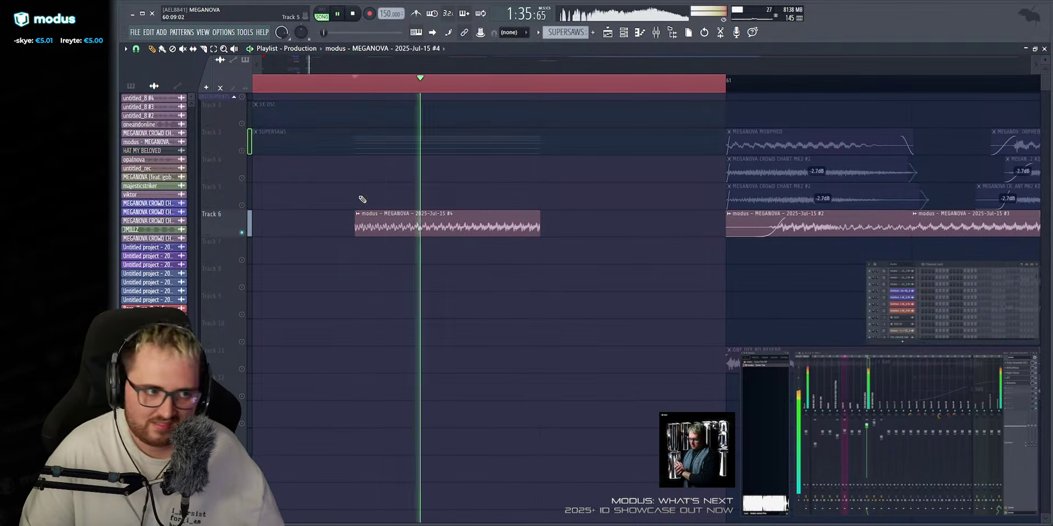
pyautogui.press('space')
pyautogui.press('space')
pyautogui.press('space')
pyautogui.press('space')
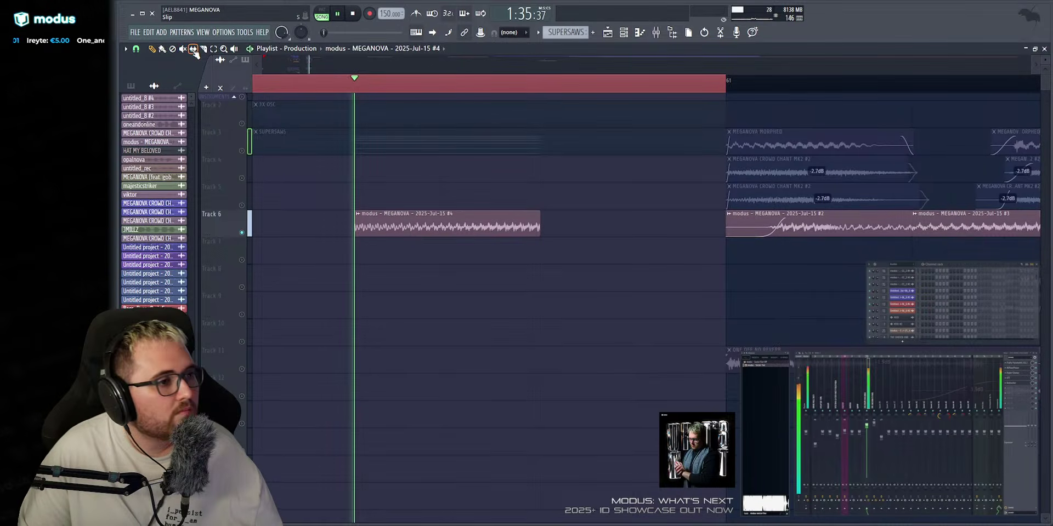
pyautogui.press('space')
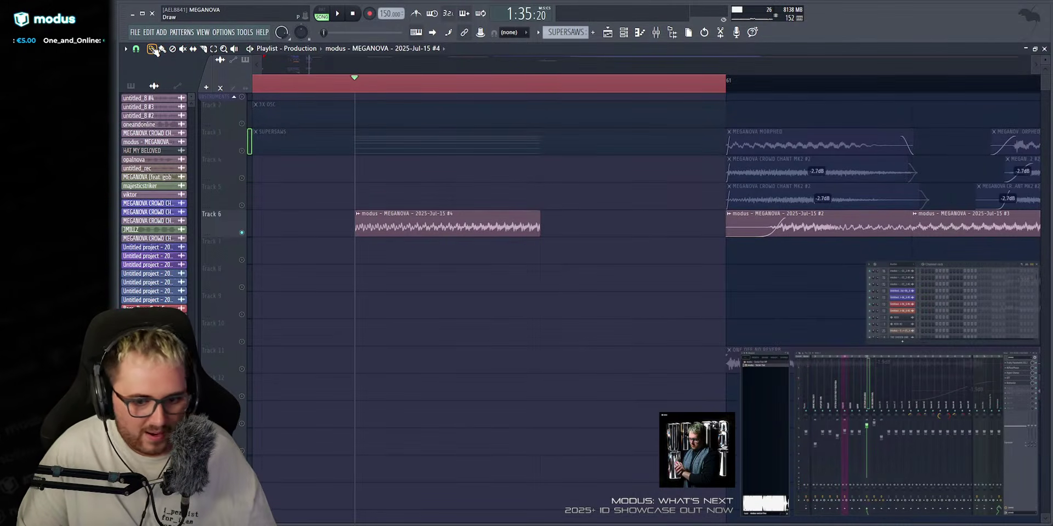
# Unsolo track 6 and play the full arrangement from bar 57 through the second chord of bar 60.
pyautogui.keyDown('ctrl'); pyautogui.scroll(-6, 273, 129); pyautogui.keyUp('ctrl')
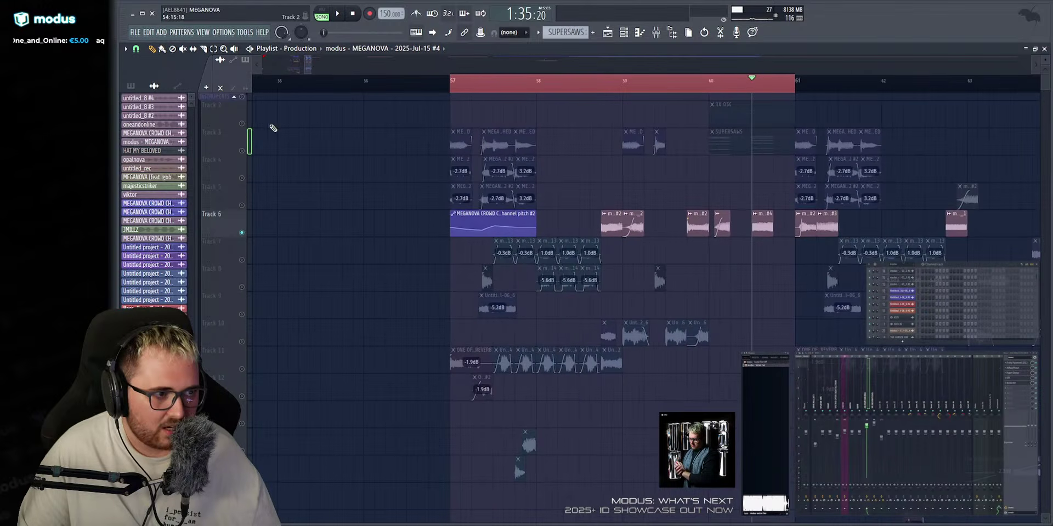
pyautogui.rightClick(242, 125)
pyautogui.rightClick(242, 125)
pyautogui.click(459, 85)
pyautogui.press('space')
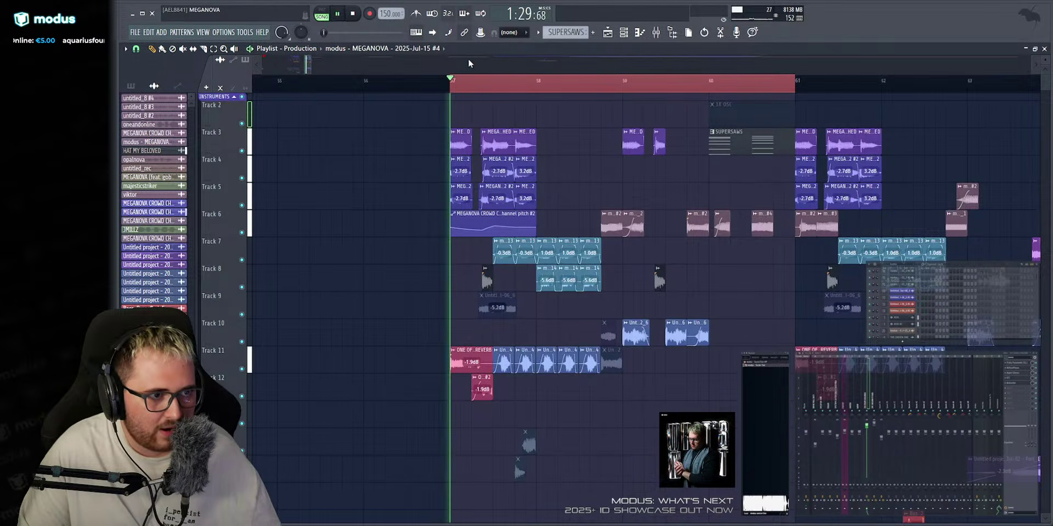
pyautogui.scroll(2, 469, 62)
pyautogui.scroll(-1, 468, 62)
pyautogui.keyDown('ctrl'); pyautogui.scroll(4, 468, 63); pyautogui.keyUp('ctrl')
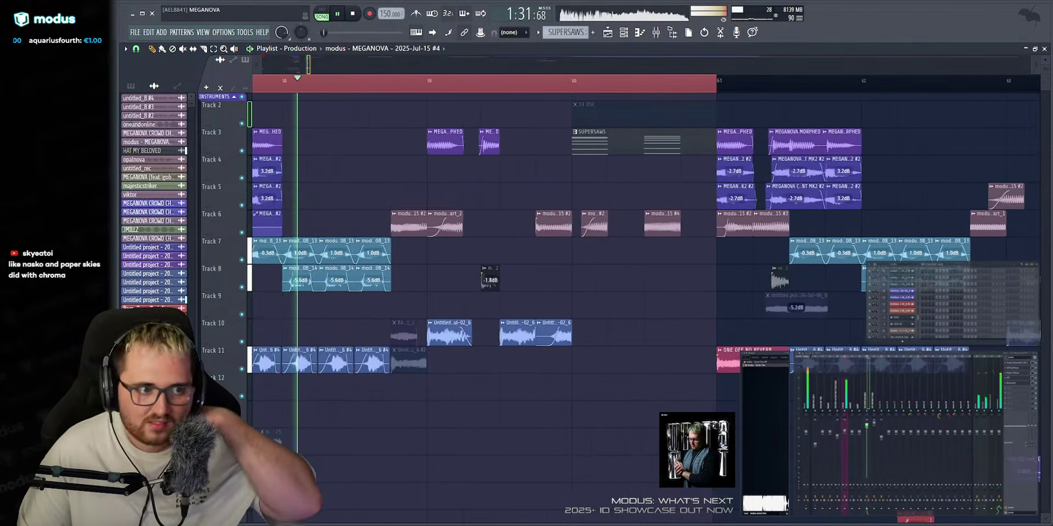
pyautogui.keyDown('ctrl'); pyautogui.moveTo(323, 189); pyautogui.dragTo(472, 205); pyautogui.keyUp('ctrl')
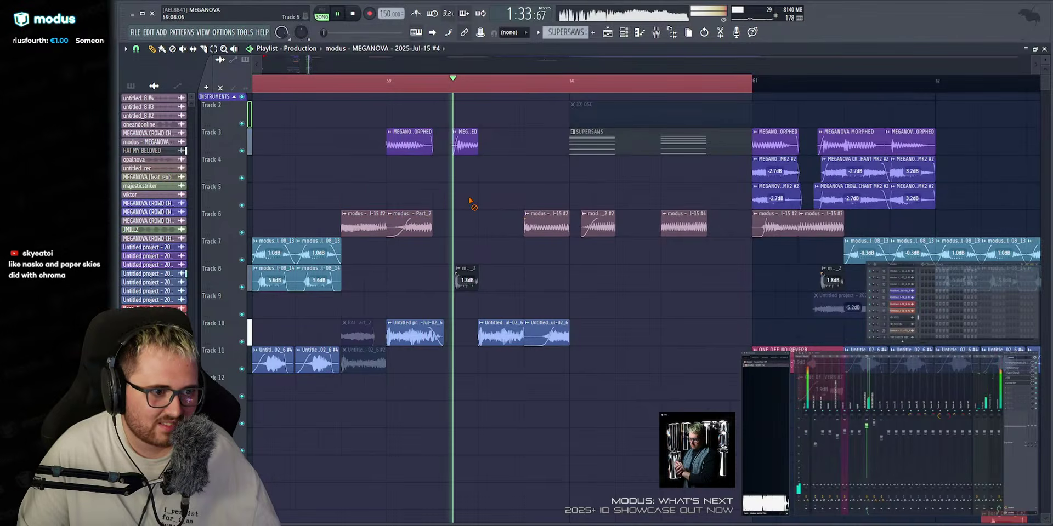
pyautogui.keyDown('ctrl'); pyautogui.scroll(3, 450, 65); pyautogui.keyUp('ctrl')
pyautogui.scroll(-1, 463, 63)
pyautogui.scroll(3, 462, 61)
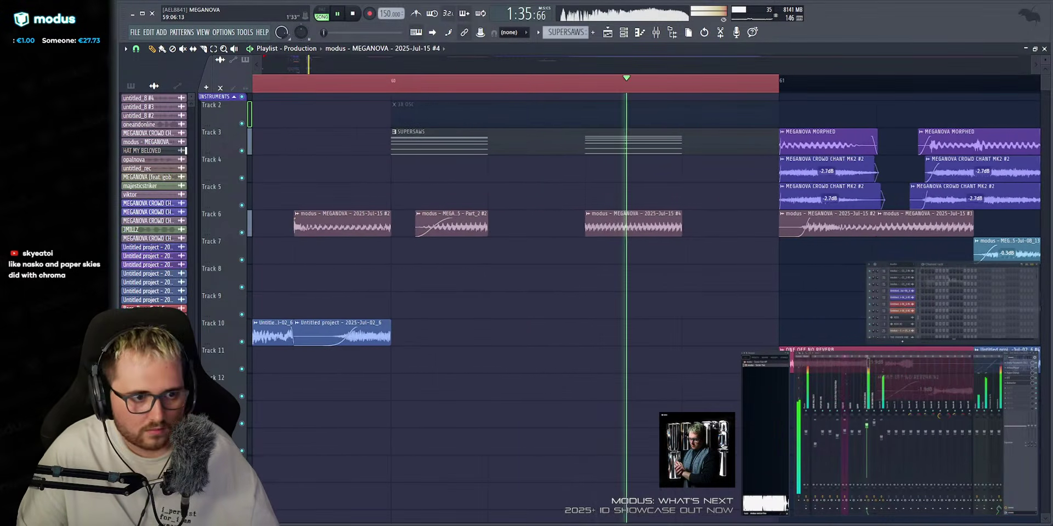
# Replay the second chord from 60:09 in the full mix and compare it with track 6 soloed.
pyautogui.click(317, 87)
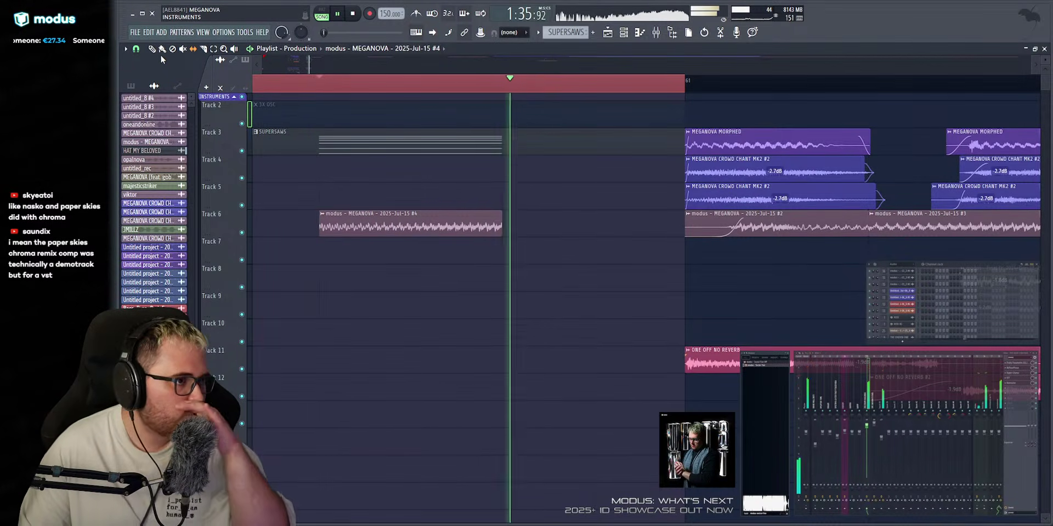
pyautogui.press('space')
pyautogui.press('space')
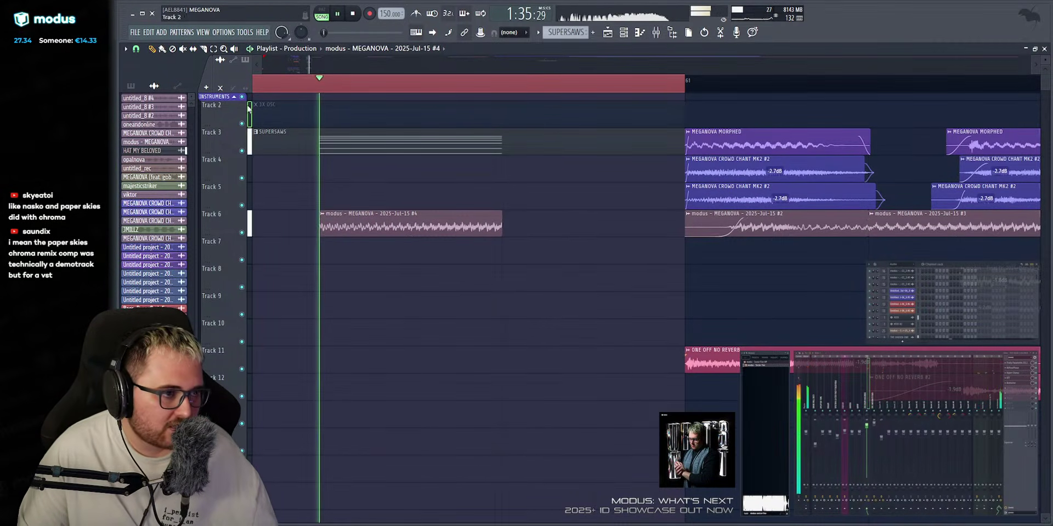
pyautogui.press('space')
pyautogui.press('space')
pyautogui.press('space')
pyautogui.rightClick(242, 232)
pyautogui.press('space')
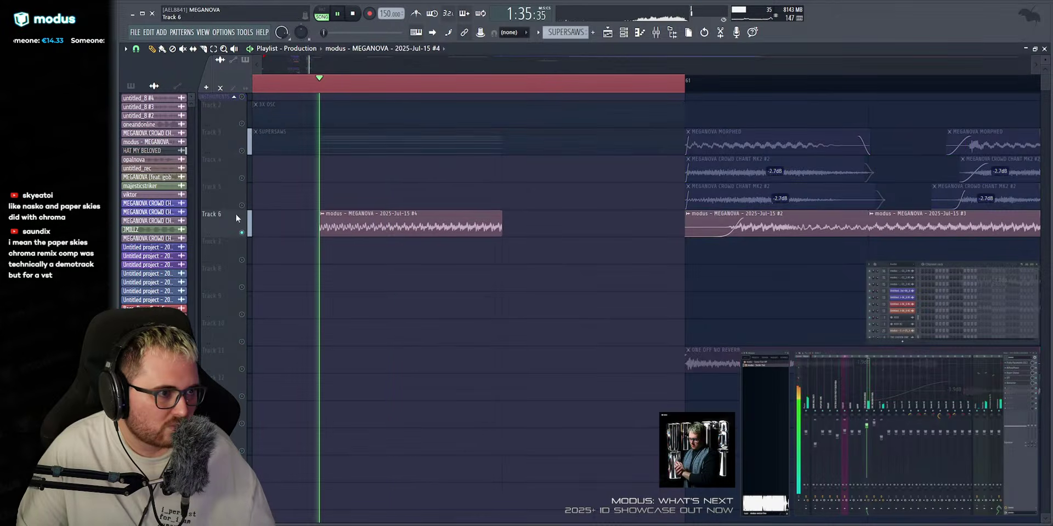
pyautogui.press('space')
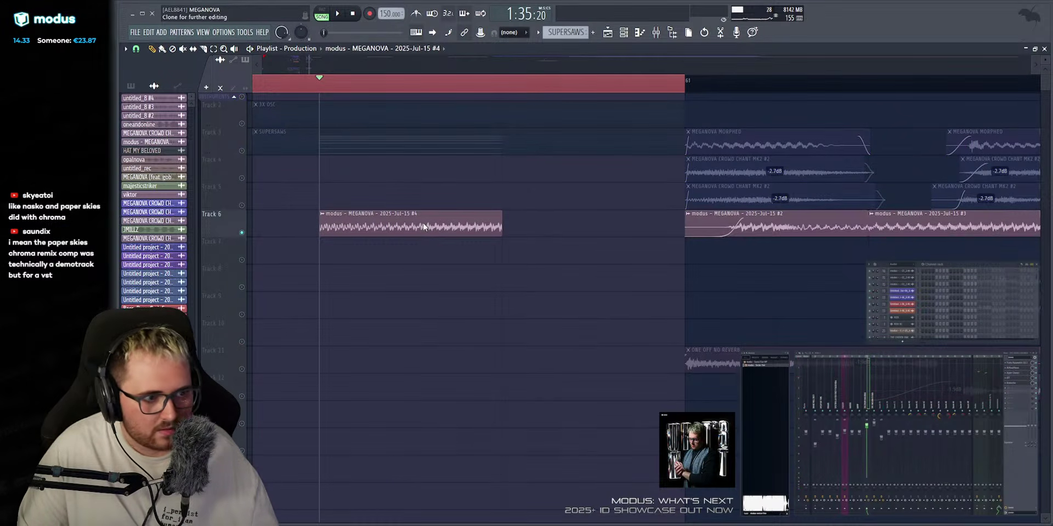
# Make the clip at 60:09 unique as its own sample, reverse it in the channel settings, and audition it.
pyautogui.doubleClick(388, 216)
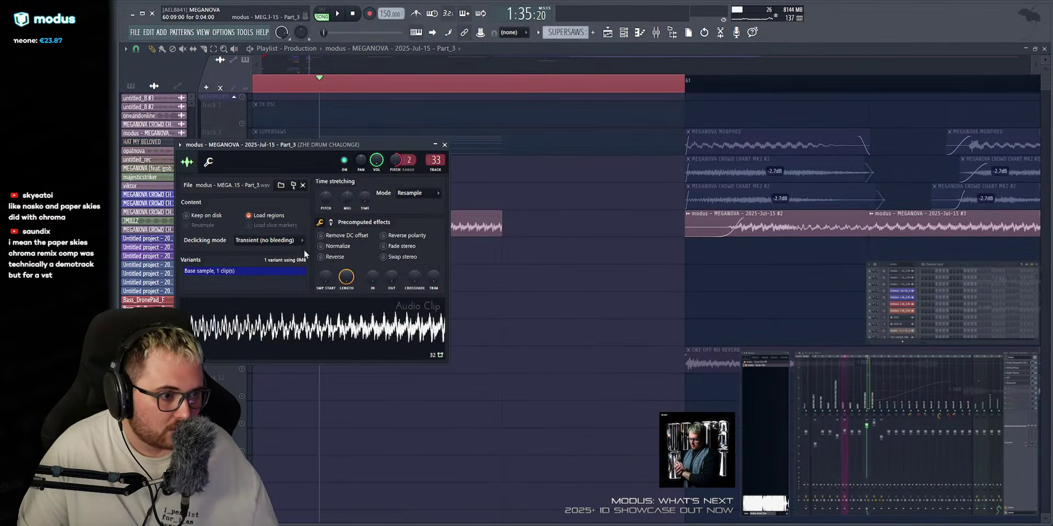
pyautogui.click(323, 256)
pyautogui.press('Escape')
pyautogui.press('space')
pyautogui.press('space')
pyautogui.press('space')
pyautogui.press('space')
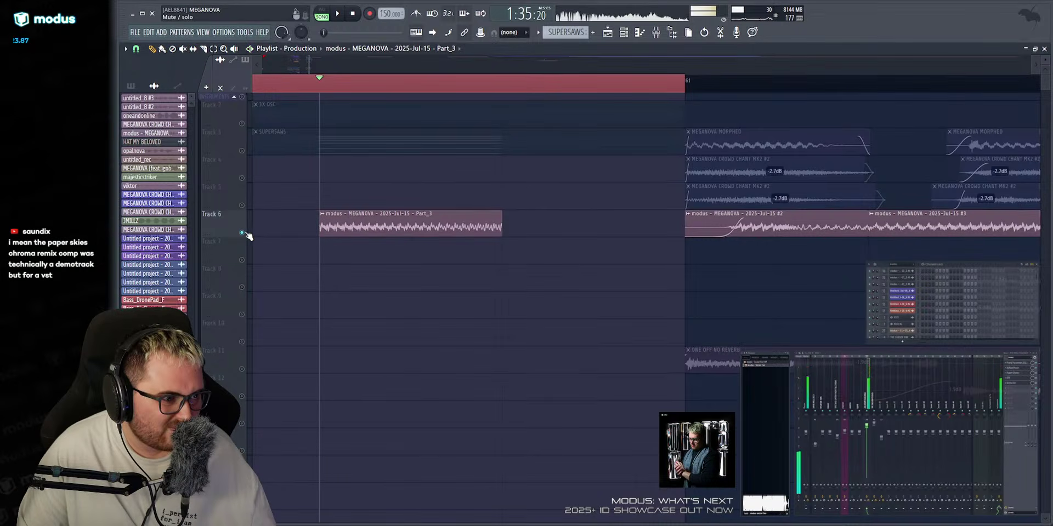
# Unsolo track 6 and play the reversed clip at 60:09 with the full bar 60 transition.
pyautogui.rightClick(242, 233)
pyautogui.press('space')
pyautogui.press('space')
pyautogui.scroll(-3, 337, 64)
pyautogui.scroll(3, 337, 62)
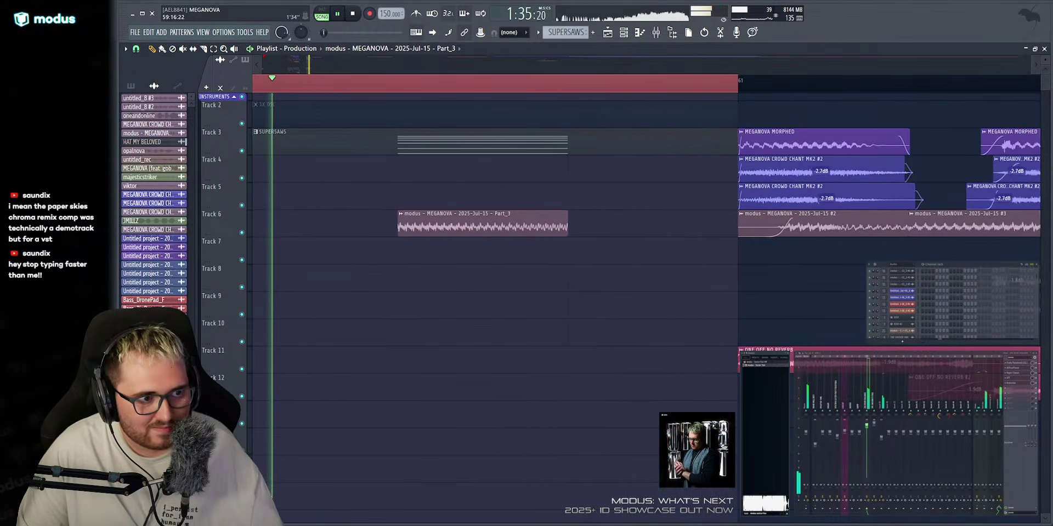
pyautogui.press('space')
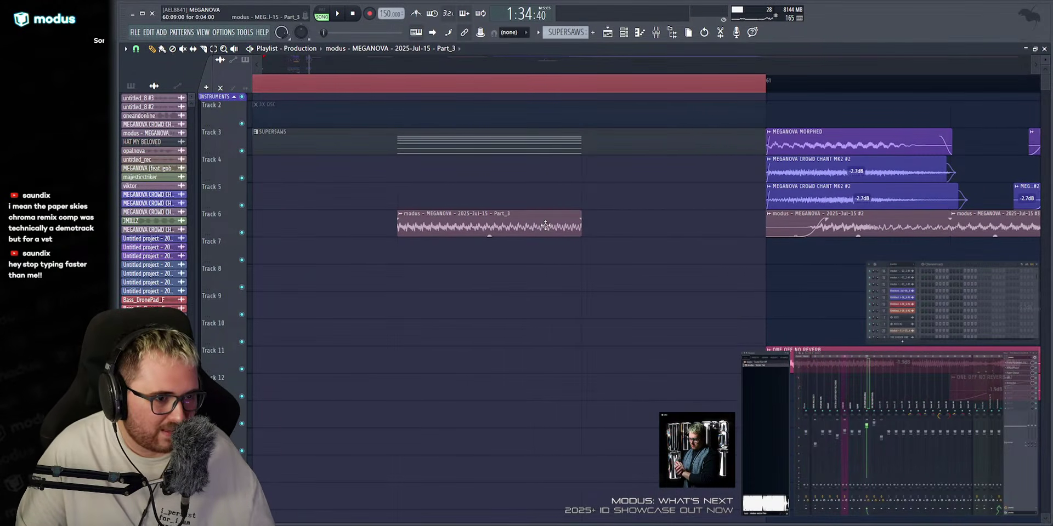
# Deselect the clip at 60:09, solo track 6, and audition the reversed clip from 60:09.
pyautogui.keyDown('ctrl'); pyautogui.click(546, 226); pyautogui.keyUp('ctrl')
pyautogui.keyDown('ctrl'); pyautogui.click(610, 227); pyautogui.keyUp('ctrl')
pyautogui.hotkey('alt', 's')
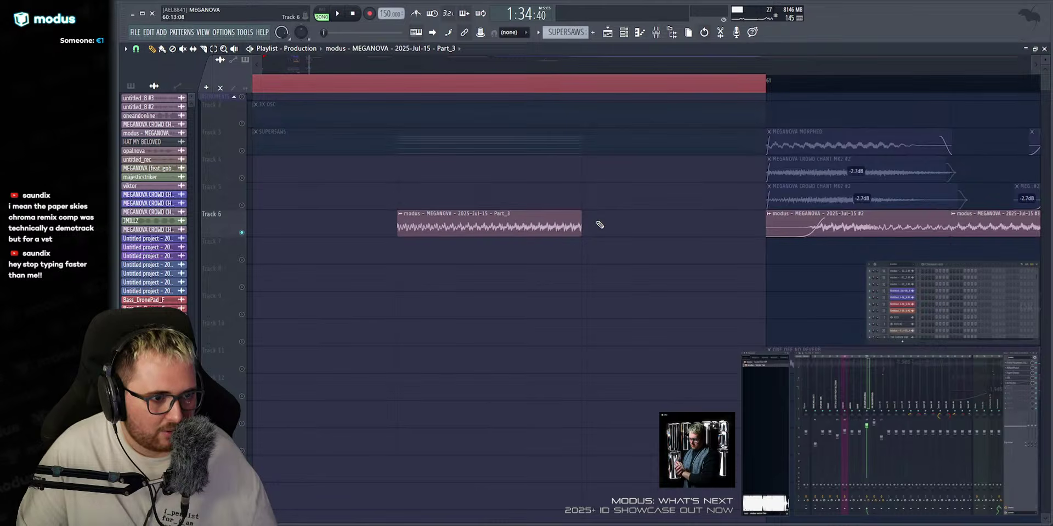
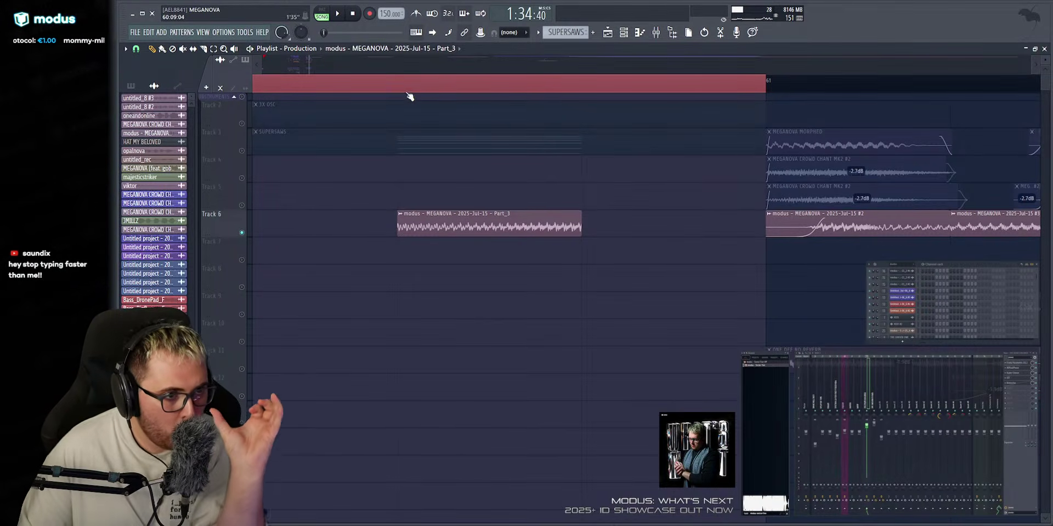
pyautogui.click(407, 87)
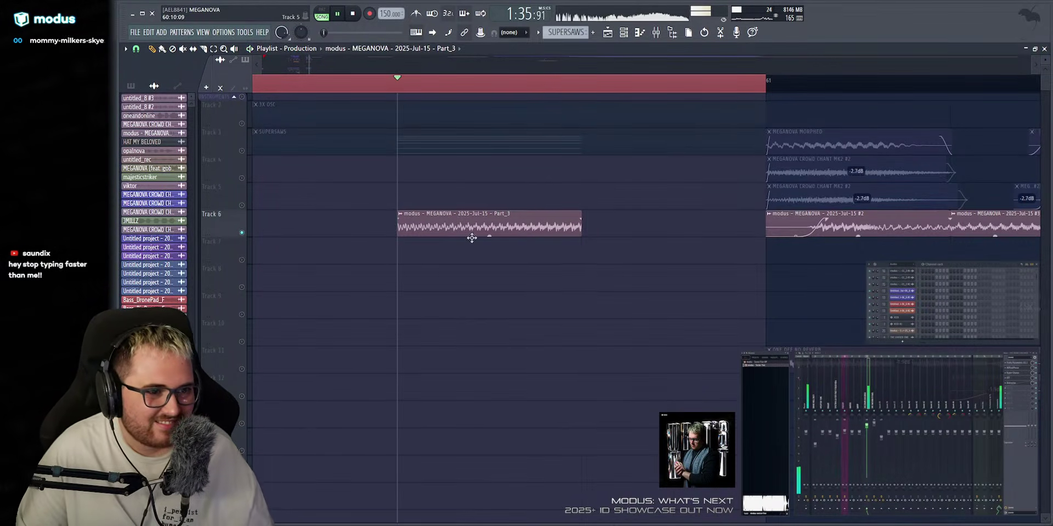
pyautogui.press('space')
pyautogui.press('space')
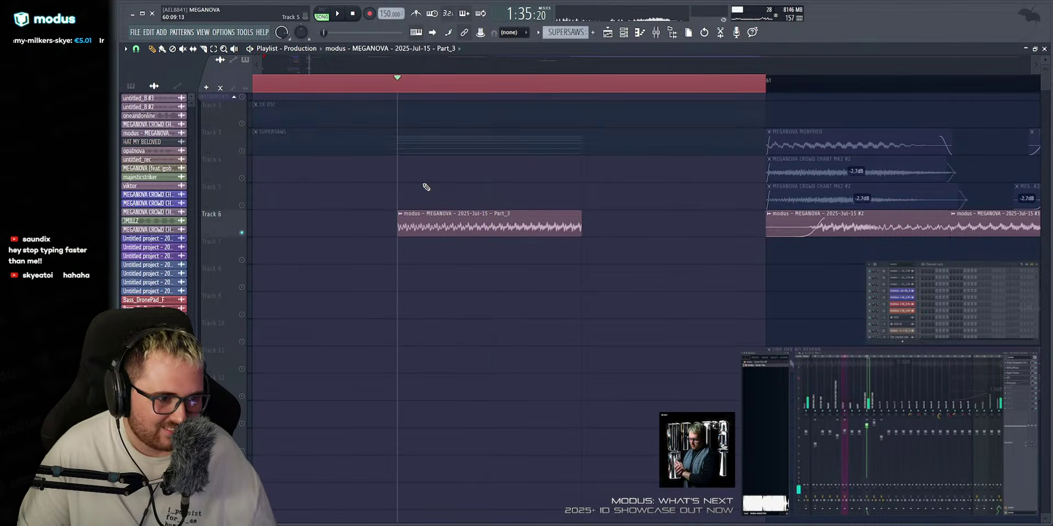
# Undo the unique reversed copy at 60:09 and slip the restored track 6 clip to a later part of its audio, auditioning by ear.
pyautogui.hotkey('ctrl', 'z')
pyautogui.press('space')
pyautogui.click(193, 49)
pyautogui.press('space')
pyautogui.moveTo(525, 223); pyautogui.dragTo(294, 221)
pyautogui.press('space')
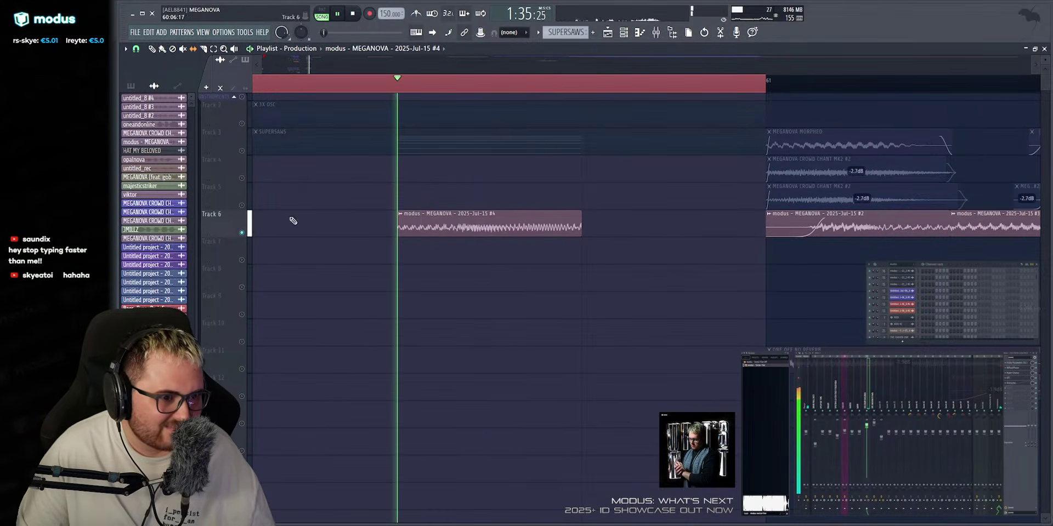
pyautogui.press('space')
pyautogui.press('space')
pyautogui.press('space')
pyautogui.moveTo(523, 228); pyautogui.dragTo(405, 237)
pyautogui.press('space')
pyautogui.press('space')
pyautogui.press('space')
pyautogui.press('space')
pyautogui.press('space')
pyautogui.press('space')
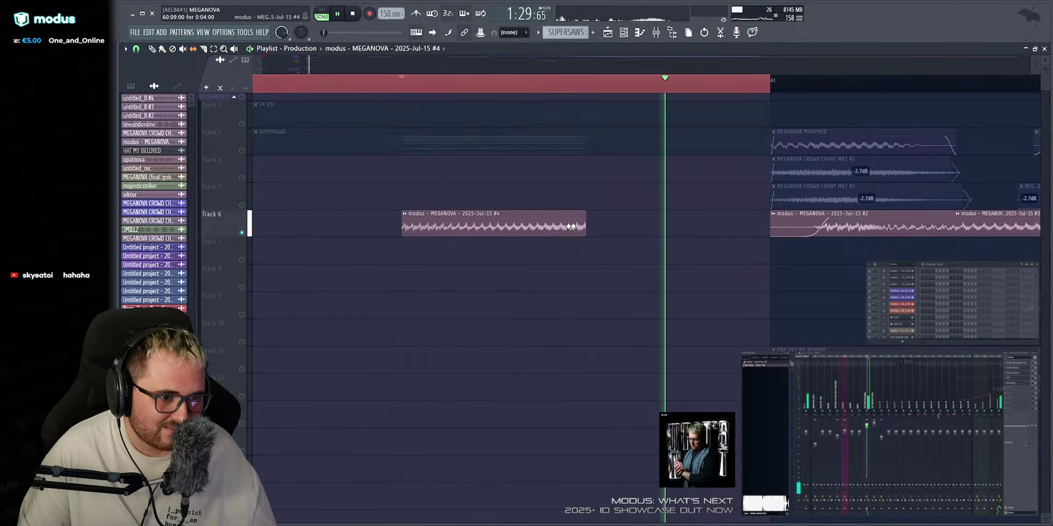
# Fine-tune the slip of the track 6 clip at 60:09 by shifting its audio back slightly and auditioning from 60:09.
pyautogui.press('space')
pyautogui.press('space')
pyautogui.press('space')
pyautogui.moveTo(548, 223); pyautogui.dragTo(591, 229)
pyautogui.press('space')
pyautogui.press('space')
pyautogui.press('space')
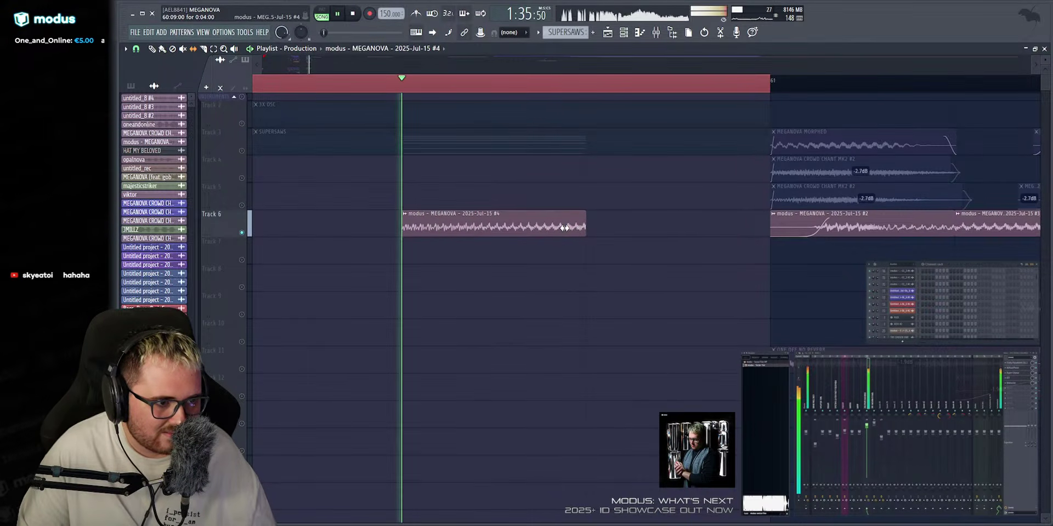
pyautogui.press('space')
pyautogui.press('space')
pyautogui.press('space')
# Unsolo track 6 and play the full mix from 59:13 through the bar 60 chords.
pyautogui.rightClick(242, 234)
pyautogui.press('space')
pyautogui.scroll(-3, 418, 71)
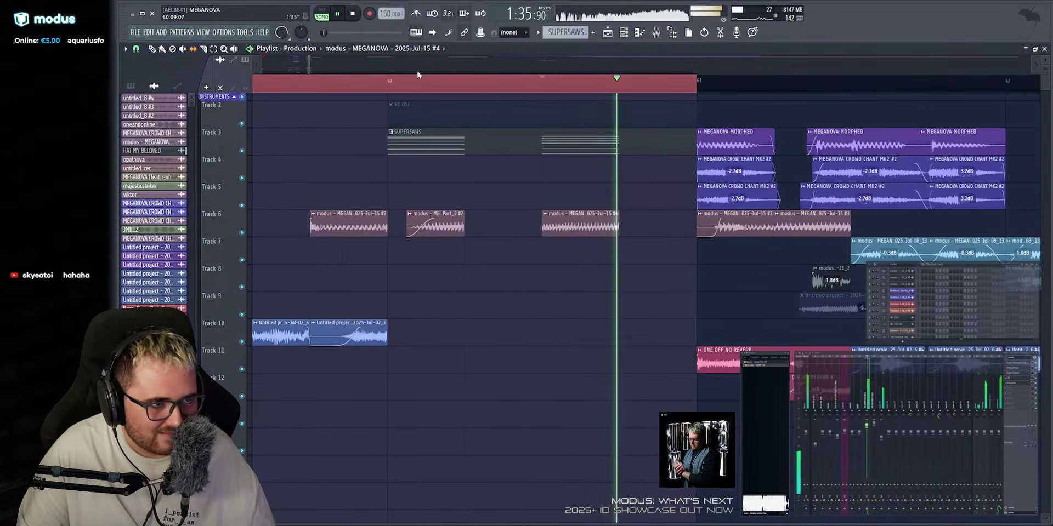
pyautogui.press('space')
pyautogui.click(332, 84)
pyautogui.press('space')
pyautogui.scroll(-2, 334, 71)
pyautogui.scroll(2, 325, 69)
pyautogui.scroll(-3, 325, 70)
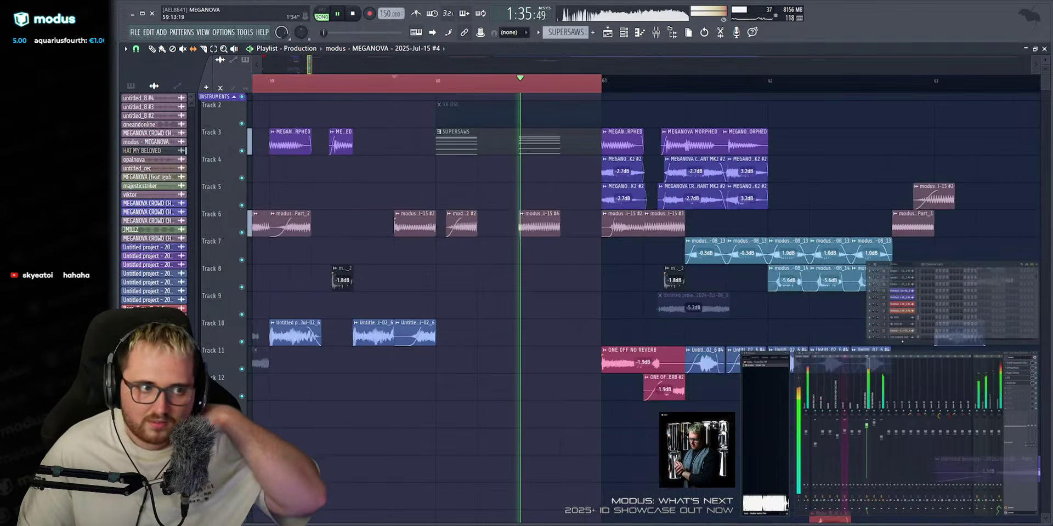
pyautogui.scroll(3, 325, 69)
pyautogui.scroll(-1, 325, 69)
pyautogui.press('space')
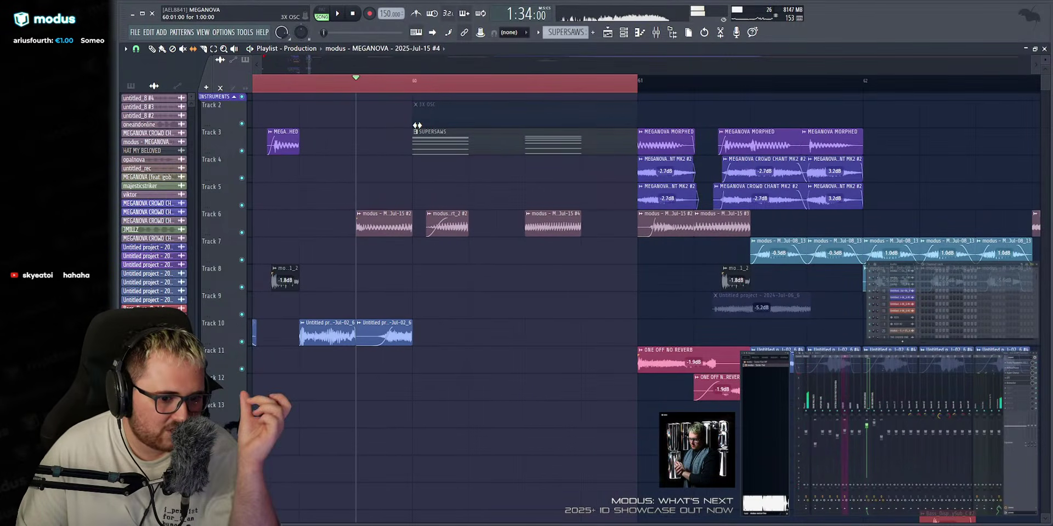
# Replay the bar 60 transition in the full mix, starting again from slightly earlier in bar 59.
pyautogui.scroll(-2, 412, 77)
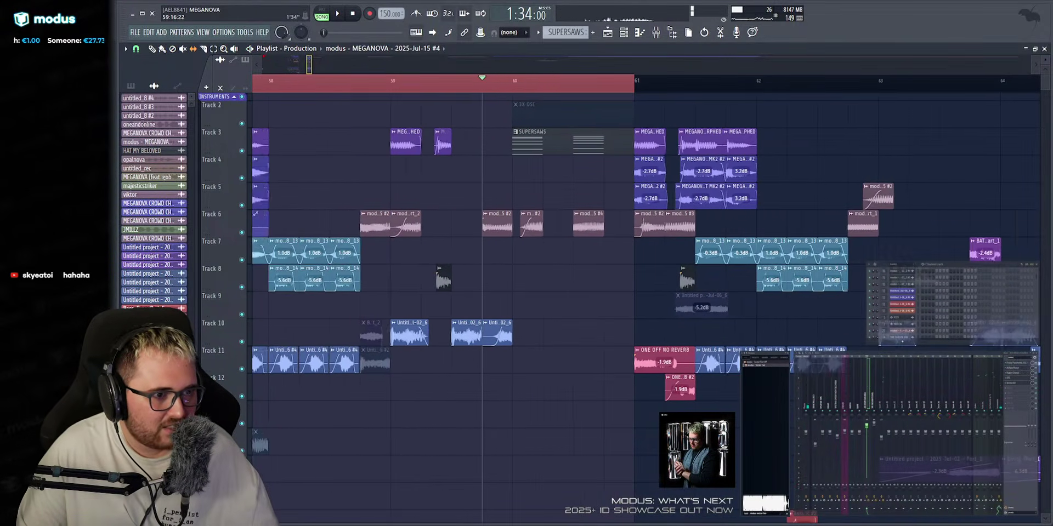
pyautogui.scroll(3, 410, 63)
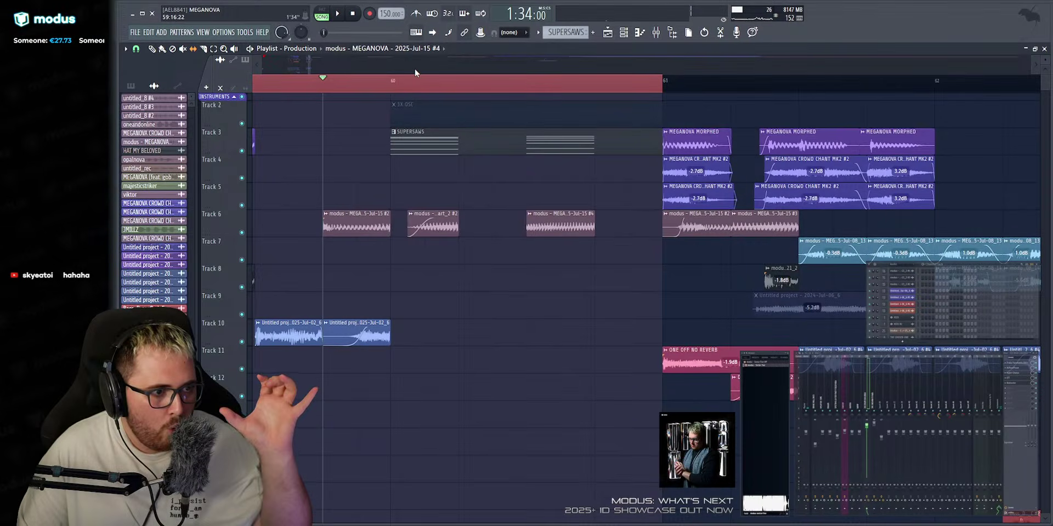
pyautogui.press('space')
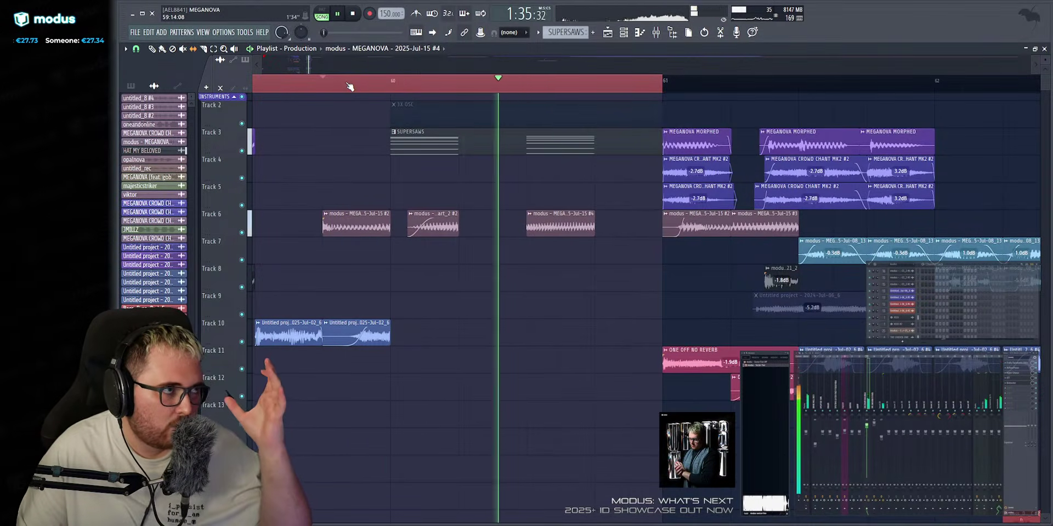
pyautogui.press('space')
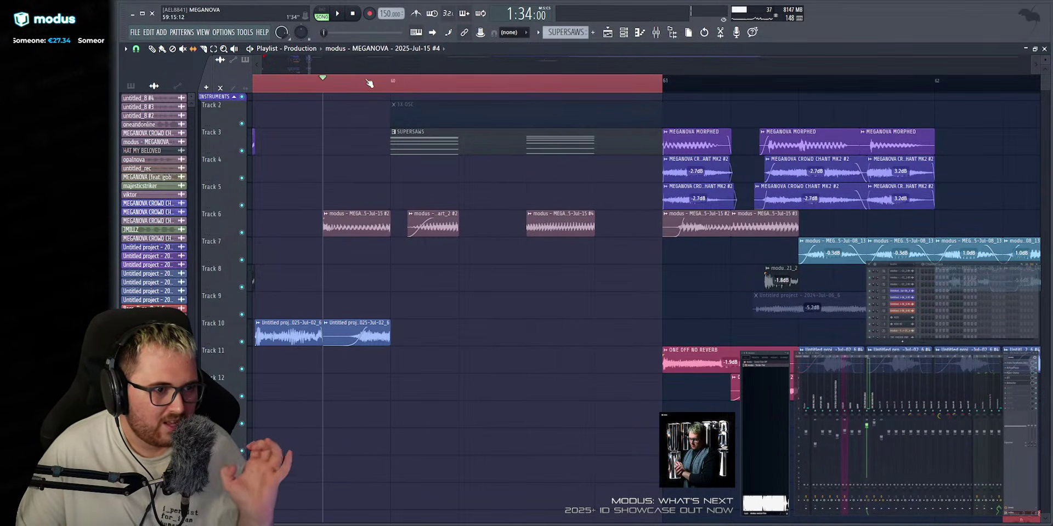
pyautogui.click(294, 86)
pyautogui.press('space')
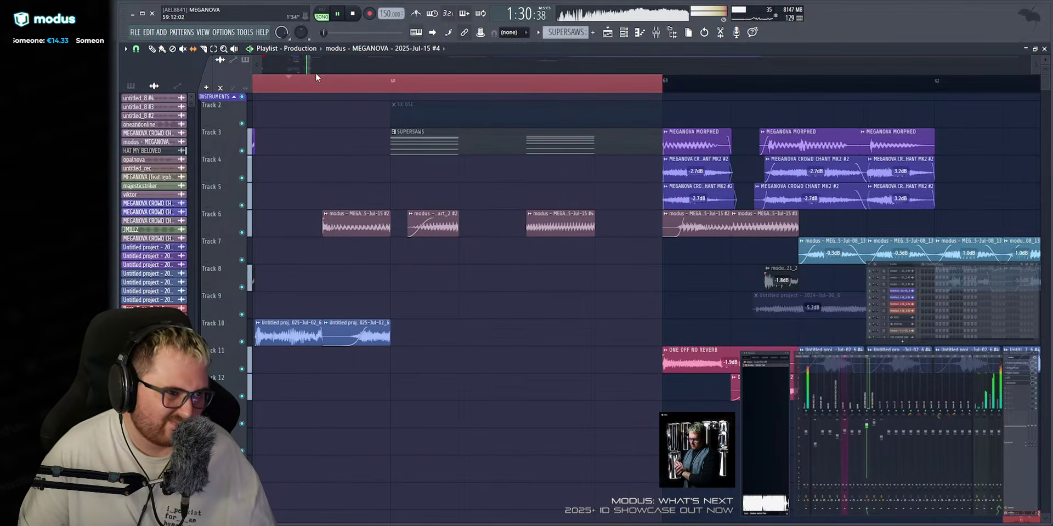
pyautogui.moveTo(310, 68); pyautogui.dragTo(308, 65)
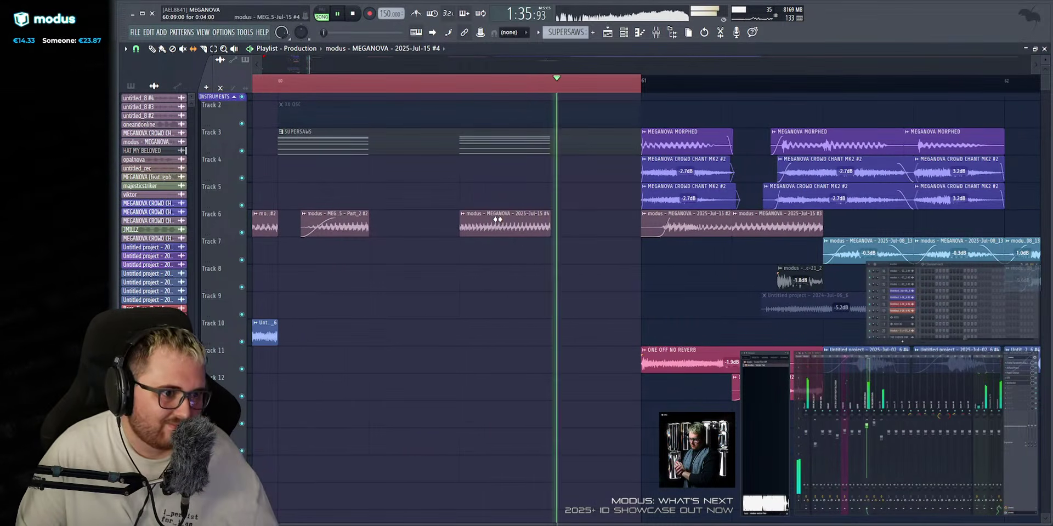
# Try a copy of the 60:09 clip at 60:13 on track 6, clear the time selection, and delete the copy.
pyautogui.click(153, 50)
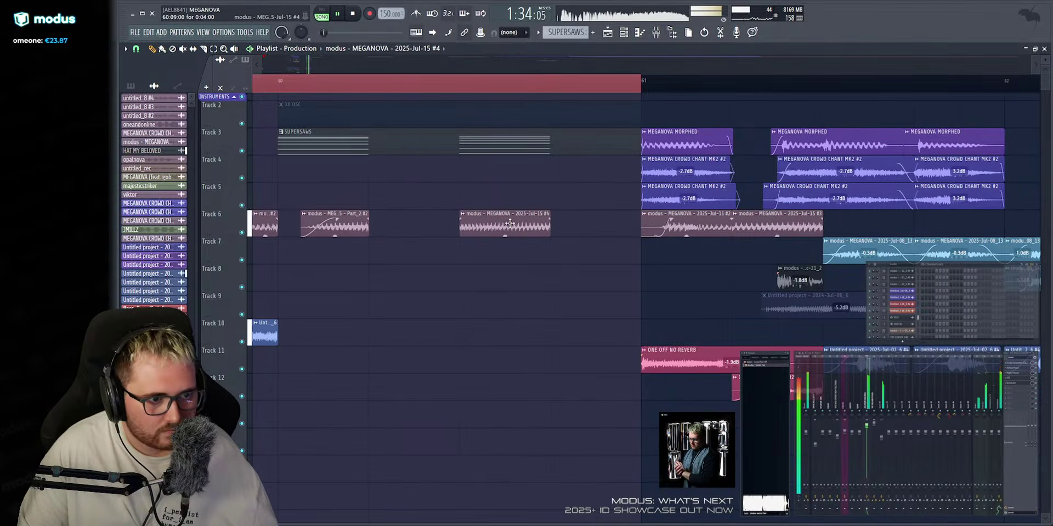
pyautogui.moveTo(513, 226); pyautogui.dragTo(604, 225)
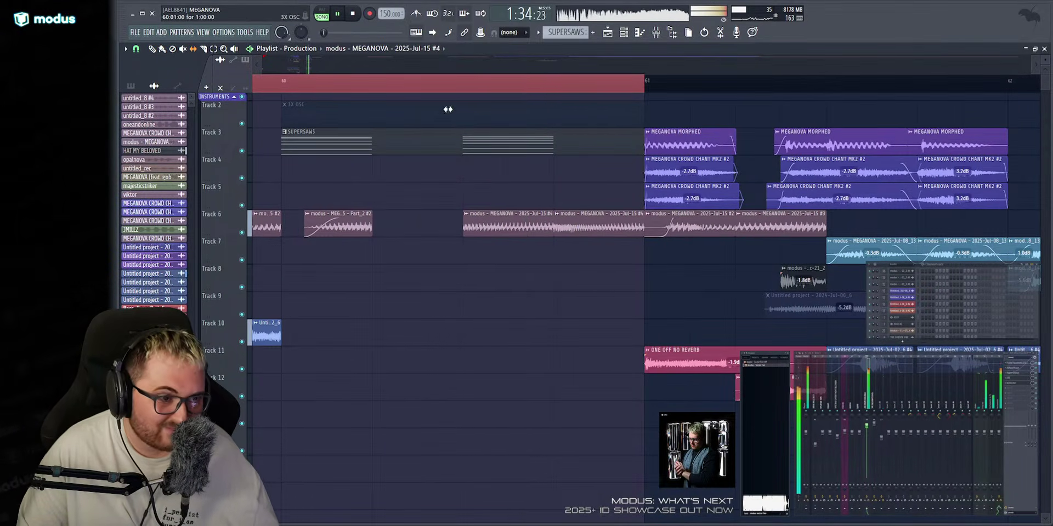
pyautogui.doubleClick(449, 87)
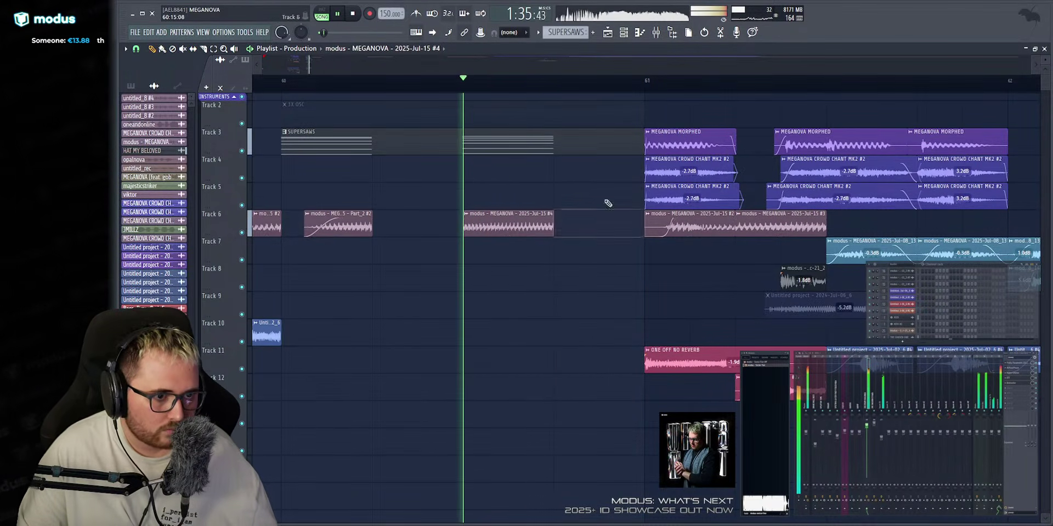
pyautogui.scroll(-3, 606, 199)
pyautogui.press('space')
pyautogui.scroll(3, 630, 211)
pyautogui.moveTo(628, 202); pyautogui.dragTo(679, 262)
# Play from 60:07, solo track 3, and move the playback start to bar 61 to inspect its layers.
pyautogui.hscroll(1, 511, 74)
pyautogui.click(453, 80)
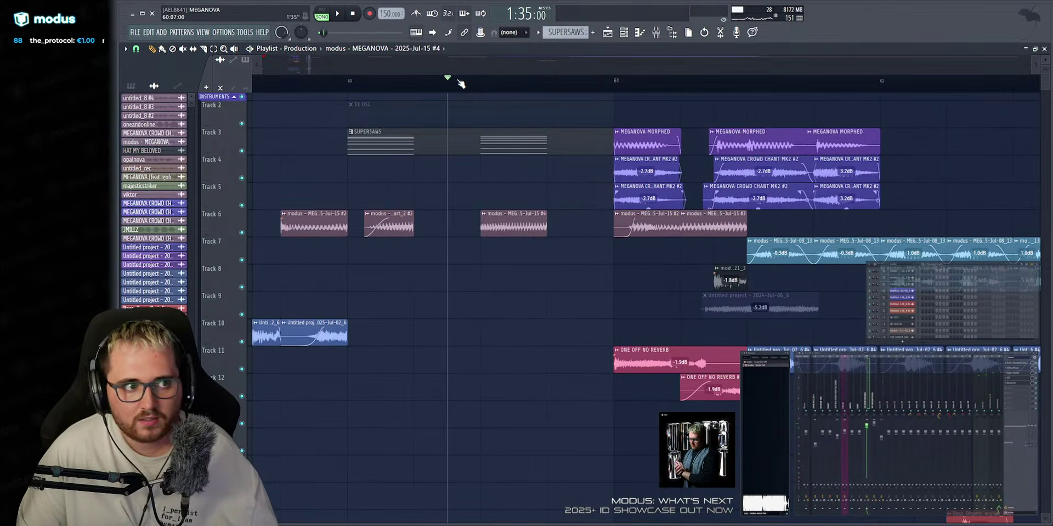
pyautogui.press('space')
pyautogui.rightClick(242, 150)
pyautogui.click(614, 82)
pyautogui.moveTo(614, 83); pyautogui.dragTo(437, 83)
pyautogui.press('space')
pyautogui.scroll(-5, 384, 314)
# Check the sub and drum tracks and audition the ONE OFF NO REVERB clip from bar 61 with track 11 soloed.
pyautogui.rightClick(242, 257)
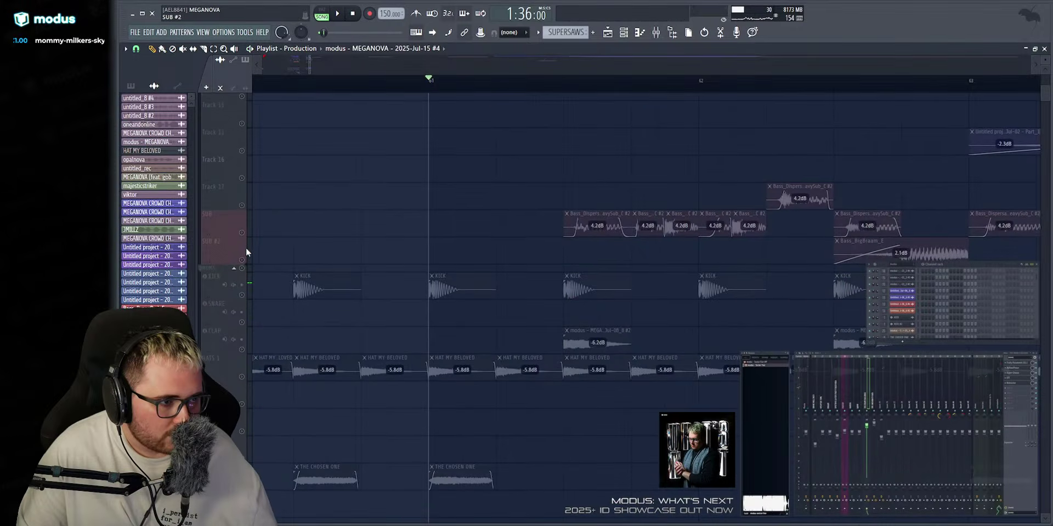
pyautogui.rightClick(242, 296)
pyautogui.scroll(4, 312, 244)
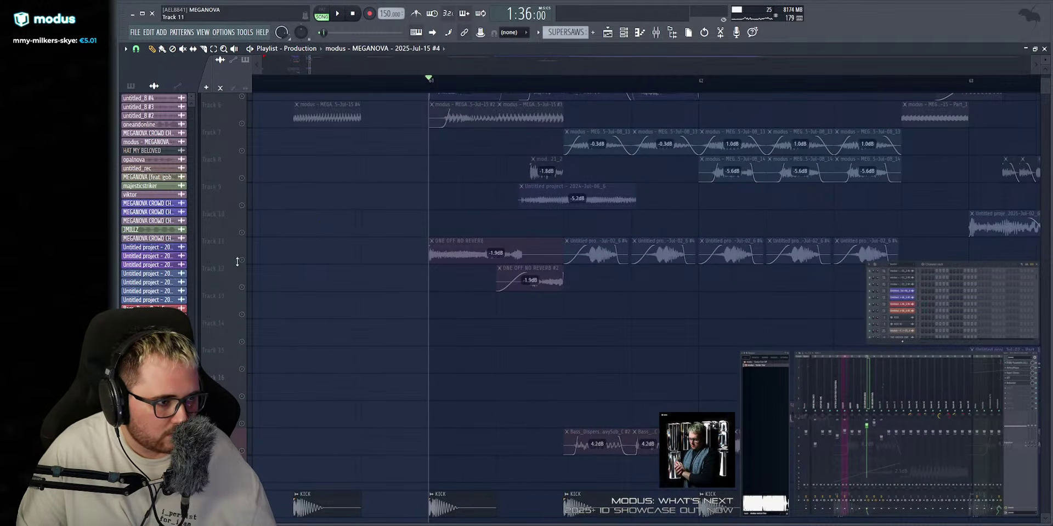
pyautogui.rightClick(242, 260)
pyautogui.press('space')
pyautogui.press('space')
pyautogui.press('space')
pyautogui.scroll(4, 199, 223)
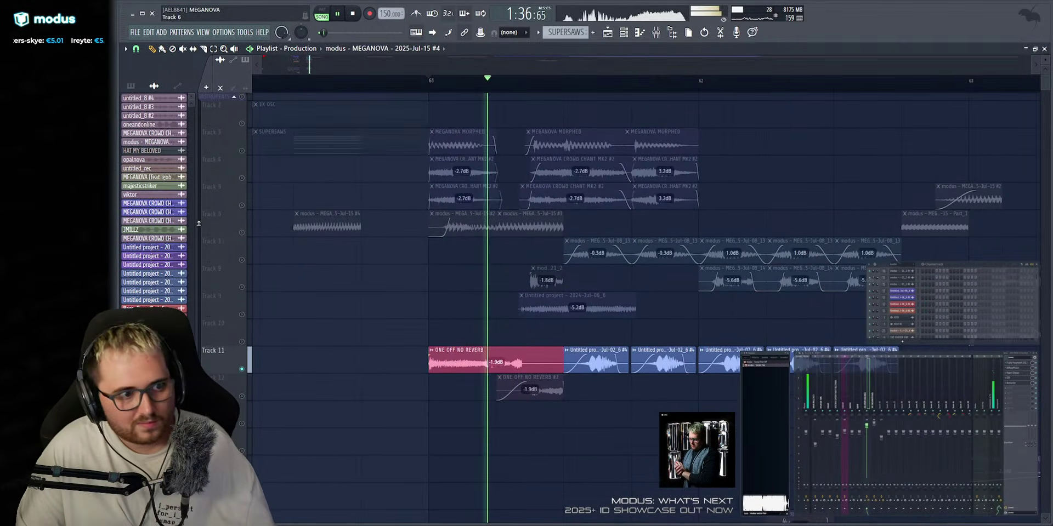
# Audition tracks 6, 5 and 4 individually in solo from bar 61, and restore the full mix.
pyautogui.press('space')
pyautogui.rightClick(242, 233)
pyautogui.press('space')
pyautogui.rightClick(242, 205)
pyautogui.press('space')
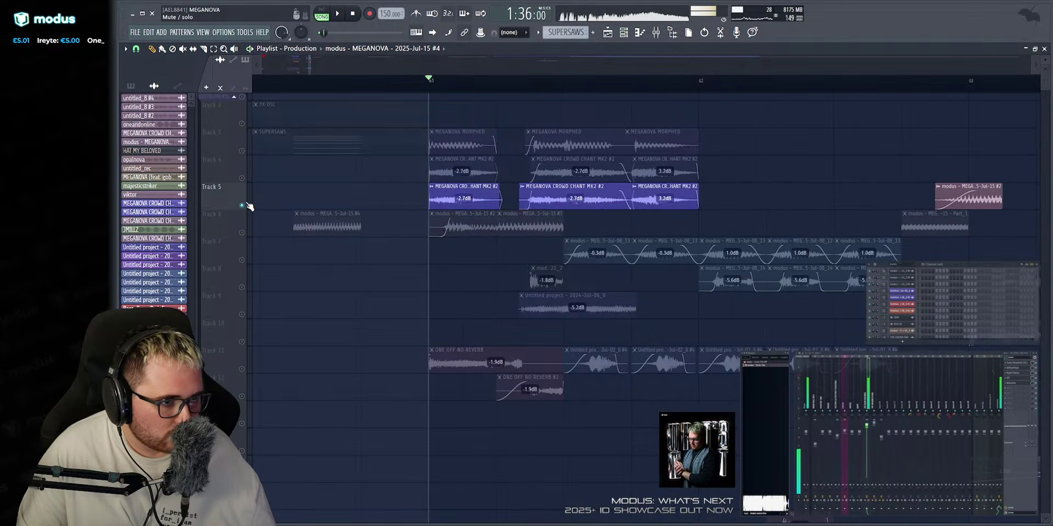
pyautogui.press('space')
pyautogui.press('space')
pyautogui.rightClick(242, 179)
pyautogui.press('space')
pyautogui.rightClick(242, 178)
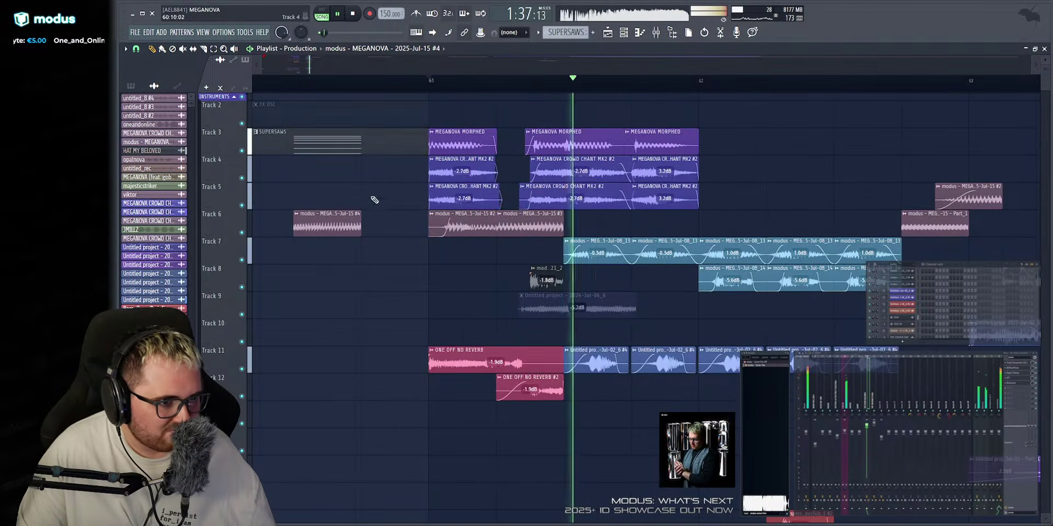
# Set the gain of the first track 6 clip at bar 61 to -3.2 dB while playing the full mix.
pyautogui.press('space')
pyautogui.press('space')
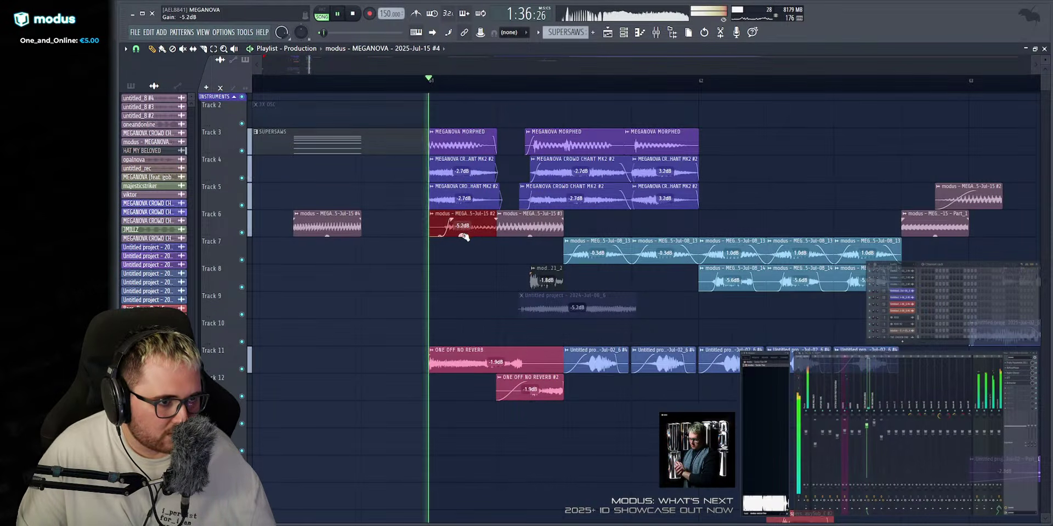
pyautogui.click(358, 79)
pyautogui.scroll(2, 360, 64)
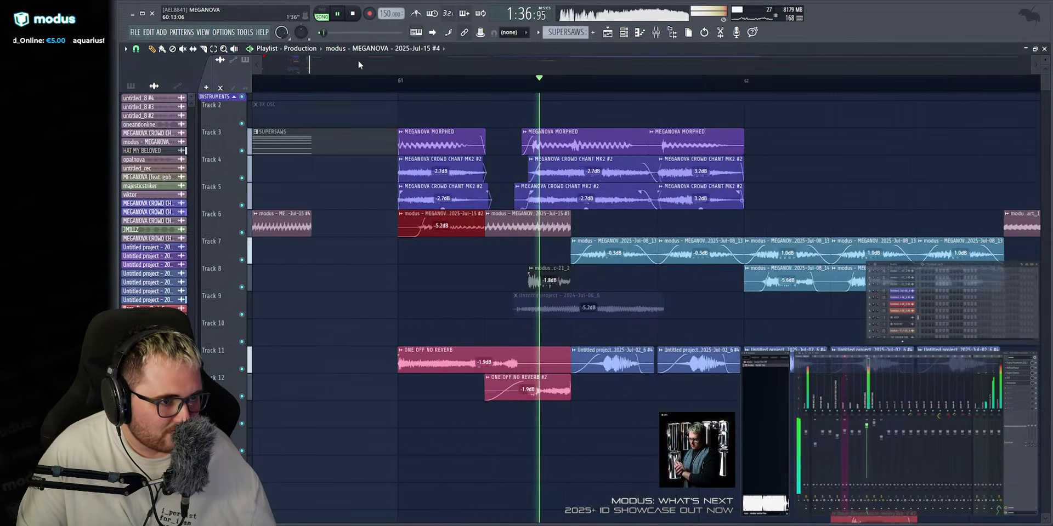
pyautogui.press('space')
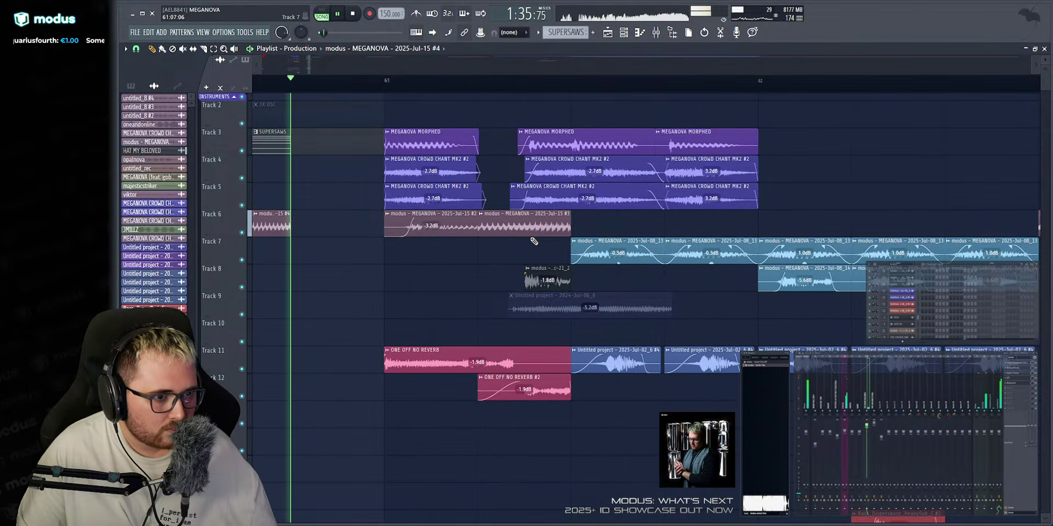
# Set the gain of the second track 6 clip in bar 61 to -2.0 dB and replay from bar 59.
pyautogui.scroll(-3, 458, 86)
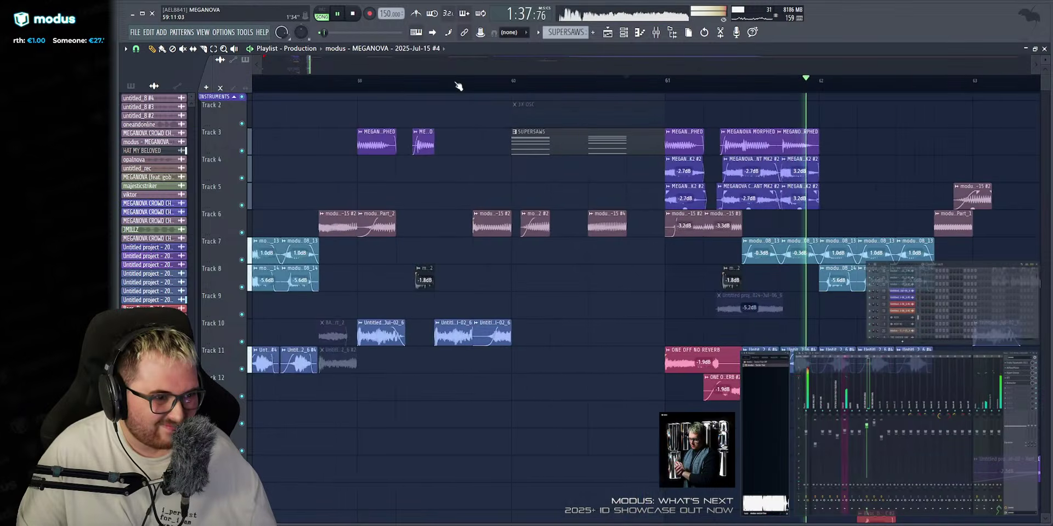
pyautogui.click(456, 84)
pyautogui.scroll(1, 823, 87)
pyautogui.moveTo(712, 237); pyautogui.dragTo(713, 233)
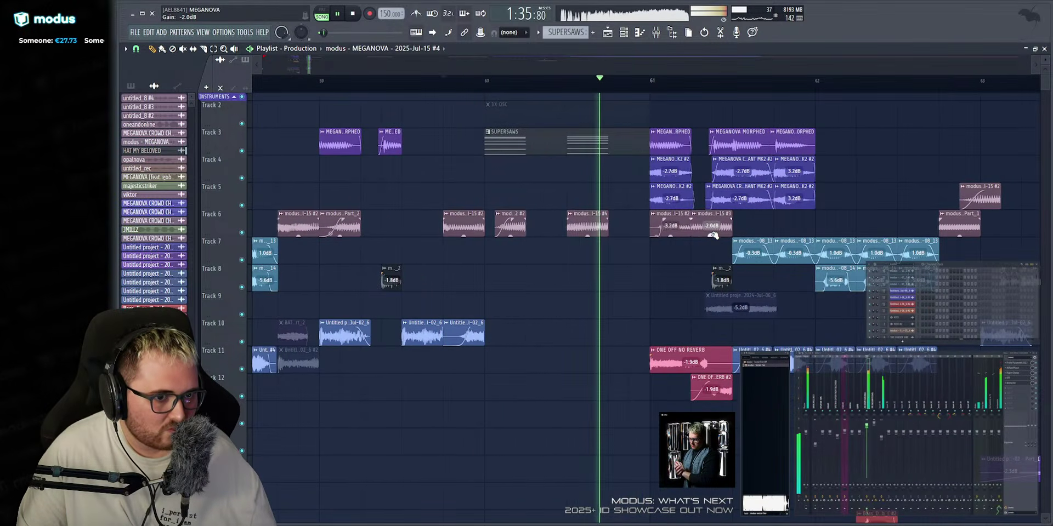
pyautogui.scroll(-2, 510, 74)
pyautogui.scroll(1, 500, 79)
pyautogui.click(495, 81)
pyautogui.scroll(1, 496, 71)
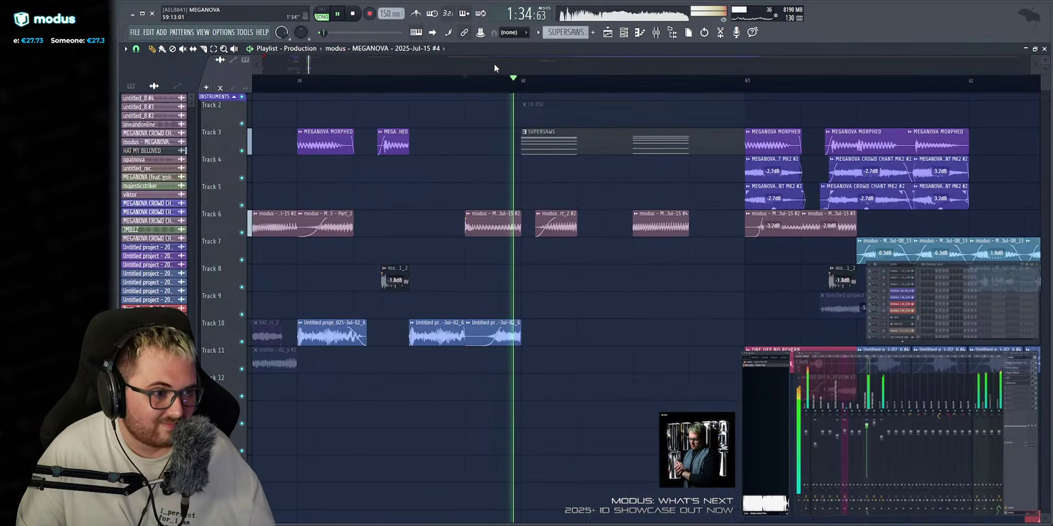
# Select bar 60 as the playback range and delete the HAT MY BELOVED clips at 60:05 and 60:13.
pyautogui.scroll(2, 477, 64)
pyautogui.press('space')
pyautogui.moveTo(318, 82); pyautogui.dragTo(682, 121)
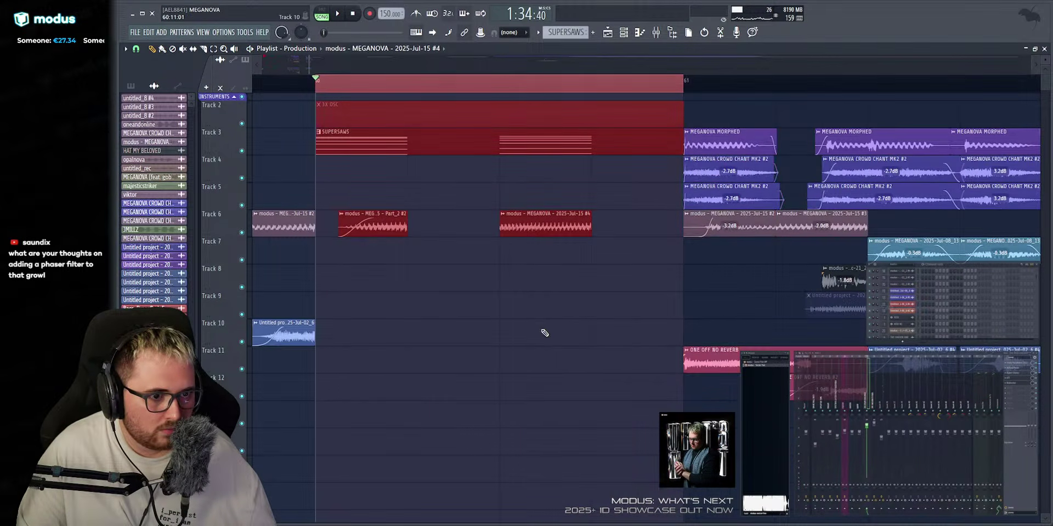
pyautogui.scroll(-4, 540, 345)
pyautogui.press('space')
pyautogui.rightClick(452, 345)
pyautogui.rightClick(630, 344)
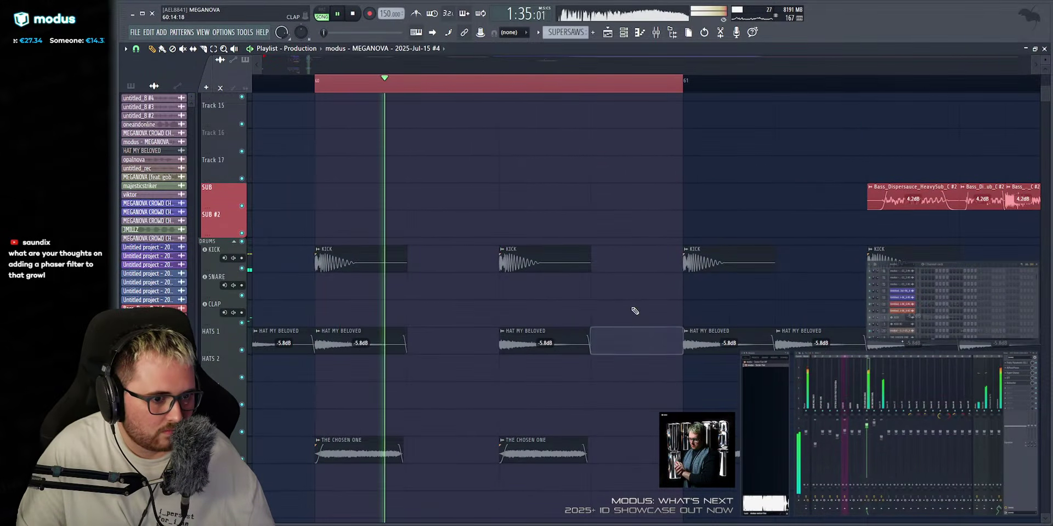
# Extend THE CHOSEN ONE crash clip at 60:01 up to 60:09 and give it a long fade-out.
pyautogui.scroll(-3, 428, 275)
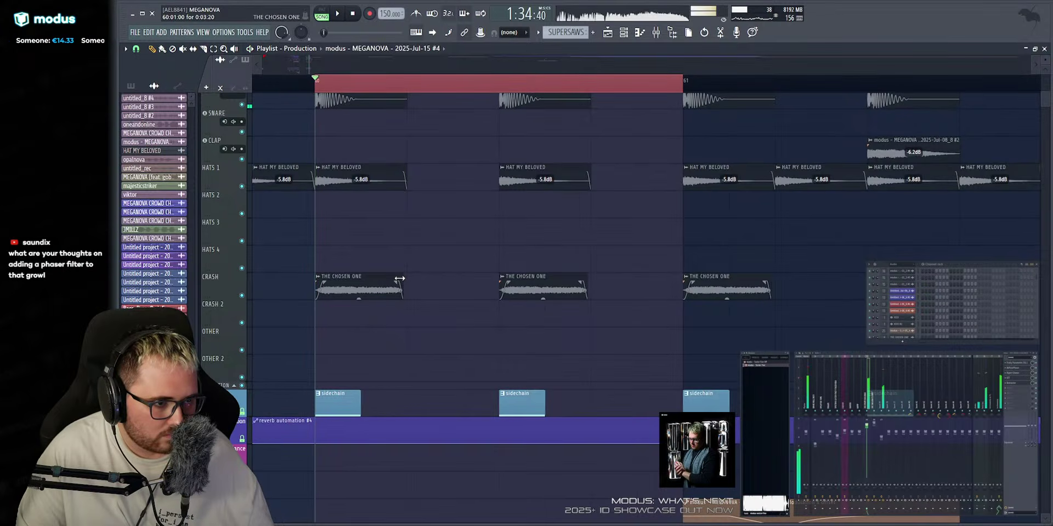
pyautogui.press('space')
pyautogui.moveTo(494, 286); pyautogui.dragTo(384, 287)
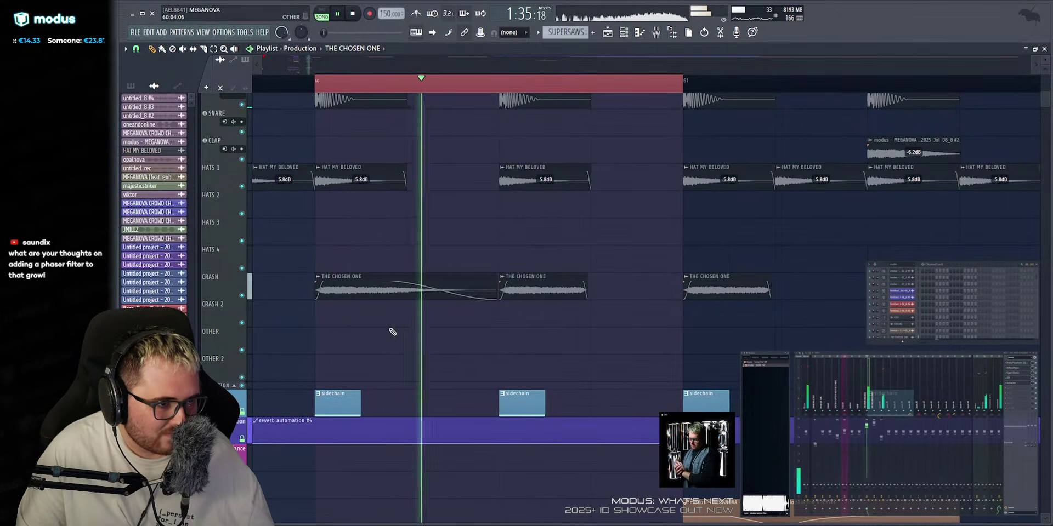
# Extend THE CHOSEN ONE crash clip at 60:09 up to bar 61 to match the longer first crash.
pyautogui.press('space')
pyautogui.press('space')
pyautogui.scroll(2, 434, 82)
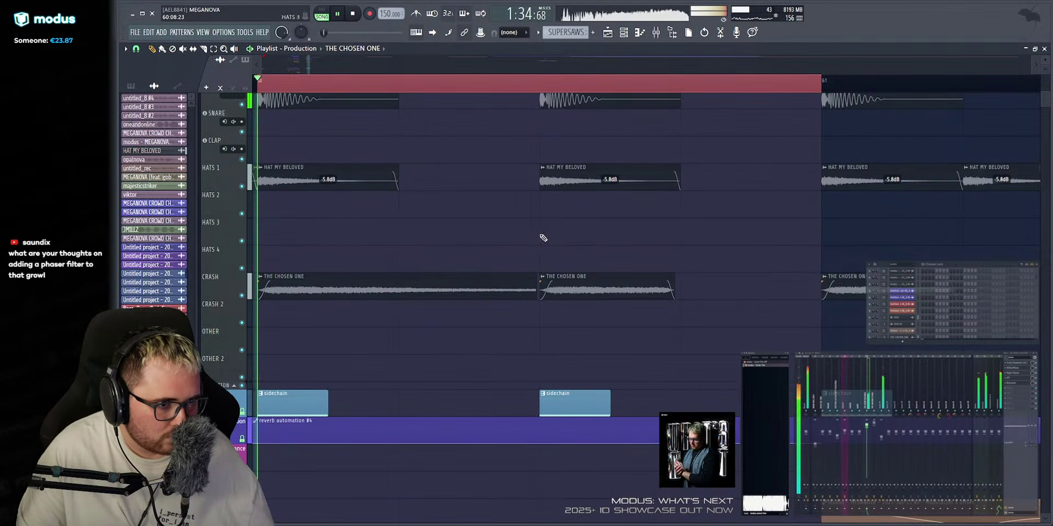
pyautogui.scroll(3, 502, 281)
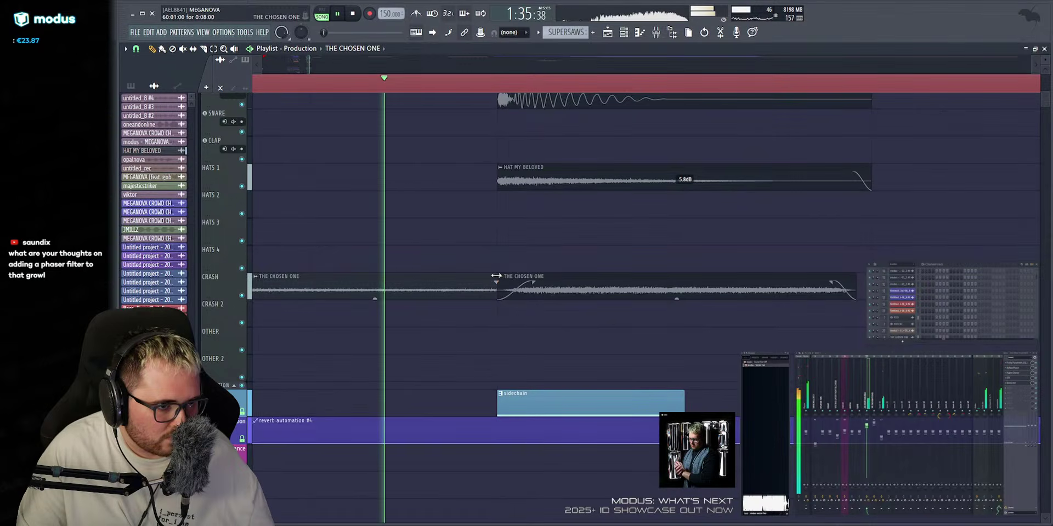
pyautogui.scroll(-1, 527, 280)
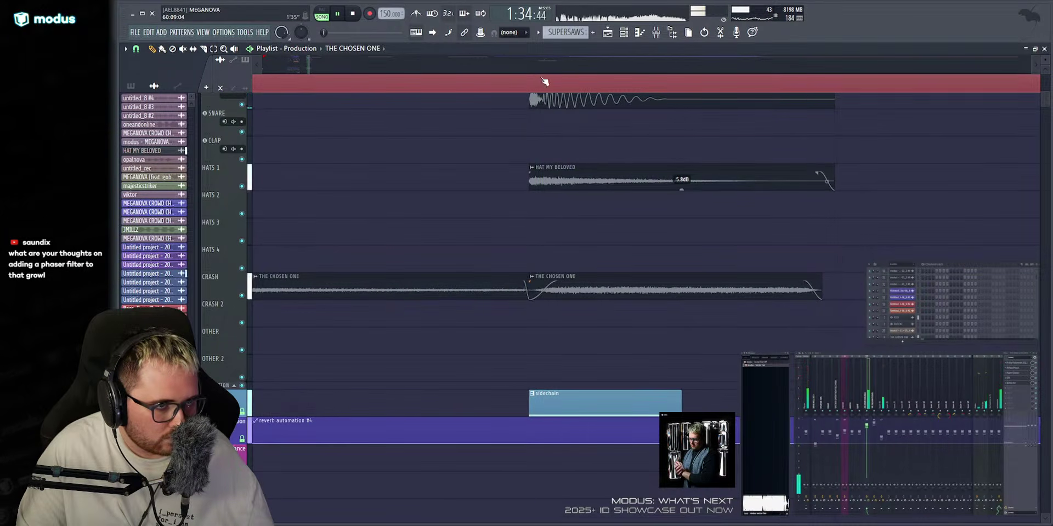
pyautogui.scroll(-2, 557, 216)
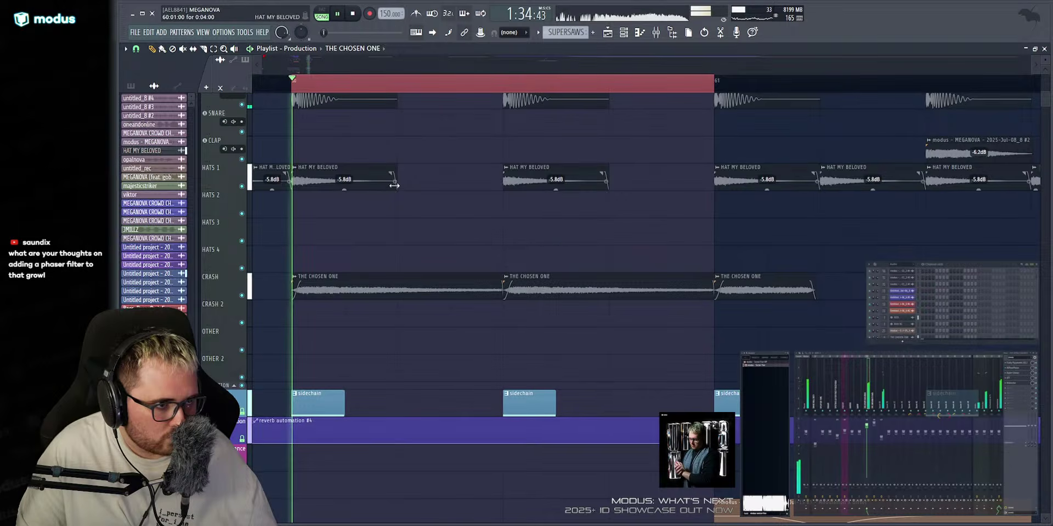
# Shape reverb automation #4 into two rising curves over bar 60, each dropping abruptly at 60:09 and bar 61, and clear the playback range.
pyautogui.scroll(-8, 393, 185)
pyautogui.scroll(4, 408, 301)
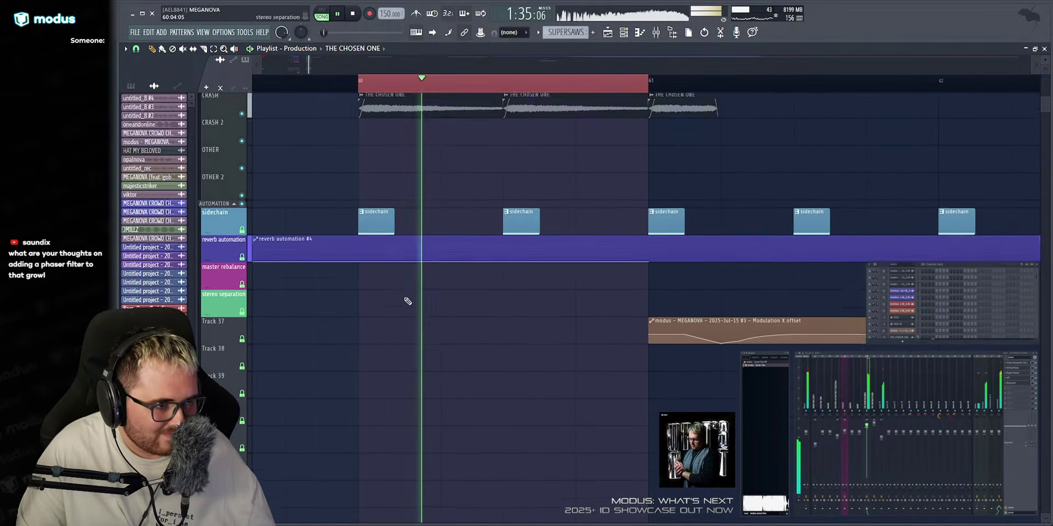
pyautogui.press('space')
pyautogui.scroll(1, 403, 290)
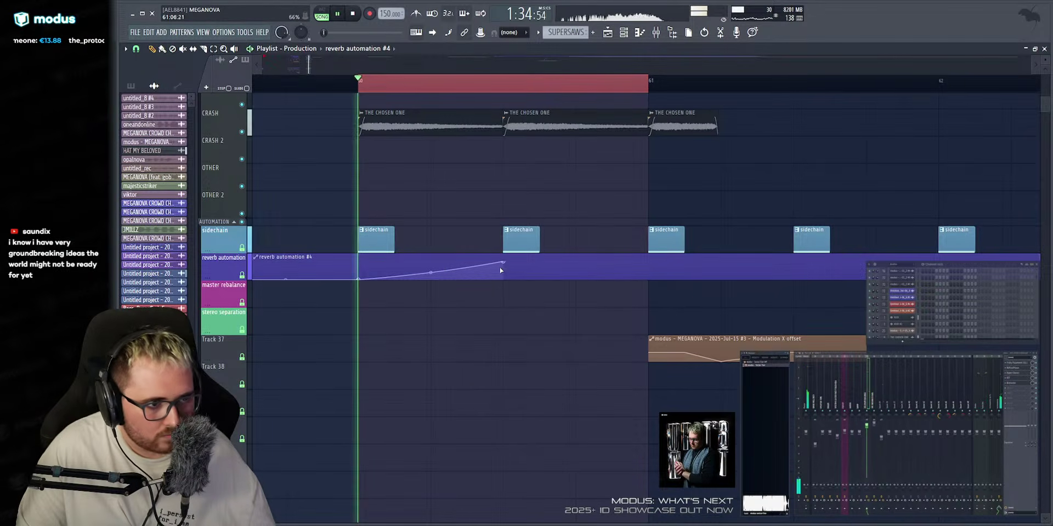
pyautogui.press('space')
pyautogui.moveTo(432, 273); pyautogui.dragTo(431, 280)
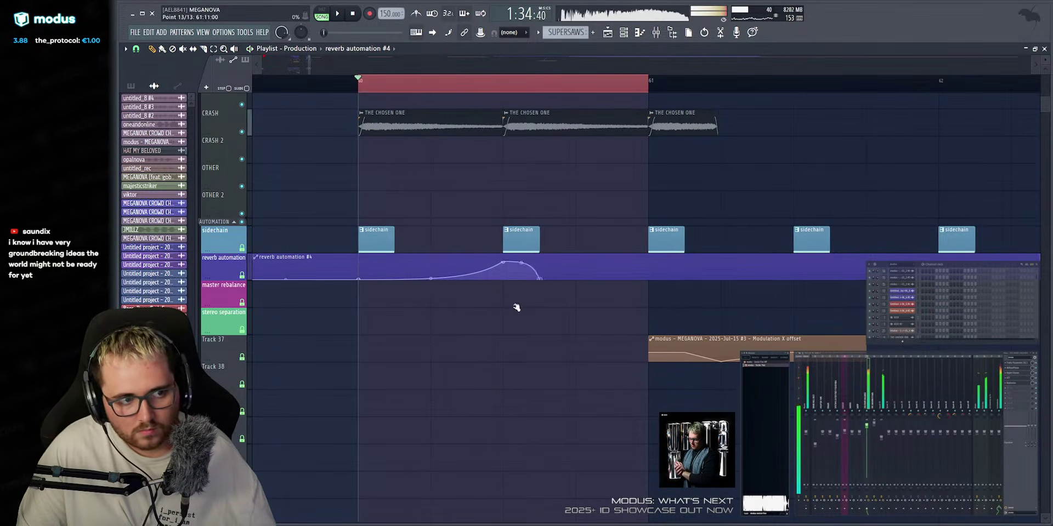
pyautogui.click(316, 82)
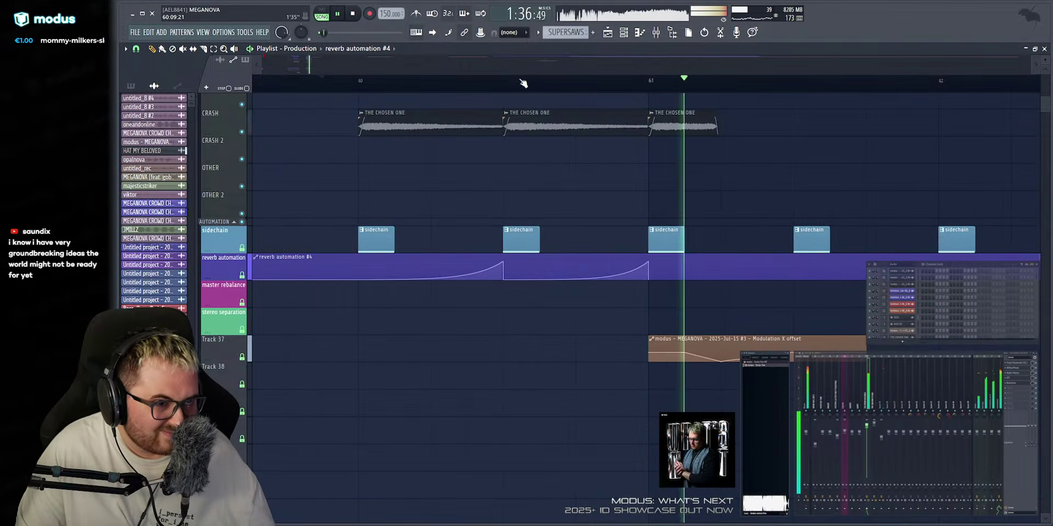
# Play the passage from bar 58 through bar 61 to judge the reverb swells in the full mix.
pyautogui.scroll(-3, 483, 84)
pyautogui.scroll(3, 488, 82)
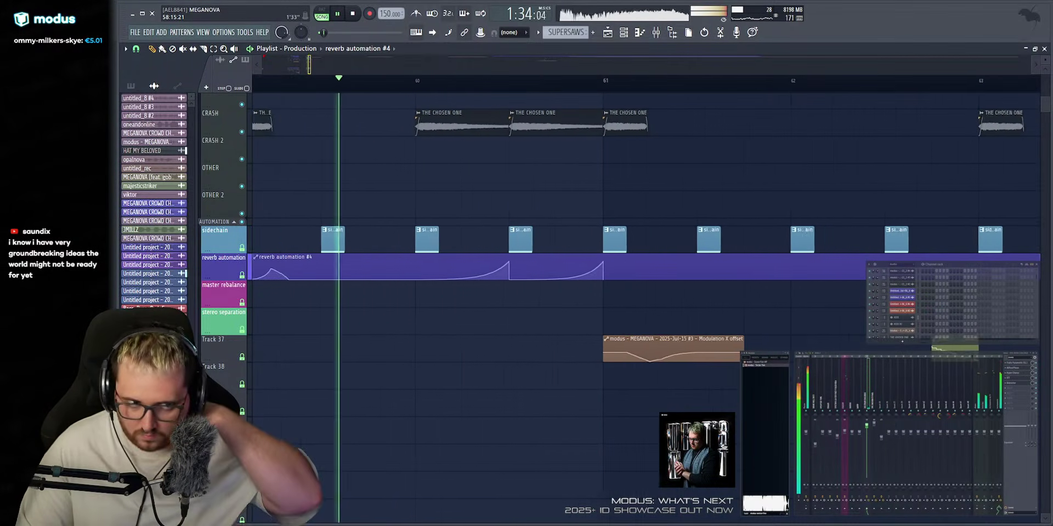
pyautogui.scroll(-1, 490, 65)
pyautogui.scroll(2, 490, 63)
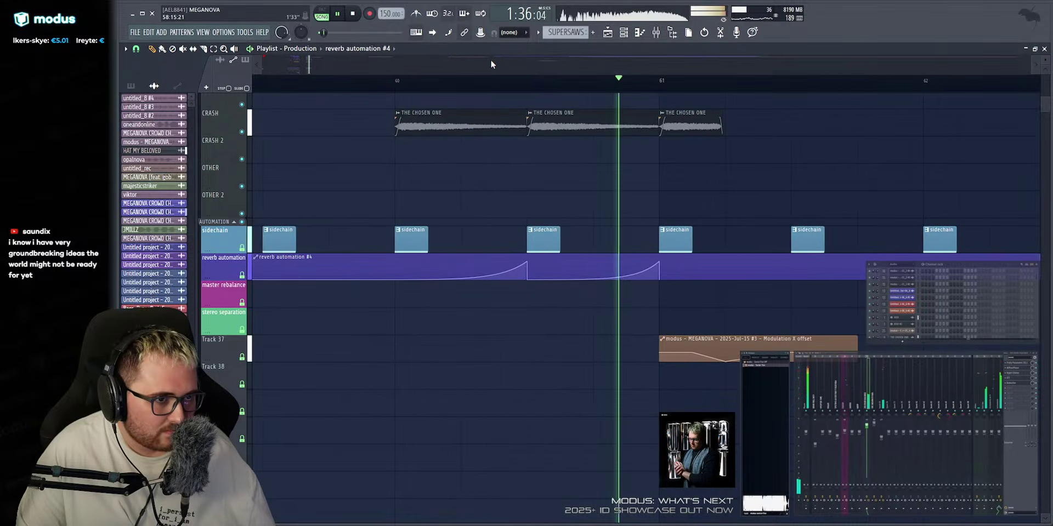
pyautogui.scroll(-2, 492, 64)
pyautogui.press('space')
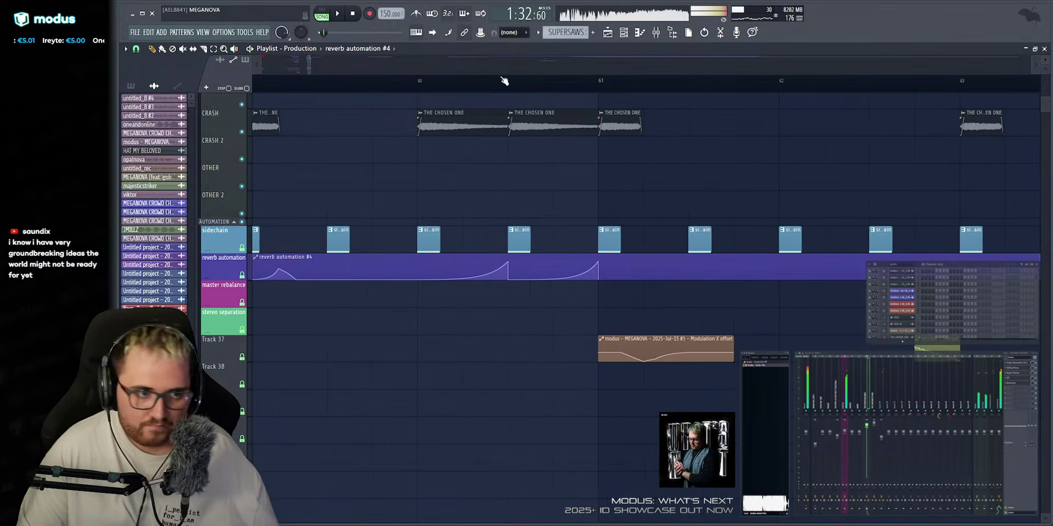
# Place HAT MY BELOVED clips at 60:05 and 60:13 to restore the hat pattern and replay the transition.
pyautogui.scroll(5, 452, 221)
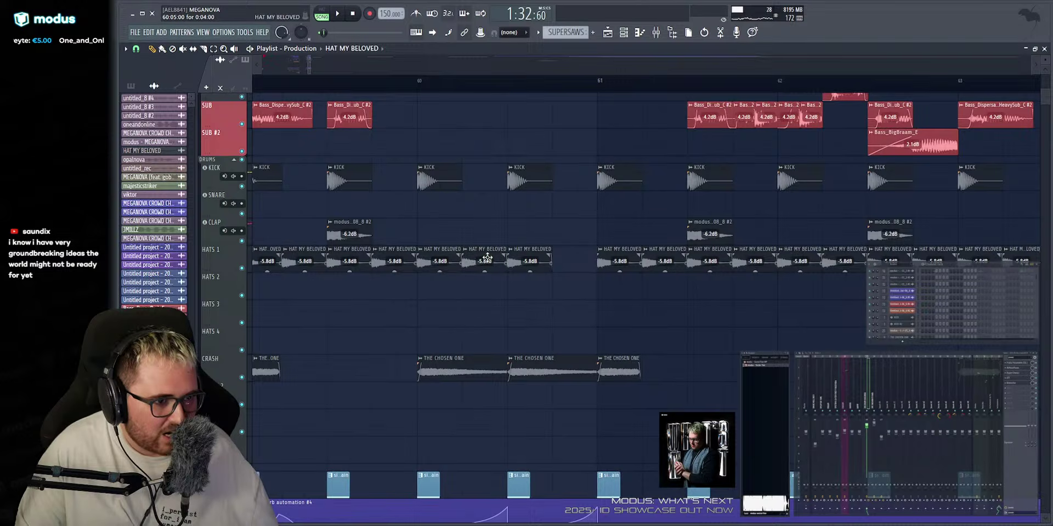
pyautogui.click(403, 83)
pyautogui.press('space')
pyautogui.scroll(3, 403, 72)
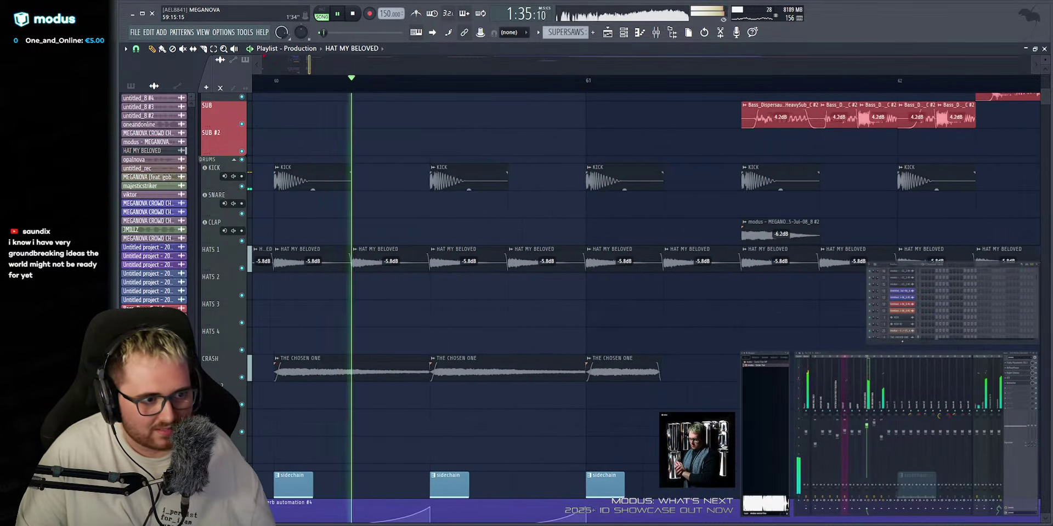
# Steepen both reverb automation #4 ramps in bar 60, setting the second ramp's tension to 45%, and replay from bar 60.
pyautogui.scroll(-2, 402, 72)
pyautogui.press('space')
pyautogui.scroll(-5, 507, 203)
pyautogui.keyDown('ctrl'); pyautogui.click(514, 127); pyautogui.keyUp('ctrl')
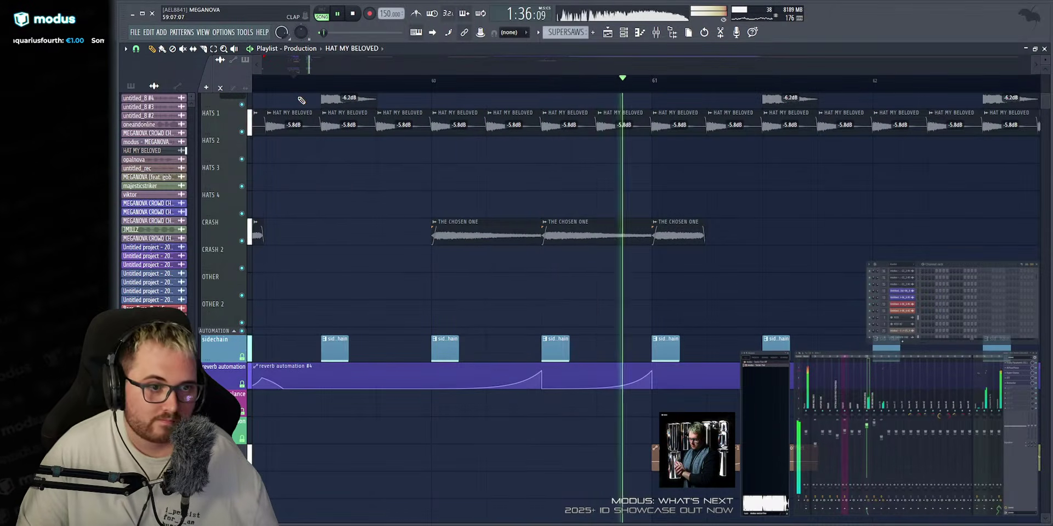
pyautogui.scroll(1, 424, 68)
pyautogui.scroll(-6, 443, 313)
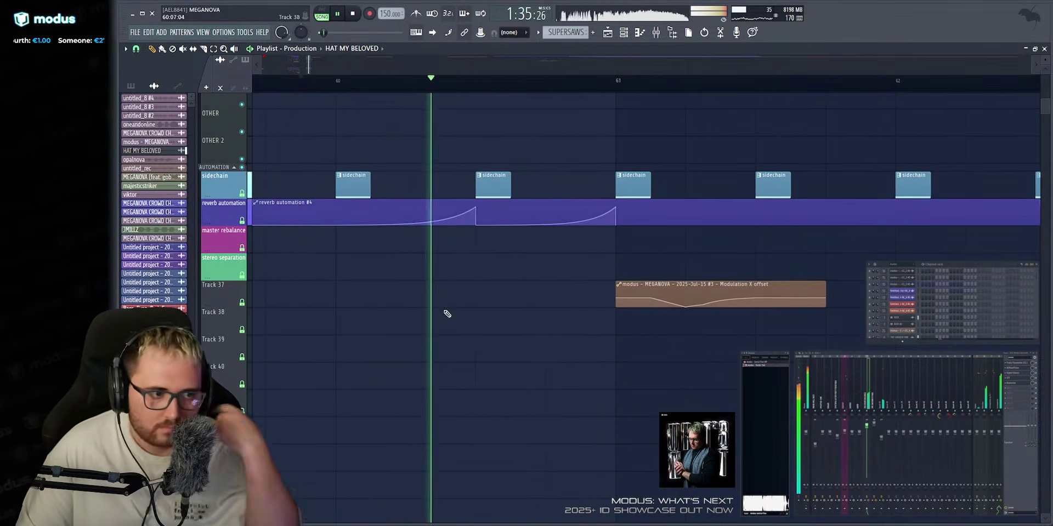
pyautogui.press('space')
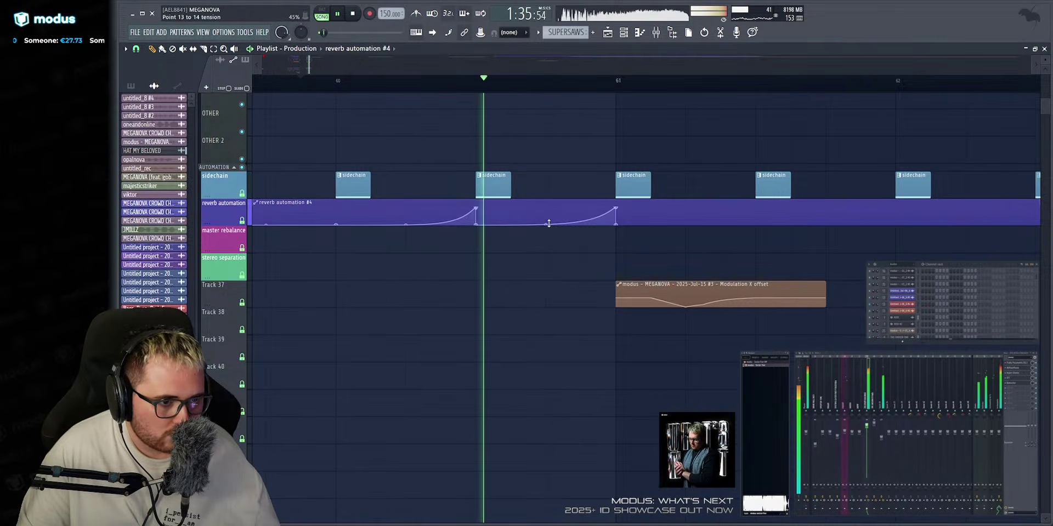
pyautogui.click(339, 82)
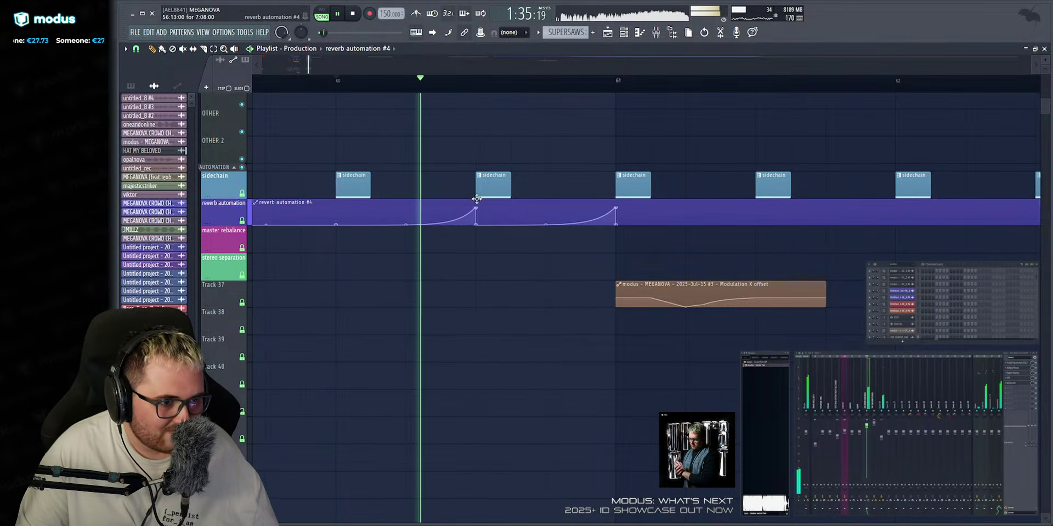
# Set the gain of the two track 6 clips in bar 60 to -4.8 dB and replay from bar 60.
pyautogui.scroll(13, 482, 319)
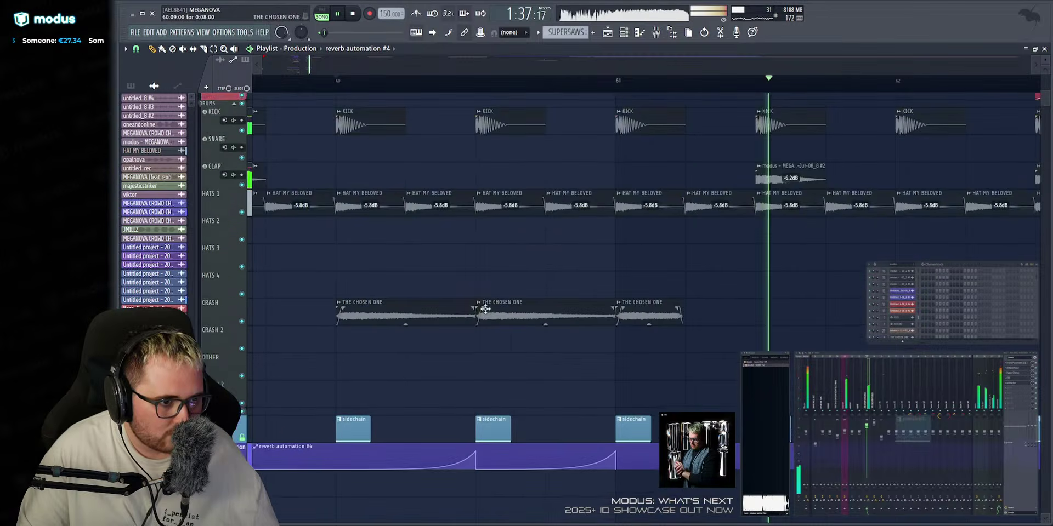
pyautogui.scroll(3, 481, 318)
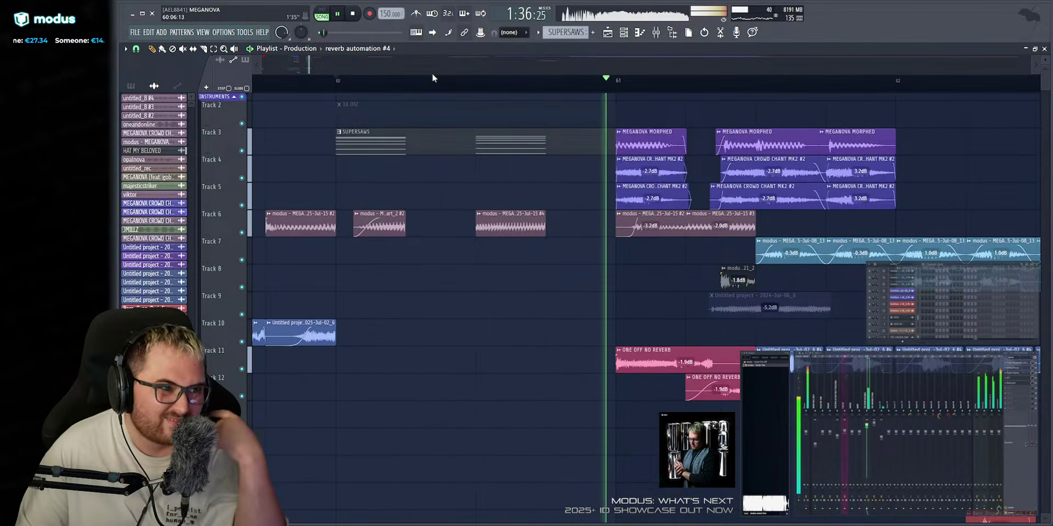
pyautogui.scroll(-3, 439, 81)
pyautogui.click(448, 88)
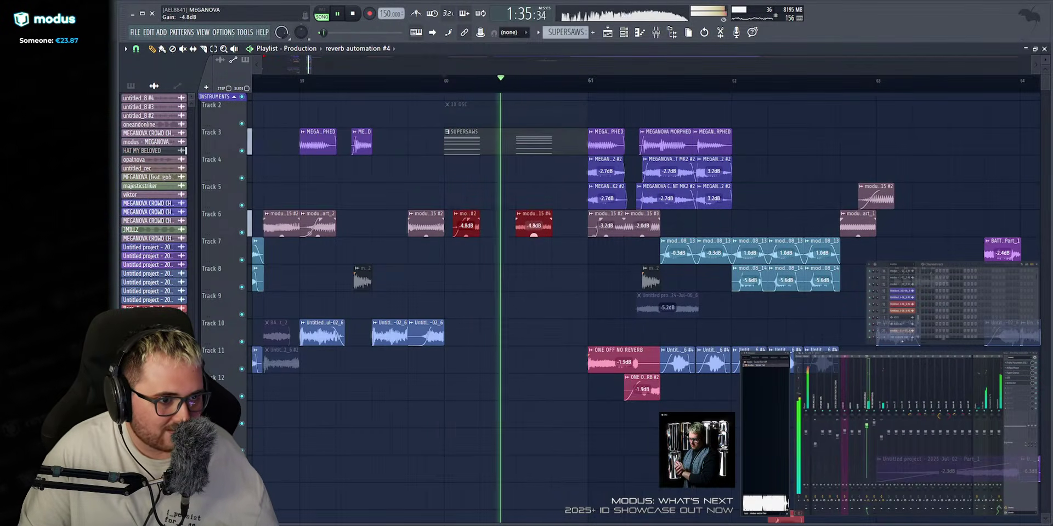
pyautogui.keyDown('ctrl'); pyautogui.click(557, 192); pyautogui.keyUp('ctrl')
pyautogui.click(443, 82)
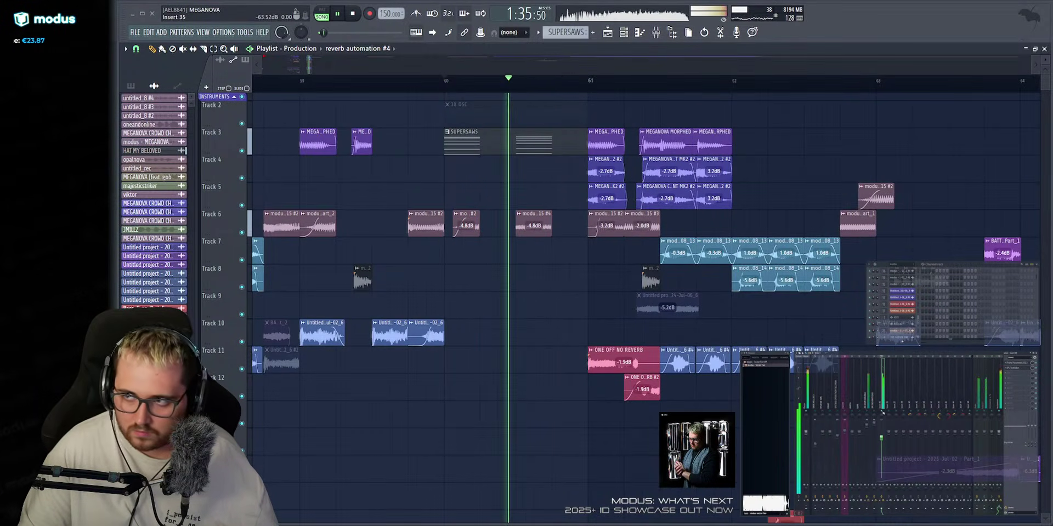
# Replay the transition from before bar 60 to check the supersaws' balance against the mix.
pyautogui.press('space')
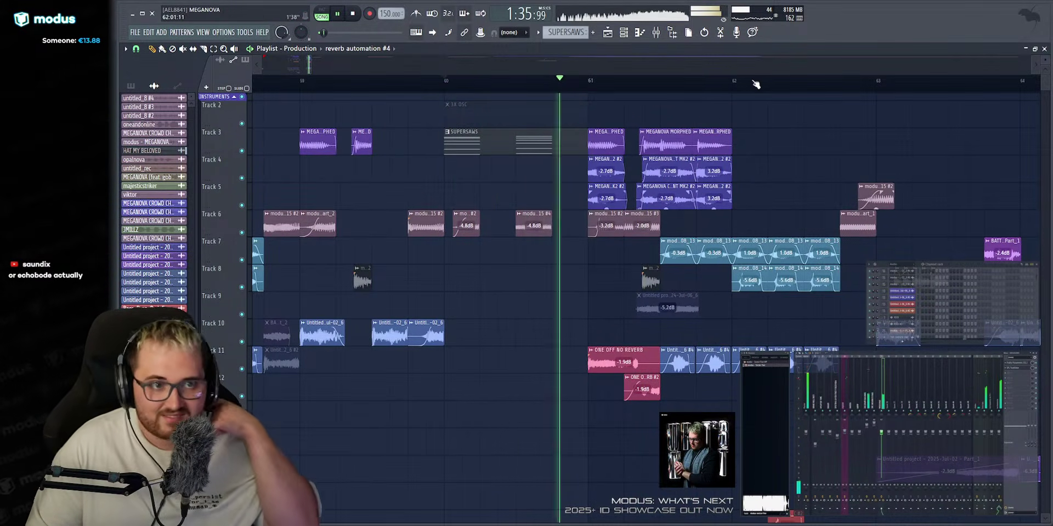
pyautogui.scroll(-2, 755, 74)
pyautogui.click(515, 81)
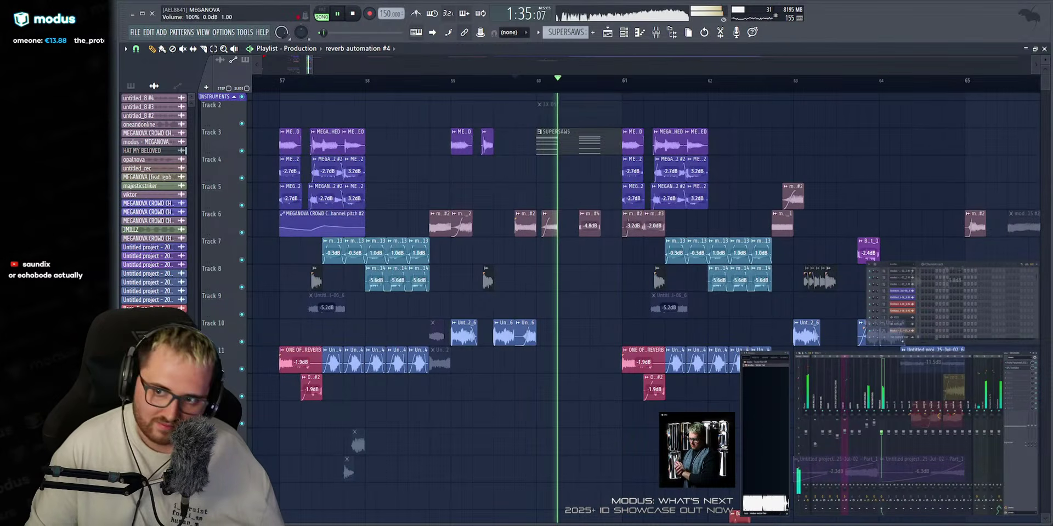
pyautogui.press('space')
pyautogui.press('space')
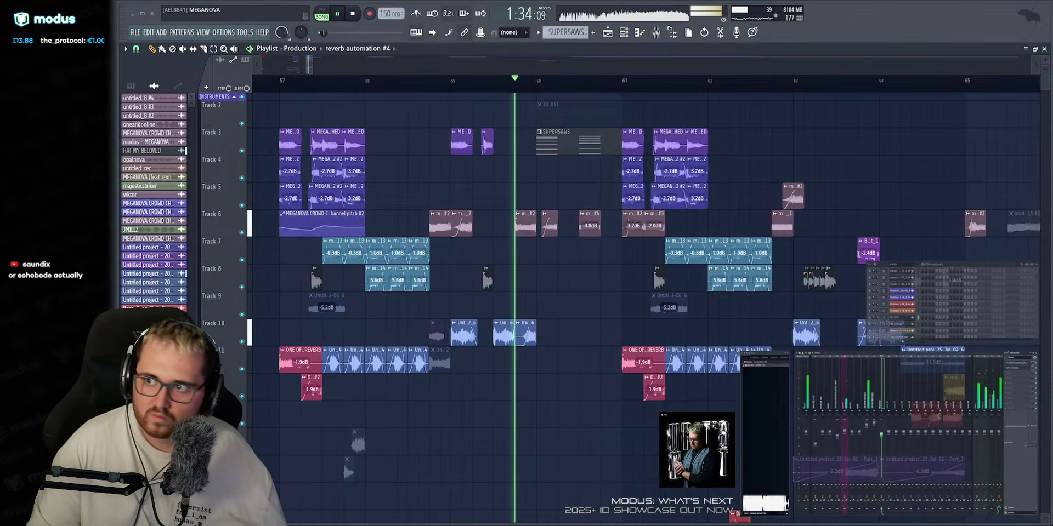
# Move the low-cut band of the MEGASAWS Fruity Parametric EQ 2 to a lower frequency, close the equalizer and replay the transition.
pyautogui.click(1016, 364)
pyautogui.press('space')
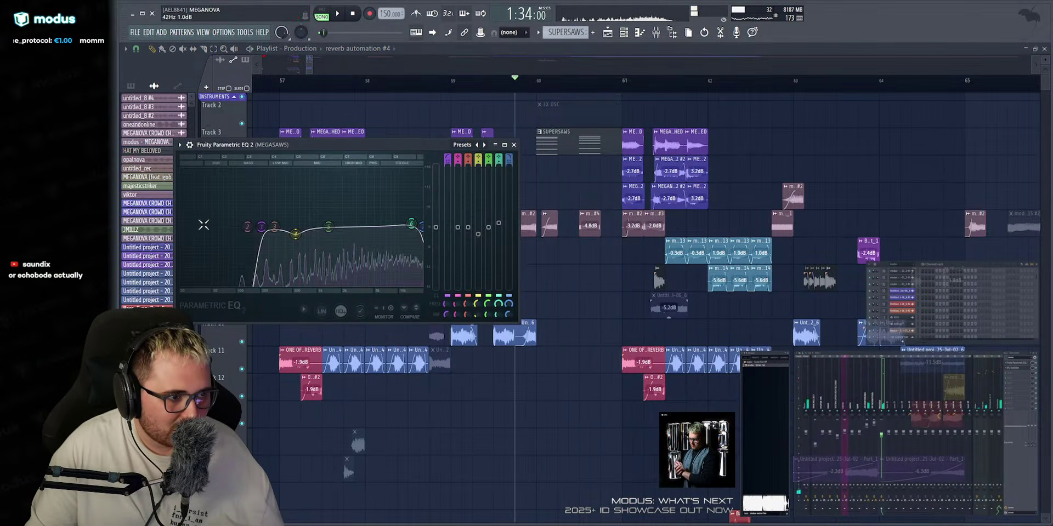
pyautogui.press('space')
pyautogui.moveTo(263, 223); pyautogui.dragTo(227, 227)
pyautogui.press('space')
pyautogui.press('space')
pyautogui.press('space')
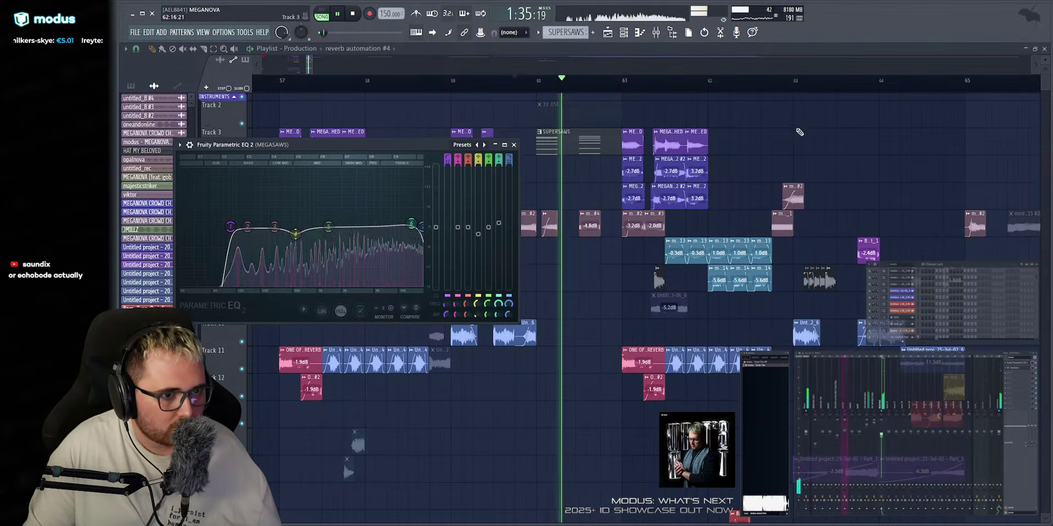
pyautogui.click(1016, 364)
pyautogui.press('space')
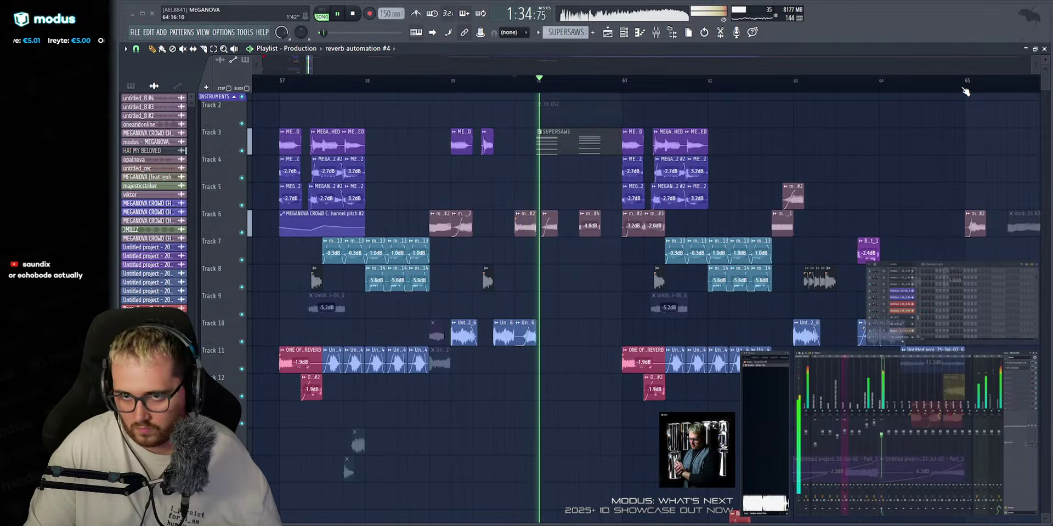
pyautogui.press('space')
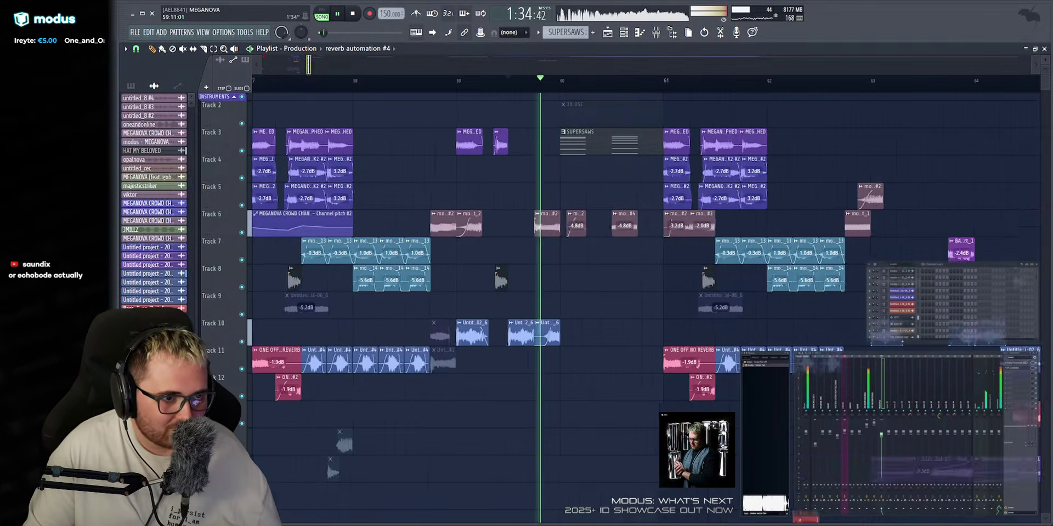
# Set the gain of the two track 6 clips in bar 60 to -2.3 dB and replay from just before bar 57.
pyautogui.scroll(3, 510, 73)
pyautogui.press('space')
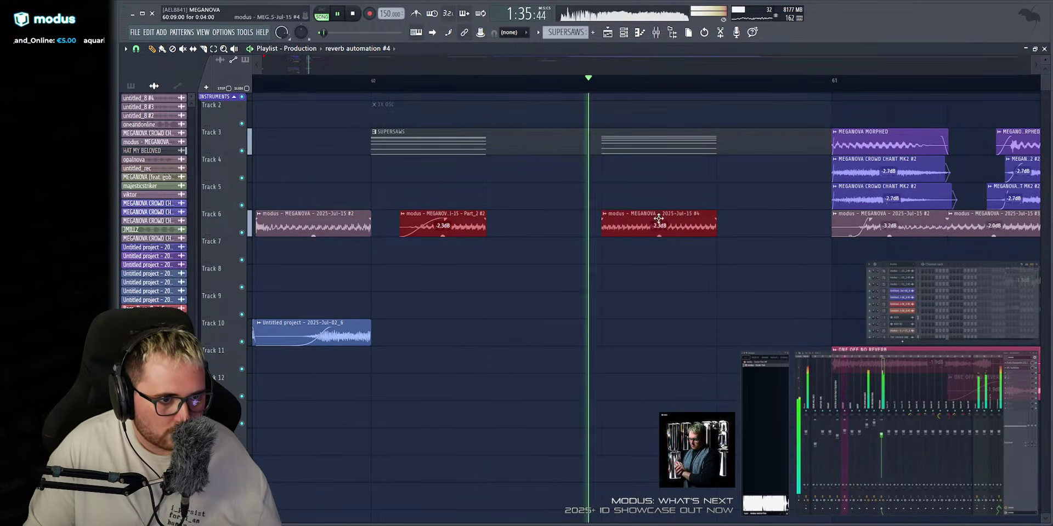
pyautogui.scroll(-4, 550, 69)
pyautogui.click(357, 82)
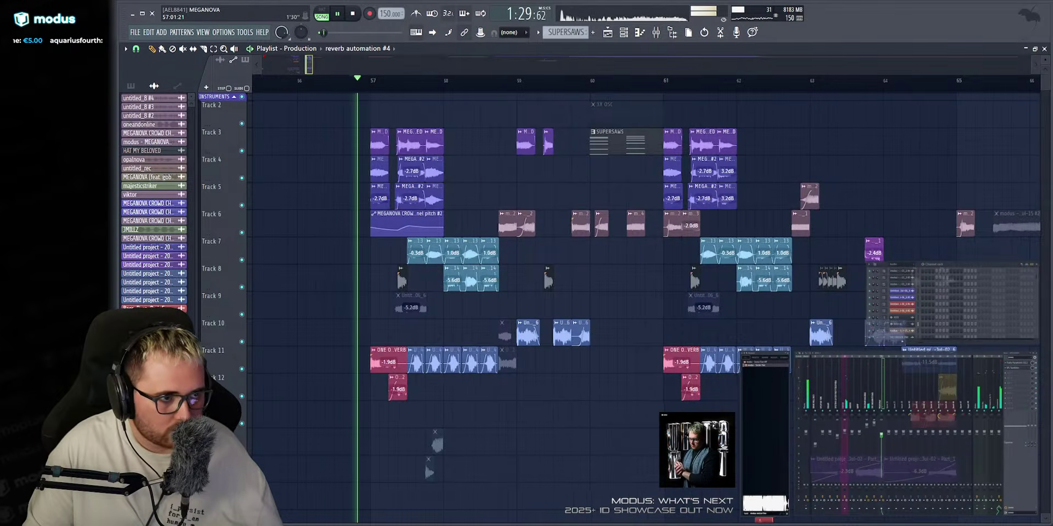
pyautogui.scroll(2, 391, 62)
pyautogui.press('space')
# Select the two track 6 clips in bar 60 and inspect the sample settings of the first track 6 clip at bar 61.
pyautogui.moveTo(601, 201); pyautogui.dragTo(712, 258)
pyautogui.scroll(-6, 678, 340)
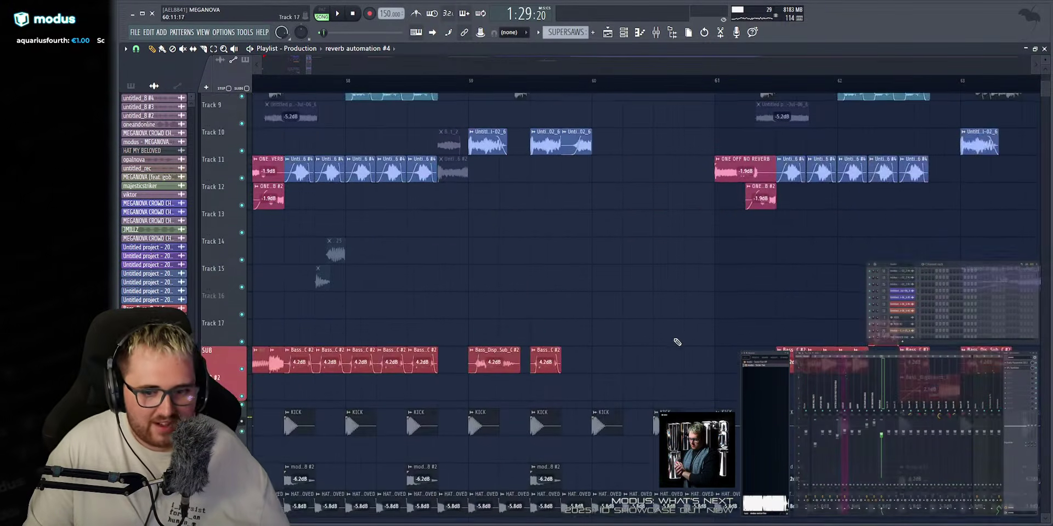
pyautogui.scroll(5, 658, 325)
pyautogui.scroll(3, 609, 196)
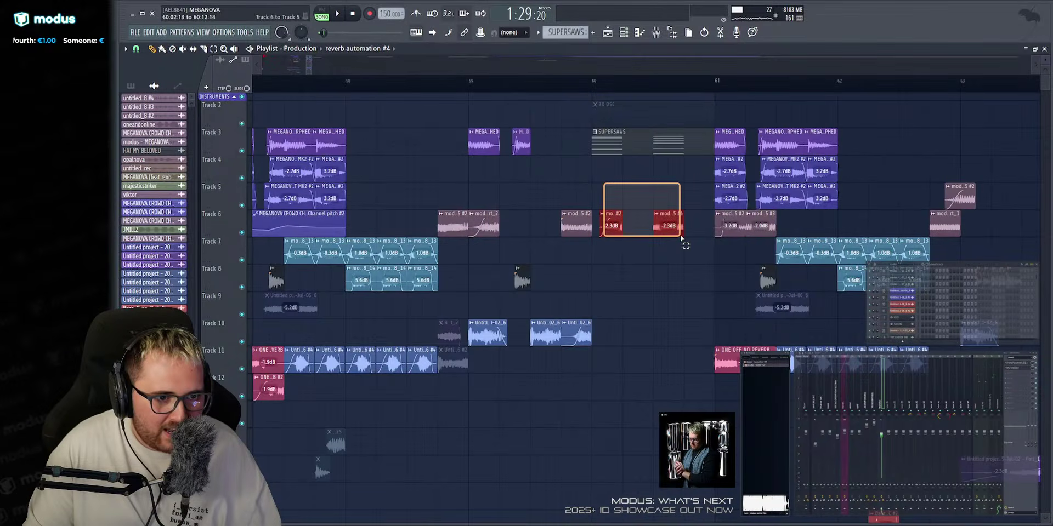
pyautogui.doubleClick(734, 224)
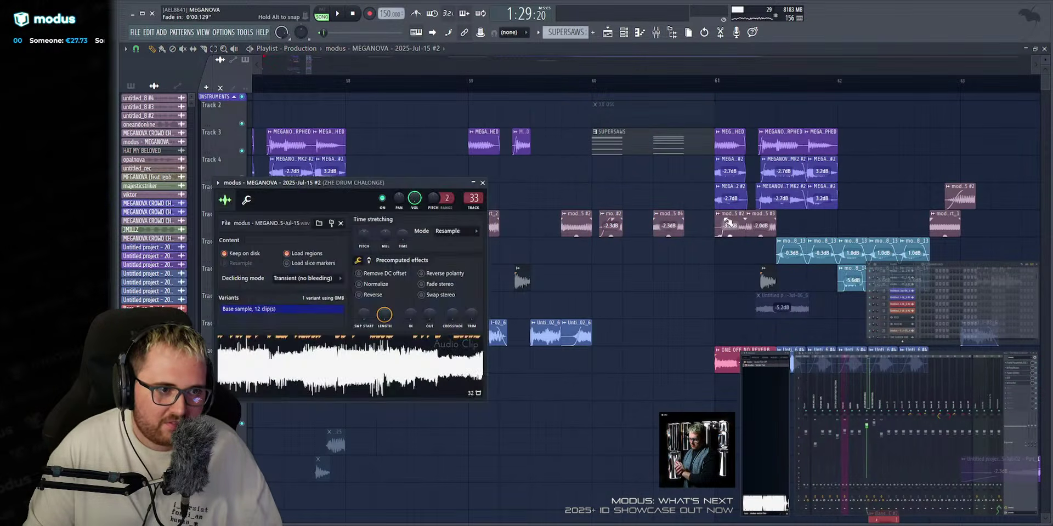
pyautogui.press('Escape')
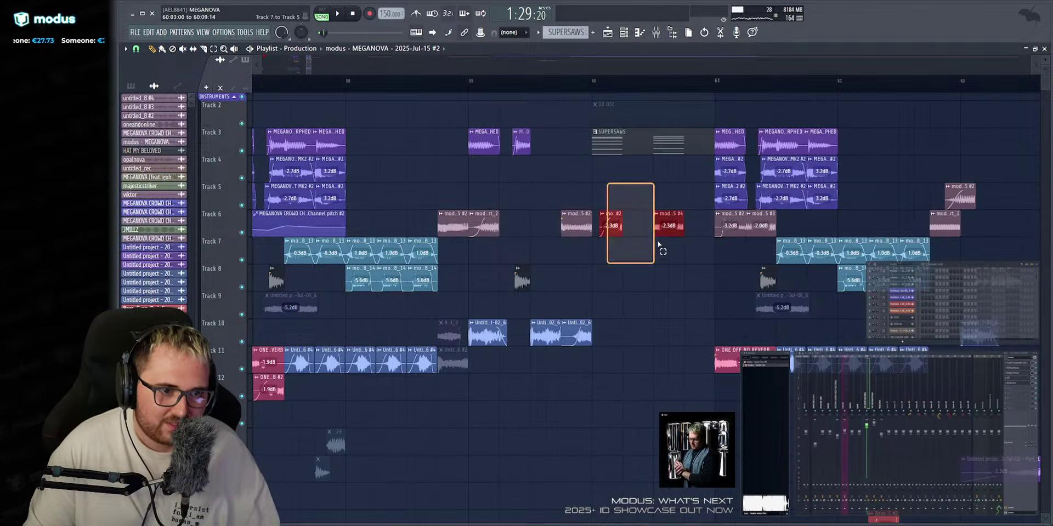
pyautogui.scroll(-2, 430, 86)
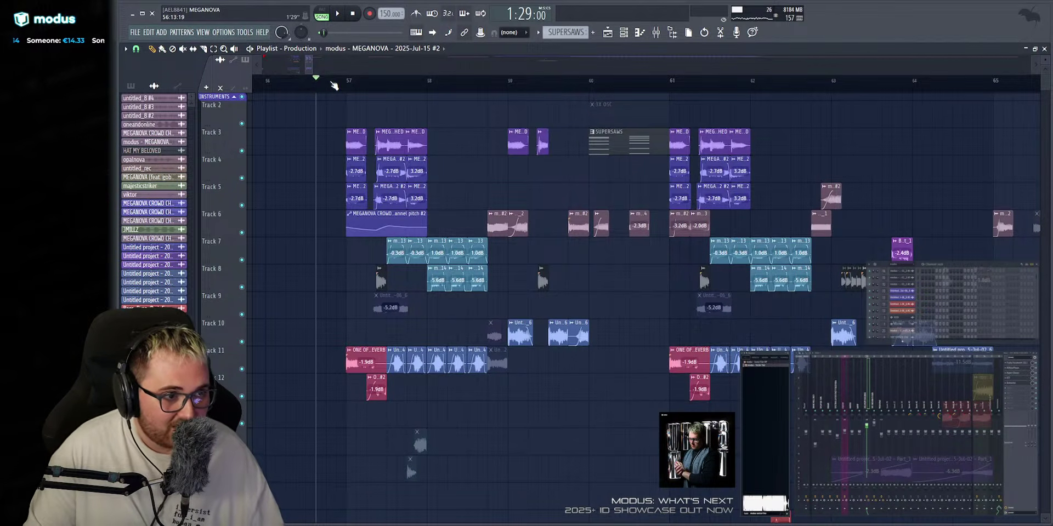
# Play the transition from before bar 57 and again from bar 59, examining the clips, crash and reverb automation at bar 59.
pyautogui.press('space')
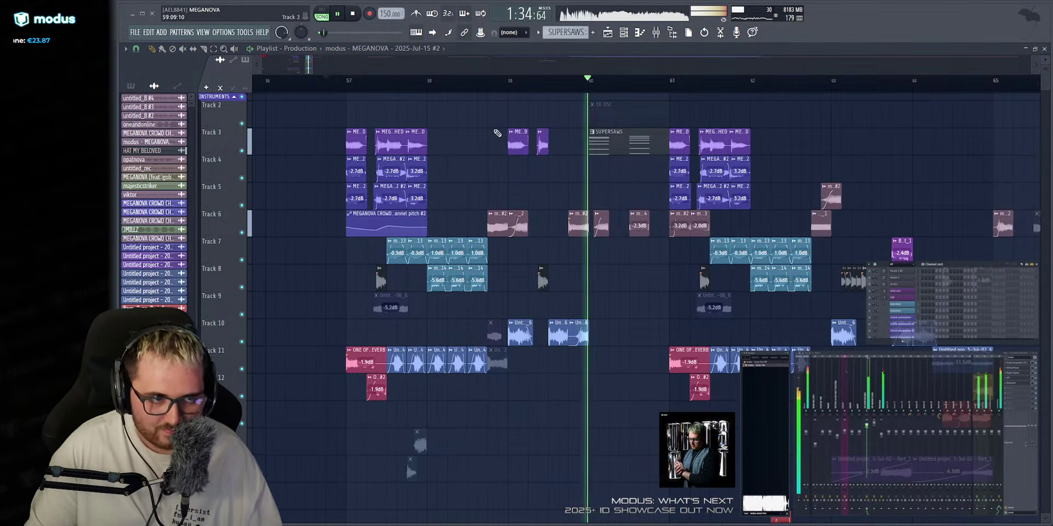
pyautogui.click(507, 81)
pyautogui.scroll(6, 507, 80)
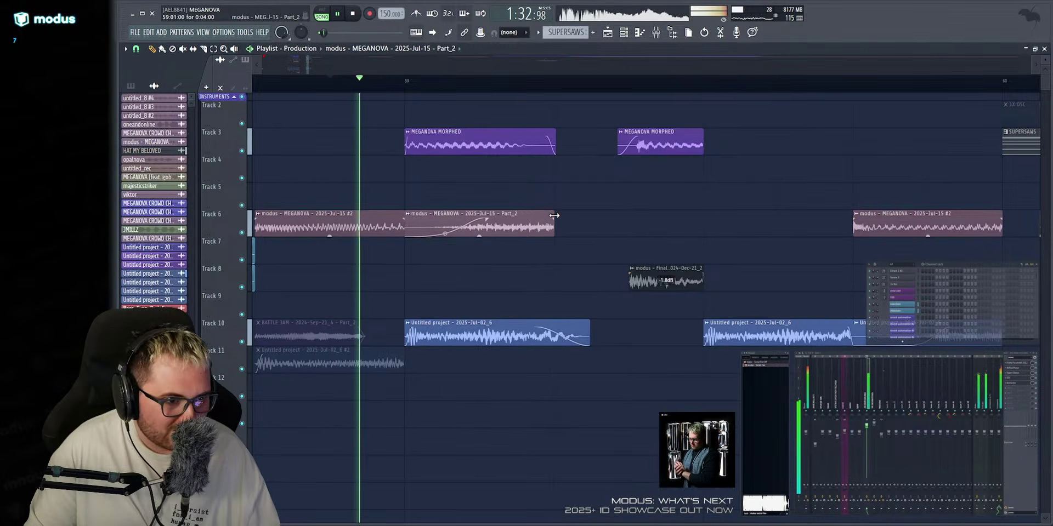
pyautogui.scroll(-12, 554, 348)
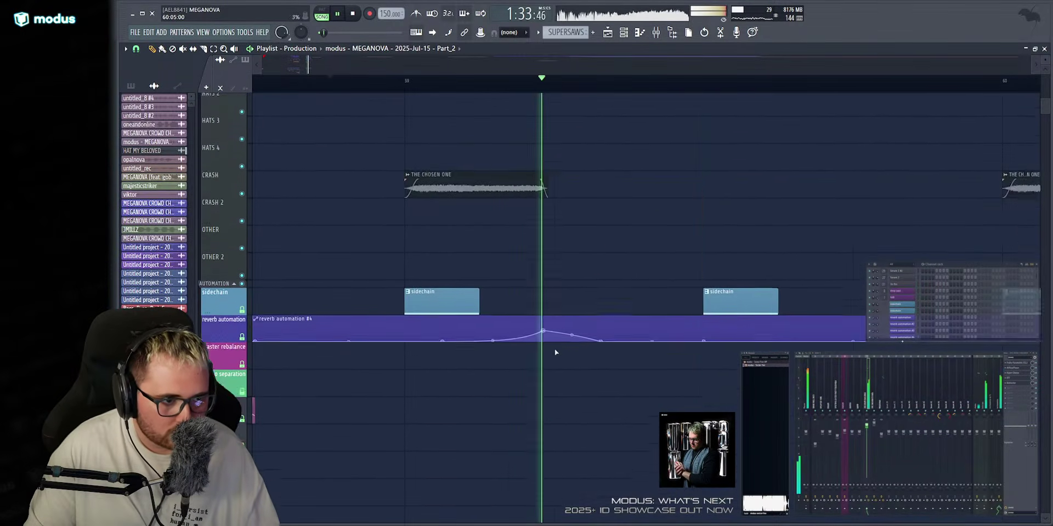
pyautogui.scroll(-4, 312, 64)
pyautogui.press('space')
# Extend the end of the THE CHOSEN ONE crash clip at bar 59 on the CRASH track slightly.
pyautogui.scroll(11, 492, 266)
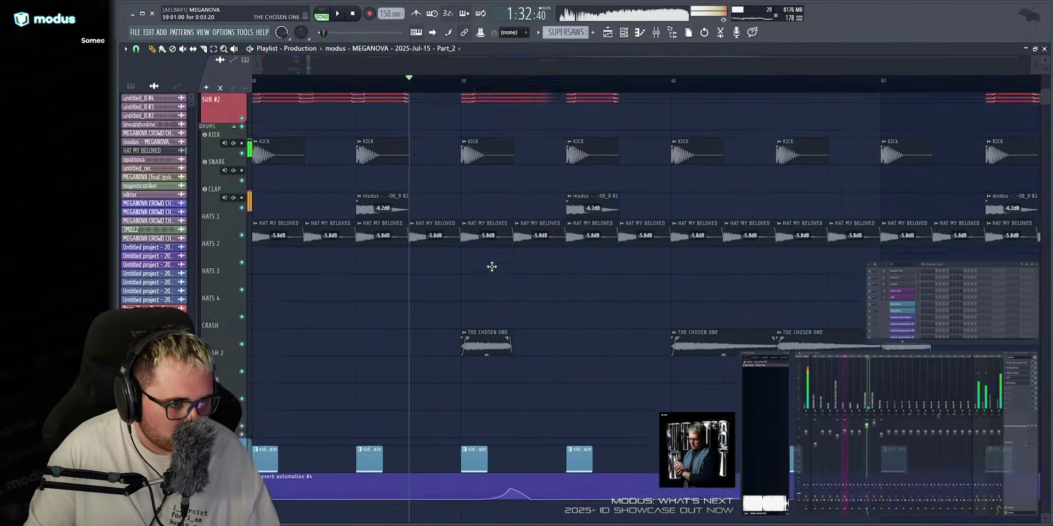
pyautogui.scroll(-5, 491, 265)
pyautogui.scroll(2, 511, 60)
pyautogui.press('space')
pyautogui.moveTo(589, 207); pyautogui.dragTo(565, 216)
pyautogui.scroll(-4, 541, 66)
pyautogui.click(511, 81)
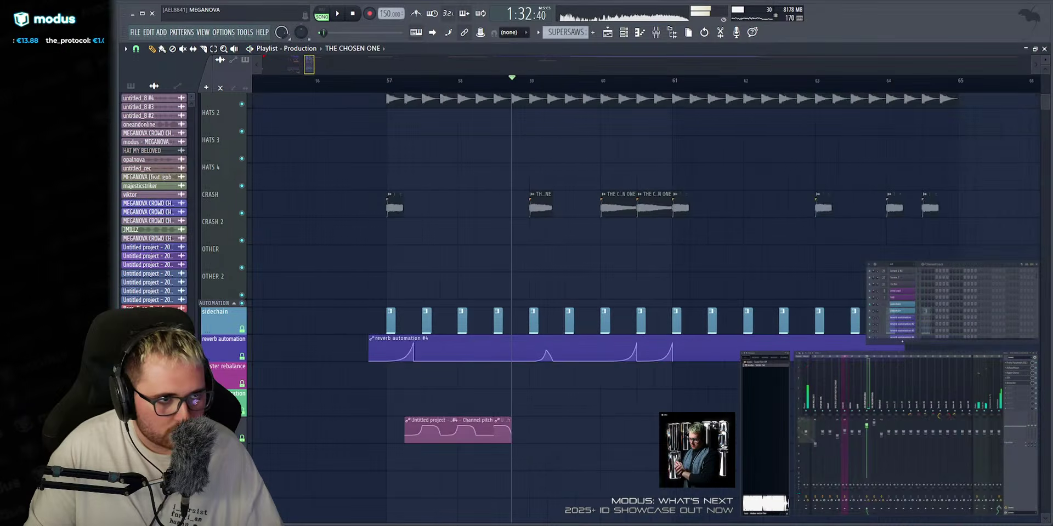
# Replay the section from bar 57 past bar 61 to judge the crash clips against the hats and reverb automation.
pyautogui.click(410, 84)
pyautogui.scroll(3, 412, 62)
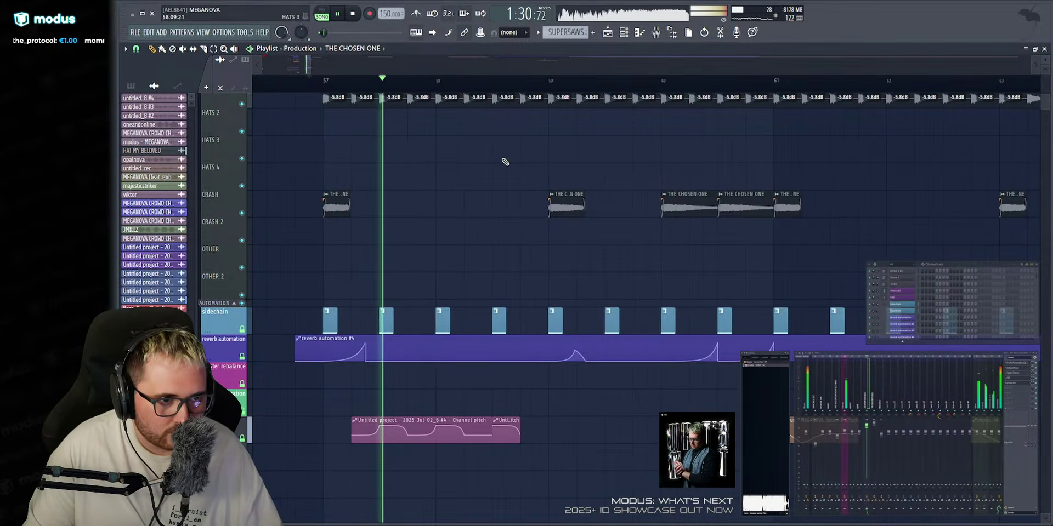
pyautogui.moveTo(337, 176); pyautogui.dragTo(790, 217)
pyautogui.hotkey('ctrl', 'd')
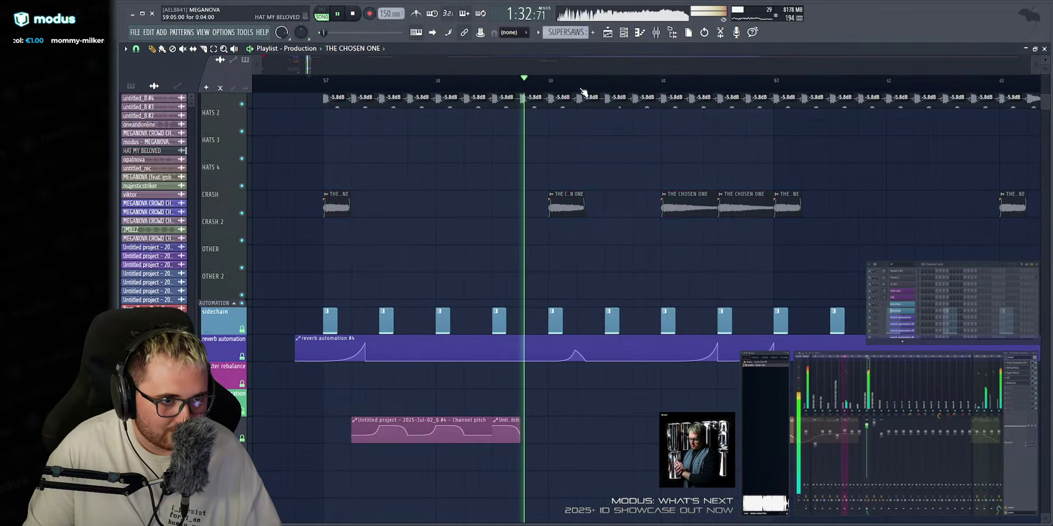
pyautogui.scroll(1, 577, 63)
pyautogui.scroll(2, 586, 64)
pyautogui.scroll(-6, 535, 65)
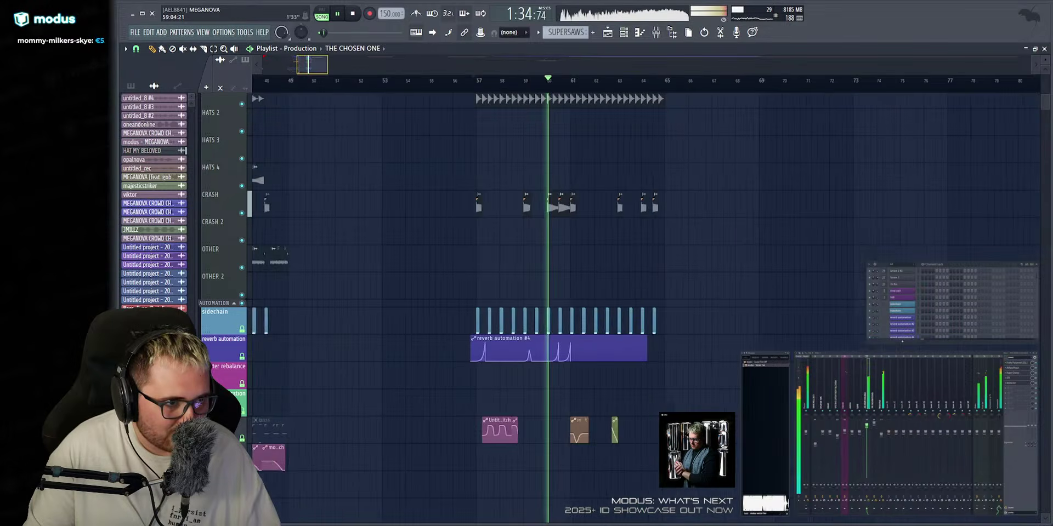
pyautogui.scroll(1, 472, 65)
pyautogui.scroll(5, 574, 68)
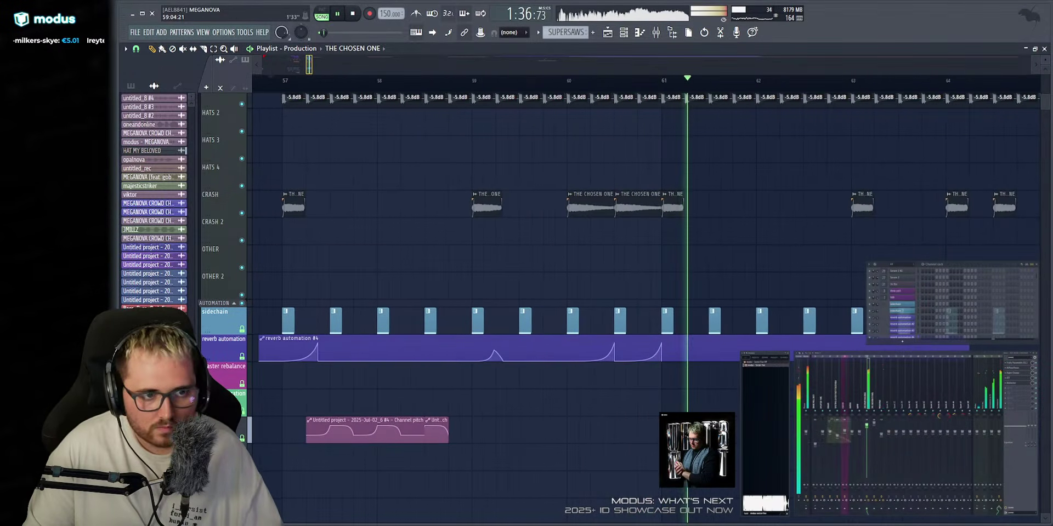
pyautogui.scroll(1, 573, 73)
pyautogui.press('space')
pyautogui.scroll(3, 332, 244)
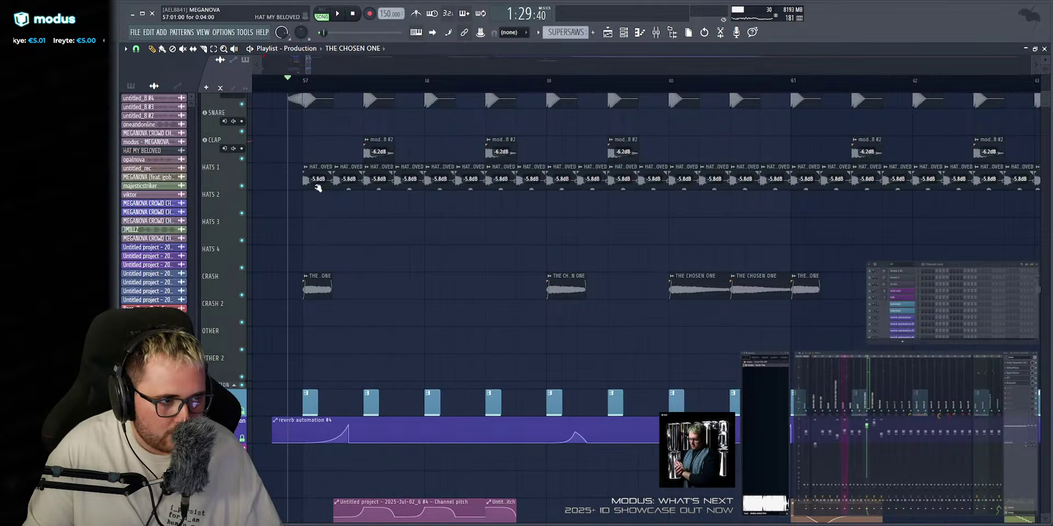
# Delete the crash clips after bar 57 from the CRASH track and play the section at bar 33 for comparison.
pyautogui.moveTo(304, 269); pyautogui.dragTo(921, 315)
pyautogui.keyDown('ctrl'); pyautogui.moveTo(868, 259); pyautogui.dragTo(343, 299); pyautogui.keyUp('ctrl')
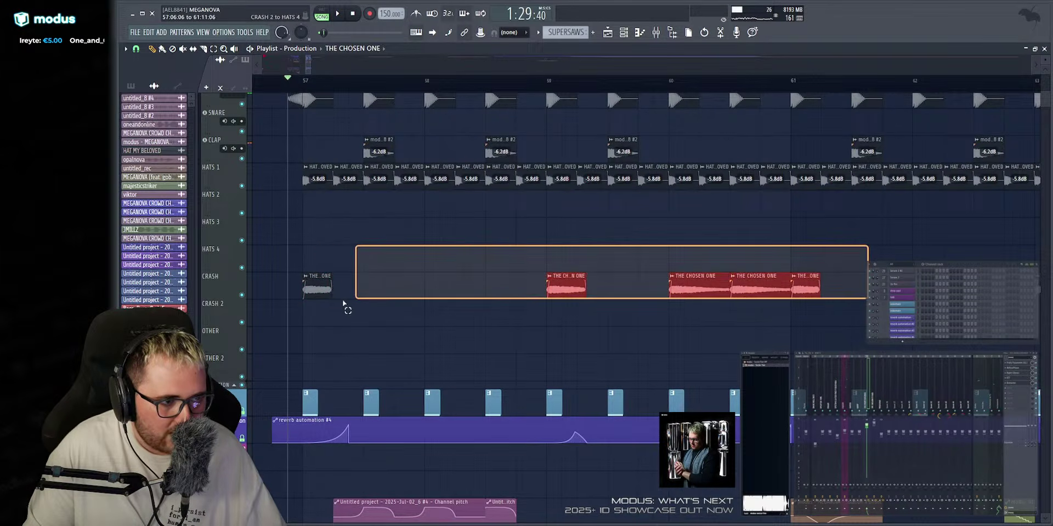
pyautogui.rightClick(375, 268)
pyautogui.scroll(-6, 325, 113)
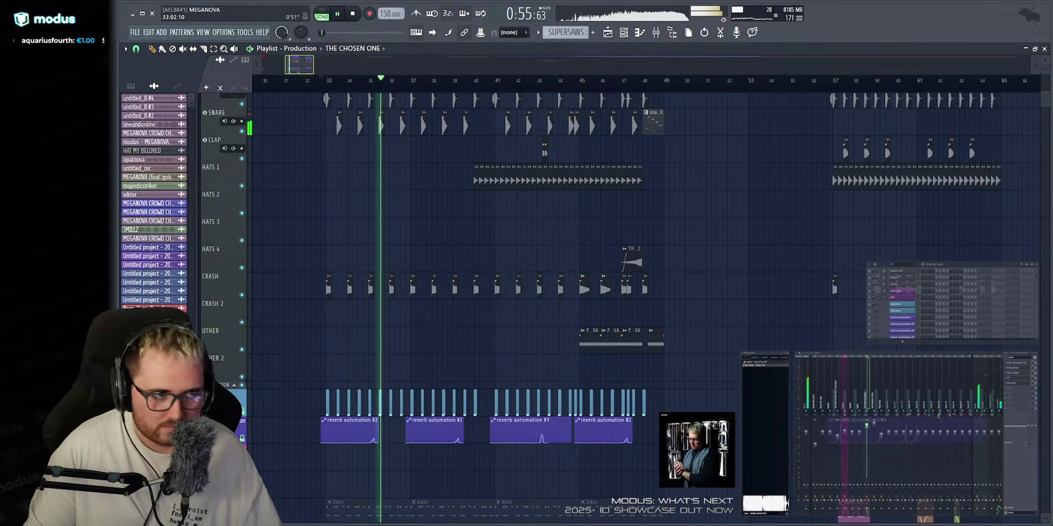
pyautogui.scroll(6, 310, 65)
pyautogui.scroll(3, 359, 127)
pyautogui.press('space')
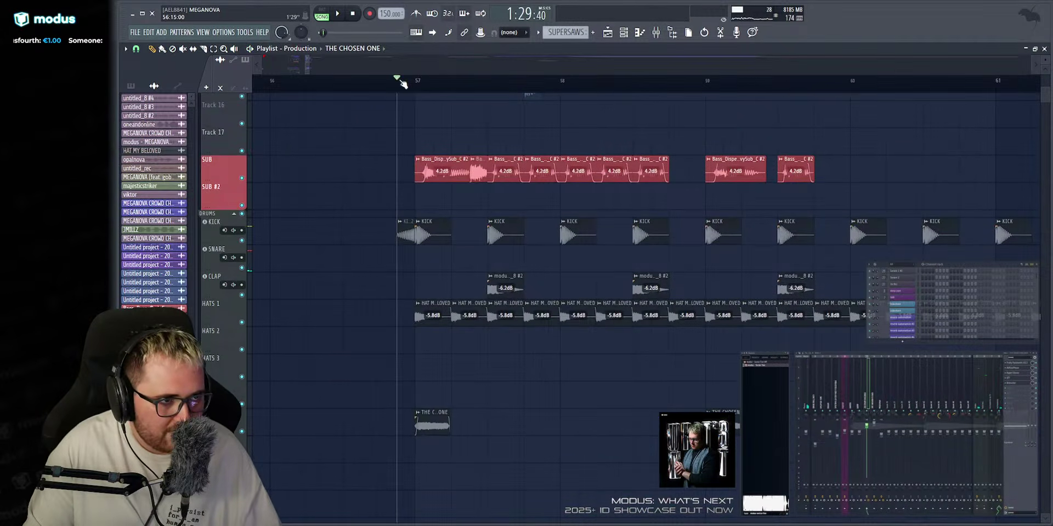
# Solo tracks 11 and 12 and play them from just before bar 57.
pyautogui.scroll(10, 376, 352)
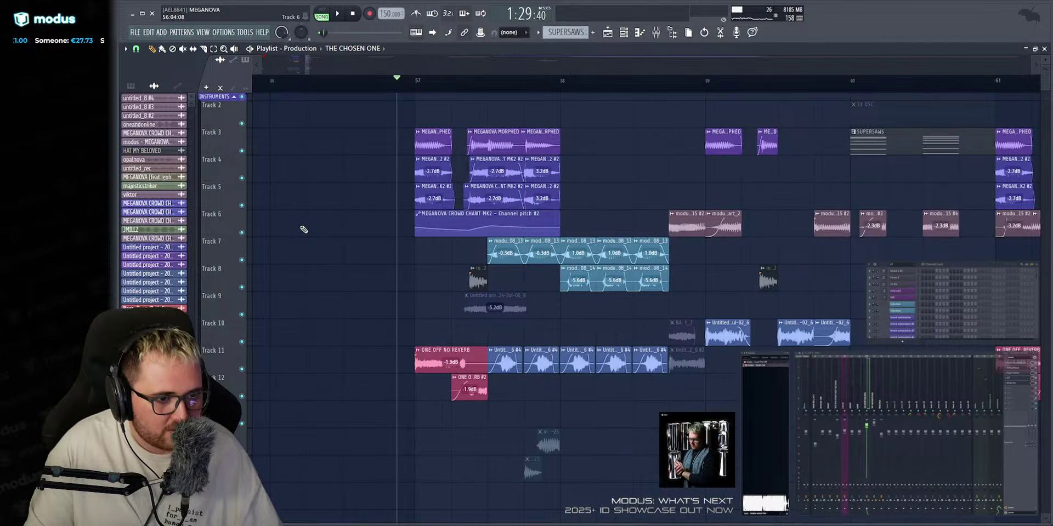
pyautogui.scroll(-6, 363, 329)
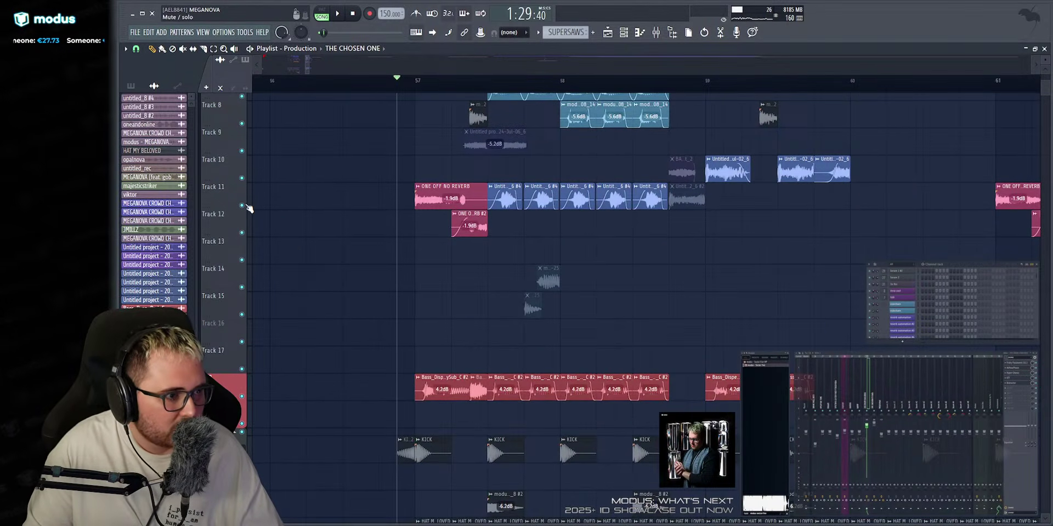
pyautogui.keyDown('ctrl'); pyautogui.click(242, 206); pyautogui.keyUp('ctrl')
pyautogui.press('space')
pyautogui.scroll(6, 241, 164)
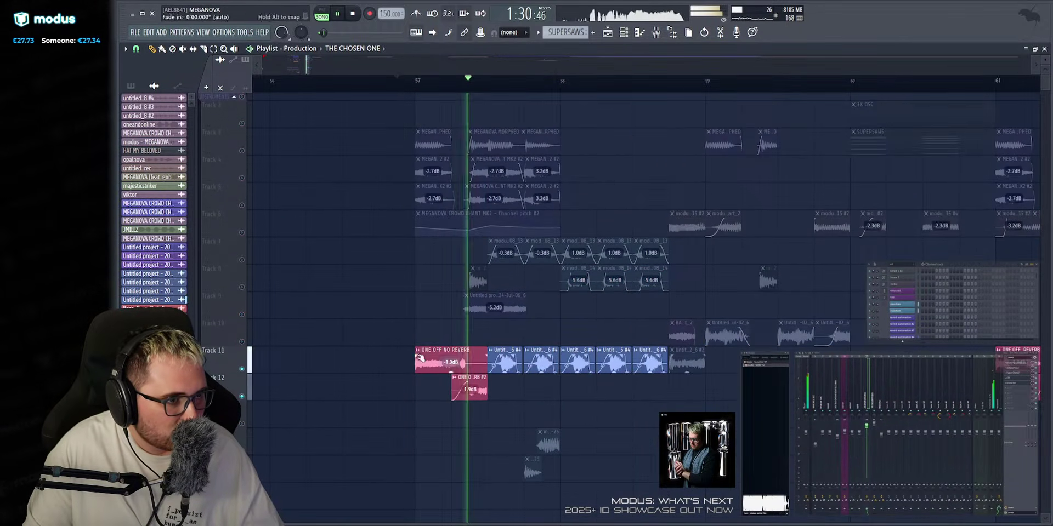
# Solo track 3 for playback, inspect the MEGANOVA MORPHED sample settings at bar 57, and unsolo the track.
pyautogui.keyDown('ctrl'); pyautogui.click(242, 151); pyautogui.keyUp('ctrl')
pyautogui.press('space')
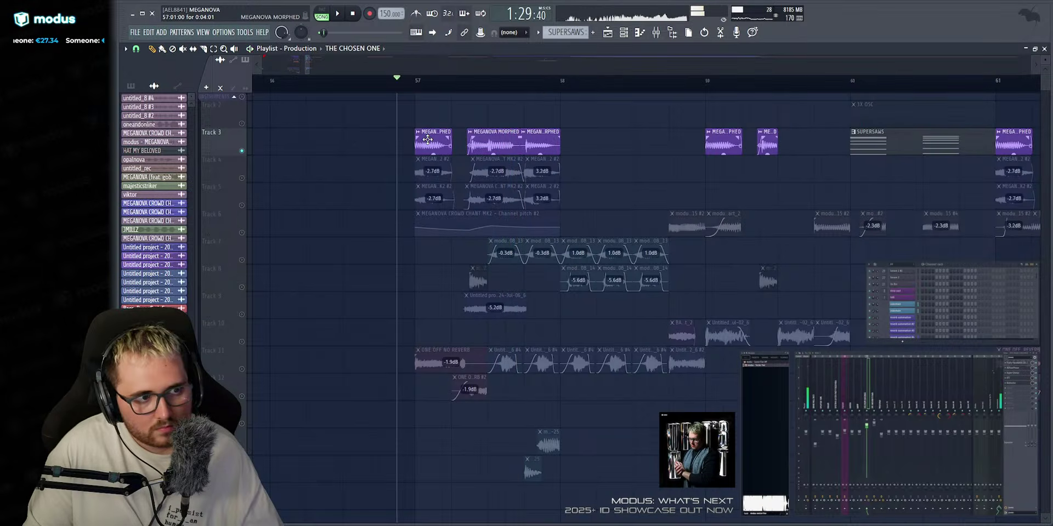
pyautogui.press('space')
pyautogui.doubleClick(427, 142)
pyautogui.press('space')
pyautogui.press('Escape')
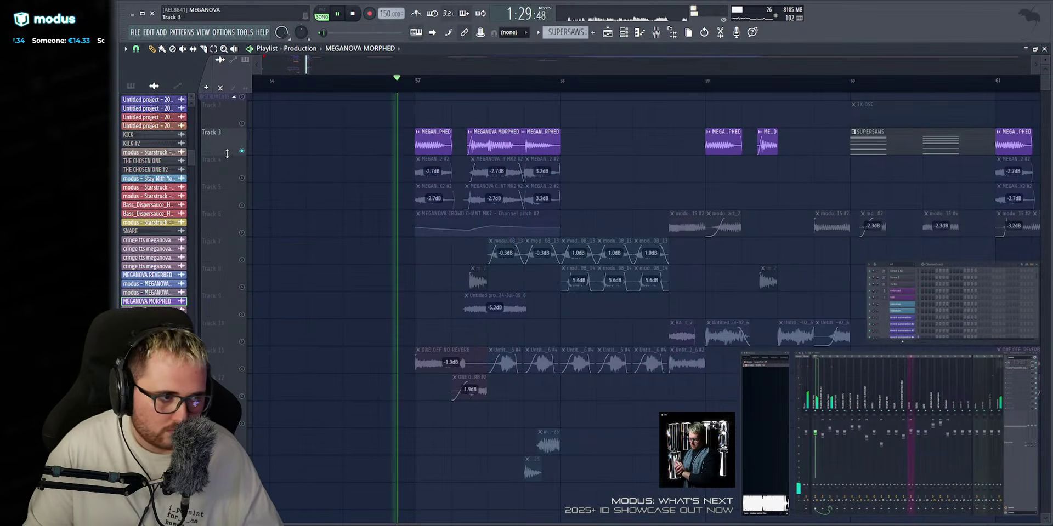
pyautogui.press('space')
pyautogui.keyDown('ctrl'); pyautogui.click(242, 151); pyautogui.keyUp('ctrl')
# Play the lead-in to bar 59 and inspect the sample settings of the track 6 Part_2 clip there.
pyautogui.click(669, 80)
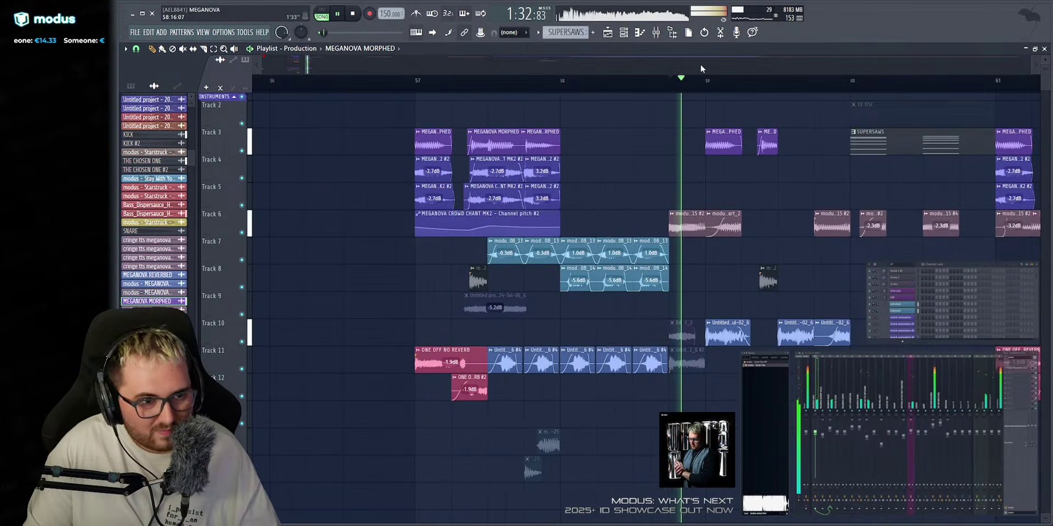
pyautogui.scroll(1, 677, 110)
pyautogui.press('space')
pyautogui.doubleClick(566, 224)
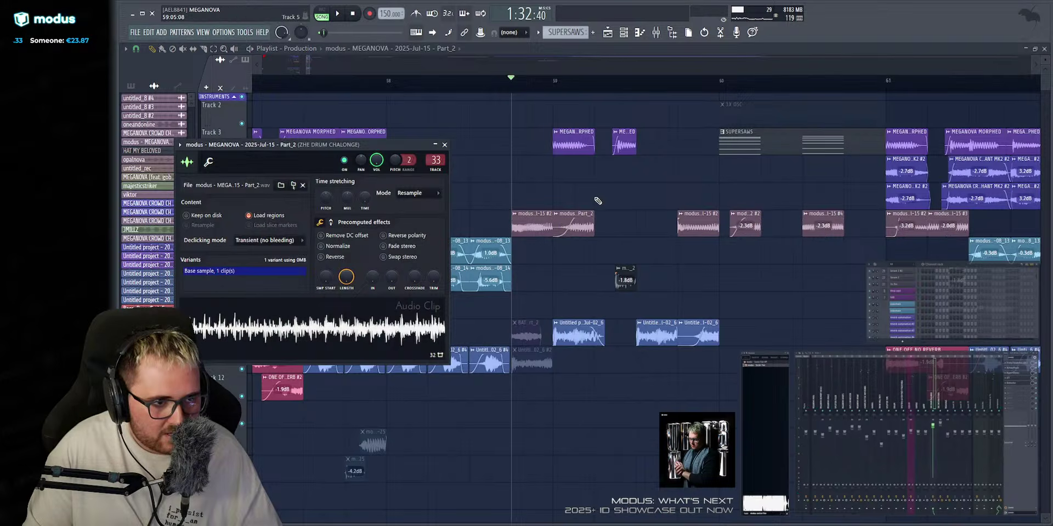
pyautogui.press('Escape')
pyautogui.press('space')
pyautogui.press('space')
pyautogui.doubleClick(568, 224)
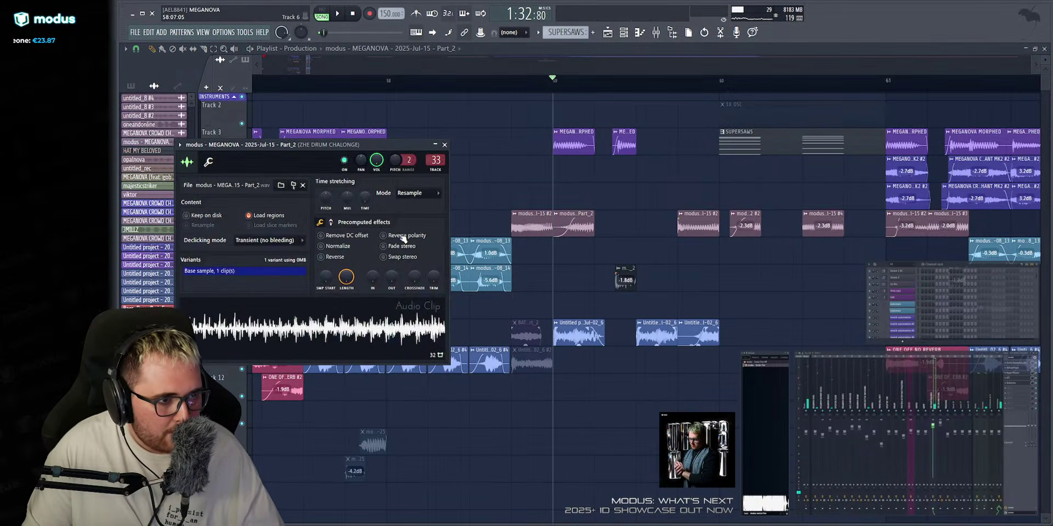
# Replay the lead-in after bar 58 and loop the first quarter of bar 59.
pyautogui.click(469, 87)
pyautogui.press('space')
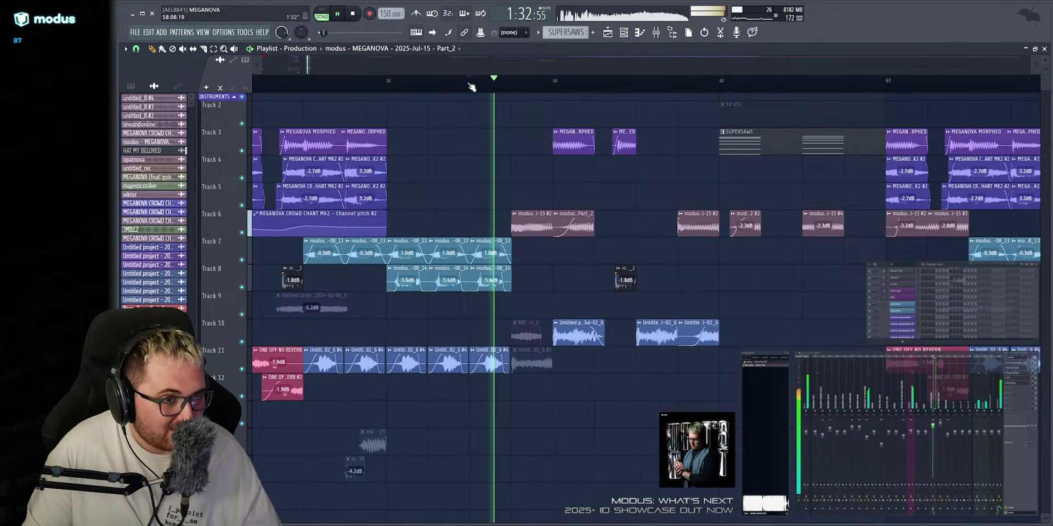
pyautogui.click(427, 86)
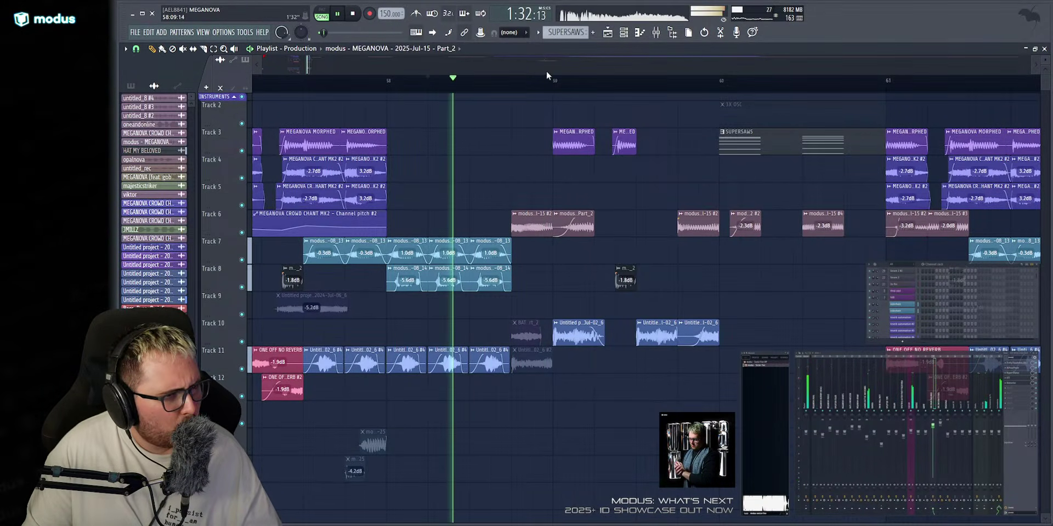
pyautogui.moveTo(563, 82); pyautogui.dragTo(593, 84)
pyautogui.press('space')
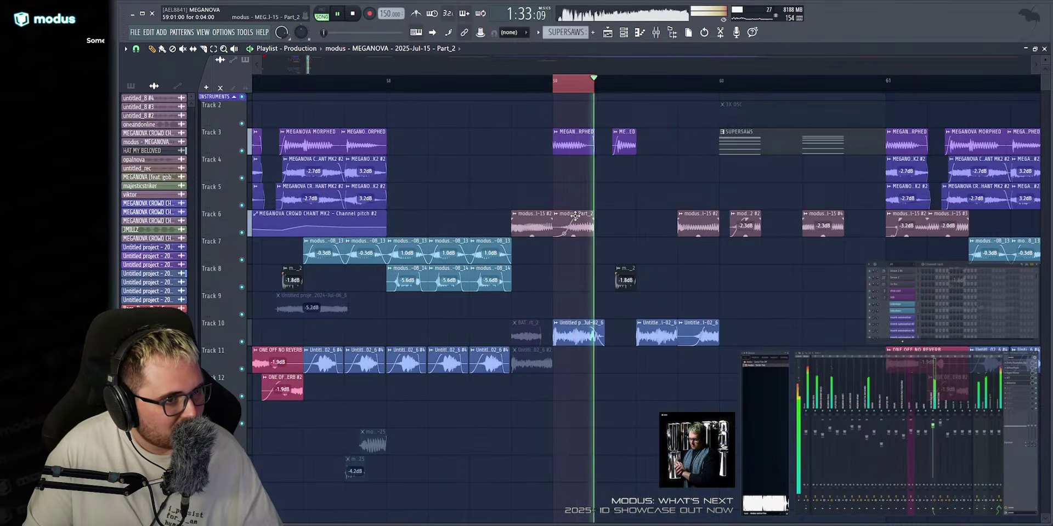
# Enable reverse polarity and swap stereo for the track 6 Part_2 clip at bar 59 and close its sample settings.
pyautogui.doubleClick(573, 224)
pyautogui.click(409, 235)
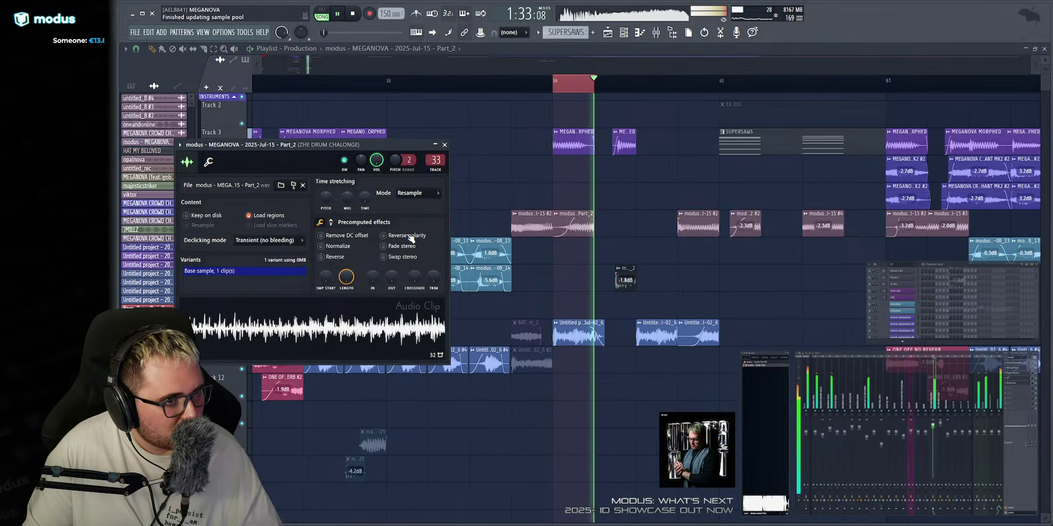
pyautogui.click(410, 235)
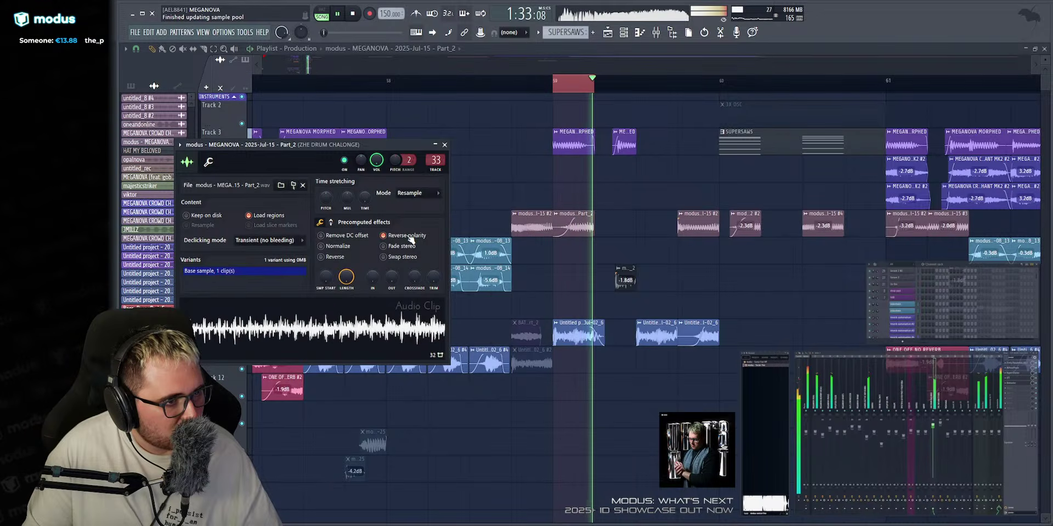
pyautogui.click(398, 257)
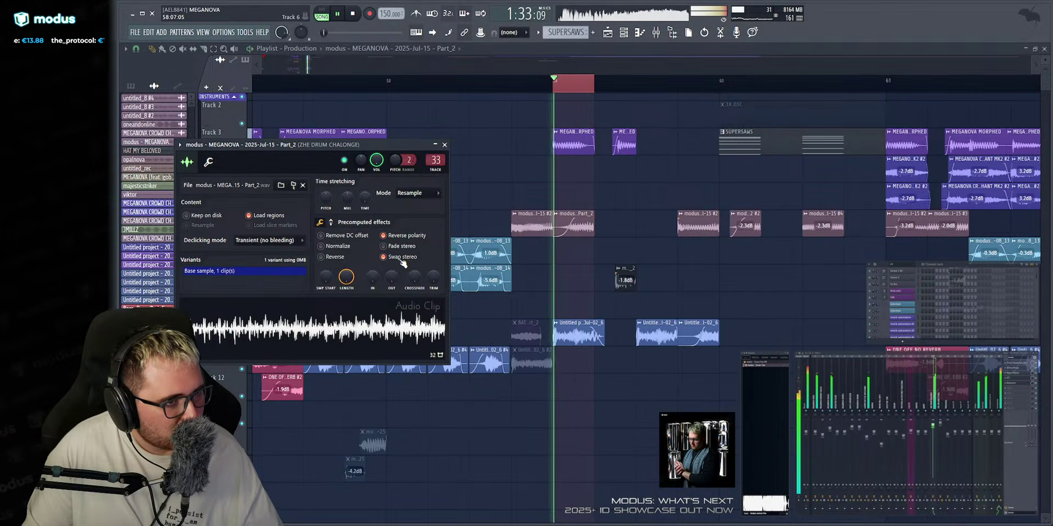
pyautogui.click(445, 145)
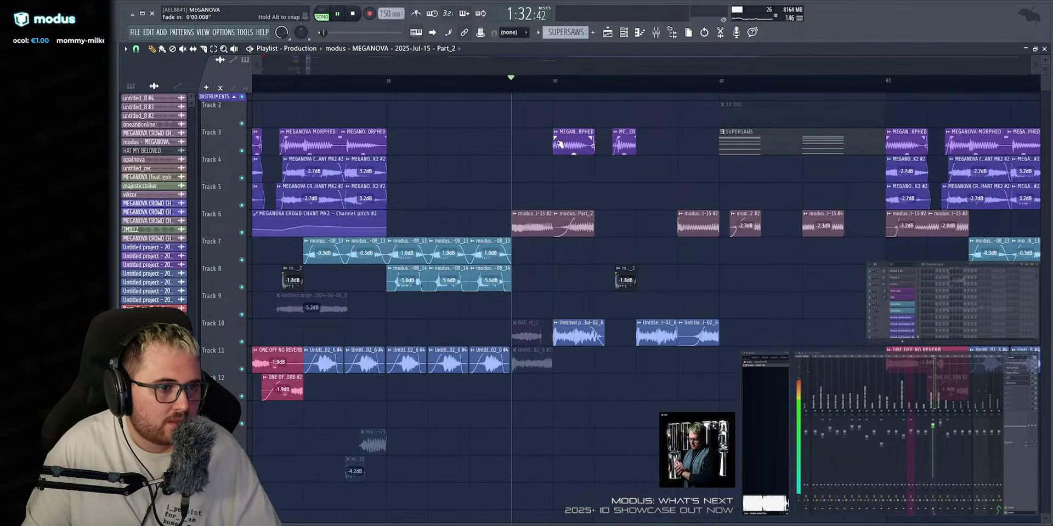
# Add a fade-in to the MEGANOVA MORPHED clip at bar 59 on track 3 and replay the lead-in to it.
pyautogui.press('space')
pyautogui.press('space')
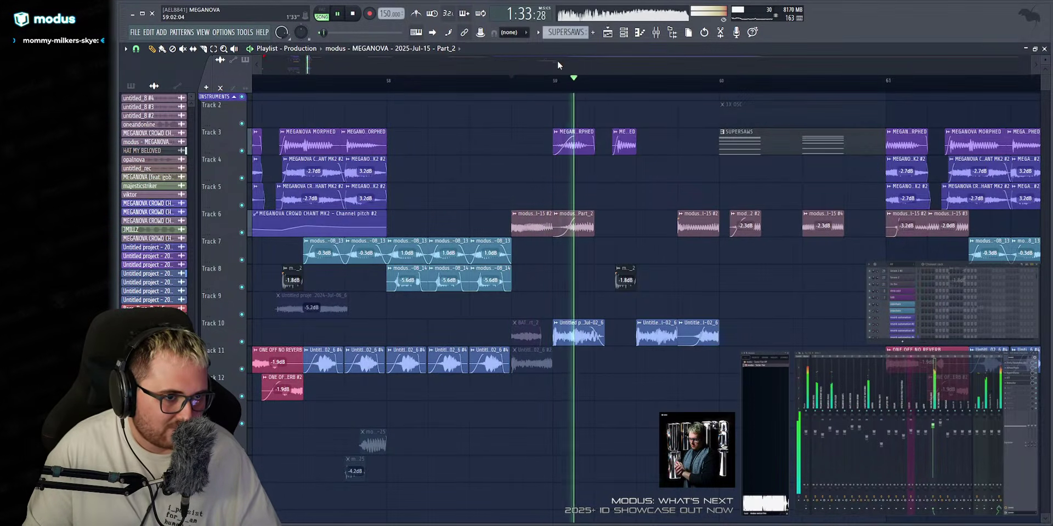
pyautogui.scroll(2, 557, 61)
pyautogui.scroll(-4, 541, 324)
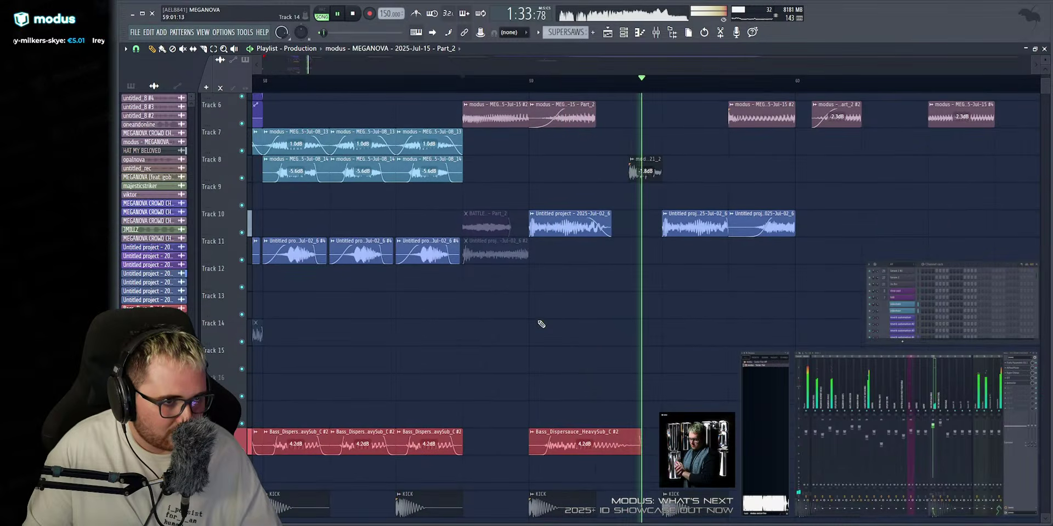
pyautogui.press('space')
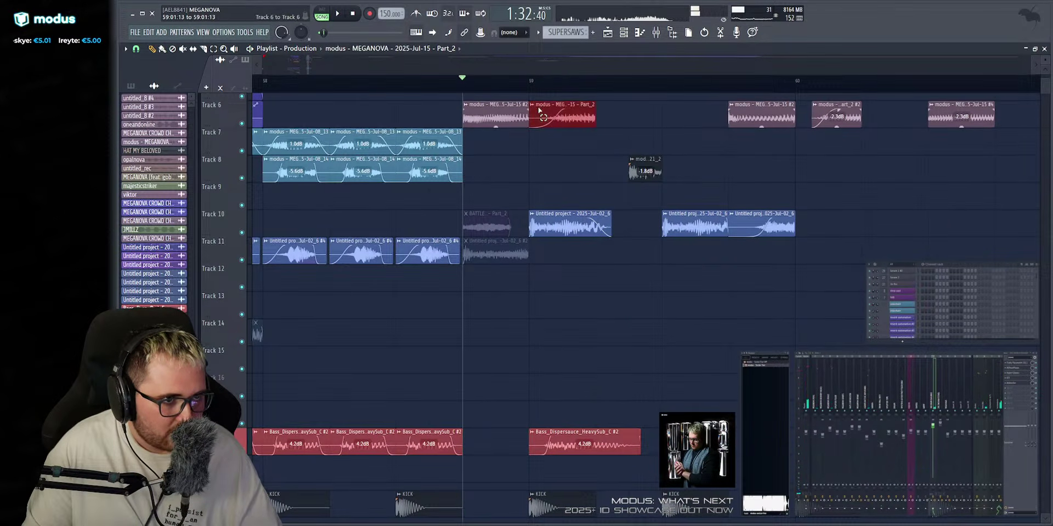
# Select the track 6 Part_2 clip at bar 59 and examine the other tracks layered around it.
pyautogui.moveTo(562, 116); pyautogui.dragTo(563, 117)
pyautogui.scroll(-5, 556, 338)
pyautogui.scroll(6, 522, 224)
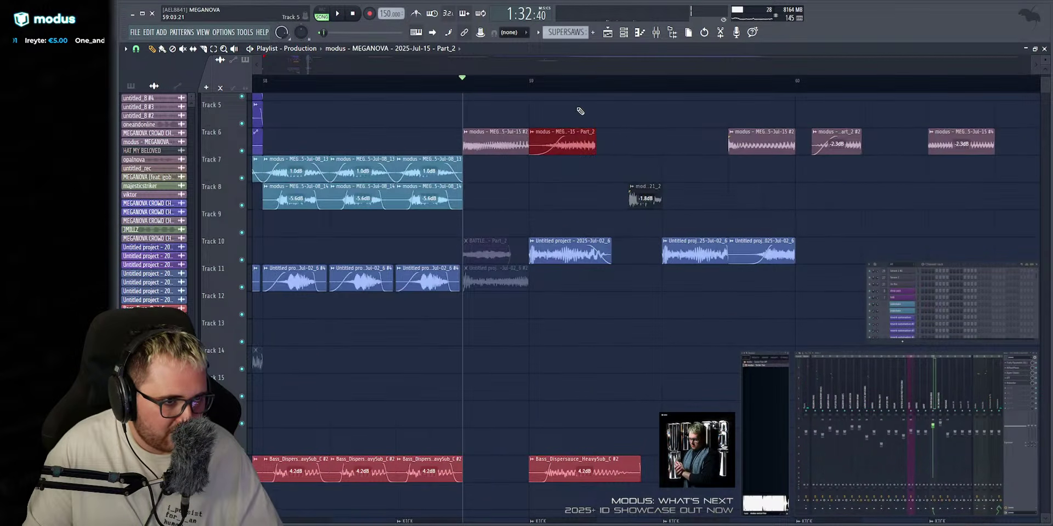
pyautogui.scroll(-10, 508, 326)
pyautogui.scroll(10, 520, 258)
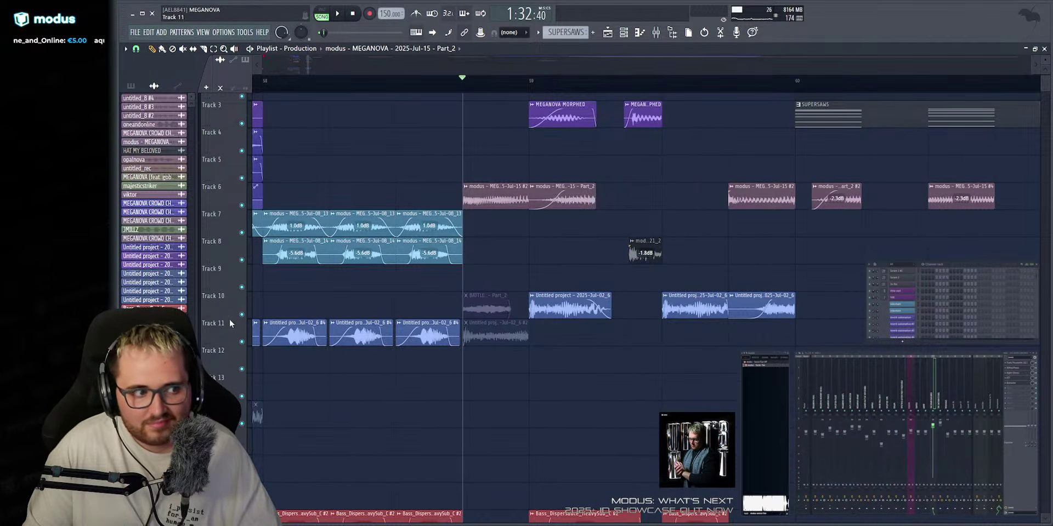
# Solo track 10, play it from bar 59 and open the sample settings of its Untitled project - 2025-Jul-02_6 clip.
pyautogui.rightClick(242, 315)
pyautogui.scroll(1, 545, 70)
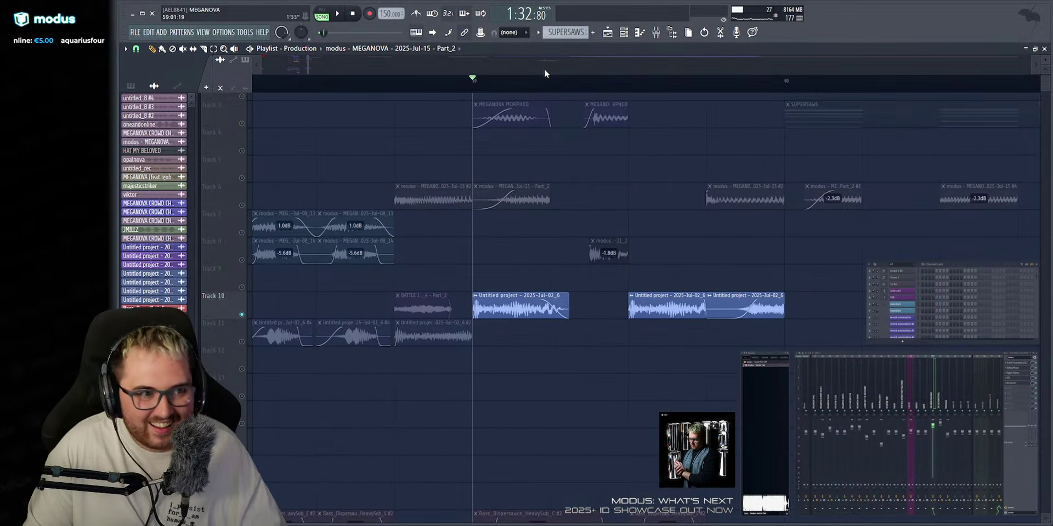
pyautogui.press('space')
pyautogui.press('space')
pyautogui.doubleClick(503, 292)
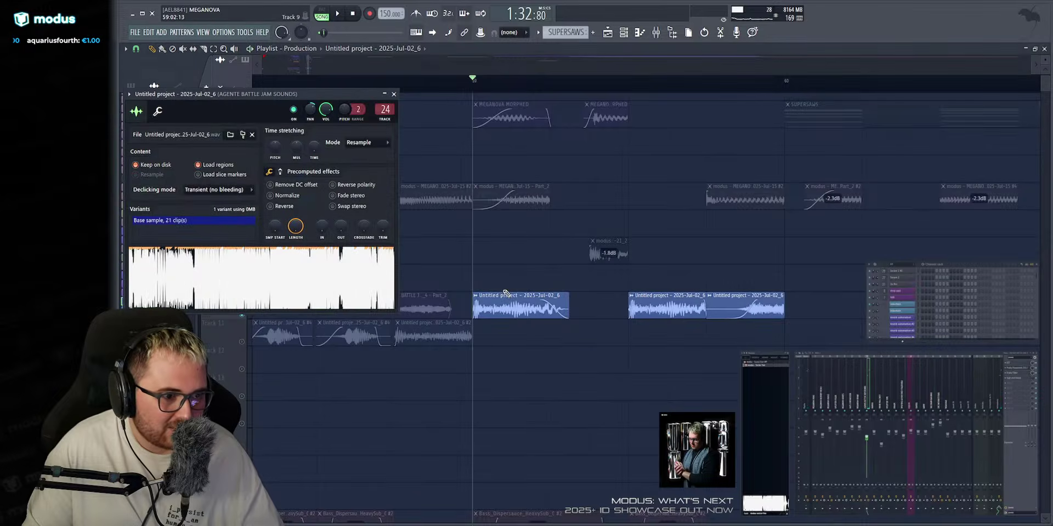
# Play the soloed track 10 clips from bar 59 and examine the sub and drum tracks layered beneath them.
pyautogui.press('space')
pyautogui.press('Escape')
pyautogui.press('space')
pyautogui.scroll(-6, 427, 321)
pyautogui.scroll(-4, 269, 395)
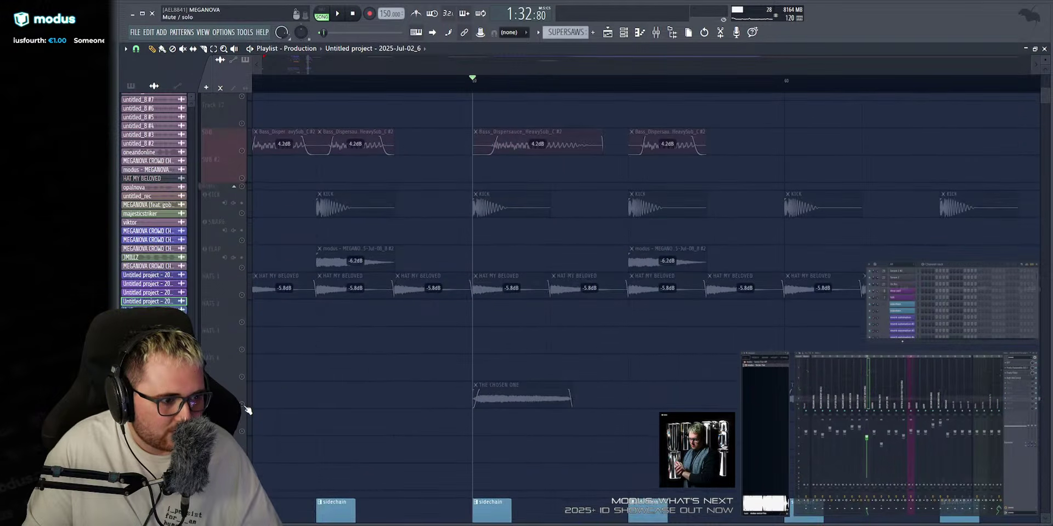
pyautogui.scroll(7, 463, 435)
pyautogui.press('space')
pyautogui.press('space')
pyautogui.doubleClick(498, 342)
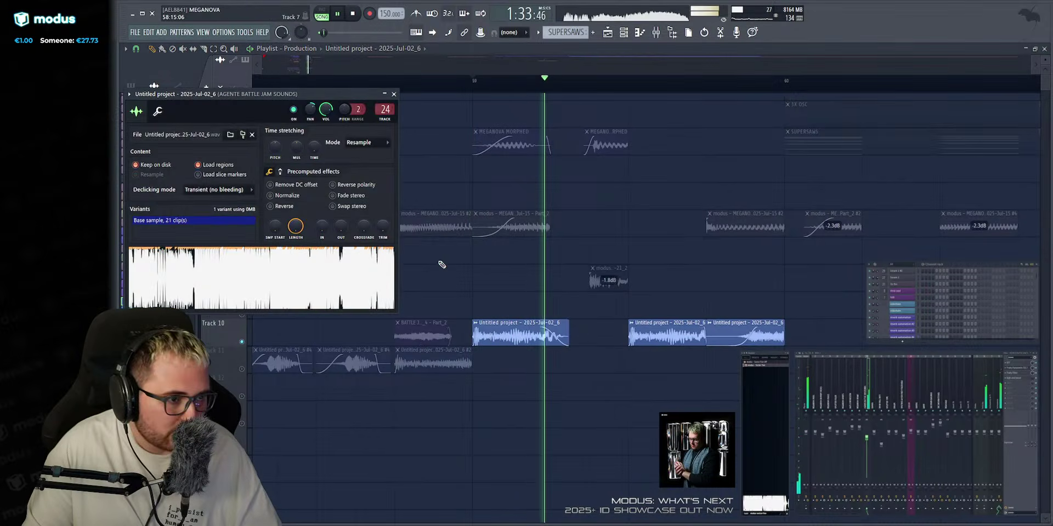
# Select the first quarter of bar 59, compare the track 10 clip with and without reverse polarity, and leave reverse polarity enabled.
pyautogui.moveTo(476, 82); pyautogui.dragTo(556, 92)
pyautogui.press('space')
pyautogui.hotkey('ctrl', 'd')
pyautogui.doubleClick(498, 341)
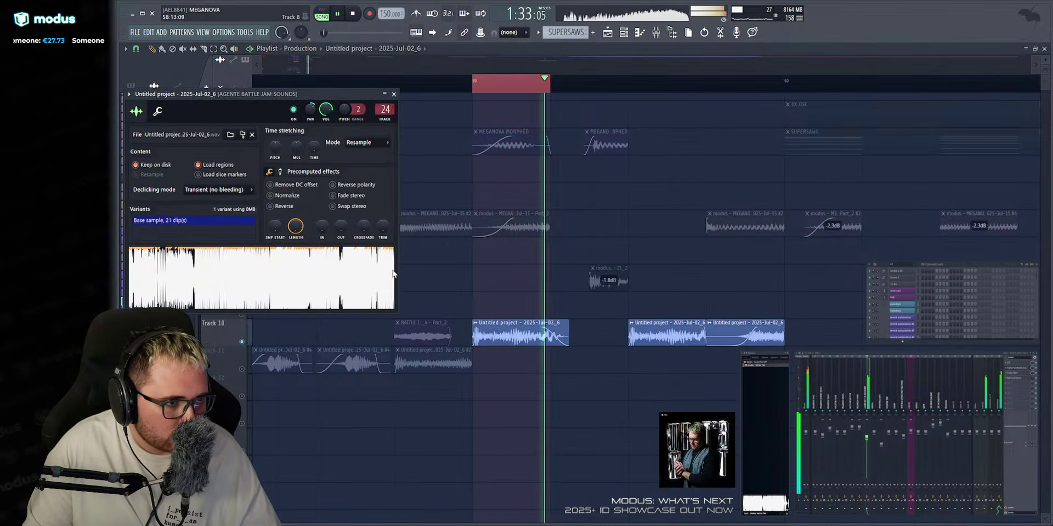
pyautogui.click(345, 185)
pyautogui.click(346, 186)
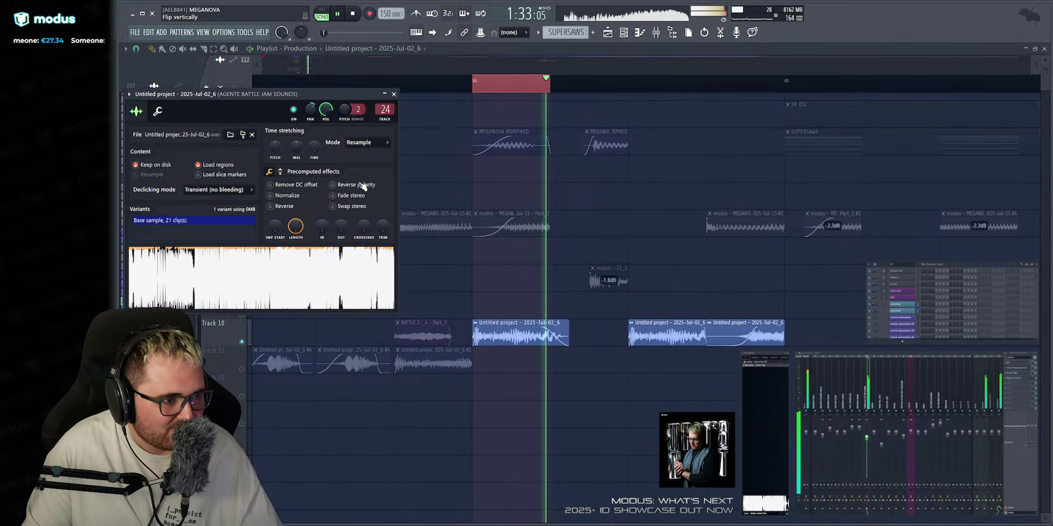
pyautogui.click(361, 186)
pyautogui.click(361, 186)
pyautogui.press('space')
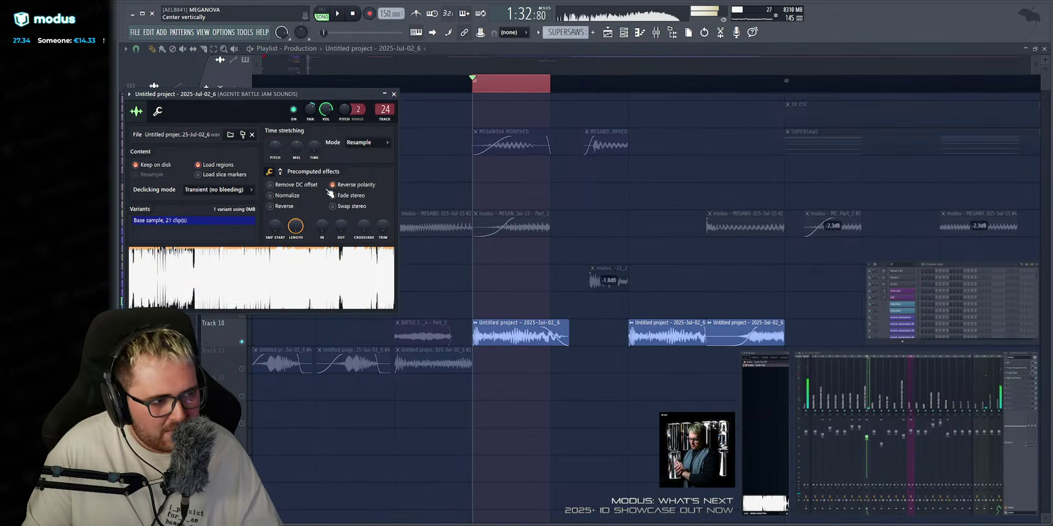
# Close the sample settings, restore playback of all tracks and play the lead-in to bar 59 from bar 58.
pyautogui.press('Escape')
pyautogui.rightClick(243, 230)
pyautogui.rightClick(243, 230)
pyautogui.press('space')
pyautogui.doubleClick(356, 81)
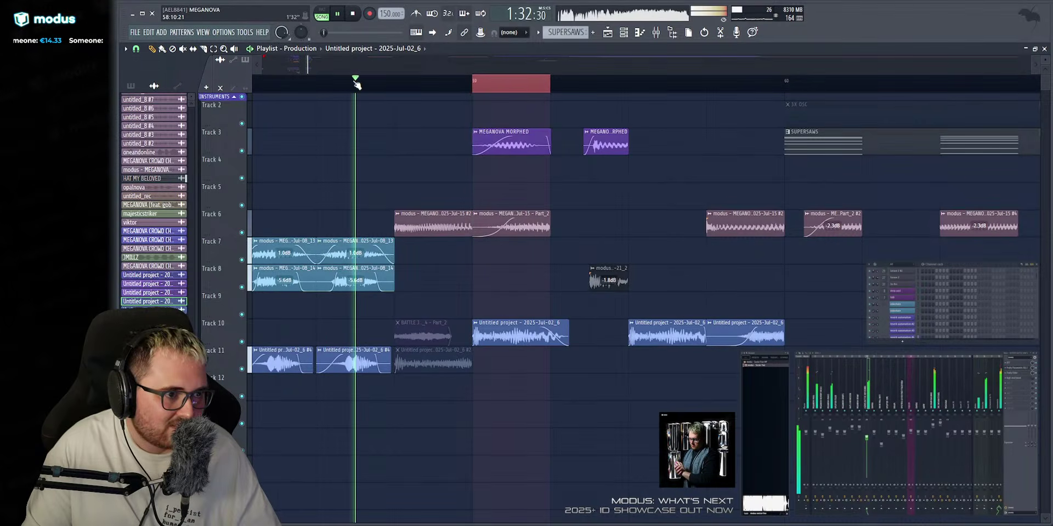
# Listen to the full mix from bar 58 through bar 62, replaying the supersaw section from the middle of bar 60.
pyautogui.scroll(-1, 398, 165)
pyautogui.scroll(-4, 560, 219)
pyautogui.scroll(3, 707, 219)
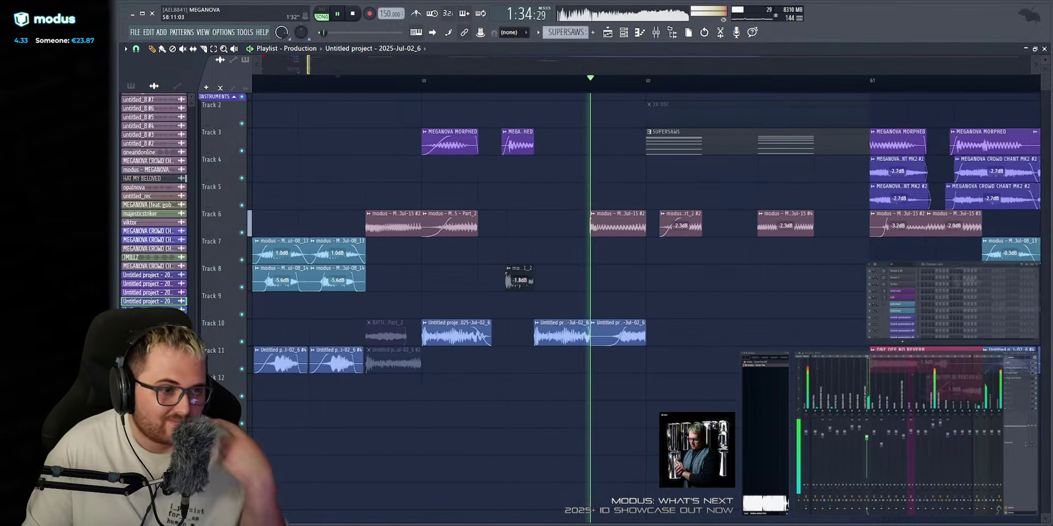
pyautogui.scroll(-1, 678, 219)
pyautogui.scroll(-2, 369, 63)
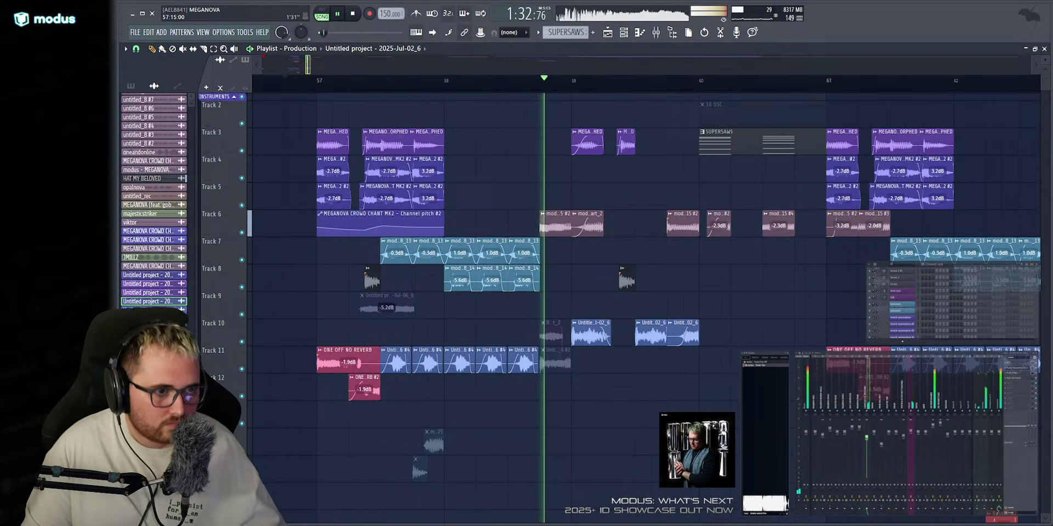
pyautogui.scroll(2, 432, 61)
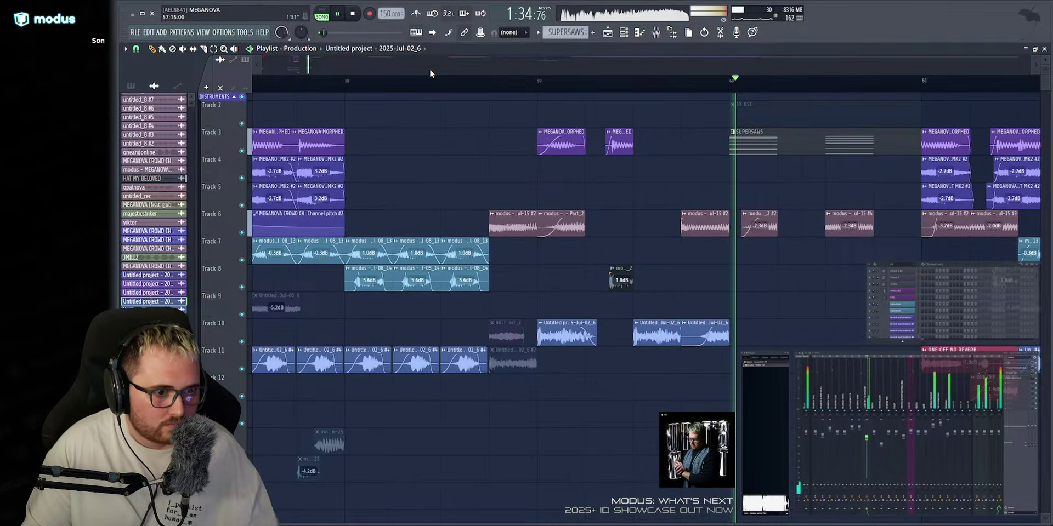
pyautogui.scroll(-3, 431, 73)
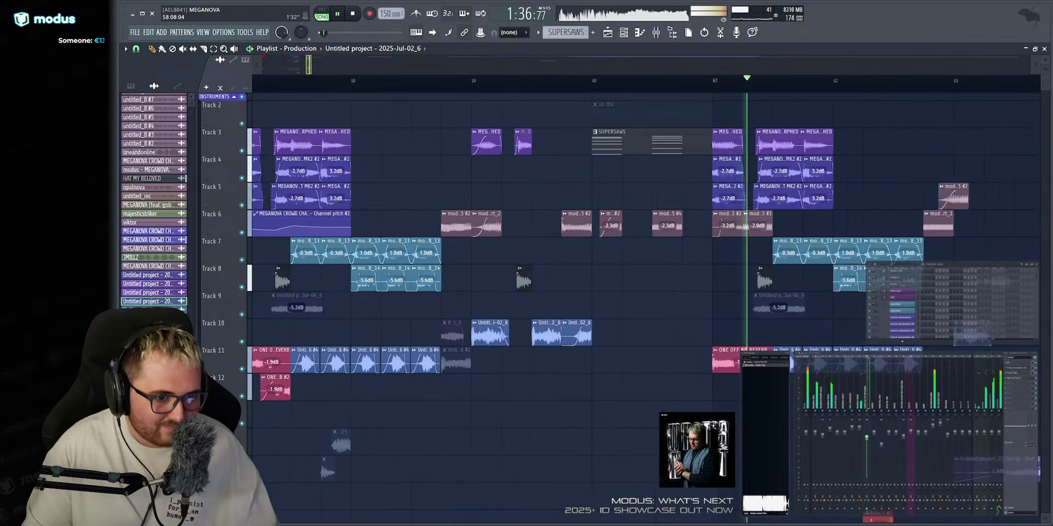
pyautogui.scroll(4, 431, 71)
pyautogui.click(427, 80)
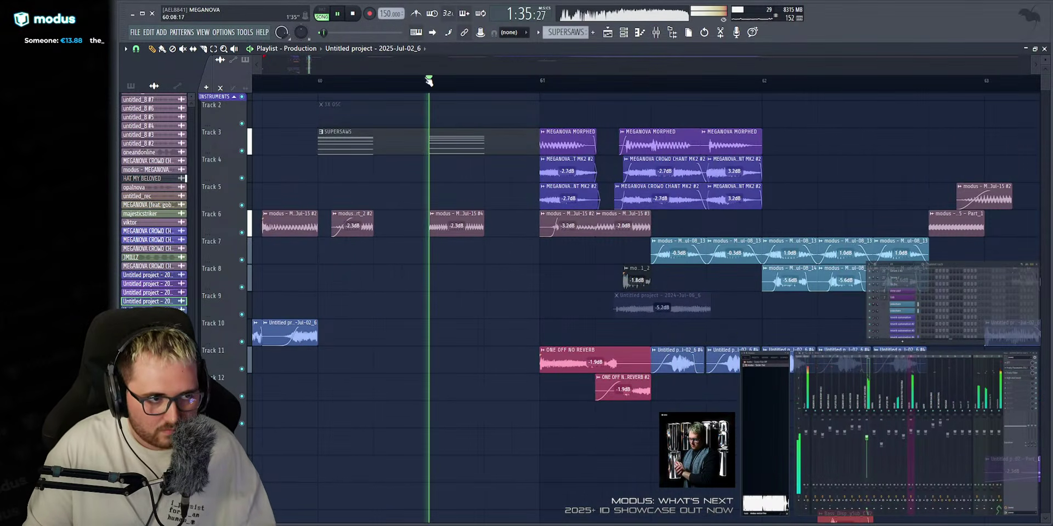
pyautogui.scroll(-2, 427, 80)
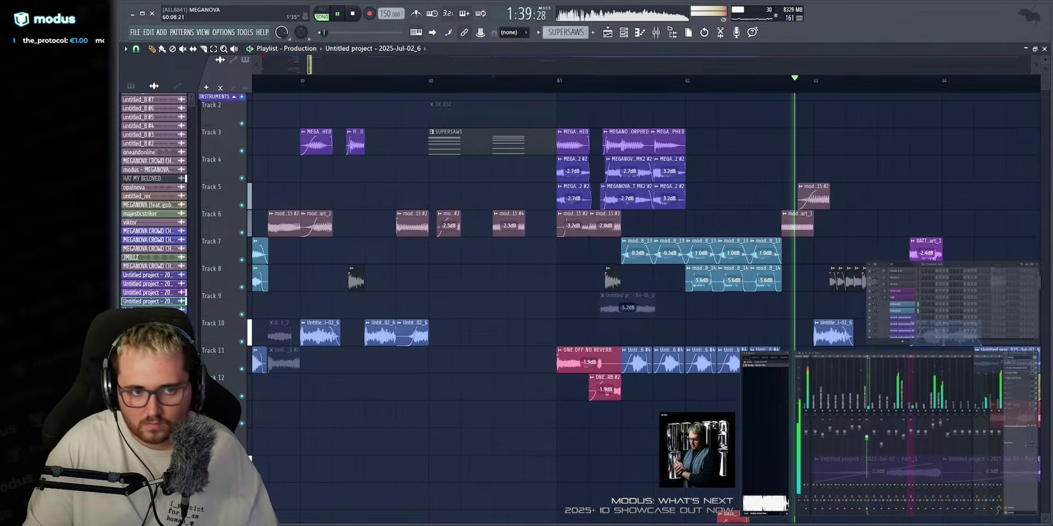
# Add a fade-in to the track 5 MEGANOVA - 2025-Jul-15 #2 clip at bar 63 and replay the transition.
pyautogui.scroll(2, 492, 83)
pyautogui.click(528, 82)
pyautogui.moveTo(579, 188); pyautogui.dragTo(608, 189)
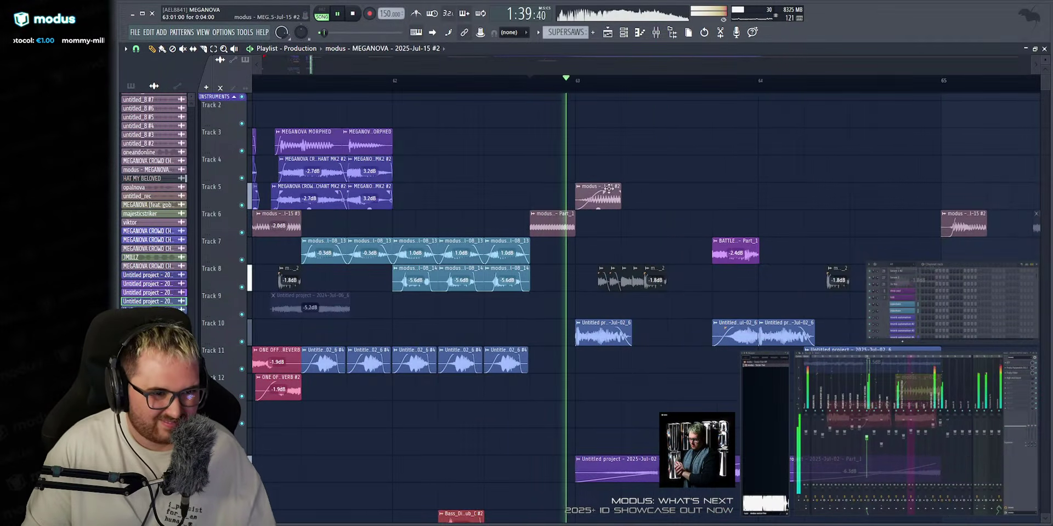
pyautogui.press('space')
pyautogui.press('space')
pyautogui.scroll(2, 494, 96)
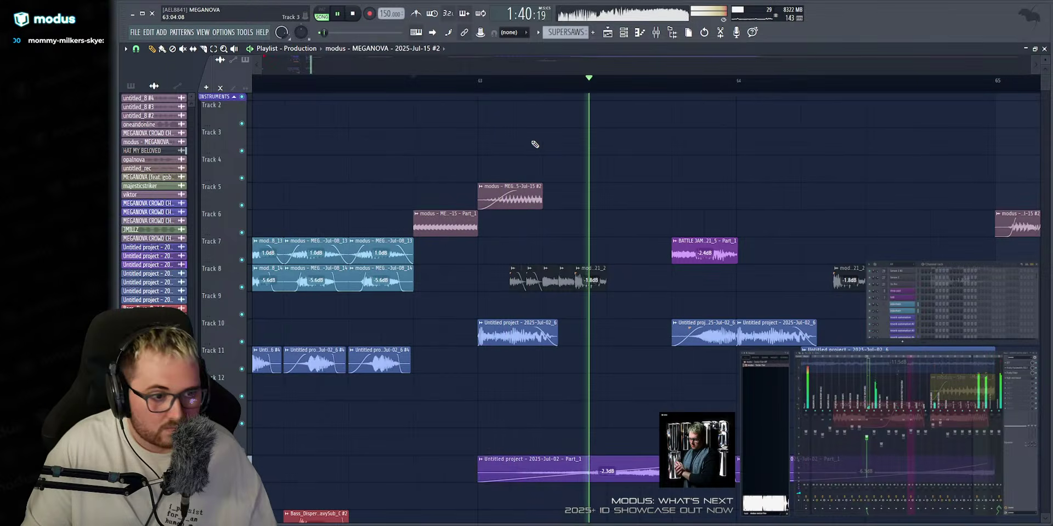
pyautogui.press('space')
pyautogui.press('space')
pyautogui.press('space')
# Move the track 5 clip from bar 63 to 62:15:00 so it overlaps the track 6 clip, and replay the lead-in.
pyautogui.moveTo(498, 193)
pyautogui.mouseDown()
pyautogui.moveTo(466, 195)
pyautogui.moveTo(465, 215)
pyautogui.mouseUp()
pyautogui.press('space')
pyautogui.press('space')
pyautogui.press('space')
pyautogui.scroll(2, 529, 85)
pyautogui.click(352, 88)
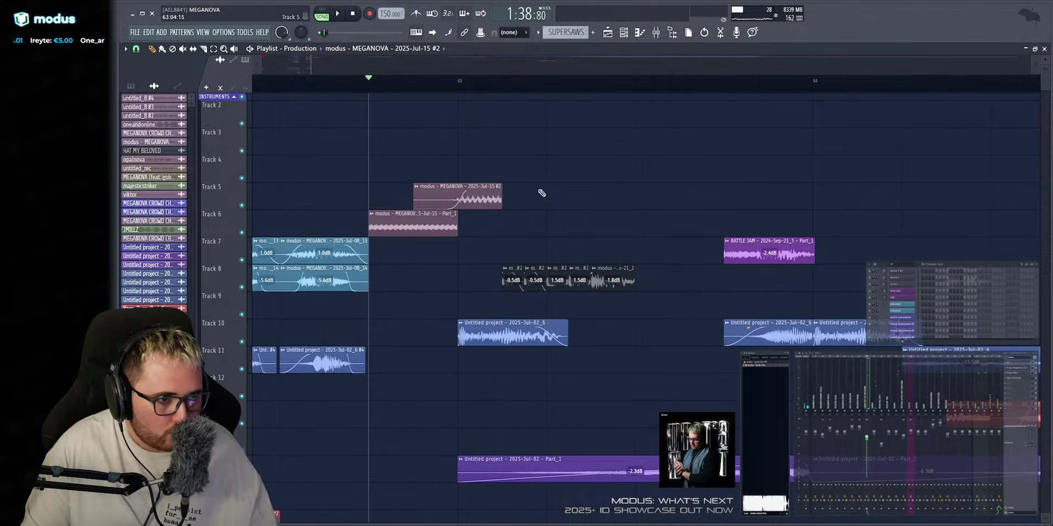
# Shape a curved rise in reverb automation #4 over the first quarter of bar 63, followed by an abrupt drop.
pyautogui.scroll(-10, 471, 214)
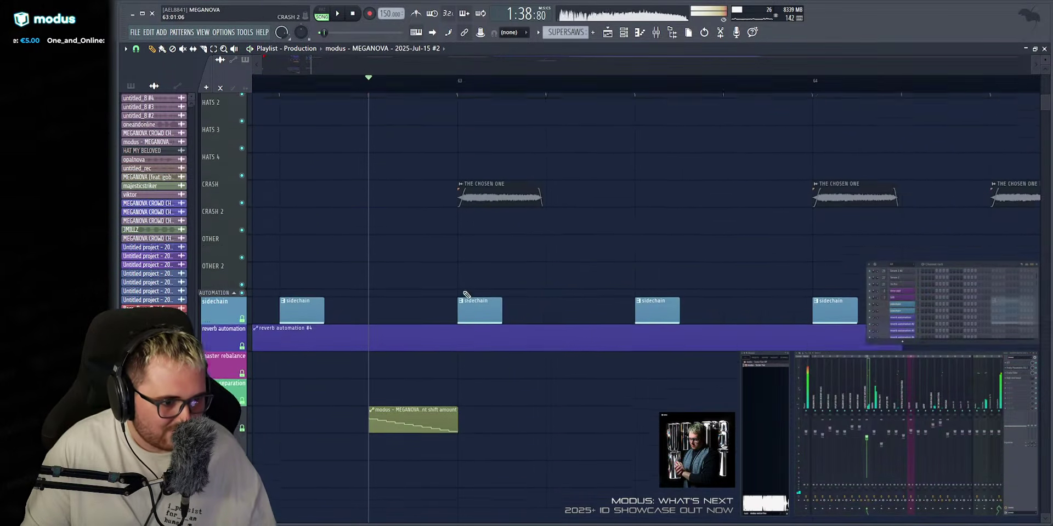
pyautogui.rightClick(547, 234)
pyautogui.press('space')
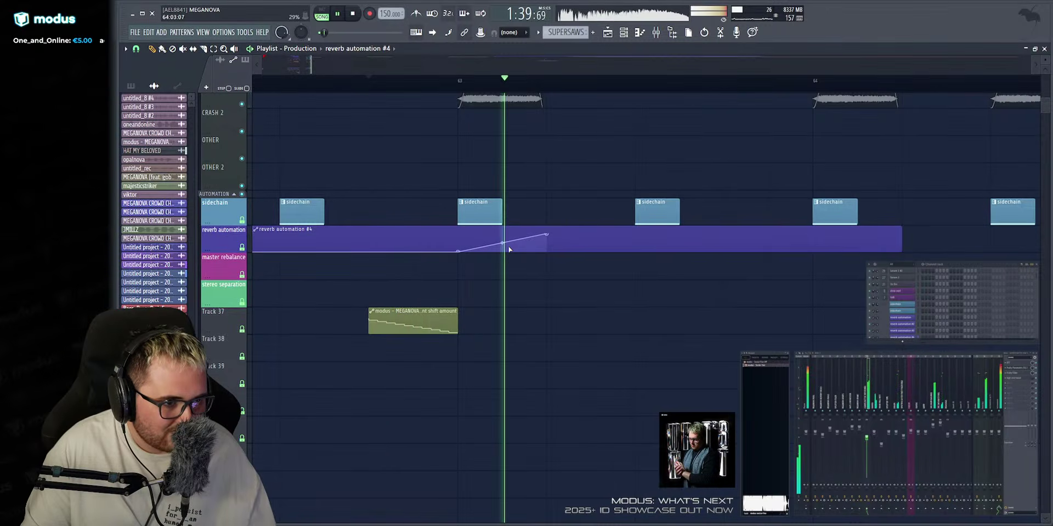
pyautogui.press('space')
pyautogui.press('space')
pyautogui.moveTo(547, 235); pyautogui.dragTo(591, 235)
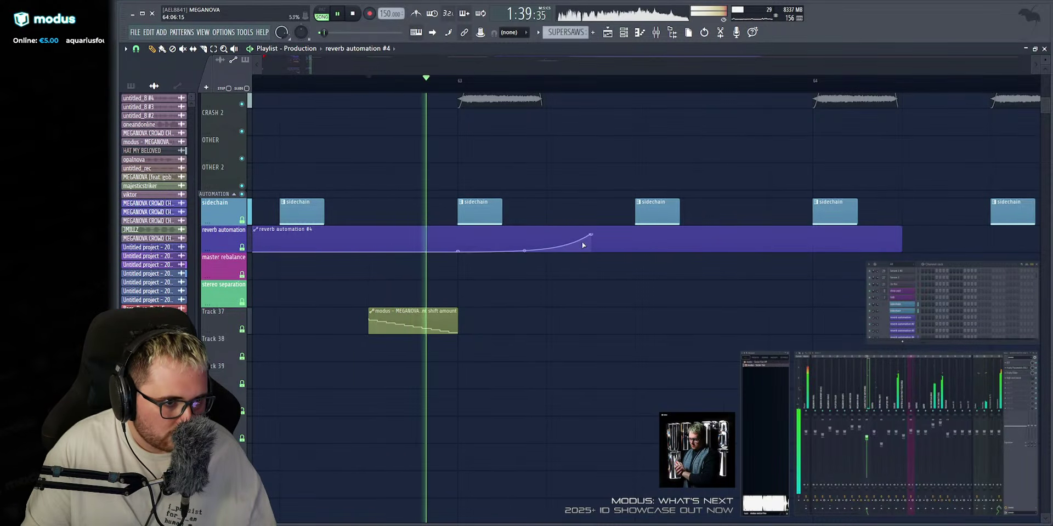
pyautogui.press('space')
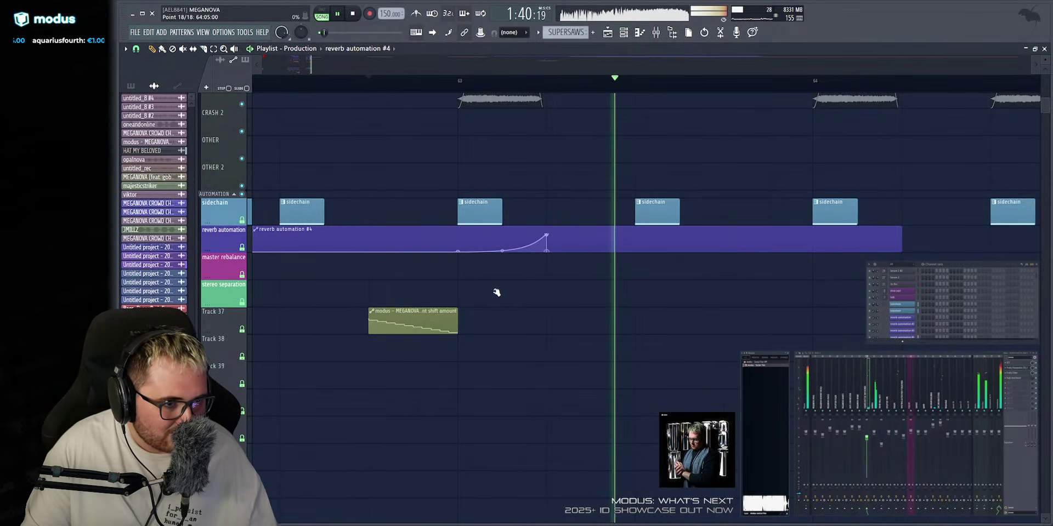
# Inspect the Final Frontier clips on track 8 after bar 63 and play the transition from late in bar 62.
pyautogui.scroll(8, 516, 302)
pyautogui.press('space')
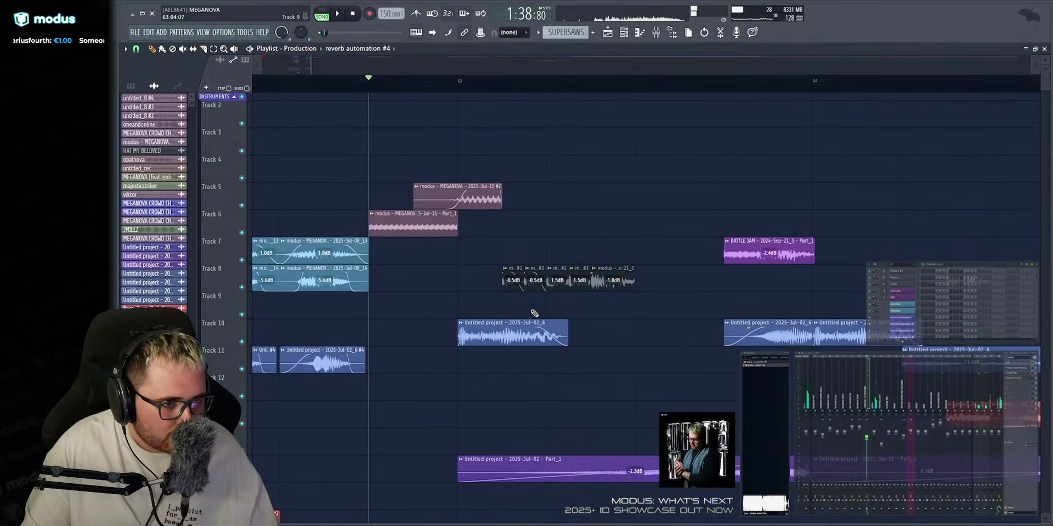
pyautogui.doubleClick(527, 270)
pyautogui.rightClick(644, 184)
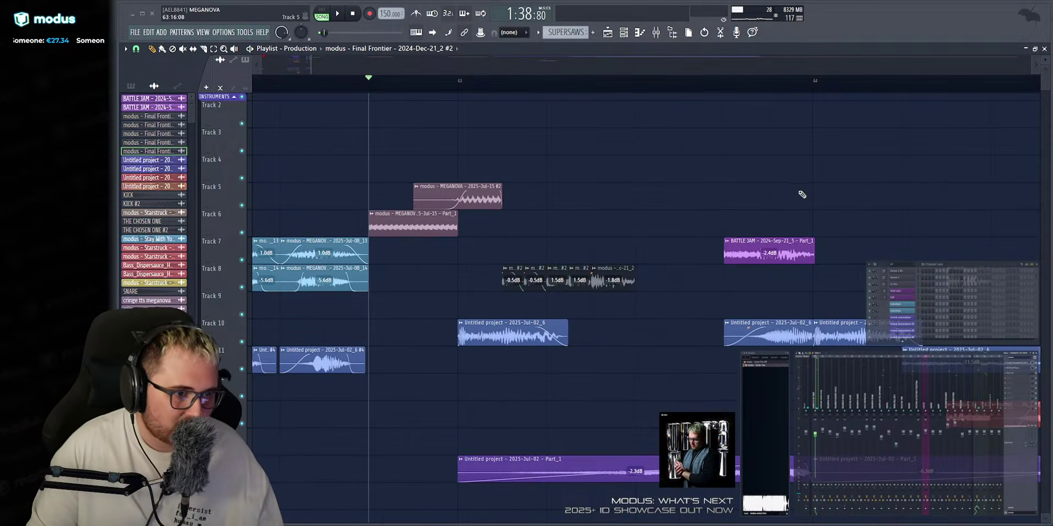
pyautogui.scroll(-10, 620, 367)
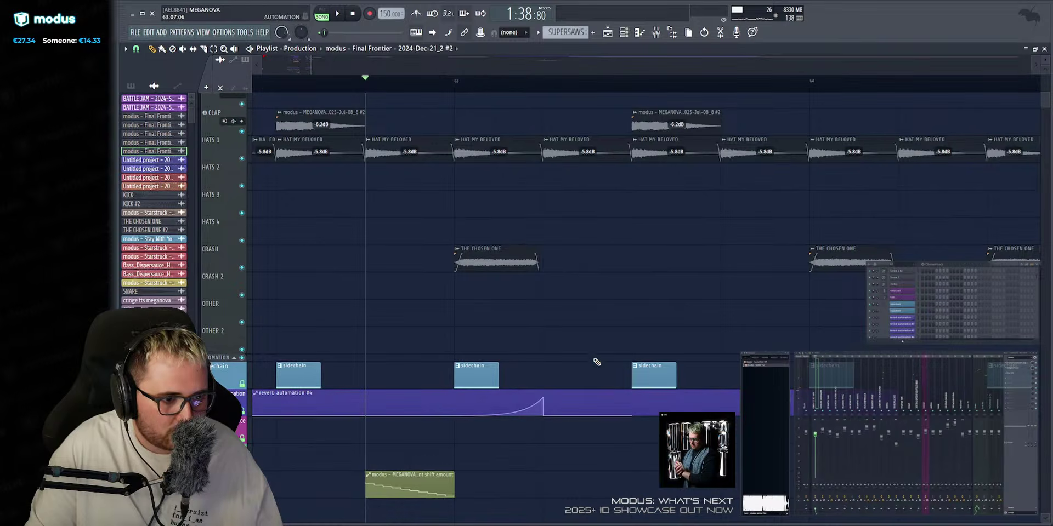
pyautogui.press('space')
pyautogui.scroll(10, 609, 351)
pyautogui.click(355, 86)
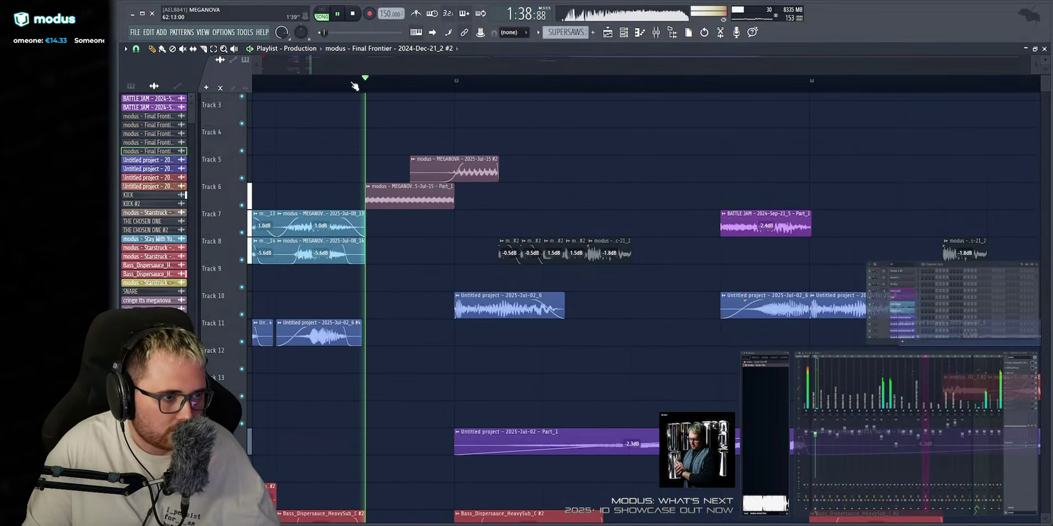
# Replay the transition into bar 63 while examining the instrument, sub and drum clips layered around it.
pyautogui.scroll(2, 379, 68)
pyautogui.click(414, 88)
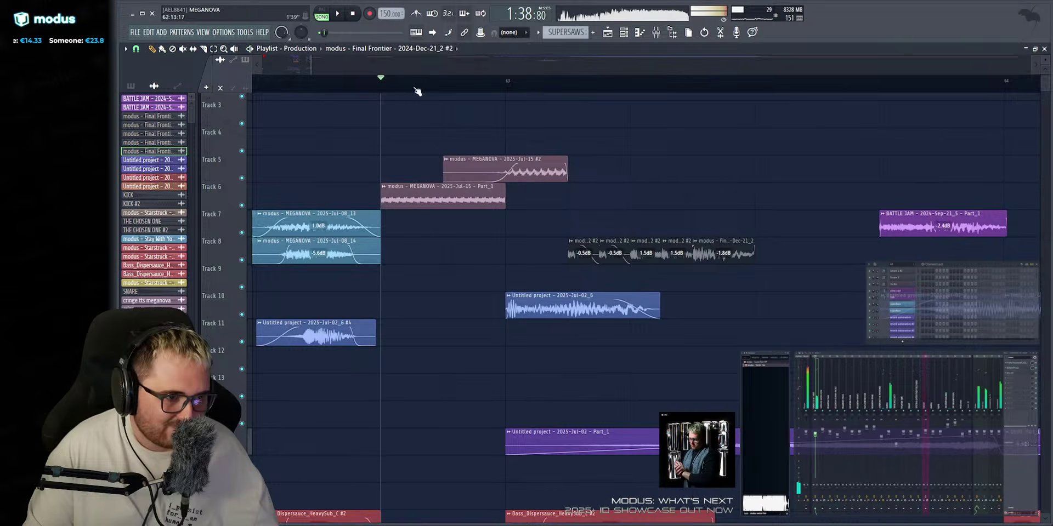
pyautogui.click(507, 184)
pyautogui.press('space')
pyautogui.scroll(-10, 557, 339)
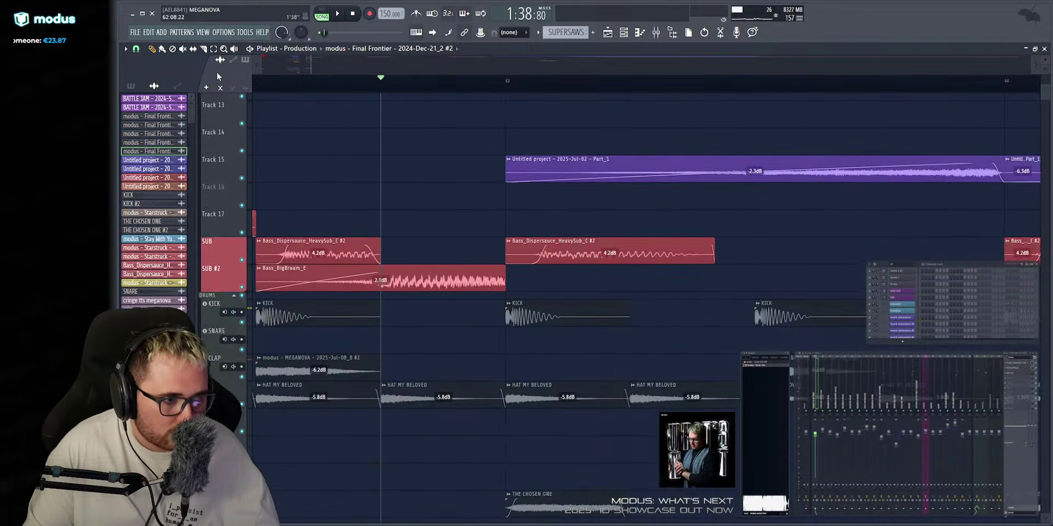
pyautogui.press('space')
pyautogui.scroll(11, 278, 105)
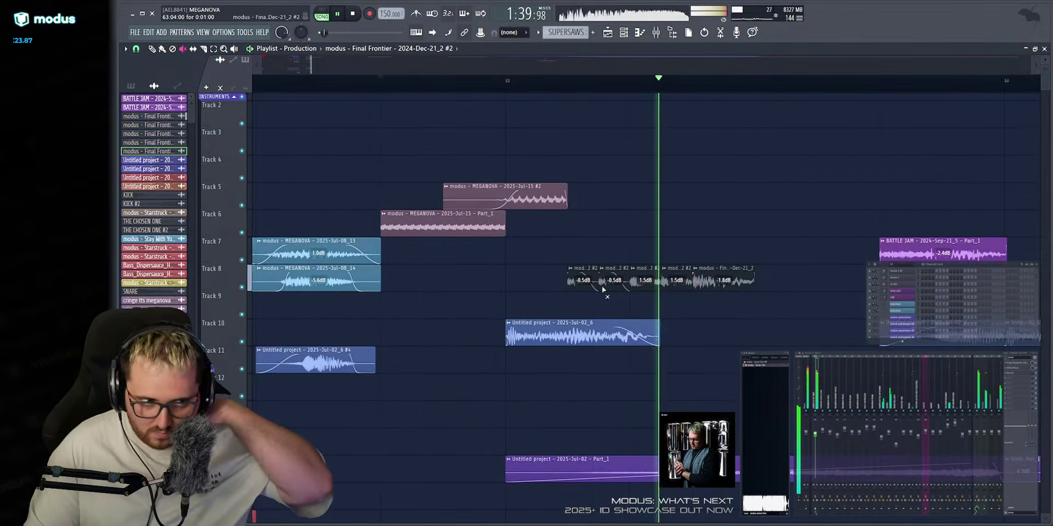
pyautogui.scroll(-11, 358, 279)
pyautogui.press('space')
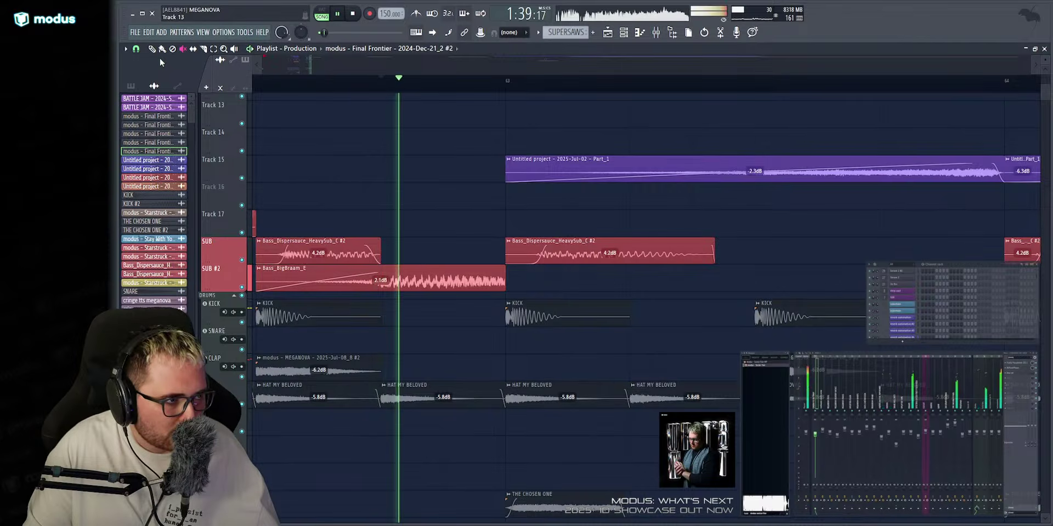
pyautogui.click(151, 49)
pyautogui.press('space')
pyautogui.press('space')
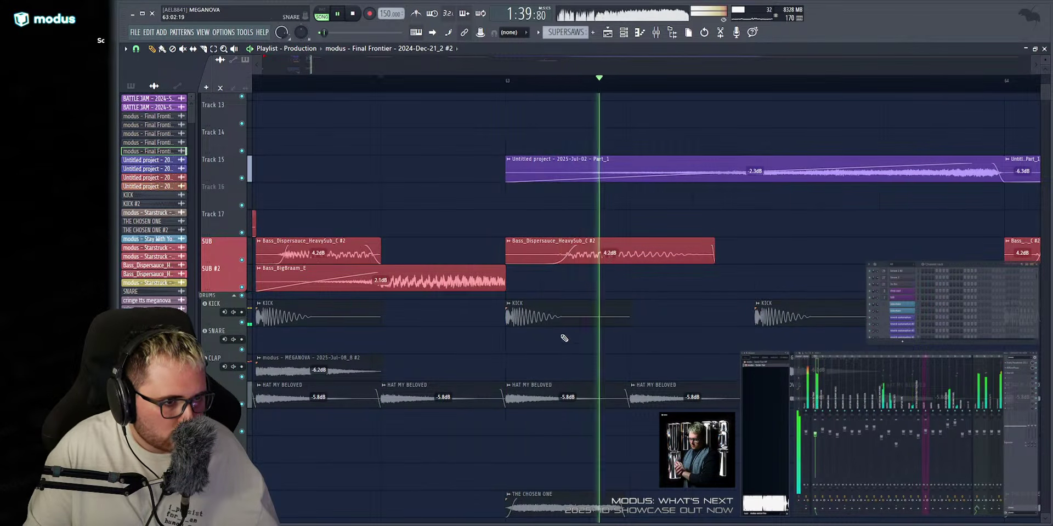
pyautogui.scroll(11, 559, 333)
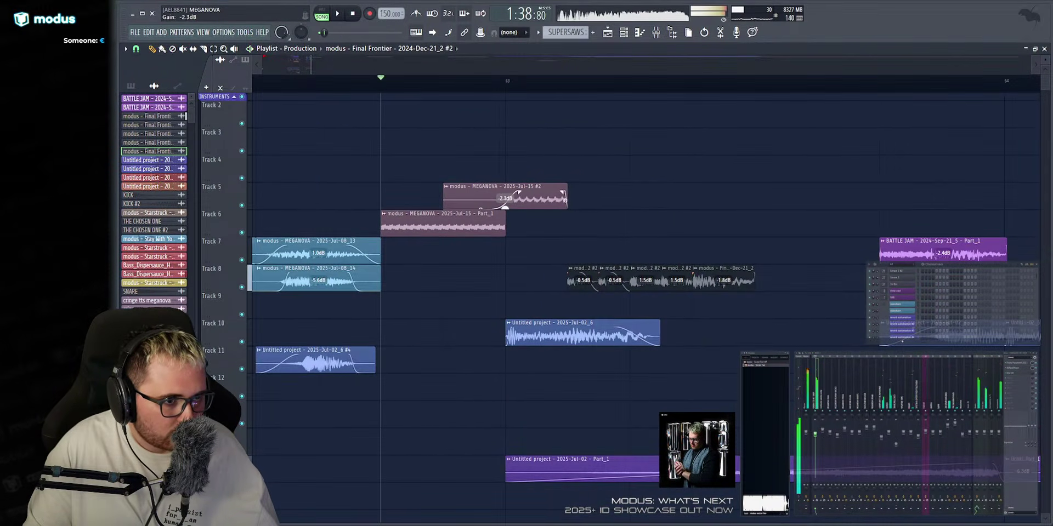
# Lower the gain of the track 5 clip across bar 63 to -2.8 dB and replay the transition.
pyautogui.moveTo(505, 198); pyautogui.dragTo(505, 202)
pyautogui.press('space')
pyautogui.press('space')
pyautogui.scroll(-3, 505, 192)
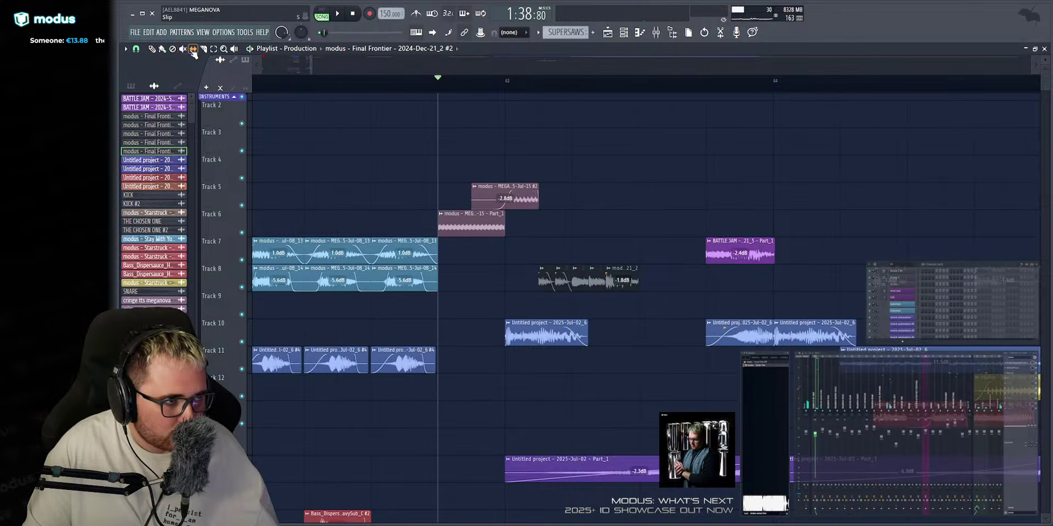
# Slip the audio inside the track 5 clip across bar 63, raise its gain to -0.3 dB and replay the transition.
pyautogui.press('space')
pyautogui.scroll(3, 522, 72)
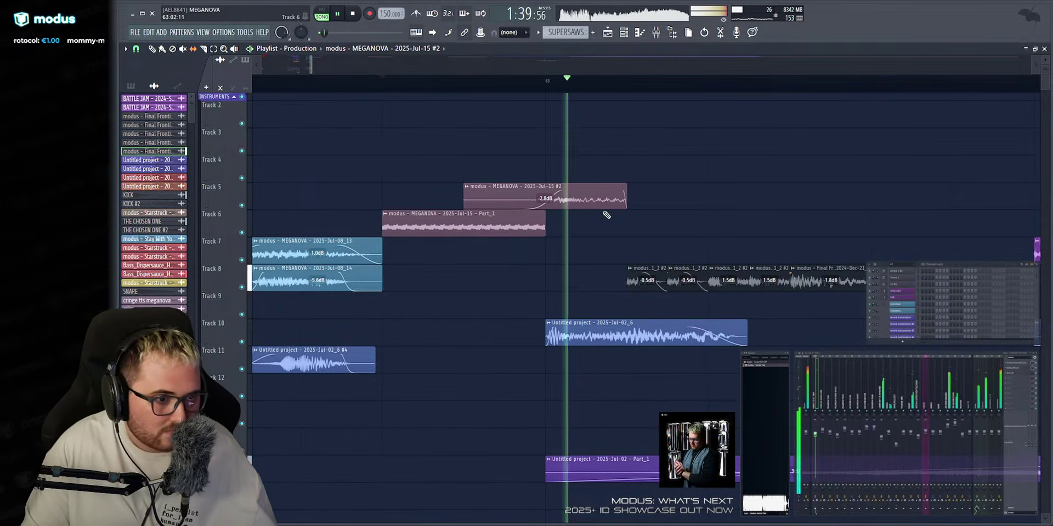
pyautogui.press('space')
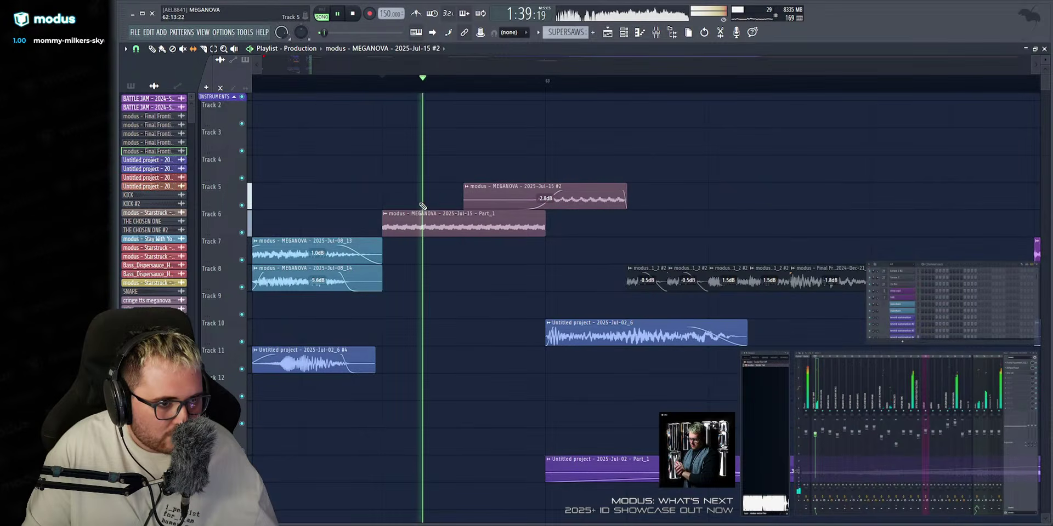
pyautogui.moveTo(546, 209); pyautogui.dragTo(610, 206)
pyautogui.press('space')
pyautogui.press('space')
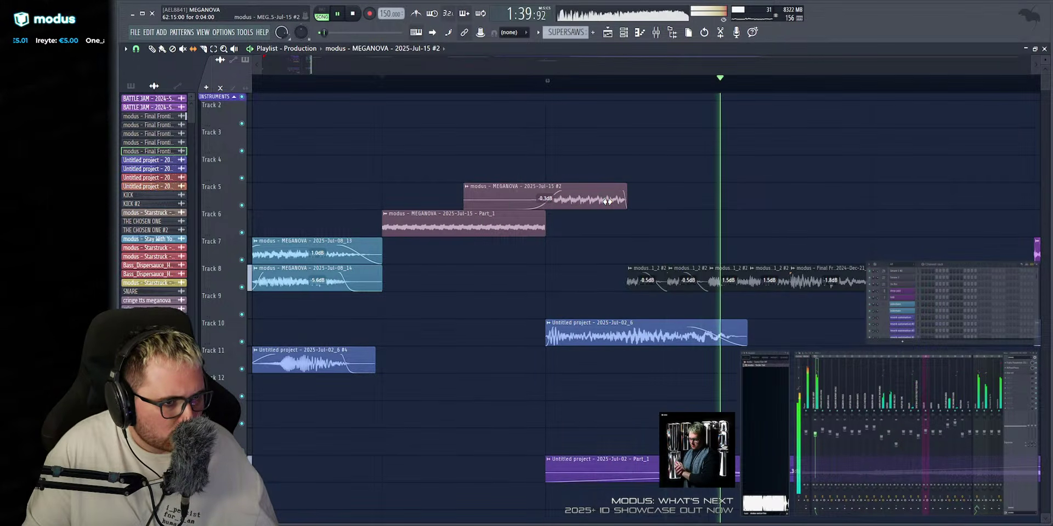
pyautogui.press('space')
pyautogui.press('space')
pyautogui.press('space')
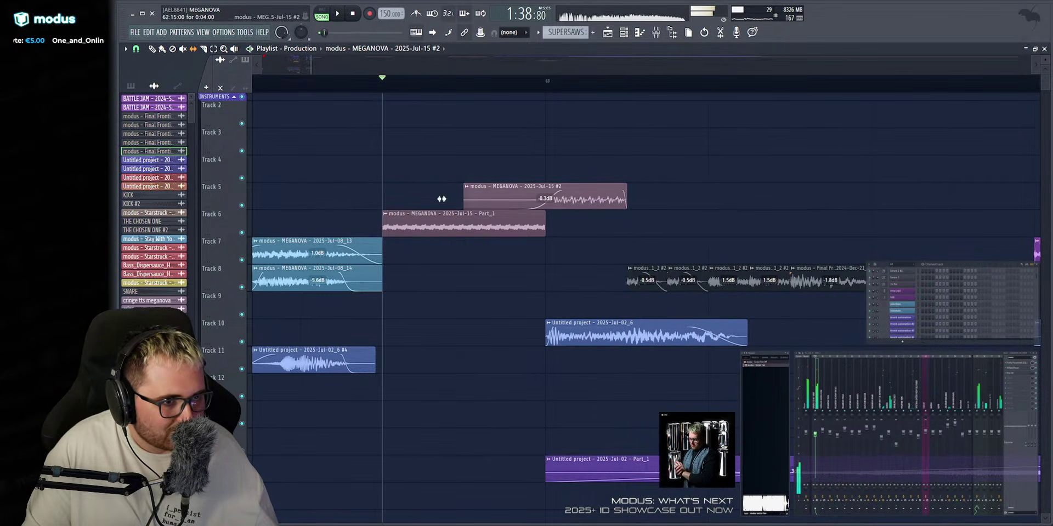
pyautogui.press('space')
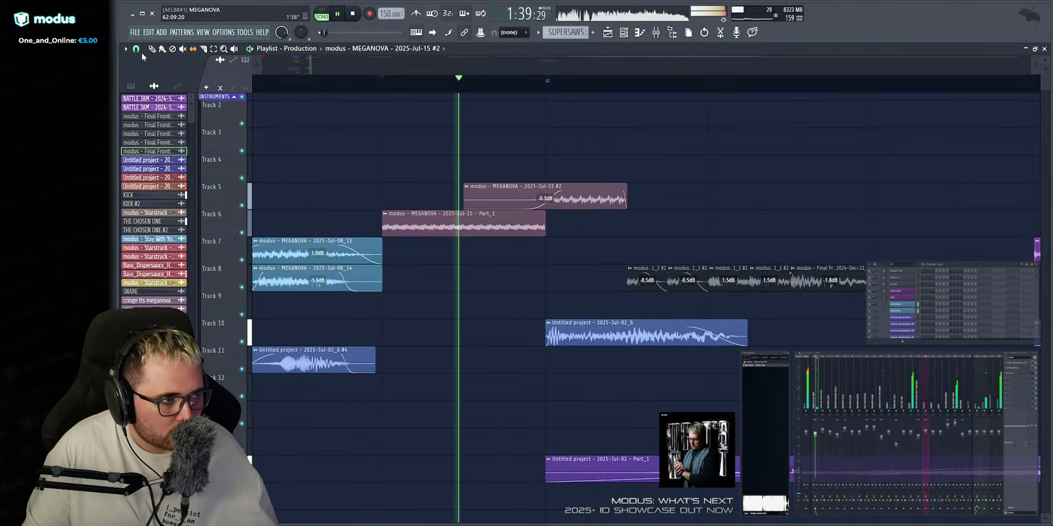
# Solo track 5, select the first half of bar 63 as a loop and play it.
pyautogui.press('space')
pyautogui.keyDown('ctrl'); pyautogui.click(241, 205); pyautogui.keyUp('ctrl')
pyautogui.press('space')
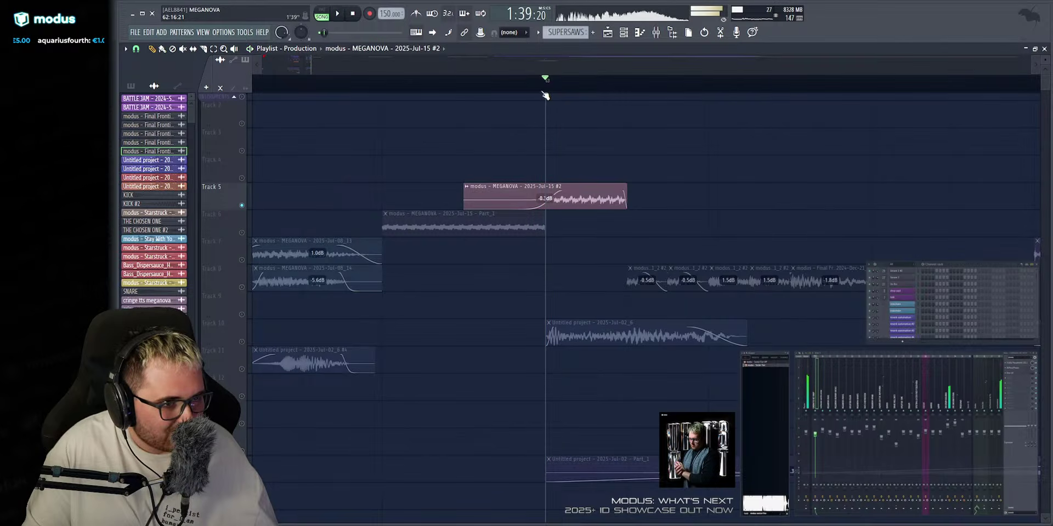
pyautogui.moveTo(545, 90); pyautogui.dragTo(871, 134)
pyautogui.press('space')
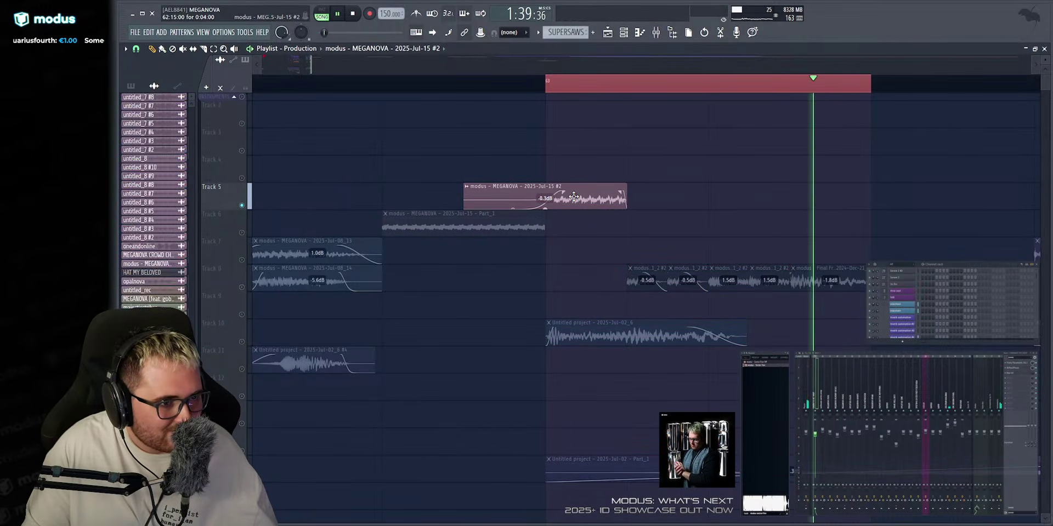
# Make the track 5 clip across bar 63 a unique sample and open its audio clip settings.
pyautogui.doubleClick(573, 197)
pyautogui.click(482, 185)
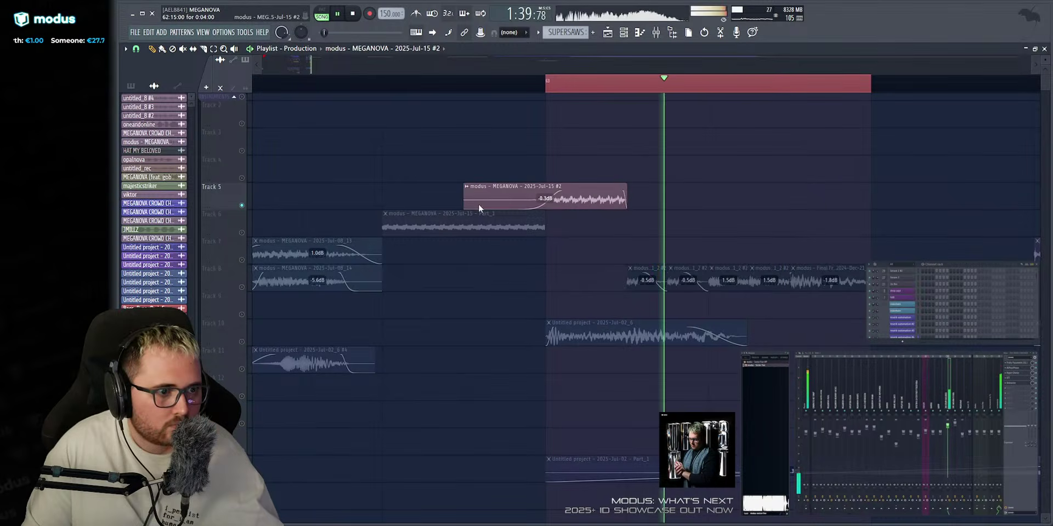
pyautogui.doubleClick(581, 193)
pyautogui.rightClick(596, 174)
pyautogui.doubleClick(579, 193)
pyautogui.press('space')
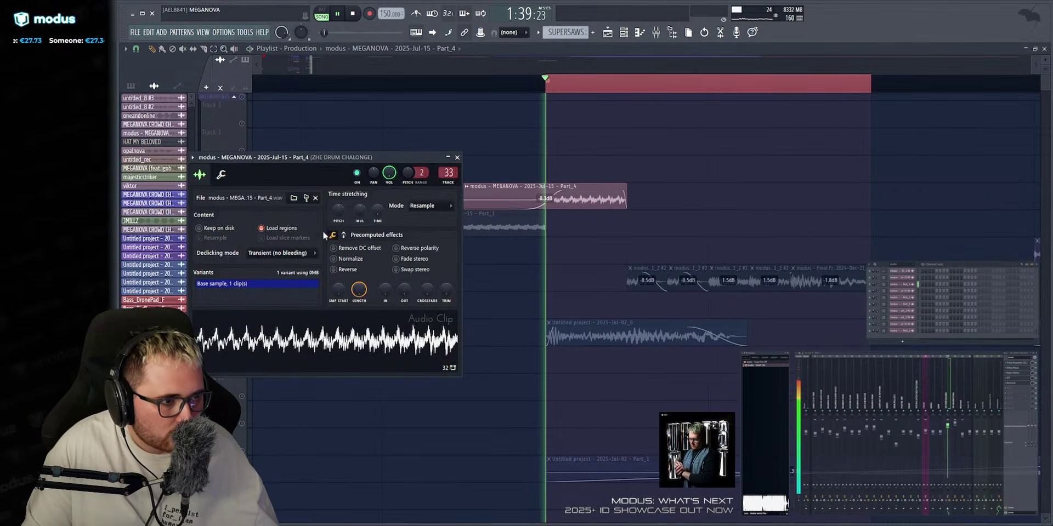
# Try ring modulation on the track 5 clip at 100% mix with frequencies between 2% and 77%, and remove it.
pyautogui.click(351, 236)
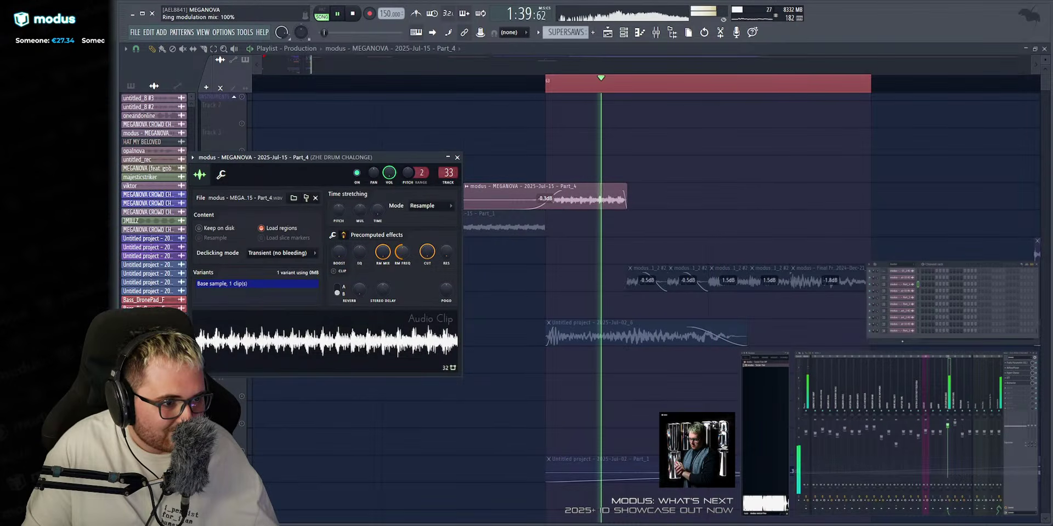
pyautogui.moveTo(402, 252); pyautogui.dragTo(400, 255)
pyautogui.scroll(5, 403, 252)
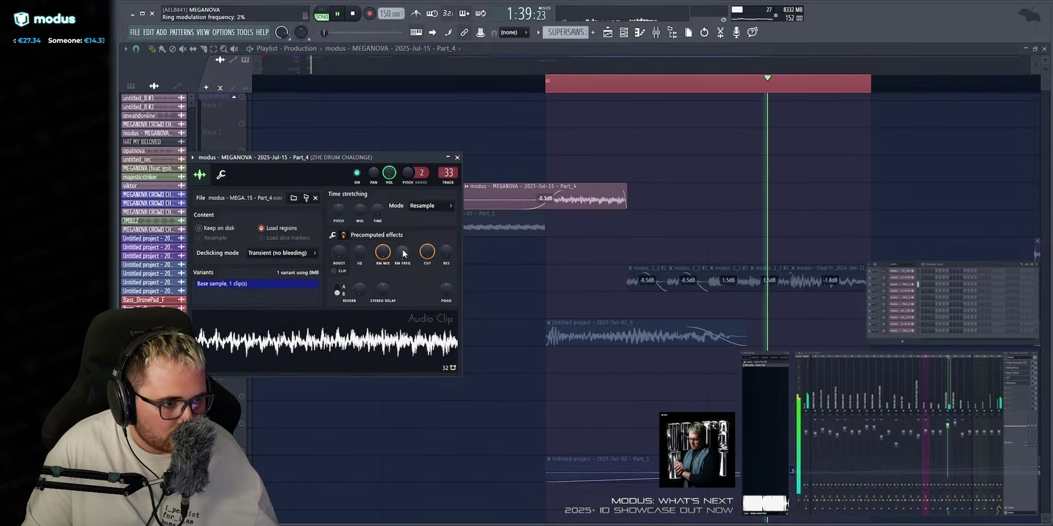
pyautogui.scroll(4, 403, 252)
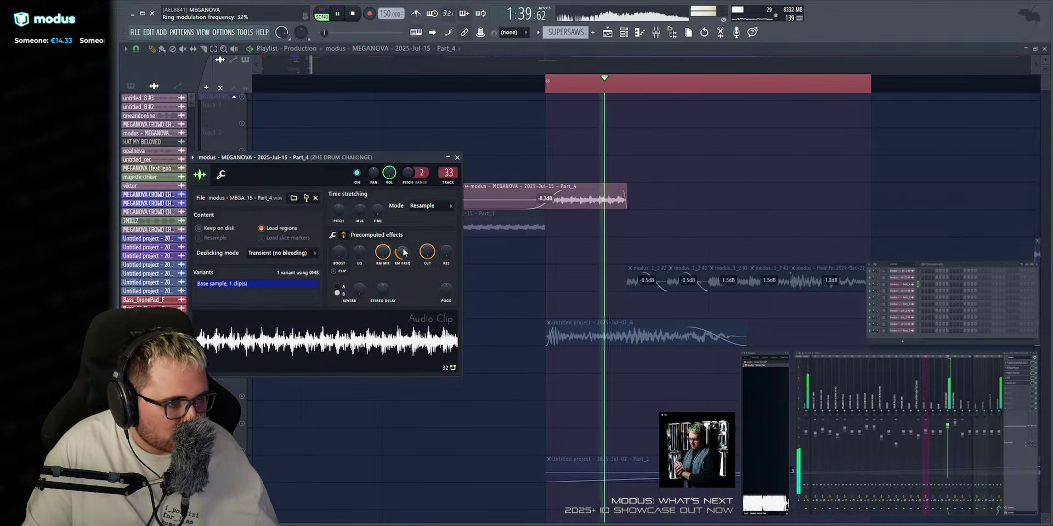
pyautogui.moveTo(403, 252); pyautogui.dragTo(403, 255)
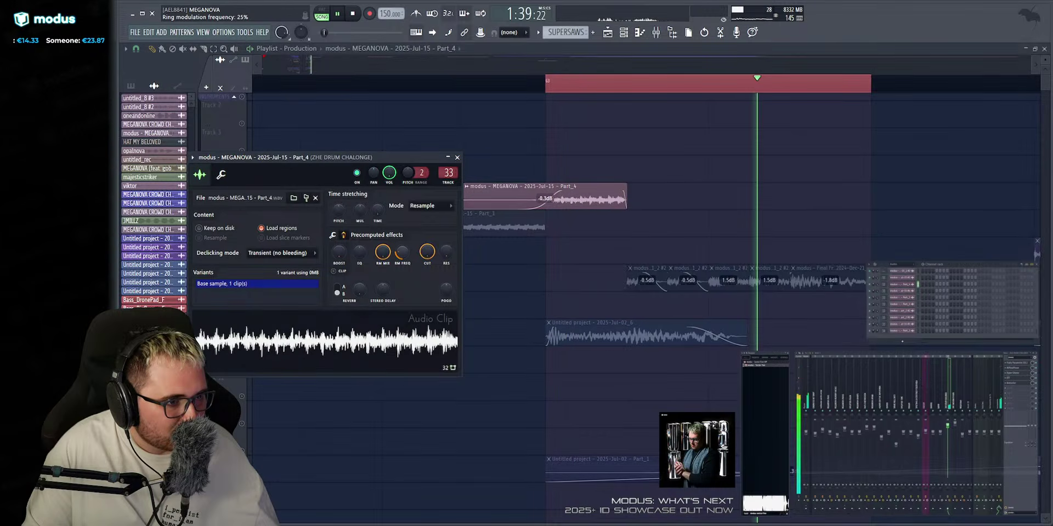
pyautogui.scroll(-2, 403, 252)
pyautogui.scroll(-3, 403, 252)
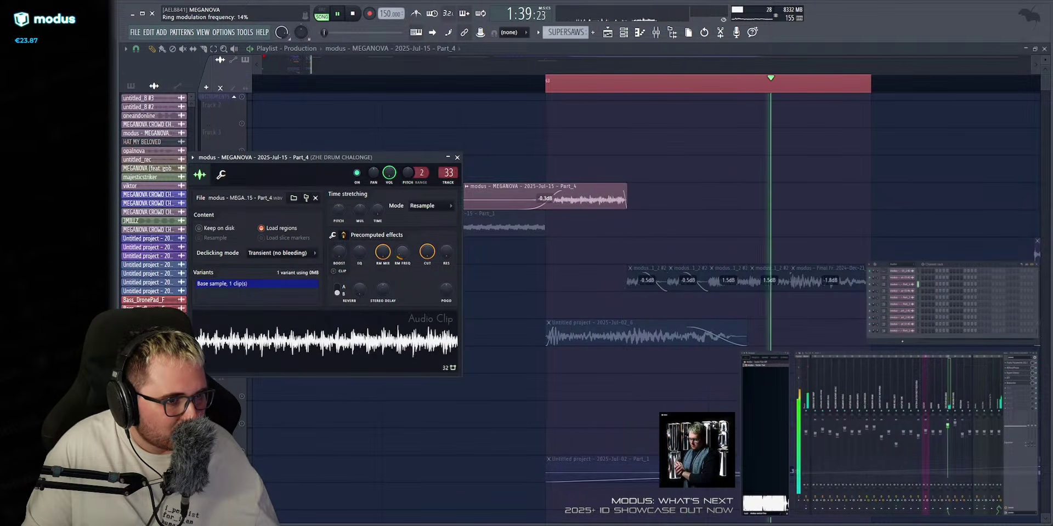
pyautogui.moveTo(403, 253); pyautogui.dragTo(403, 206)
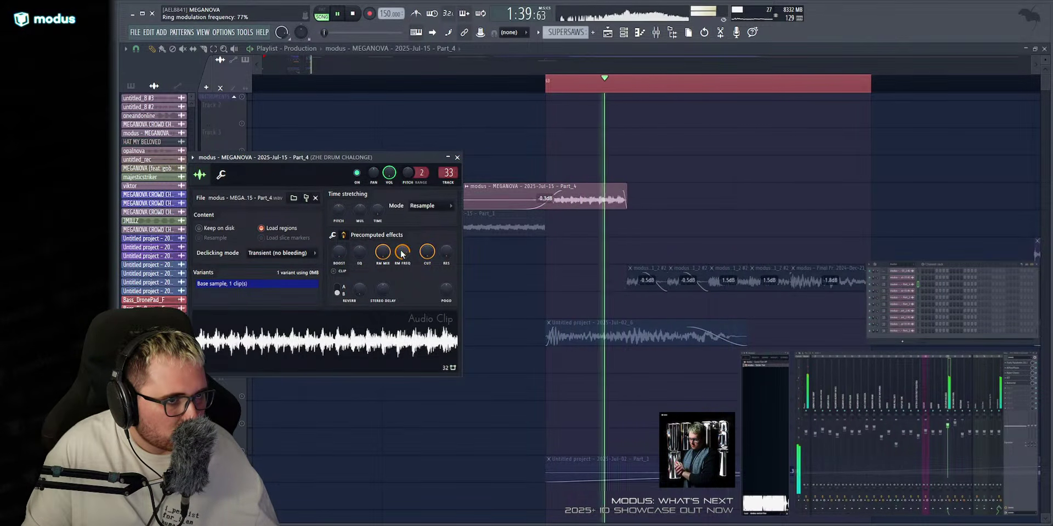
pyautogui.scroll(-10, 402, 253)
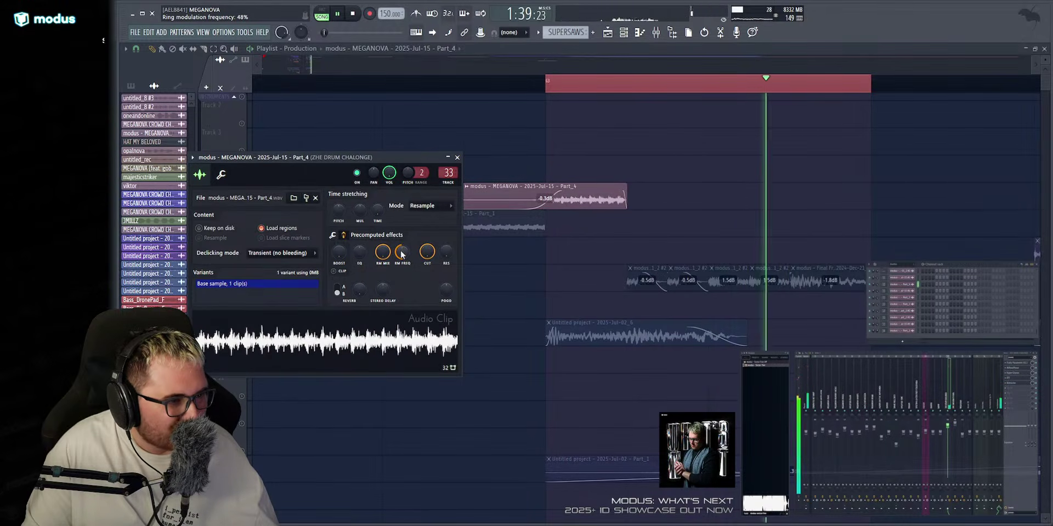
pyautogui.moveTo(383, 252); pyautogui.dragTo(383, 313)
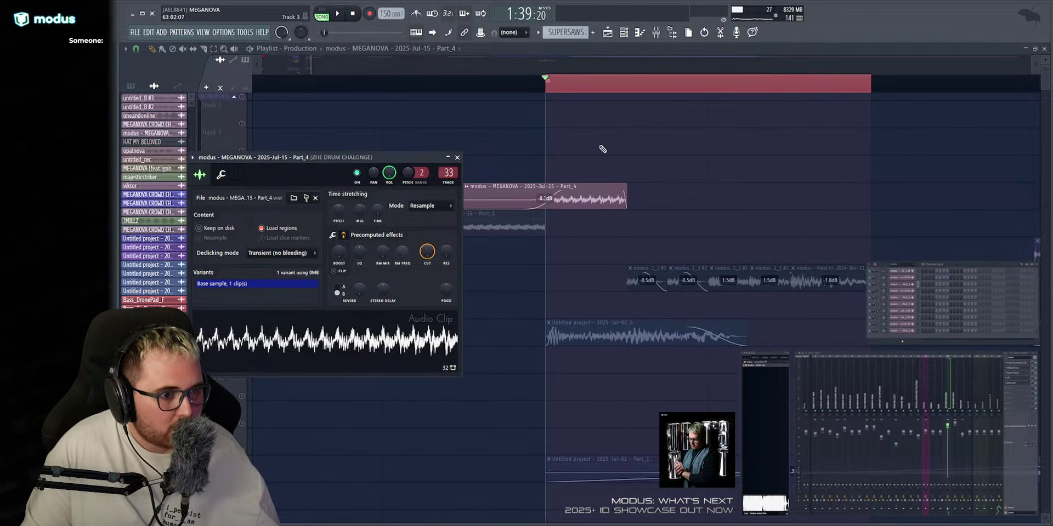
pyautogui.press('Escape')
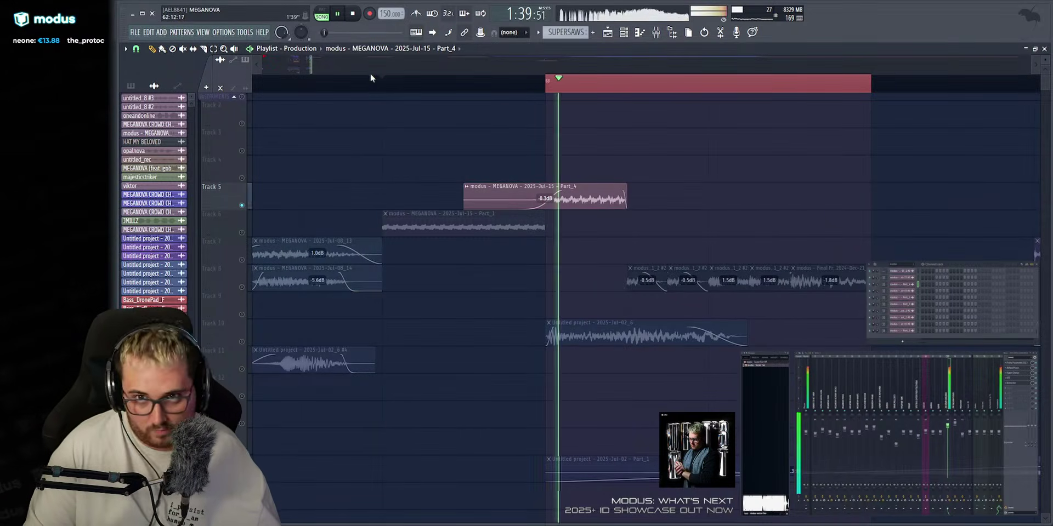
# Recheck the track 5 clip's precomputed effects and replay the soloed transition into bar 63.
pyautogui.press('space')
pyautogui.doubleClick(511, 187)
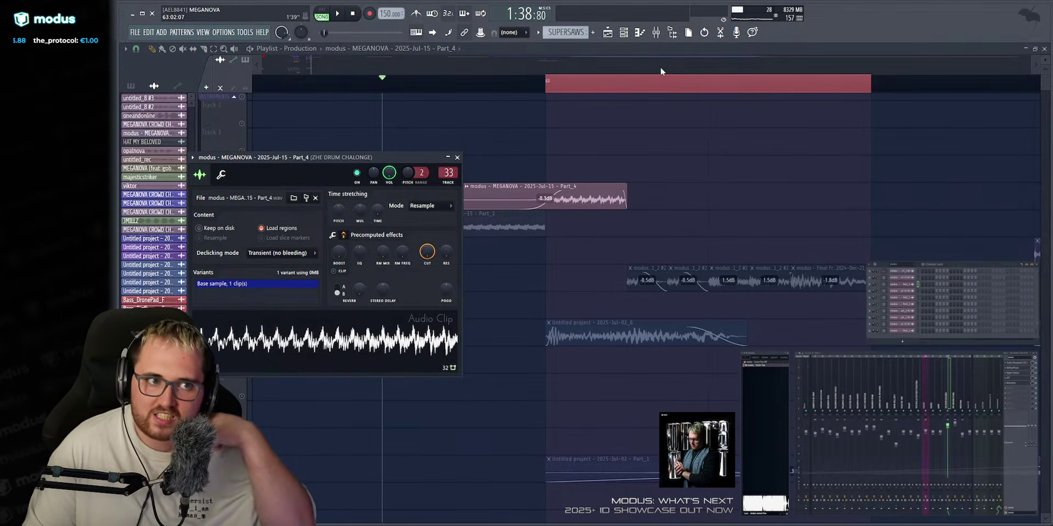
pyautogui.press('Escape')
pyautogui.scroll(-3, 575, 164)
pyautogui.scroll(2, 576, 165)
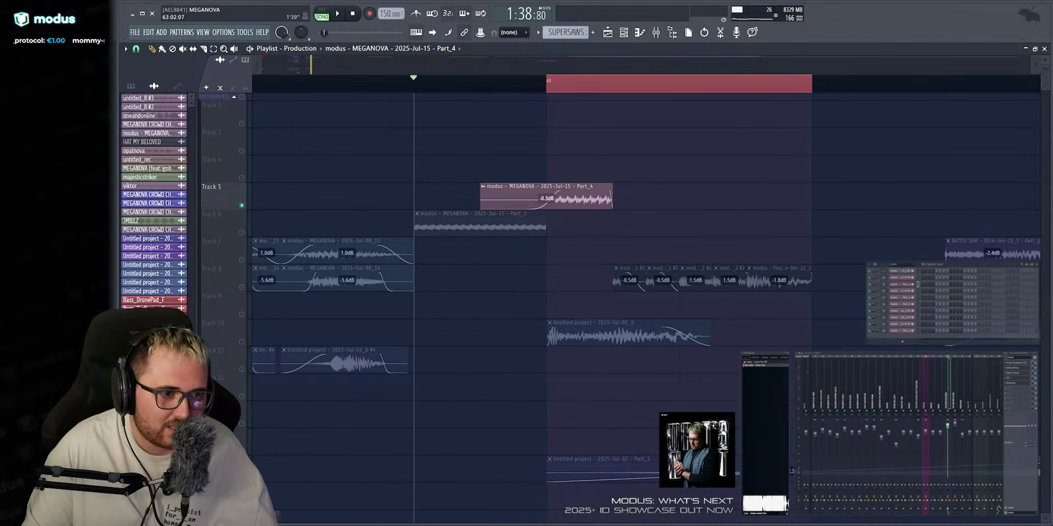
pyautogui.scroll(-2, 587, 164)
pyautogui.press('space')
pyautogui.scroll(-6, 559, 187)
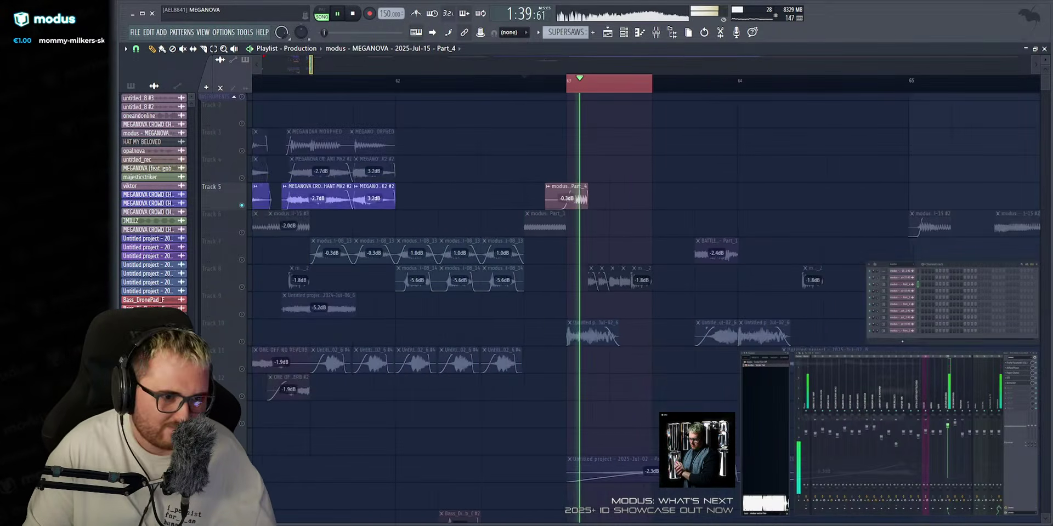
pyautogui.press('space')
# Find the long MEGANOVA recording late in track 5 and audition it from bar 157.
pyautogui.scroll(-6, 501, 197)
pyautogui.hscroll(2, 647, 197)
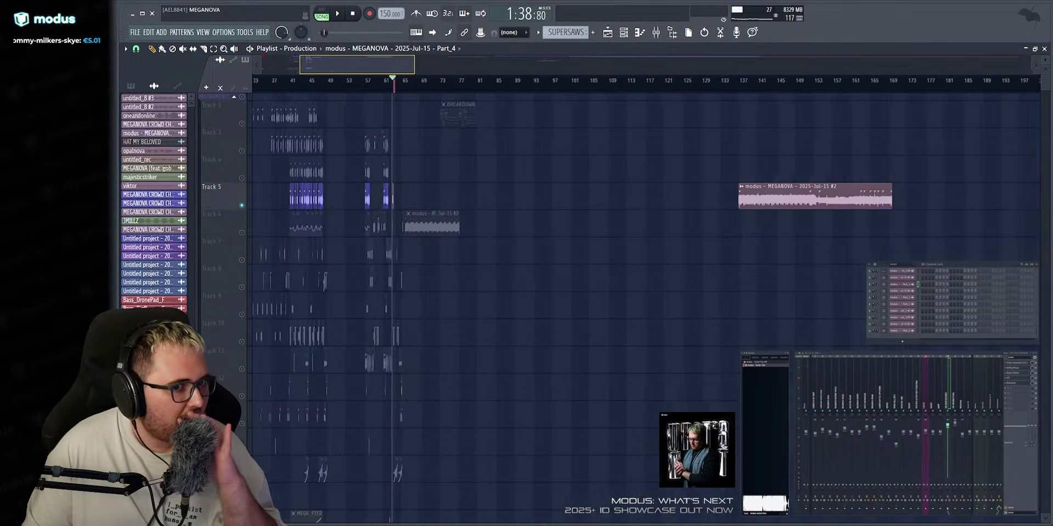
pyautogui.scroll(6, 867, 196)
pyautogui.scroll(1, 653, 89)
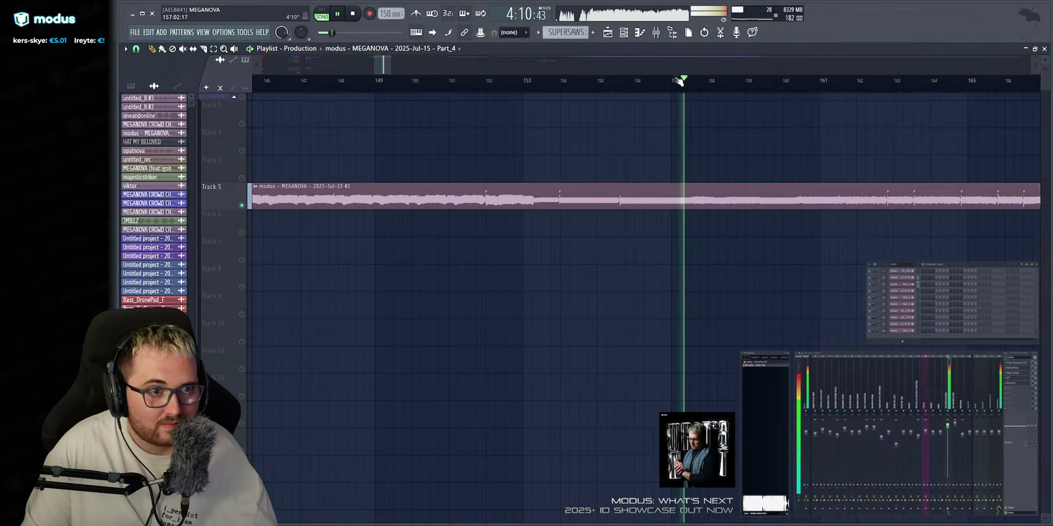
# Audition the other long MEGANOVA recording further along track 5, from around bar 269.
pyautogui.scroll(-5, 680, 80)
pyautogui.press('space')
pyautogui.scroll(2, 684, 75)
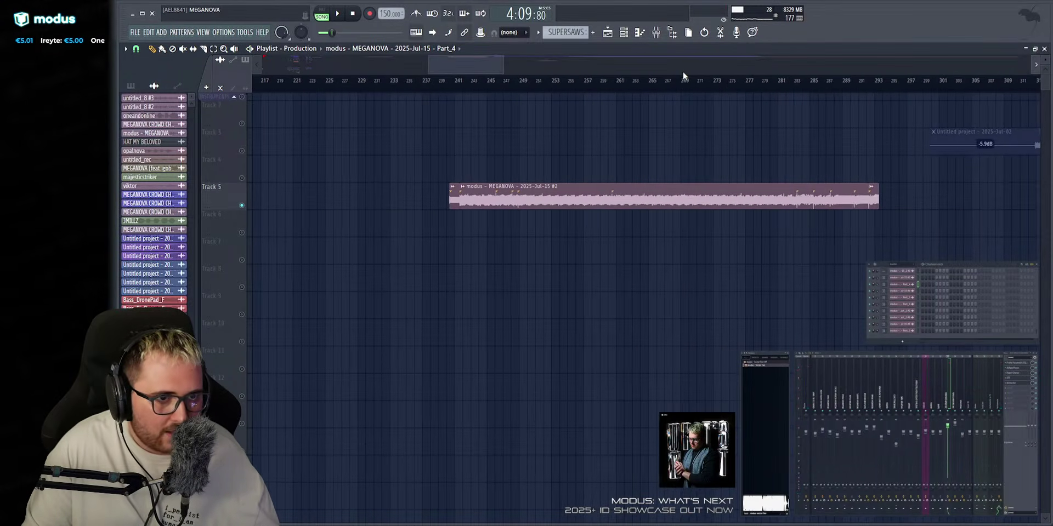
pyautogui.scroll(-2, 685, 71)
pyautogui.scroll(2, 685, 62)
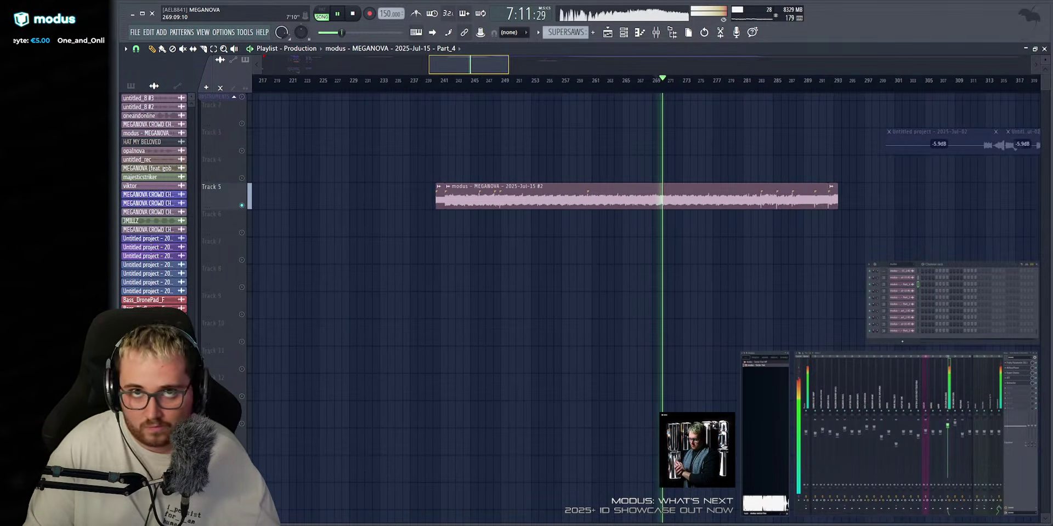
# Play the long Track 5 clip around bars 274–287 and set its gain to -4.2 dB.
pyautogui.moveTo(671, 65); pyautogui.dragTo(685, 62)
pyautogui.click(587, 85)
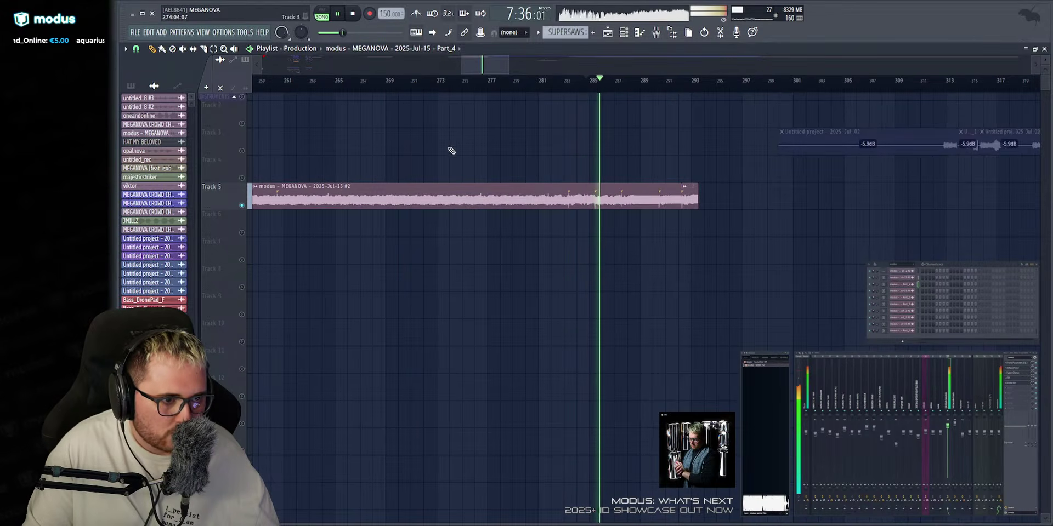
pyautogui.moveTo(466, 208); pyautogui.dragTo(467, 207)
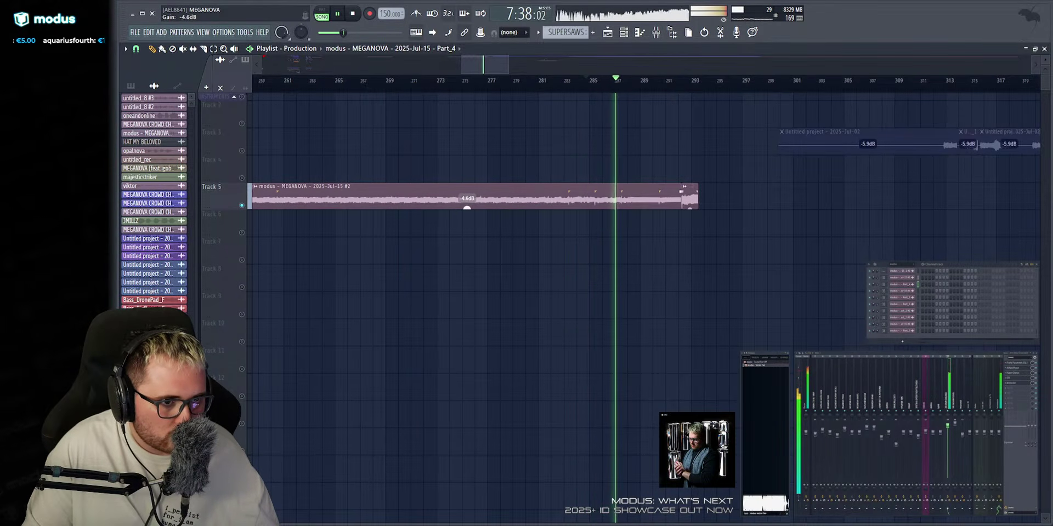
pyautogui.click(686, 83)
# Listen to the short Track 5 clip around bars 421–426 from several start points.
pyautogui.moveTo(477, 65); pyautogui.dragTo(586, 65)
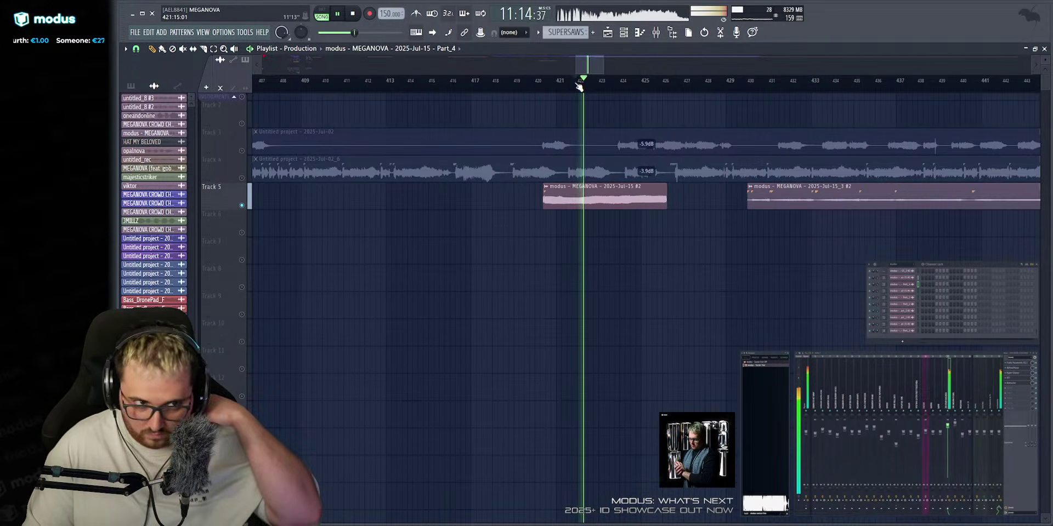
pyautogui.moveTo(579, 87); pyautogui.dragTo(636, 91)
pyautogui.scroll(2, 630, 81)
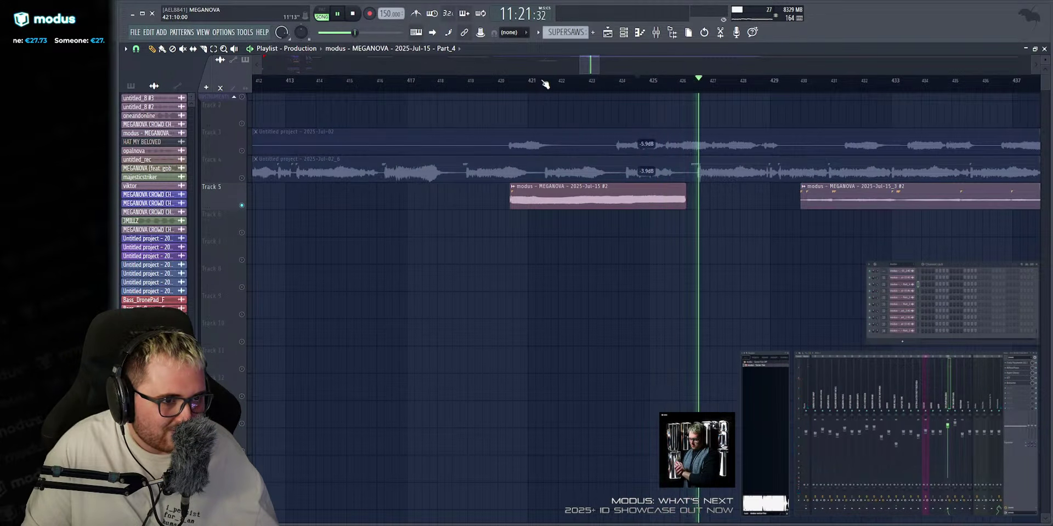
pyautogui.moveTo(545, 83); pyautogui.dragTo(513, 86)
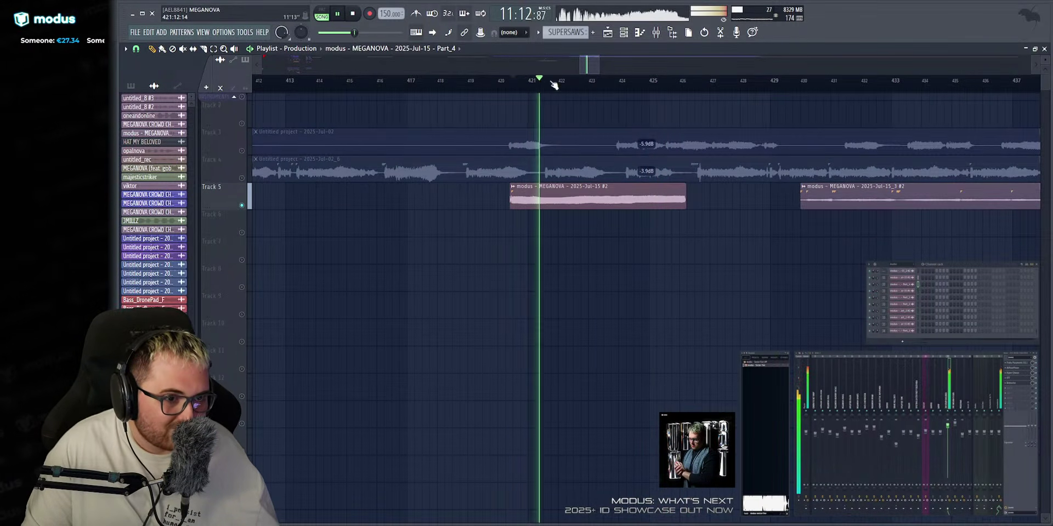
pyautogui.click(603, 84)
pyautogui.moveTo(590, 64); pyautogui.dragTo(588, 78)
pyautogui.click(622, 84)
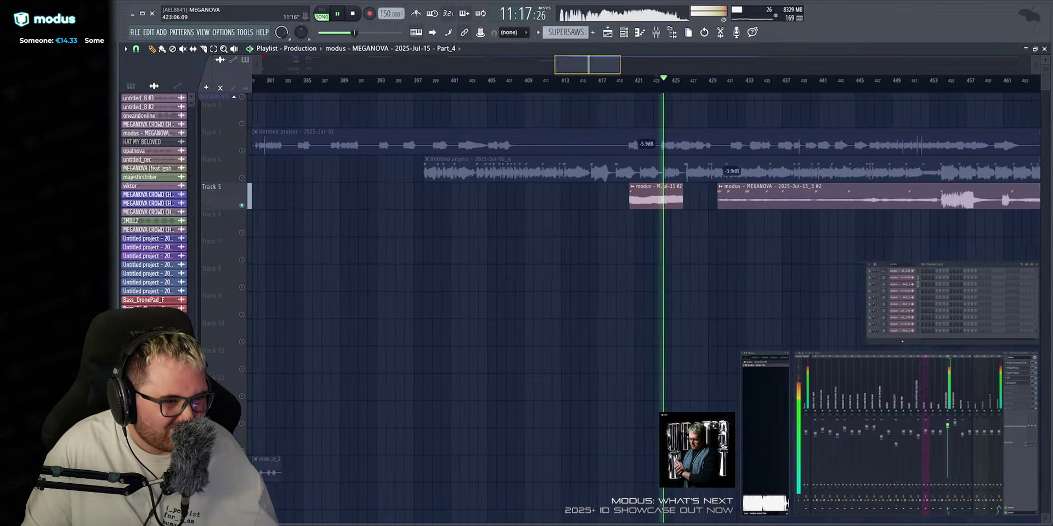
pyautogui.press('space')
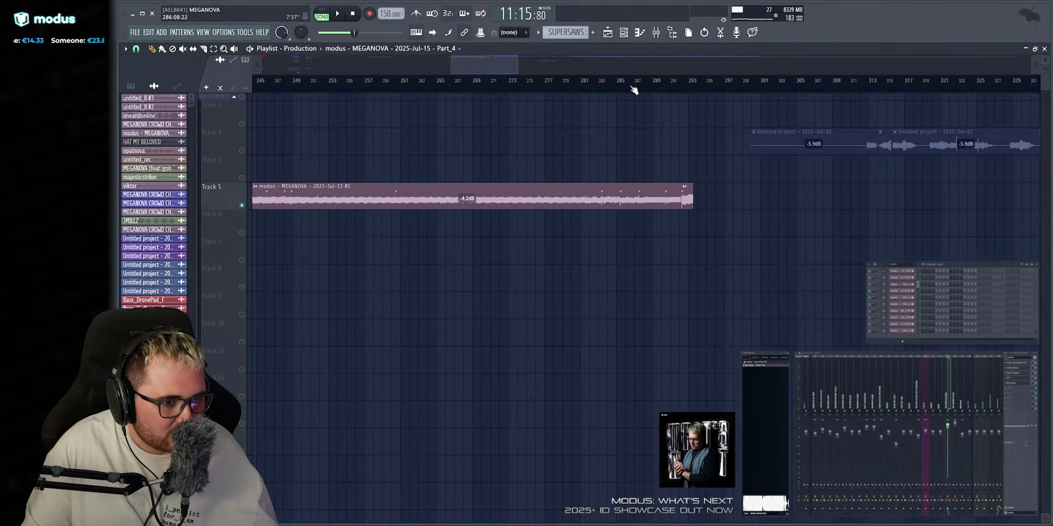
# Listen to the long Track 5 clip from about bar 283 through its ending near bar 293.
pyautogui.moveTo(484, 77); pyautogui.dragTo(482, 66)
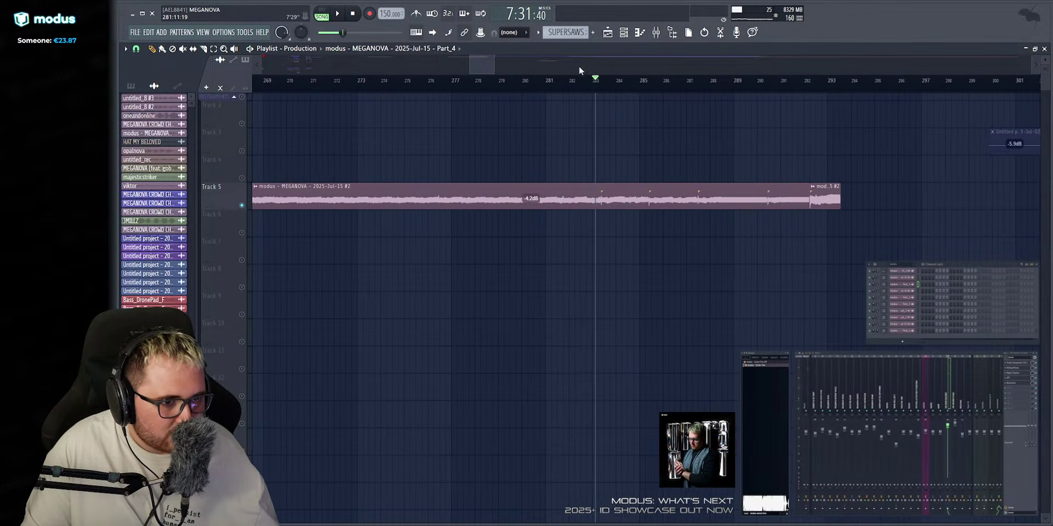
pyautogui.press('space')
pyautogui.click(616, 84)
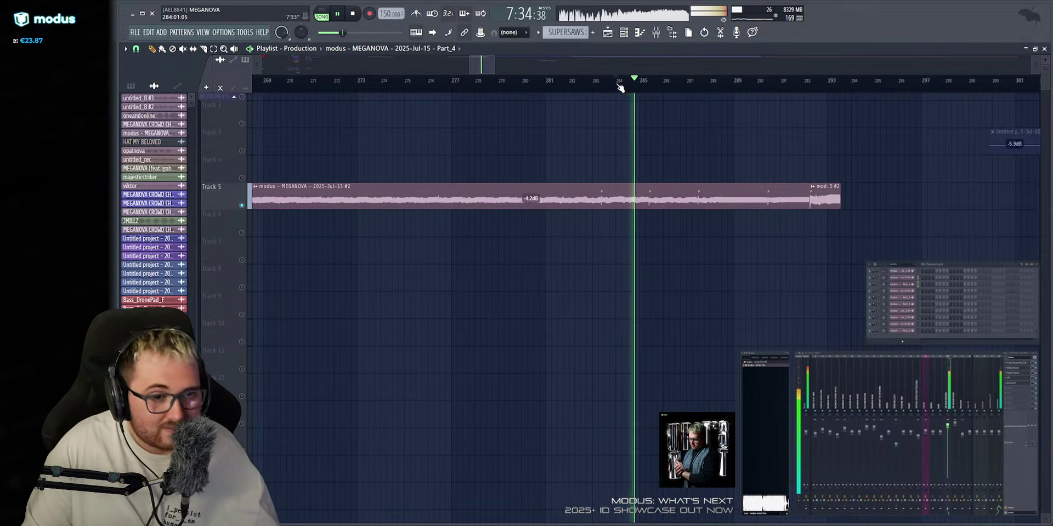
pyautogui.scroll(2, 626, 84)
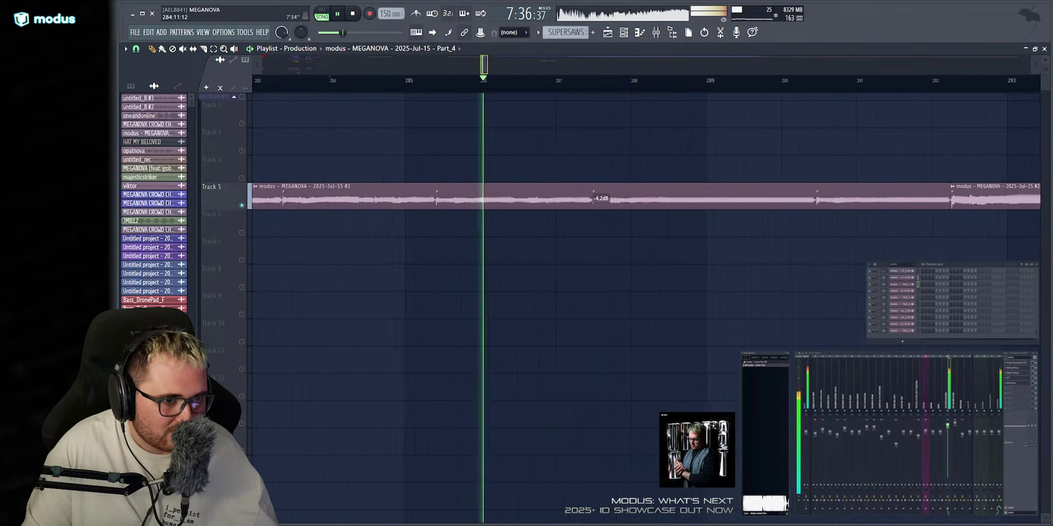
pyautogui.scroll(-2, 493, 81)
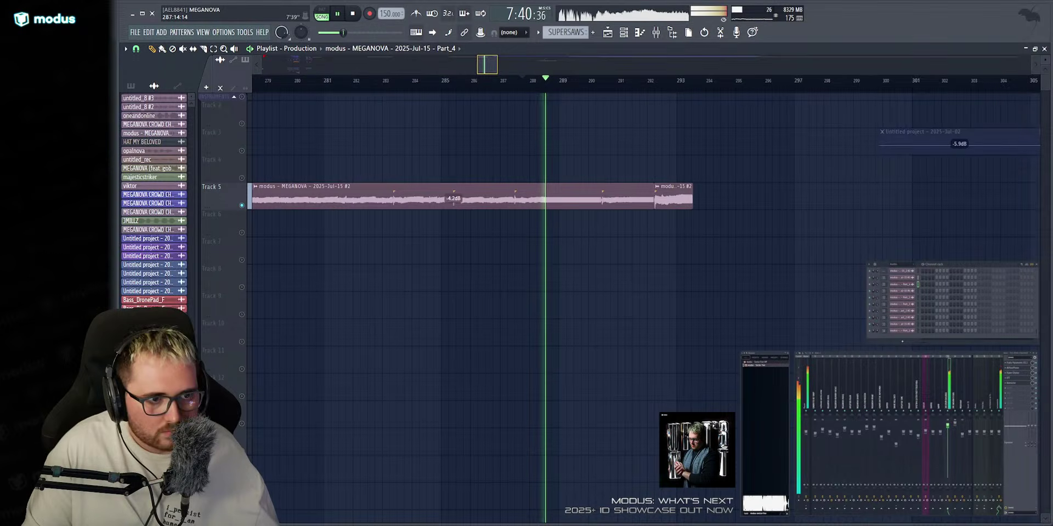
pyautogui.scroll(1, 620, 83)
pyautogui.click(626, 81)
pyautogui.scroll(-1, 627, 65)
pyautogui.scroll(1, 626, 66)
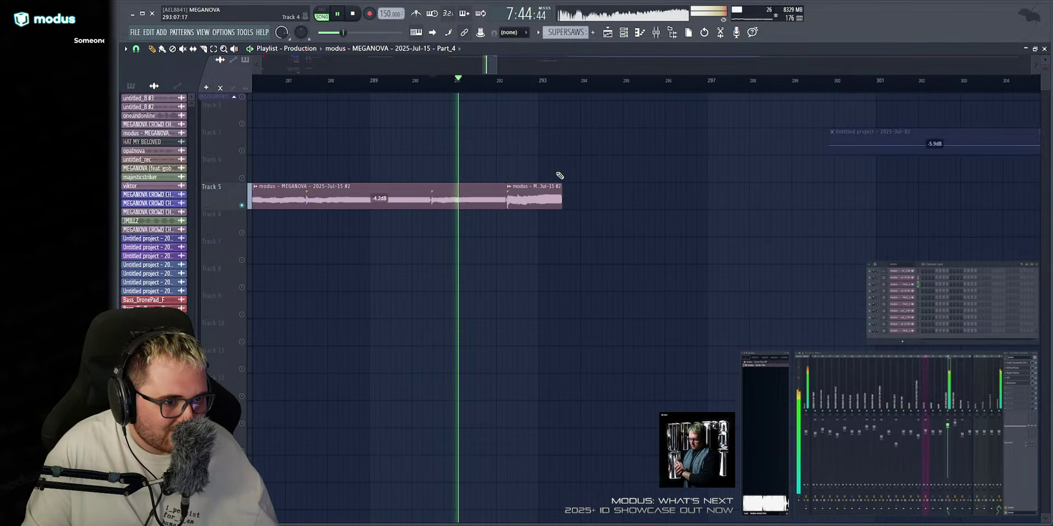
pyautogui.scroll(2, 608, 181)
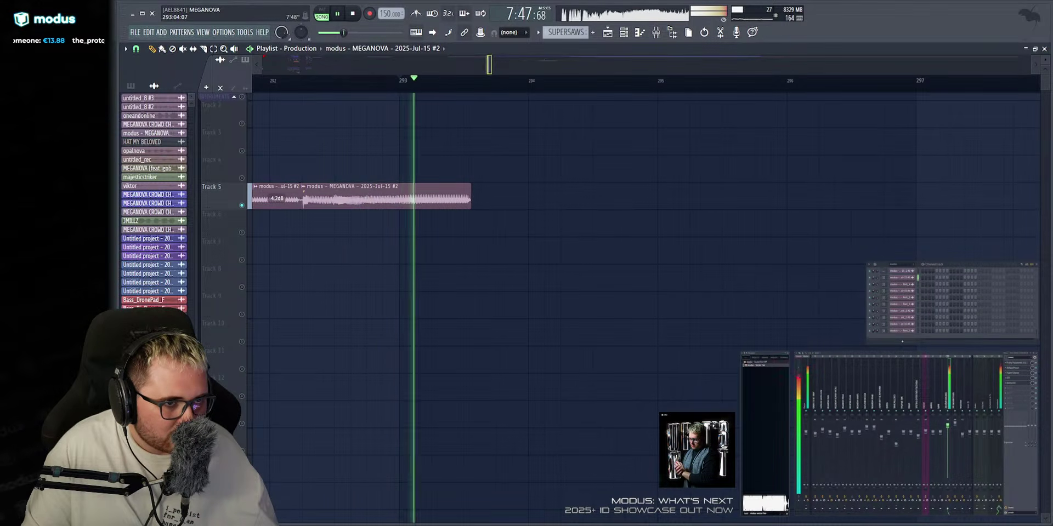
# Audition the middle of the long Track 5 clip at several points between bars 269 and 276.
pyautogui.scroll(-5, 435, 68)
pyautogui.scroll(5, 390, 72)
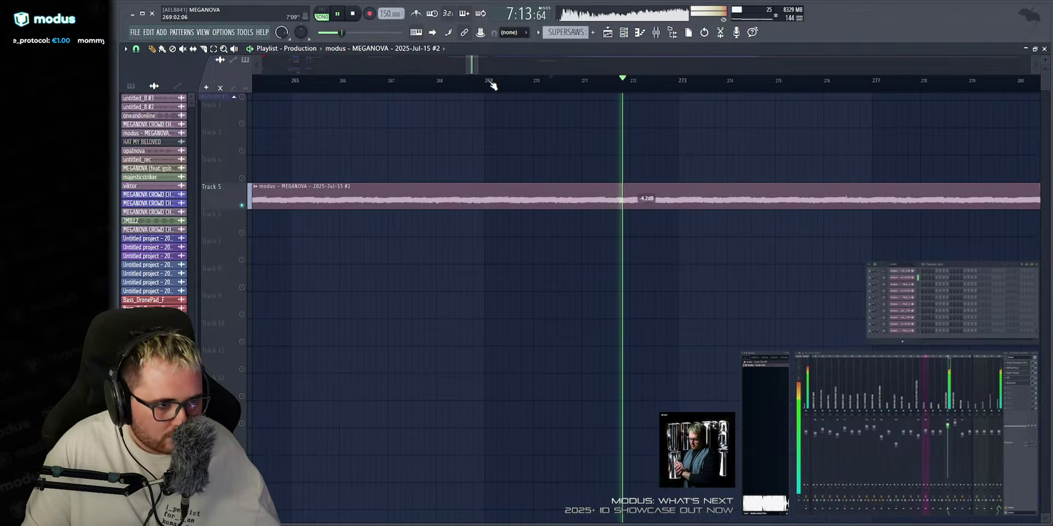
pyautogui.scroll(-3, 486, 65)
pyautogui.scroll(4, 367, 71)
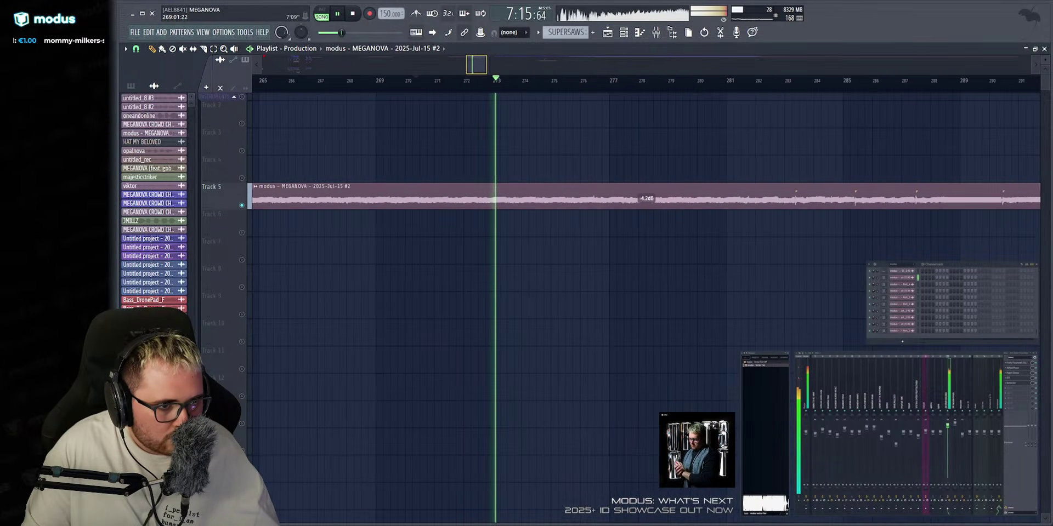
pyautogui.click(321, 80)
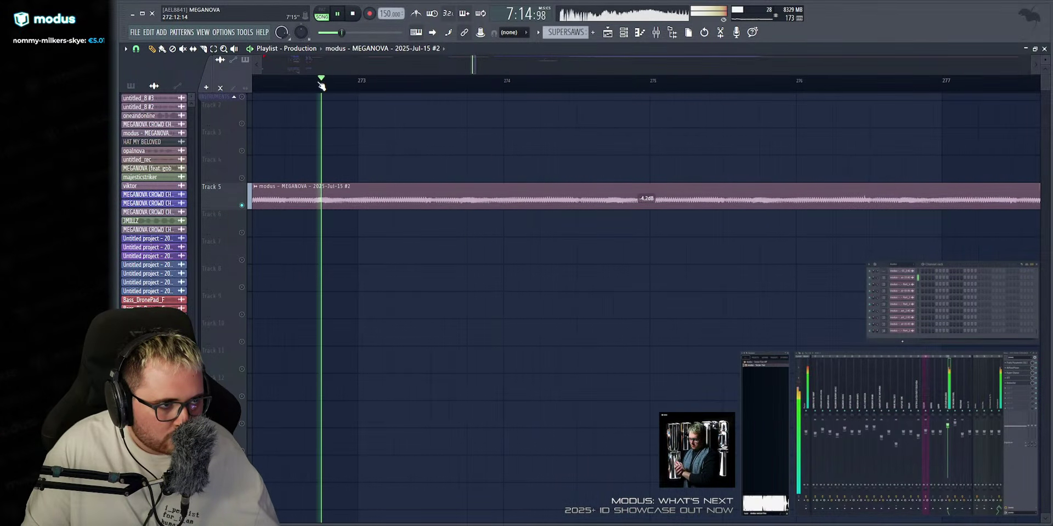
pyautogui.click(596, 80)
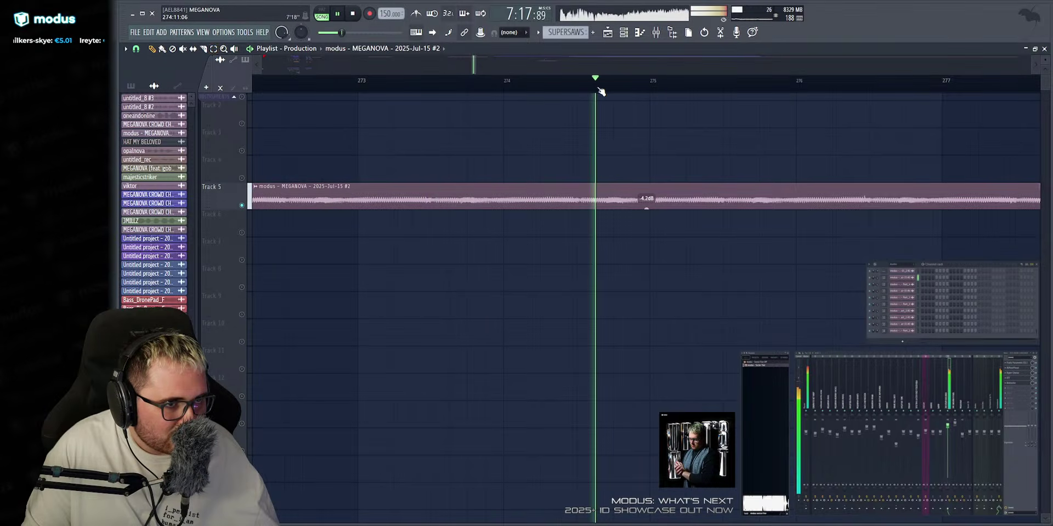
pyautogui.moveTo(475, 65); pyautogui.dragTo(478, 65)
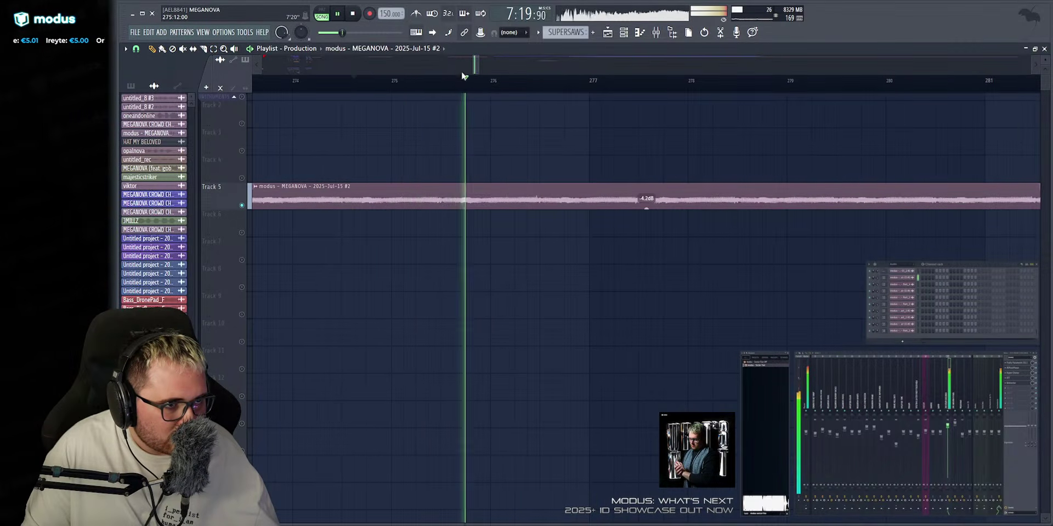
pyautogui.scroll(-6, 462, 76)
pyautogui.press('space')
# Unsolo Track 5 and play the full arrangement around bar 63.
pyautogui.scroll(8, 470, 75)
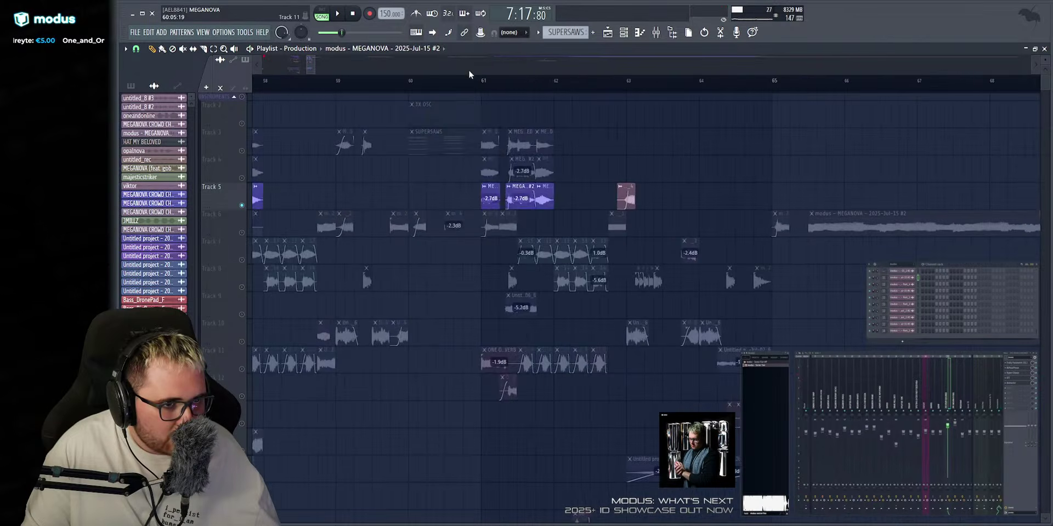
pyautogui.rightClick(241, 206)
pyautogui.scroll(1, 470, 77)
pyautogui.scroll(4, 483, 218)
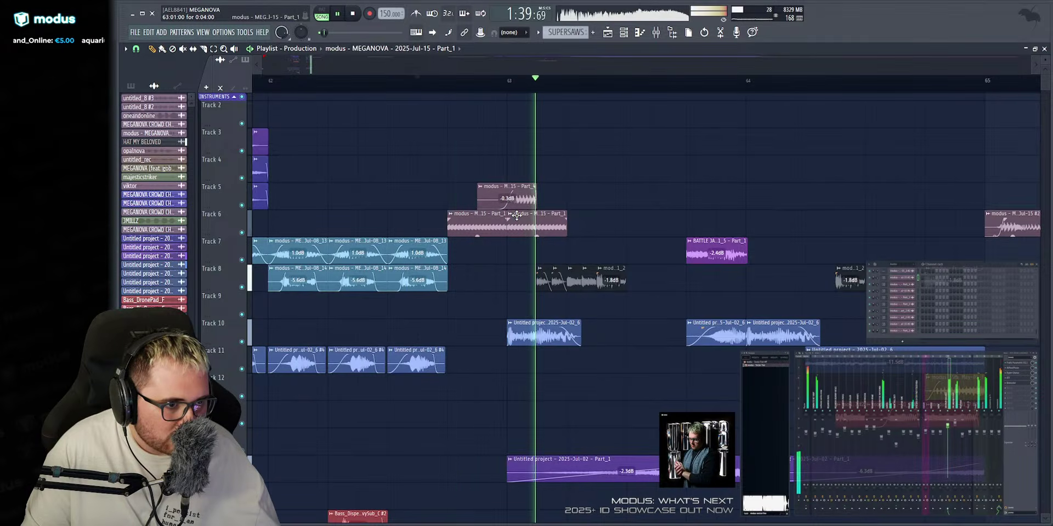
# Shorten the second Track 6 clip at bar 63 to a length of 0:02:00 and replay the transition.
pyautogui.press('space')
pyautogui.moveTo(566, 214); pyautogui.dragTo(537, 219)
pyautogui.press('space')
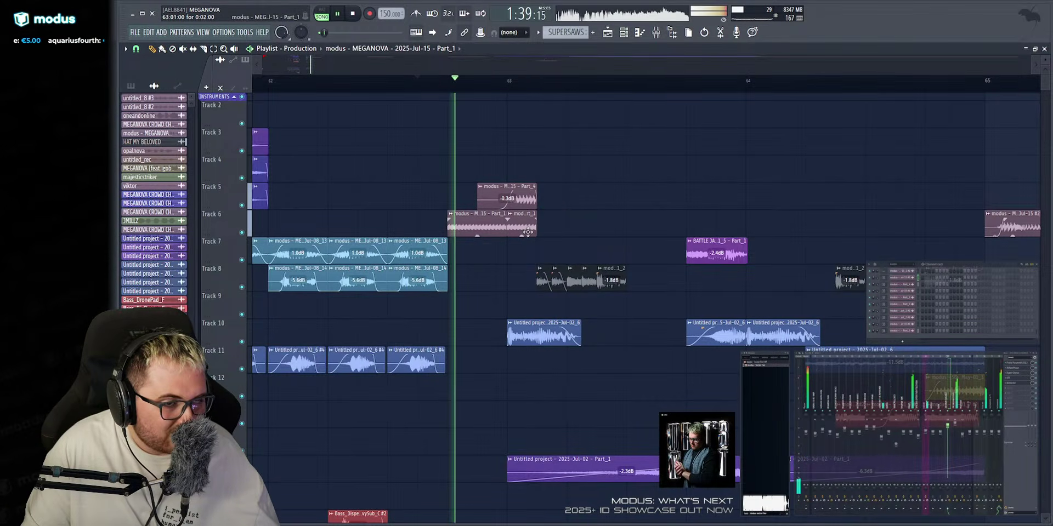
pyautogui.press('space')
pyautogui.press('space')
pyautogui.press('space')
# Extend the Formant shift amount automation clip on Track 37 to match the end of the Track 6 clip, and play it back.
pyautogui.scroll(-10, 498, 279)
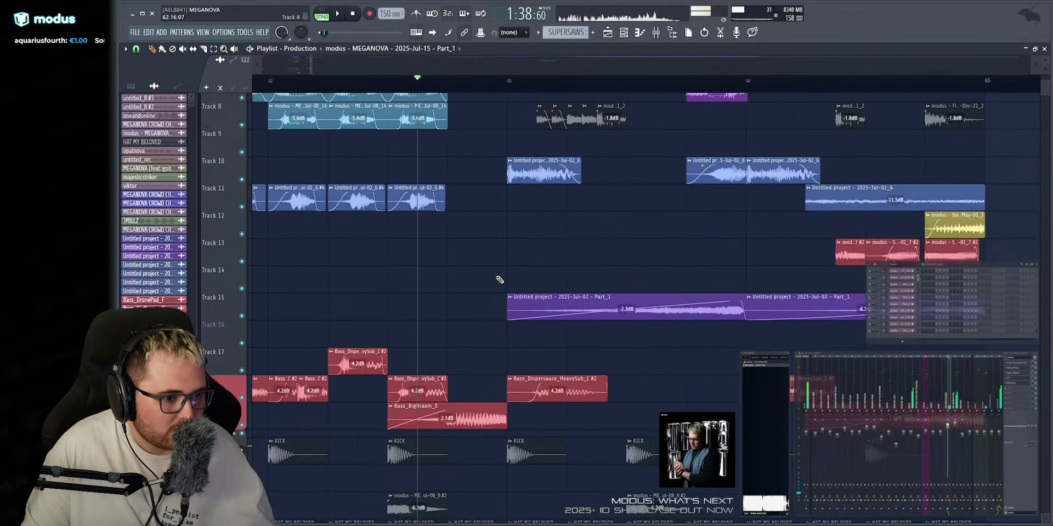
pyautogui.moveTo(504, 229); pyautogui.dragTo(535, 230)
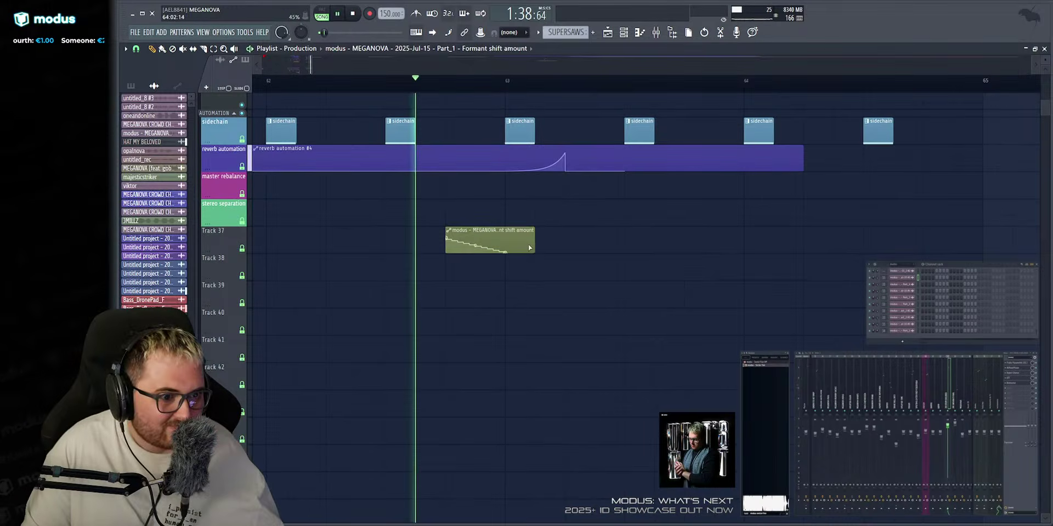
pyautogui.press('space')
pyautogui.press('space')
pyautogui.press('space')
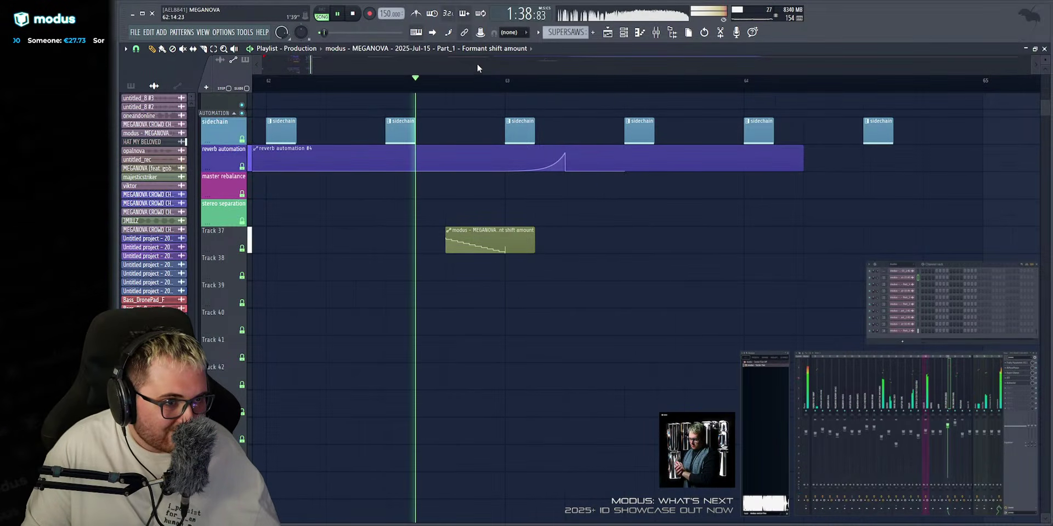
pyautogui.scroll(4, 476, 64)
pyautogui.press('space')
pyautogui.press('space')
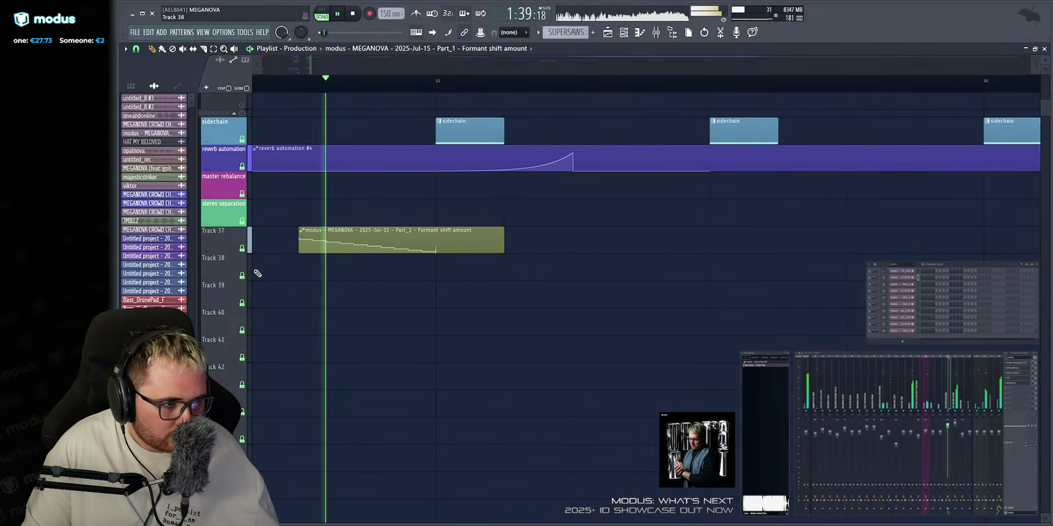
# Solo Track 6 and loop playback over the first half of bar 63.
pyautogui.scroll(10, 258, 273)
pyautogui.press('space')
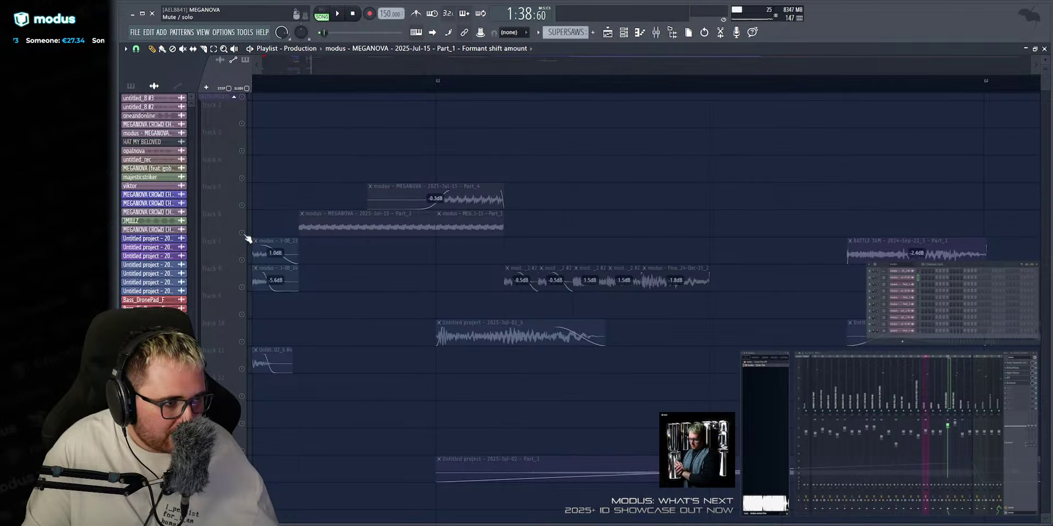
pyautogui.click(245, 235)
pyautogui.press('space')
pyautogui.click(437, 82)
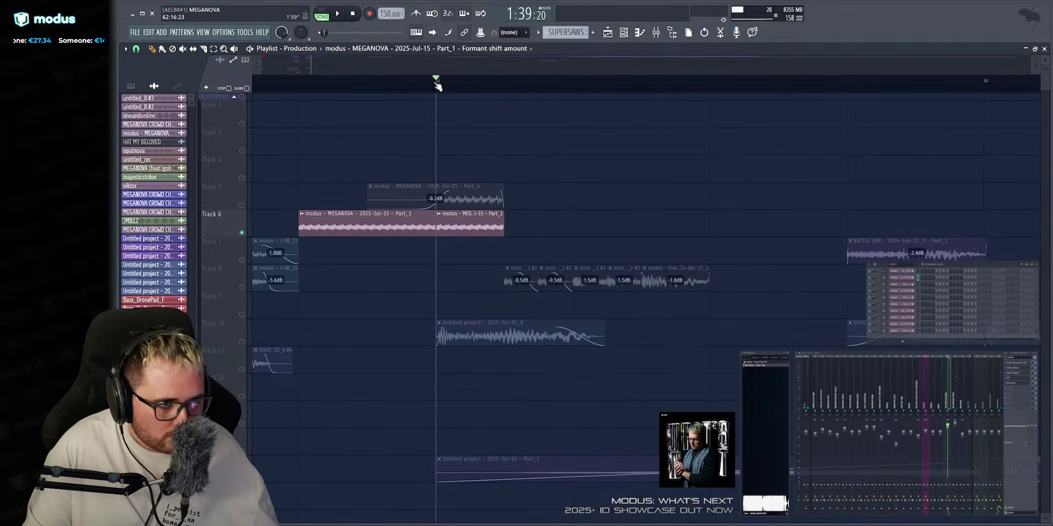
pyautogui.moveTo(437, 82); pyautogui.dragTo(695, 158)
pyautogui.press('space')
# Enlarge Track 37 and raise the final formant shift automation point at bar 63 to about 57%.
pyautogui.scroll(-10, 658, 284)
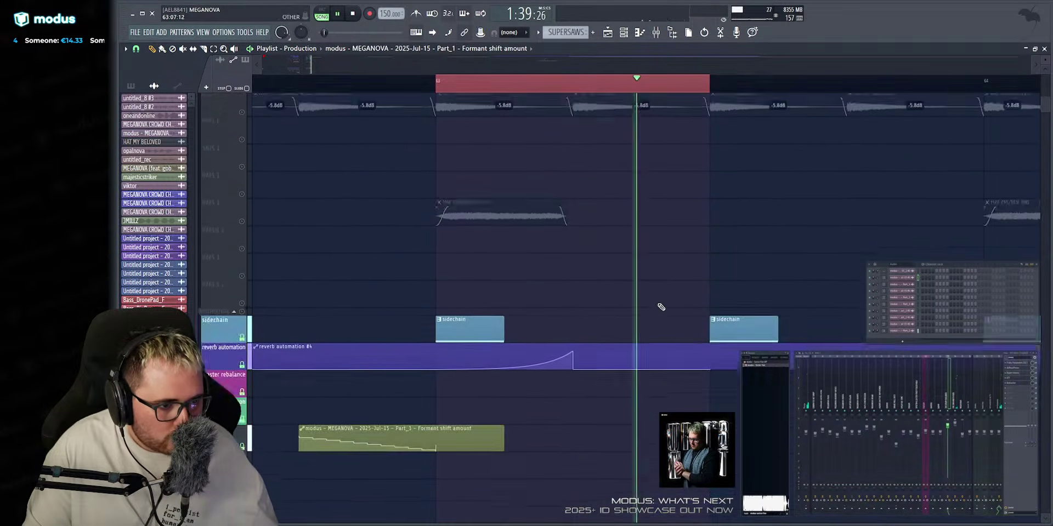
pyautogui.scroll(-5, 661, 307)
pyautogui.moveTo(234, 171); pyautogui.dragTo(234, 383)
pyautogui.moveTo(436, 305); pyautogui.dragTo(437, 254)
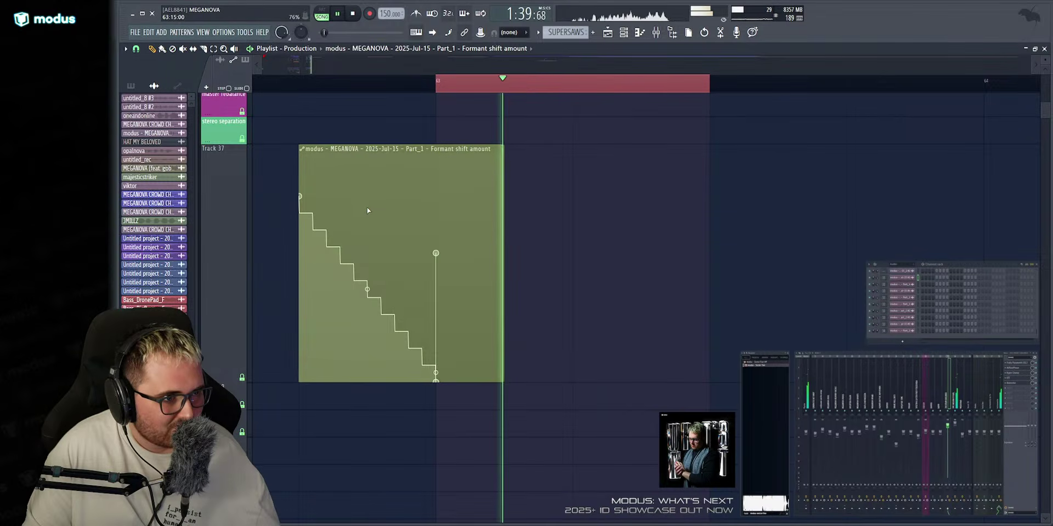
pyautogui.press('space')
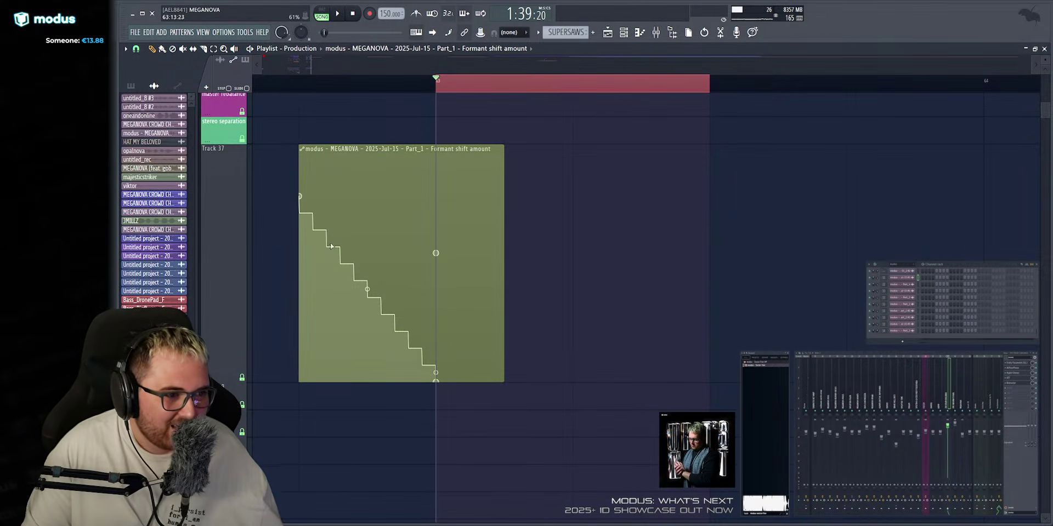
# Listen to the formant shift change on soloed Track 6, replaying from the start of the automation clip.
pyautogui.scroll(3, 501, 367)
pyautogui.scroll(9, 501, 368)
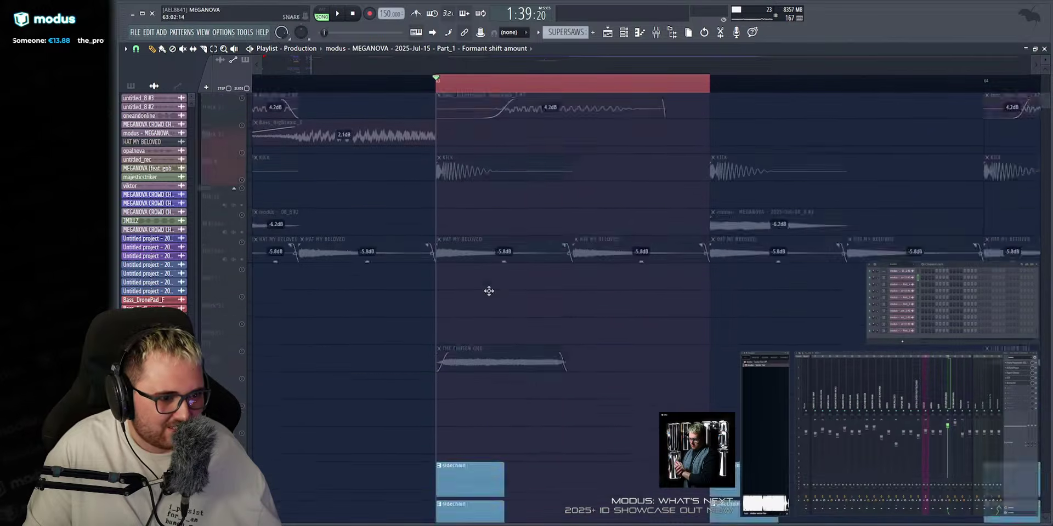
pyautogui.scroll(-10, 485, 292)
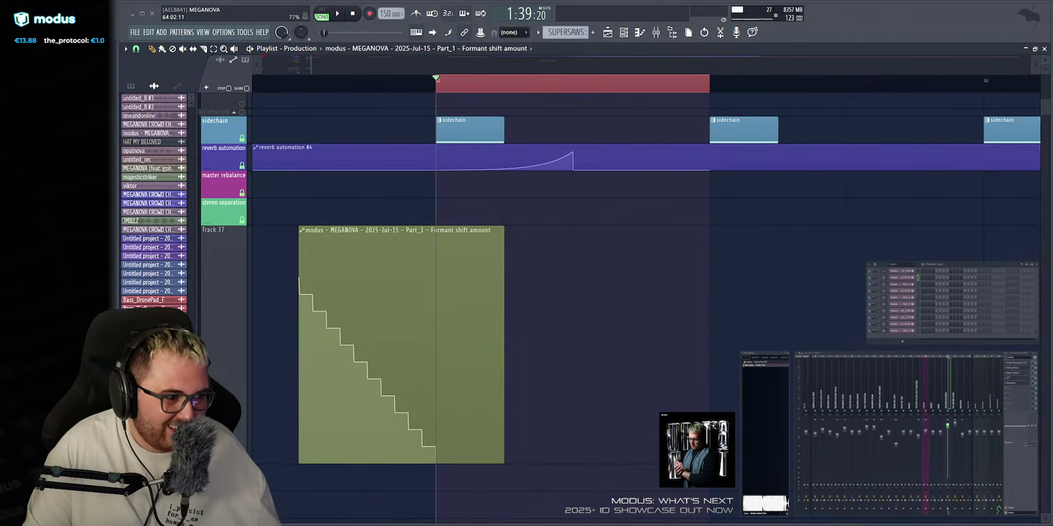
pyautogui.press('space')
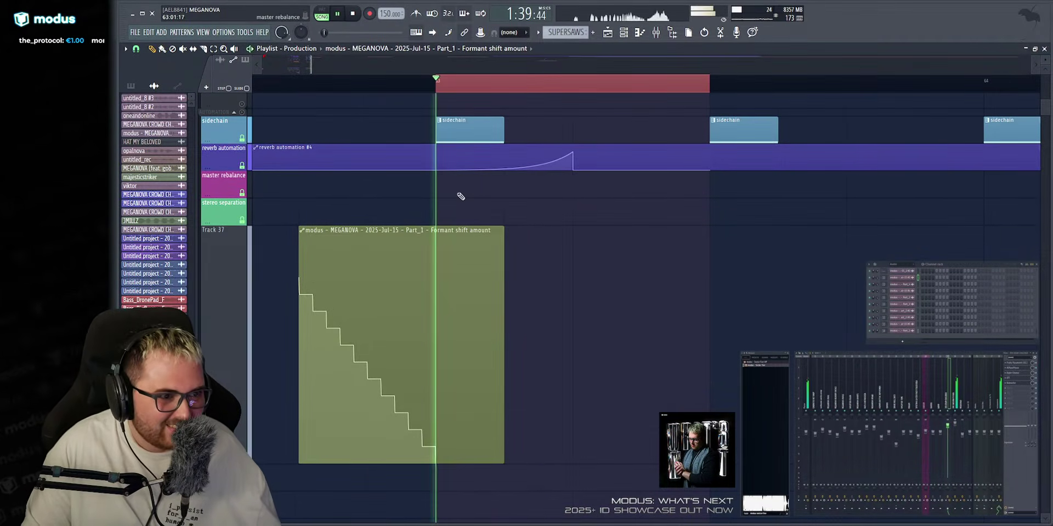
pyautogui.click(299, 83)
pyautogui.click(299, 82)
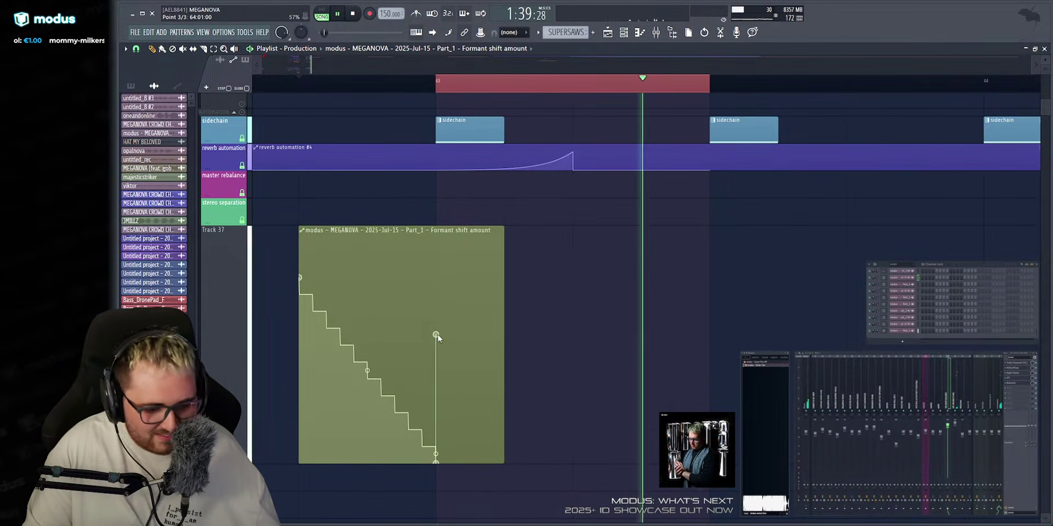
pyautogui.press('space')
pyautogui.press('space')
pyautogui.press('space')
pyautogui.press('space')
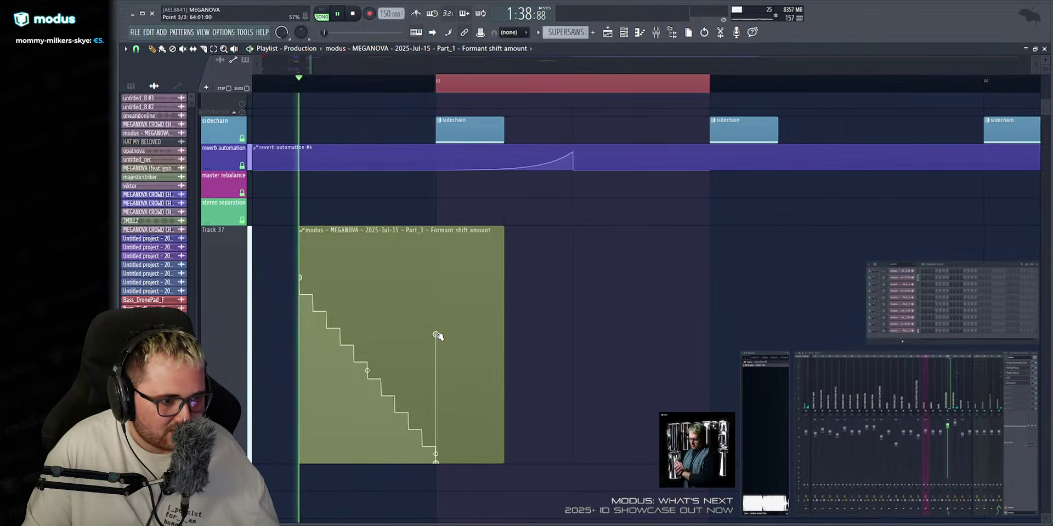
# Try raising the final formant shift automation point to 65% and on to about 96%, listen, and undo the change.
pyautogui.moveTo(437, 335); pyautogui.dragTo(437, 316)
pyautogui.press('space')
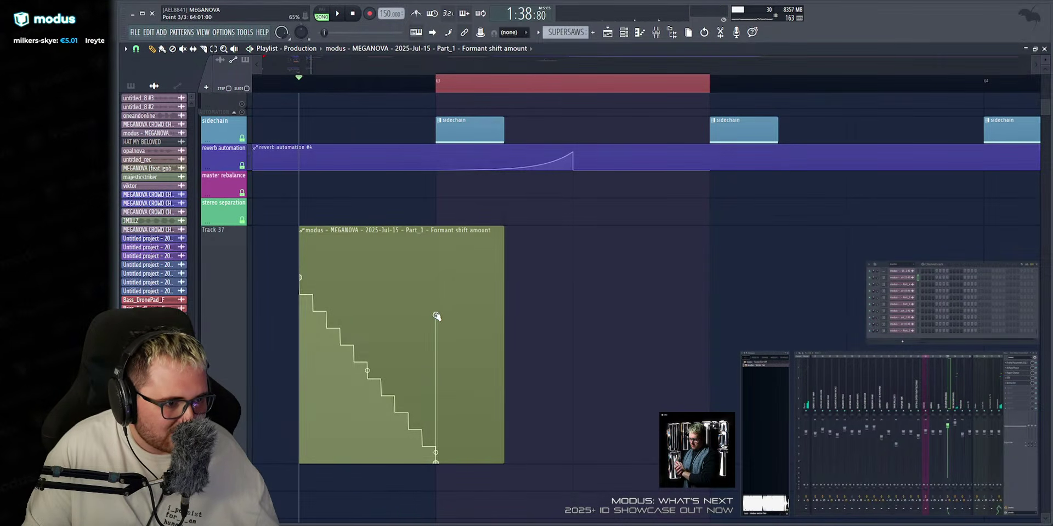
pyautogui.moveTo(437, 328); pyautogui.dragTo(439, 214)
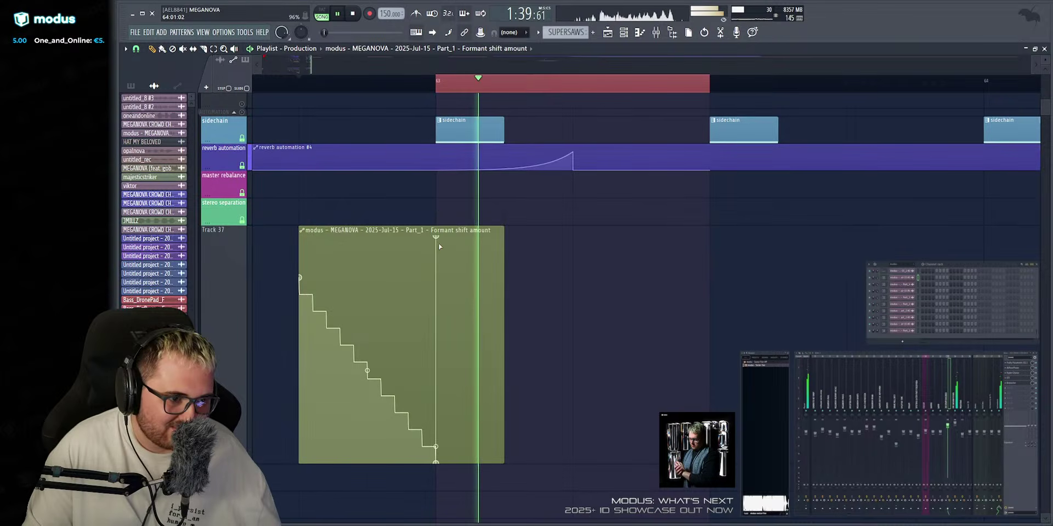
pyautogui.press('space')
pyautogui.hotkey('ctrl', 'z')
# Add an automation point at the end of the formant shift clip, holding the amount at about 57%.
pyautogui.press('space')
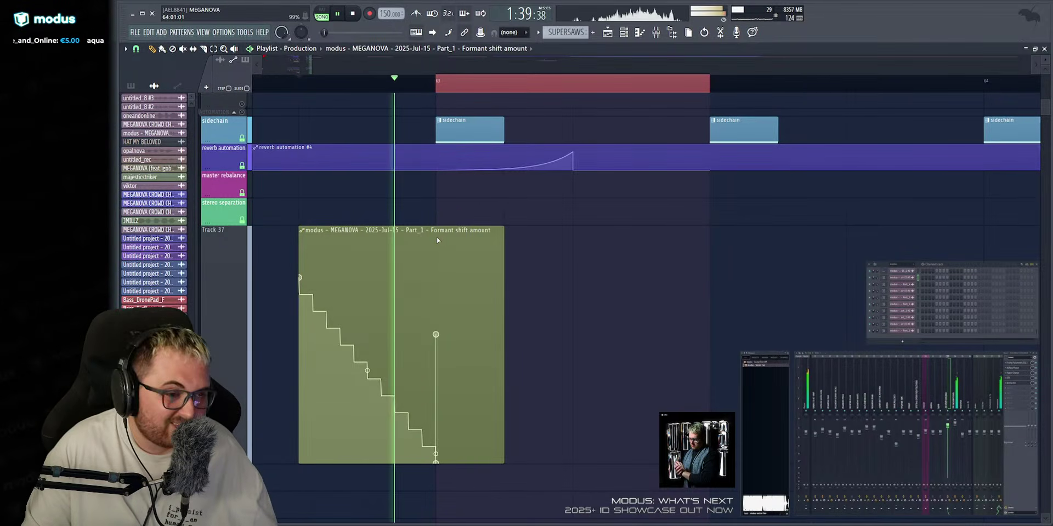
pyautogui.press('space')
pyautogui.rightClick(499, 333)
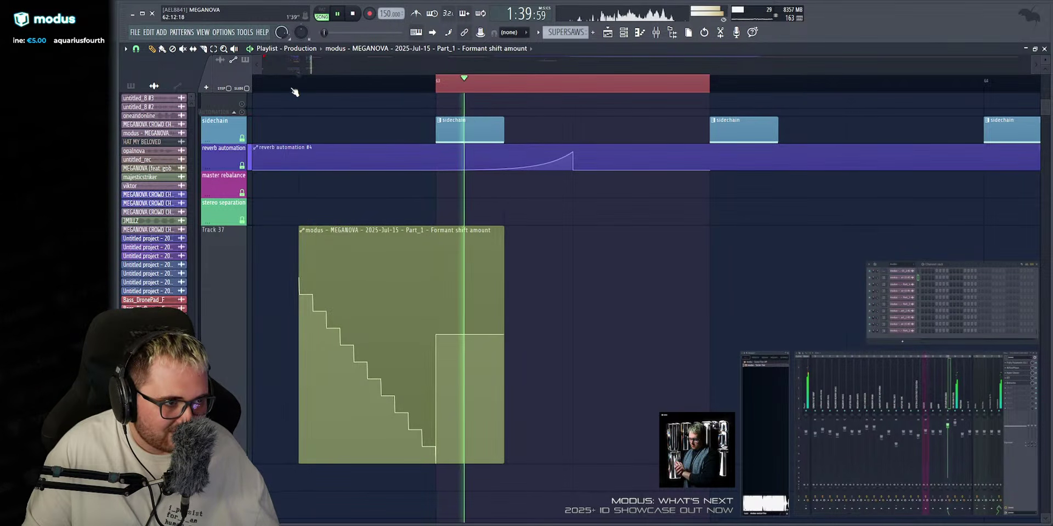
# Clear the loop selection, unsolo Track 6 and play the full arrangement from around bar 61.
pyautogui.press('space')
pyautogui.press('space')
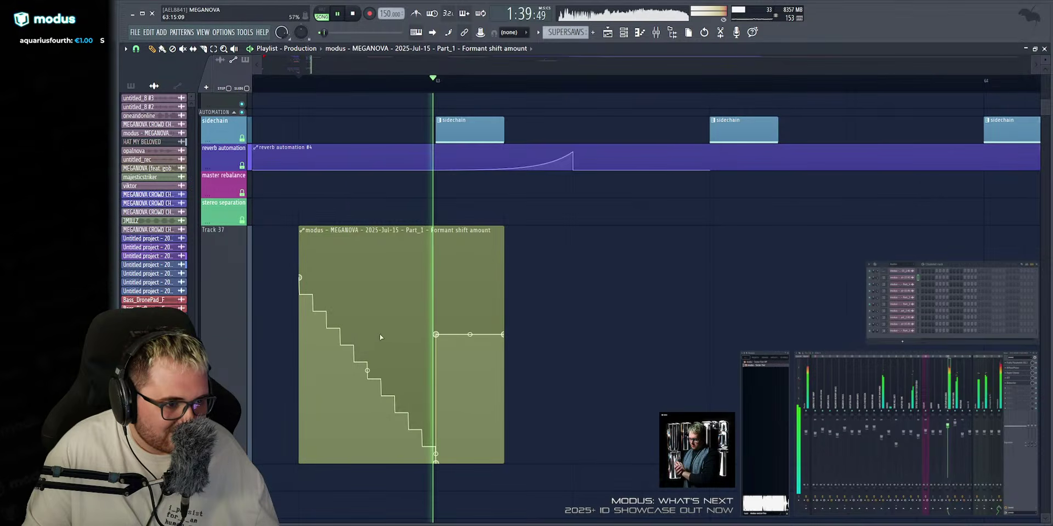
pyautogui.scroll(10, 370, 353)
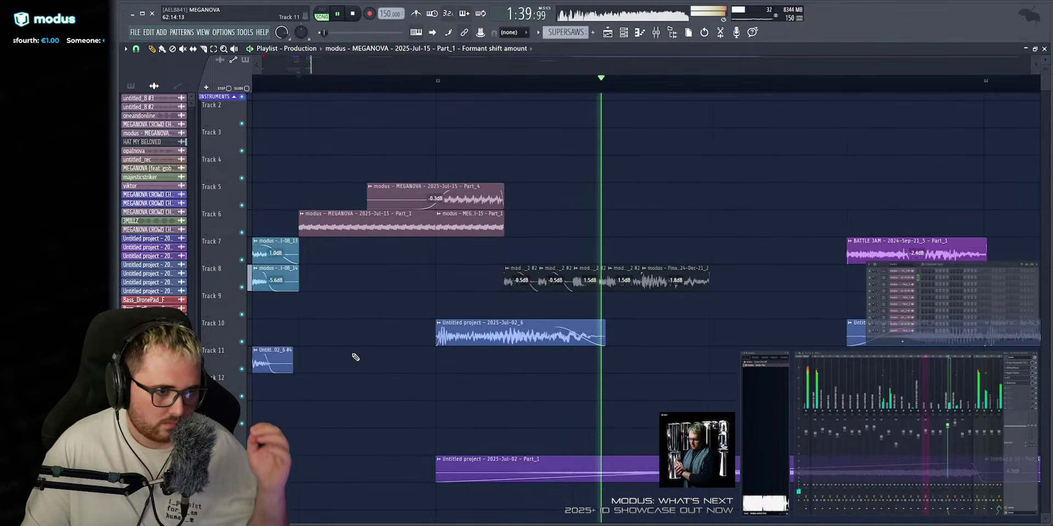
pyautogui.scroll(-4, 586, 87)
pyautogui.click(414, 84)
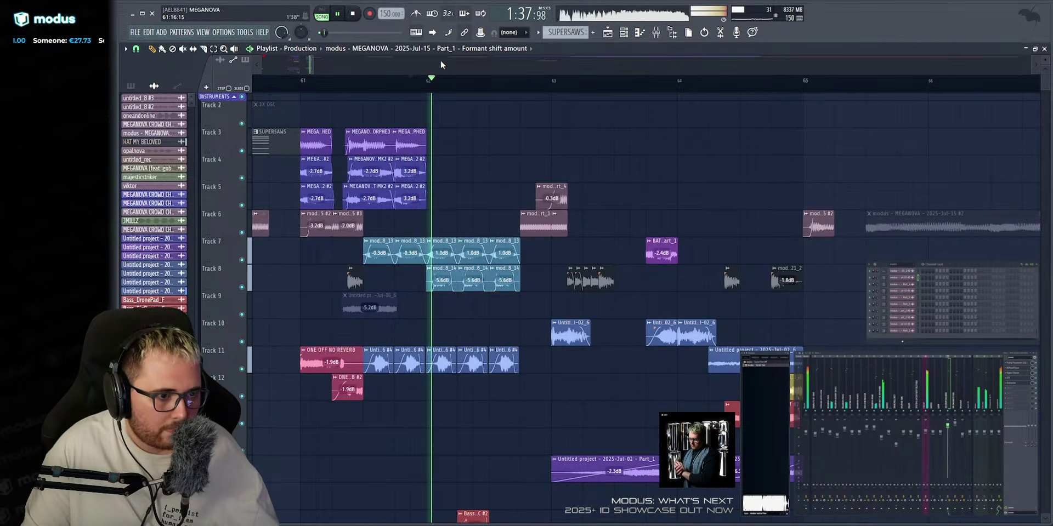
pyautogui.scroll(-3, 442, 57)
pyautogui.moveTo(311, 64); pyautogui.dragTo(308, 64)
pyautogui.press('space')
pyautogui.press('space')
# Move the group of Track 6 recording clips between bars 58 and 61 down seven tracks and play the section.
pyautogui.moveTo(506, 213); pyautogui.dragTo(715, 238)
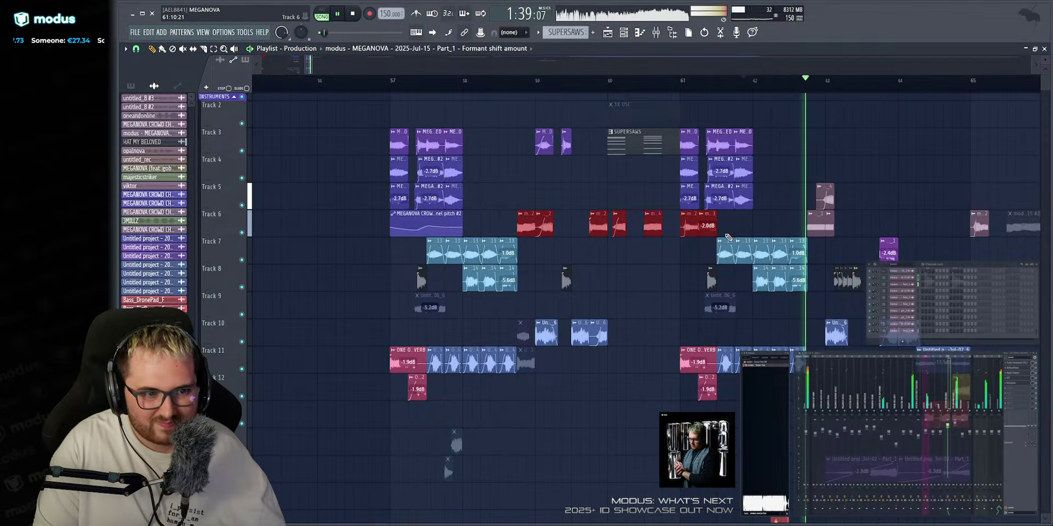
pyautogui.hotkey('shift', 'Down')
pyautogui.hotkey('shift', 'Down')
pyautogui.hotkey('shift', 'Down')
pyautogui.hotkey('shift', 'Down')
pyautogui.hotkey('shift', 'Down')
pyautogui.hotkey('shift', 'Down')
pyautogui.hotkey('shift', 'Down')
pyautogui.press('space')
pyautogui.press('space')
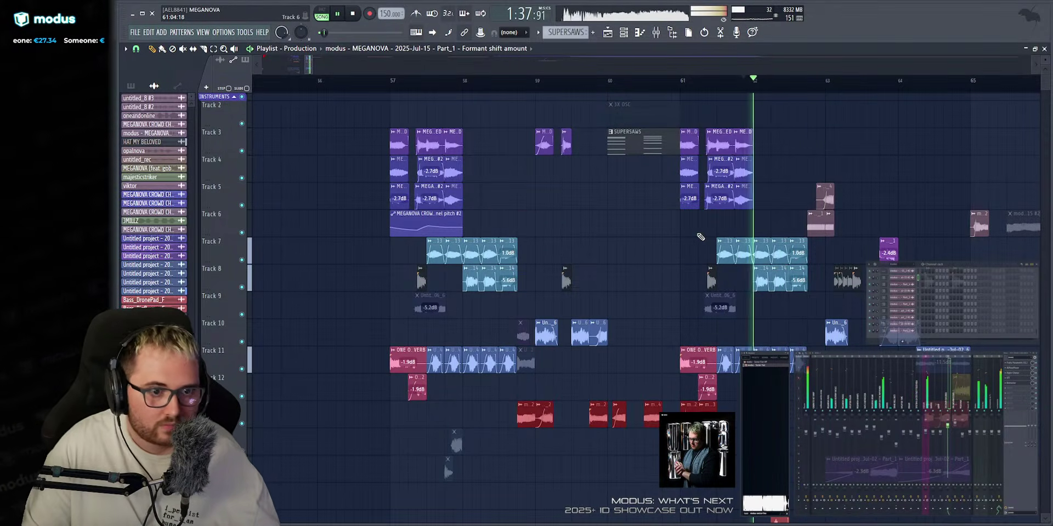
# Mute the second part of the Track 6 recording at bar 63 and listen to the passage.
pyautogui.press('space')
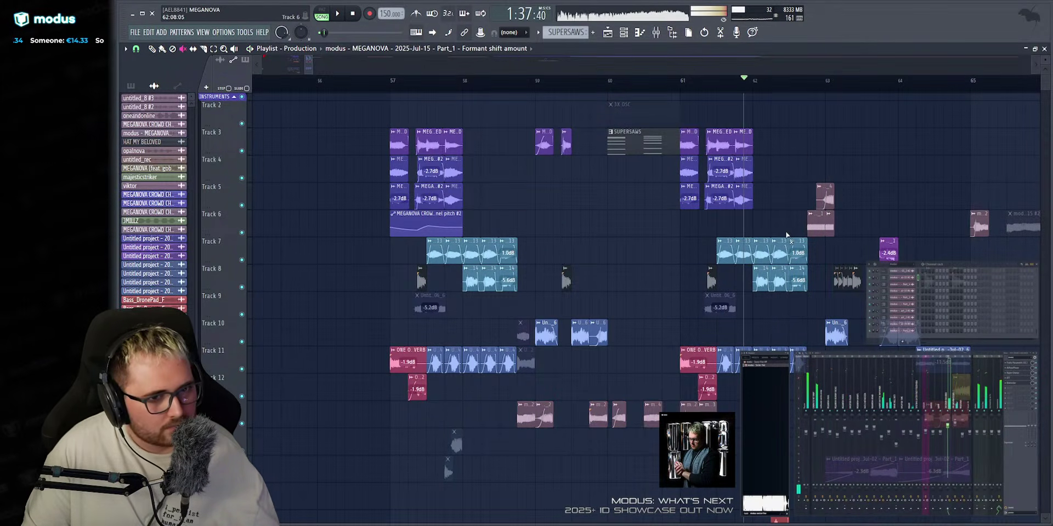
pyautogui.press('space')
pyautogui.scroll(4, 795, 86)
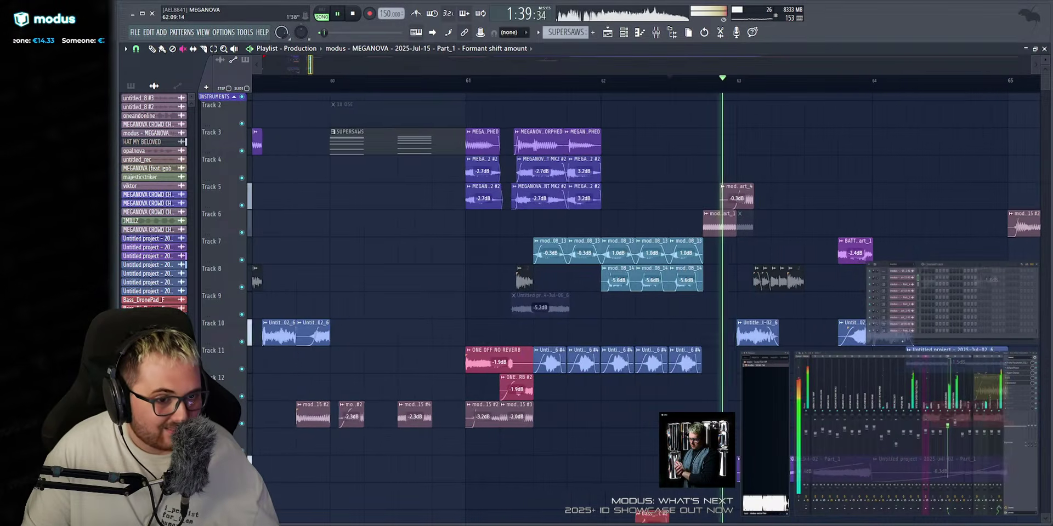
pyautogui.press('space')
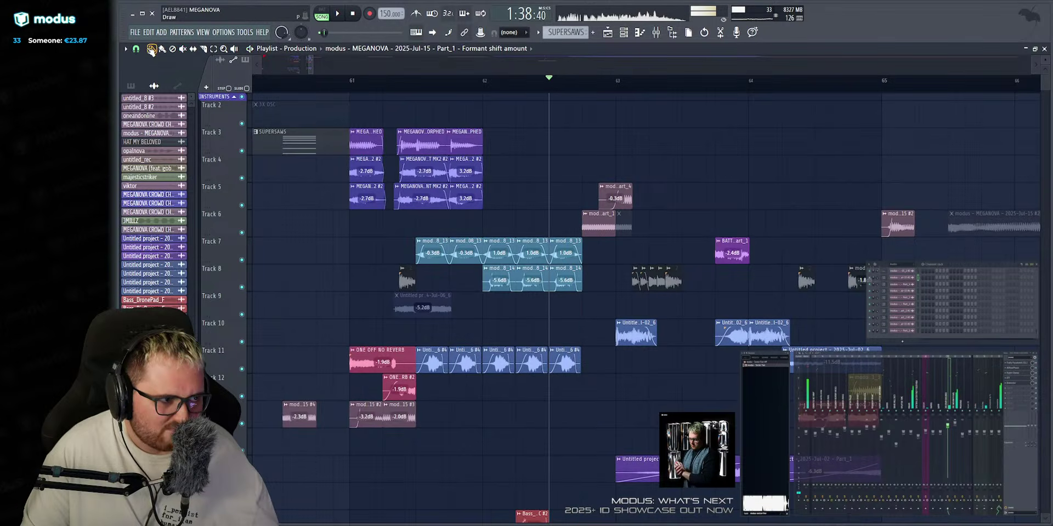
# Move the MEGANOVA recording clips around bar 63 on Tracks 5 and 6 down eight tracks.
pyautogui.hotkey('shift', 'Down')
pyautogui.hotkey('shift', 'Down')
pyautogui.hotkey('shift', 'Down')
pyautogui.hotkey('shift', 'Down')
pyautogui.hotkey('shift', 'Down')
pyautogui.hotkey('shift', 'Down')
pyautogui.hotkey('shift', 'Down')
pyautogui.hotkey('shift', 'Down')
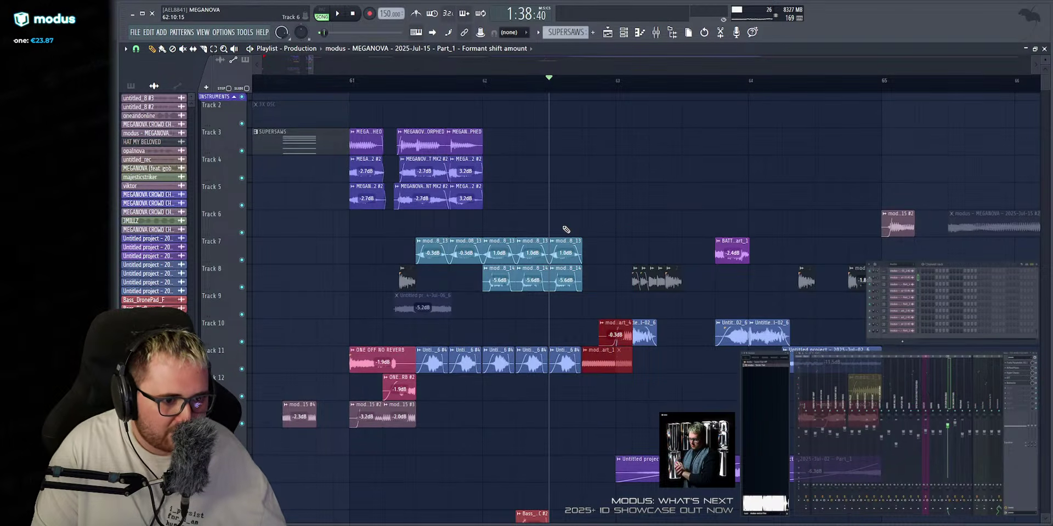
# Play the arrangement from around bar 62 and check how the regrouped clips lead into bar 65.
pyautogui.press('space')
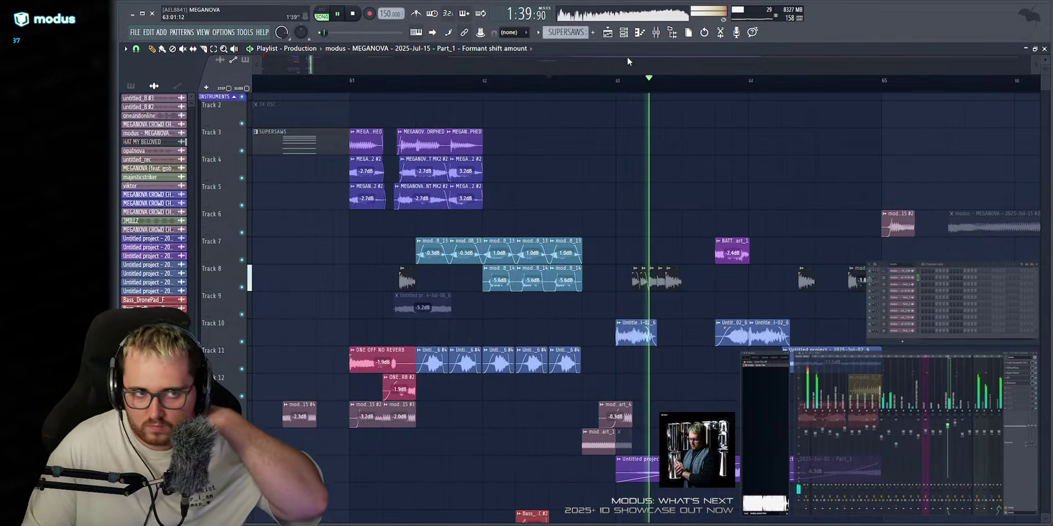
pyautogui.scroll(-3, 627, 57)
pyautogui.scroll(-2, 618, 65)
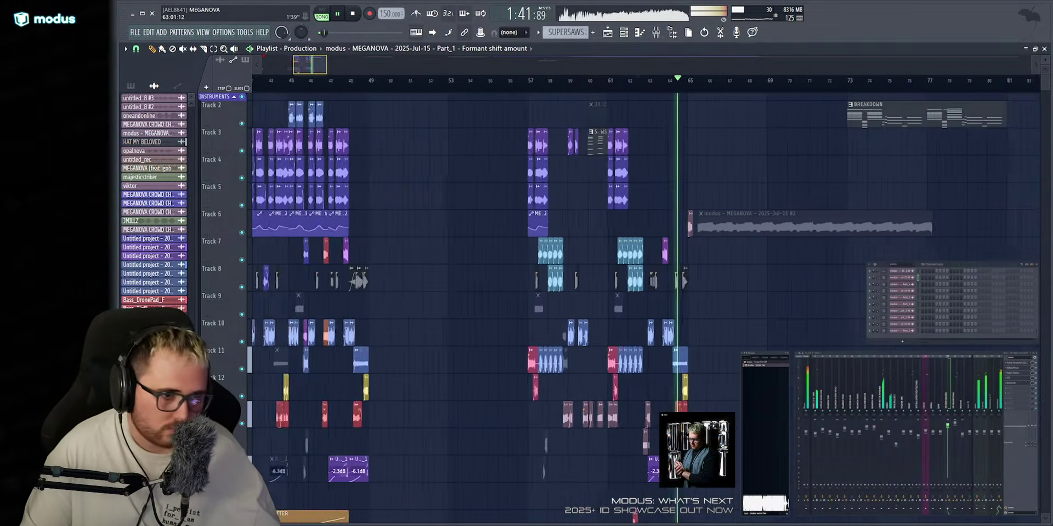
pyautogui.scroll(3, 619, 65)
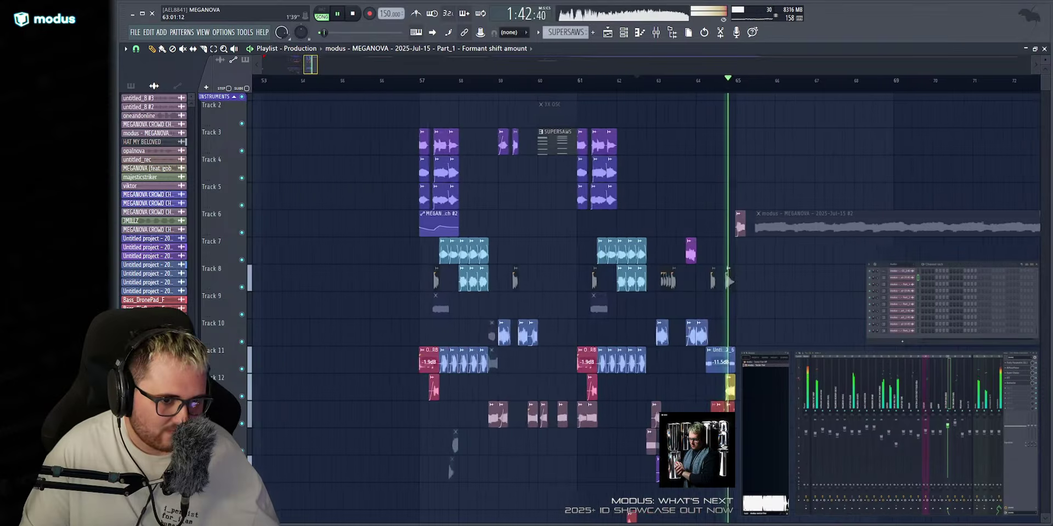
pyautogui.click(618, 77)
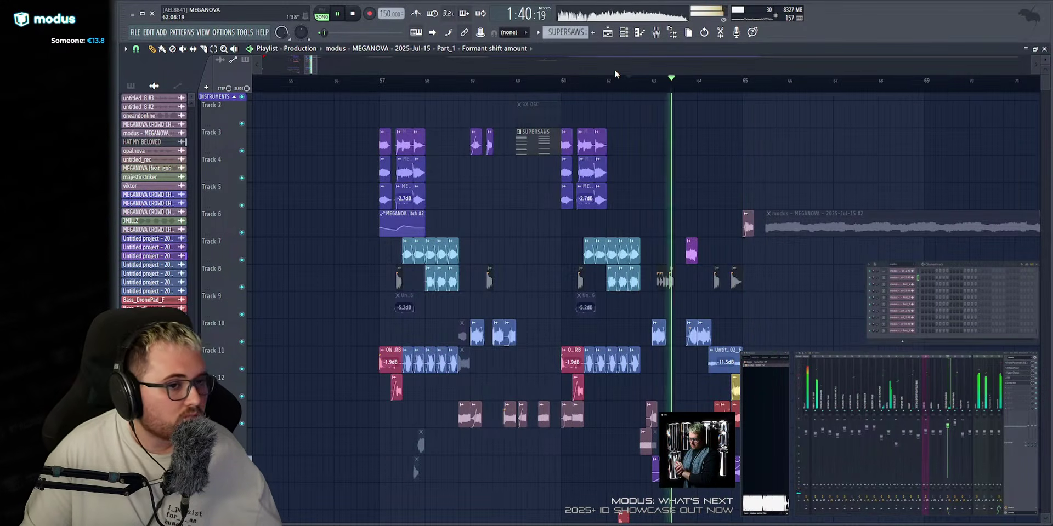
pyautogui.scroll(-3, 617, 67)
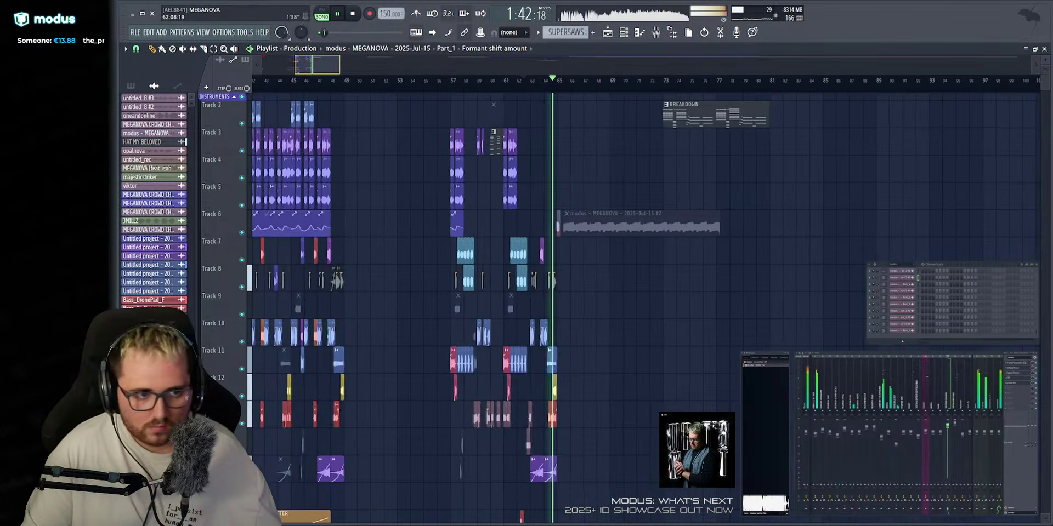
# Shift the long muted MEGANOVA 2025-Jul-15 #2 recording on Track 6 further along to about bar 78.
pyautogui.press('space')
pyautogui.moveTo(574, 228); pyautogui.dragTo(827, 232)
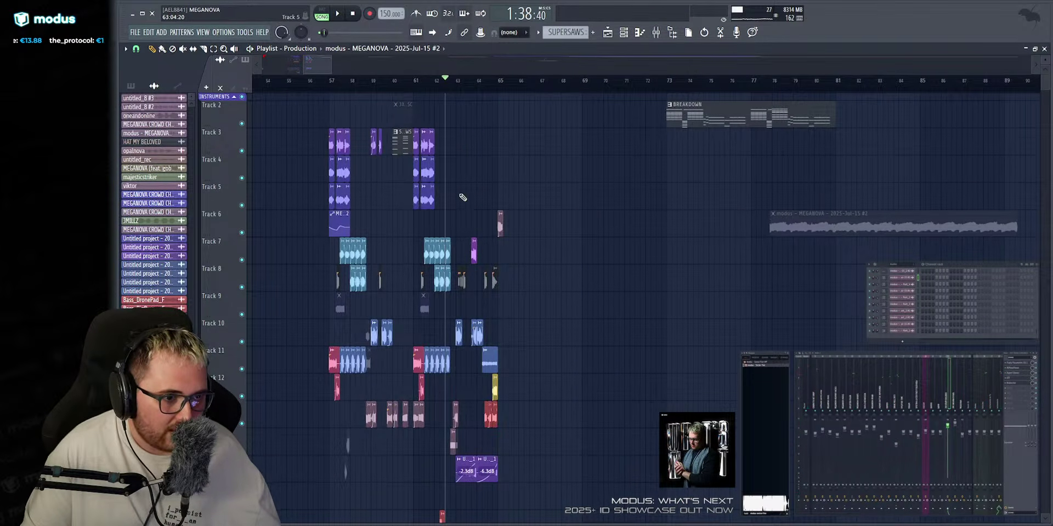
pyautogui.moveTo(501, 112); pyautogui.dragTo(575, 237)
# Listen through the arrangement from bar 57 to bar 64, following the clips during playback.
pyautogui.press('space')
pyautogui.scroll(3, 328, 67)
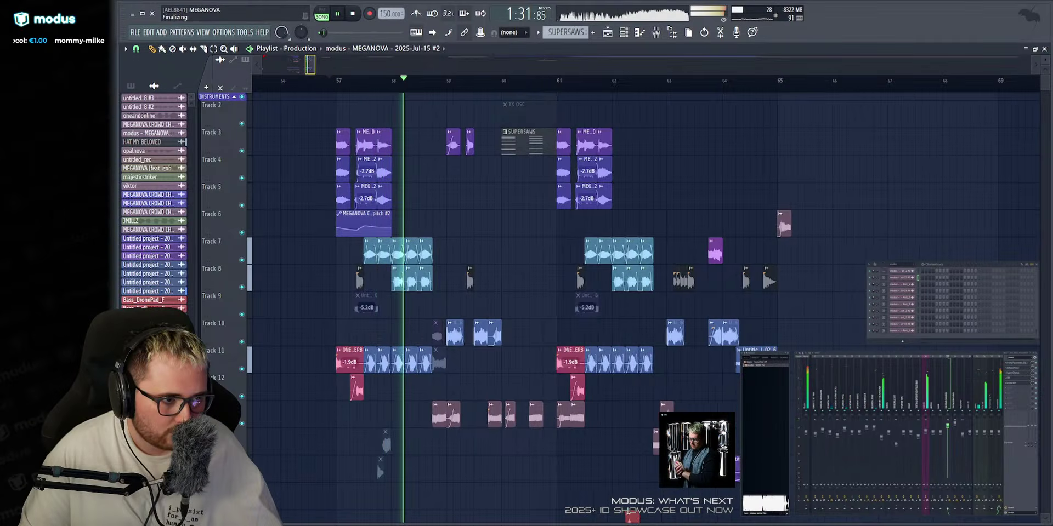
pyautogui.scroll(2, 327, 67)
pyautogui.scroll(2, 328, 64)
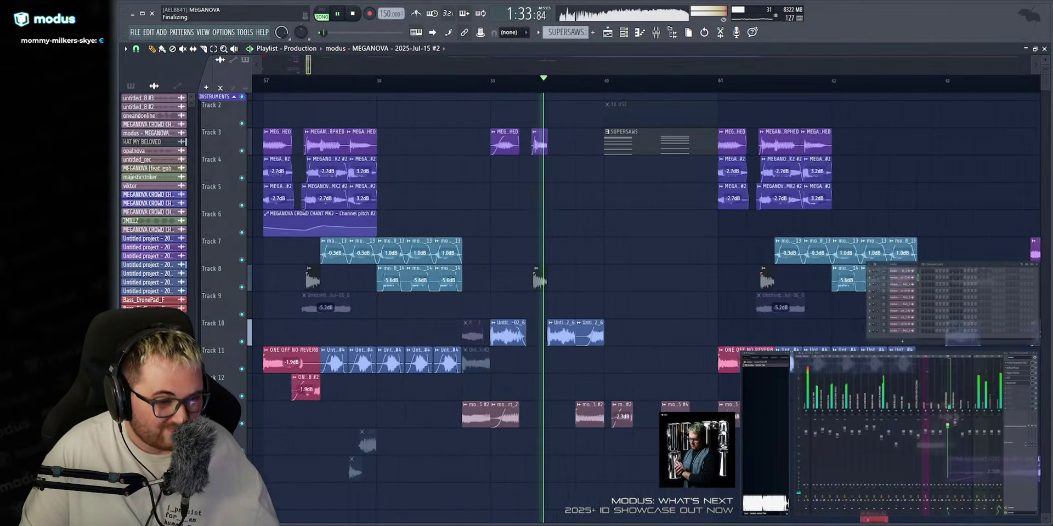
pyautogui.scroll(-2, 328, 64)
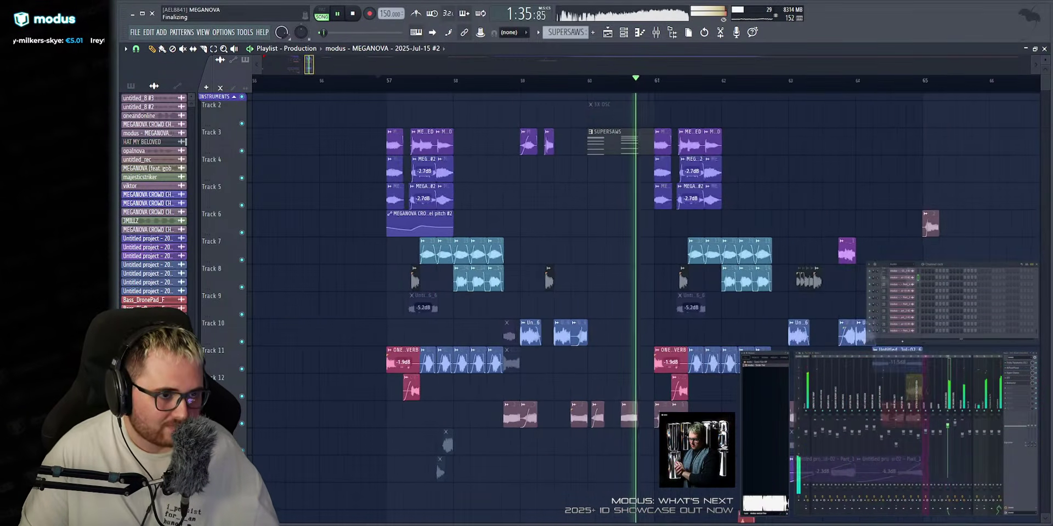
pyautogui.scroll(1, 330, 64)
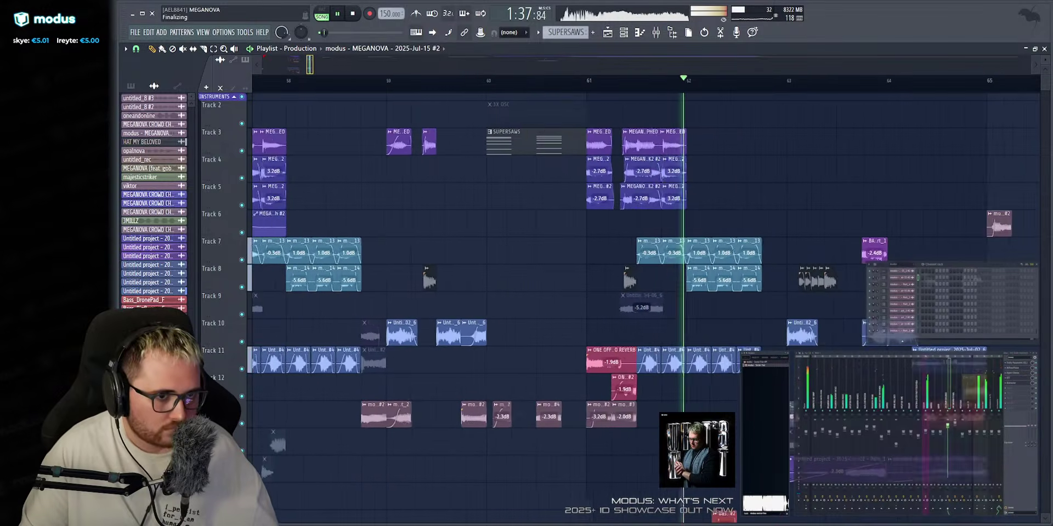
pyautogui.scroll(-3, 330, 65)
pyautogui.scroll(2, 330, 64)
pyautogui.scroll(-1, 331, 64)
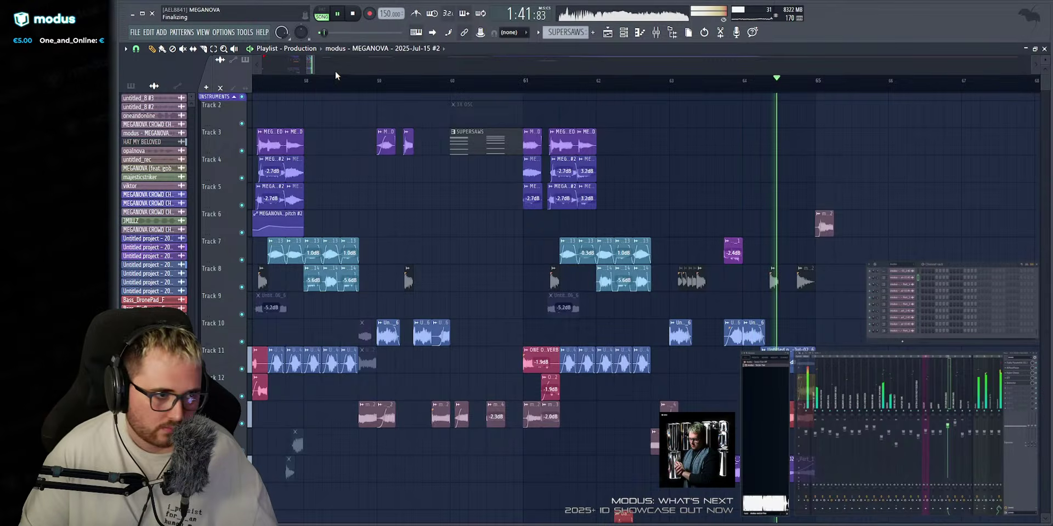
pyautogui.scroll(1, 344, 69)
# Try placing a copy of the SUPERSAWS pattern clip on Track 3 at bar 64.
pyautogui.press('space')
pyautogui.moveTo(390, 137); pyautogui.dragTo(771, 137)
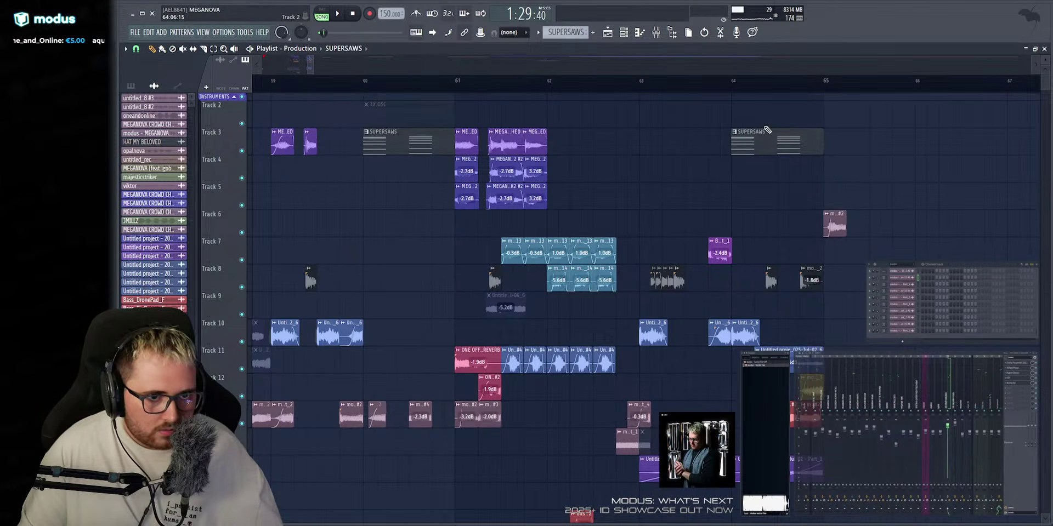
pyautogui.moveTo(311, 65); pyautogui.dragTo(312, 65)
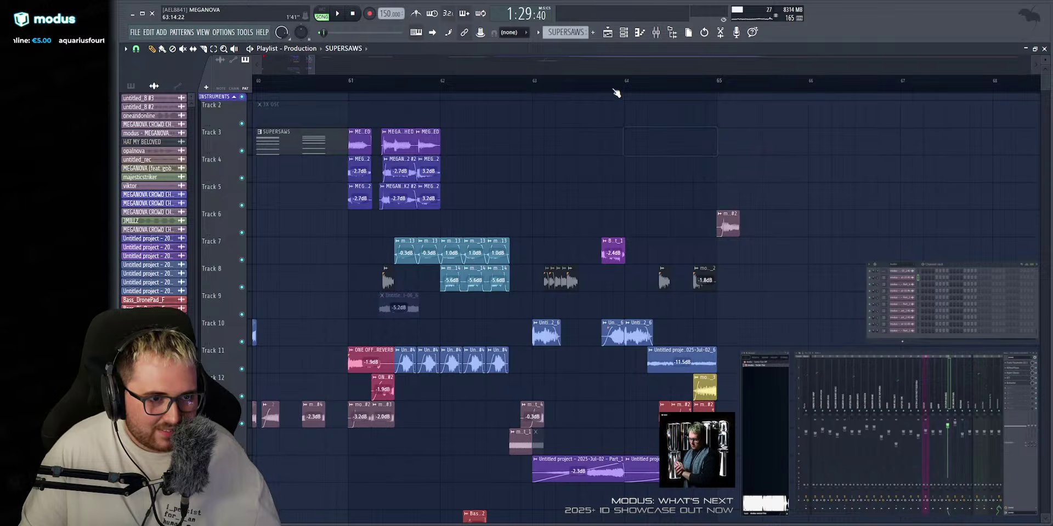
# Switch to the ZHE DRUM CHALONGE arrangement and play its MACRON section from the start.
pyautogui.moveTo(625, 80); pyautogui.dragTo(724, 100)
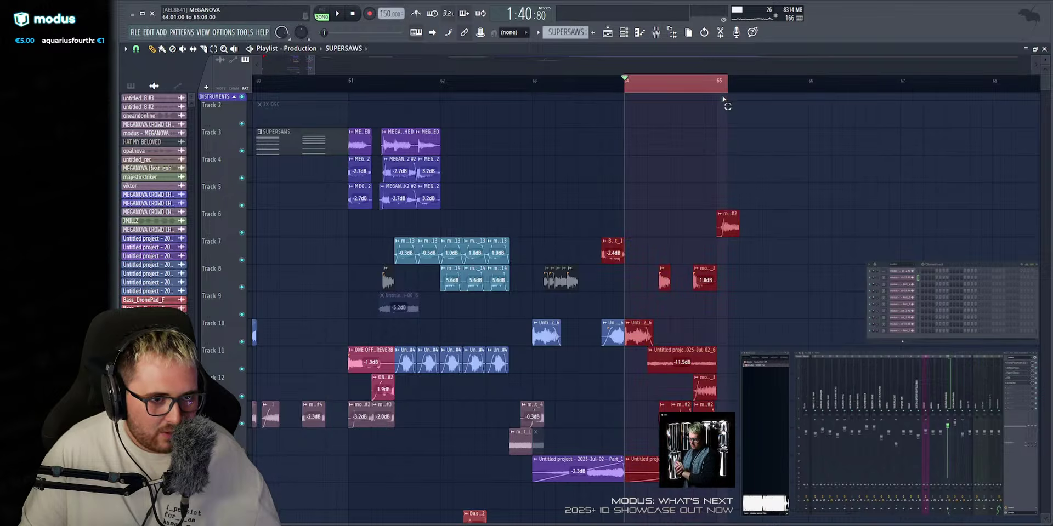
pyautogui.click(732, 128)
pyautogui.click(883, 267)
pyautogui.scroll(10, 936, 296)
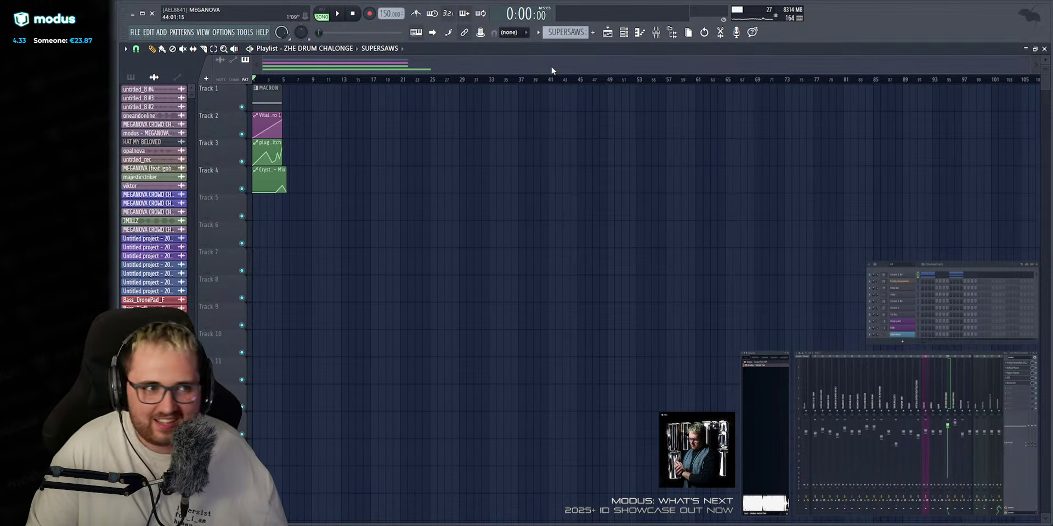
pyautogui.scroll(5, 552, 70)
pyautogui.press('space')
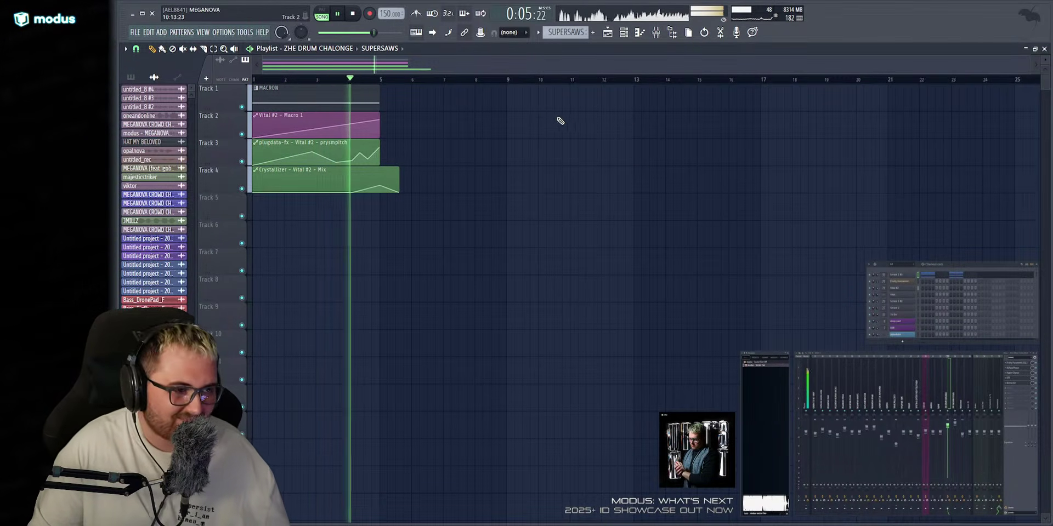
pyautogui.press('space')
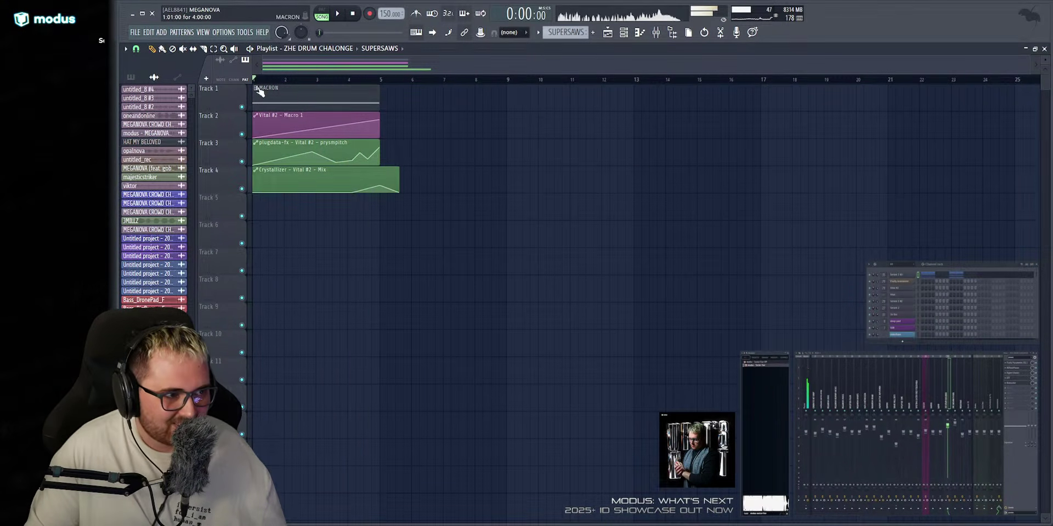
# Make the MACRON clip a unique pattern and delete the long note from its Vital #2 piano roll.
pyautogui.click(284, 189)
pyautogui.doubleClick(297, 101)
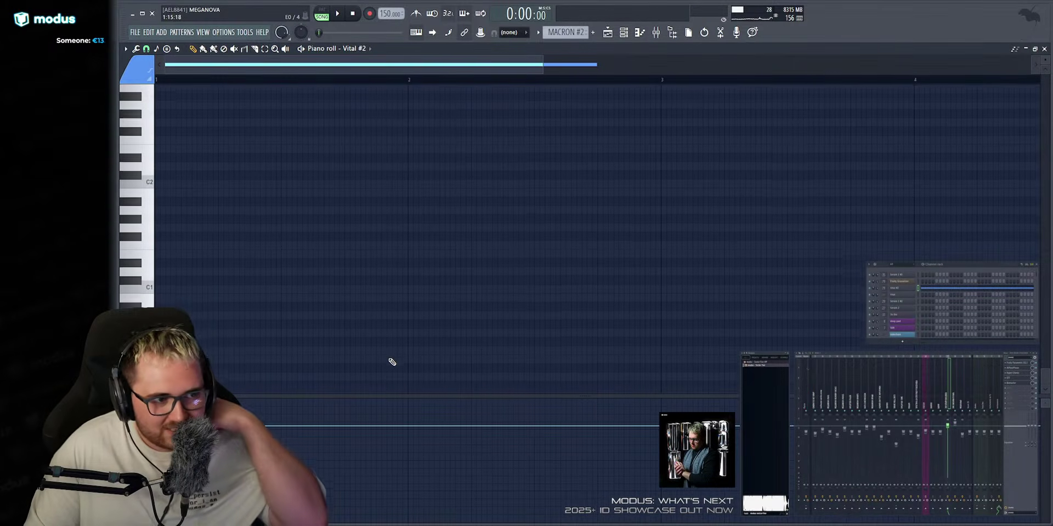
pyautogui.scroll(12, 413, 214)
pyautogui.rightClick(329, 330)
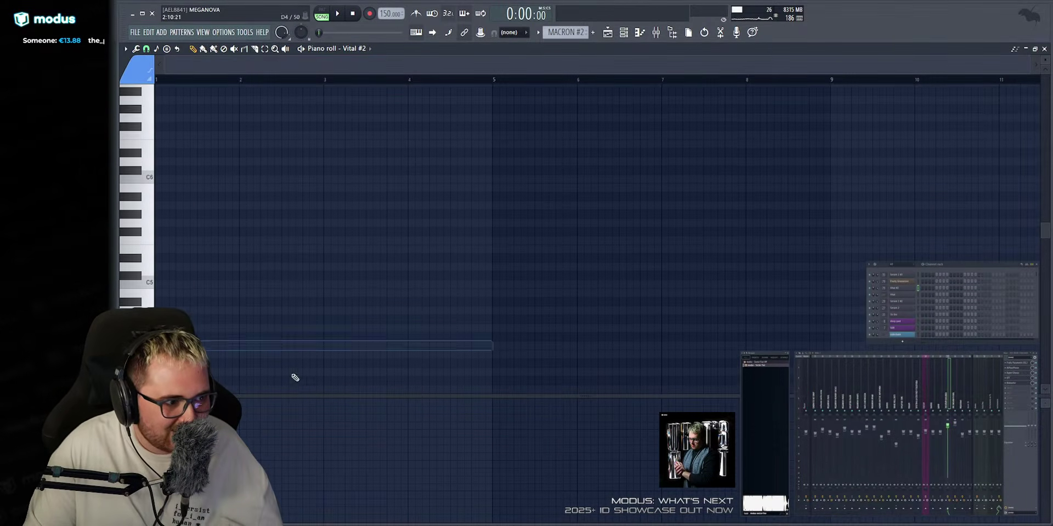
# Write four consecutive short notes from the start of the pattern, rising through F9, G9, G#9 and A#9, and audition them.
pyautogui.scroll(1, 220, 258)
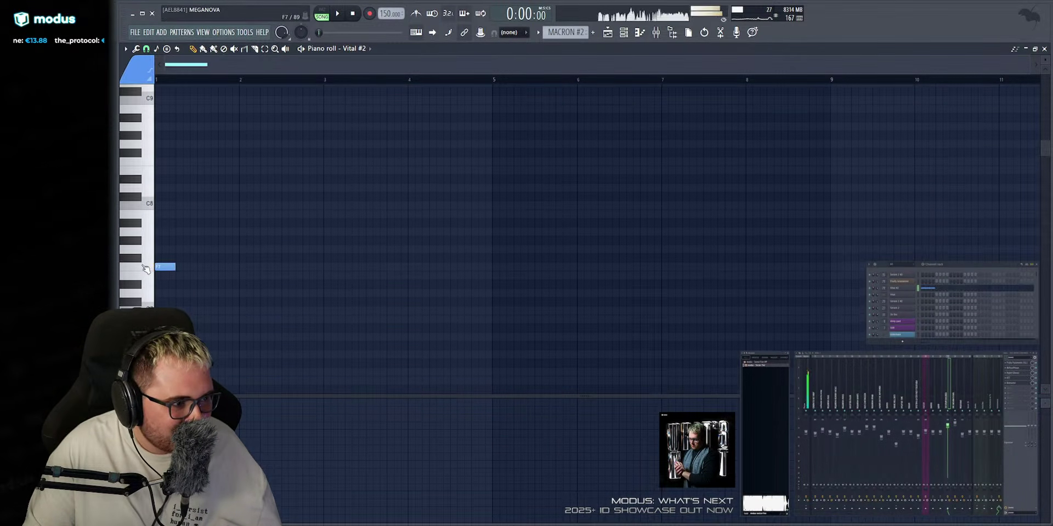
pyautogui.scroll(3, 327, 60)
pyautogui.scroll(4, 263, 270)
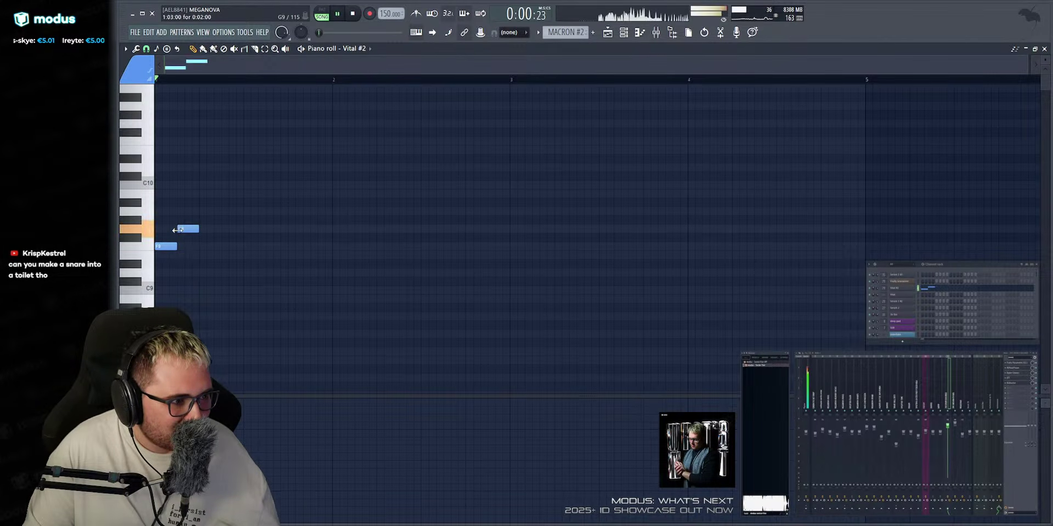
pyautogui.click(225, 202)
pyautogui.press('space')
pyautogui.click(235, 193)
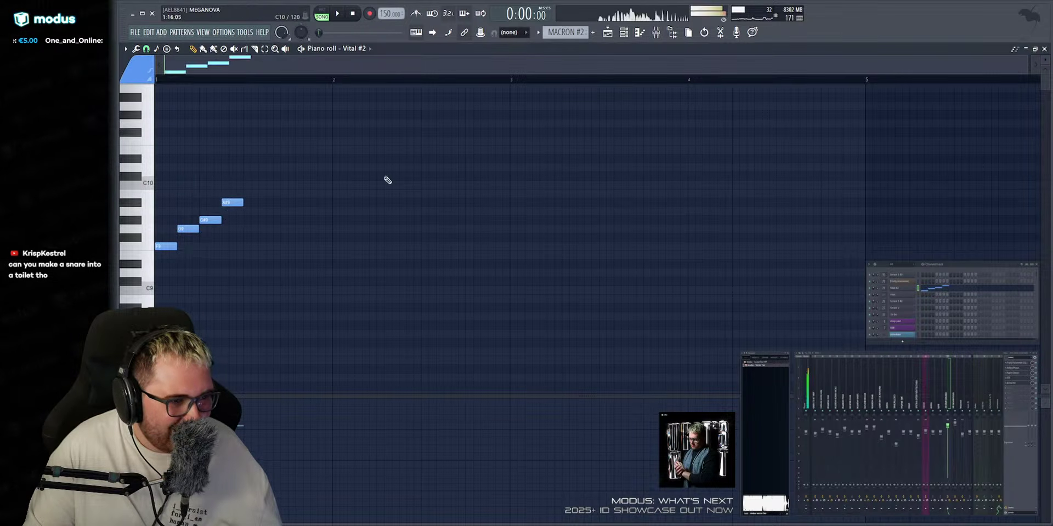
# Audition MACRON #2 from the playlist and reopen its Vital #2 piano roll.
pyautogui.press('F5')
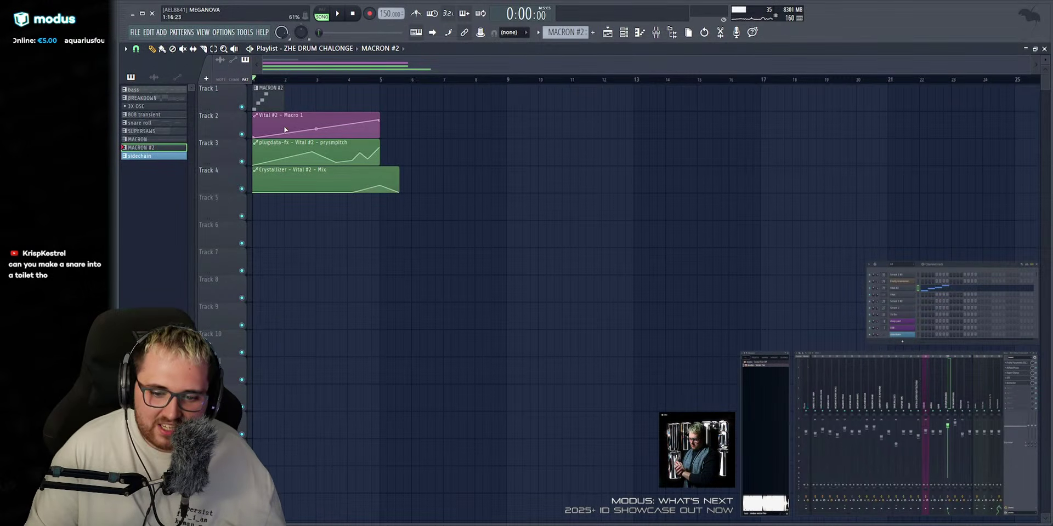
pyautogui.click(900, 289)
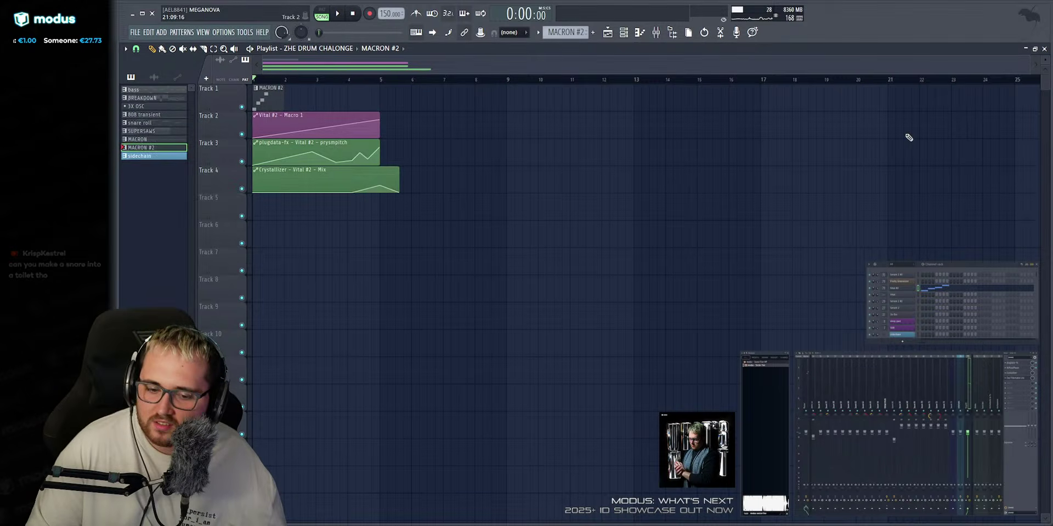
pyautogui.press('space')
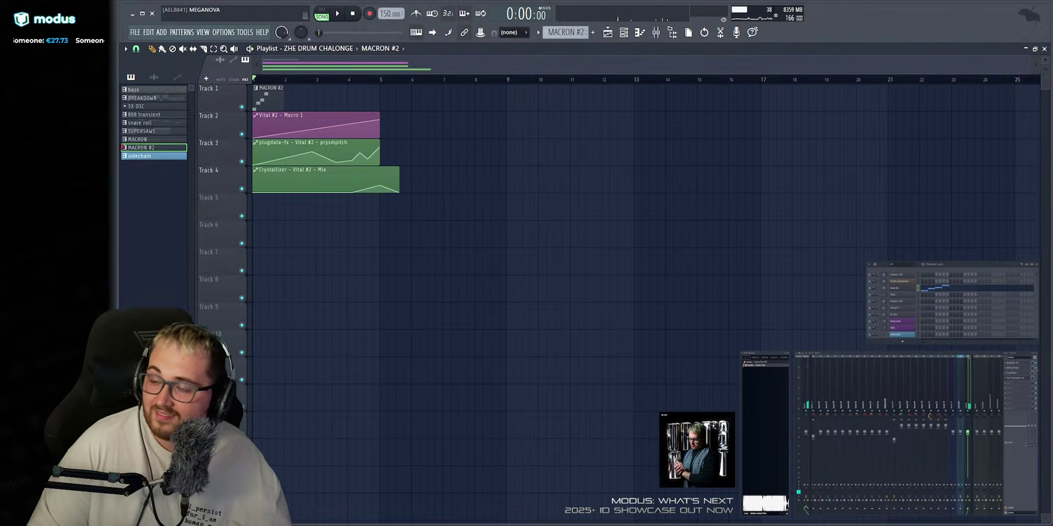
pyautogui.press('space')
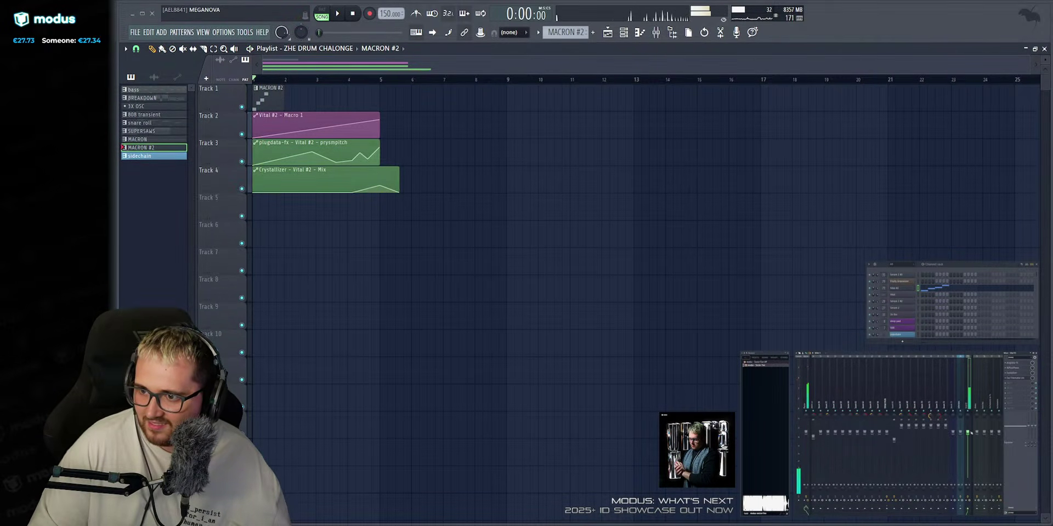
pyautogui.doubleClick(272, 92)
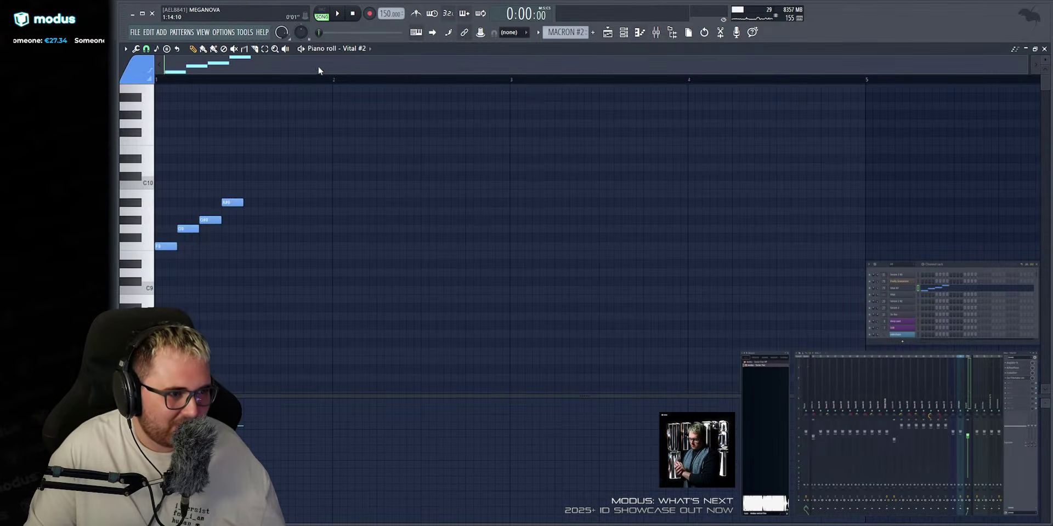
pyautogui.press('space')
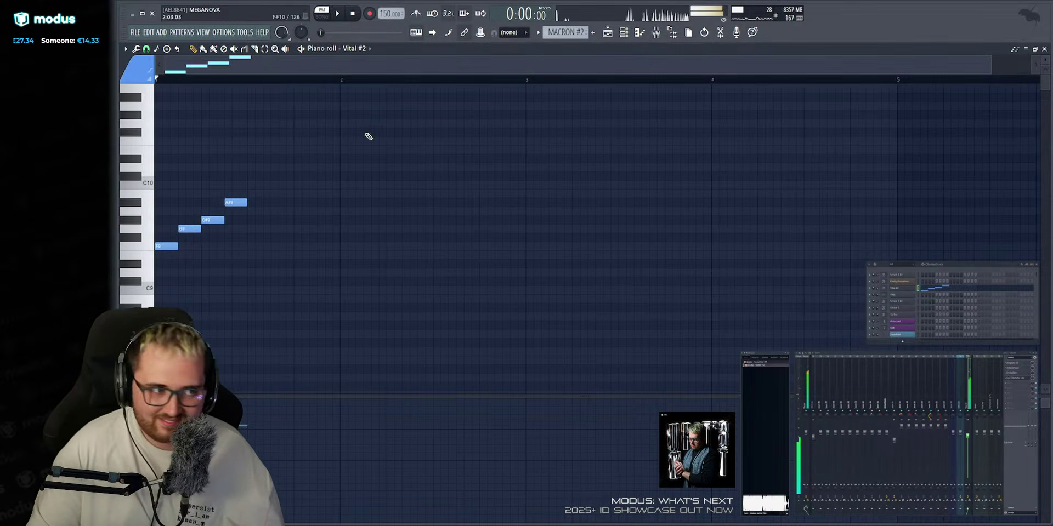
# Duplicate the four rising notes directly after the originals to fill the first bar, and audition the result.
pyautogui.moveTo(291, 146); pyautogui.dragTo(160, 284)
pyautogui.moveTo(170, 250); pyautogui.dragTo(262, 251)
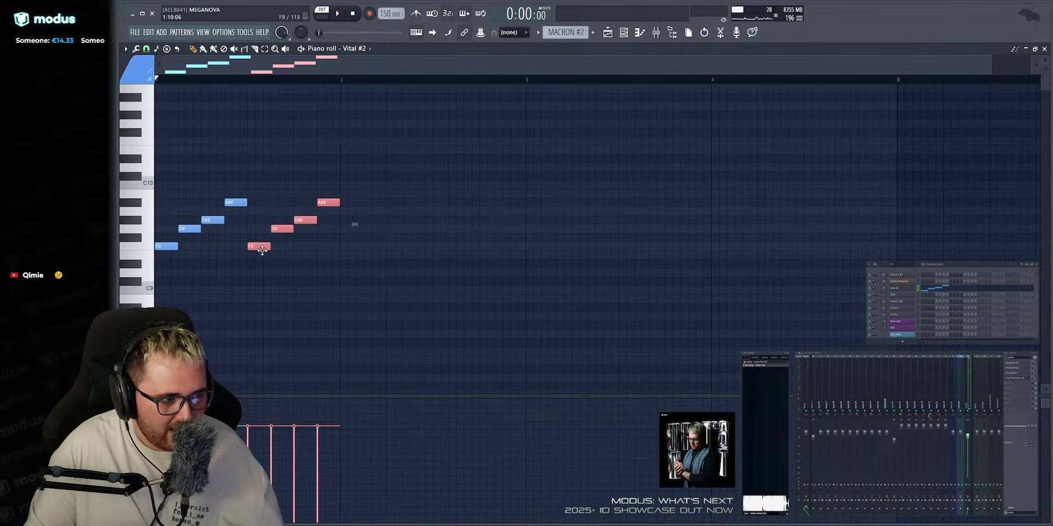
pyautogui.keyDown('ctrl'); pyautogui.click(277, 169); pyautogui.keyUp('ctrl')
pyautogui.moveTo(442, 137); pyautogui.dragTo(165, 254)
pyautogui.press('space')
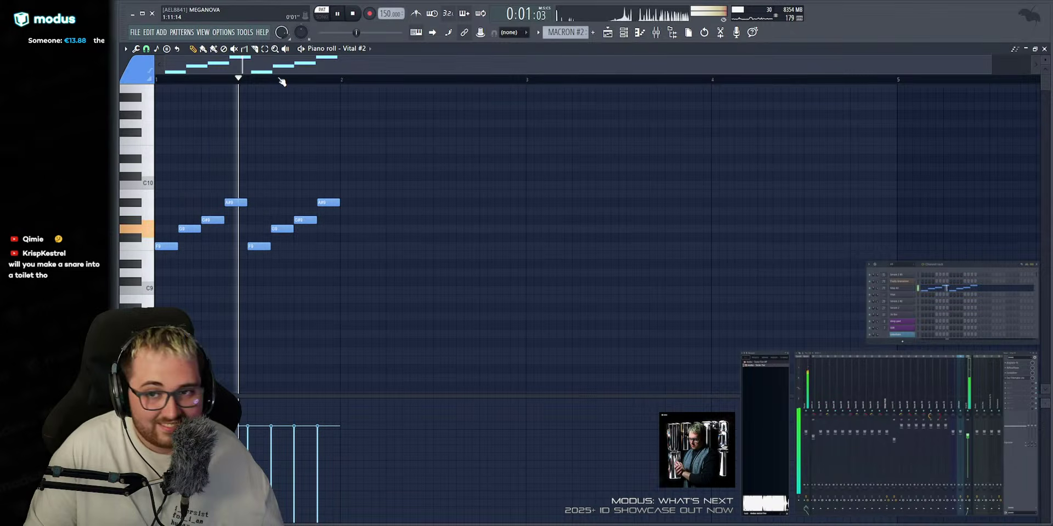
pyautogui.press('space')
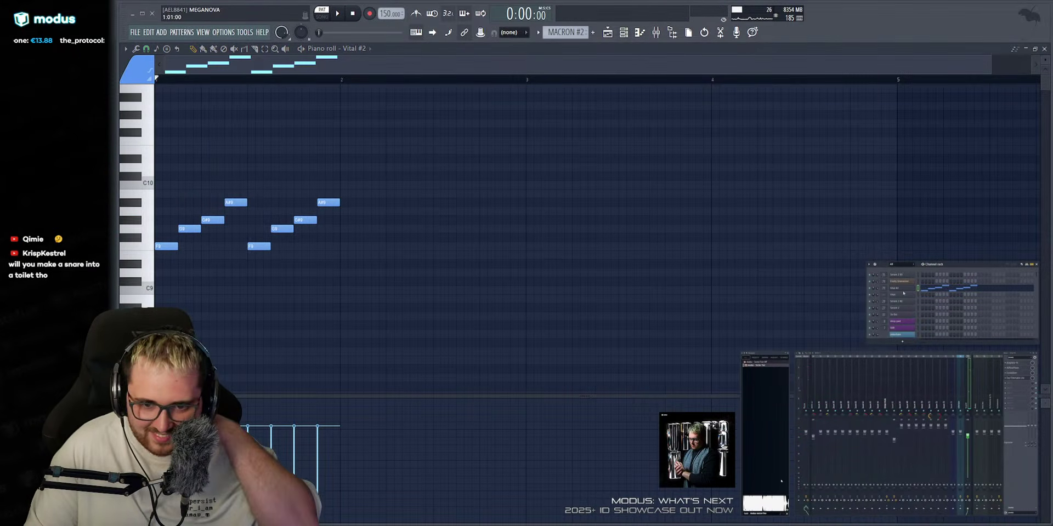
# Examine the Vital #2 synth settings while playing the eight-note pattern.
pyautogui.click(905, 290)
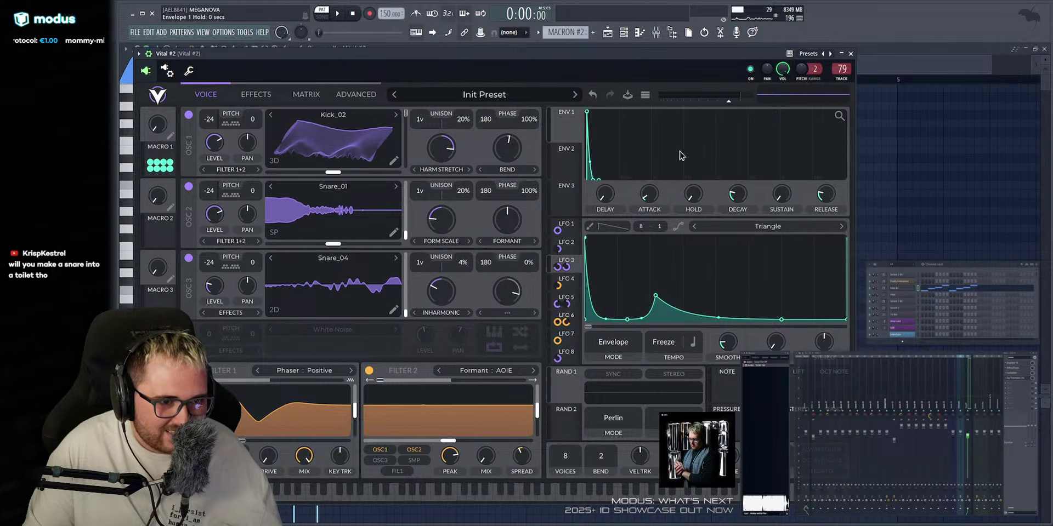
pyautogui.press('space')
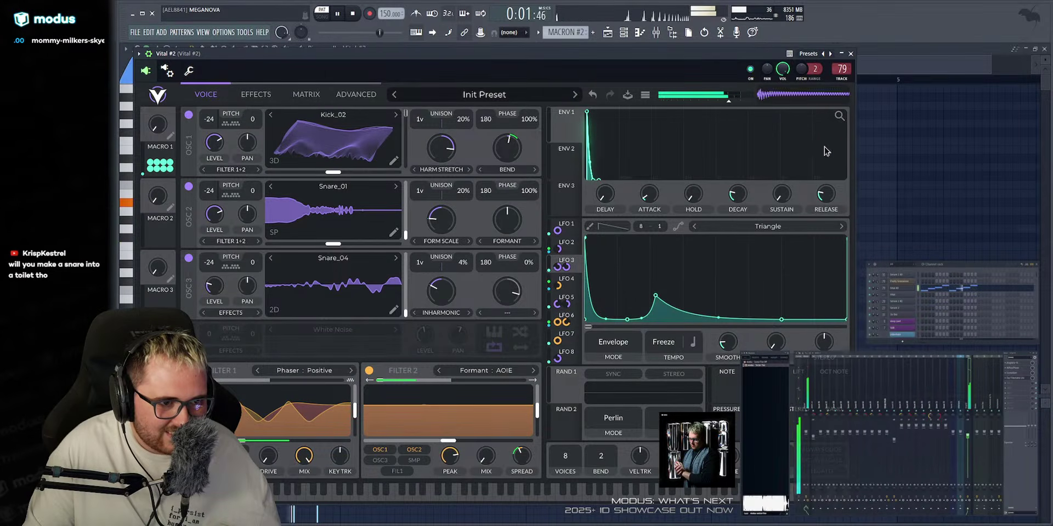
pyautogui.rightClick(889, 147)
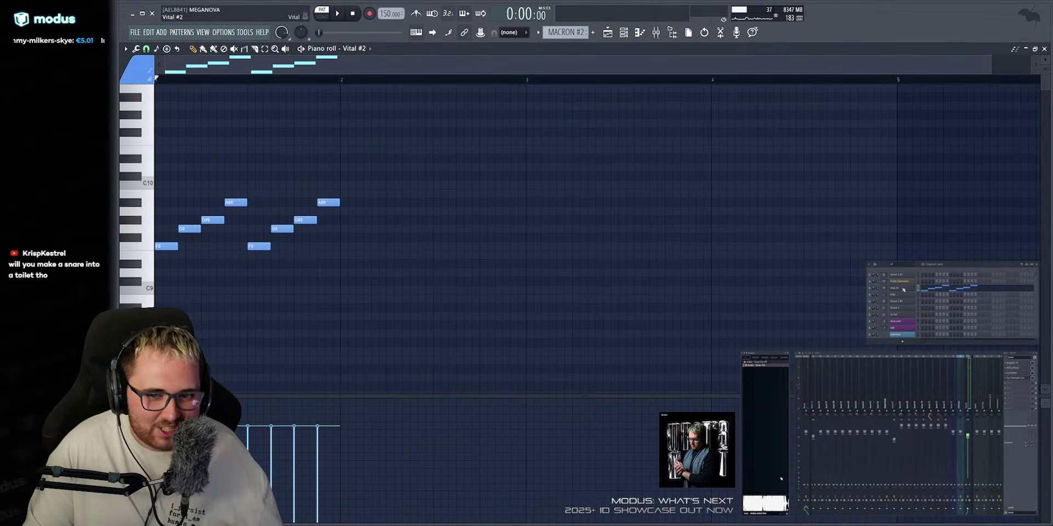
pyautogui.click(903, 289)
pyautogui.click(941, 181)
pyautogui.press('space')
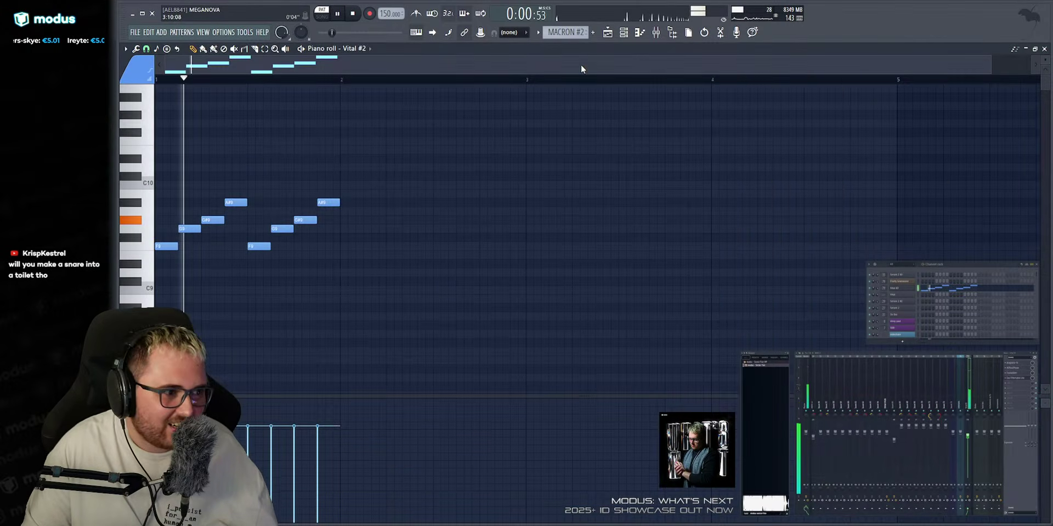
pyautogui.press('space')
# Play the pattern while checking the Filtertable Lite, Crystallizer and AllPassPhase effects on Vital #2.
pyautogui.moveTo(228, 249); pyautogui.dragTo(160, 276)
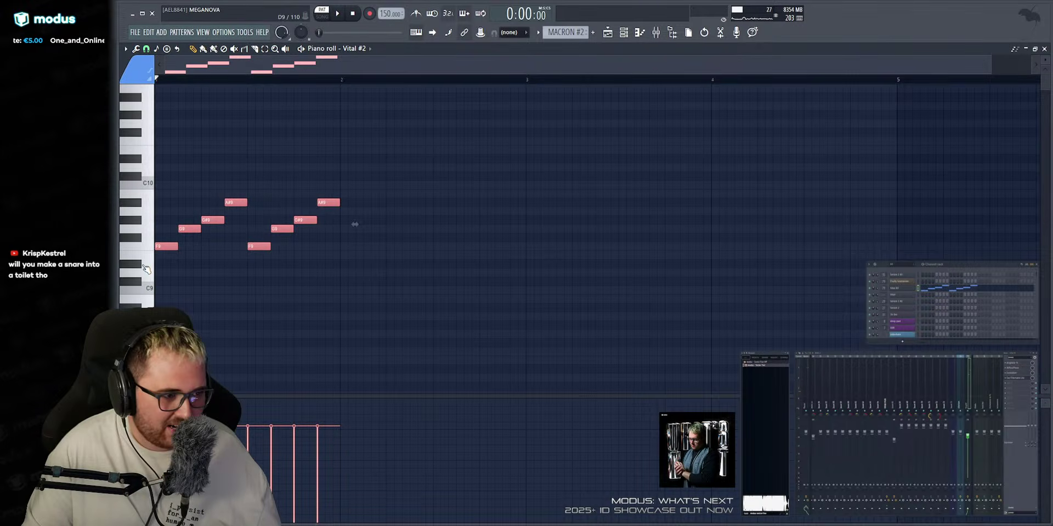
pyautogui.press('space')
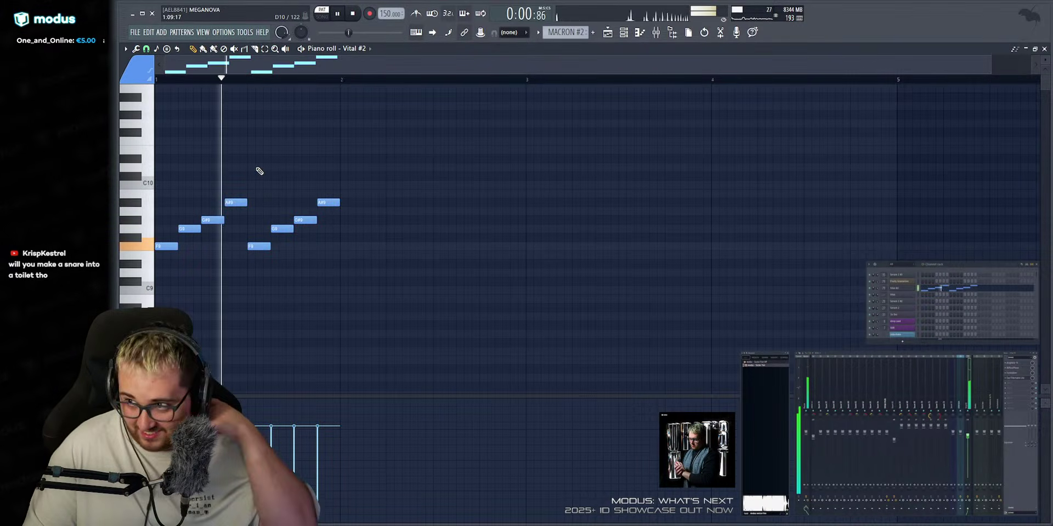
pyautogui.click(1022, 379)
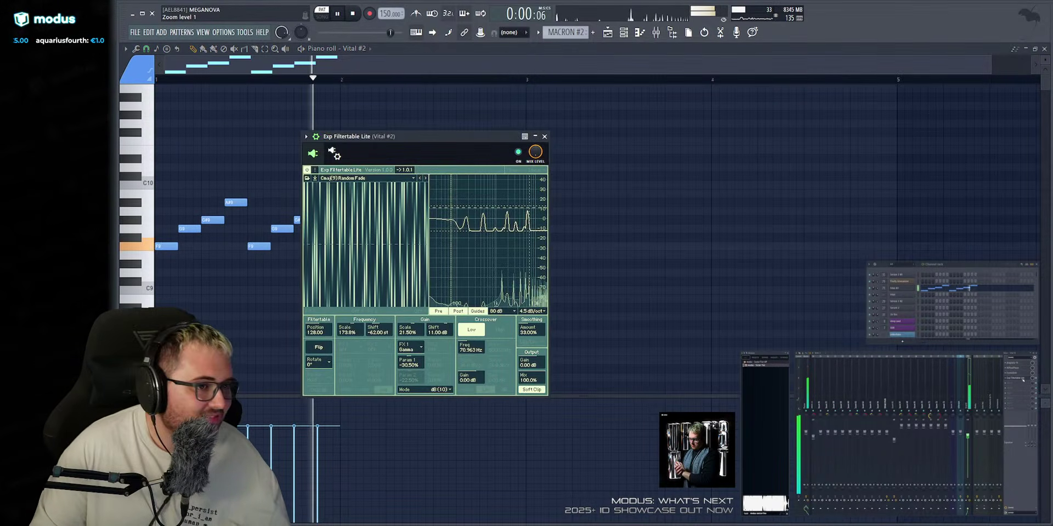
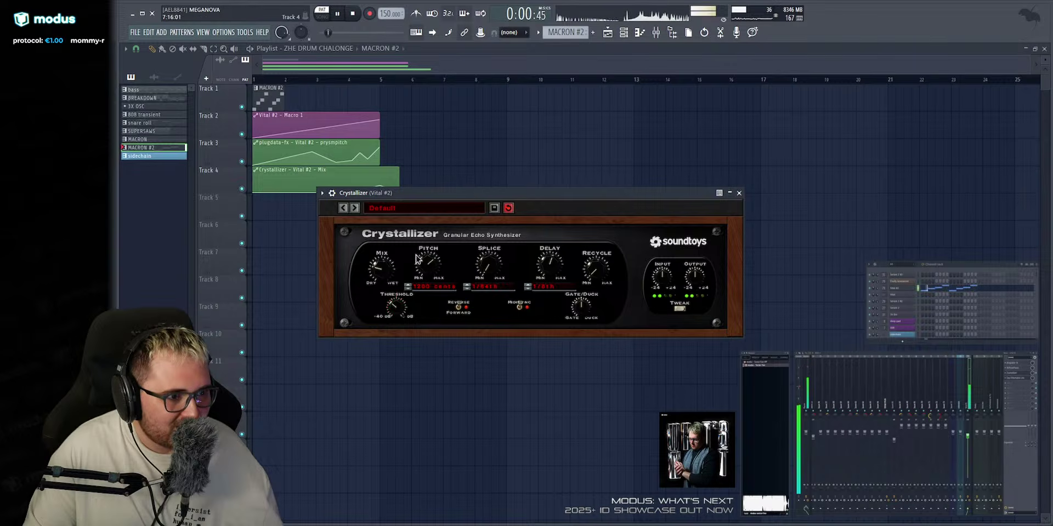
pyautogui.press('Escape')
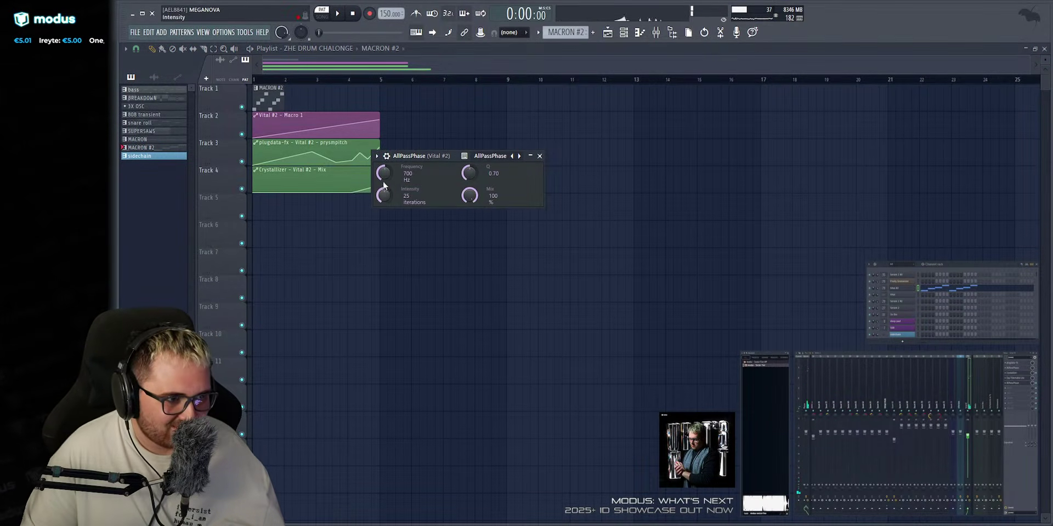
pyautogui.press('Escape')
# Repeat the MACRON #2 clip to fill bars 1–4 of Track 1 and mute the automation on Tracks 2, 3 and 4.
pyautogui.moveTo(301, 98); pyautogui.dragTo(302, 103)
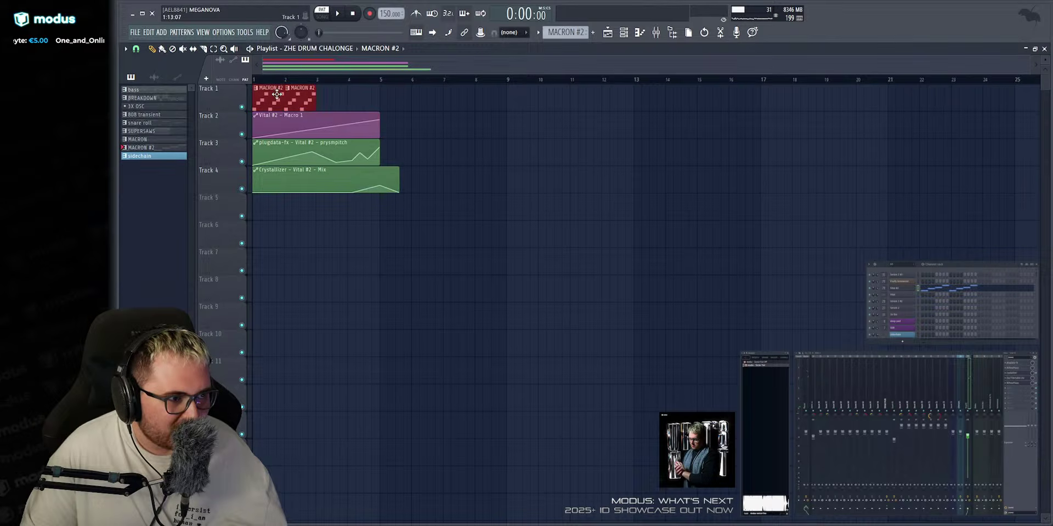
pyautogui.click(242, 134)
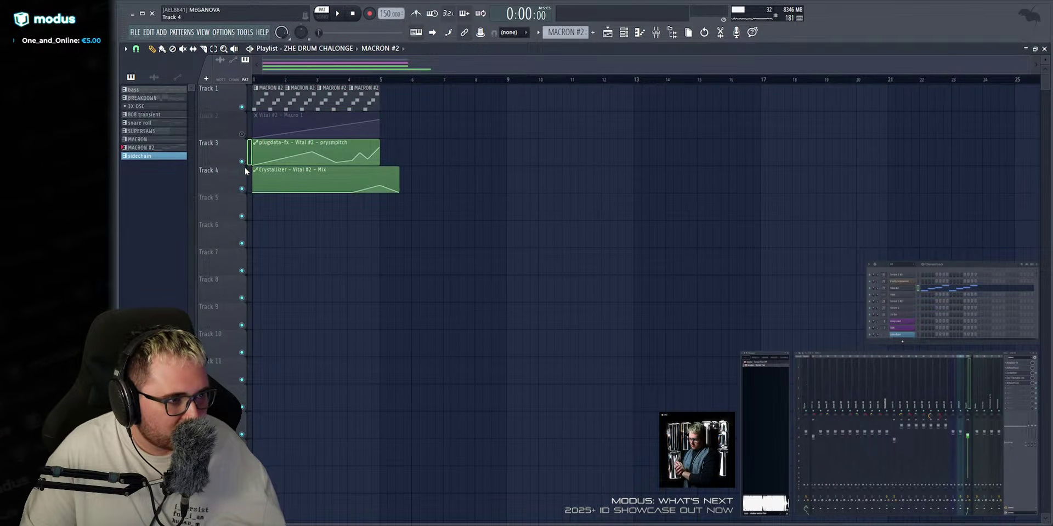
pyautogui.click(241, 161)
pyautogui.click(242, 188)
# Set the playlist loop range to four bars from bar 1 and audition the repeated clips in song mode.
pyautogui.moveTo(508, 81); pyautogui.dragTo(253, 81)
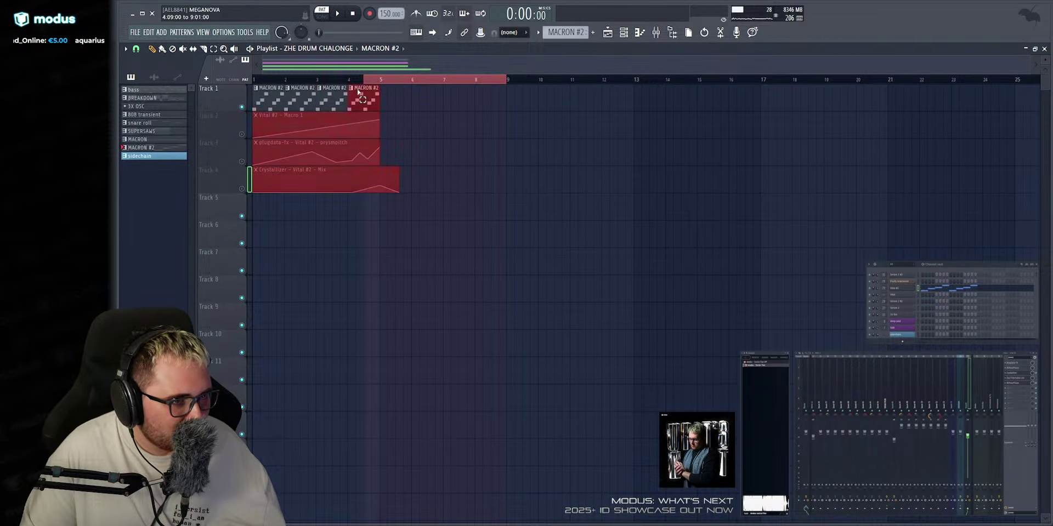
pyautogui.press('space')
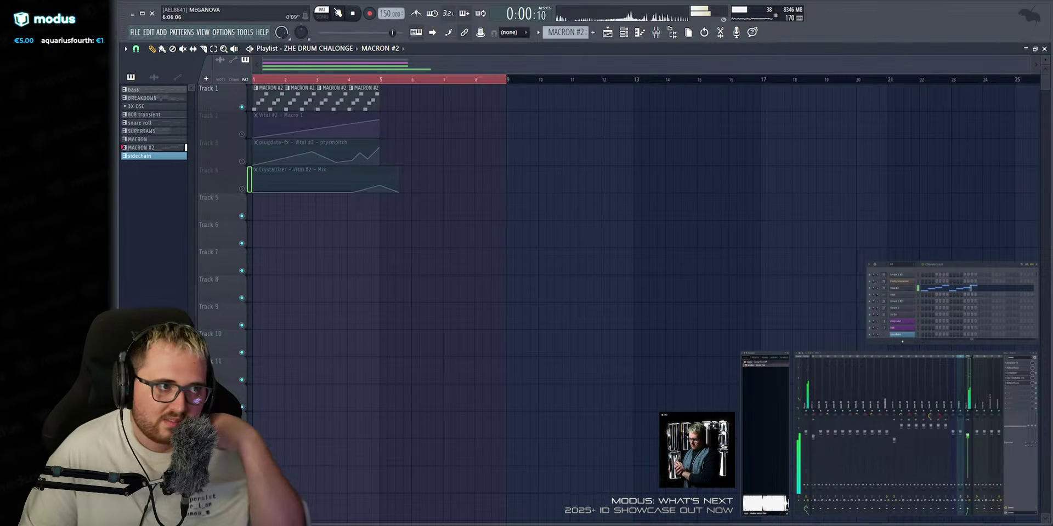
pyautogui.press('space')
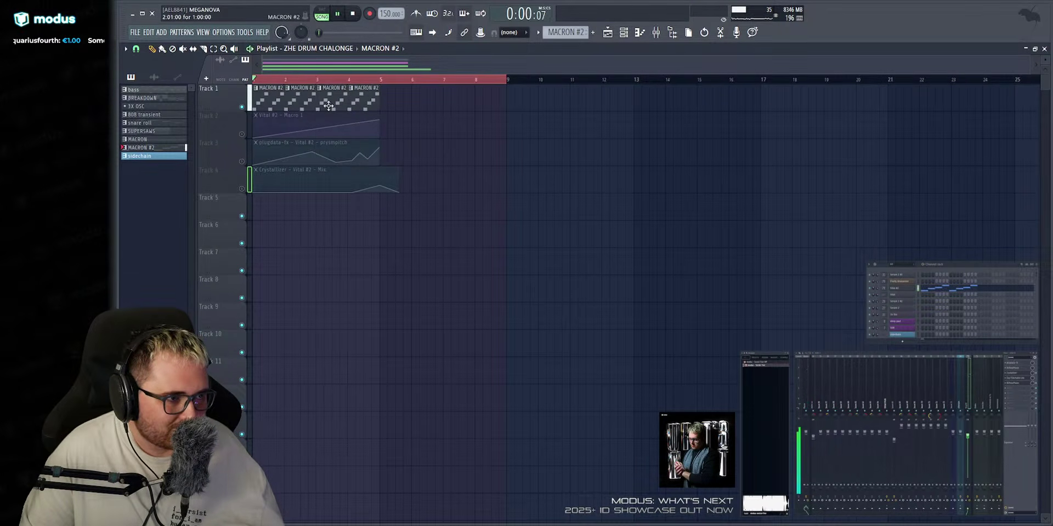
pyautogui.moveTo(506, 81); pyautogui.dragTo(380, 89)
pyautogui.keyDown('ctrl'); pyautogui.click(483, 118); pyautogui.keyUp('ctrl')
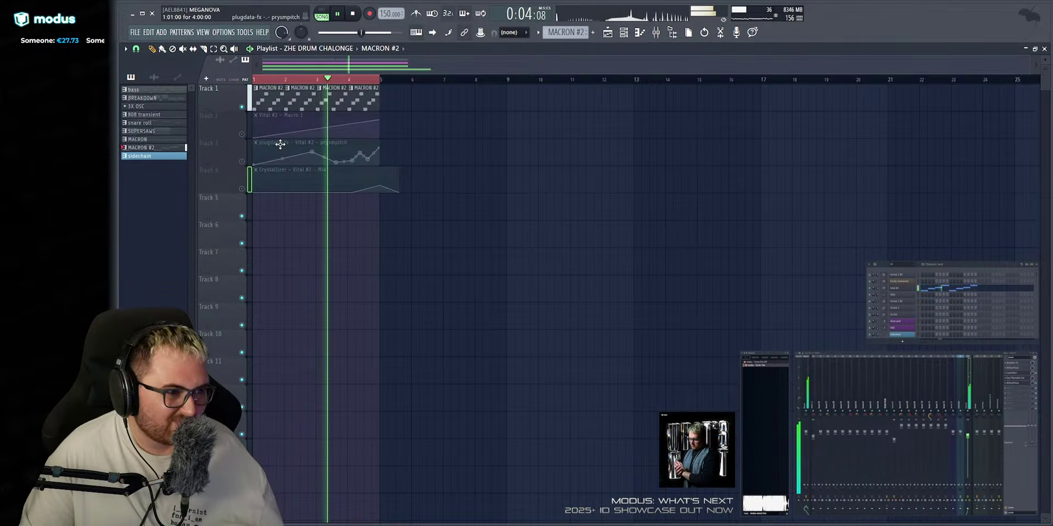
pyautogui.press('space')
# Unmute the Crystallizer Mix automation on Track 4, flatten it at about 17% and trim the clip to end at bar 5.
pyautogui.click(272, 189)
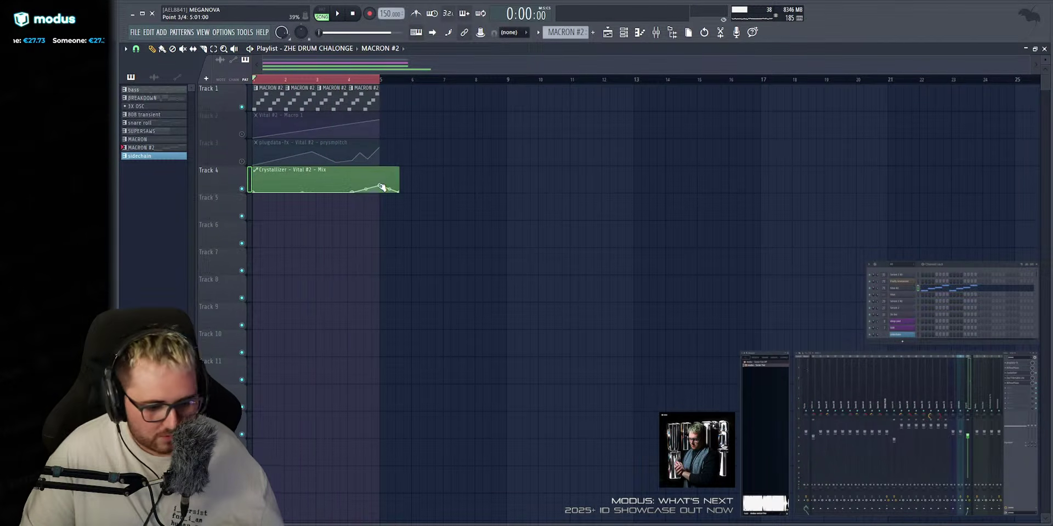
pyautogui.click(1014, 374)
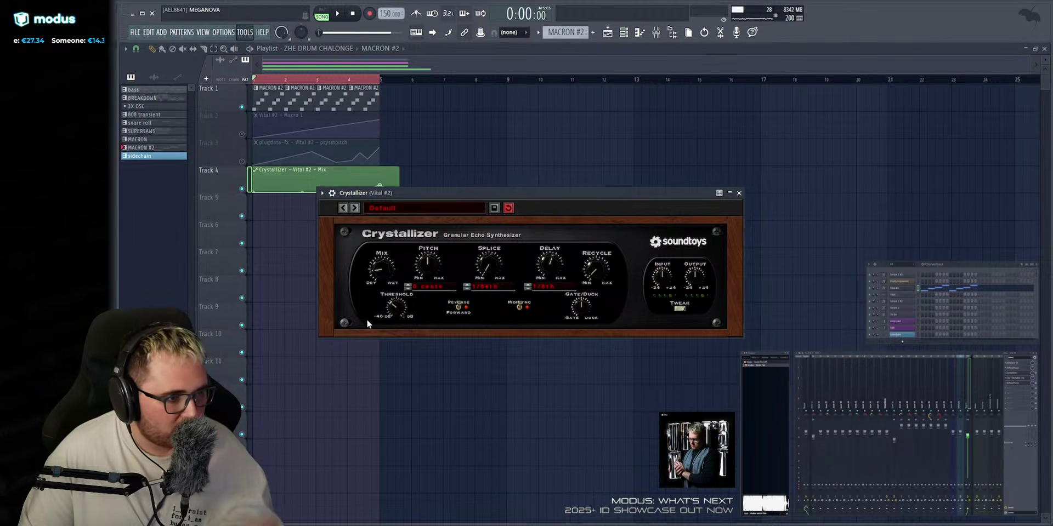
pyautogui.press('Escape')
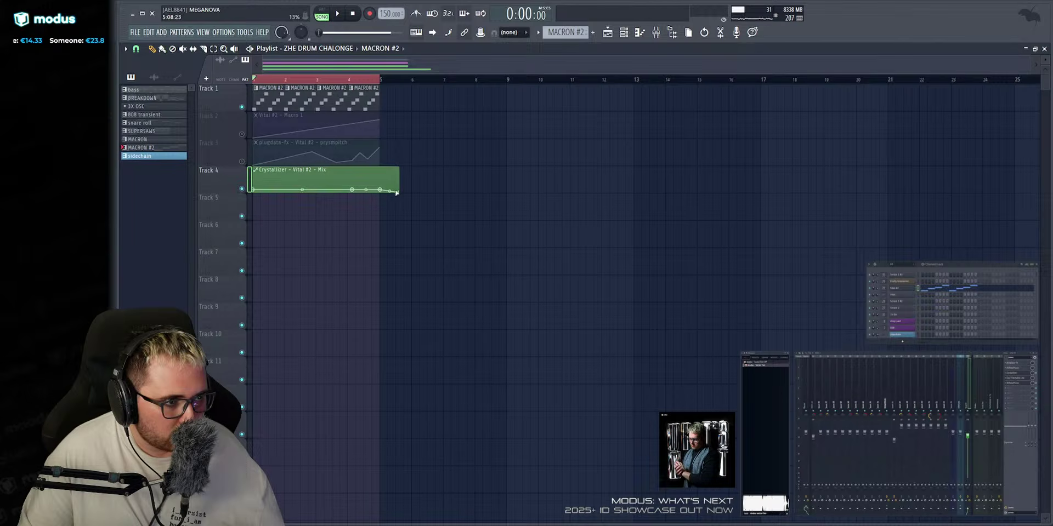
pyautogui.press('space')
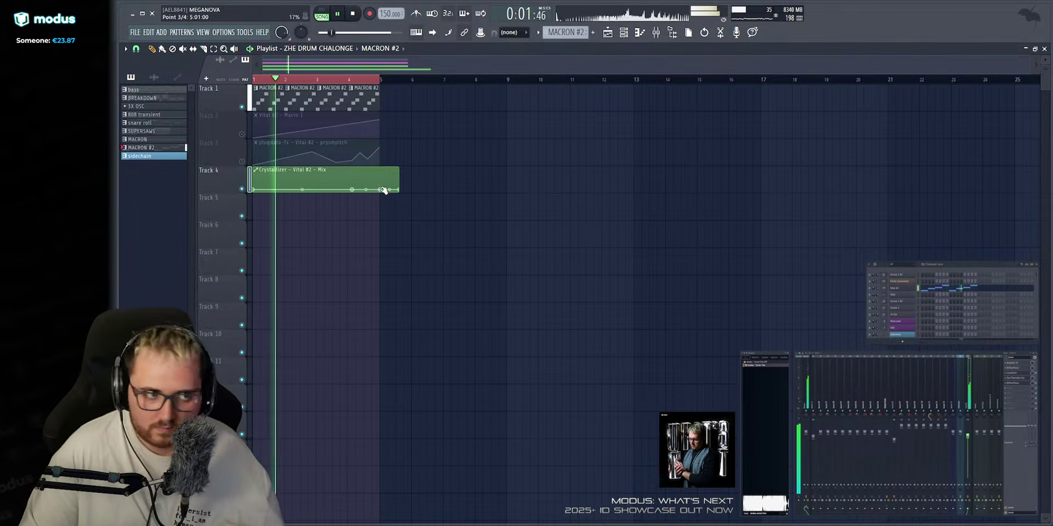
pyautogui.moveTo(396, 191)
pyautogui.mouseDown()
pyautogui.moveTo(349, 191)
pyautogui.moveTo(385, 189)
pyautogui.mouseUp()
pyautogui.press('space')
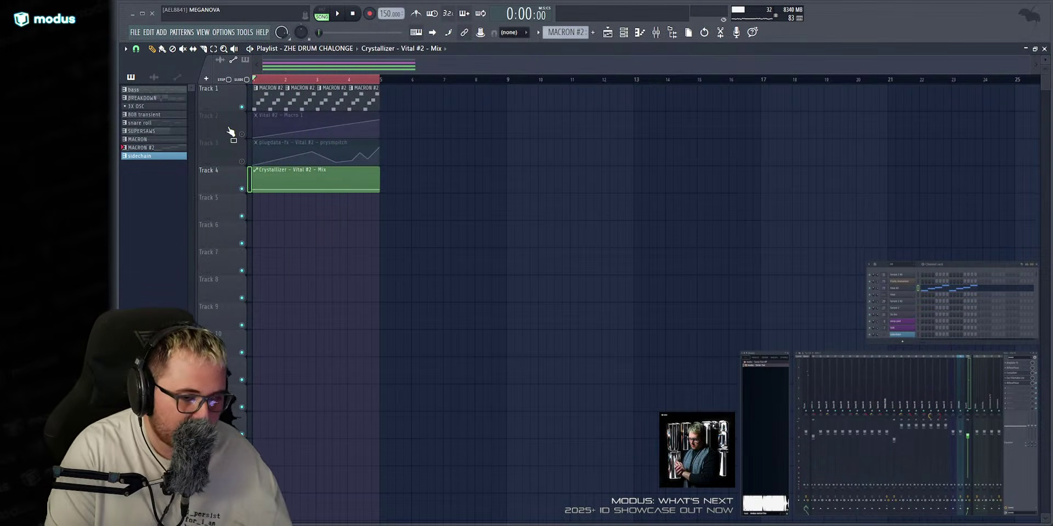
# Add Fruity Parametric EQ 2 to Vital #2 with a high-pass at about 259 Hz, and replay the loop.
pyautogui.press('space')
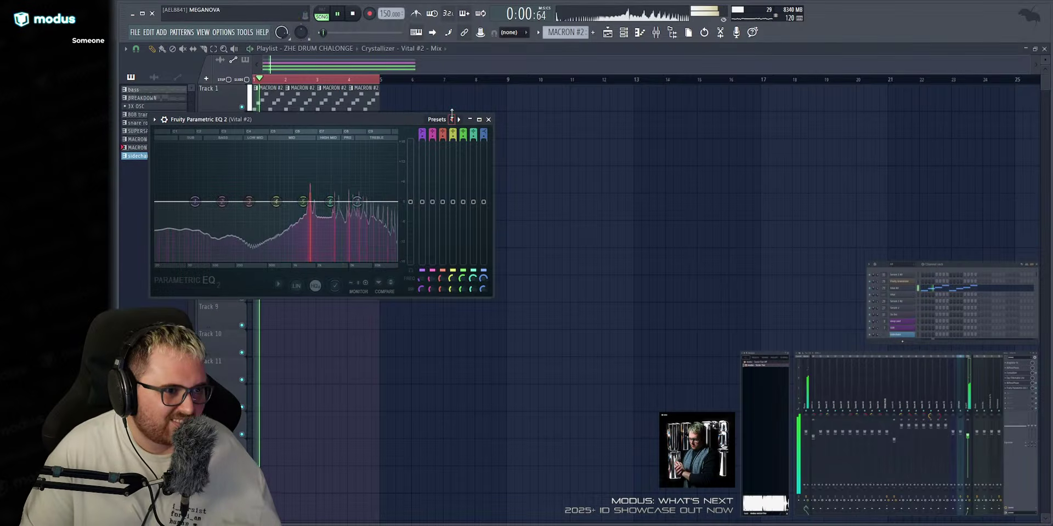
pyautogui.moveTo(424, 133)
pyautogui.mouseDown()
pyautogui.moveTo(423, 149)
pyautogui.moveTo(423, 125)
pyautogui.mouseUp()
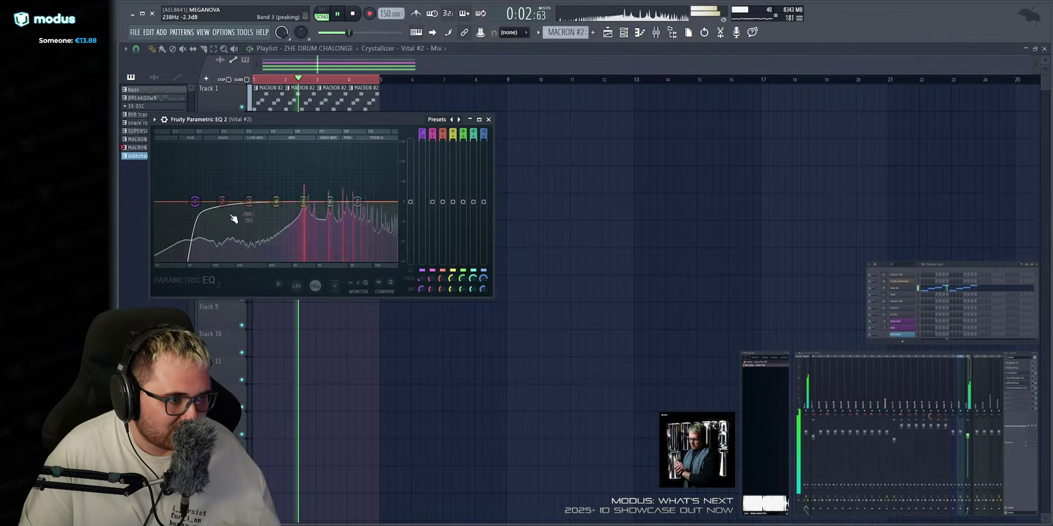
pyautogui.moveTo(195, 202); pyautogui.dragTo(267, 202)
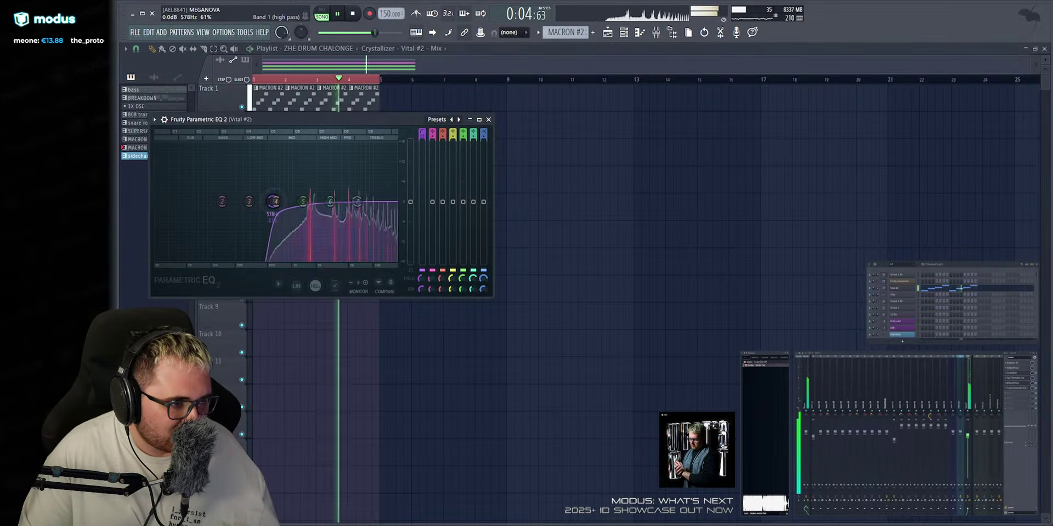
pyautogui.moveTo(276, 202); pyautogui.dragTo(247, 201)
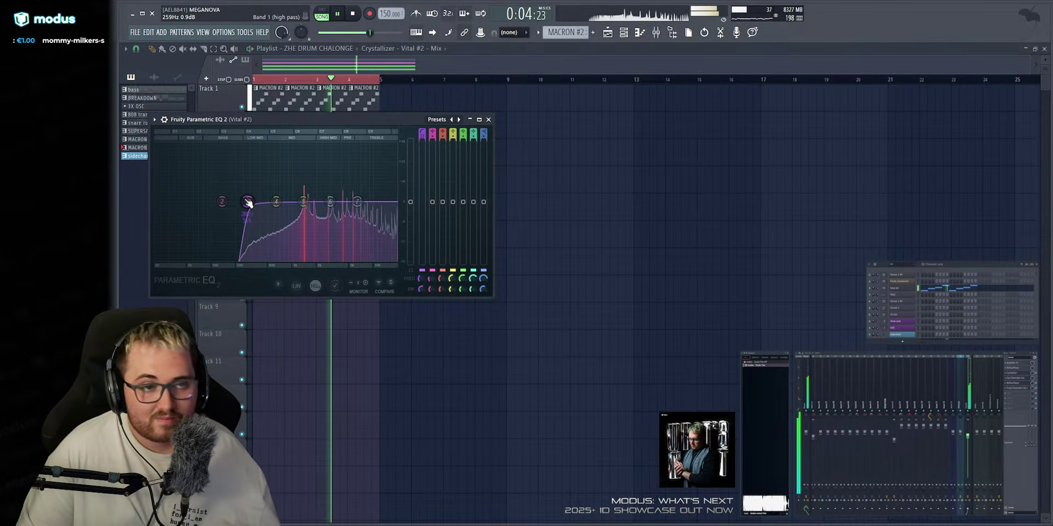
pyautogui.press('Escape')
pyautogui.press('space')
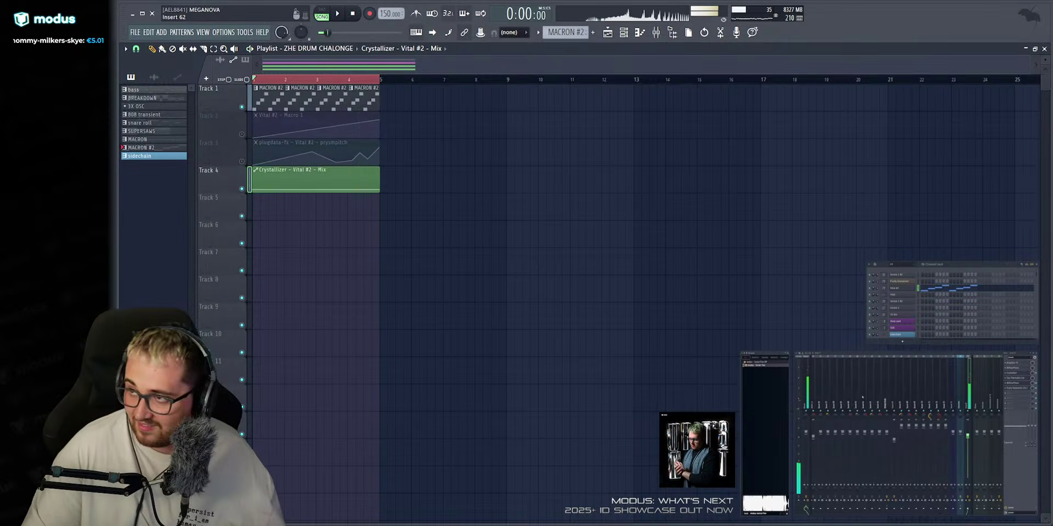
pyautogui.press('space')
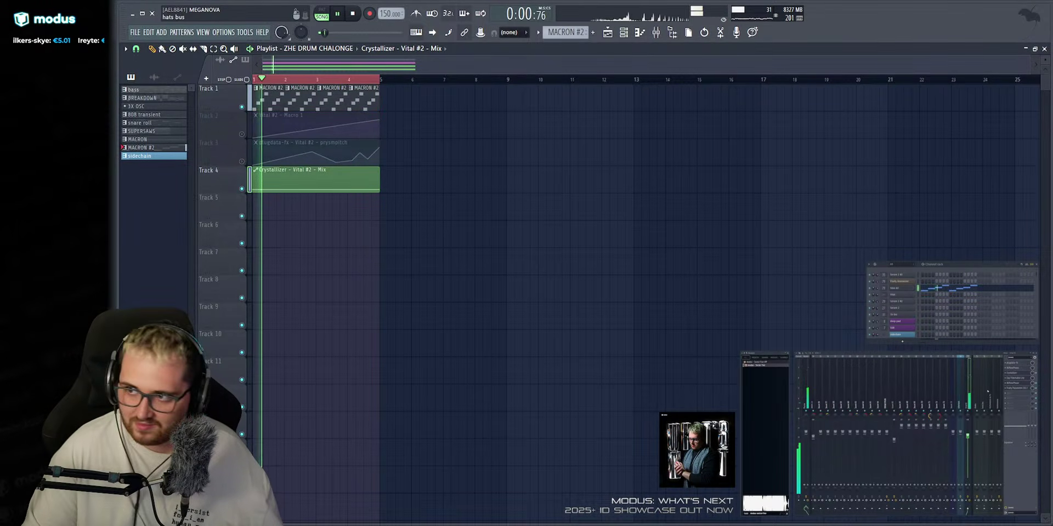
# Enlarge Track 4, flatten the Crystallizer Mix automation at about 24% and audition the loop.
pyautogui.click(1013, 374)
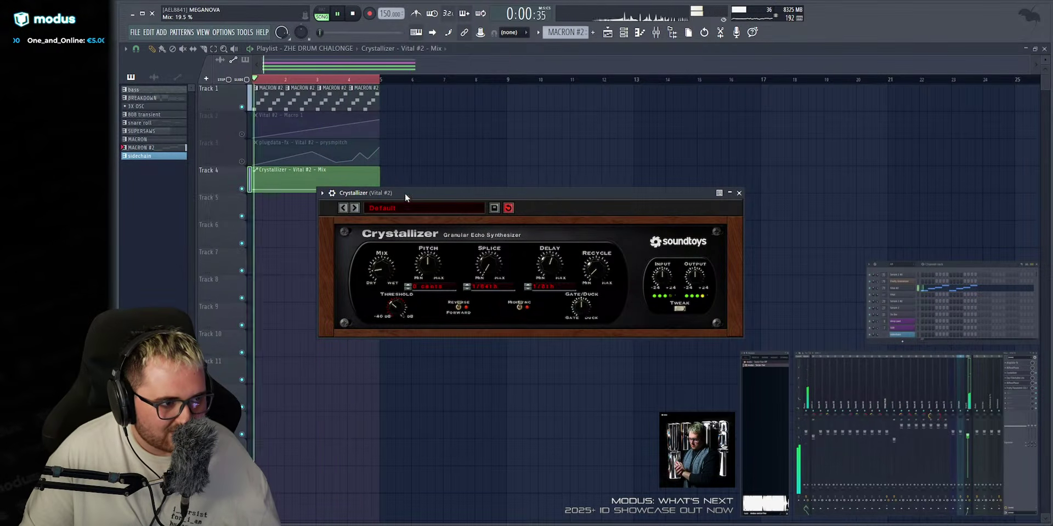
pyautogui.press('Escape')
pyautogui.press('space')
pyautogui.moveTo(212, 192); pyautogui.dragTo(212, 396)
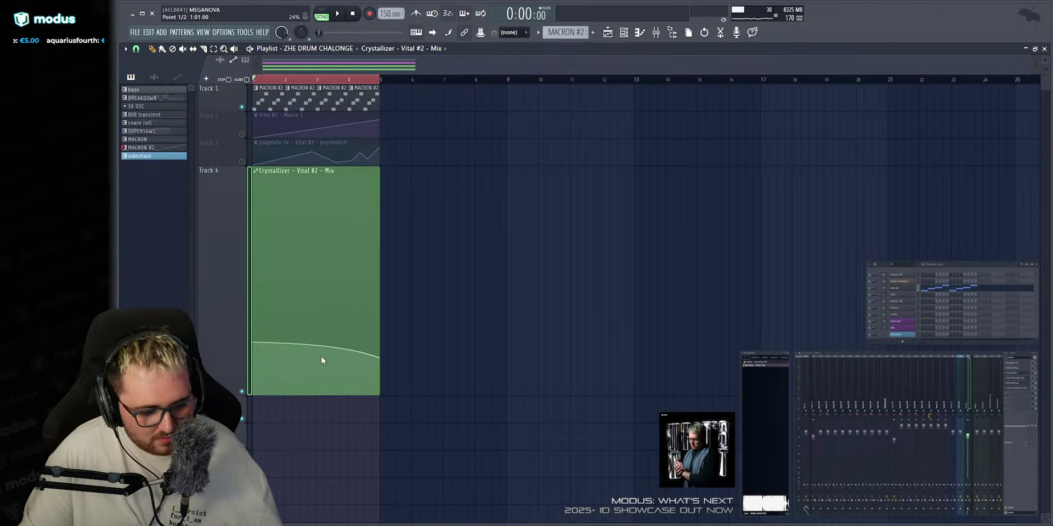
pyautogui.moveTo(380, 359); pyautogui.dragTo(380, 343)
pyautogui.press('space')
pyautogui.rightClick(672, 285)
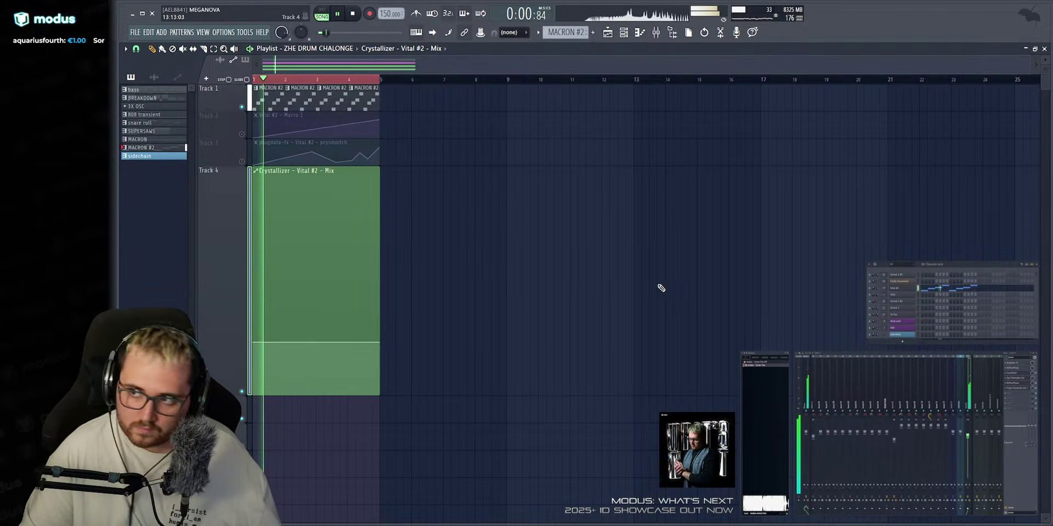
pyautogui.press('space')
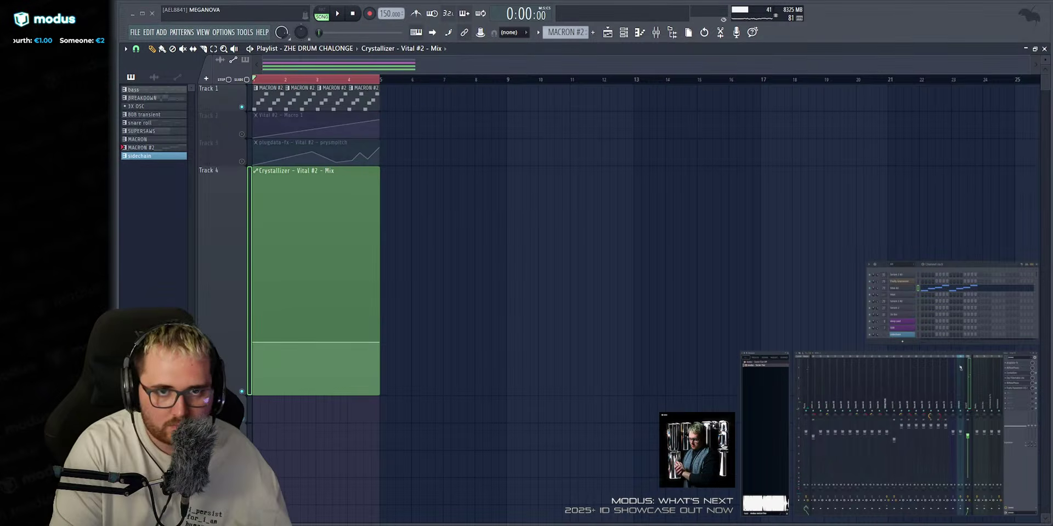
# Add Edison to Vital #2, record the loop with recording set to On Play, and trim the recording to one four-bar pass.
pyautogui.hotkey('ctrl', 'e')
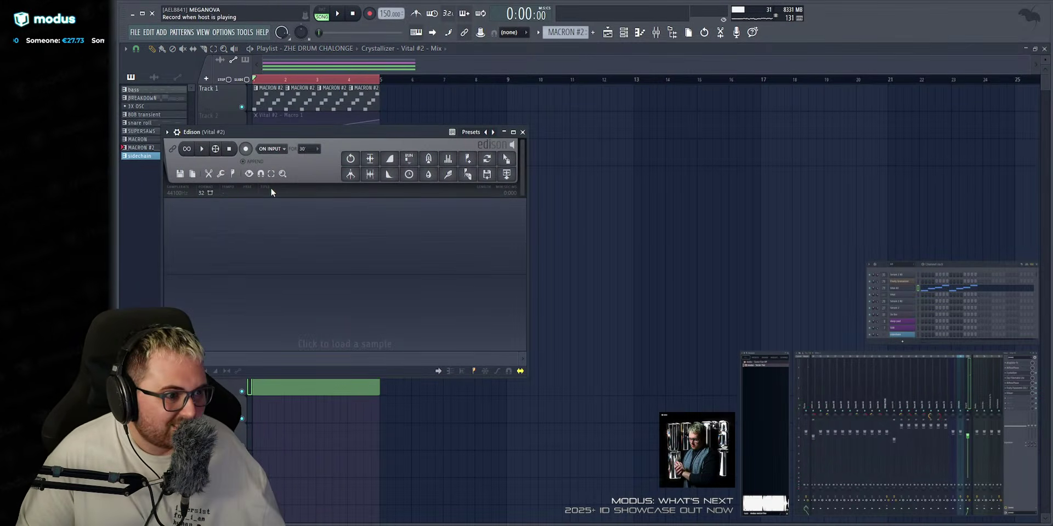
pyautogui.click(337, 14)
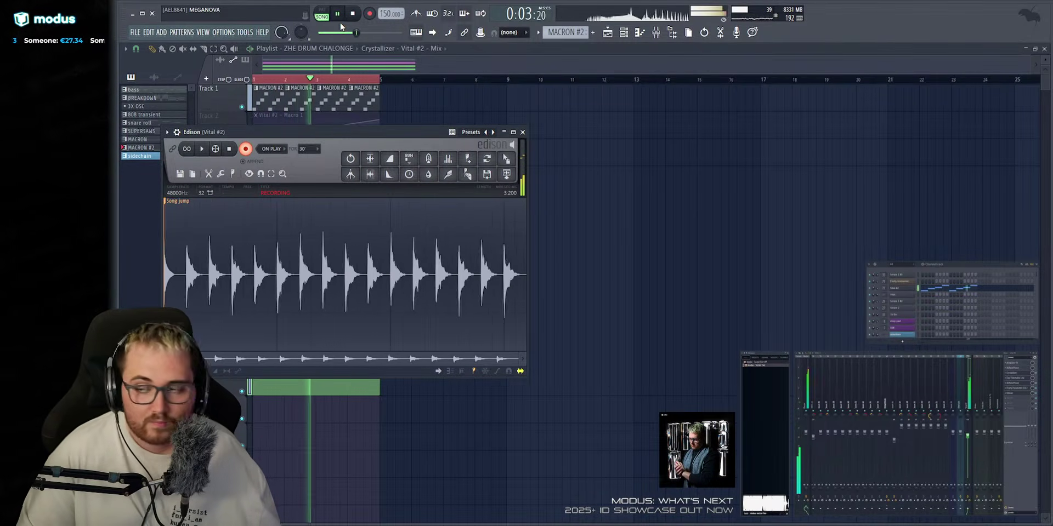
pyautogui.click(269, 81)
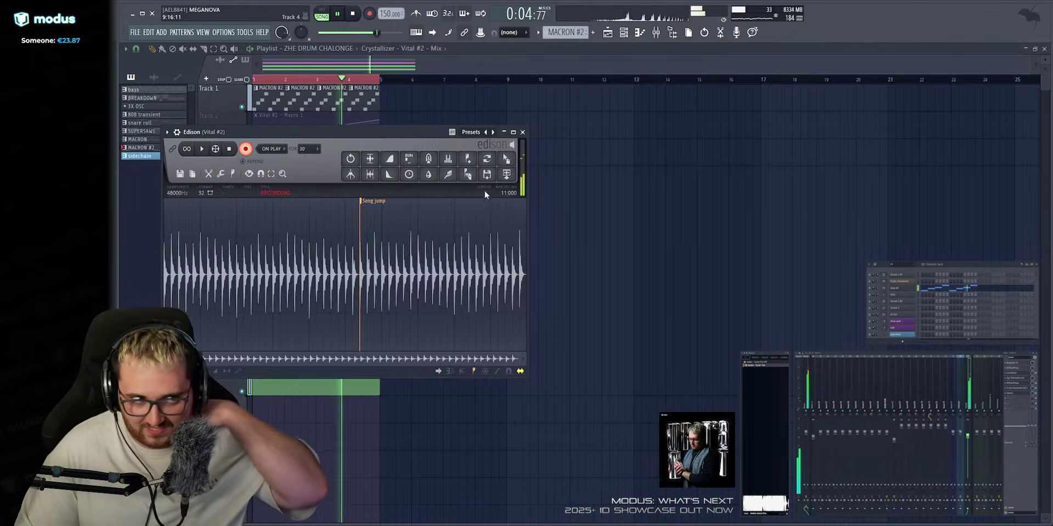
pyautogui.click(245, 149)
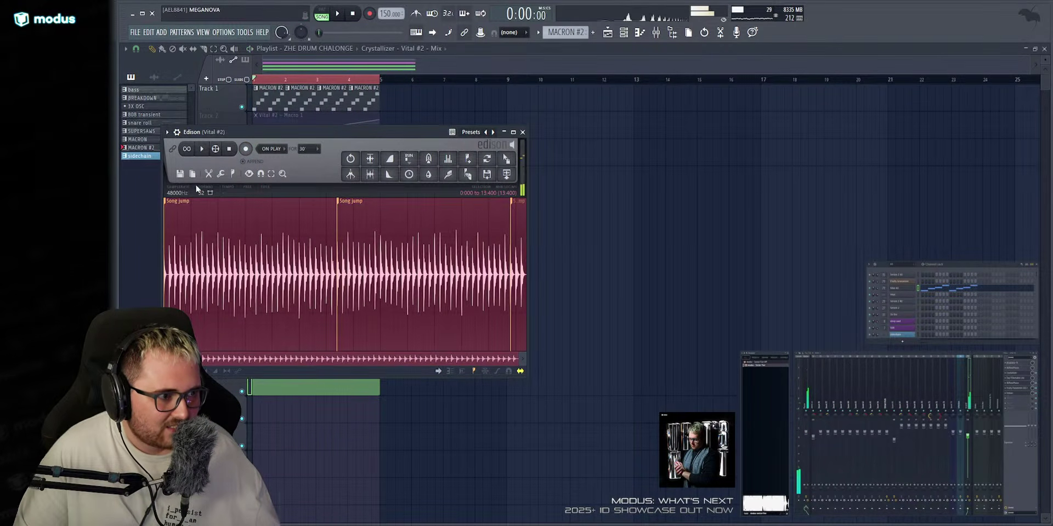
pyautogui.hotkey('ctrl', 'Delete')
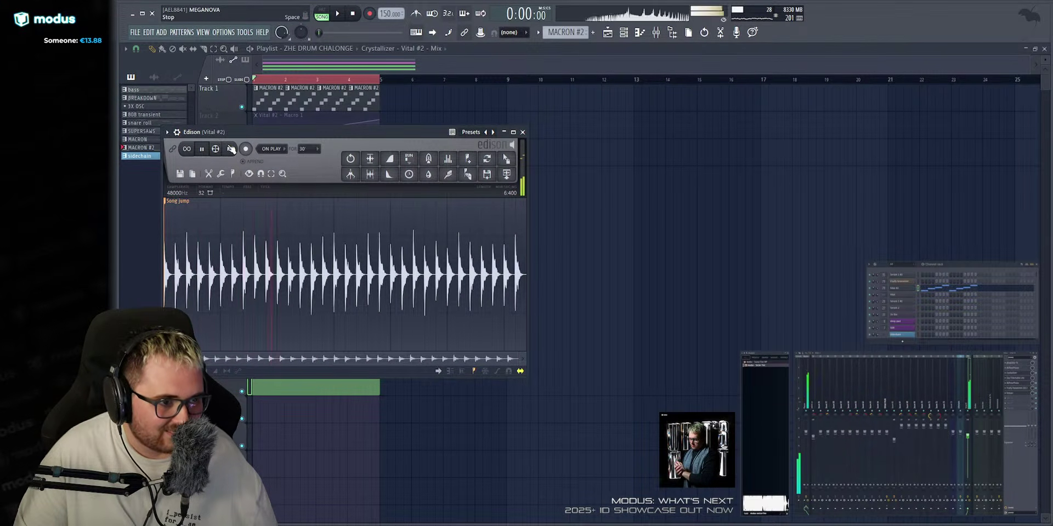
# Place the trimmed recording on Track 2 at bar 9 and switch the playlist to the Production arrangement.
pyautogui.moveTo(517, 159); pyautogui.dragTo(598, 35)
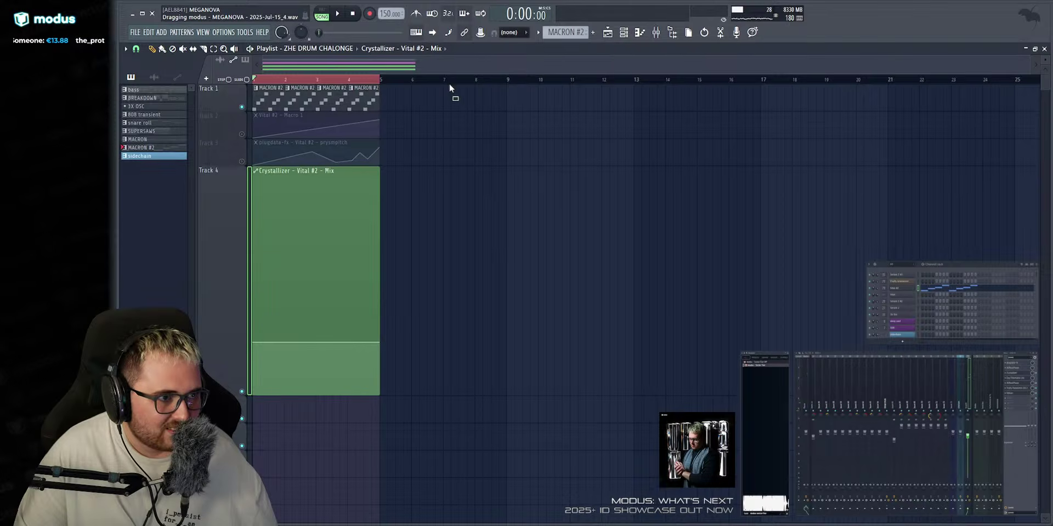
pyautogui.moveTo(528, 132); pyautogui.dragTo(529, 123)
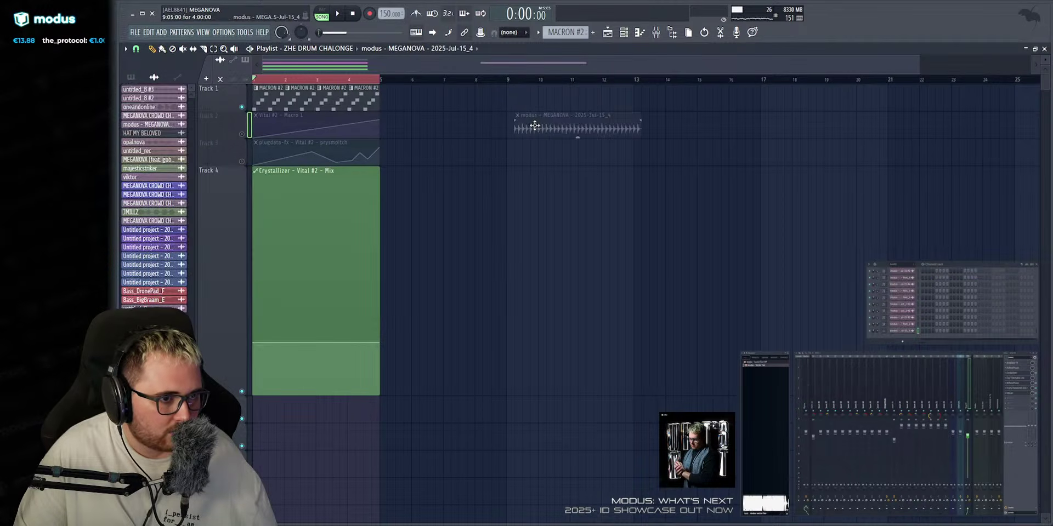
pyautogui.click(293, 66)
pyautogui.moveTo(381, 67); pyautogui.dragTo(381, 67)
# Remove the misplaced clip from Track 3, place the 2025-Jul-15_4 recording on Track 4 at bar 63, and audition it.
pyautogui.moveTo(548, 124); pyautogui.dragTo(547, 154)
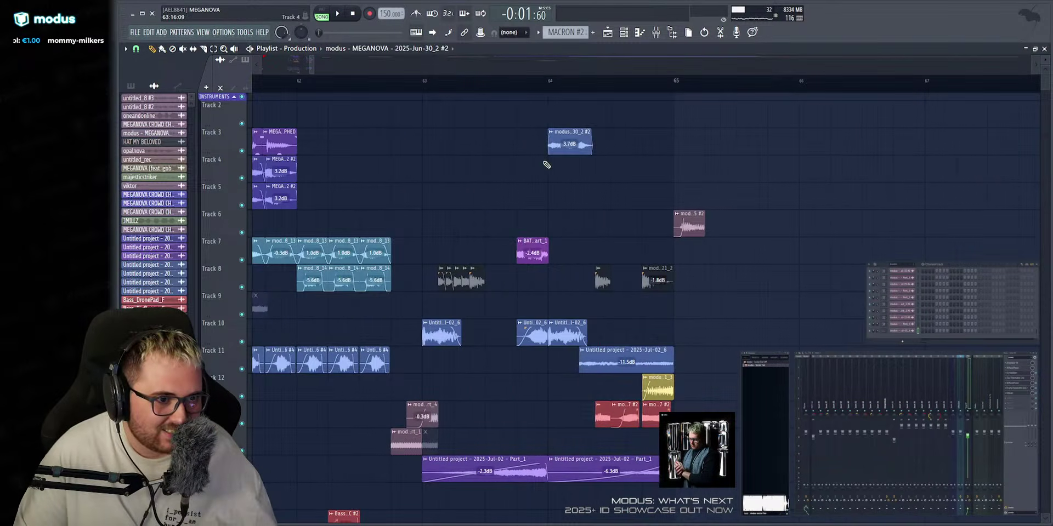
pyautogui.rightClick(548, 152)
pyautogui.scroll(-1, 154, 329)
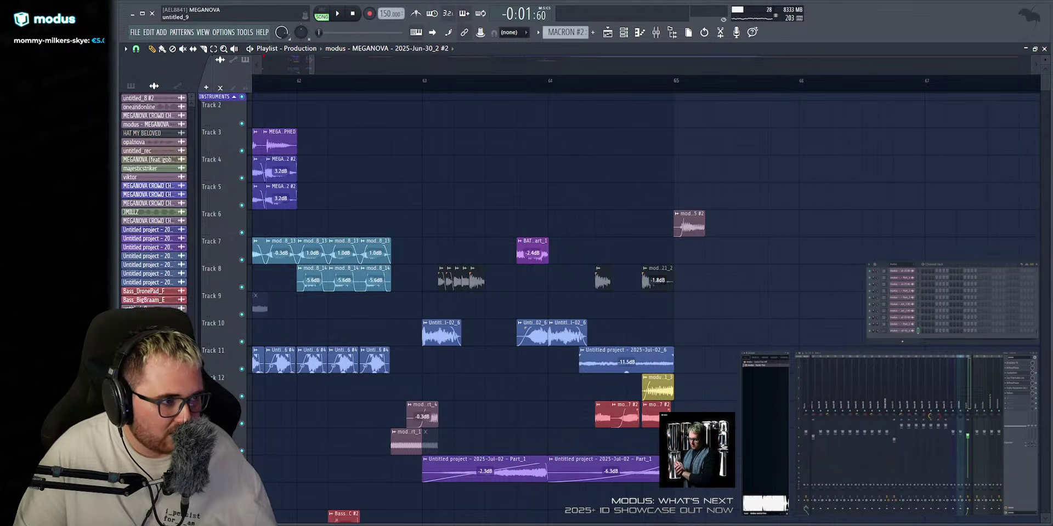
pyautogui.moveTo(154, 340); pyautogui.dragTo(433, 159)
pyautogui.keyDown('ctrl'); pyautogui.click(410, 82); pyautogui.keyUp('ctrl')
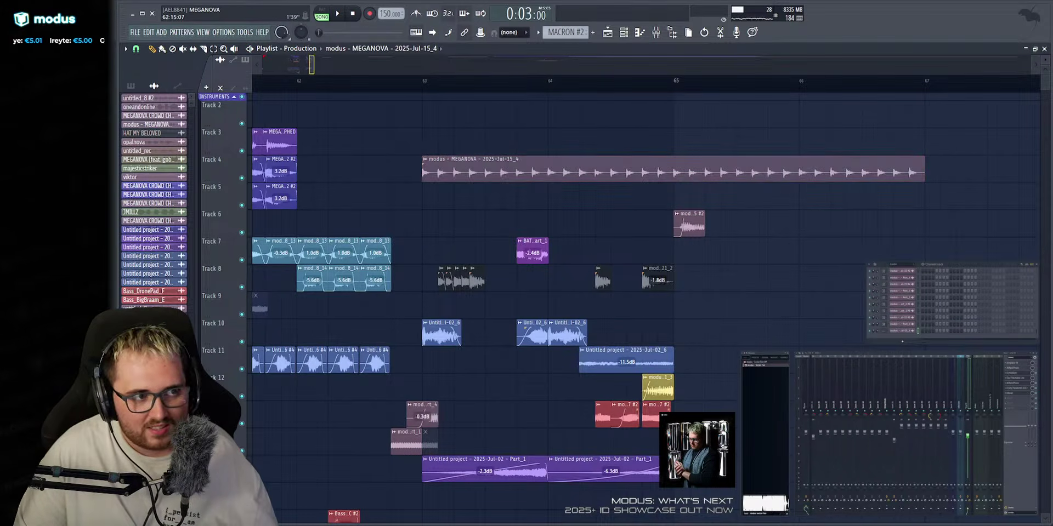
pyautogui.scroll(-5, 411, 84)
pyautogui.scroll(4, 414, 91)
pyautogui.press('space')
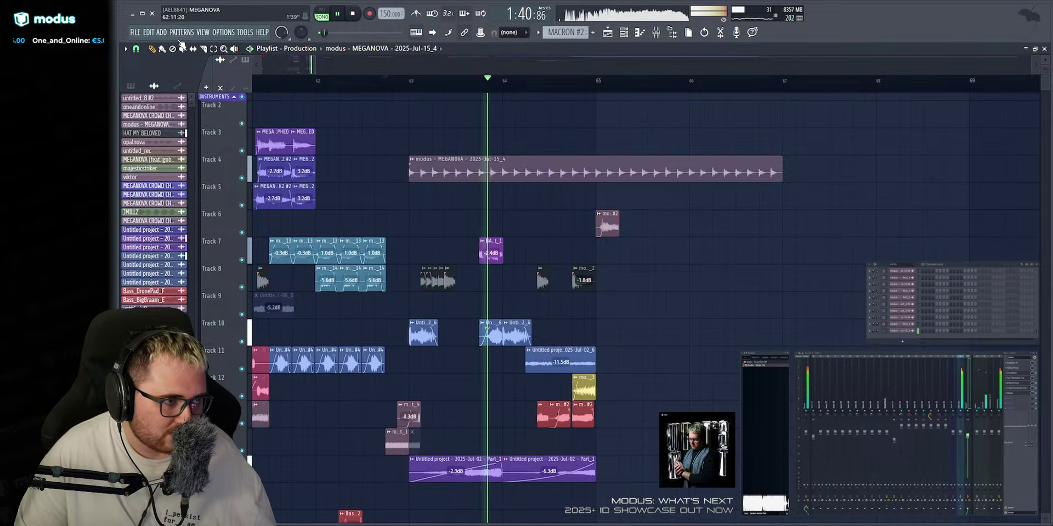
pyautogui.click(388, 82)
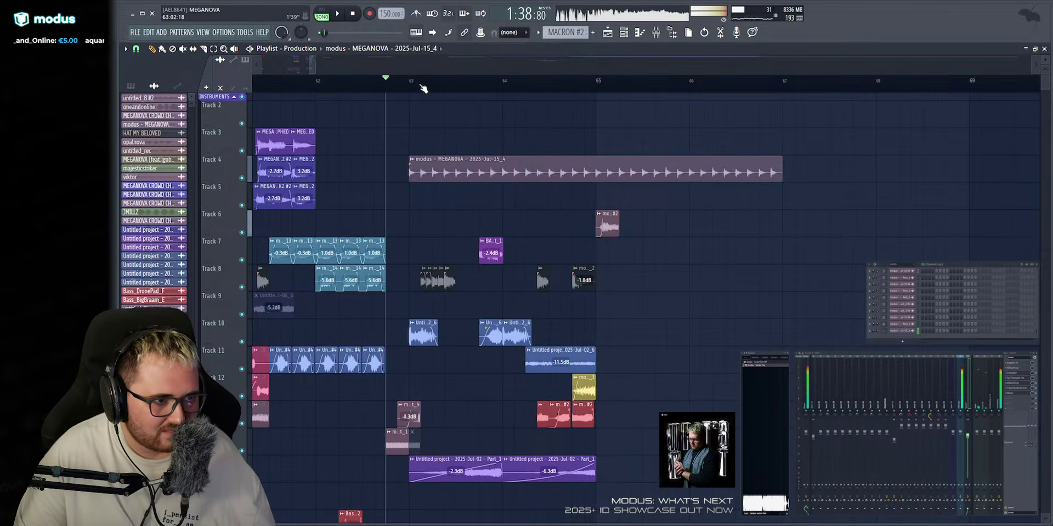
pyautogui.click(387, 82)
# Move the 2025-Jul-15_4 clip on Track 4 to start at bar 64 and audition it with the arrangement.
pyautogui.moveTo(482, 166); pyautogui.dragTo(574, 161)
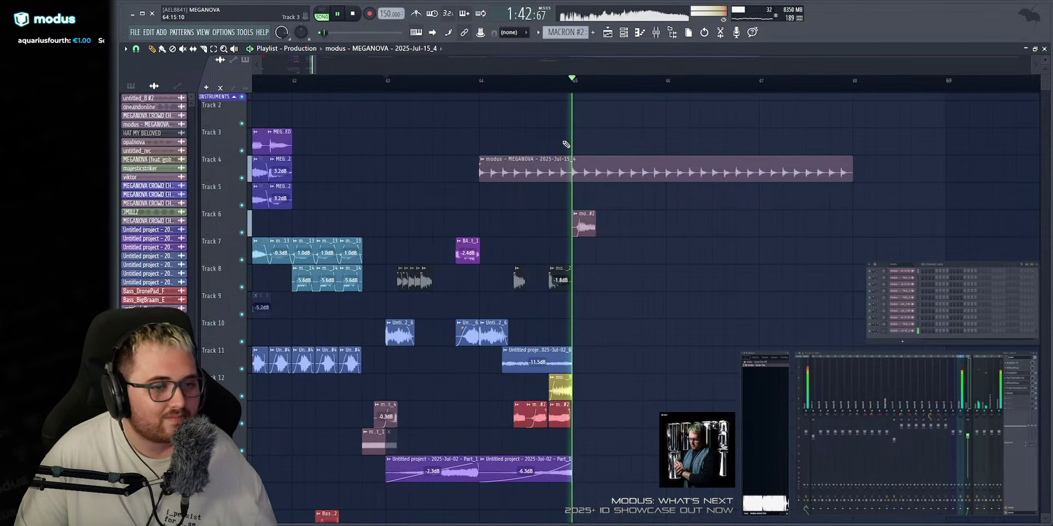
pyautogui.press('space')
pyautogui.press('space')
pyautogui.click(486, 83)
pyautogui.scroll(3, 486, 82)
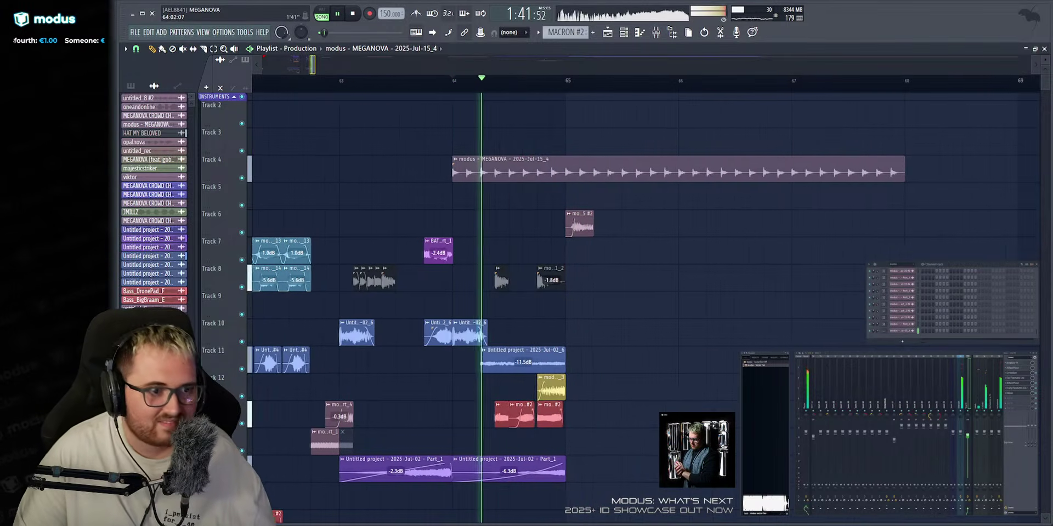
pyautogui.press('space')
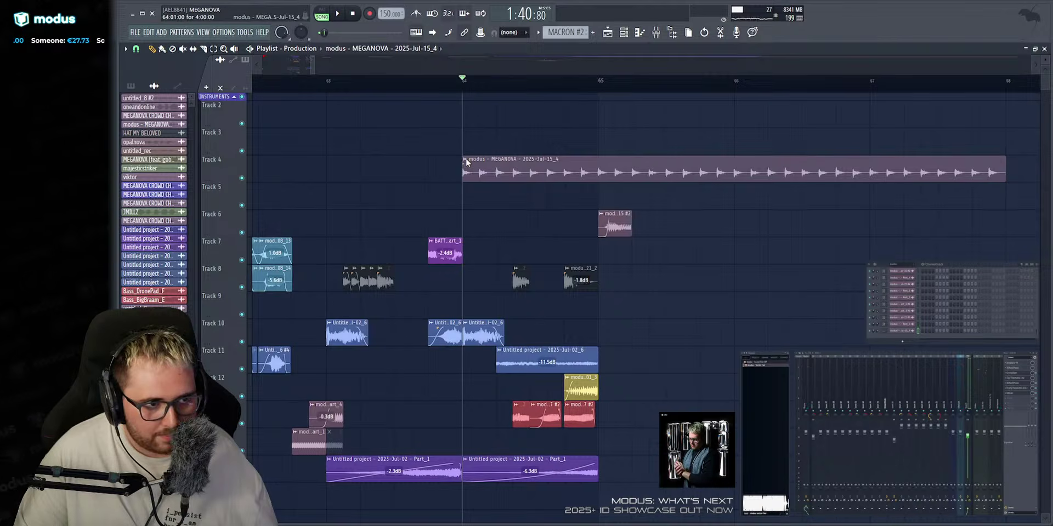
# Set the clip's stretch mode to Stretch Pro and its pitch range to 12 semitones, and audition it with Track 4 soloed.
pyautogui.doubleClick(522, 159)
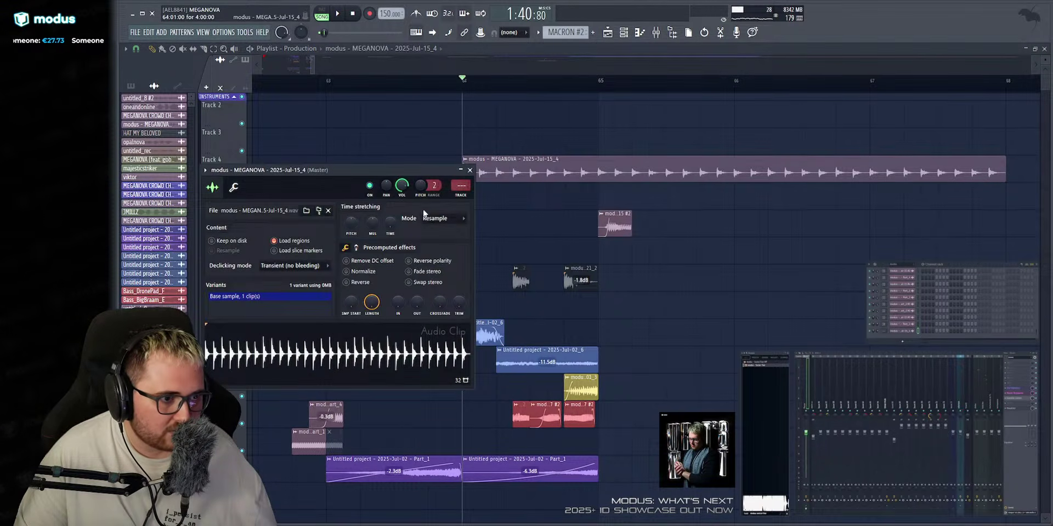
pyautogui.click(432, 247)
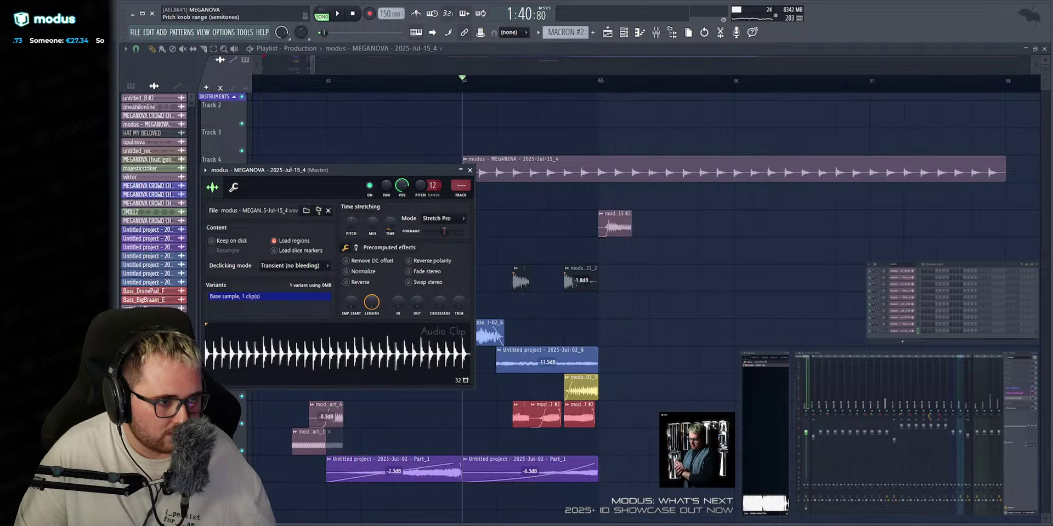
pyautogui.click(470, 170)
pyautogui.scroll(2, 471, 137)
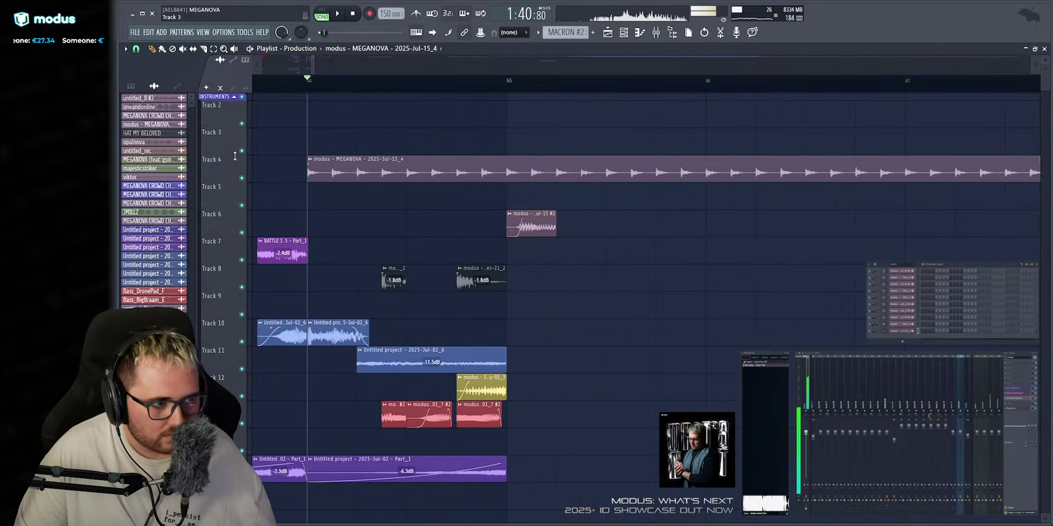
pyautogui.press('space')
pyautogui.rightClick(242, 179)
pyautogui.press('space')
# Try the Stretch mode on the clip, unsolo Track 4 and replay from just before bar 64.
pyautogui.doubleClick(341, 171)
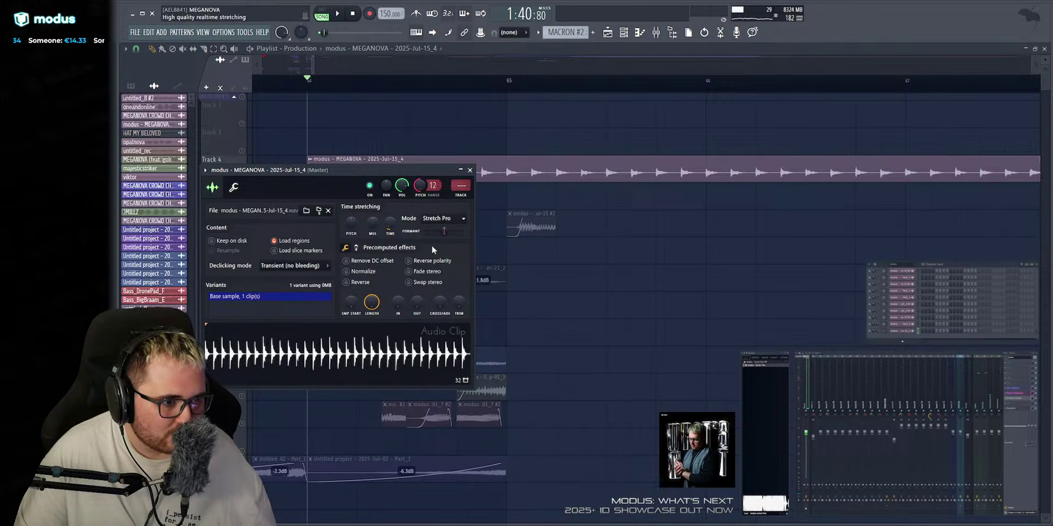
pyautogui.click(470, 170)
pyautogui.press('space')
pyautogui.rightClick(242, 178)
pyautogui.press('space')
pyautogui.press('space')
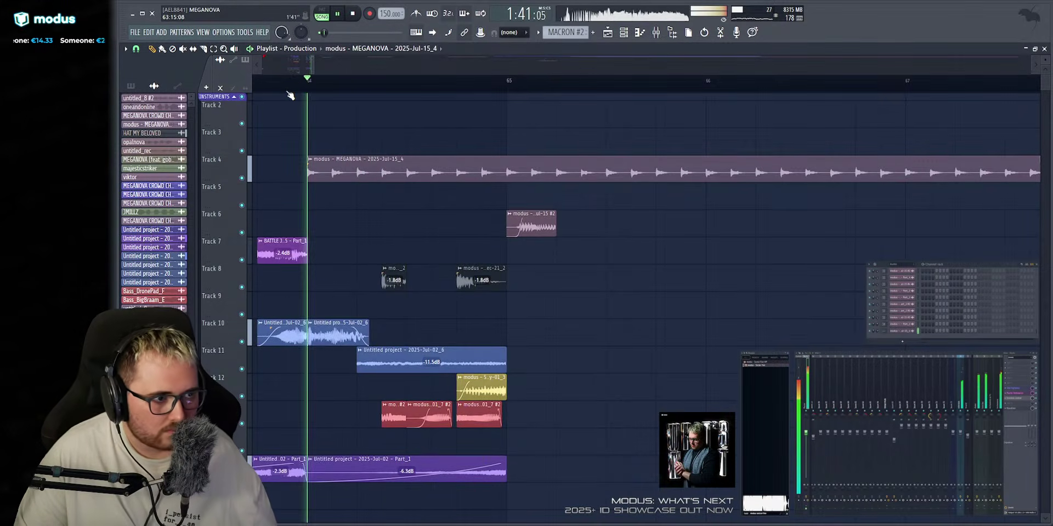
pyautogui.click(280, 87)
pyautogui.doubleClick(403, 172)
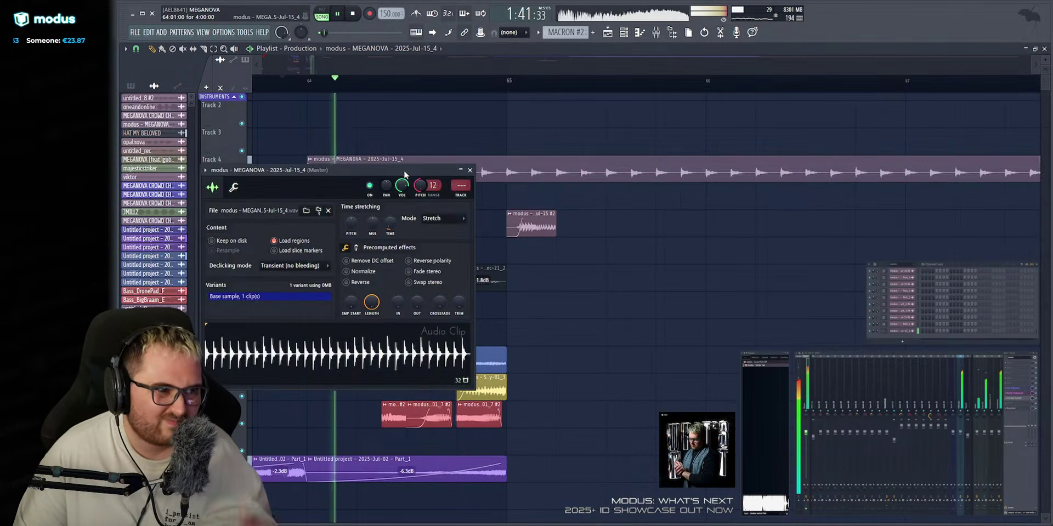
# Try the Slice stretch and e3 generic modes on the clip, replaying from just before bar 64.
pyautogui.press('space')
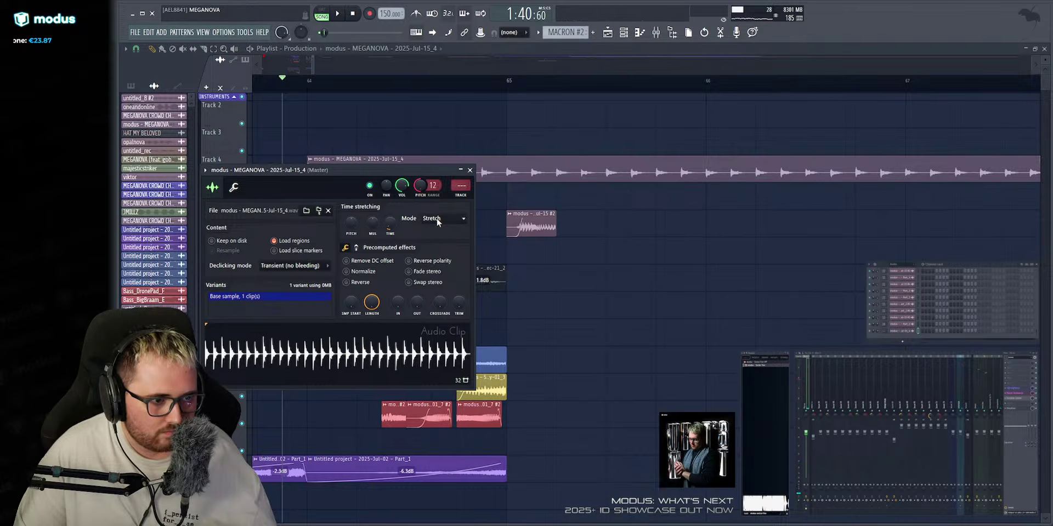
pyautogui.press('space')
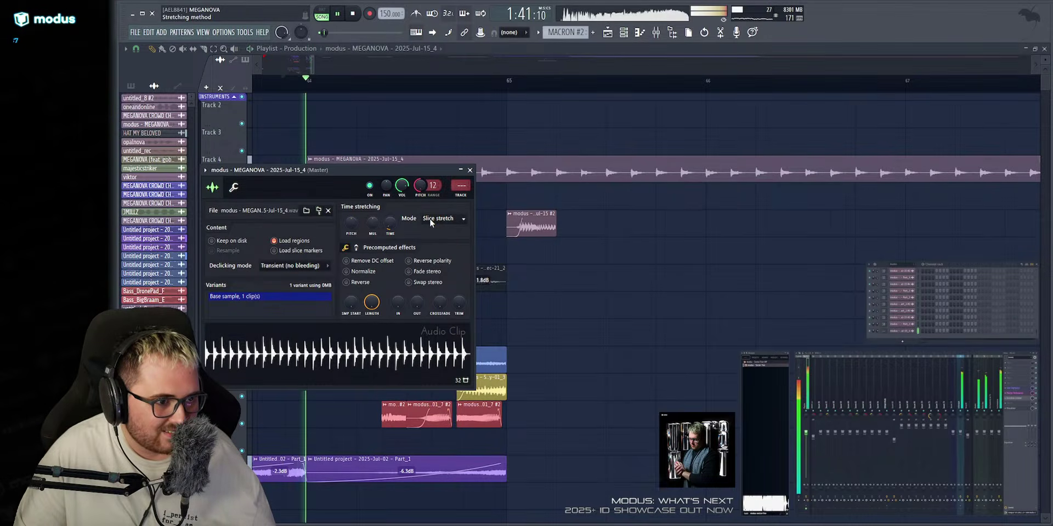
pyautogui.click(430, 218)
pyautogui.click(444, 282)
pyautogui.click(429, 218)
pyautogui.click(281, 88)
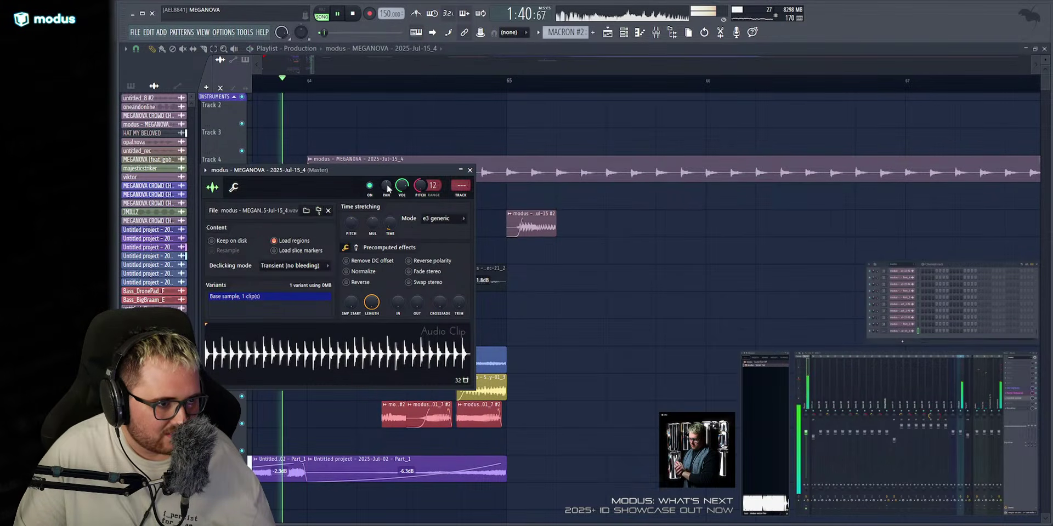
# Solo Track 4, lower the clip's channel pitch to -1200 cents and play it from bar 64.
pyautogui.press('Escape')
pyautogui.rightClick(242, 178)
pyautogui.click(308, 88)
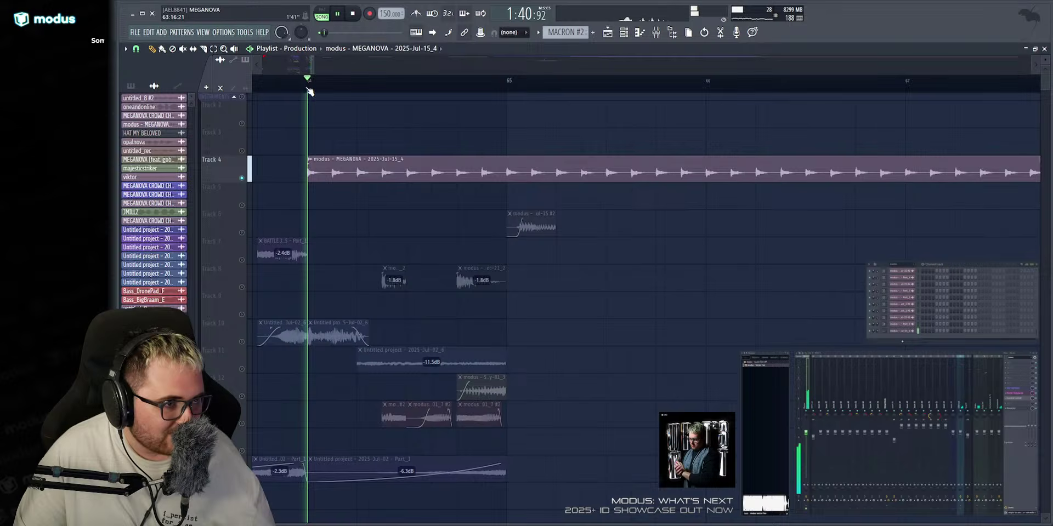
pyautogui.doubleClick(350, 168)
pyautogui.moveTo(419, 187); pyautogui.dragTo(419, 219)
pyautogui.press('space')
pyautogui.press('space')
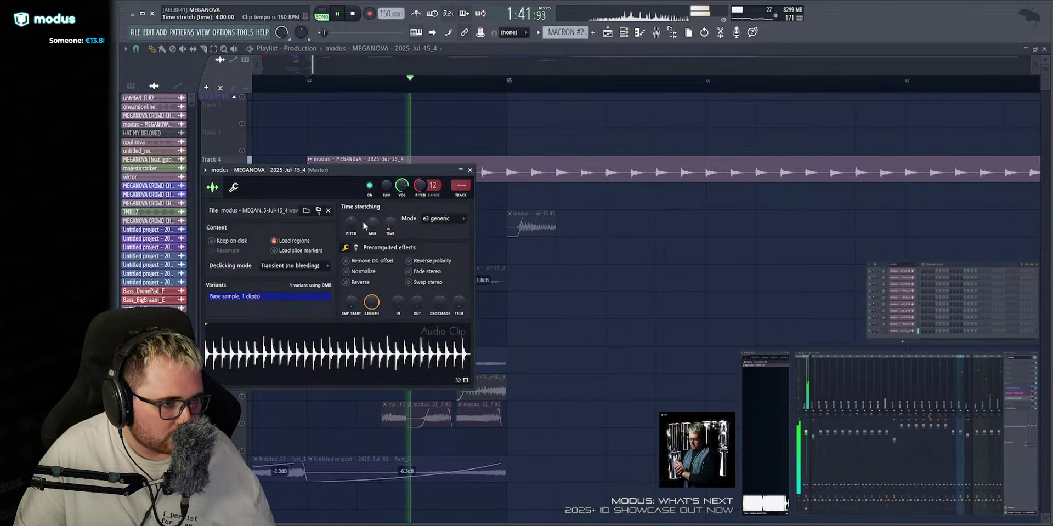
# Lower the clip's time-stretching pitch, set its stretch mode to e2 generic and audition it.
pyautogui.press('space')
pyautogui.moveTo(351, 223); pyautogui.dragTo(351, 256)
pyautogui.press('space')
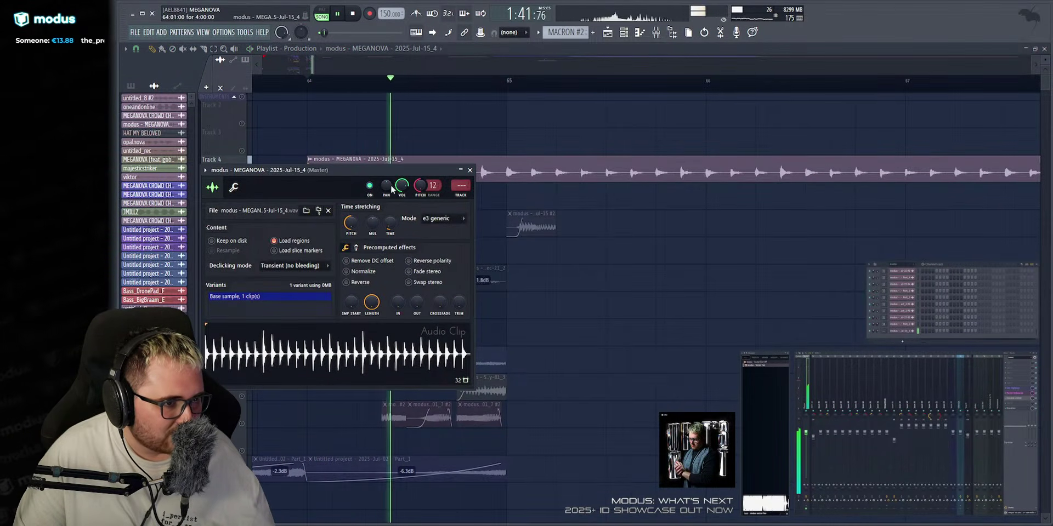
pyautogui.click(478, 247)
pyautogui.press('space')
pyautogui.press('space')
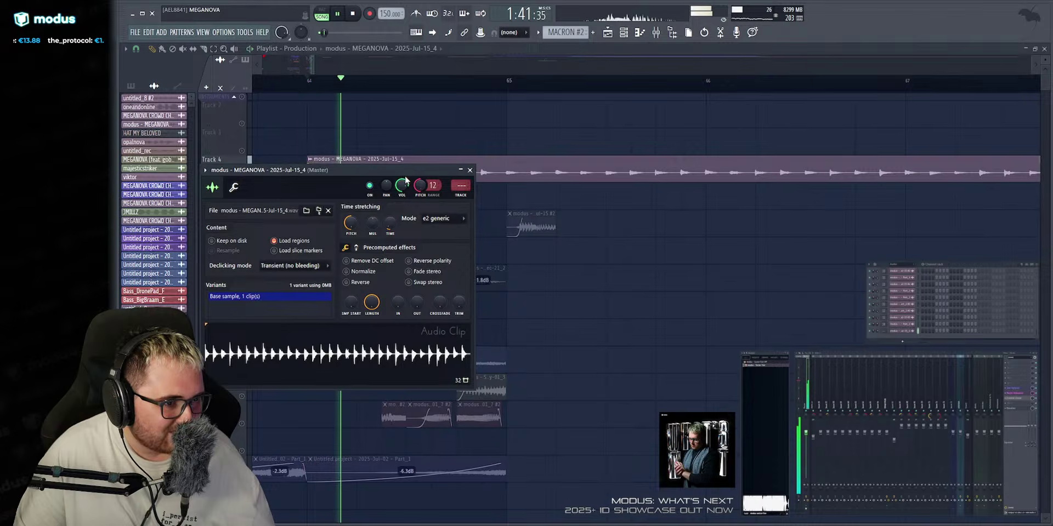
# Audition the clip in e2 transient mode, and set its stretch mode back to Stretch Pro.
pyautogui.click(426, 218)
pyautogui.click(478, 258)
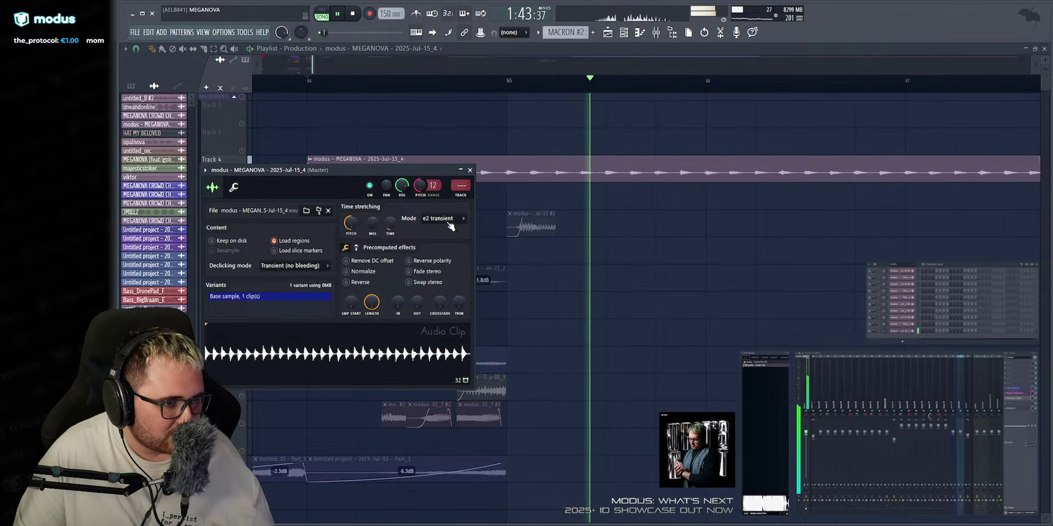
pyautogui.click(449, 221)
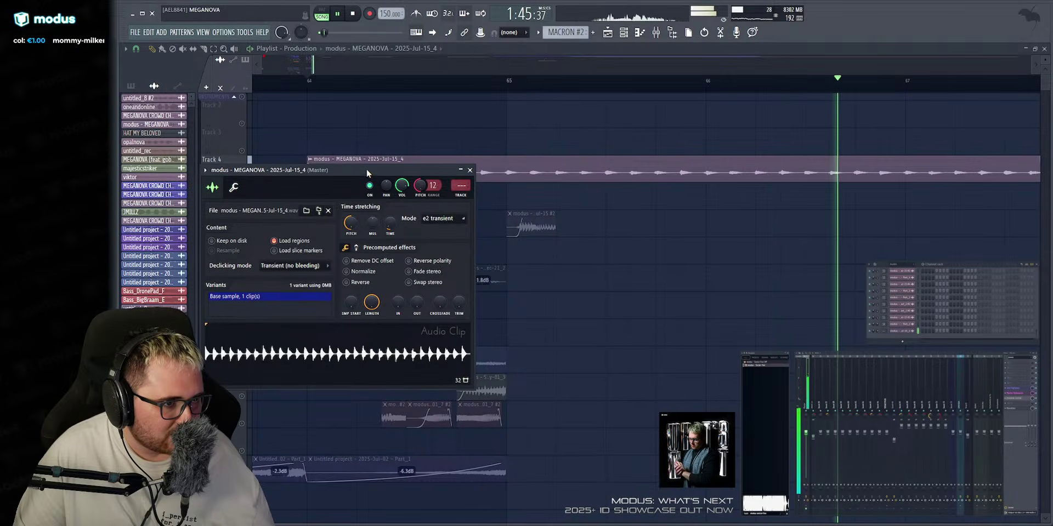
pyautogui.click(451, 255)
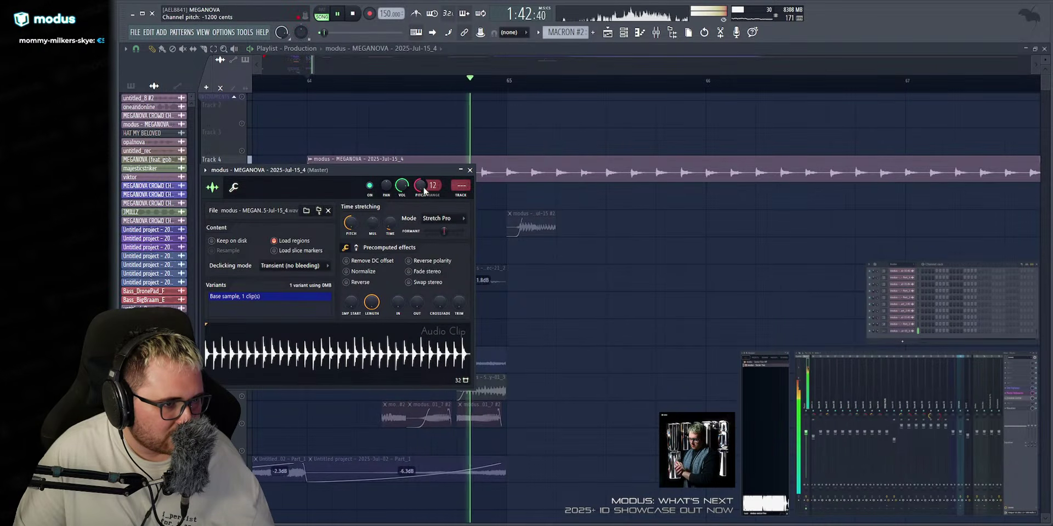
# Reset the clip's time-stretching pitch and audition it in Stretch Pro with lowered and raised formant shifts.
pyautogui.keyDown('alt'); pyautogui.click(352, 222); pyautogui.keyUp('alt')
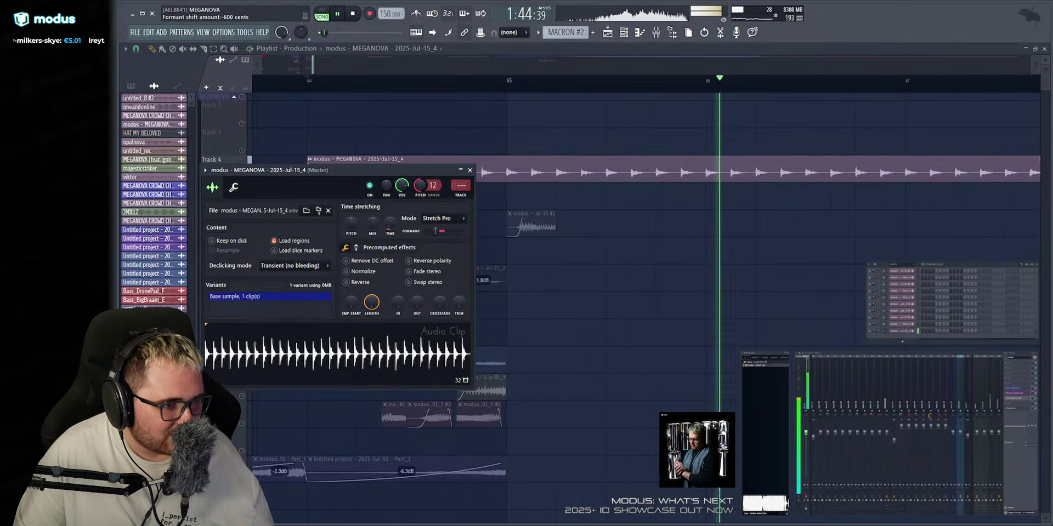
pyautogui.moveTo(445, 232); pyautogui.dragTo(438, 233)
pyautogui.moveTo(445, 232); pyautogui.dragTo(447, 231)
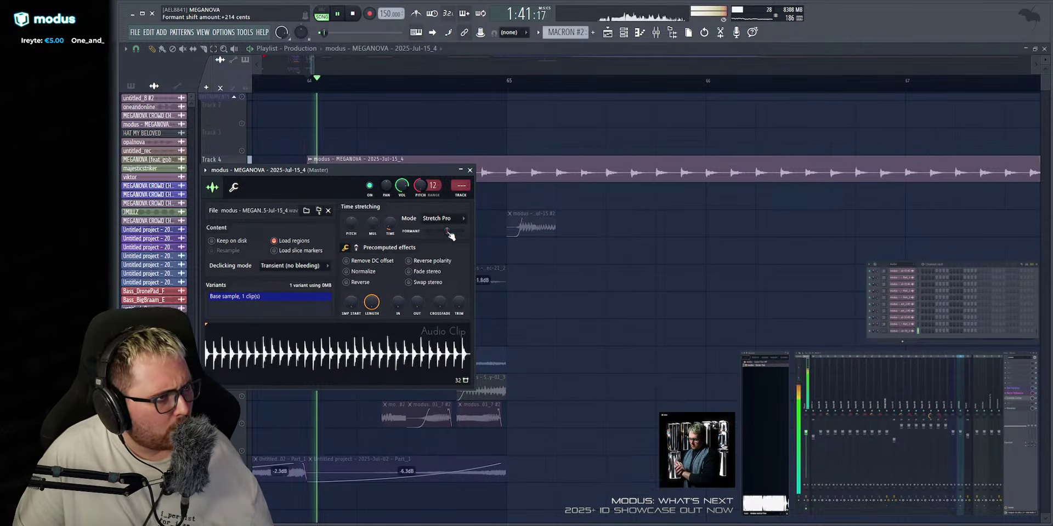
pyautogui.press('space')
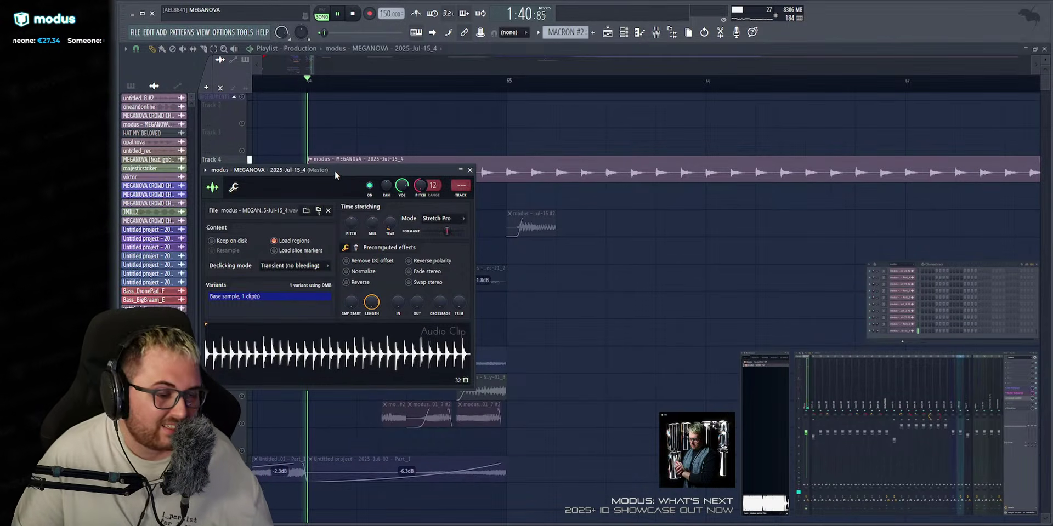
pyautogui.press('space')
pyautogui.moveTo(447, 231); pyautogui.dragTo(462, 231)
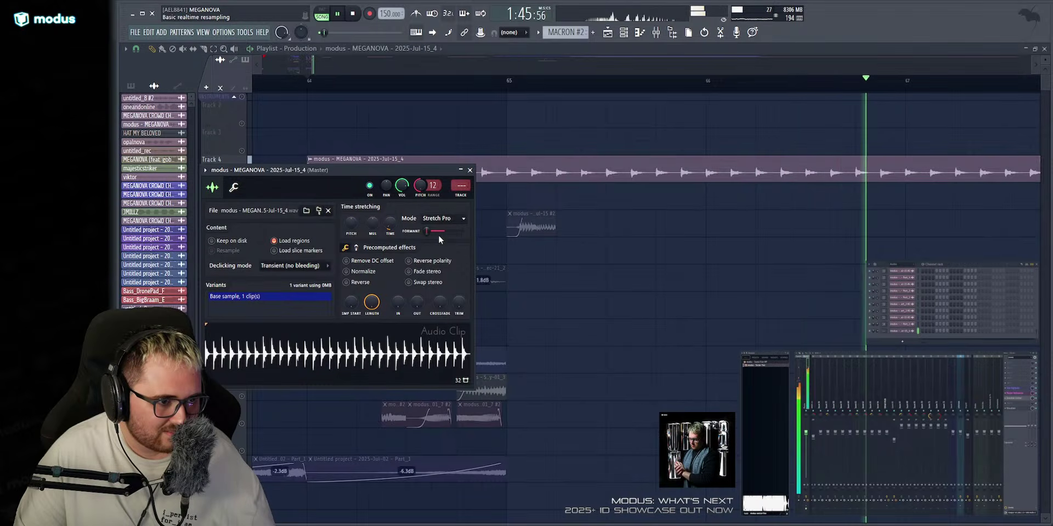
pyautogui.press('Escape')
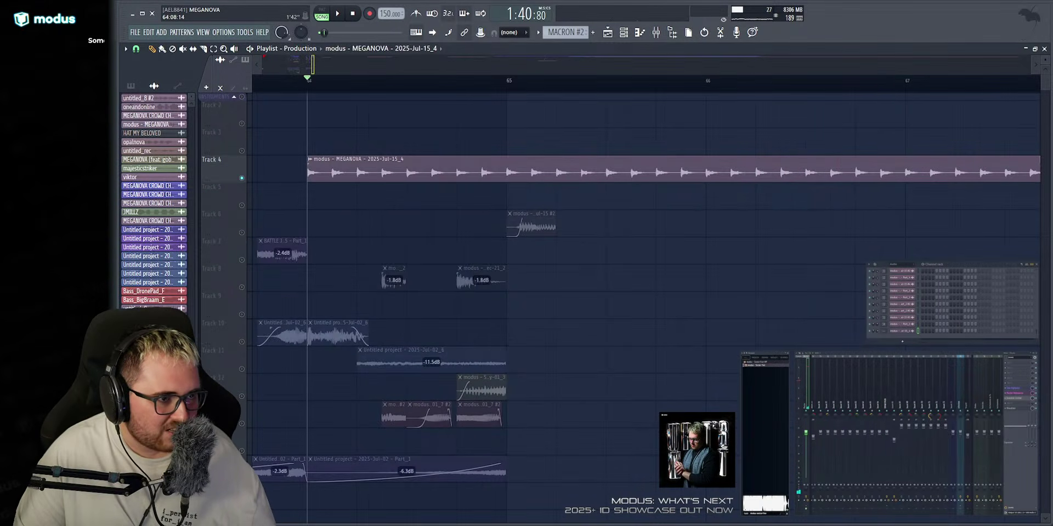
# Take Track 4 out of solo and play the full arrangement leading into bar 64.
pyautogui.moveTo(312, 64)
pyautogui.mouseDown()
pyautogui.moveTo(314, 88)
pyautogui.moveTo(312, 74)
pyautogui.mouseUp()
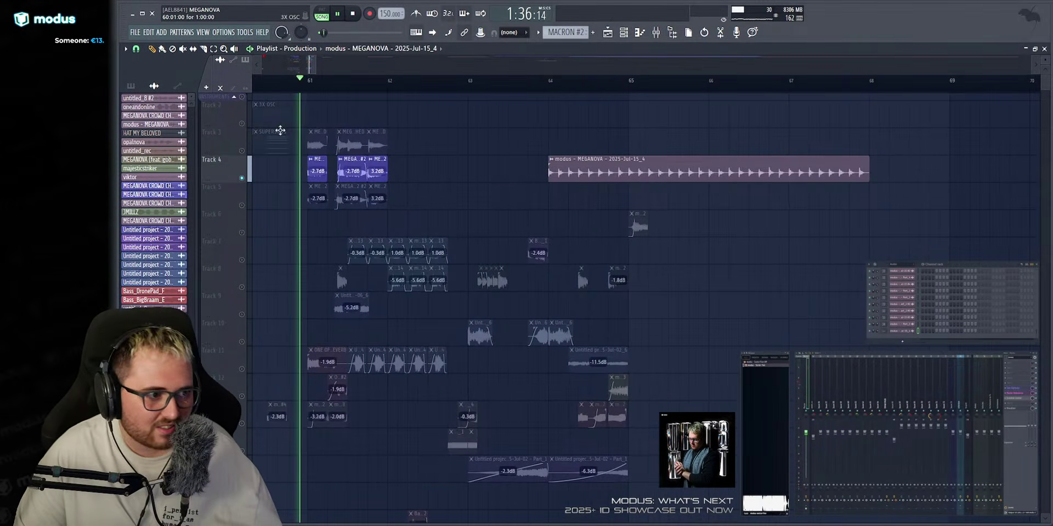
pyautogui.rightClick(242, 178)
pyautogui.click(527, 81)
pyautogui.press('space')
pyautogui.scroll(2, 548, 88)
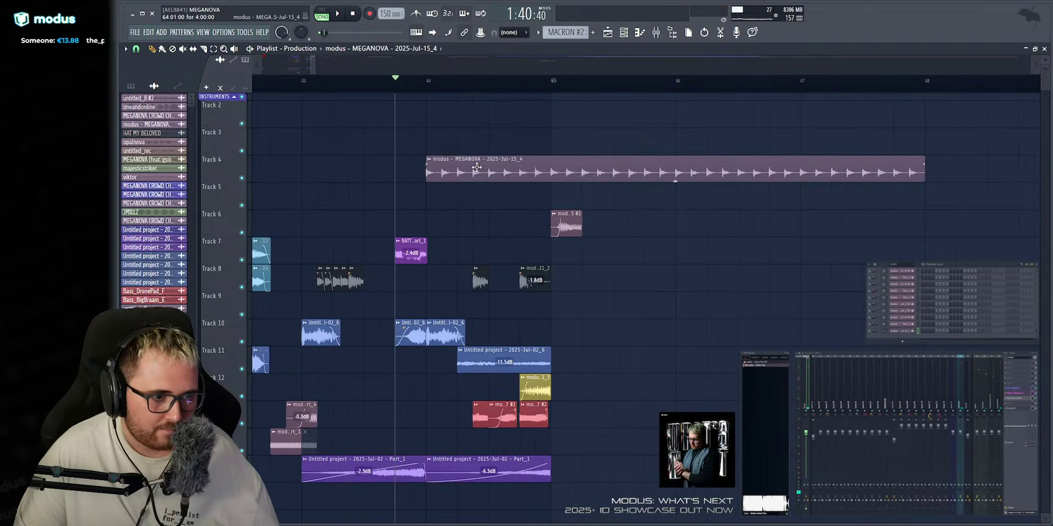
# Duplicate the Track 4 clip onto Track 5, make the copy unique and play both.
pyautogui.keyDown('shift'); pyautogui.moveTo(476, 167); pyautogui.dragTo(477, 194); pyautogui.keyUp('shift')
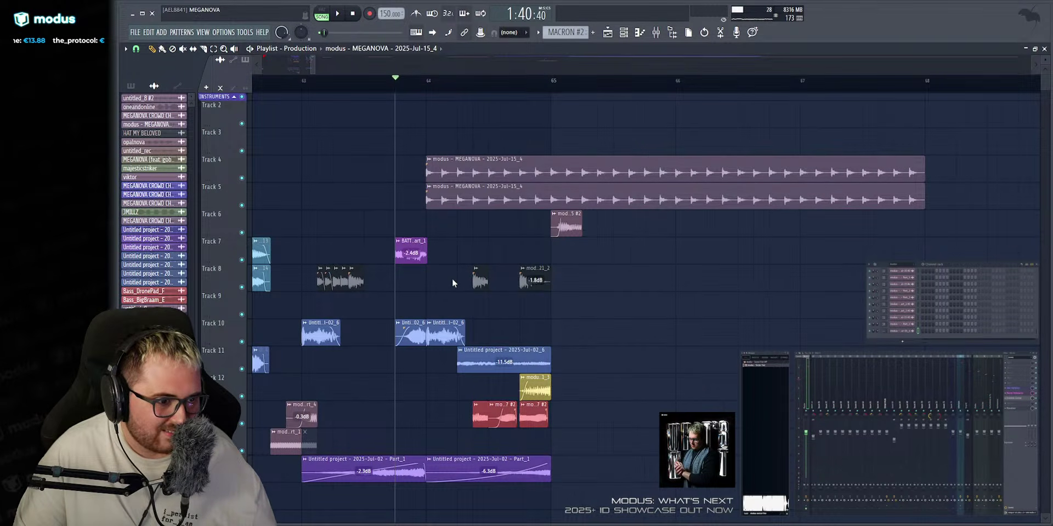
pyautogui.doubleClick(472, 203)
pyautogui.click(483, 183)
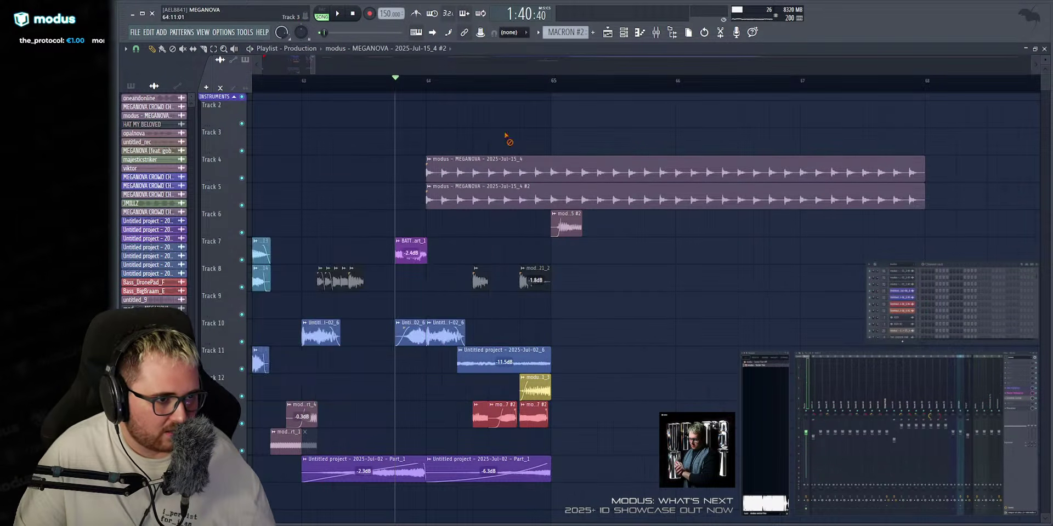
pyautogui.press('space')
# Slice the clips on Tracks 4 and 5 at bar 65, delete the parts after the cut and play the result.
pyautogui.scroll(2, 713, 213)
pyautogui.keyDown('ctrl'); pyautogui.moveTo(422, 128); pyautogui.dragTo(373, 195); pyautogui.keyUp('ctrl')
pyautogui.press('space')
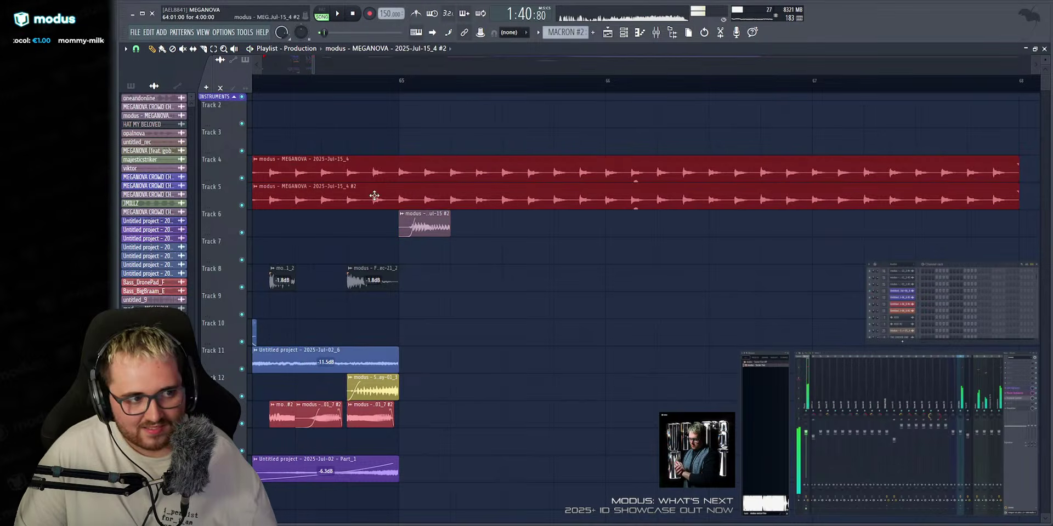
pyautogui.press('space')
pyautogui.scroll(-1, 411, 77)
pyautogui.press('space')
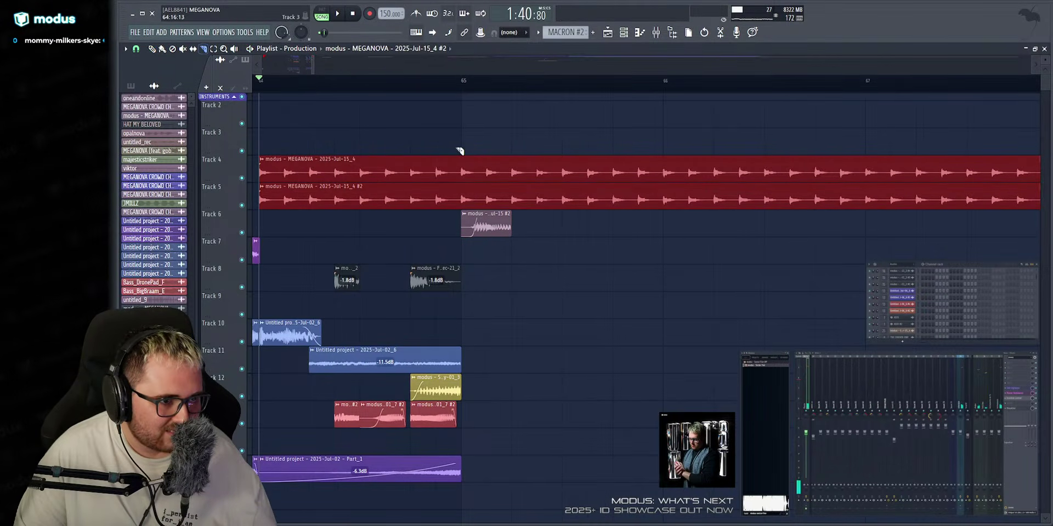
pyautogui.moveTo(459, 152); pyautogui.dragTo(461, 213)
pyautogui.press('space')
pyautogui.click(153, 49)
pyautogui.rightClick(510, 169)
pyautogui.rightClick(508, 197)
pyautogui.press('space')
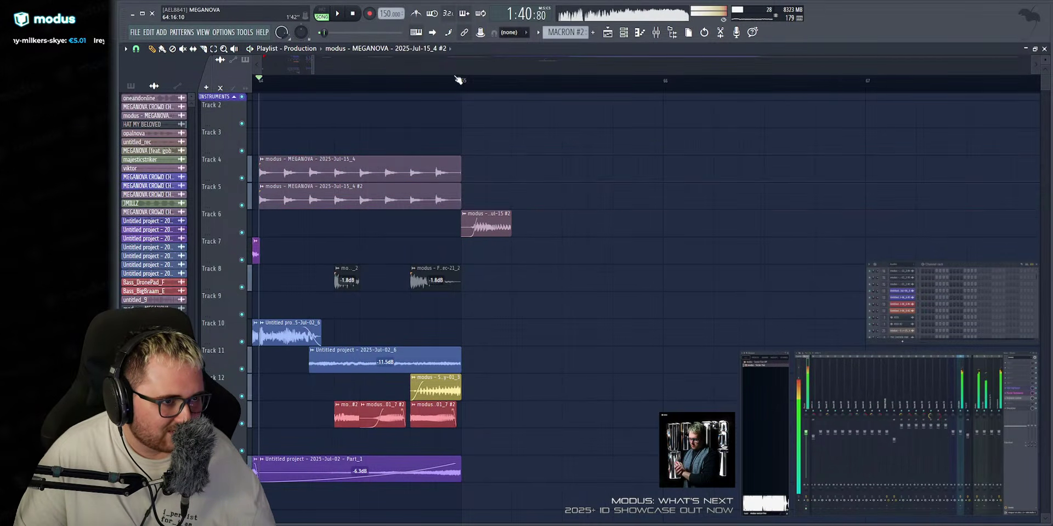
# Route the channels of both trimmed clips to mixer insert 36, named ZHE ARP.
pyautogui.scroll(1, 459, 80)
pyautogui.press('space')
pyautogui.keyDown('ctrl'); pyautogui.moveTo(353, 137); pyautogui.dragTo(329, 197); pyautogui.keyUp('ctrl')
pyautogui.keyDown('ctrl'); pyautogui.click(257, 122); pyautogui.keyUp('ctrl')
pyautogui.press('space')
pyautogui.doubleClick(378, 160)
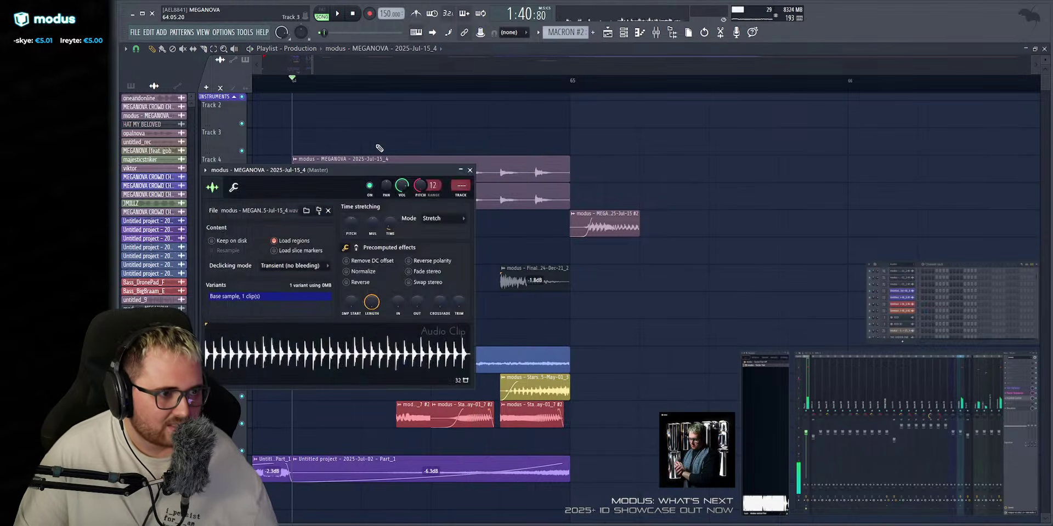
pyautogui.scroll(8, 870, 398)
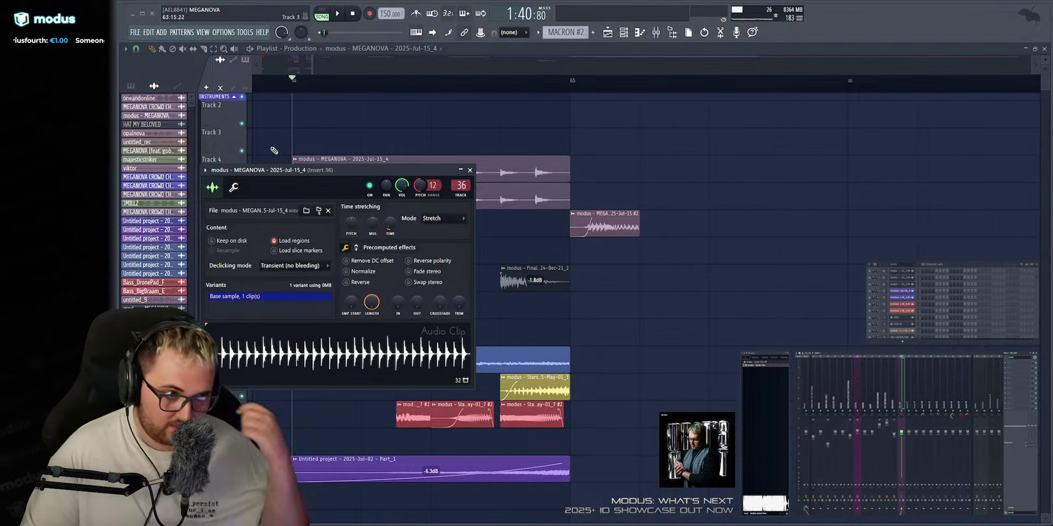
pyautogui.click(470, 170)
pyautogui.doubleClick(466, 193)
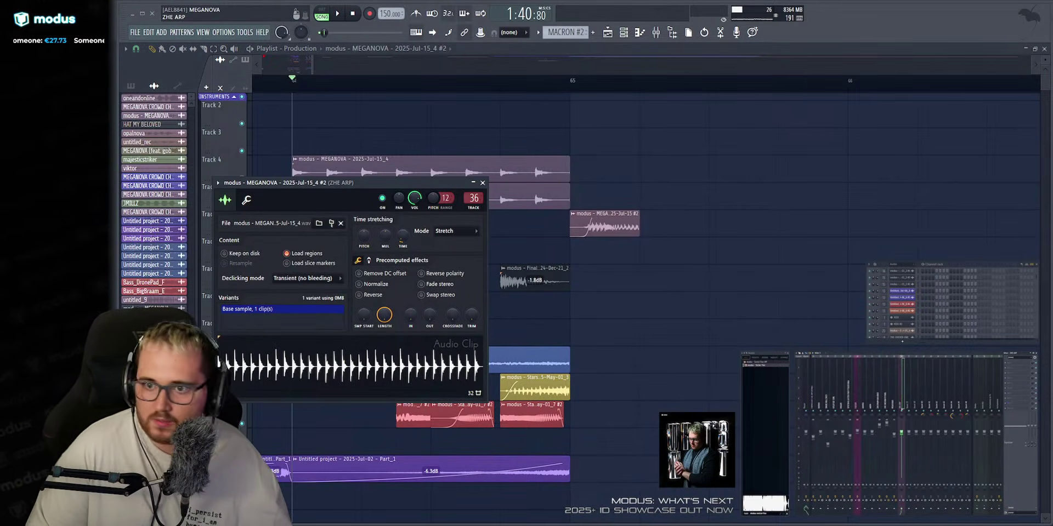
pyautogui.press('space')
pyautogui.press('Escape')
# Set band 1 of Fruity Parametric EQ 2 on the ZHE ARP insert to a high-pass and raise its cutoff frequency.
pyautogui.press('space')
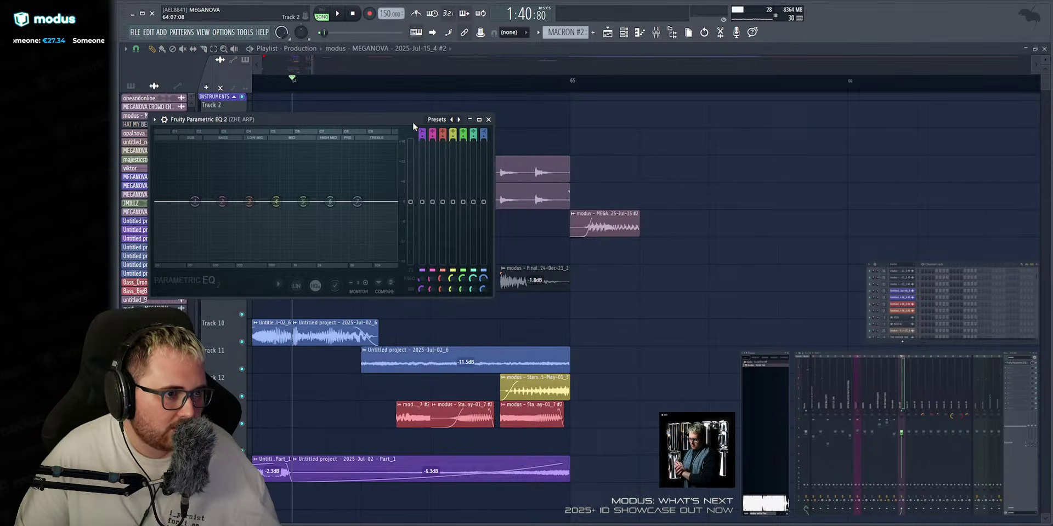
pyautogui.press('space')
pyautogui.moveTo(420, 132)
pyautogui.mouseDown()
pyautogui.moveTo(420, 142)
pyautogui.moveTo(422, 130)
pyautogui.mouseUp()
pyautogui.press('space')
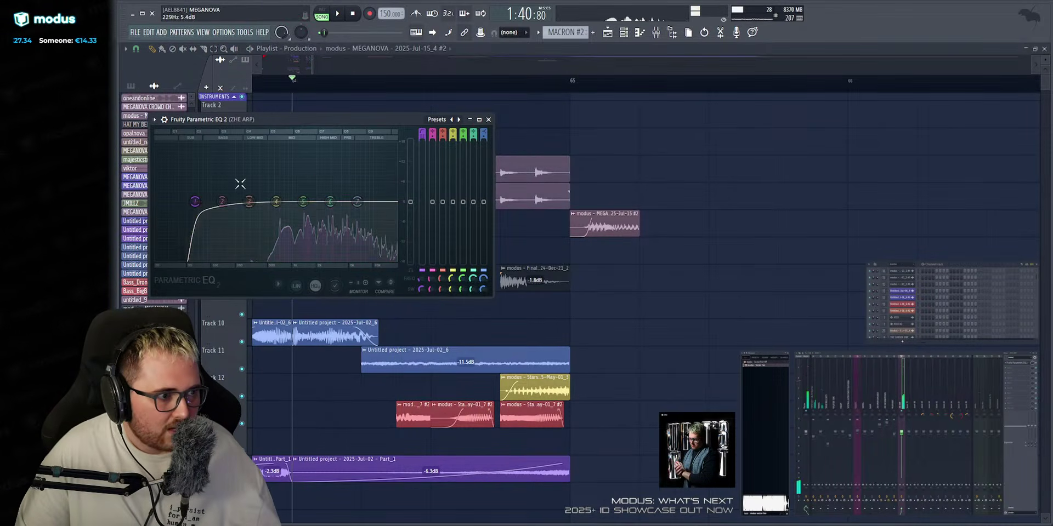
pyautogui.moveTo(194, 201); pyautogui.dragTo(258, 202)
pyautogui.press('Escape')
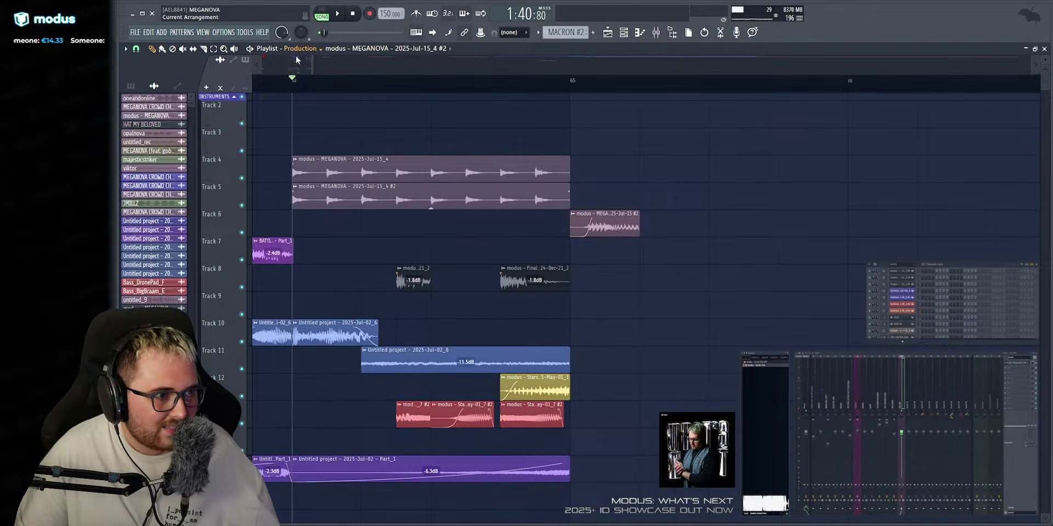
# Switch to the ZHE DRUM CHALONGE arrangement and create an automation clip for Vital #2's Envelope 1 Decay.
pyautogui.click(316, 90)
pyautogui.scroll(3, 323, 63)
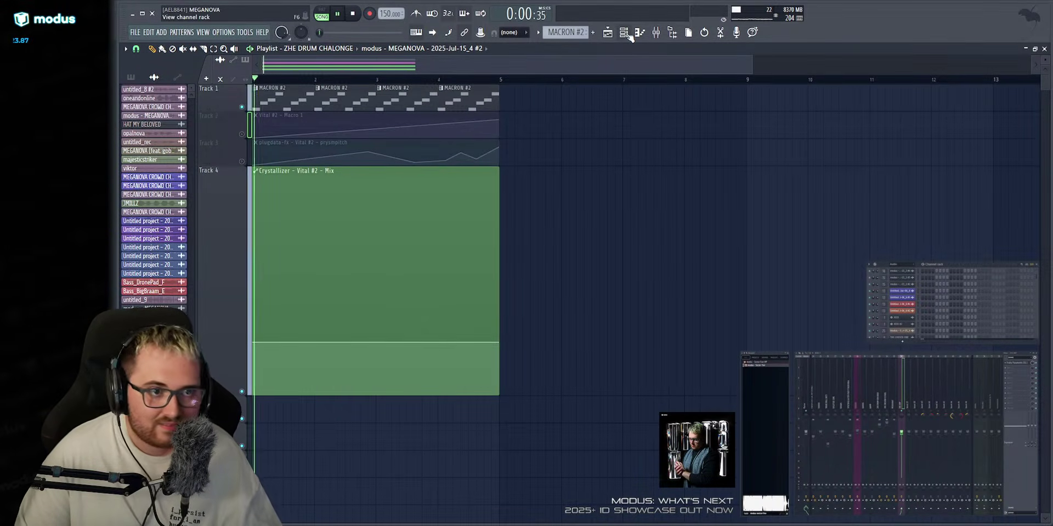
pyautogui.press('space')
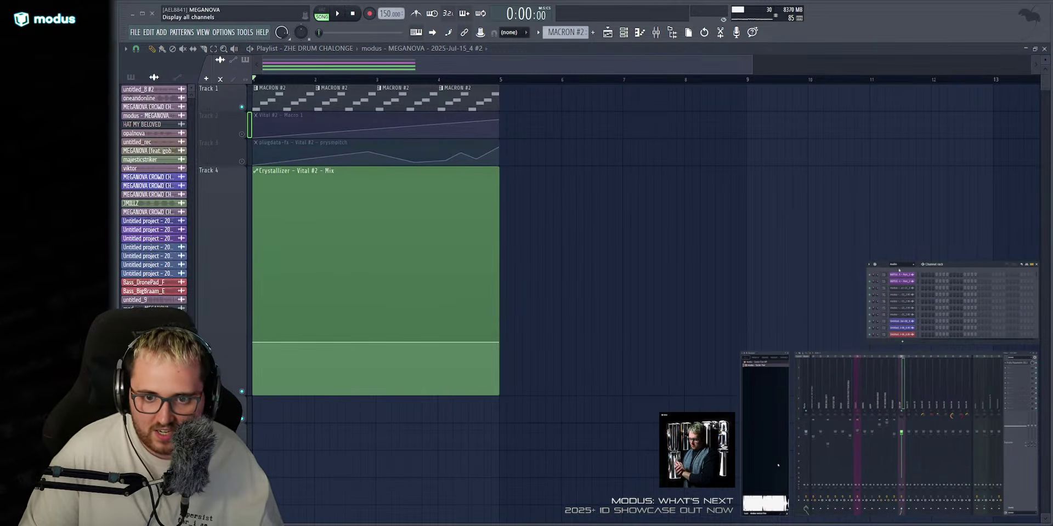
pyautogui.click(908, 290)
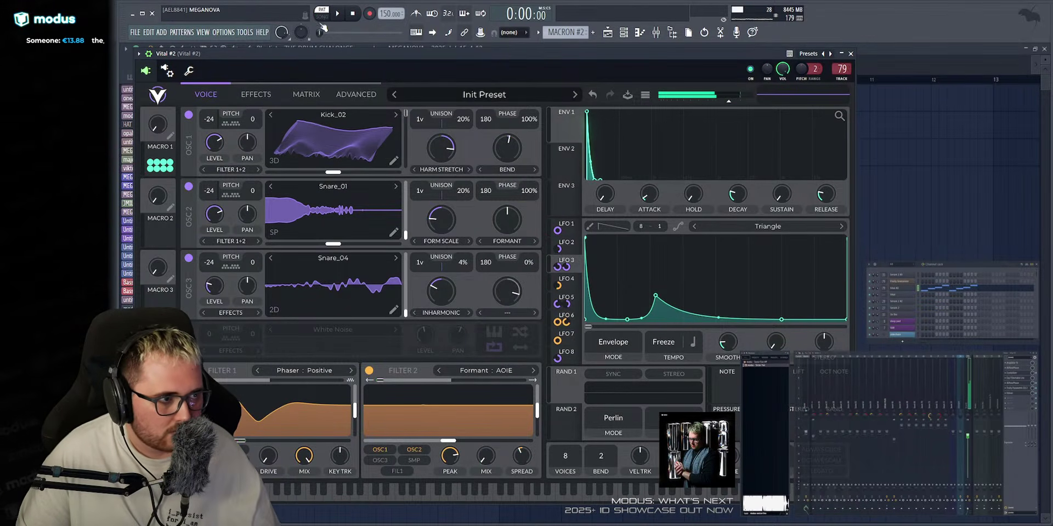
pyautogui.click(876, 229)
pyautogui.press('space')
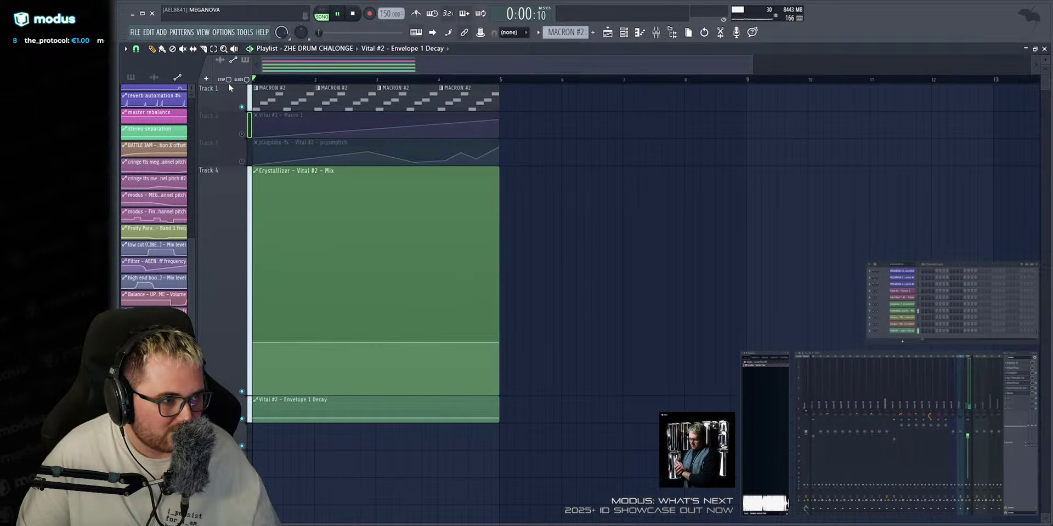
# Enlarge Track 5, shape the Envelope 1 Decay automation into a curve rising steeply towards bar 5, and audition it.
pyautogui.press('space')
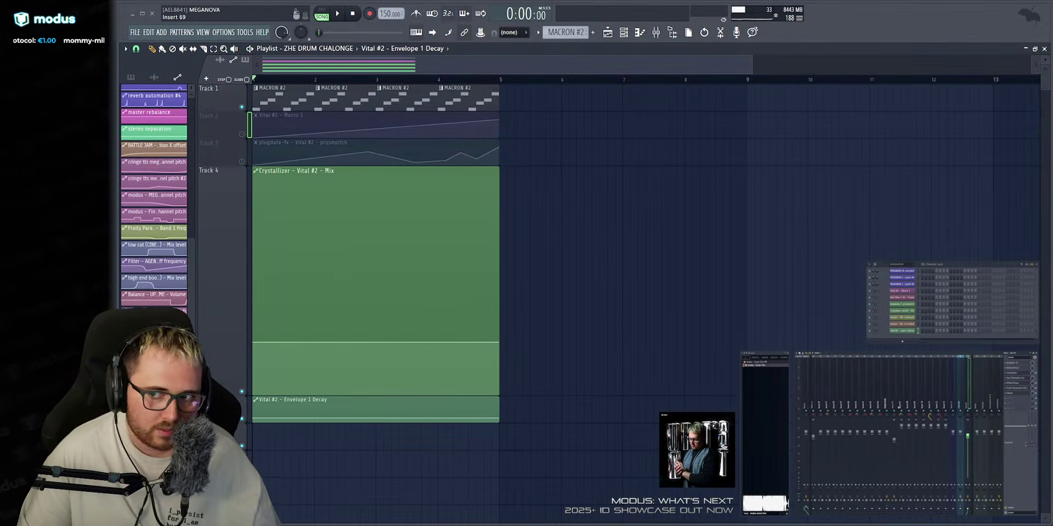
pyautogui.press('space')
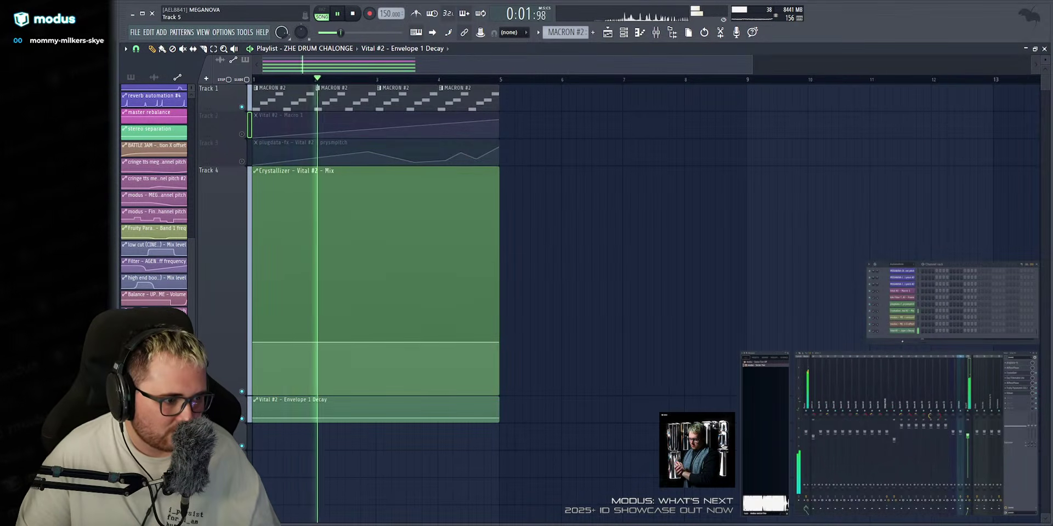
pyautogui.moveTo(222, 423); pyautogui.dragTo(222, 525)
pyautogui.scroll(-3, 677, 404)
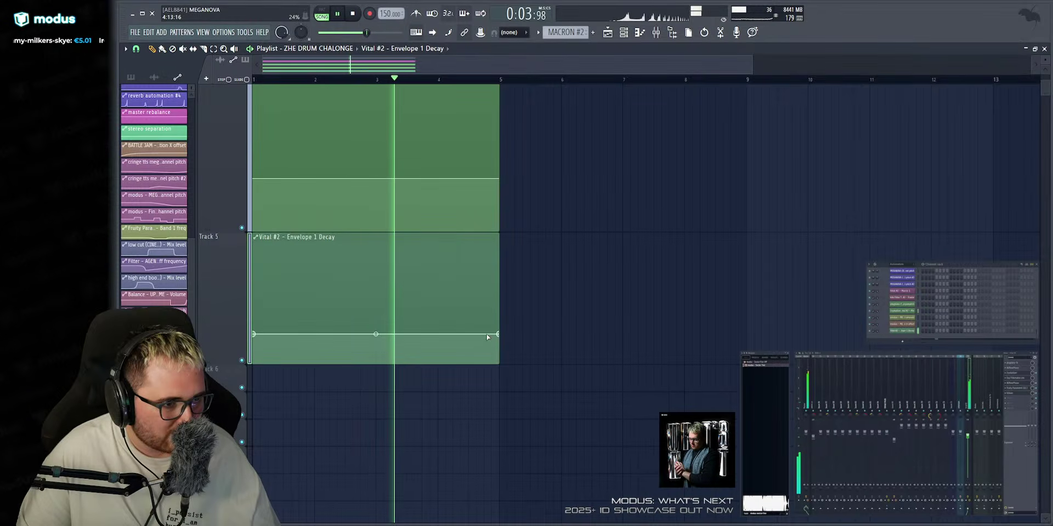
pyautogui.moveTo(497, 334); pyautogui.dragTo(498, 291)
pyautogui.moveTo(375, 313); pyautogui.dragTo(375, 333)
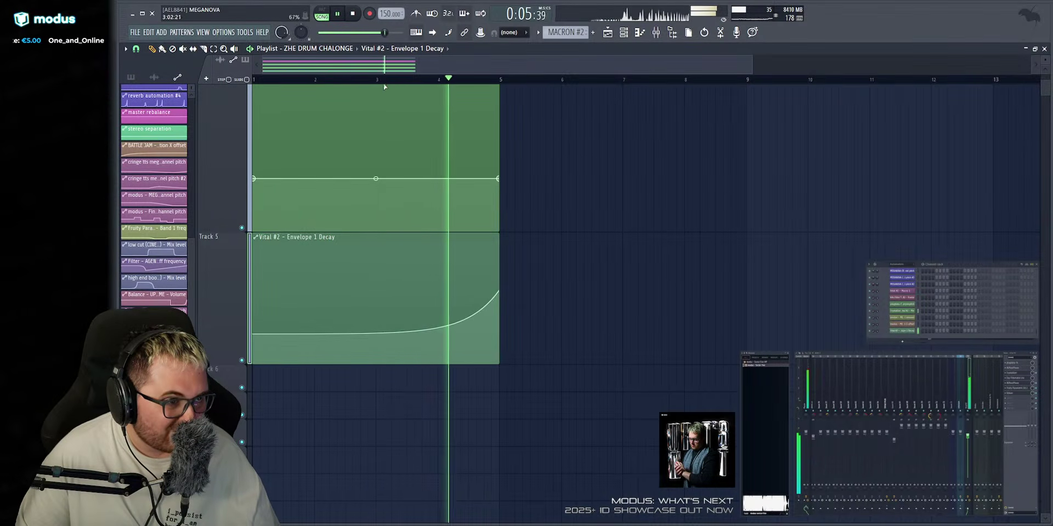
pyautogui.click(438, 80)
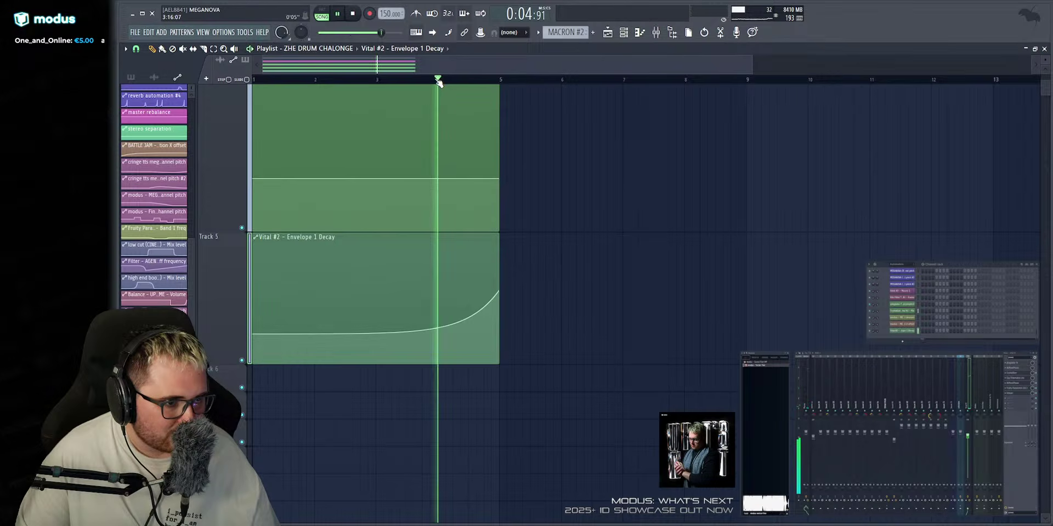
pyautogui.click(377, 80)
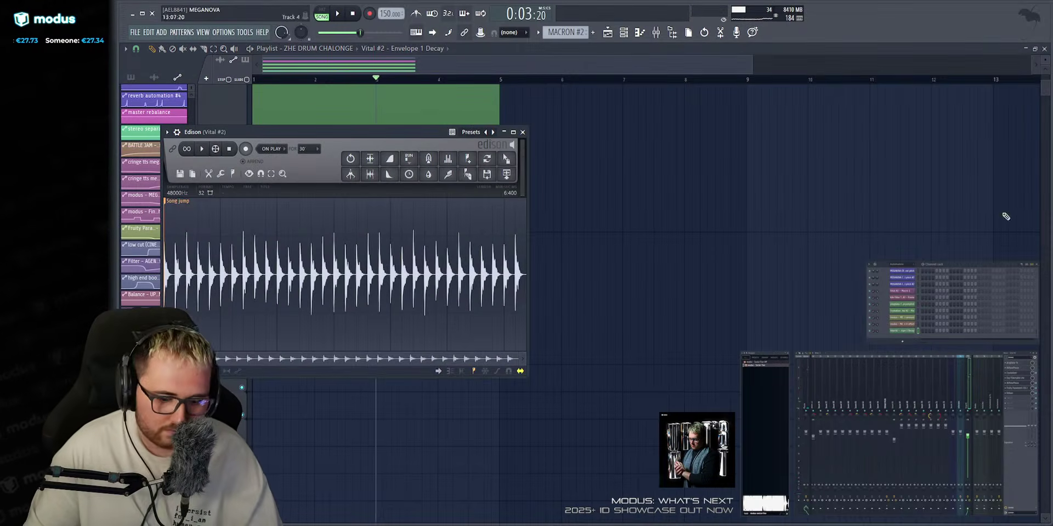
# Clear Edison on the Vital #2 insert and record the automated part from the start, with bars 1 to 9 selected in the playlist.
pyautogui.hotkey('ctrl', 'n')
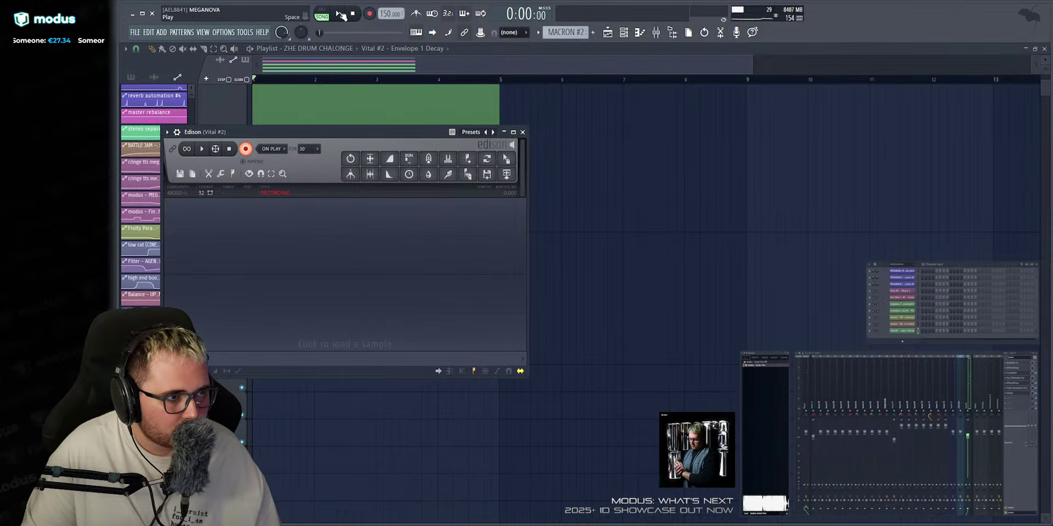
pyautogui.click(340, 14)
pyautogui.moveTo(750, 81); pyautogui.dragTo(176, 142)
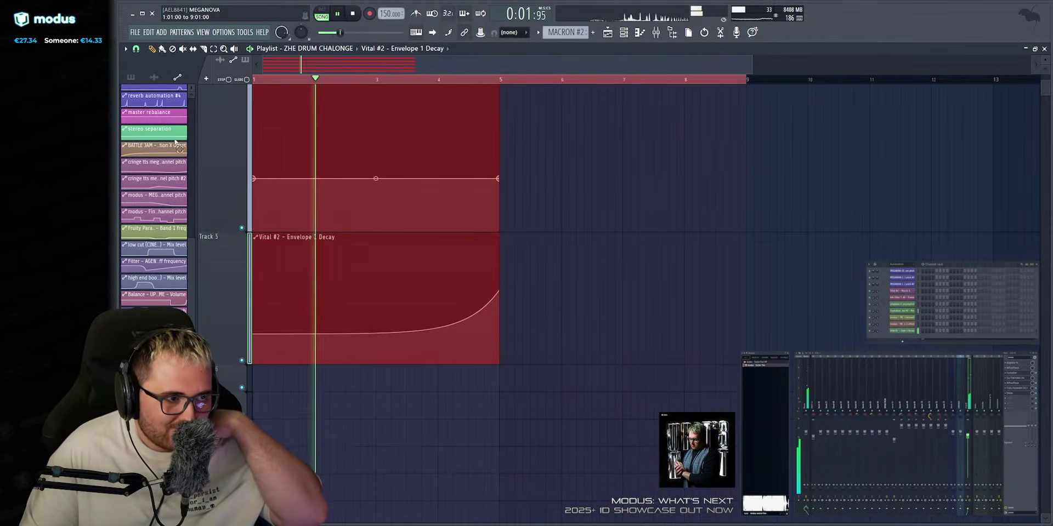
pyautogui.moveTo(746, 81); pyautogui.dragTo(746, 136)
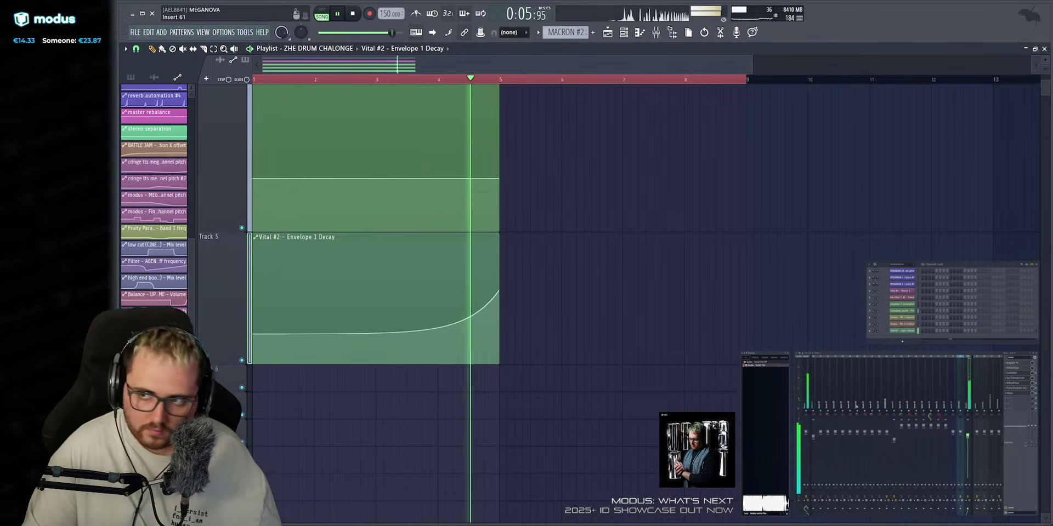
pyautogui.click(1010, 393)
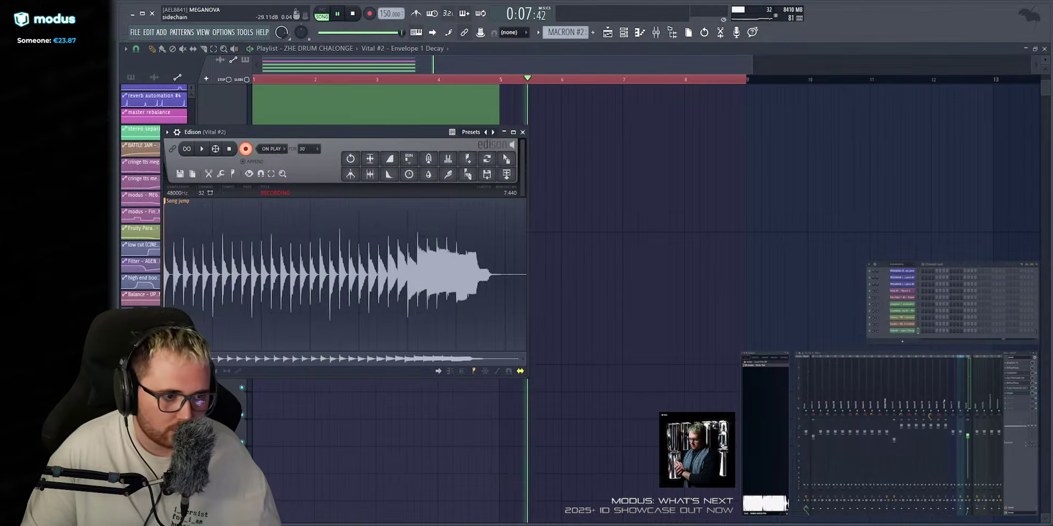
pyautogui.click(229, 149)
# Replace the two older clips on Tracks 4 and 5 in Production with the new Edison recording on Track 4 at bar 64.
pyautogui.moveTo(505, 159); pyautogui.dragTo(602, 158)
pyautogui.press('space')
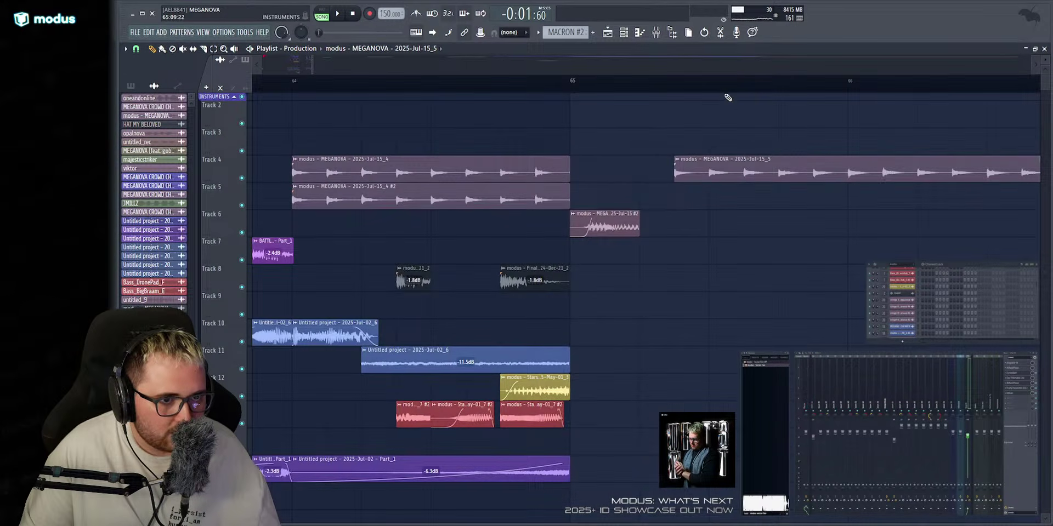
pyautogui.scroll(3, 464, 82)
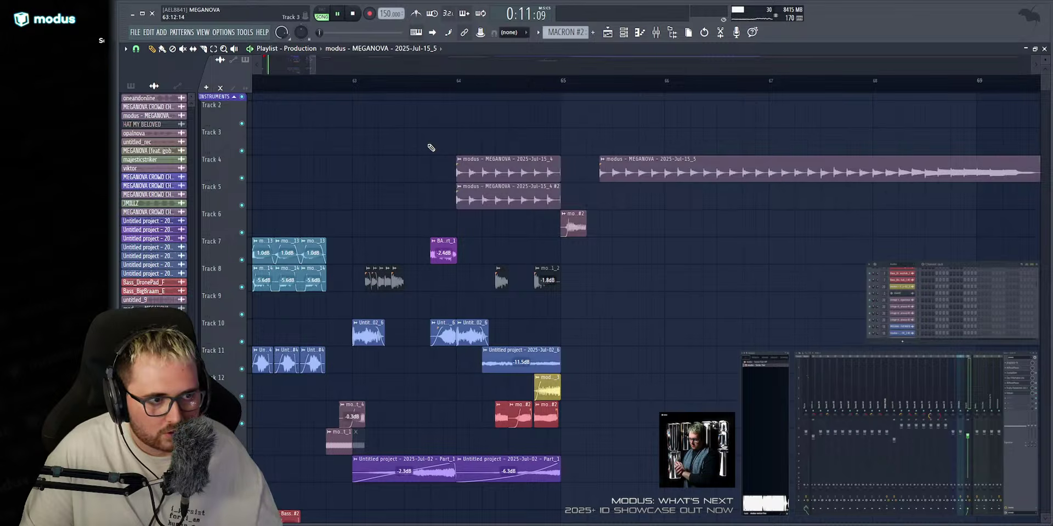
pyautogui.rightClick(483, 171)
pyautogui.rightClick(488, 196)
pyautogui.moveTo(620, 171); pyautogui.dragTo(476, 171)
pyautogui.scroll(1, 478, 71)
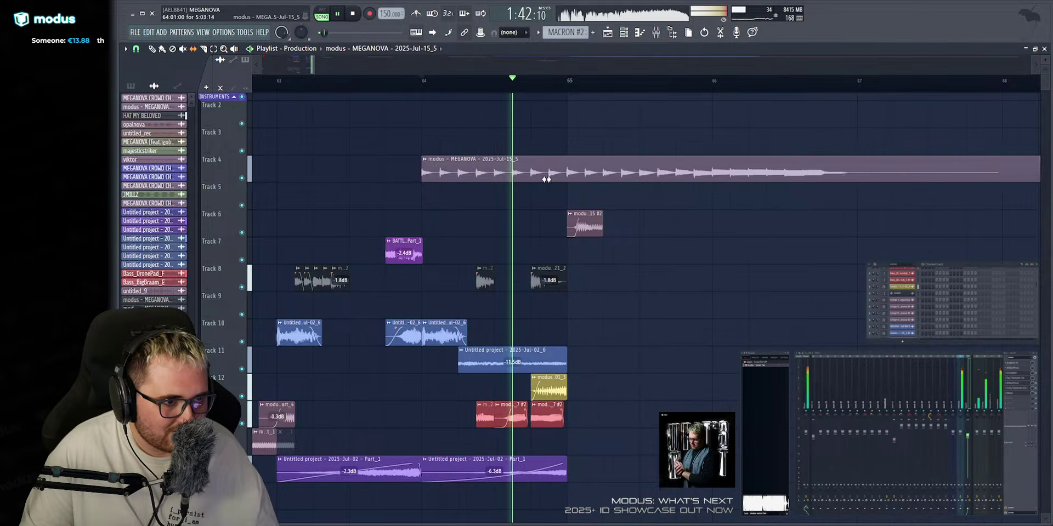
# Slip the audio inside the Track 4 recording earlier, so the longer-decay hits fall sooner after bar 64, auditioning each offset.
pyautogui.moveTo(547, 179); pyautogui.dragTo(512, 176)
pyautogui.press('space')
pyautogui.press('space')
pyautogui.moveTo(696, 174); pyautogui.dragTo(677, 175)
pyautogui.press('space')
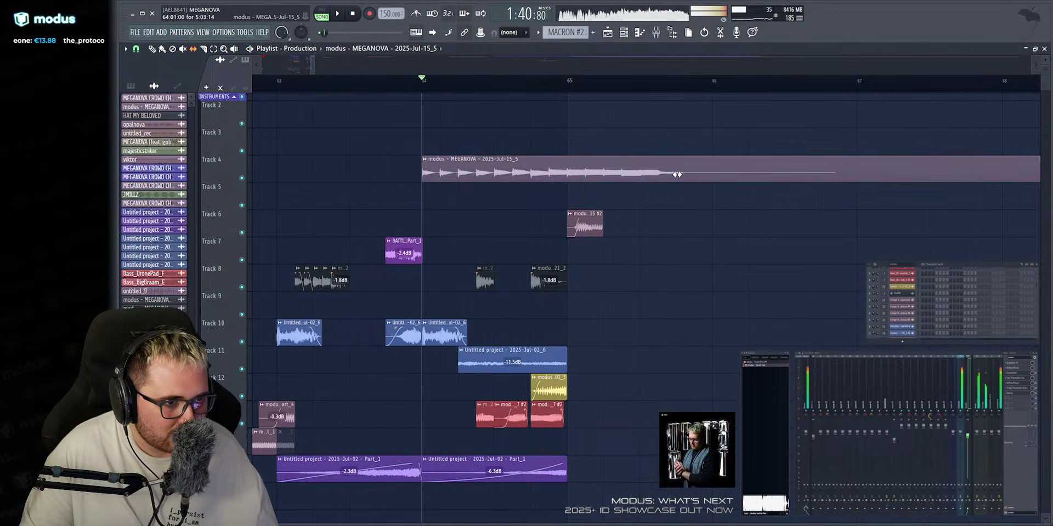
pyautogui.press('space')
pyautogui.scroll(1, 587, 176)
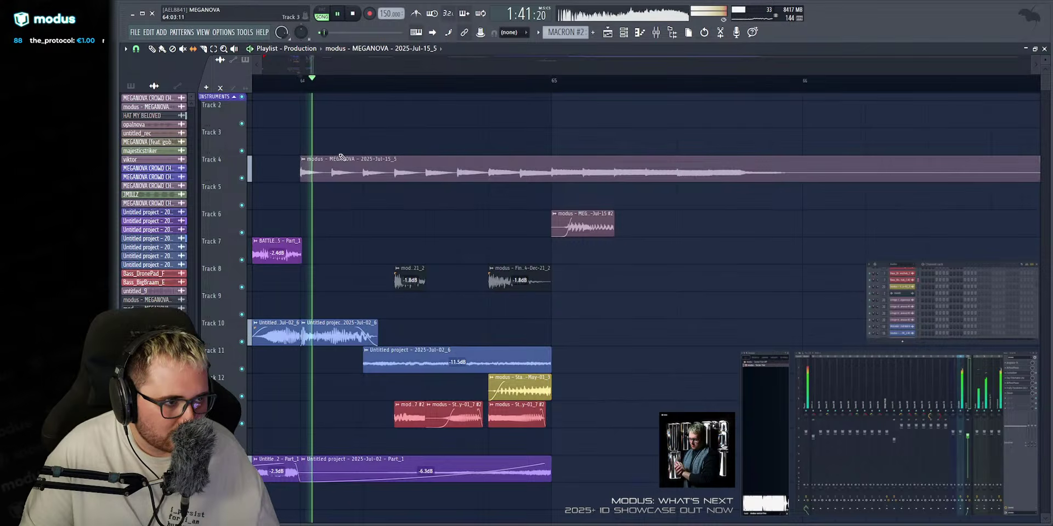
pyautogui.press('space')
pyautogui.moveTo(373, 175); pyautogui.dragTo(310, 174)
pyautogui.press('space')
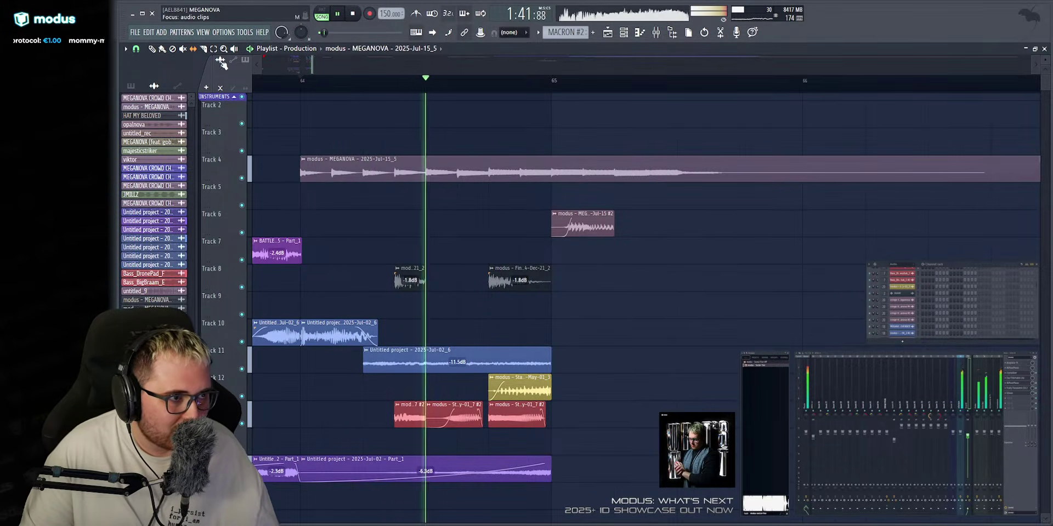
# Slice the Track 4 recording at bar 65, delete the tail, and duplicate the remaining clip onto Track 5 as a separate clone.
pyautogui.click(550, 168)
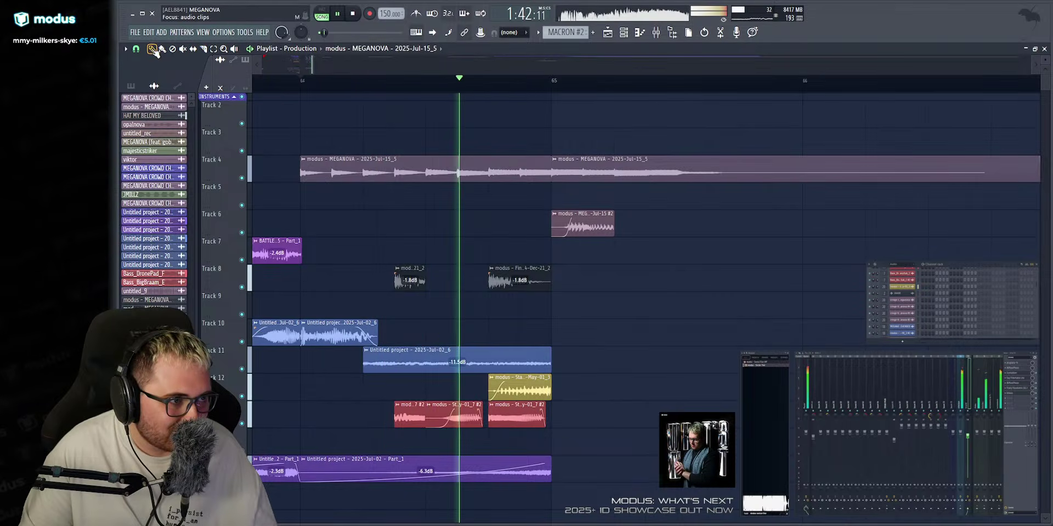
pyautogui.rightClick(571, 167)
pyautogui.press('space')
pyautogui.press('space')
pyautogui.click(307, 190)
pyautogui.press('space')
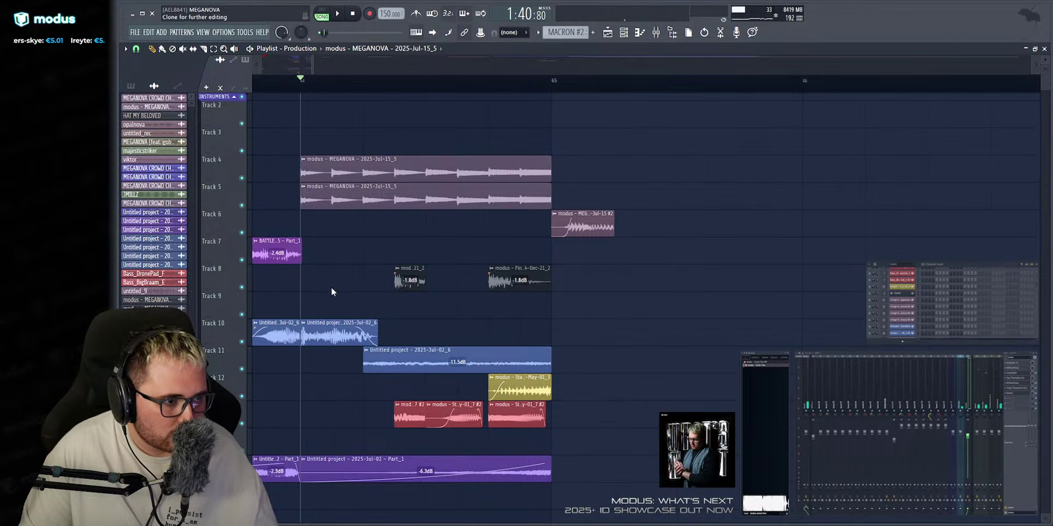
# Set the Track 5 clone to Stretch mode with a pitch range of 12, and audition both layers.
pyautogui.doubleClick(373, 177)
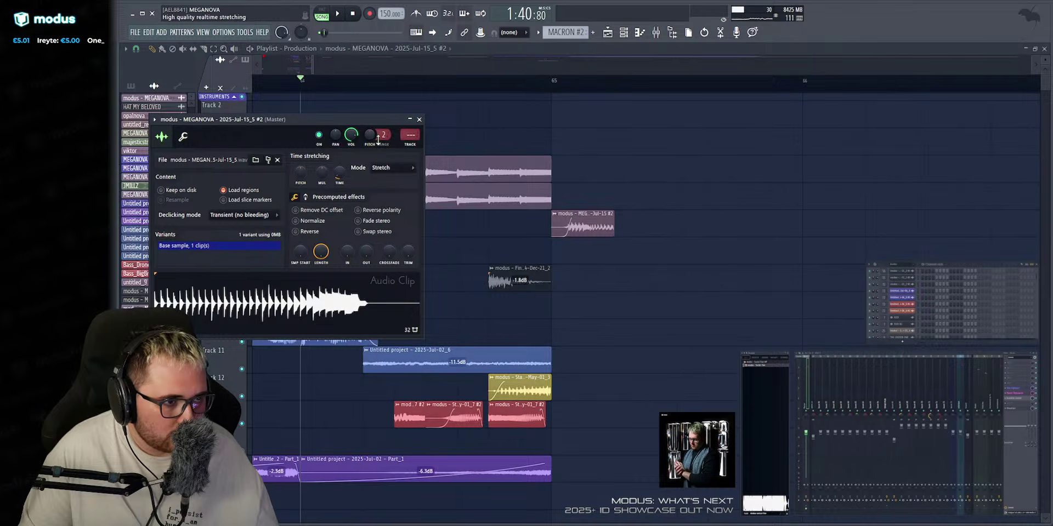
pyautogui.rightClick(557, 130)
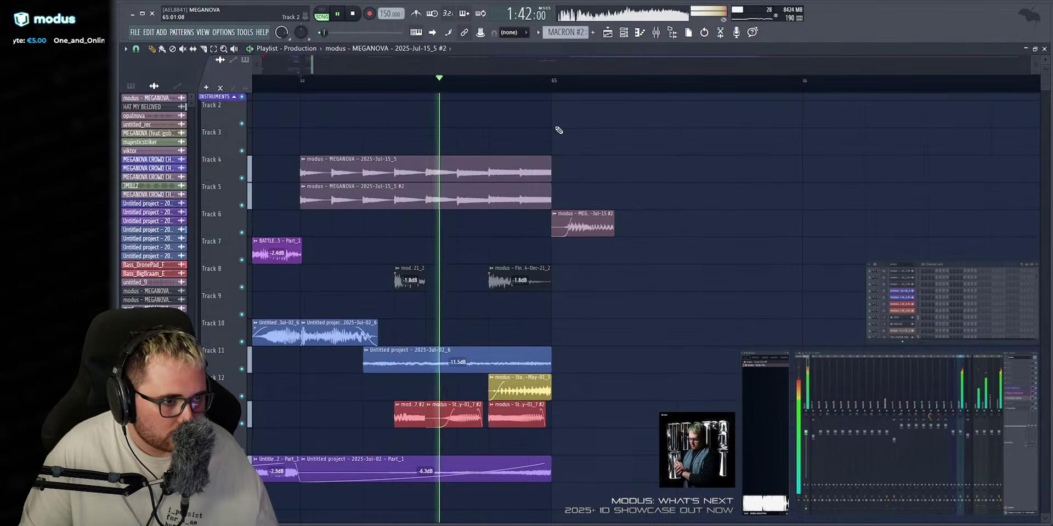
pyautogui.press('space')
pyautogui.press('space')
# Reduce the clip gains to -6.2 dB on Track 4 and -1.8 dB on Track 5 while auditioning the layers.
pyautogui.moveTo(426, 206); pyautogui.dragTo(456, 206)
pyautogui.press('space')
pyautogui.press('space')
pyautogui.press('space')
pyautogui.press('space')
pyautogui.keyDown('ctrl'); pyautogui.click(442, 148); pyautogui.keyUp('ctrl')
pyautogui.press('space')
pyautogui.press('space')
# Balance the soloed Tracks 4 and 5 with clip gains of -9.4 dB and -0.6 dB, and restore all tracks to playback.
pyautogui.rightClick(242, 206)
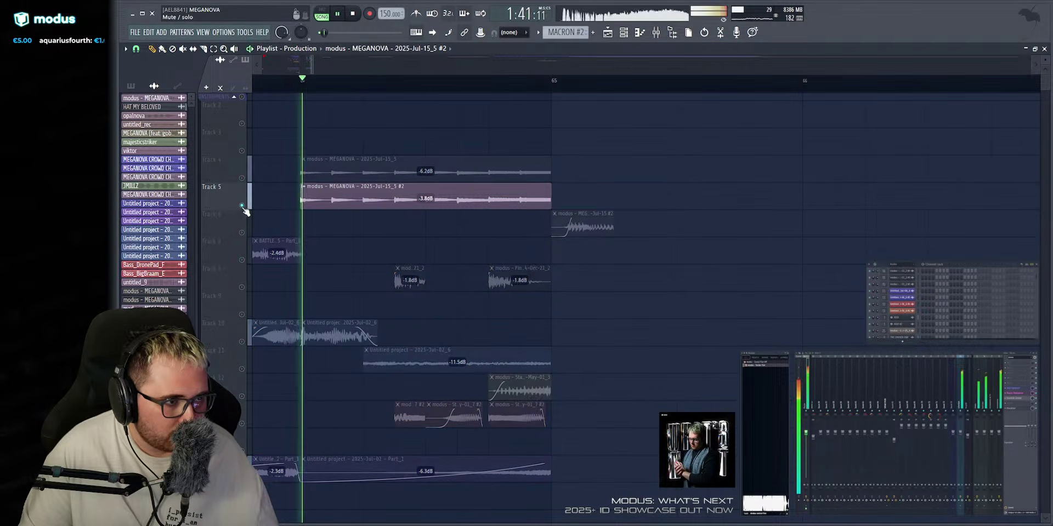
pyautogui.moveTo(426, 208); pyautogui.dragTo(426, 182)
pyautogui.click(242, 179)
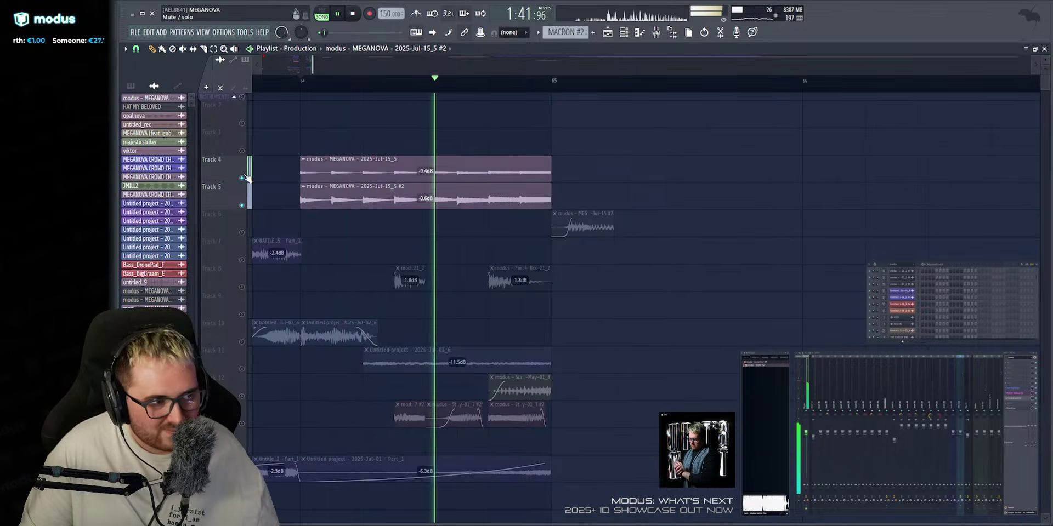
pyautogui.click(301, 88)
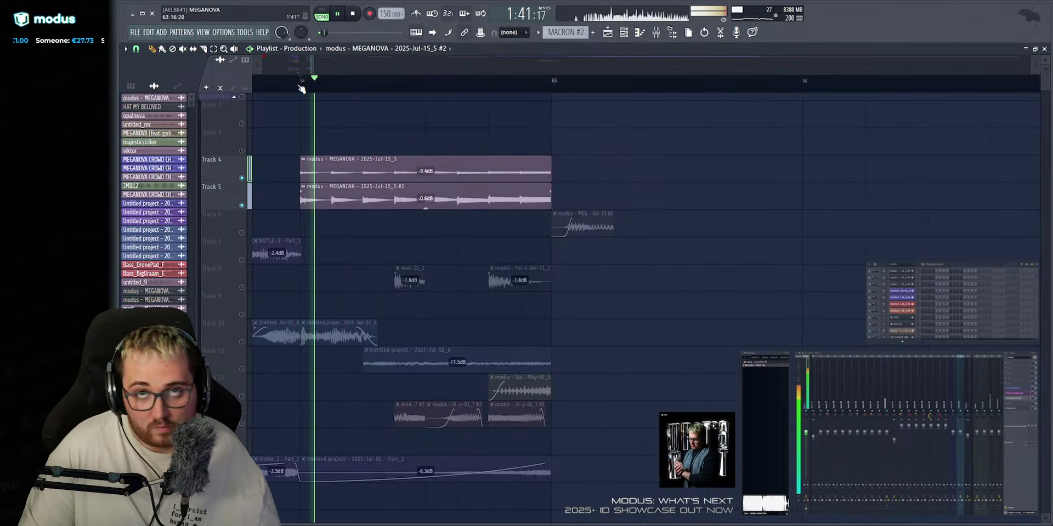
pyautogui.rightClick(242, 178)
pyautogui.rightClick(242, 178)
pyautogui.press('space')
pyautogui.press('space')
# Audition from bar 63, and route both the Track 4 clip and its Track 5 clone to mixer insert 36, ZHE ARP.
pyautogui.scroll(-5, 358, 66)
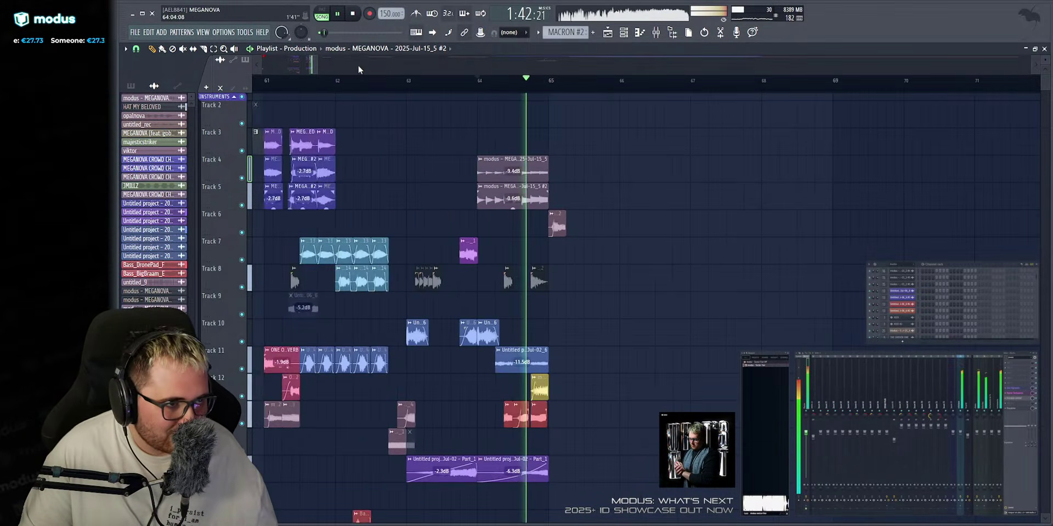
pyautogui.click(410, 82)
pyautogui.scroll(4, 414, 67)
pyautogui.doubleClick(445, 196)
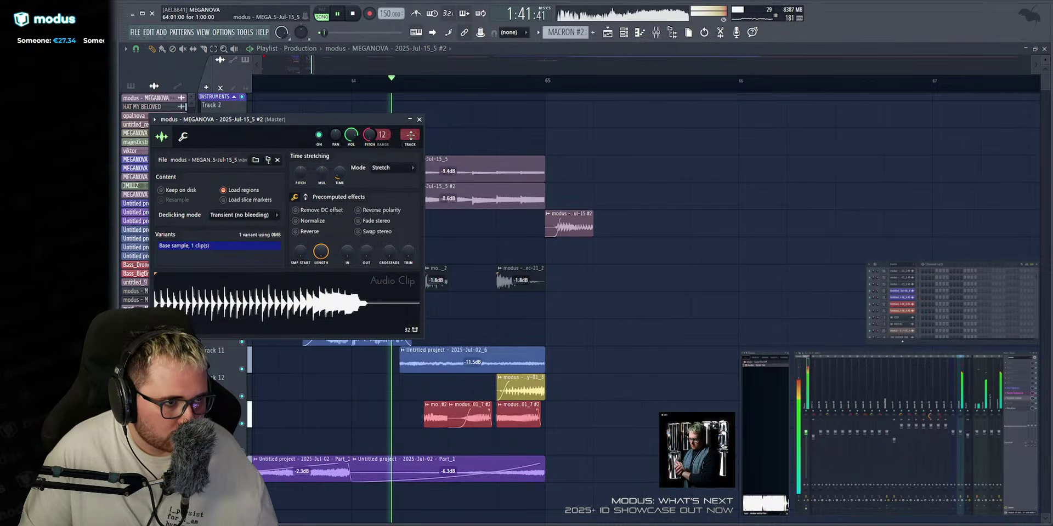
pyautogui.scroll(-10, 887, 403)
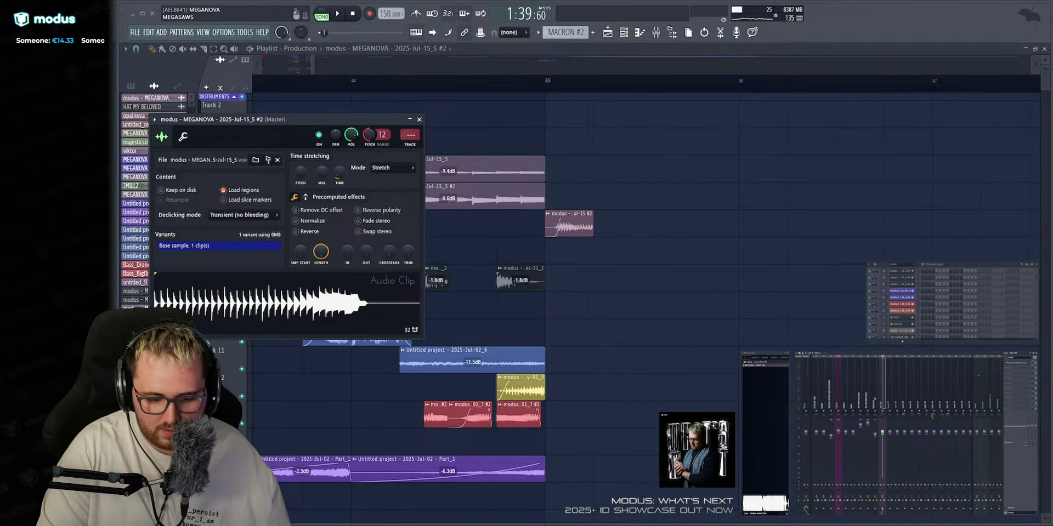
pyautogui.press('Escape')
pyautogui.doubleClick(499, 163)
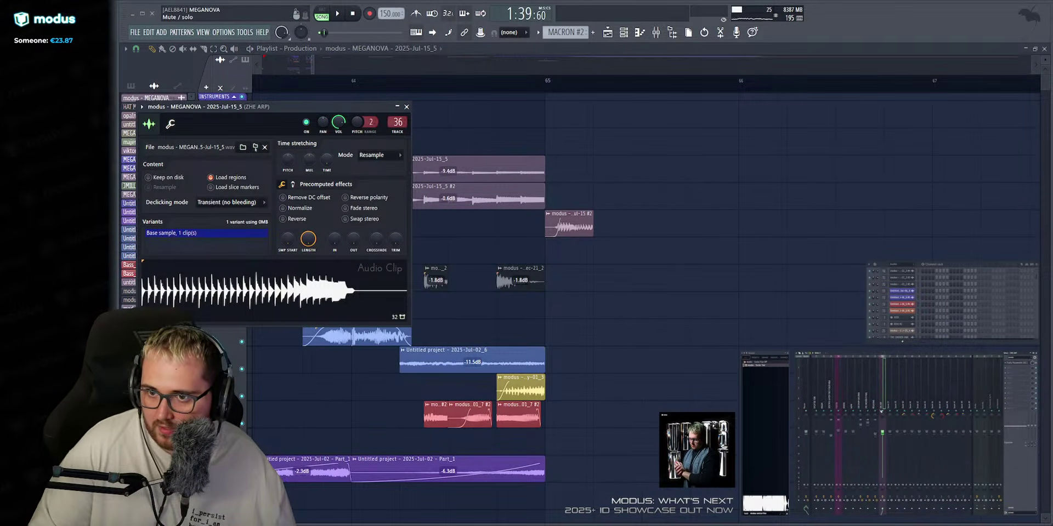
pyautogui.press('Escape')
# Select bars 64 to 66, add kHs Bitcrush to the ZHE ARP insert, and audition its Rate at 14.7 kHz.
pyautogui.moveTo(352, 82); pyautogui.dragTo(738, 84)
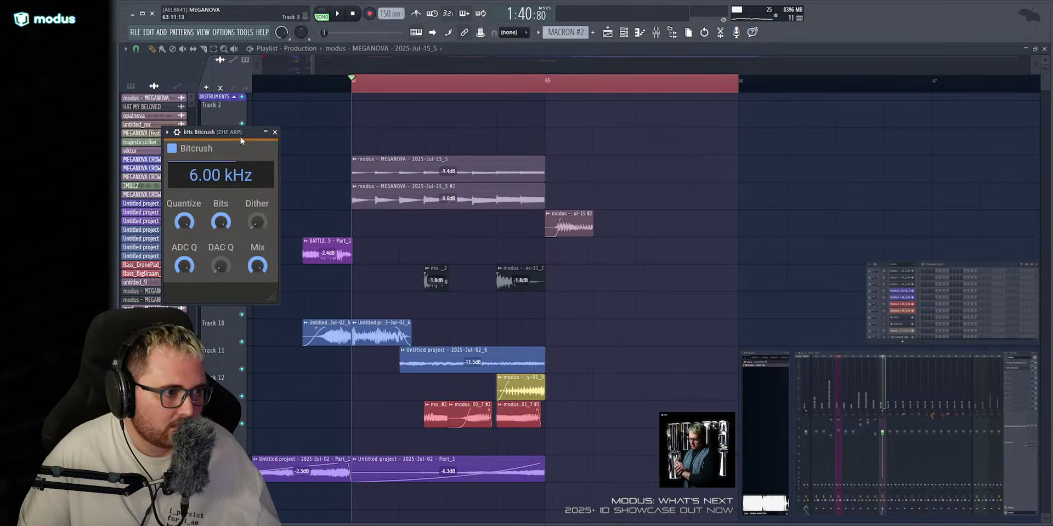
pyautogui.press('space')
pyautogui.press('space')
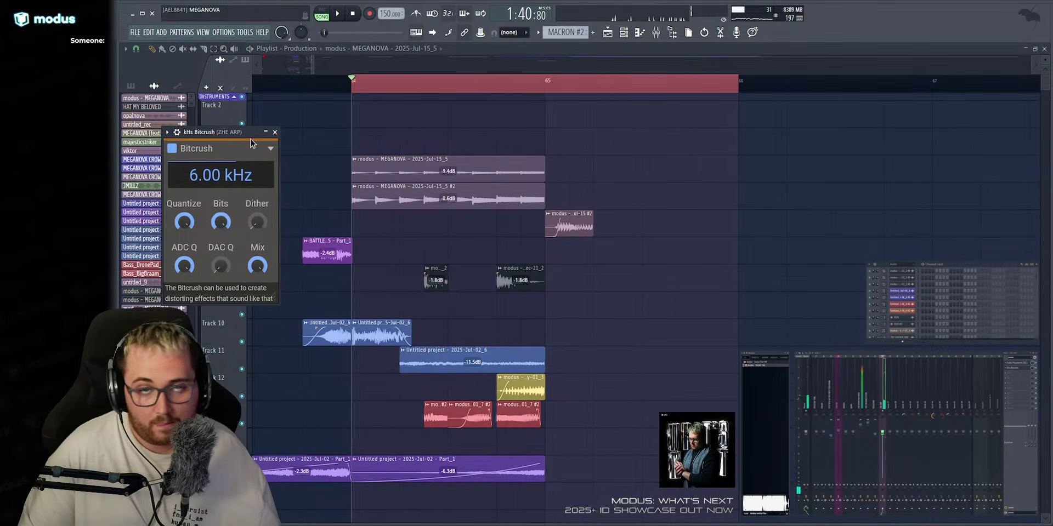
pyautogui.press('space')
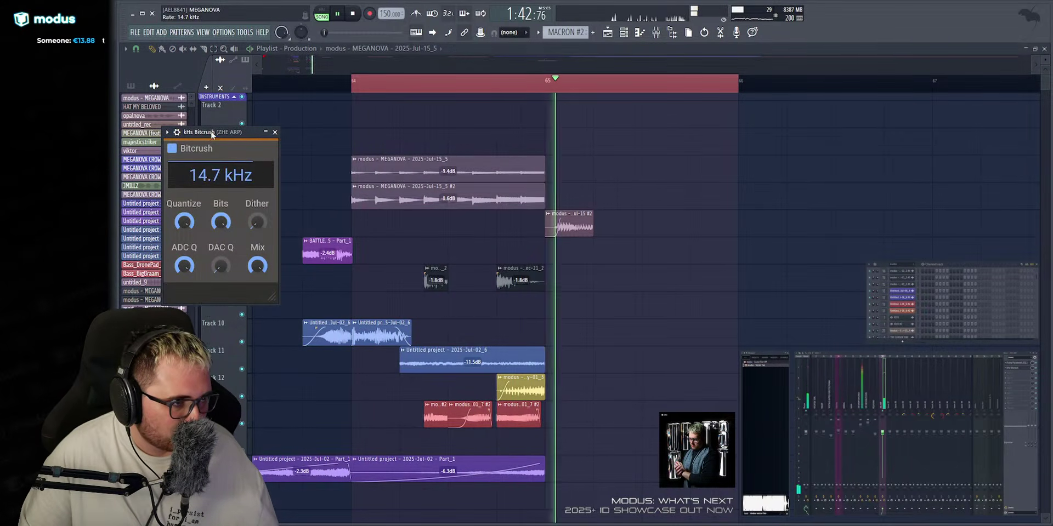
pyautogui.press('space')
pyautogui.press('space')
# Lower the Bitcrush Rate on ZHE ARP in stages to 2.88 kHz while auditioning the loop.
pyautogui.moveTo(219, 175)
pyautogui.mouseDown()
pyautogui.moveTo(219, 191)
pyautogui.moveTo(220, 181)
pyautogui.mouseUp()
pyautogui.press('space')
pyautogui.press('space')
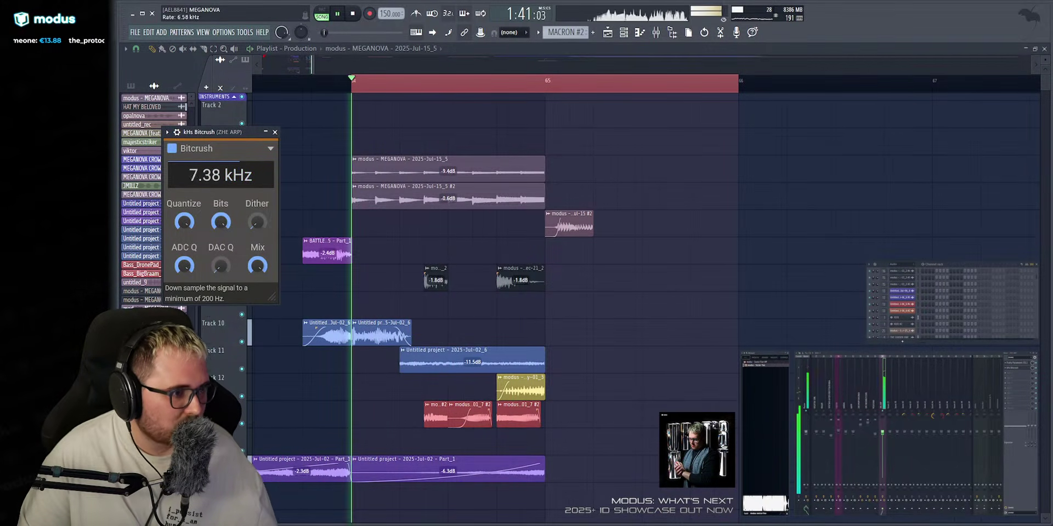
pyautogui.press('space')
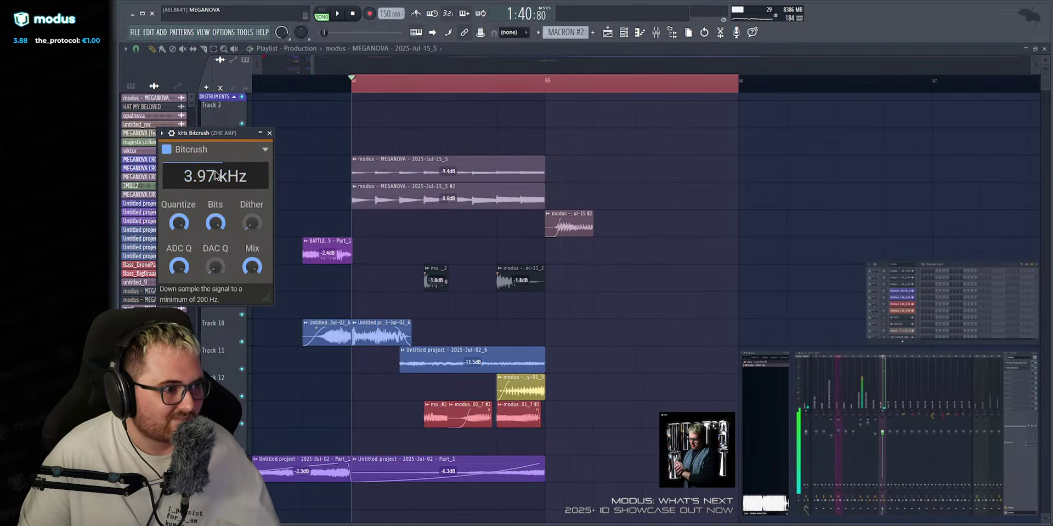
pyautogui.press('space')
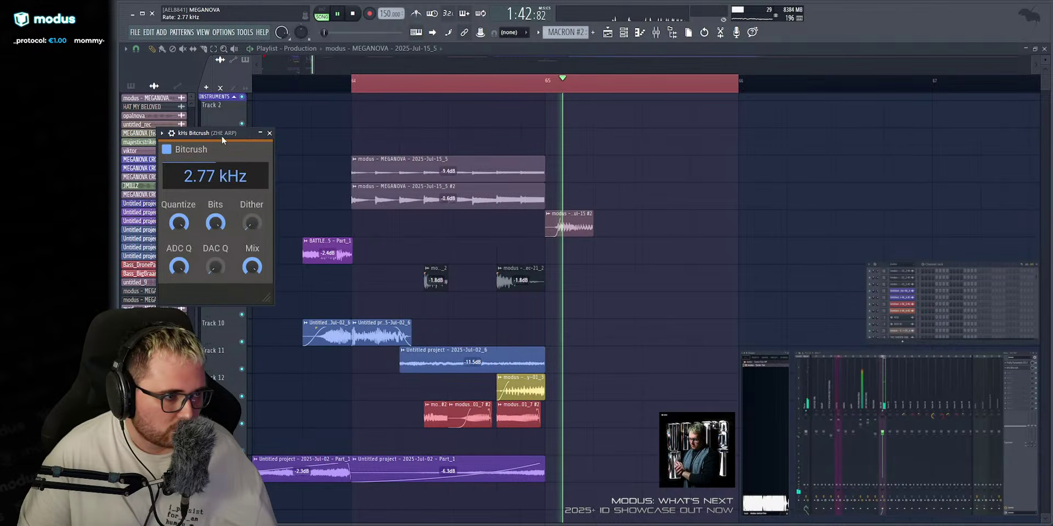
pyautogui.press('space')
pyautogui.press('space')
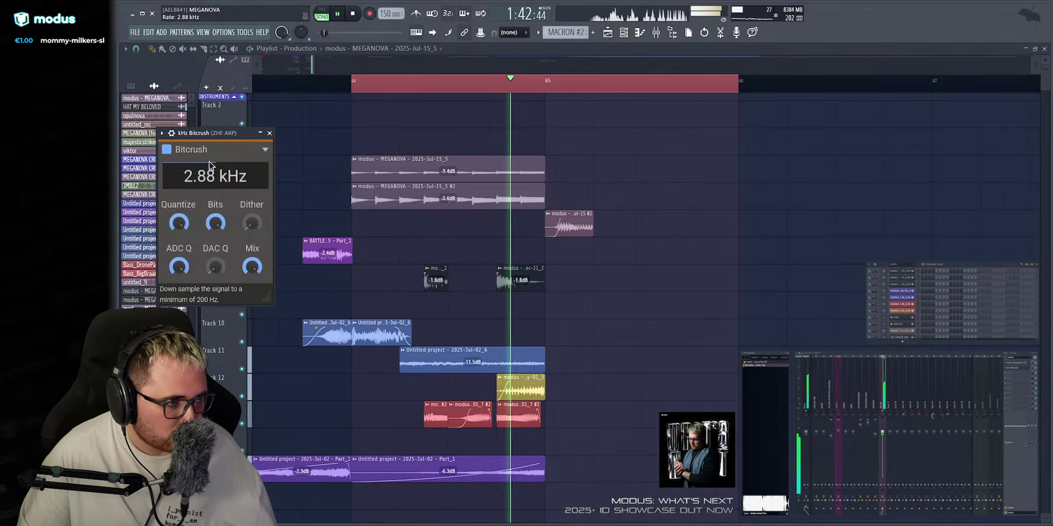
pyautogui.press('space')
pyautogui.press('space')
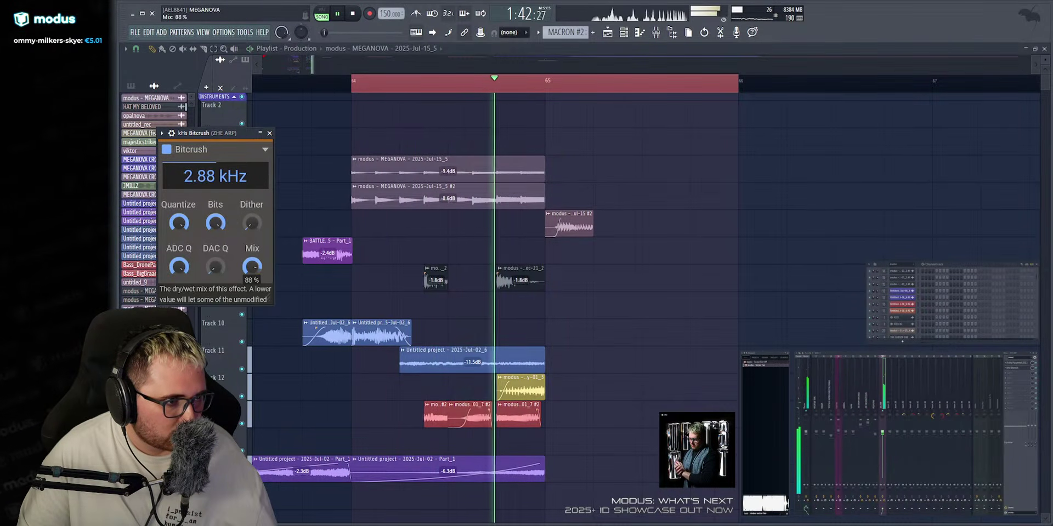
# Compare against the dry sound by lowering the Bitcrush Mix to 0%, and reset it to 100%.
pyautogui.moveTo(251, 266); pyautogui.dragTo(250, 307)
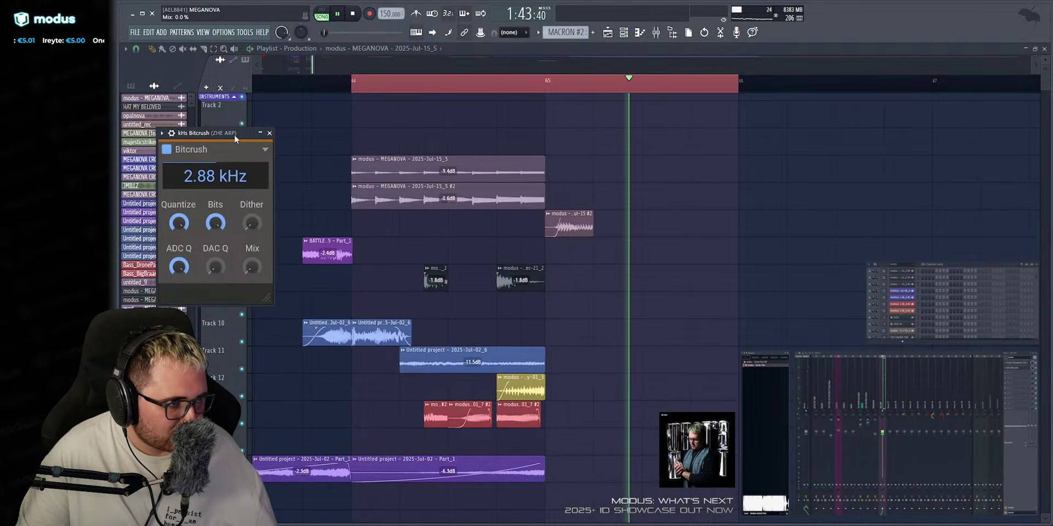
pyautogui.doubleClick(251, 266)
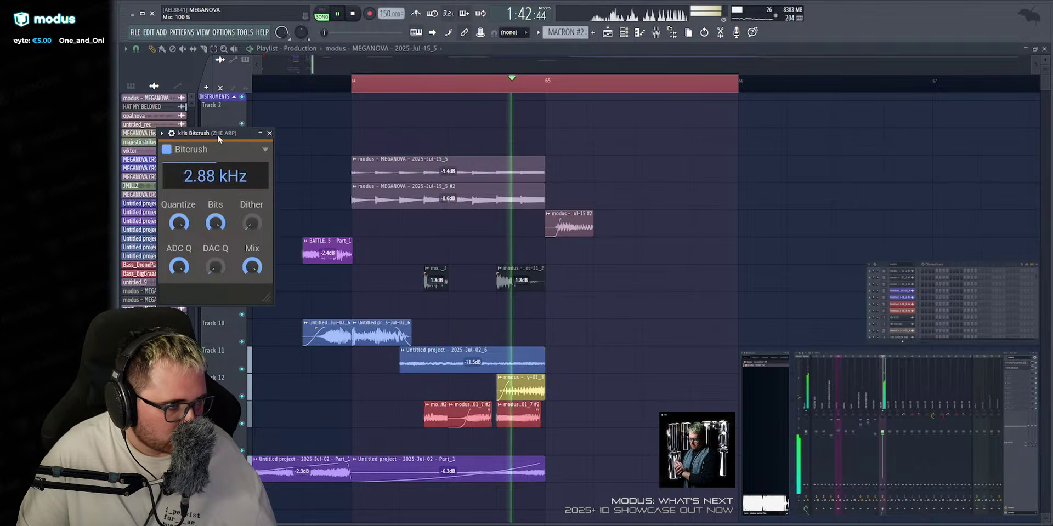
pyautogui.press('space')
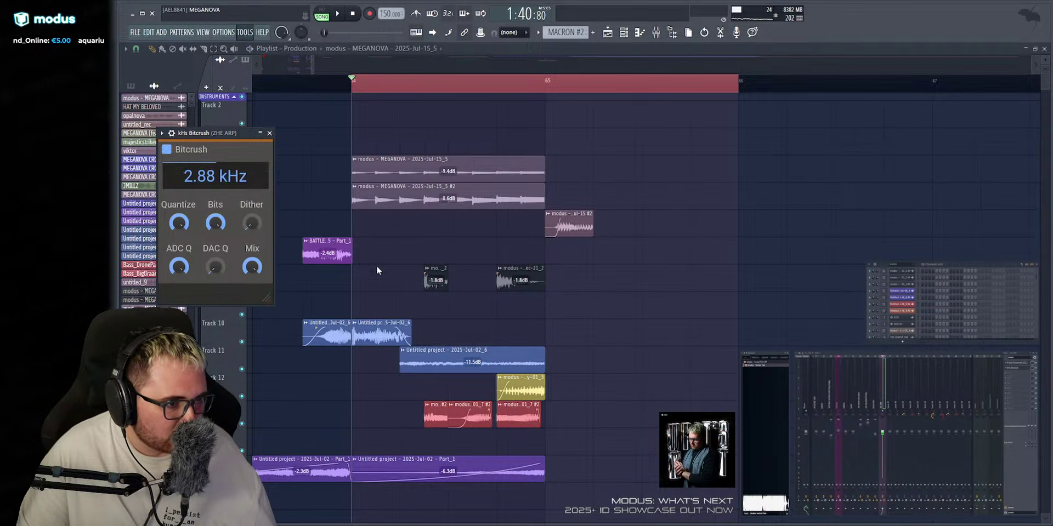
# Create a Bitcrush Rate automation clip on Track 2 over bars 64 to 66, starting at 79% and curving down within half a bar.
pyautogui.hotkey('ctrl', 'alt', 'a')
pyautogui.press('Escape')
pyautogui.press('space')
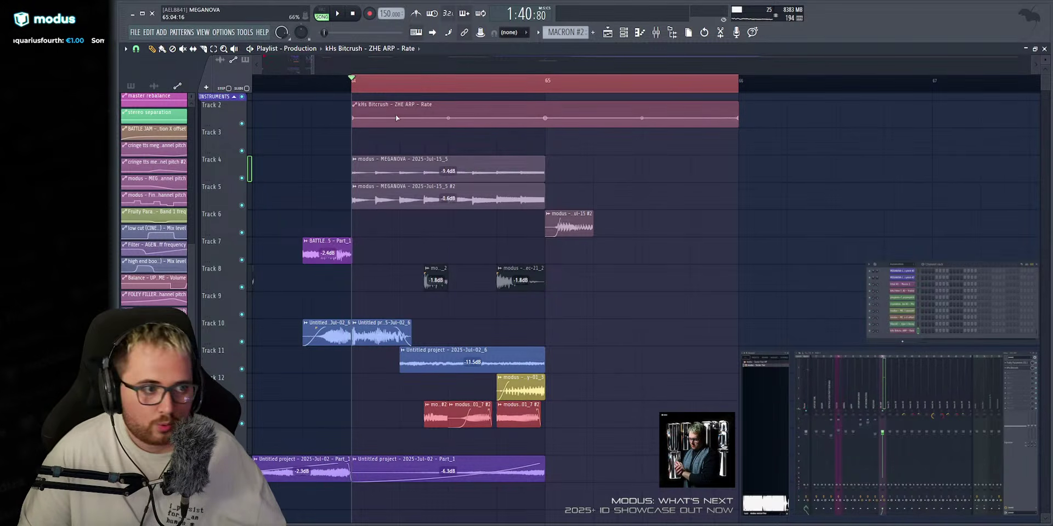
pyautogui.moveTo(354, 118); pyautogui.dragTo(353, 109)
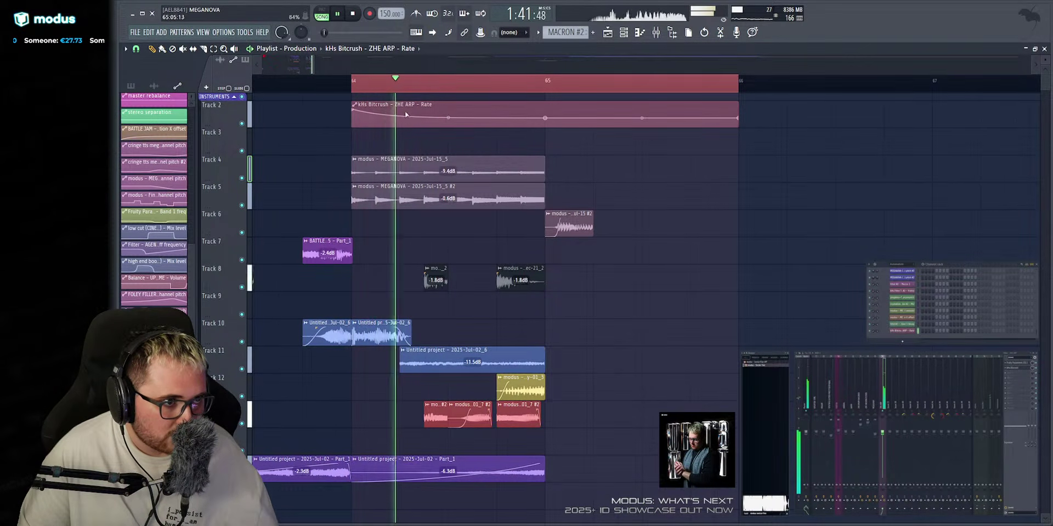
pyautogui.press('space')
pyautogui.press('space')
pyautogui.press('space')
pyautogui.moveTo(354, 111); pyautogui.dragTo(355, 114)
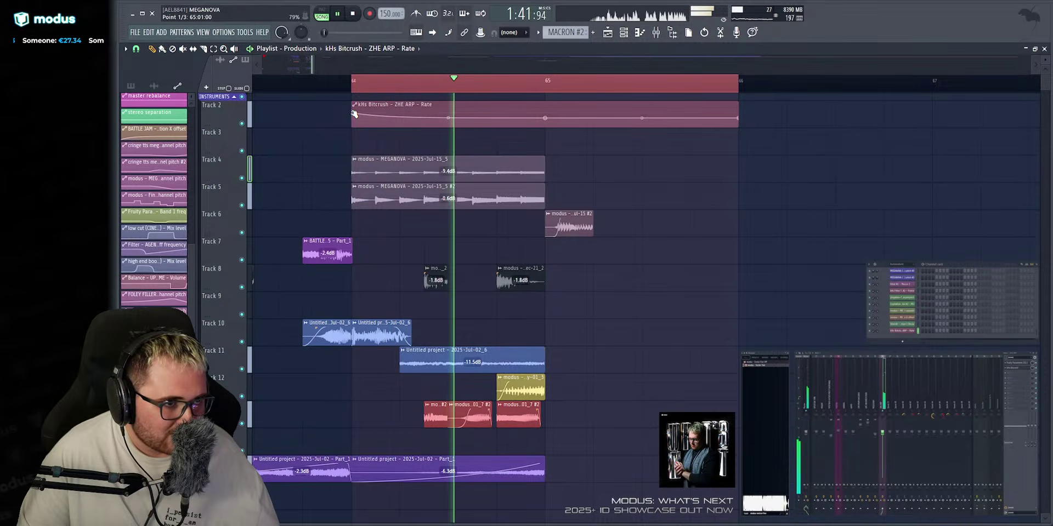
pyautogui.press('space')
pyautogui.press('space')
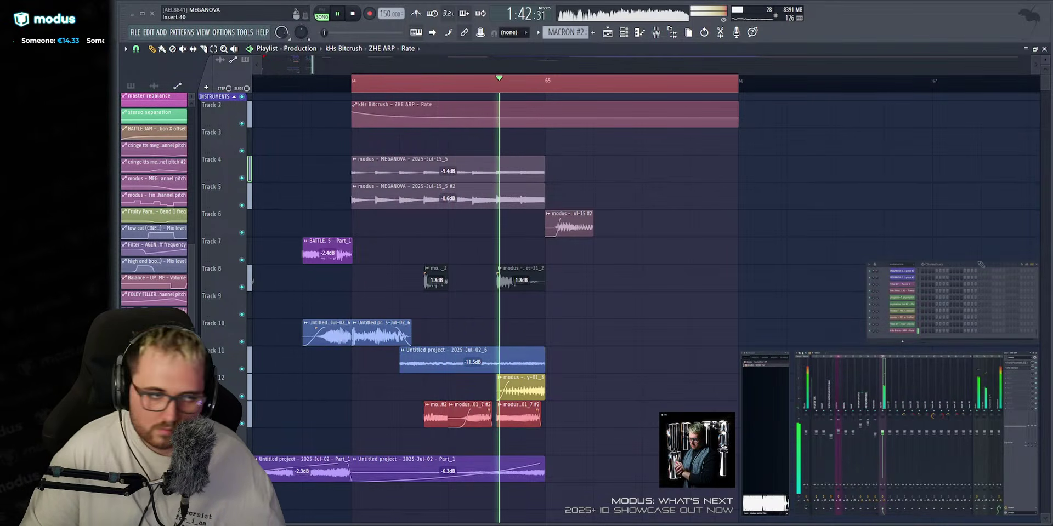
# Audition the bitcrushed layers in the full mix, starting from bar 63 and again from bar 64.
pyautogui.scroll(-4, 347, 56)
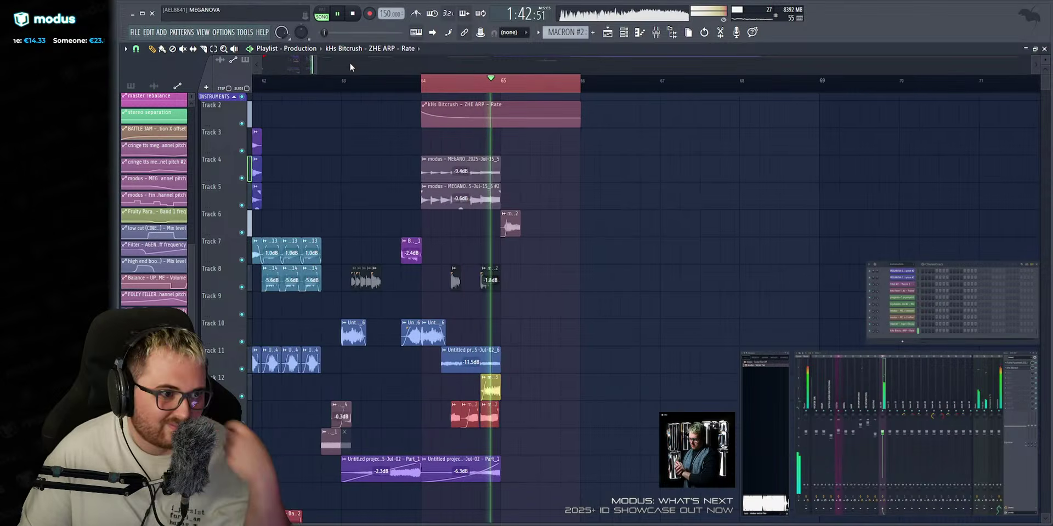
pyautogui.click(355, 83)
pyautogui.scroll(1, 349, 60)
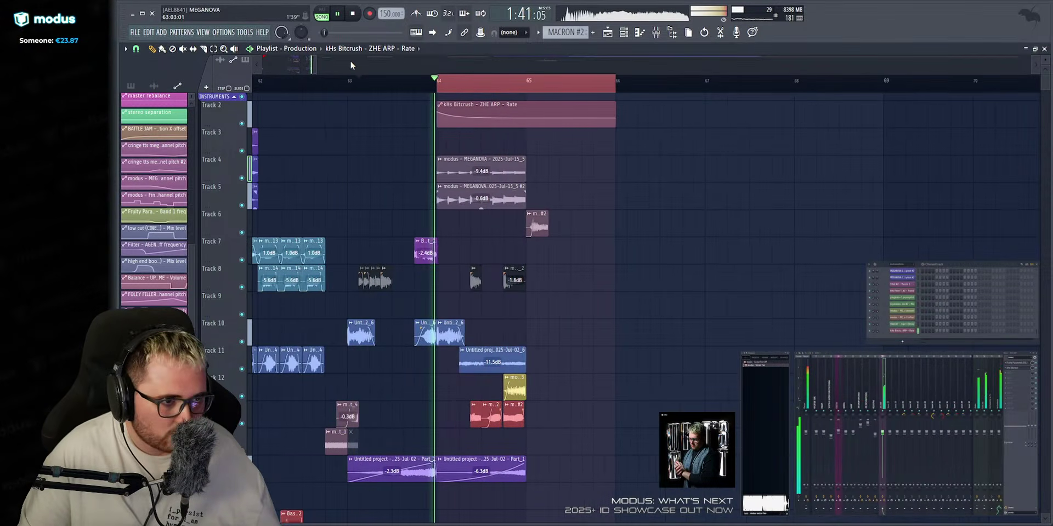
pyautogui.click(437, 88)
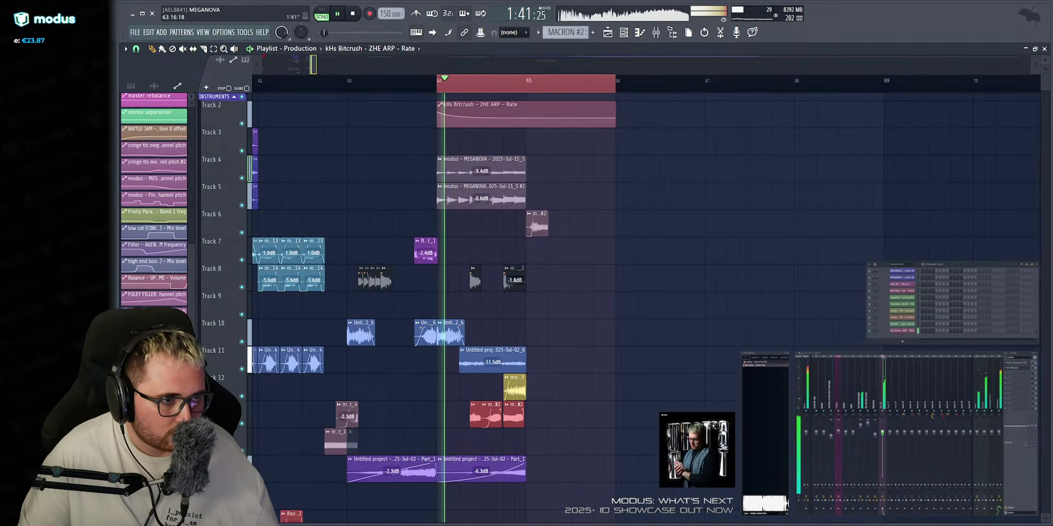
pyautogui.scroll(5, 493, 181)
# Adjust the sample settings of the cloned clip on Track 5 and audition the layers against the surrounding mix.
pyautogui.press('space')
pyautogui.doubleClick(448, 202)
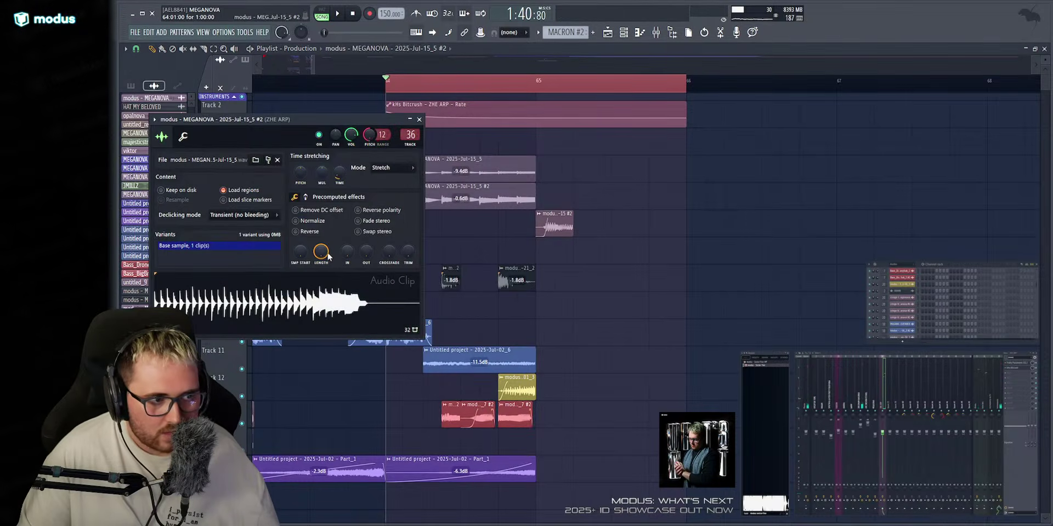
pyautogui.click(419, 120)
pyautogui.press('space')
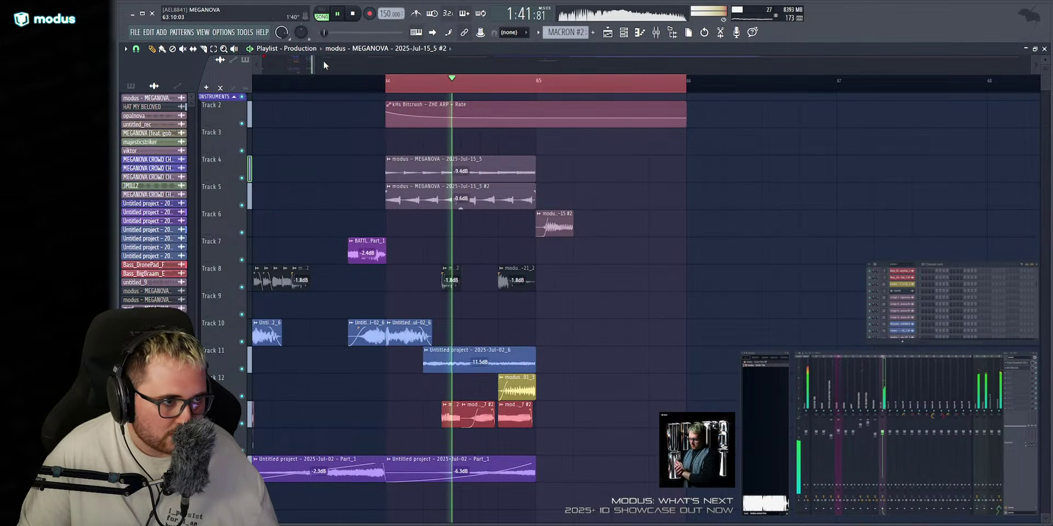
pyautogui.scroll(3, 324, 64)
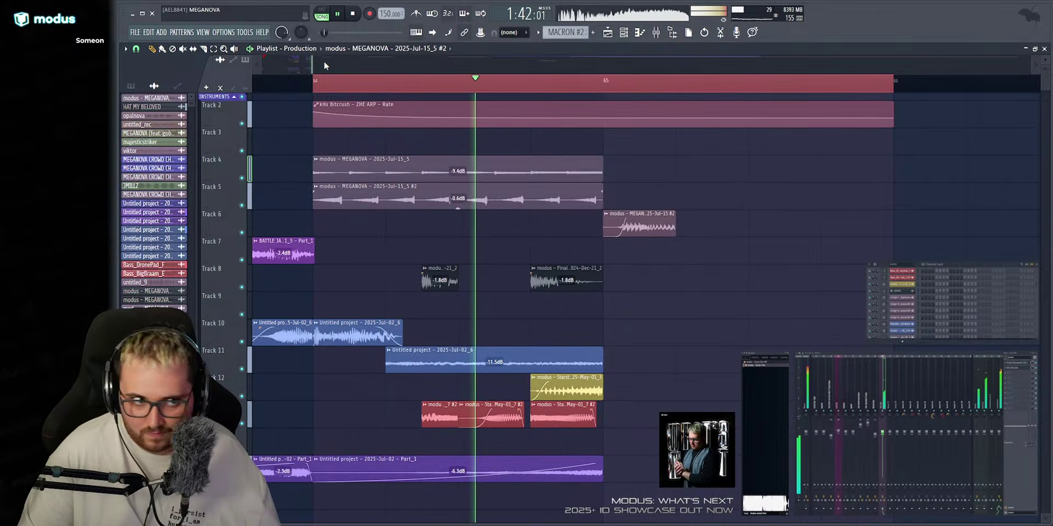
# Slip the contents of the Track 5 clip slightly and audition the layers starting at bar 64.
pyautogui.press('space')
pyautogui.click(193, 49)
pyautogui.press('space')
pyautogui.press('space')
pyautogui.moveTo(435, 191); pyautogui.dragTo(440, 196)
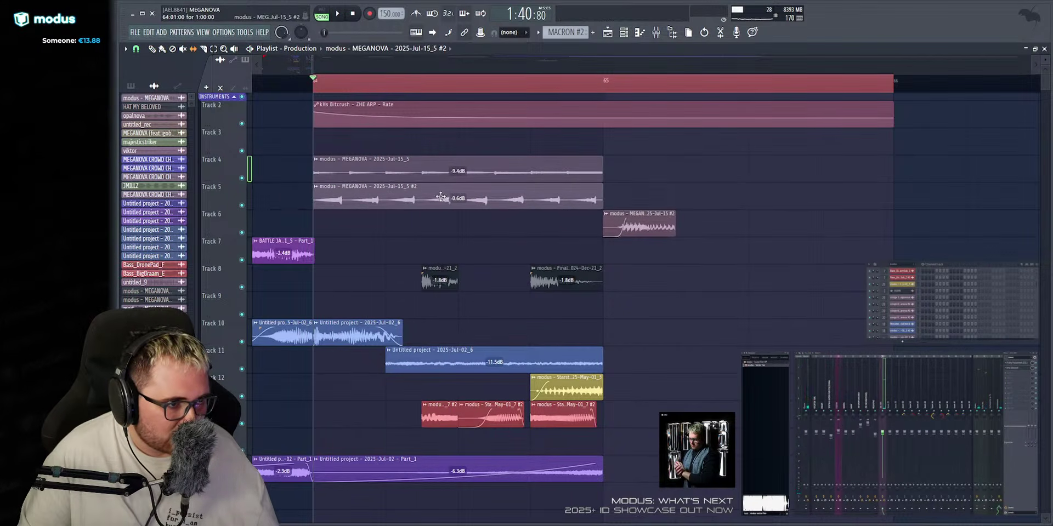
pyautogui.press('space')
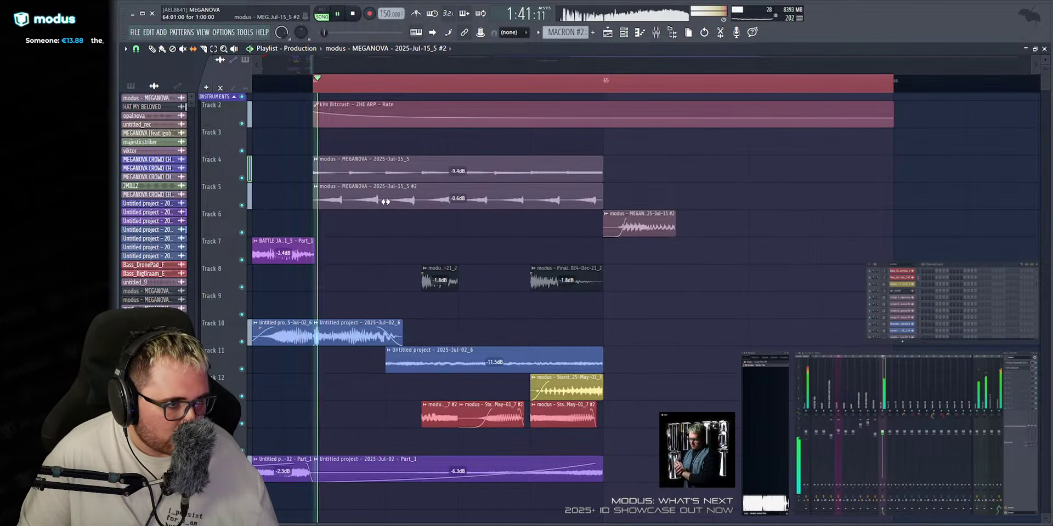
pyautogui.scroll(-2, 312, 84)
pyautogui.click(323, 83)
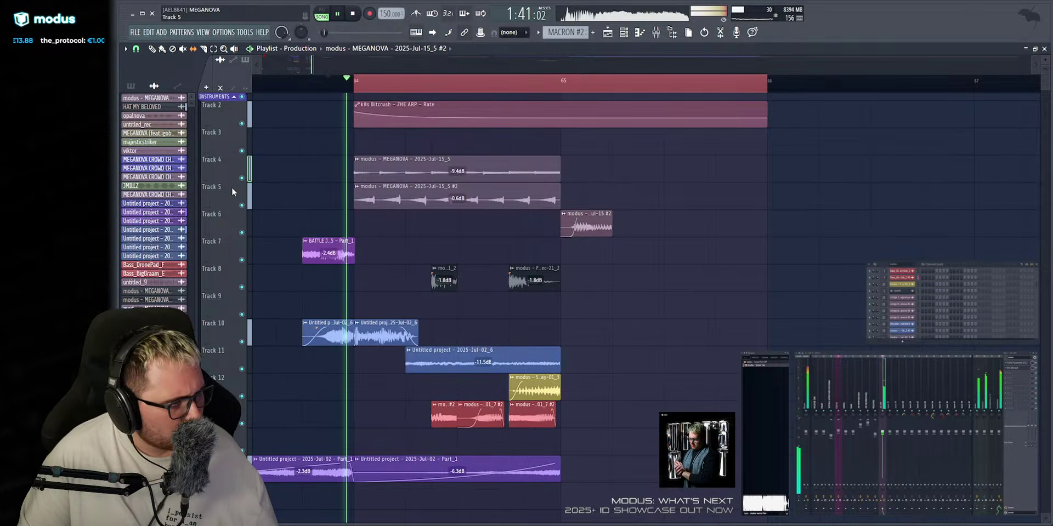
# Solo Tracks 4 and 5 together and audition the two layers in isolation.
pyautogui.press('space')
pyautogui.click(241, 178)
pyautogui.rightClick(242, 205)
pyautogui.click(241, 178)
pyautogui.press('space')
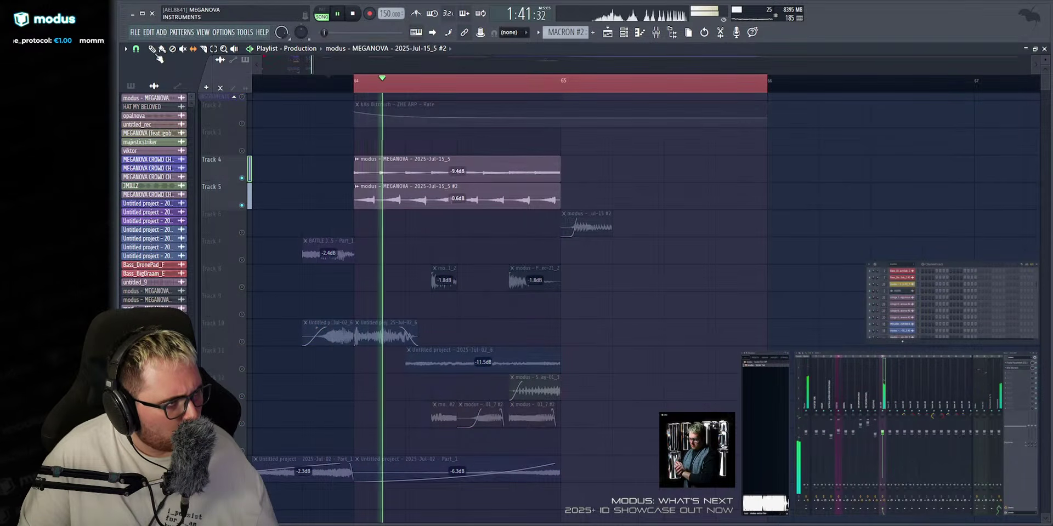
# Reset the clip gain of the Track 4 layer and bring the Track 2 automation back into the soloed playback.
pyautogui.scroll(7, 459, 182)
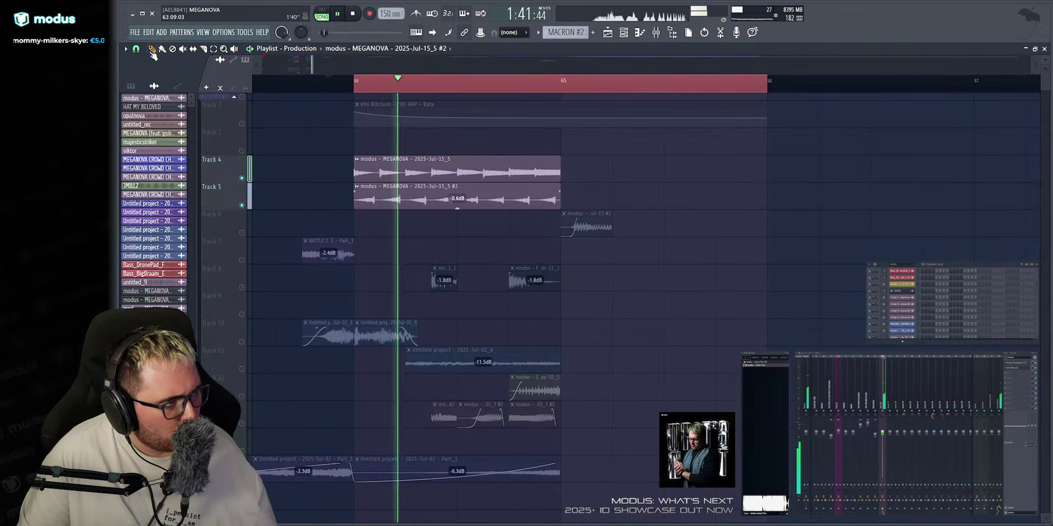
pyautogui.click(241, 124)
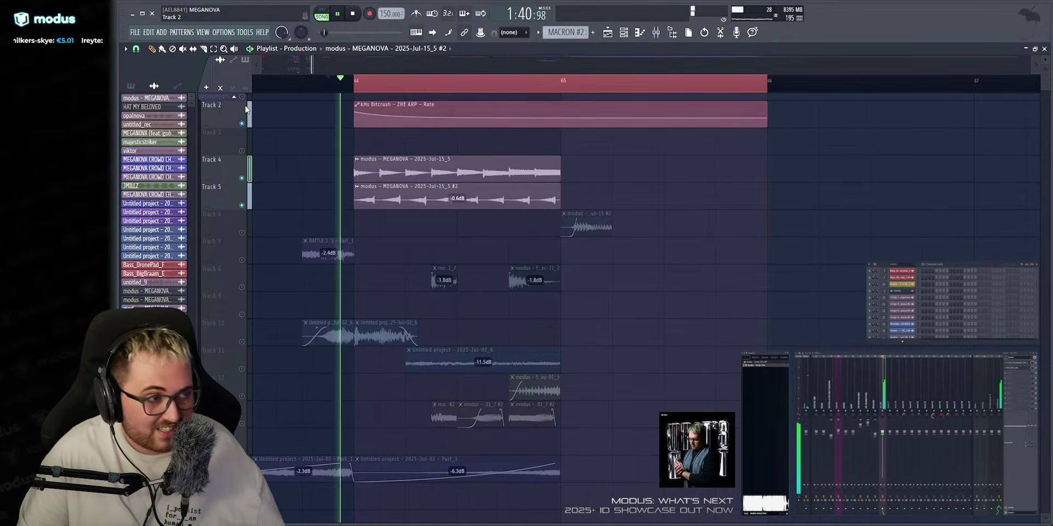
pyautogui.press('space')
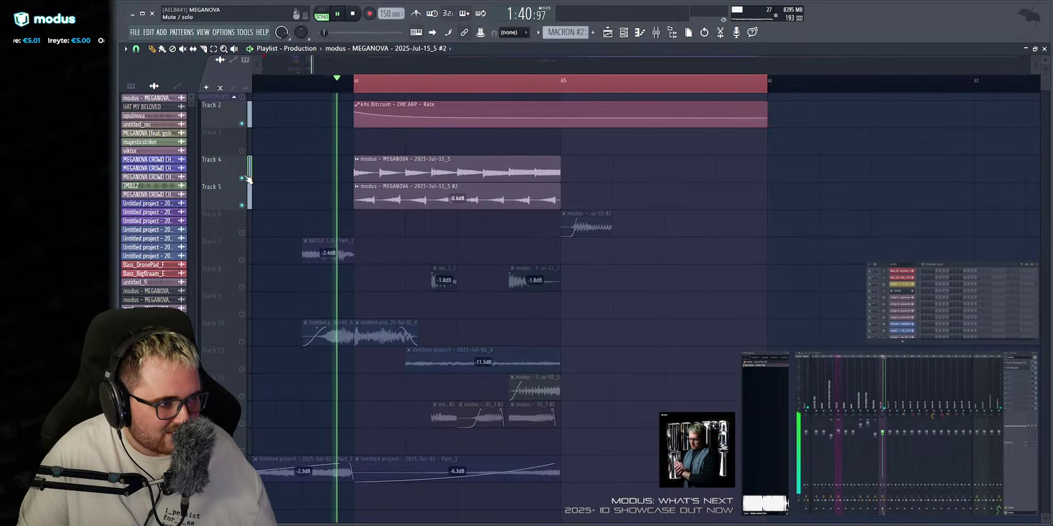
# Release the solo so all tracks play, and audition the layers in the full mix from just before bar 64.
pyautogui.rightClick(243, 178)
pyautogui.scroll(-4, 354, 68)
pyautogui.scroll(3, 354, 68)
pyautogui.scroll(-3, 353, 68)
pyautogui.press('space')
pyautogui.press('space')
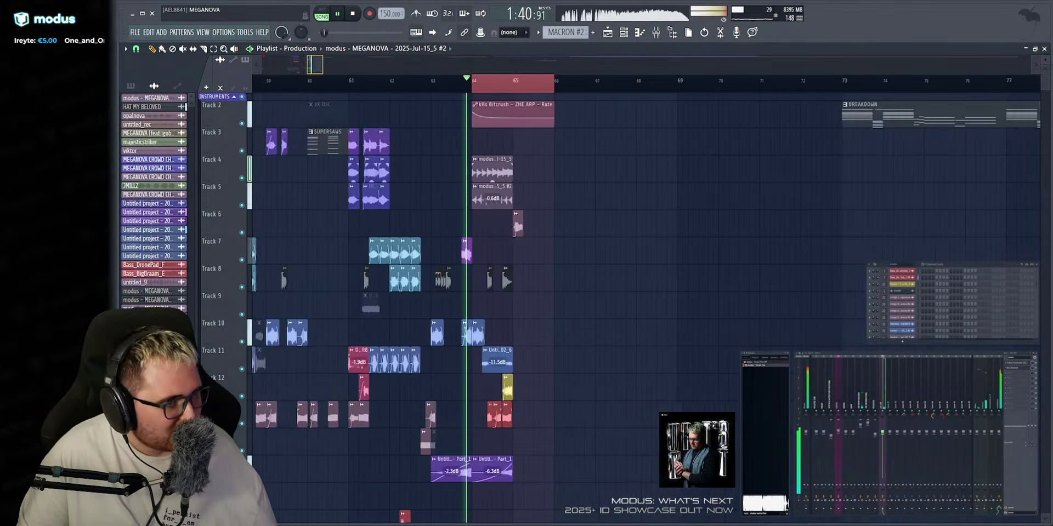
pyautogui.scroll(2, 353, 67)
pyautogui.press('space')
# Inspect the sample settings of the Track 4 and Track 5 clips, and play the section again.
pyautogui.doubleClick(483, 168)
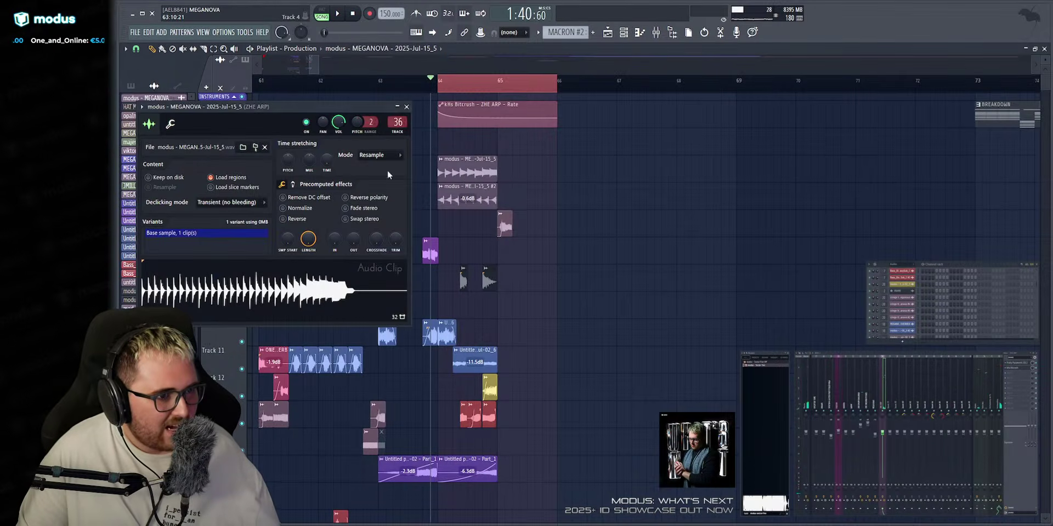
pyautogui.press('Escape')
pyautogui.doubleClick(463, 189)
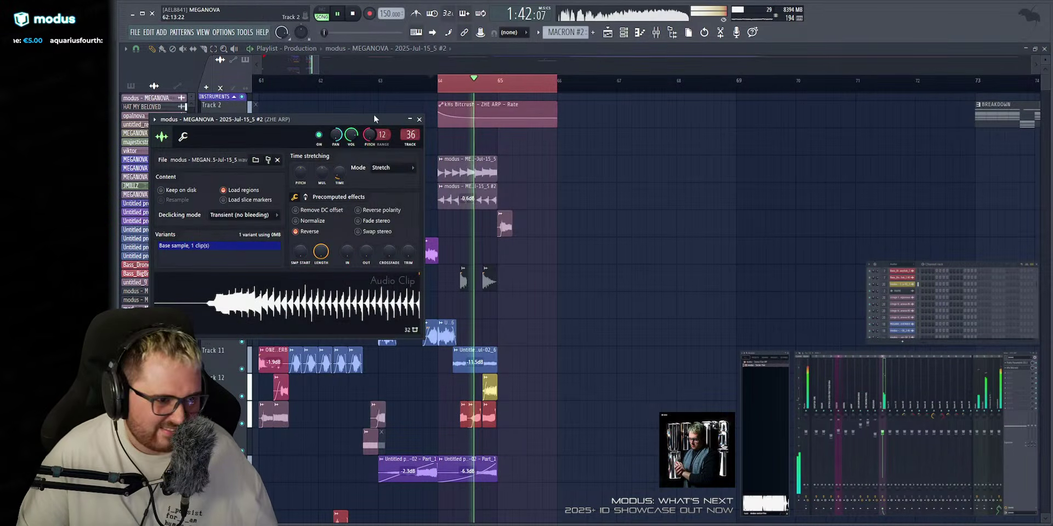
pyautogui.click(419, 119)
pyautogui.press('space')
pyautogui.press('space')
# Delete the stray copy placed on Track 6 and reset the Track 5 clip's gain.
pyautogui.scroll(3, 506, 81)
pyautogui.click(456, 219)
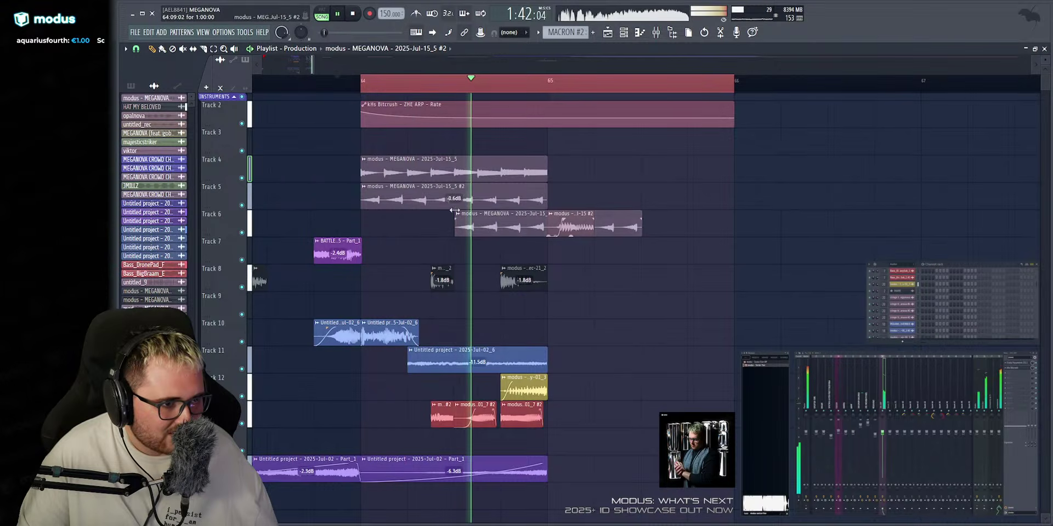
pyautogui.rightClick(464, 217)
pyautogui.press('space')
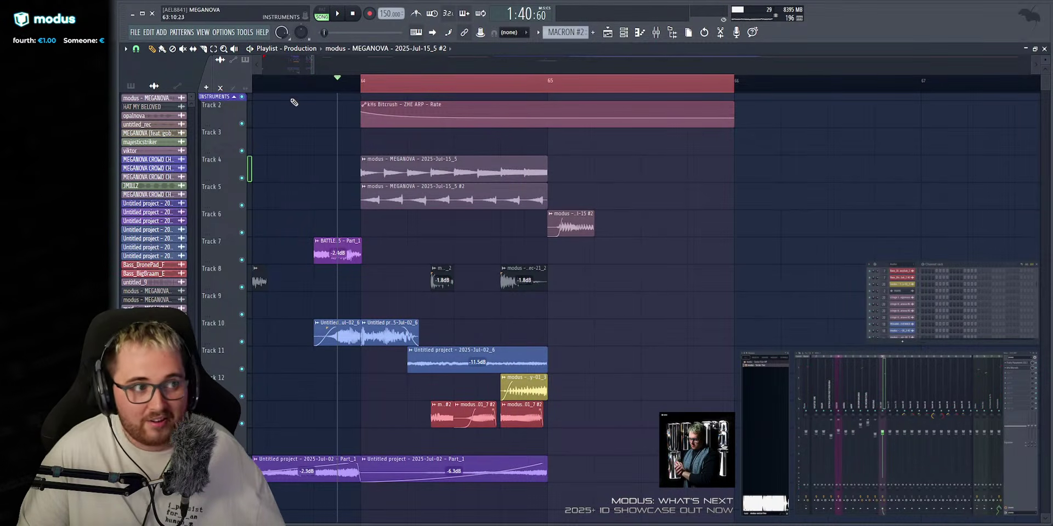
# Mute the Bitcrush Rate automation clip on Track 2 and audition the layers without it.
pyautogui.click(403, 116)
pyautogui.press('space')
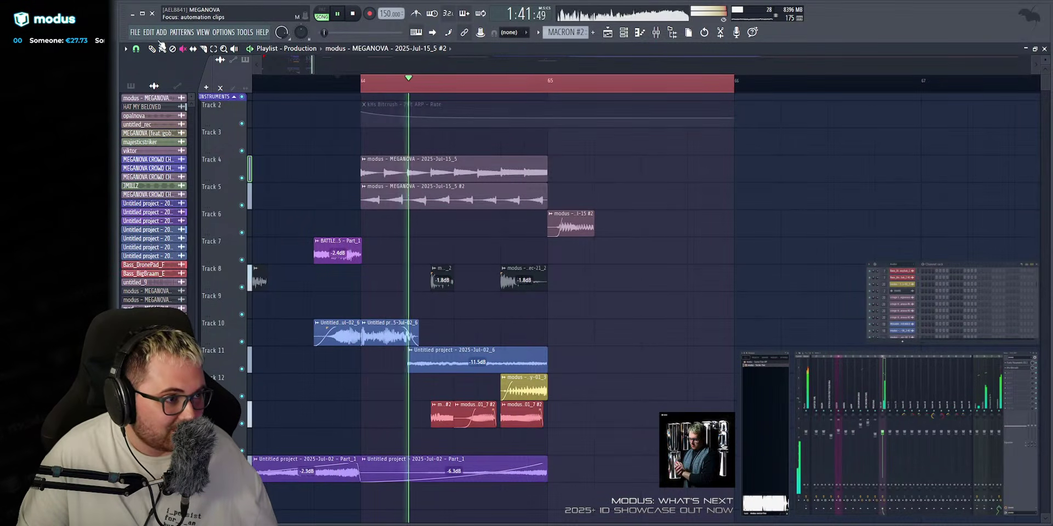
pyautogui.press('space')
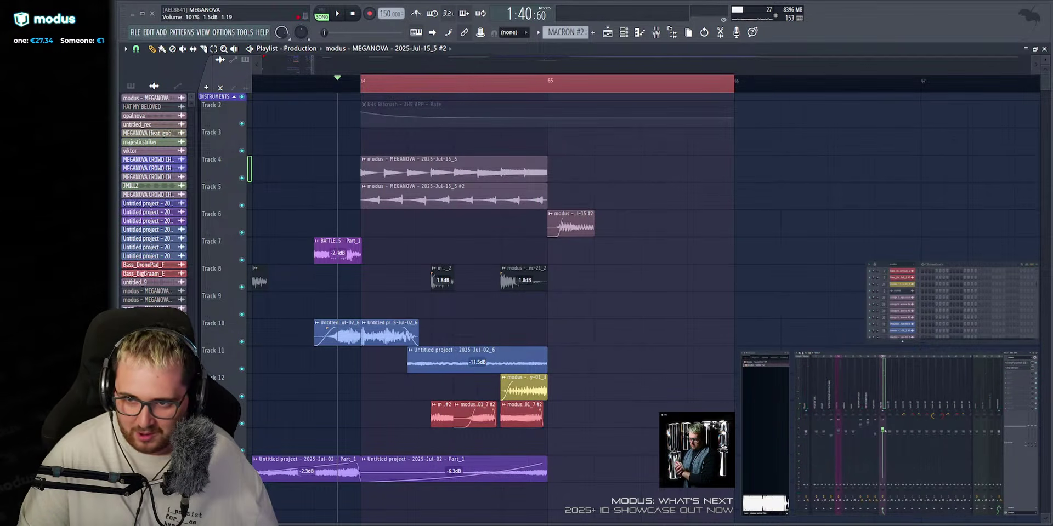
pyautogui.press('space')
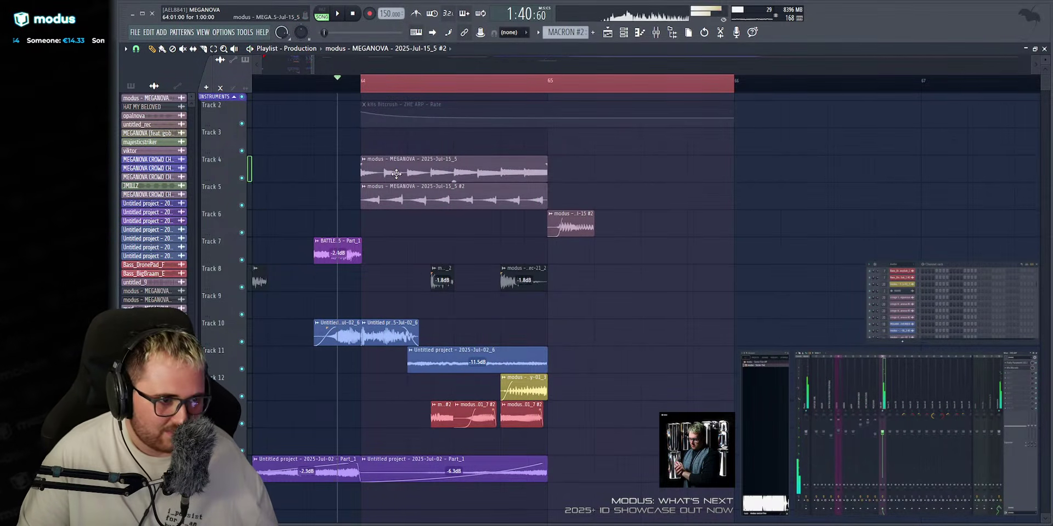
# Pan the Track 4 layer 48% left in its sample settings and check the settings of the Track 5 layer.
pyautogui.doubleClick(368, 165)
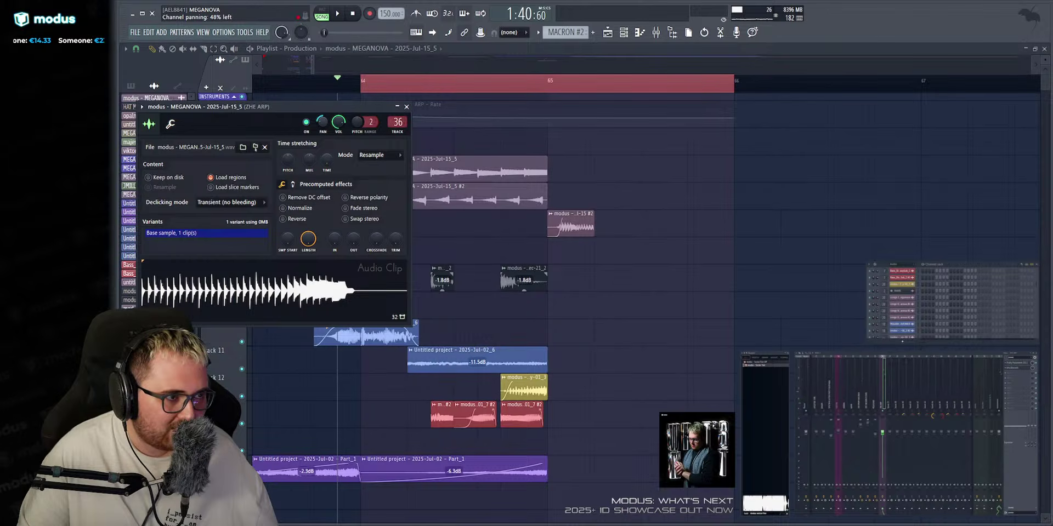
pyautogui.doubleClick(498, 188)
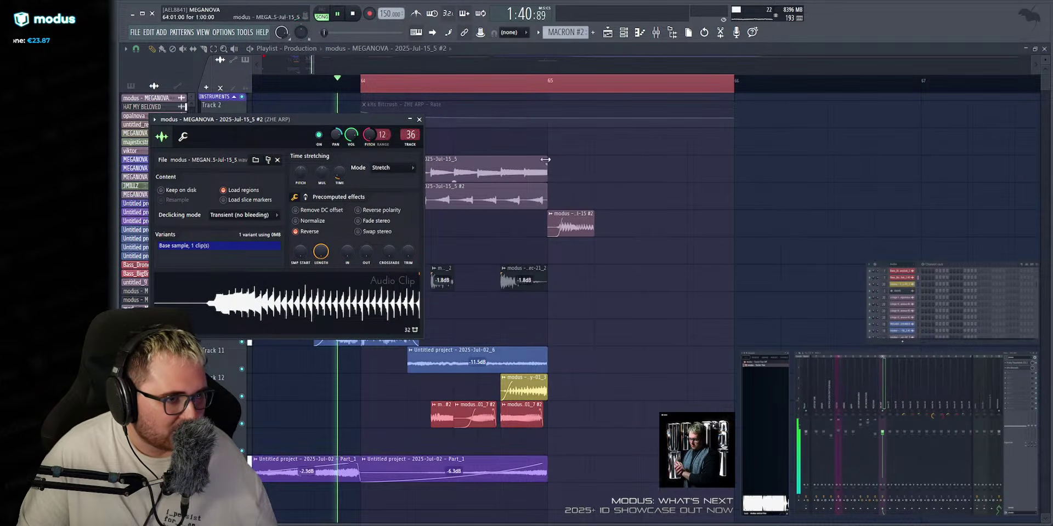
pyautogui.press('Escape')
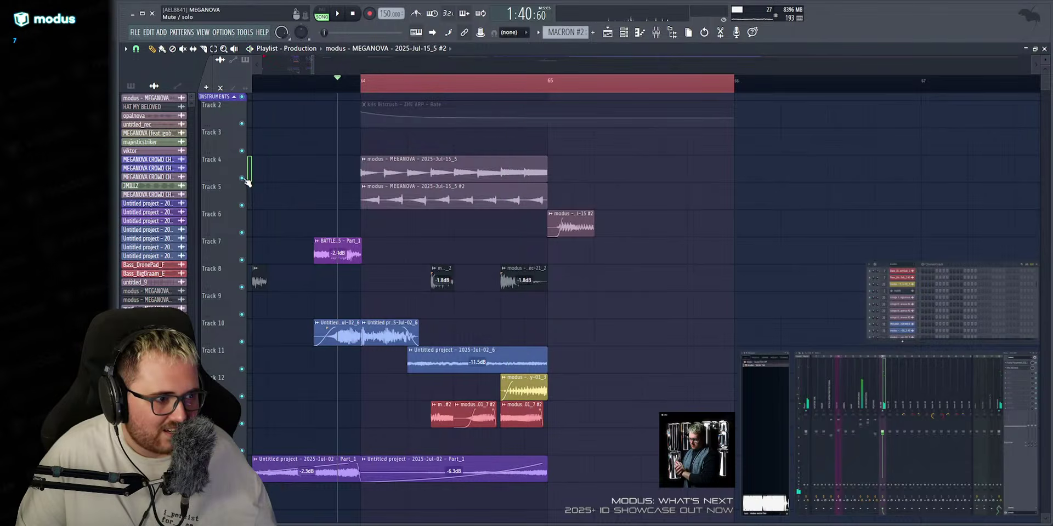
# Unmute the Bitcrush Rate automation clip on Track 2 during playback and return to the Draw tool.
pyautogui.click(182, 49)
pyautogui.press('space')
pyautogui.click(443, 118)
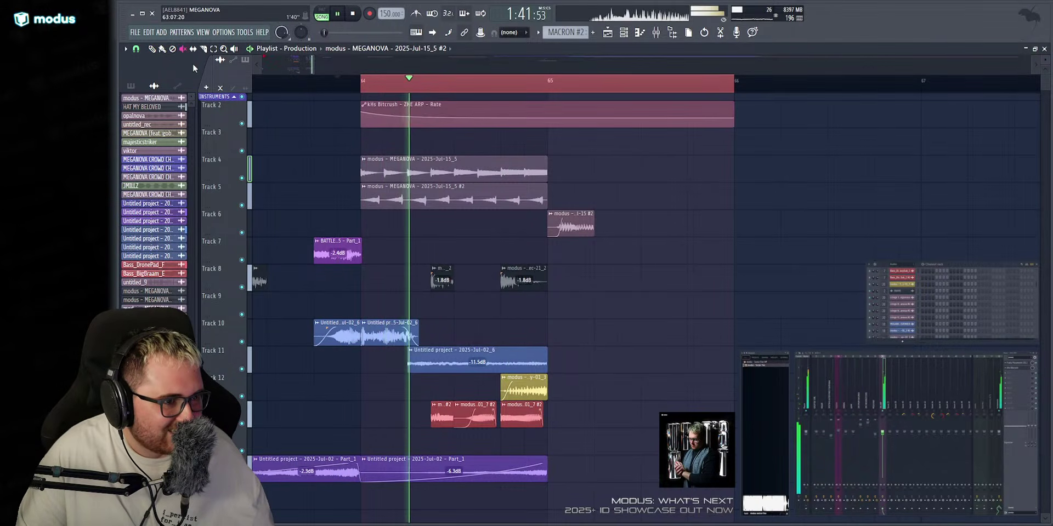
pyautogui.click(152, 49)
# Replay the transition into bar 64 several times to judge the panned layers with the automation active.
pyautogui.press('space')
pyautogui.press('space')
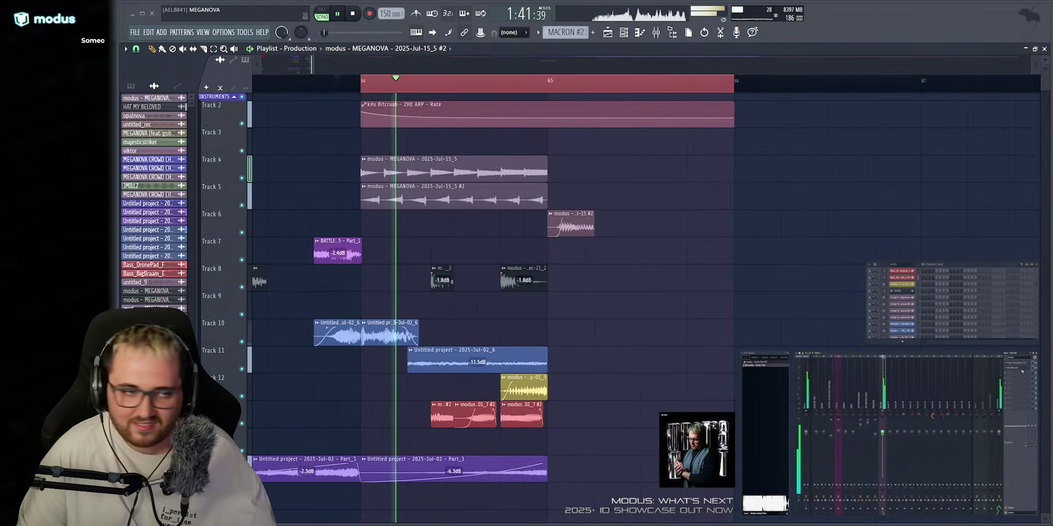
pyautogui.press('space')
pyautogui.press('space')
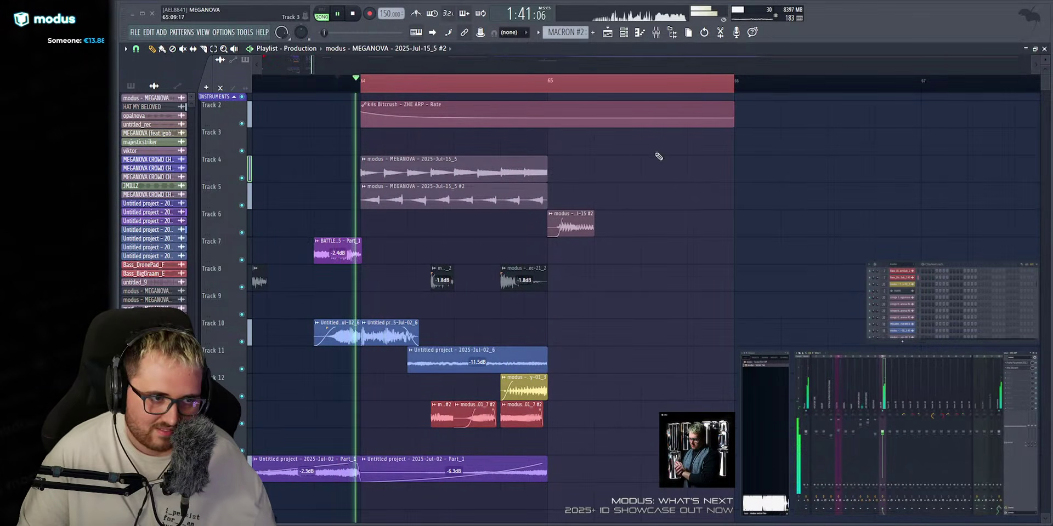
pyautogui.press('space')
pyautogui.press('space')
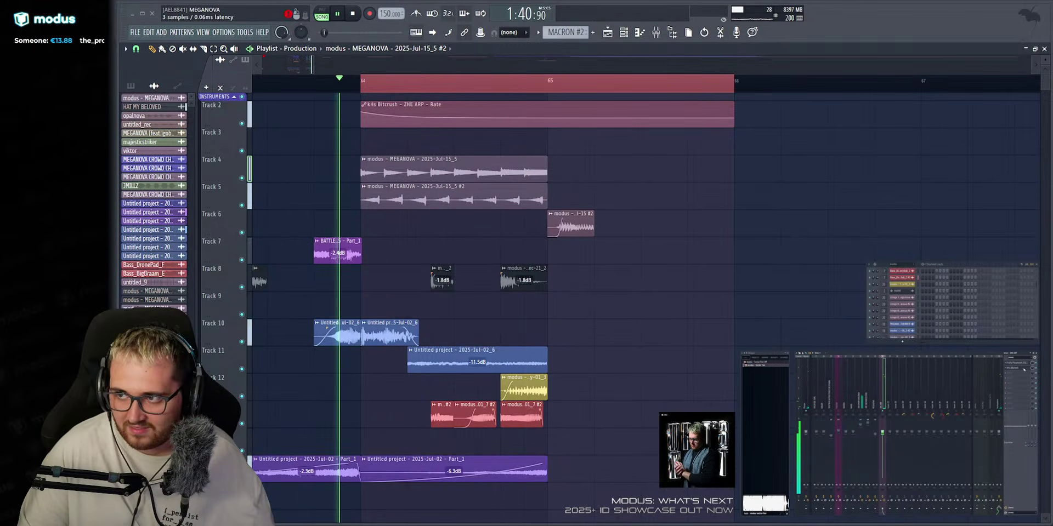
# Lower the Mix of the Bitcrush effect on the ZHE ARP mixer channel to 40% and audition it.
pyautogui.press('space')
pyautogui.click(1014, 368)
pyautogui.press('space')
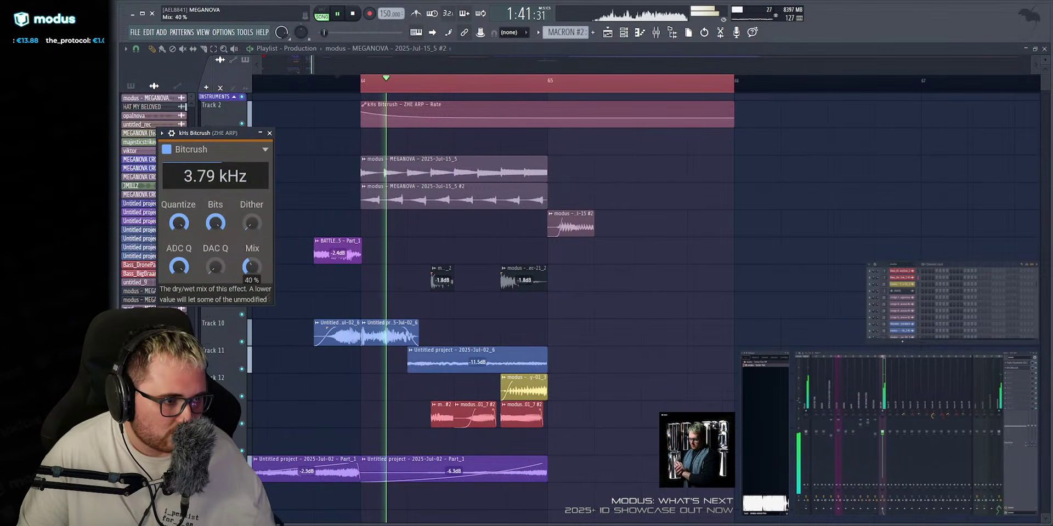
pyautogui.press('space')
pyautogui.press('space')
# Move the Bitcrush Rate automation clip from Track 2 down to Track 37 in the automation section, keeping it at bar 64.
pyautogui.keyDown('ctrl'); pyautogui.click(620, 115); pyautogui.keyUp('ctrl')
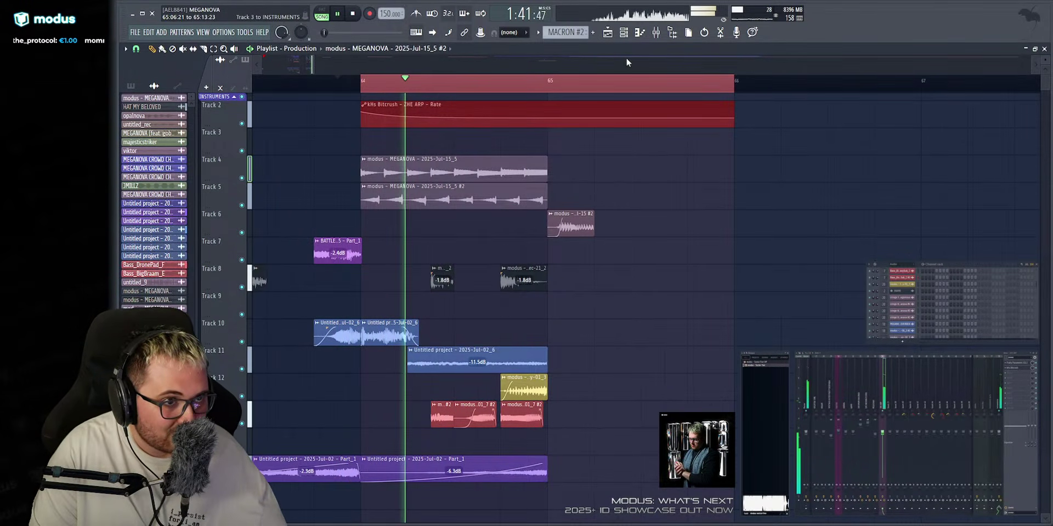
pyautogui.hotkey('shift', 'Down')
pyautogui.hotkey('shift', 'Down')
pyautogui.hotkey('shift', 'Down')
pyautogui.hotkey('shift', 'Down')
pyautogui.hotkey('shift', 'Down')
pyautogui.hotkey('shift', 'Down')
pyautogui.hotkey('shift', 'Down')
pyautogui.hotkey('shift', 'Down')
pyautogui.hotkey('shift', 'Down')
pyautogui.hotkey('shift', 'Down')
pyautogui.hotkey('shift', 'Down')
pyautogui.hotkey('shift', 'Down')
pyautogui.hotkey('shift', 'Down')
pyautogui.hotkey('shift', 'Down')
pyautogui.hotkey('shift', 'Down')
pyautogui.hotkey('shift', 'Down')
pyautogui.hotkey('shift', 'Down')
pyautogui.hotkey('shift', 'Down')
pyautogui.hotkey('shift', 'Down')
pyautogui.hotkey('shift', 'Down')
pyautogui.hotkey('shift', 'Down')
pyautogui.hotkey('shift', 'Down')
pyautogui.hotkey('shift', 'Down')
pyautogui.hotkey('shift', 'Down')
pyautogui.hotkey('shift', 'Down')
pyautogui.hotkey('shift', 'Down')
pyautogui.hotkey('shift', 'Down')
pyautogui.hotkey('shift', 'Down')
pyautogui.hotkey('shift', 'Down')
pyautogui.hotkey('shift', 'Down')
pyautogui.hotkey('shift', 'Down')
pyautogui.hotkey('shift', 'Down')
pyautogui.hotkey('shift', 'Down')
pyautogui.hotkey('shift', 'Down')
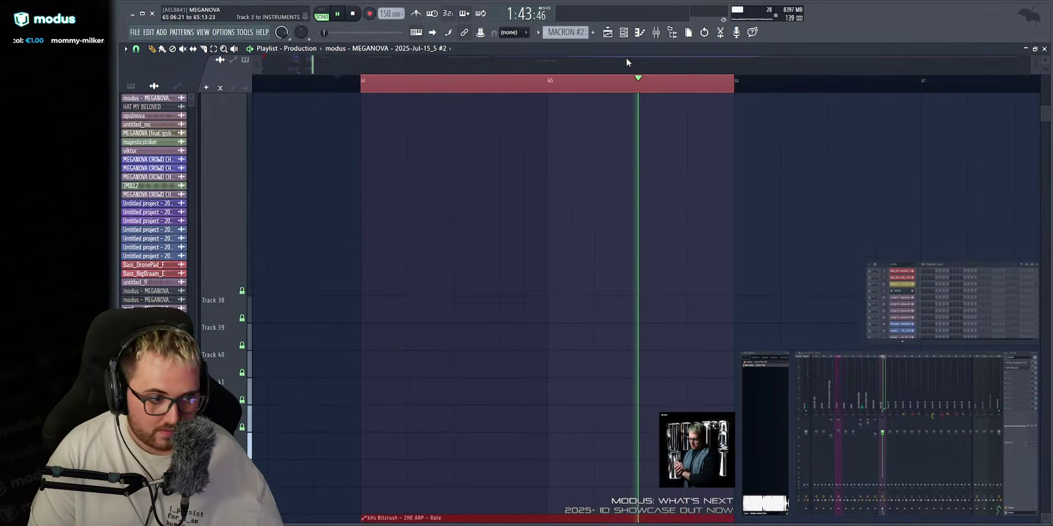
pyautogui.press('space')
pyautogui.press('space')
pyautogui.hotkey('shift', 'Up')
pyautogui.press('space')
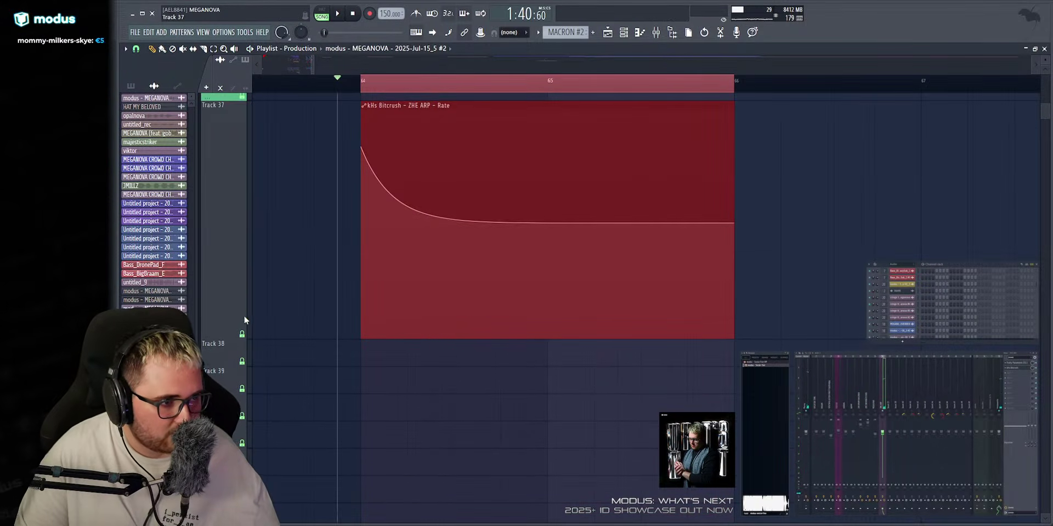
# Clear the time selection and audition the section starting from around bar 63.
pyautogui.scroll(-3, 401, 71)
pyautogui.click(419, 81)
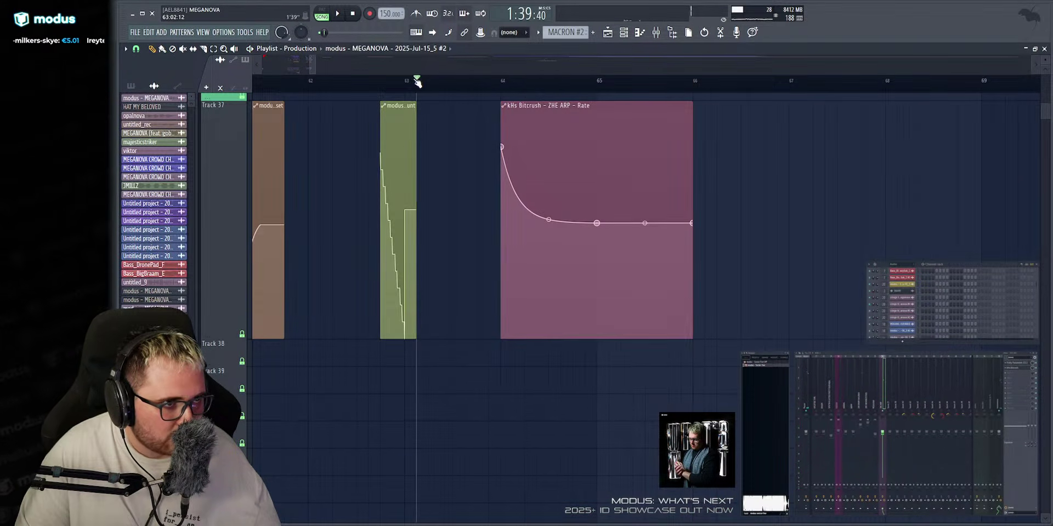
pyautogui.press('space')
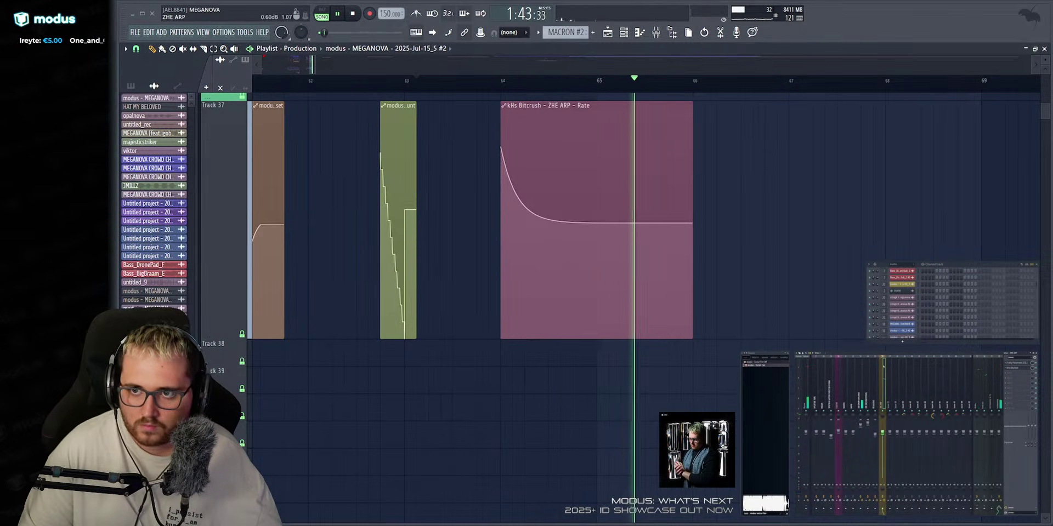
pyautogui.press('space')
pyautogui.press('space')
# Rename the Track 4 audio layer "ZHE ARPE" and colour it blue.
pyautogui.scroll(3, 713, 204)
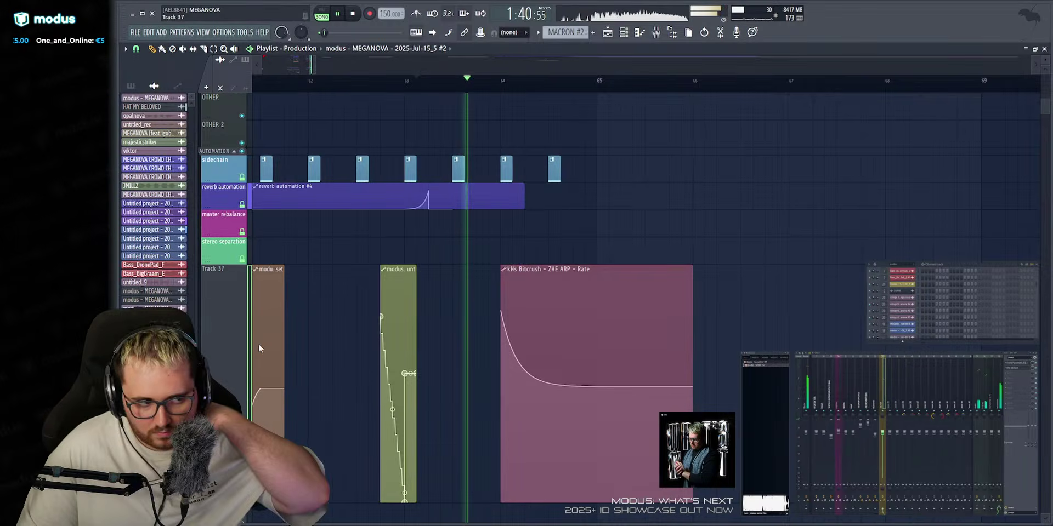
pyautogui.doubleClick(503, 280)
pyautogui.scroll(3, 503, 281)
pyautogui.scroll(10, 503, 280)
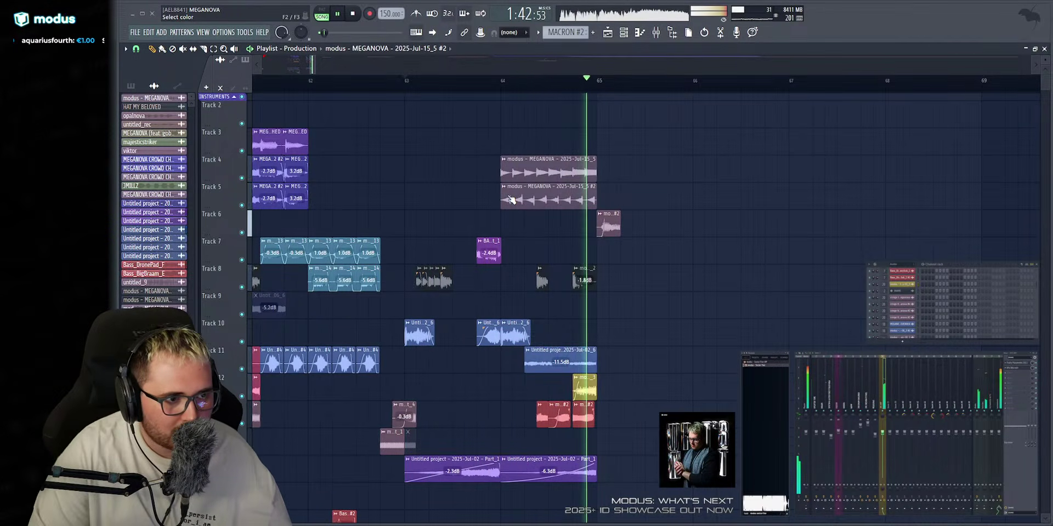
pyautogui.click(592, 220)
pyautogui.press('space')
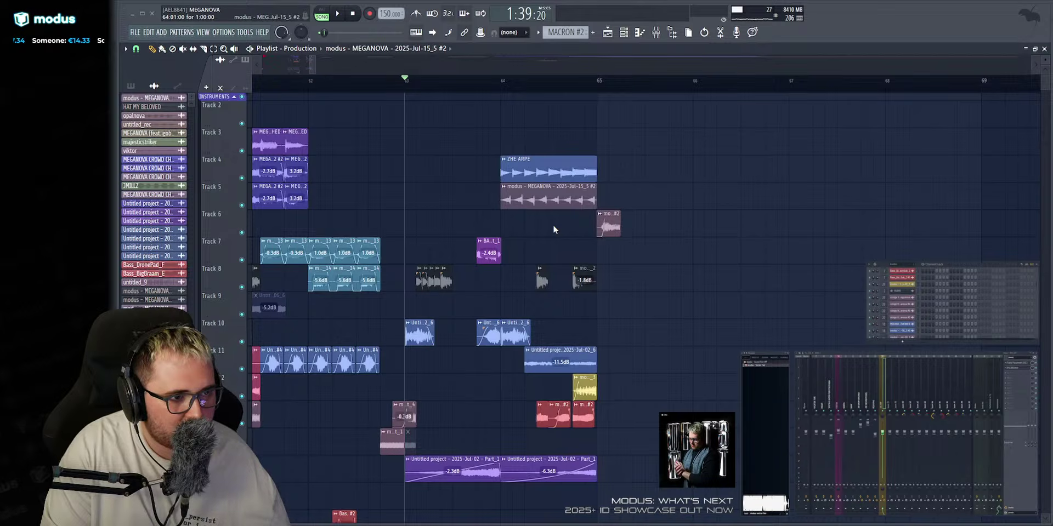
# Rename the Track 5 audio layer "EPRA EHZ" and give it the same blue colour.
pyautogui.click(613, 242)
pyautogui.scroll(-3, 371, 83)
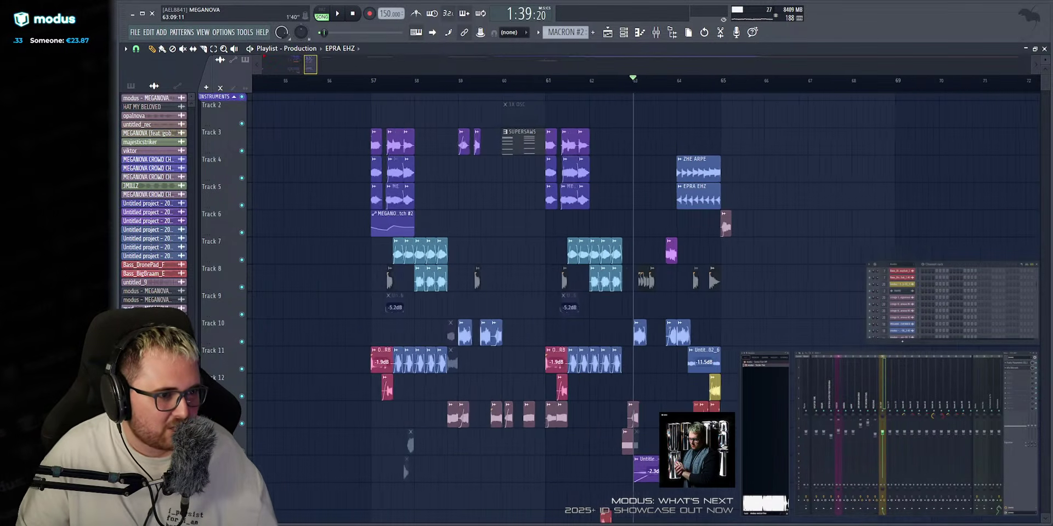
pyautogui.scroll(1, 366, 67)
# Clear the selection of the two arp layers and audition the section from bar 61.
pyautogui.click(733, 201)
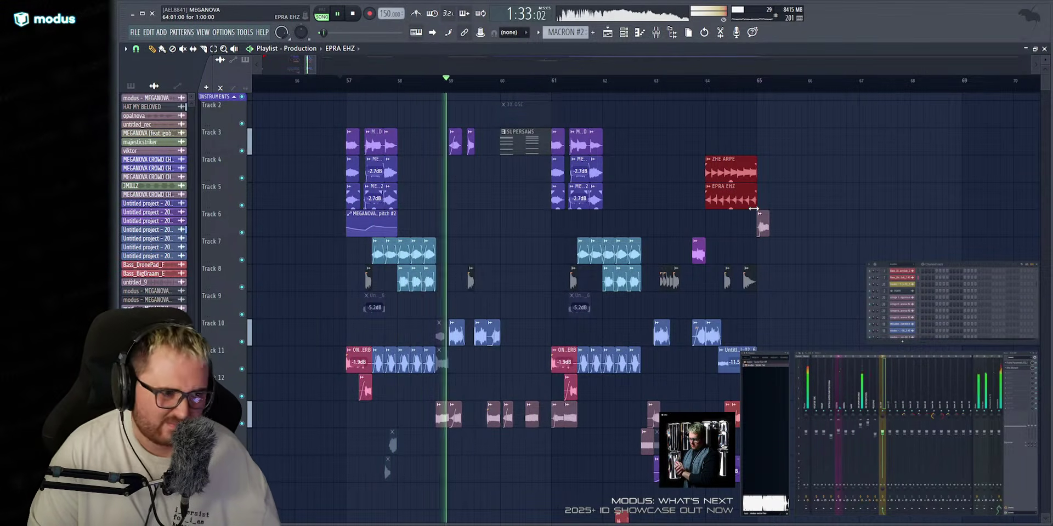
pyautogui.hotkey('ctrl', 'd')
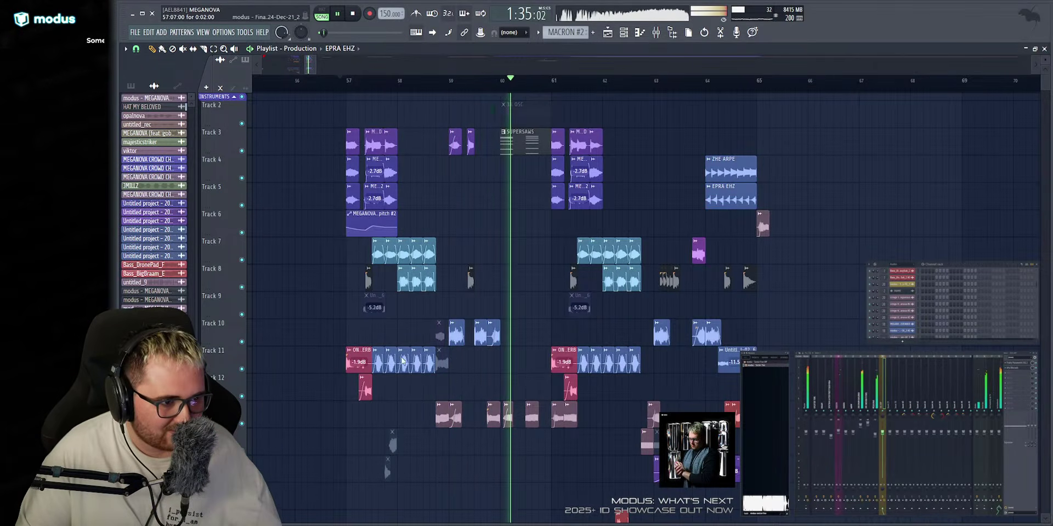
pyautogui.keyDown('ctrl'); pyautogui.click(369, 279); pyautogui.keyUp('ctrl')
pyautogui.scroll(-5, 510, 211)
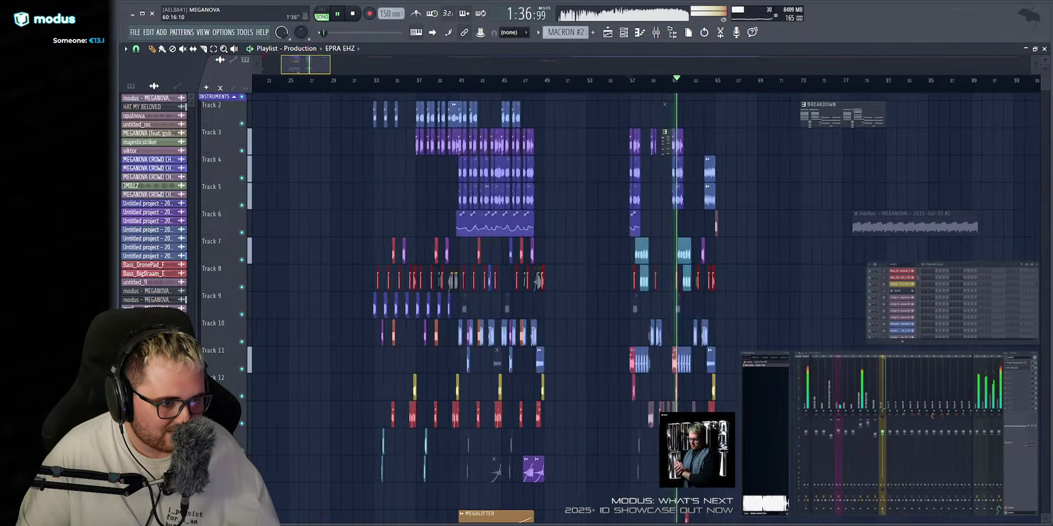
pyautogui.scroll(5, 485, 198)
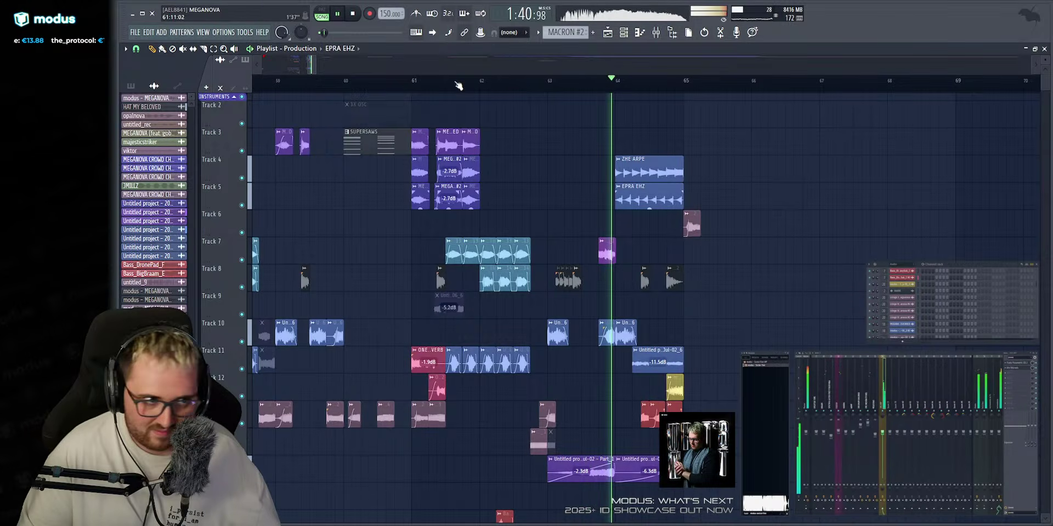
pyautogui.click(414, 80)
pyautogui.scroll(-4, 421, 61)
pyautogui.scroll(5, 742, 237)
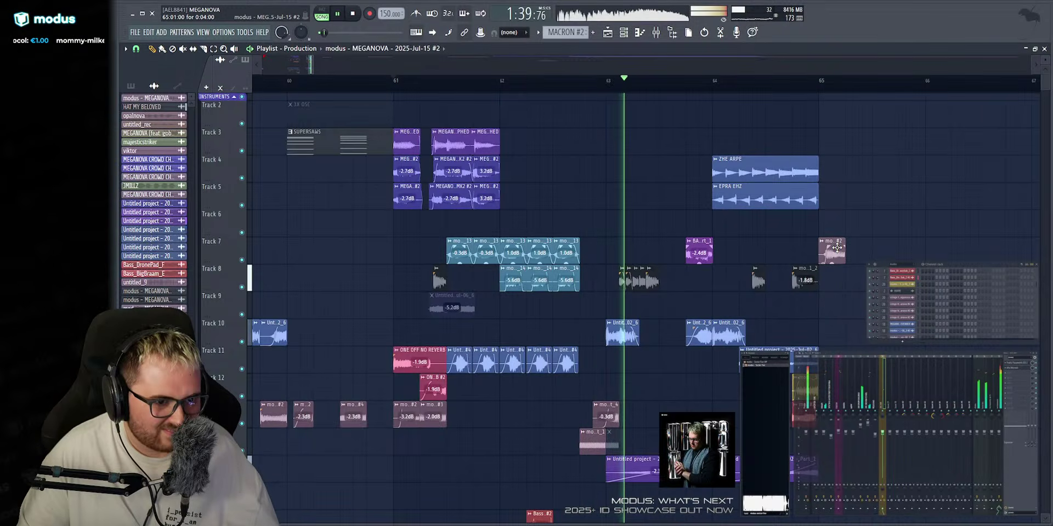
# Move the short audio clip at bar 65 from Track 6 down to Track 13.
pyautogui.moveTo(835, 210); pyautogui.dragTo(840, 365)
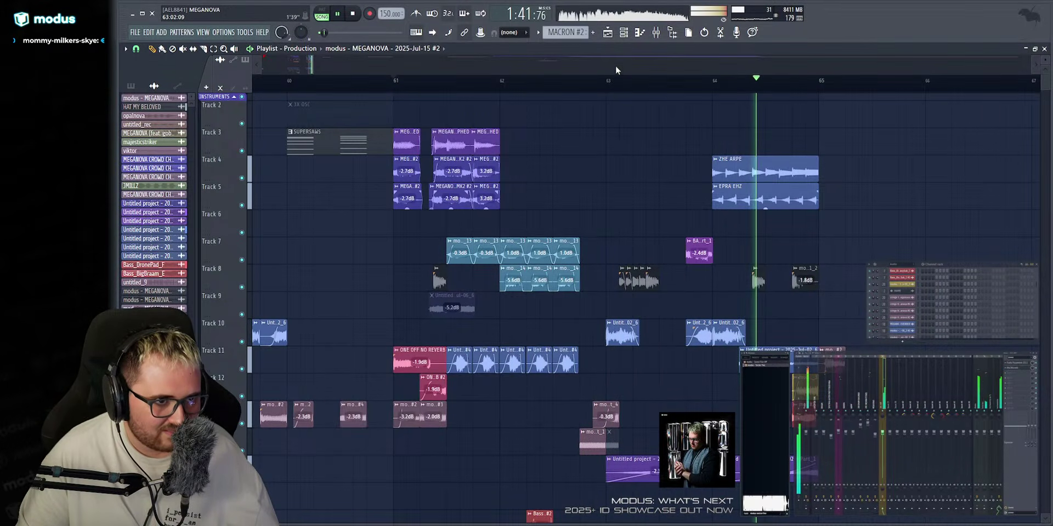
pyautogui.scroll(-2, 616, 70)
pyautogui.scroll(-5, 746, 212)
pyautogui.press('space')
pyautogui.moveTo(747, 214); pyautogui.dragTo(747, 269)
pyautogui.scroll(3, 740, 252)
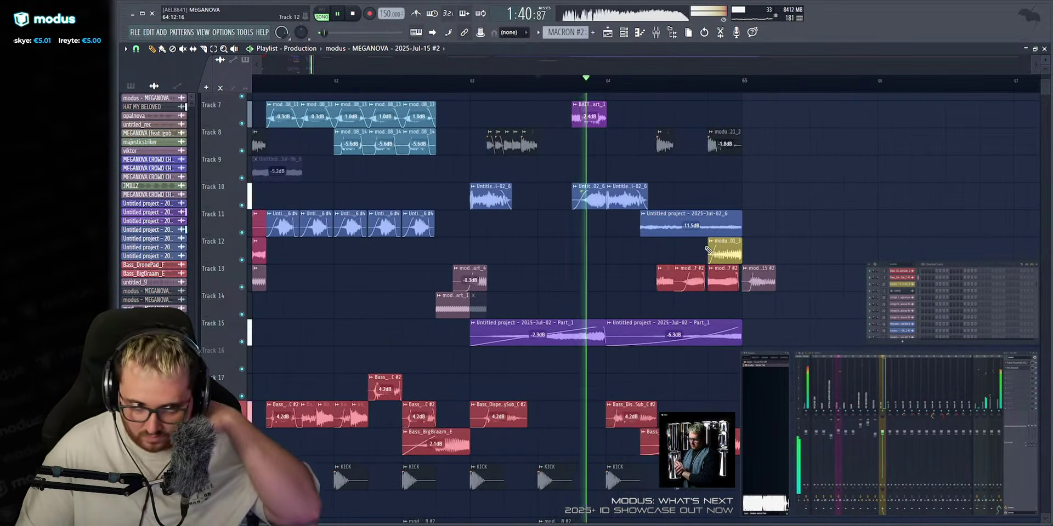
# Move the ZHE ARPE and EPRA EHZ layers down to Tracks 6 and 7 at bar 64, and clear the selection.
pyautogui.scroll(5, 681, 228)
pyautogui.moveTo(683, 167); pyautogui.dragTo(664, 221)
pyautogui.press('space')
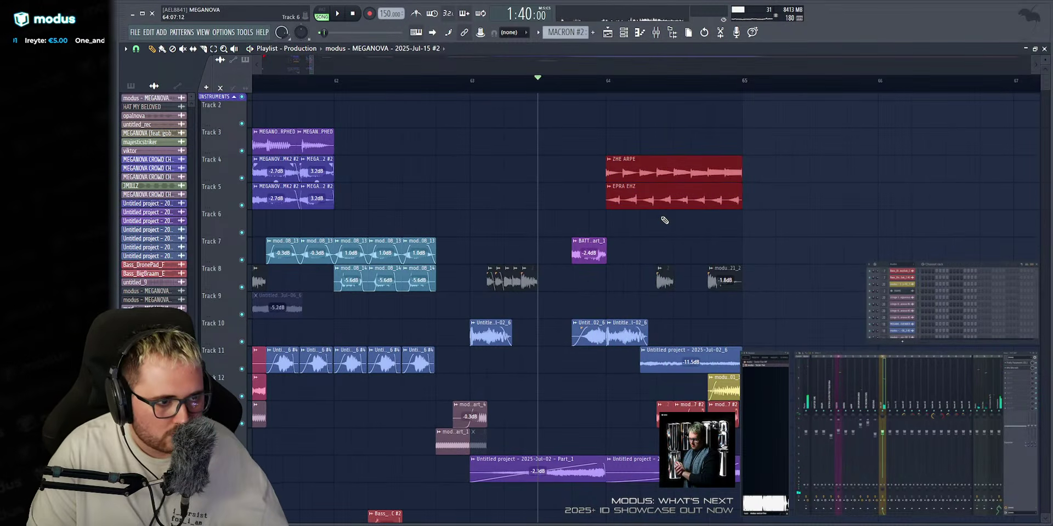
pyautogui.moveTo(662, 167); pyautogui.dragTo(661, 217)
pyautogui.press('space')
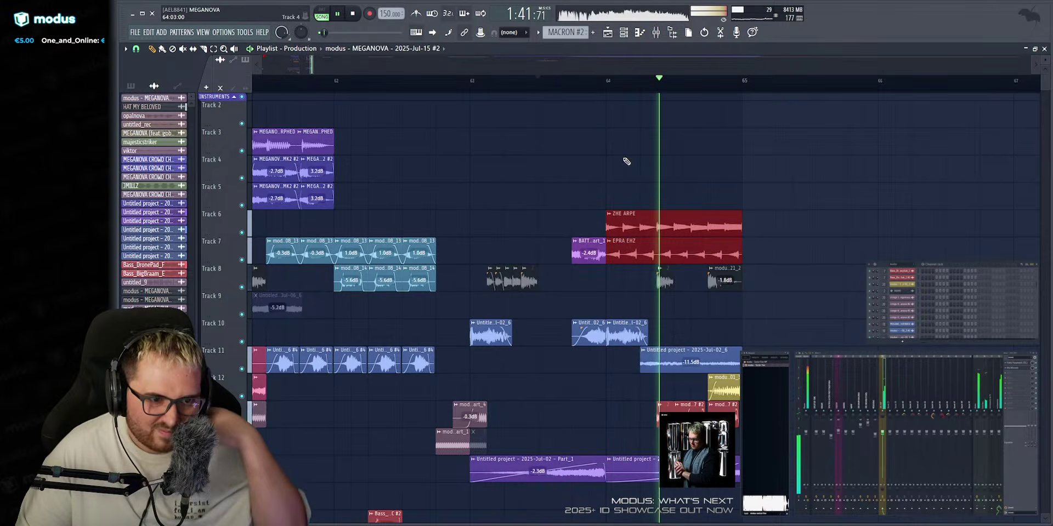
pyautogui.hotkey('ctrl', 'd')
pyautogui.press('space')
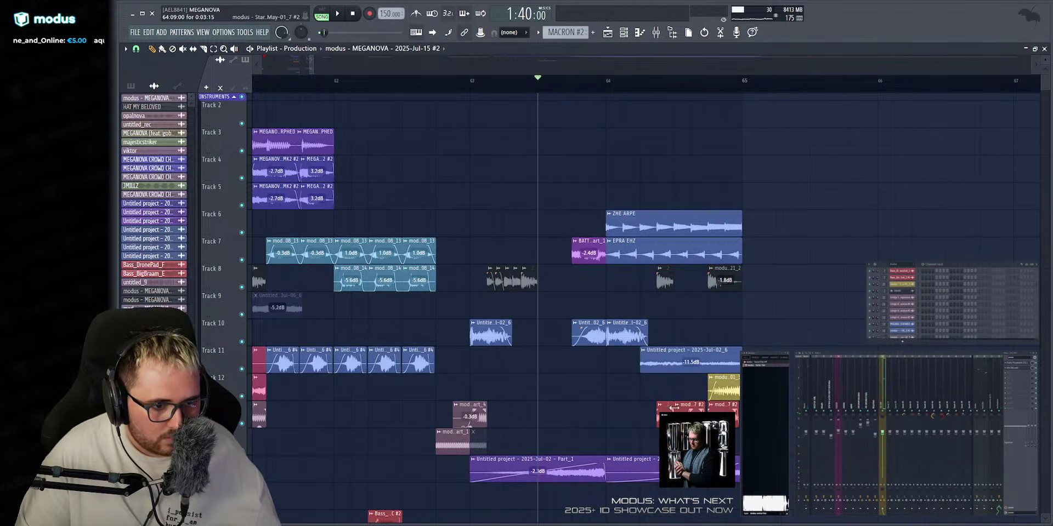
# Move the two purple Part_1 clips at bars 63 and 64 from Track 15 down to Track 16.
pyautogui.scroll(-5, 667, 401)
pyautogui.scroll(3, 649, 362)
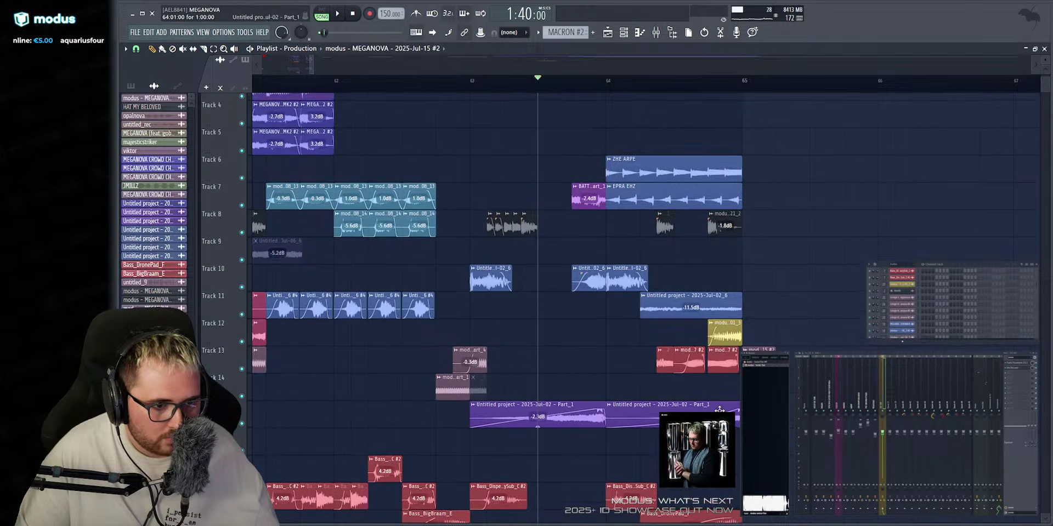
pyautogui.click(522, 420)
pyautogui.moveTo(522, 421); pyautogui.dragTo(530, 433)
pyautogui.press('space')
pyautogui.hotkey('ctrl', 'd')
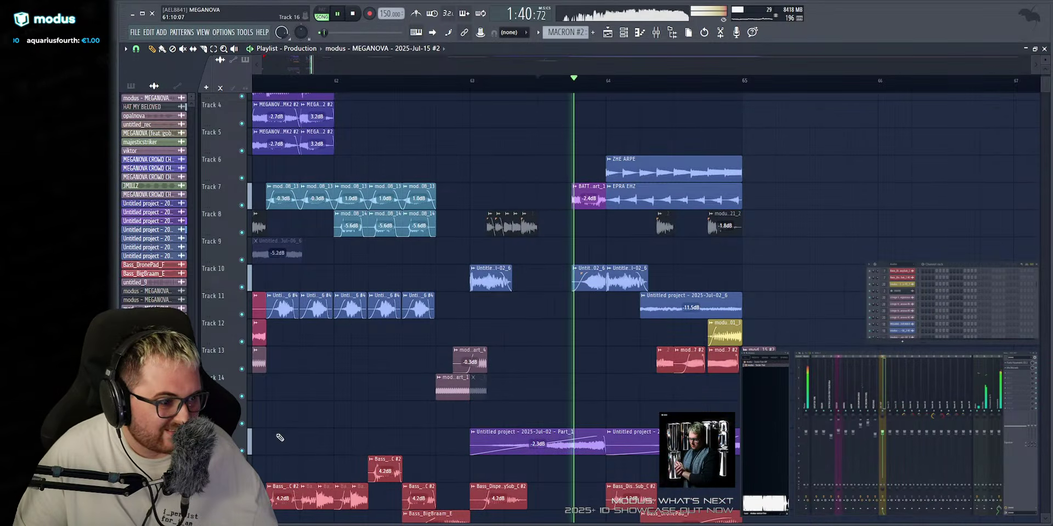
# Solo Track 16 to listen to its purple Part_1 clips, and unmute all tracks again.
pyautogui.press('space')
pyautogui.rightClick(242, 452)
pyautogui.press('space')
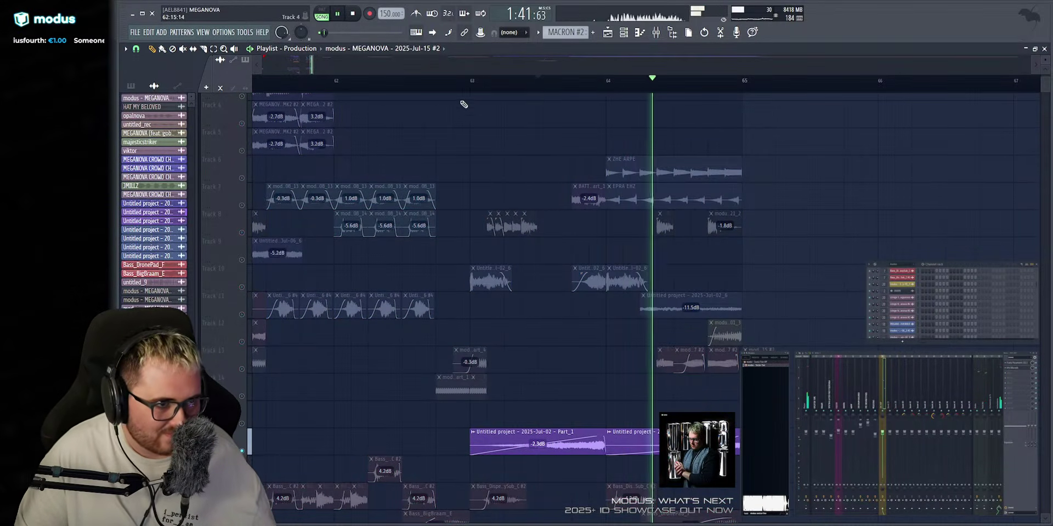
pyautogui.scroll(-3, 462, 103)
pyautogui.press('space')
pyautogui.rightClick(245, 370)
pyautogui.press('space')
pyautogui.scroll(-5, 656, 341)
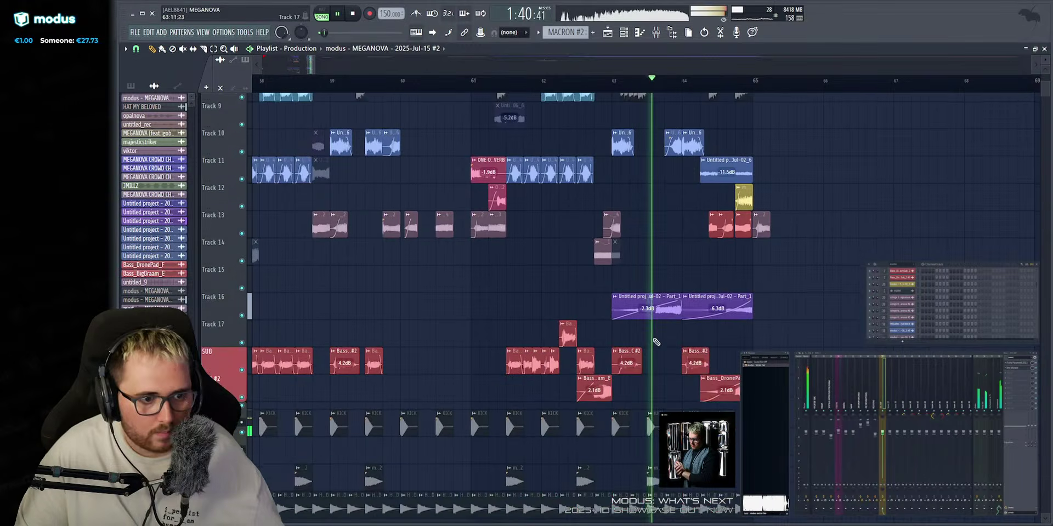
# Move all clips on Tracks 13 to 15 between bars 57 and 65 down by one track.
pyautogui.scroll(-3, 449, 67)
pyautogui.scroll(2, 424, 248)
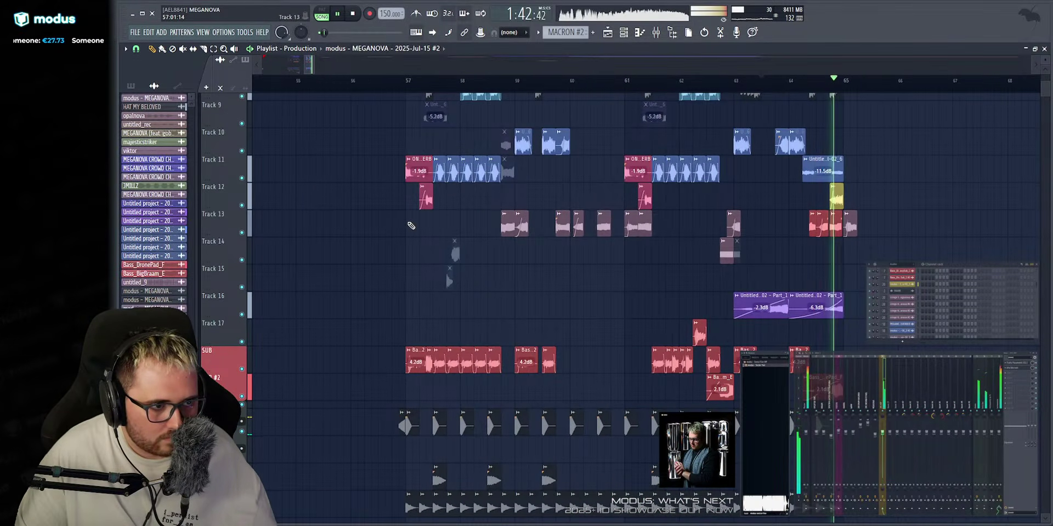
pyautogui.moveTo(413, 226); pyautogui.dragTo(866, 278)
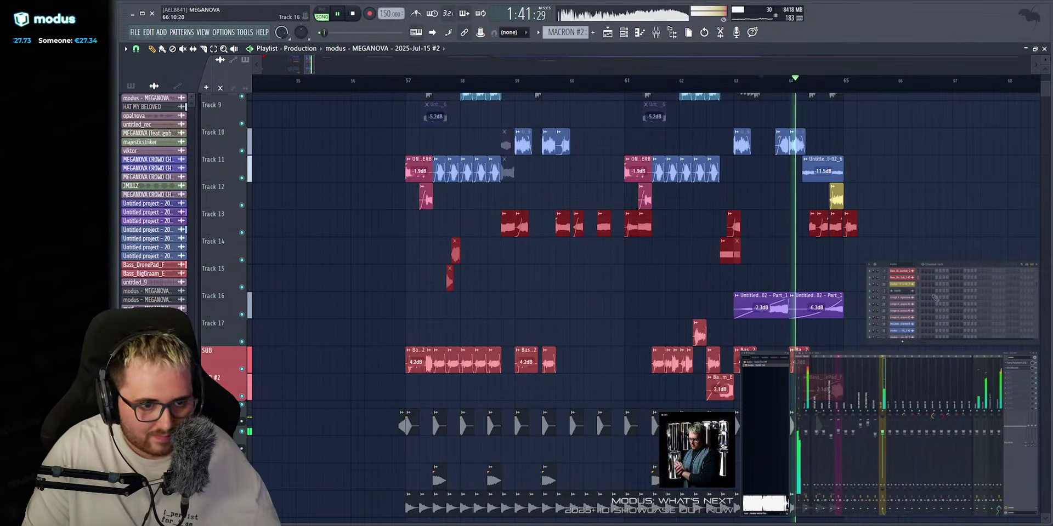
pyautogui.moveTo(850, 225); pyautogui.dragTo(849, 254)
pyautogui.press('space')
pyautogui.press('space')
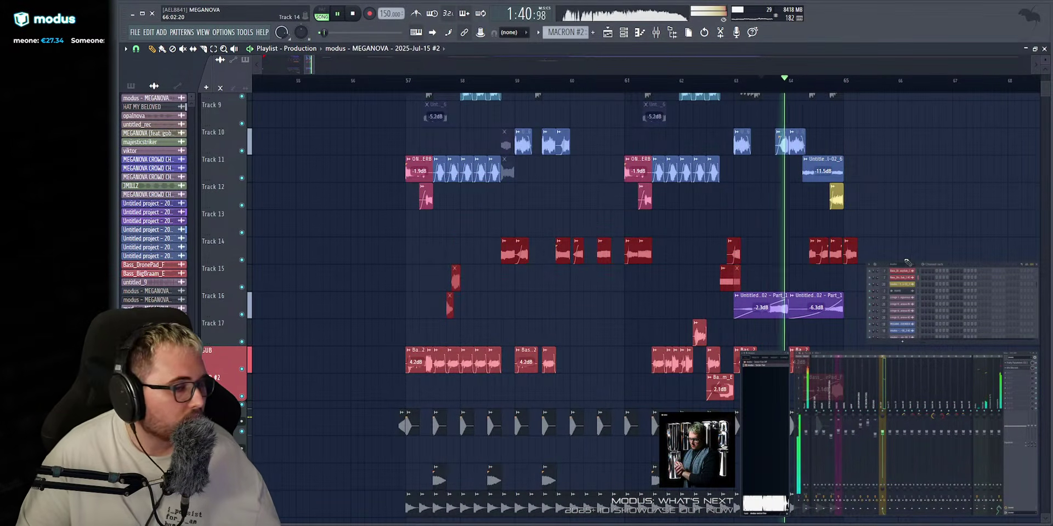
# Move all clips on Tracks 10 to 12 between bars 57 and 65 down by one track and clear the selection.
pyautogui.scroll(4, 908, 258)
pyautogui.scroll(-2, 908, 258)
pyautogui.press('space')
pyautogui.press('space')
pyautogui.moveTo(391, 211); pyautogui.dragTo(888, 291)
pyautogui.hotkey('shift', 'Down')
pyautogui.keyDown('ctrl'); pyautogui.click(883, 212); pyautogui.keyUp('ctrl')
pyautogui.scroll(3, 883, 212)
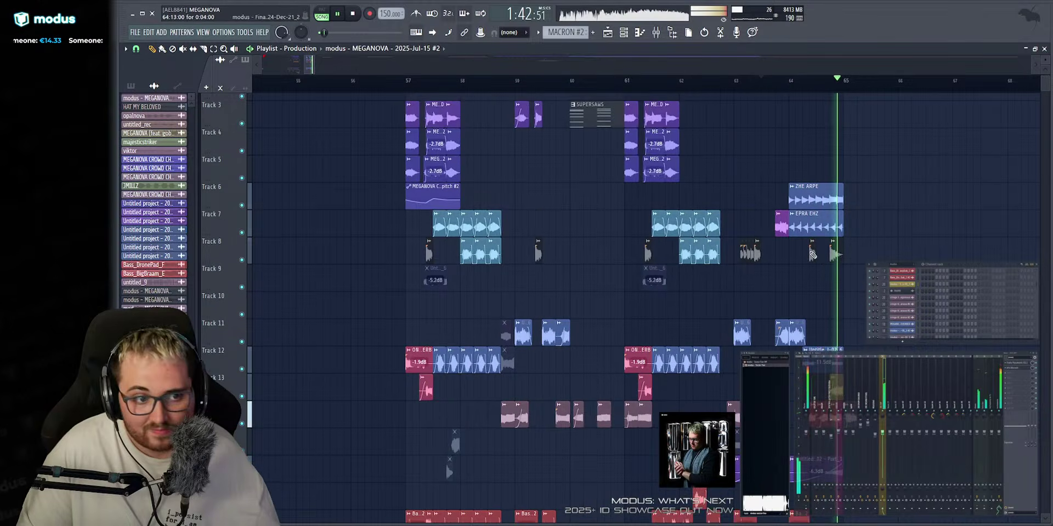
# Delete the two muted clips on Track 9 near bars 57 and 61.
pyautogui.press('space')
pyautogui.press('space')
pyautogui.rightClick(655, 281)
pyautogui.rightClick(435, 281)
# Move the ZHE ARPE and EPRA EHZ layers down to Tracks 9 and 10, keeping them at bar 64.
pyautogui.moveTo(795, 156); pyautogui.dragTo(841, 238)
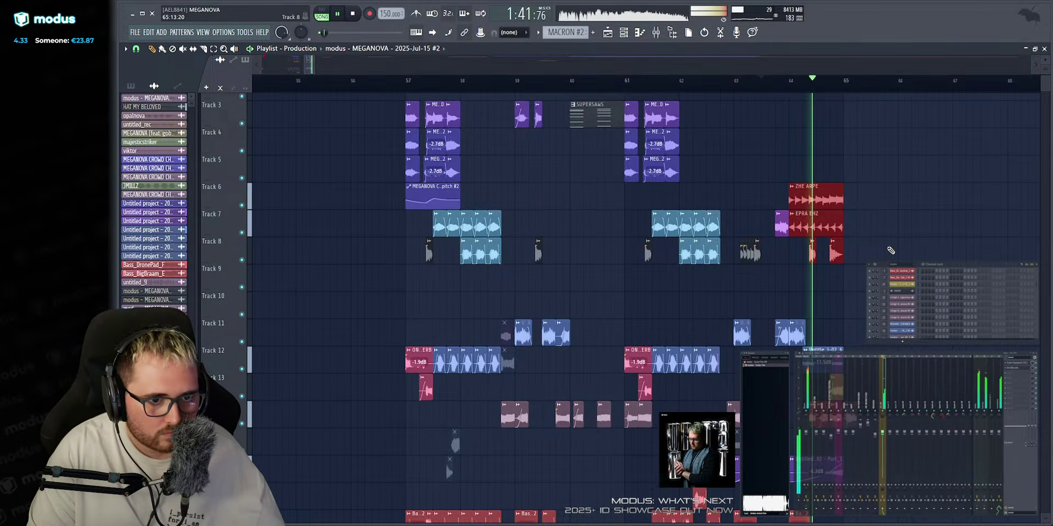
pyautogui.press('space')
pyautogui.hotkey('shift', 'Down')
pyautogui.hotkey('shift', 'Down')
pyautogui.hotkey('shift', 'Down')
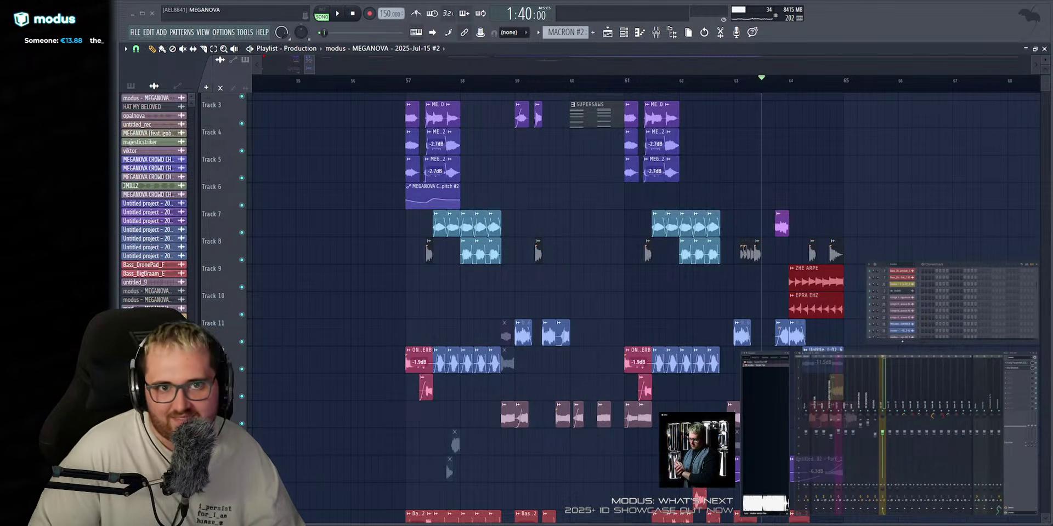
# Look over the ZHE DRUM CHALONGE arrangement and return to the Production arrangement.
pyautogui.scroll(-4, 485, 68)
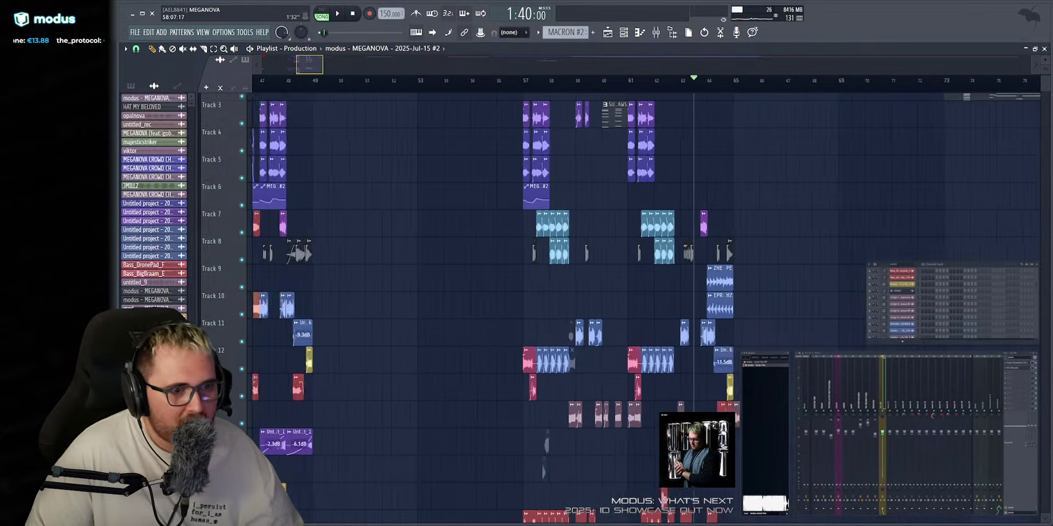
pyautogui.click(299, 89)
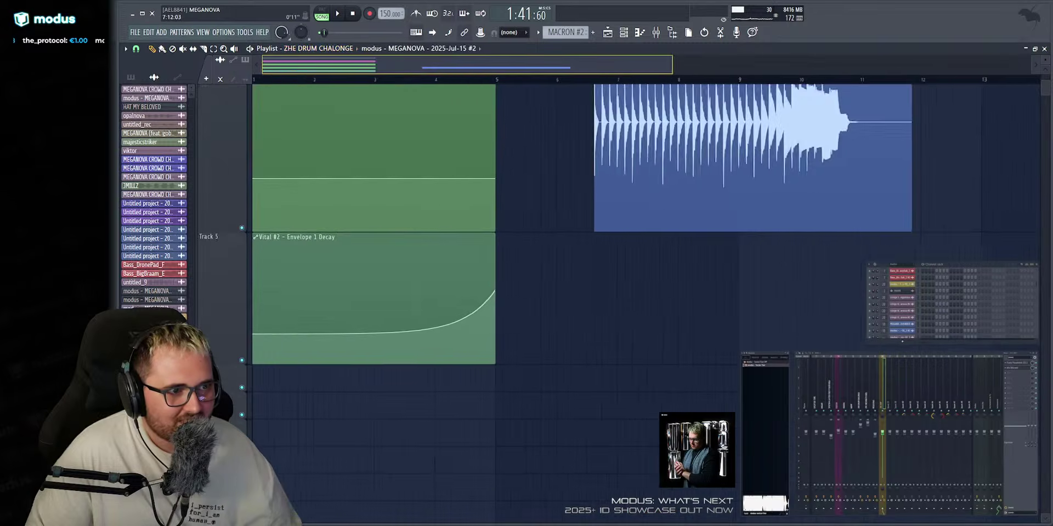
pyautogui.scroll(-5, 449, 190)
pyautogui.scroll(3, 419, 197)
pyautogui.click(293, 48)
pyautogui.click(296, 64)
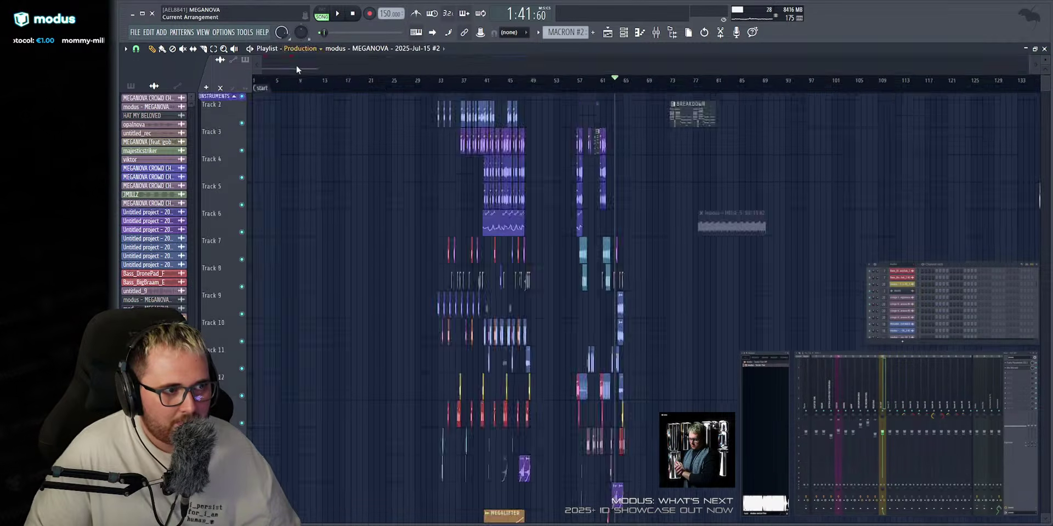
# Inspect the long MEGANOVA 2025-Jul-15 recordings on Track 5 far into the arrangement and return to the bar 57 section.
pyautogui.scroll(-9, 371, 63)
pyautogui.moveTo(403, 64); pyautogui.dragTo(708, 65)
pyautogui.moveTo(628, 183); pyautogui.dragTo(1023, 179)
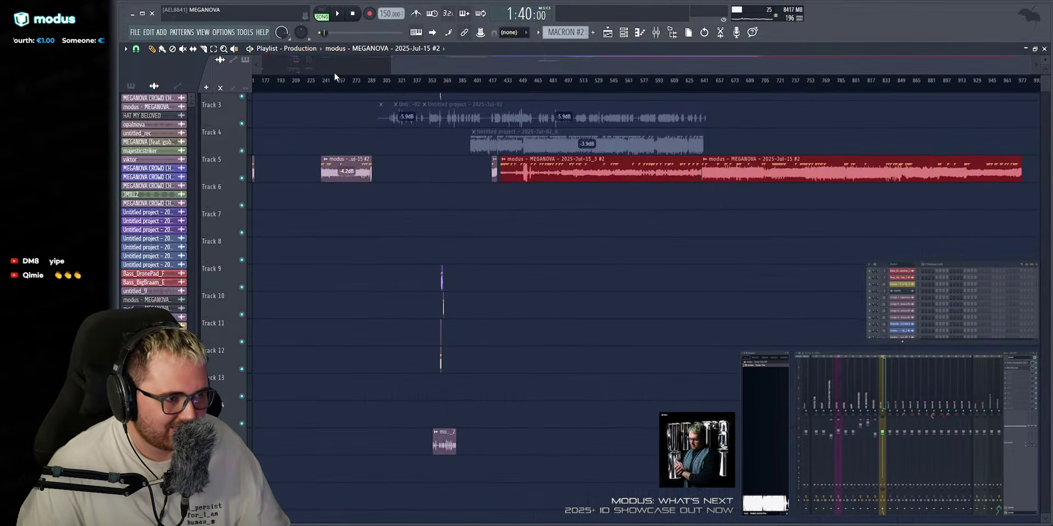
pyautogui.scroll(8, 335, 76)
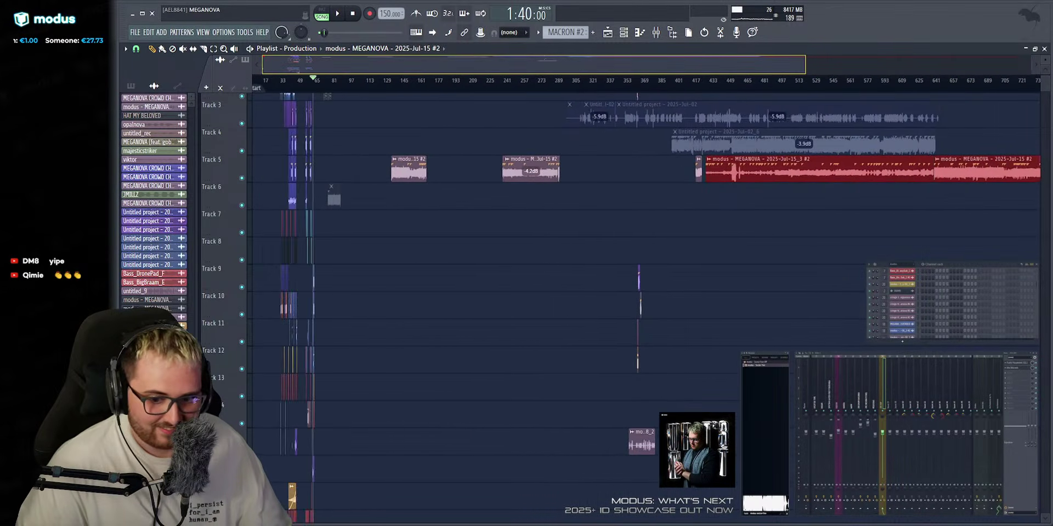
pyautogui.scroll(4, 644, 275)
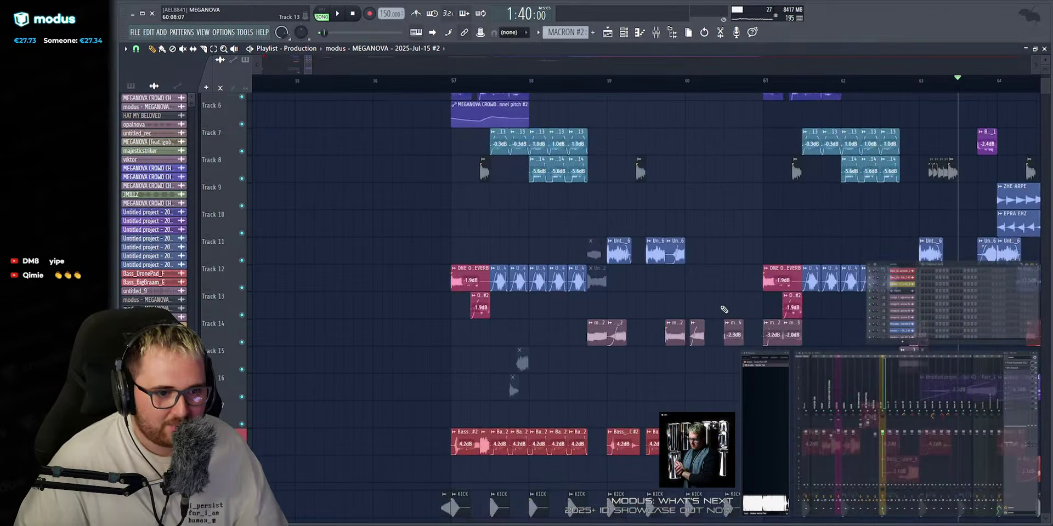
pyautogui.scroll(-2, 563, 83)
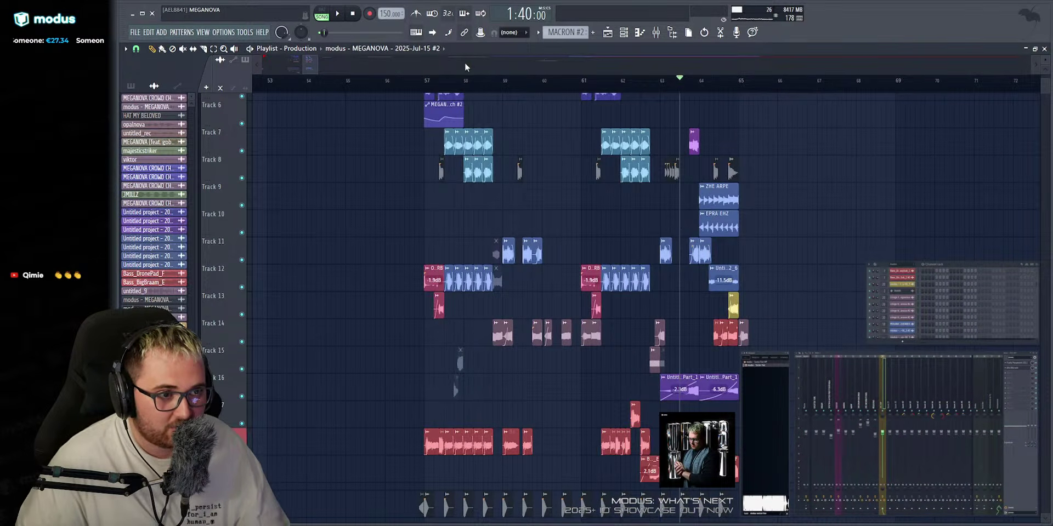
# Play the arrangement from just before bar 33 through the section ending at bar 65.
pyautogui.moveTo(465, 64); pyautogui.dragTo(328, 59)
pyautogui.click(307, 82)
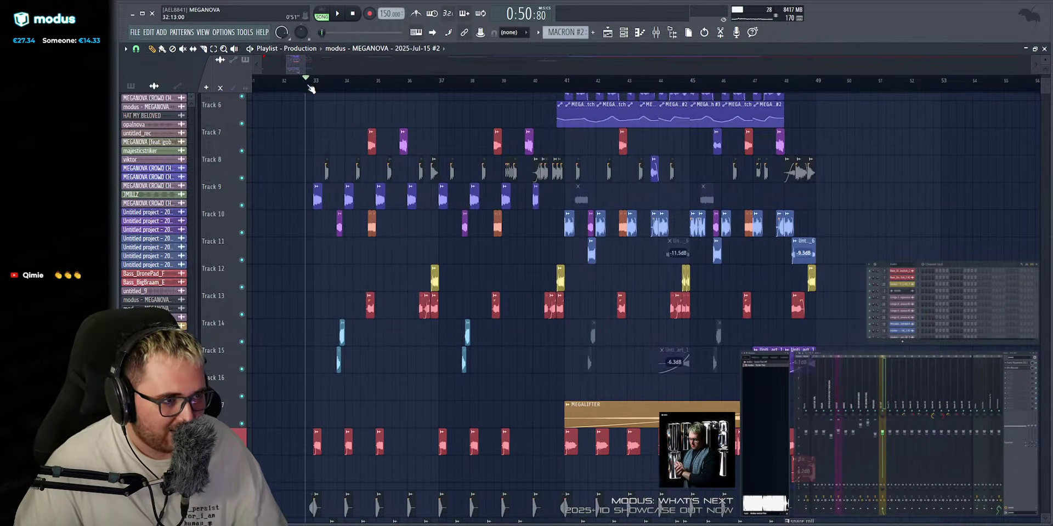
pyautogui.scroll(4, 325, 176)
pyautogui.press('space')
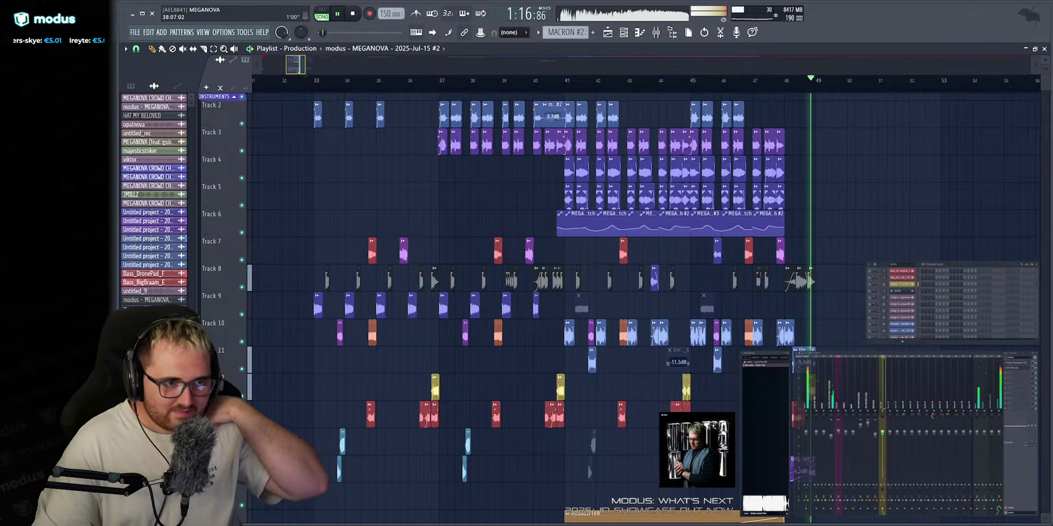
pyautogui.moveTo(506, 70); pyautogui.dragTo(518, 65)
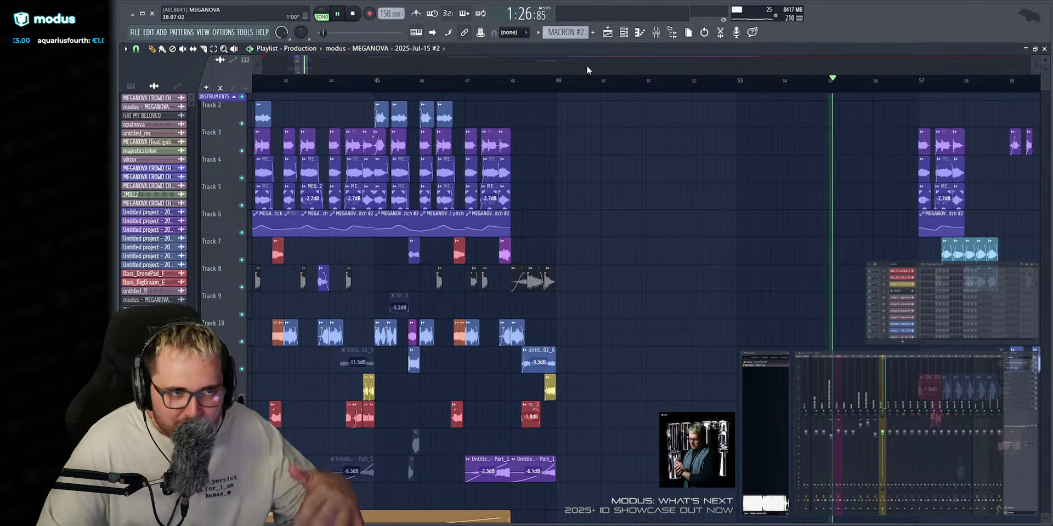
pyautogui.scroll(5, 613, 67)
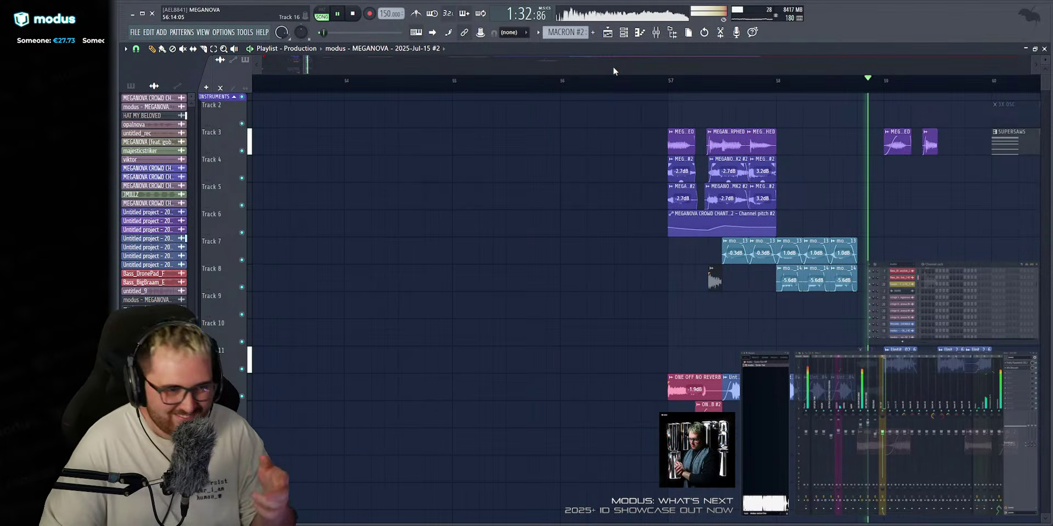
pyautogui.moveTo(617, 73); pyautogui.dragTo(621, 71)
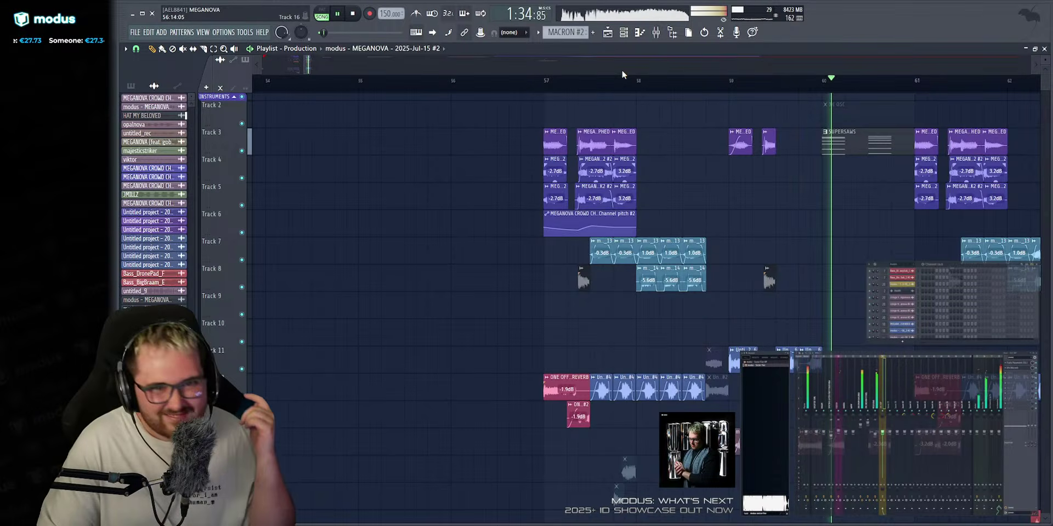
pyautogui.scroll(-1, 622, 69)
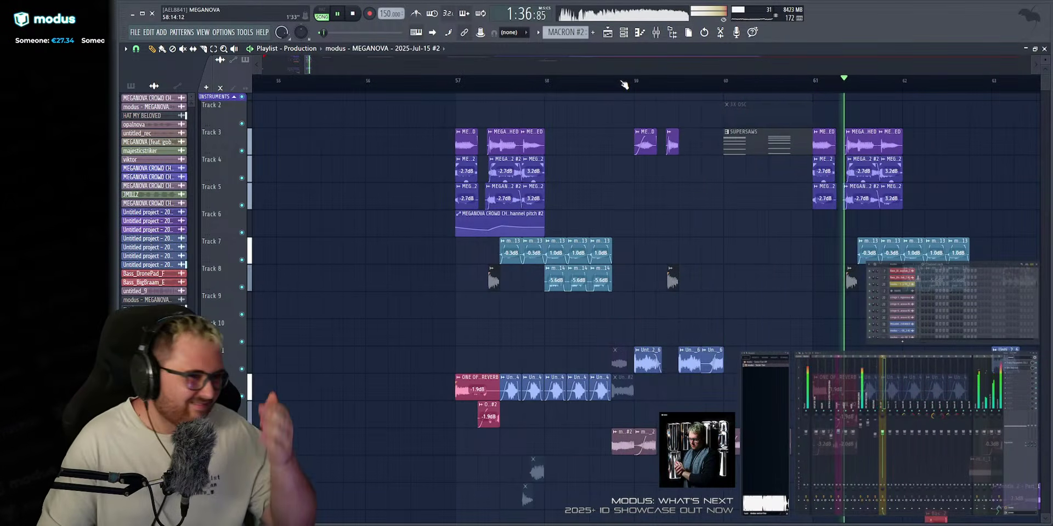
pyautogui.scroll(1, 647, 71)
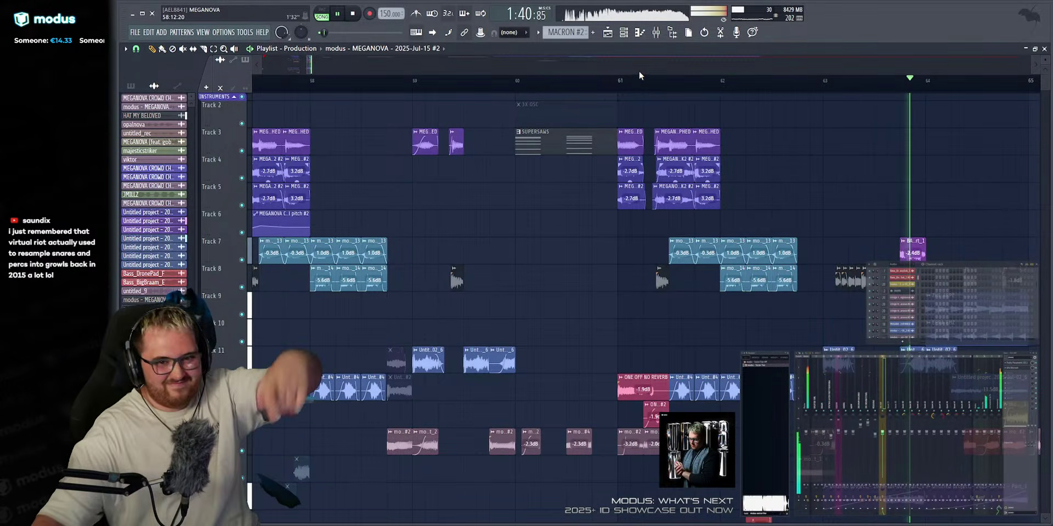
pyautogui.scroll(-3, 640, 72)
pyautogui.scroll(-1, 682, 67)
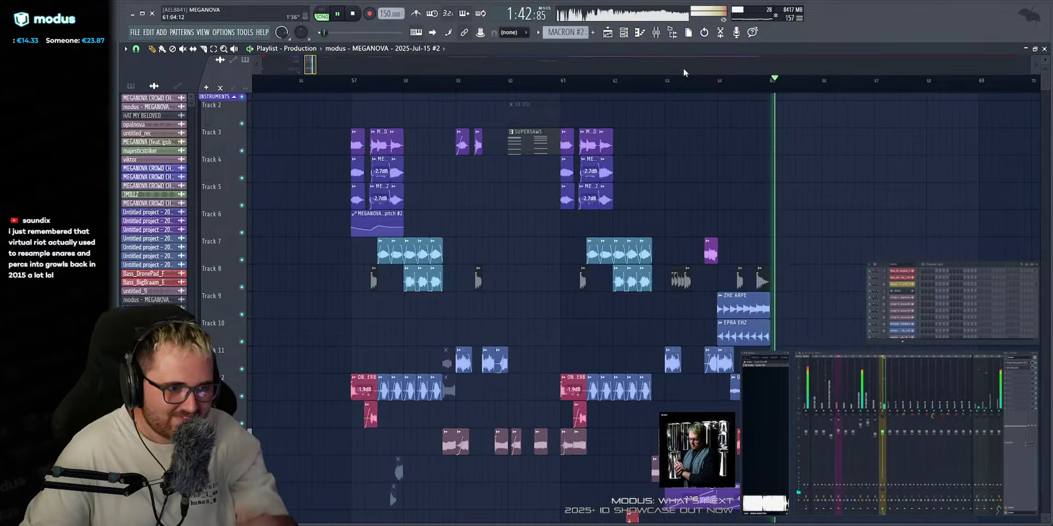
# Play the arrangement from bar 58 through bar 64.
pyautogui.click(459, 87)
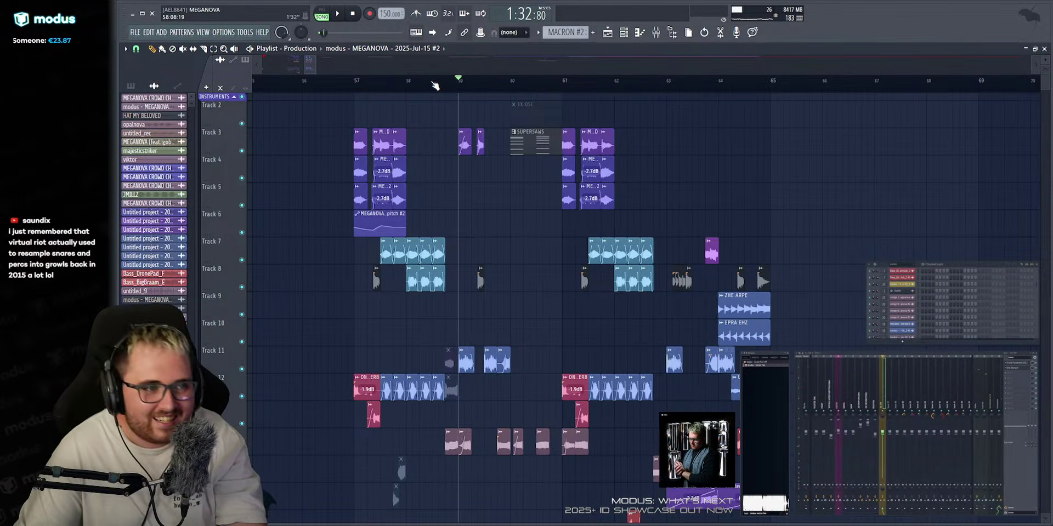
pyautogui.click(406, 80)
pyautogui.press('space')
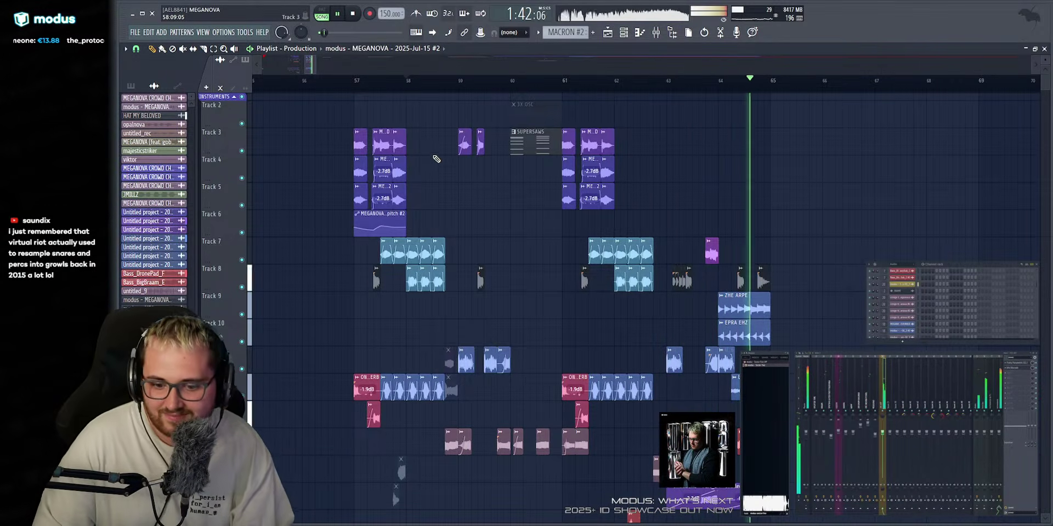
pyautogui.press('space')
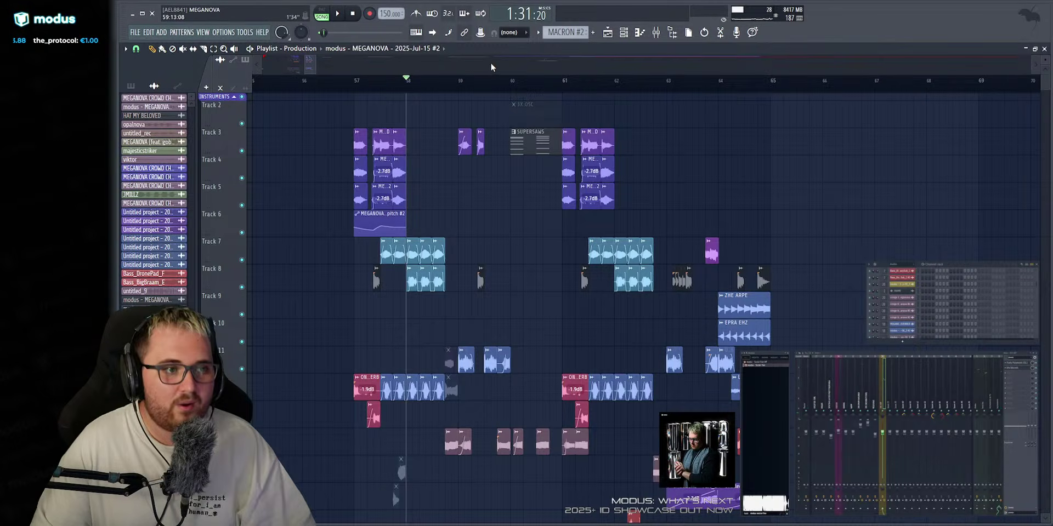
# Replay the section from the middle of bar 58 up to about bar 64.
pyautogui.click(452, 80)
pyautogui.press('space')
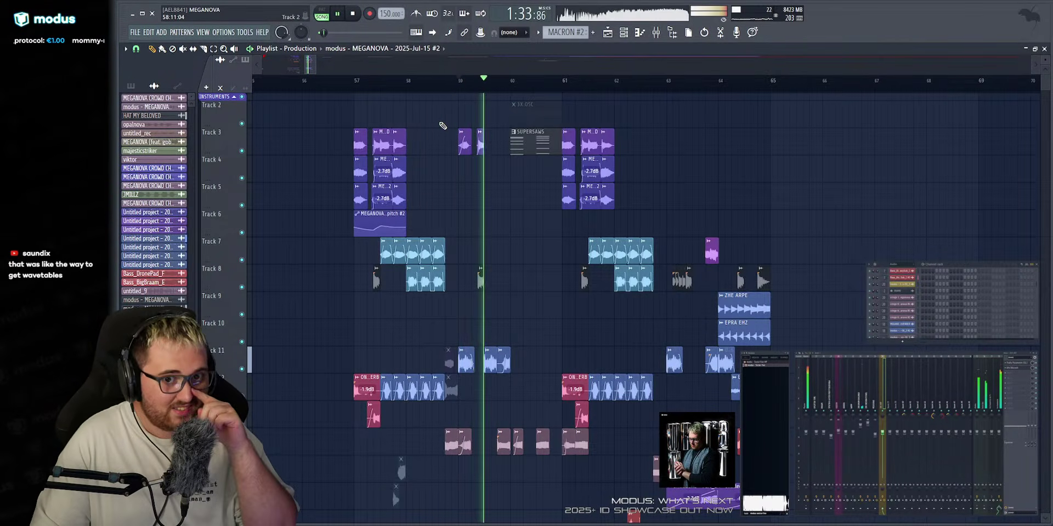
pyautogui.click(431, 82)
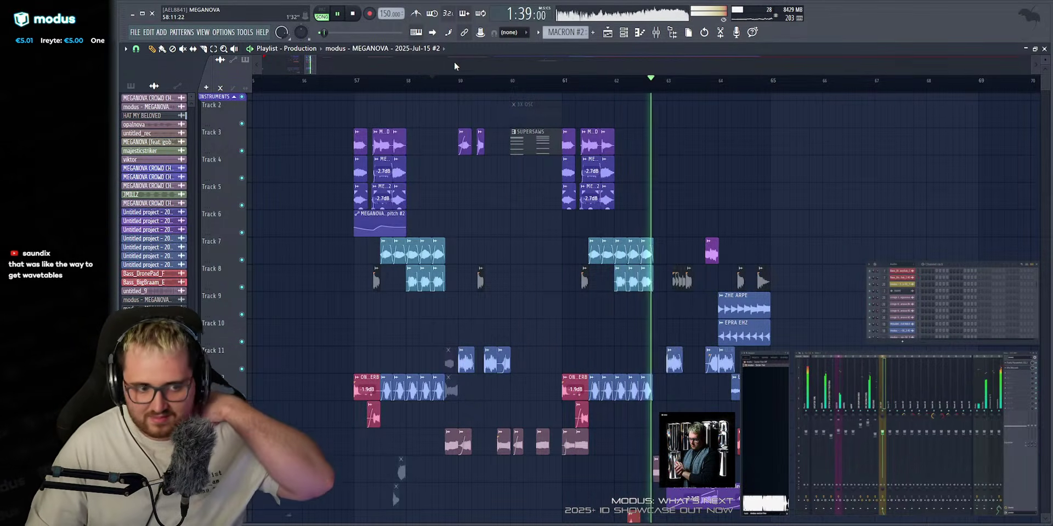
pyautogui.moveTo(311, 65)
pyautogui.mouseDown()
pyautogui.moveTo(311, 79)
pyautogui.moveTo(312, 70)
pyautogui.mouseUp()
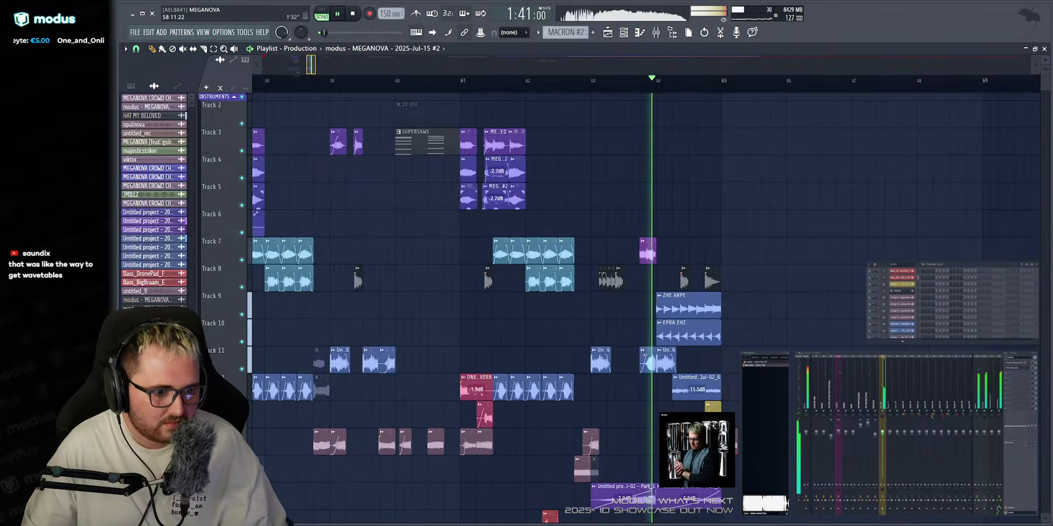
pyautogui.scroll(-2, 451, 61)
pyautogui.press('space')
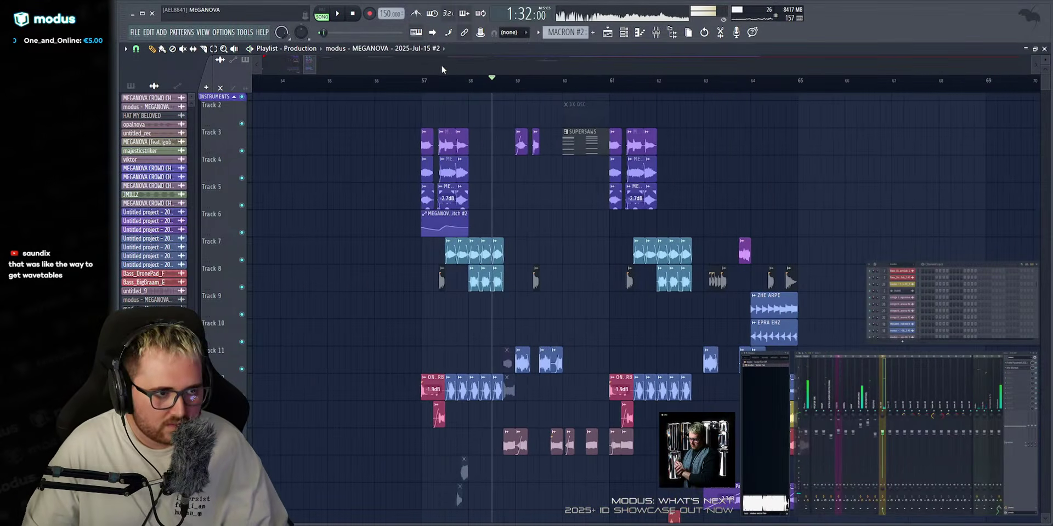
# Copy the three MEGANOVA crowd chant clips at bar 57 on Track 3 back to bar 55 on the same track.
pyautogui.click(417, 81)
pyautogui.scroll(-5, 417, 80)
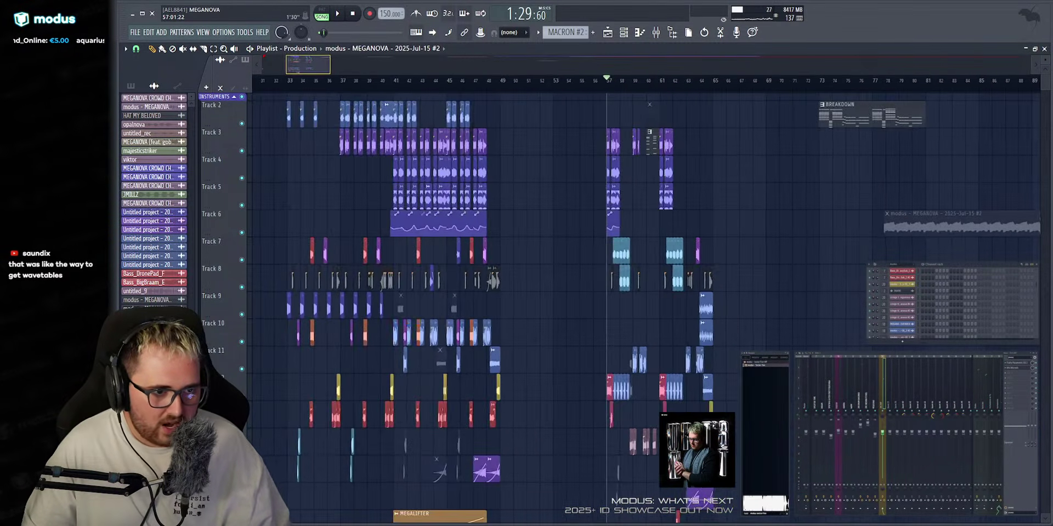
pyautogui.scroll(8, 592, 144)
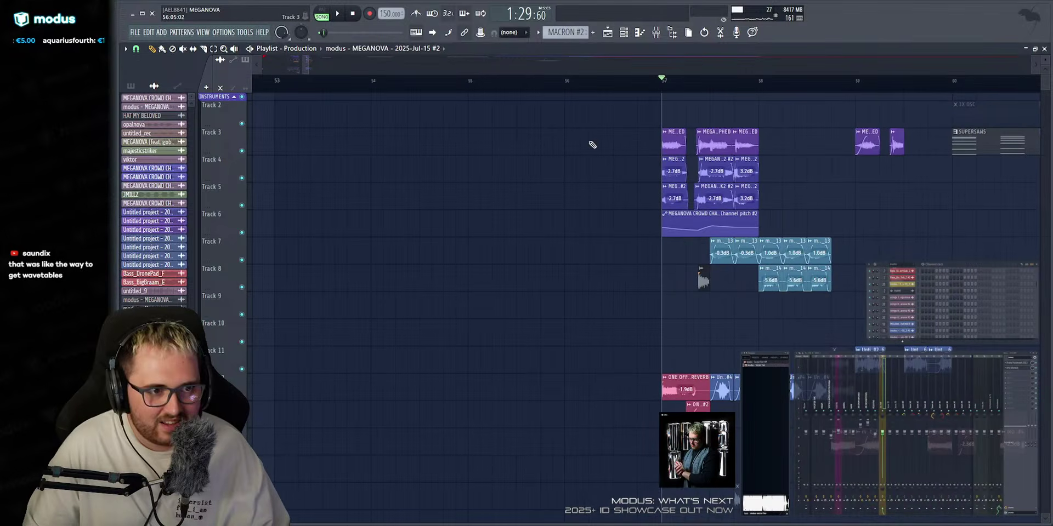
pyautogui.moveTo(593, 144); pyautogui.dragTo(778, 148)
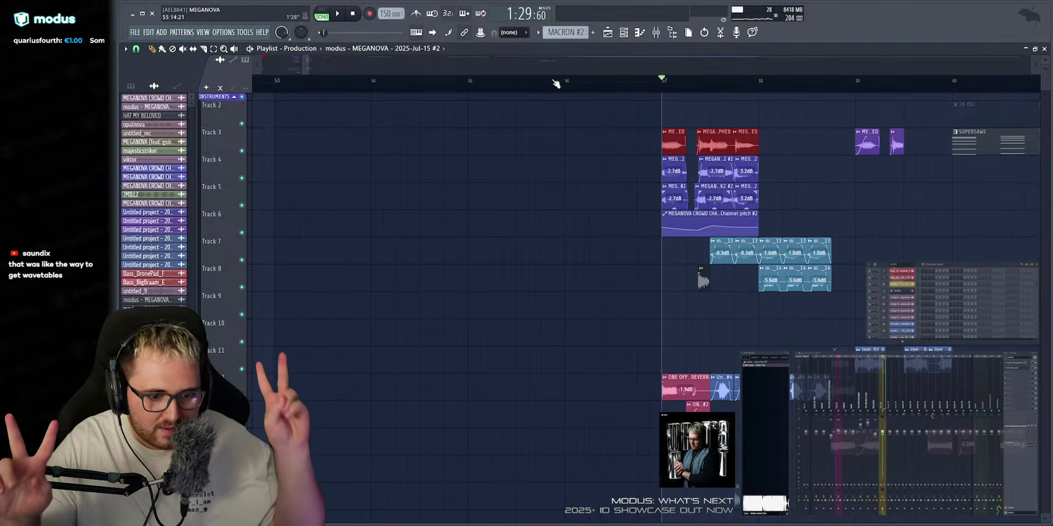
pyautogui.scroll(-4, 613, 67)
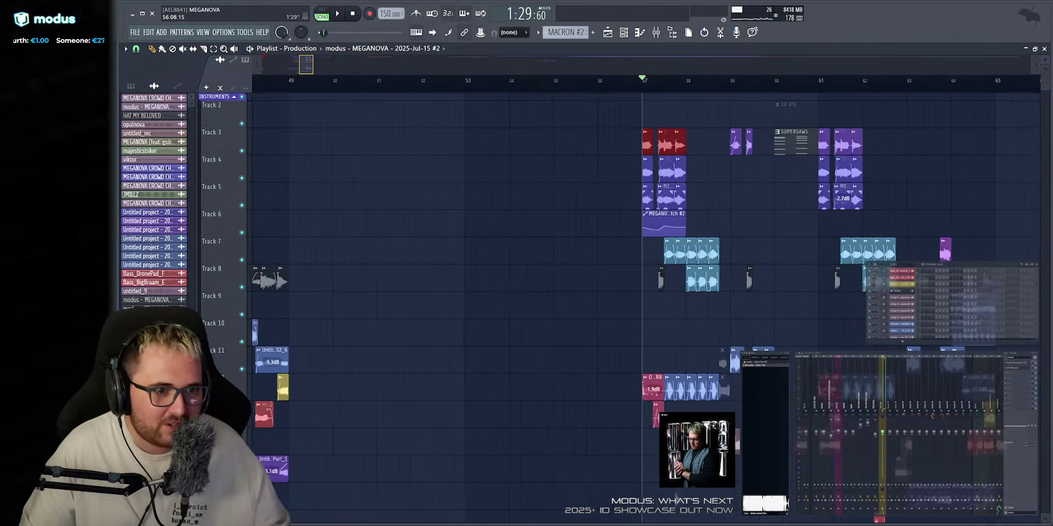
pyautogui.scroll(5, 630, 63)
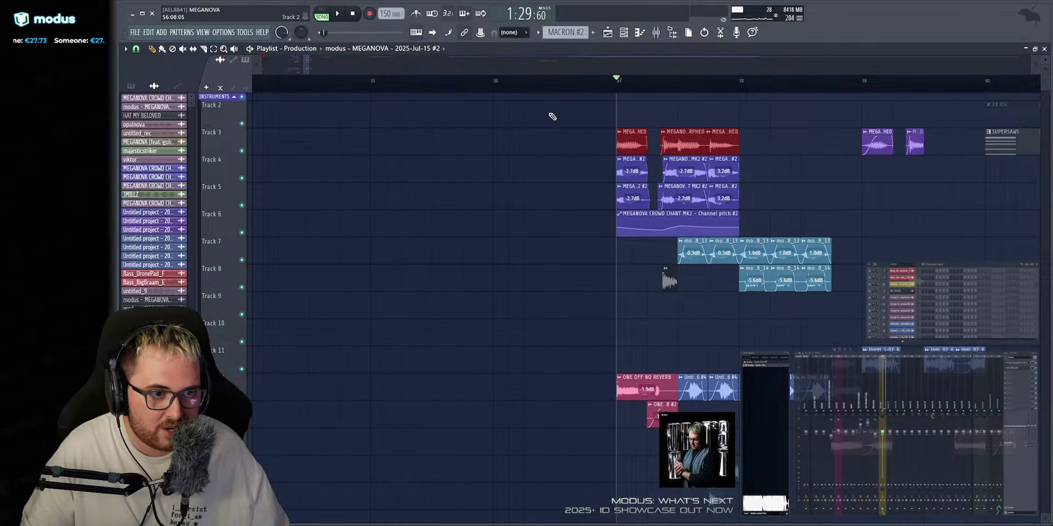
pyautogui.keyDown('shift'); pyautogui.moveTo(620, 134); pyautogui.dragTo(376, 133); pyautogui.keyUp('shift')
pyautogui.hotkey('ctrl', 'd')
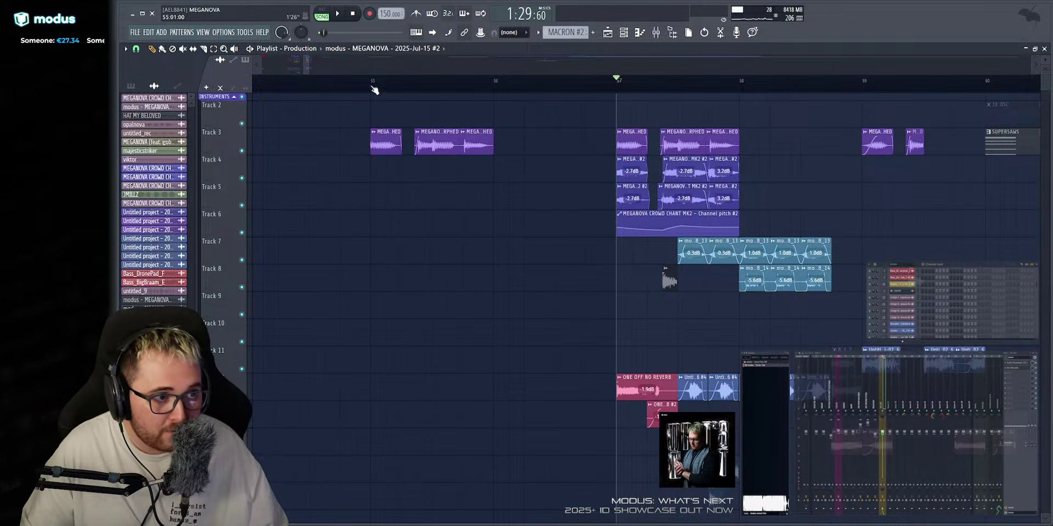
# Audition the copied chant clips at bar 55 and set a time selection from bar 55 to bar 57.
pyautogui.click(374, 84)
pyautogui.press('space')
pyautogui.press('space')
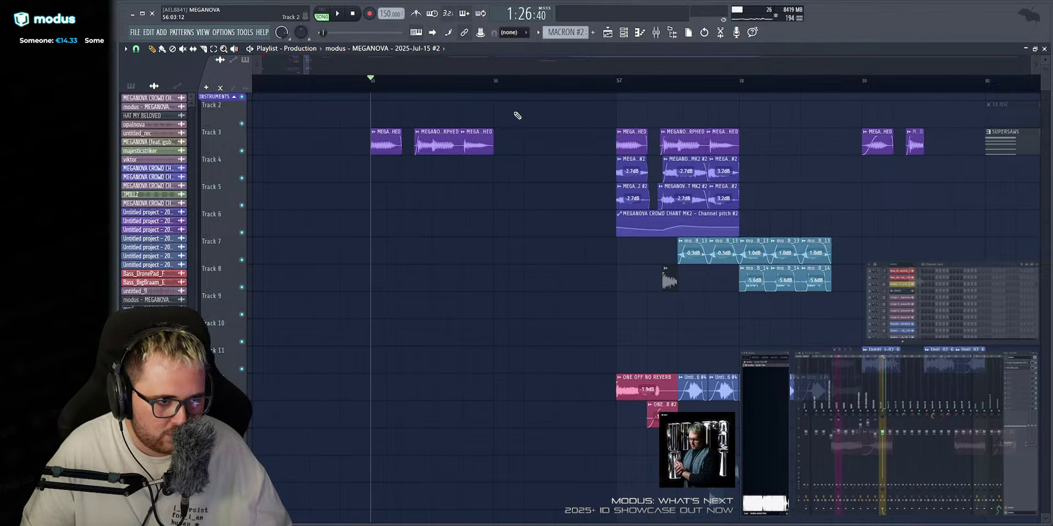
pyautogui.moveTo(373, 85); pyautogui.dragTo(619, 109)
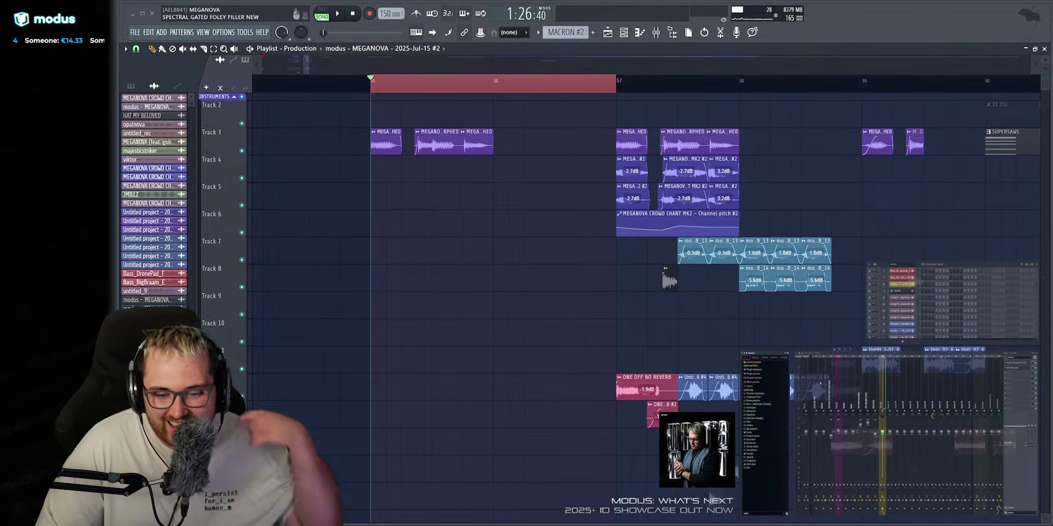
# Solo the SNARE track in the drums group and play it from bar 33.
pyautogui.scroll(-3, 785, 62)
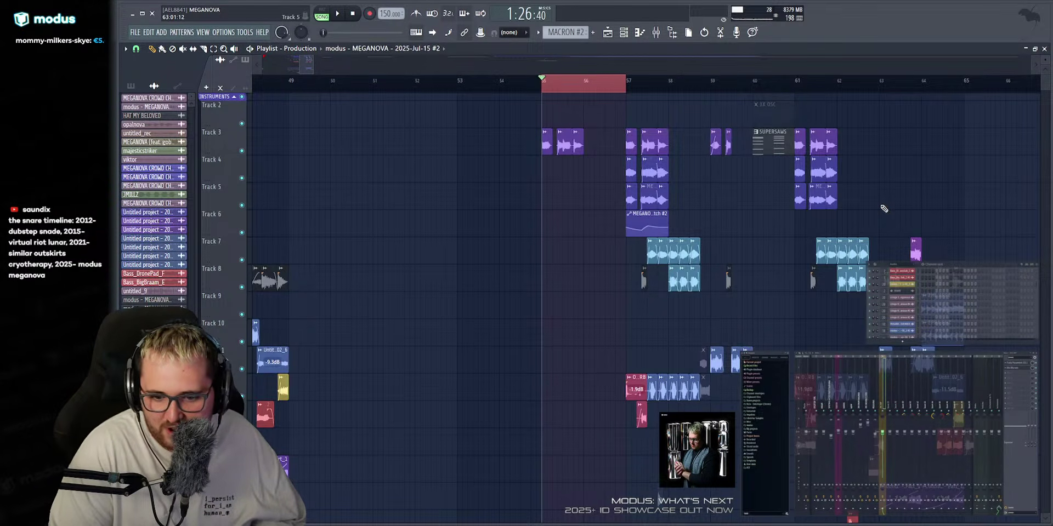
pyautogui.scroll(-5, 778, 220)
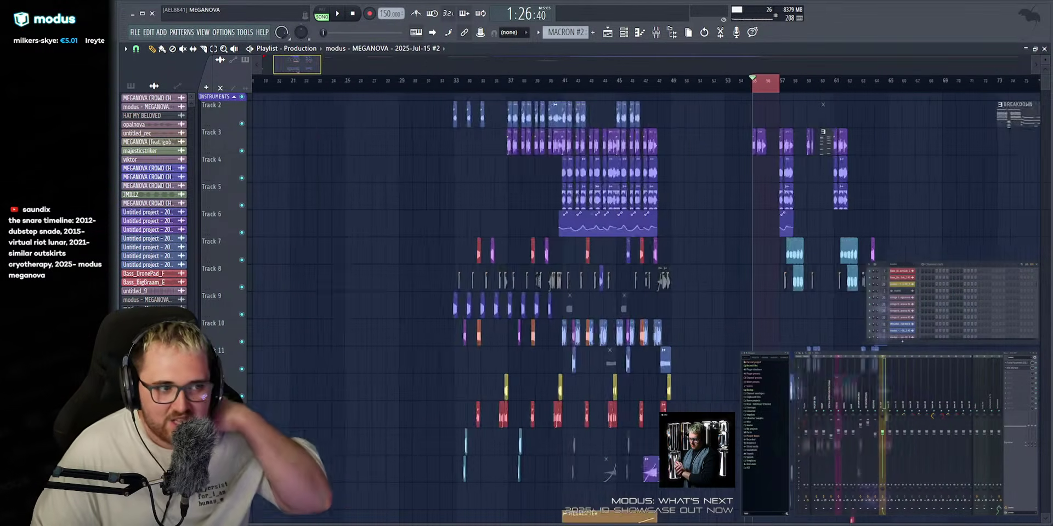
pyautogui.scroll(5, 494, 230)
pyautogui.scroll(-6, 420, 325)
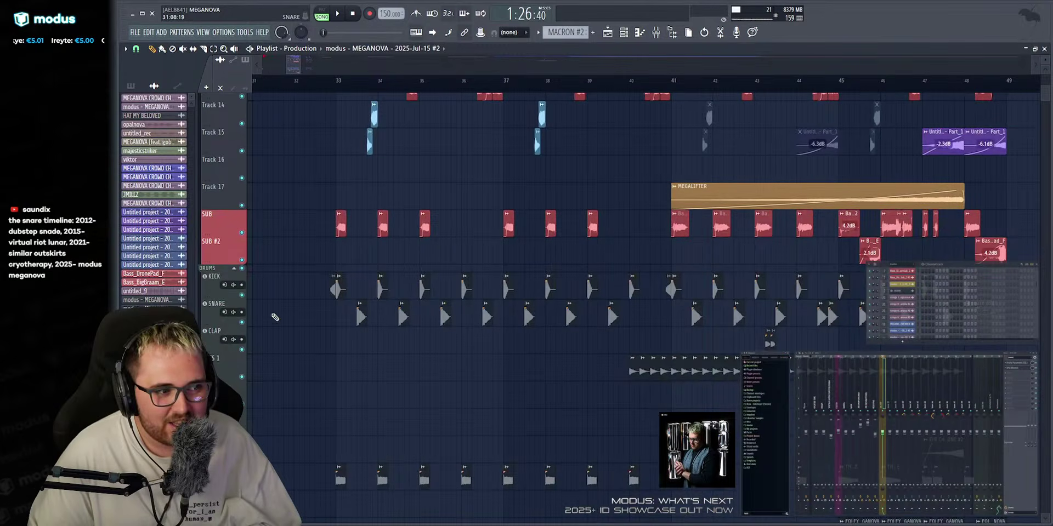
pyautogui.rightClick(242, 323)
pyautogui.moveTo(328, 84); pyautogui.dragTo(337, 81)
pyautogui.press('space')
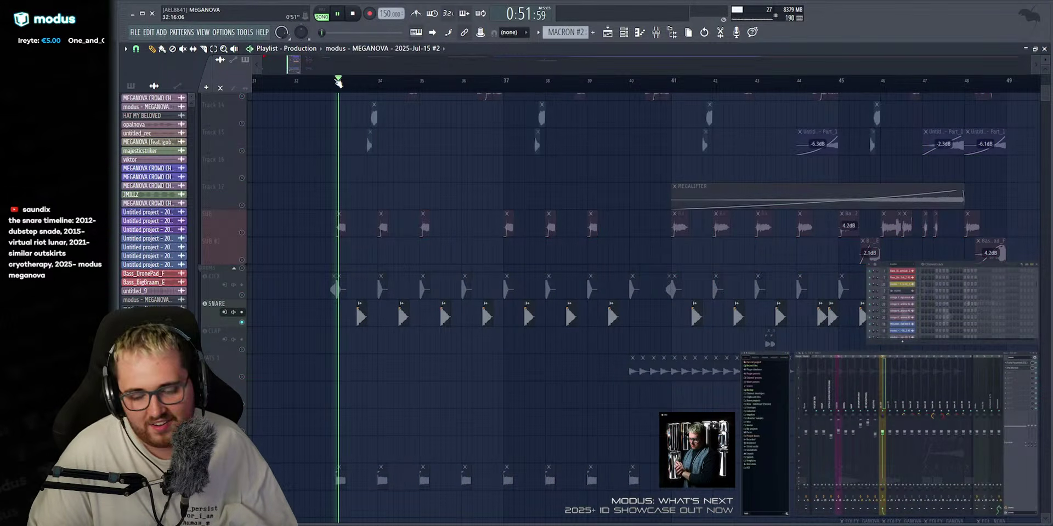
pyautogui.press('space')
# Audition the first snare hit in bar 33 on its own.
pyautogui.scroll(2, 292, 65)
pyautogui.scroll(3, 361, 81)
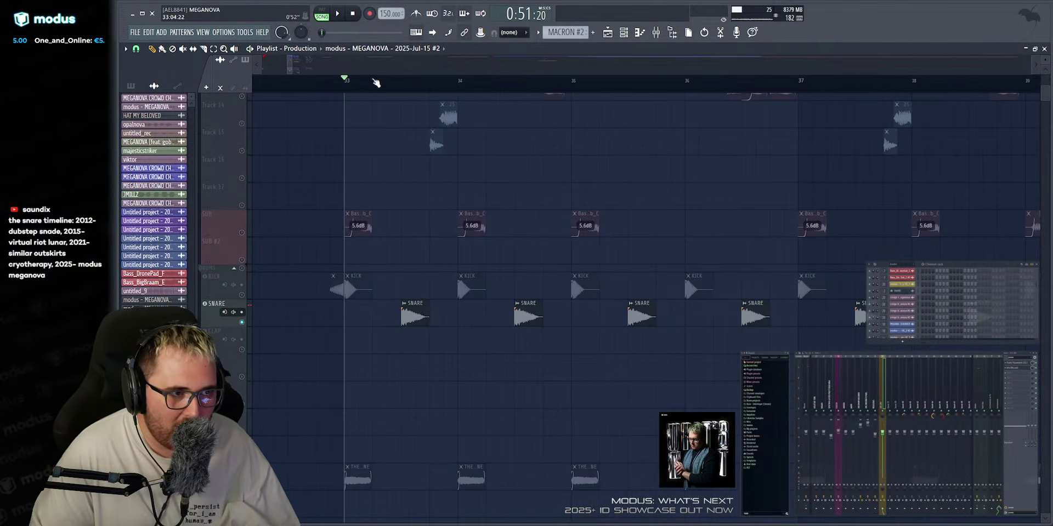
pyautogui.click(400, 82)
pyautogui.press('space')
pyautogui.press('space')
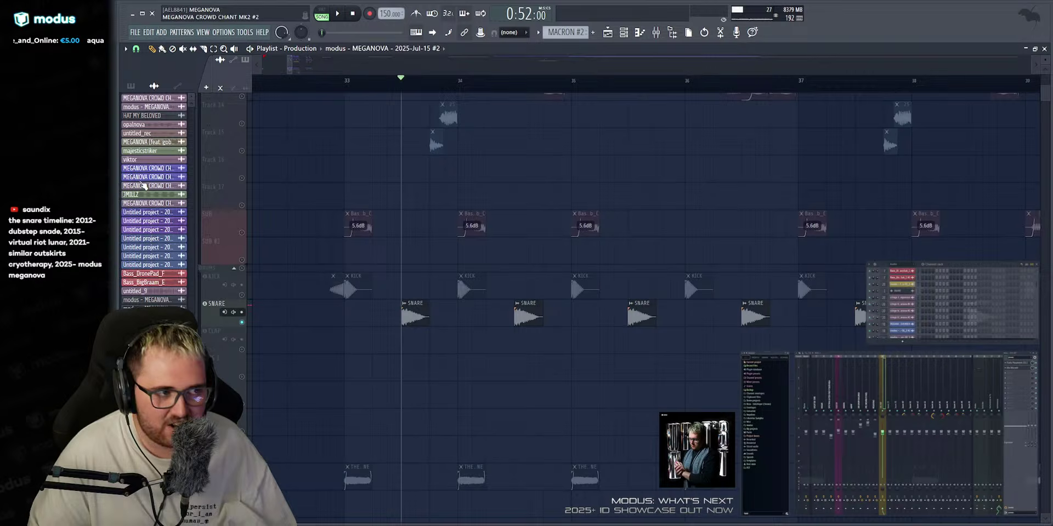
# Preview the snare samples in the Drums folder of the MEGANOVA Samplepack.
pyautogui.click(774, 358)
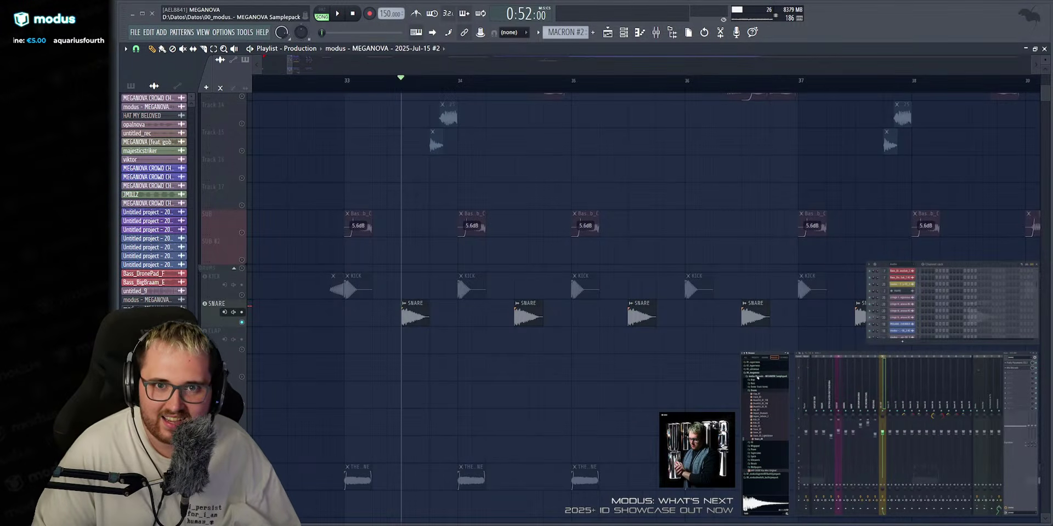
pyautogui.click(759, 431)
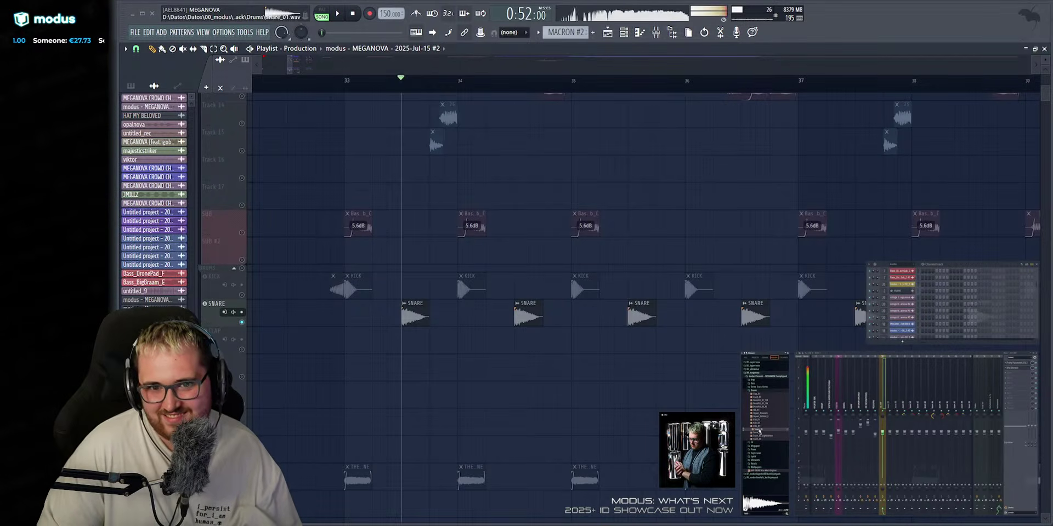
pyautogui.click(759, 438)
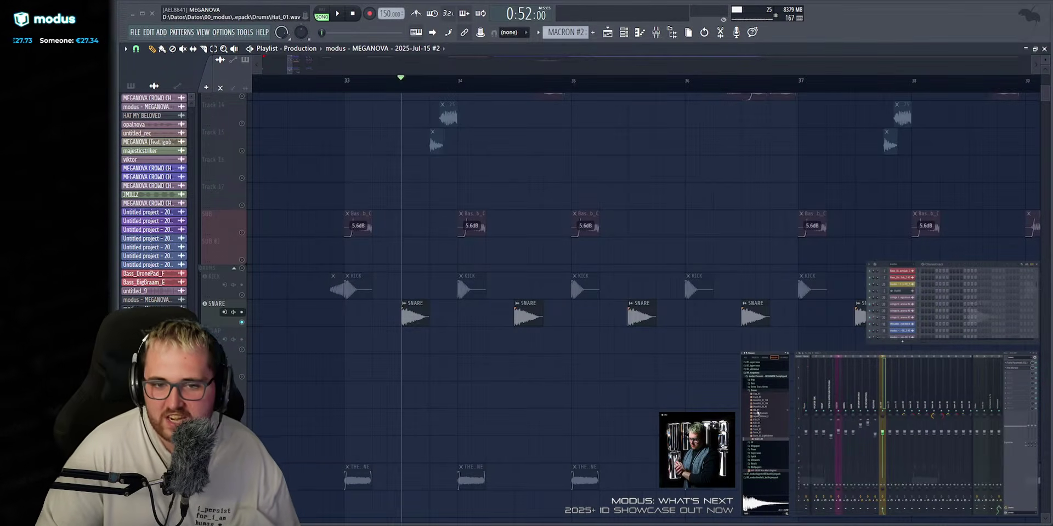
pyautogui.click(760, 432)
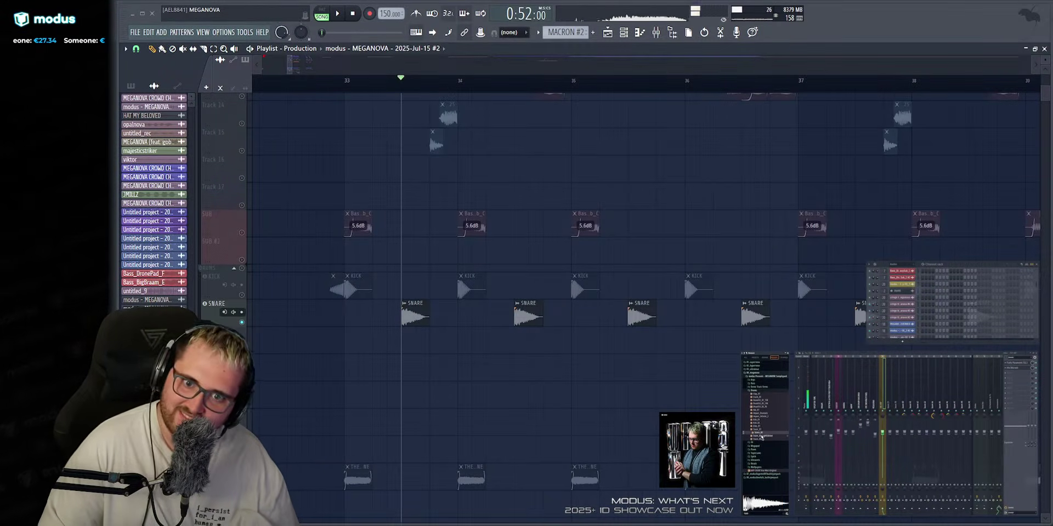
# Turn off the solo so all tracks sound and play the arrangement from just before bar 33 to about bar 38.
pyautogui.scroll(-5, 921, 125)
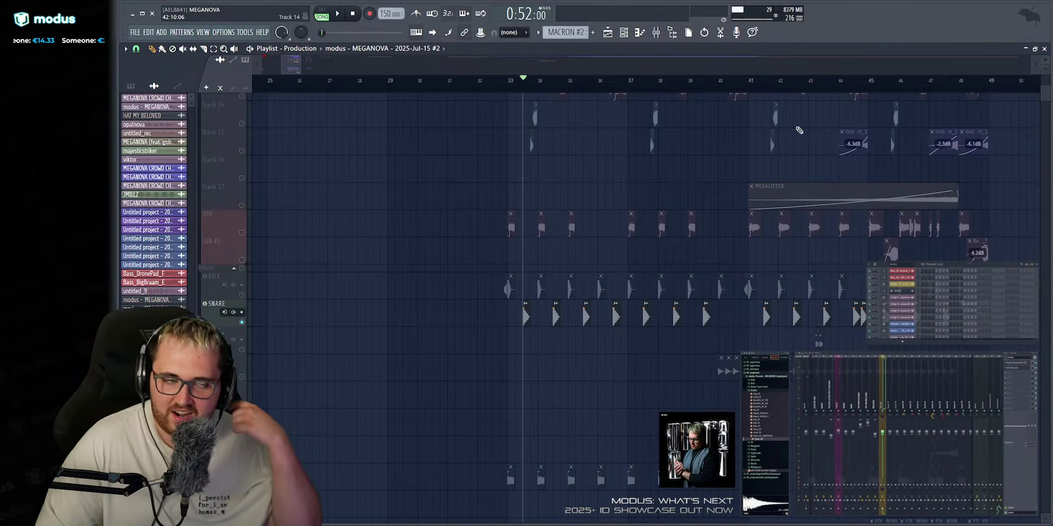
pyautogui.click(352, 15)
pyautogui.scroll(-4, 510, 72)
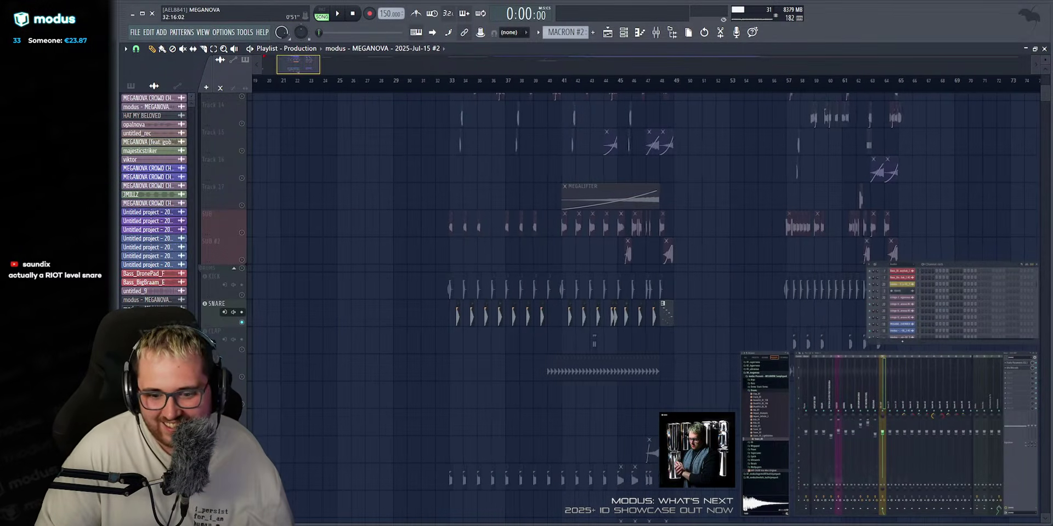
pyautogui.click(457, 86)
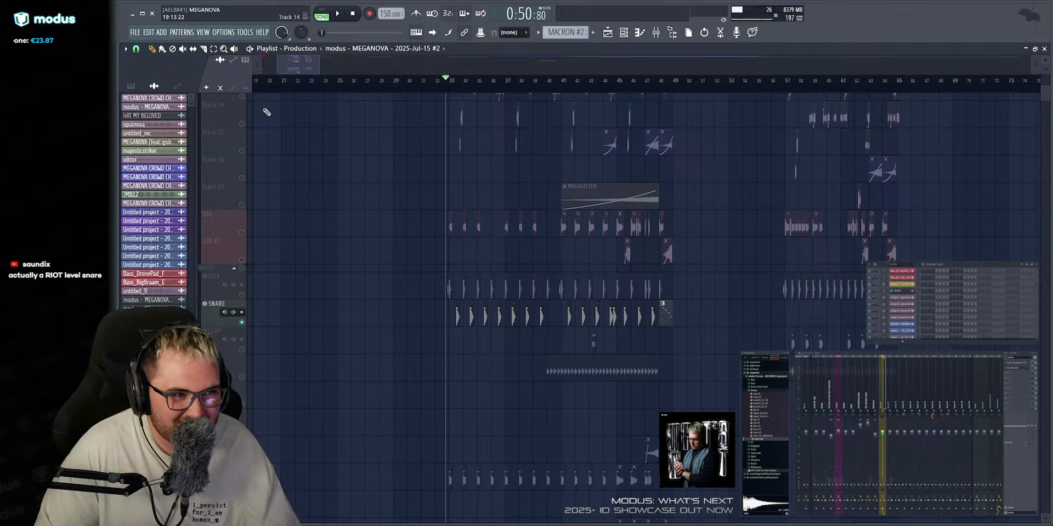
pyautogui.rightClick(241, 124)
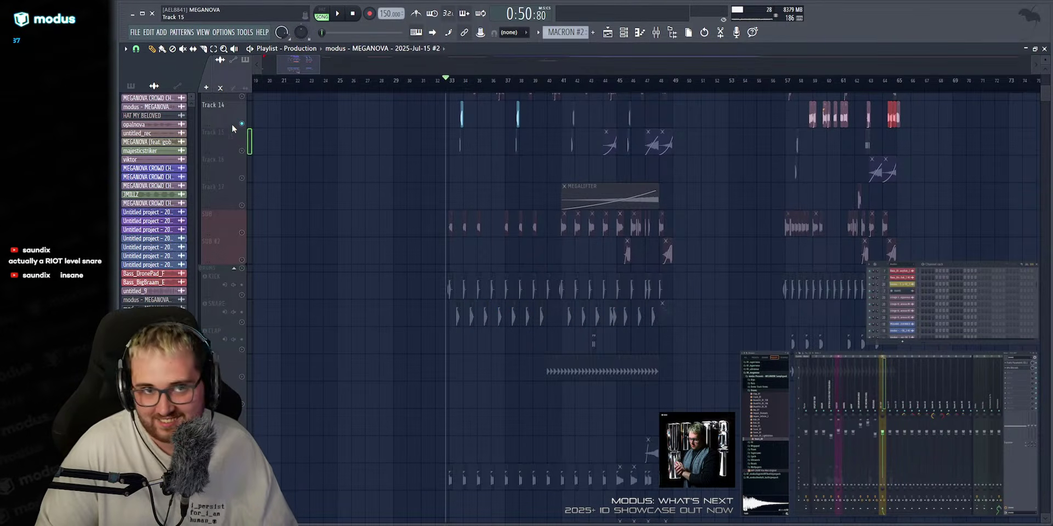
pyautogui.rightClick(240, 124)
pyautogui.press('space')
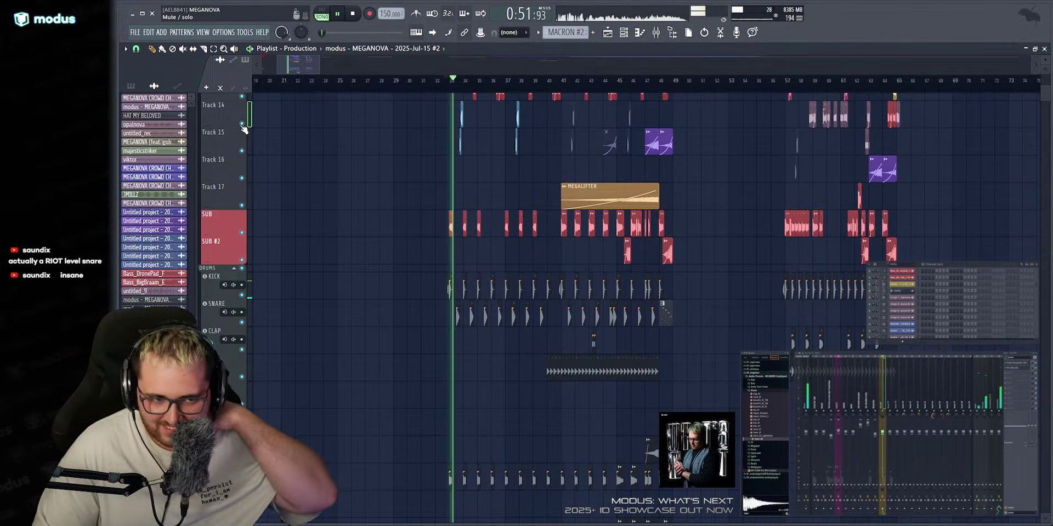
pyautogui.scroll(3, 428, 71)
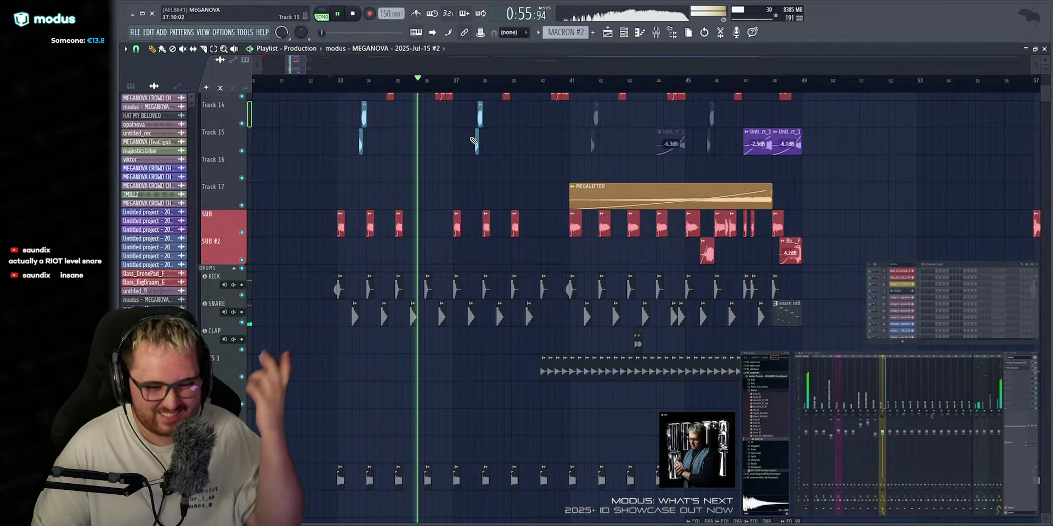
pyautogui.scroll(5, 575, 205)
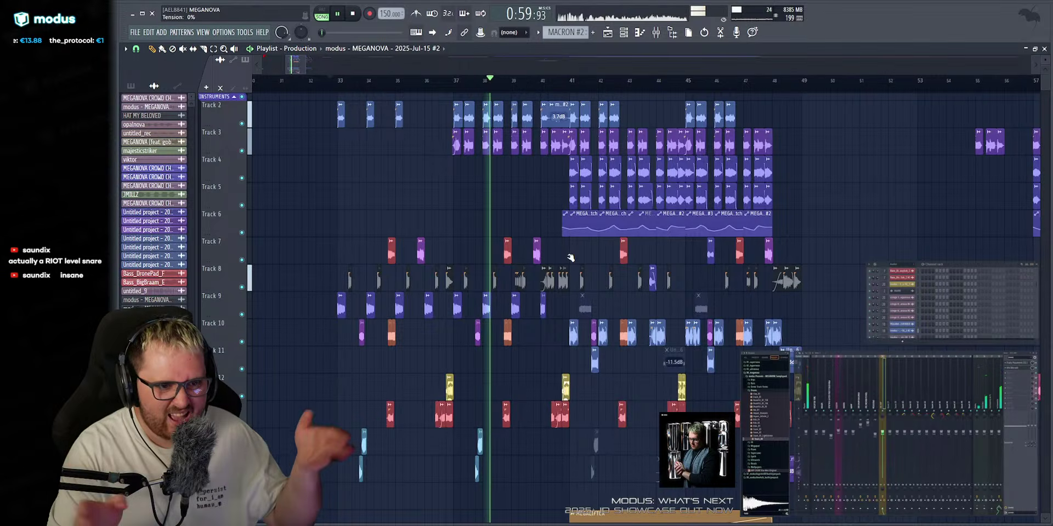
pyautogui.press('space')
# Solo Tracks 4, 5 and 6 together and set the playback start just before bar 41.
pyautogui.rightClick(242, 234)
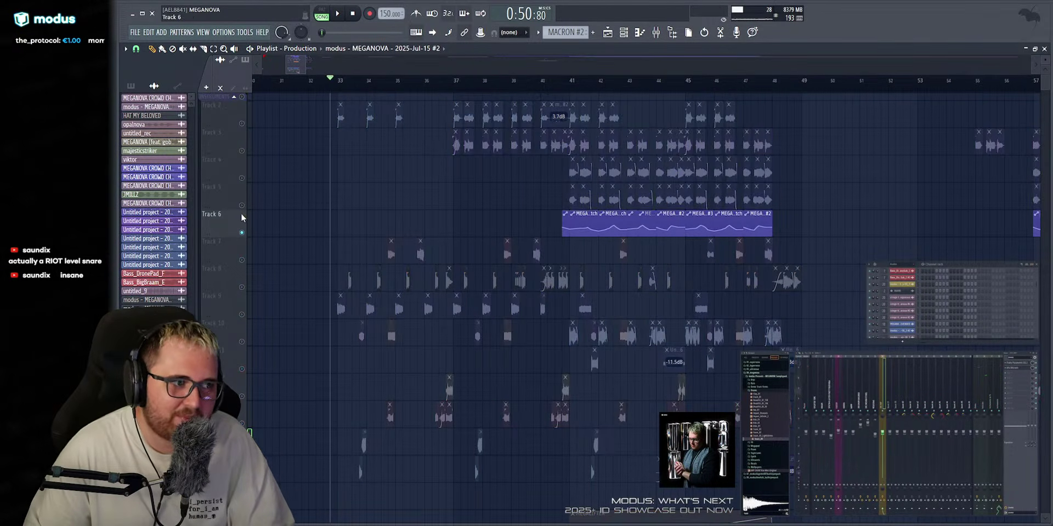
pyautogui.click(242, 206)
pyautogui.click(242, 178)
pyautogui.click(560, 81)
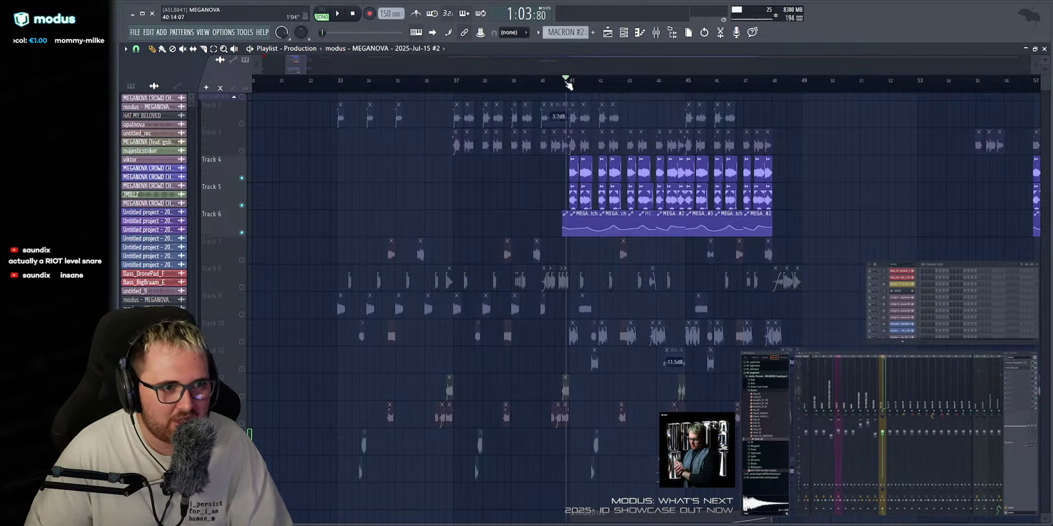
pyautogui.moveTo(562, 82); pyautogui.dragTo(566, 82)
pyautogui.scroll(3, 674, 198)
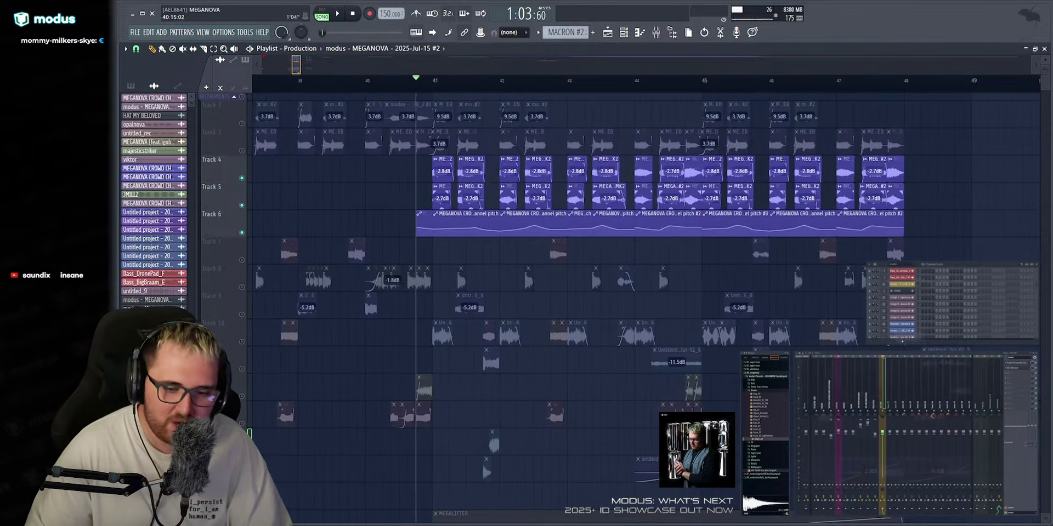
# Play the soloed Tracks 4, 5 and 6 from just before bar 41 to about bar 44.
pyautogui.scroll(3, 653, 197)
pyautogui.scroll(-2, 654, 198)
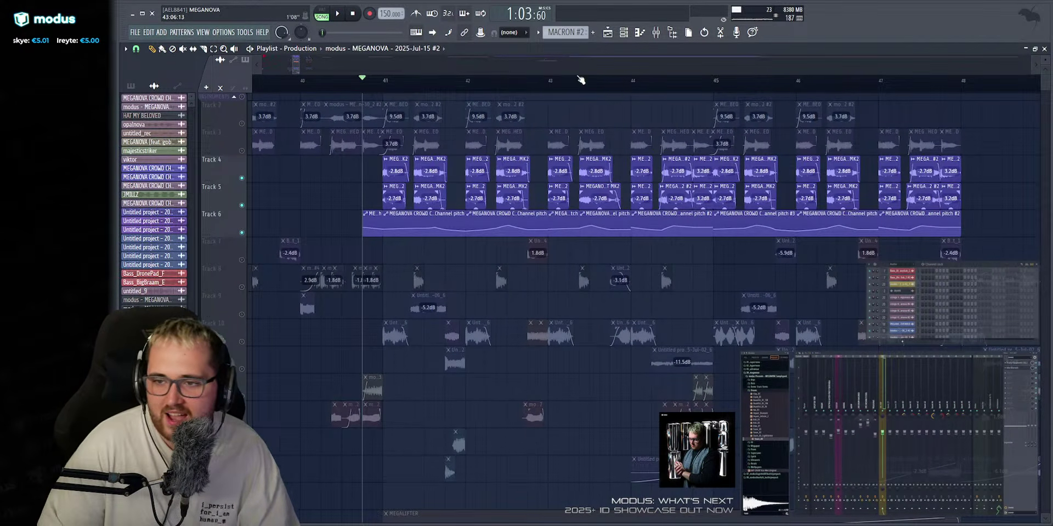
pyautogui.scroll(1, 586, 69)
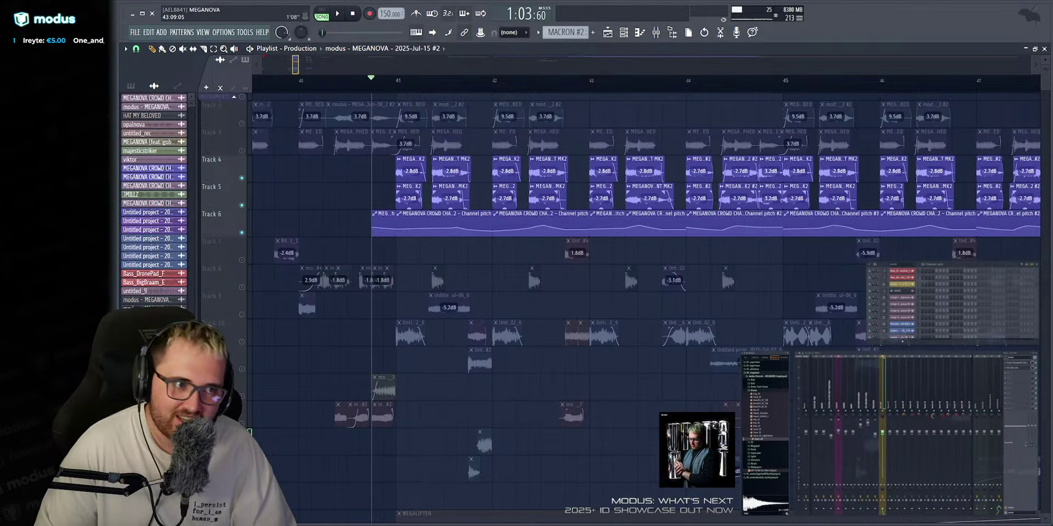
pyautogui.moveTo(295, 65); pyautogui.dragTo(296, 65)
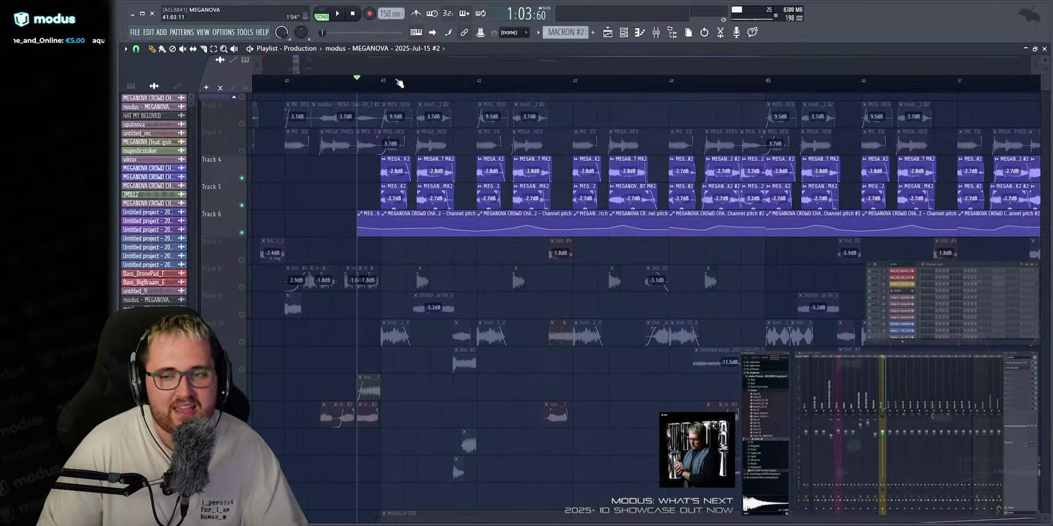
pyautogui.press('space')
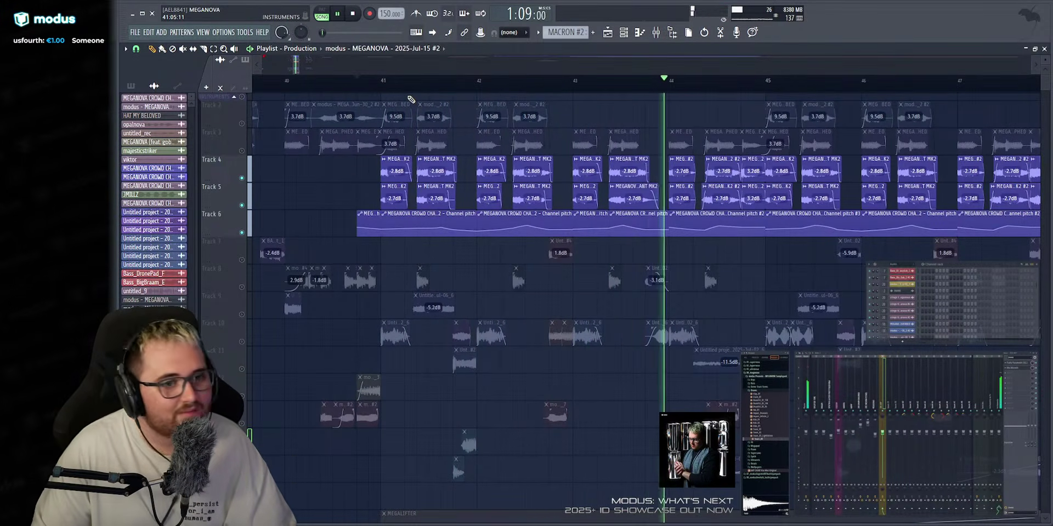
pyautogui.press('space')
# Turn off the solo so all tracks sound and play the arrangement from just before bar 41.
pyautogui.keyDown('ctrl'); pyautogui.click(243, 179); pyautogui.keyUp('ctrl')
pyautogui.keyDown('ctrl'); pyautogui.click(243, 179); pyautogui.keyUp('ctrl')
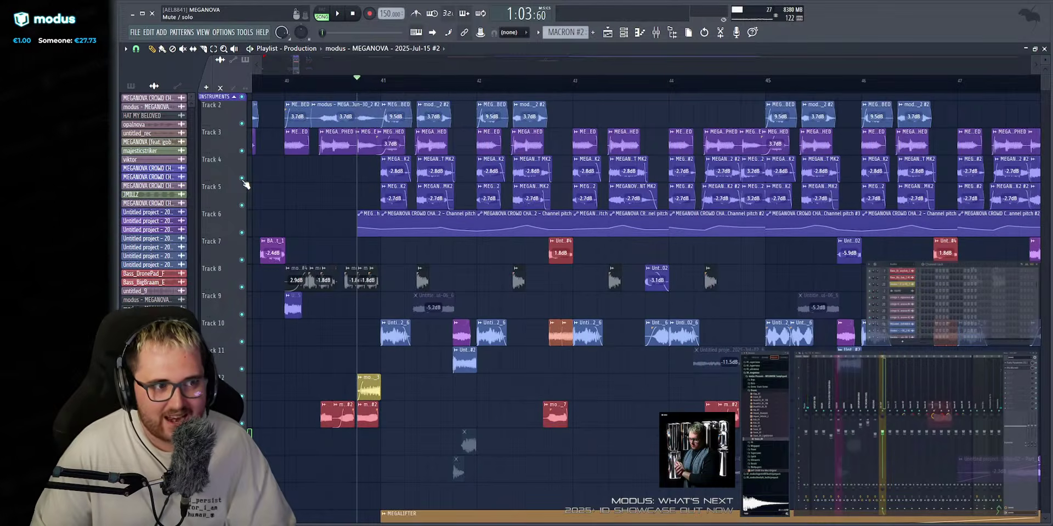
pyautogui.click(344, 81)
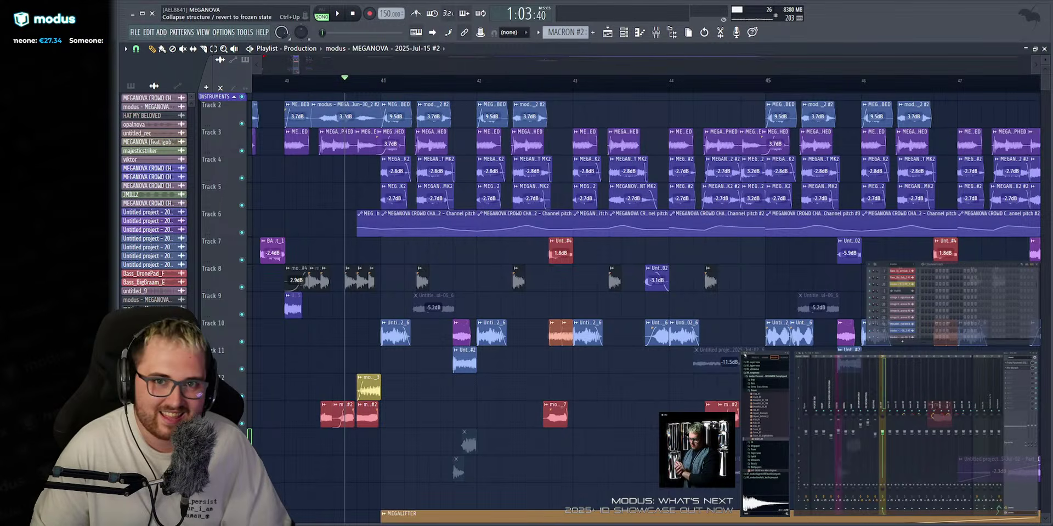
pyautogui.press('space')
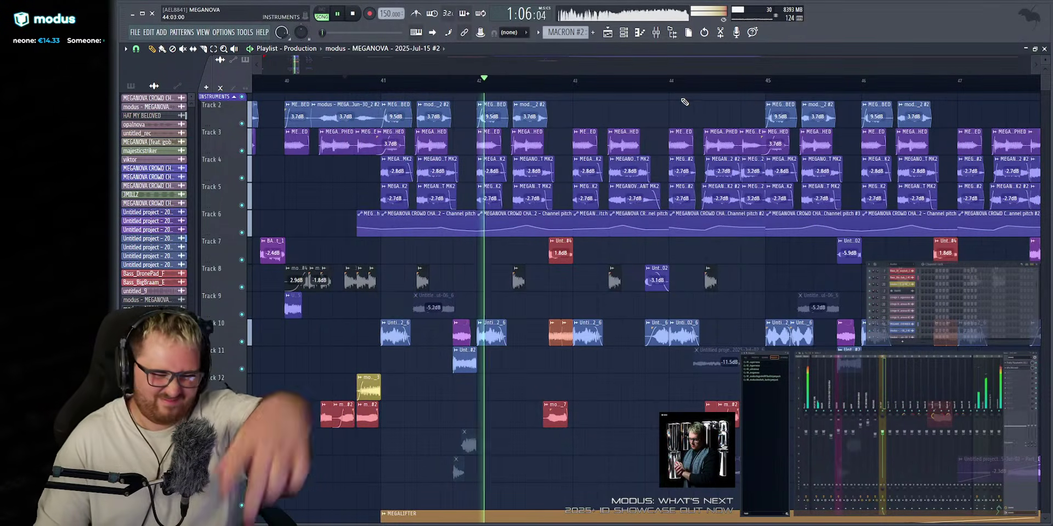
pyautogui.press('space')
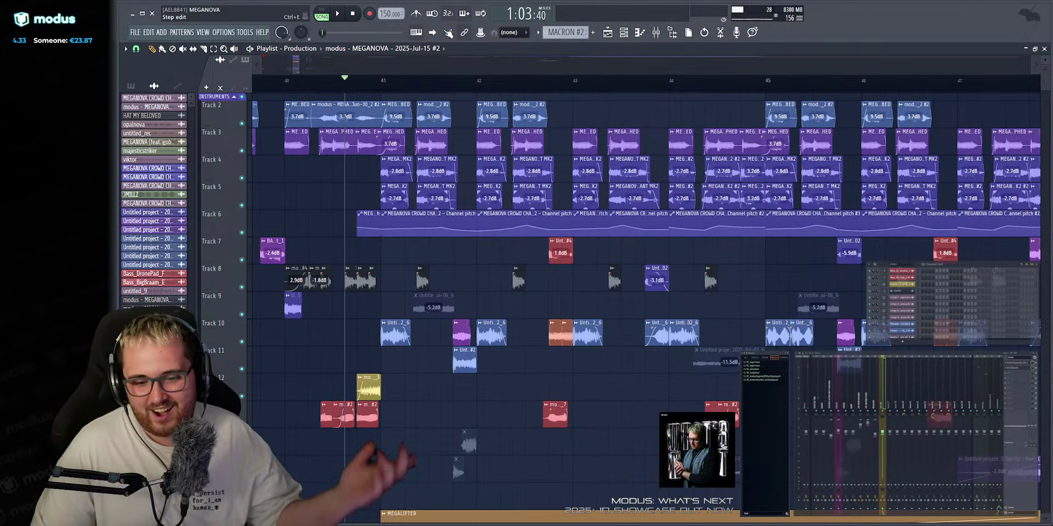
pyautogui.press('space')
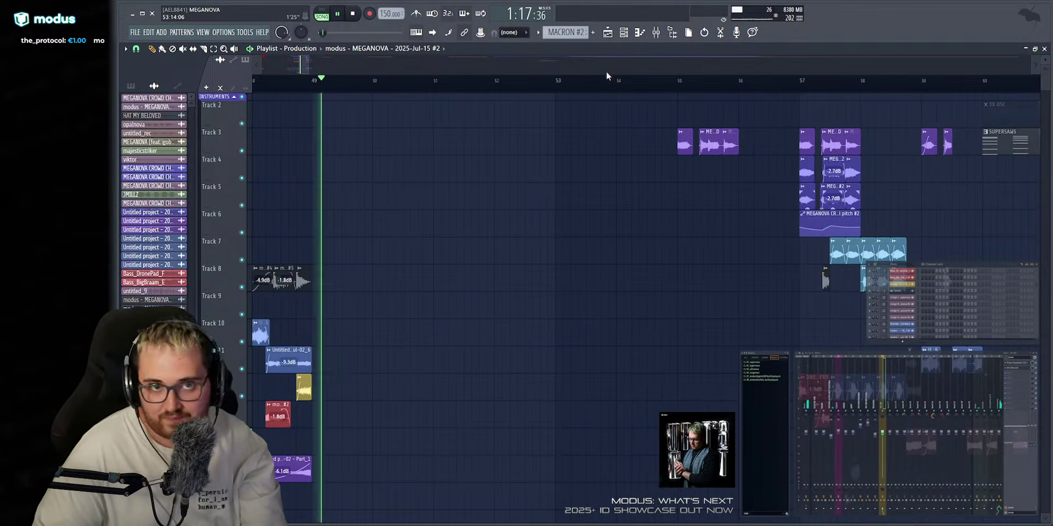
# Stop the playback and set the playback start at bar 55, where the Track 3 clips begin.
pyautogui.scroll(2, 607, 72)
pyautogui.press('space')
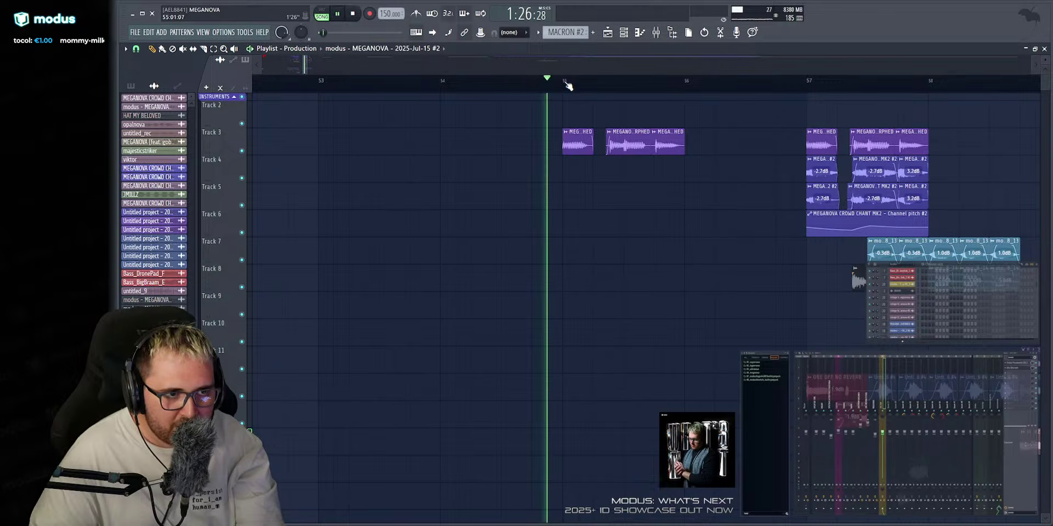
pyautogui.click(563, 81)
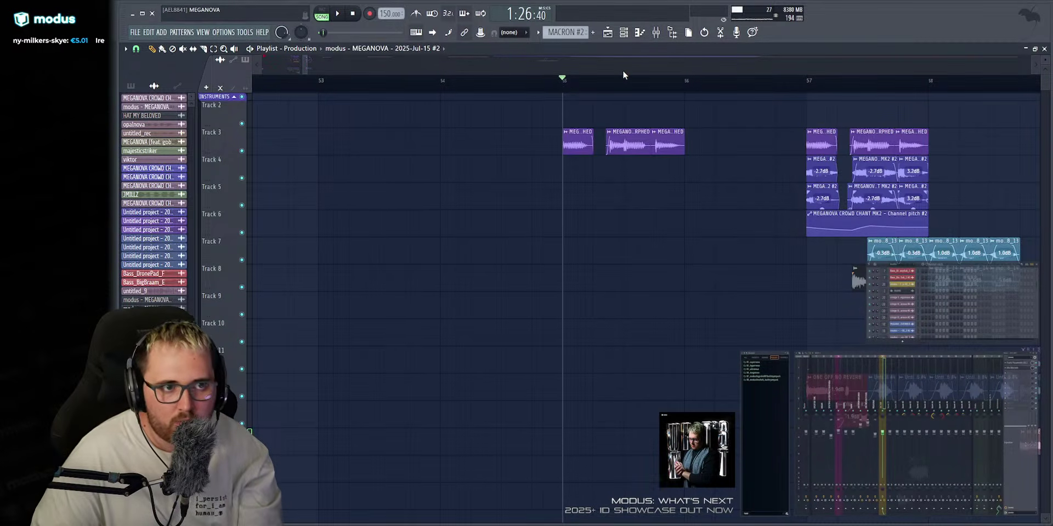
pyautogui.hscroll(1, 623, 70)
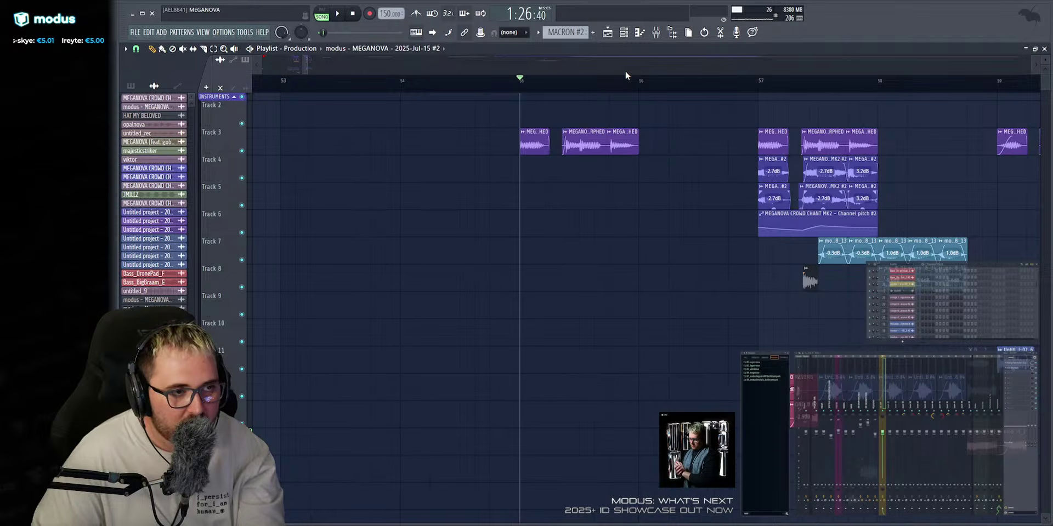
pyautogui.scroll(-3, 621, 67)
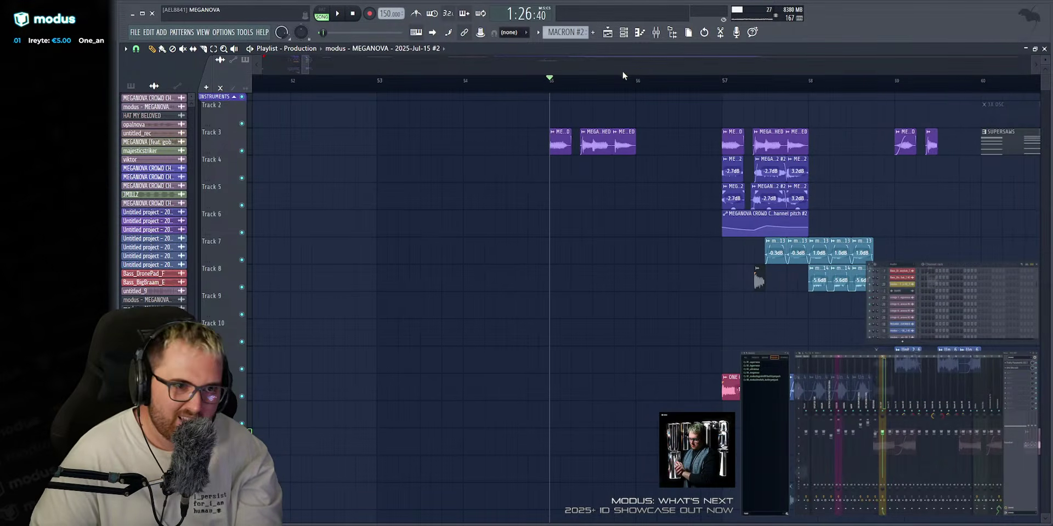
pyautogui.moveTo(527, 134); pyautogui.dragTo(712, 153)
pyautogui.rightClick(711, 154)
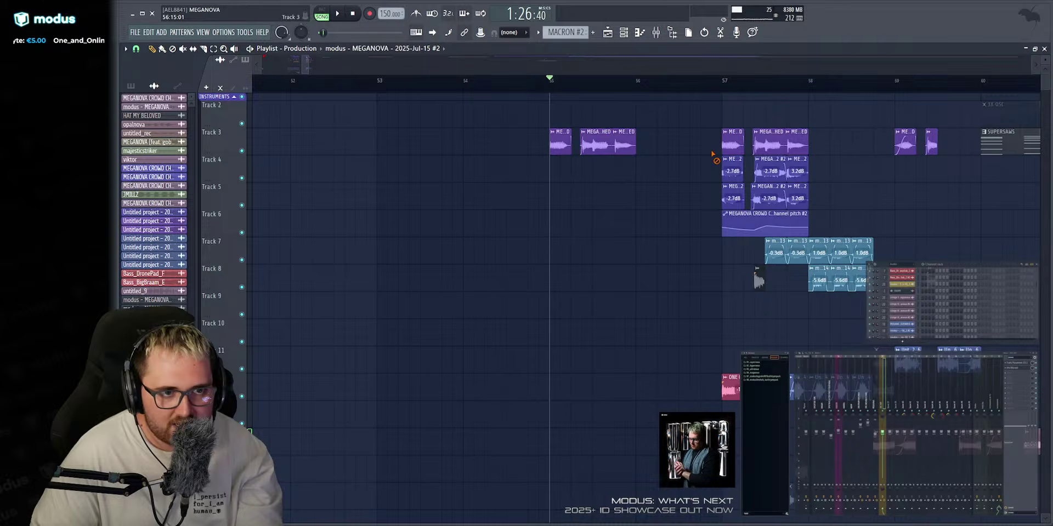
# Play the arrangement from just before bar 57 to about bar 64.
pyautogui.click(721, 86)
pyautogui.scroll(-1, 713, 67)
pyautogui.press('space')
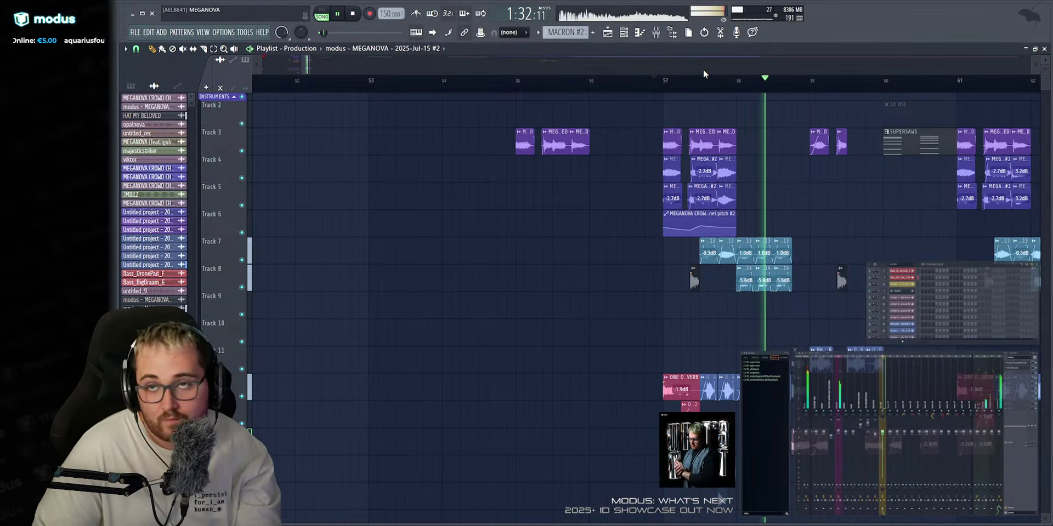
pyautogui.moveTo(310, 64); pyautogui.dragTo(314, 65)
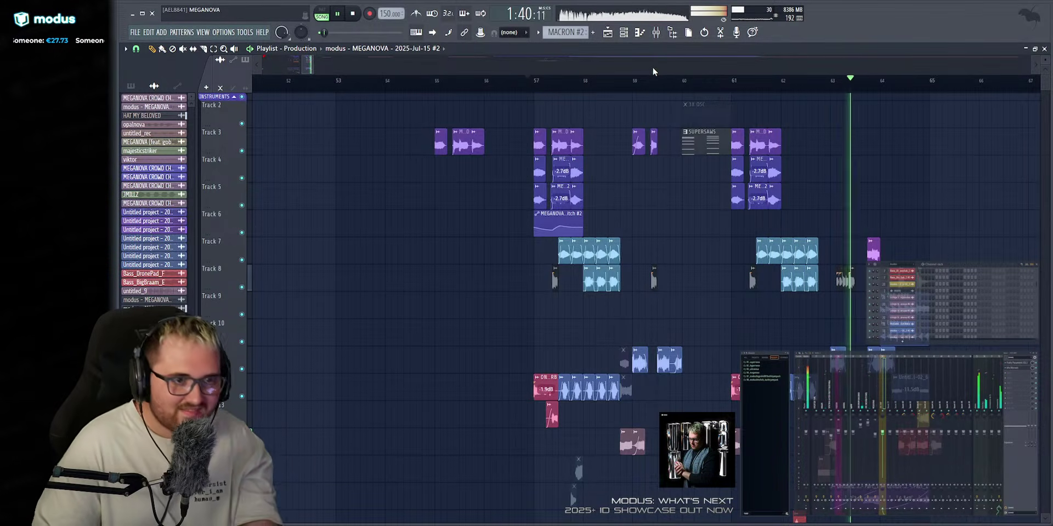
pyautogui.moveTo(660, 58); pyautogui.dragTo(662, 62)
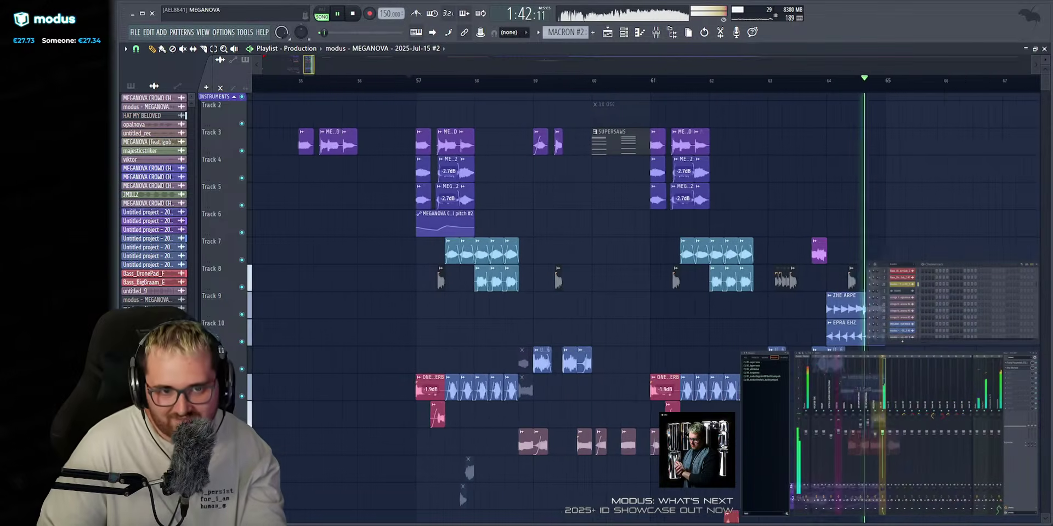
pyautogui.scroll(-1, 666, 60)
pyautogui.press('space')
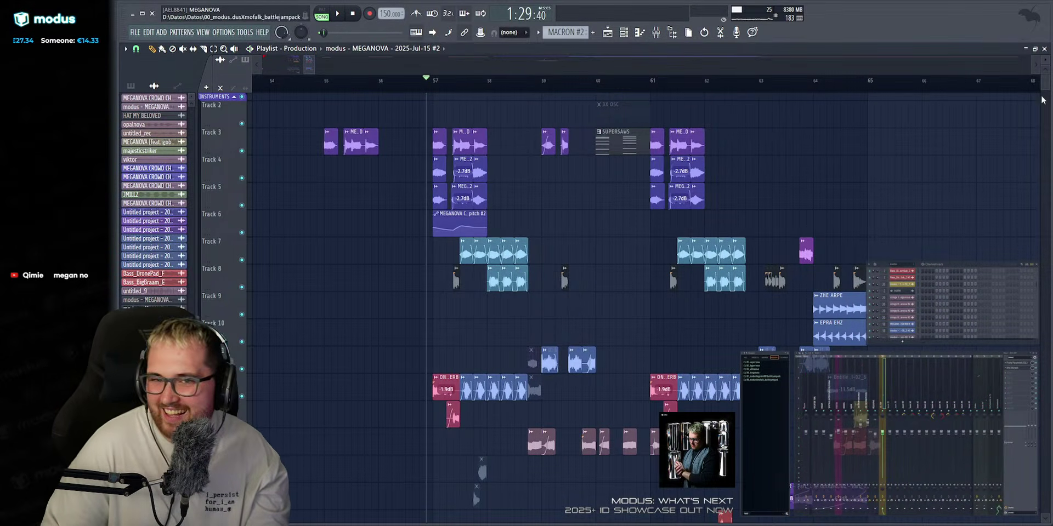
# Reset the playback position to the song's start and look through the recorded and rendered wav files in the browser.
pyautogui.click(355, 14)
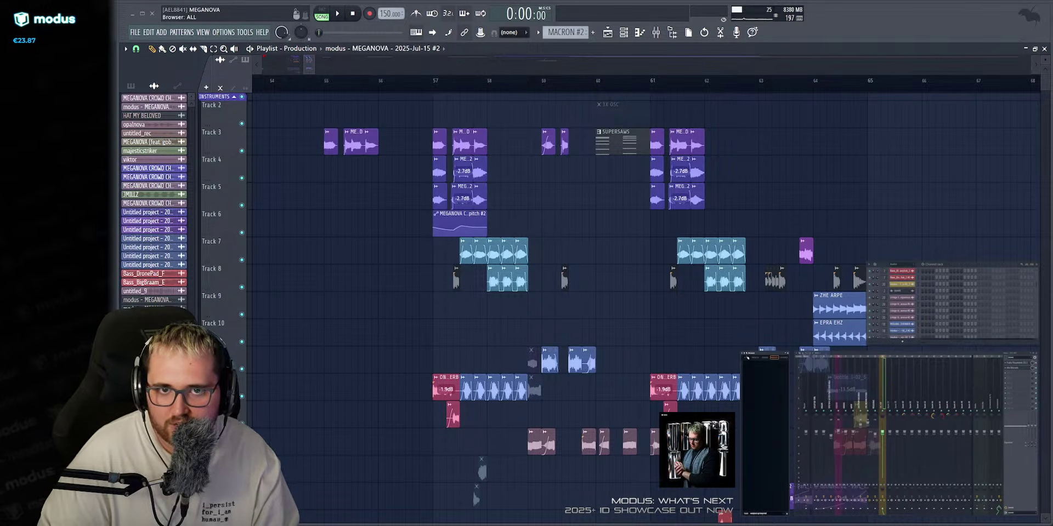
pyautogui.click(746, 358)
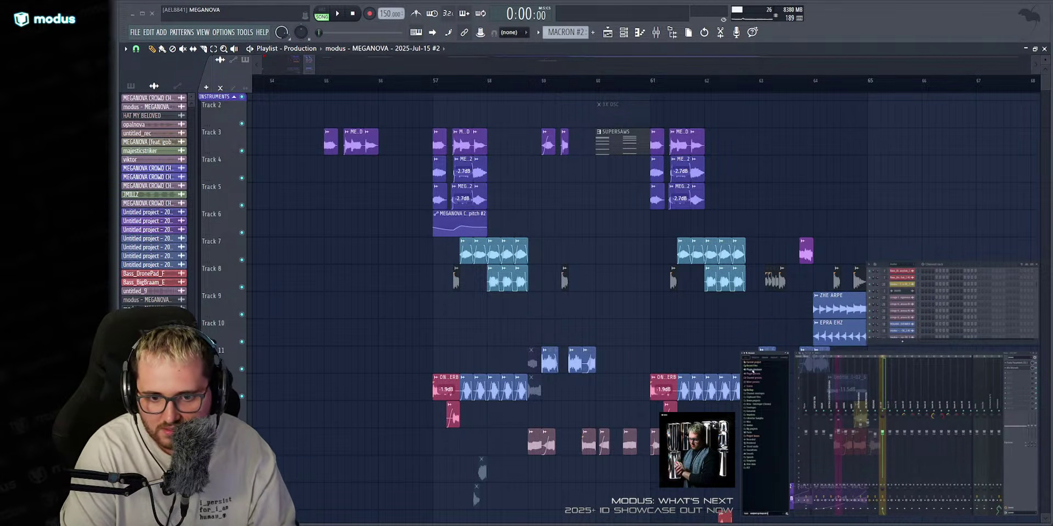
pyautogui.click(753, 371)
pyautogui.scroll(-5, 768, 428)
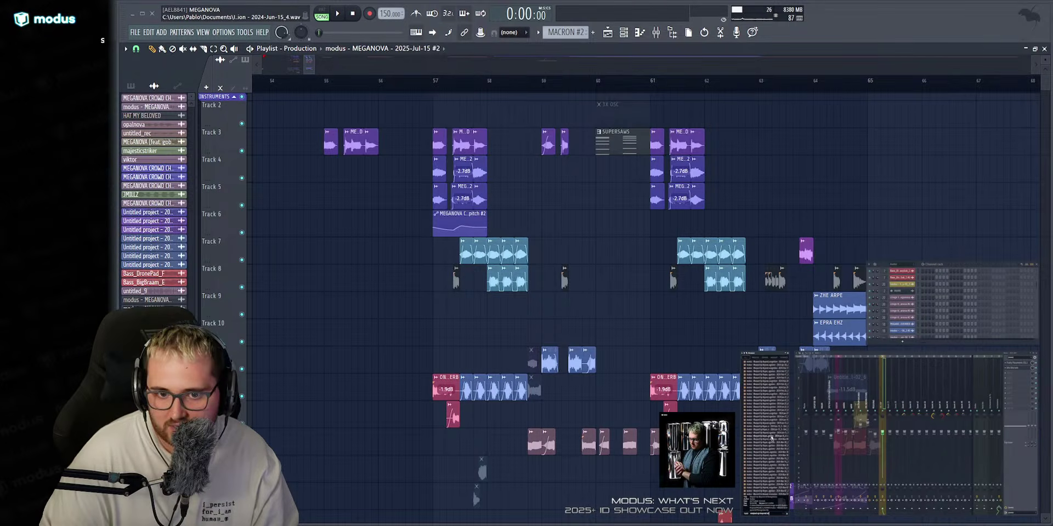
pyautogui.scroll(-2, 772, 439)
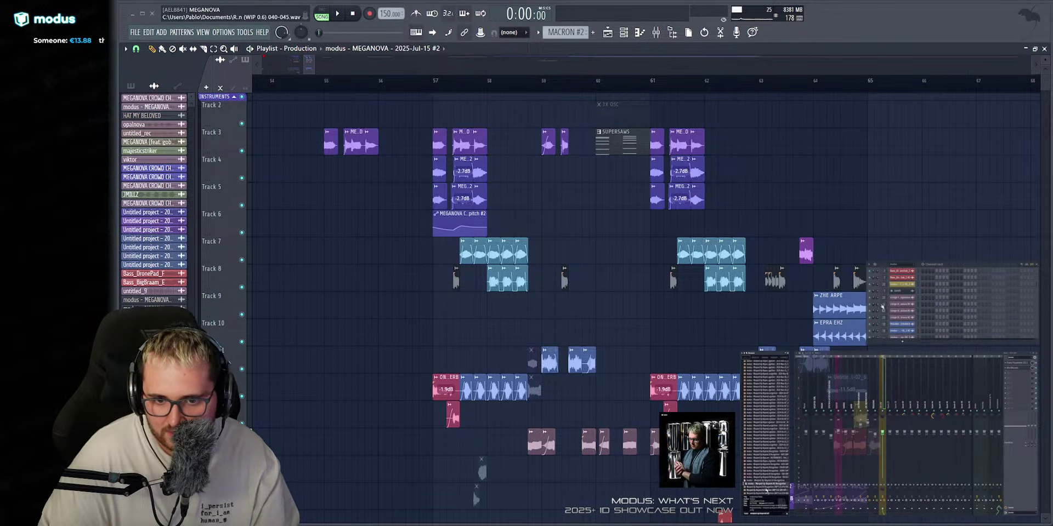
pyautogui.scroll(-5, 767, 484)
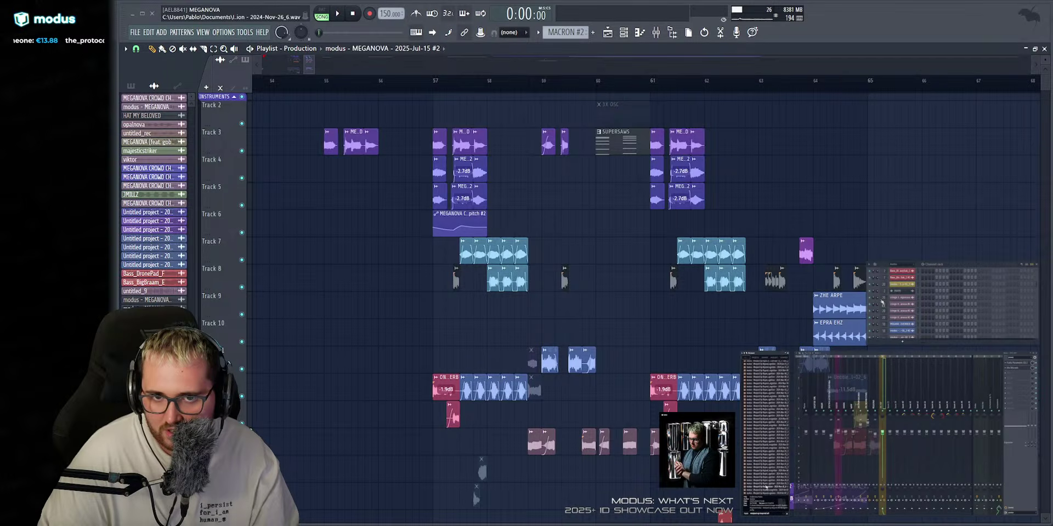
pyautogui.scroll(-4, 766, 485)
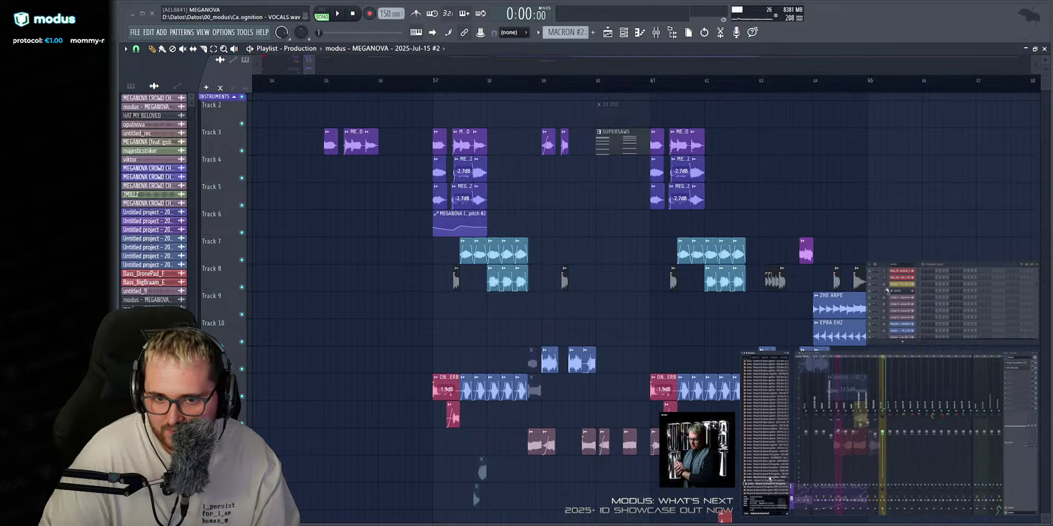
# Run a text search in the browser and look through the matching audio files.
pyautogui.scroll(12, 773, 461)
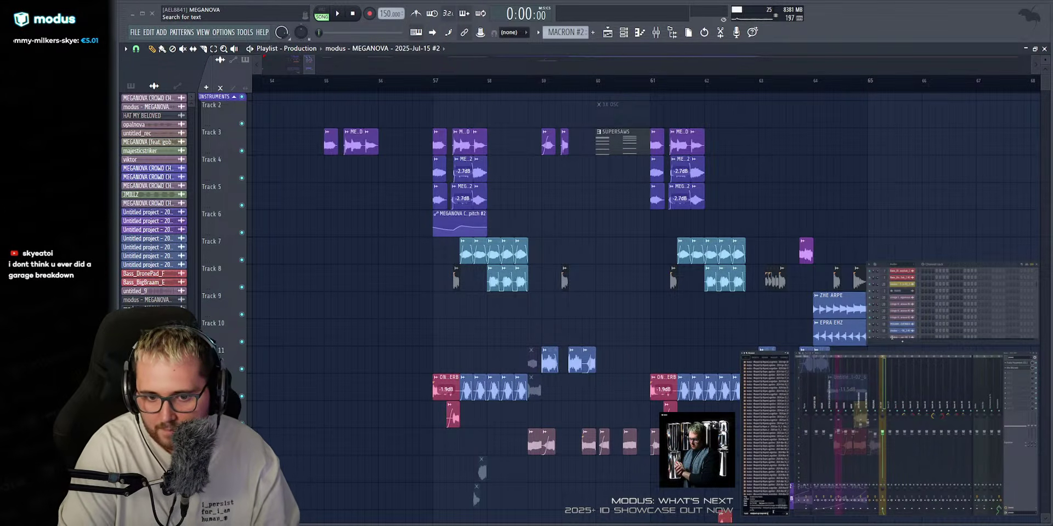
pyautogui.press('Return')
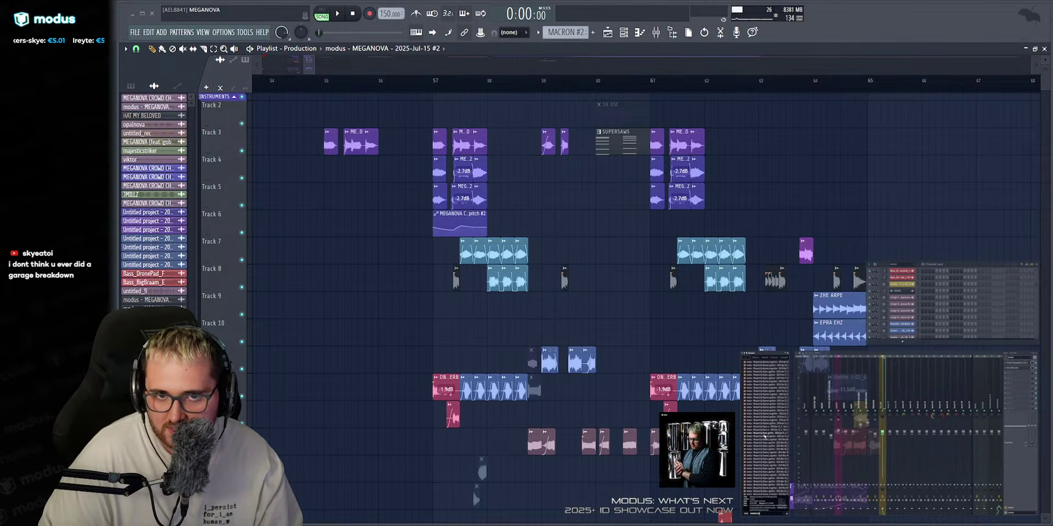
pyautogui.scroll(-10, 767, 447)
pyautogui.scroll(-5, 766, 446)
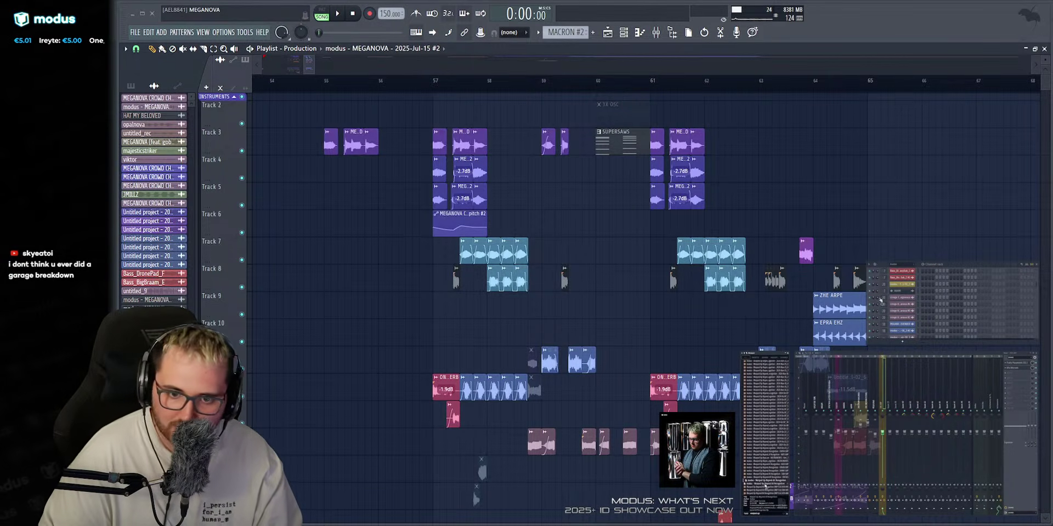
pyautogui.scroll(14, 768, 451)
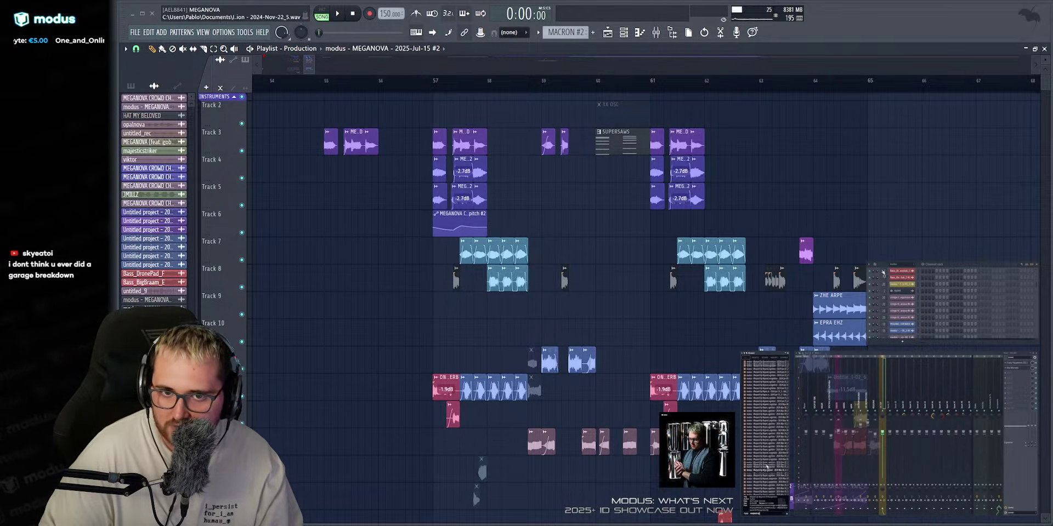
# Reread the browser's structure to return to the refreshed top-level folder list.
pyautogui.click(746, 355)
pyautogui.click(743, 353)
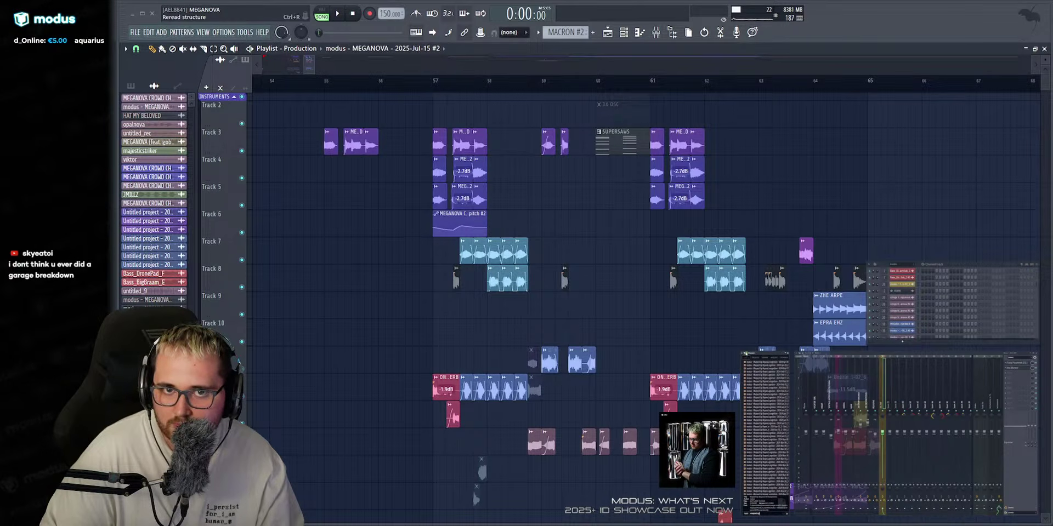
pyautogui.click(786, 514)
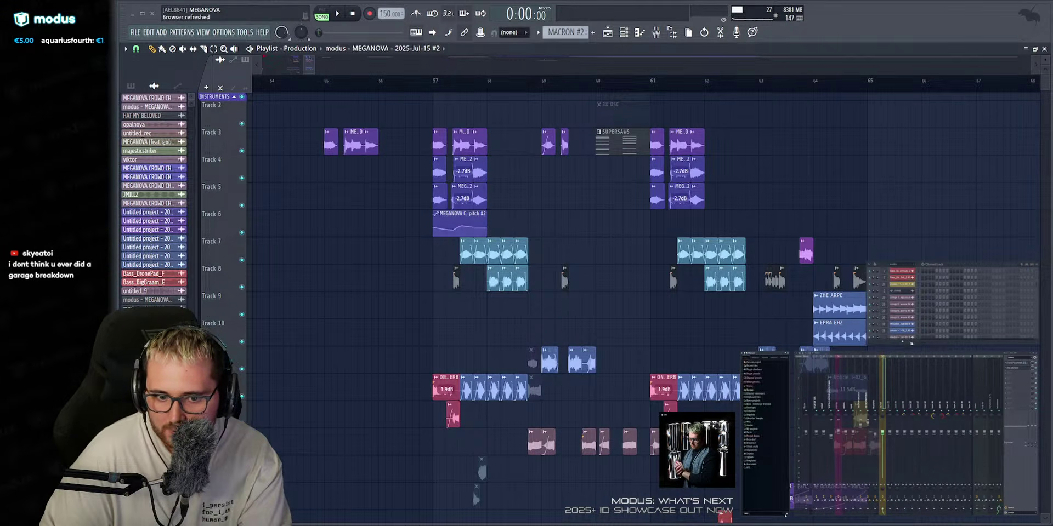
# Preview a song under Canciones > Full Songs in the browser and set the playback start just before bar 57.
pyautogui.click(750, 426)
pyautogui.click(752, 429)
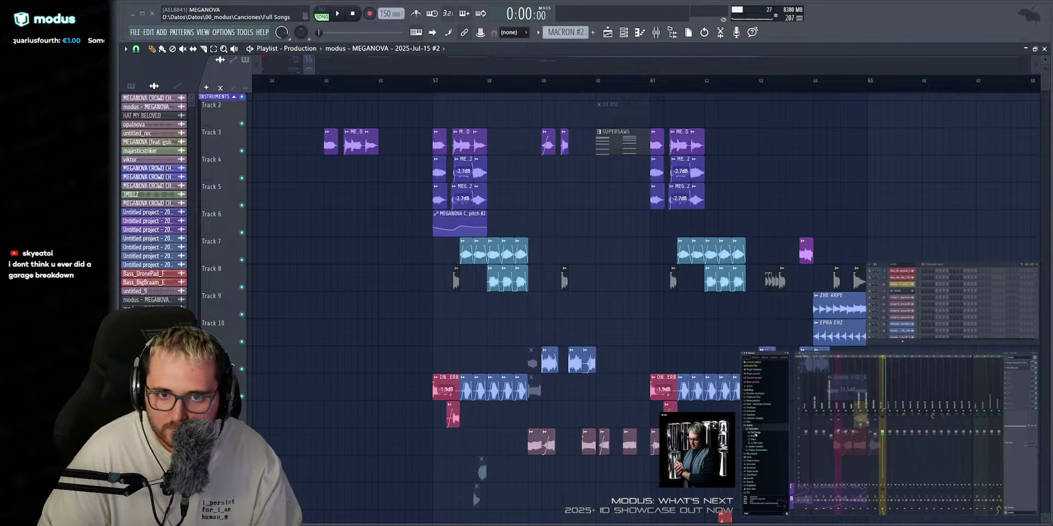
pyautogui.click(756, 433)
pyautogui.scroll(-7, 765, 453)
pyautogui.scroll(5, 765, 454)
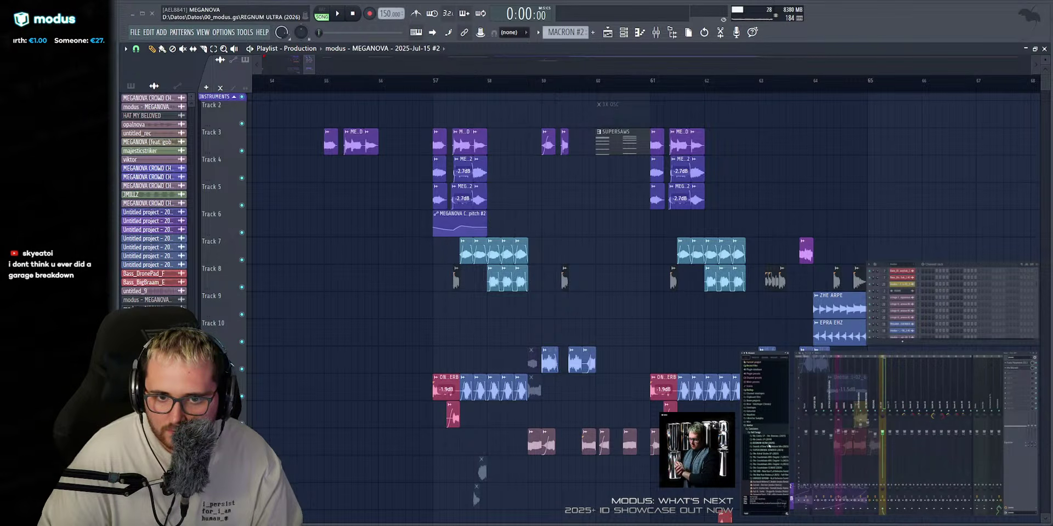
pyautogui.scroll(-5, 770, 446)
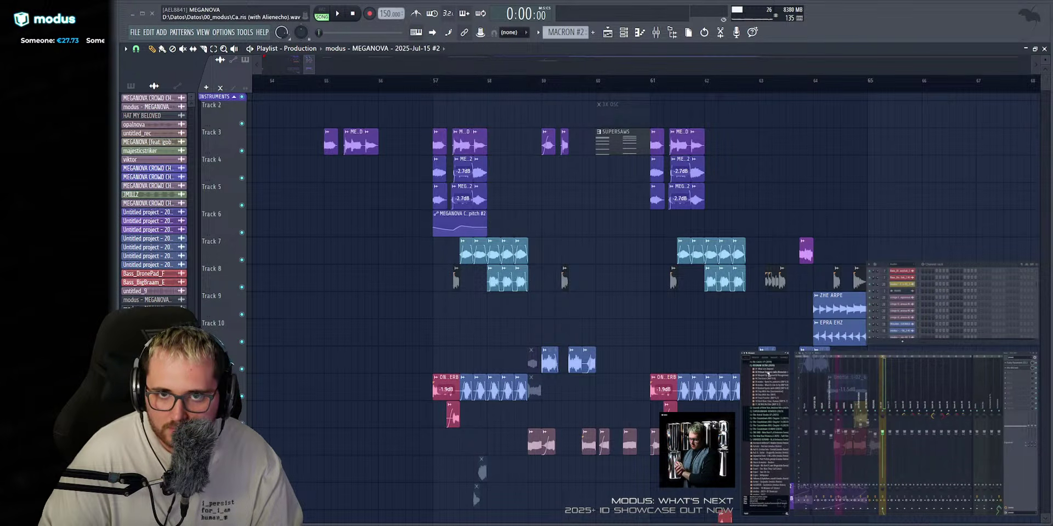
pyautogui.click(768, 374)
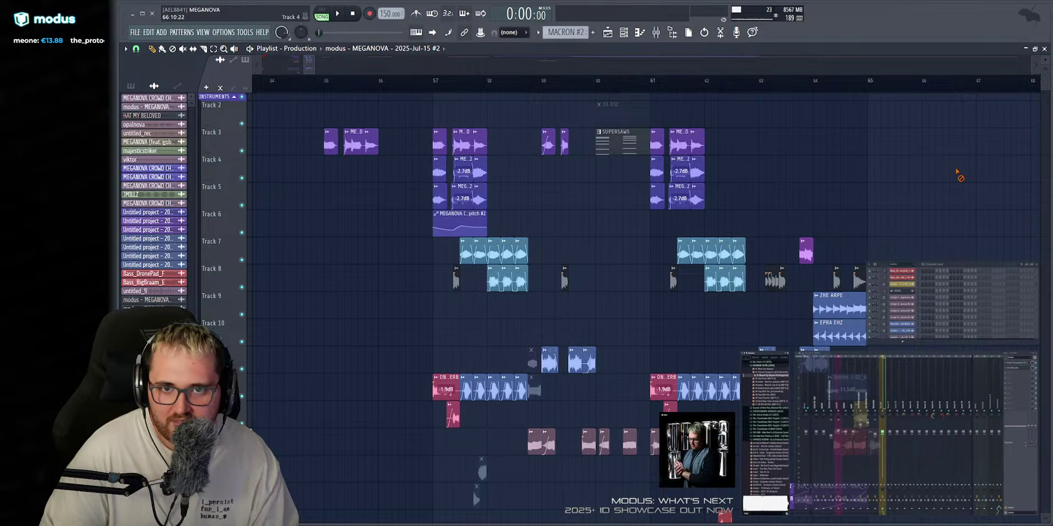
pyautogui.click(430, 85)
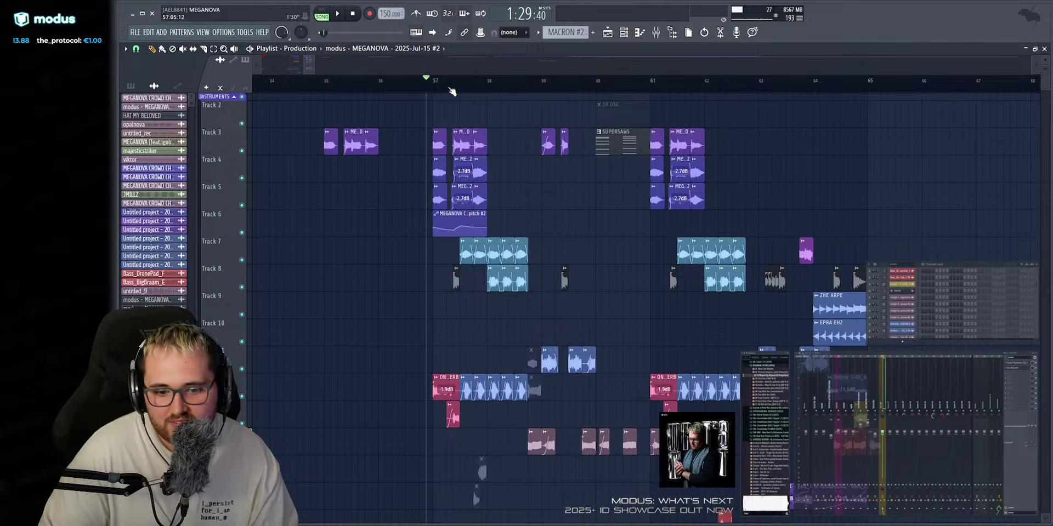
# Collapse the browser structure and look through the finished songs in the 00_modus folders.
pyautogui.click(745, 354)
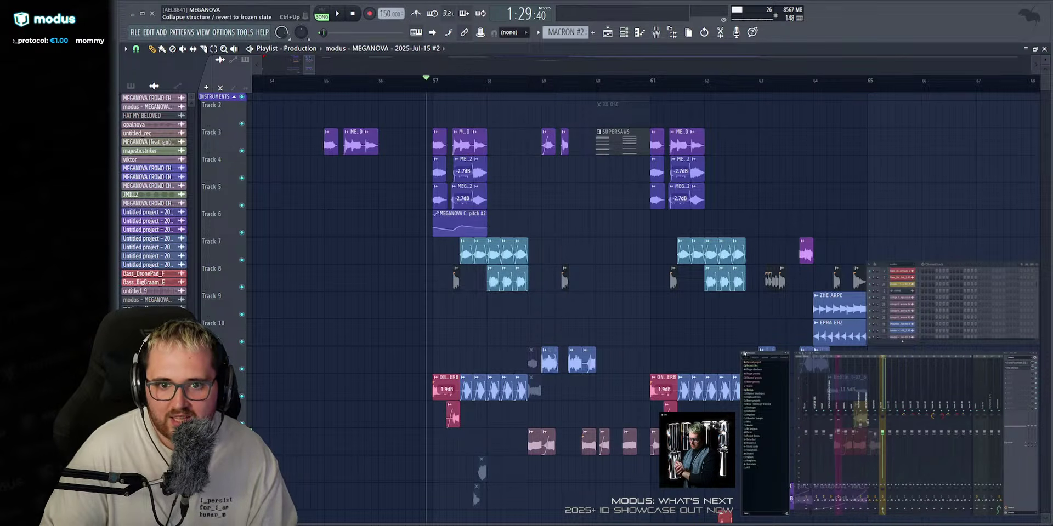
pyautogui.click(751, 429)
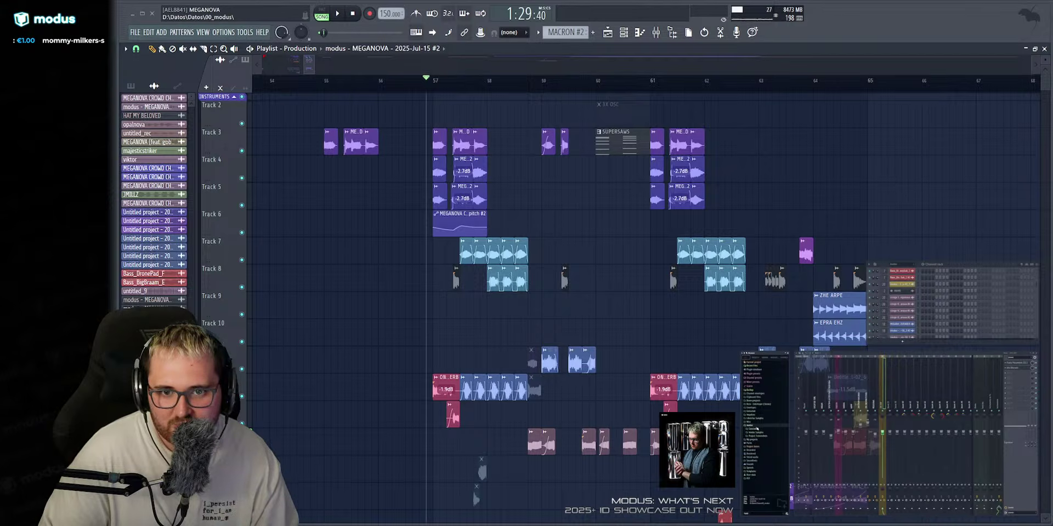
pyautogui.click(756, 433)
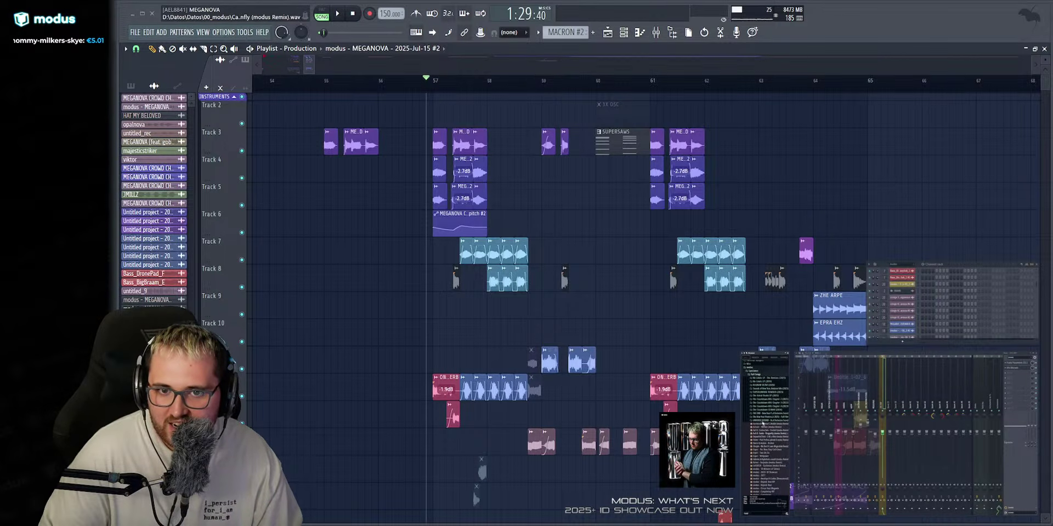
pyautogui.click(768, 382)
pyautogui.click(763, 399)
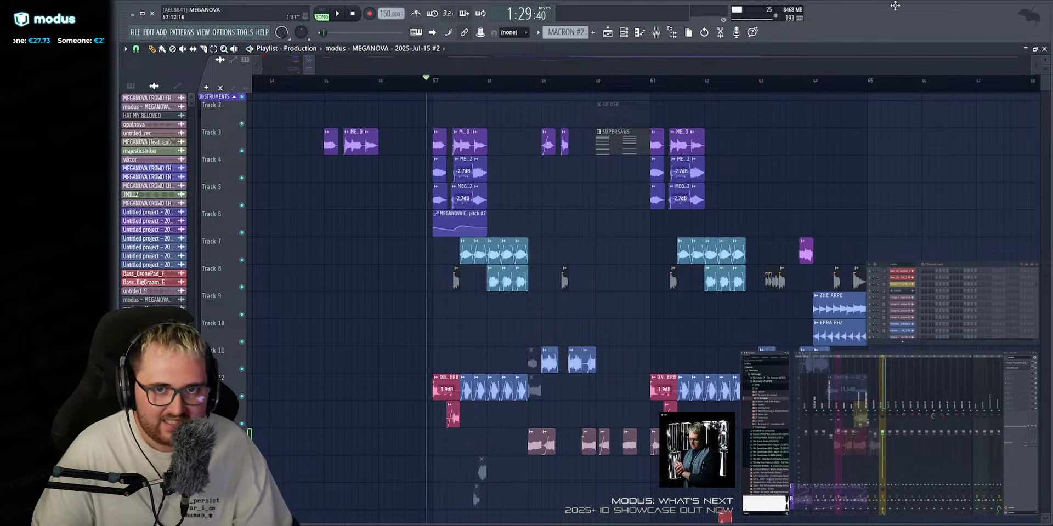
# Play the arrangement briefly from just before bar 57.
pyautogui.press('space')
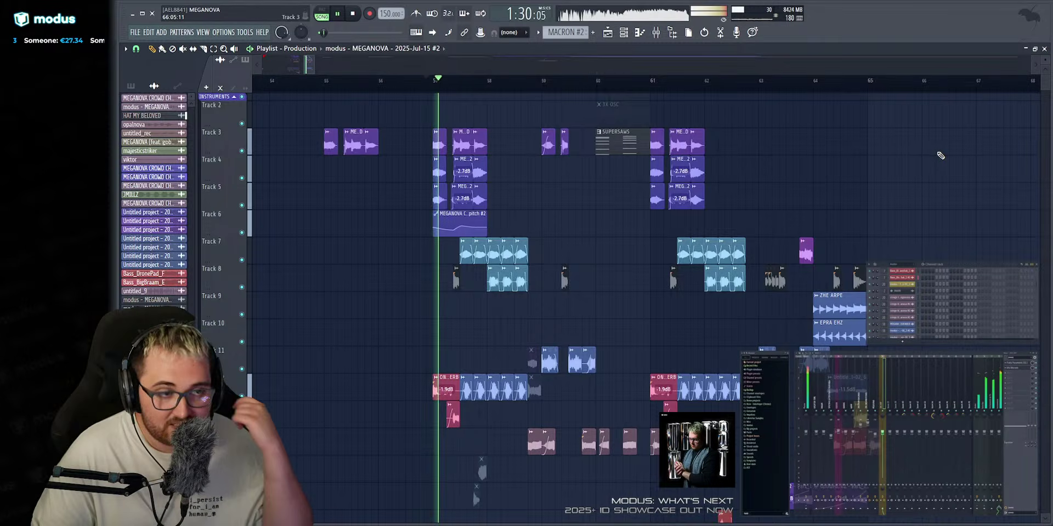
pyautogui.press('space')
pyautogui.scroll(-3, 649, 65)
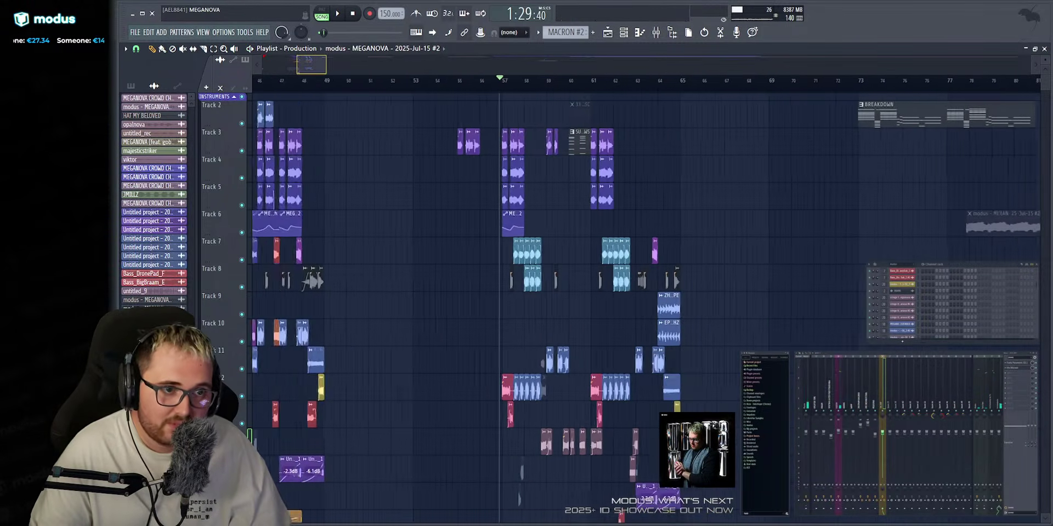
# Set the playback start to bar 73 and listen to the opening of the BREAKDOWN pattern.
pyautogui.hscroll(5, 649, 65)
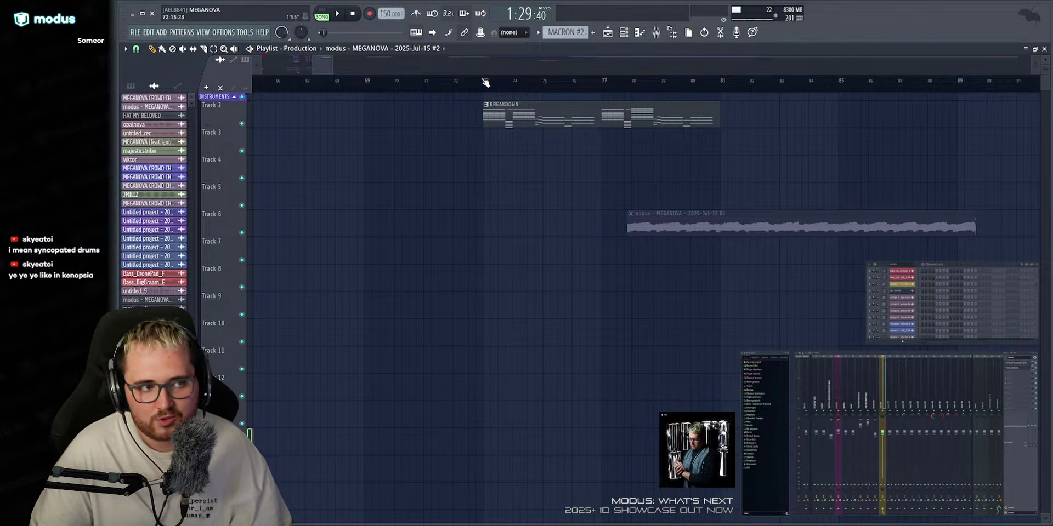
pyautogui.click(483, 81)
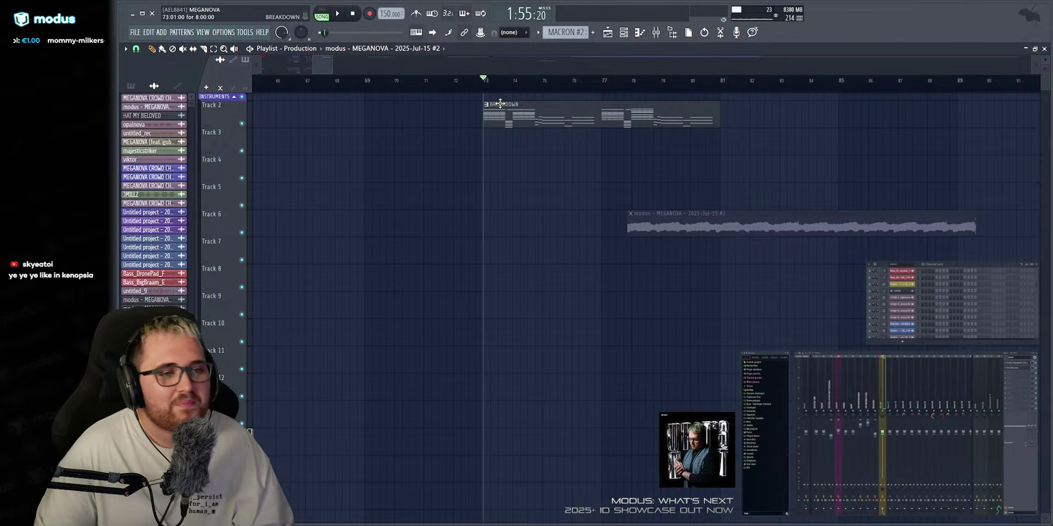
pyautogui.scroll(-5, 519, 66)
pyautogui.scroll(4, 519, 67)
pyautogui.press('space')
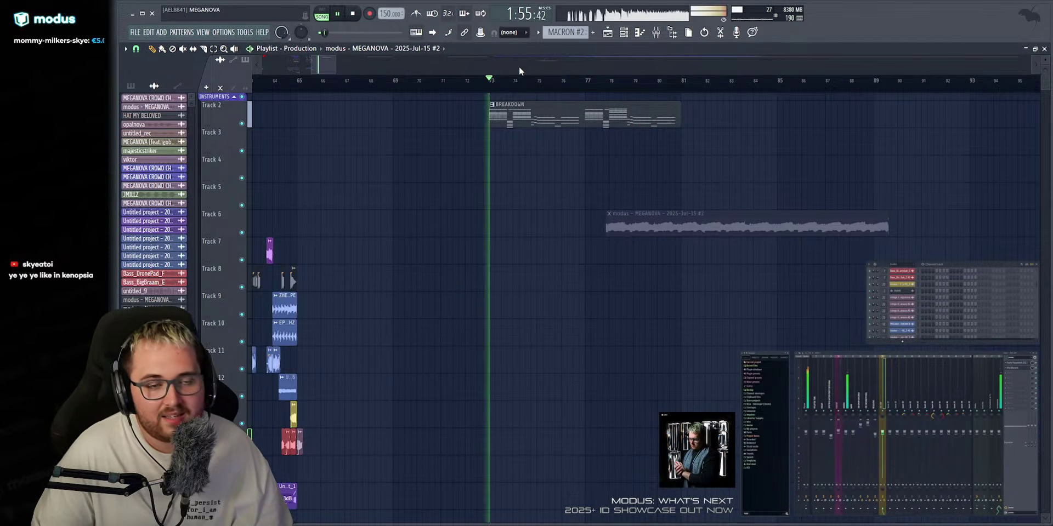
pyautogui.press('space')
pyautogui.scroll(-2, 514, 67)
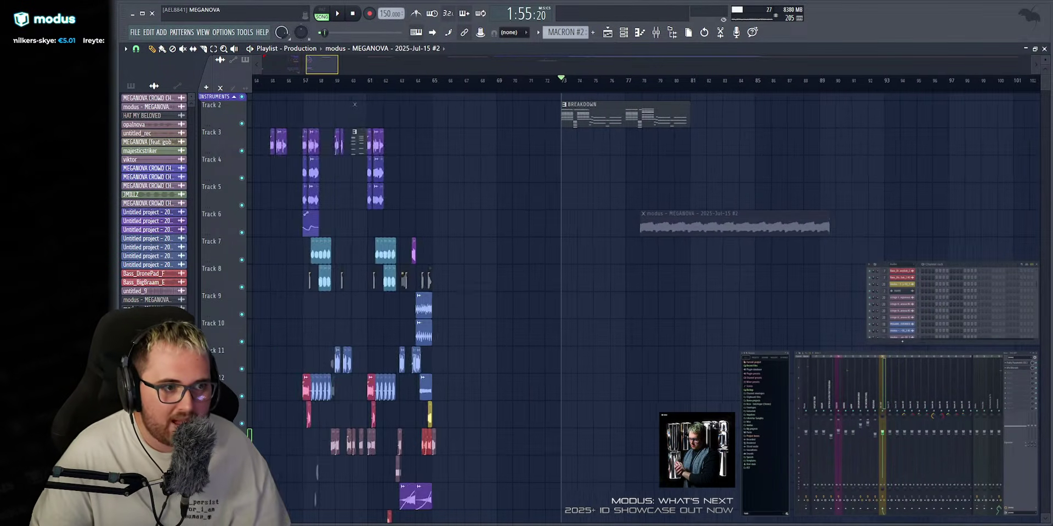
# Move the playback start past the BREAKDOWN pattern to about bar 83 and examine the surrounding song layout.
pyautogui.scroll(3, 515, 64)
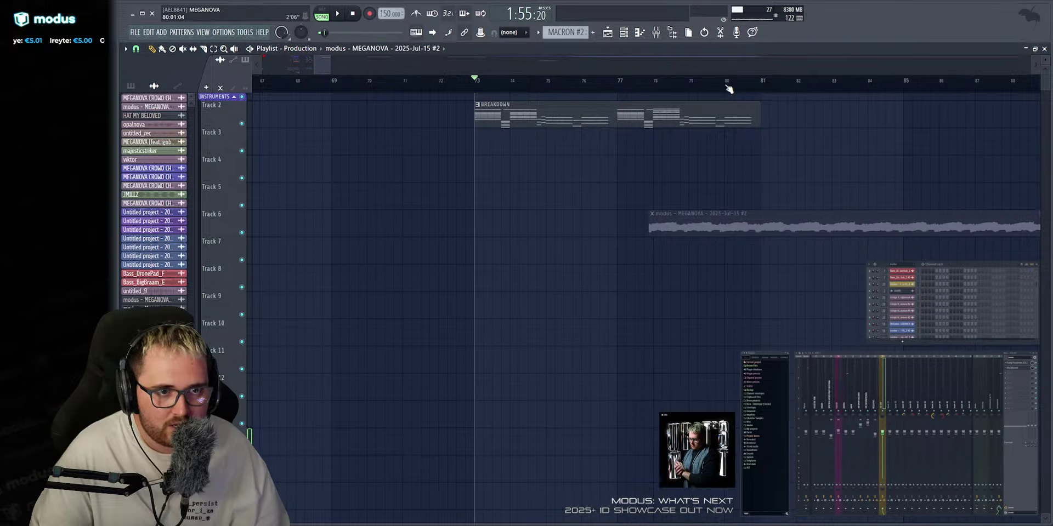
pyautogui.moveTo(762, 84); pyautogui.dragTo(853, 207)
pyautogui.scroll(-3, 751, 65)
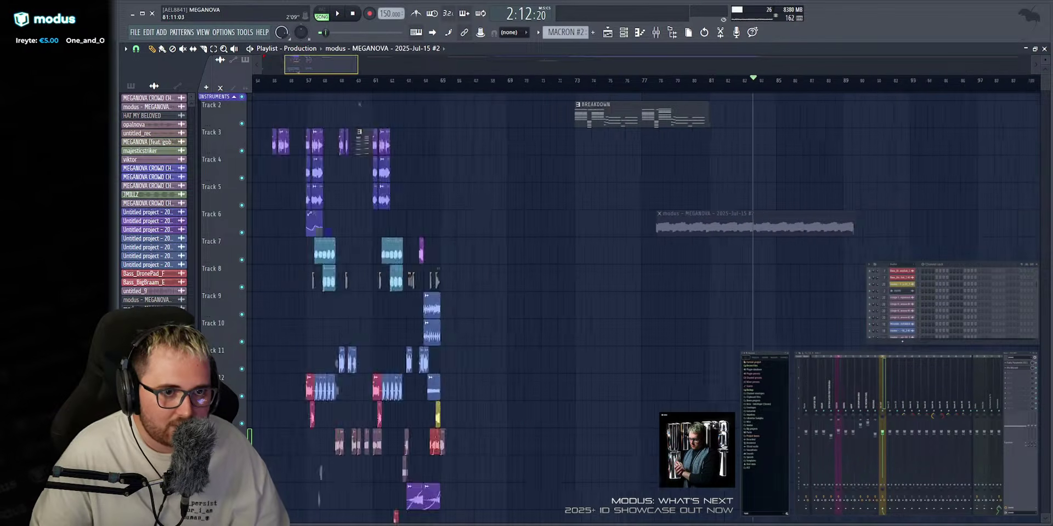
pyautogui.scroll(-4, 611, 66)
pyautogui.scroll(3, 421, 65)
pyautogui.scroll(-4, 421, 65)
pyautogui.scroll(2, 422, 66)
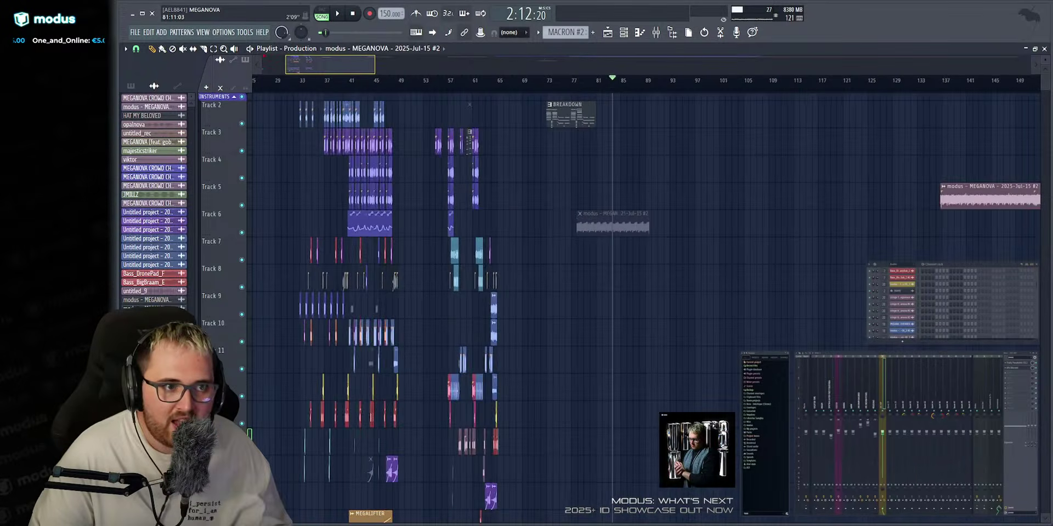
pyautogui.scroll(1, 782, 67)
pyautogui.scroll(2, 783, 68)
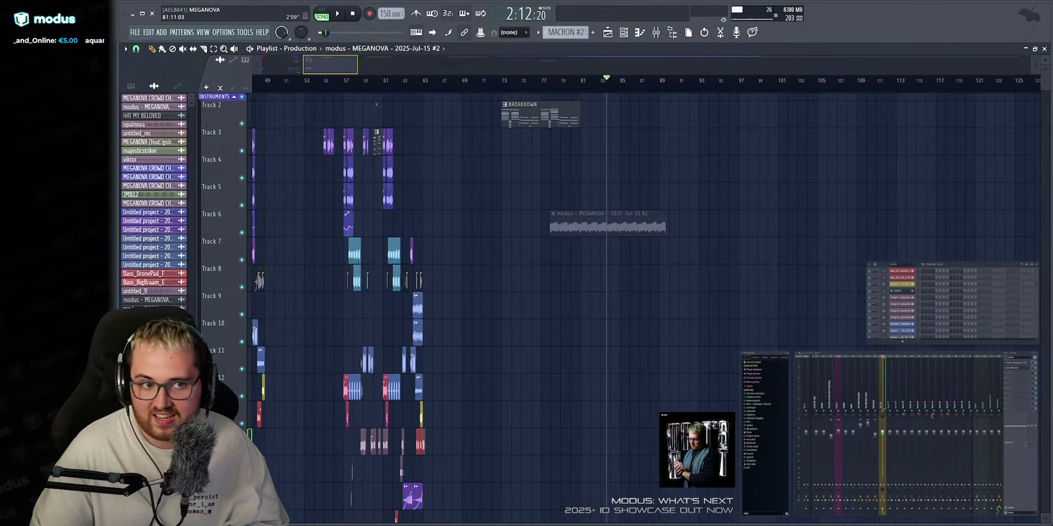
# Set the playback start to bar 93 and examine the timeline up to the Track 5 audio clip.
pyautogui.click(695, 81)
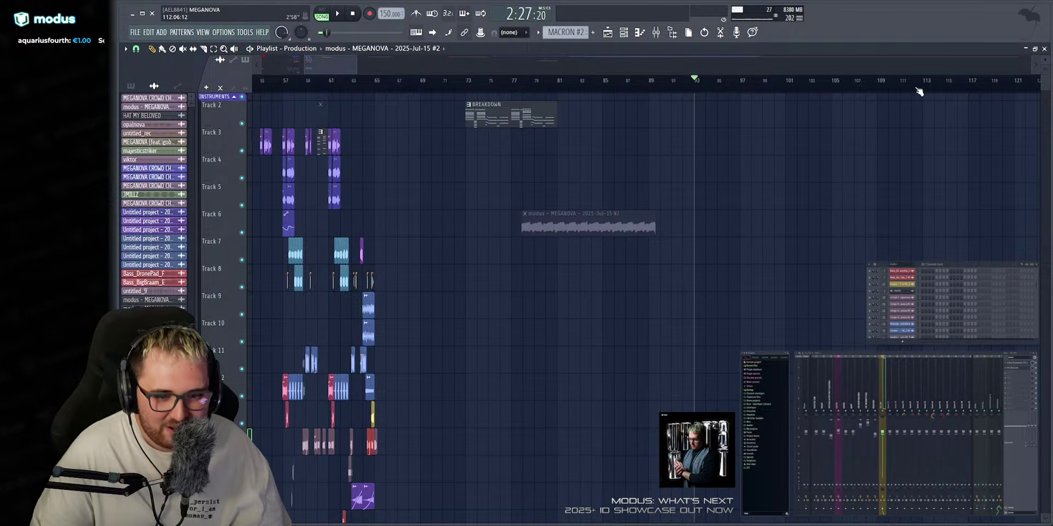
pyautogui.moveTo(872, 124); pyautogui.dragTo(646, 140)
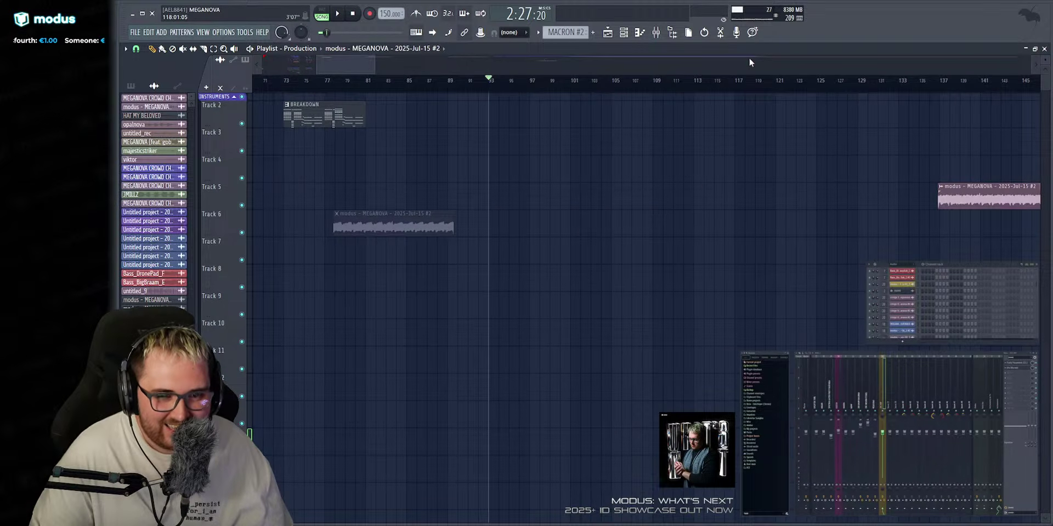
pyautogui.moveTo(689, 66)
pyautogui.mouseDown()
pyautogui.moveTo(670, 77)
pyautogui.moveTo(647, 68)
pyautogui.moveTo(694, 65)
pyautogui.mouseUp()
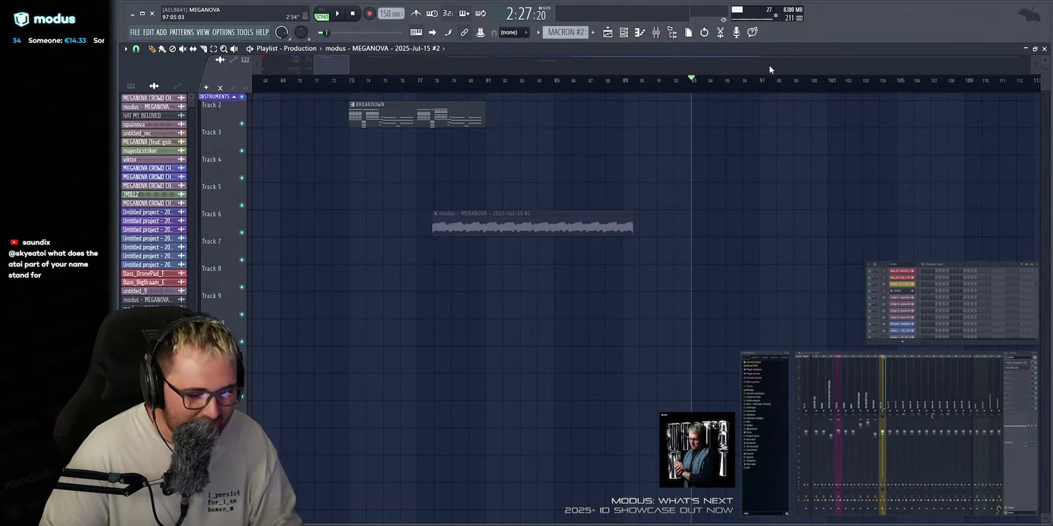
# Return the playback start to just before bar 57 and play the section through to about bar 64.
pyautogui.moveTo(332, 64); pyautogui.dragTo(290, 64)
pyautogui.moveTo(417, 66); pyautogui.dragTo(308, 77)
pyautogui.click(473, 83)
pyautogui.press('space')
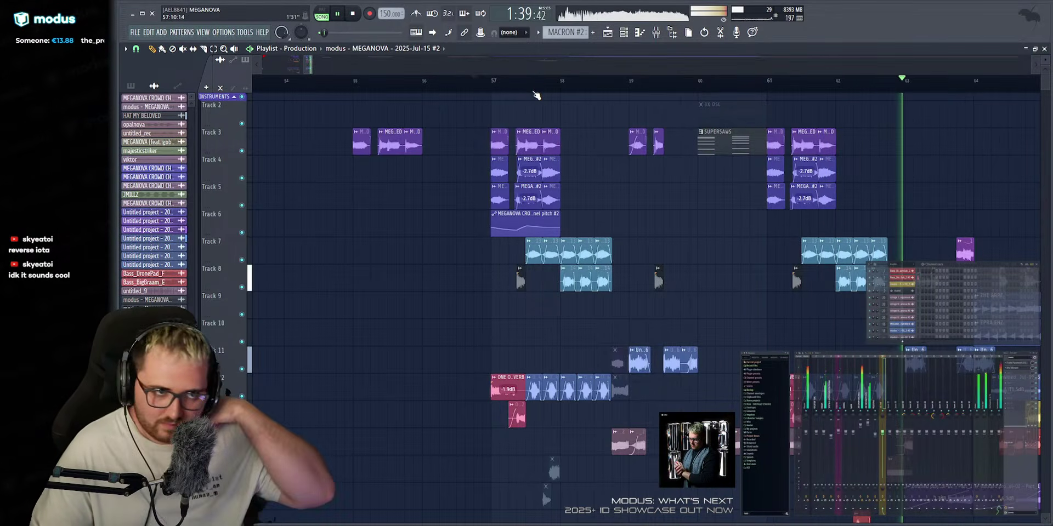
pyautogui.scroll(-3, 551, 77)
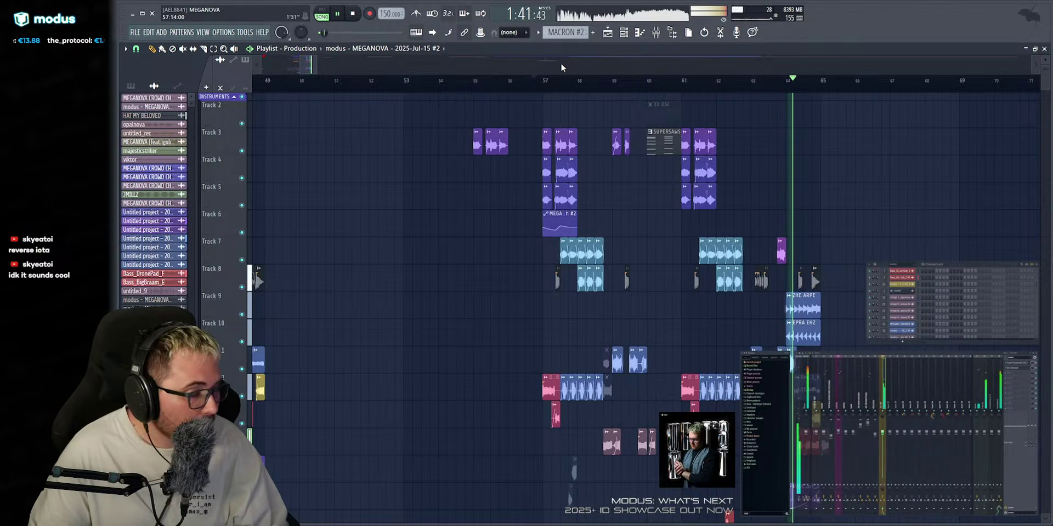
pyautogui.press('space')
pyautogui.scroll(-2, 560, 64)
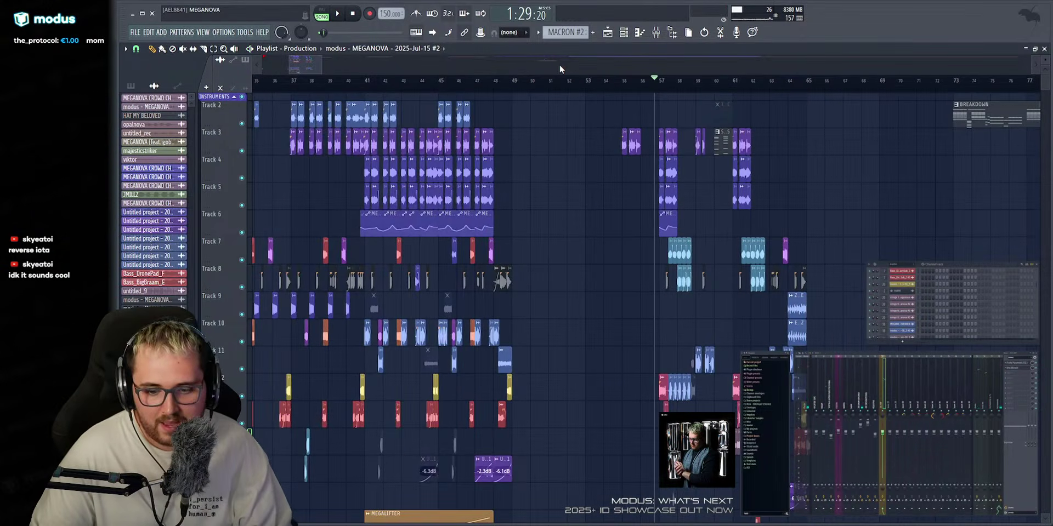